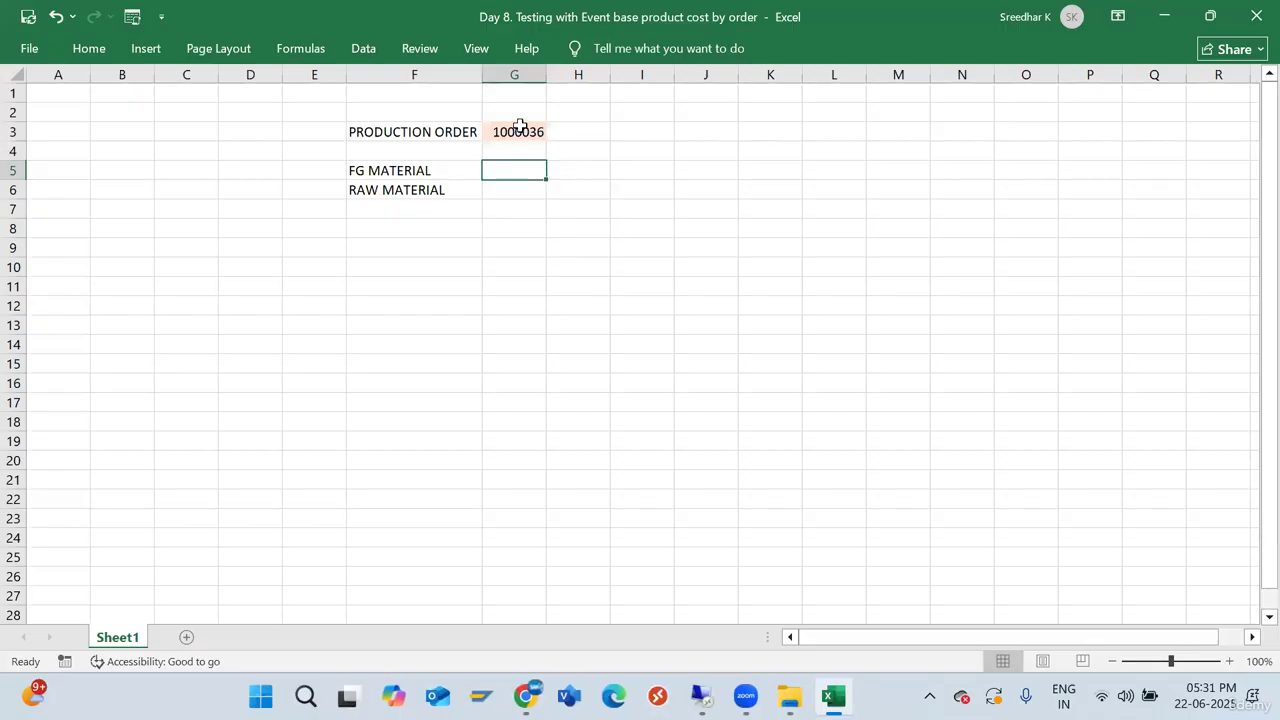
Delete the two empty columns A and B from the production order sheet
left_click(514, 131)
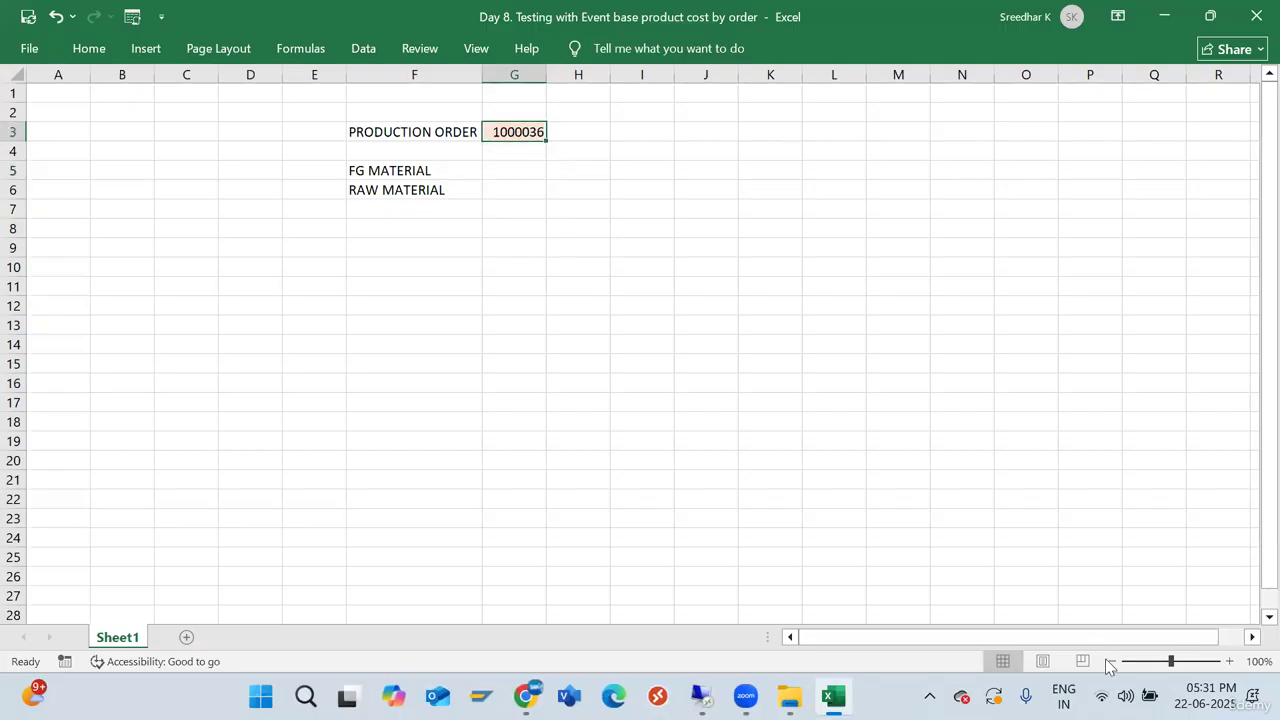
left_click(1230, 661)
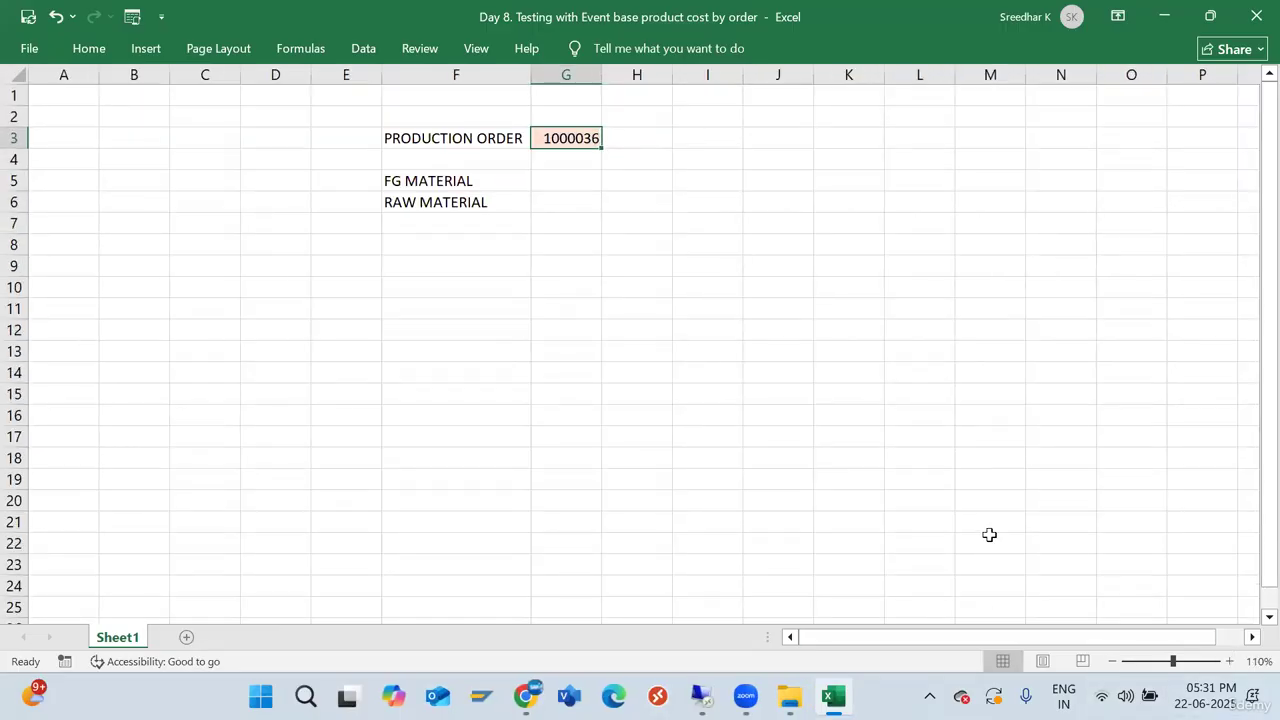
left_click(1230, 661)
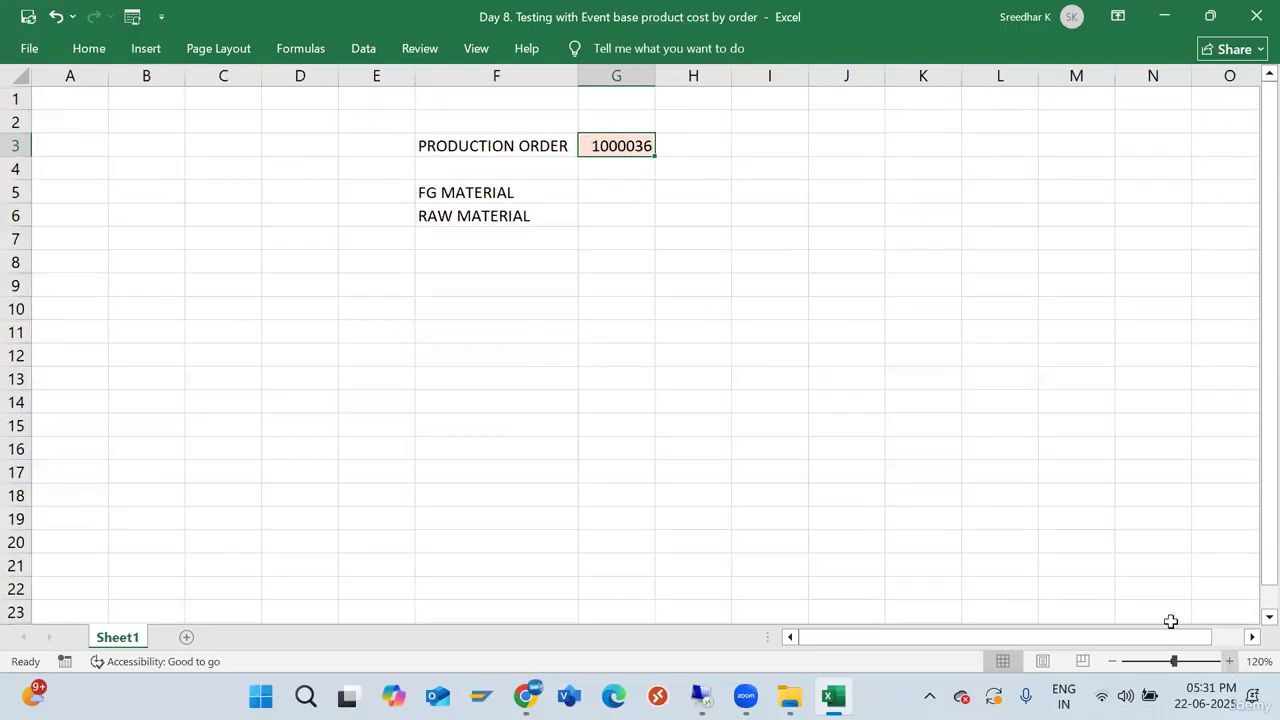
left_click(769, 379)
left_click_drag(70, 76, 128, 76)
right_click(128, 76)
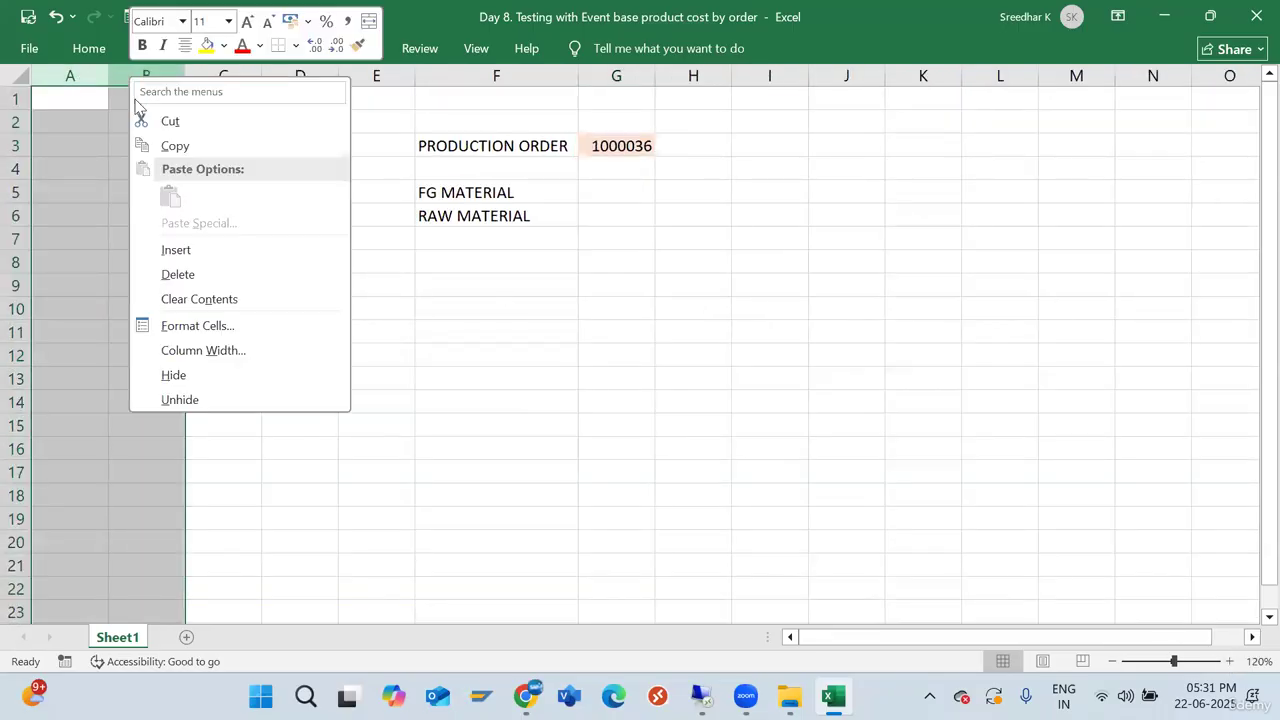
left_click(185, 274)
left_click(462, 331)
Copy the production order number from the sheet and display that order in SAP
left_click(466, 155)
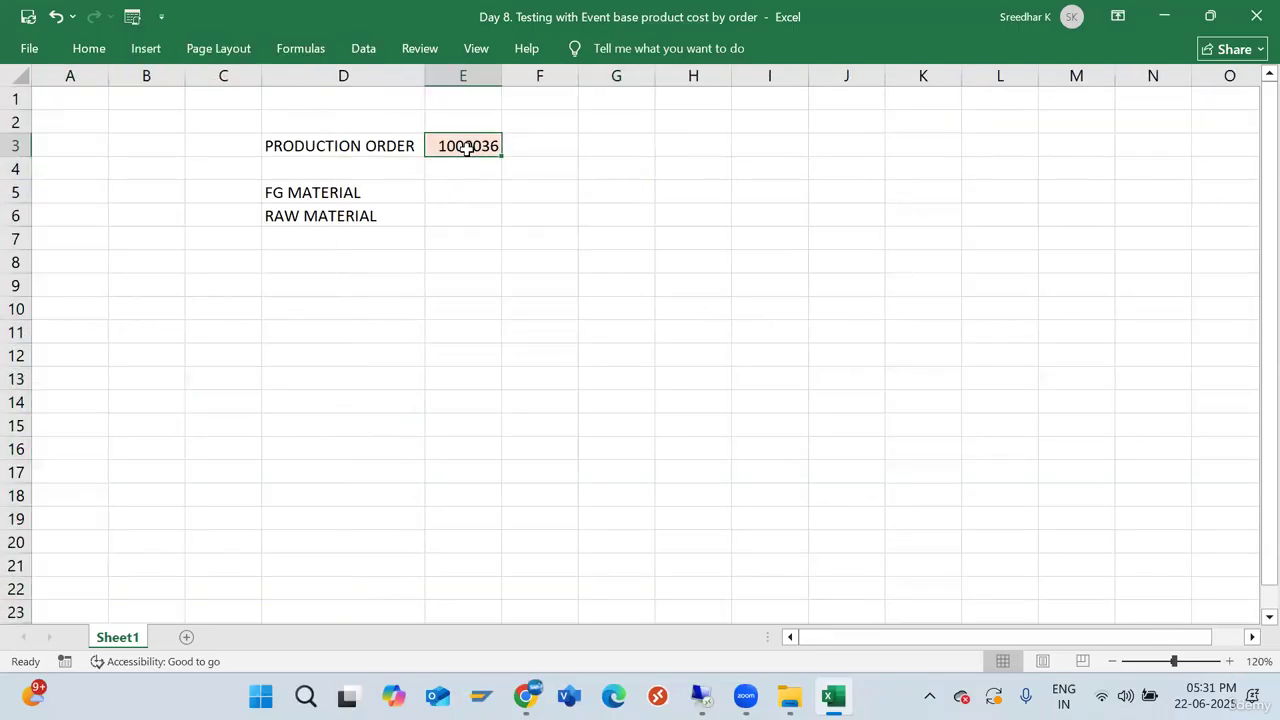
key("ctrl+c")
key("alt+Tab")
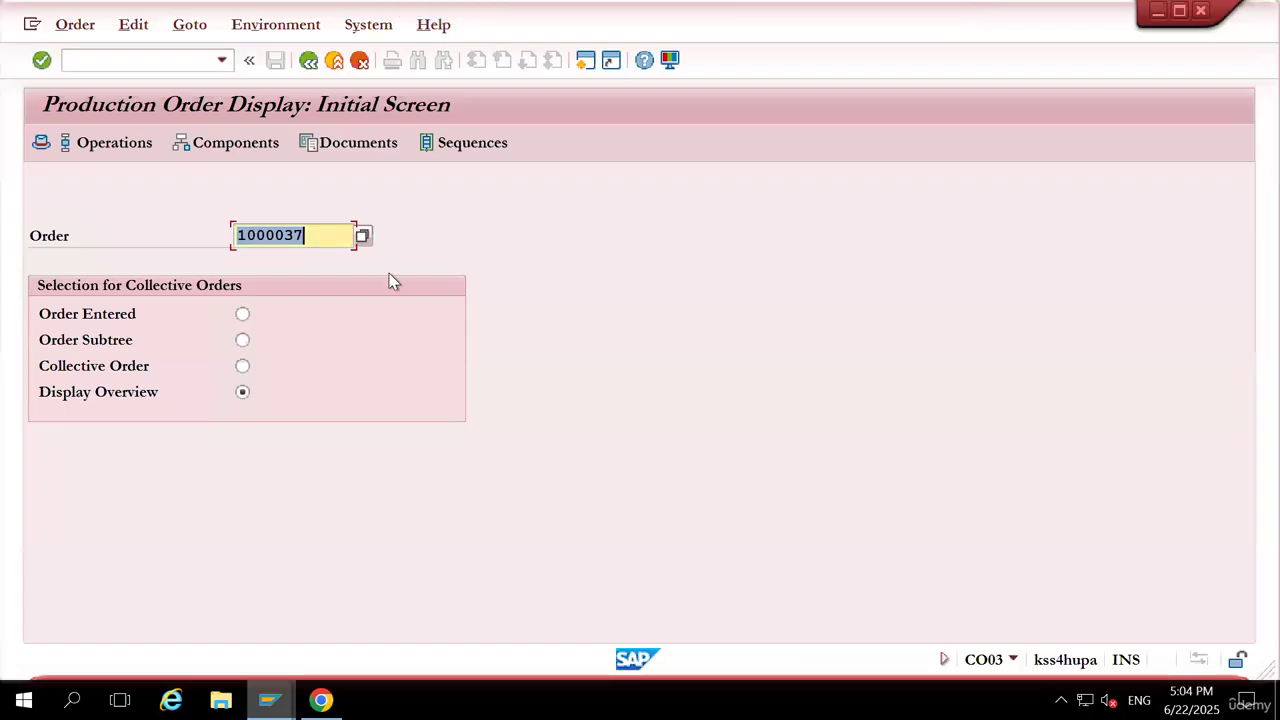
key("Delete")
key("ctrl+v")
key("Return")
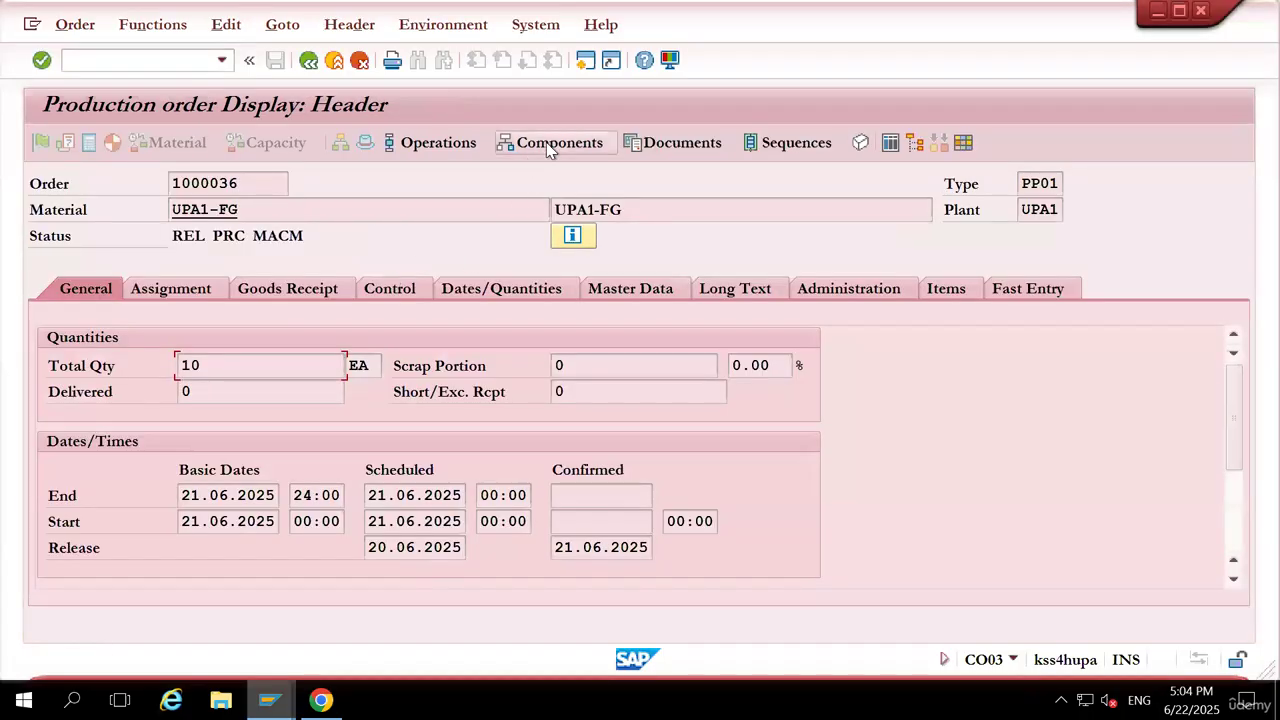
Open the production order's component overview and examine the raw material and its required quantity, narrowing the Component column
left_click(546, 142)
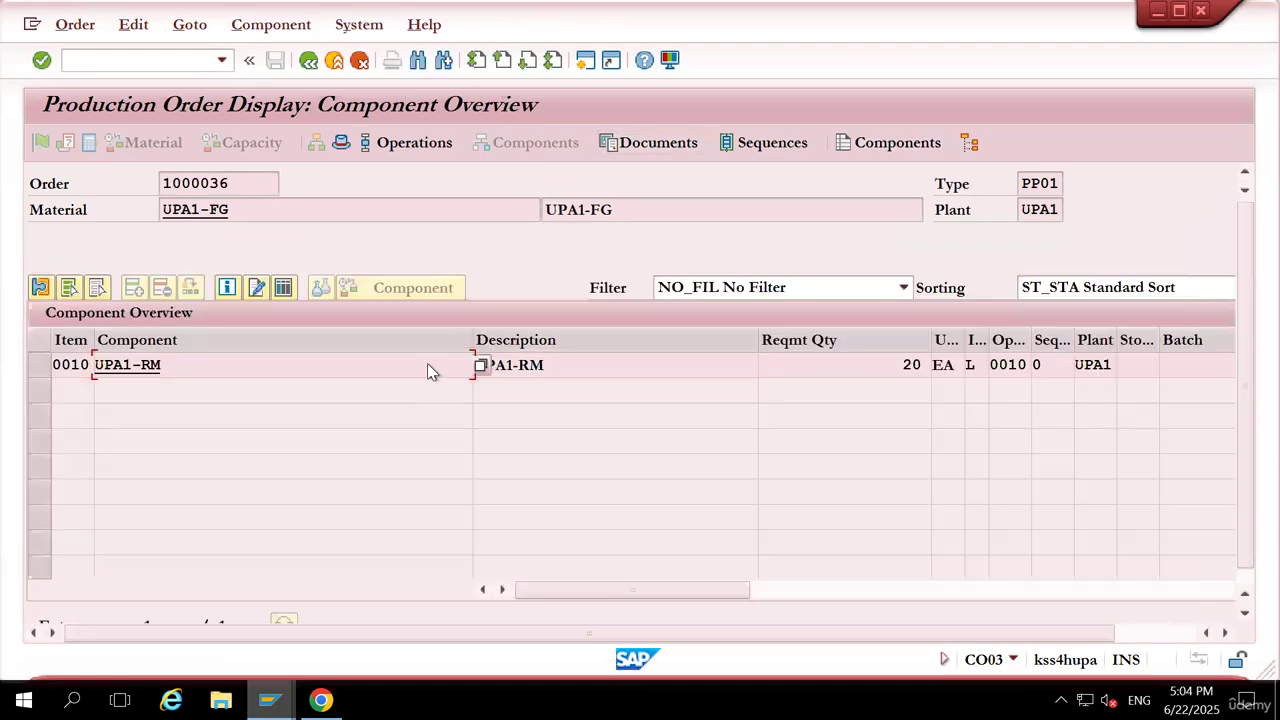
left_click_drag(177, 362, 104, 368)
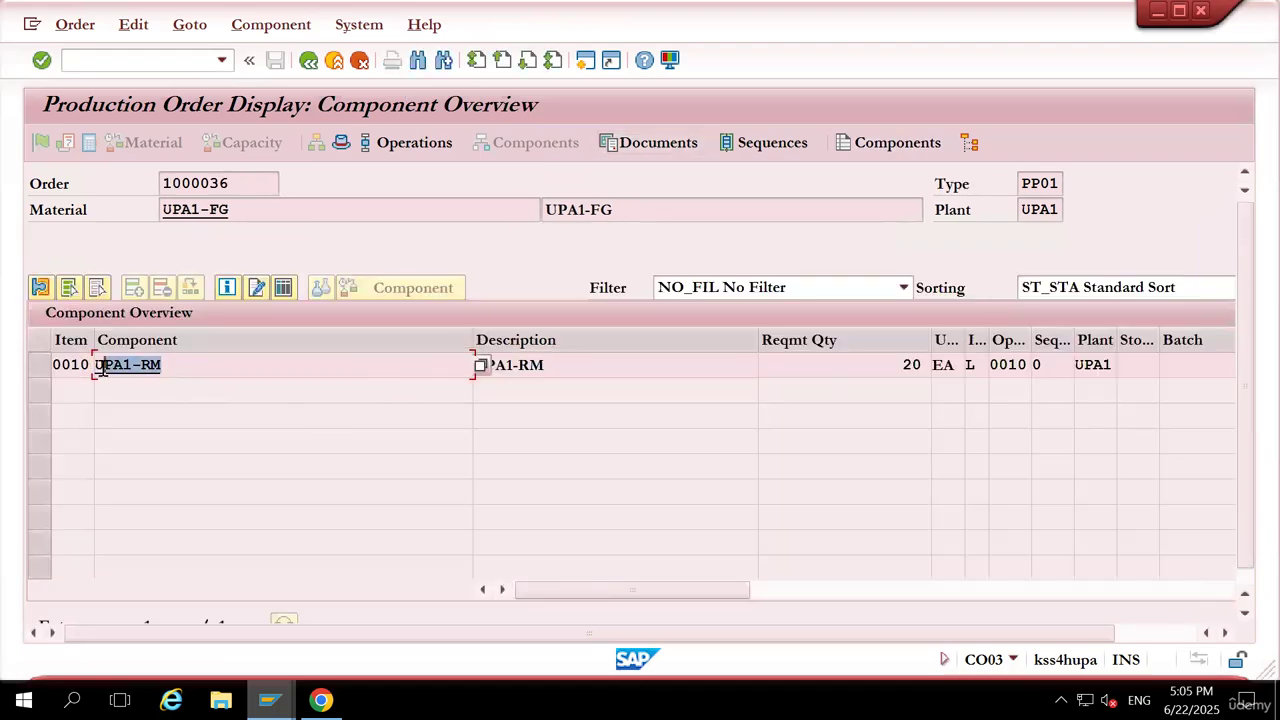
left_click(105, 366)
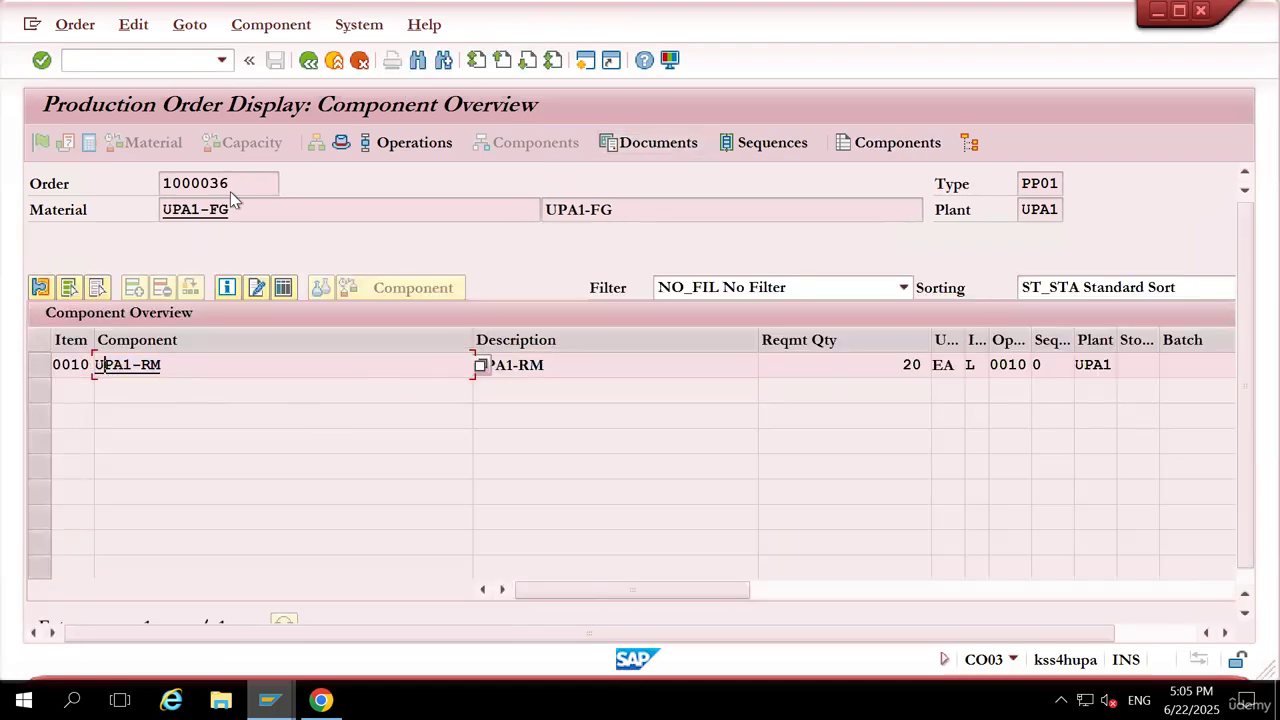
left_click(908, 366)
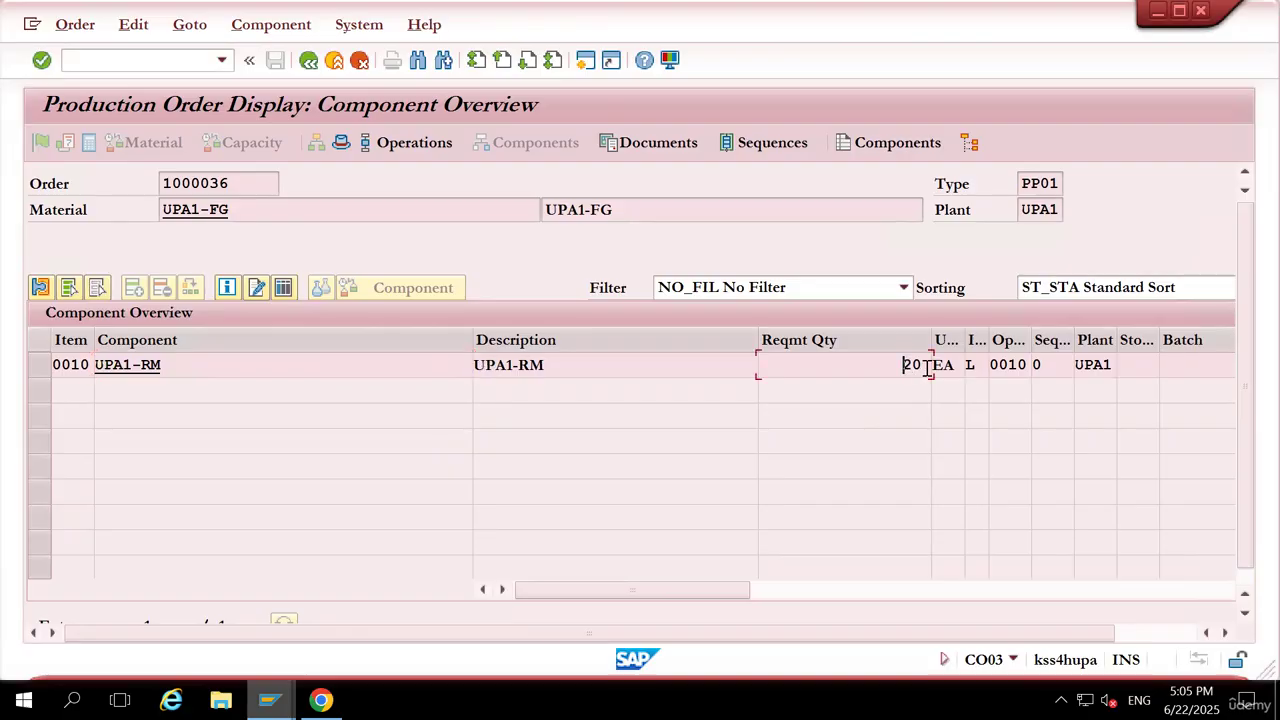
left_click_drag(469, 343, 260, 360)
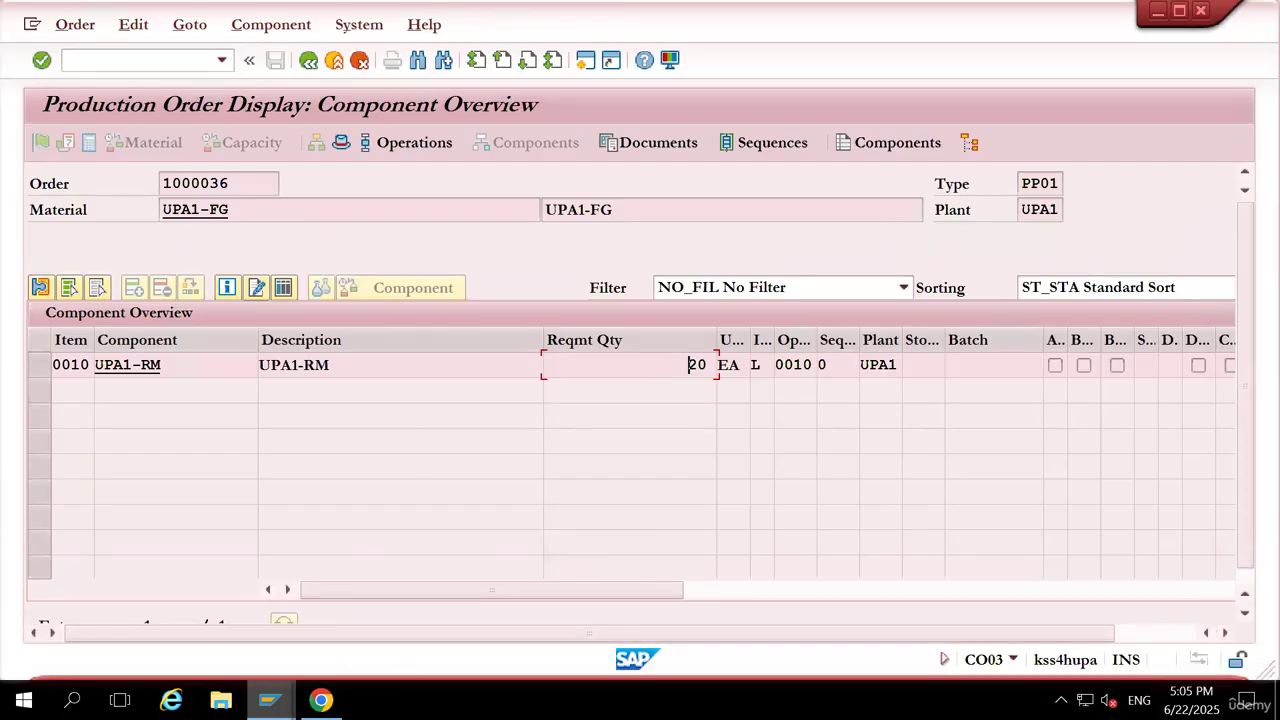
mouse_move(320, 700)
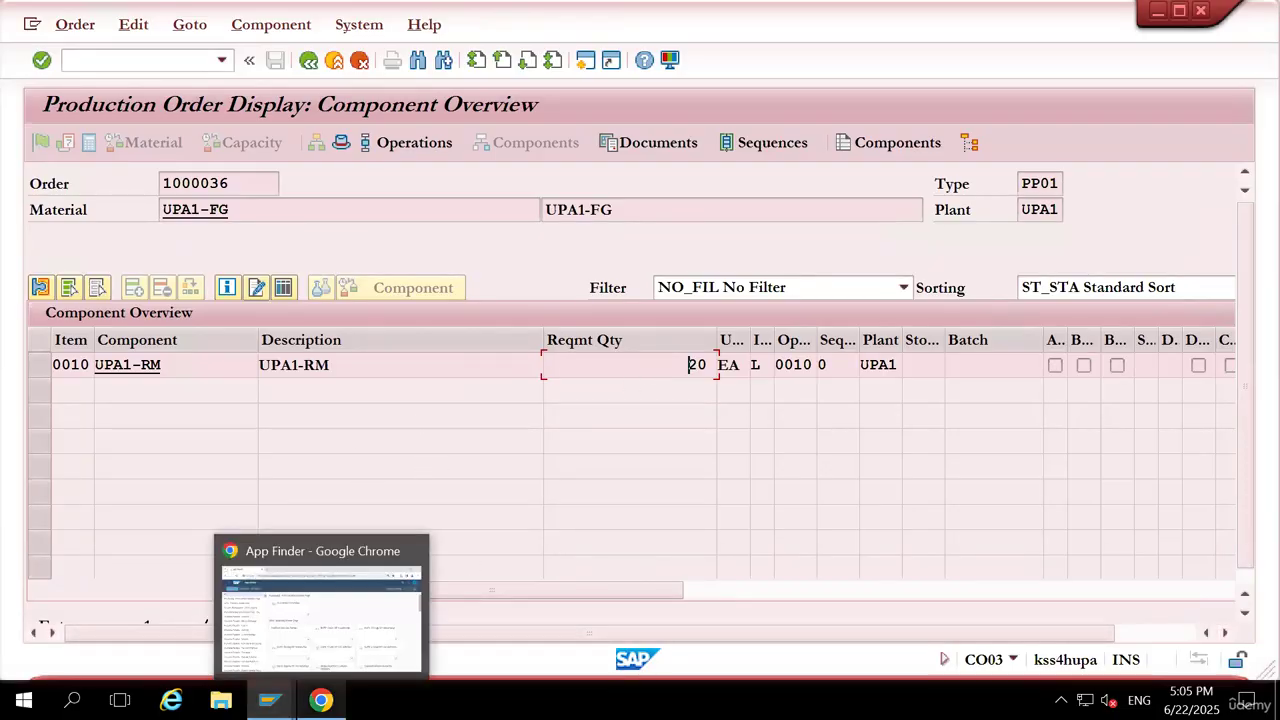
mouse_move(856, 5)
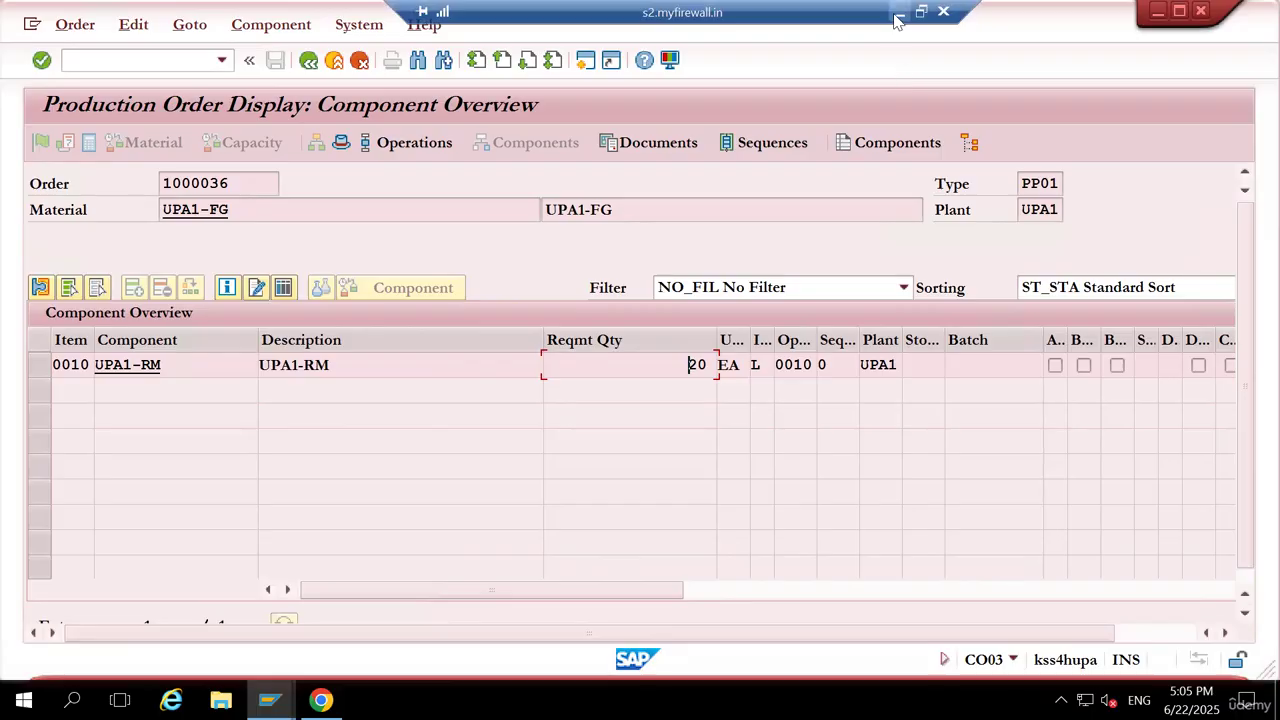
left_click_drag(342, 364, 94, 365)
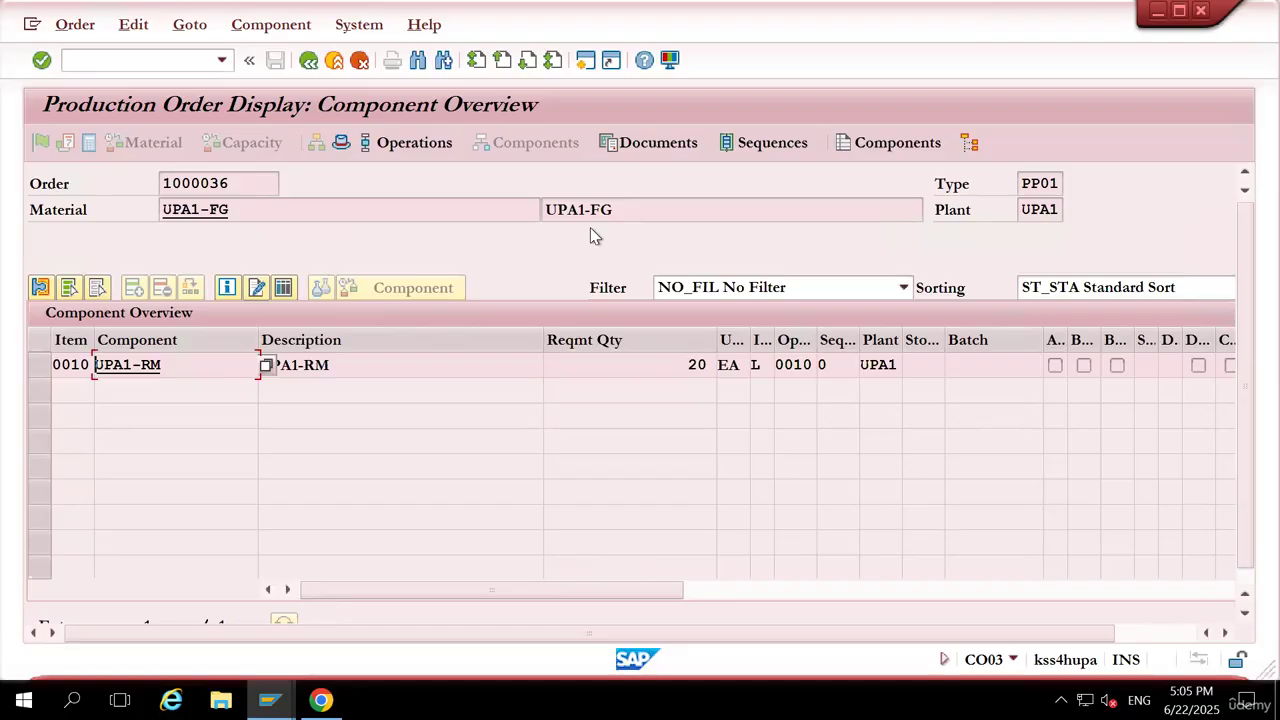
left_click(591, 66)
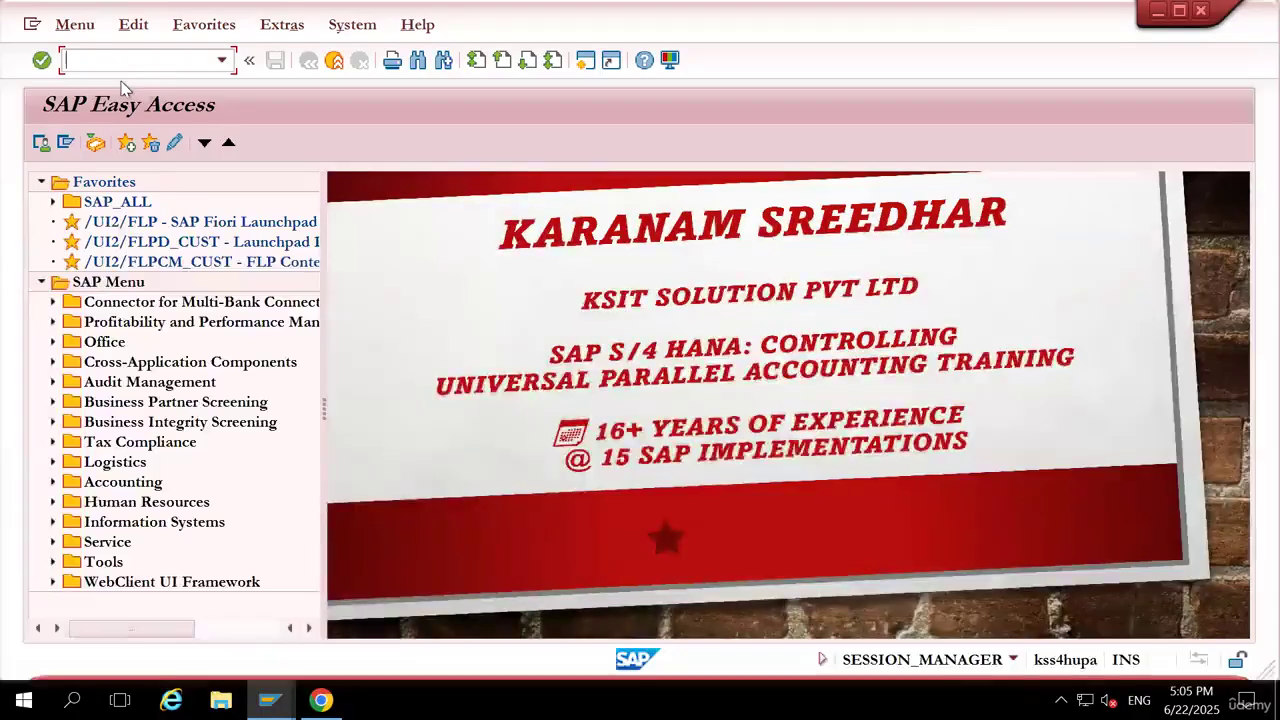
type("MIGO")
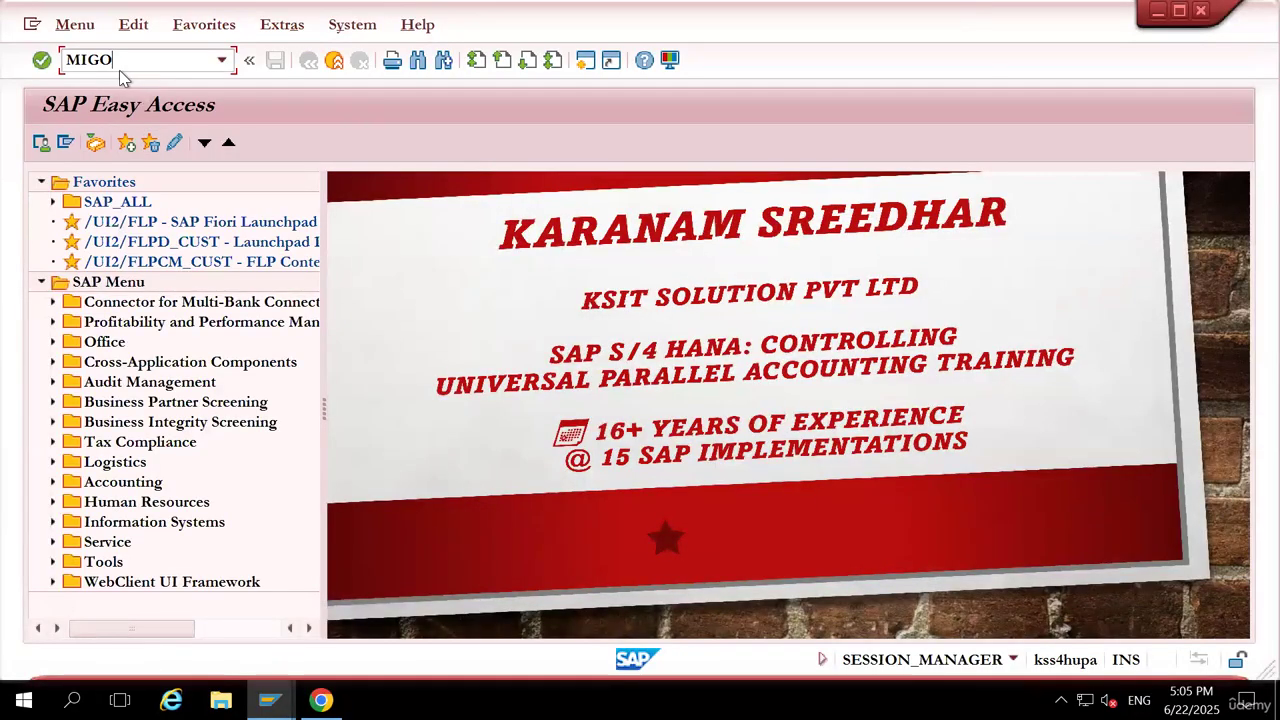
key("Return")
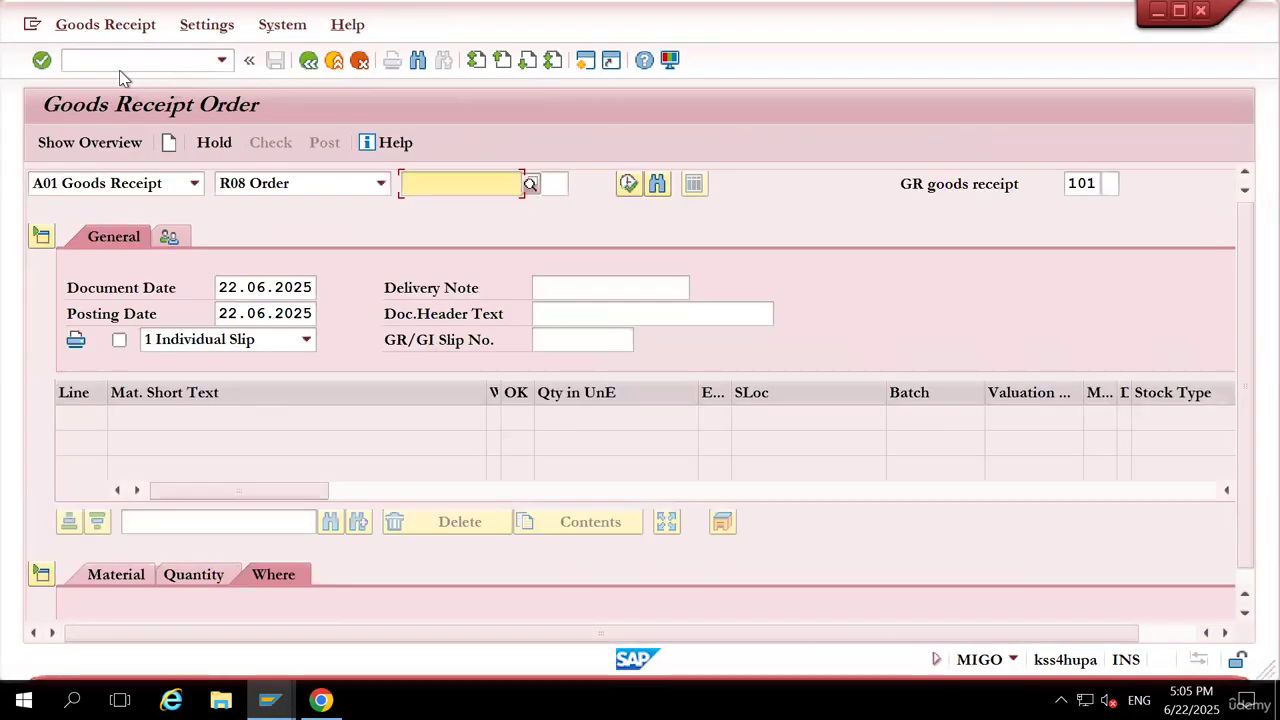
left_click(334, 60)
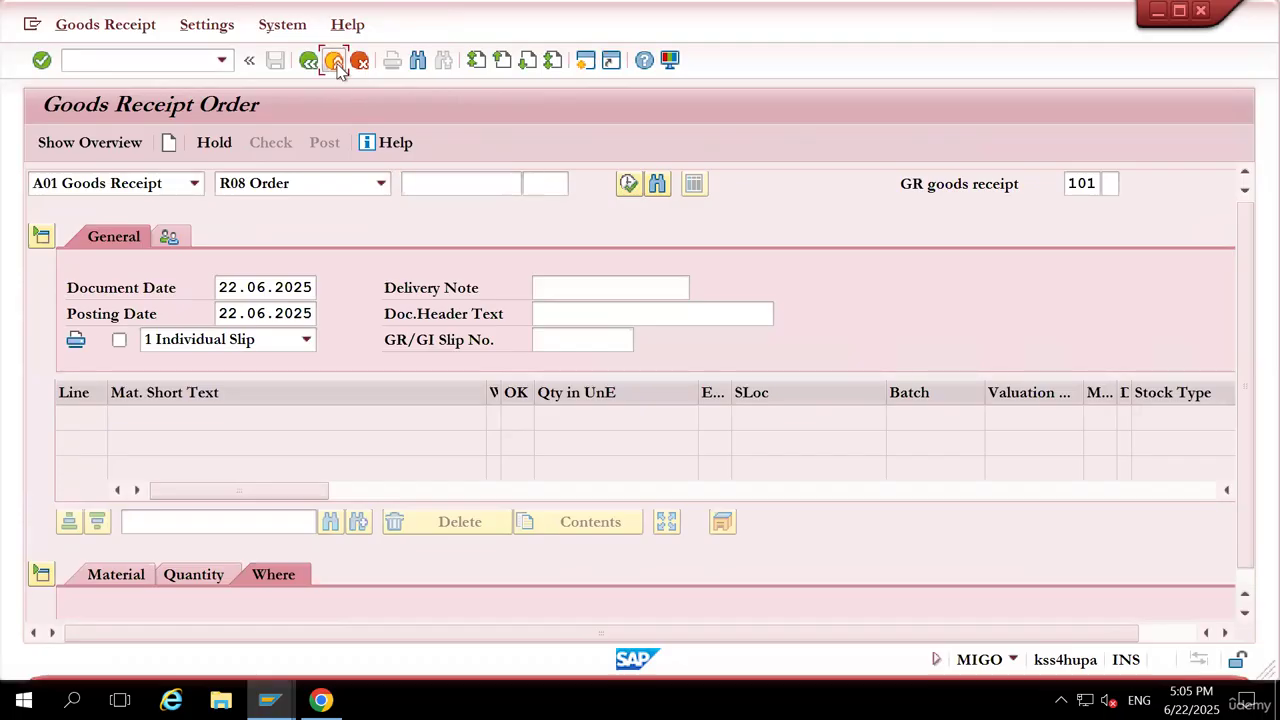
Switch to the SAP Fiori App Finder in Chrome and search all apps for POST GOODS
mouse_move(321, 700)
left_click(324, 618)
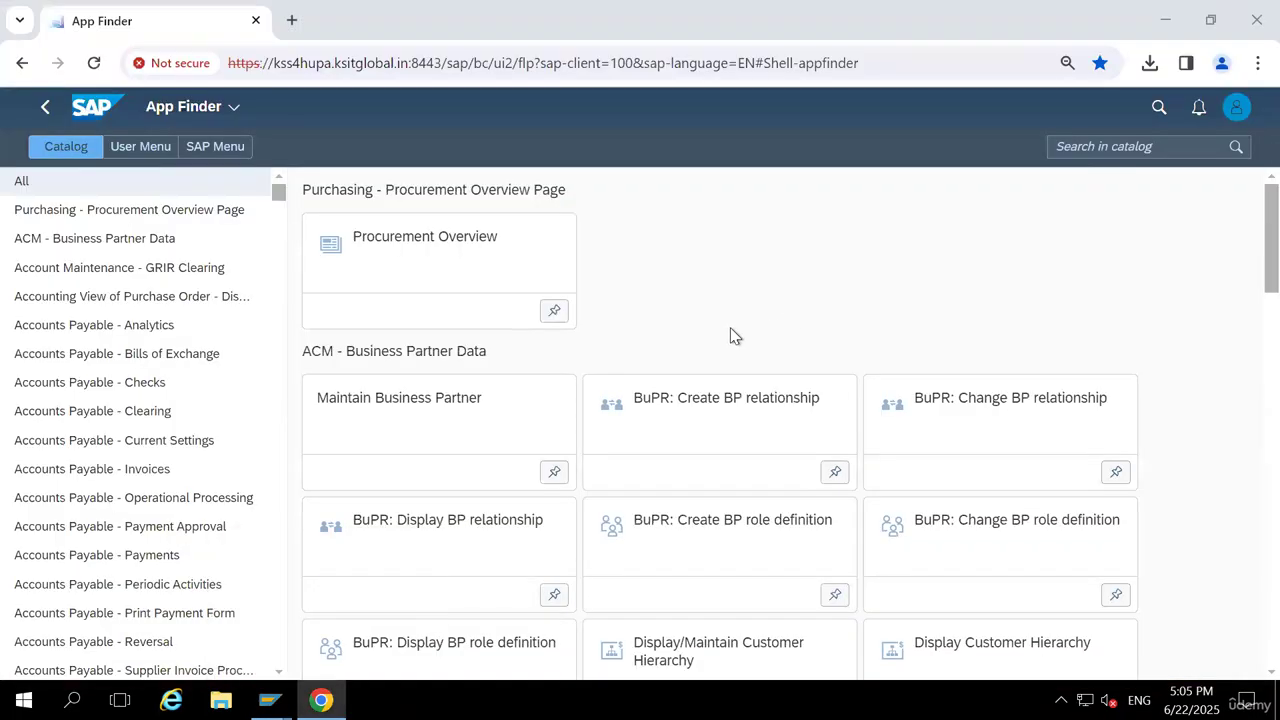
left_click(1158, 106)
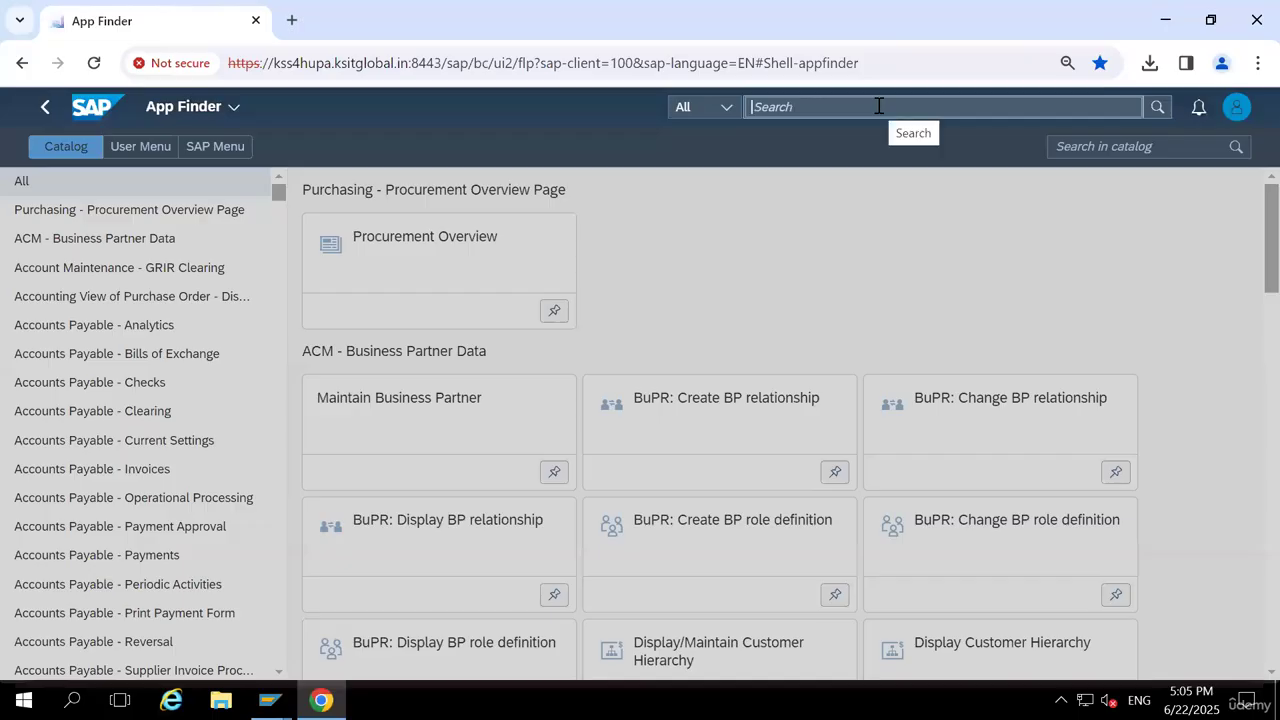
type("MI")
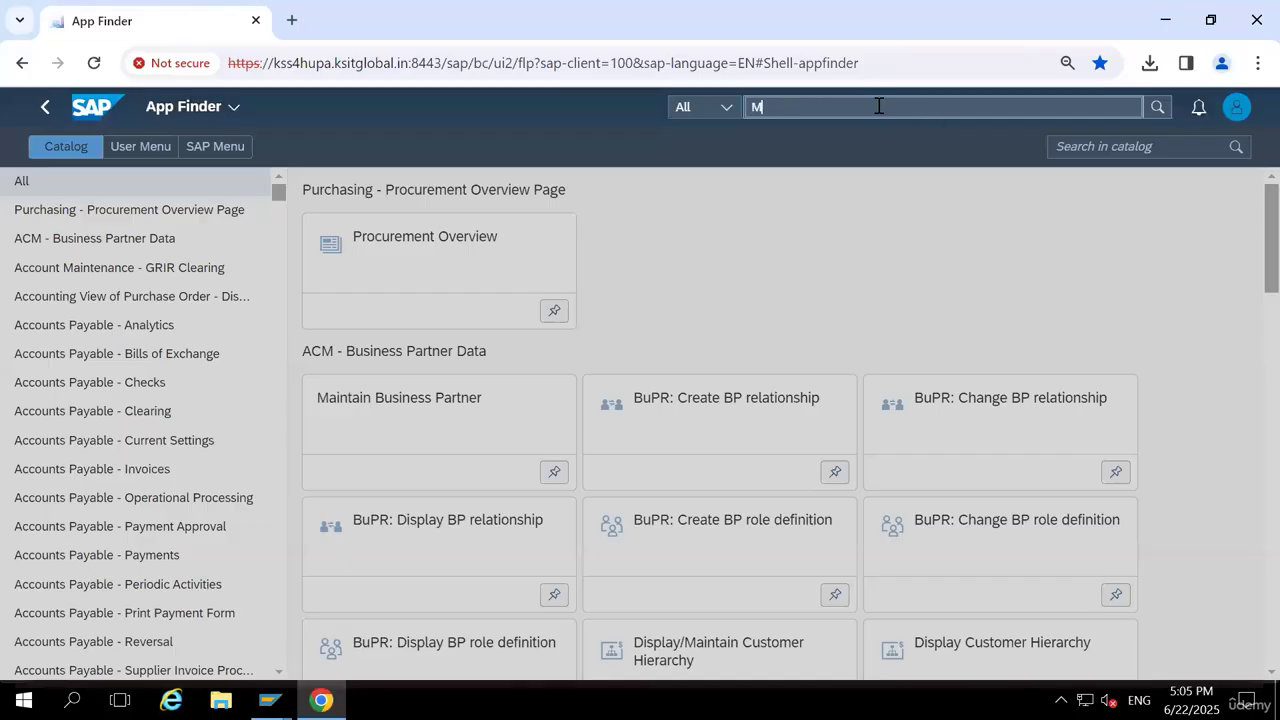
key("BackSpace")
key("BackSpace")
type("POST GOODS")
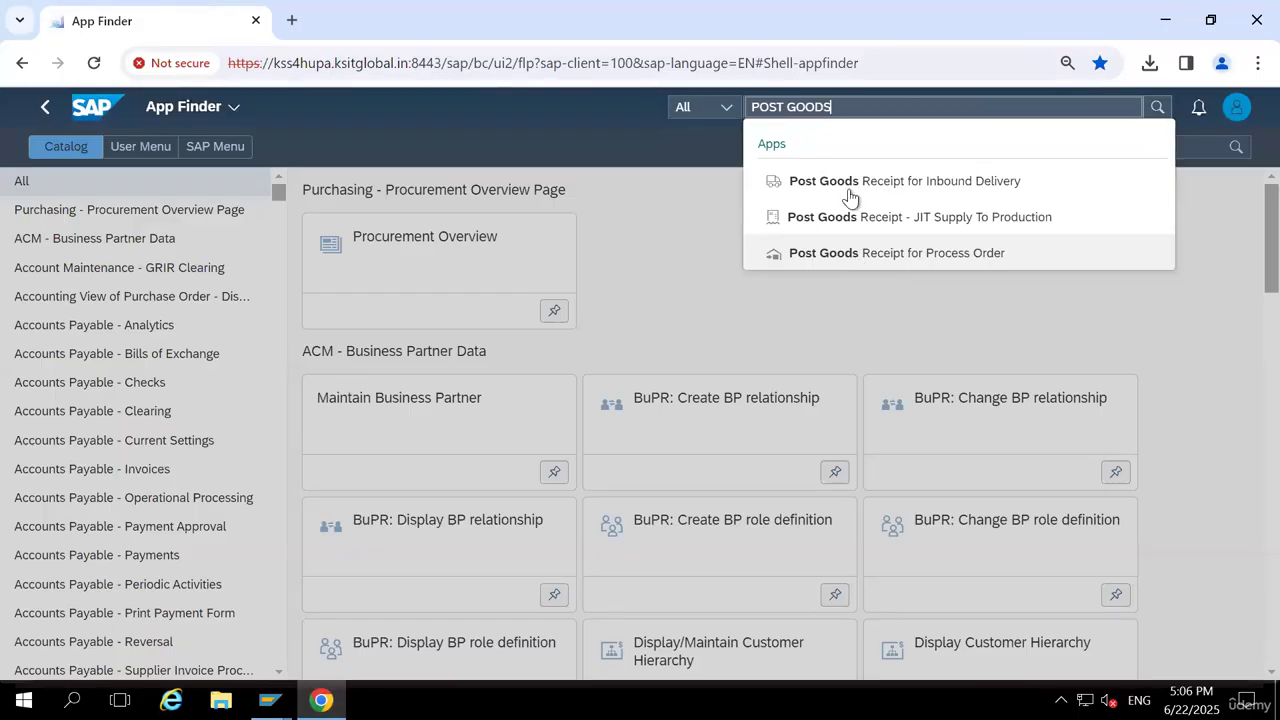
Change the app search term to GOODS MOVEMENT and run the search
left_click(783, 106)
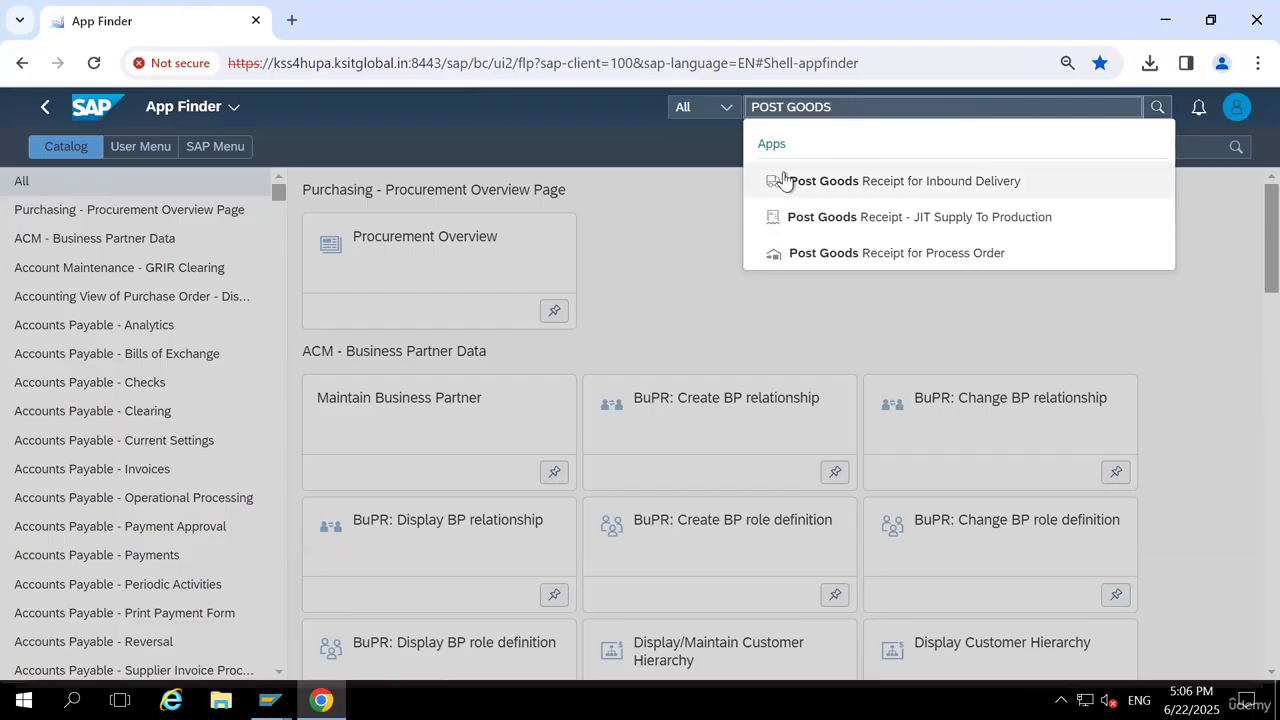
key("BackSpace")
key("BackSpace")
key("BackSpace")
key("BackSpace")
key("BackSpace")
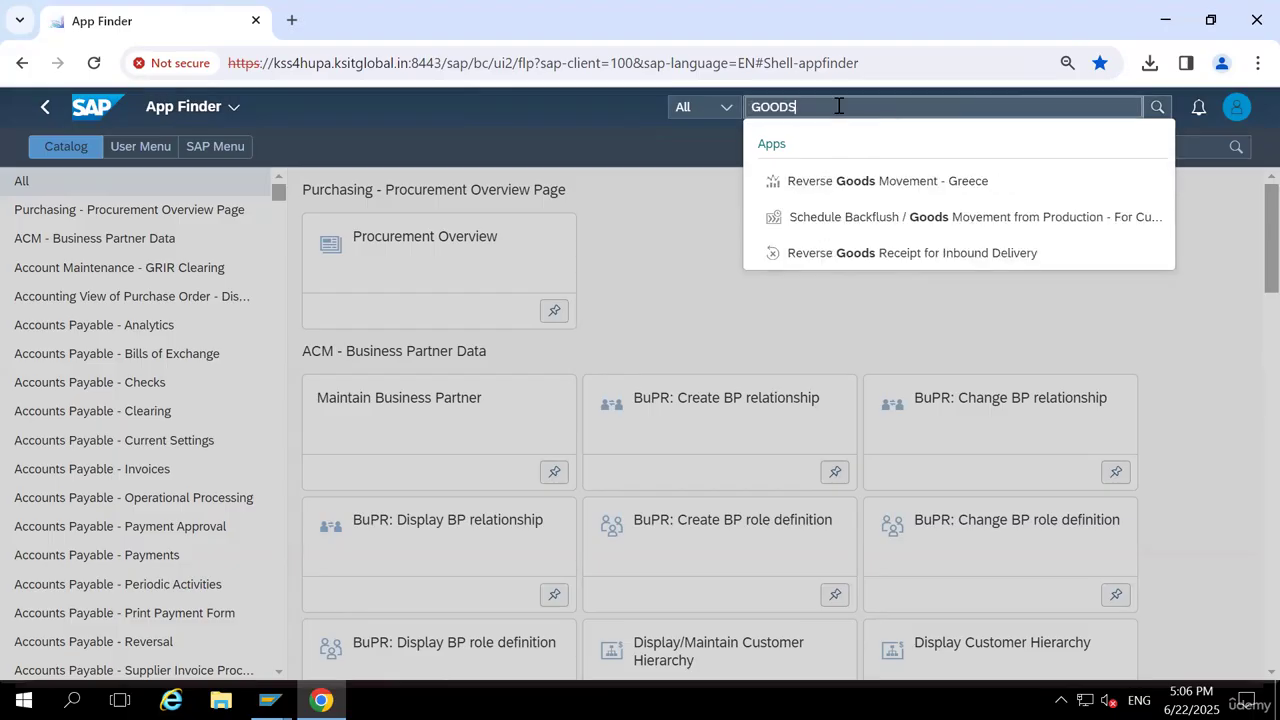
type("MOVEMENT")
key("Return")
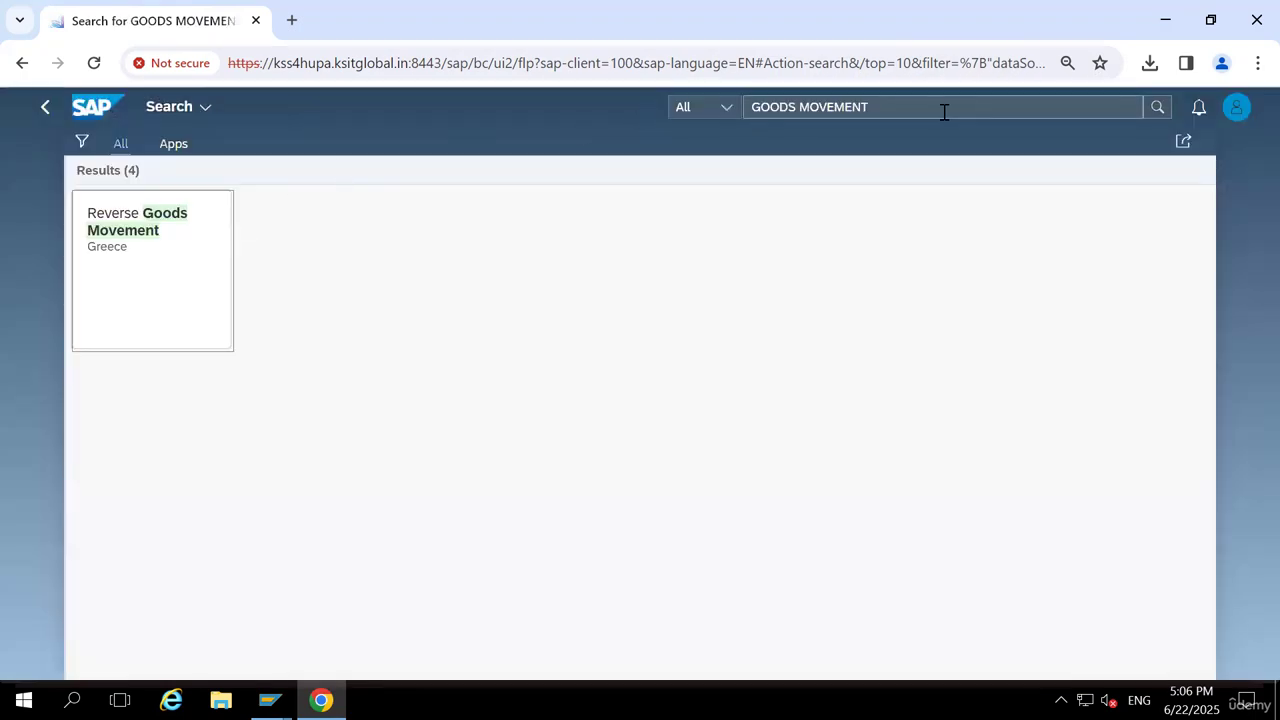
Replace the search term with MIGO and open the Post Goods Movement app
left_click(944, 112)
key("BackSpace")
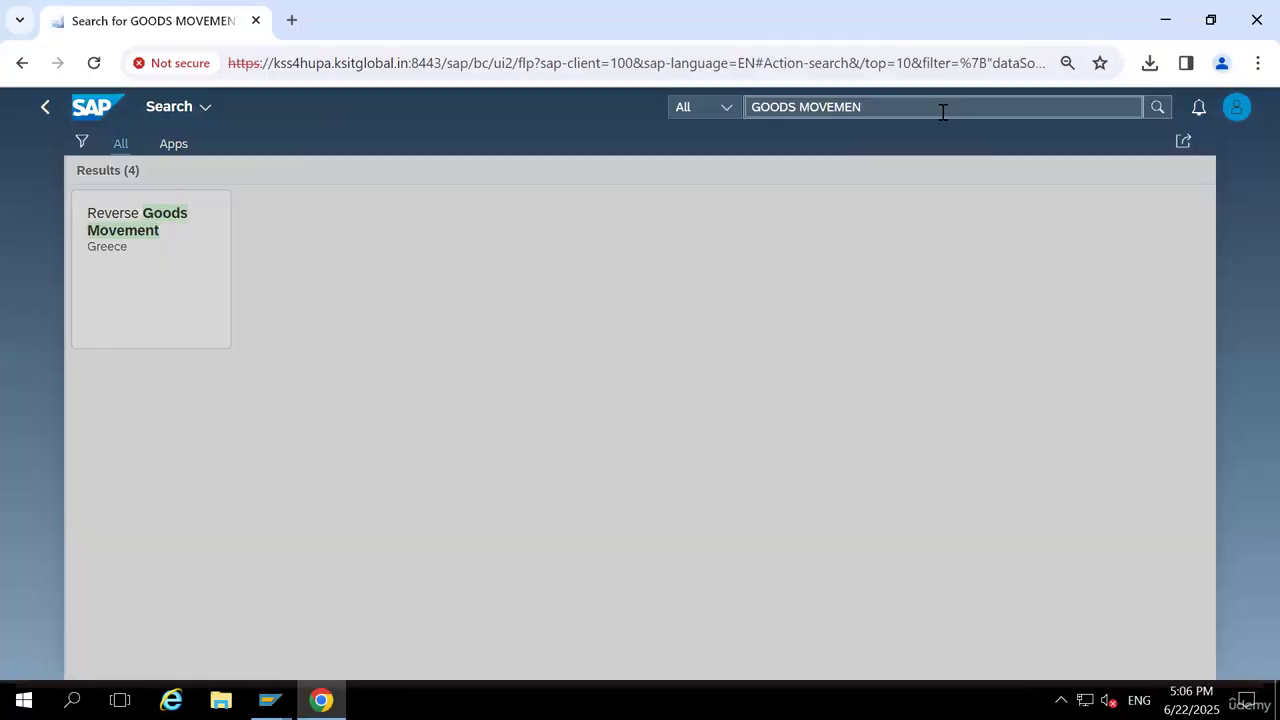
key("BackSpace")
key("BackSpace")
key("BackSpace")
key("BackSpace")
key("BackSpace")
key("BackSpace")
key("BackSpace")
key("BackSpace")
key("BackSpace")
key("BackSpace")
key("BackSpace")
key("BackSpace")
key("BackSpace")
type("MIGO")
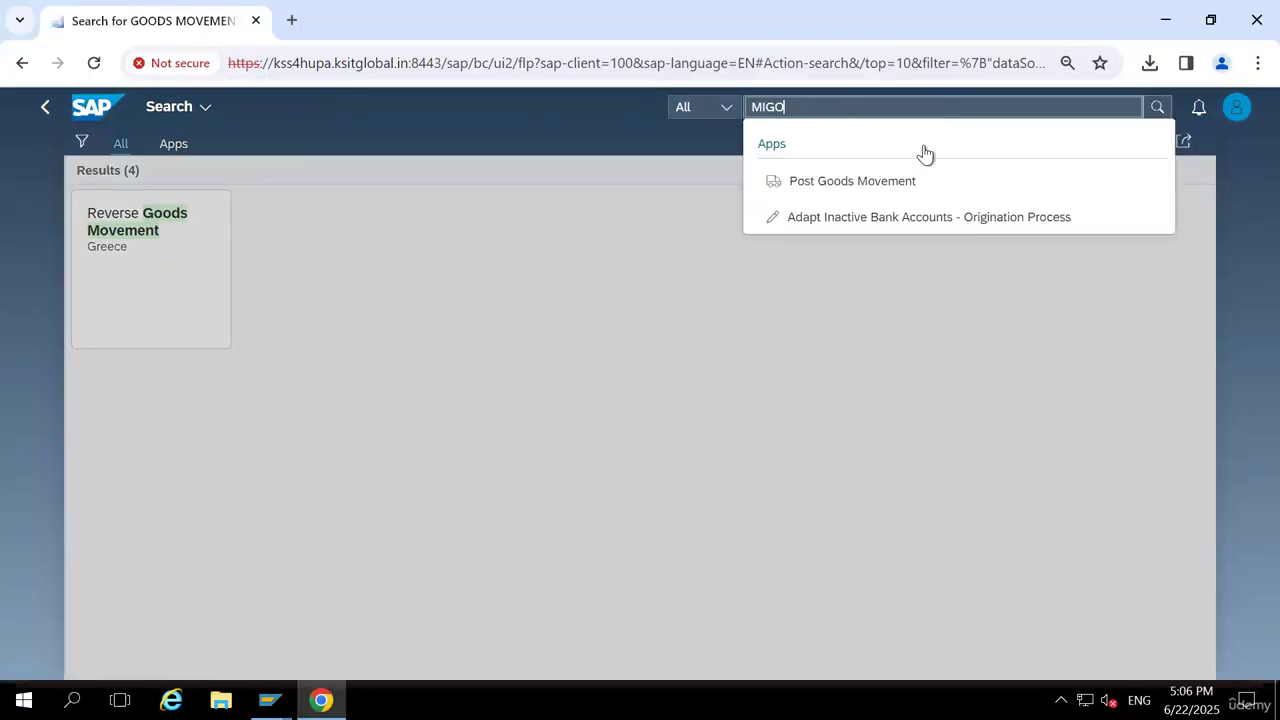
left_click(855, 186)
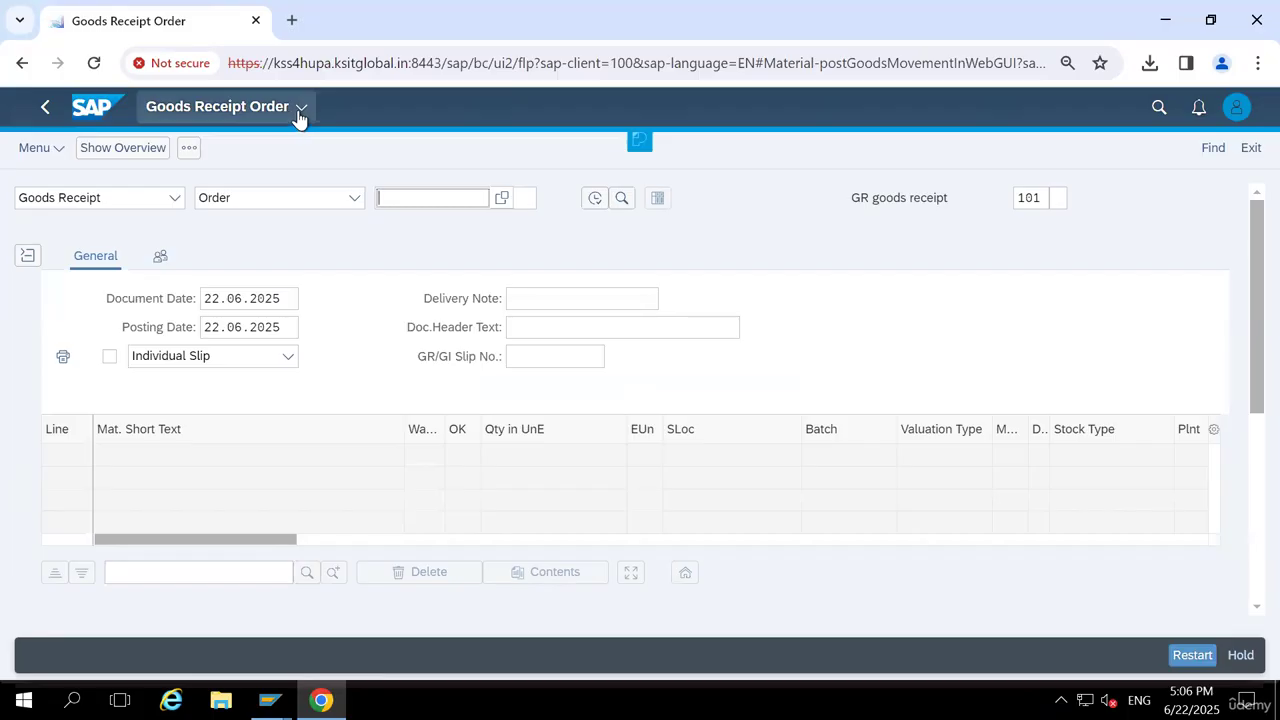
Set the goods movement transaction to Goods Receipt with Other as the reference
left_click(174, 200)
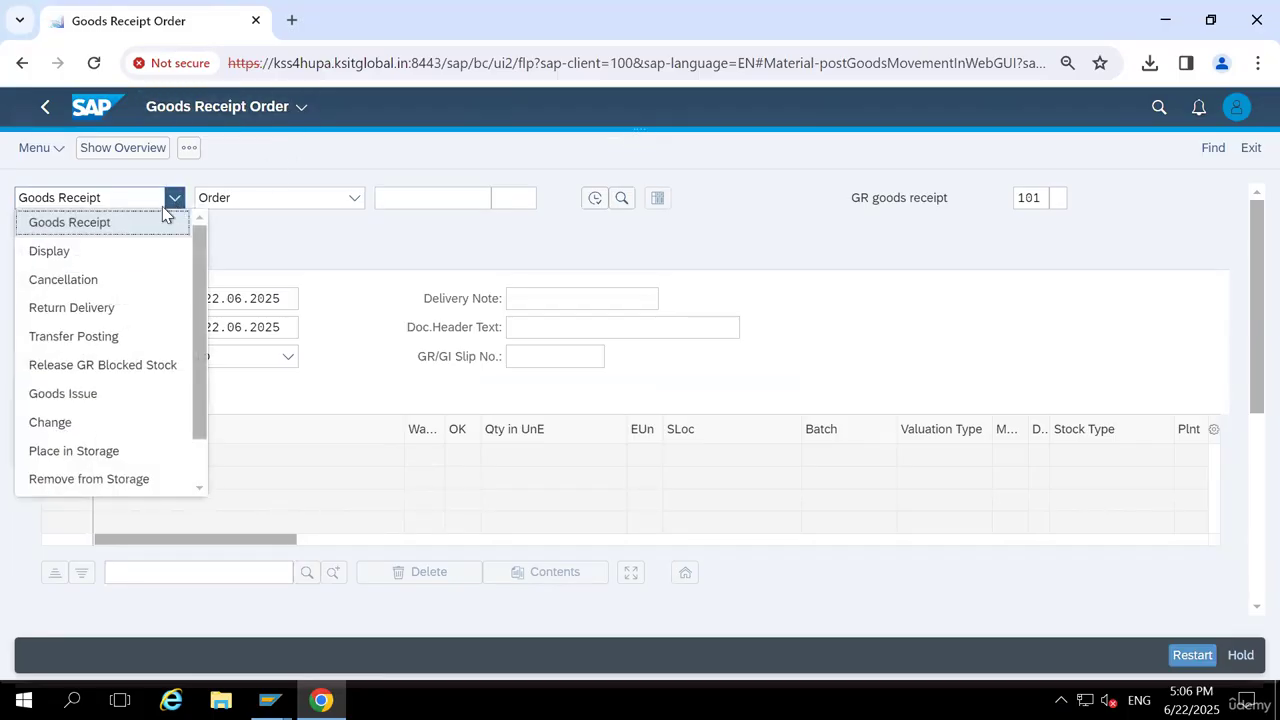
left_click(123, 224)
left_click(294, 198)
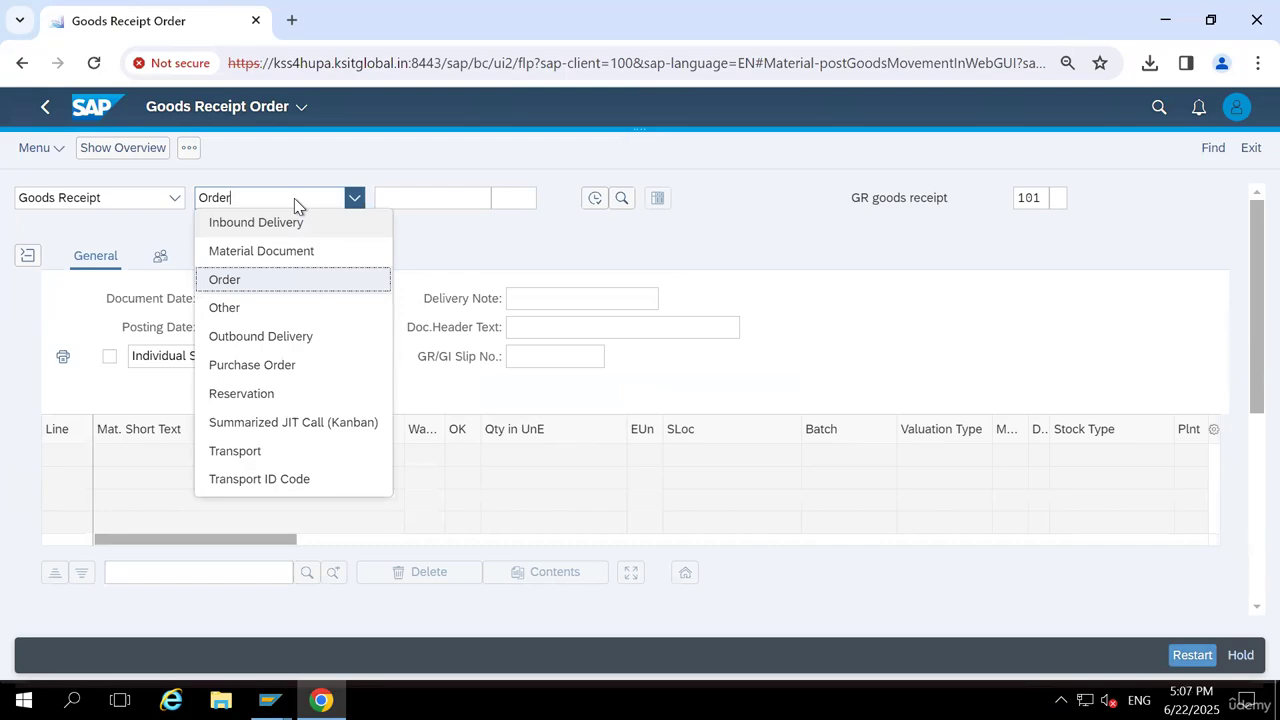
left_click(266, 309)
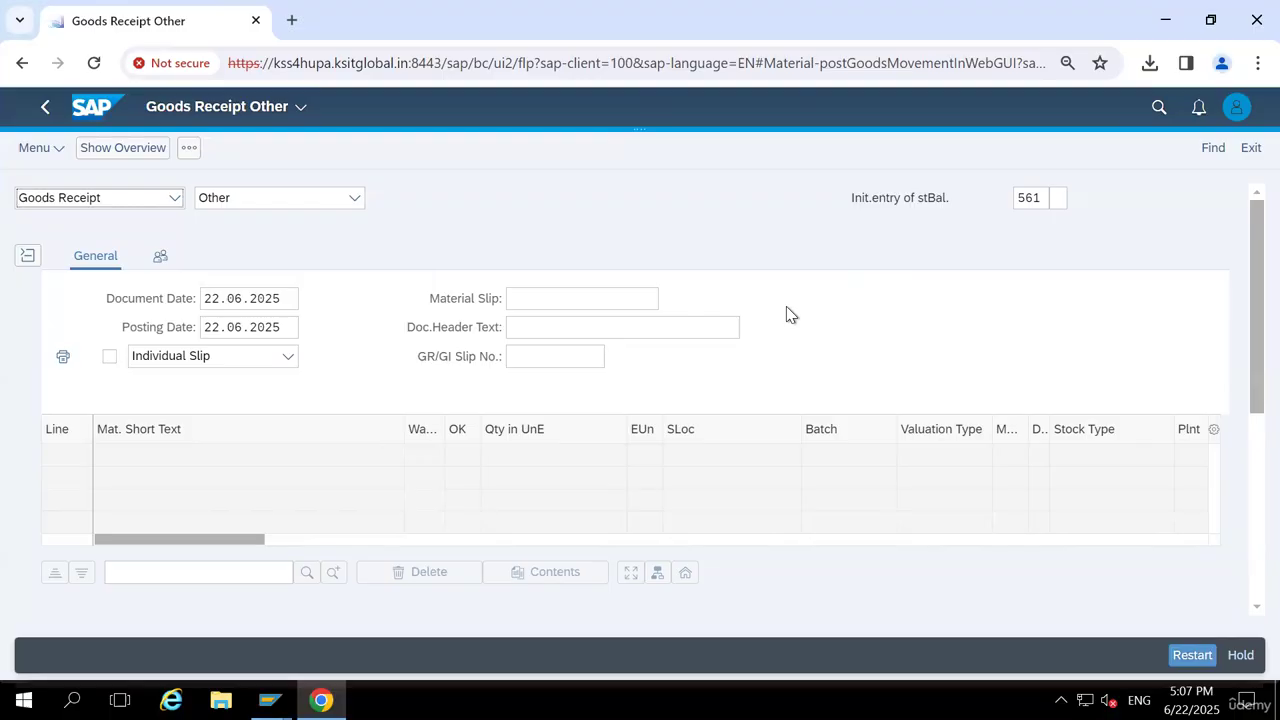
Show the receipt item's material details and copy component UPA1-RM from the production order's component overview in SAP GUI
scroll(786, 314, "down", 1)
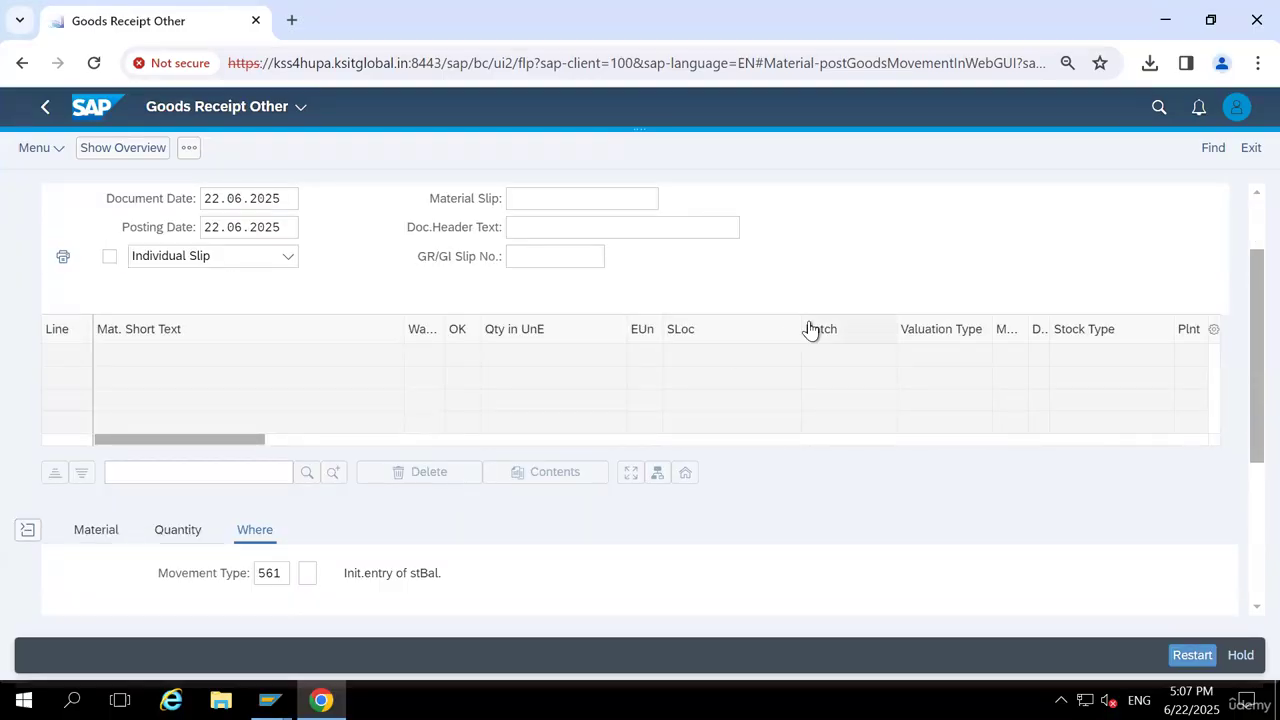
scroll(810, 330, "down", 3)
left_click(100, 256)
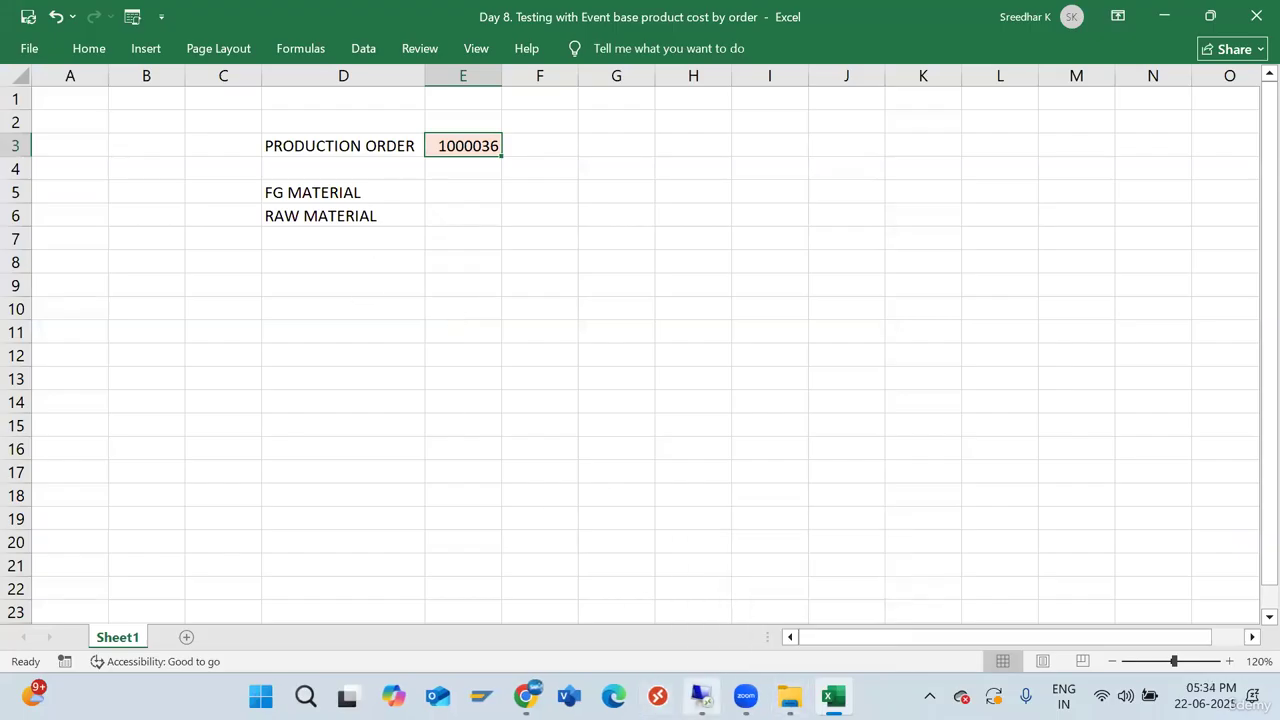
mouse_move(701, 697)
left_click(697, 617)
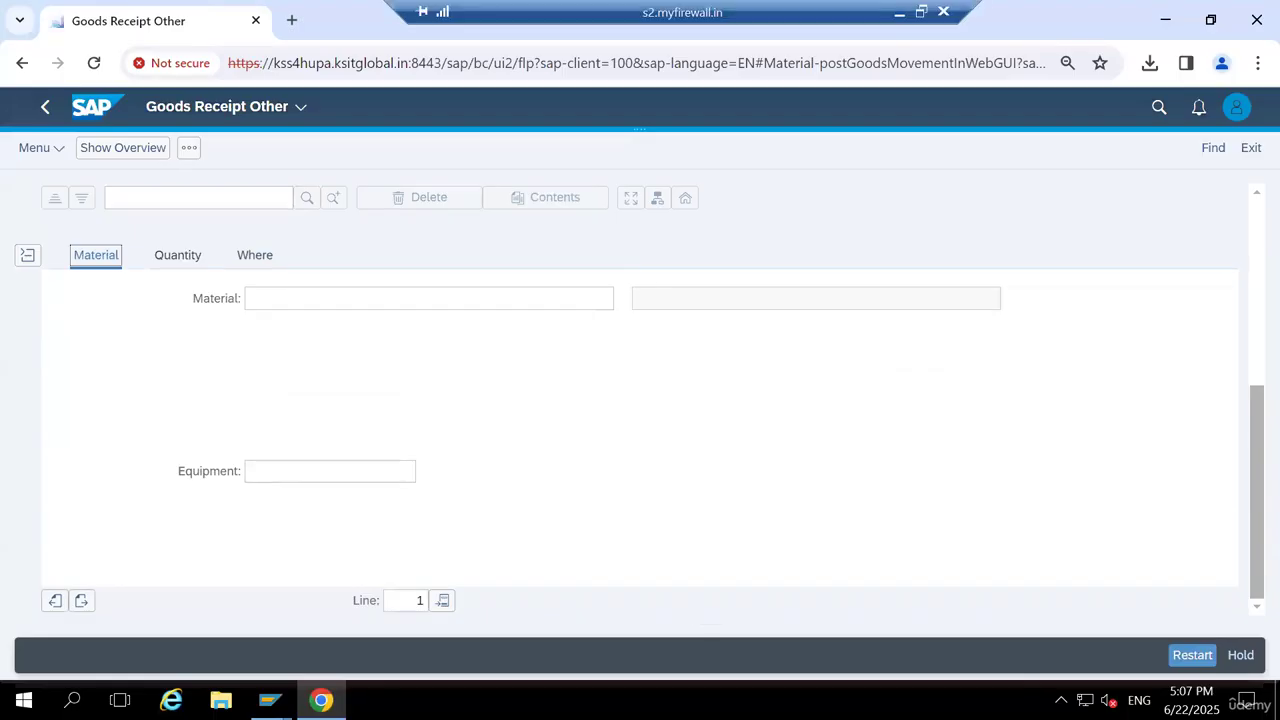
mouse_move(270, 700)
left_click(303, 585)
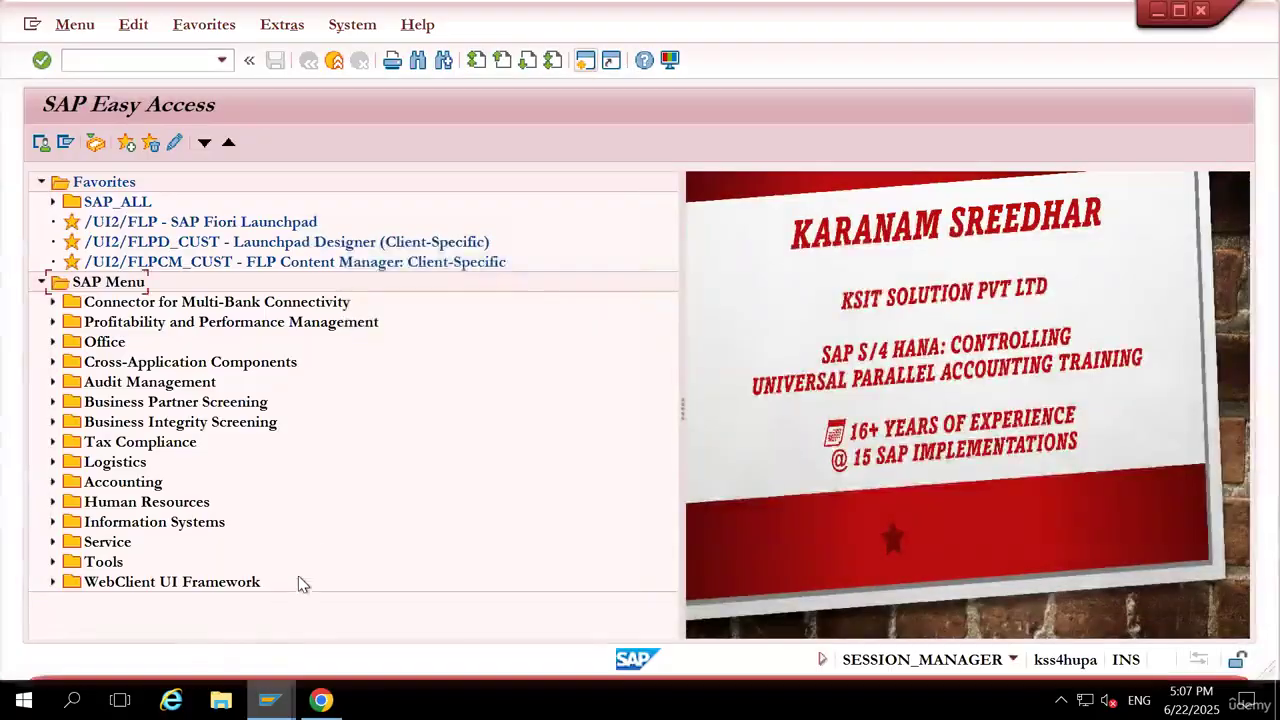
mouse_move(270, 700)
left_click(440, 615)
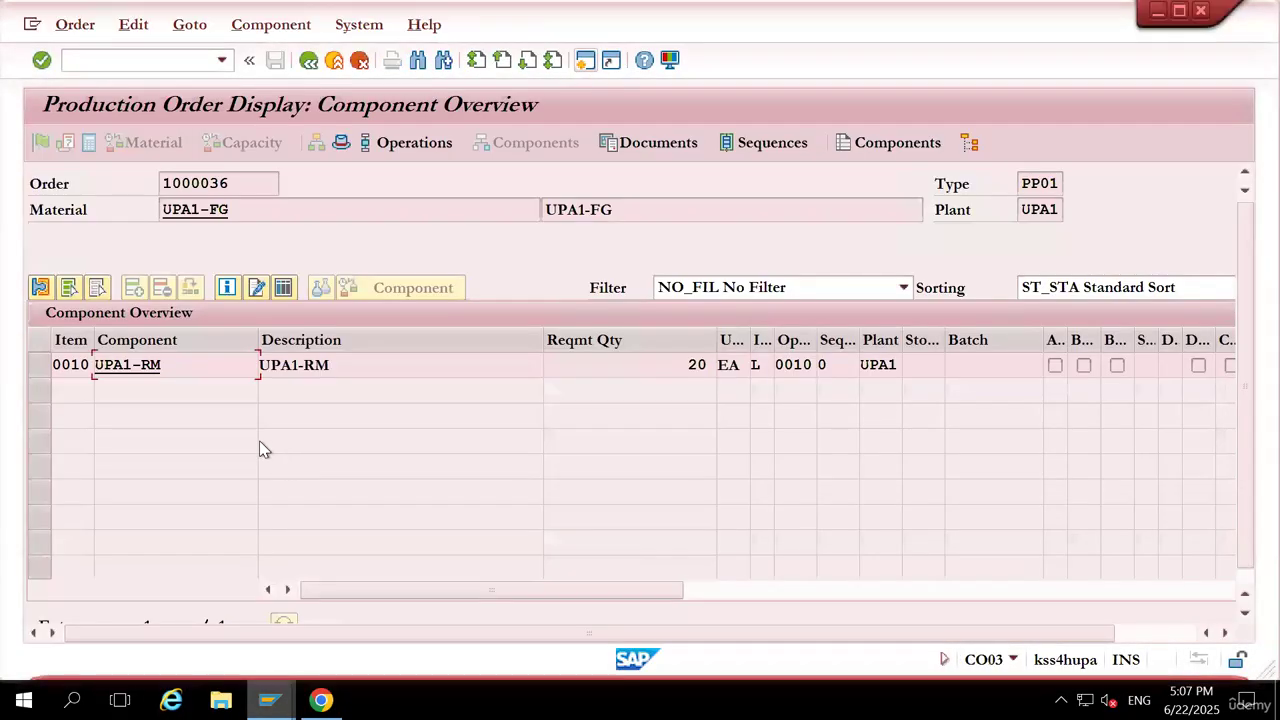
left_click_drag(172, 365, 93, 368)
key("ctrl+c")
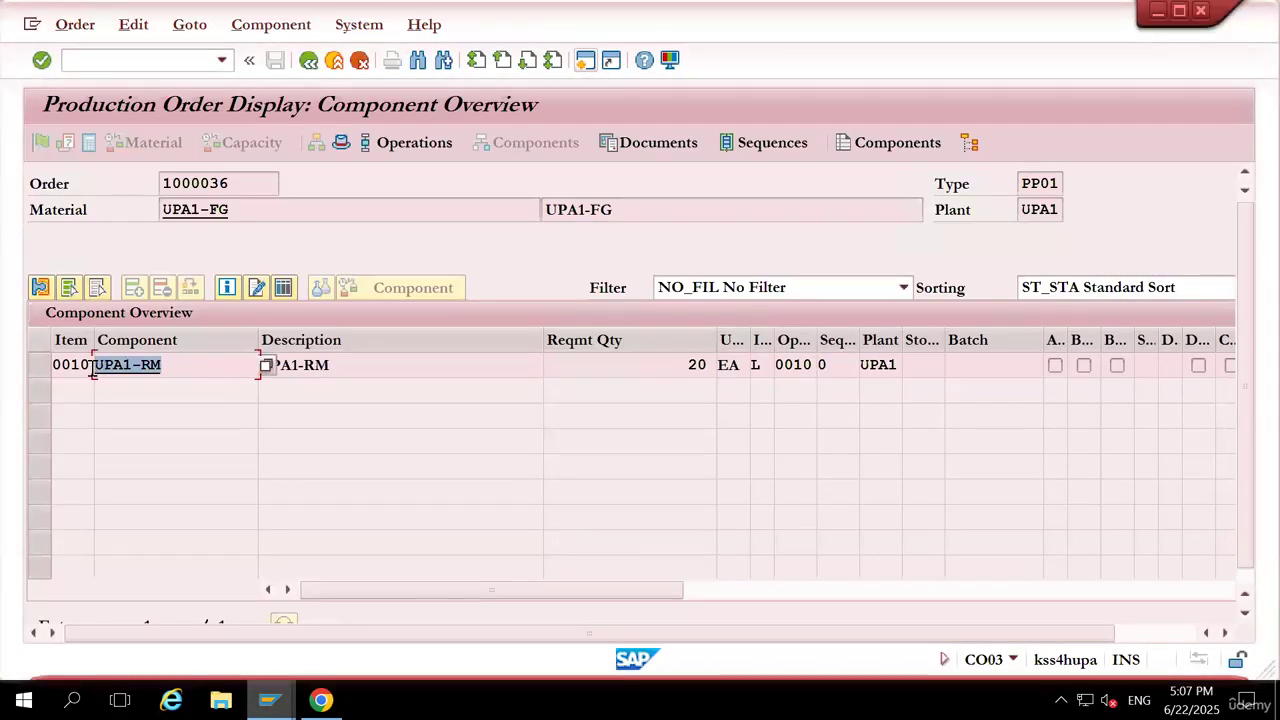
left_click(522, 391)
key("alt+Tab")
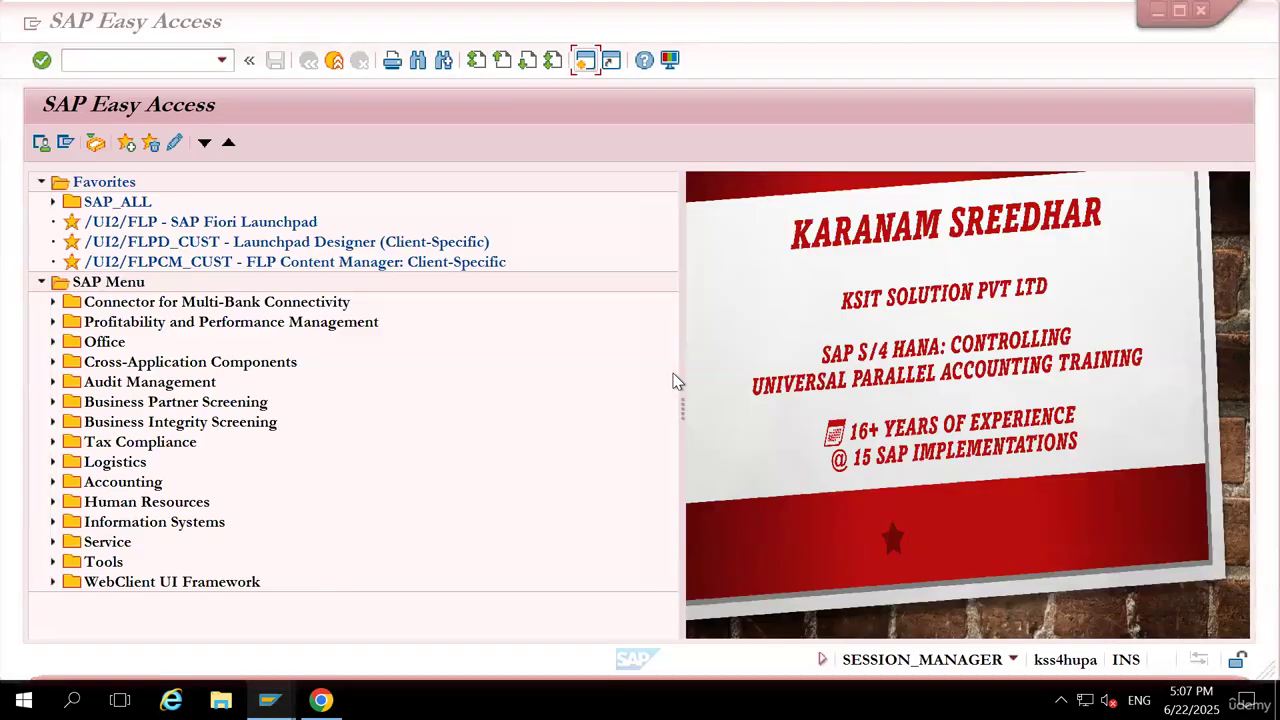
Return to the goods receipt in Chrome and enter UPA1-RM as the item's material
left_click(321, 700)
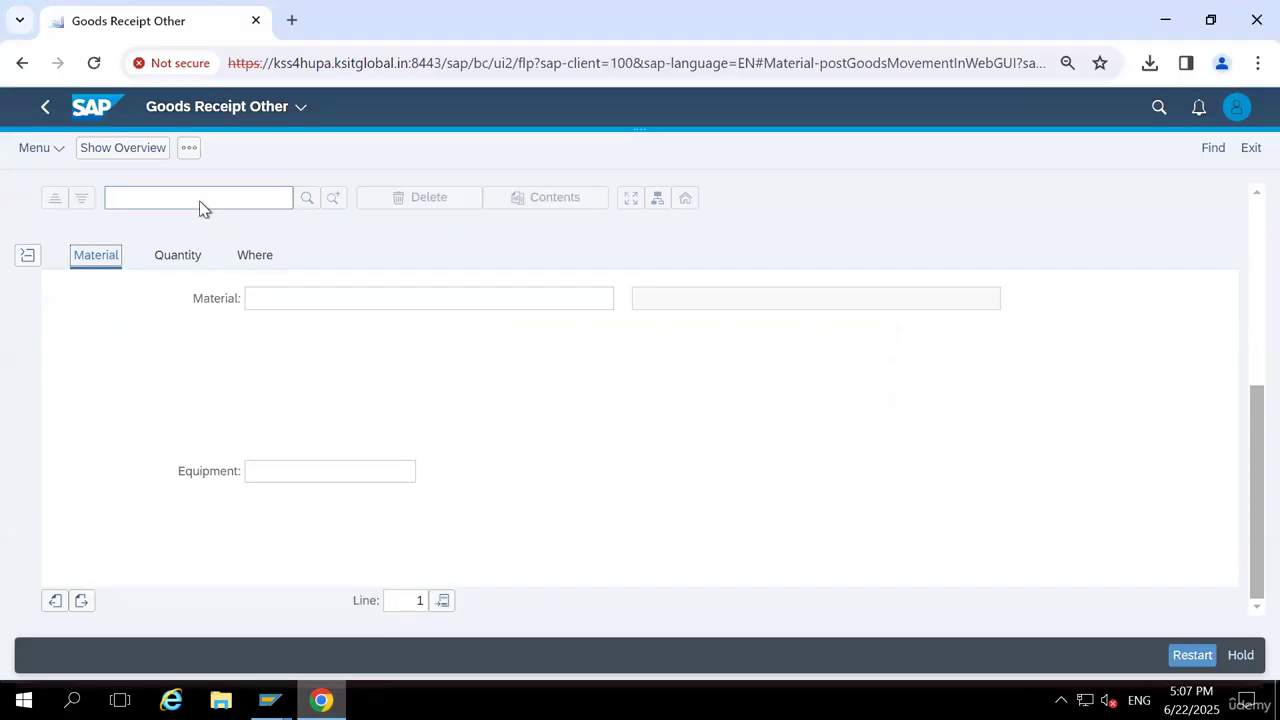
left_click(280, 311)
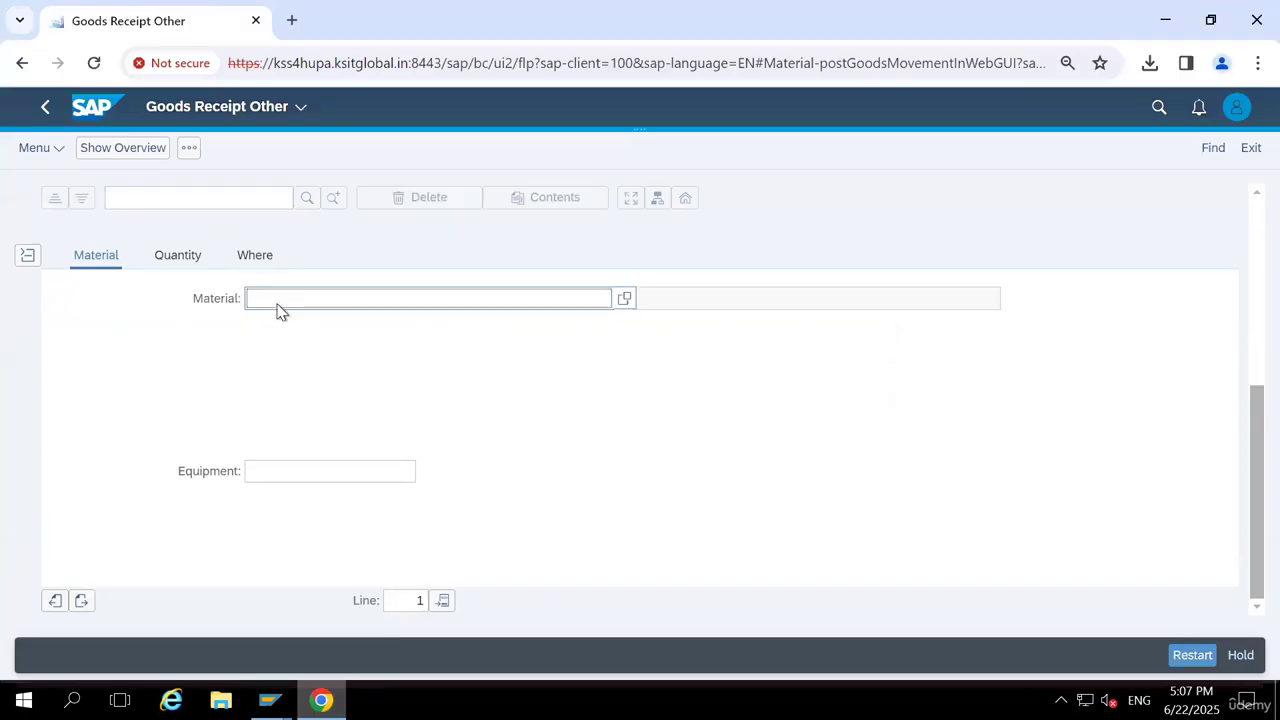
key("ctrl+v")
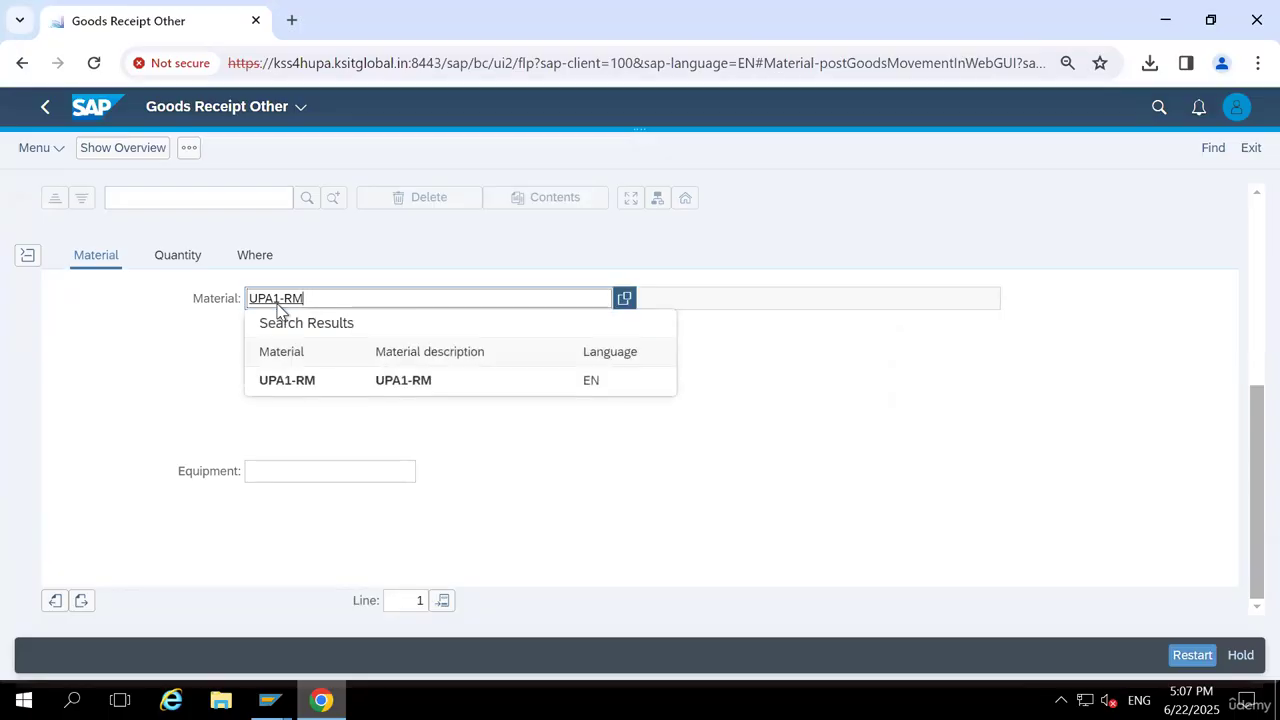
left_click(300, 384)
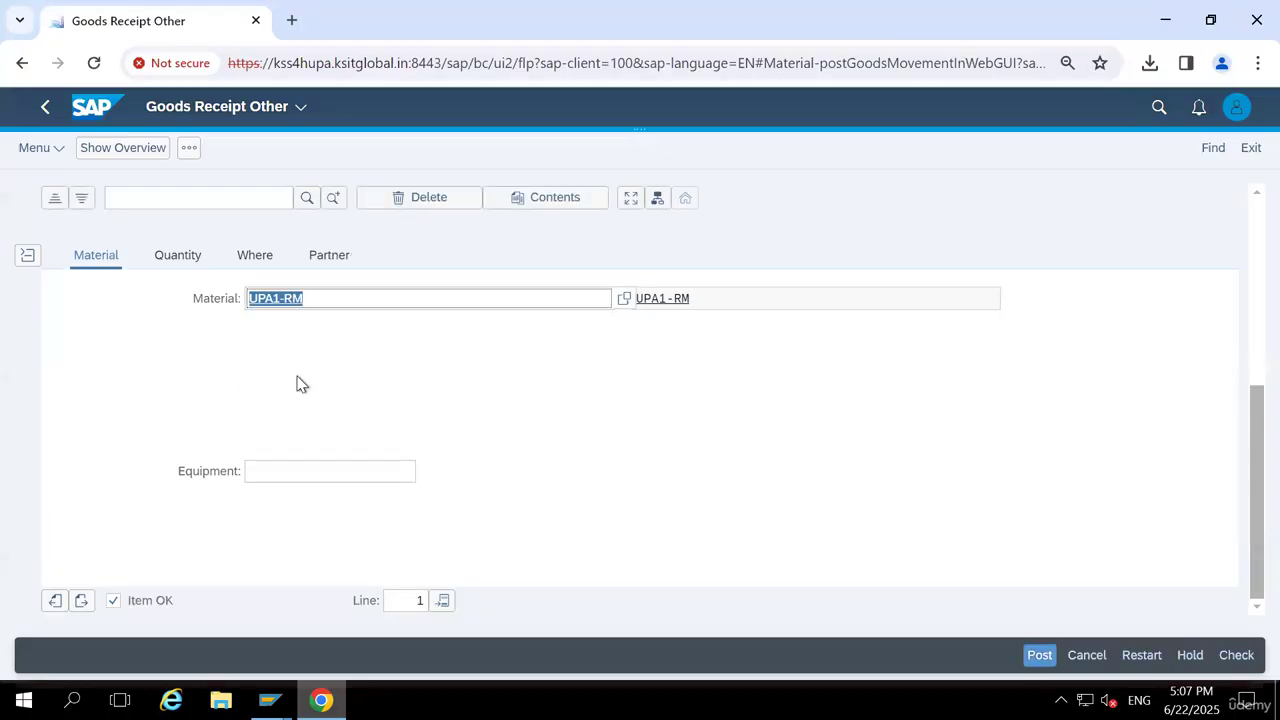
Set the receipt item's quantity in unit of entry to 10000
left_click(177, 262)
left_click(291, 305)
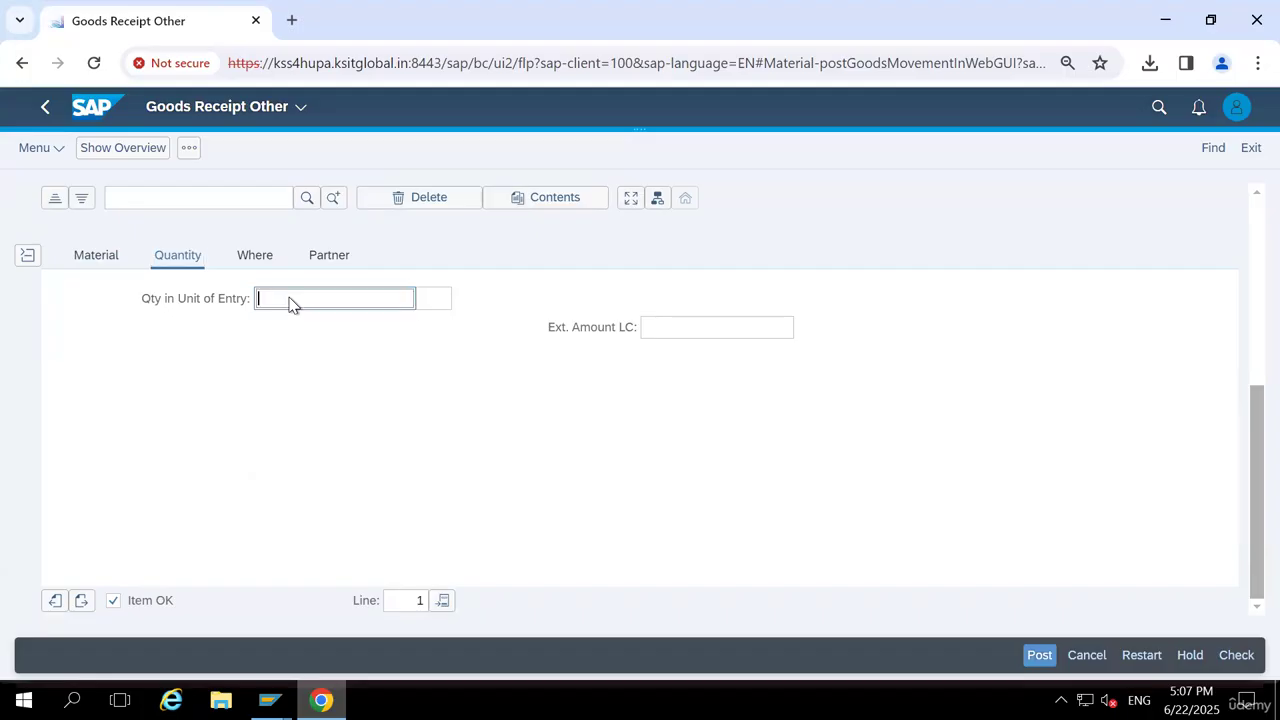
type("10000")
key("Return")
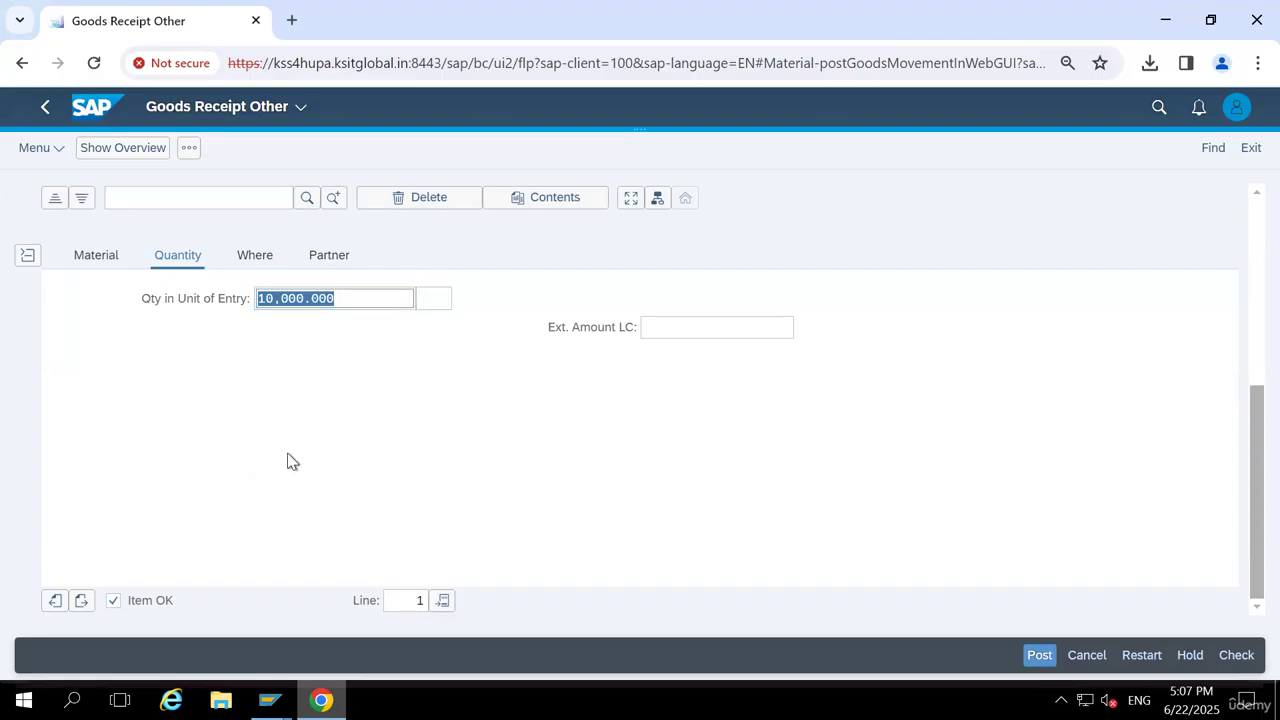
Set both the plant and the storage location of the receipt item to UPA1
left_click(262, 256)
left_click(303, 359)
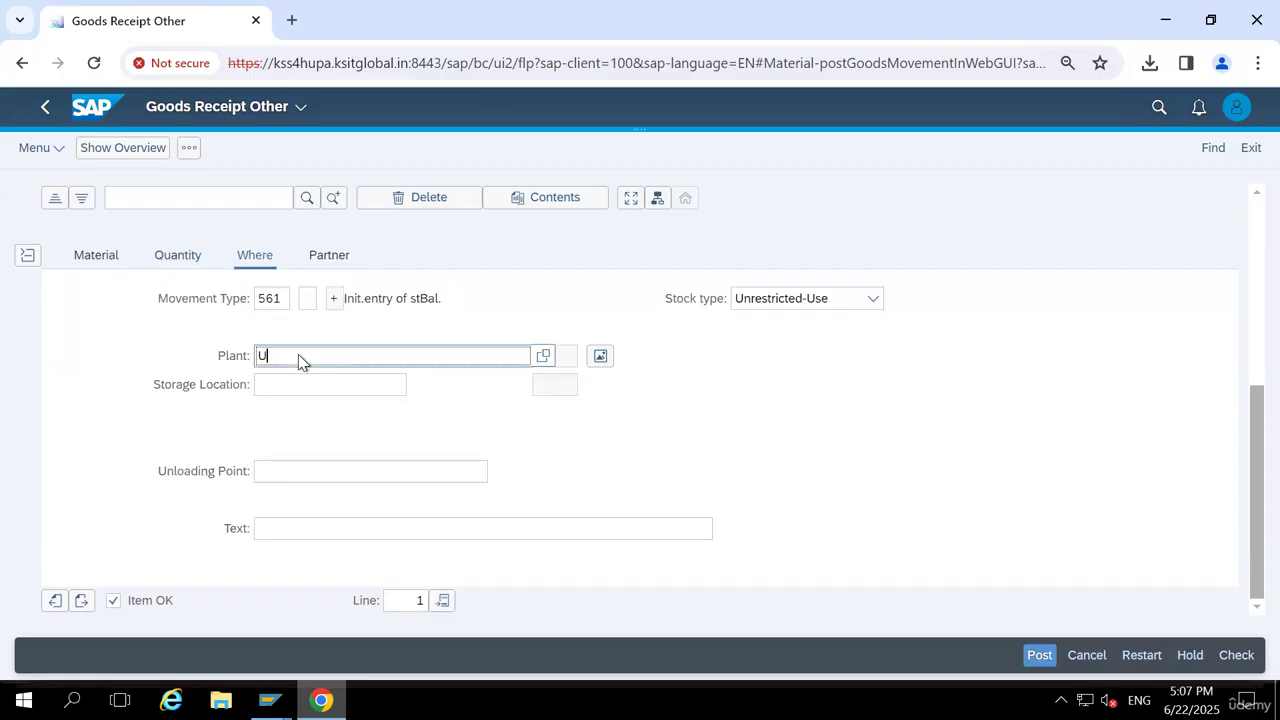
type("UPA1")
left_click(295, 388)
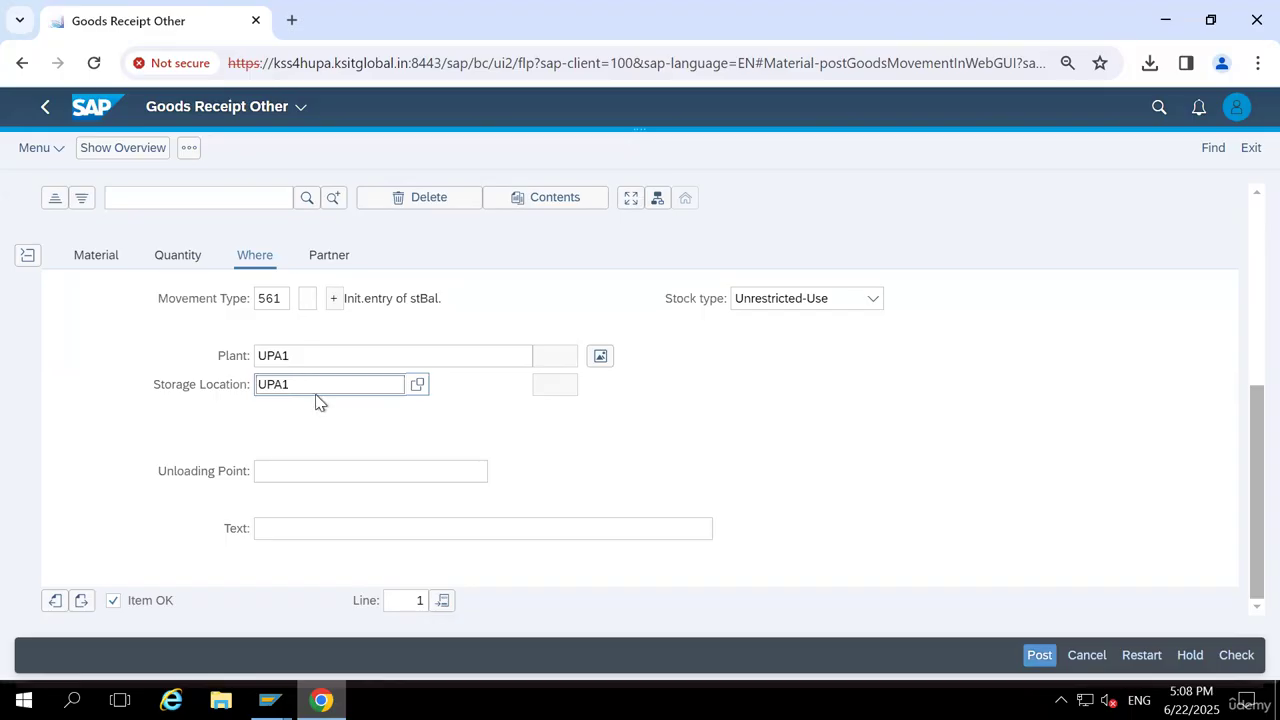
key("Return")
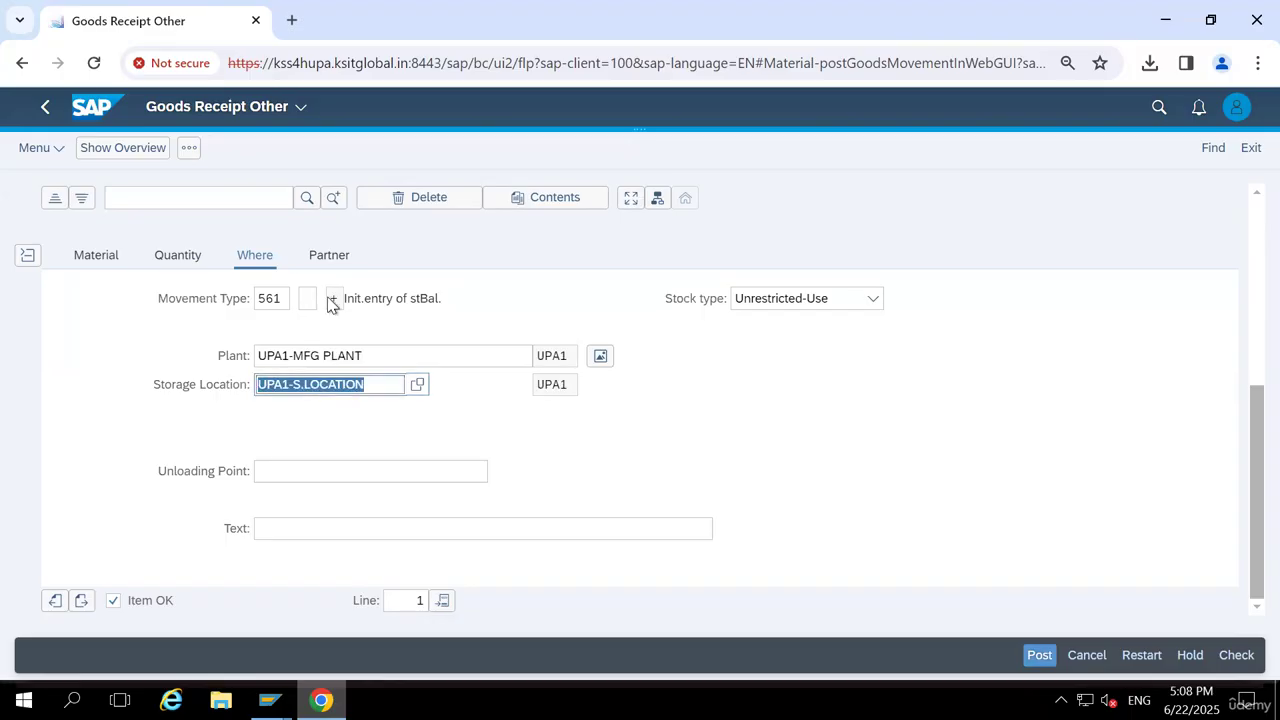
Review the UPA1-RM item's quantity and location details and post the goods receipt
left_click(331, 257)
left_click(179, 260)
left_click(115, 262)
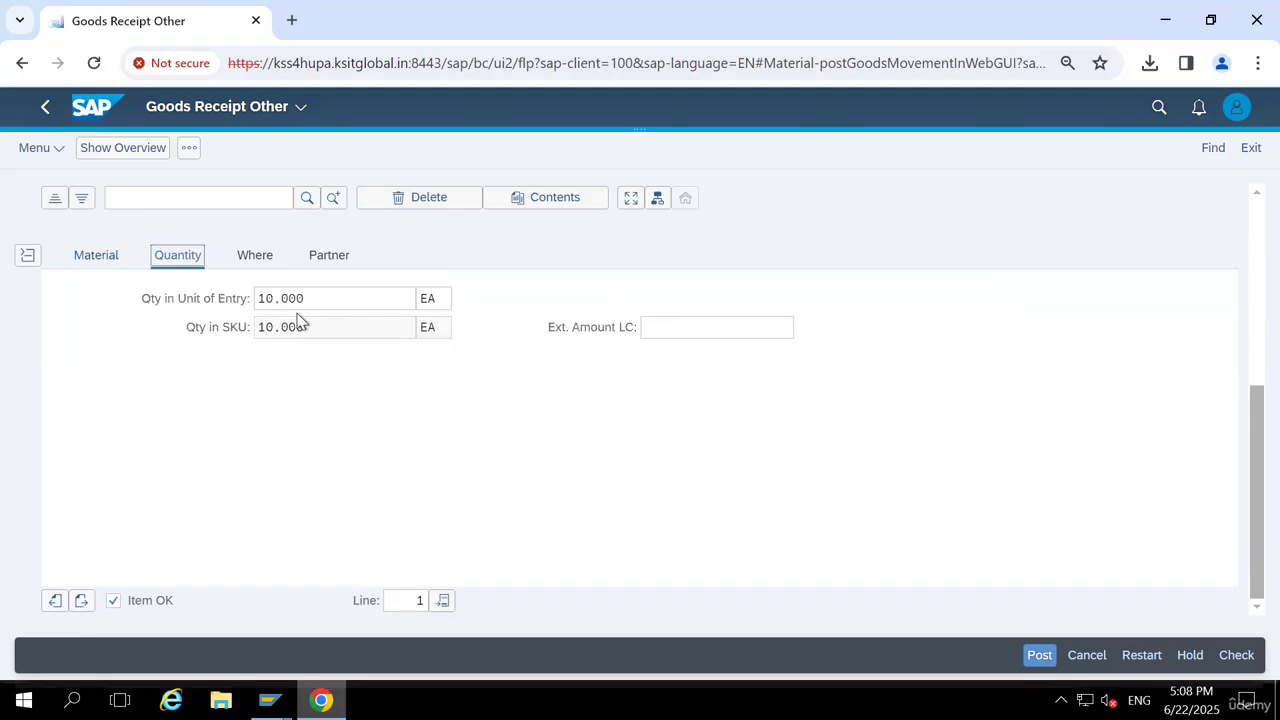
left_click(259, 258)
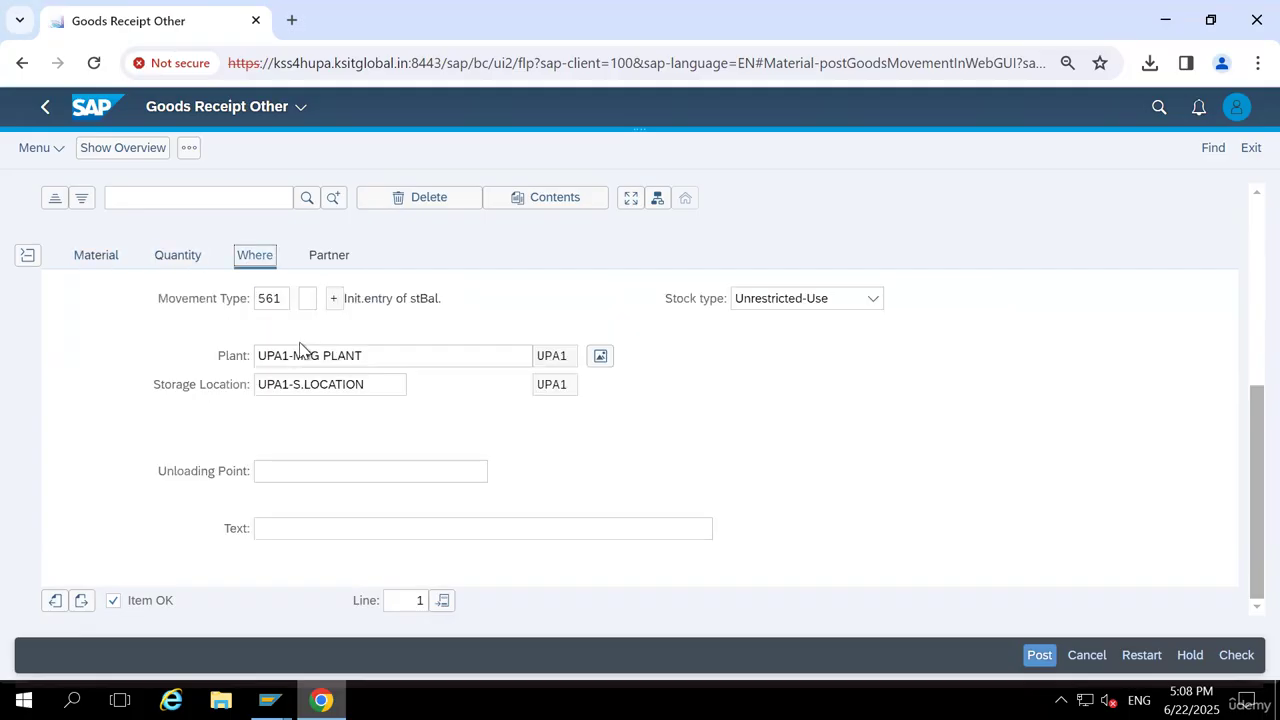
scroll(394, 403, "up", 4)
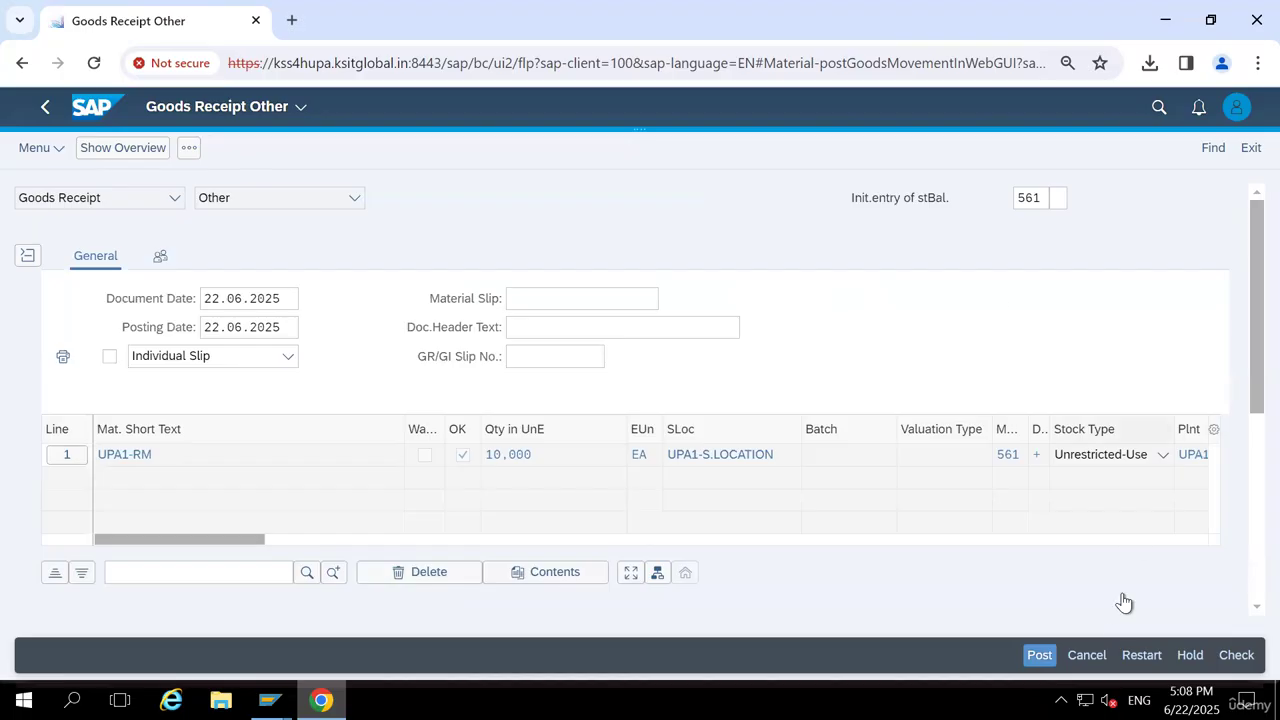
left_click(1040, 655)
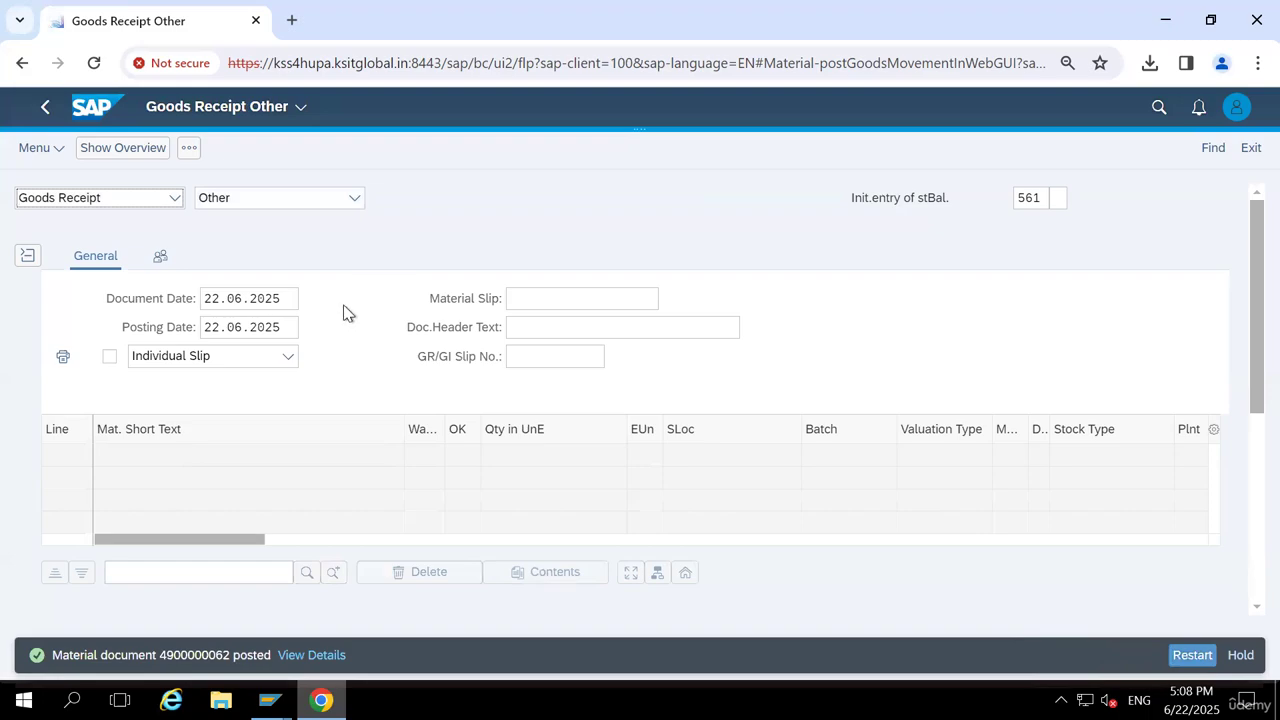
Switch the goods movement transaction to Display for the posted material document and check its general and document information
left_click(174, 198)
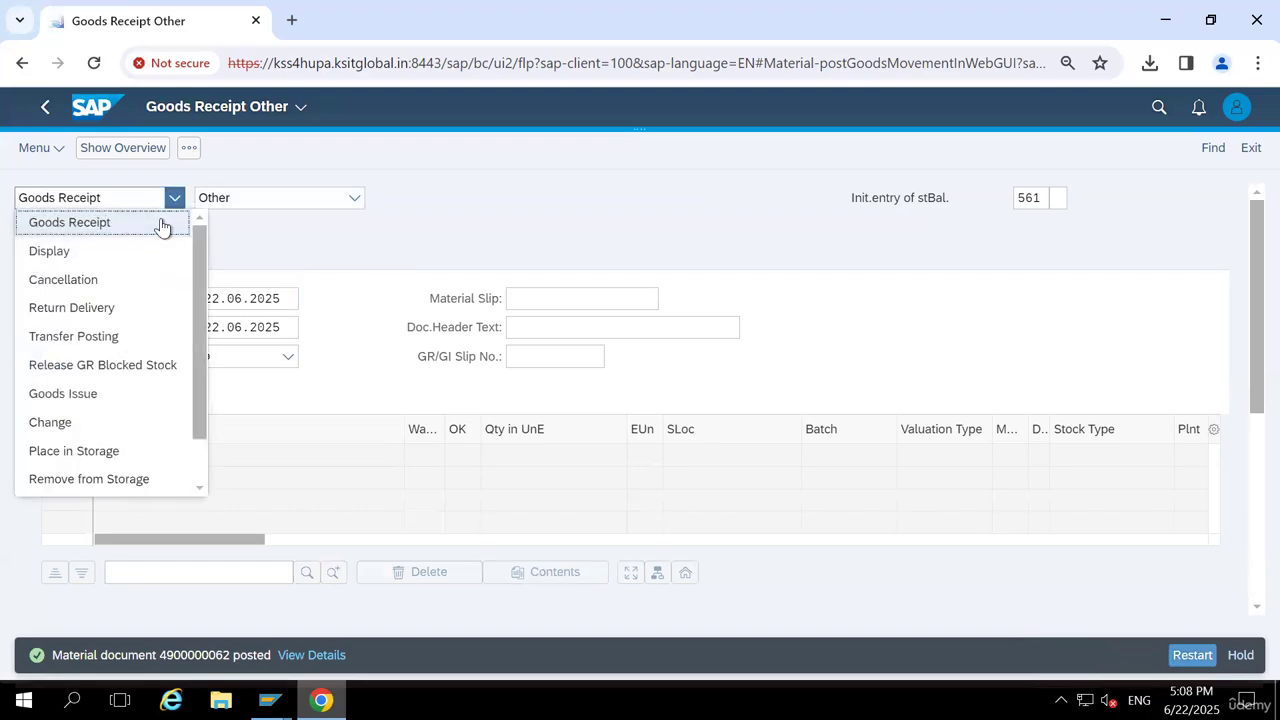
left_click(84, 256)
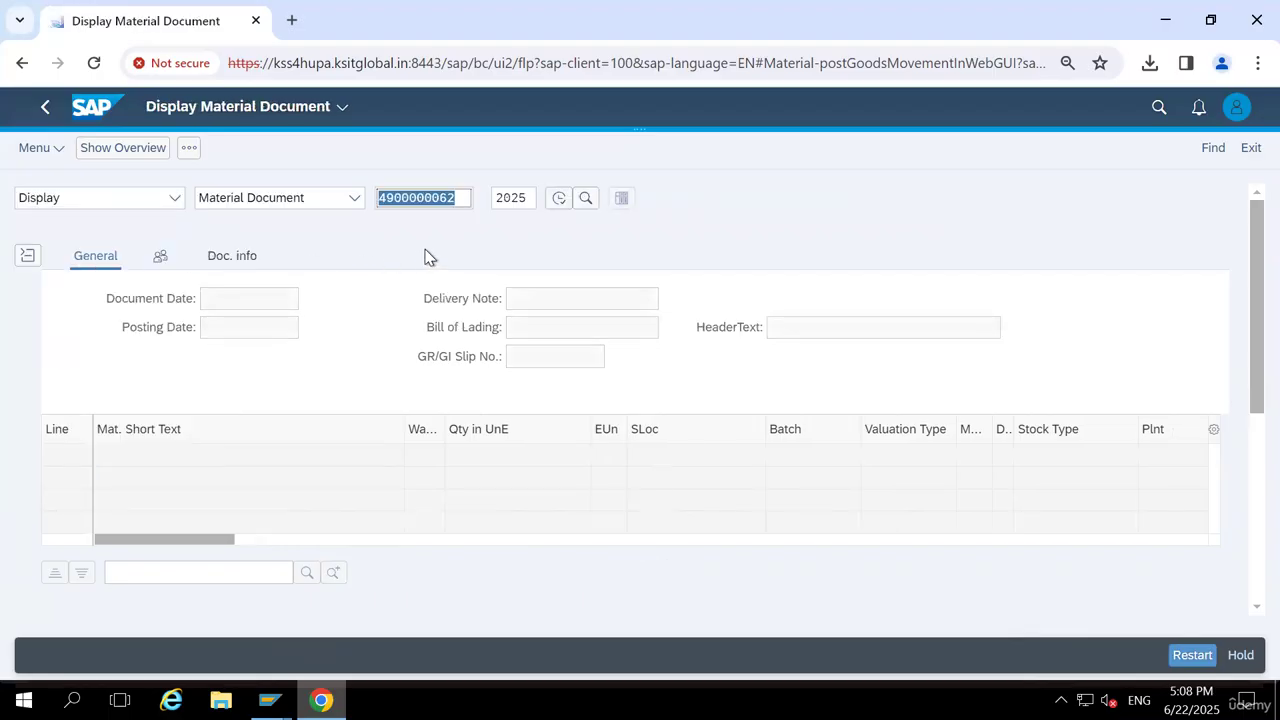
left_click(245, 262)
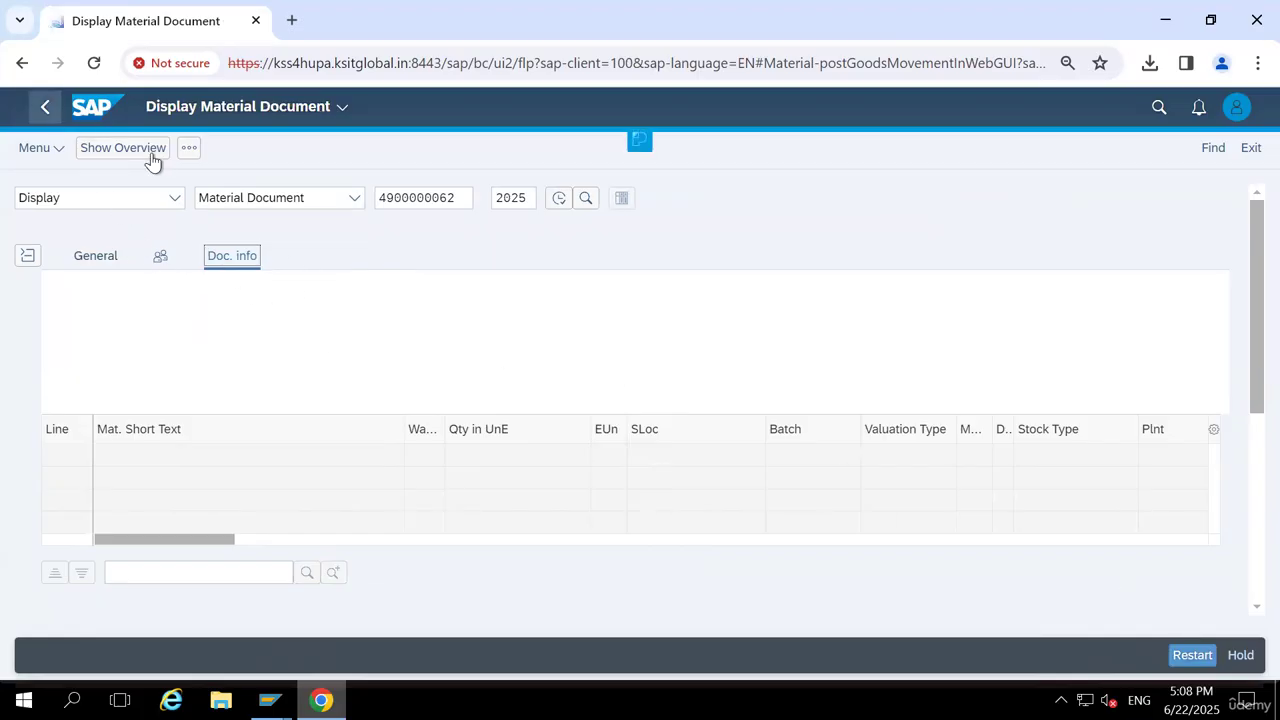
left_click(100, 258)
left_click(245, 262)
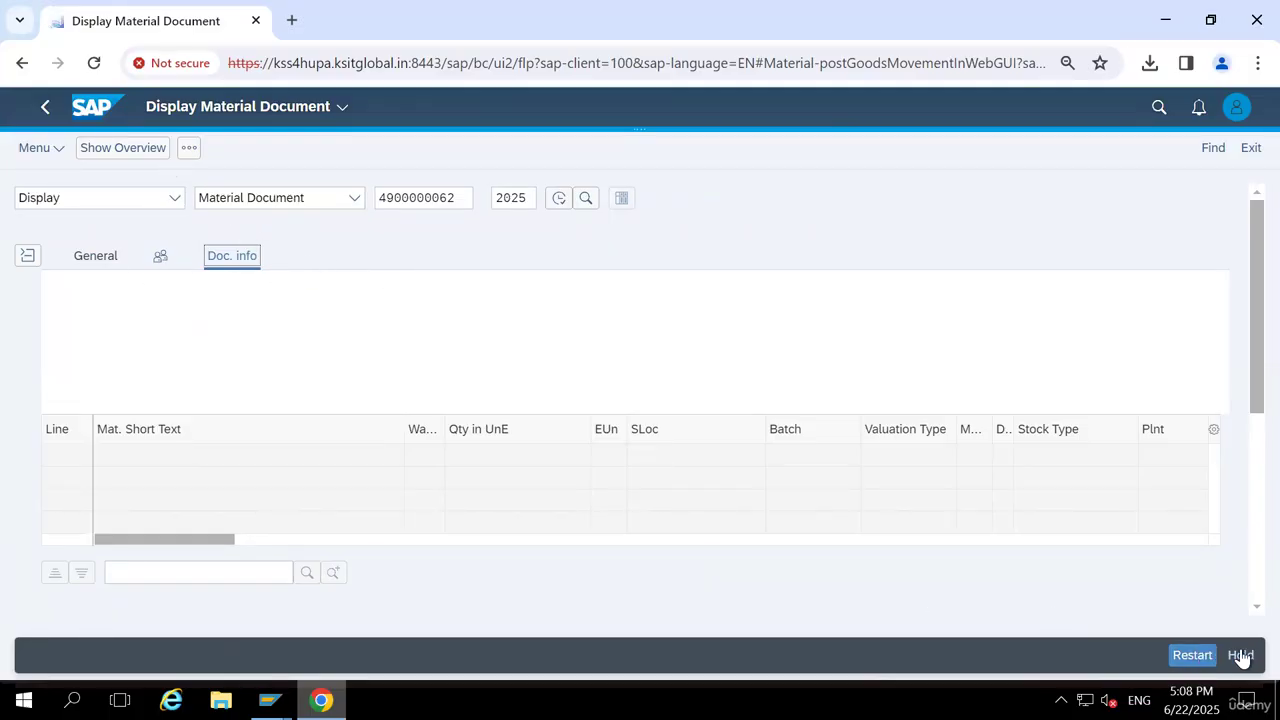
left_click(112, 260)
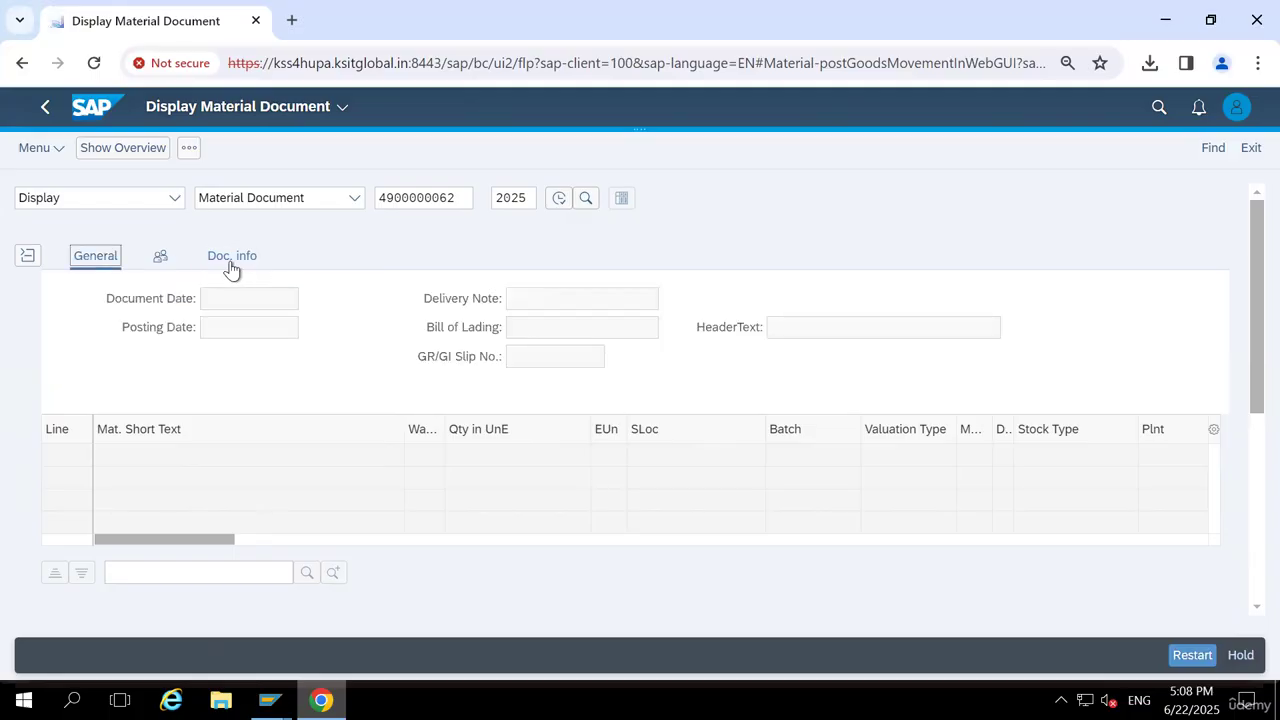
left_click(230, 265)
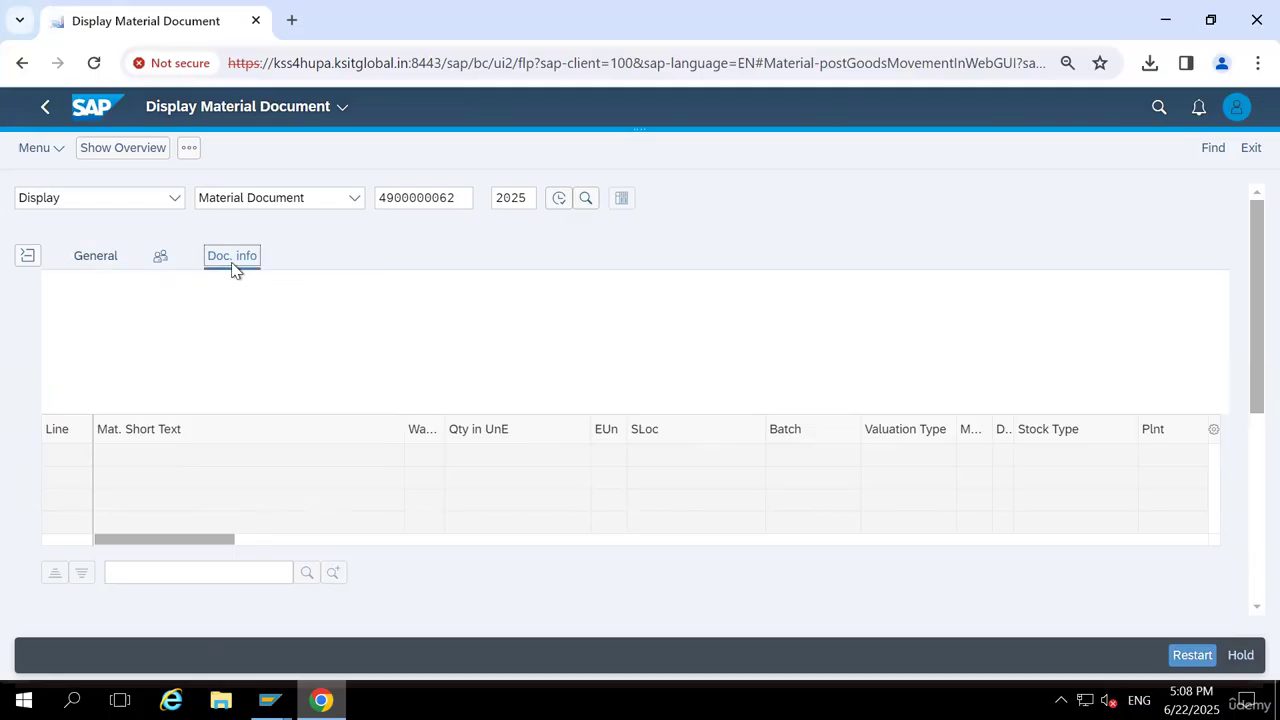
Reload the page and retrieve the posted material document with its document information shown
left_click(94, 63)
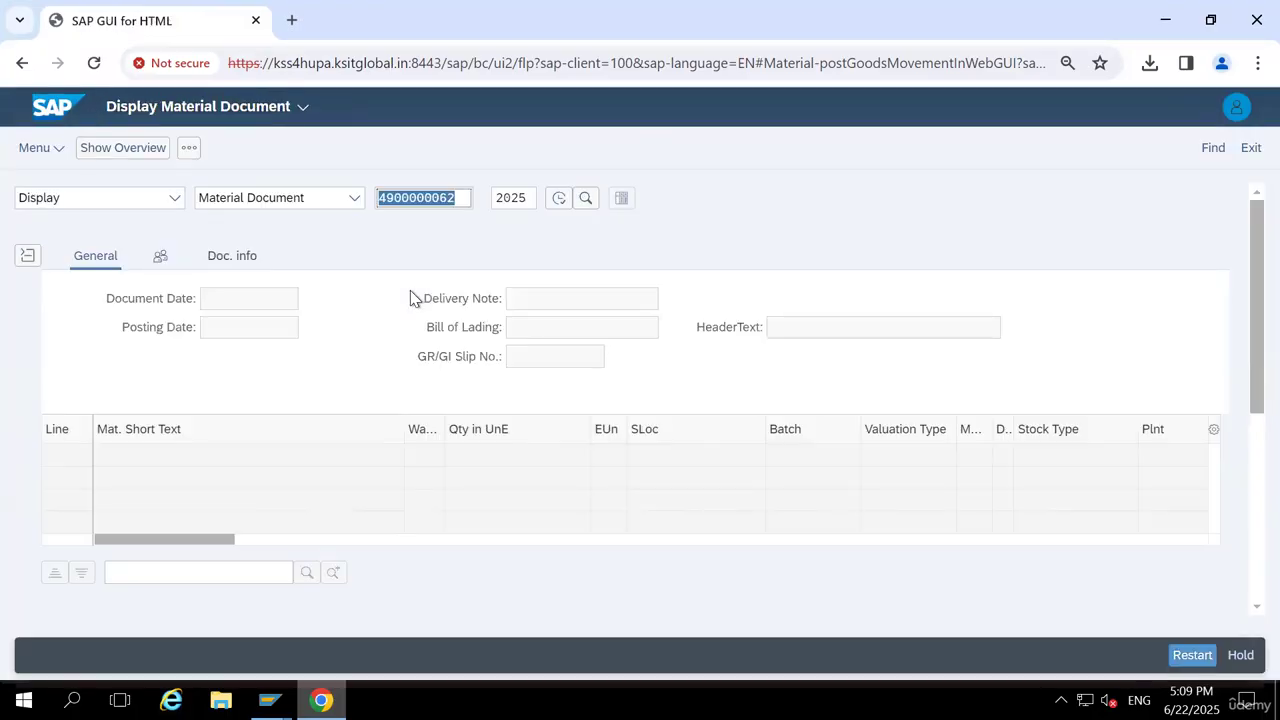
left_click(238, 262)
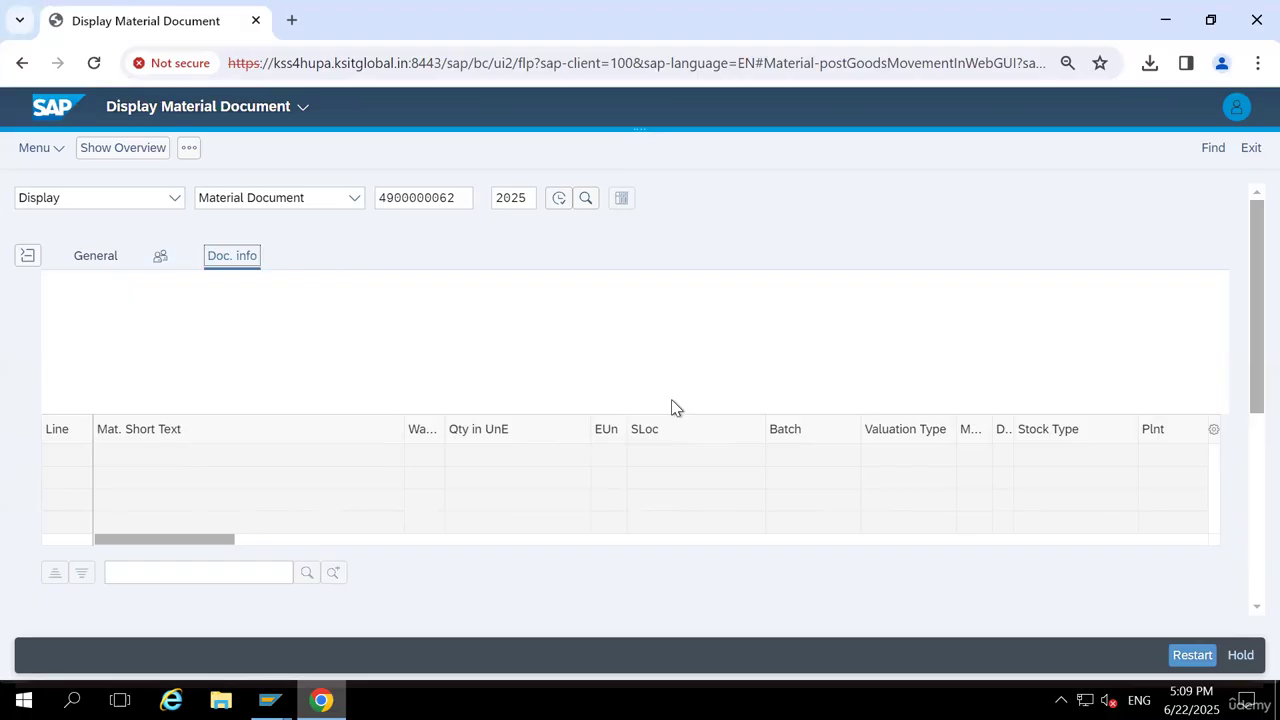
left_click(559, 205)
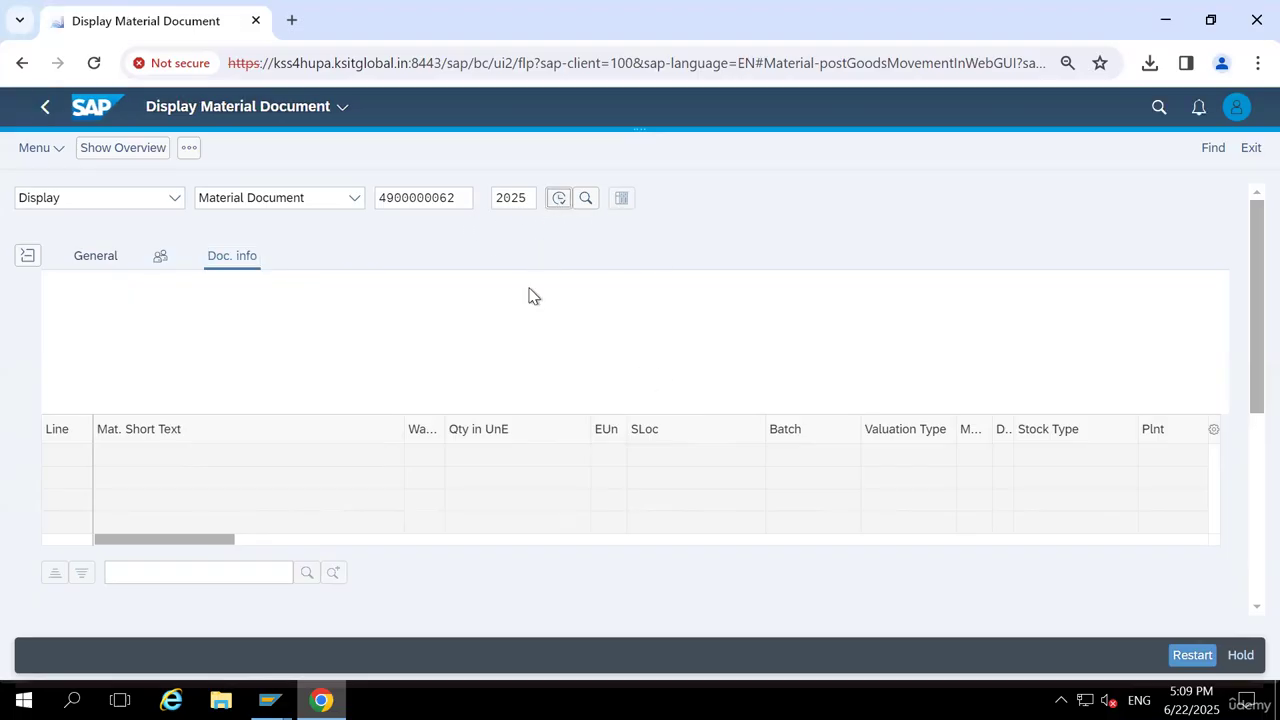
left_click(559, 198)
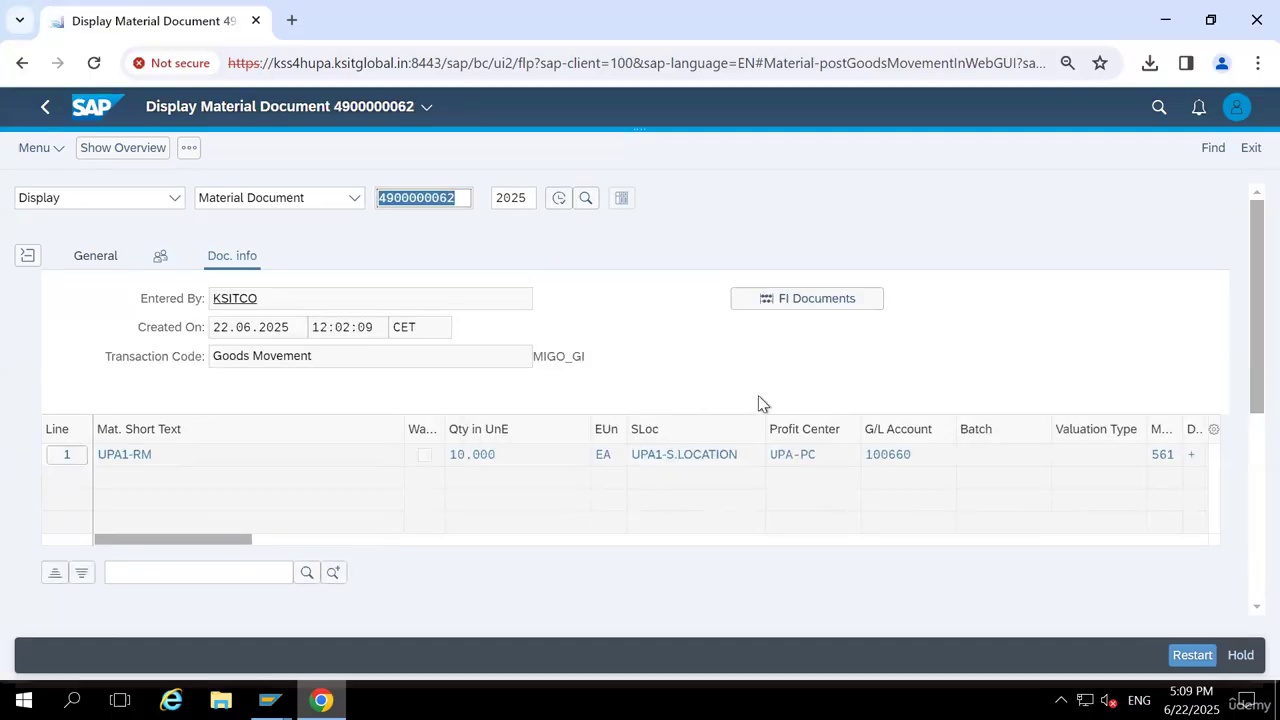
Open the accounting document from the material document's FI documents and display its line items in the General Ledger View
left_click(787, 302)
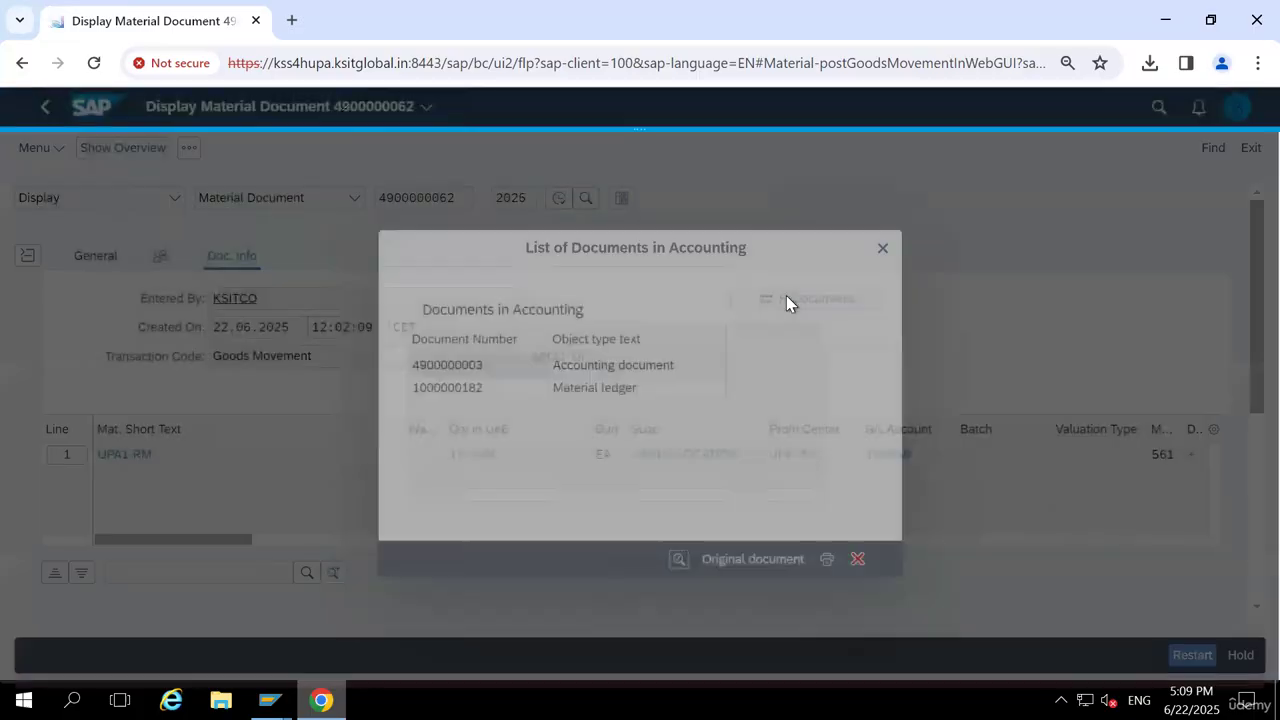
left_click(587, 369)
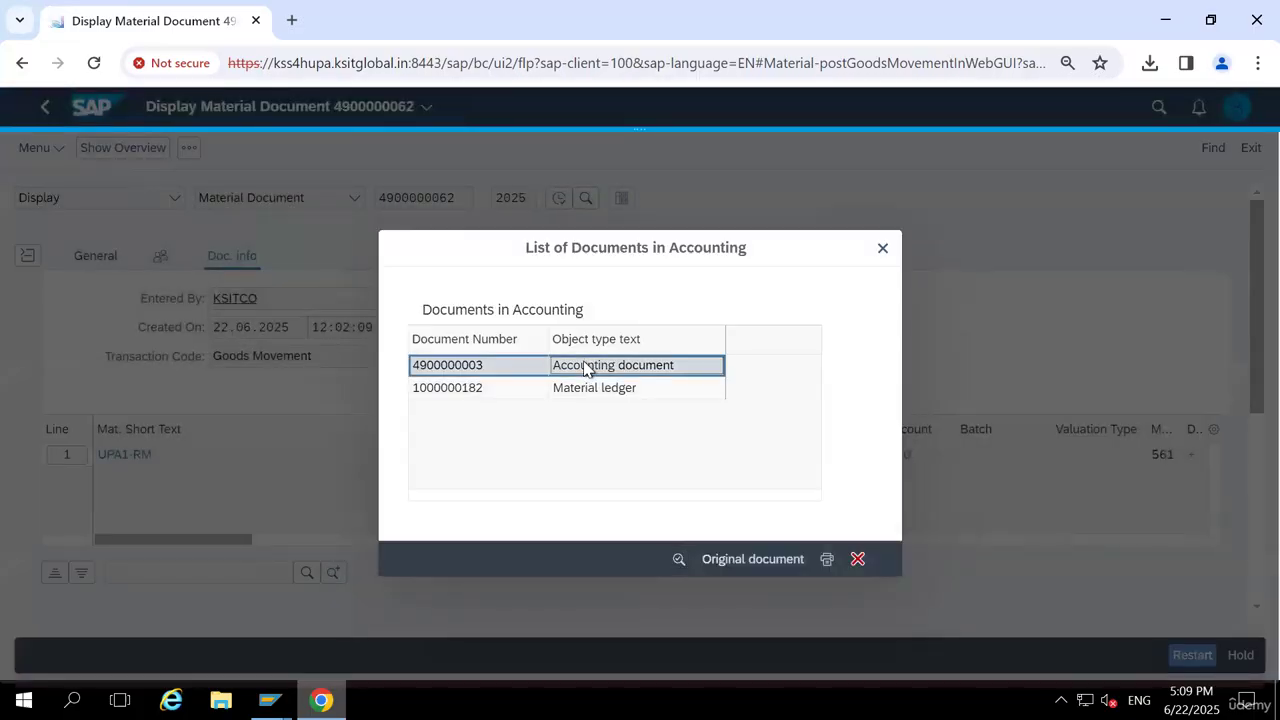
double_click(586, 367)
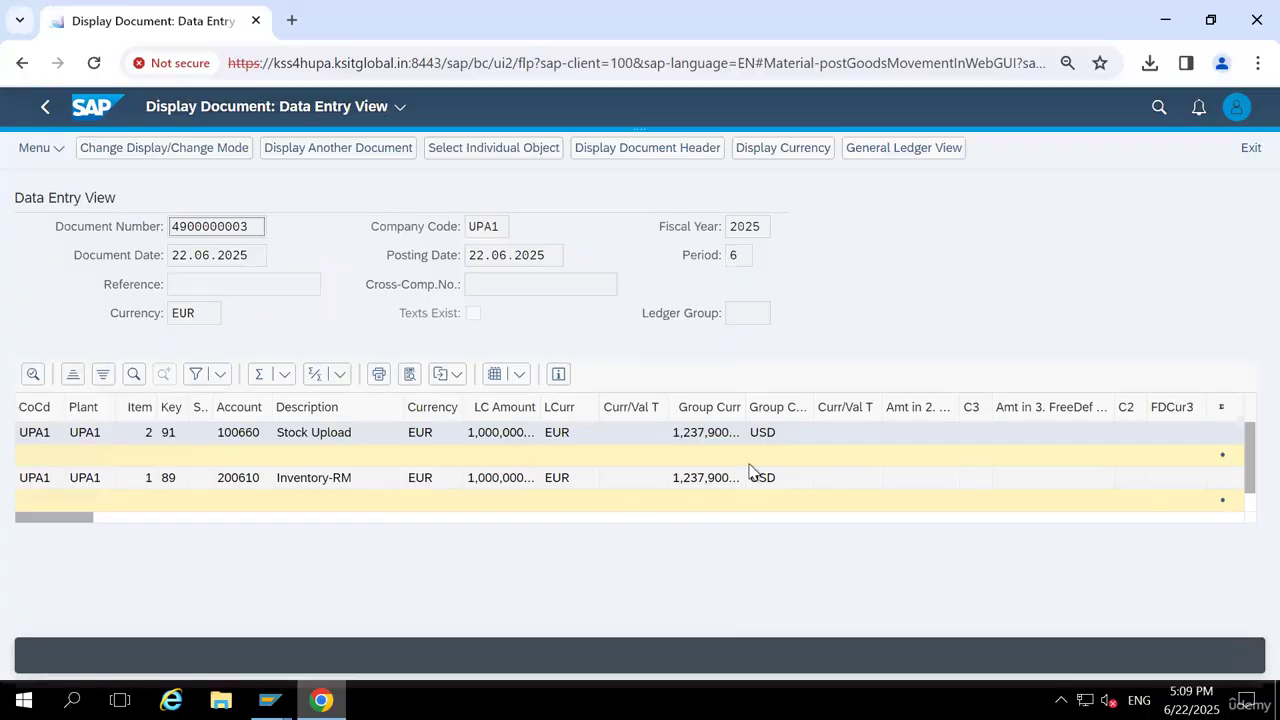
left_click(340, 443)
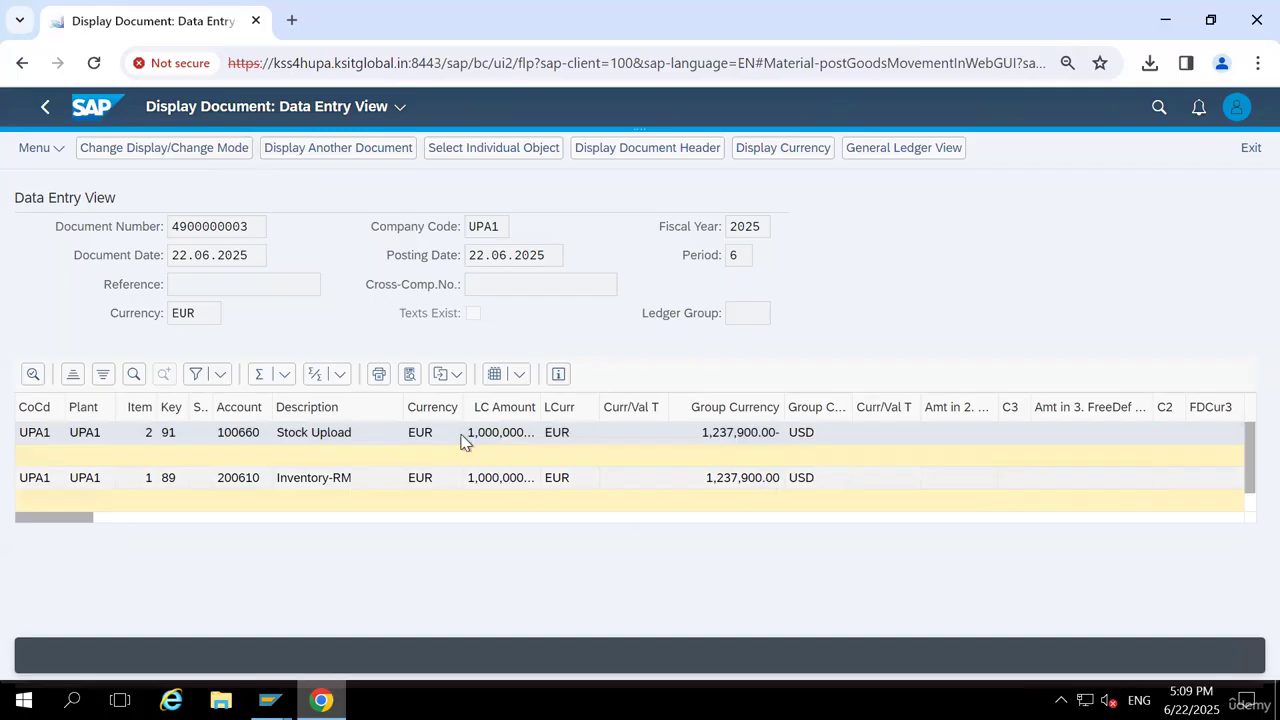
left_click(870, 155)
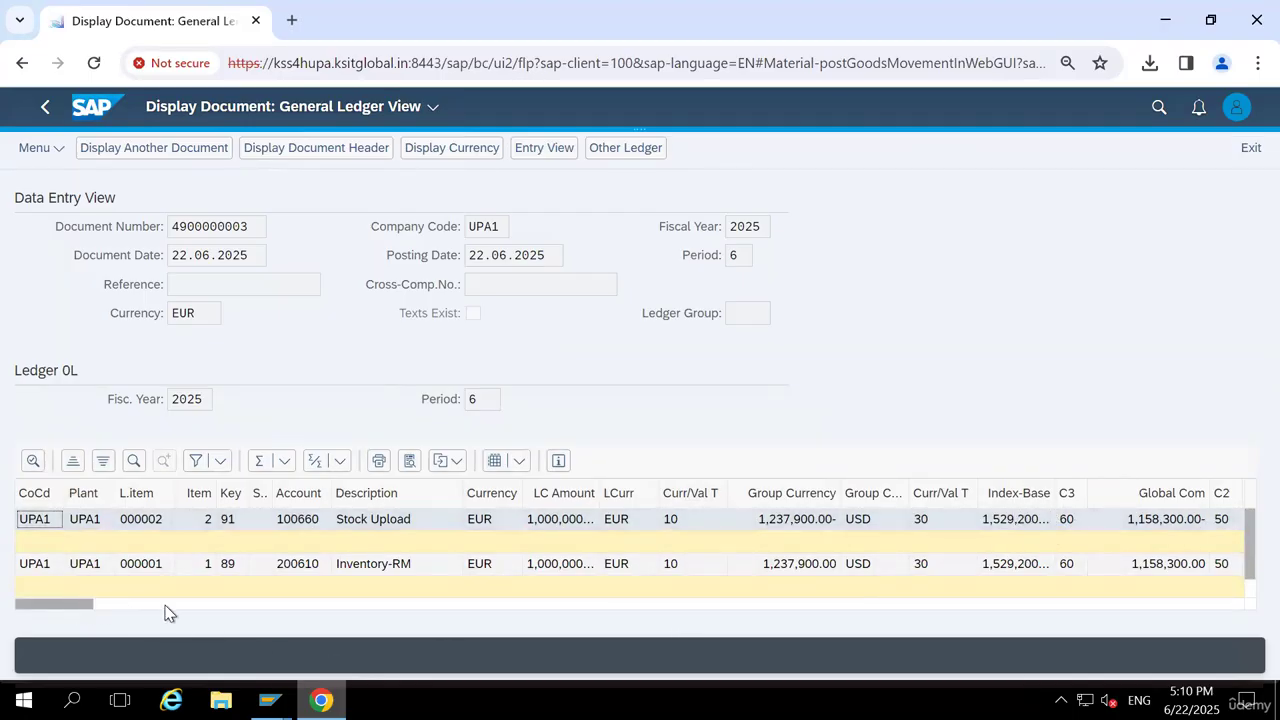
Apply the /KSIT layout to the ledger 0L line items and review their currency amount columns
left_click_drag(165, 605, 114, 604)
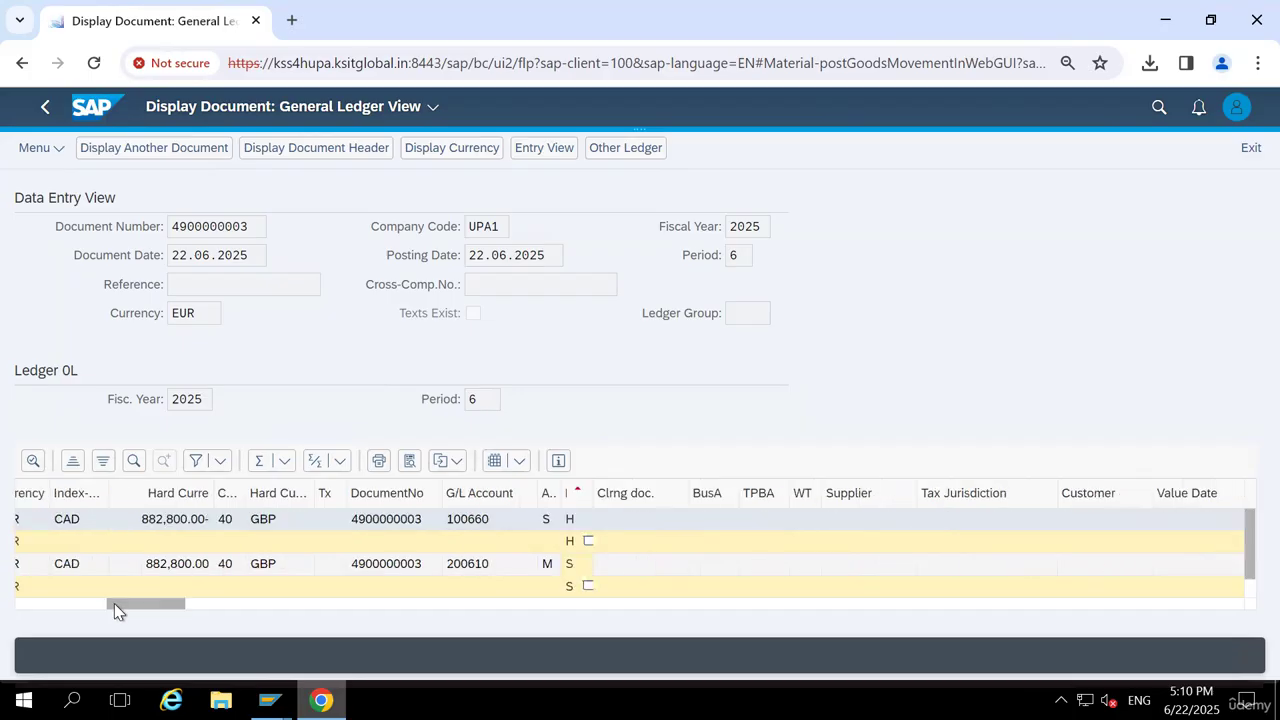
left_click(213, 603)
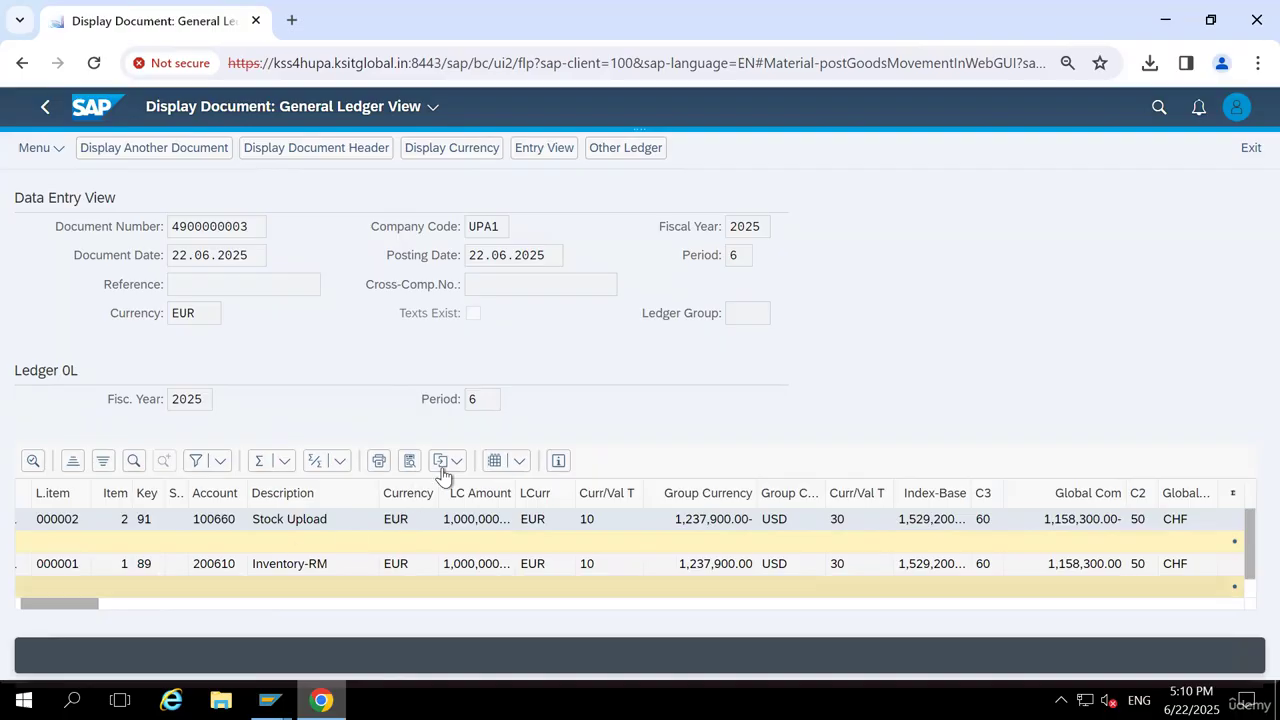
left_click(519, 462)
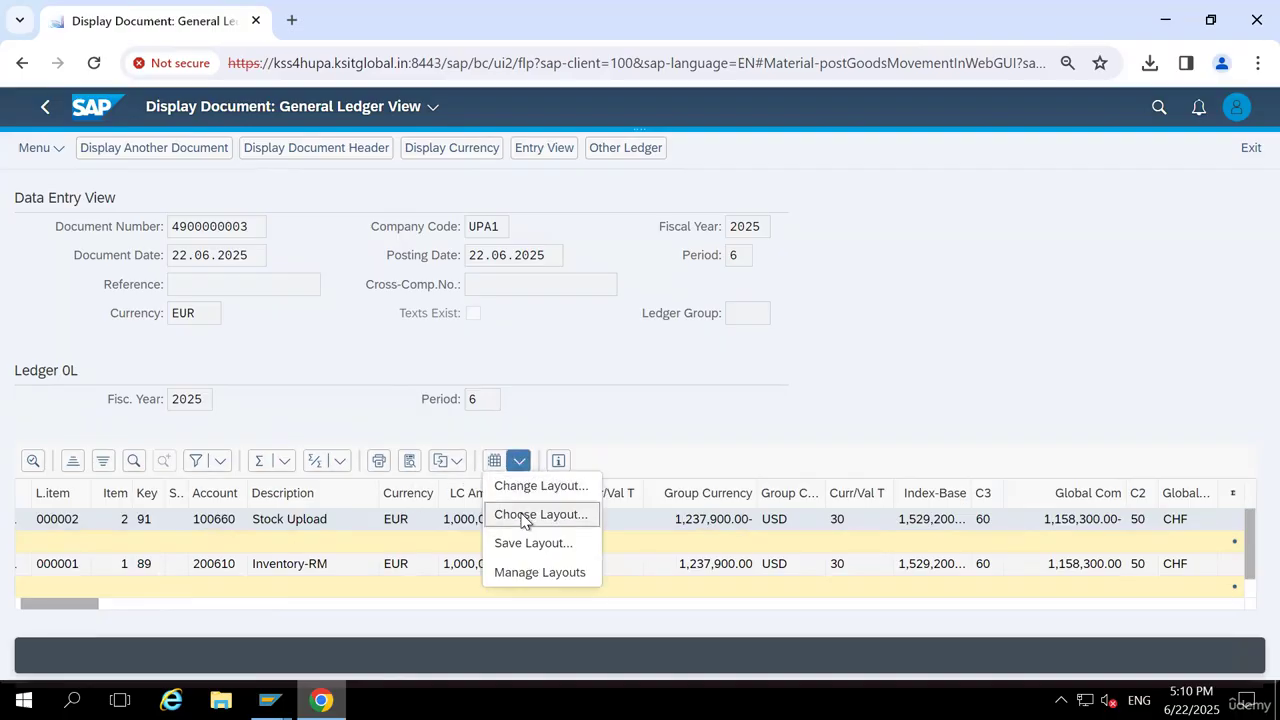
left_click(522, 516)
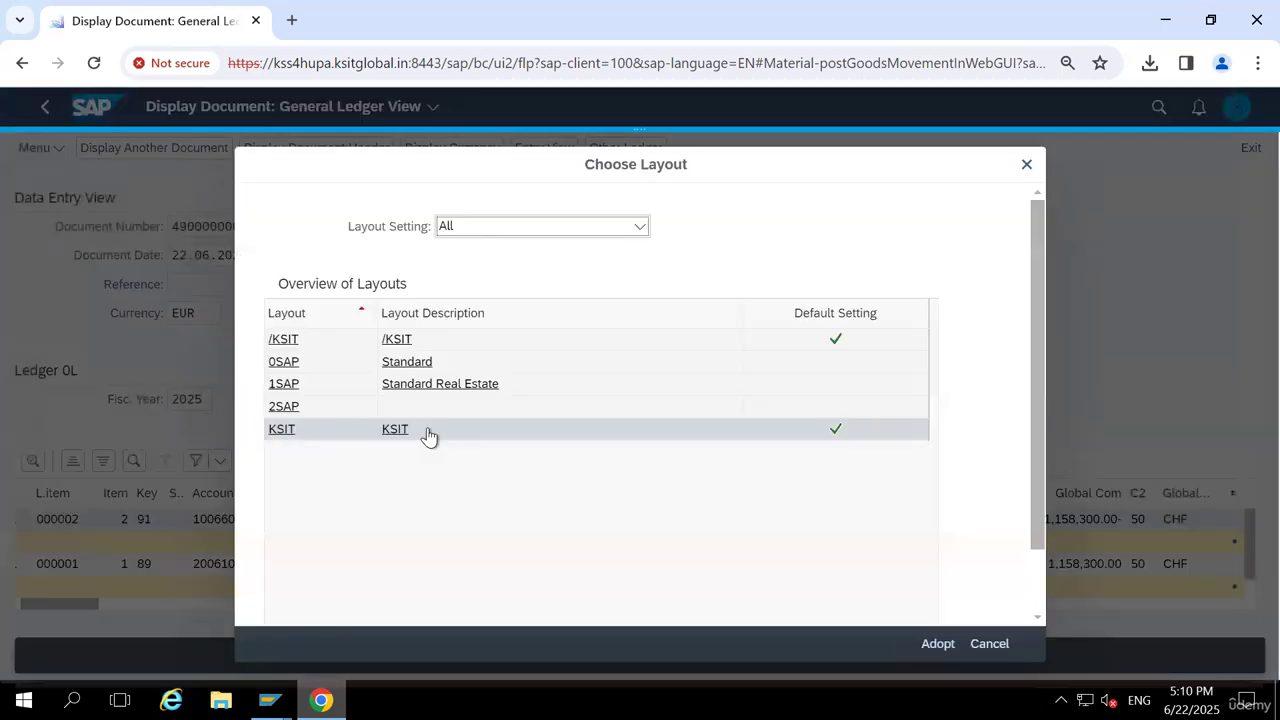
left_click(405, 341)
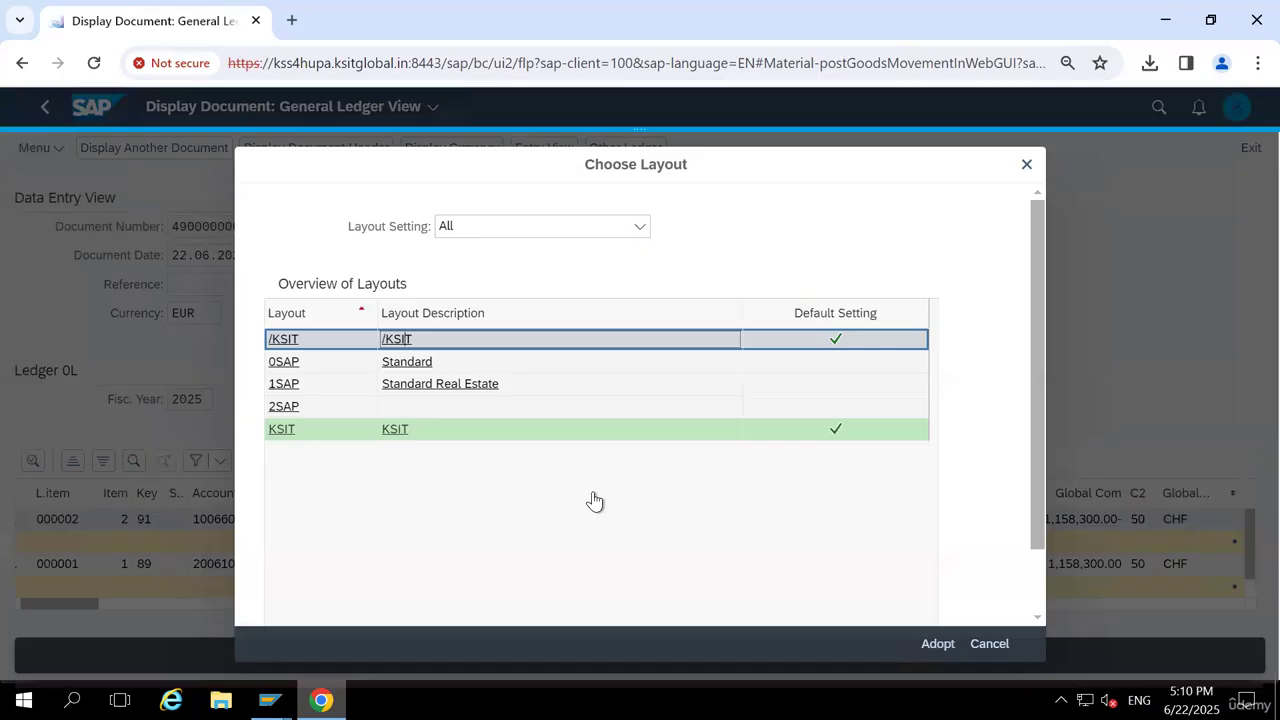
left_click(935, 644)
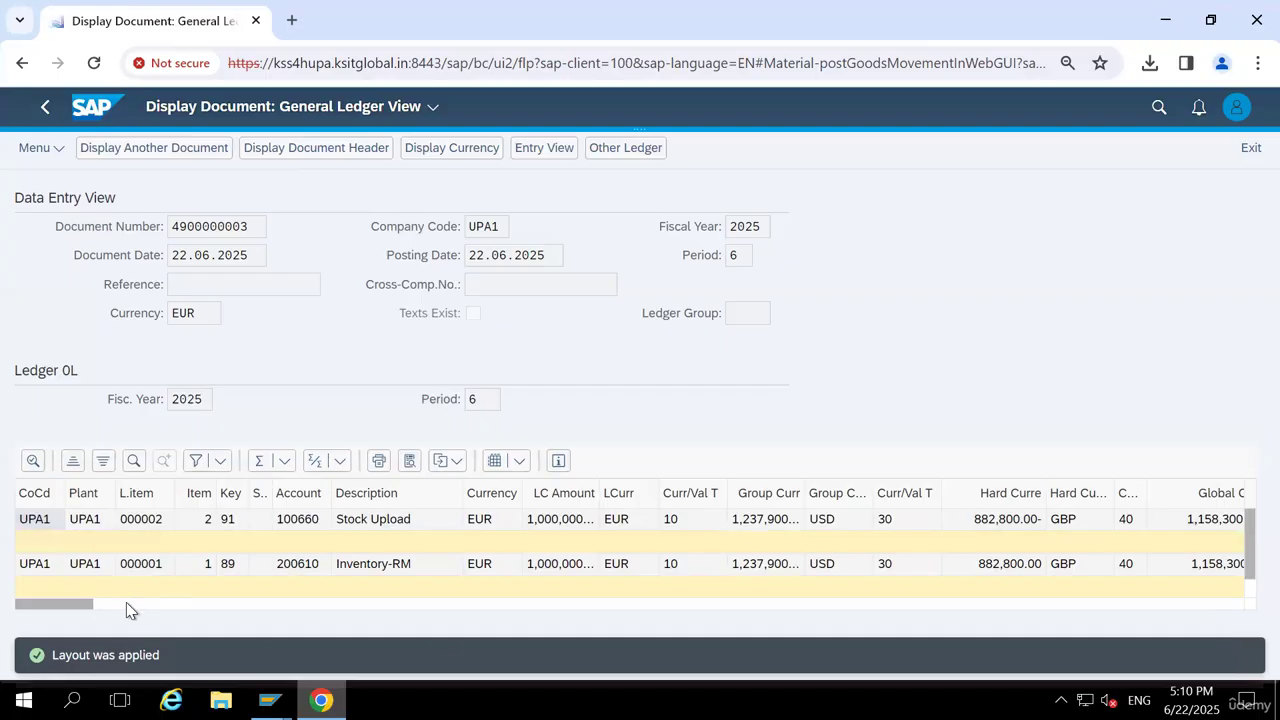
left_click_drag(82, 606, 128, 612)
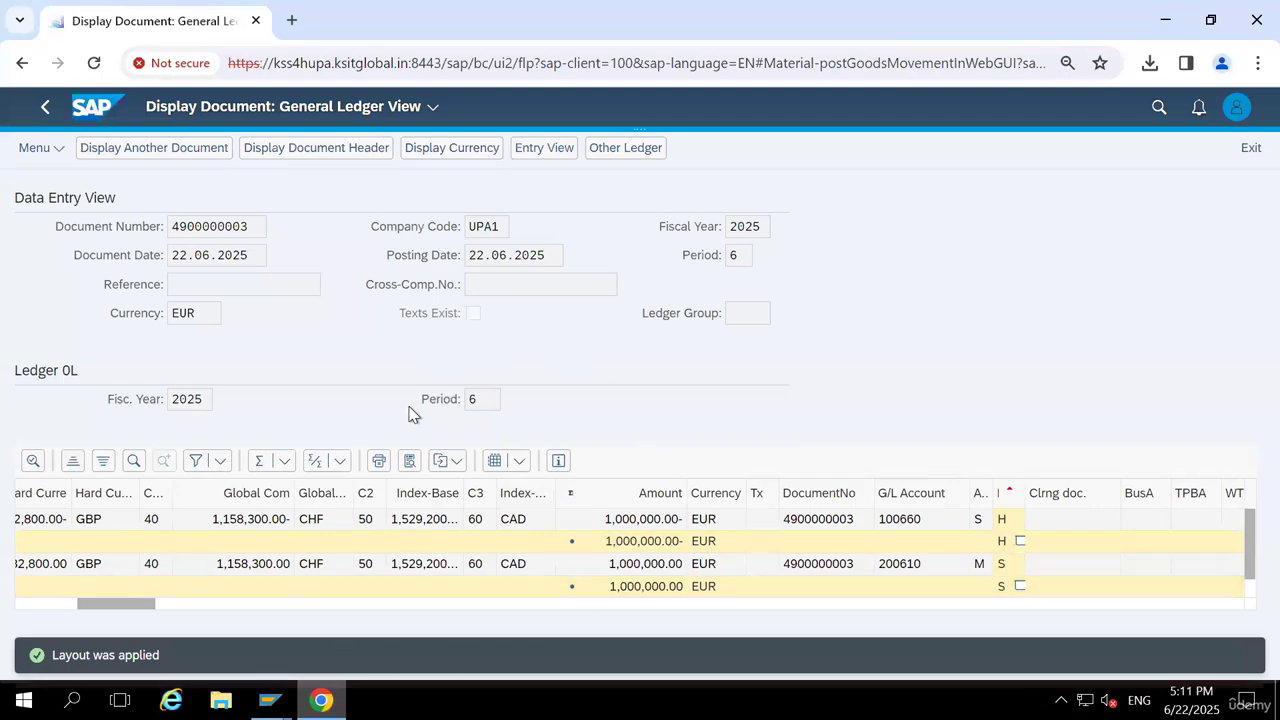
Switch the General Ledger View to ledger 2L and review its line items
left_click(620, 150)
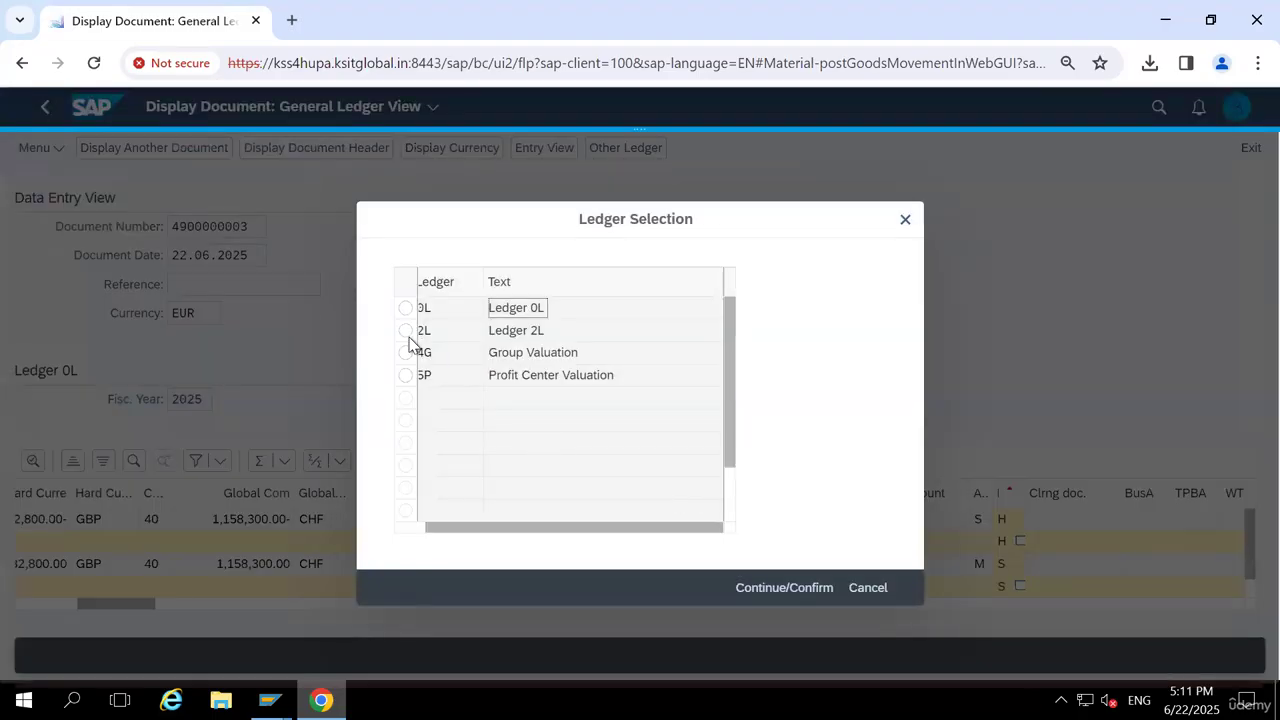
left_click(405, 331)
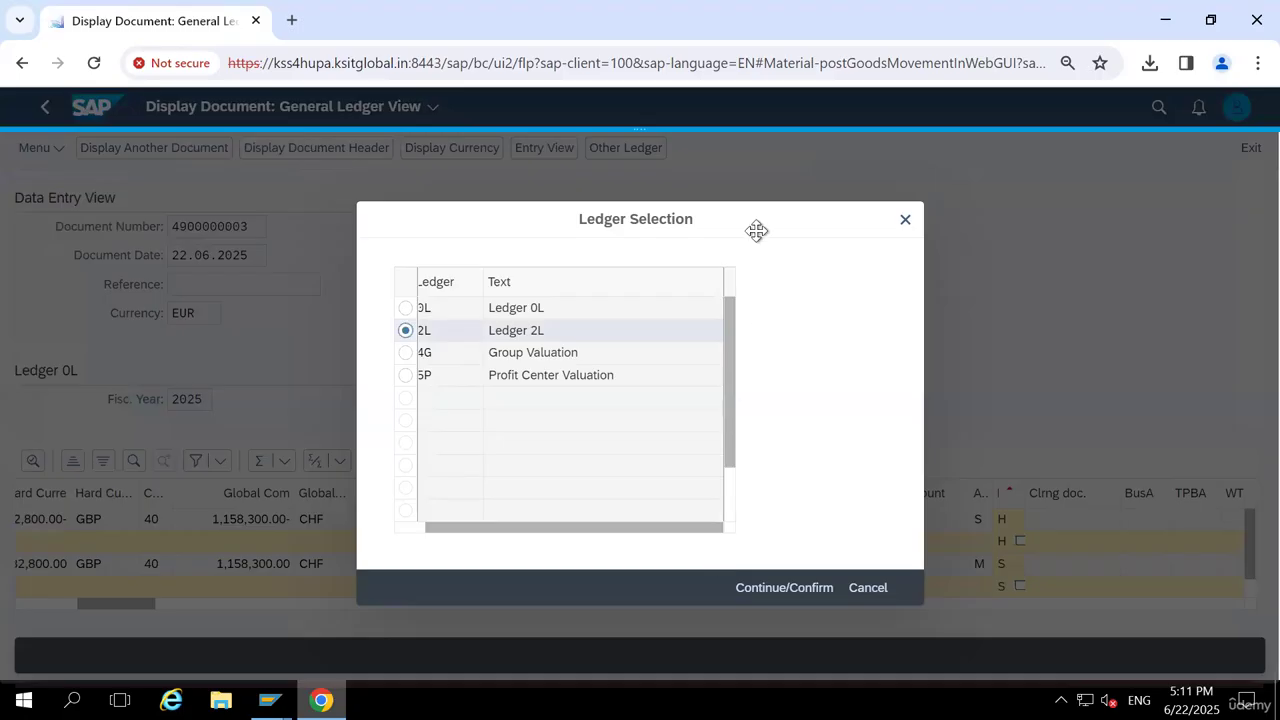
left_click_drag(760, 227, 963, 134)
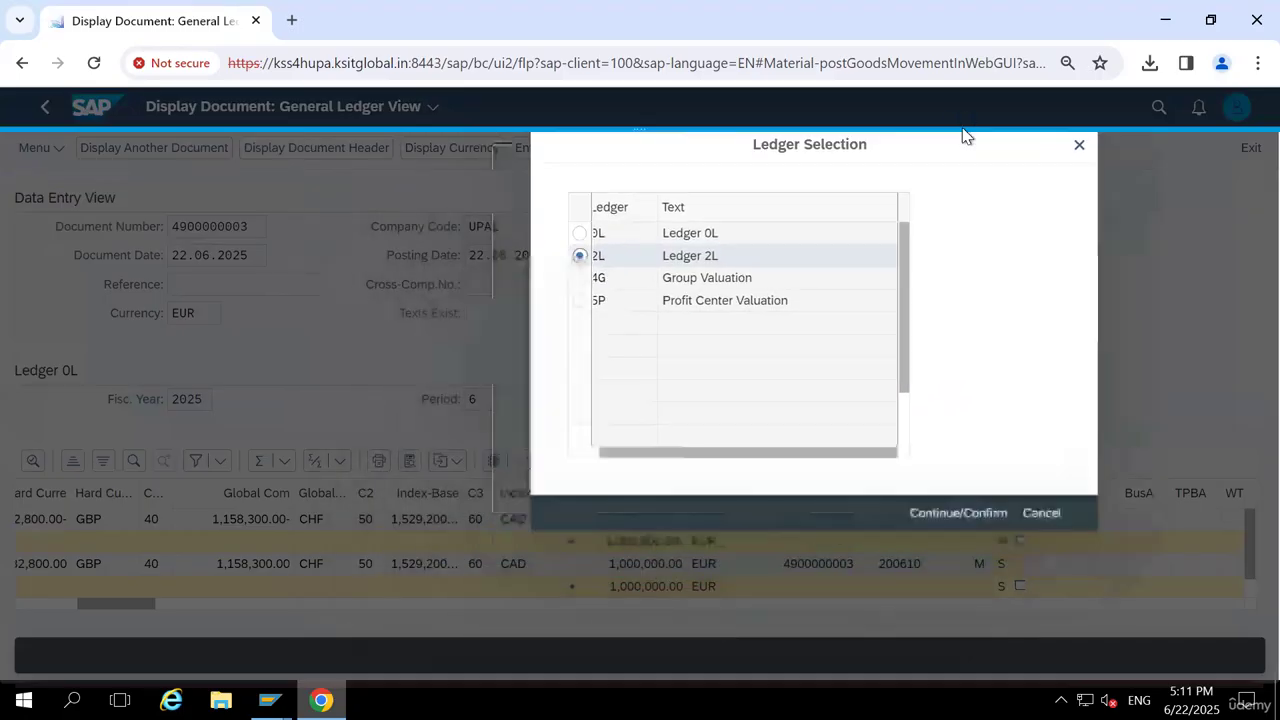
left_click(966, 515)
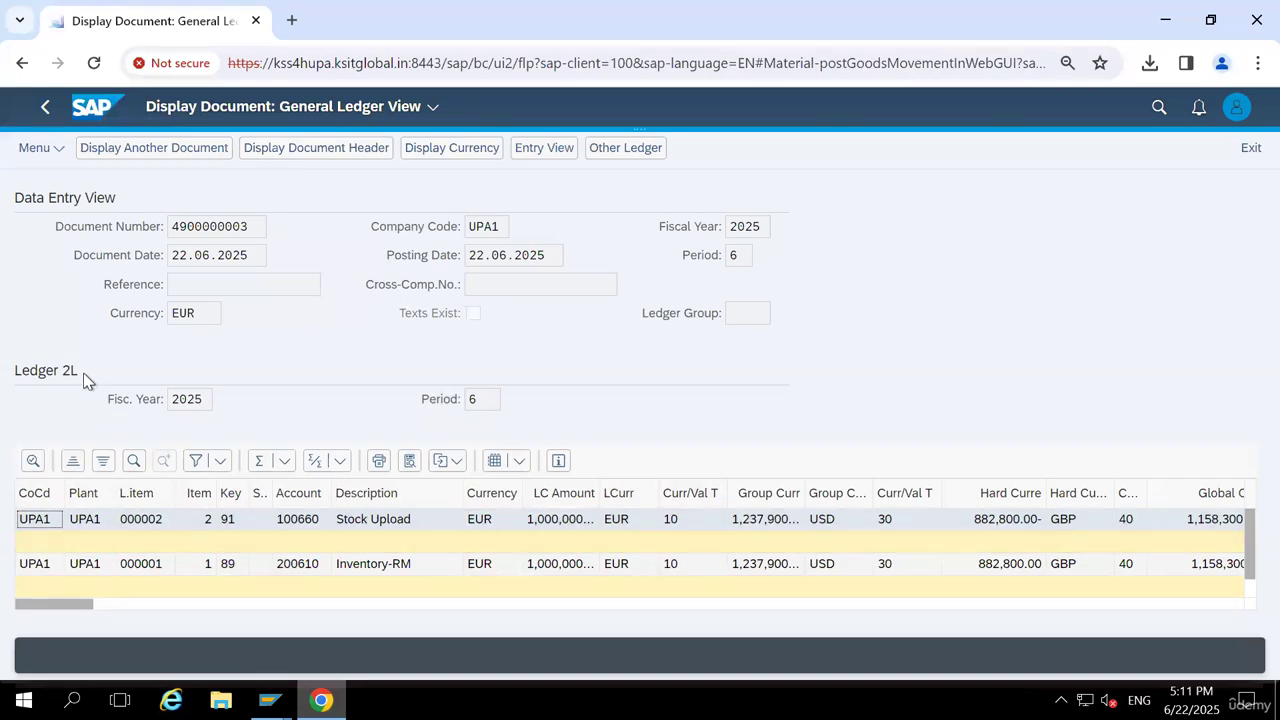
left_click_drag(86, 377, 12, 381)
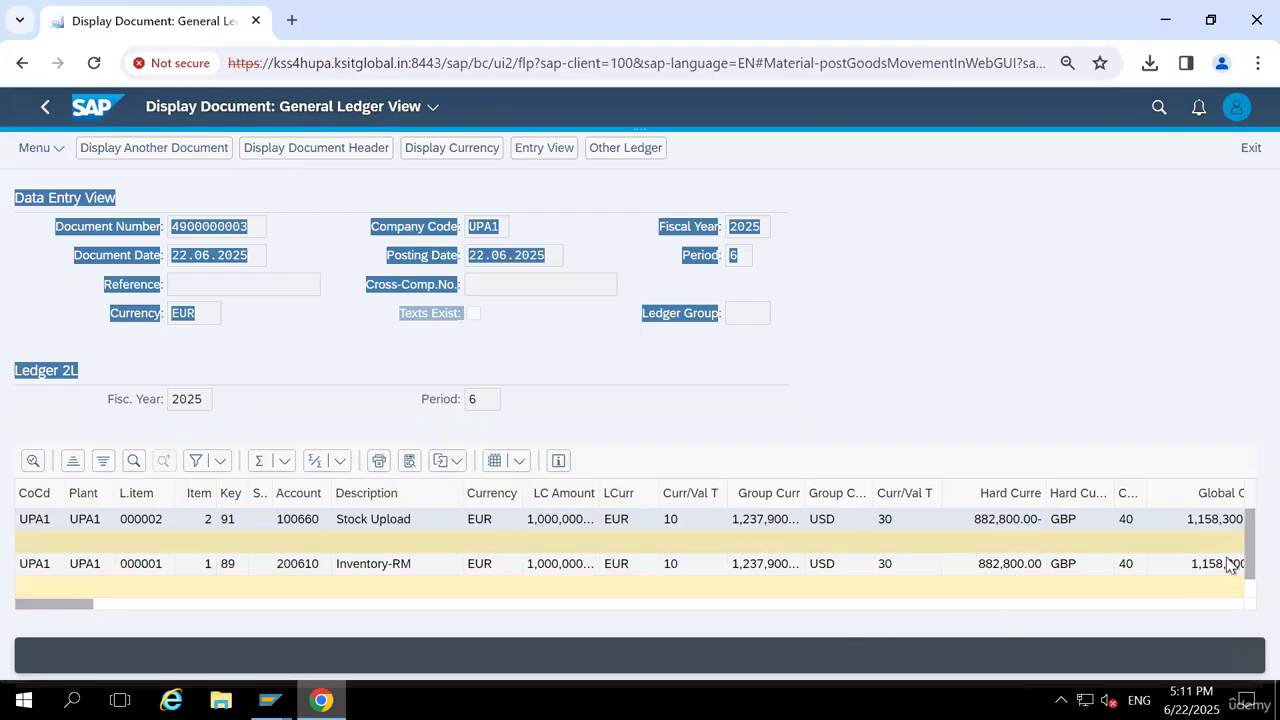
left_click(531, 366)
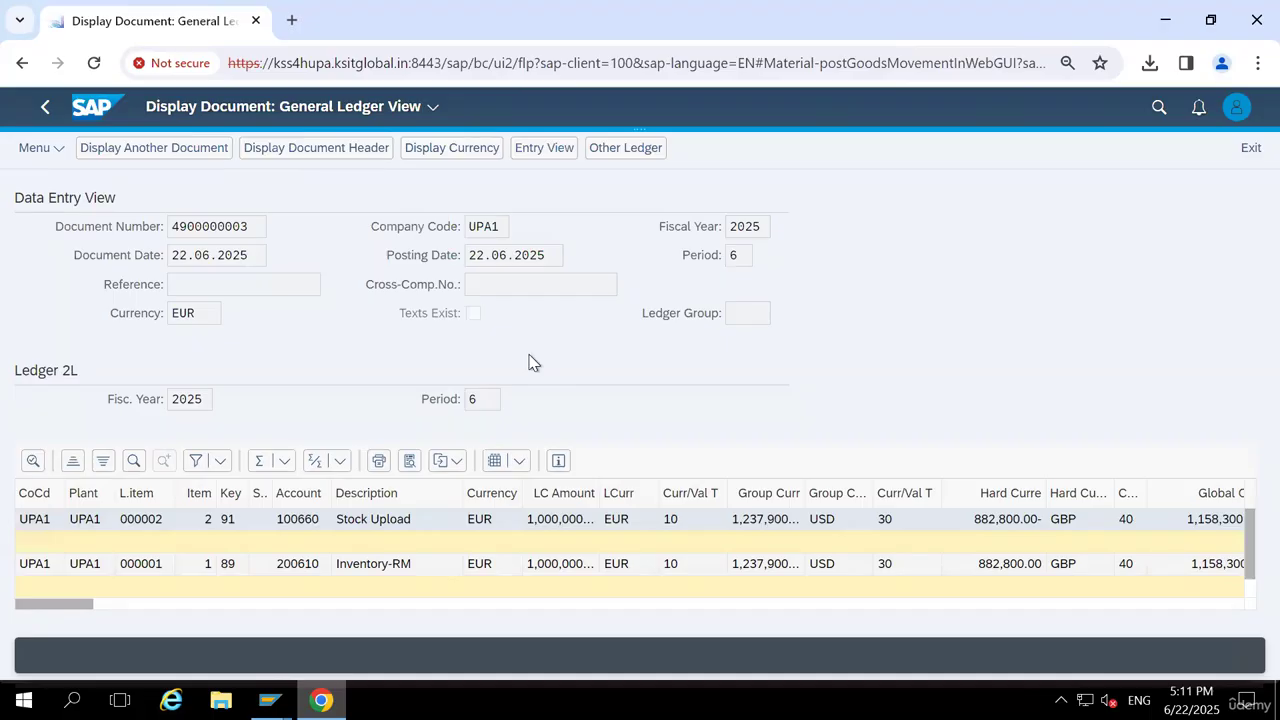
Switch the General Ledger View to ledger 4G, Group Valuation, and review its currency types and amounts
left_click(628, 158)
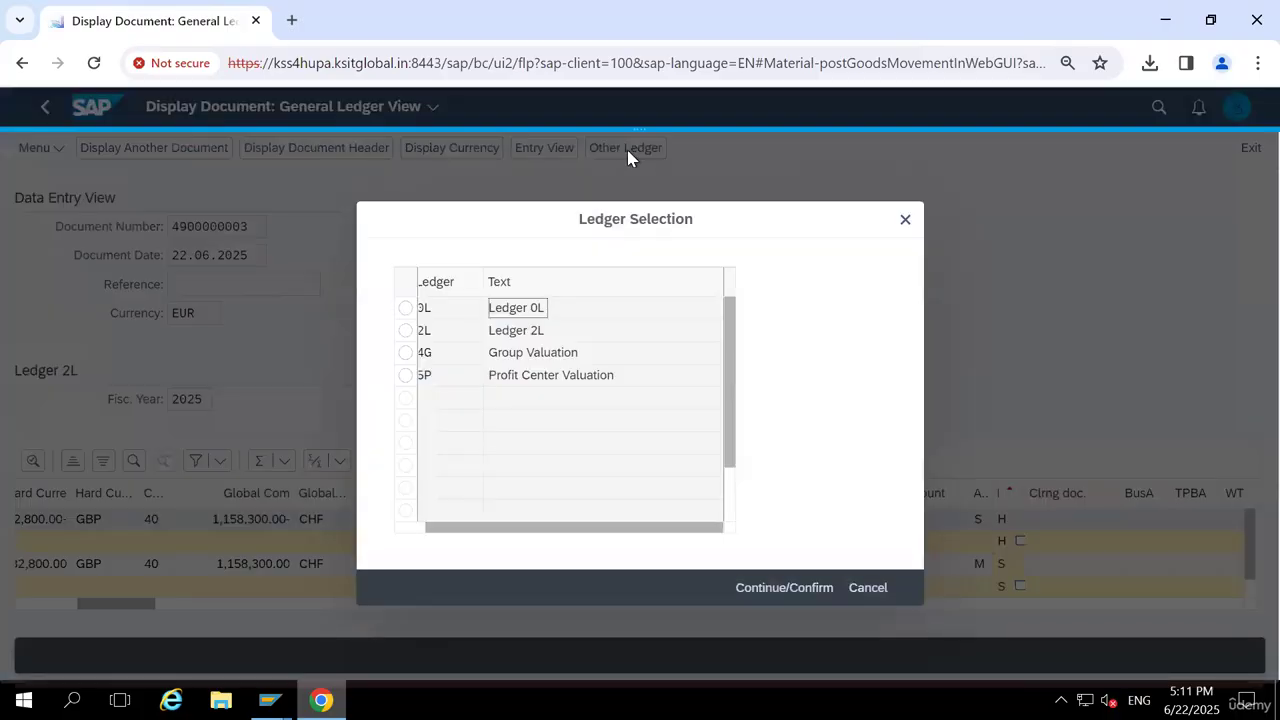
left_click(406, 355)
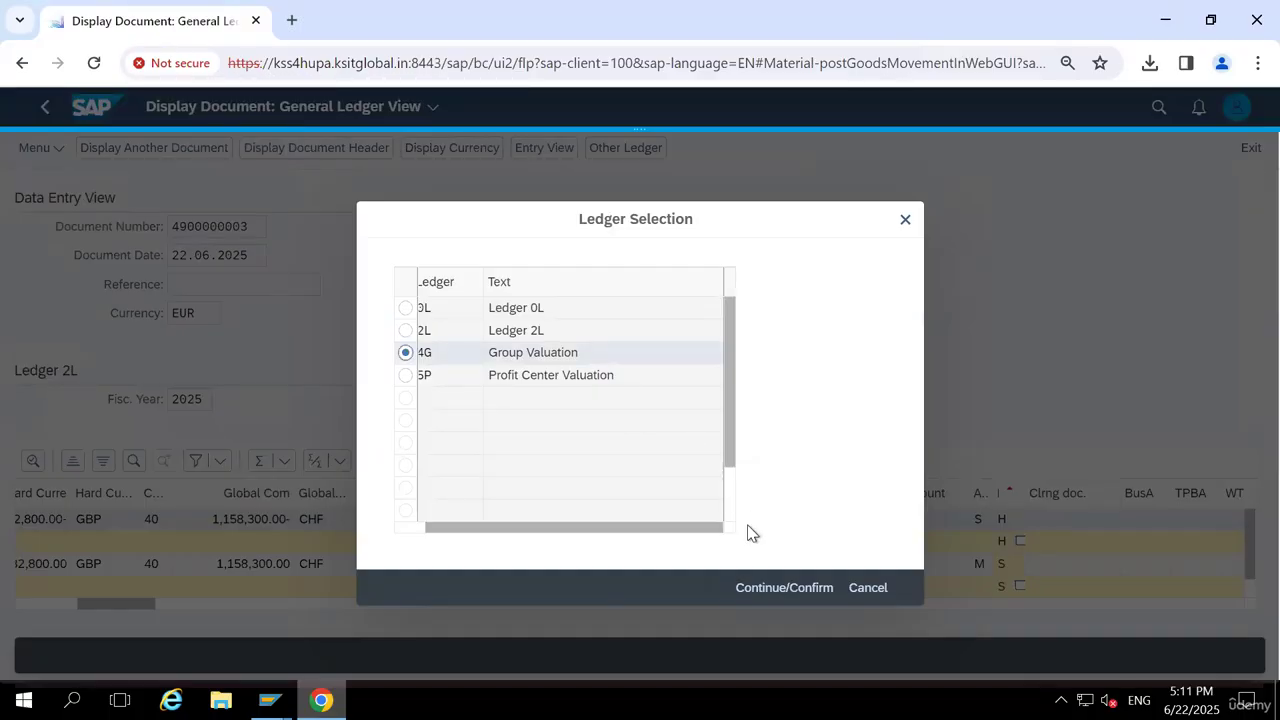
left_click(763, 598)
double_click(598, 360)
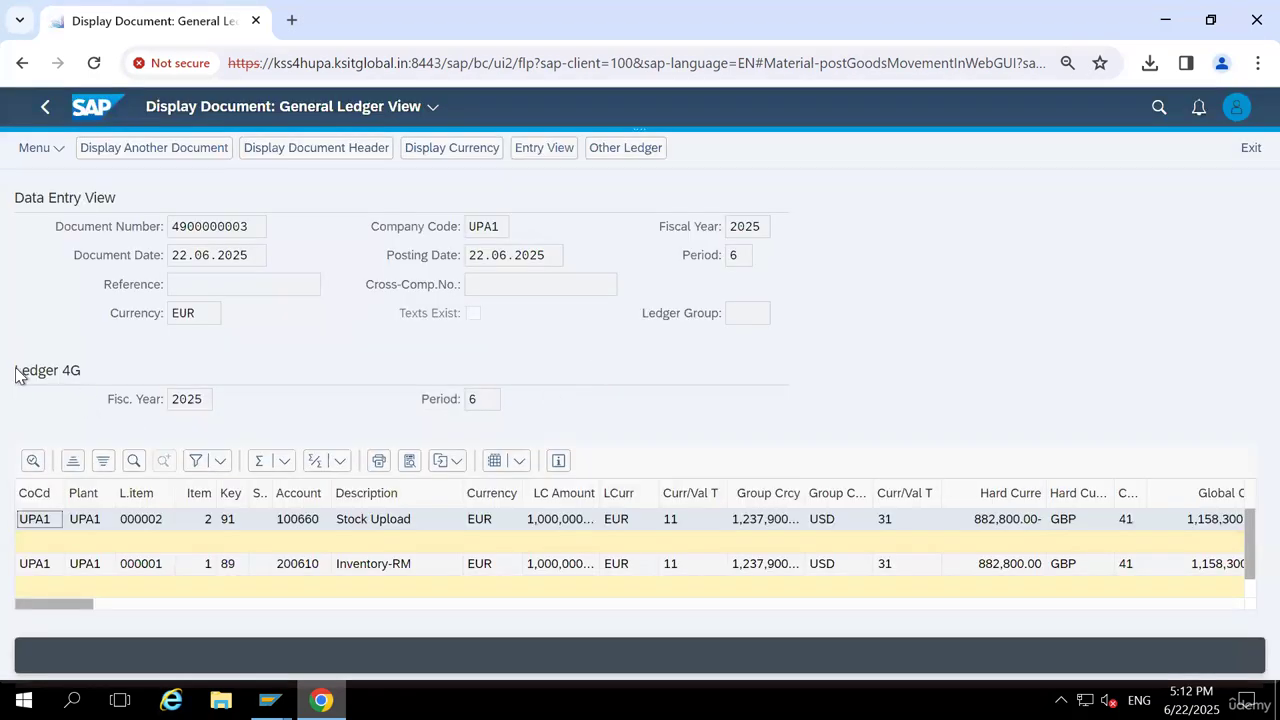
left_click_drag(14, 371, 594, 534)
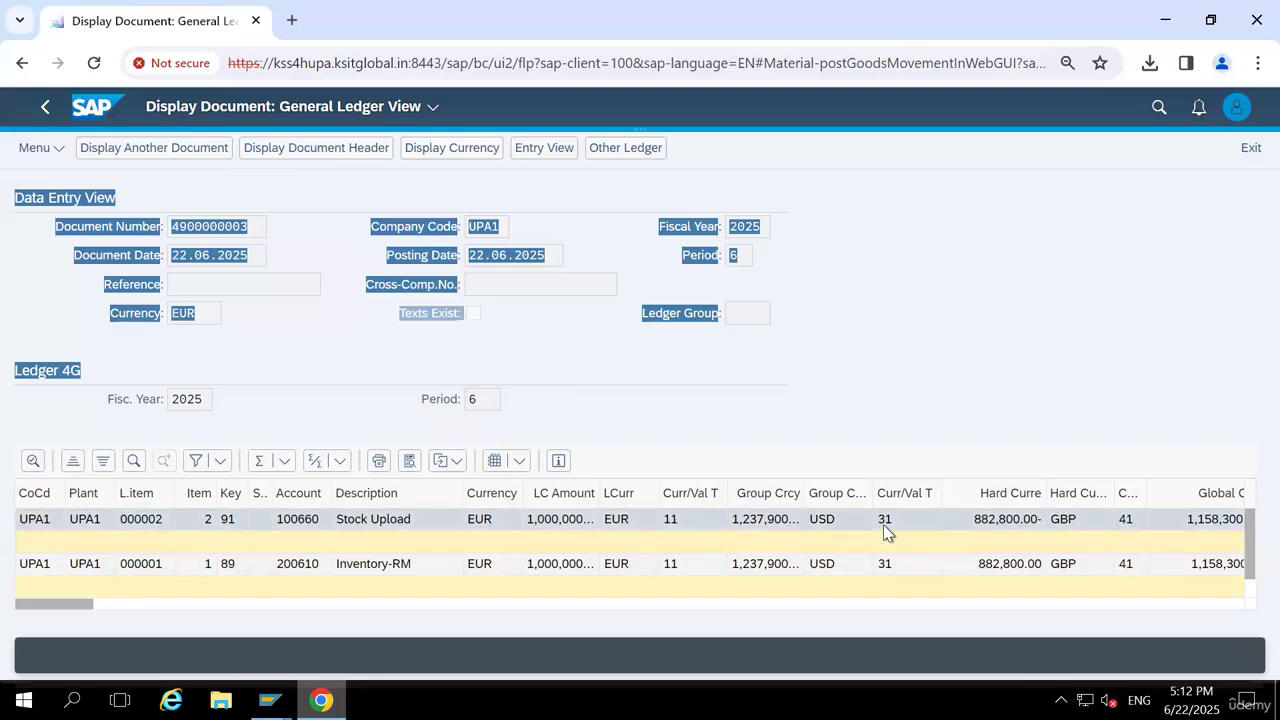
left_click(104, 604)
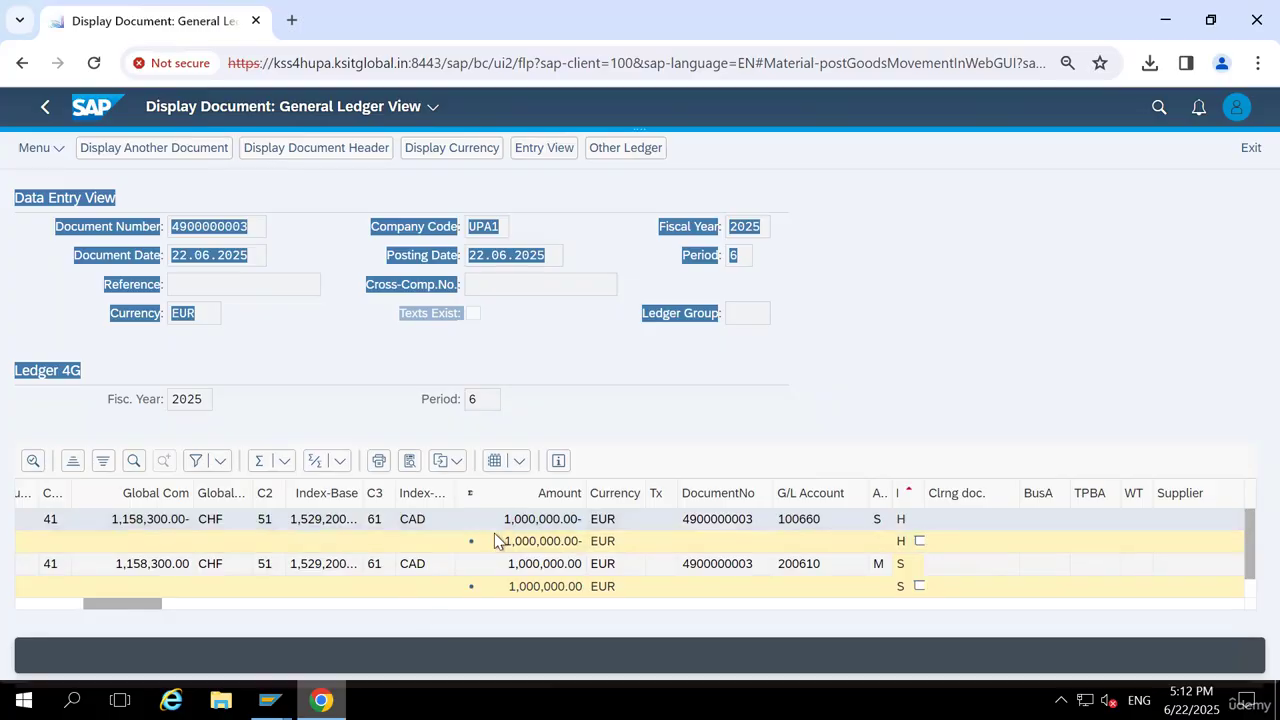
left_click(549, 361)
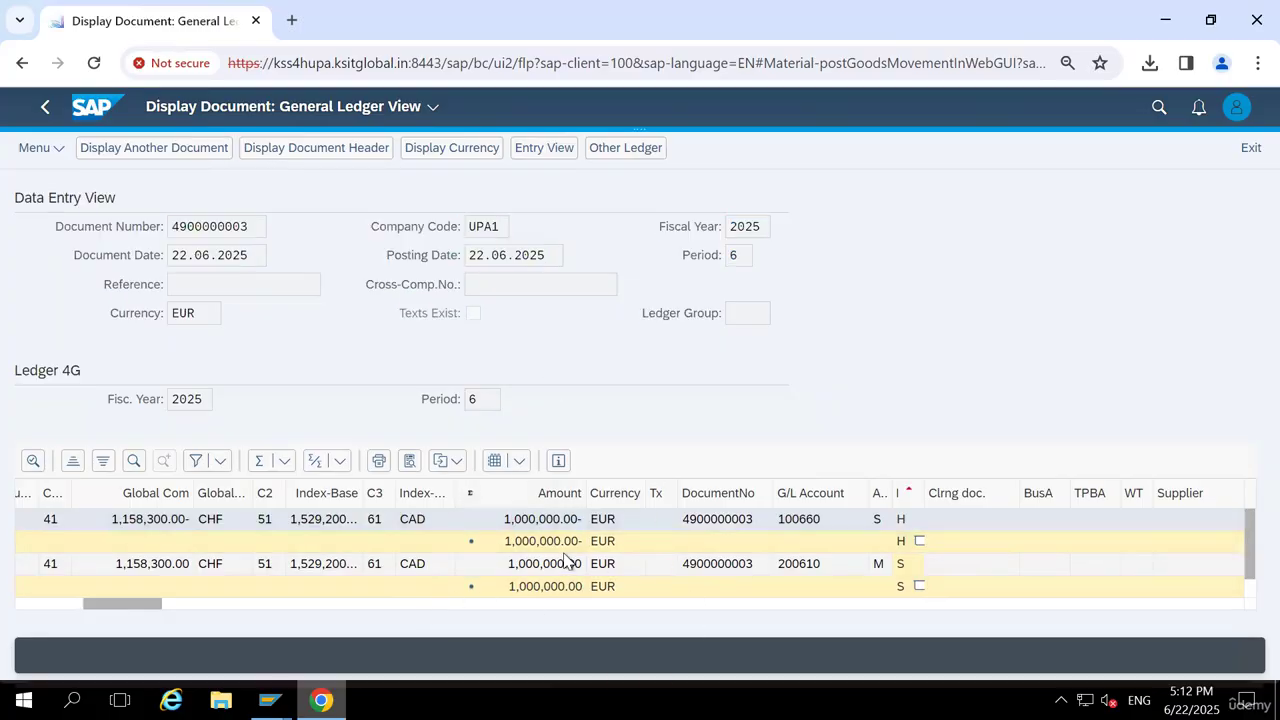
Switch the General Ledger View to ledger 5P, Profit Center Valuation, and review its currency types and amounts
left_click(624, 150)
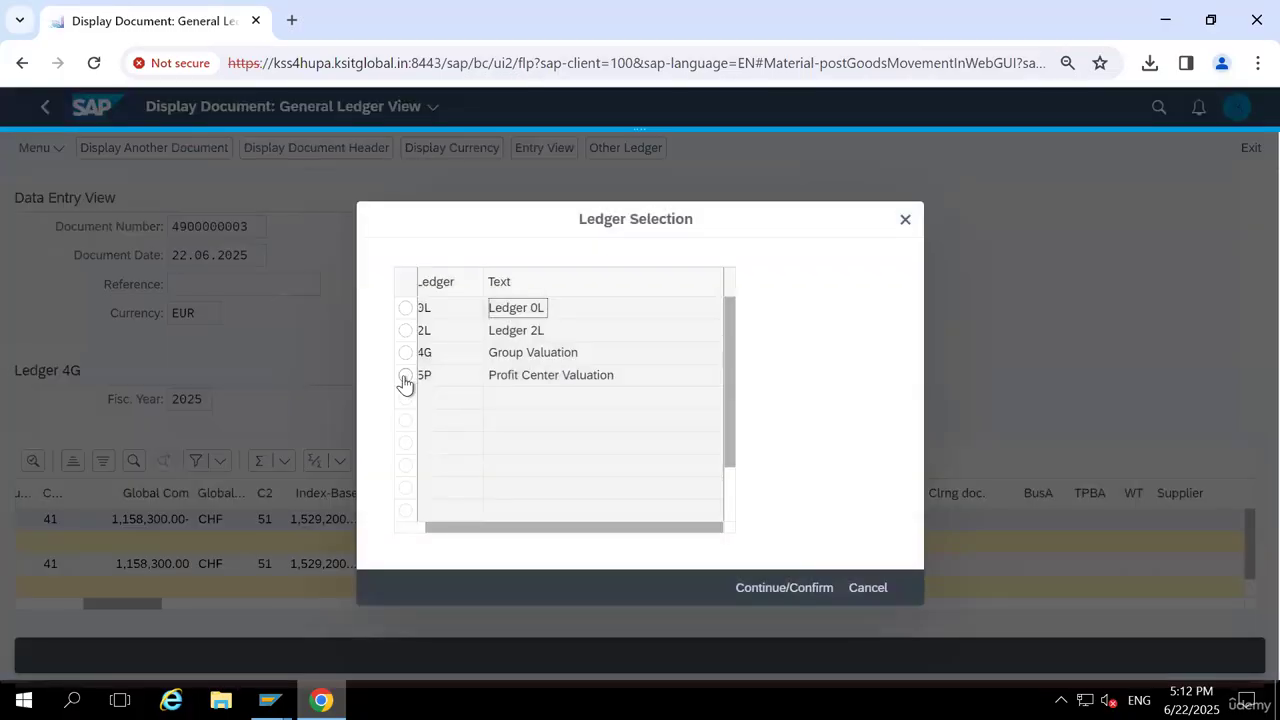
left_click(405, 375)
left_click(757, 588)
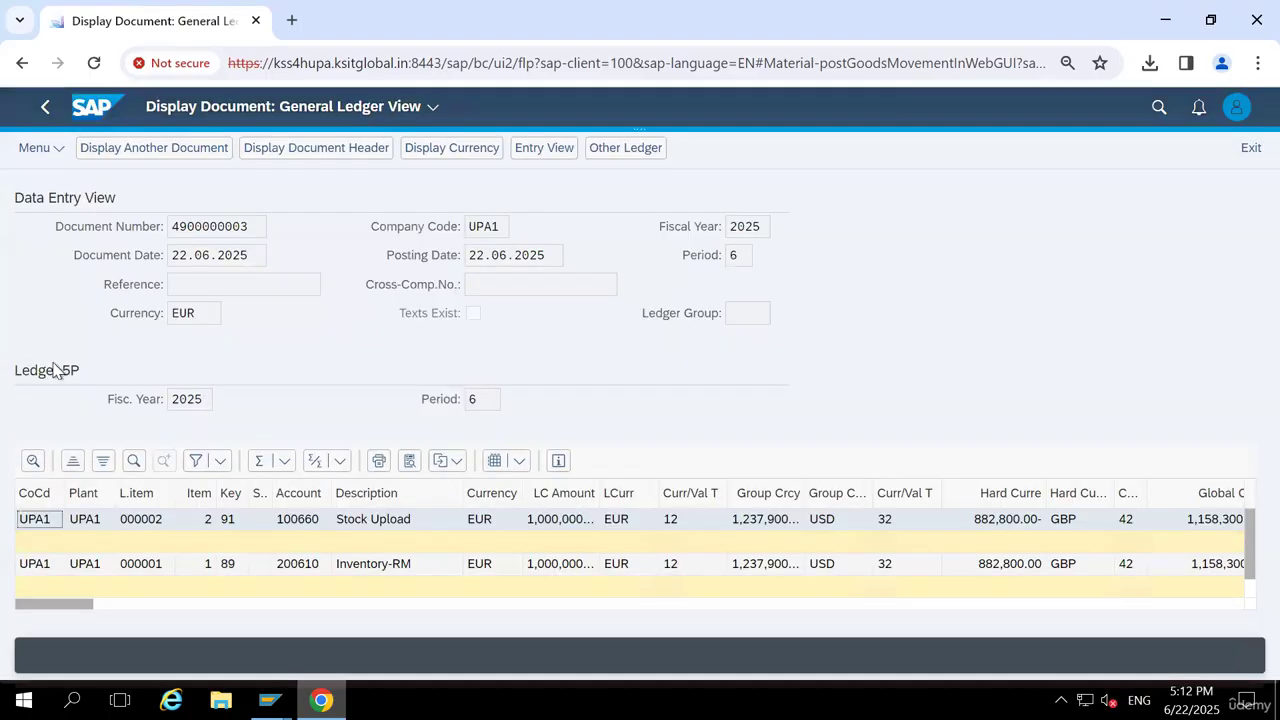
left_click_drag(68, 378, 22, 378)
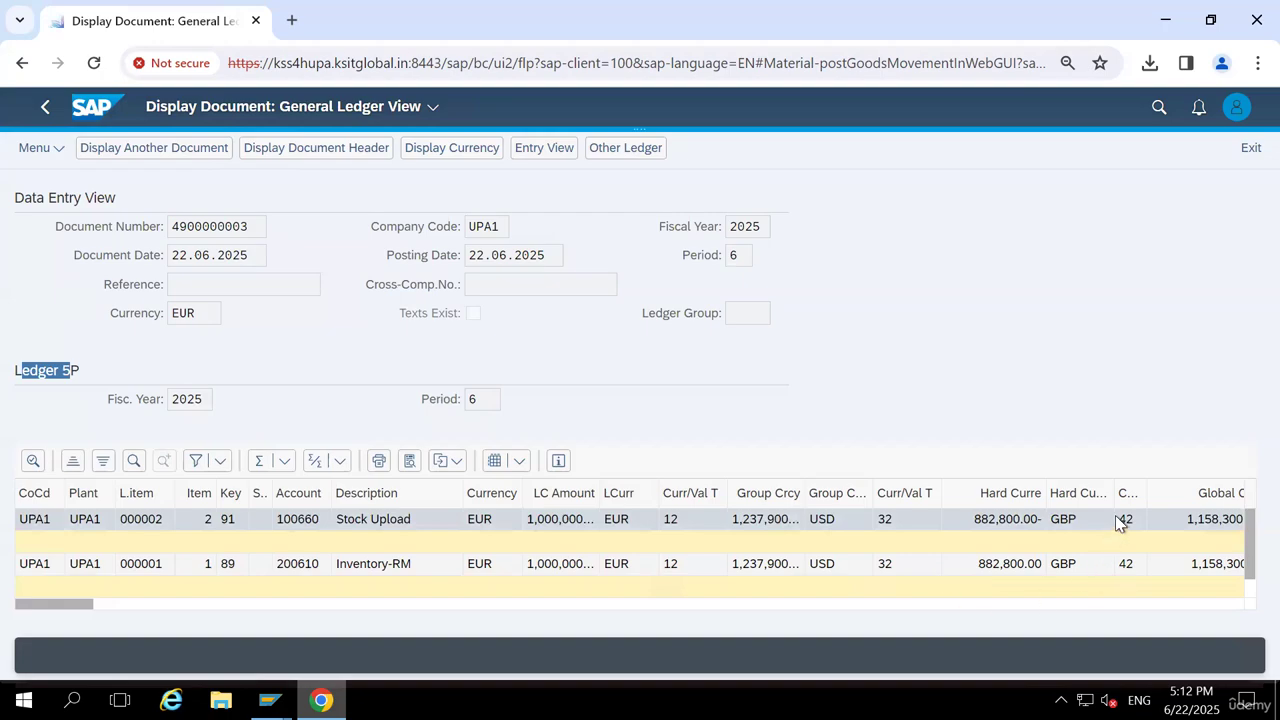
left_click(102, 602)
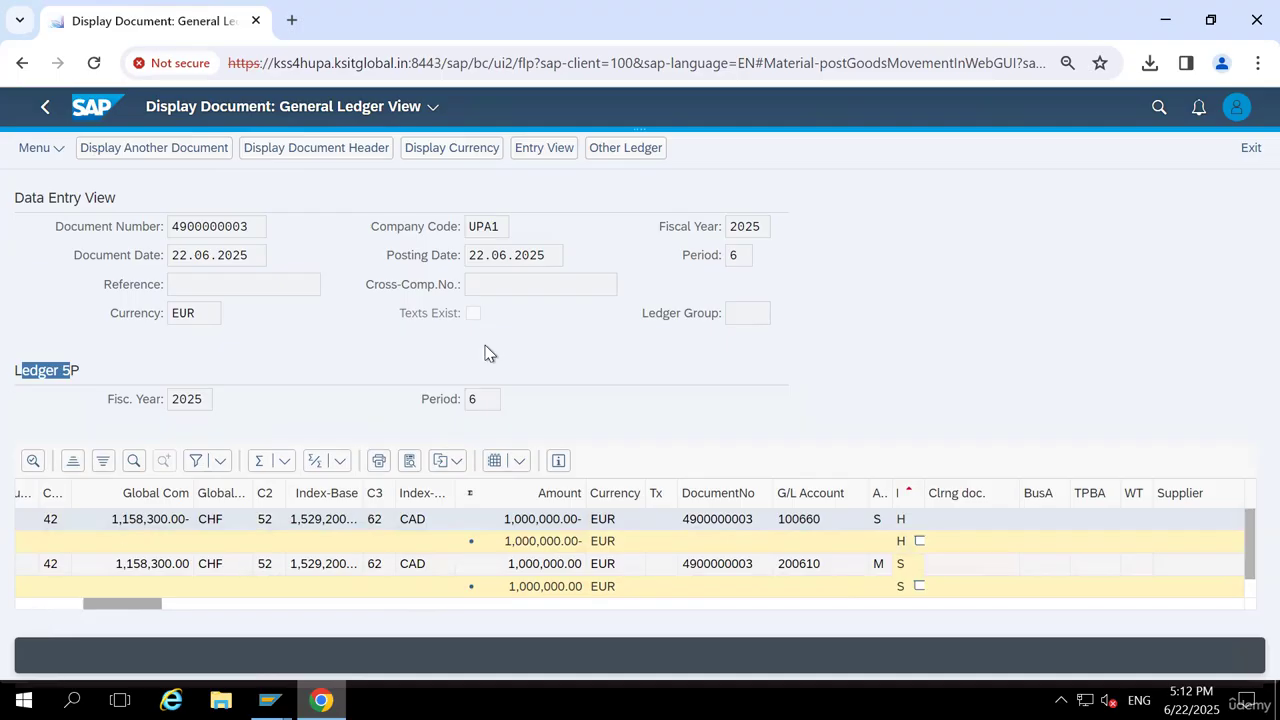
Return the General Ledger View to ledger 0L and check its line items
left_click(629, 155)
left_click(629, 155)
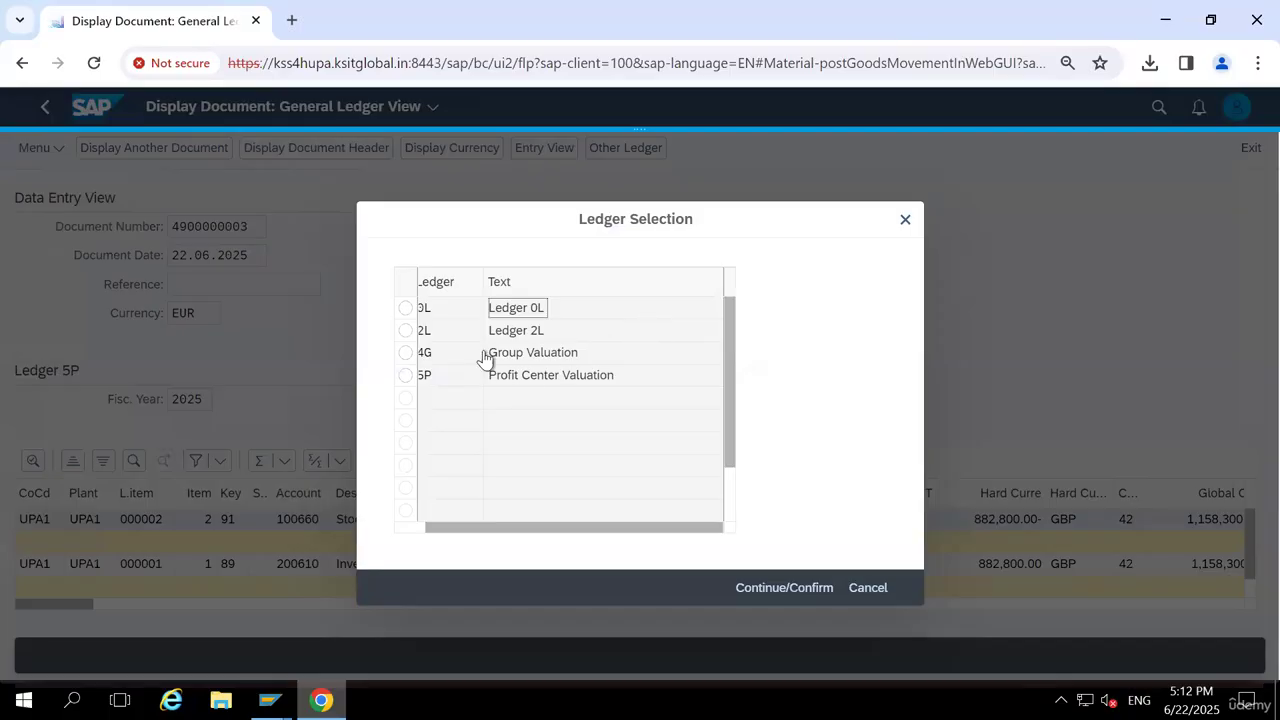
left_click(406, 309)
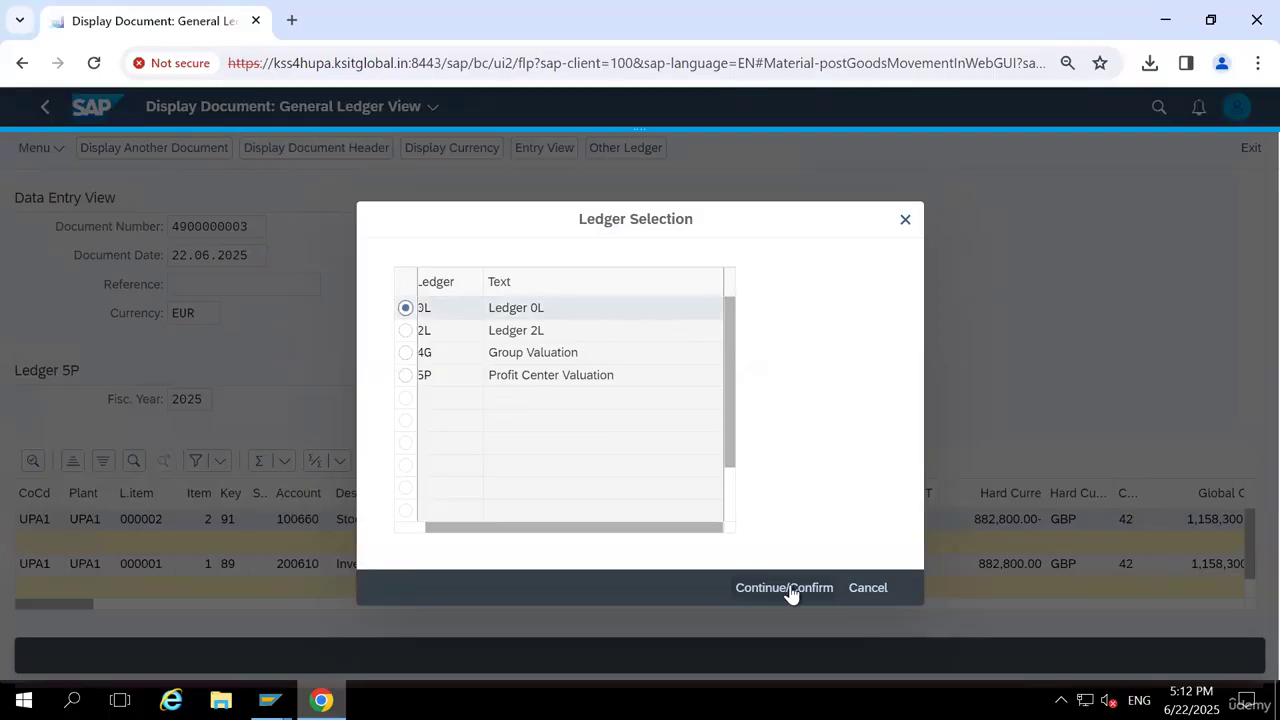
left_click(789, 591)
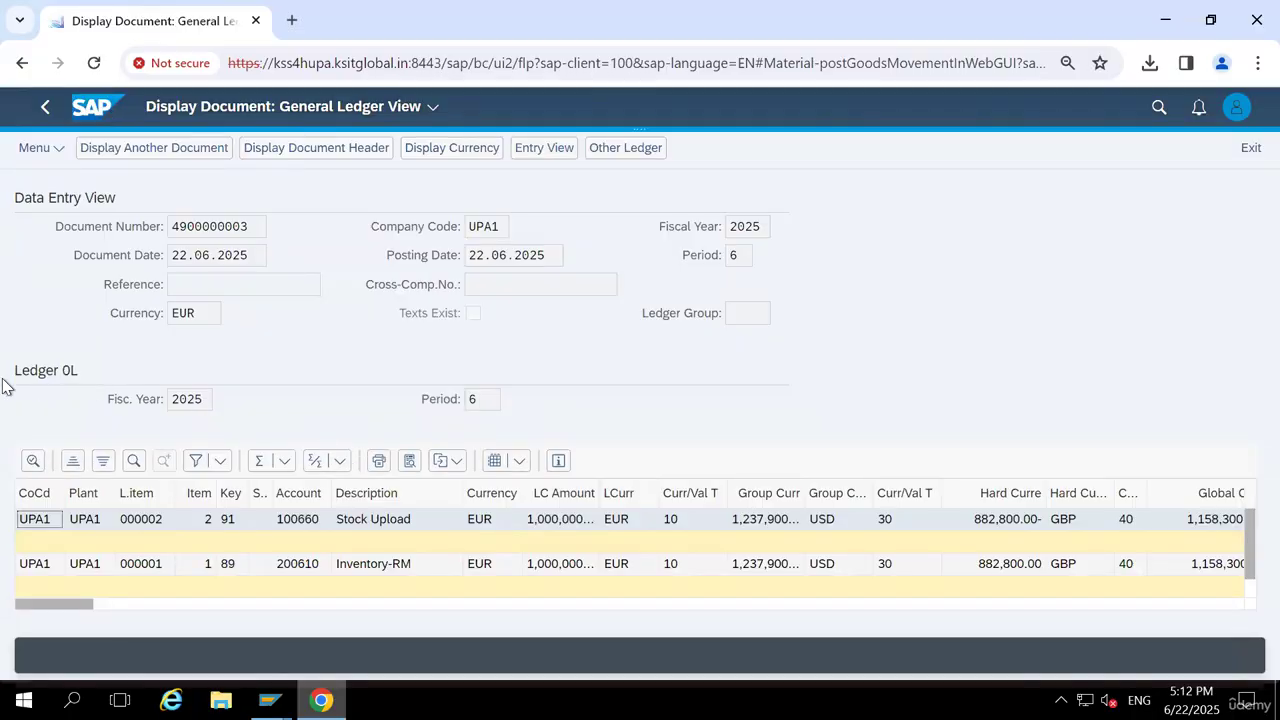
left_click_drag(6, 378, 402, 363)
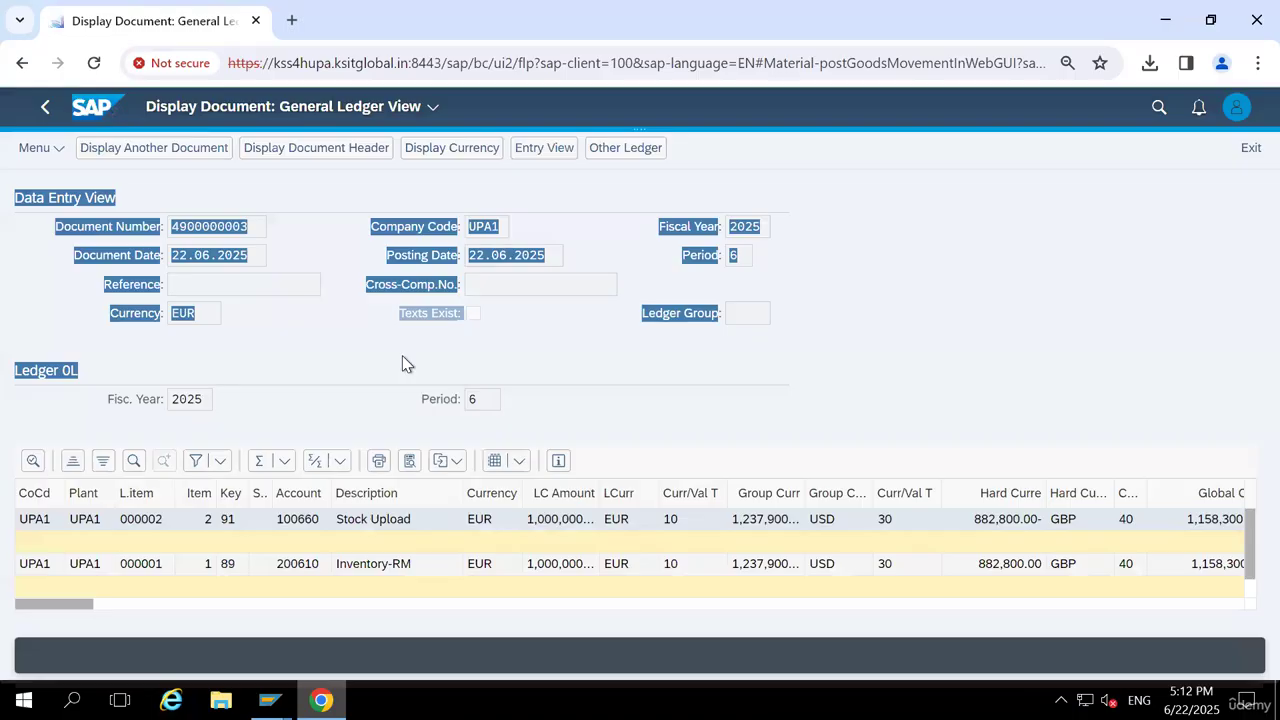
left_click(782, 377)
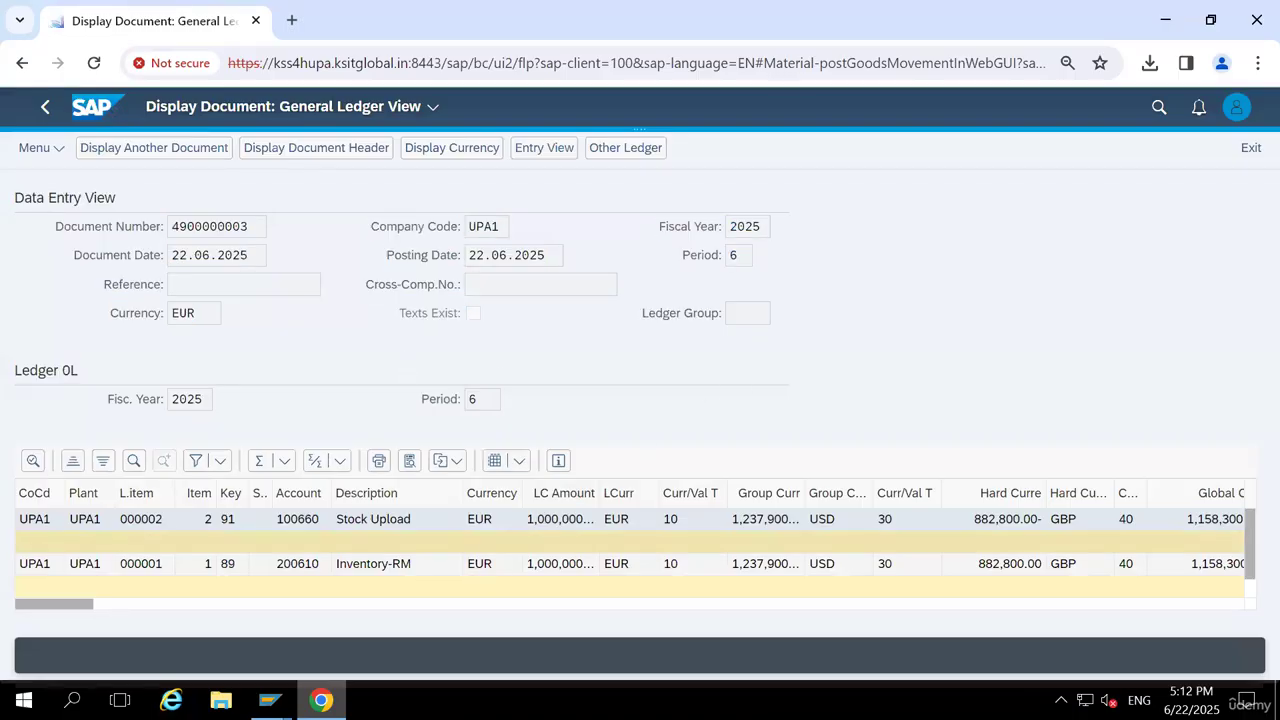
Go back to the list of accounting documents, open the material ledger document and display its Material Price Analysis
left_click(46, 110)
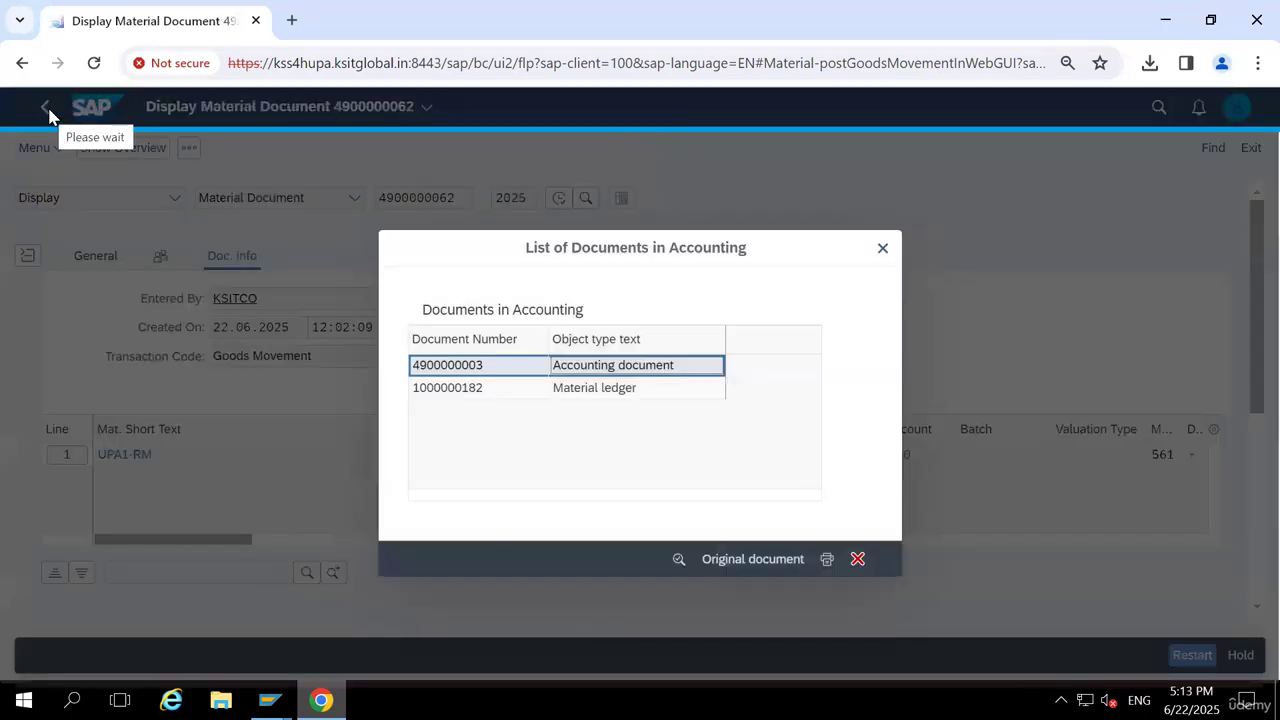
left_click(577, 396)
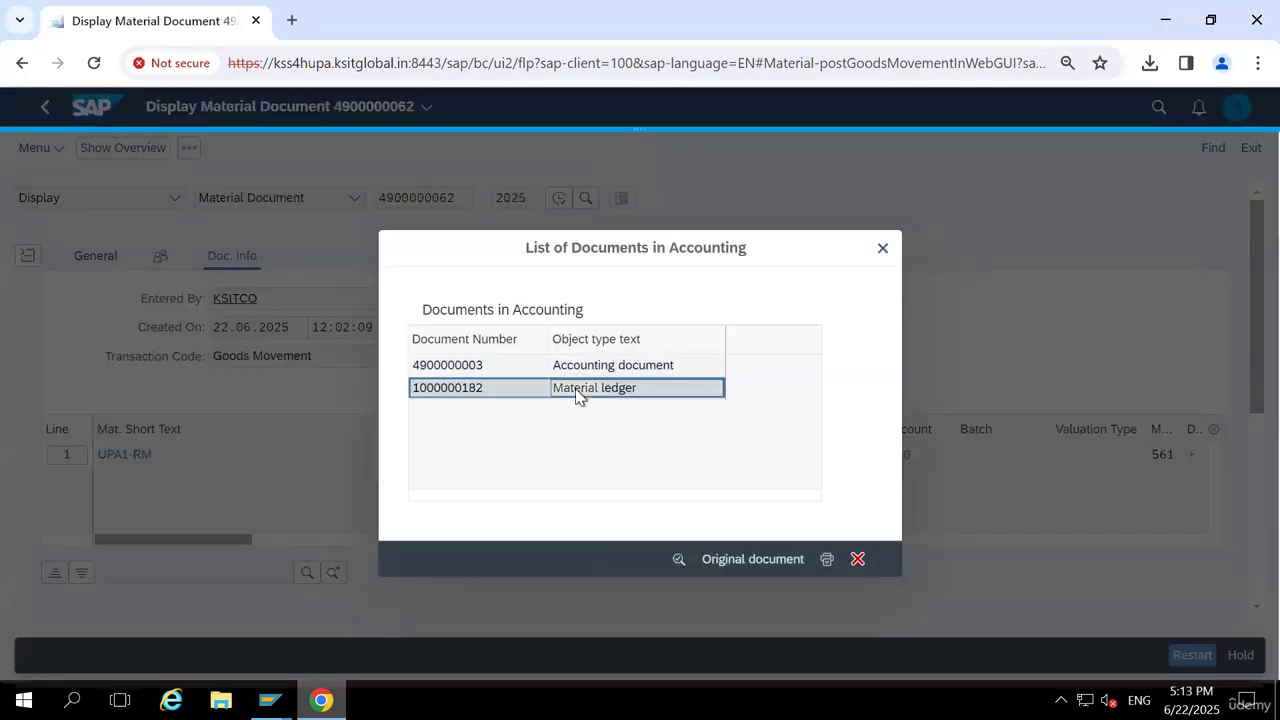
double_click(577, 392)
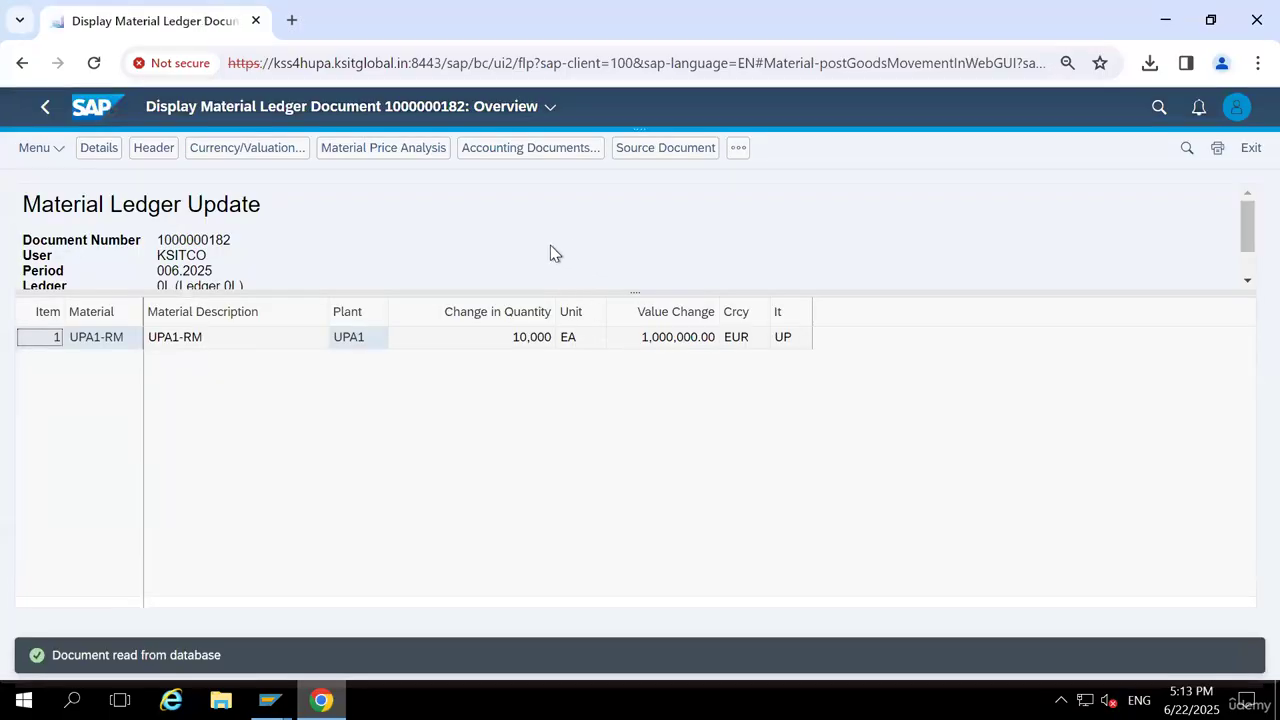
left_click(396, 157)
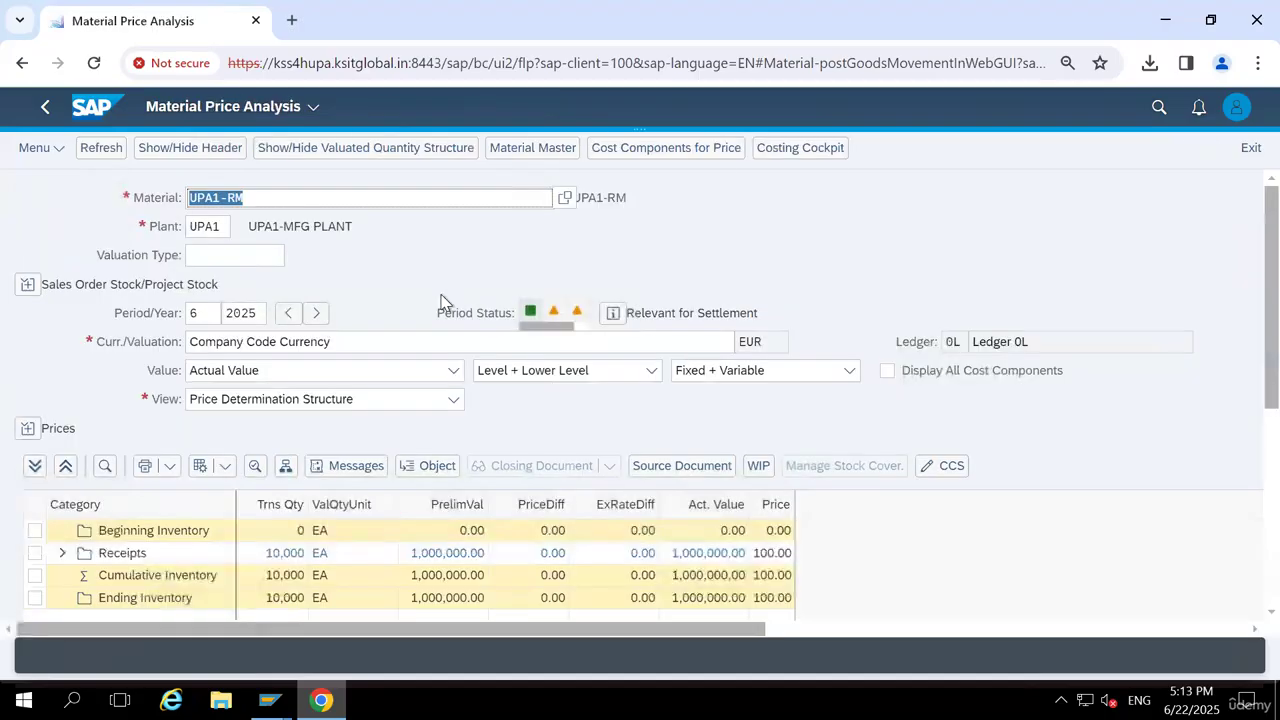
Review the ledger and currency type combinations available for plant UPA1, cancel the selection, and check the Ending Inventory quantity
left_click(962, 345)
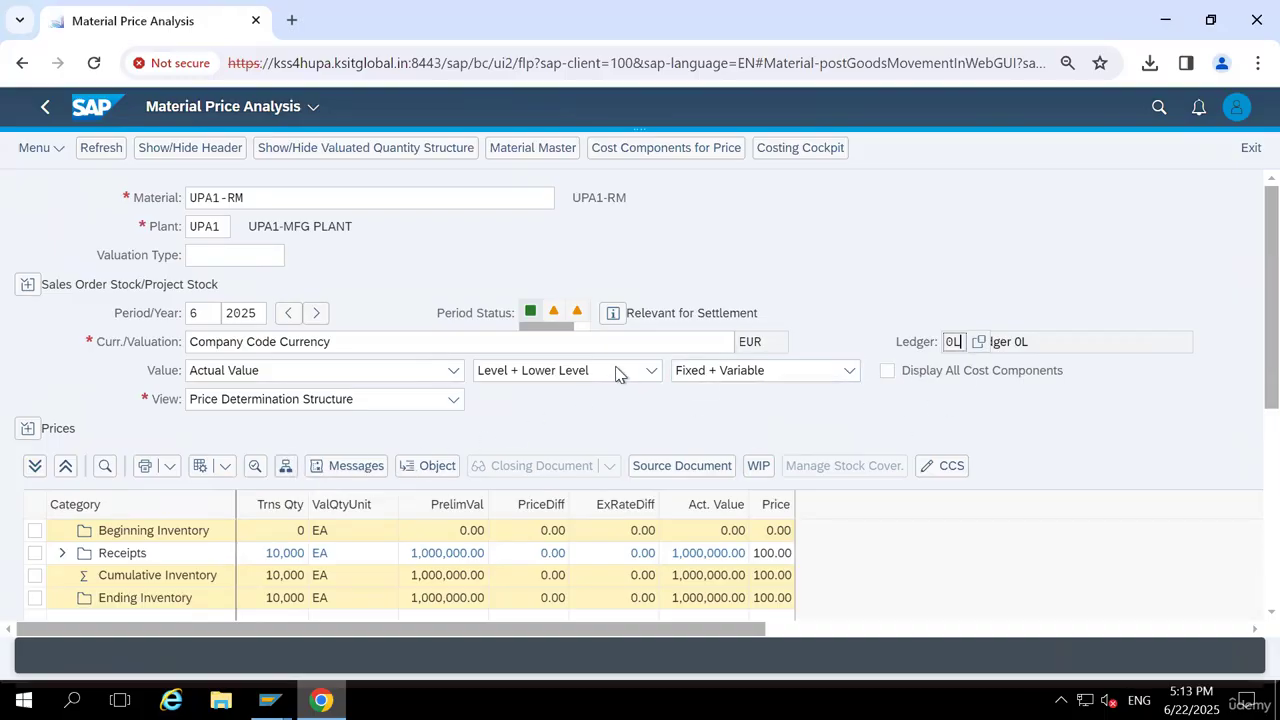
key("F4")
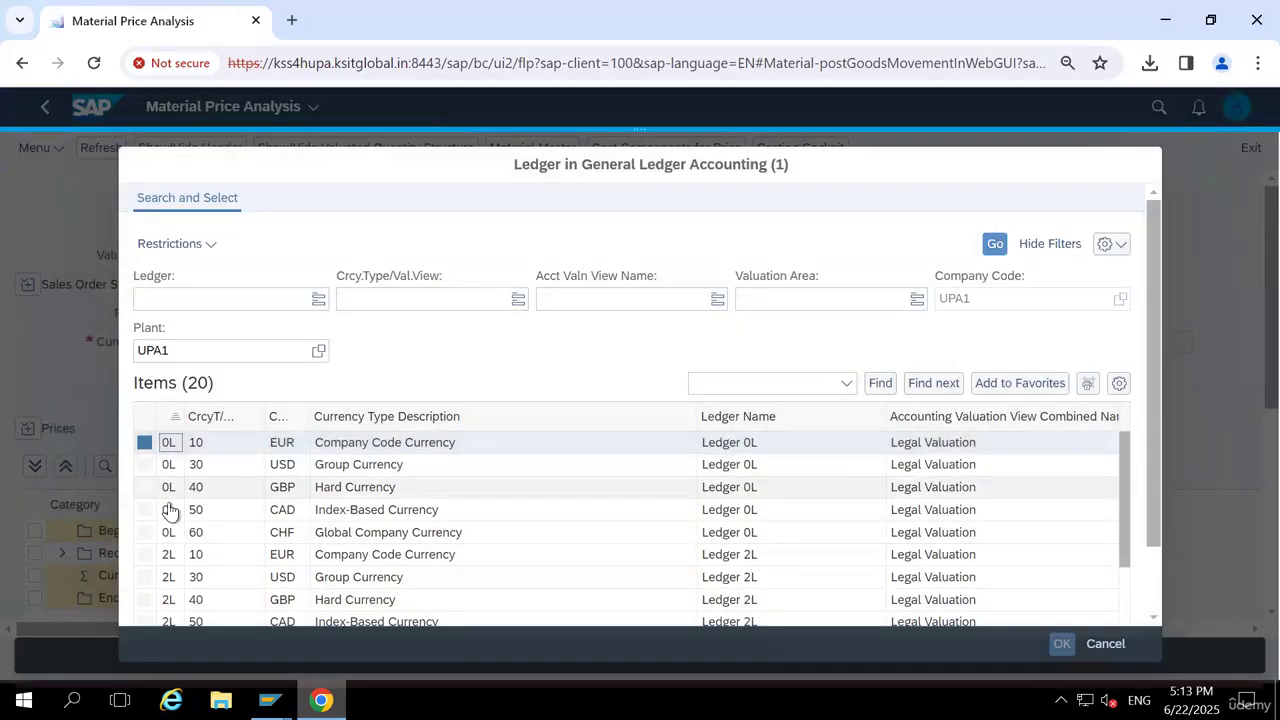
left_click(150, 466)
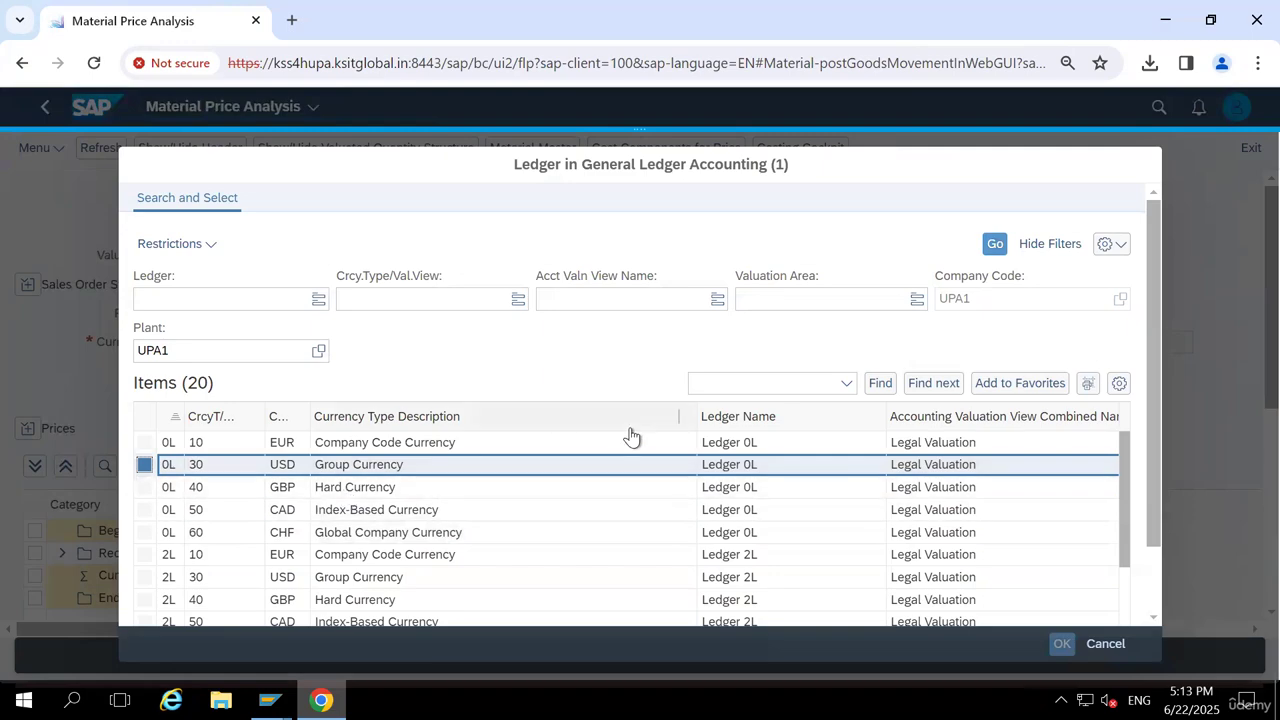
left_click_drag(880, 164, 882, 144)
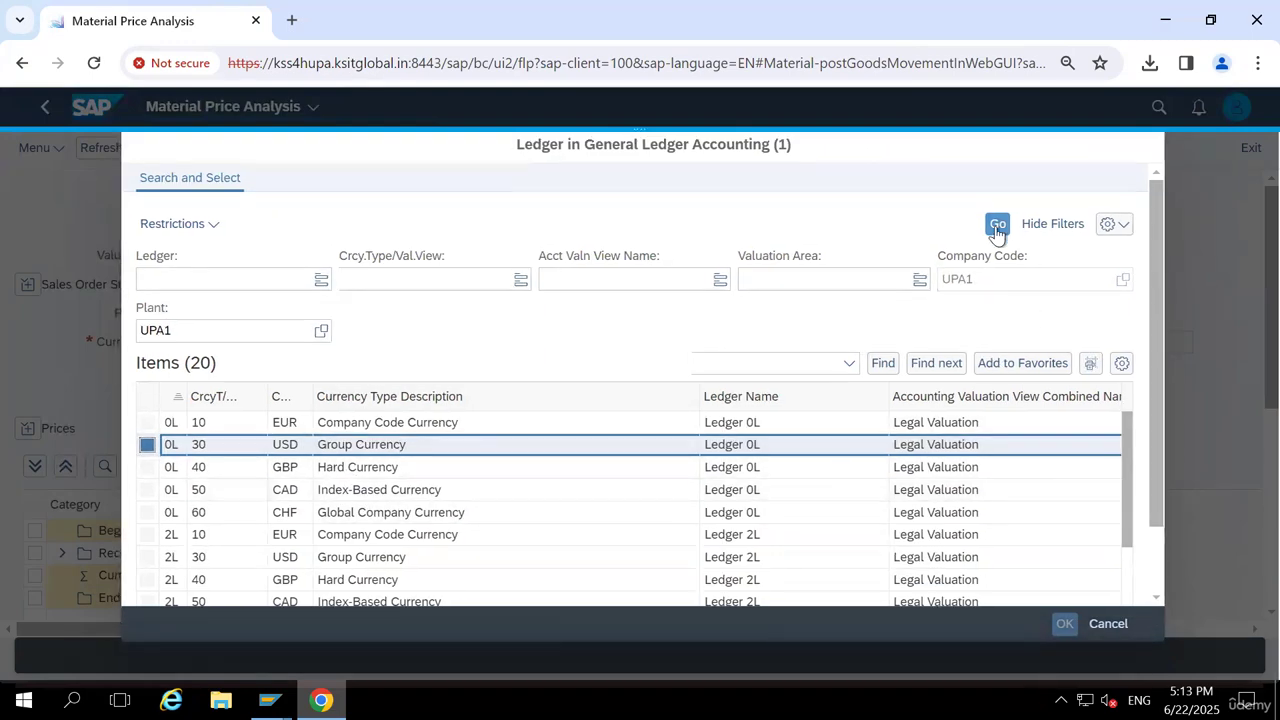
left_click(997, 226)
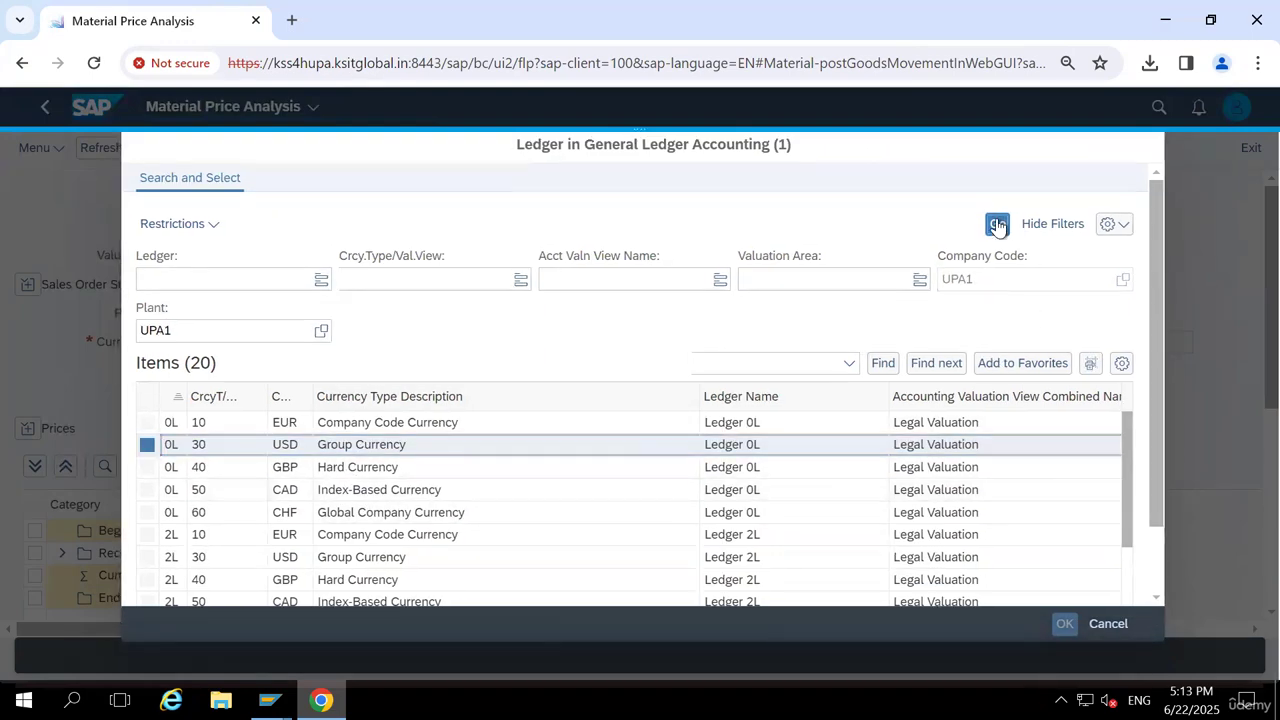
left_click(1066, 621)
left_click(236, 484)
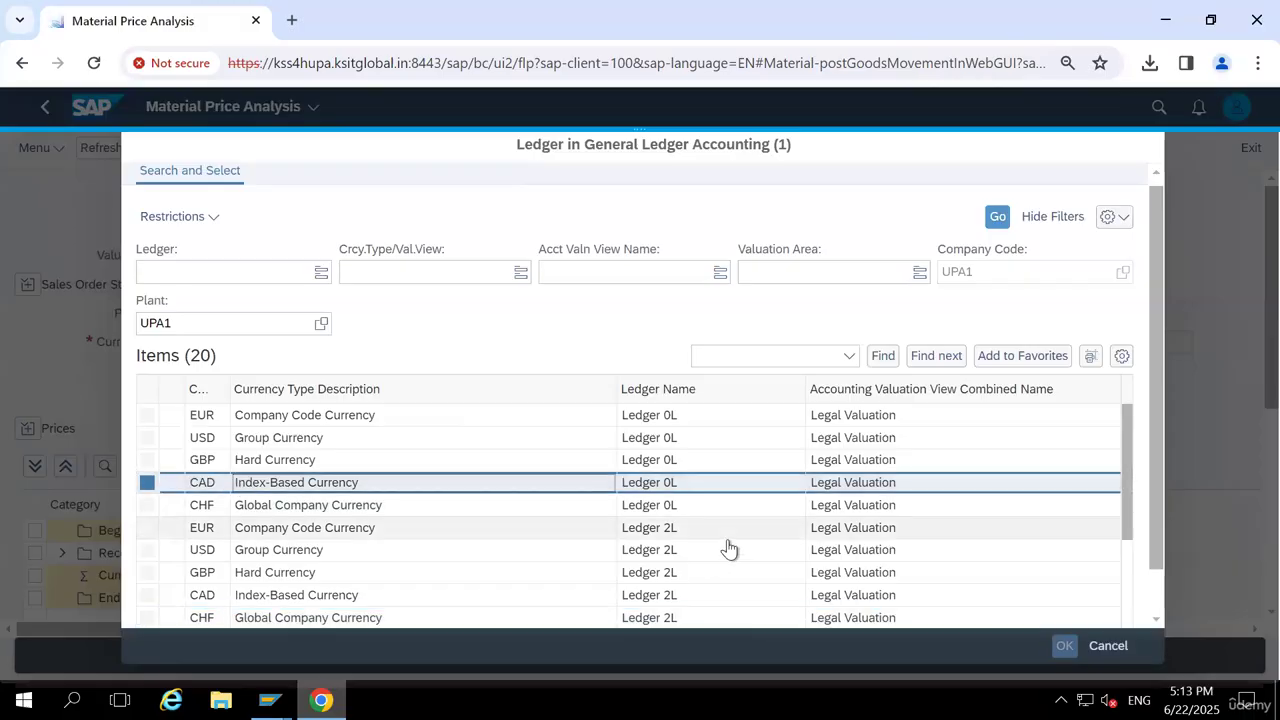
left_click(1112, 649)
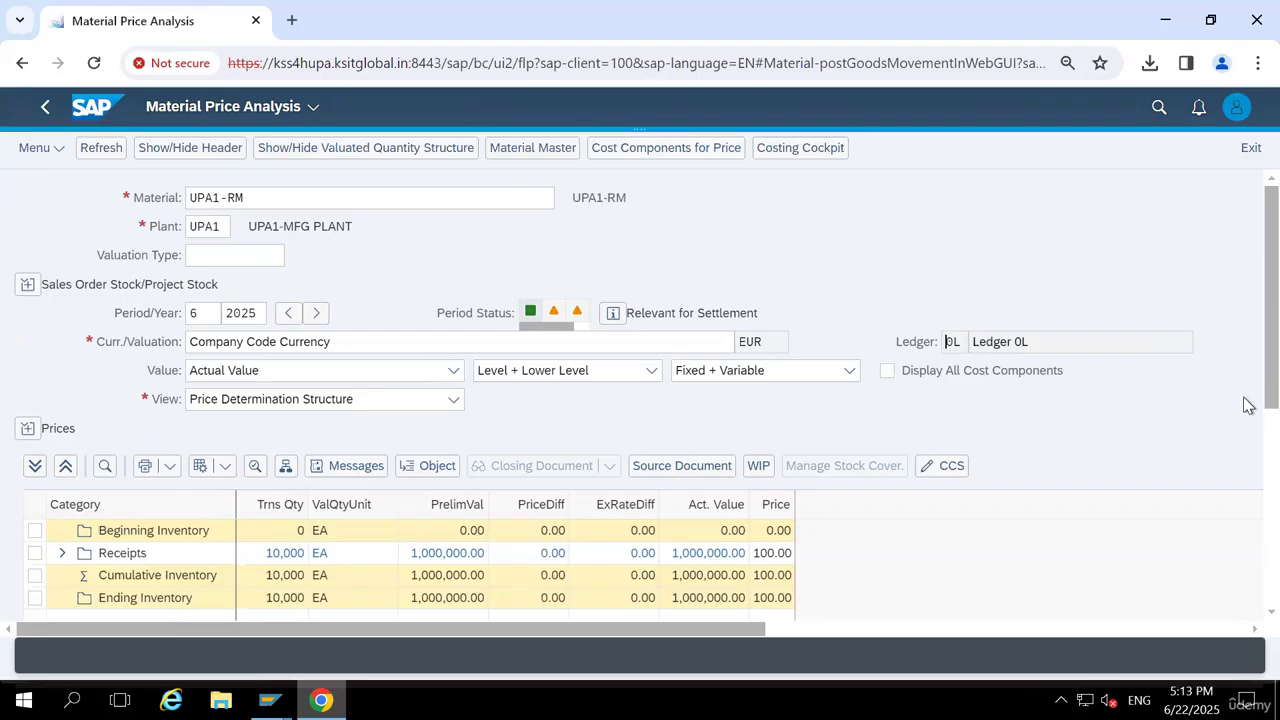
scroll(1249, 403, "down", 2)
left_click(290, 418)
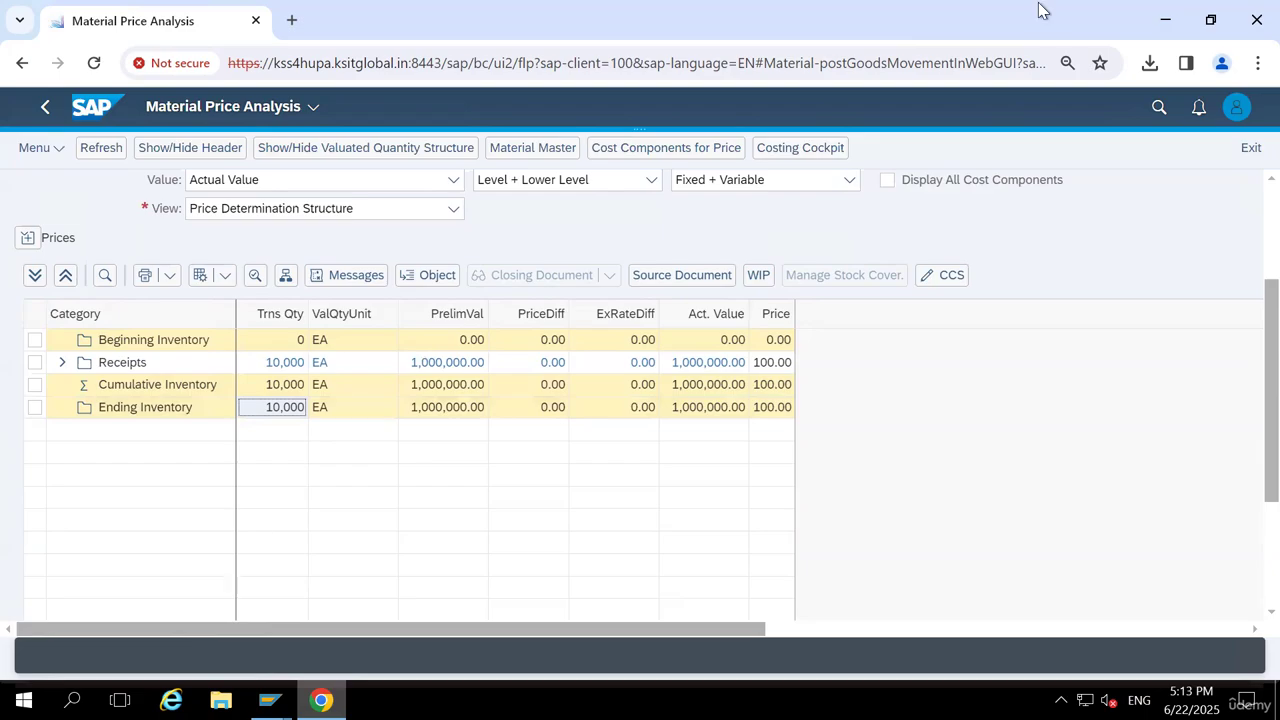
Switch to the Excel workbook and enter MIGO in cell D9 and 261 in cell E9
mouse_move(1040, 8)
left_click(898, 13)
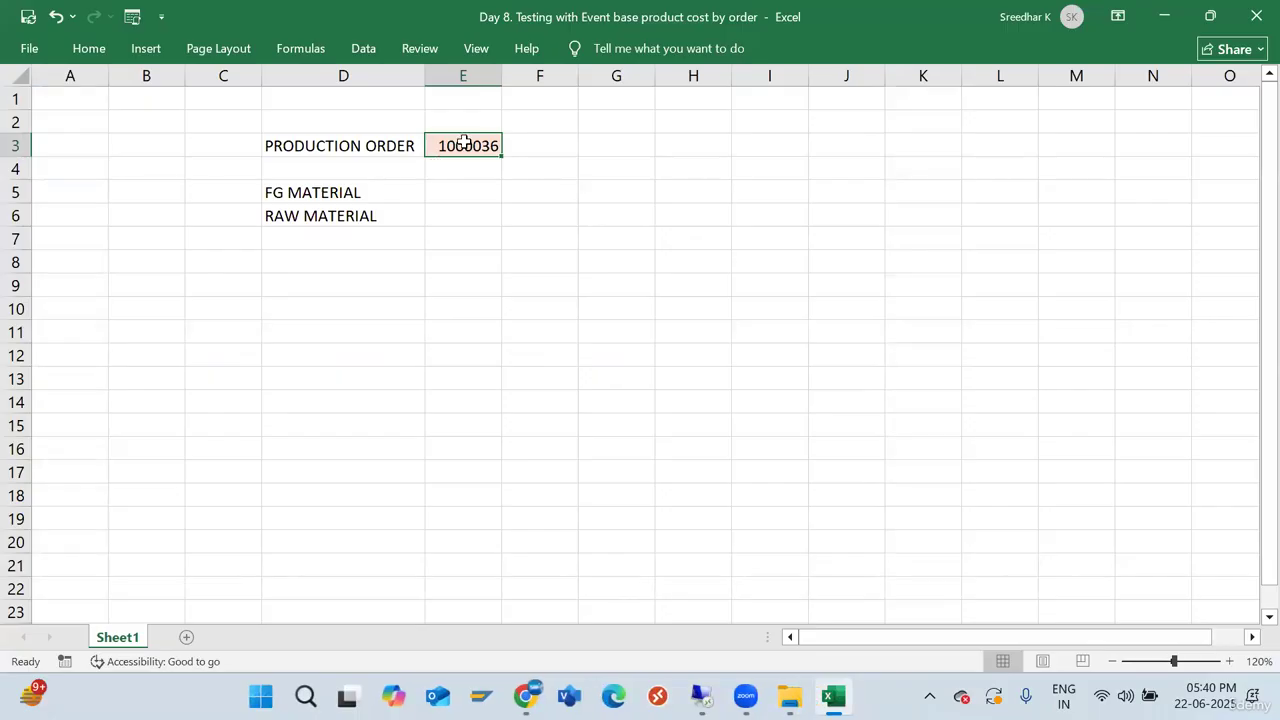
left_click(351, 289)
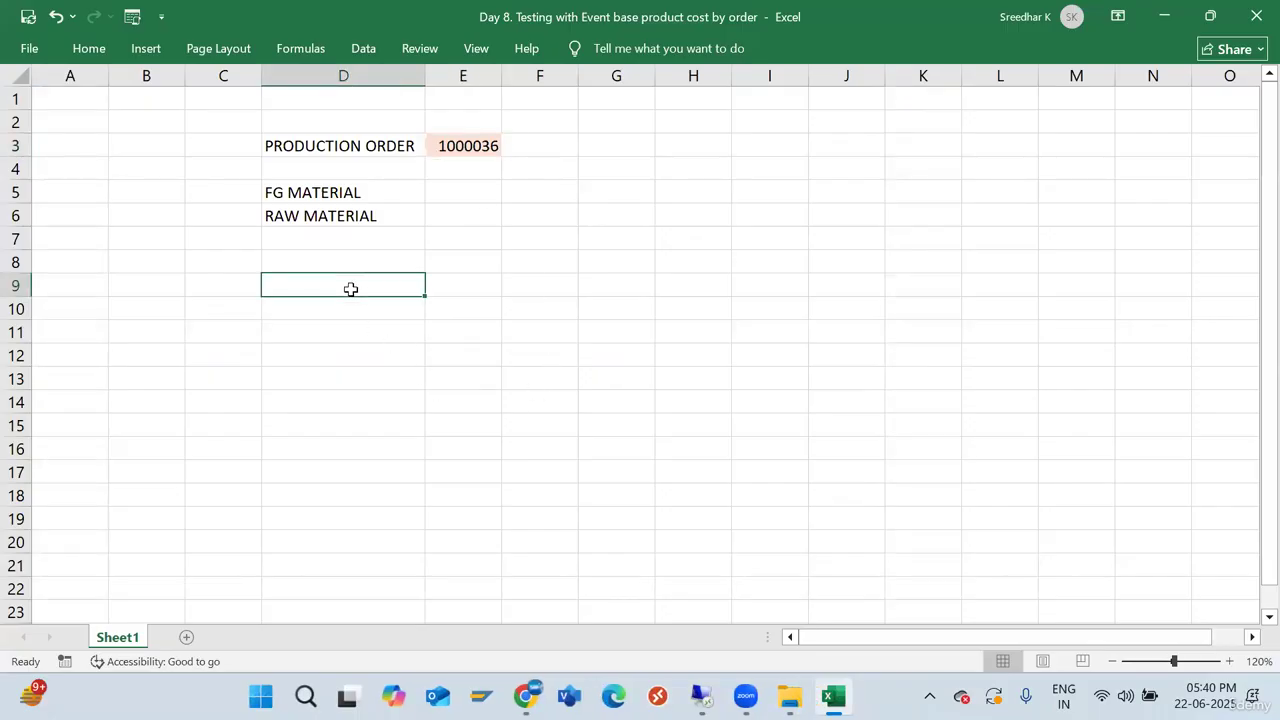
type("MIGO")
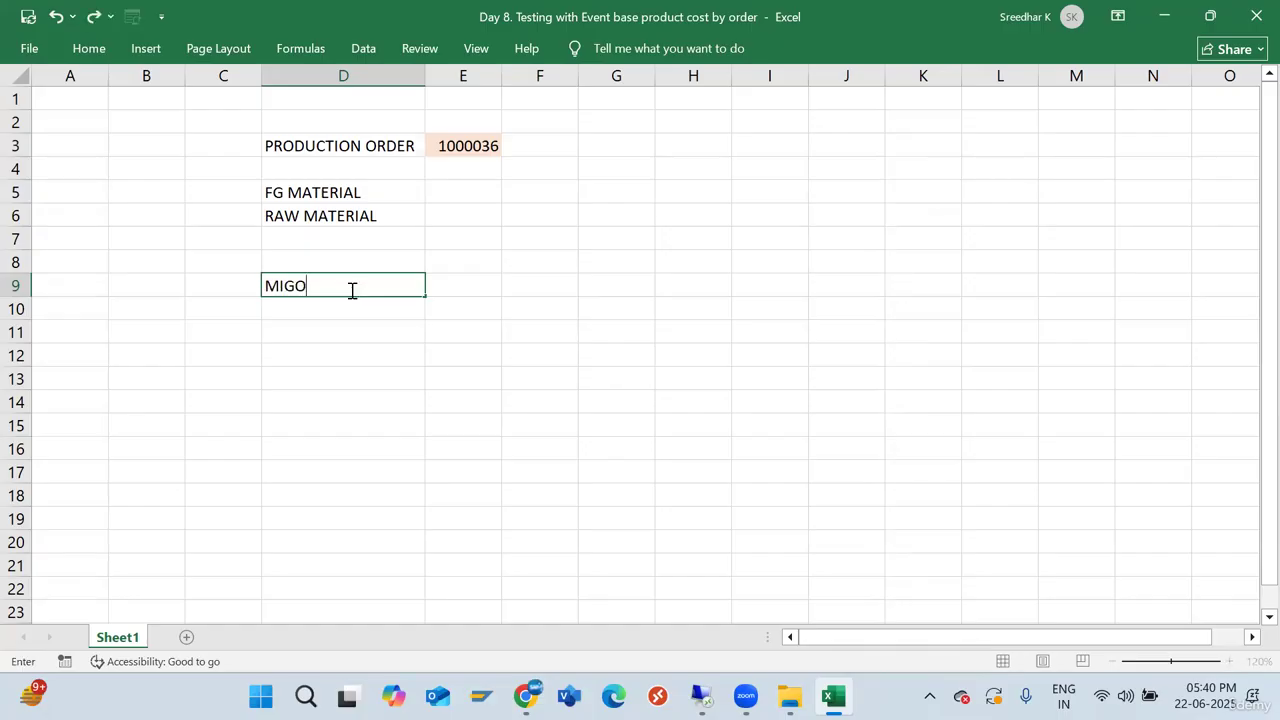
key("Tab")
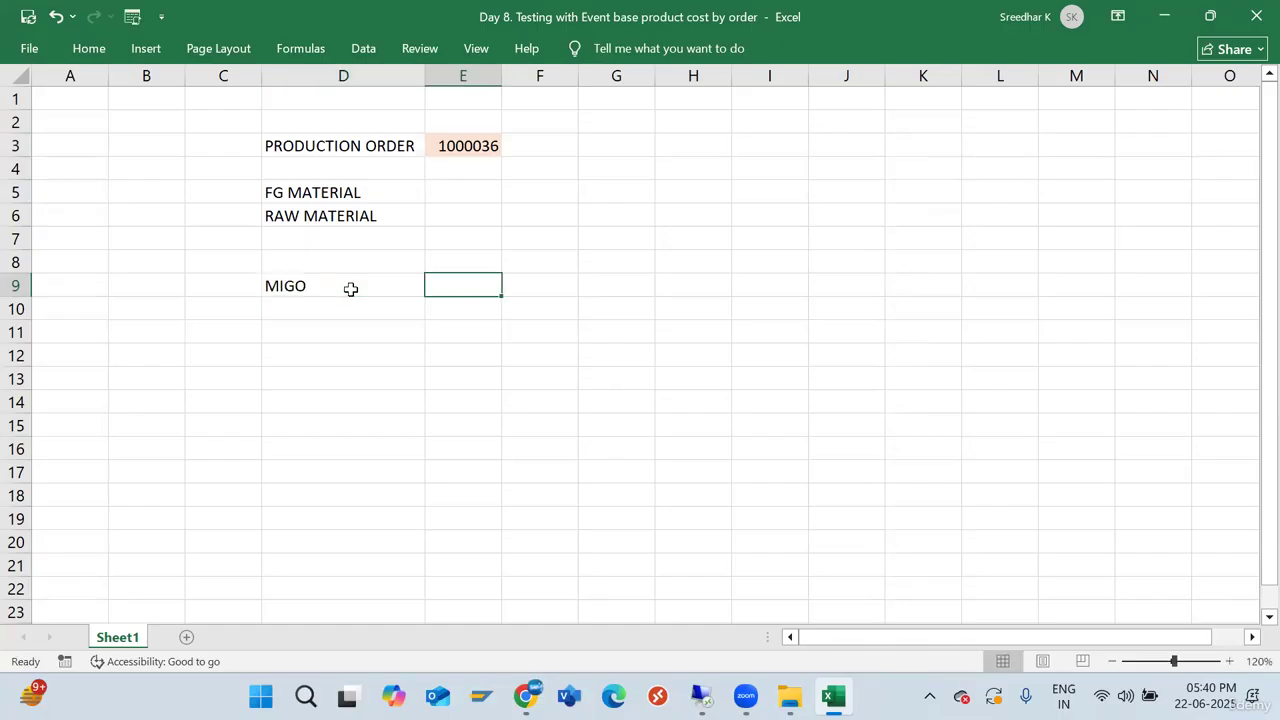
type("2")
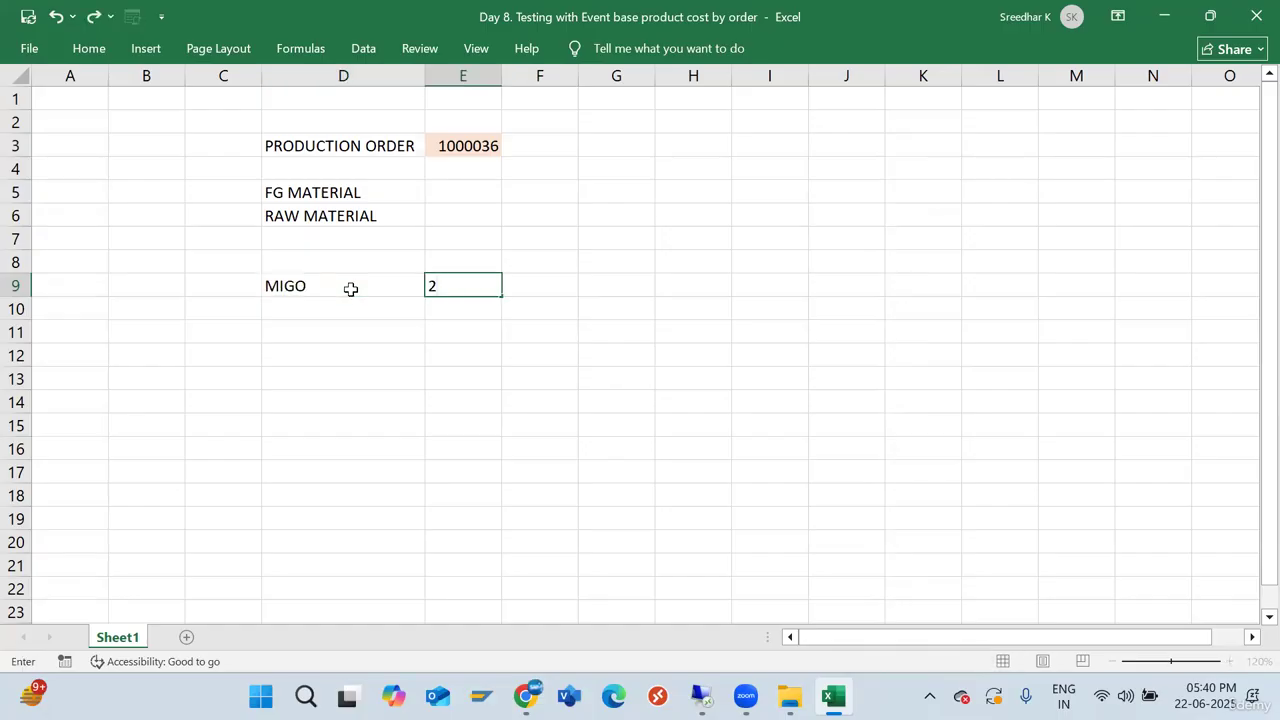
type("61")
key("Tab")
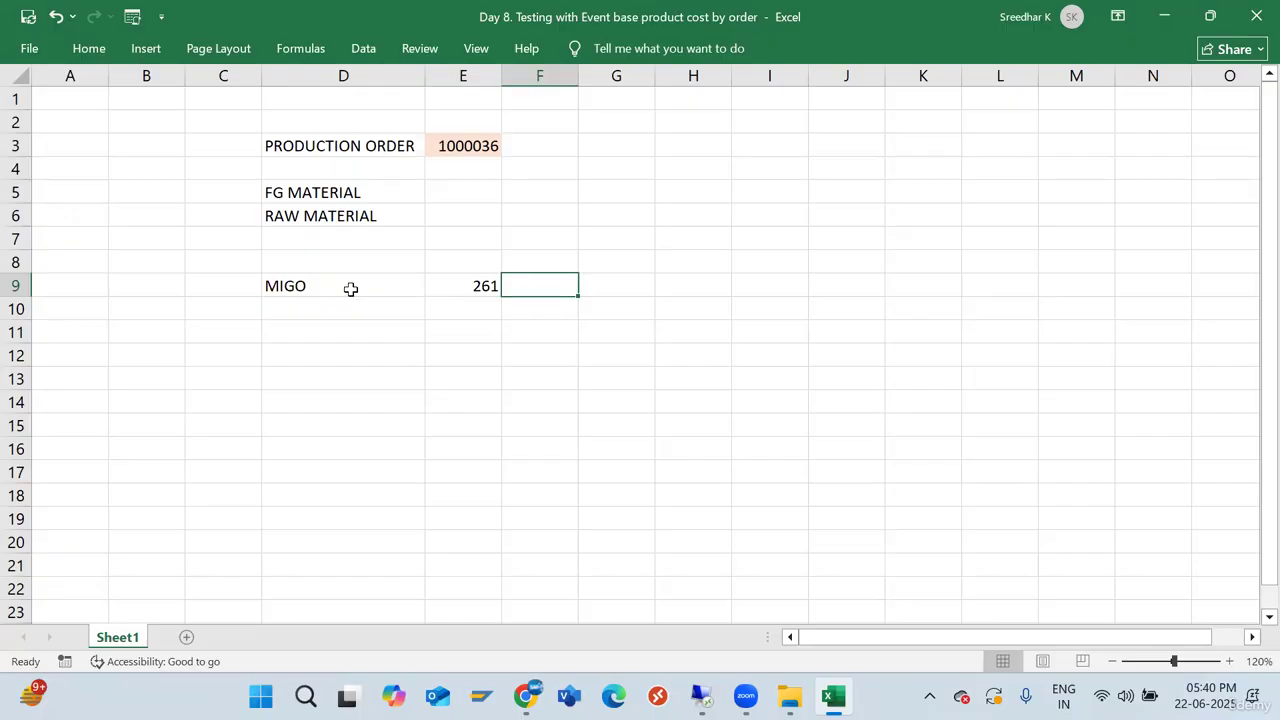
Enter MATERIAL COST in cell G9 and widen column G to fit the text
key("Tab")
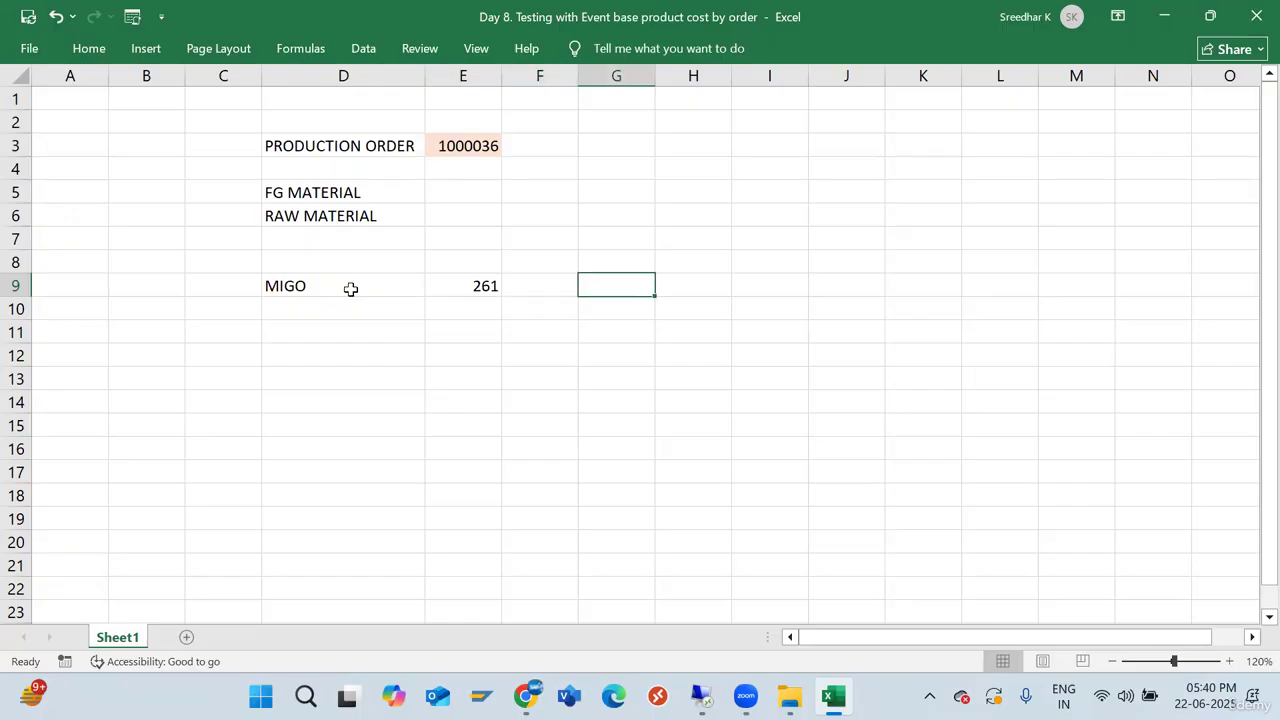
type("MA")
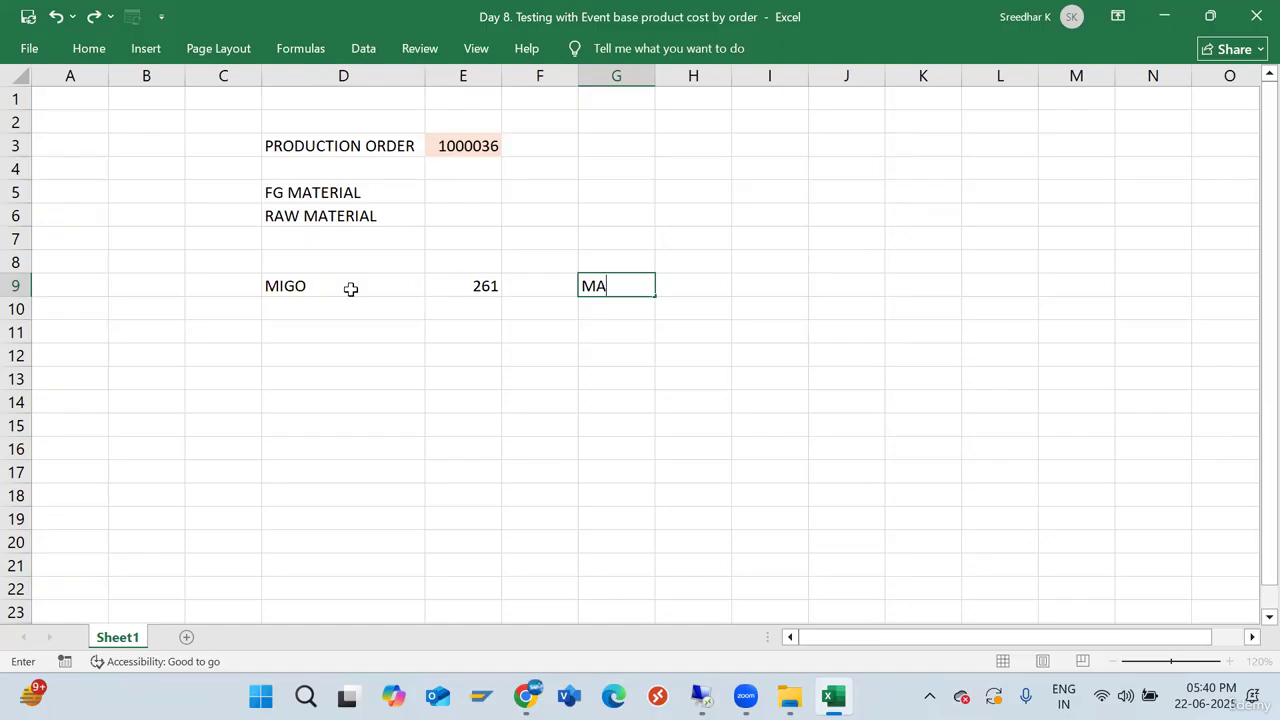
type("TERIAL COST WILL")
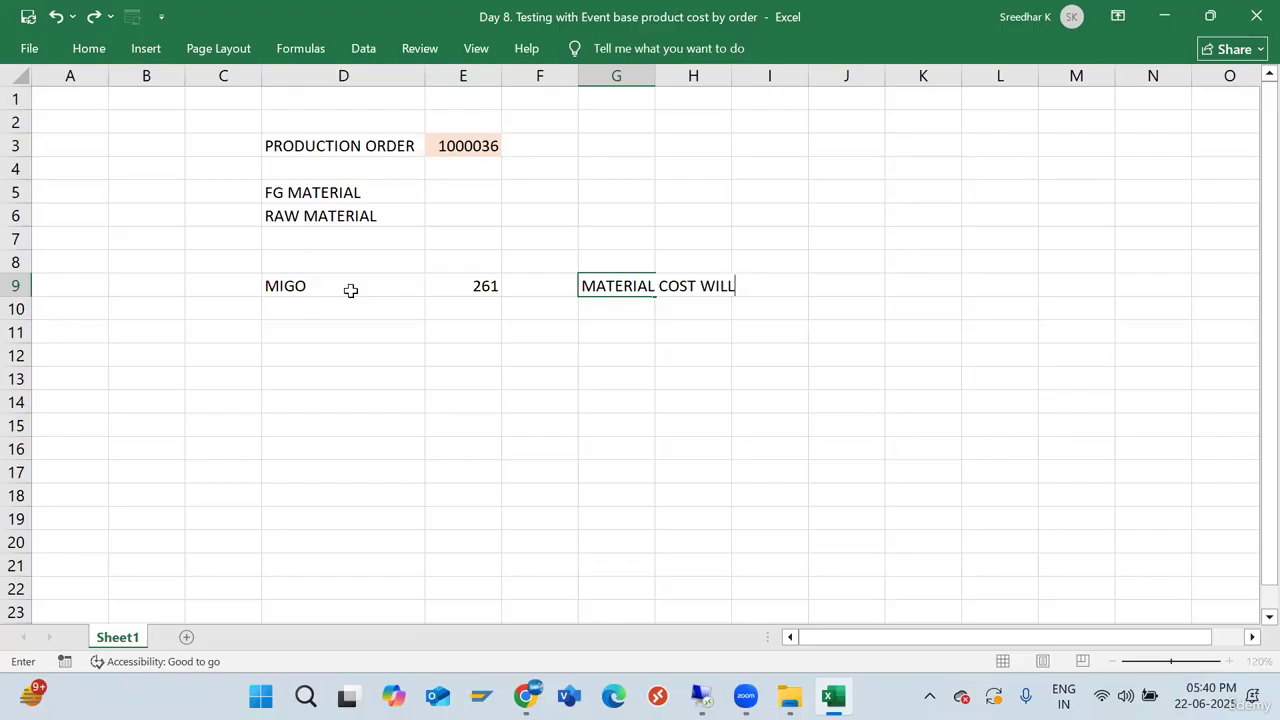
key("BackSpace")
key("BackSpace")
key("BackSpace")
key("BackSpace")
left_click_drag(655, 76, 708, 76)
left_click(899, 288)
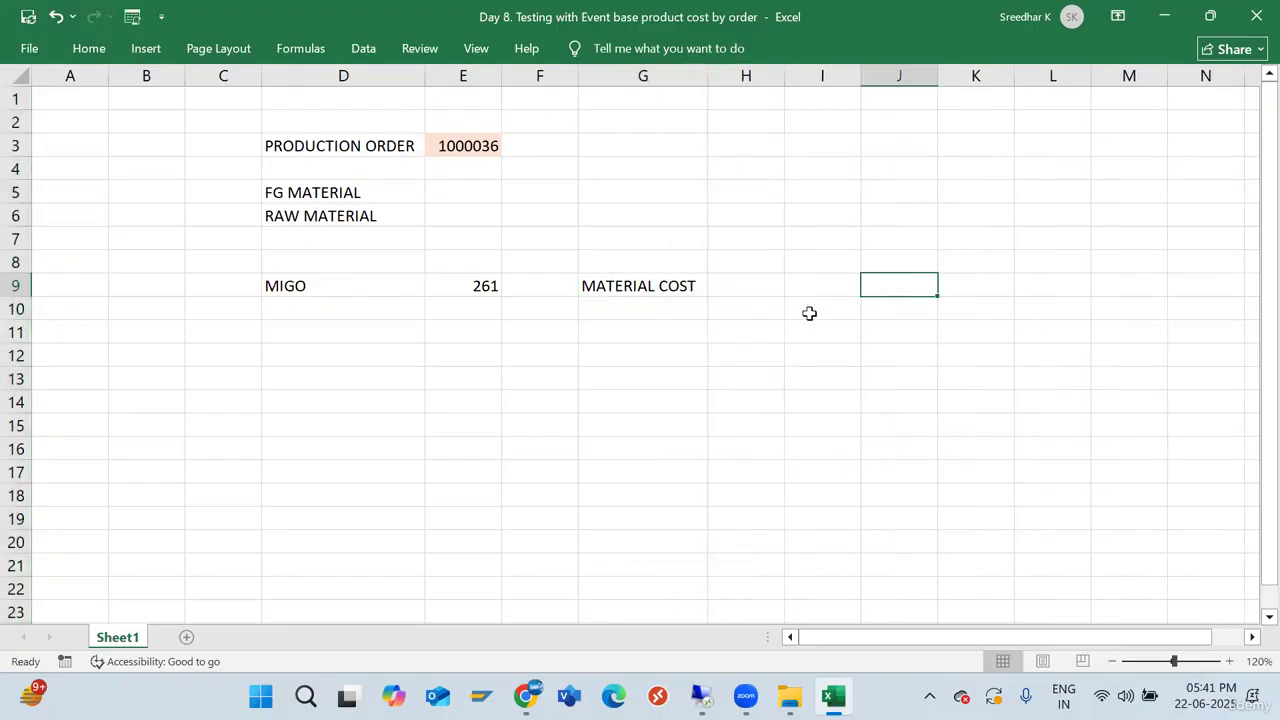
left_click(738, 284)
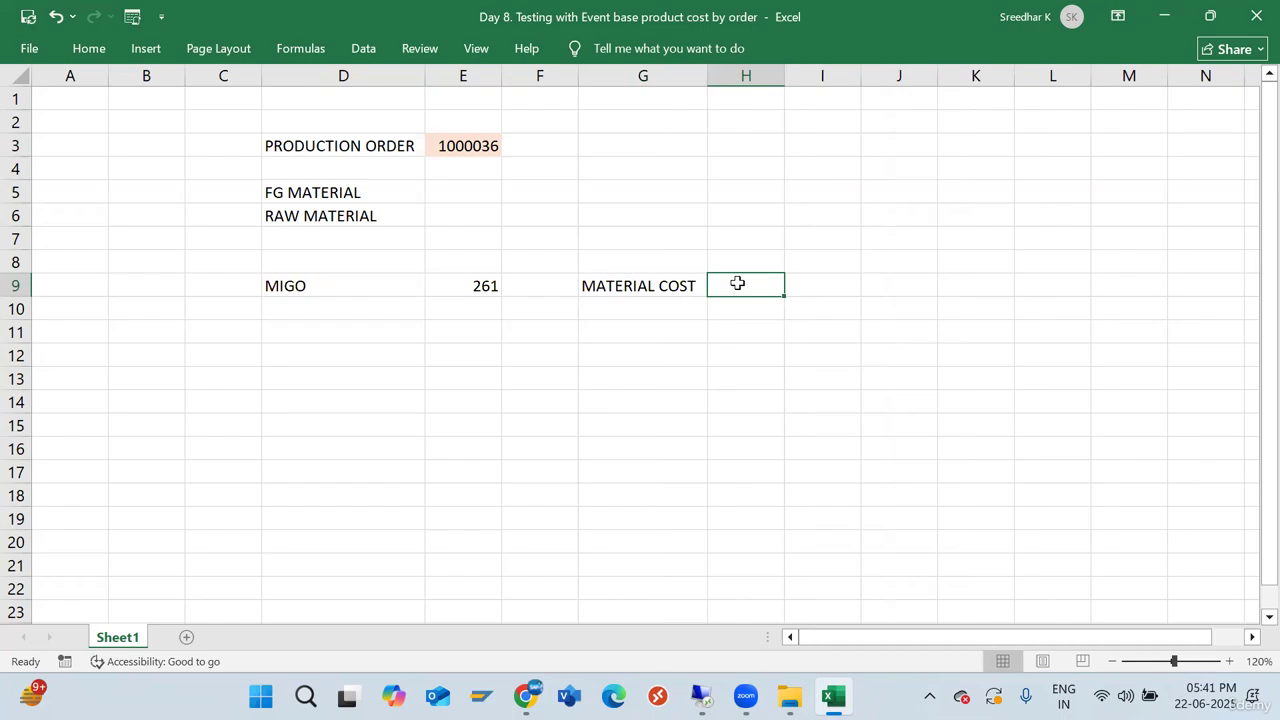
left_click(647, 284)
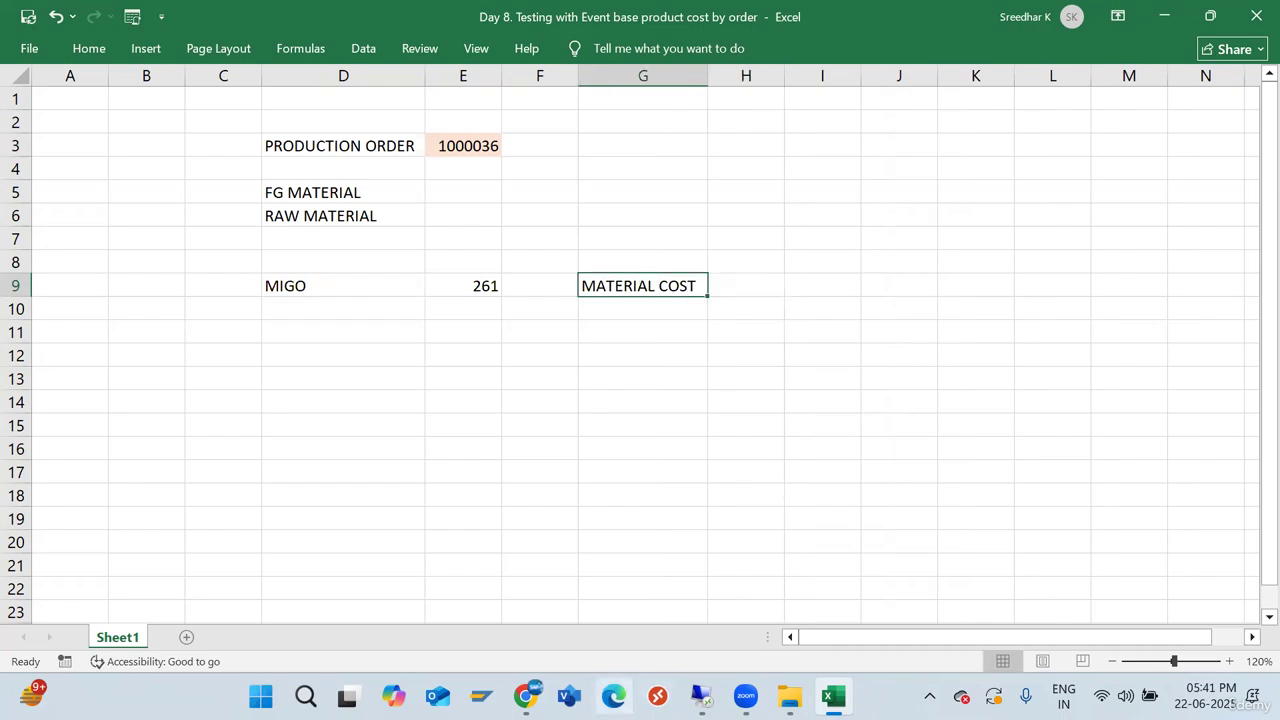
mouse_move(526, 697)
left_click(540, 597)
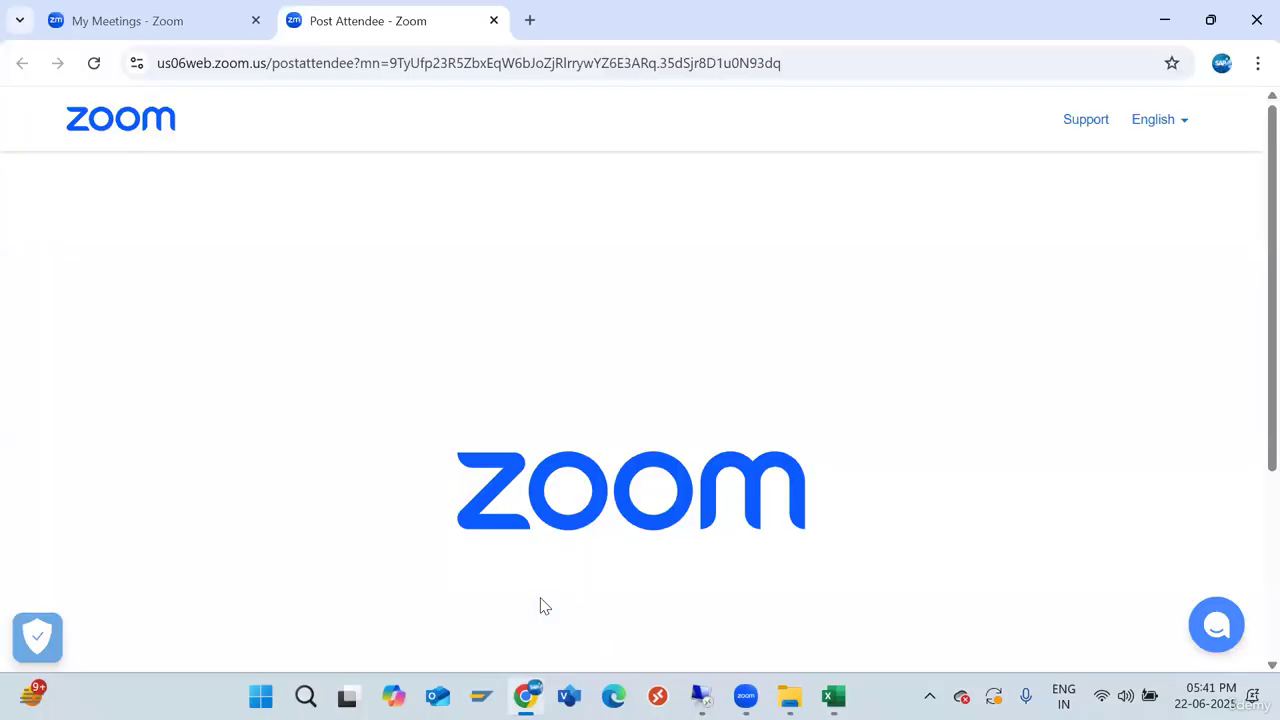
left_click(1163, 19)
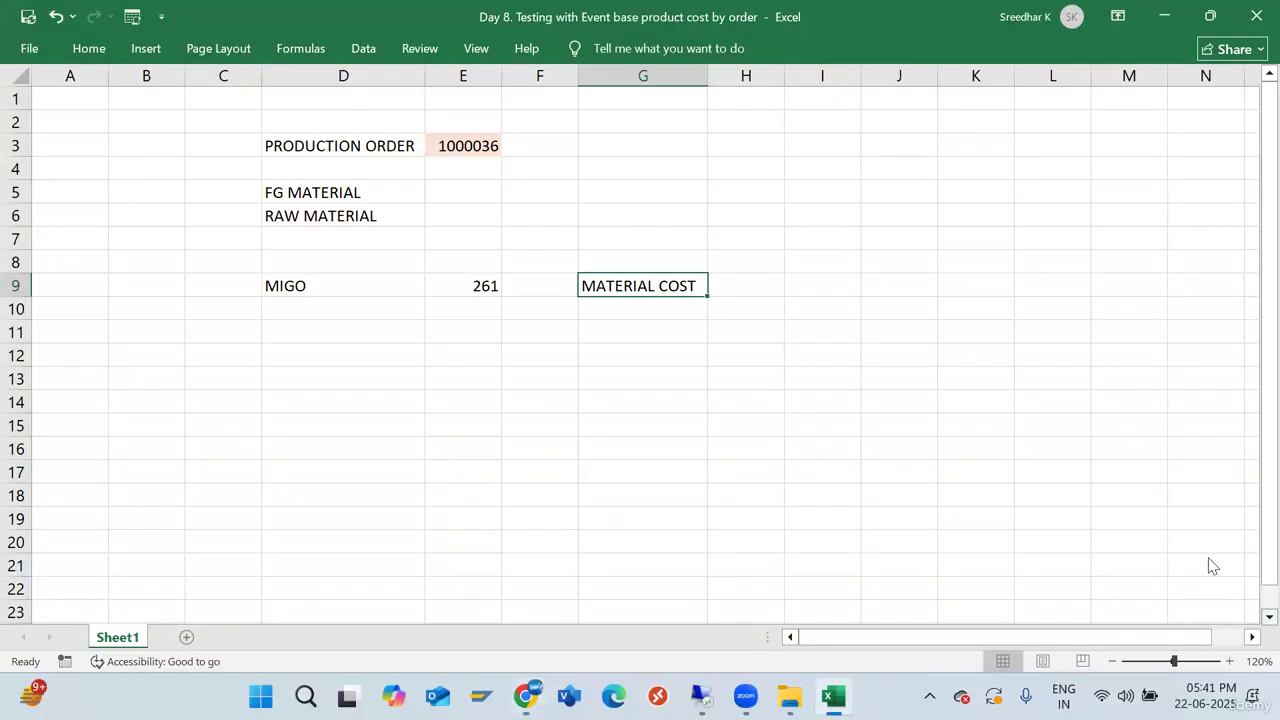
Switch back to the SAP remote session and open the SAP home page in a new browser tab
left_click(992, 118)
mouse_move(701, 697)
left_click(709, 605)
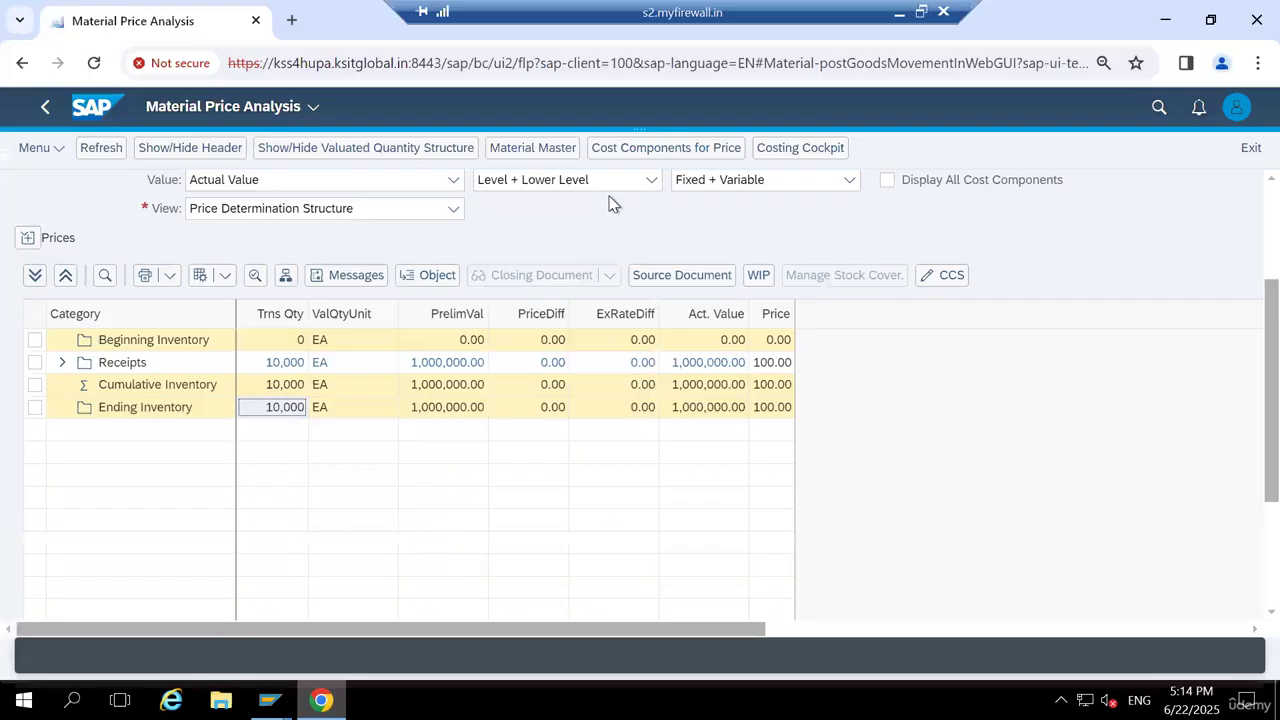
right_click(102, 107)
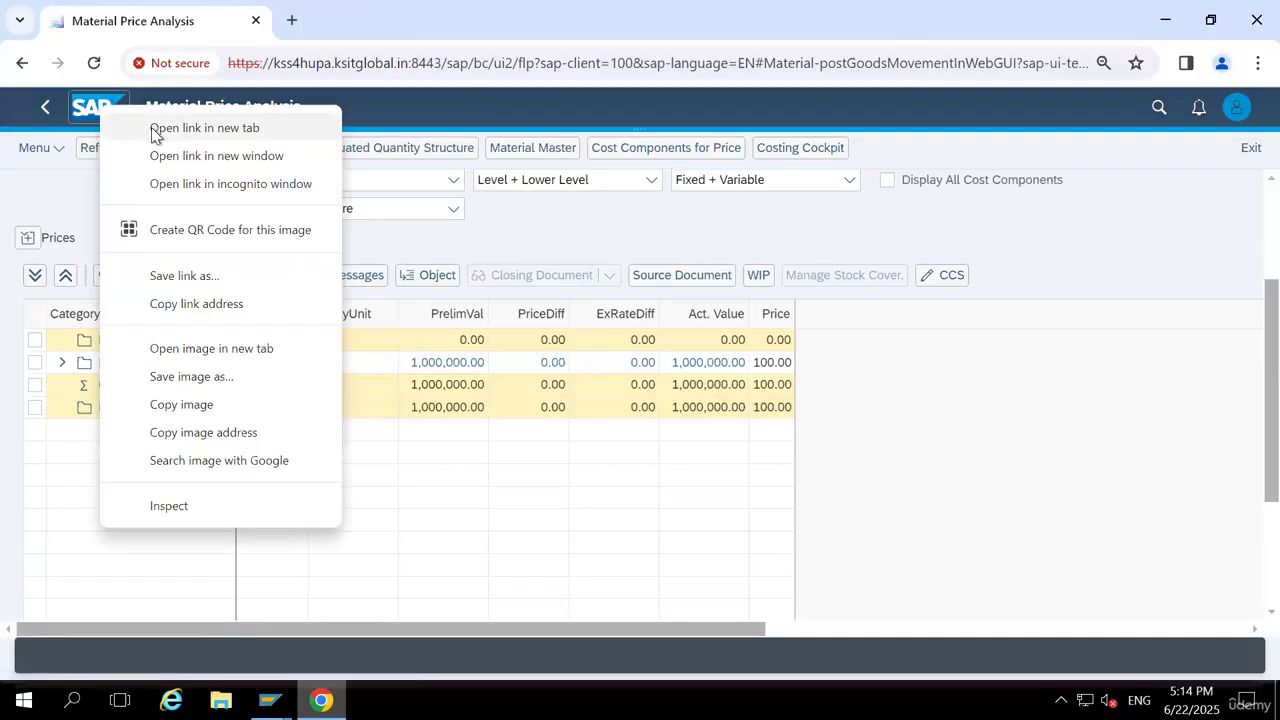
left_click(156, 128)
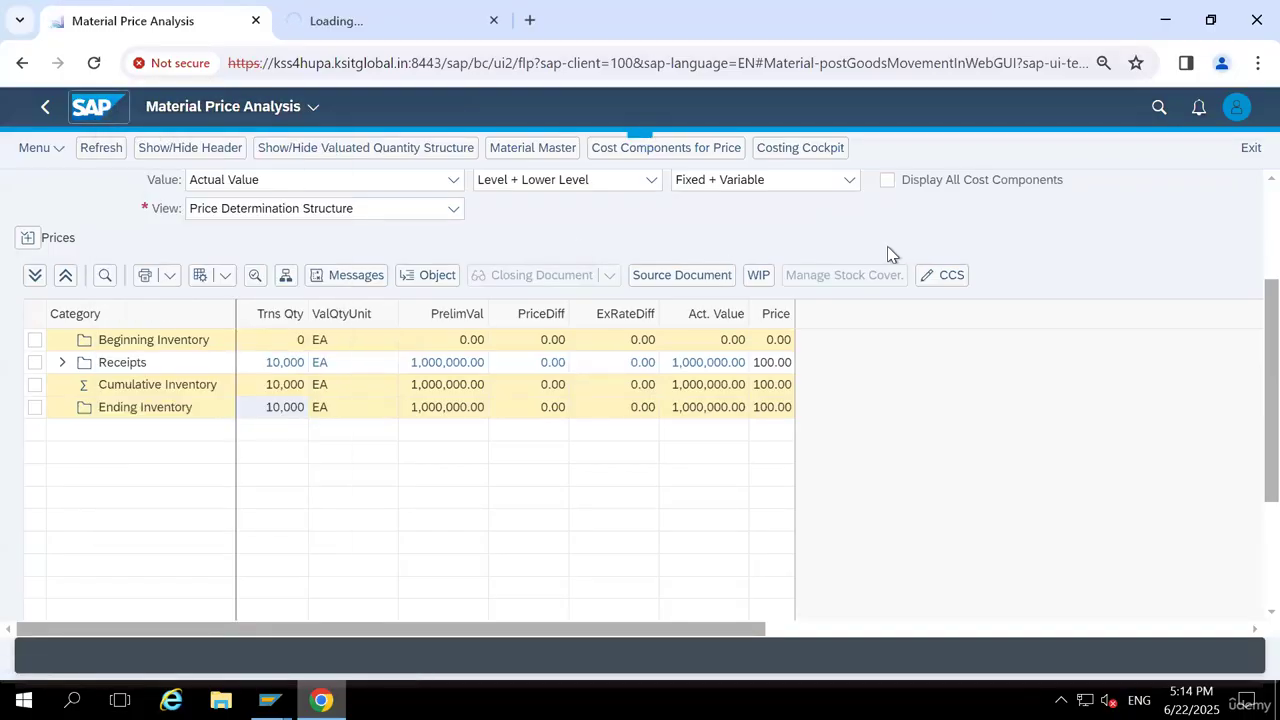
left_click(415, 22)
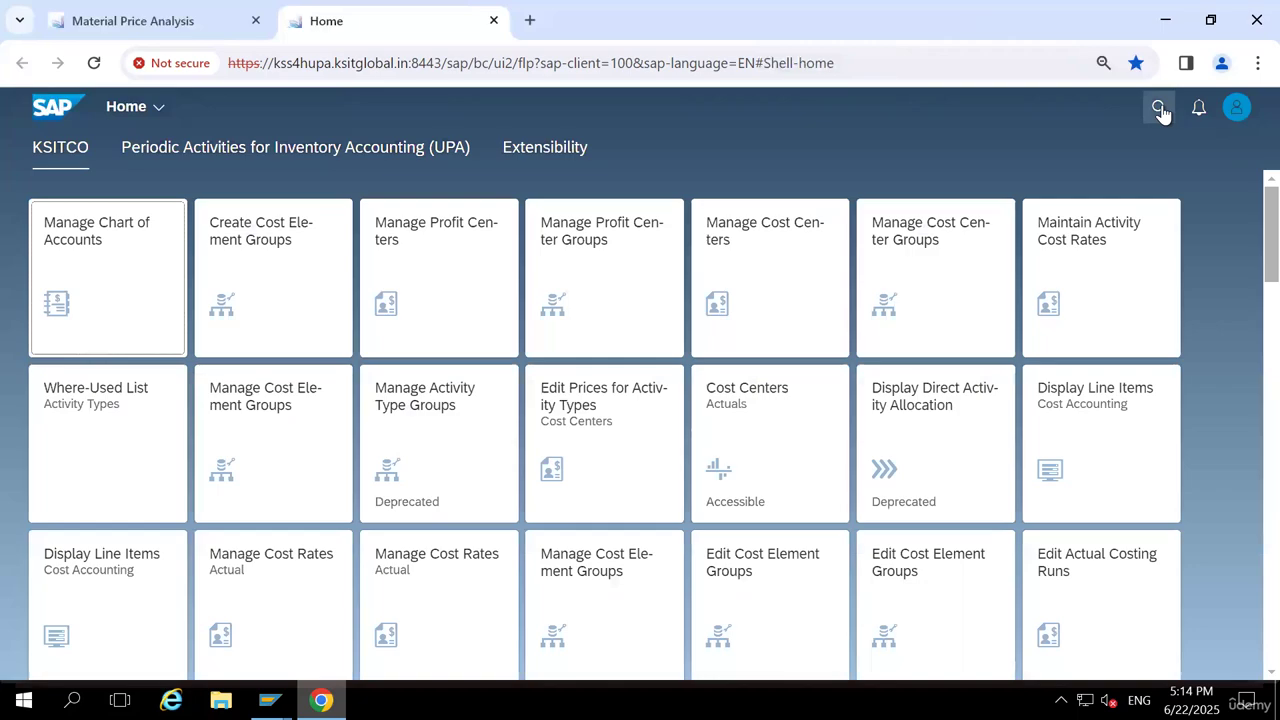
Search the SAP apps for POST GOODS, show all matching apps, and open Post Goods Movement
left_click(1159, 108)
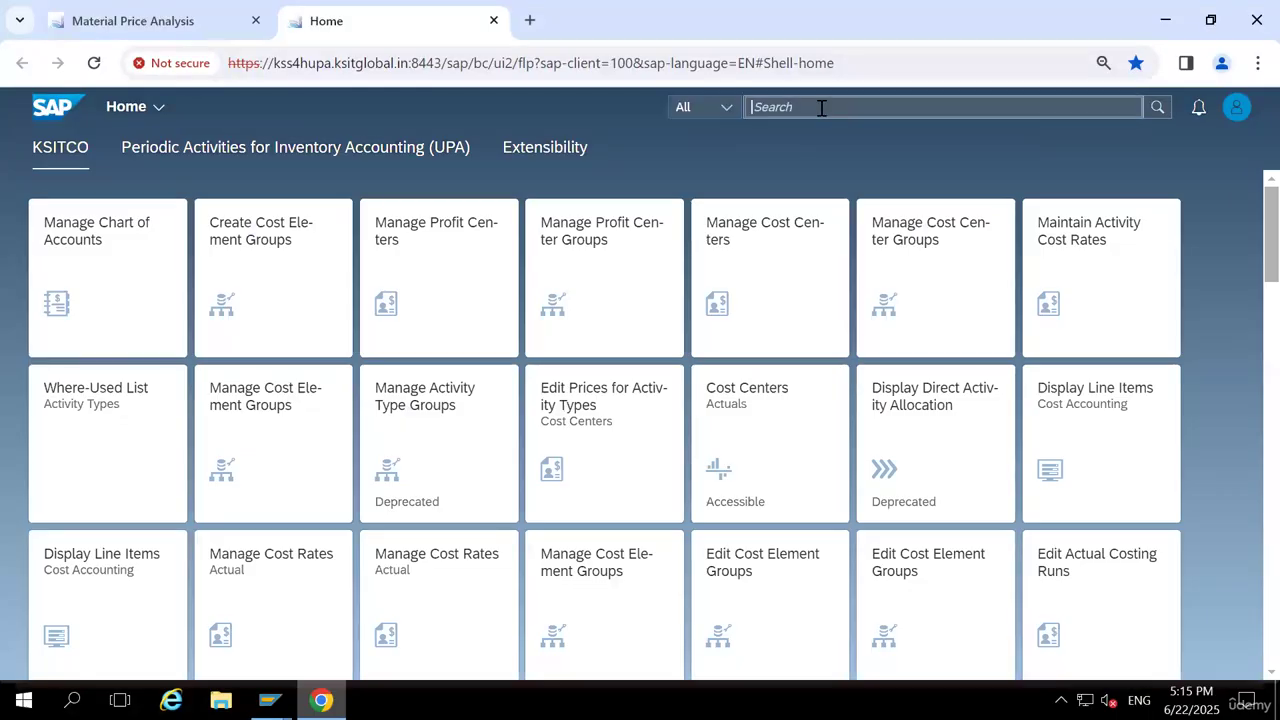
type("POST")
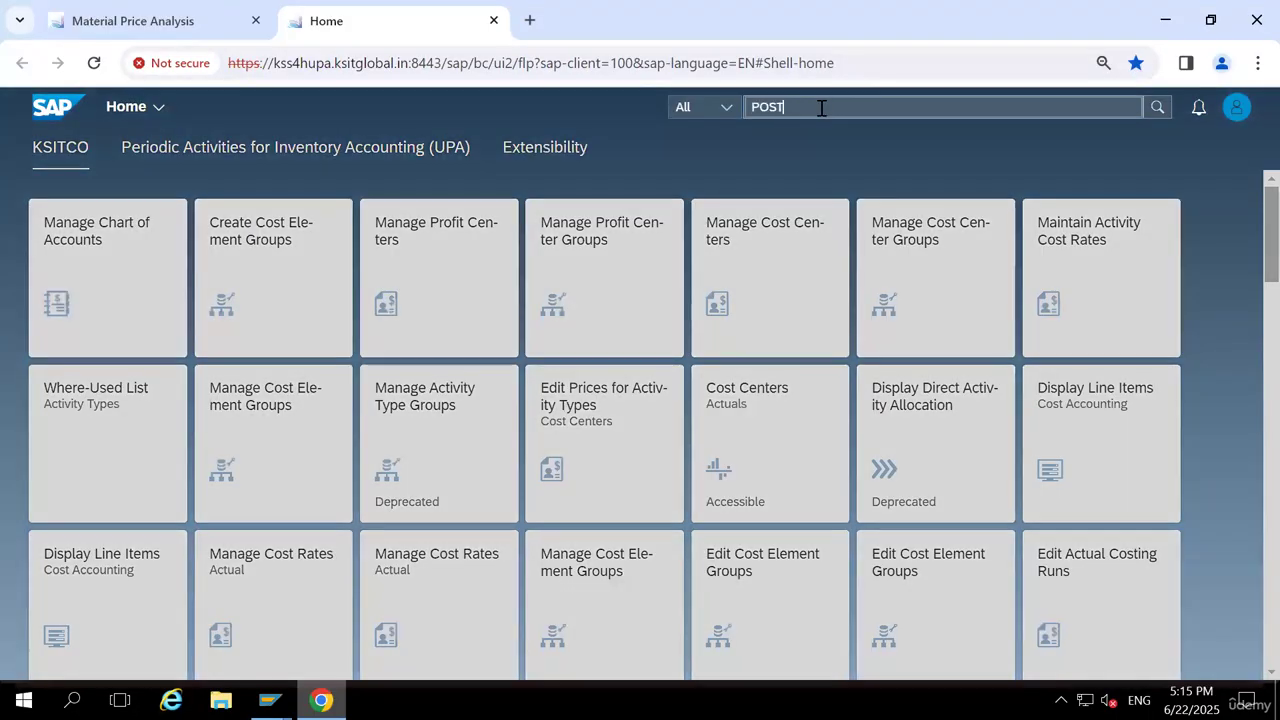
type(" GOODS")
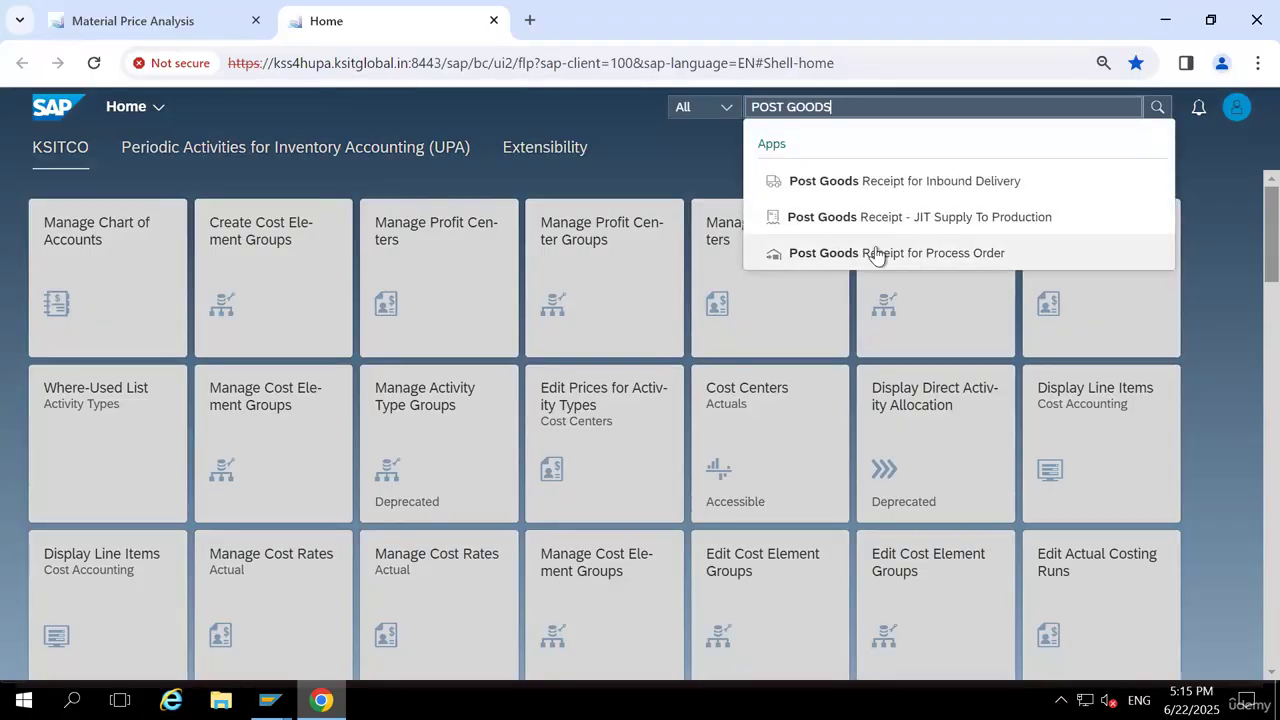
key("Return")
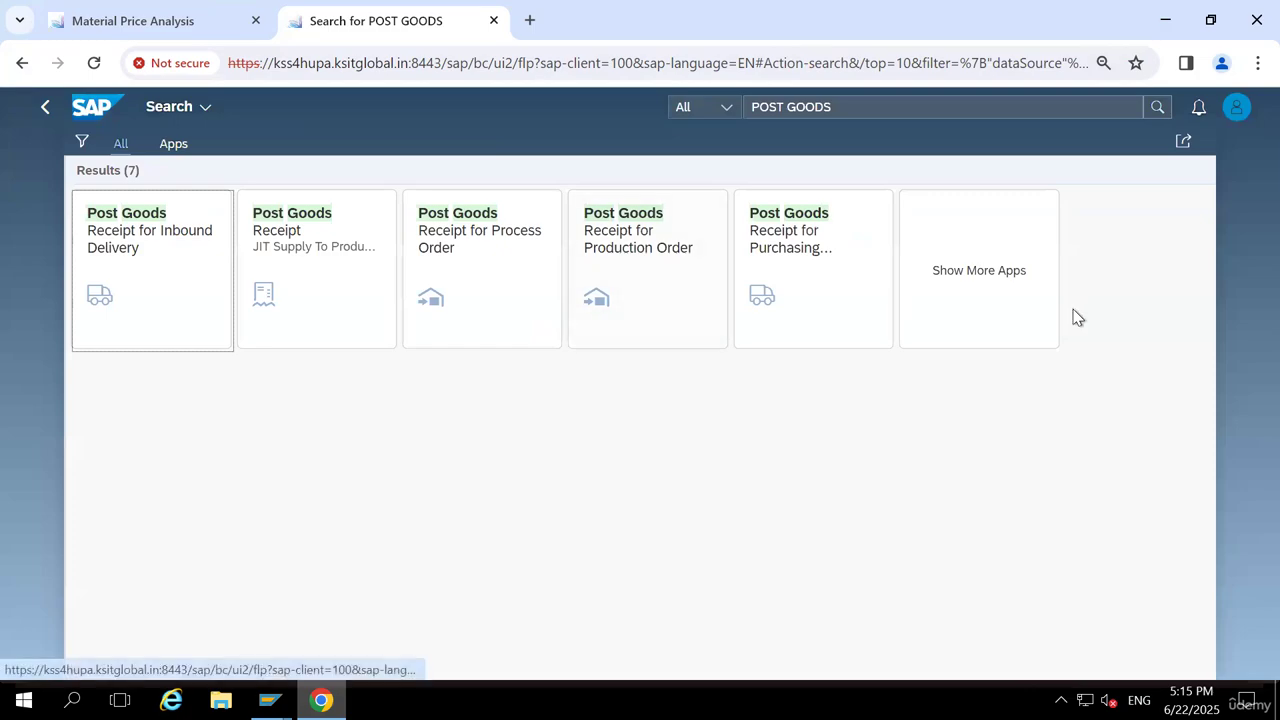
left_click(974, 286)
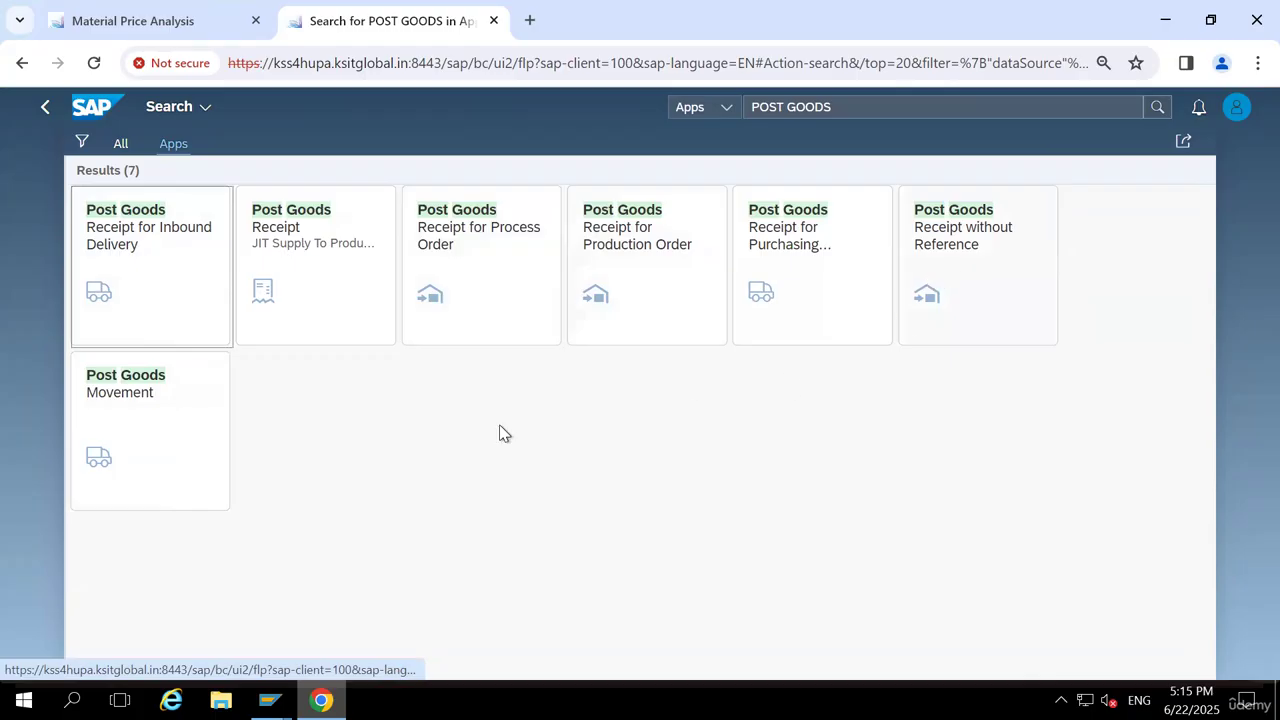
left_click(164, 412)
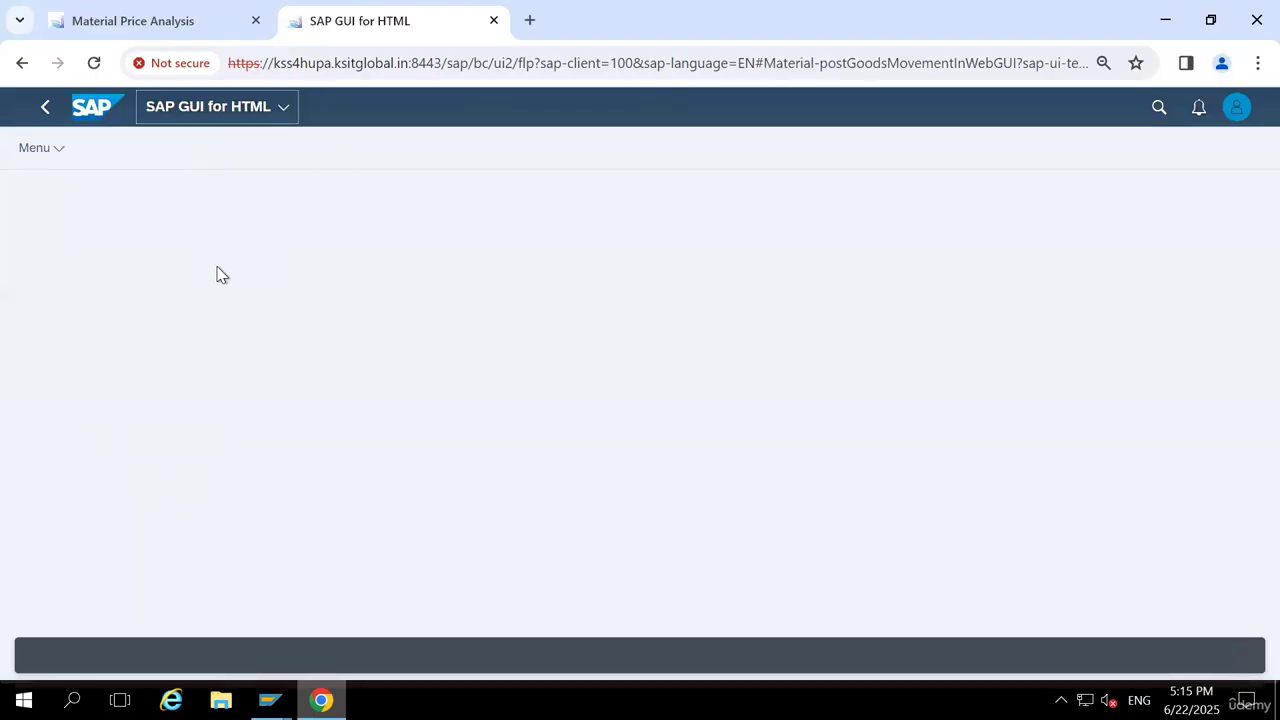
Set the transaction to Goods Issue for an order, and switch to the Excel workbook to copy the production order number from cell E3
left_click(176, 201)
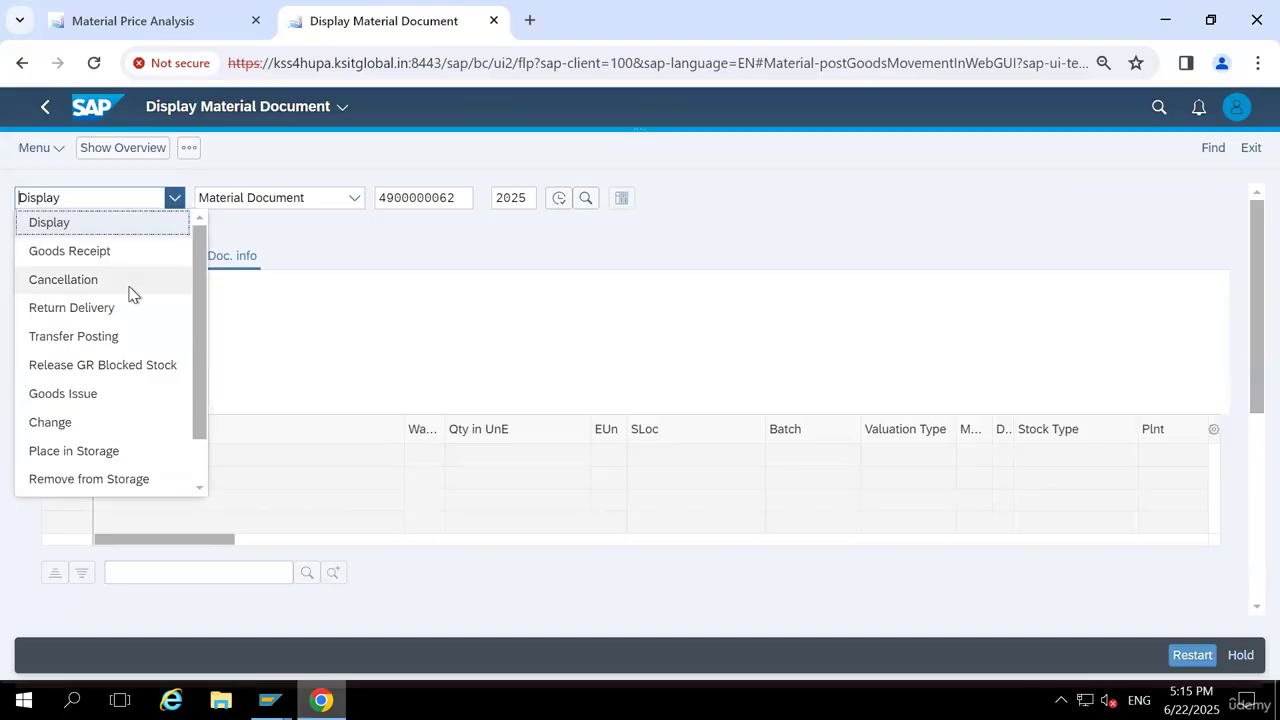
left_click(105, 395)
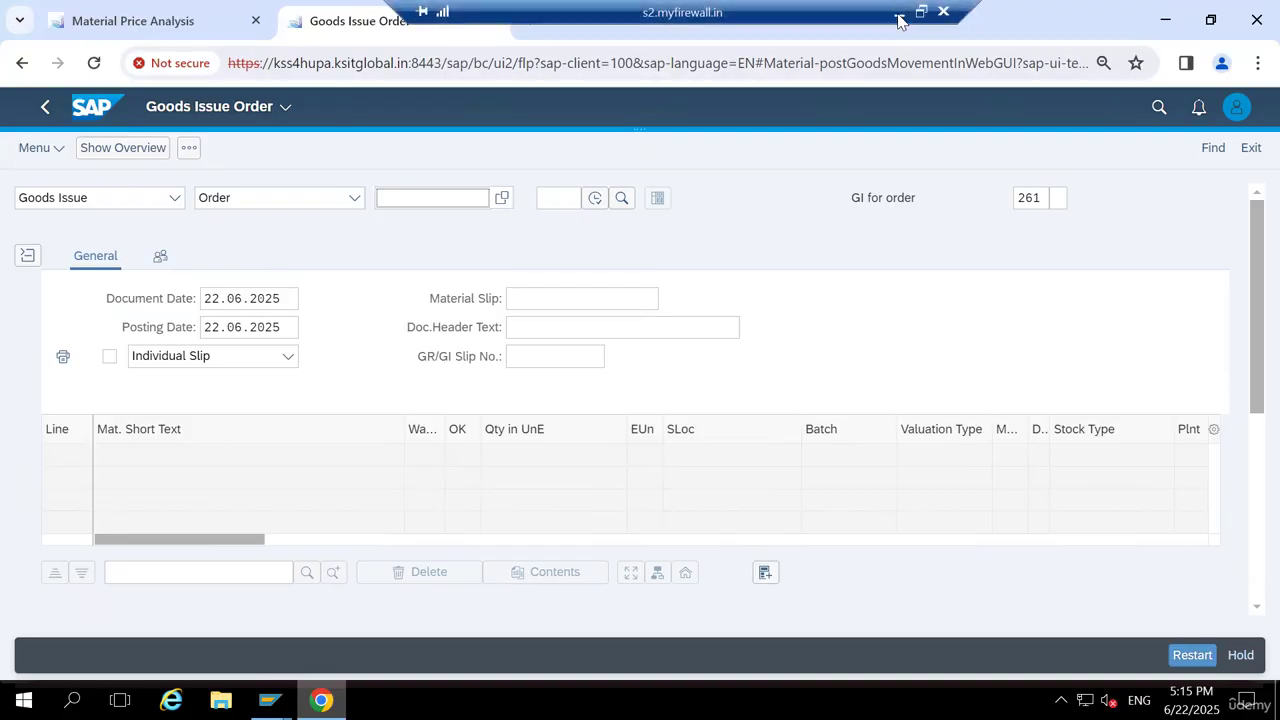
left_click(899, 11)
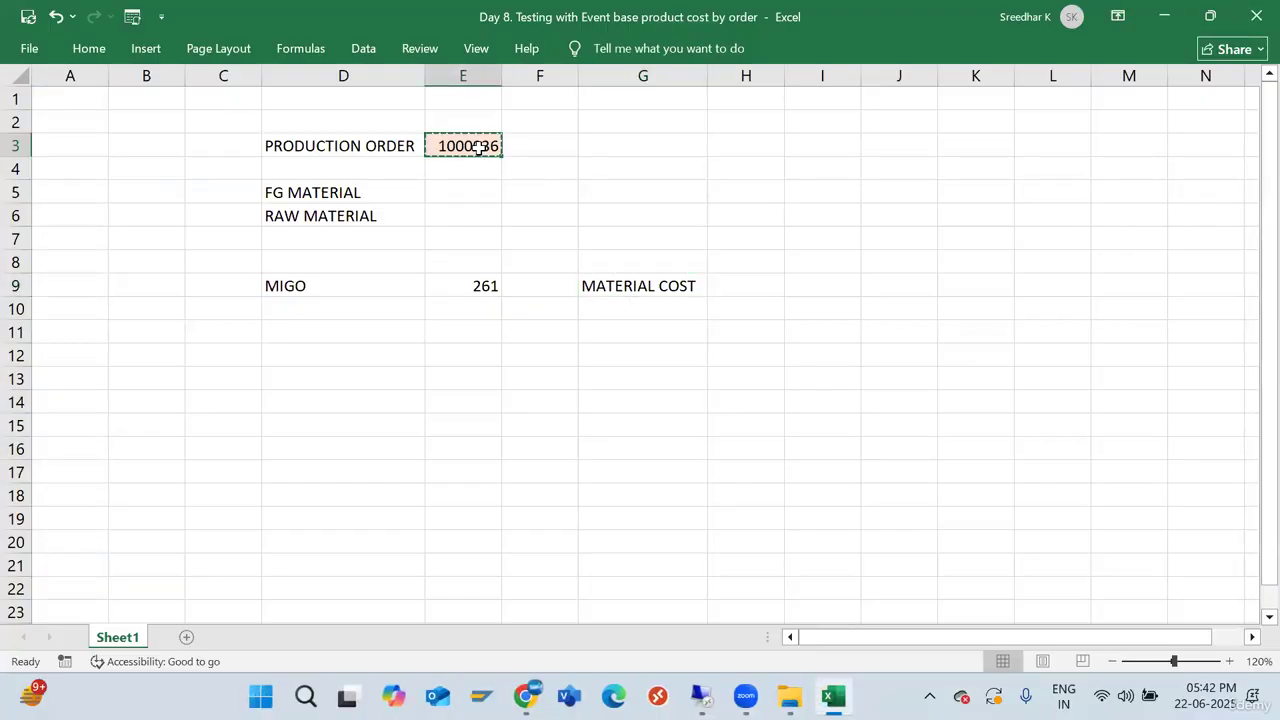
Copy the production order number, switch back to SAP, and load that order's components into the goods issue
key("ctrl+c")
key("alt+Tab")
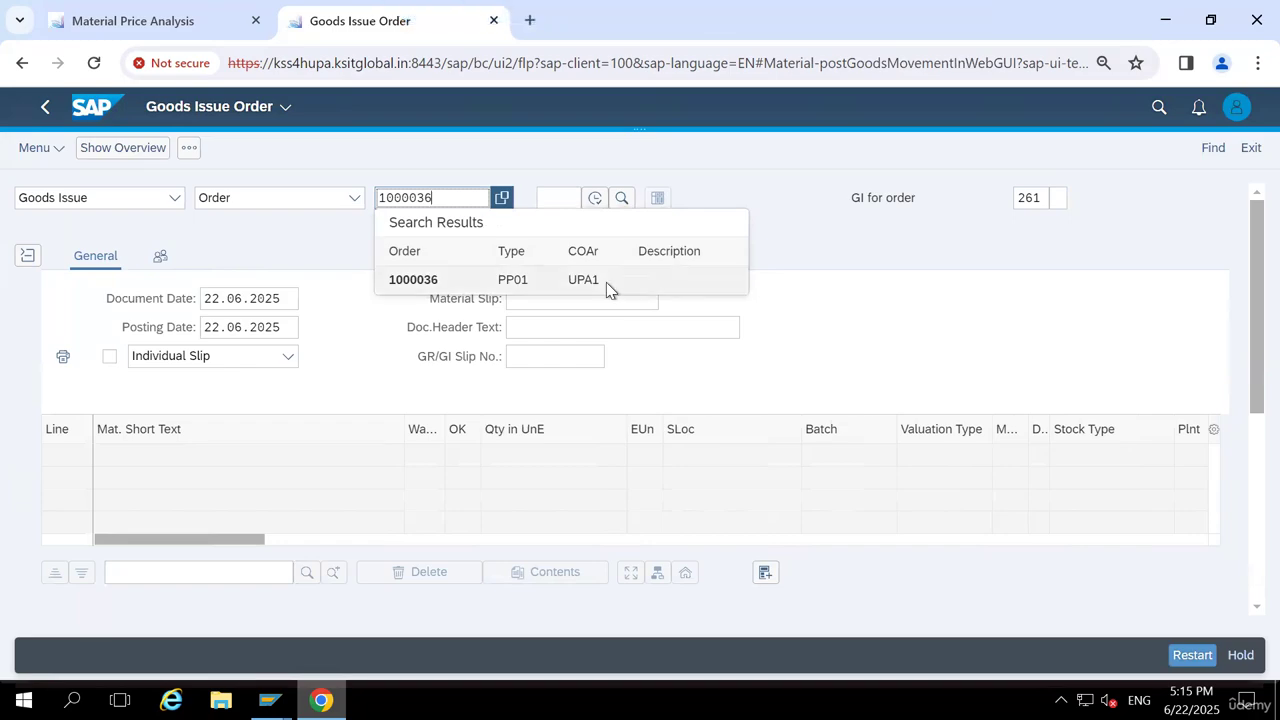
left_click(606, 282)
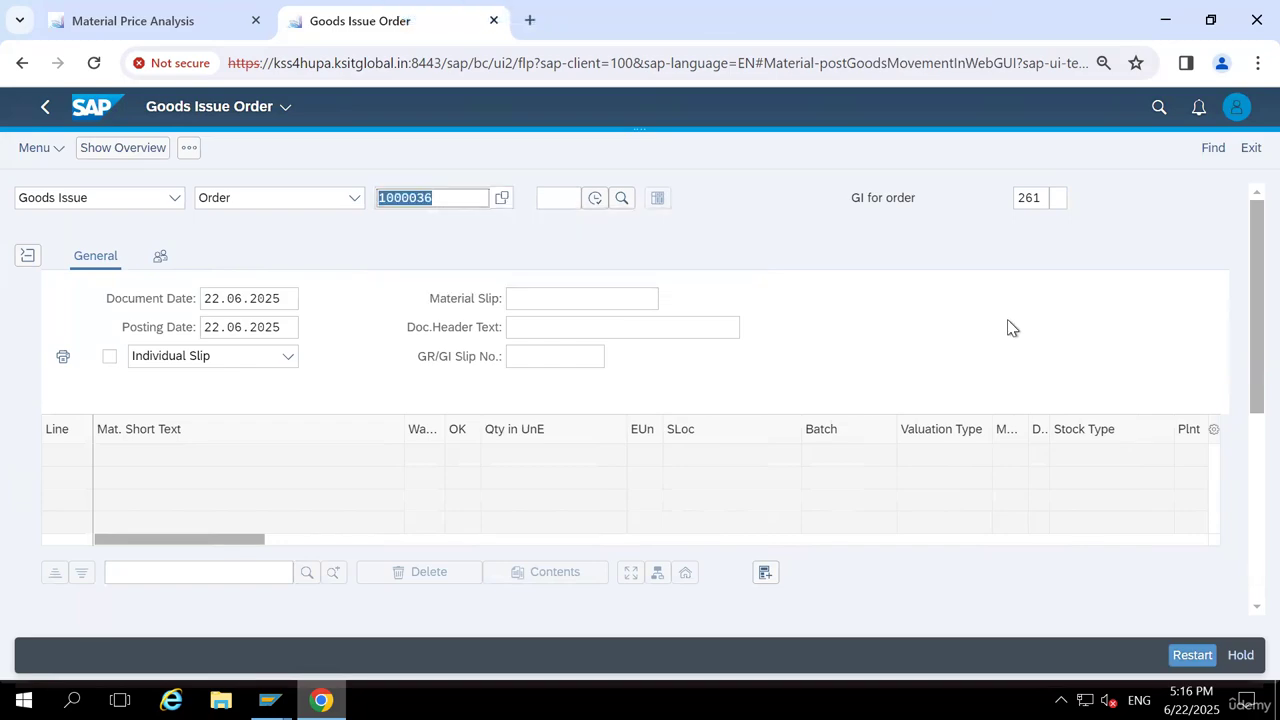
key("Return")
scroll(418, 432, "down", 5)
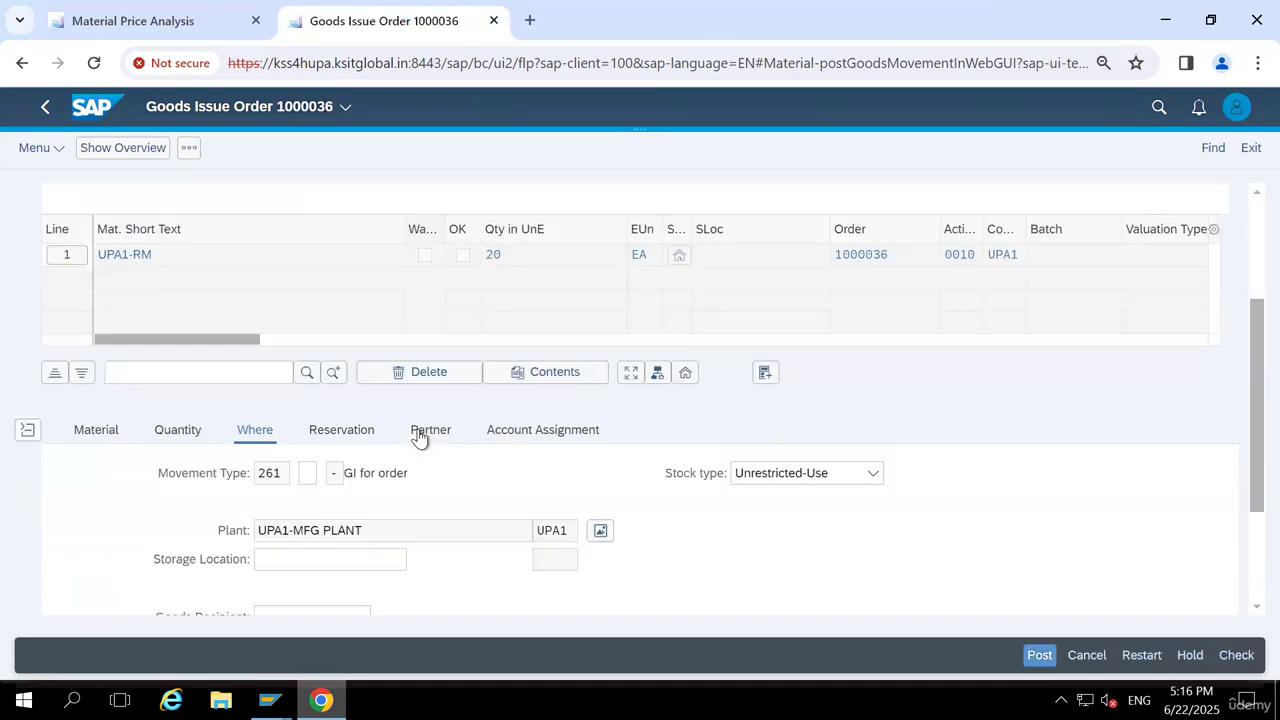
Set the storage location of the UPA1-RM item to UPA1 and mark the item as OK
left_click(280, 388)
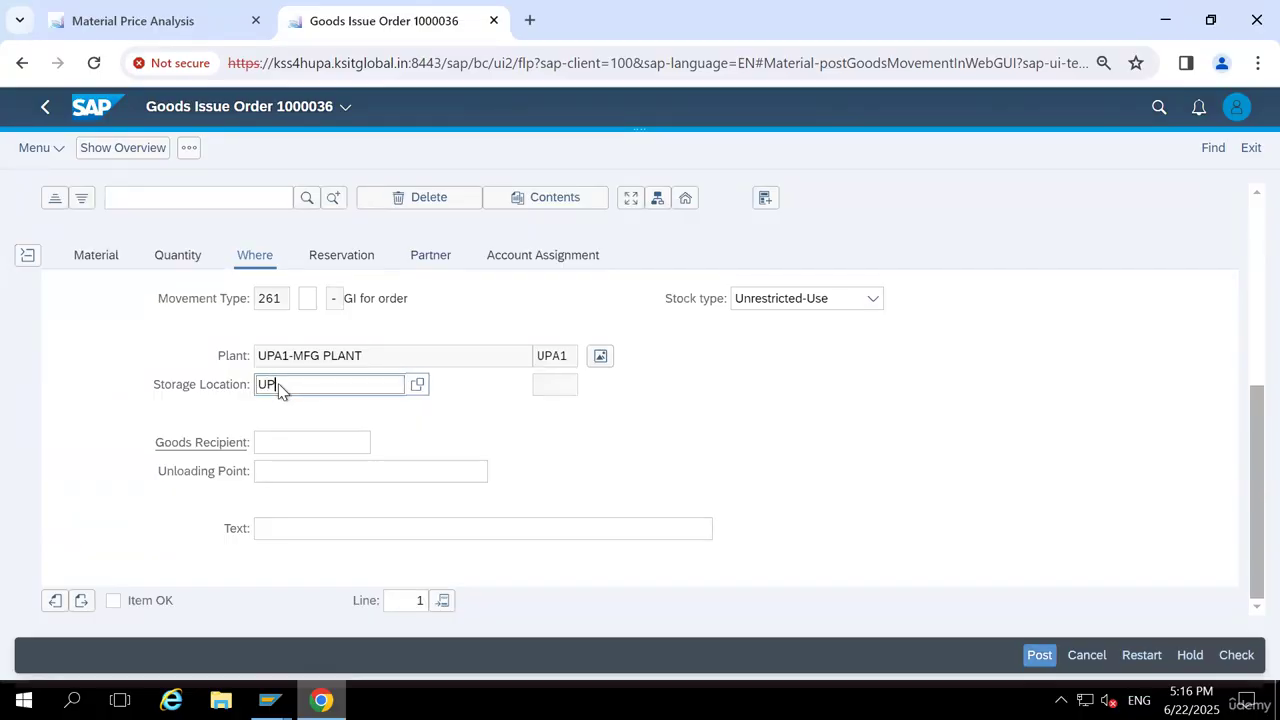
type("UPA1")
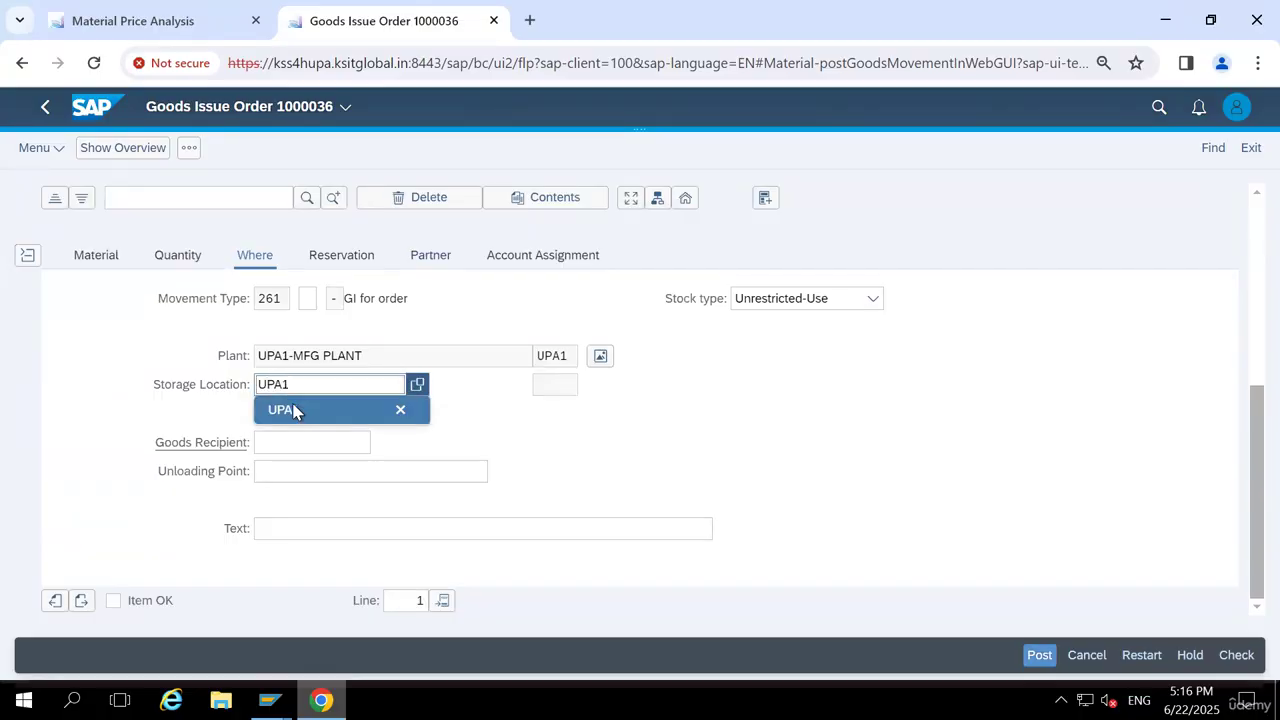
left_click(294, 409)
left_click(168, 601)
Check the item's material, set its quantity in unit of entry to 25 EA, and post the goods issue
left_click(178, 257)
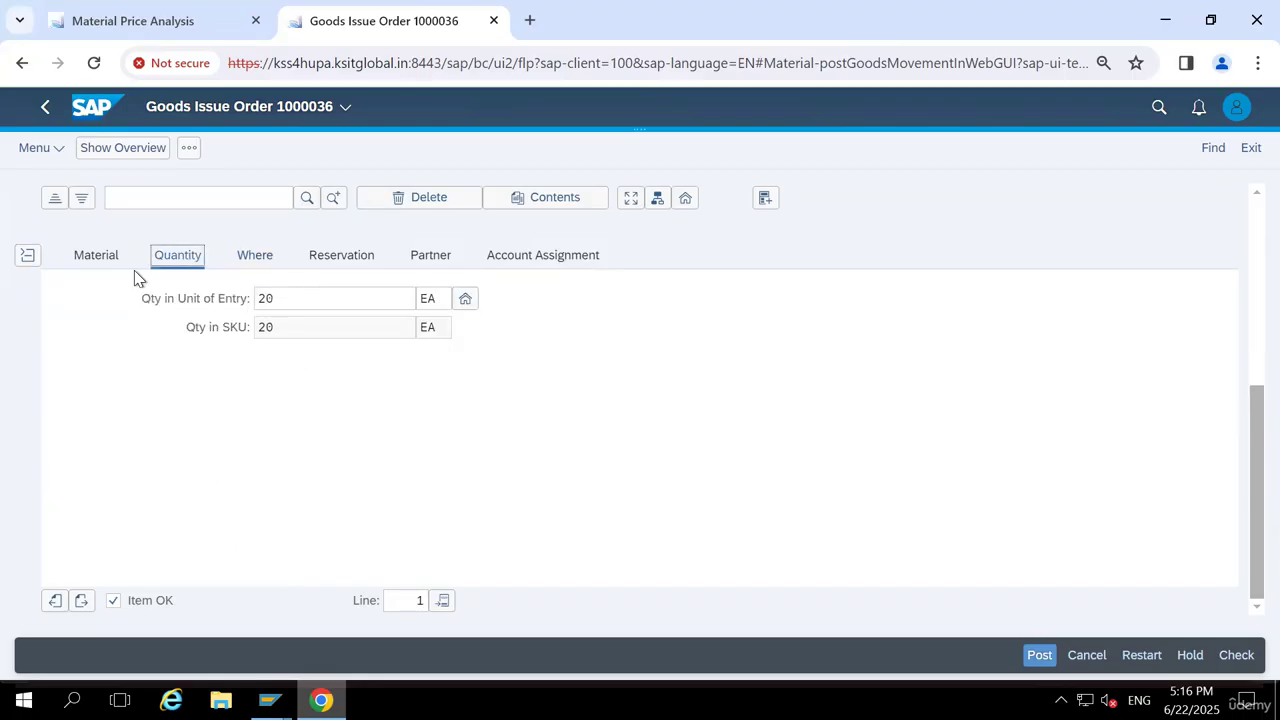
left_click(100, 257)
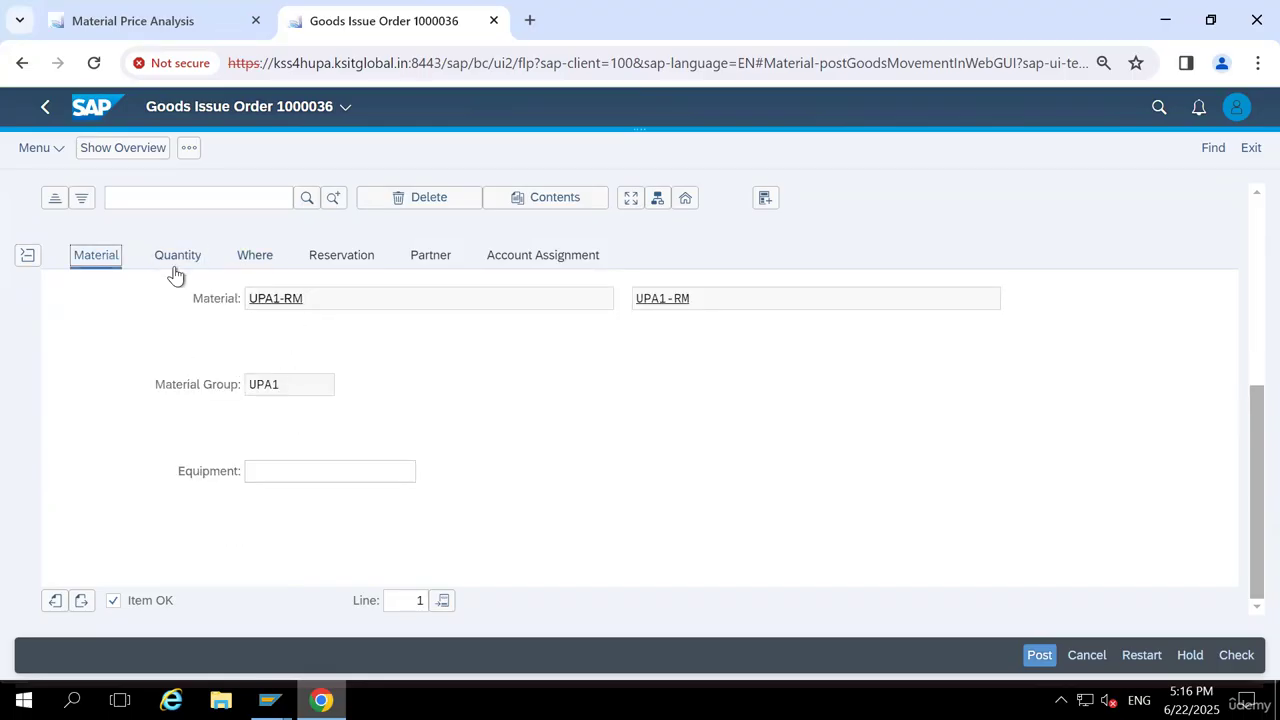
left_click(176, 258)
left_click(300, 303)
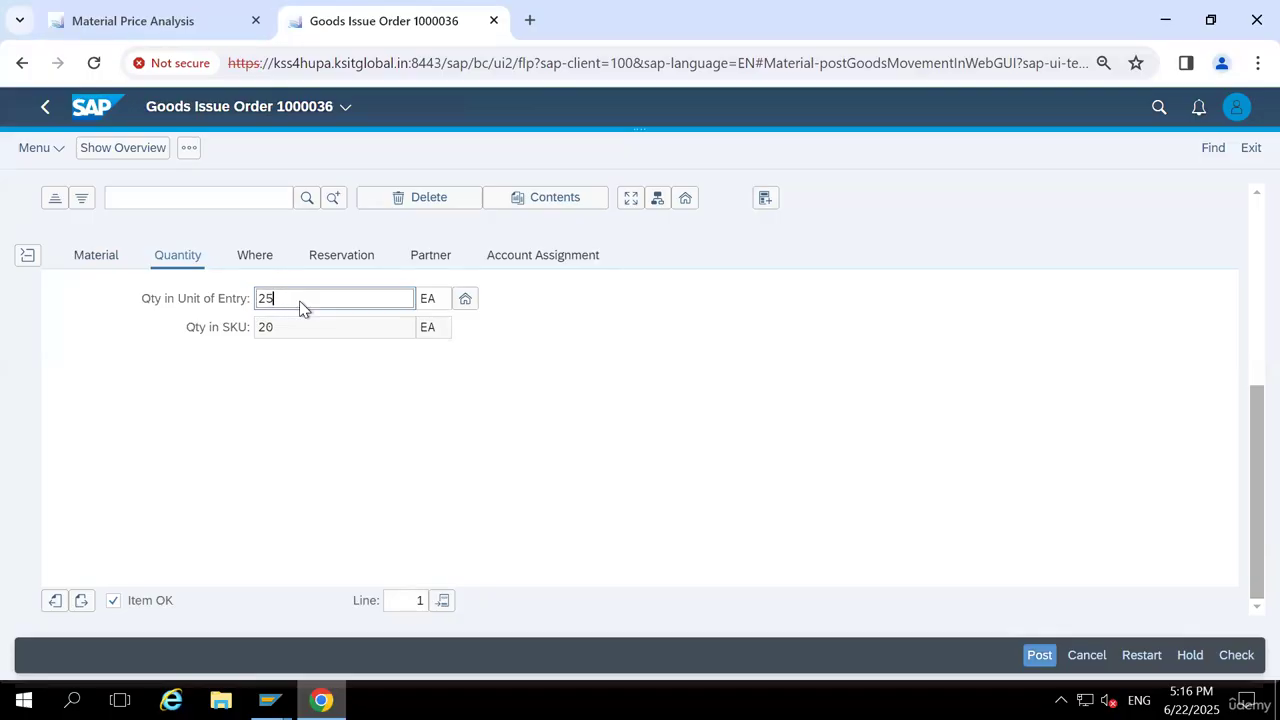
key("Return")
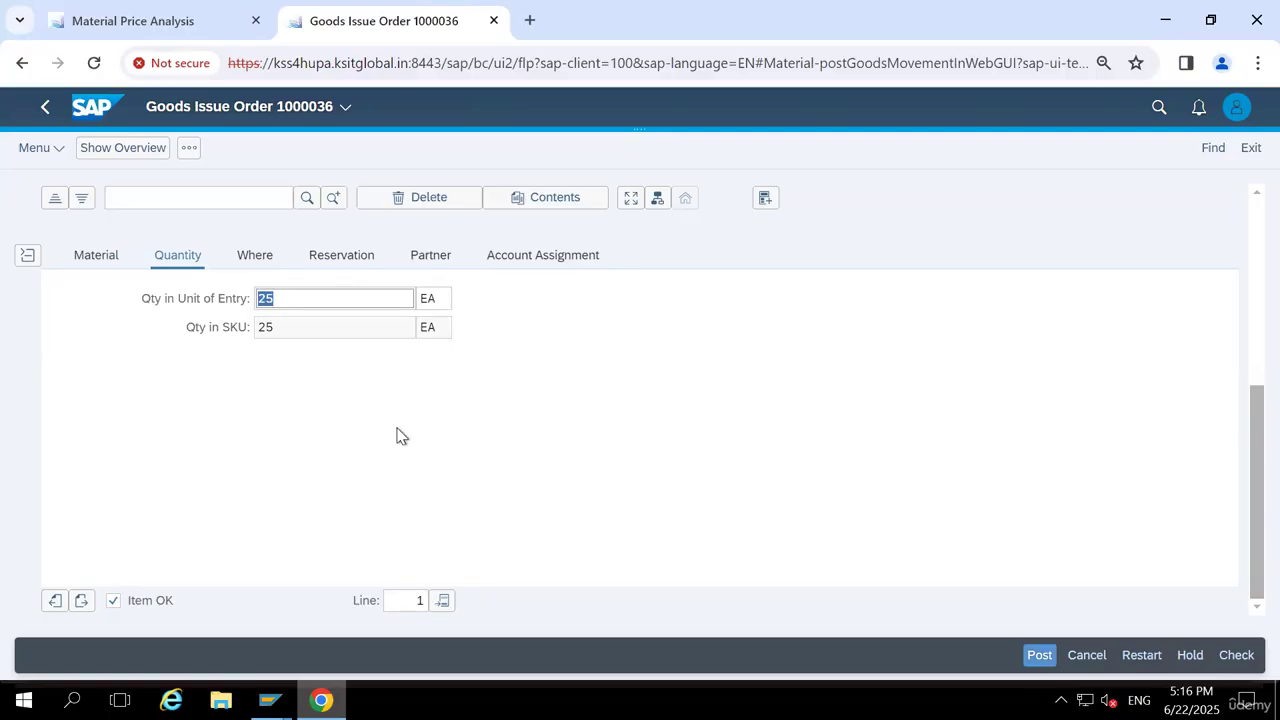
scroll(757, 401, "up", 1)
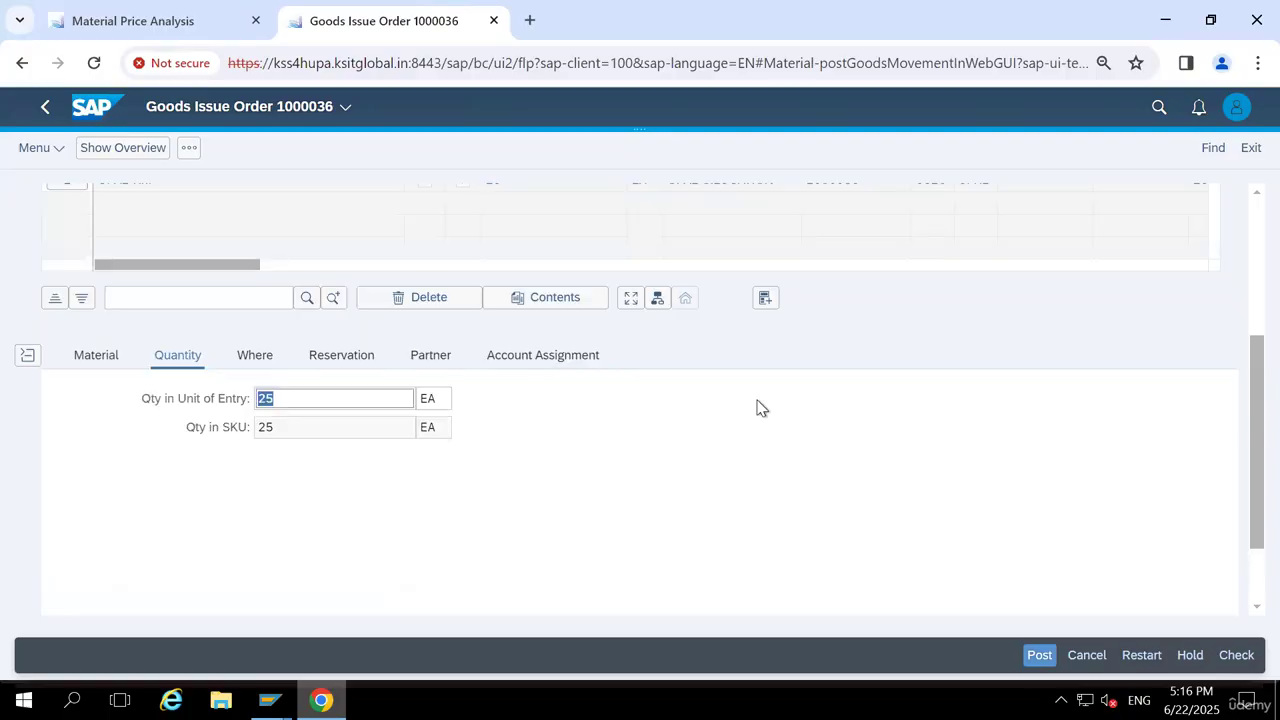
left_click(1038, 656)
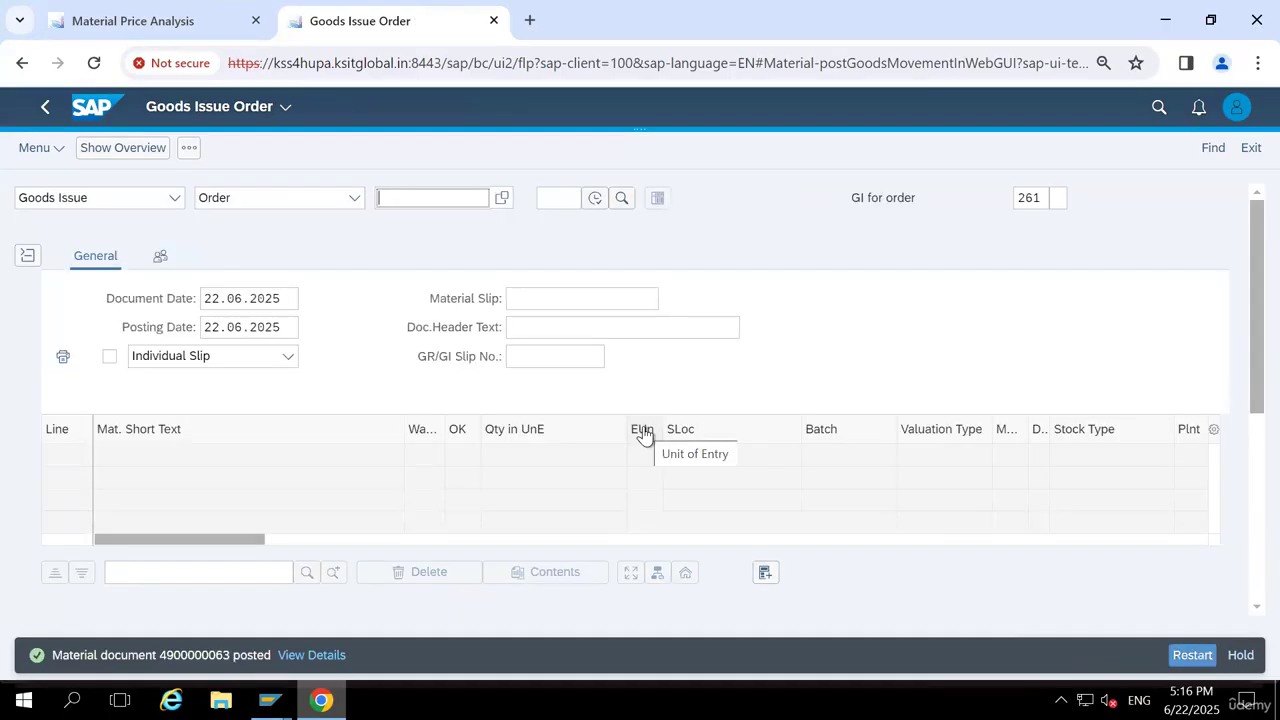
Return to the Excel workbook by minimizing the remote session, and narrow columns D and G
mouse_move(806, 5)
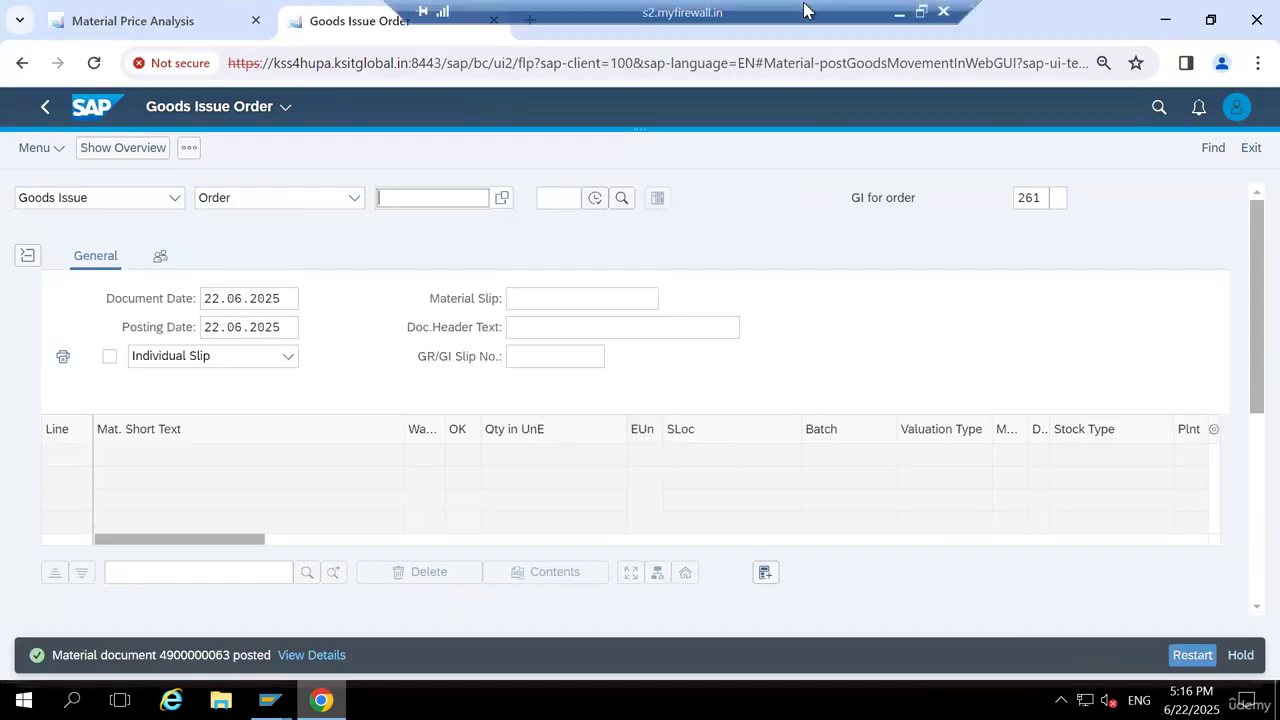
left_click(897, 13)
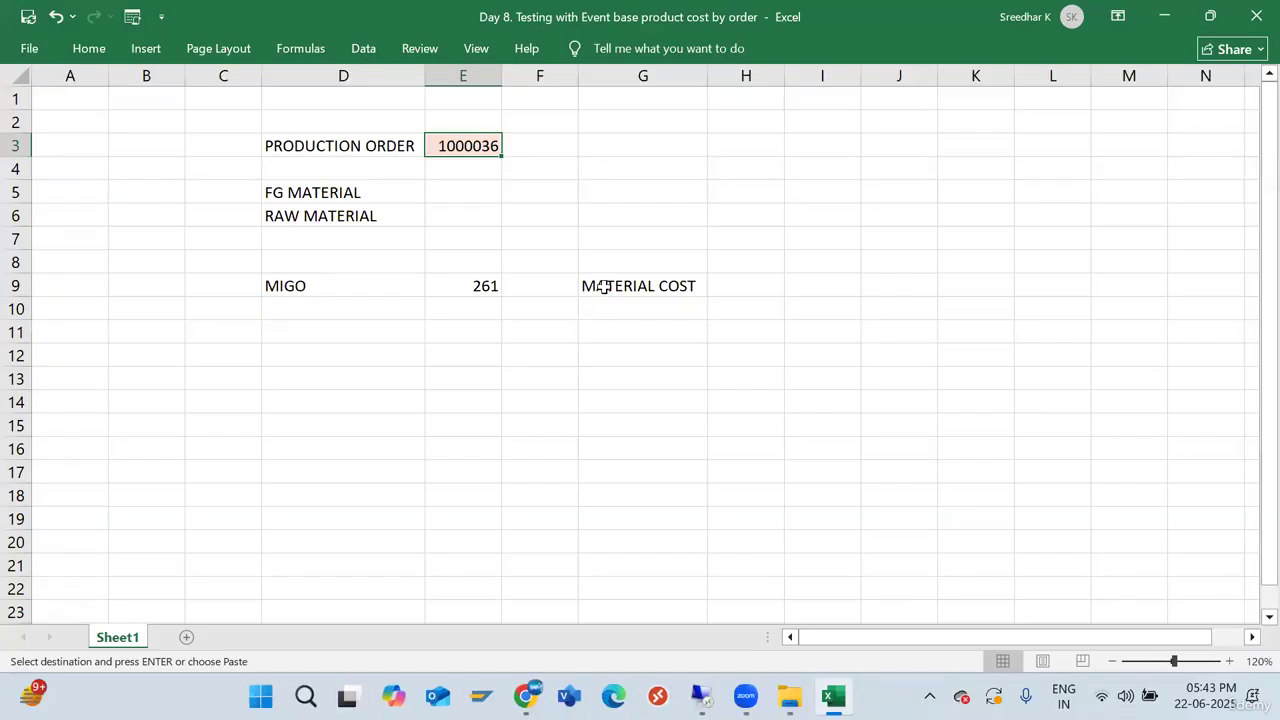
left_click(603, 286)
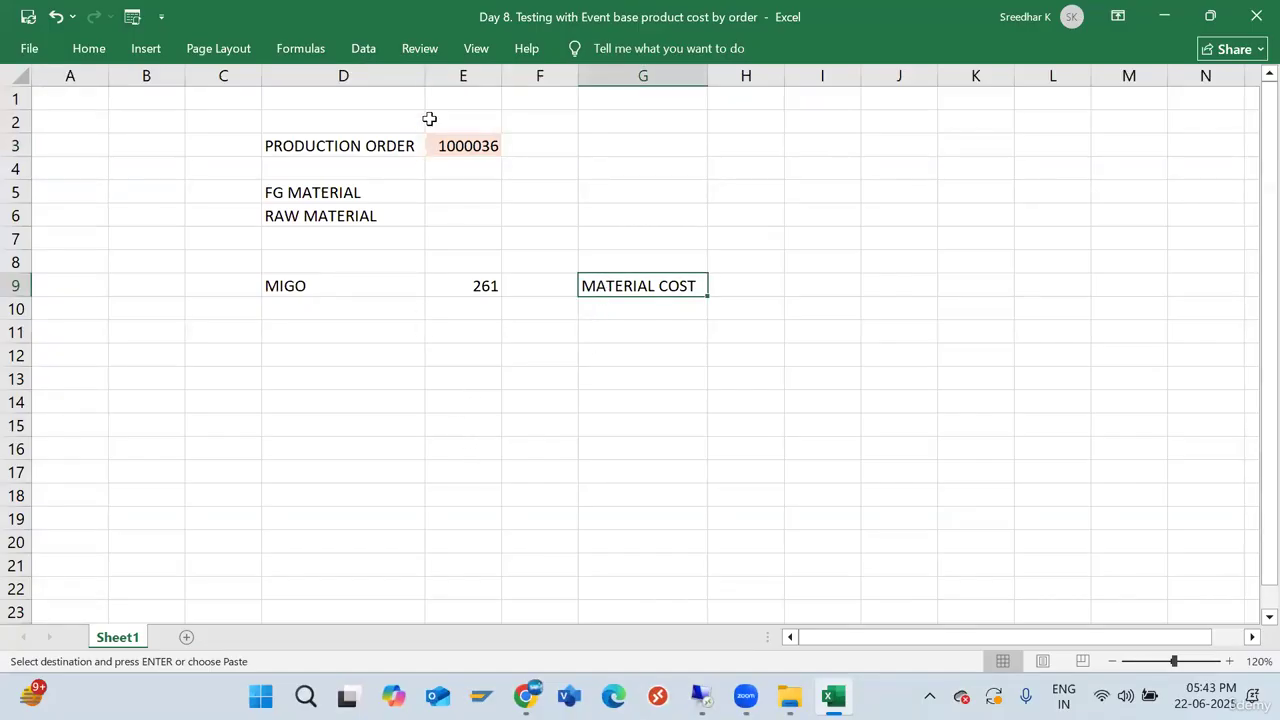
left_click_drag(424, 78, 372, 130)
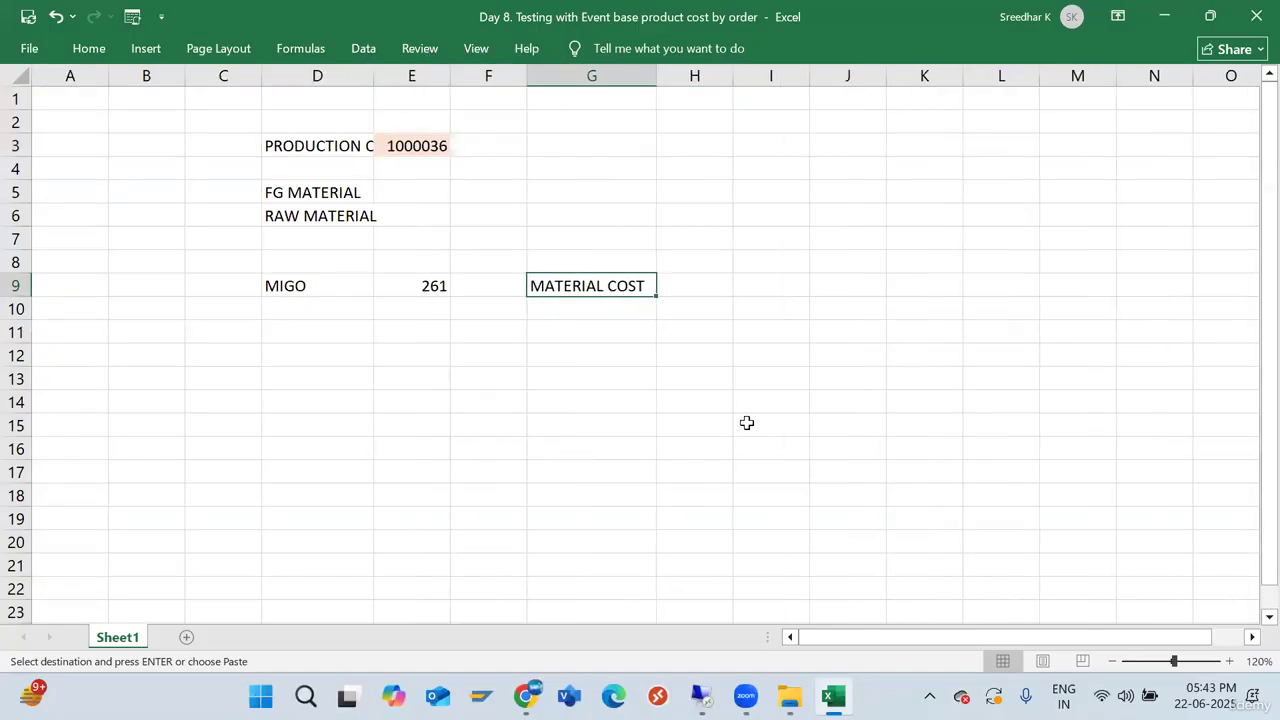
left_click_drag(656, 77, 622, 100)
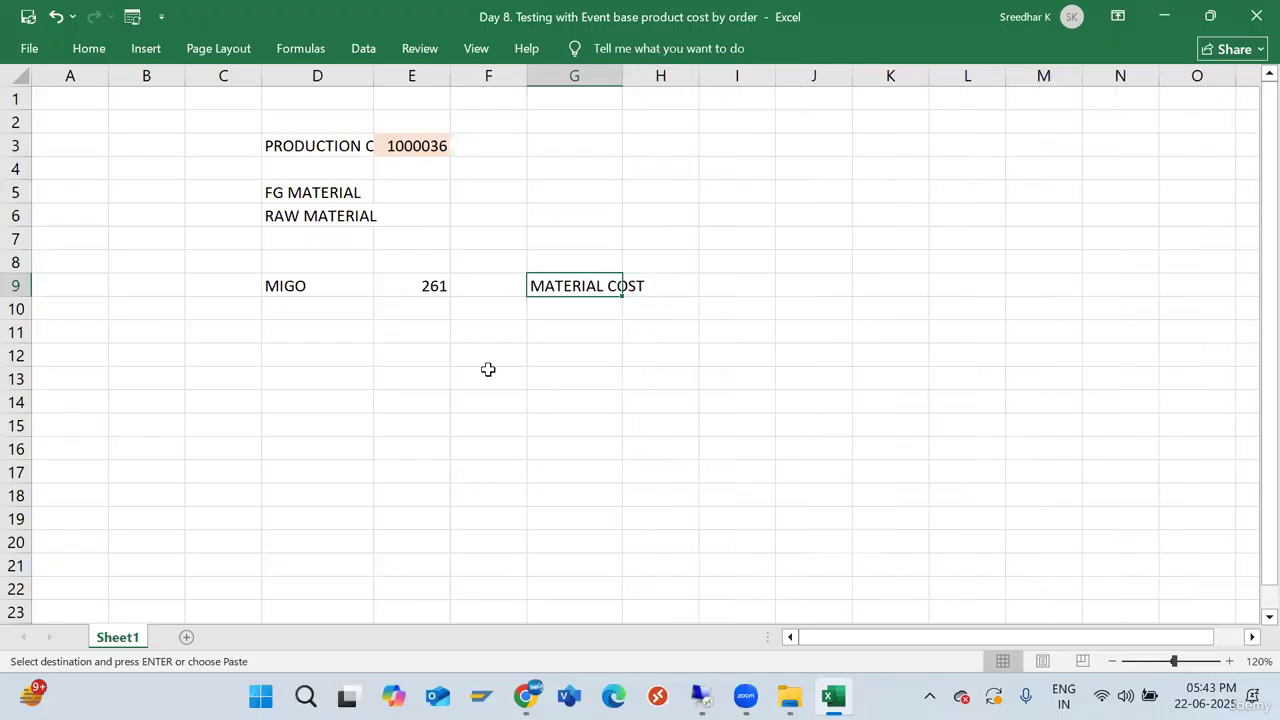
Enter the headings MAT, A.COST, OH and ACTUAL COST in cells E13 to H13, and widen column H to fit
left_click(394, 377)
type("MAT")
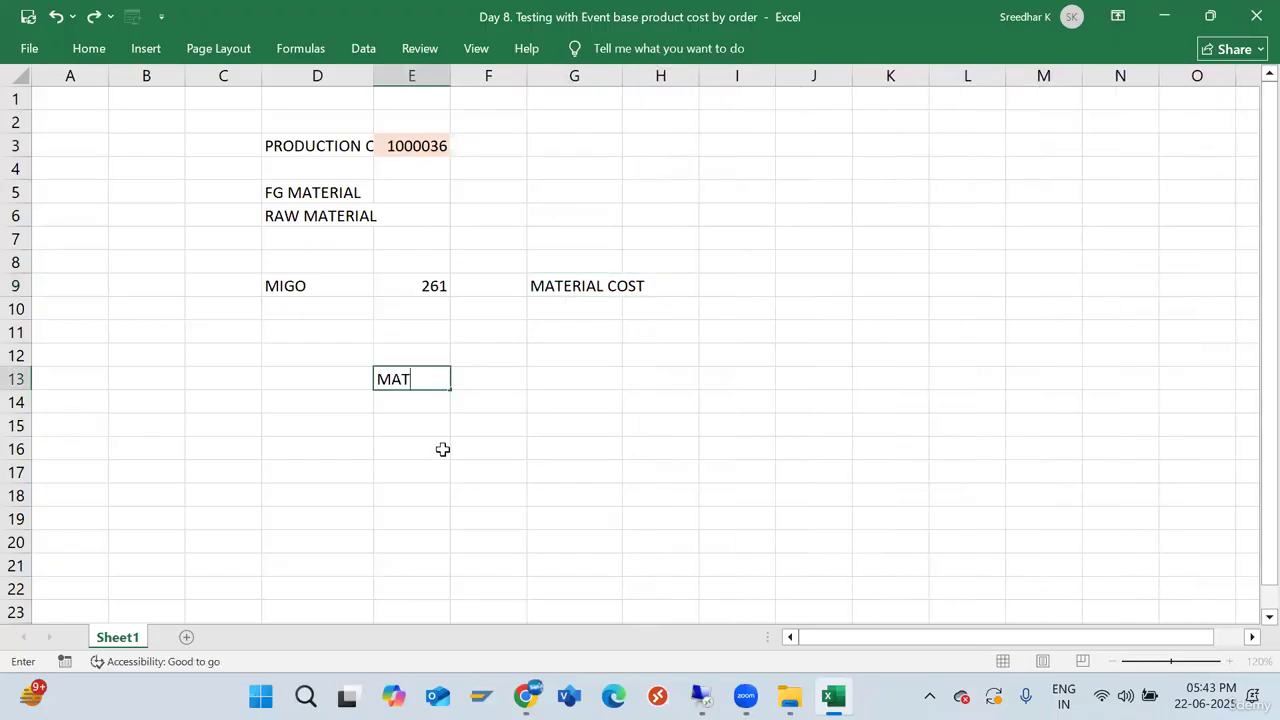
key("Tab")
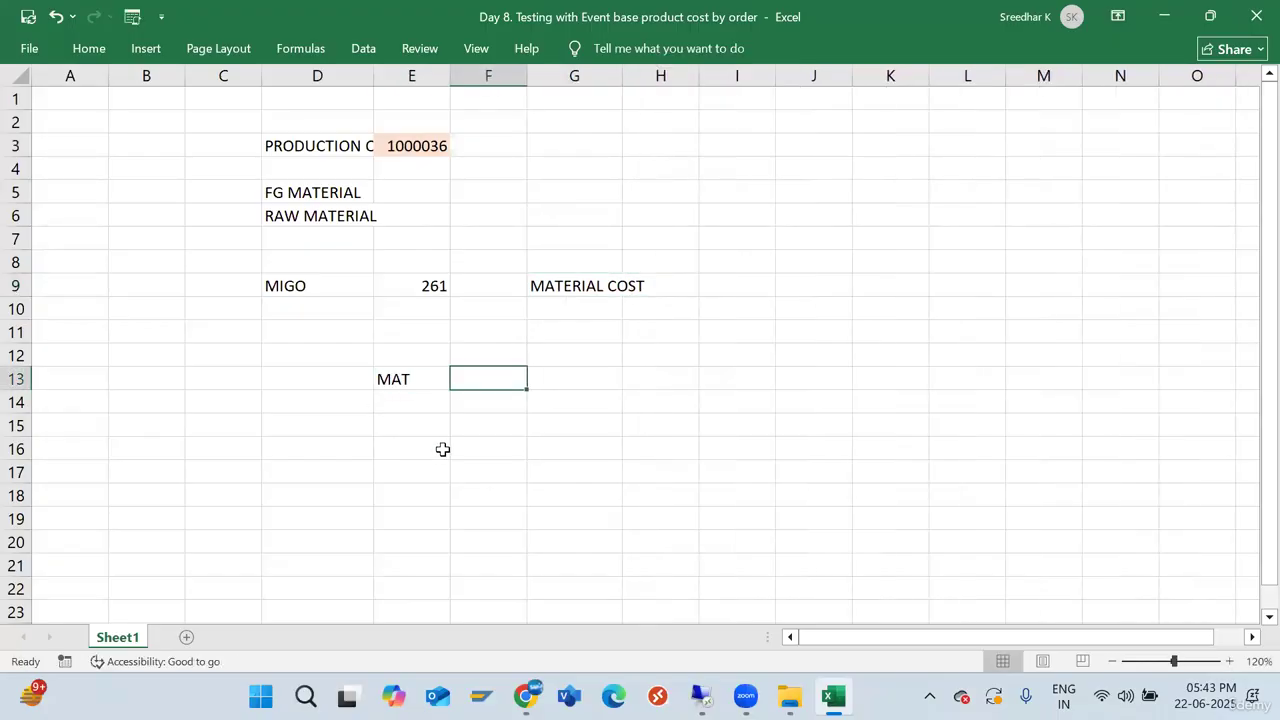
type("A.C")
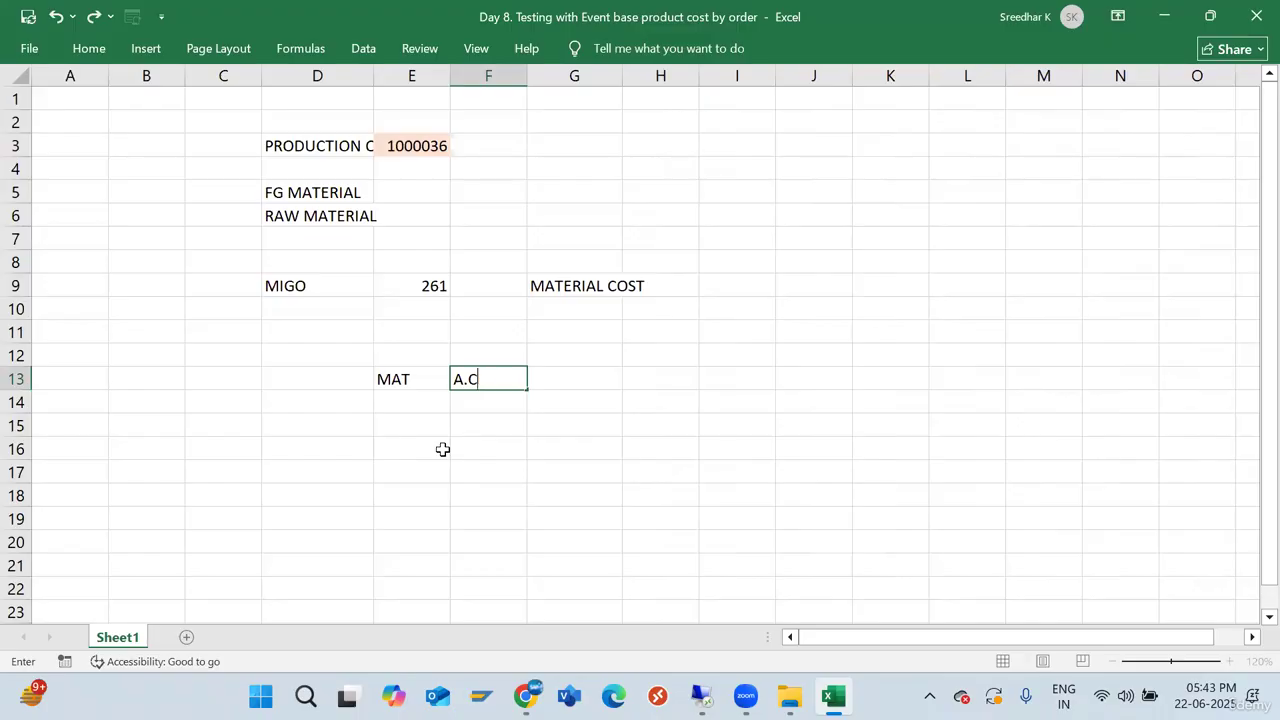
type("OST")
key("Tab")
type("O")
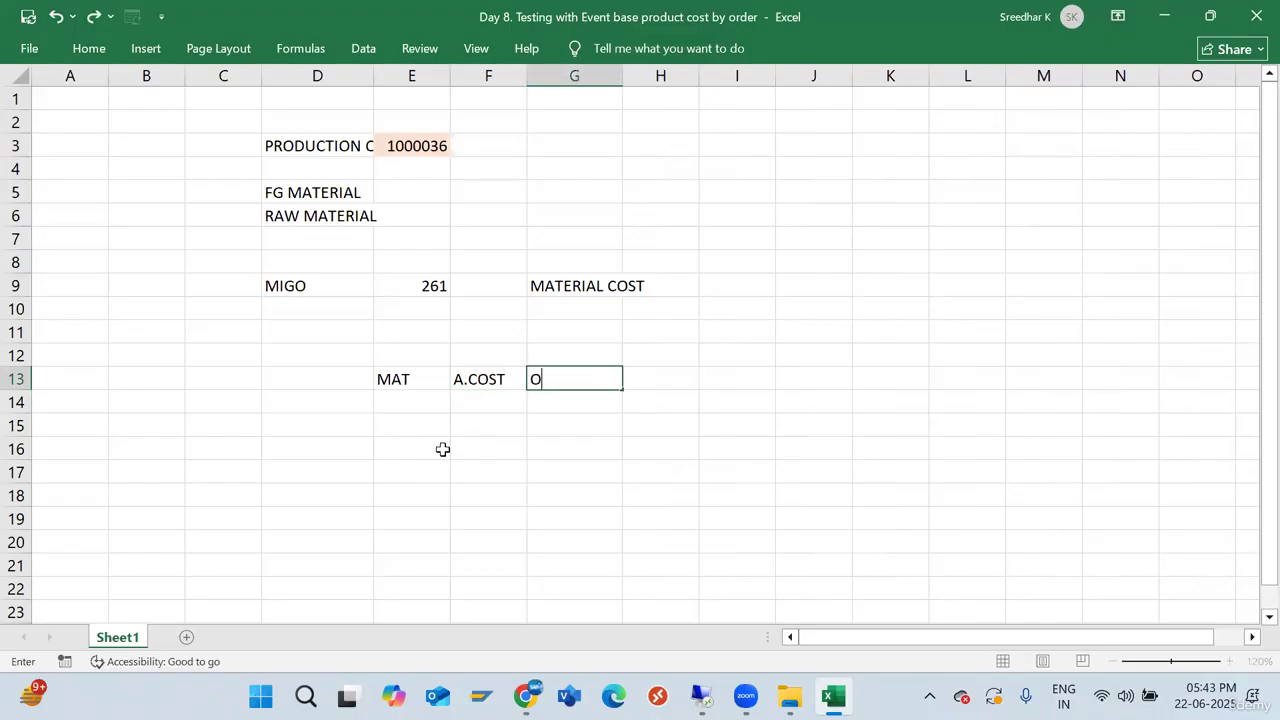
type("H")
key("Tab")
type("AC")
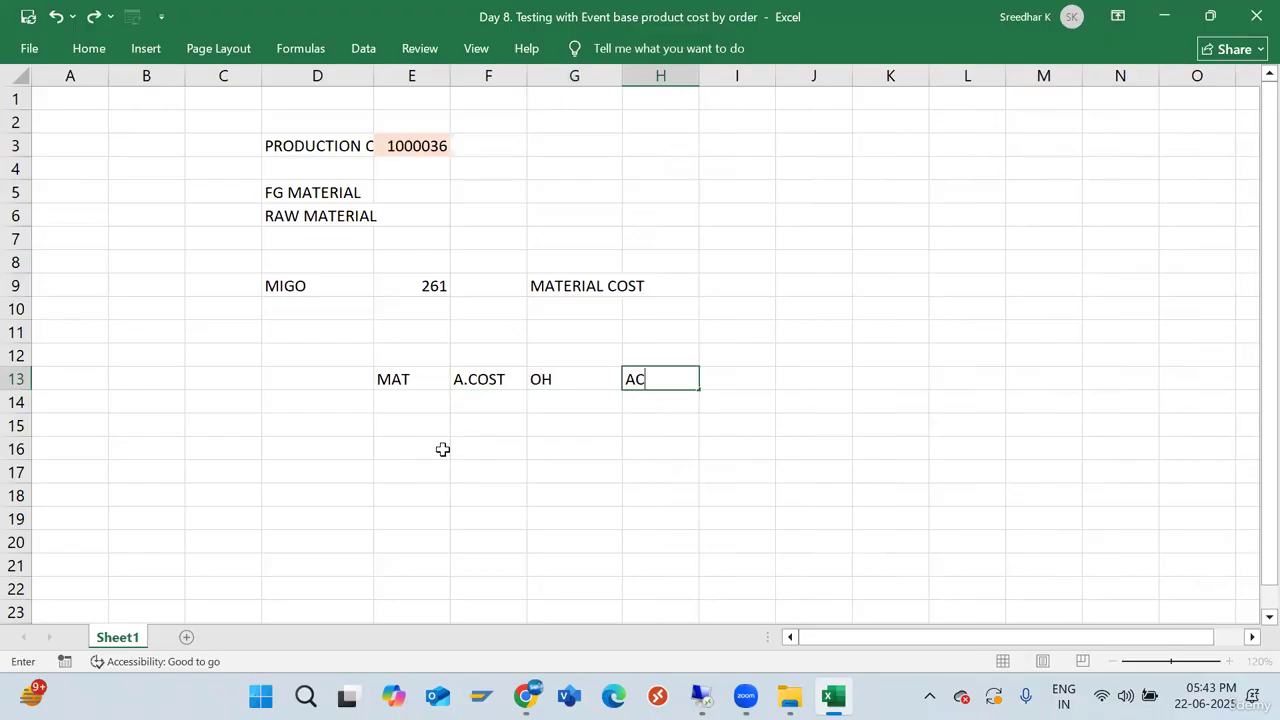
type("TUAL COST")
key("Tab")
left_click_drag(697, 77, 730, 77)
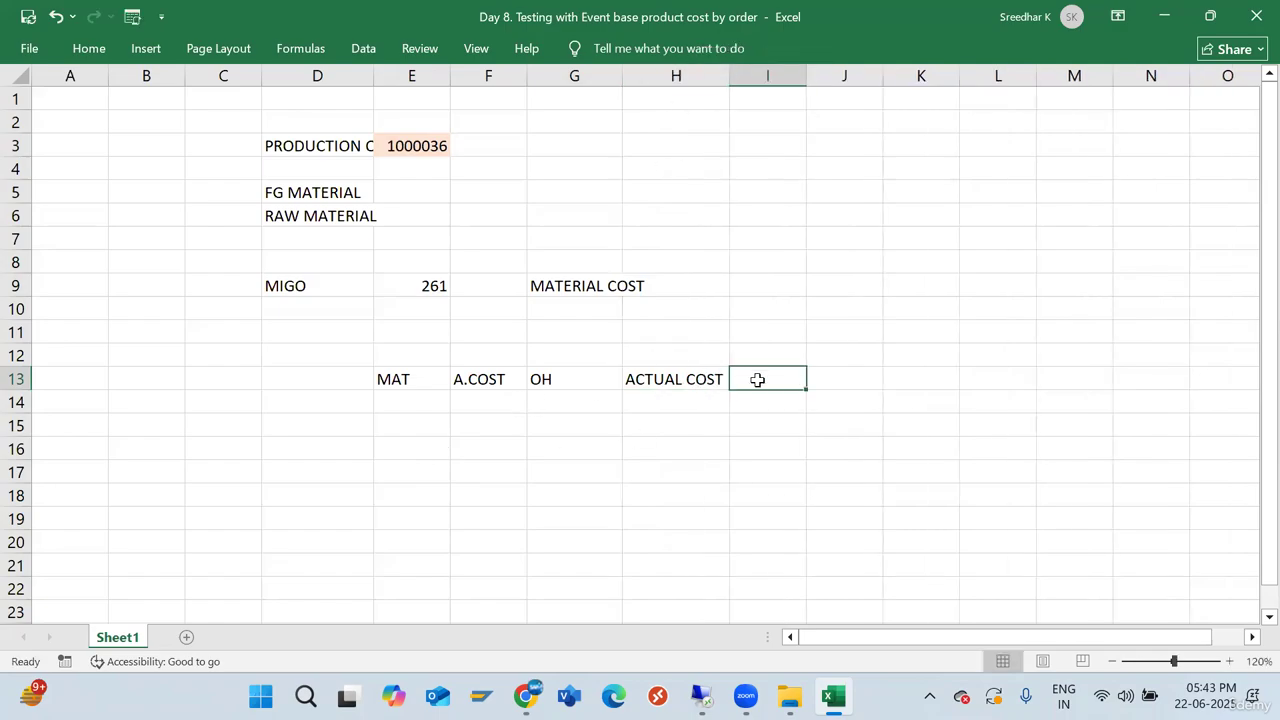
Add the headings GR, WIP and VAR in cells I13 to K13
type("GR")
key("Tab")
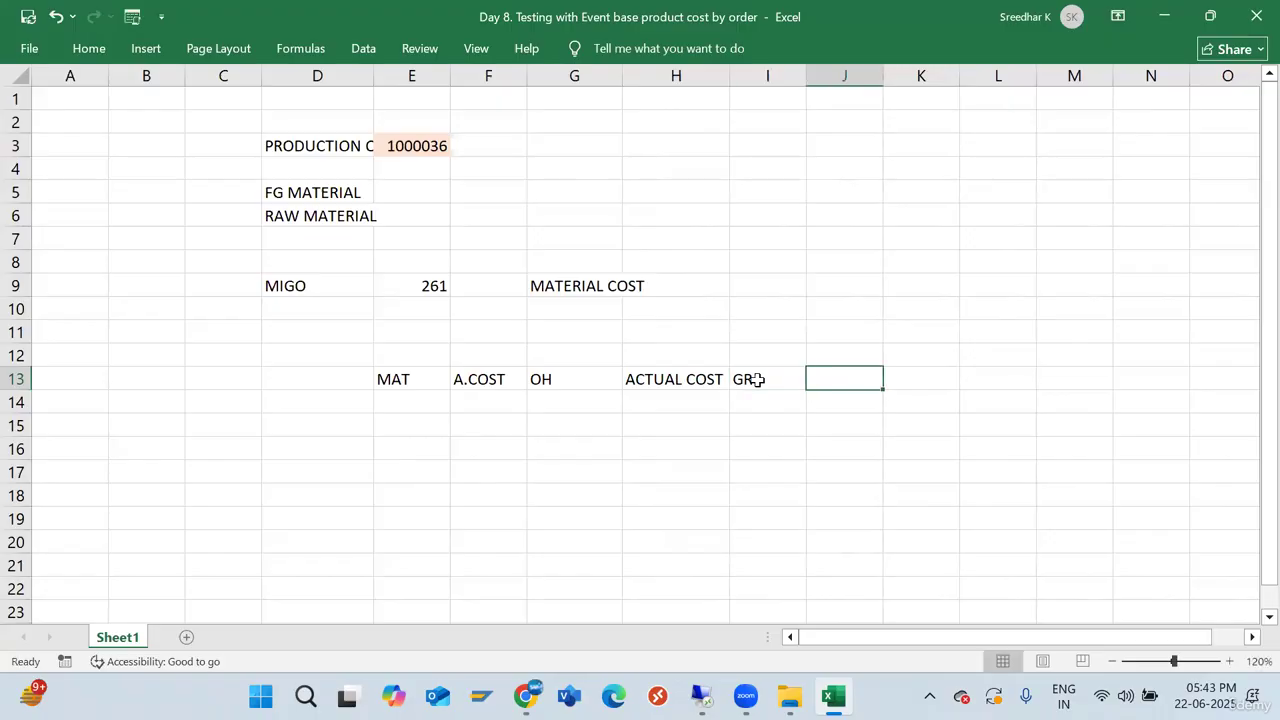
type("WIP")
key("Tab")
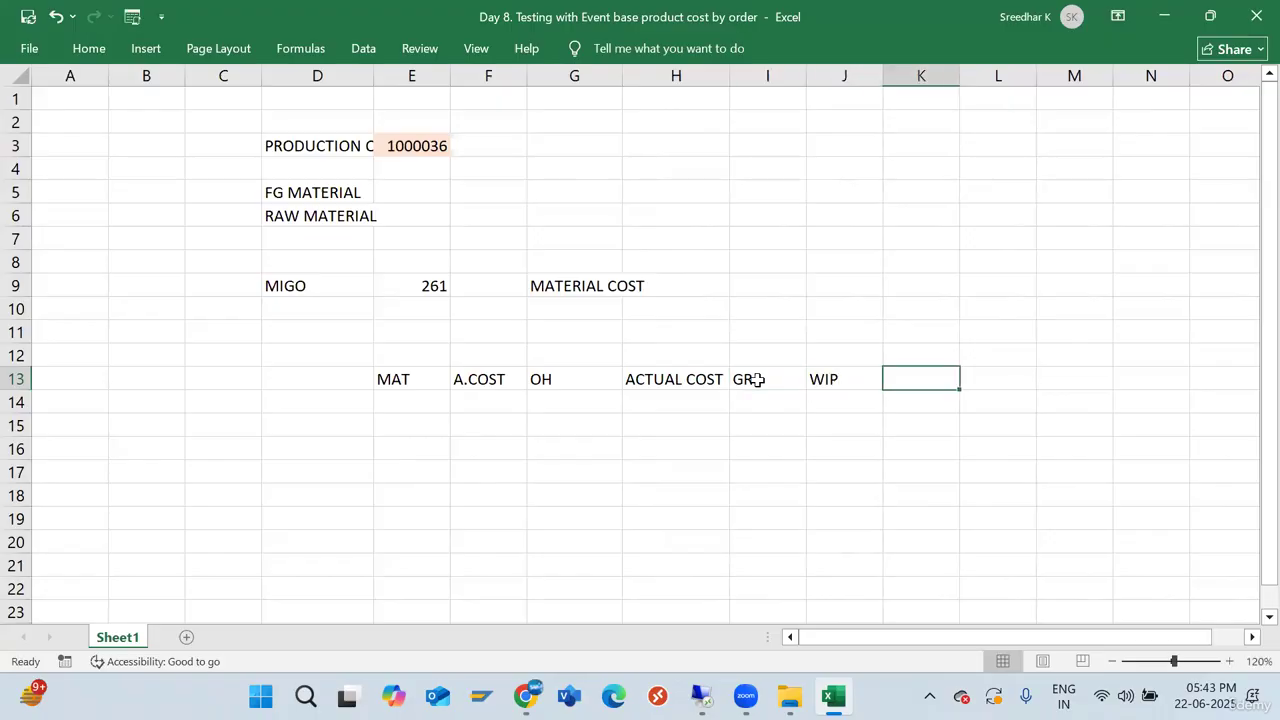
type("VAR")
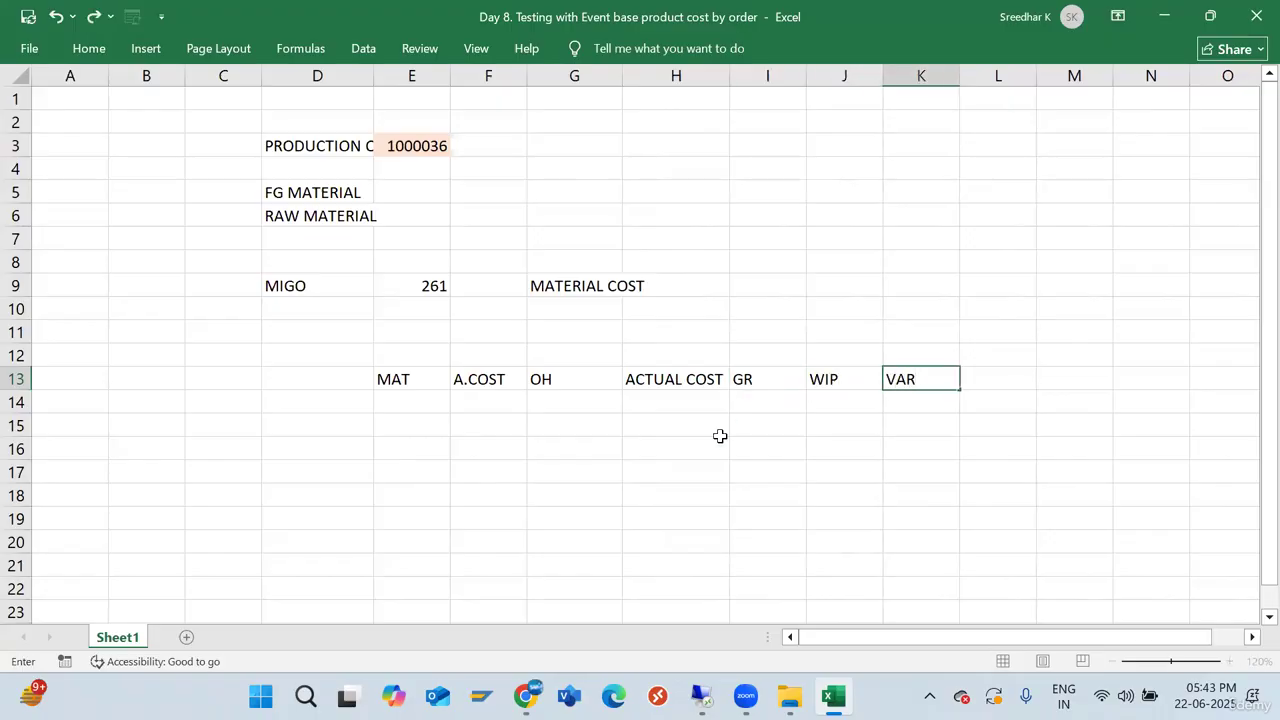
left_click(718, 440)
Apply all borders to the cost table range E13:K15
left_click_drag(420, 380, 923, 423)
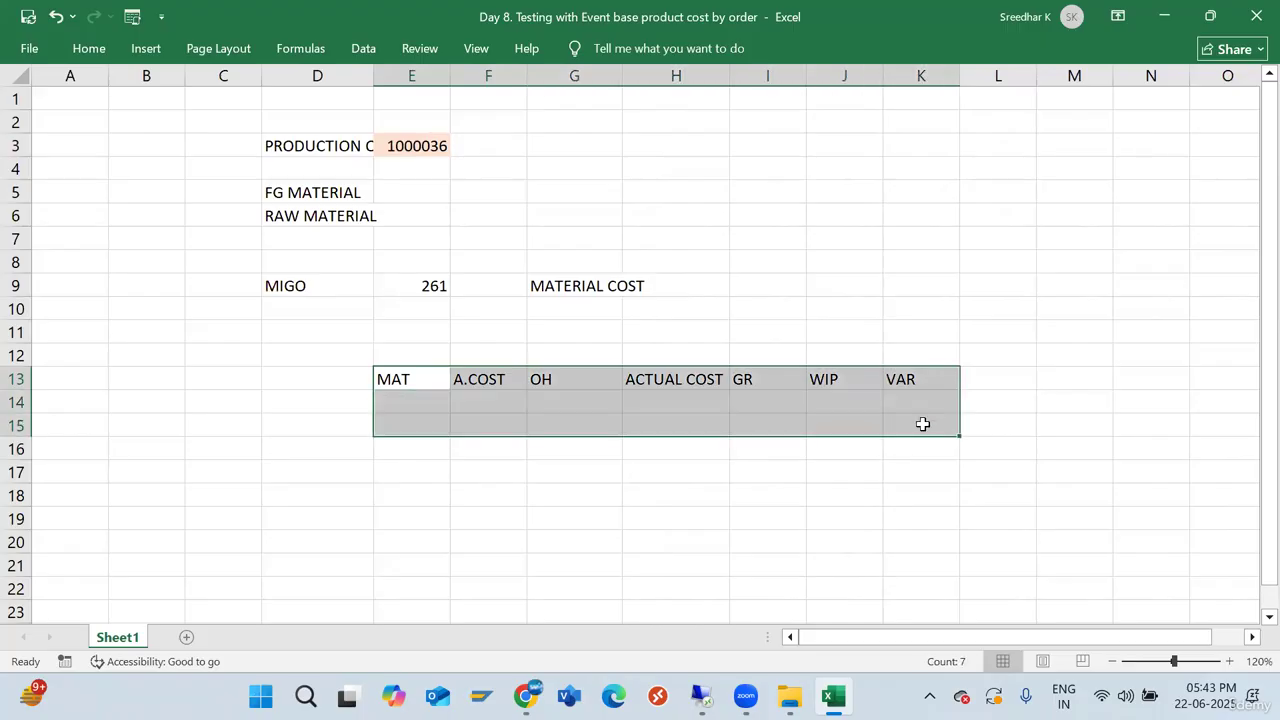
left_click(88, 48)
left_click(225, 117)
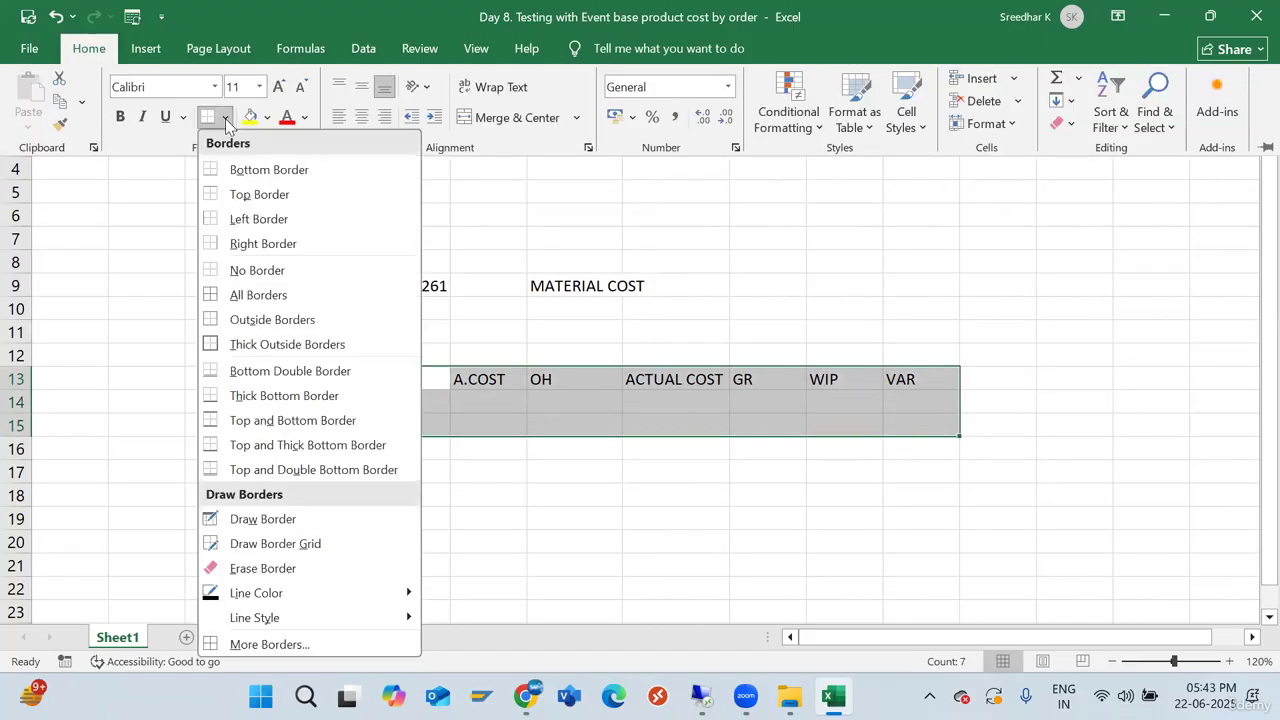
left_click(273, 343)
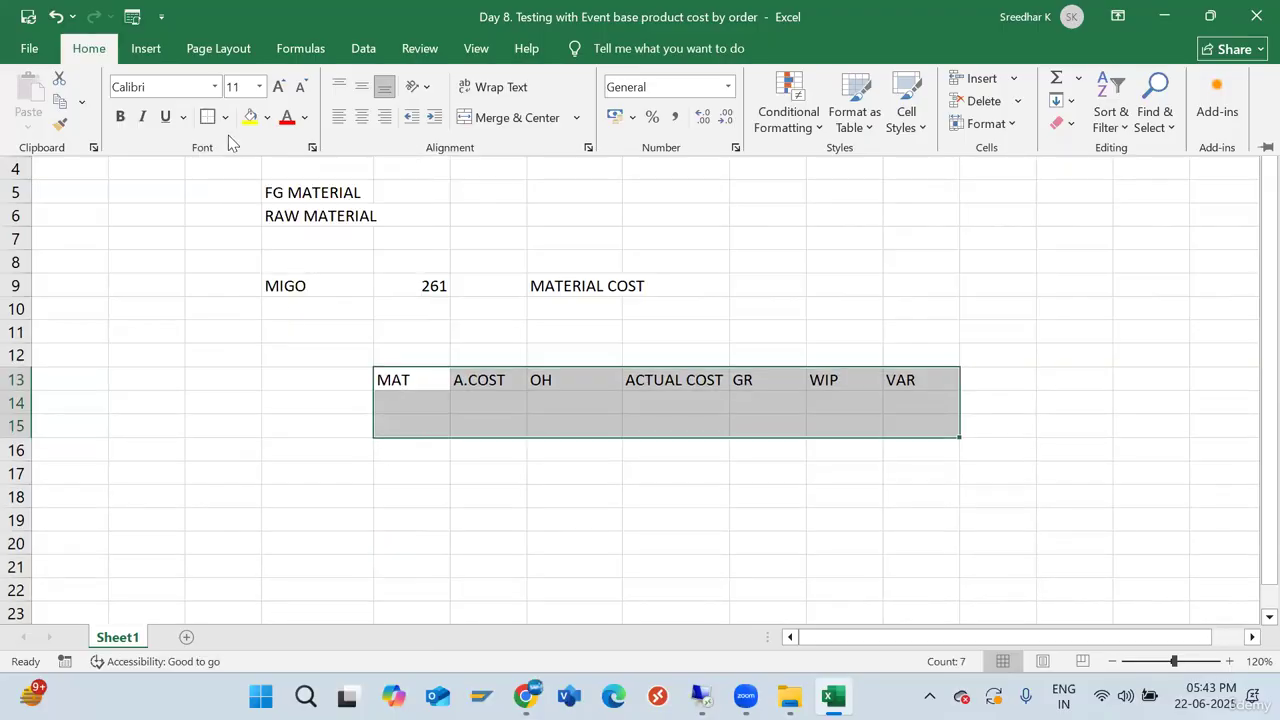
left_click(225, 117)
left_click(245, 295)
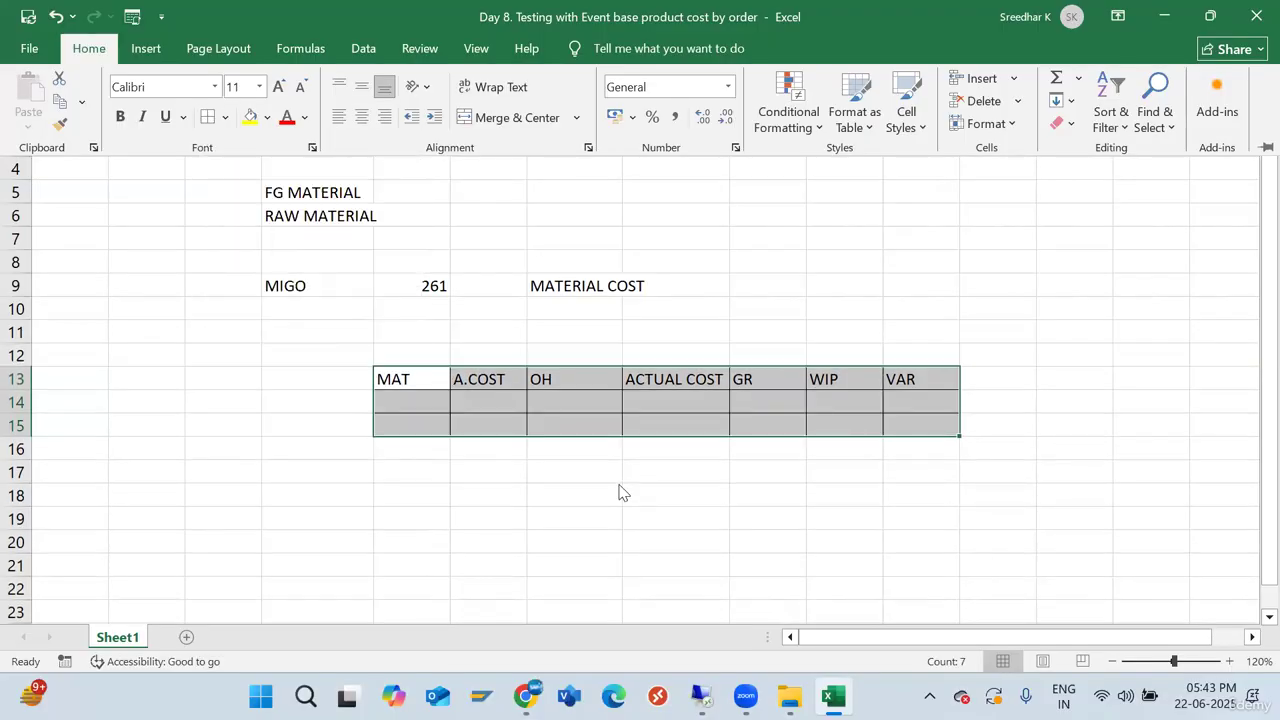
left_click(620, 483)
Enter 100 under MAT, 50 under A.COST and 30 under OH in row 15
left_click_drag(423, 403, 592, 411)
left_click(662, 404)
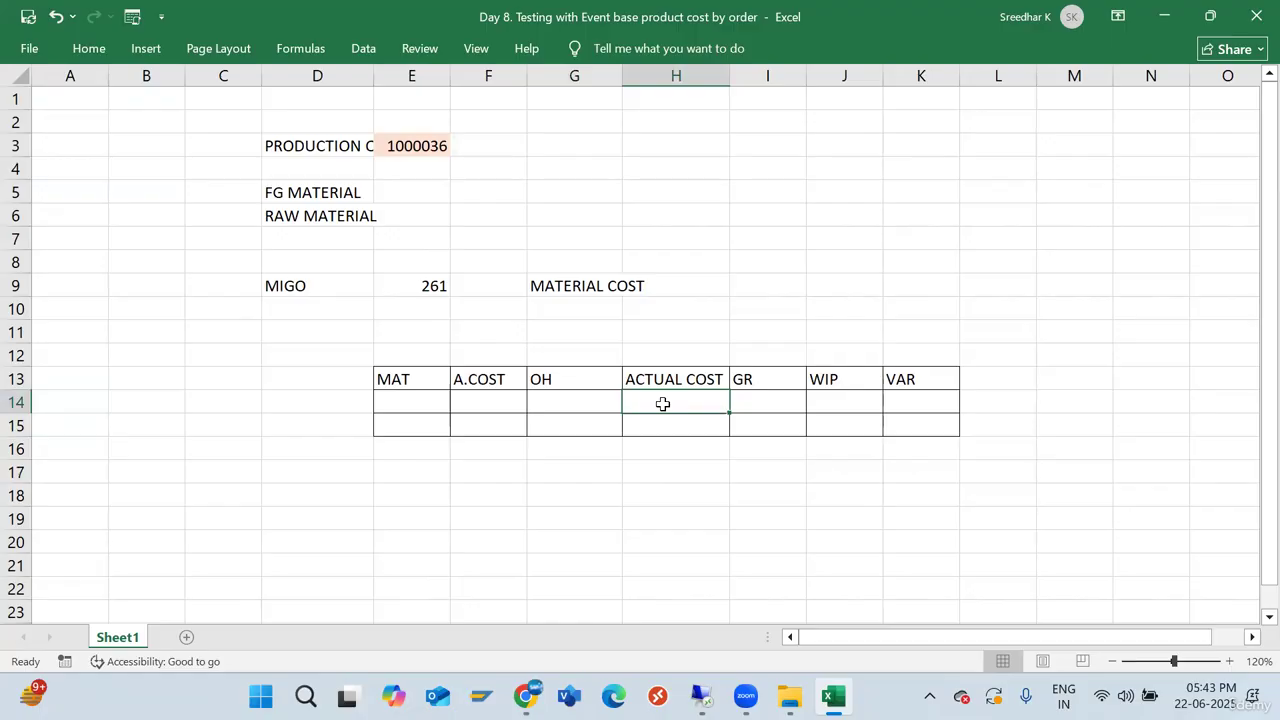
left_click(411, 403)
left_click(409, 424)
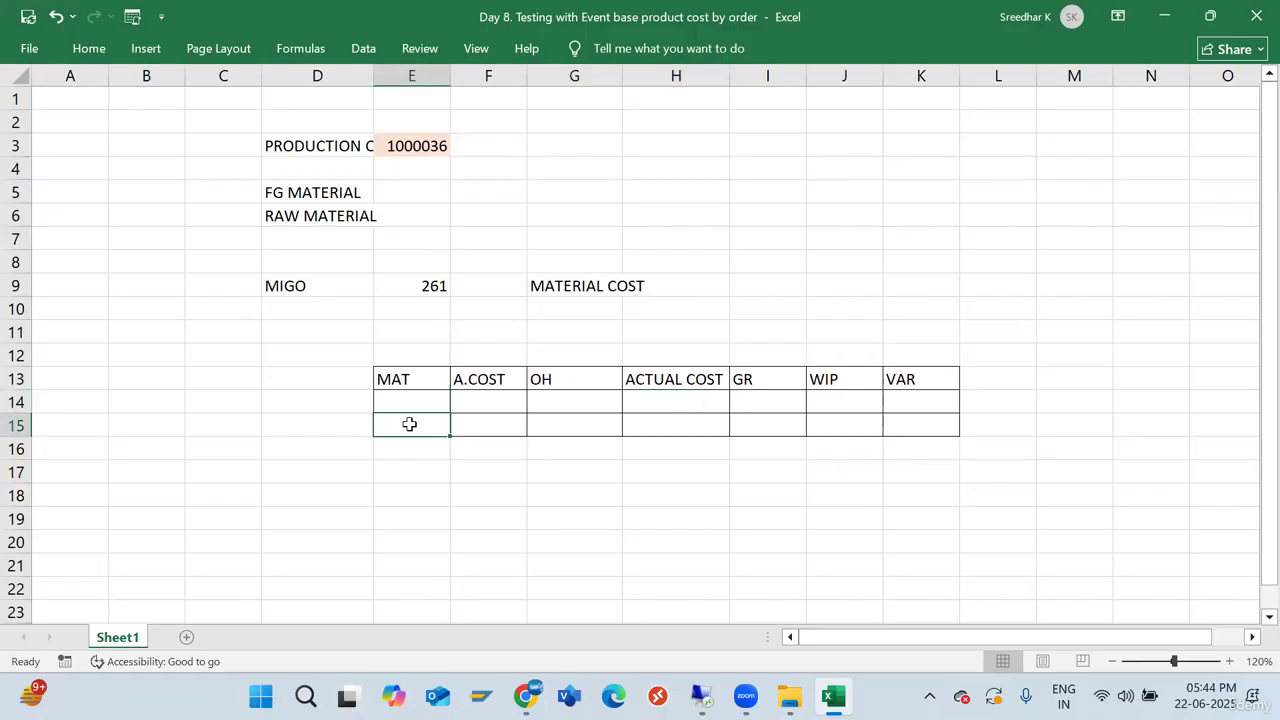
type("100")
key("Tab")
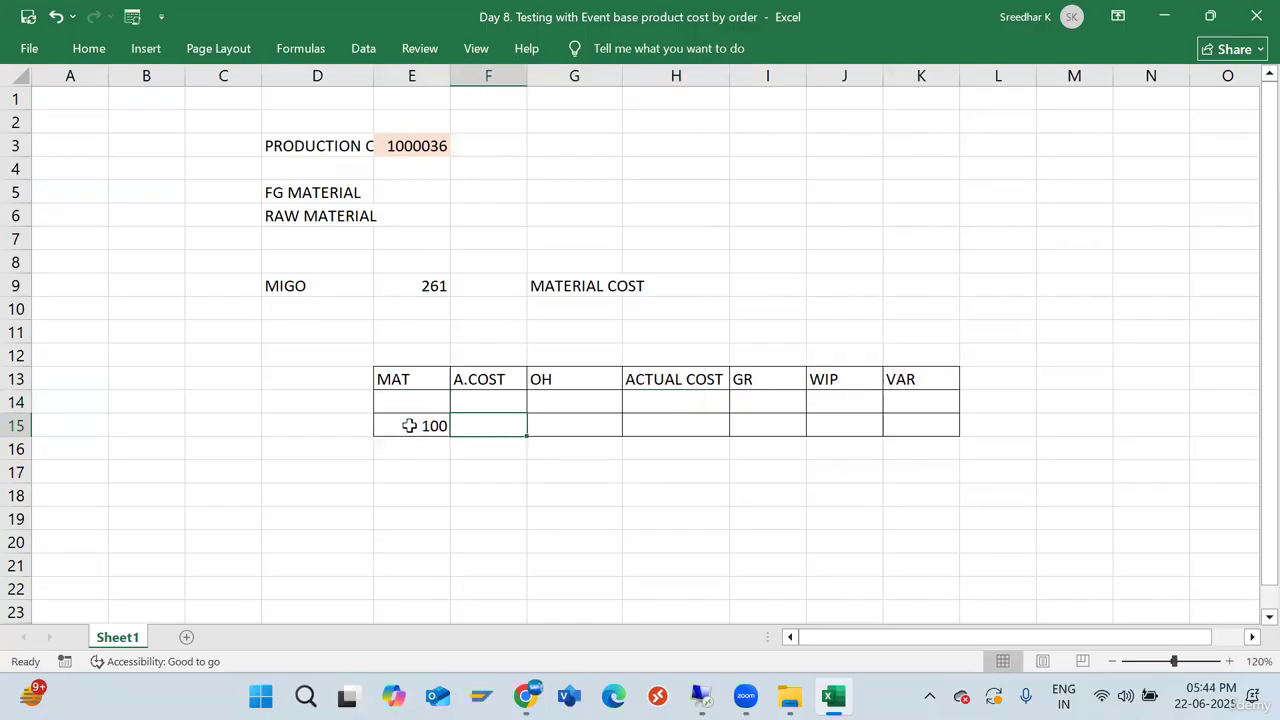
type("50")
key("Tab")
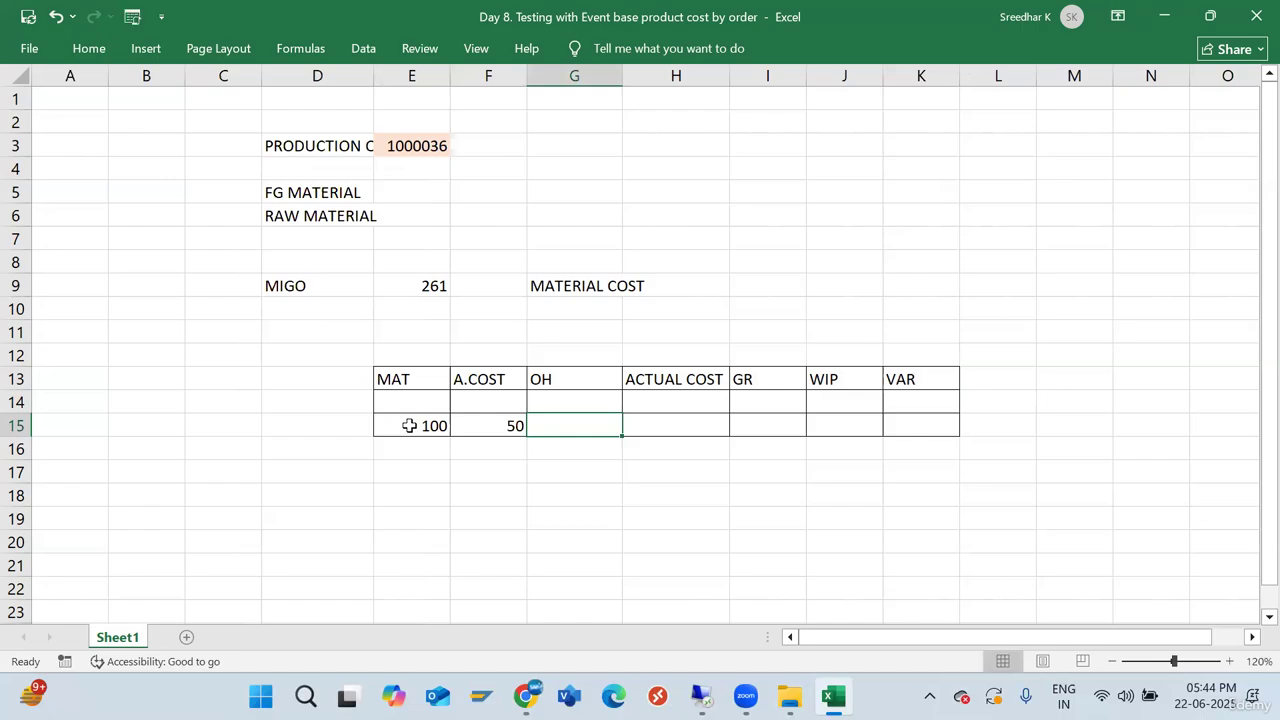
type("30")
key("Tab")
Calculate ACTUAL COST in cell H15 with the formula =E15+F15+G15
type("=")
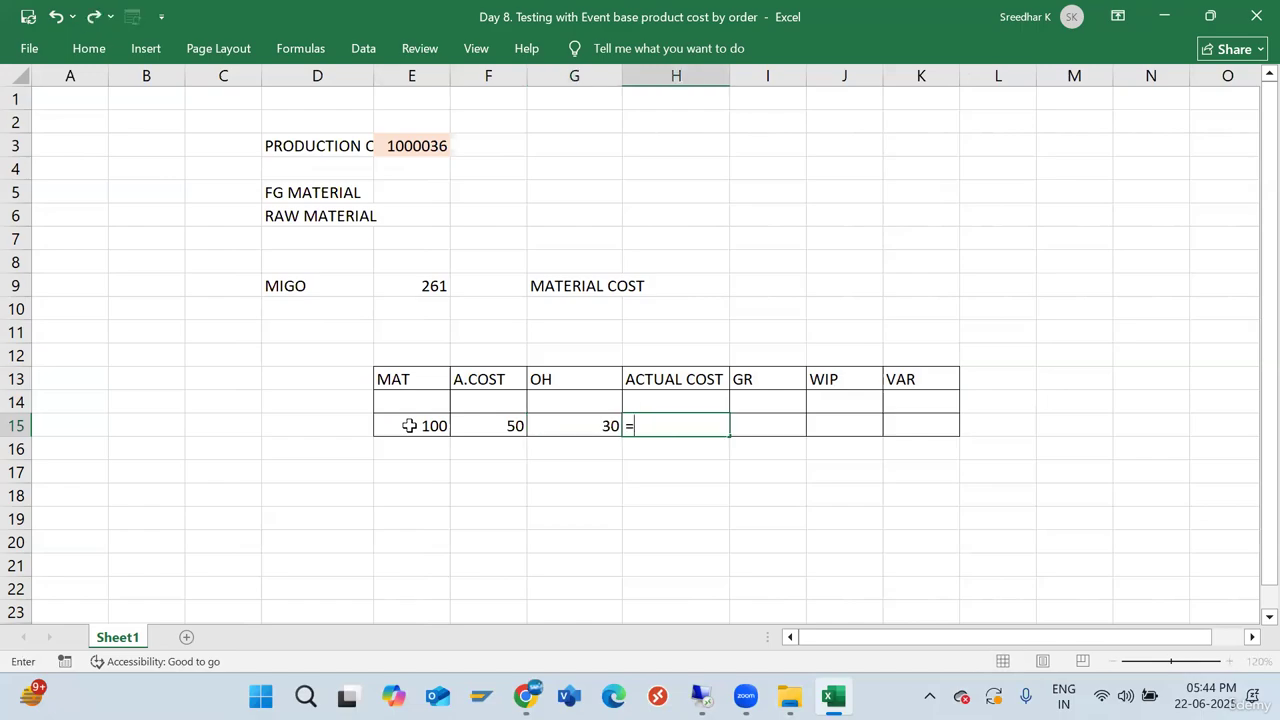
left_click(421, 423)
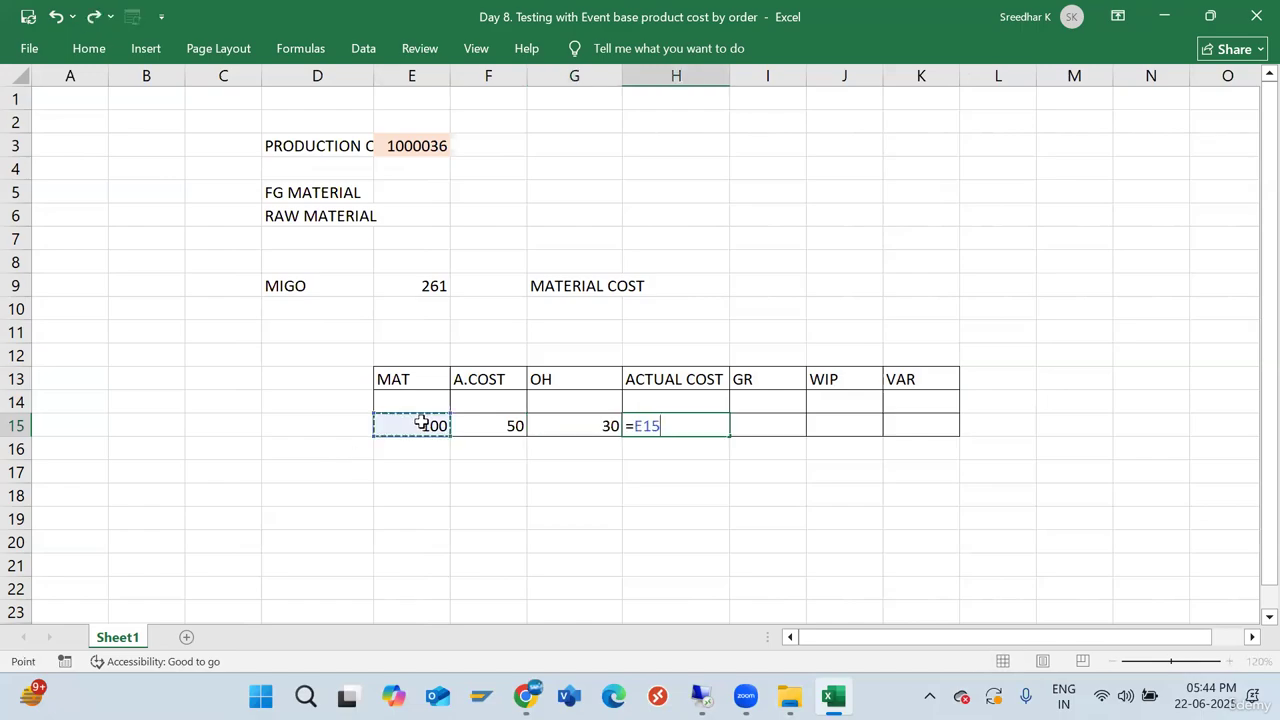
type("+")
left_click(490, 420)
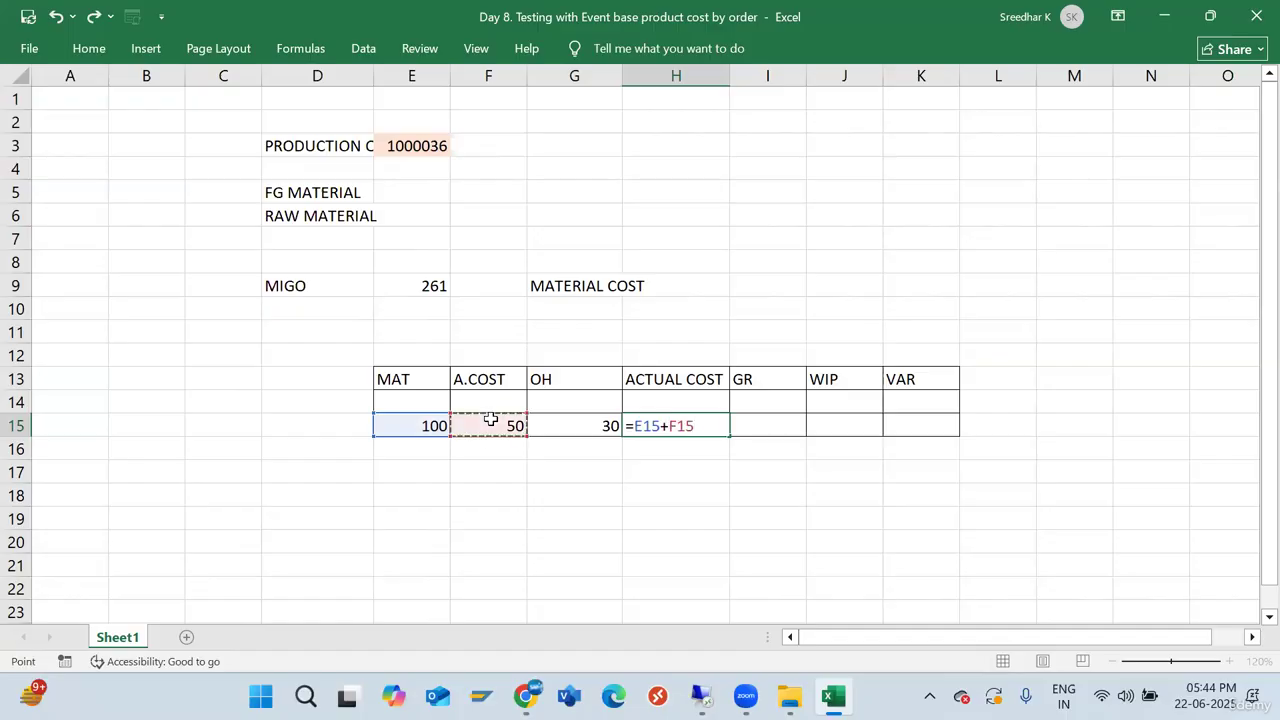
type("+")
left_click(587, 429)
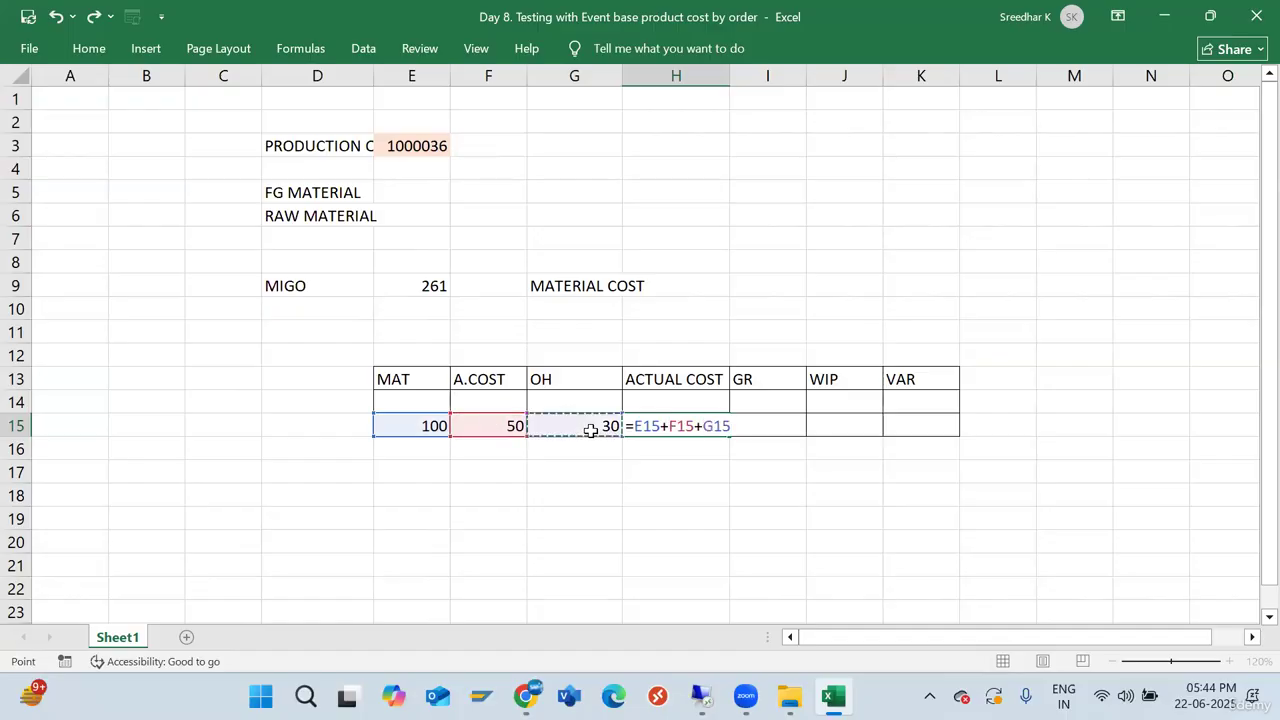
key("Return")
Enter 150 under GR in I15 and calculate WIP in J15 as ACTUAL COST minus GR (=H15-I15)
left_click(768, 424)
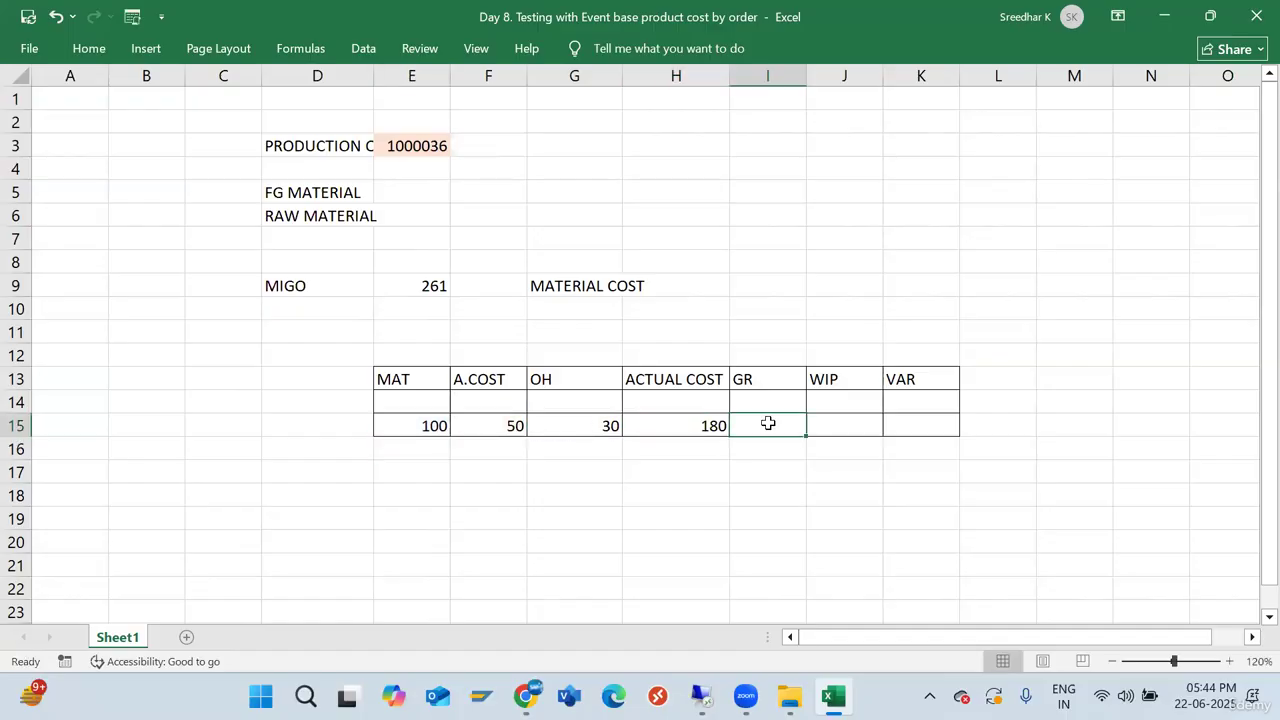
type("150")
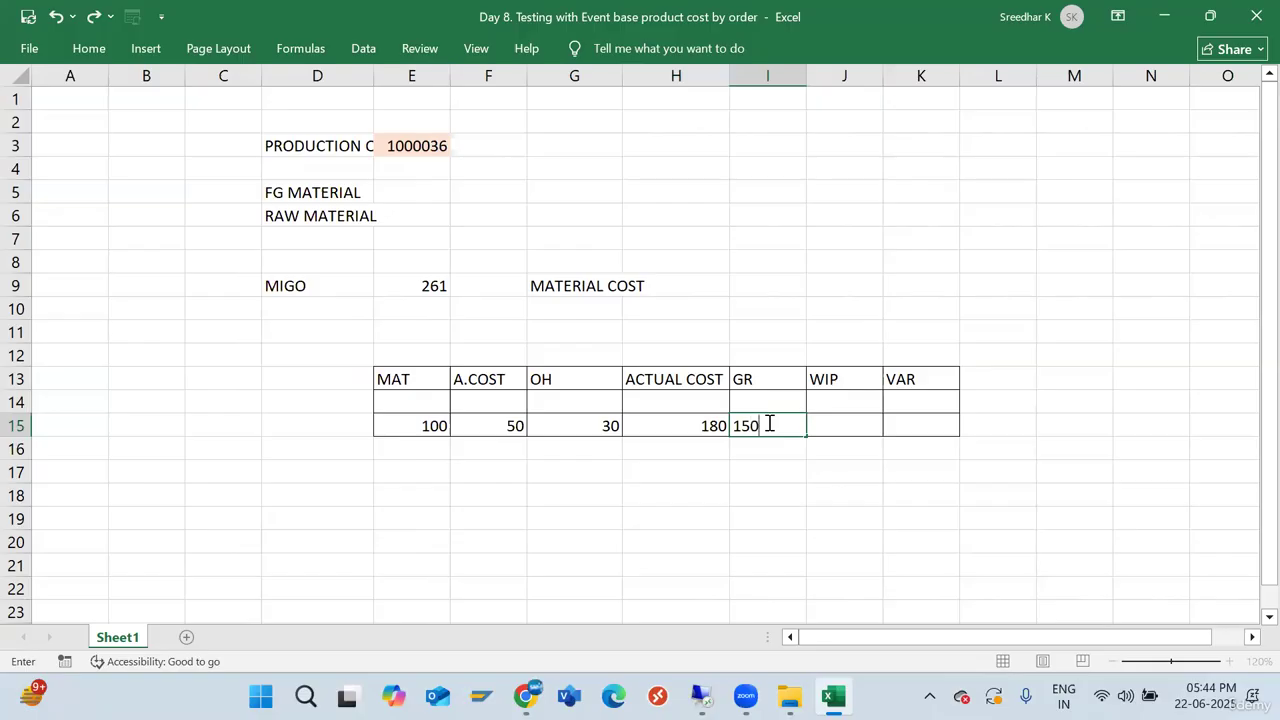
key("Tab")
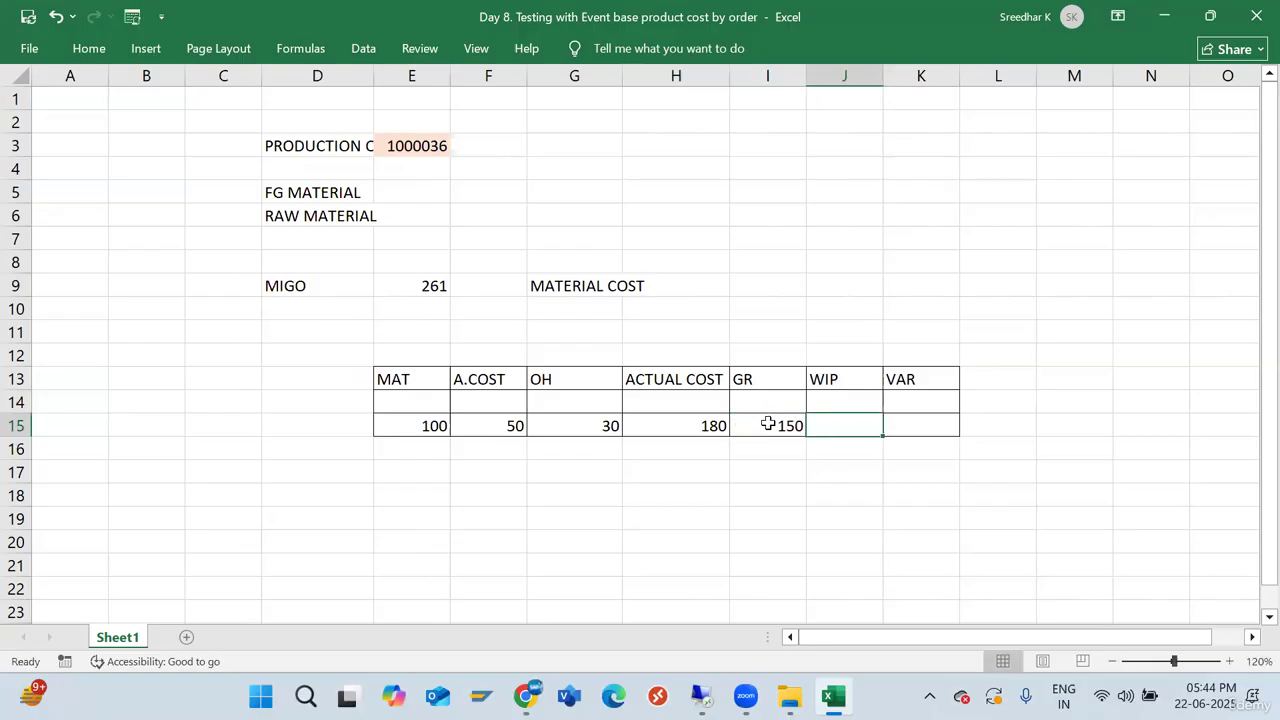
left_click_drag(756, 400, 758, 418)
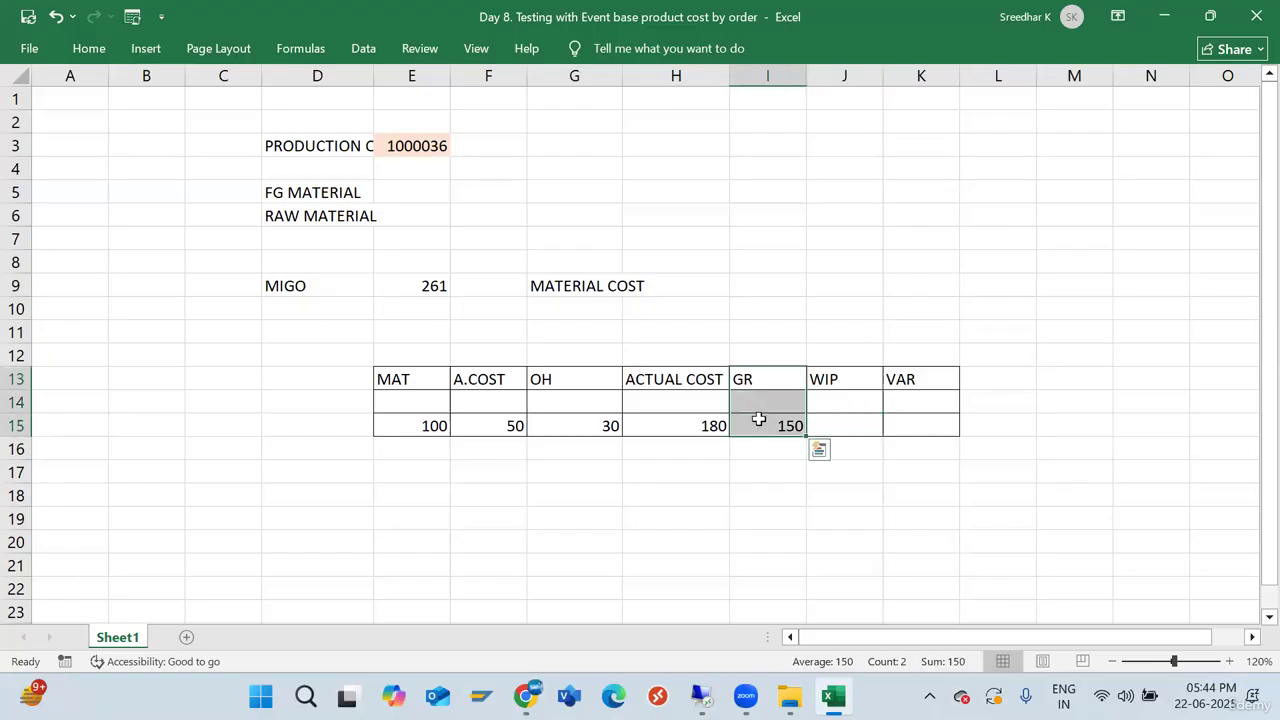
left_click(826, 424)
type("=")
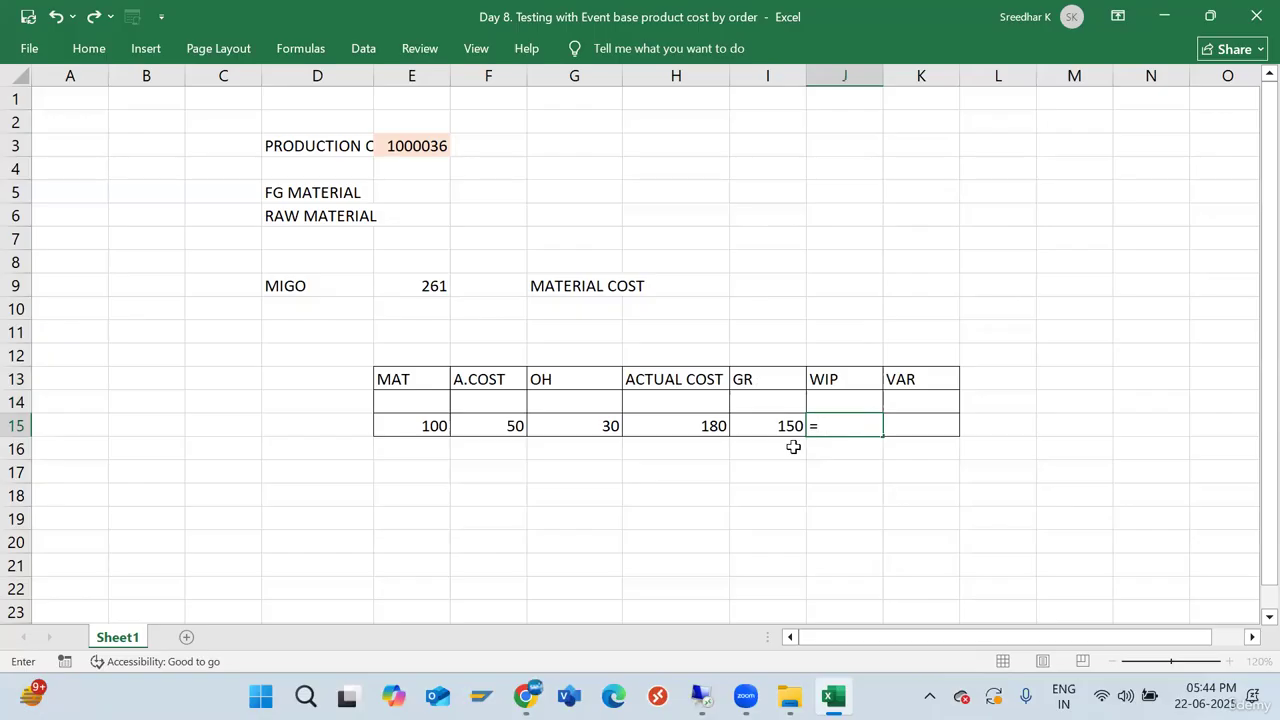
left_click(707, 428)
type("-")
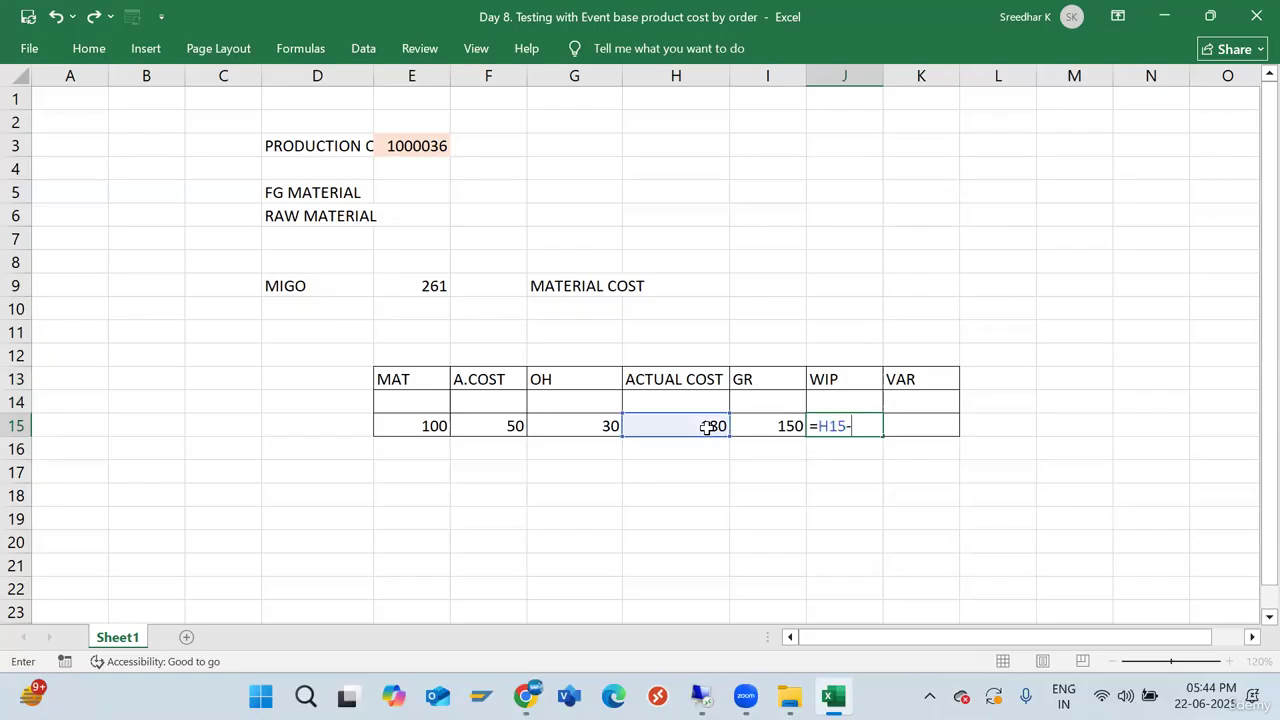
left_click(768, 426)
key("Return")
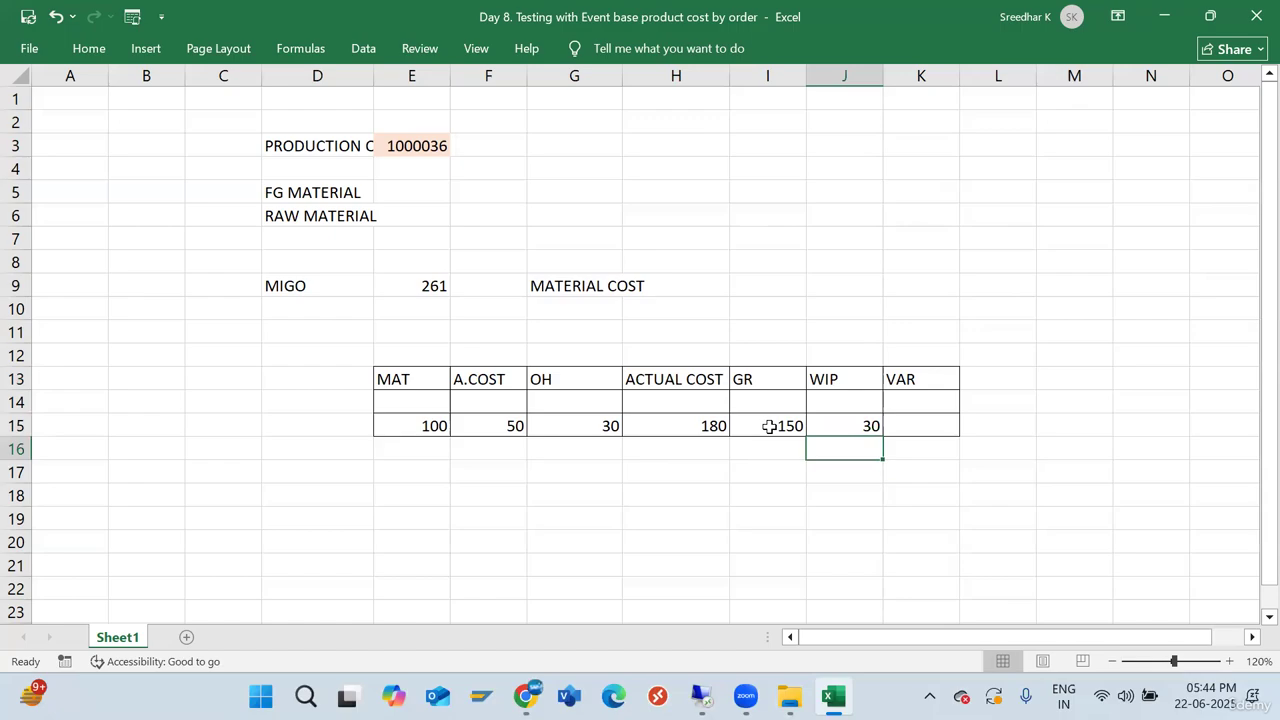
Enter the label COPC BY ORDER in cell G11 and widen column G slightly
left_click(542, 340)
type("CO")
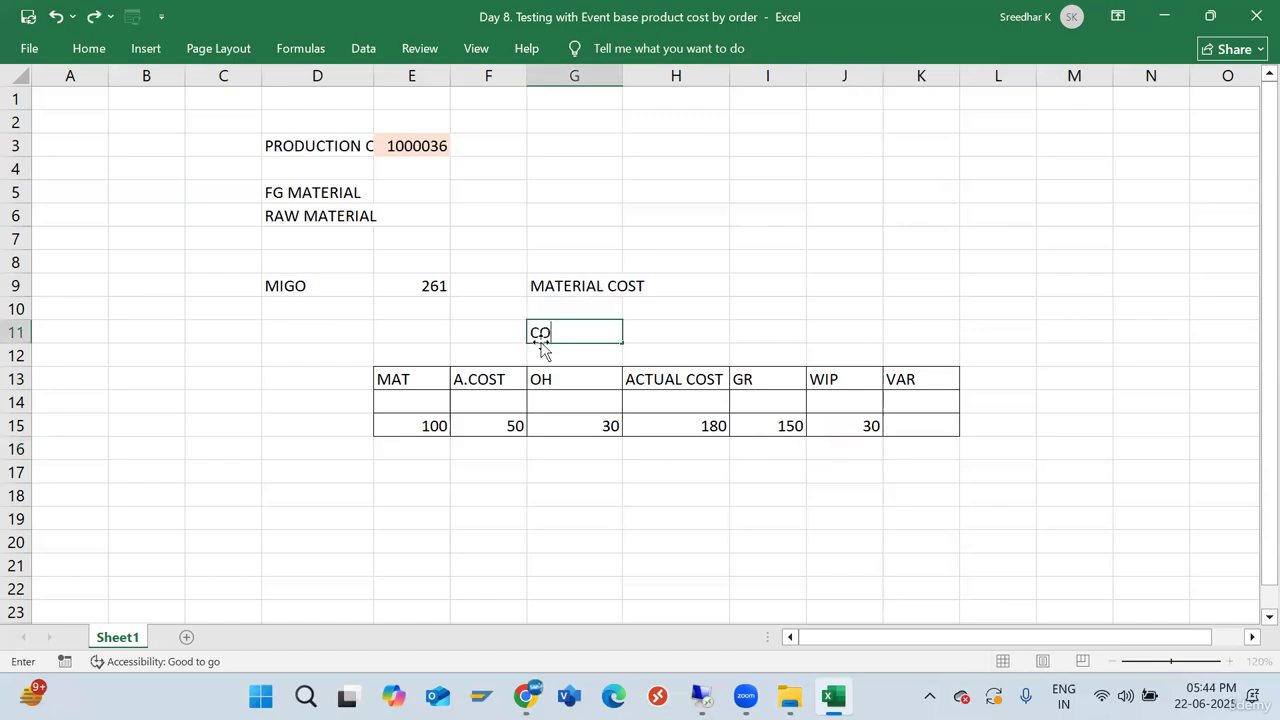
type("PC BY ORDER")
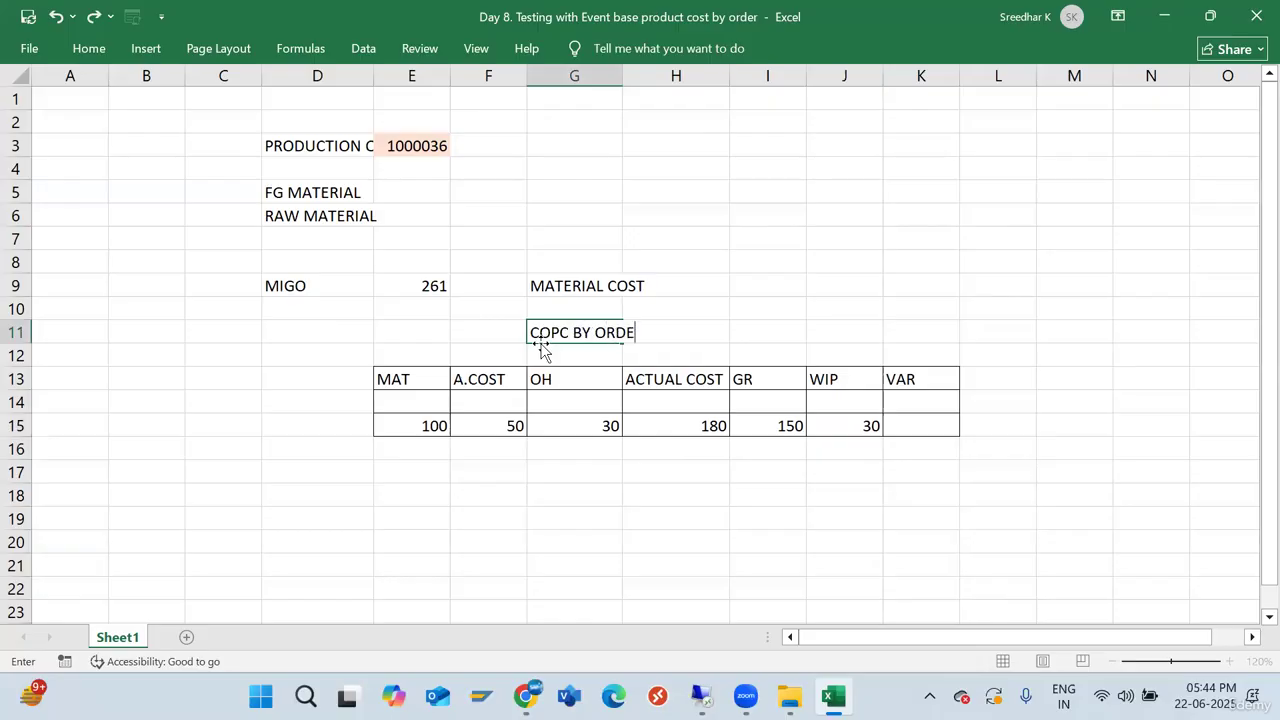
left_click(732, 292)
left_click_drag(622, 76, 637, 76)
Fill the COPC BY ORDER label in G11 and the WIP heading in J13 with yellow
left_click(601, 334)
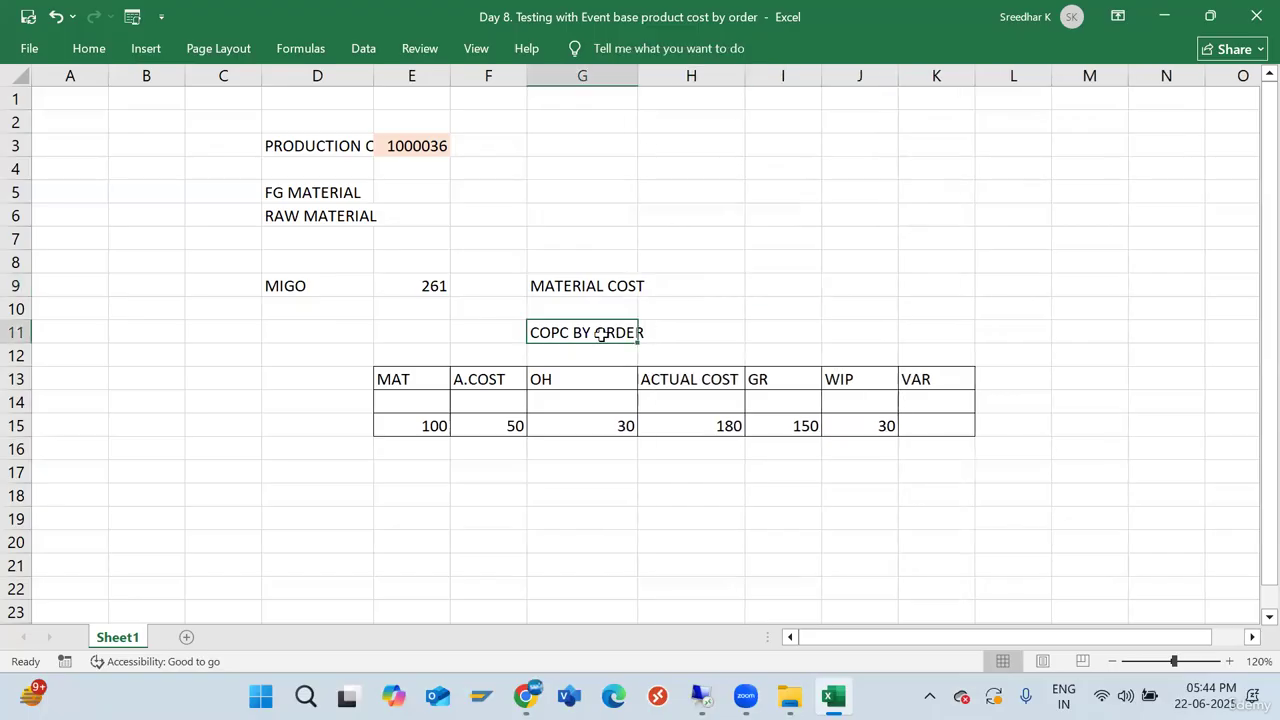
left_click(90, 49)
left_click(250, 116)
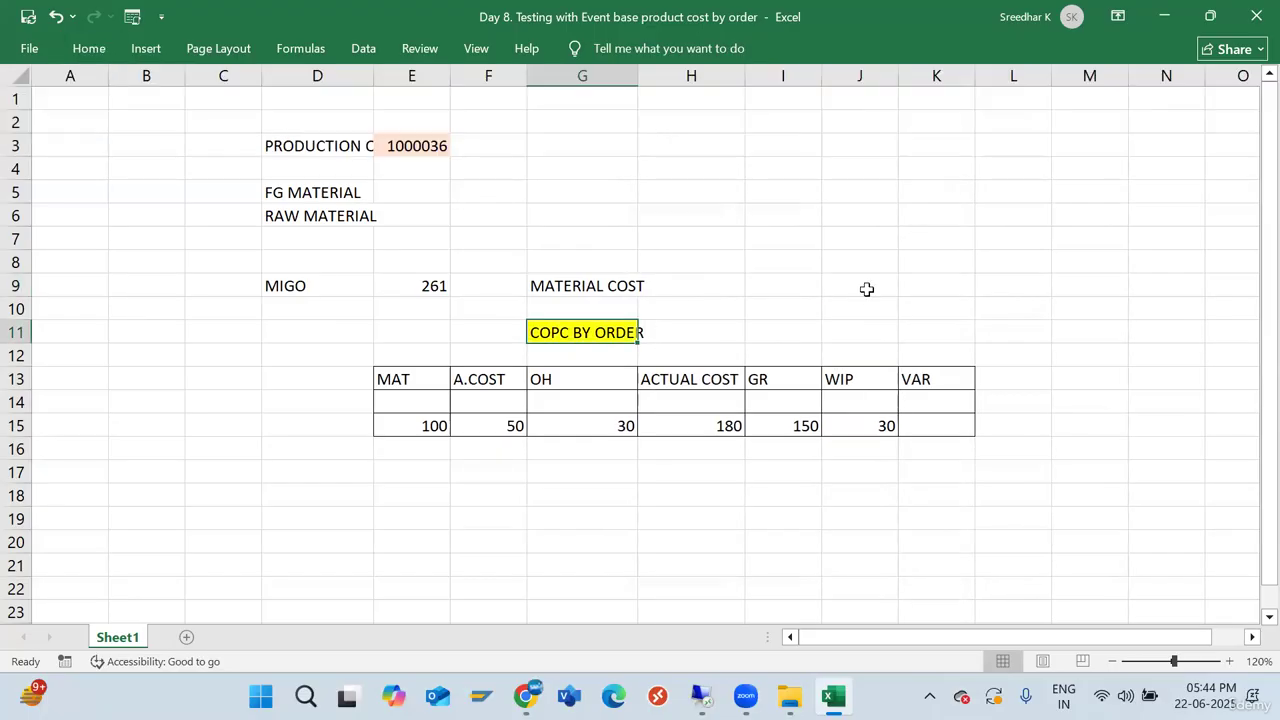
left_click(621, 481)
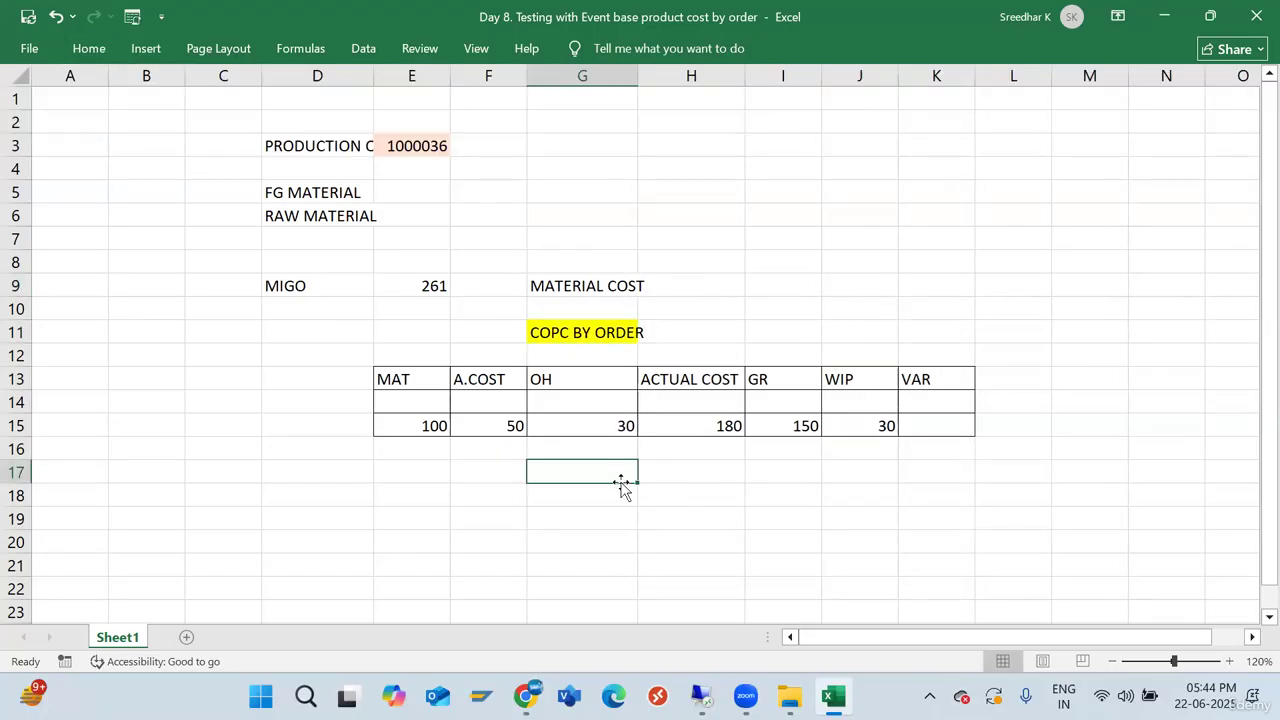
left_click(855, 379)
left_click(89, 48)
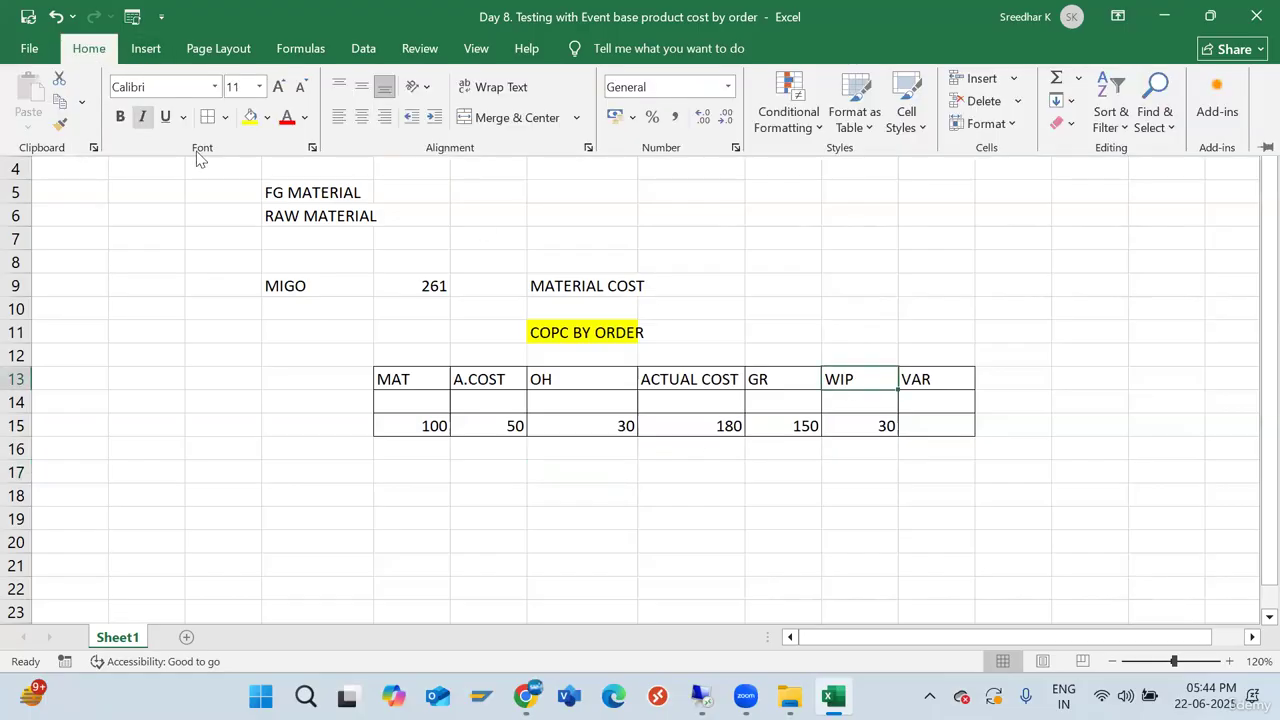
left_click(258, 118)
Fill the VAR heading in cell K13 with light orange
left_click(929, 376)
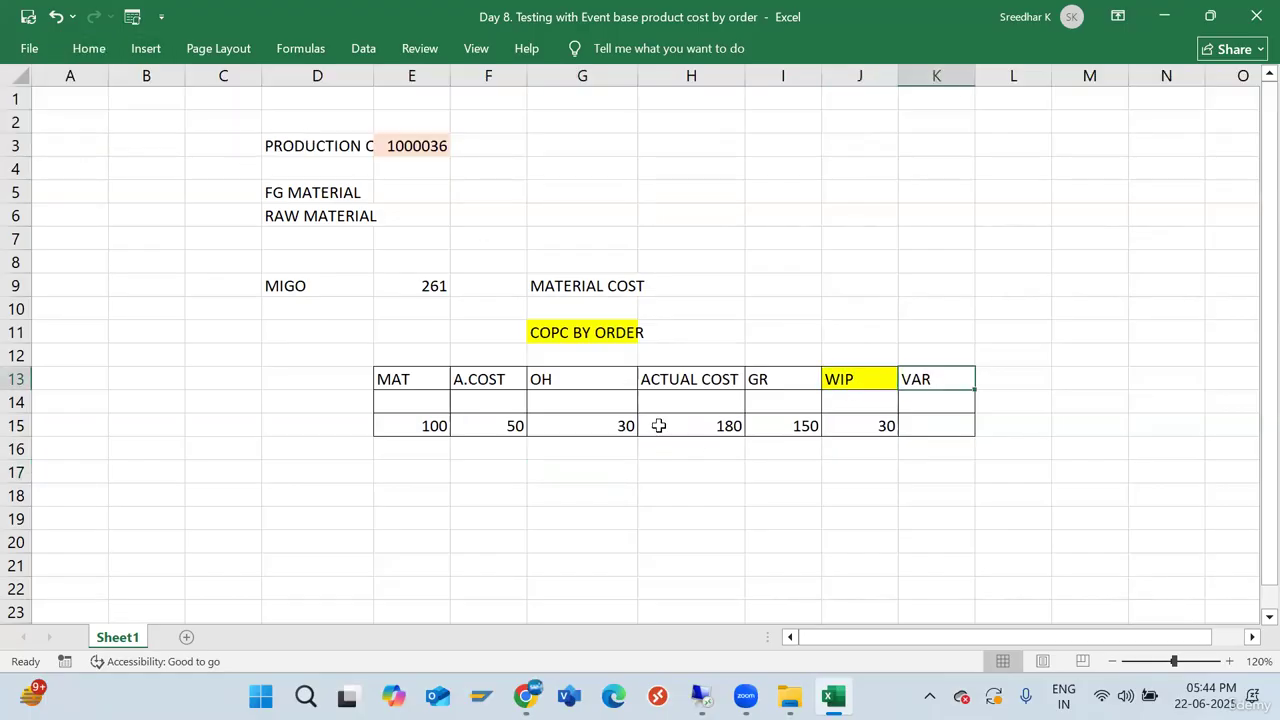
left_click(89, 48)
left_click(267, 117)
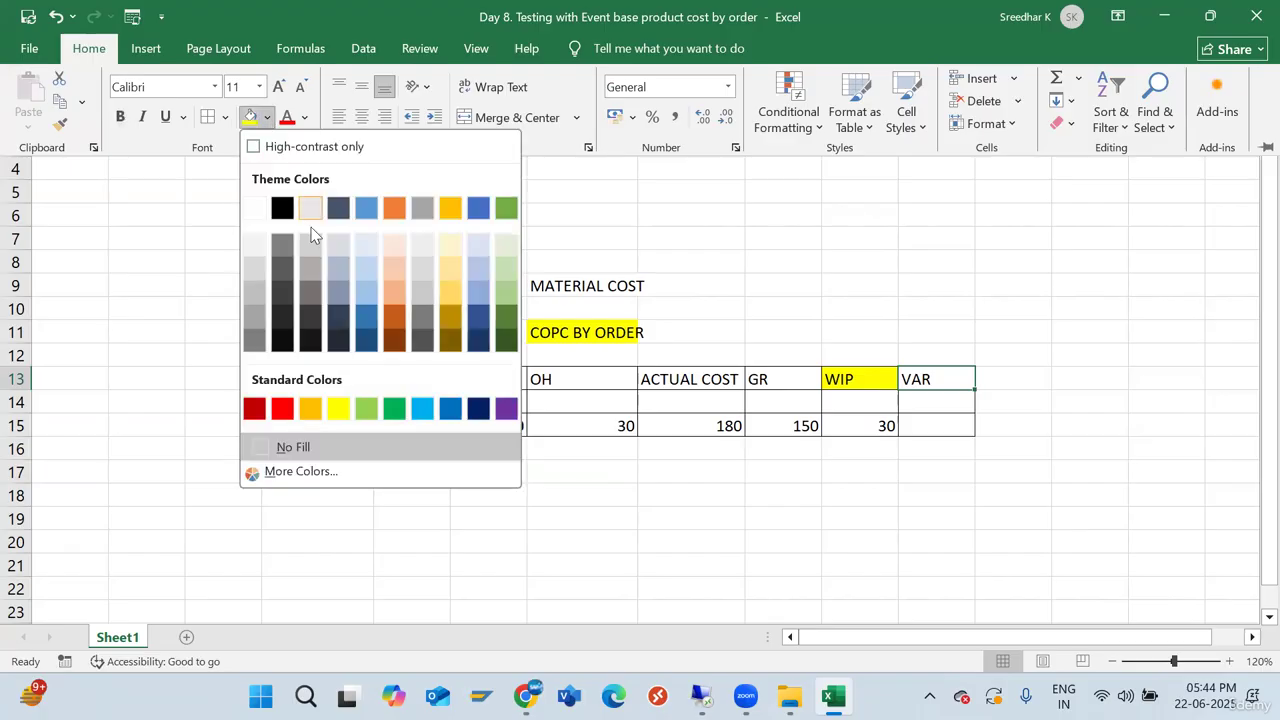
left_click(392, 289)
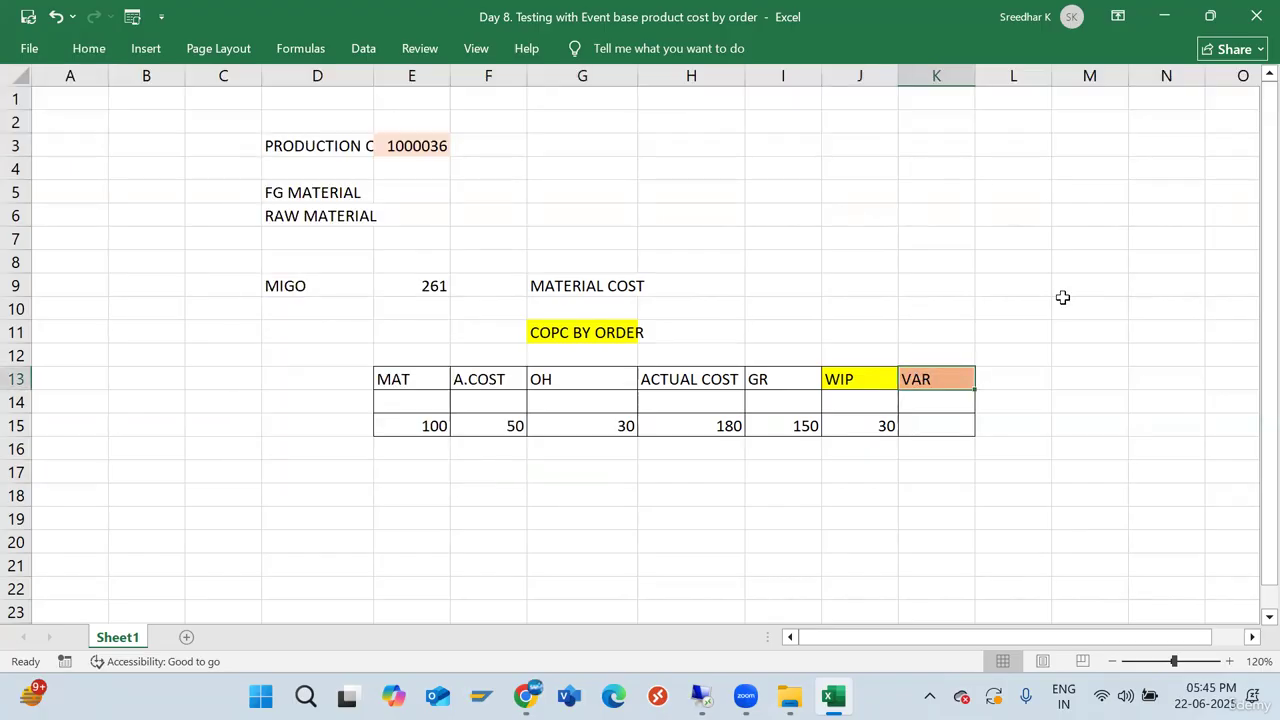
left_click(845, 380)
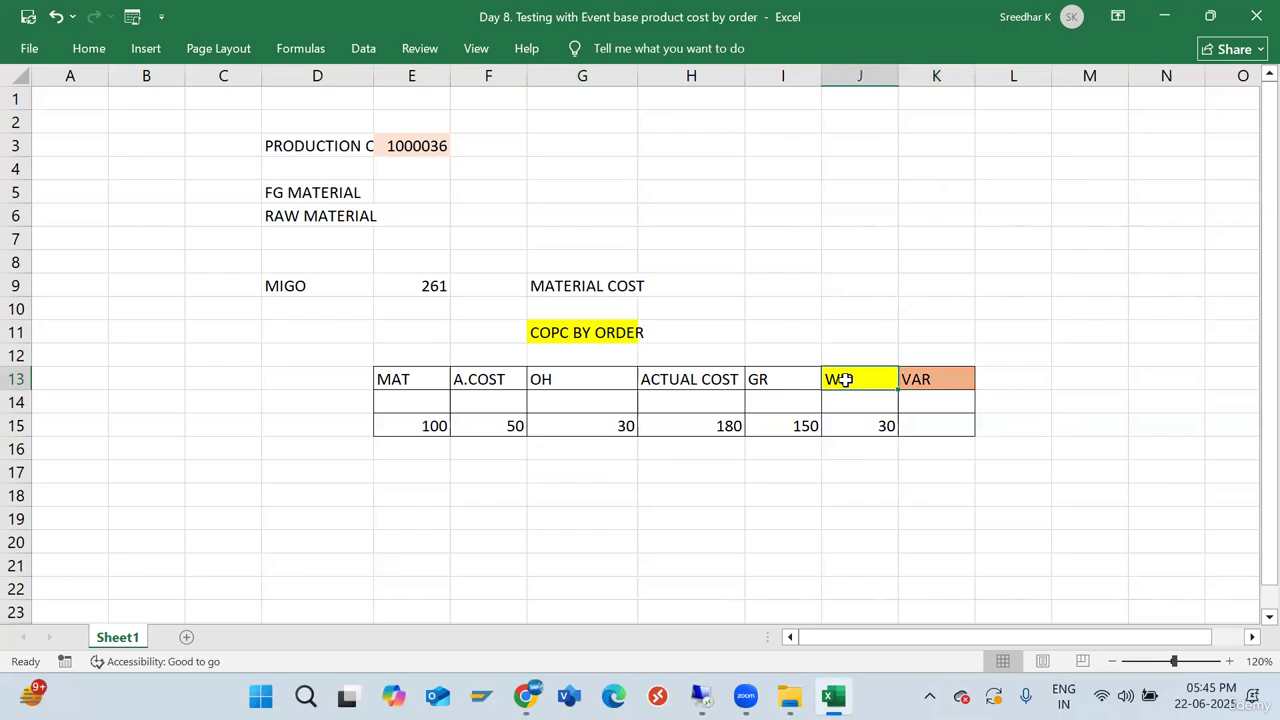
left_click(889, 427)
left_click(903, 428)
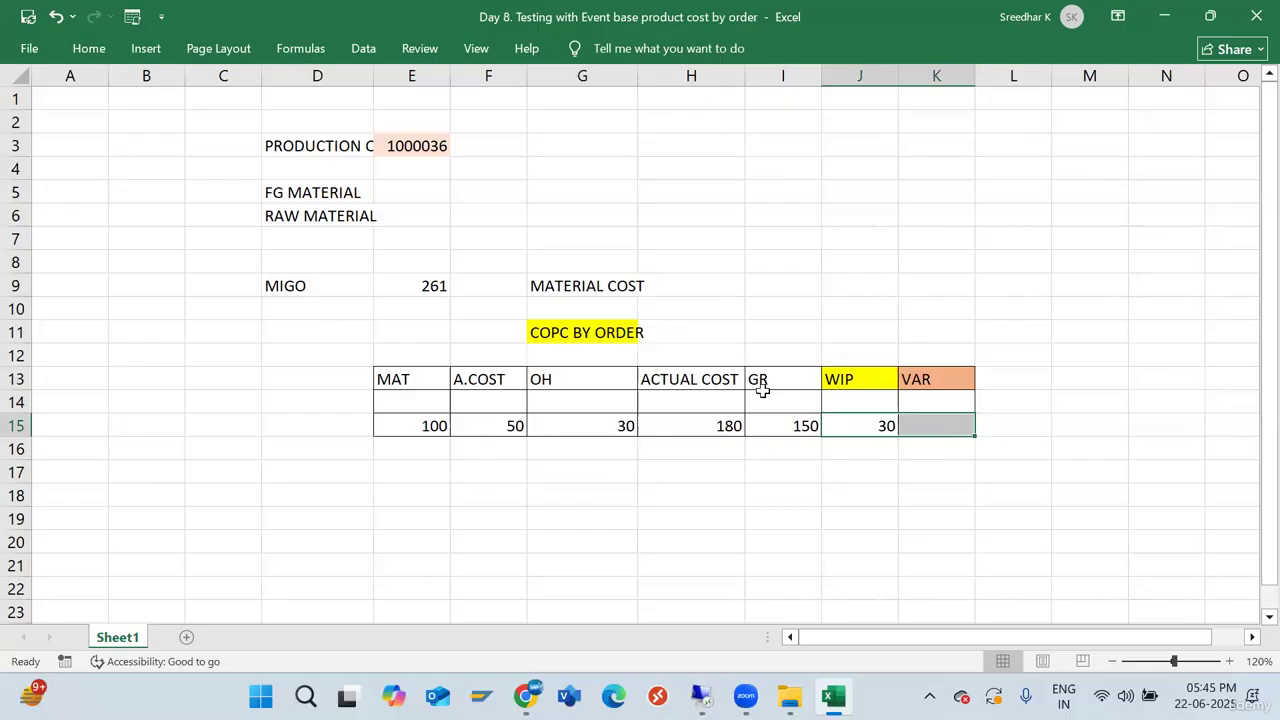
left_click_drag(771, 378, 772, 430)
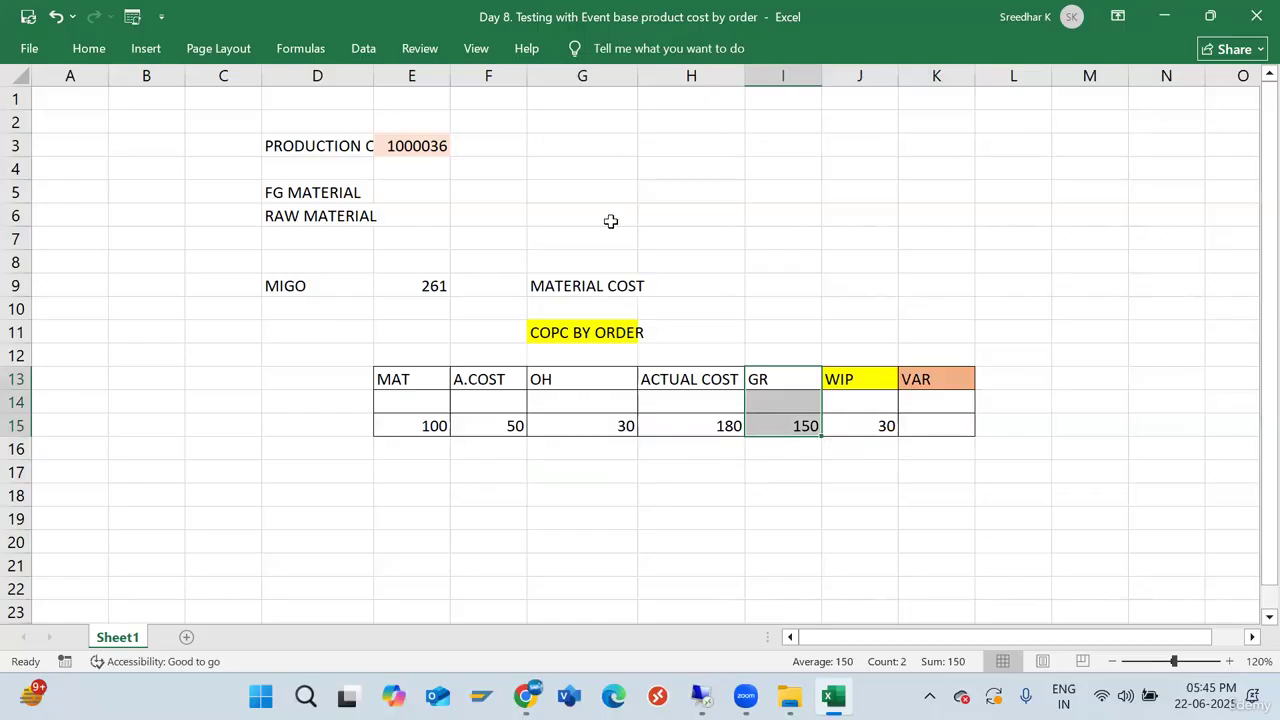
Enter 10 in cell H11 beside the COPC BY ORDER label
left_click(735, 328)
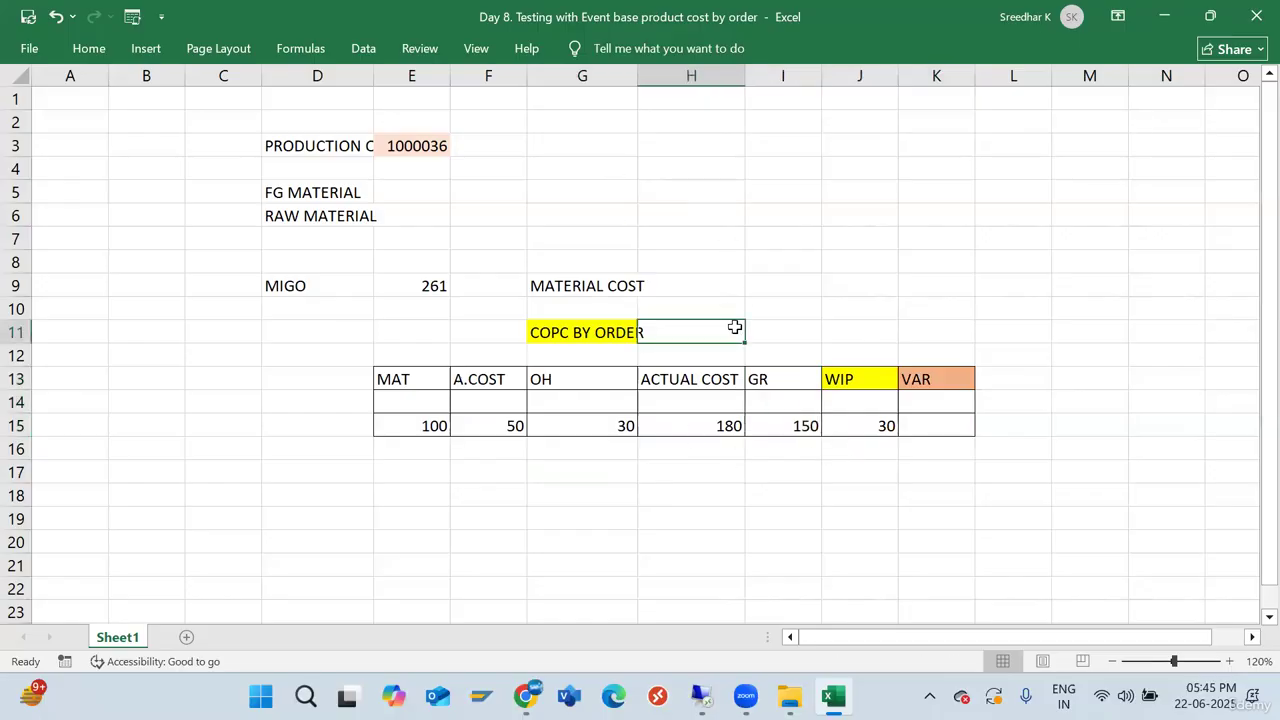
type("10")
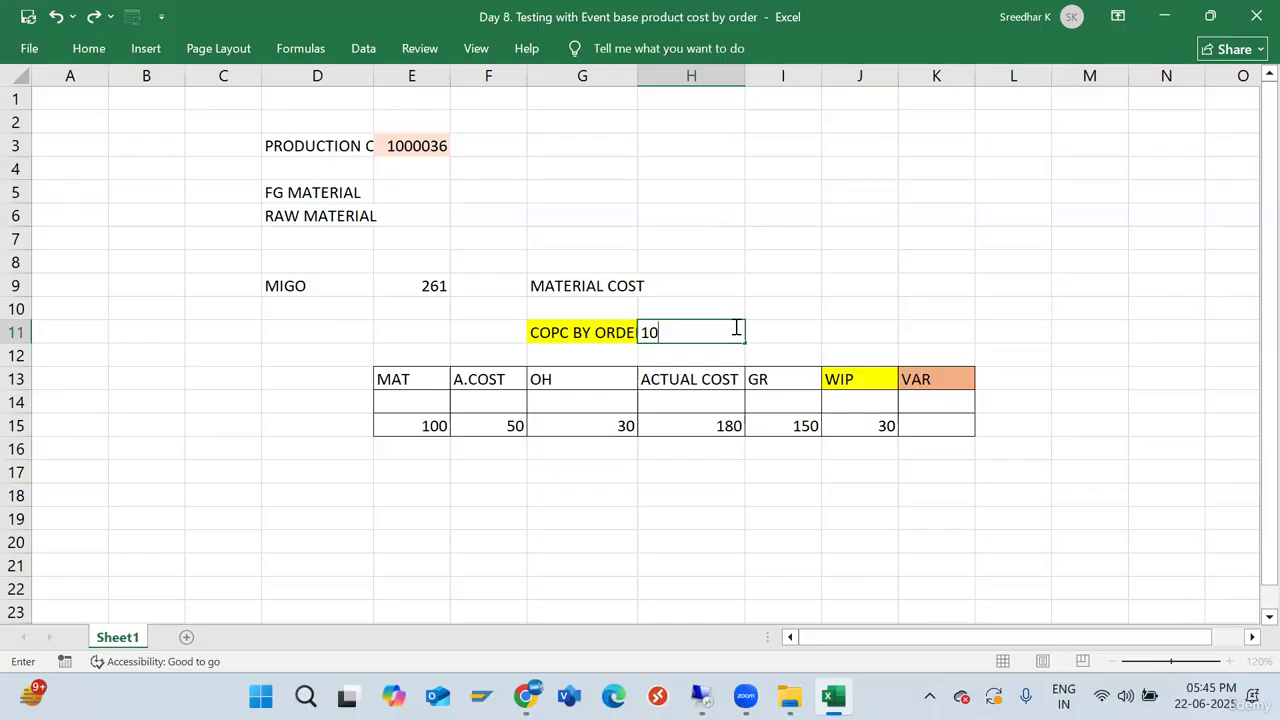
left_click(845, 420)
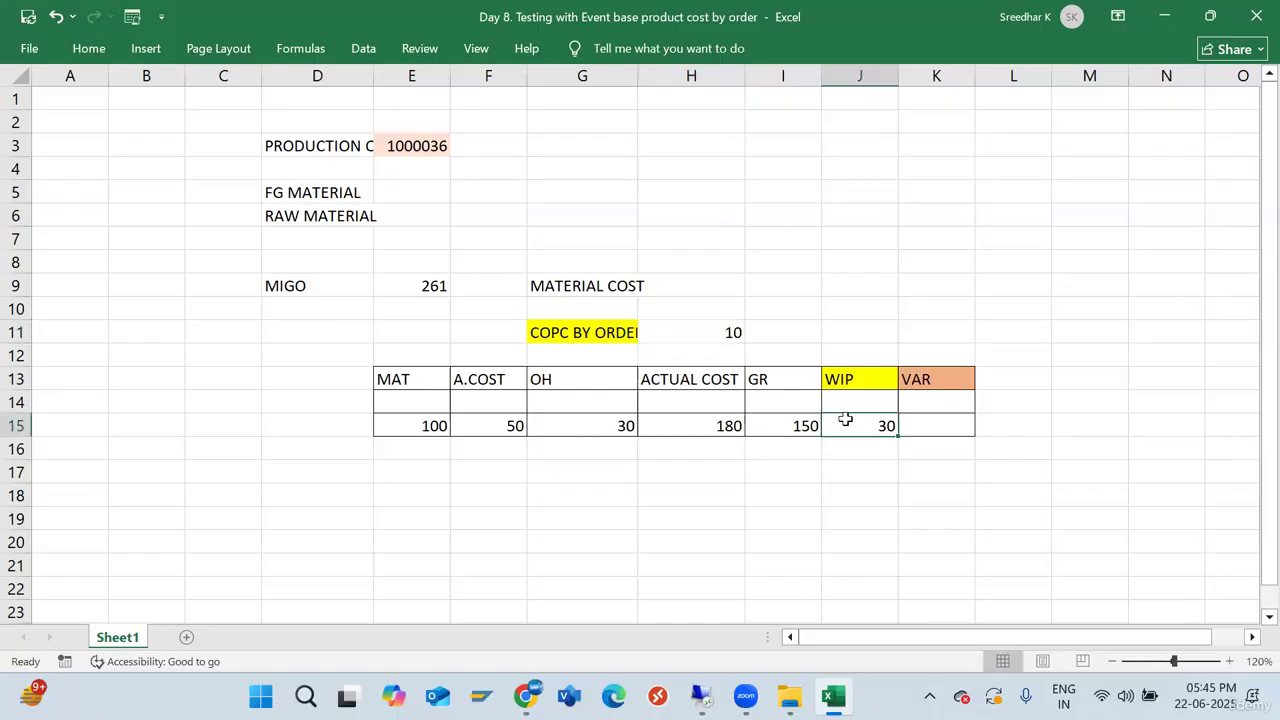
left_click(916, 430)
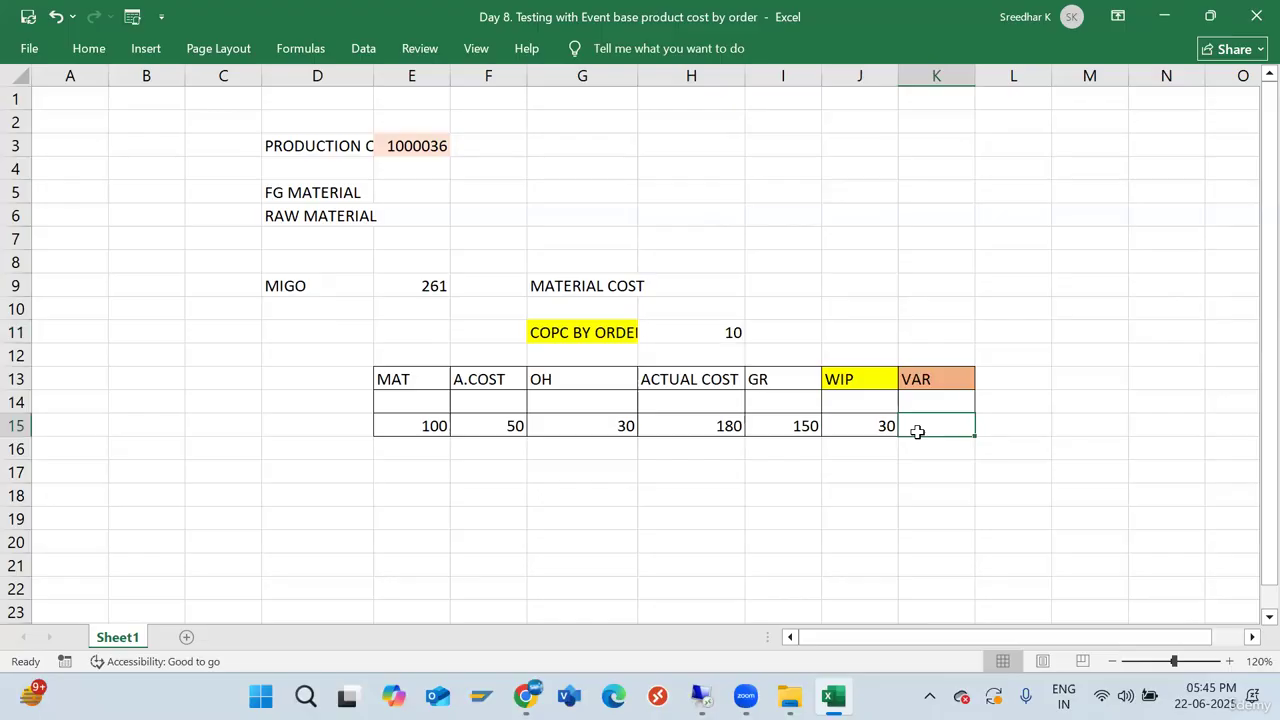
left_click_drag(763, 399, 768, 421)
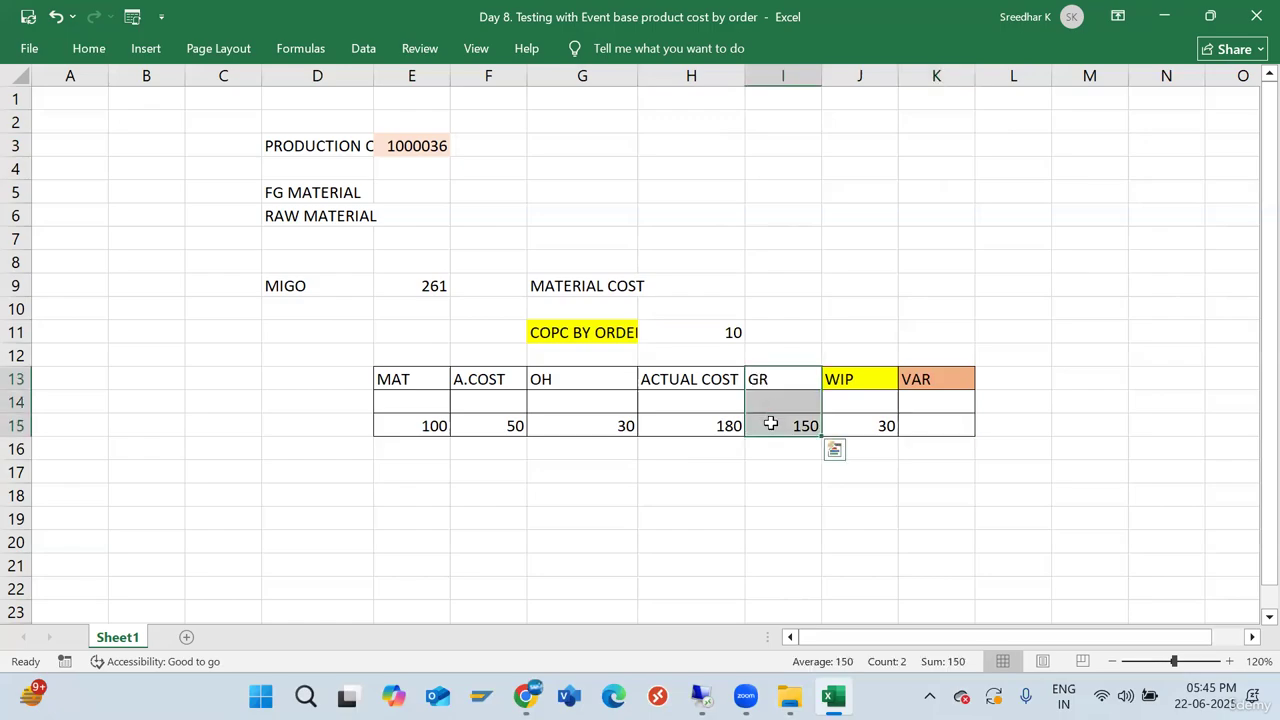
left_click_drag(425, 378, 545, 426)
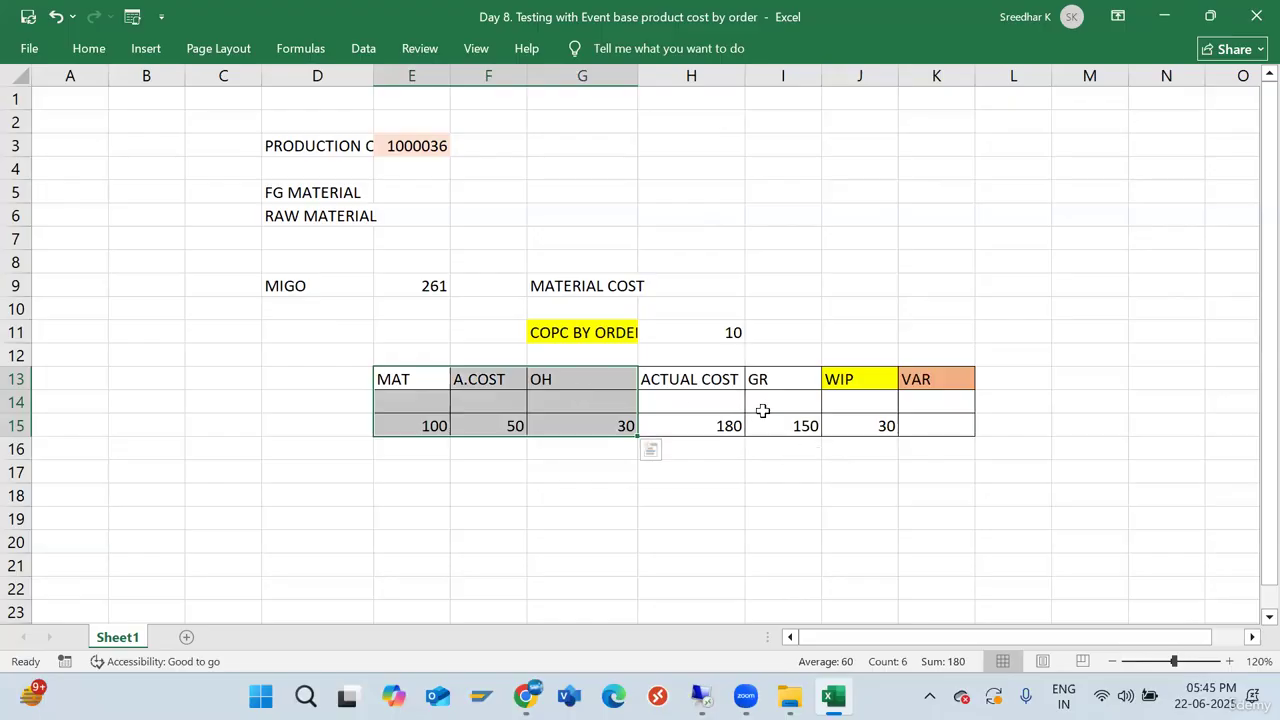
left_click(735, 384)
left_click_drag(735, 384, 763, 417)
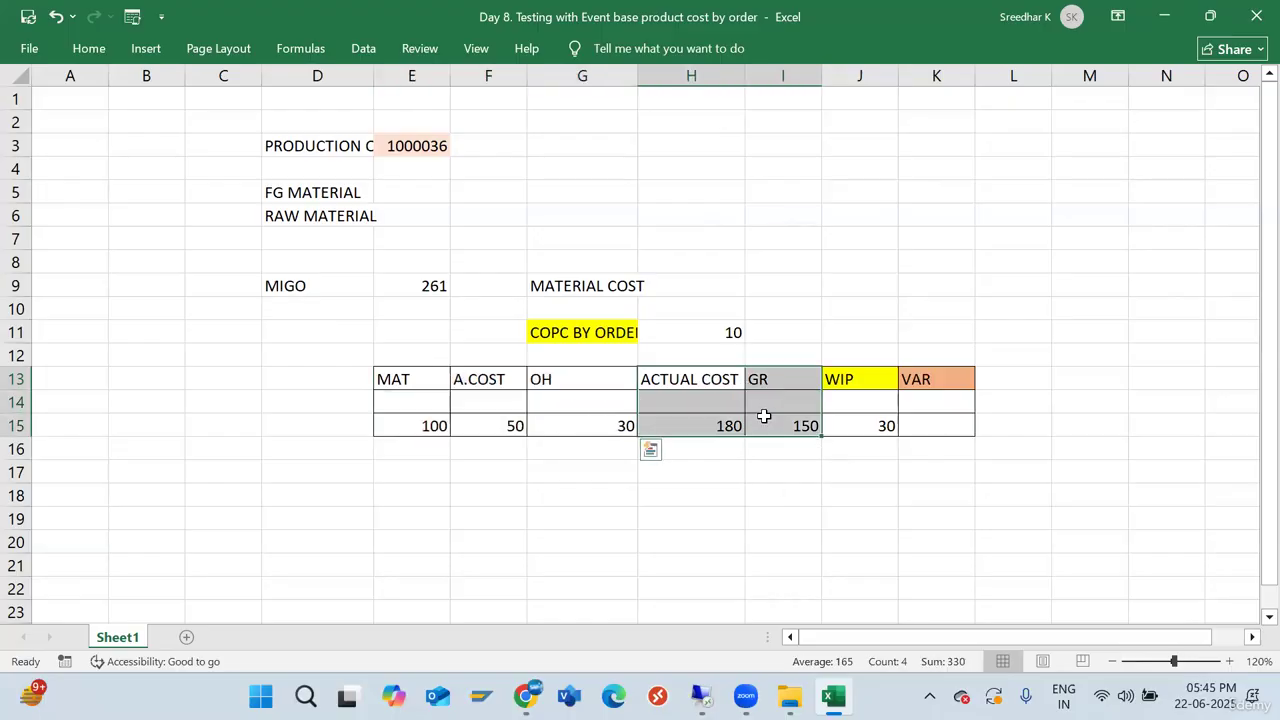
left_click(866, 429)
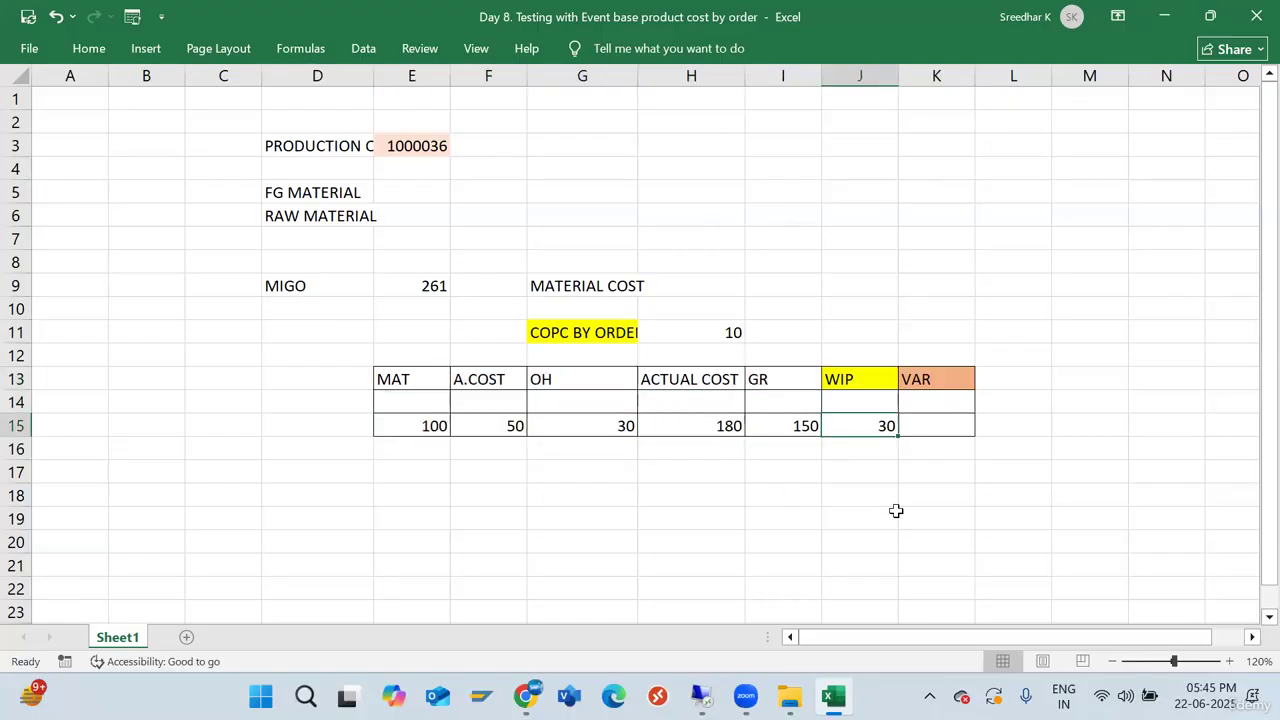
Clear the MAT, A.COST, OH, ACTUAL COST and GR entries in cells E15 to I15
left_click(436, 428)
key("Delete")
key("Right")
key("Delete")
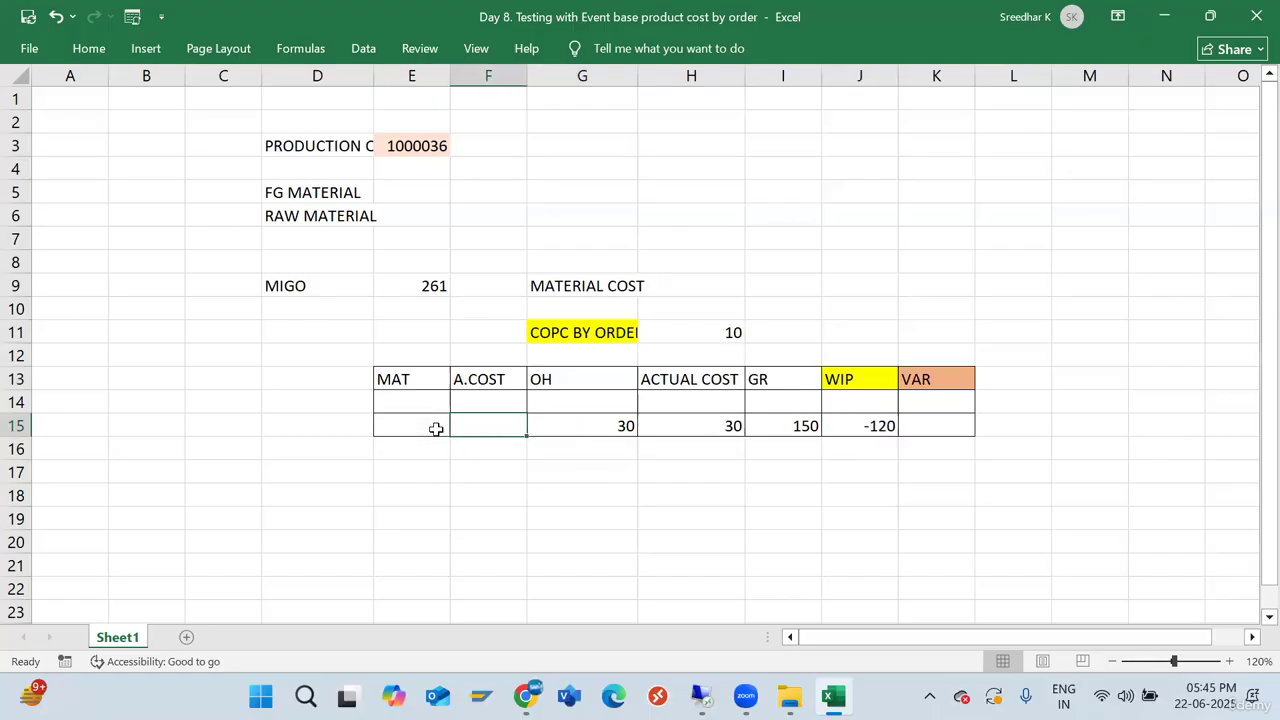
key("Right")
key("Delete")
key("Right")
key("Delete")
key("Right")
key("Delete")
key("Right")
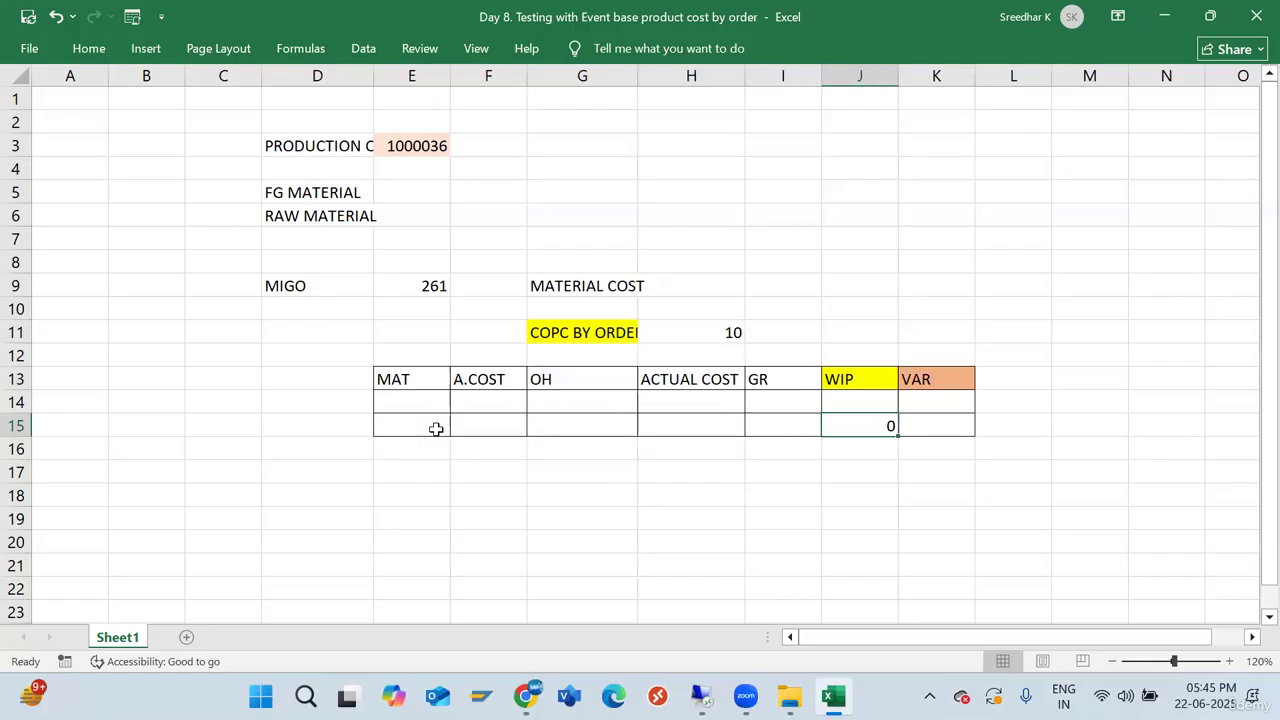
left_click(436, 428)
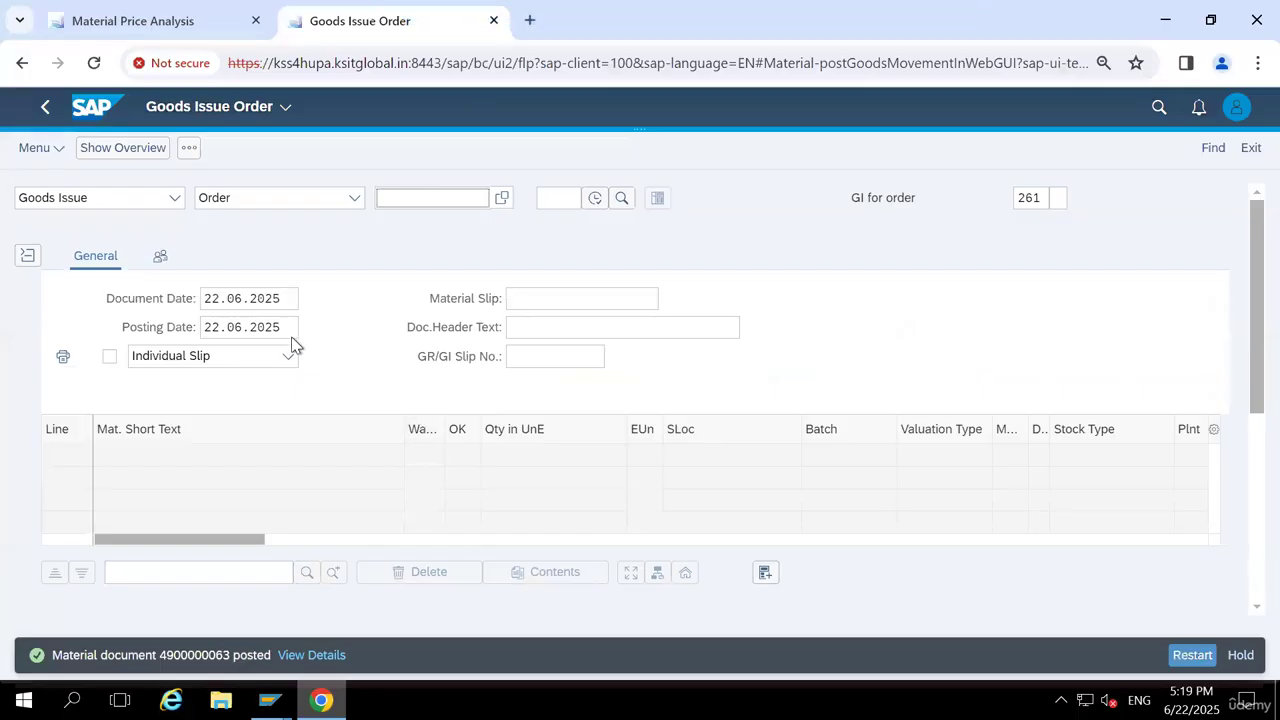
Display the material document of the posted goods issue and list its accounting documents
left_click(174, 198)
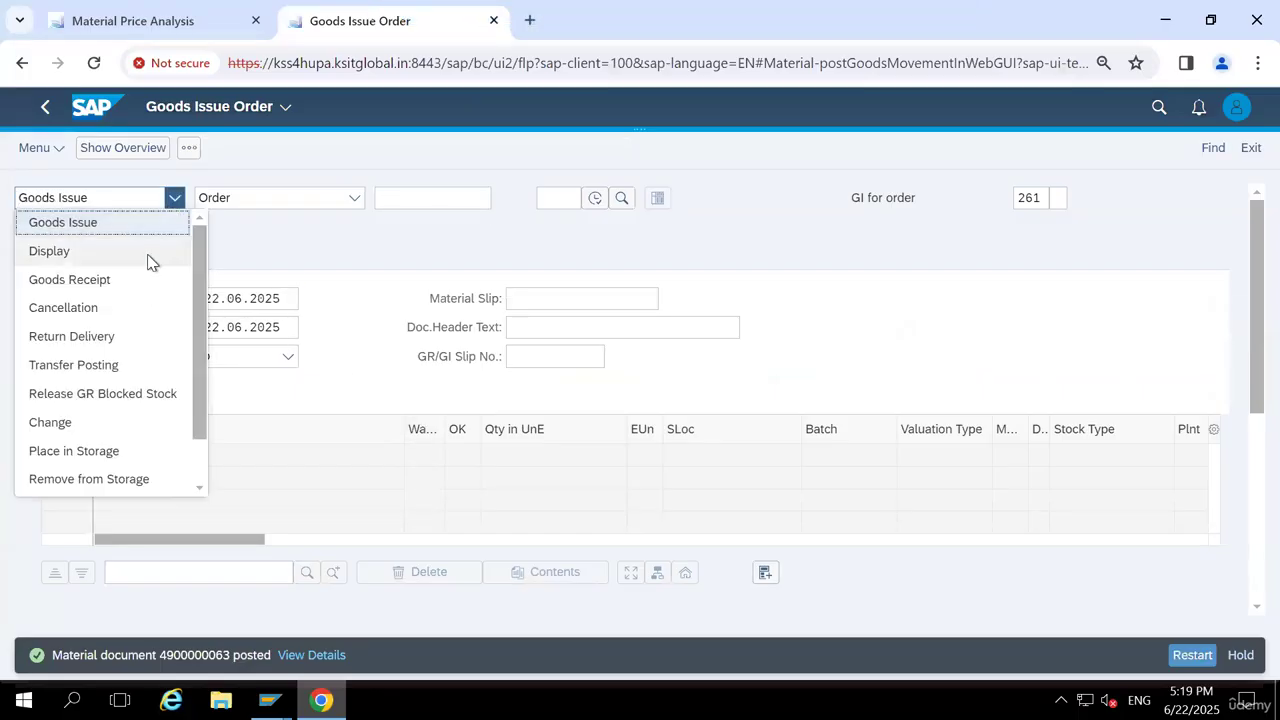
left_click(146, 252)
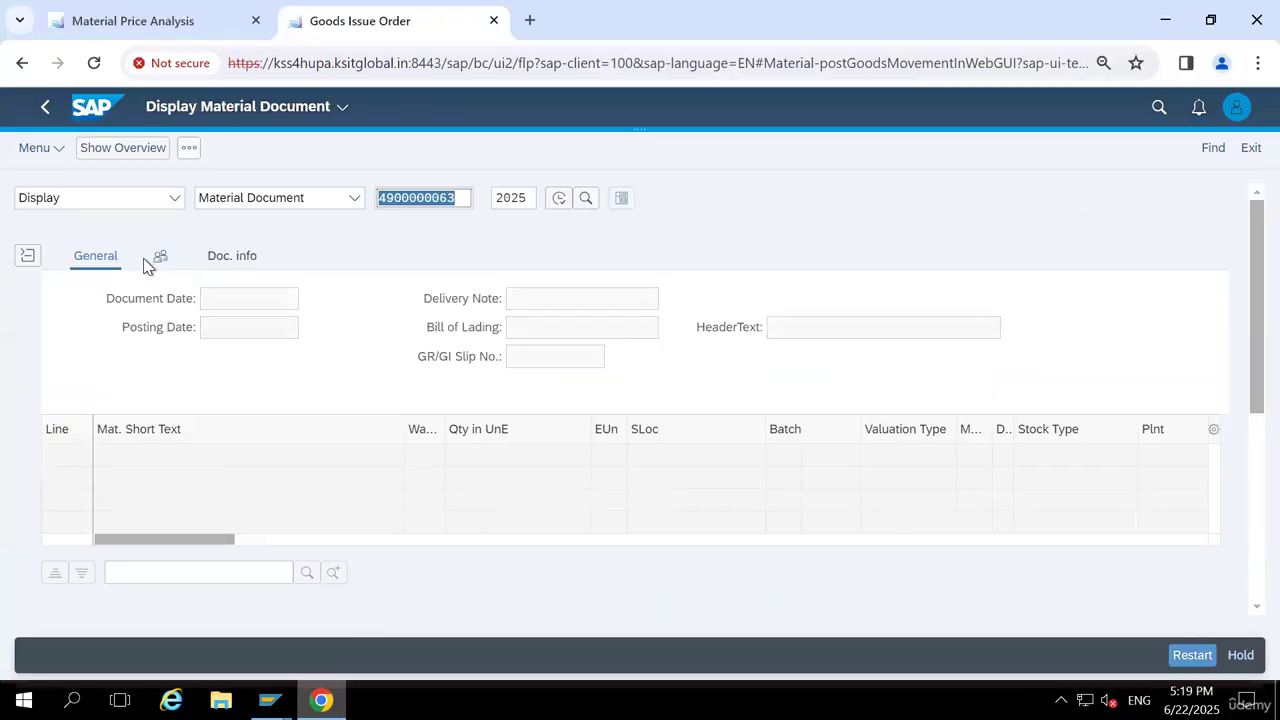
left_click(561, 203)
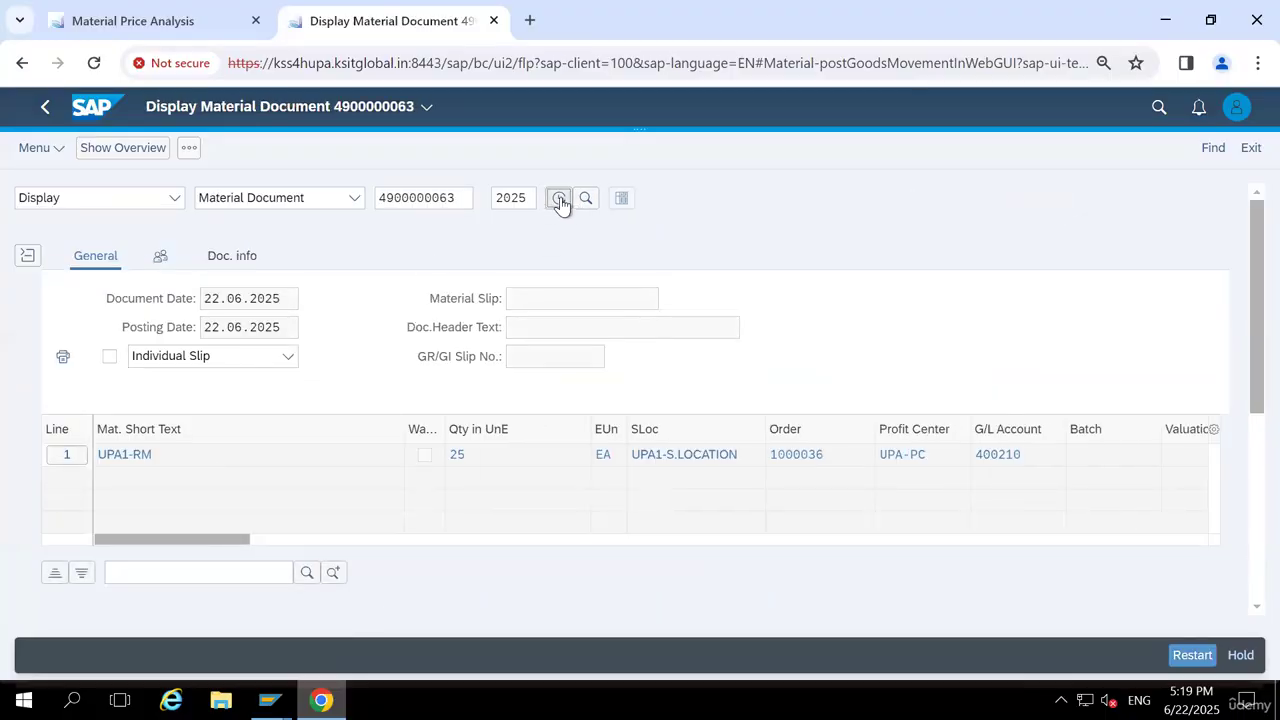
left_click(249, 260)
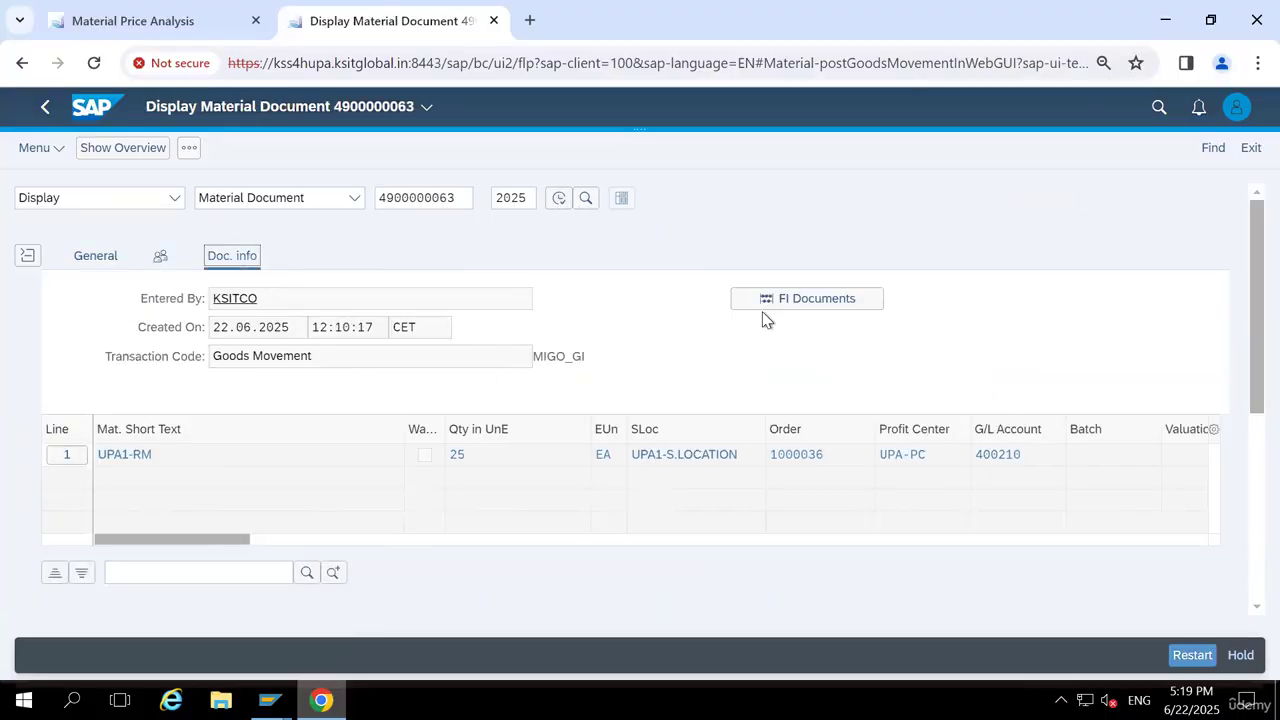
left_click(772, 304)
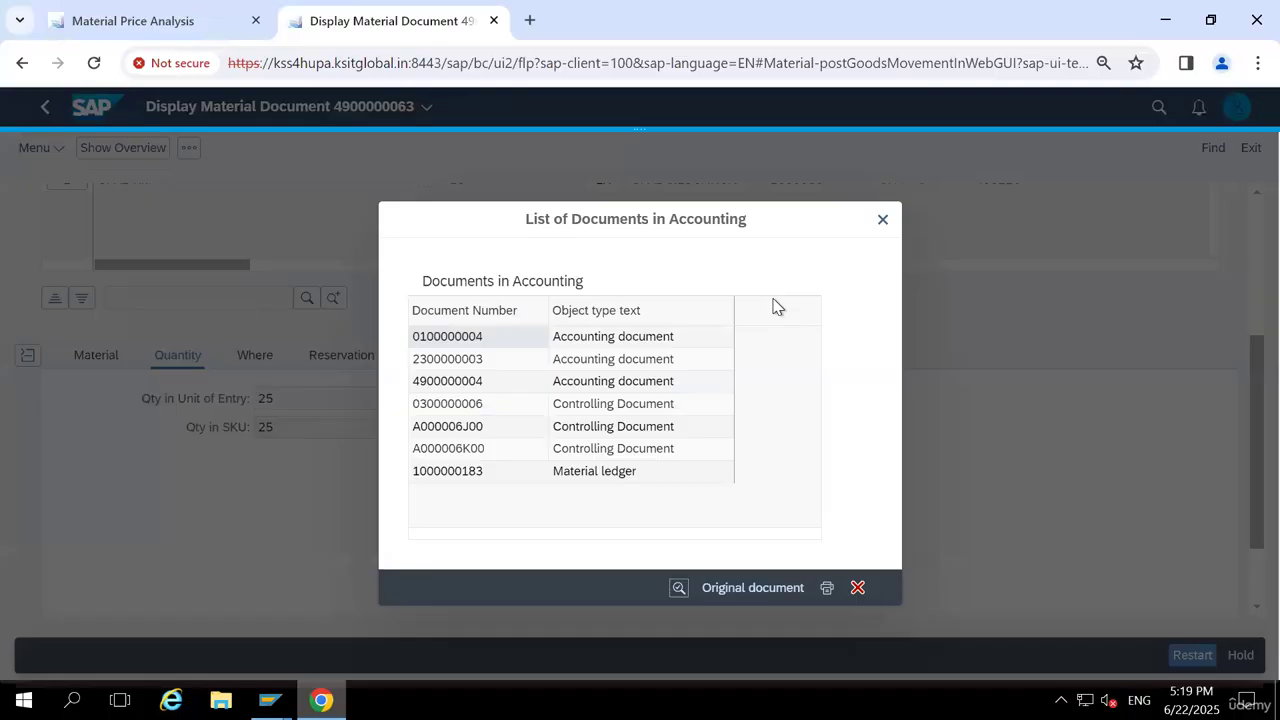
left_click(464, 366)
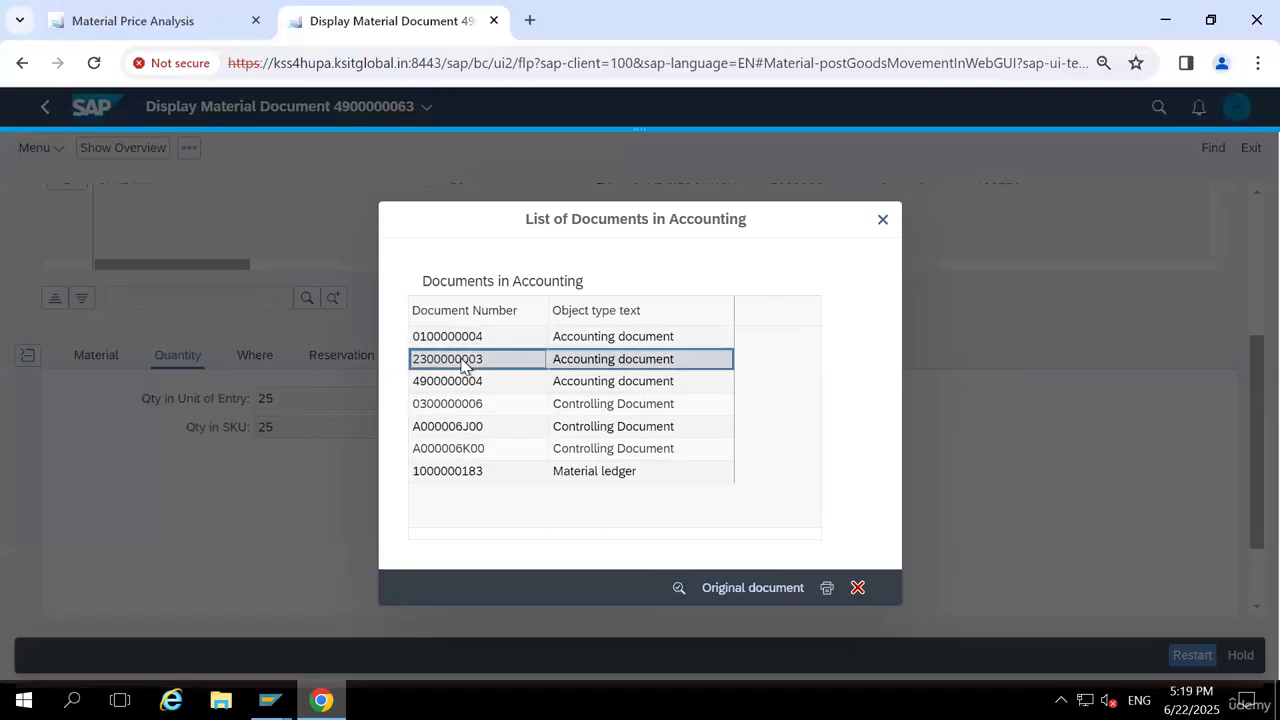
double_click(462, 366)
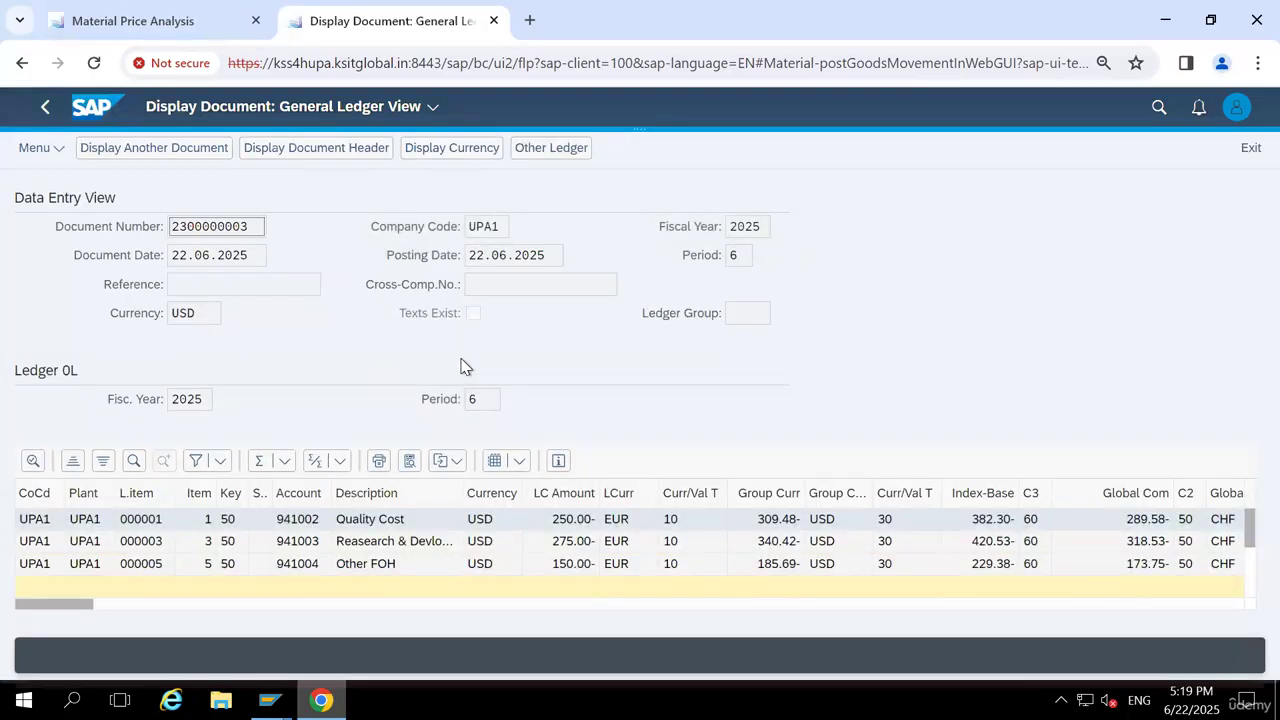
left_click(44, 114)
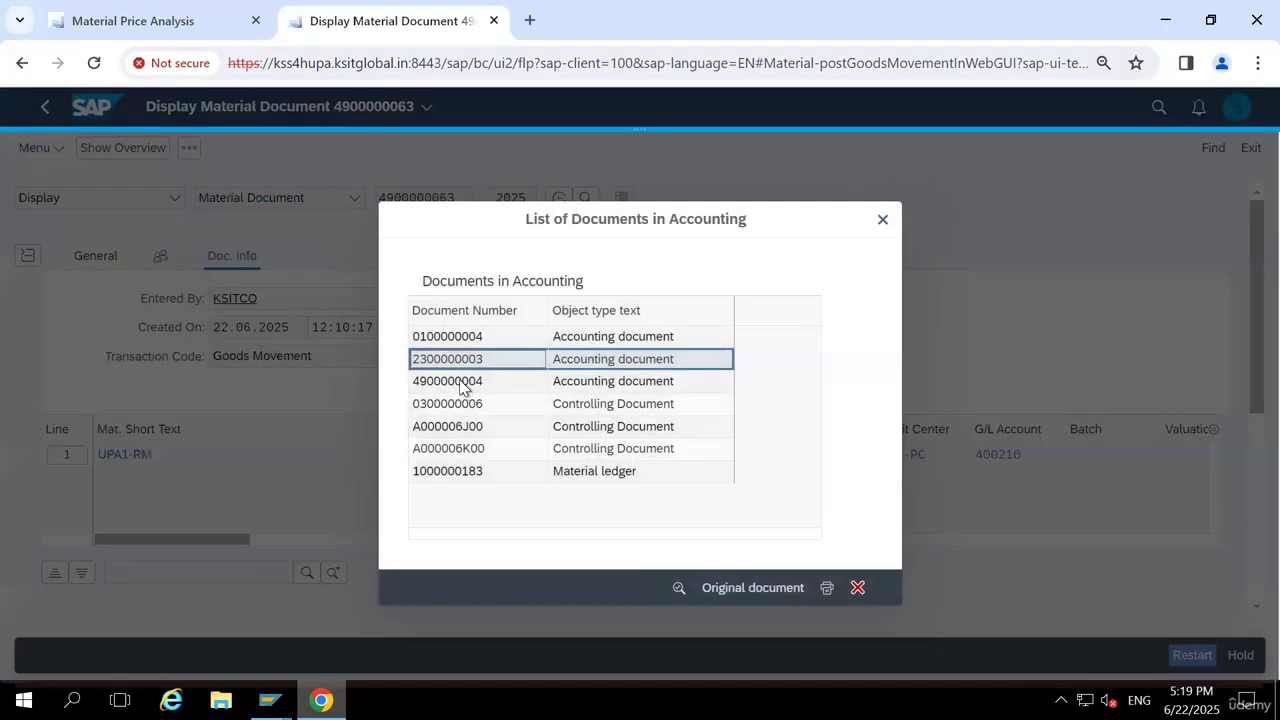
left_click(461, 387)
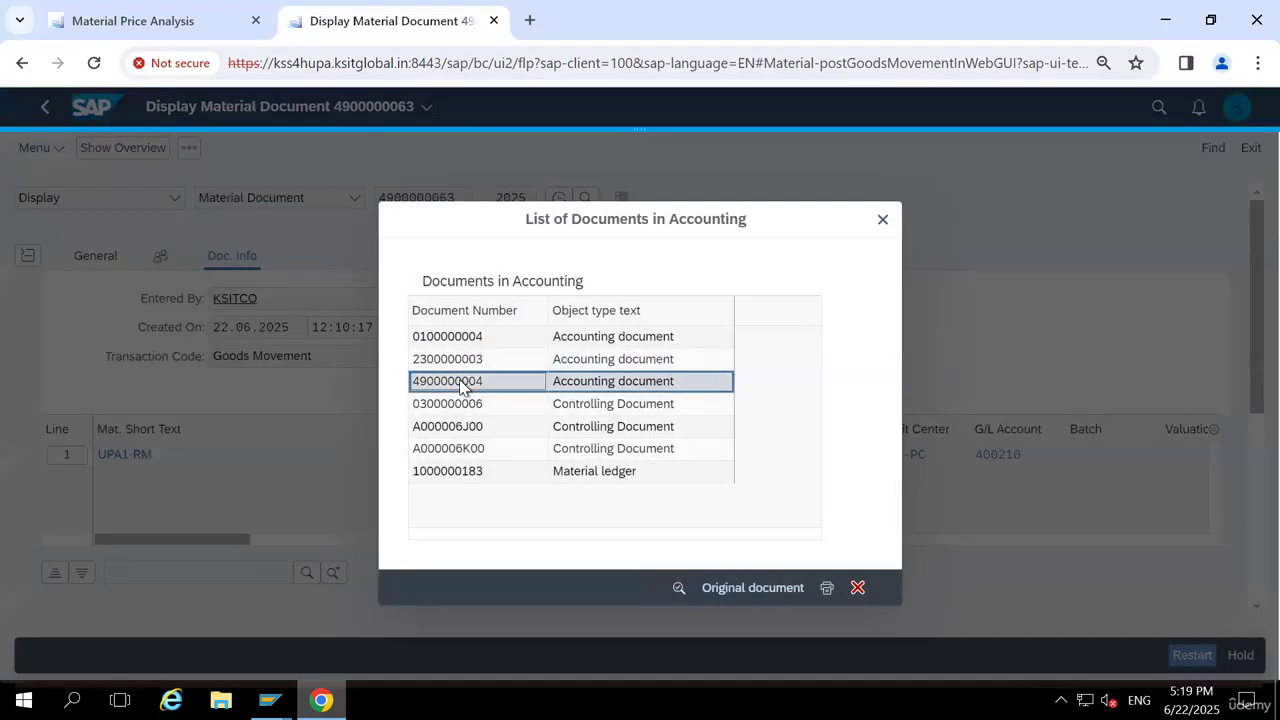
double_click(462, 386)
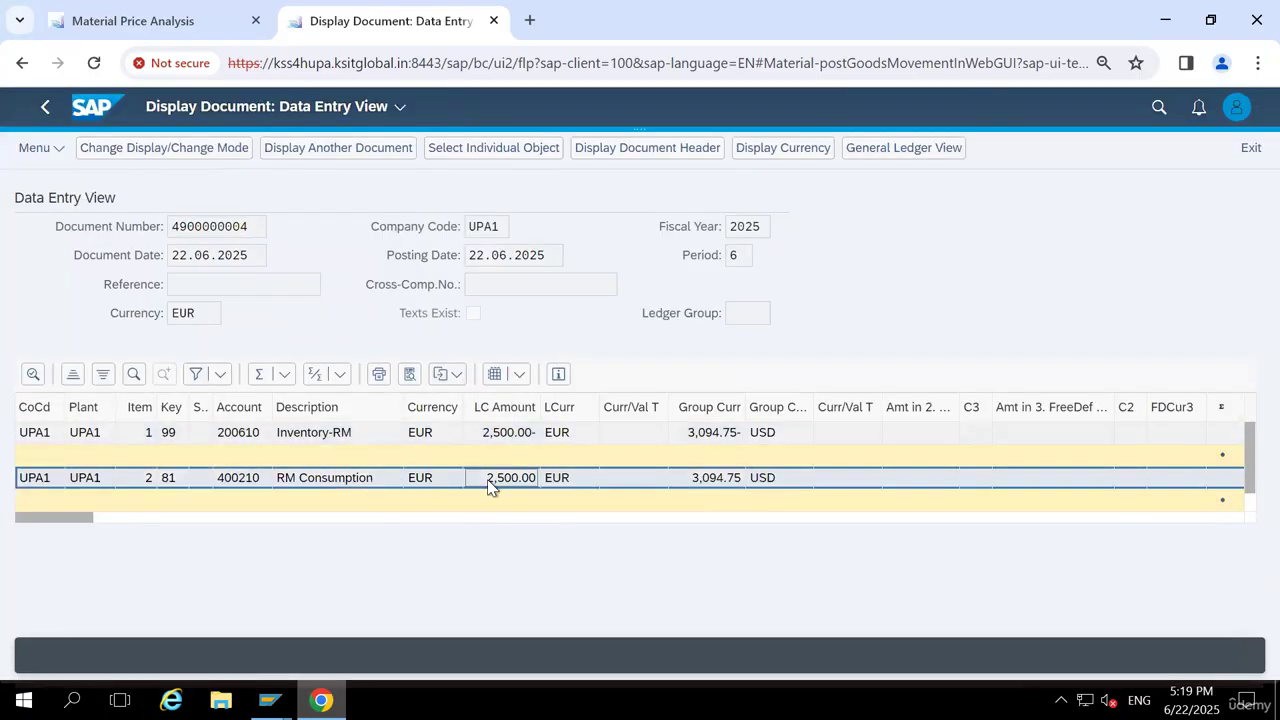
left_click(516, 482)
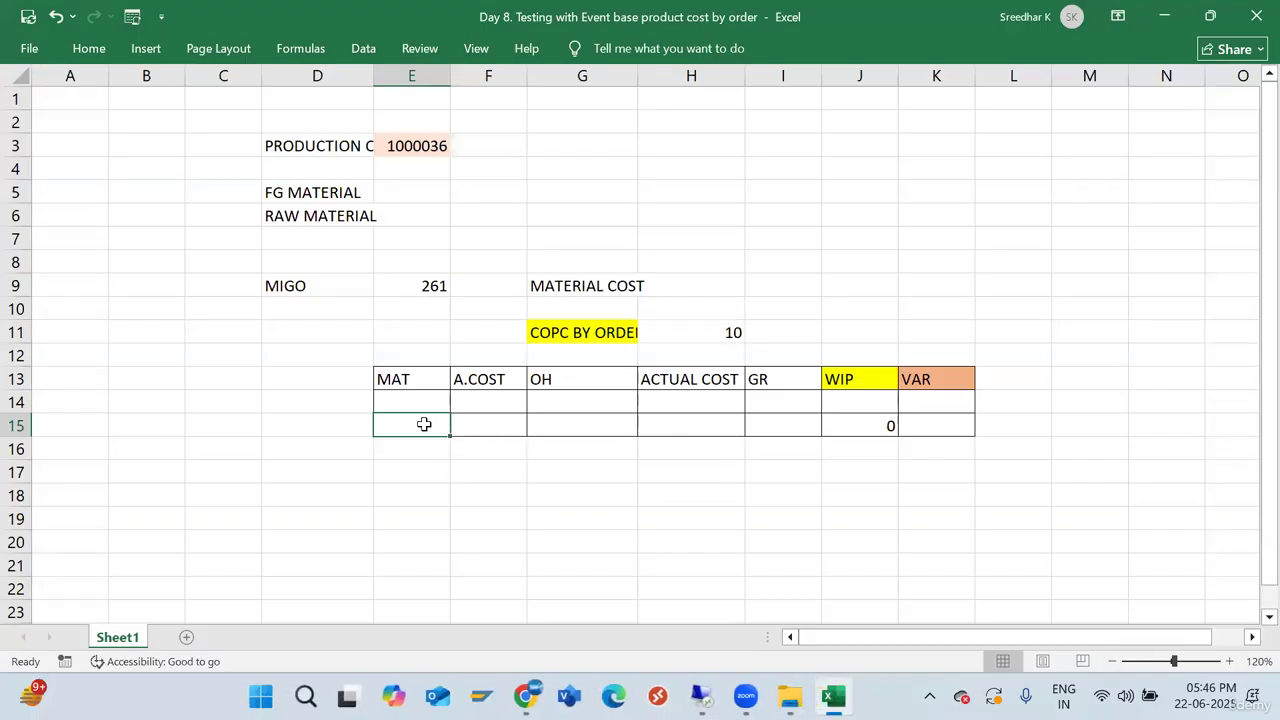
In the Excel sheet, enter 2500 as MAT in E15 and calculate ACTUAL COST in H15 with =E15+F15+G15
type("2500")
key("Return")
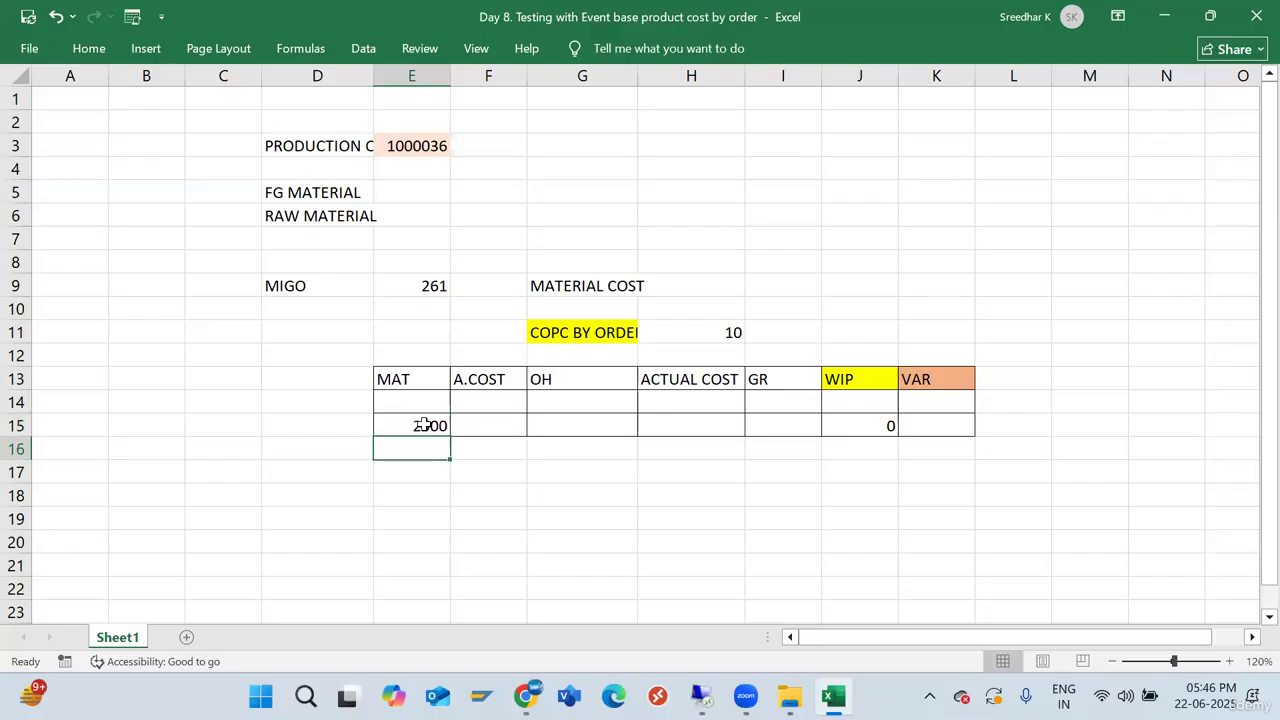
left_click(676, 430)
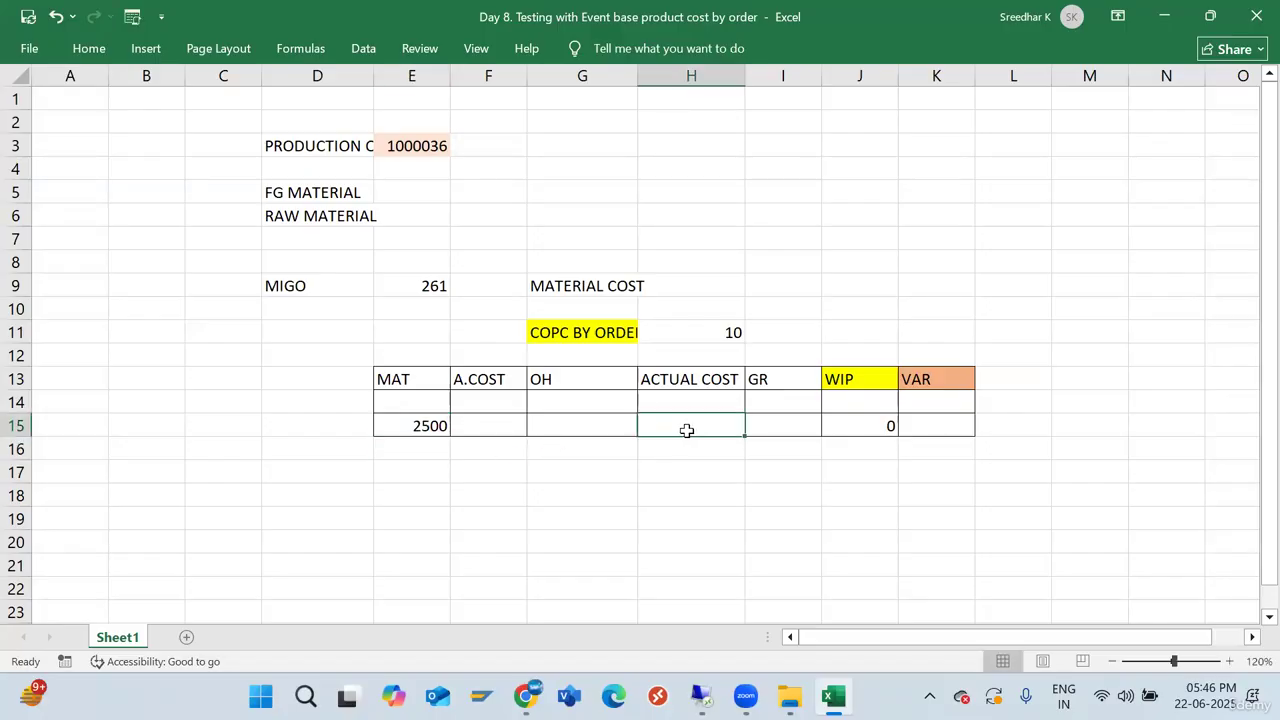
type("=")
left_click(440, 427)
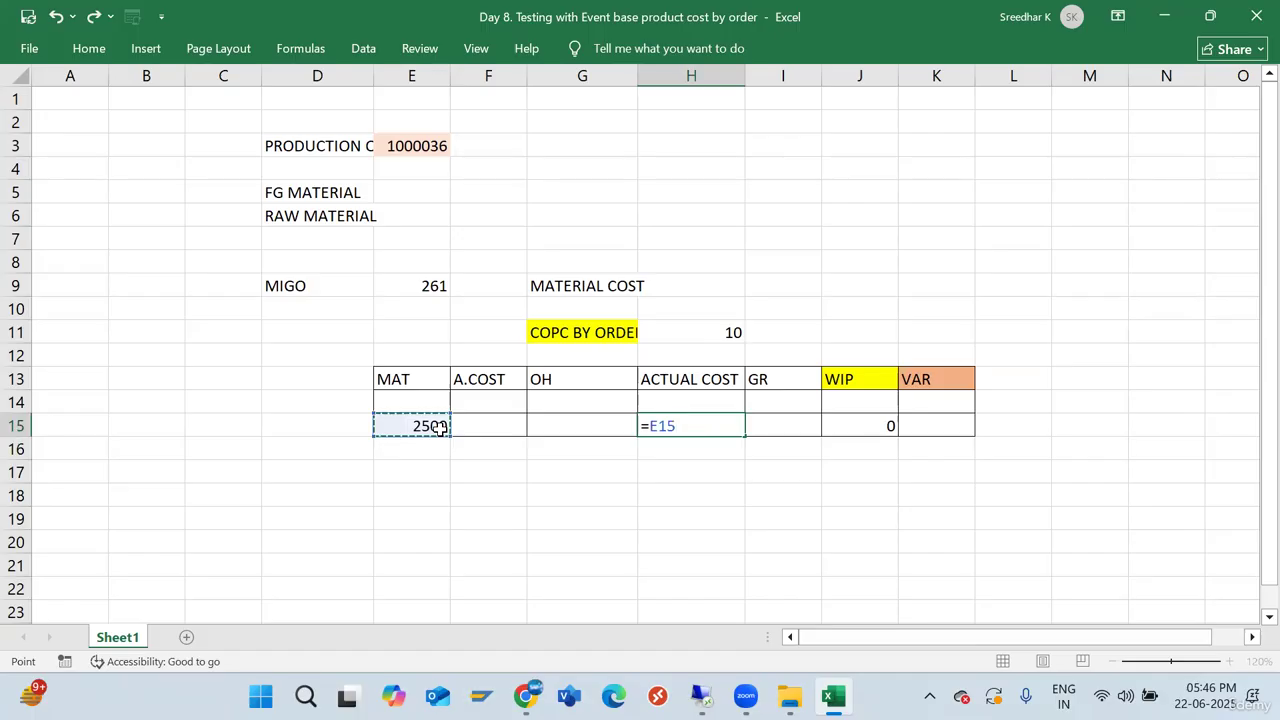
type("+")
left_click(476, 426)
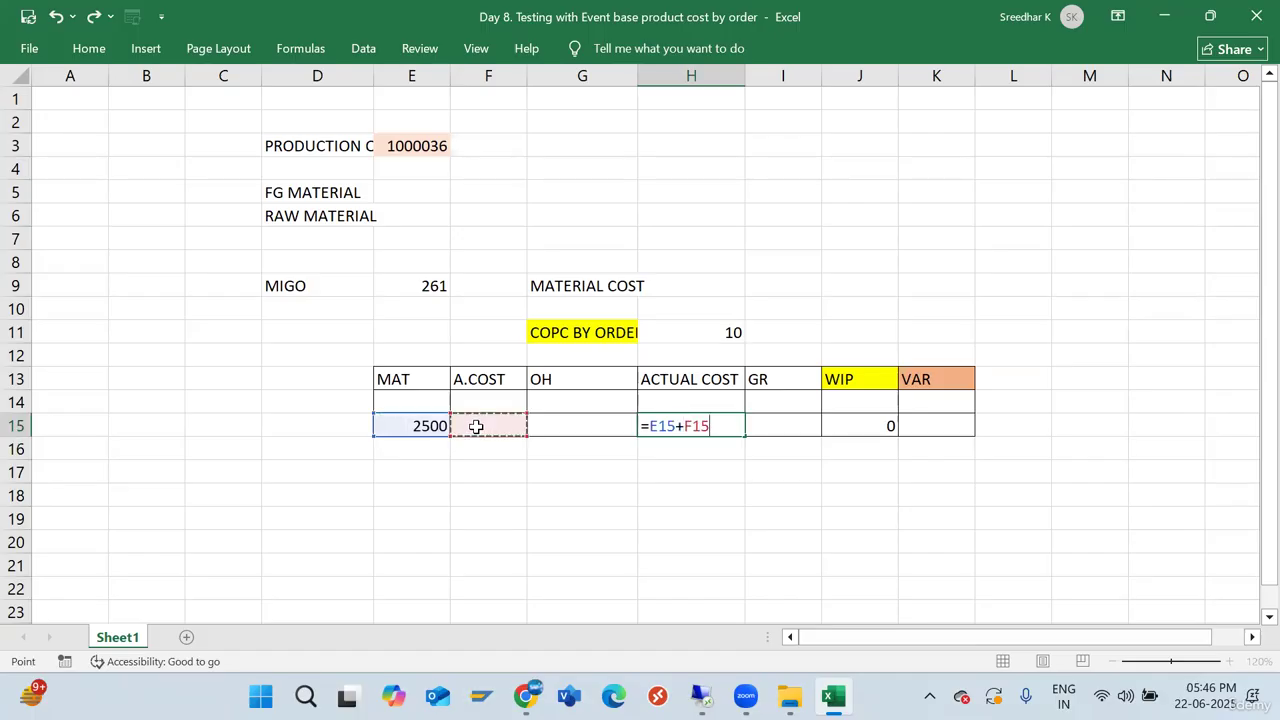
type("+")
left_click(549, 420)
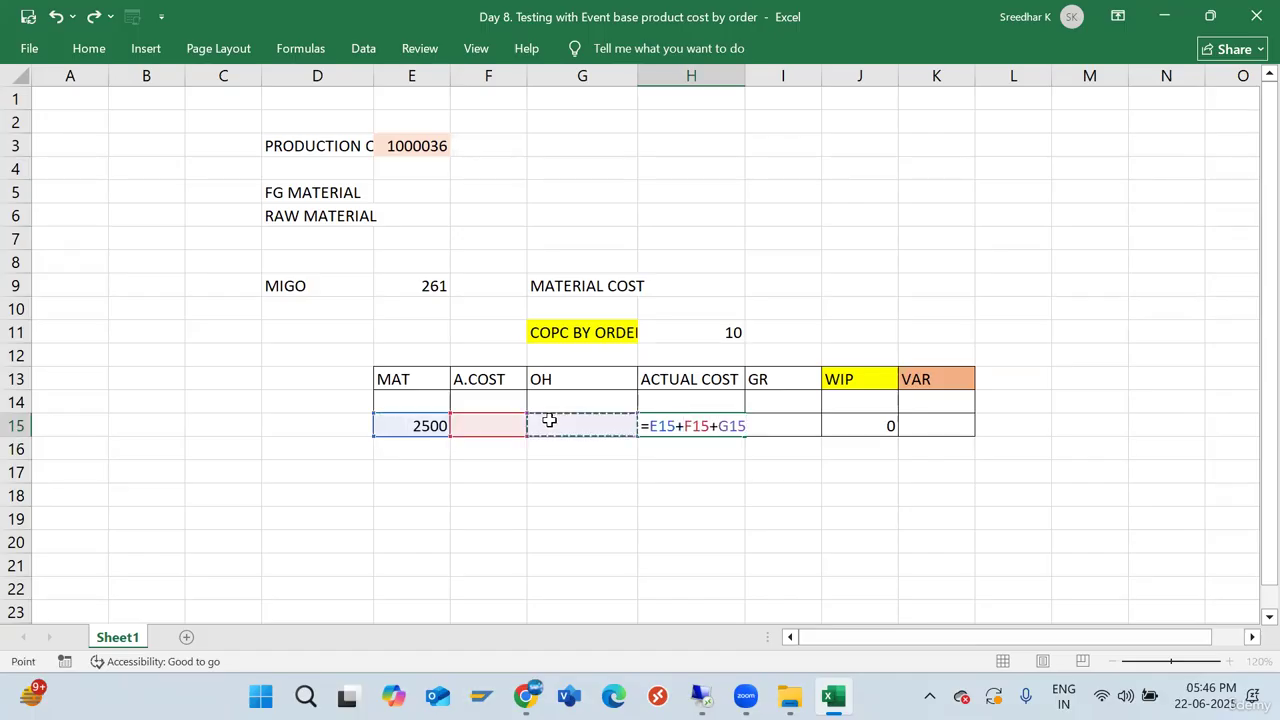
key("Return")
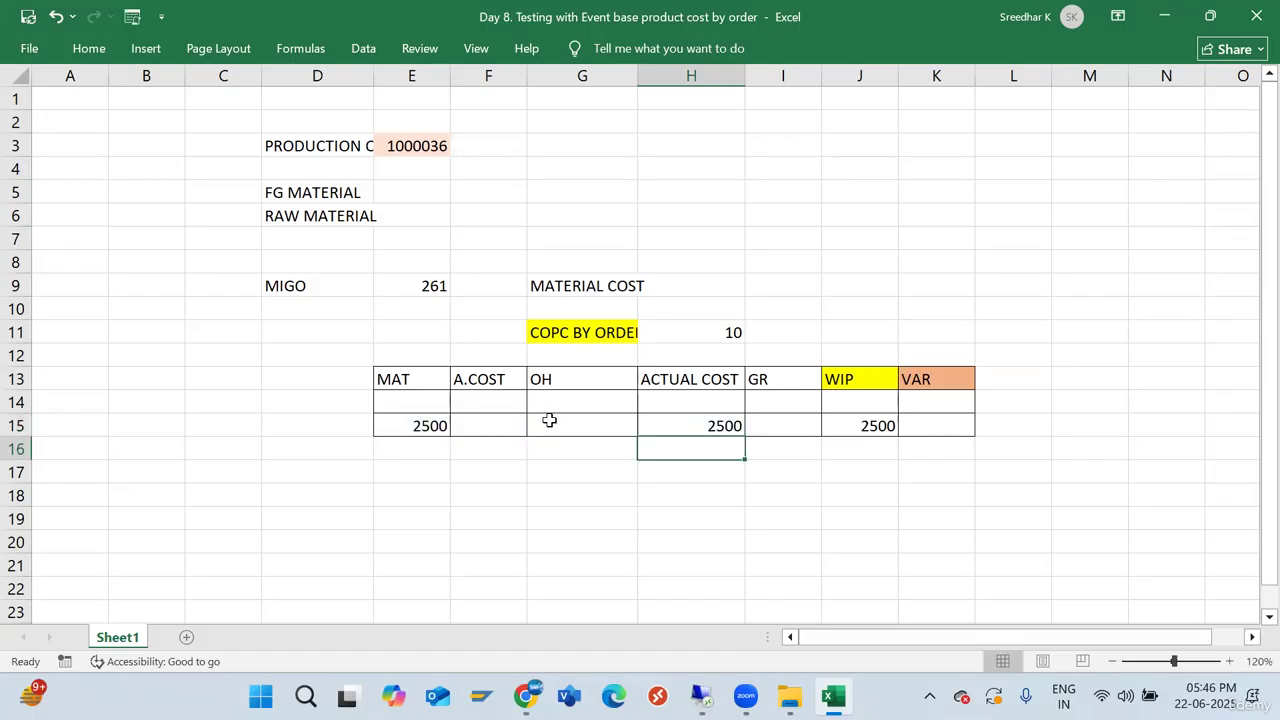
Enter 0 as the GR value in cell I15
left_click(781, 426)
type("0")
key("ctrl+Return")
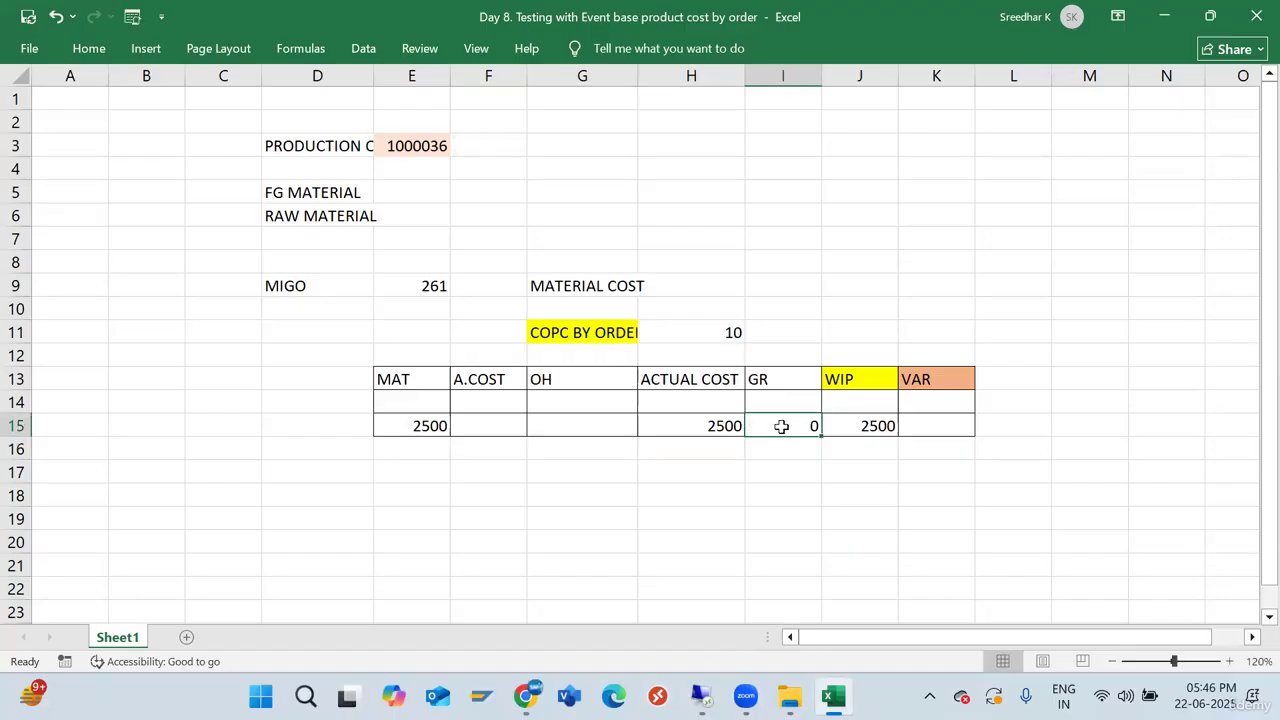
left_click(871, 424)
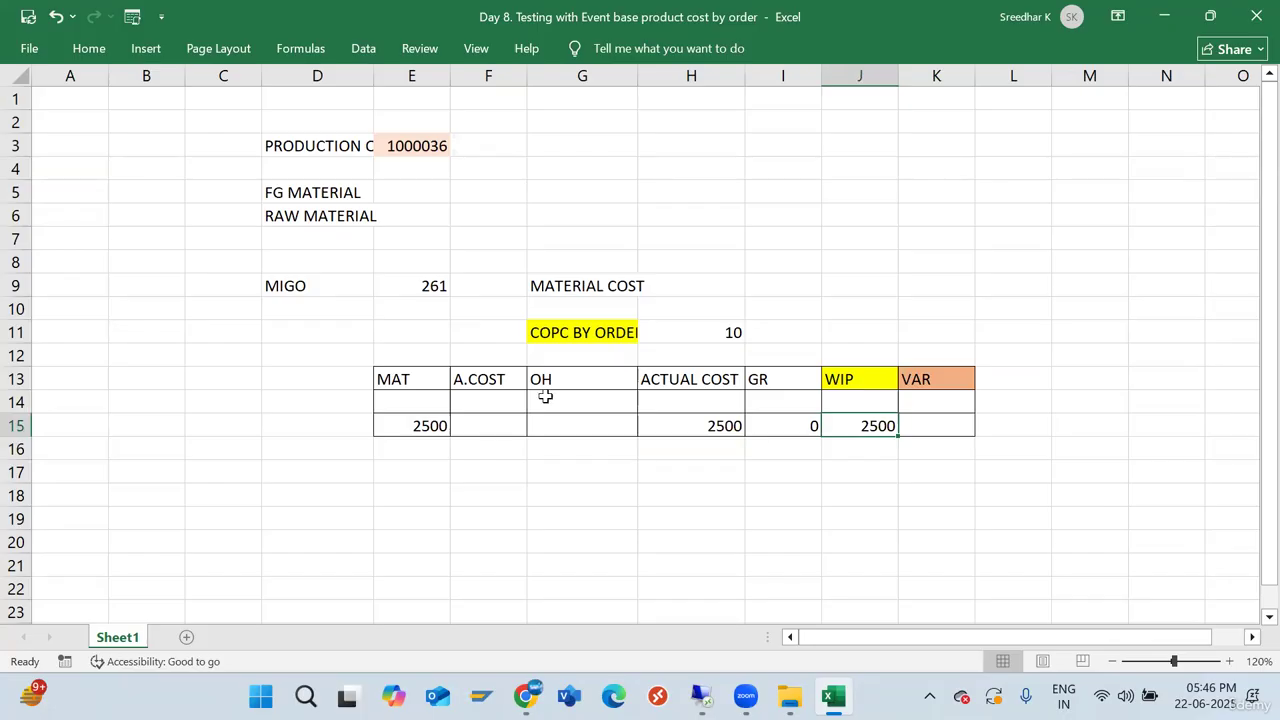
left_click(545, 400)
left_click_drag(857, 378, 857, 424)
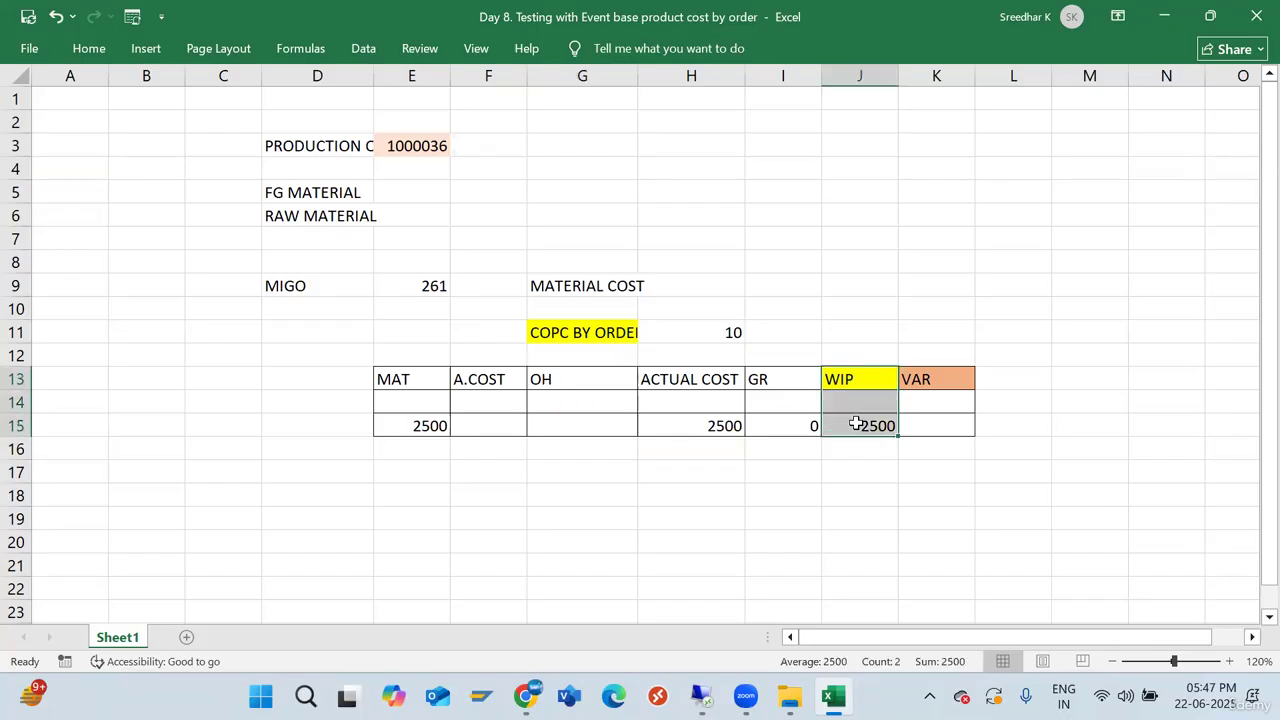
left_click_drag(910, 378, 911, 403)
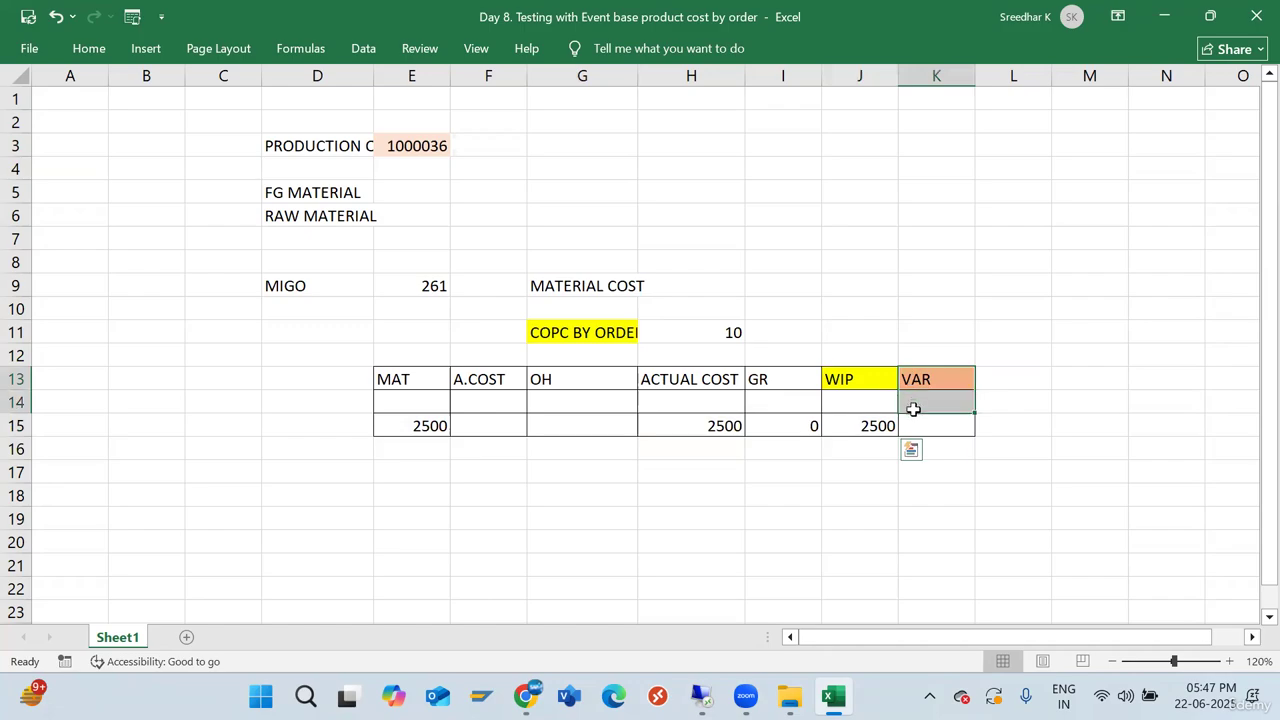
Fill the OH column cells G13 to G15 with light orange
left_click_drag(597, 383, 600, 428)
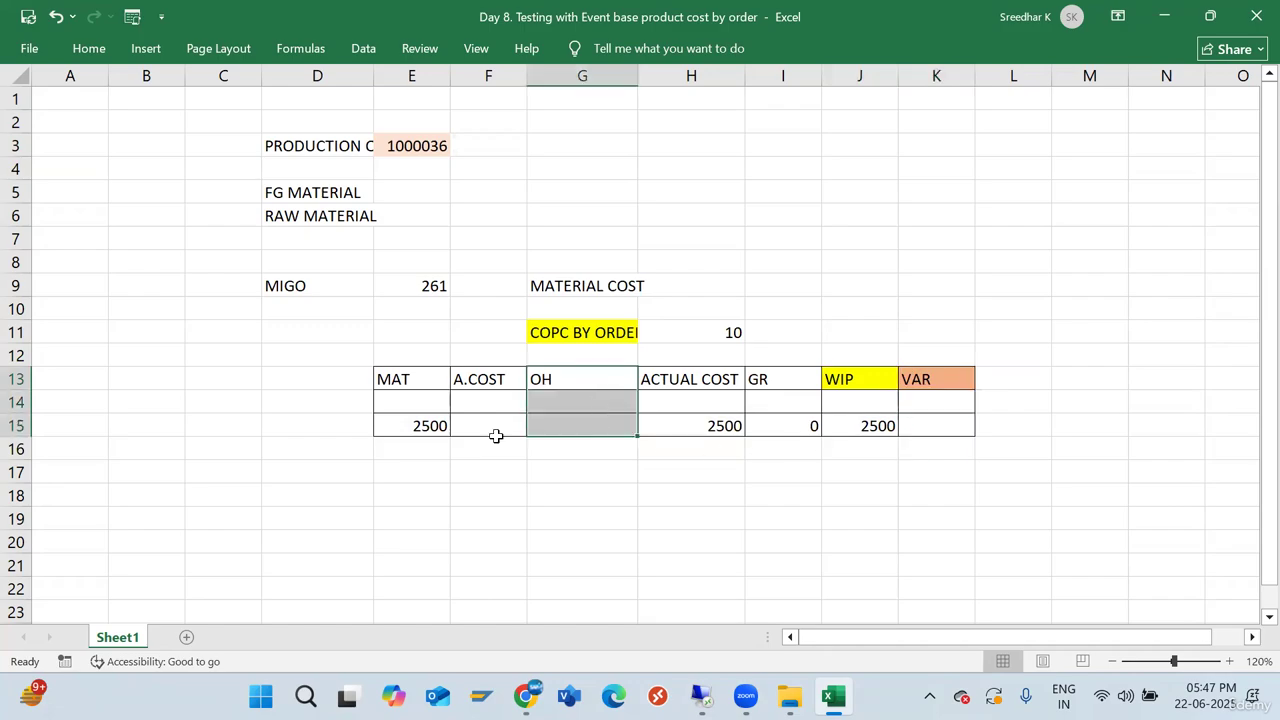
left_click(92, 49)
left_click(251, 117)
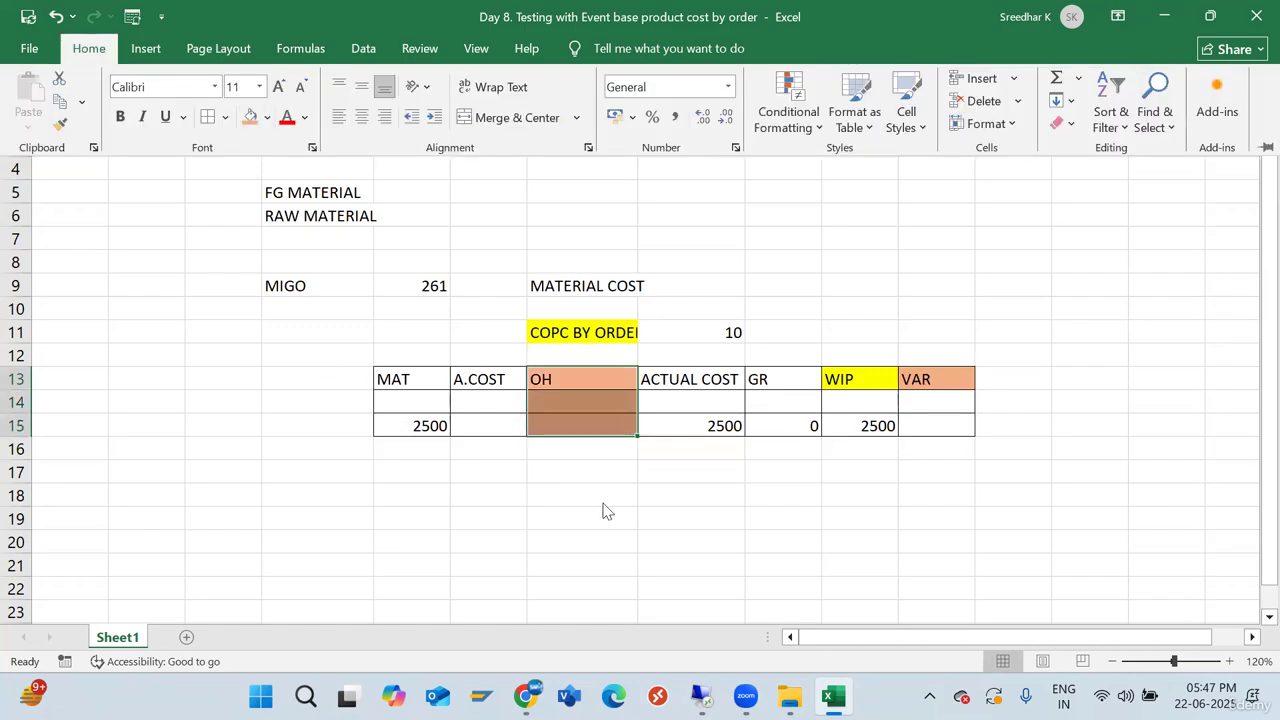
left_click(603, 502)
Fill the OH column cells G13 to G15 with light blue-gray
left_click_drag(562, 381, 563, 418)
left_click(89, 48)
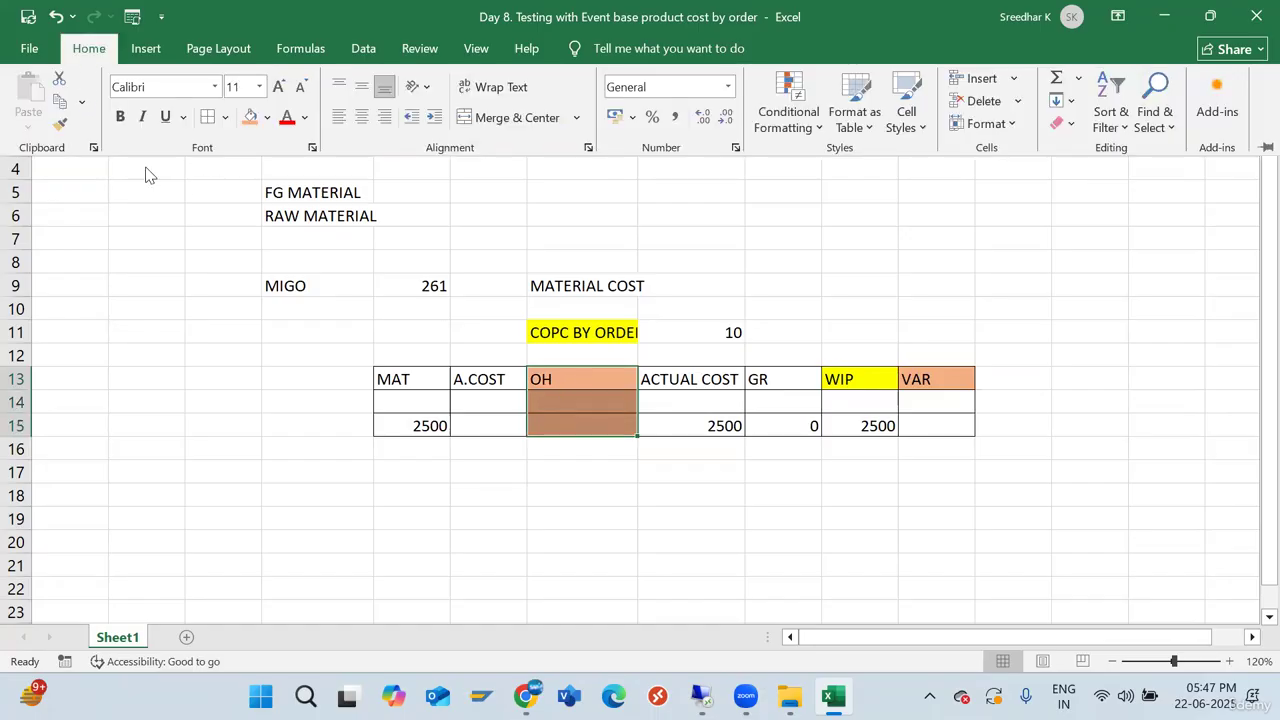
left_click(268, 117)
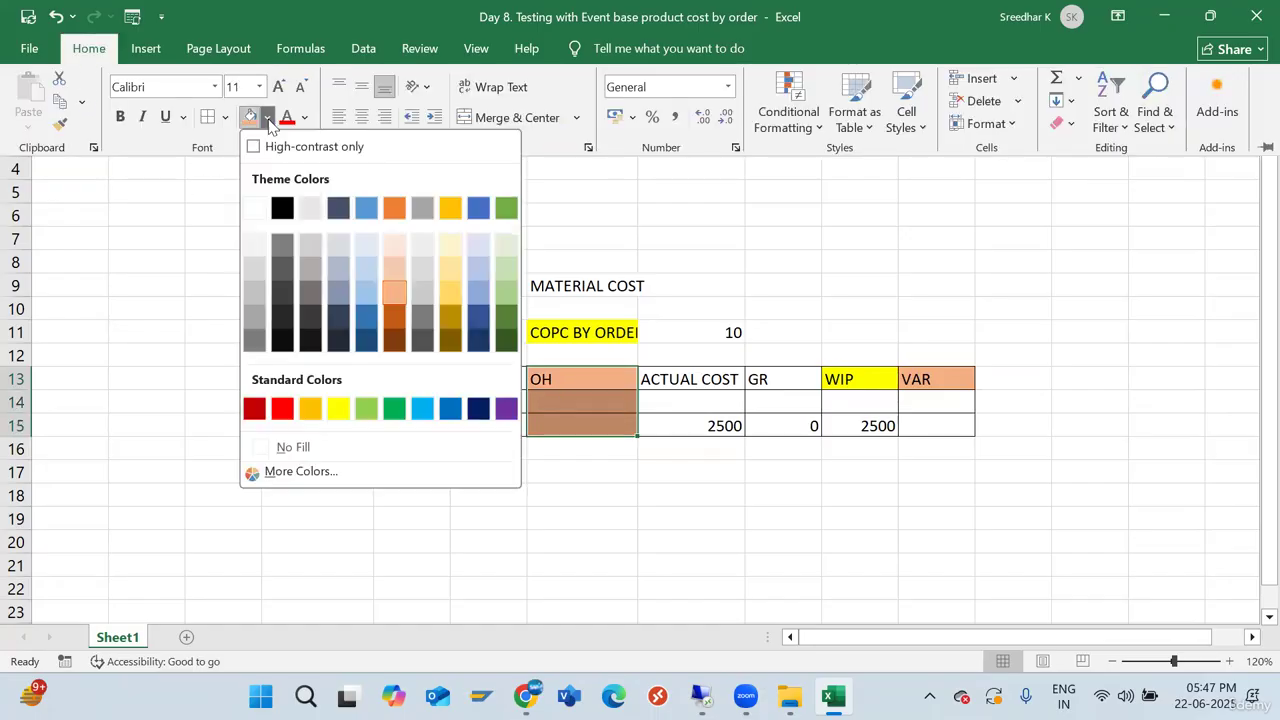
left_click(332, 244)
left_click(543, 401)
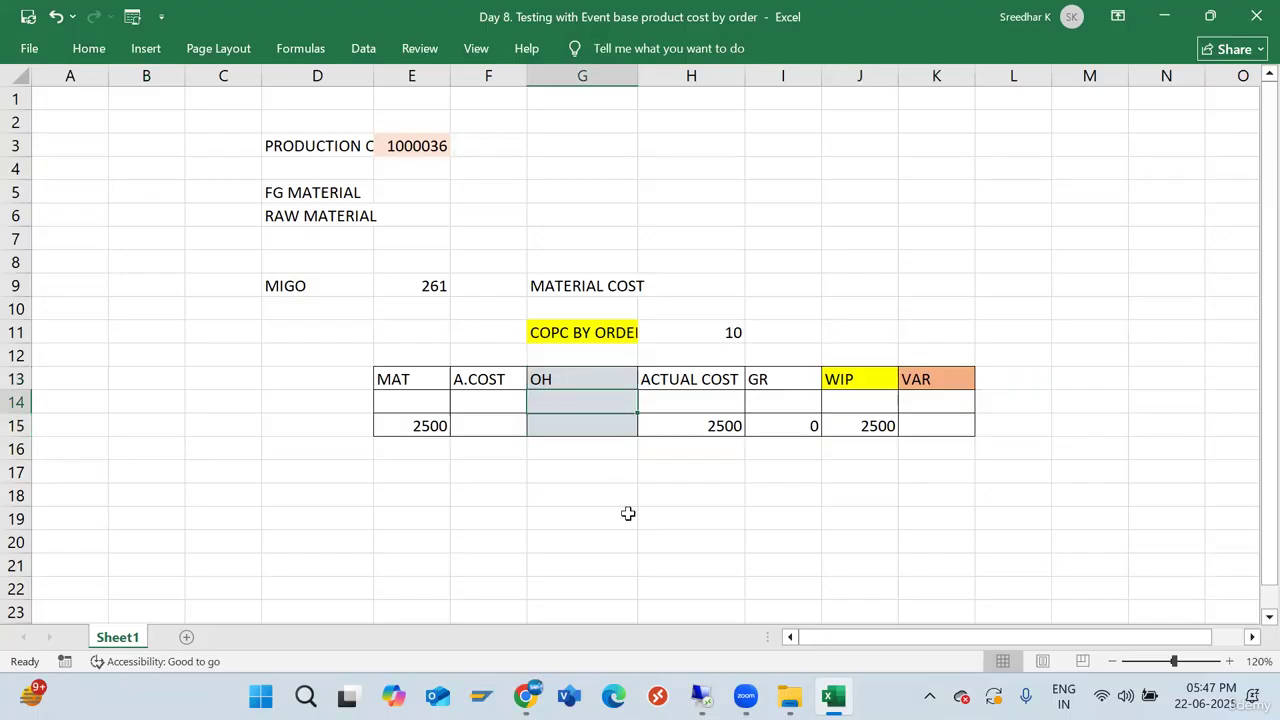
key("alt+Tab")
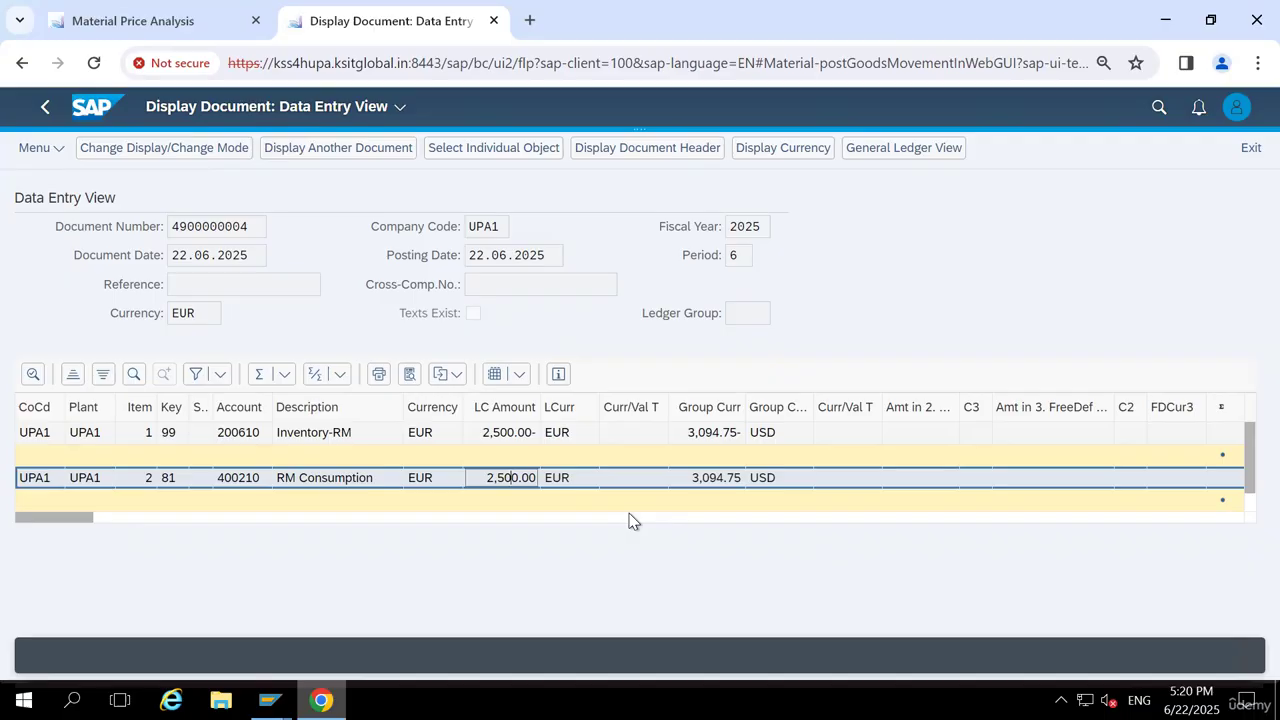
left_click(46, 110)
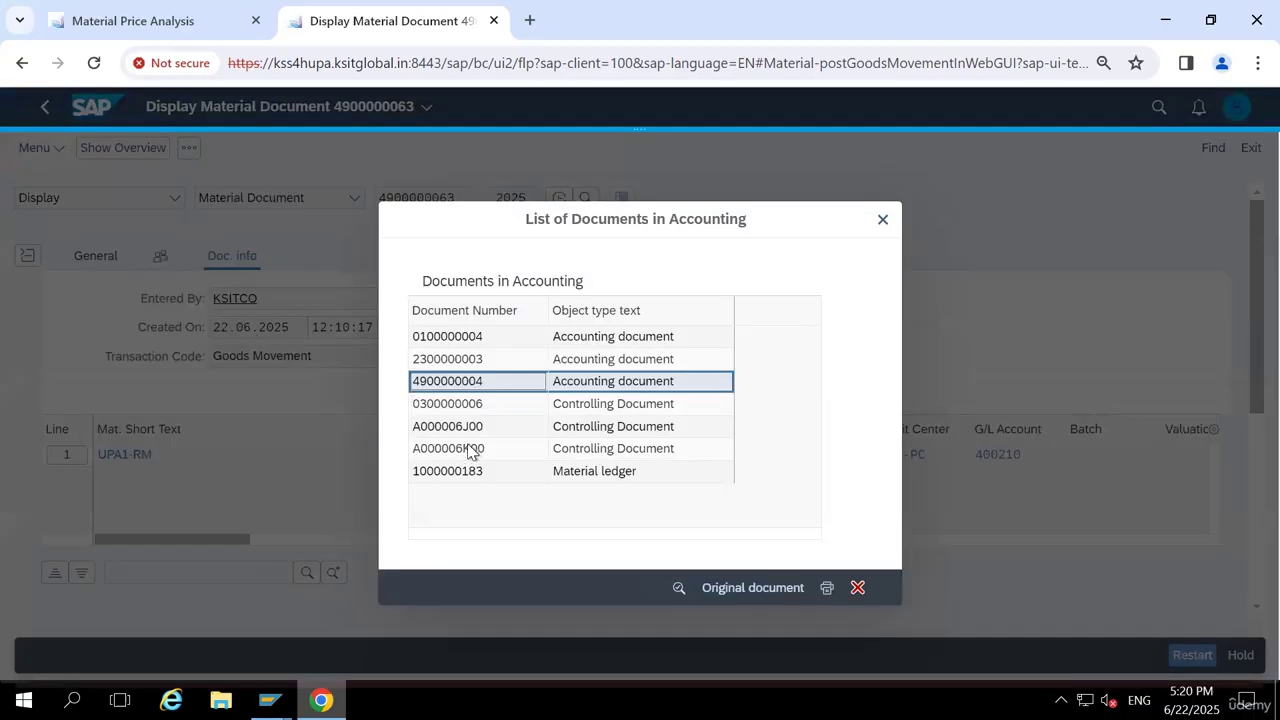
left_click(458, 362)
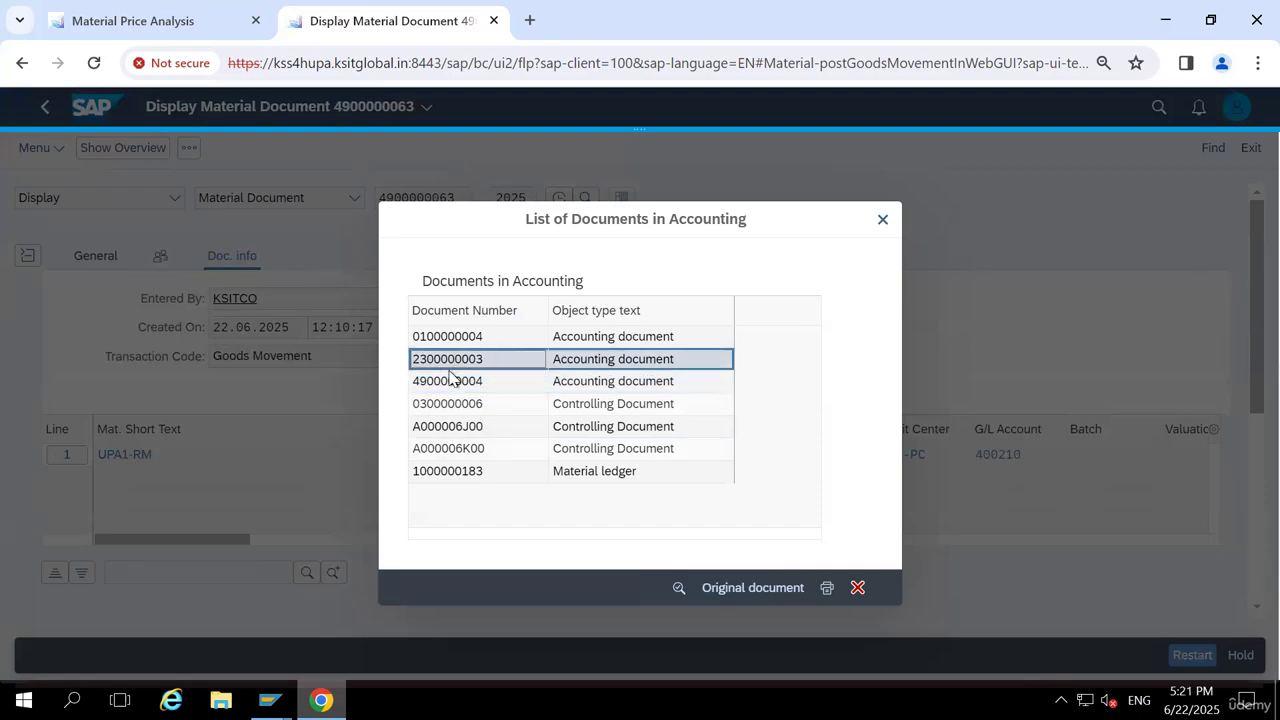
left_click(423, 385)
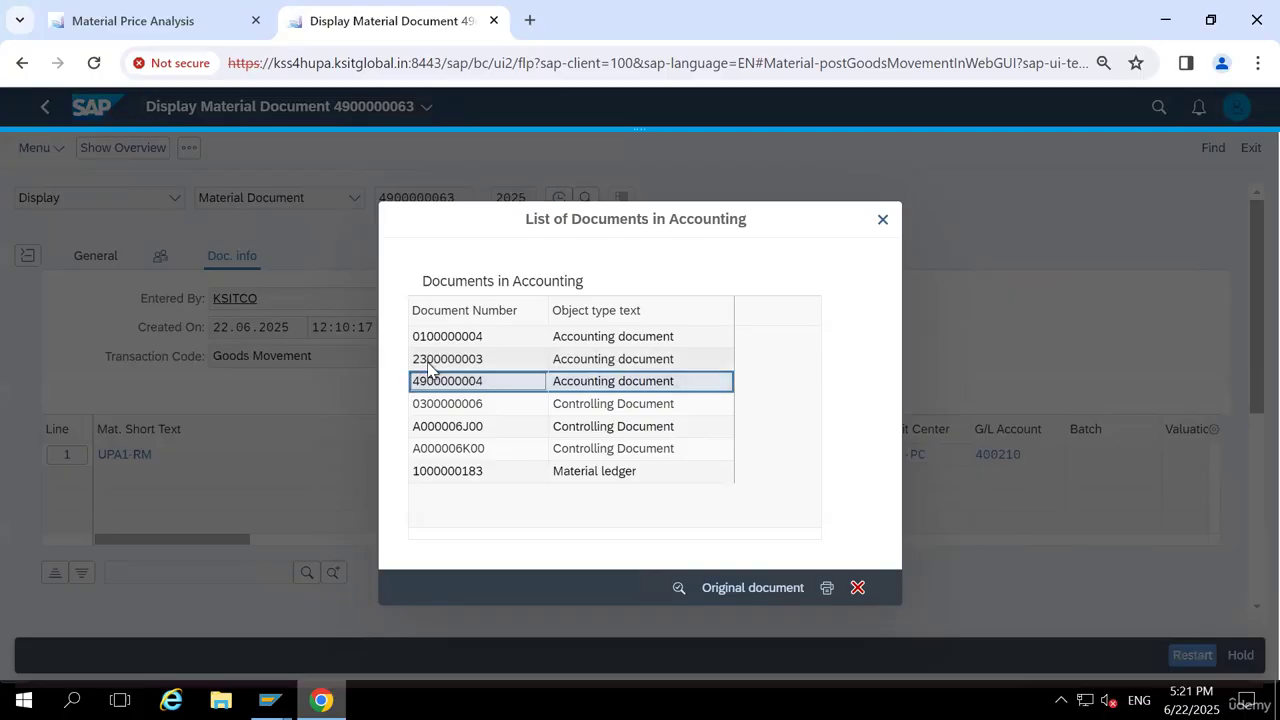
left_click(430, 365)
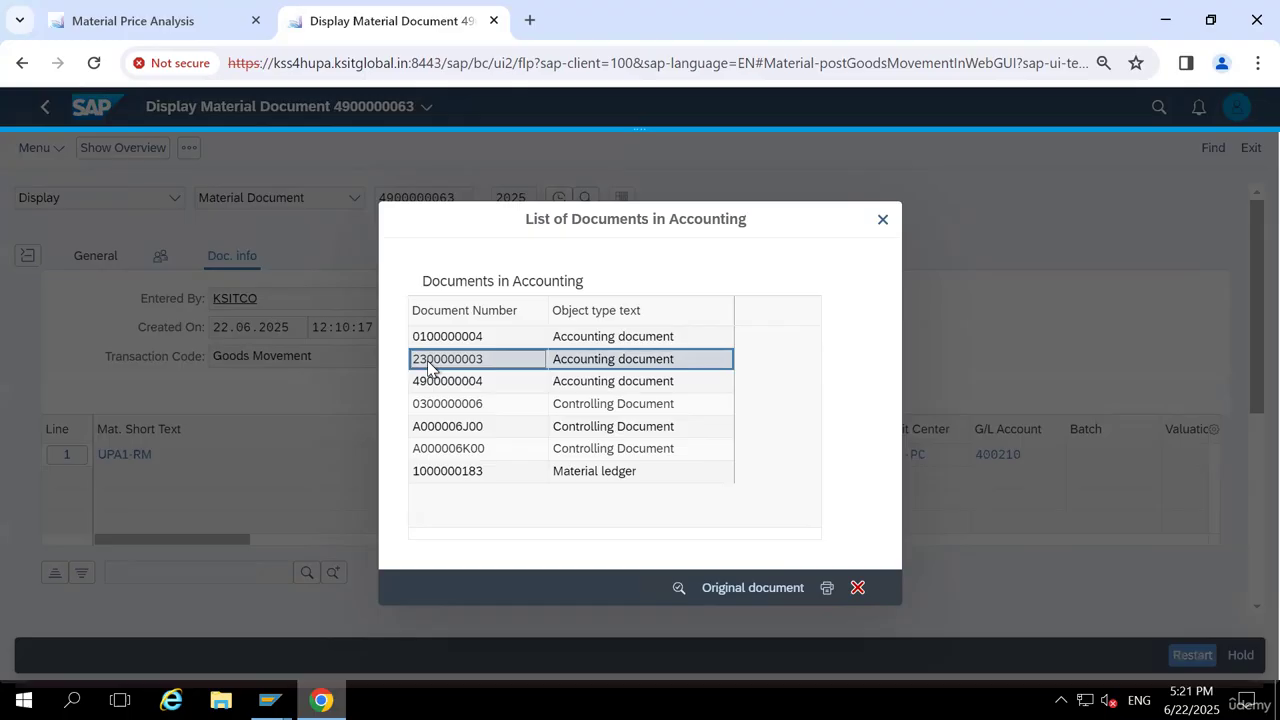
double_click(430, 362)
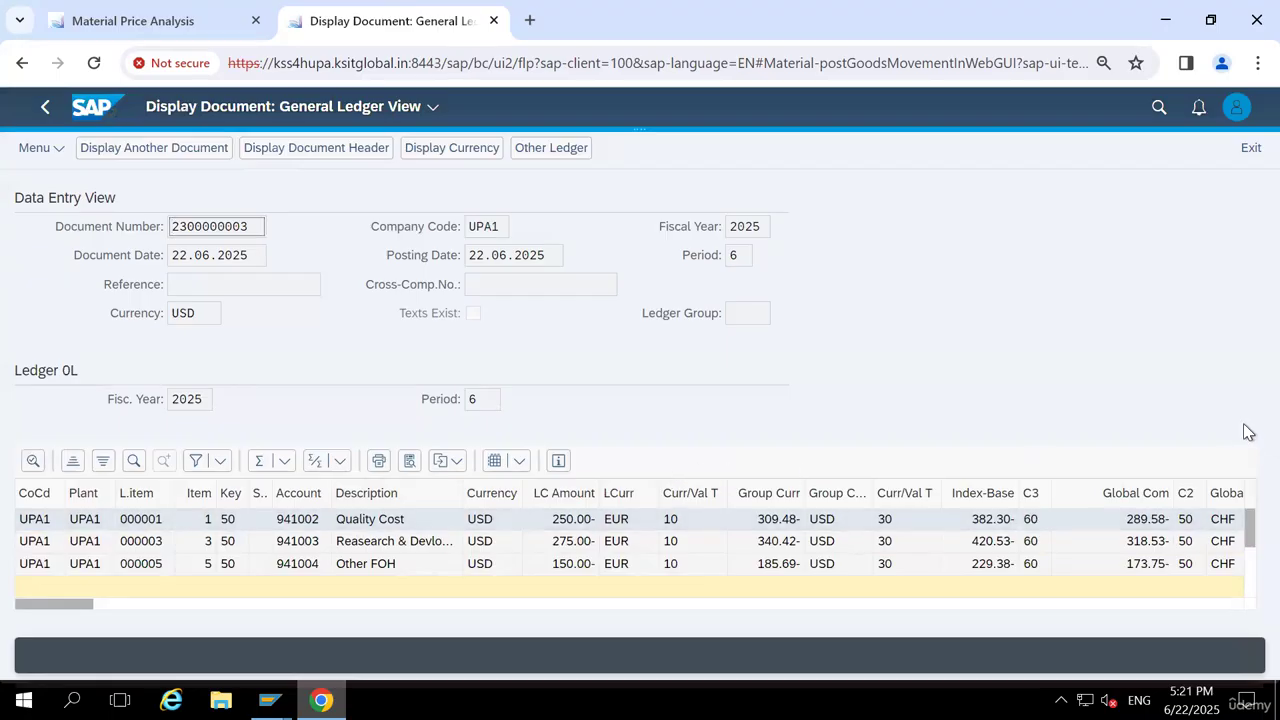
Examine the overhead line items of the document, from Quality Cost to Other FOH and the entries below
left_click(383, 524)
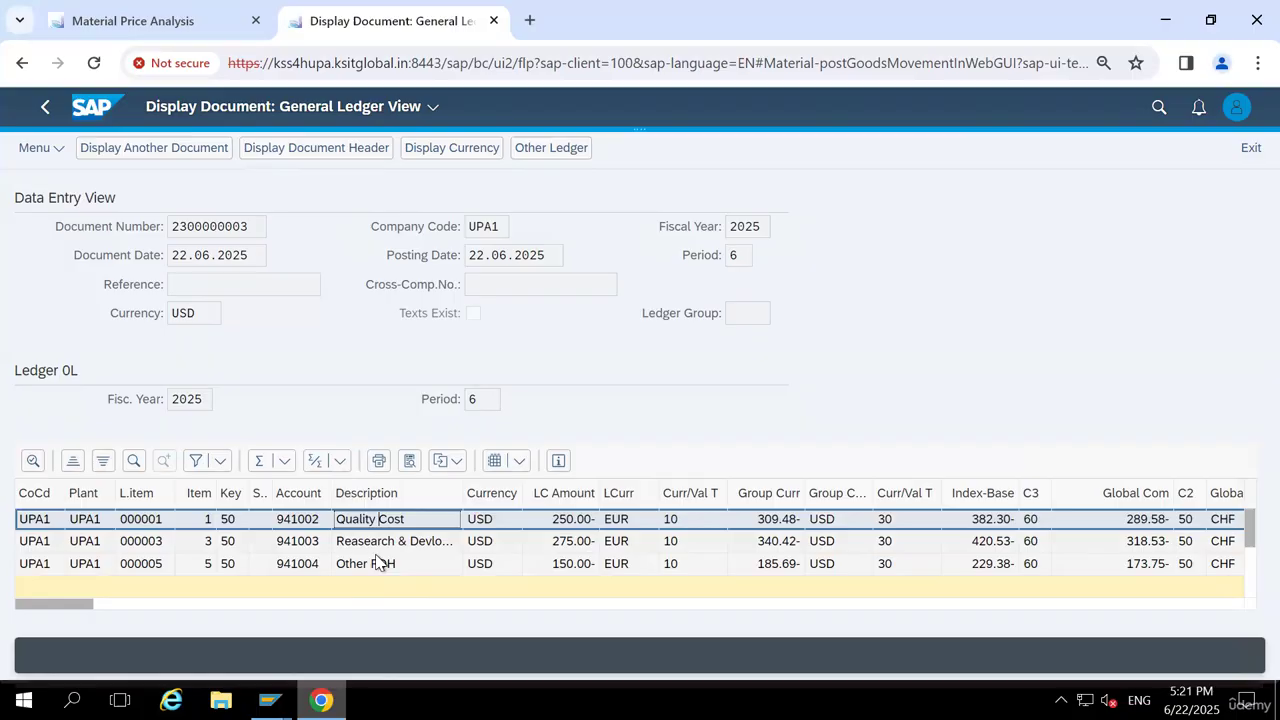
left_click(378, 563)
scroll(378, 563, "down", 3)
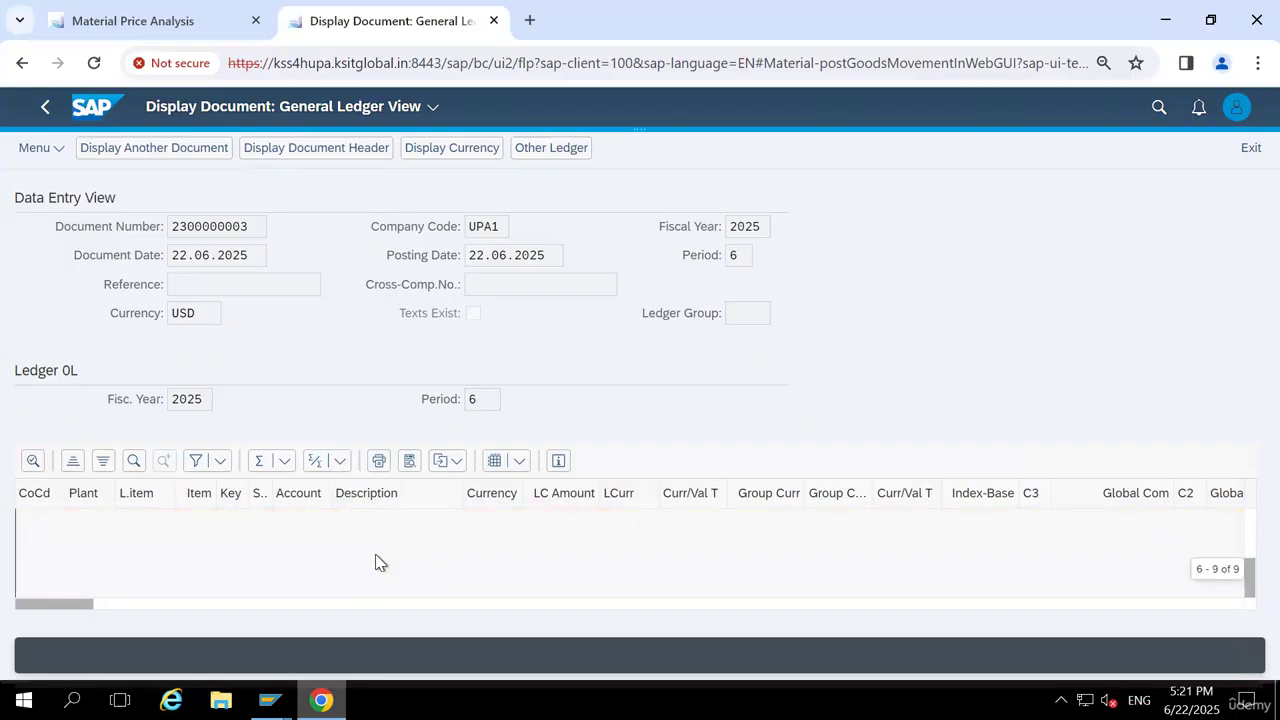
scroll(378, 563, "up", 3)
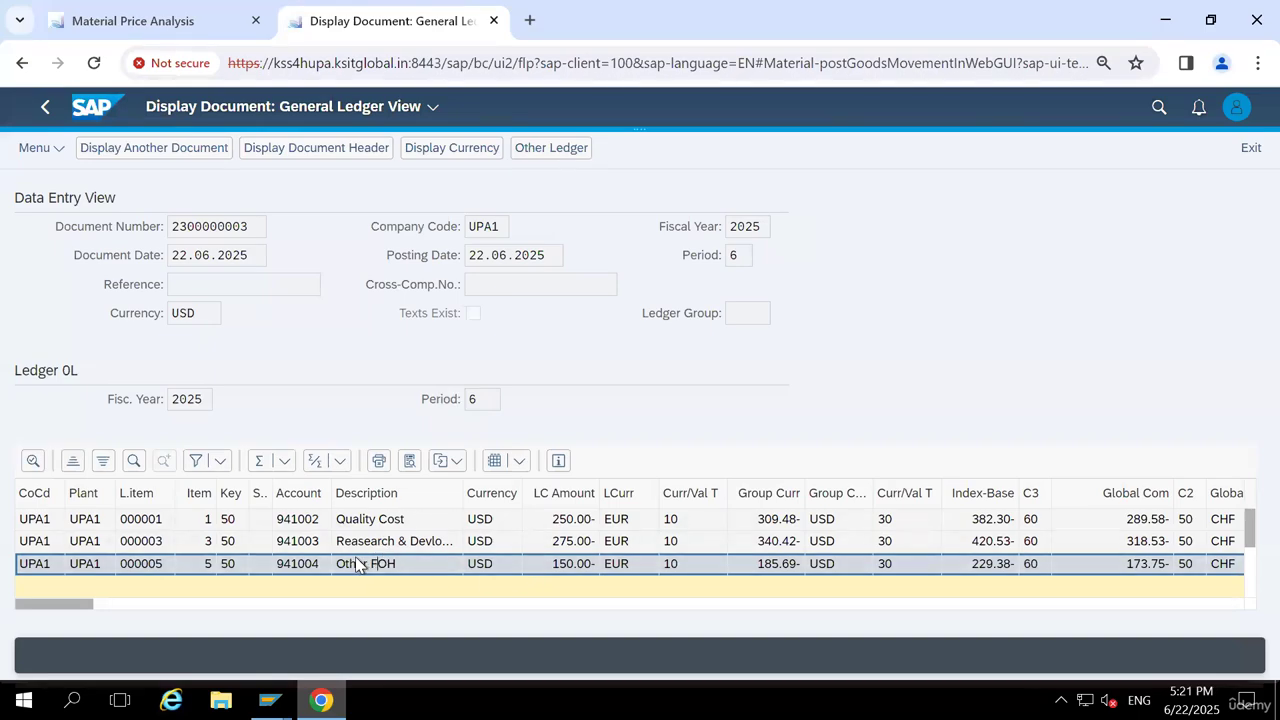
left_click_drag(1249, 538, 1247, 563)
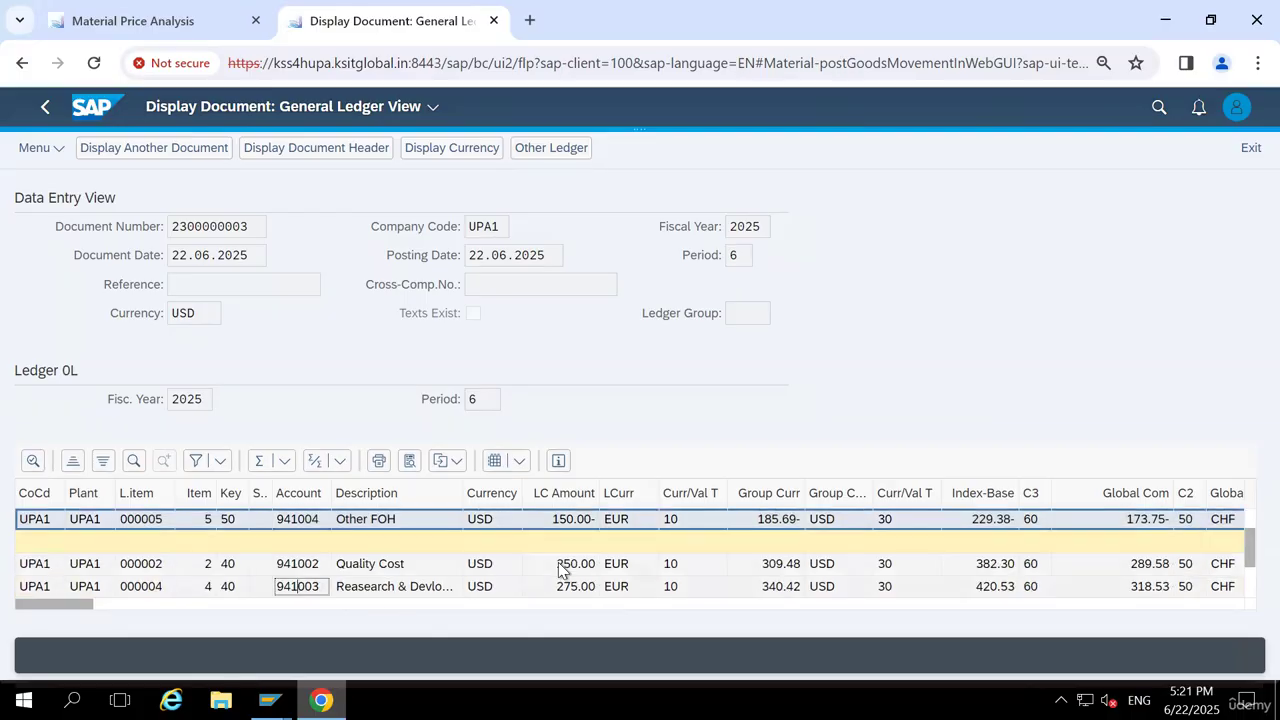
scroll(560, 568, "down", 2)
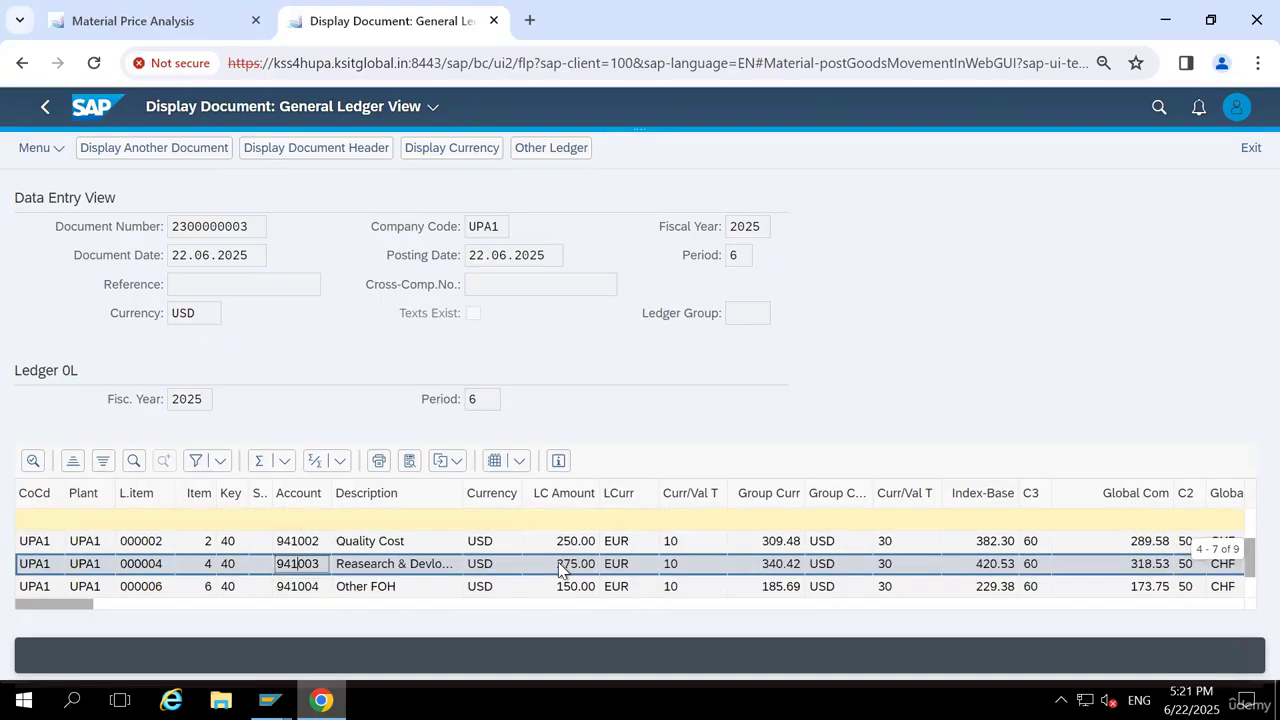
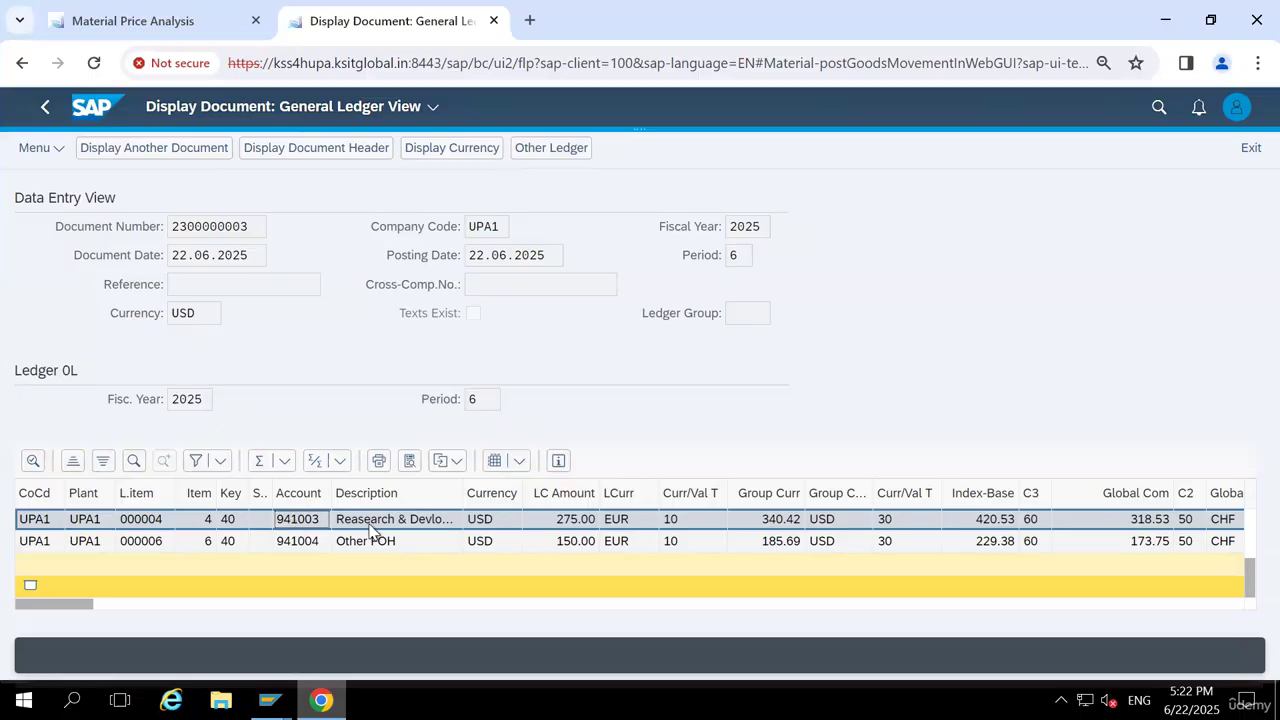
scroll(370, 530, "up", 2)
scroll(370, 530, "up", 3)
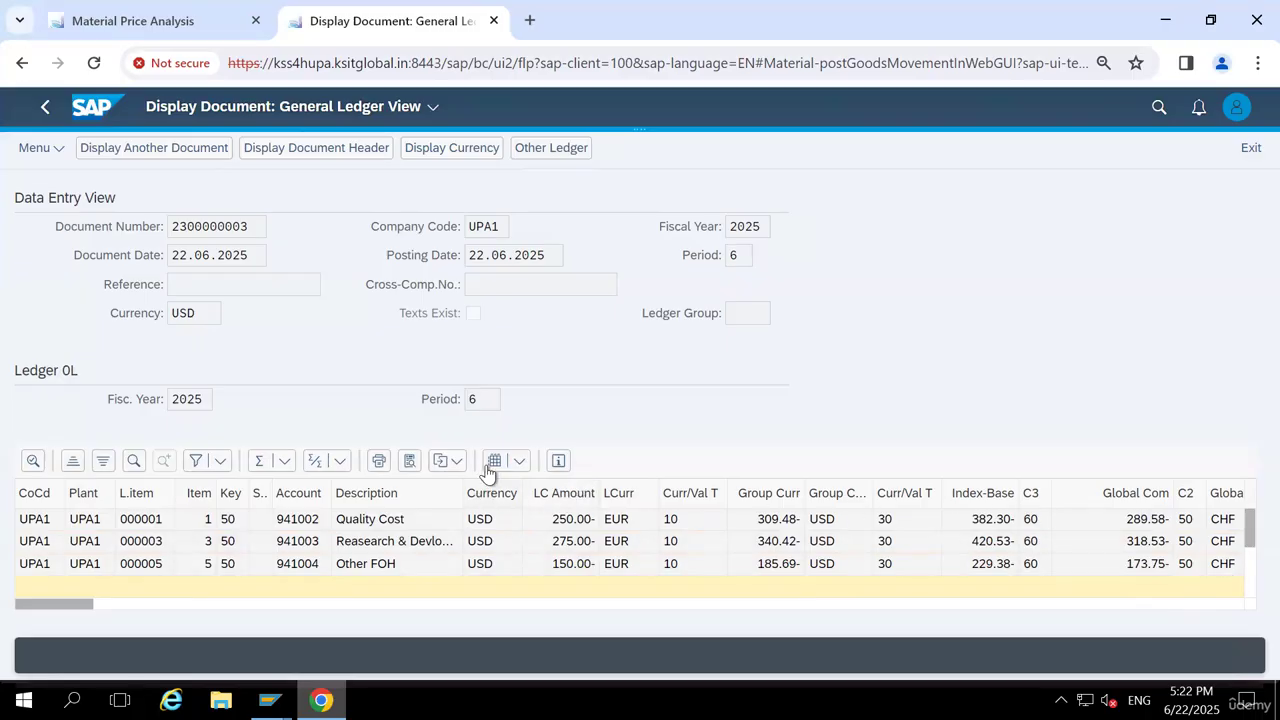
left_click(364, 528)
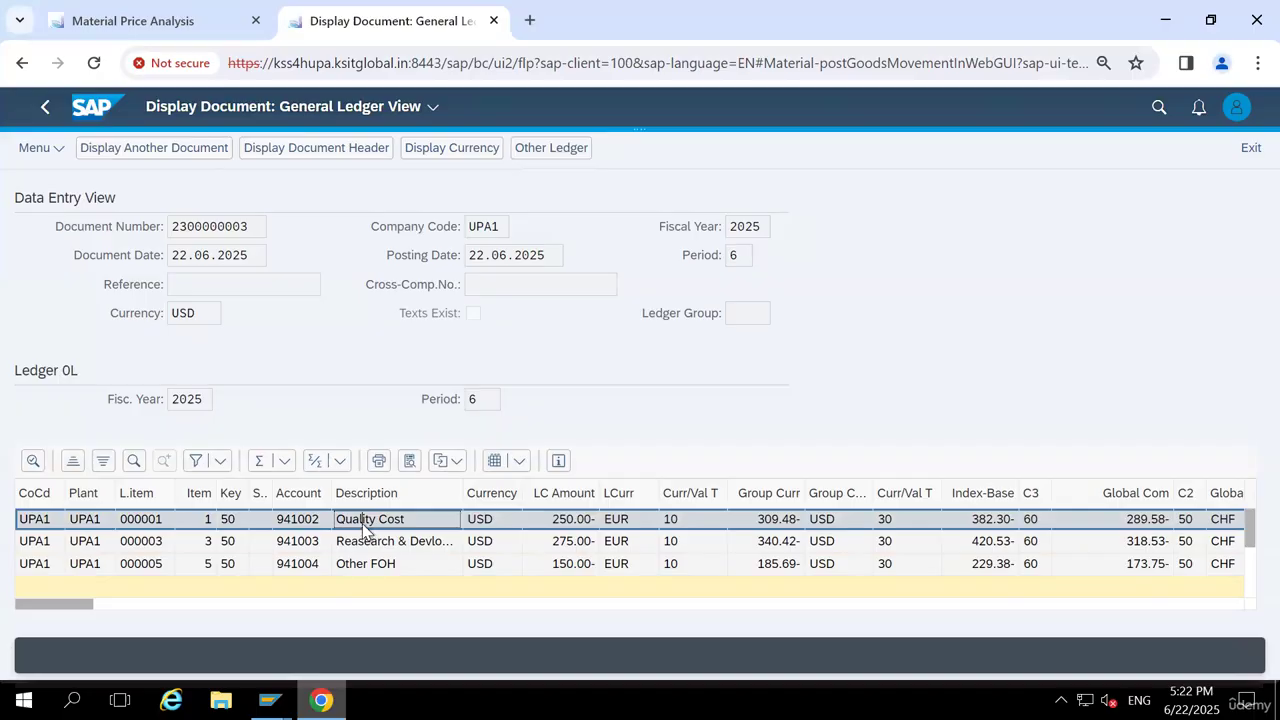
right_click(366, 523)
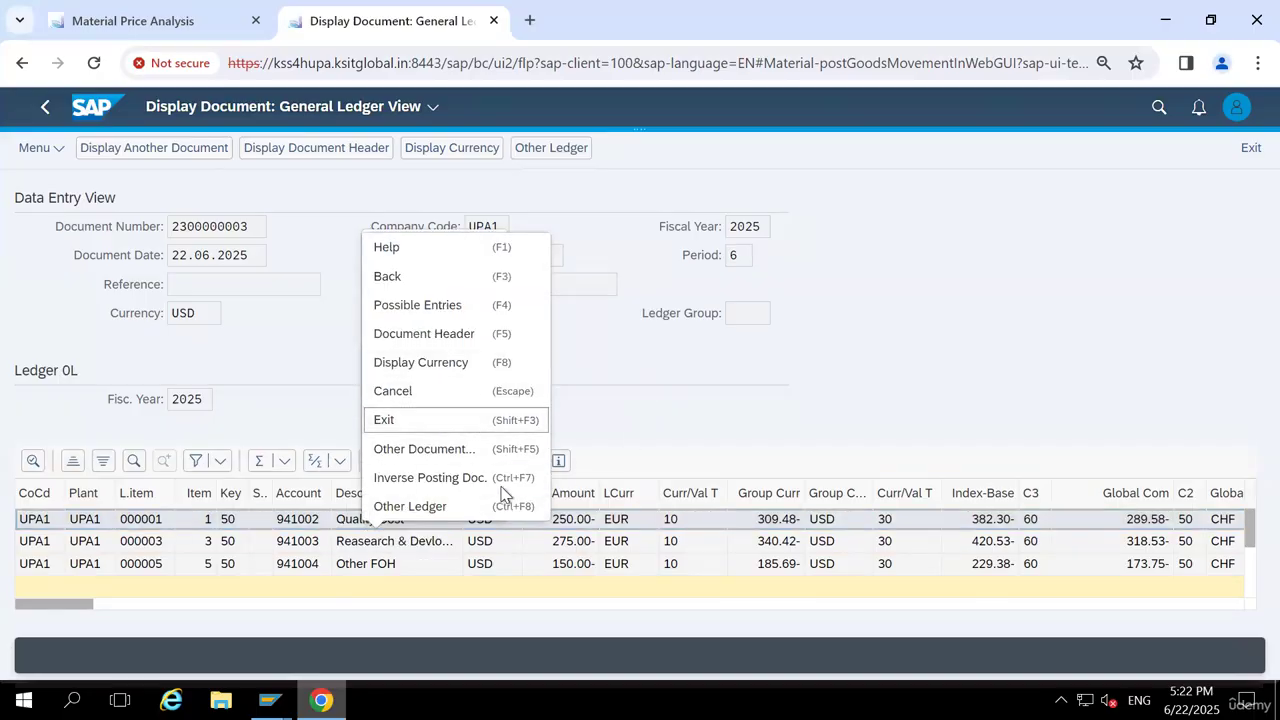
left_click(435, 562)
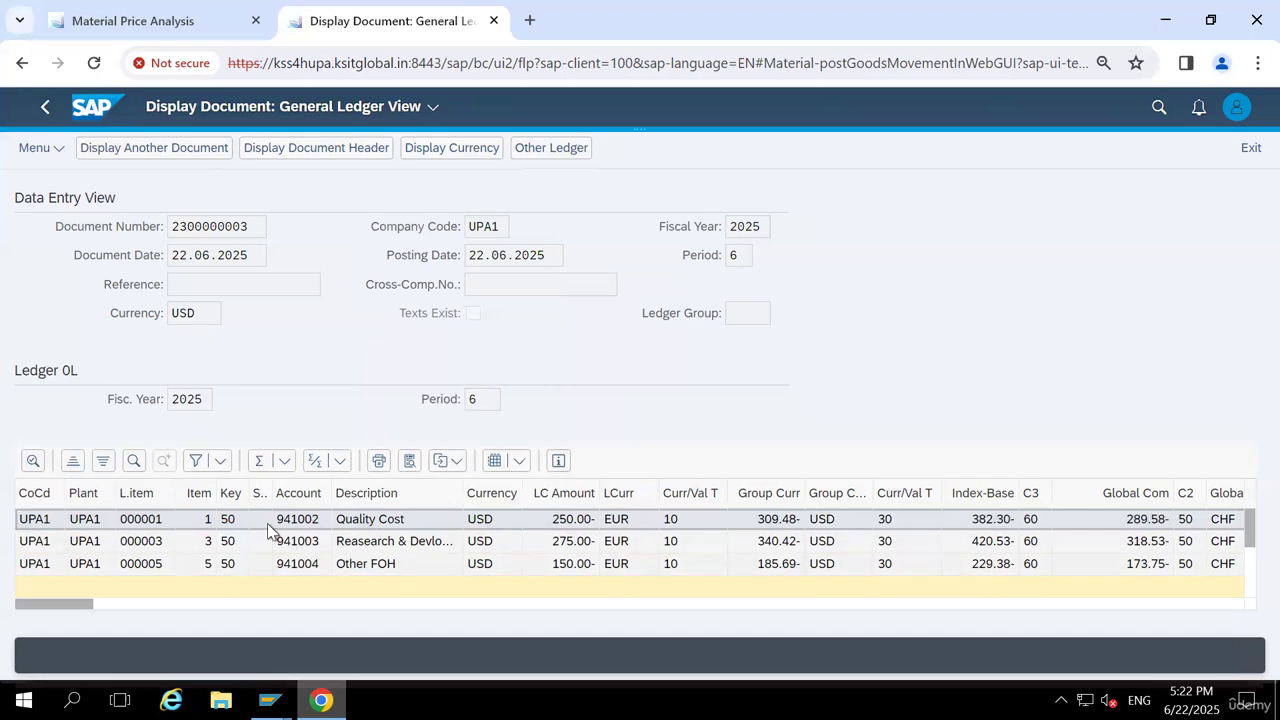
Total the LC Amount column of the document's line items and switch to the Excel cost sheet
left_click(570, 494)
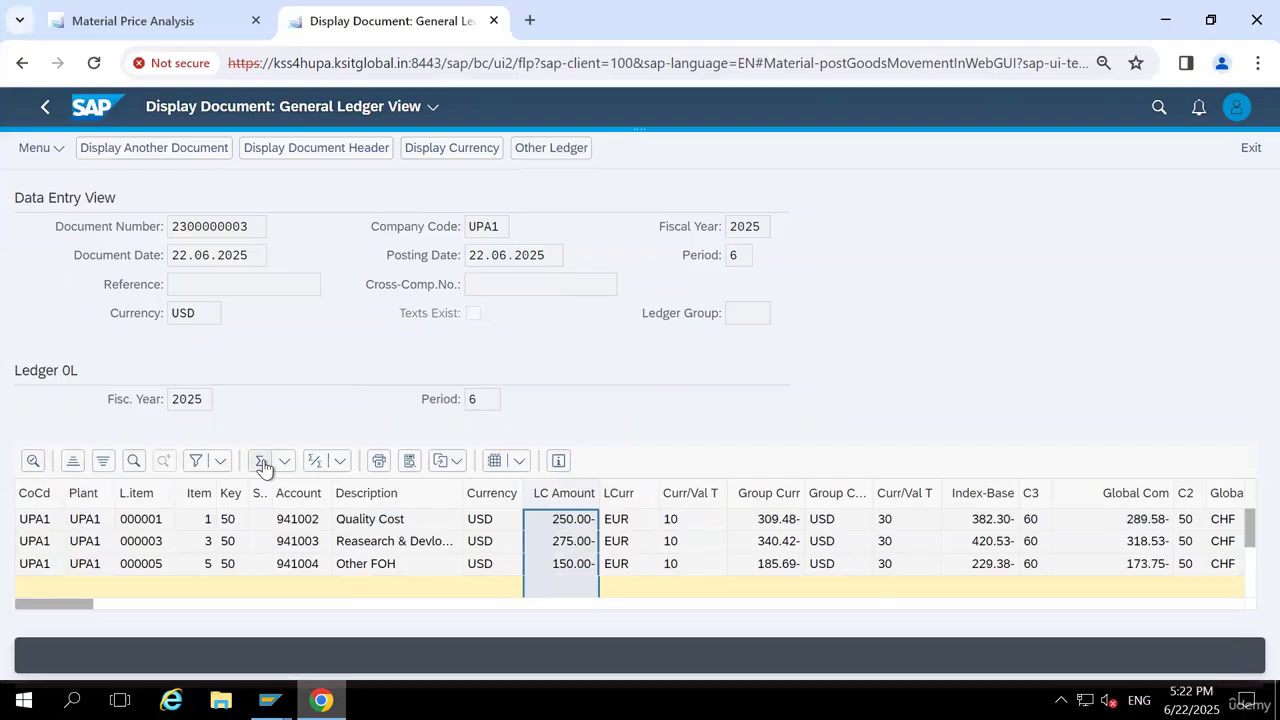
left_click(261, 462)
left_click(254, 461)
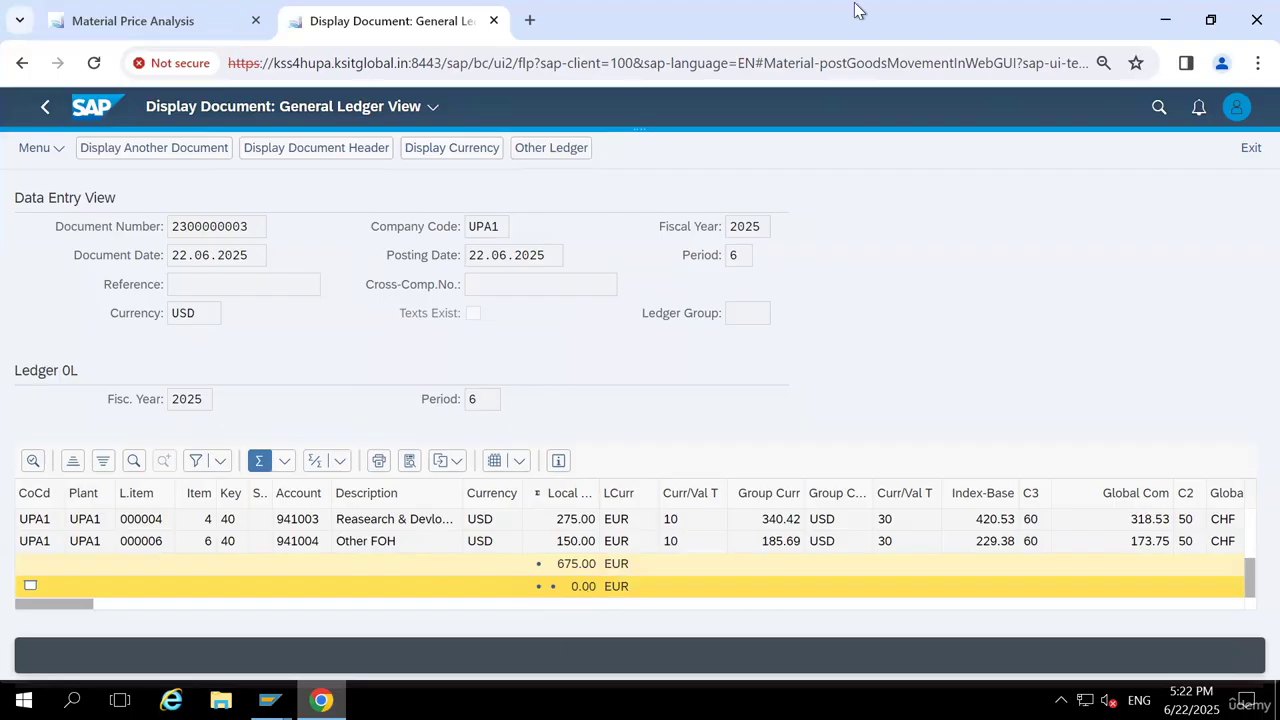
mouse_move(870, 10)
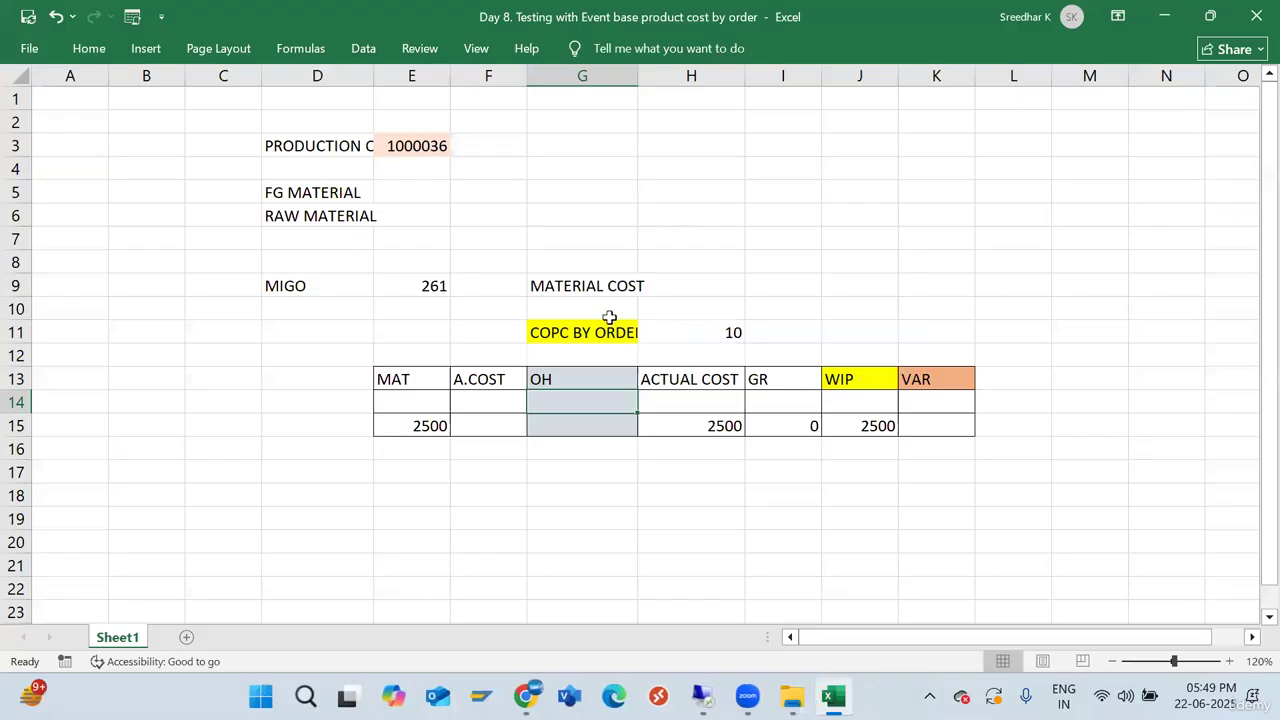
left_click(483, 424)
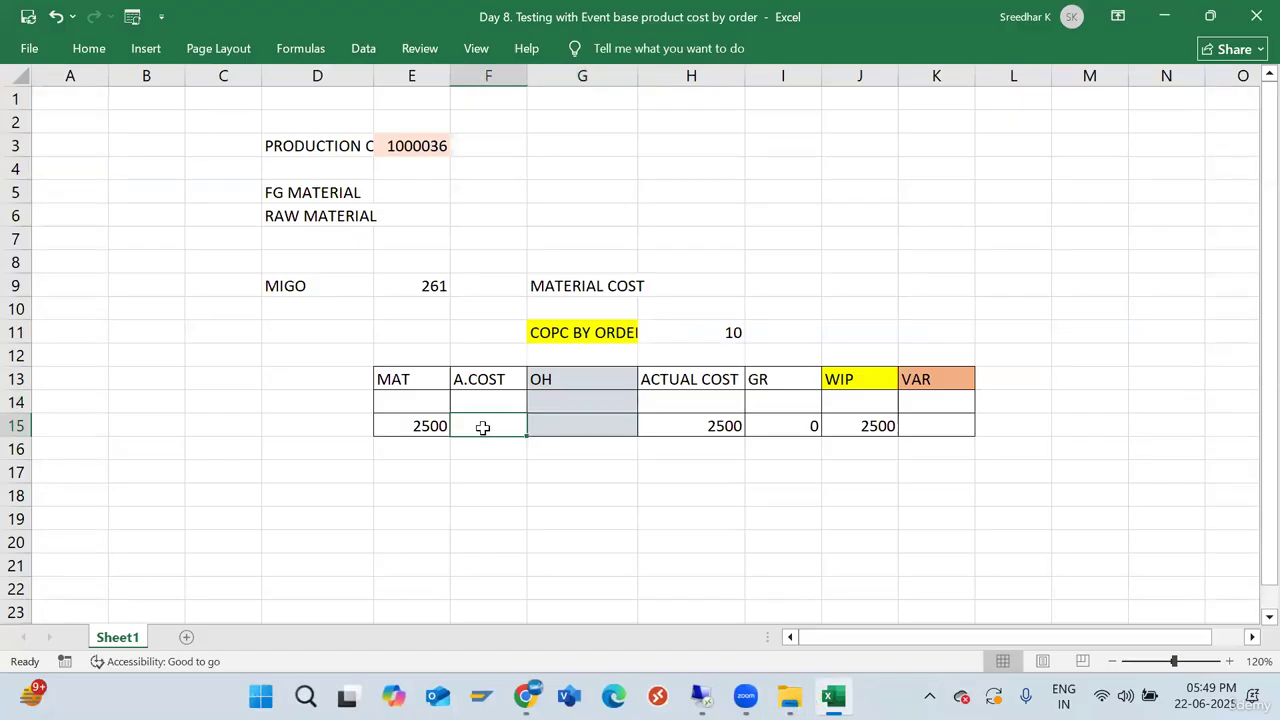
type("675")
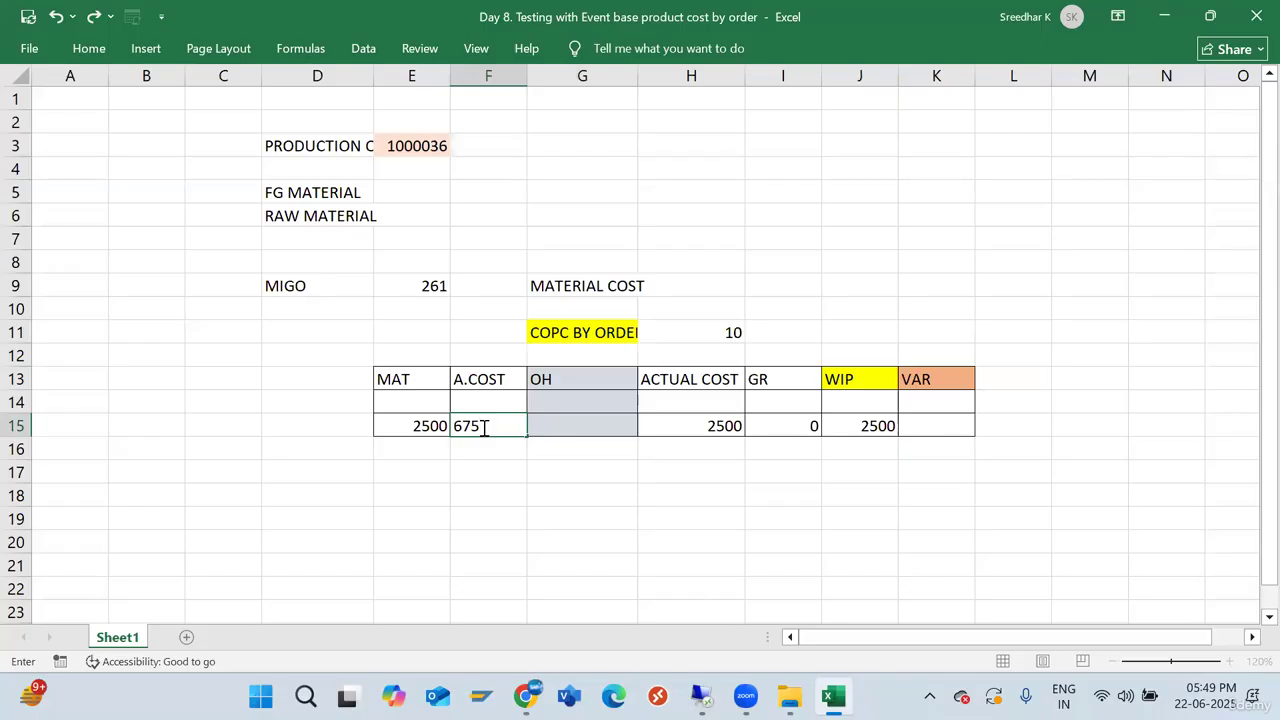
key("BackSpace")
key("BackSpace")
key("BackSpace")
Enter 675 as the overhead amount in cell G15 of the OH column
key("Tab")
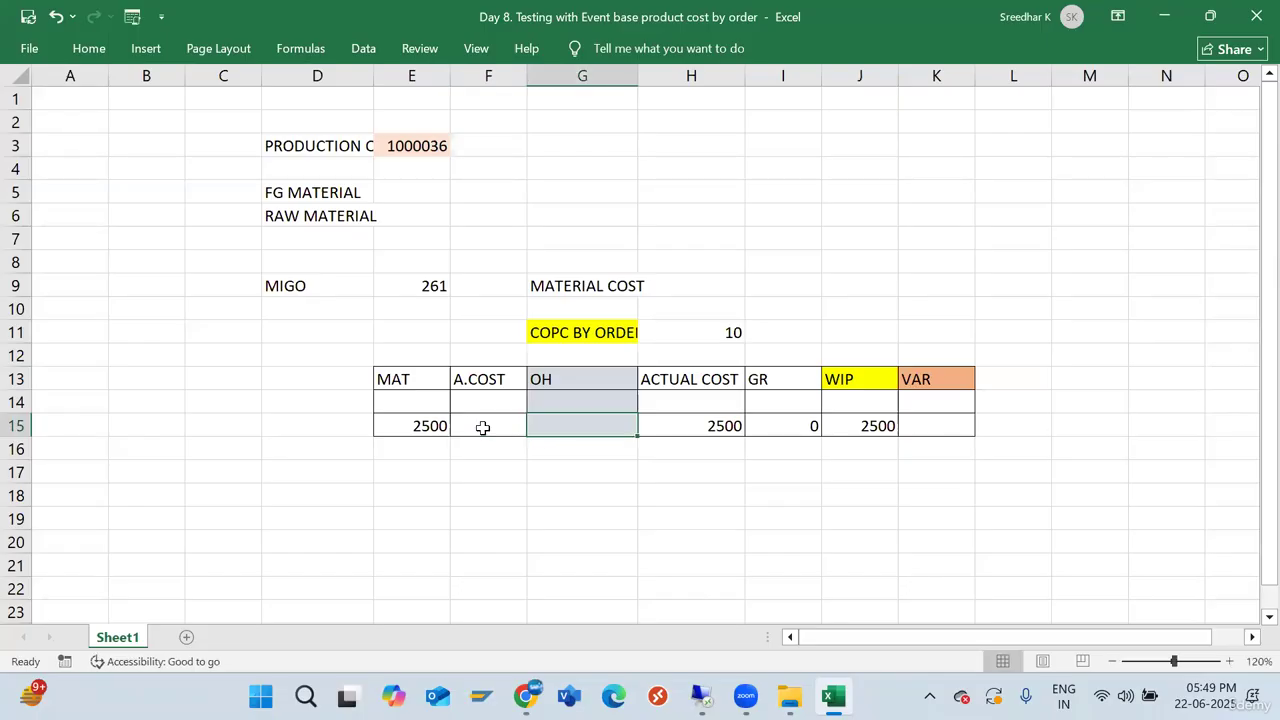
type("675")
key("Return")
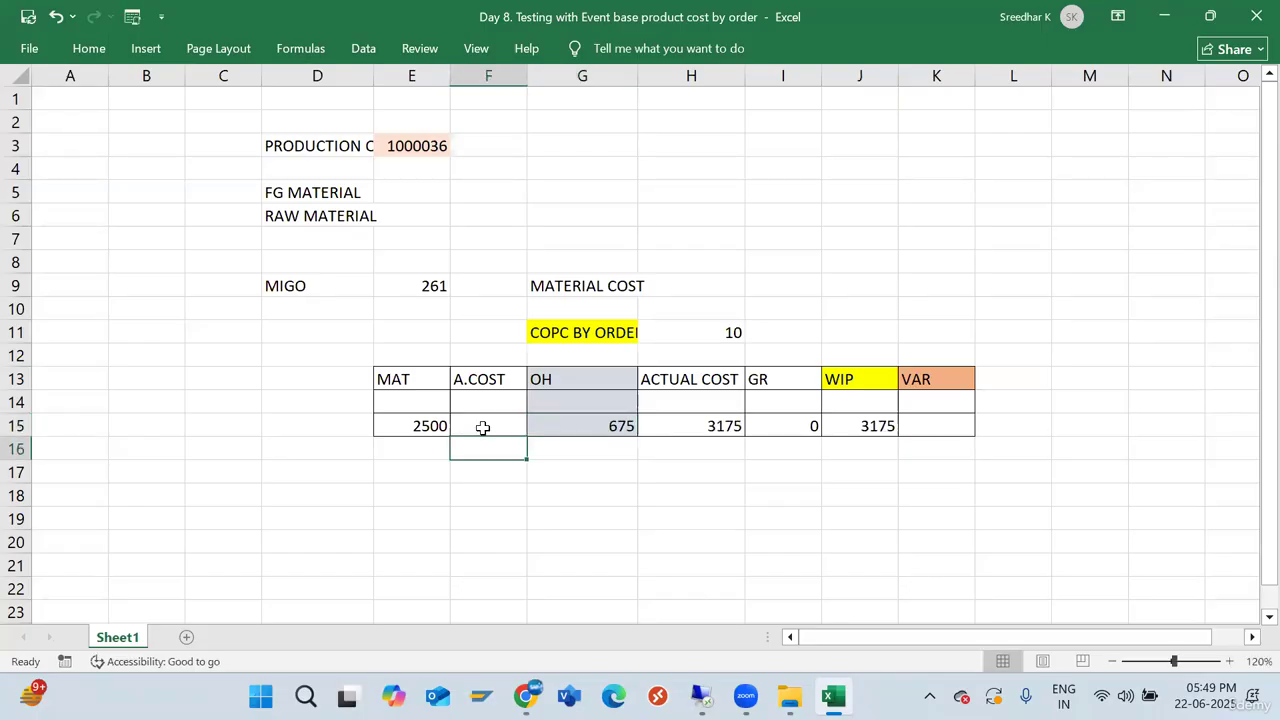
Check the recalculated actual cost, GR and WIP cells in row 15
left_click(714, 427)
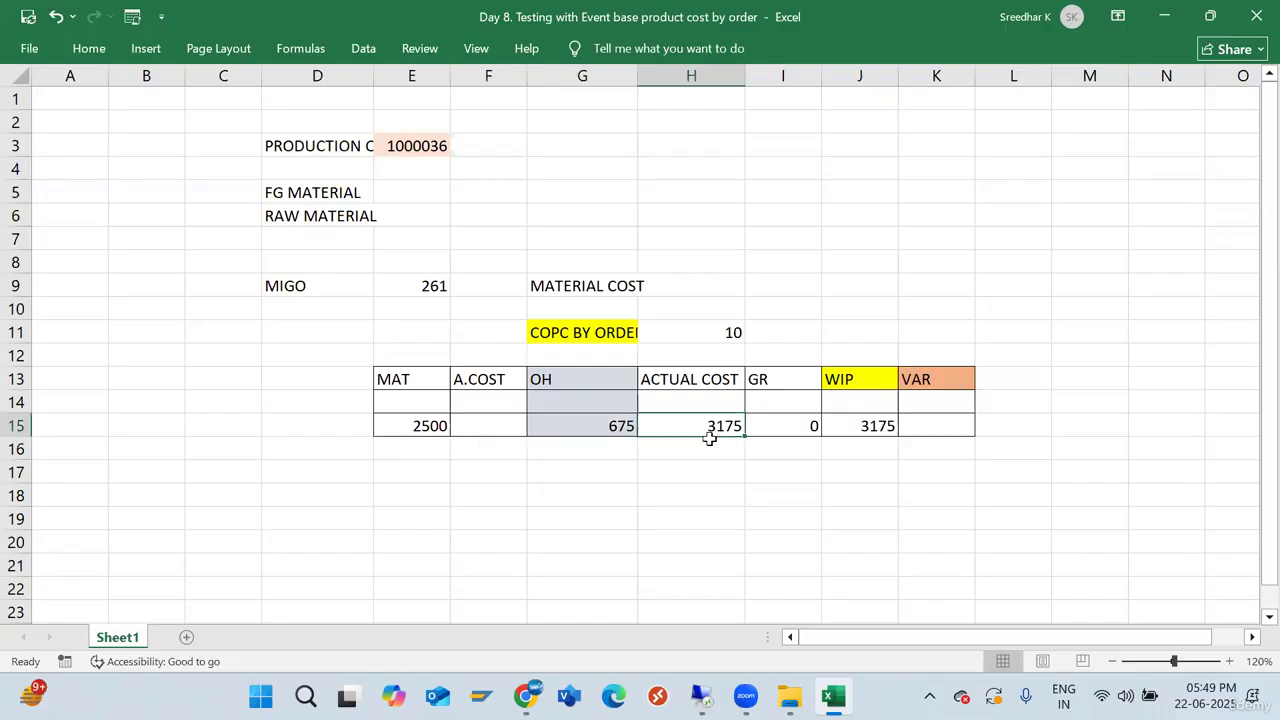
left_click(769, 426)
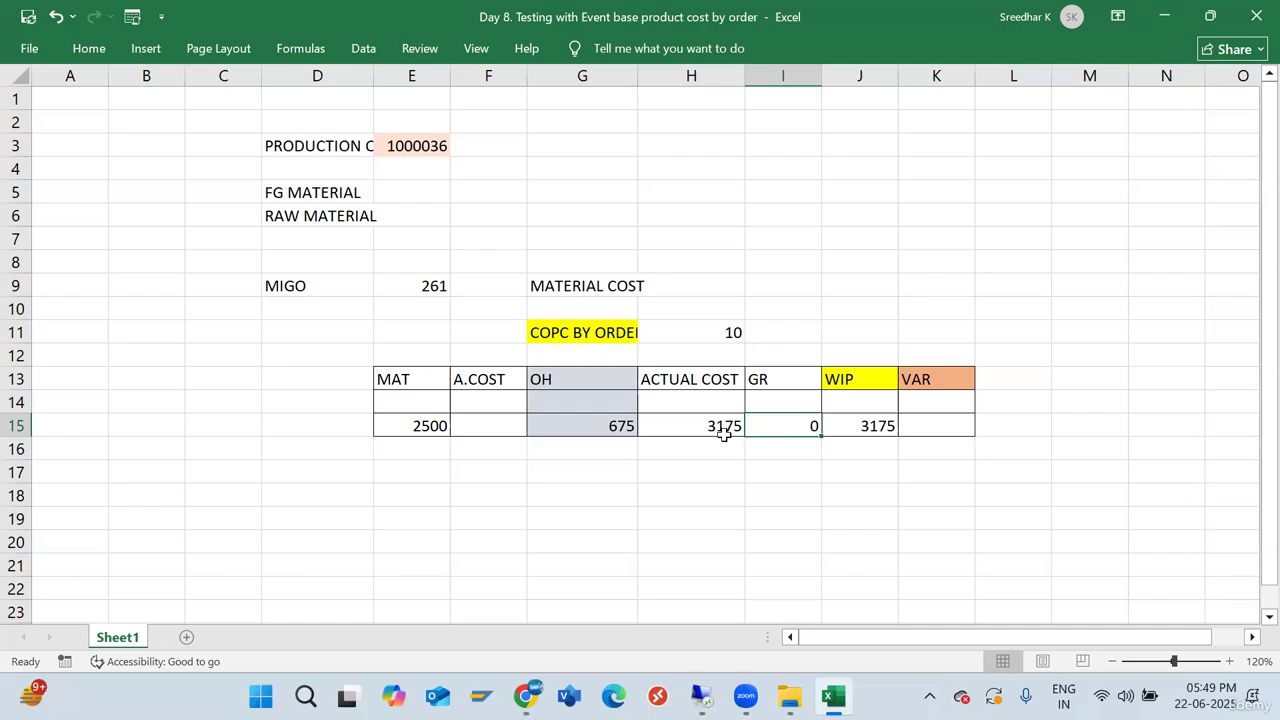
left_click(722, 432)
left_click(853, 436)
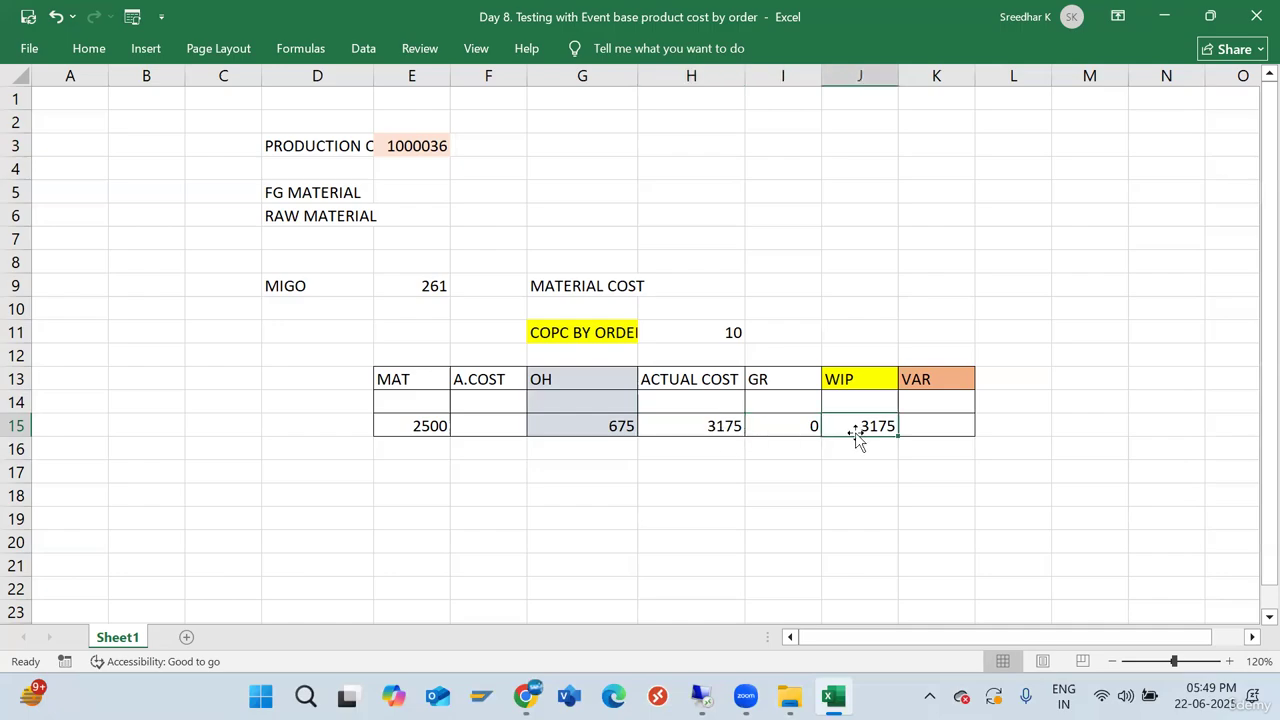
mouse_move(701, 697)
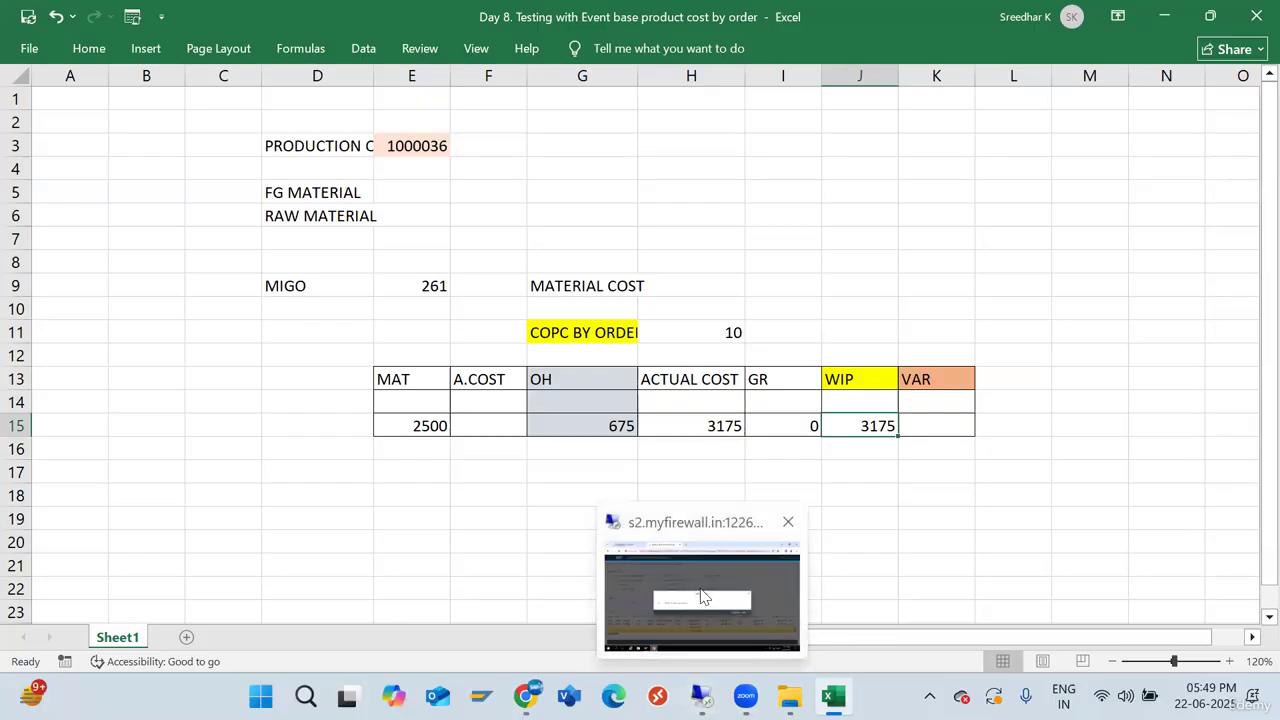
left_click(704, 597)
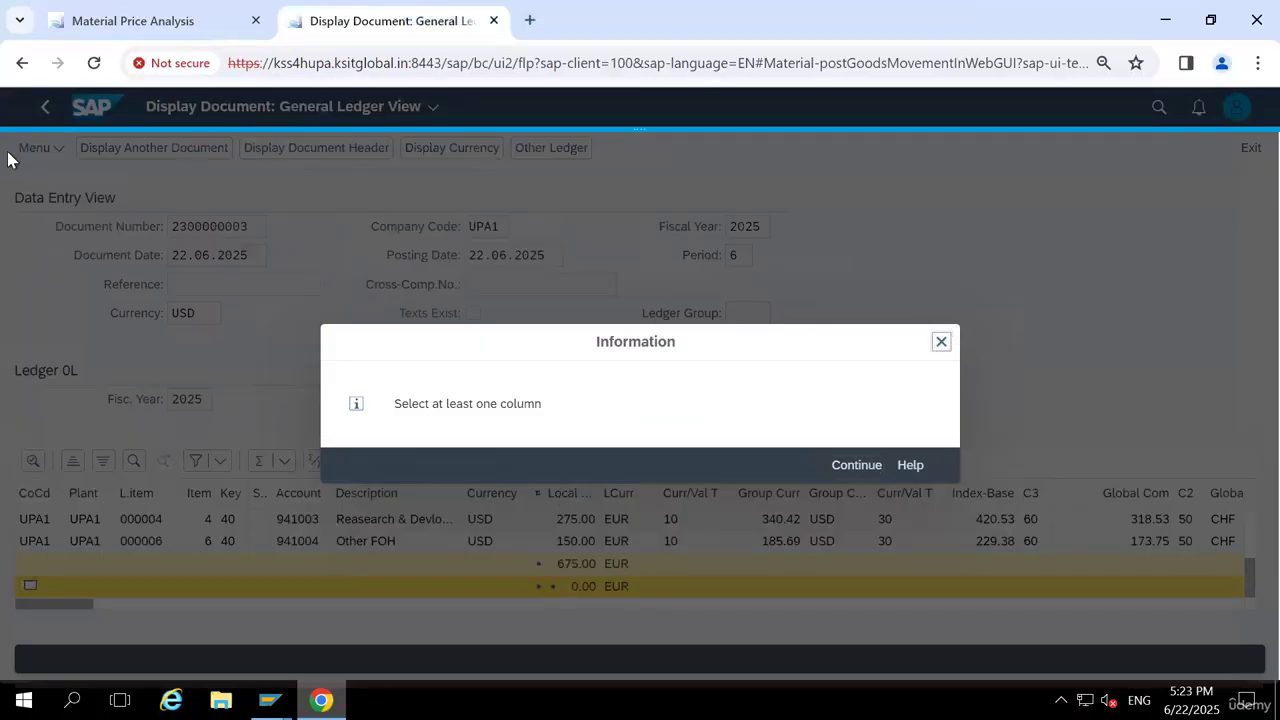
left_click(941, 343)
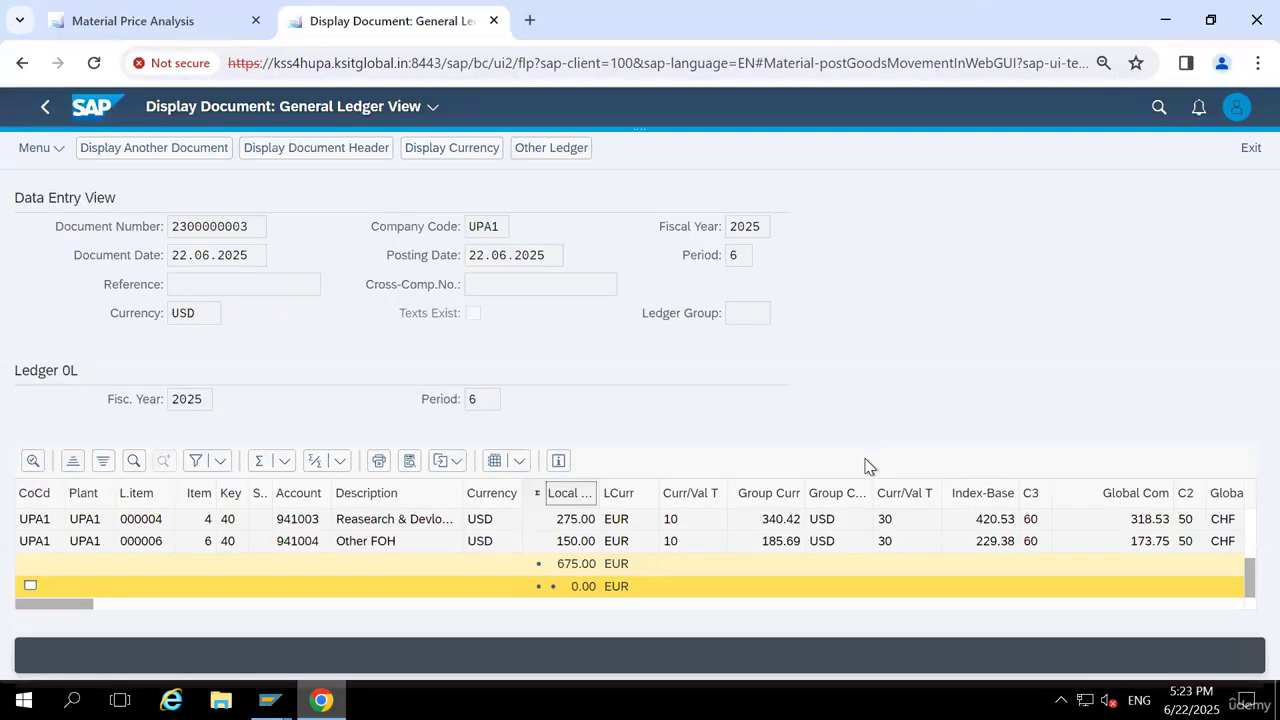
left_click(46, 110)
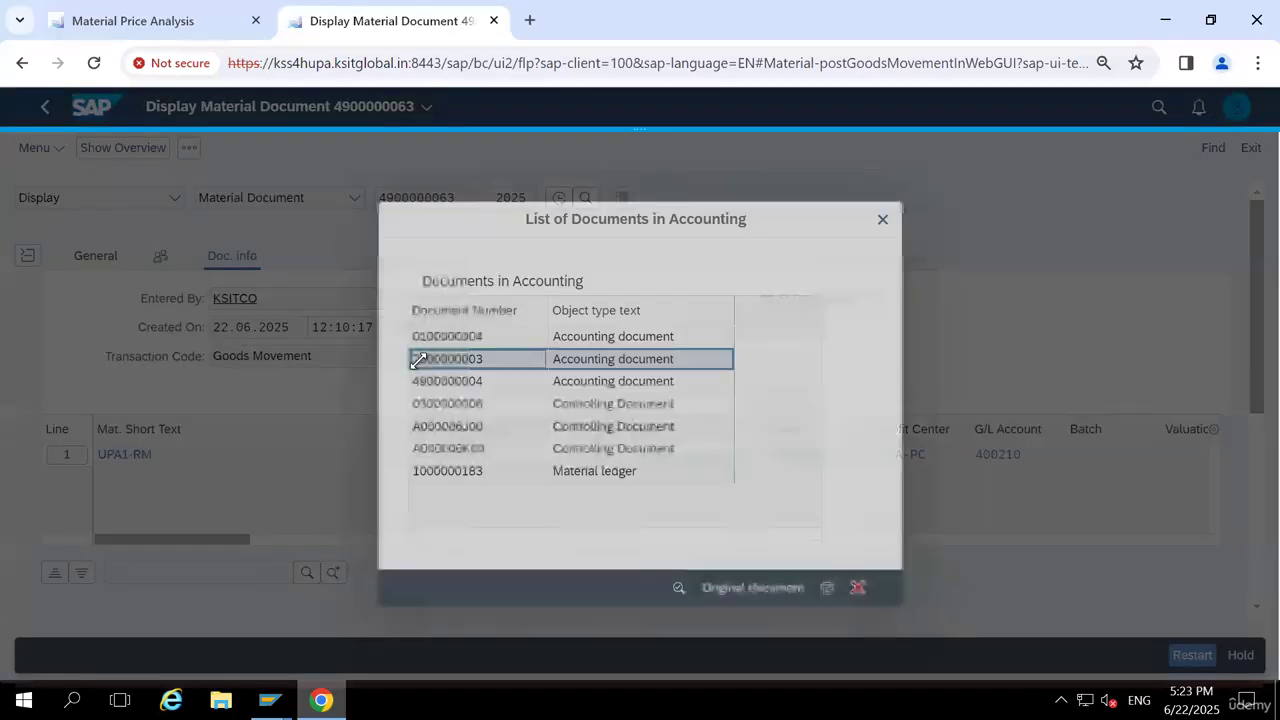
left_click(443, 338)
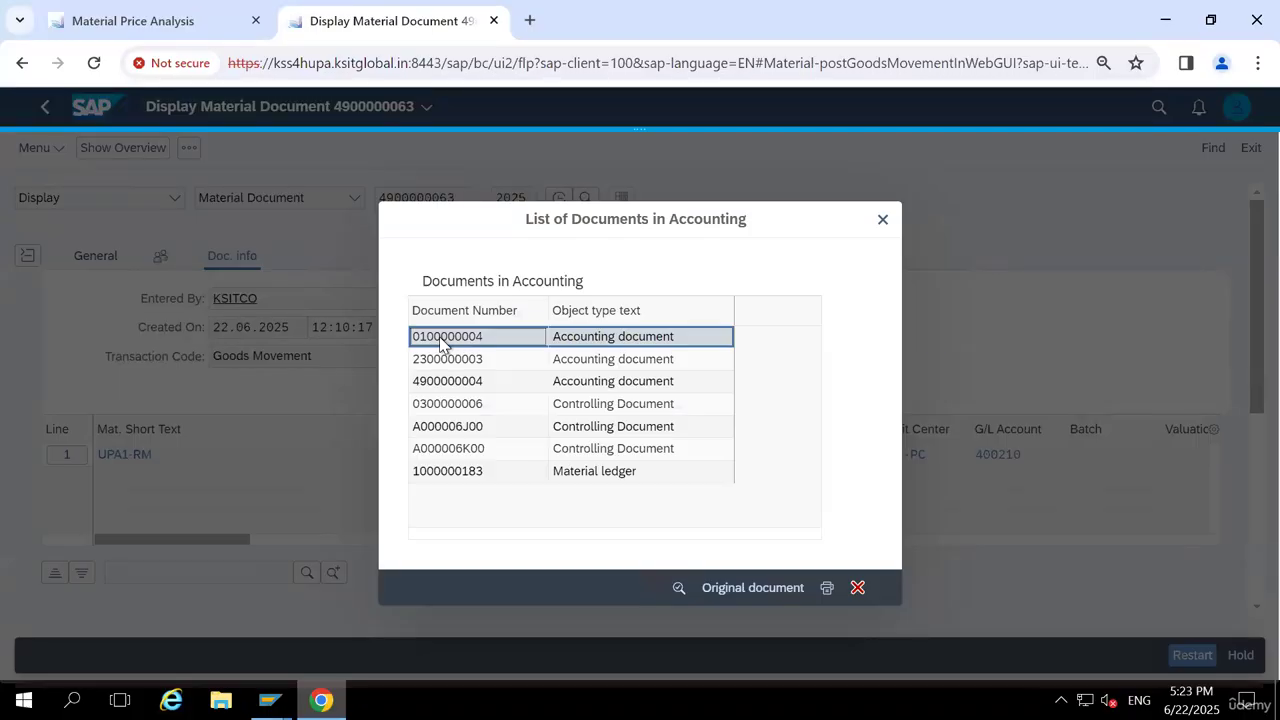
double_click(443, 340)
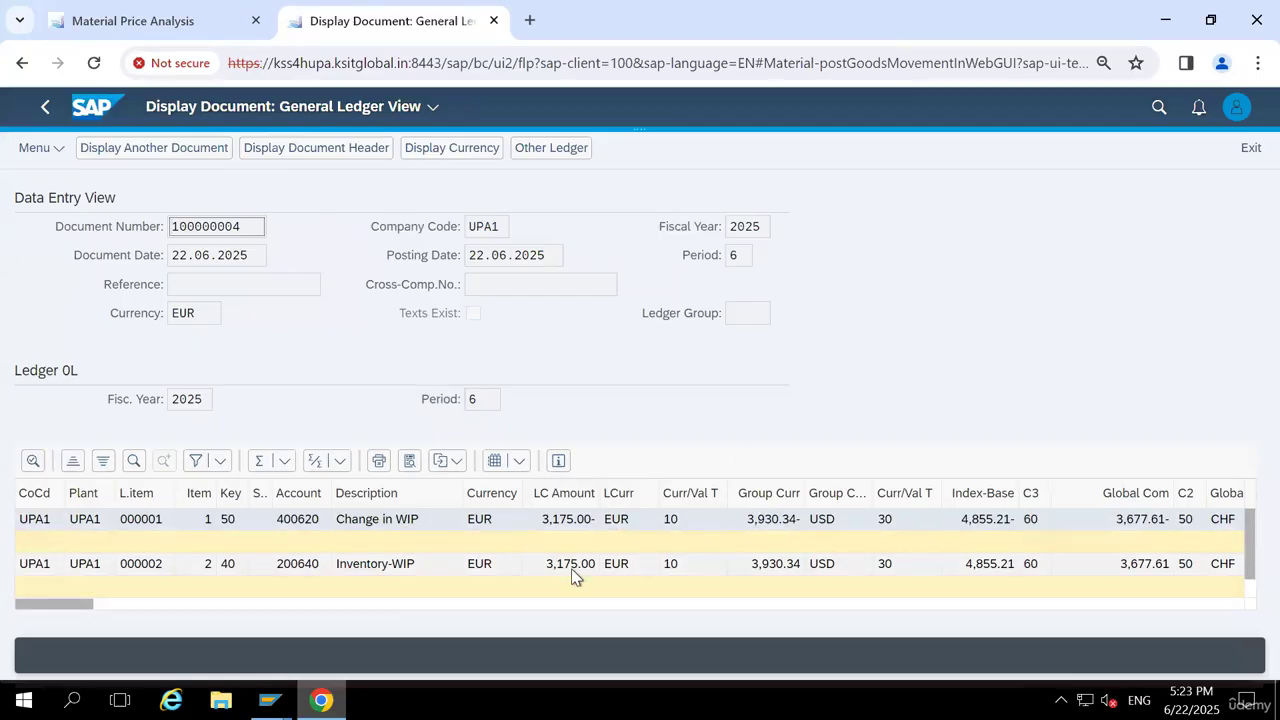
left_click(396, 519)
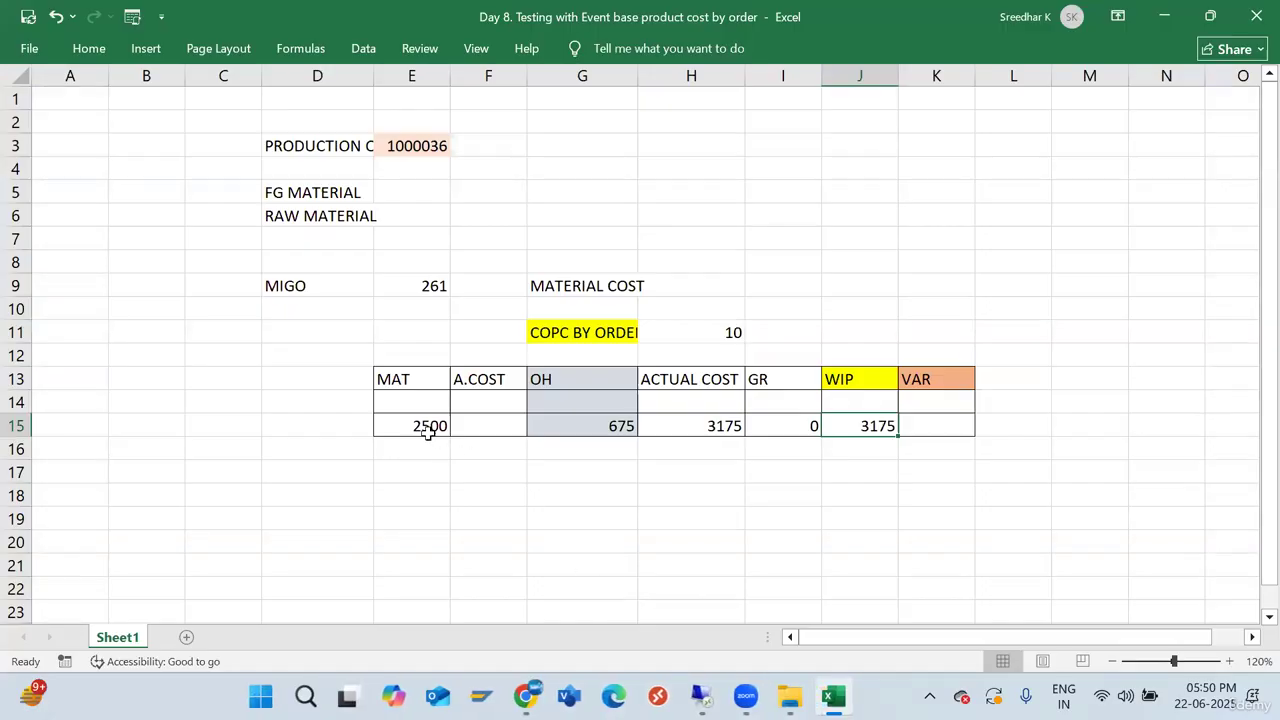
Switch to Excel and trace the row 15 amounts from material and overhead through actual cost and GR to WIP
left_click(428, 430)
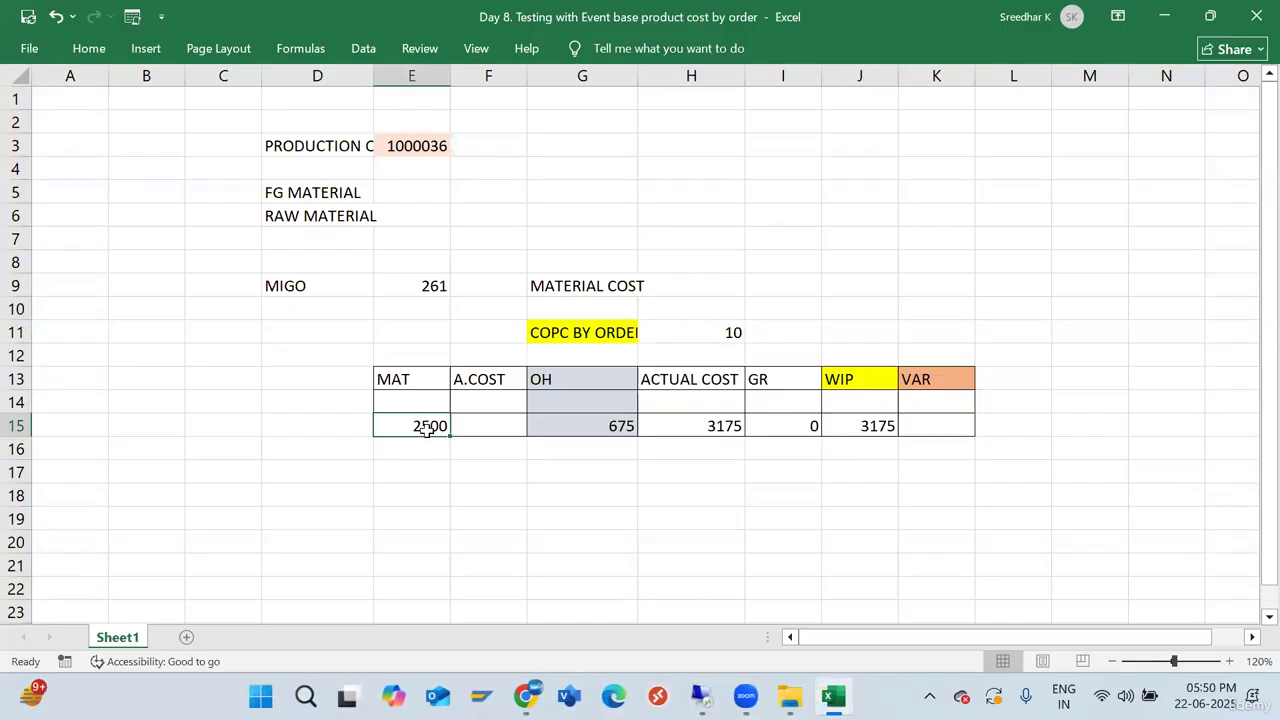
left_click(582, 425)
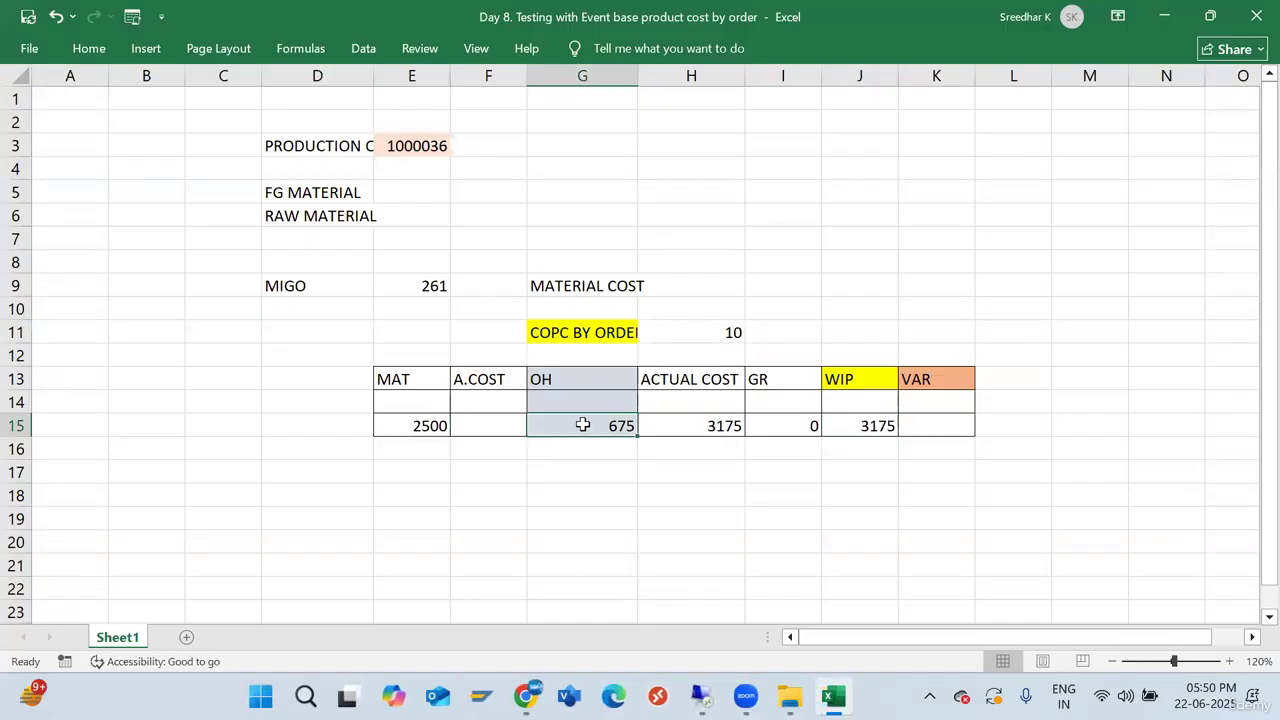
left_click(716, 430)
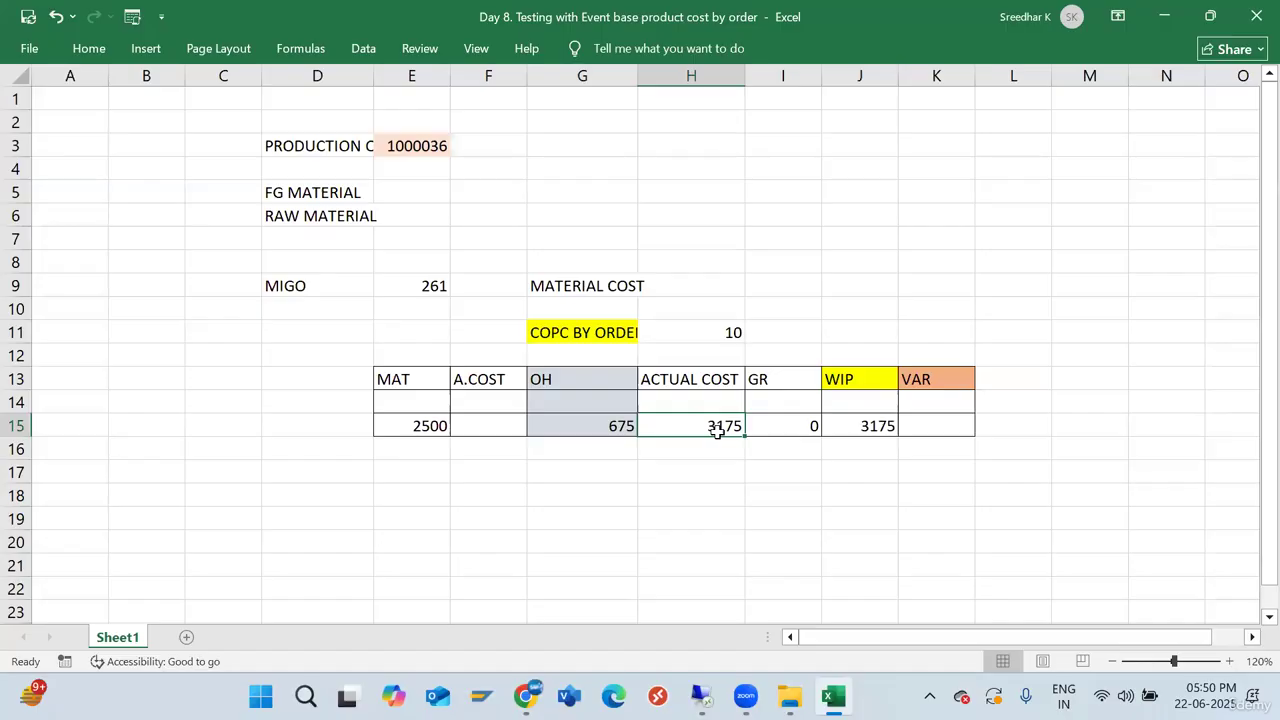
left_click(789, 428)
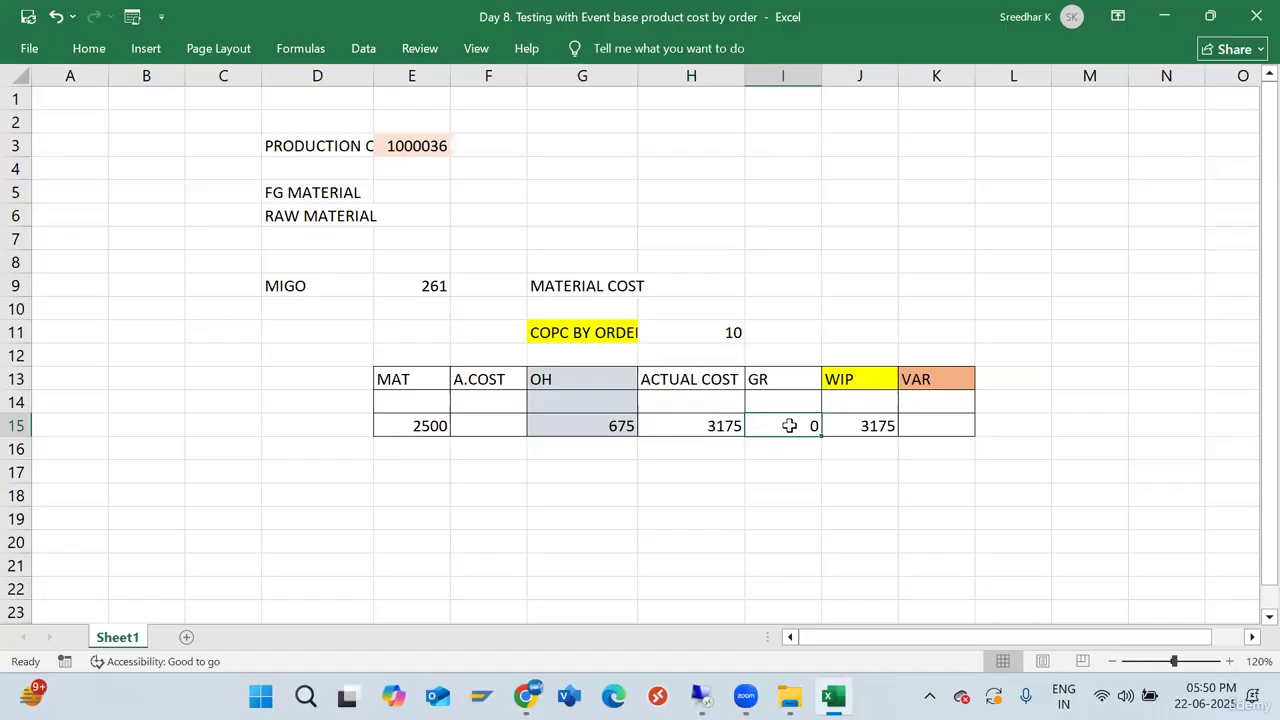
left_click(684, 386)
left_click_drag(684, 396, 686, 425)
left_click_drag(758, 400, 759, 425)
left_click(856, 429)
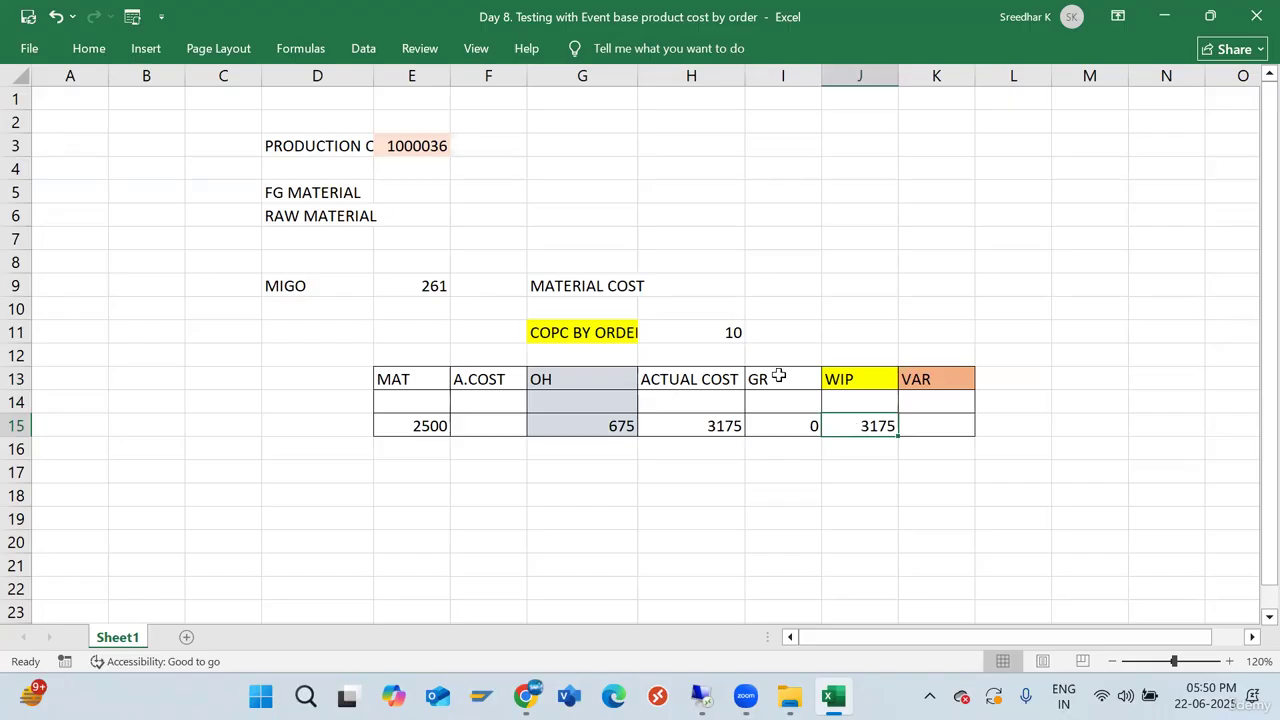
Compare the GR, actual cost, MAT and OH columns of the cost table with the WIP column
left_click_drag(774, 378, 782, 422)
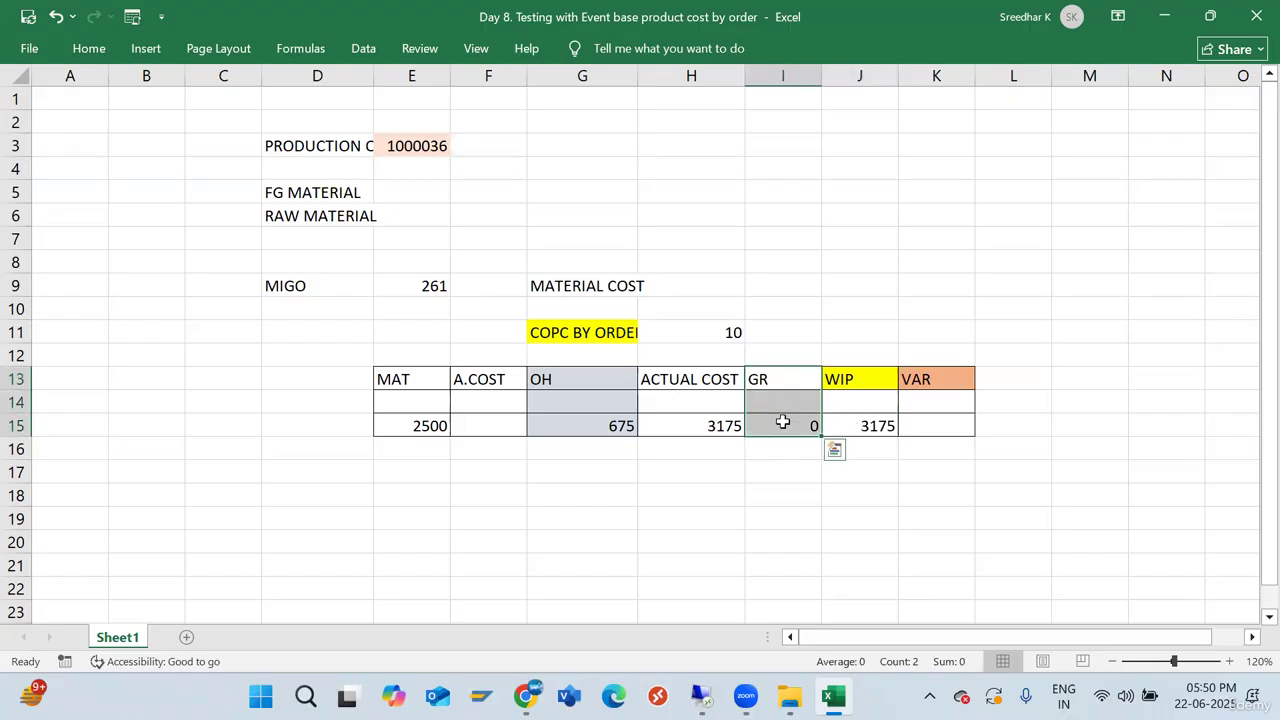
left_click(720, 428)
left_click(846, 425)
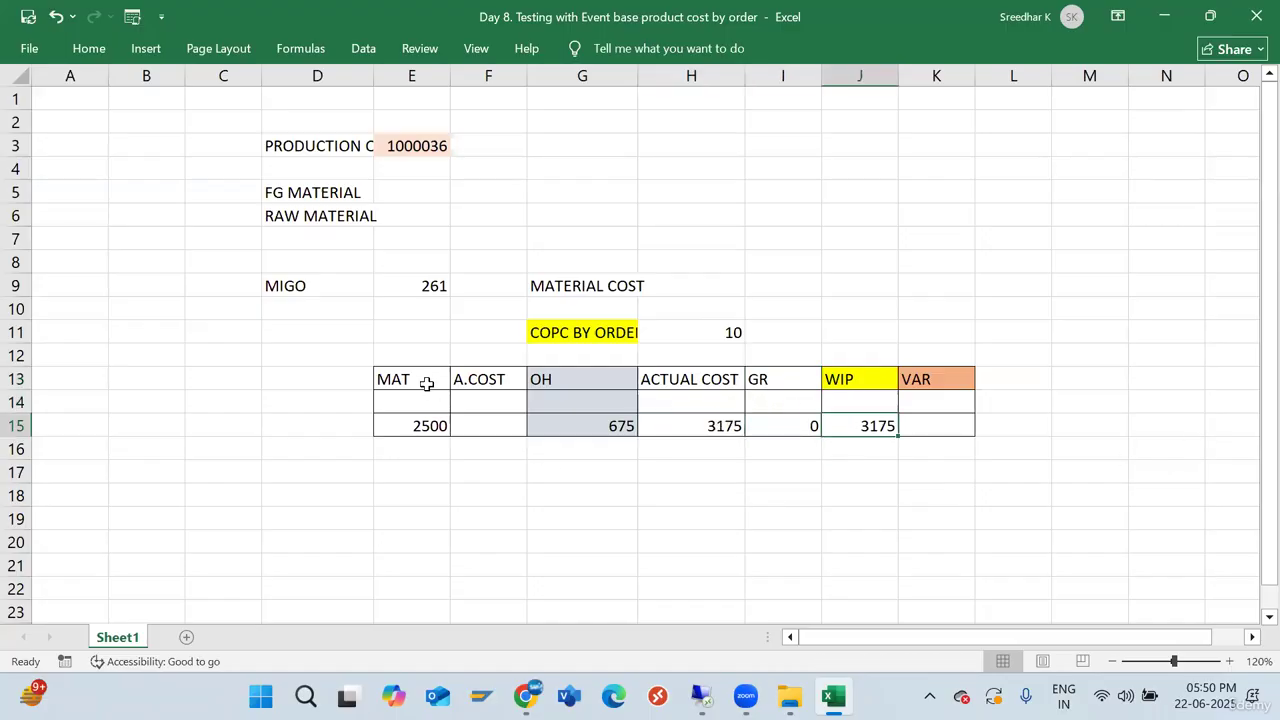
left_click_drag(423, 380, 412, 424)
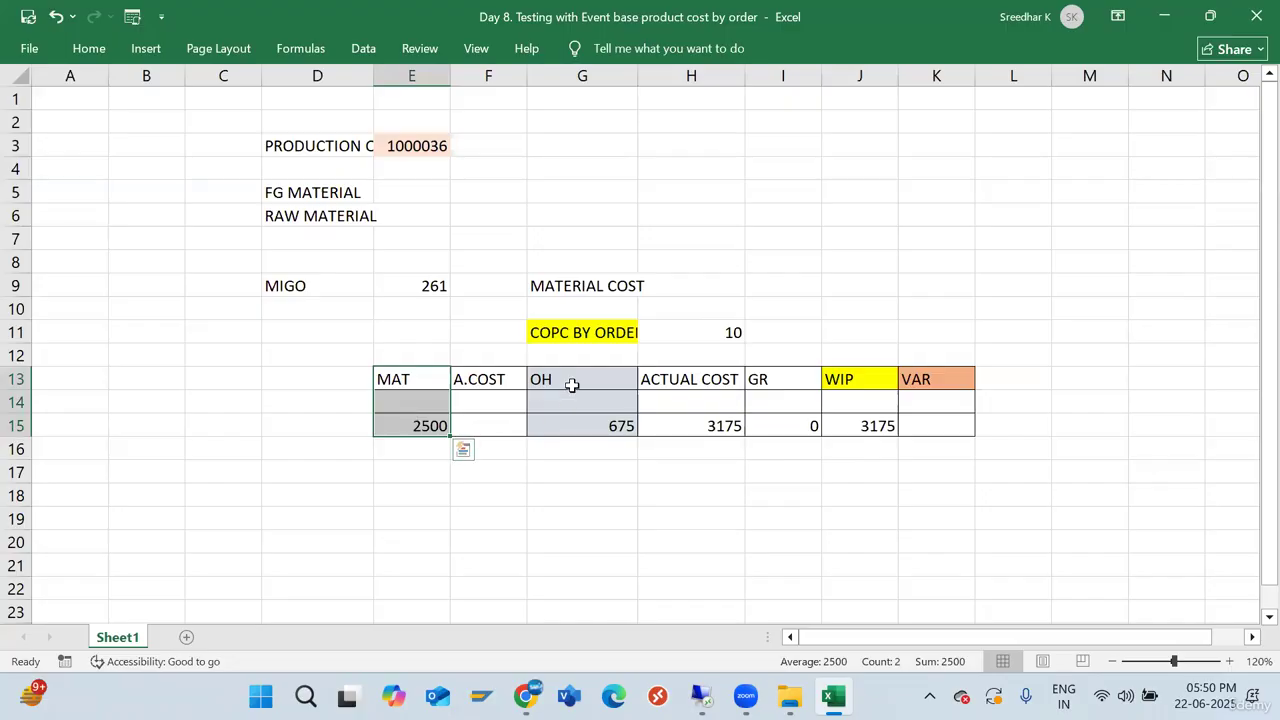
left_click_drag(571, 380, 580, 423)
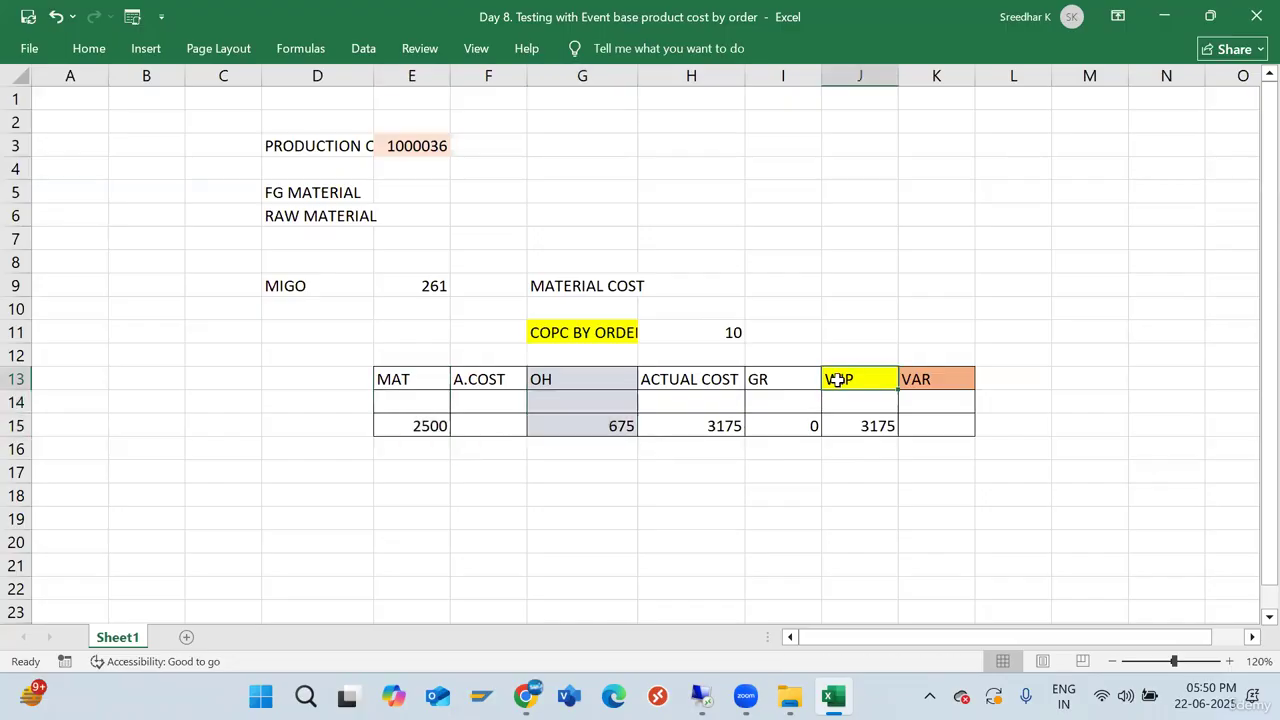
left_click_drag(840, 378, 846, 421)
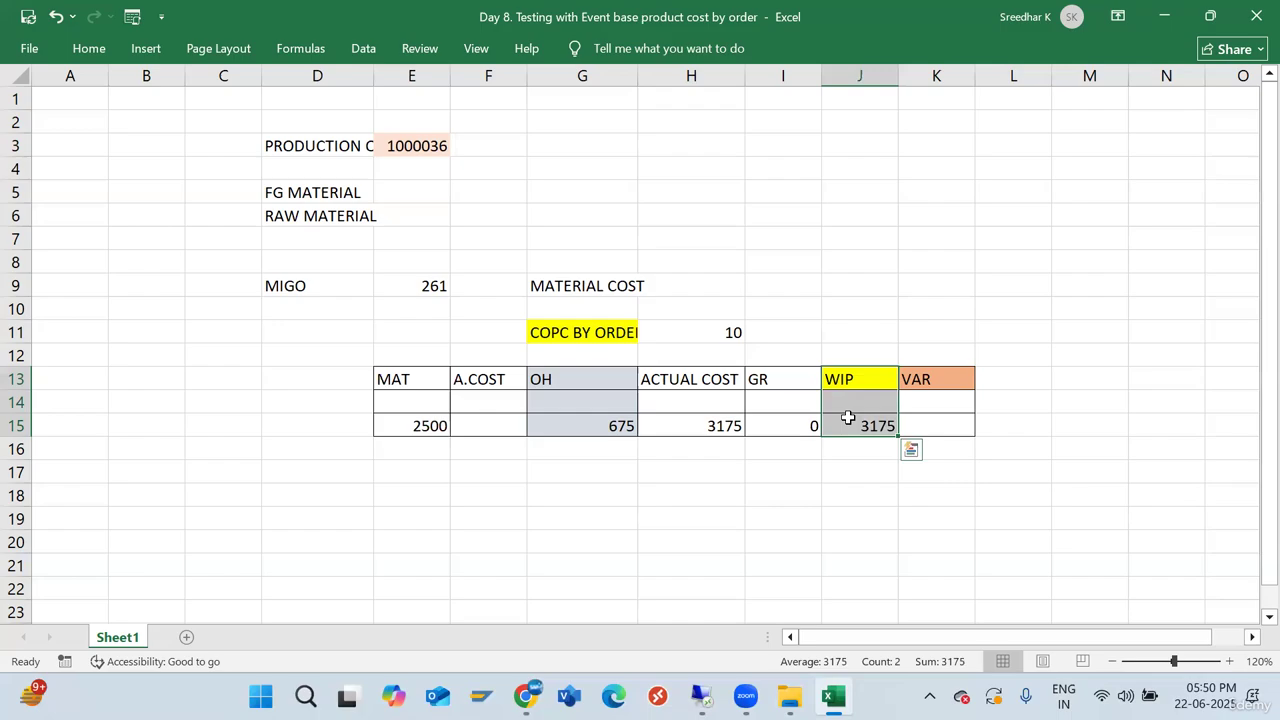
left_click_drag(551, 377, 553, 419)
left_click_drag(860, 376, 860, 425, "ctrl")
mouse_move(702, 700)
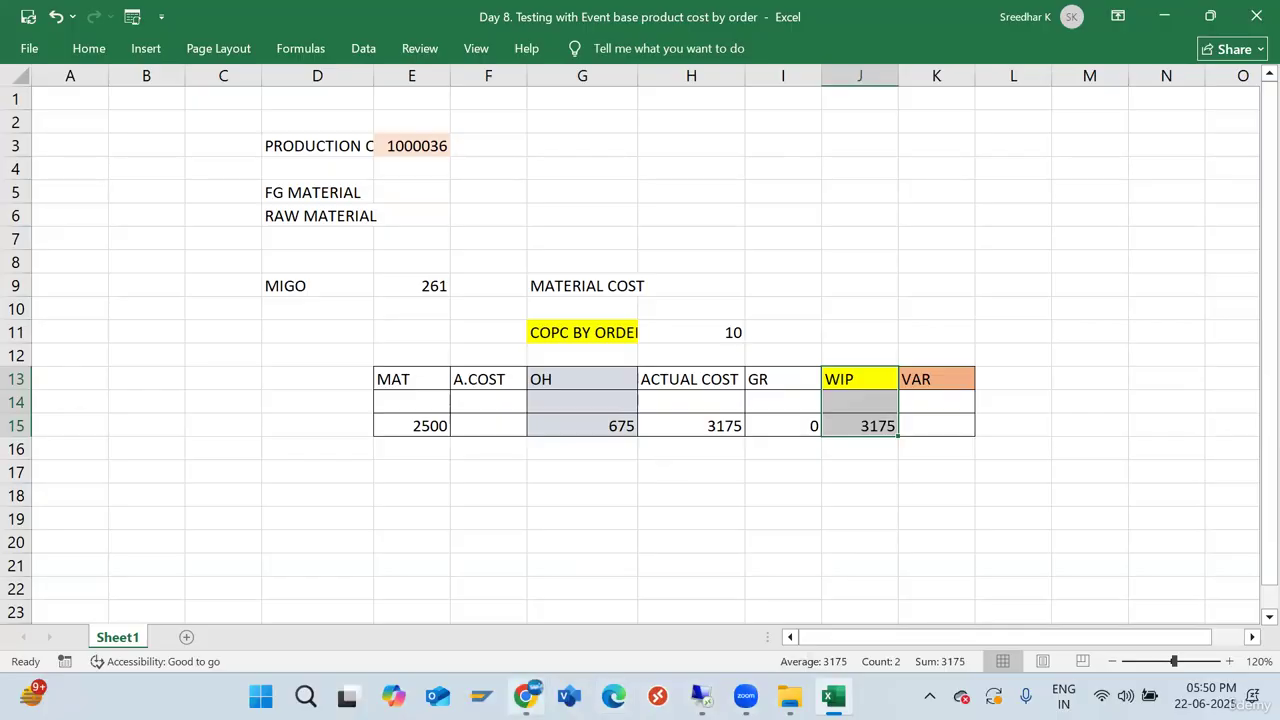
mouse_move(745, 697)
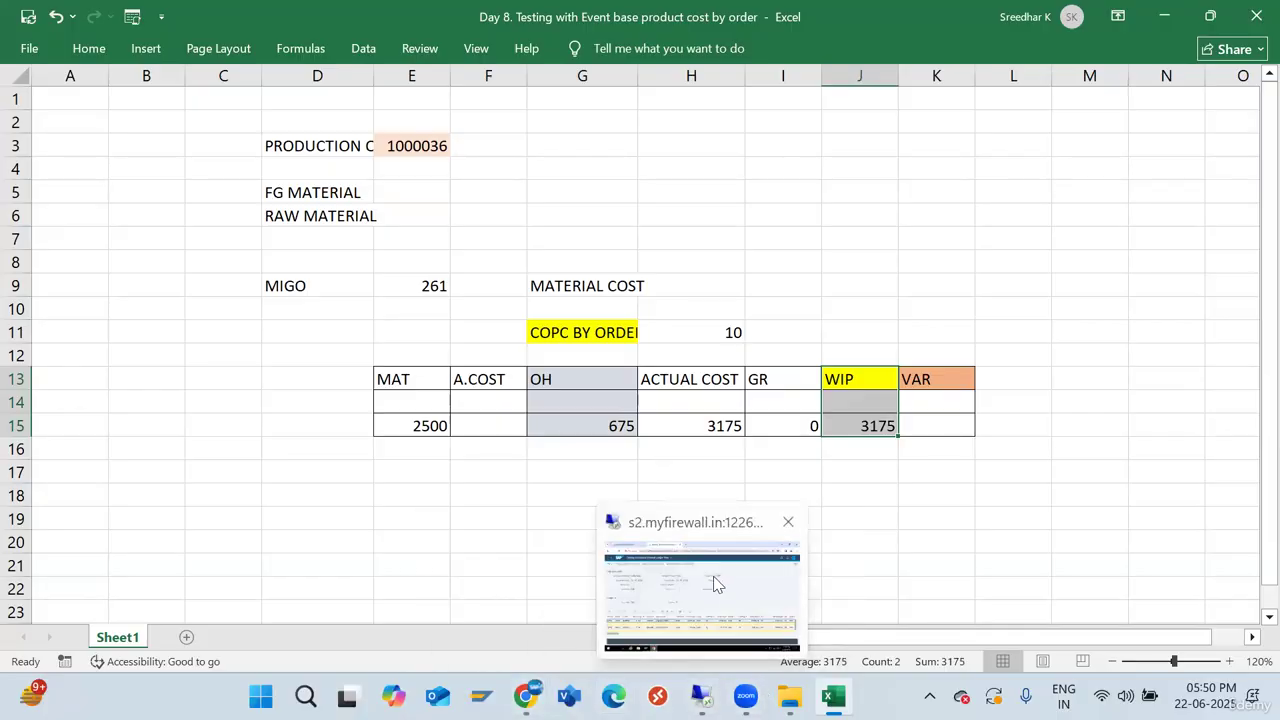
left_click(715, 583)
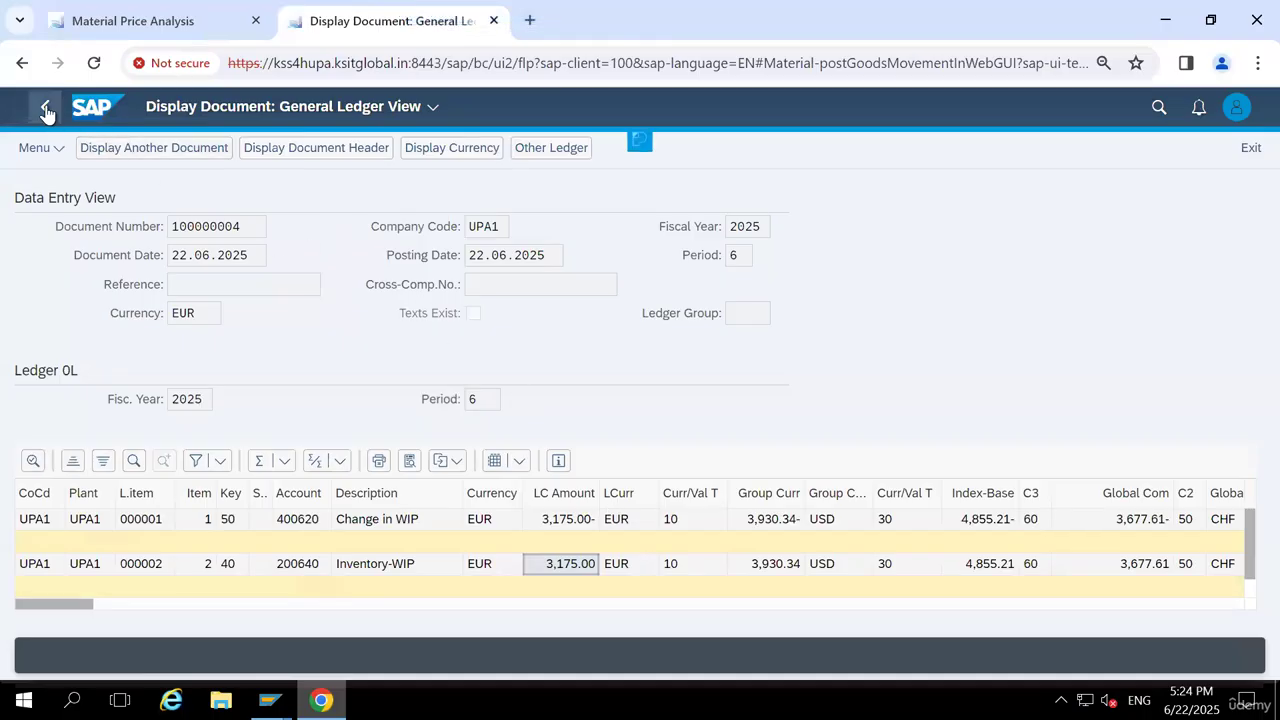
key("F3")
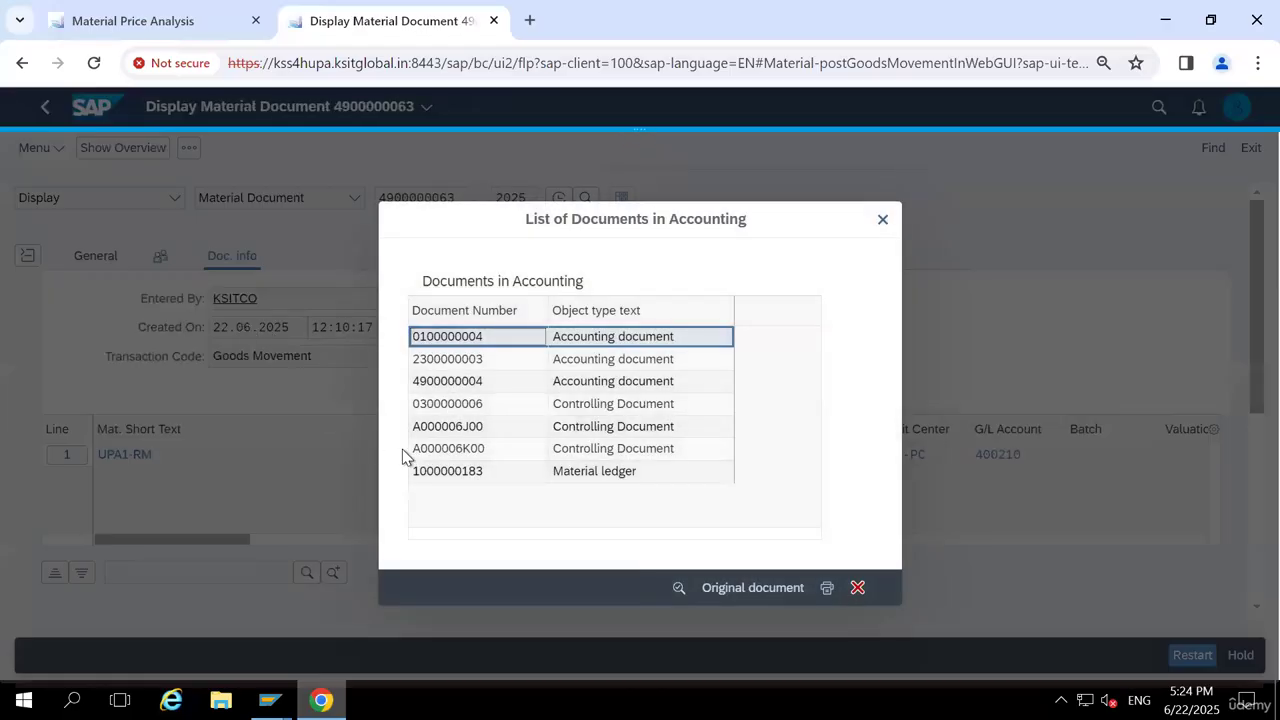
left_click(466, 382)
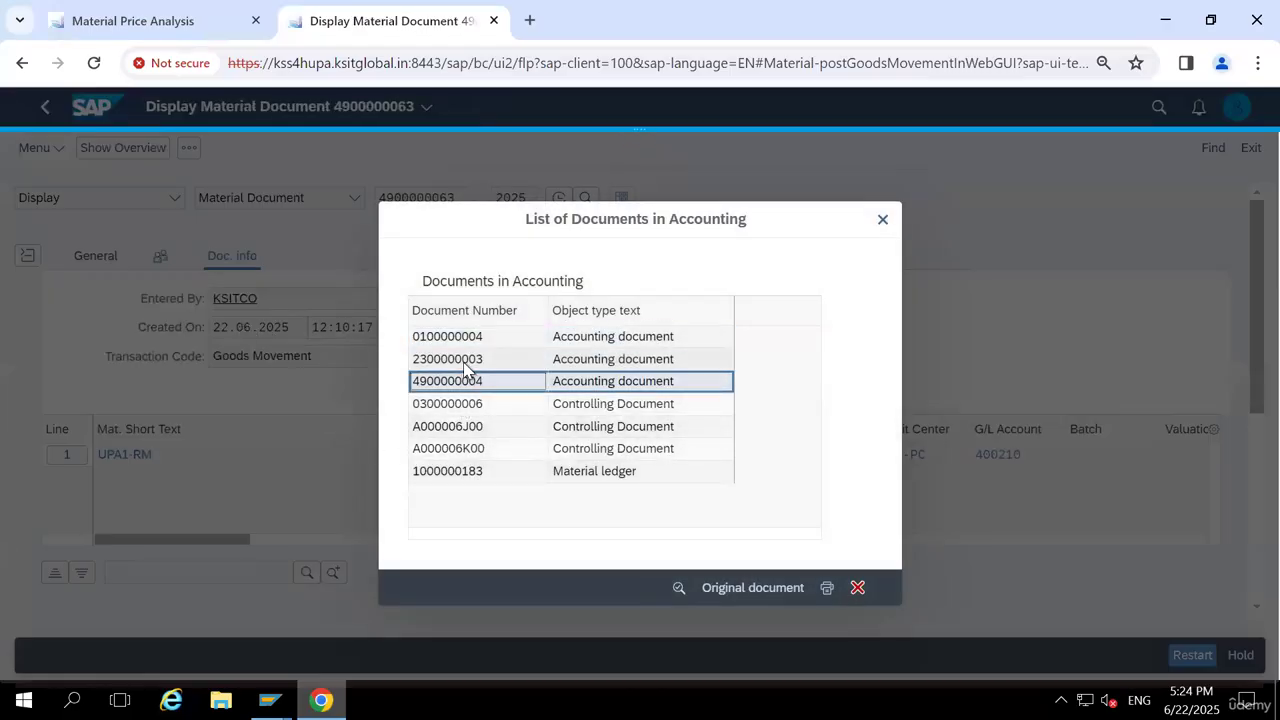
left_click(466, 359)
left_click(466, 338)
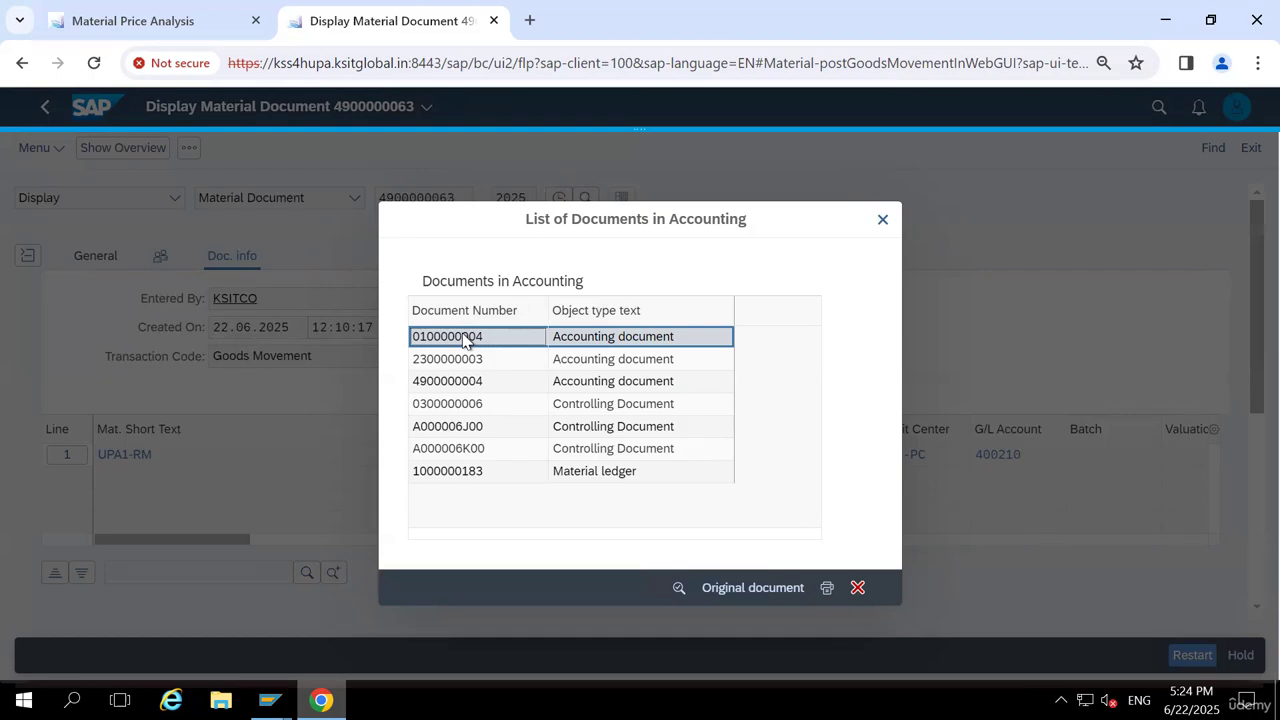
left_click(458, 362)
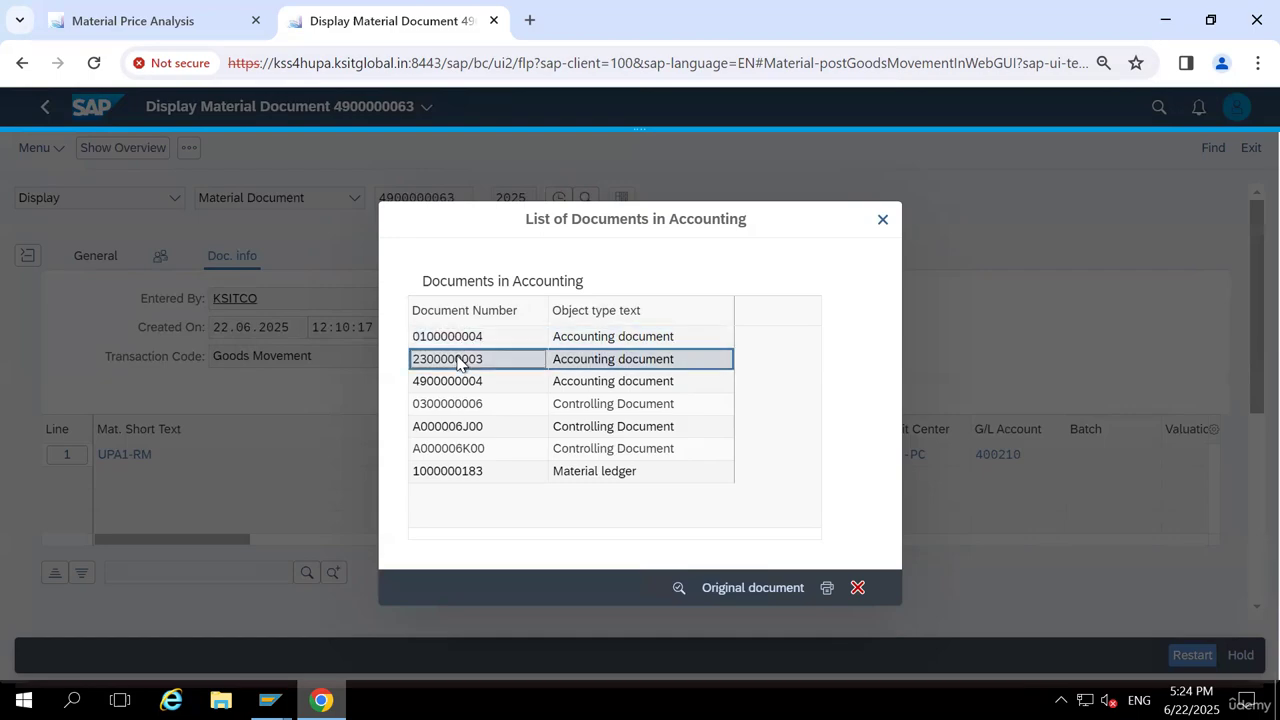
double_click(458, 362)
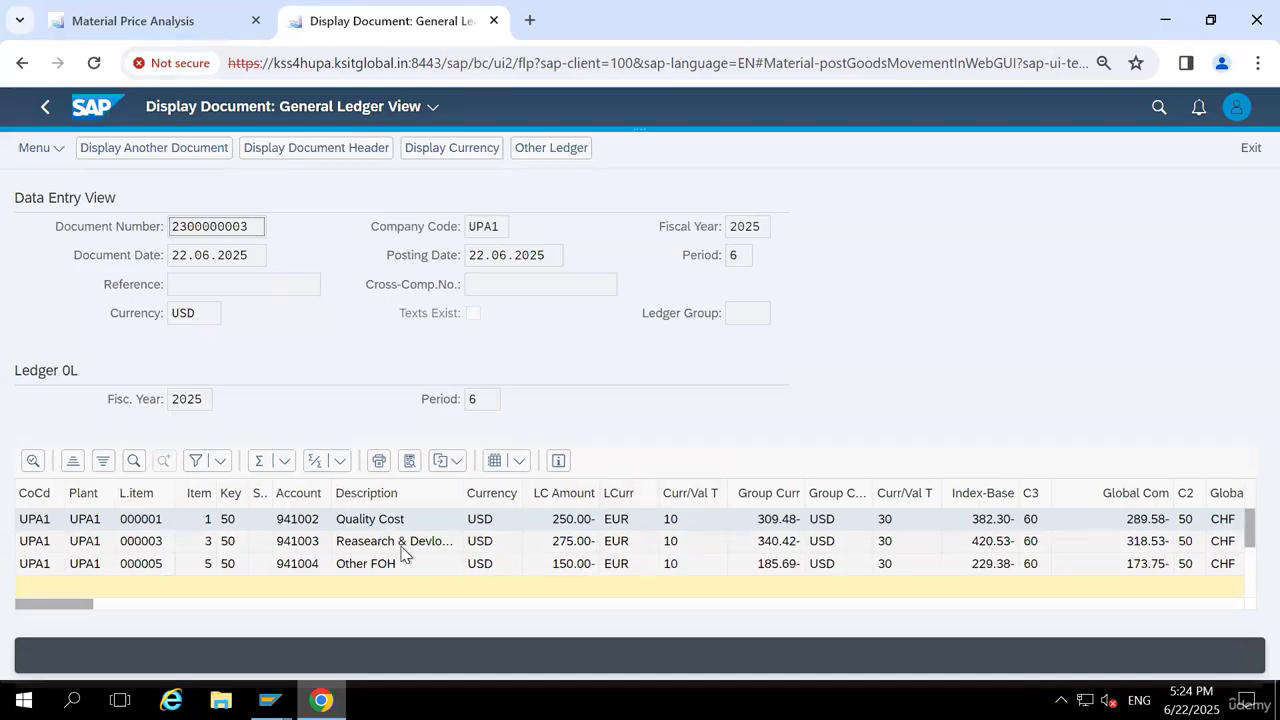
Review the Quality Cost, Research & Development and Other FOH line items of the overhead document, both credits and debits
left_click(309, 522)
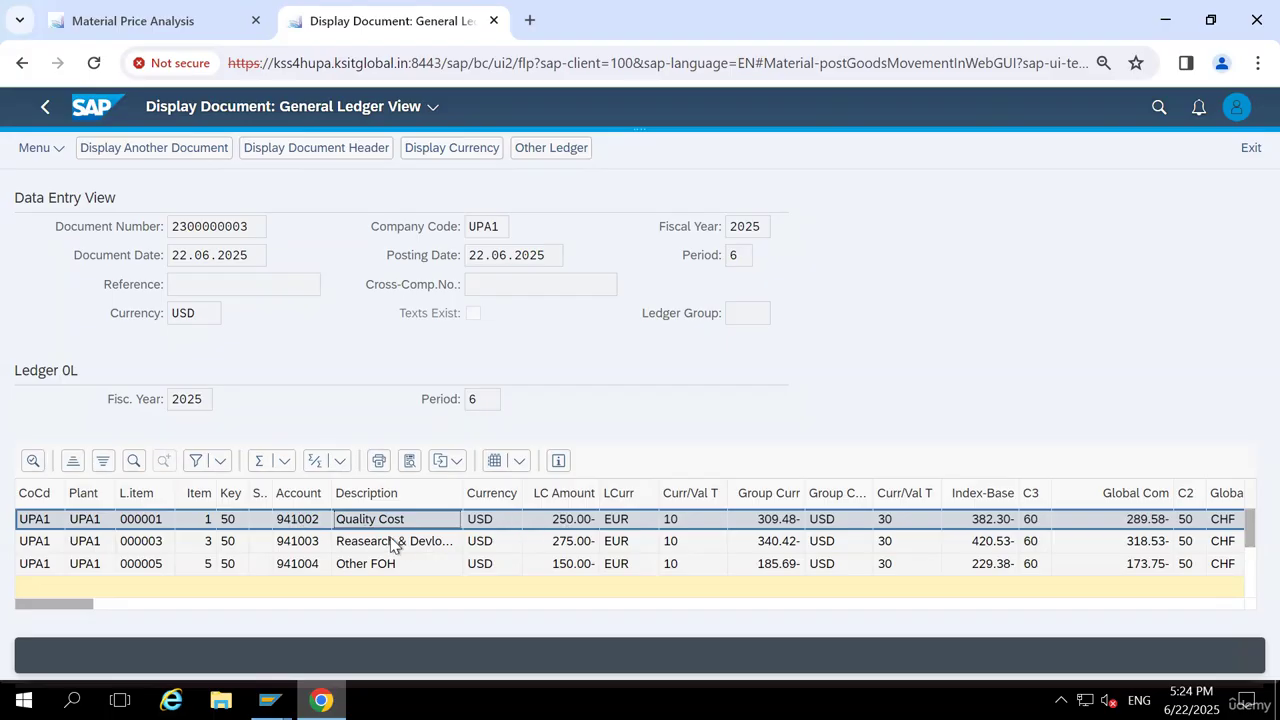
scroll(391, 543, "down", 3)
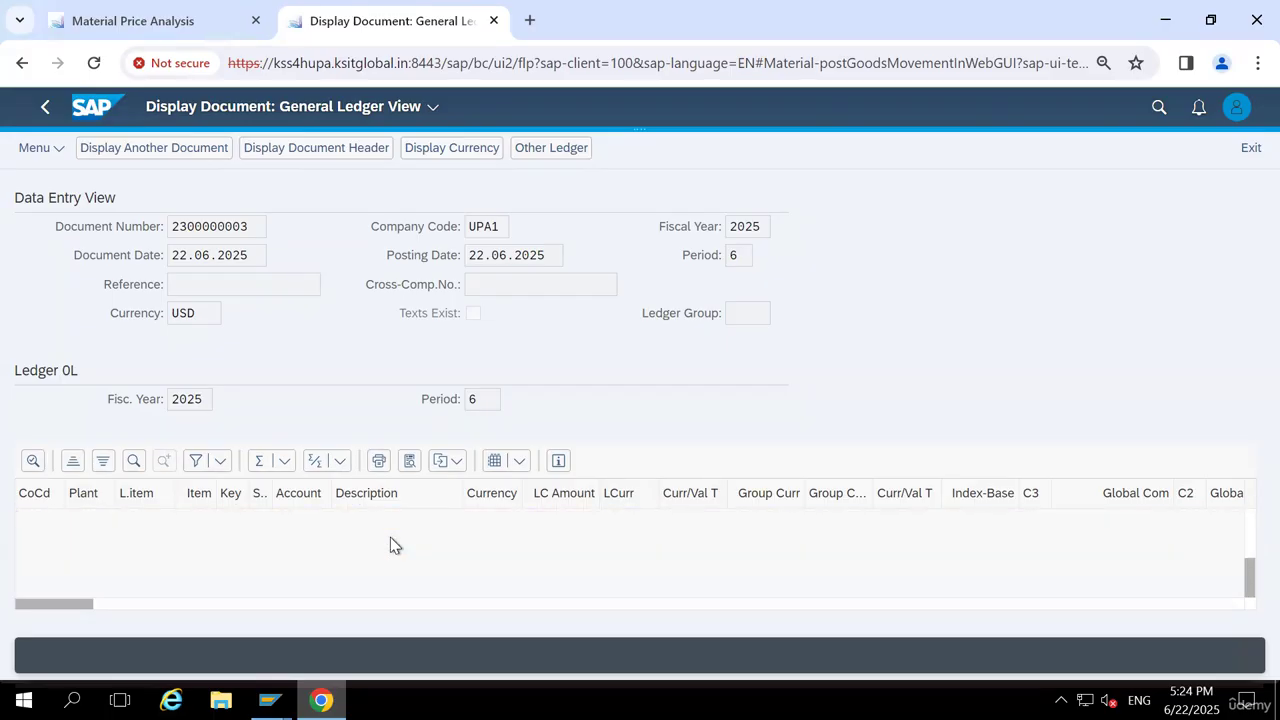
scroll(390, 540, "up", 1)
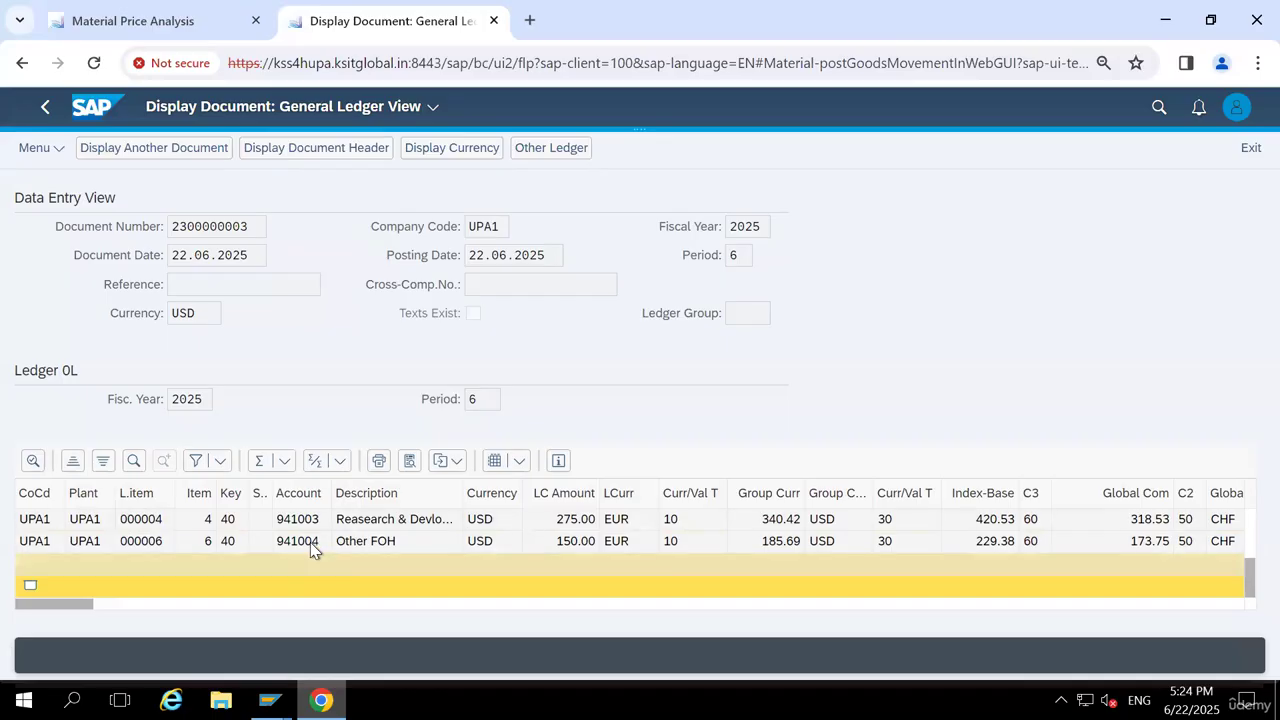
scroll(310, 542, "up", 1)
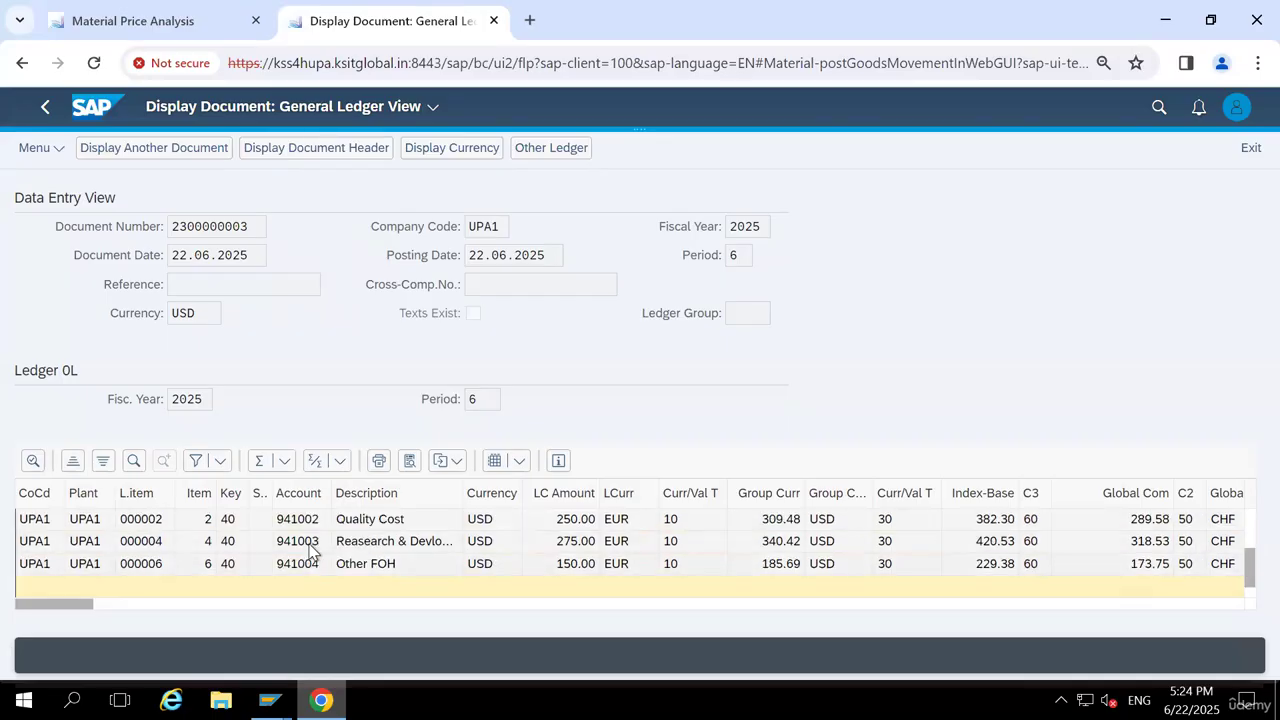
scroll(370, 542, "up", 1)
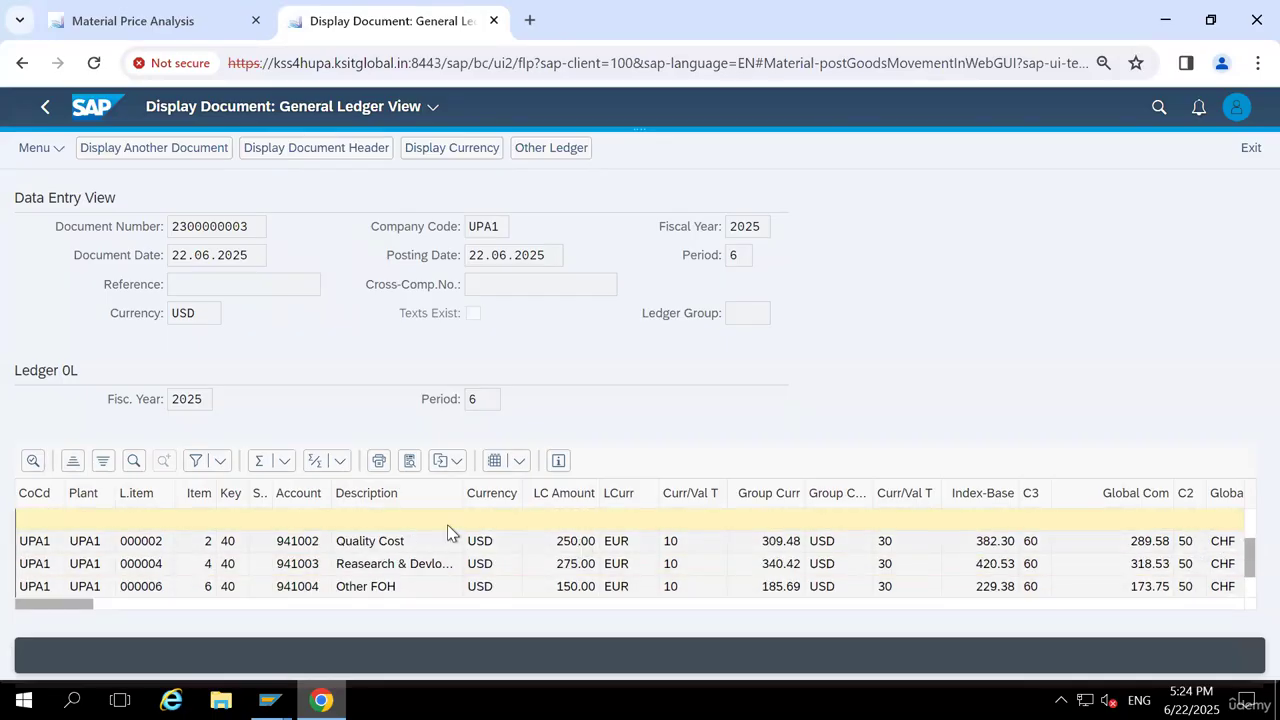
left_click(519, 461)
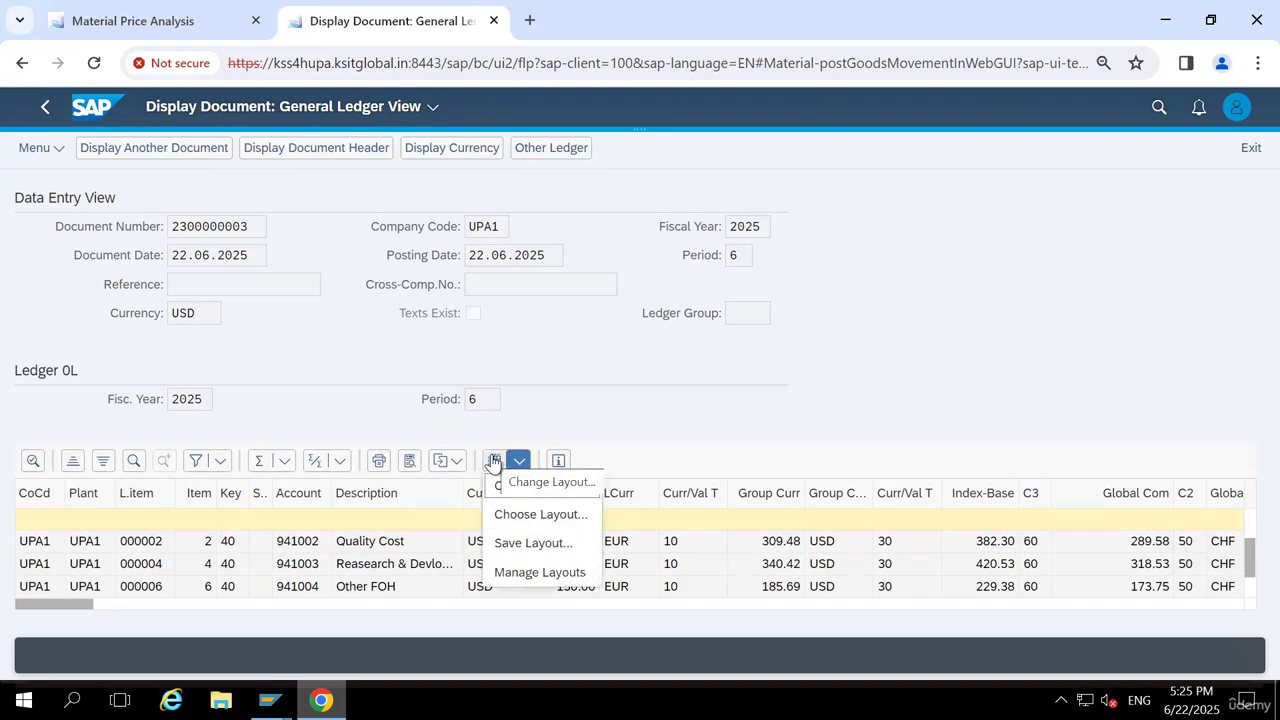
left_click(493, 461)
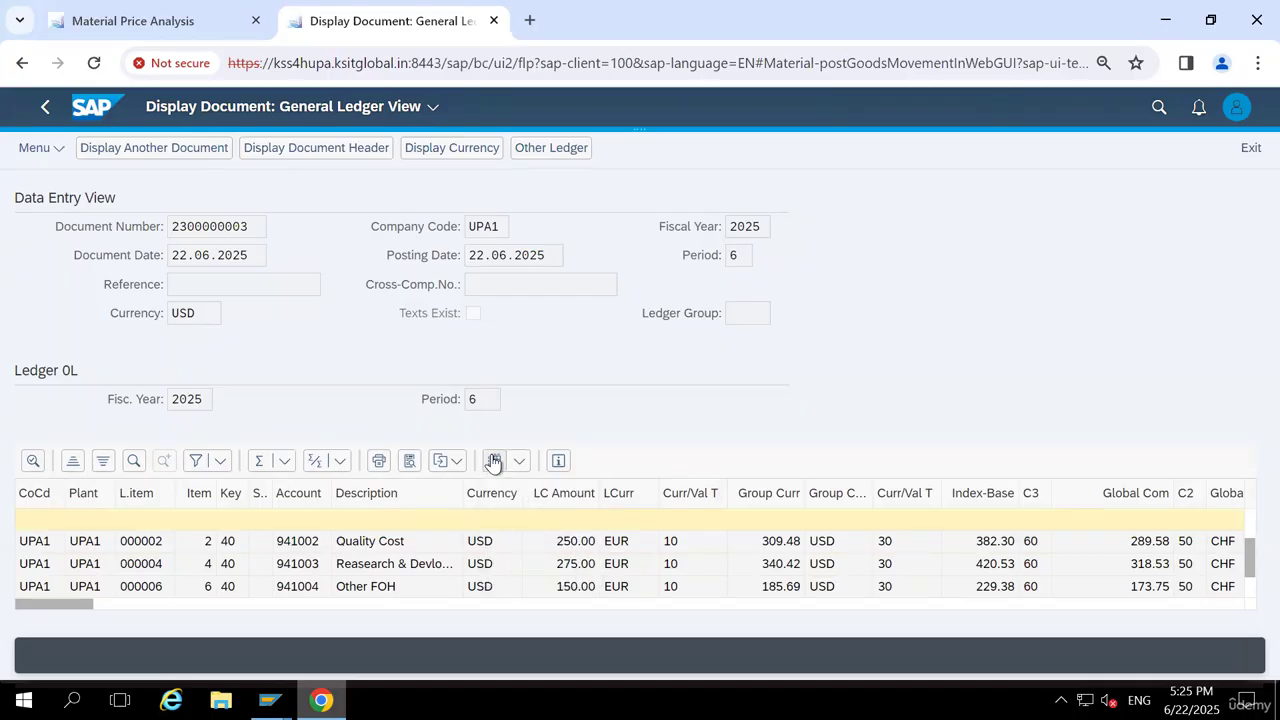
left_click(493, 461)
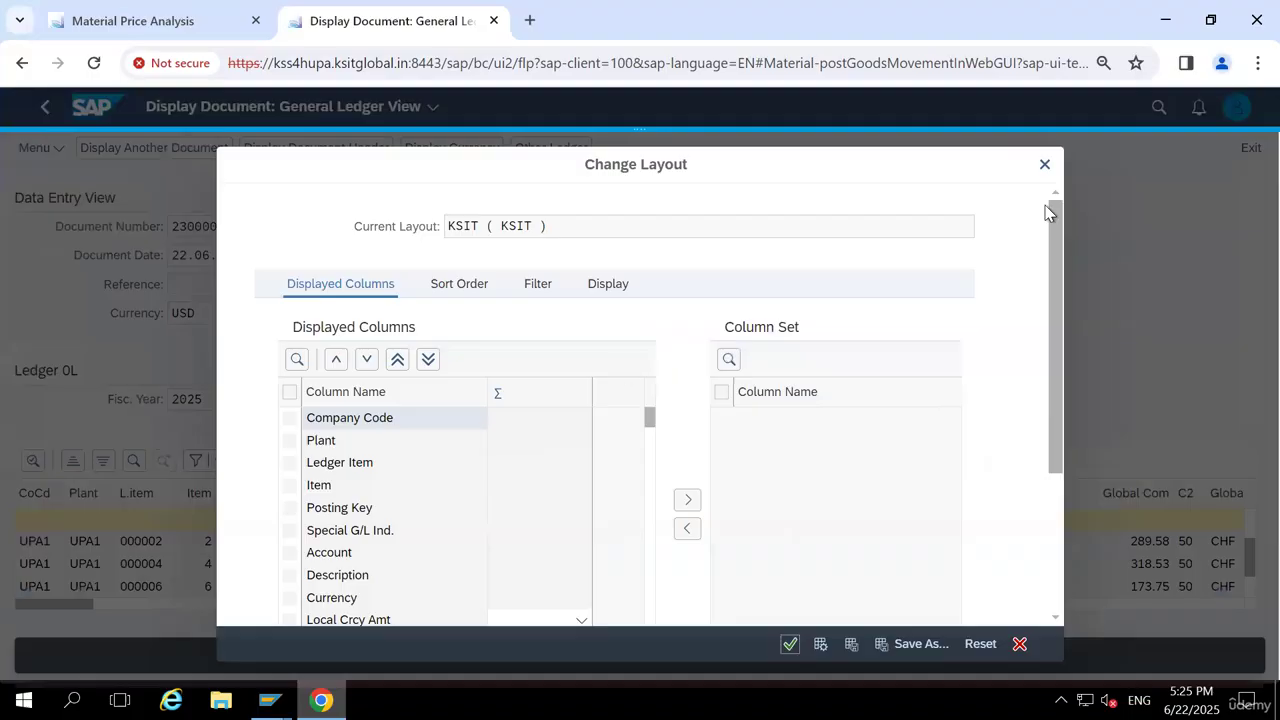
left_click(1046, 166)
key("Escape")
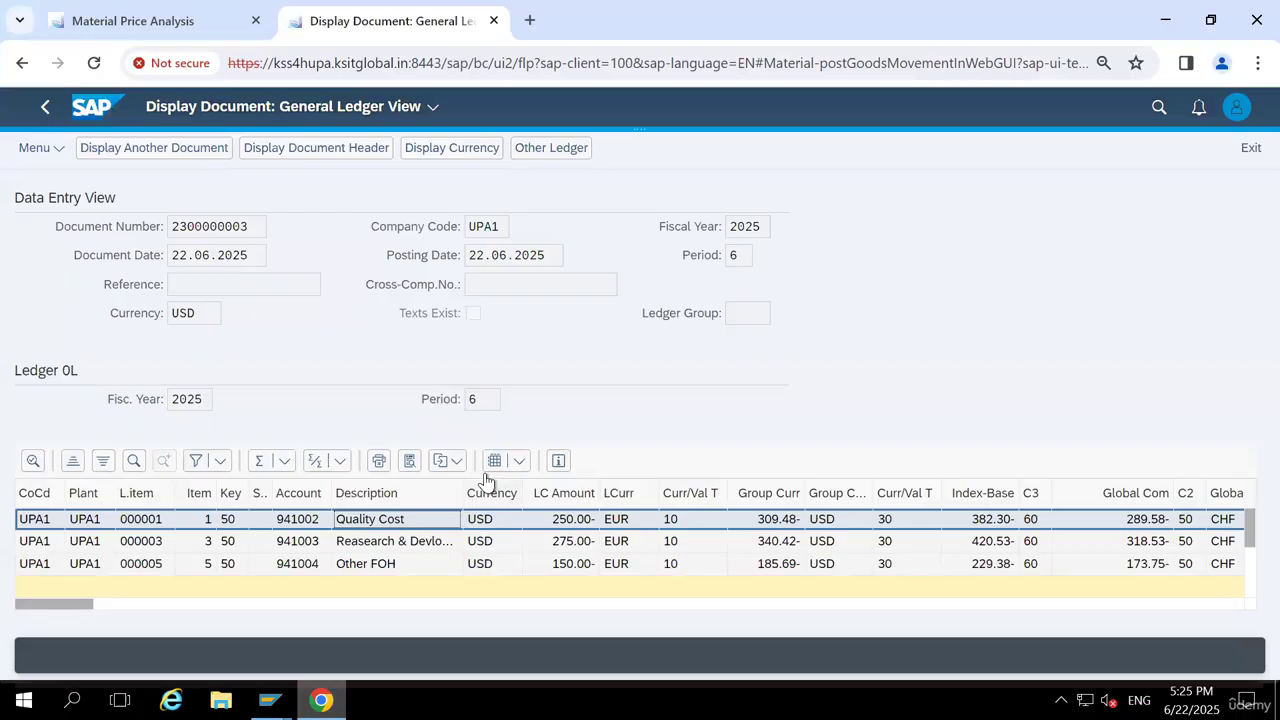
Export the document's line items to a local Microsoft Excel file named EXPORT_20250622_141912.xlsx
left_click(455, 461)
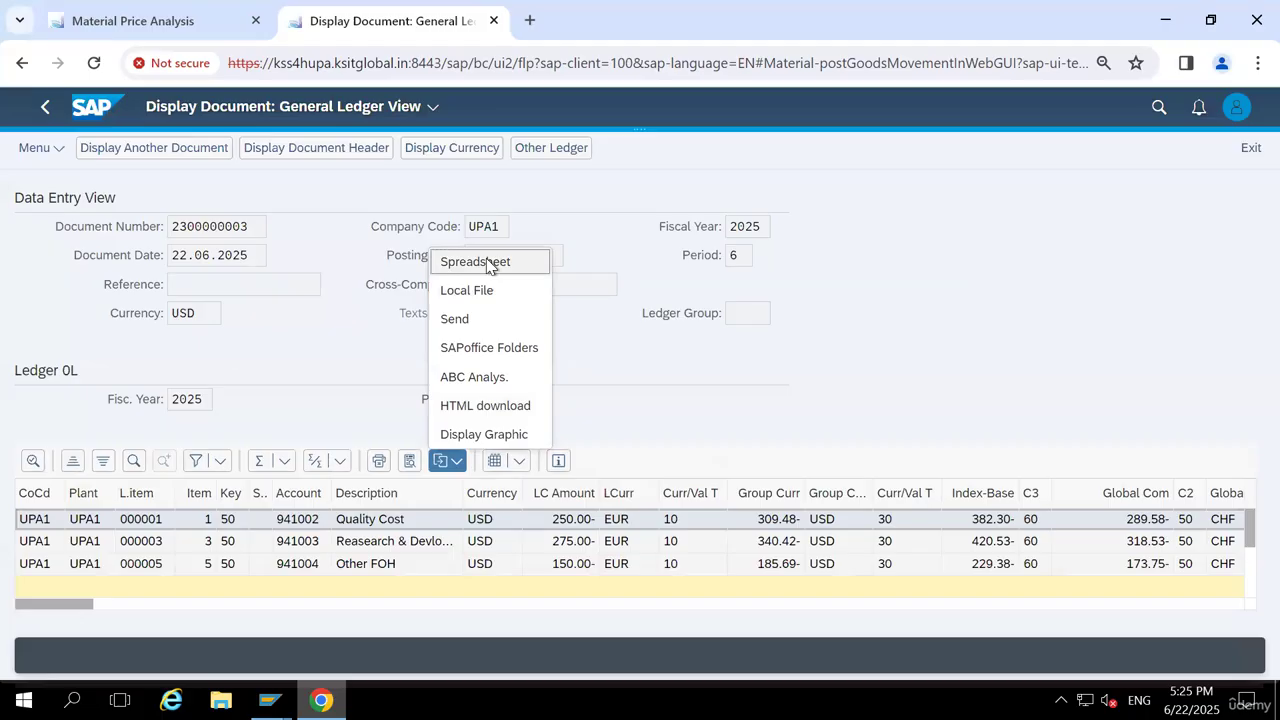
left_click(708, 456)
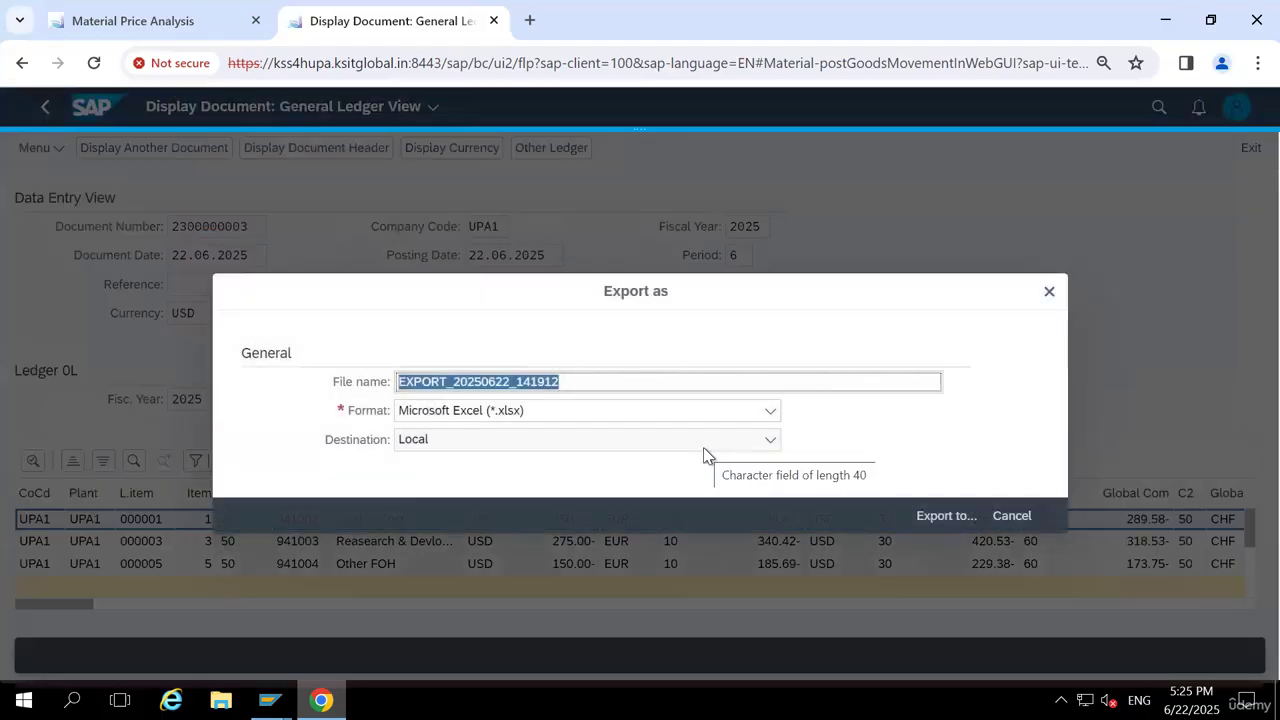
left_click(940, 518)
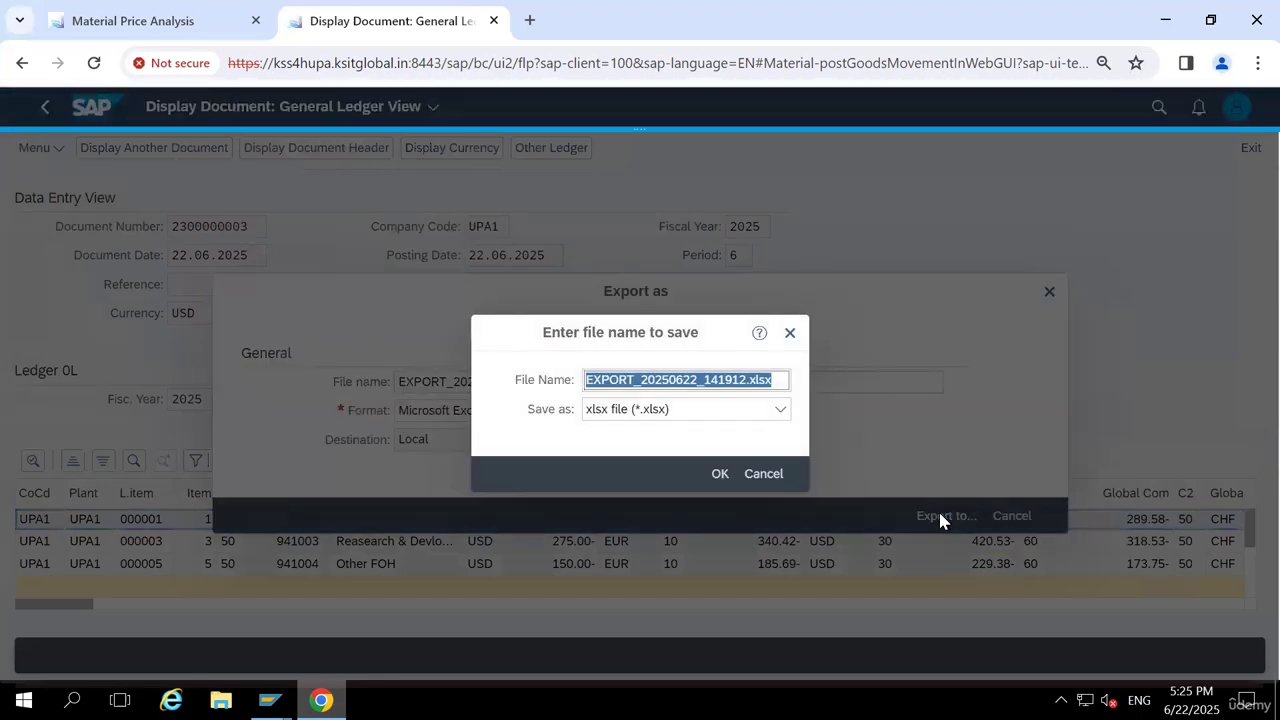
left_click(718, 473)
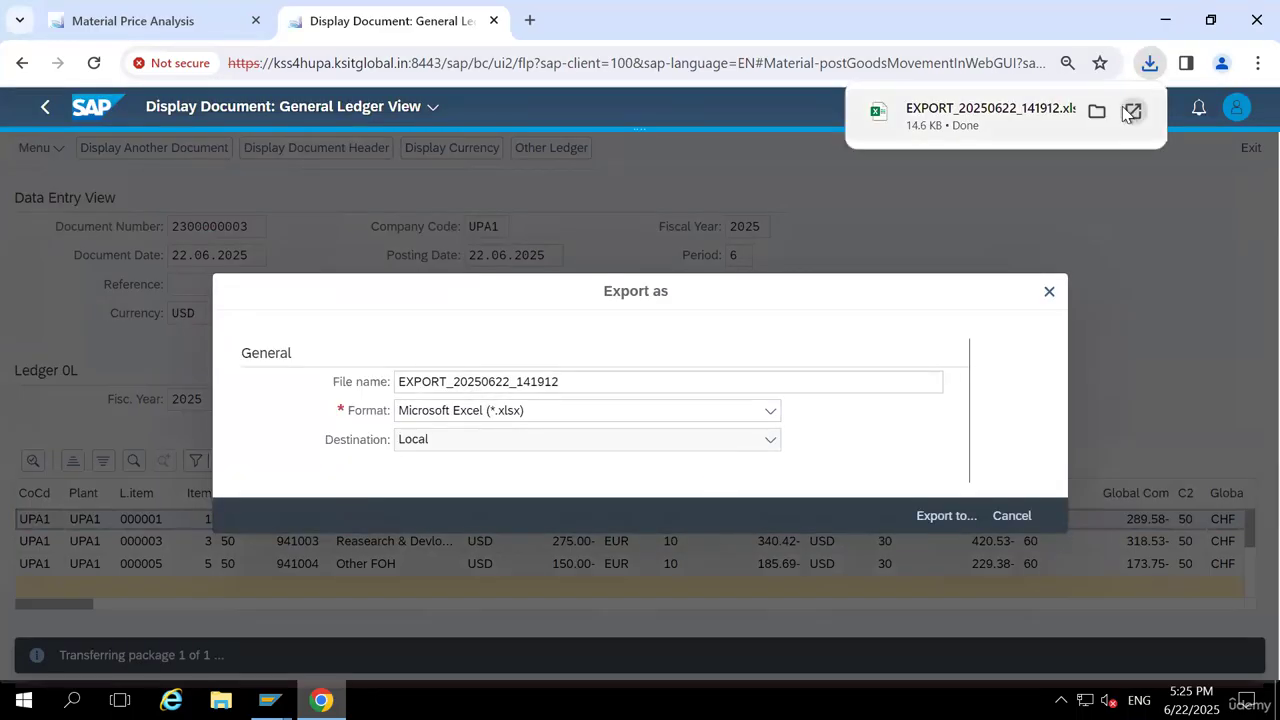
Open the exported workbook in a maximized Excel window and dismiss the Protected View and genuine Office notices
left_click(1133, 112)
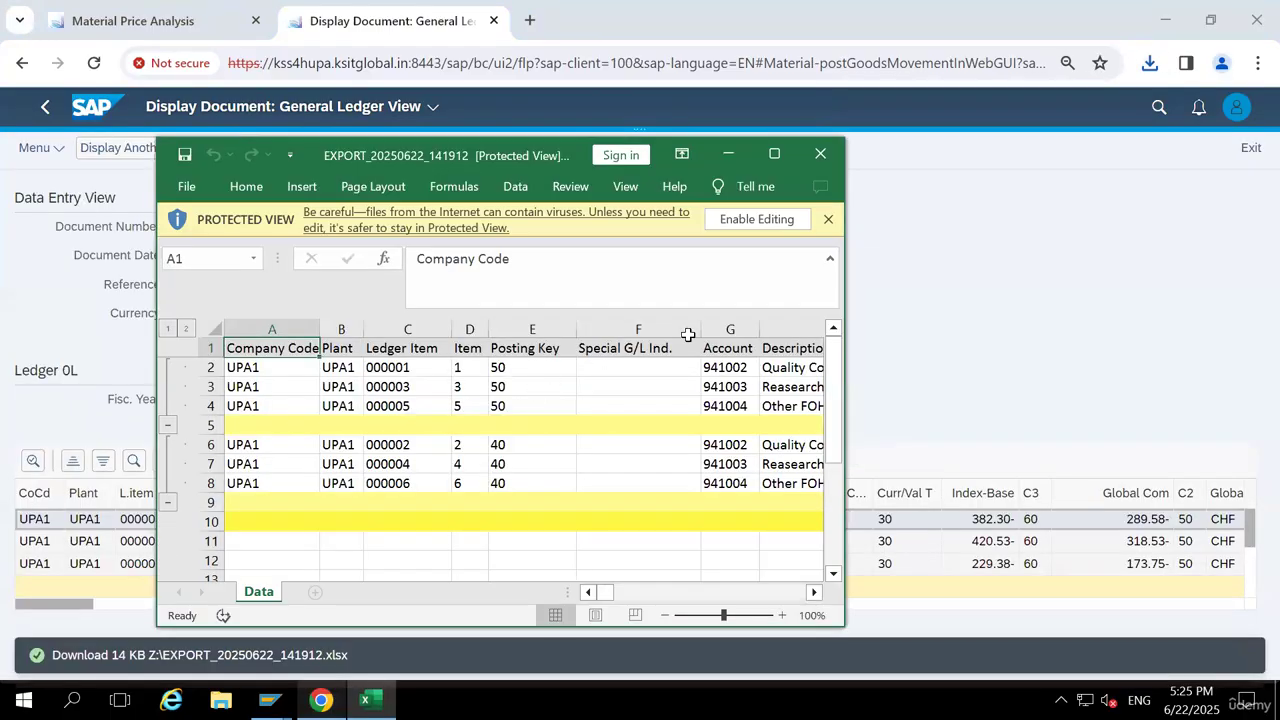
left_click(774, 154)
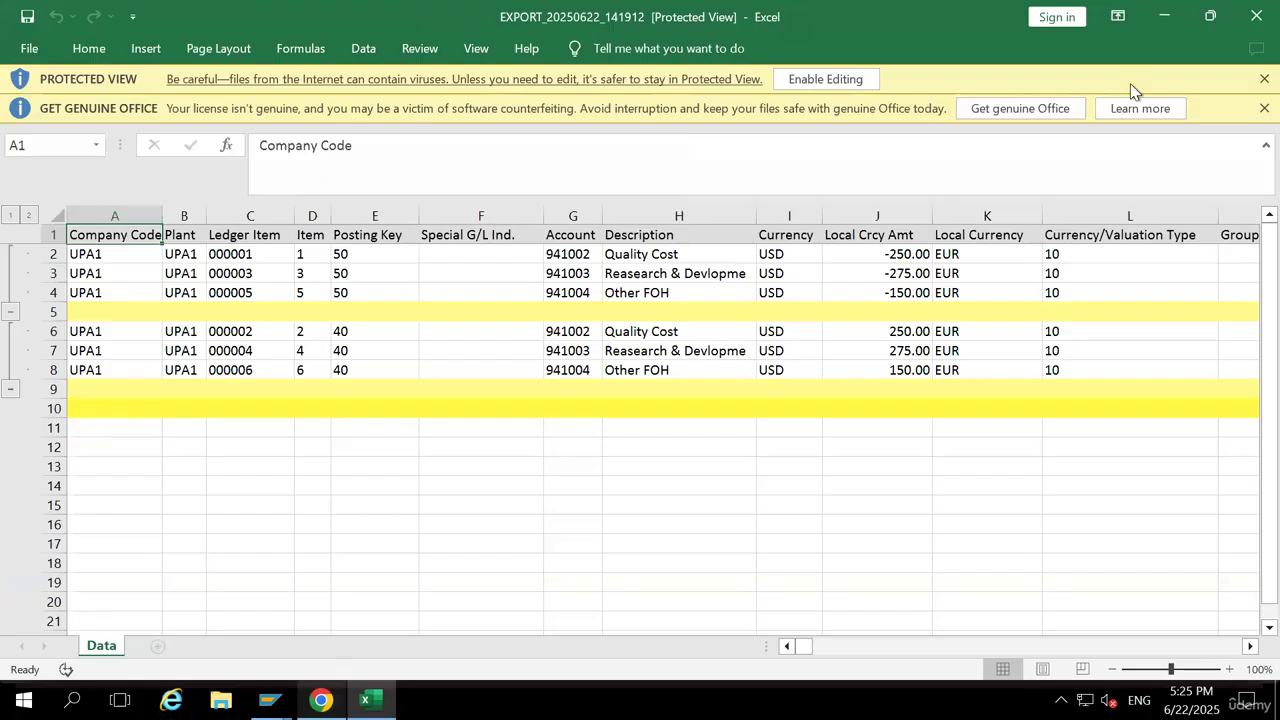
left_click(1262, 79)
left_click(1262, 79)
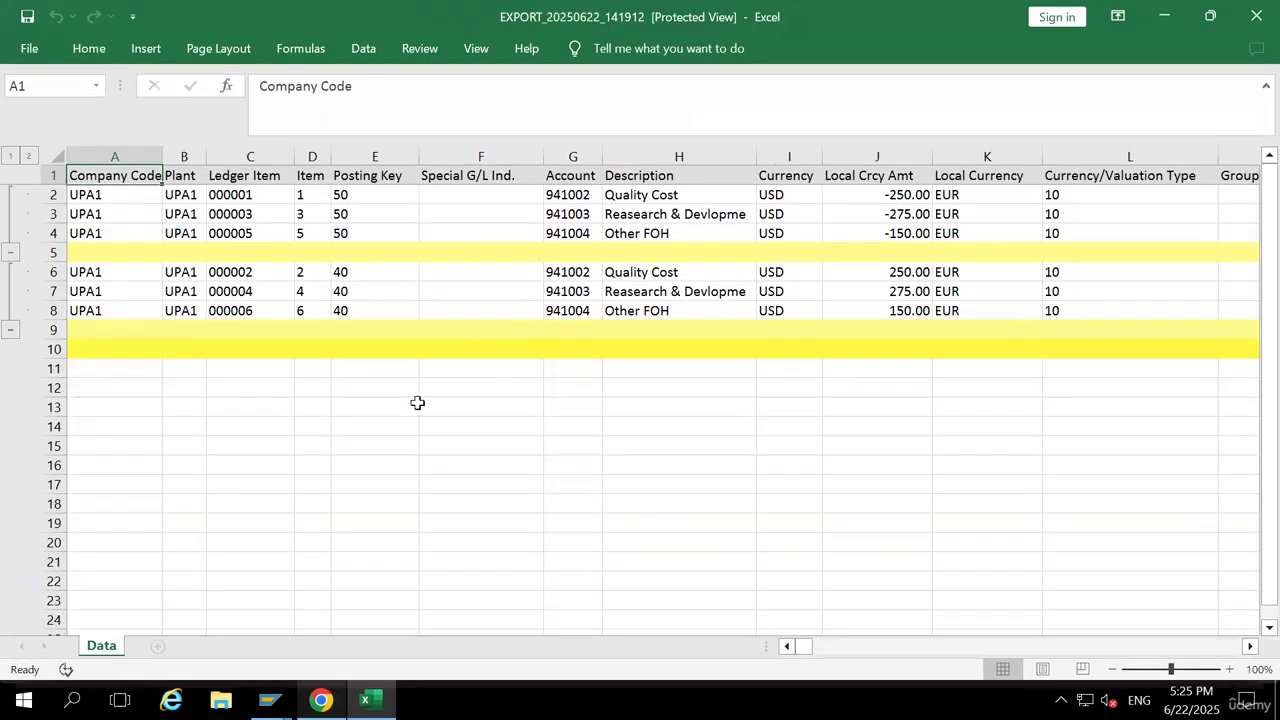
Compare the accounts and descriptions of the posting key 50 lines with those of the posting key 40 lines
left_click(552, 274)
left_click(572, 198)
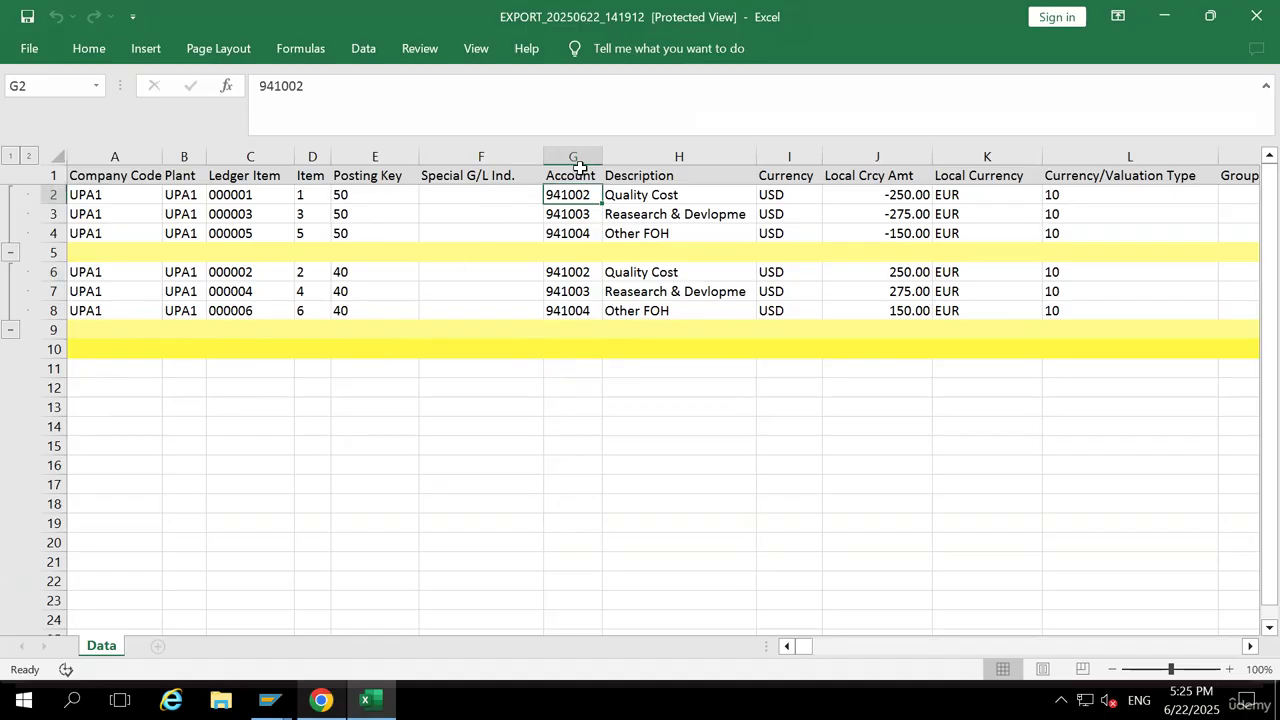
left_click_drag(580, 176, 571, 308)
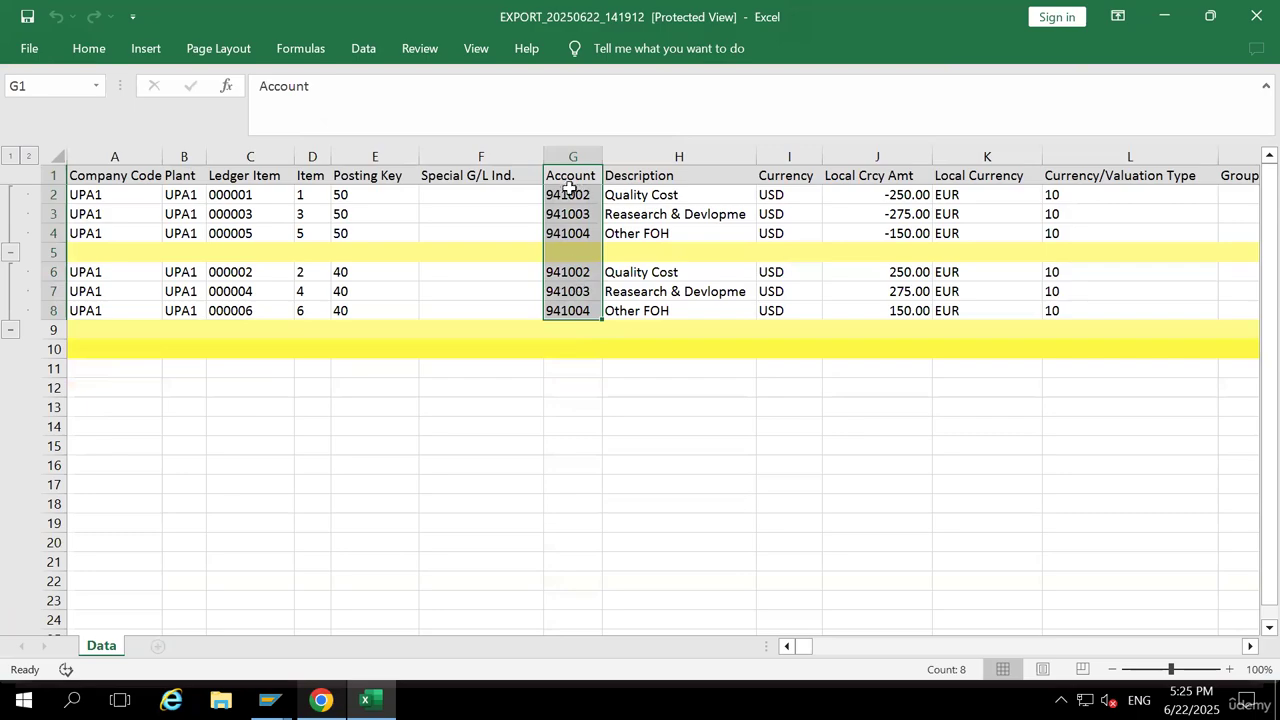
left_click_drag(573, 195, 572, 302)
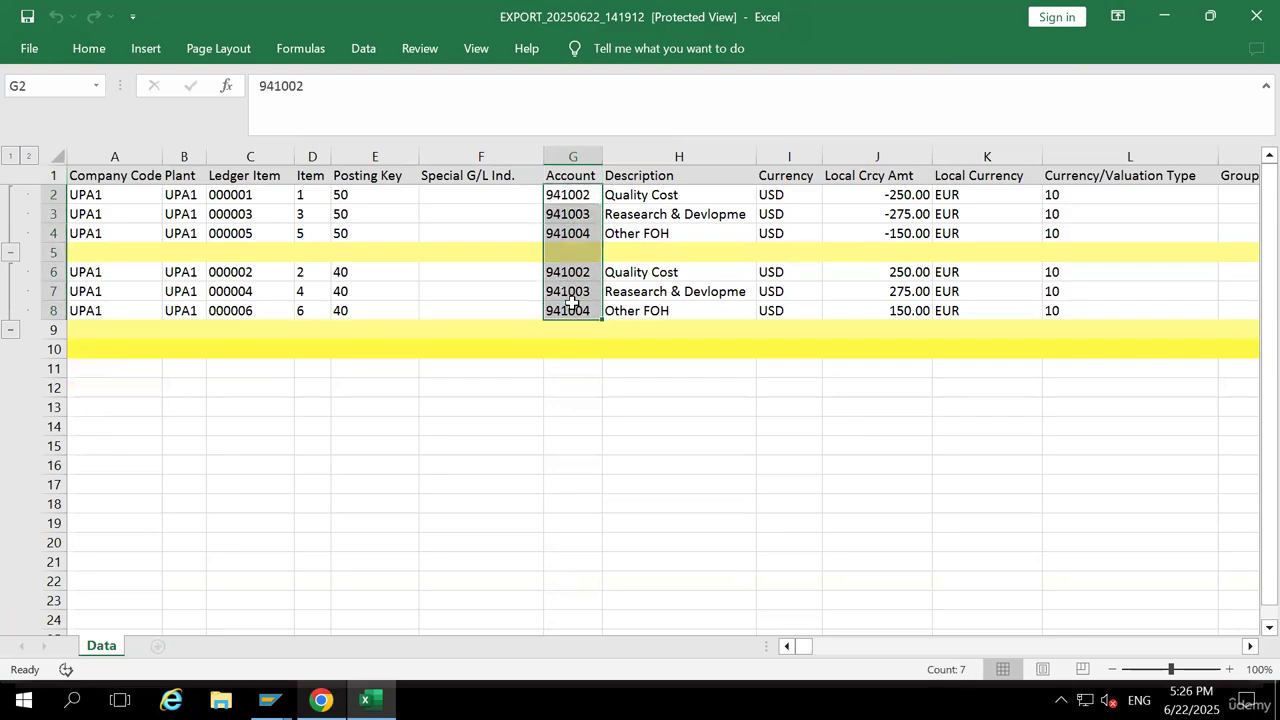
left_click(576, 264)
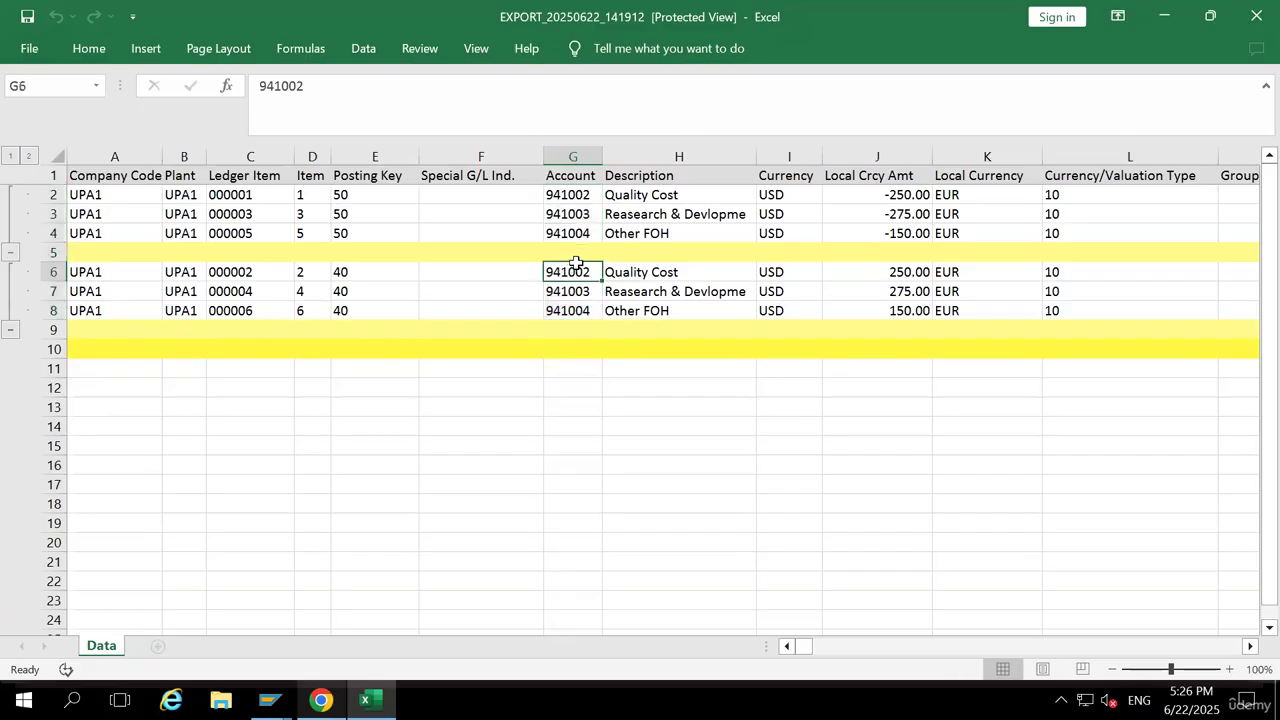
left_click(616, 192)
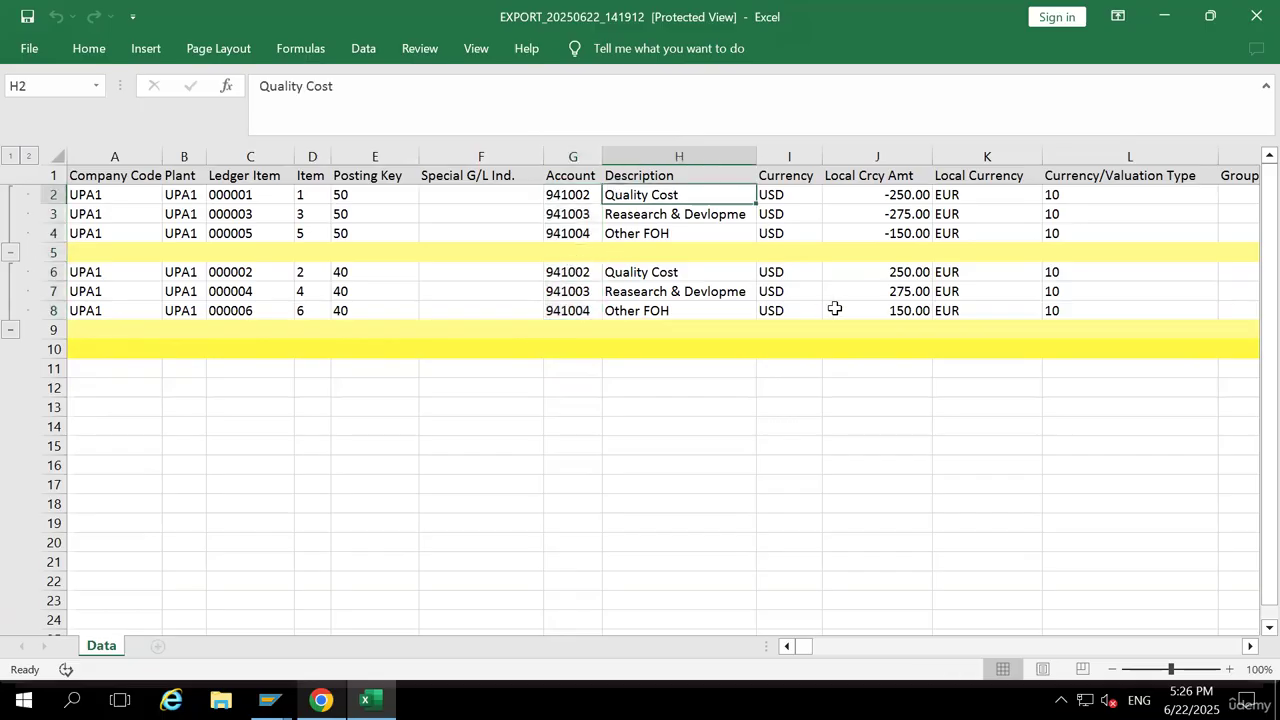
Match each debit local currency amount with its credit counterpart, then check the sum of the three debit amounts
left_click(908, 266)
left_click(900, 193)
left_click(904, 291)
left_click(905, 215)
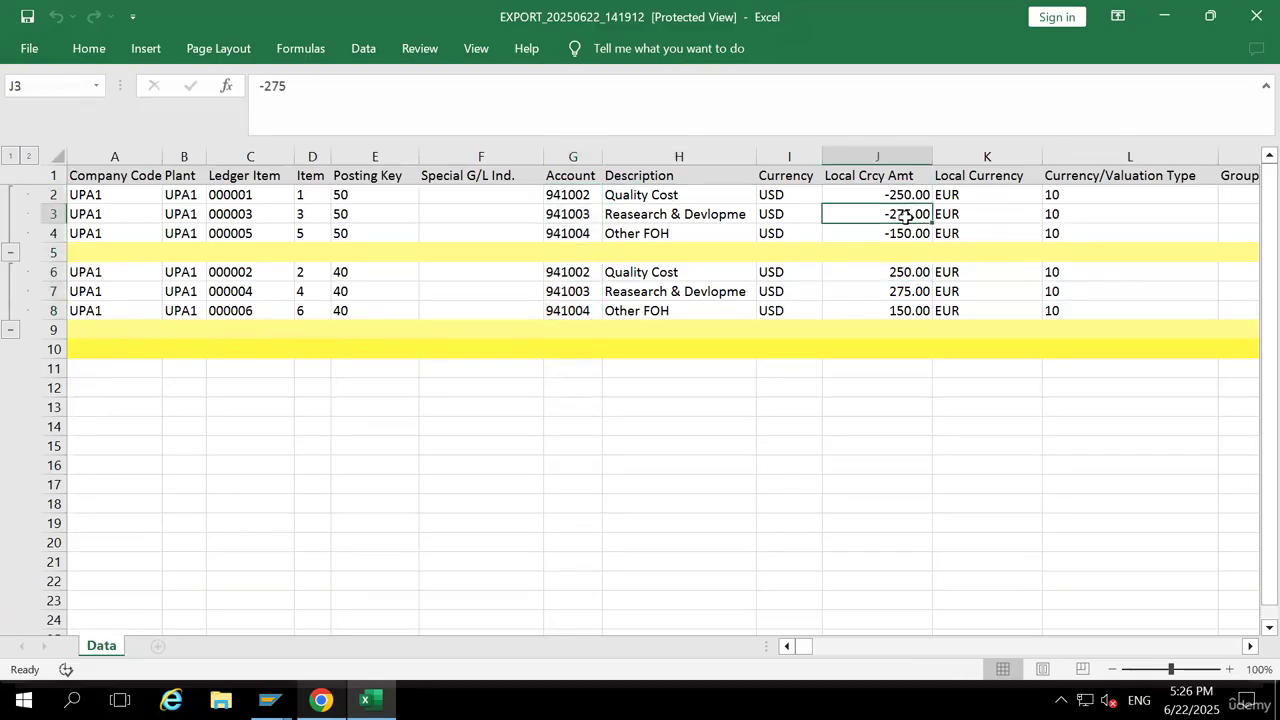
left_click(906, 311)
left_click(907, 234)
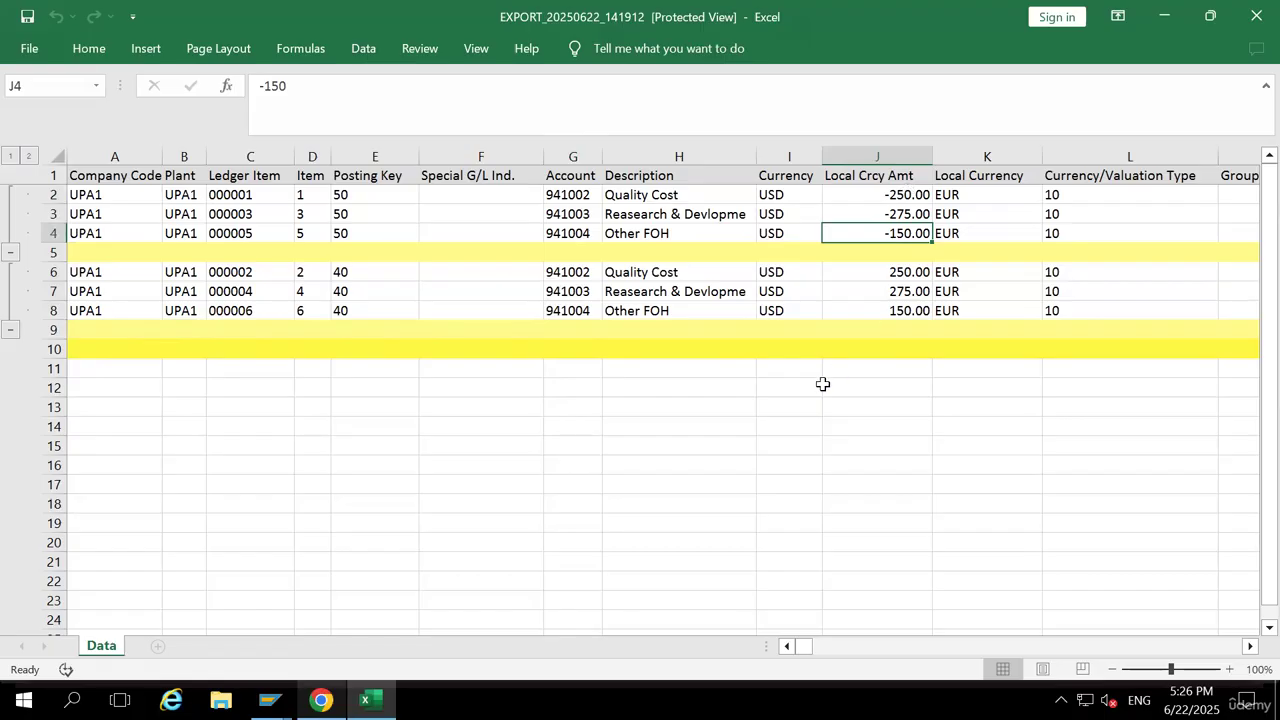
left_click_drag(880, 272, 890, 310)
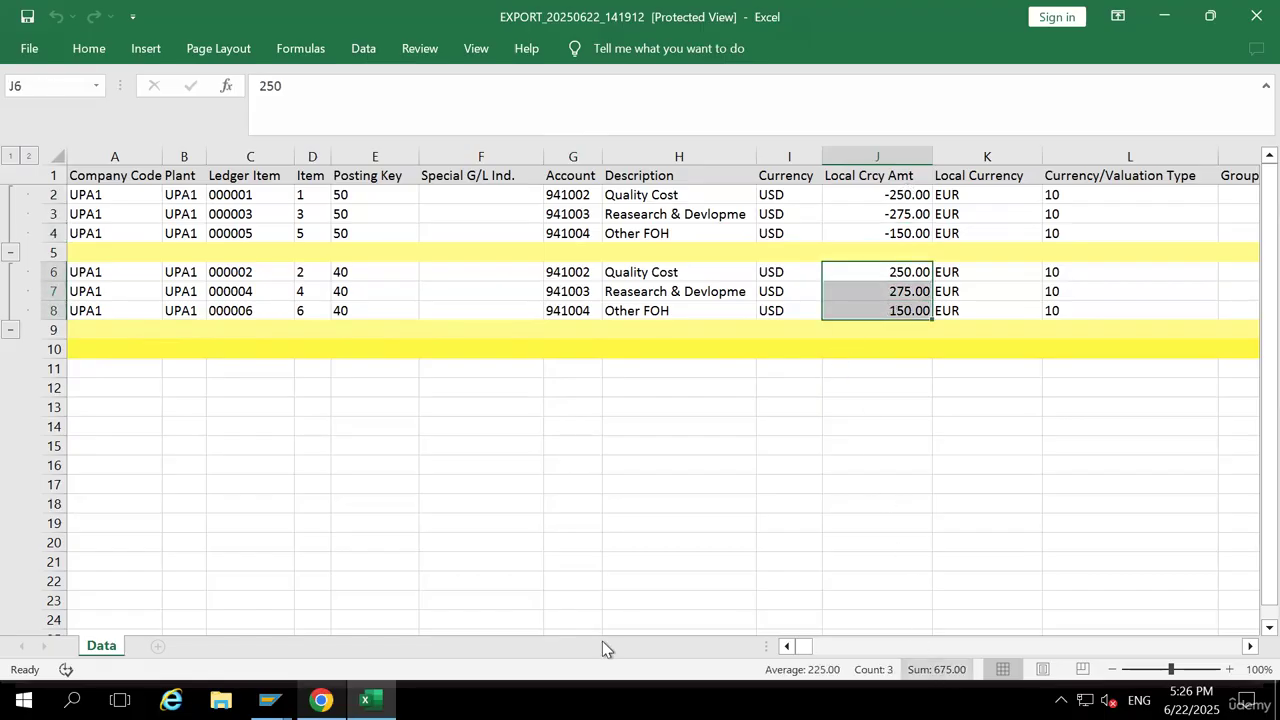
Switch to the Day 8 cost workbook, postpone the system restart, and check the OH, MAT and A.COST cells in row 15
left_click(899, 13)
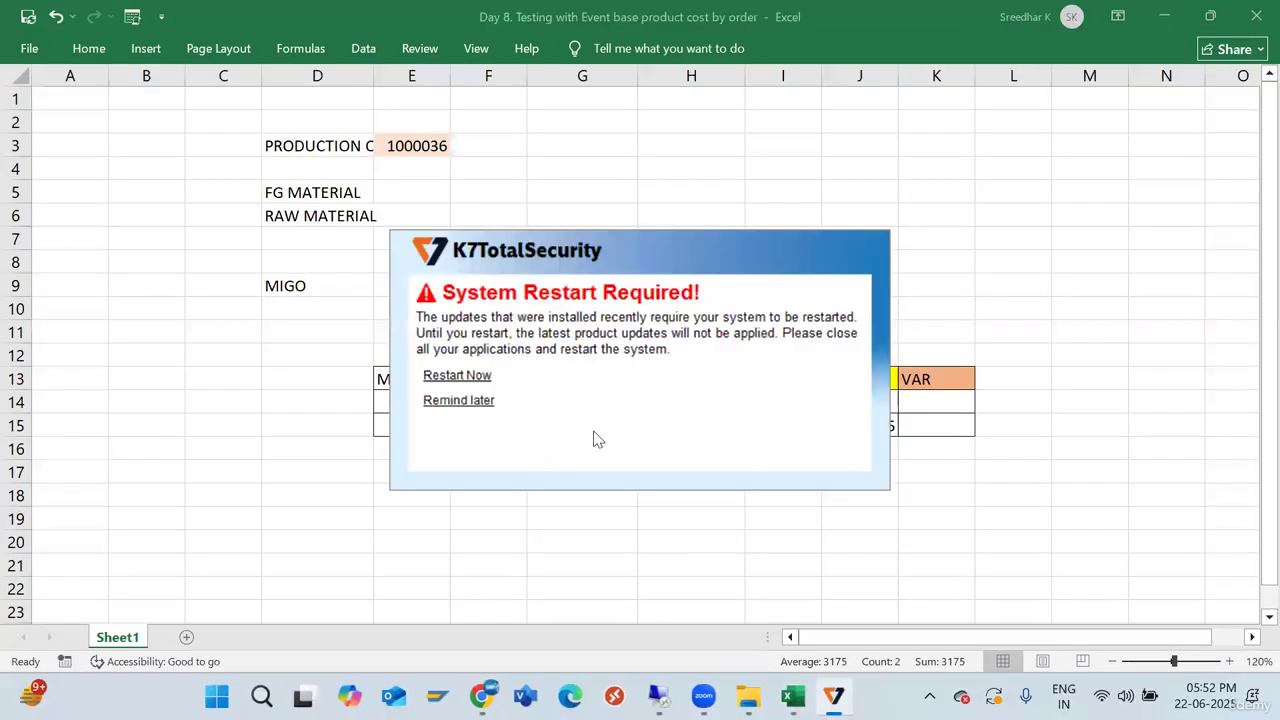
left_click(471, 400)
left_click(606, 425)
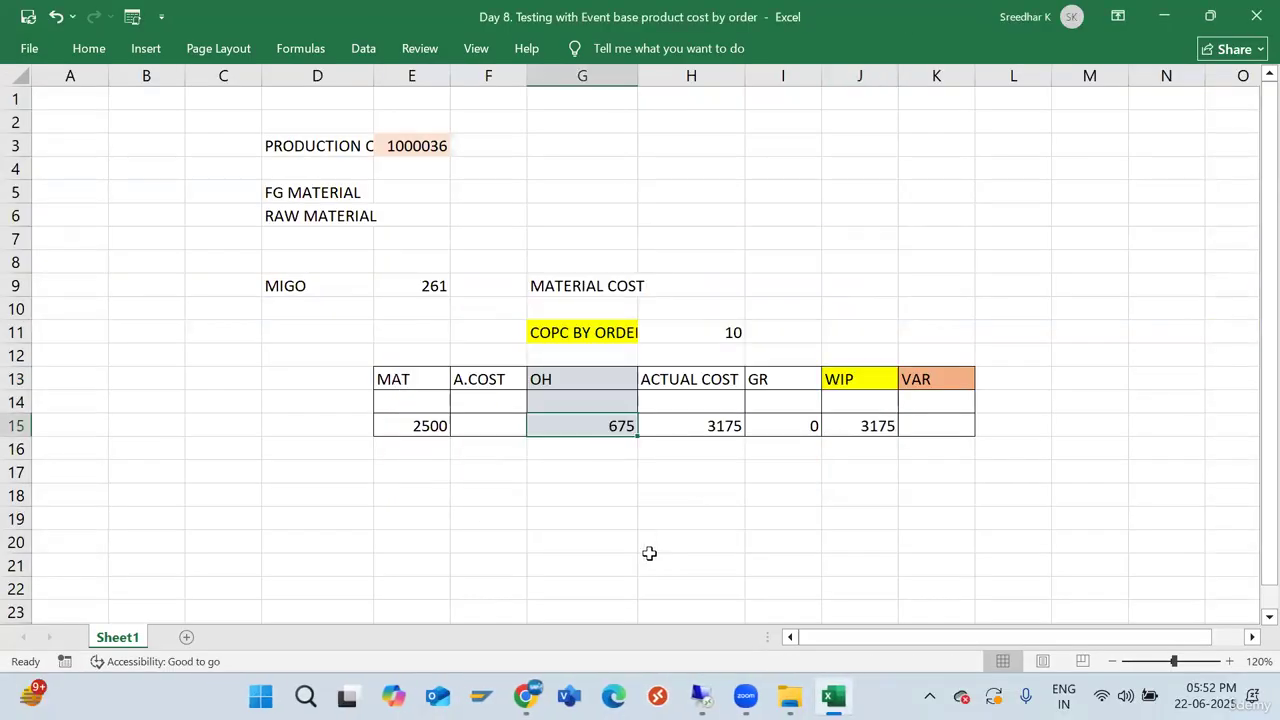
left_click(401, 427)
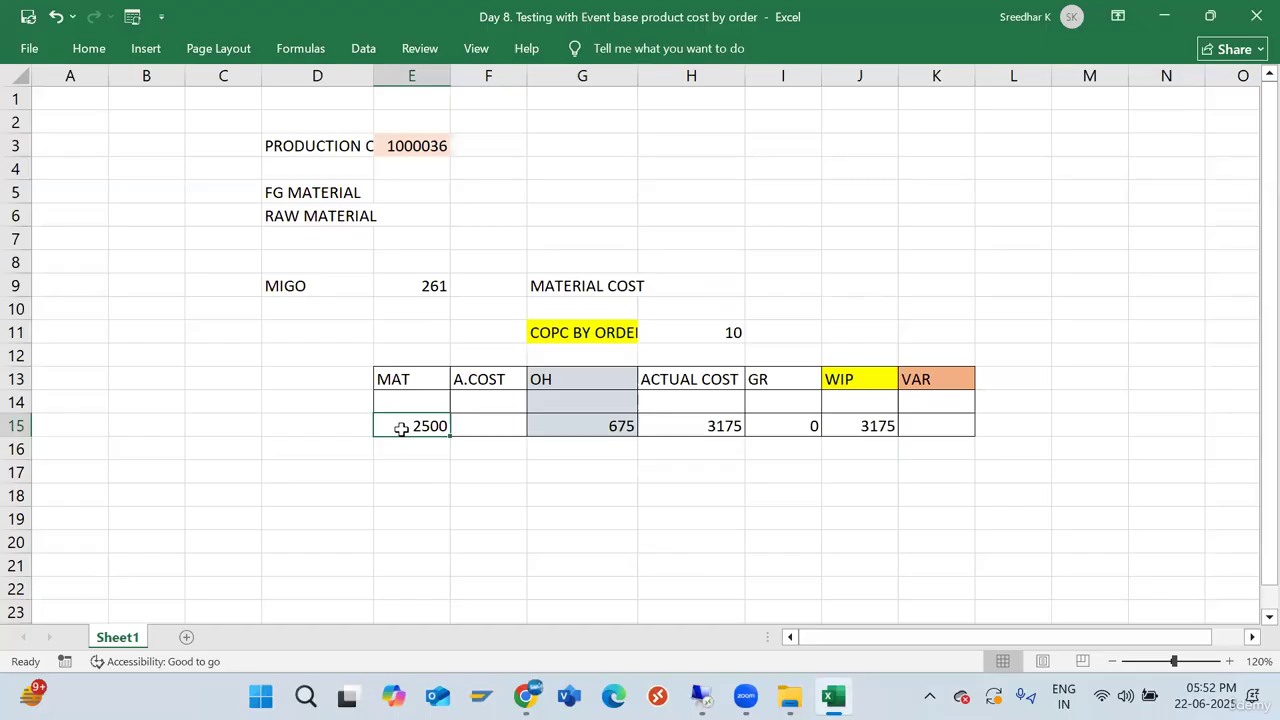
left_click(472, 427)
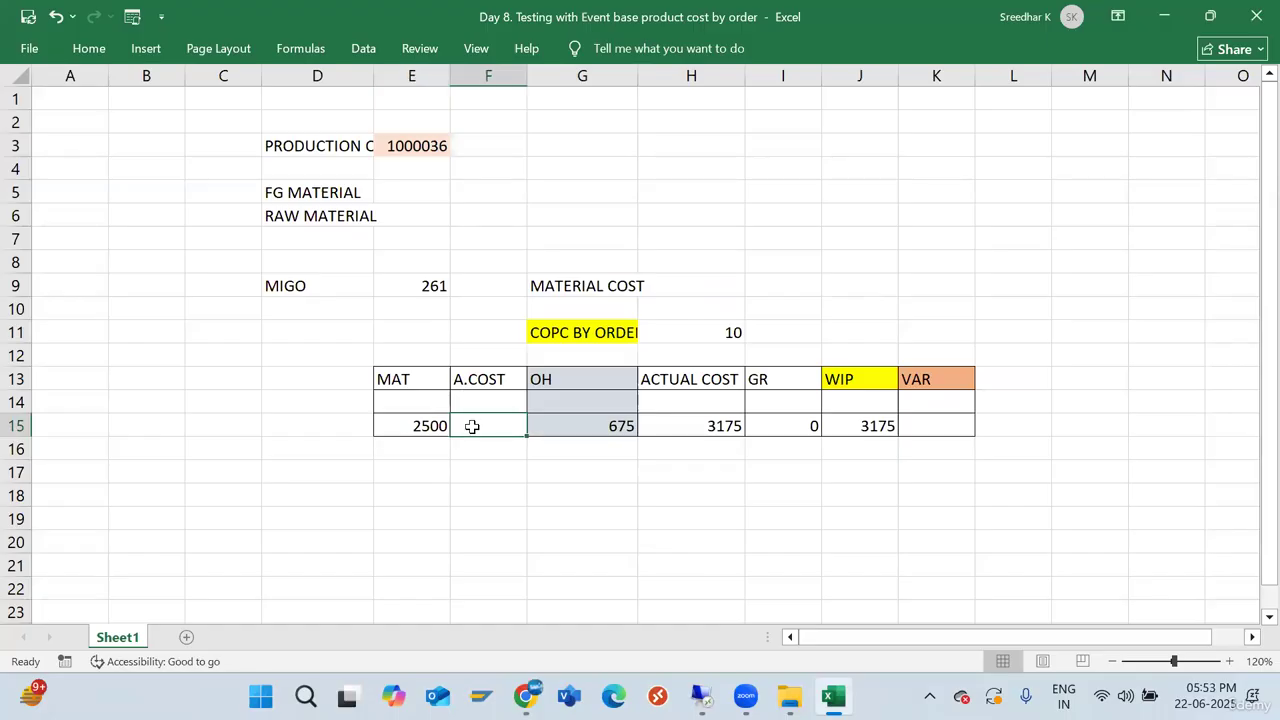
Review the MAT, A.COST and OH columns of the cost table against the ACTUAL COST and WIP cells in row 15
left_click(615, 427)
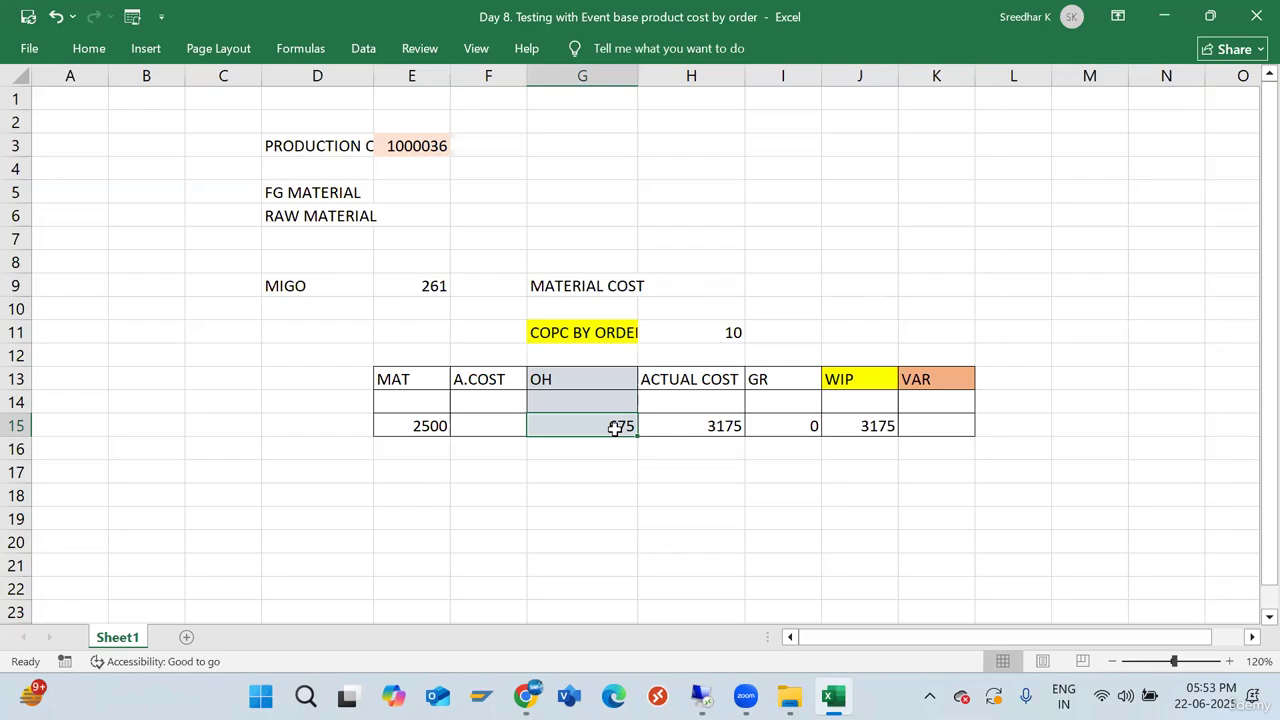
left_click(402, 378)
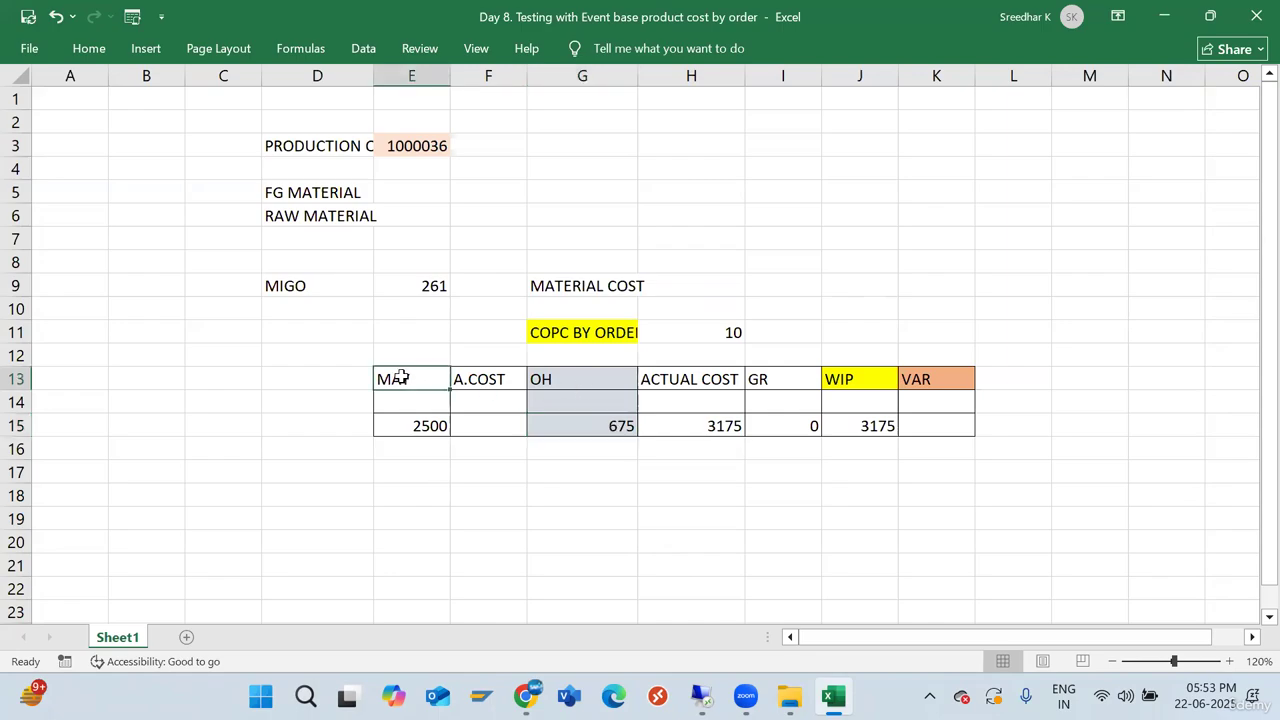
left_click(489, 383)
left_click_drag(555, 378, 555, 435)
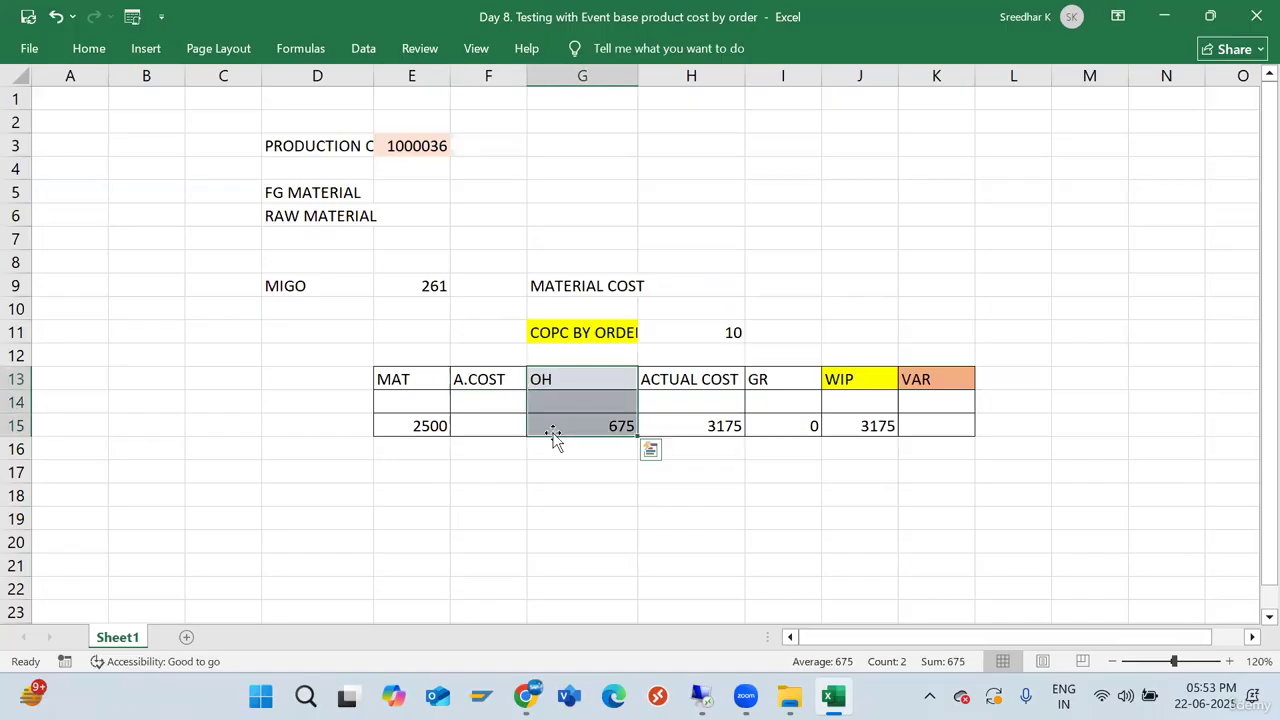
left_click(567, 428)
left_click(506, 422)
left_click(587, 421)
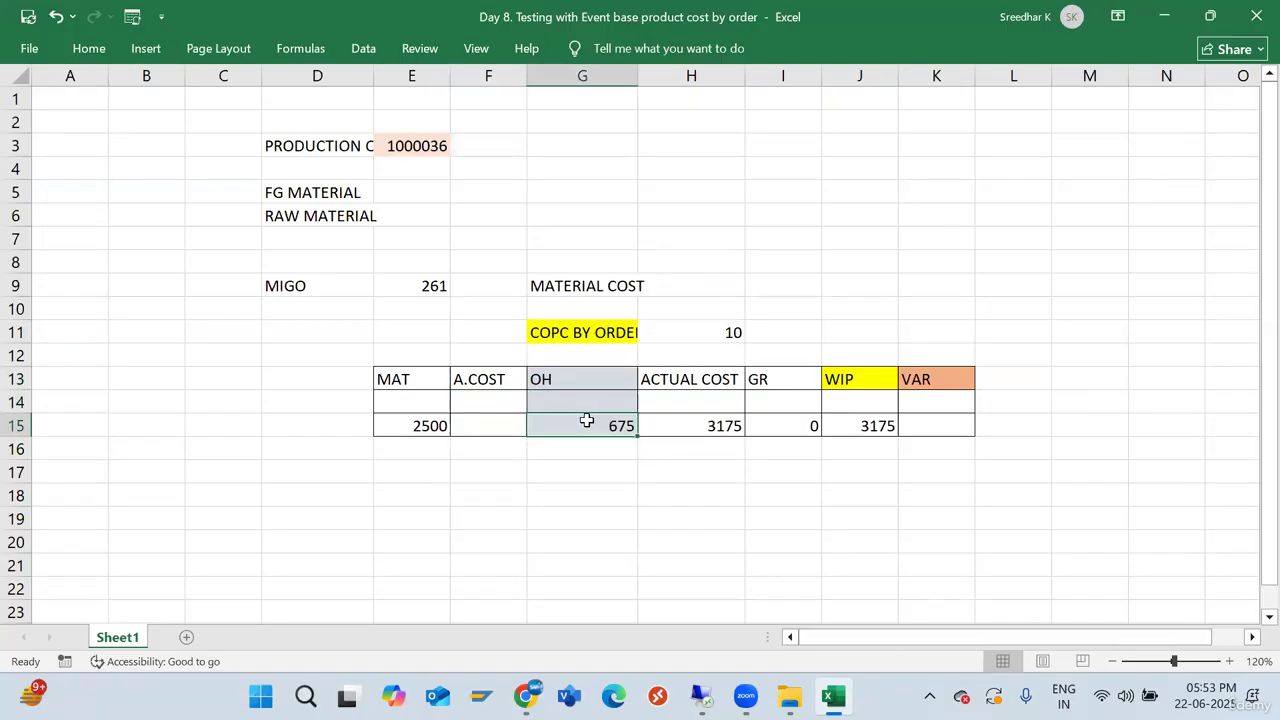
left_click_drag(489, 376, 489, 421)
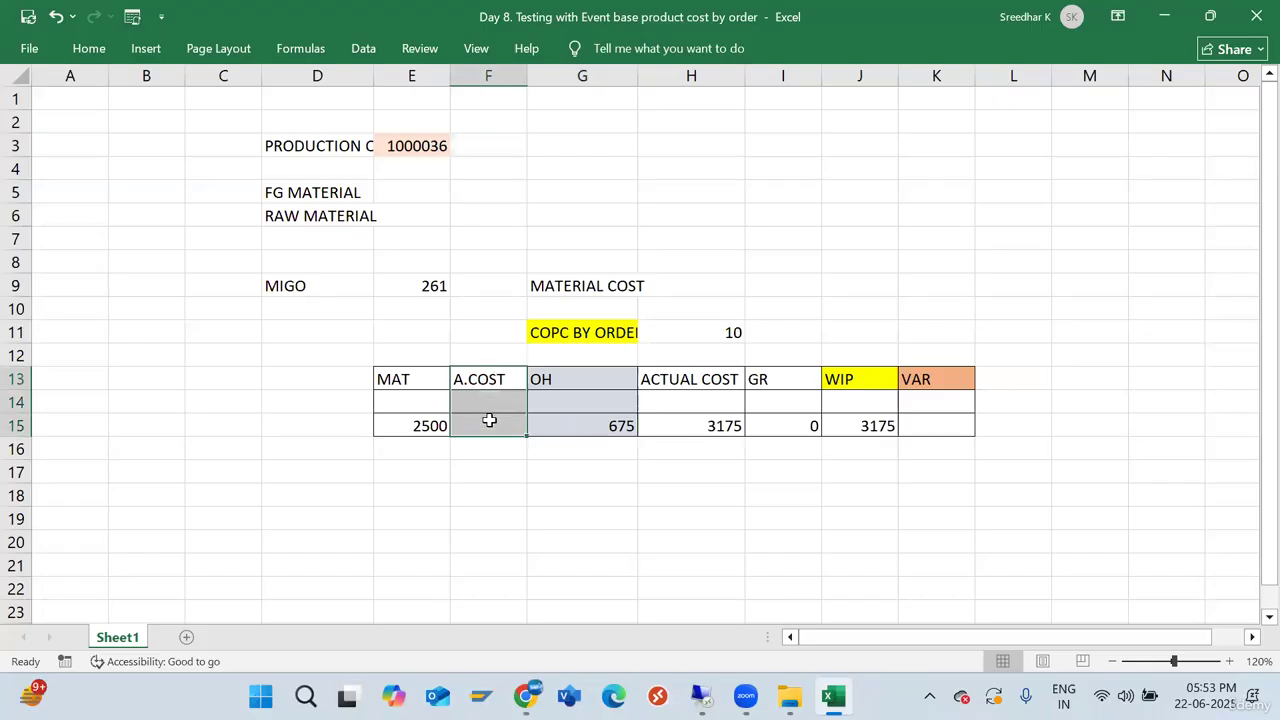
left_click(732, 422)
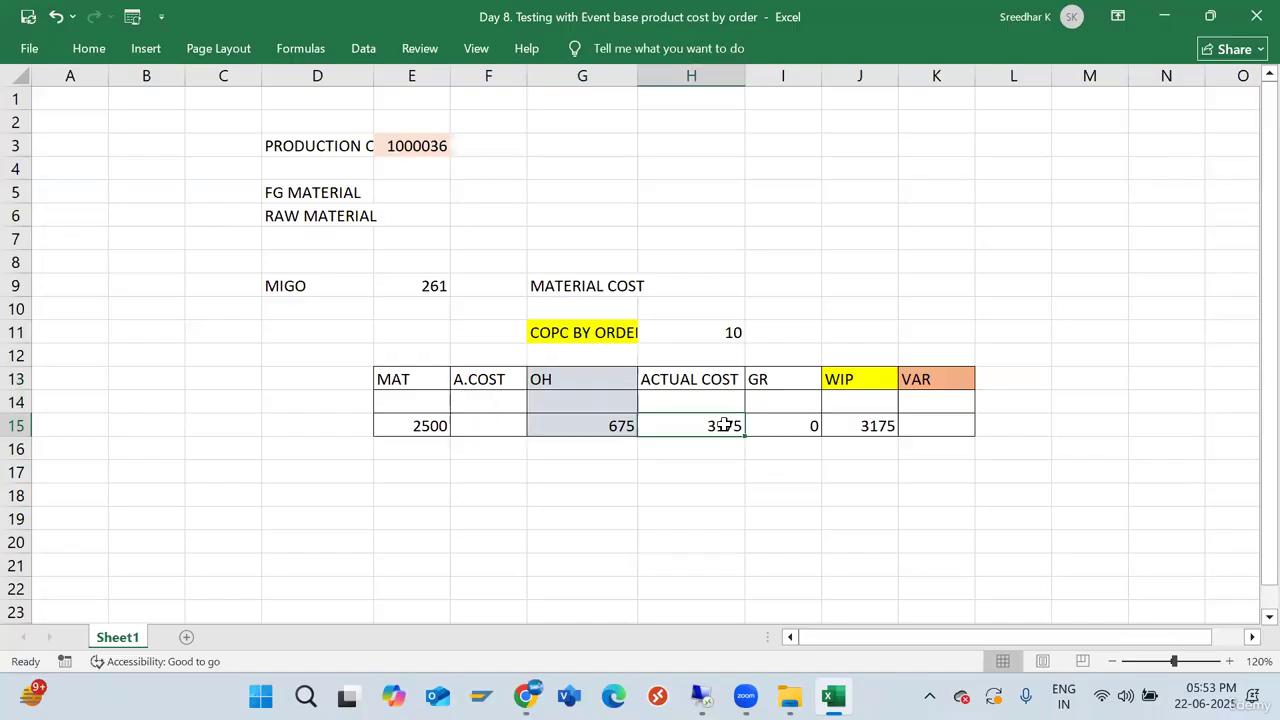
left_click(838, 428)
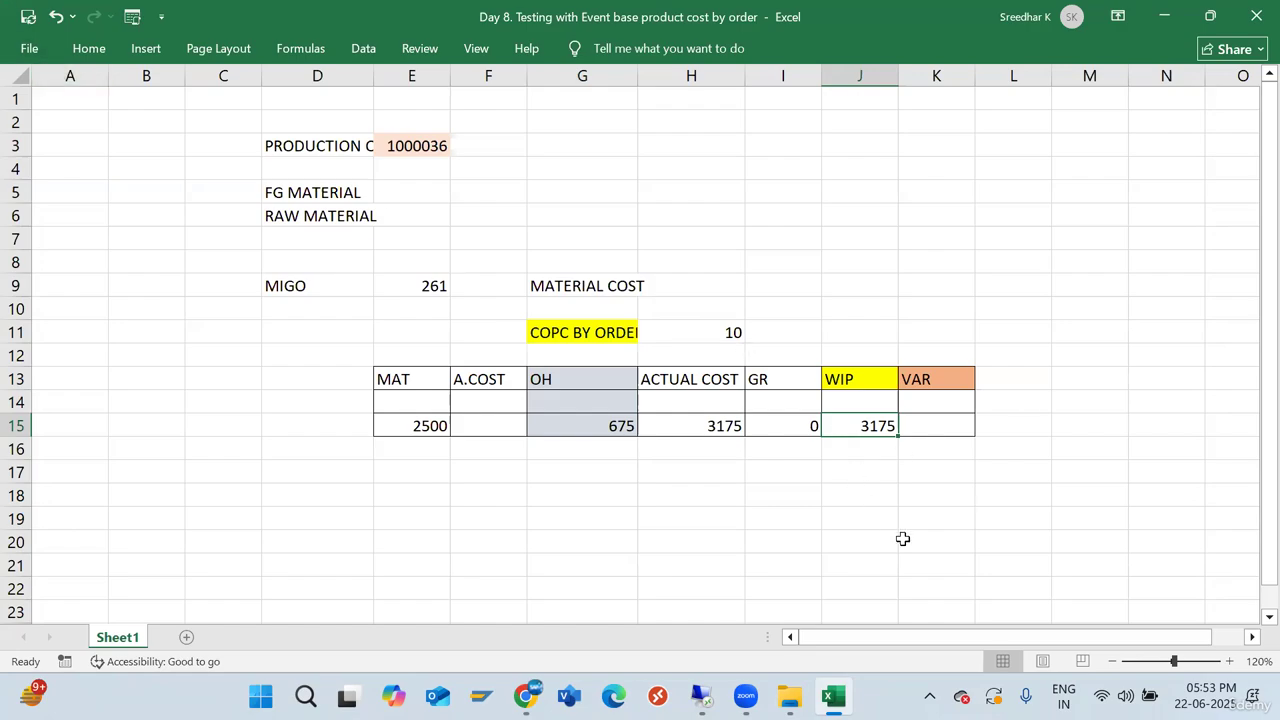
Autofit column G so that COPC BY ORDER fits its cell, and save the workbook
double_click(638, 74)
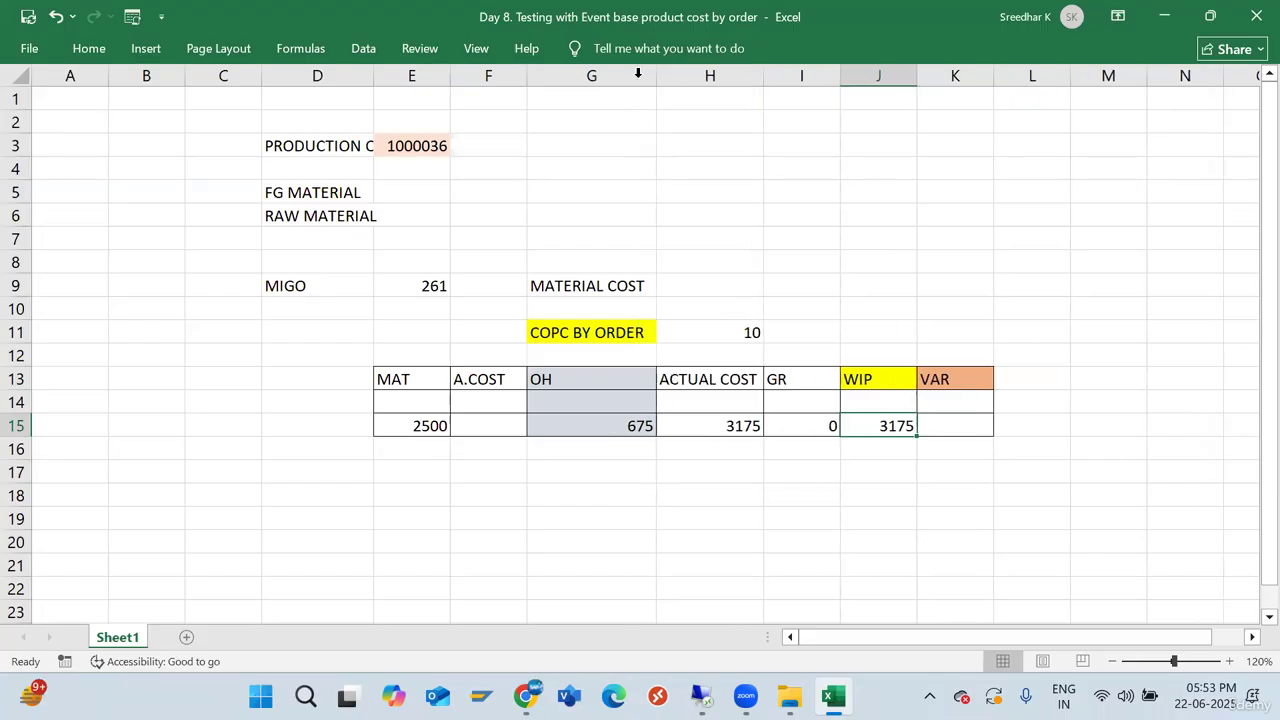
left_click(28, 17)
left_click(511, 496)
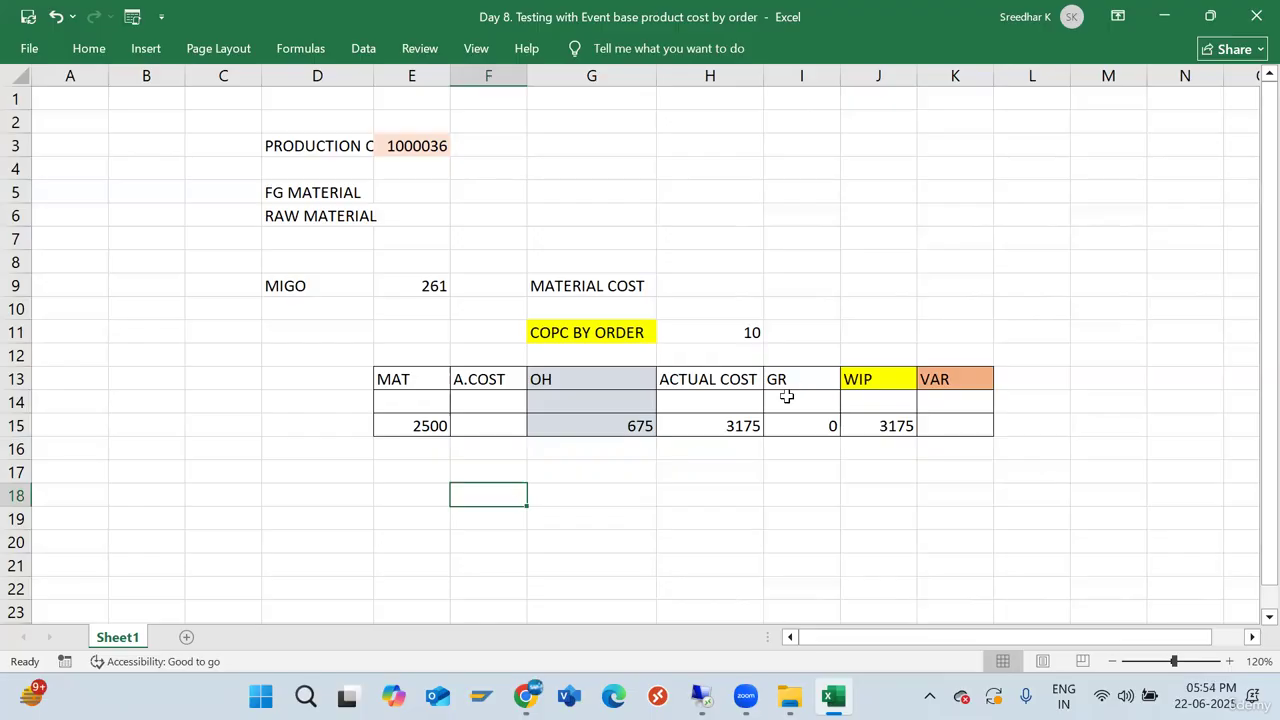
Examine the GR, A.COST and OH columns and compare the OH header with the MAT and A.COST headers
left_click_drag(785, 386, 791, 420)
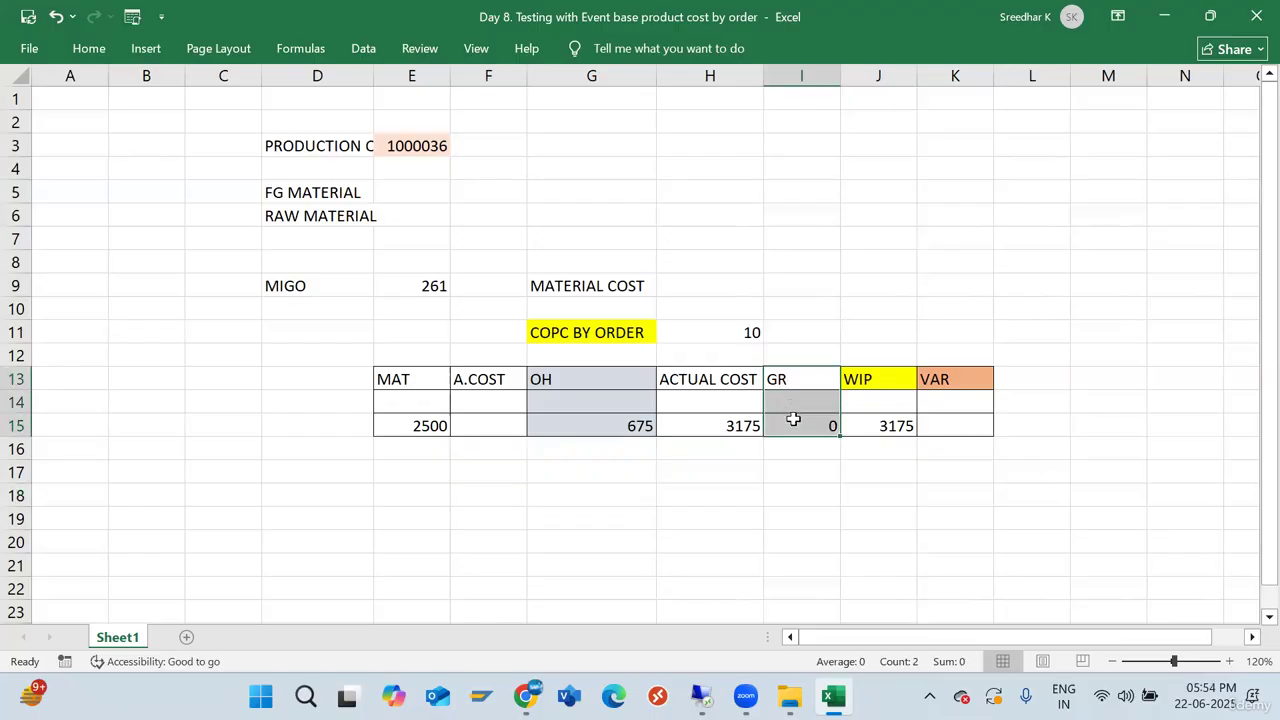
left_click(739, 560)
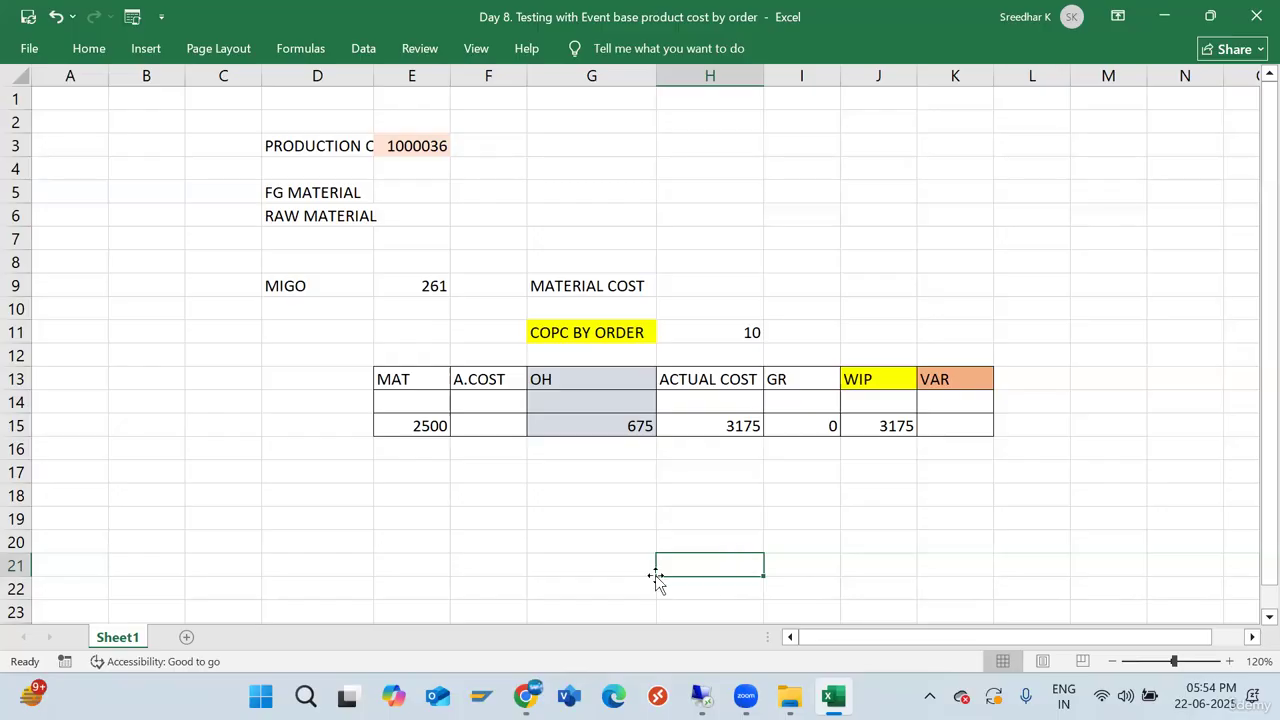
left_click(473, 410)
left_click_drag(473, 410, 475, 424)
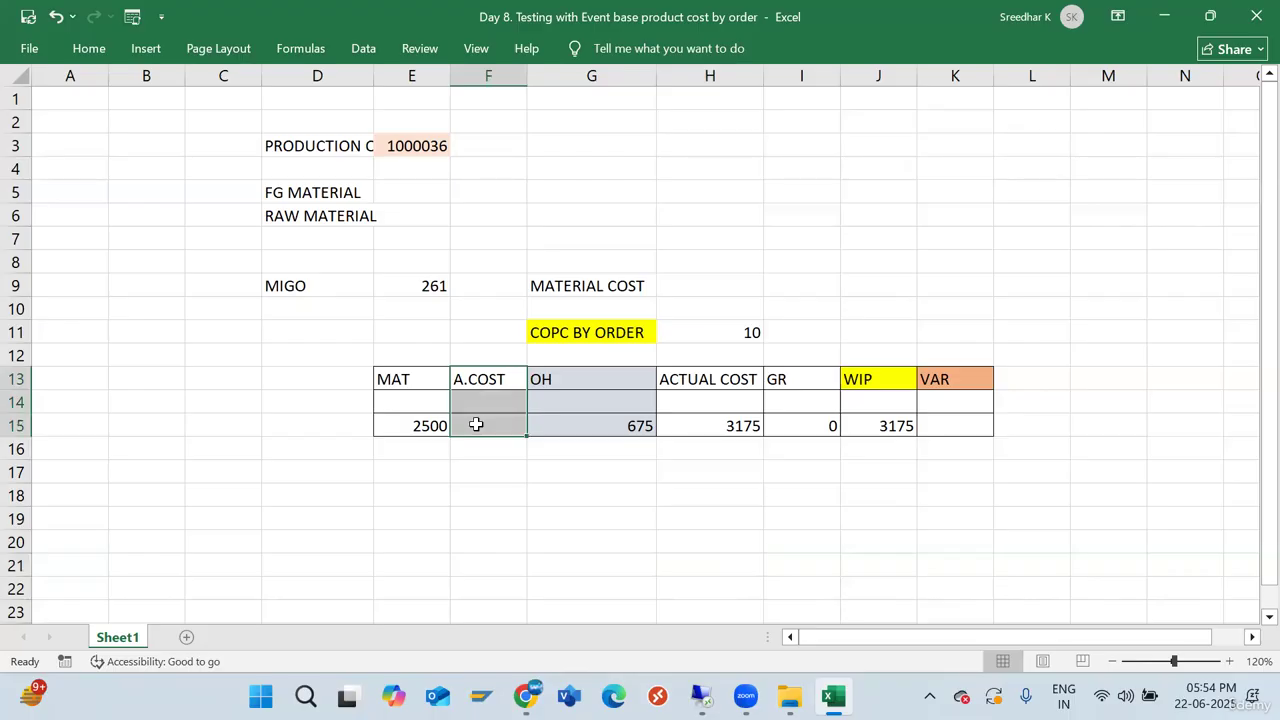
left_click(478, 424)
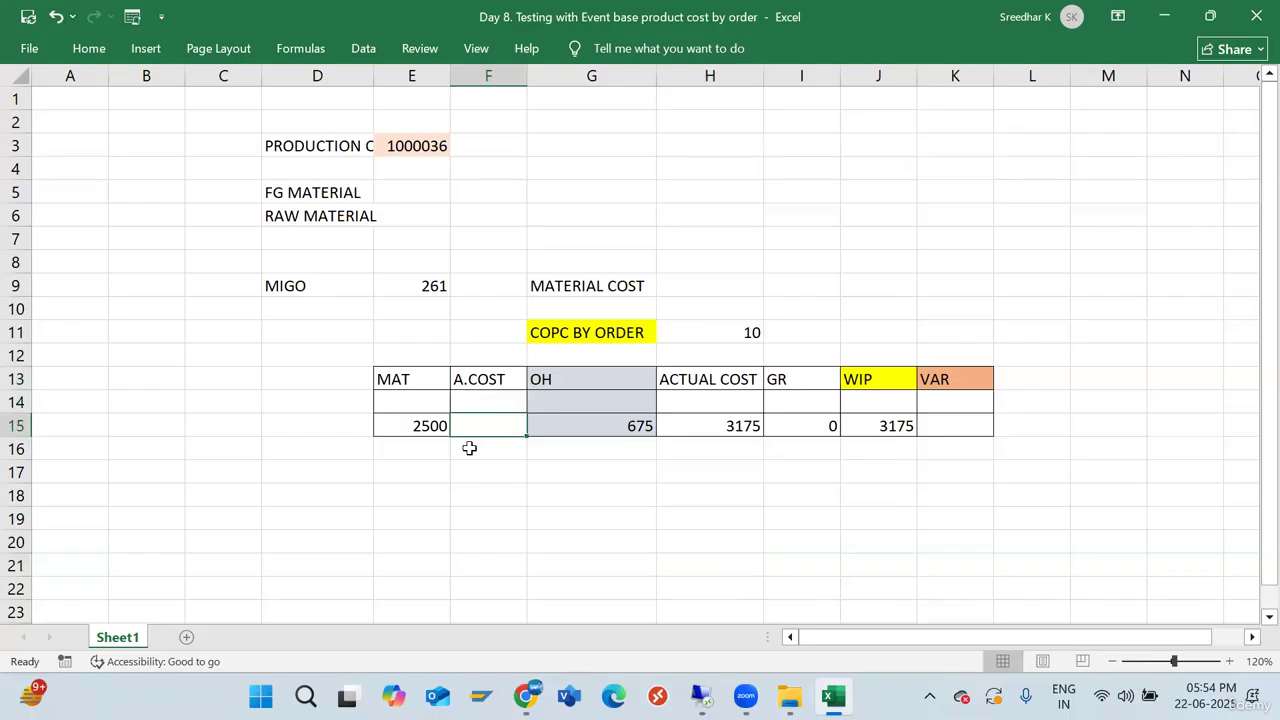
left_click_drag(574, 378, 587, 427)
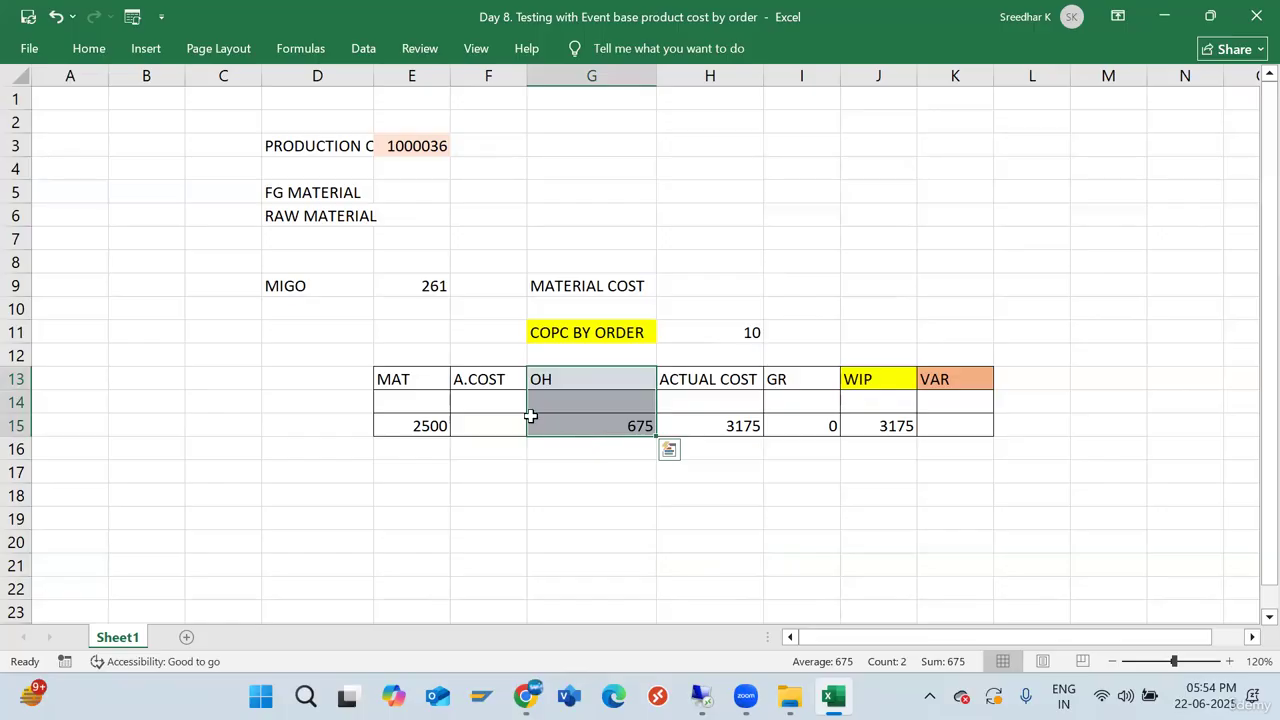
left_click(563, 374)
left_click(408, 377)
left_click_drag(408, 377, 470, 380)
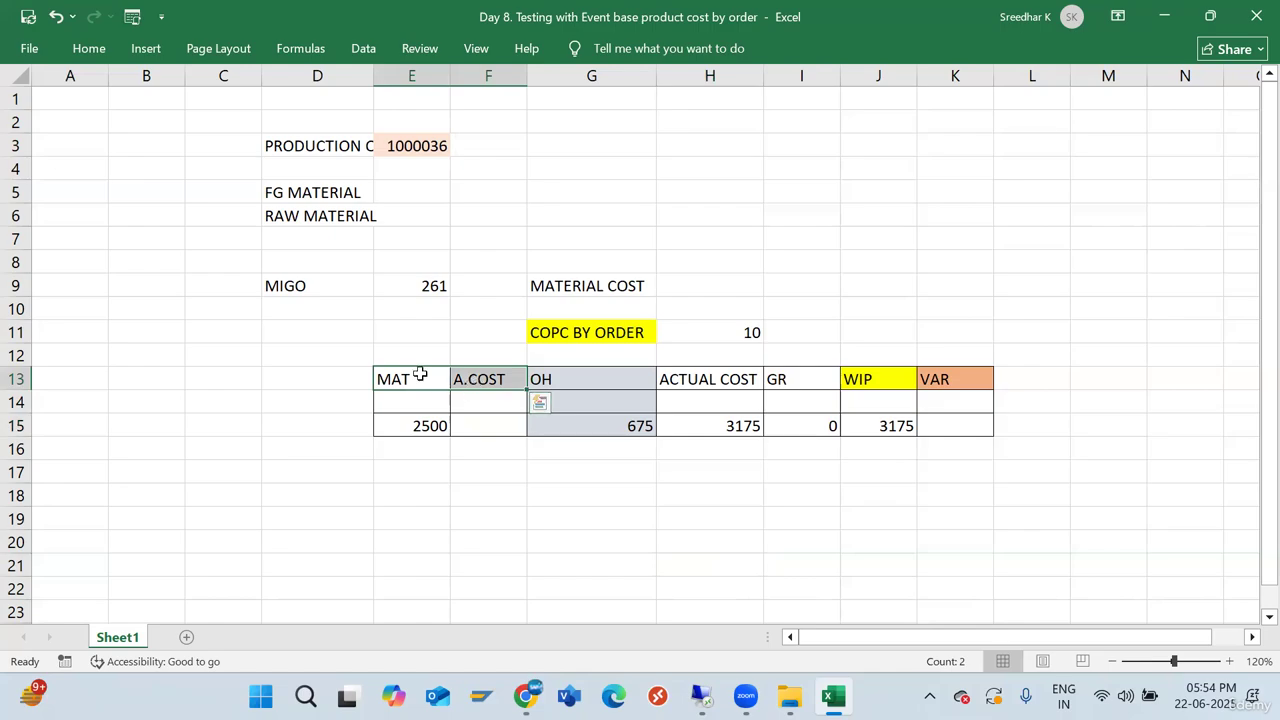
Trace the cost calculation in row 15 from MAT, A.COST and OH through ACTUAL COST and GR to WIP
left_click_drag(420, 399, 421, 424)
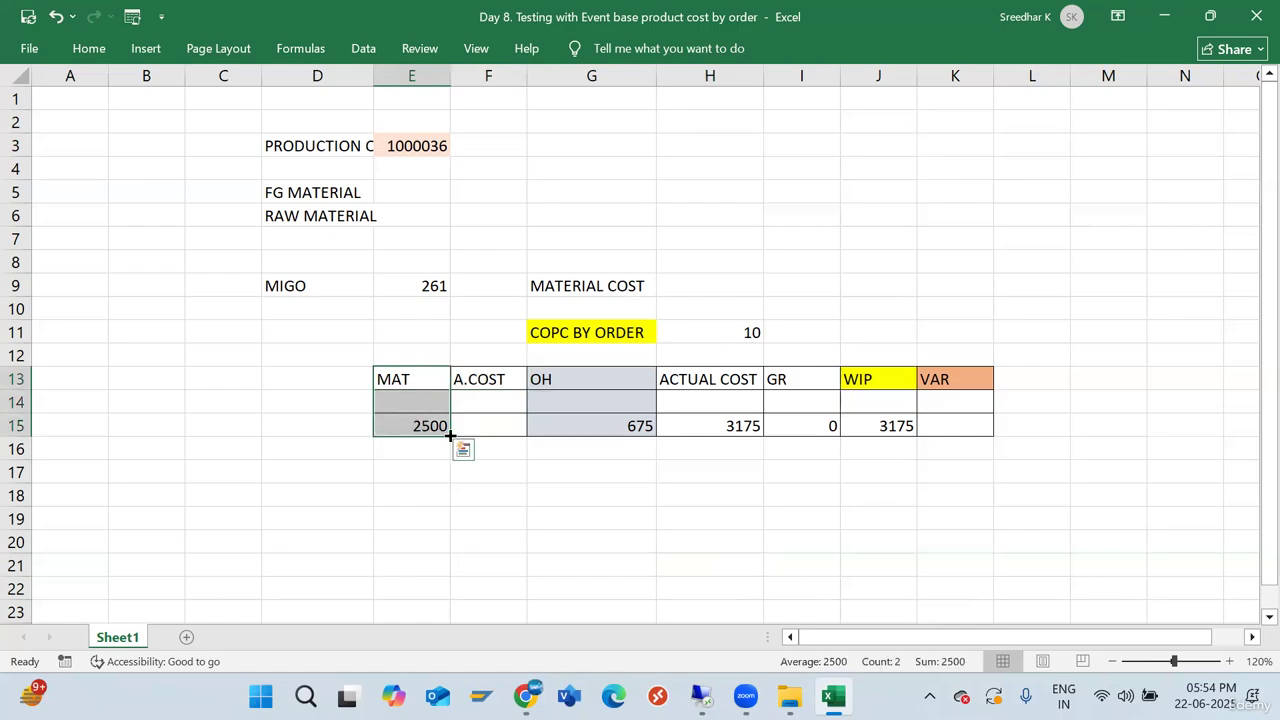
left_click(435, 426)
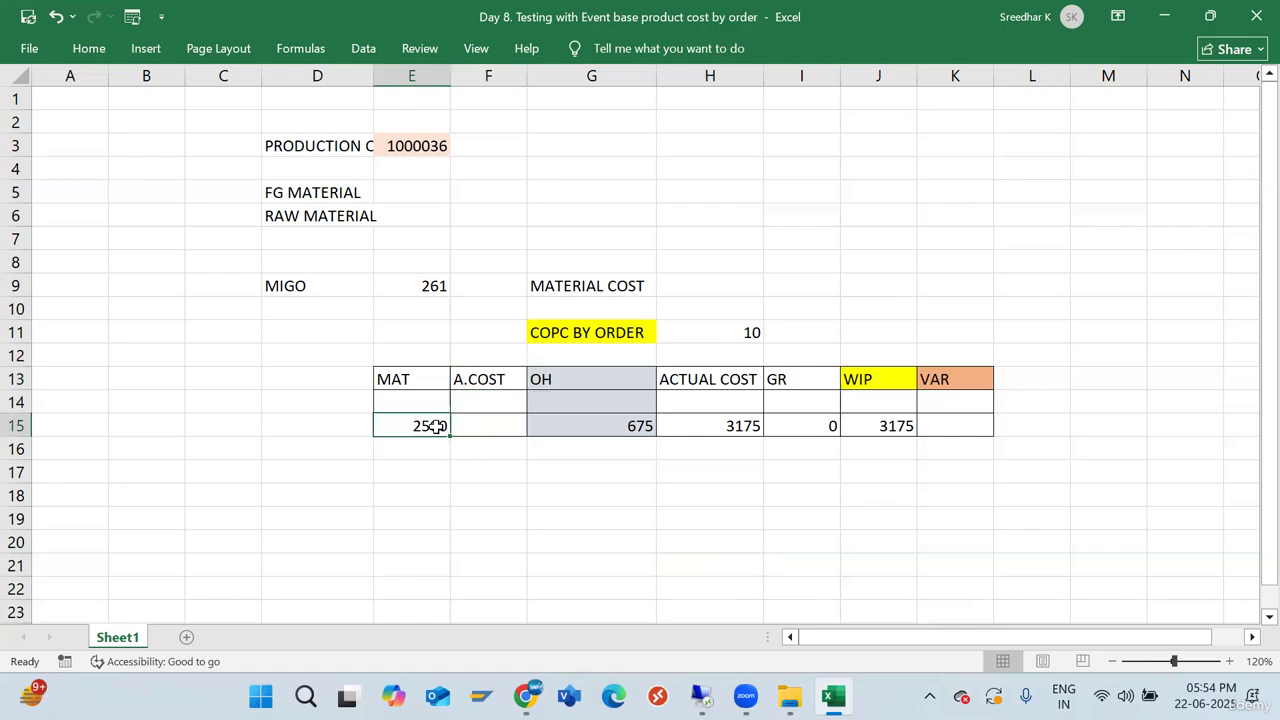
left_click(548, 426)
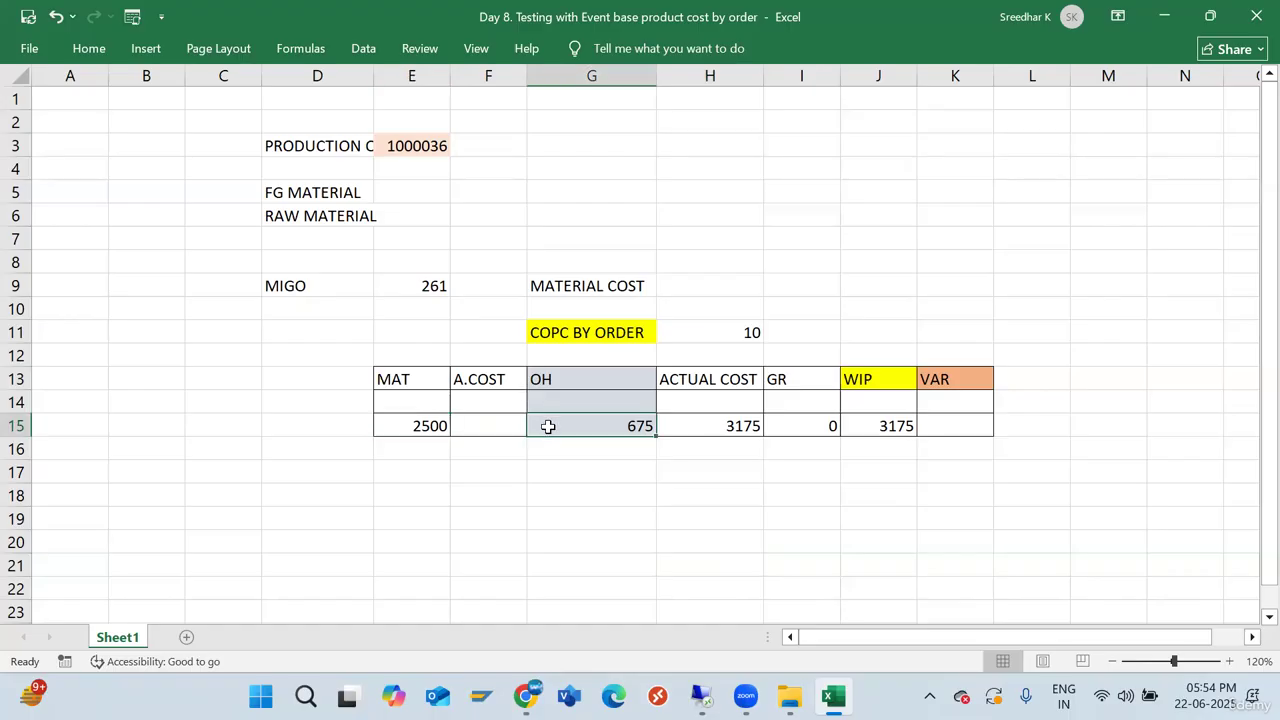
left_click(463, 420)
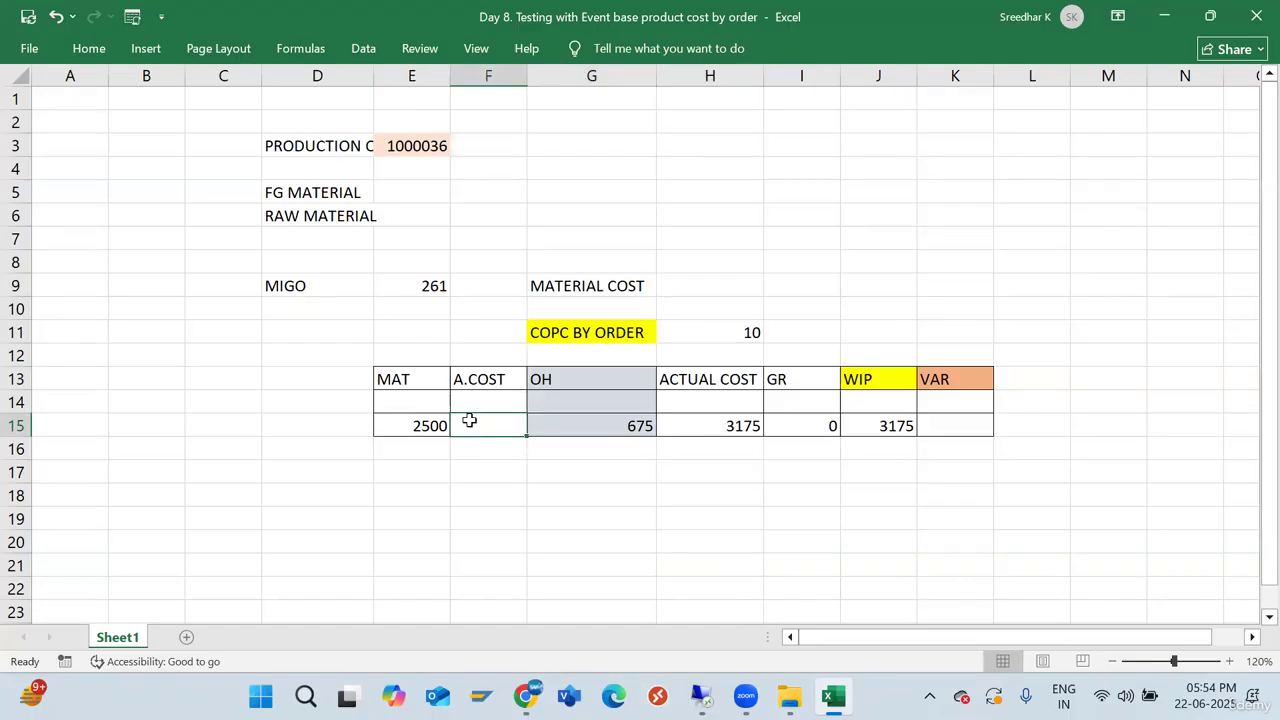
mouse_move(437, 422)
left_mouse_down()
mouse_move(423, 417)
mouse_move(463, 420)
mouse_move(423, 420)
left_mouse_up()
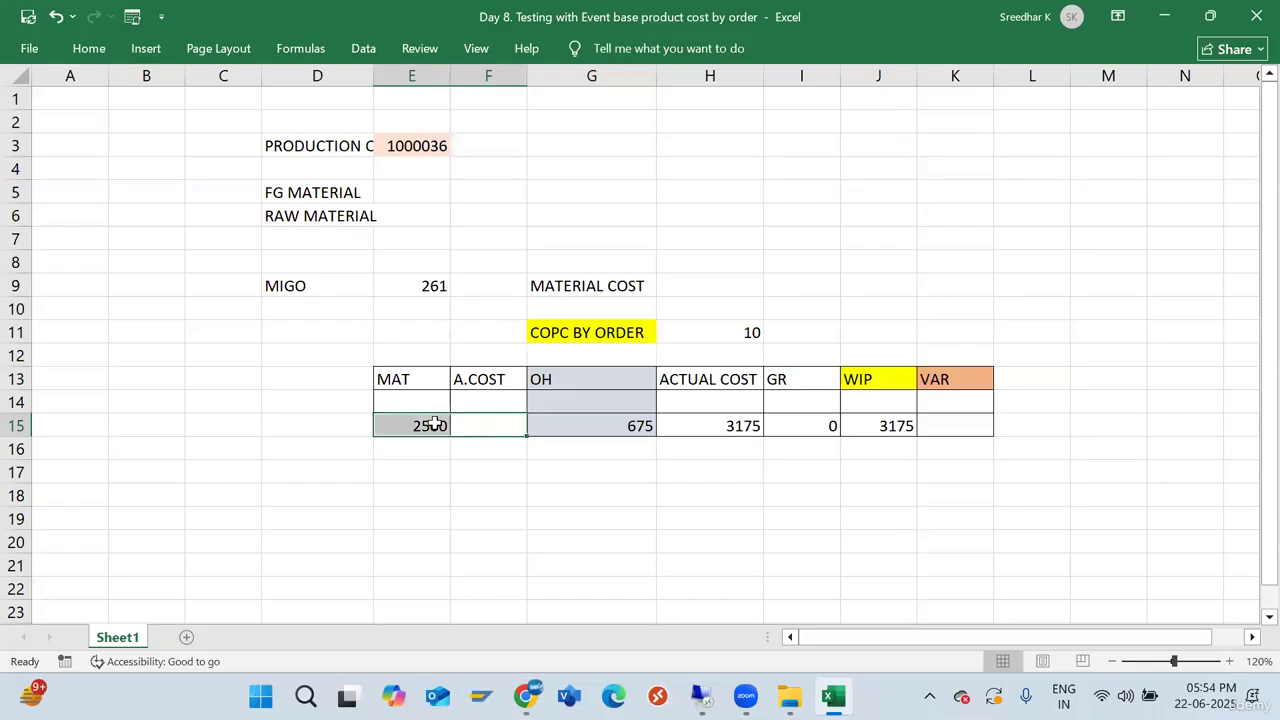
left_click(558, 421)
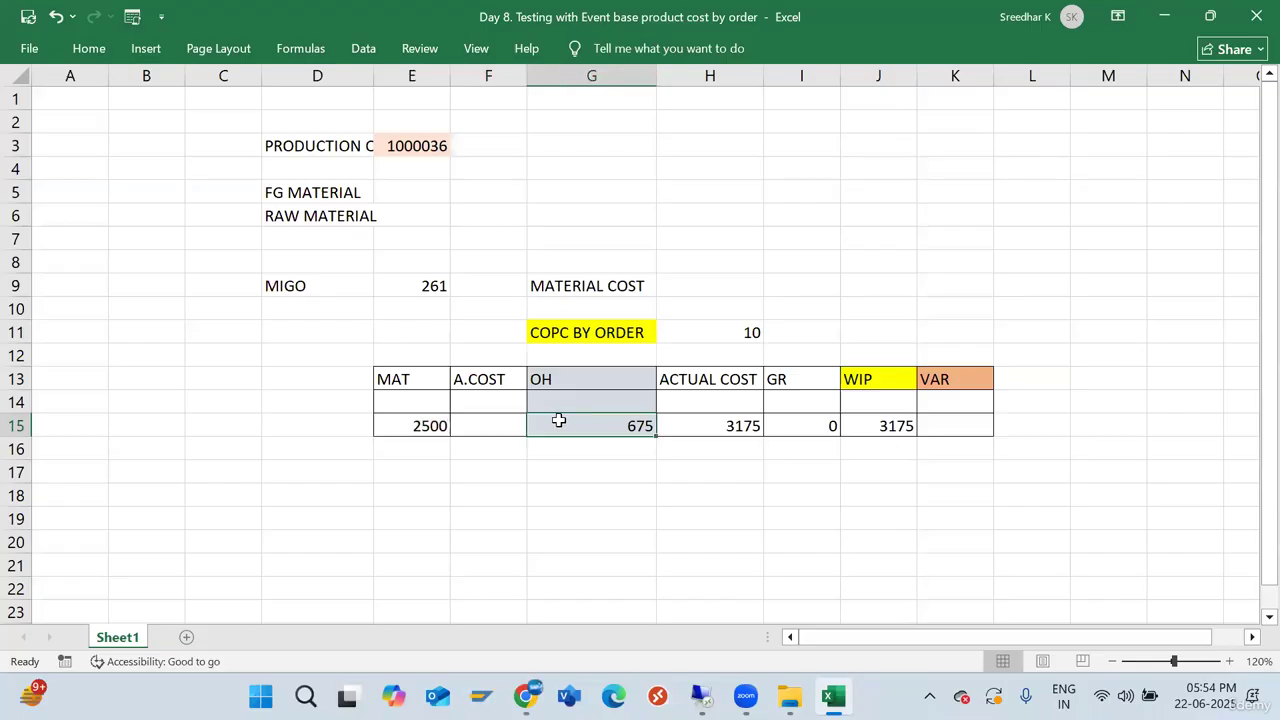
left_click(427, 426)
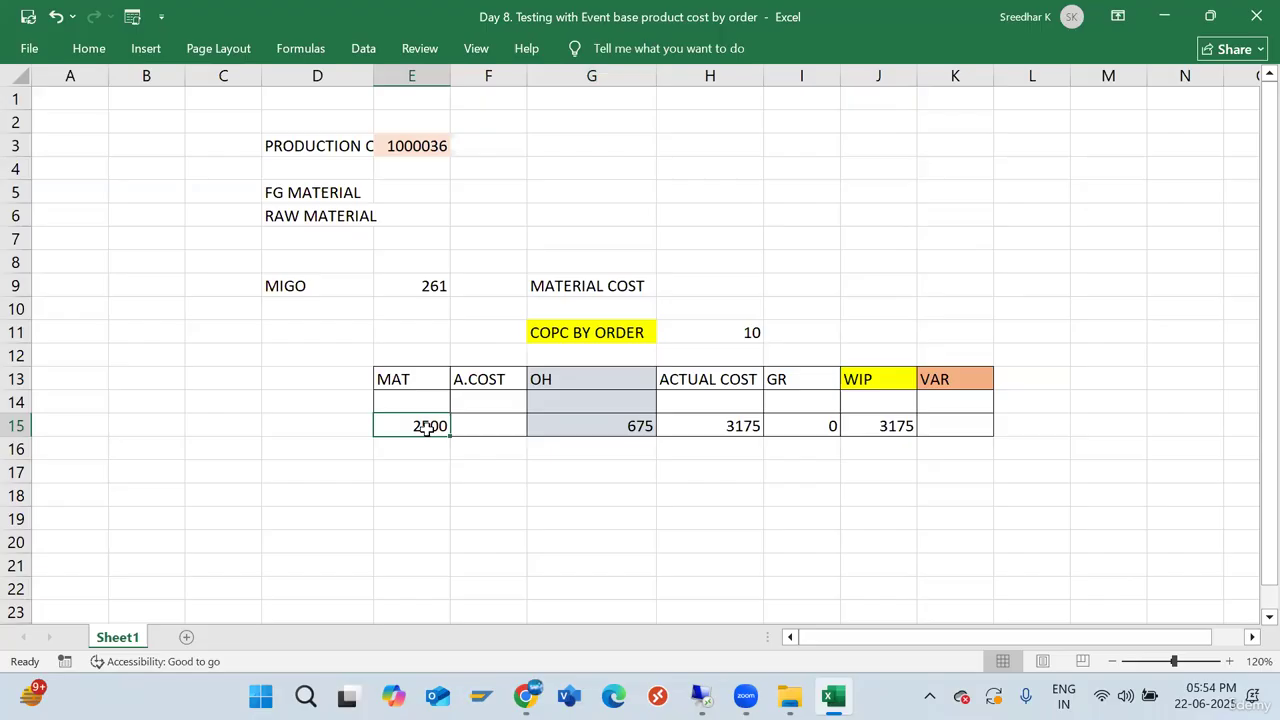
left_click(481, 421)
left_click(556, 421)
left_click(724, 425)
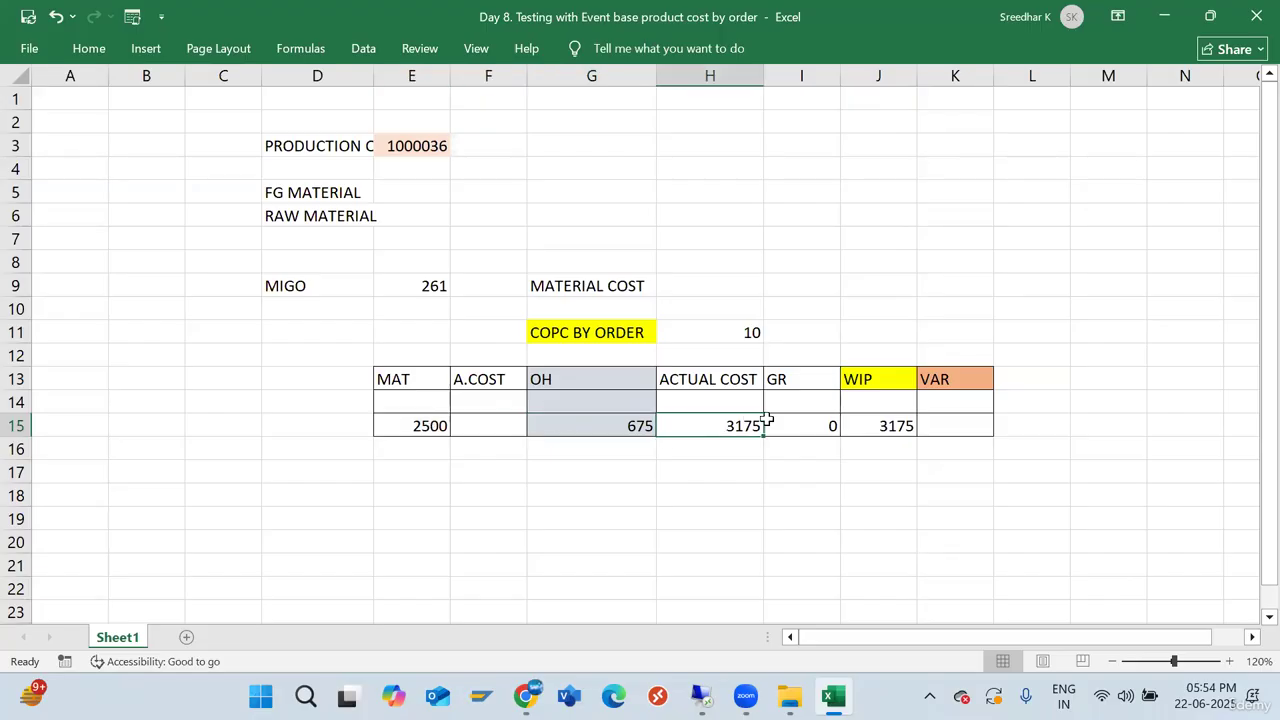
left_click(800, 426)
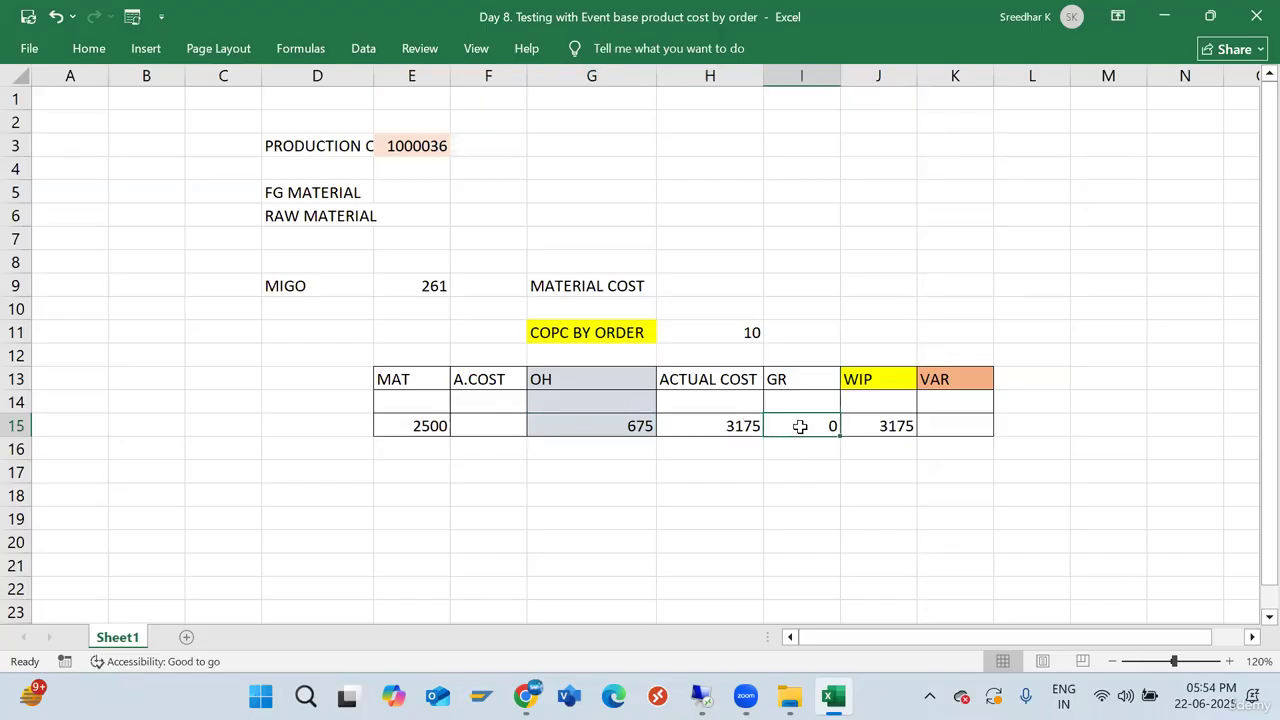
left_click(866, 427)
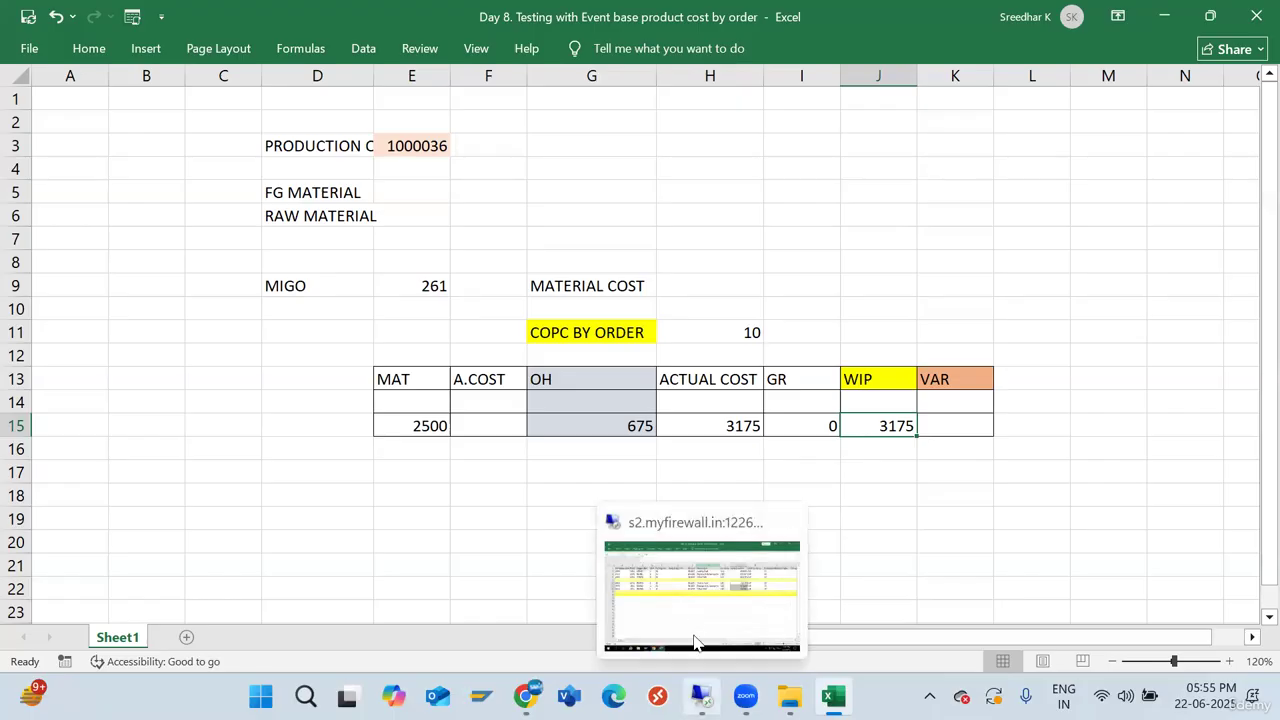
Switch to the remote desktop session and bring up the production order's component overview in SAP GUI
mouse_move(745, 697)
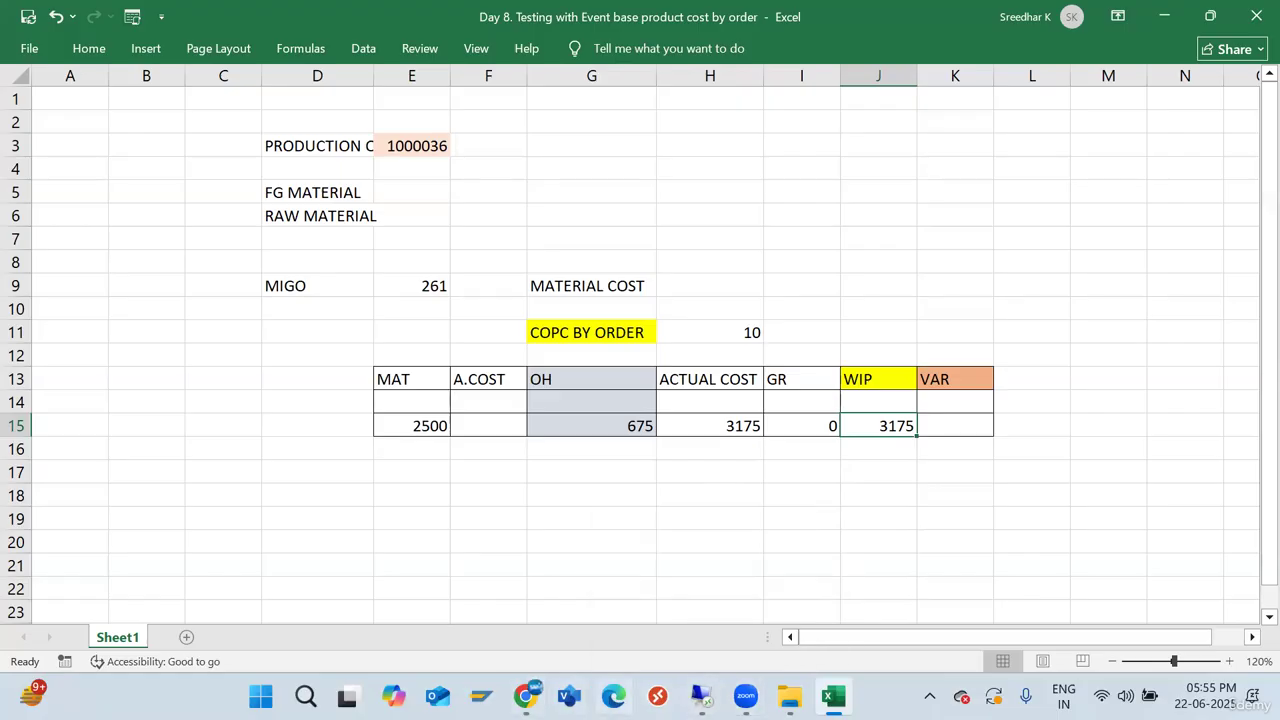
mouse_move(701, 697)
left_click(686, 590)
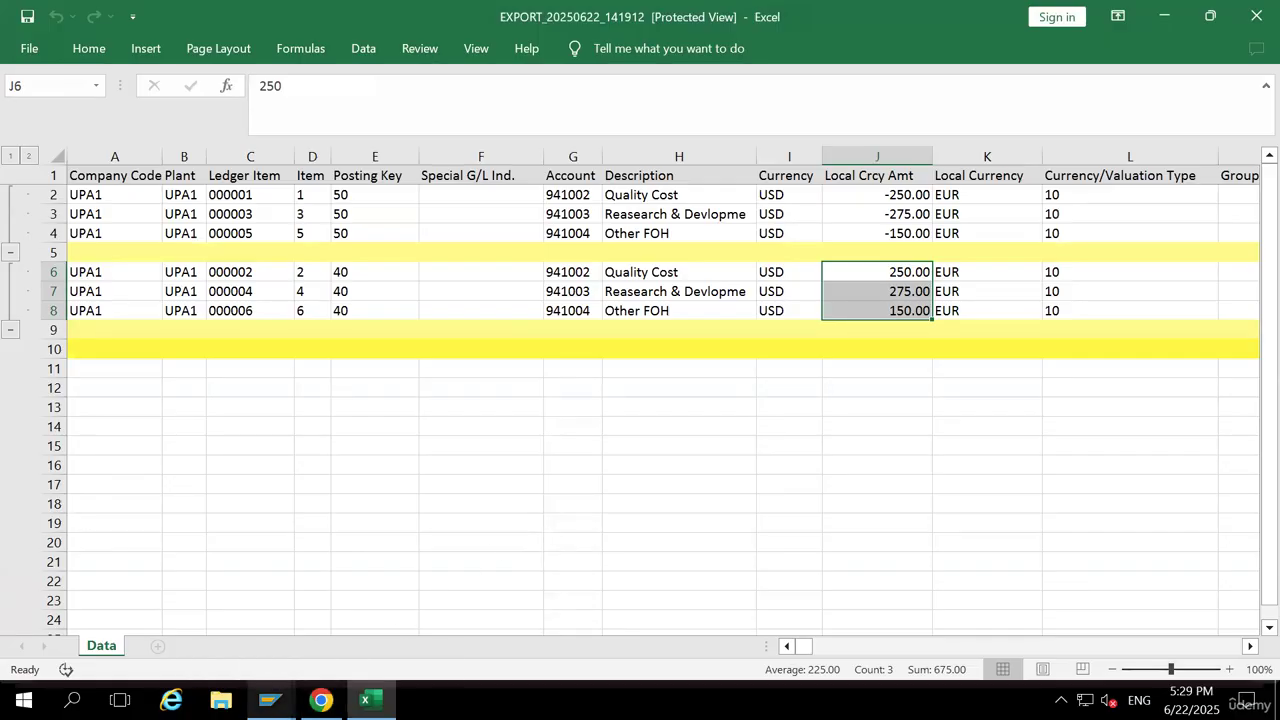
mouse_move(268, 700)
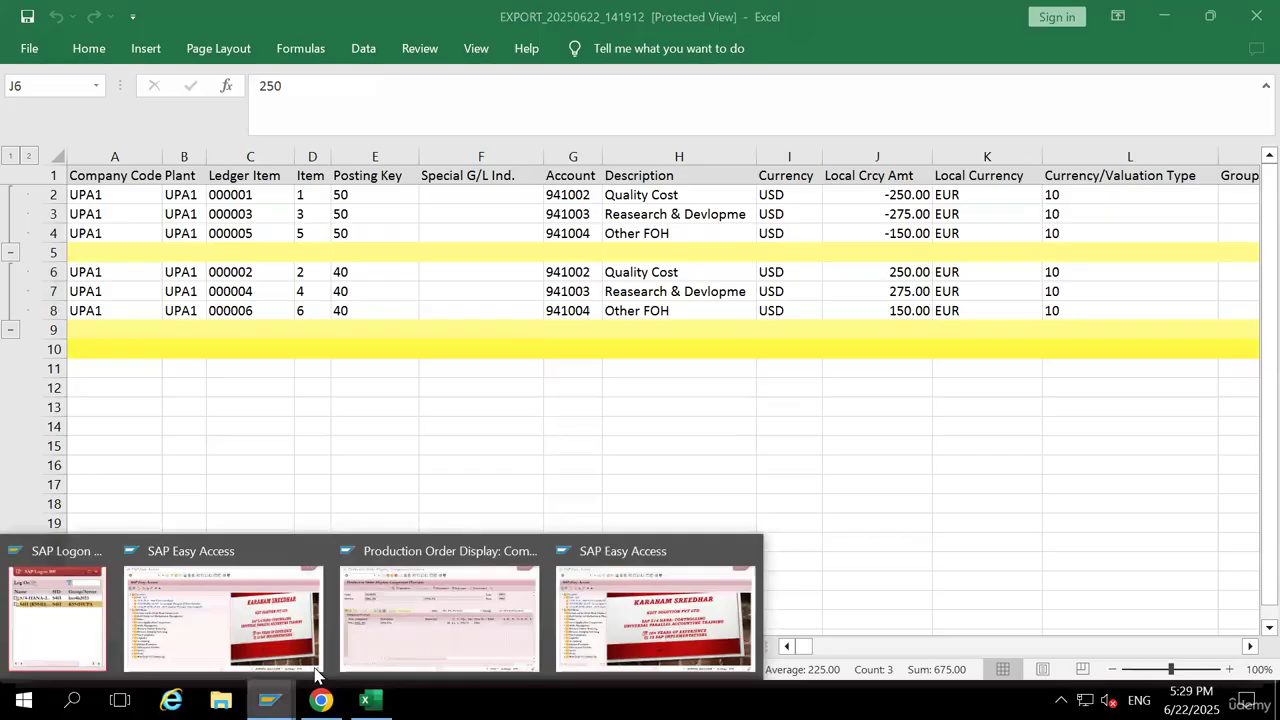
left_click(472, 625)
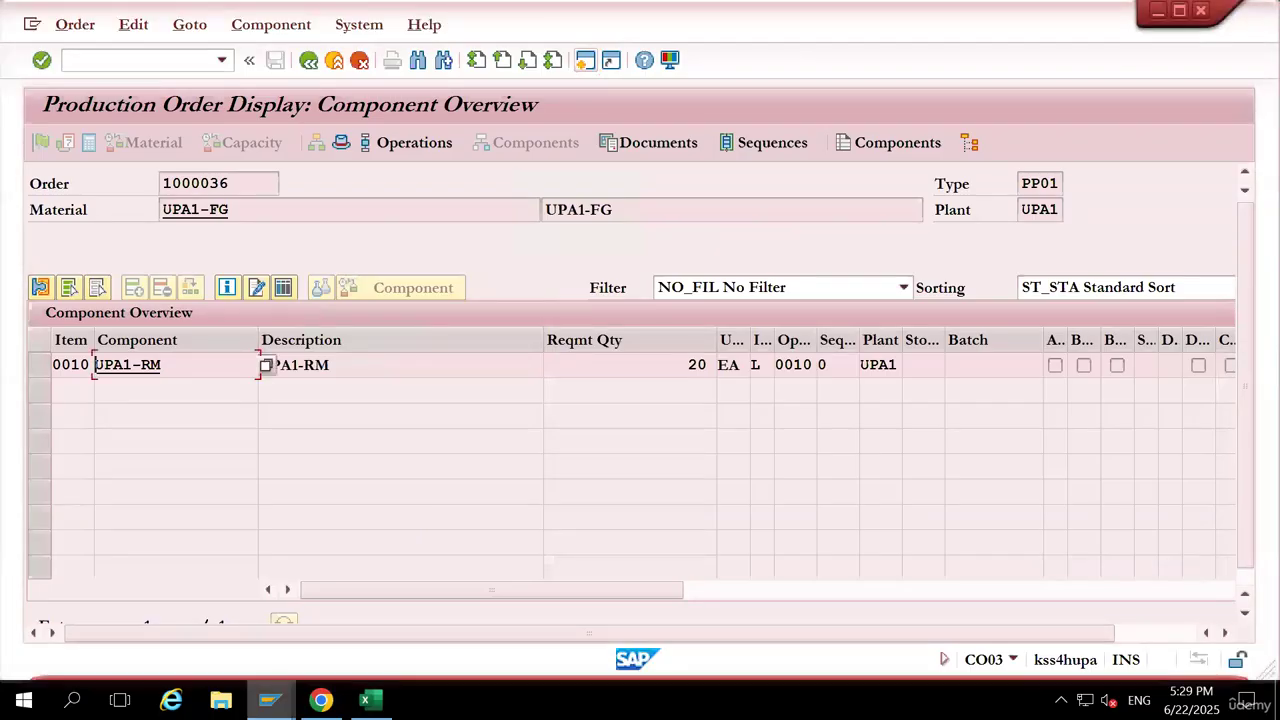
Switch to Chrome, return to the material document's list of accounting documents, and open the first controlling document
mouse_move(321, 700)
left_click(315, 600)
left_click(44, 108)
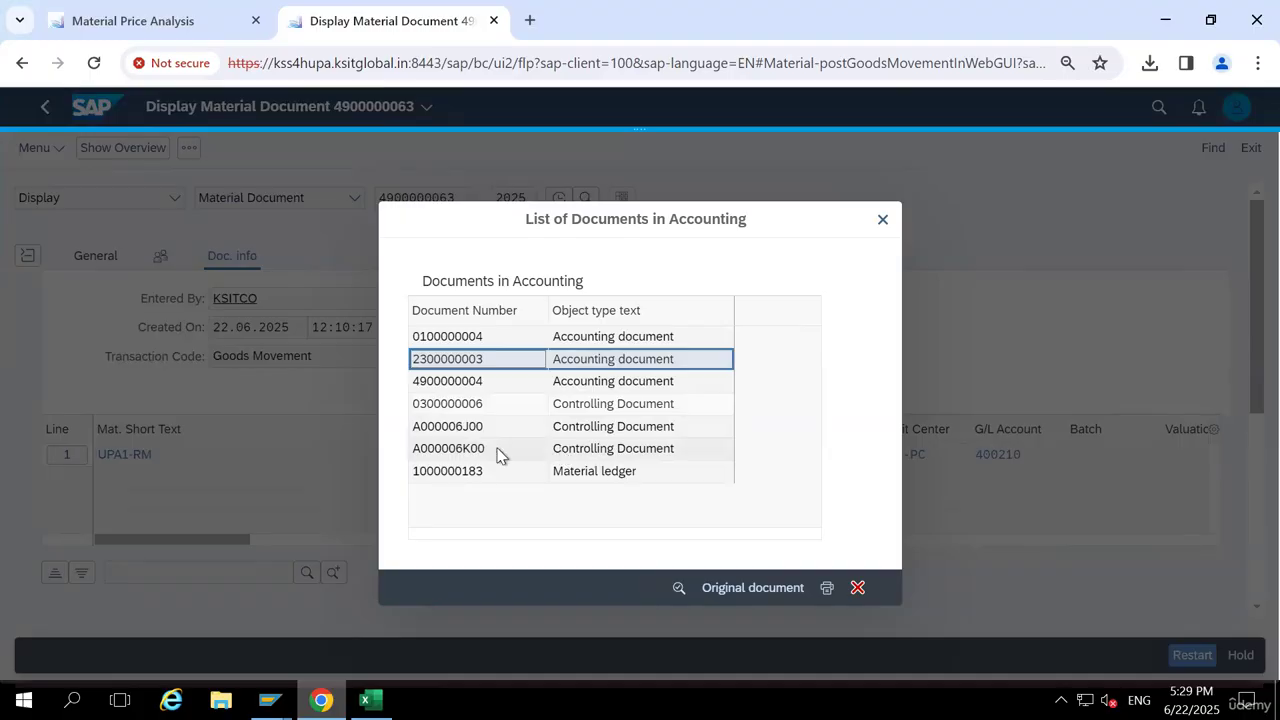
left_click(467, 408)
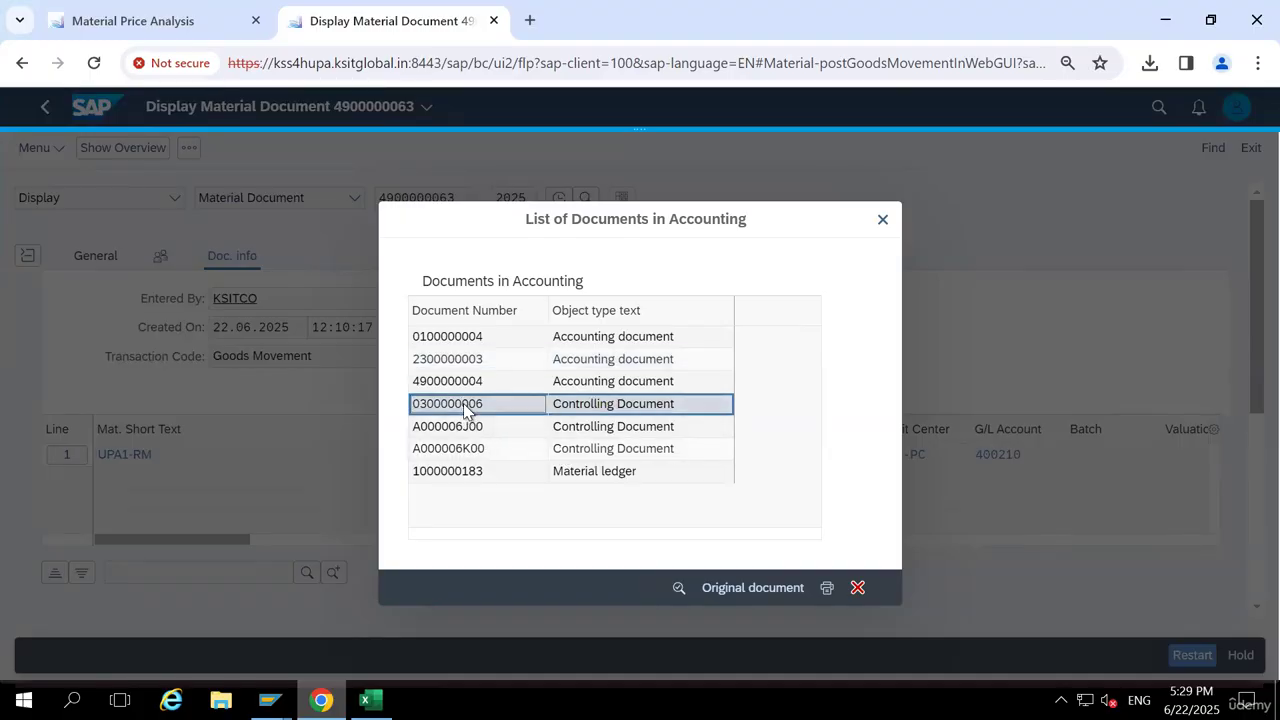
double_click(466, 406)
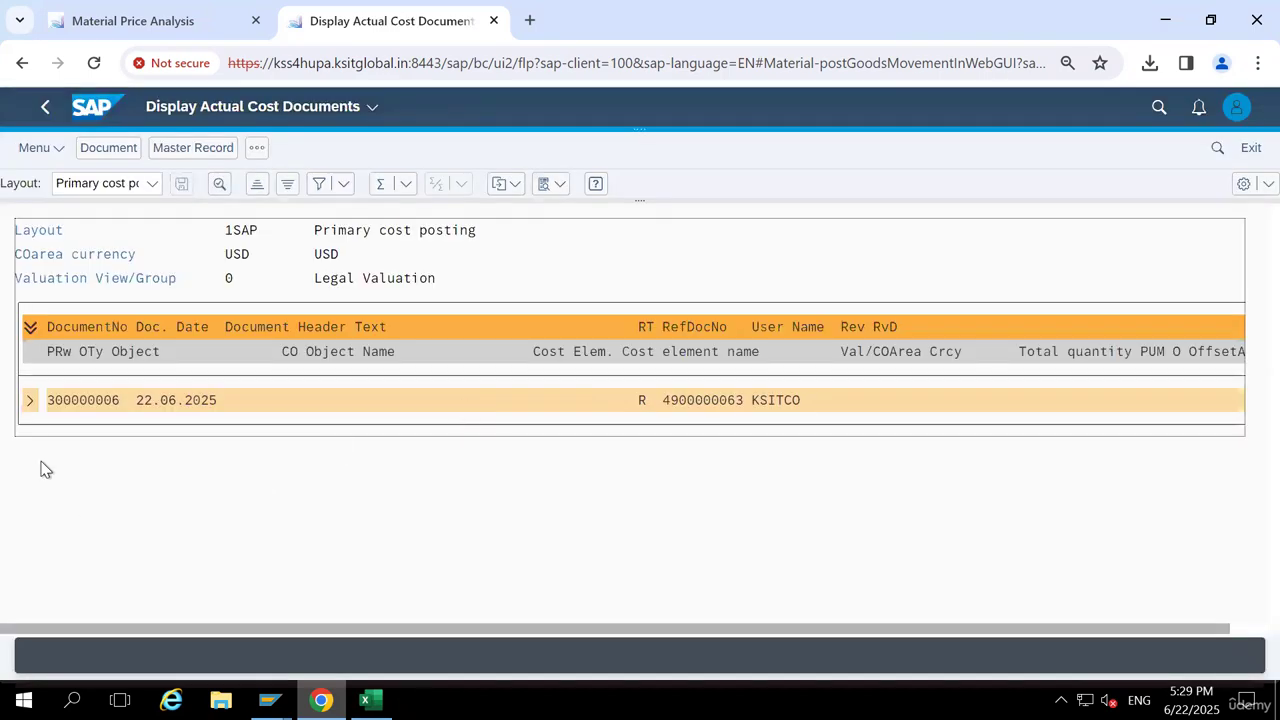
Expand the actual cost document's line items and compare them with the exported Excel posting amounts and the order cost worksheet
left_click(30, 403)
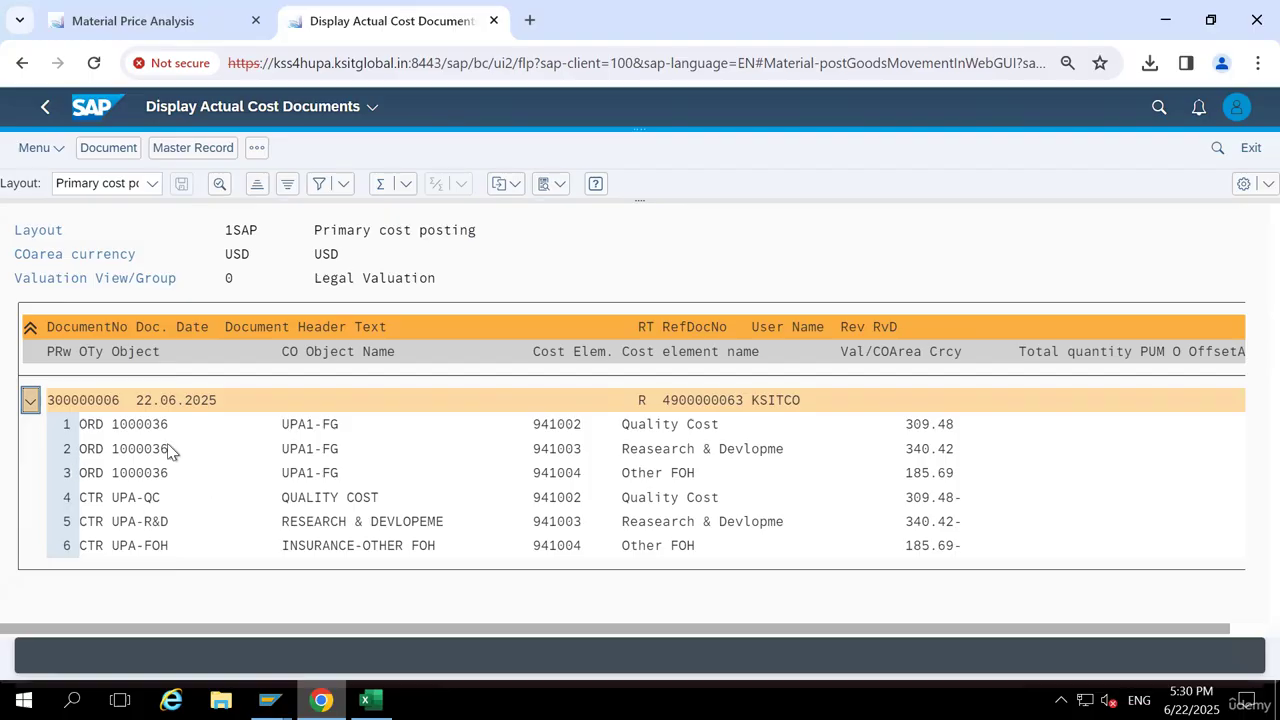
left_click(365, 700)
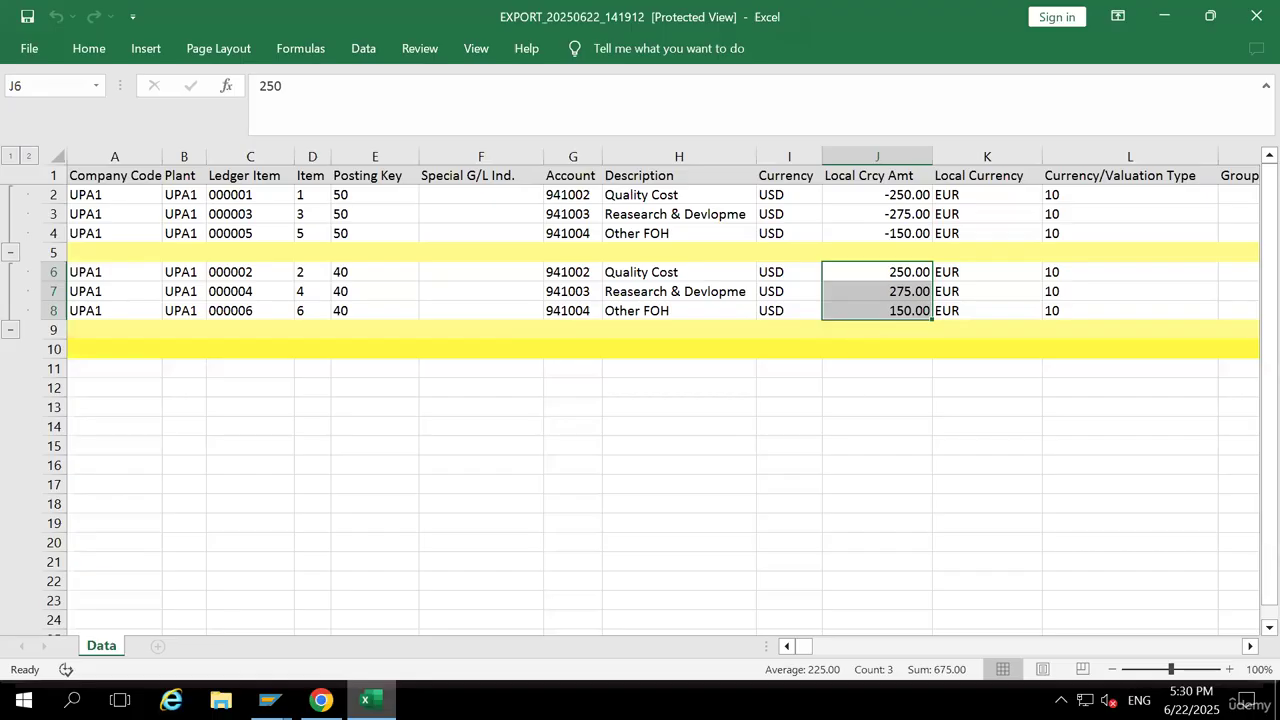
left_click(321, 700)
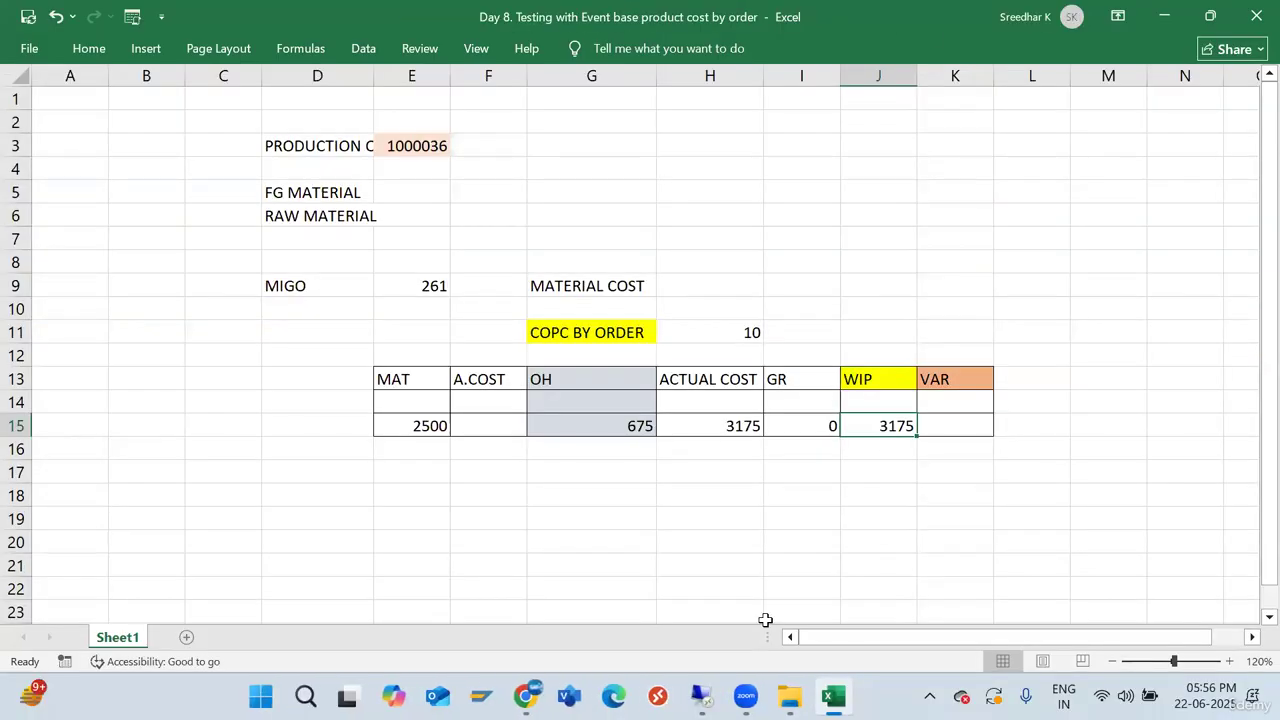
left_click(738, 424)
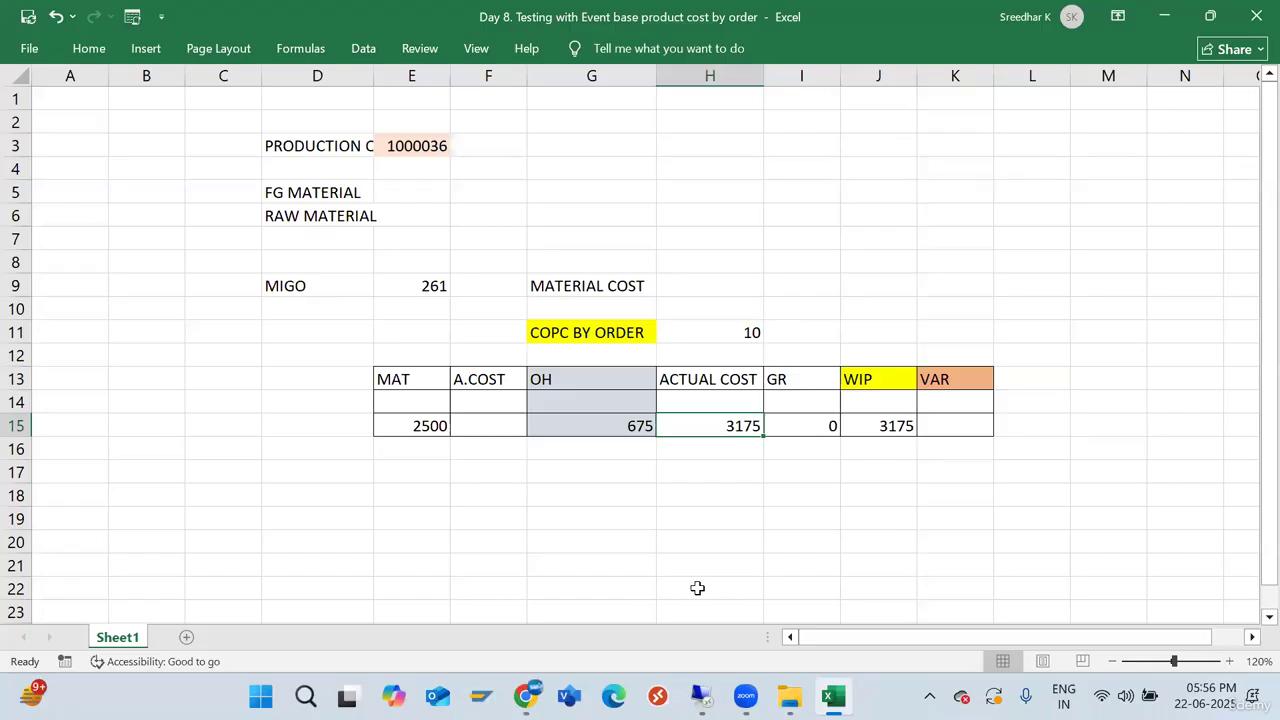
mouse_move(525, 696)
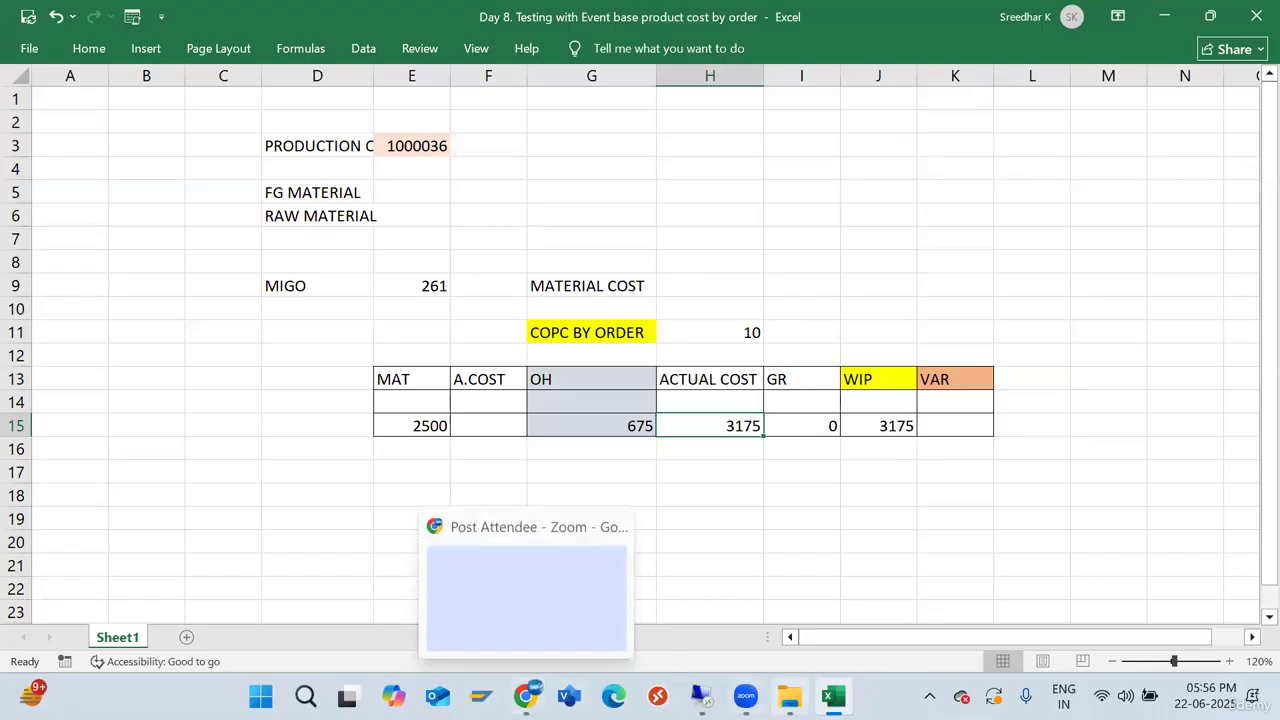
left_click(714, 605)
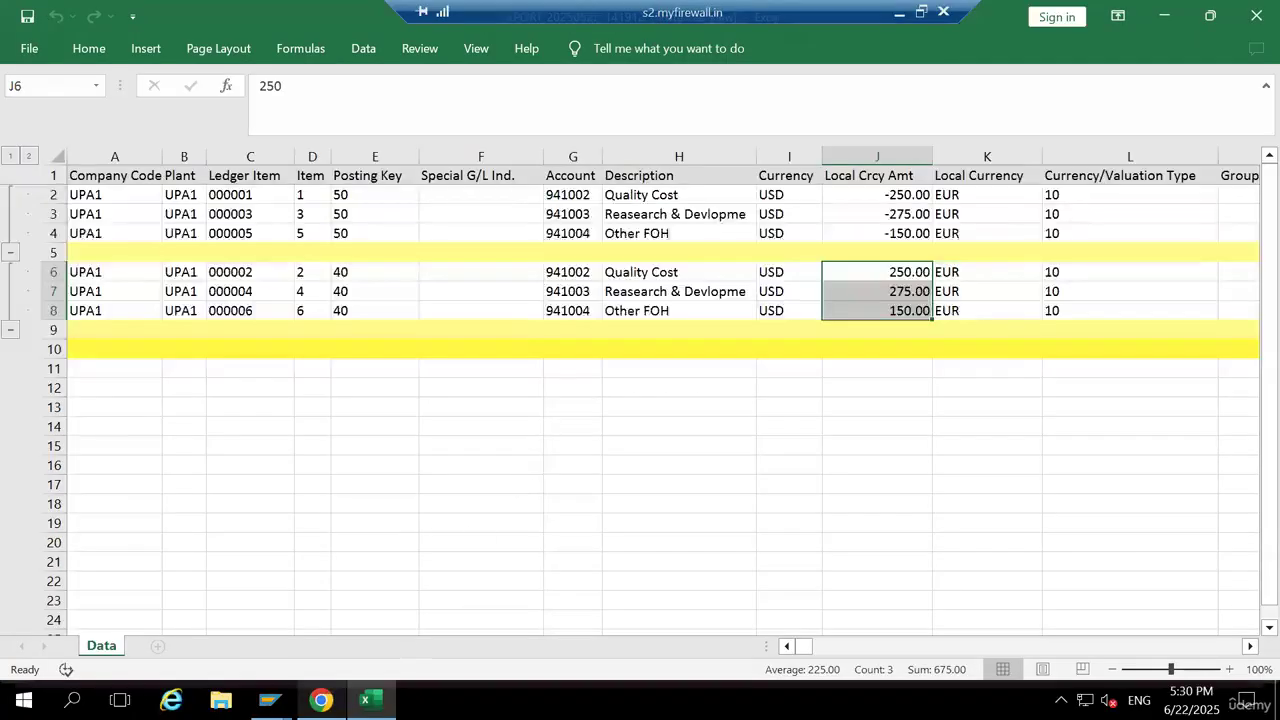
left_click(322, 697)
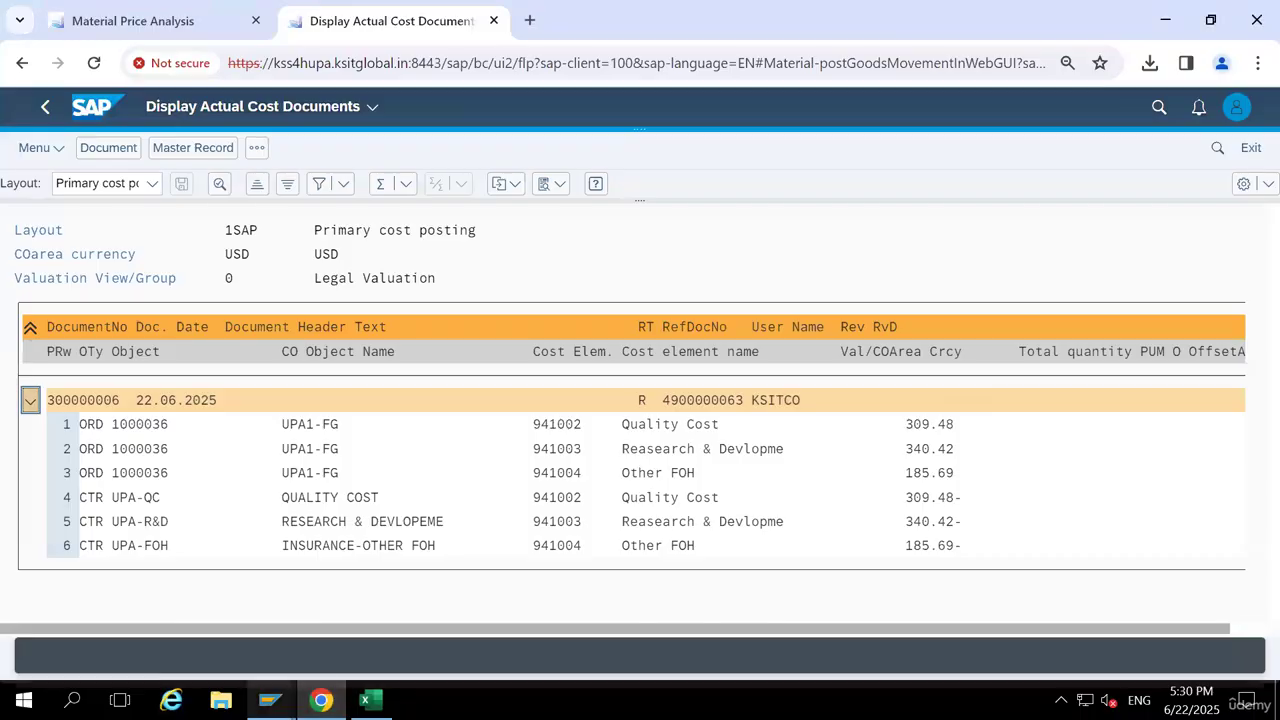
Switch to SAP GUI and display the UPA1-FG production order header with transaction CO03, checking its system status
left_click(270, 700)
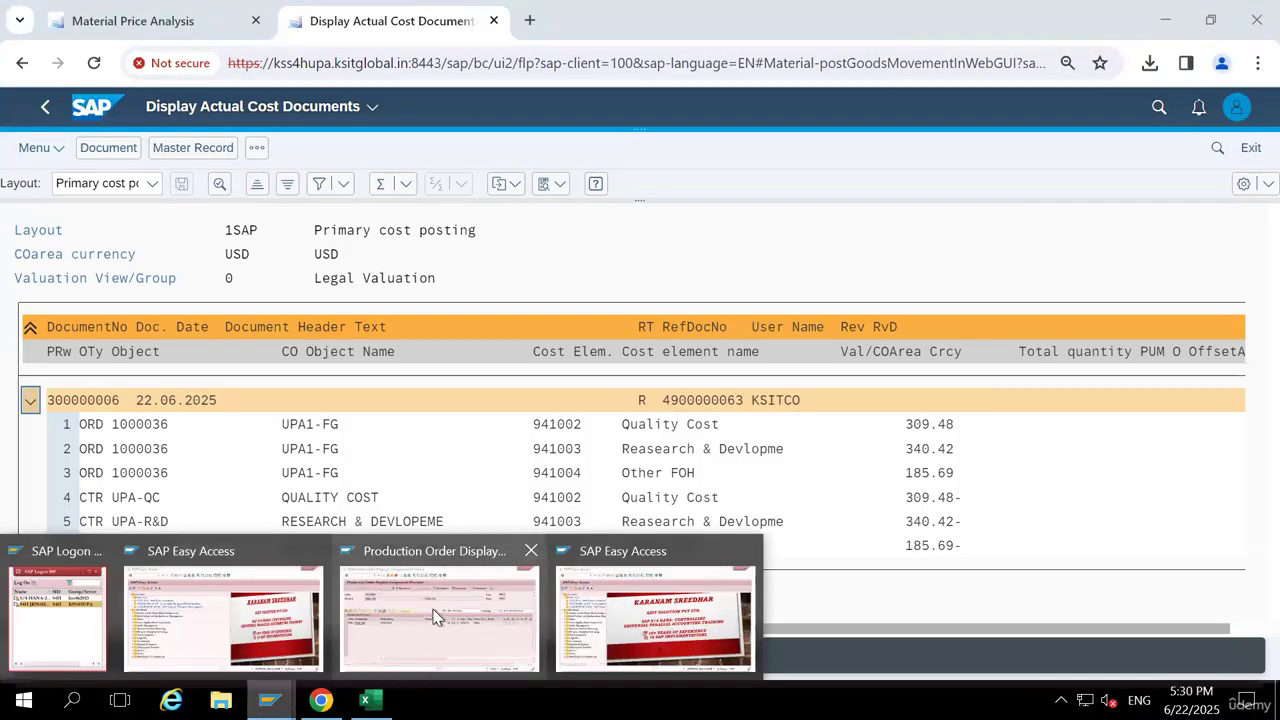
left_click(437, 617)
left_click(172, 60)
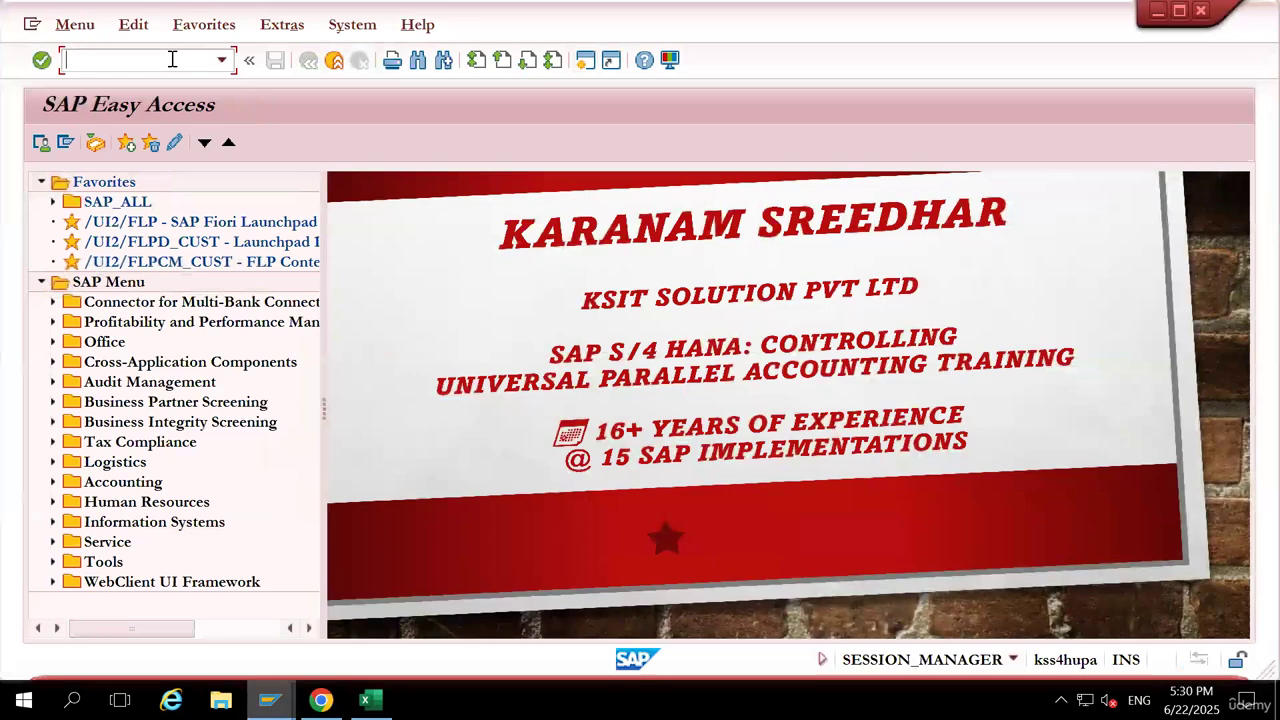
type("CO03")
key("Return")
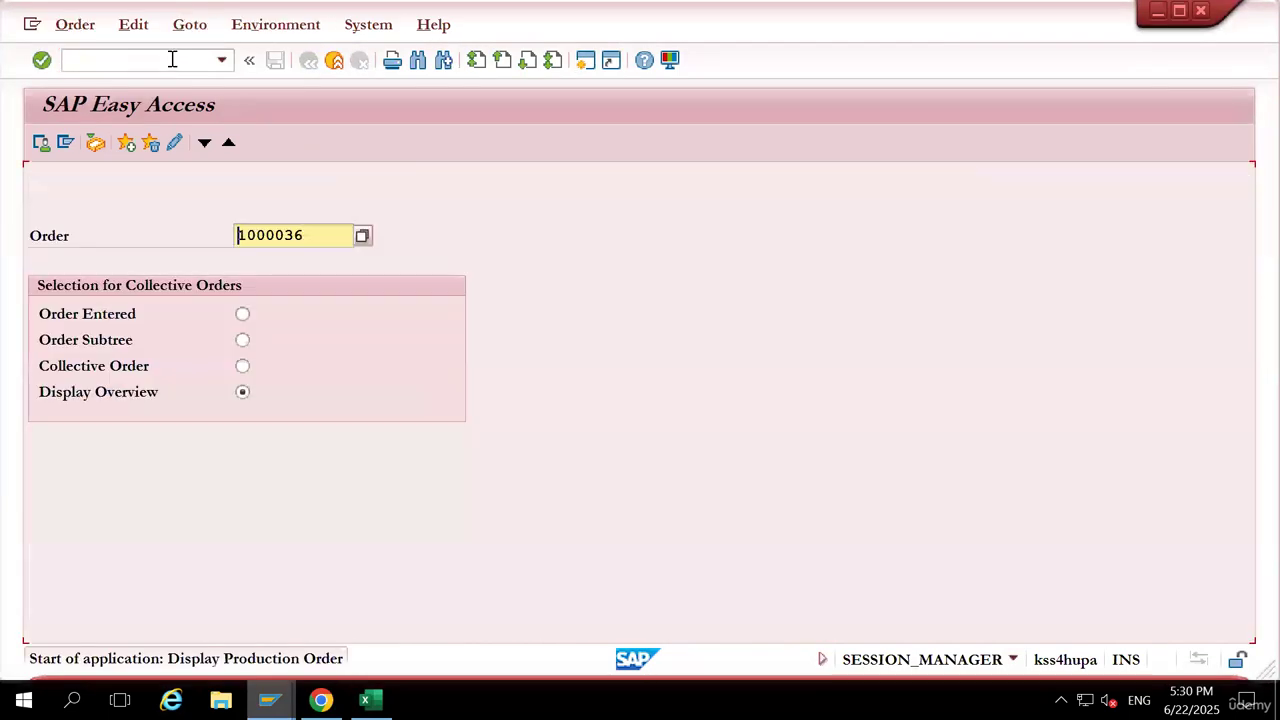
key("Return")
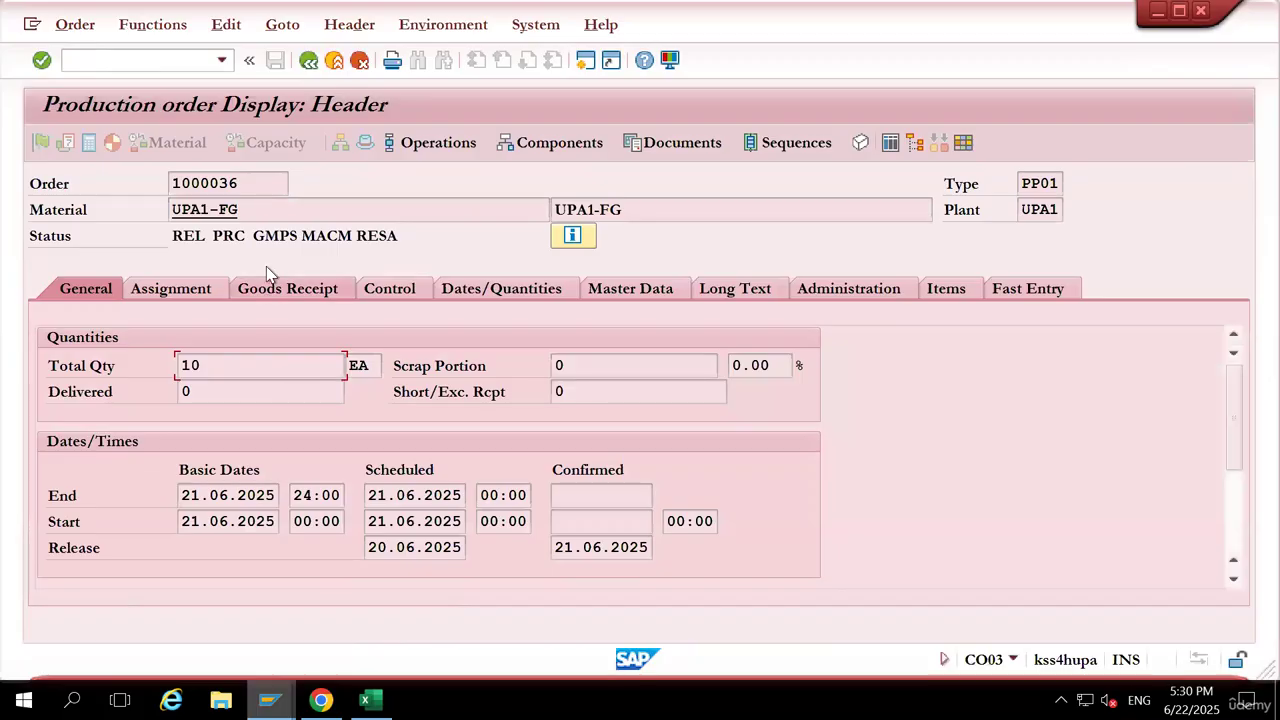
left_click_drag(253, 236, 291, 236)
Try to open the cost analysis of the displayed production order
left_click(284, 28)
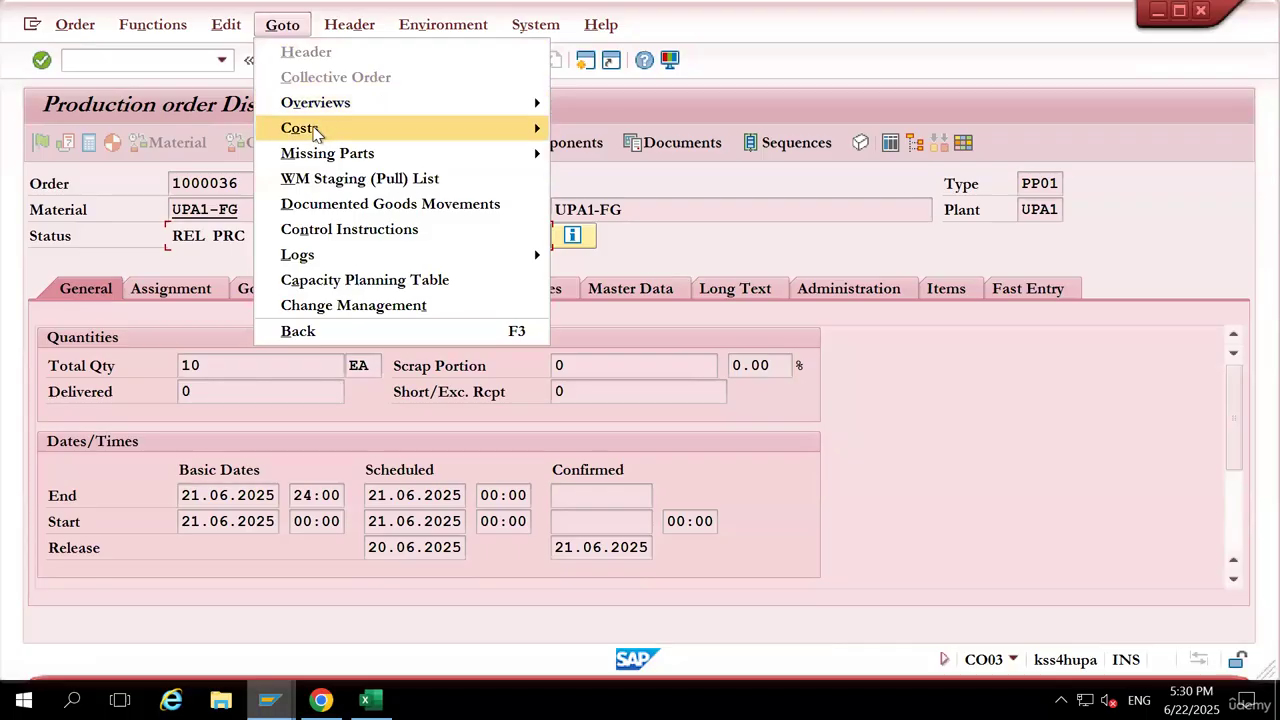
mouse_move(316, 131)
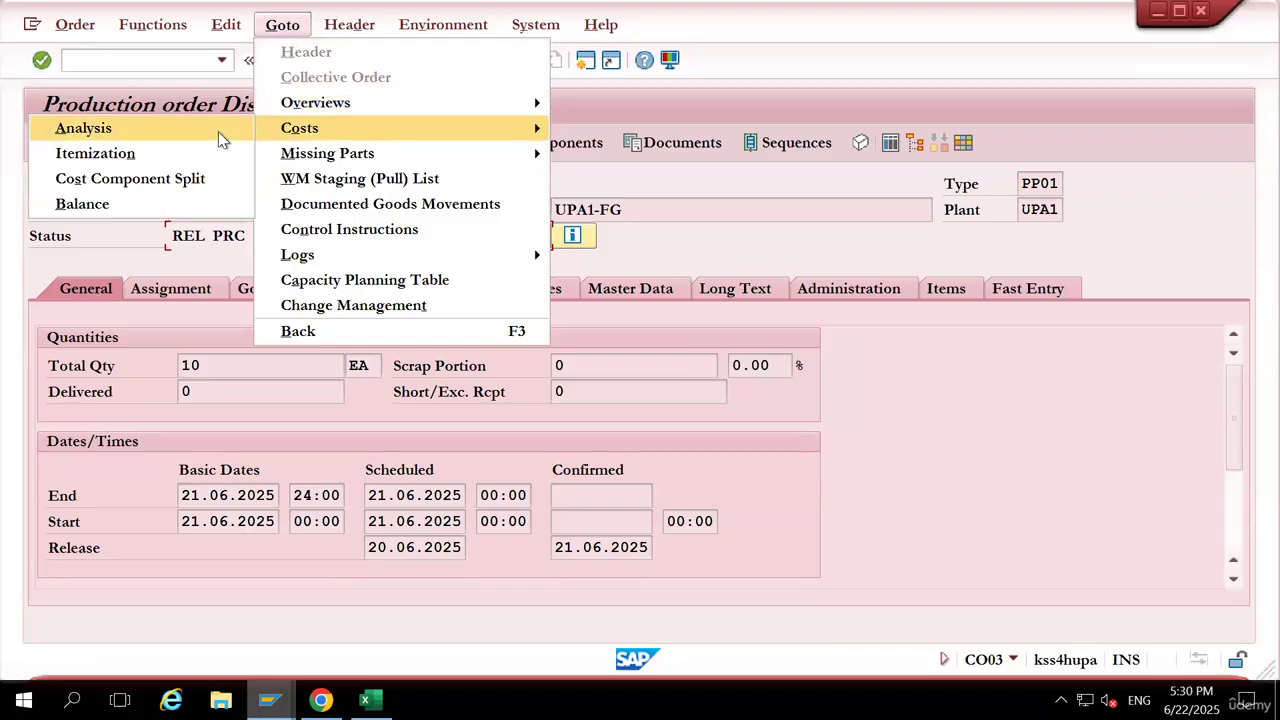
left_click(218, 131)
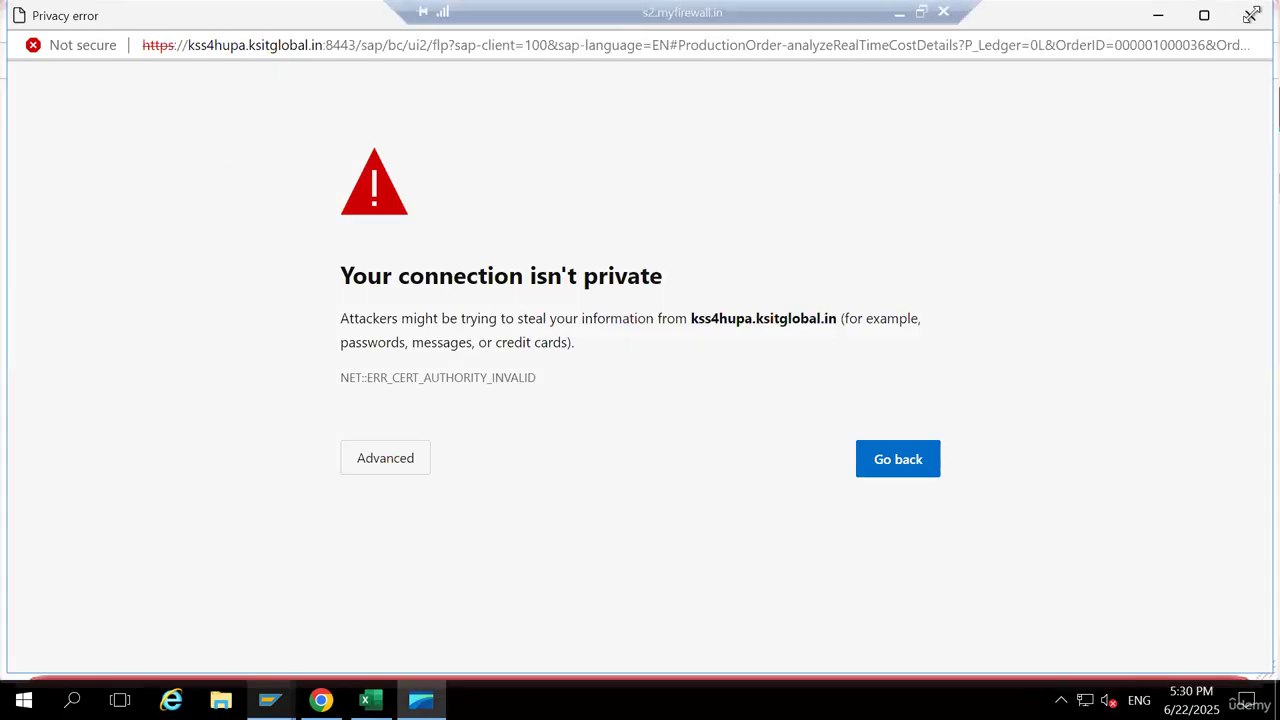
left_click(1251, 15)
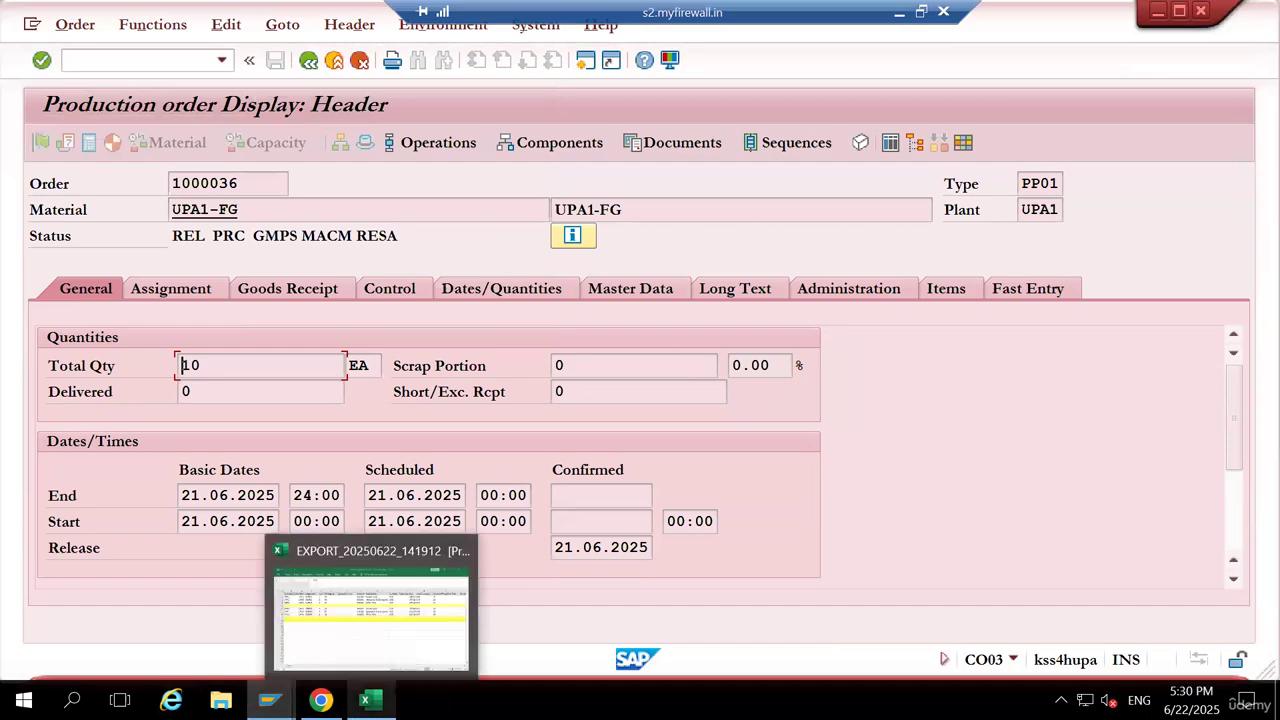
Switch to Chrome and open the SAP Fiori launchpad home page in a new tab
mouse_move(321, 700)
left_click(334, 595)
right_click(321, 700)
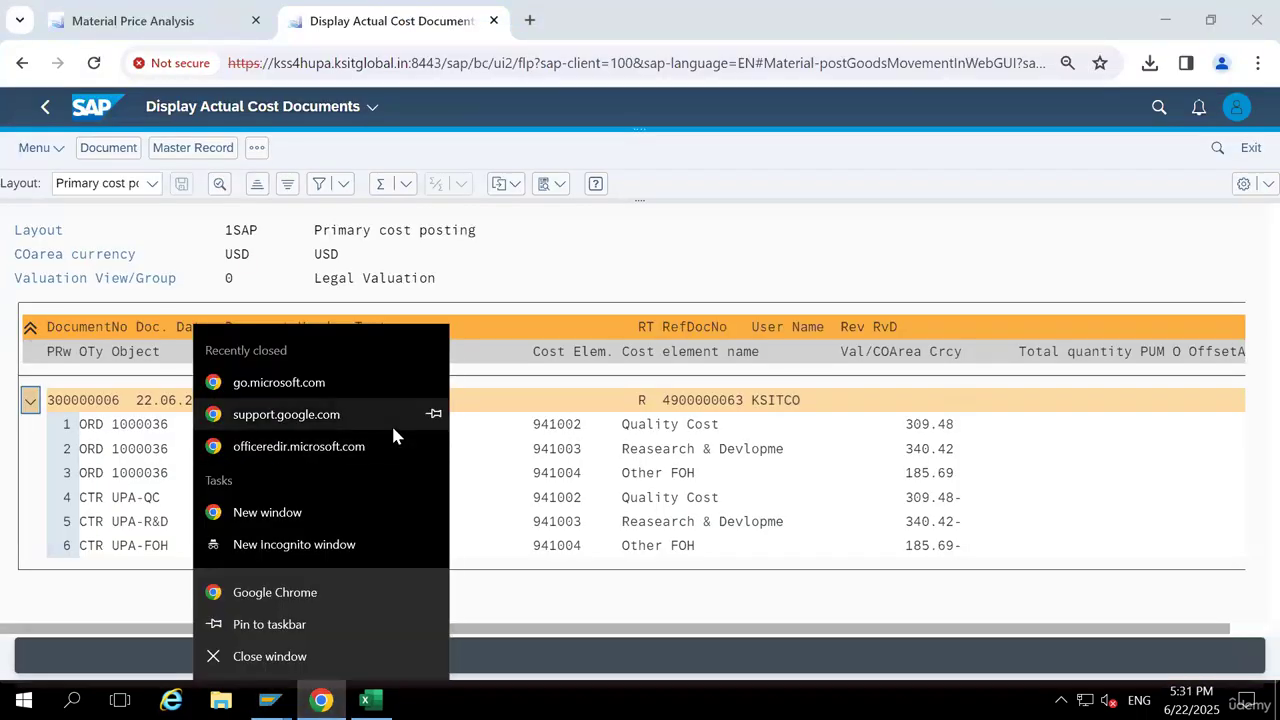
right_click(97, 104)
left_click(157, 125)
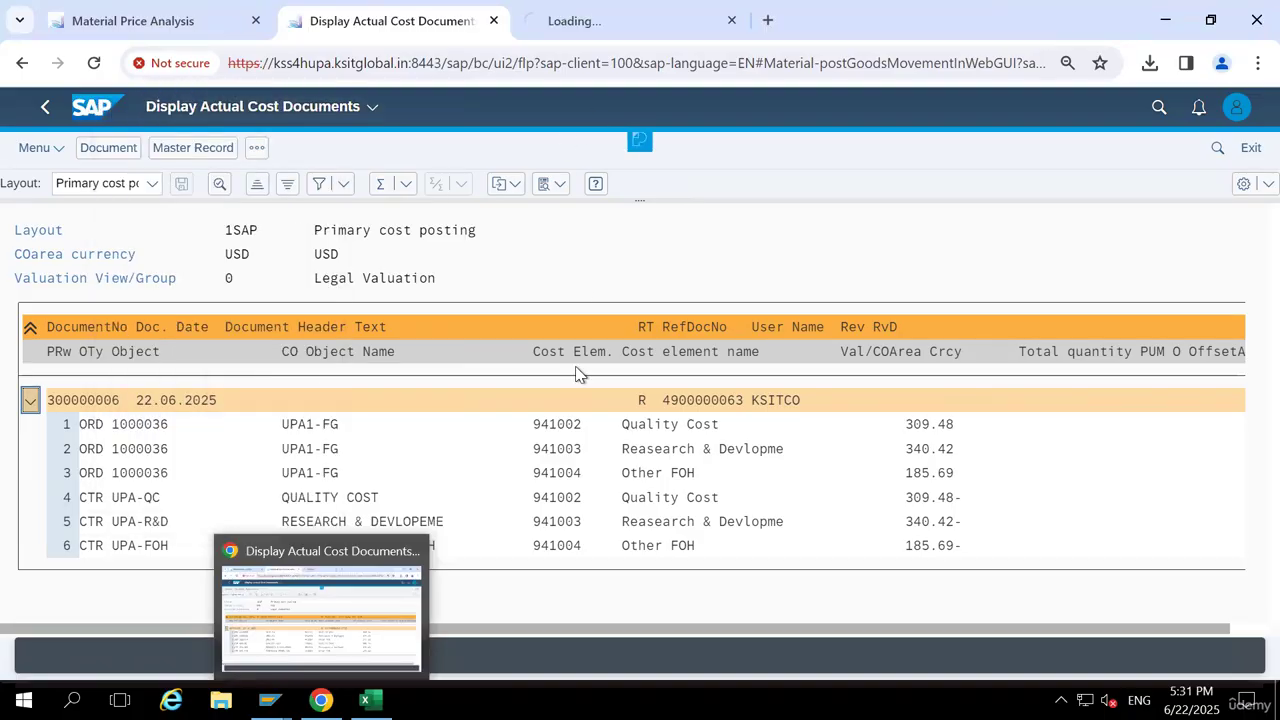
left_click(503, 478)
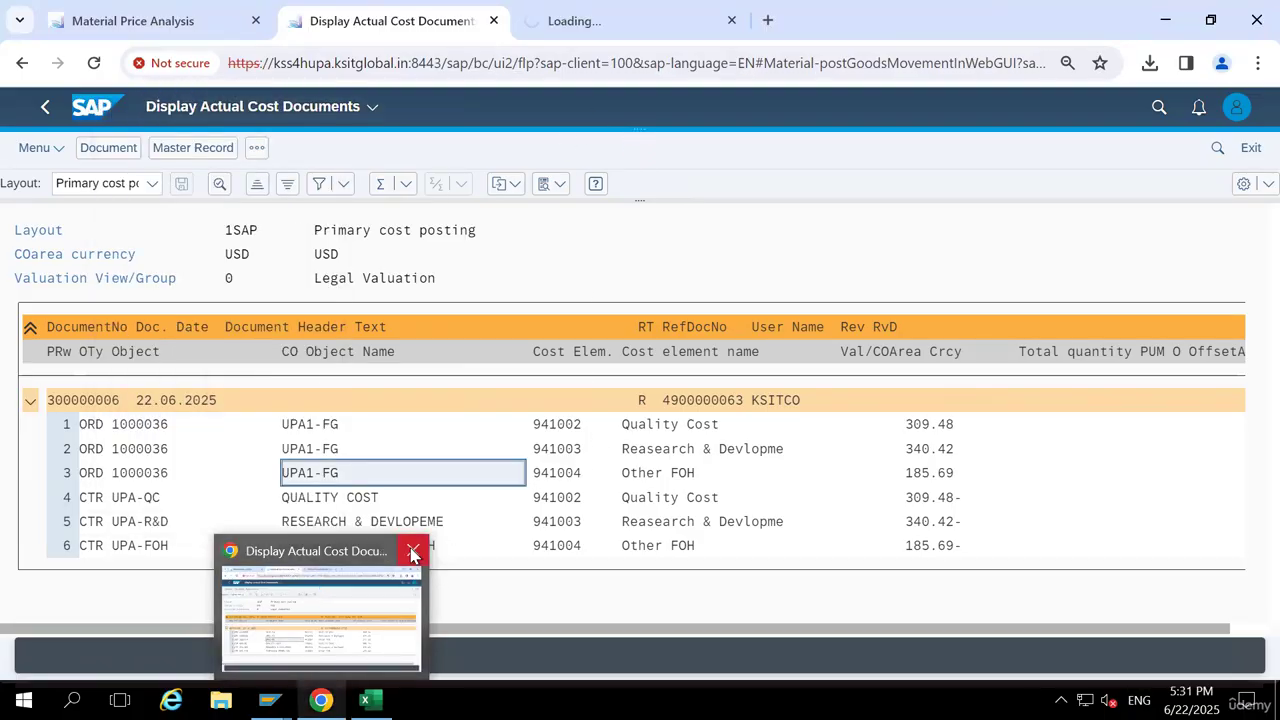
key("alt+Tab")
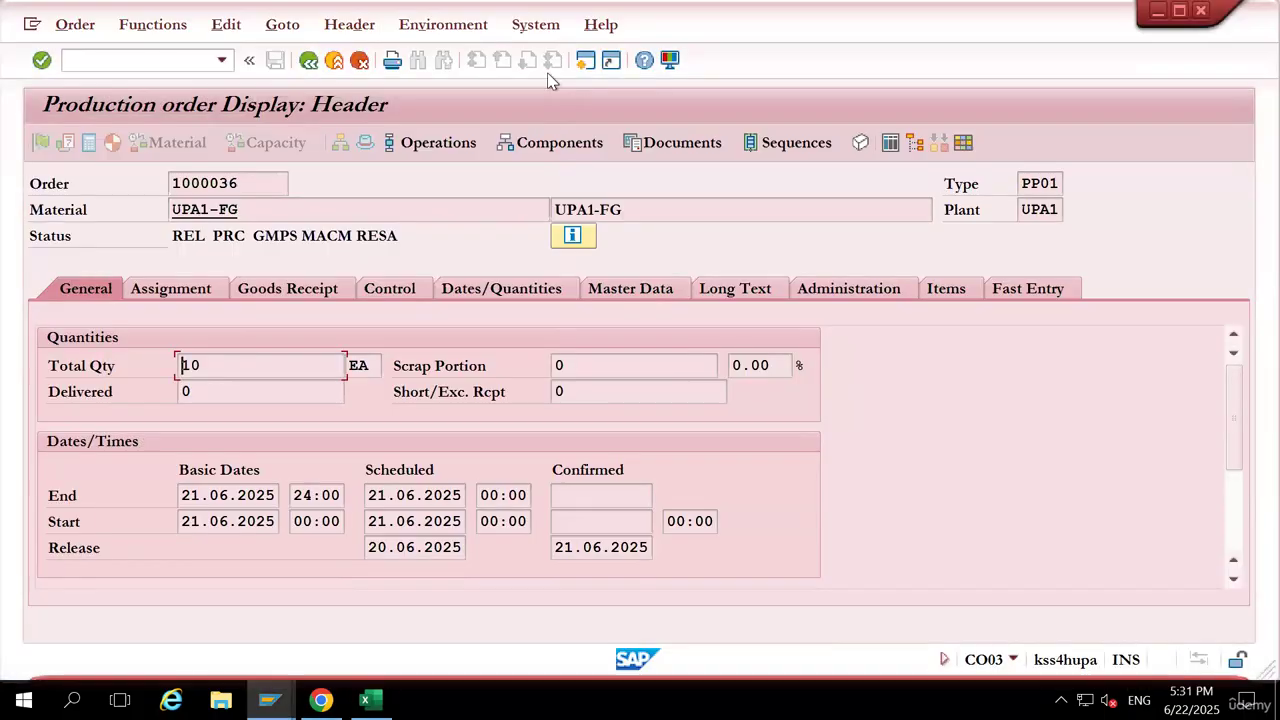
key("alt+Tab")
left_click(604, 24)
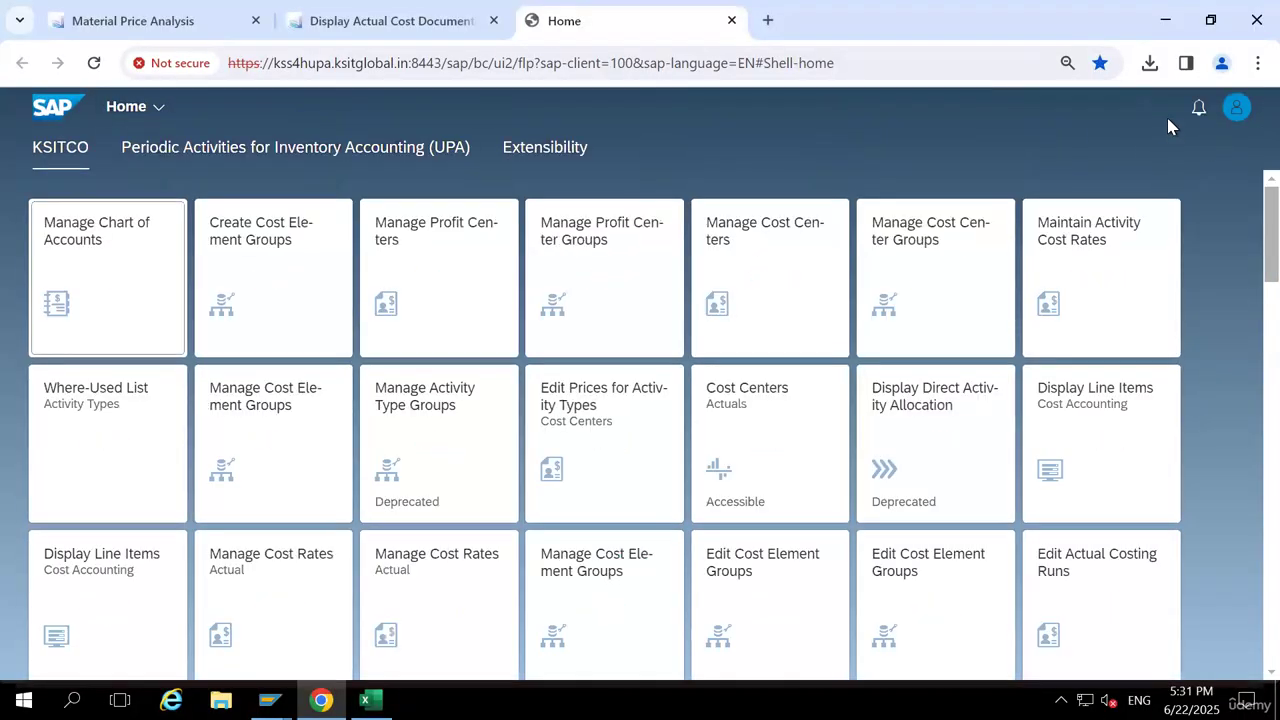
Search the launchpad for ORDER COST and open the Order Cost Details - Event-Based app
left_click(1158, 108)
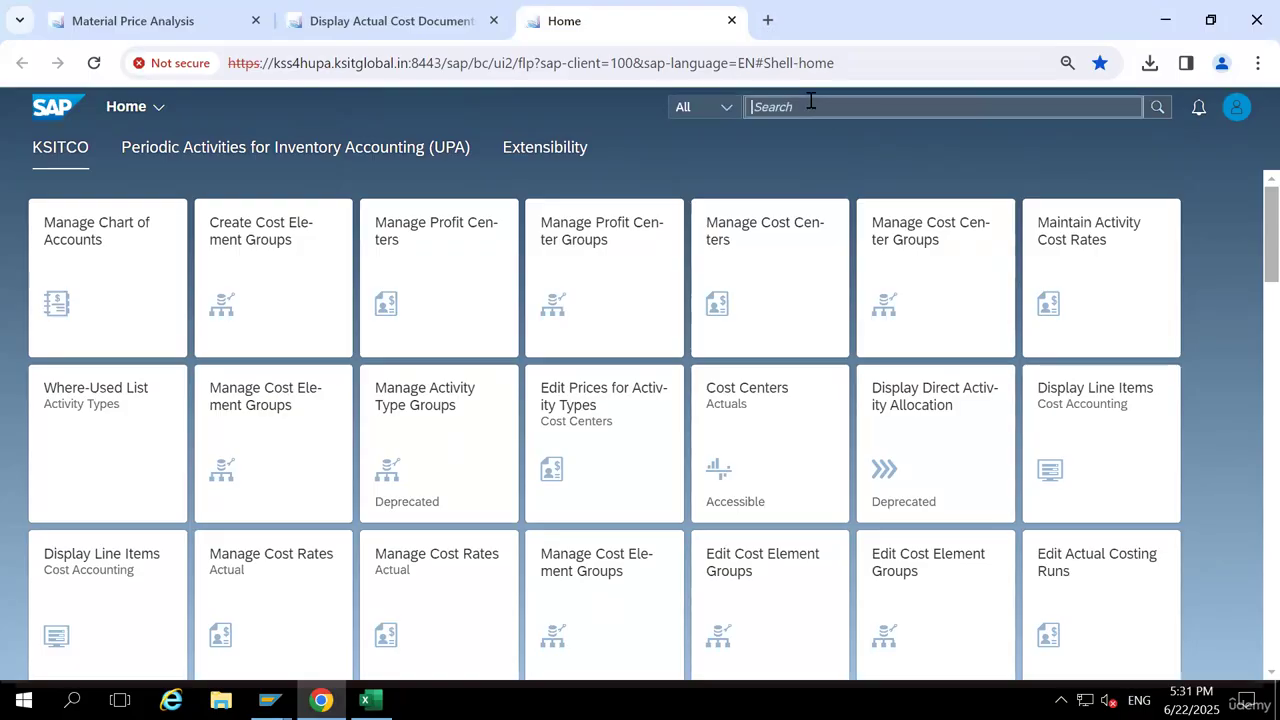
left_click(811, 101)
type("ORDER COST")
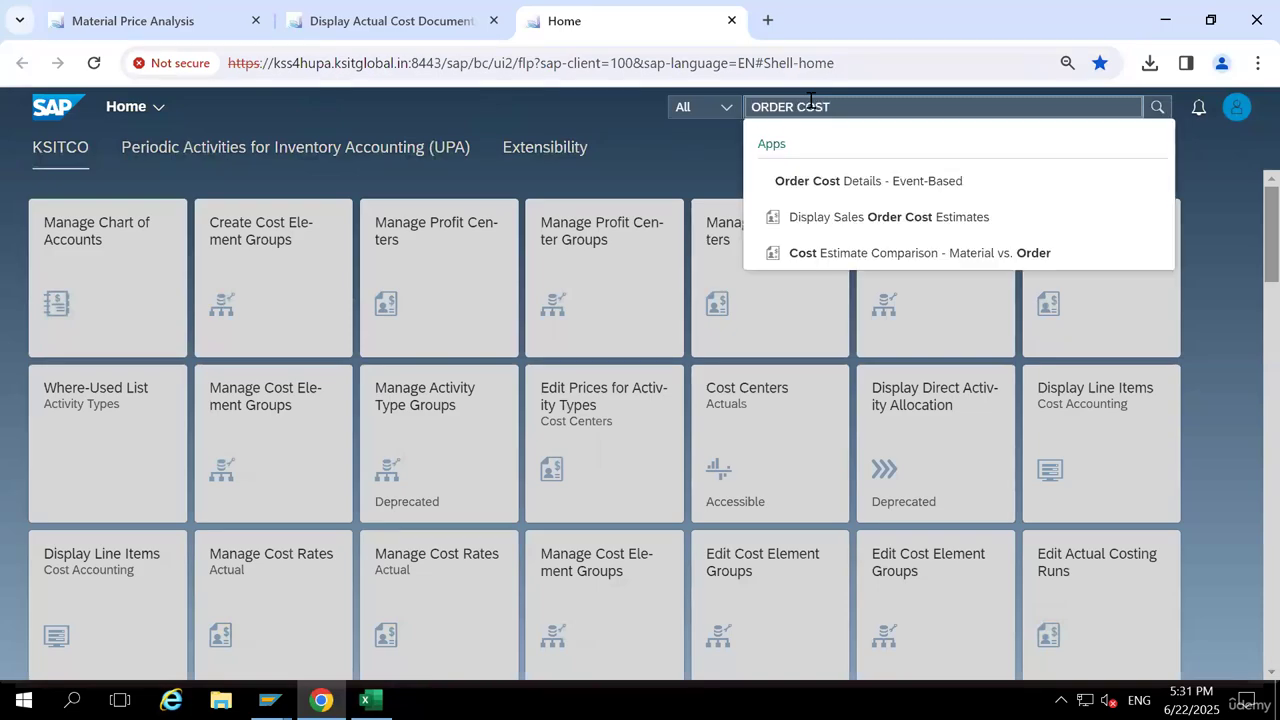
left_click(909, 184)
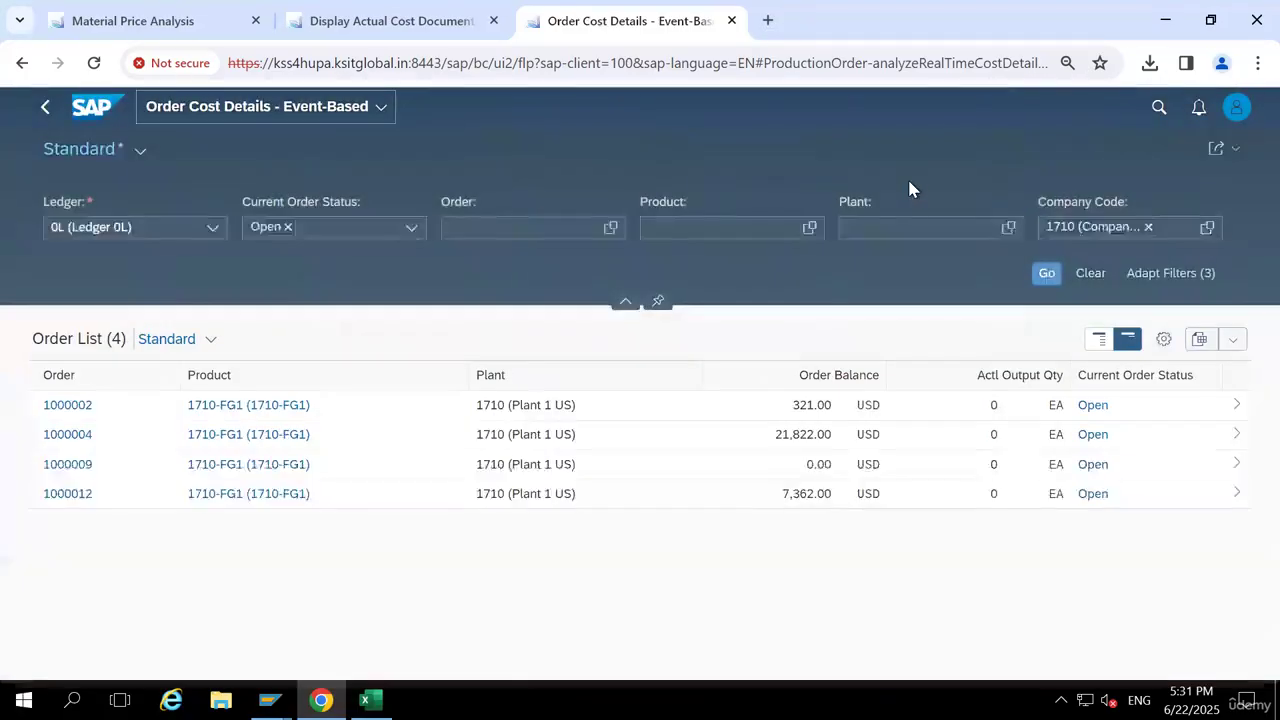
Clear the Open order status filter and fill the order filter with the production order number copied from worksheet cell E3
left_click(287, 228)
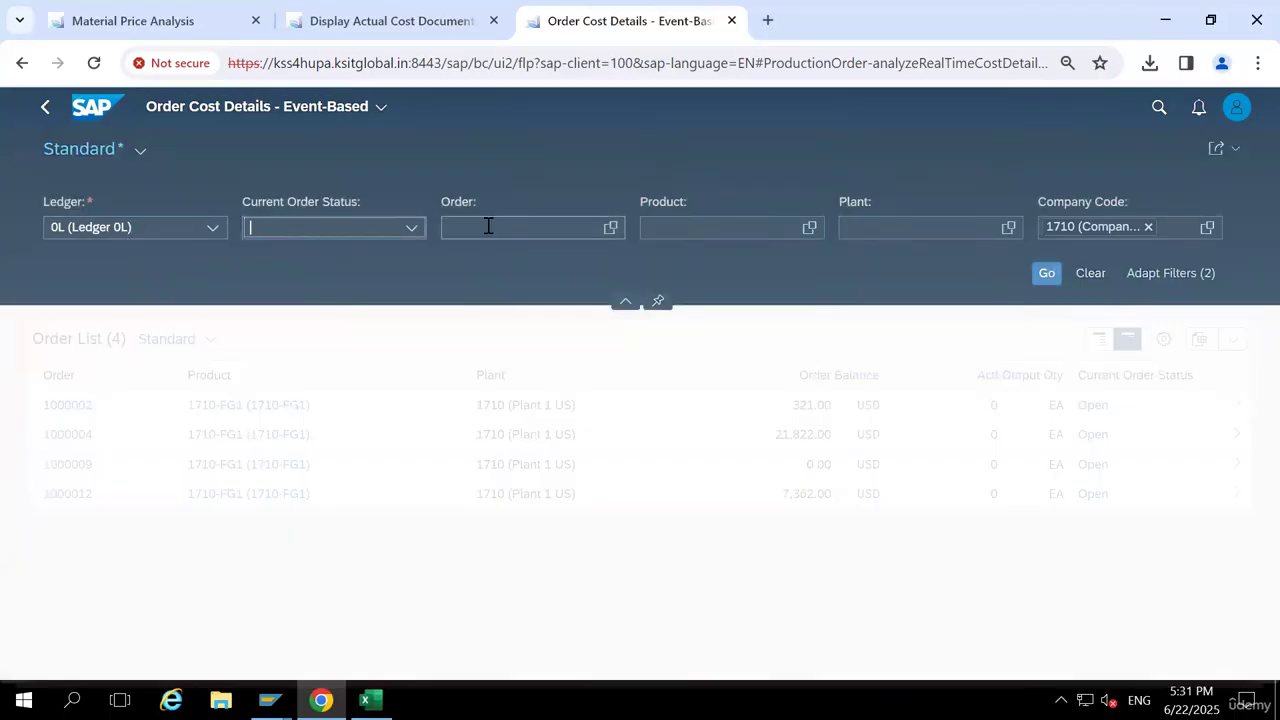
left_click(488, 226)
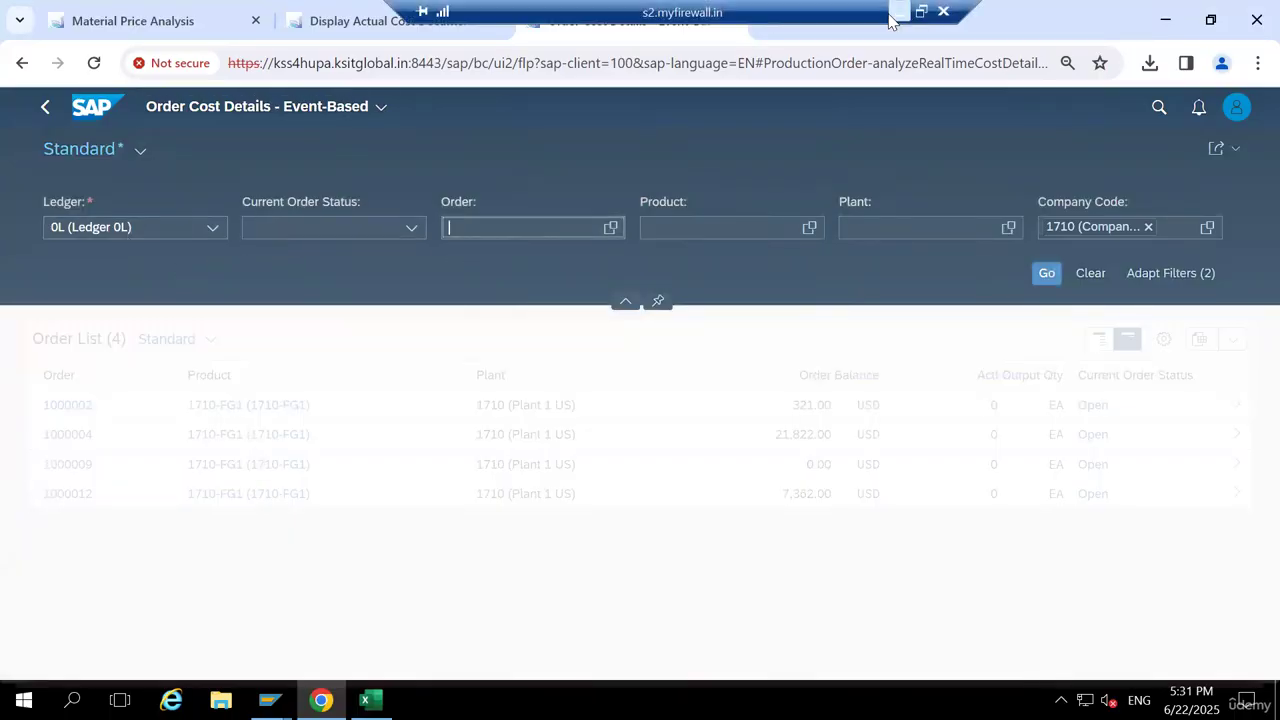
left_click(890, 18)
left_click(428, 145)
key("ctrl+c")
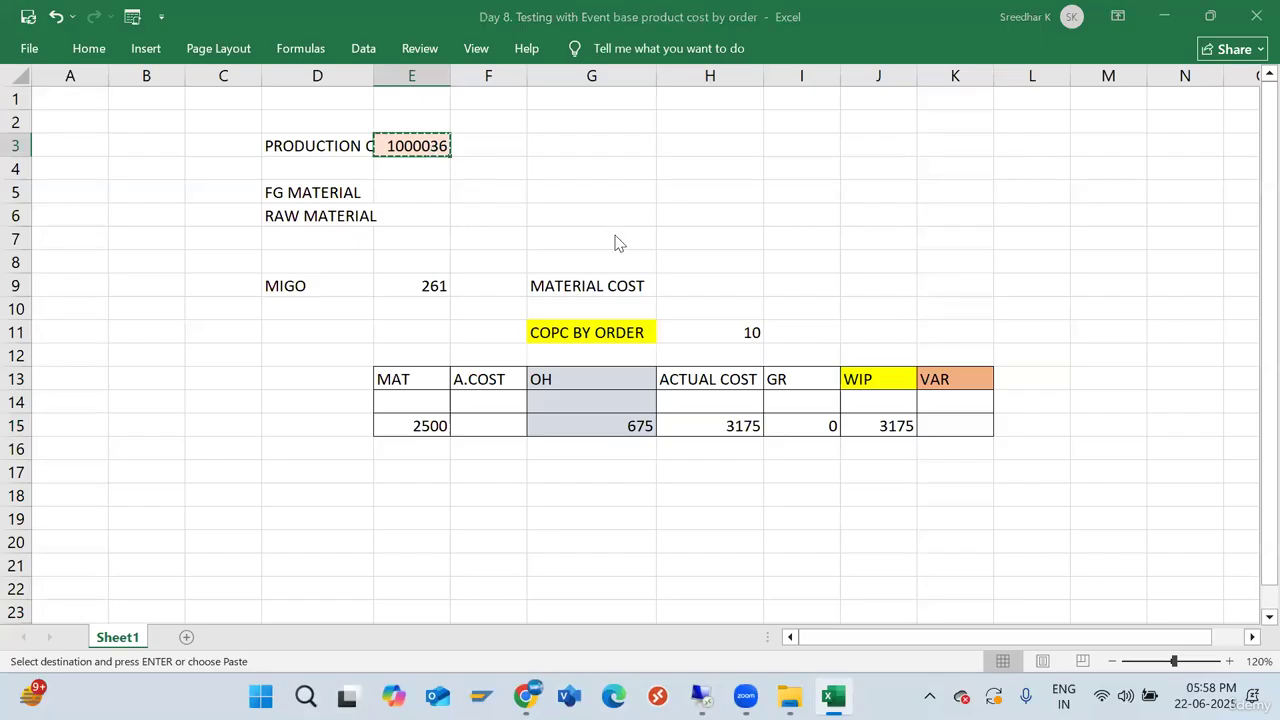
key("alt+Tab")
key("ctrl+v")
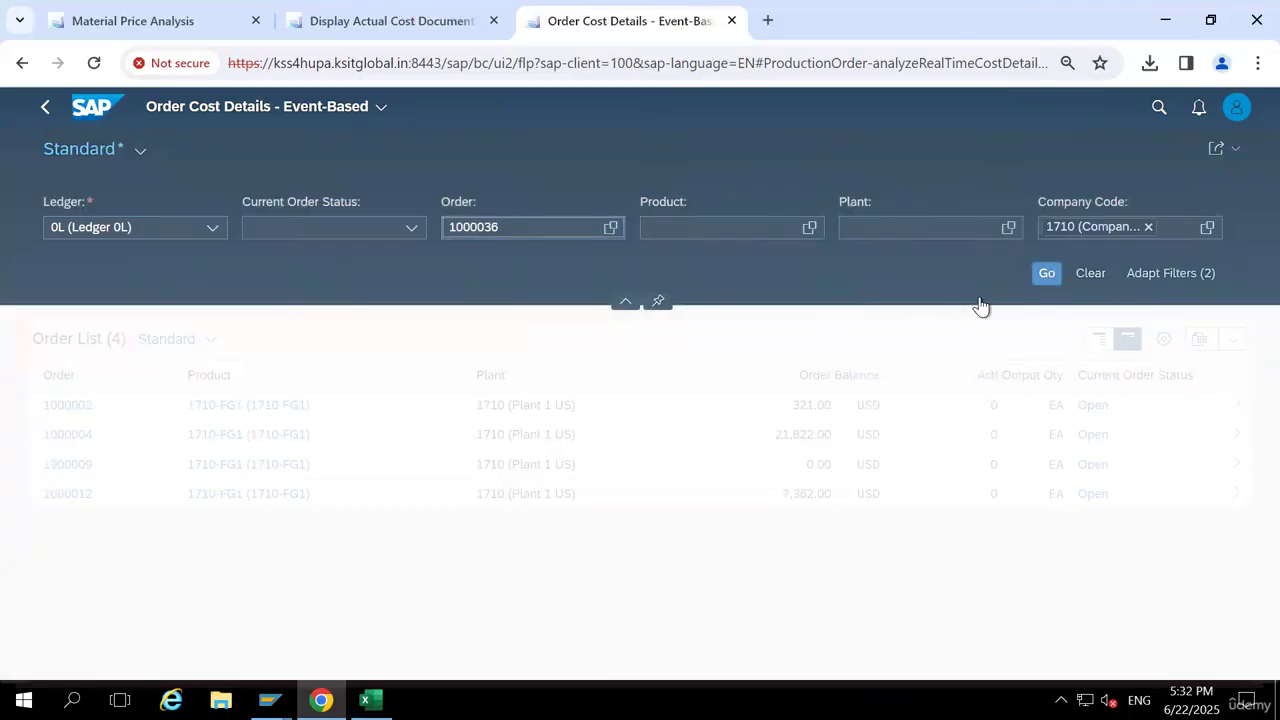
Apply the order filter with plant UPA1, remove company code 1710, and list the matching order to check its balance
left_click(837, 297)
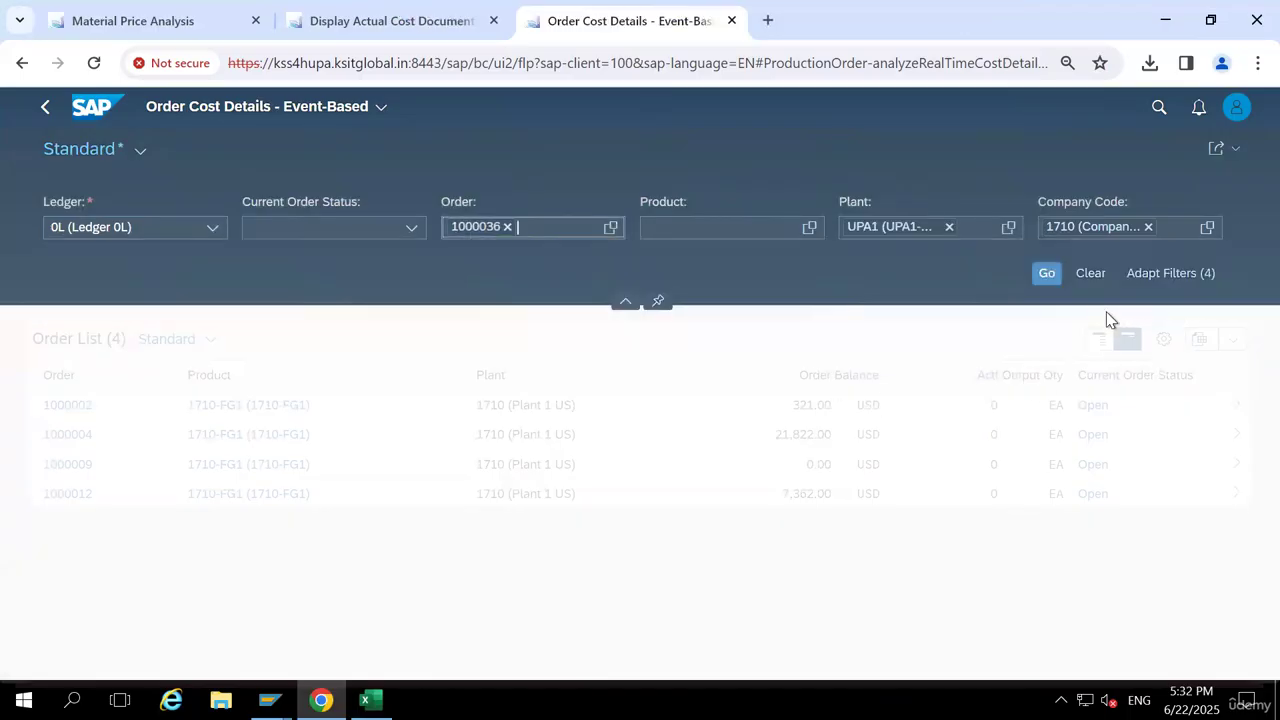
left_click(1148, 227)
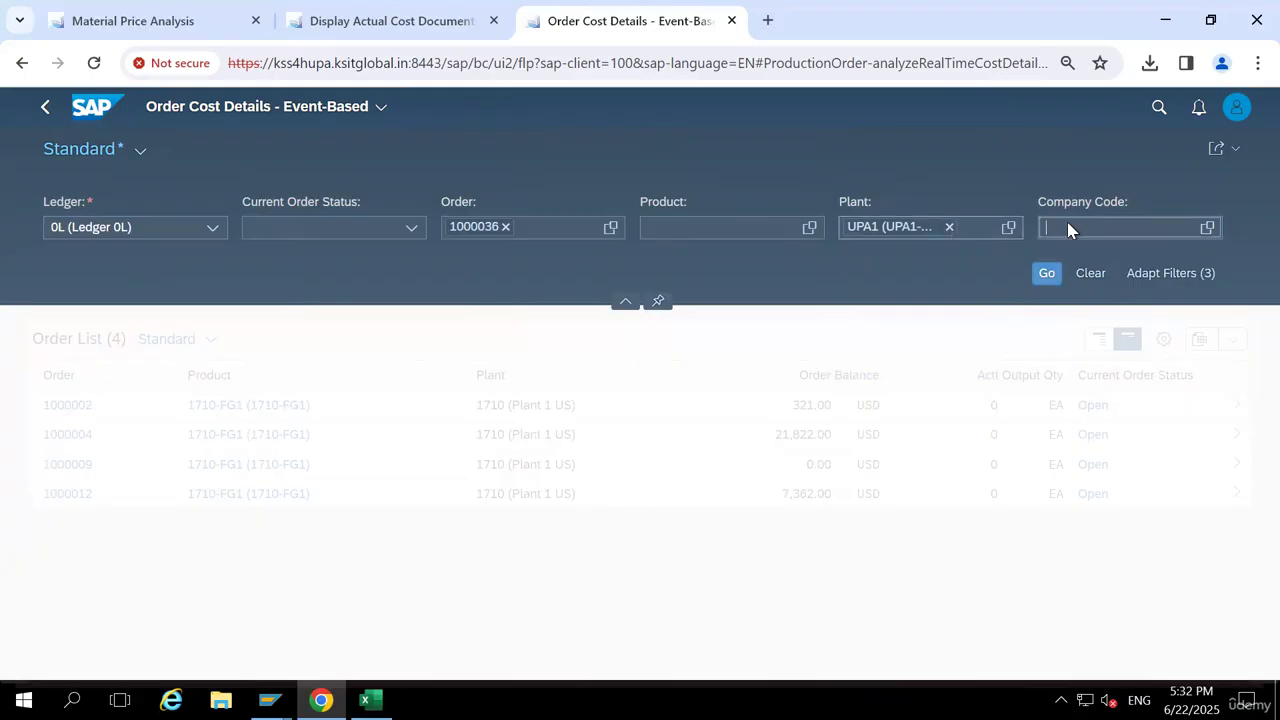
left_click(1046, 275)
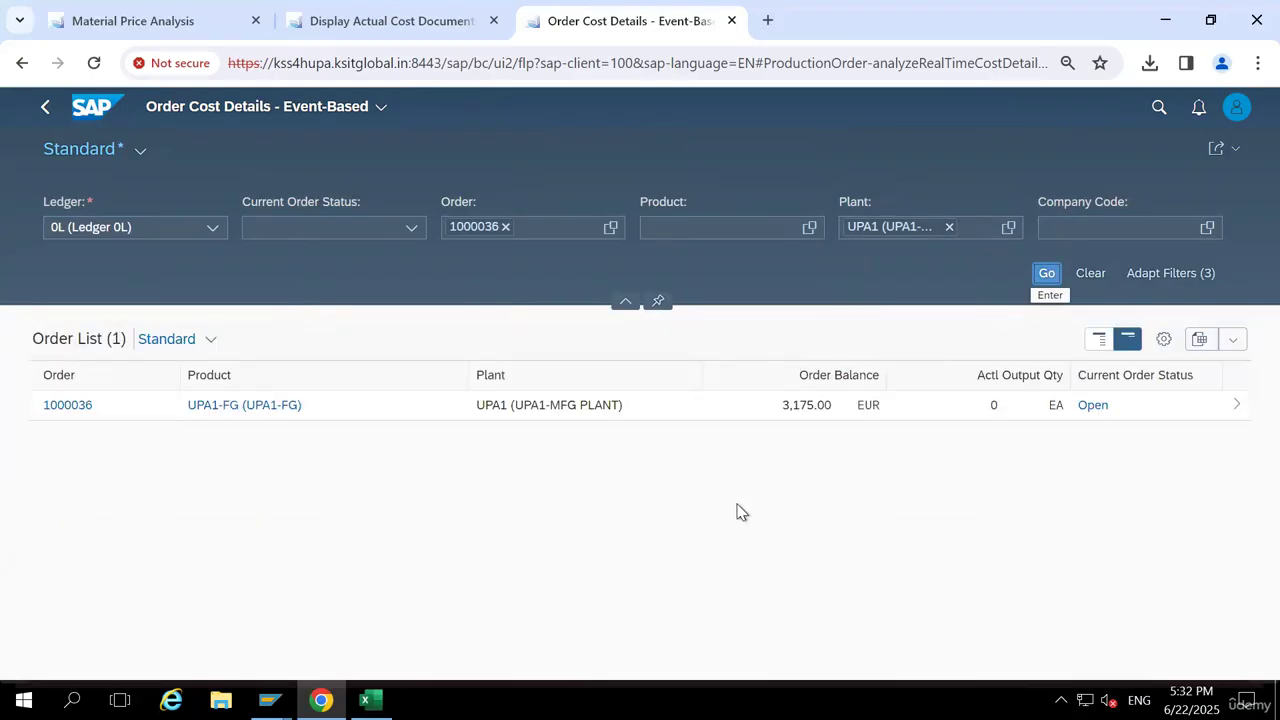
left_click_drag(783, 410, 831, 414)
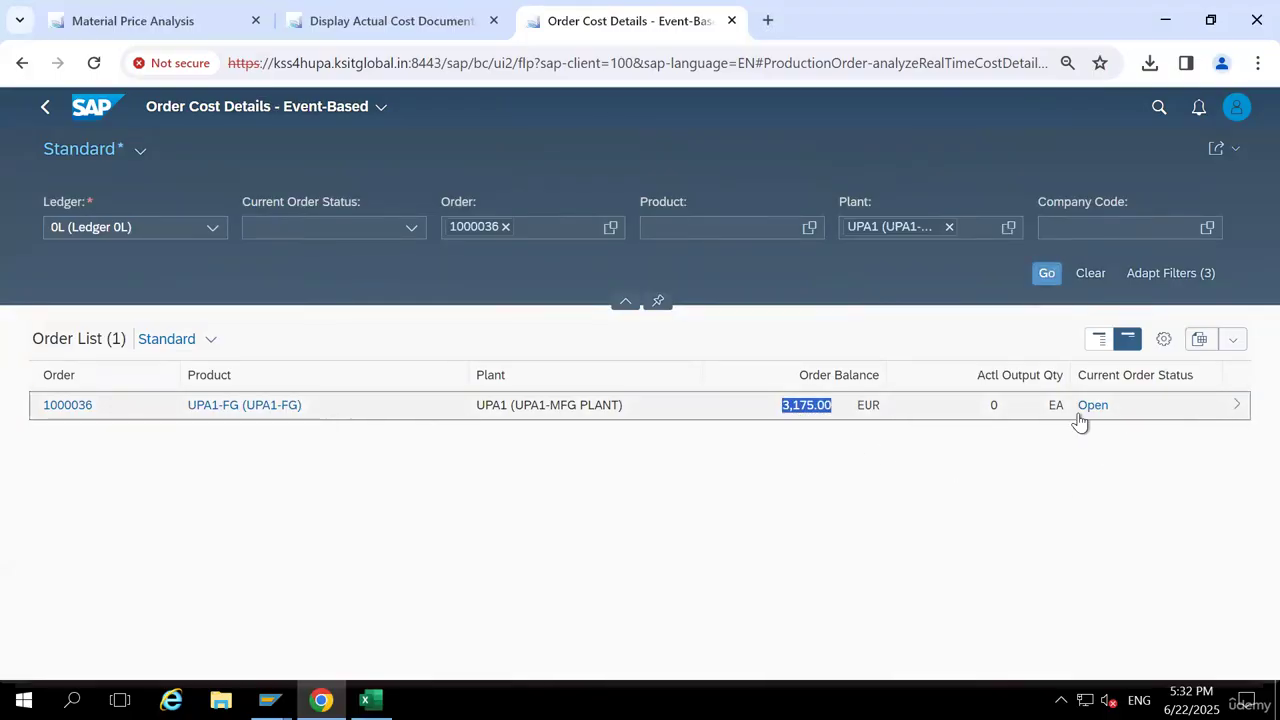
Try listing the order with the current order status set to Closed, and clear that status filter
left_click(411, 229)
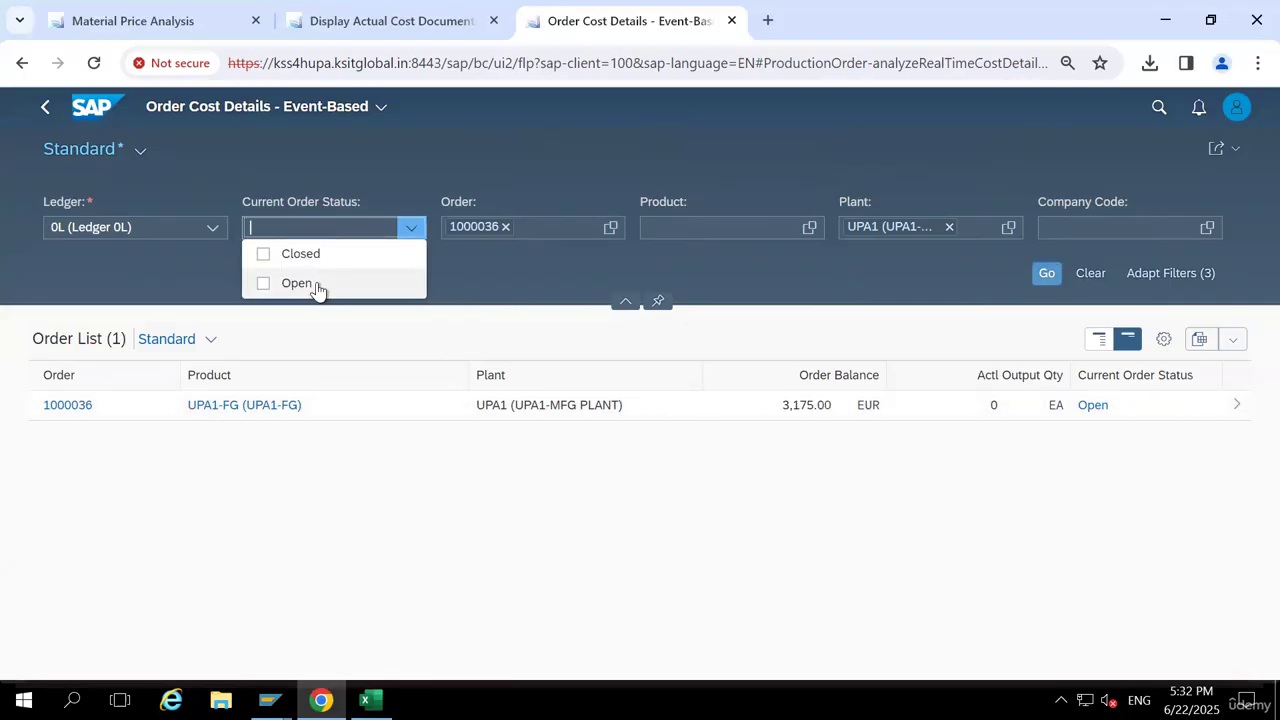
left_click(304, 256)
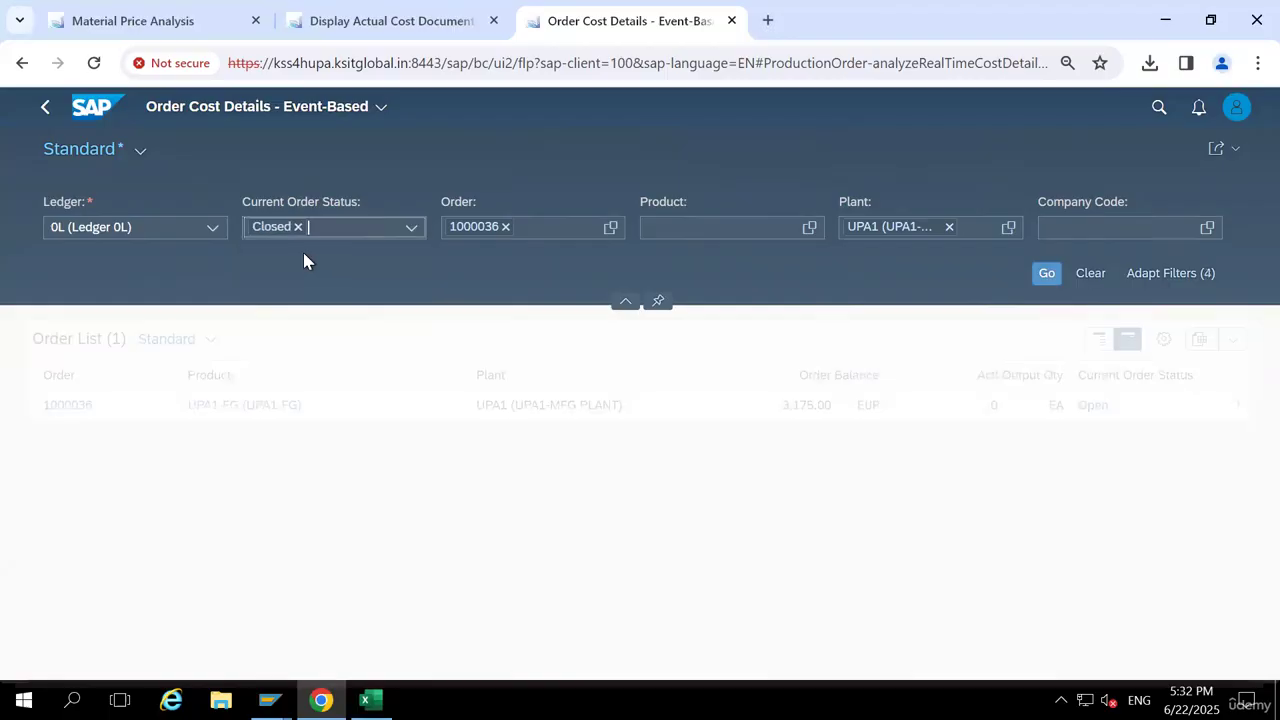
left_click(1045, 273)
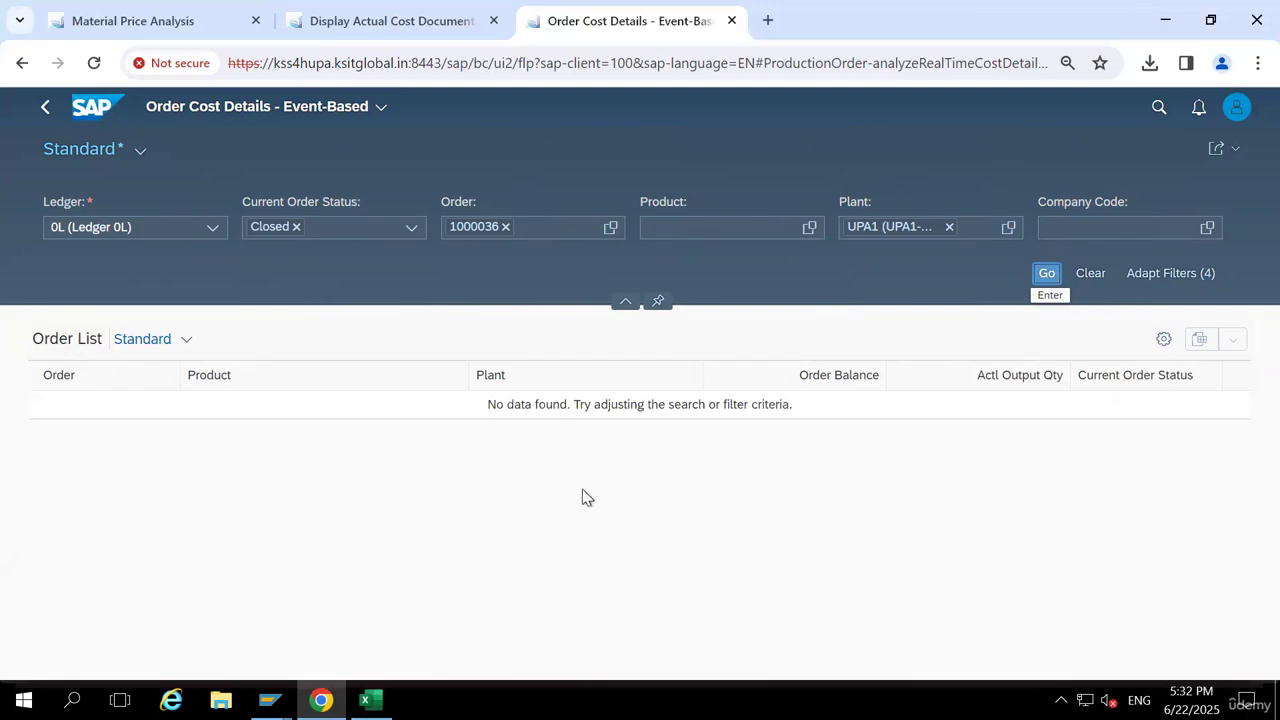
left_click(296, 227)
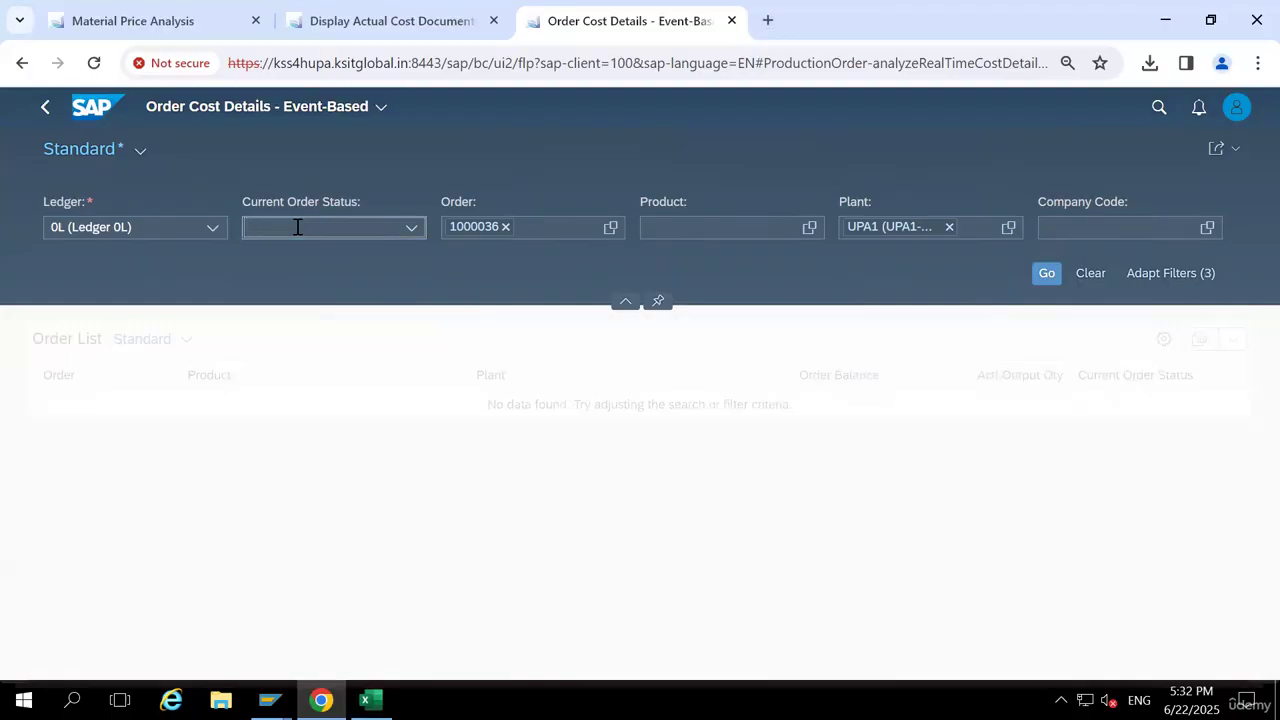
Set the current order status filter to Open and list the matching production order for plant UPA1
left_click(410, 227)
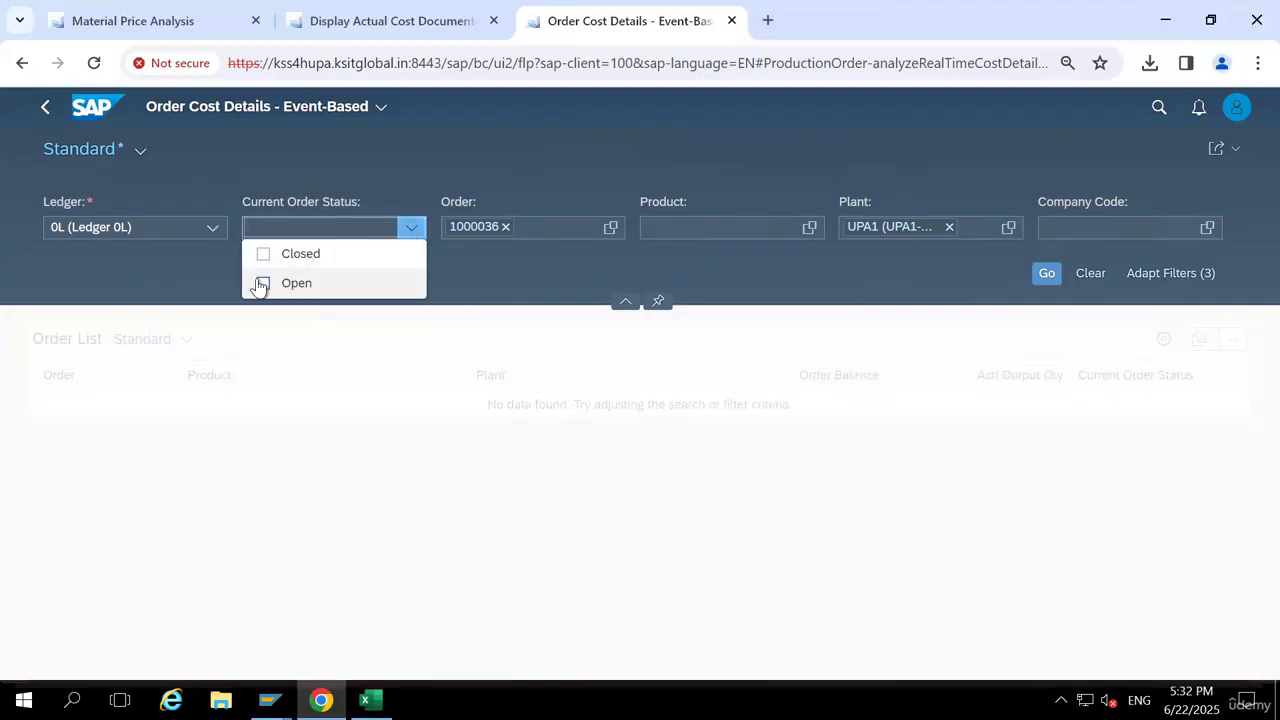
left_click(262, 284)
left_click(663, 286)
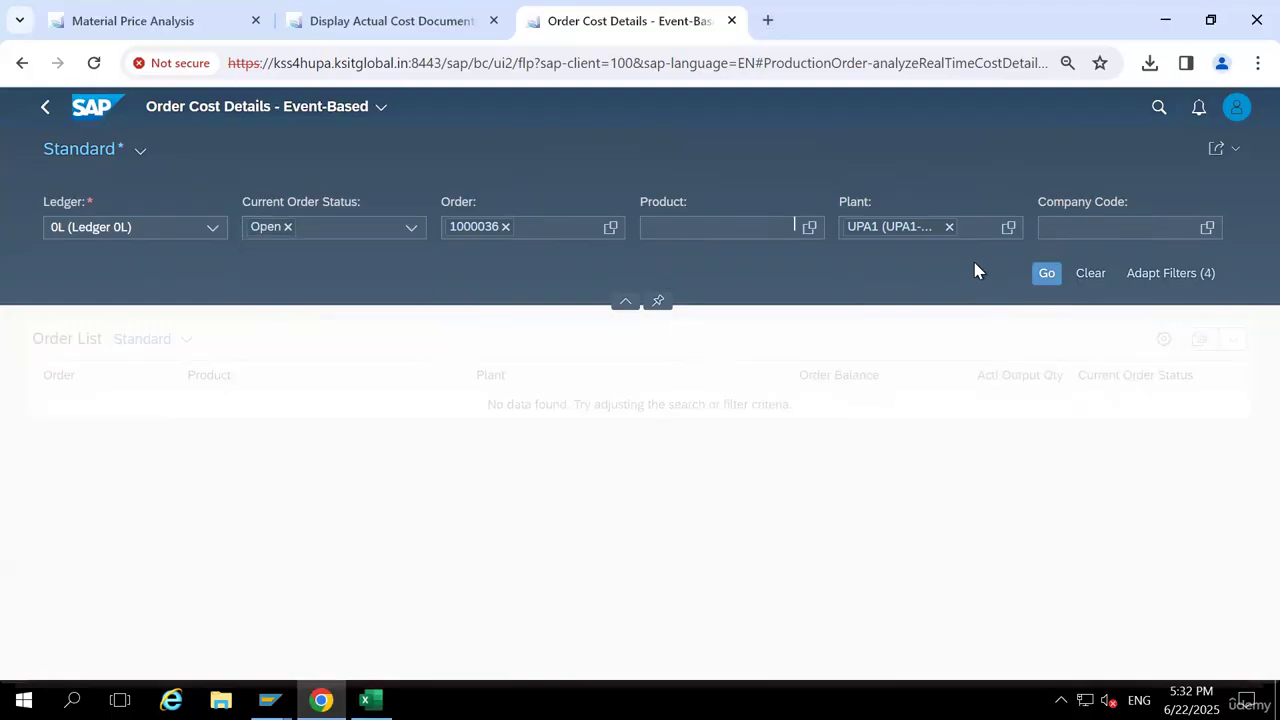
left_click(1046, 273)
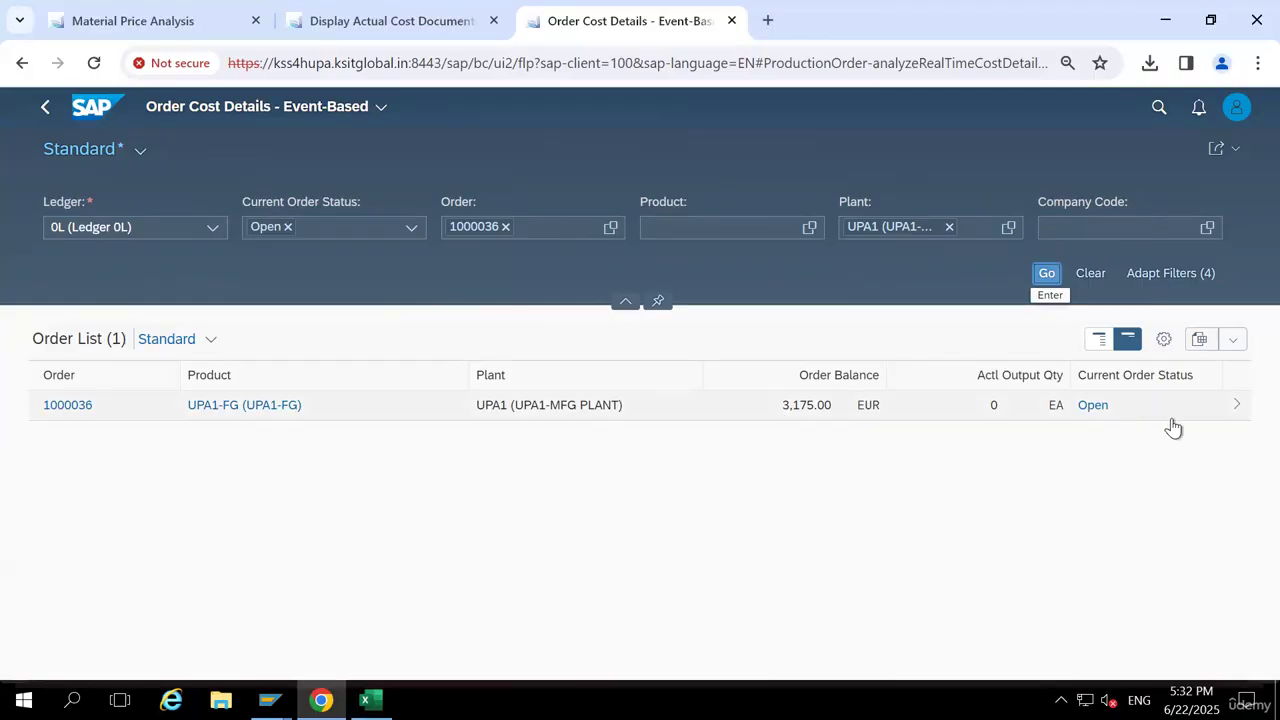
Open the listed order in full screen and display the Cost Details view of its order costs
left_click(1238, 408)
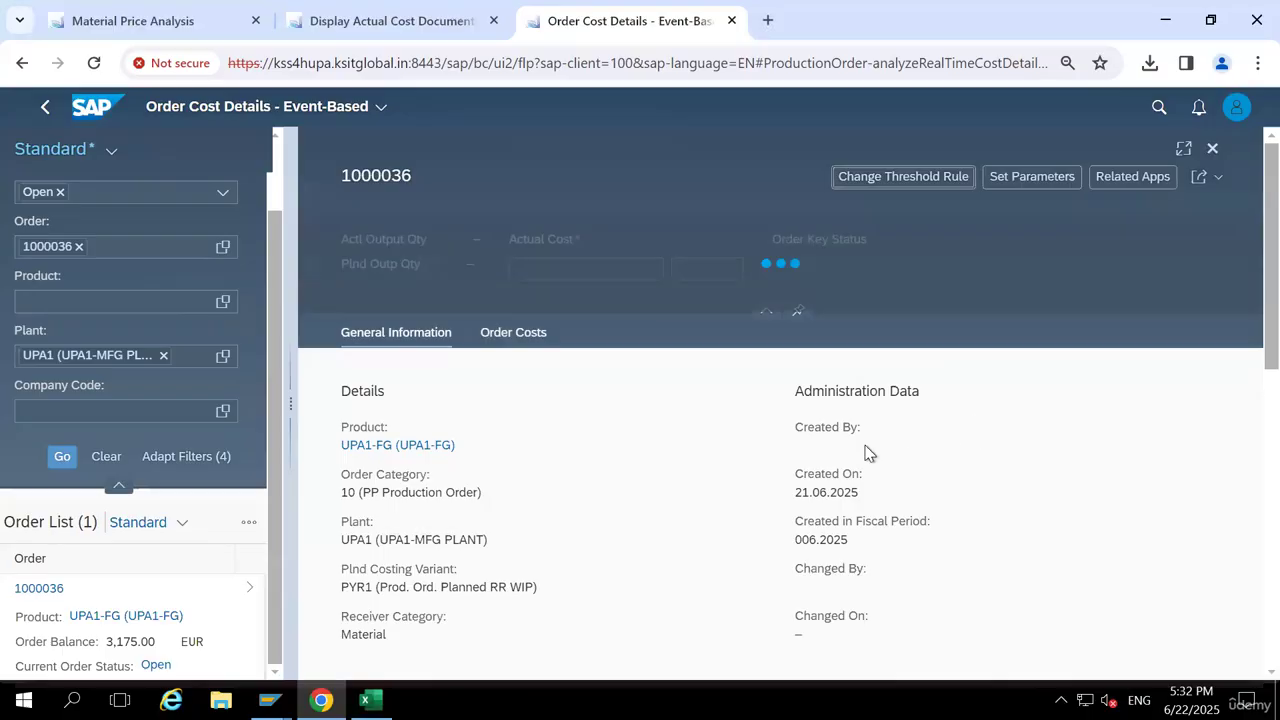
left_click(1185, 149)
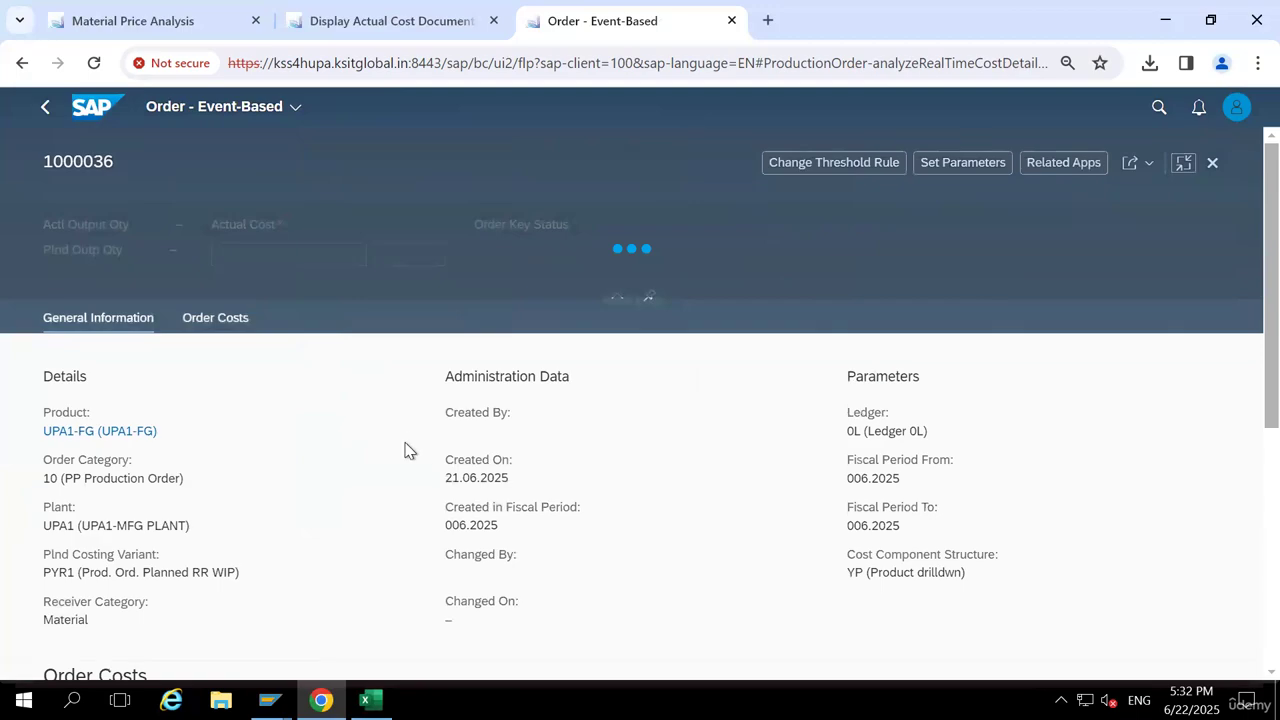
scroll(405, 450, "down", 5)
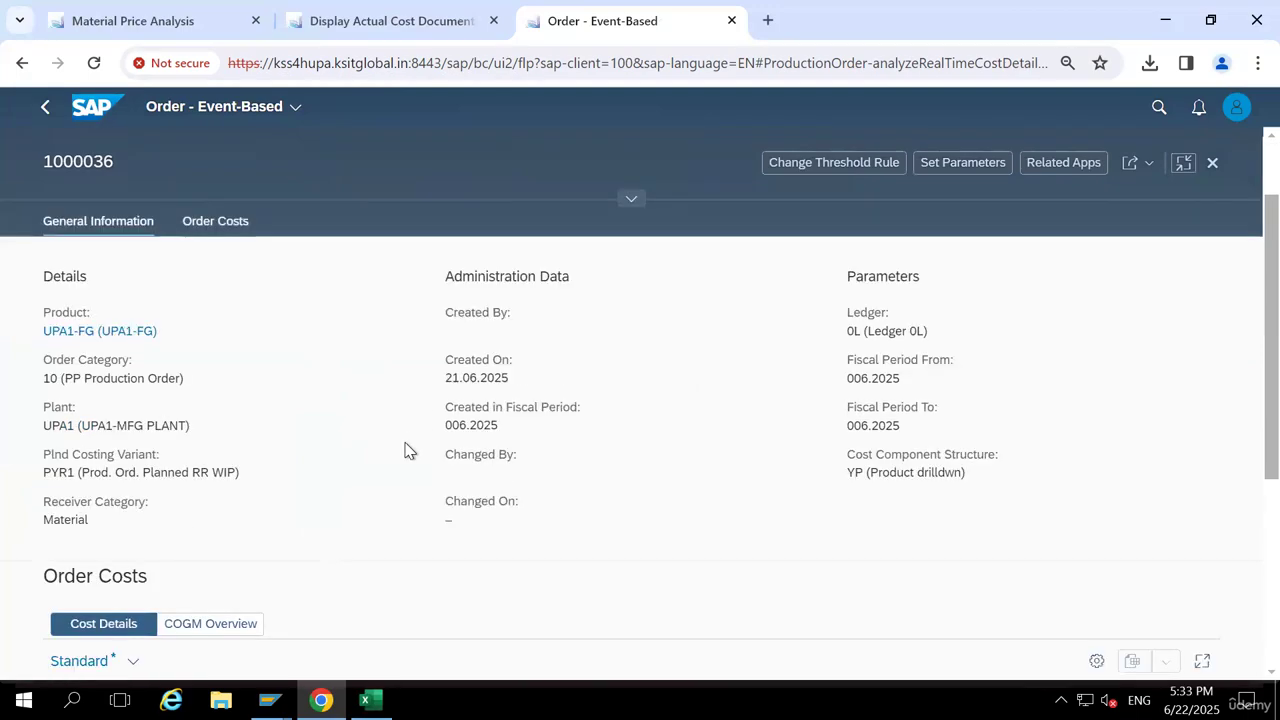
scroll(405, 450, "down", 2)
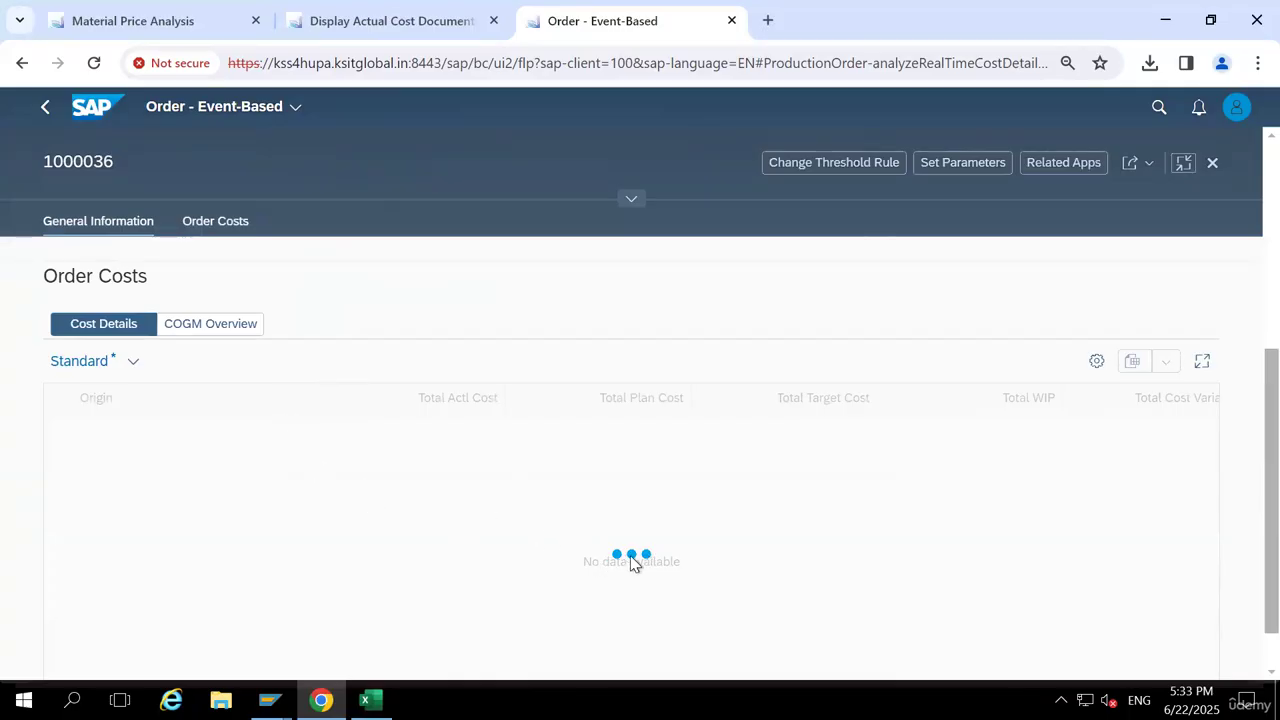
left_click(209, 327)
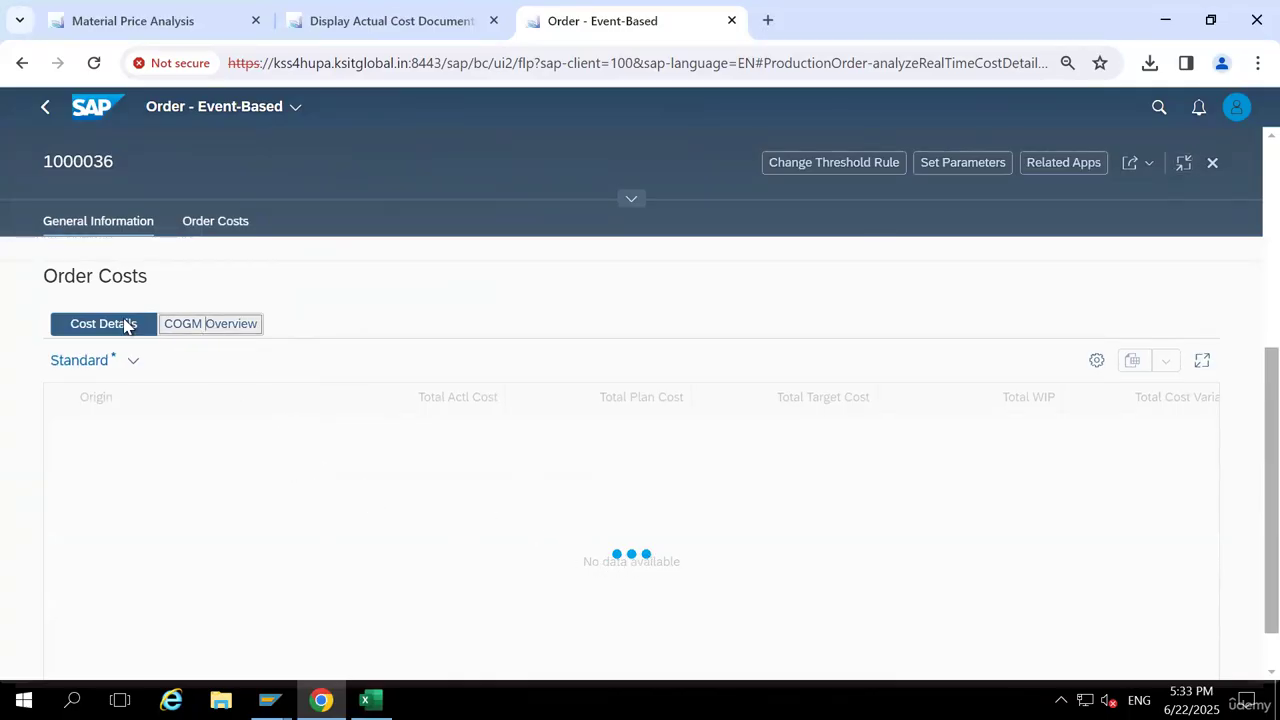
left_click(152, 326)
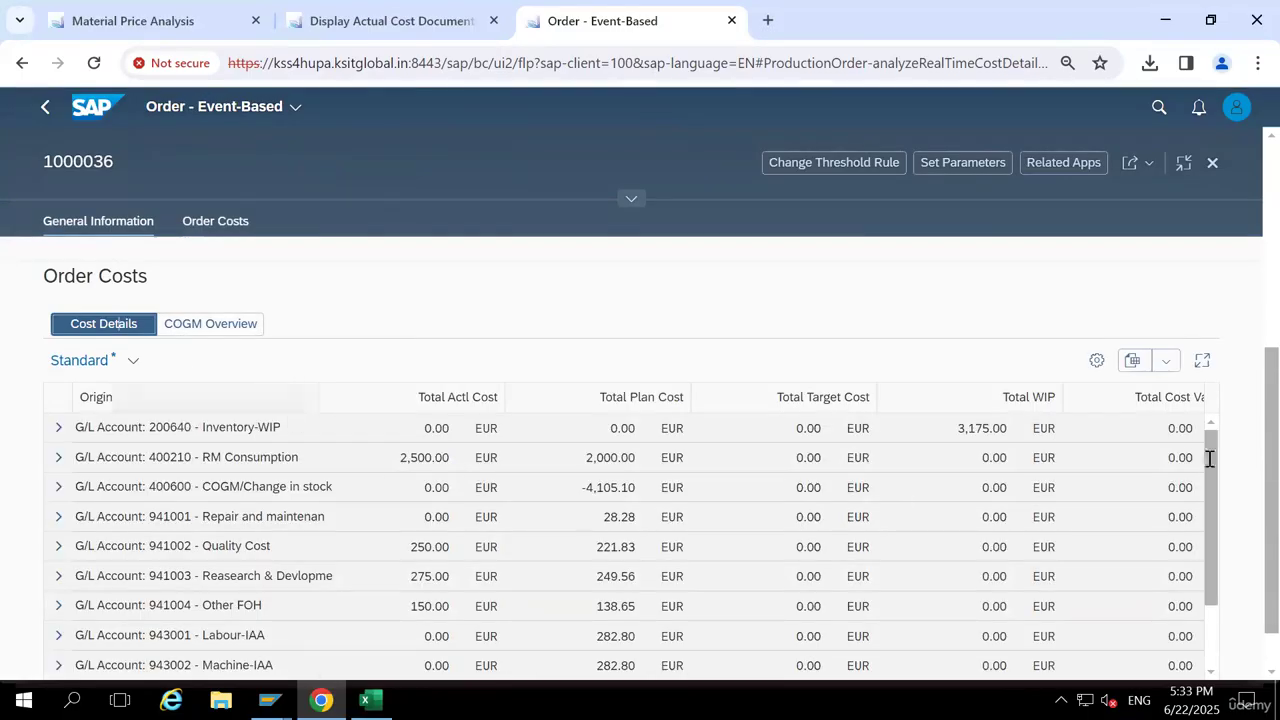
Widen the Origin column and review the actual costs for RM Consumption and the overhead accounts, plus the total actual cost
scroll(1248, 380, "down", 2)
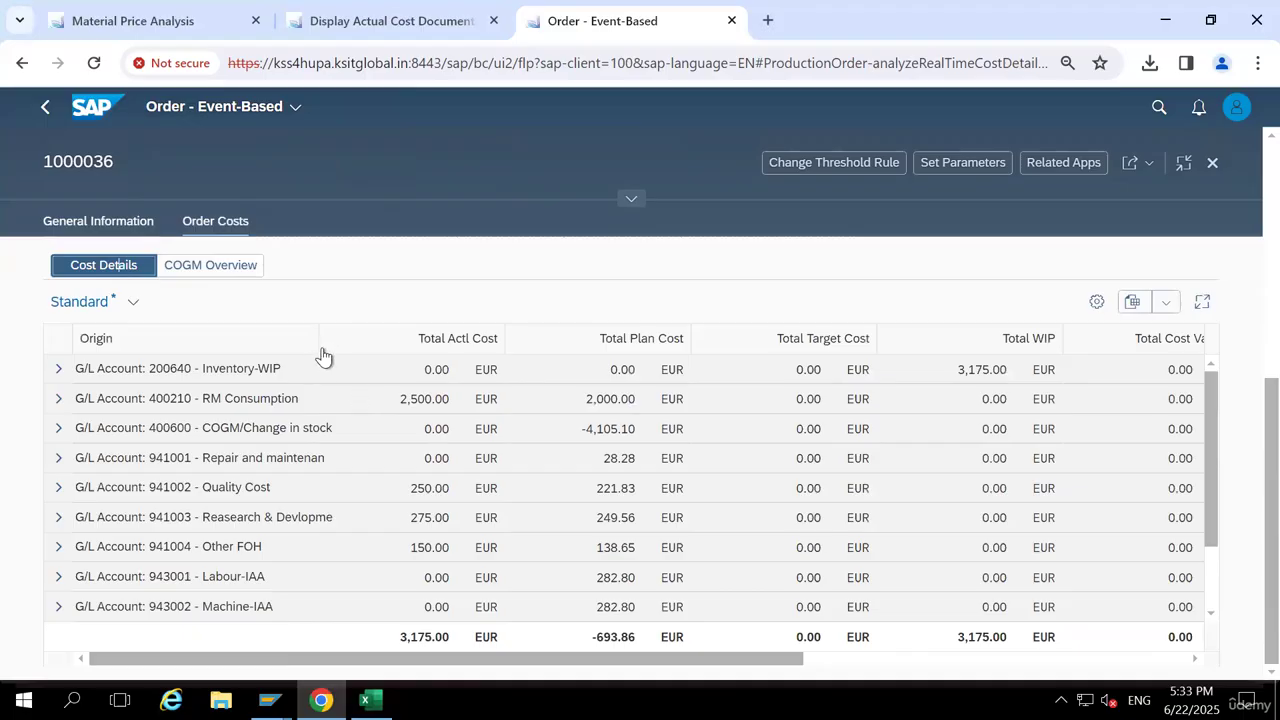
left_click_drag(317, 341, 350, 392)
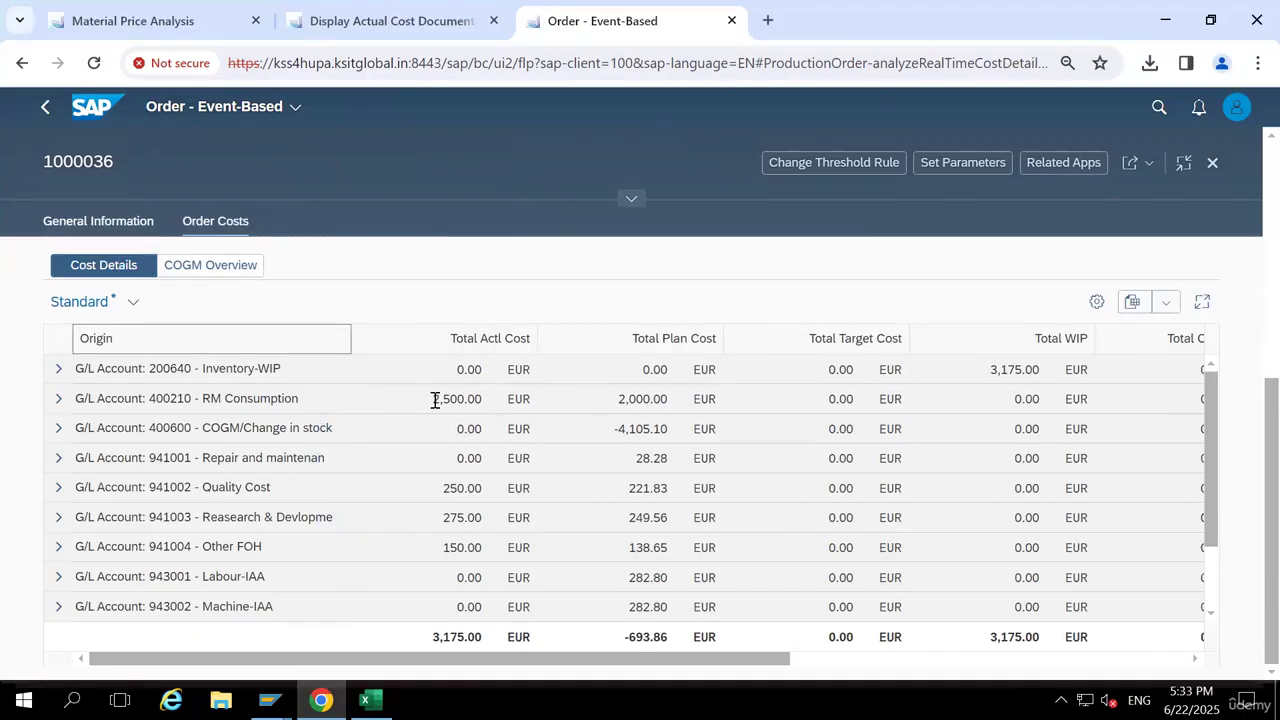
left_click_drag(435, 400, 486, 400)
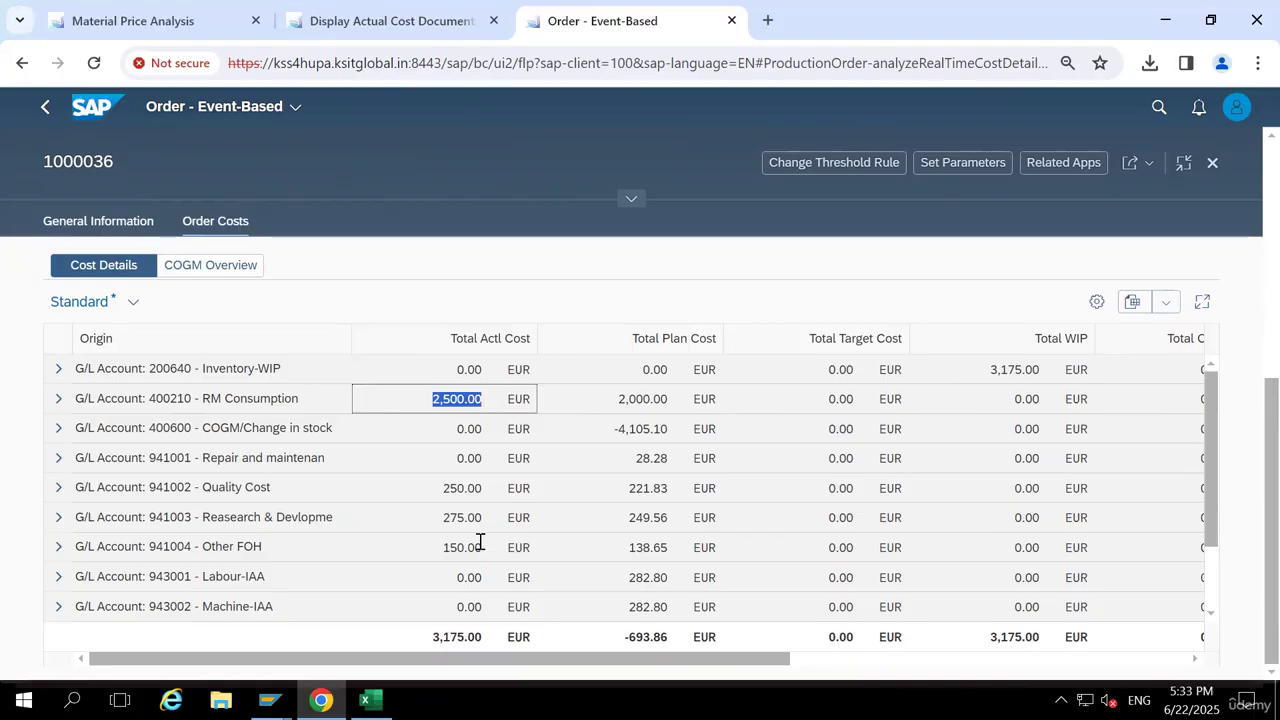
left_click_drag(488, 488, 480, 547)
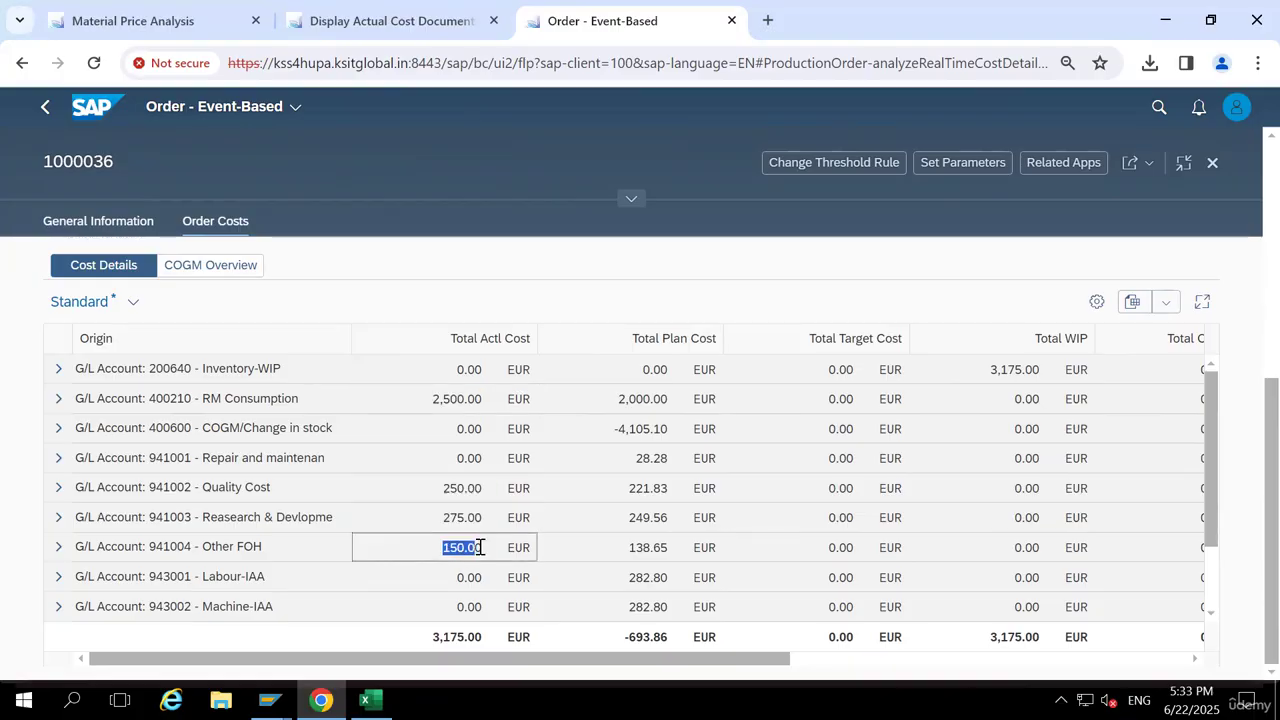
left_click_drag(434, 637, 487, 637)
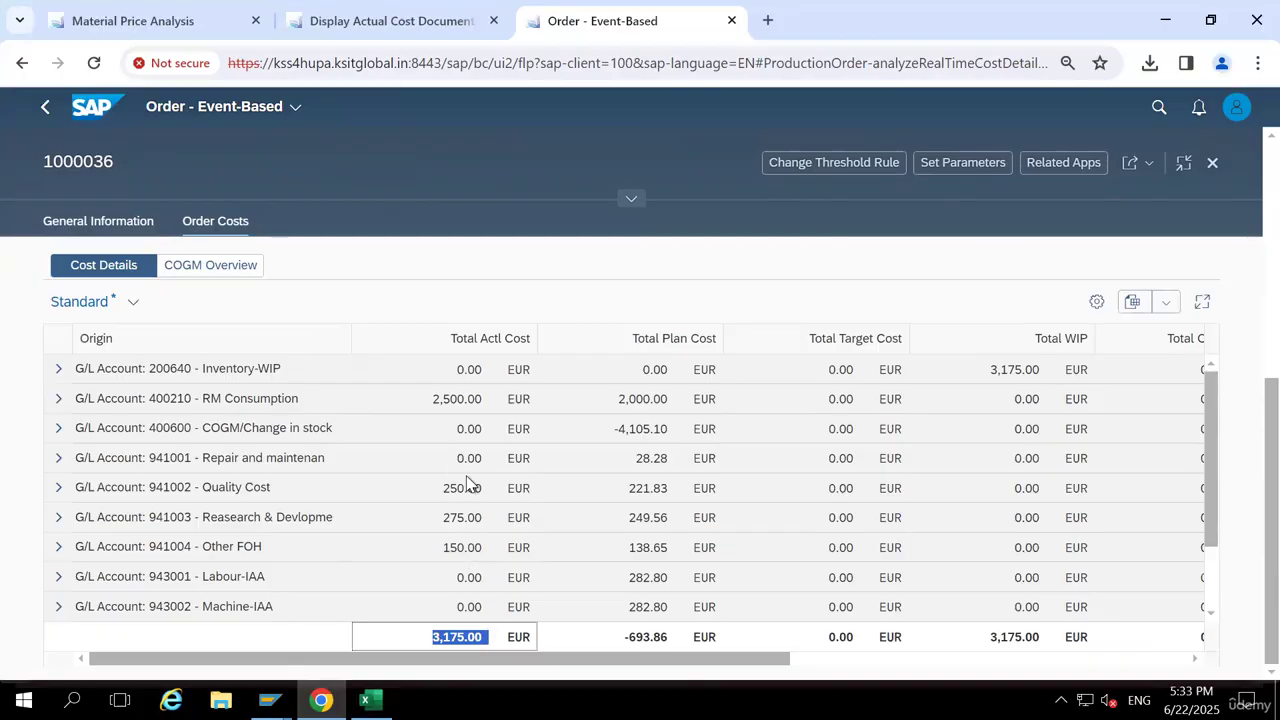
Compare the Inventory-WIP account's total WIP with the COGM/Change in stock actual cost and the order's total actual cost
left_click_drag(466, 662, 599, 662)
left_click(873, 368)
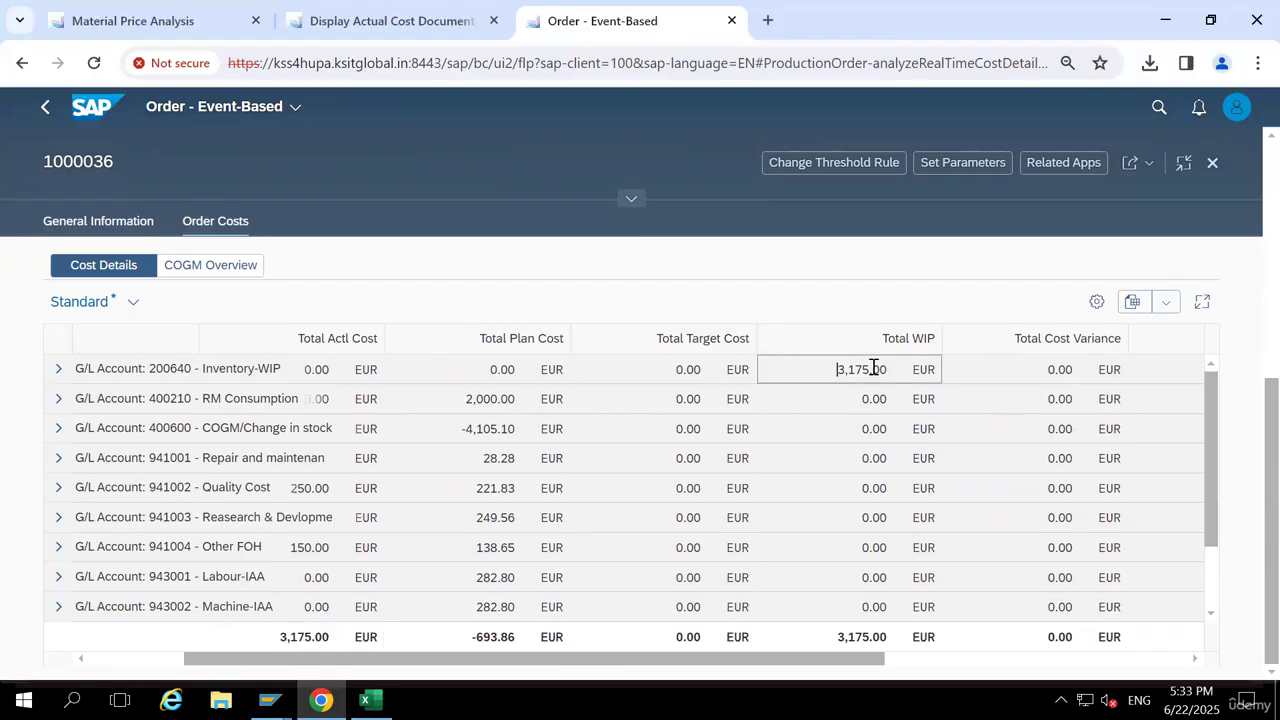
double_click(873, 368)
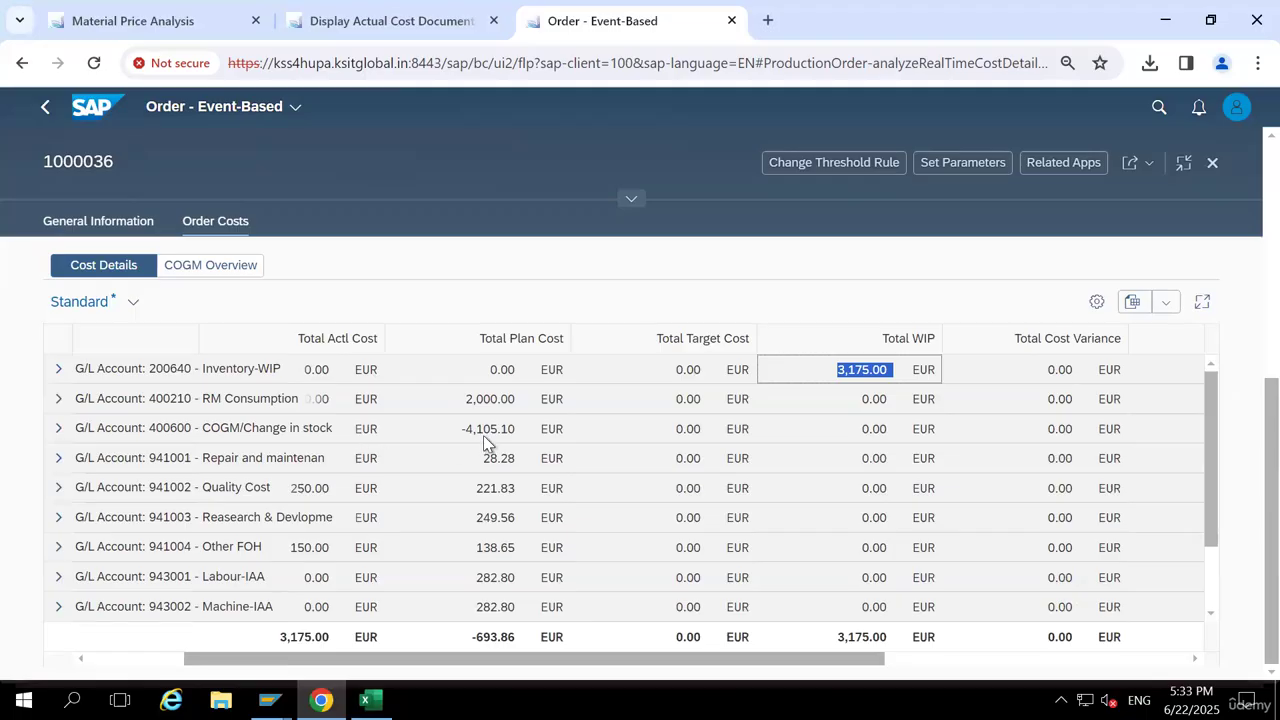
left_click_drag(400, 665, 357, 662)
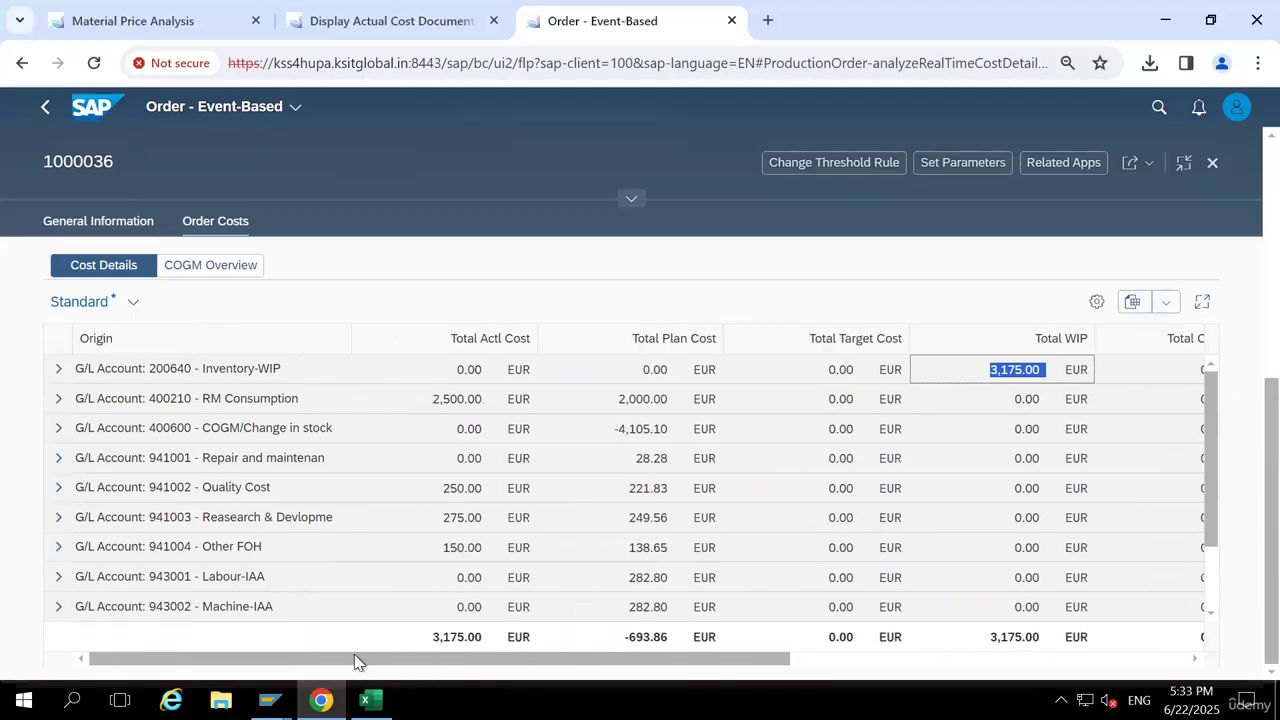
left_click(458, 430)
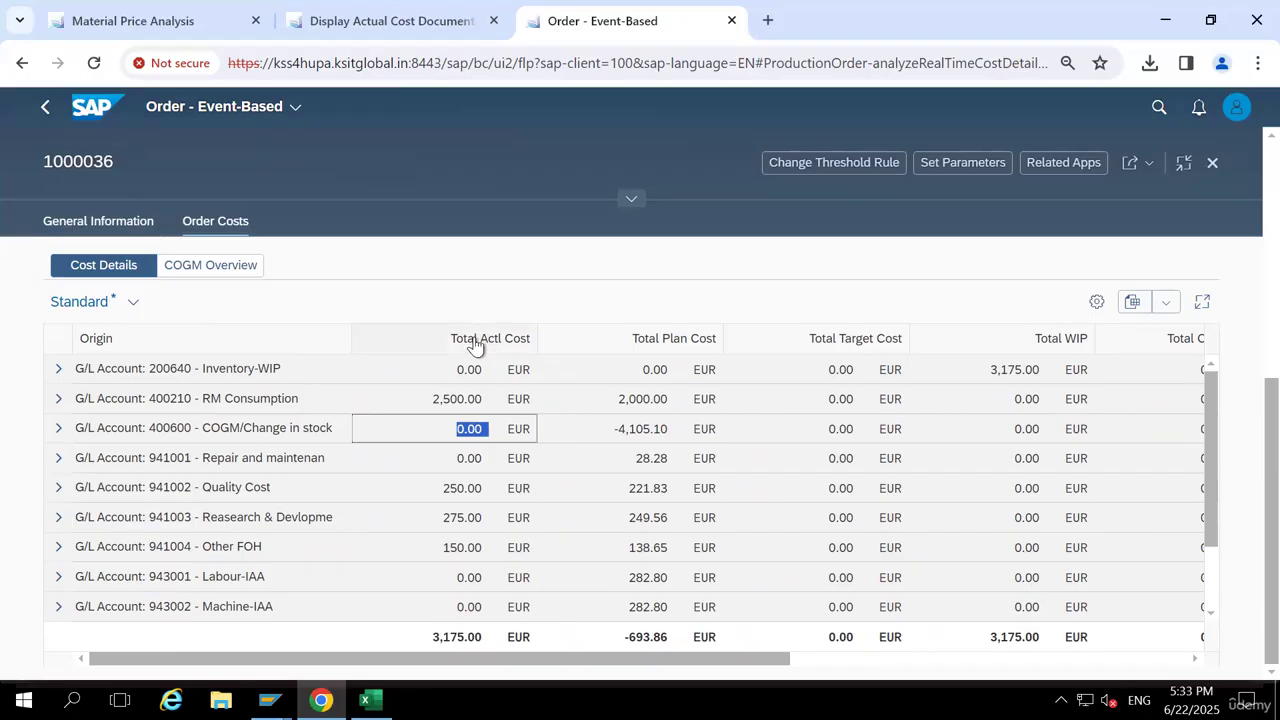
left_click(455, 637)
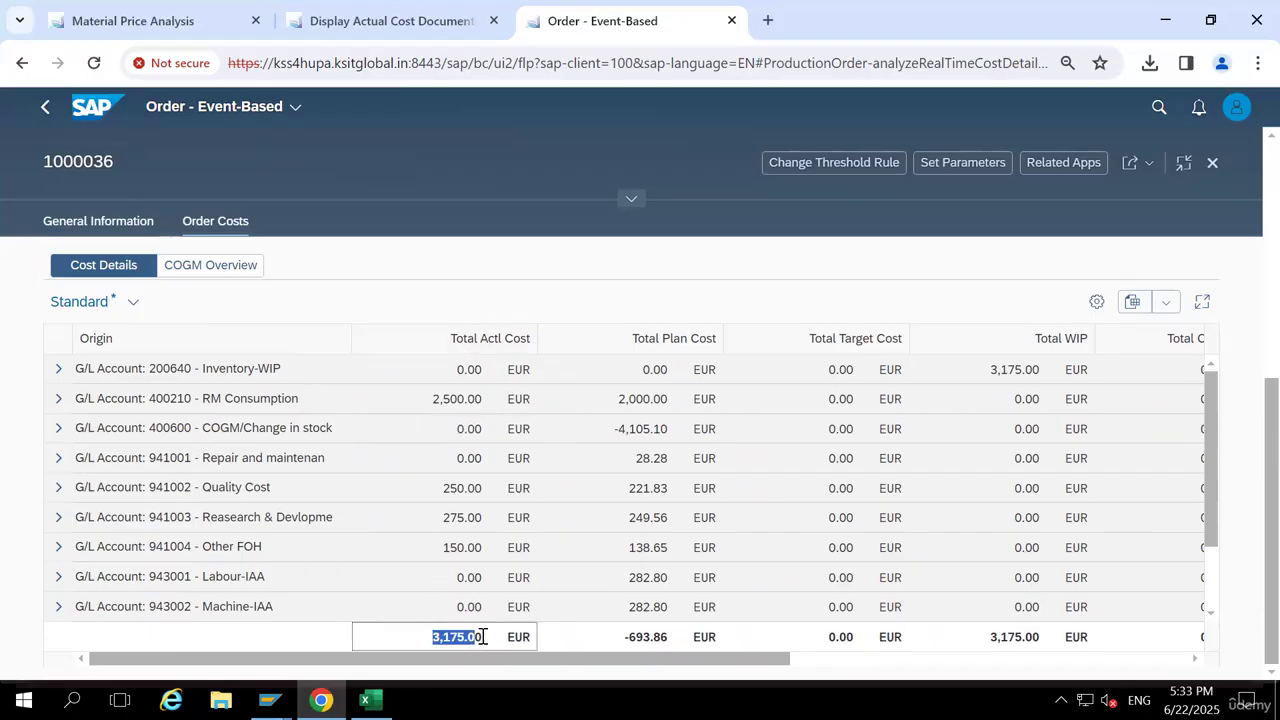
left_click(995, 373)
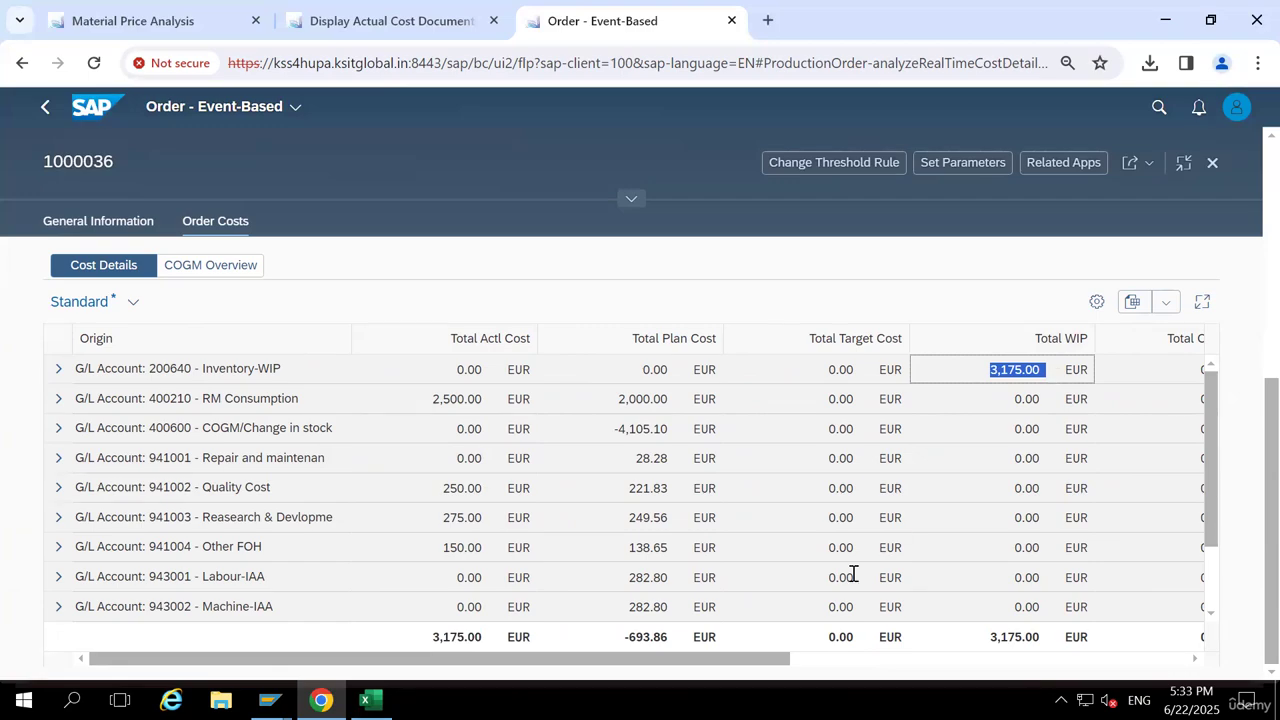
Check the Total WIP and Total Cost Variance columns, reconciling the Inventory-WIP amount with RM Consumption and the total actual cost
left_click_drag(786, 658, 832, 664)
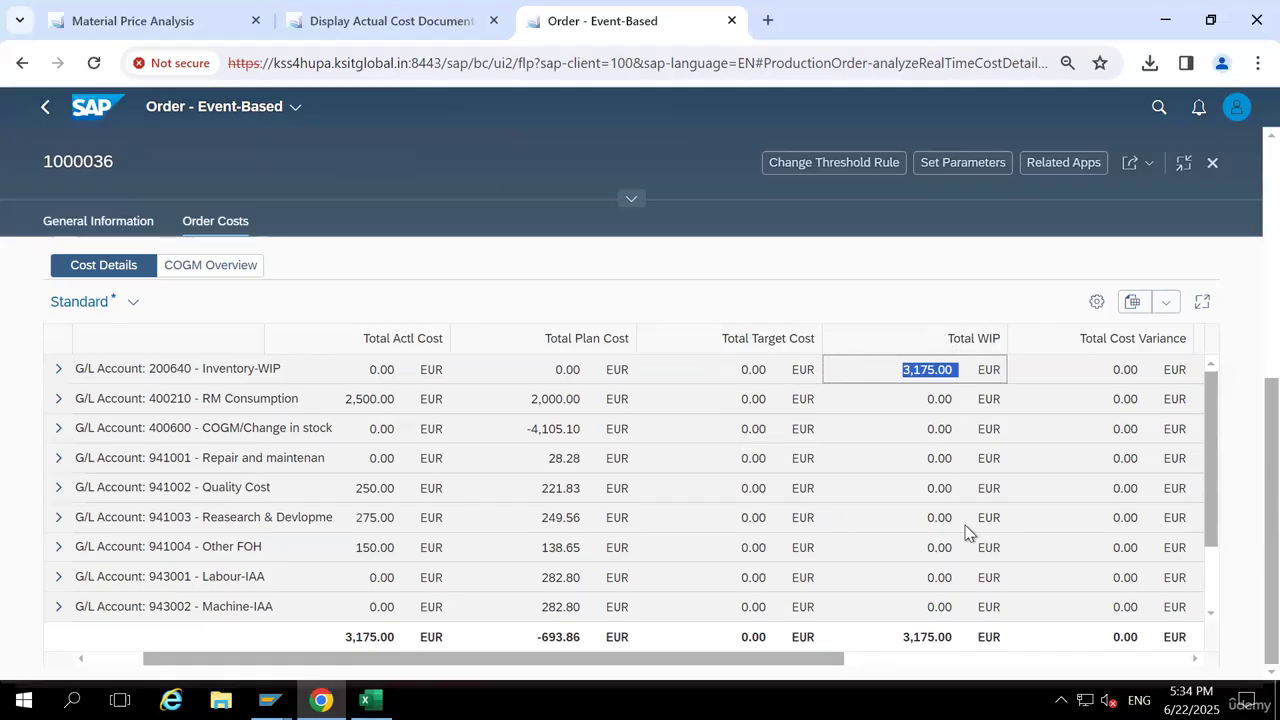
left_click(1123, 315)
left_click_drag(344, 640, 388, 638)
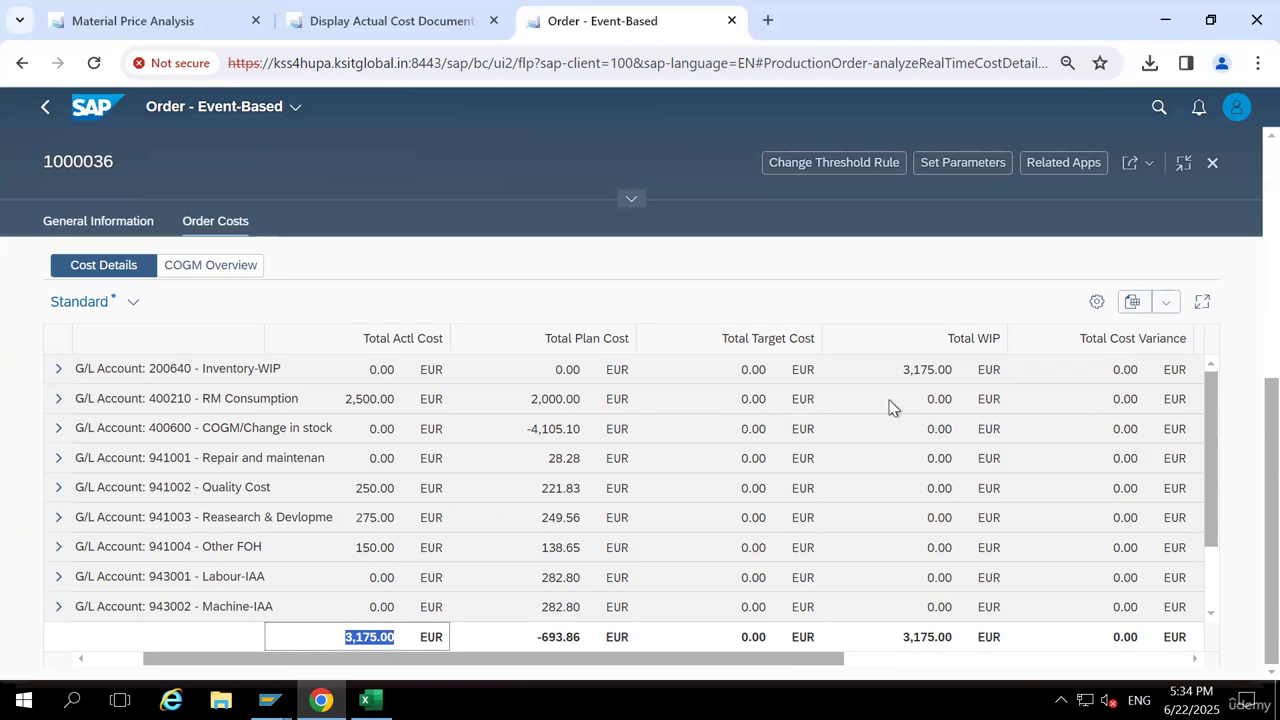
left_click_drag(905, 370, 970, 372)
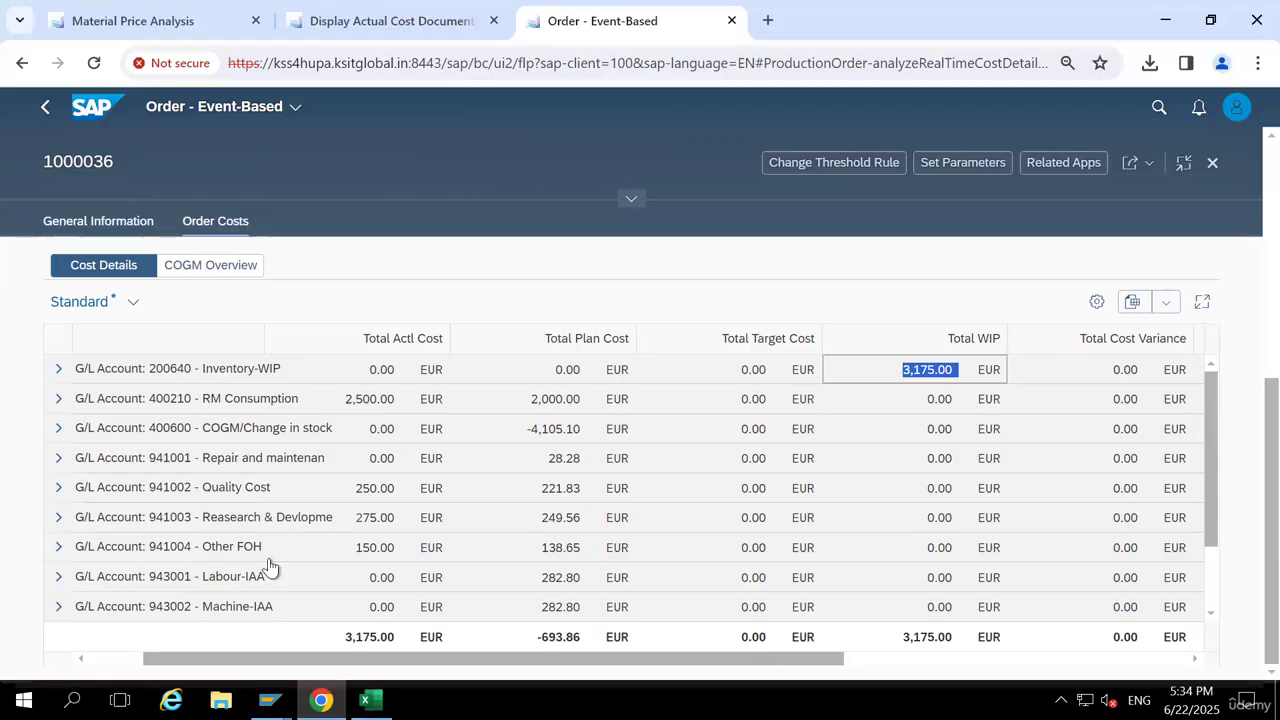
left_click(907, 373)
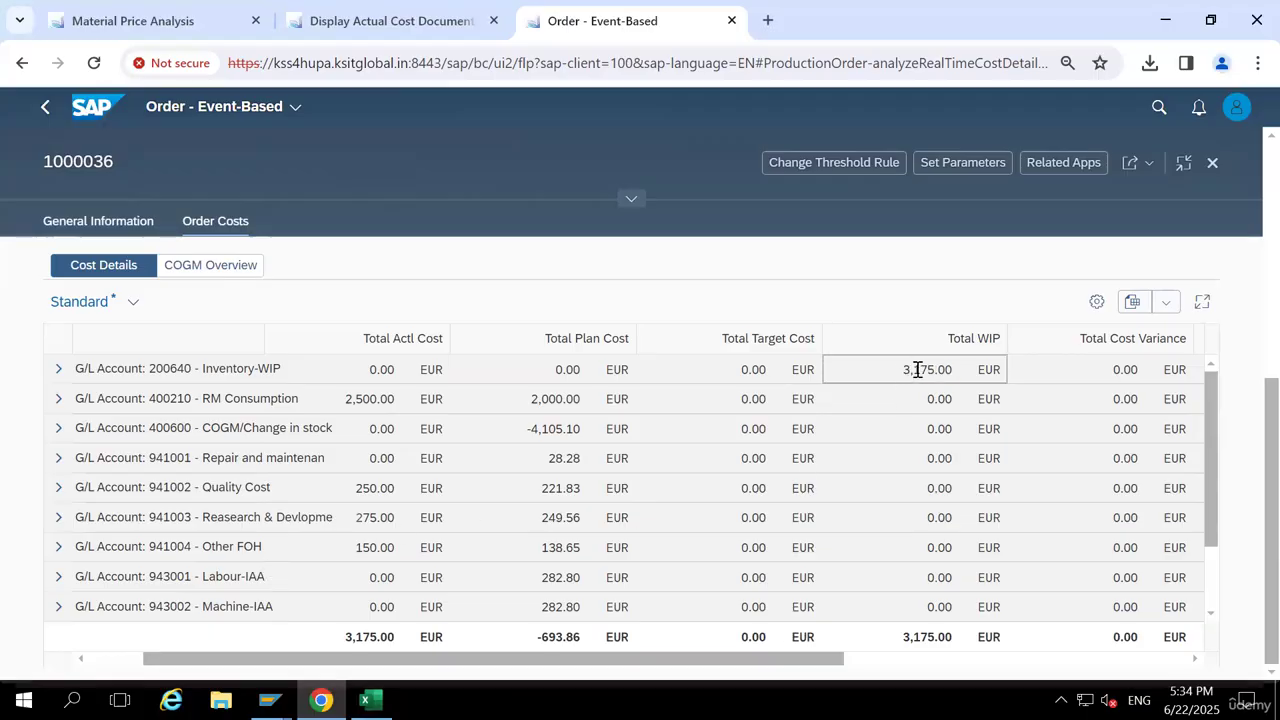
double_click(918, 369)
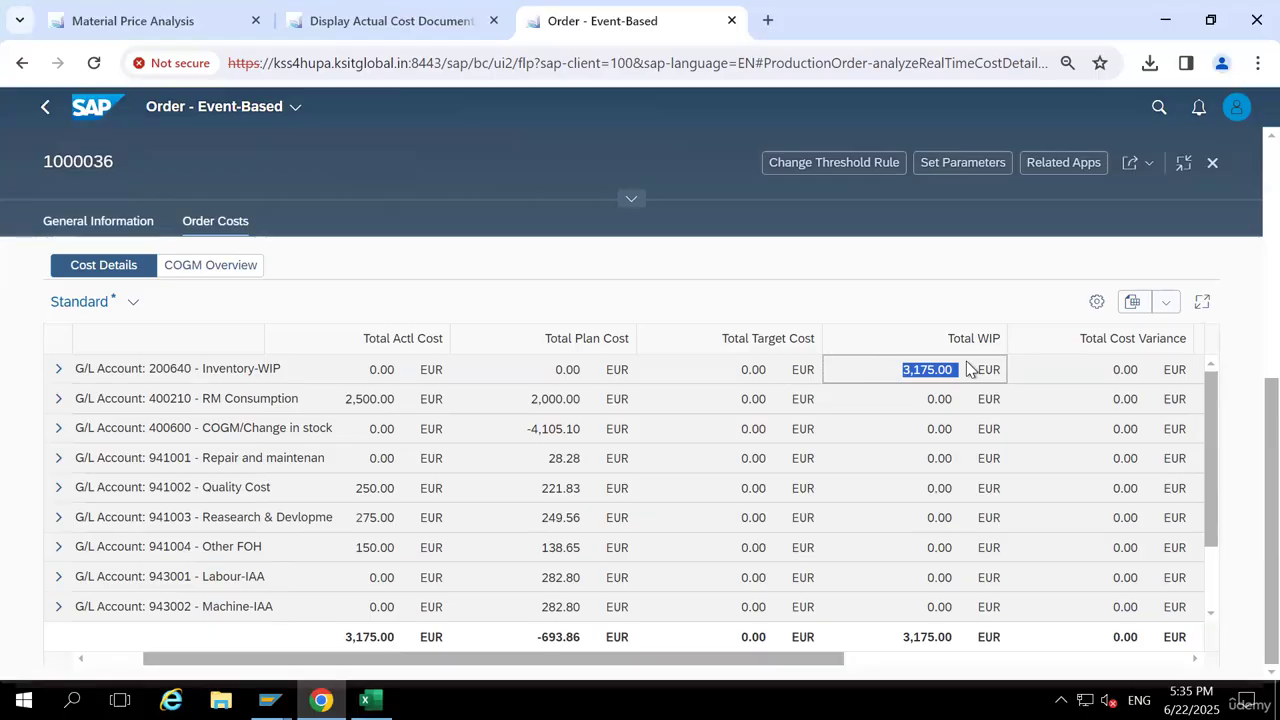
double_click(371, 398)
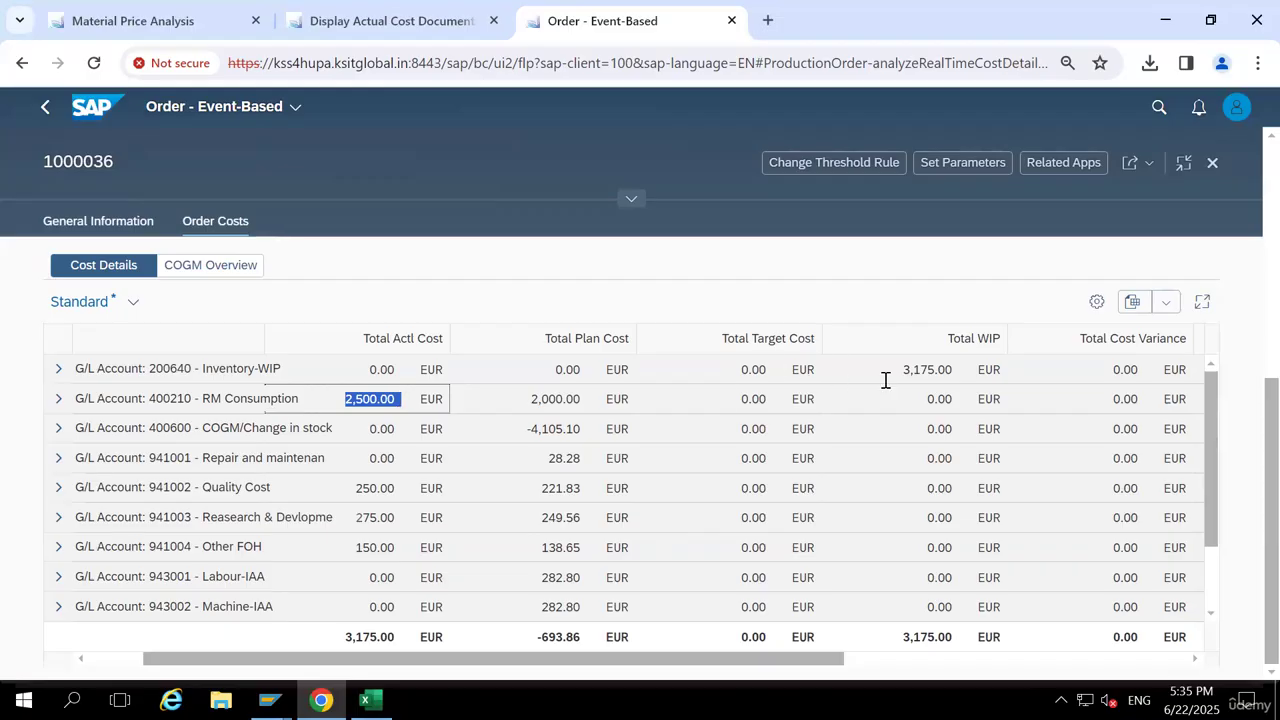
left_click_drag(904, 368, 953, 371)
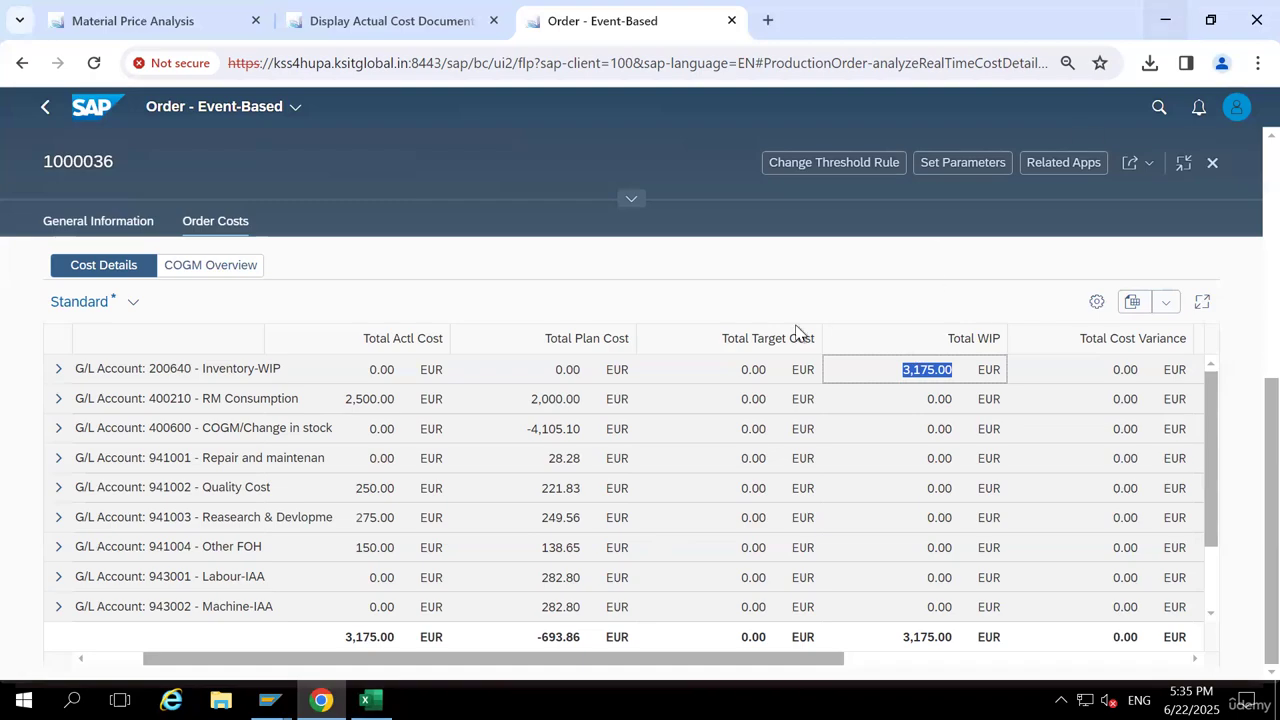
mouse_move(322, 690)
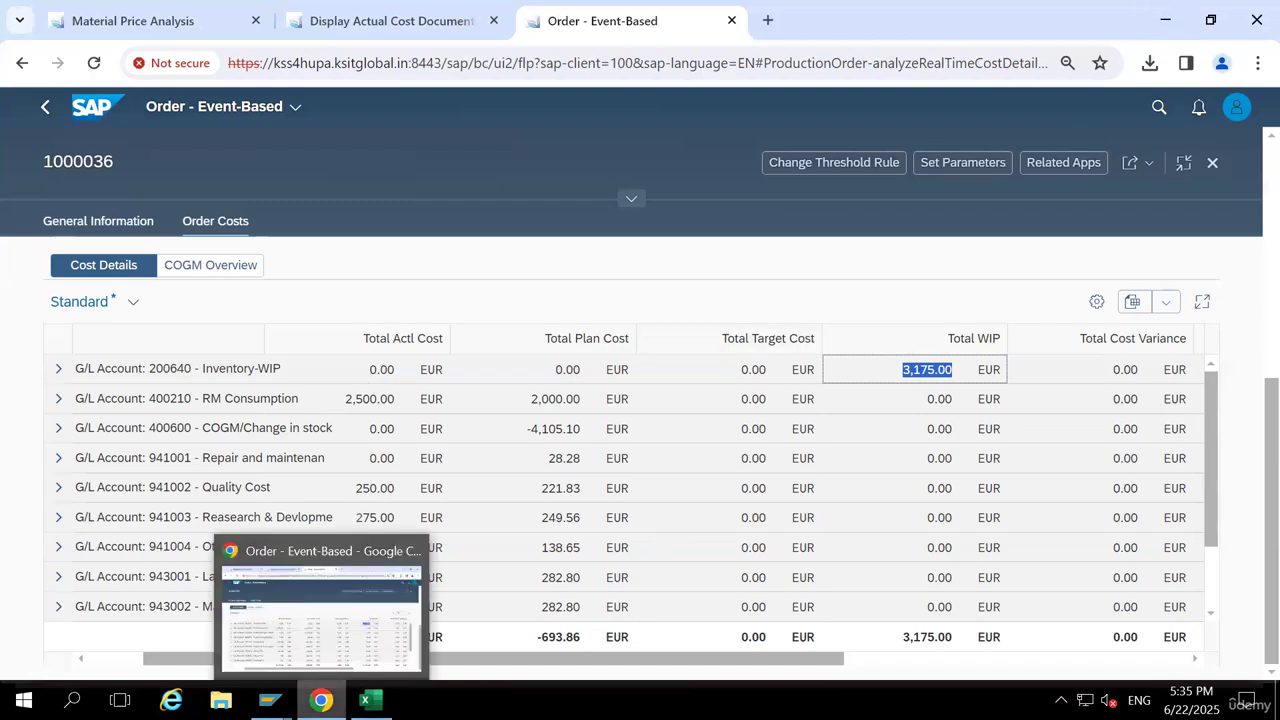
mouse_move(270, 700)
left_click(614, 626)
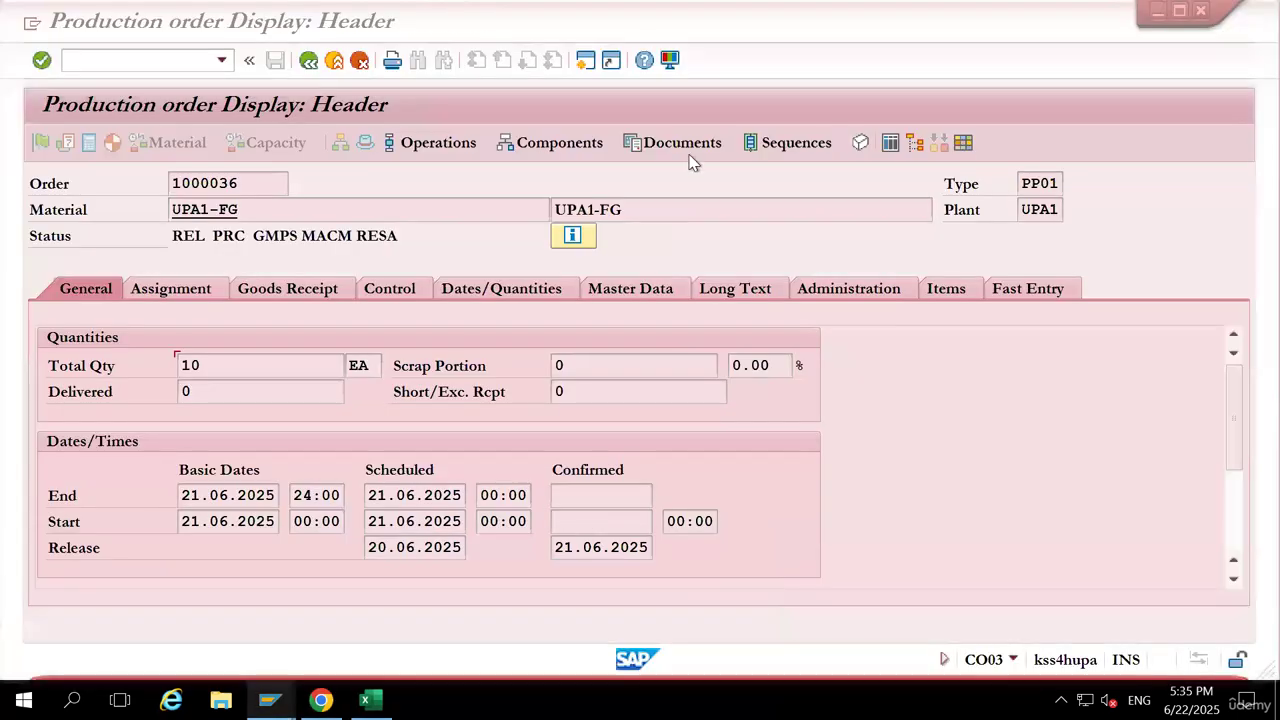
mouse_move(322, 700)
left_click(322, 615)
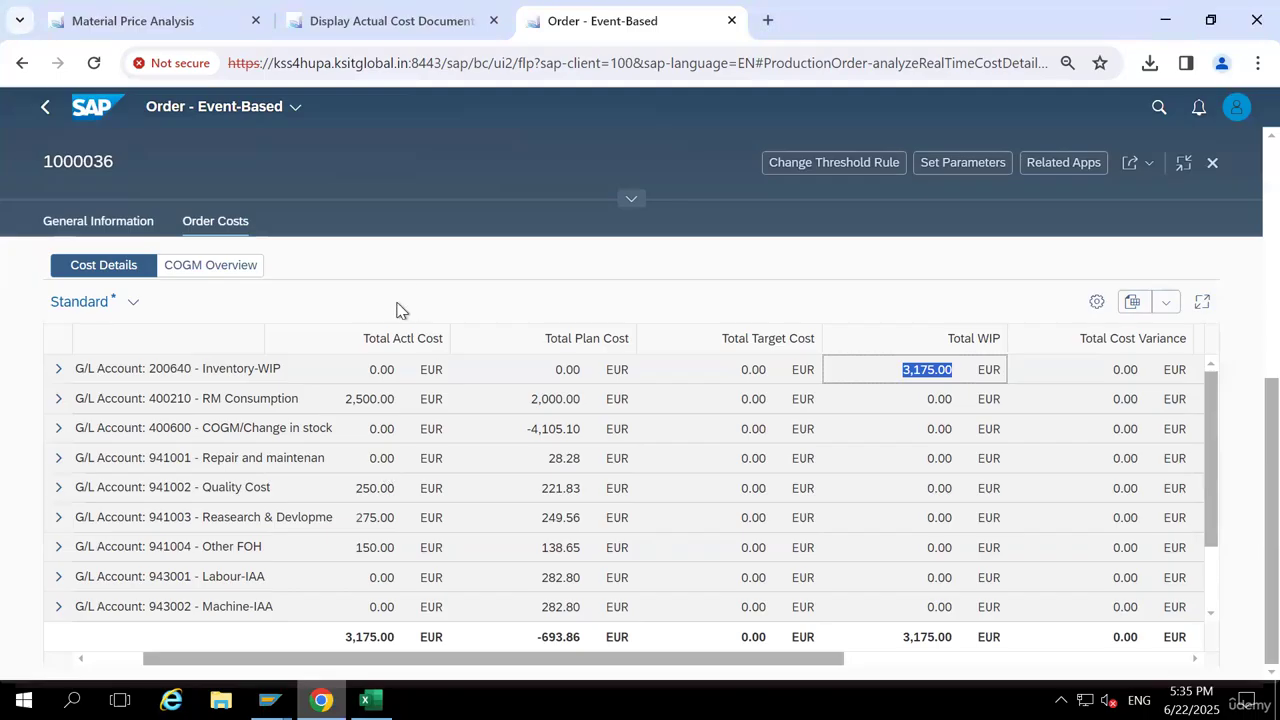
Switch to the Material Price Analysis browser tab and search the launchpad for CO11N
left_click(210, 12)
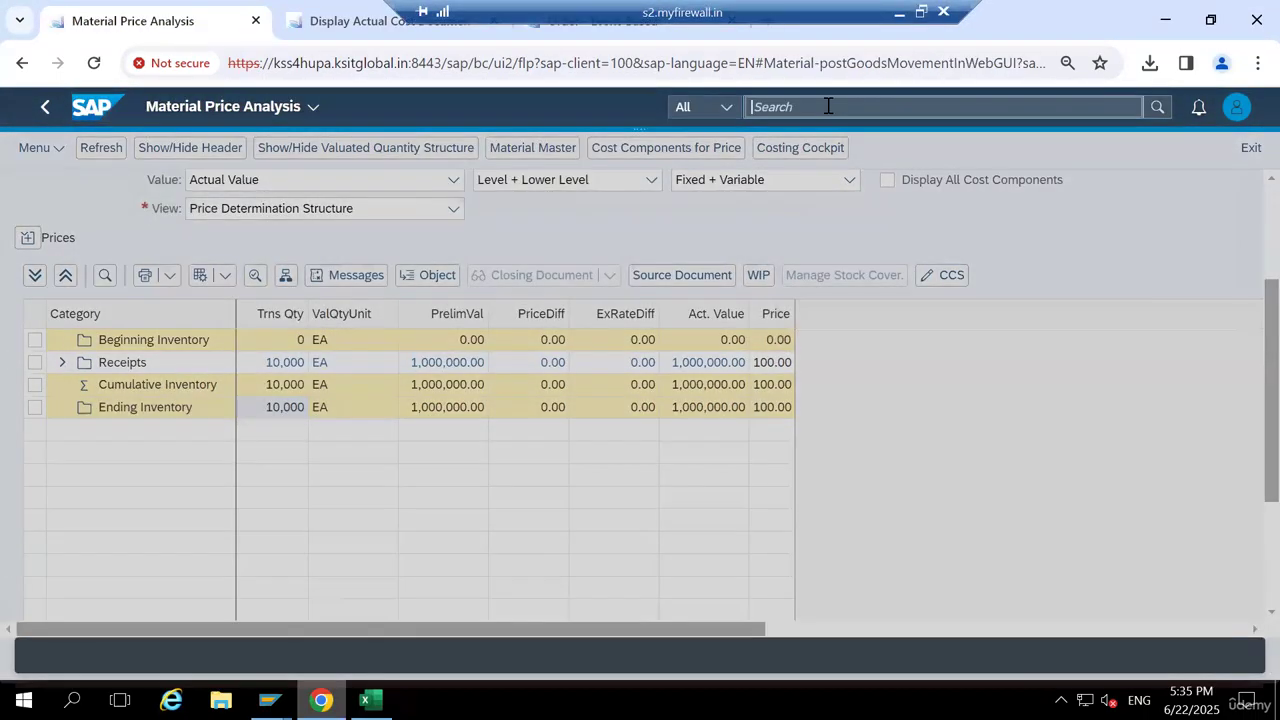
type("c")
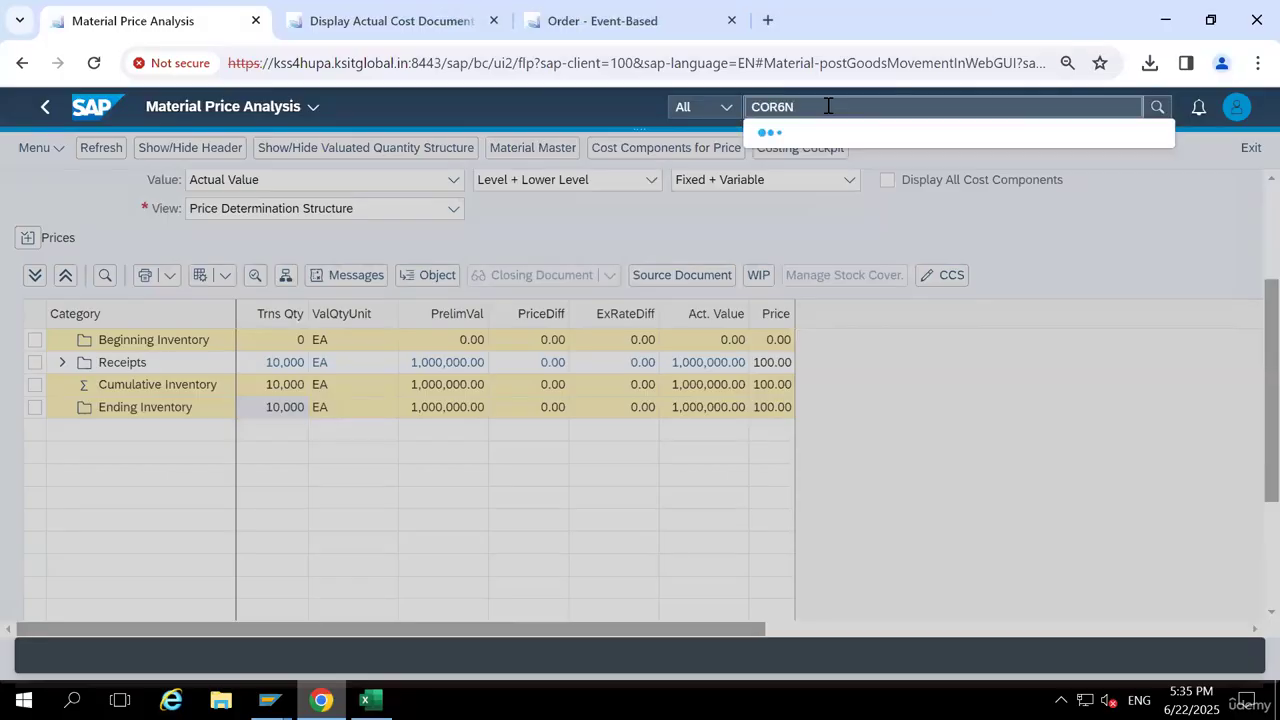
key("BackSpace")
key("BackSpace")
key("BackSpace")
type("11N")
key("Return")
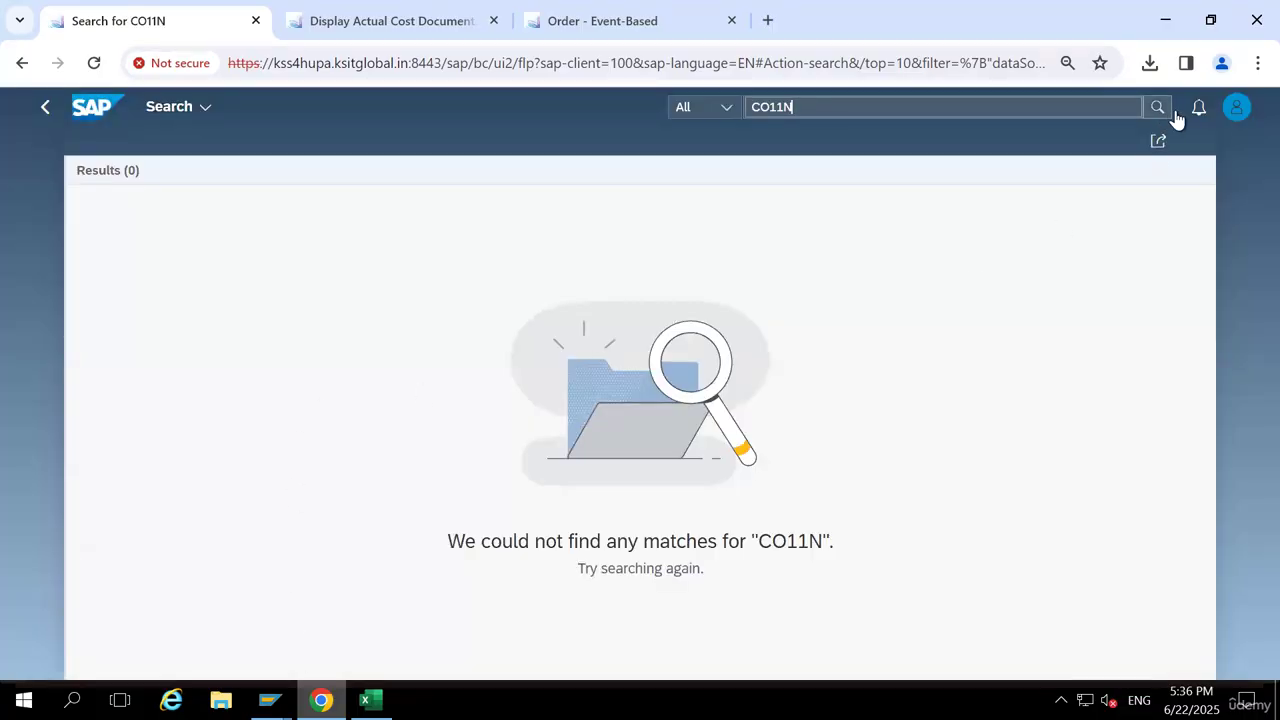
Browse the App Finder's SAP menu structure to Logistics > Production > Shop Floor Control
left_click(1240, 114)
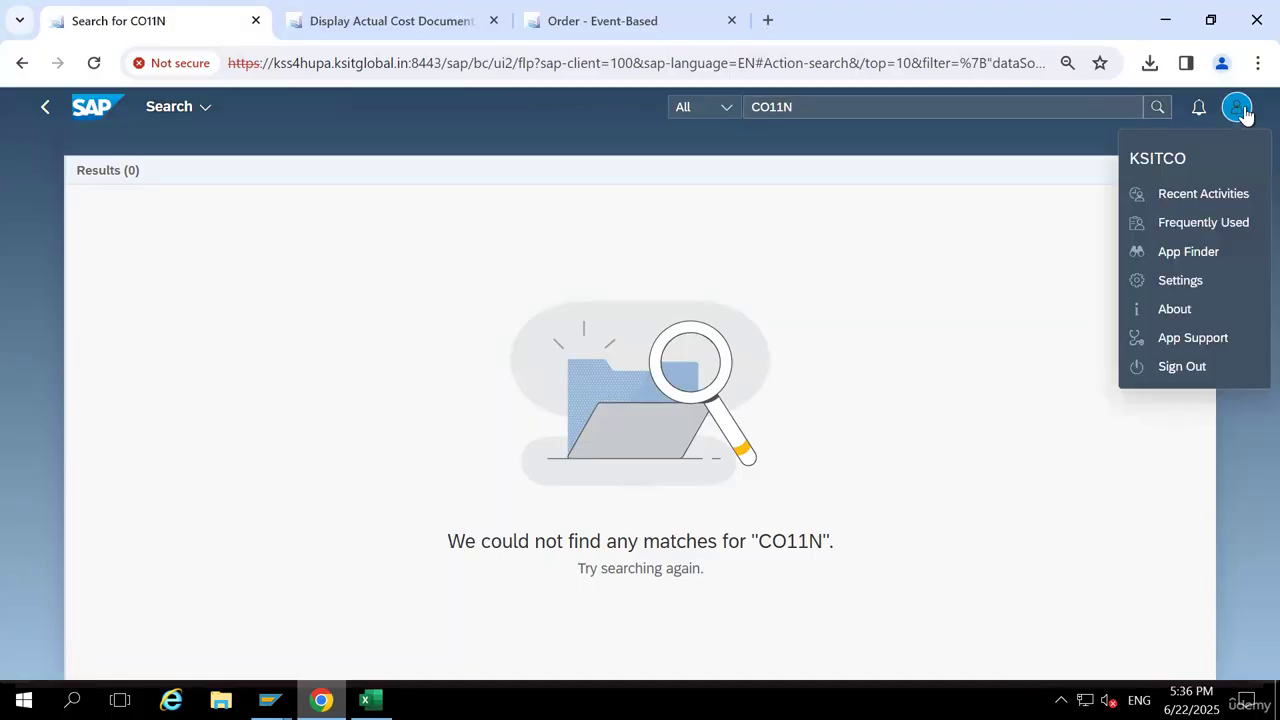
left_click(1192, 254)
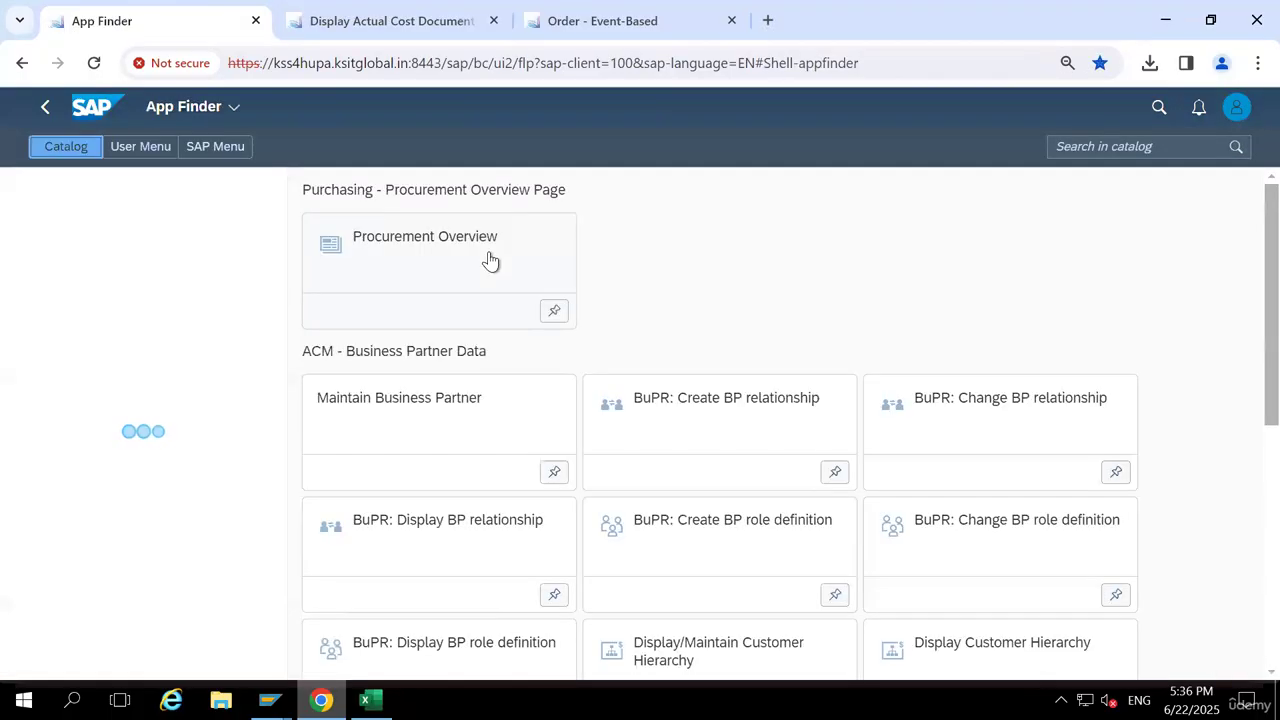
left_click(217, 150)
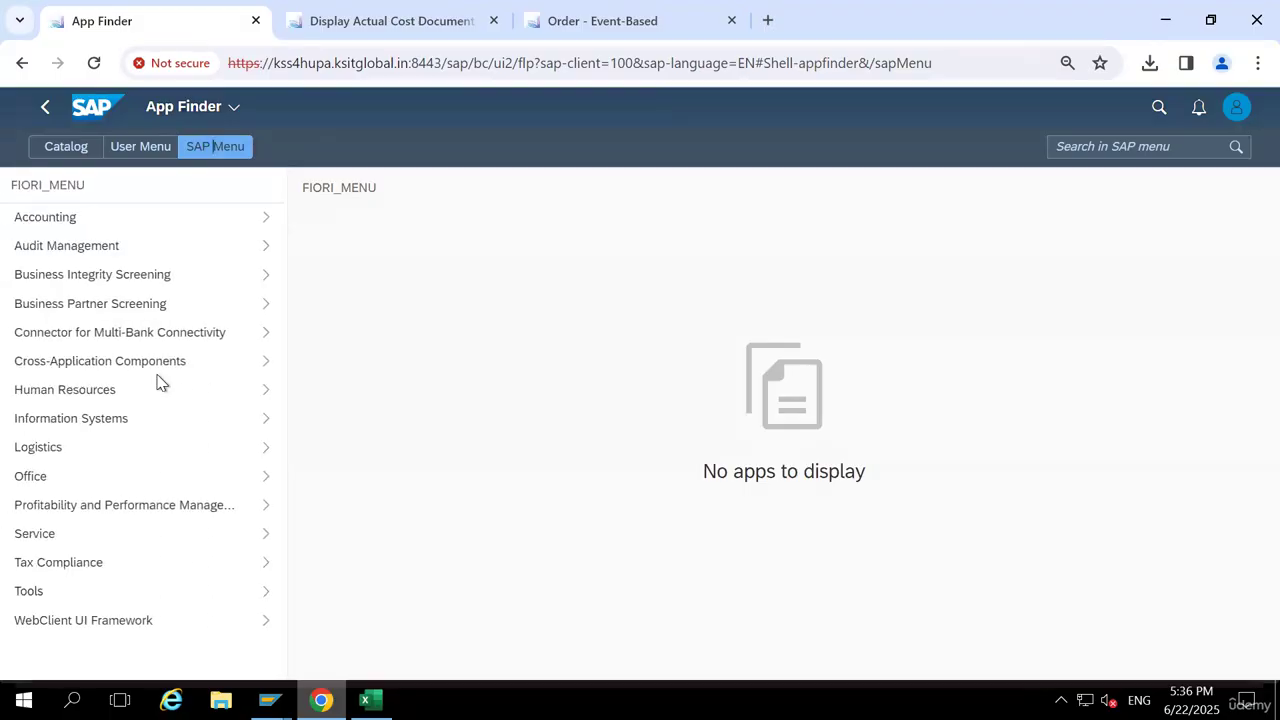
left_click(47, 457)
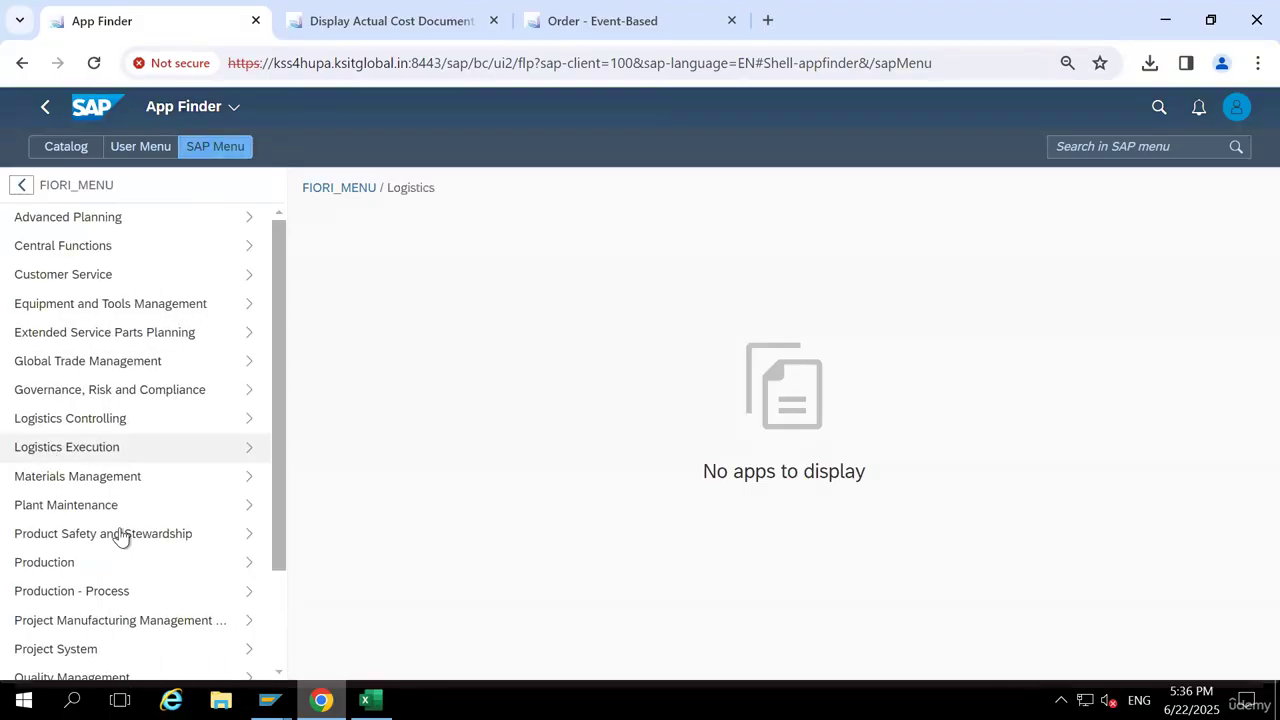
left_click(63, 565)
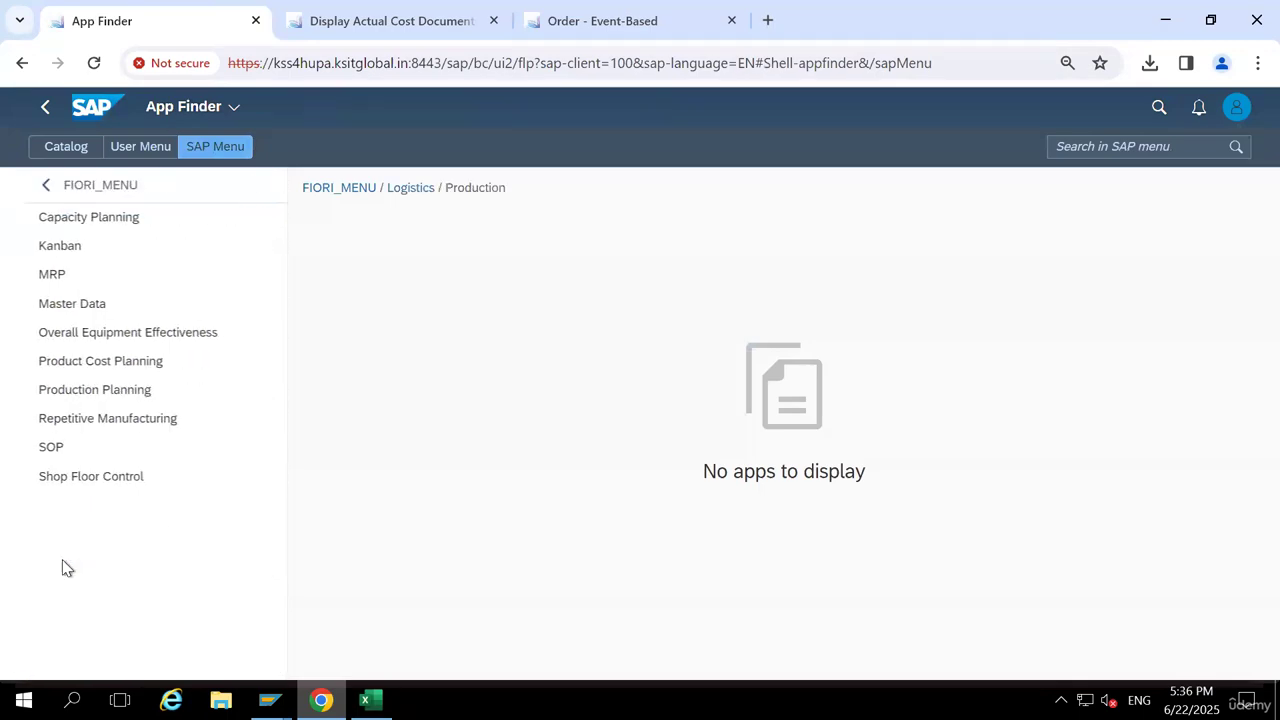
left_click(62, 483)
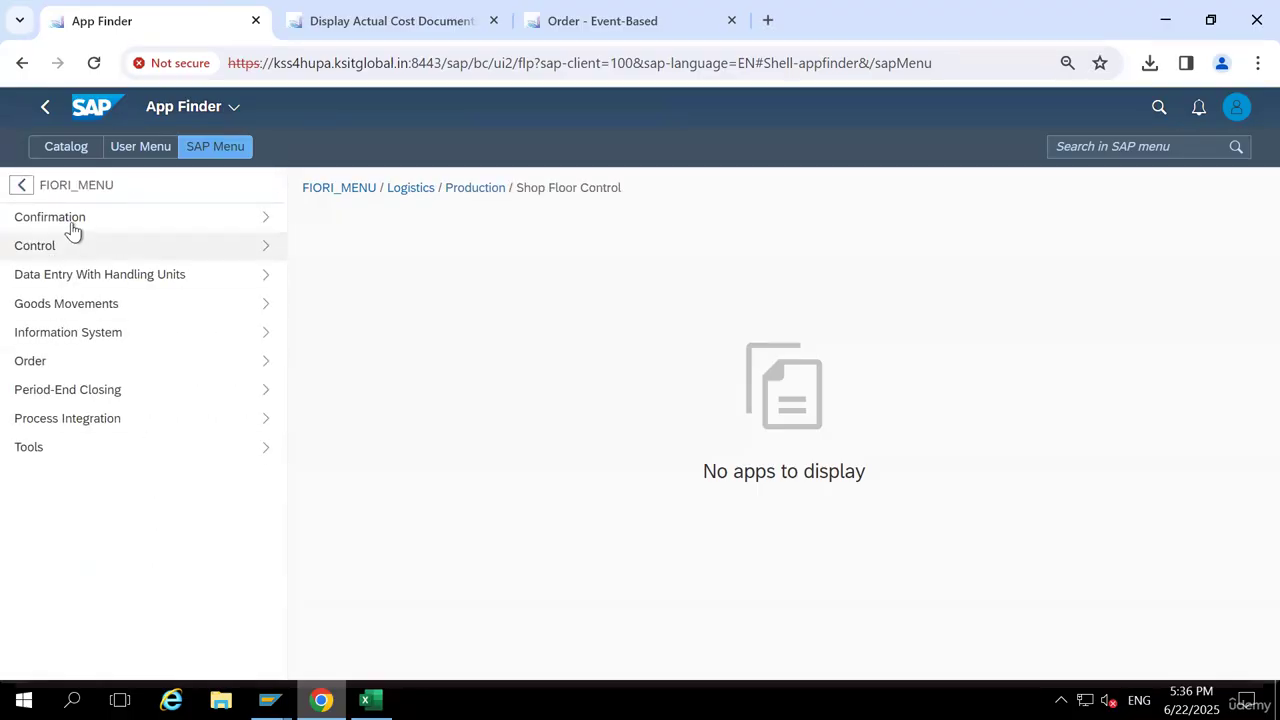
Open the Enter Production order Confirmation app from the Confirmation > Enter folder
left_click(73, 224)
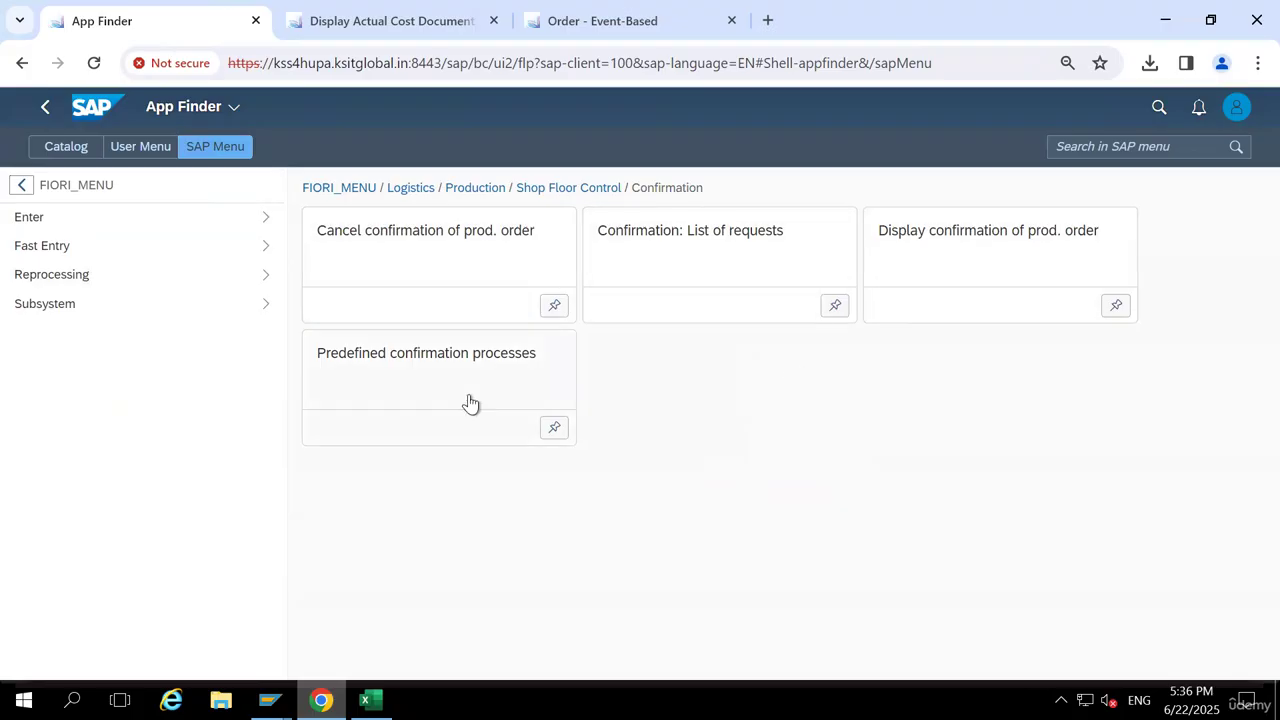
left_click(62, 220)
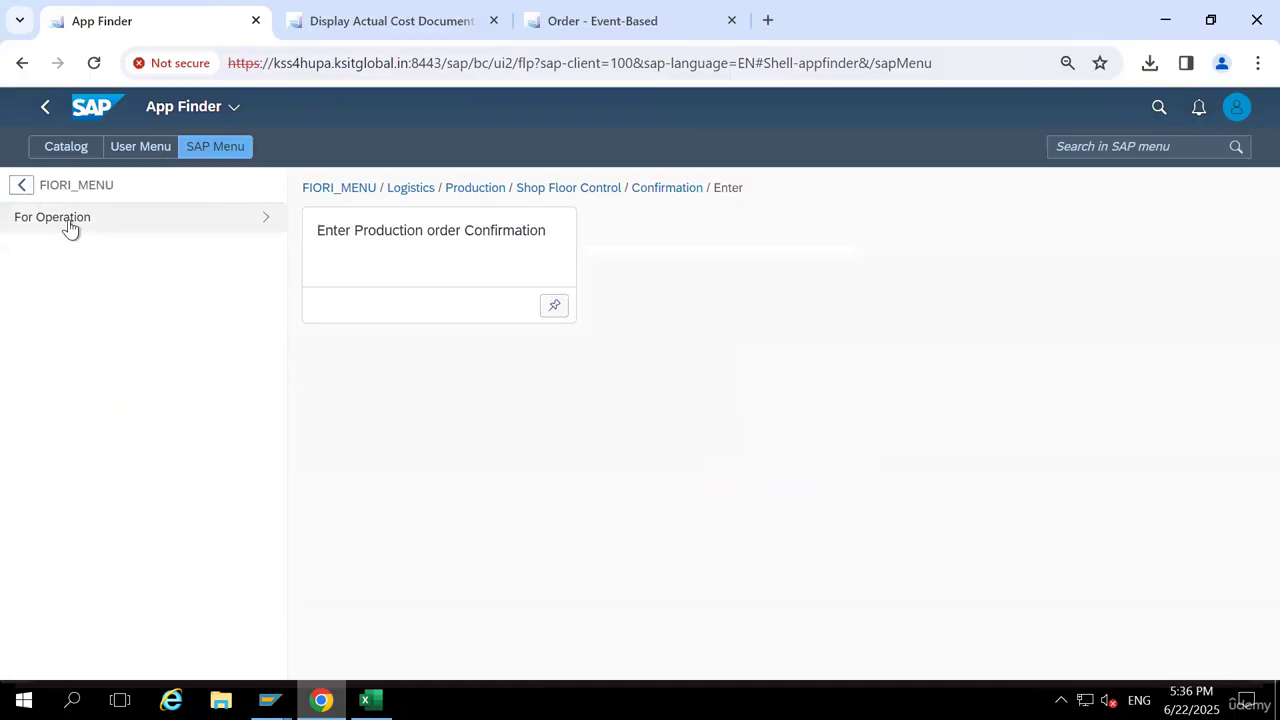
left_click(68, 222)
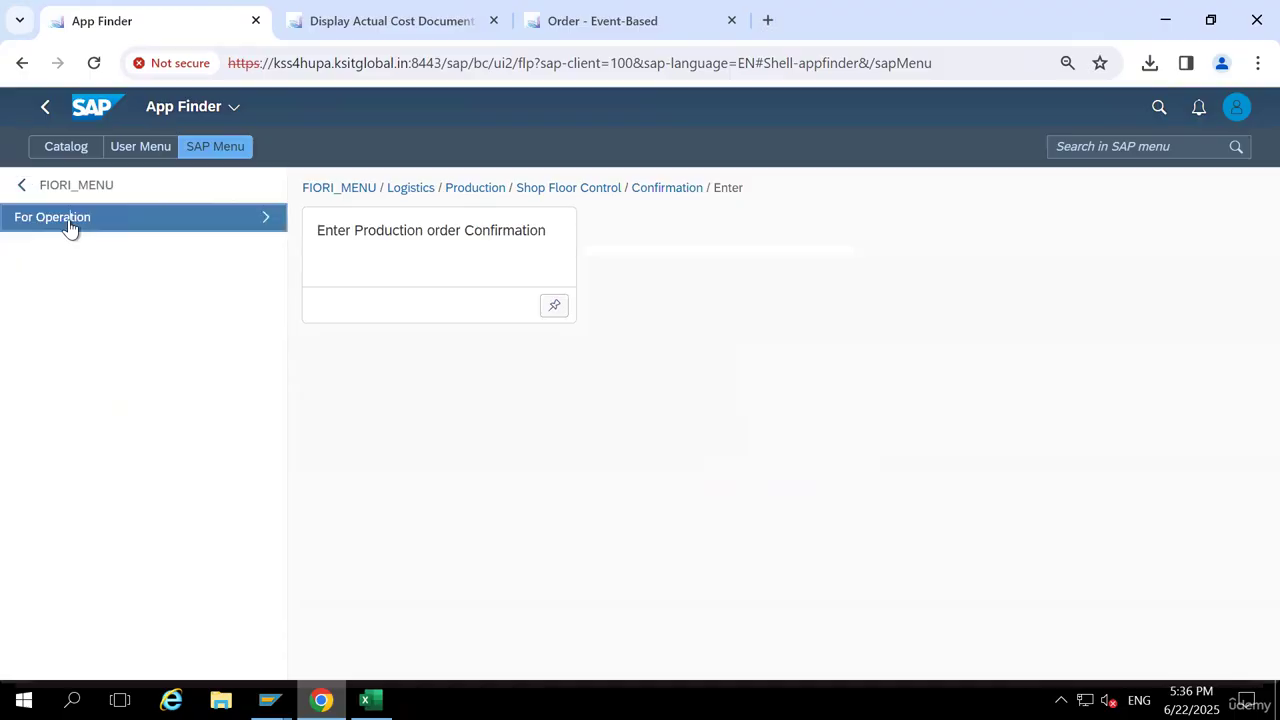
left_click(440, 249)
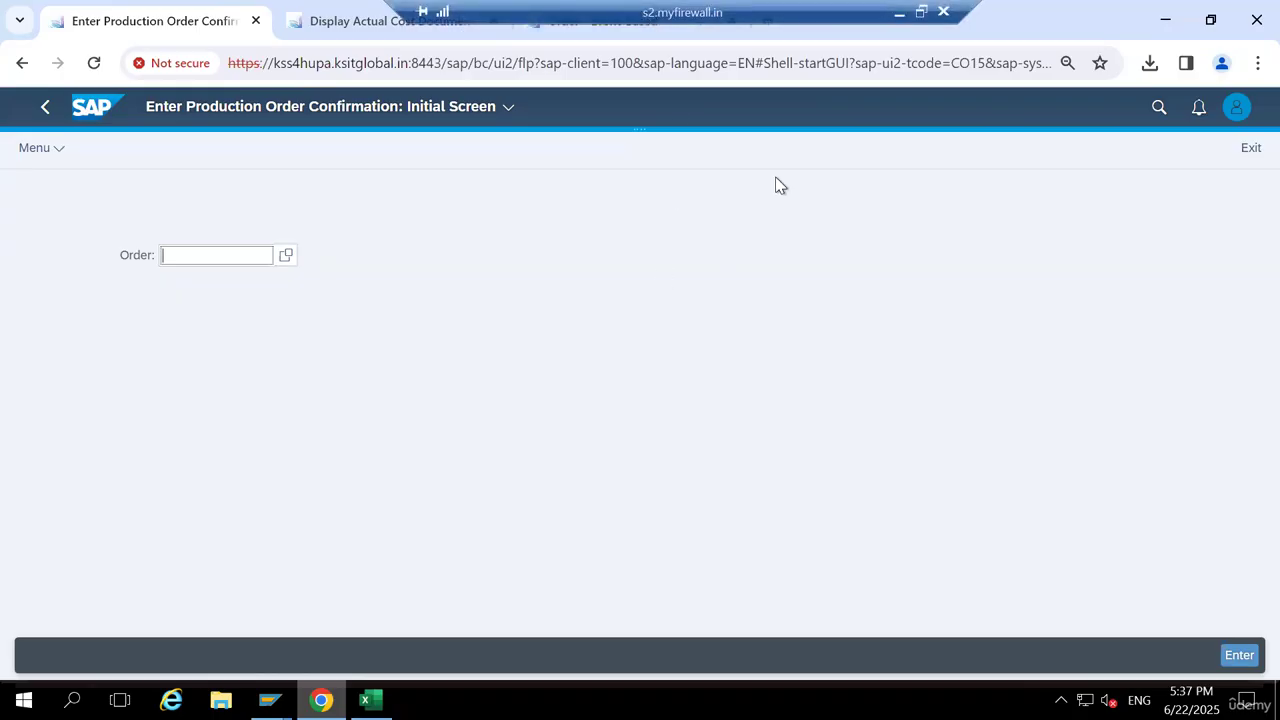
Load the UPA1-FG production order for confirmation and review its confirmation type, quantities and execution dates
left_click(198, 259)
type("1000036")
key("Return")
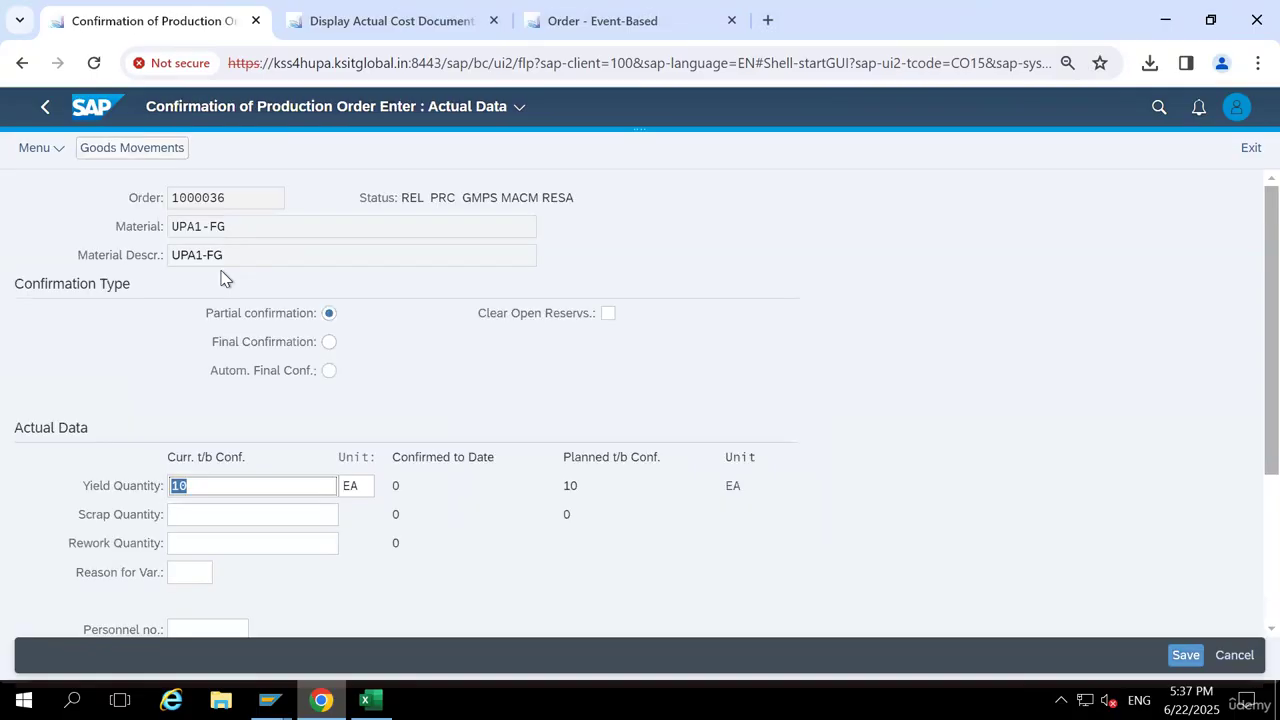
scroll(329, 497, "down", 3)
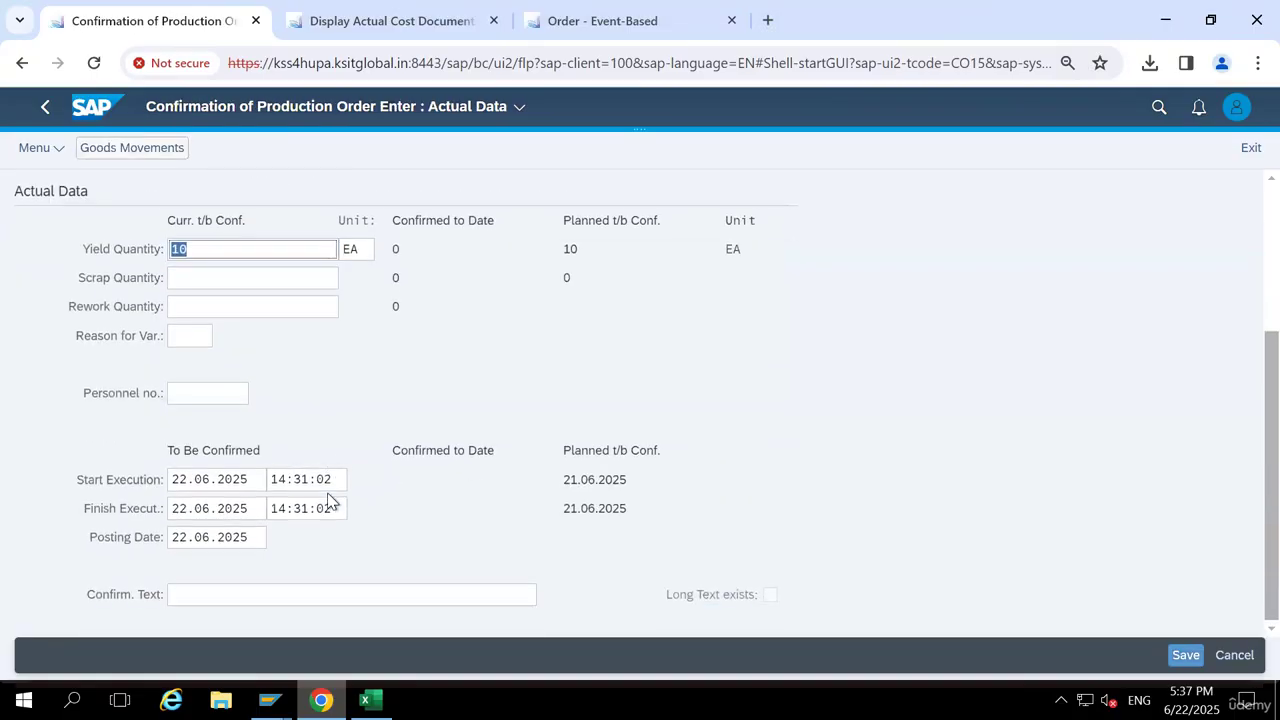
scroll(329, 497, "up", 3)
scroll(329, 497, "down", 3)
scroll(329, 497, "up", 3)
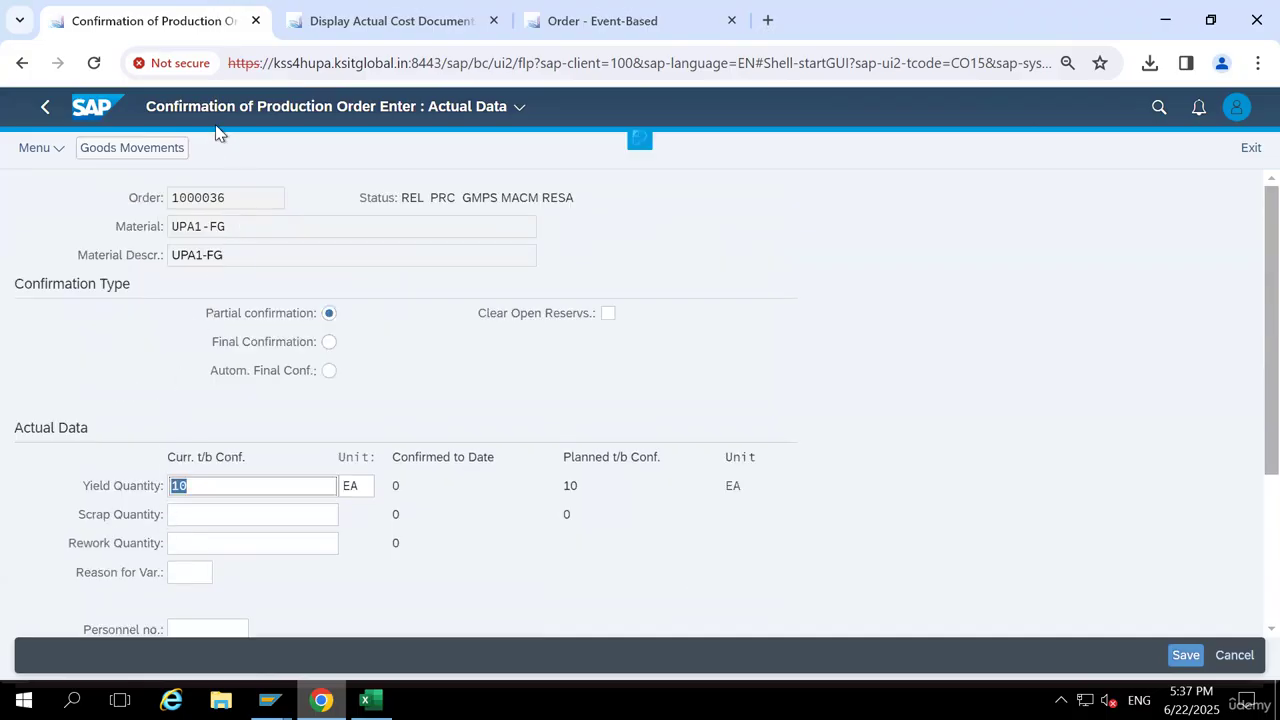
Leave the order confirmation unsaved by opening the launchpad home in a new browser tab and closing the confirmation tab
left_click(47, 108)
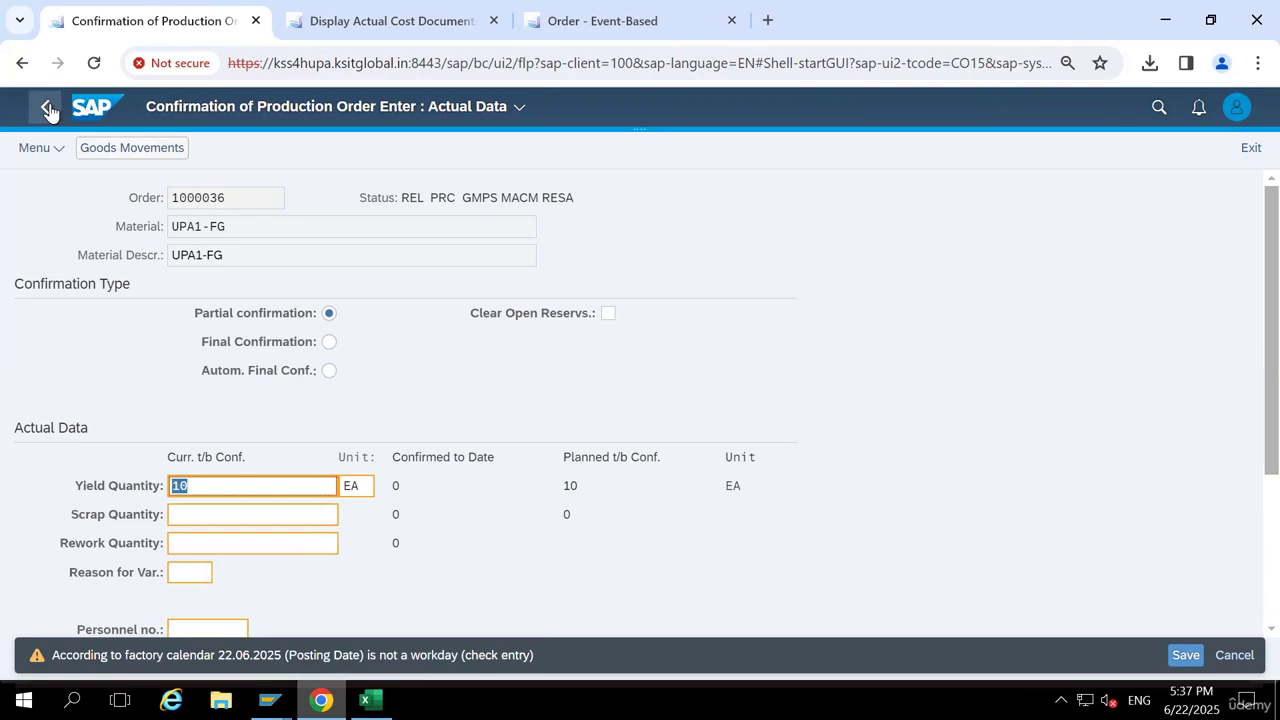
key("Return")
left_click(49, 110)
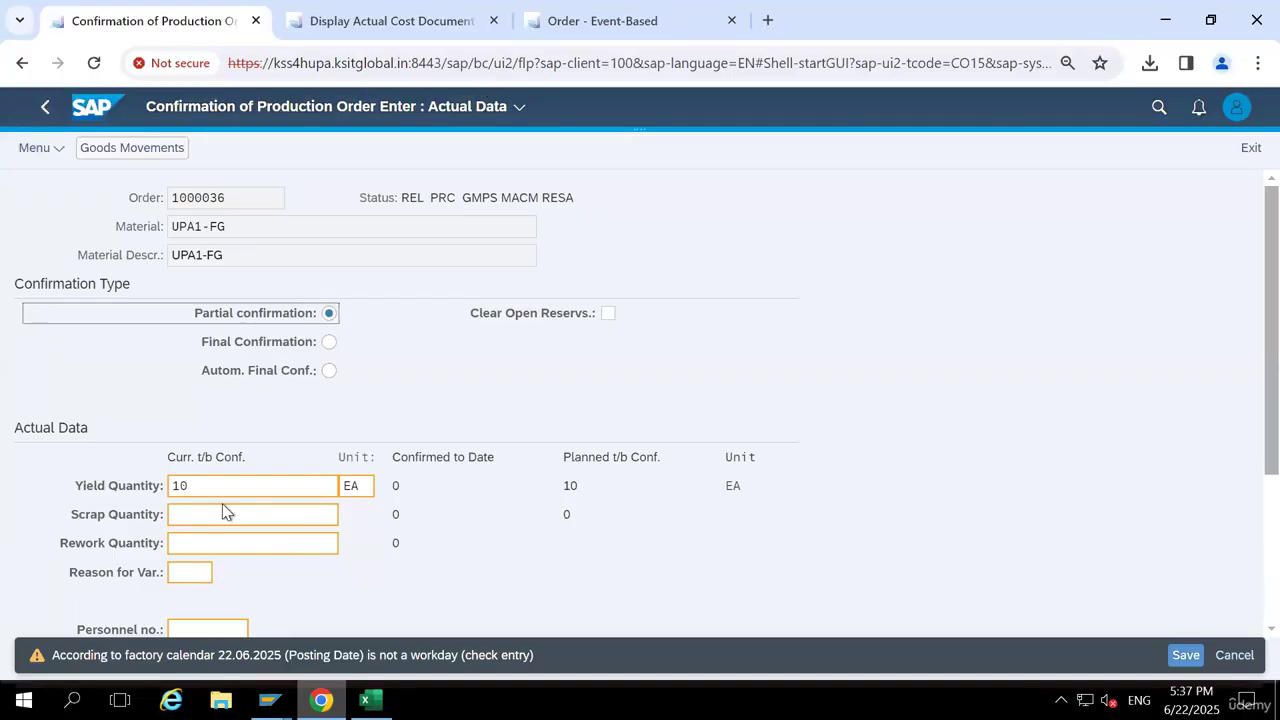
scroll(223, 514, "down", 3)
scroll(240, 570, "up", 3)
right_click(82, 106)
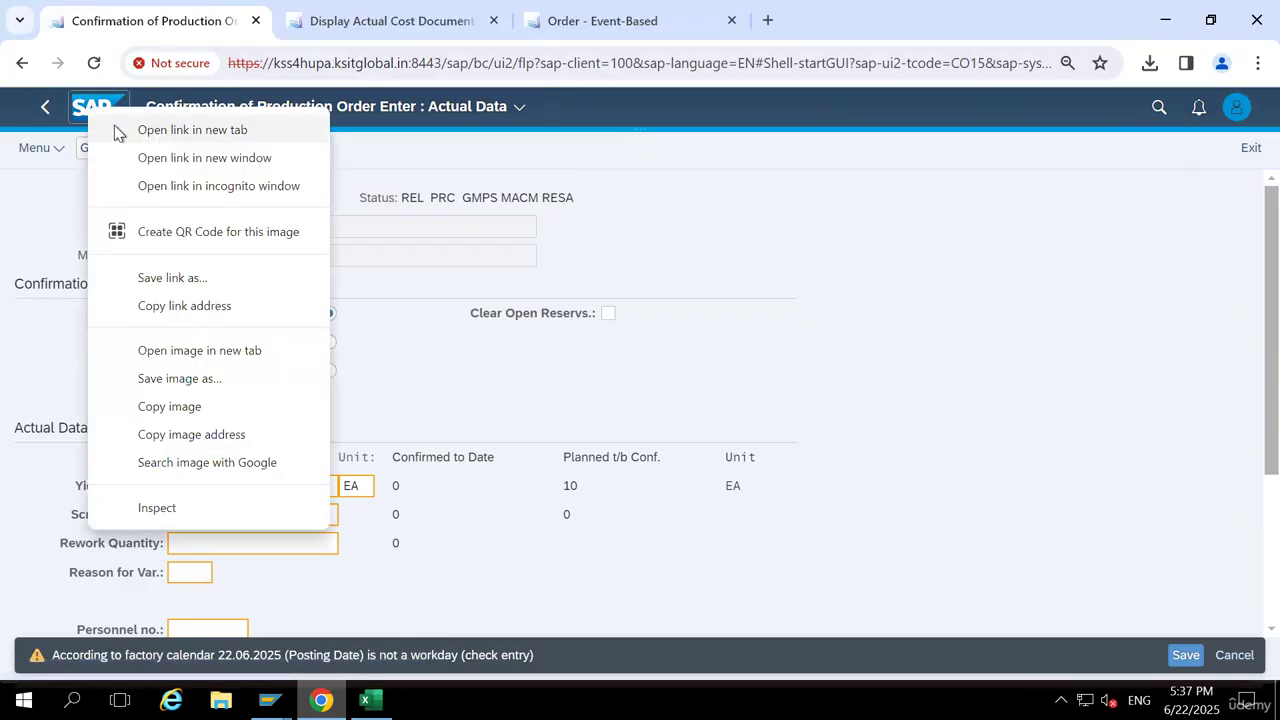
left_click(114, 126)
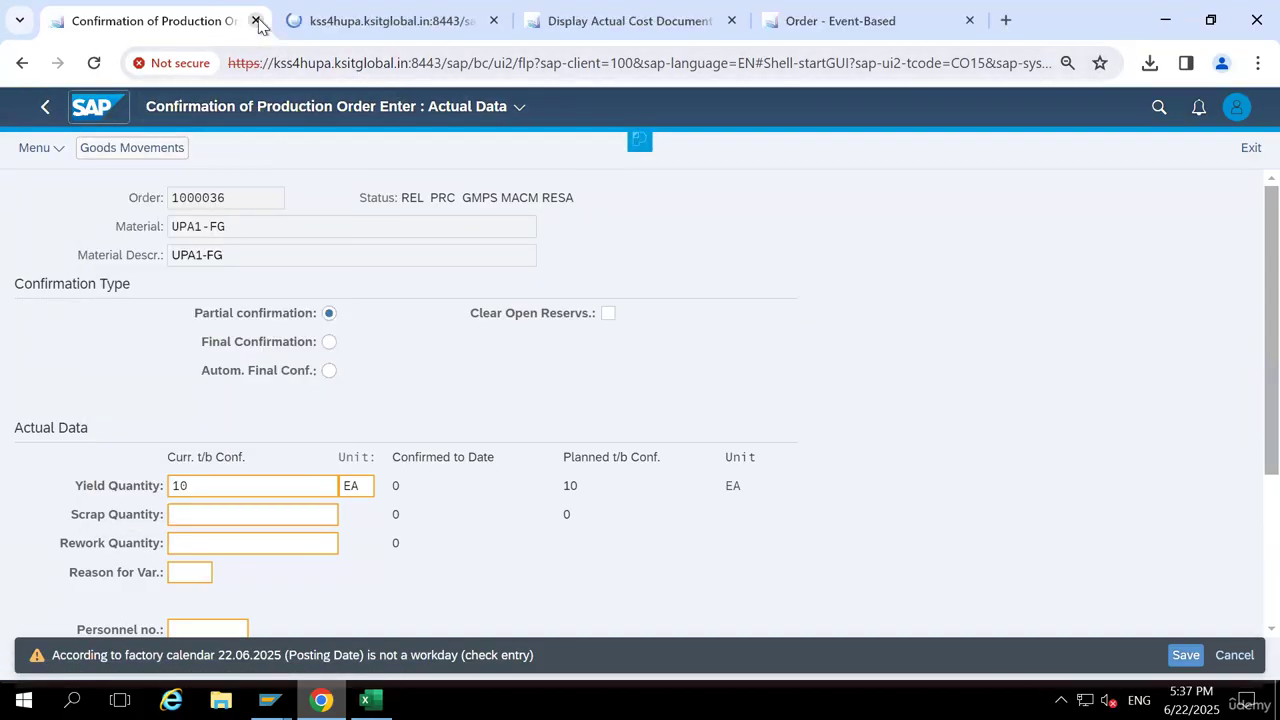
left_click(729, 190)
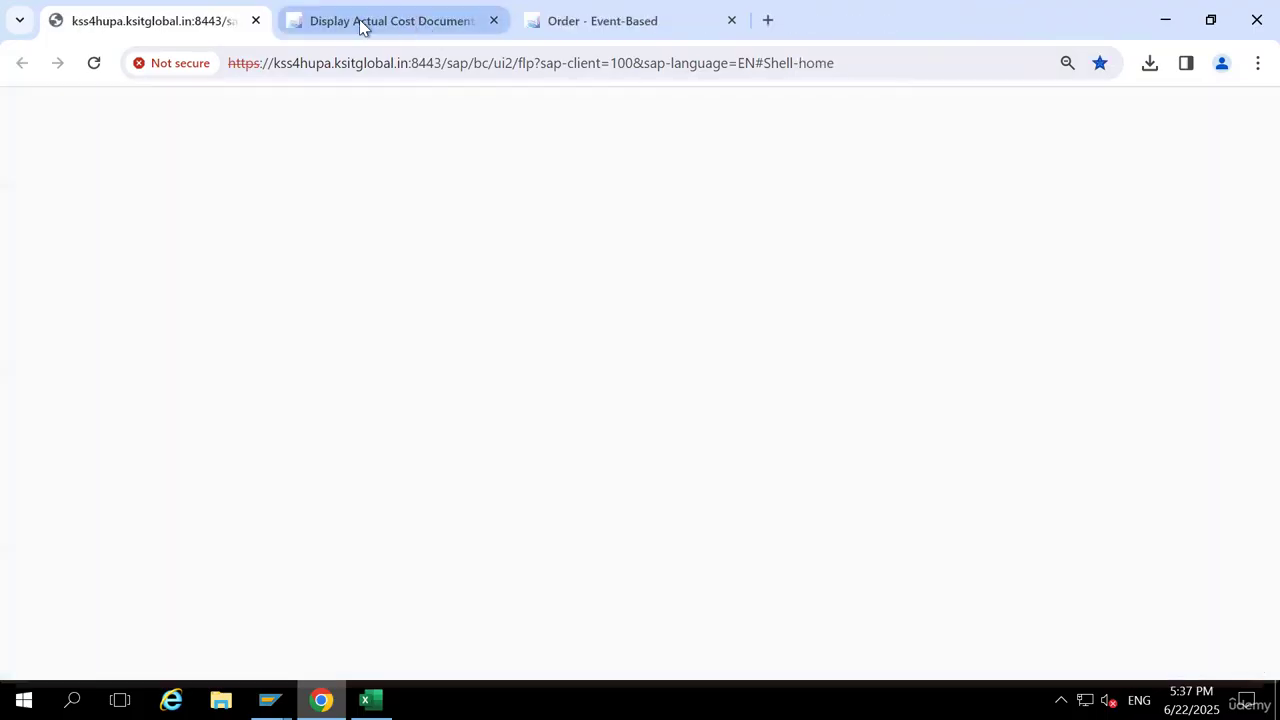
left_click(361, 22)
left_click(190, 30)
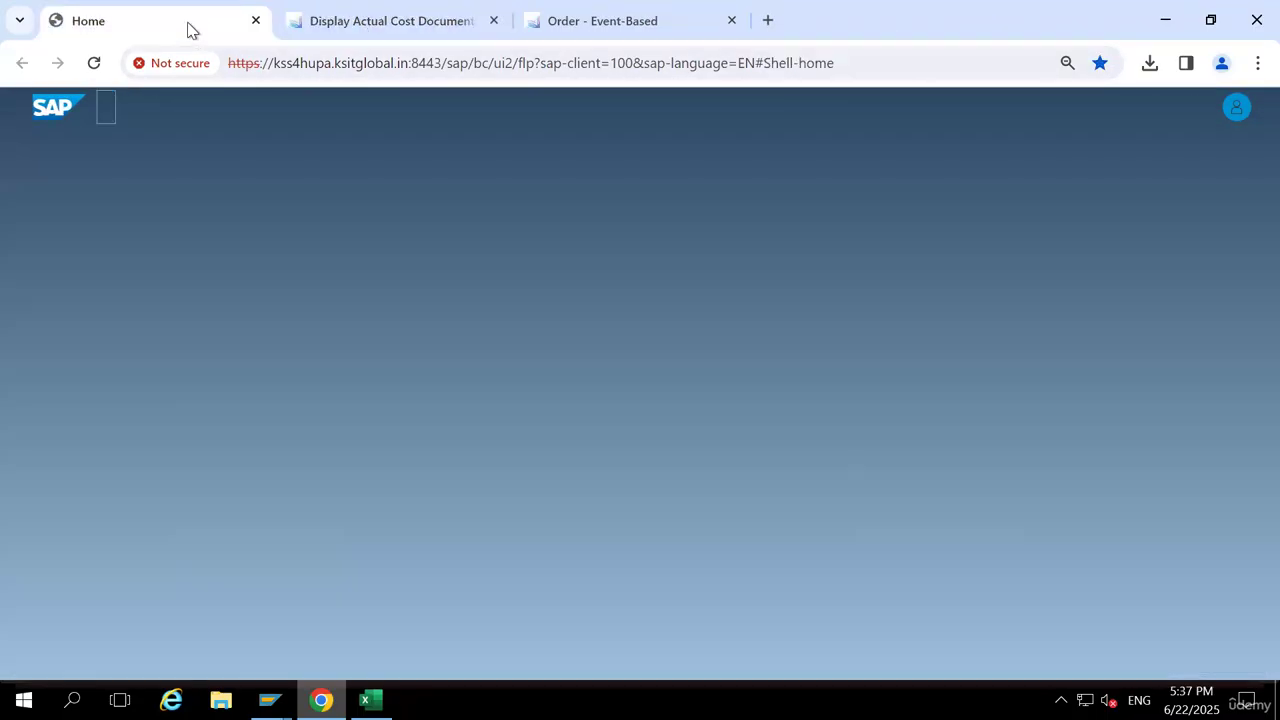
Reopen the App Finder from the launchpad home and return to the Shop Floor Control folder under Logistics > Production
left_click(1236, 110)
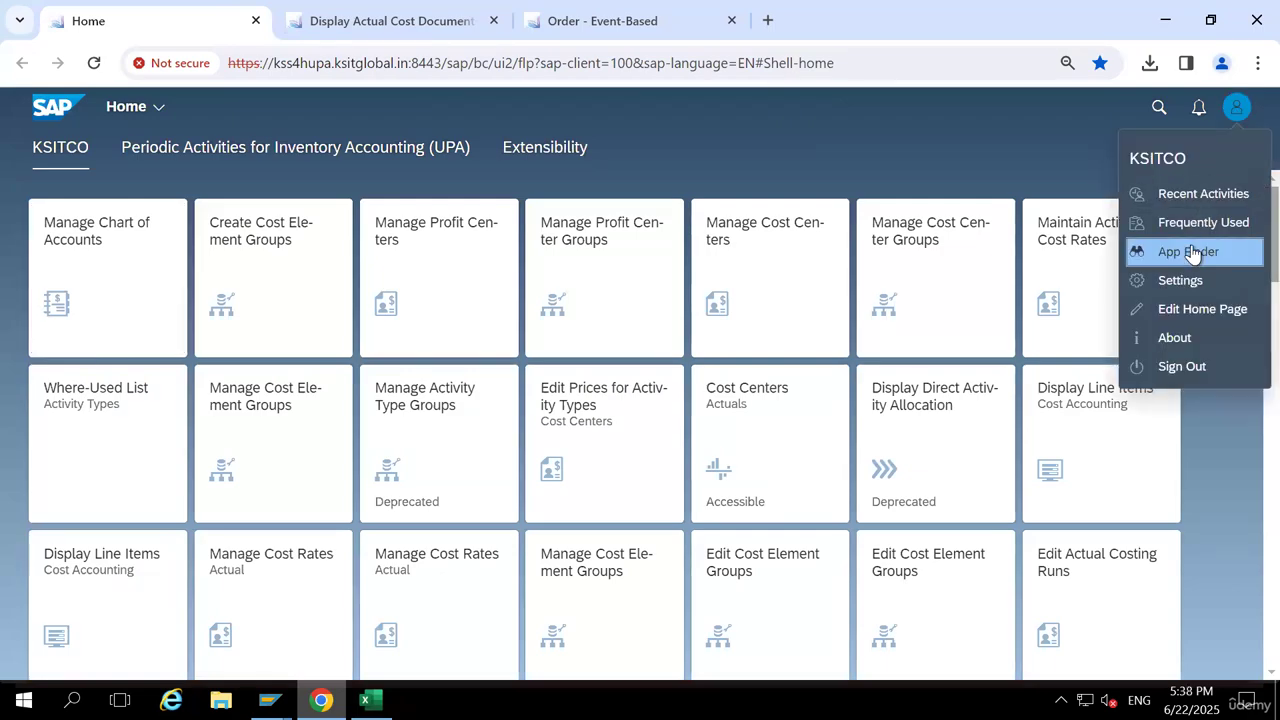
left_click(1190, 252)
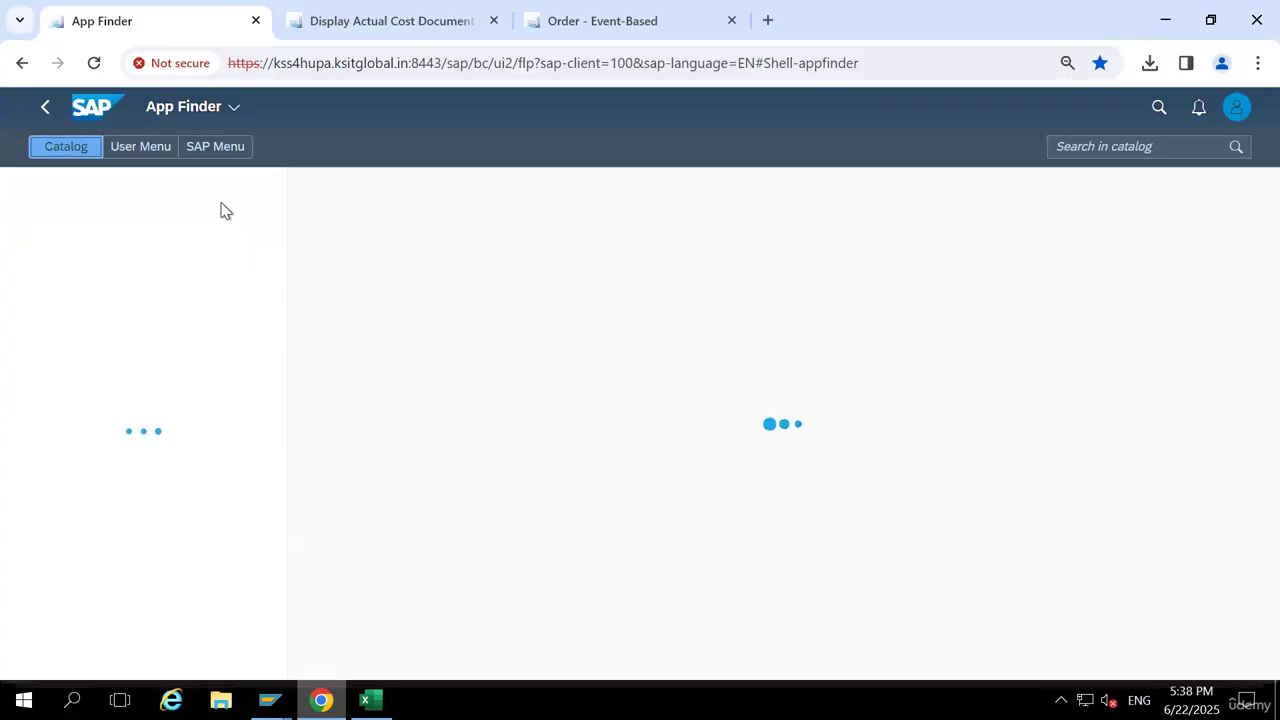
left_click(207, 148)
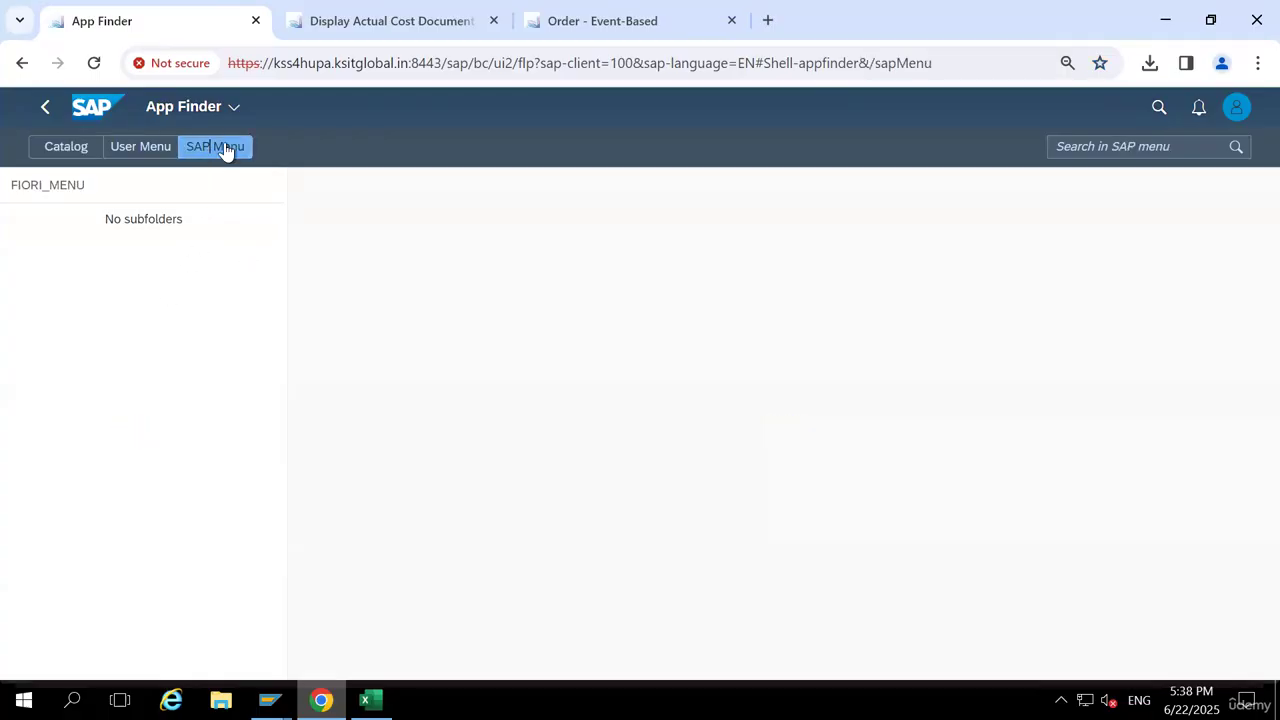
left_click(225, 152)
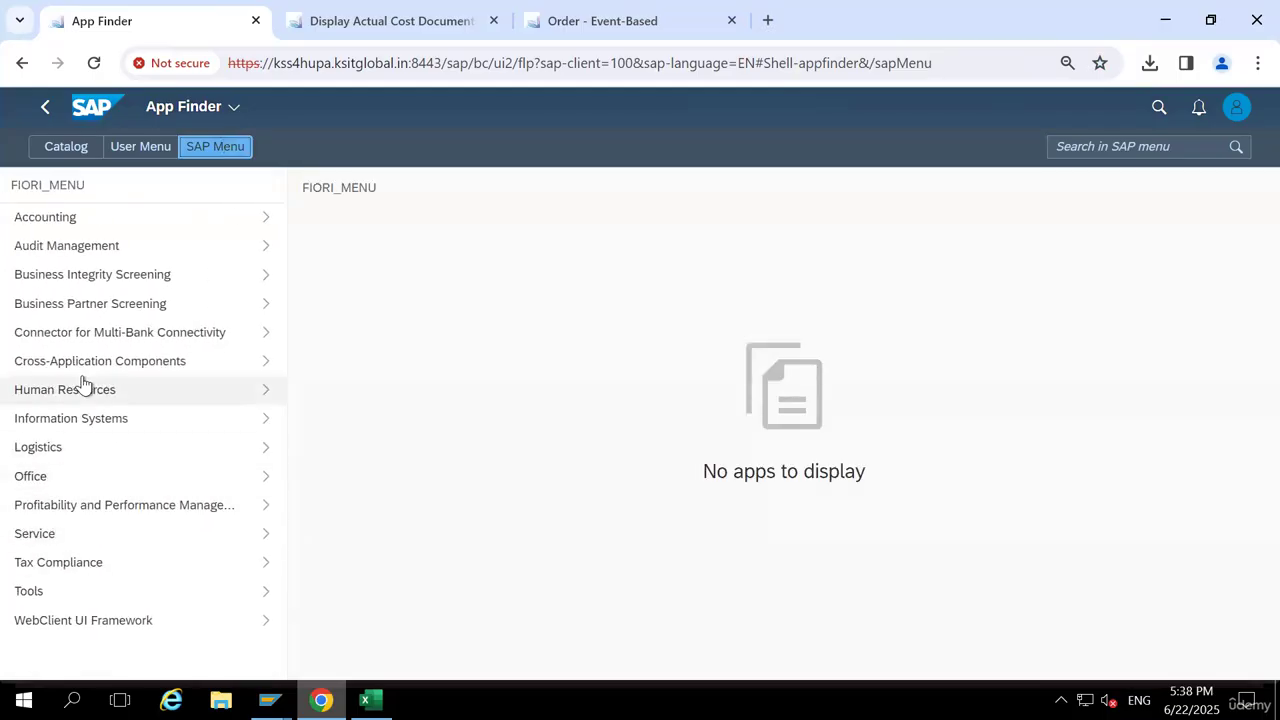
left_click(60, 450)
left_click(70, 565)
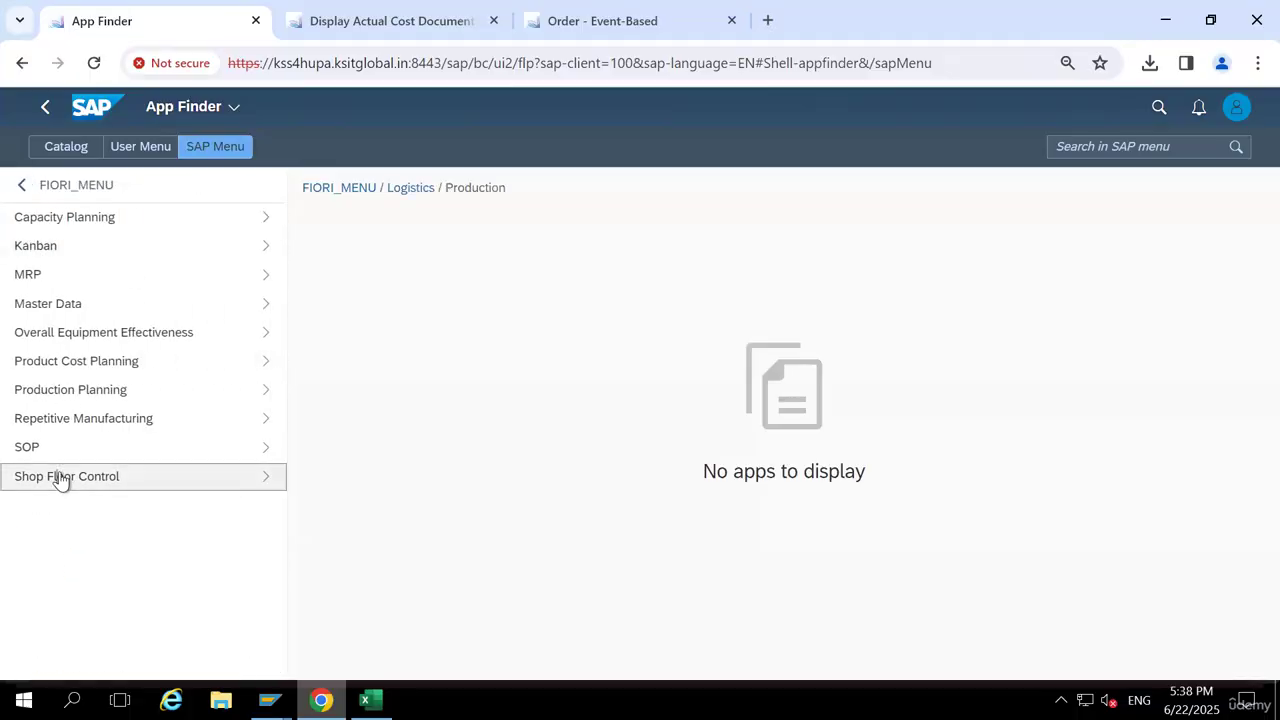
left_click(60, 478)
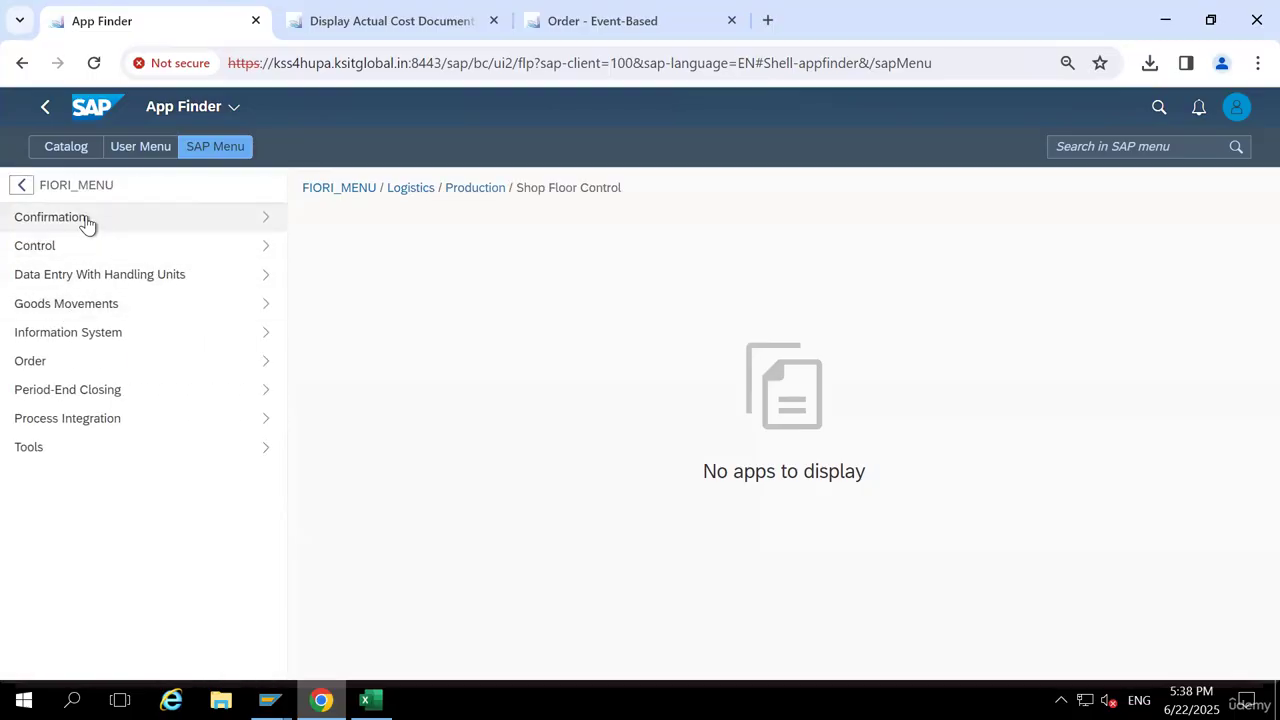
Look through the Enter and Fast Entry subfolders of Confirmation for the production order time ticket app
left_click(86, 220)
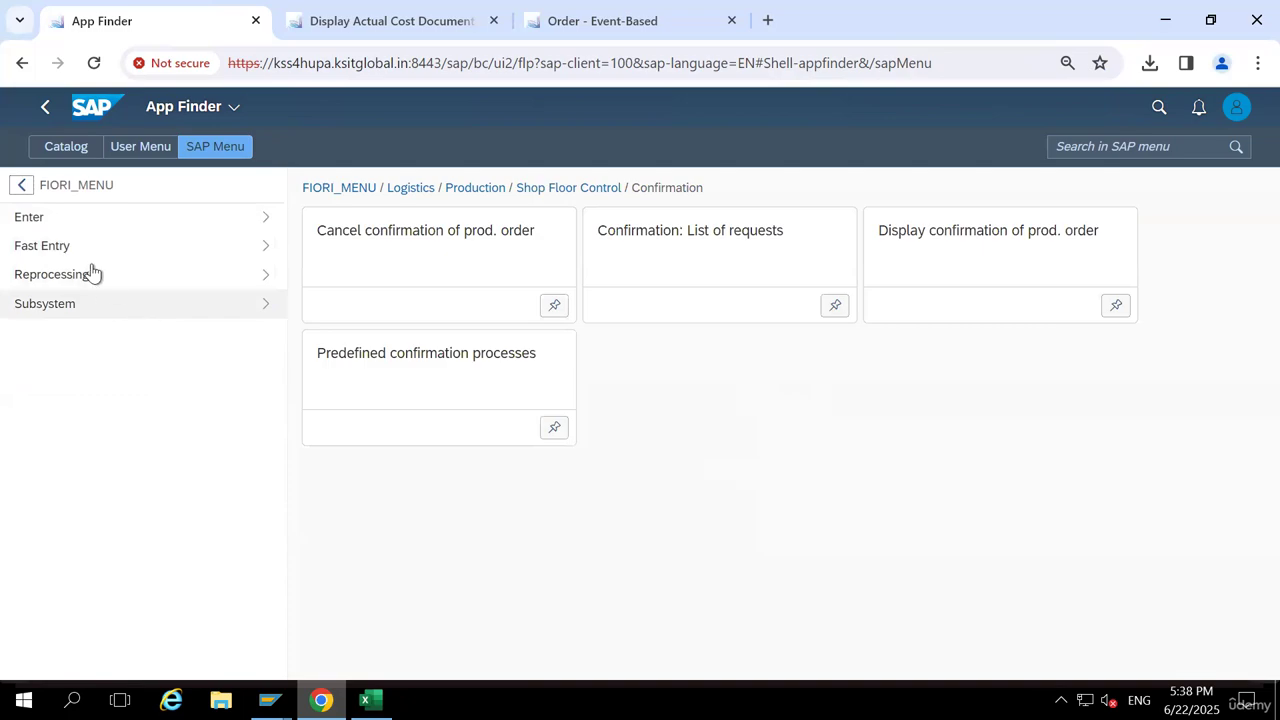
left_click(77, 221)
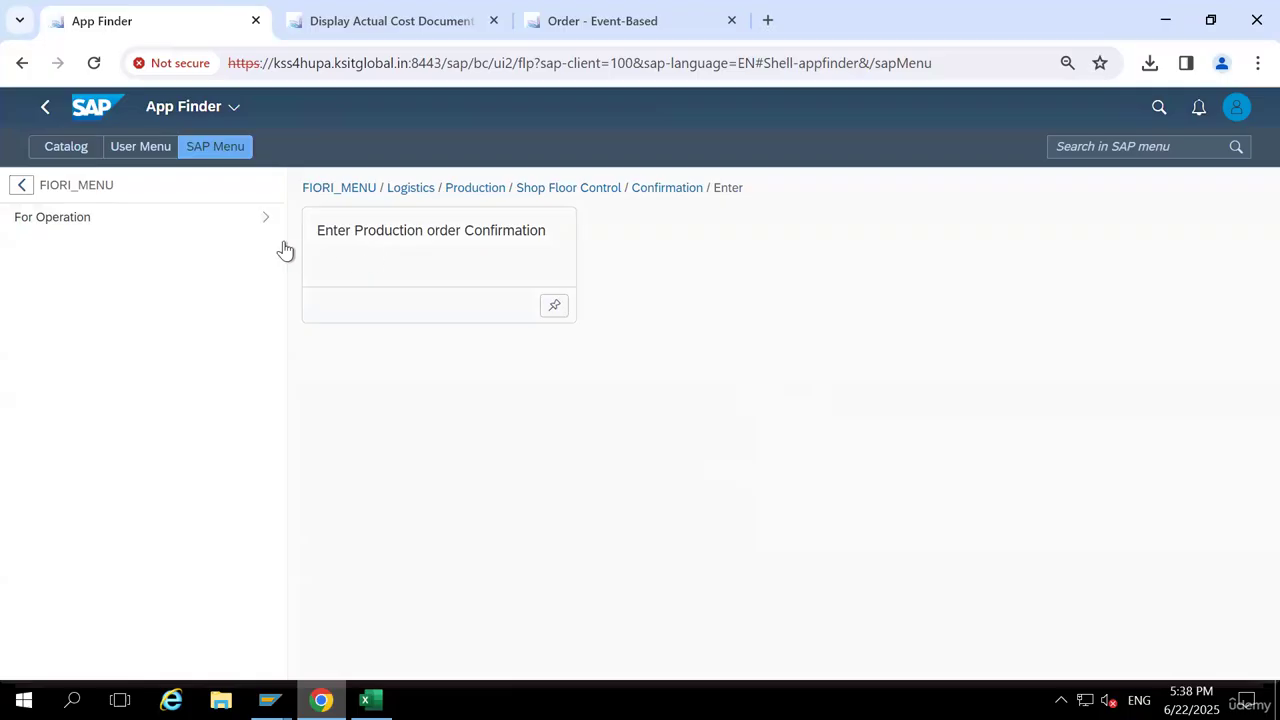
left_click(21, 186)
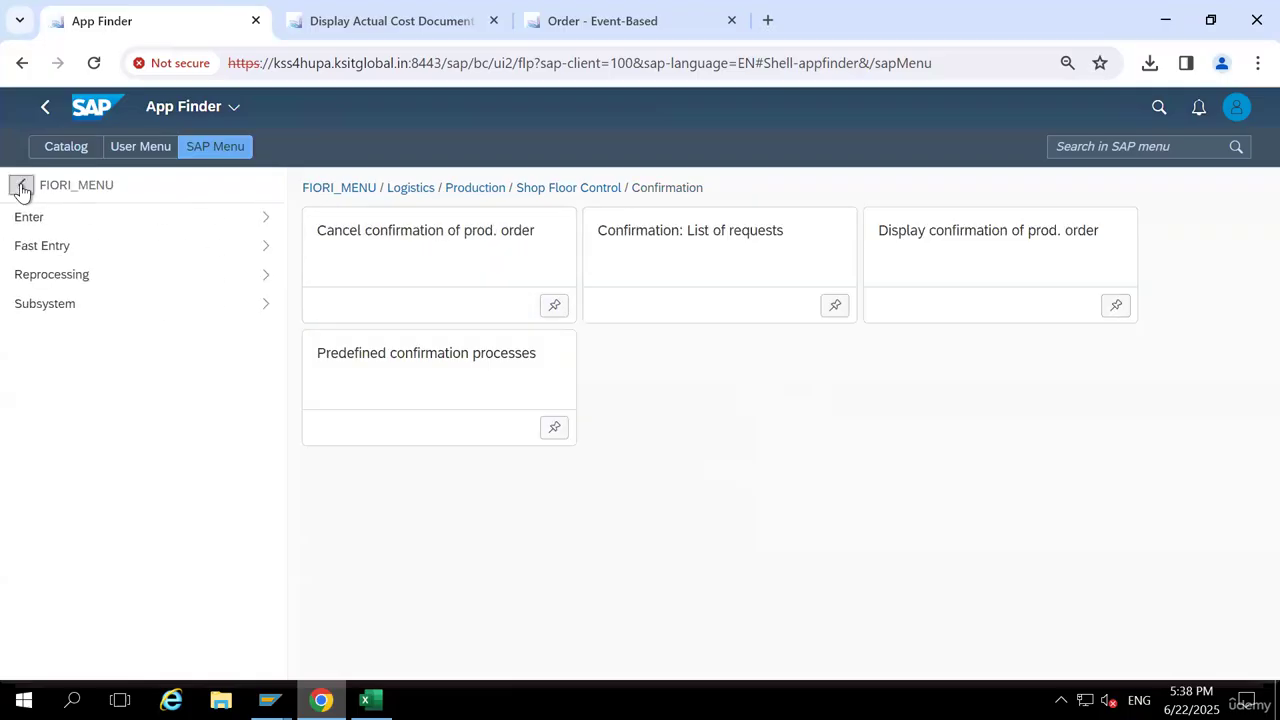
left_click(42, 247)
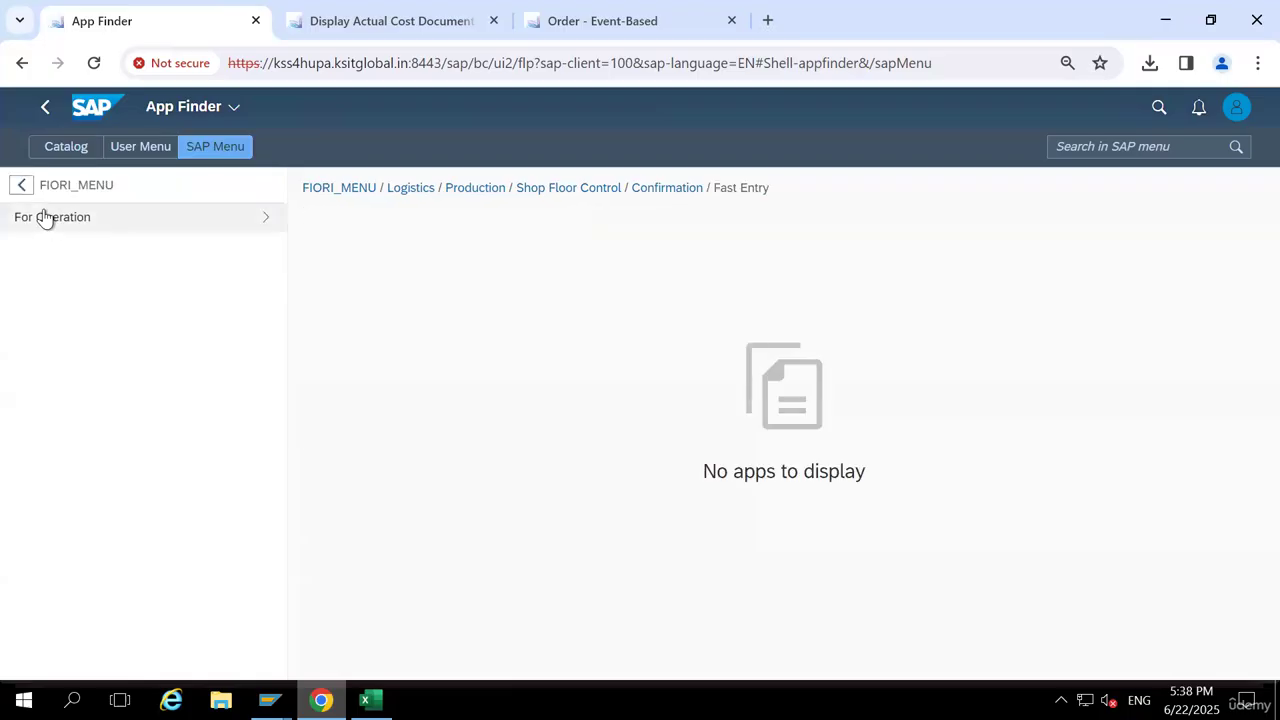
left_click(44, 219)
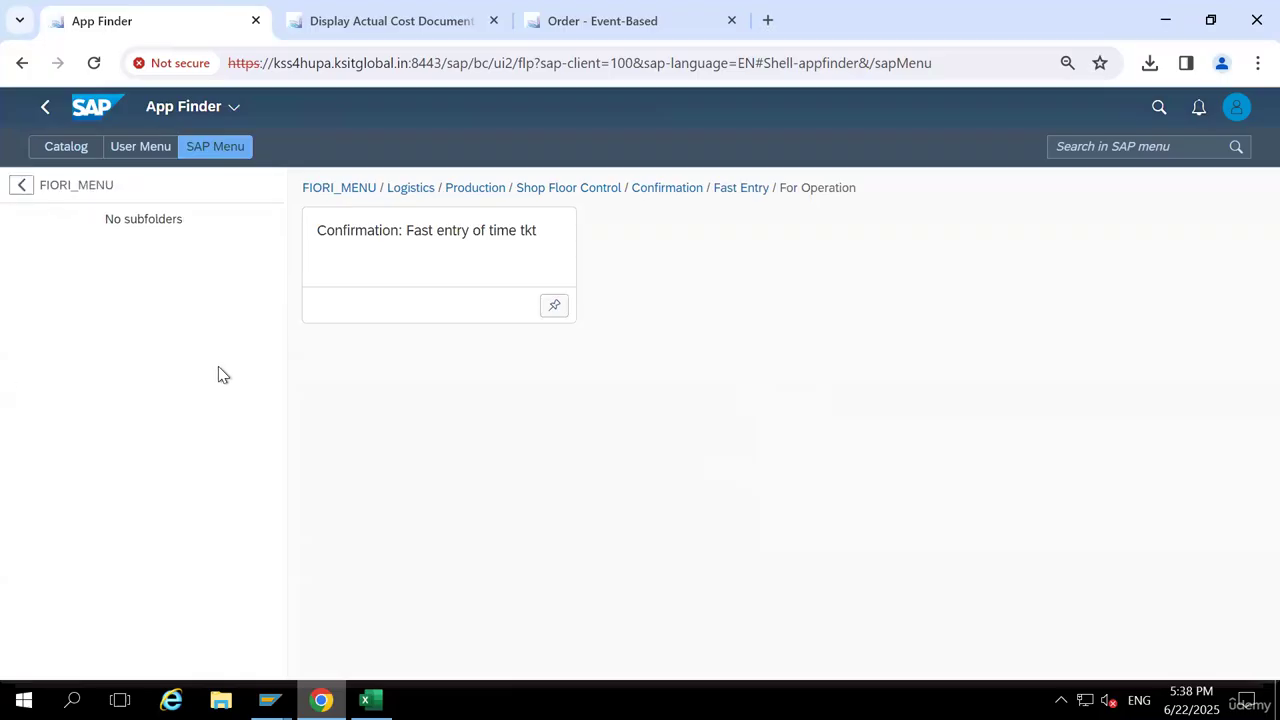
left_click(21, 186)
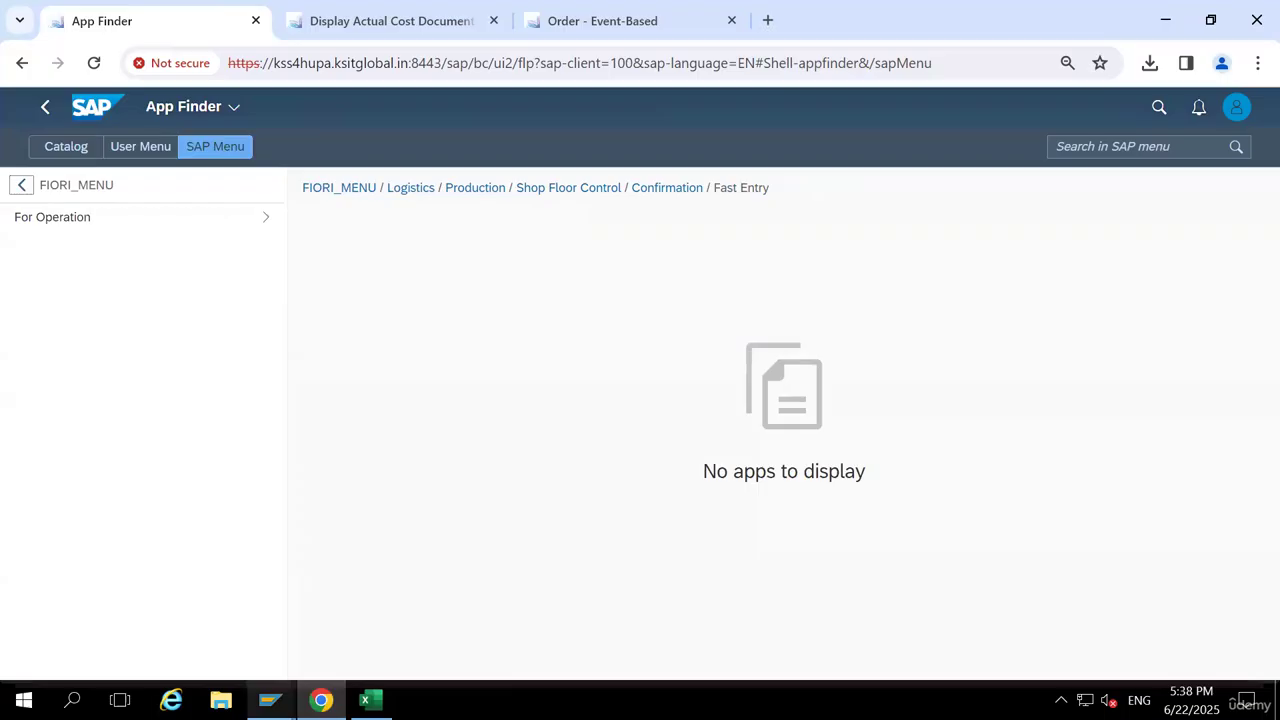
Switch to the SAP GUI session showing the production order and start transaction CO11N in it
left_click(270, 700)
left_click(423, 634)
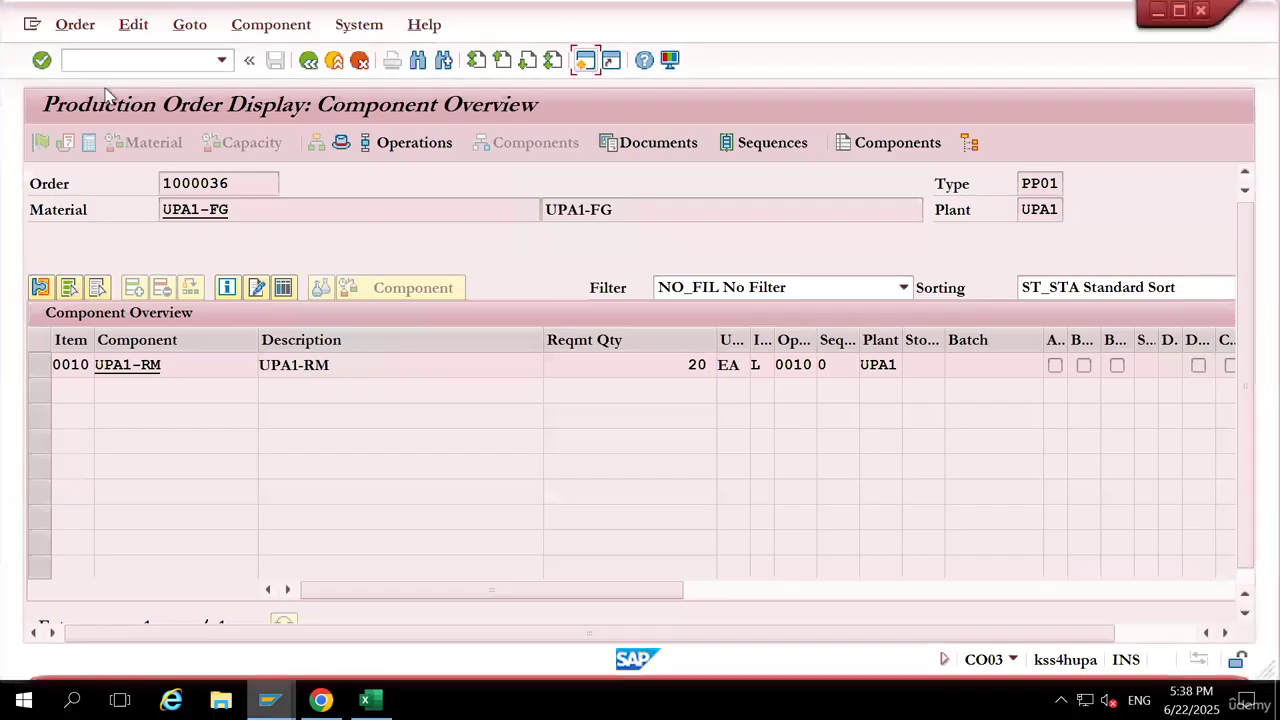
type("/NCO11N")
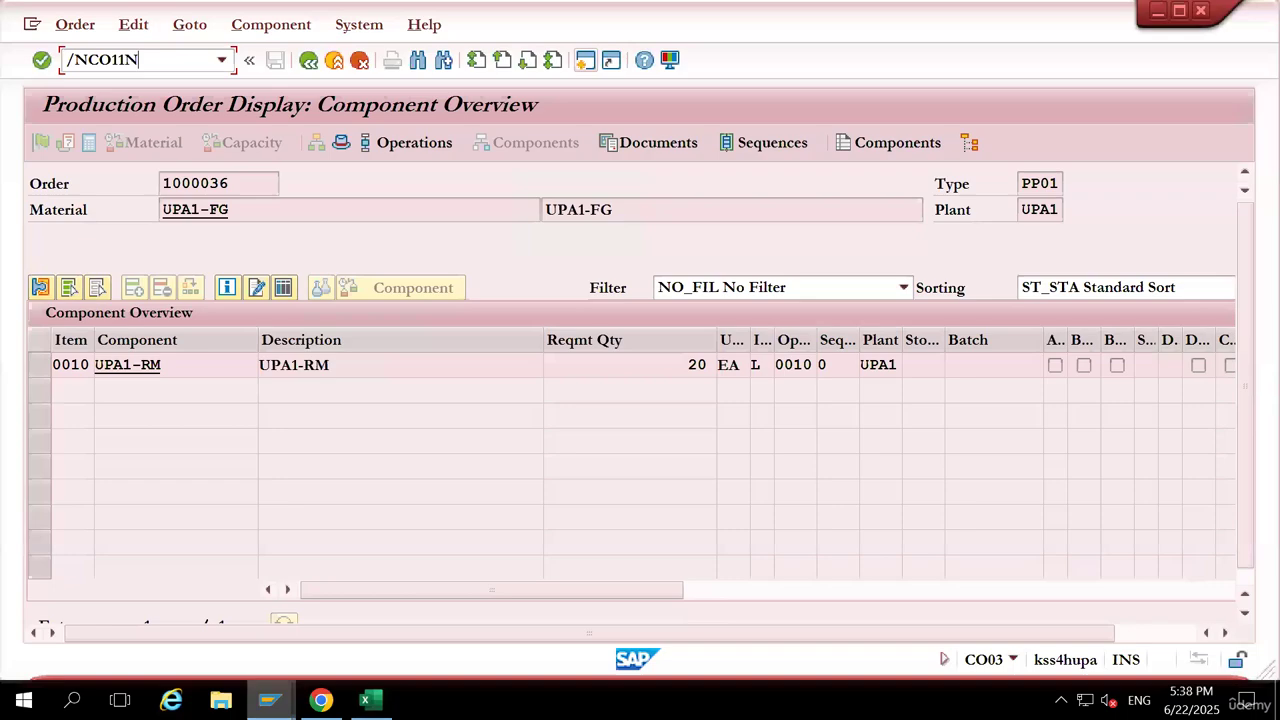
key("Return")
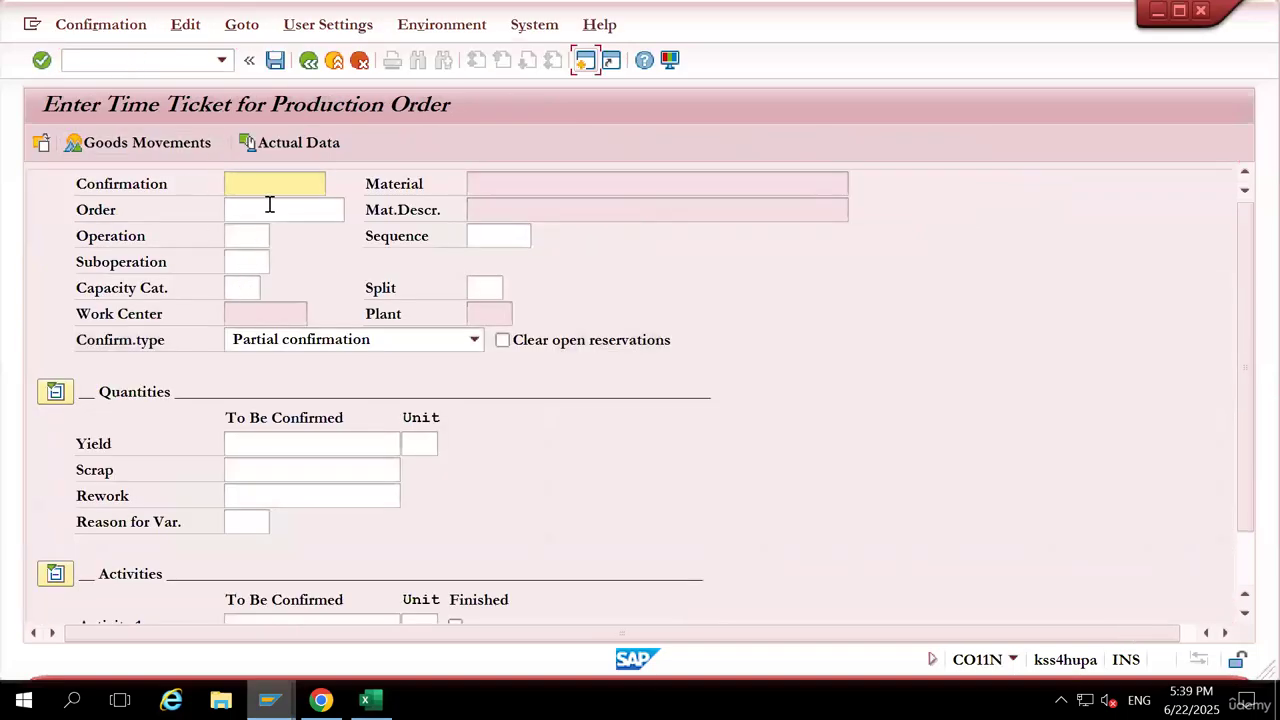
Load the UPA1-FG production order's operation into the time ticket by entering its order number
left_click(269, 204)
type("1000036")
key("Return")
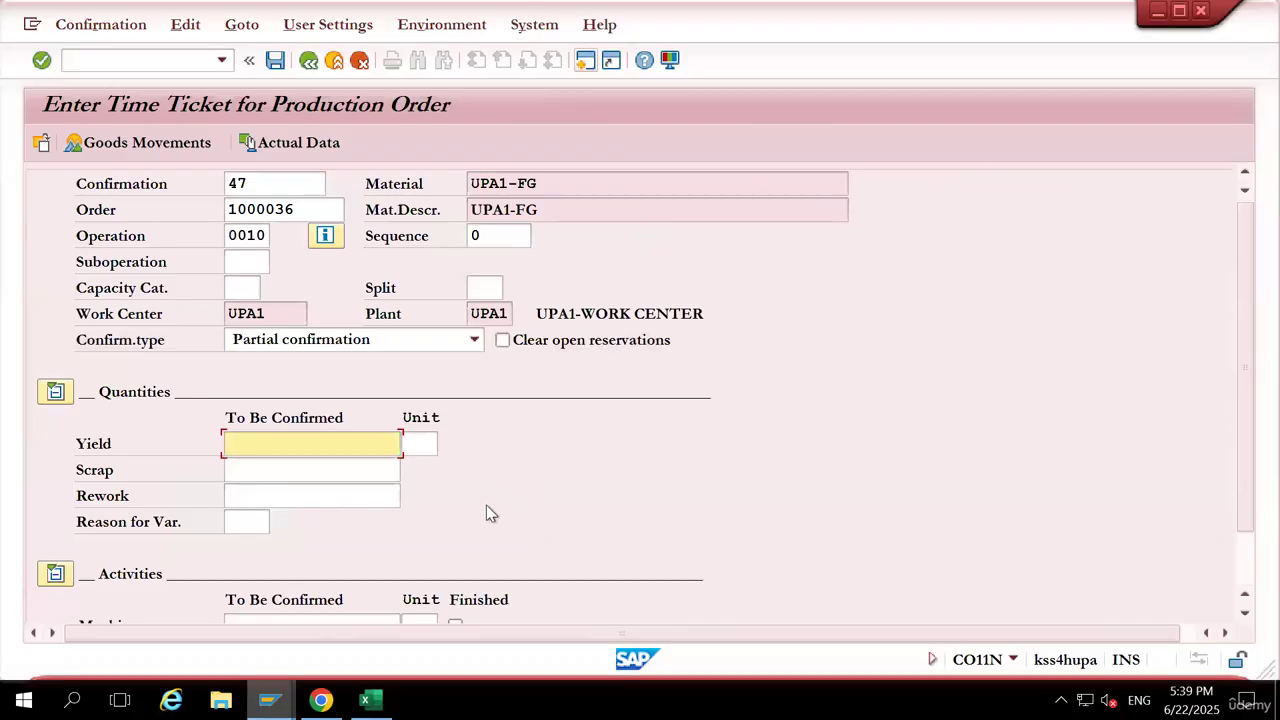
Propose the actual data for the operation and set the activities to Machine 35 HR, Labor 45 HR, Power 25 KWH and Fuel 25 L
scroll(486, 508, "down", 2)
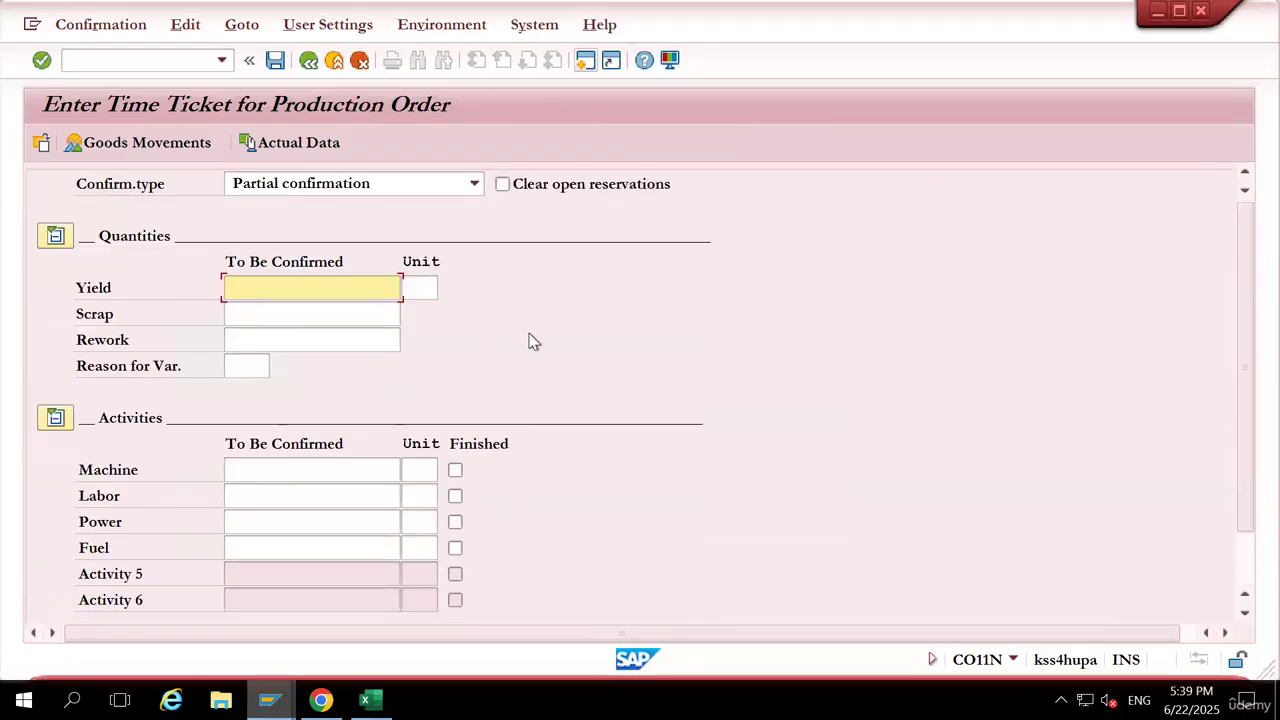
left_click(306, 146)
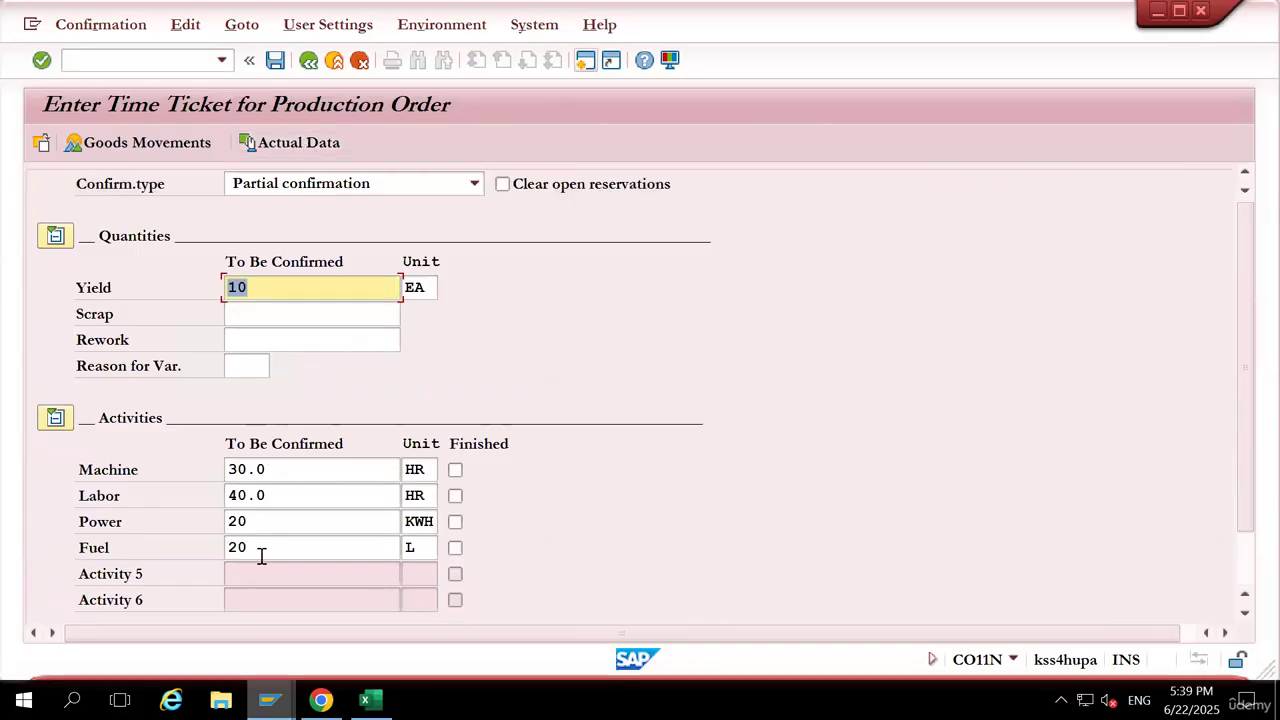
left_click(287, 471)
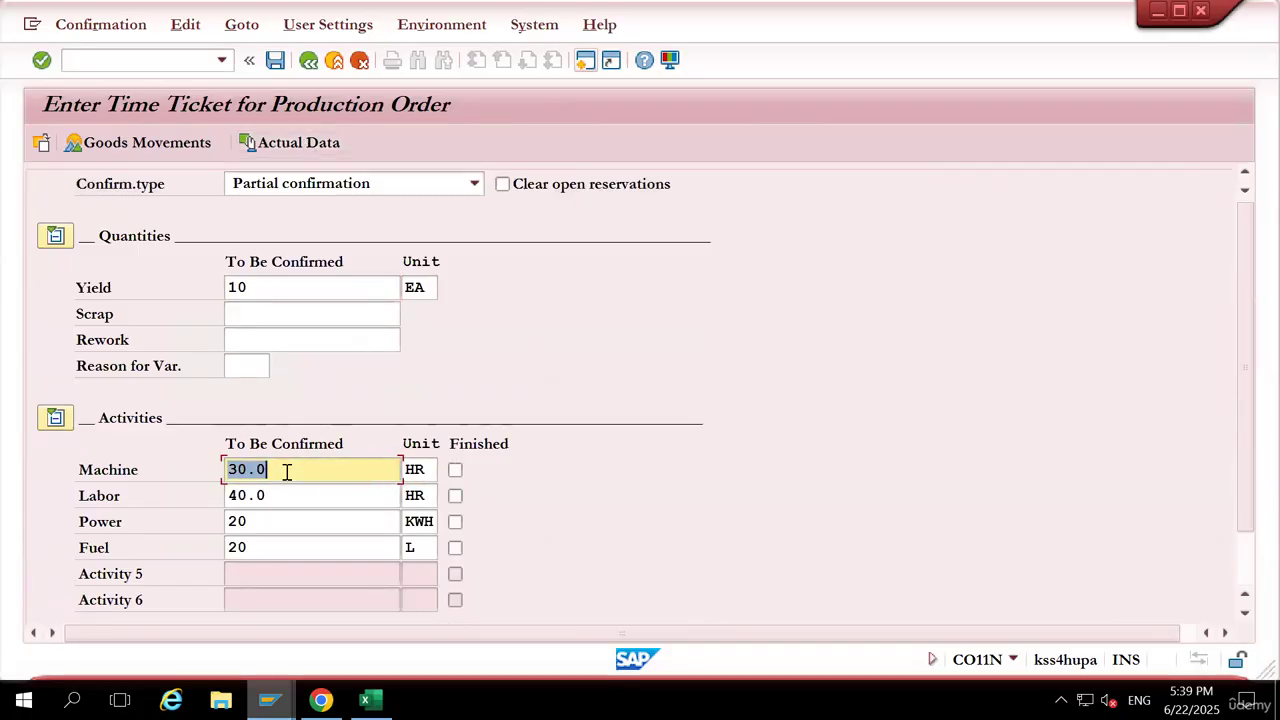
type("35")
key("Tab")
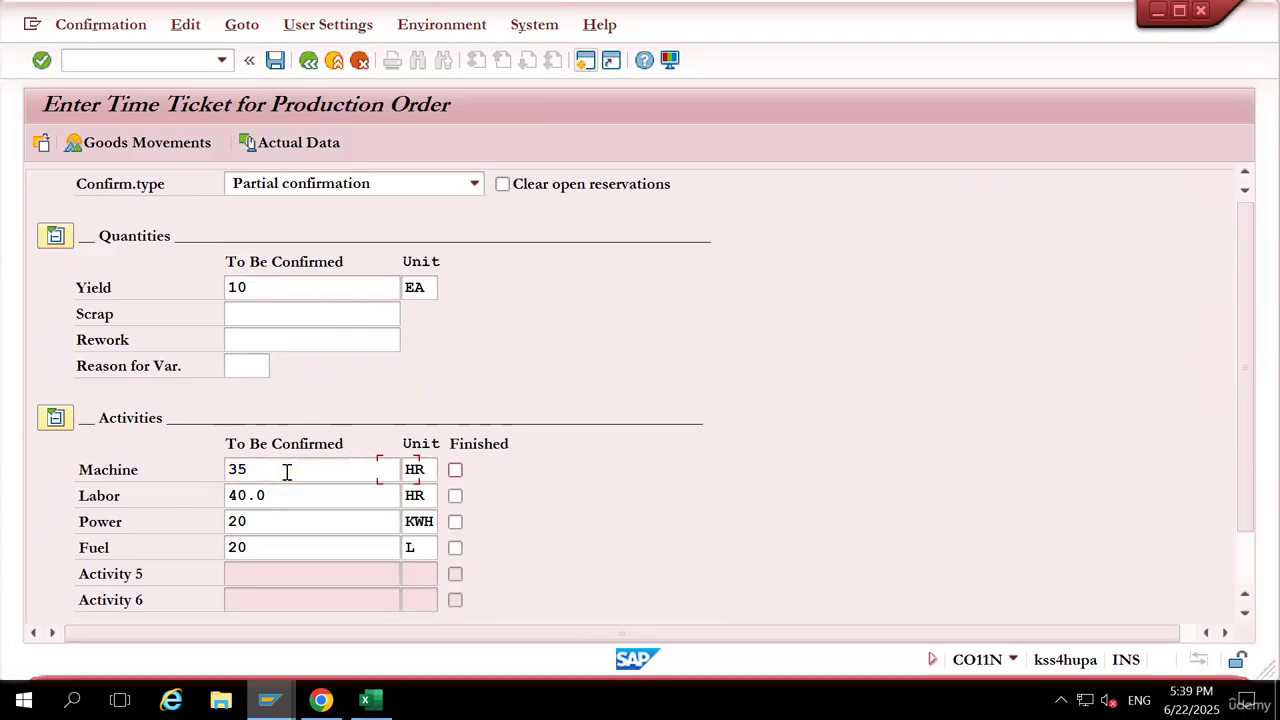
type("45")
key("Tab")
key("Tab")
type("25")
key("Tab")
key("Tab")
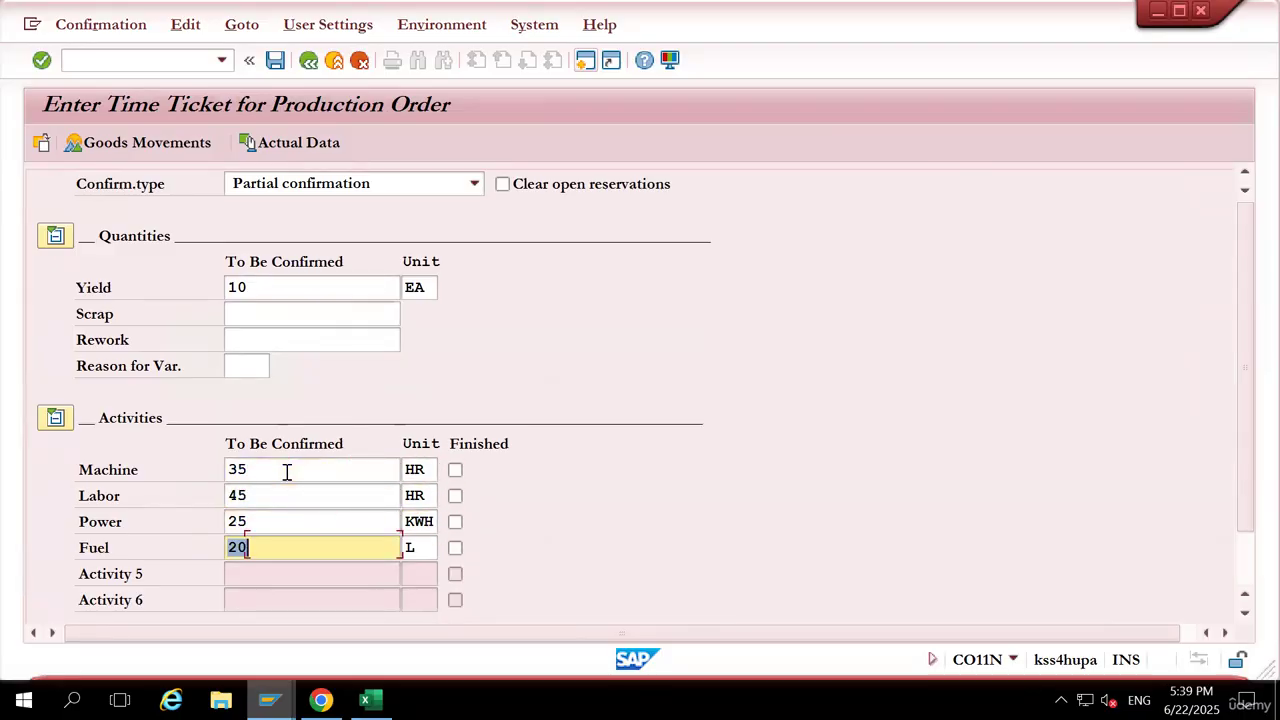
key("BackSpace")
type("25")
Accept the execution dates despite the non-workday warnings and save the order confirmation
key("Return")
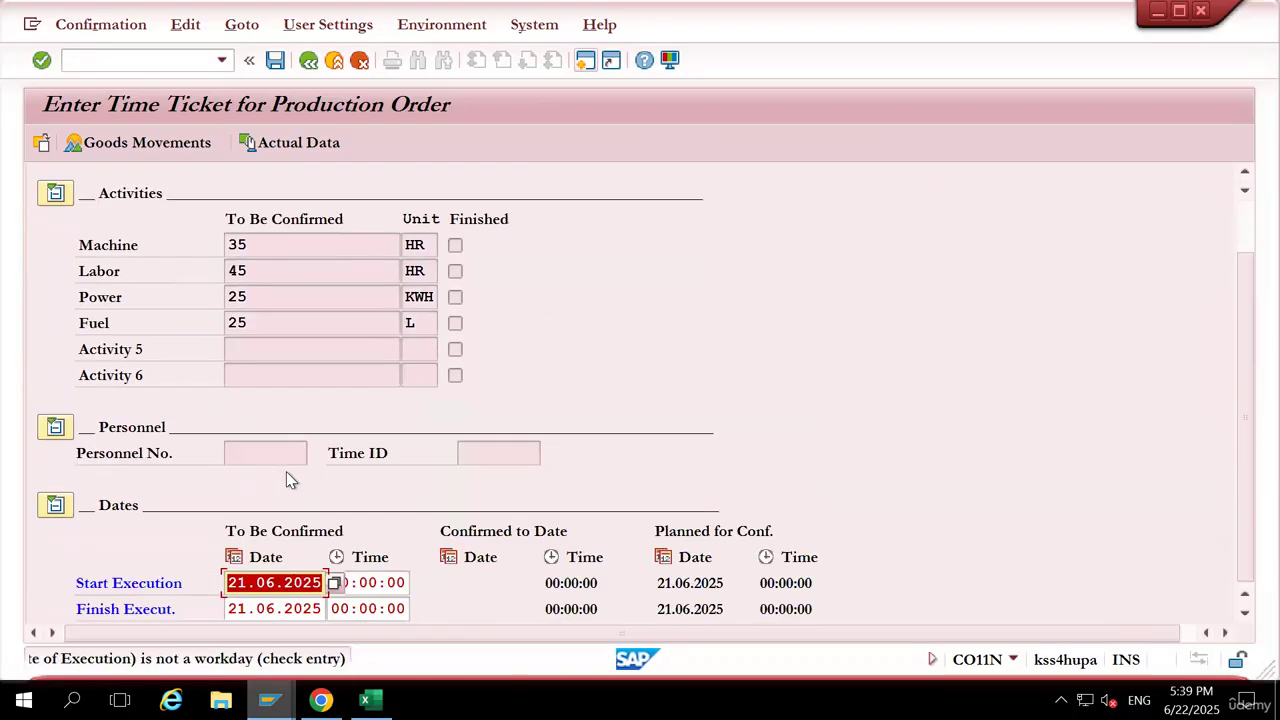
key("Return")
key("Return")
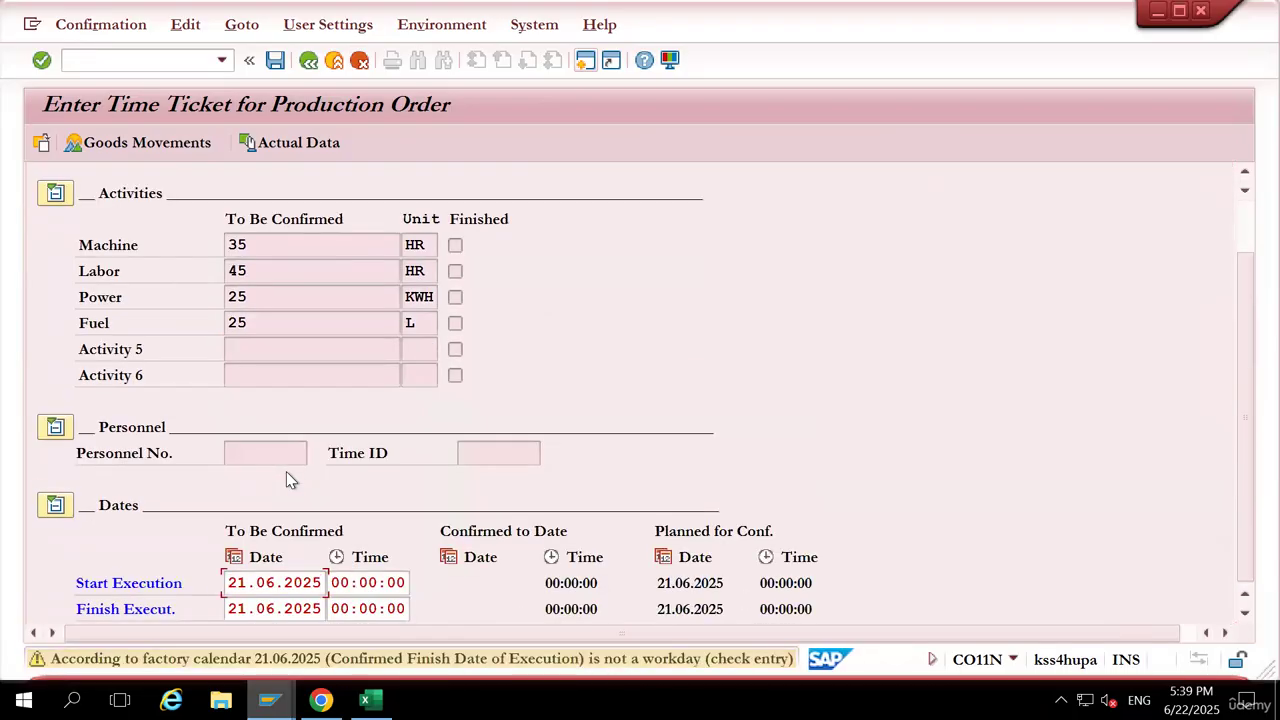
key("Return")
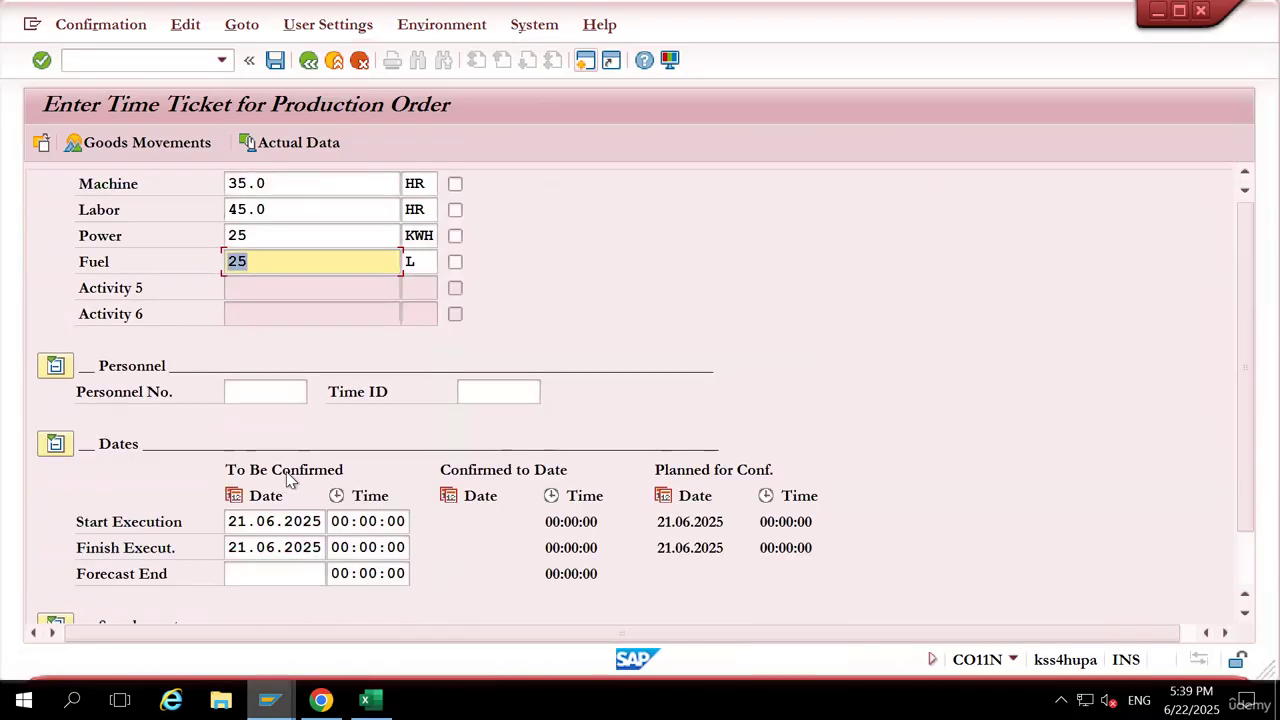
key("ctrl+s")
key("Return")
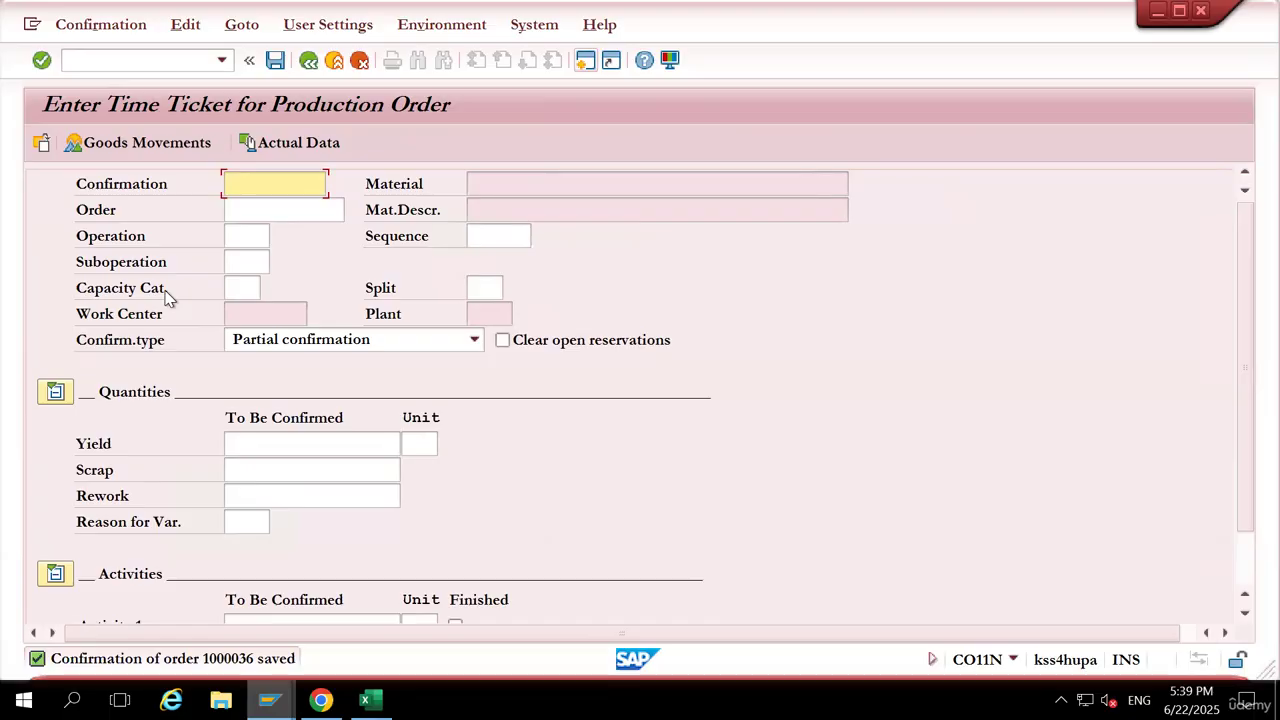
Switch to the Excel cost workbook and examine the activity cost, material, overhead and WIP cells of the COPC BY ORDER table
mouse_move(809, 34)
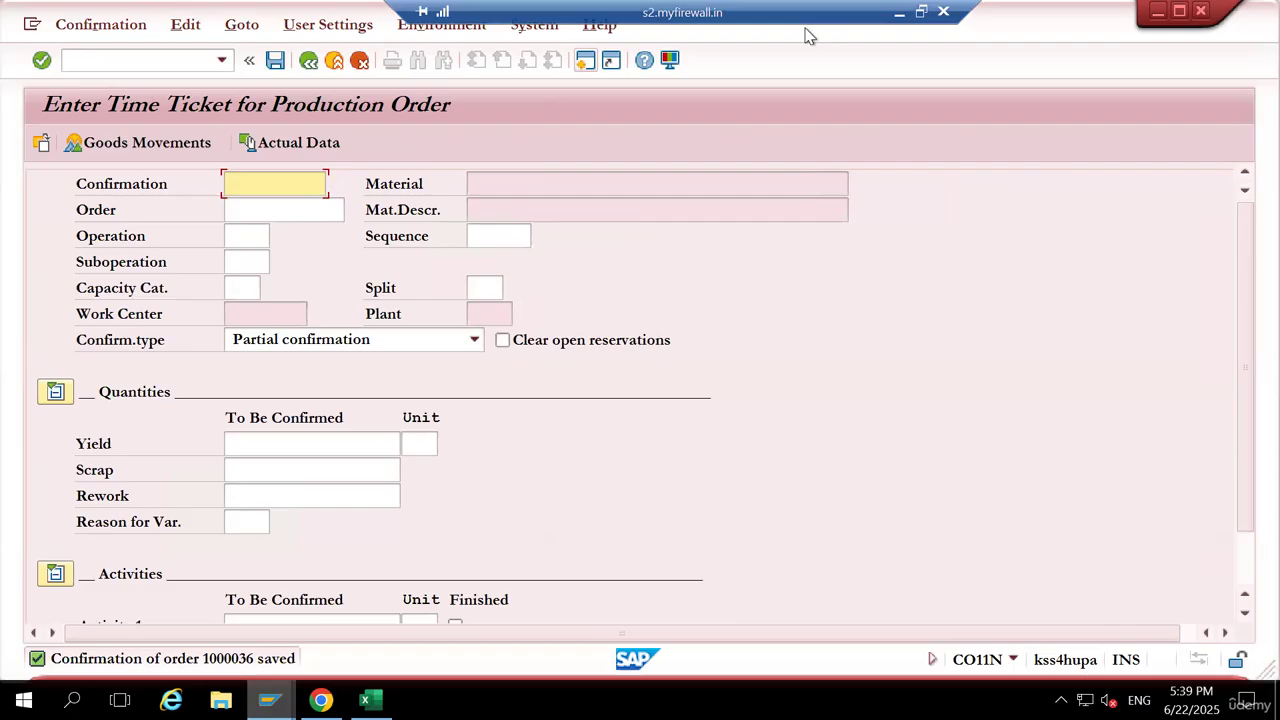
left_click(900, 13)
left_click(482, 427)
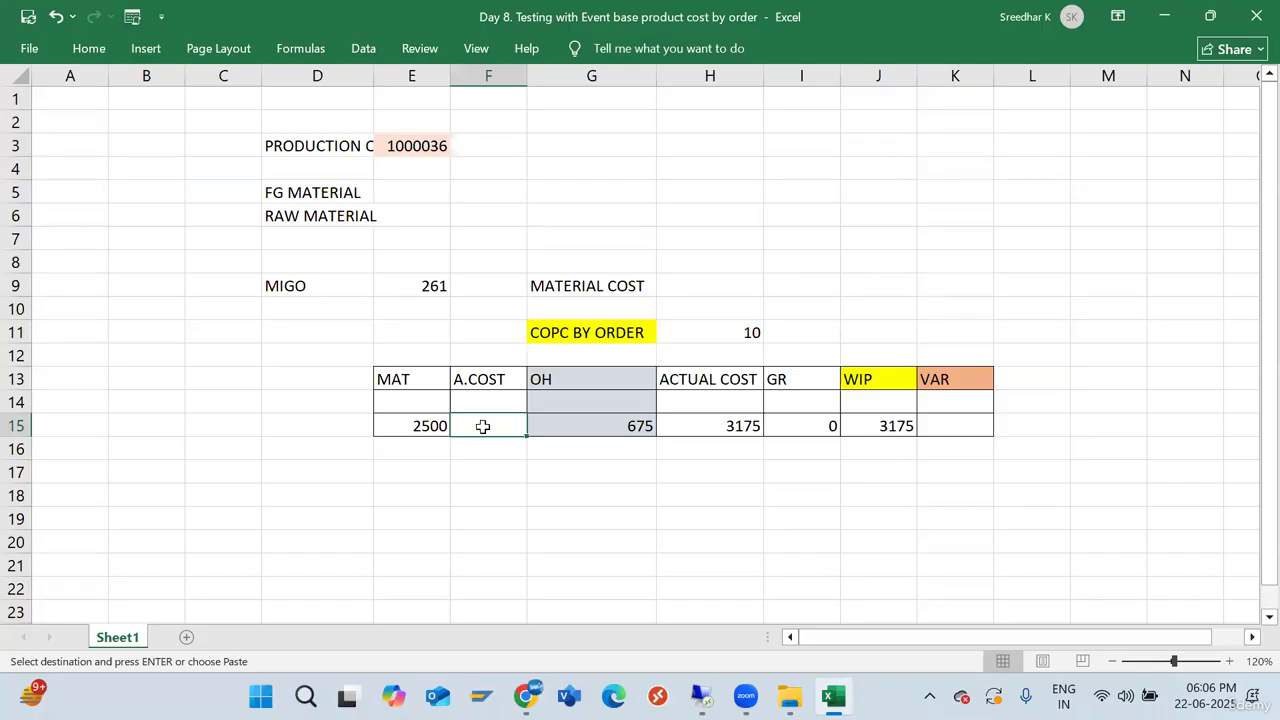
left_click_drag(486, 379, 488, 467)
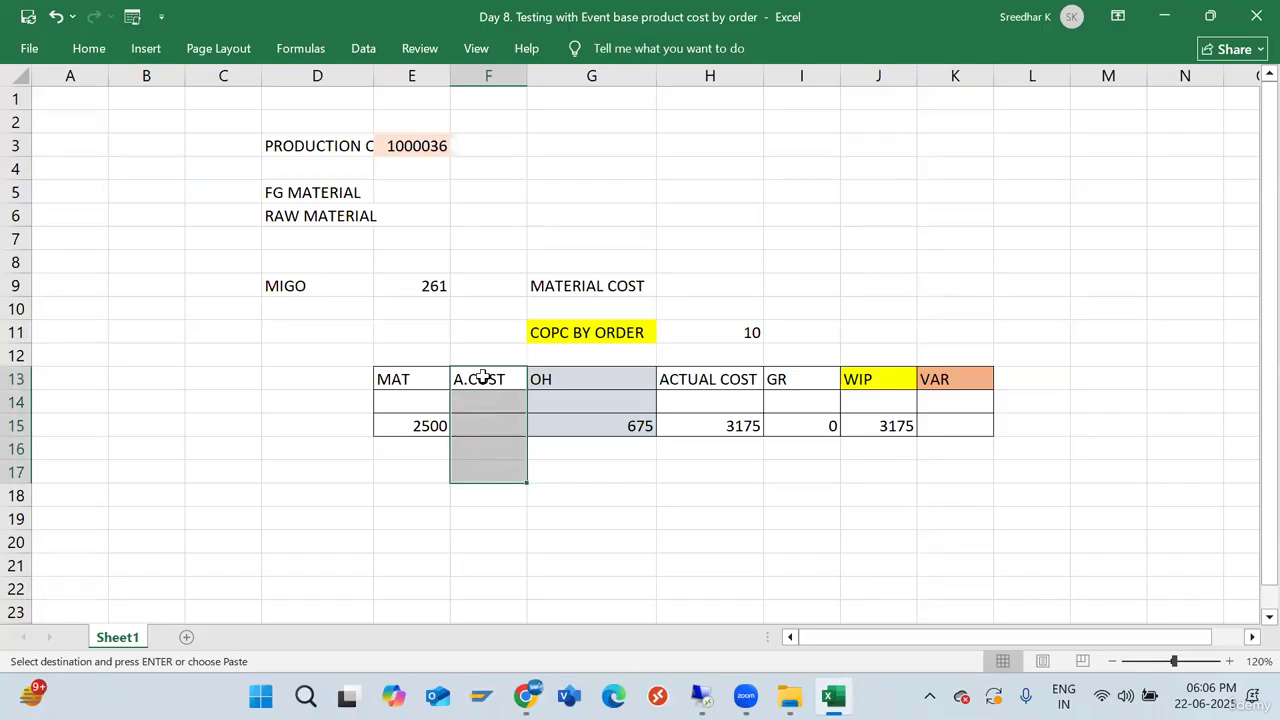
left_click_drag(486, 382, 486, 471)
left_click(418, 426)
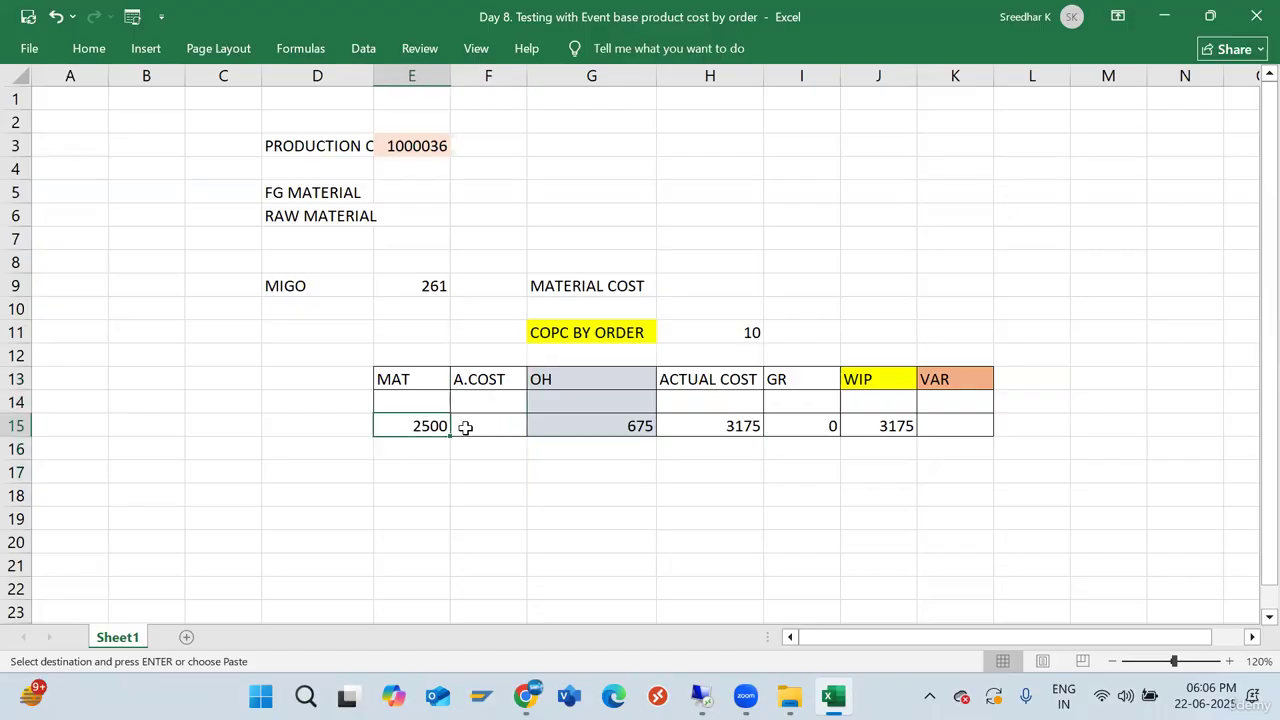
left_click(465, 427)
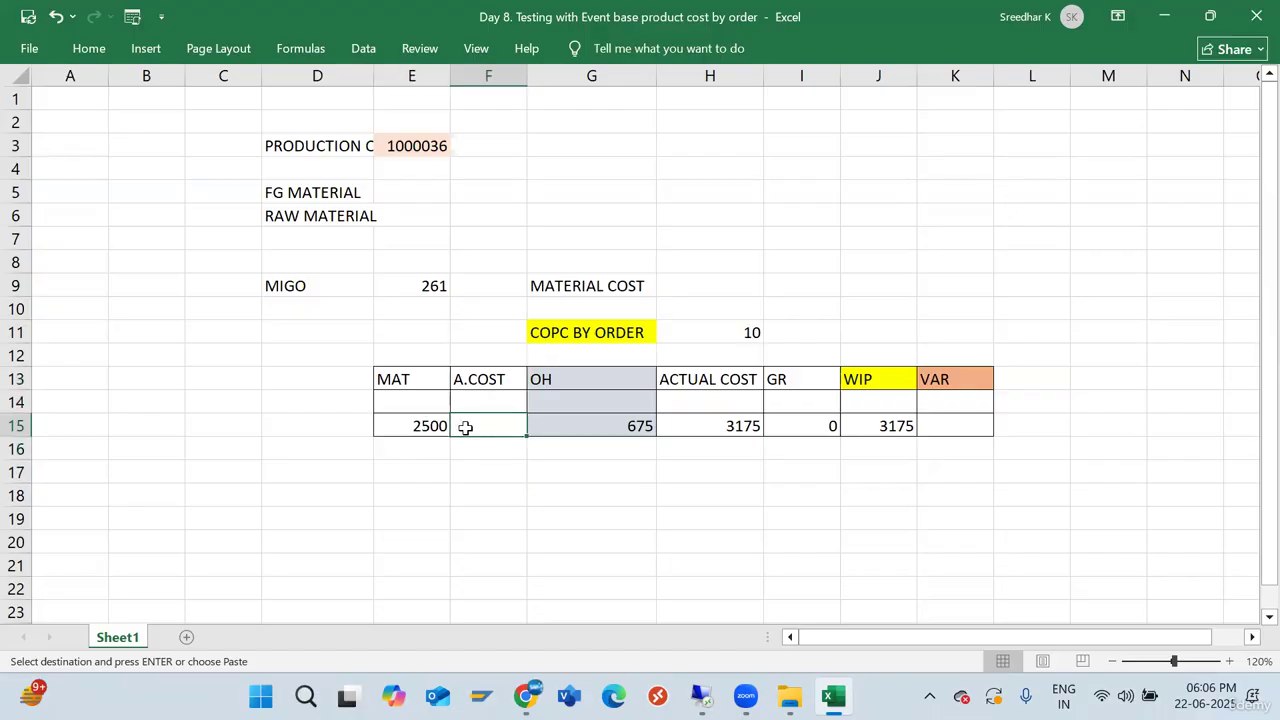
mouse_move(466, 379)
left_mouse_down()
mouse_move(480, 426)
mouse_move(449, 423)
mouse_move(470, 430)
left_mouse_up()
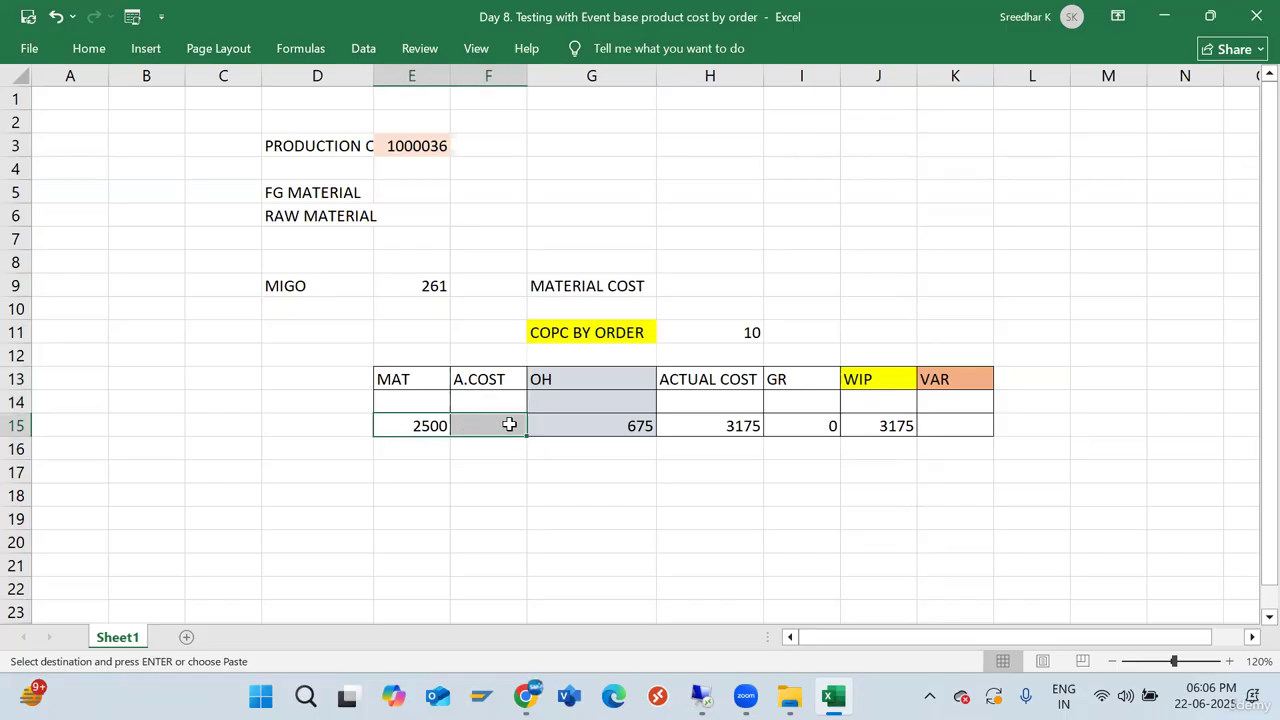
left_click(550, 425)
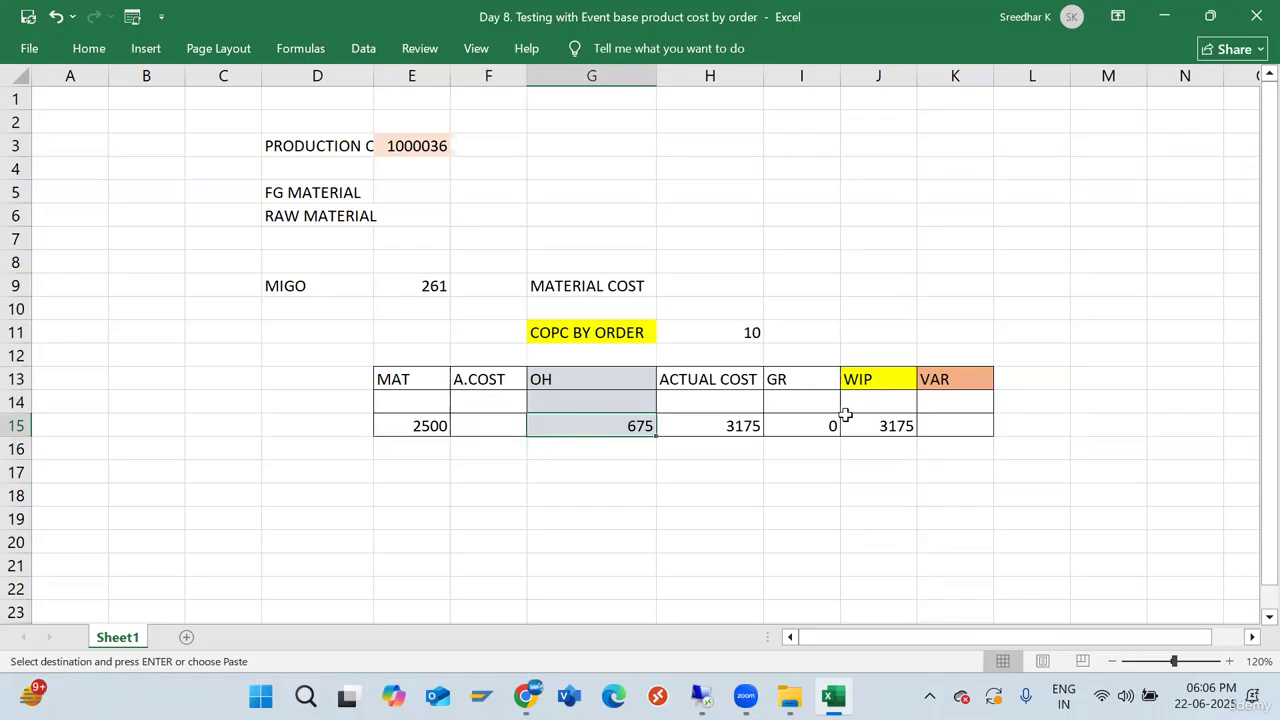
left_click(857, 426)
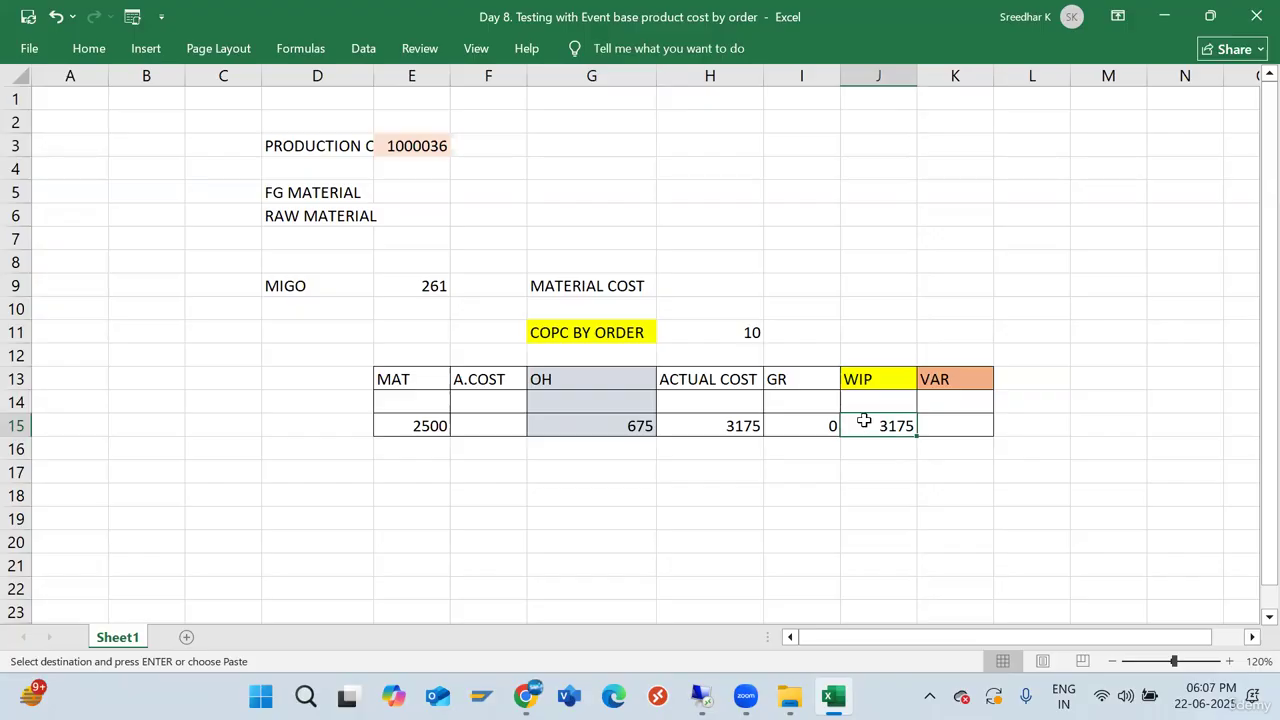
Note ECC in cell F20, ON-PREMISE in F21 and FI in F23 below the cost table
scroll(458, 530, "down", 2)
left_click(483, 406)
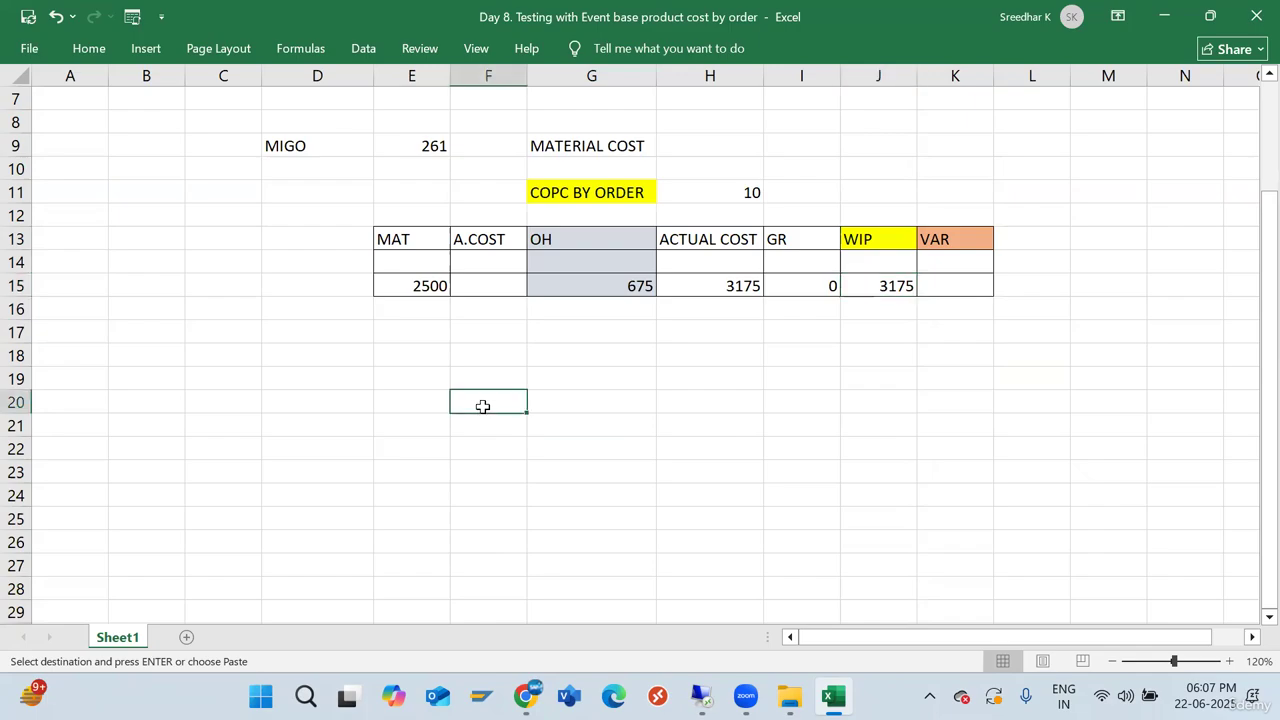
type("ECC")
key("Return")
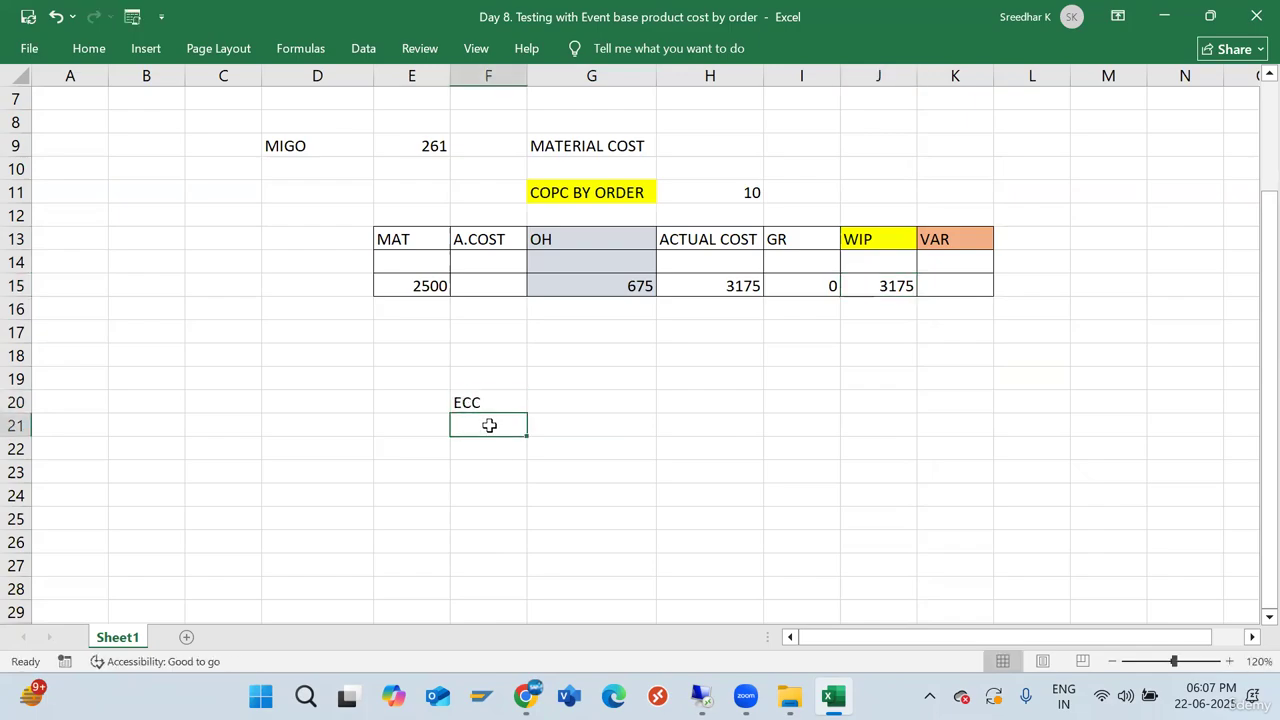
type("ON-PREMISE")
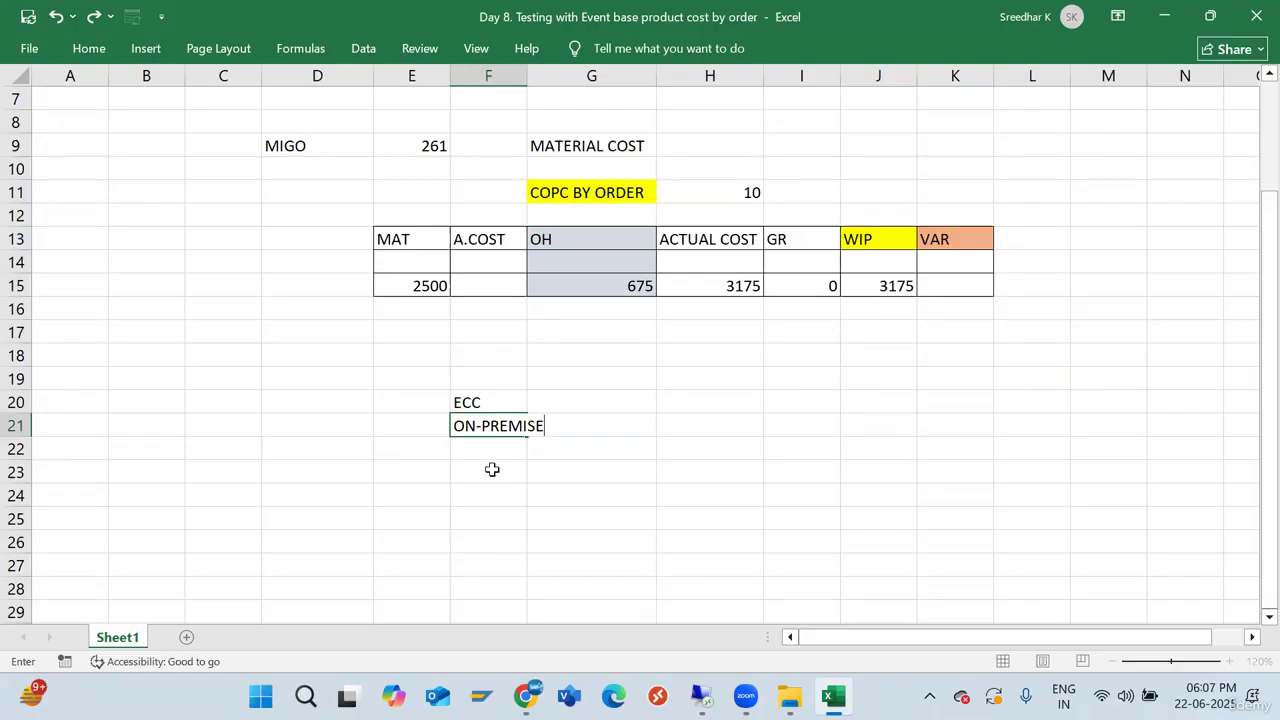
left_click(491, 469)
type("FI")
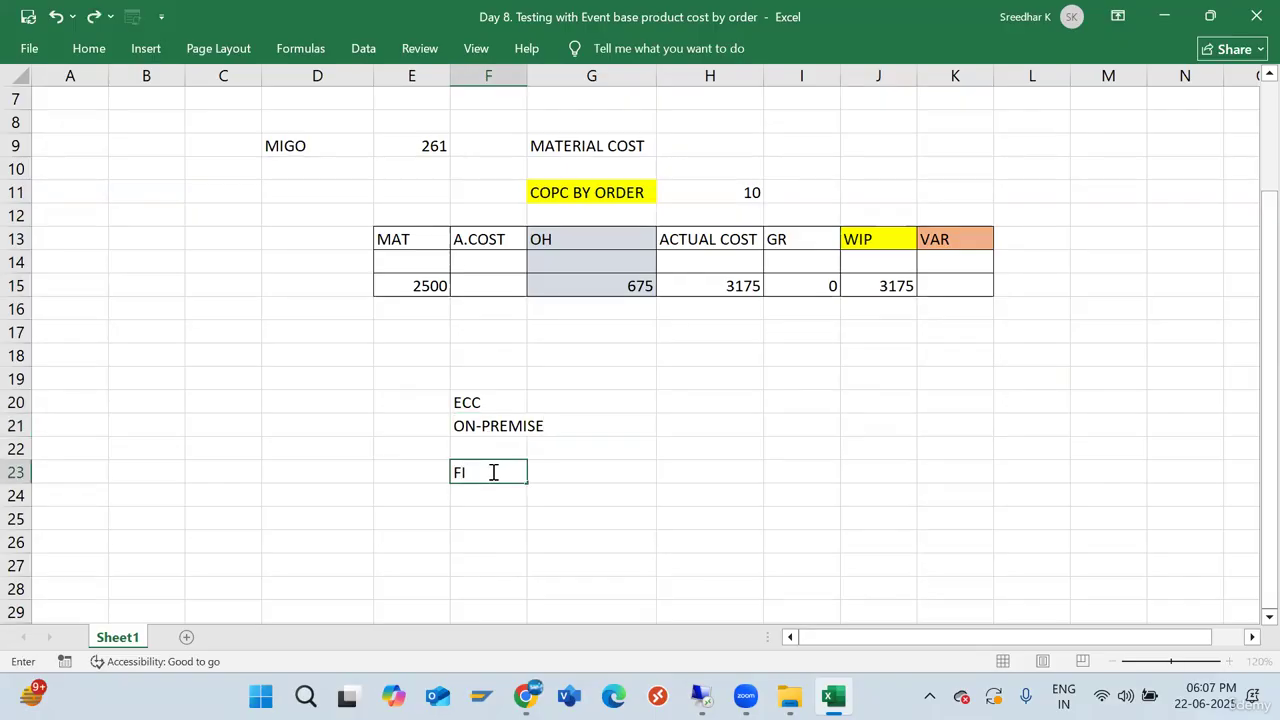
key("Return")
left_click_drag(475, 405, 480, 416)
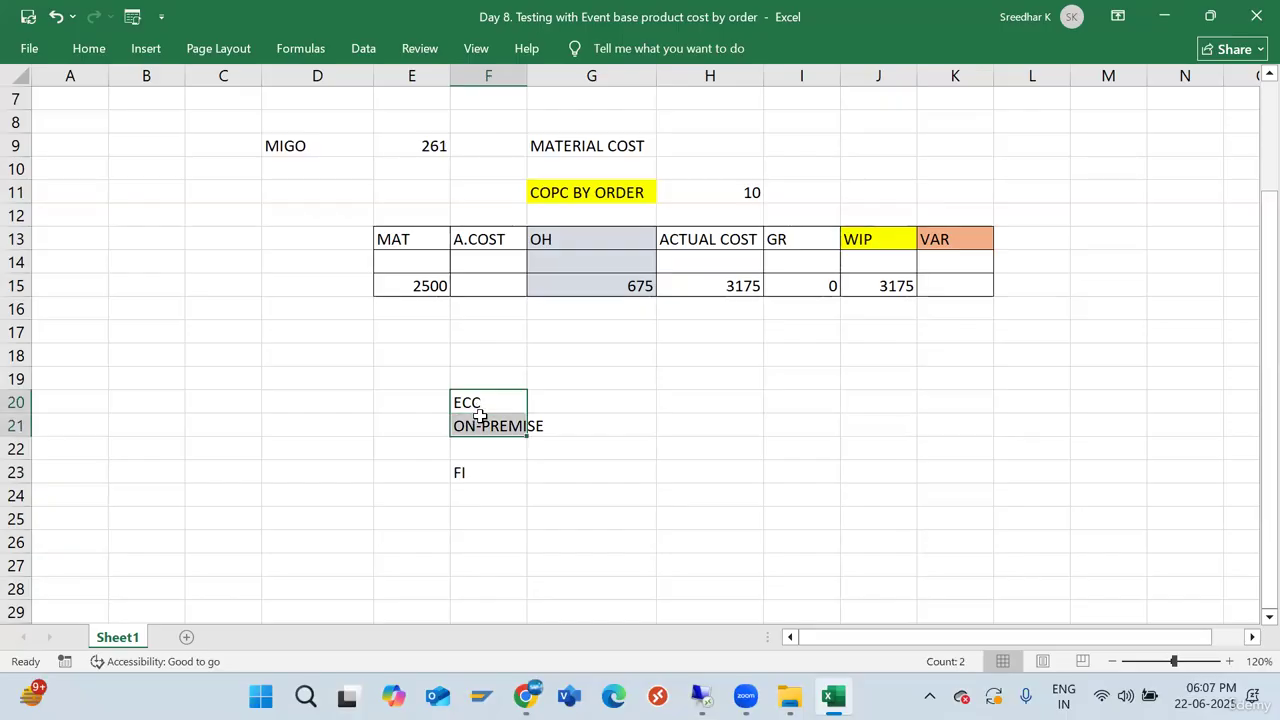
Add a DR line with cost element category 43 beside FI in row 23 and a CR line with 43 in row 24
left_click(423, 467)
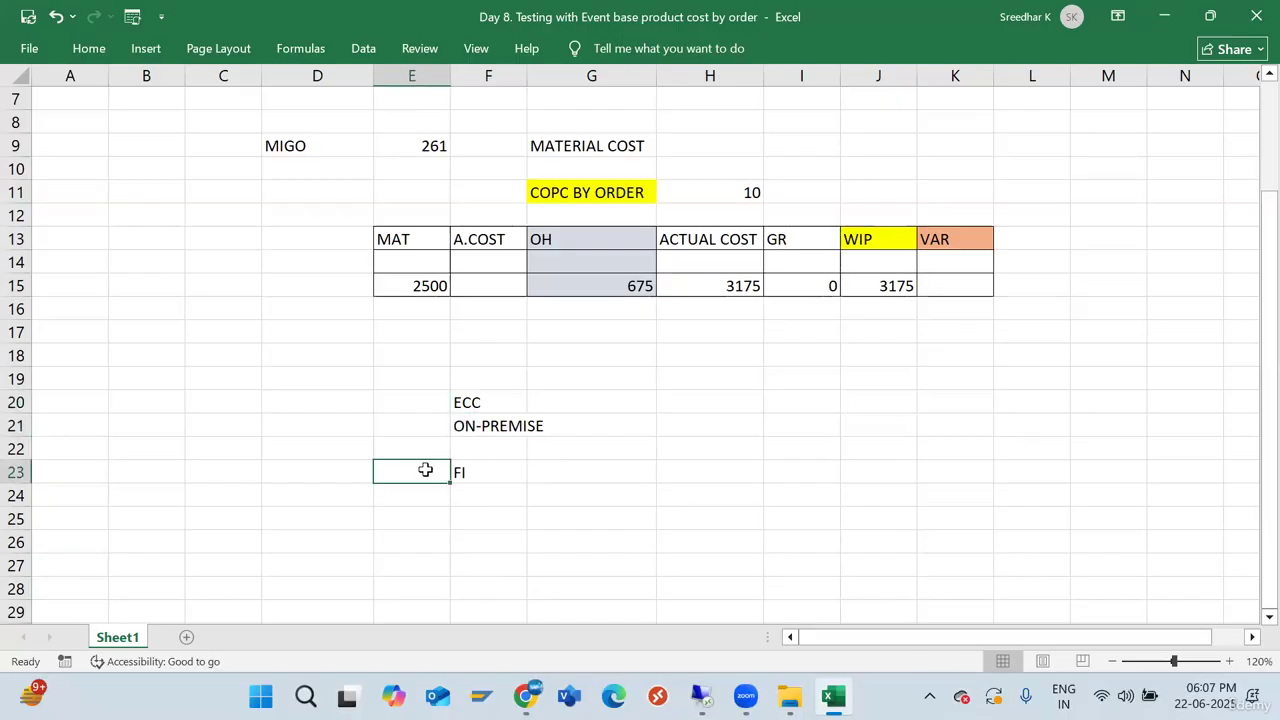
type("43")
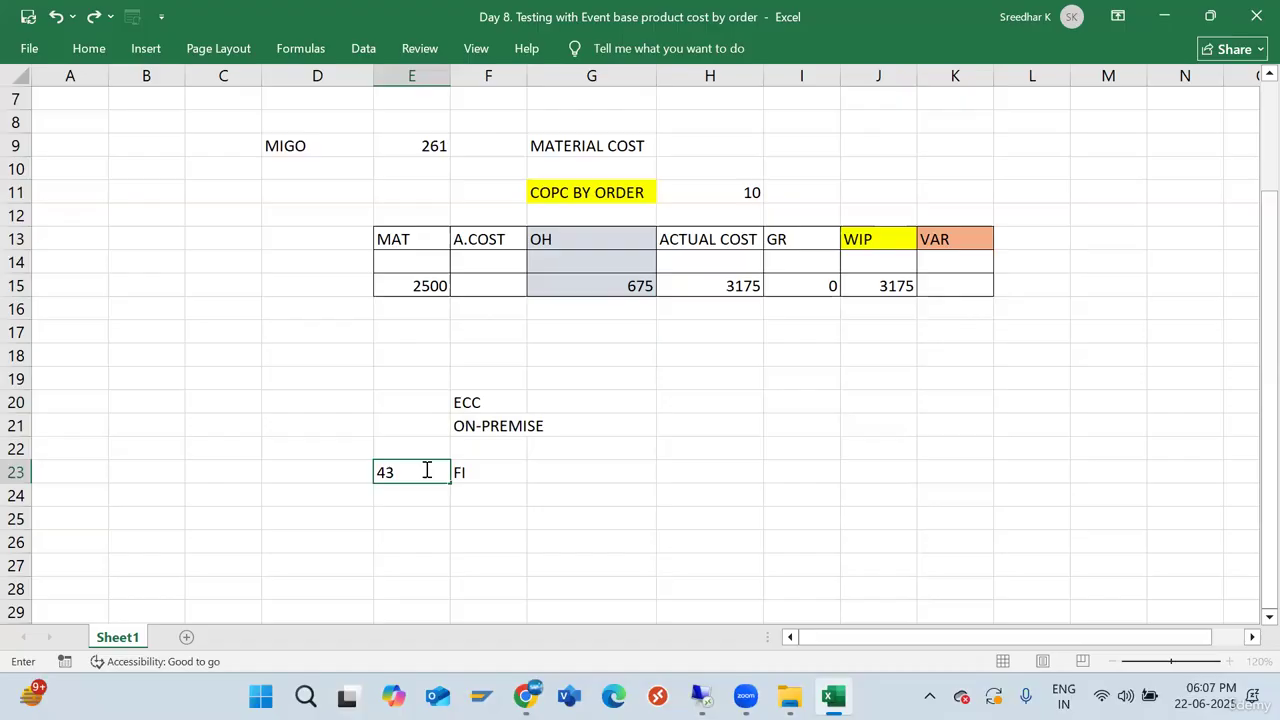
left_click(336, 483)
type("DE")
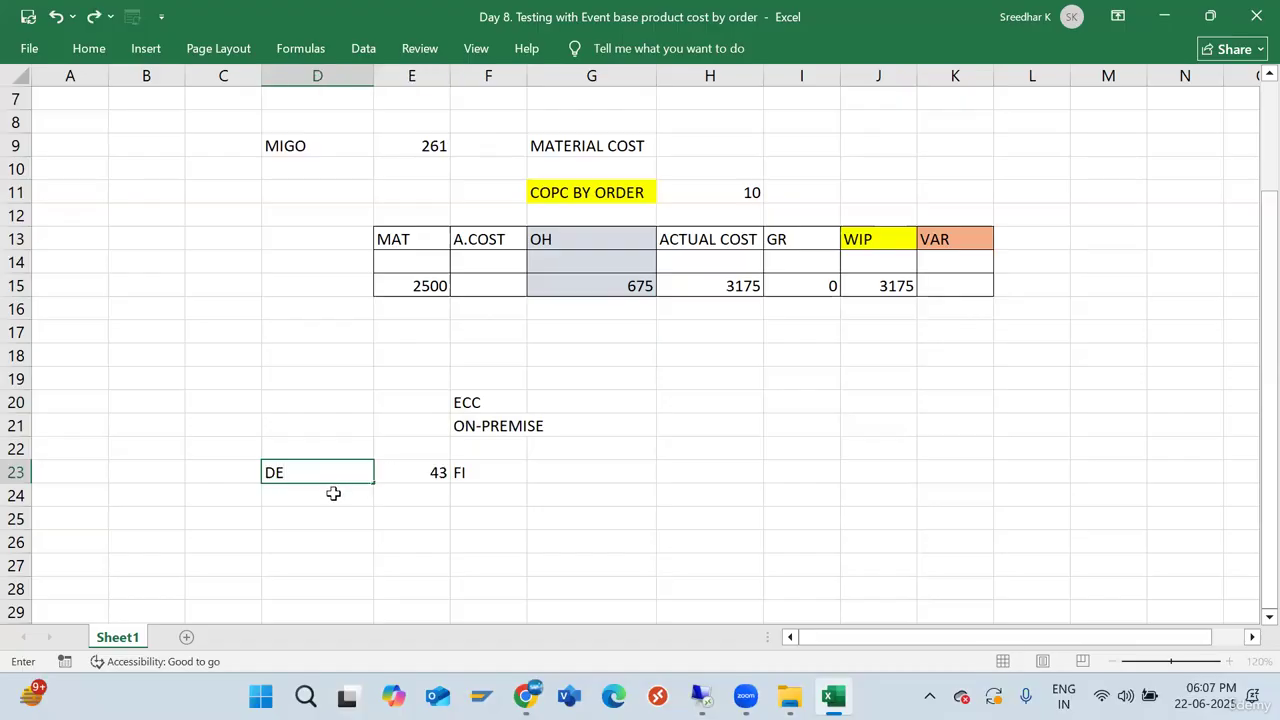
key("BackSpace")
type("R")
key("Return")
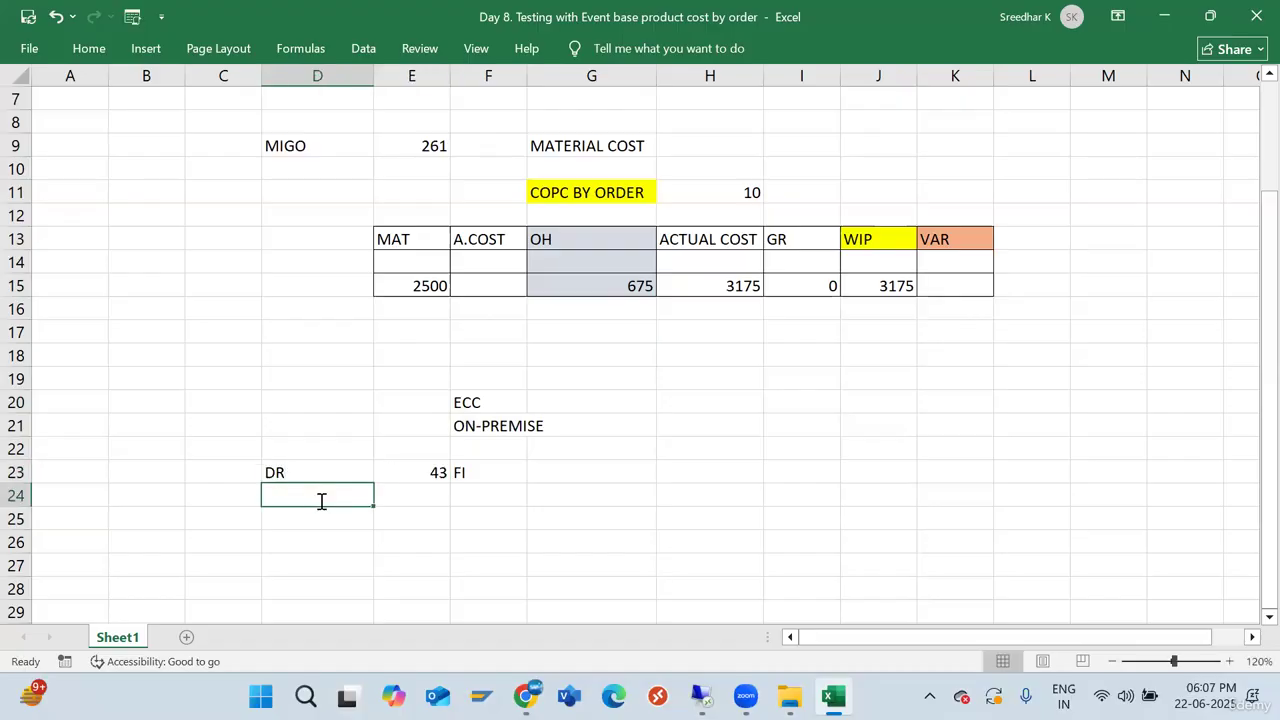
type("CR")
left_click(396, 502)
type("43")
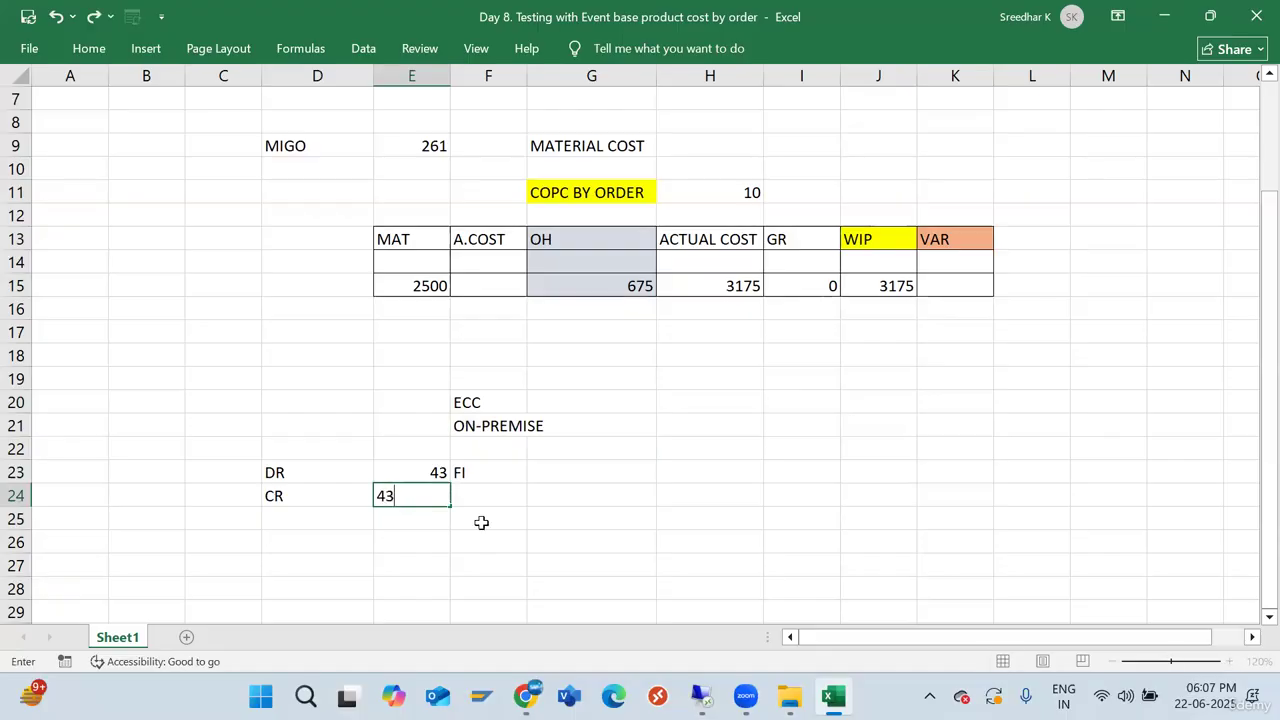
left_click(638, 552)
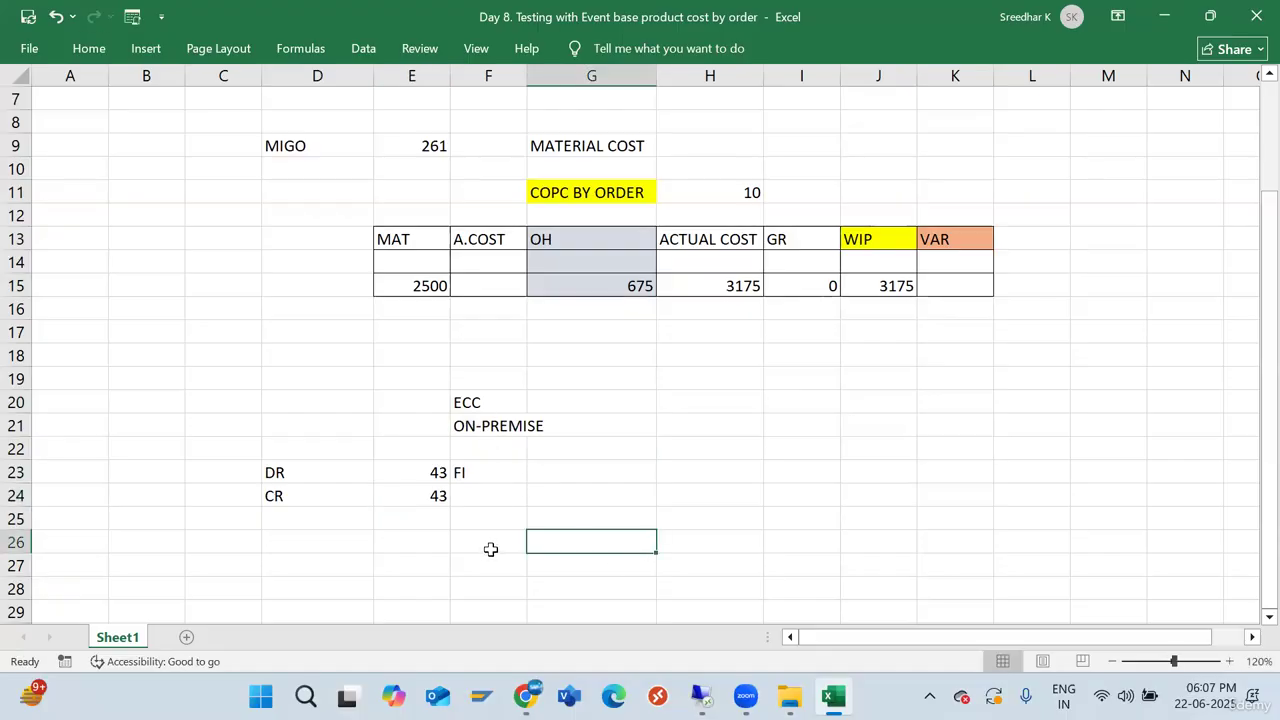
Review the A.COST column, the material-to-overhead cost cells, WIP and the GR column in the cost table
left_click(560, 399)
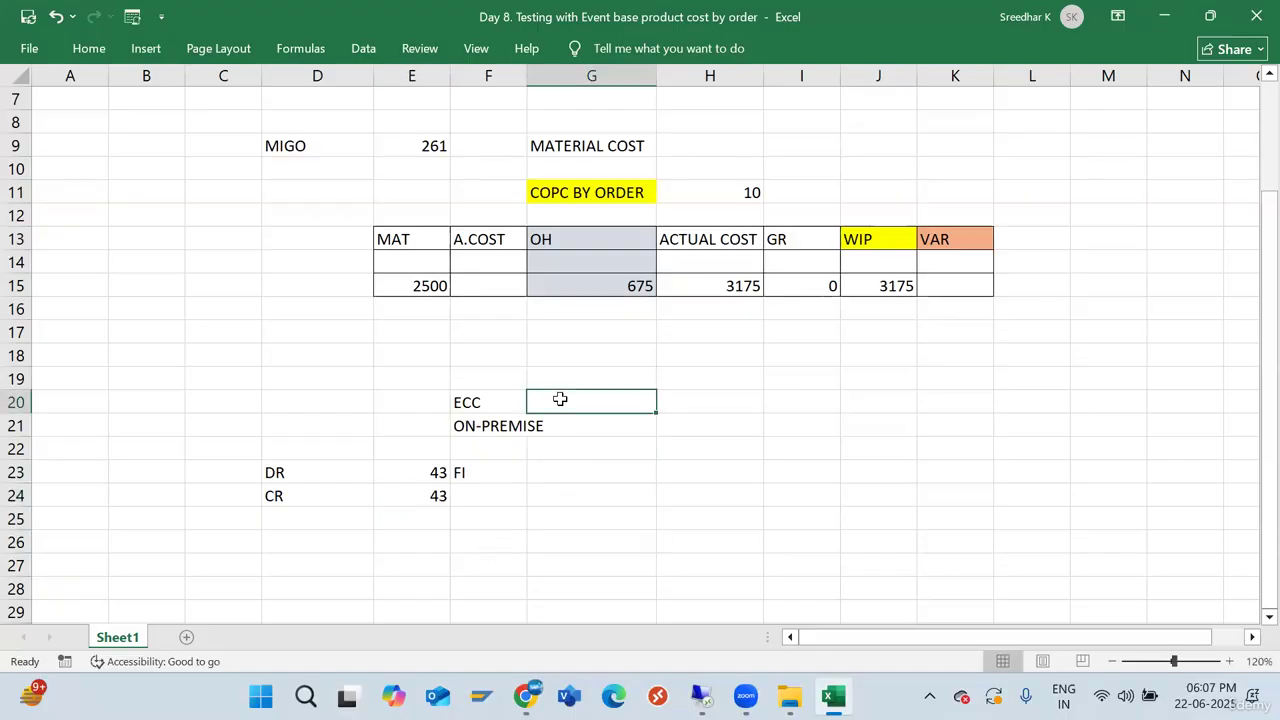
left_click(489, 285)
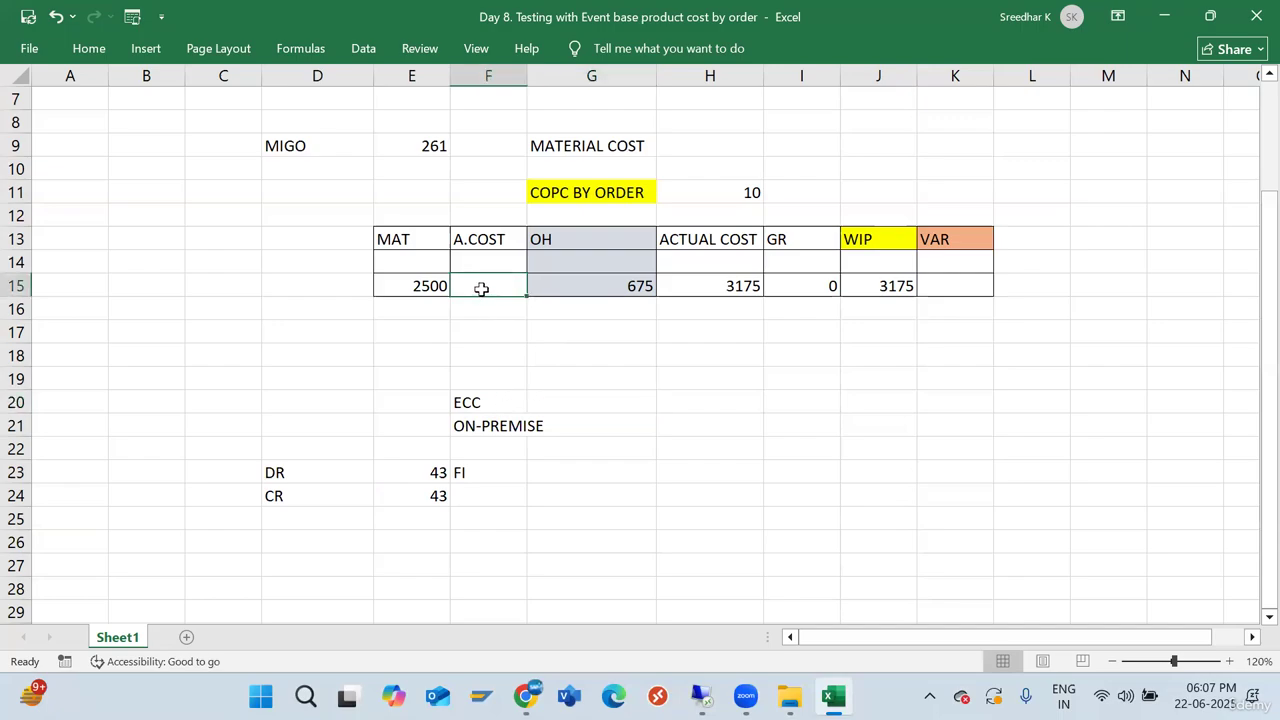
left_click_drag(486, 240, 485, 289)
left_click(485, 289)
left_click(492, 233)
left_click_drag(492, 233, 489, 285)
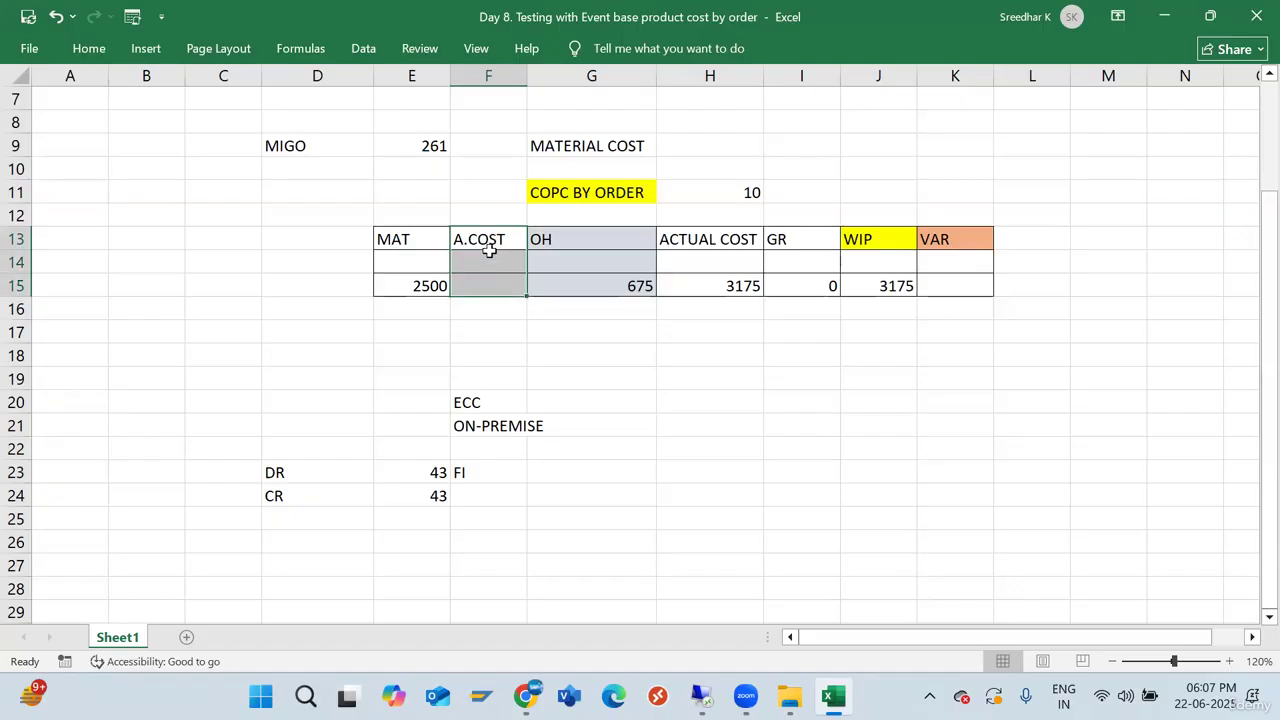
left_click(567, 291)
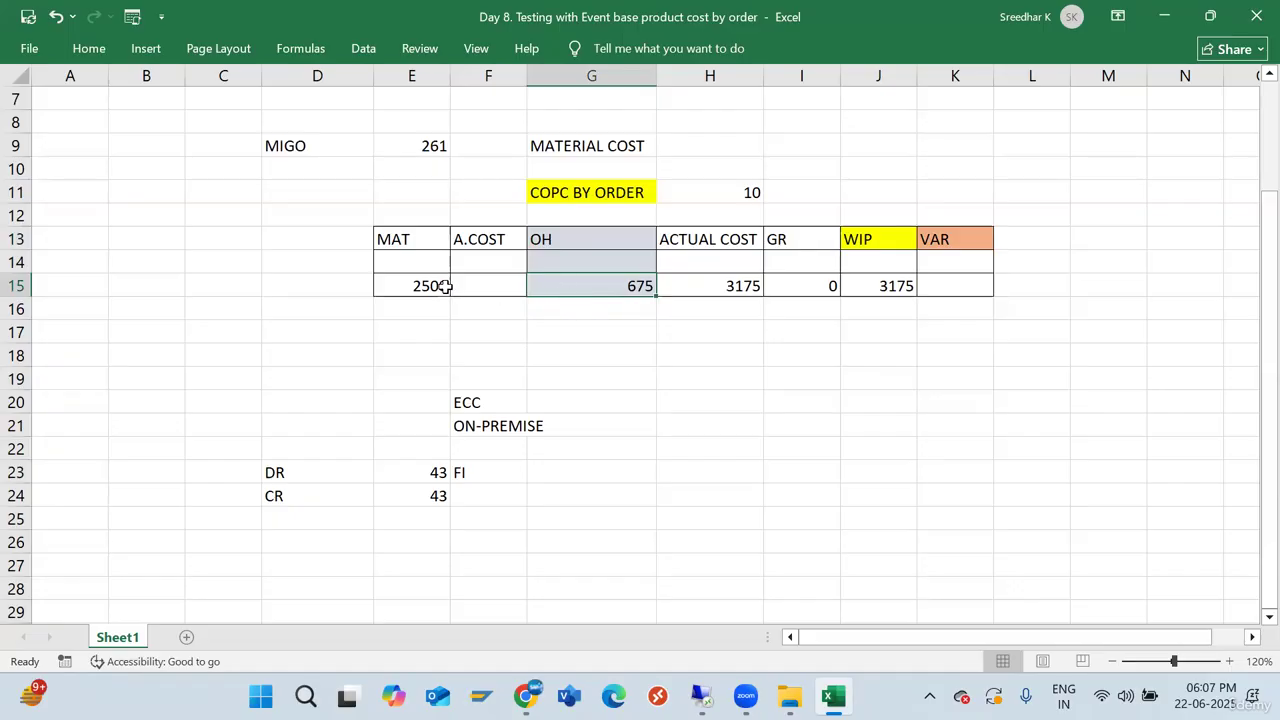
left_click_drag(443, 286, 609, 283)
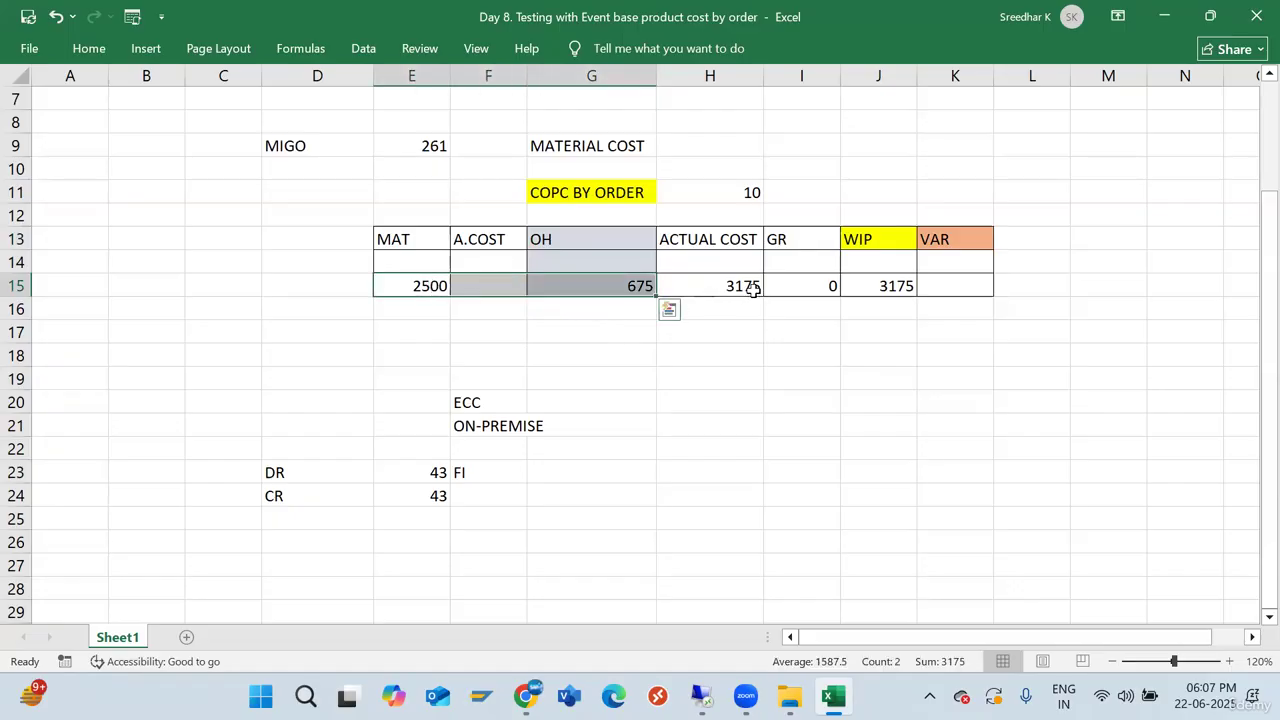
left_click(871, 285)
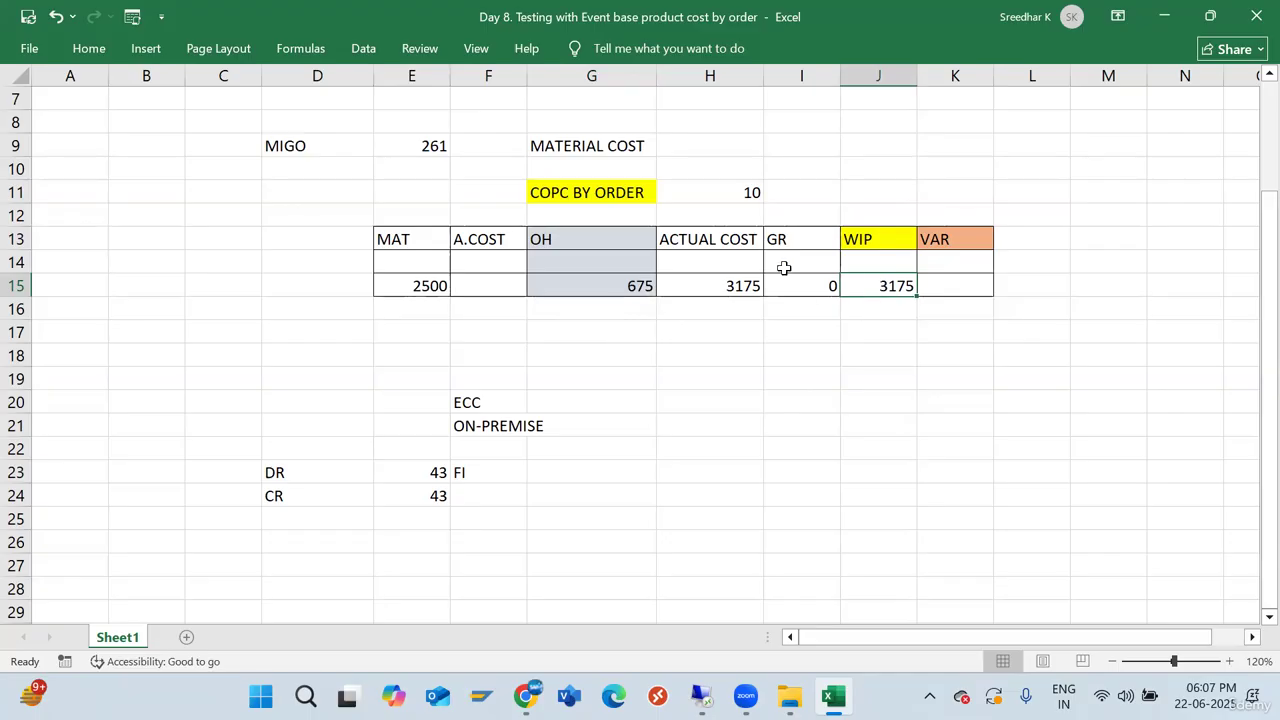
left_click_drag(777, 240, 789, 285)
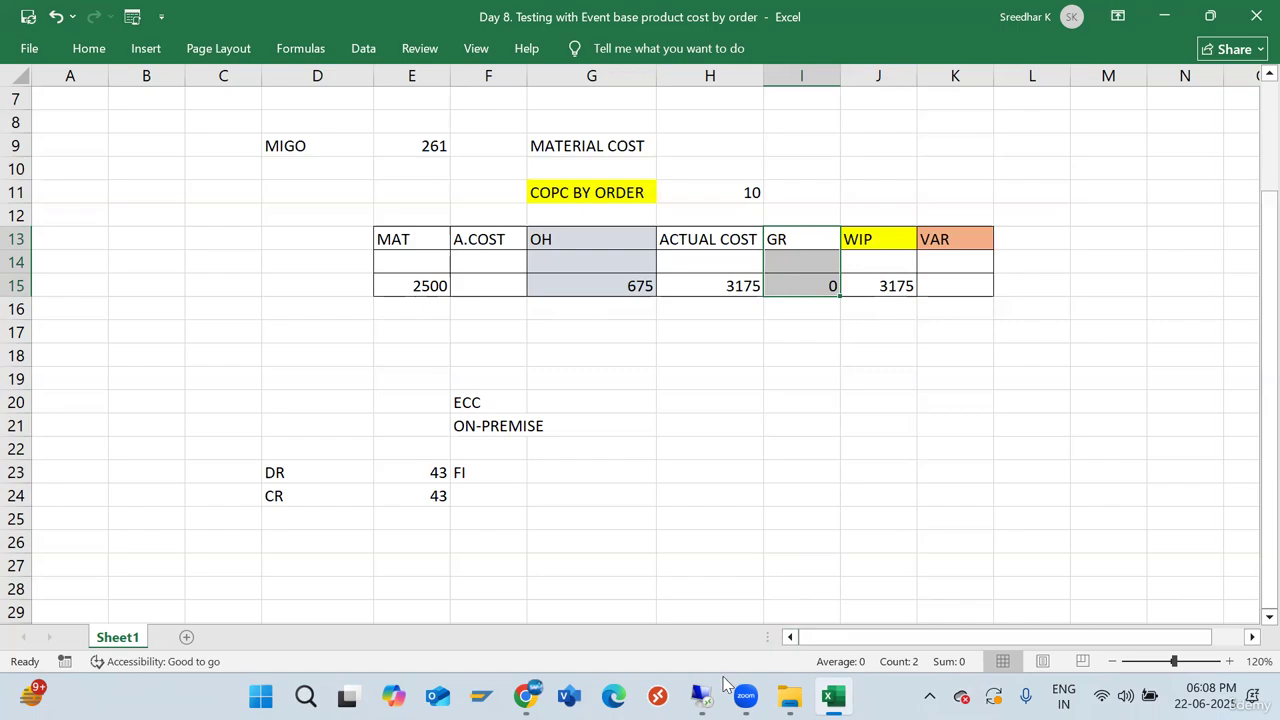
Switch to the remote SAP session and bring up the Order - Event-Based report in the Chrome browser
mouse_move(525, 696)
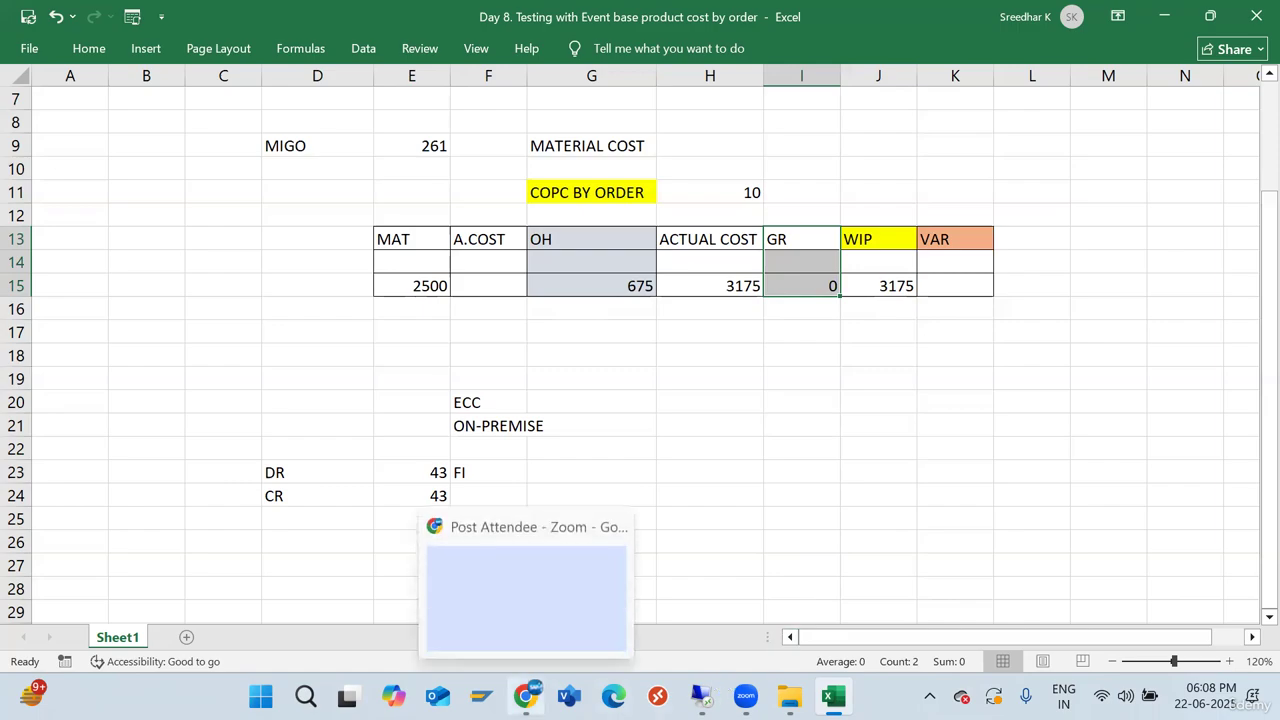
mouse_move(701, 696)
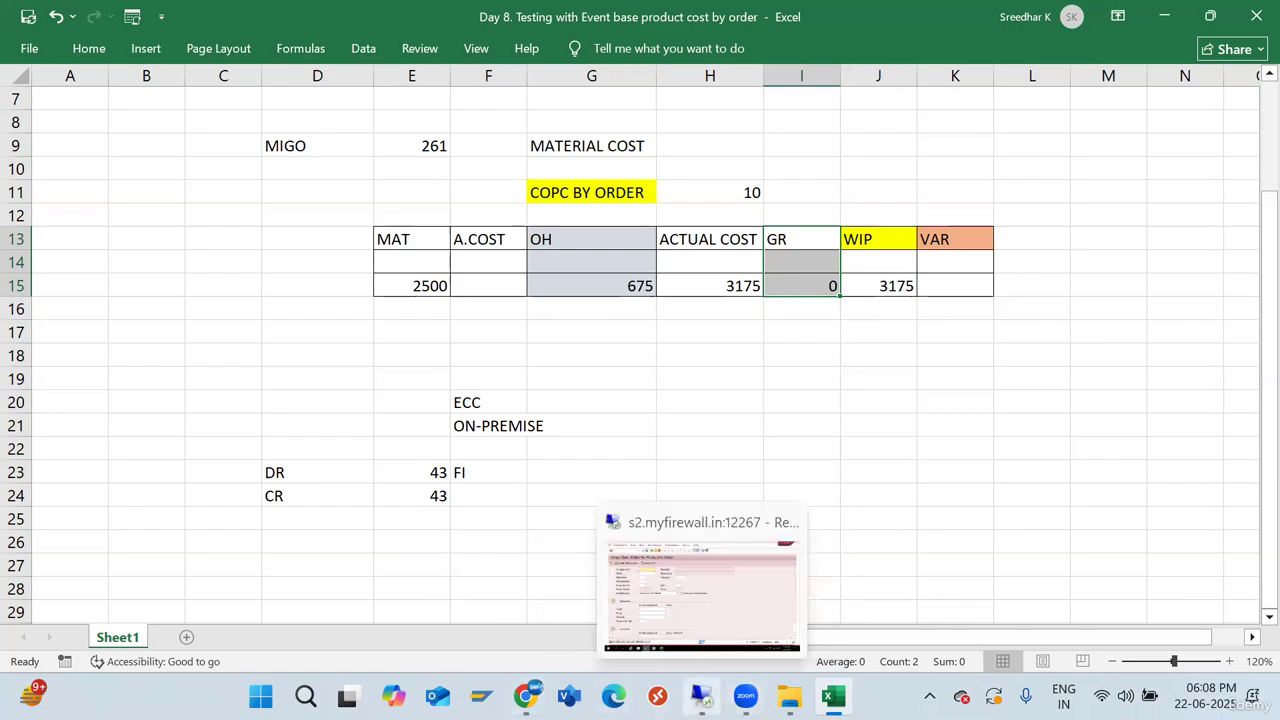
left_click(686, 585)
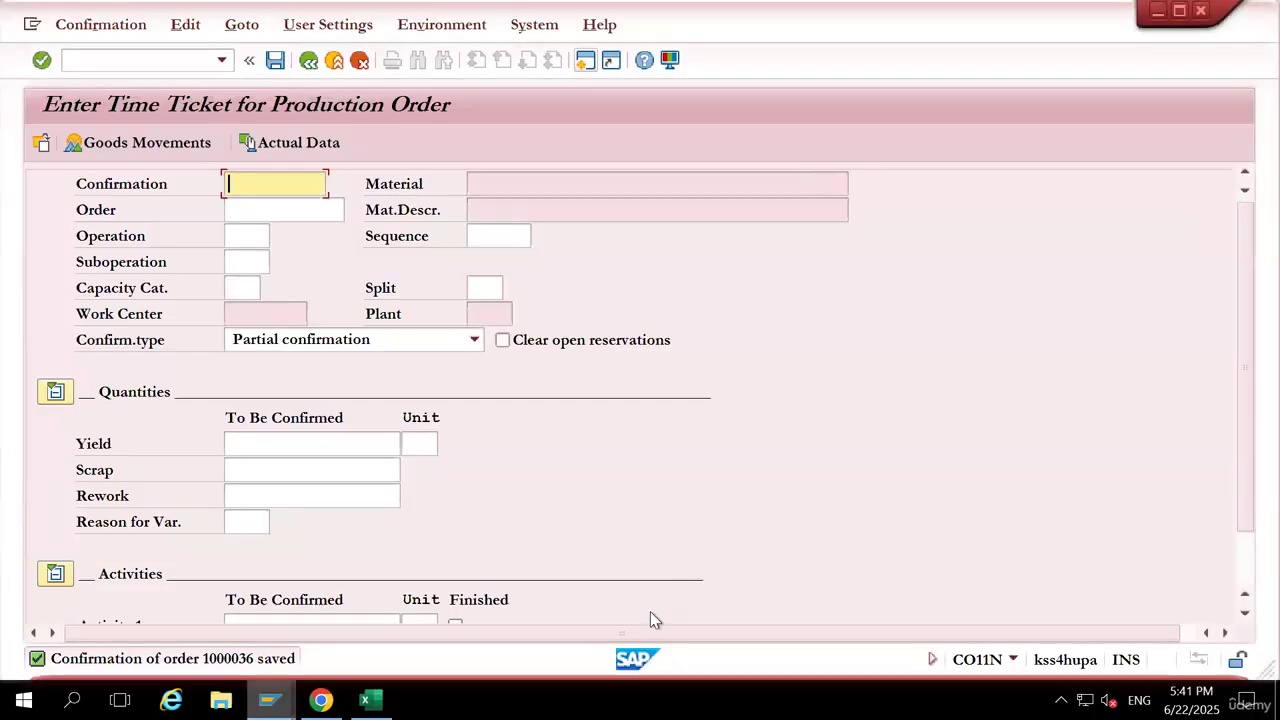
left_click(321, 700)
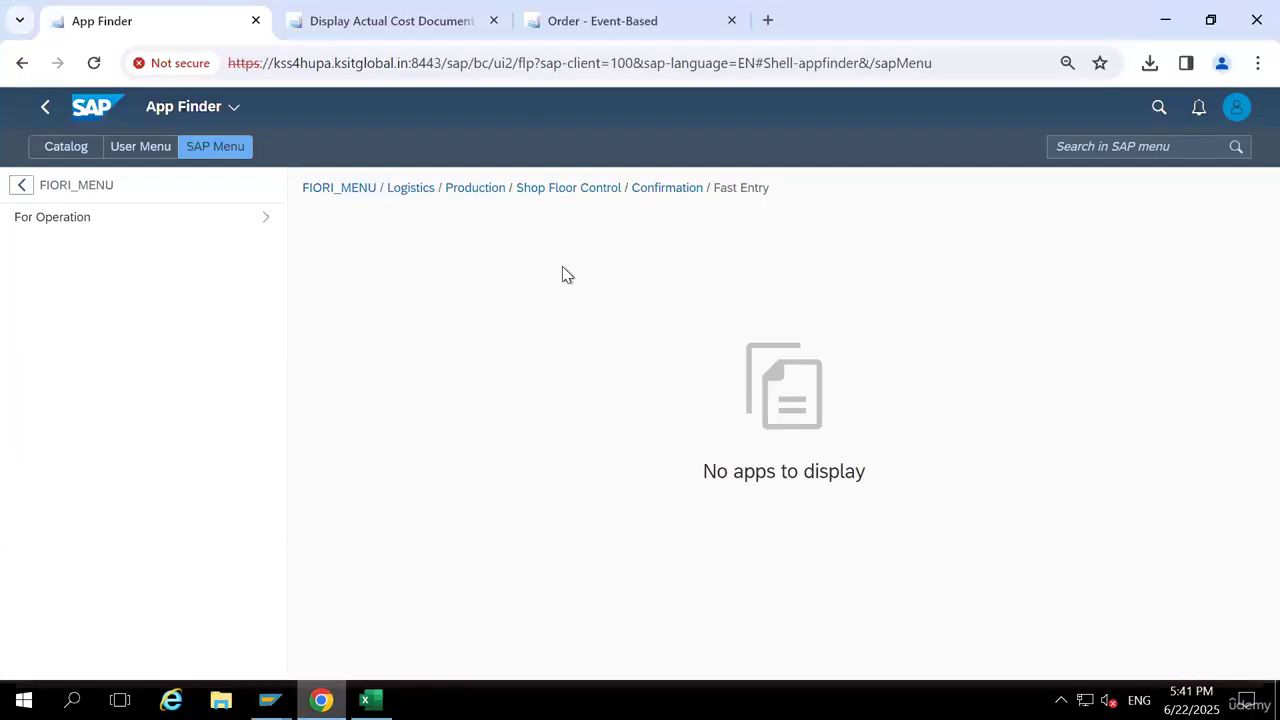
left_click(600, 21)
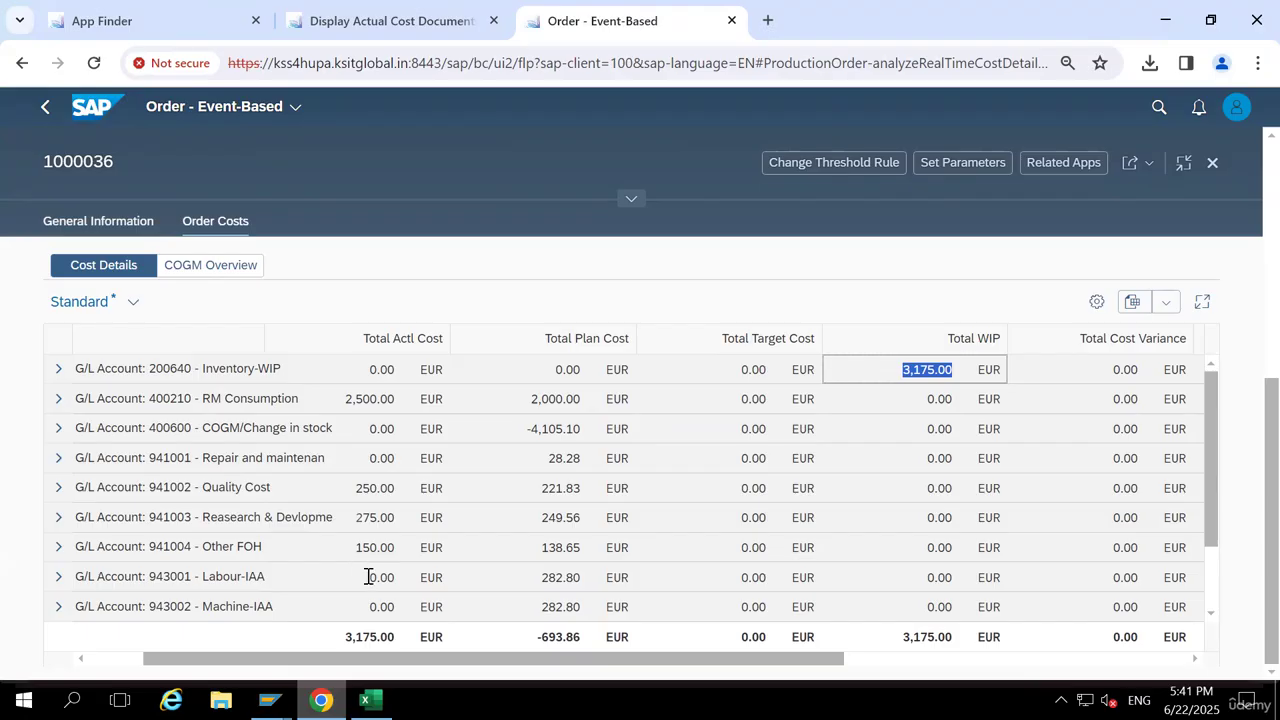
Examine the order's Total Actl Cost for the labour, machine and overhead accounts and the overall actual cost before refreshing
left_click_drag(368, 577, 403, 578)
double_click(387, 606)
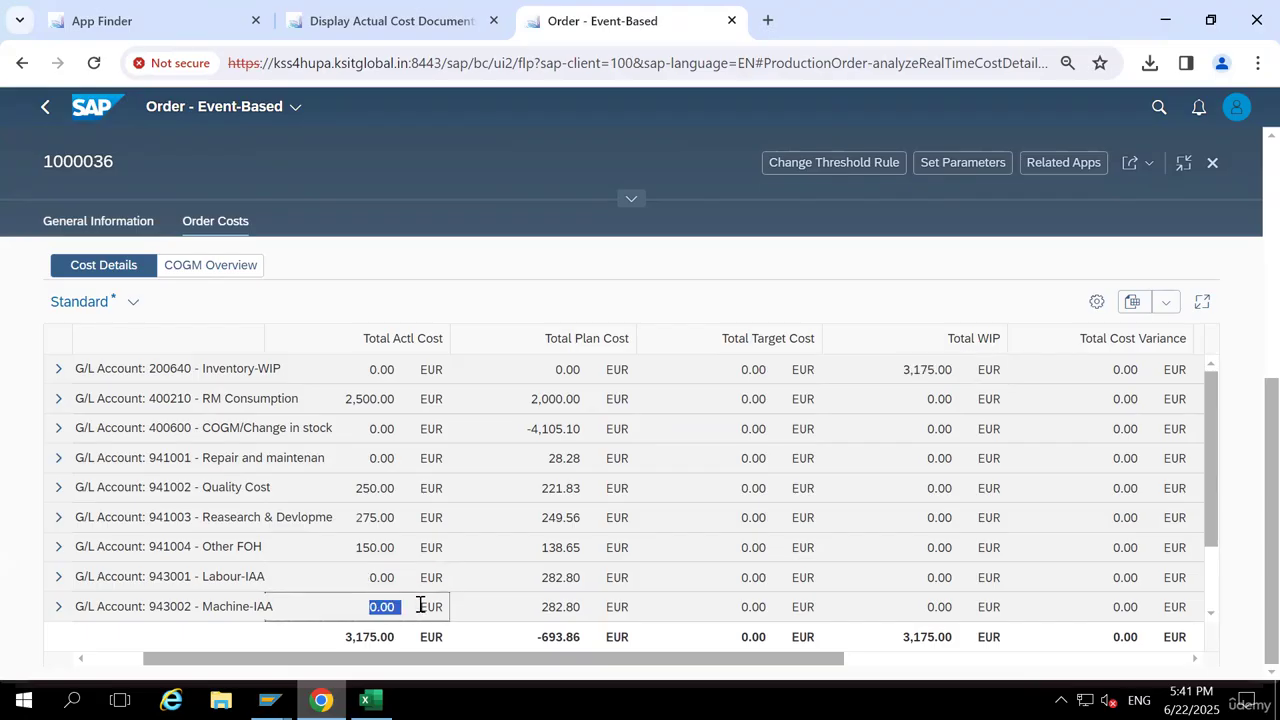
left_click(371, 457)
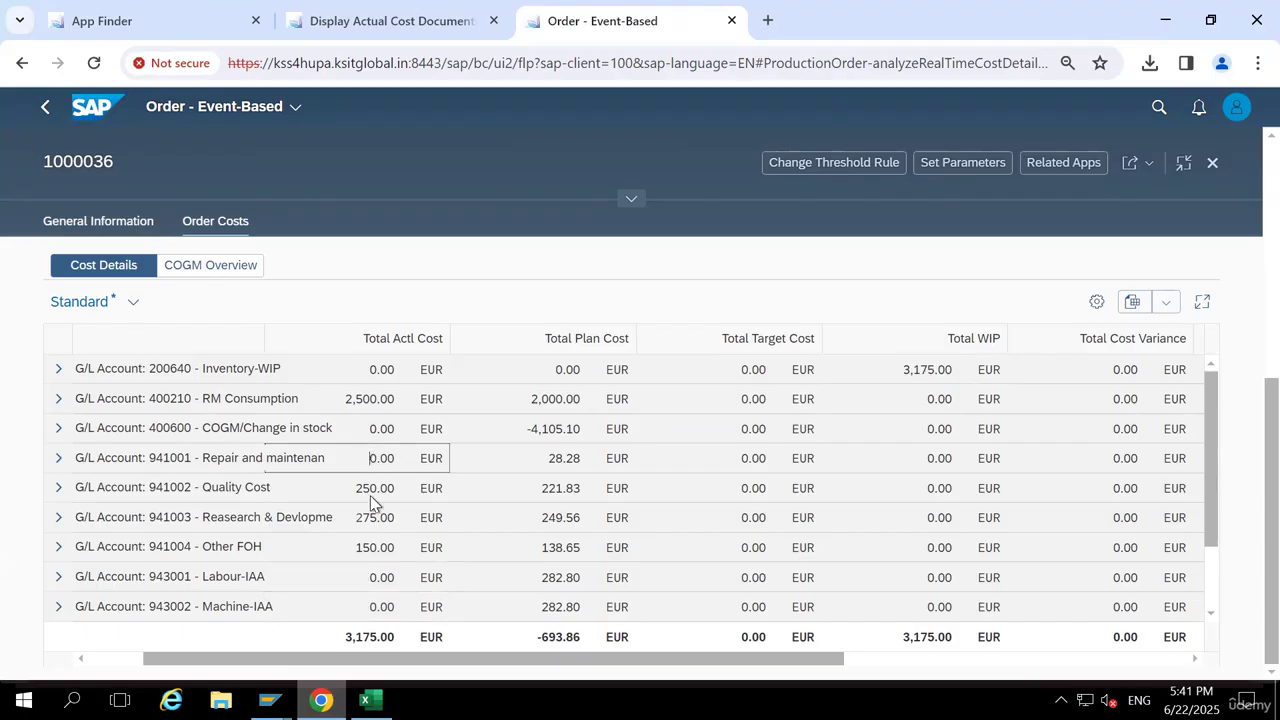
scroll(366, 494, "up", 1)
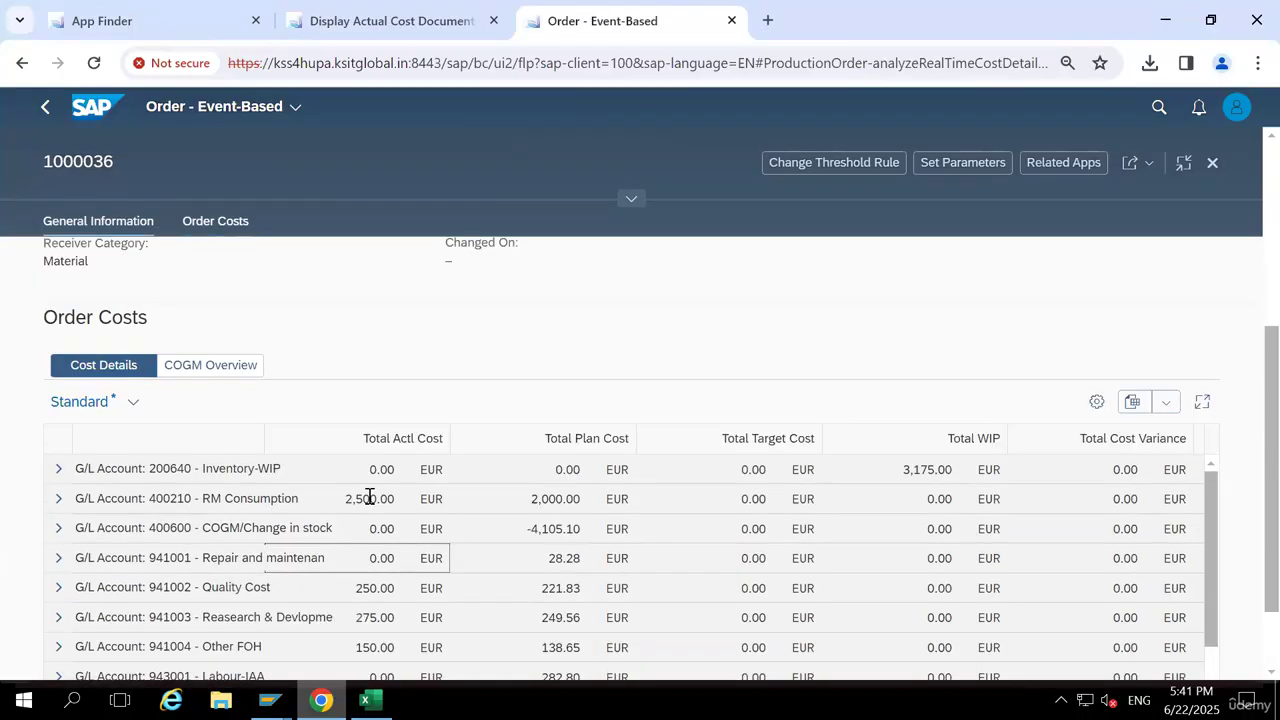
scroll(366, 494, "down", 1)
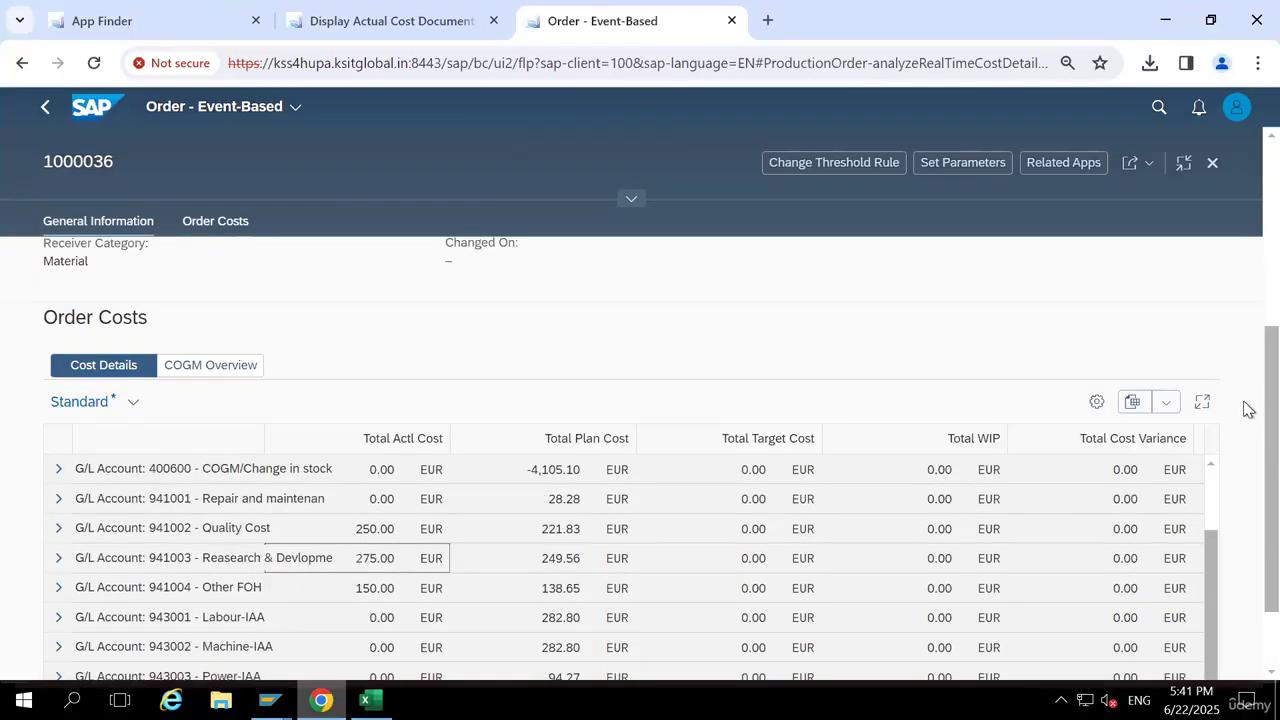
scroll(1247, 410, "down", 2)
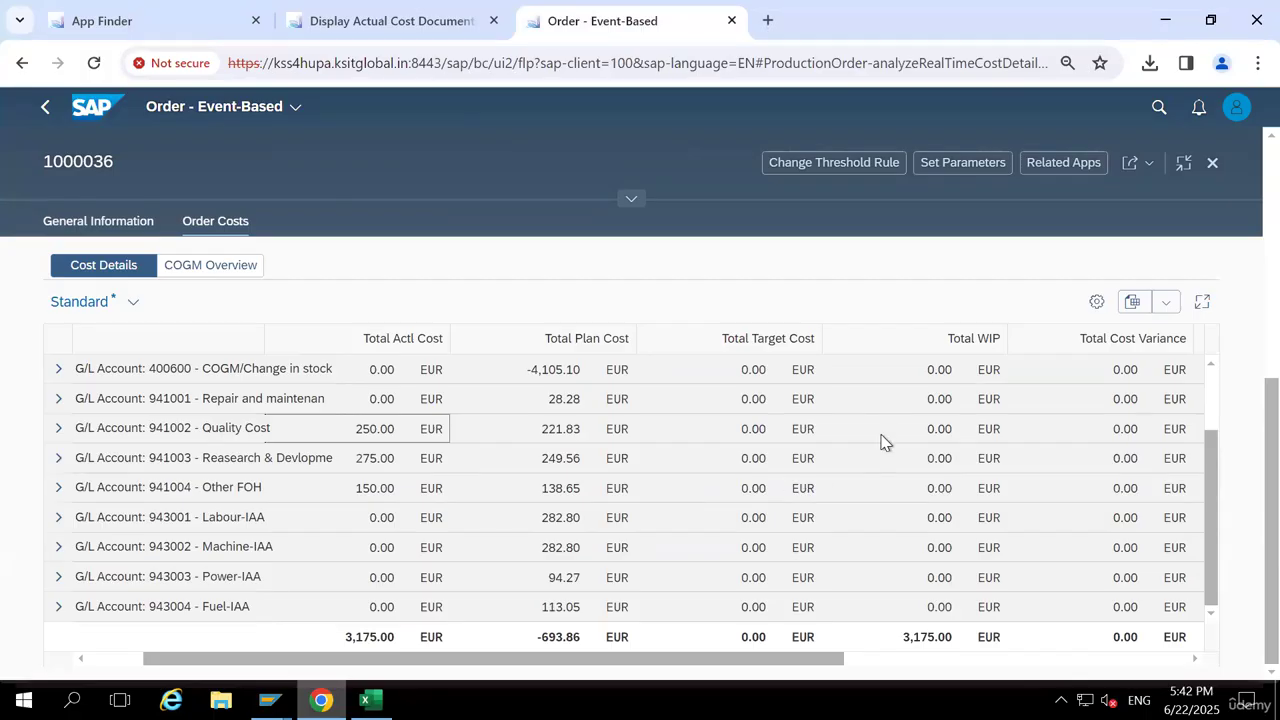
double_click(370, 636)
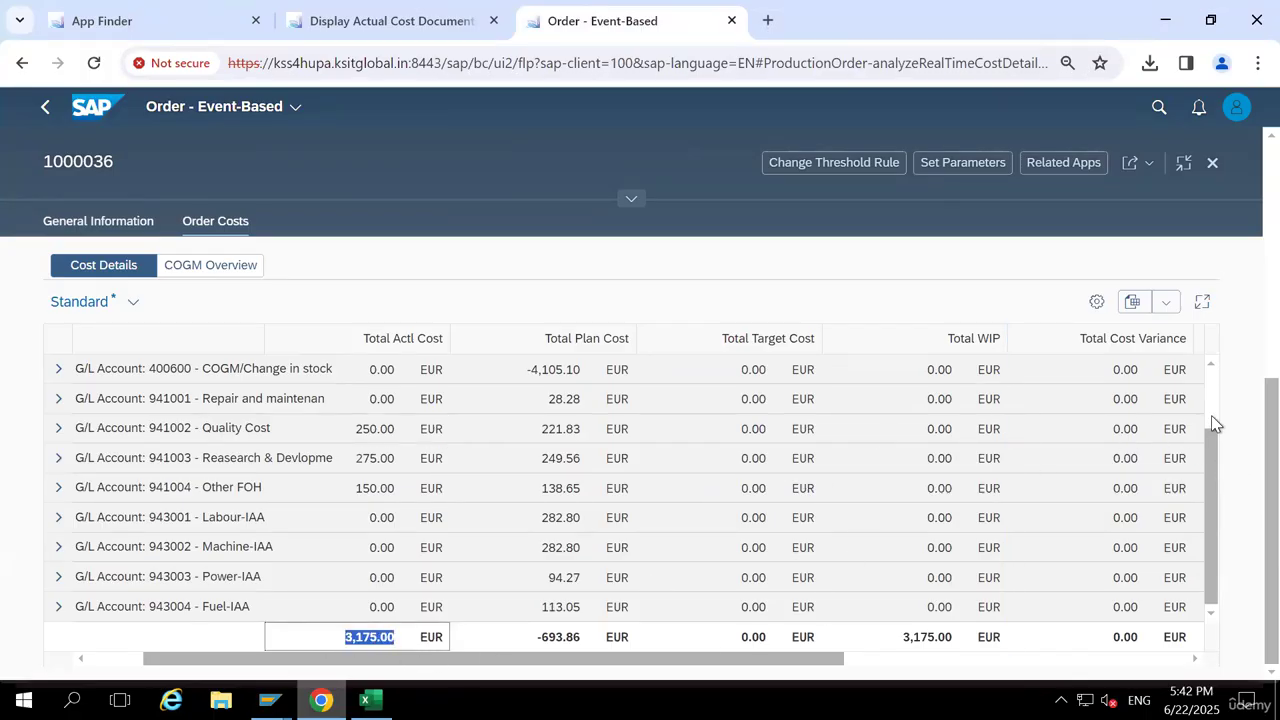
scroll(938, 393, "up", 2)
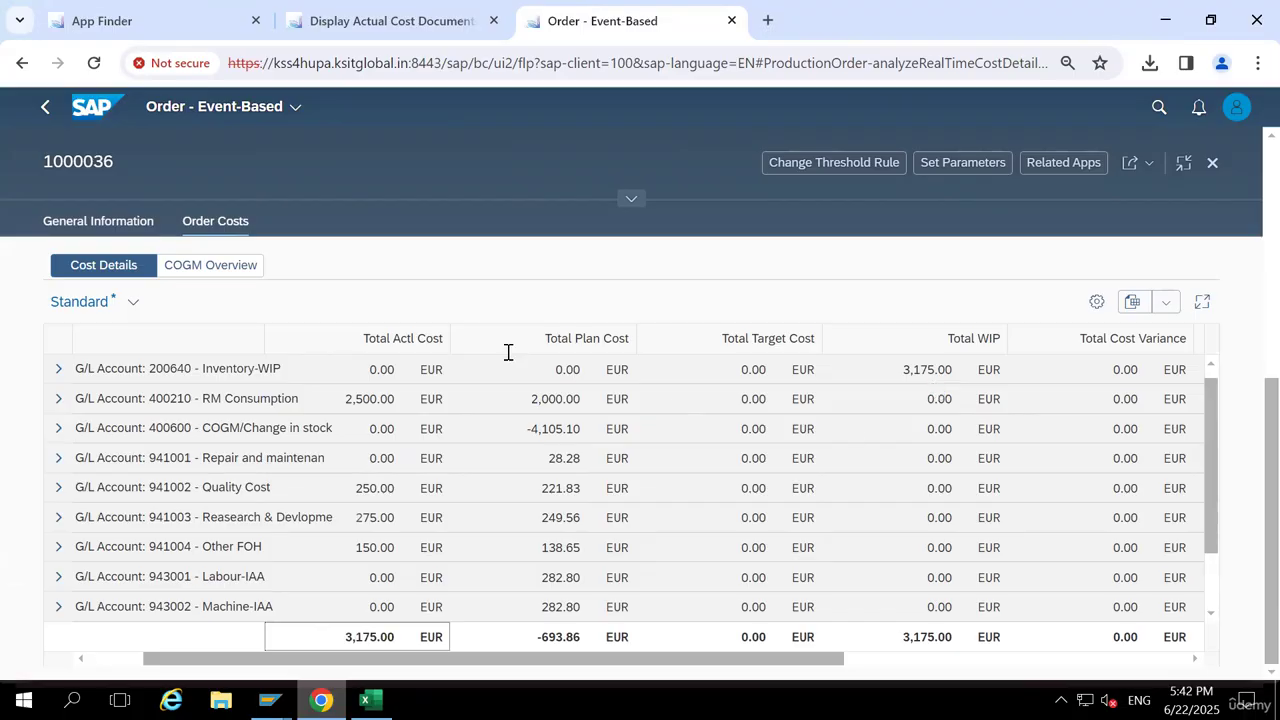
Reload the Order - Event-Based report and narrow the Origin column in the order's cost details
left_click(94, 62)
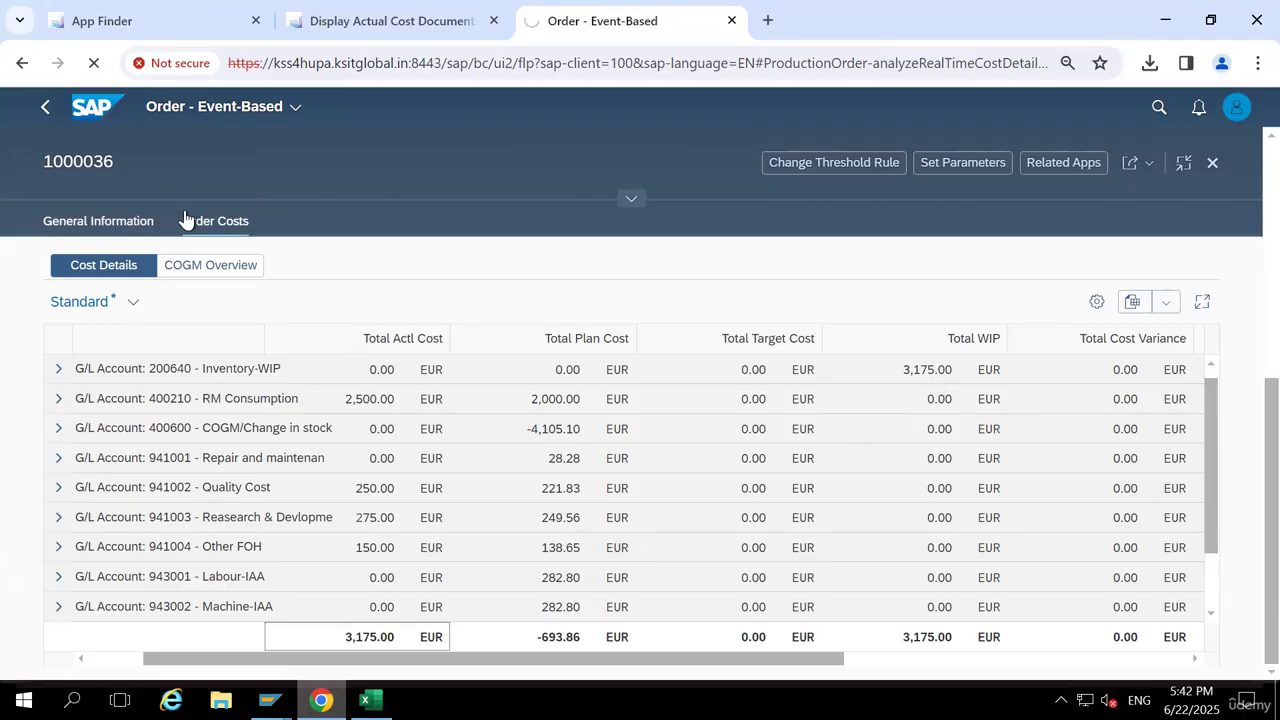
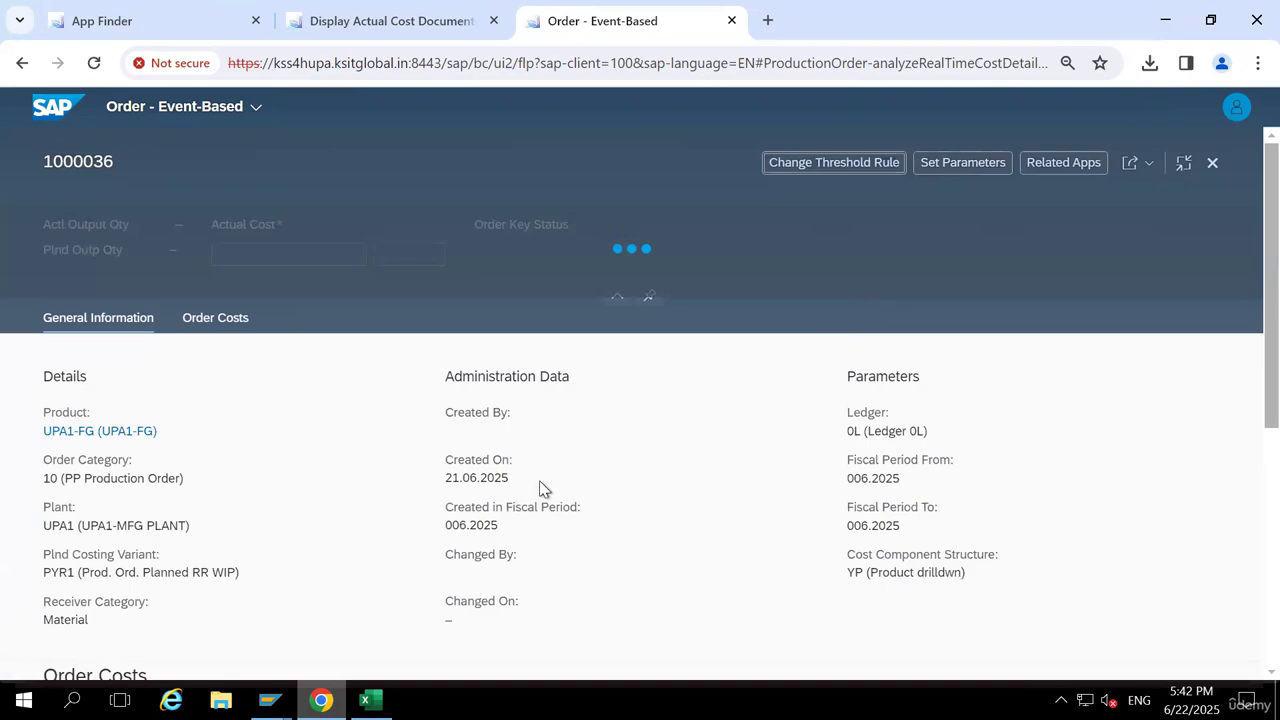
scroll(540, 489, "down", 3)
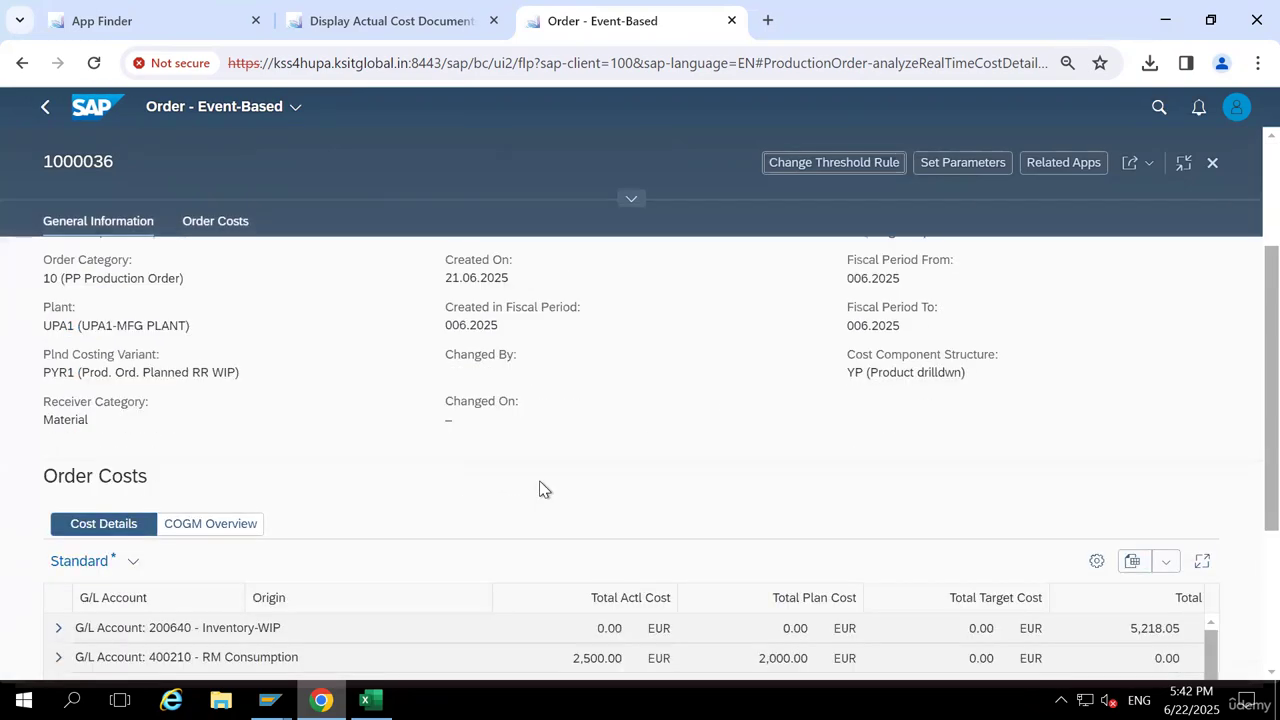
scroll(544, 489, "down", 2)
scroll(540, 482, "down", 1)
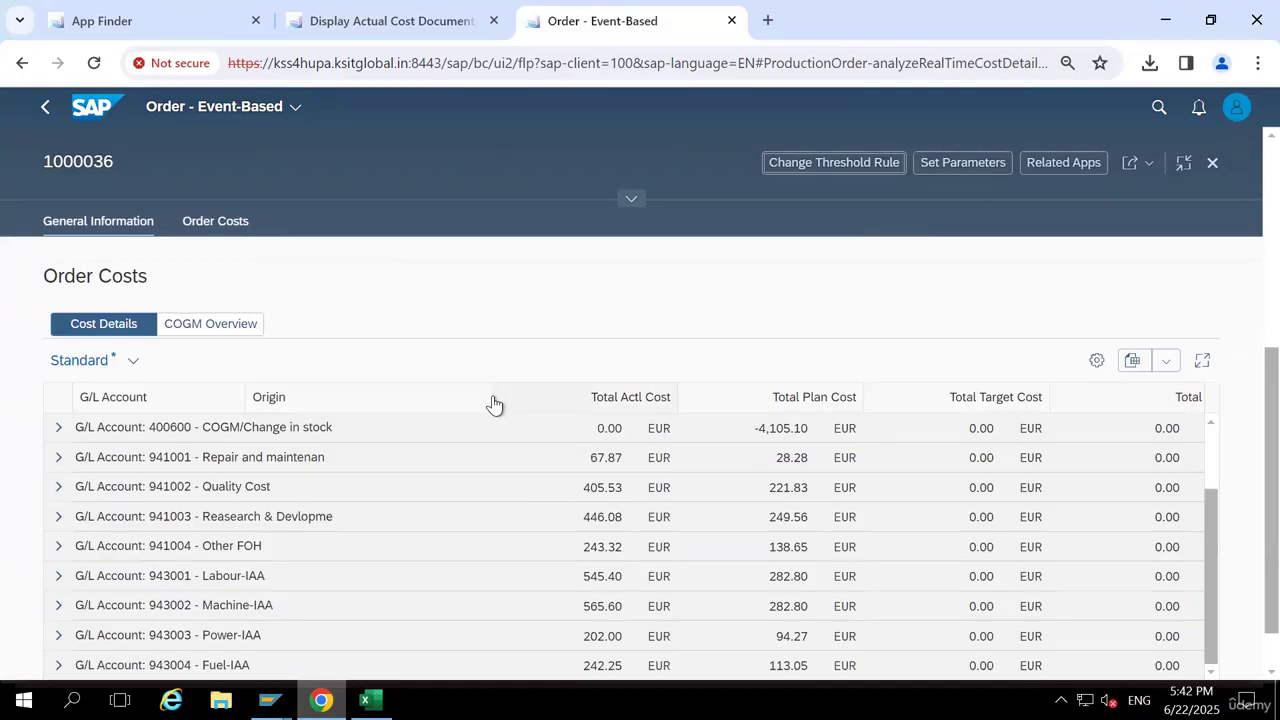
left_click_drag(490, 398, 389, 404)
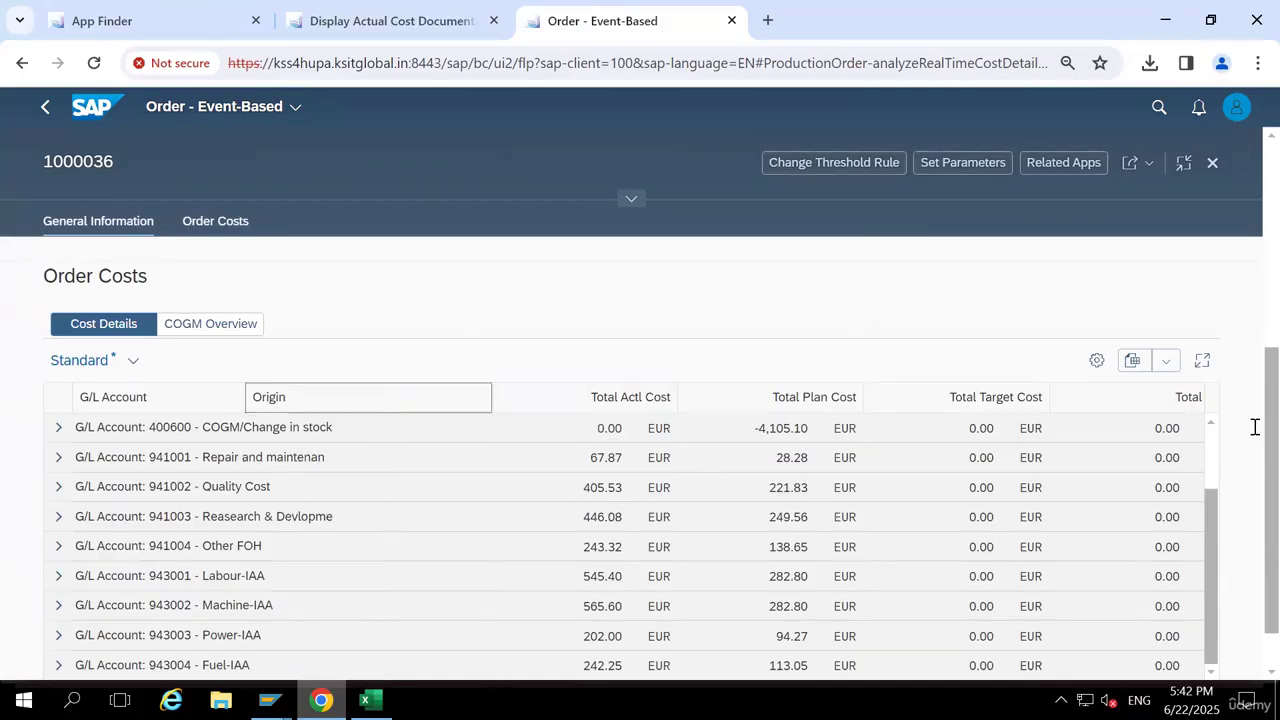
scroll(1246, 457, "down", 1)
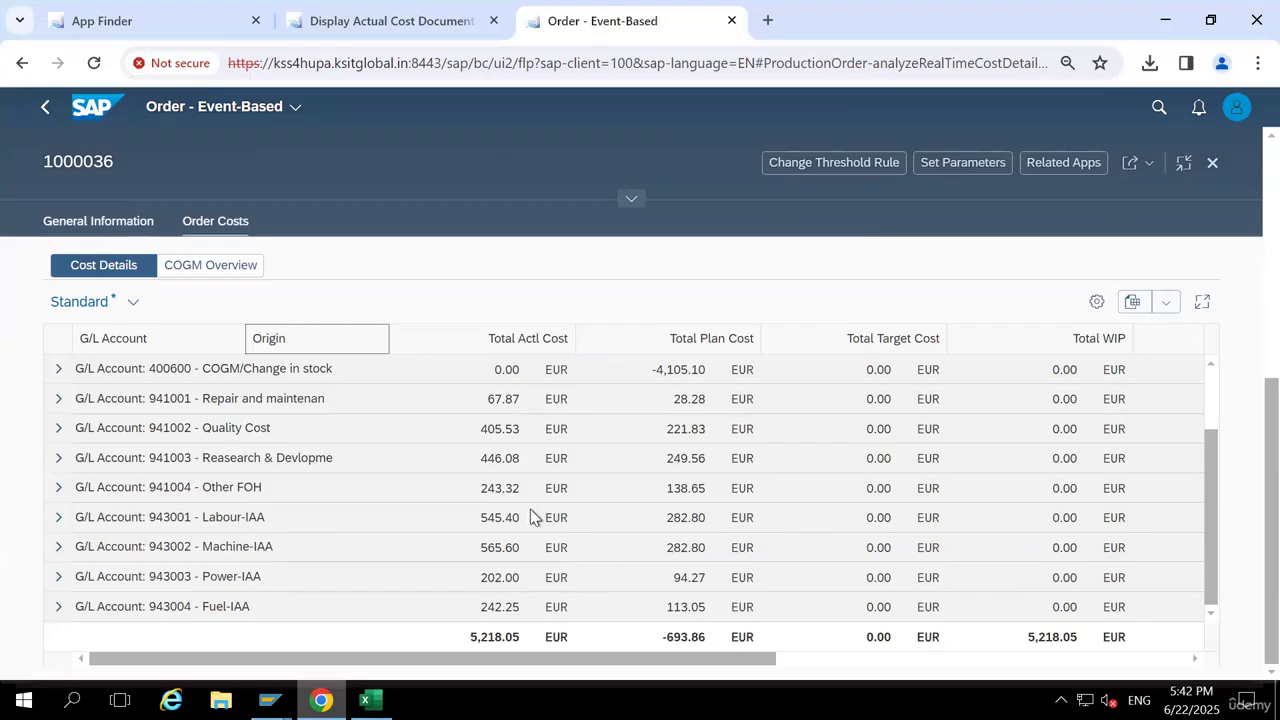
Examine the actual costs of the Labour-IAA, Machine-IAA, Power-IAA and Fuel-IAA accounts in the cost details
double_click(476, 516)
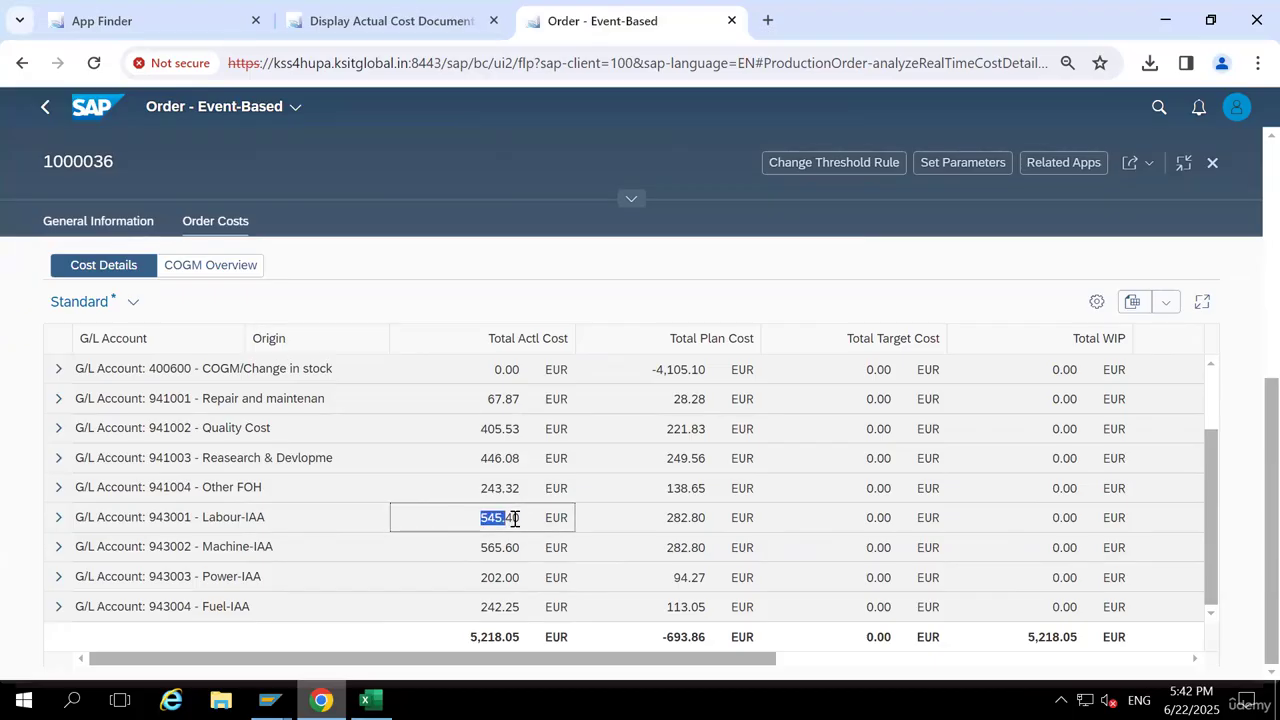
double_click(478, 546)
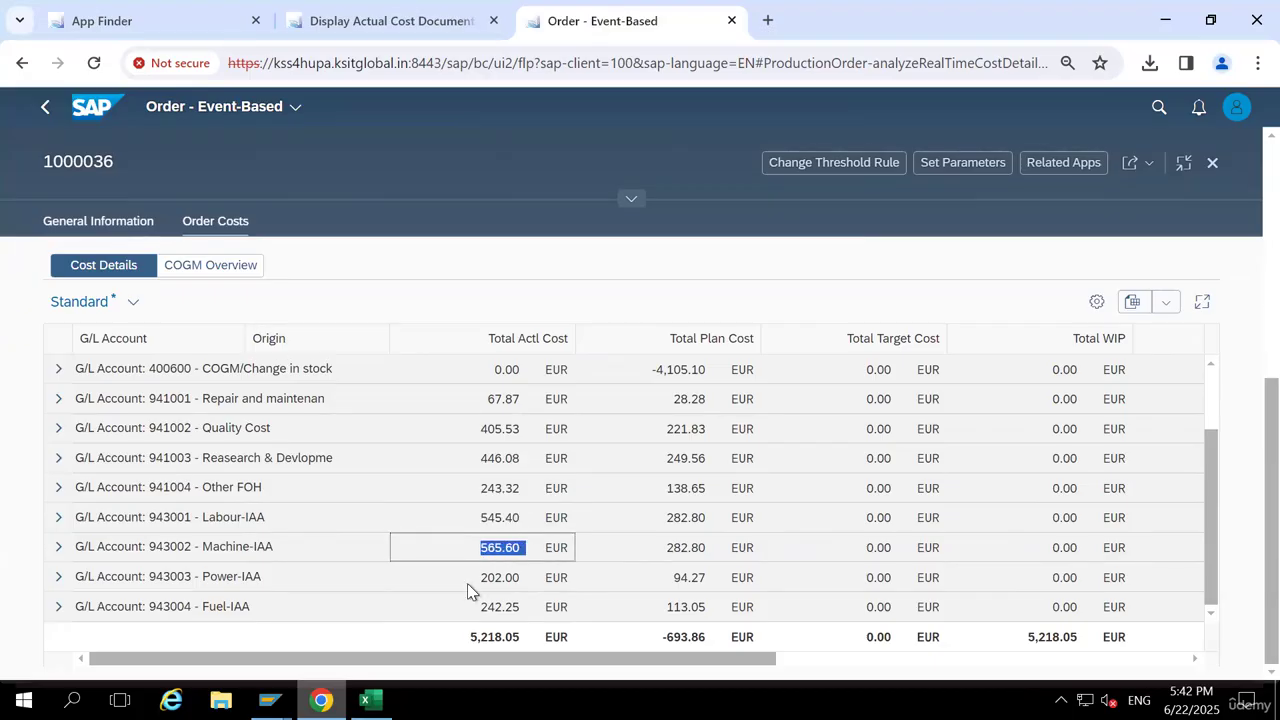
double_click(508, 577)
double_click(510, 607)
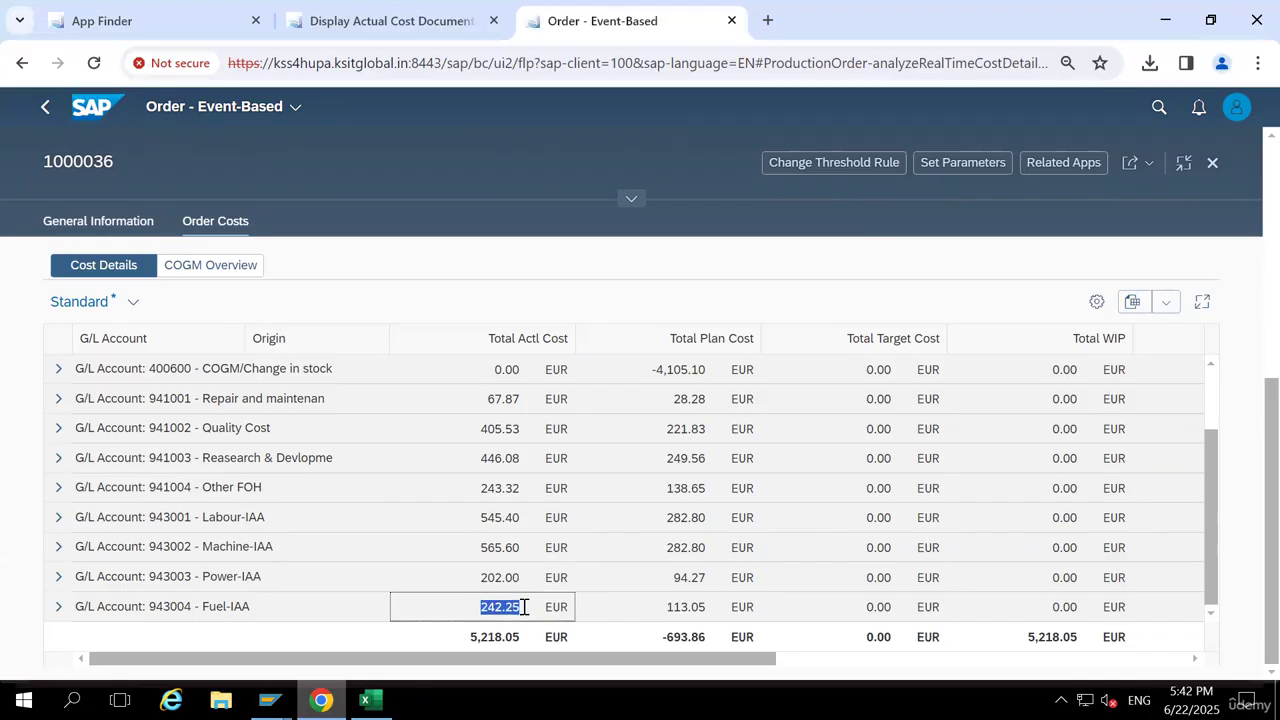
Examine the actual overhead costs for quality, research and development, other FOH, and repair and maintenance
double_click(509, 430)
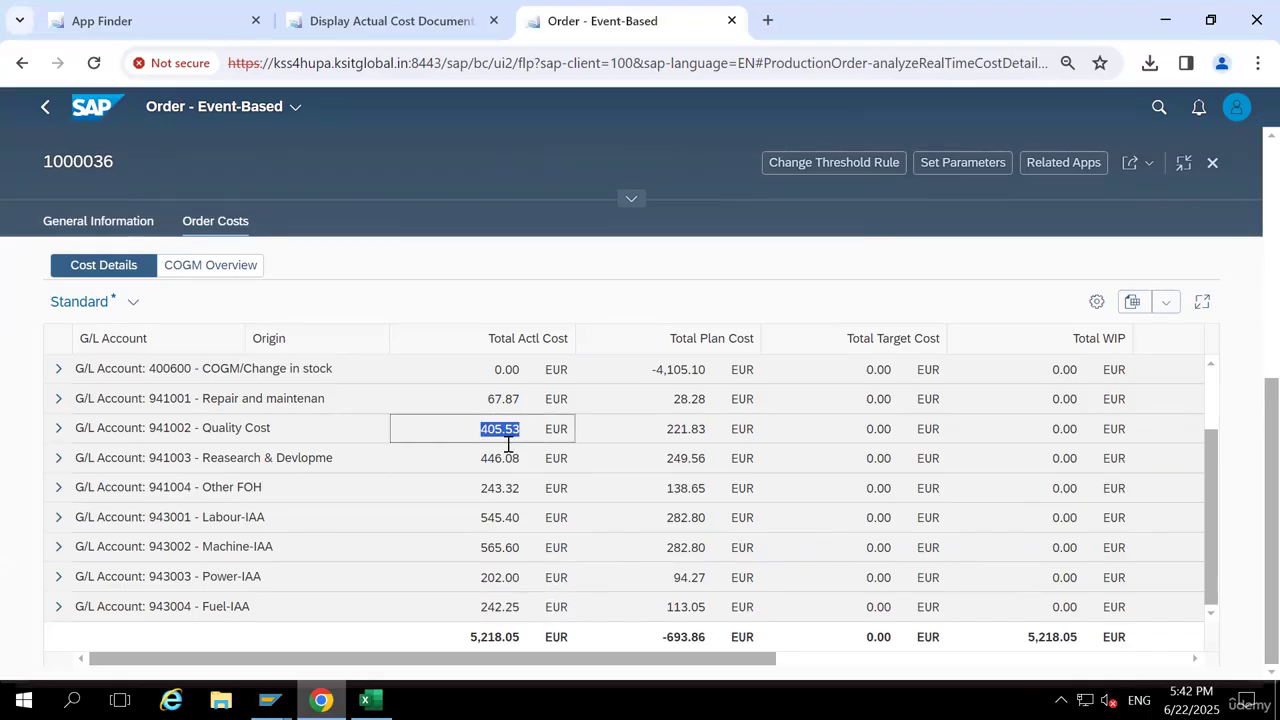
double_click(519, 458)
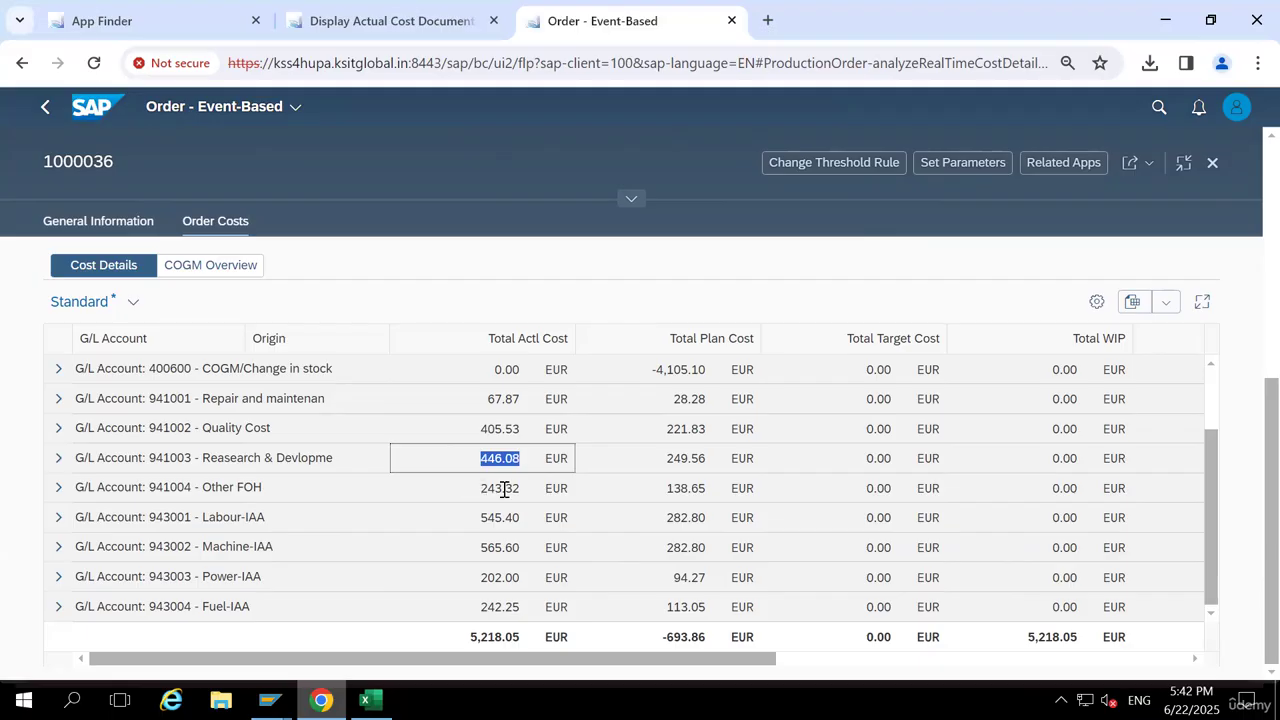
double_click(505, 489)
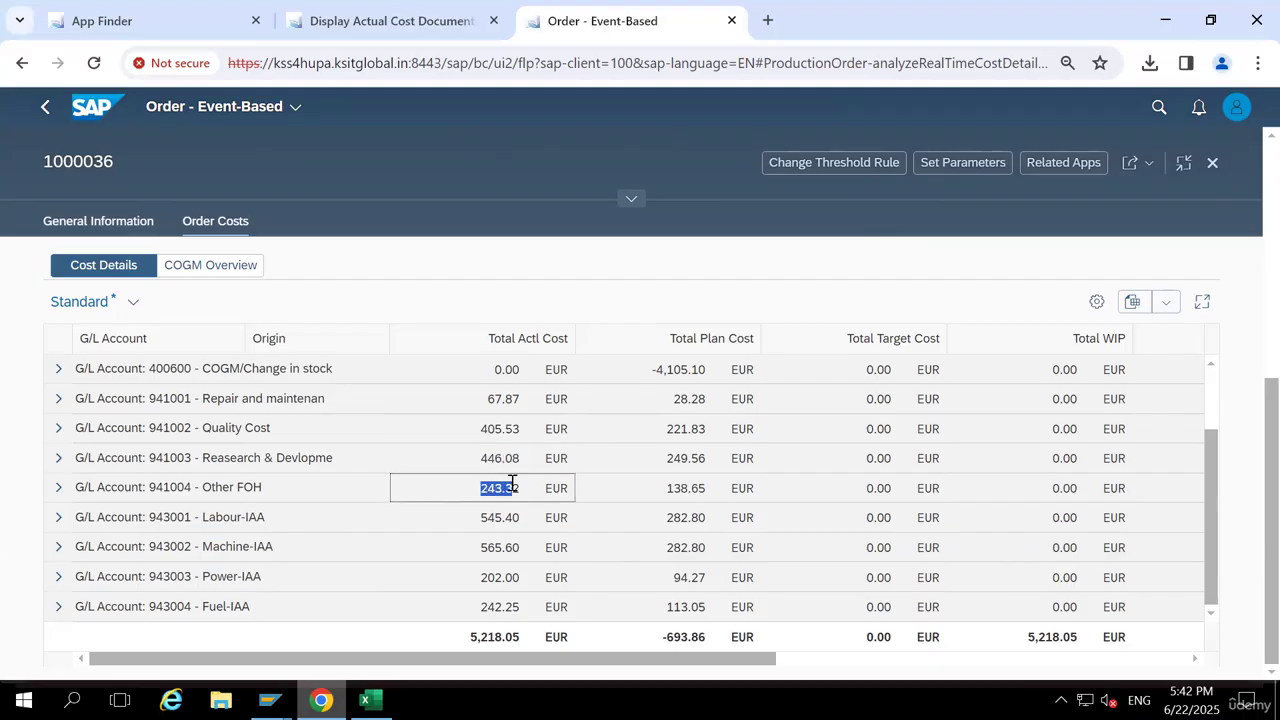
double_click(511, 400)
key("Down")
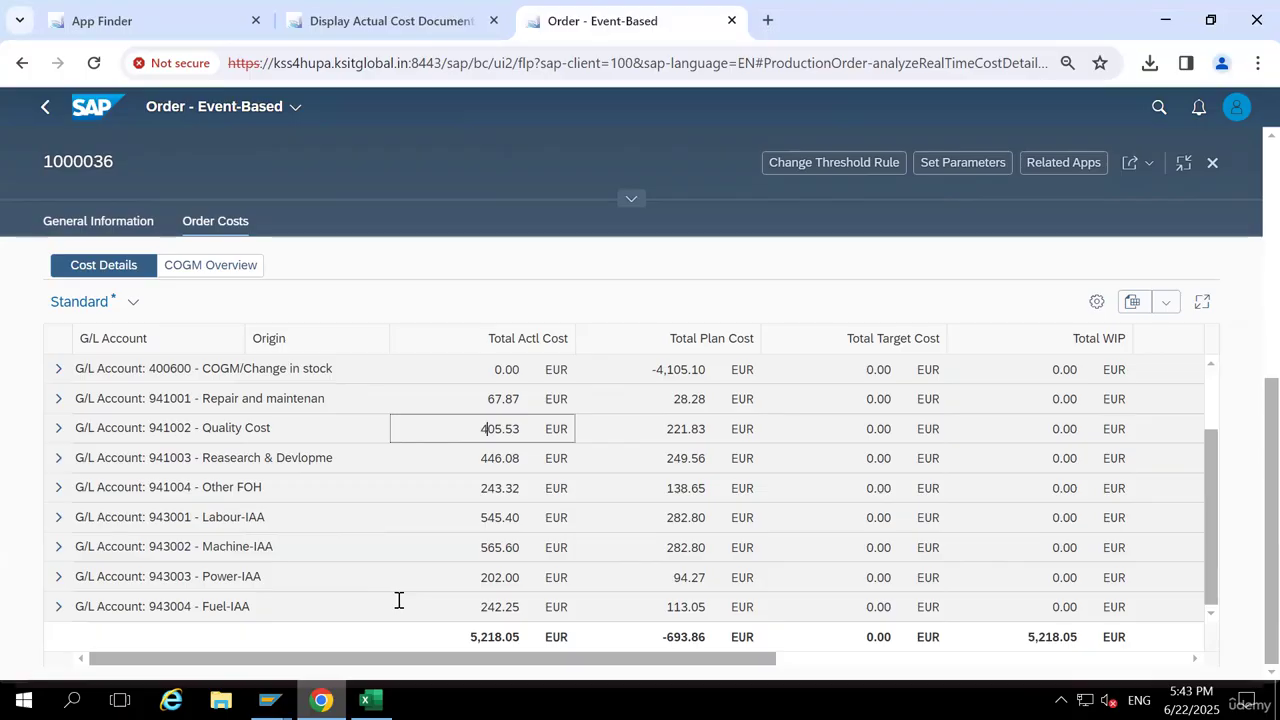
Check the order's overall actual cost and the actual RM Consumption cost in the refreshed cost details
scroll(466, 482, "up", 5)
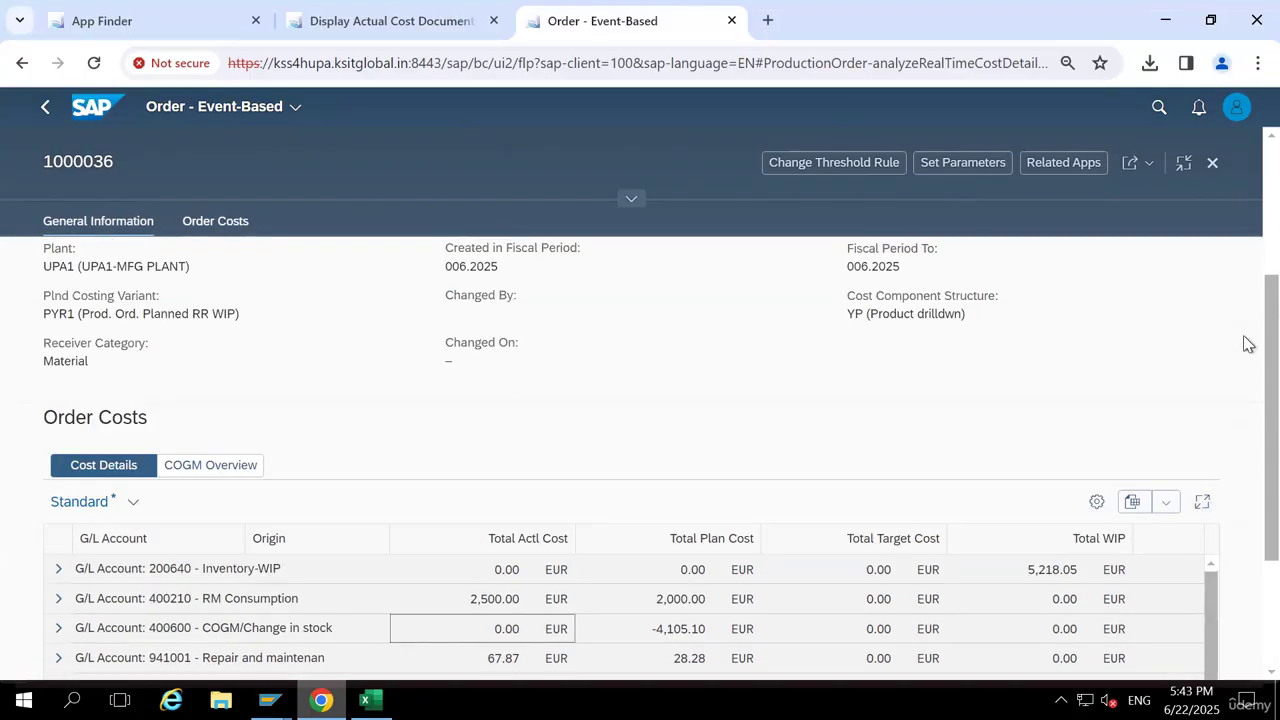
scroll(1245, 343, "down", 3)
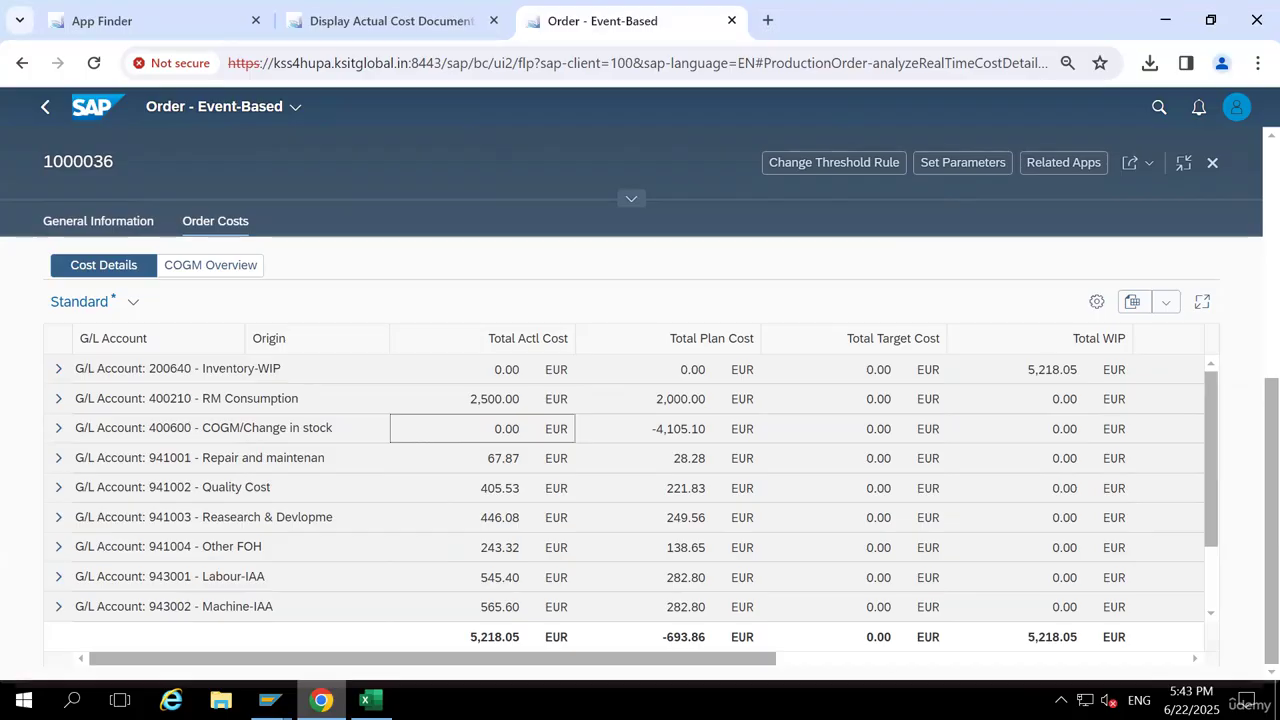
left_click(528, 640)
double_click(528, 642)
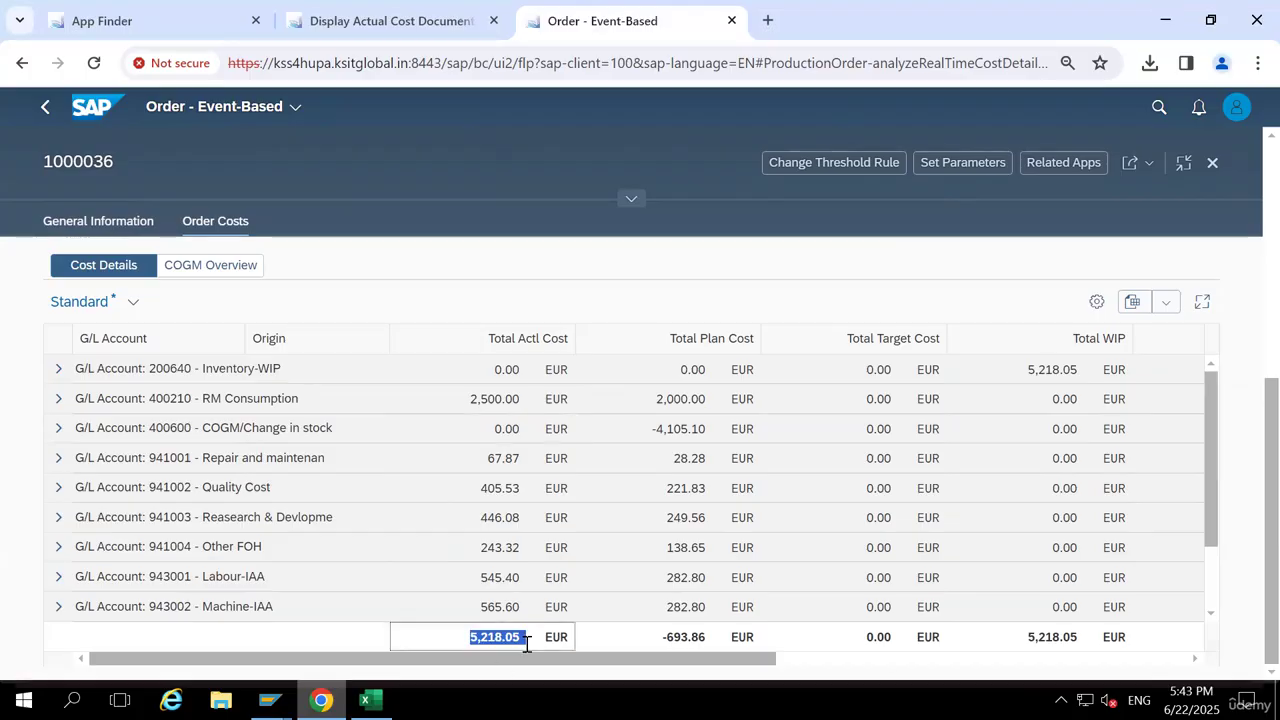
left_click_drag(468, 400, 511, 400)
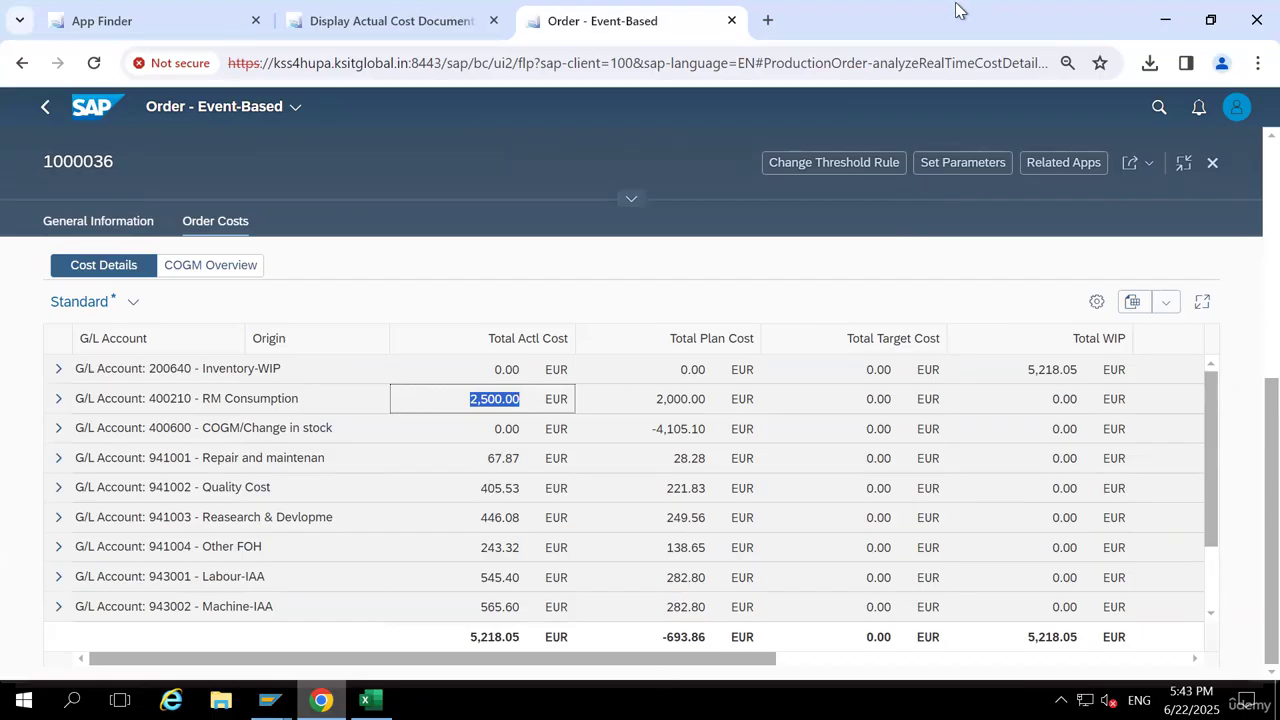
Switch to the Excel cost workbook and enter the overhead amounts 67 in cell G18 and 405 in G19
left_click(895, 18)
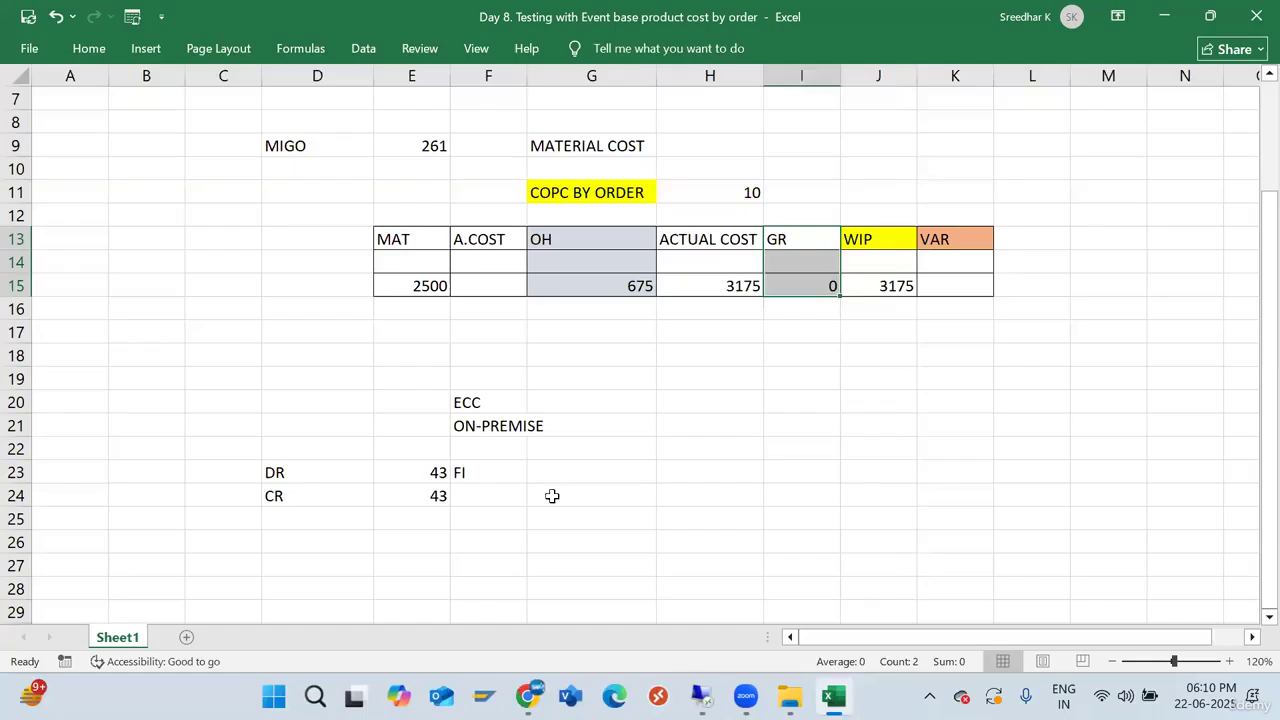
left_click(594, 360)
type("67")
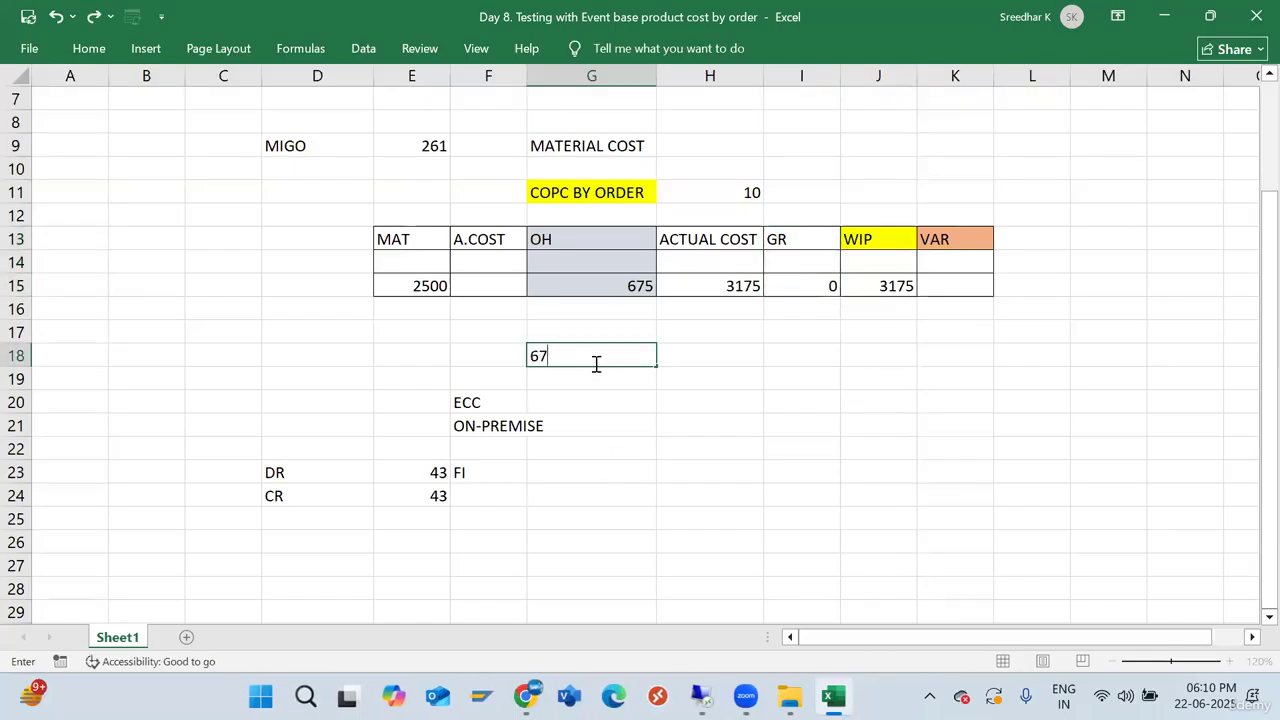
key("Return")
type("405")
key("Return")
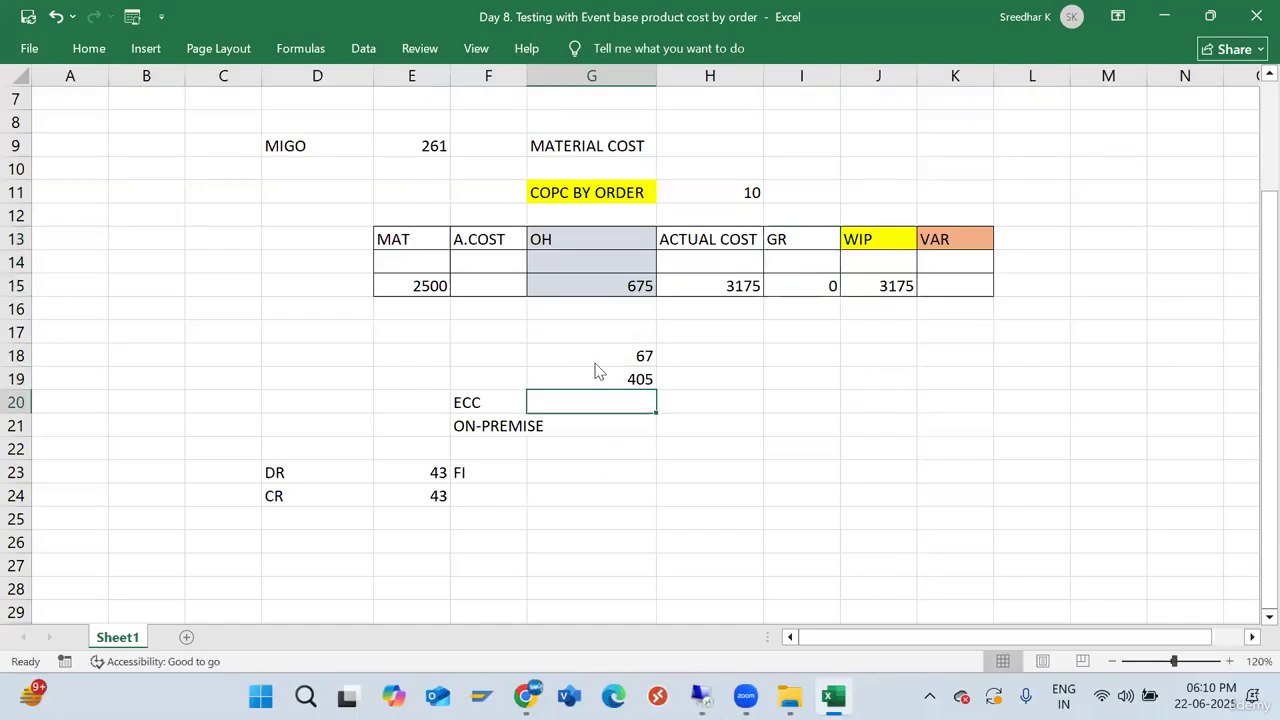
Check the actual Quality Cost in the SAP cost details, then return to Excel and change cell G19 to 405053
key("alt+Tab")
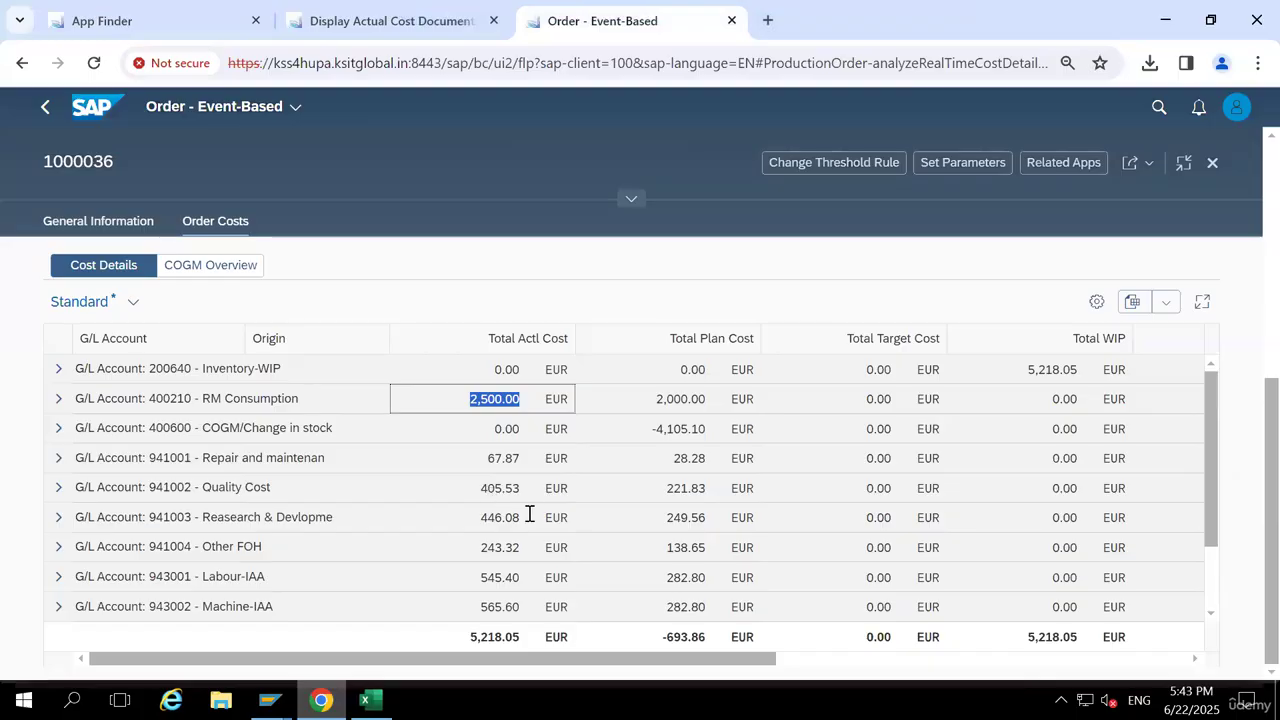
mouse_move(1004, 12)
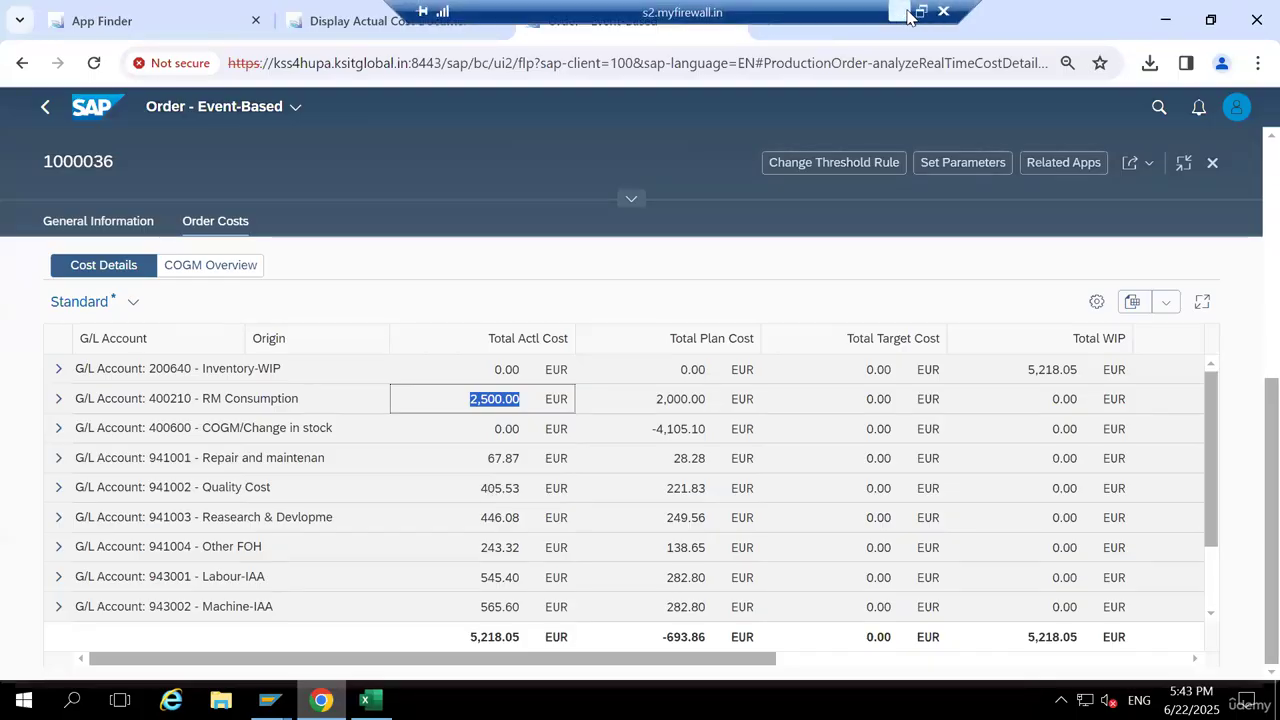
left_click(899, 11)
double_click(650, 379)
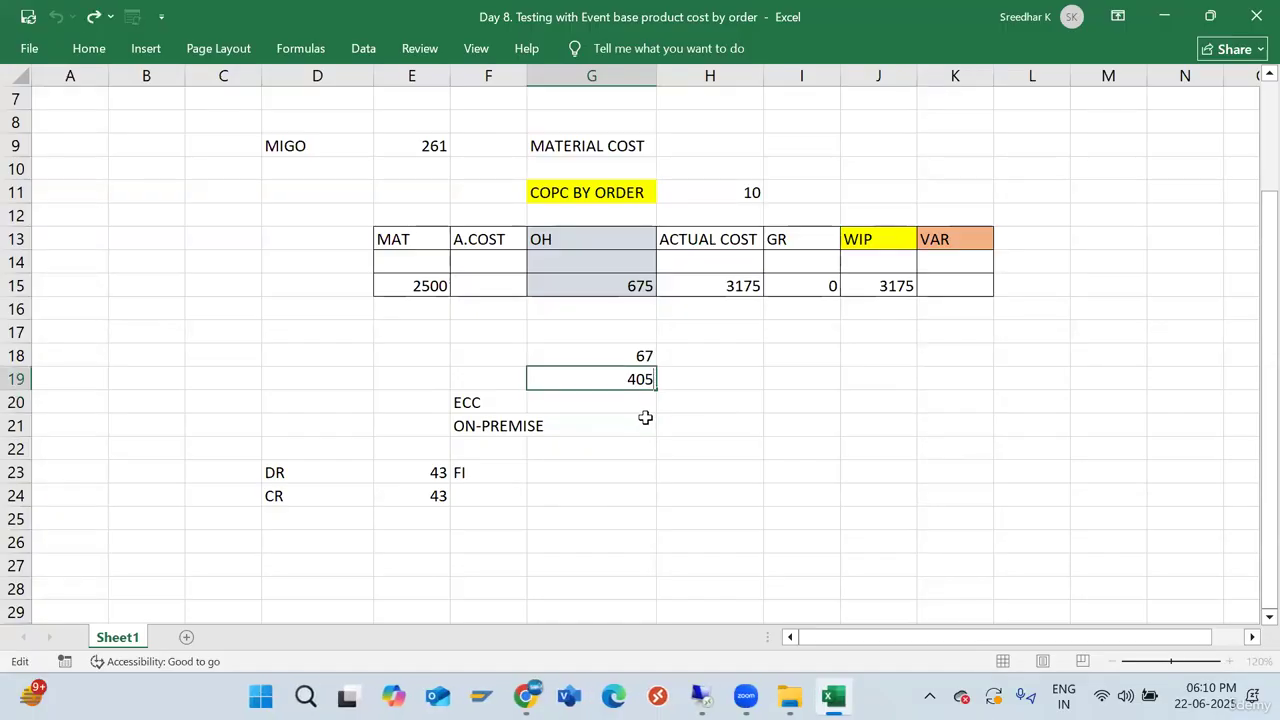
type("053")
key("Return")
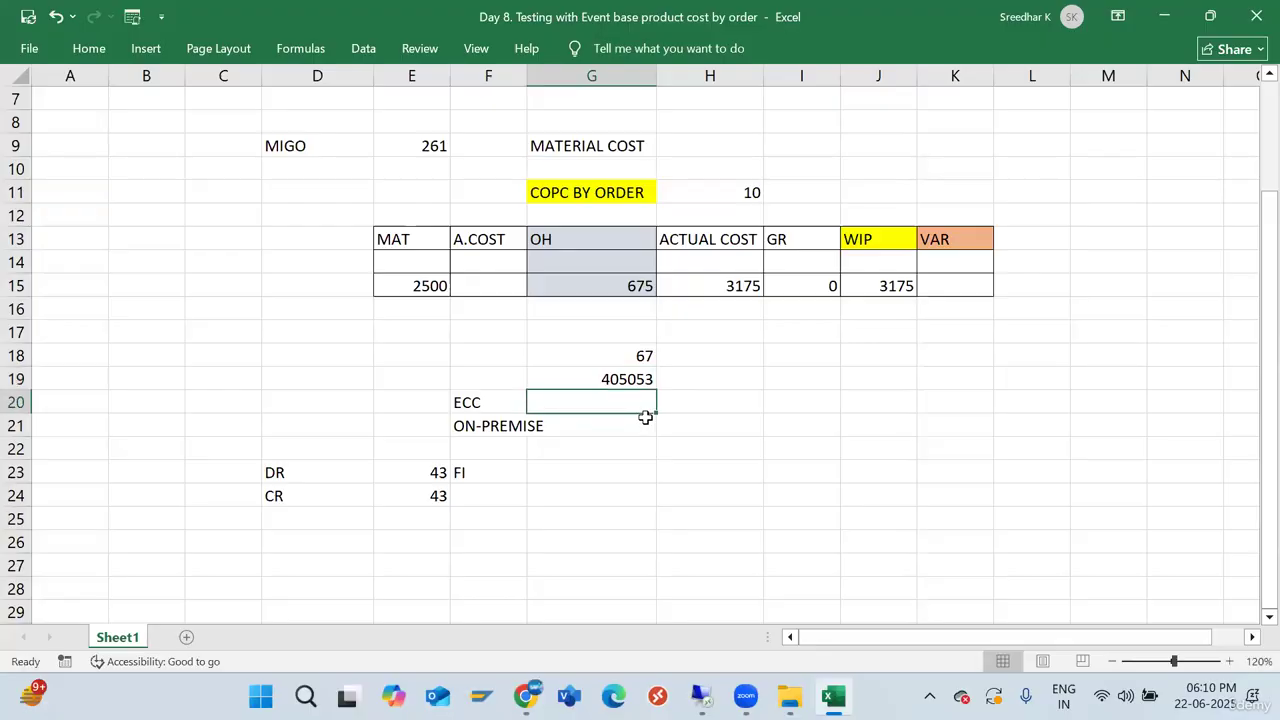
Look up the research and development cost in SAP, enter 446.08 in Excel cell G20 and change G19 to 4050.53
key("alt+Tab")
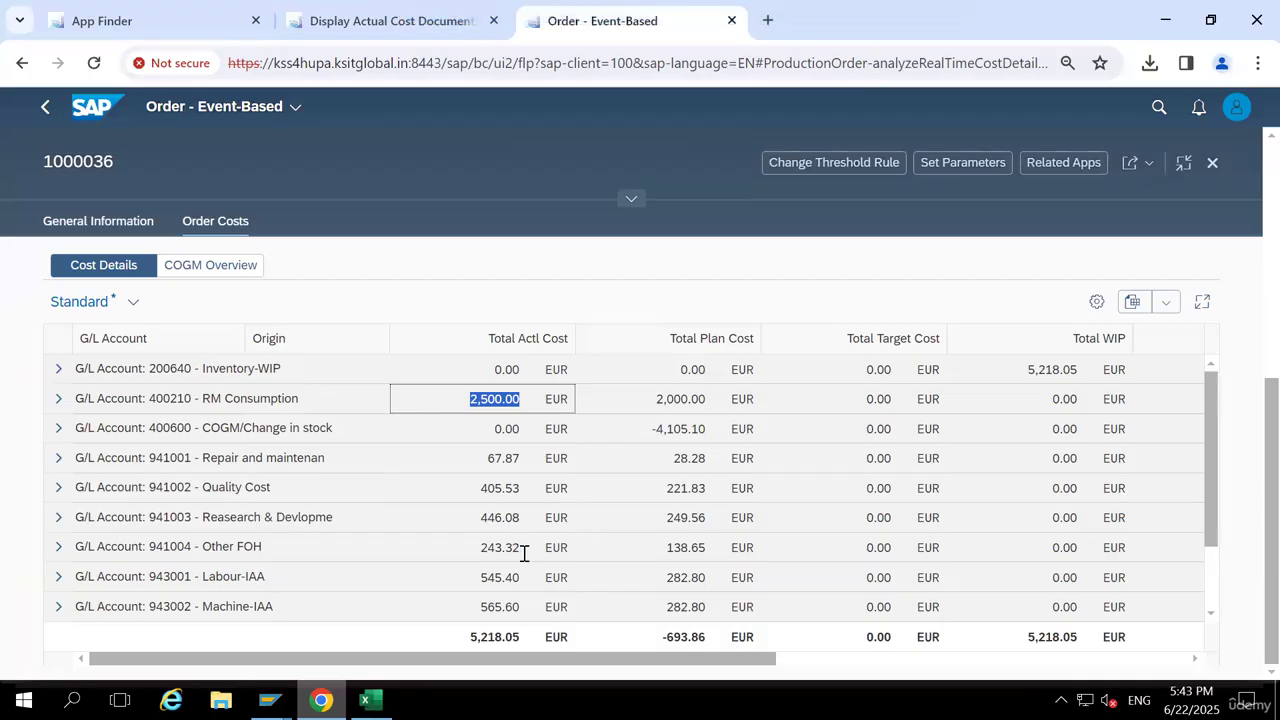
mouse_move(892, 13)
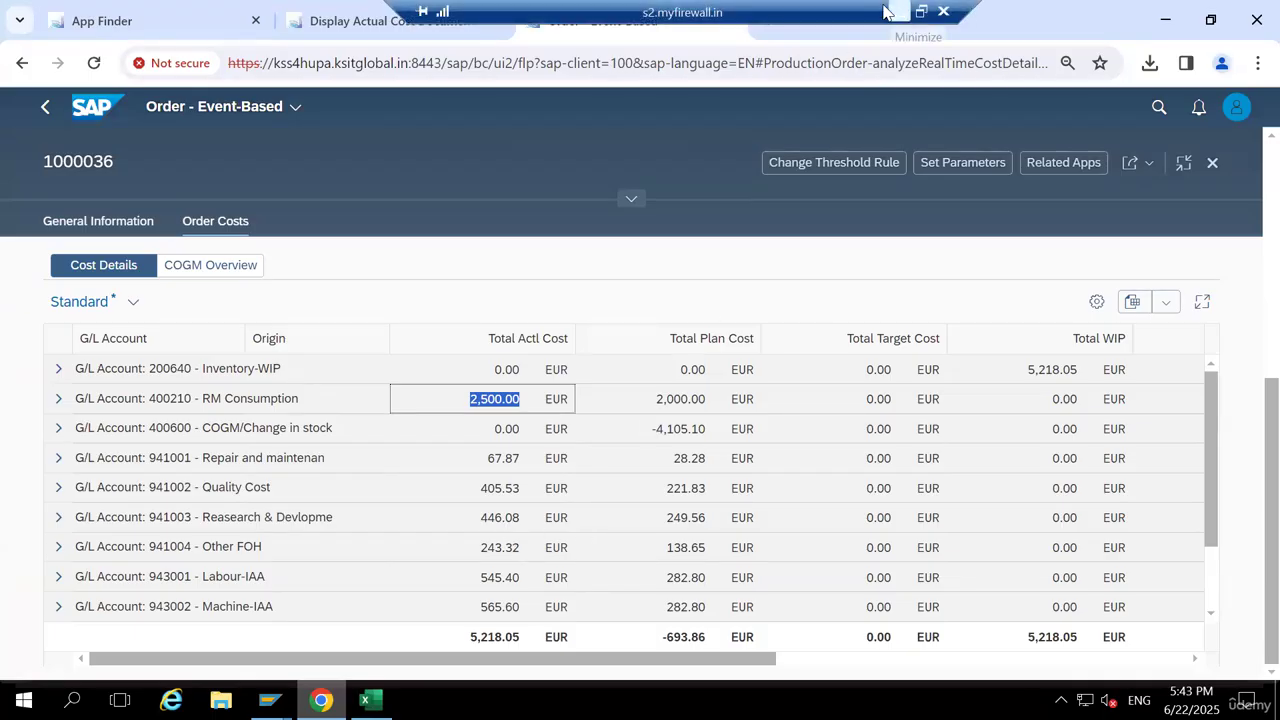
left_click(896, 13)
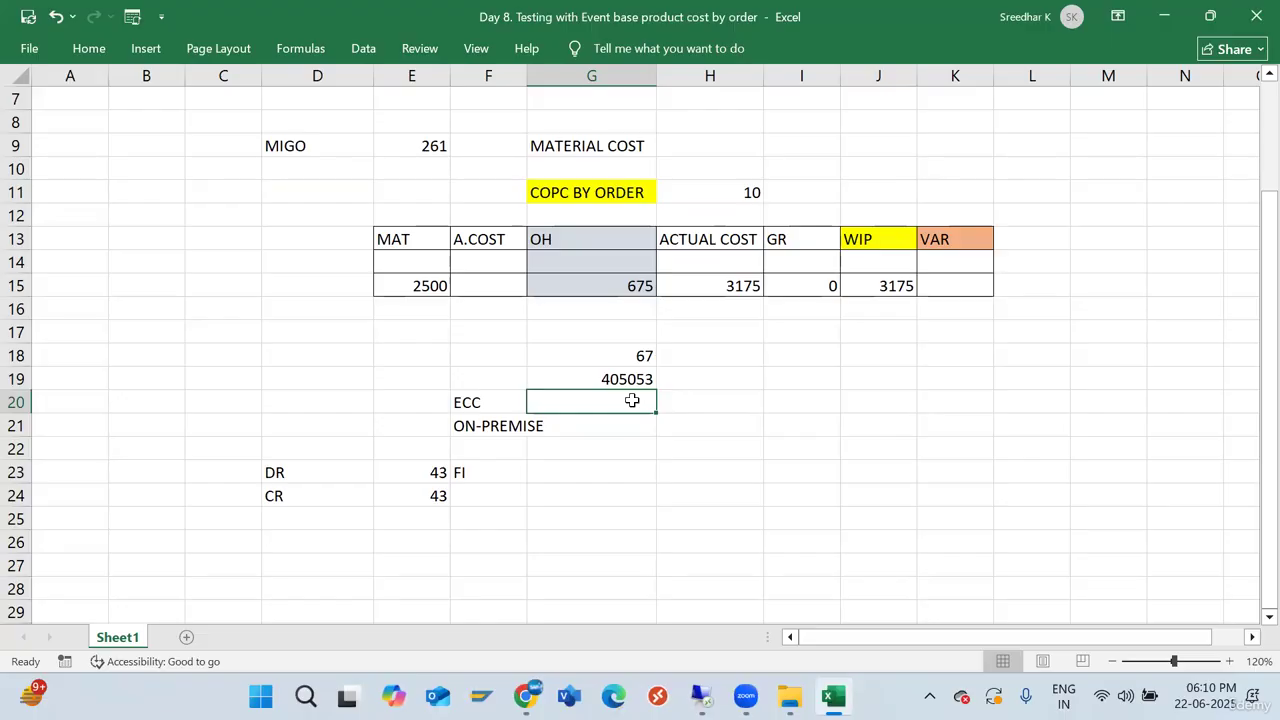
type("446.0")
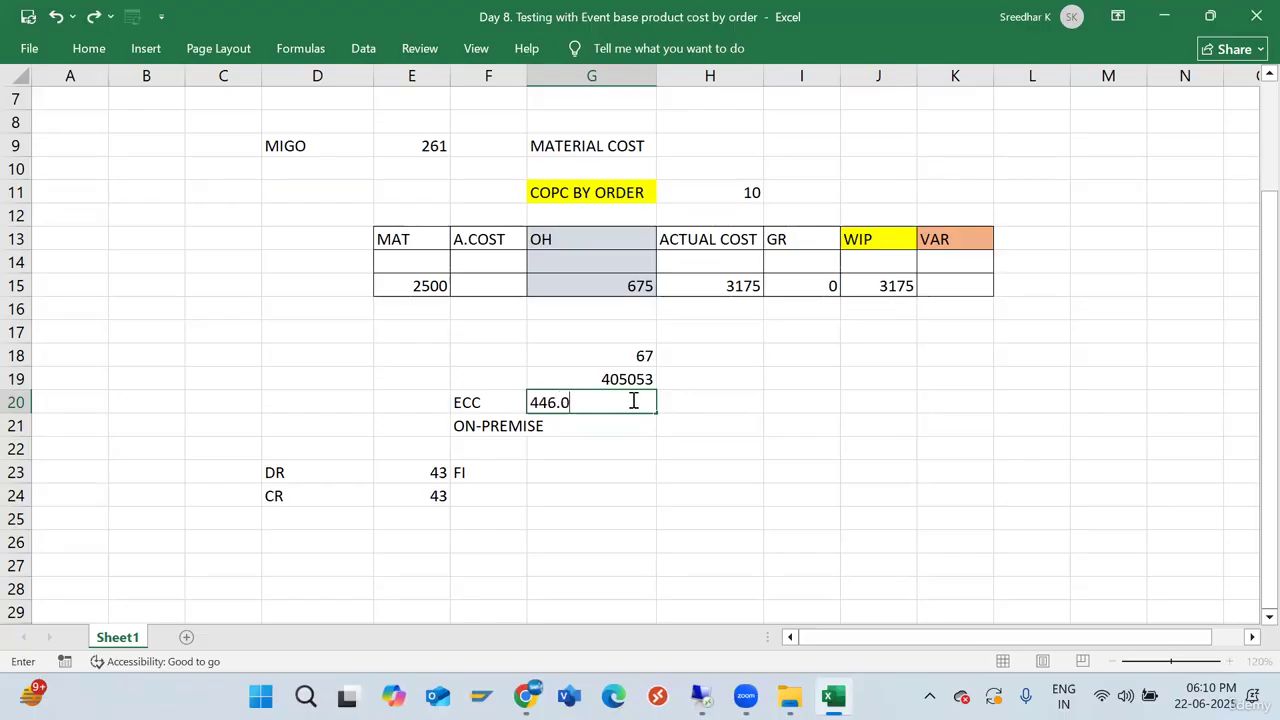
type("8")
double_click(633, 379)
type(".")
key("Return")
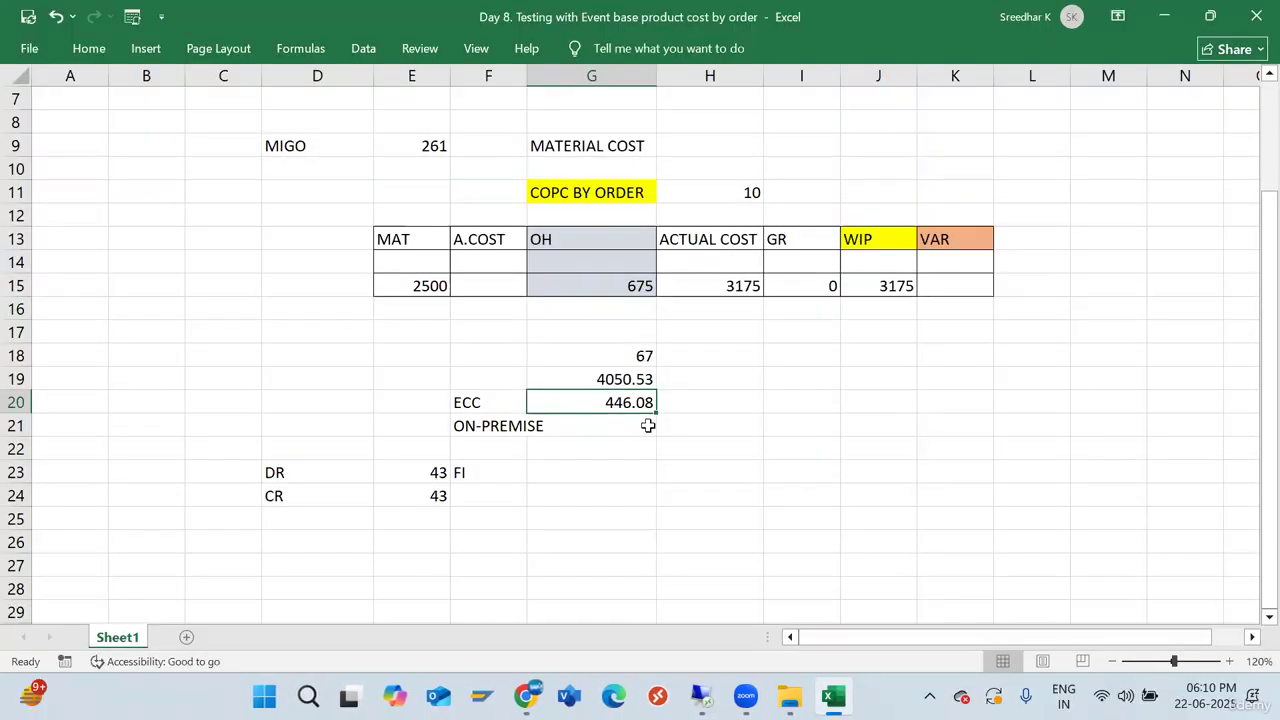
Enter the other FOH amount 243.32 in cell G21 and total the overhead amounts in G23 with AutoSum
left_click(640, 422)
type("243.32")
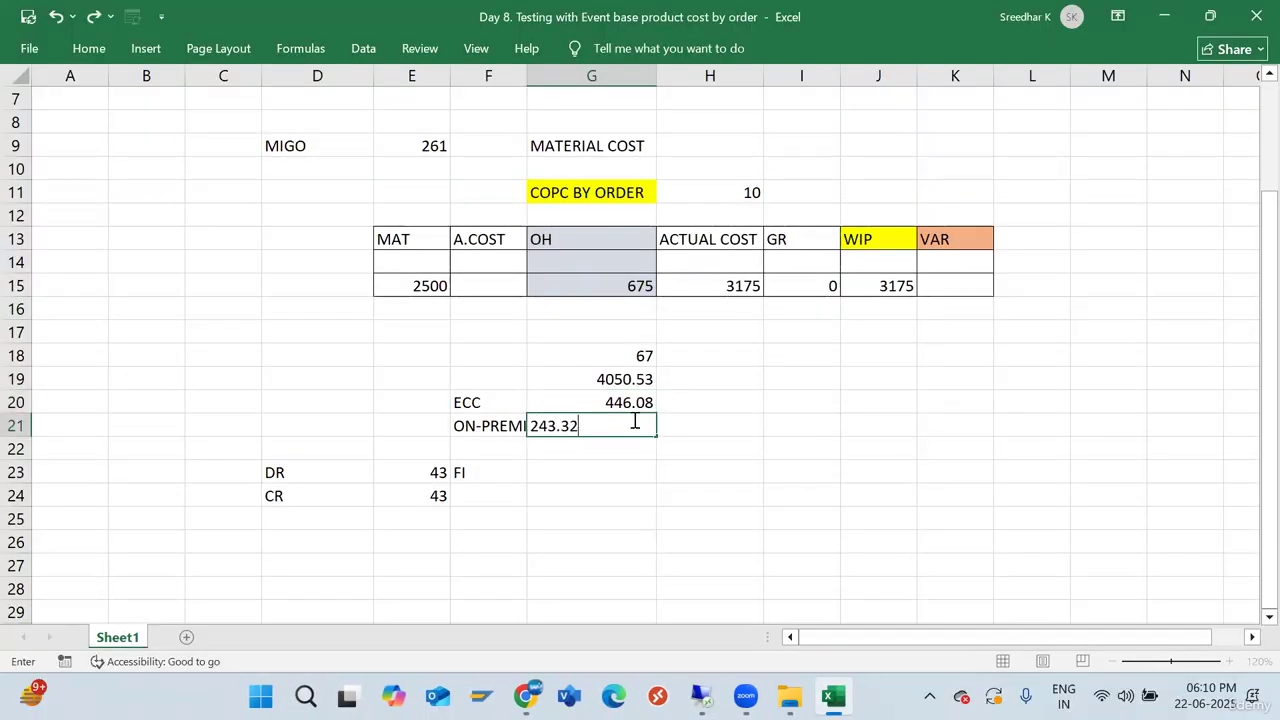
key("Return")
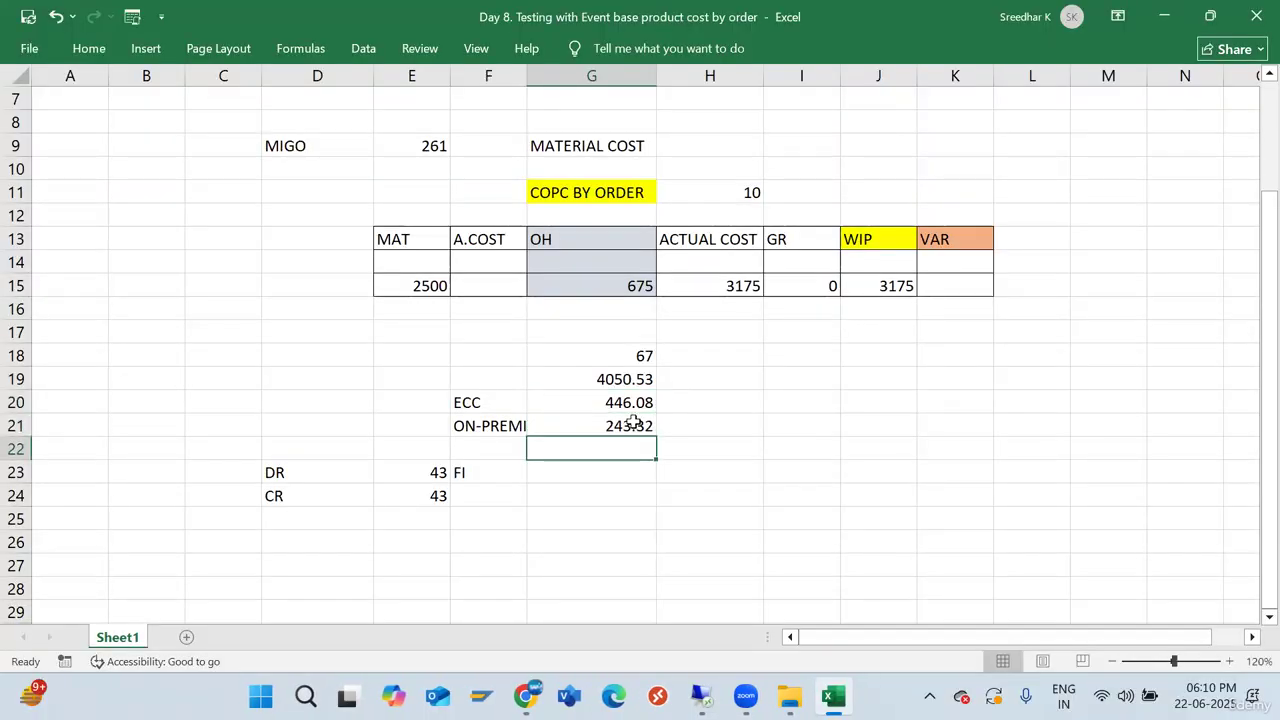
left_click_drag(637, 355, 633, 466)
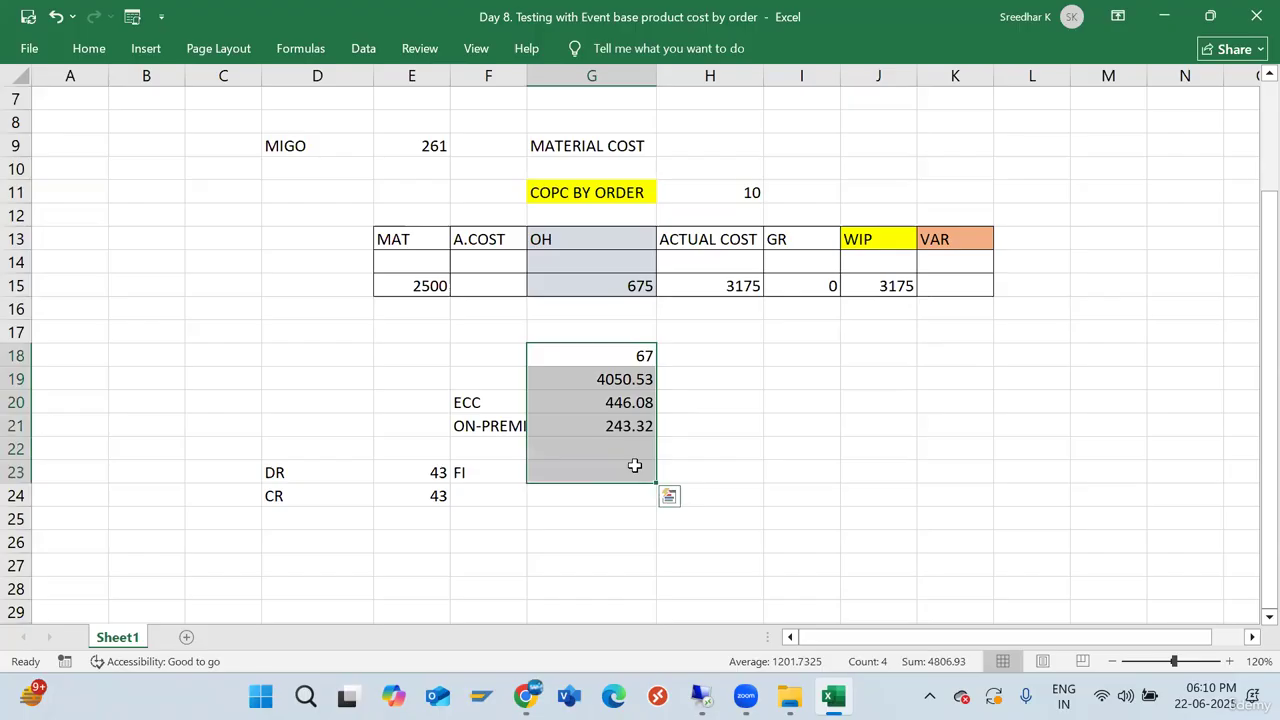
left_click(86, 50)
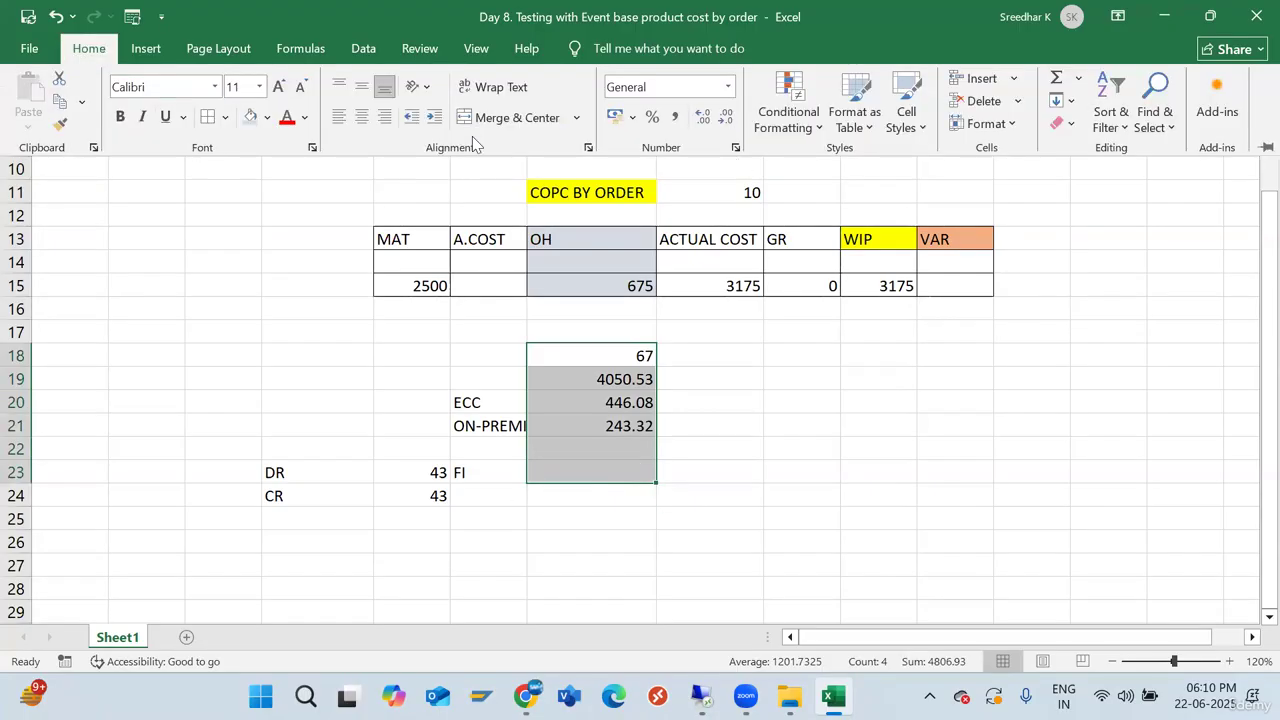
left_click(1056, 78)
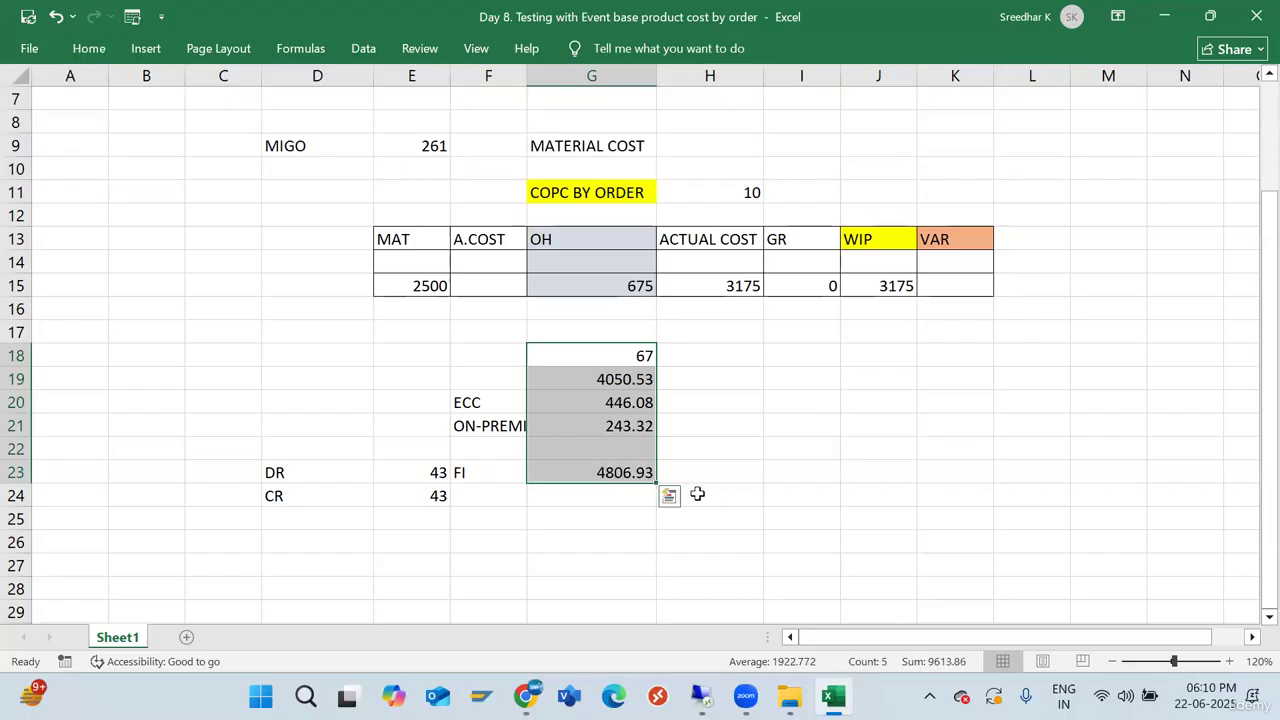
left_click(614, 472)
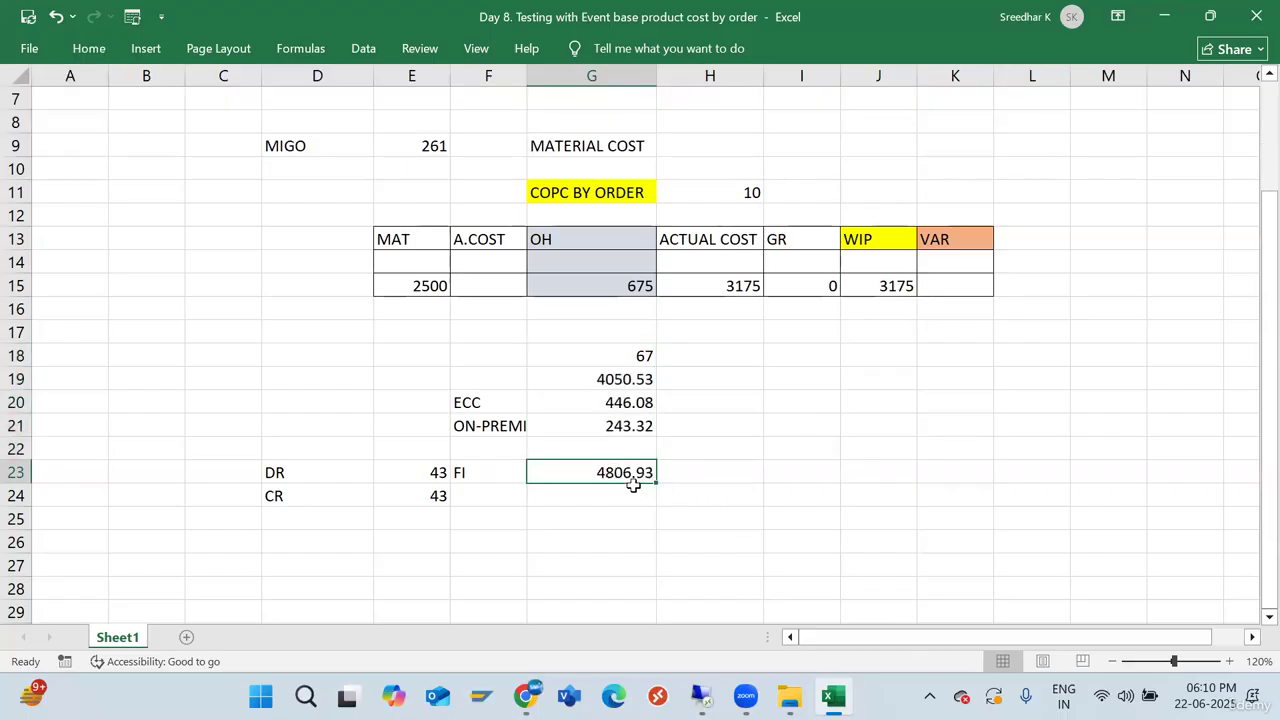
Enter 4806.93 as the overhead amount in cell G15 of the cost table
left_click(609, 287)
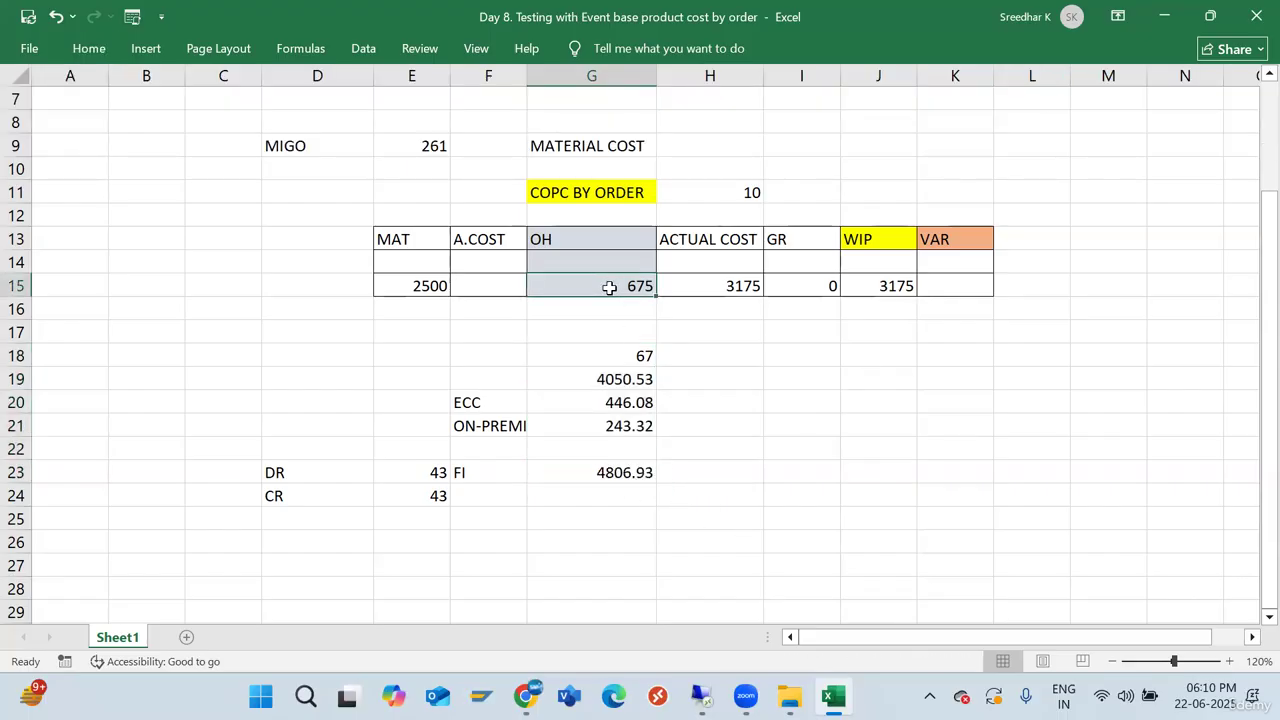
type("4806.93")
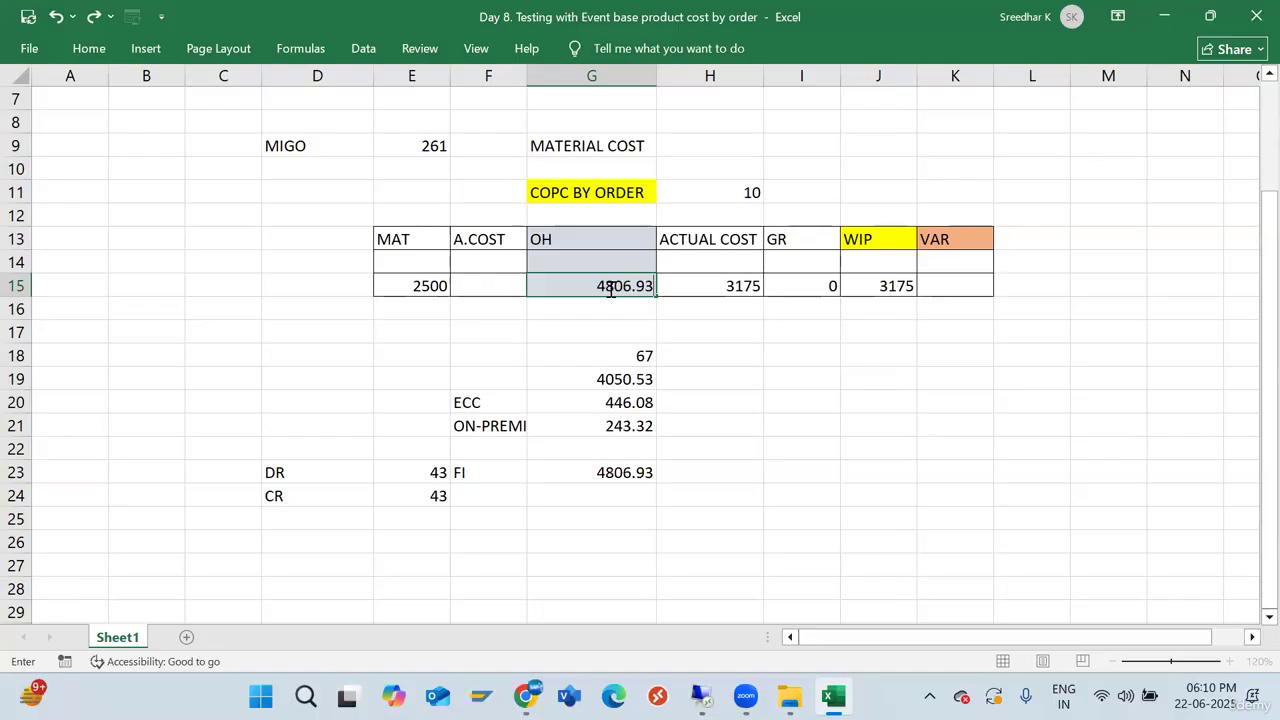
key("Return")
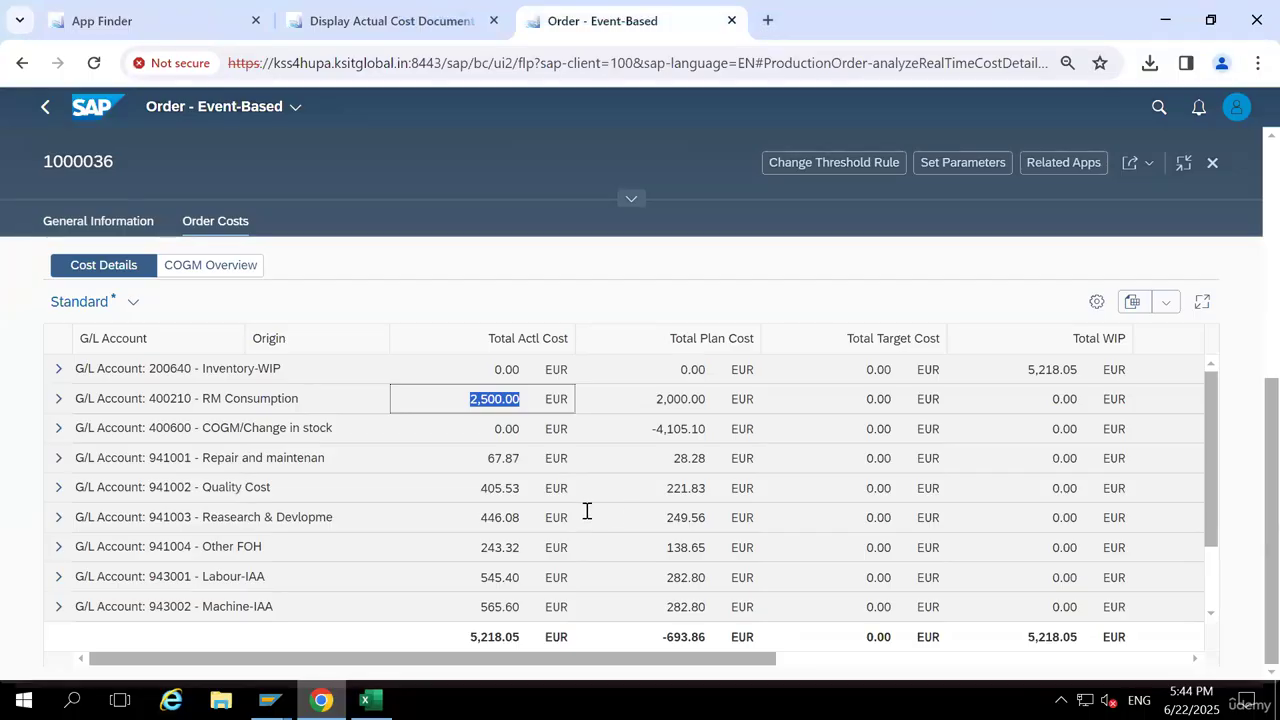
Recheck the overhead costs in SAP and correct the quality cost in Excel cell G19 to 405.53
mouse_move(1070, 10)
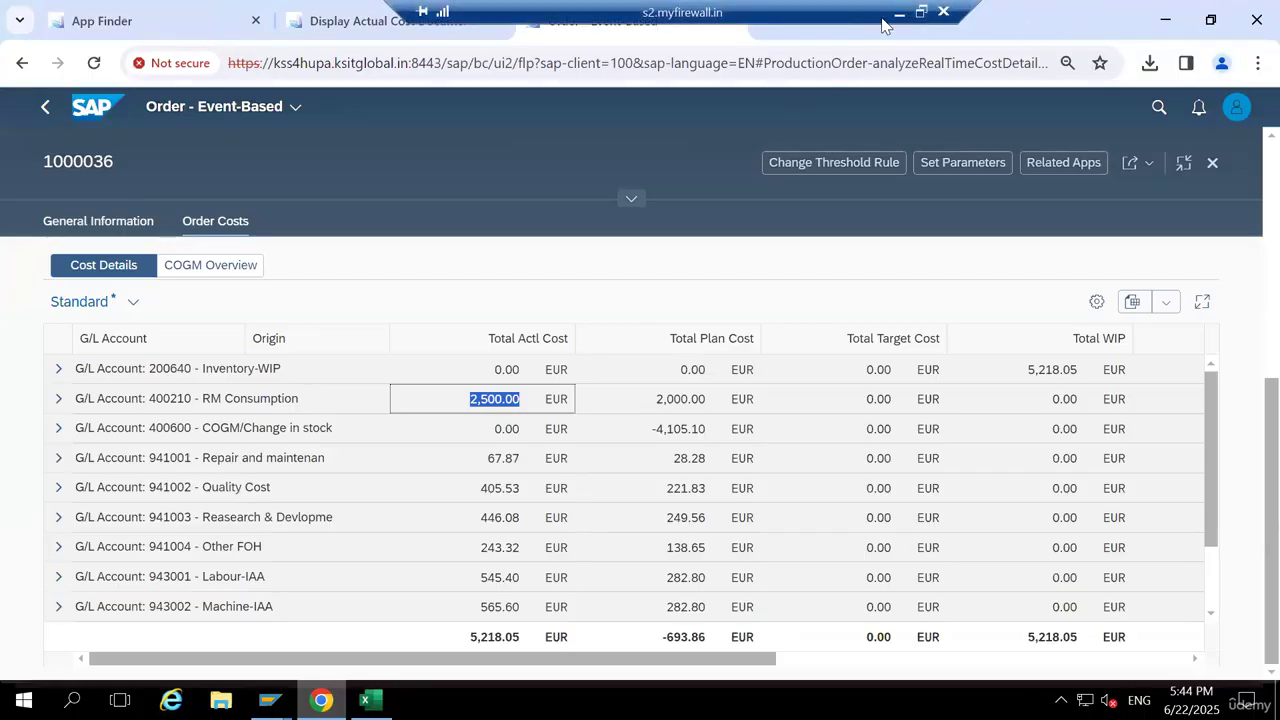
left_click(896, 14)
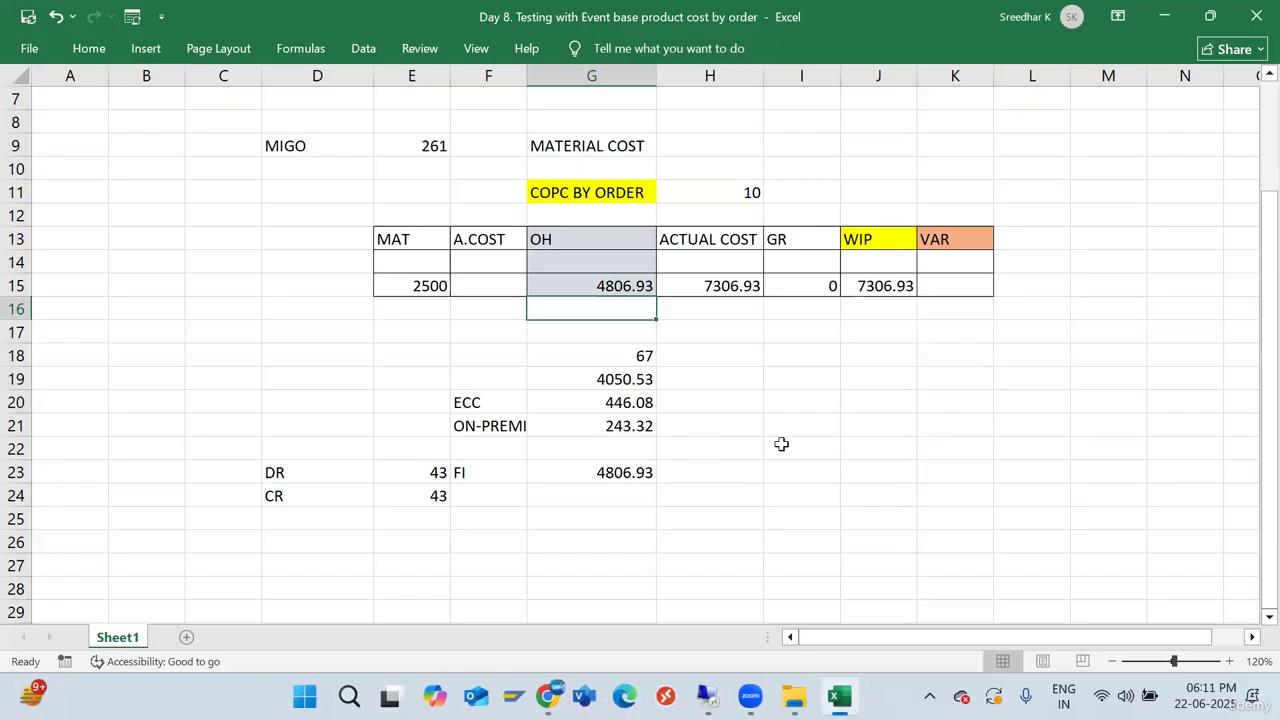
double_click(622, 379)
key("Delete")
key("Return")
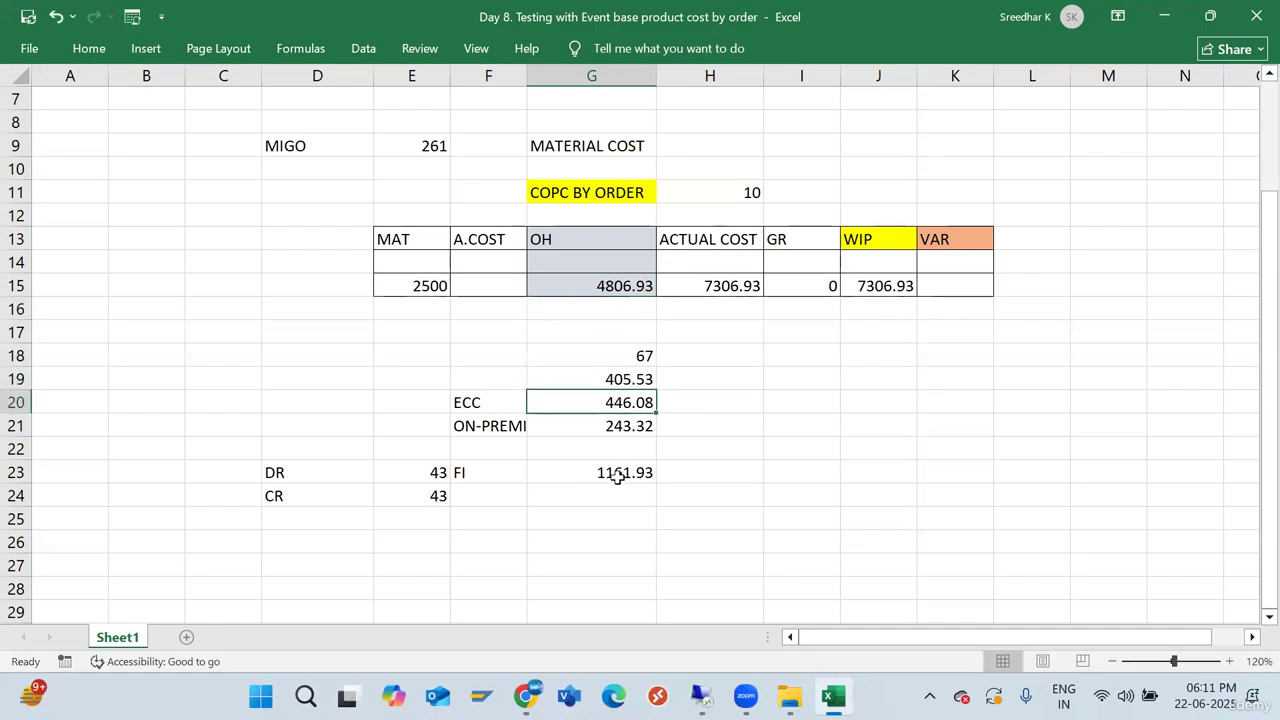
Set the overhead amount in cell G15 of the Excel cost table to 1161.93
left_click(641, 472)
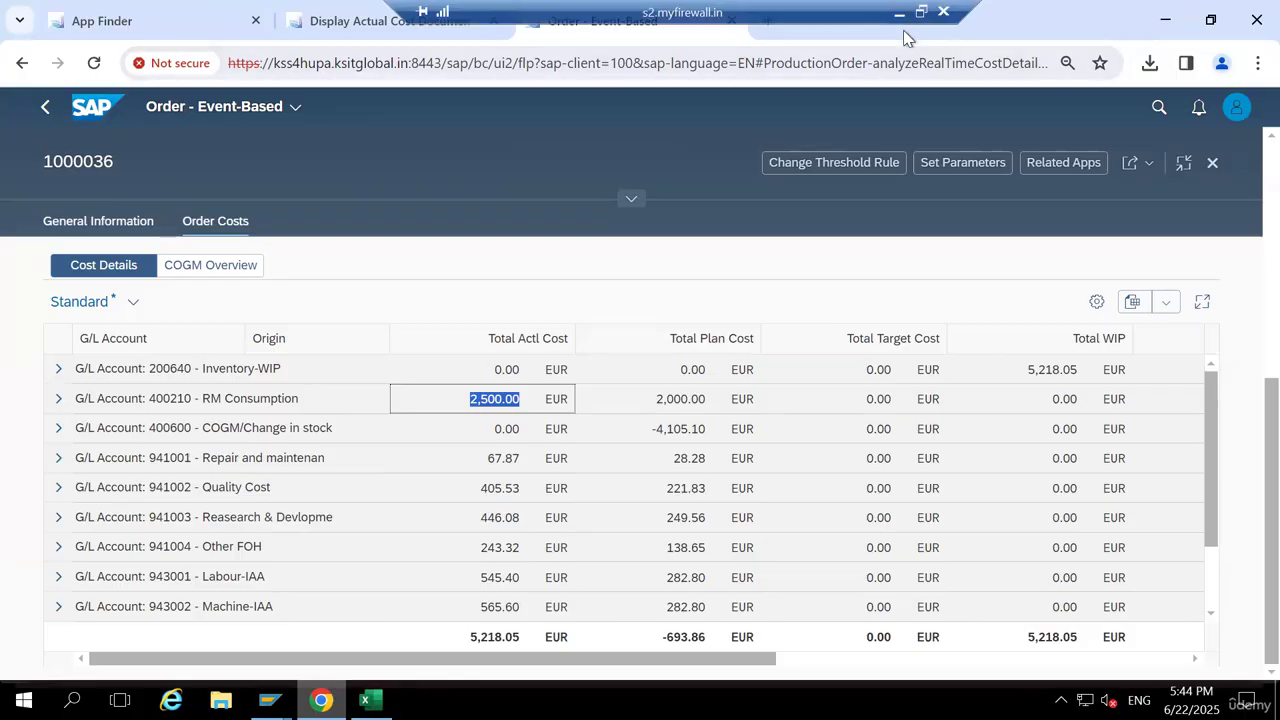
left_click(897, 12)
left_click(599, 284)
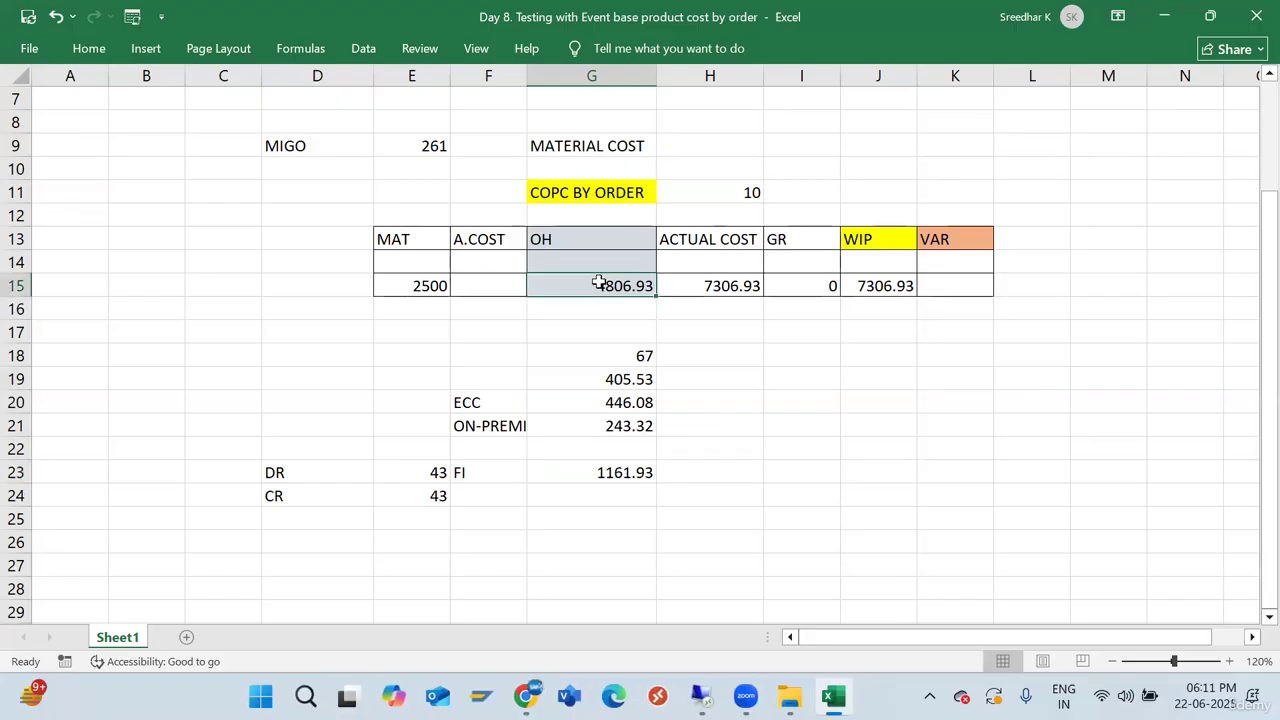
type("1161.93")
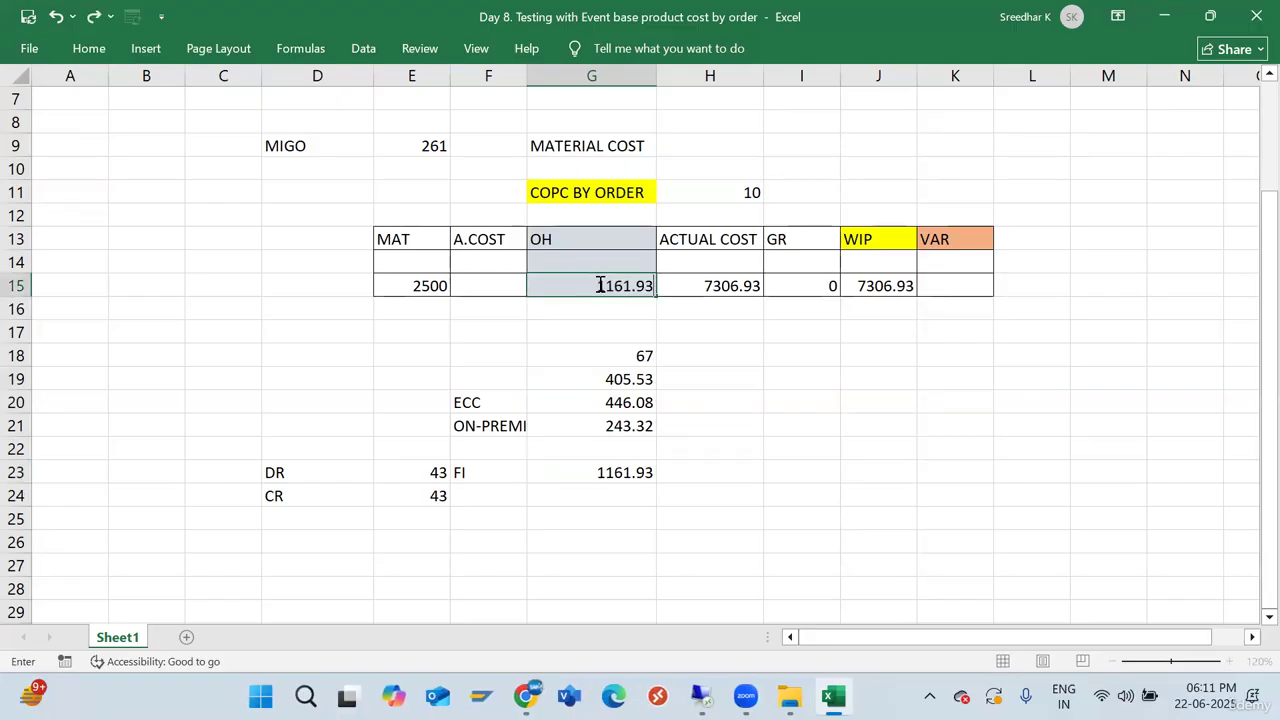
key("Return")
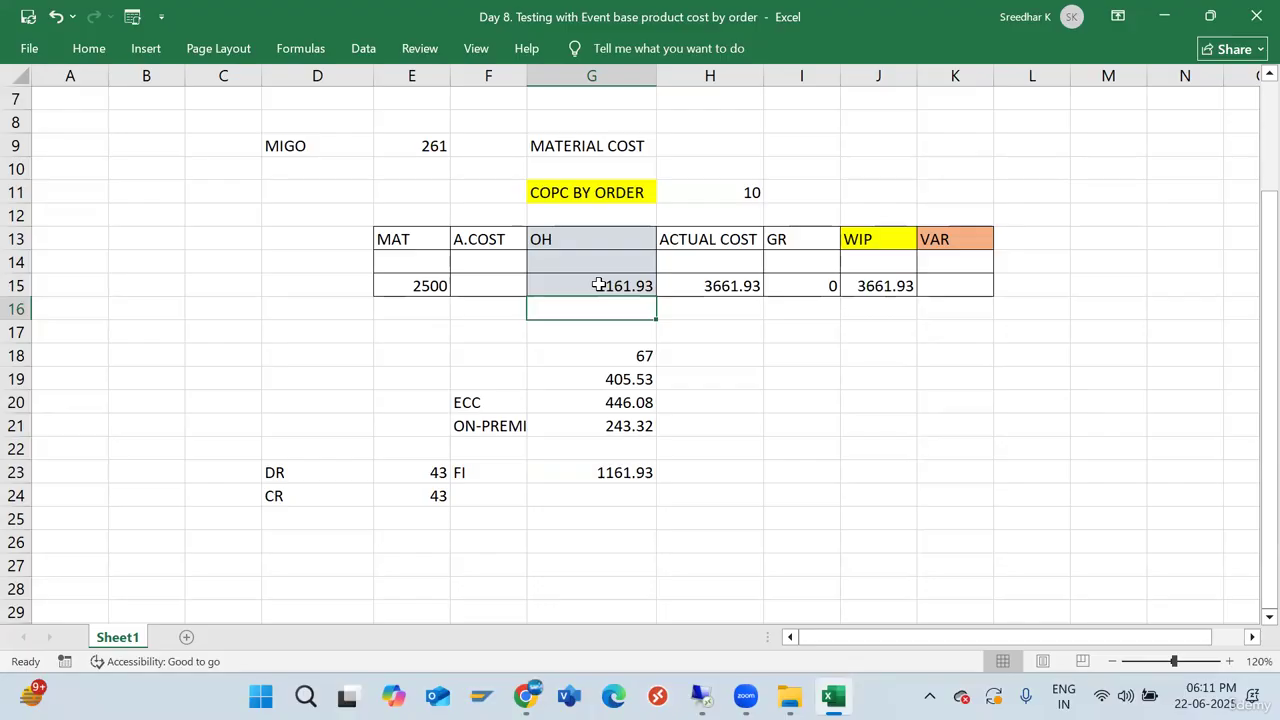
Look up the Labour-IAA actual cost in the SAP cost details and enter 545.50 in Excel cell H18
left_click(744, 452)
left_click(488, 285)
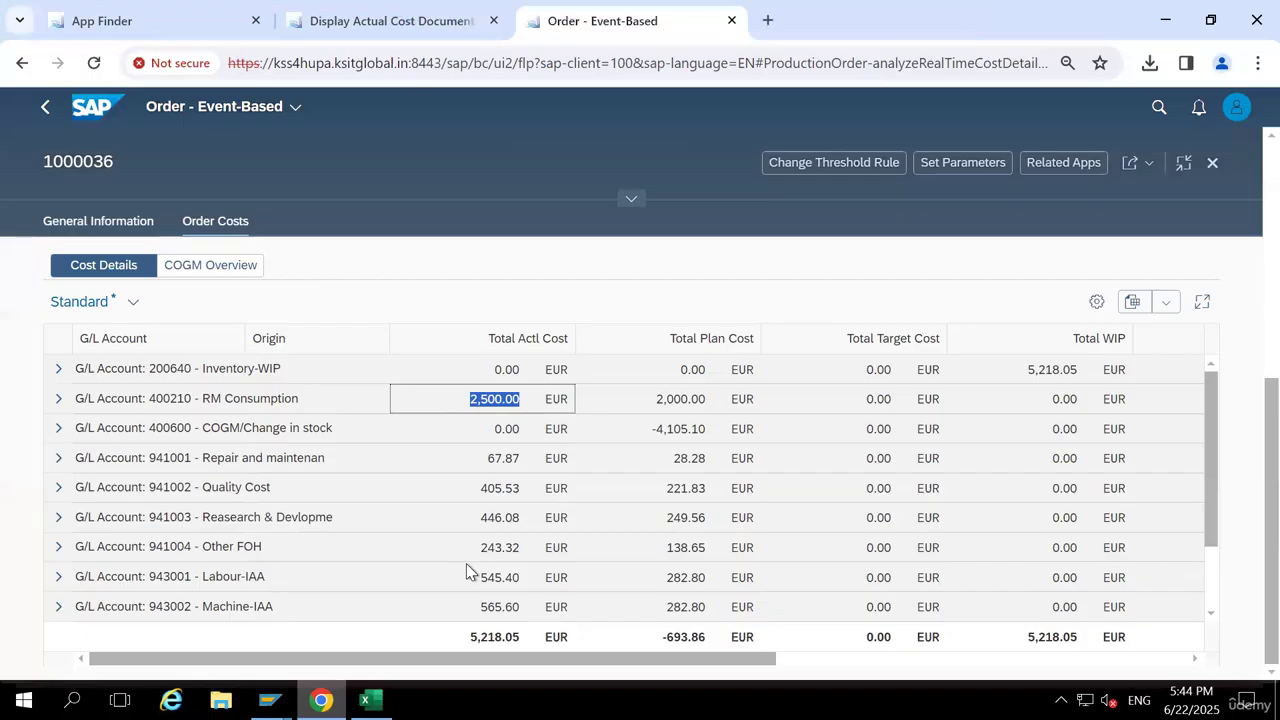
scroll(627, 563, "down", 2)
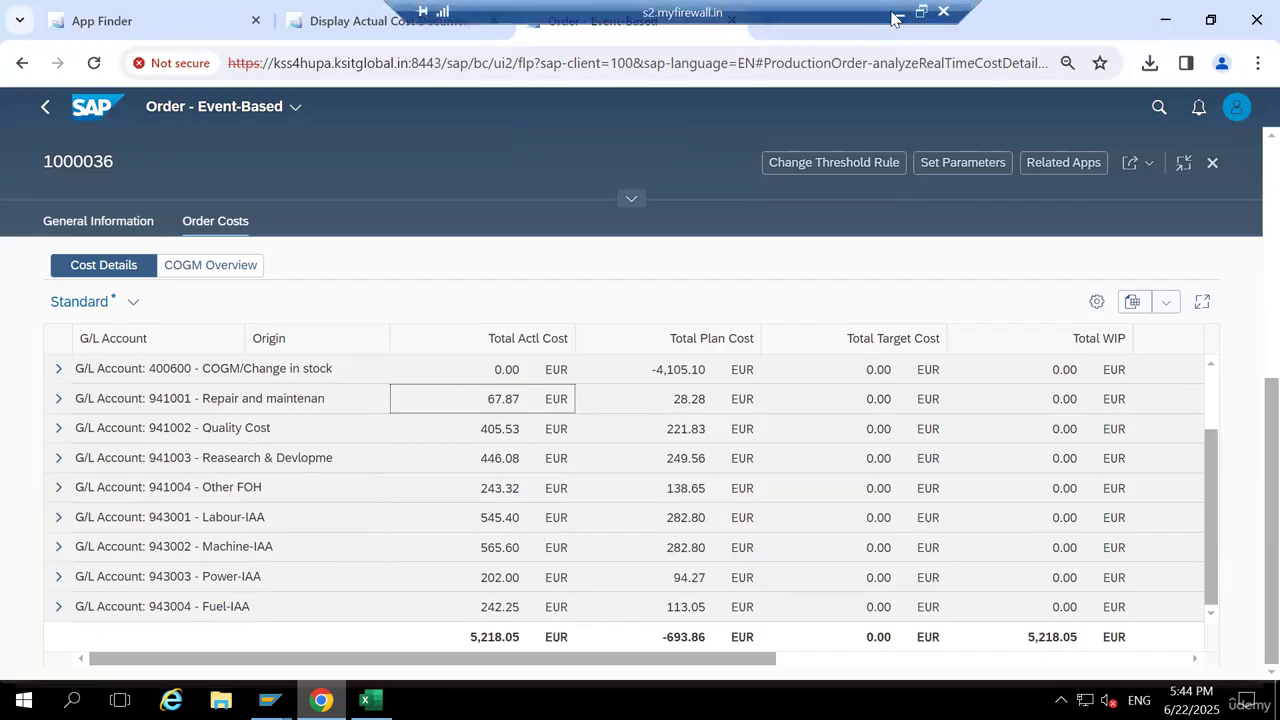
left_click(895, 13)
left_click(714, 357)
type("545.50")
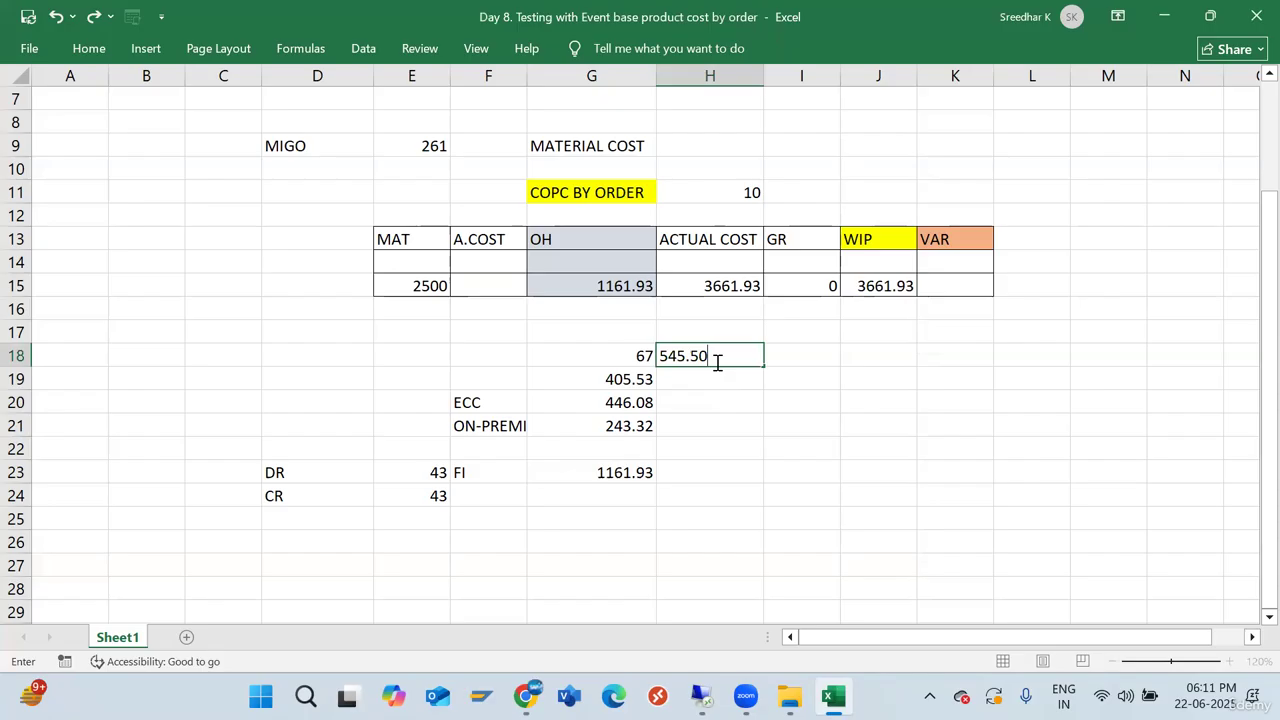
key("Return")
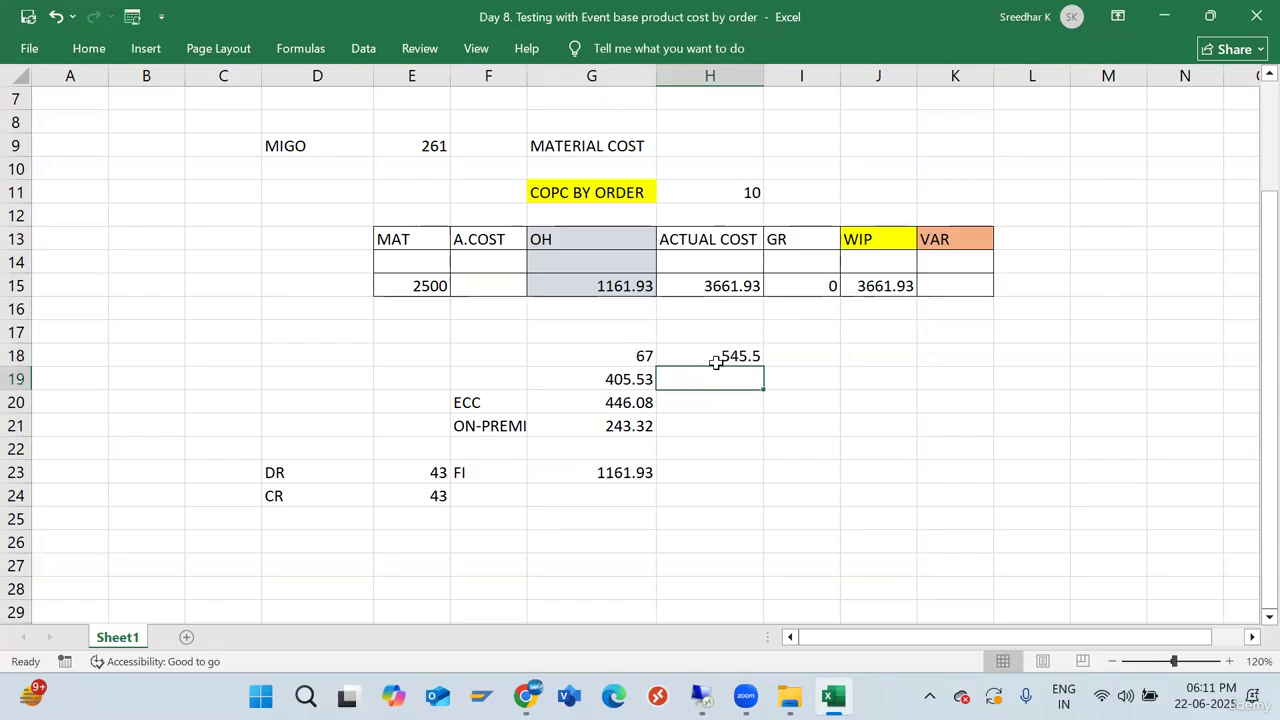
Look up the Machine-IAA and Power-IAA costs in SAP and enter 565.60 in Excel cell H19 and 202 in H20
key("alt+Tab")
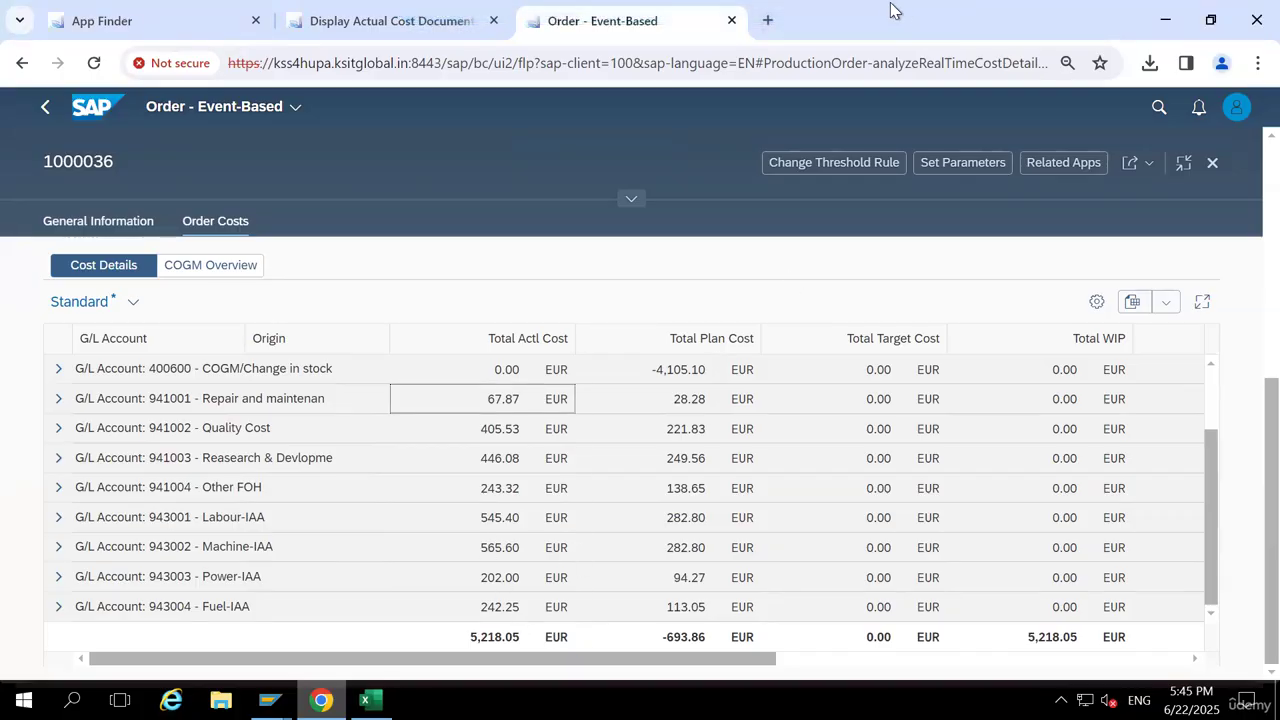
key("alt+Tab")
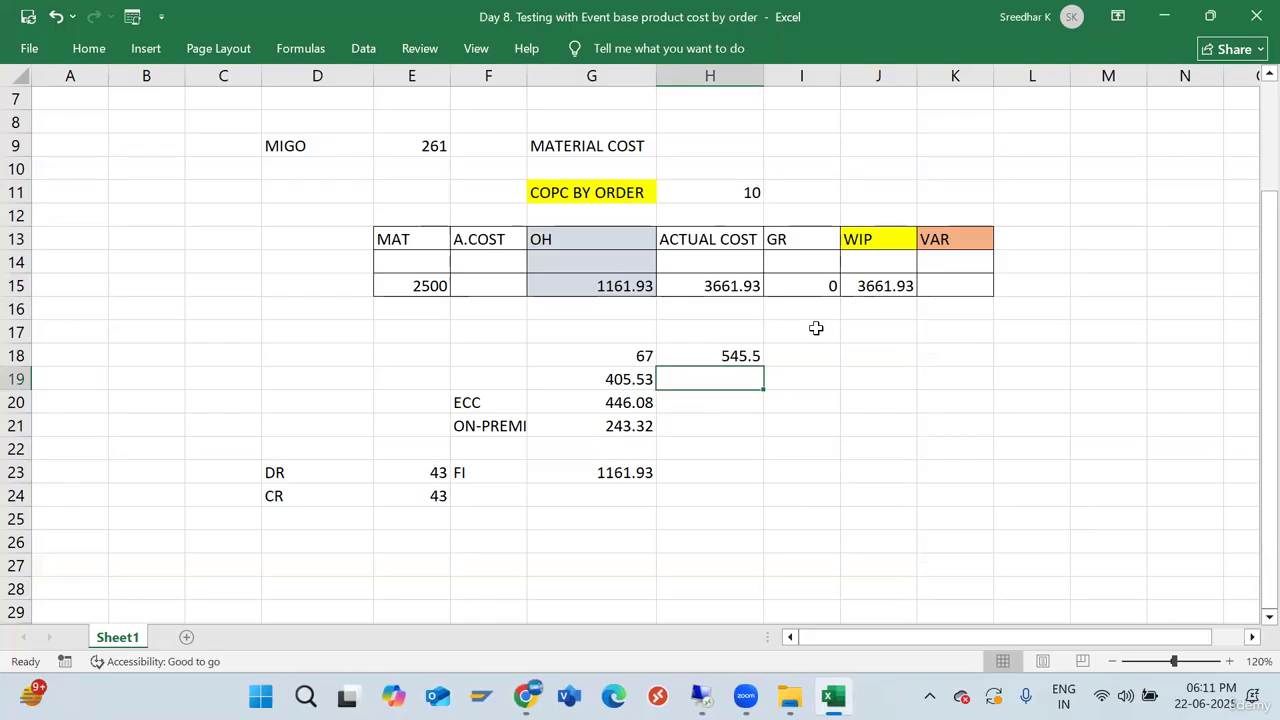
type("565.60")
key("Return")
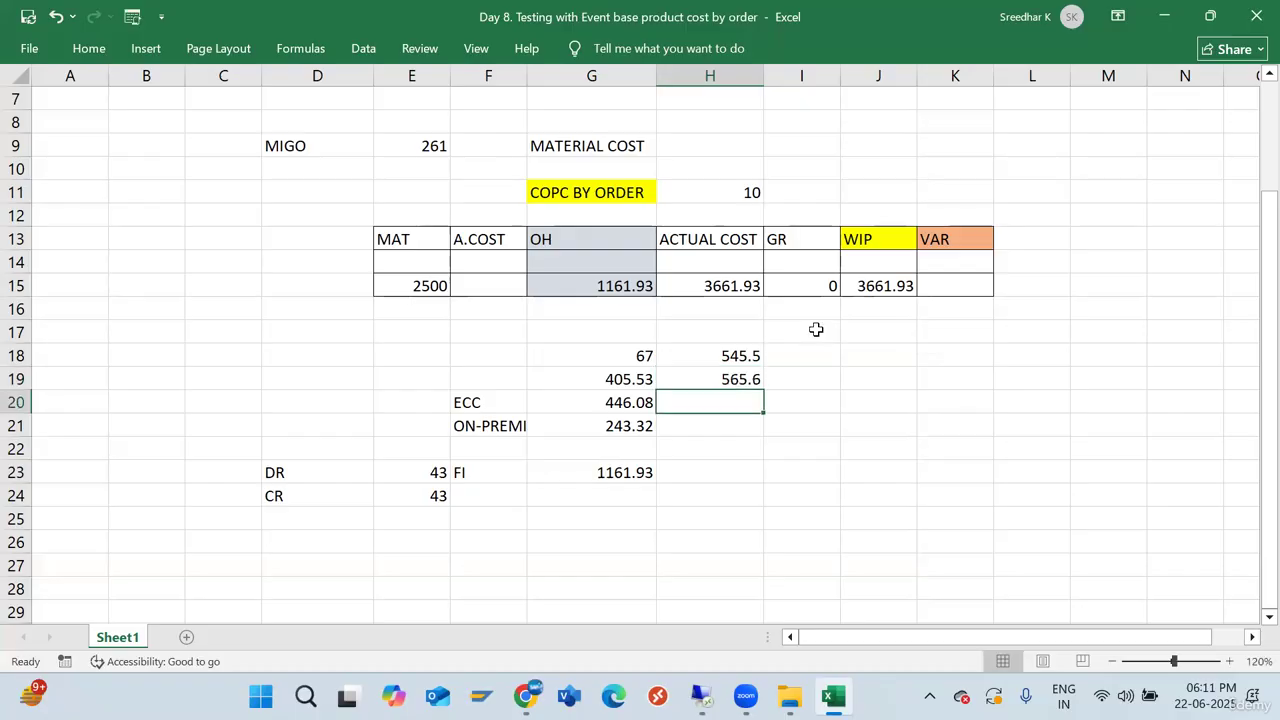
key("alt+Tab")
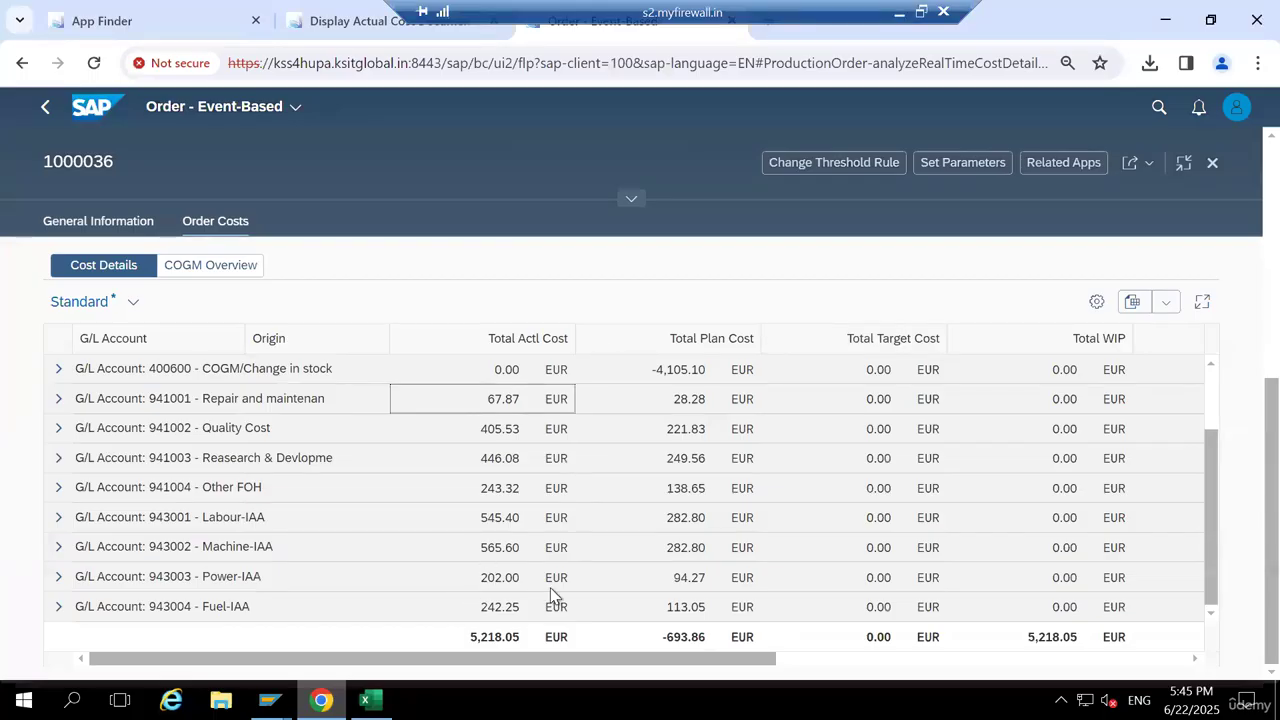
left_click(909, 19)
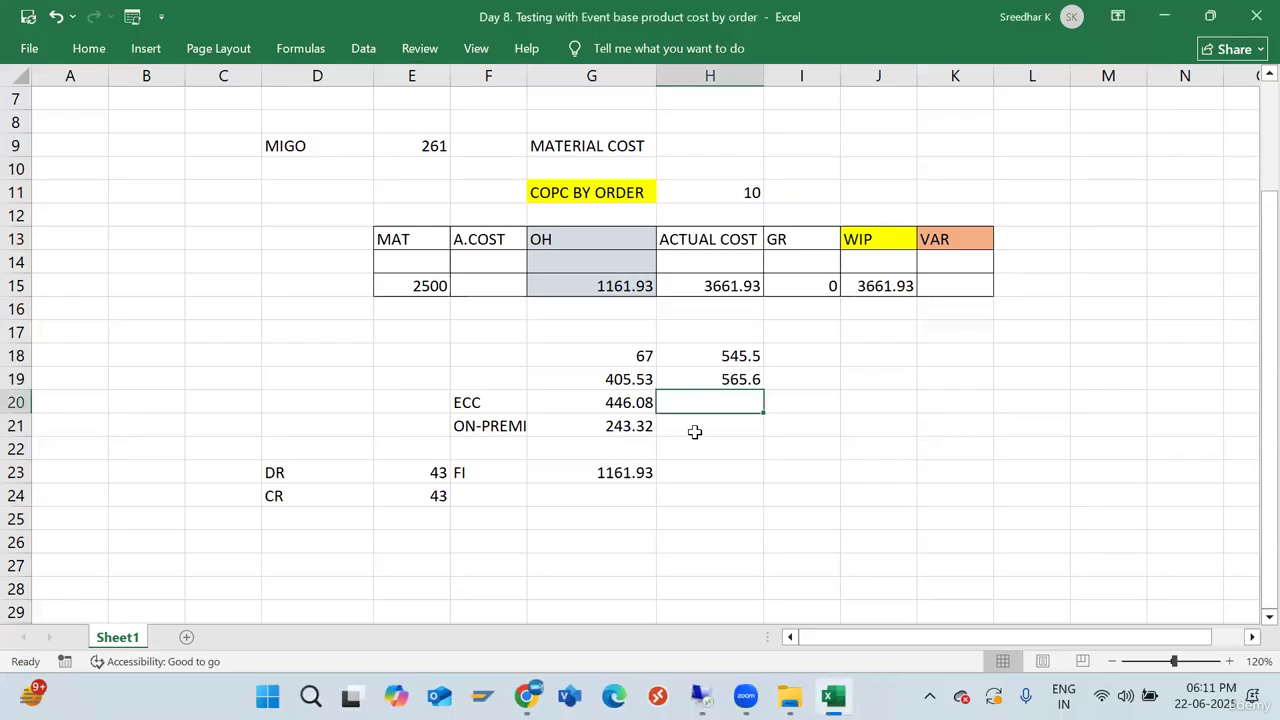
type("202")
key("Return")
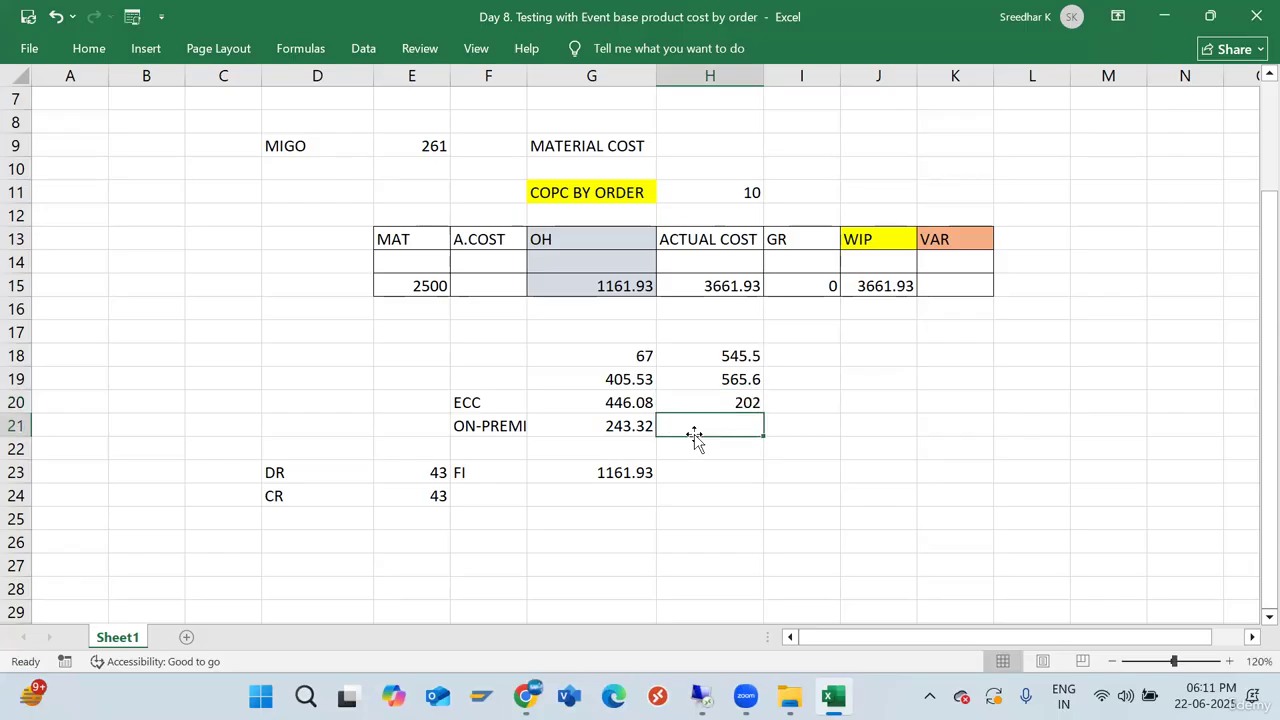
Look up the Fuel-IAA actual cost in the SAP cost details and enter 242.25 in Excel cell H21
type("242")
key("alt+Tab")
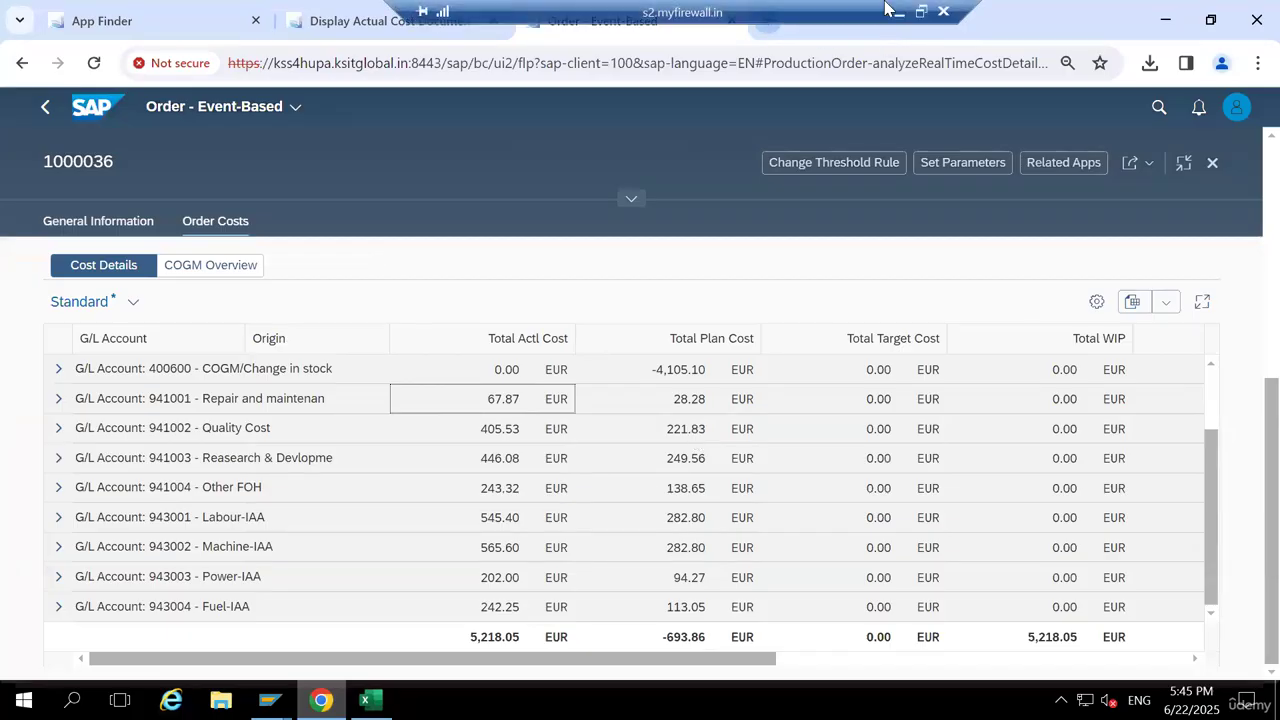
left_click(900, 14)
type("42.2")
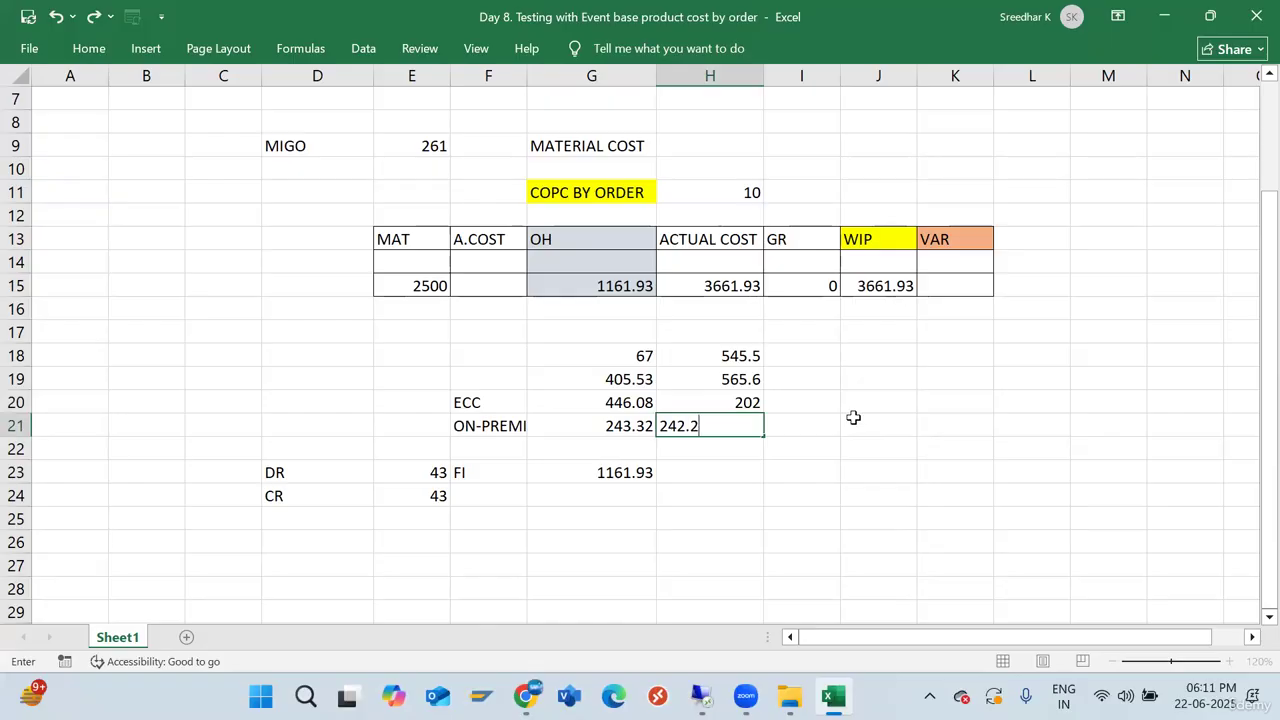
type("5")
key("Return")
Total the activity costs in H18 through H22 with AutoSum in cell H23
left_click_drag(737, 358, 740, 472)
left_click(88, 48)
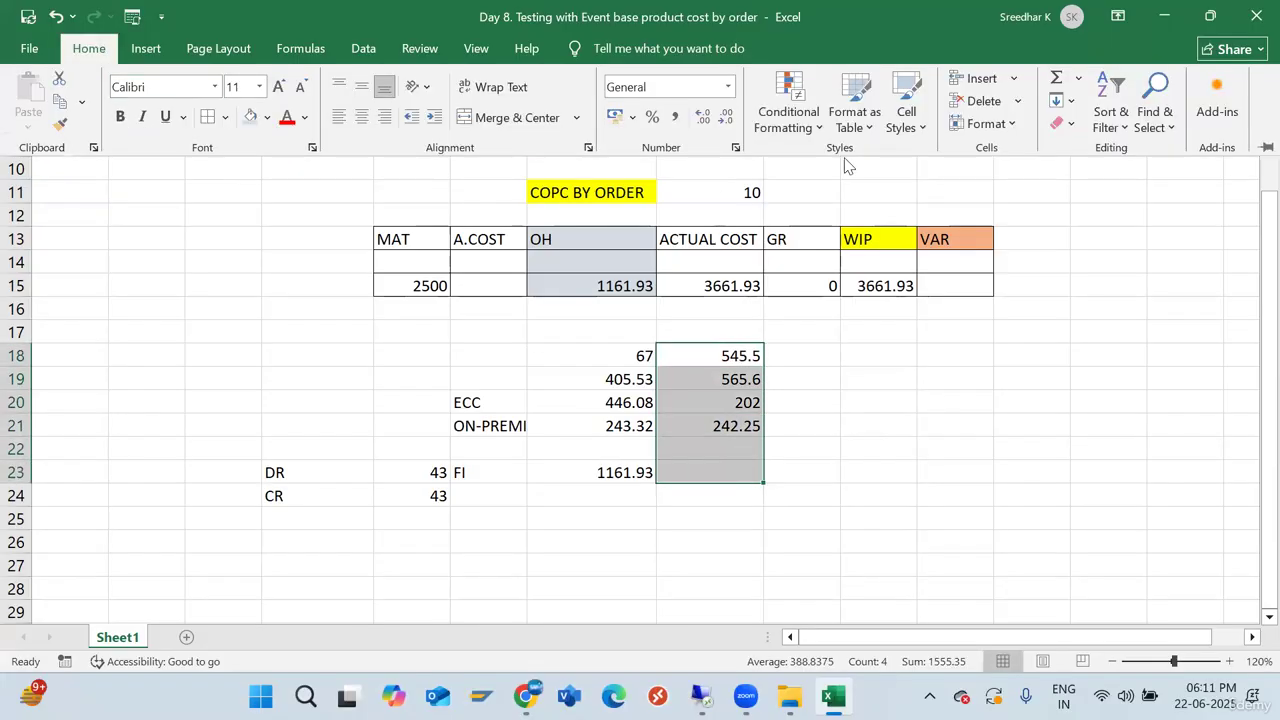
left_click(1105, 76)
left_click(709, 476)
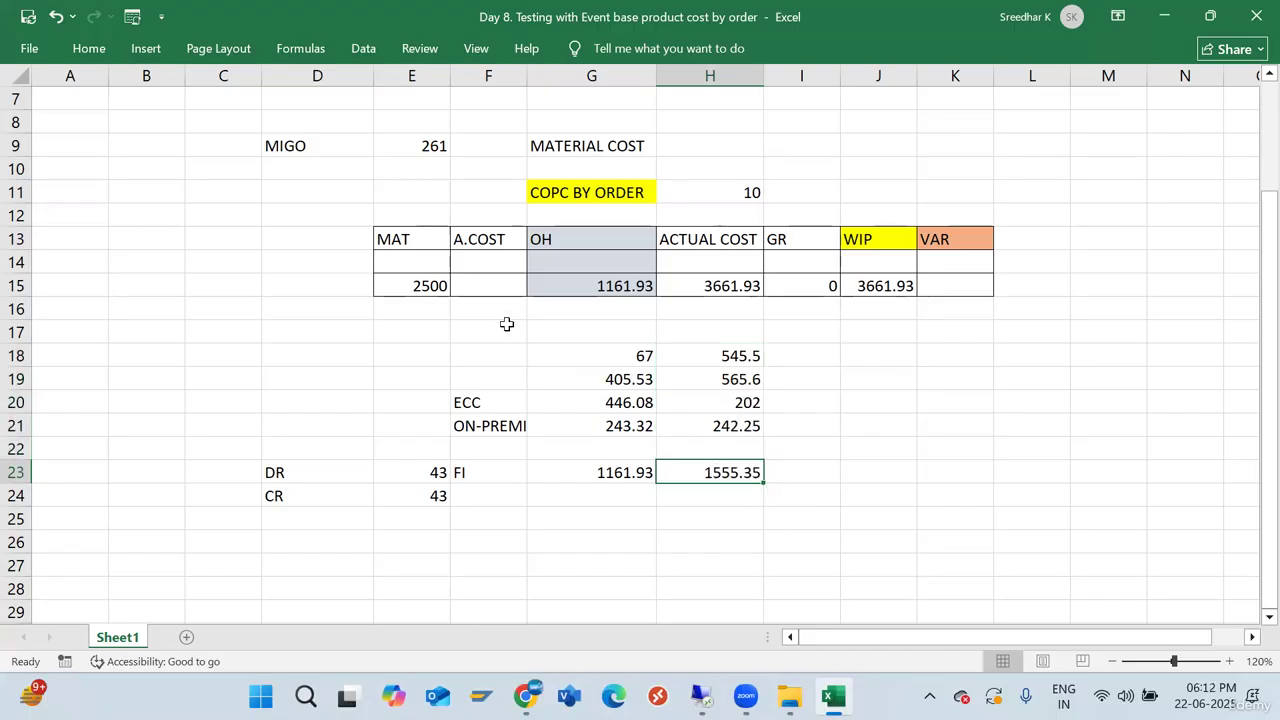
Set the activity cost in cell F15 of the cost table to 1555.35
left_click(488, 285)
type("1555.35")
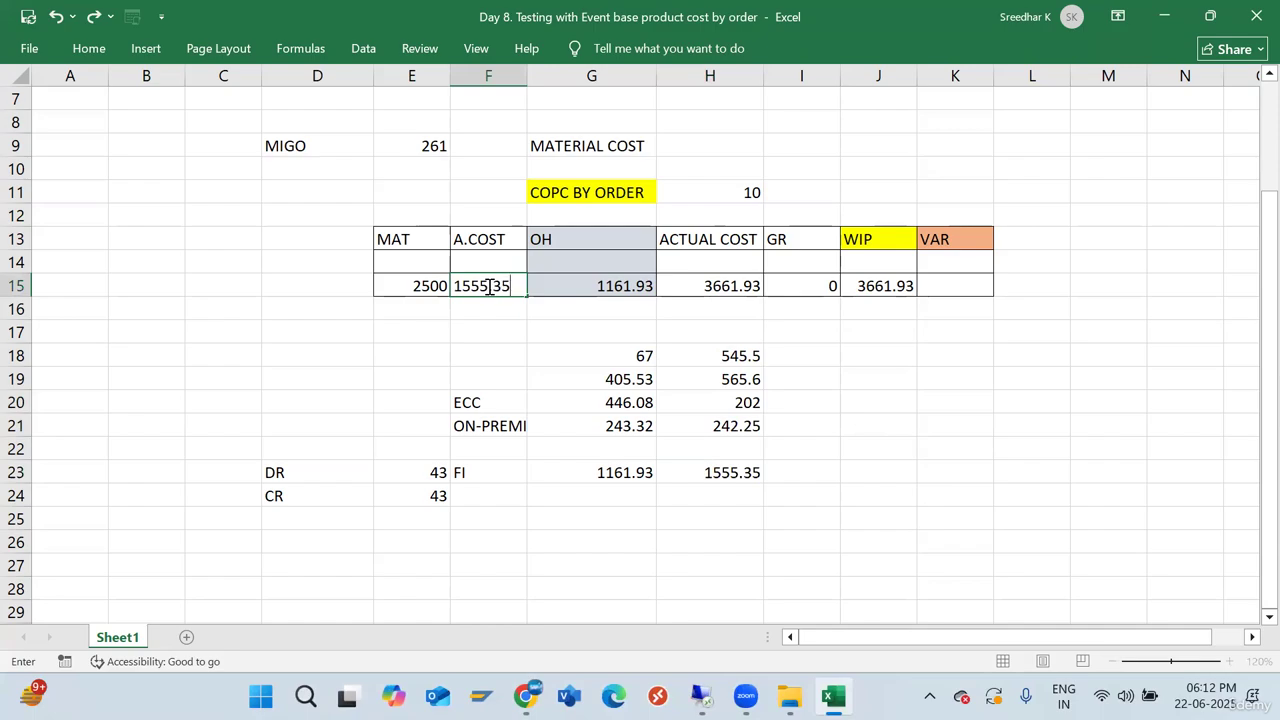
key("Return")
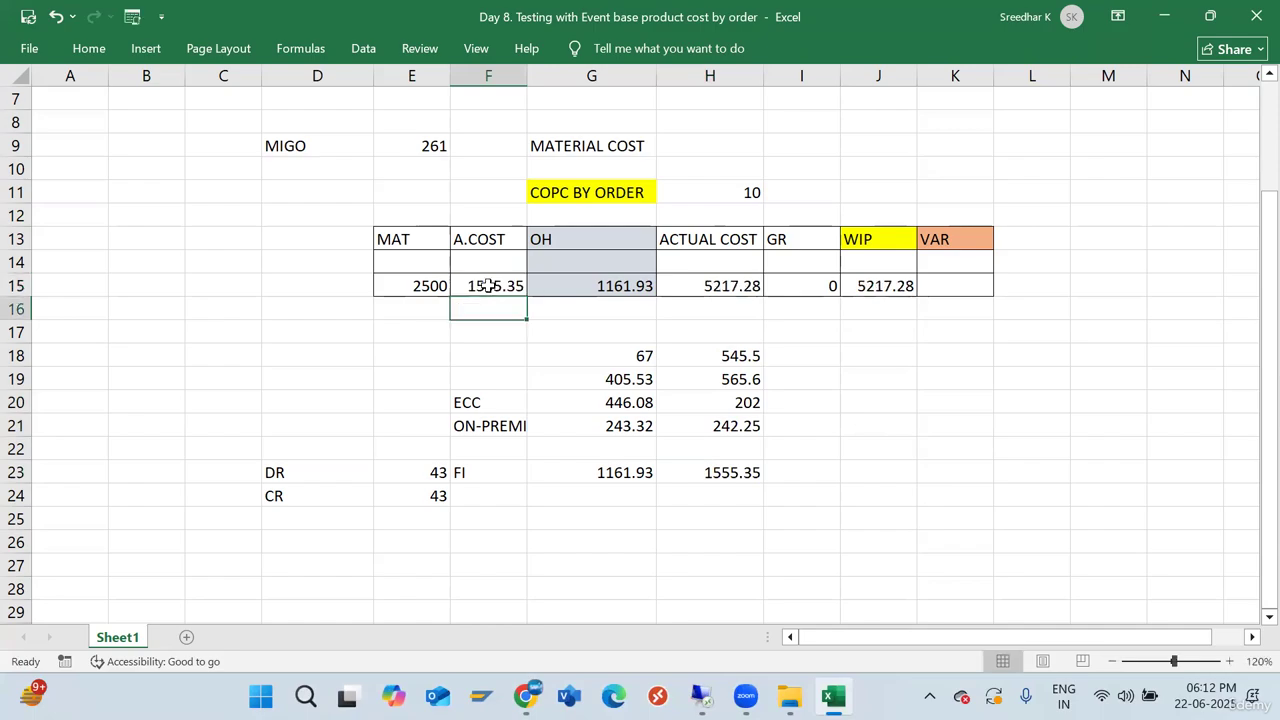
Review the row 15 cost amounts in Excel and compare the actual cost with the order's total actual cost in SAP
left_click(420, 287)
left_click(500, 285)
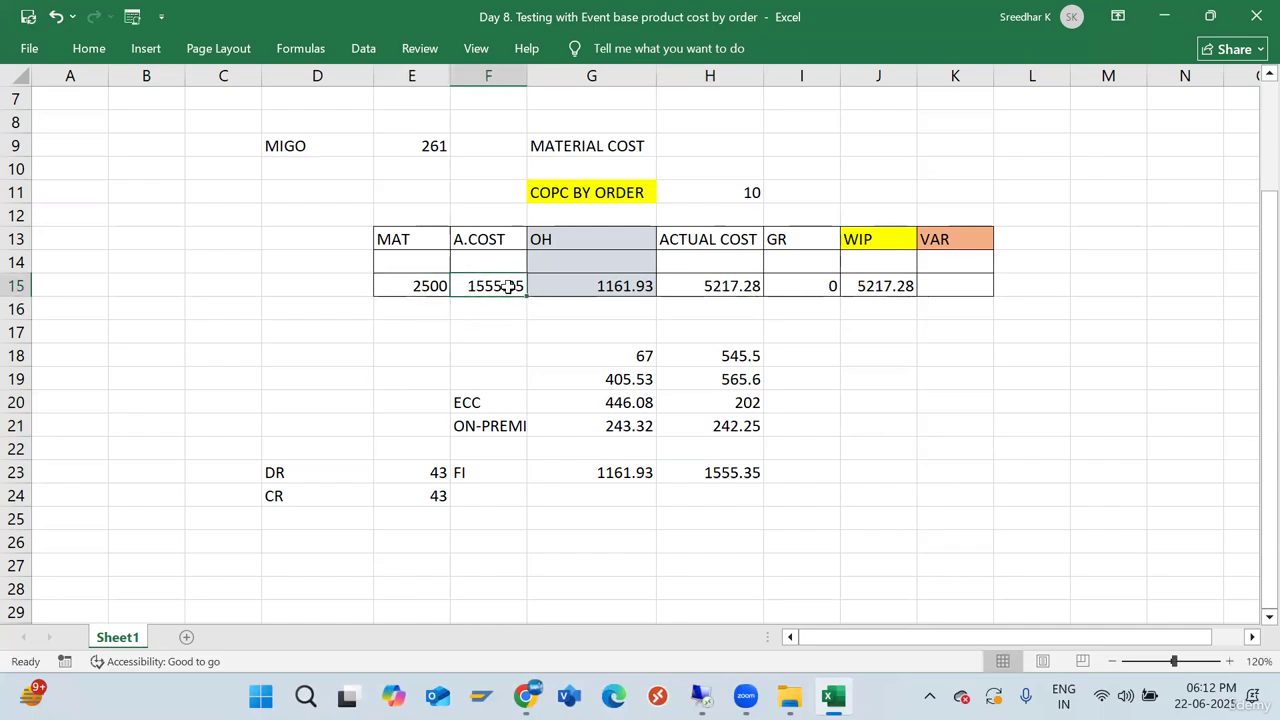
left_click(580, 285)
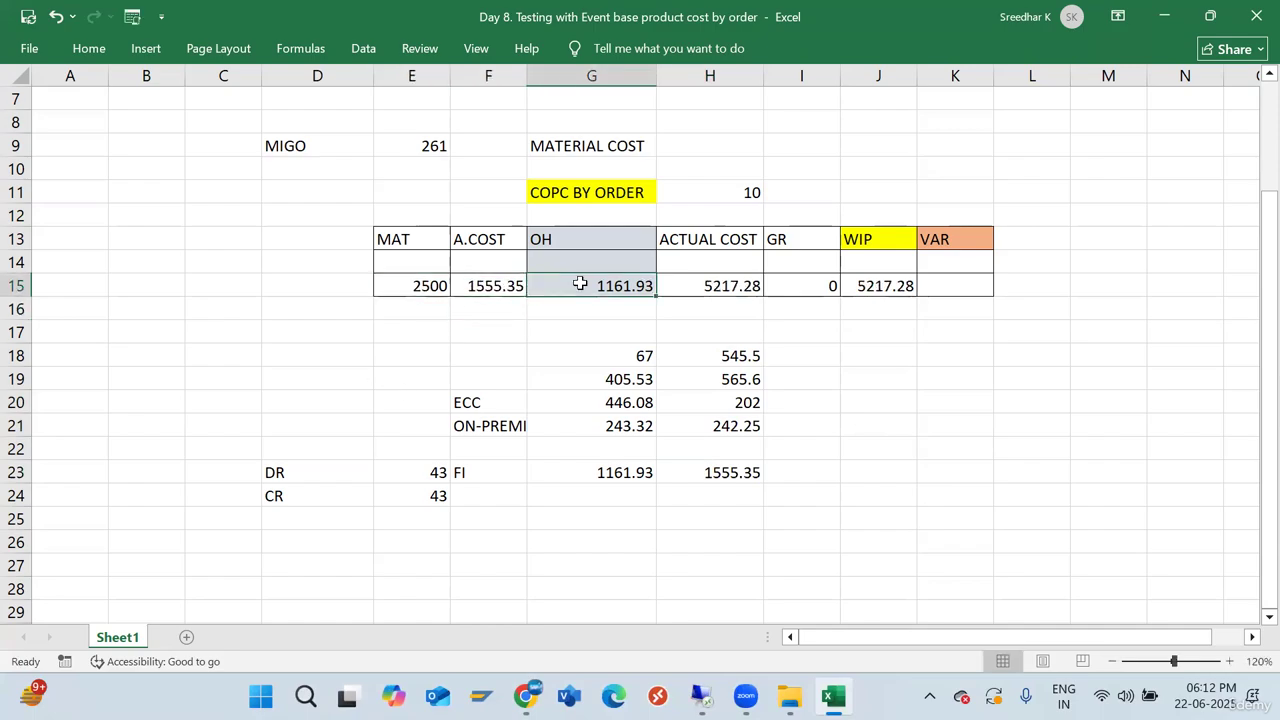
left_click(825, 286)
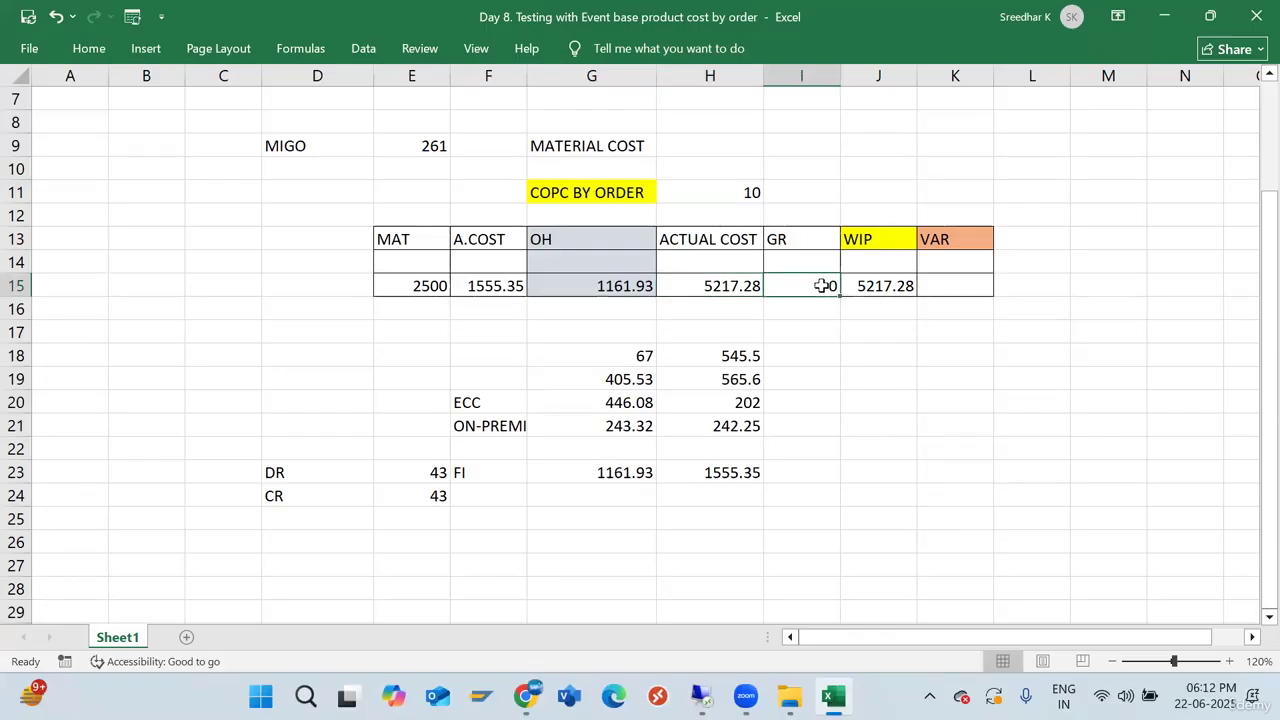
left_click(878, 286)
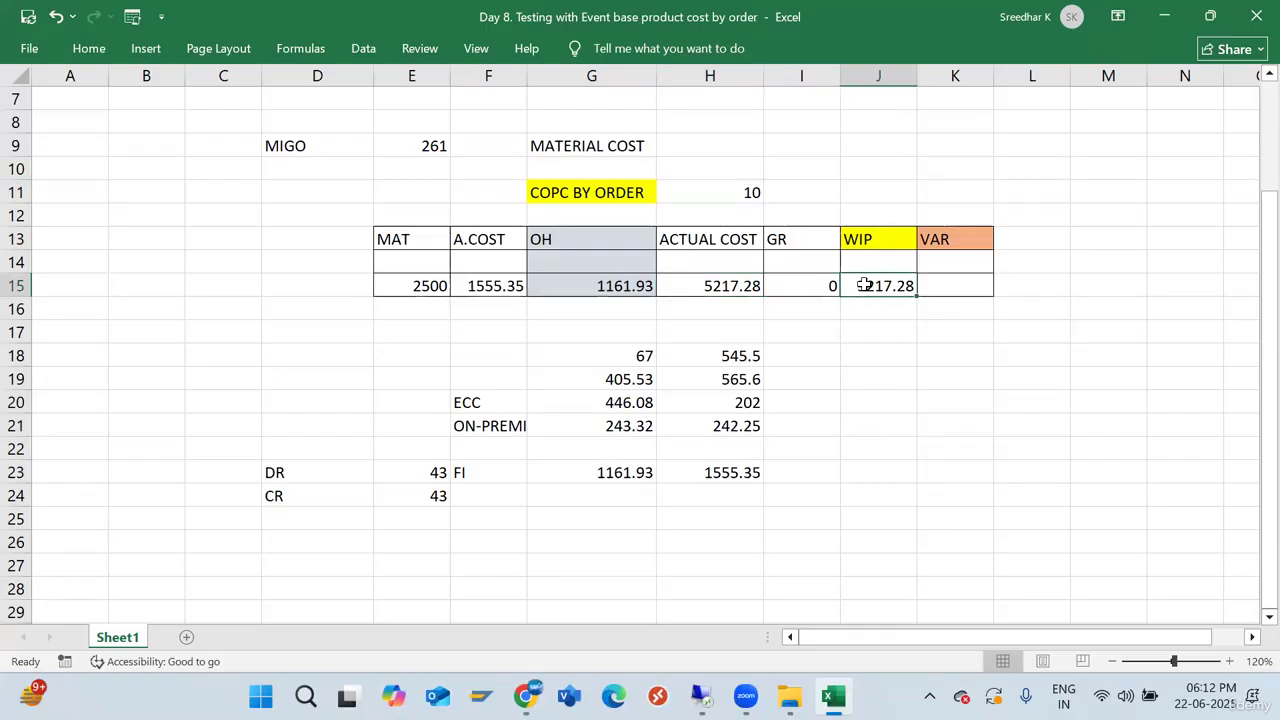
left_click(711, 289)
left_click(702, 696)
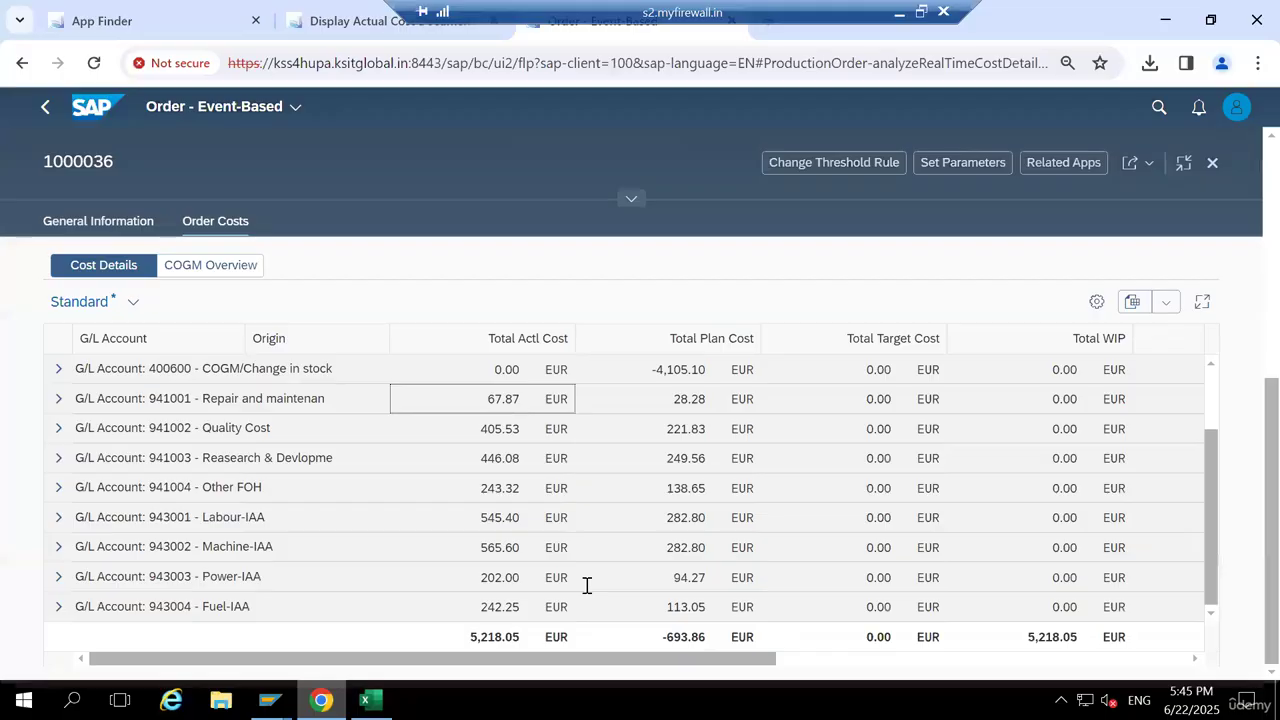
left_click_drag(476, 634, 526, 636)
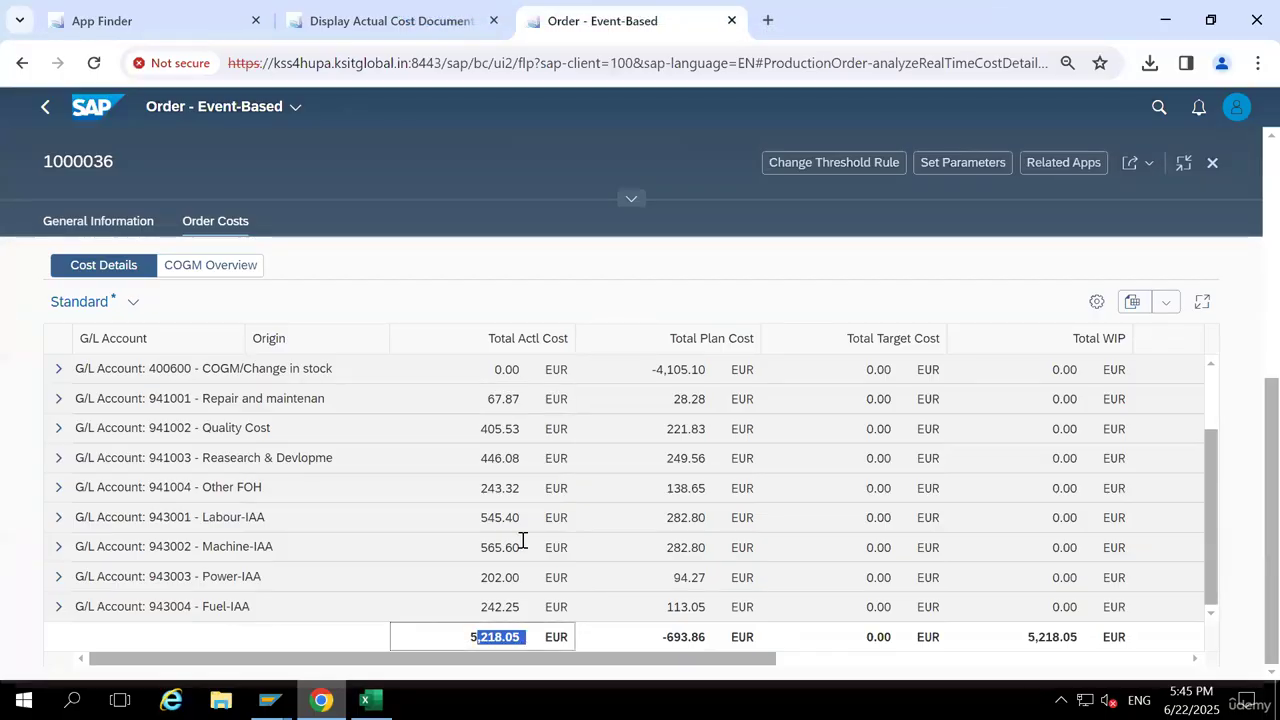
scroll(486, 494, "up", 5)
scroll(974, 583, "down", 5)
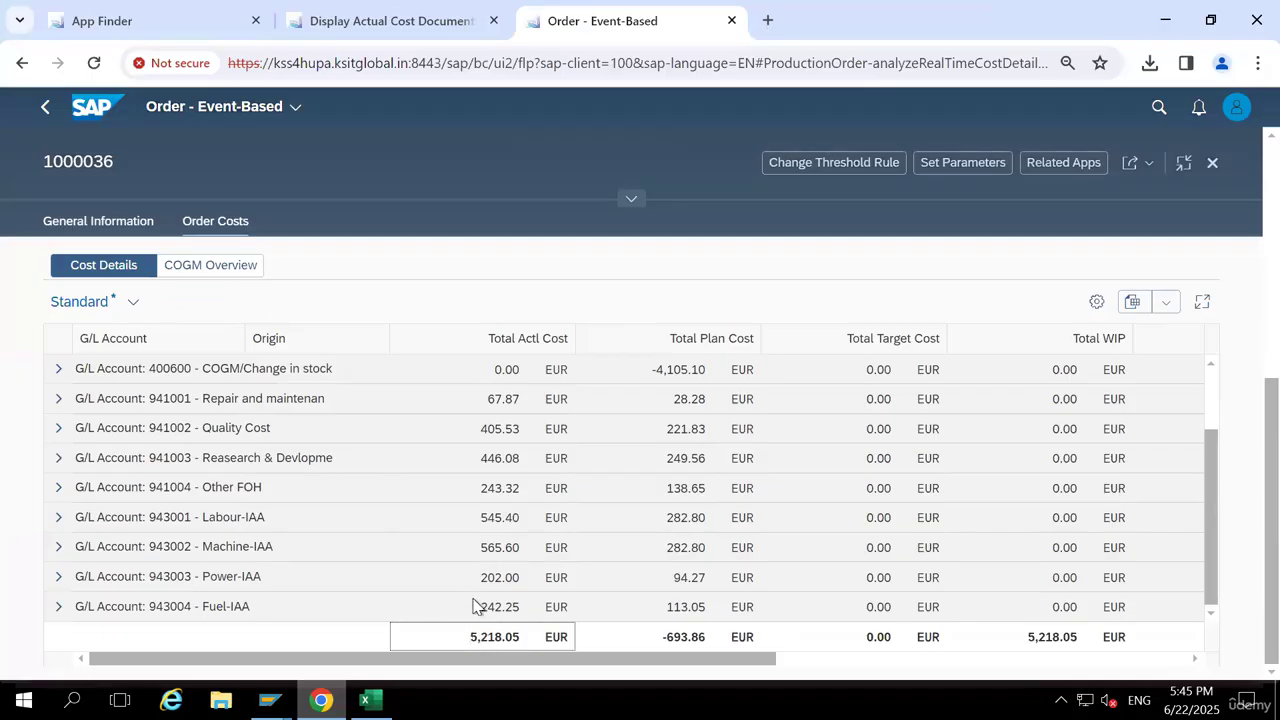
mouse_move(822, 3)
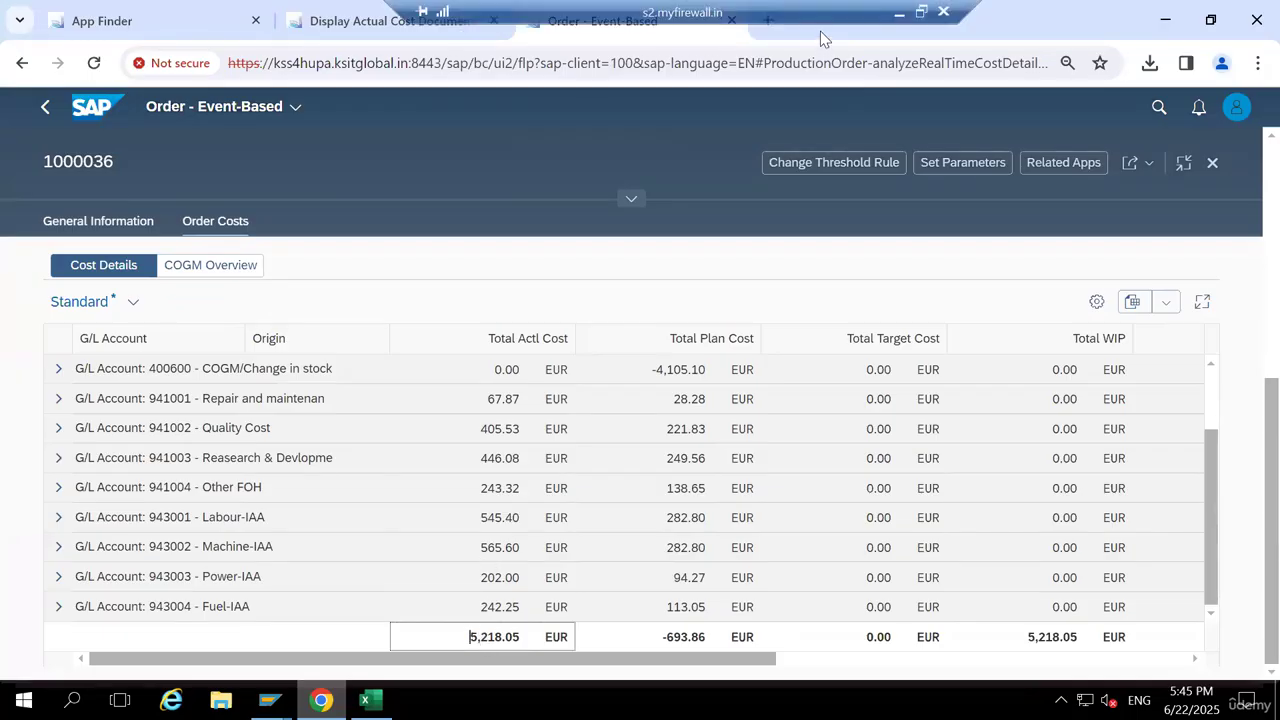
left_click(898, 12)
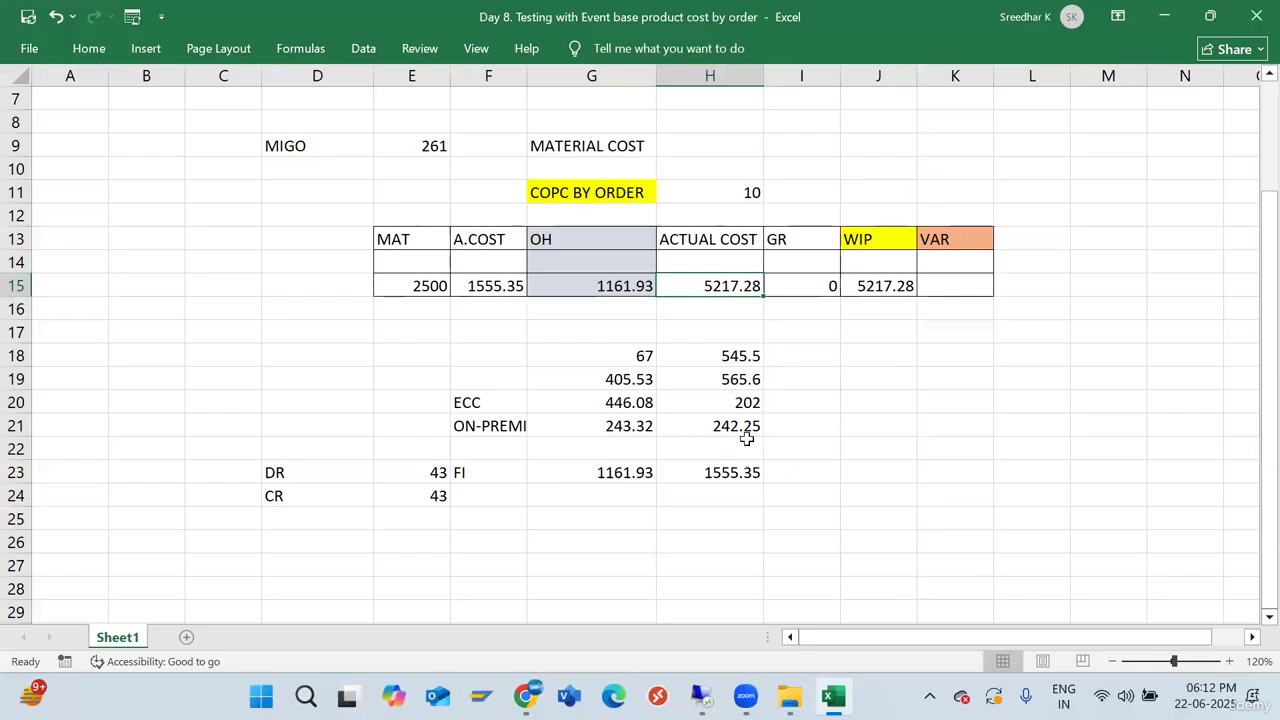
Correct the repair and maintenance cost in cell G18 to 67.87 and the overhead in cell G15 to 1162.8
double_click(648, 357)
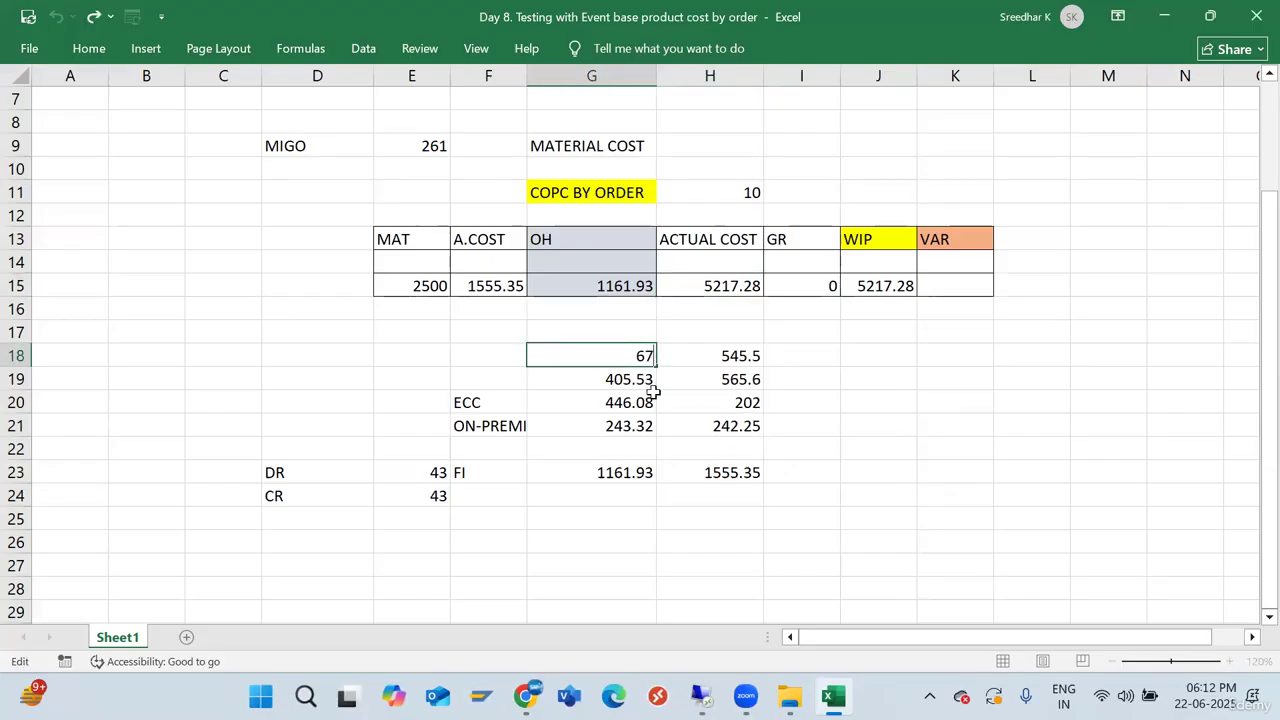
type(".87")
key("Return")
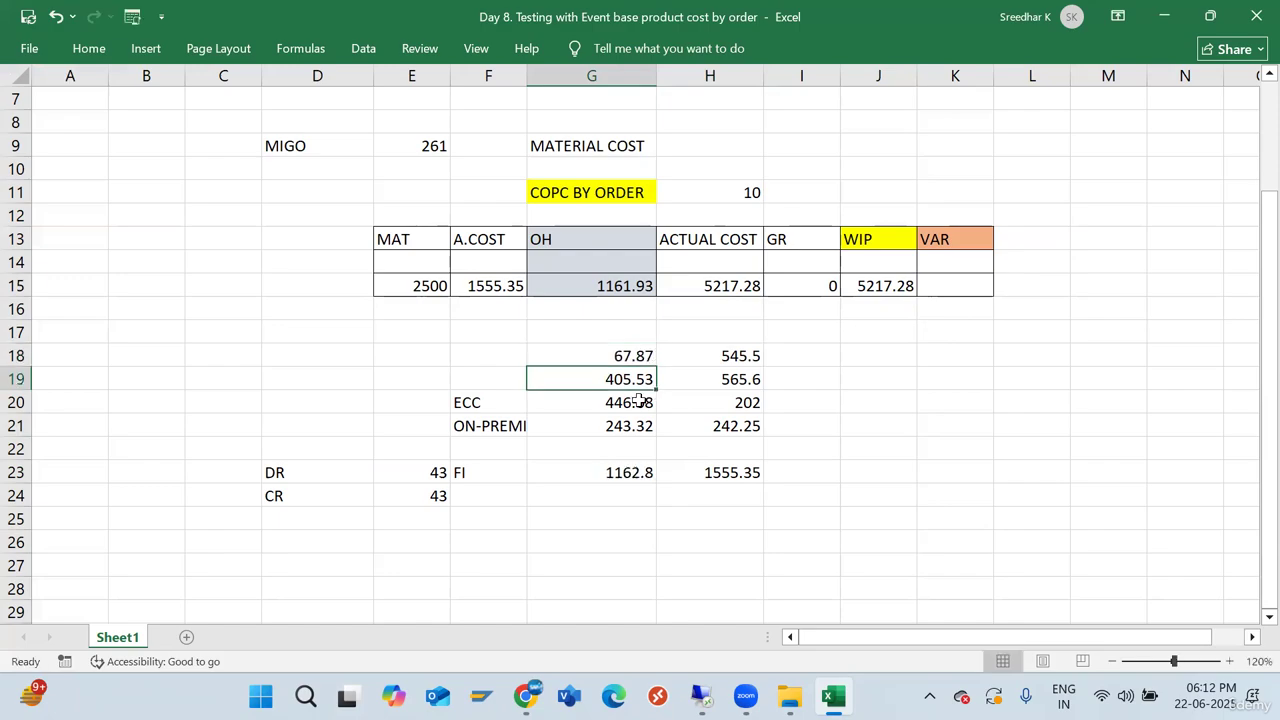
left_click(611, 285)
type("116")
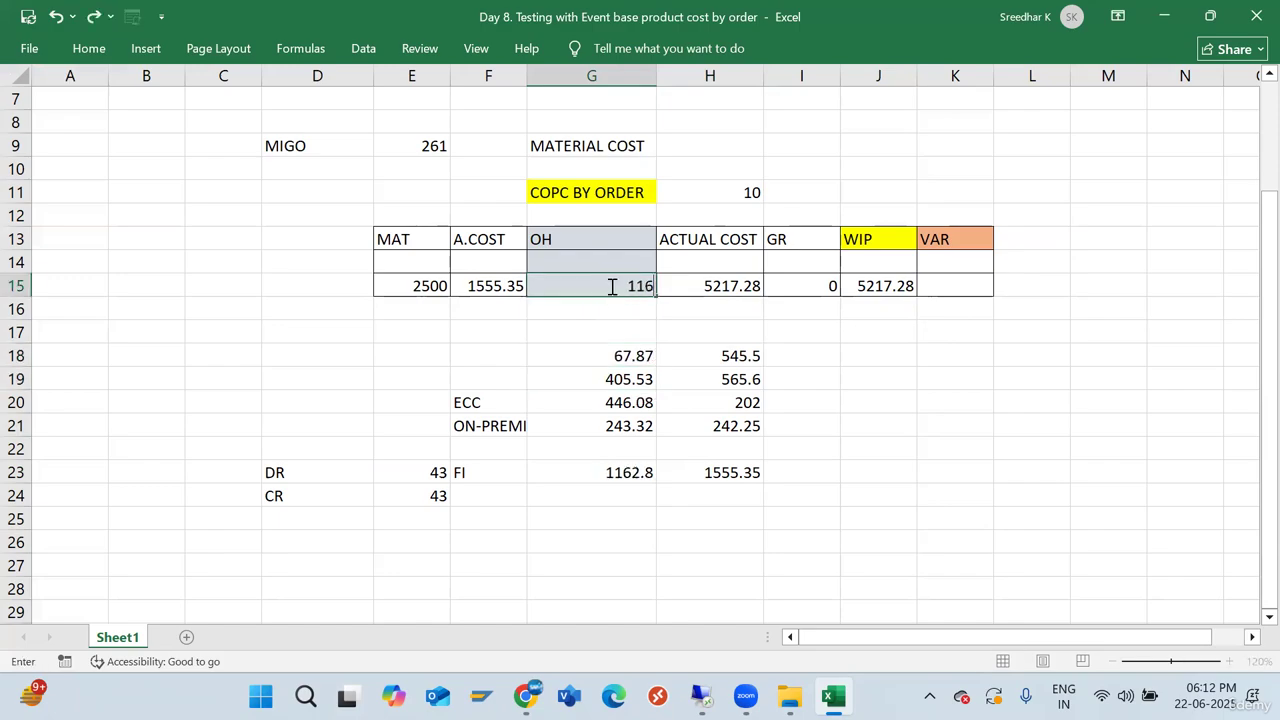
type("2.8")
key("Return")
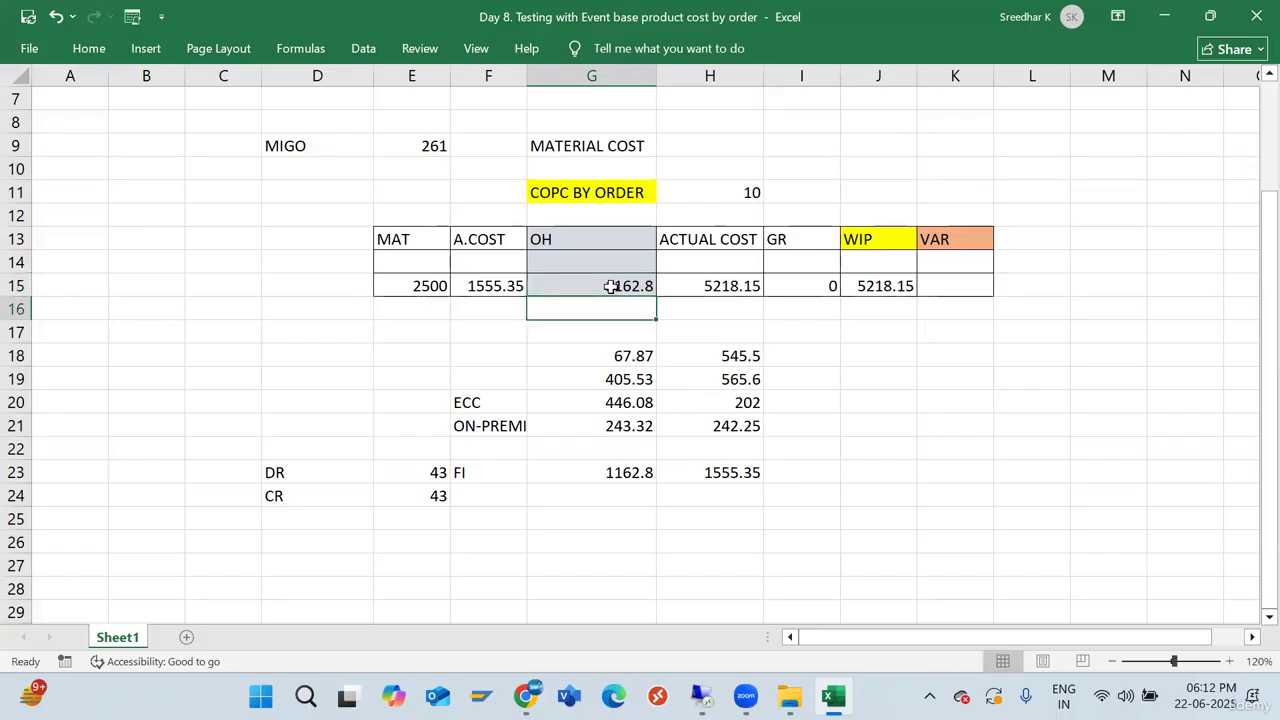
Recheck the SAP order total and review the overhead and WIP amounts in row 15 of the Excel cost table
left_click(930, 386)
key("alt+Tab")
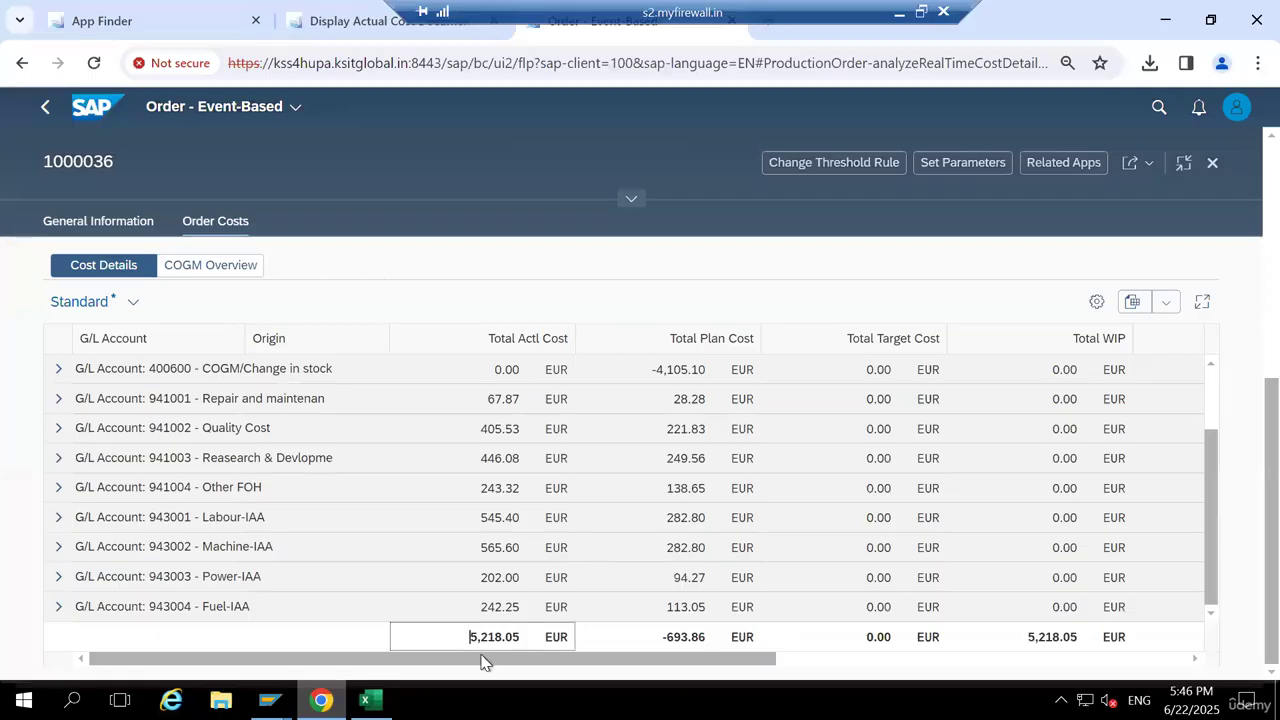
key("alt+Tab")
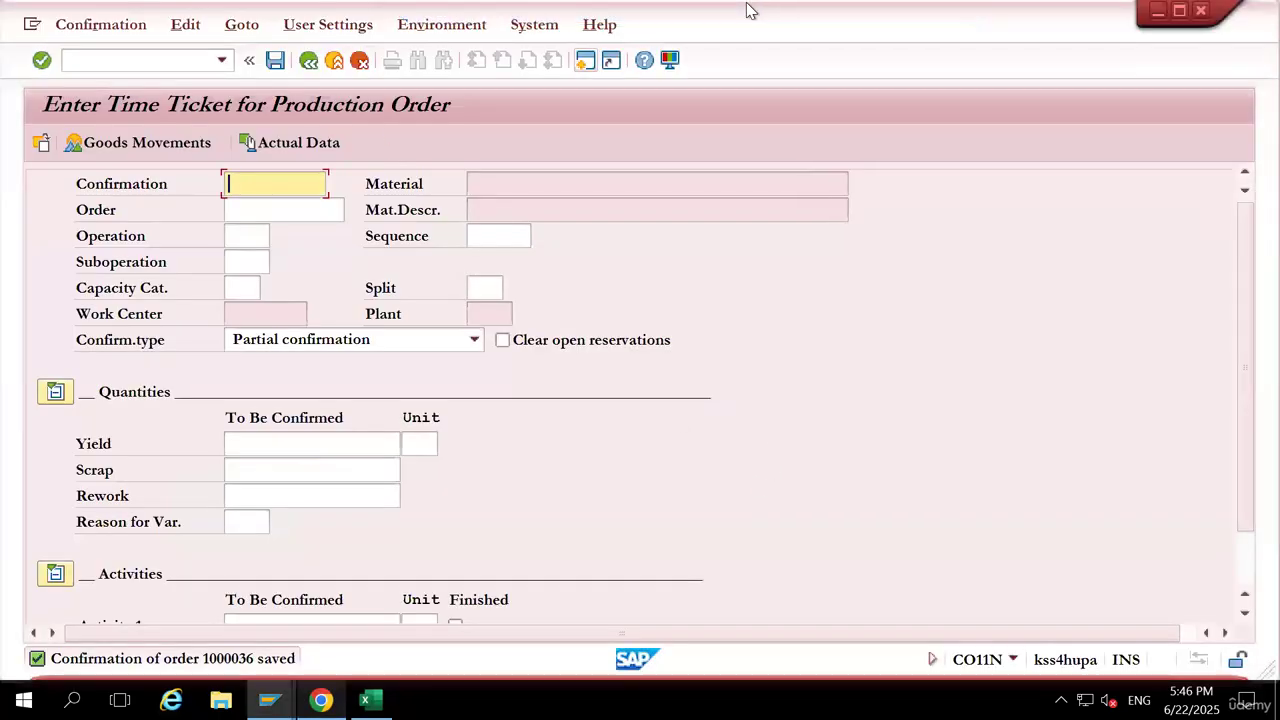
left_click(900, 14)
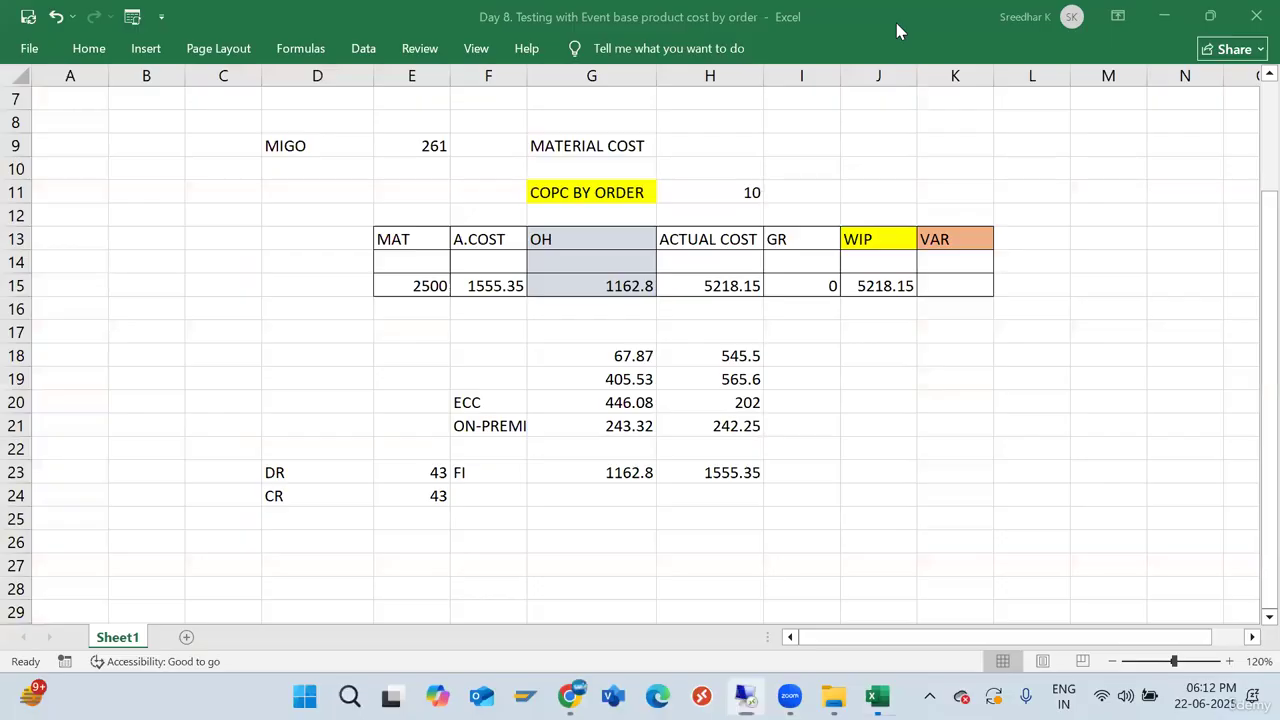
left_click(887, 286)
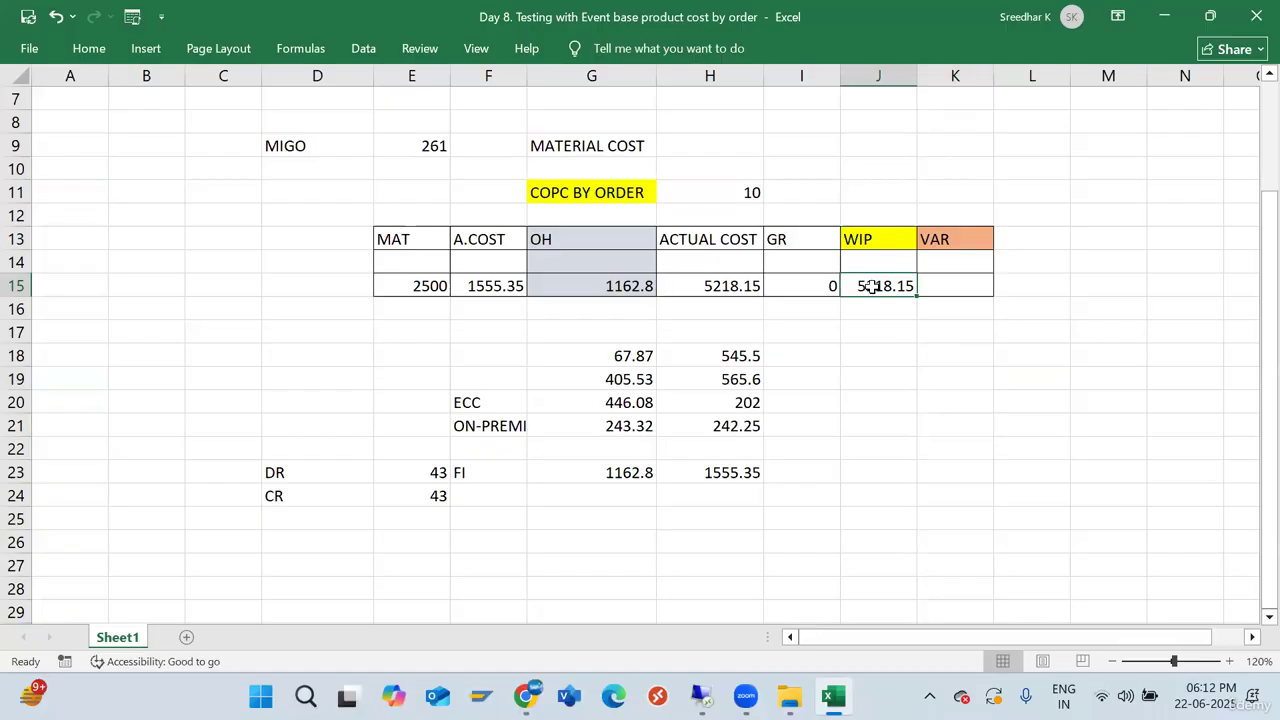
left_click(608, 285)
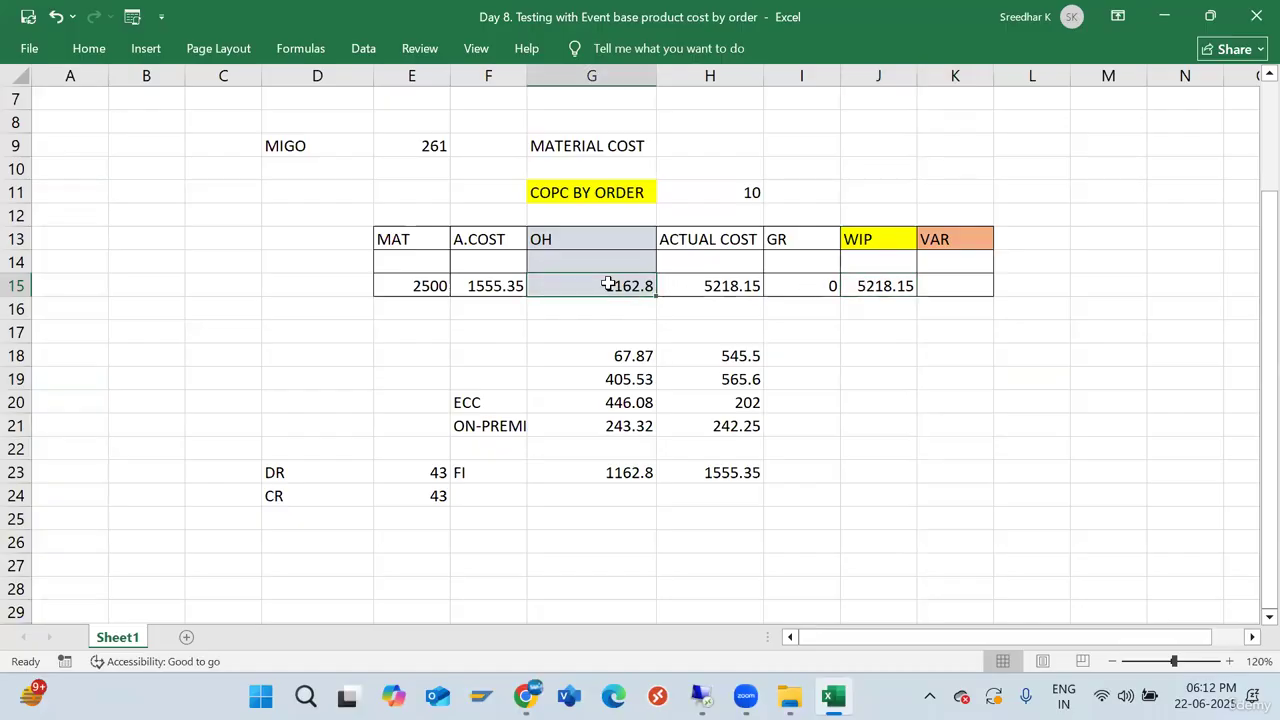
left_click(886, 285)
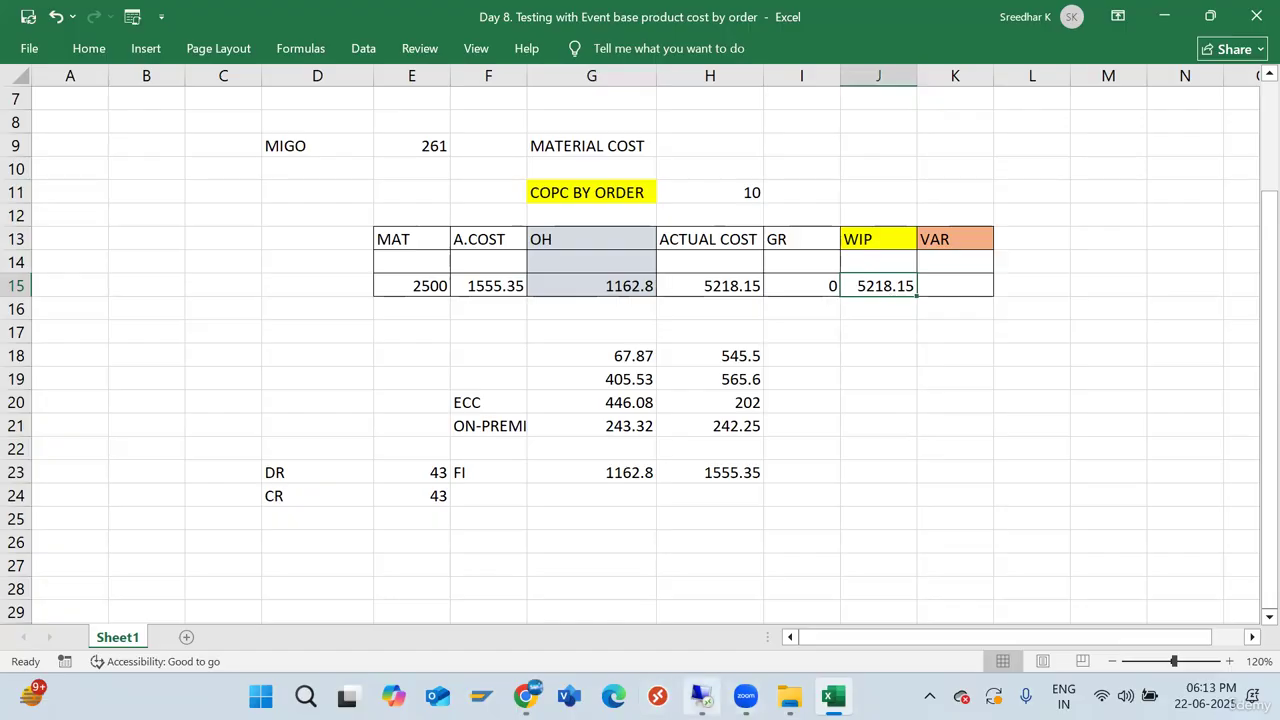
Switch to the SAP Fiori App Finder, search for DISPLAY DOCUMENT and open the Display Document Flow app
mouse_move(701, 697)
left_click(700, 595)
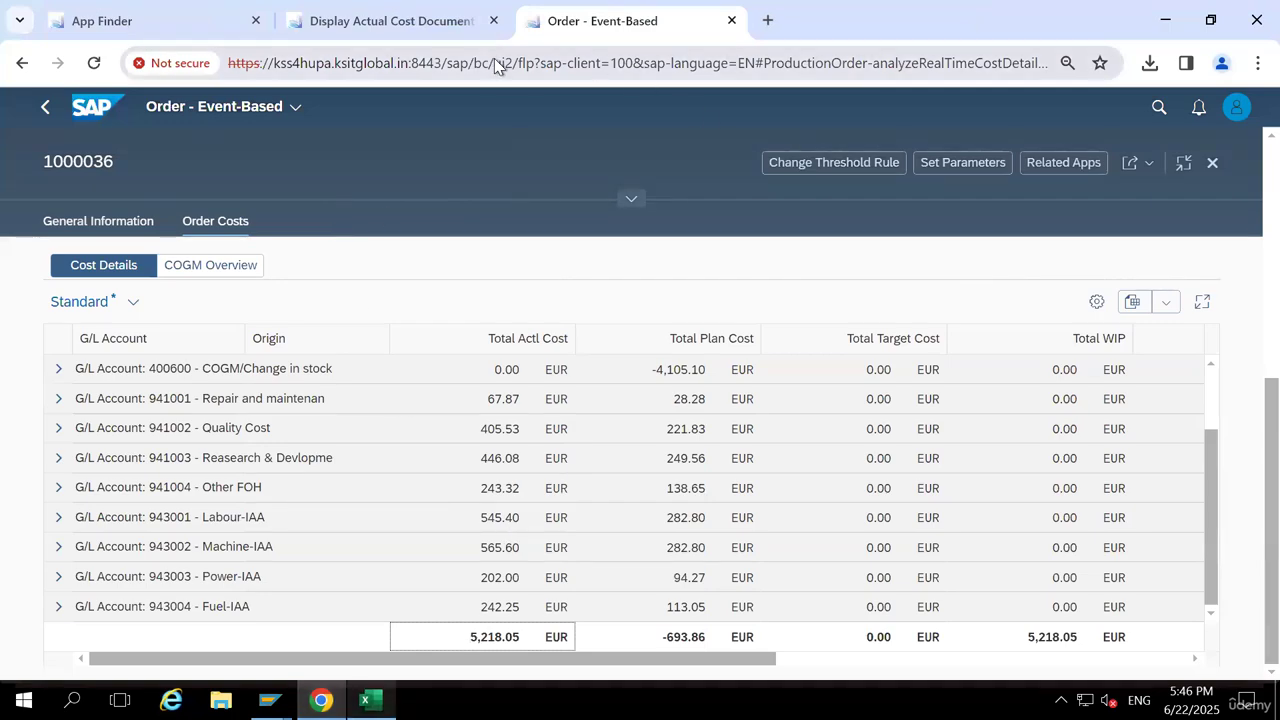
left_click(145, 23)
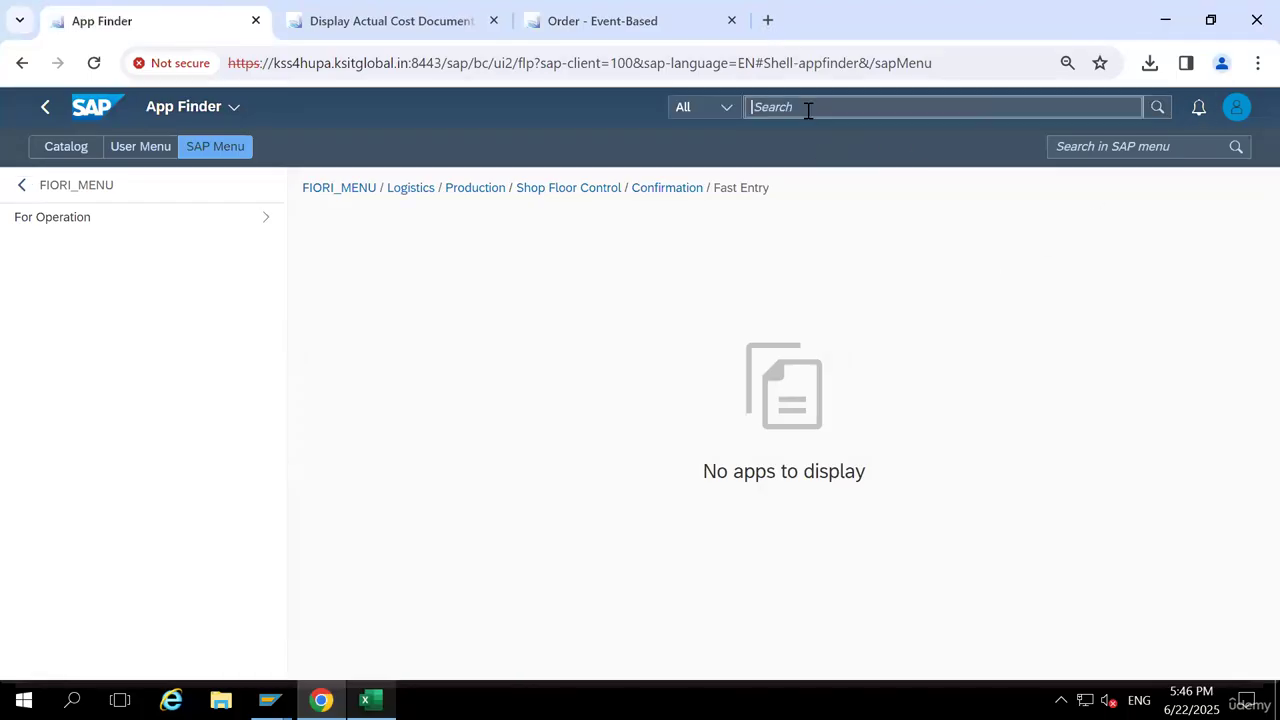
type("DISPLAY DOCUMENT")
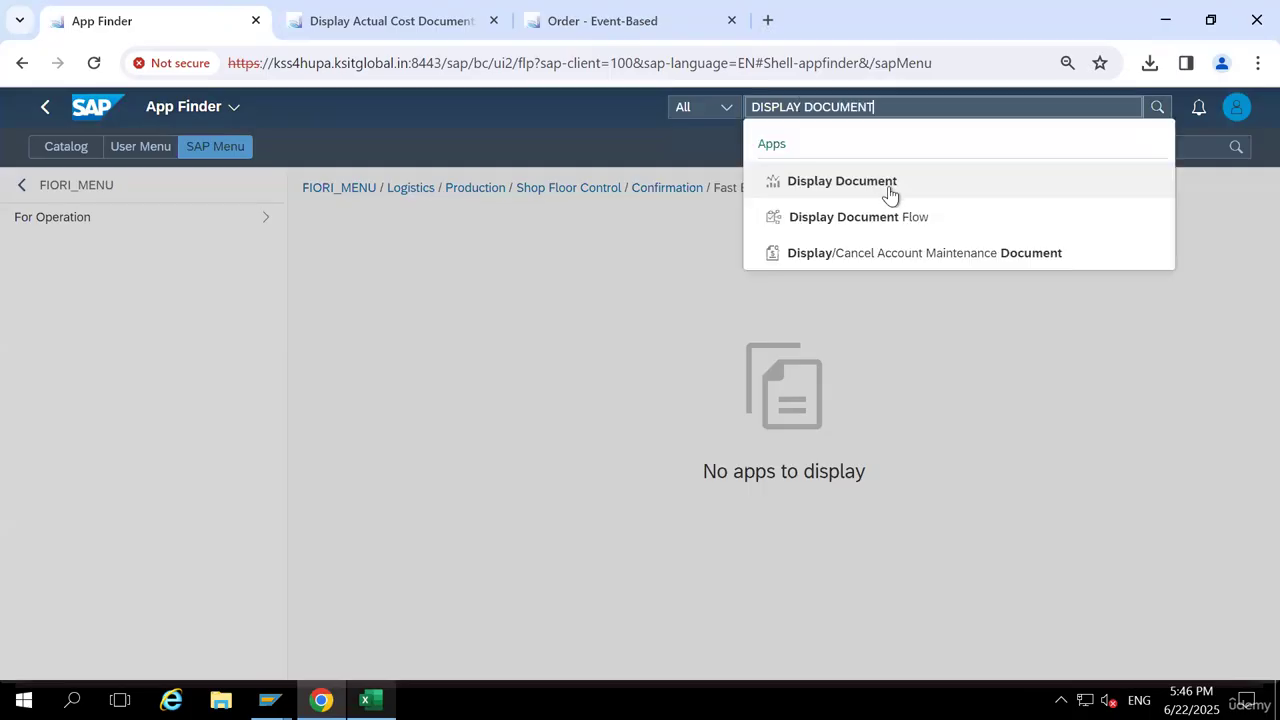
left_click(862, 222)
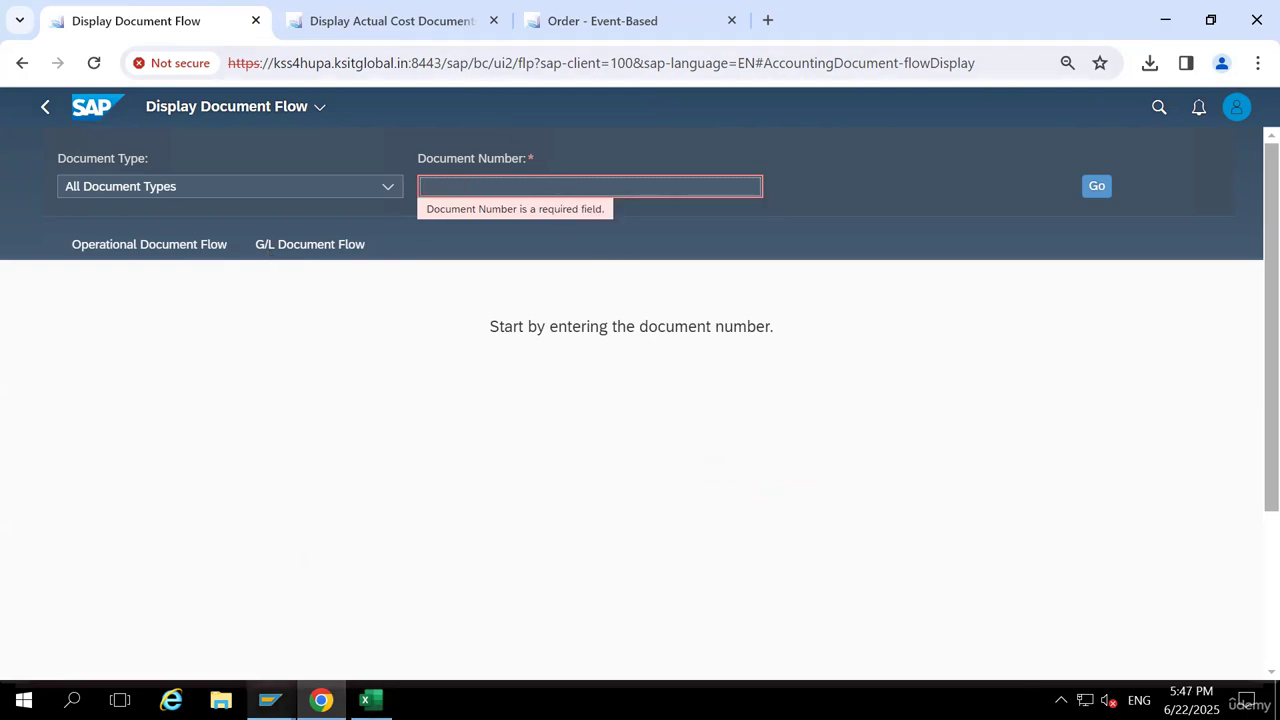
Switch to the production order display in SAP GUI and reload the UPA1-FG order header to check its status
mouse_move(270, 700)
left_click(631, 608)
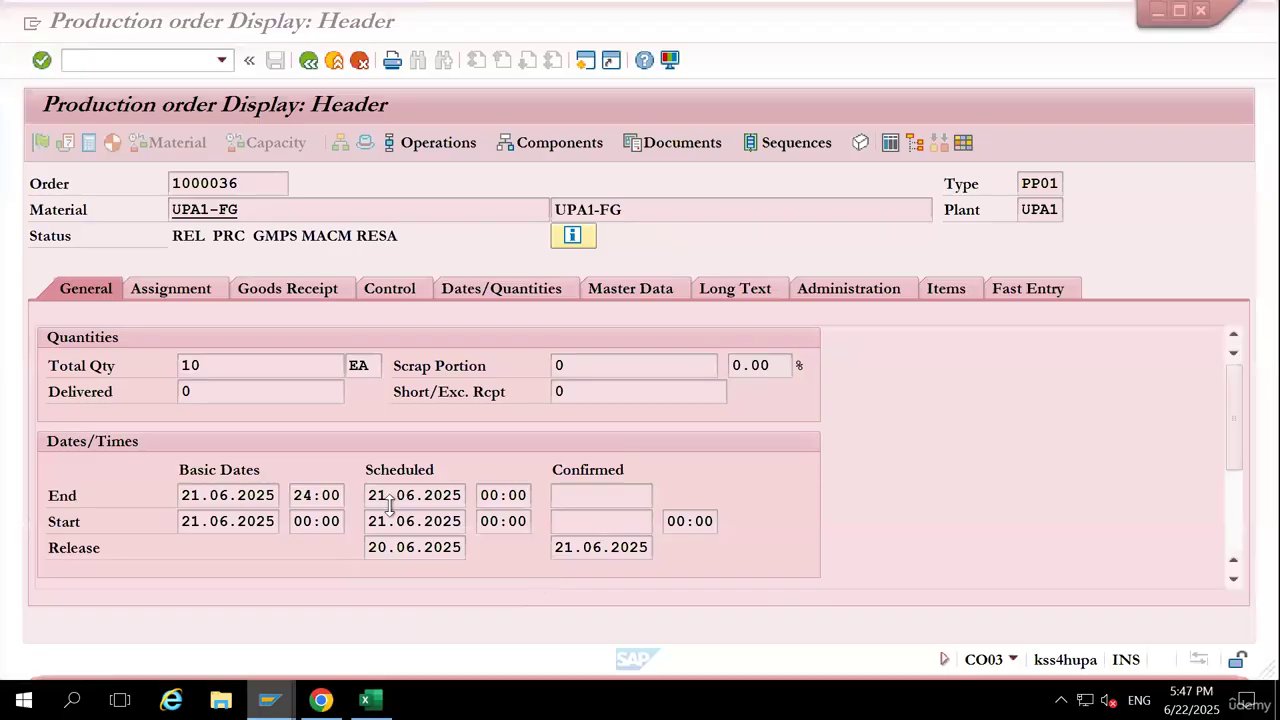
left_click(308, 61)
left_click(43, 60)
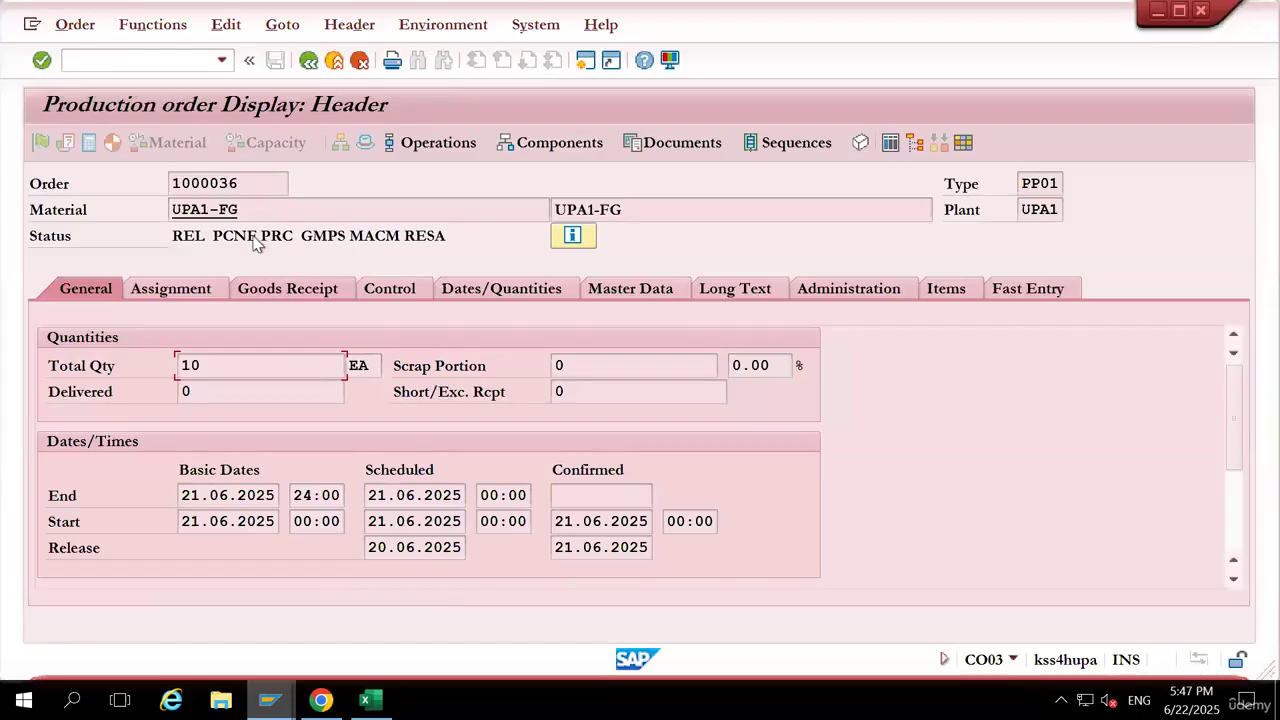
Display the UPA1-FG material's Accounting 1 view and open its Material Price Analysis
double_click(239, 211)
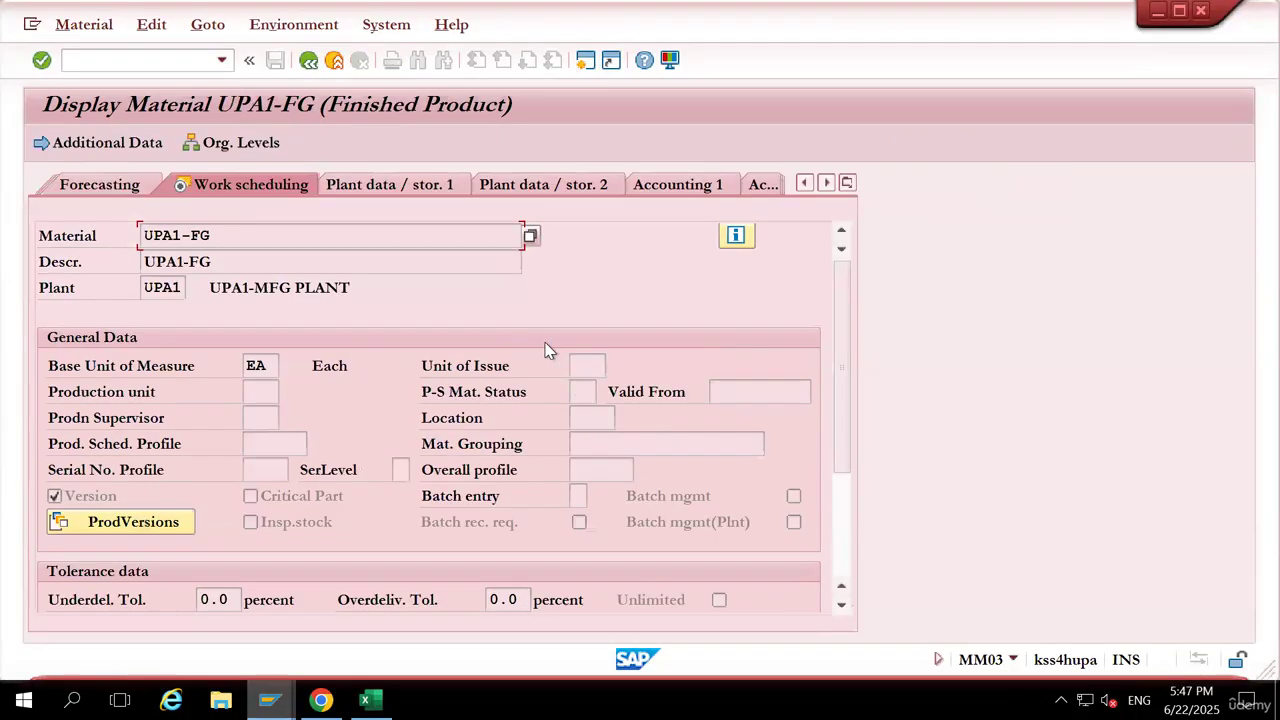
left_click(849, 188)
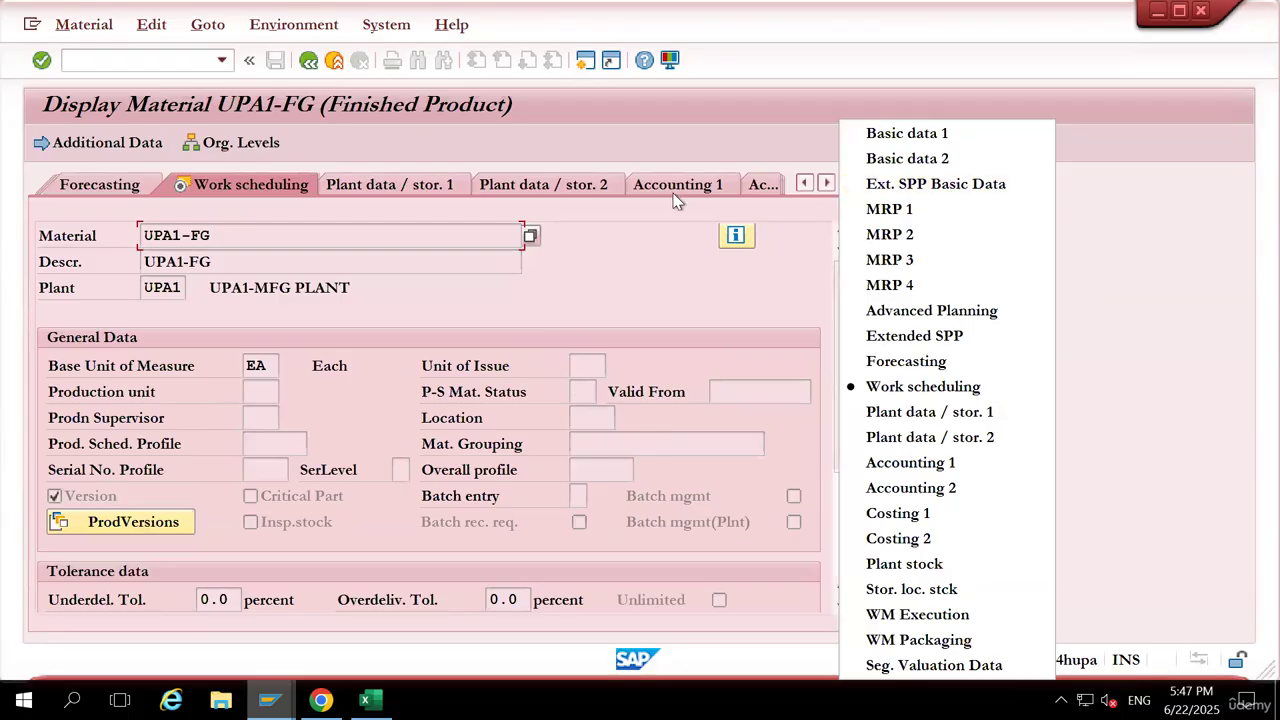
left_click(910, 462)
scroll(710, 471, "down", 2)
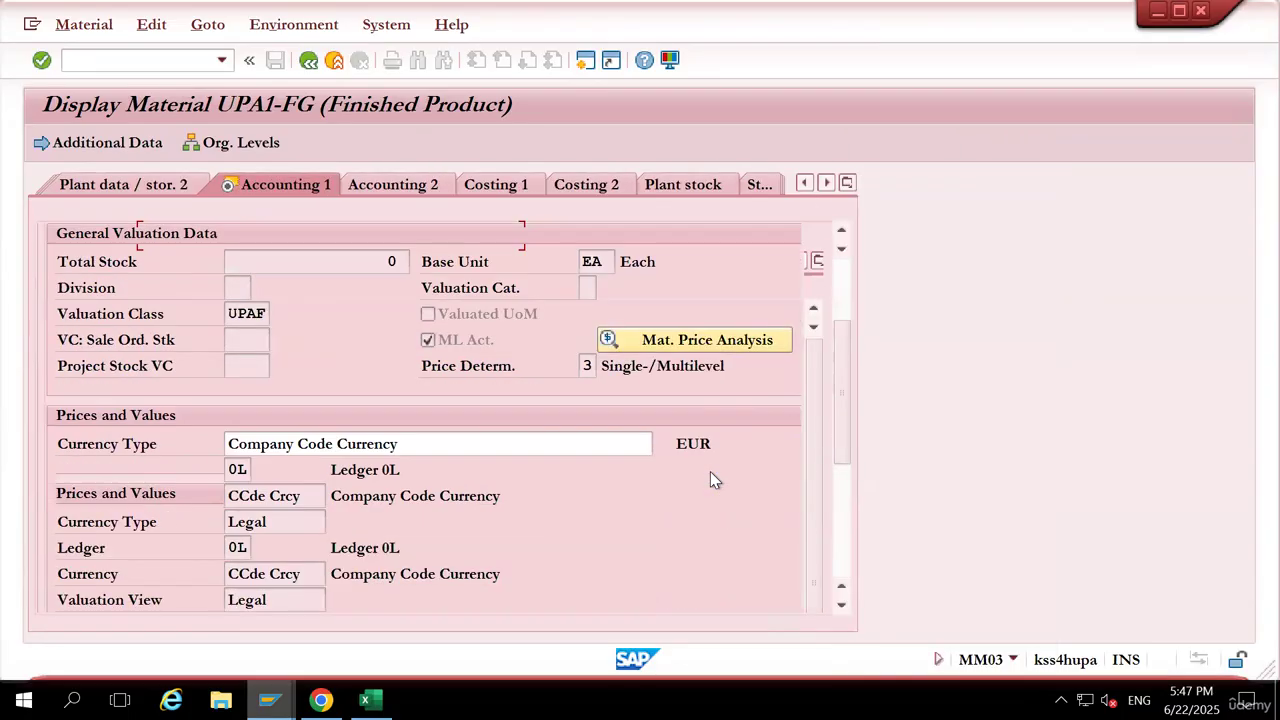
left_click(703, 340)
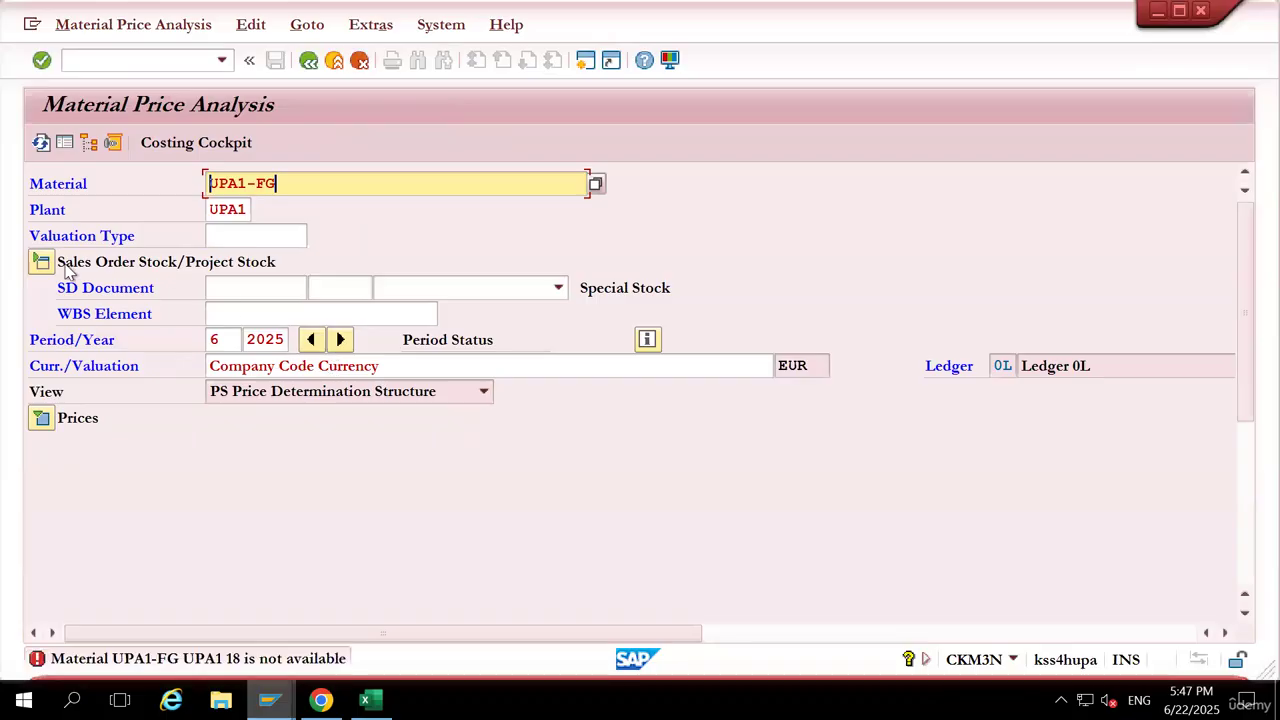
Load the Material Price Analysis for UPA1-FG in period 6/2025 and switch it to material UPA1-RM
left_click(40, 261)
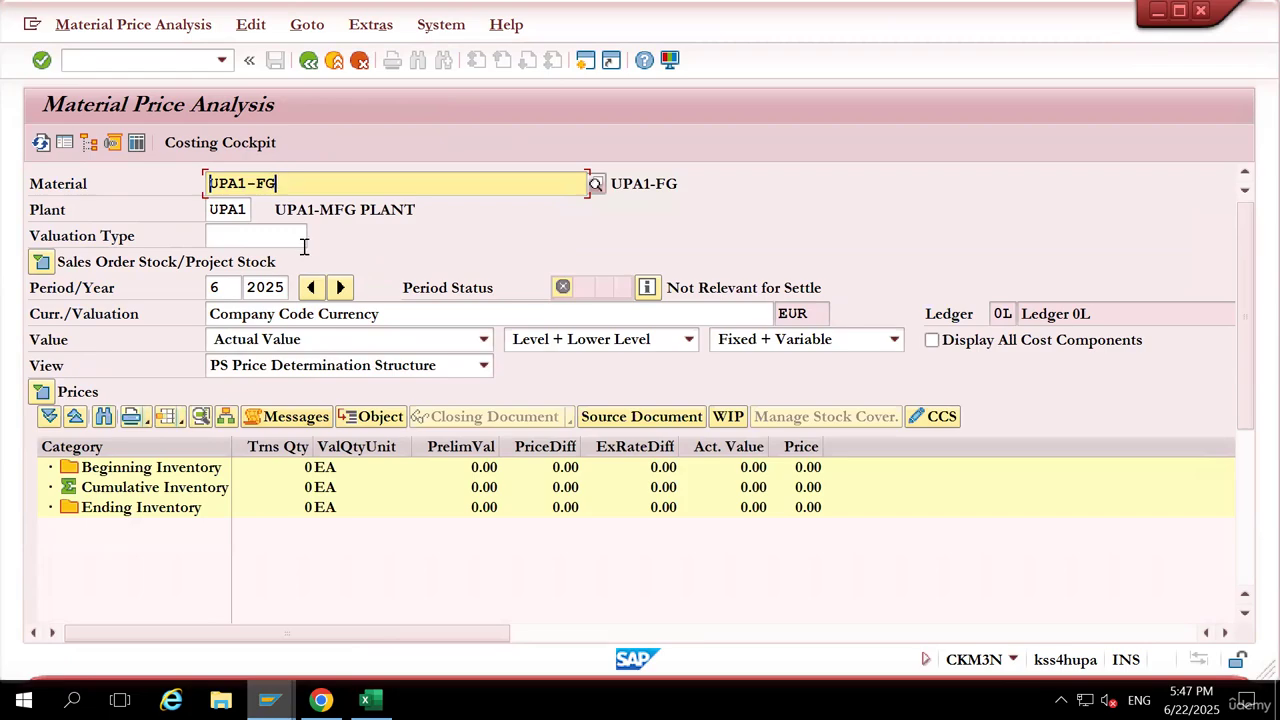
key("BackSpace")
key("BackSpace")
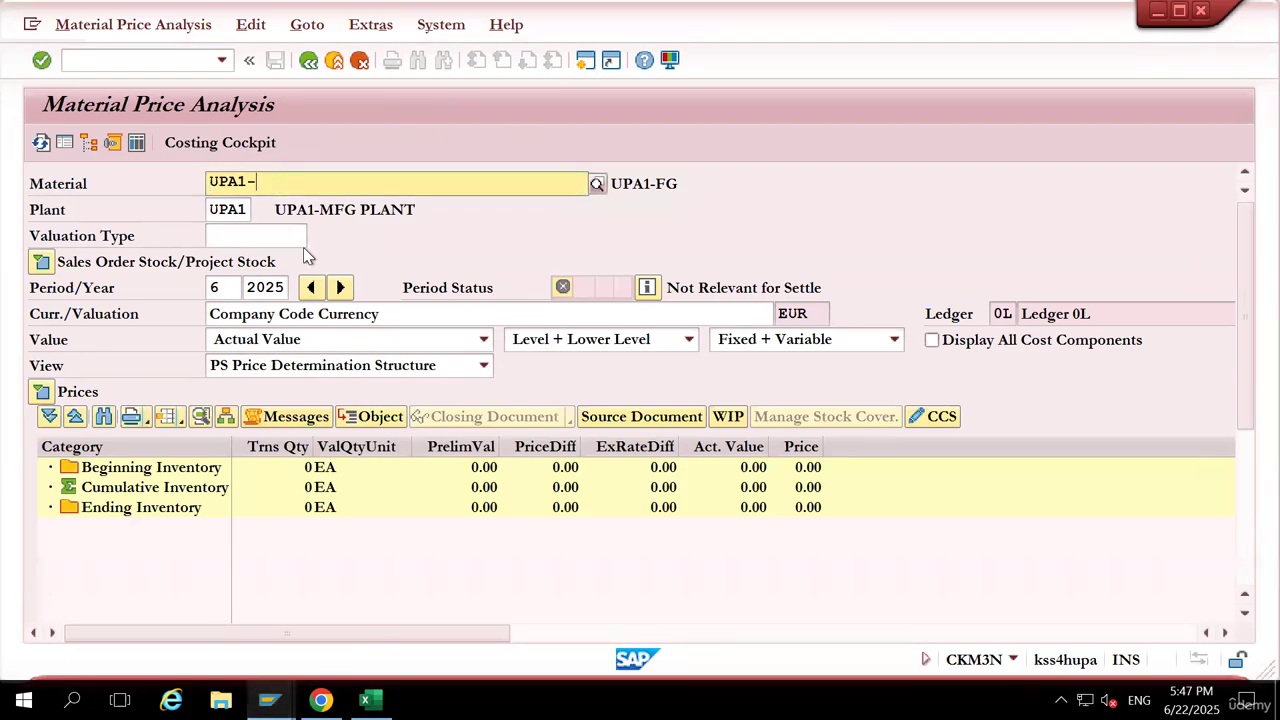
type("RM")
key("Return")
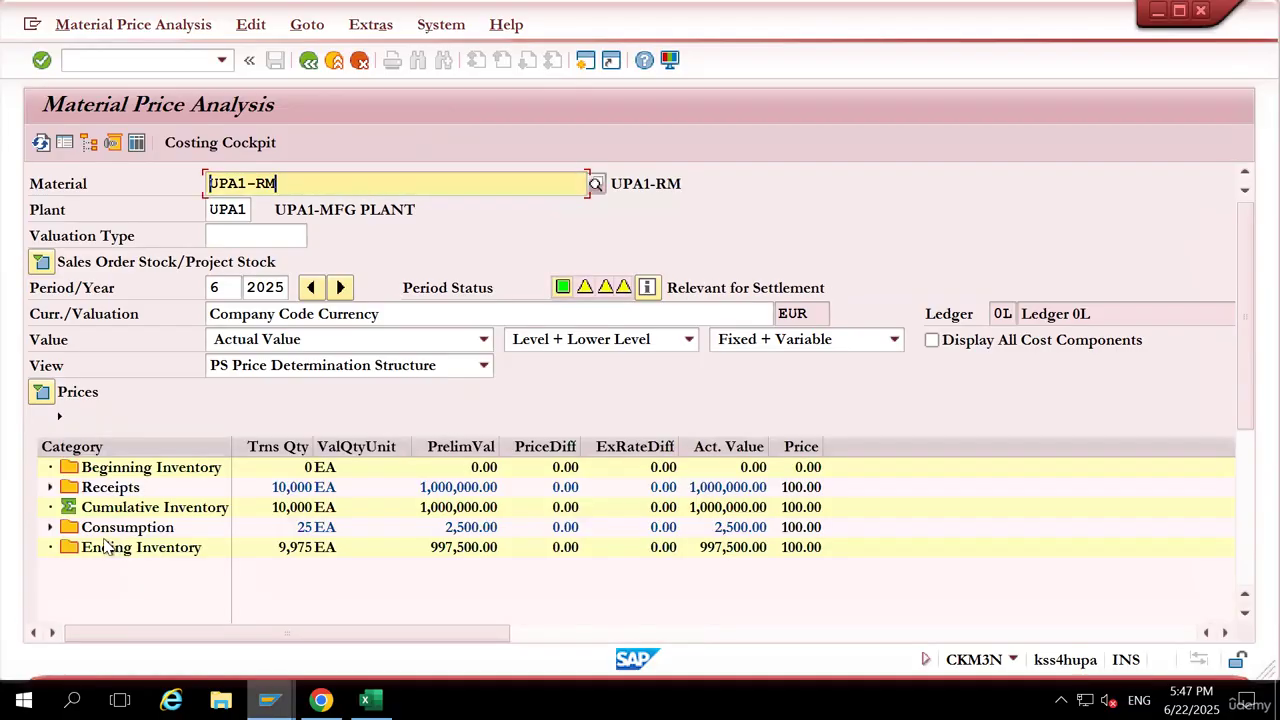
Expand UPA1-RM's production consumption down to the goods issue for UPA1-FG and open its material ledger document
left_click(50, 527)
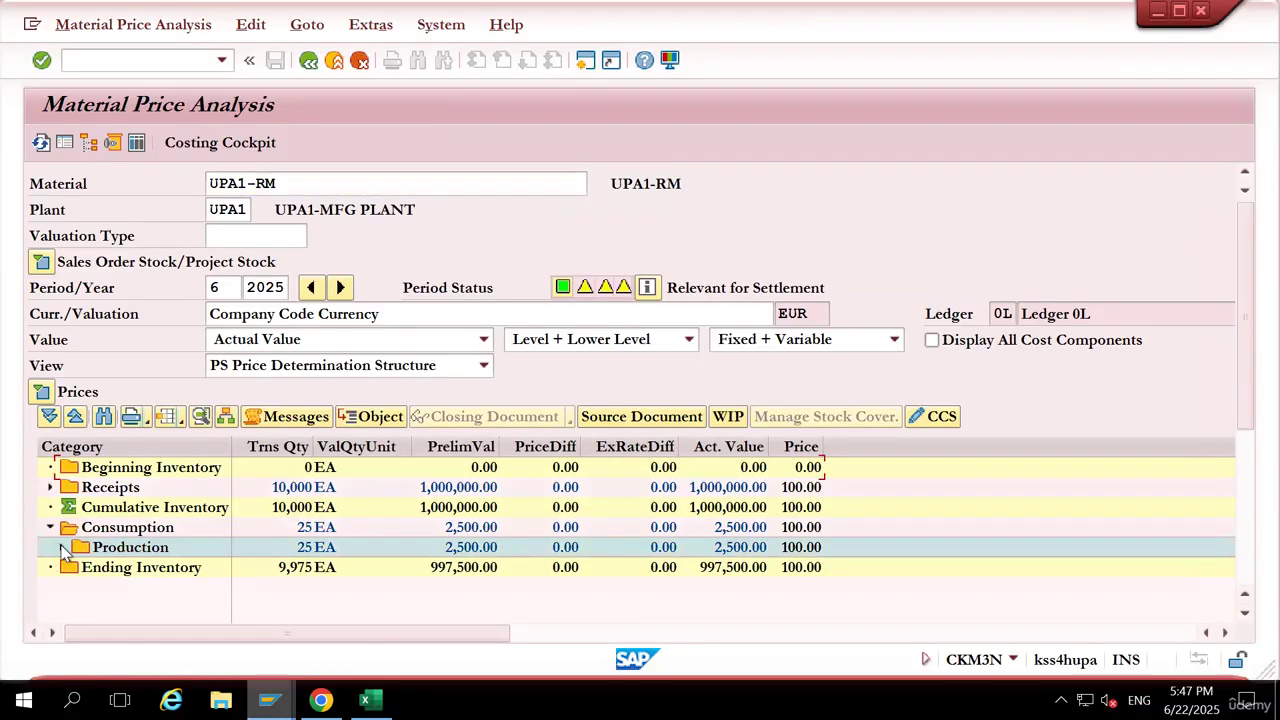
left_click(61, 547)
left_click(72, 567)
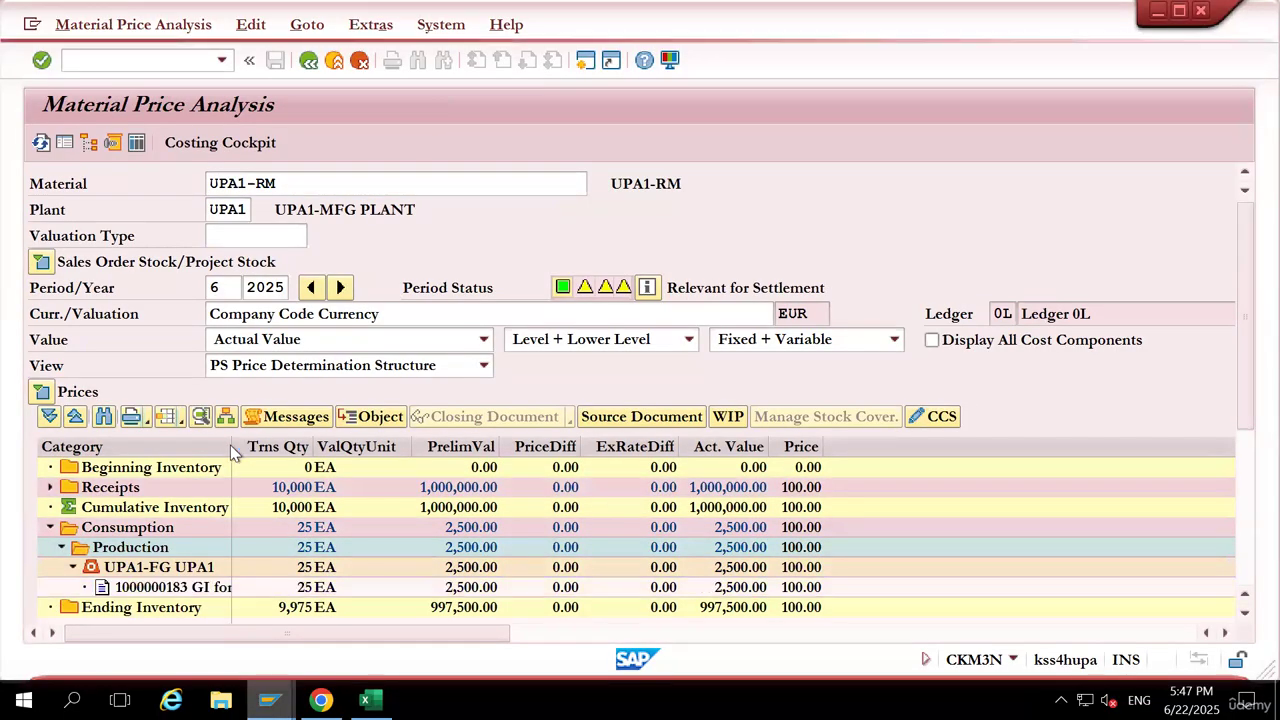
left_click_drag(231, 446, 329, 446)
double_click(262, 588)
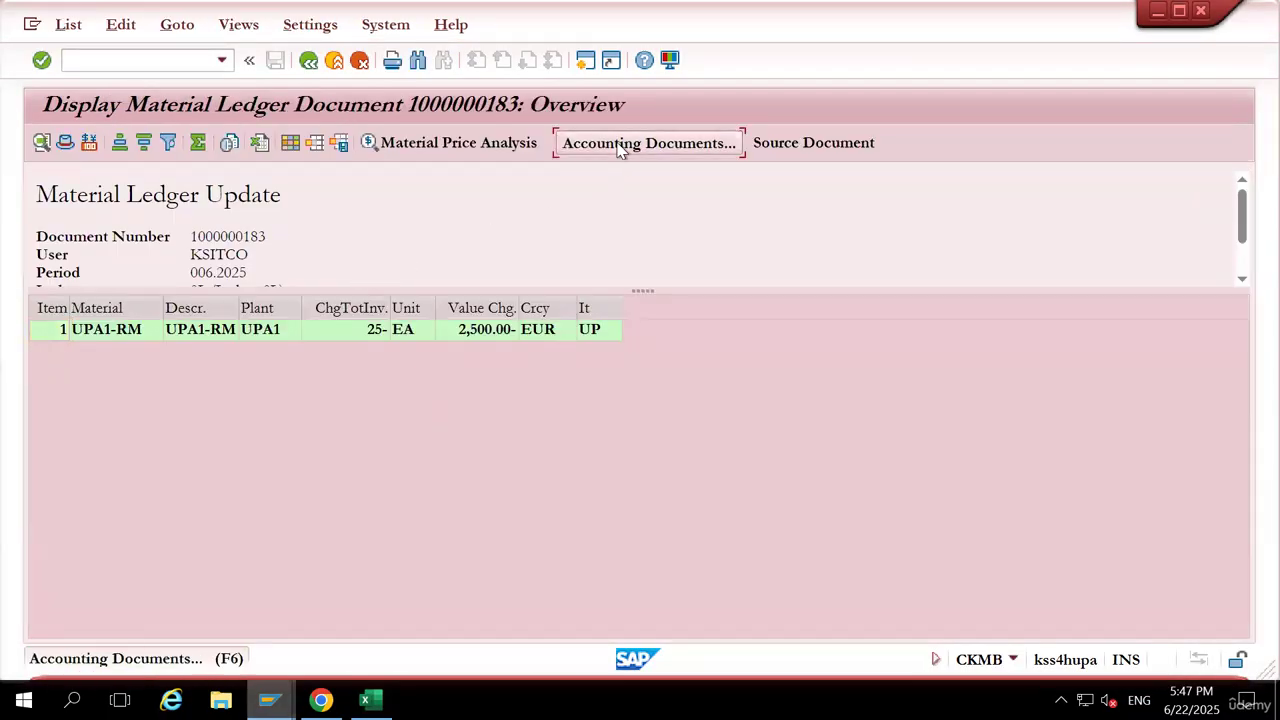
left_click(620, 145)
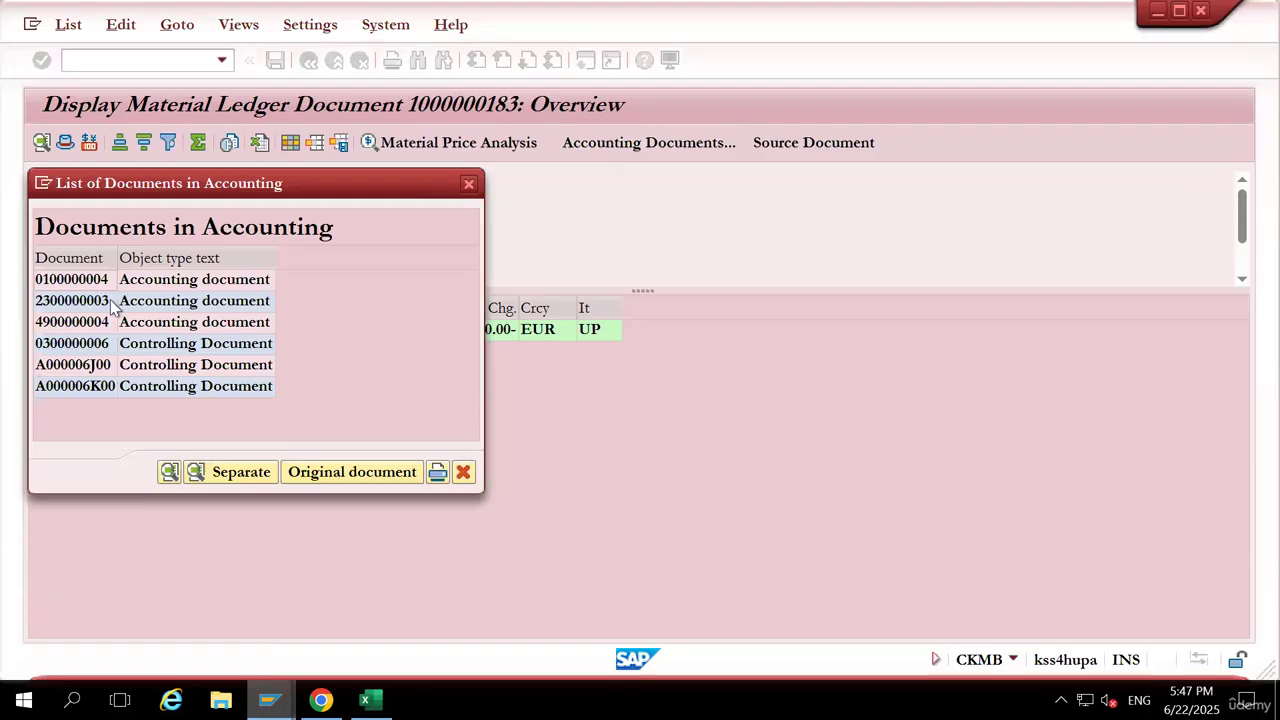
left_click_drag(268, 200, 771, 176)
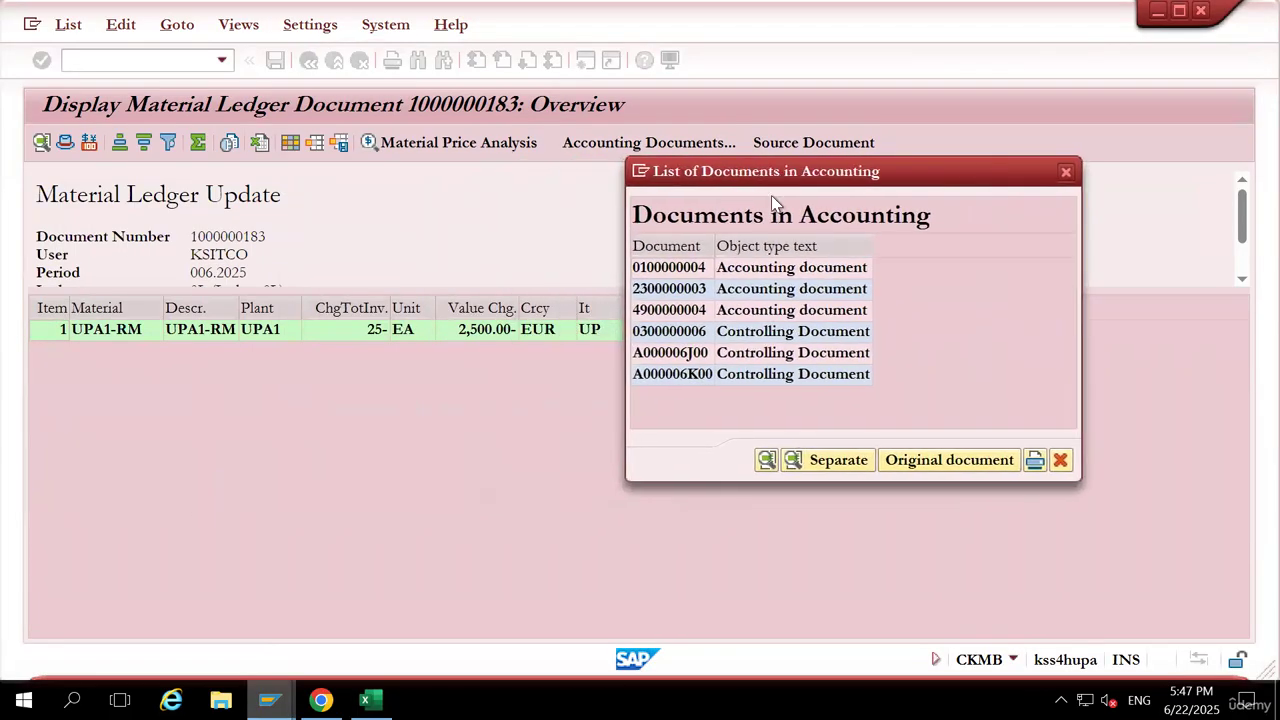
left_click(683, 316)
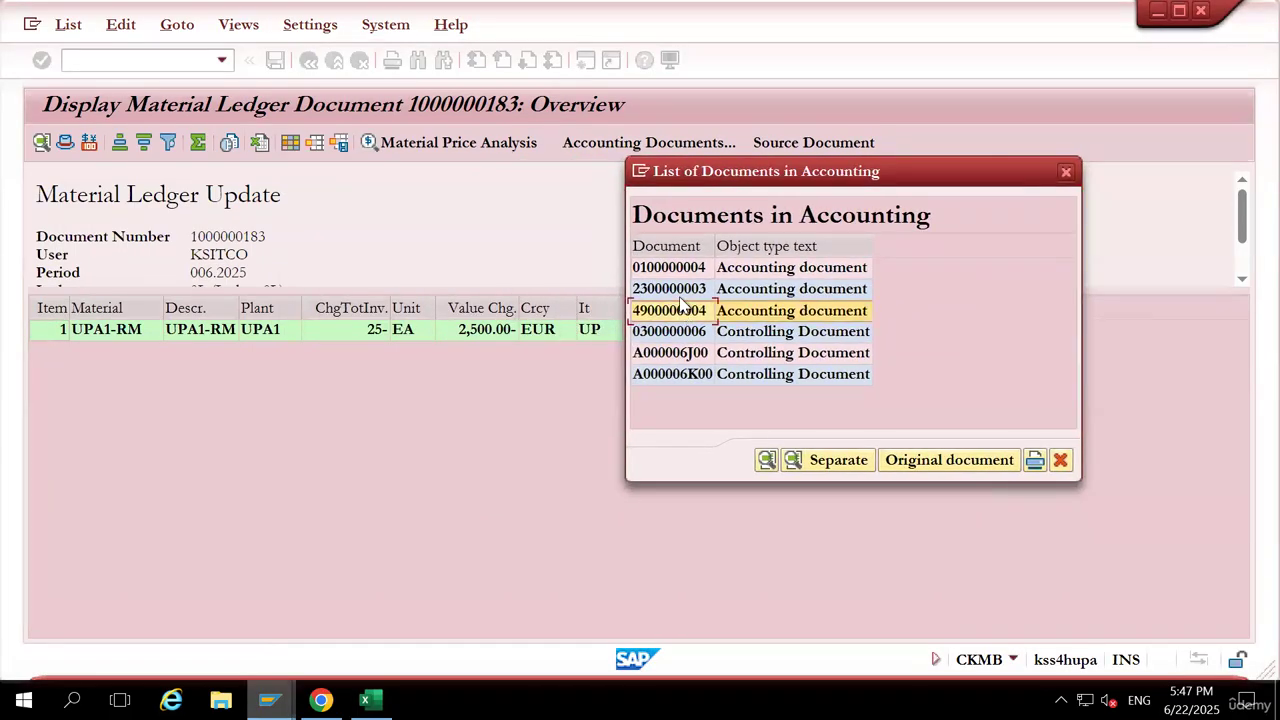
left_click(683, 290)
left_click(680, 268)
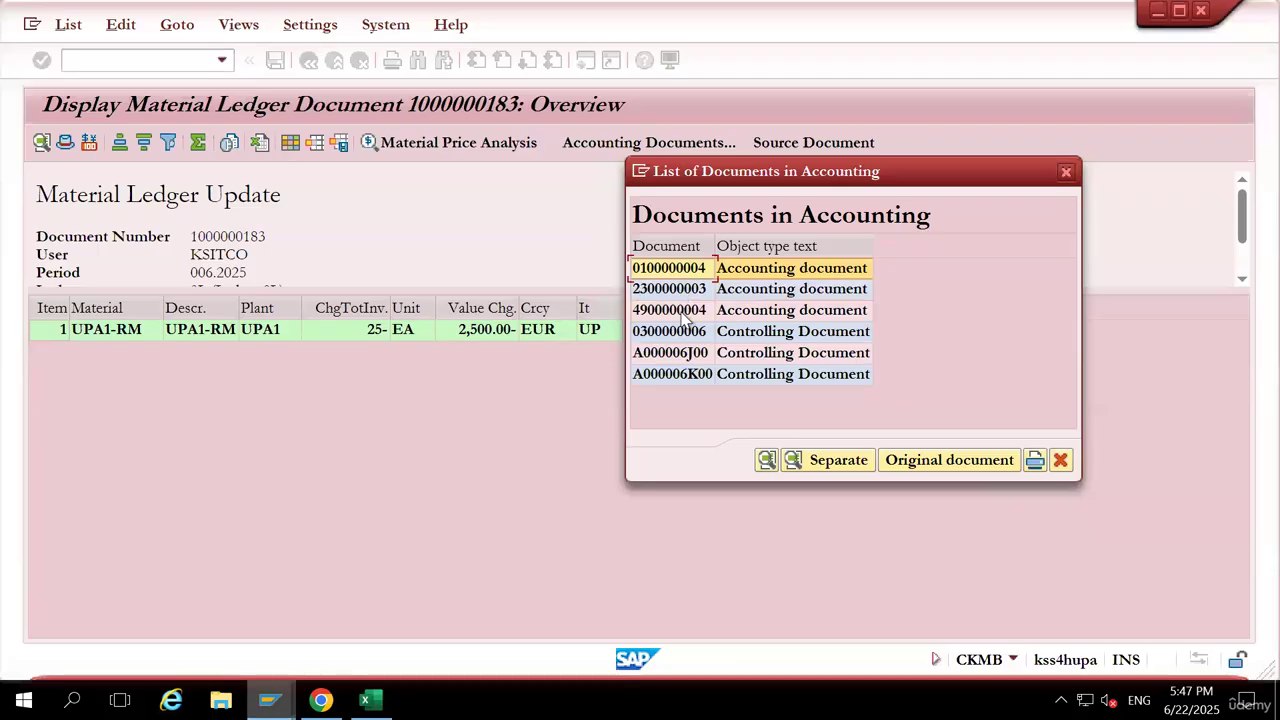
left_click(684, 314)
key("ctrl+c")
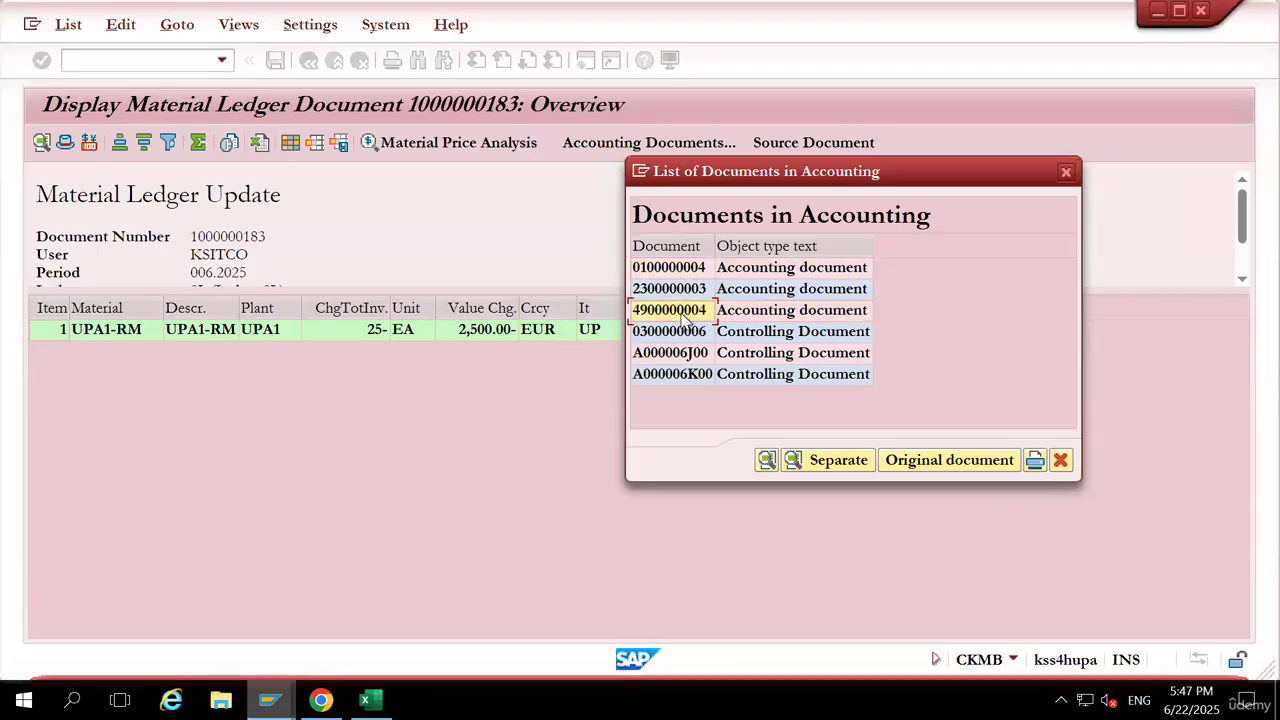
key("alt+Tab")
left_click(516, 182)
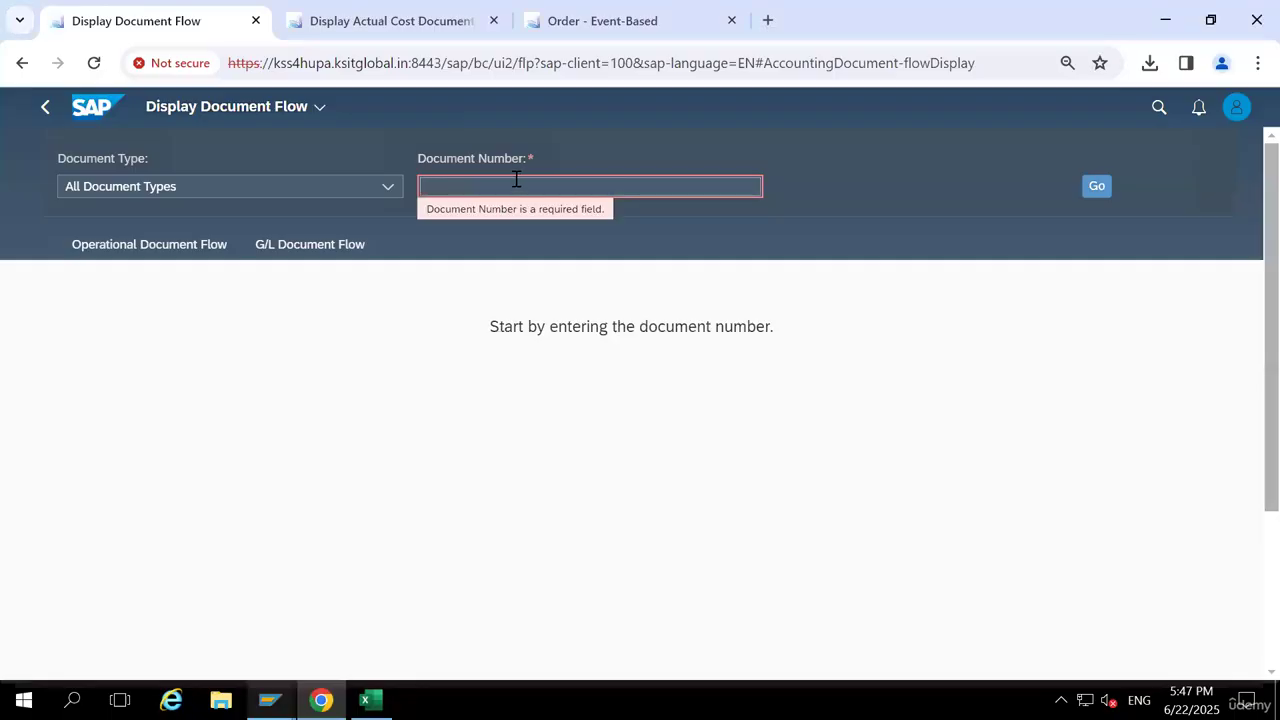
key("ctrl+v")
left_click(1098, 190)
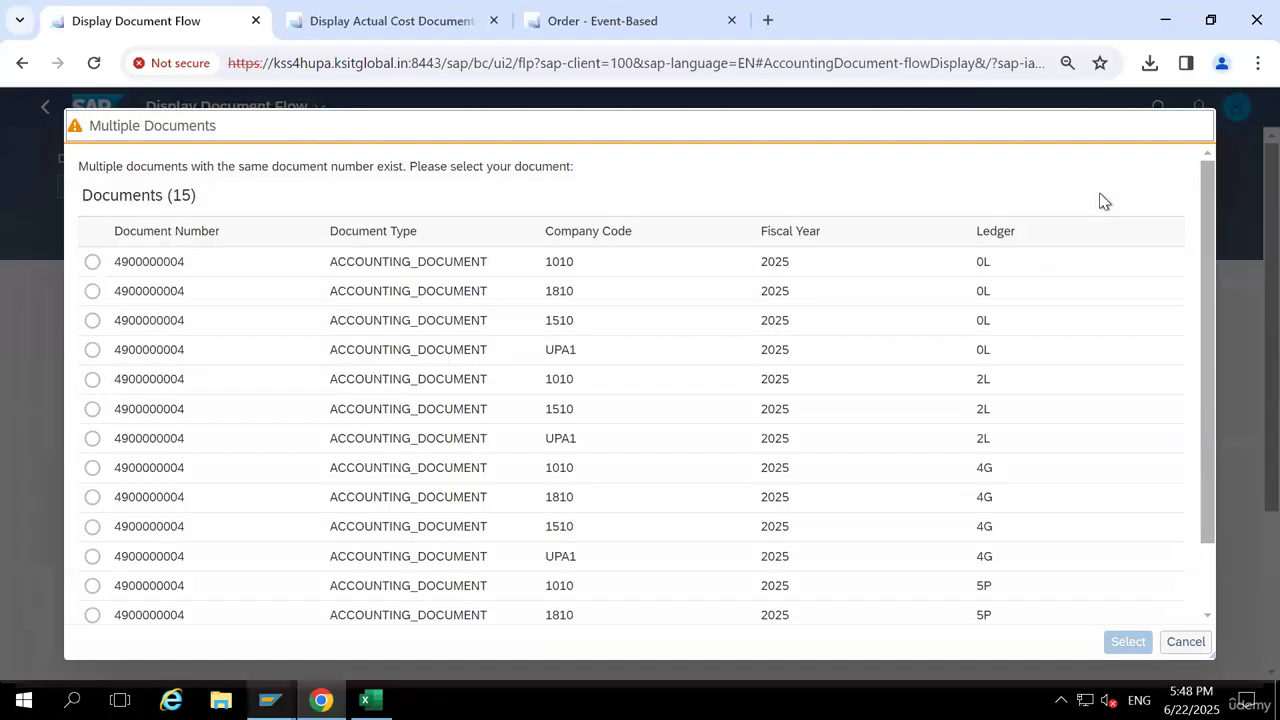
left_click(91, 350)
left_click_drag(597, 357, 524, 355)
left_click(1128, 645)
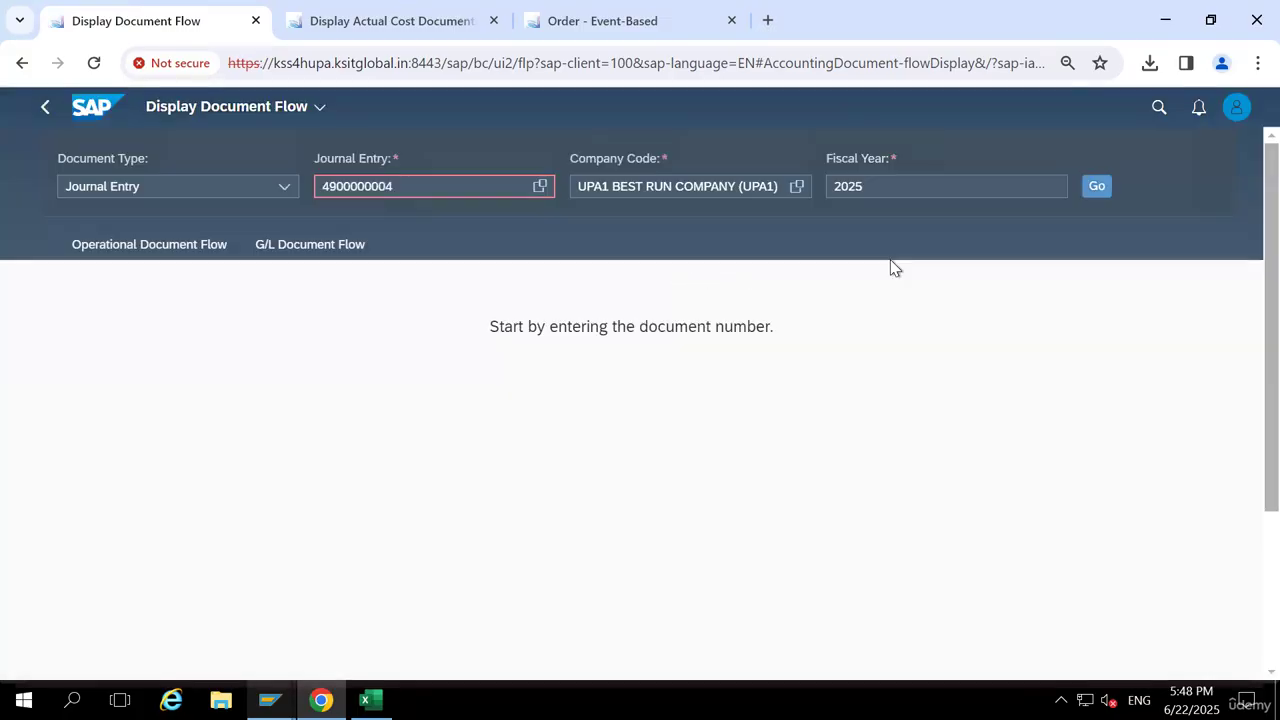
left_click(1095, 186)
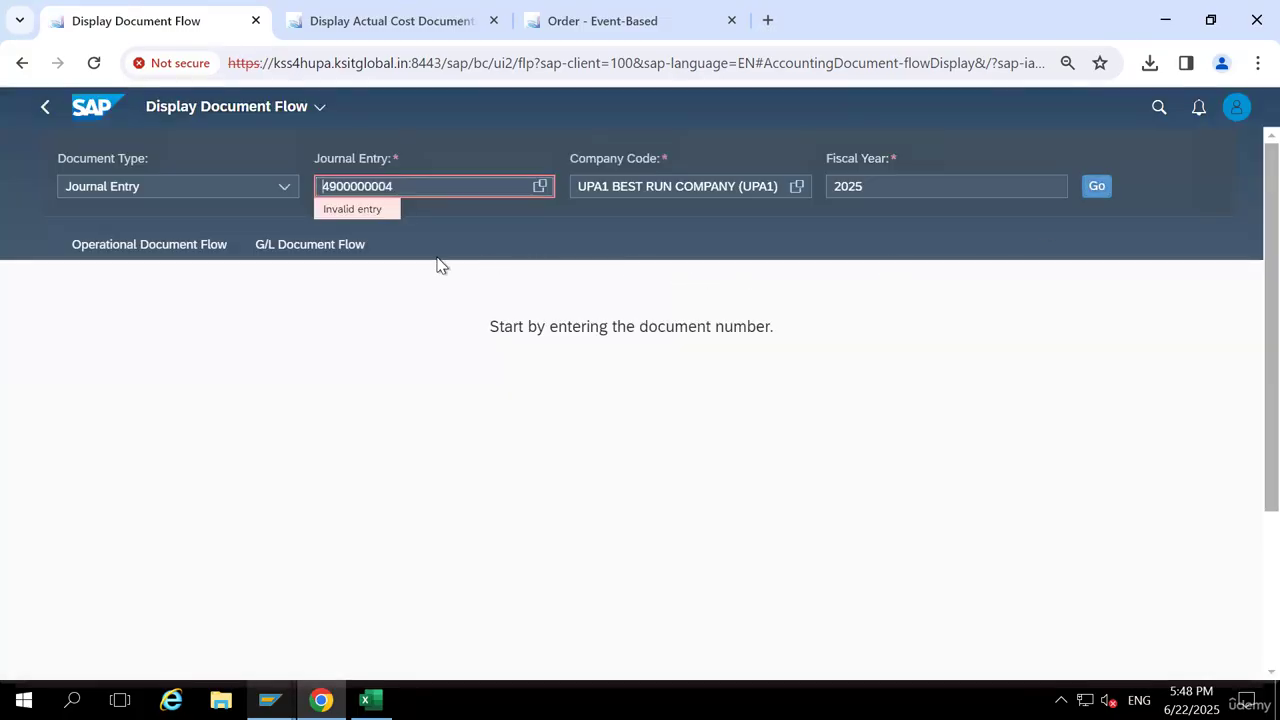
left_click(1103, 189)
left_click(1105, 190)
left_click(1105, 190)
key("alt+Tab")
left_click(672, 311)
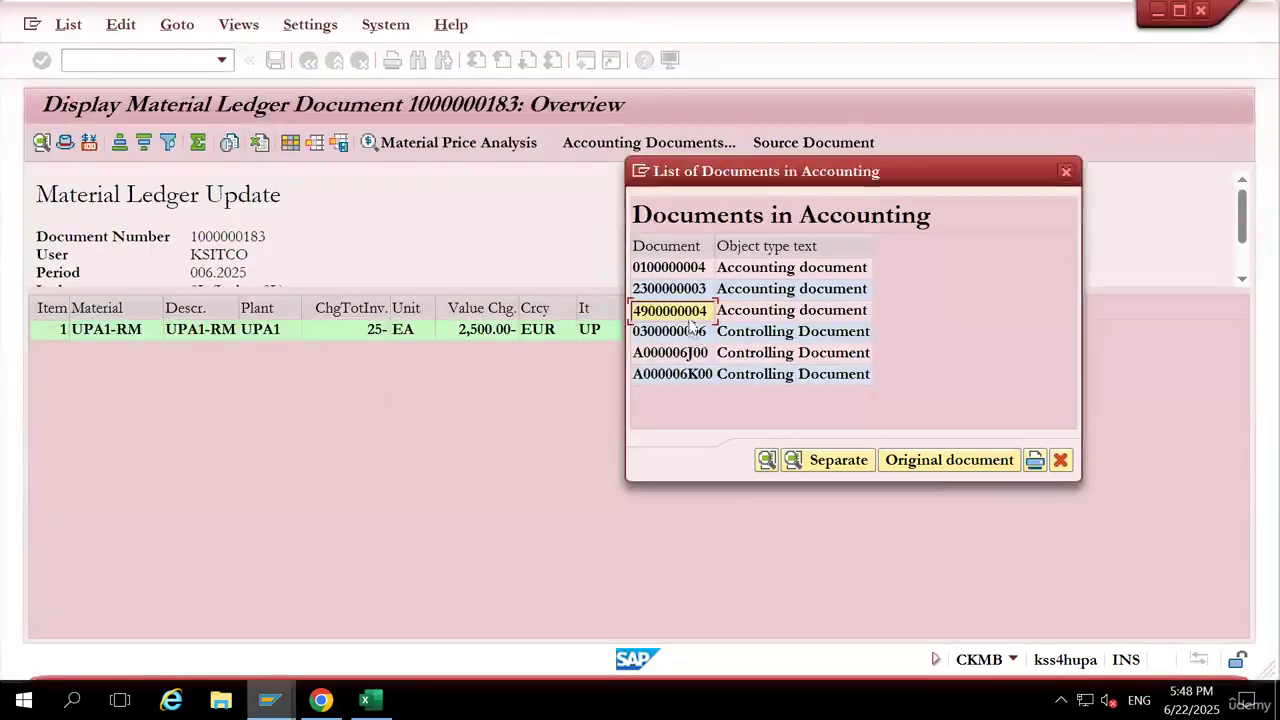
key("alt+Tab")
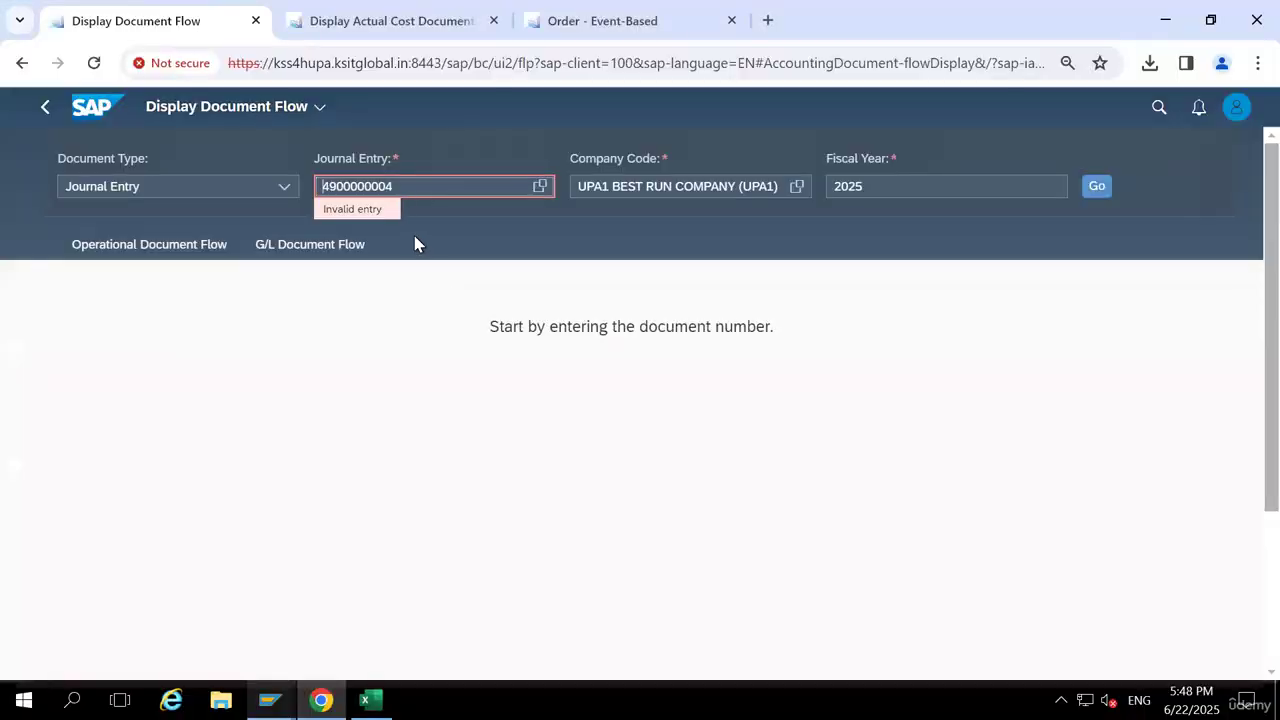
left_click(541, 188)
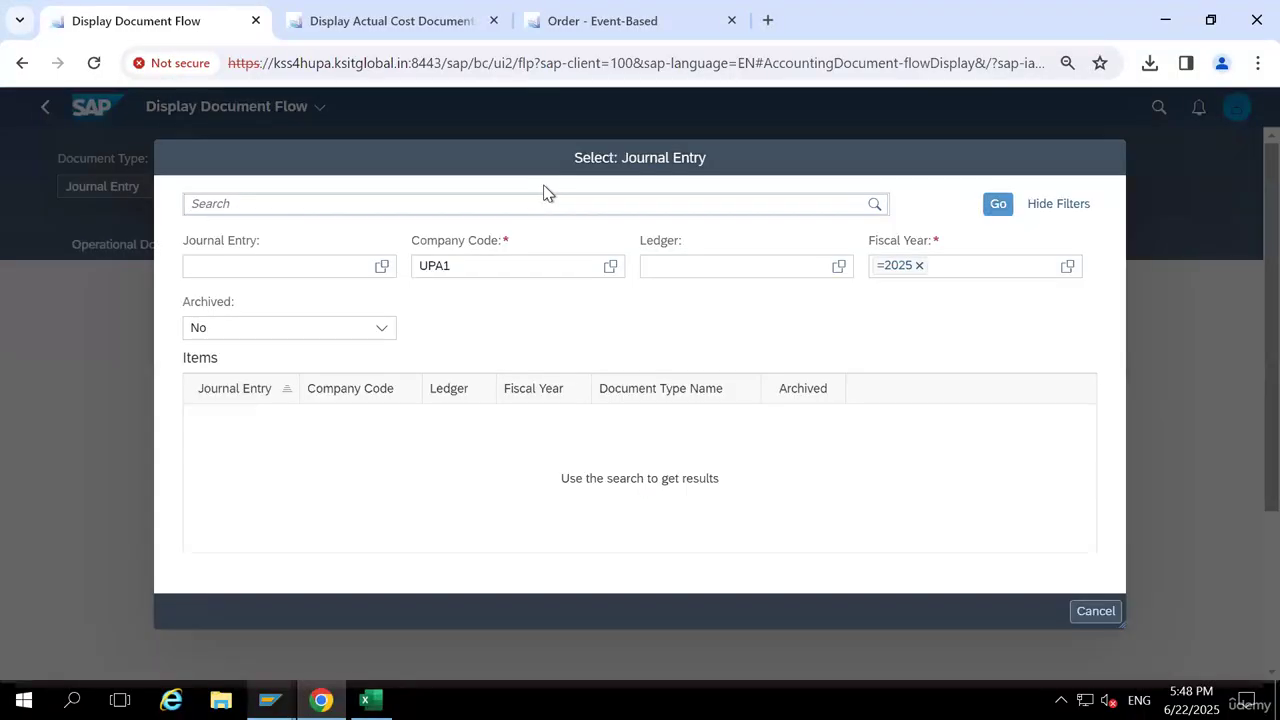
left_click(293, 270)
key("ctrl+v")
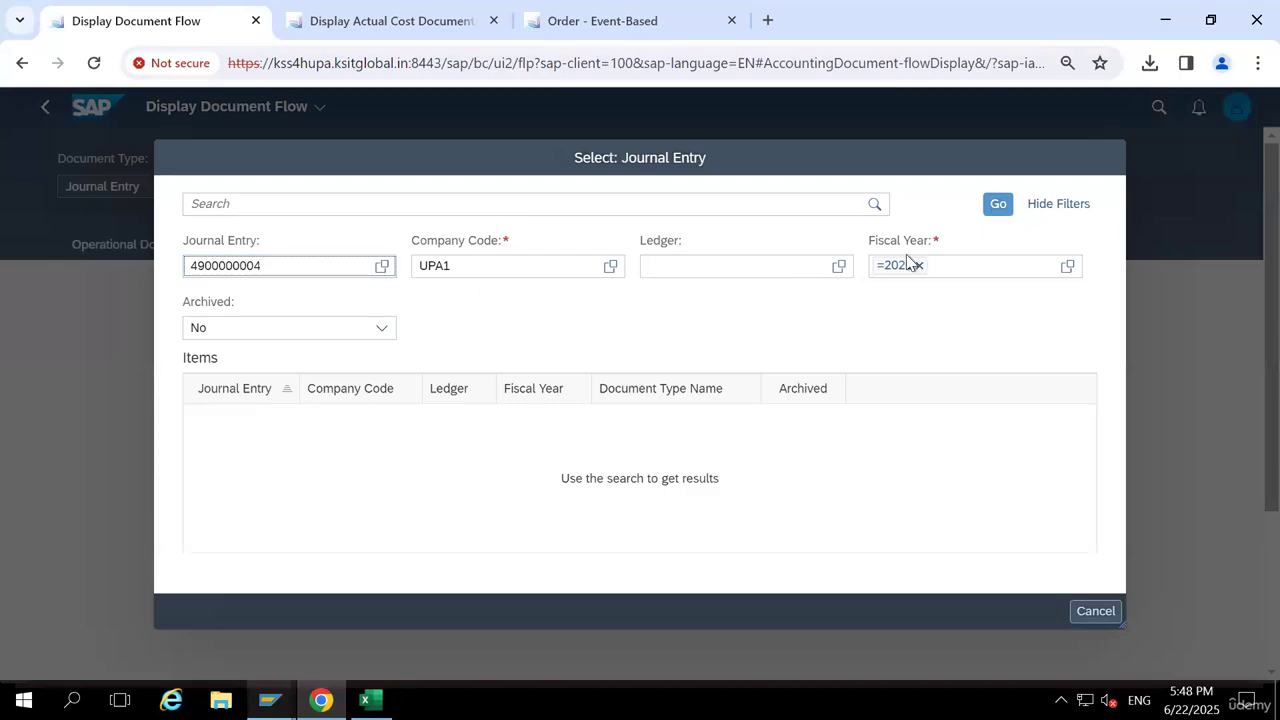
left_click(996, 208)
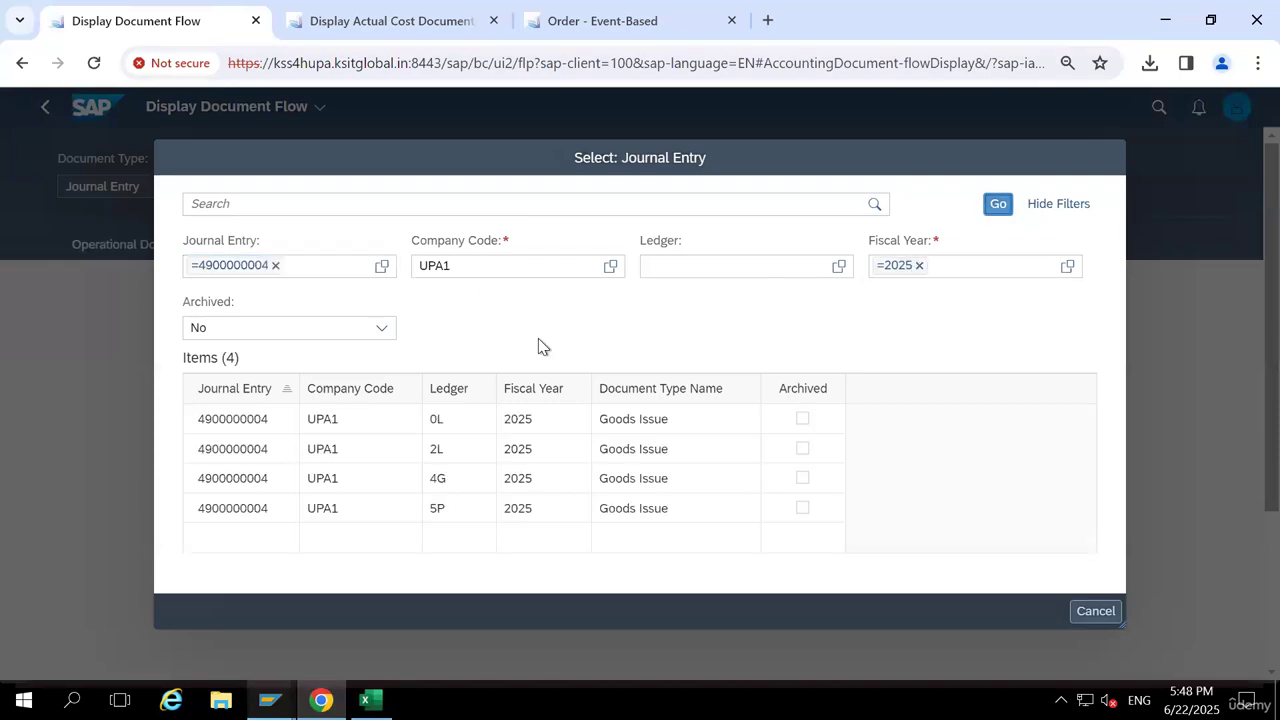
left_click(246, 424)
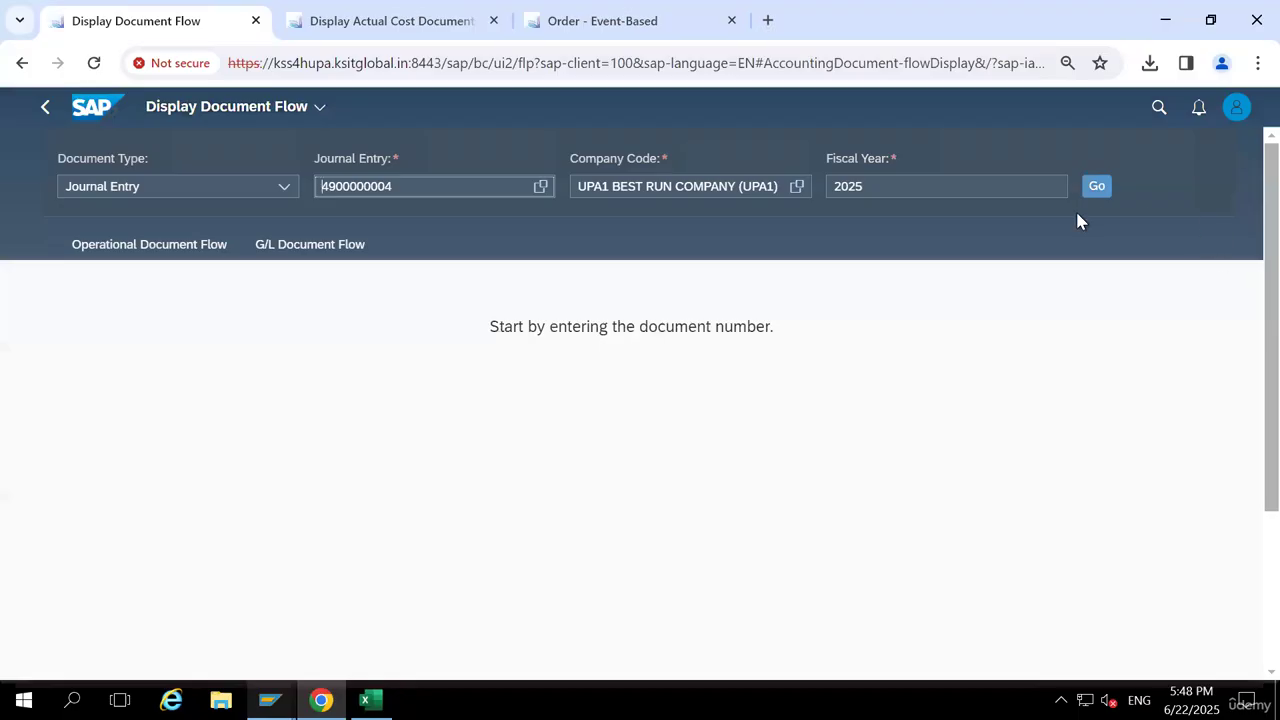
left_click(1097, 187)
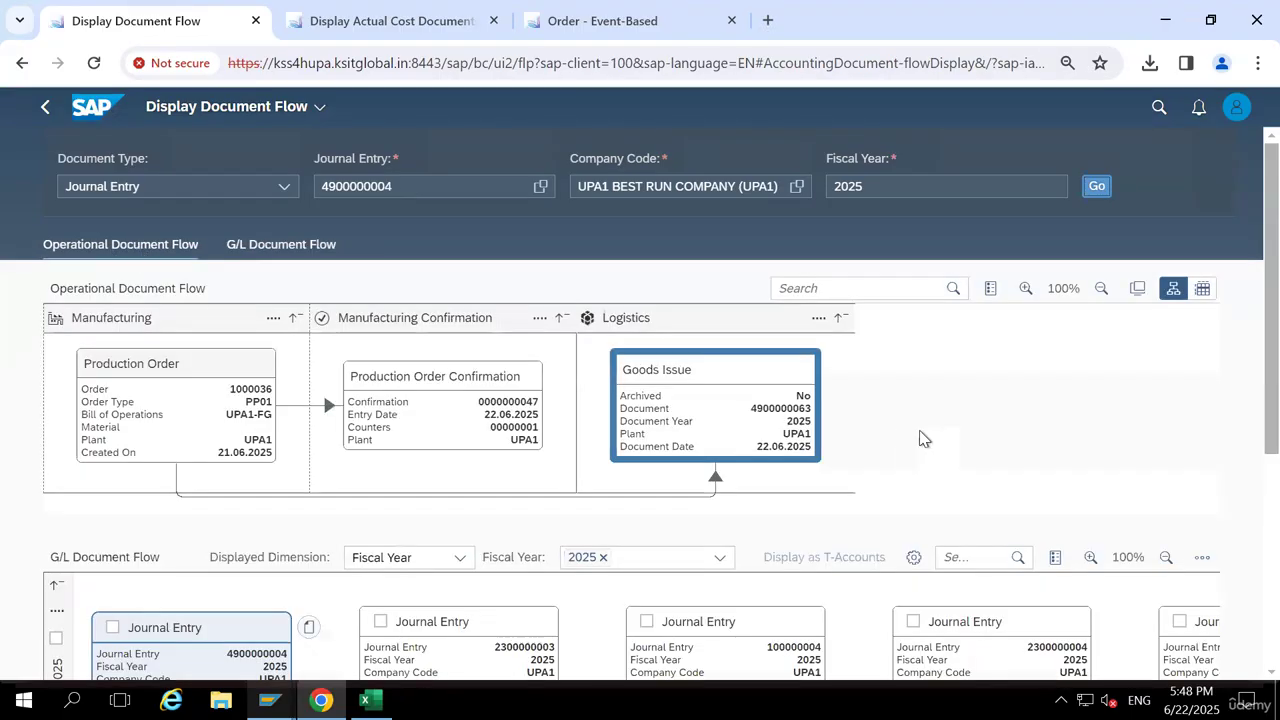
Examine which journal entries belong to the production order, its confirmation and the goods issue in the operational document flow
scroll(1248, 336, "down", 1)
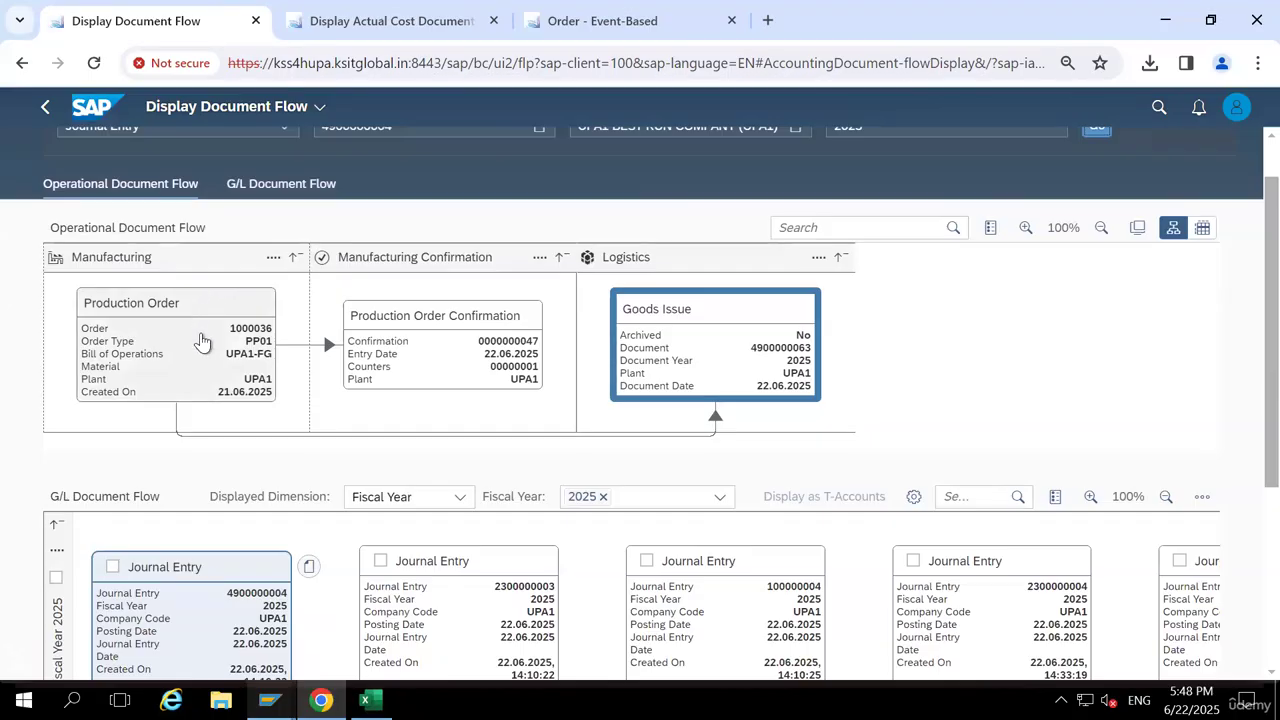
left_click(232, 348)
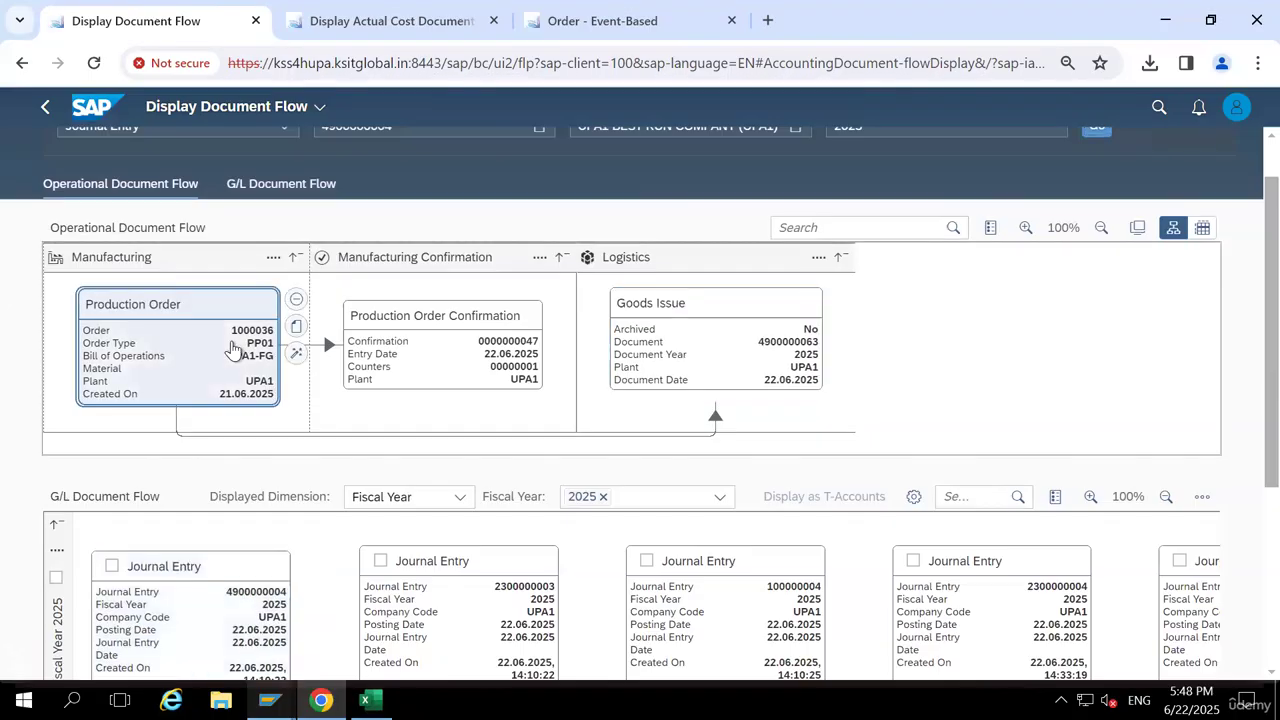
left_click(699, 338)
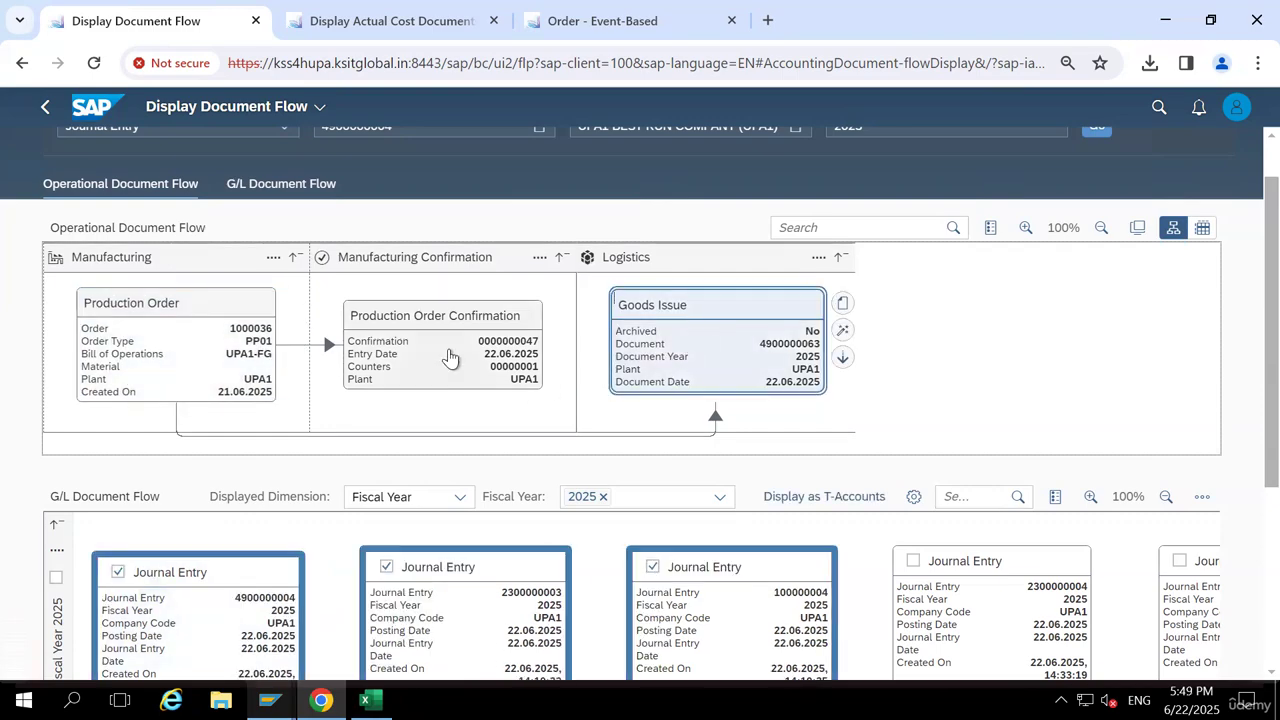
left_click(450, 358)
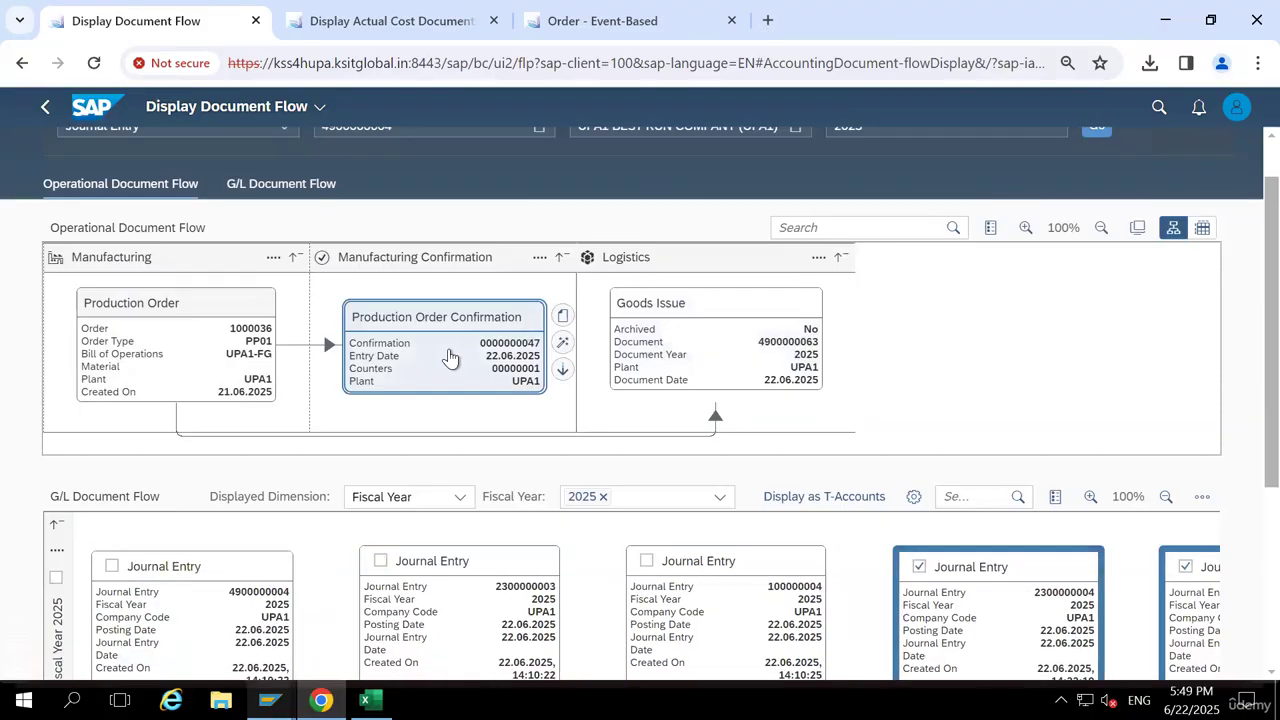
left_click(200, 347)
left_click(418, 356)
left_click(55, 260)
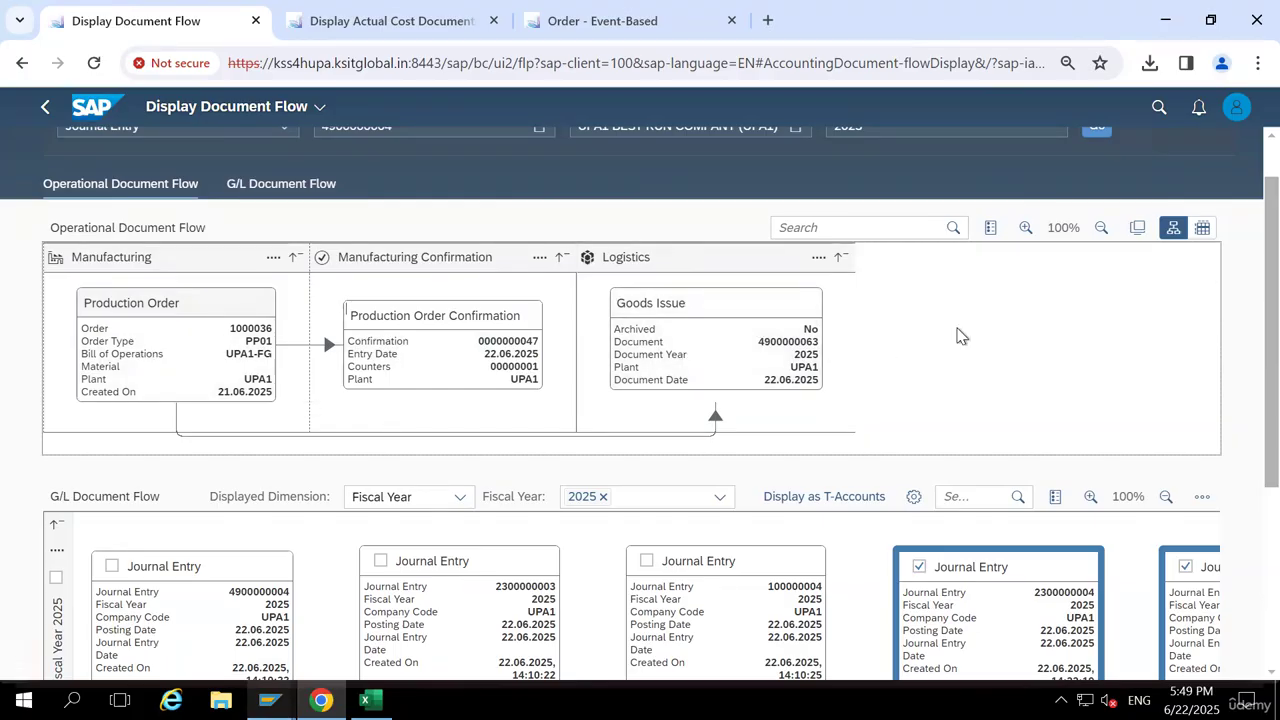
left_click(294, 190)
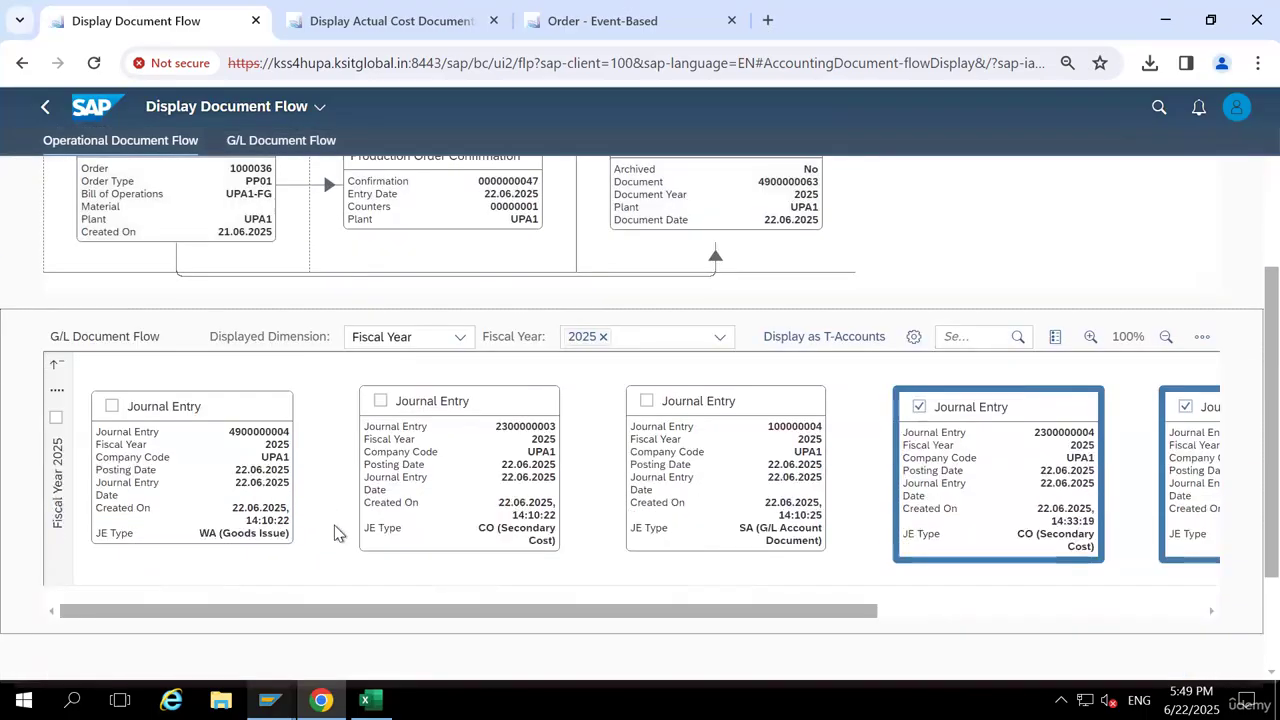
scroll(340, 470, "up", 1)
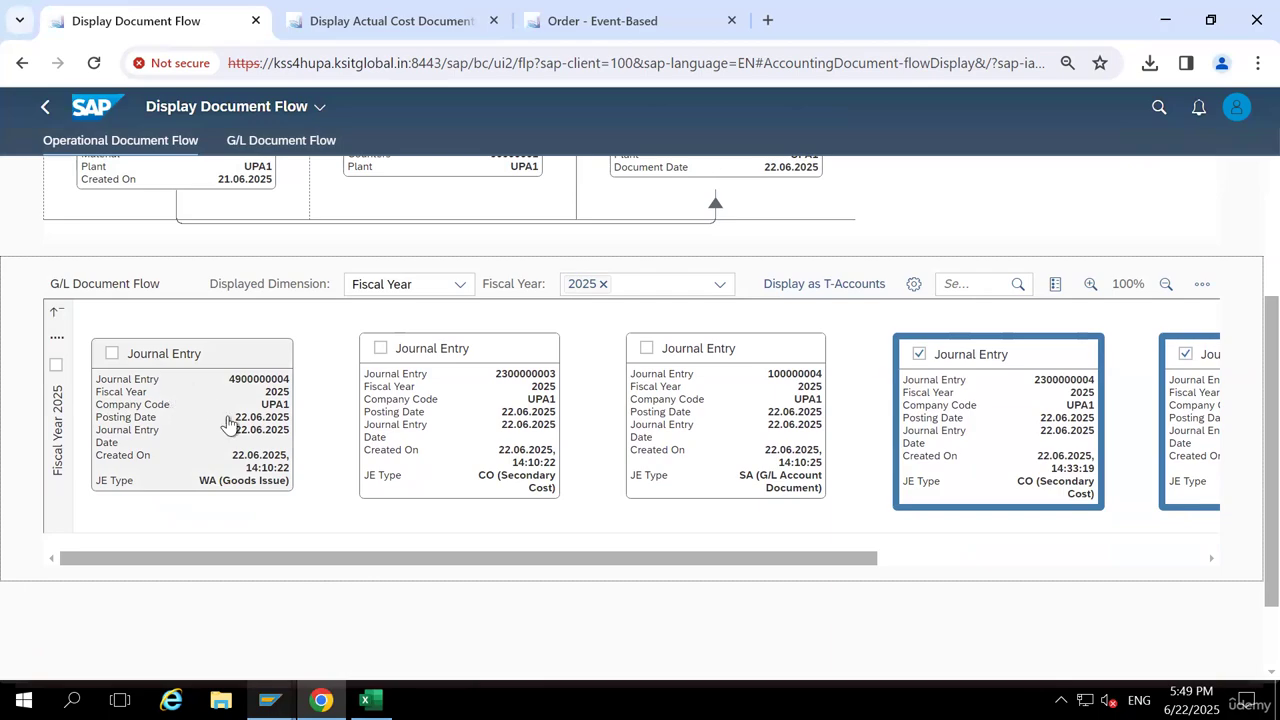
left_click(206, 488)
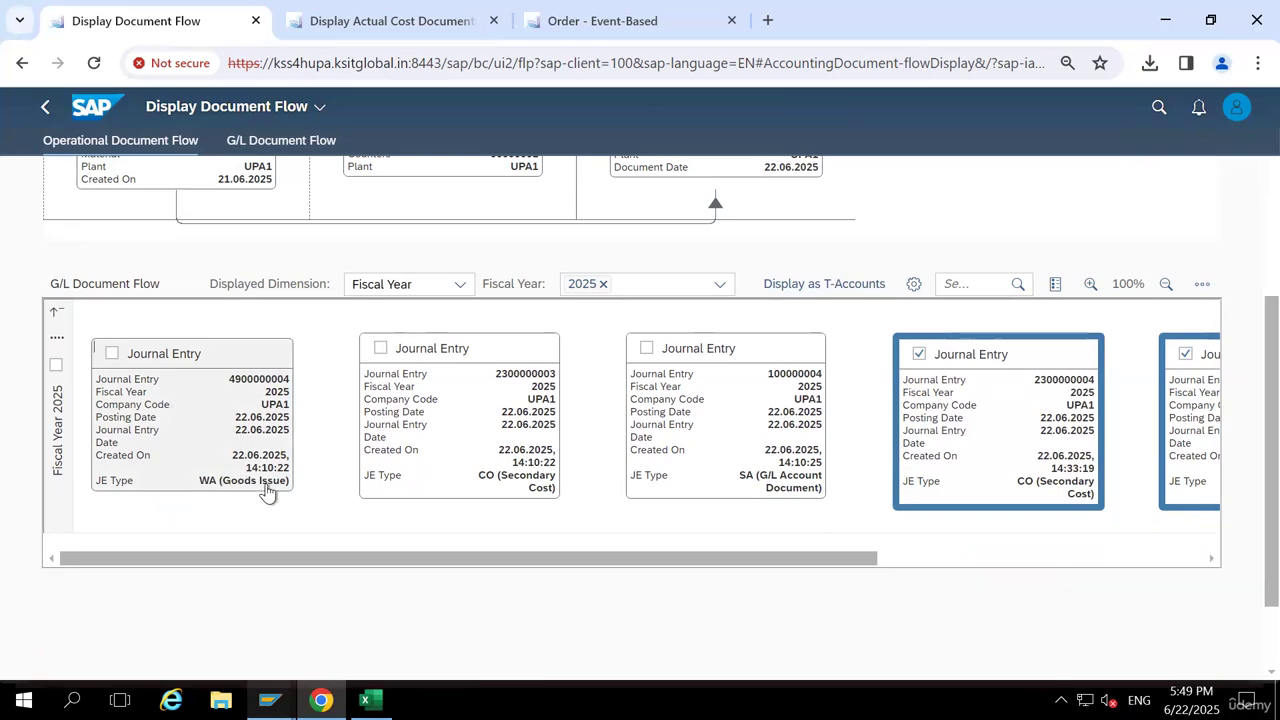
left_click(267, 492)
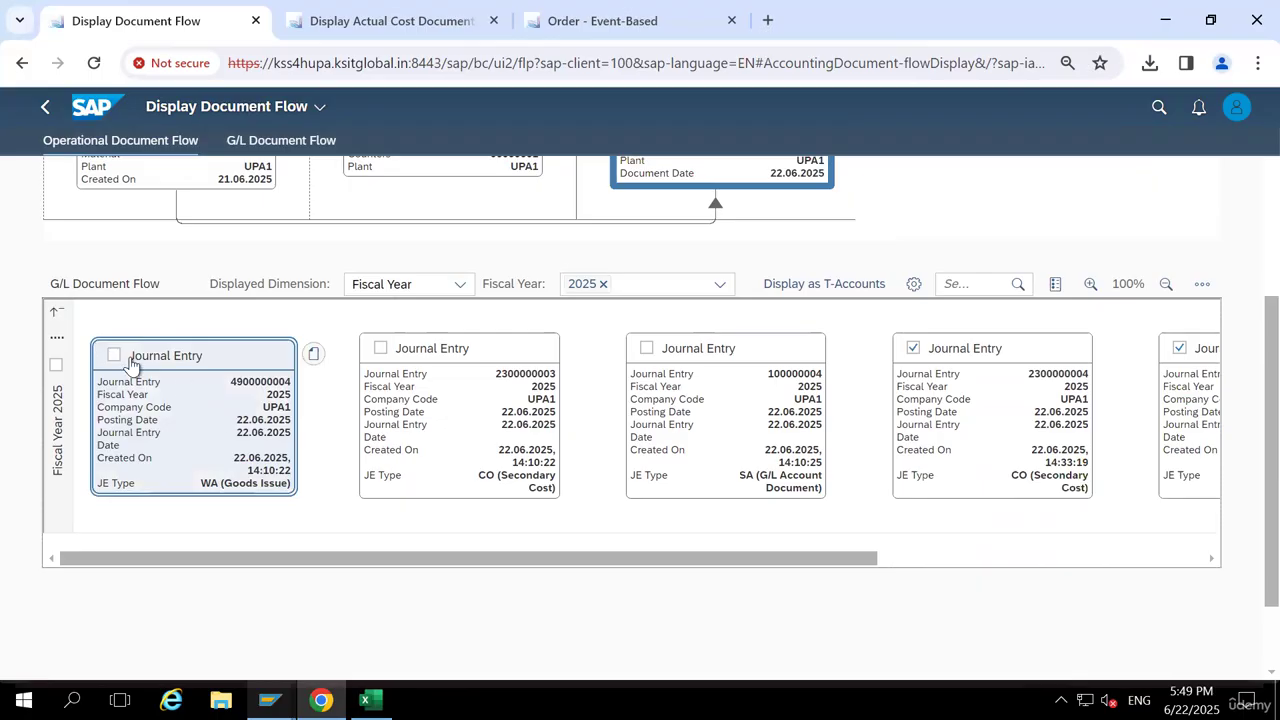
left_click(113, 355)
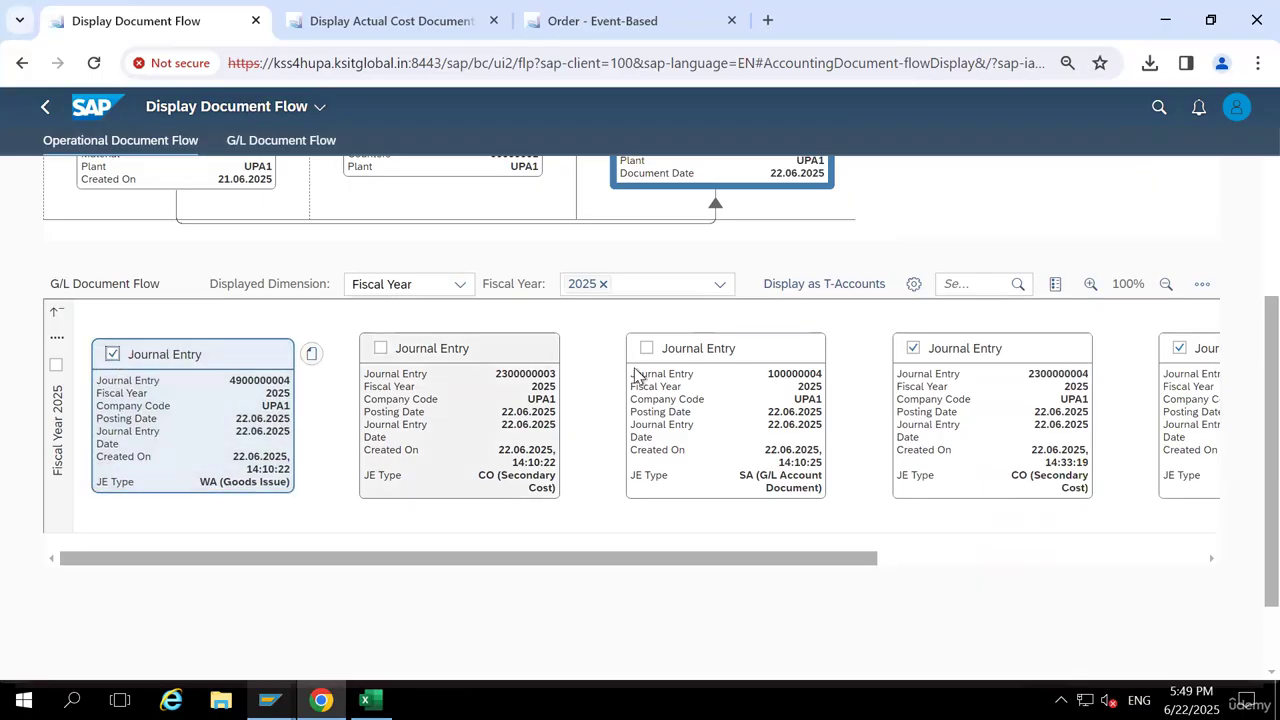
left_click(818, 288)
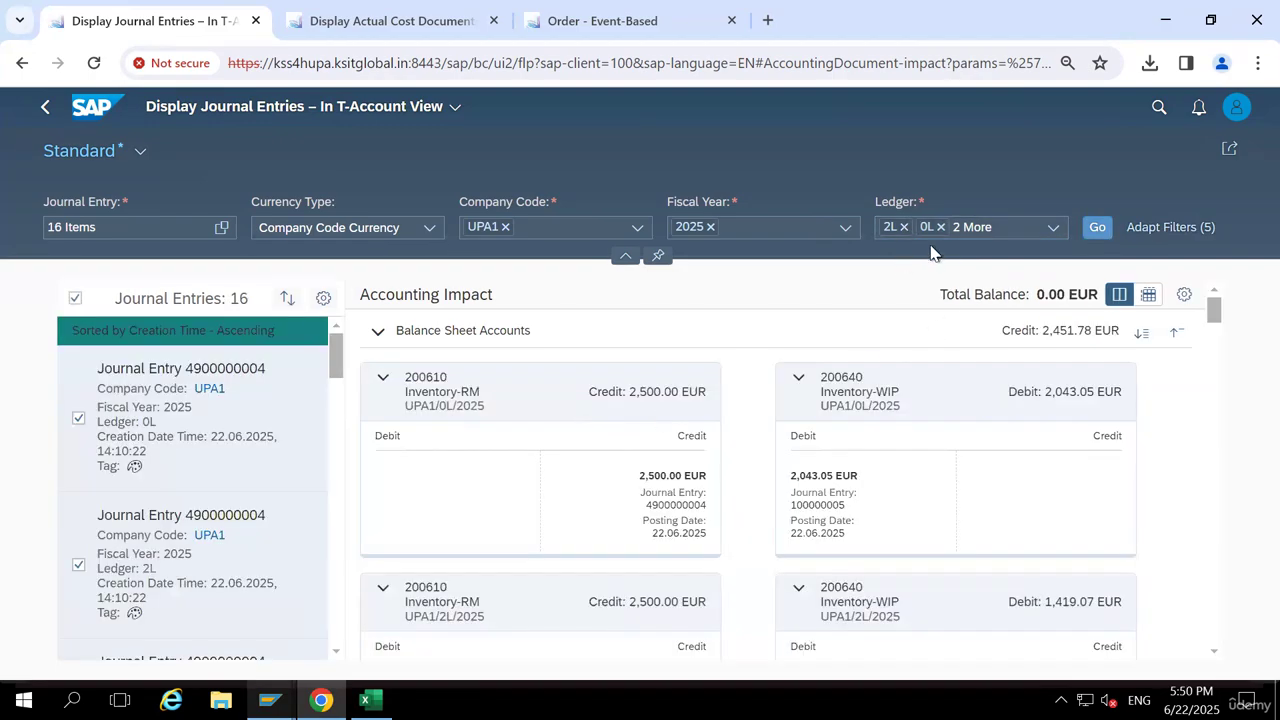
Restrict the T-account view to ledger 0L by removing ledgers 2L, 5P and 4G and refresh the journal entries
left_click(903, 228)
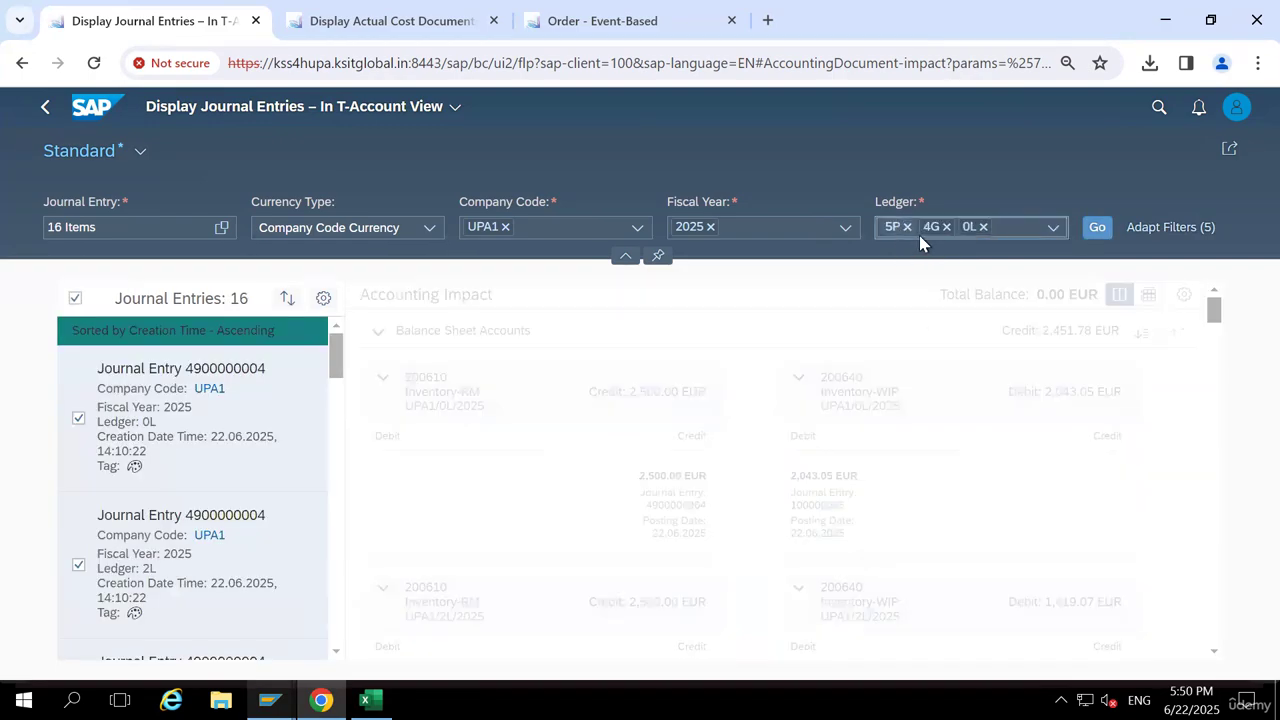
left_click(905, 227)
left_click(905, 227)
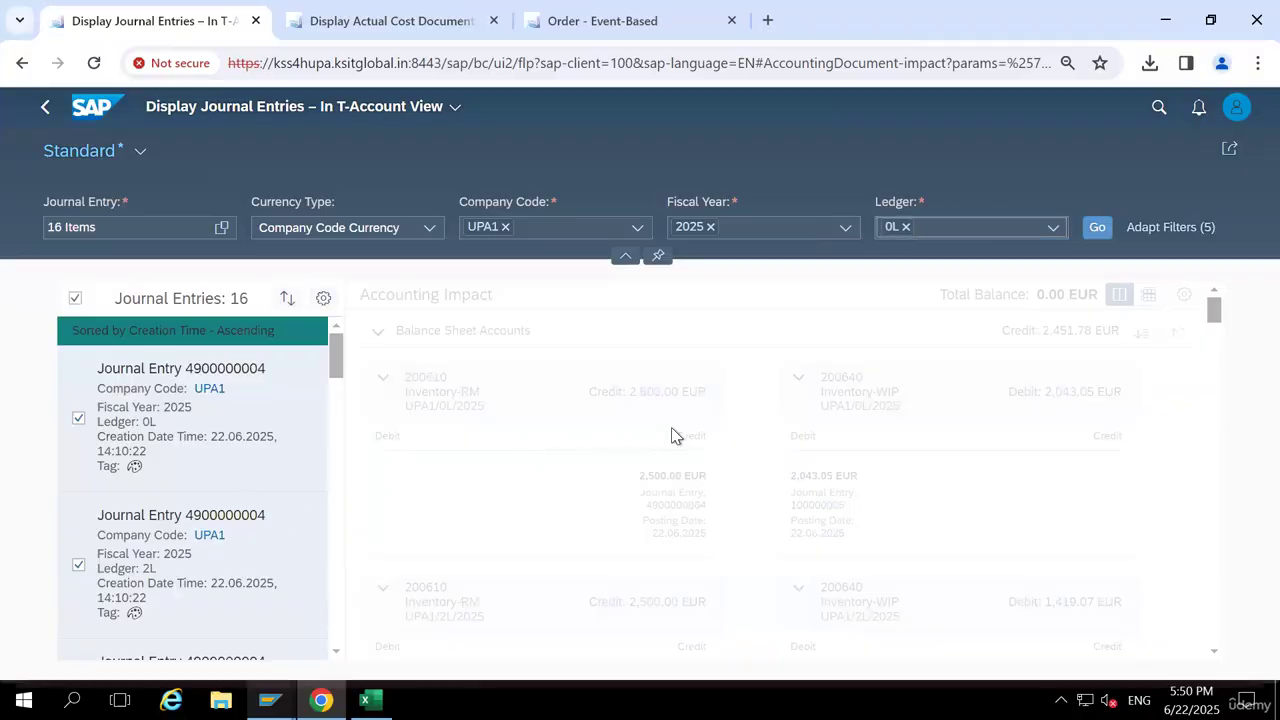
left_click(1097, 227)
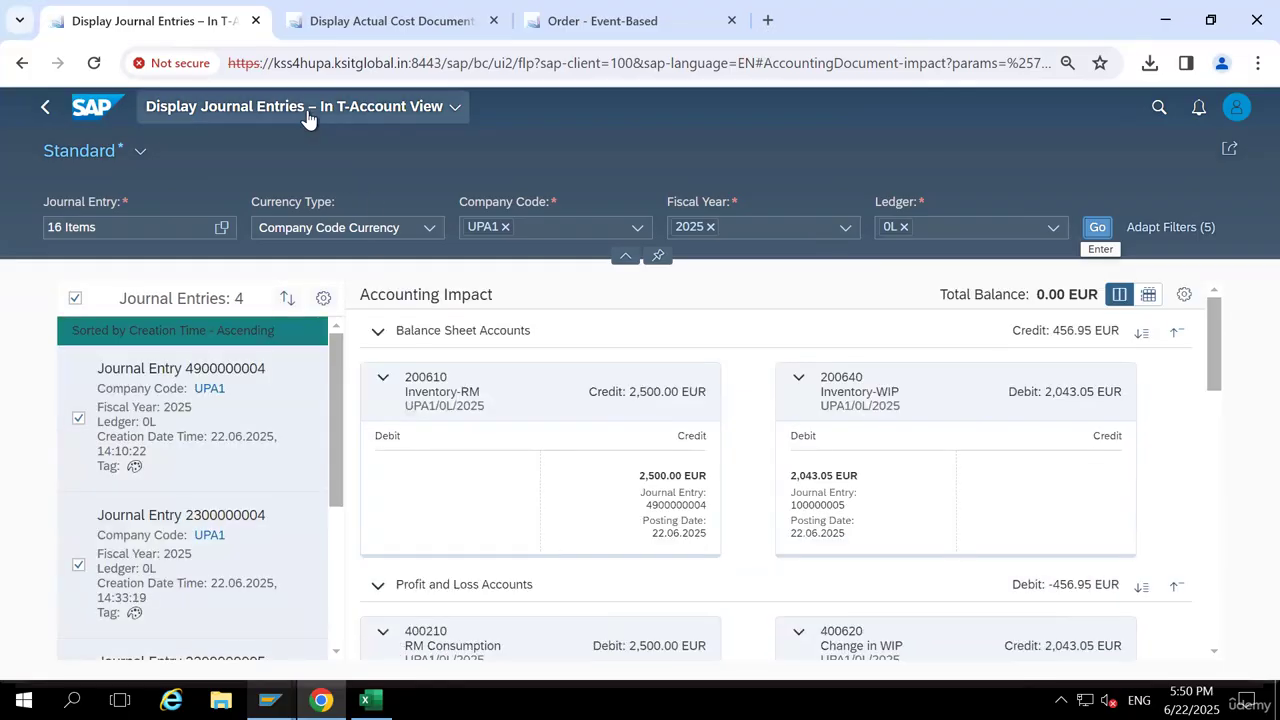
Collapse the Inventory-RM account and both account groups, and reopen Profit and Loss Accounts to examine the RM Consumption posting
left_click(383, 378)
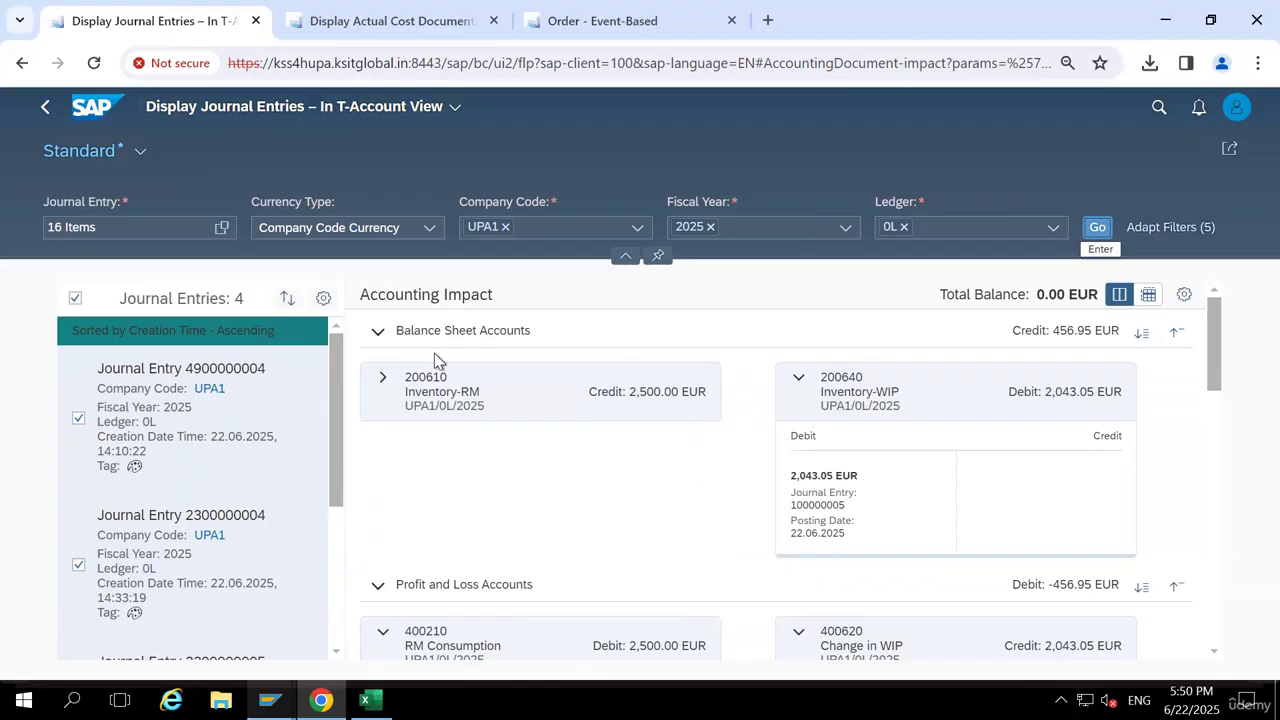
left_click(377, 590)
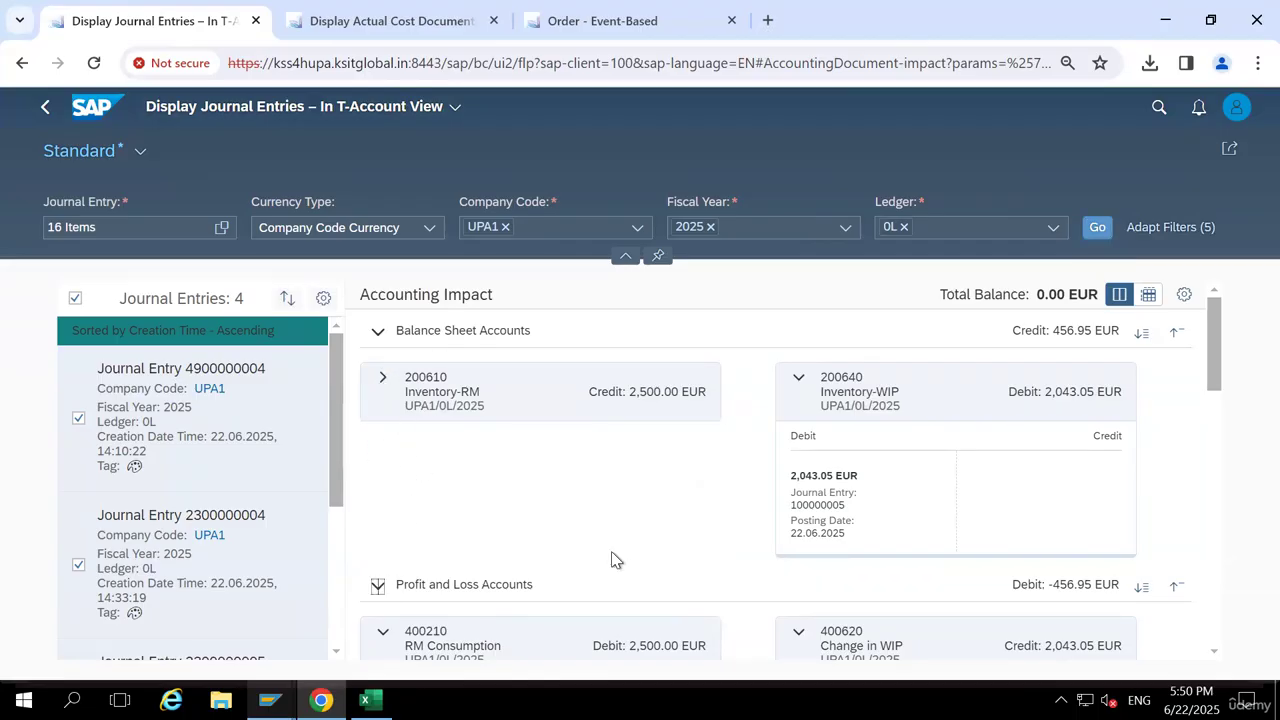
left_click(377, 336)
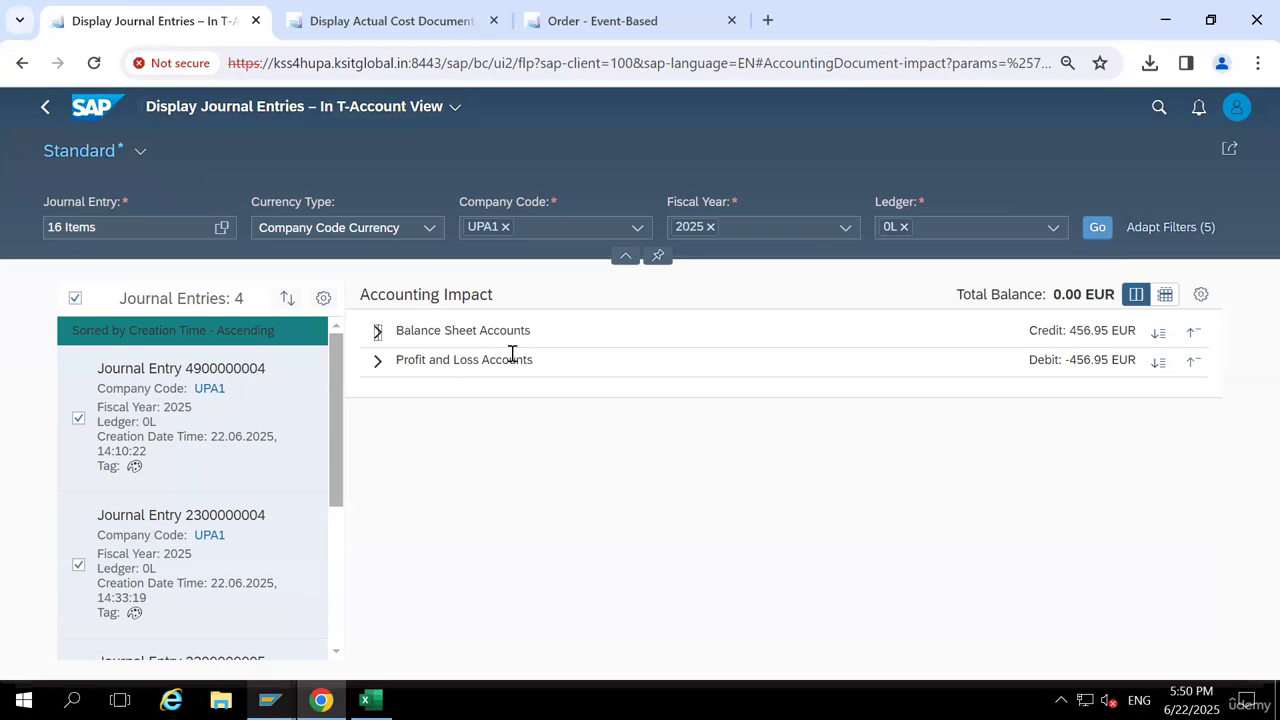
left_click_drag(543, 334, 380, 333)
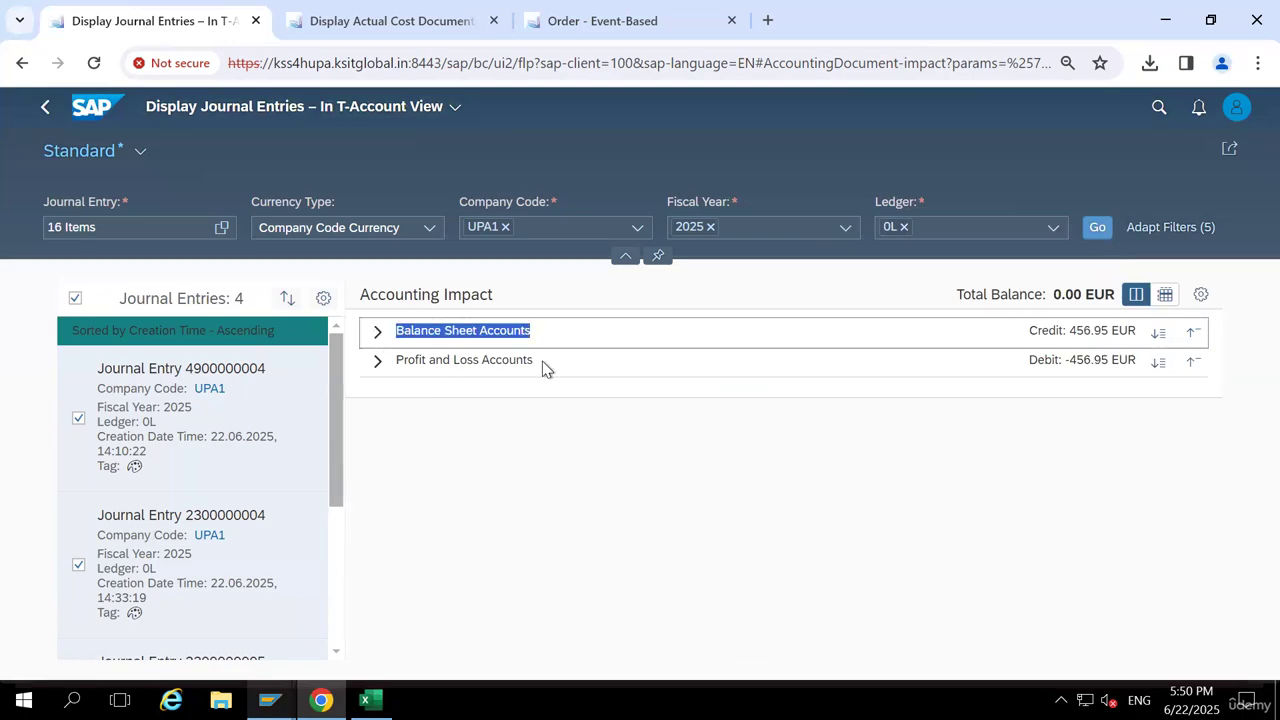
left_click_drag(545, 368, 392, 400)
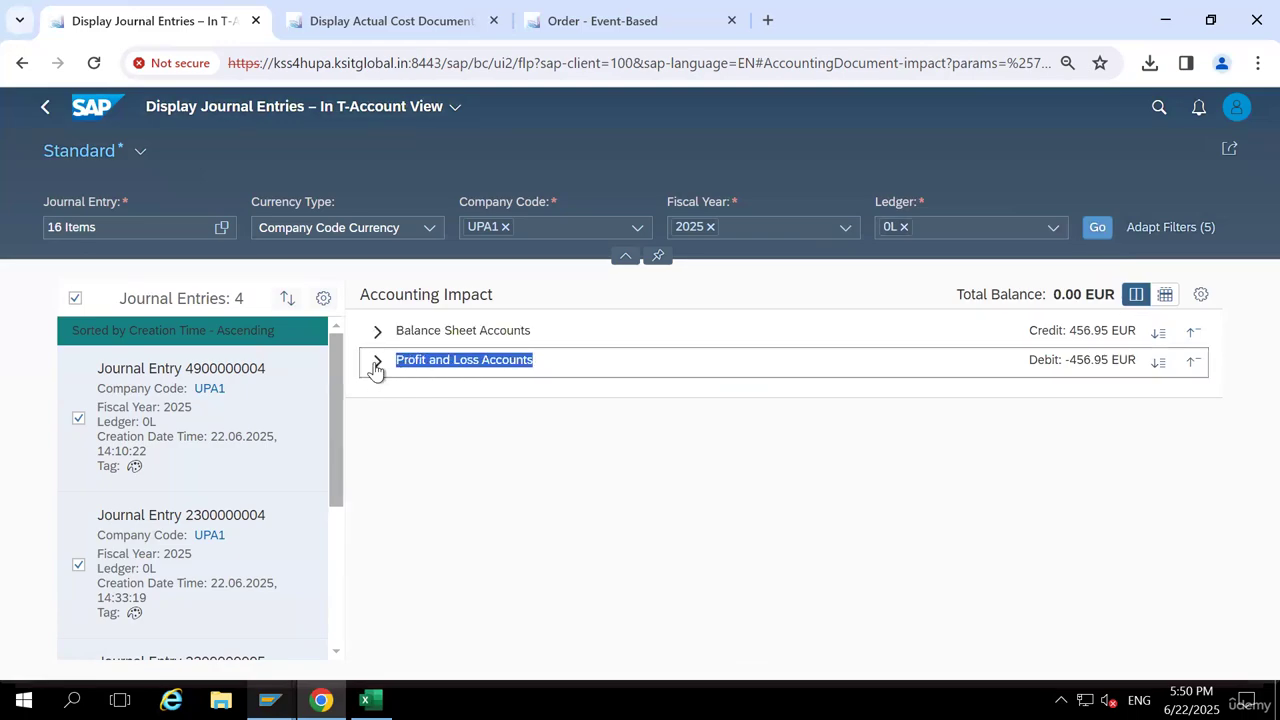
left_click(376, 365)
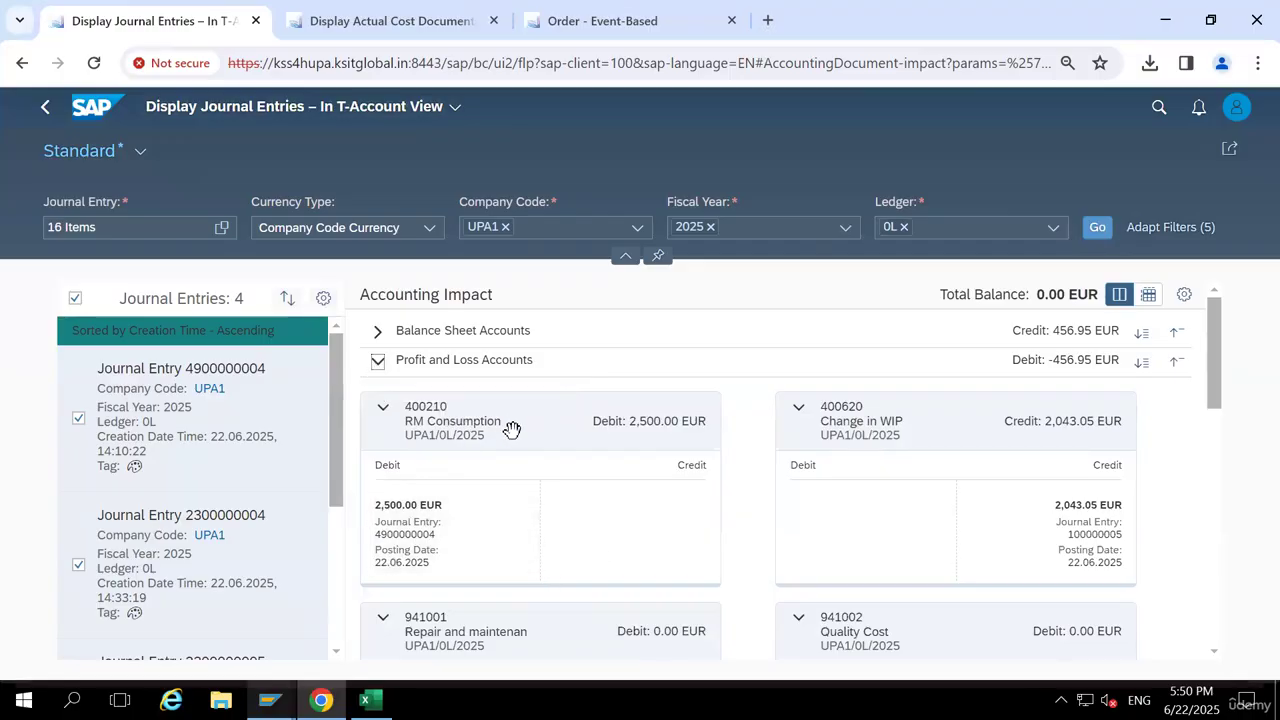
left_click_drag(501, 429, 530, 478)
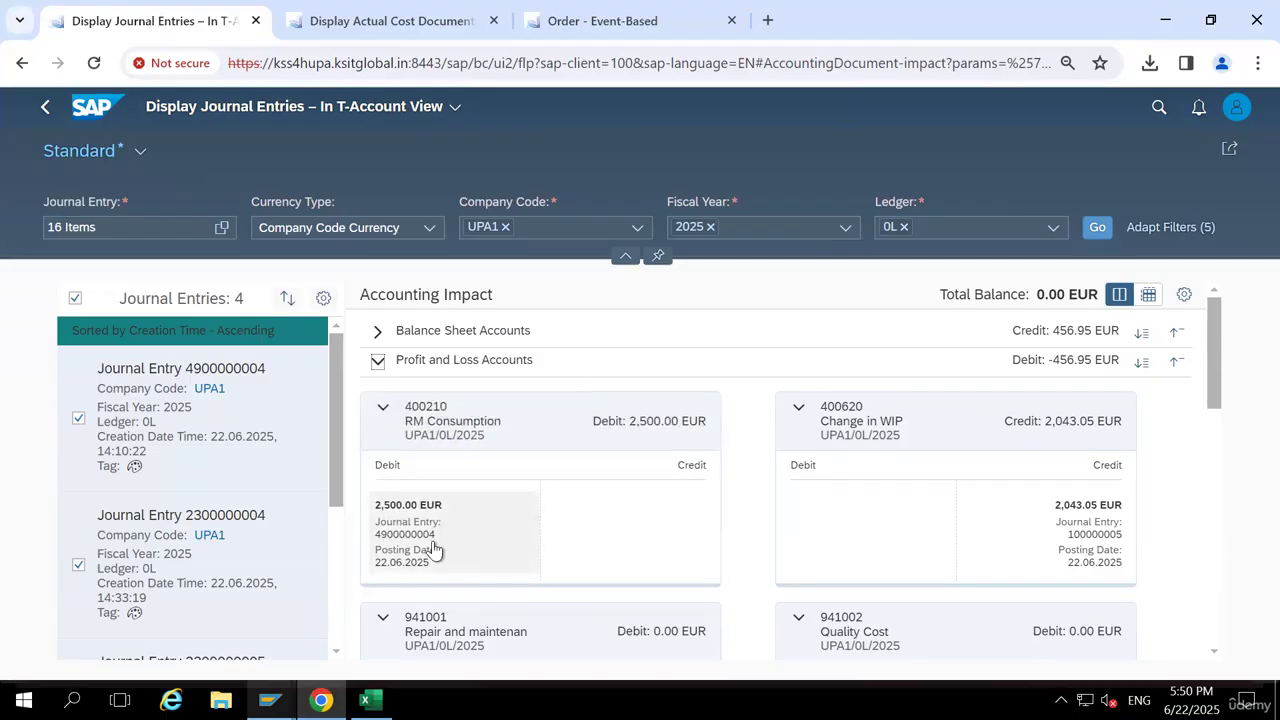
Expand Balance Sheet Accounts and compare the Inventory-RM and Inventory-WIP postings with RM Consumption and Change in WIP
left_click(378, 334)
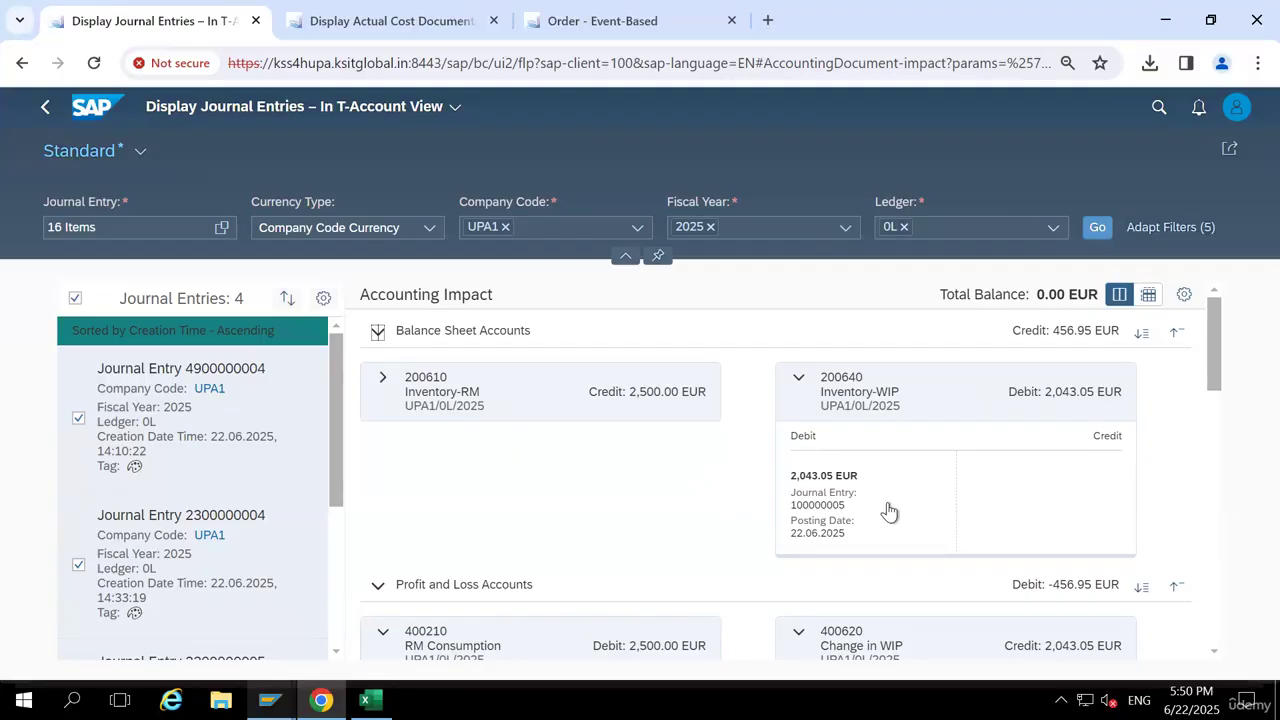
scroll(889, 511, "down", 1)
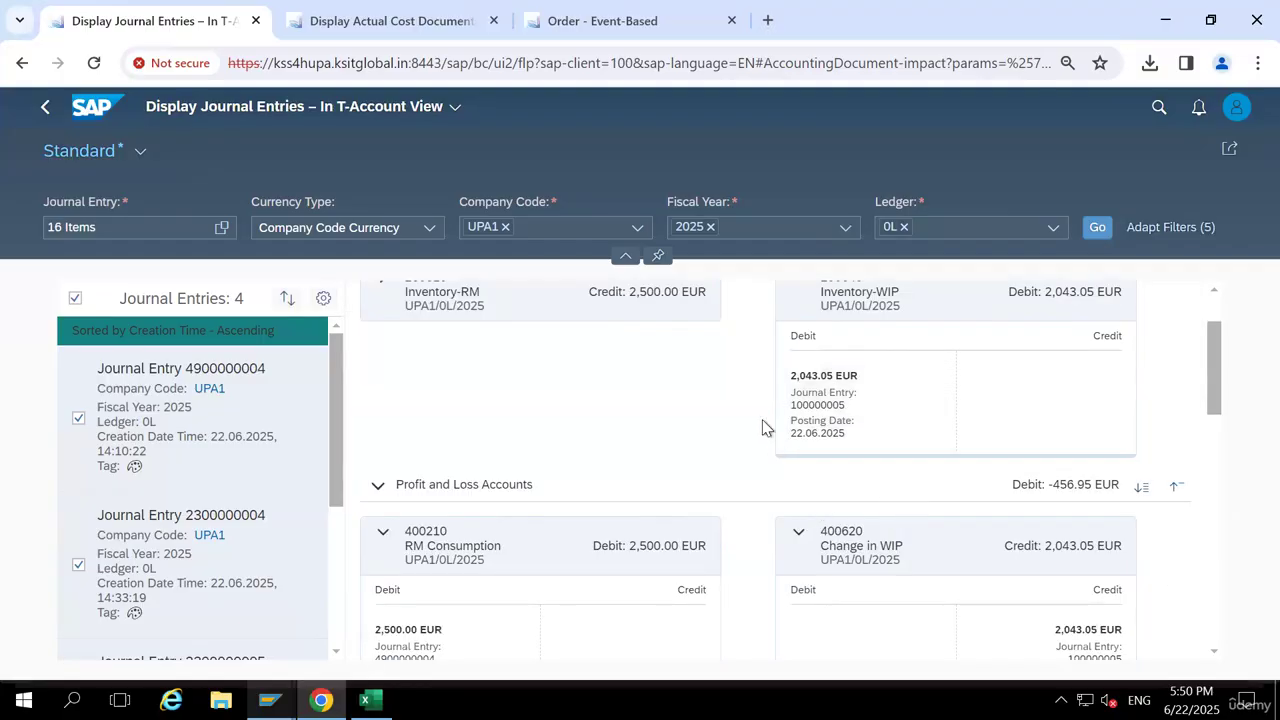
scroll(762, 428, "up", 1)
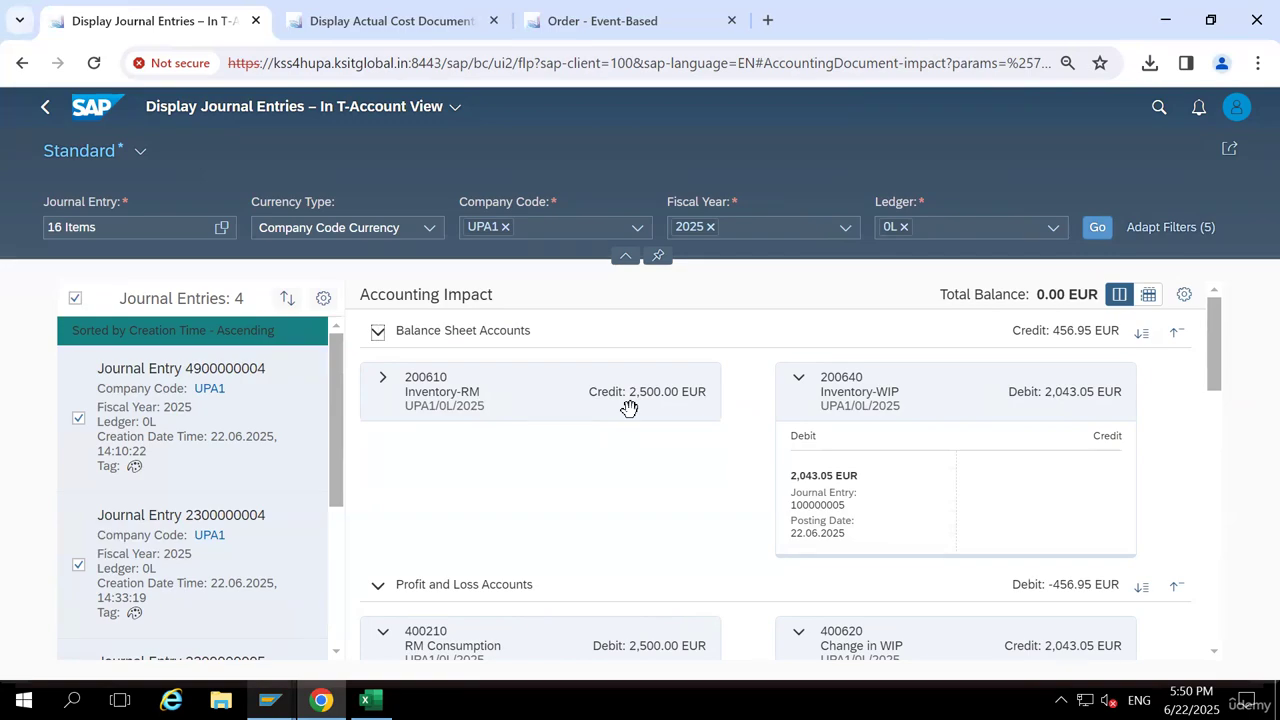
scroll(608, 563, "down", 1)
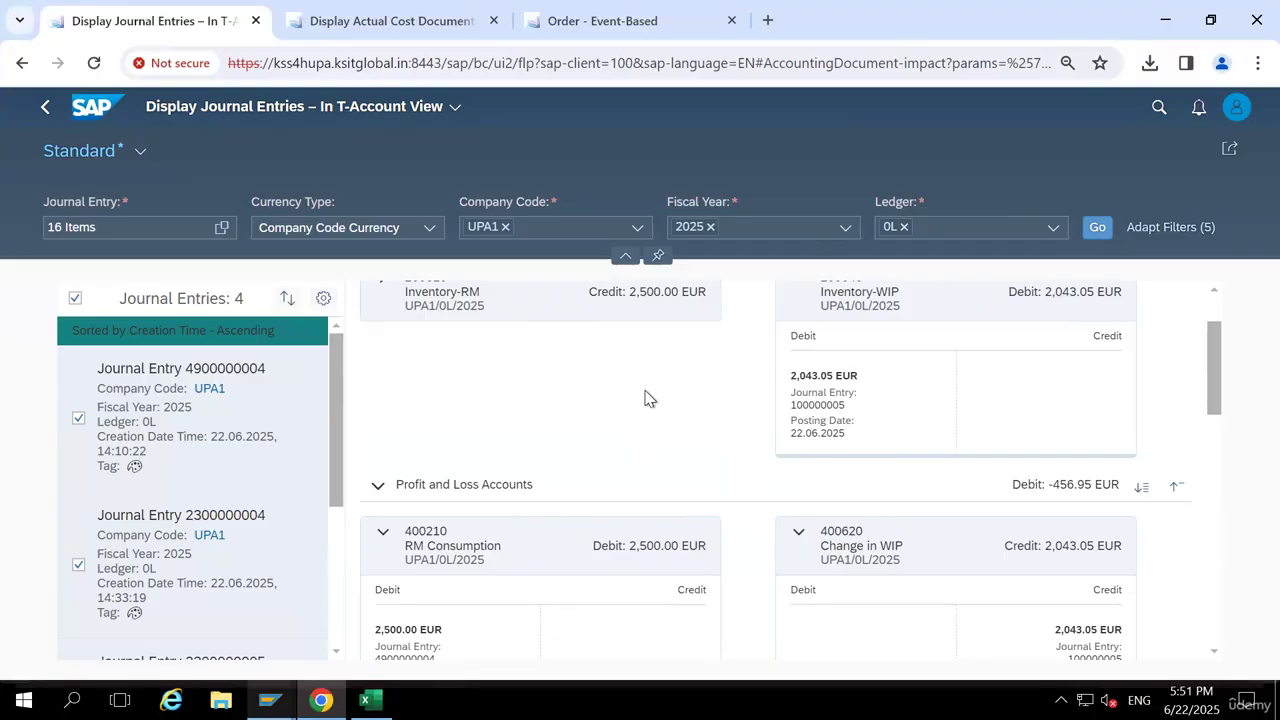
scroll(645, 398, "up", 1)
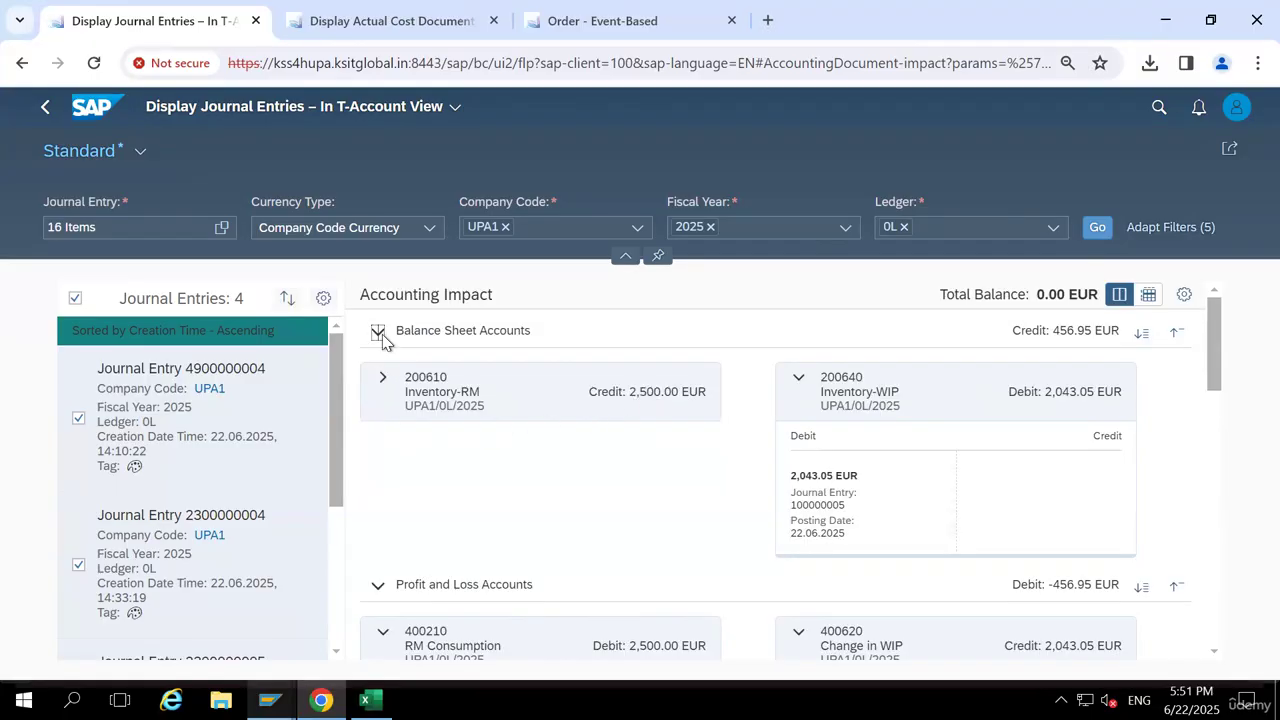
Collapse the balance sheet accounts and examine the debit and credit postings of every overhead and activity account under Profit and Loss Accounts
left_click(378, 333)
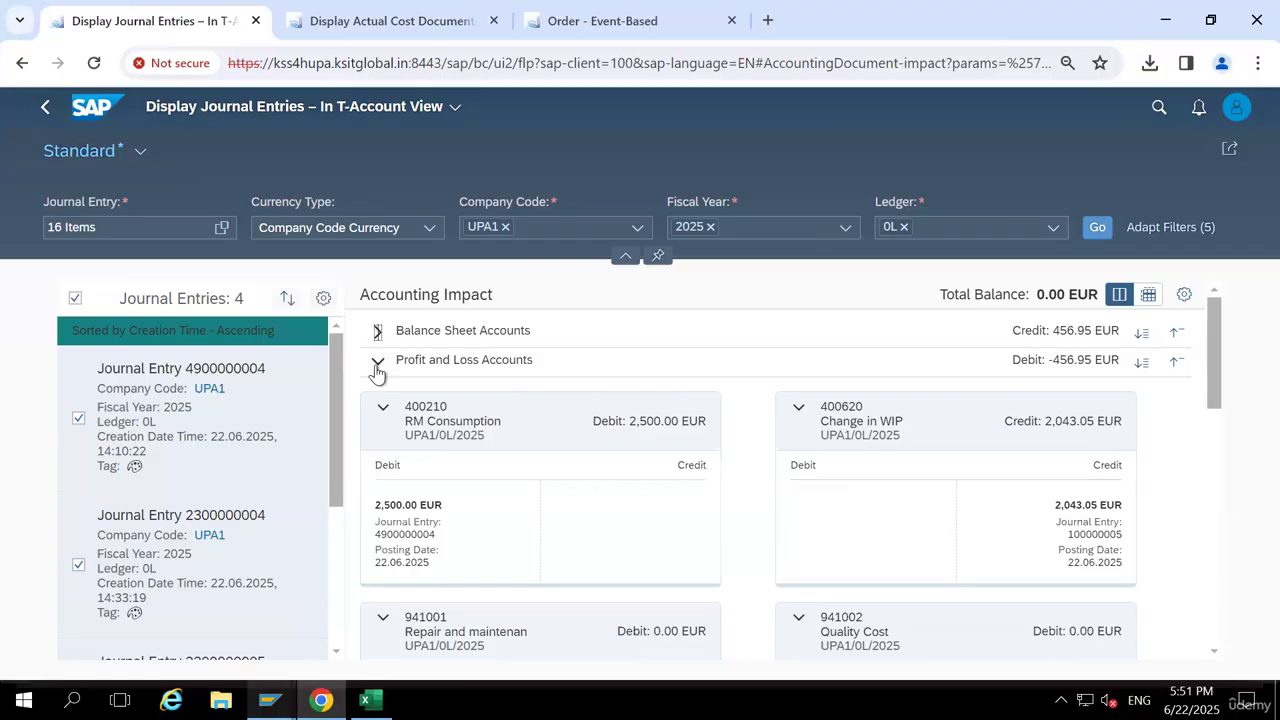
left_click(378, 363)
scroll(679, 530, "down", 2)
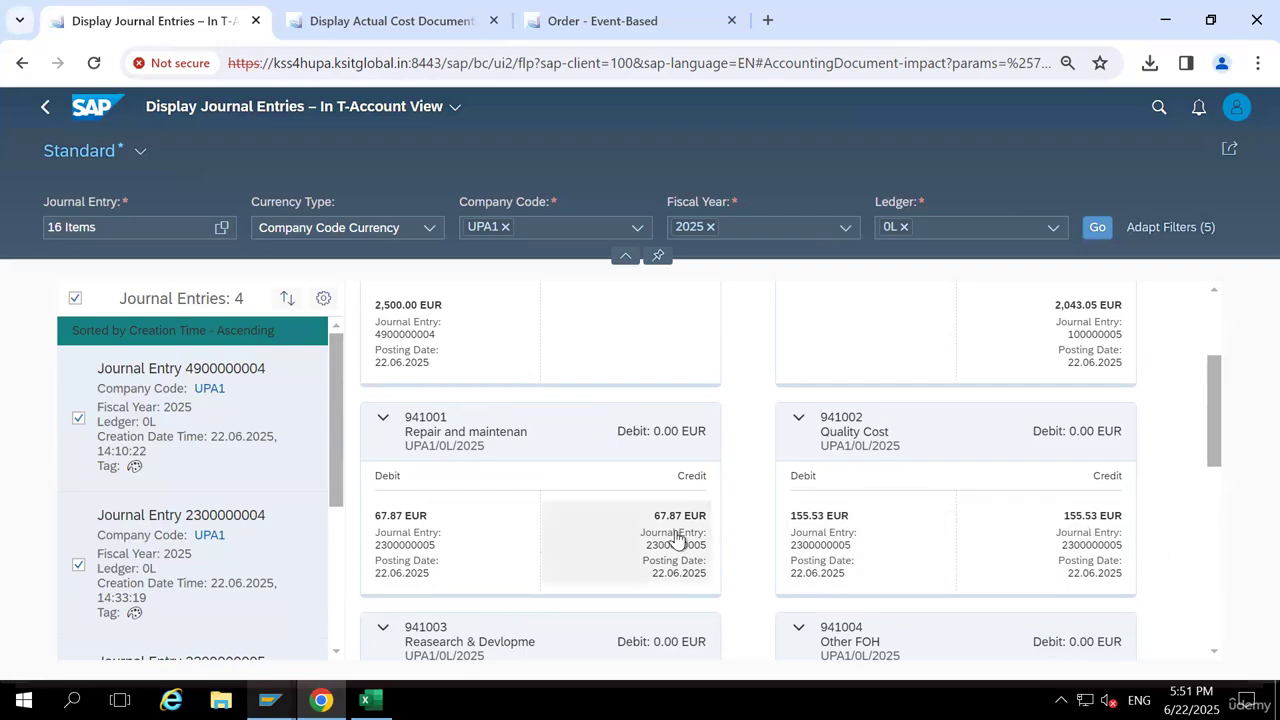
scroll(676, 538, "down", 2)
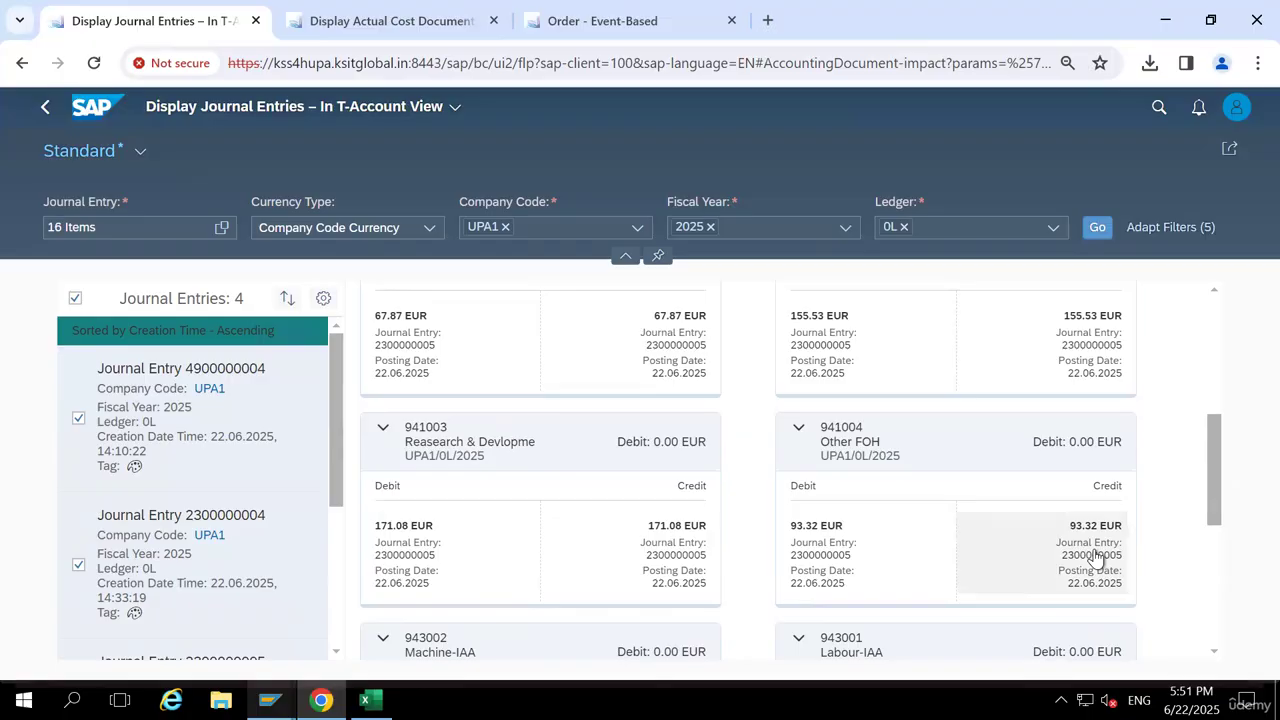
scroll(614, 600, "down", 2)
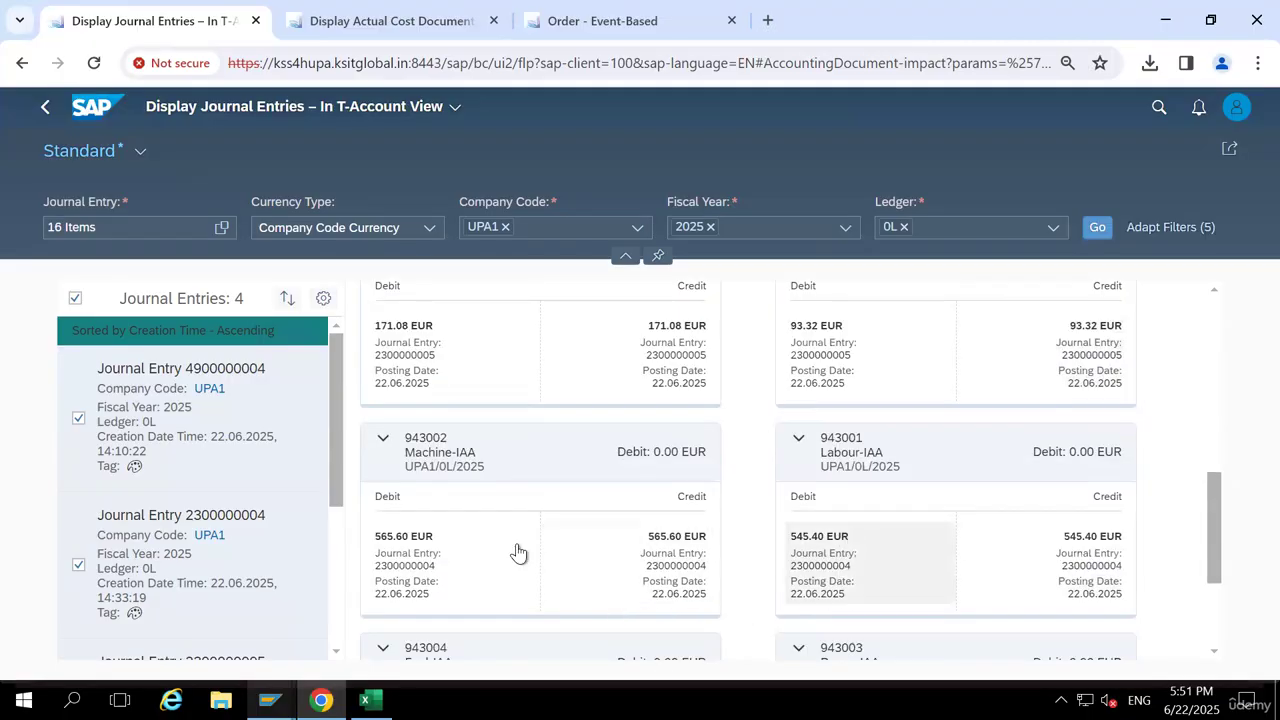
scroll(516, 552, "down", 2)
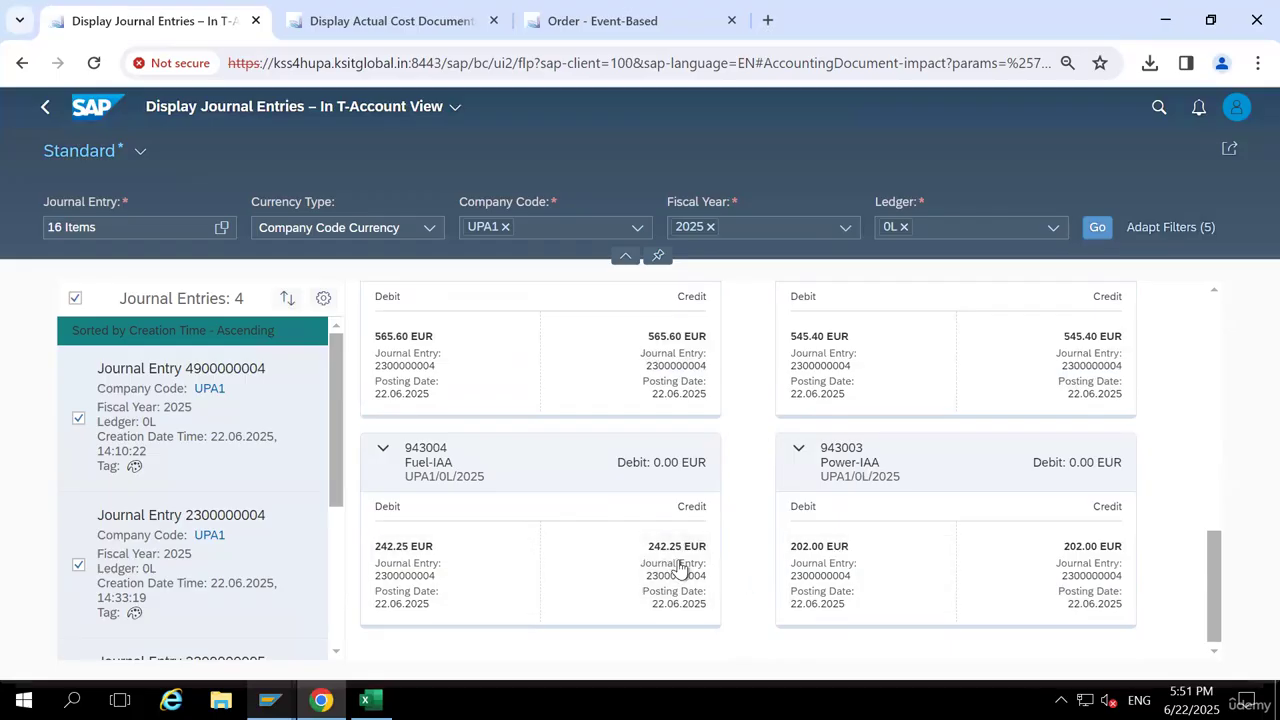
scroll(680, 570, "up", 1)
scroll(678, 567, "up", 6)
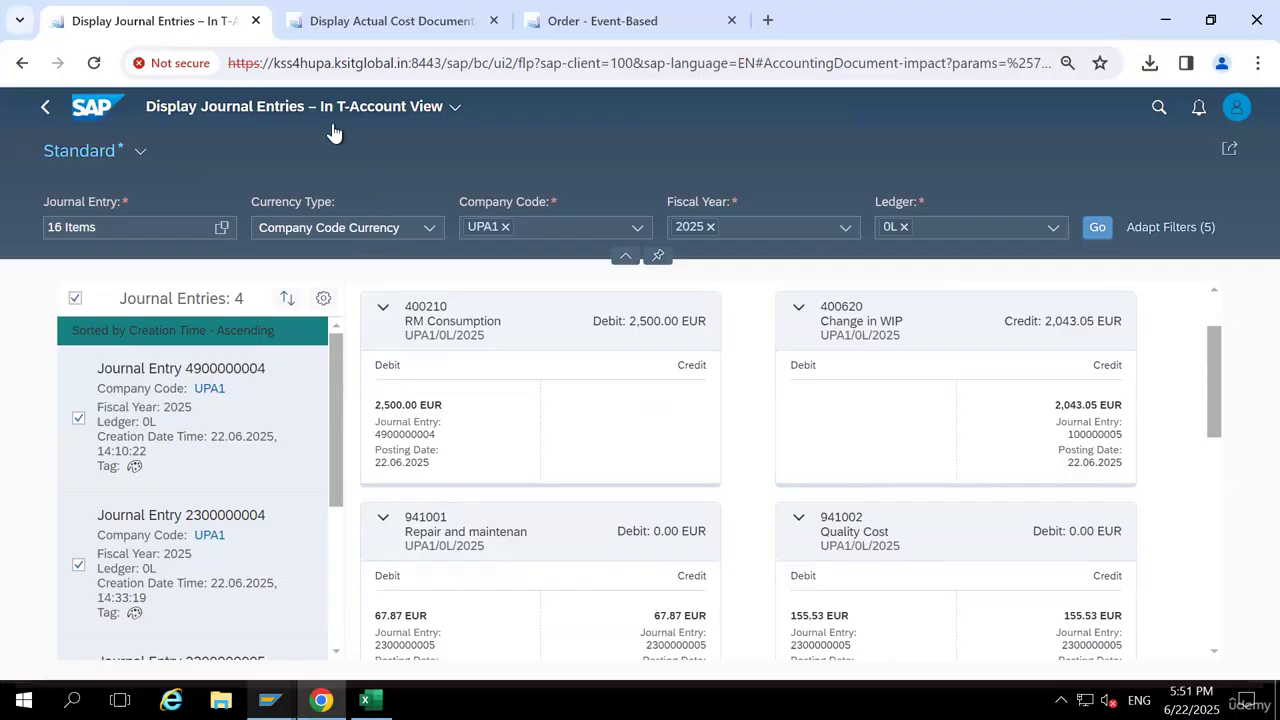
left_click(48, 108)
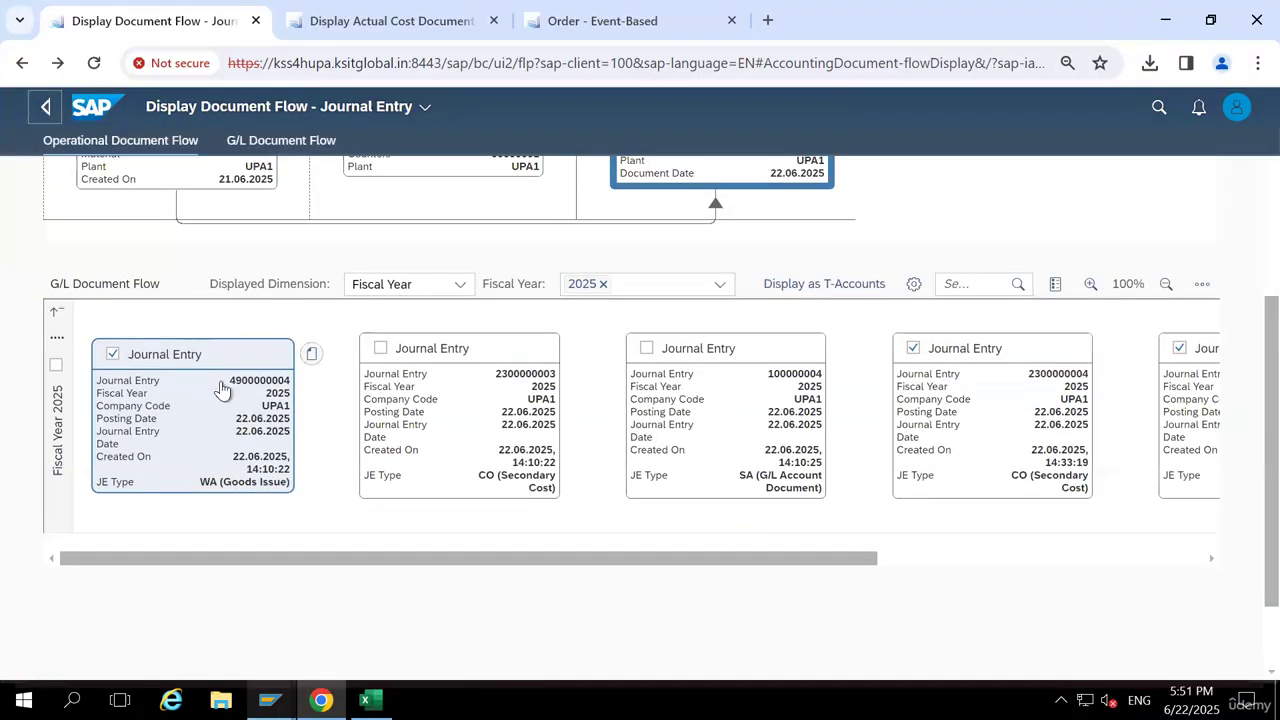
scroll(252, 451, "up", 4)
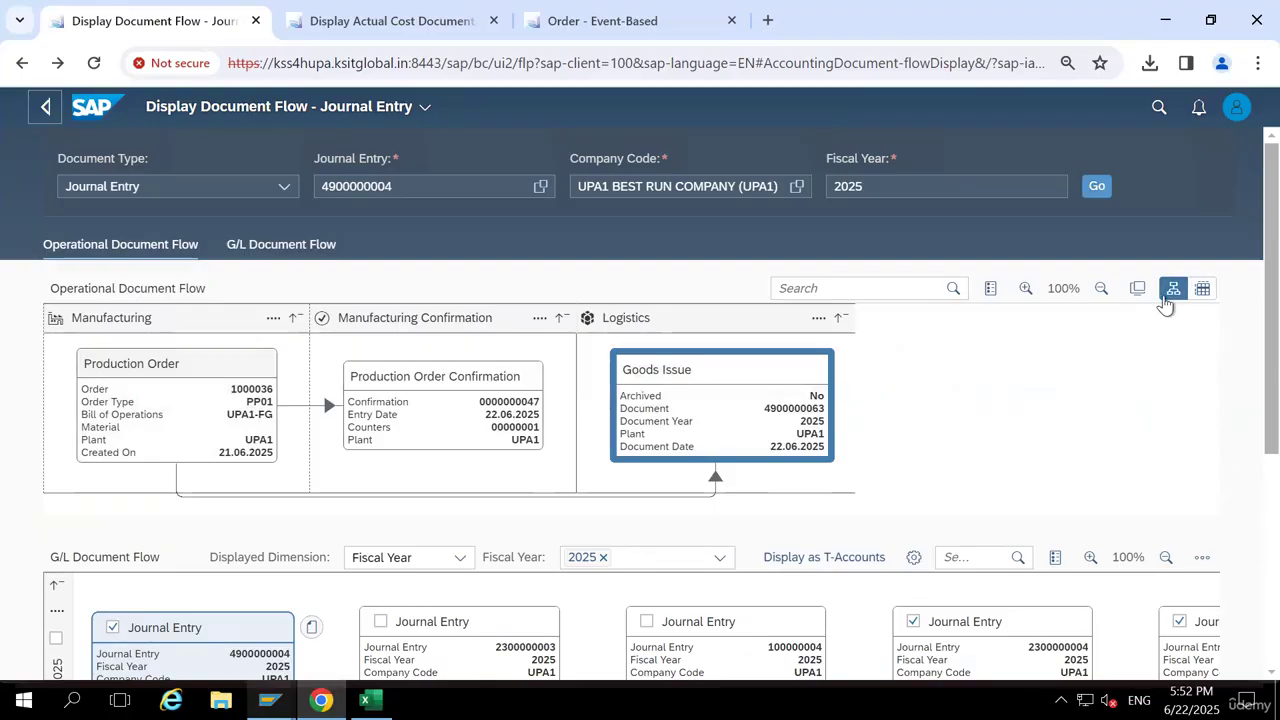
left_click(1138, 289)
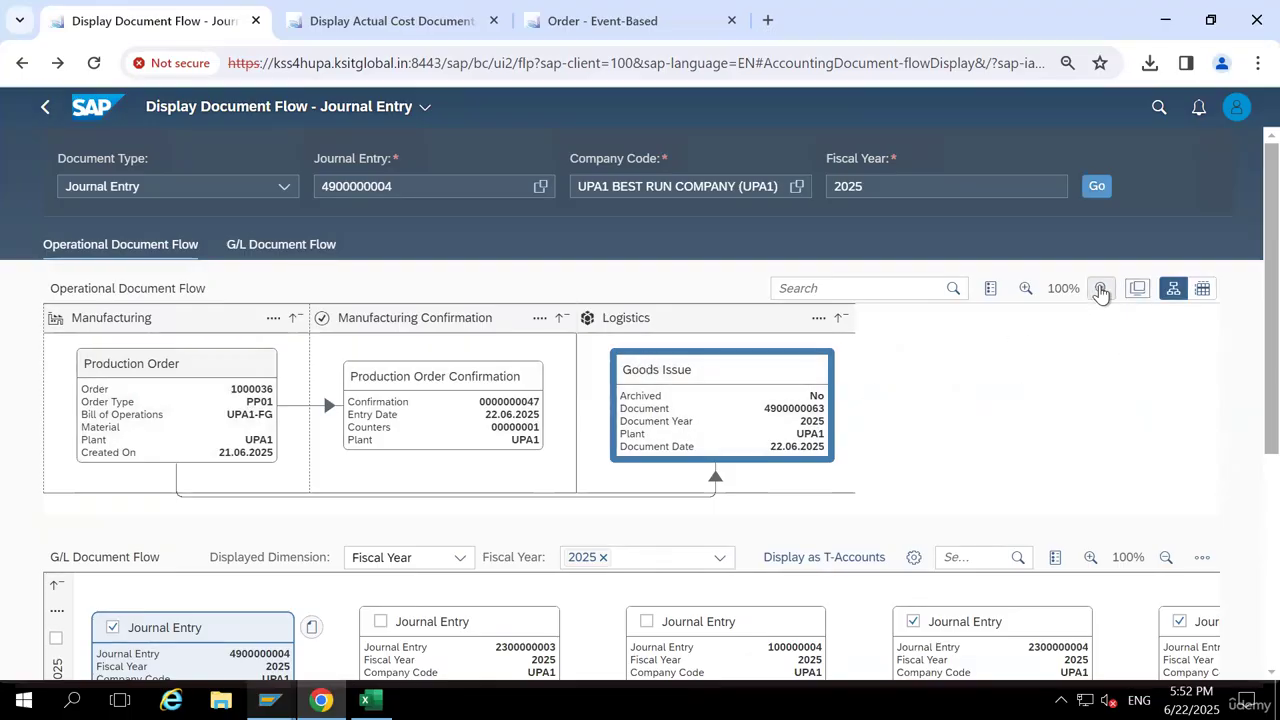
left_click(1101, 289)
left_click(1101, 289)
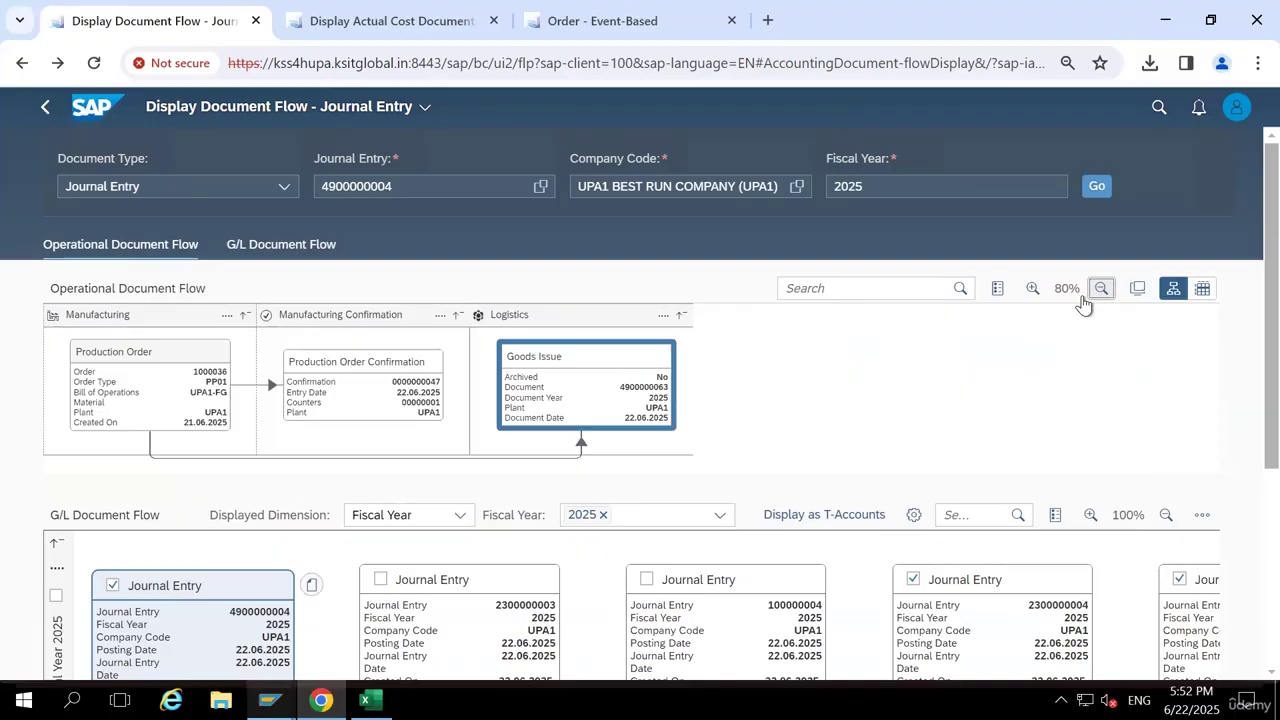
left_click(1031, 289)
left_click(1034, 290)
left_click(1034, 291)
left_click(1026, 289)
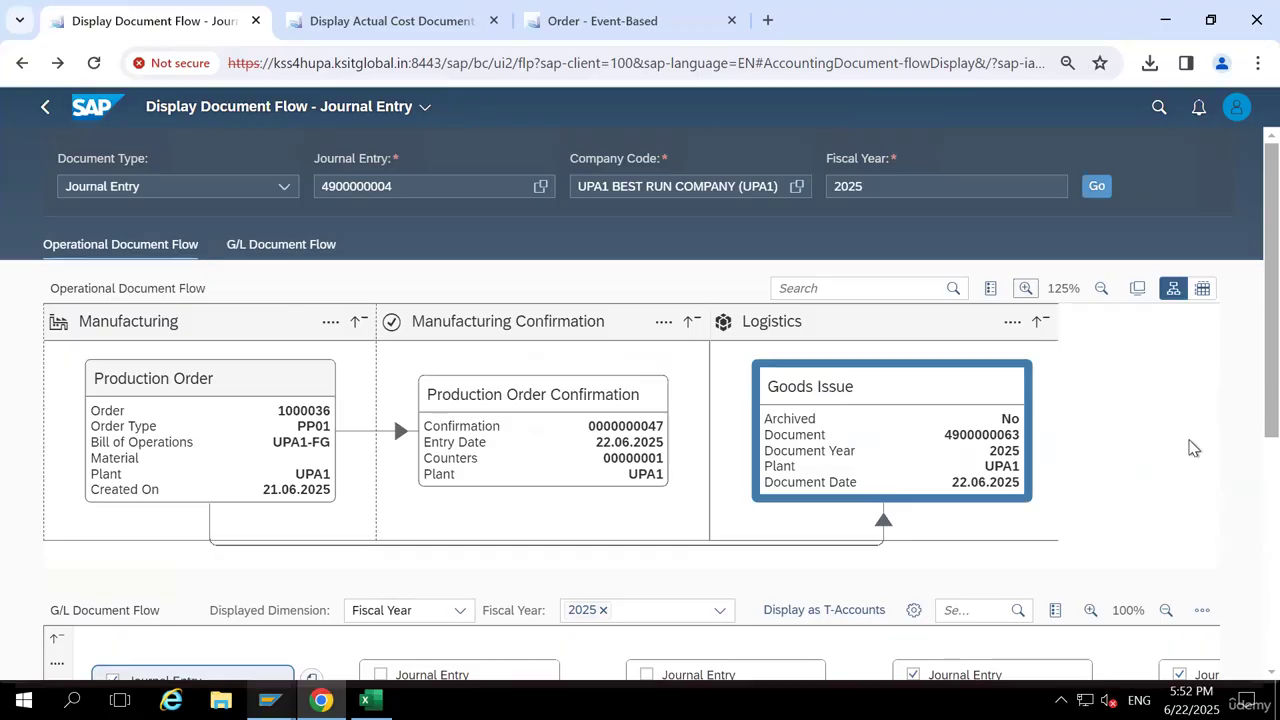
scroll(372, 443, "down", 1)
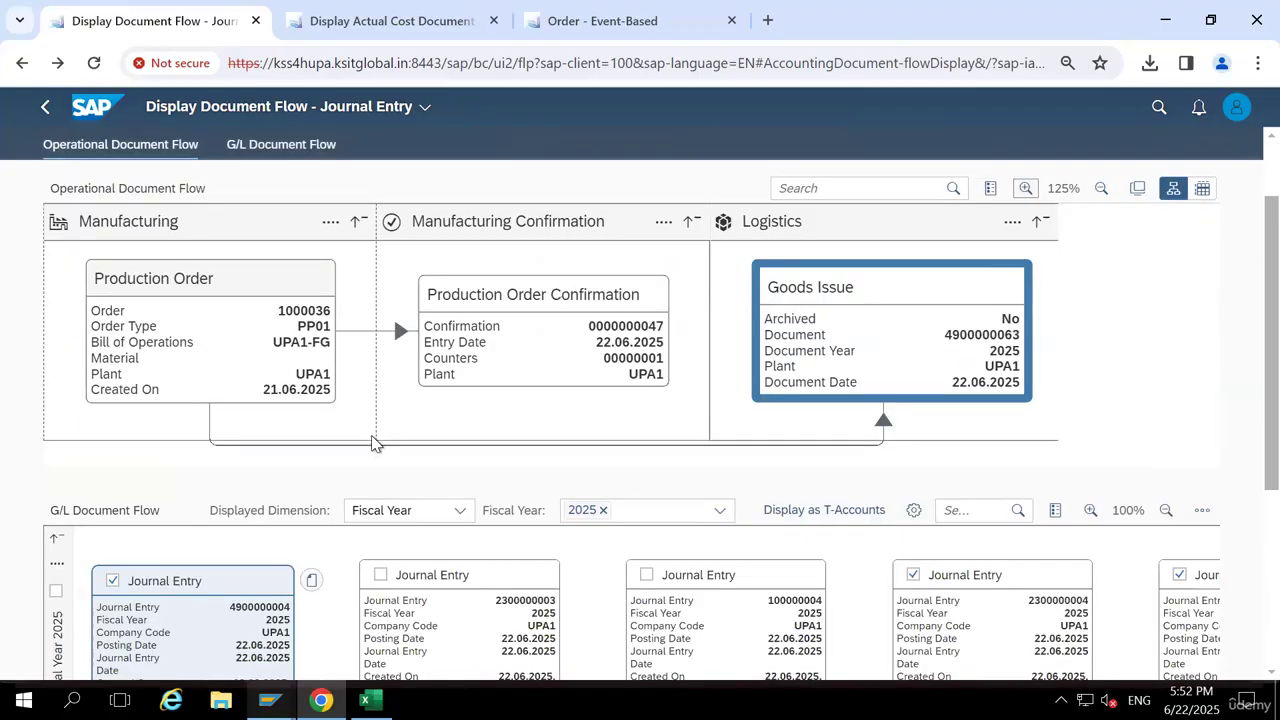
scroll(372, 443, "down", 1)
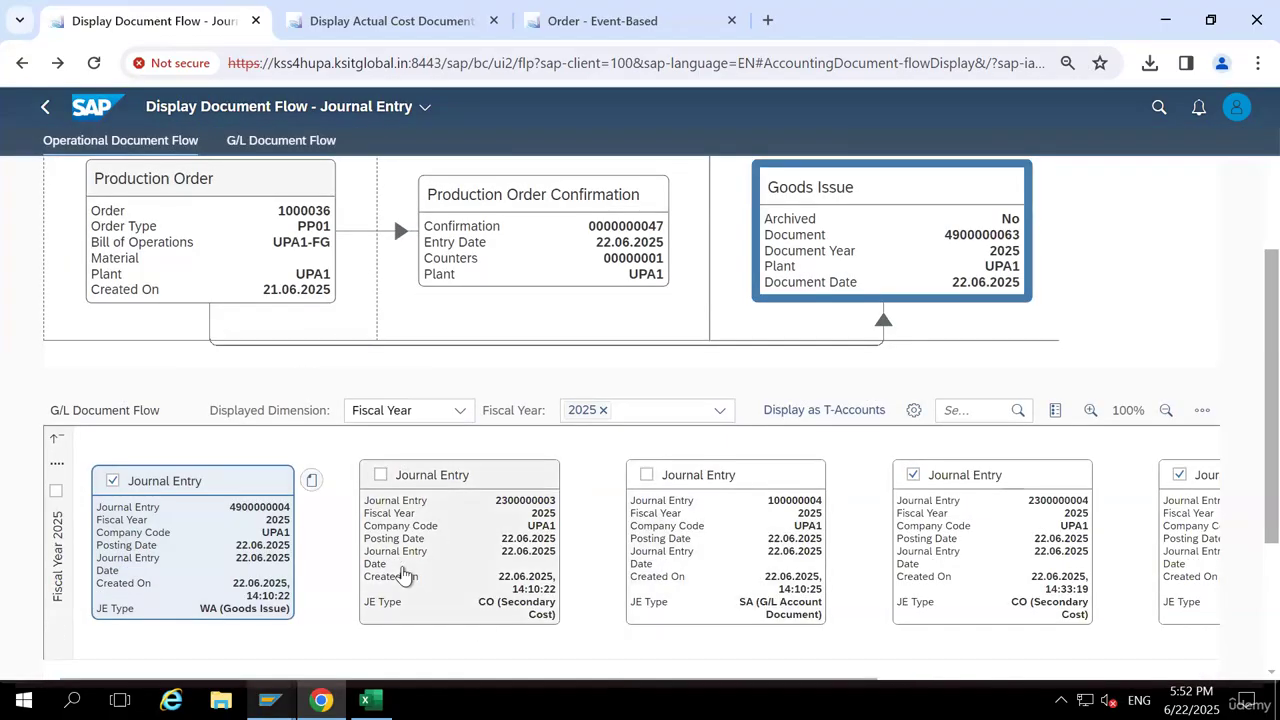
left_click(112, 480)
scroll(480, 555, "down", 1)
left_click(806, 312)
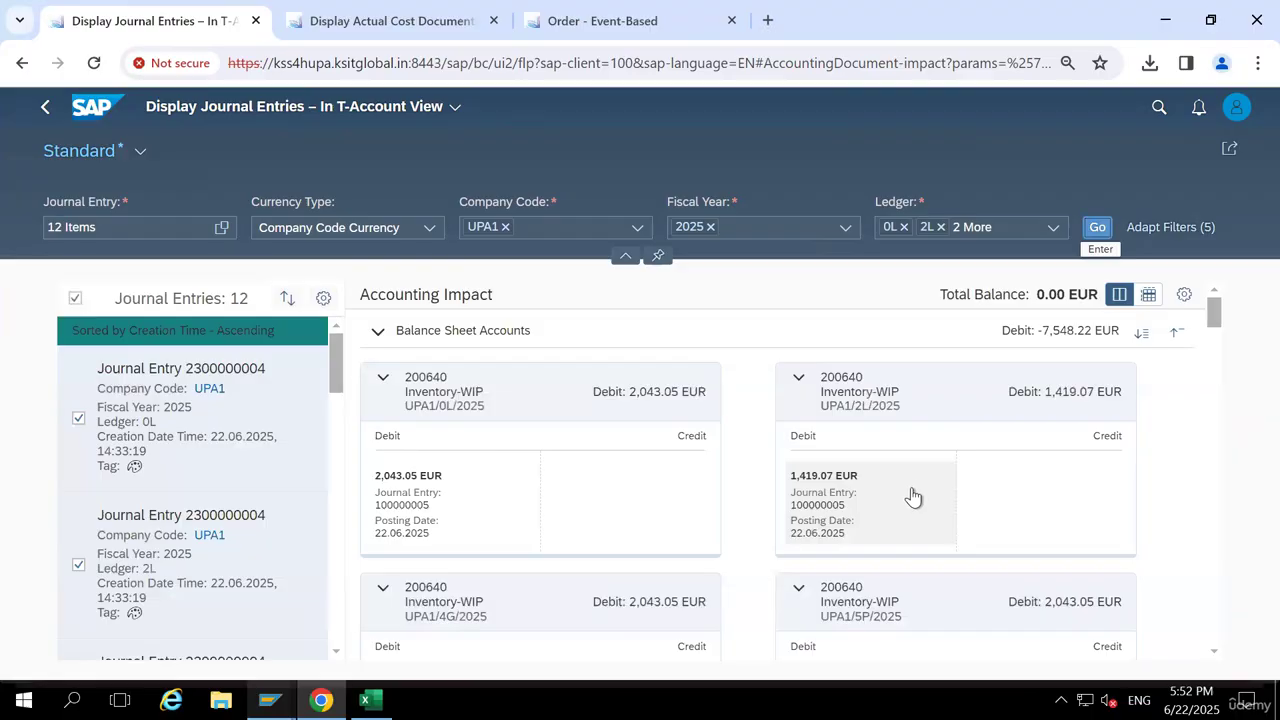
left_click(52, 112)
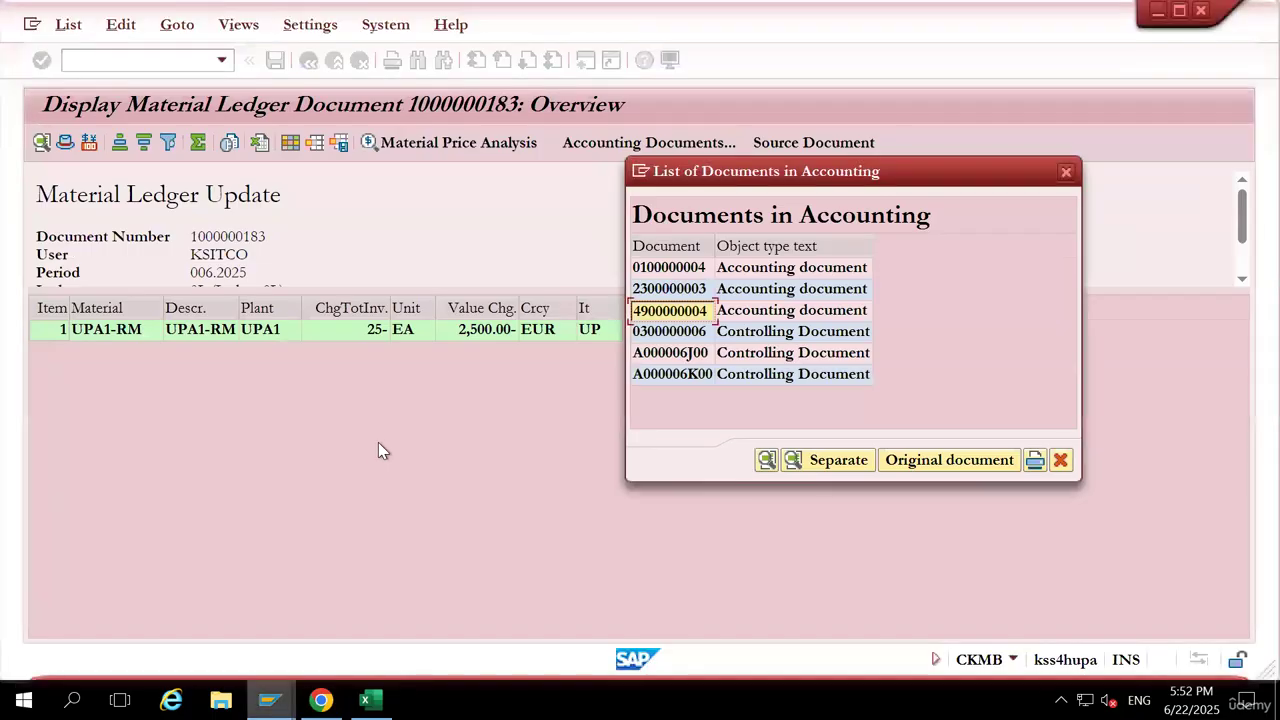
Close SAP GUI's list of accounting documents and minimize the remote session to switch to the local Excel cost workbook
left_click(1067, 172)
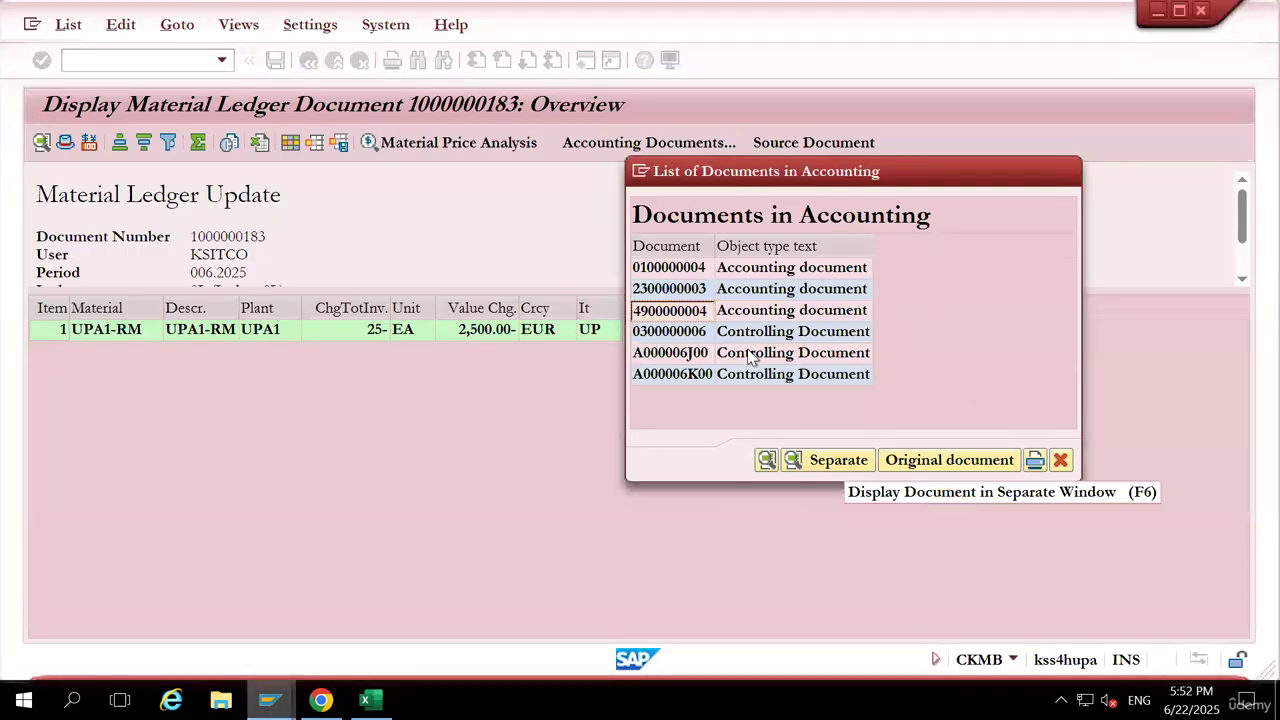
mouse_move(320, 700)
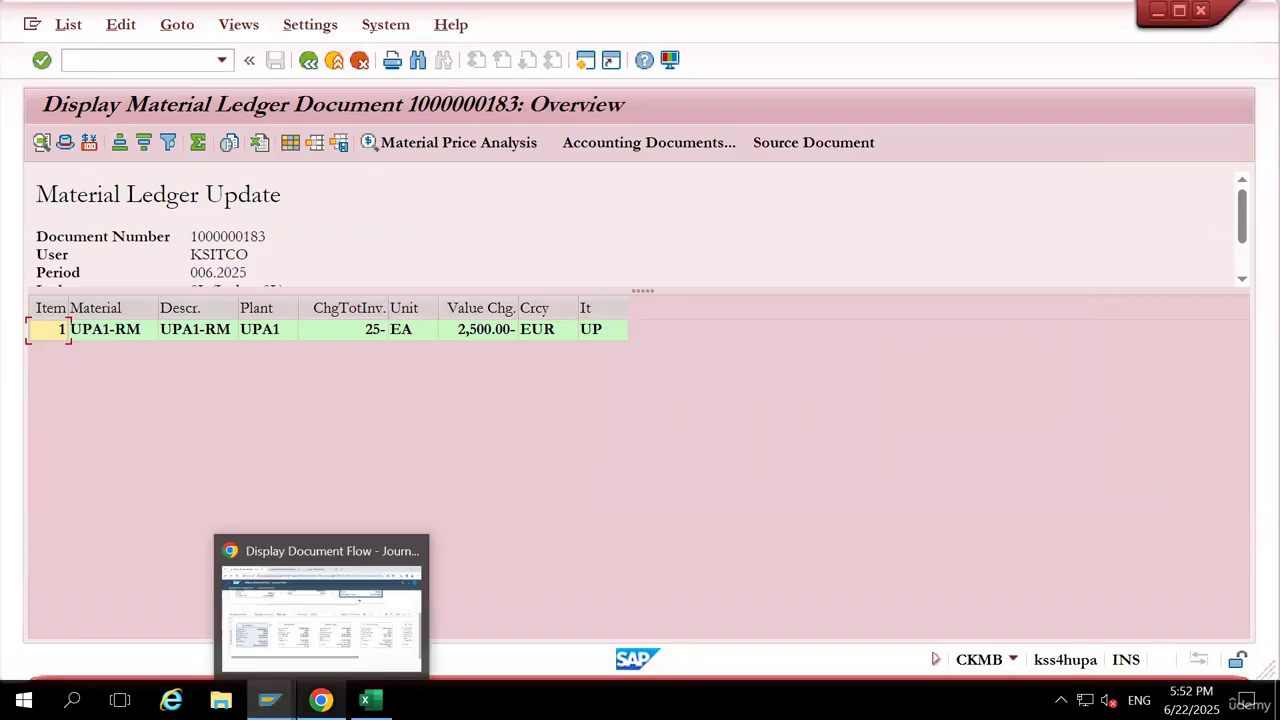
mouse_move(365, 700)
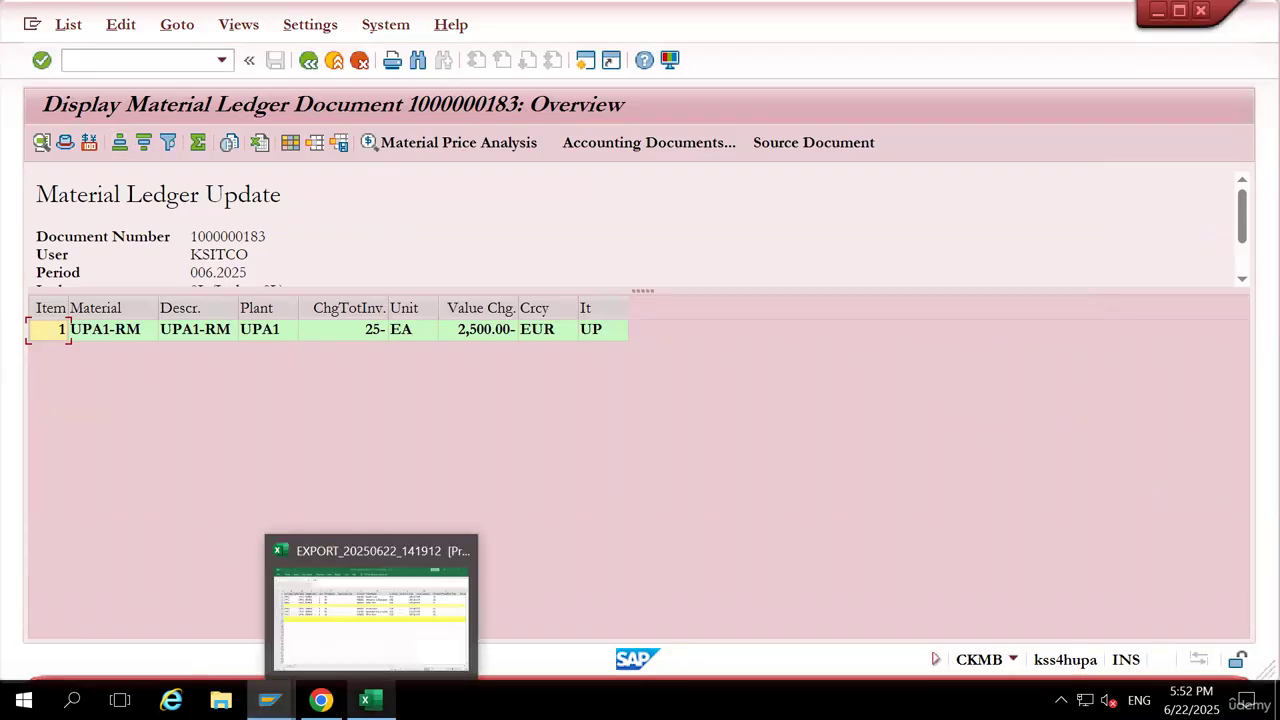
mouse_move(834, 8)
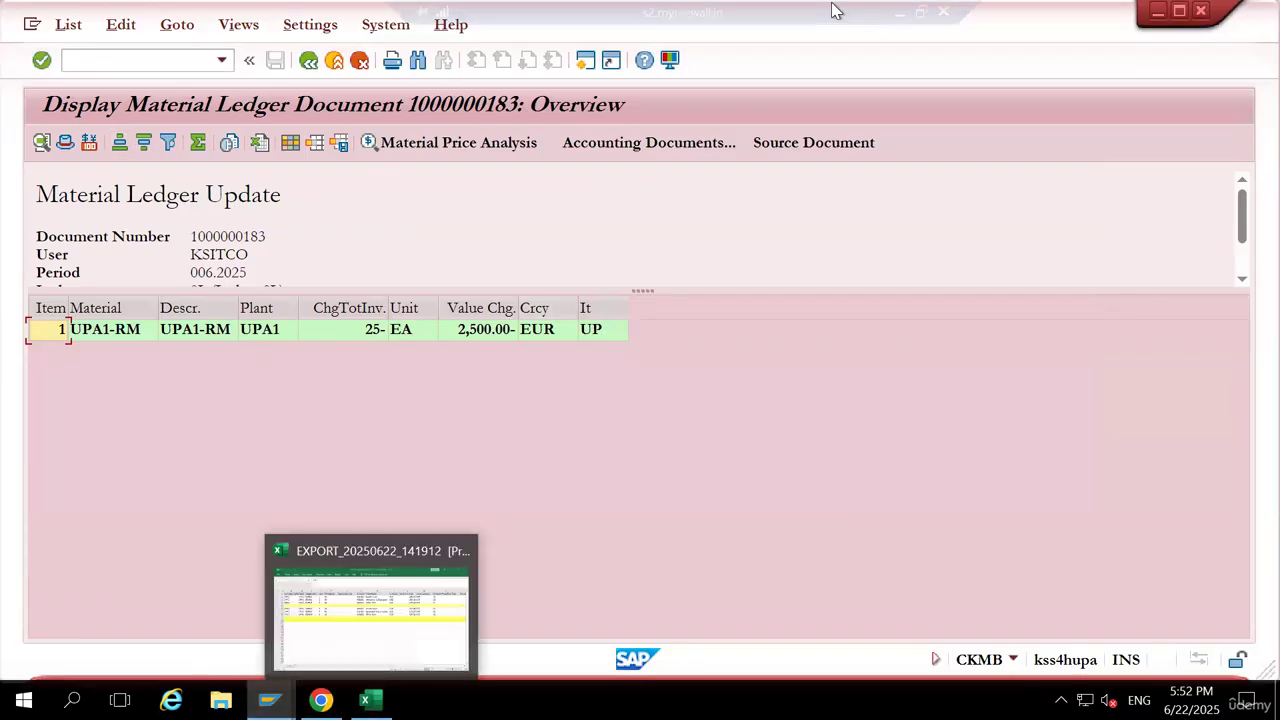
left_click(899, 14)
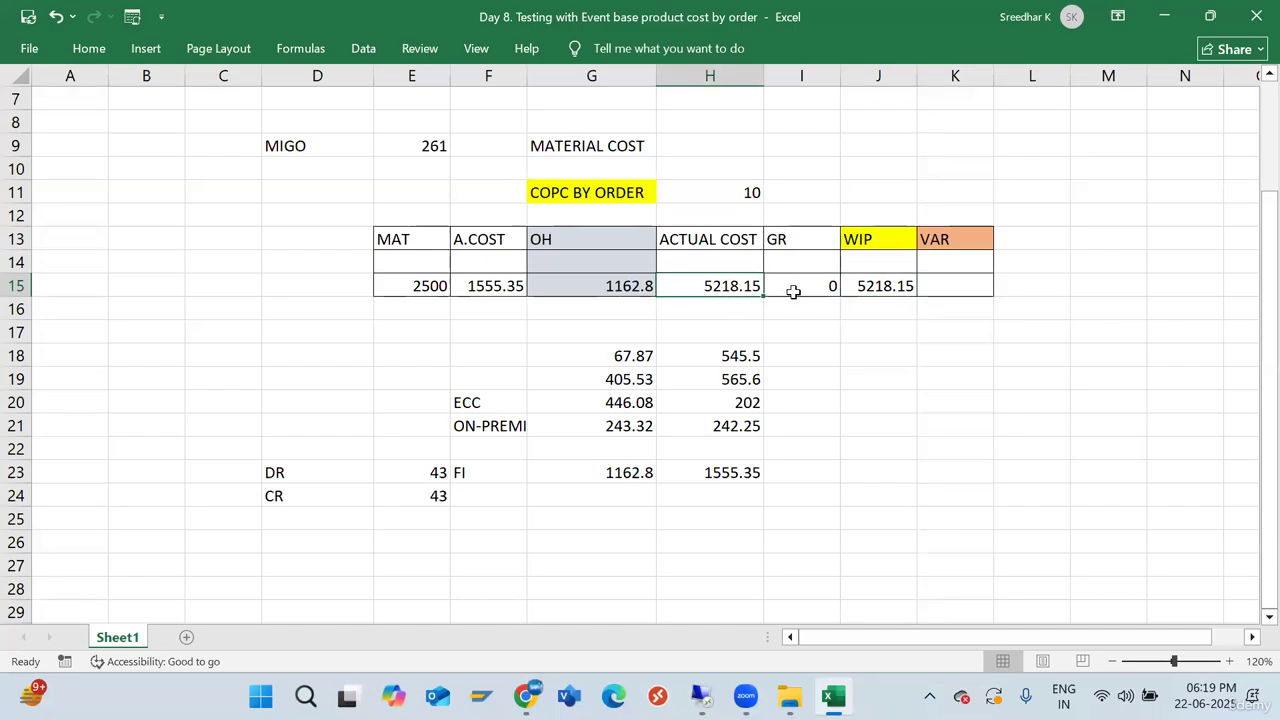
Review the GR value, the COPC BY ORDER quantity and the WIP value in the cost workbook
left_click(790, 294)
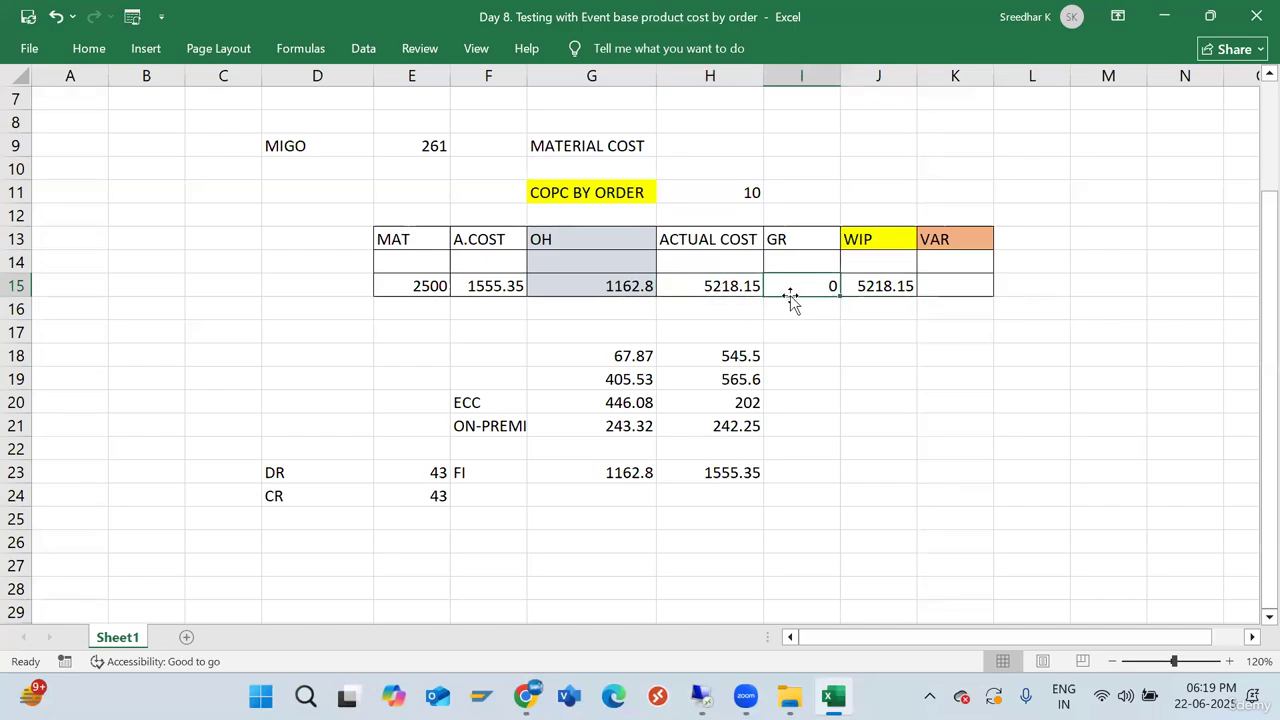
left_click(732, 196)
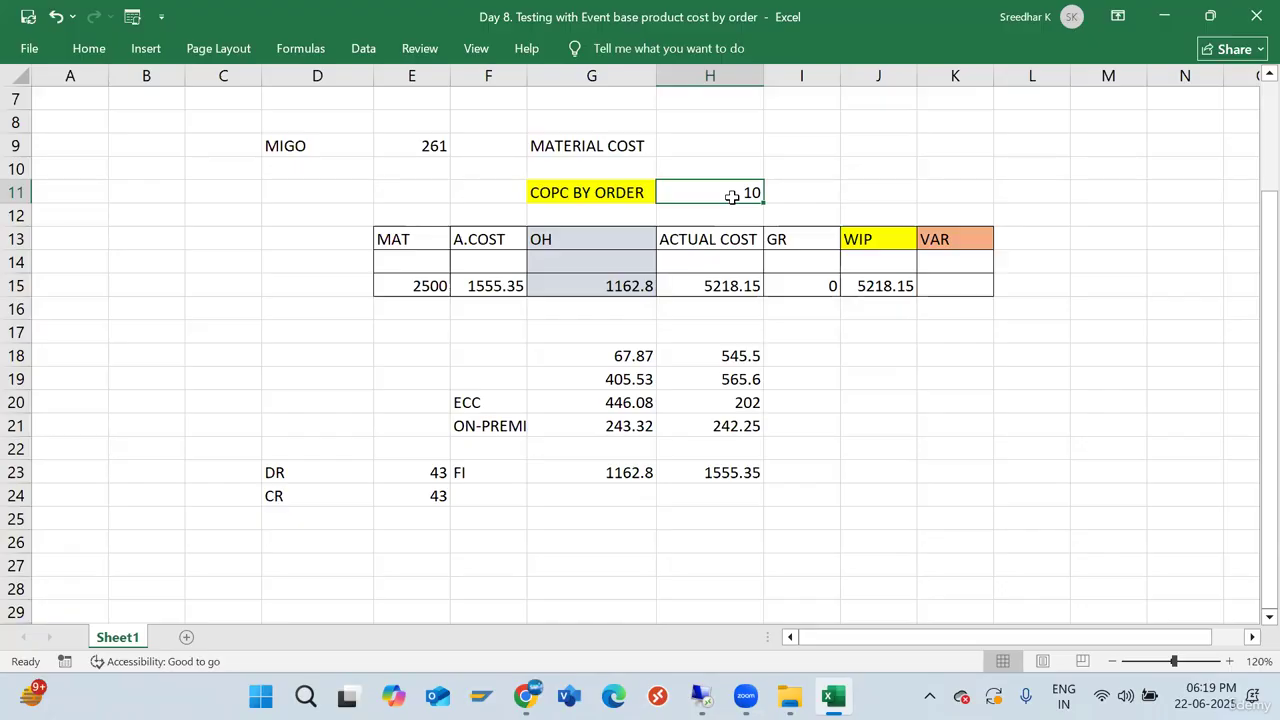
left_click(866, 286)
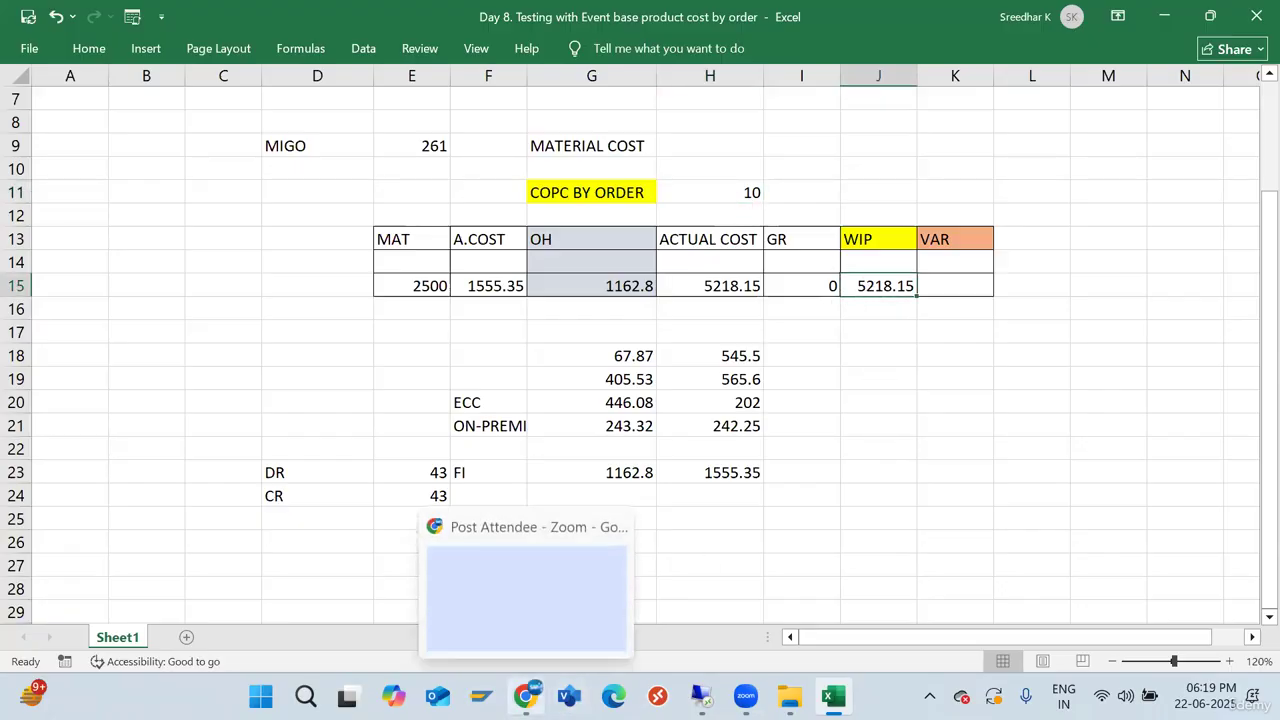
Return to Chrome in the remote session, check the event-based order costs, and open the SAP home page in a new tab
left_click(703, 697)
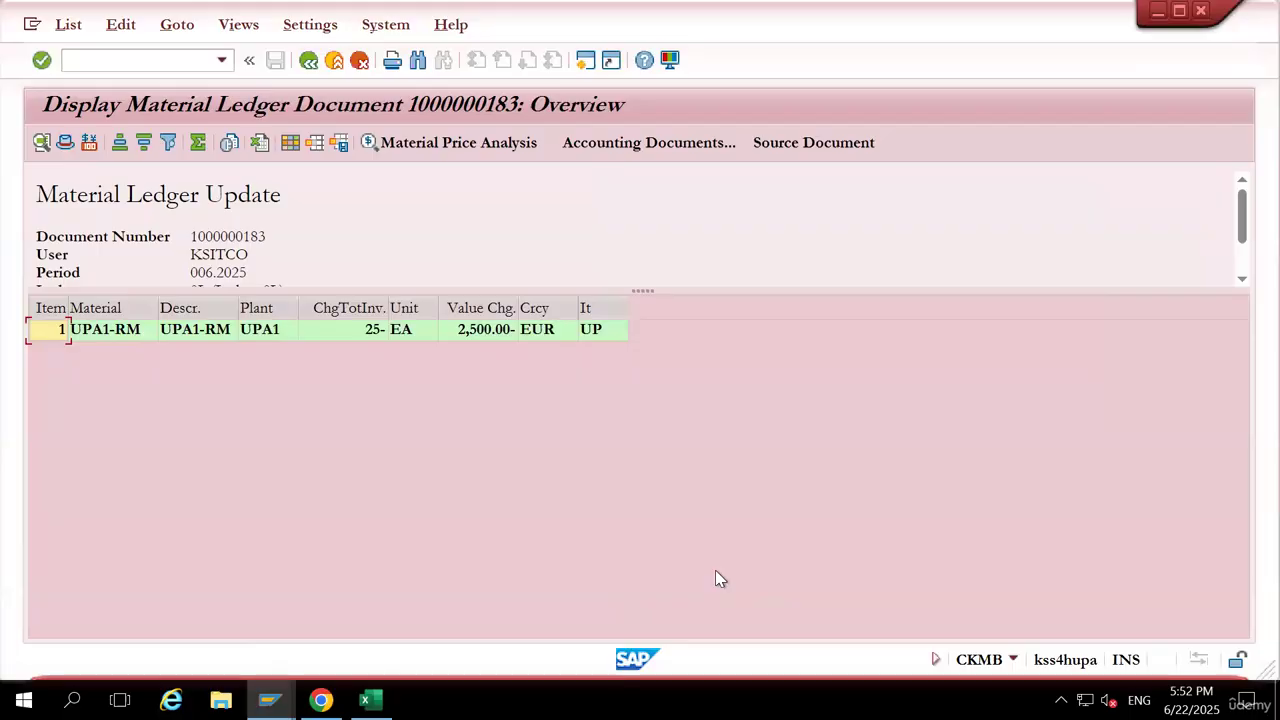
left_click(321, 700)
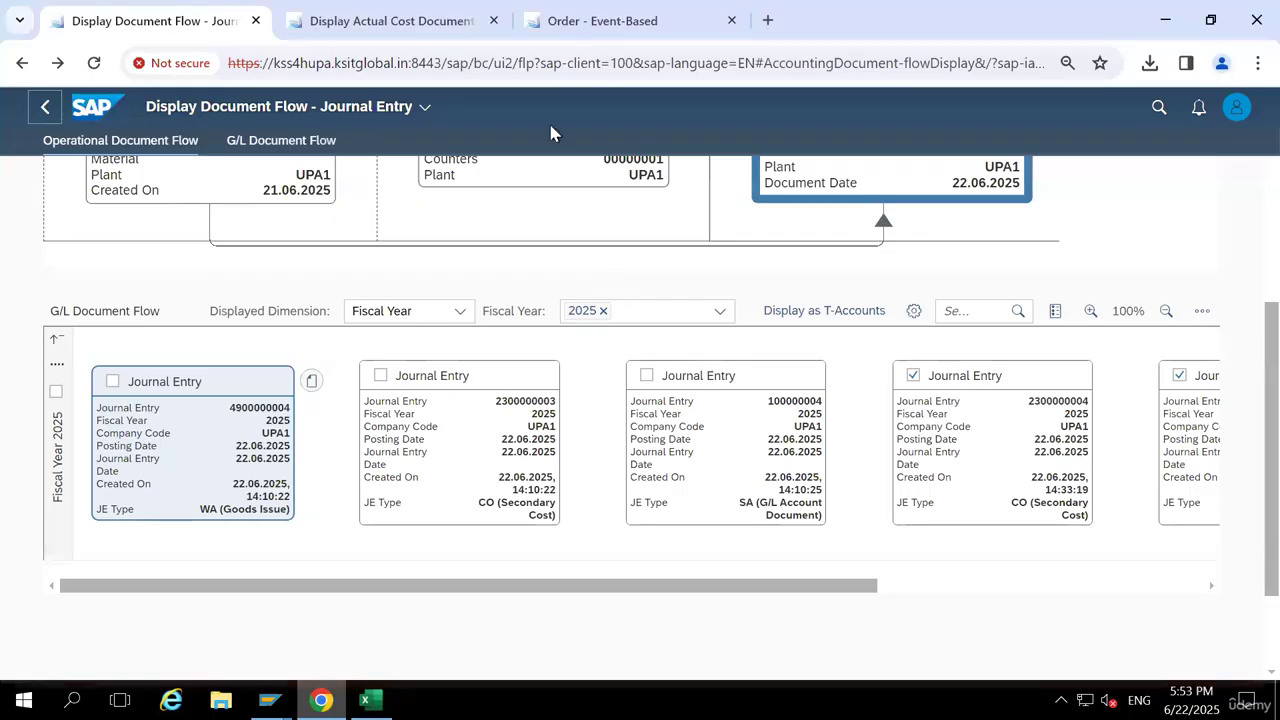
left_click(557, 22)
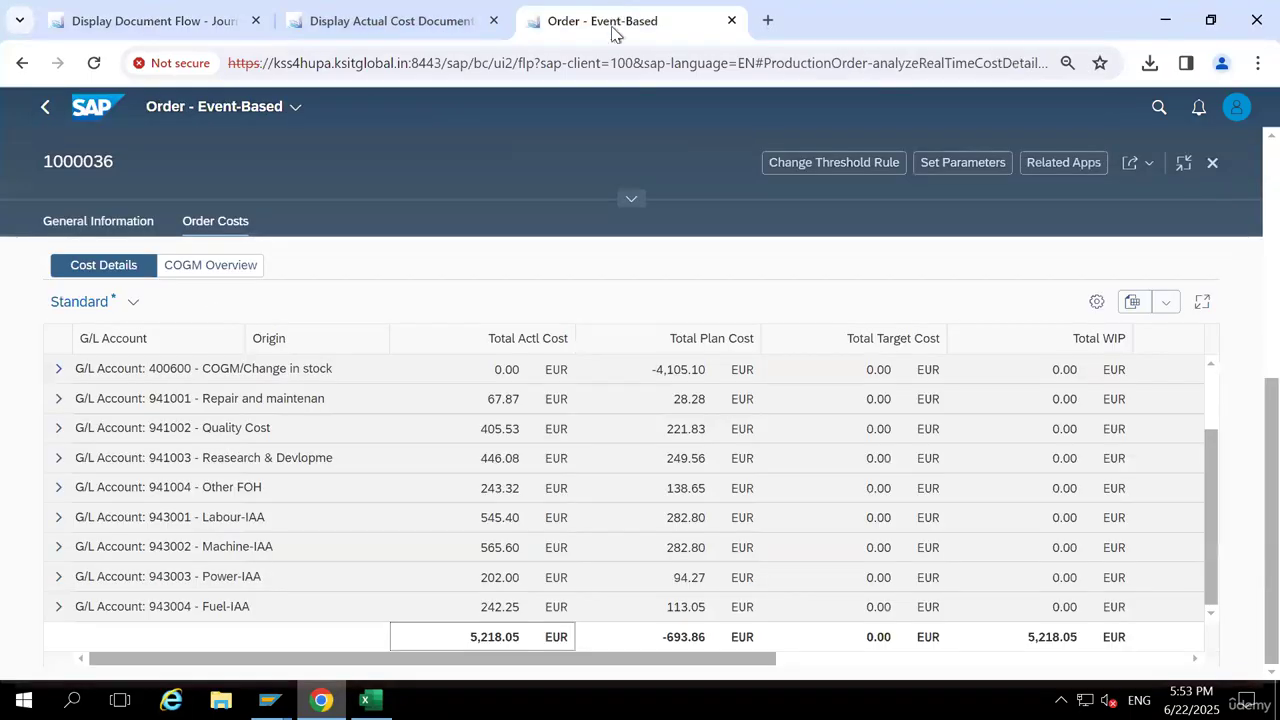
left_click(152, 22)
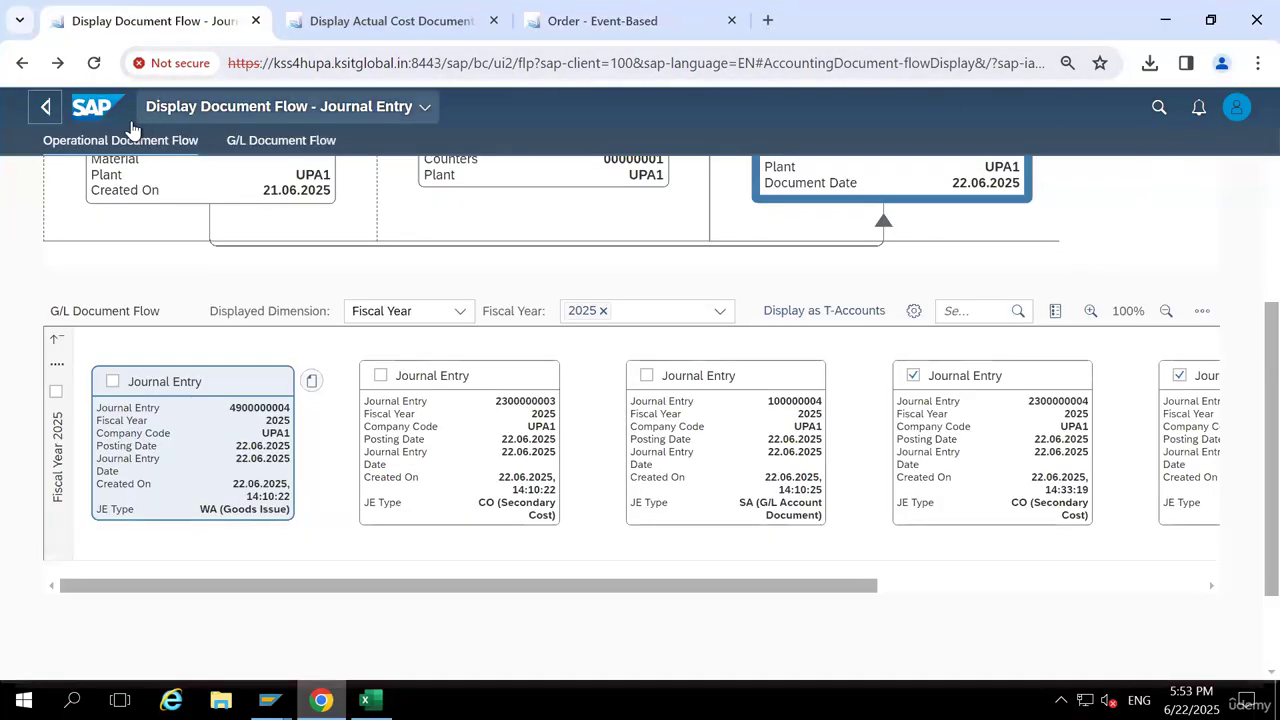
right_click(99, 107)
left_click(140, 130)
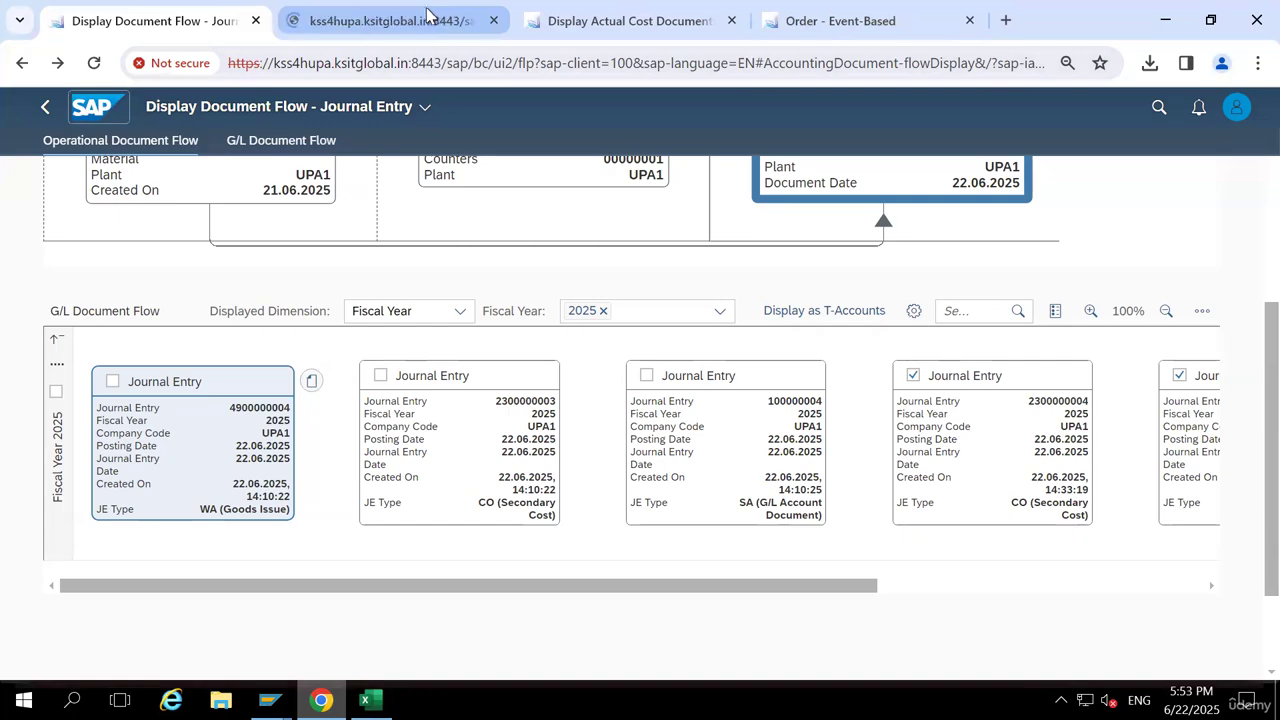
left_click(422, 22)
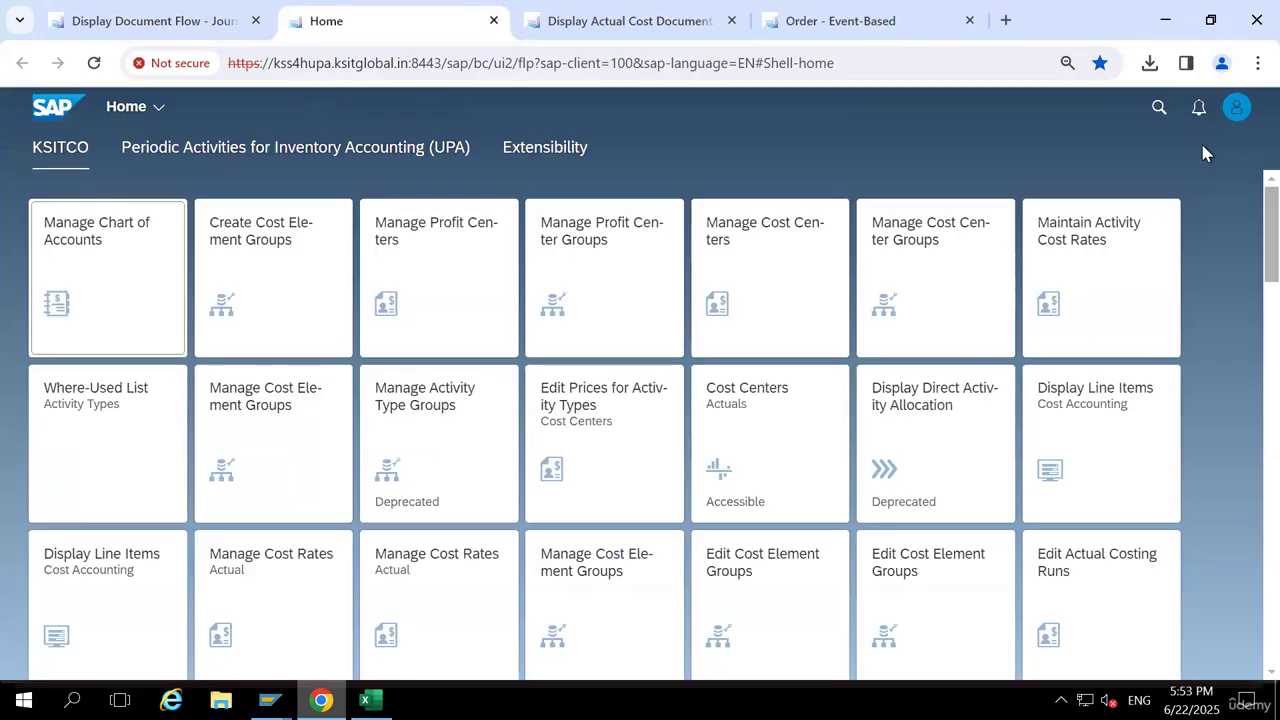
Search the SAP apps for POST GOODS and open the Post Goods Movement app
left_click(1155, 107)
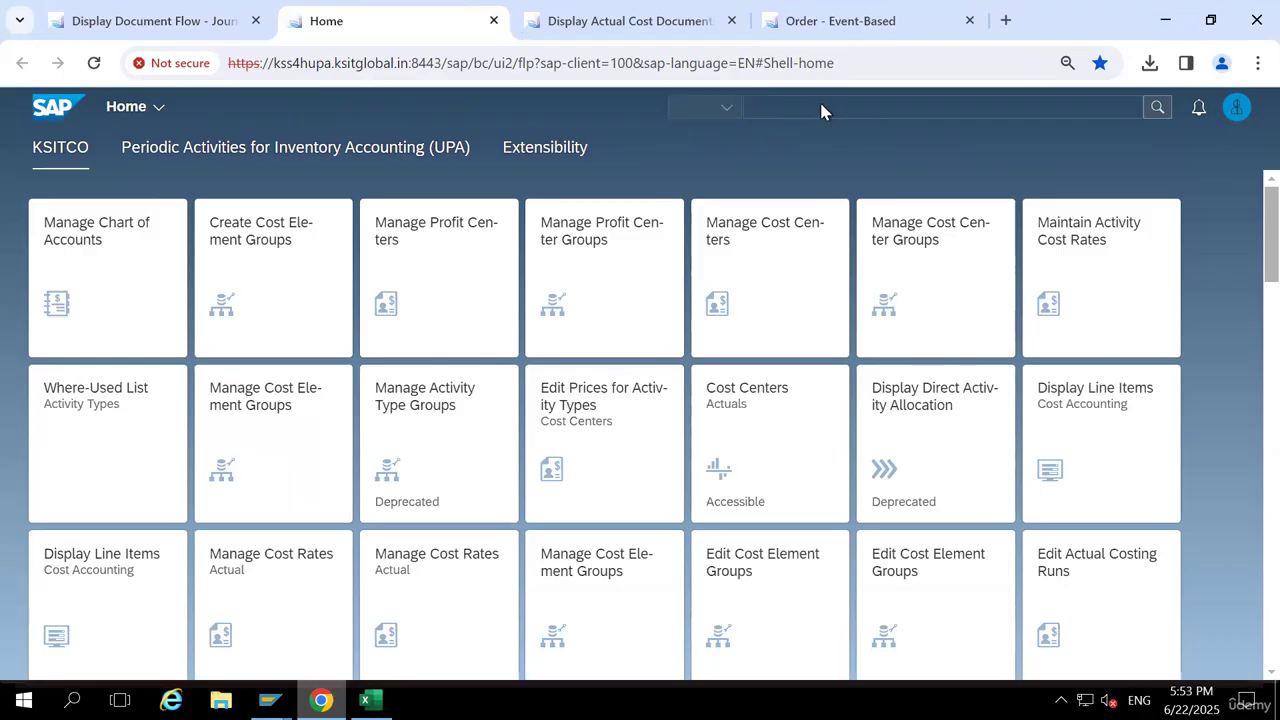
left_click(819, 104)
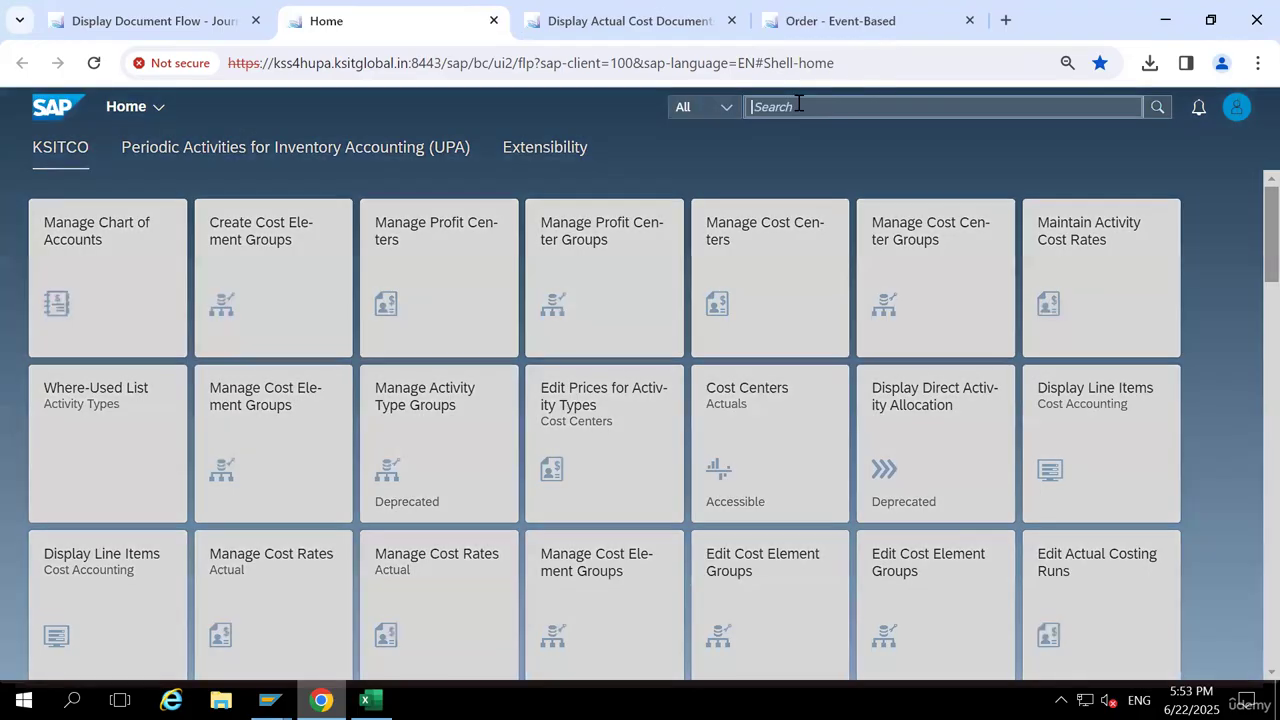
type("FOST GOODS")
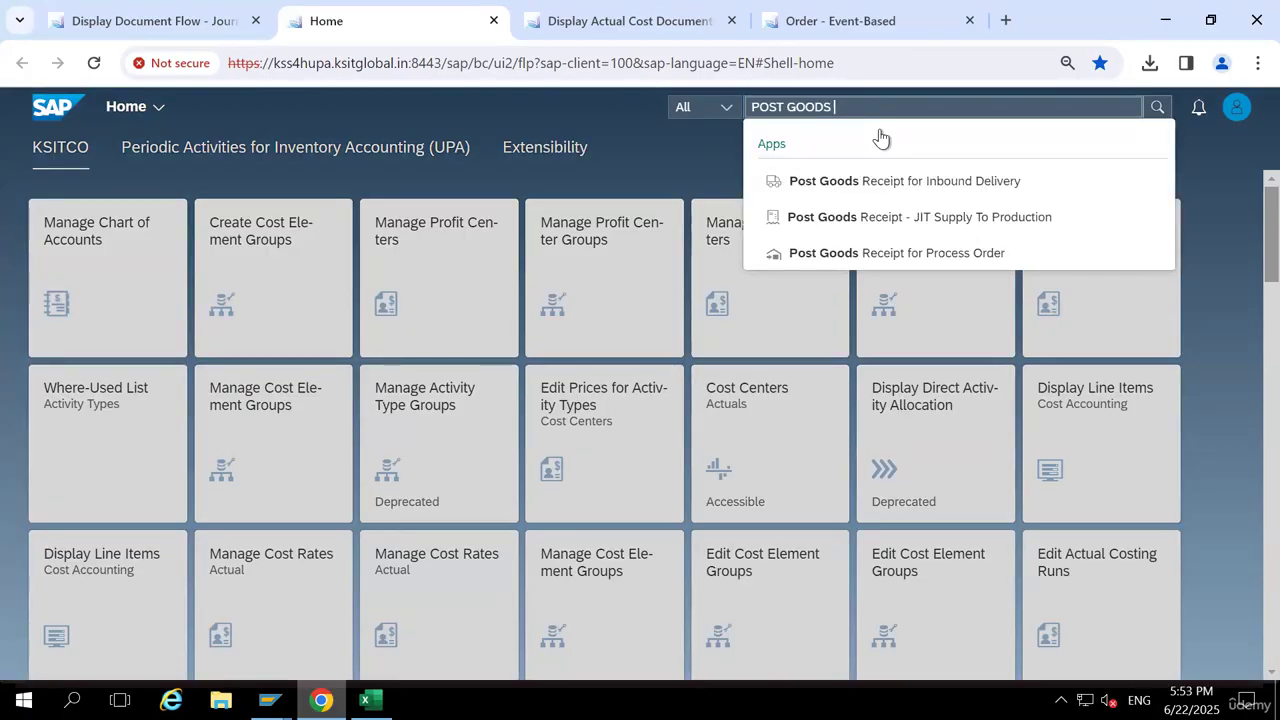
key("Return")
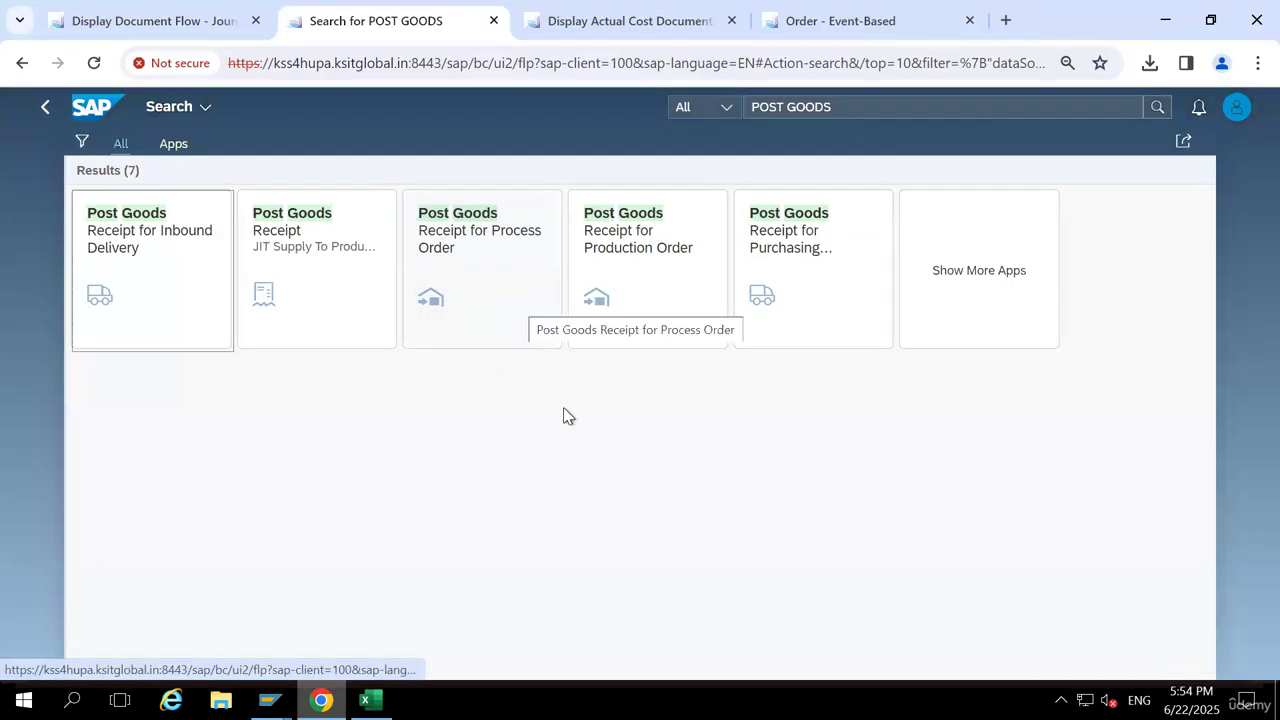
left_click(972, 274)
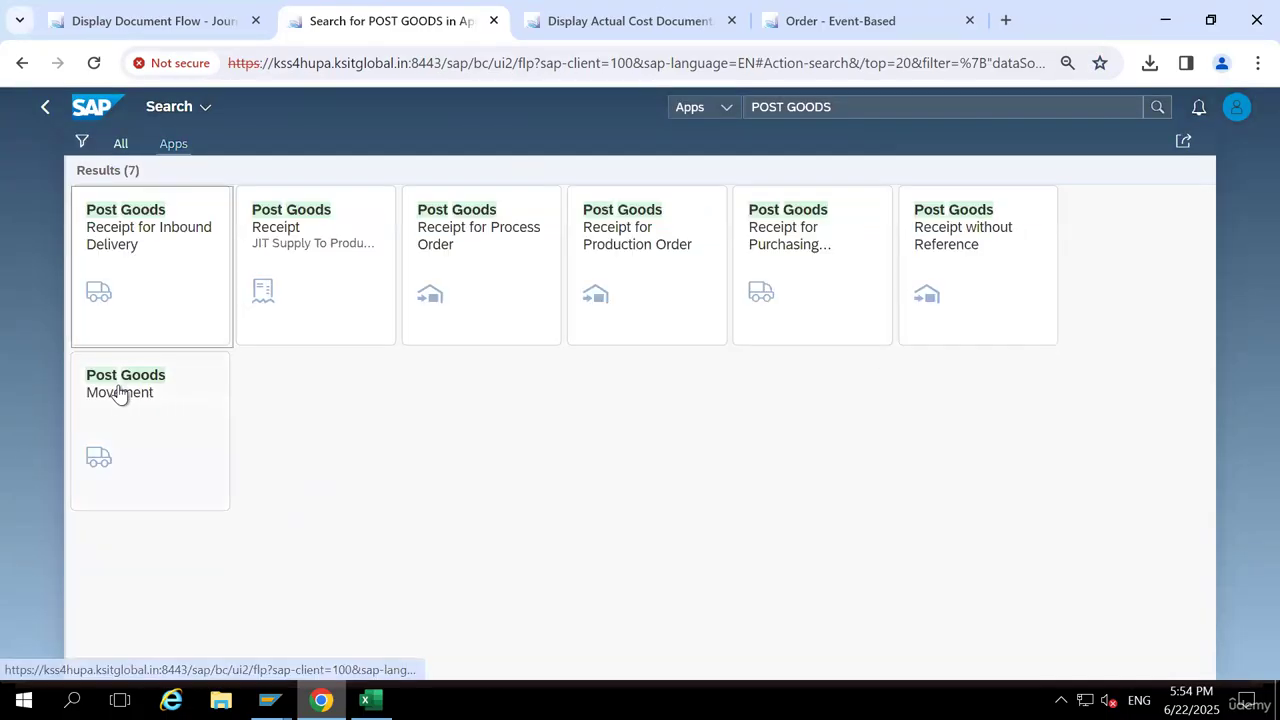
left_click(118, 398)
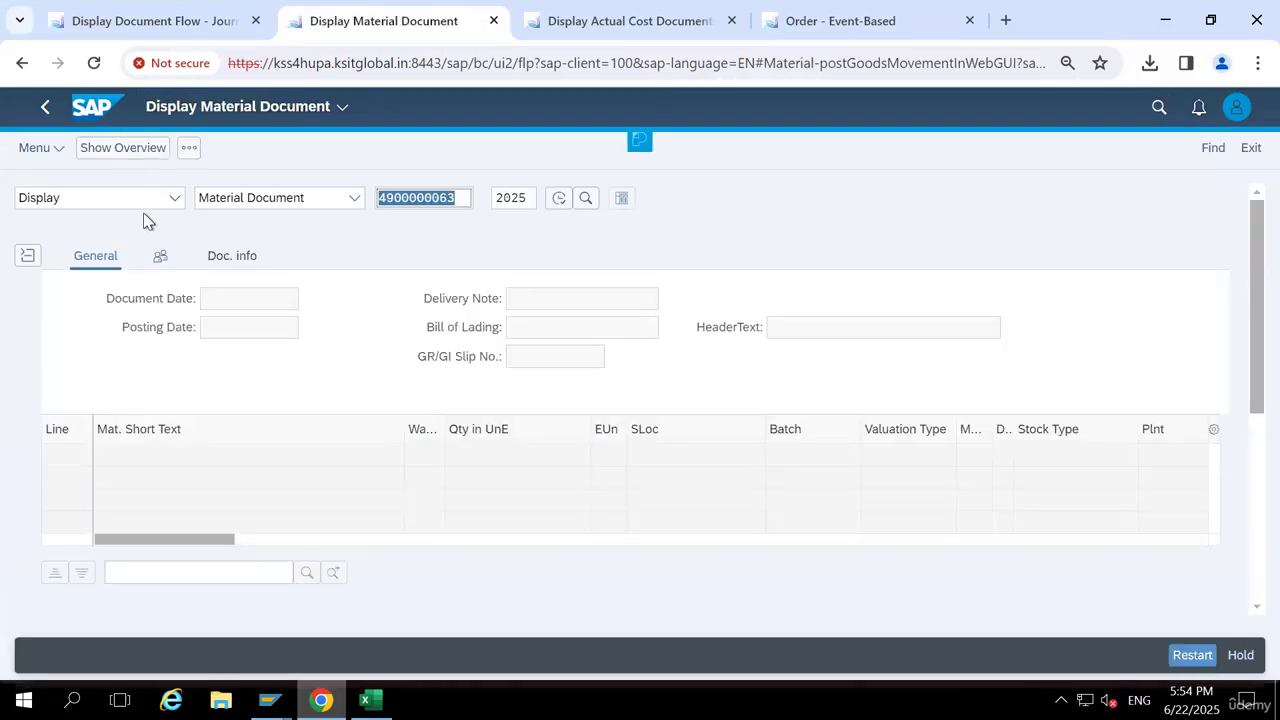
Set the transaction to Goods Receipt with Order as the reference document
left_click(174, 199)
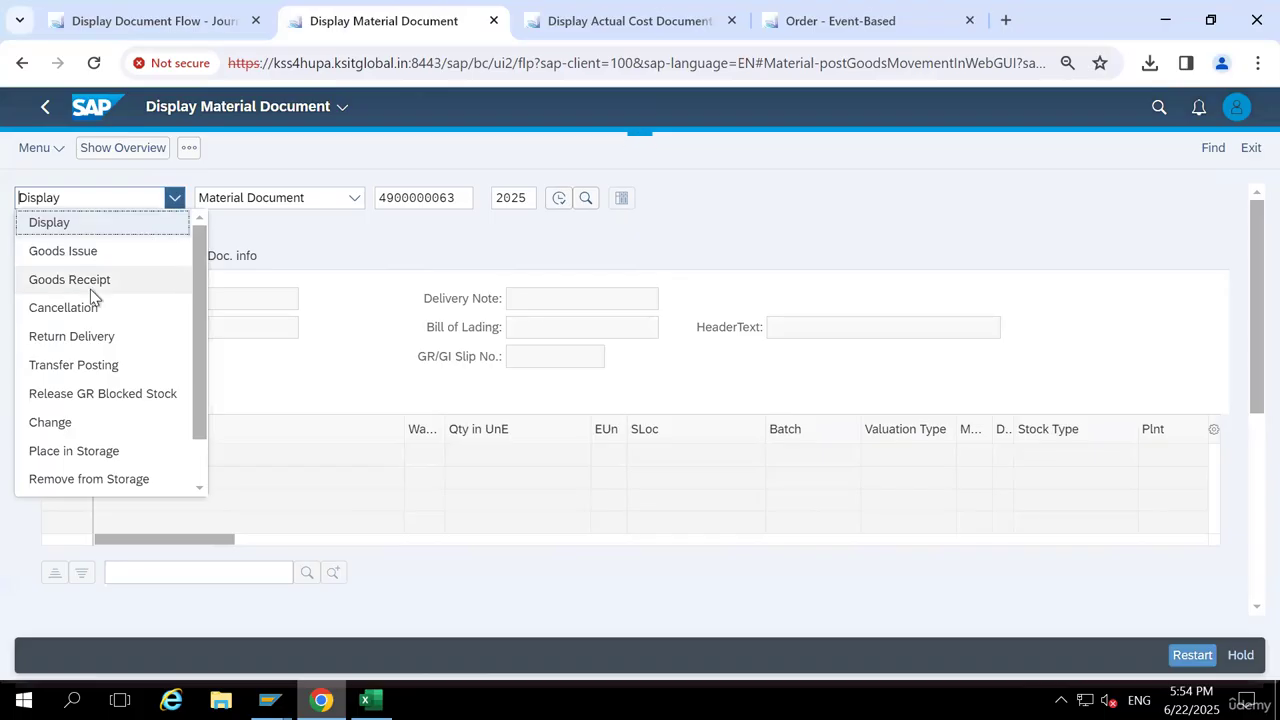
left_click(90, 283)
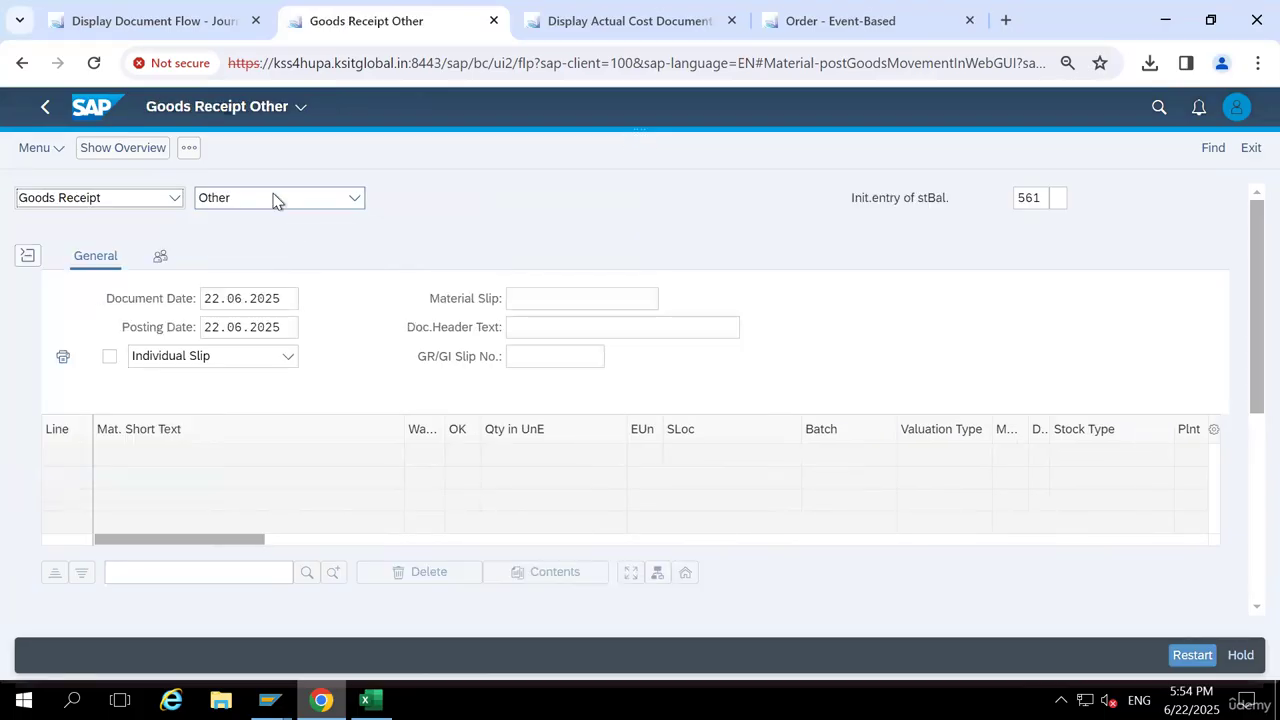
left_click(354, 201)
left_click(341, 275)
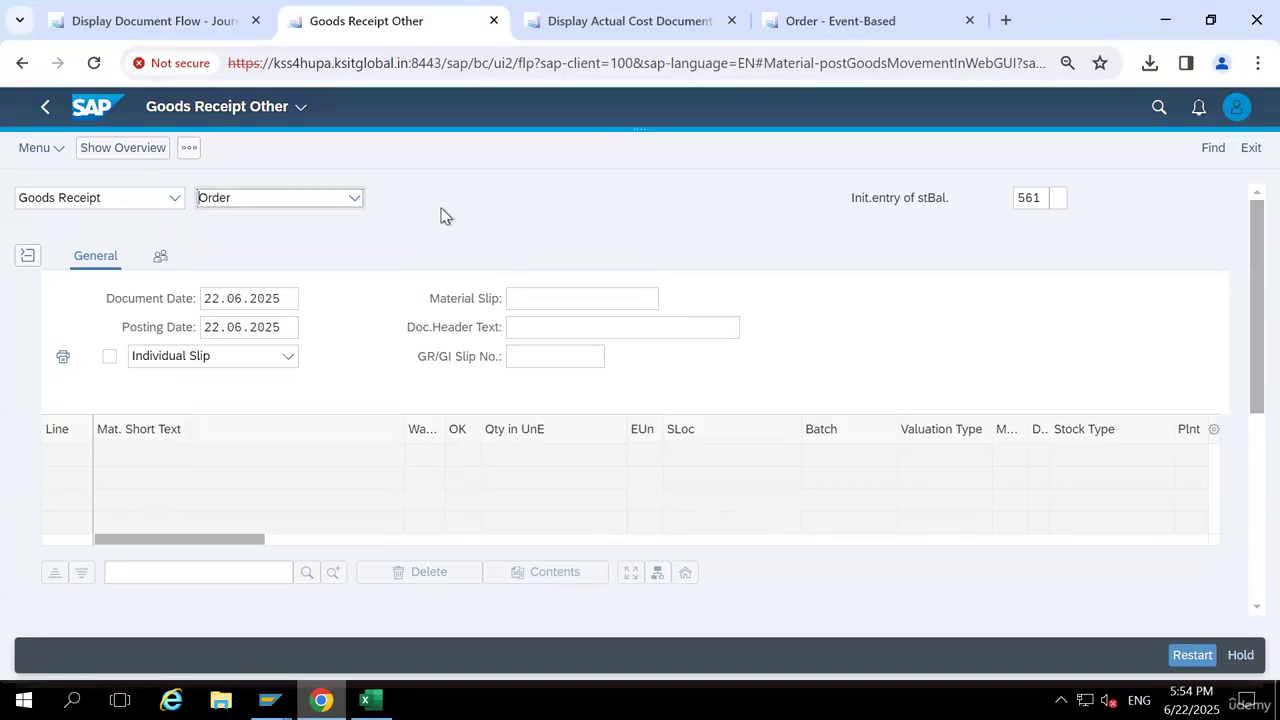
key("ctrl+v")
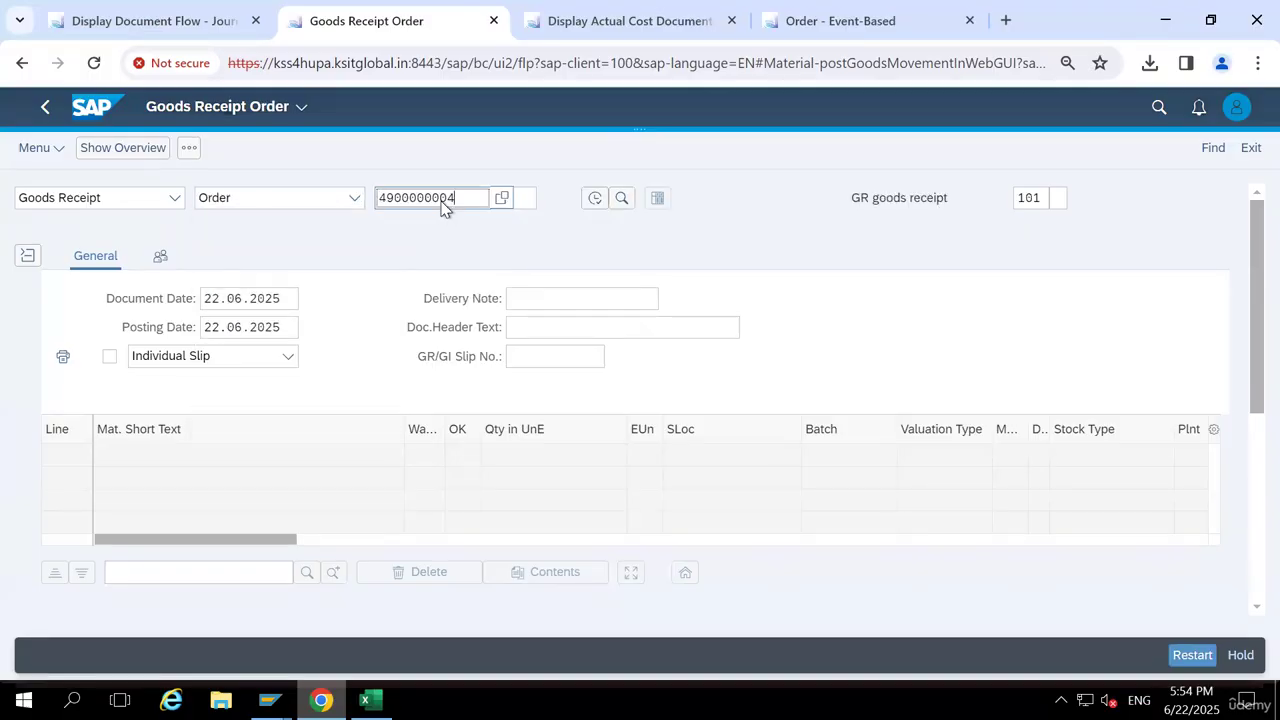
key("BackSpace")
key("BackSpace")
key("BackSpace")
key("BackSpace")
key("BackSpace")
key("BackSpace")
key("BackSpace")
key("BackSpace")
key("BackSpace")
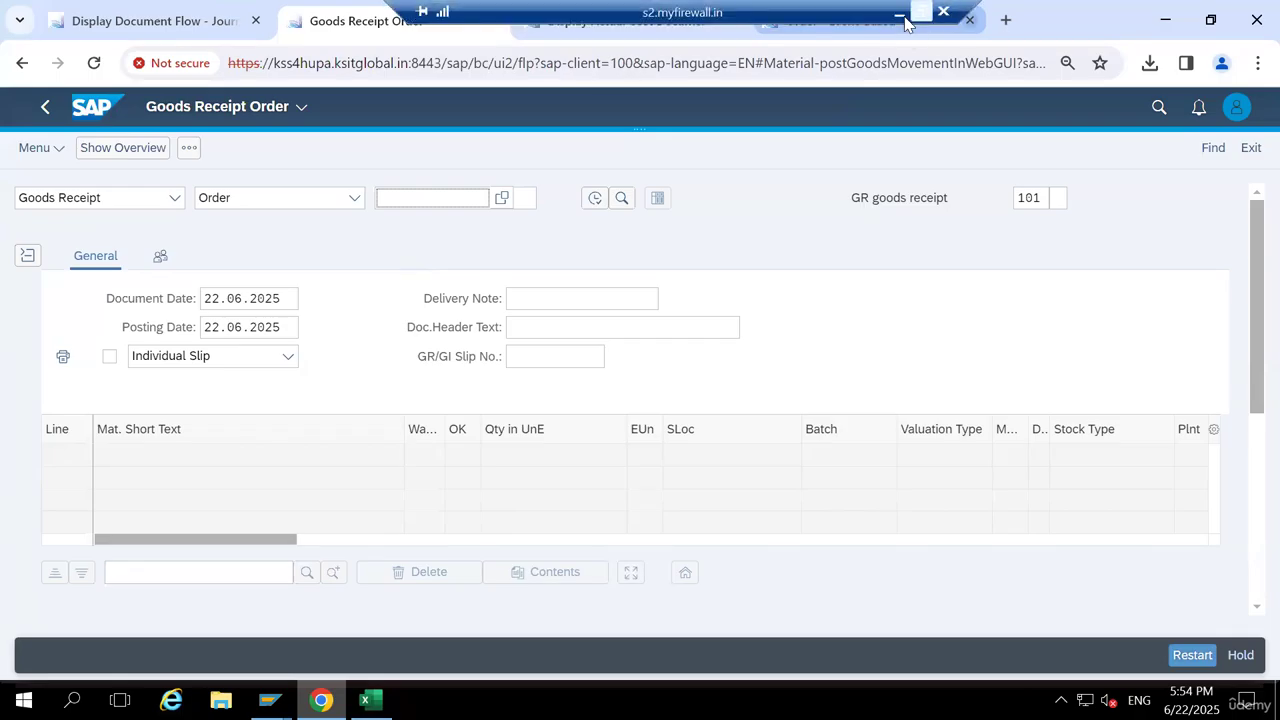
Copy the production order number from the local Excel cost workbook and load that order into the goods receipt
left_click(904, 18)
scroll(575, 350, "up", 3)
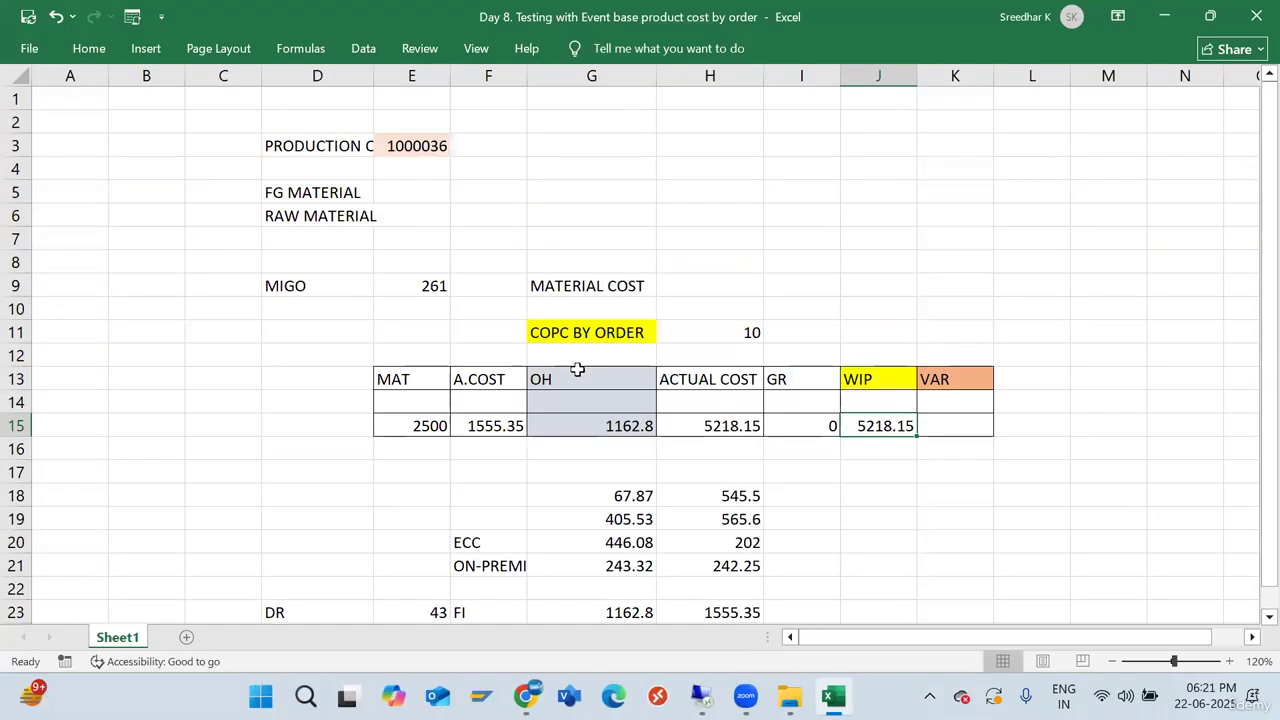
left_click(425, 146)
key("ctrl+c")
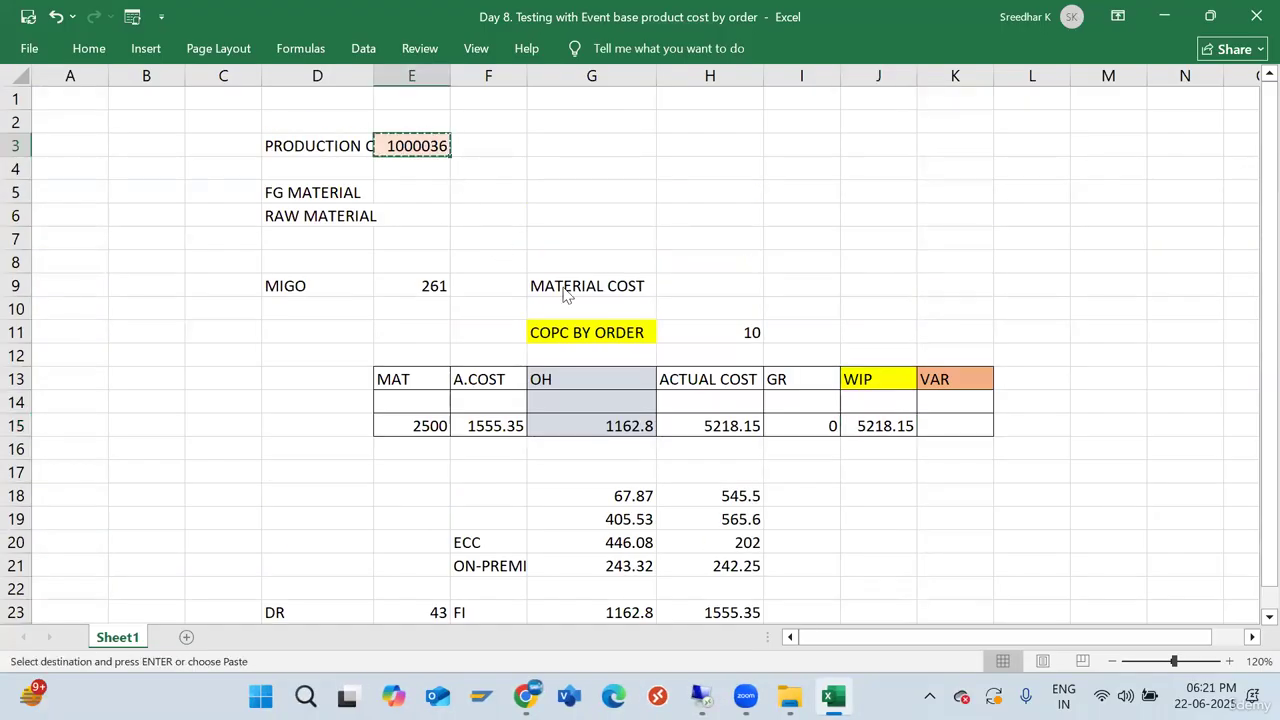
key("alt+Tab")
key("ctrl+v")
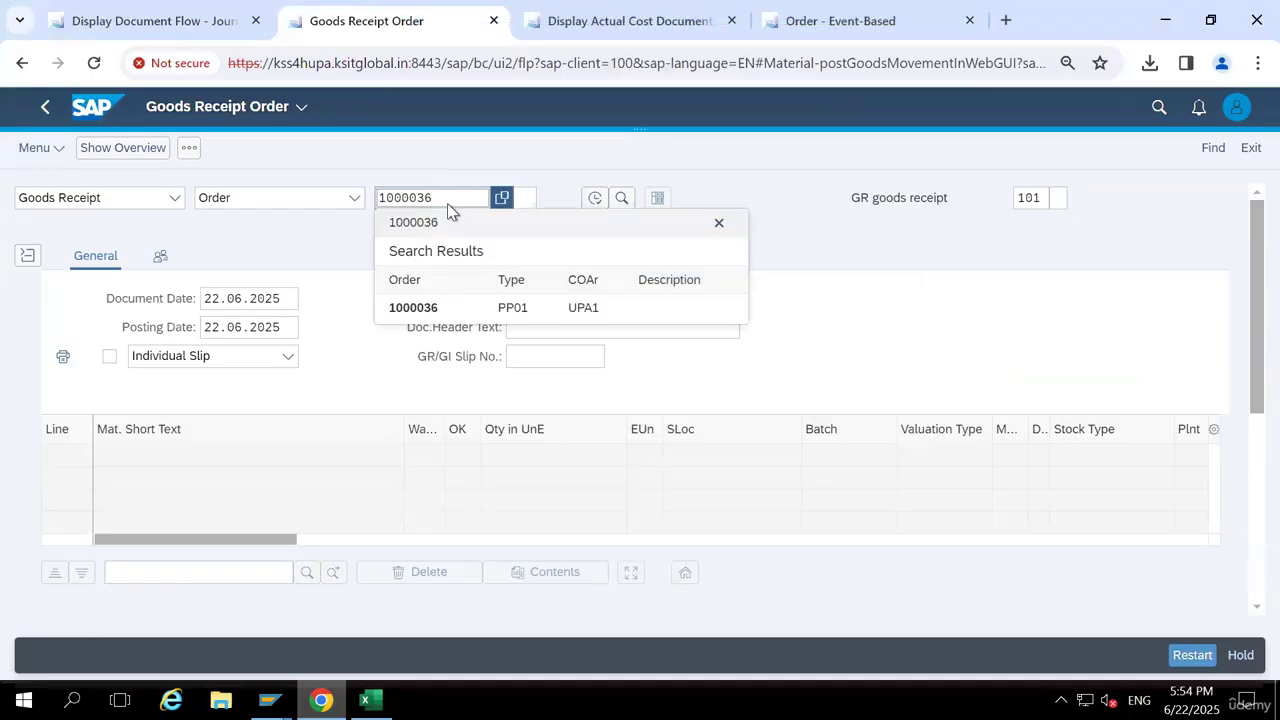
left_click(525, 312)
Set the UPA1-FG item's quantity in unit of entry to 7 EA
scroll(563, 437, "down", 2)
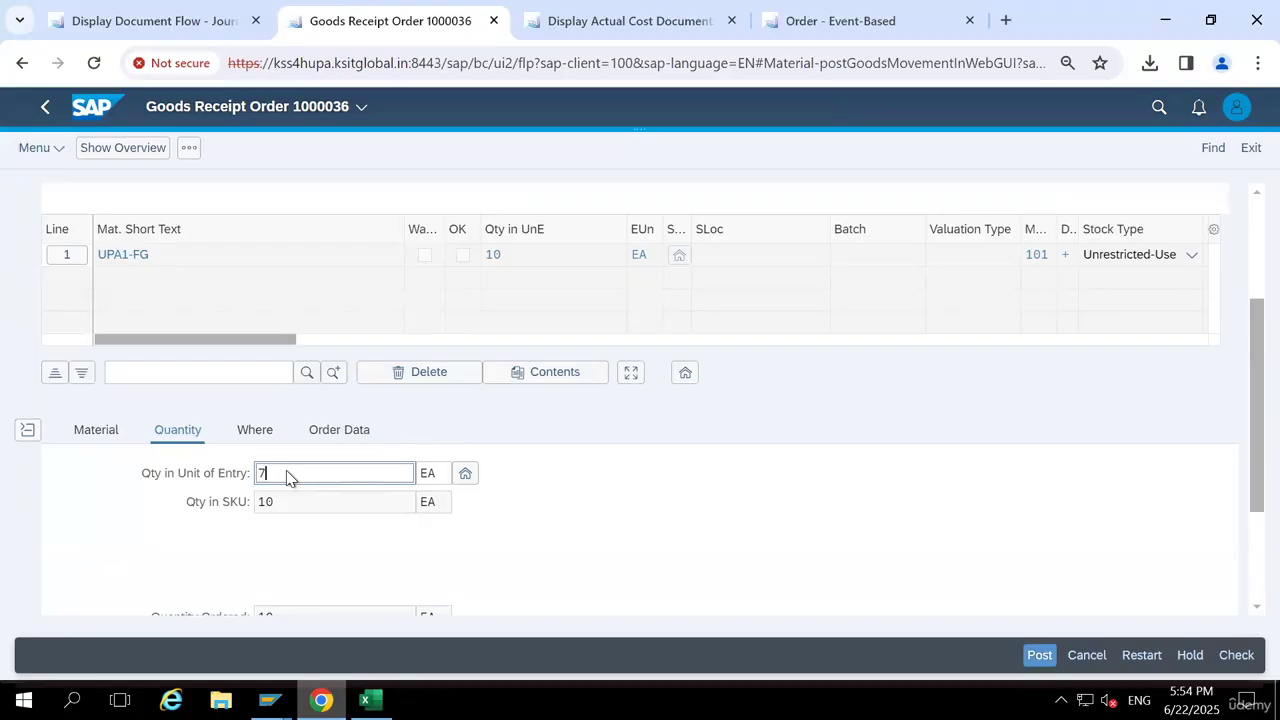
key("Return")
left_click(97, 434)
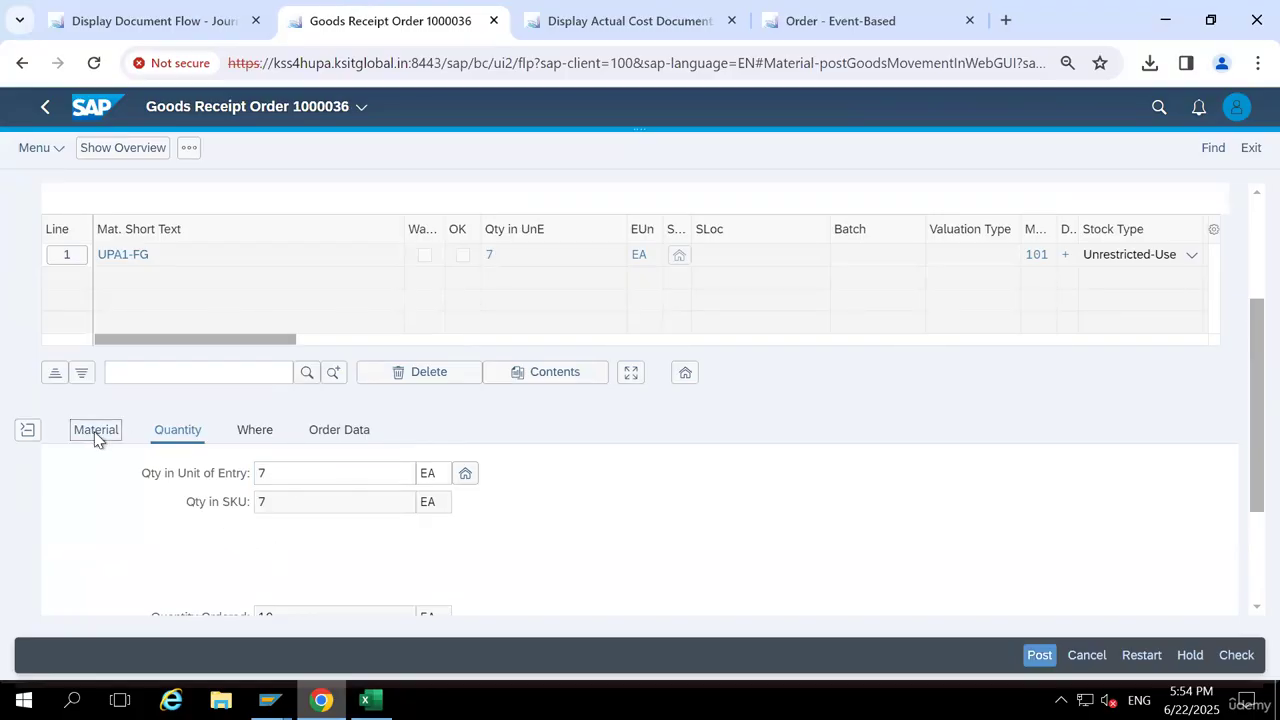
left_click(172, 431)
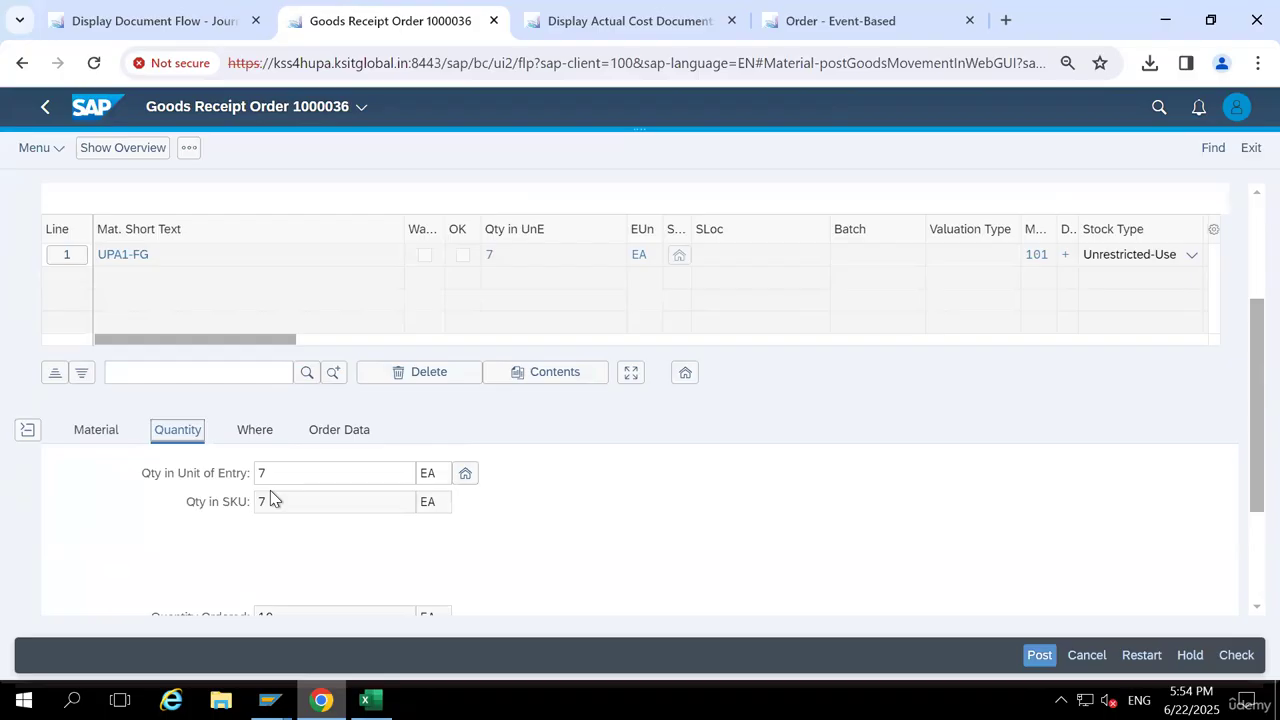
Mark the item as OK, enter the UPA storage location for plant UPA1 and post the goods receipt
left_click(251, 434)
scroll(383, 551, "down", 2)
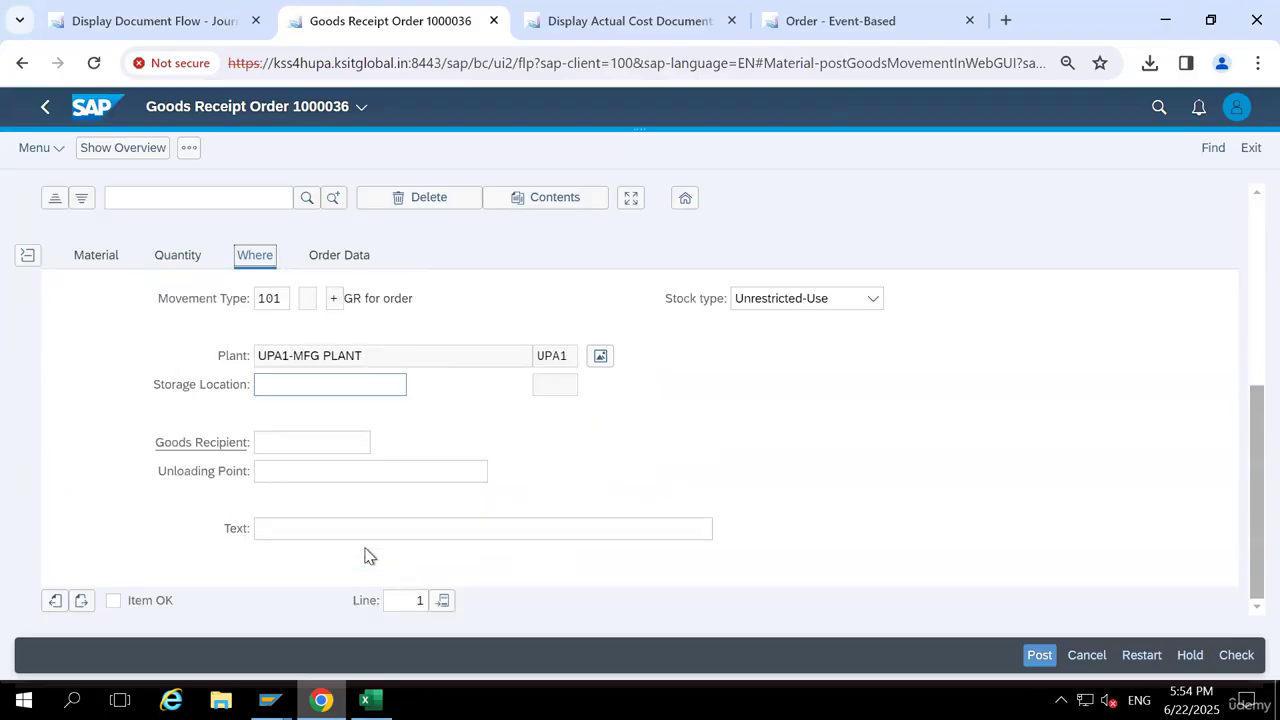
left_click(131, 600)
left_click(280, 386)
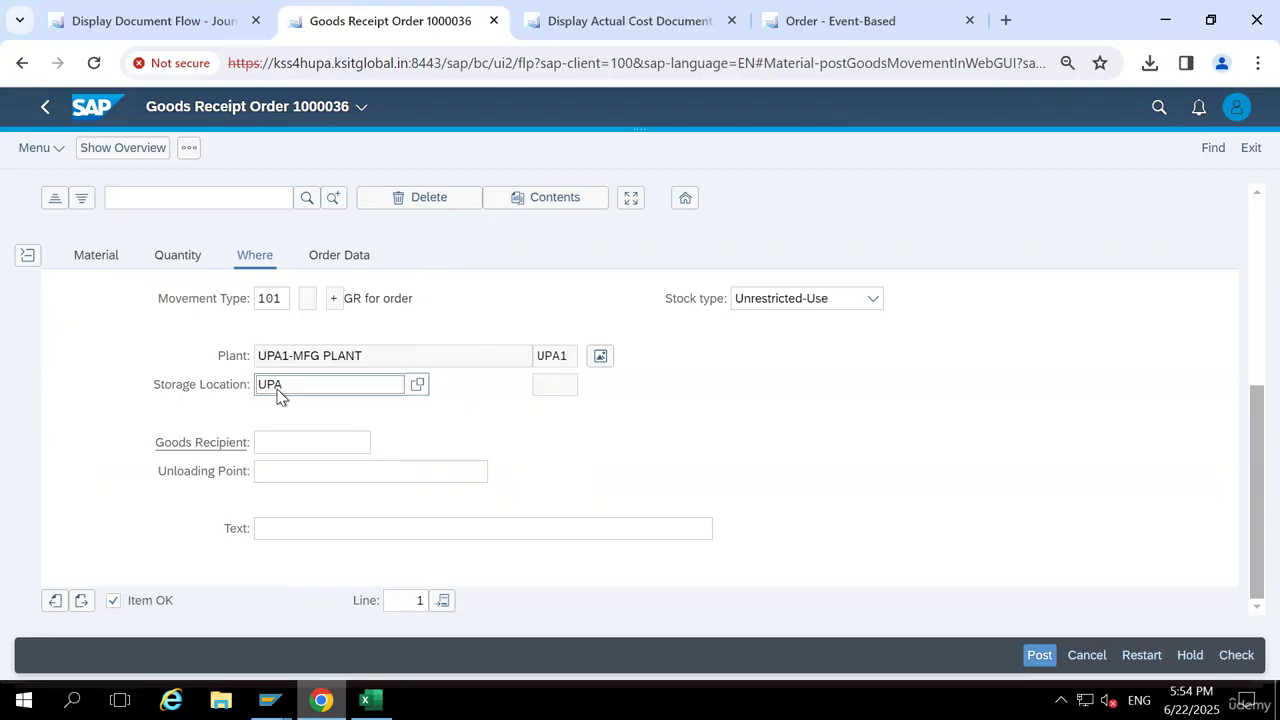
type("UPA")
left_click(299, 411)
left_click(1038, 655)
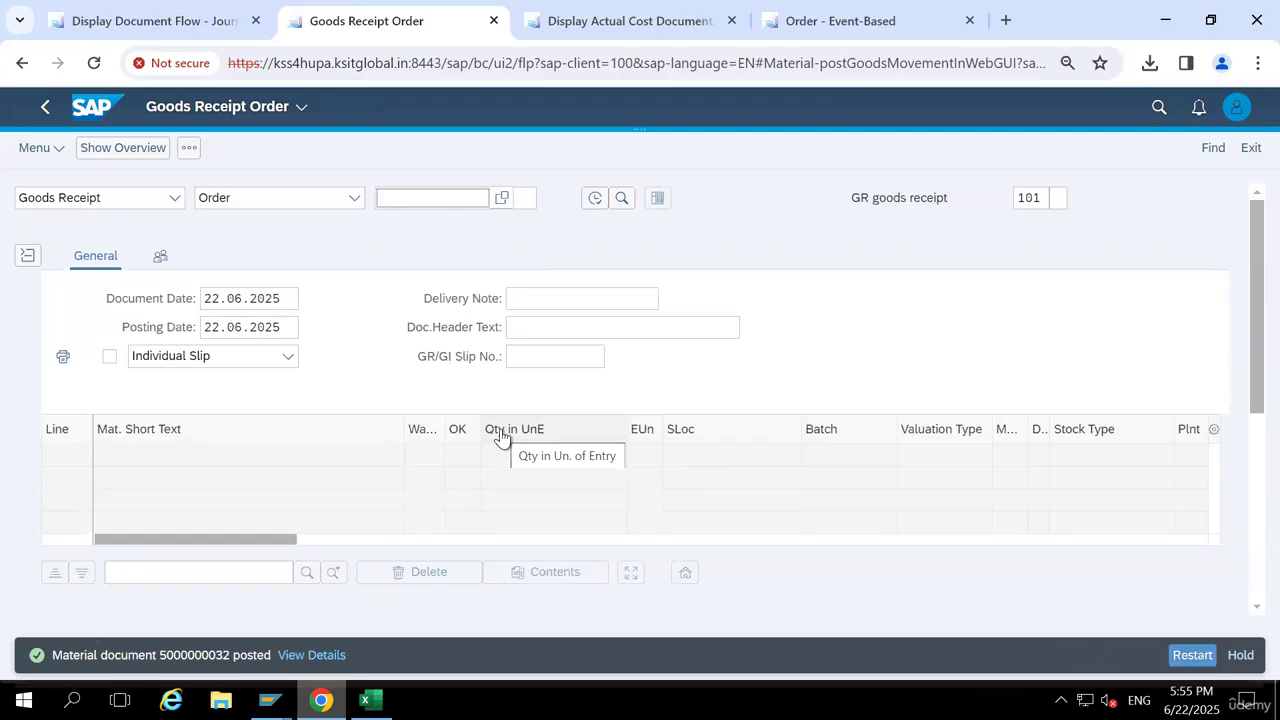
Switch the transaction to Display for the material document just posted
left_click(174, 200)
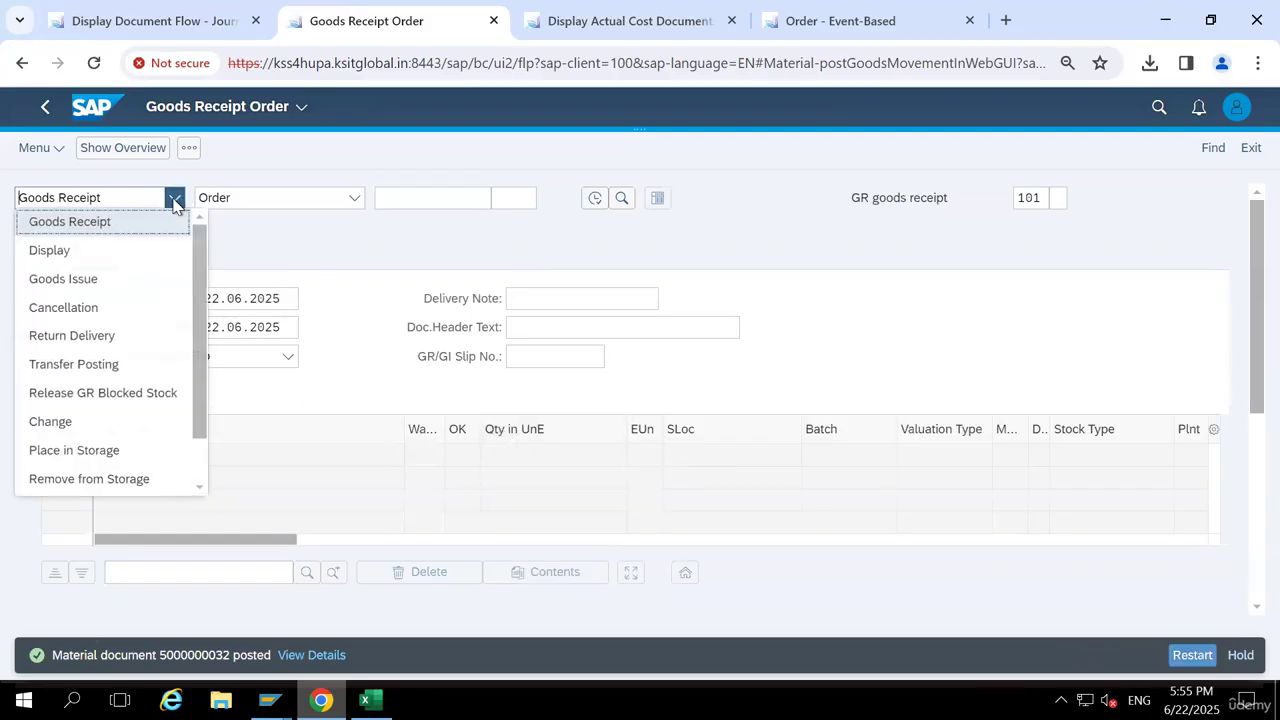
left_click(98, 251)
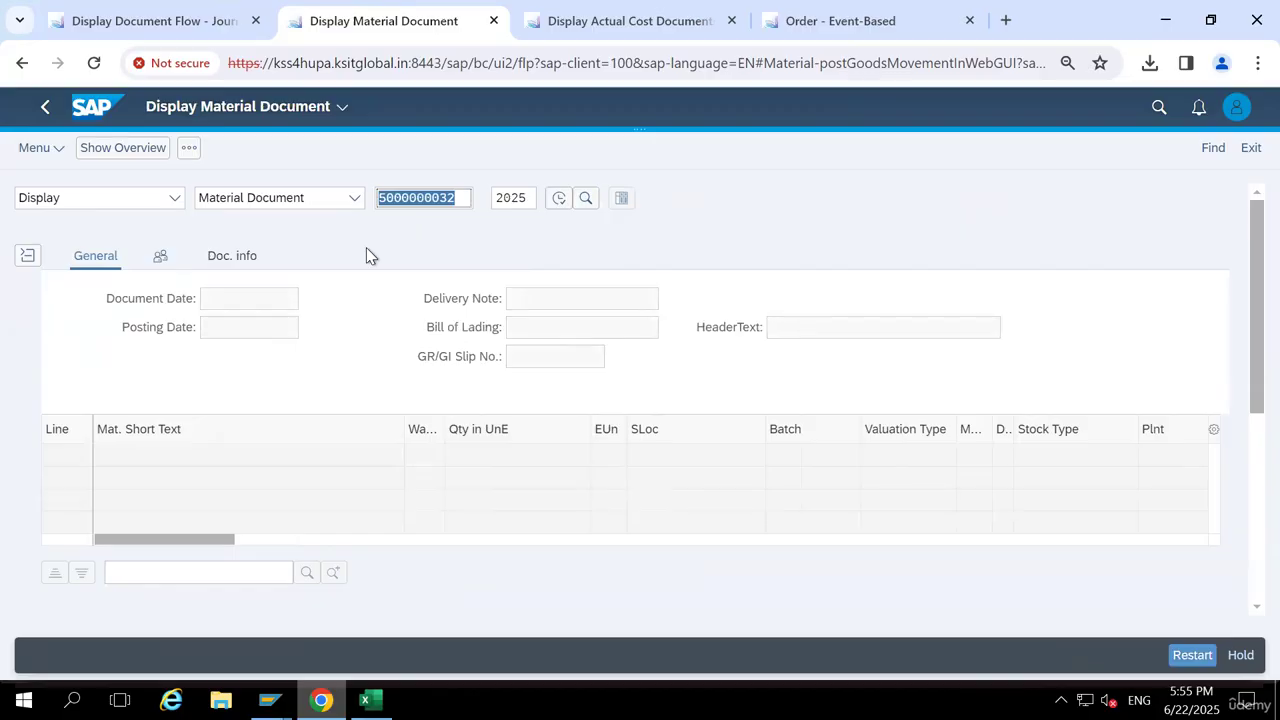
left_click(559, 198)
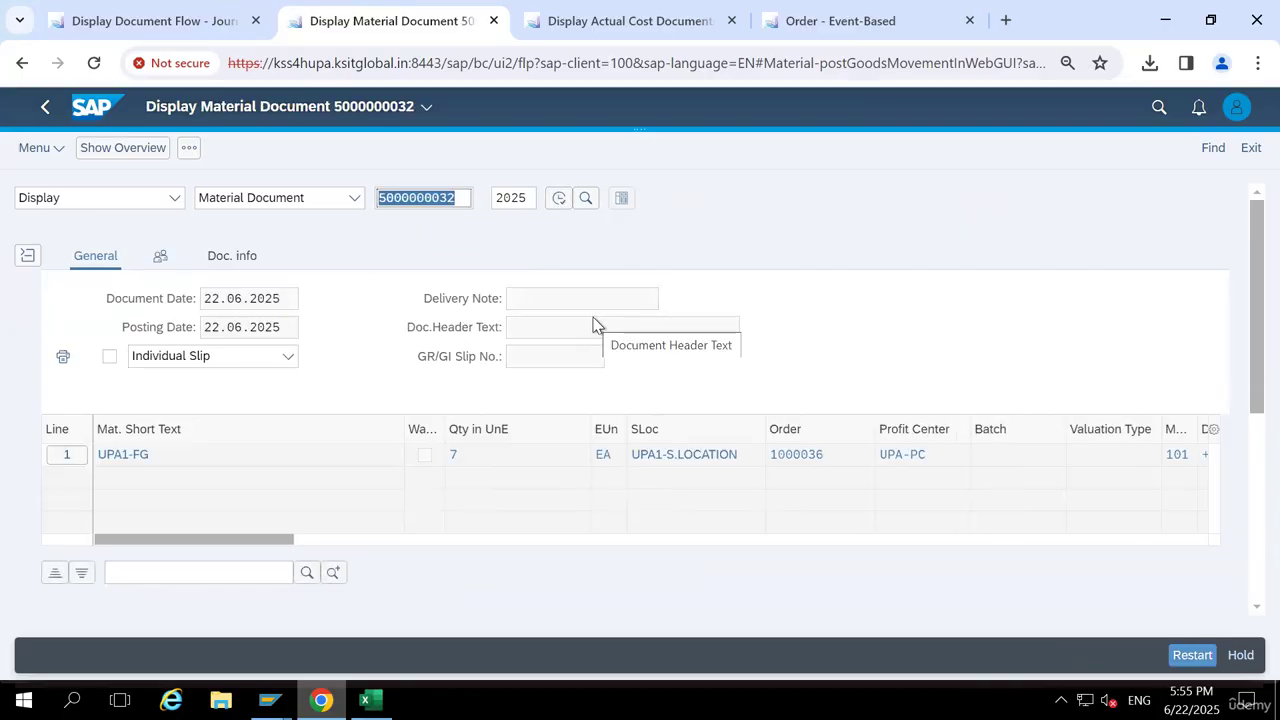
left_click(250, 262)
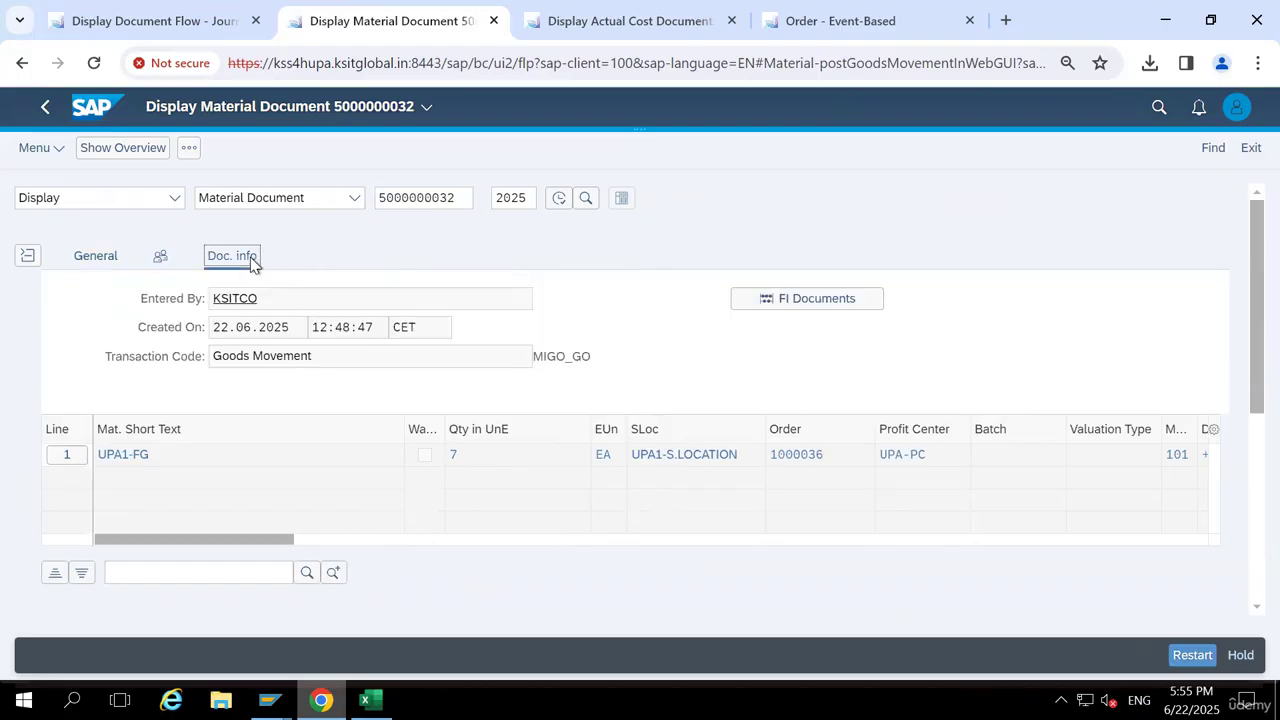
left_click(790, 298)
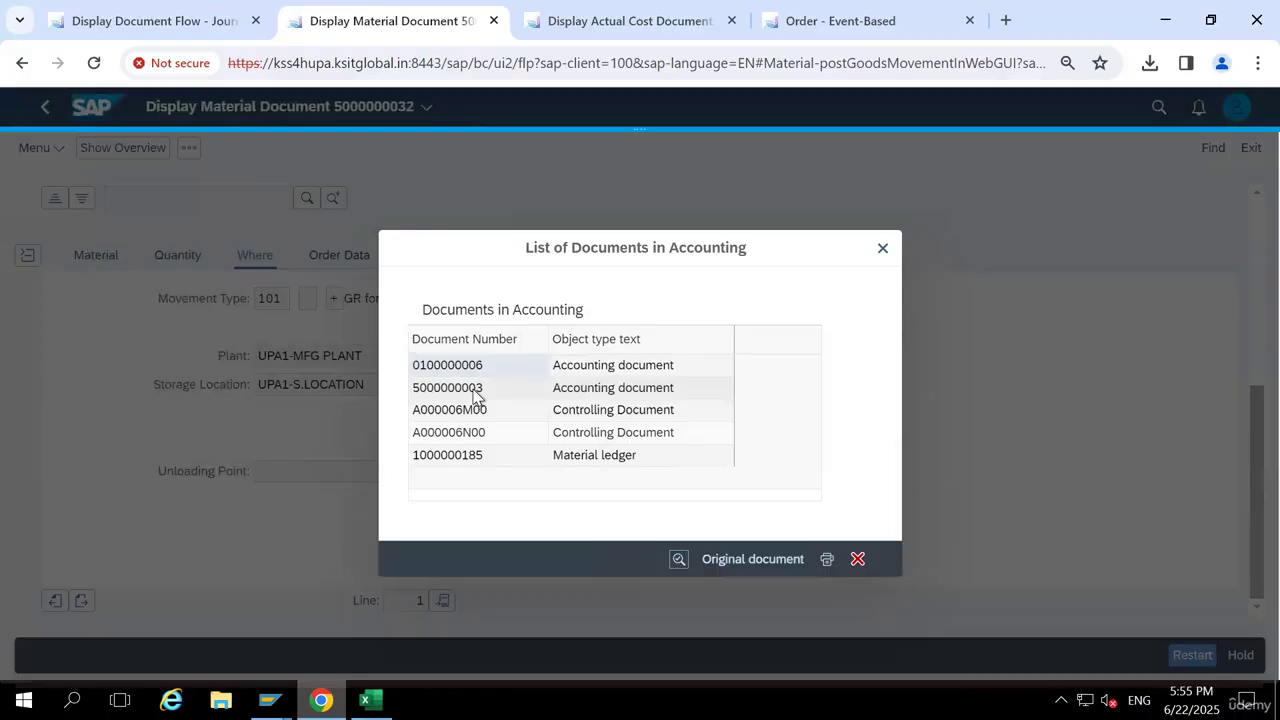
left_click(477, 395)
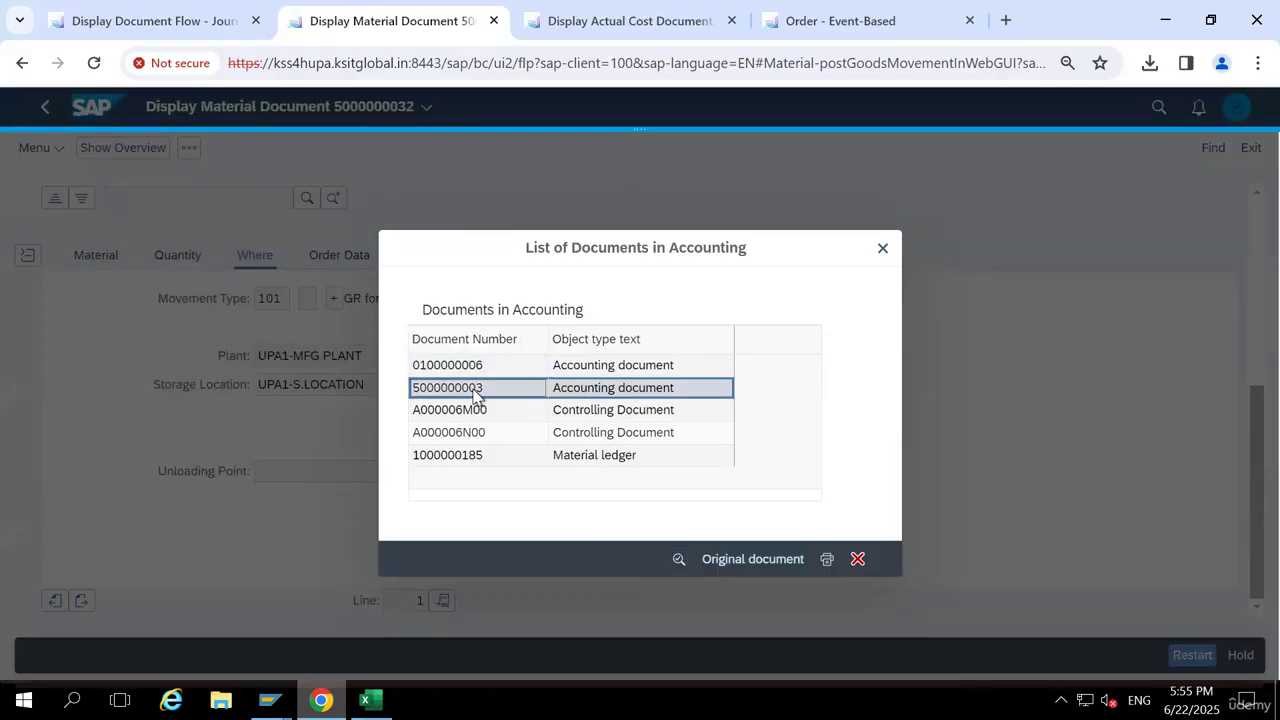
double_click(477, 393)
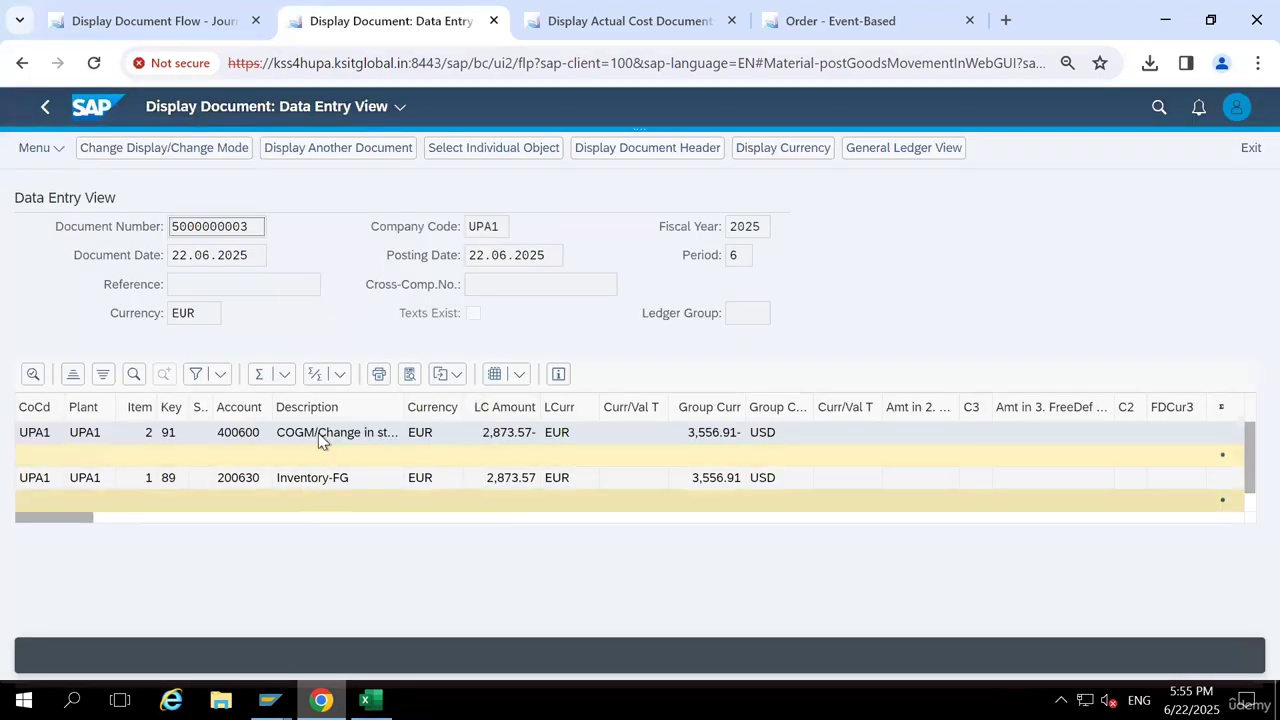
left_click(506, 478)
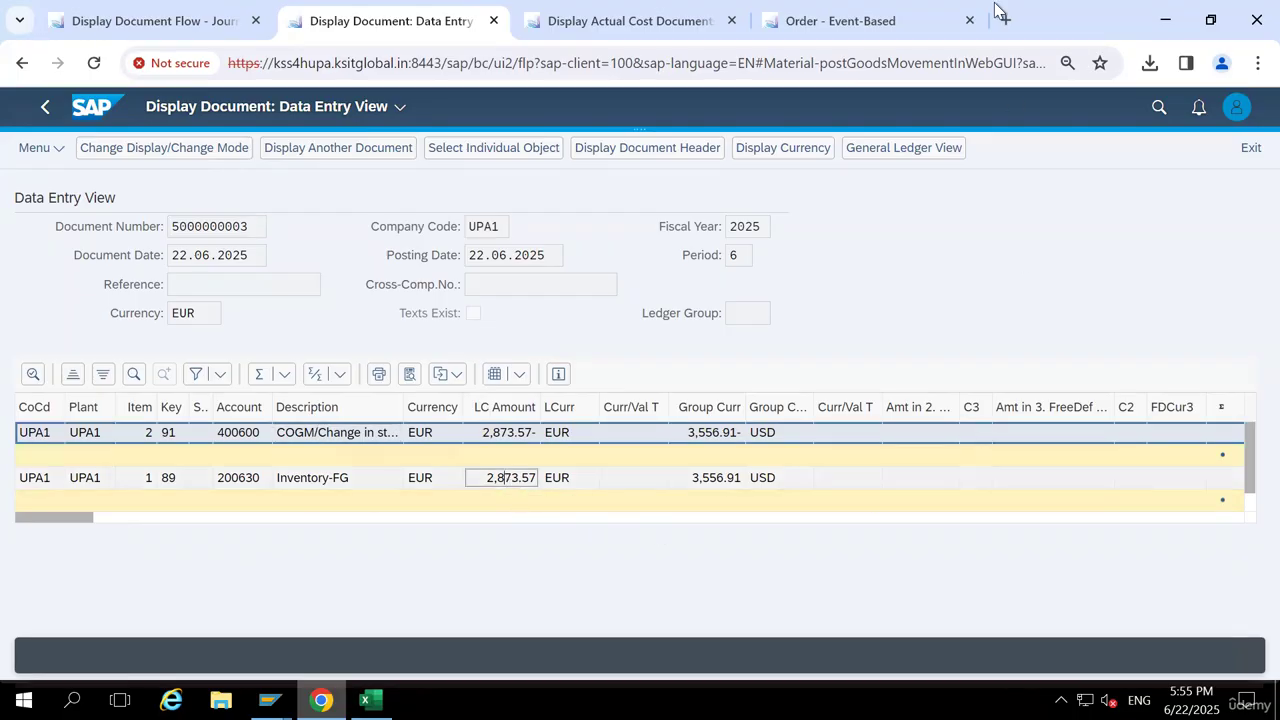
Switch to the Excel cost sheet, enter 2873.57 under GR in cell I15, and check the WIP cell beside it
mouse_move(984, 9)
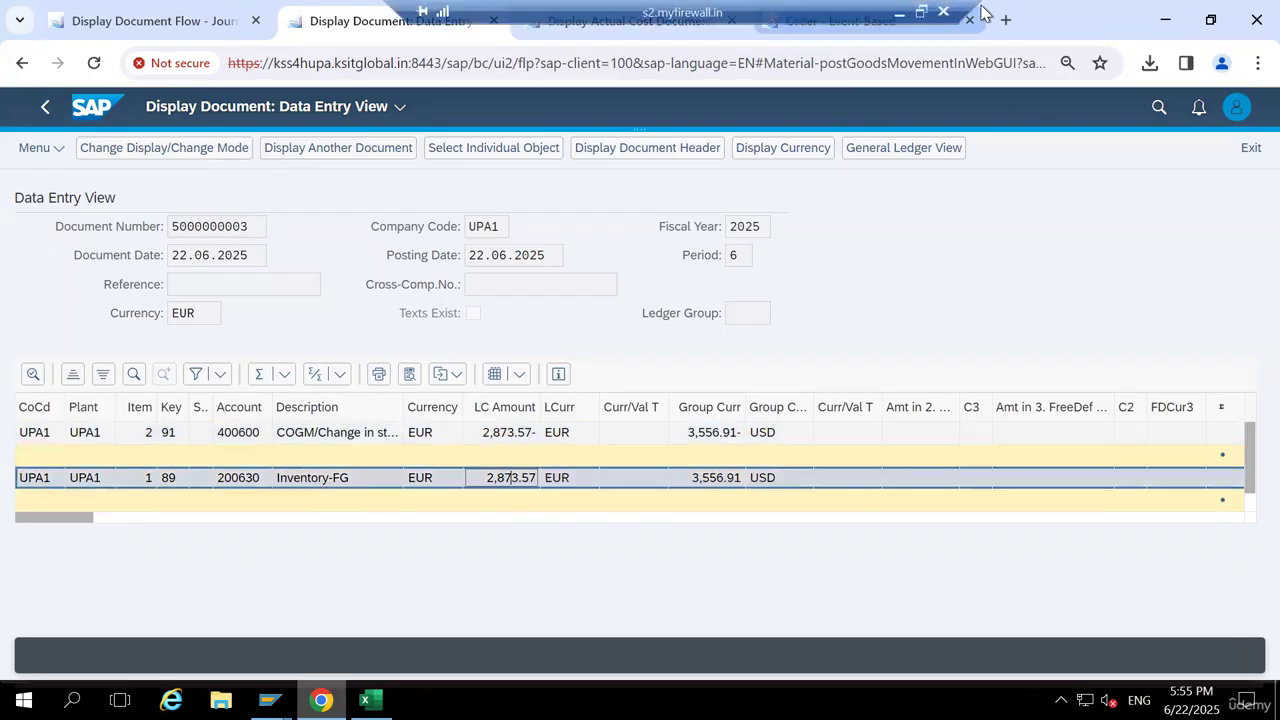
left_click(900, 14)
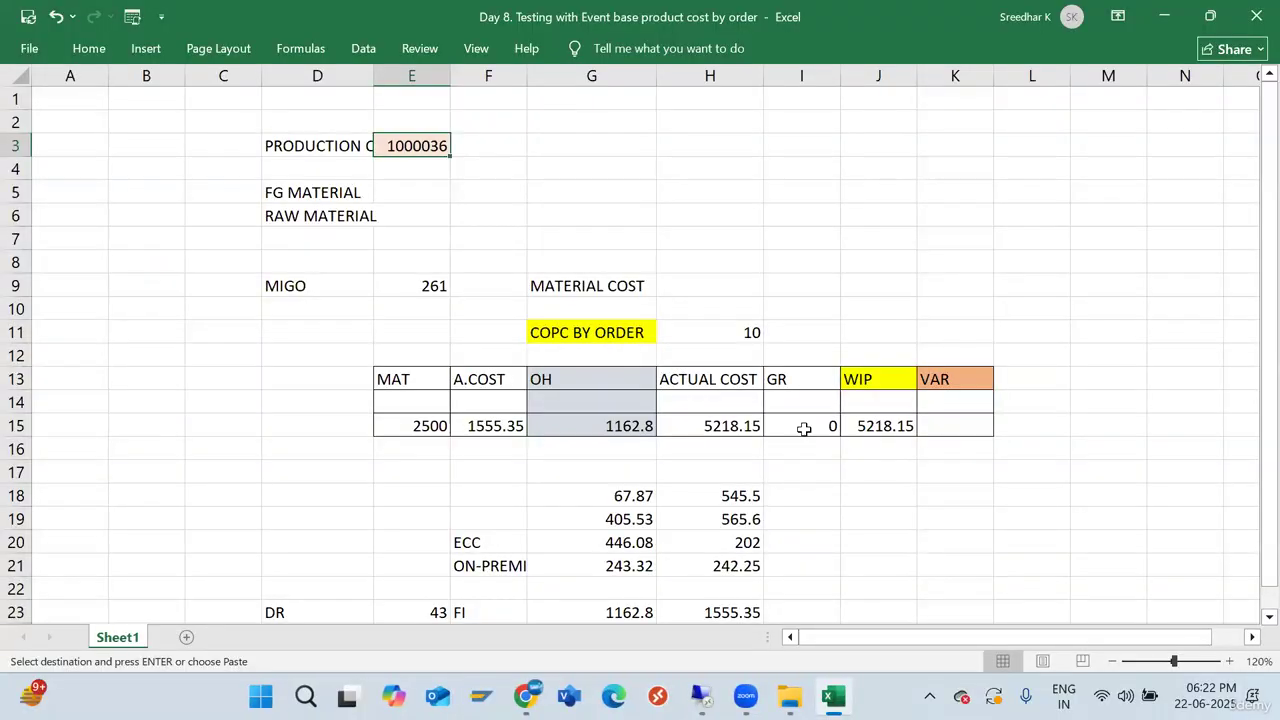
type("2")
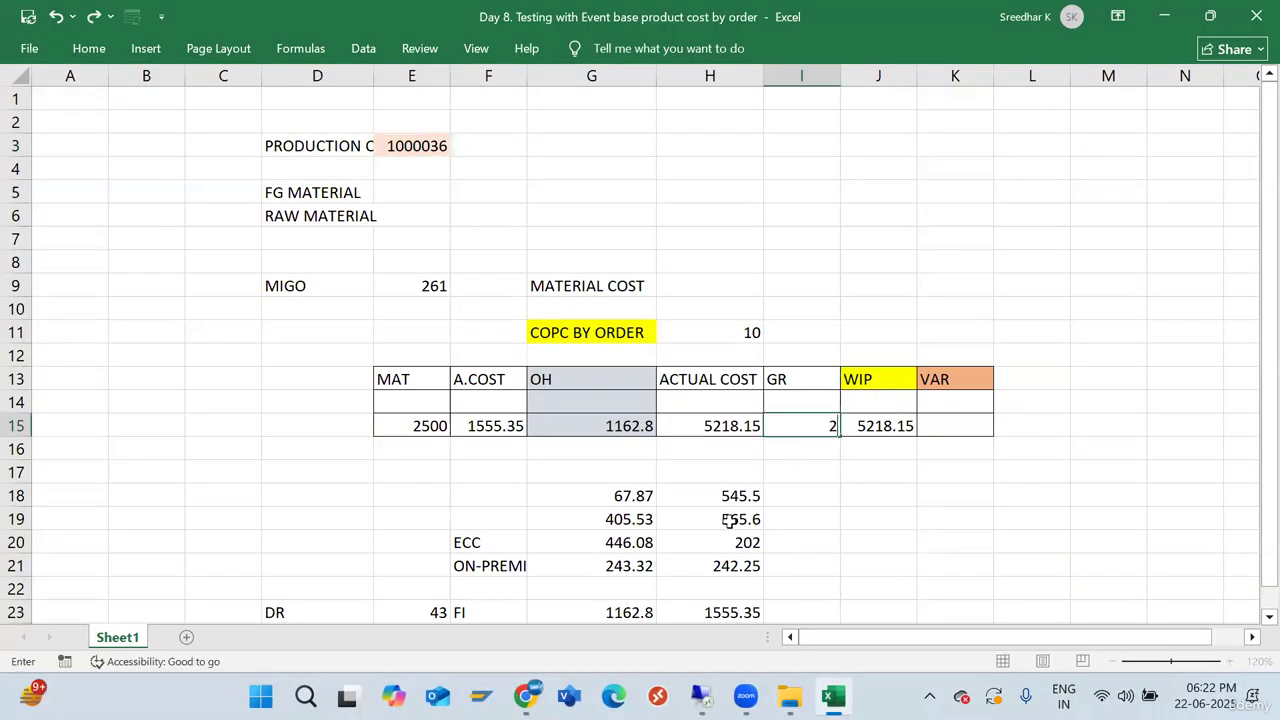
type("873.57")
key("ctrl+Return")
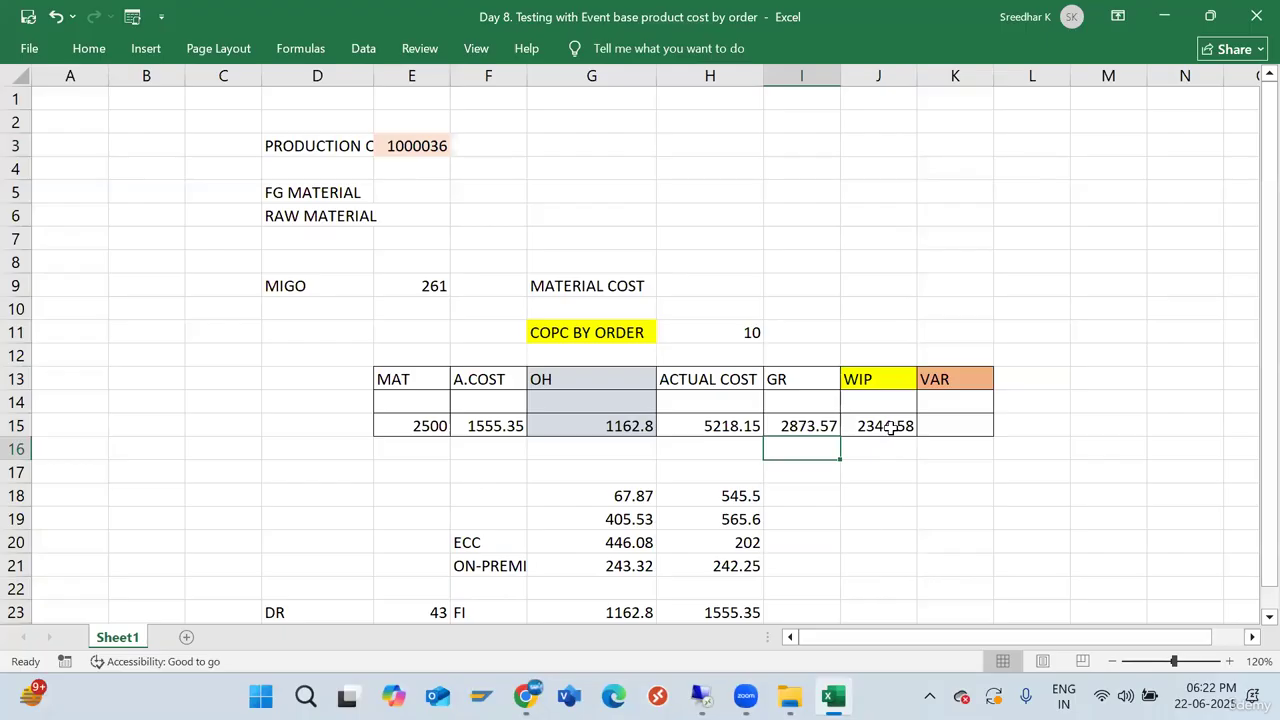
left_click(889, 430)
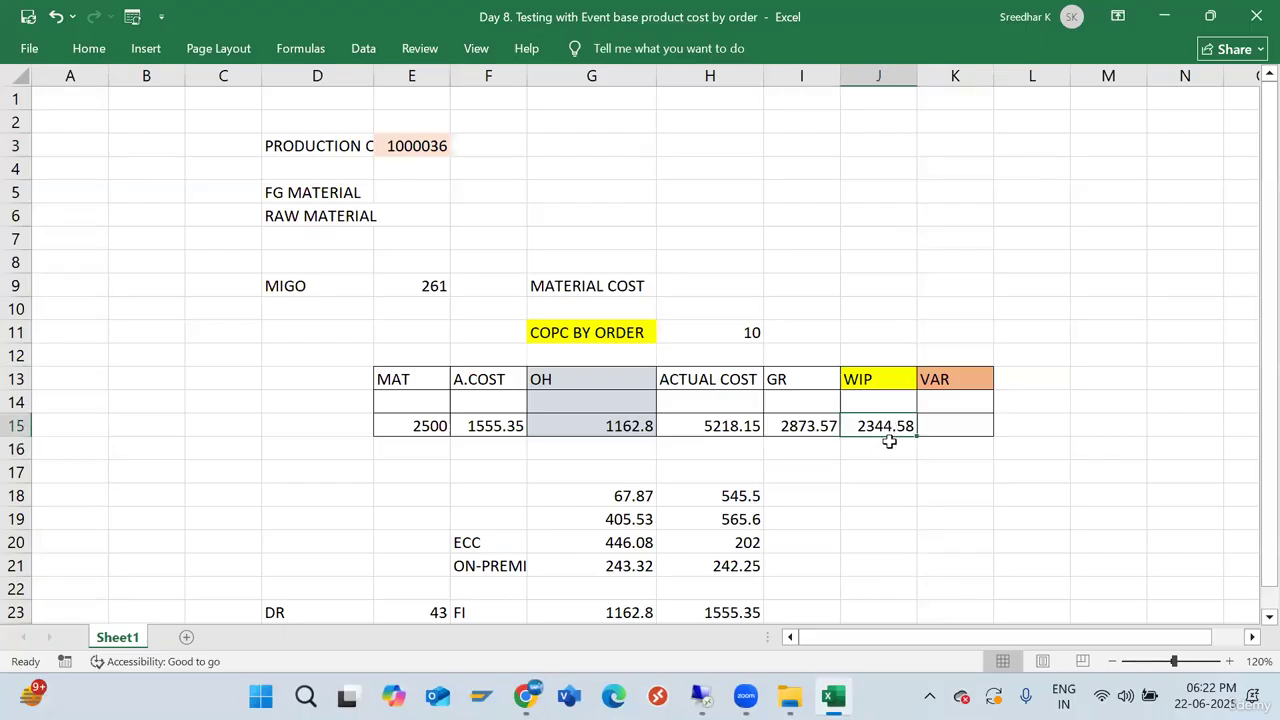
key("alt+Tab")
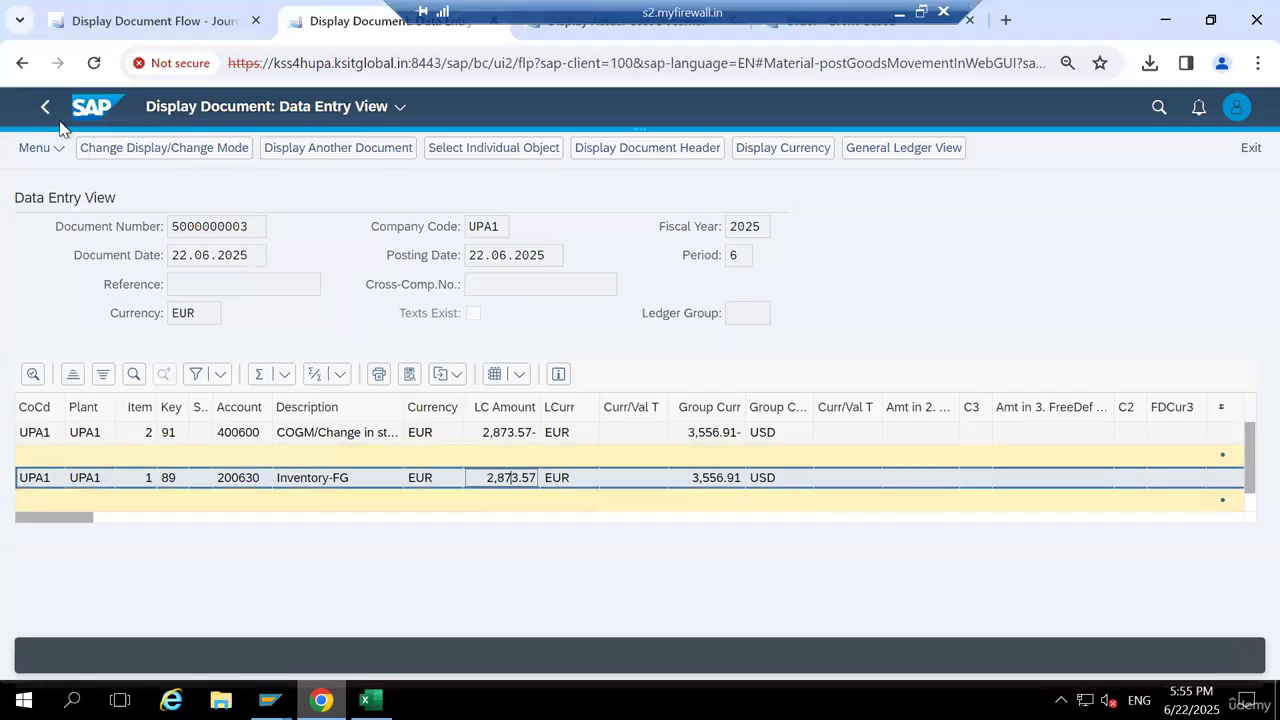
left_click(45, 107)
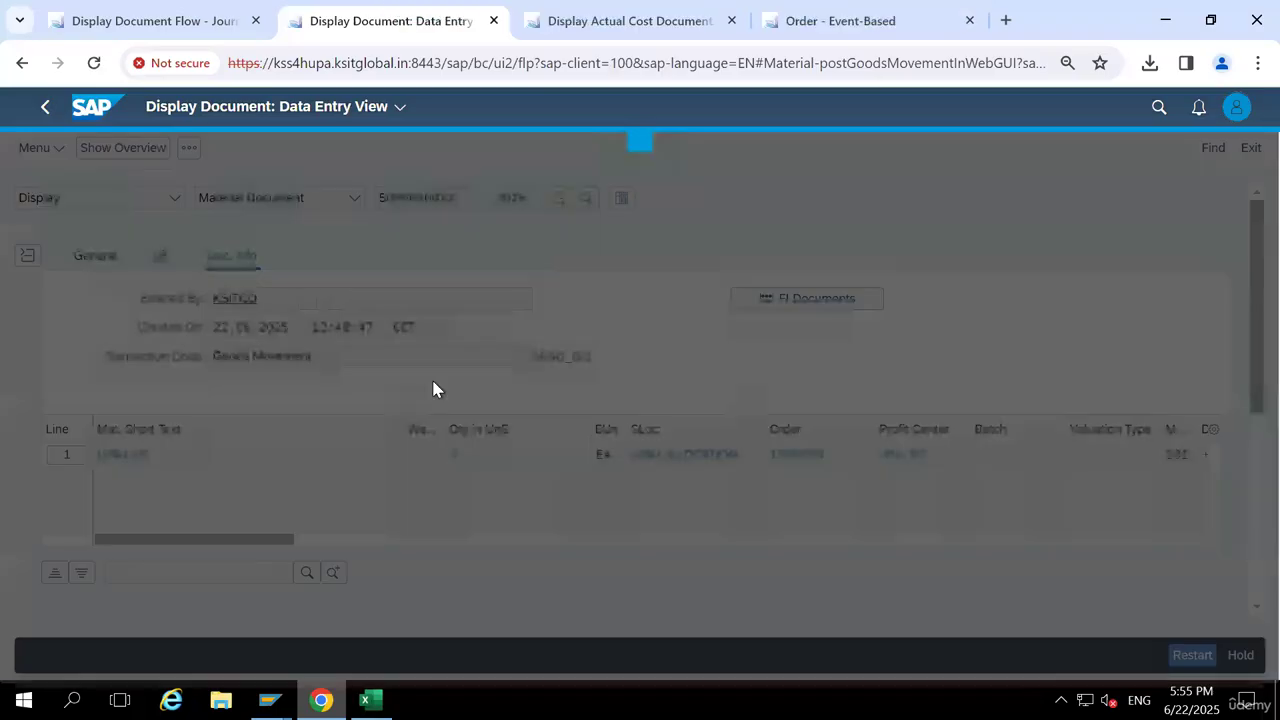
left_click(458, 367)
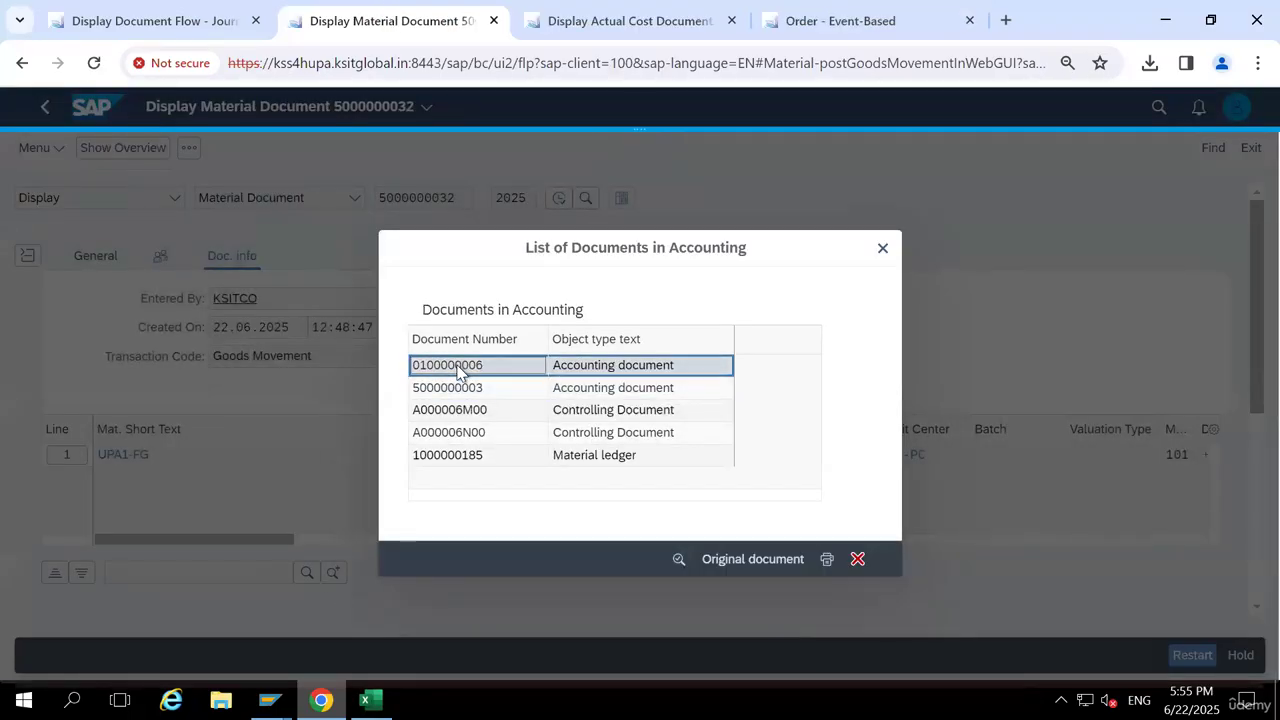
double_click(458, 367)
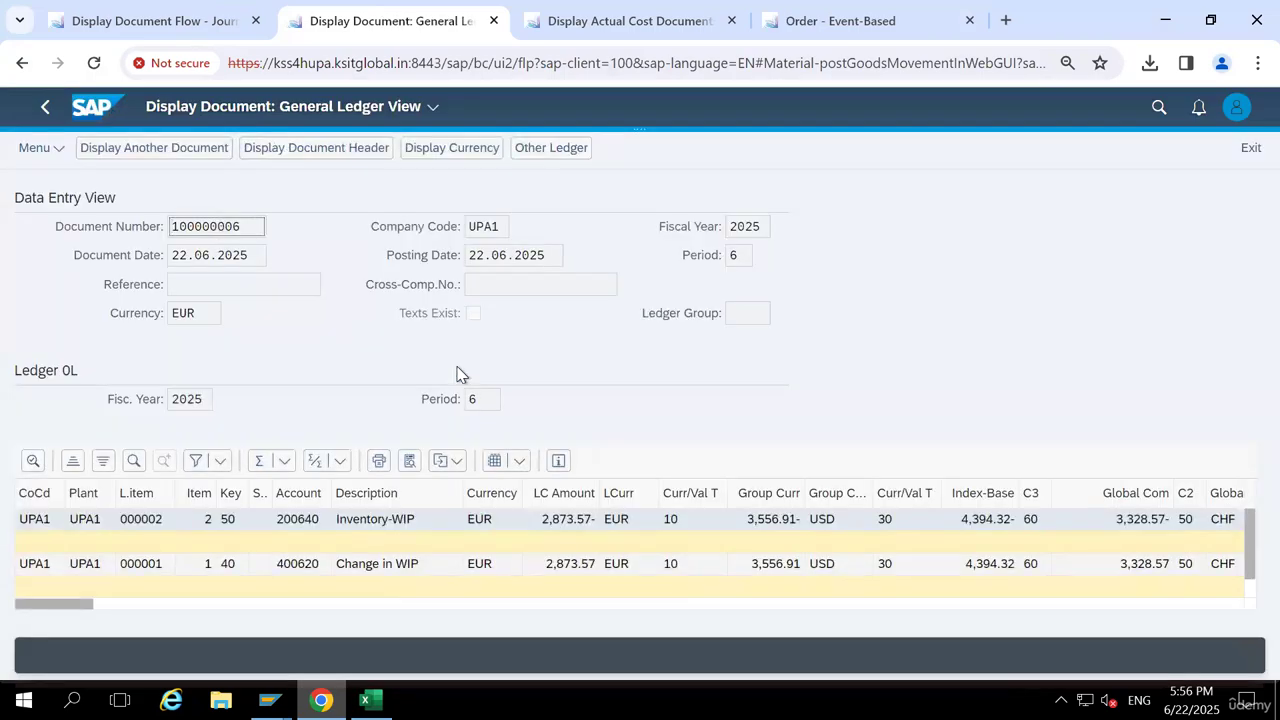
left_click(564, 572)
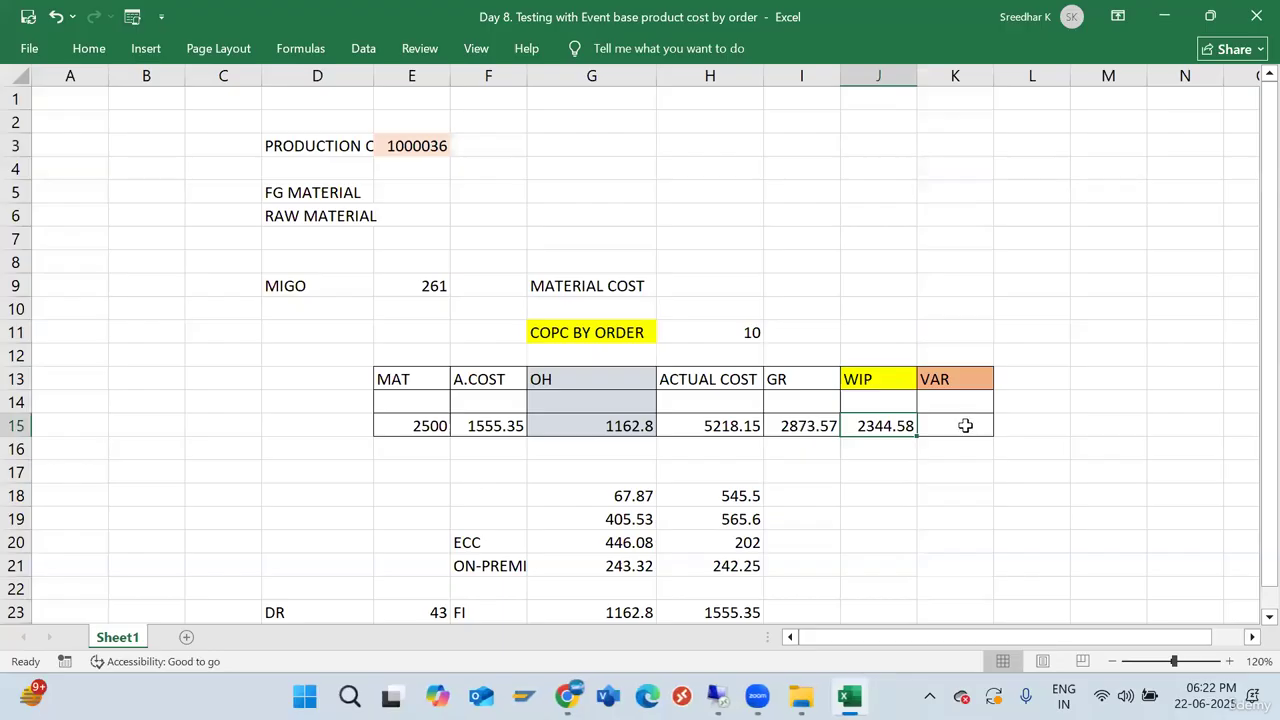
left_click(820, 426)
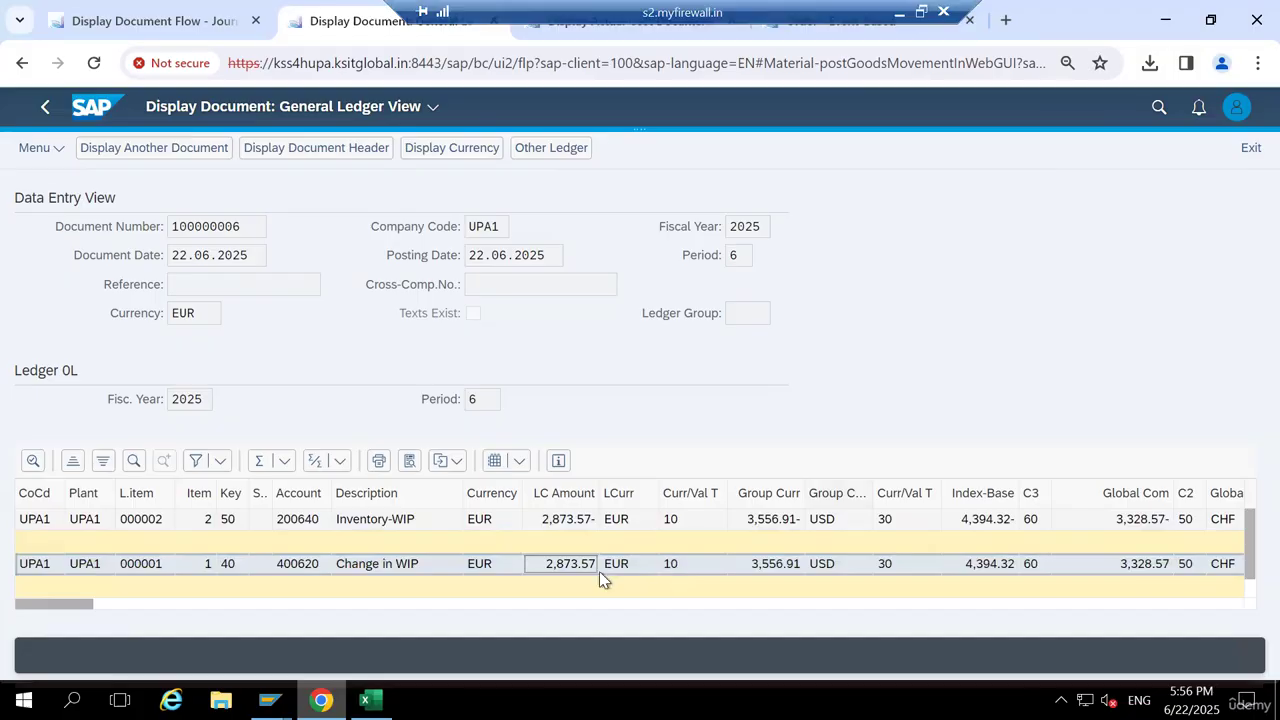
left_click(566, 563)
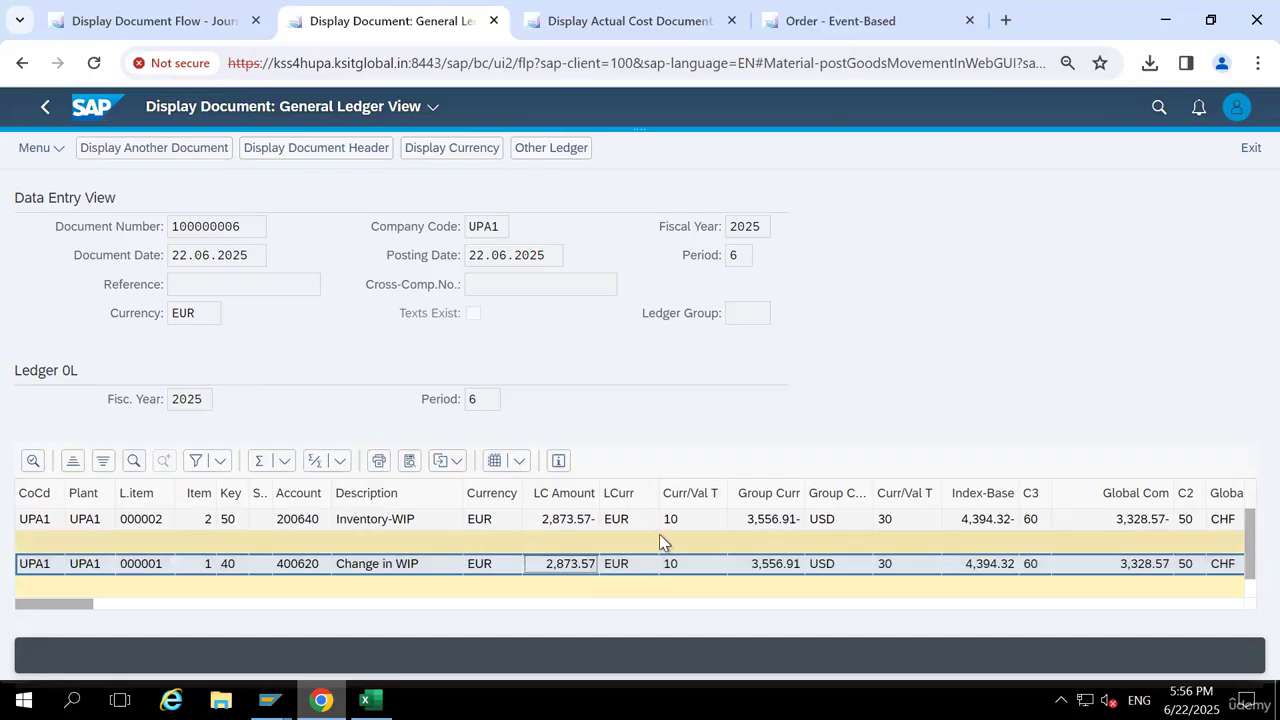
Switch back to the Excel cost sheet and review the GR and WIP values in row 15
key("alt+Tab")
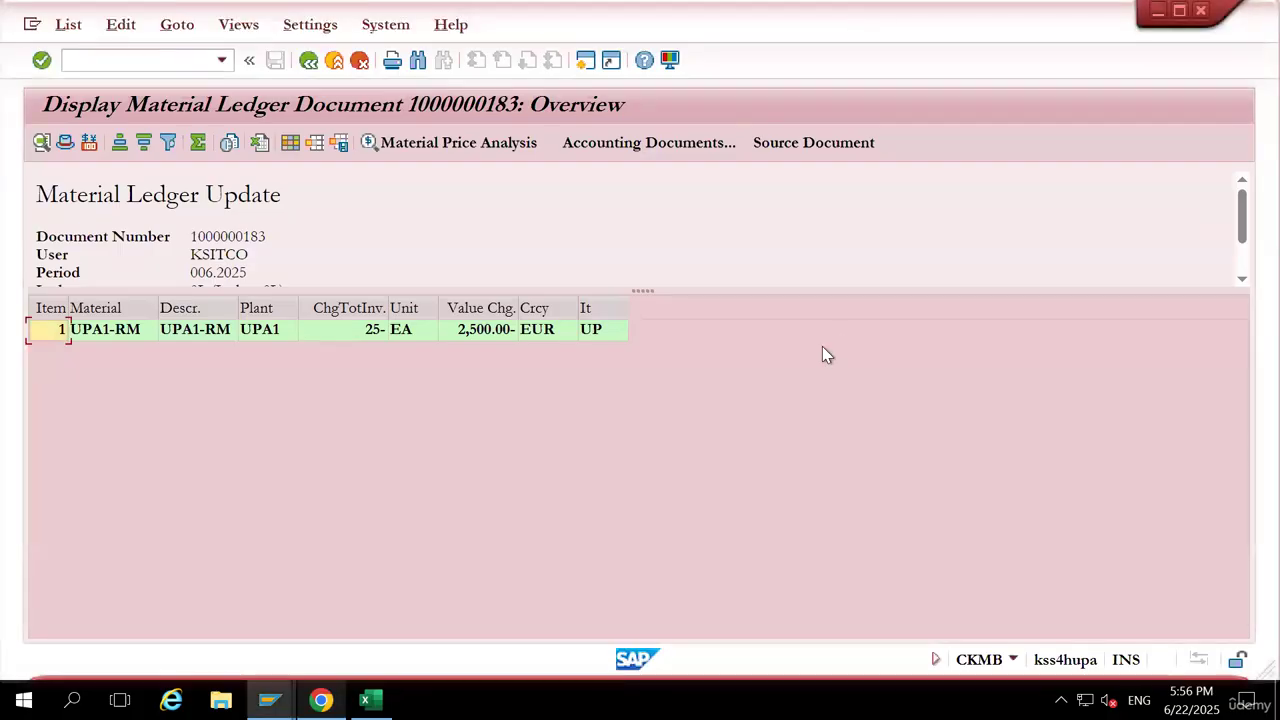
mouse_move(853, 10)
left_click(898, 12)
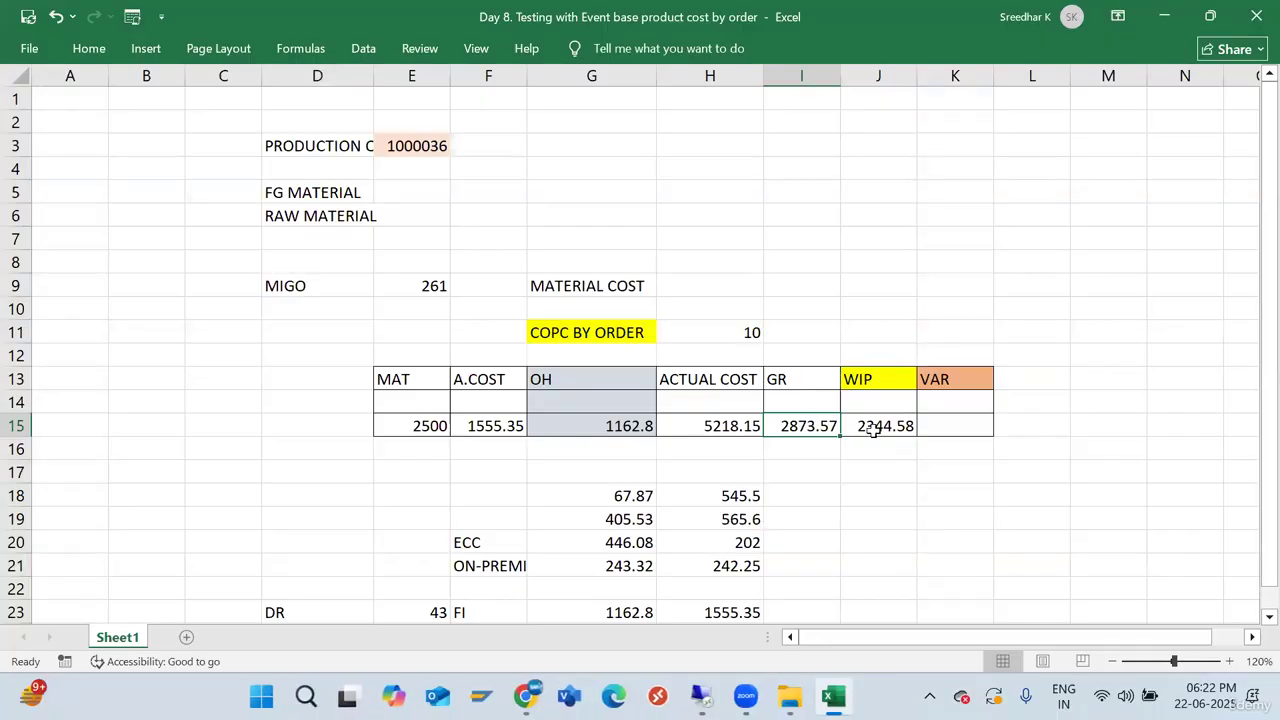
left_click(873, 430)
left_click(794, 424)
left_click(888, 427)
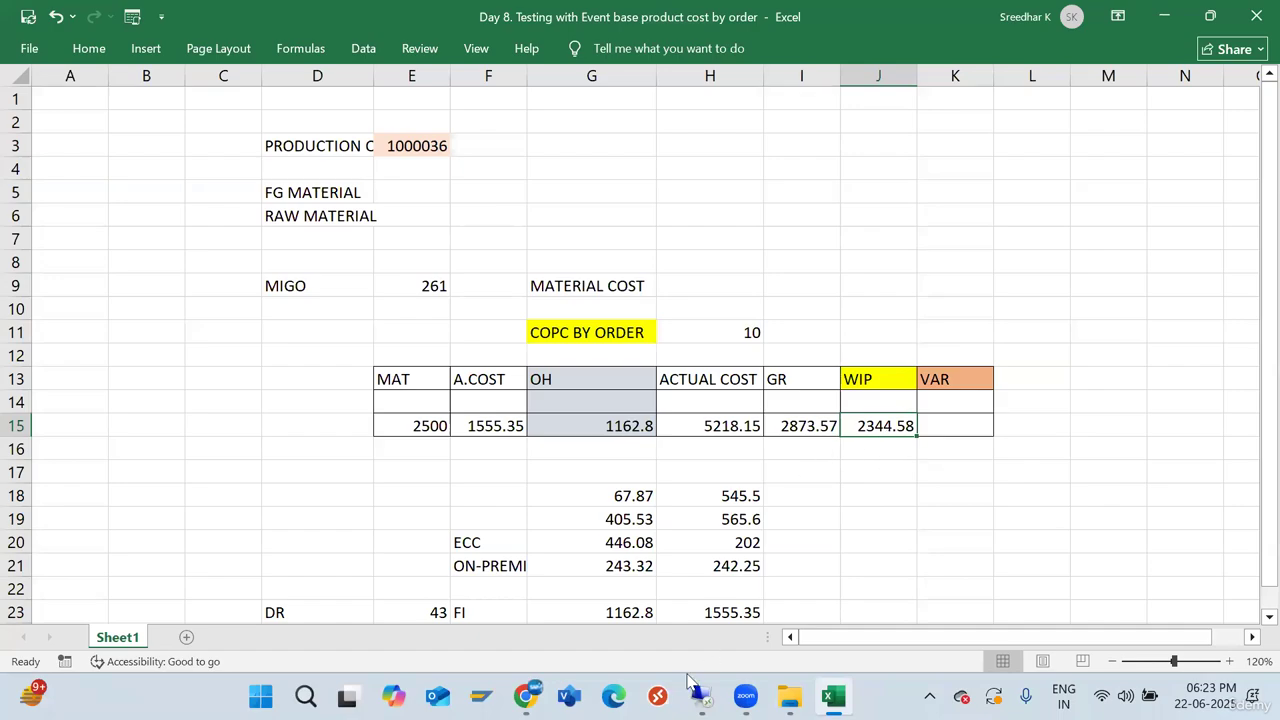
Switch to the browser's Order - Event-Based page and examine the Inventory-WIP, COGM/Change in stock and total actual cost amounts
mouse_move(524, 697)
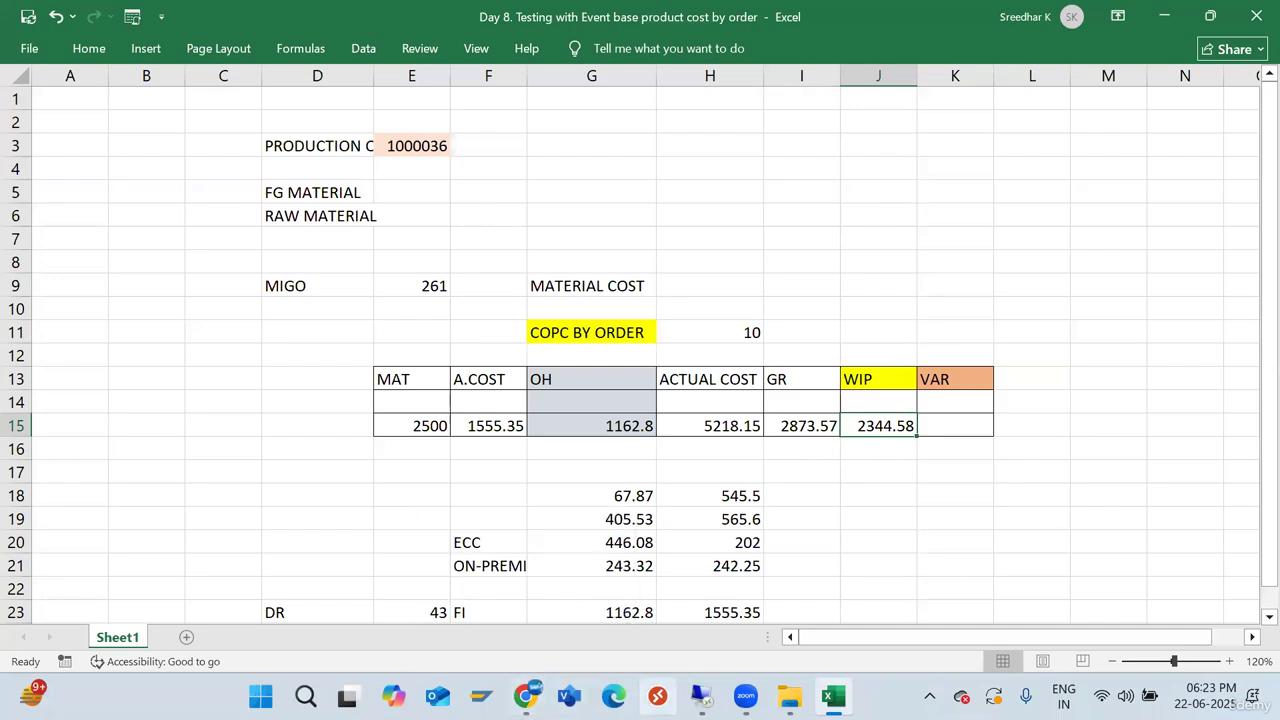
mouse_move(701, 697)
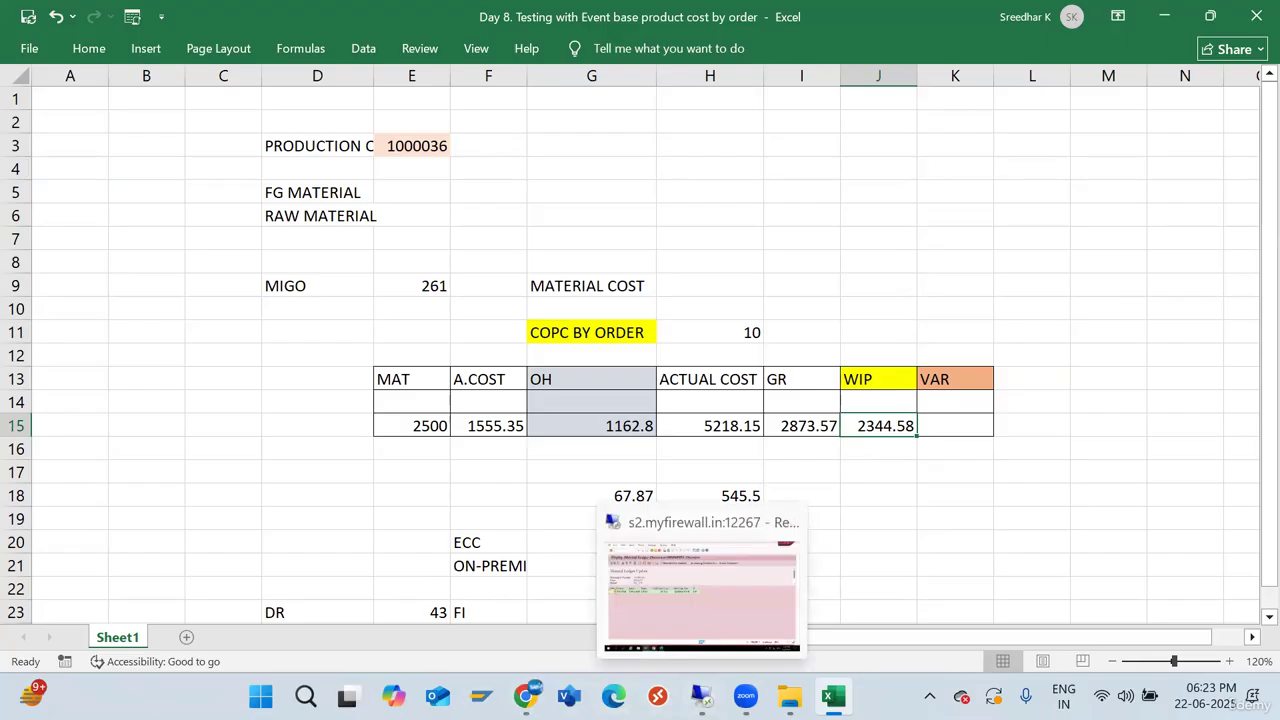
left_click(706, 642)
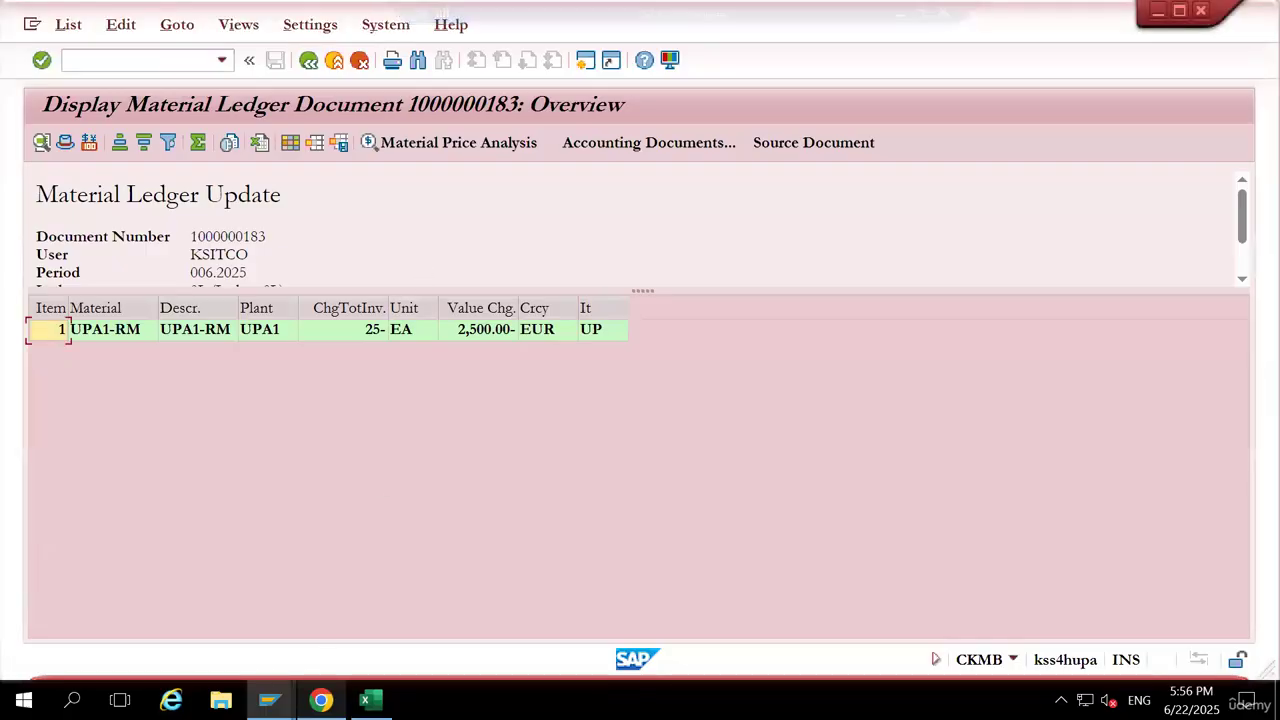
left_click(327, 690)
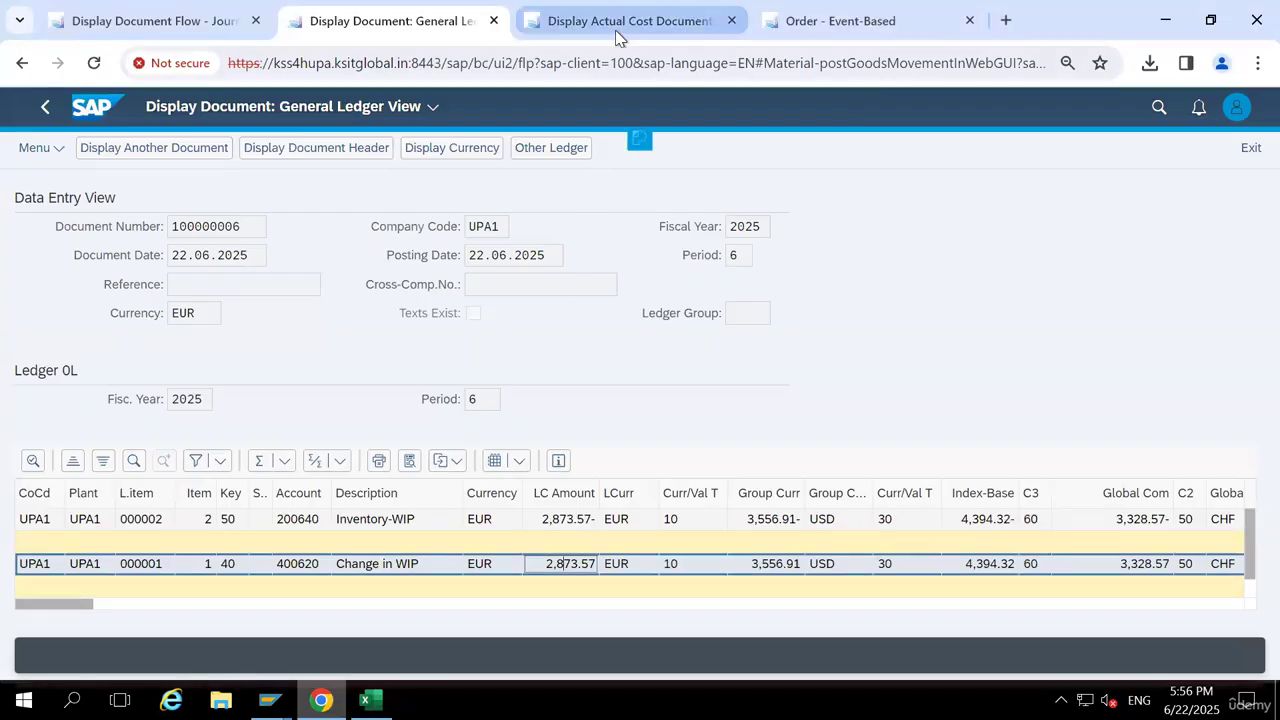
left_click(770, 22)
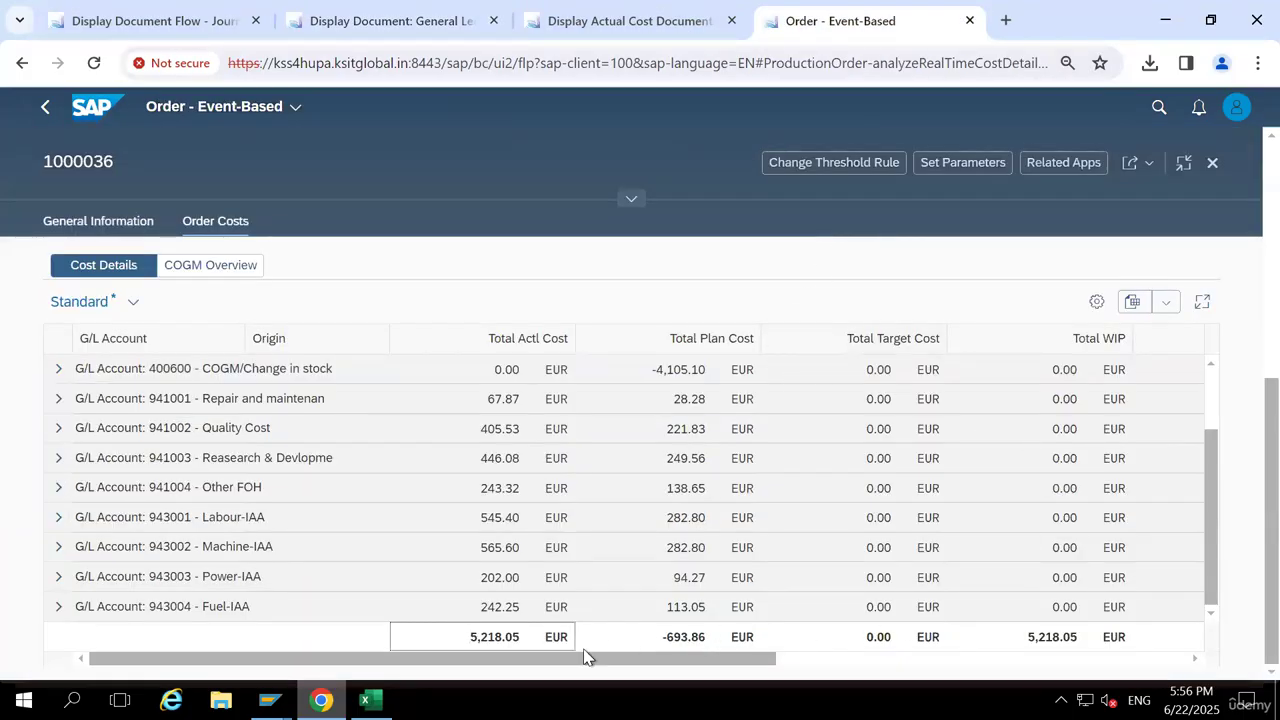
double_click(518, 637)
left_click_drag(1214, 459, 1214, 371)
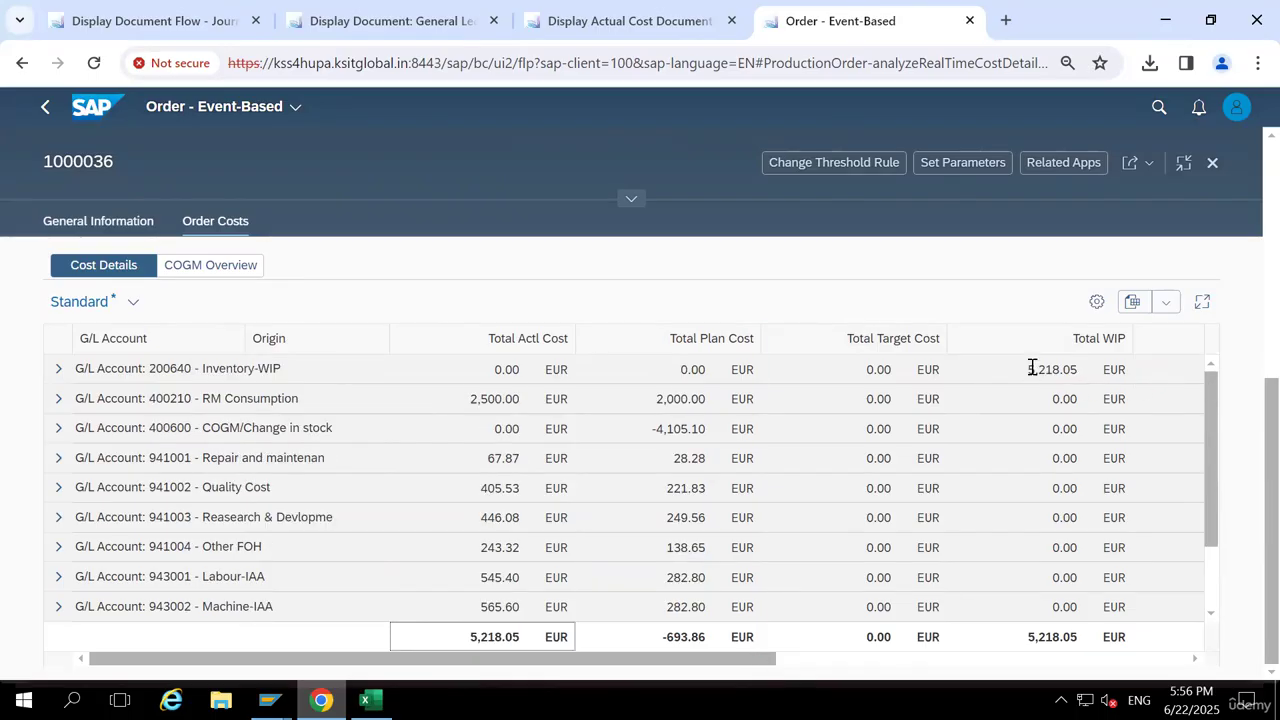
left_click_drag(1032, 368, 1080, 369)
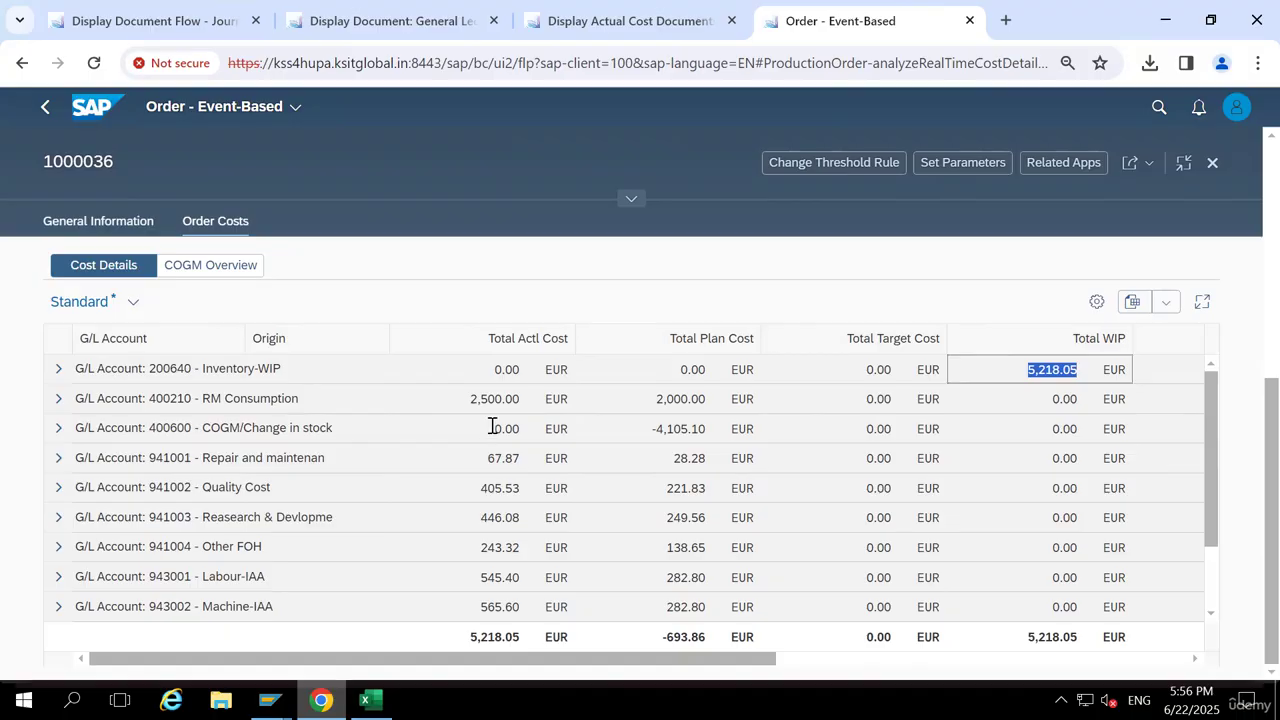
left_click_drag(492, 427, 525, 428)
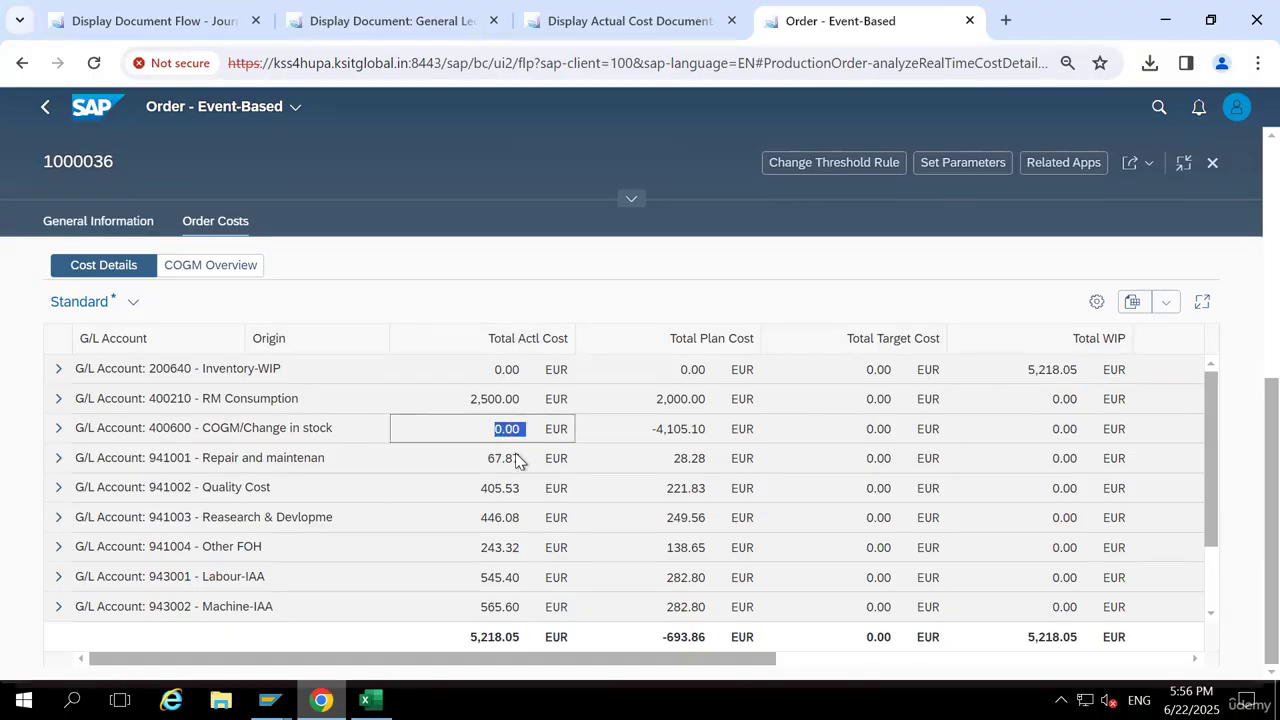
left_click_drag(494, 431, 516, 430)
double_click(508, 638)
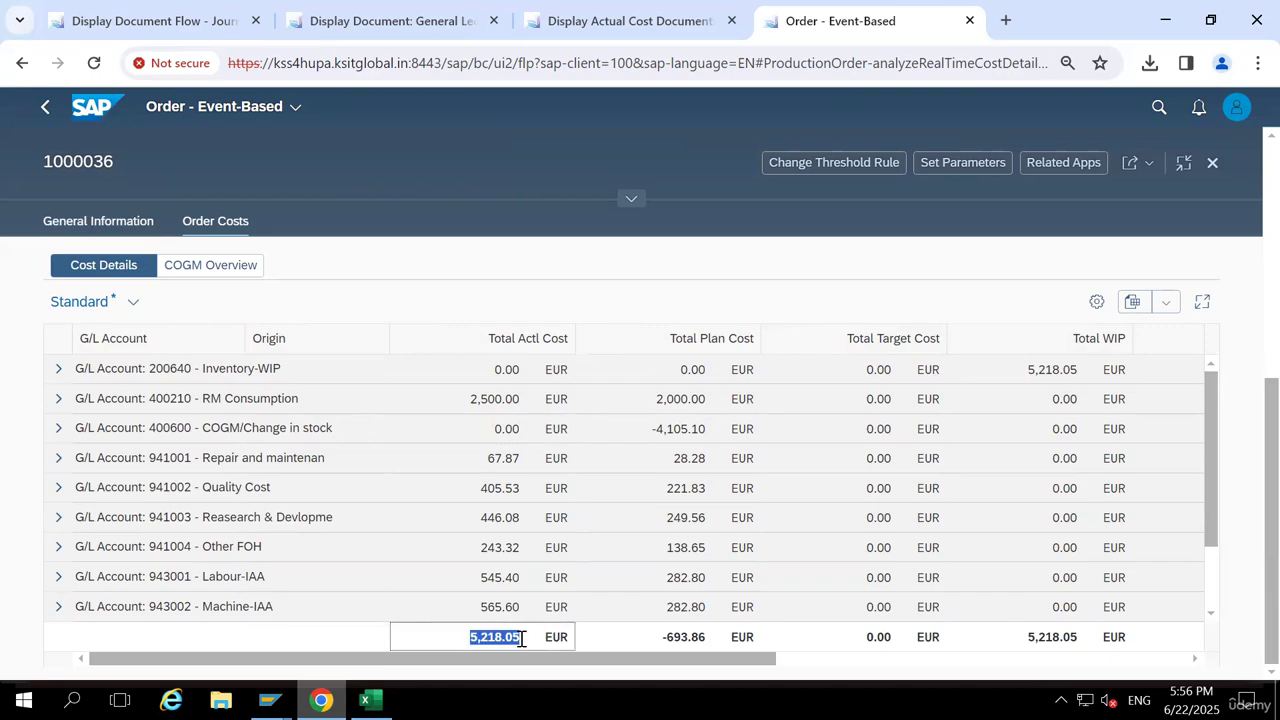
double_click(1055, 371)
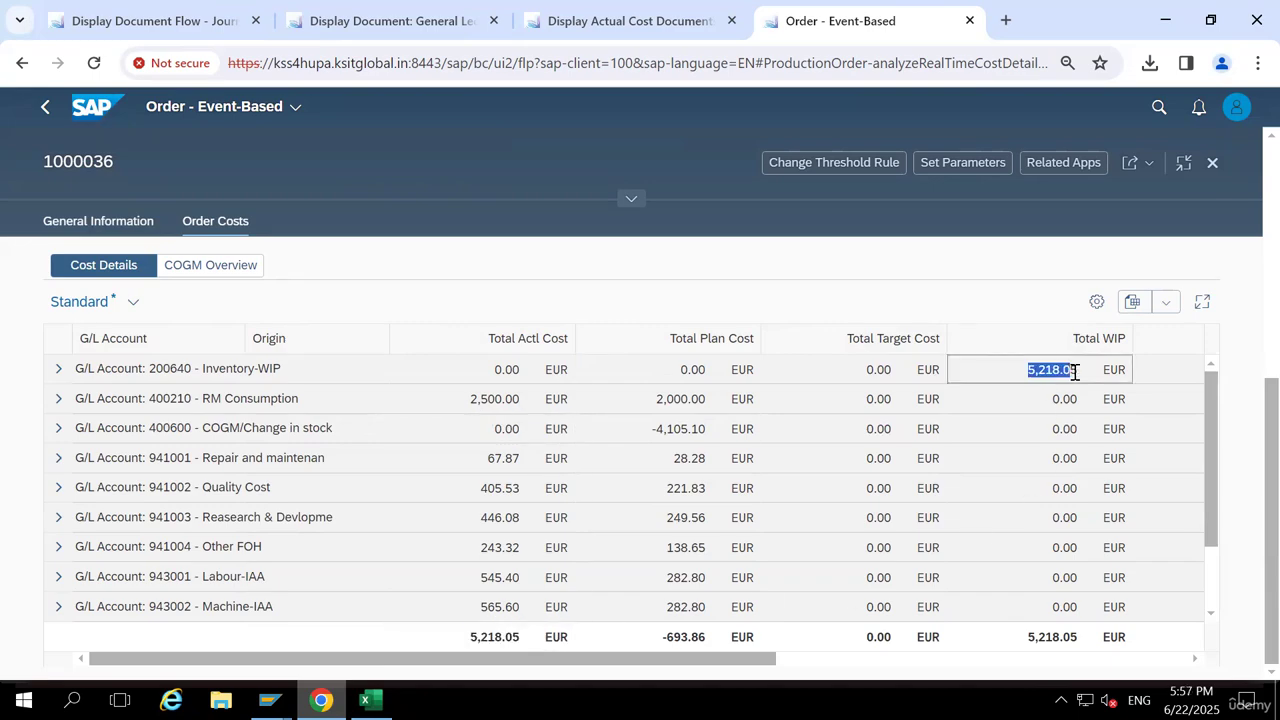
Reload the production order's event-based page and check the actual cost of COGM/Change in stock in the cost details
left_click(95, 64)
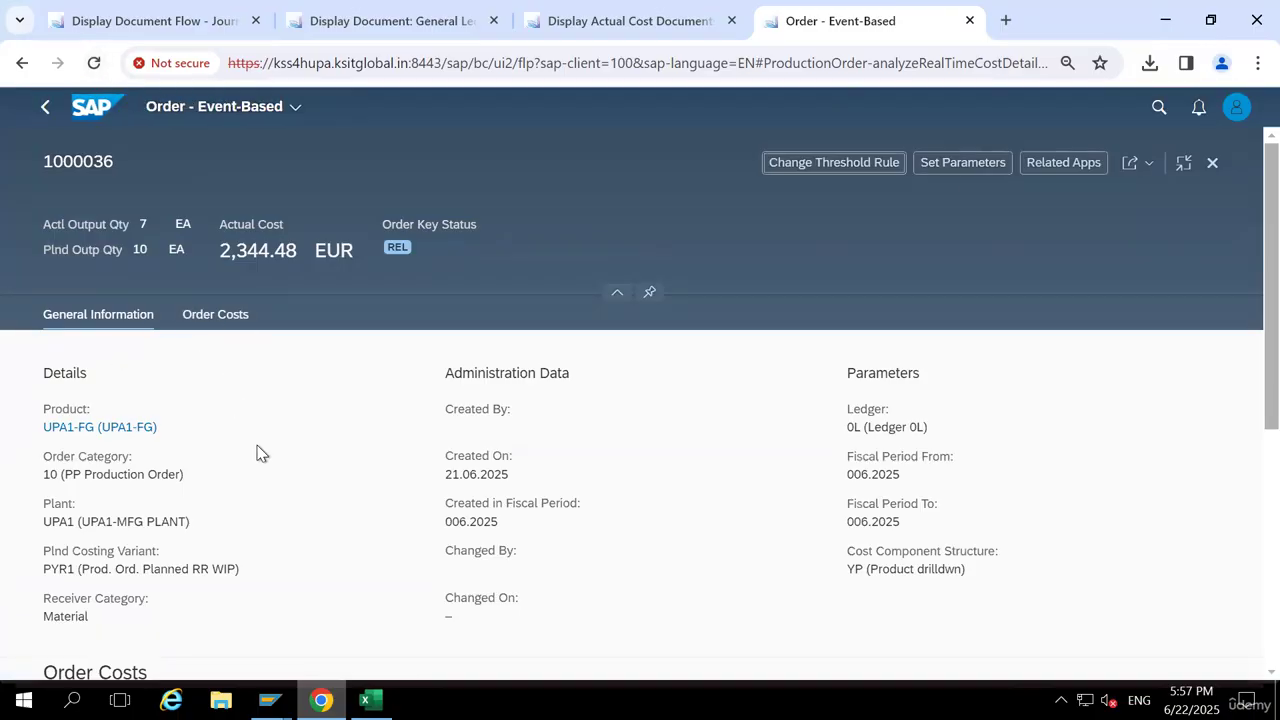
scroll(261, 449, "down", 2)
scroll(261, 449, "down", 4)
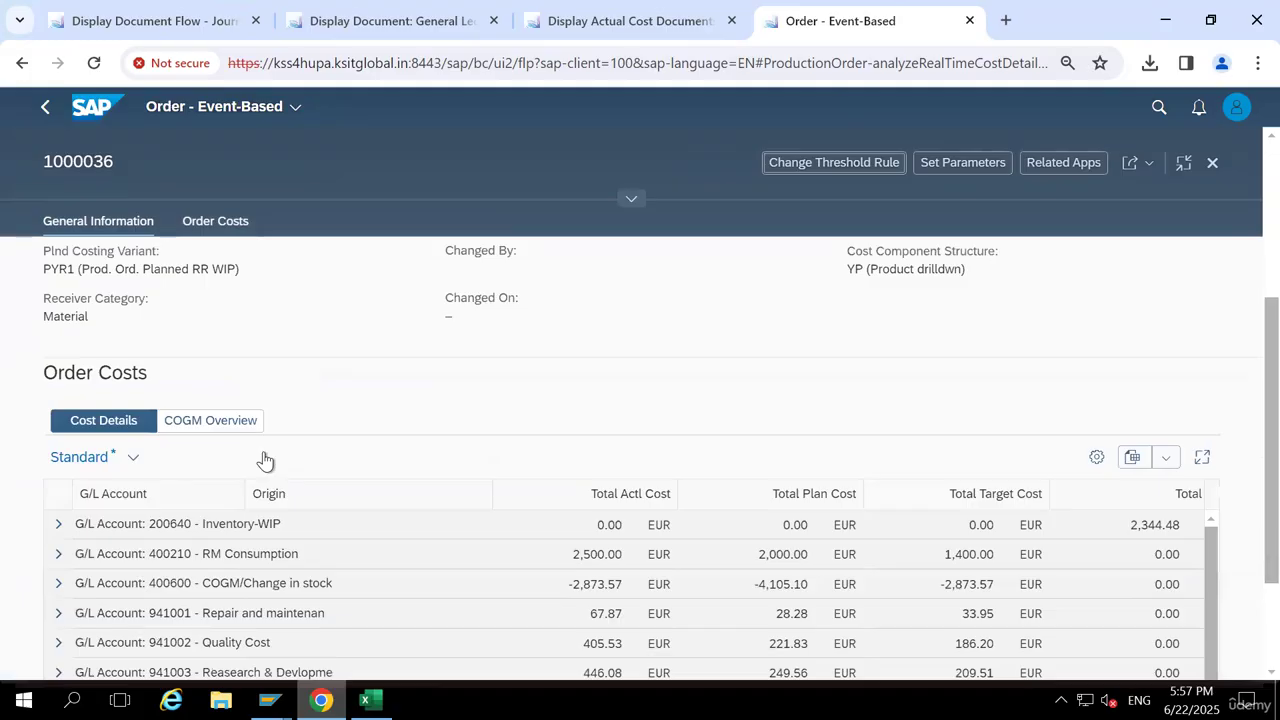
scroll(264, 458, "down", 2)
scroll(514, 506, "up", 1)
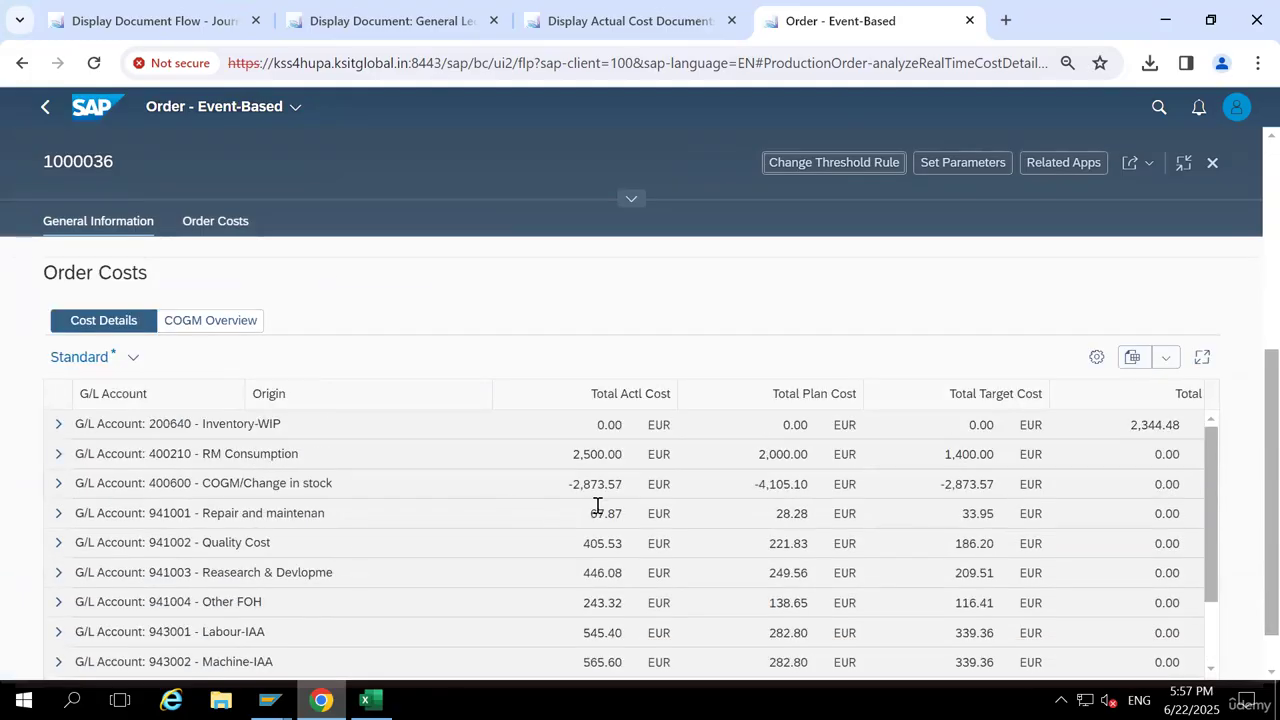
left_click_drag(569, 485, 648, 486)
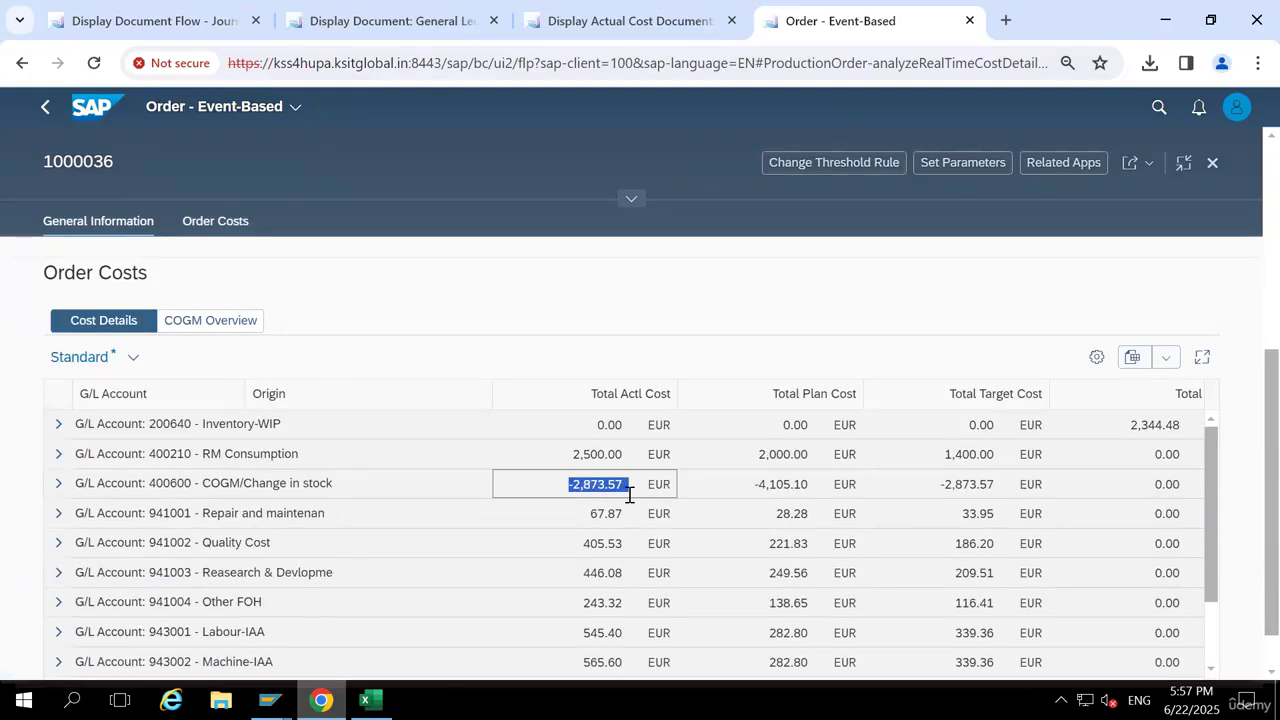
Examine the order's total actual cost and the Total WIP amount of the Inventory-WIP account in the cost details
scroll(520, 522, "down", 1)
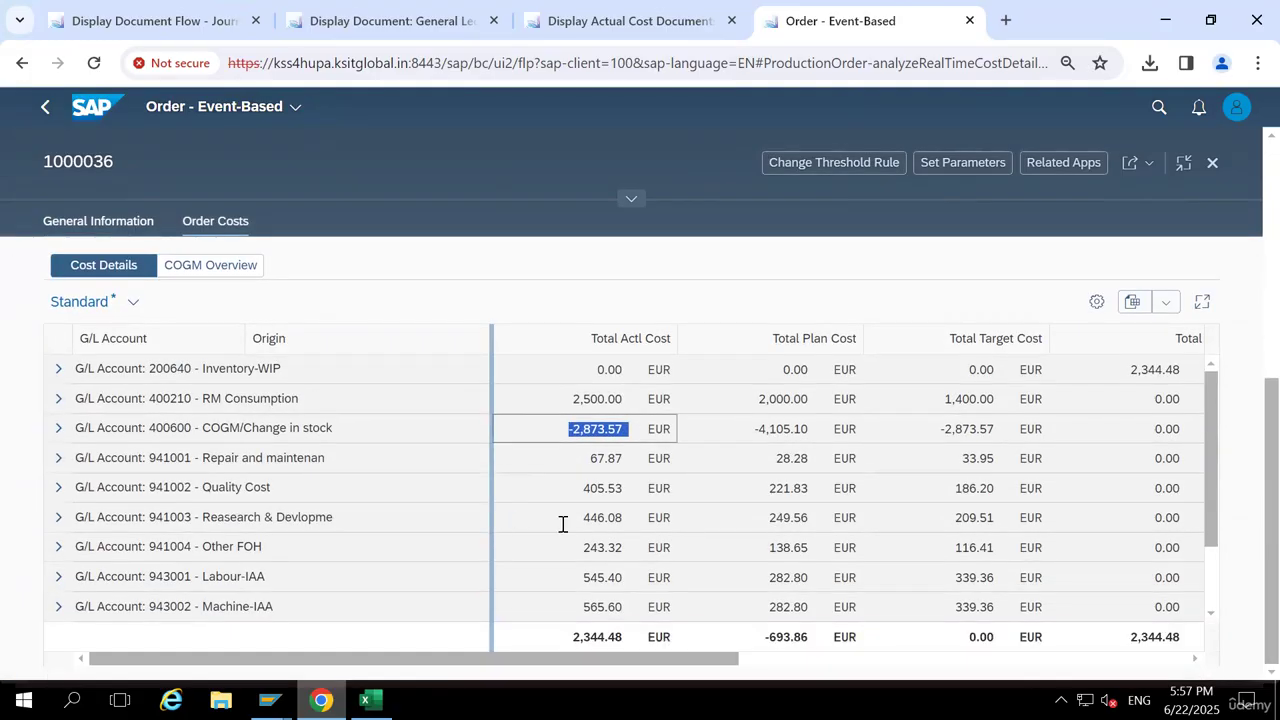
double_click(586, 637)
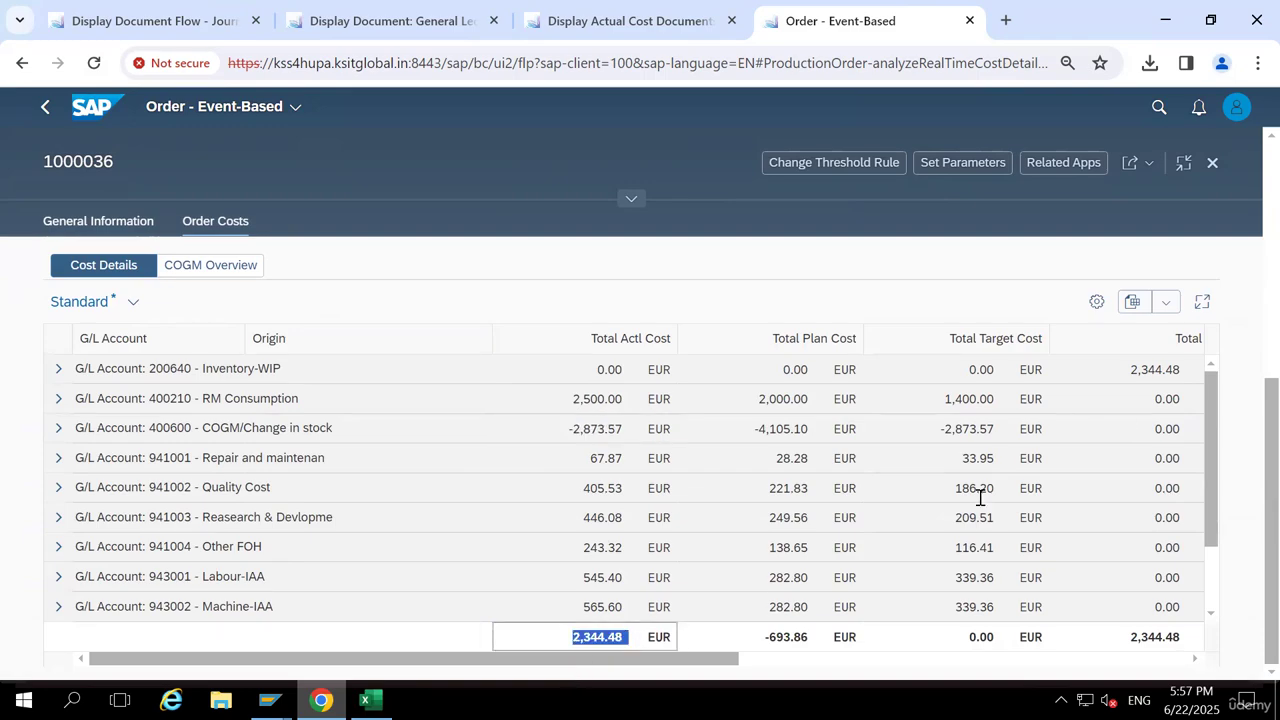
left_click_drag(676, 662, 720, 662)
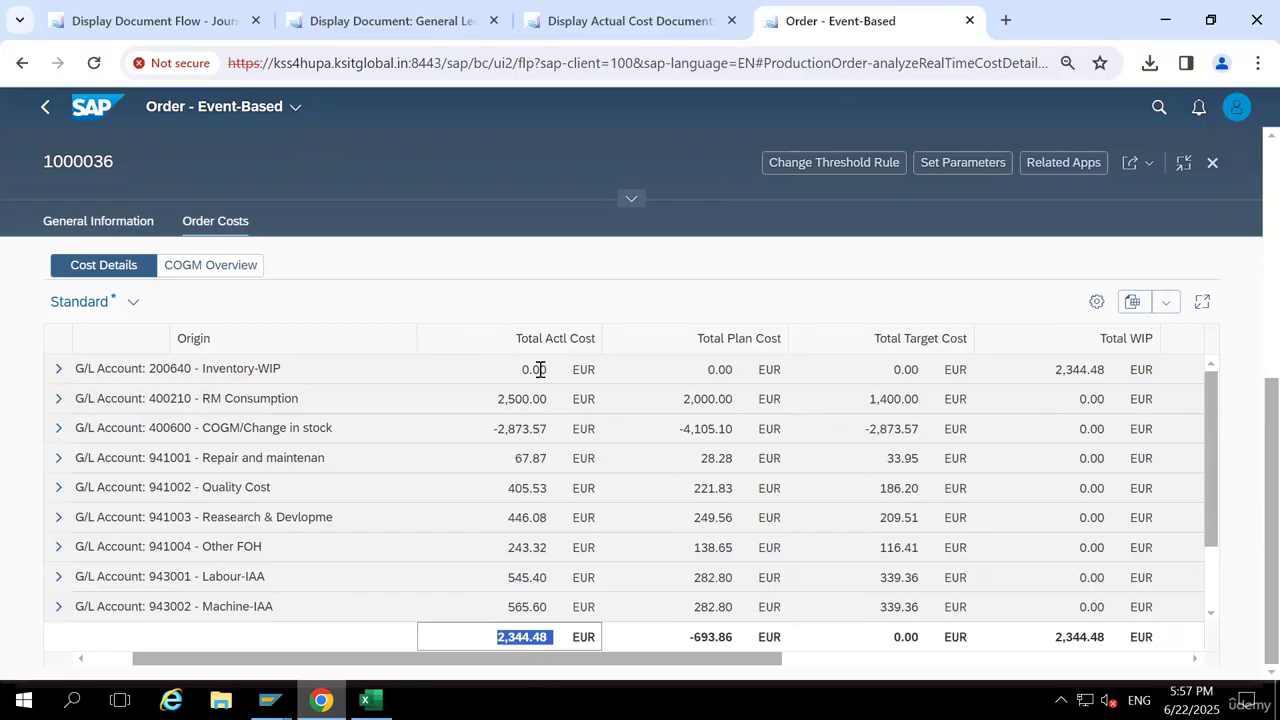
left_click_drag(565, 665, 729, 671)
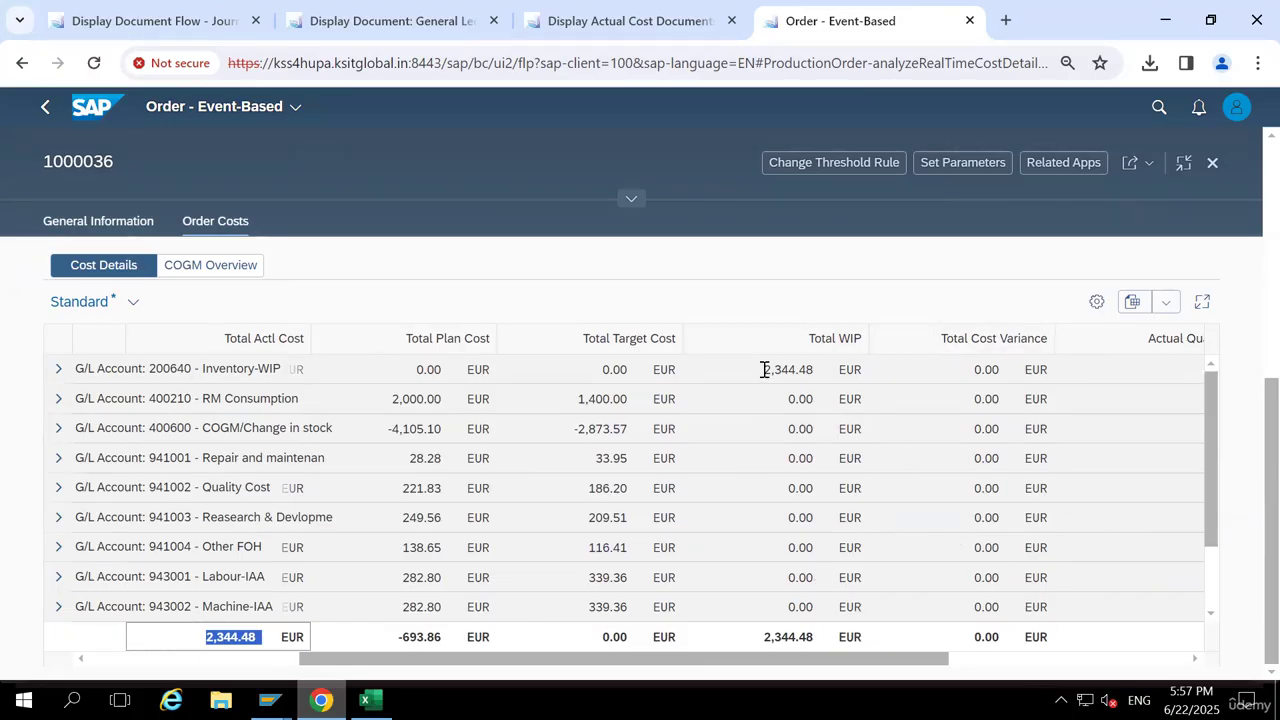
left_click_drag(764, 370, 808, 370)
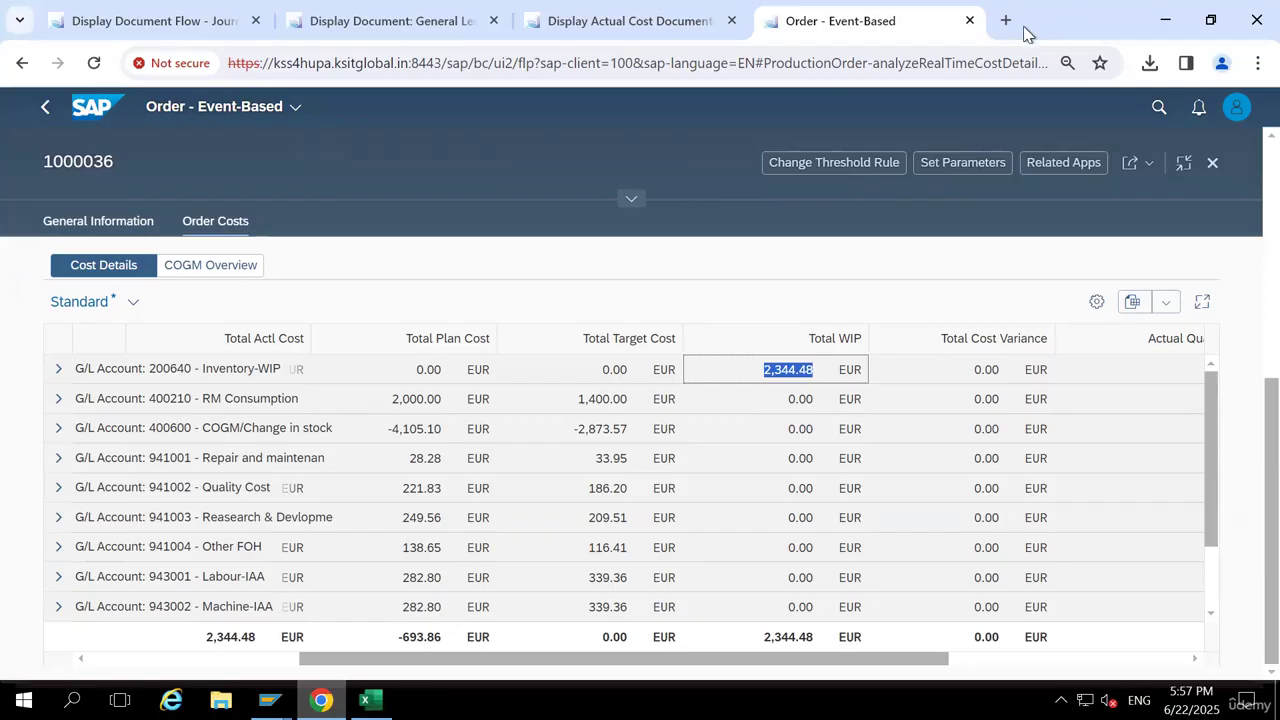
Compare the Inventory-WIP amount with the WIP value in row 15 of the Excel cost sheet and return to the event-based order page
mouse_move(1000, 10)
left_click(902, 16)
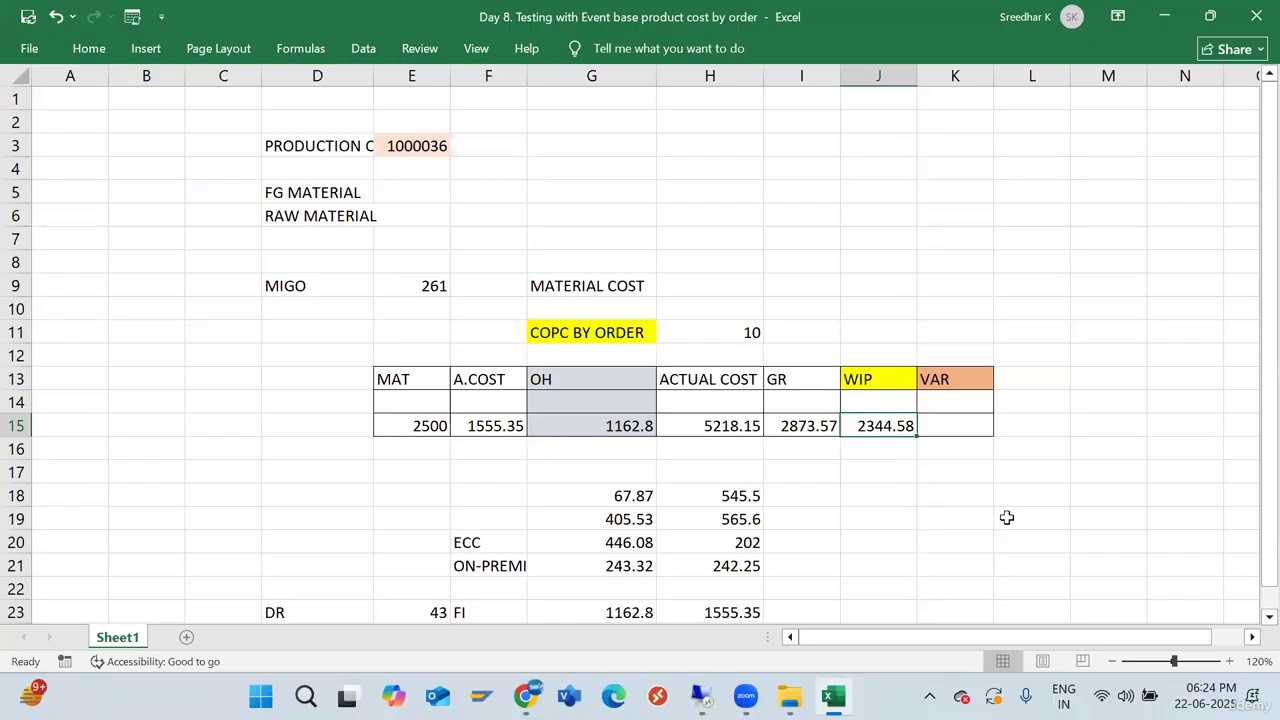
key("alt+Tab")
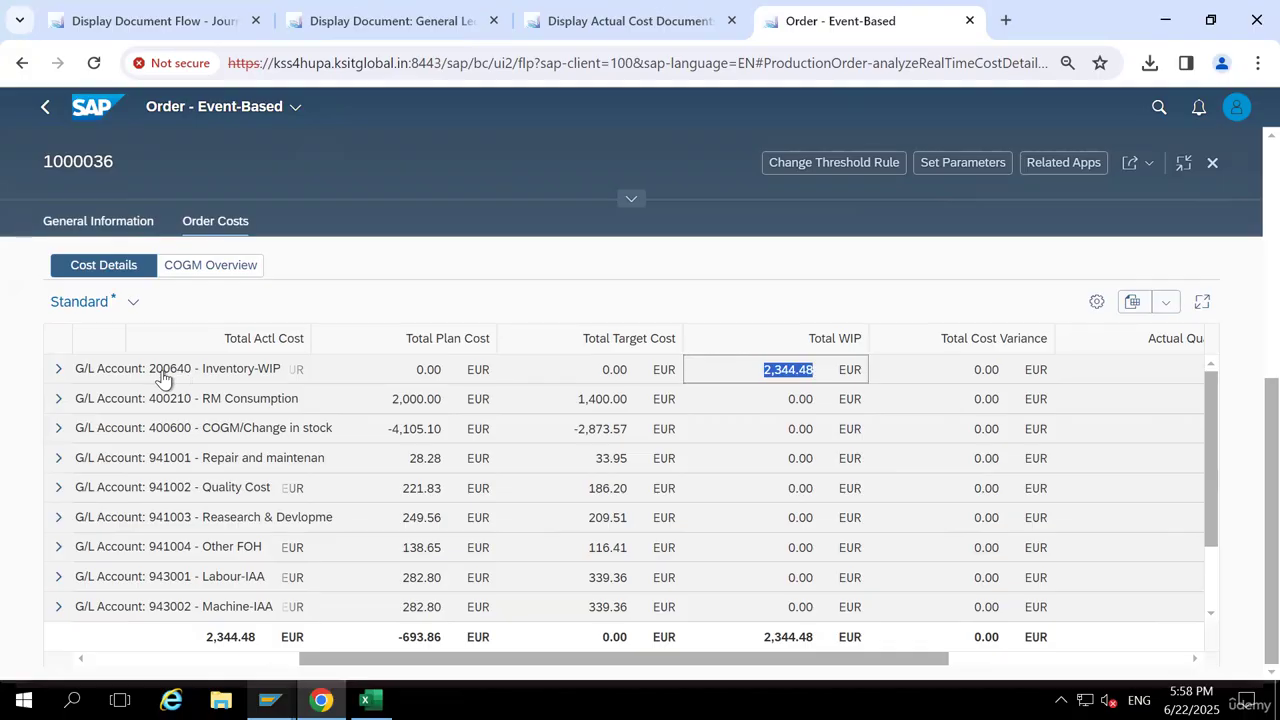
Expand the G/L account 200640 Inventory-WIP row and examine its cost, WIP, variance and quantity columns
left_click(58, 369)
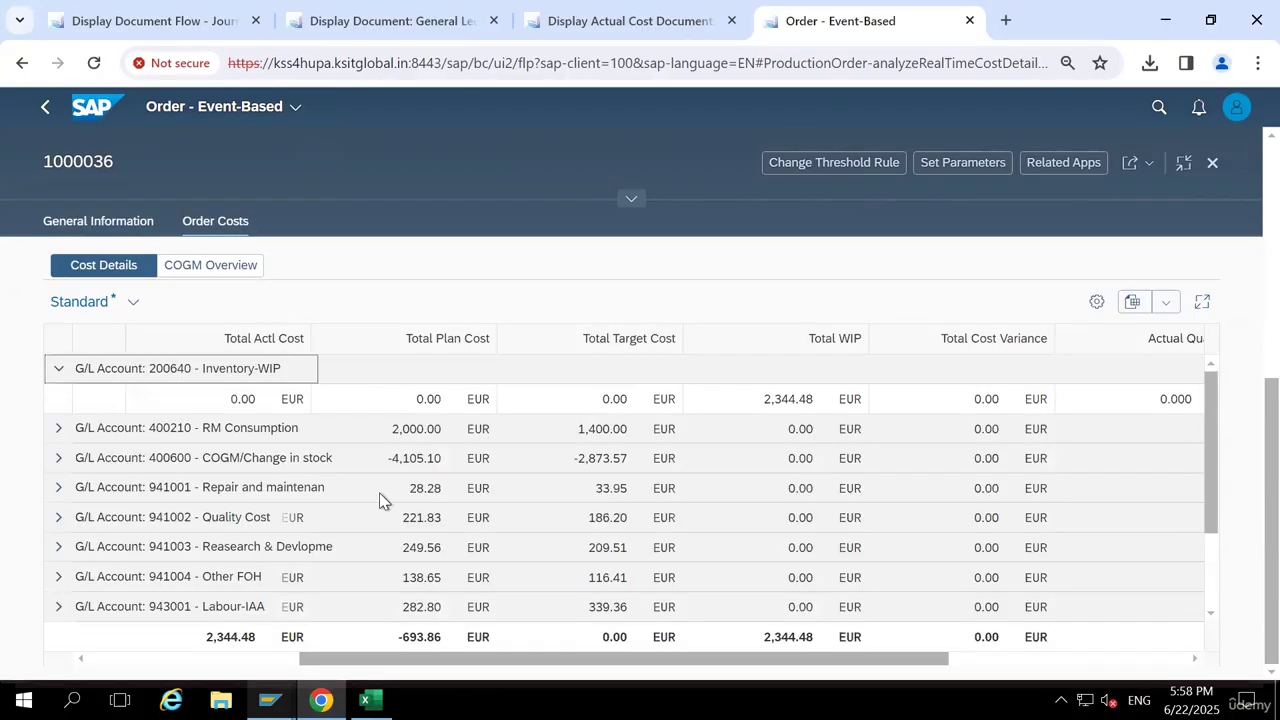
left_click(789, 398)
left_click_drag(785, 664, 1170, 664)
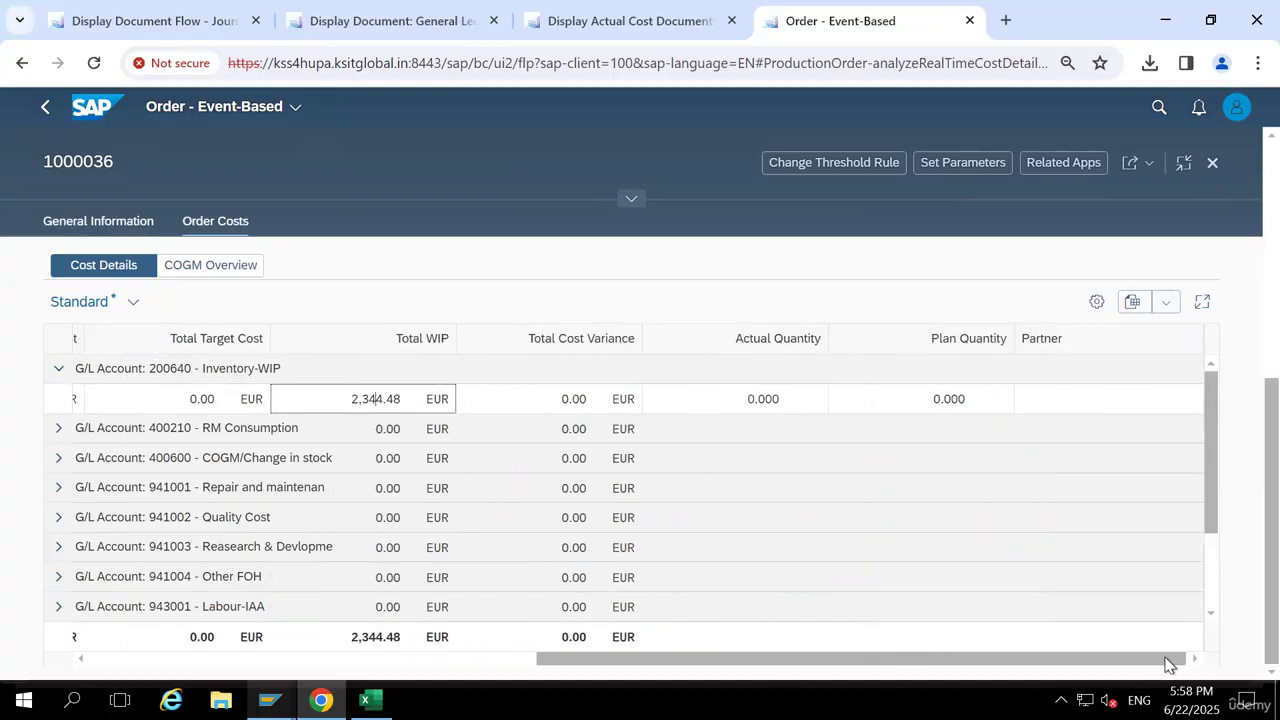
left_click_drag(897, 668, 636, 664)
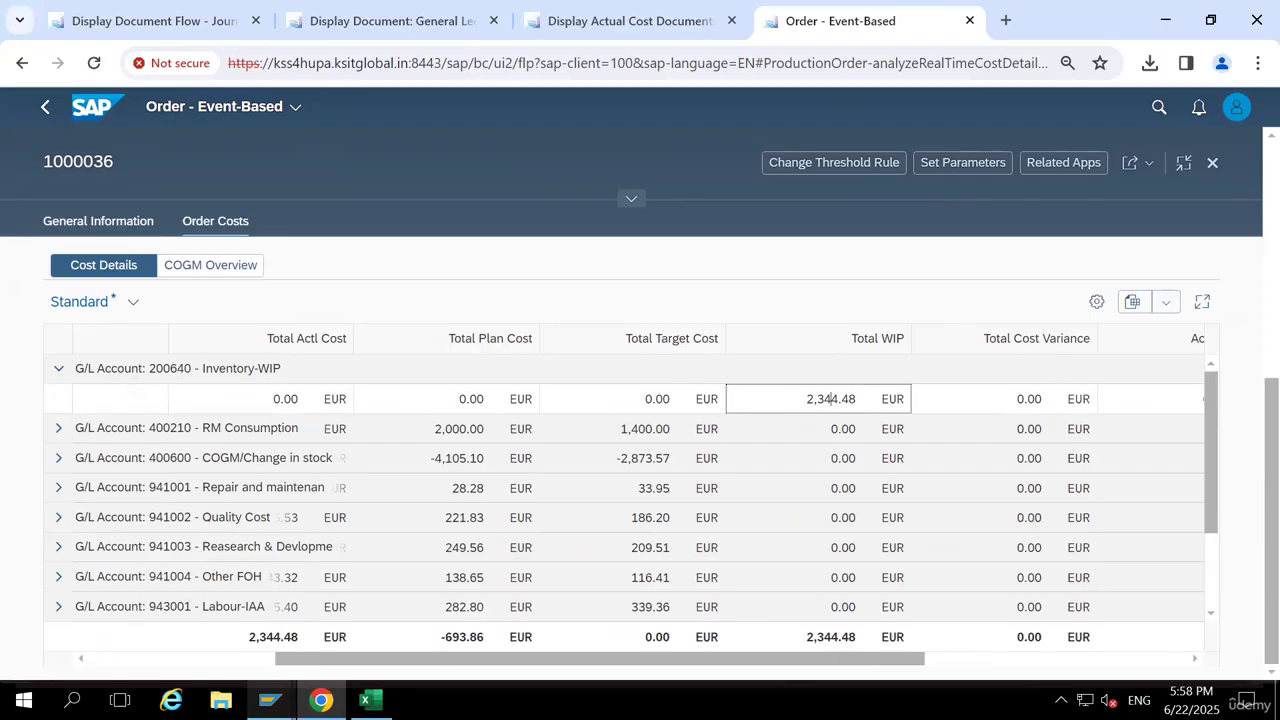
Switch to the SAP Easy Access session and open the G/L account balance display with transaction FAGLB03
left_click(269, 700)
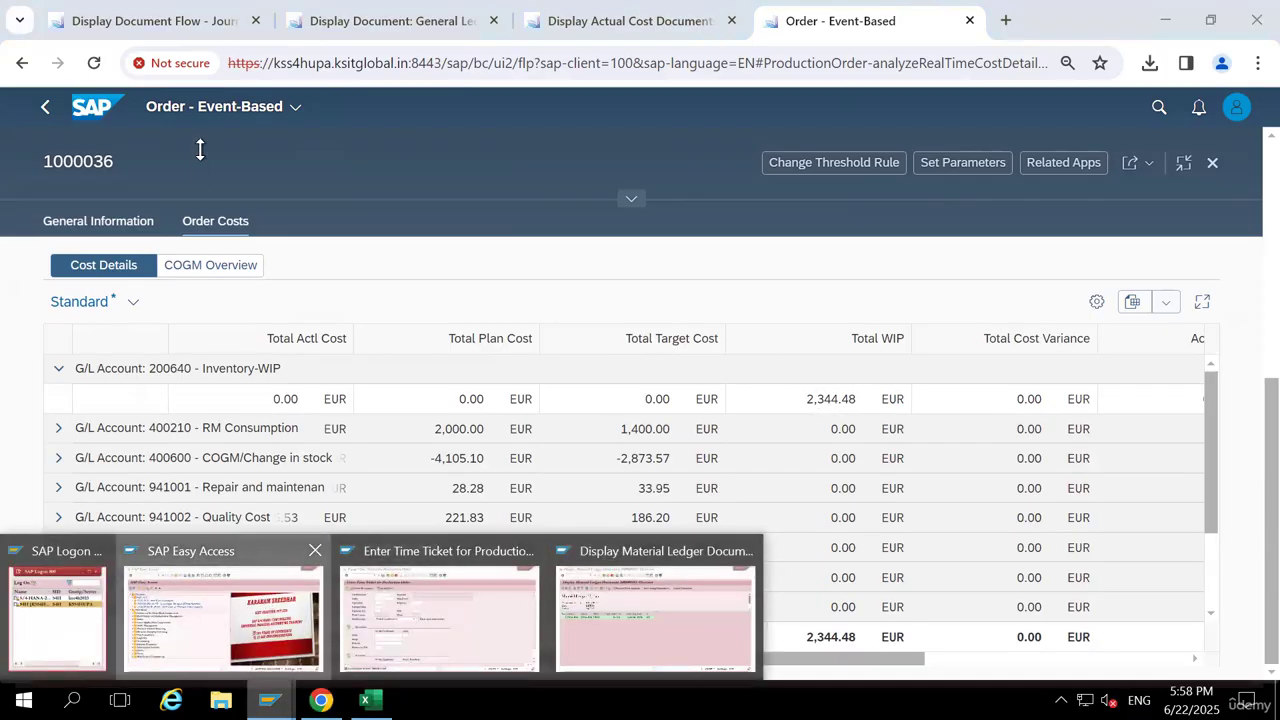
left_click(222, 610)
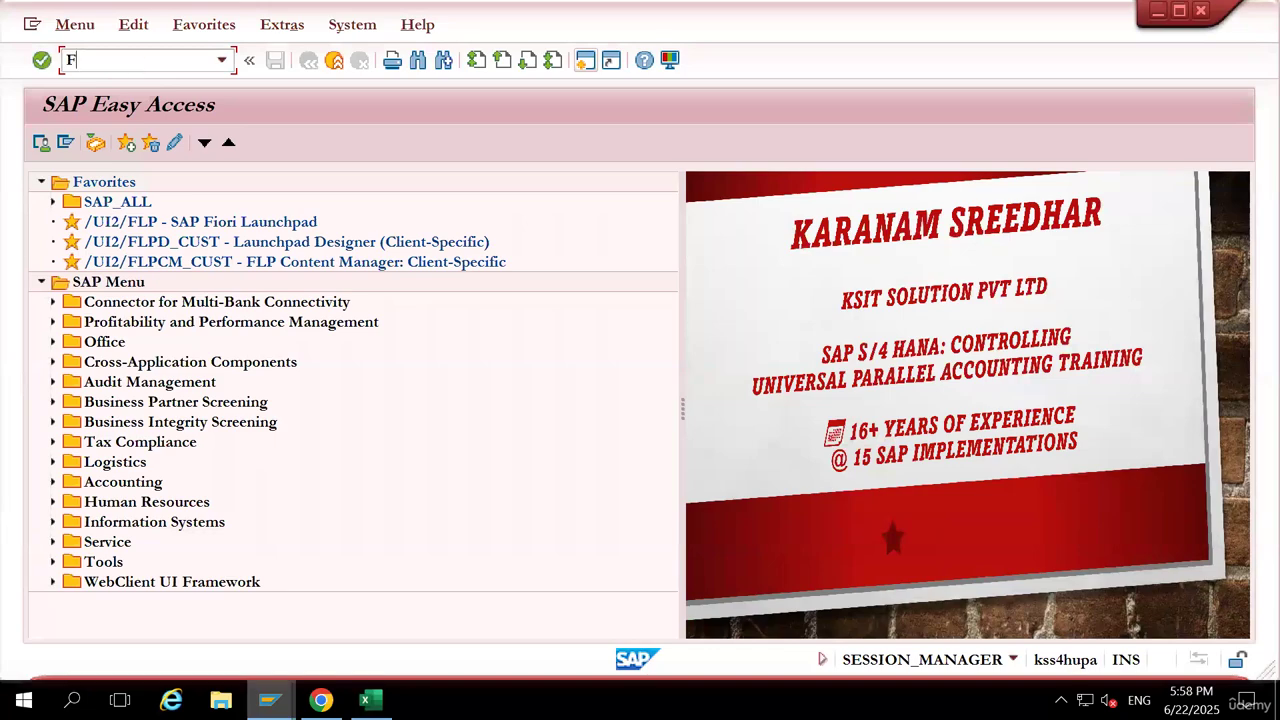
type("FAGLB0")
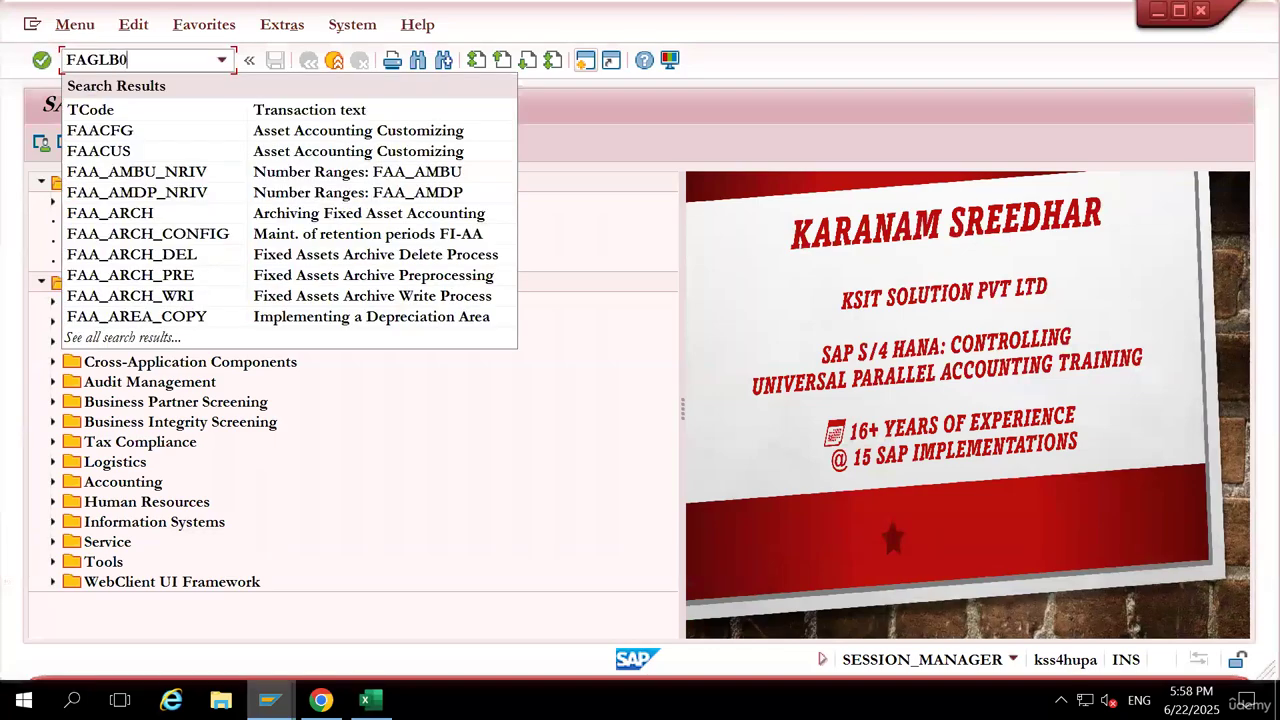
type("3")
key("Return")
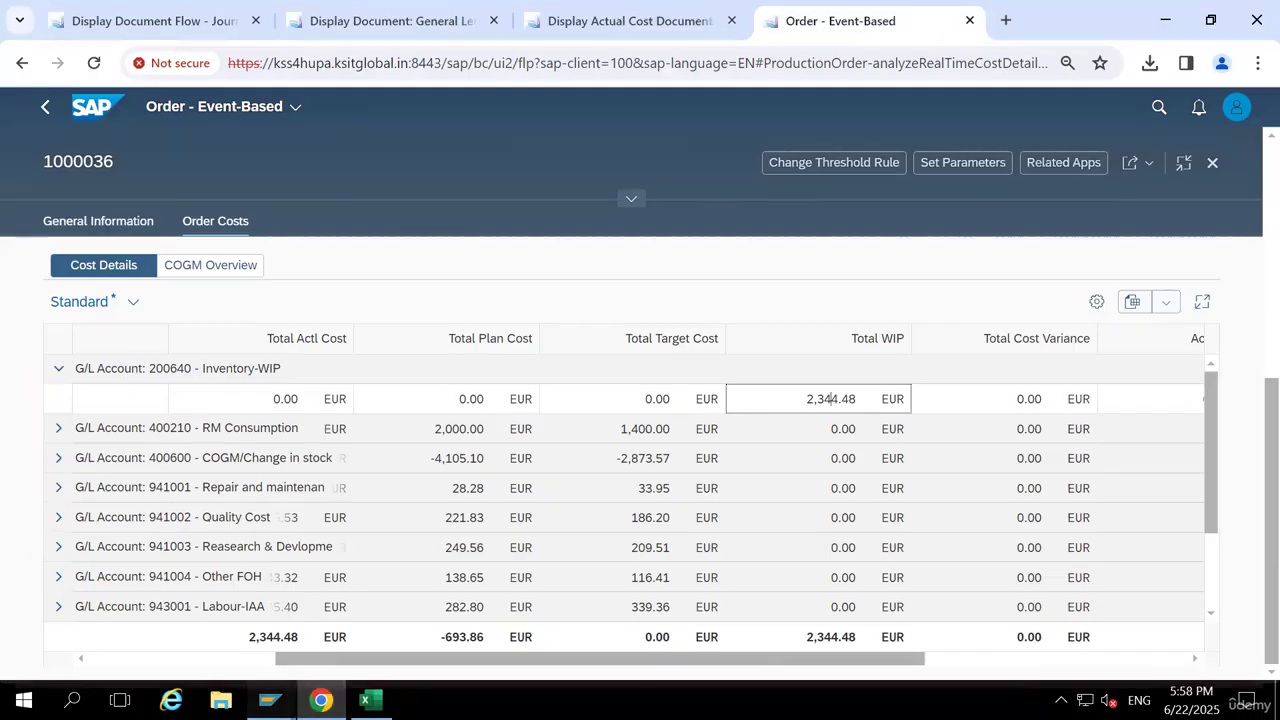
Display the balance of G/L account 200640 for company code UPA1, fiscal year 2025 and ledger 0L
mouse_move(270, 700)
left_click(228, 605)
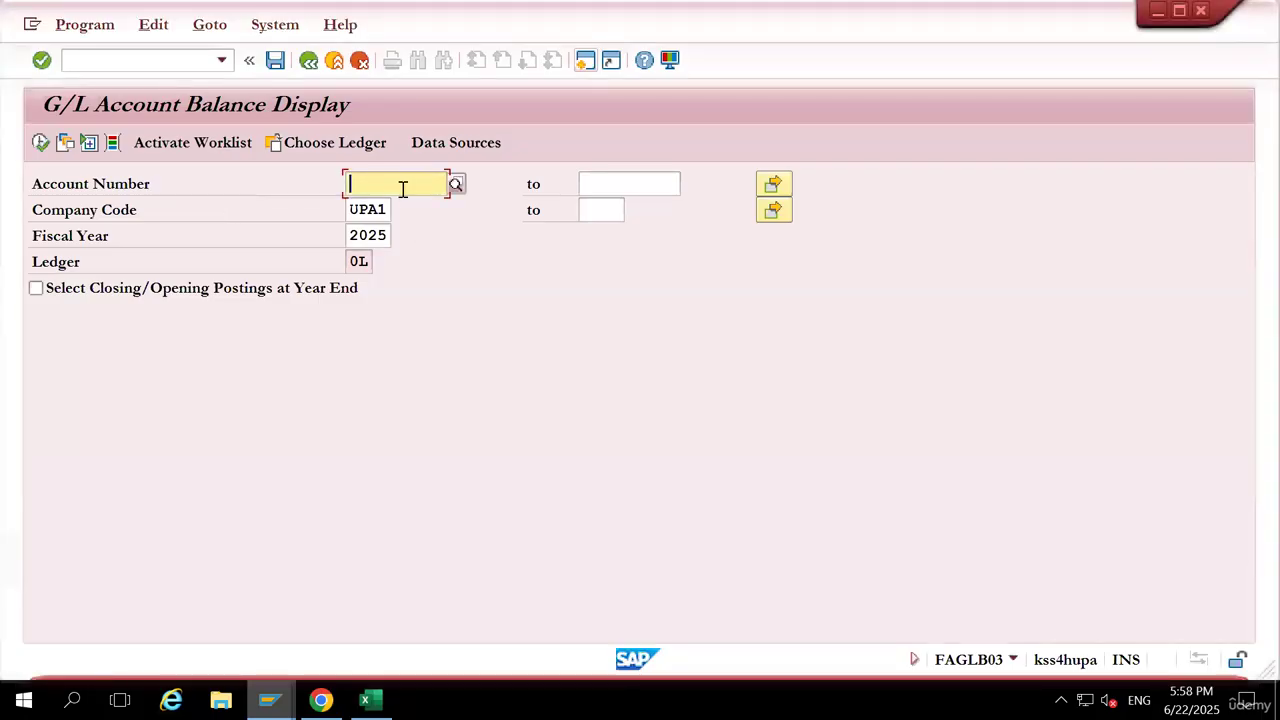
type("200")
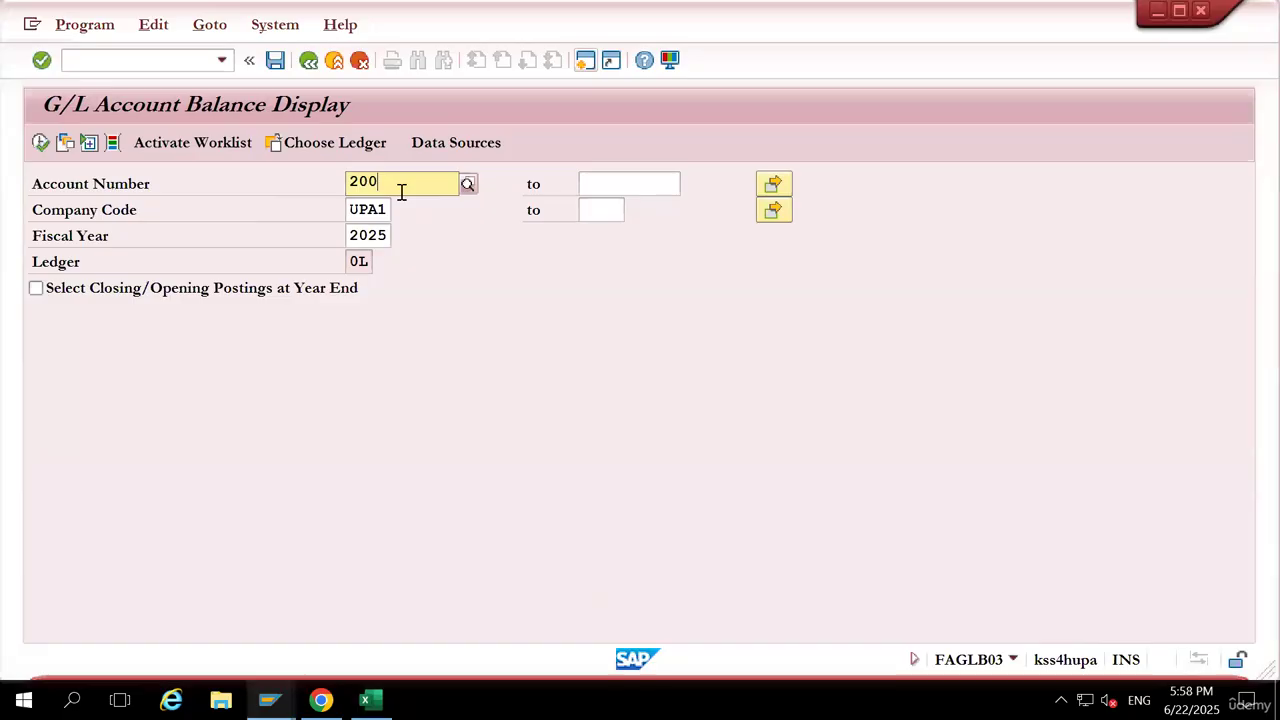
type("640")
key("Return")
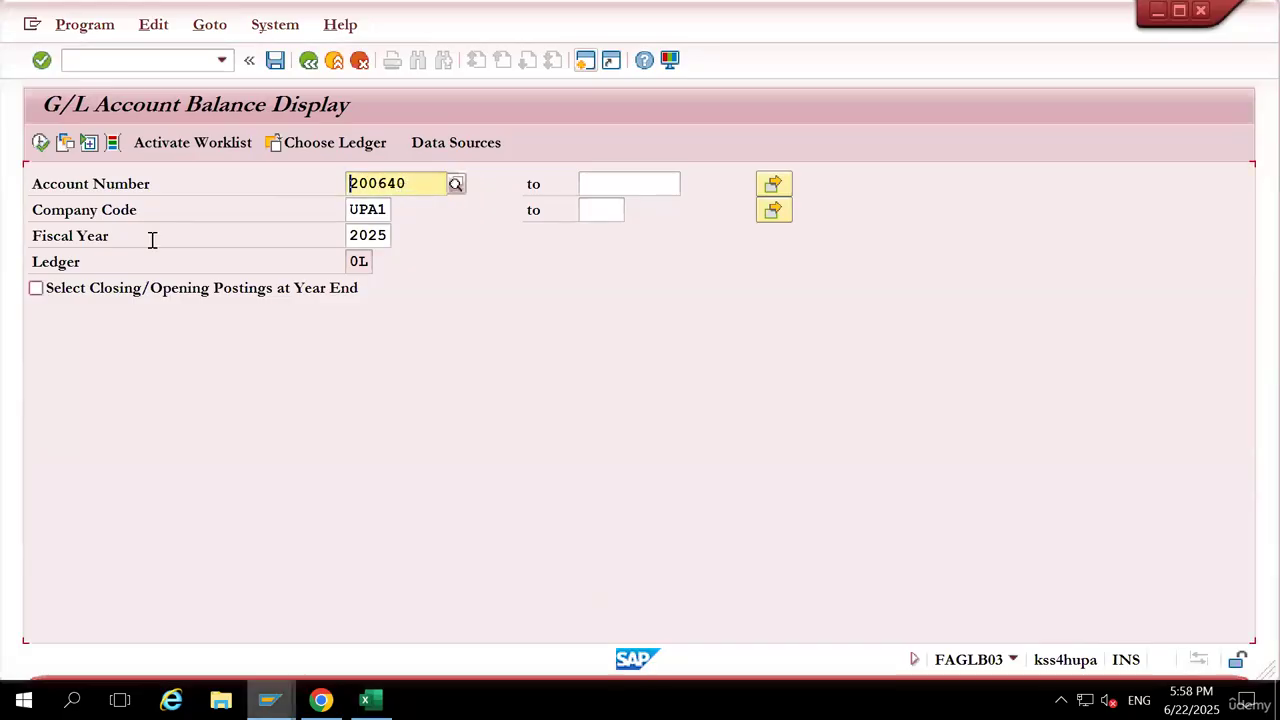
left_click(40, 143)
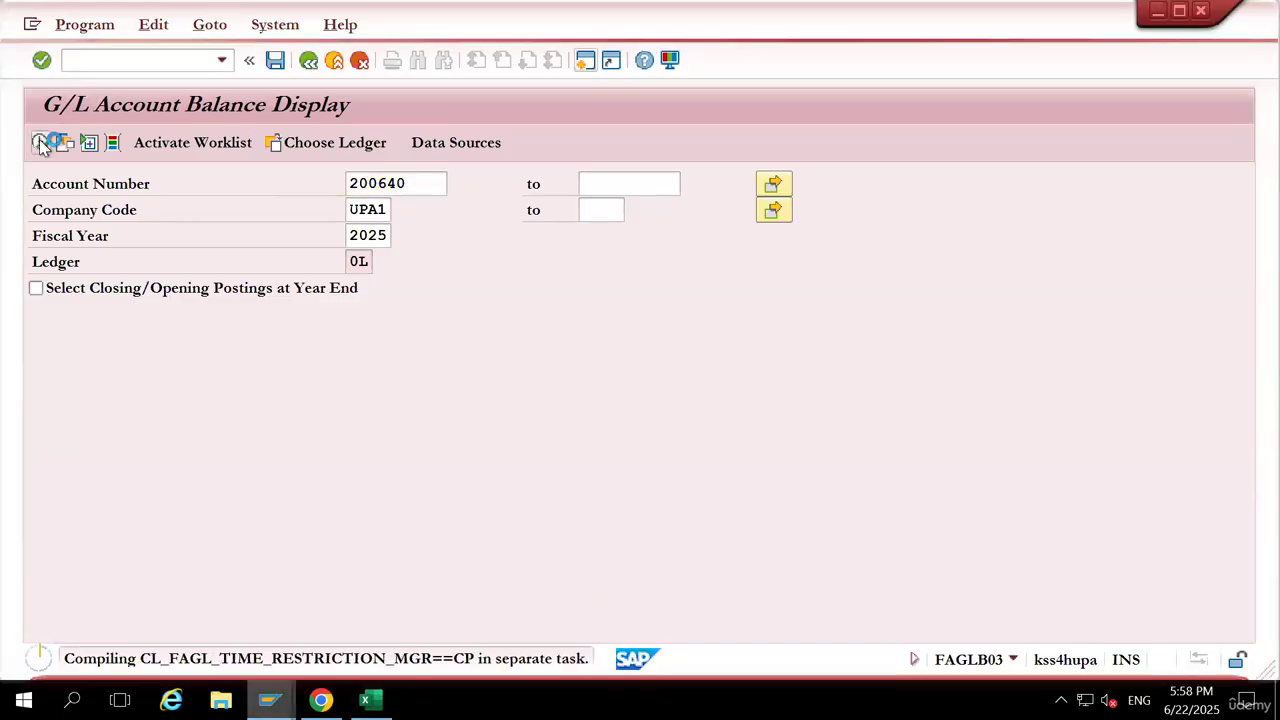
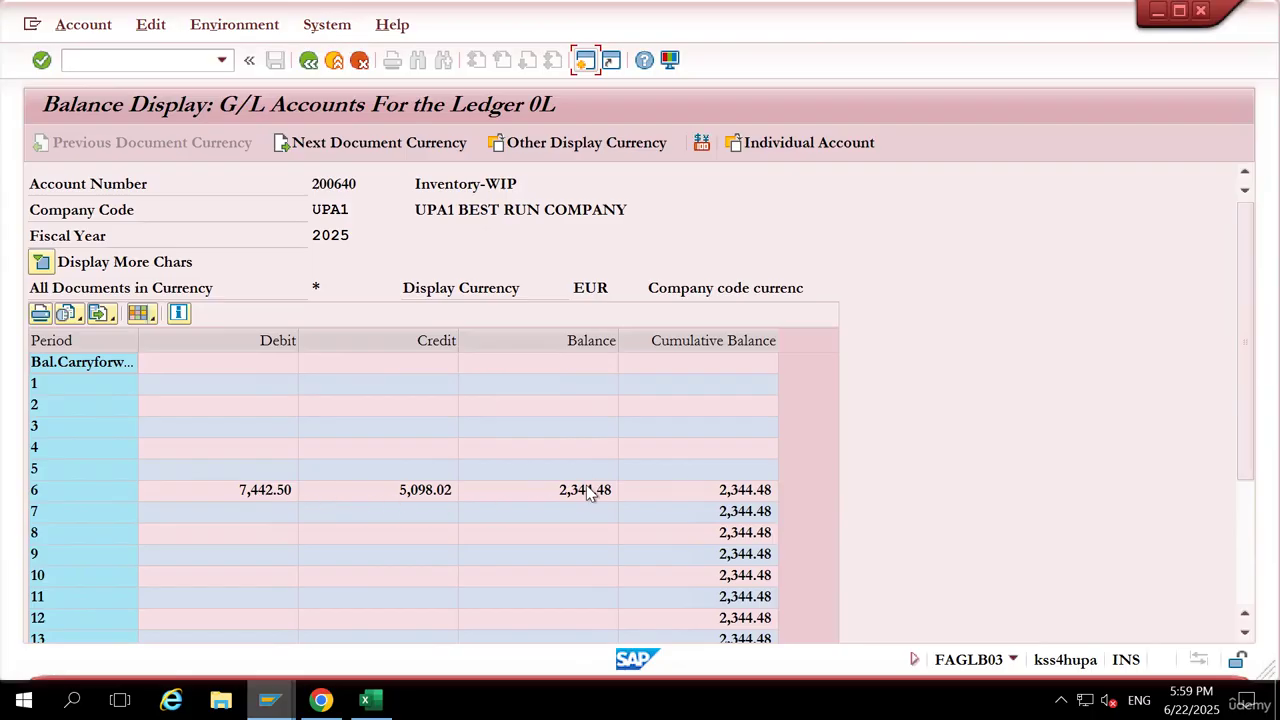
Open the period 6 debit line items, copy the production order number from the Excel cost sheet, and return to the SAP list
double_click(264, 493)
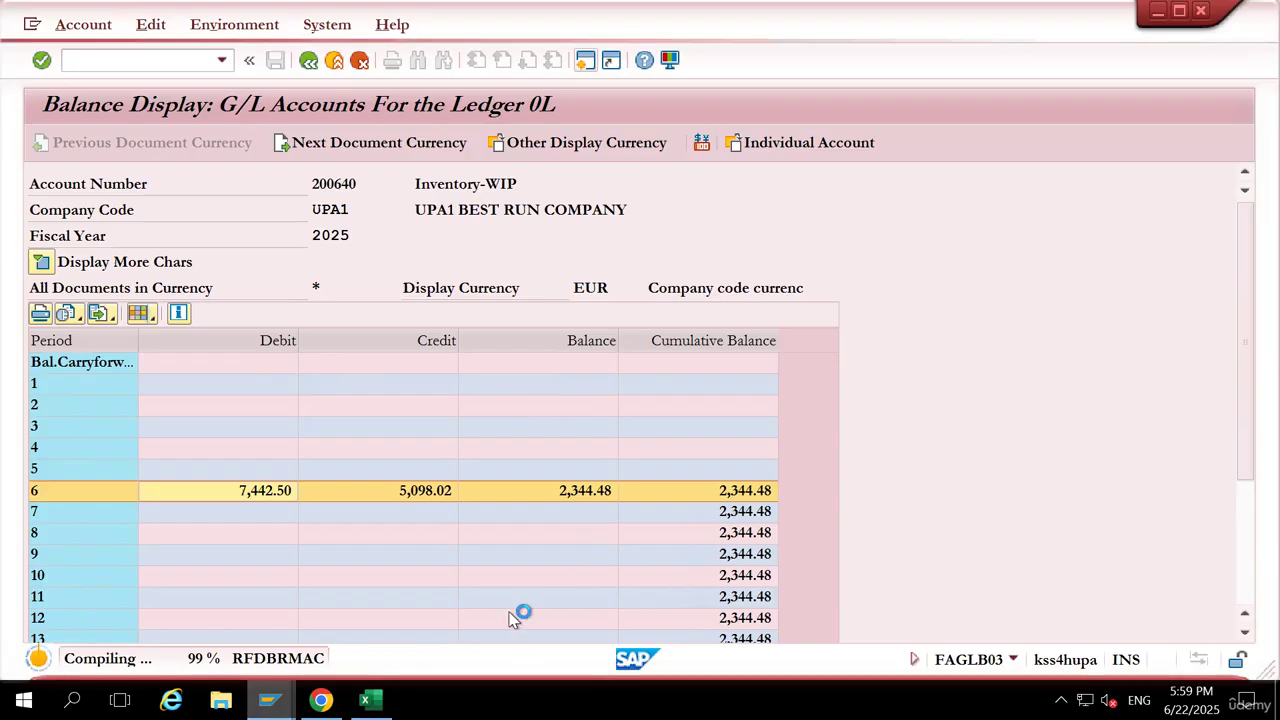
left_click(371, 700)
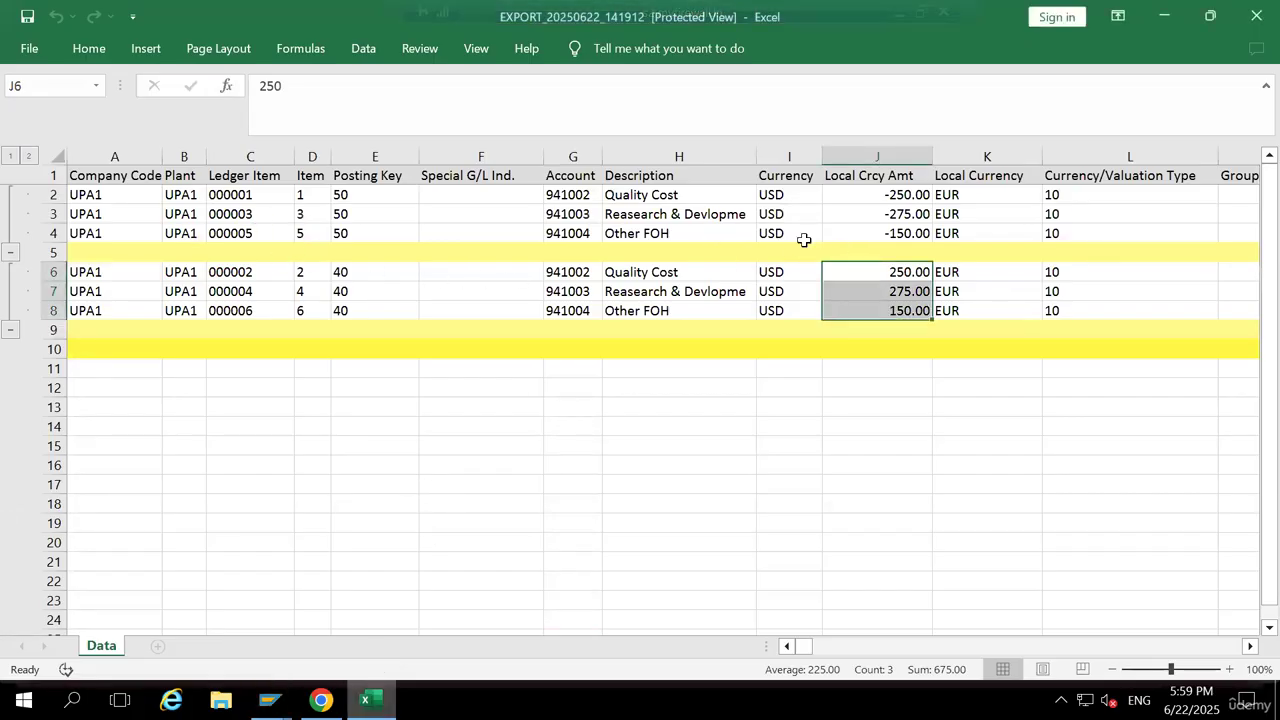
left_click(893, 15)
left_click(411, 146)
key("ctrl+c")
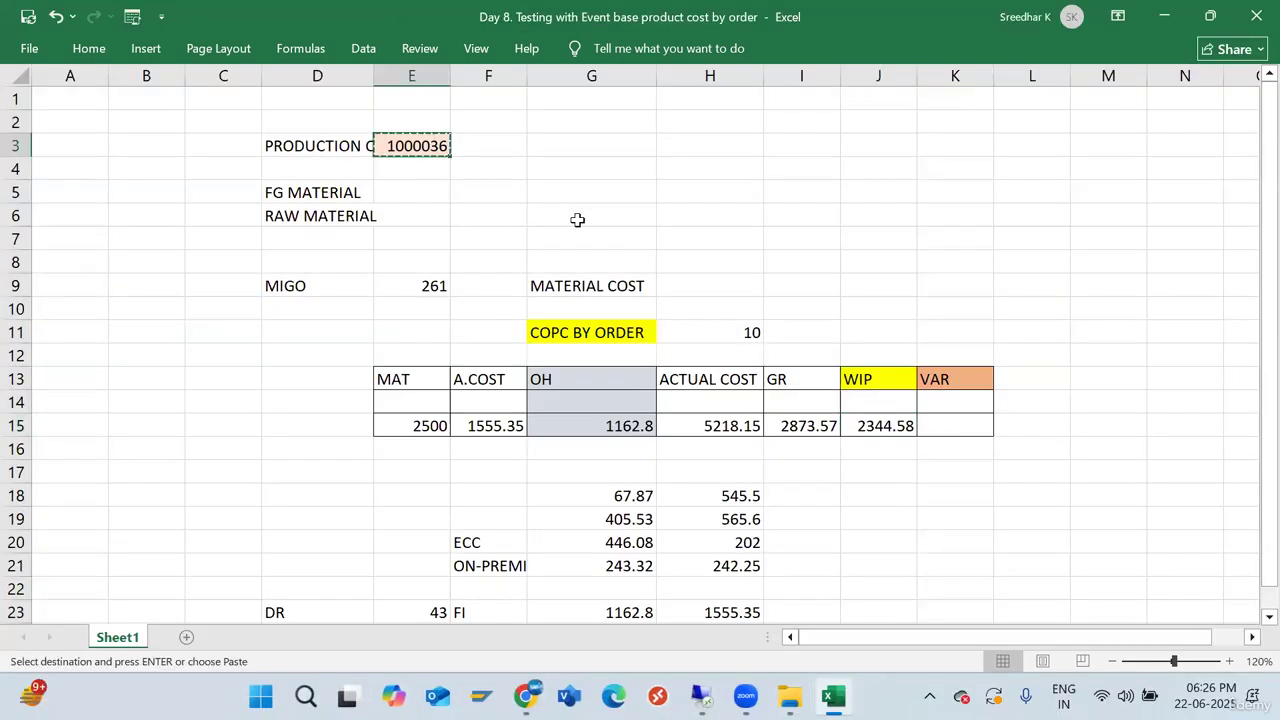
key("alt+Tab")
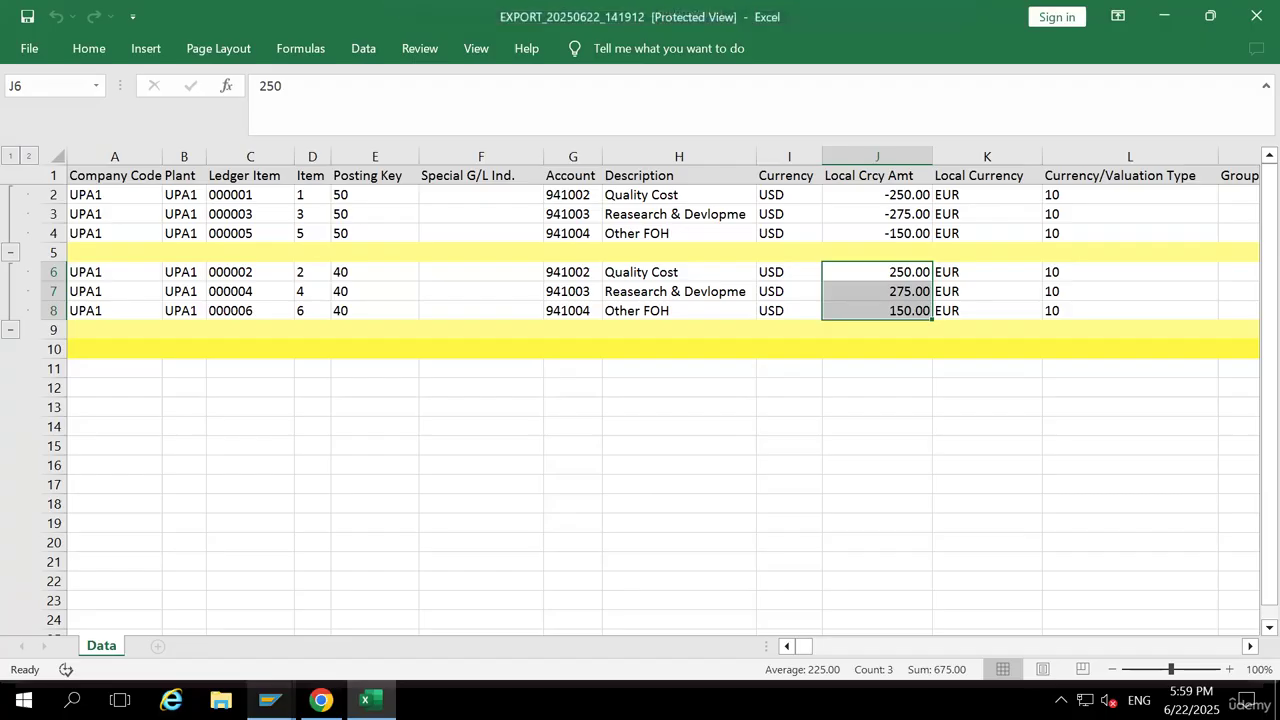
left_click(287, 680)
left_click(234, 614)
double_click(552, 466)
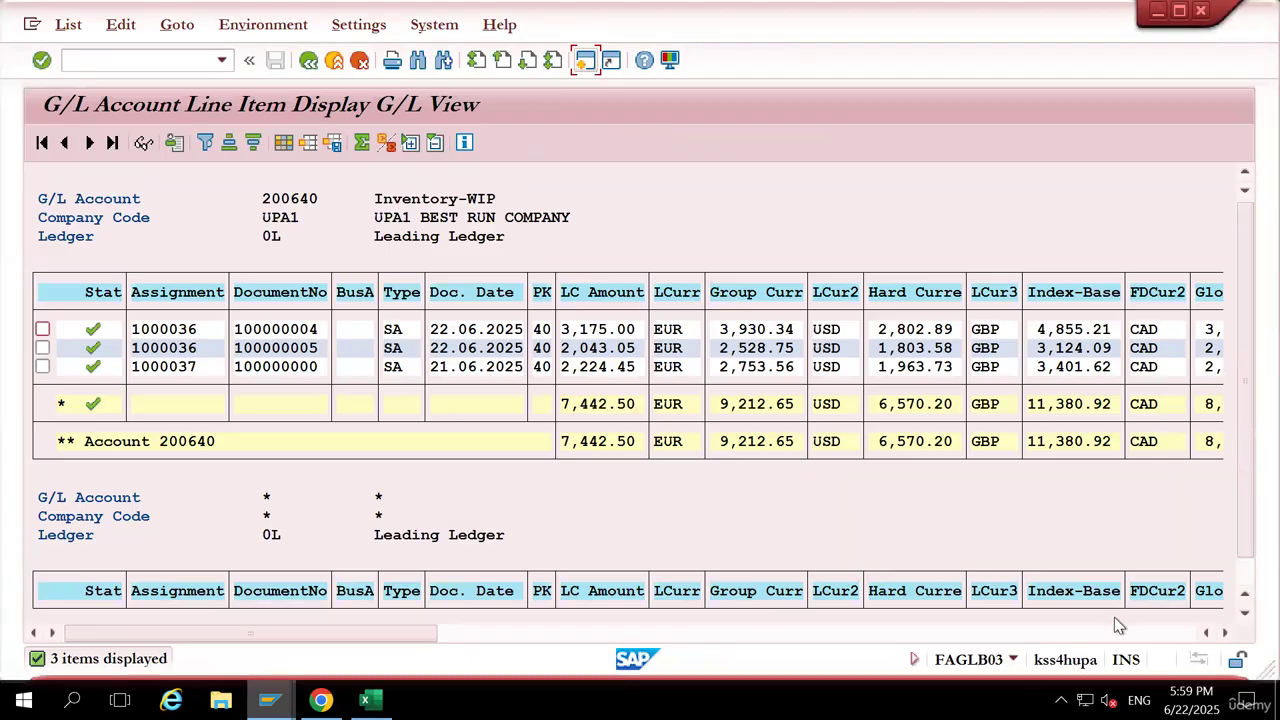
Filter the Inventory-WIP line items on the Text column by the production order number enclosed in asterisk wildcards
left_click(1228, 633)
left_click(1228, 633)
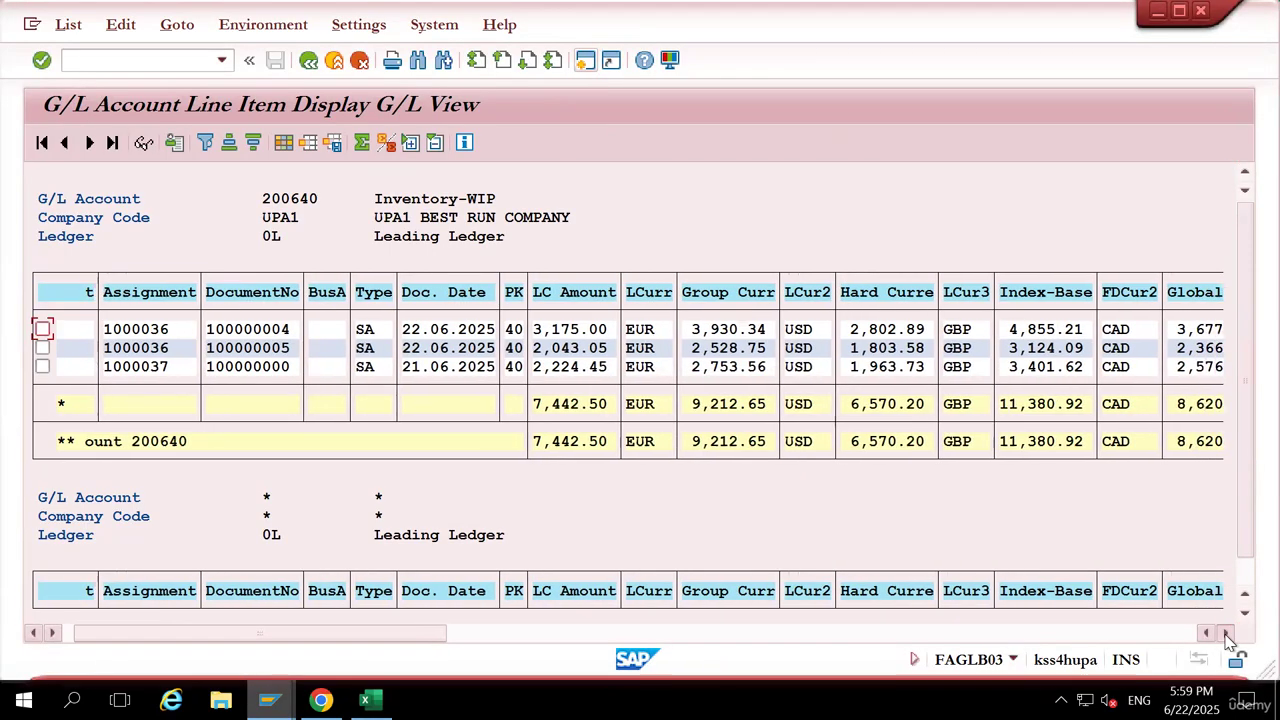
left_click(1228, 633)
left_click(1228, 633)
left_click(1228, 633)
left_click(1228, 633)
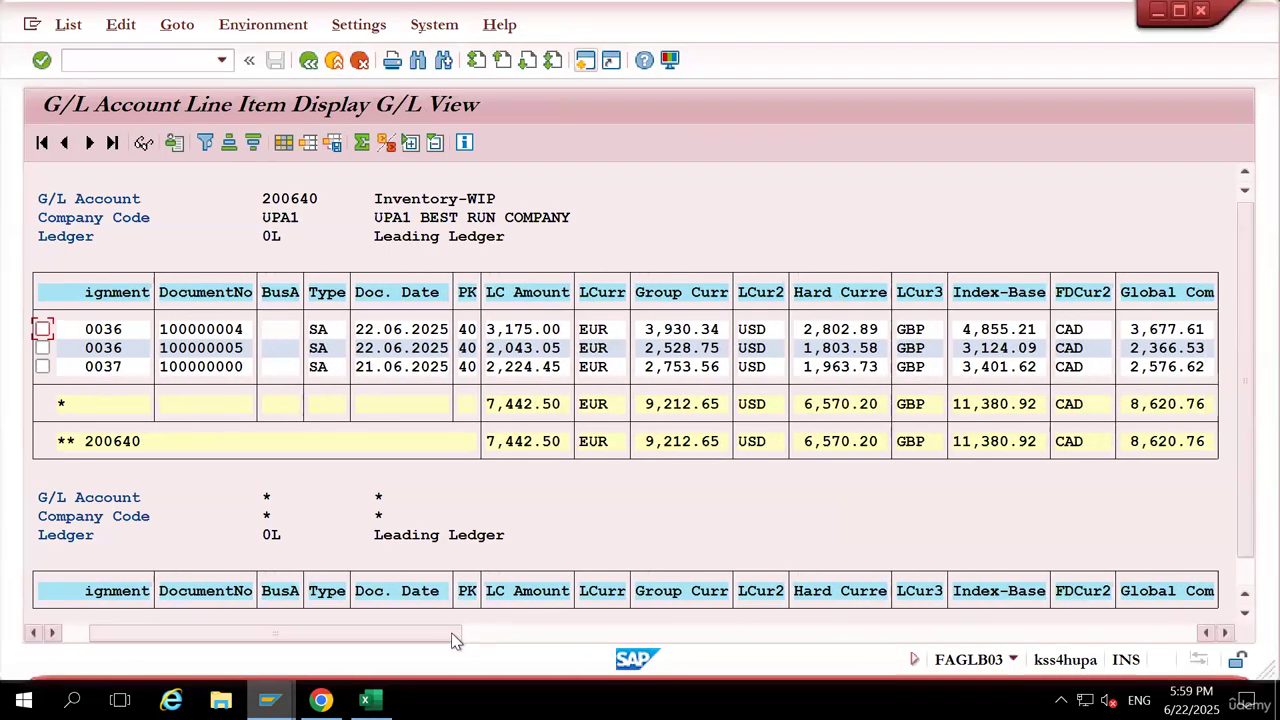
left_click_drag(442, 633, 1095, 631)
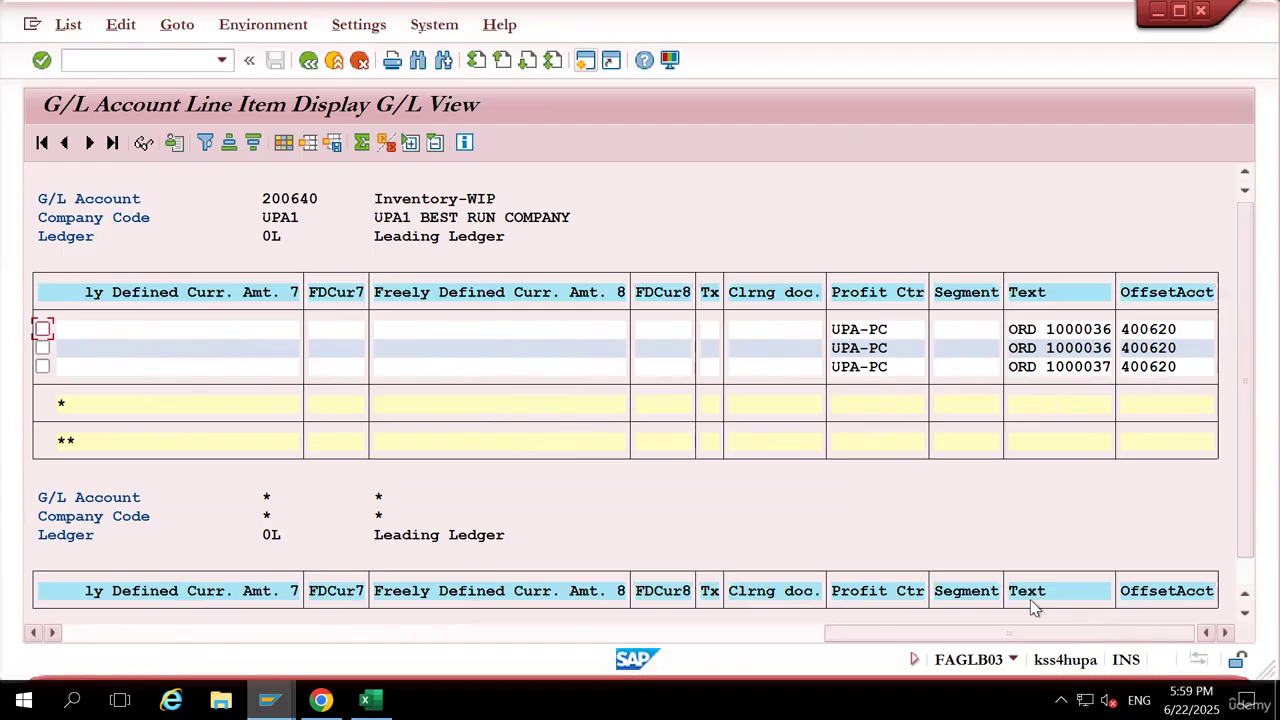
left_click(1045, 298)
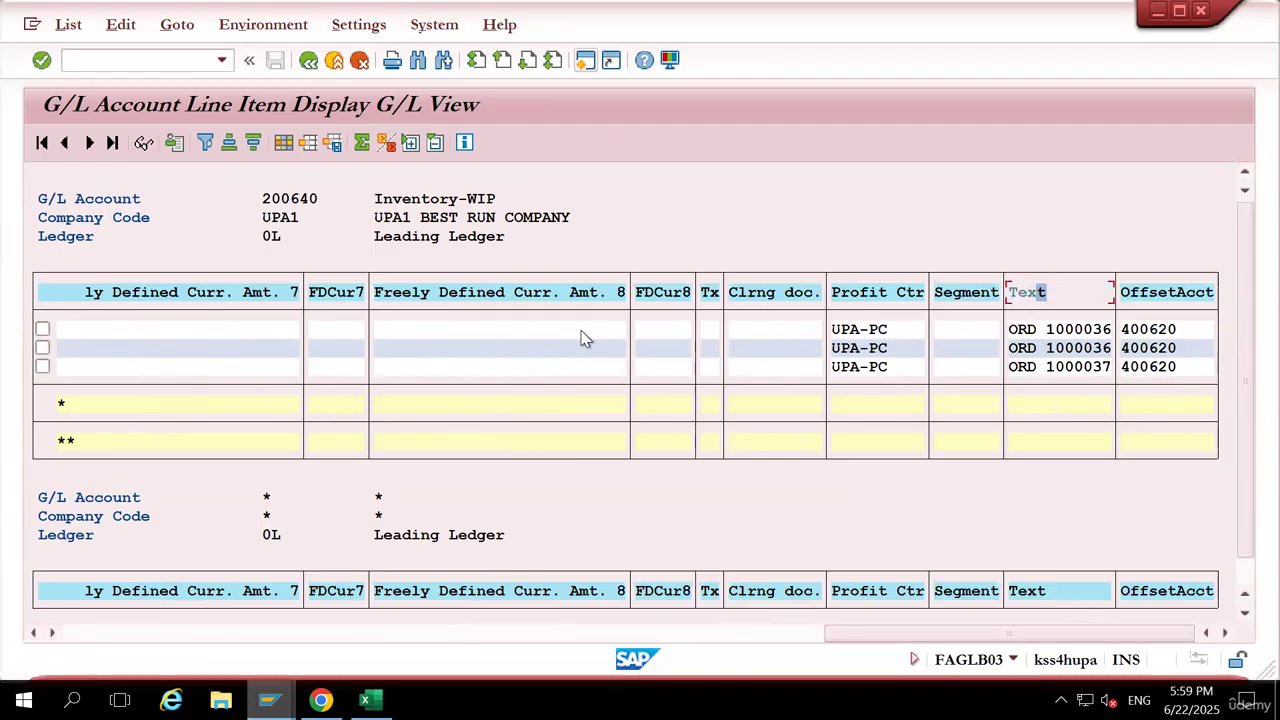
left_click(205, 142)
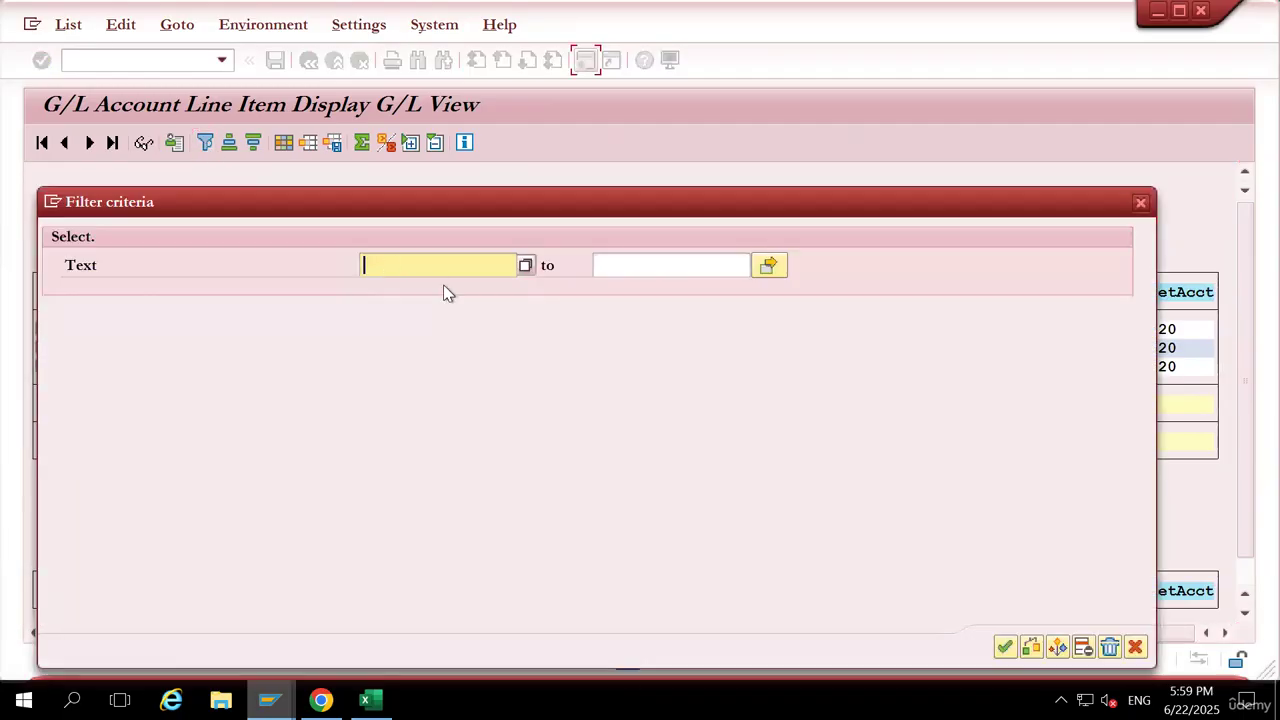
type("1000036*")
key("Home")
type("*")
key("Return")
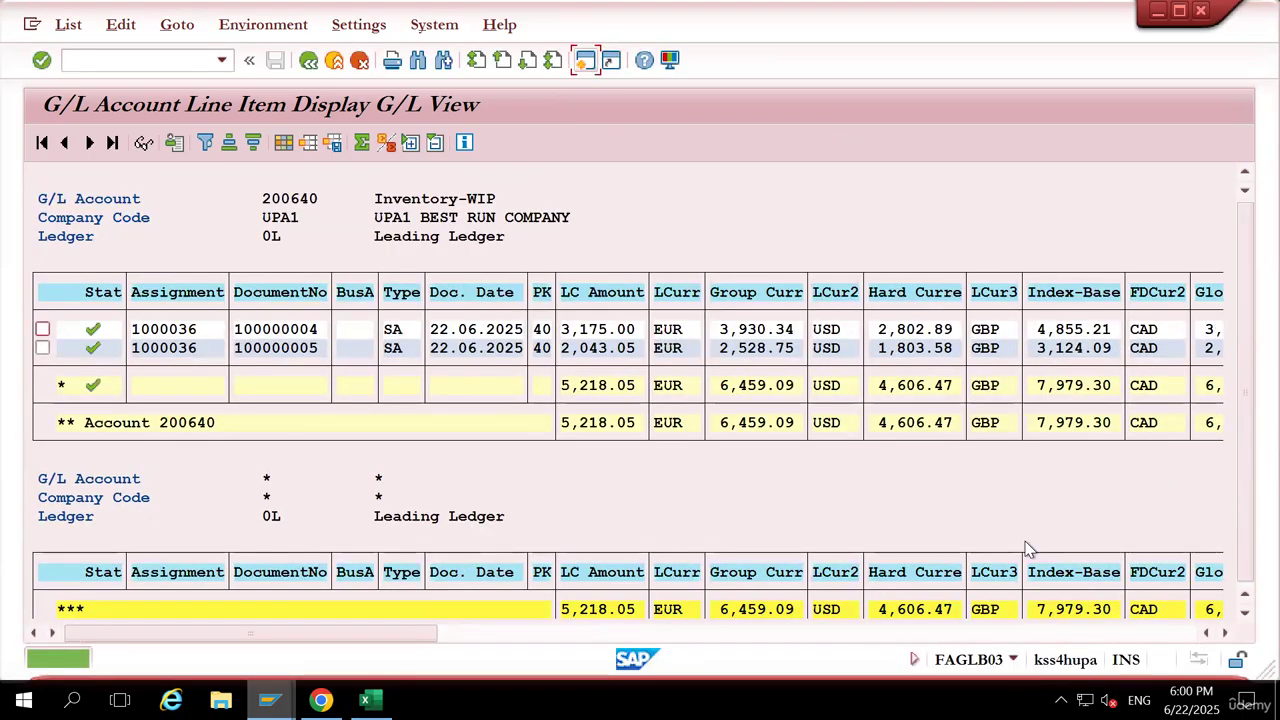
Examine the filtered line items' LC amounts, Text and offsetting accounts, and compare them with the Excel sheet's actual cost
left_click(628, 550)
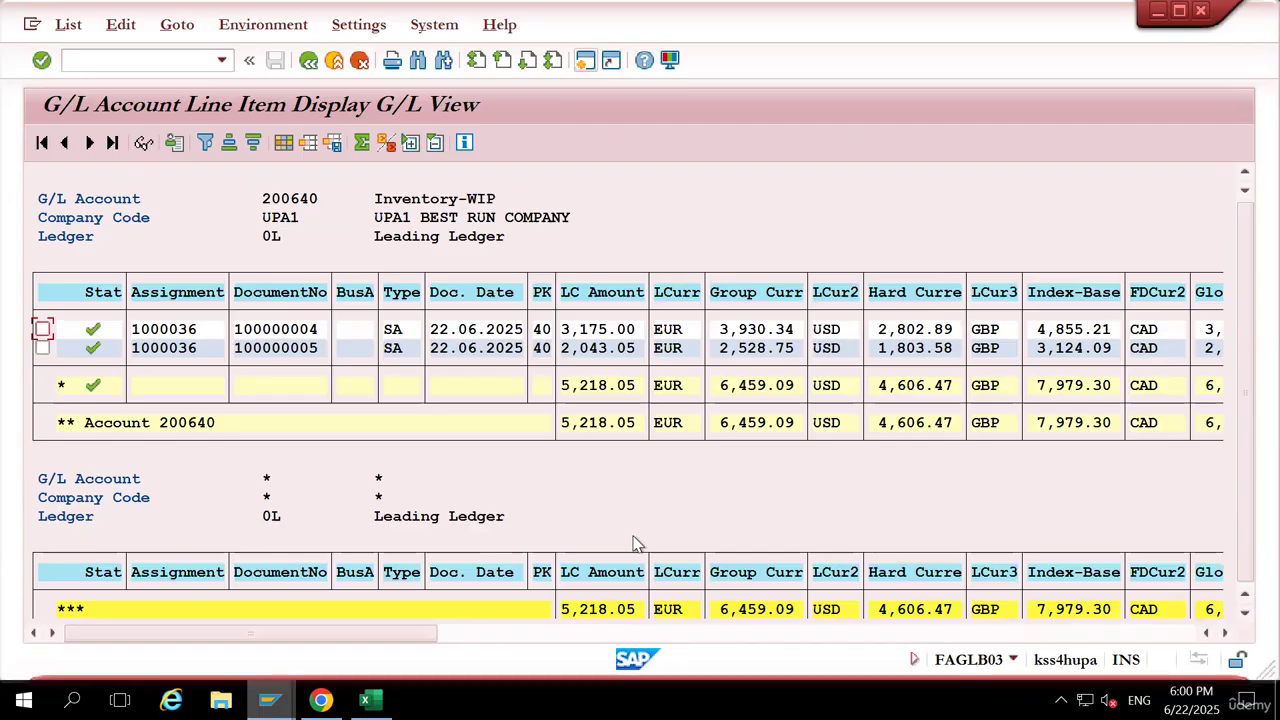
left_click(533, 641)
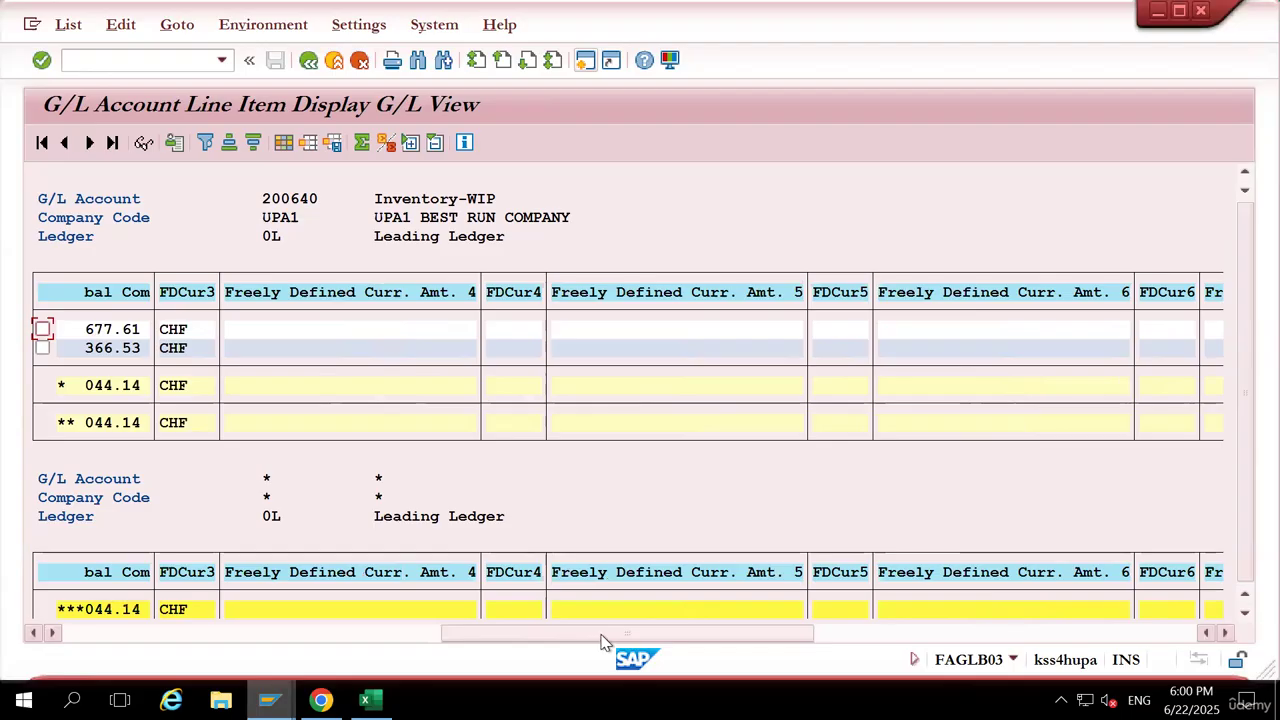
left_click(1122, 636)
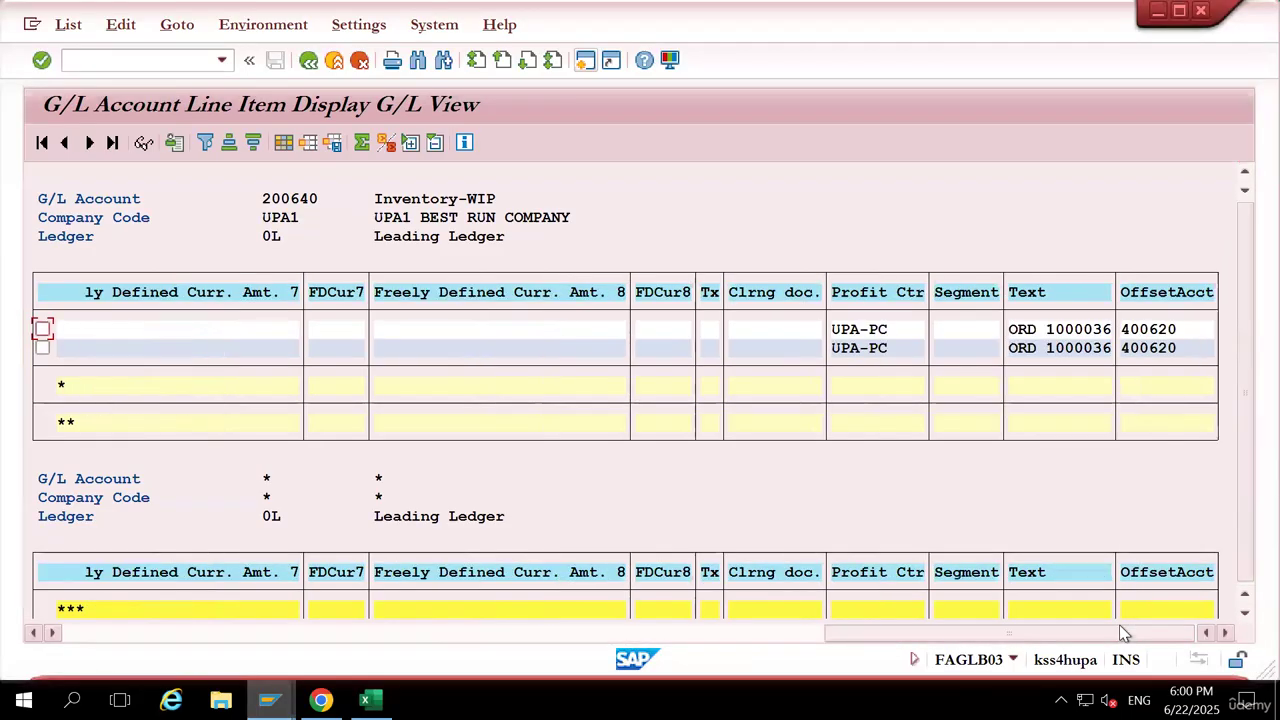
mouse_move(629, 8)
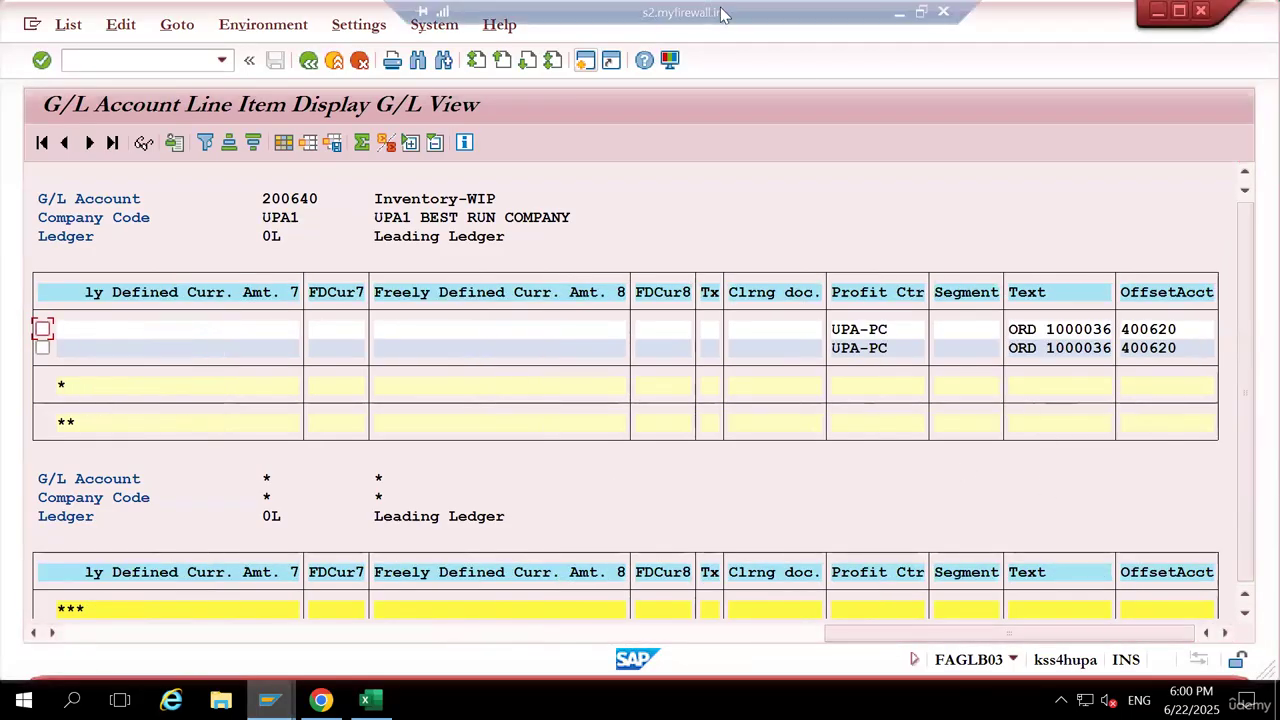
left_click(903, 17)
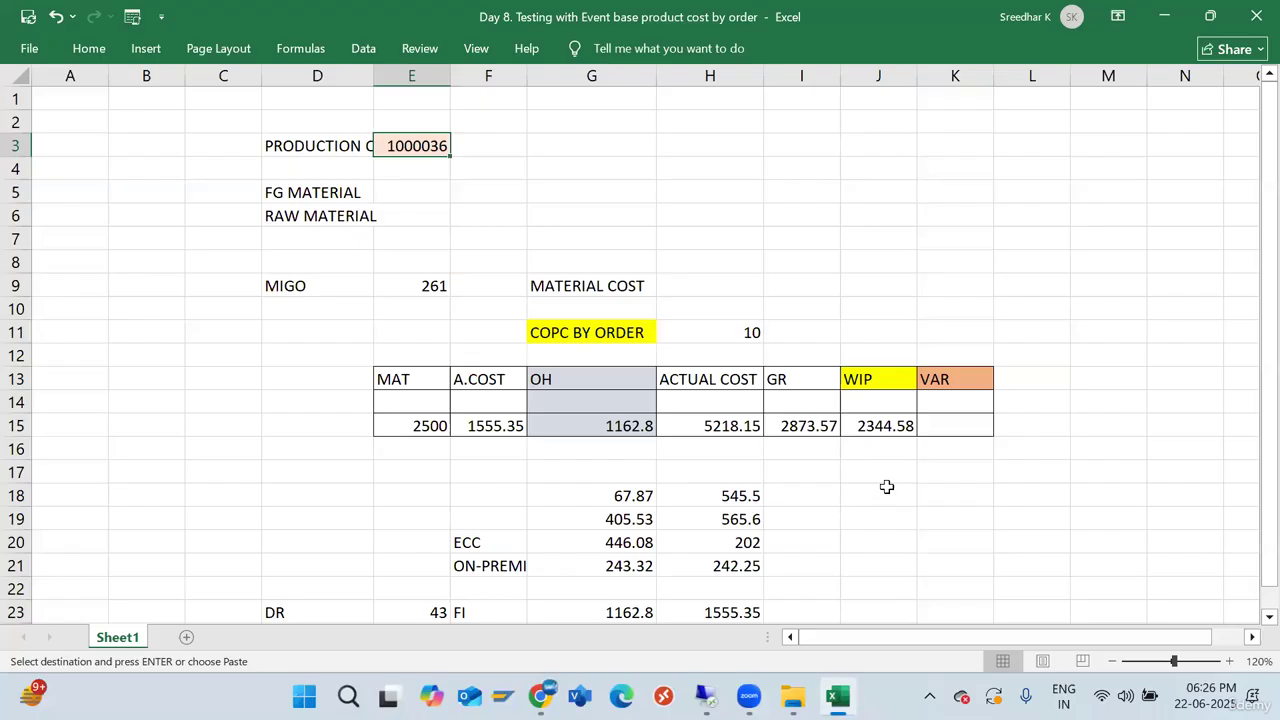
Check the WIP amount in the Excel cost sheet against the filtered Inventory-WIP line items' LC amounts in SAP
left_click(862, 424)
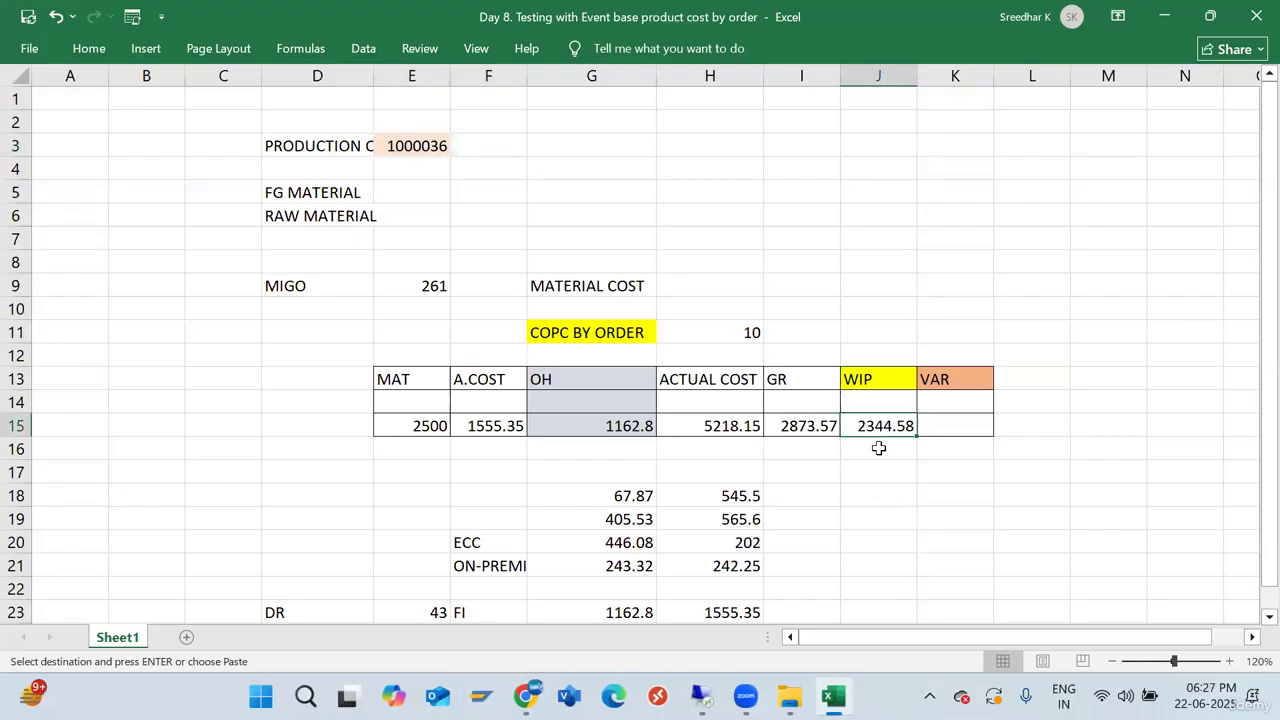
key("alt+Tab")
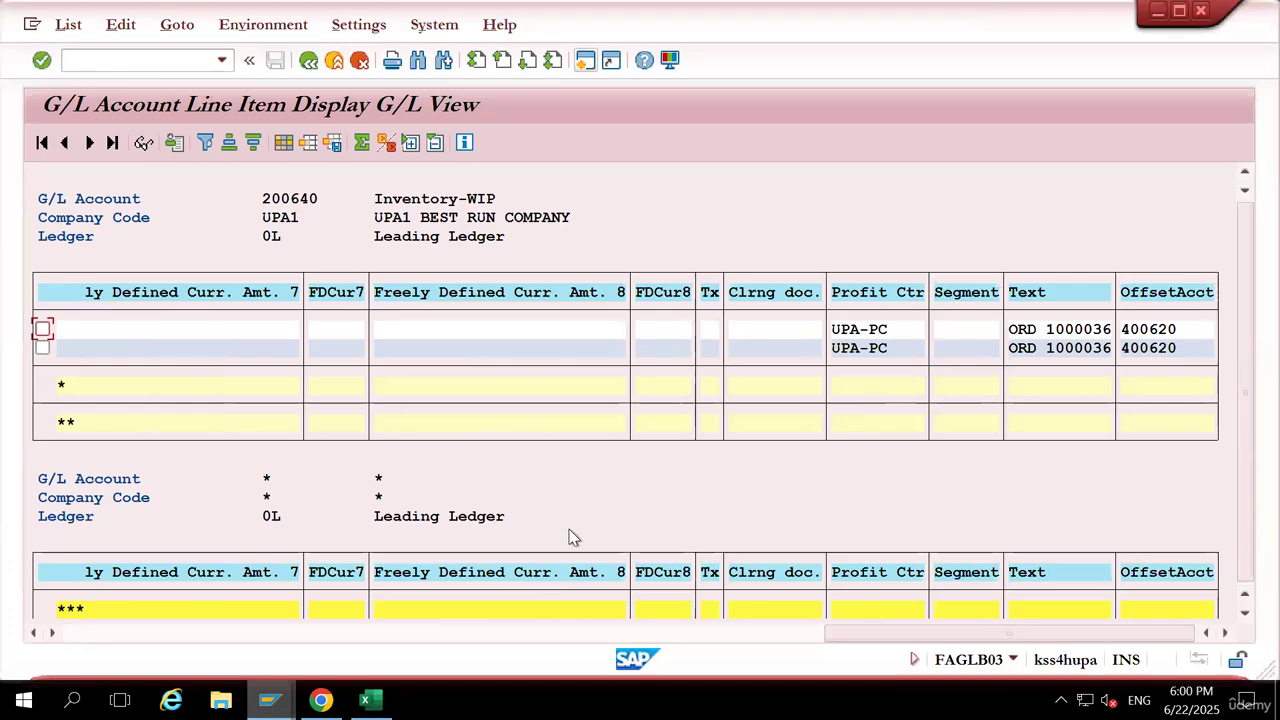
left_click_drag(888, 636, 75, 612)
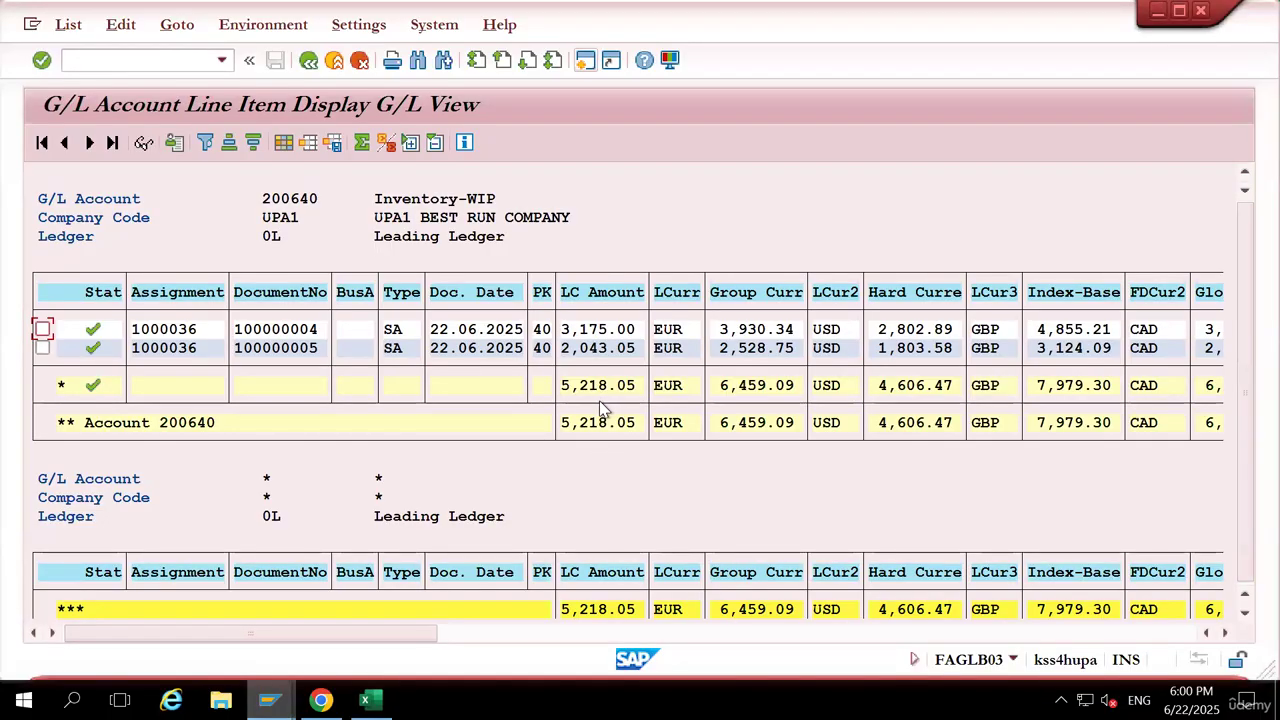
mouse_move(814, 8)
Open the period 6 balance line items and filter them on the Text column by the production order number using asterisk wildcards
left_click(309, 60)
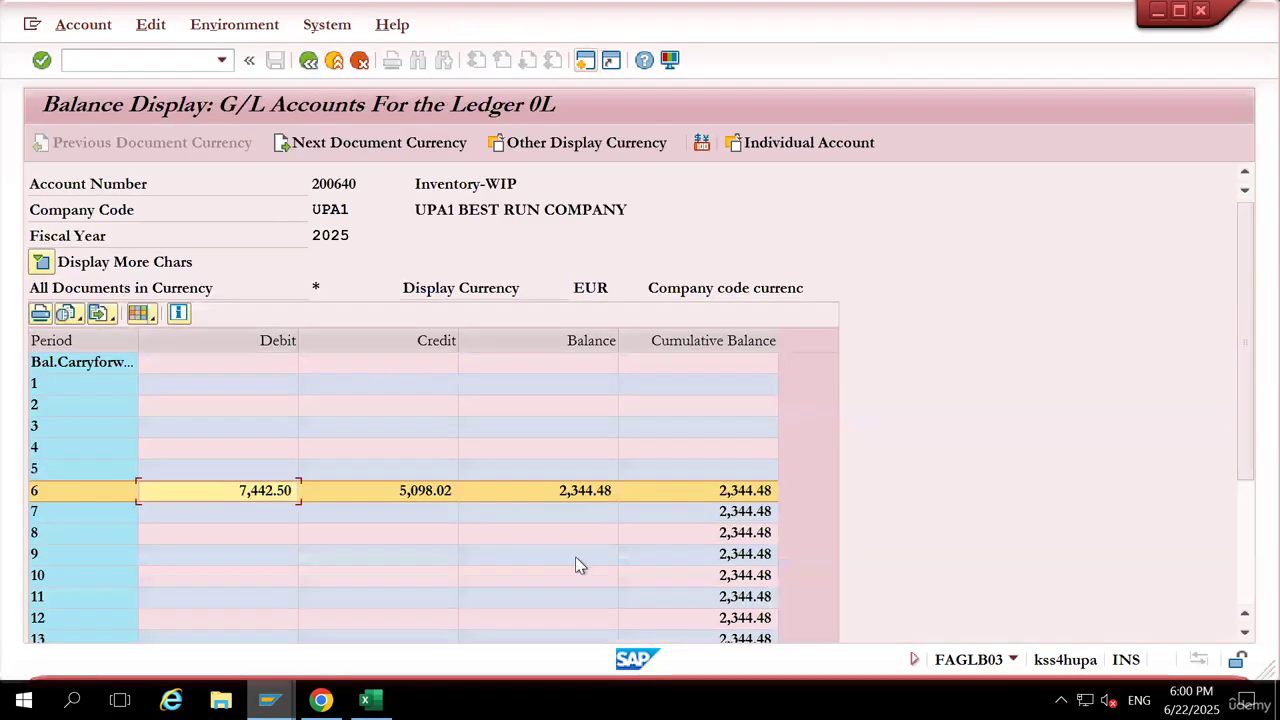
double_click(588, 493)
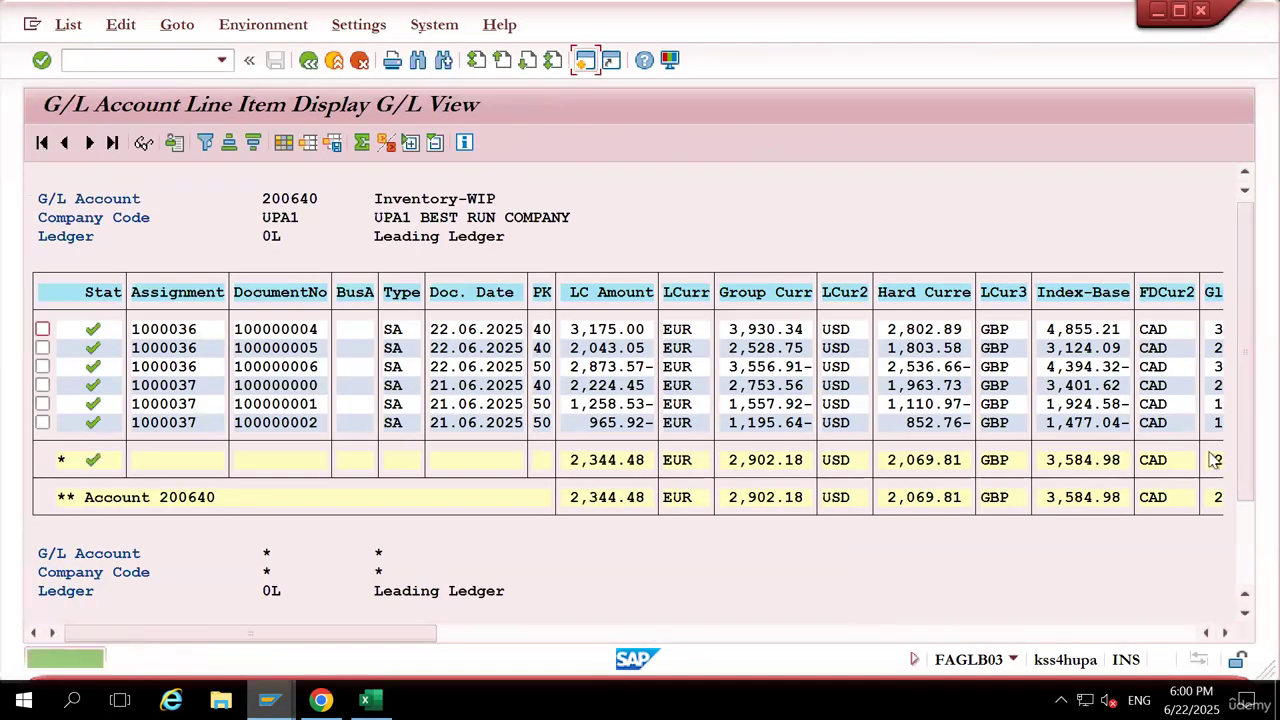
left_click(1060, 632)
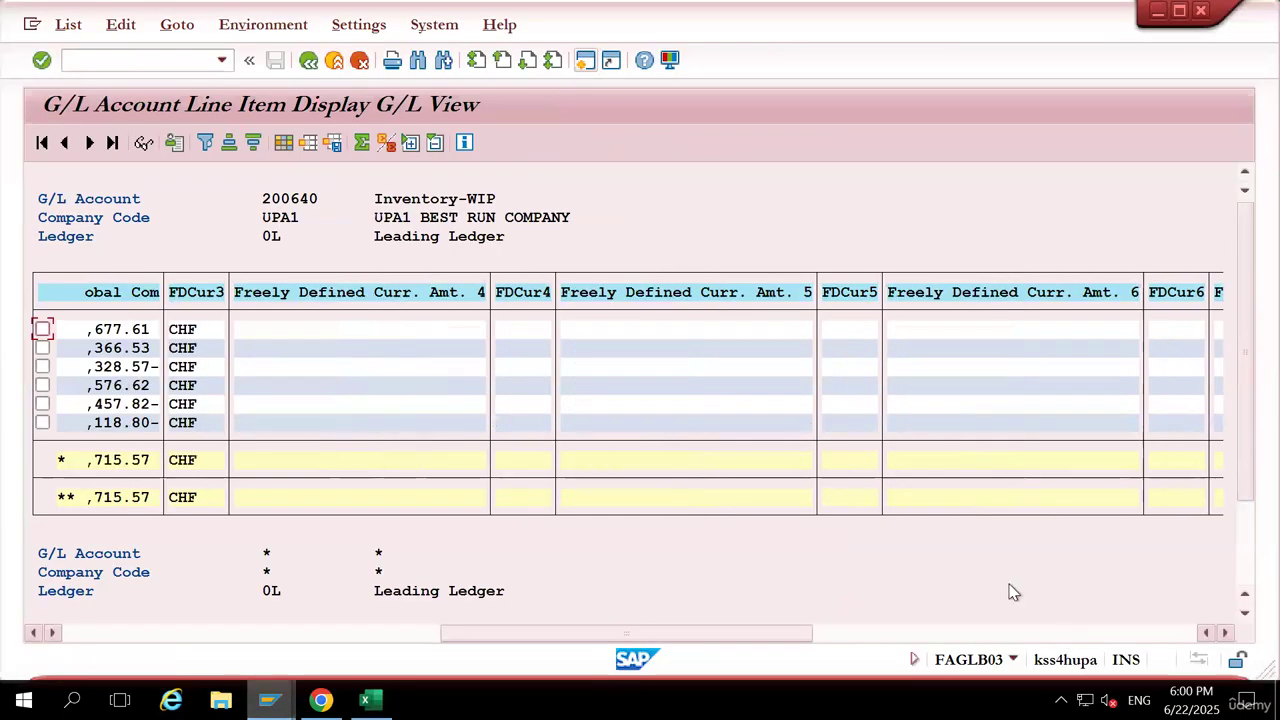
left_click_drag(786, 634, 1150, 634)
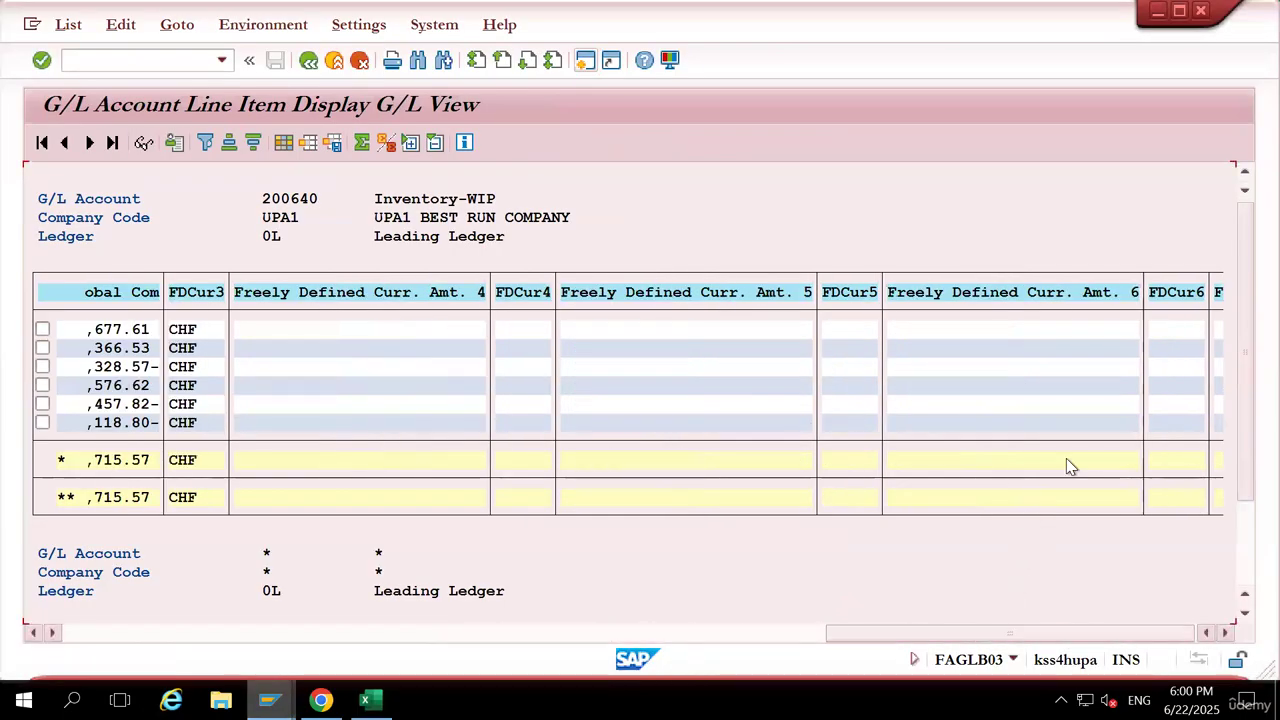
left_click(1057, 296)
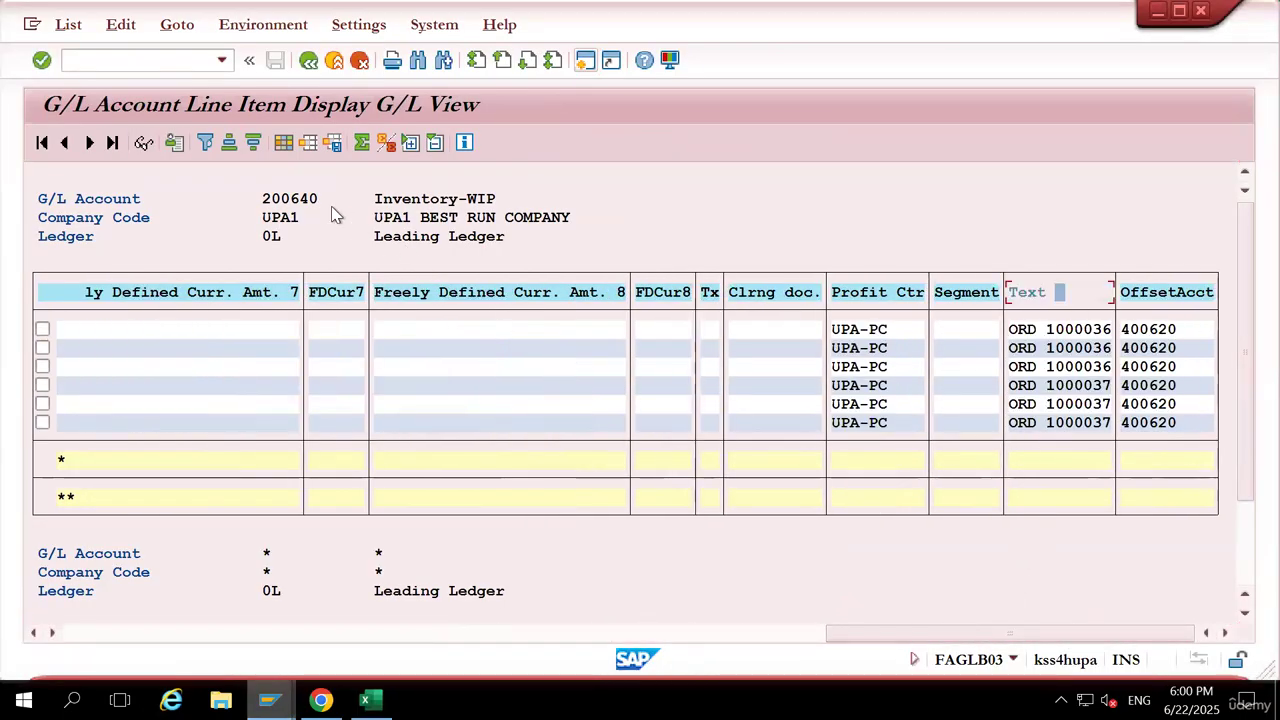
left_click(205, 142)
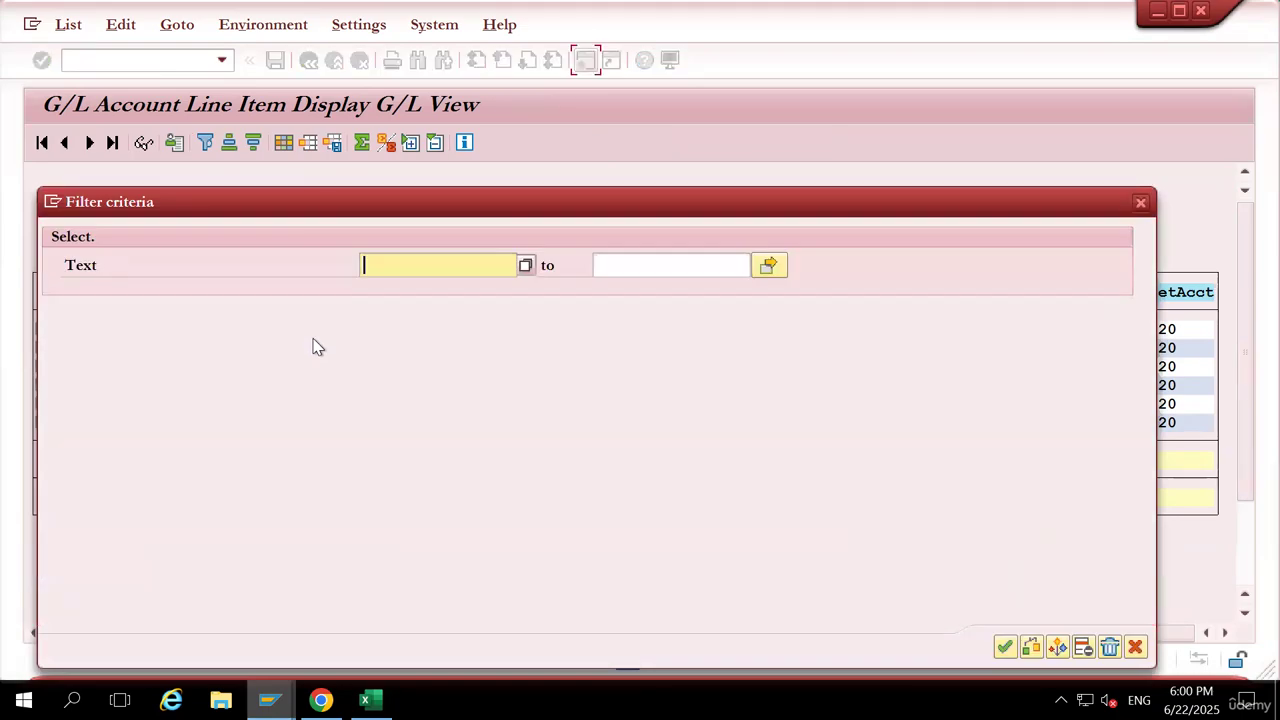
type("1000036*")
key("Return")
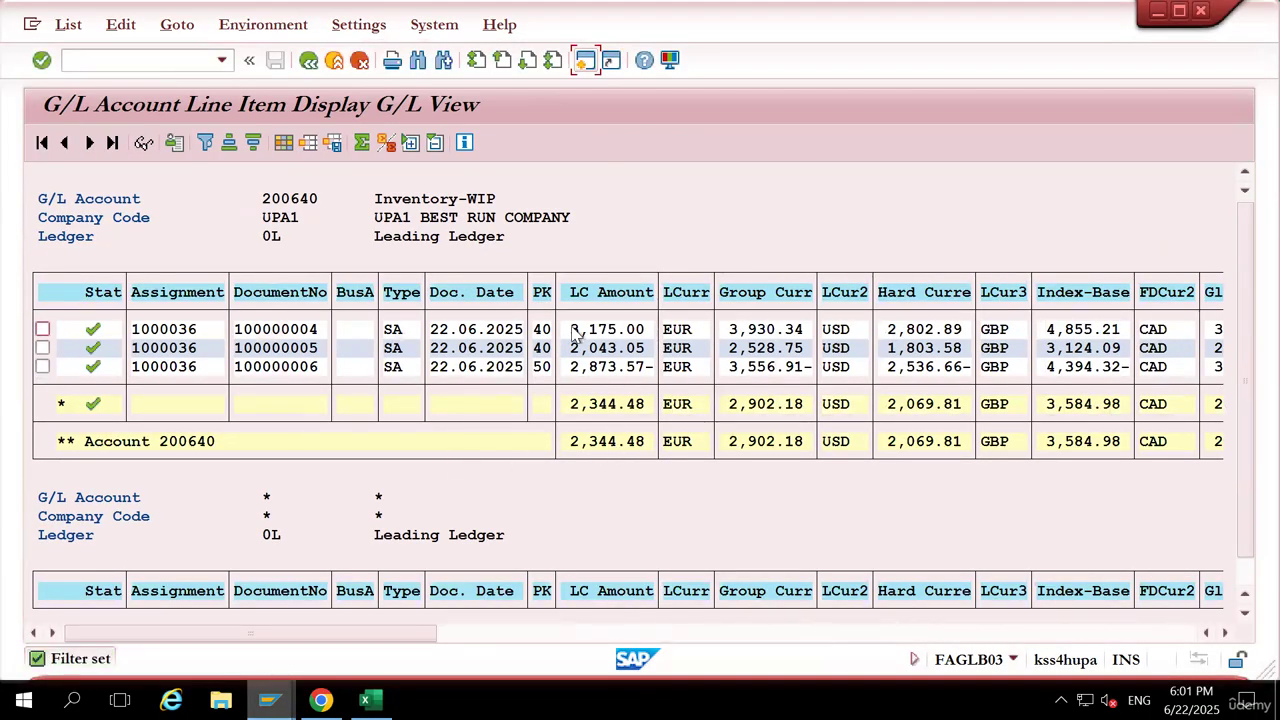
Mark the first line item and copy the LC amounts of the order's two debit line items
left_click_drag(572, 332, 641, 340)
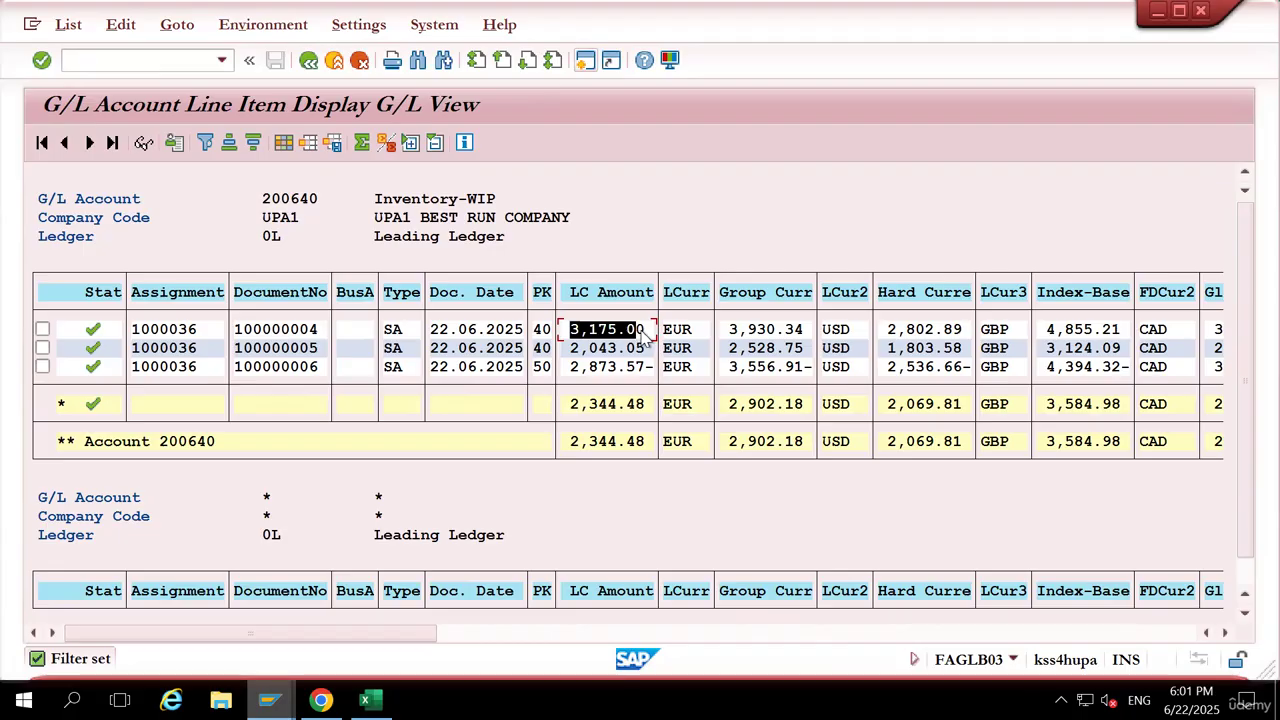
key("ctrl+c")
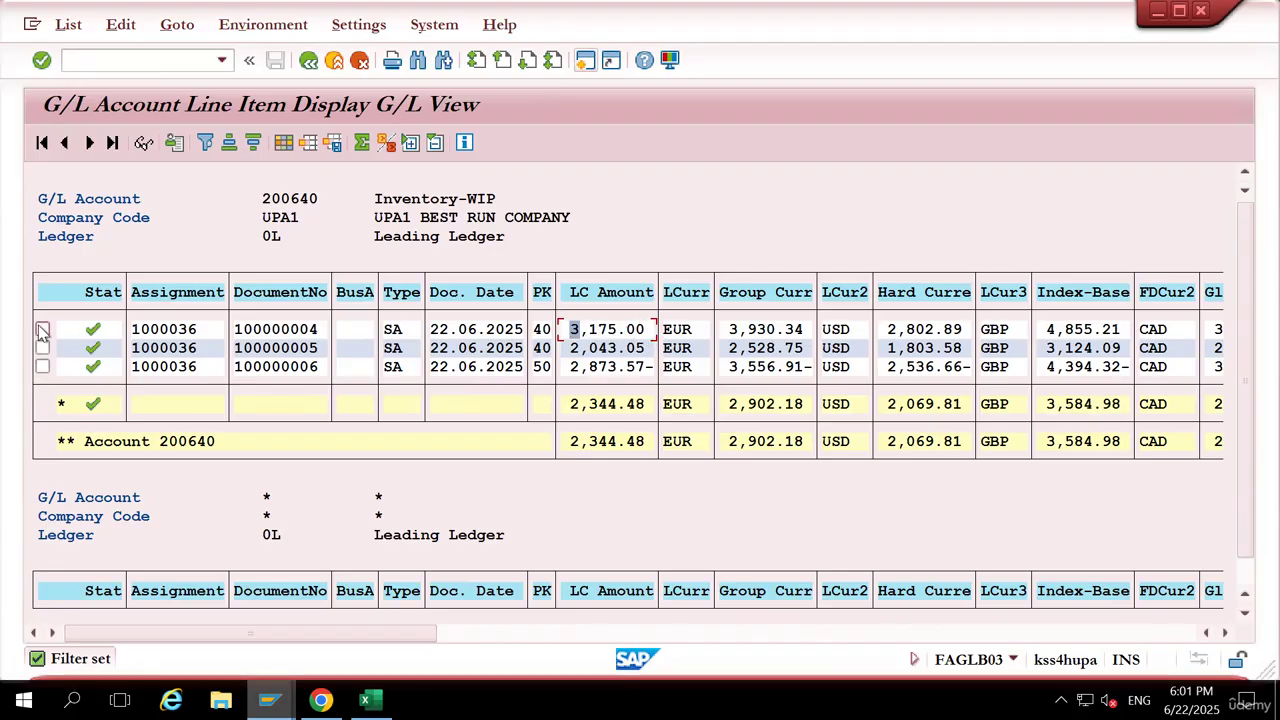
left_click(42, 330)
left_click_drag(576, 338, 664, 340)
key("ctrl+c")
left_click_drag(572, 348, 650, 351)
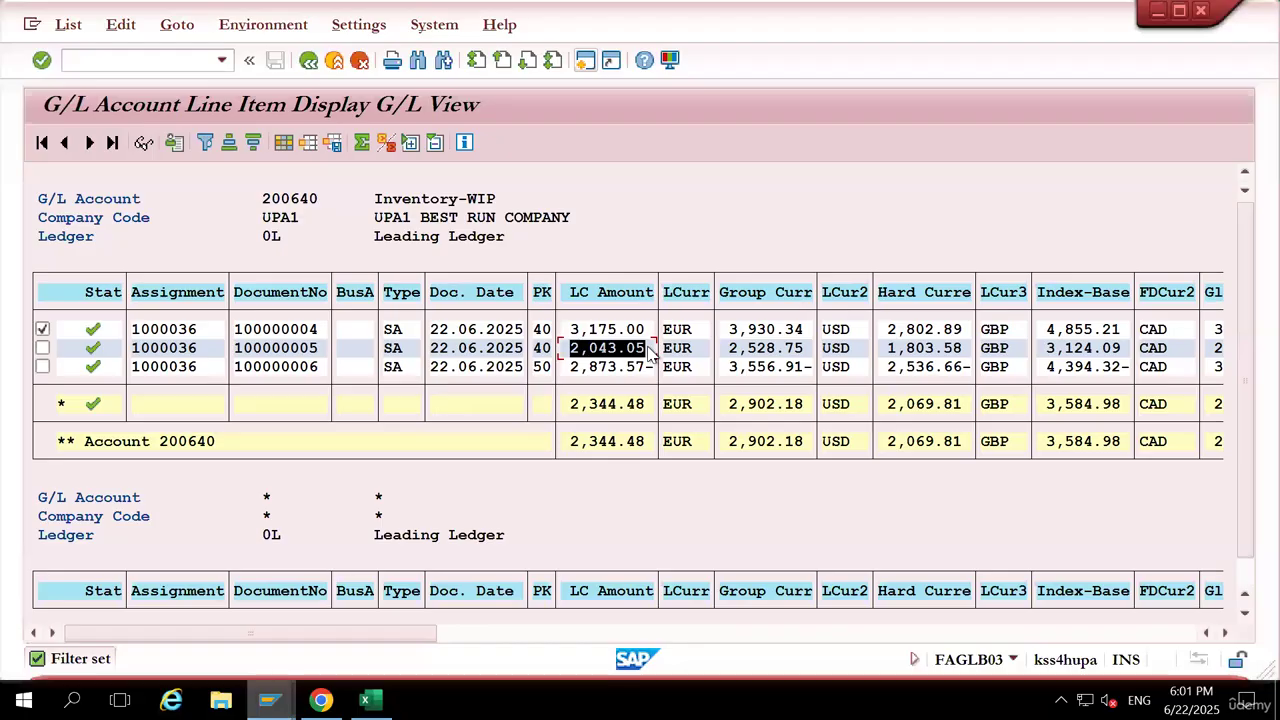
key("ctrl+c")
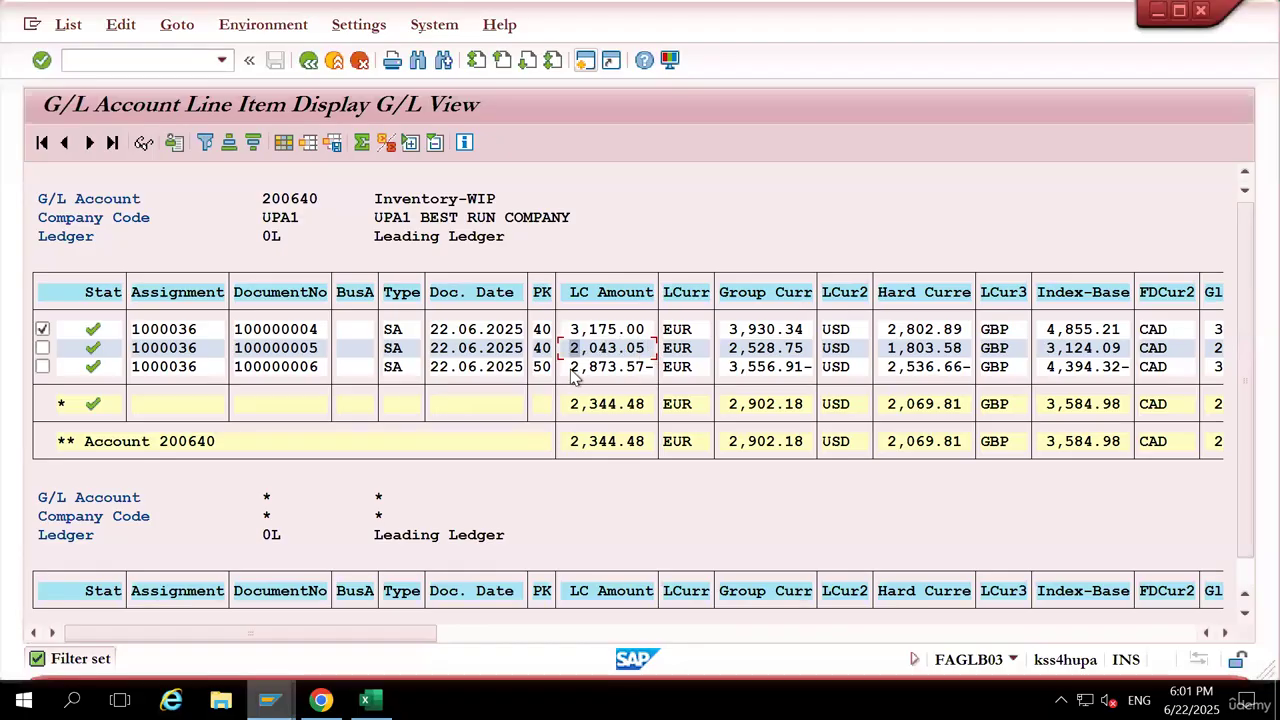
Copy the credit line item's LC amount and the account total, and compare them with the Excel cost sheet
left_click_drag(571, 369, 660, 376)
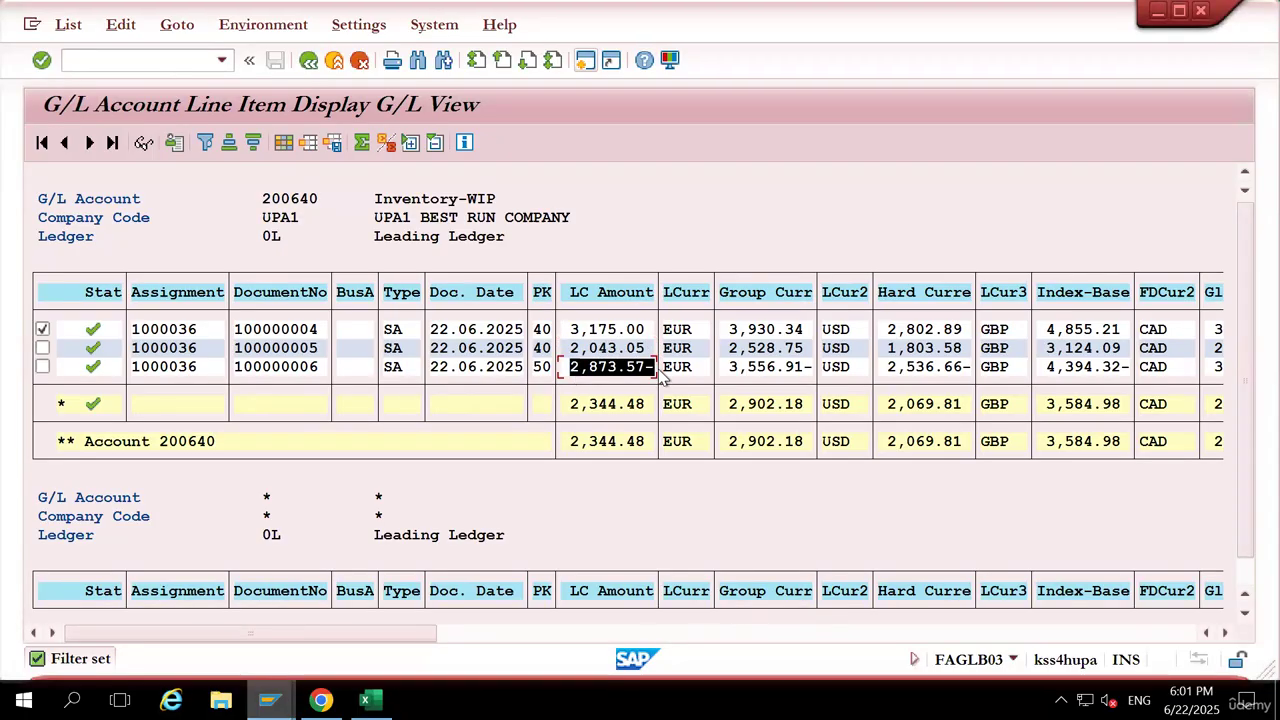
key("ctrl+c")
left_click_drag(571, 443, 650, 455)
key("ctrl+c")
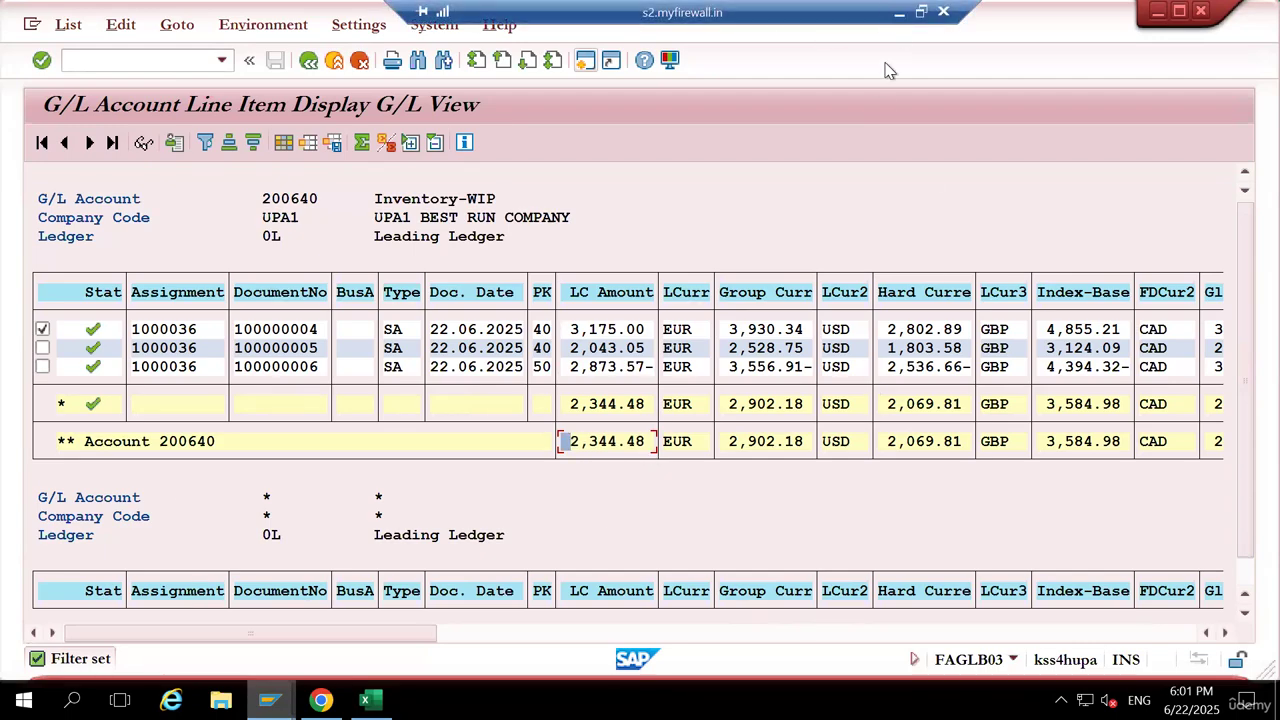
left_click(898, 12)
key("alt+Tab")
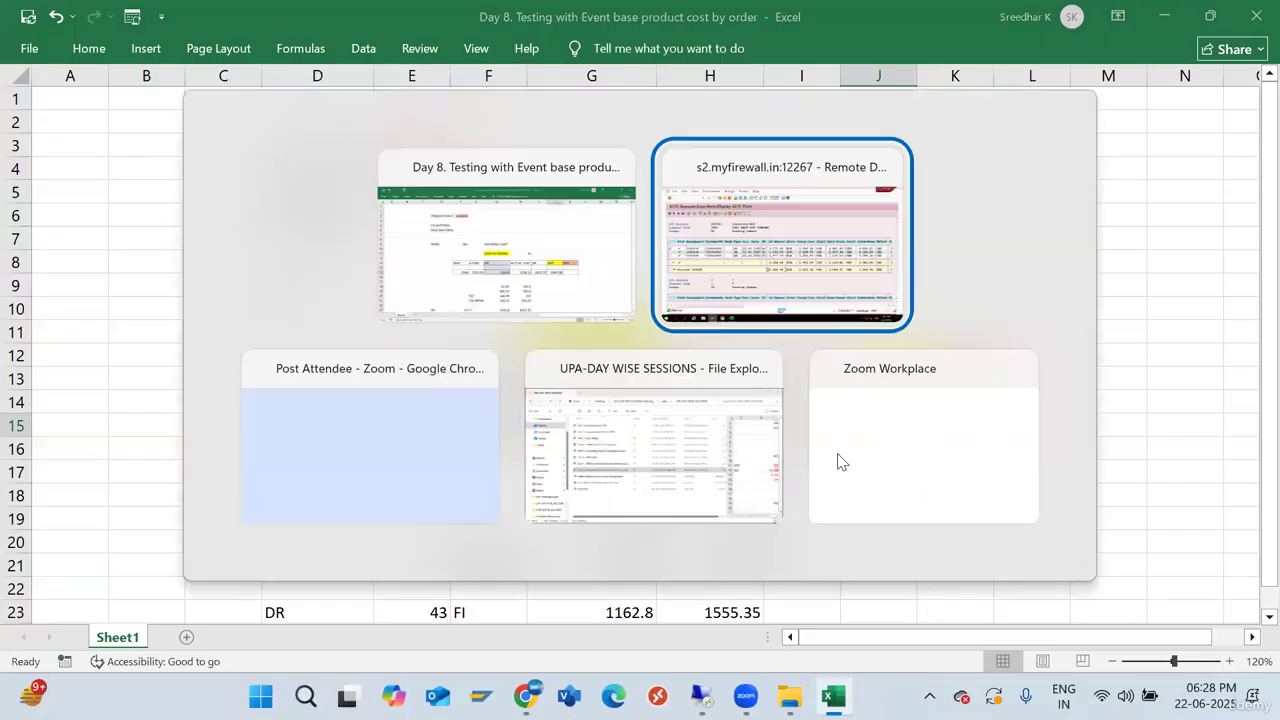
Review the LC amounts of both debit postings and the credit posting in the filtered SAP list once more
left_click(575, 333)
left_click_drag(575, 333, 655, 335)
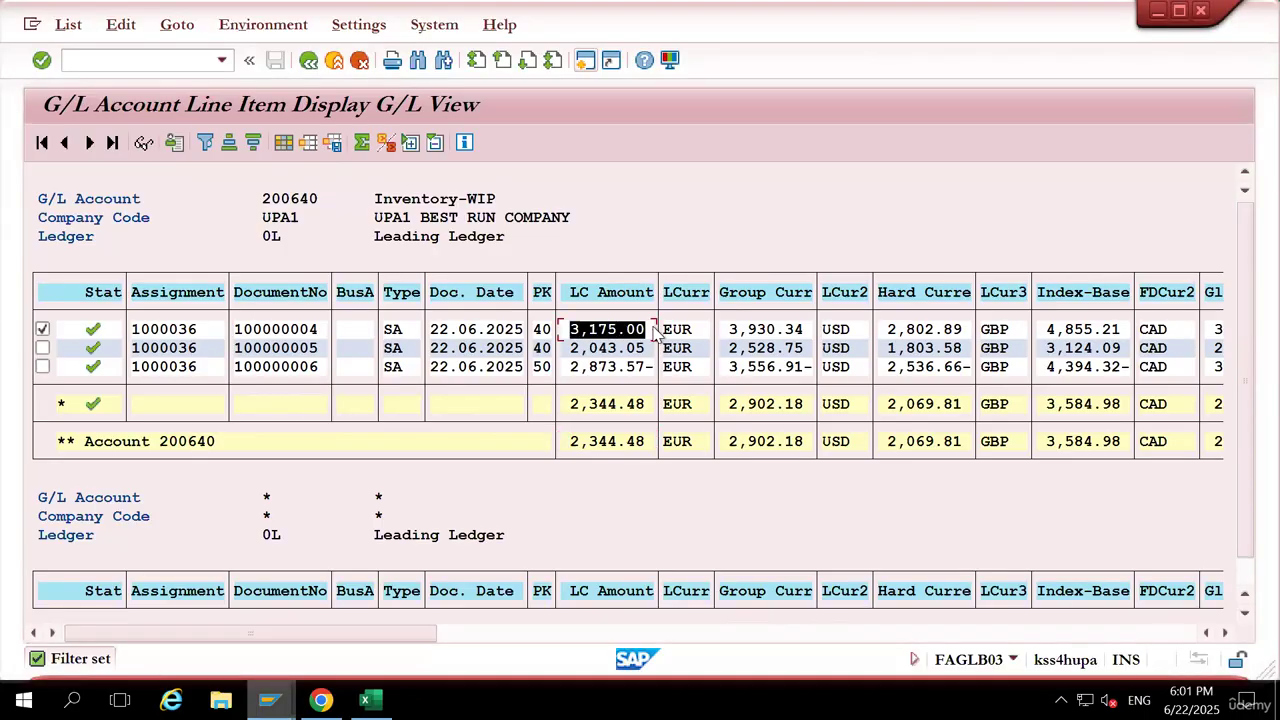
left_click(574, 351)
left_click_drag(574, 351, 658, 352)
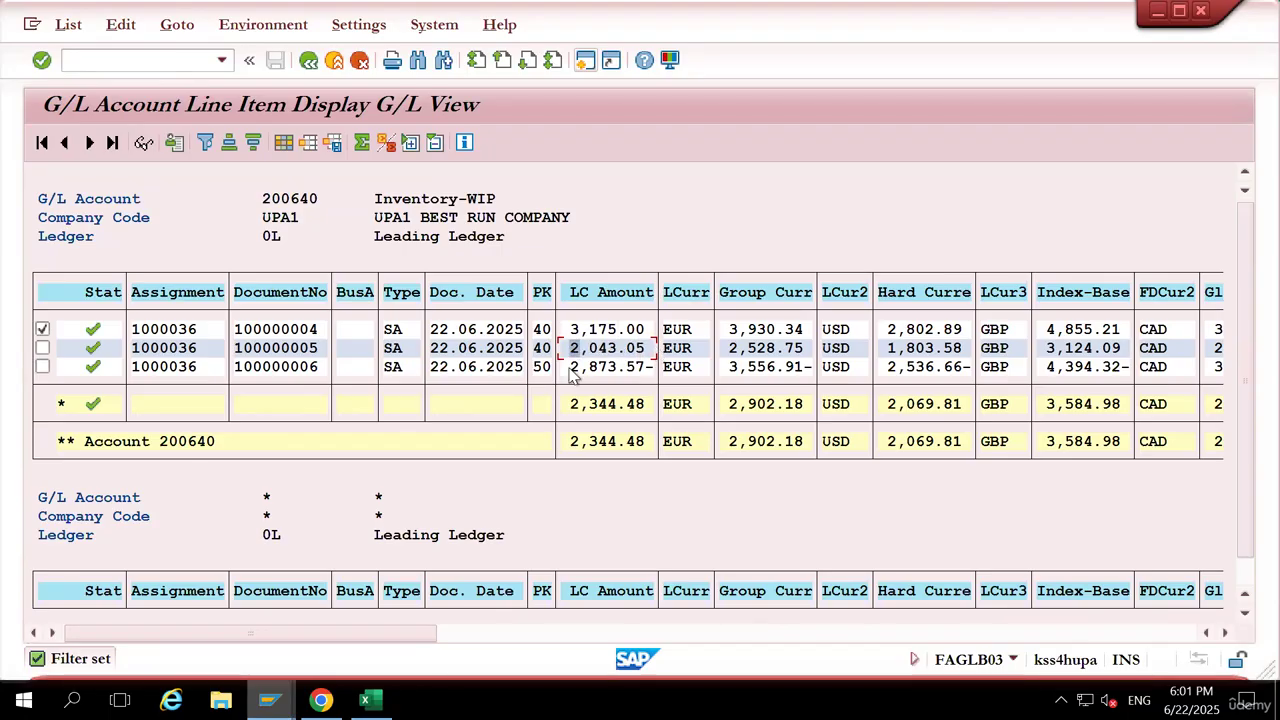
left_click_drag(572, 368, 659, 372)
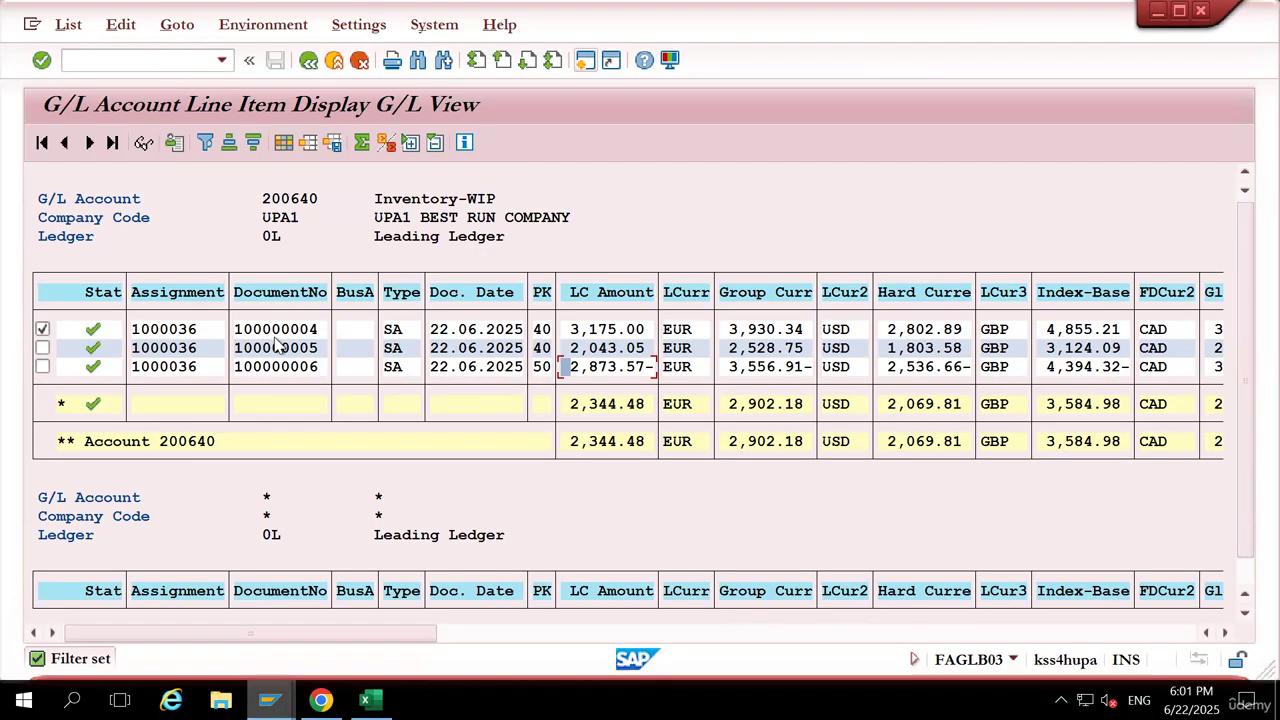
Inspect the transaction code in the document header of the 2,873.57 credit line item, and return to the list
left_click(143, 145)
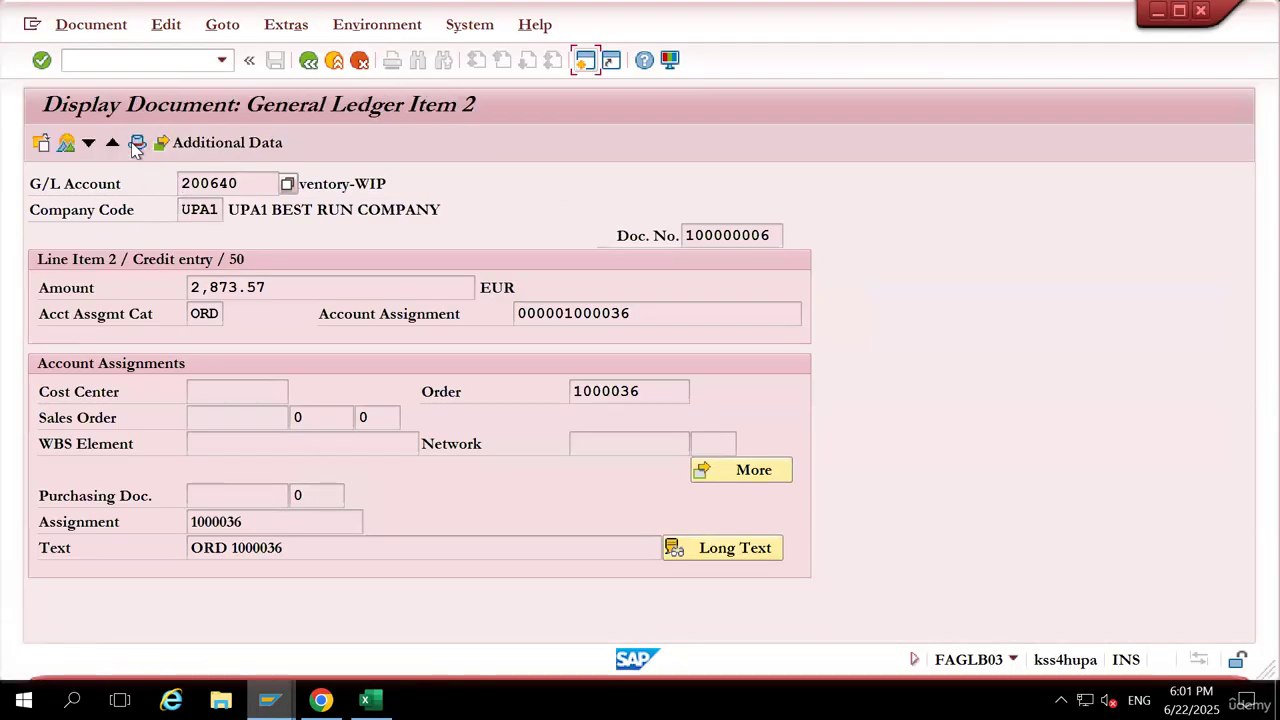
left_click(136, 145)
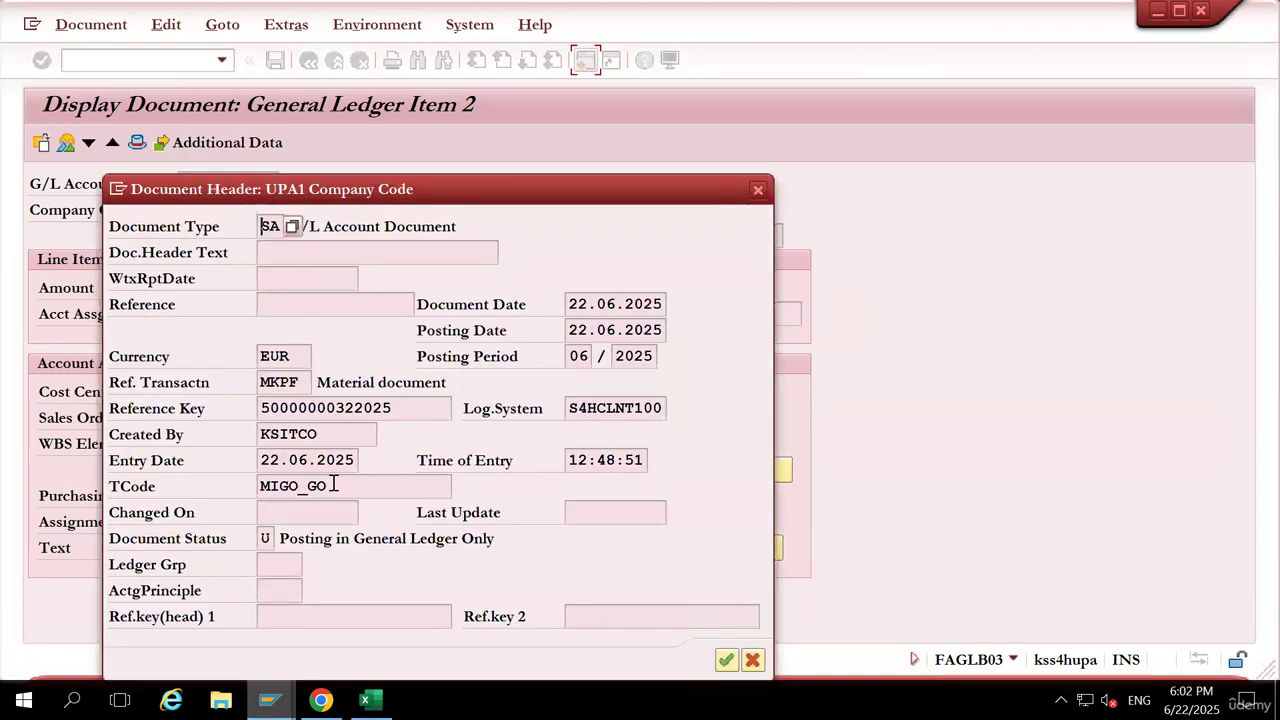
left_click_drag(334, 484, 258, 484)
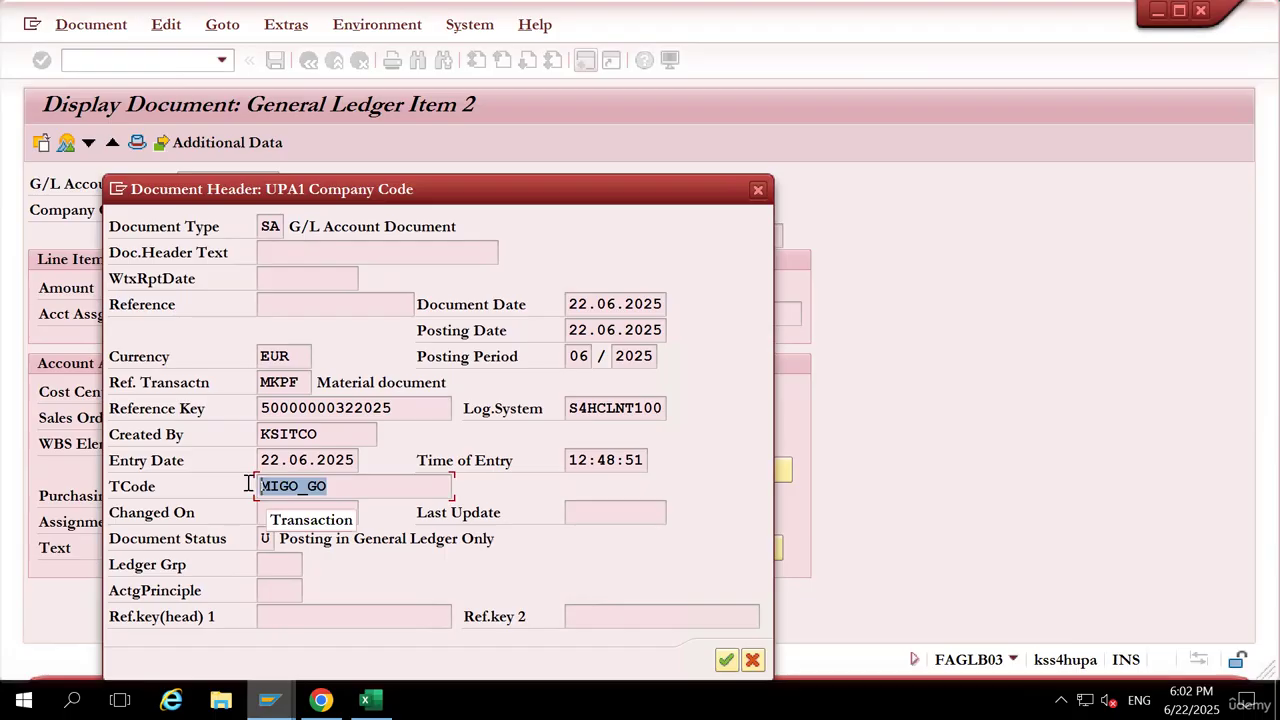
left_click(752, 660)
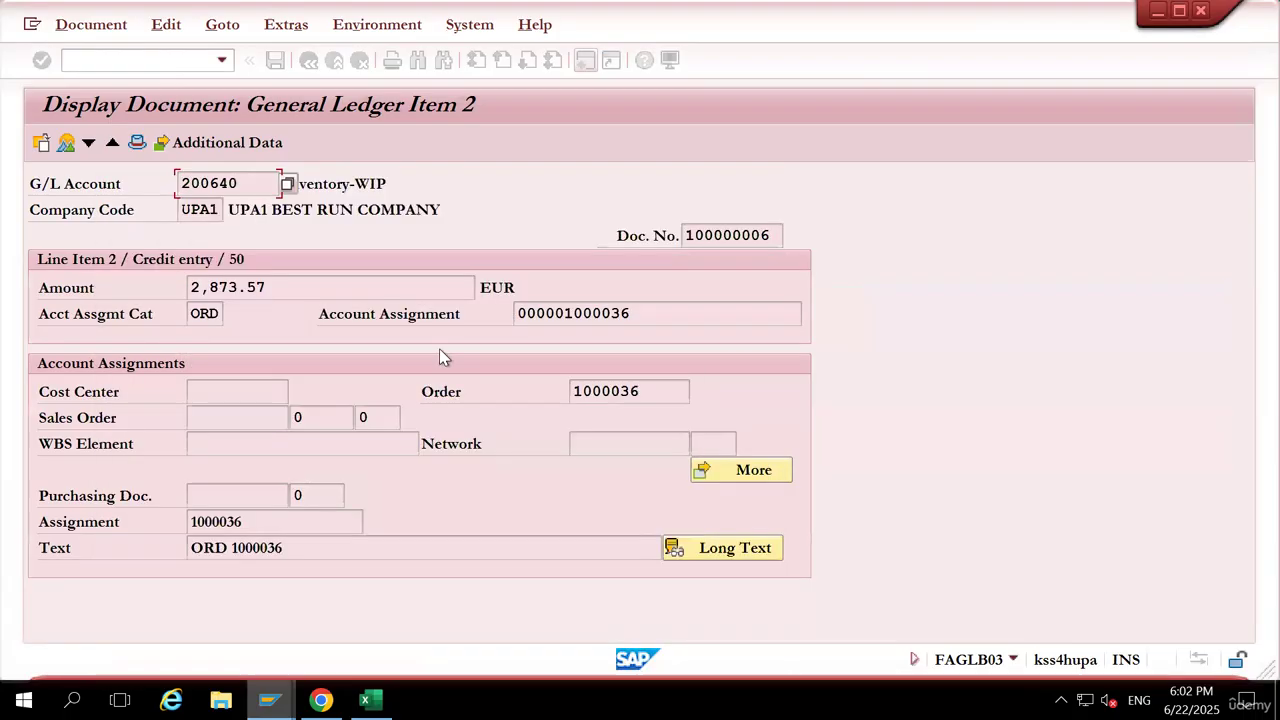
left_click(309, 60)
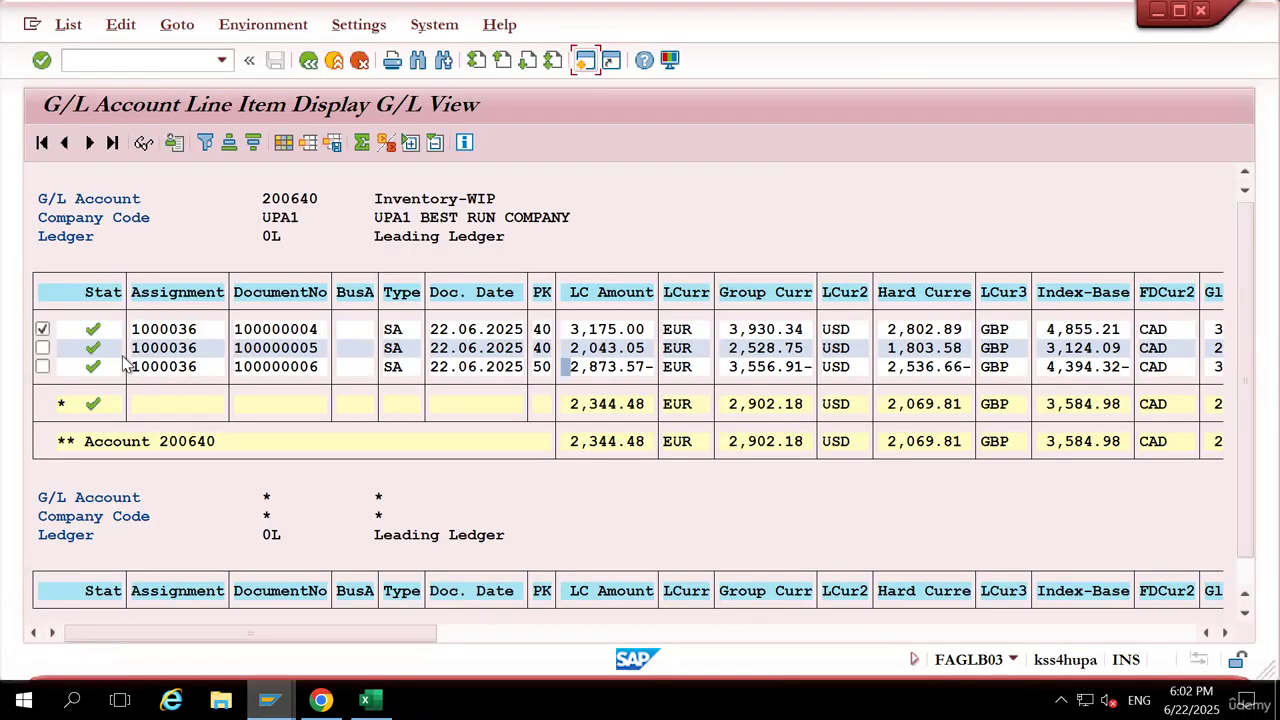
Inspect the transaction code in the document header of the 2,043.05 debit line item, and return to the list
left_click(42, 348)
left_click(143, 143)
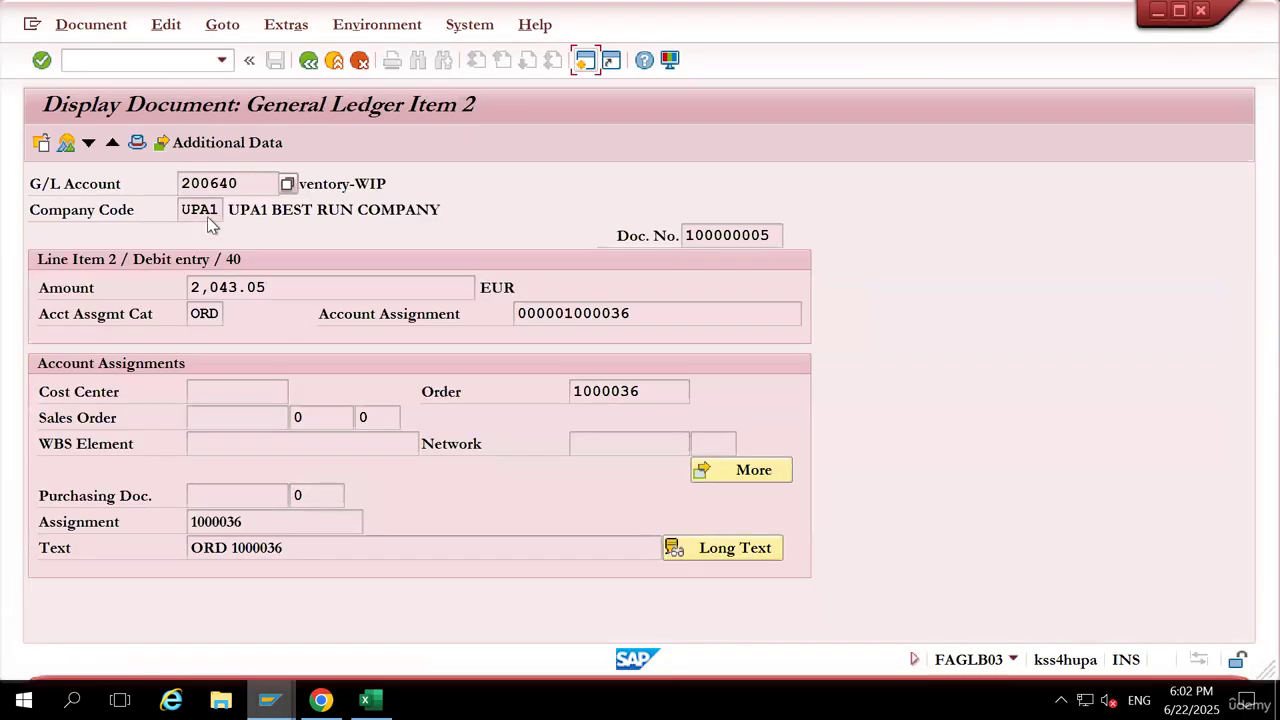
left_click(139, 143)
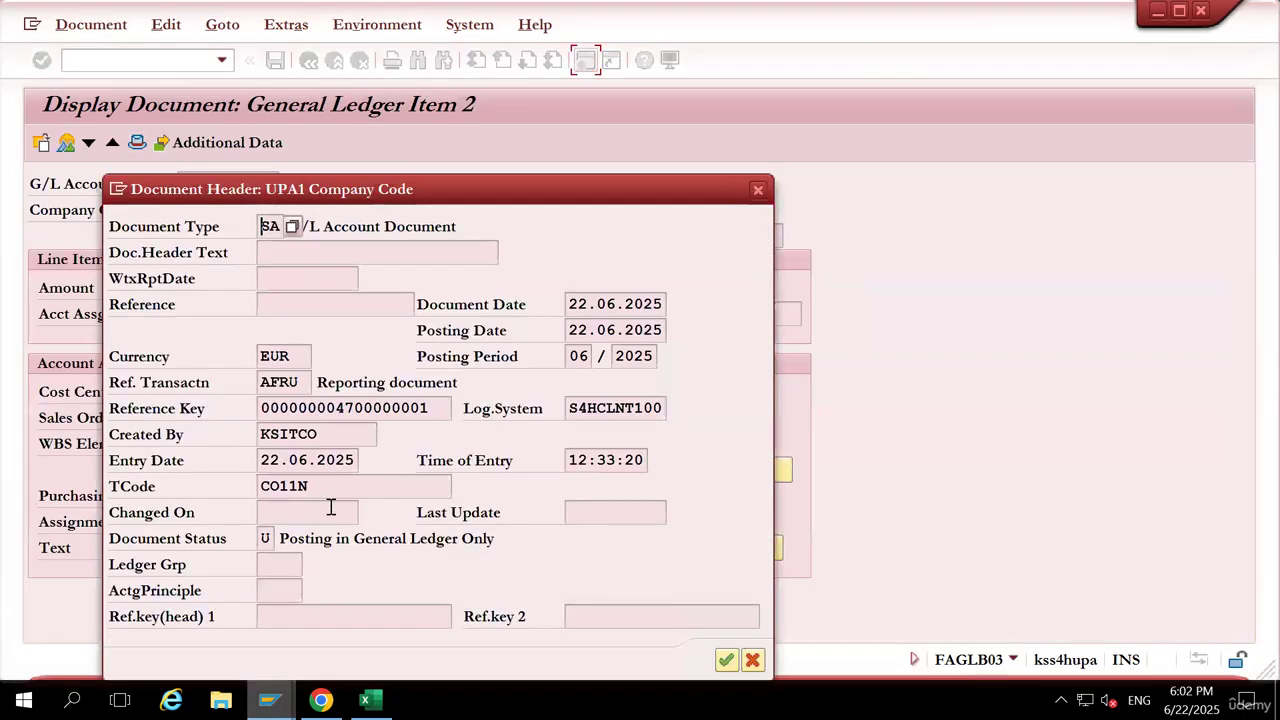
left_click_drag(320, 487, 252, 487)
left_click(250, 487)
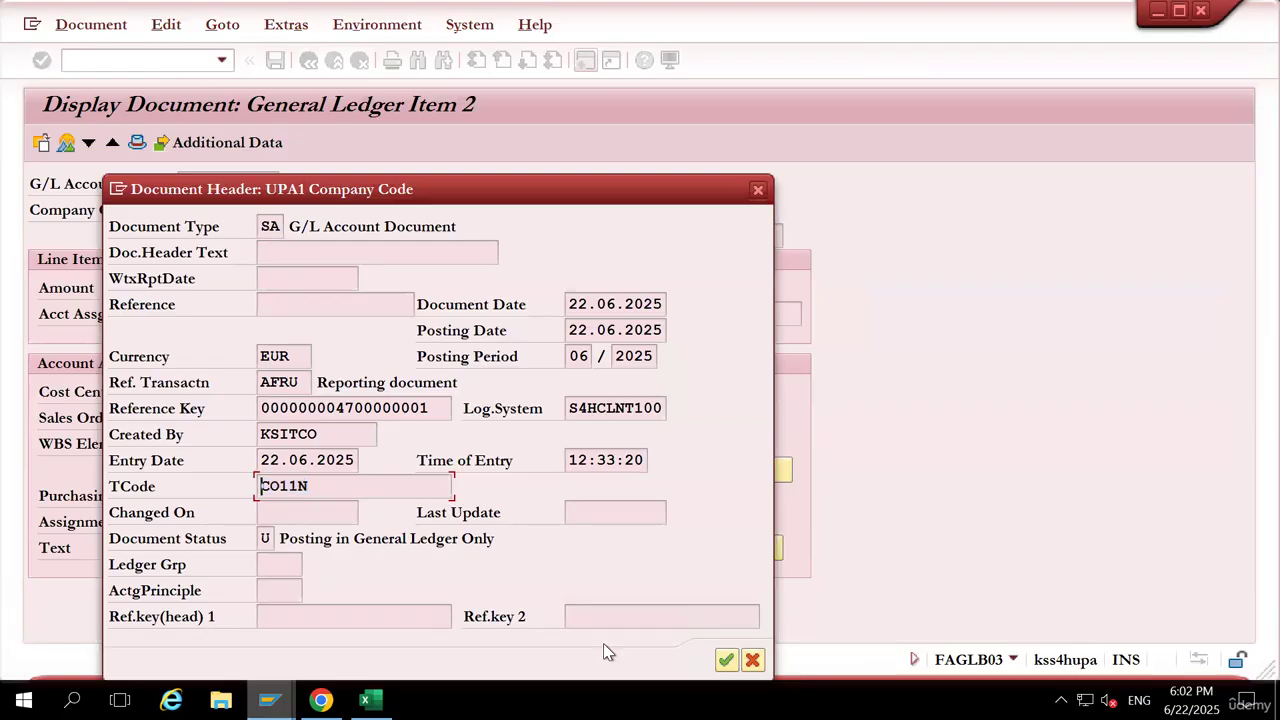
left_click(752, 660)
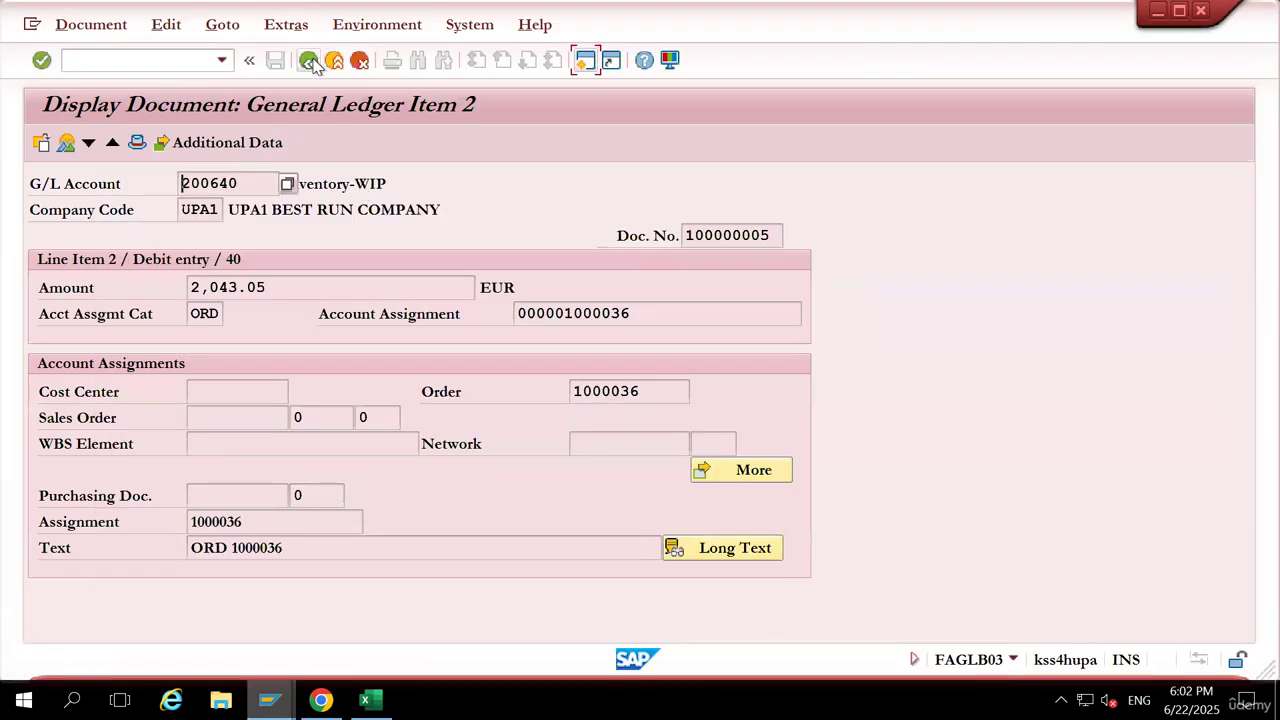
left_click(310, 61)
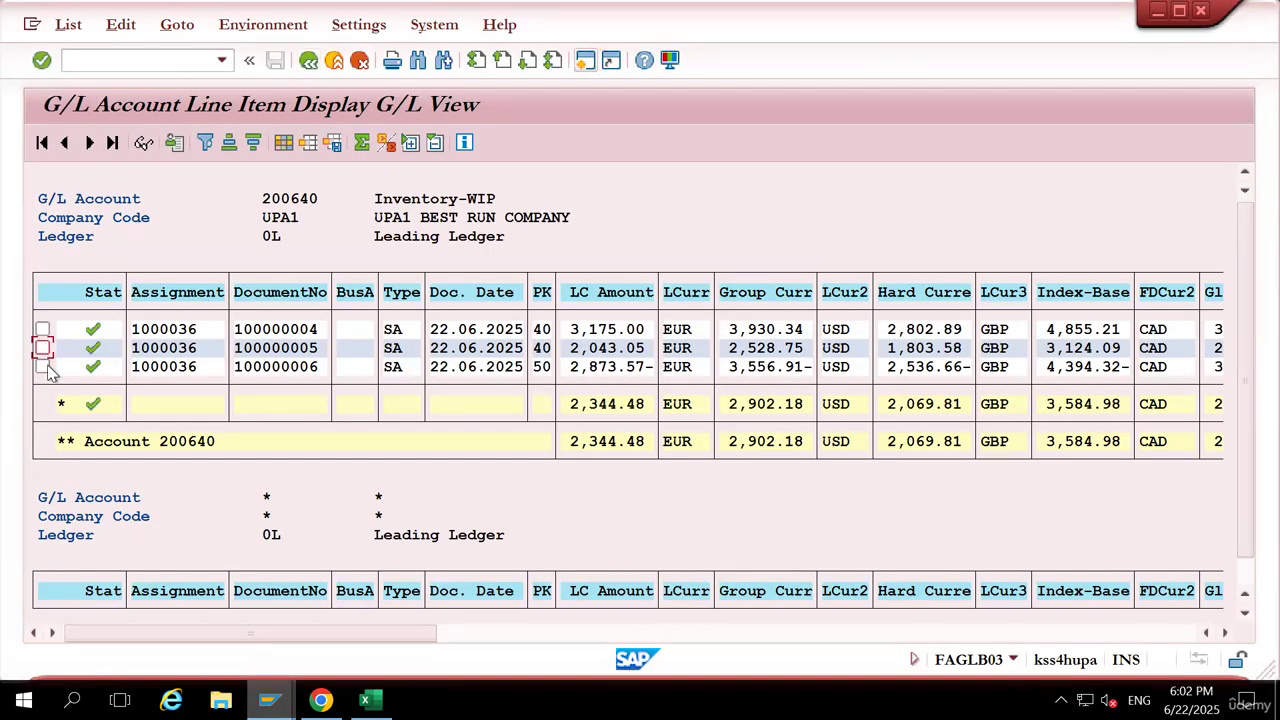
Recheck which transaction posted the 2,873.57 credit line item in its document header, and go back to the list
left_click(43, 367)
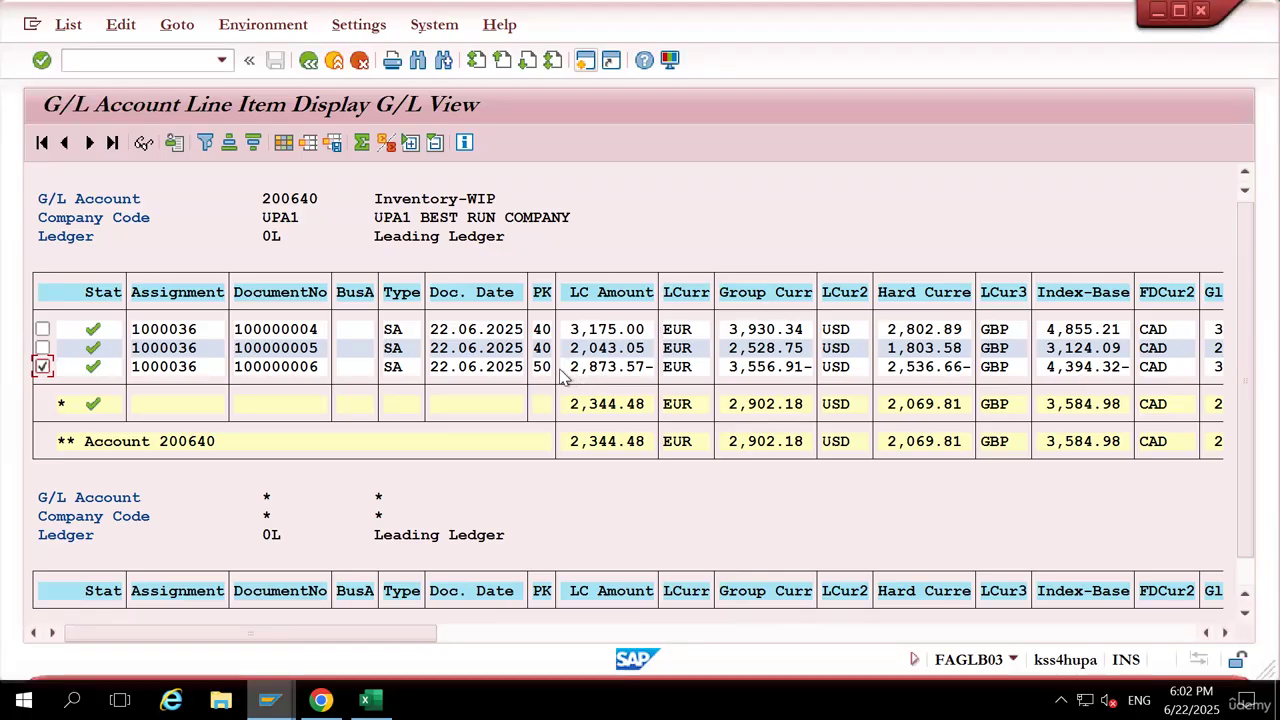
left_click(143, 142)
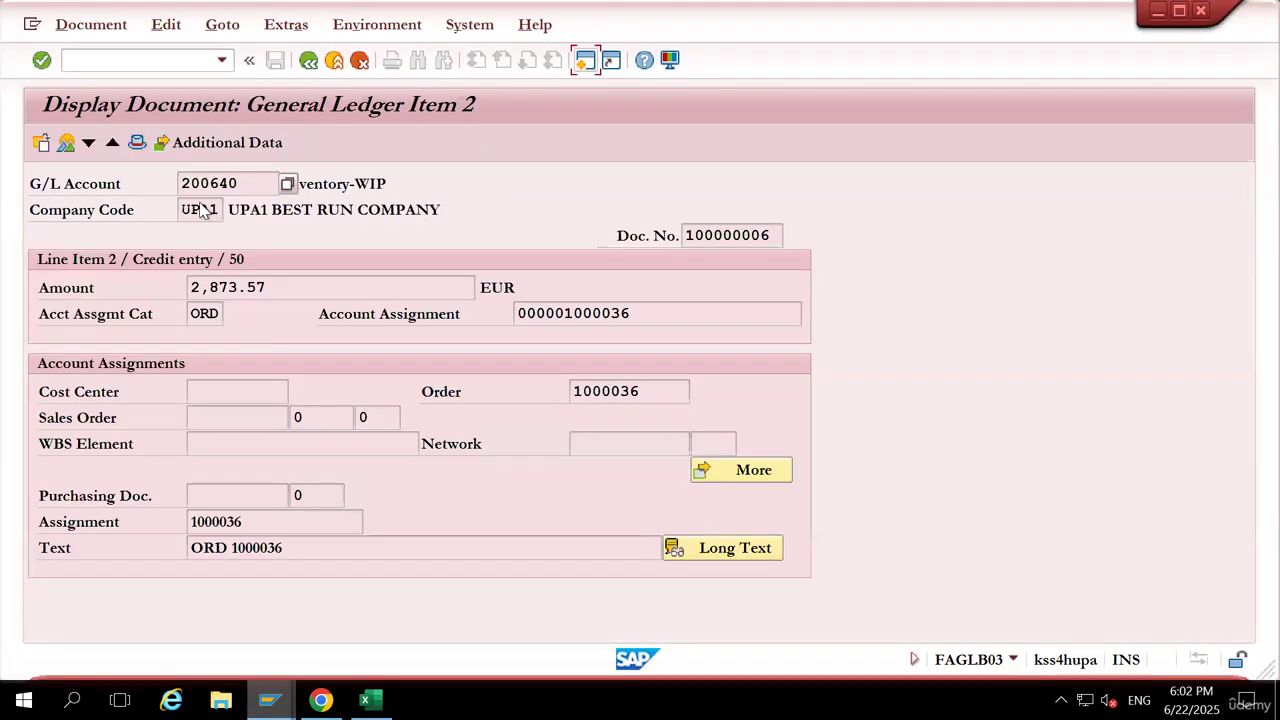
left_click(137, 142)
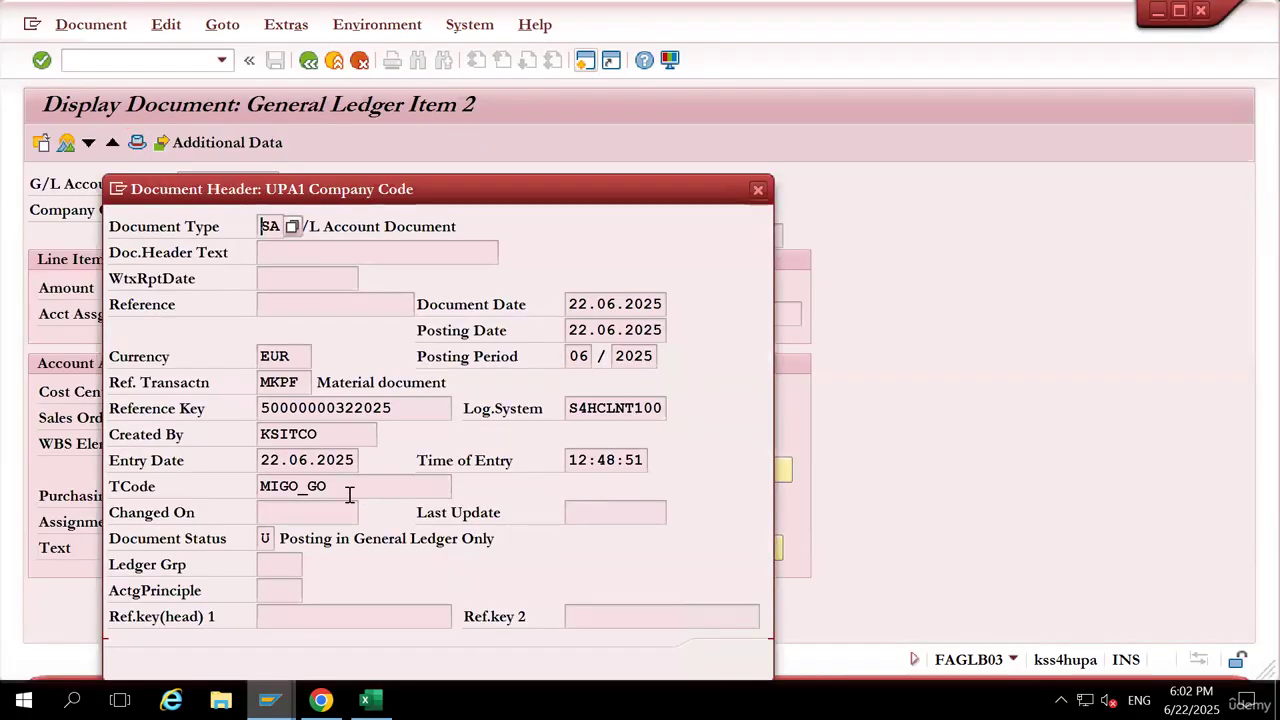
left_click_drag(338, 485, 261, 486)
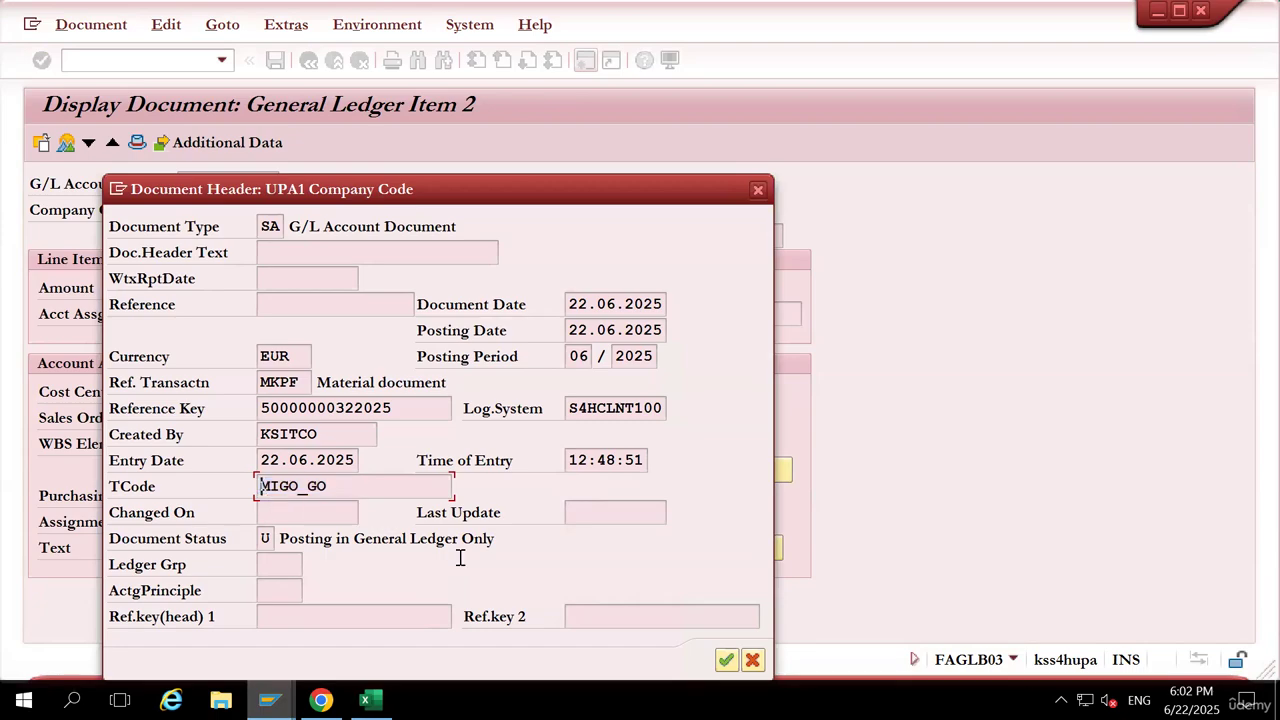
left_click(752, 660)
left_click(310, 62)
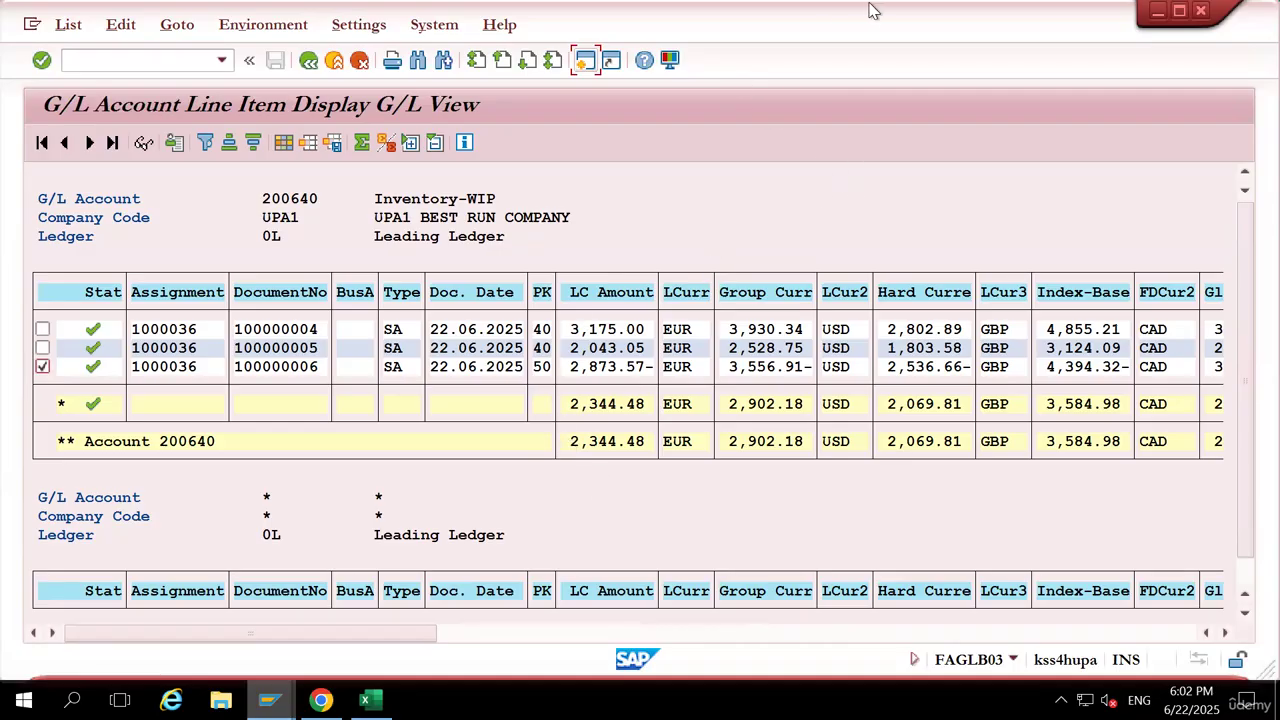
Switch to the Excel cost sheet and review the WIP and VAR columns of the COPC BY ORDER table
mouse_move(870, 8)
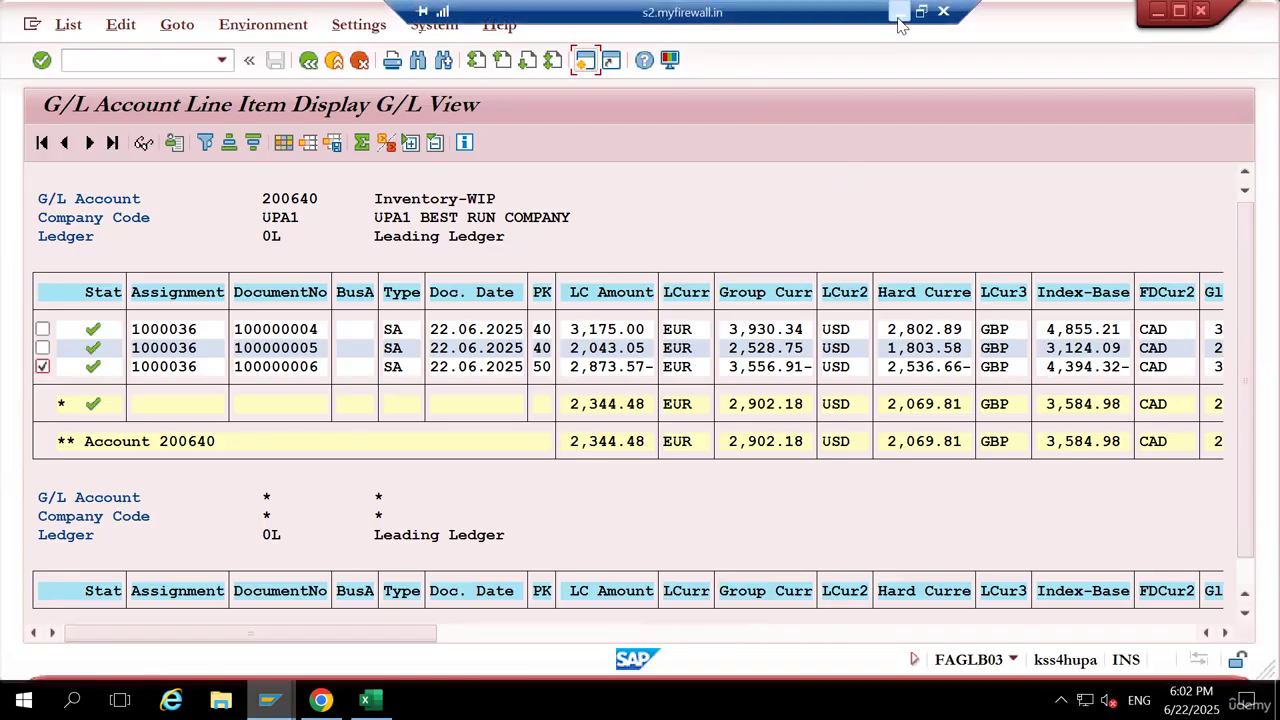
left_click(898, 14)
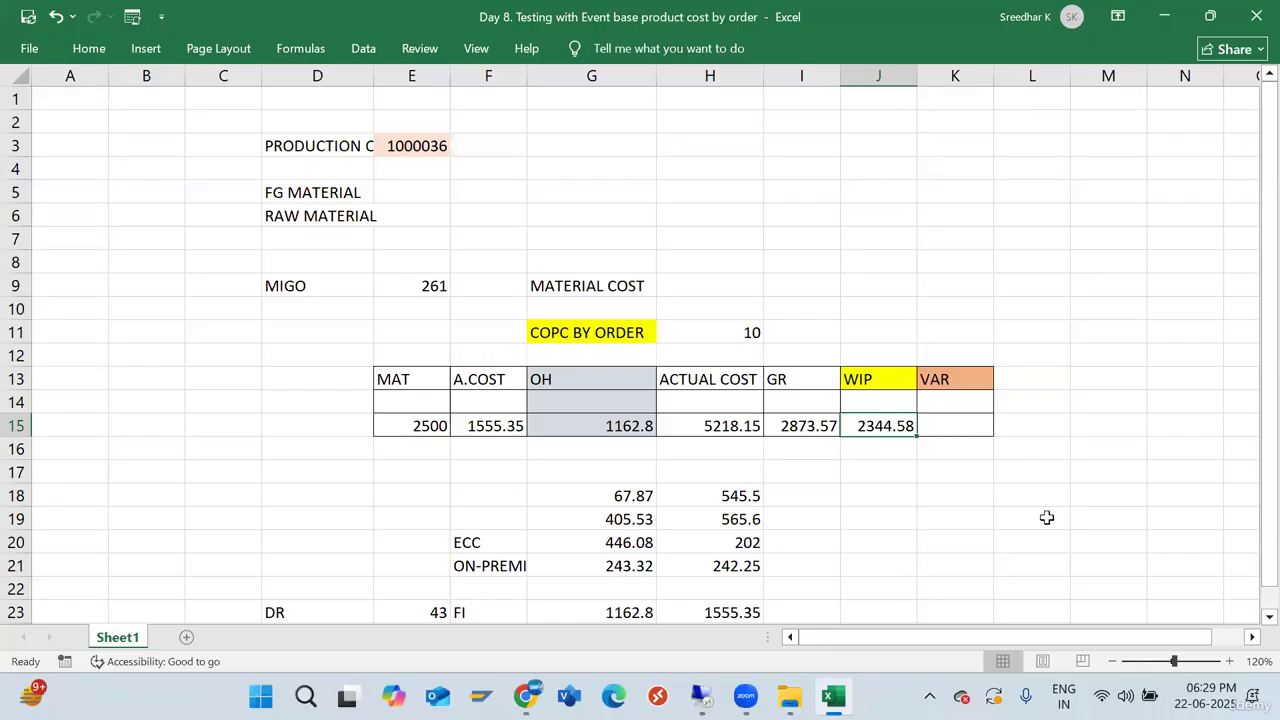
left_click(953, 429)
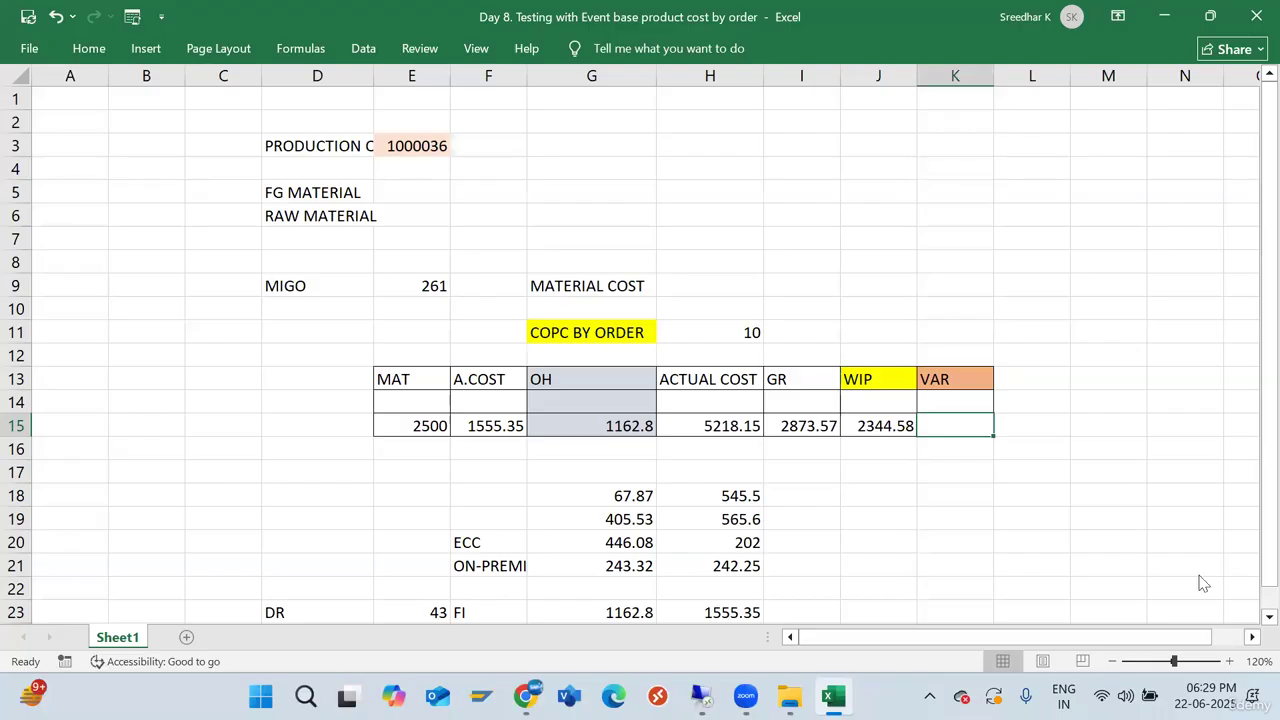
left_click(596, 334)
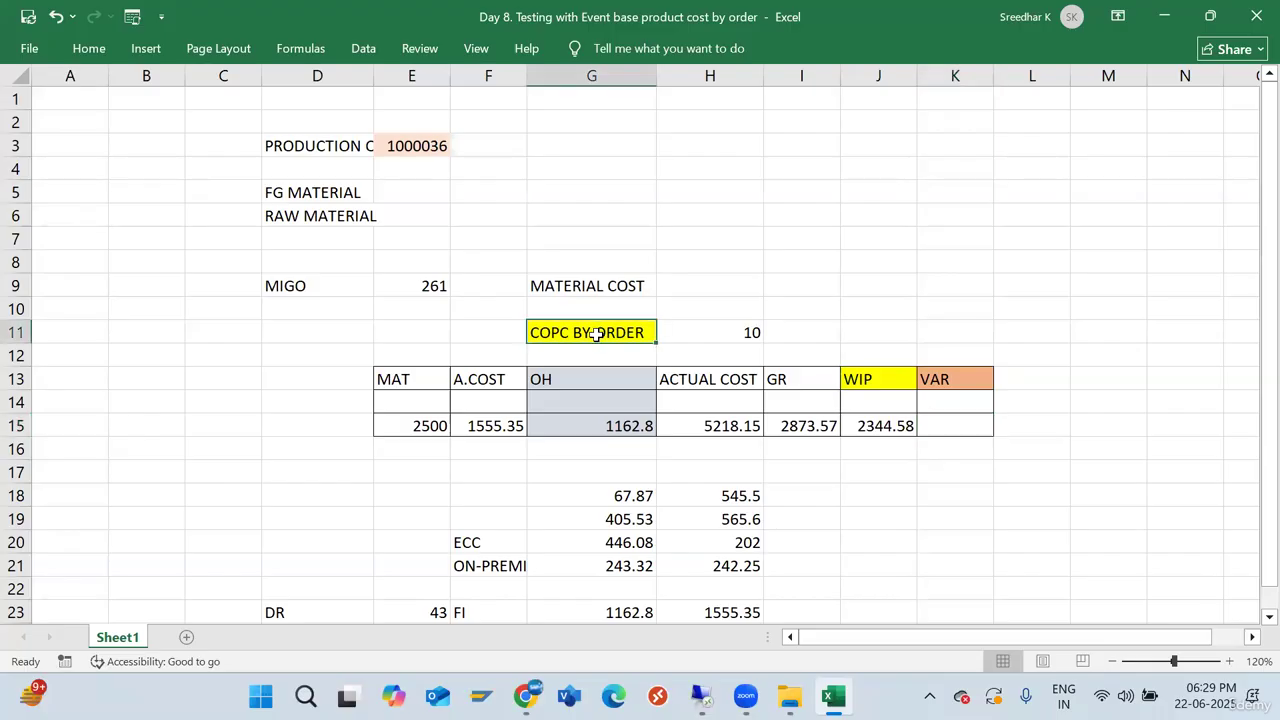
left_click(878, 372)
left_click(961, 378)
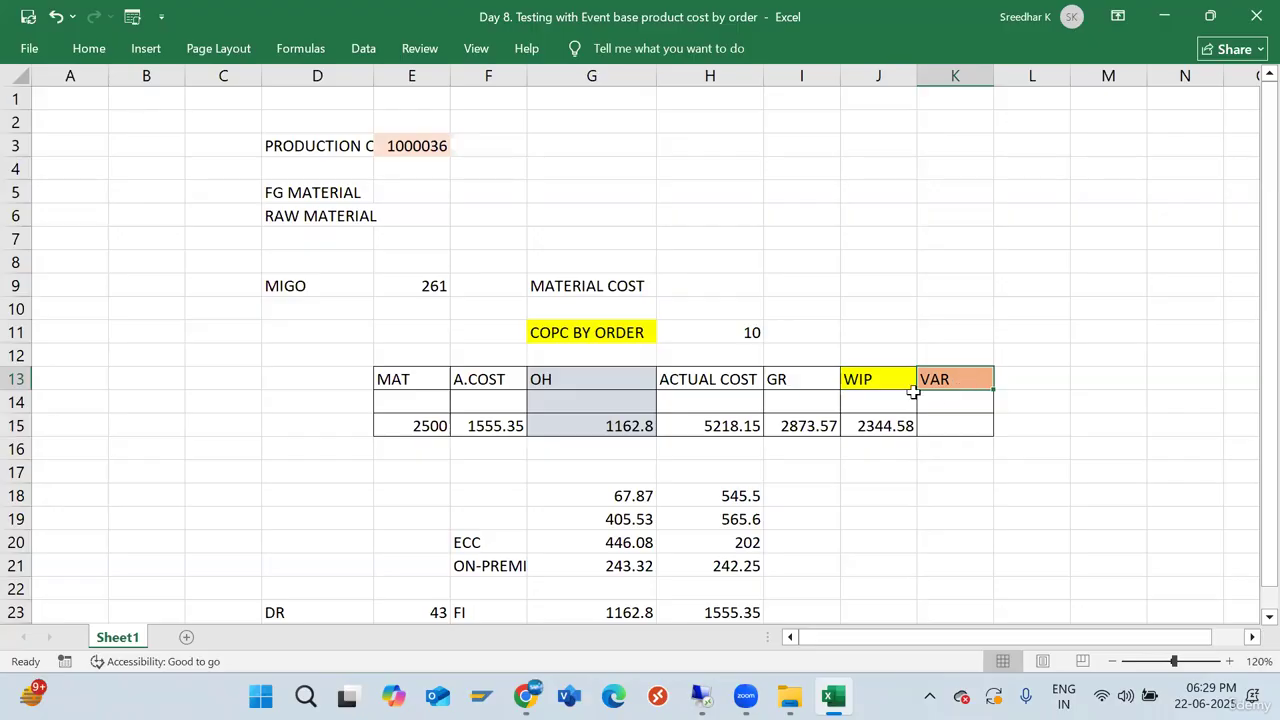
left_click_drag(911, 378, 934, 429)
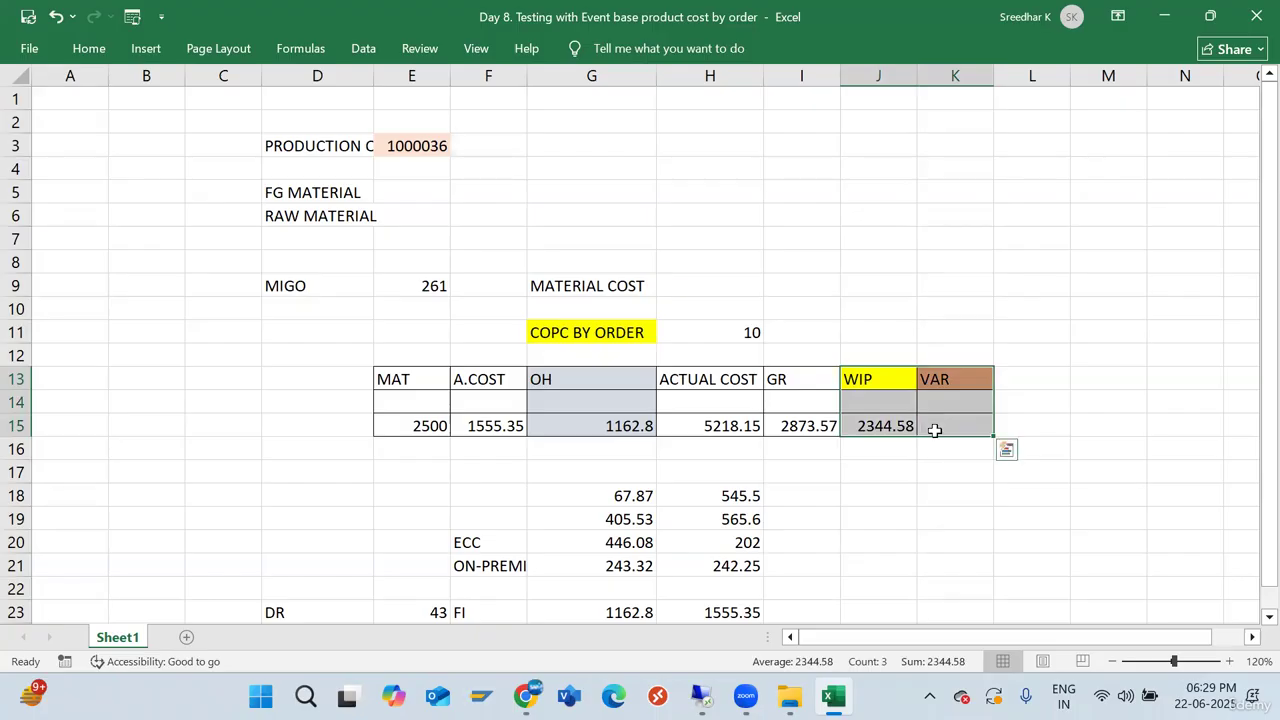
left_click(866, 414)
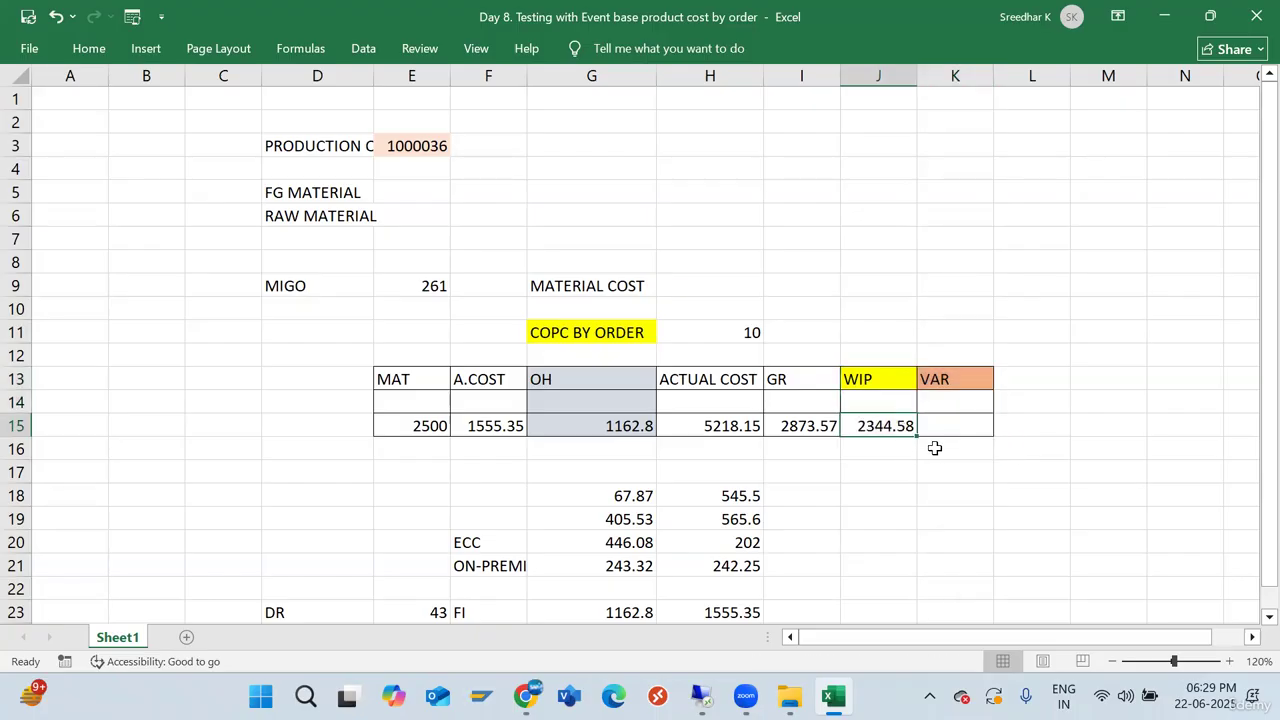
left_click(942, 411)
left_click(952, 426)
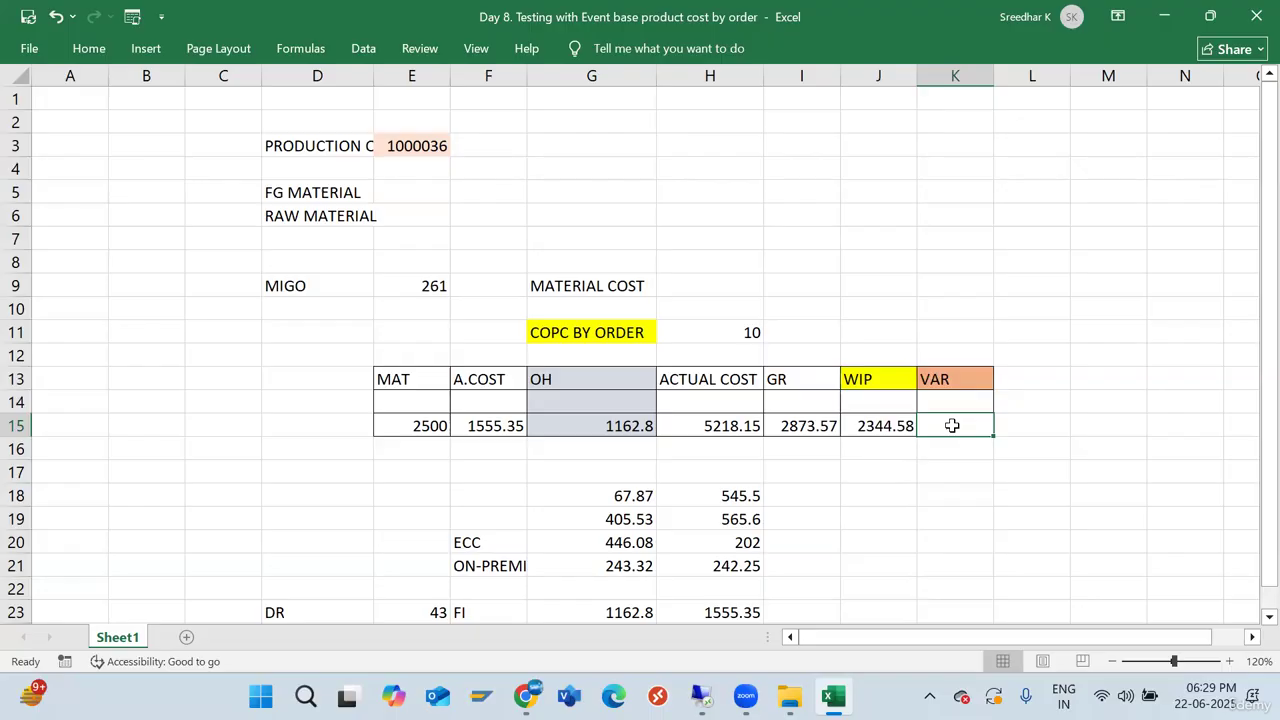
Compare the GR and WIP amounts under COPC BY ORDER with the order quantity in the cost sheet
left_click(525, 695)
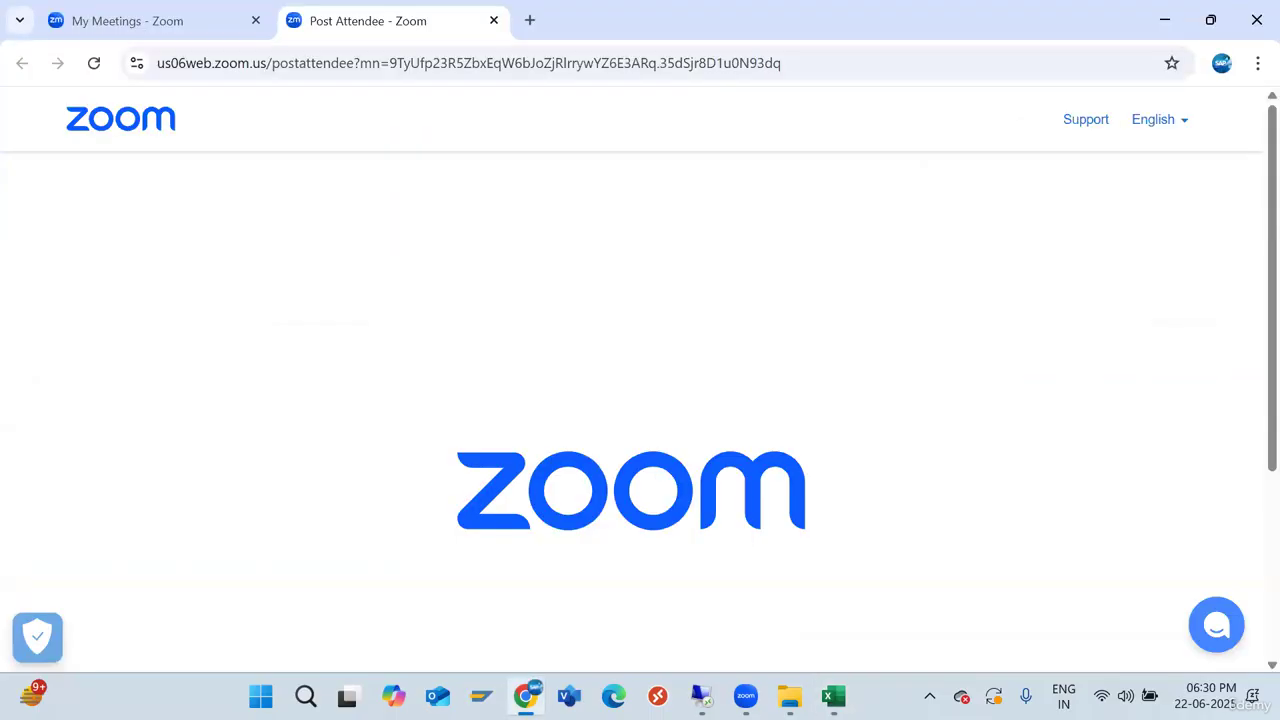
key("alt+Tab")
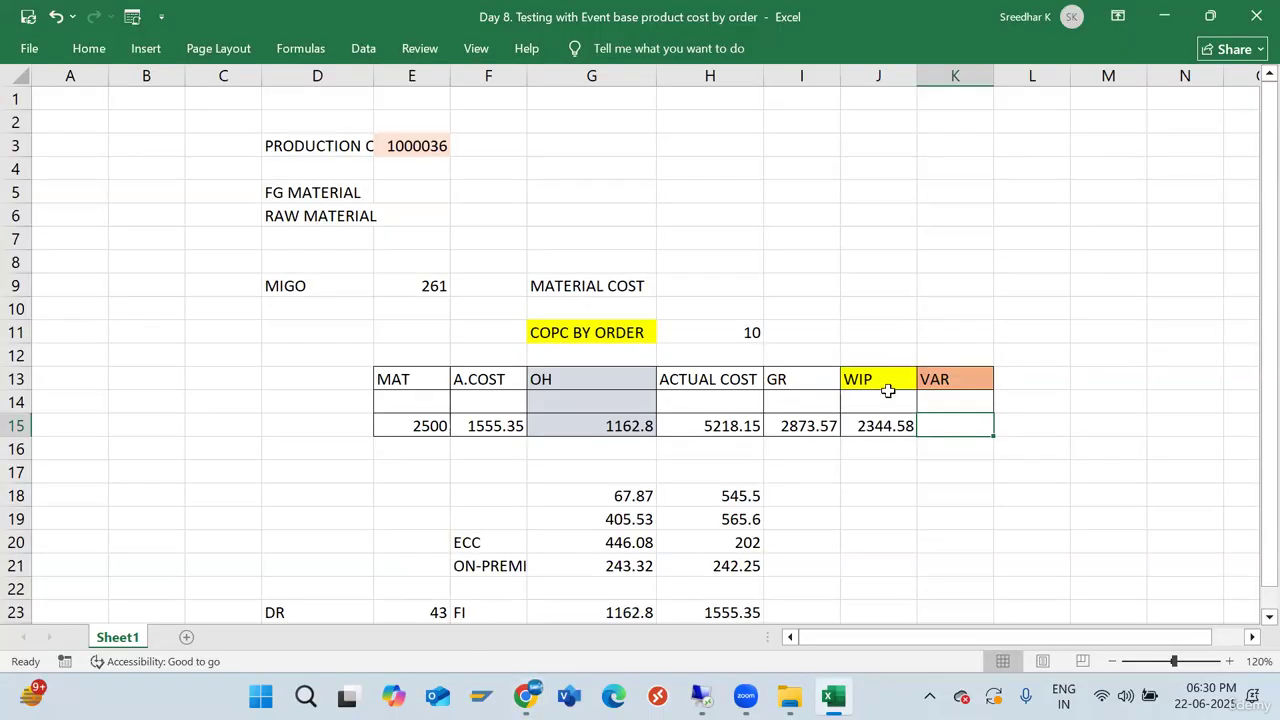
left_click_drag(886, 378, 887, 424)
left_click(573, 333)
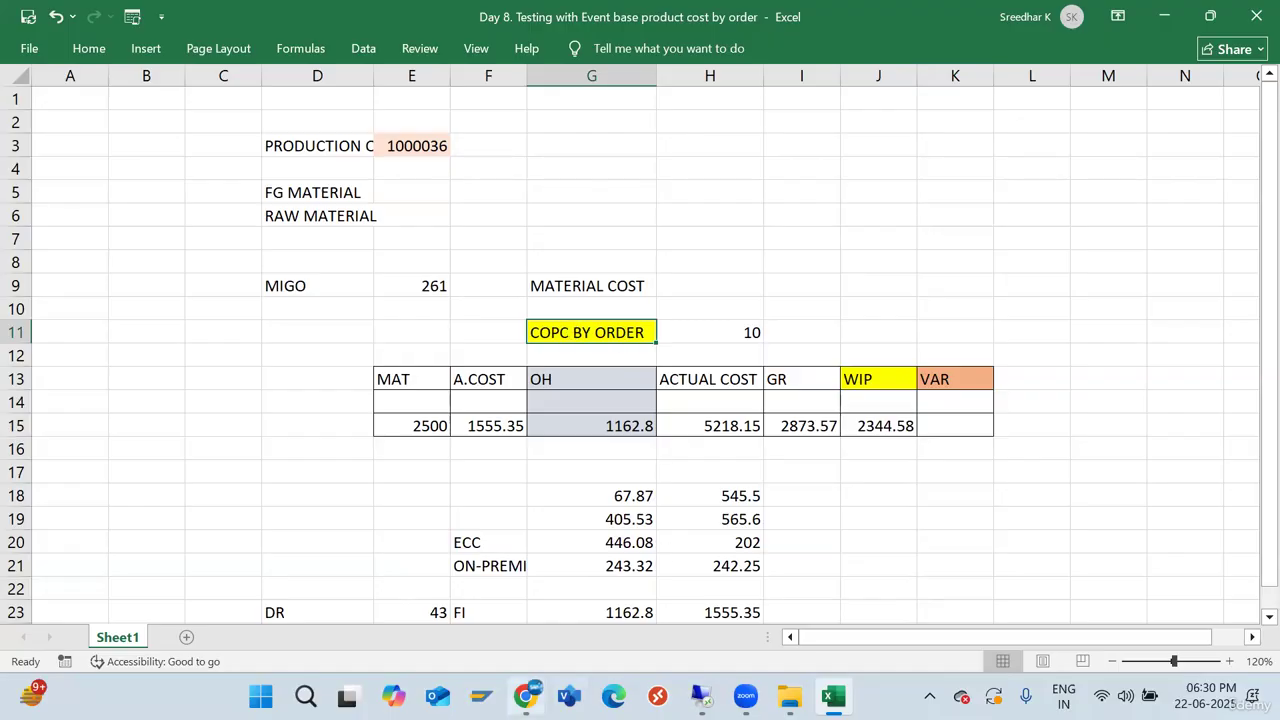
left_click(880, 260)
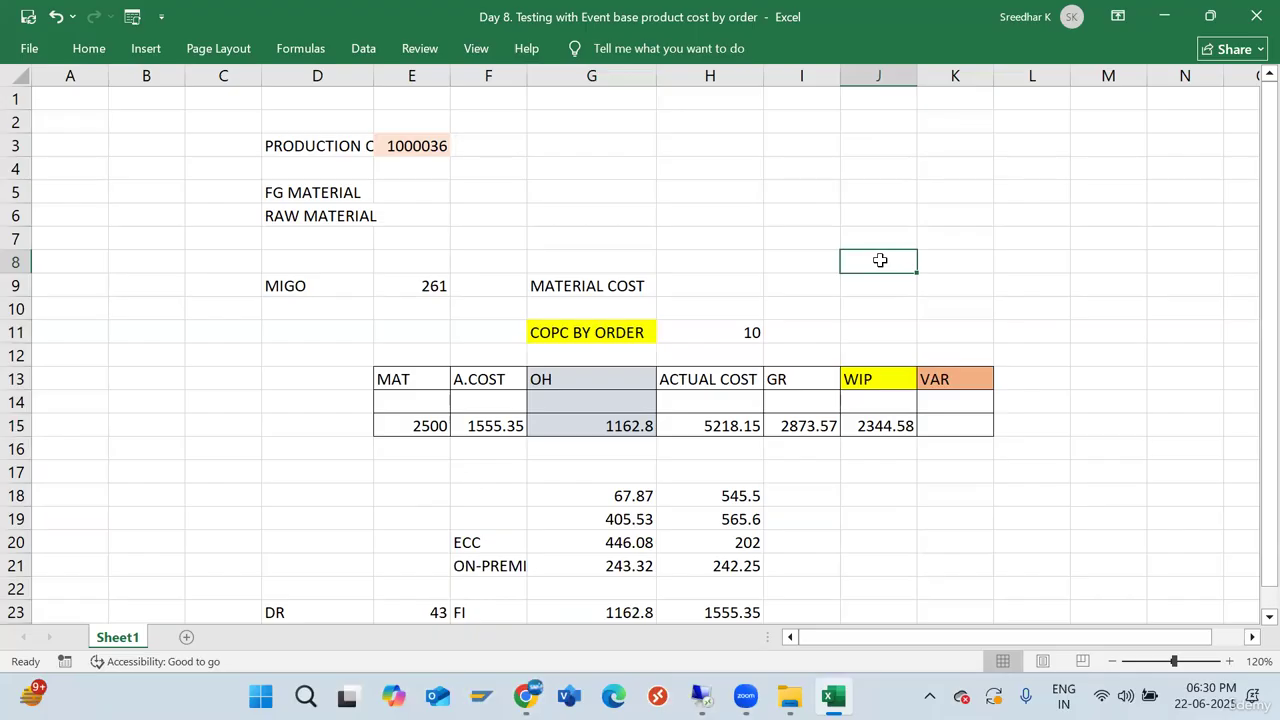
left_click_drag(790, 389, 797, 426)
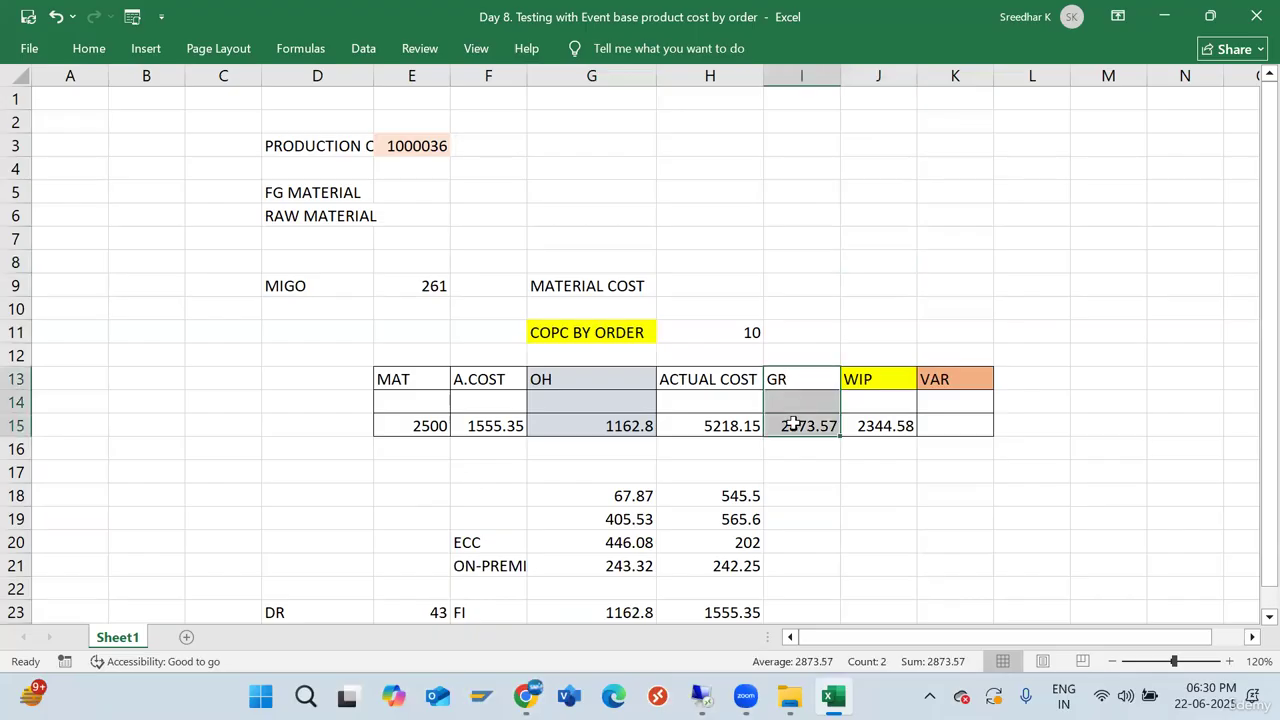
left_click(734, 331)
left_click(793, 374)
left_click_drag(793, 374, 806, 424)
left_click(880, 380)
left_click_drag(878, 395, 883, 425)
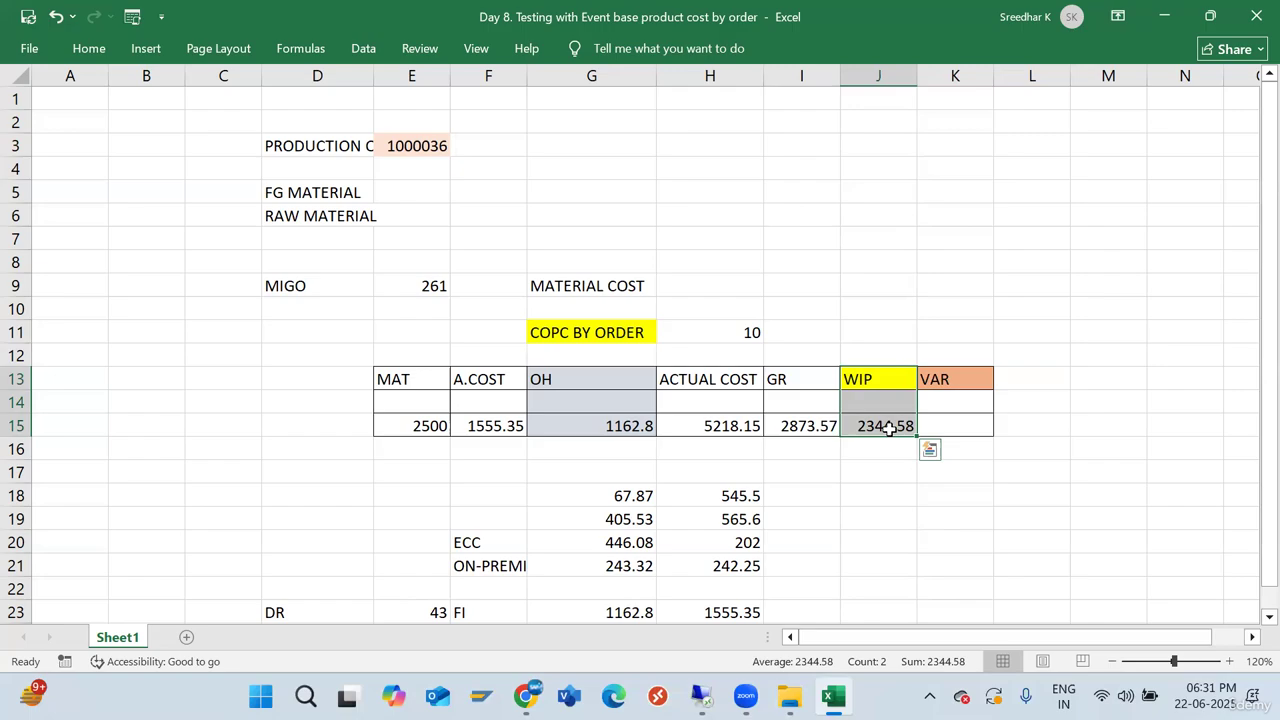
Switch back to the remote desktop and examine the Total WIP amount in the Order - Event-Based cost details in Chrome
key("alt+Tab")
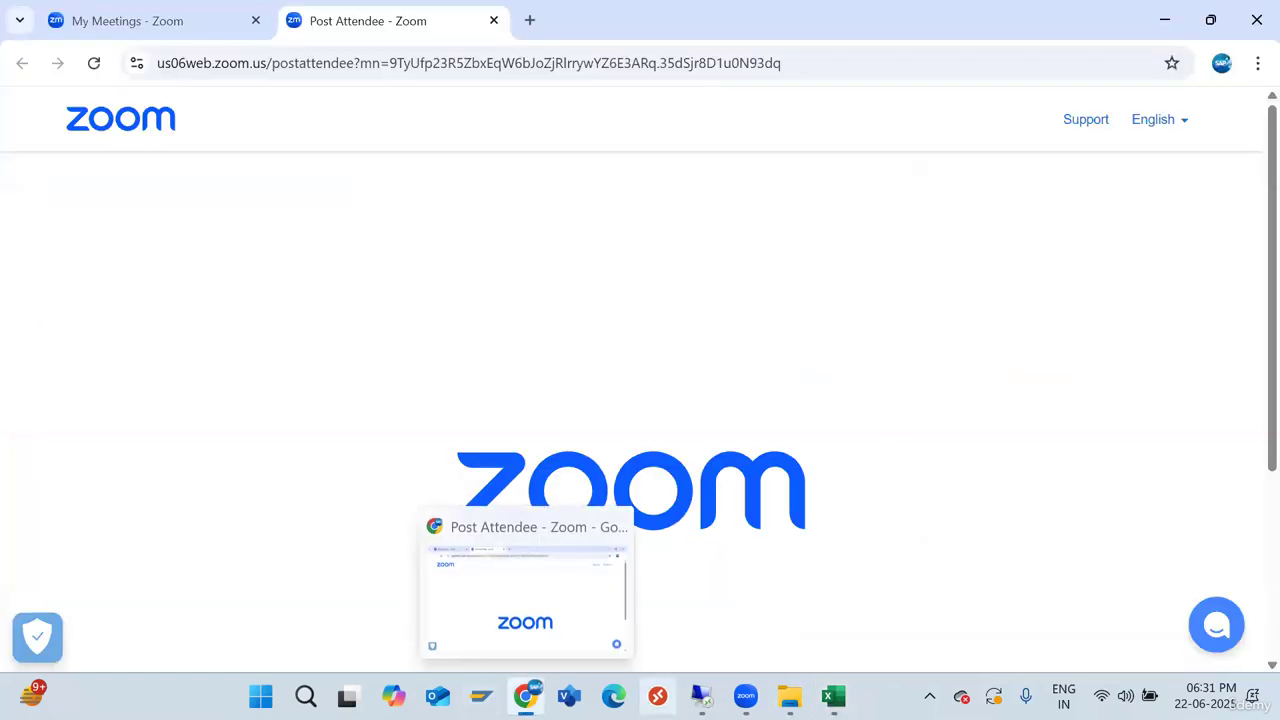
mouse_move(702, 698)
left_click(722, 594)
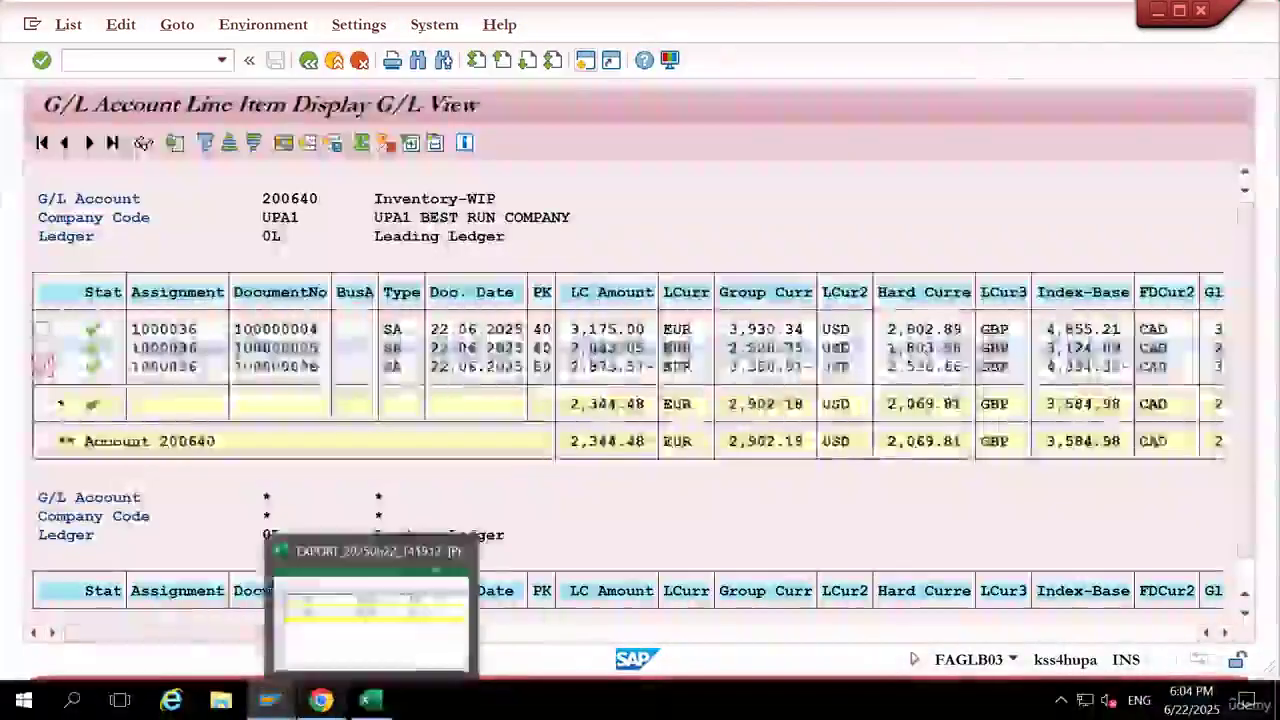
left_click(330, 635)
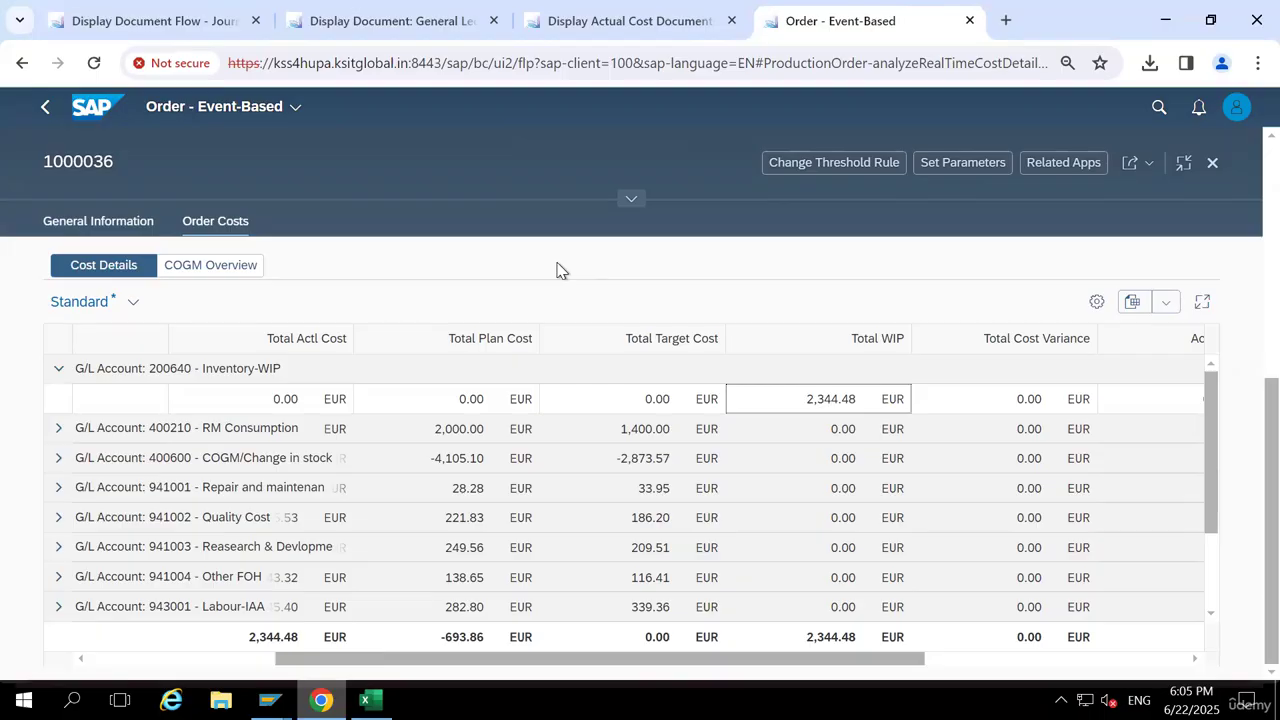
Switch to the SAP session showing the production order time ticket and start transaction MIGO there
mouse_move(270, 700)
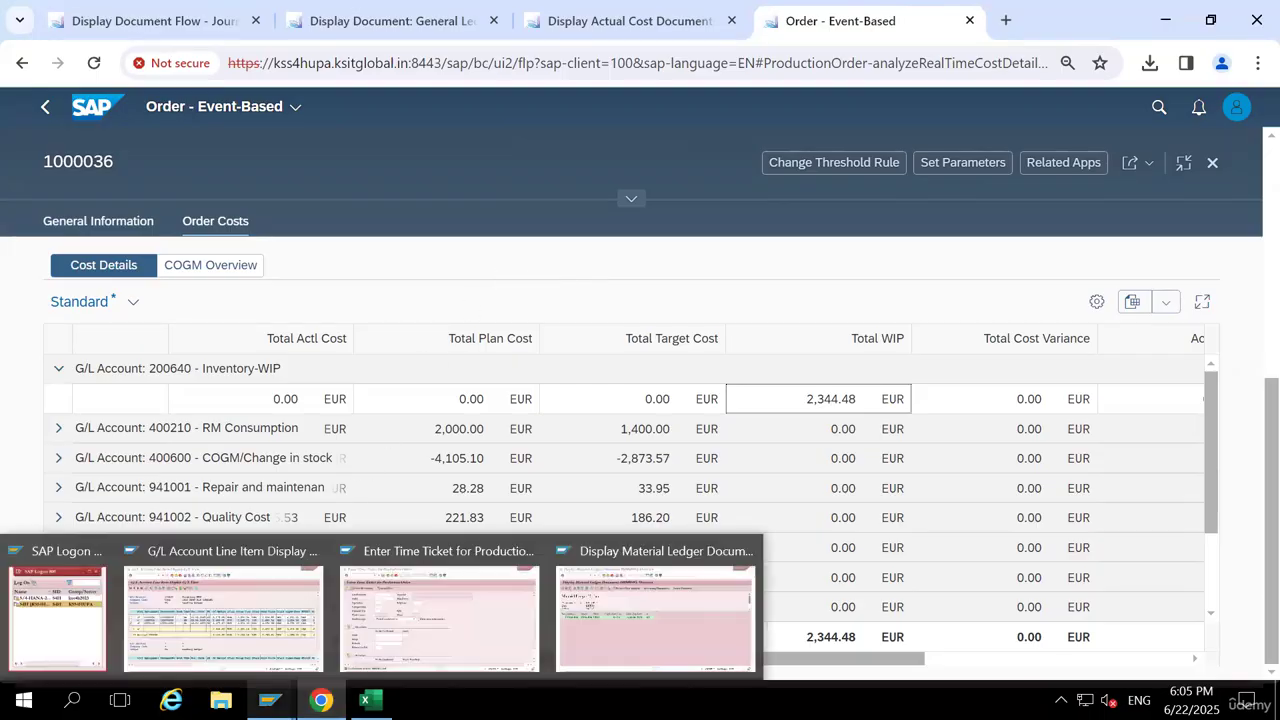
left_click(530, 620)
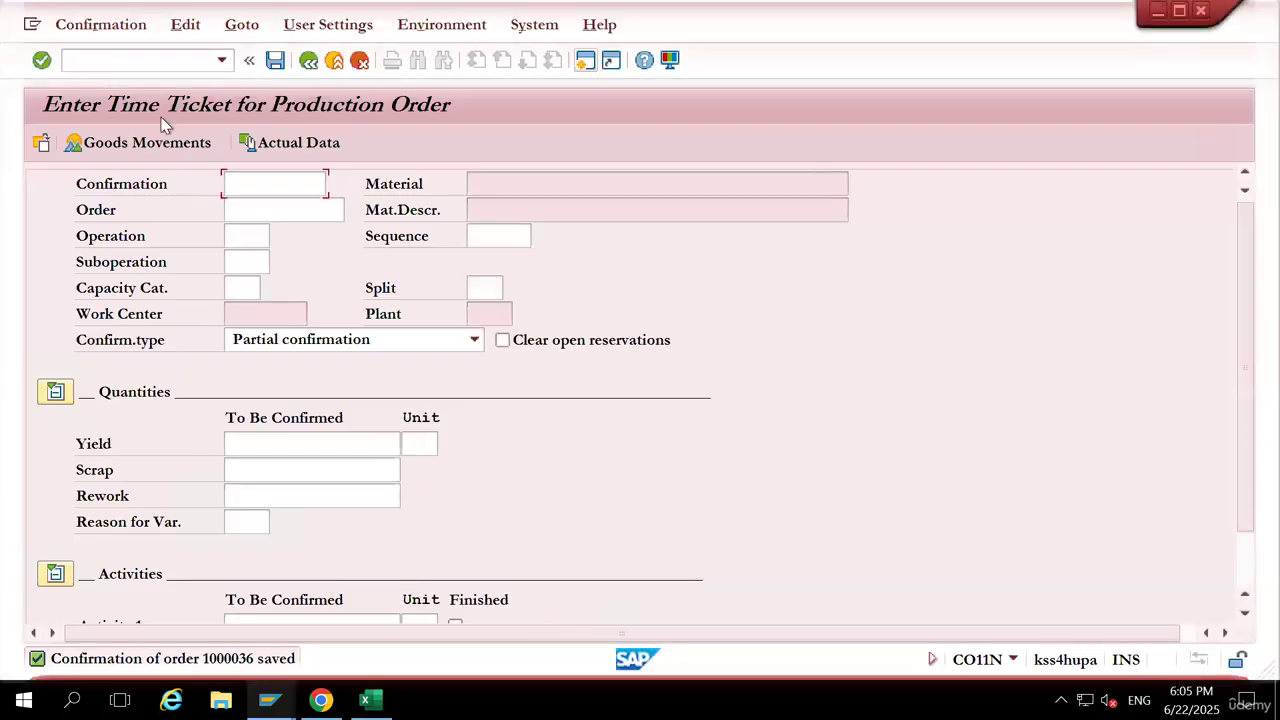
left_click(158, 61)
type("/N")
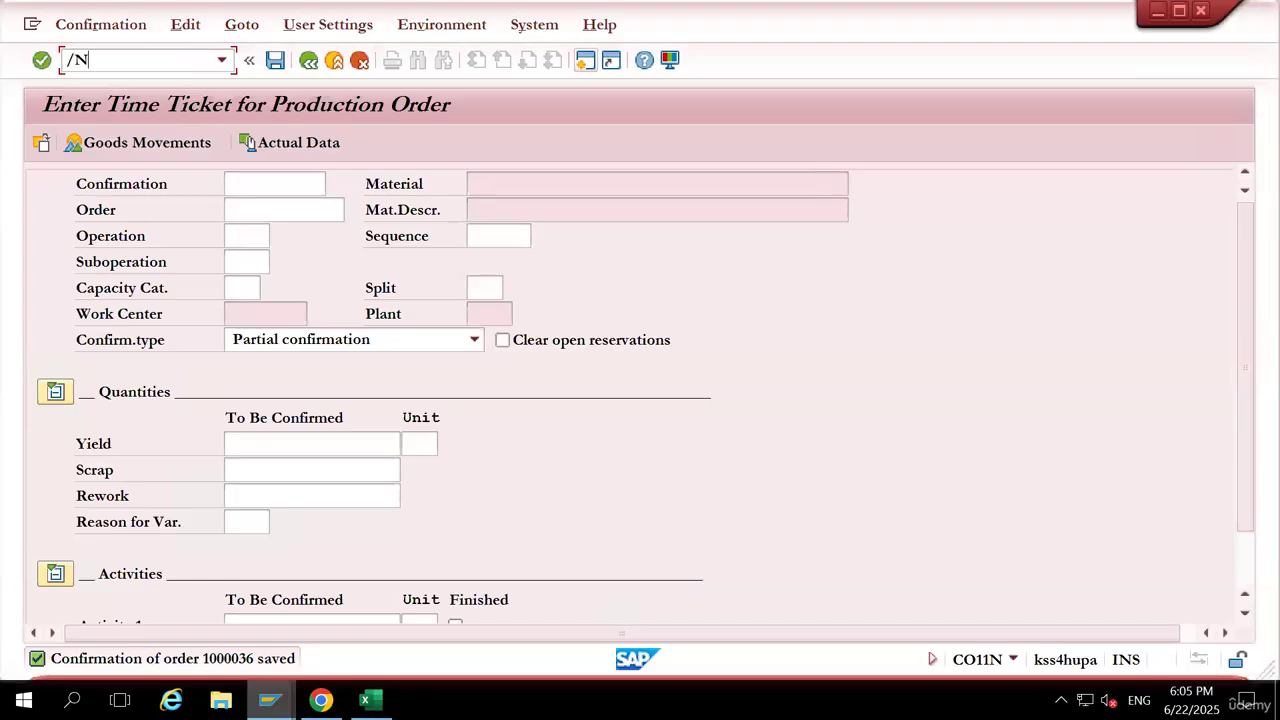
type("MIGO")
key("Return")
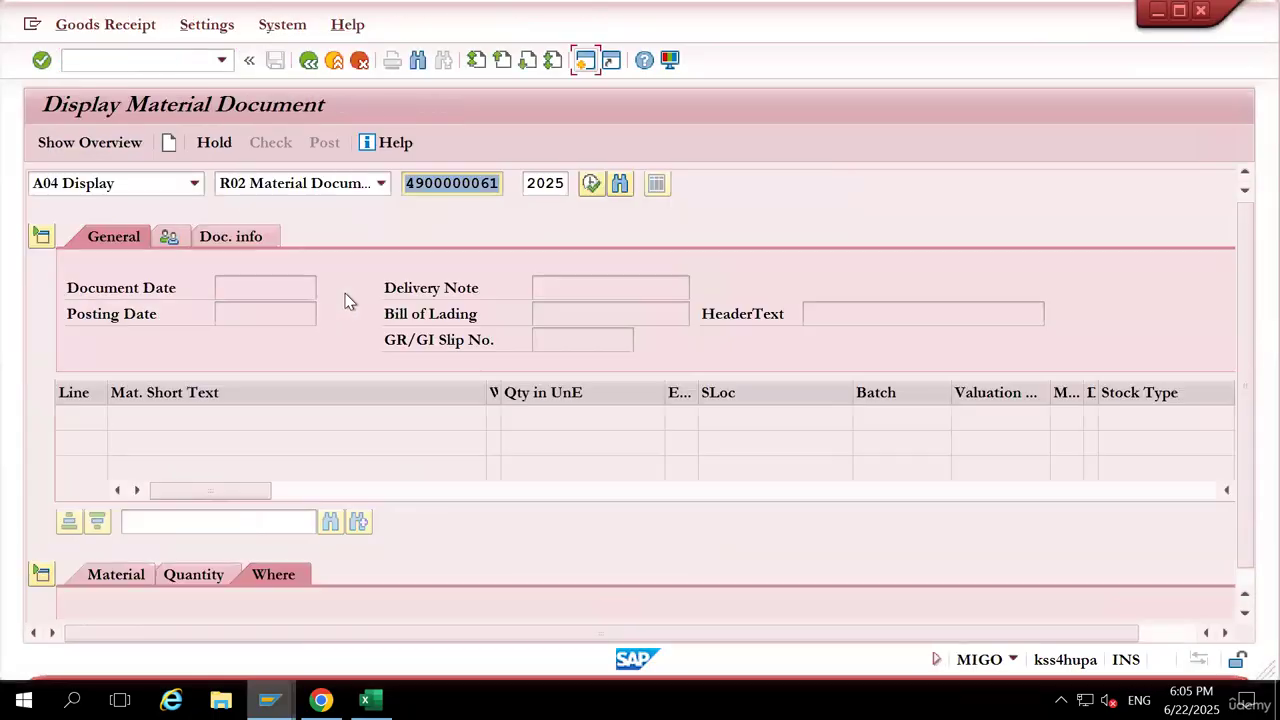
Set up an A01 Goods Receipt with reference R08 Order and load the production order from the cost sheet
left_click(194, 183)
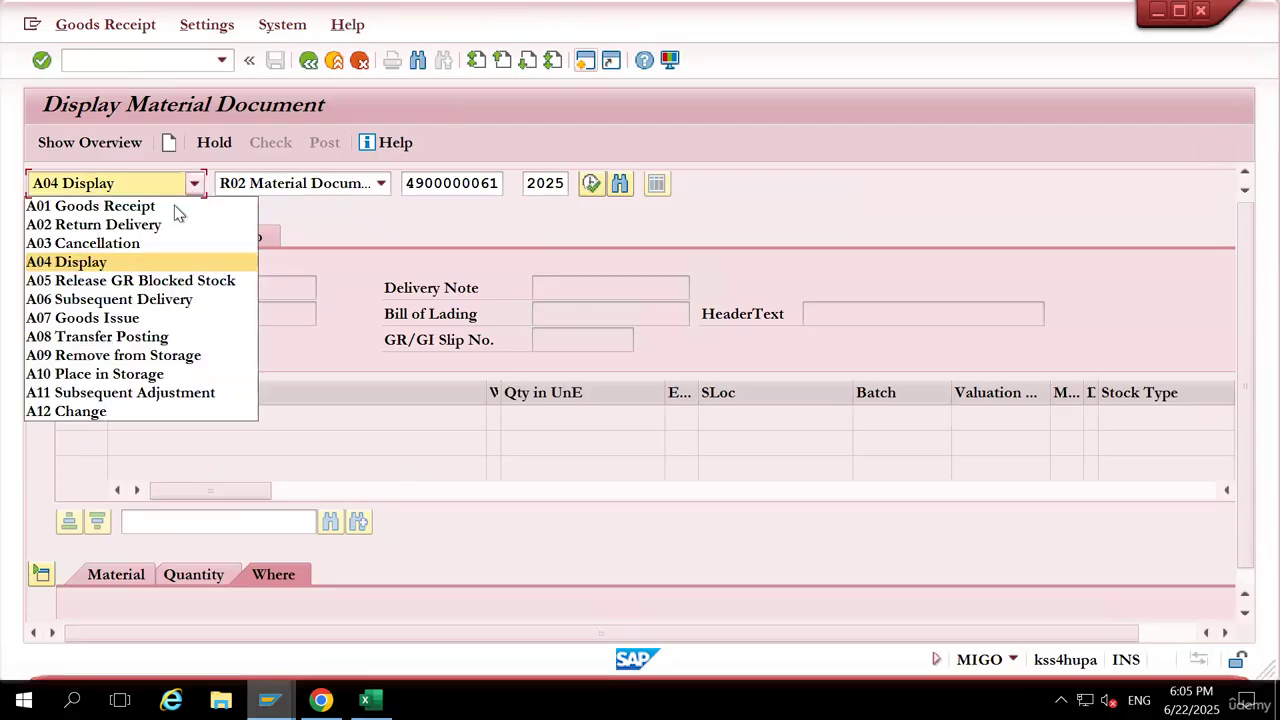
left_click(294, 252)
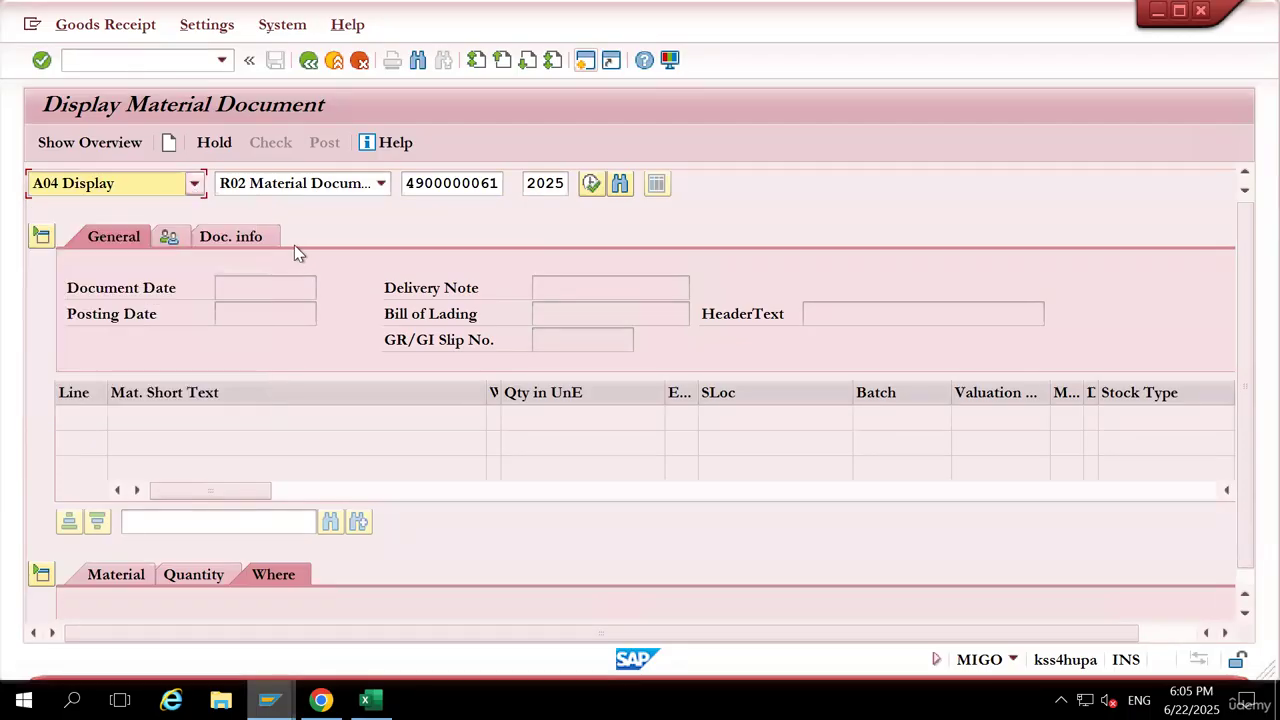
left_click(460, 207)
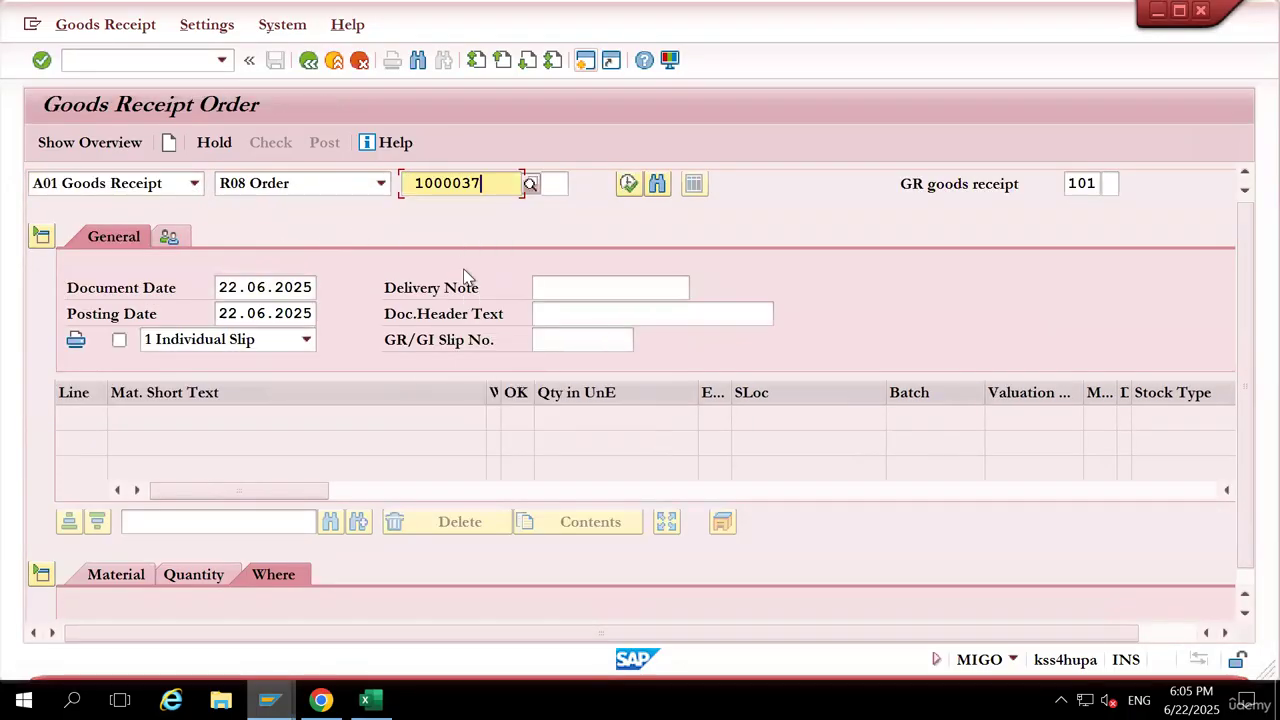
key("BackSpace")
type("6")
key("Return")
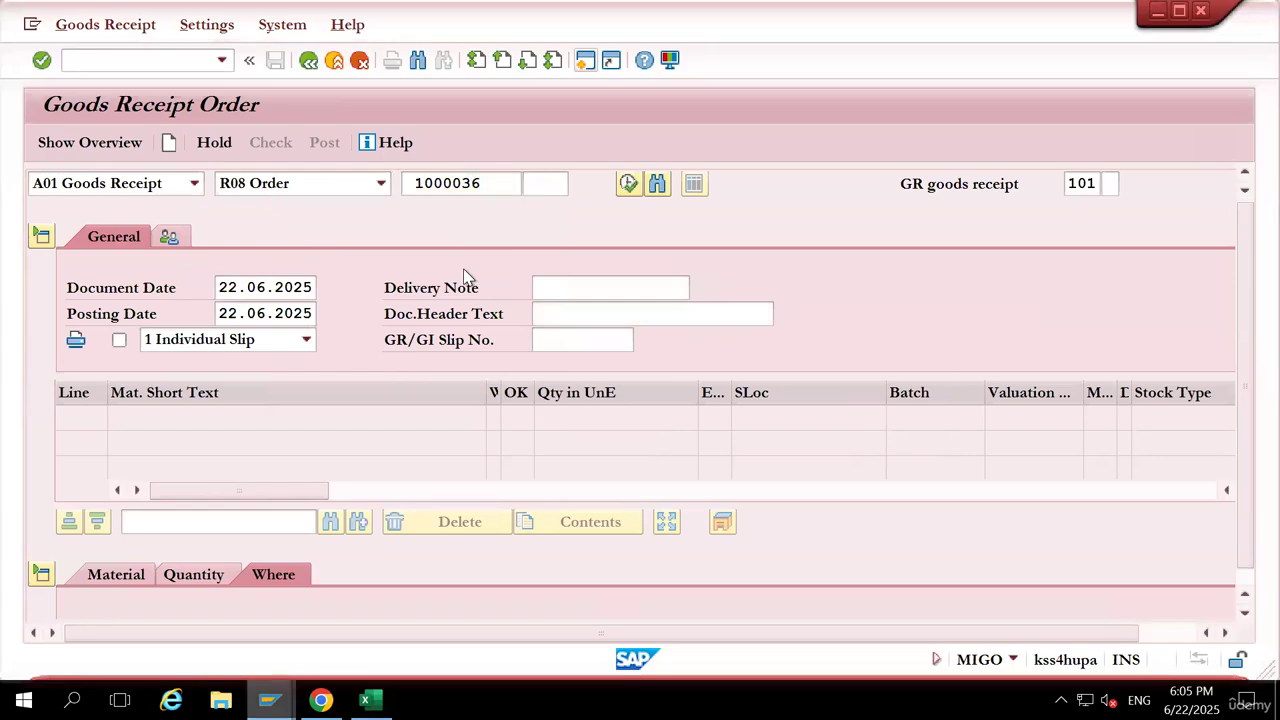
Check the goods receipt item's quantity and material details, and mark the item as OK
scroll(374, 427, "down", 4)
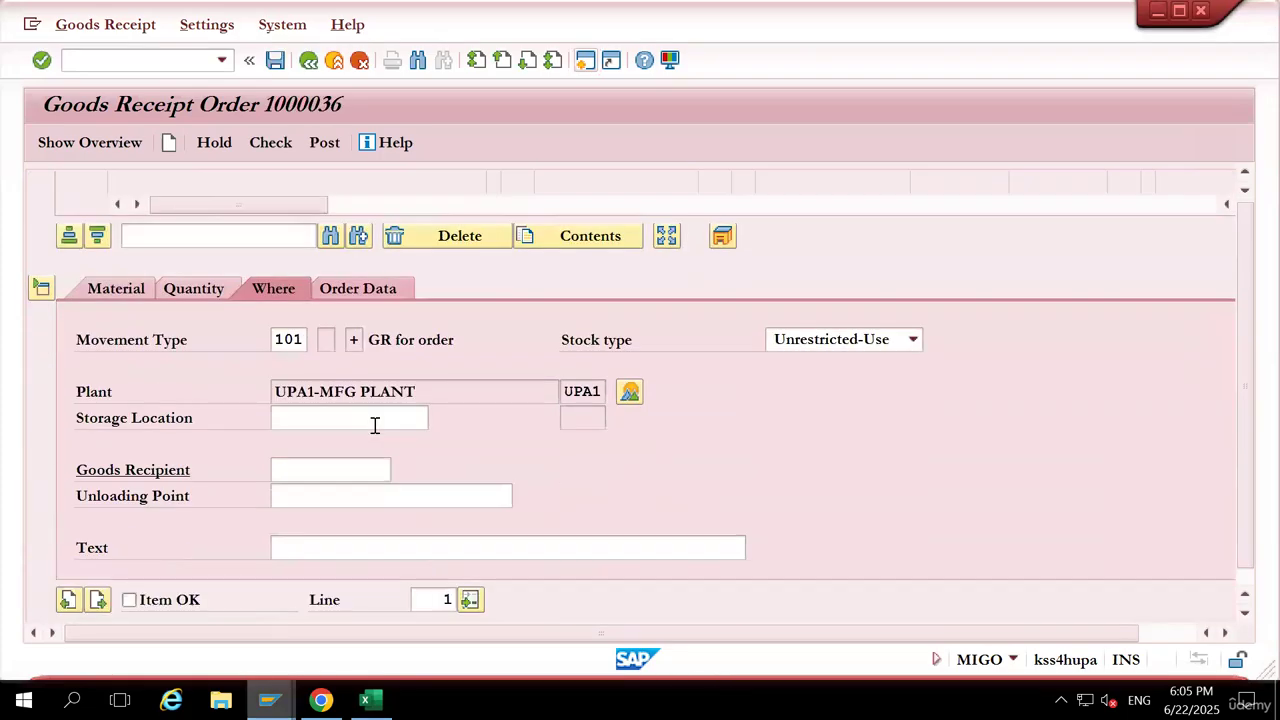
left_click(199, 293)
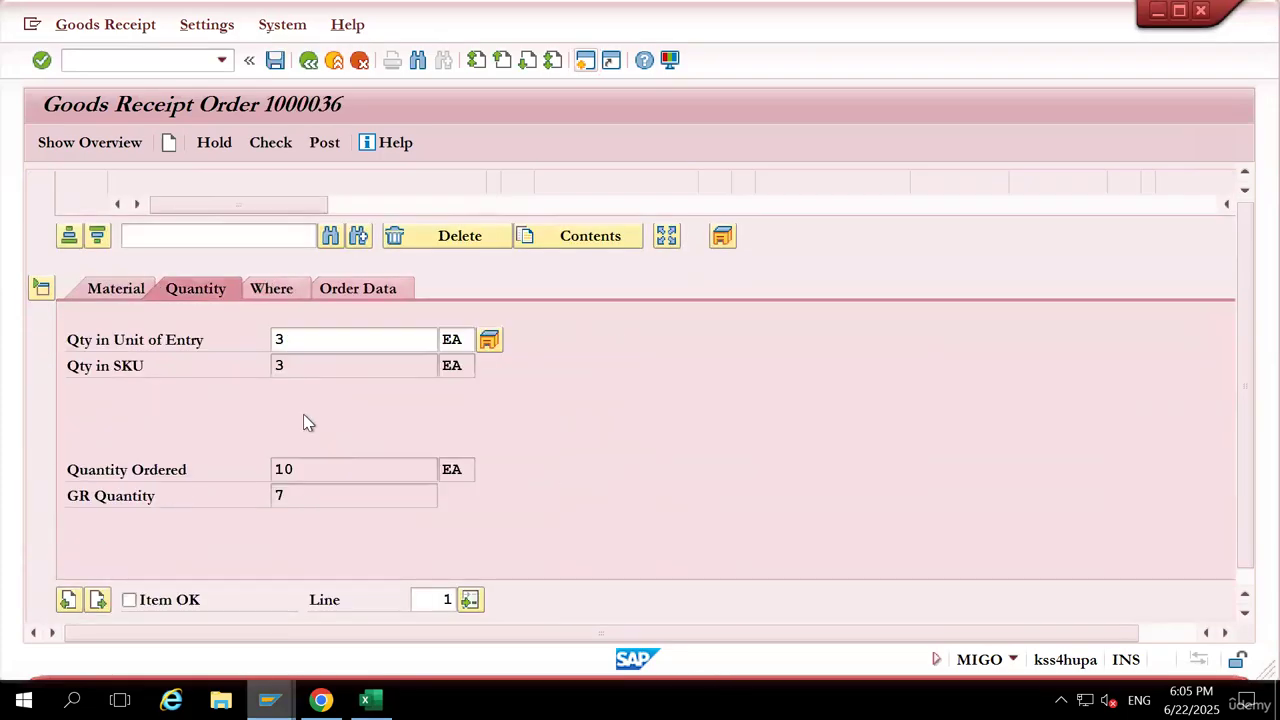
left_click(80, 288)
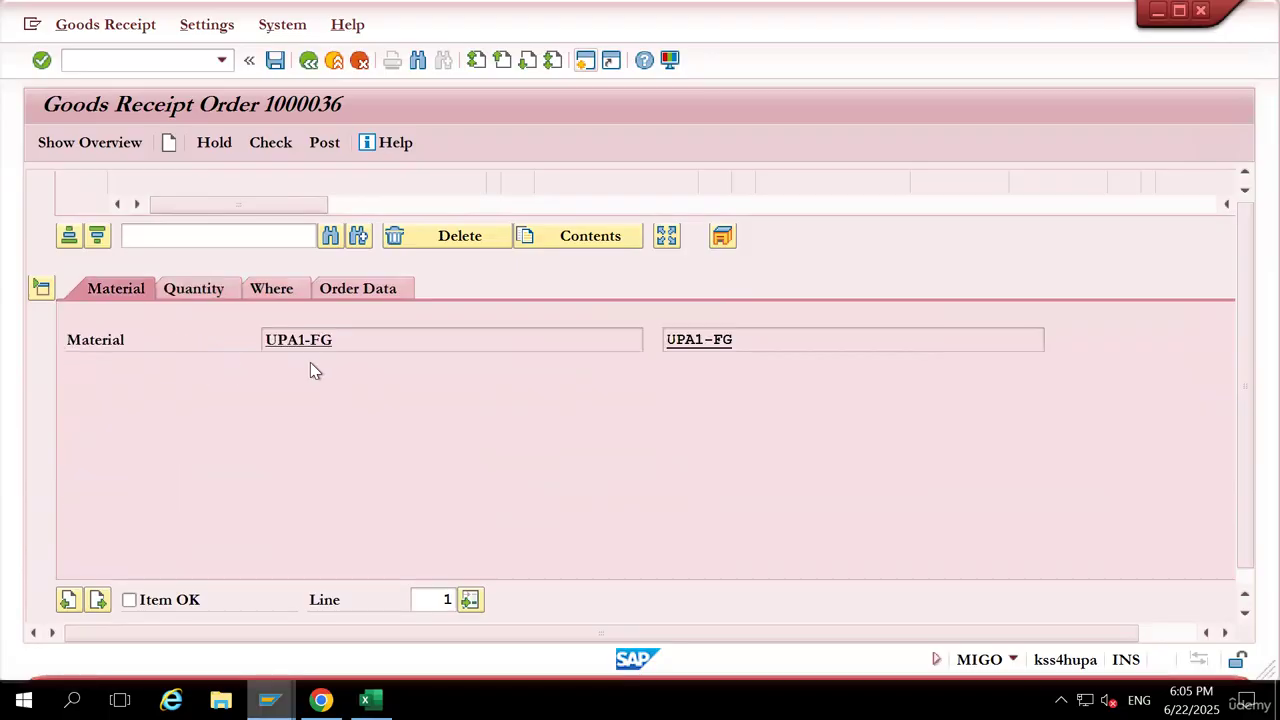
left_click(155, 601)
left_click(214, 289)
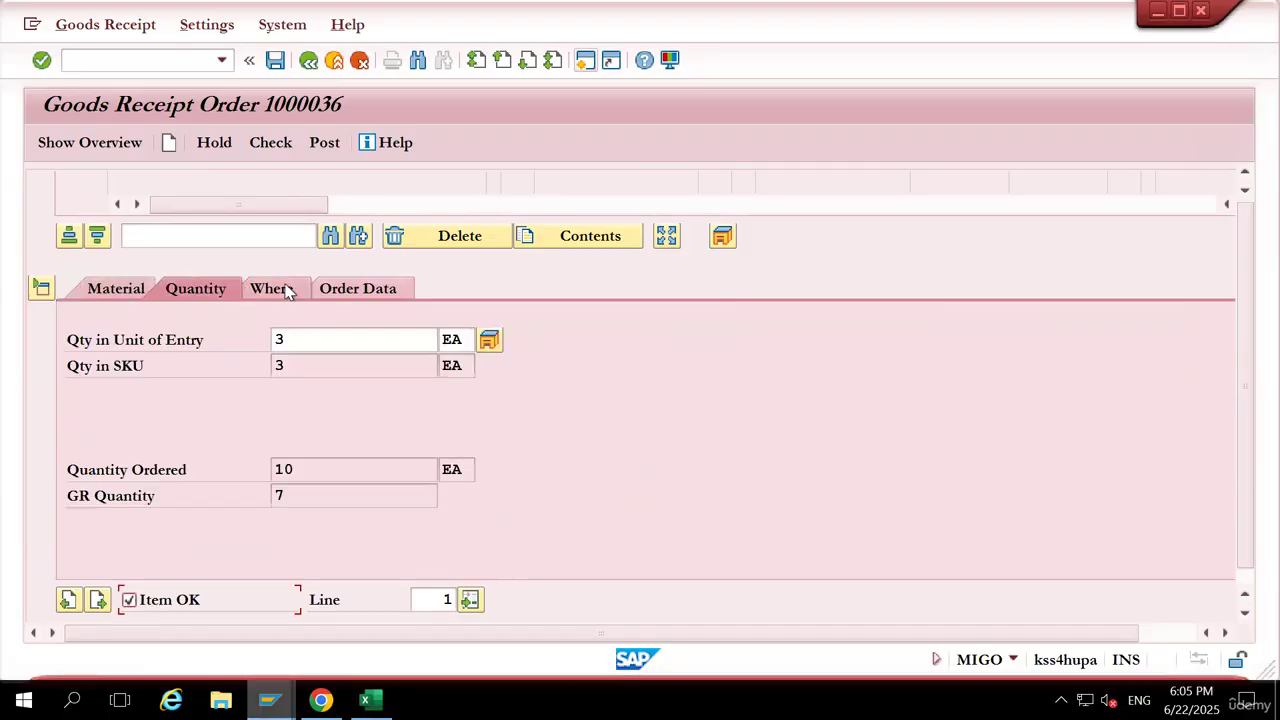
Set the item's storage location to UPA1 and post the goods receipt
left_click(285, 290)
left_click(303, 418)
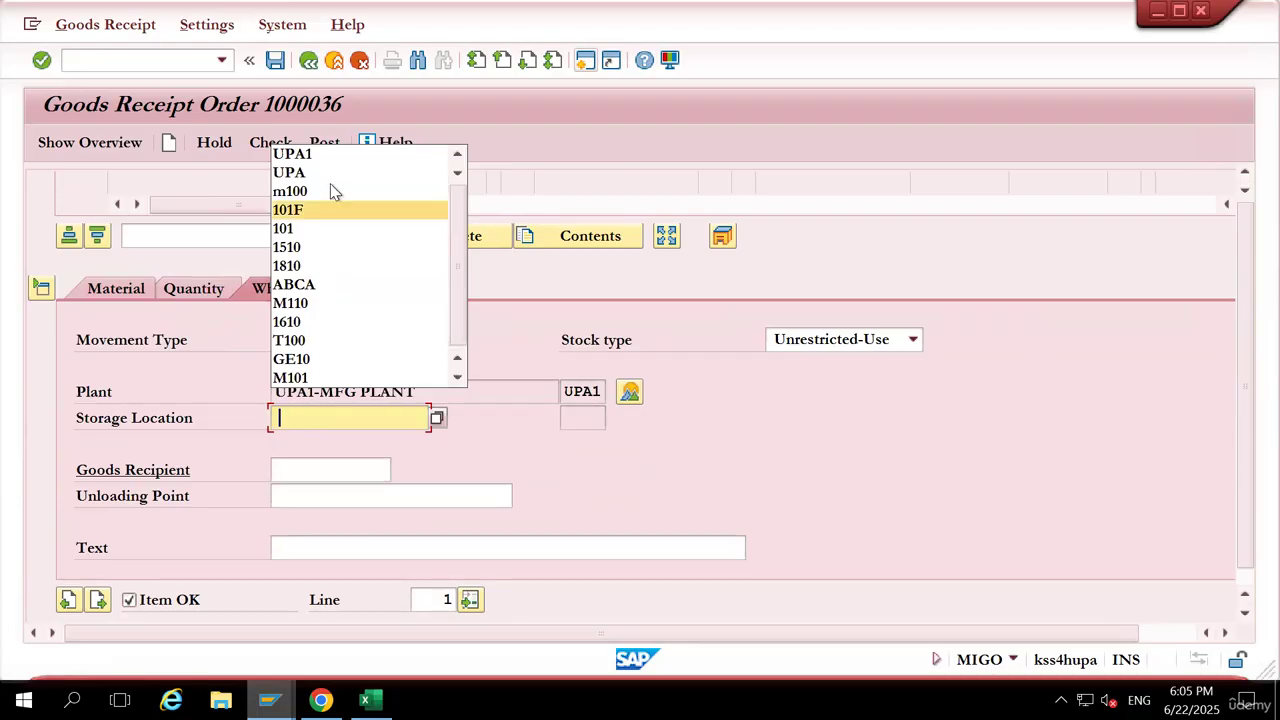
left_click(306, 159)
key("Return")
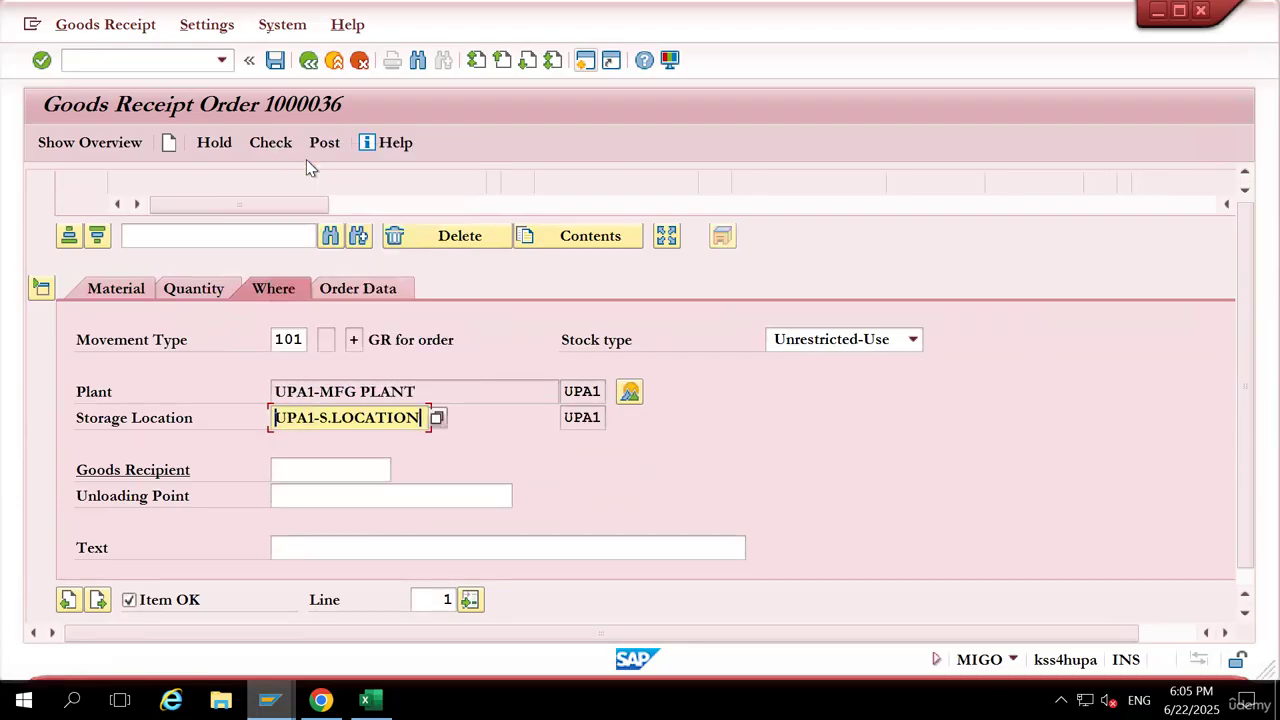
left_click(378, 298)
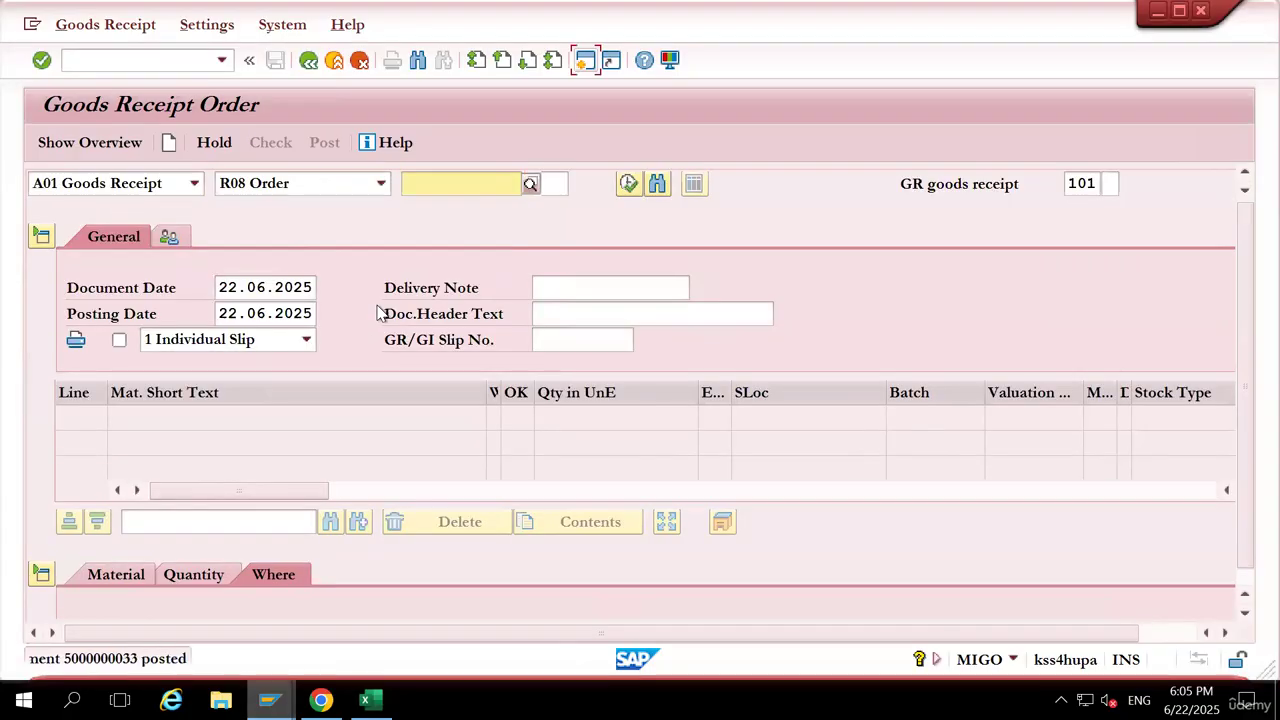
Display the newly posted material document and open the list of its FI documents from the document information
left_click(170, 196)
left_click(110, 266)
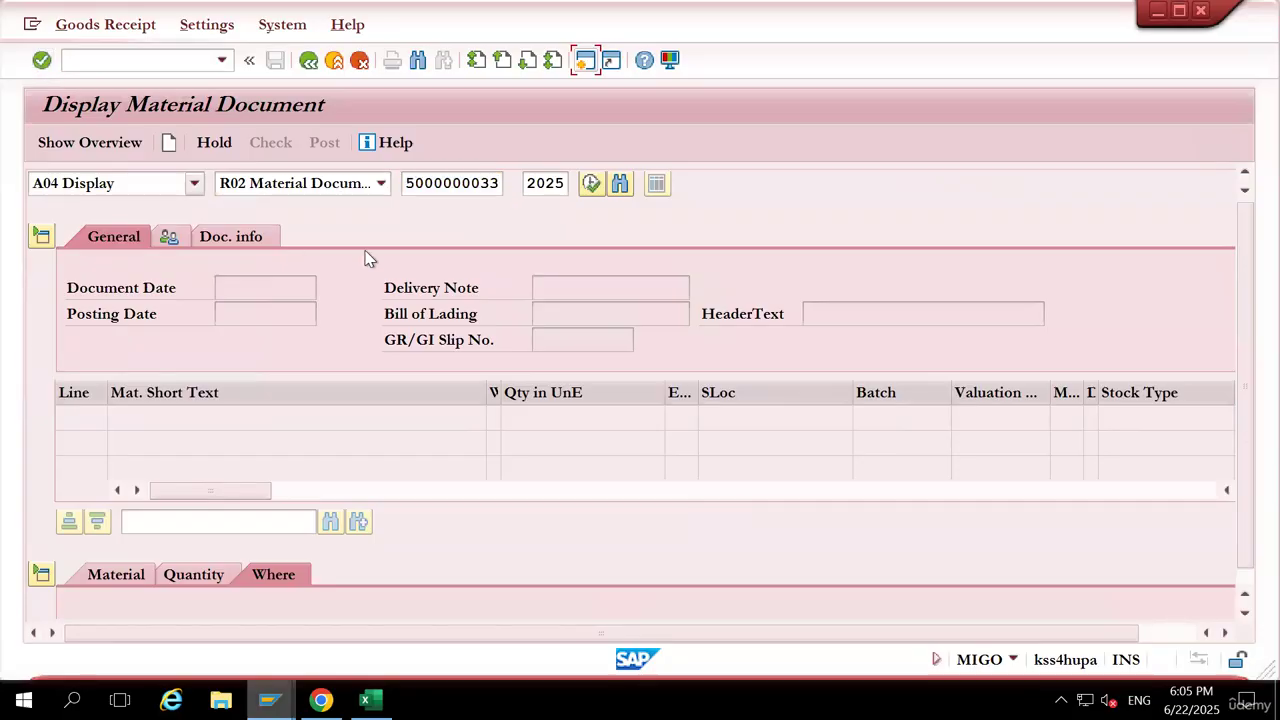
left_click(257, 237)
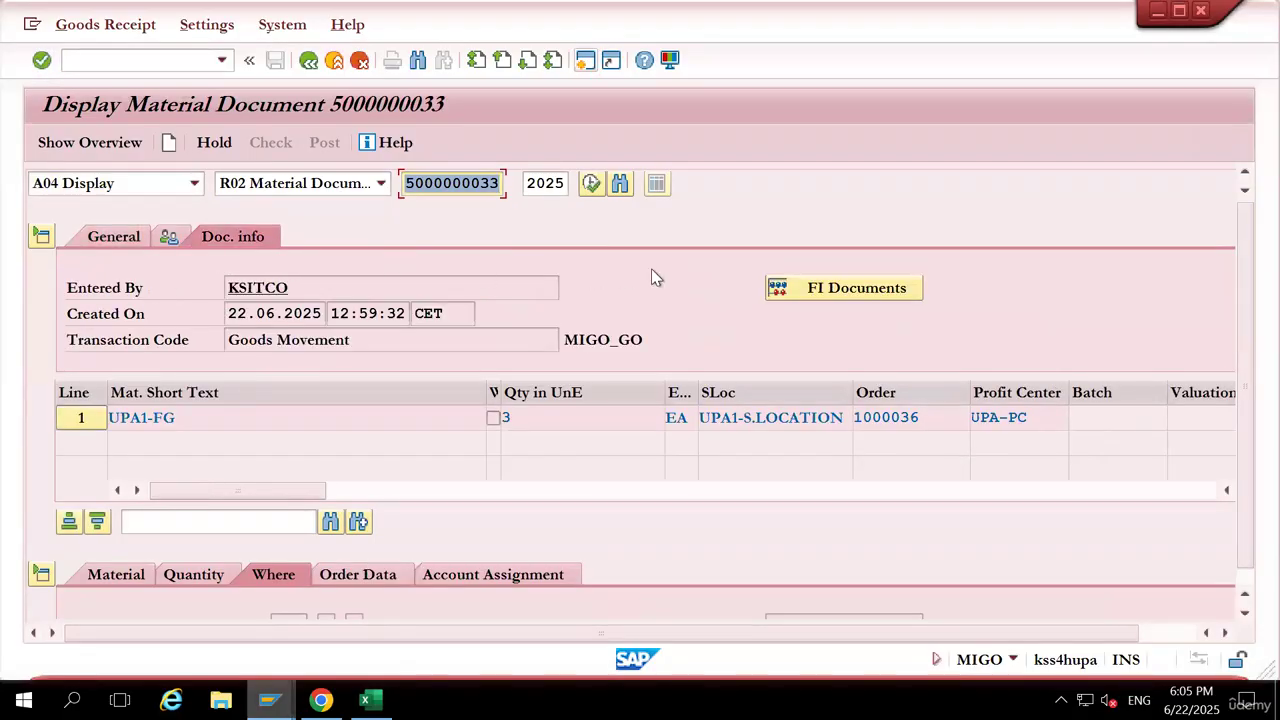
left_click(855, 288)
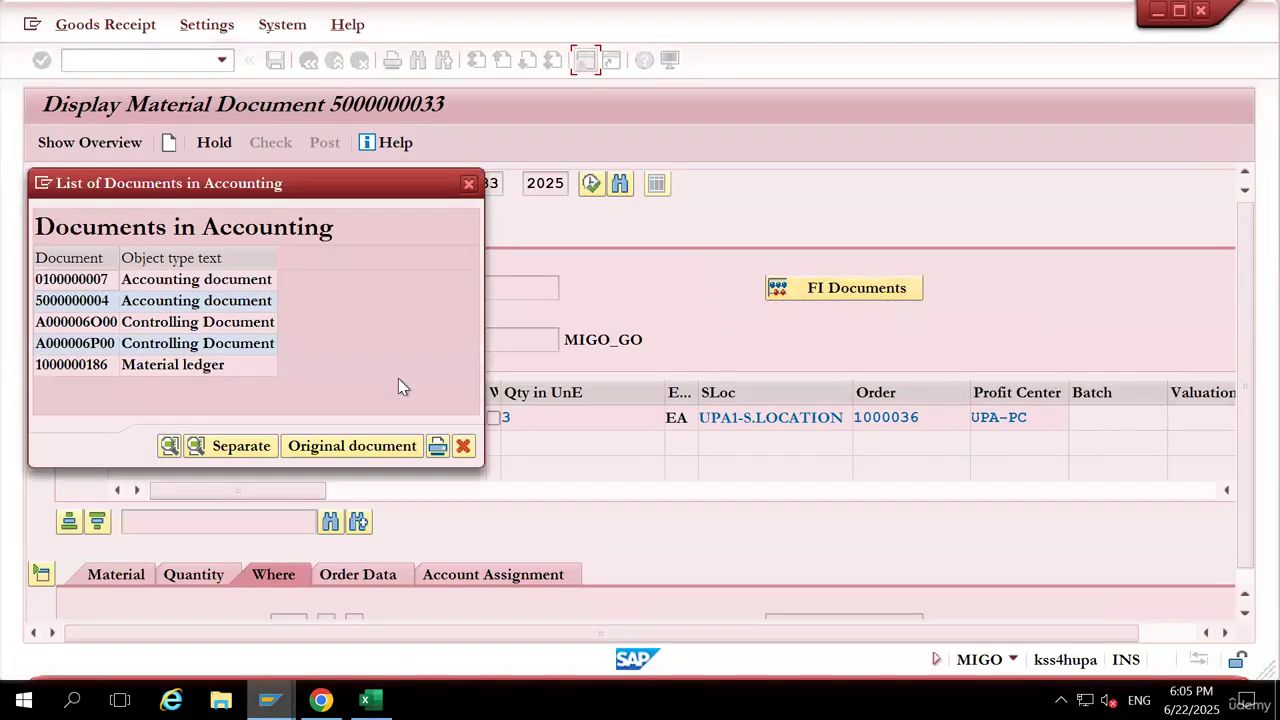
Open the second accounting document in the list and check its COGM and Inventory-FG line items
left_click_drag(203, 183, 806, 229)
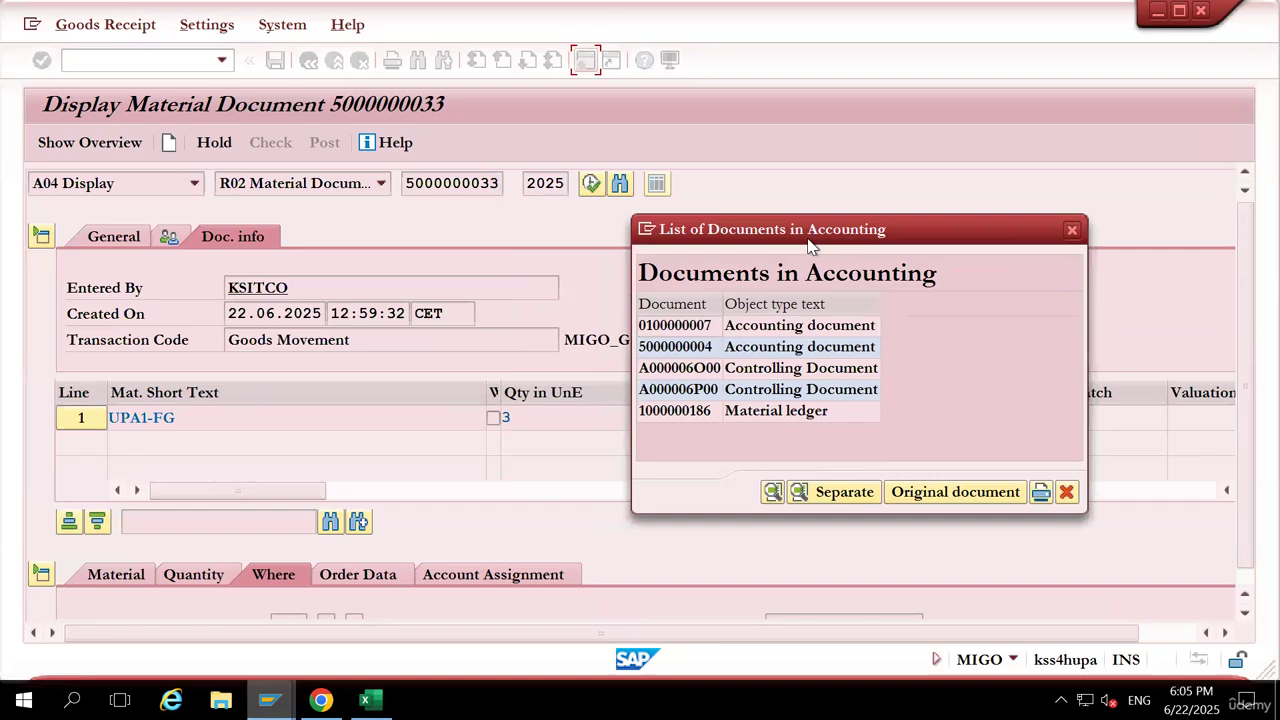
left_click(686, 330)
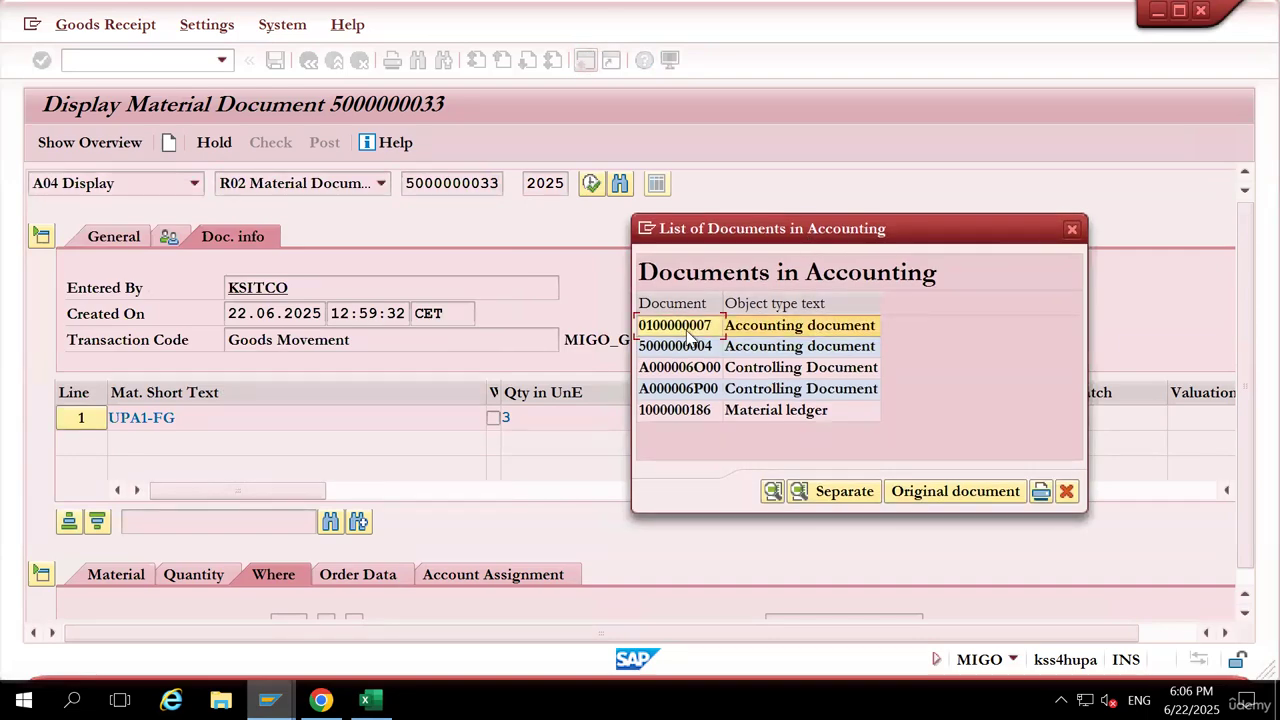
double_click(678, 346)
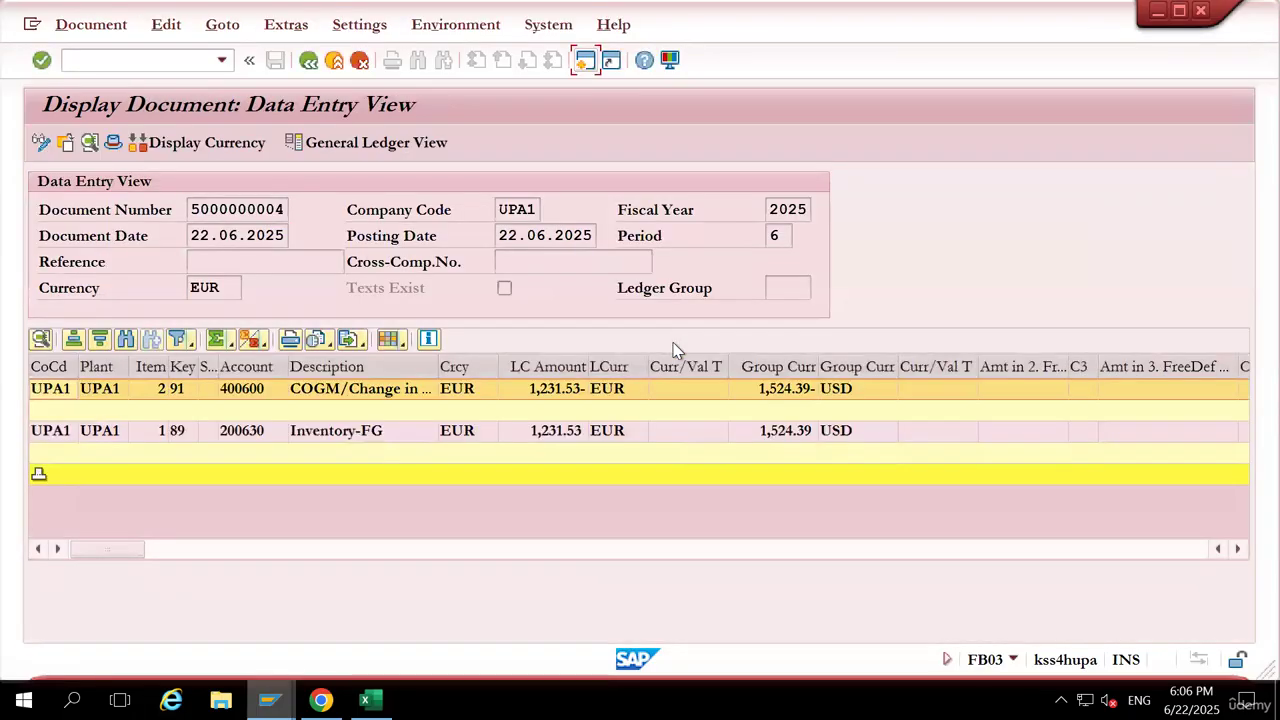
left_click(538, 413)
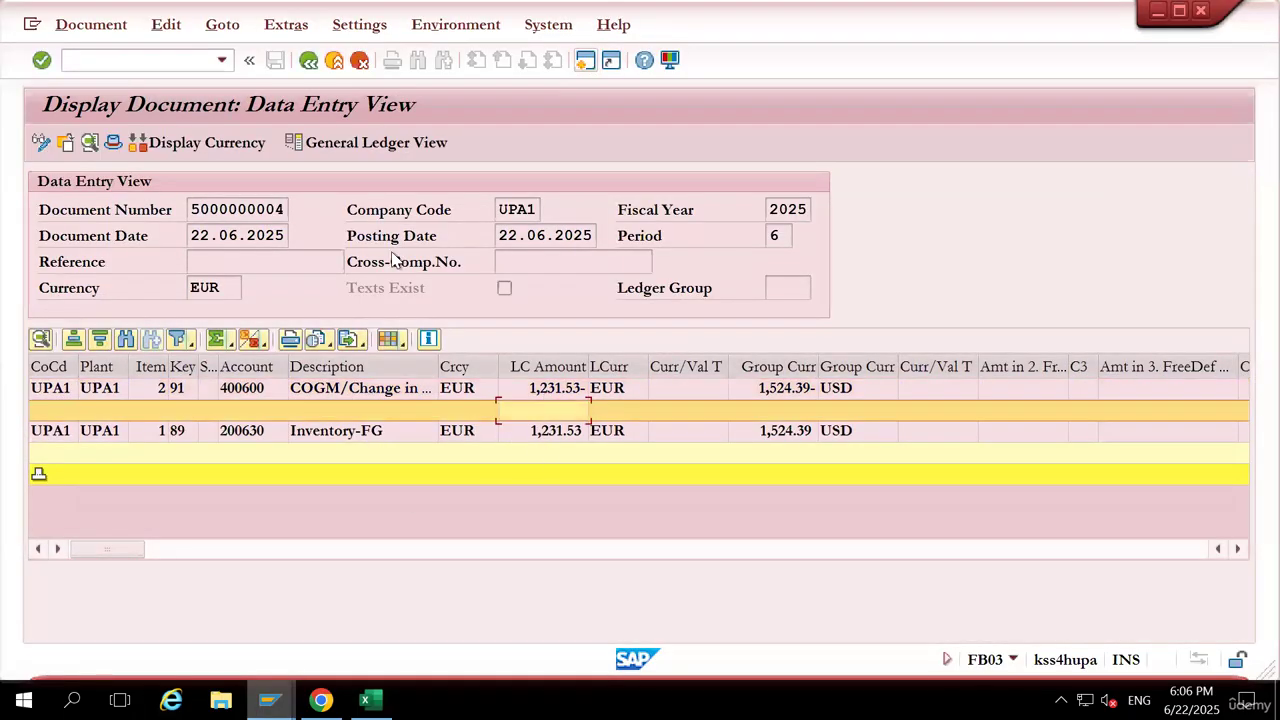
left_click(309, 60)
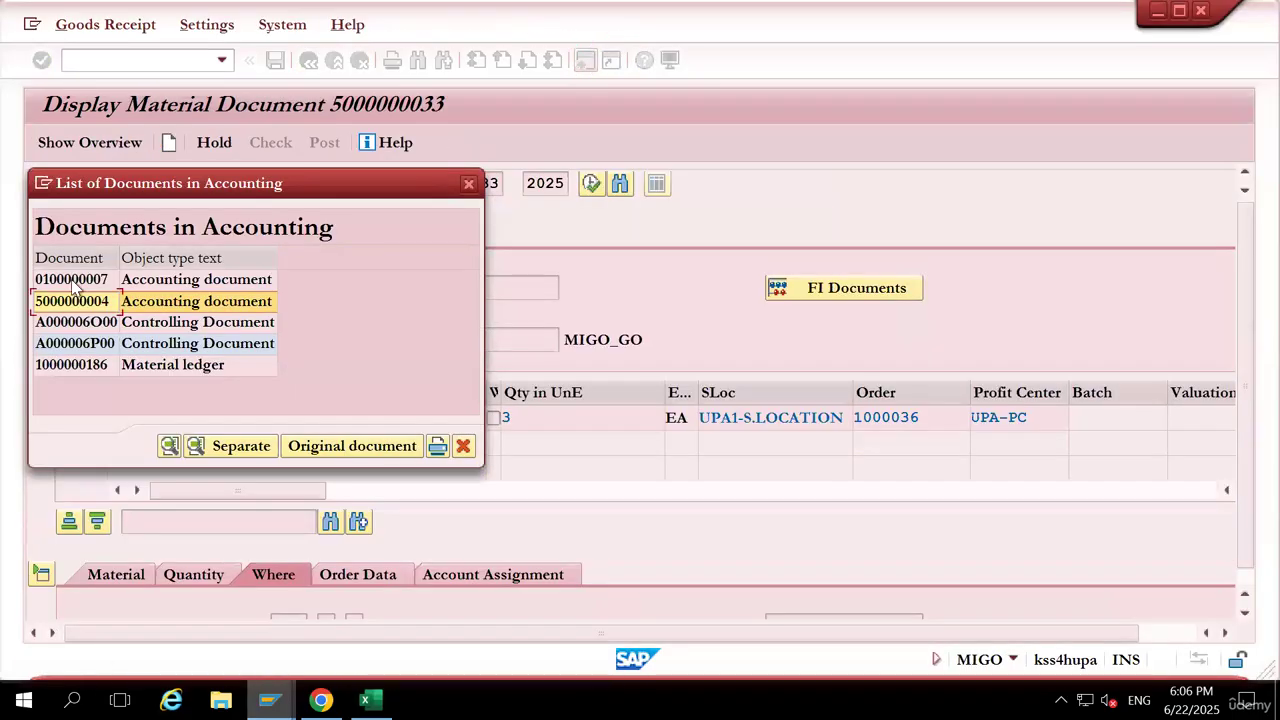
Open the first accounting document in the list and check its Inventory-WIP and Change in WIP line items
double_click(72, 281)
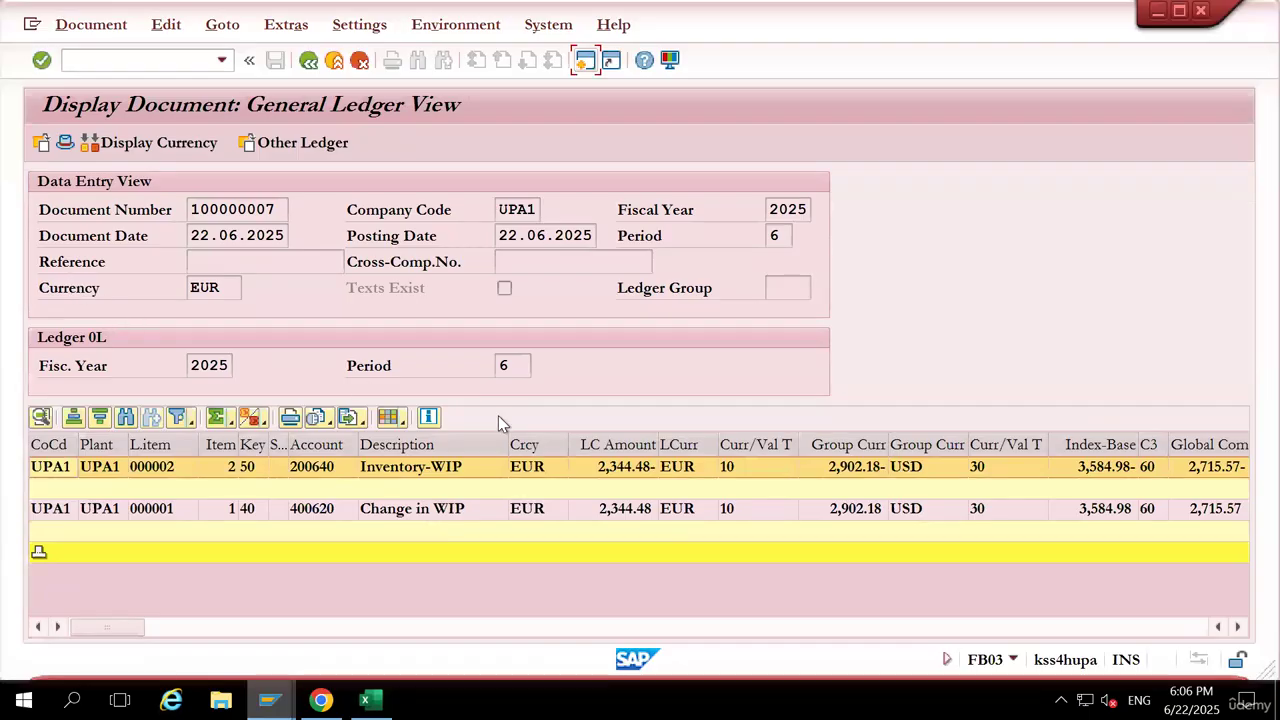
left_click(610, 510)
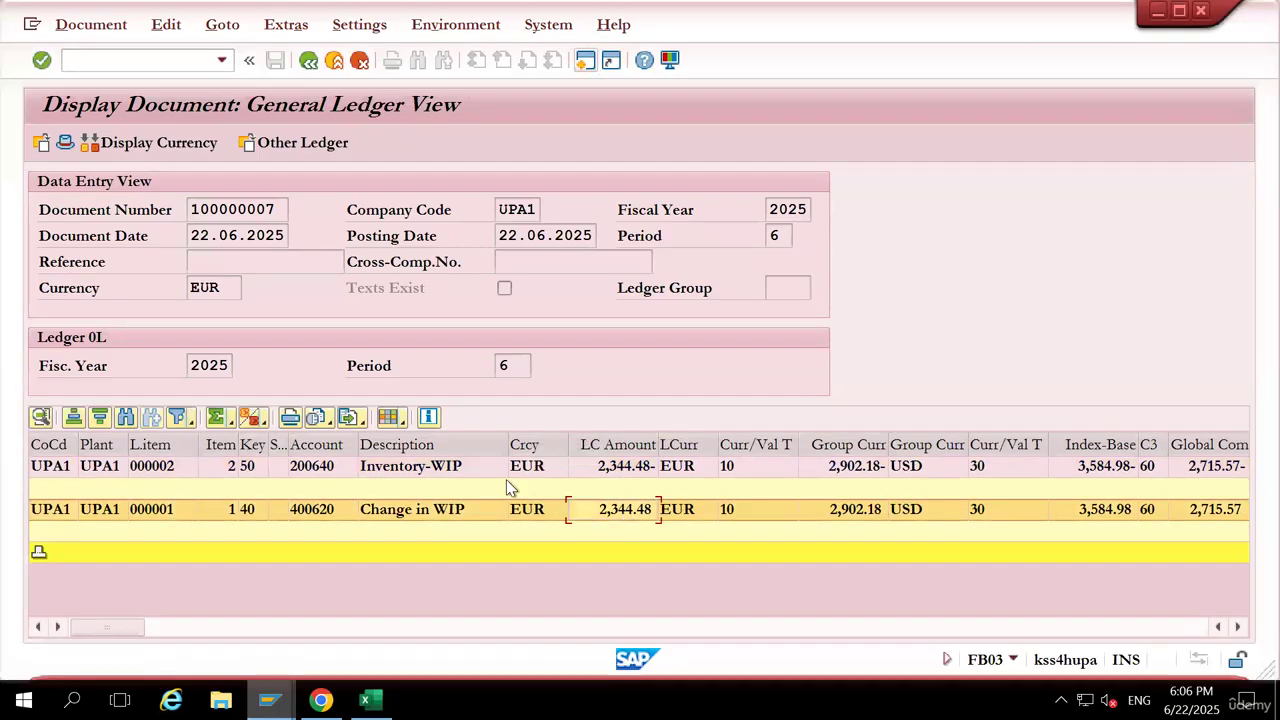
left_click(456, 470)
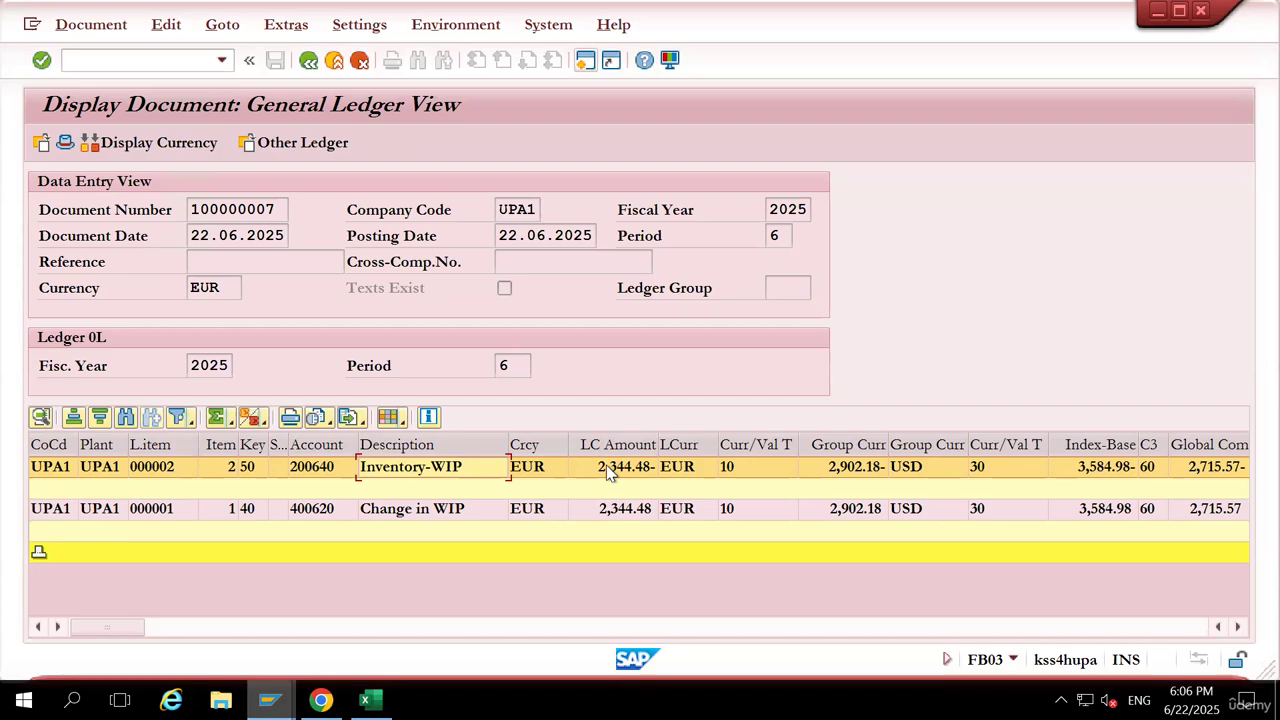
left_click(301, 65)
Copy the Inventory-FG amount 1,231.53 from the second accounting document into cell I16 of the Excel cost sheet
double_click(204, 301)
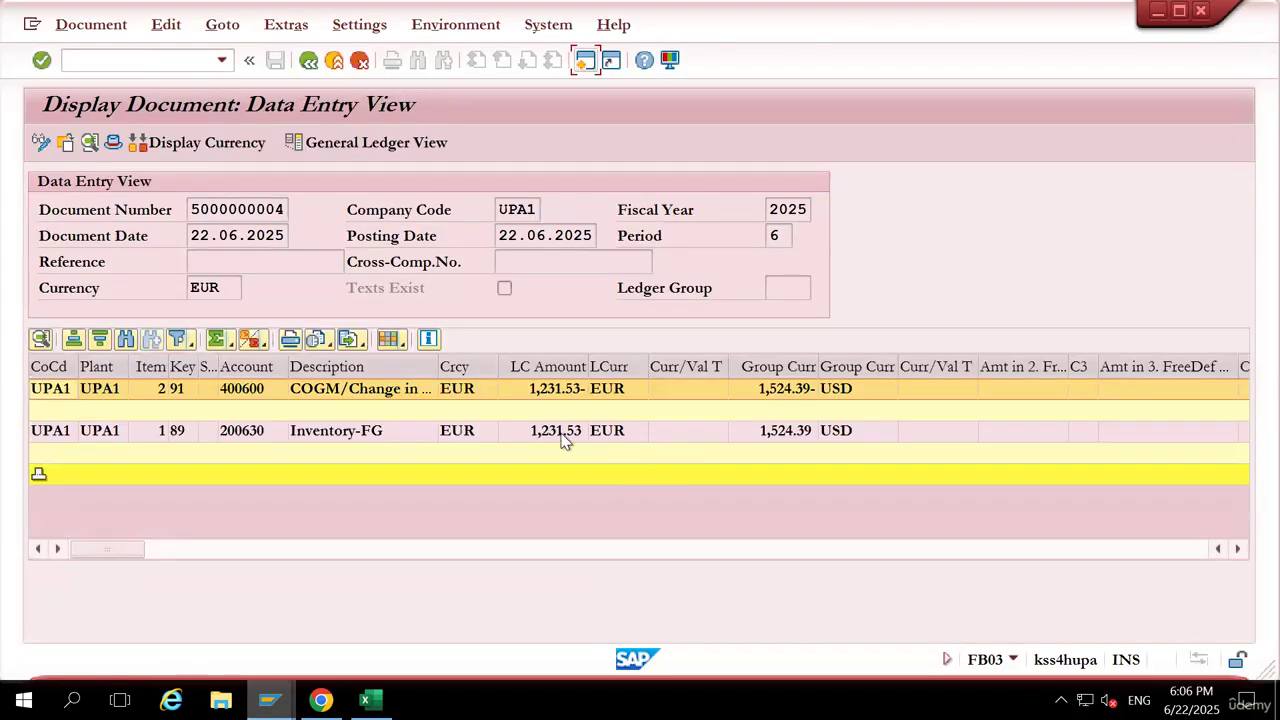
left_click(558, 437)
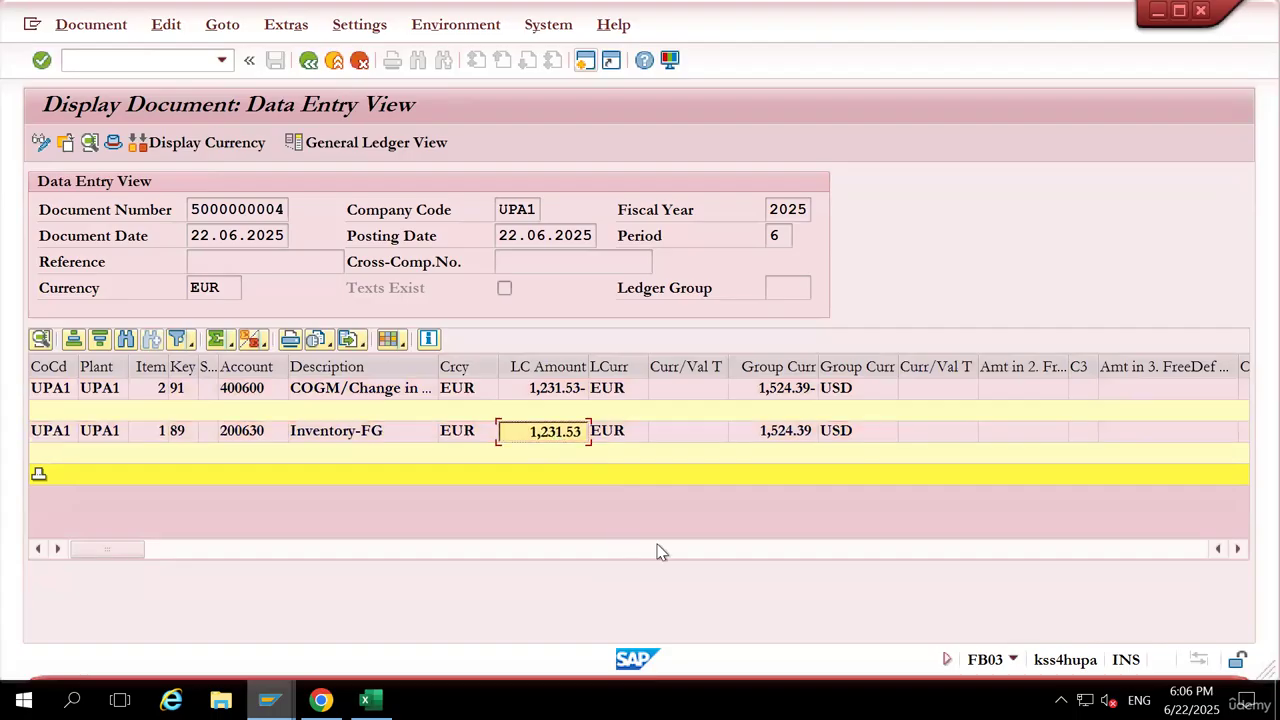
mouse_move(884, 28)
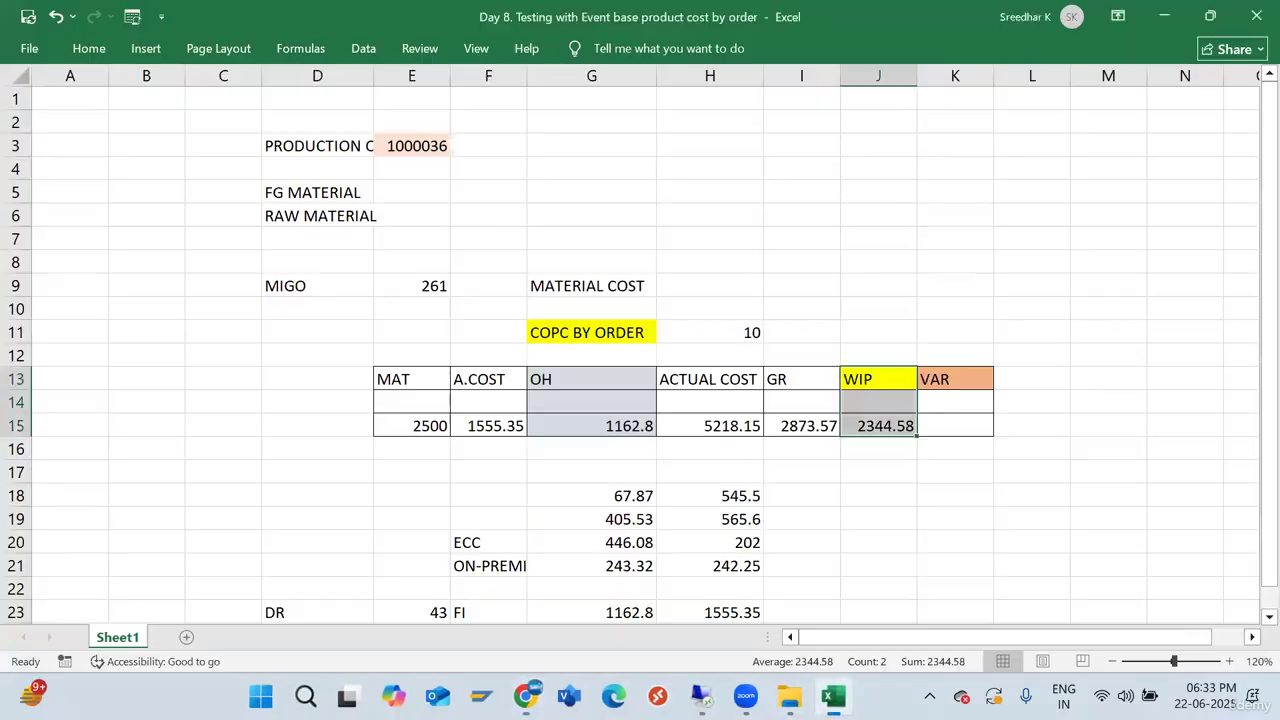
scroll(831, 509, "down", 1)
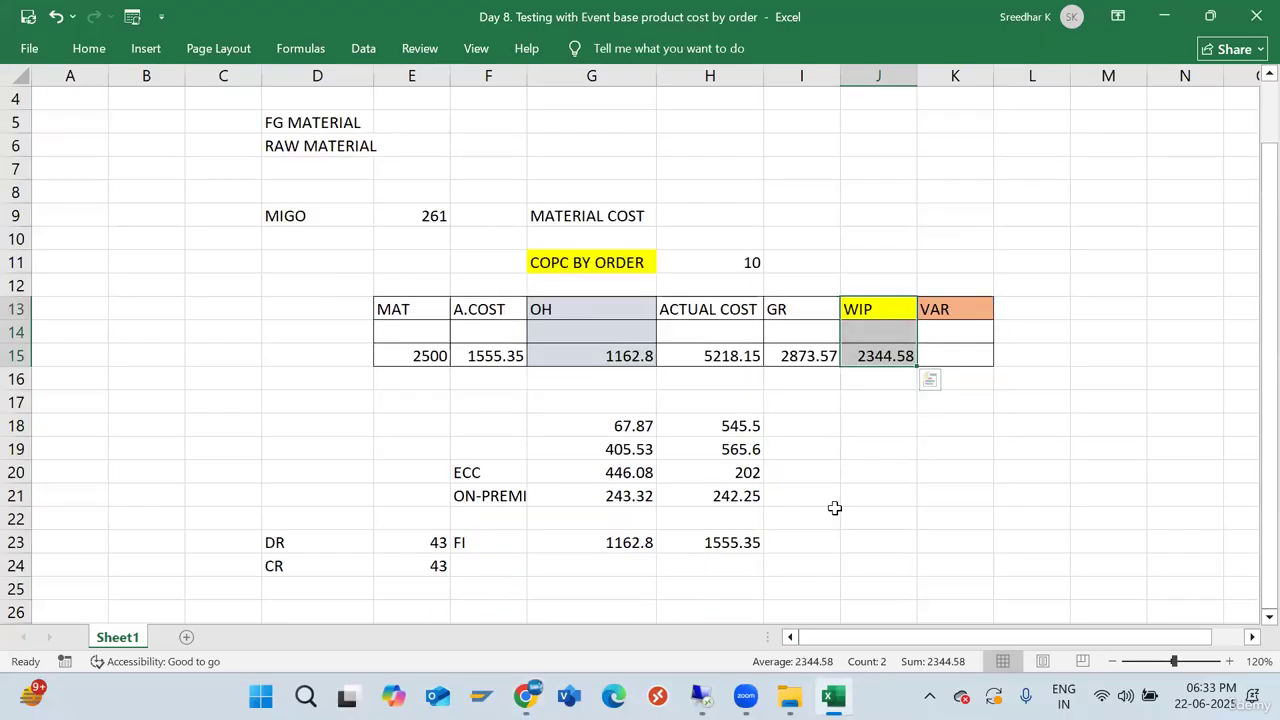
left_click(811, 375)
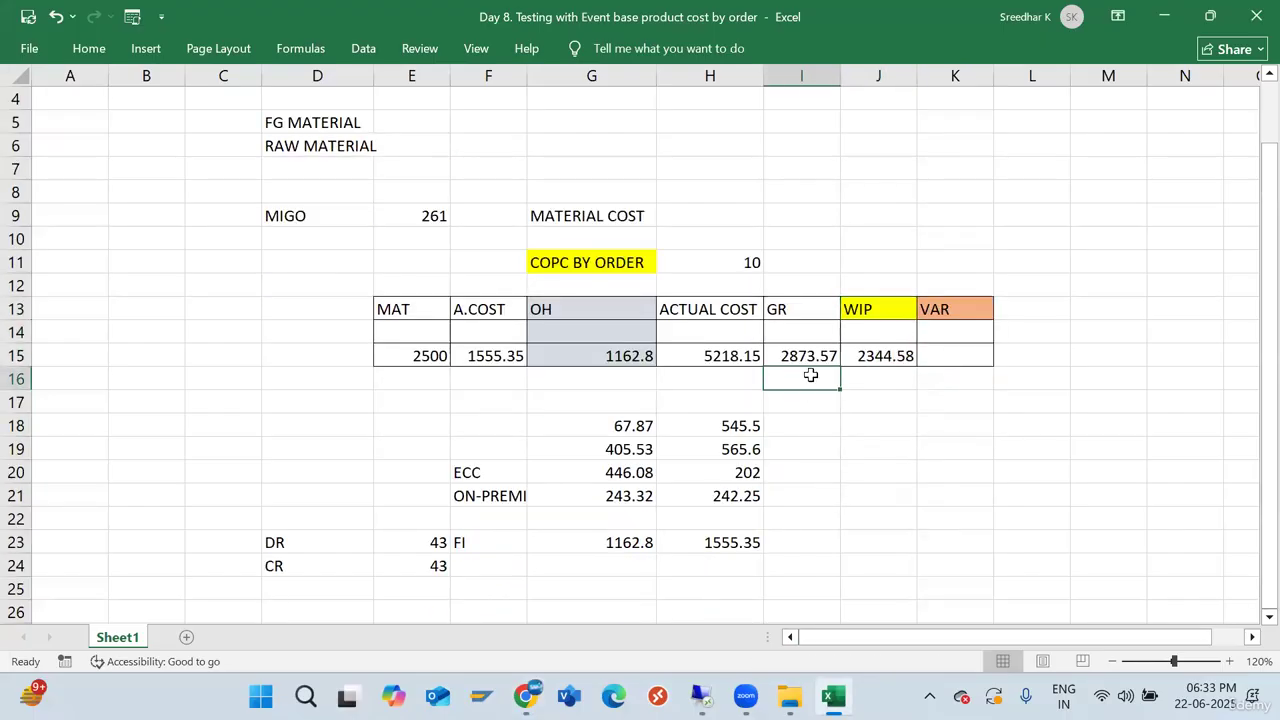
type("1,231.53")
Add the two goods receipt amounts with the formula =I15+I16 in cell I17
left_click(809, 404)
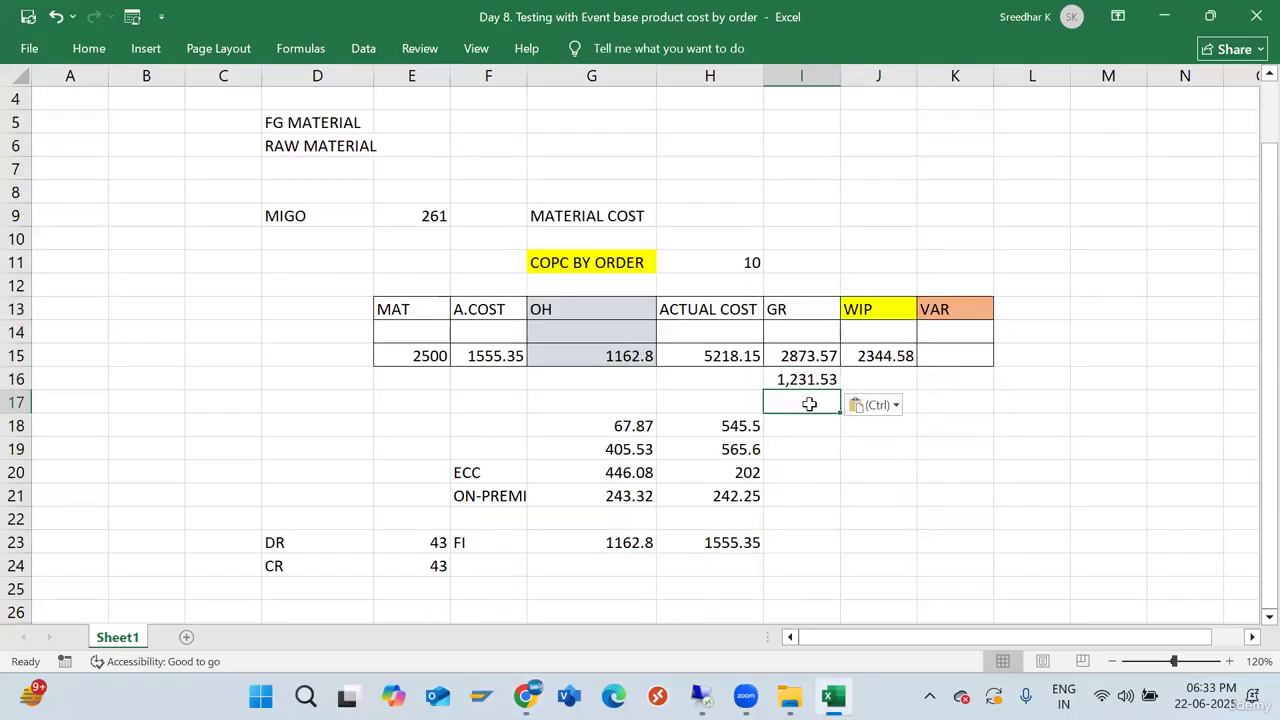
type("=")
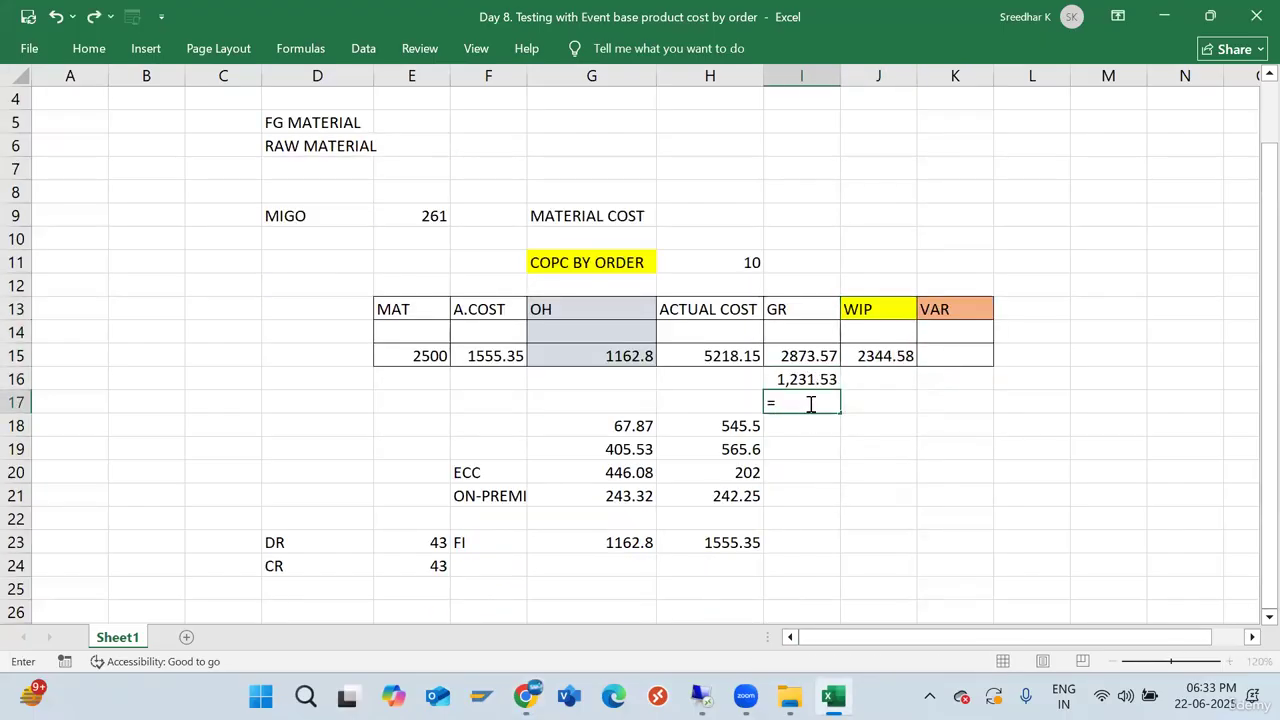
left_click(805, 357)
type("+")
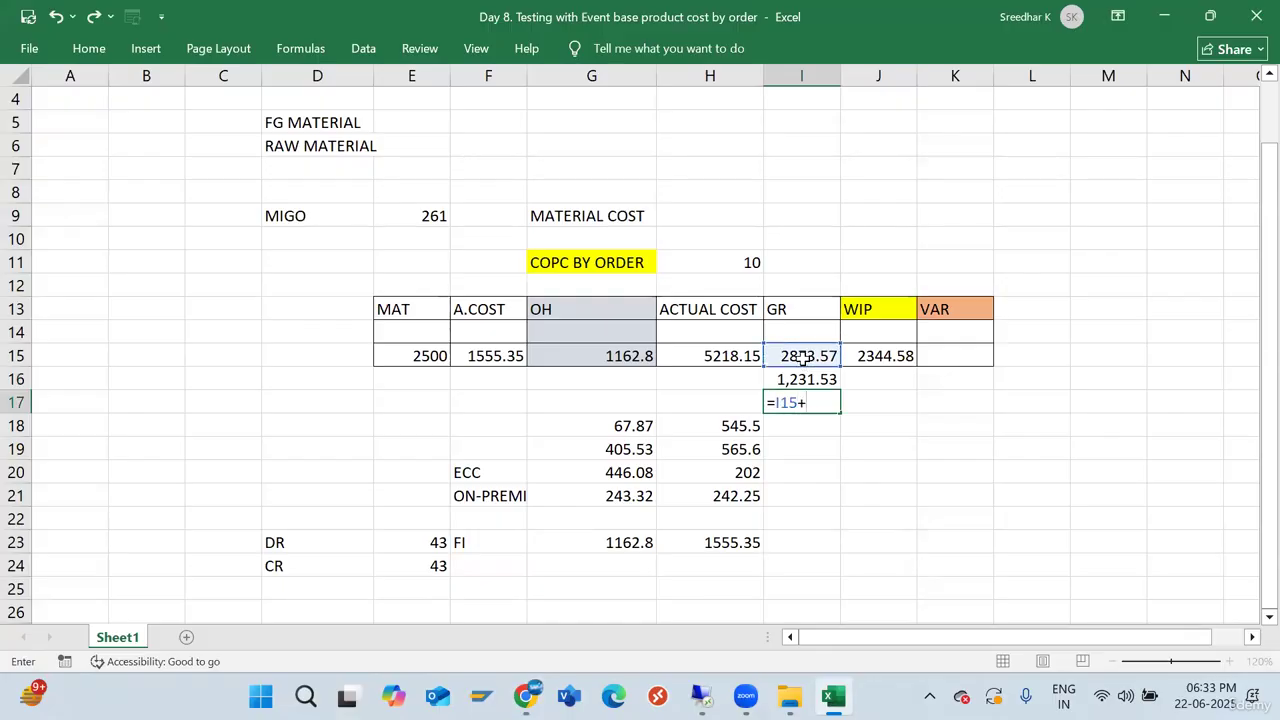
left_click(788, 378)
key("Return")
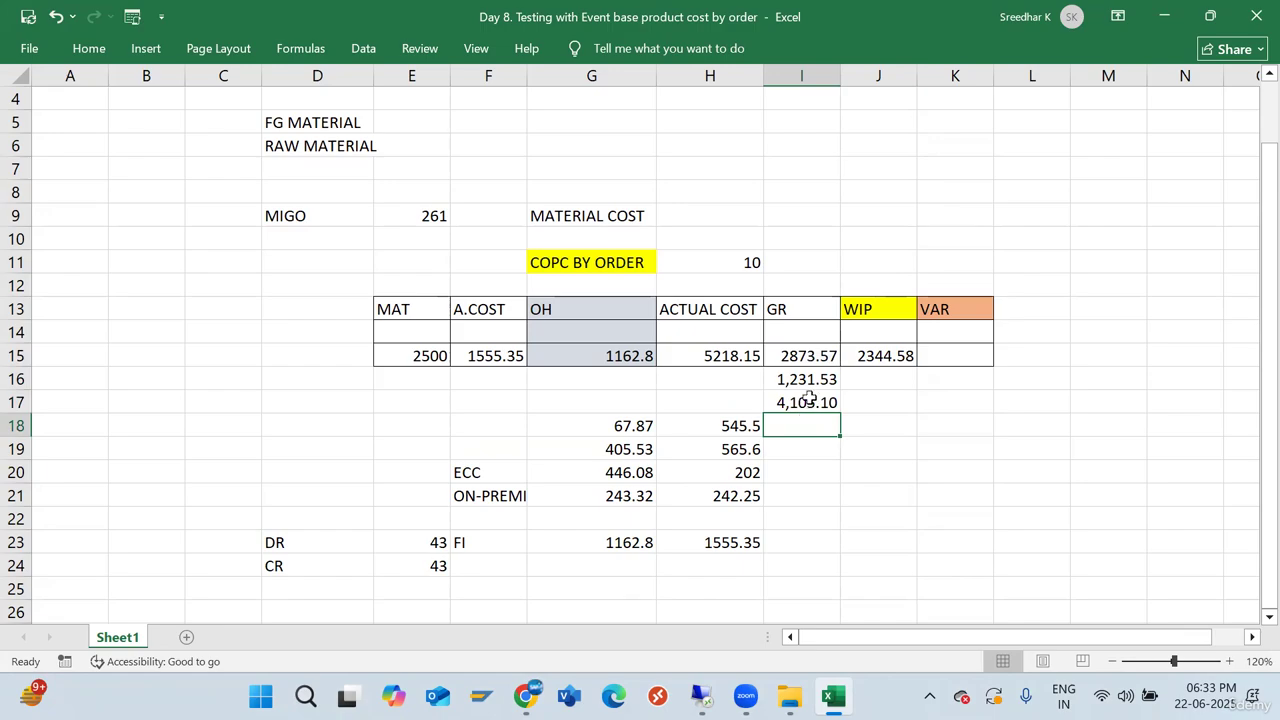
Replace the GR amount in I15 with the total from I17 as values only, and clear the helper formula in I17
left_click(806, 360)
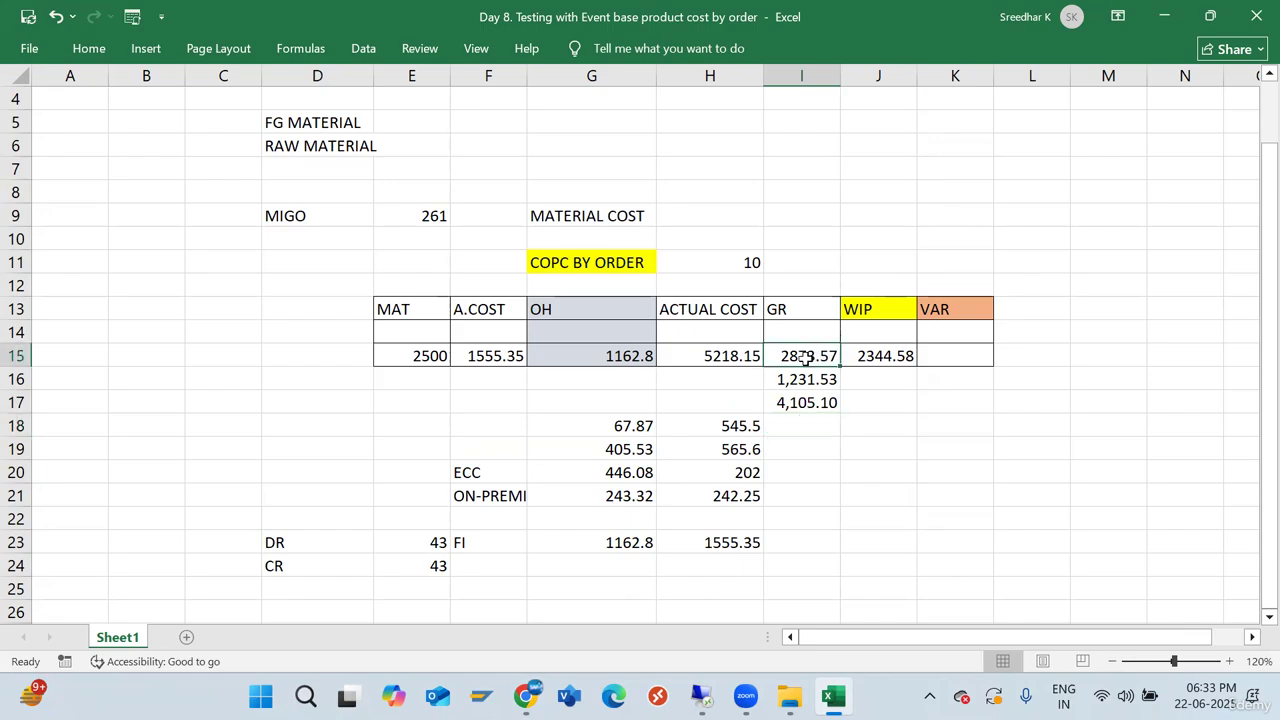
left_click(814, 403)
key("ctrl+c")
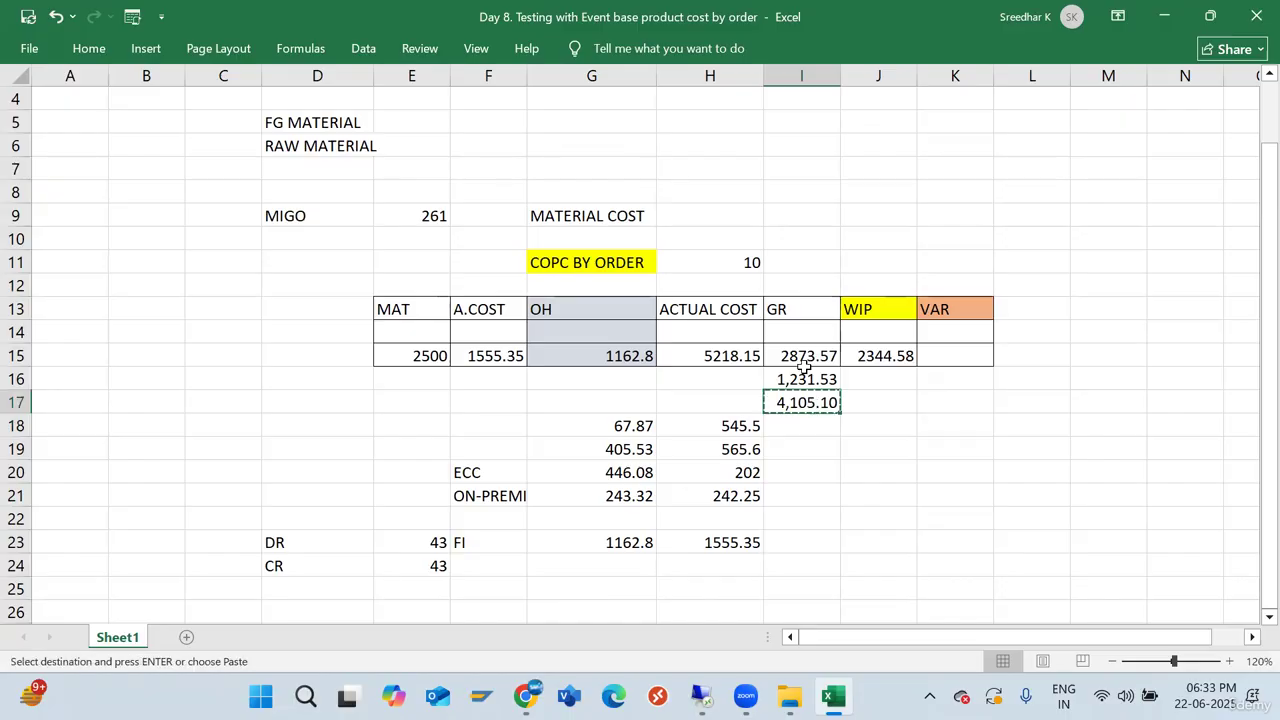
right_click(803, 362)
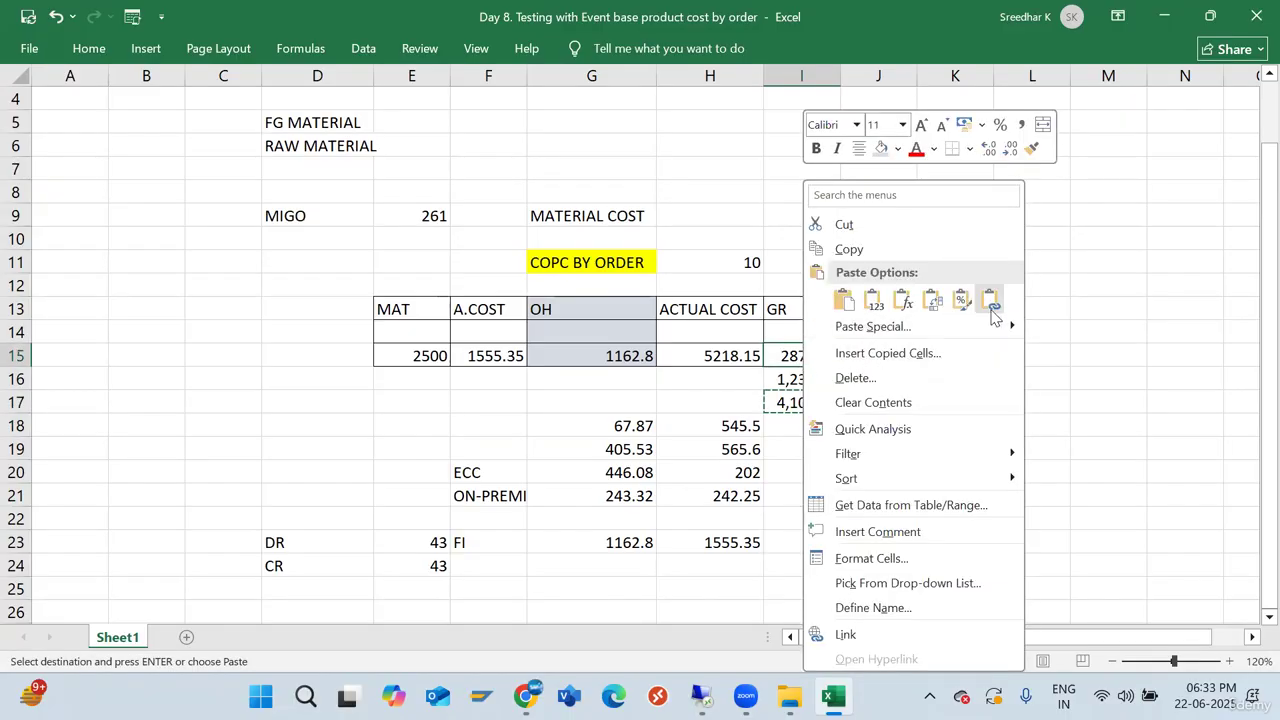
left_click(905, 326)
left_click(745, 276)
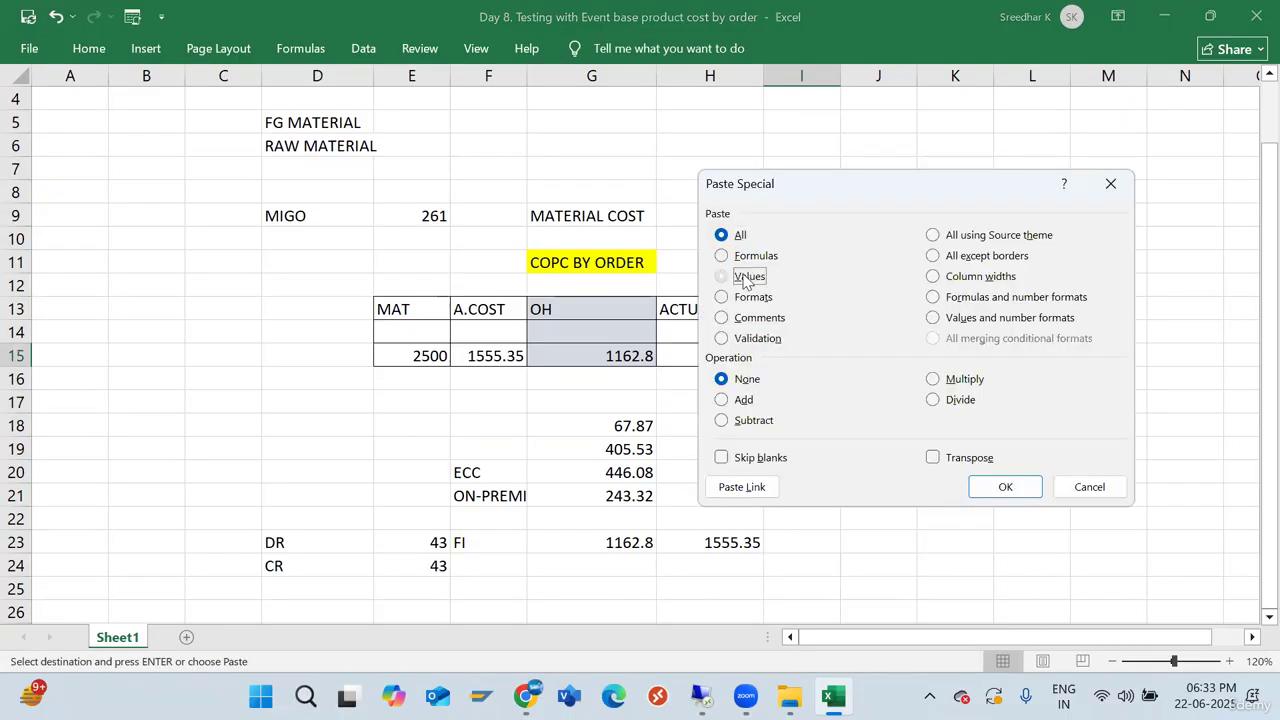
key("Return")
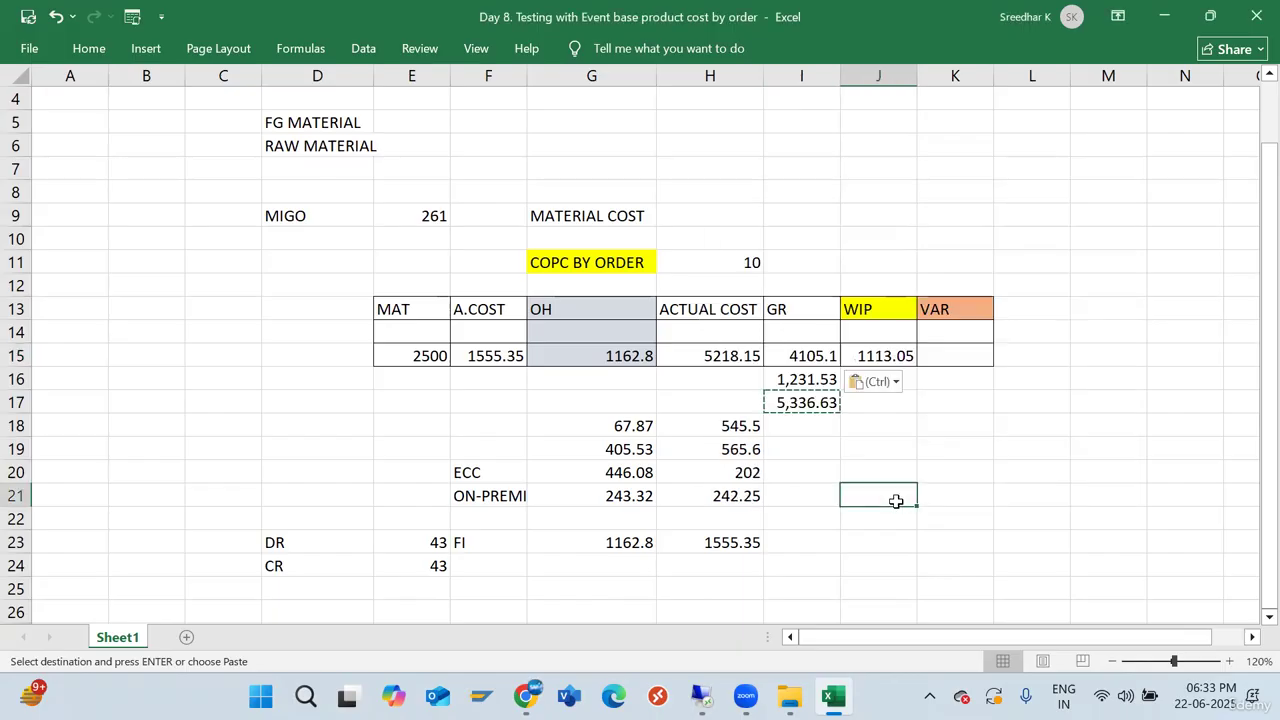
key("Escape")
left_click(805, 405)
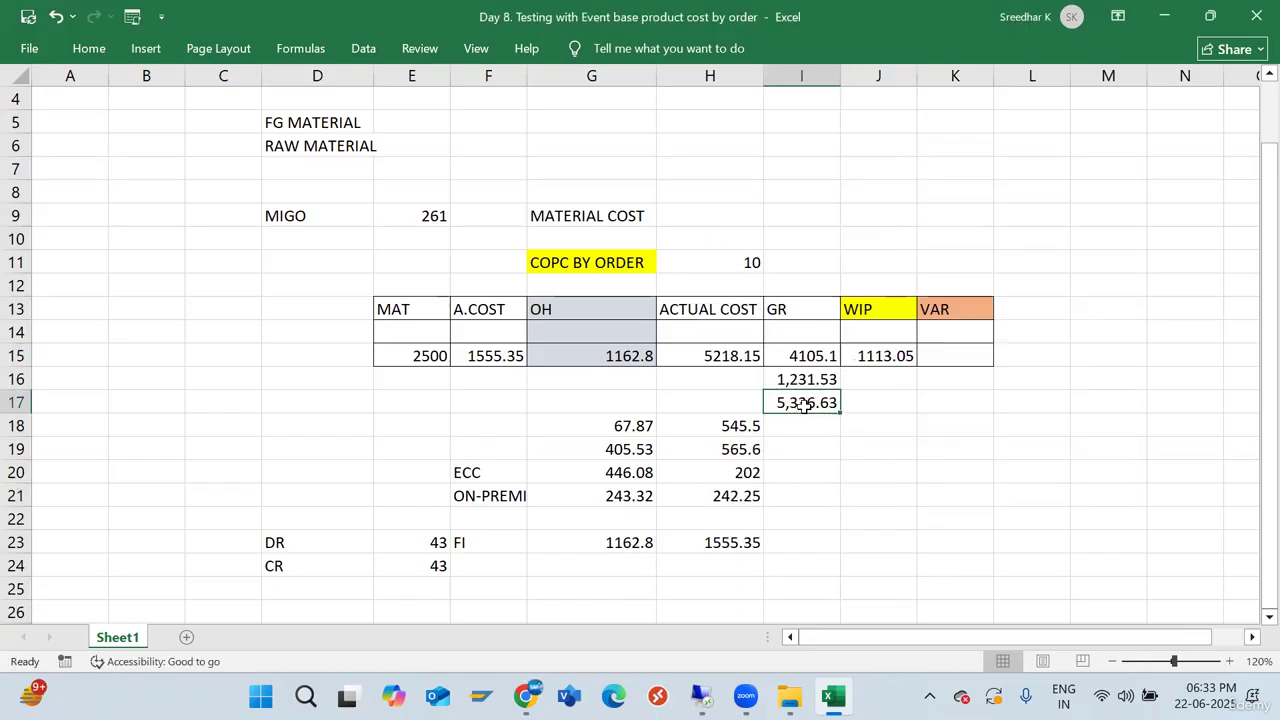
key("Delete")
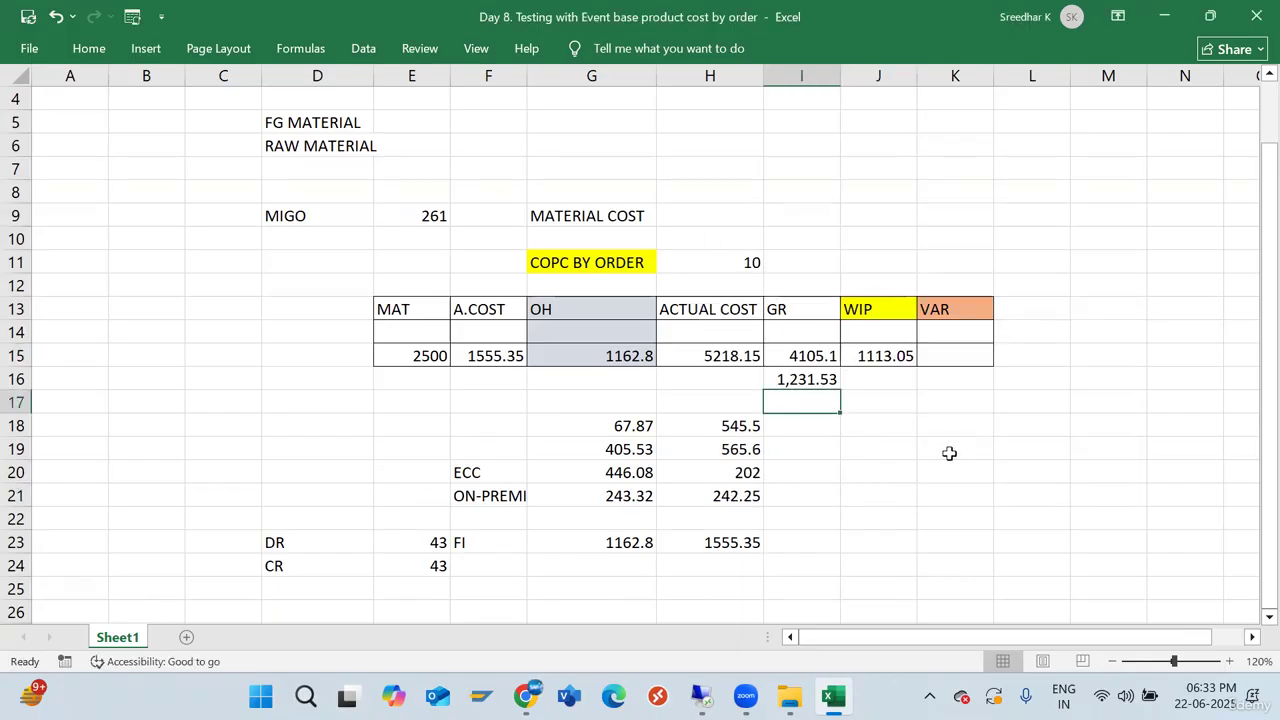
Copy the WIP amount from J15 into the VAR cell K15 as values only
left_click(729, 354)
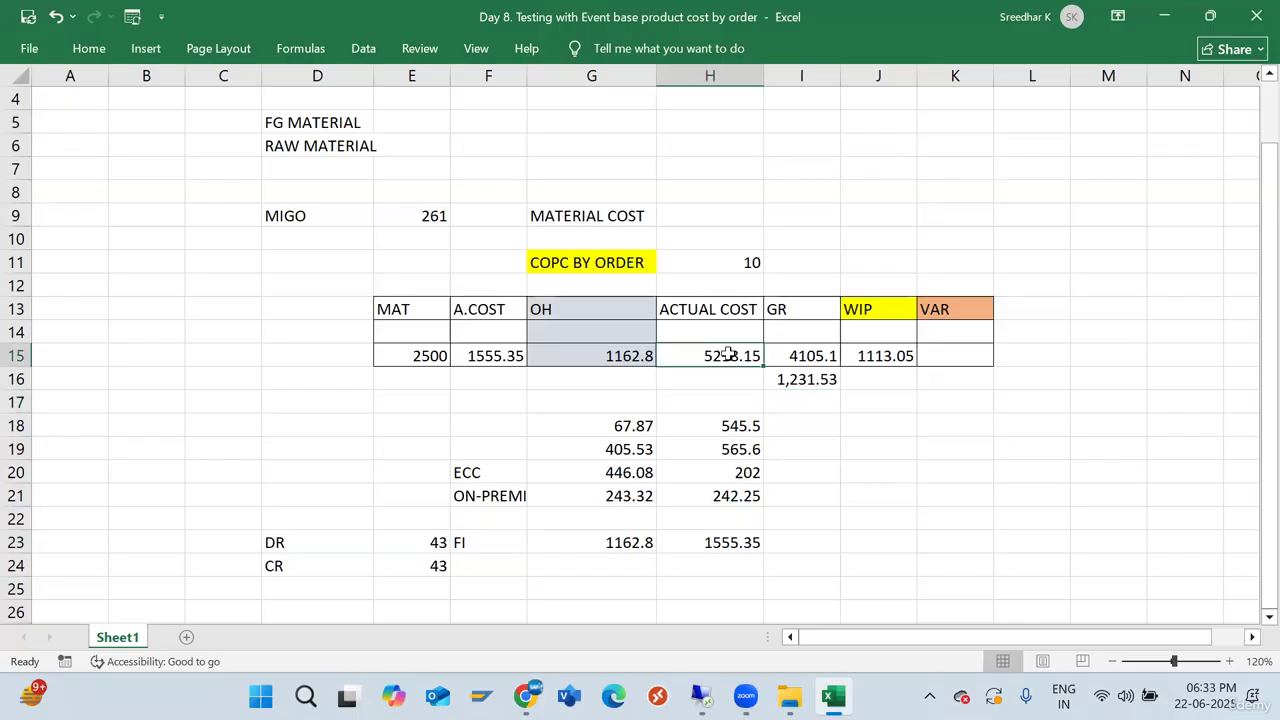
left_click(806, 354)
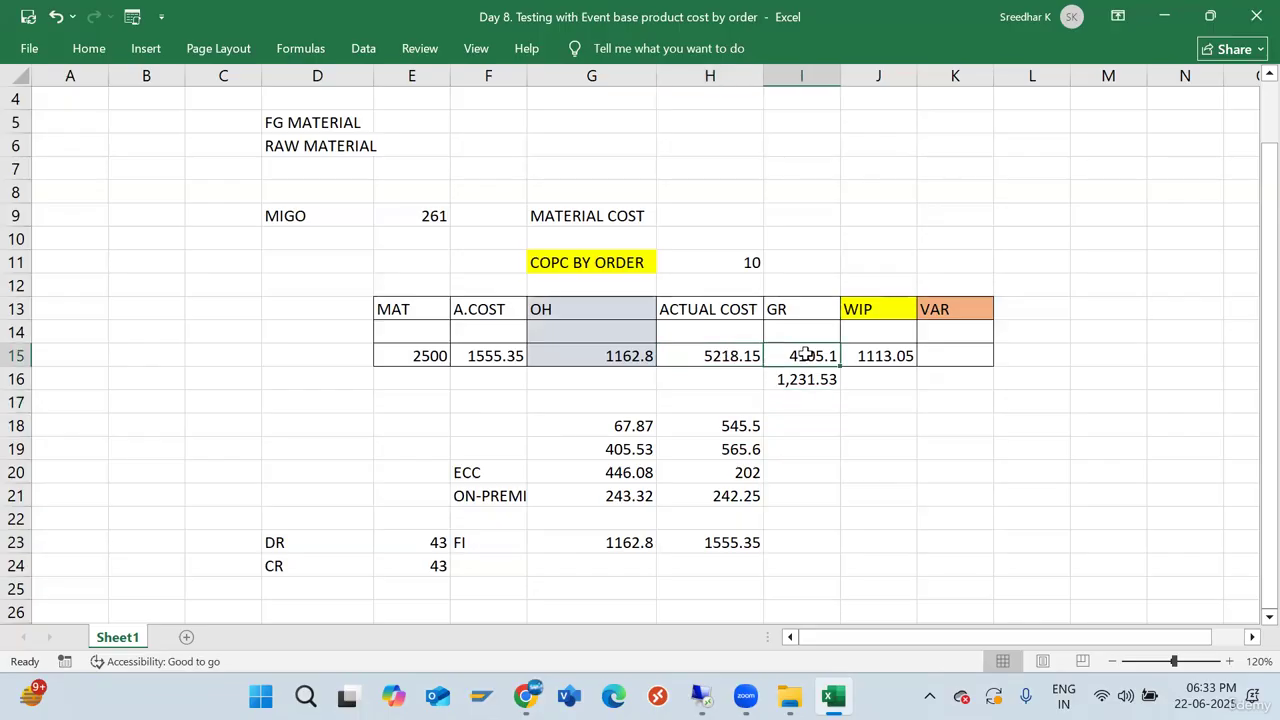
left_click(879, 355)
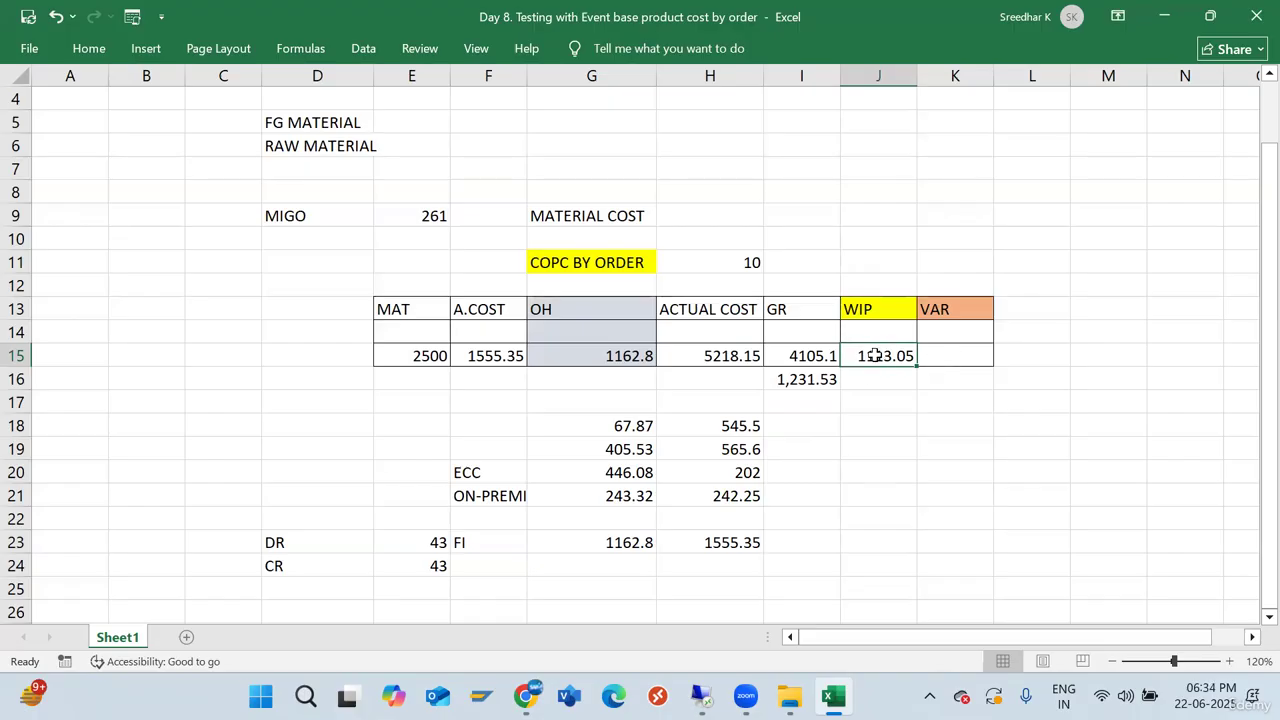
key("ctrl+c")
left_click(955, 356)
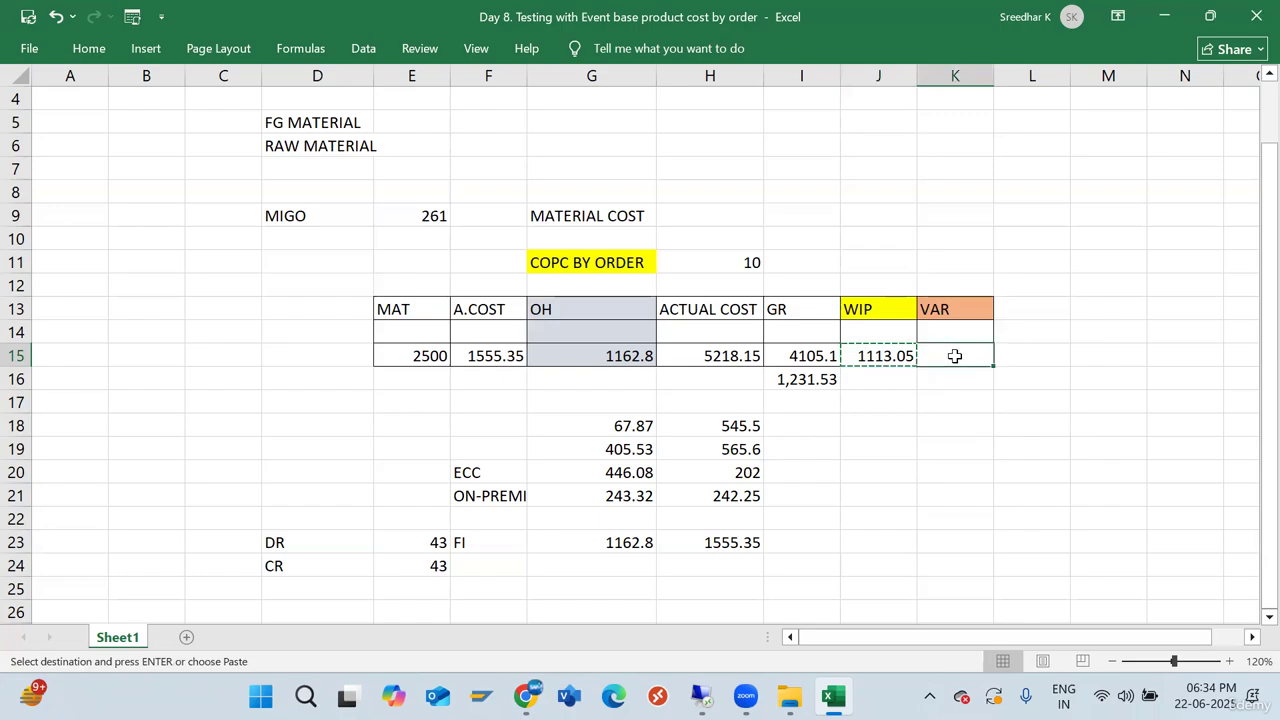
right_click(955, 356)
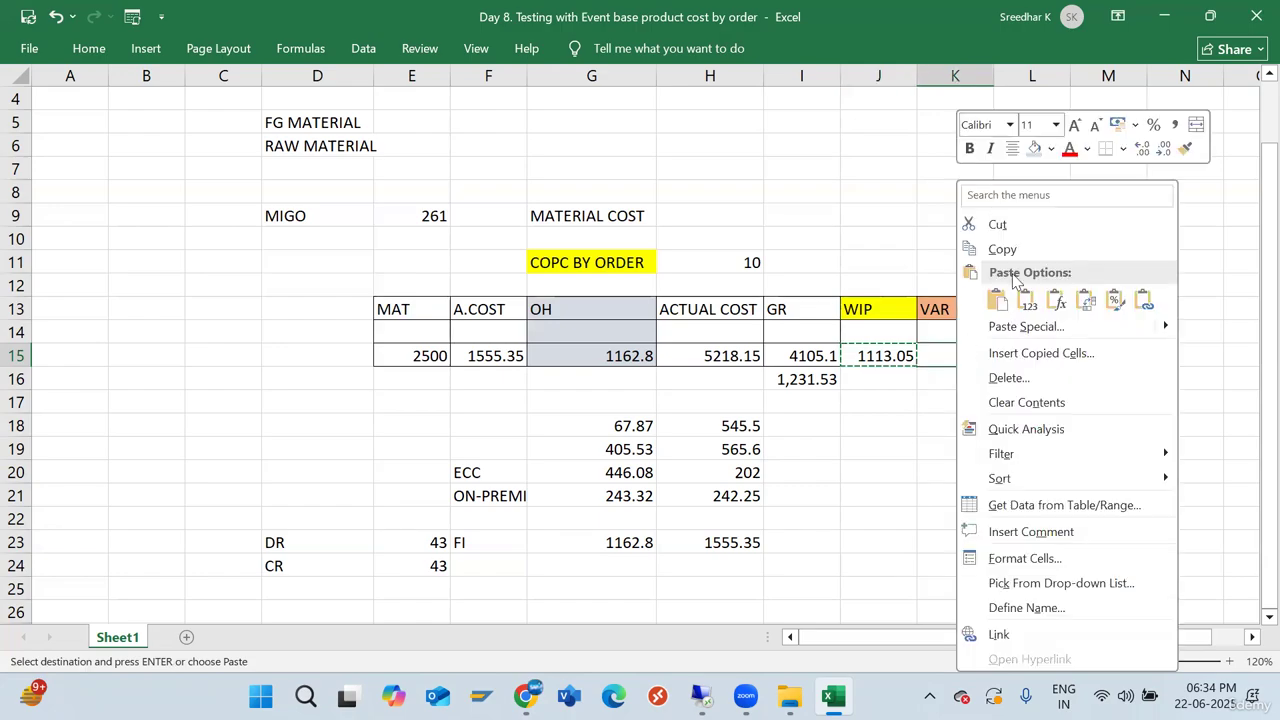
left_click(1016, 326)
left_click(822, 274)
left_click(1103, 487)
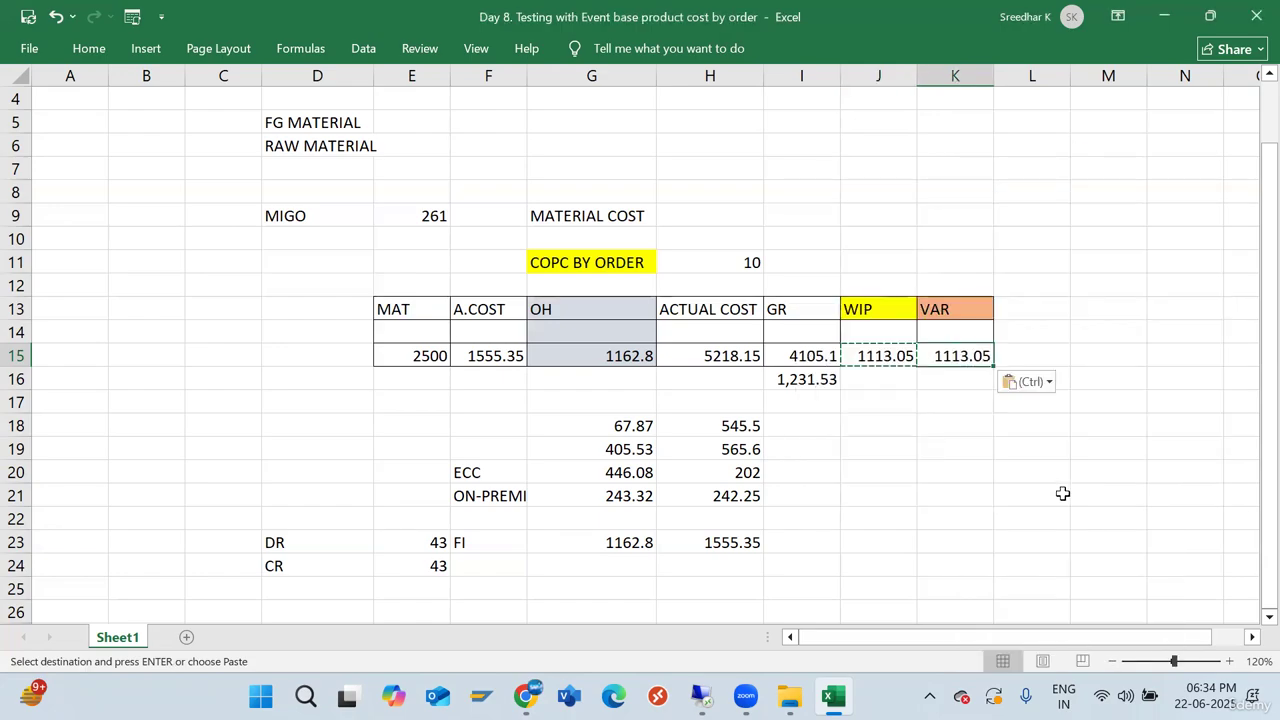
left_click(955, 495)
Clear the WIP amount in cell J15
left_click(884, 356)
key("Escape")
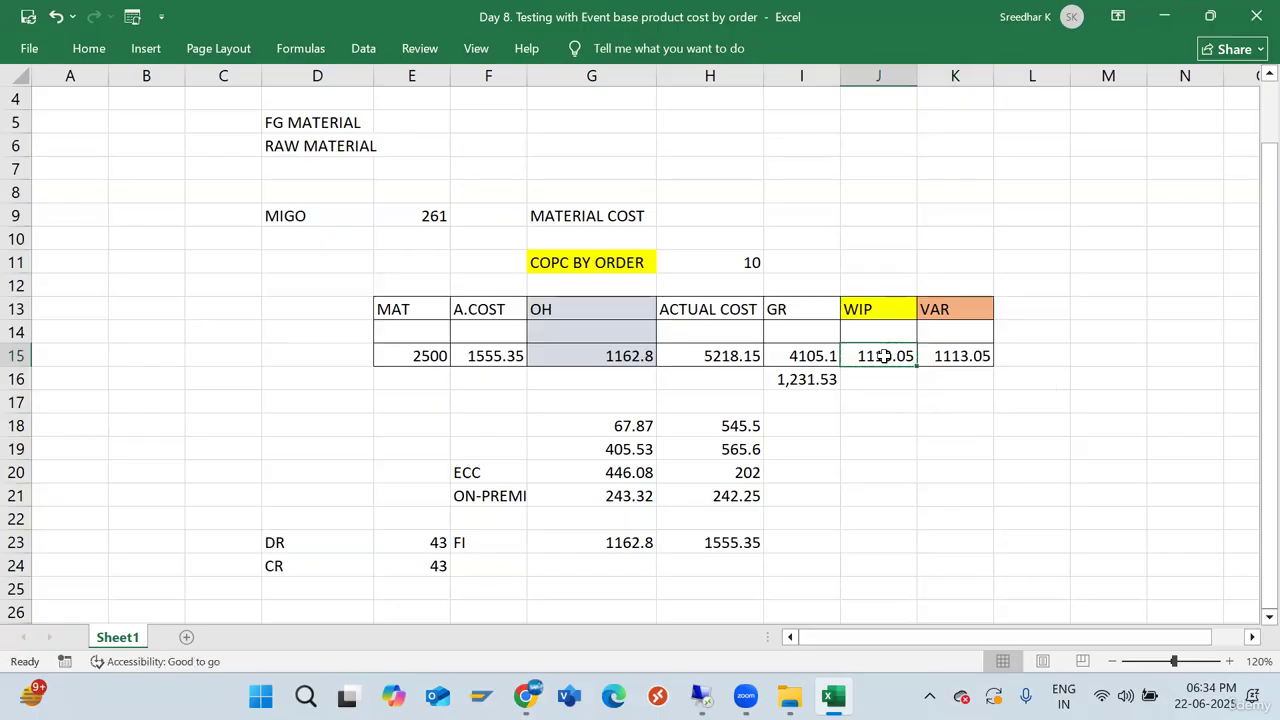
key("Delete")
Compare the actual cost and GR amounts with the variance in row 15, and switch back to the remote SAP session
left_click(752, 262)
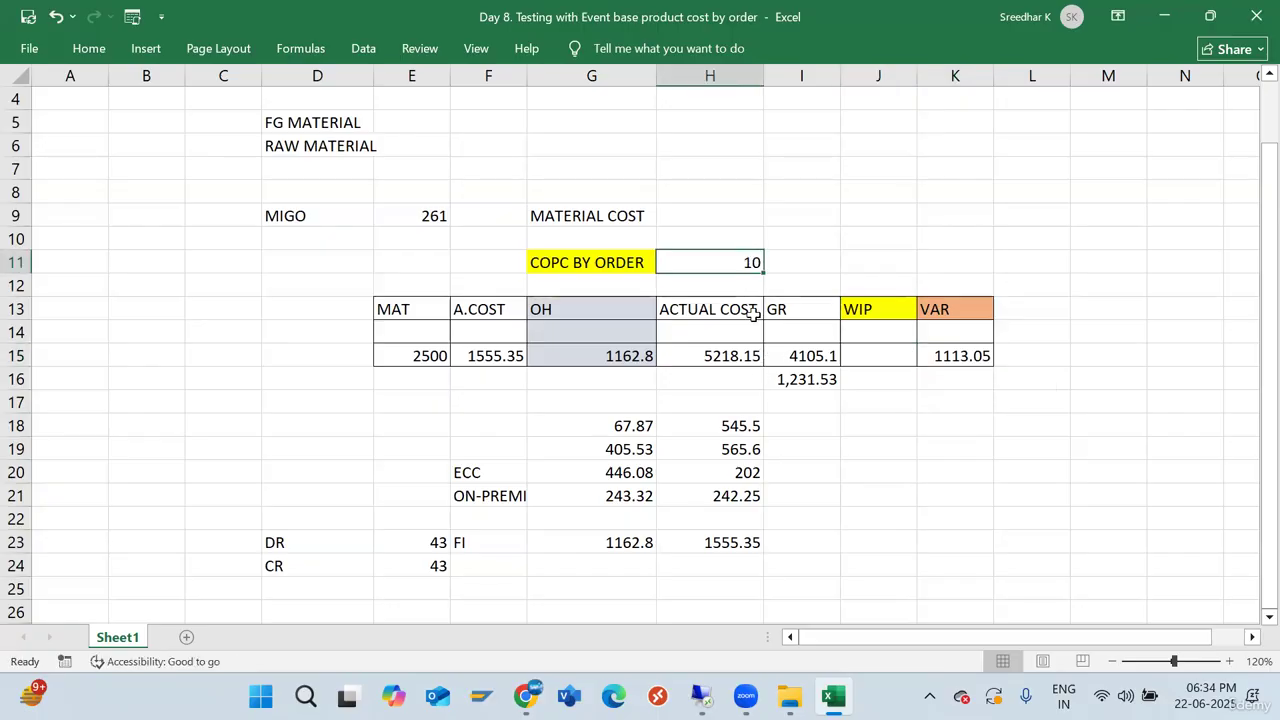
left_click_drag(729, 356, 790, 356)
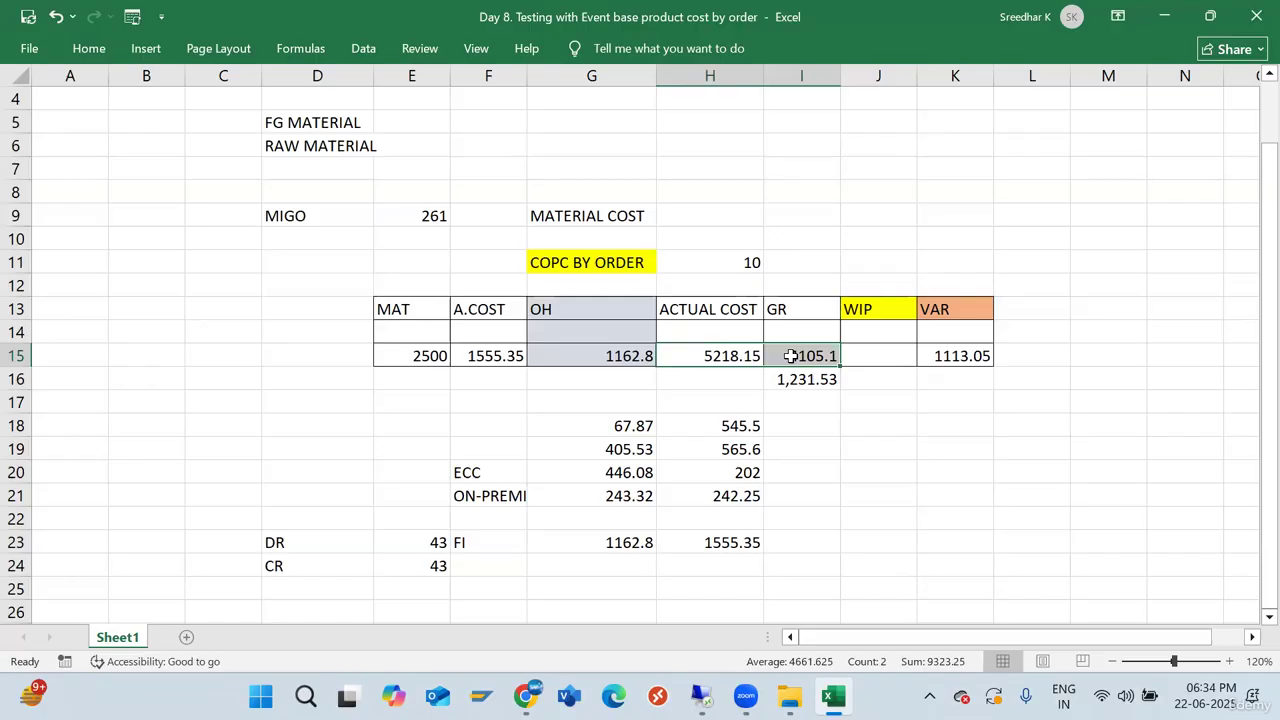
left_click(966, 358)
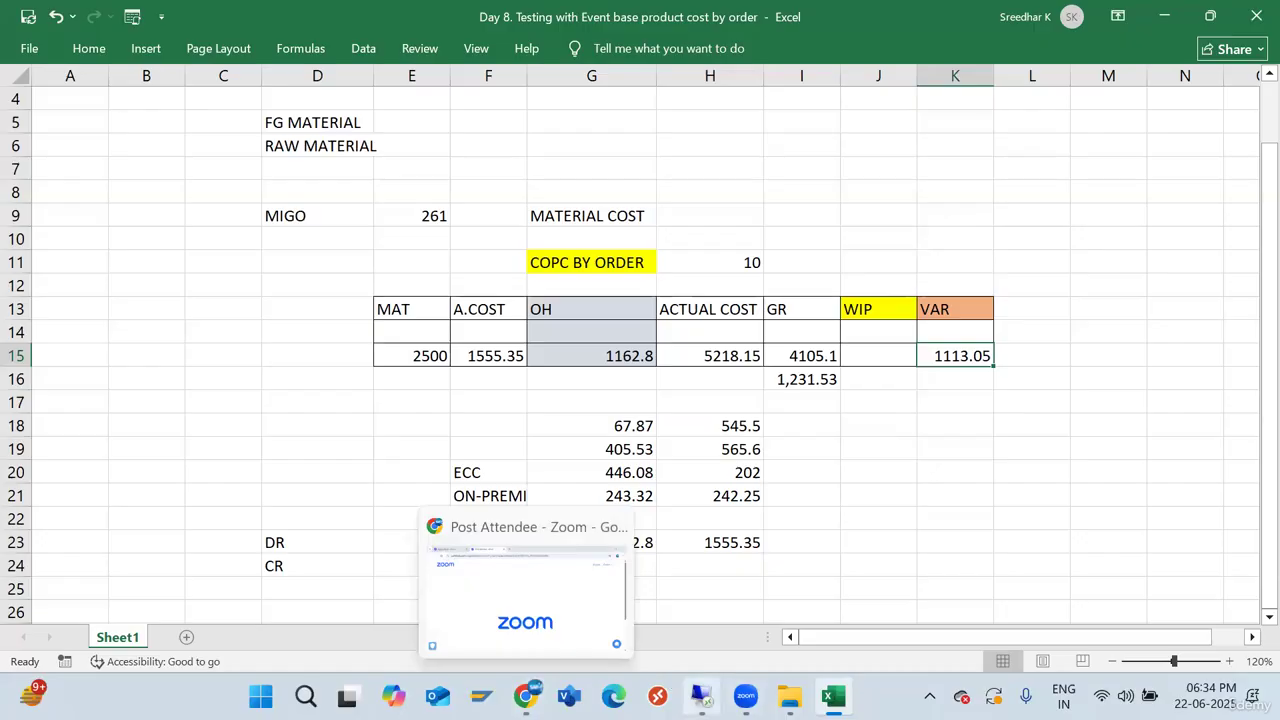
left_click(713, 588)
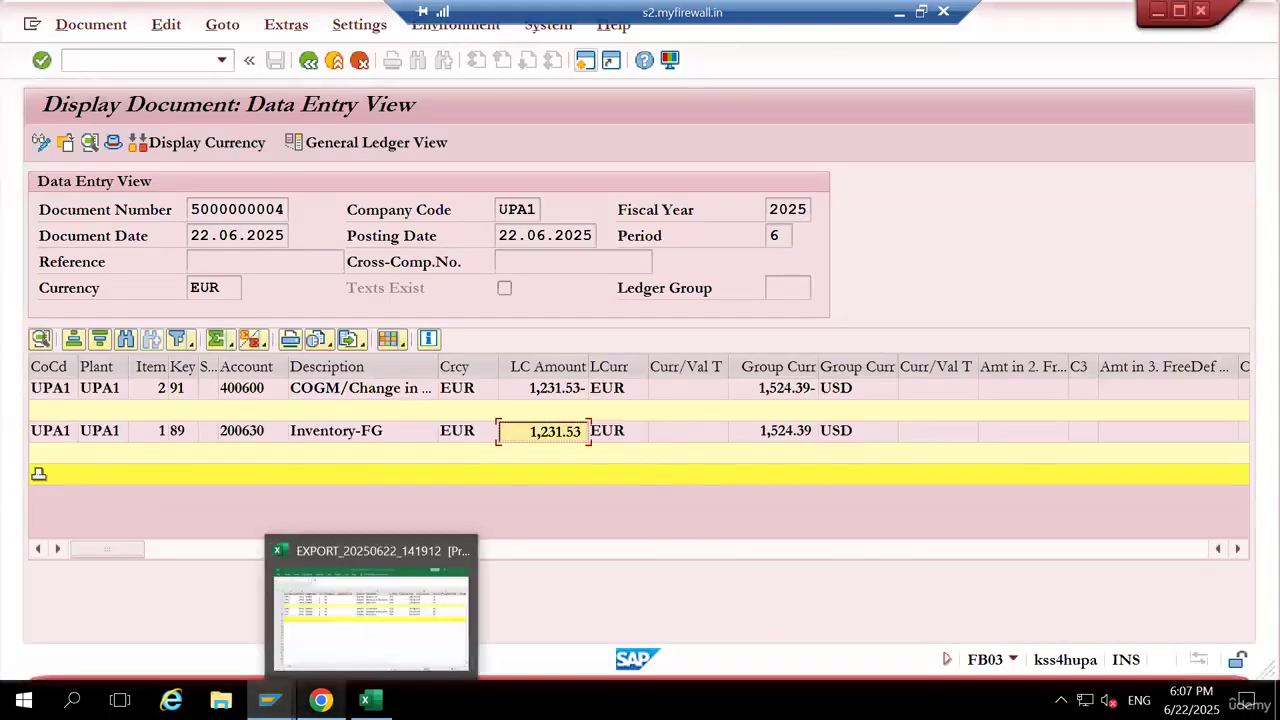
Switch to the event-based order page in Chrome, check the Inventory-WIP account's total WIP, and reload the page
left_click(321, 700)
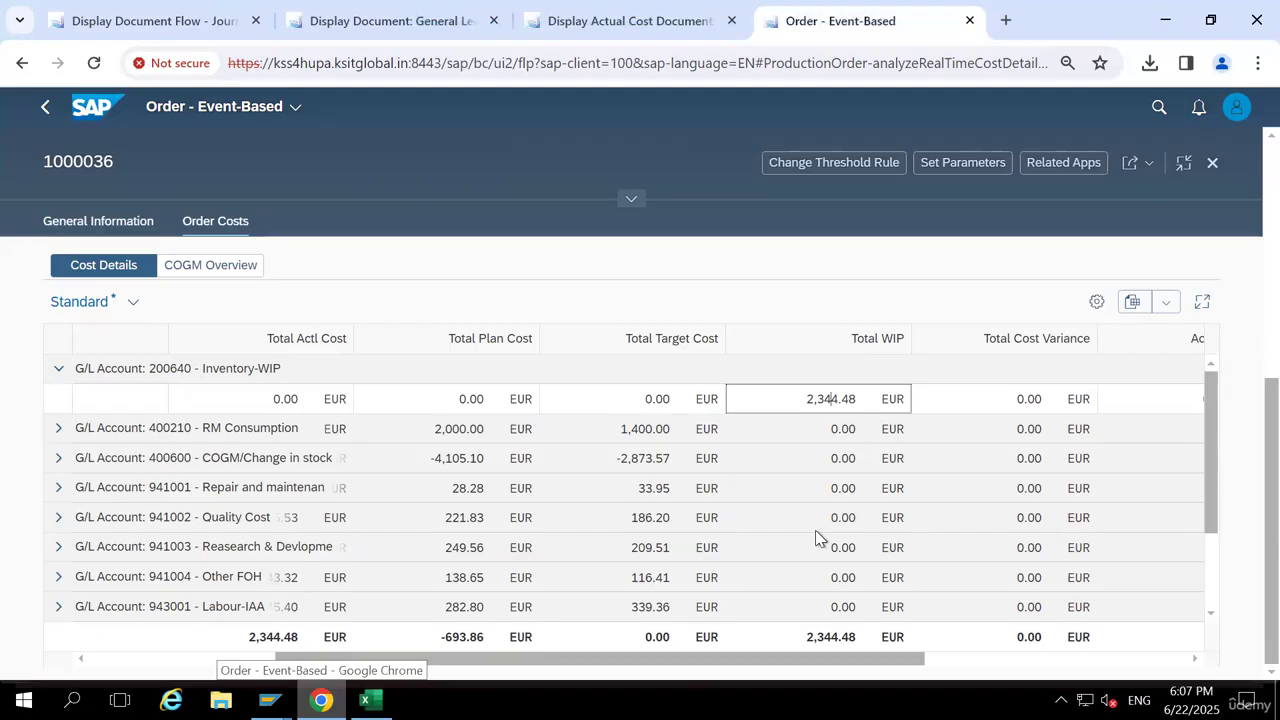
left_click_drag(806, 398, 898, 398)
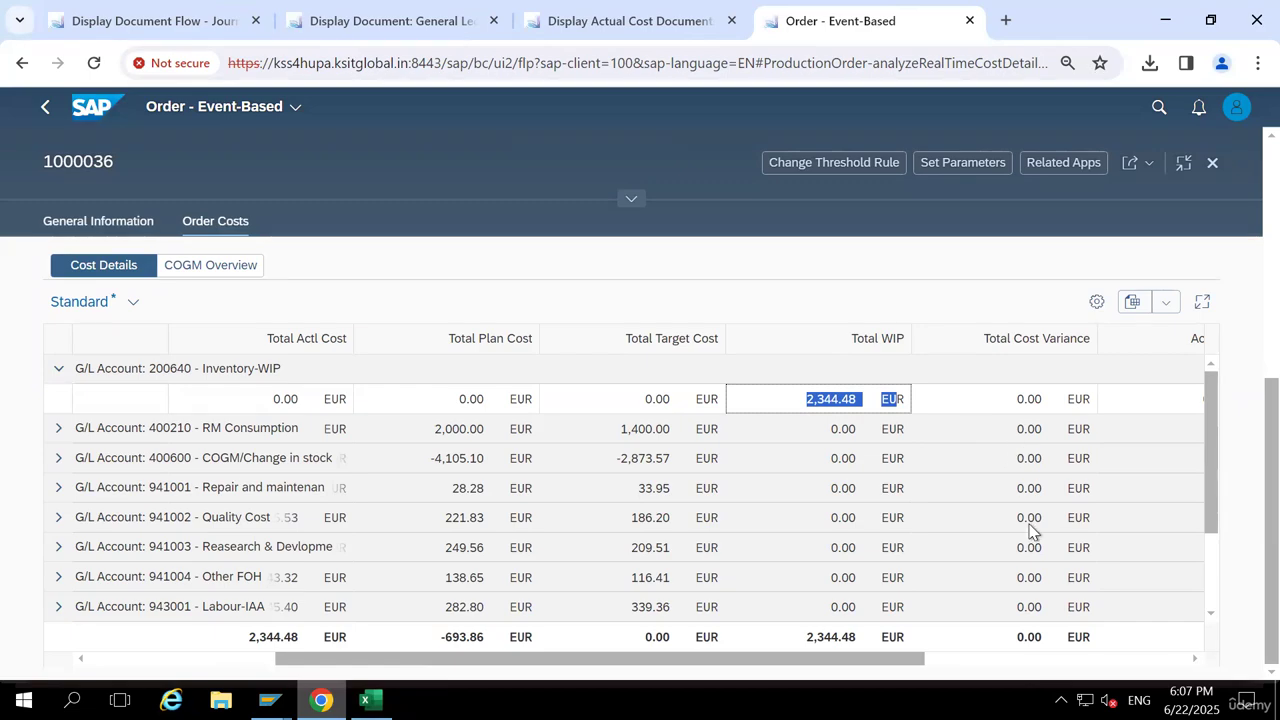
left_click_drag(666, 660, 443, 662)
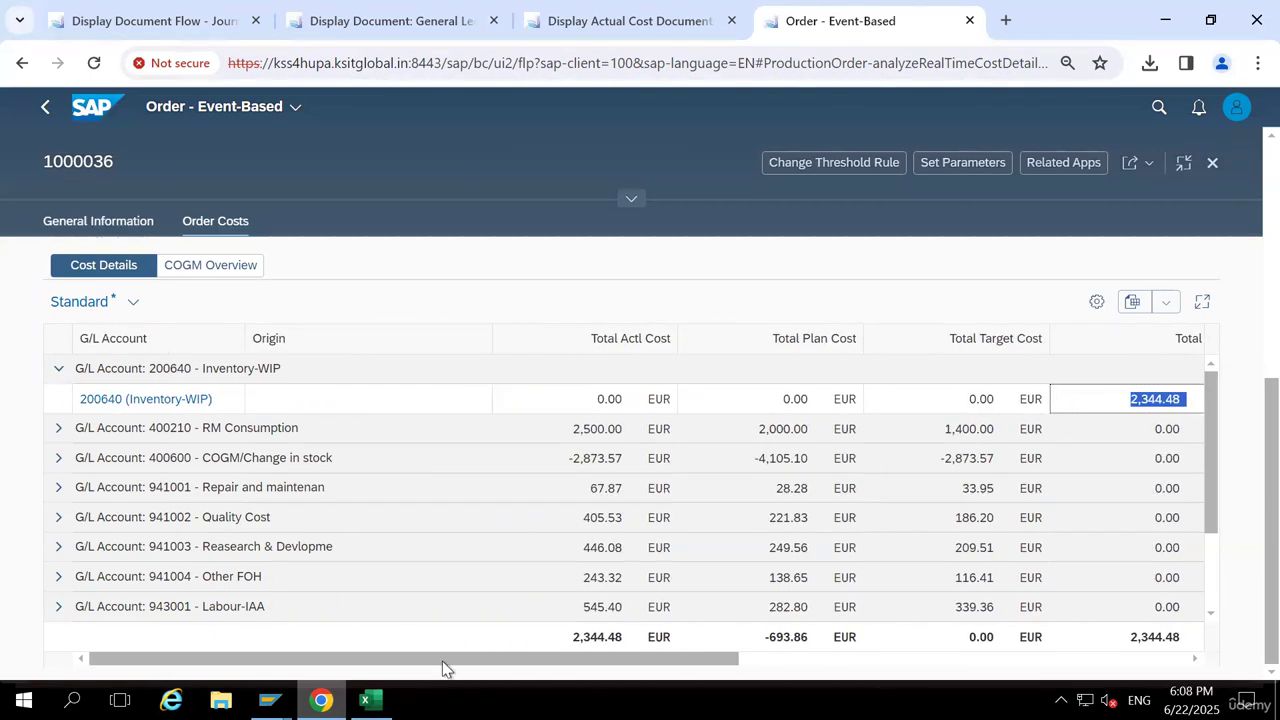
key("F5")
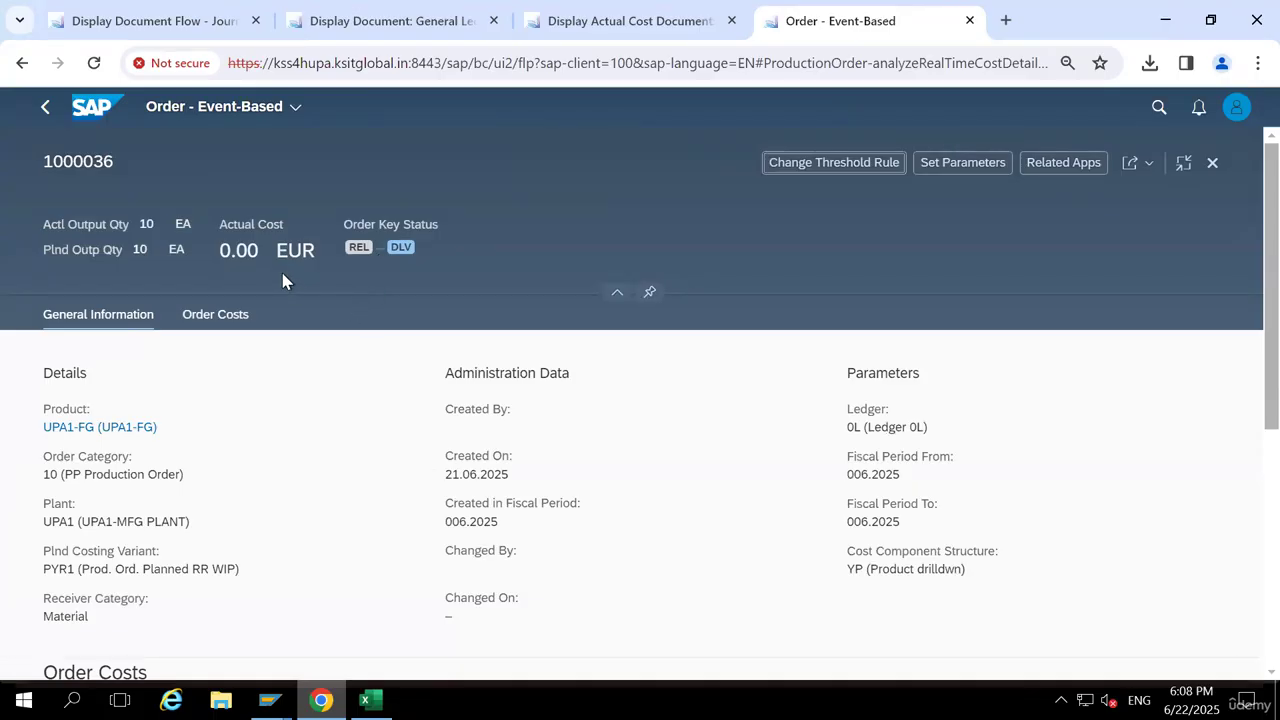
Check the order's actual cost in the header and review the actual costs by G/L account under Order Costs
left_click_drag(257, 256, 218, 222)
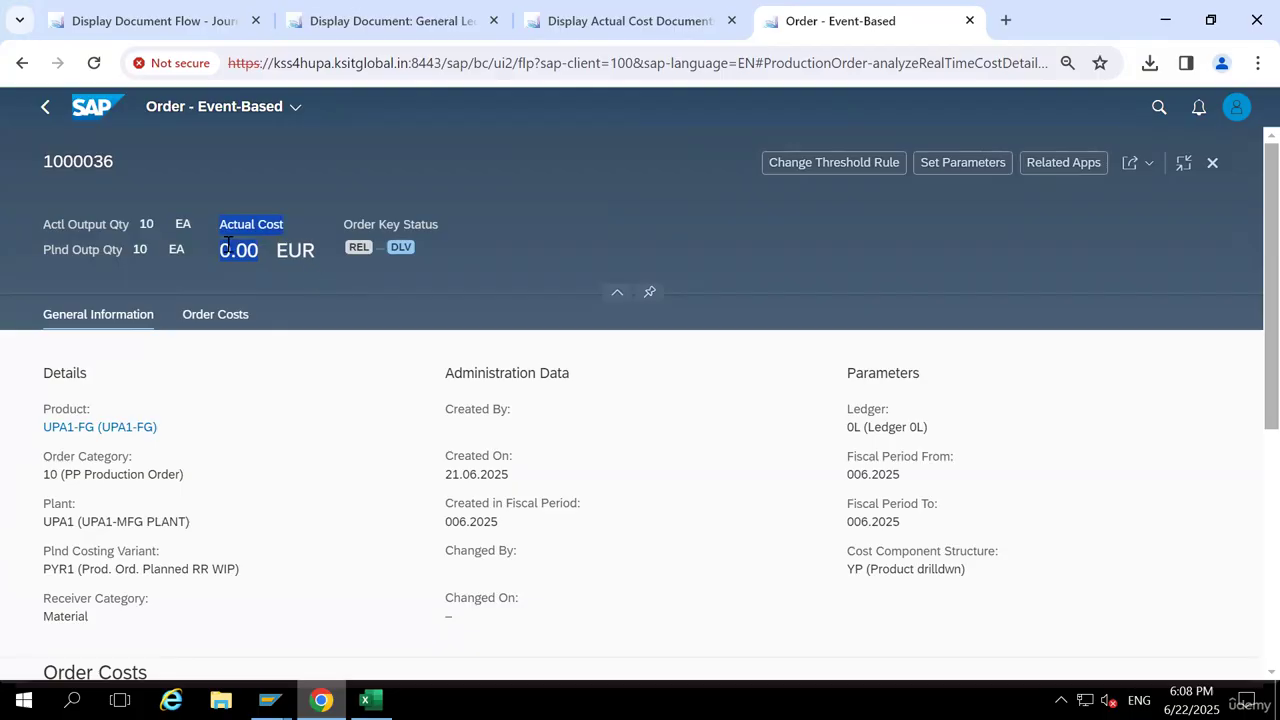
left_click(587, 349)
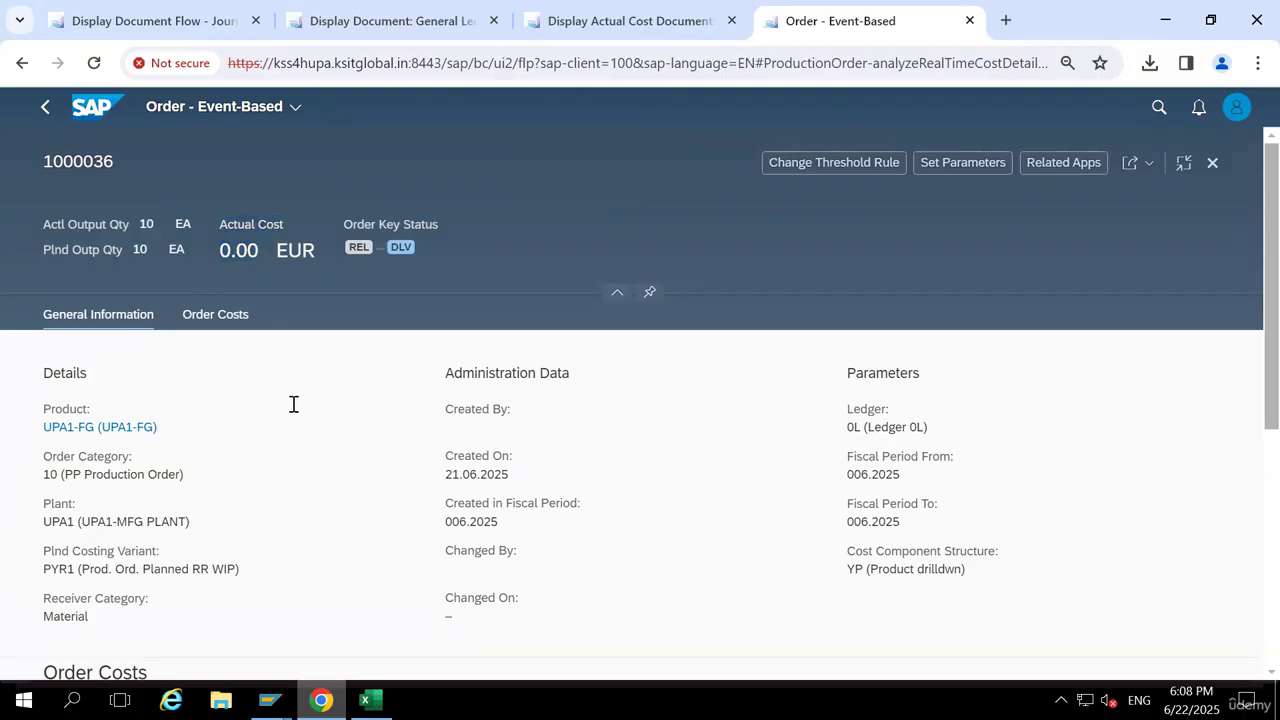
scroll(293, 403, "down", 1)
scroll(293, 403, "down", 3)
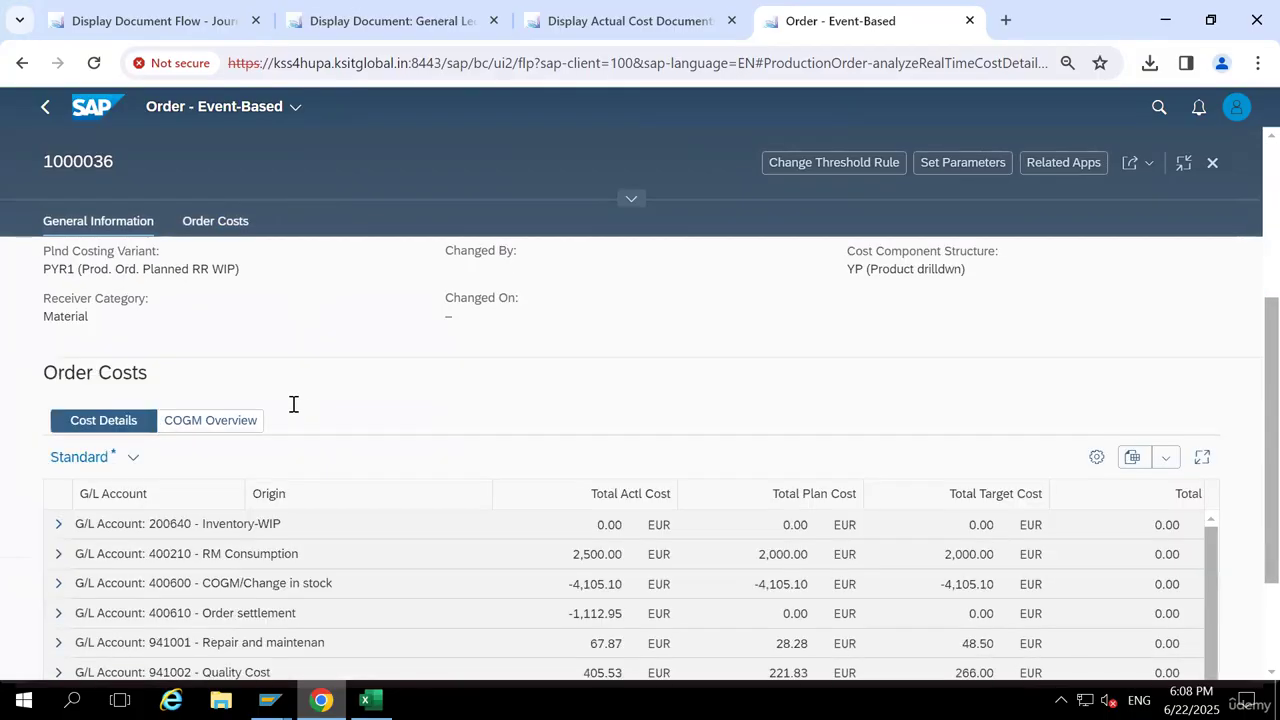
scroll(291, 410, "down", 2)
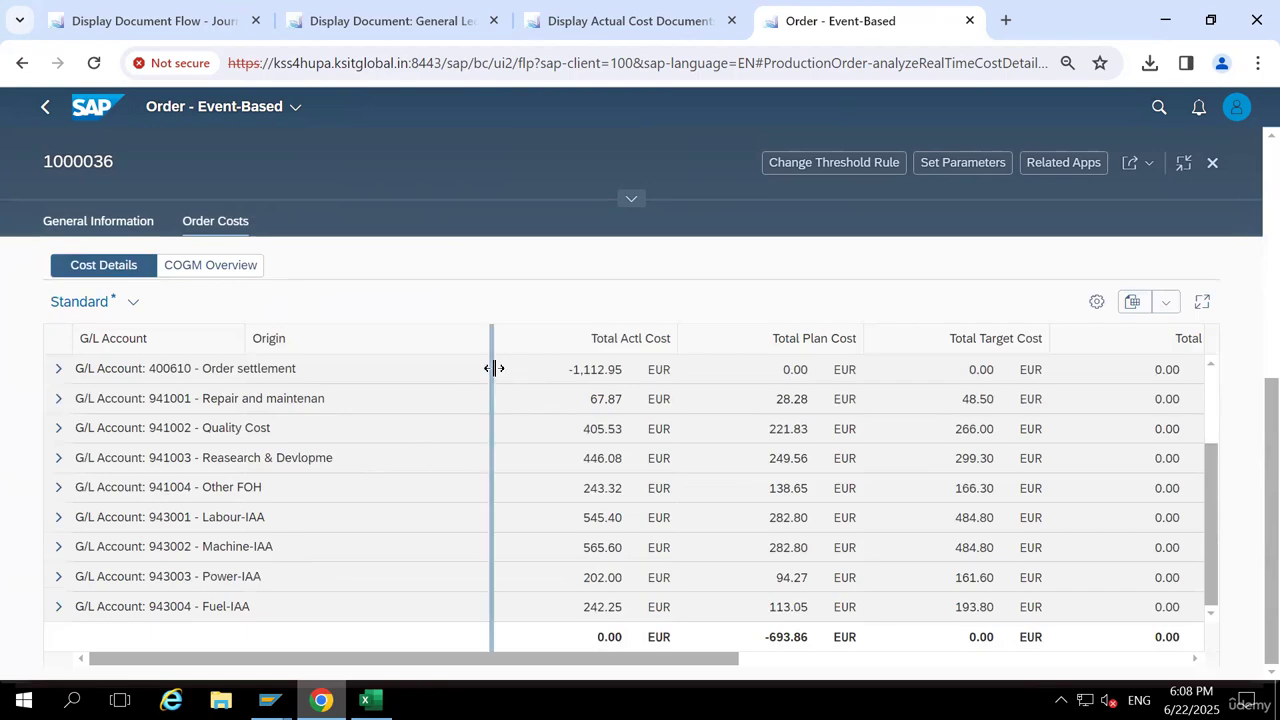
Narrow the Origin column in the cost details and check the total actual cost, WIP and cost variance
left_click_drag(491, 343, 412, 473)
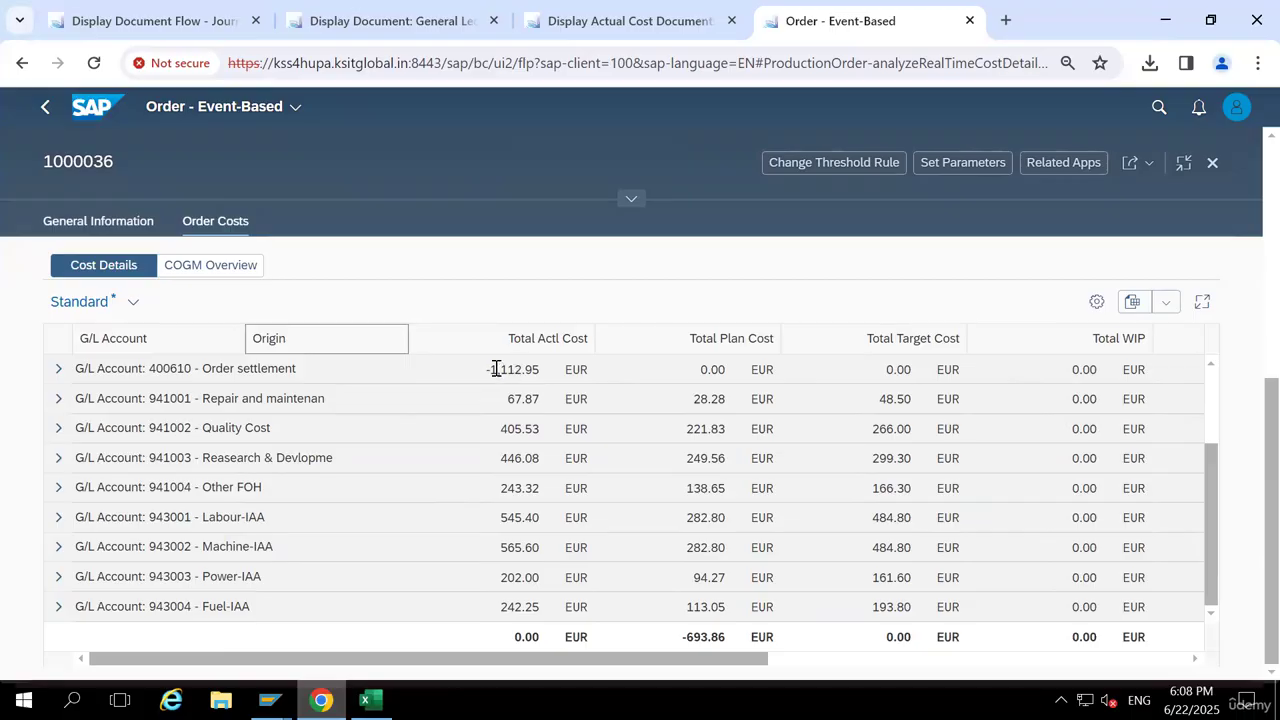
double_click(526, 636)
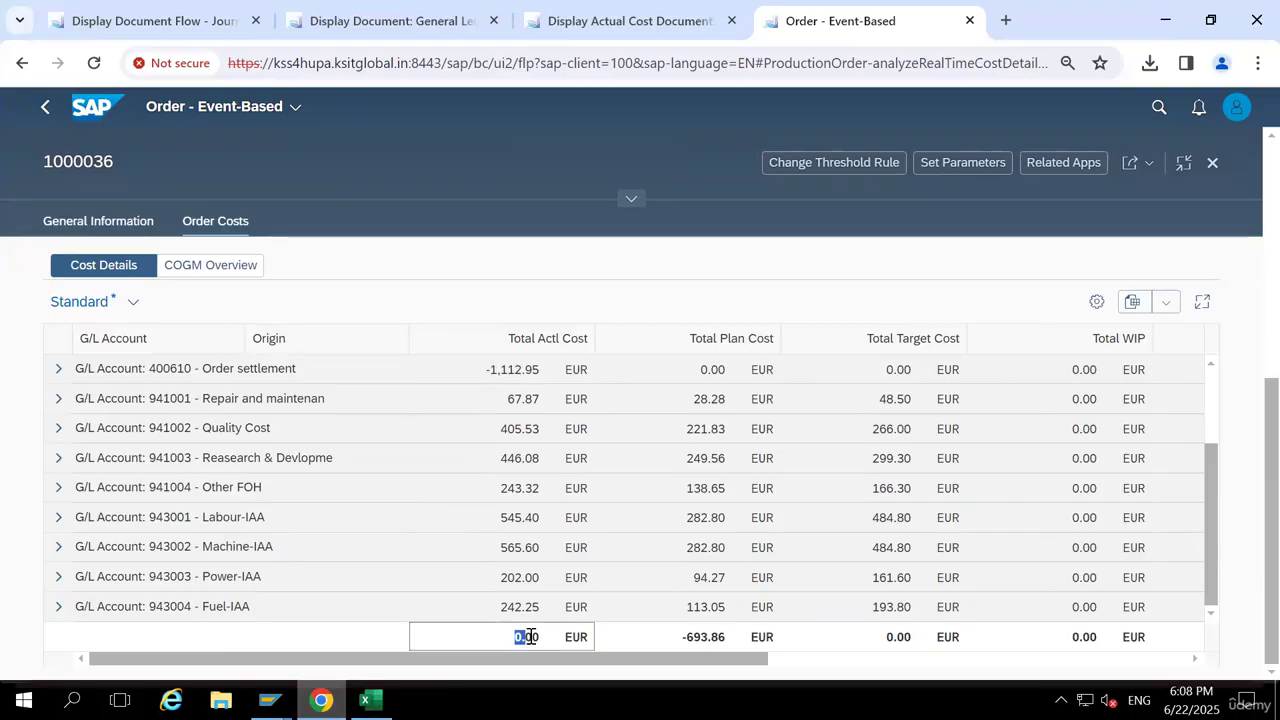
left_click_drag(522, 662, 605, 658)
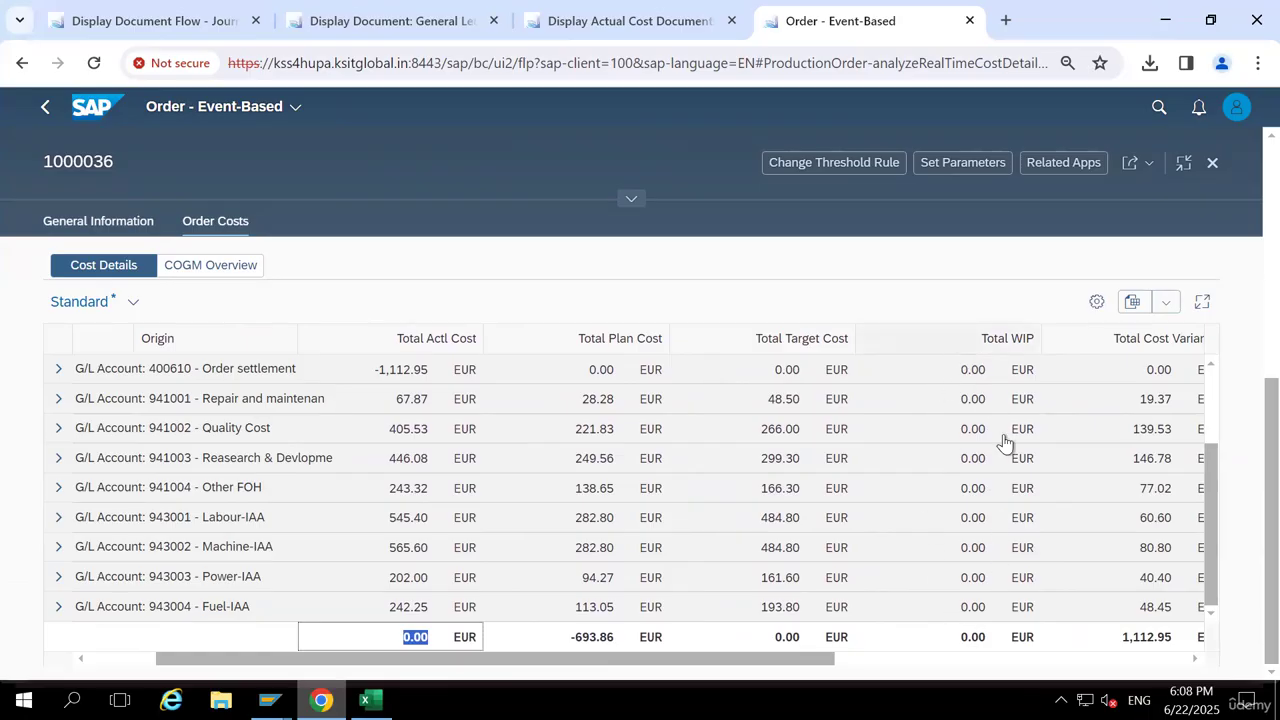
left_click_drag(508, 663, 440, 664)
Expand G/L account 400610 Order settlement and compare its actual cost with the total cost variance
left_click_drag(298, 369, 200, 372)
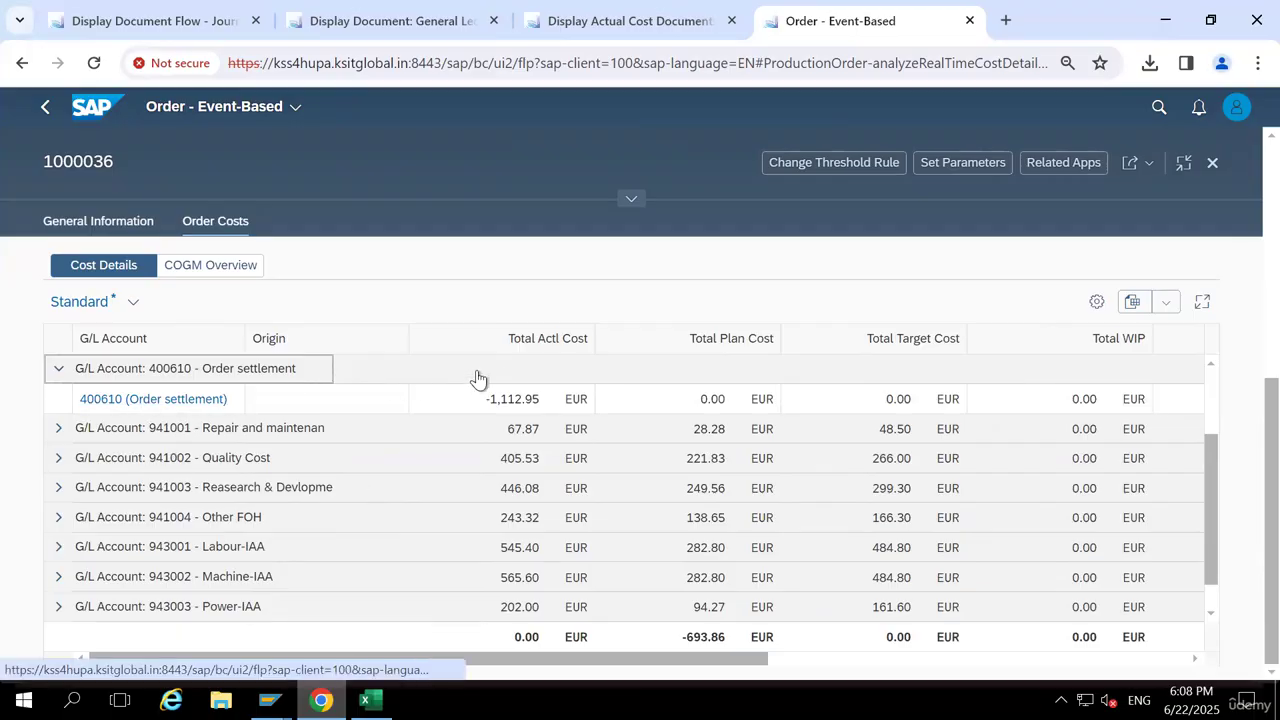
left_click_drag(484, 398, 535, 398)
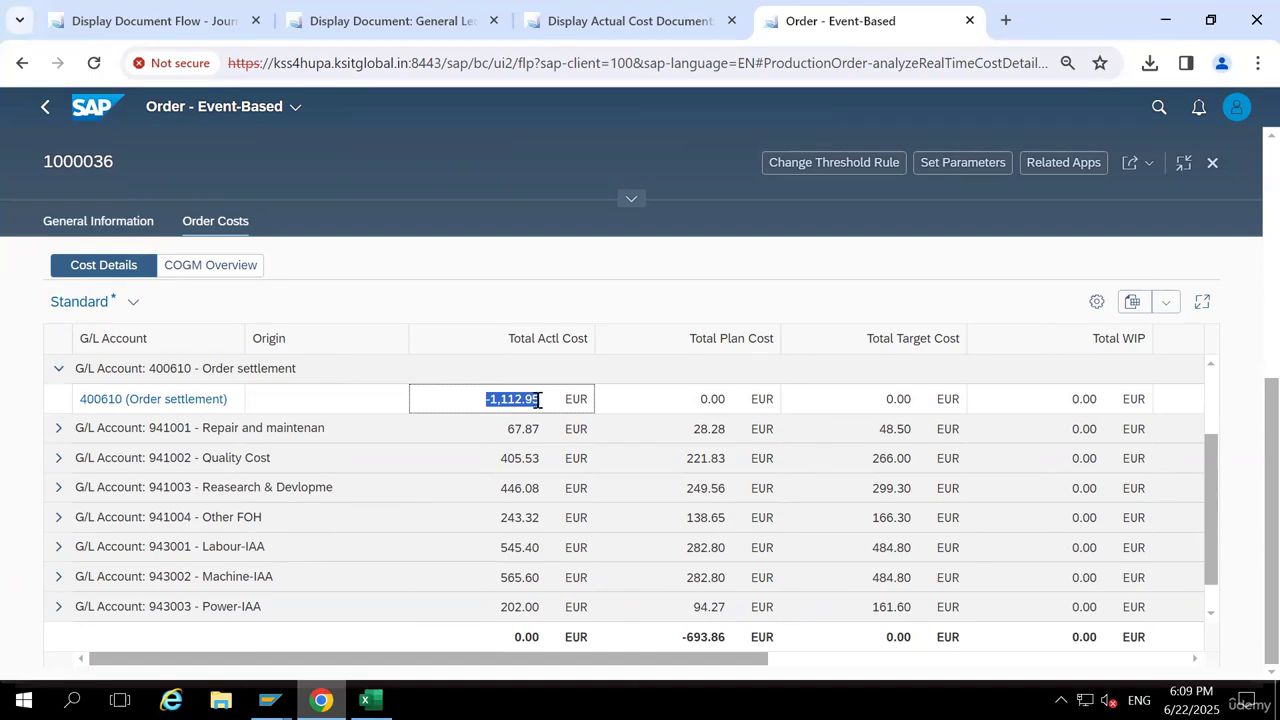
left_click_drag(571, 657, 948, 682)
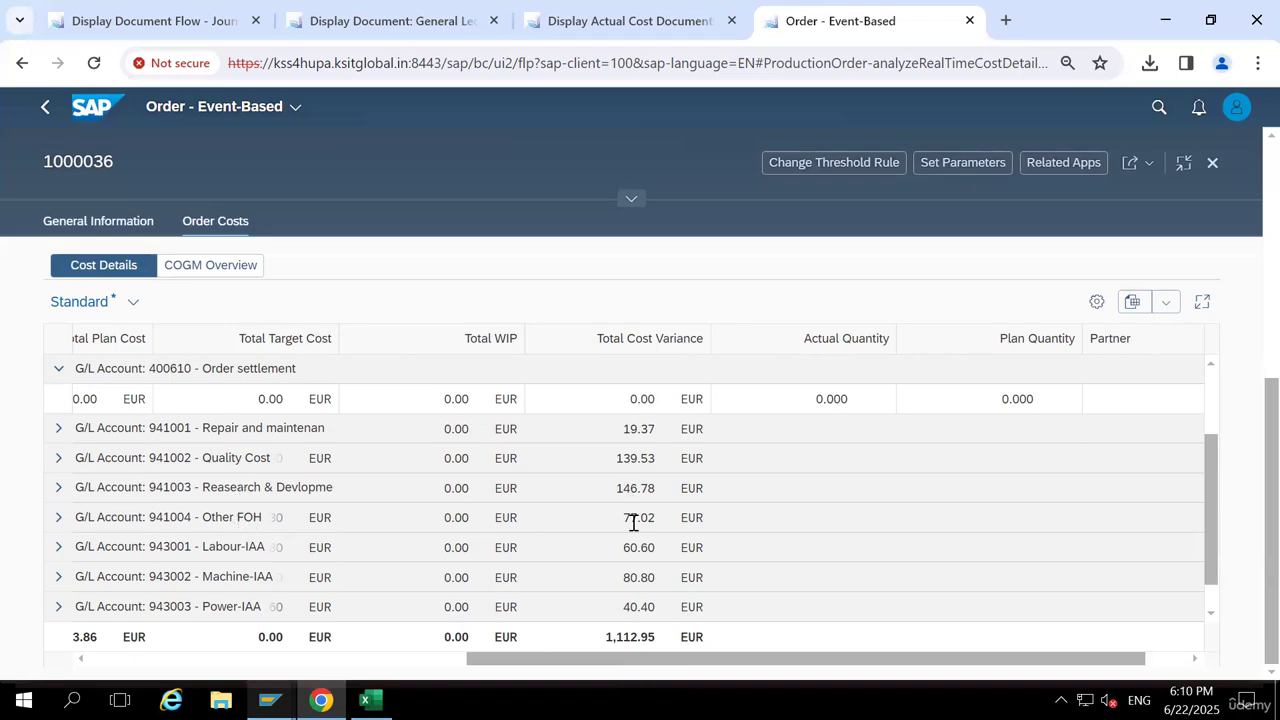
Collapse the Order settlement account and review actual, plan and target costs, WIP and variance across the G/L accounts
scroll(633, 522, "up", 2)
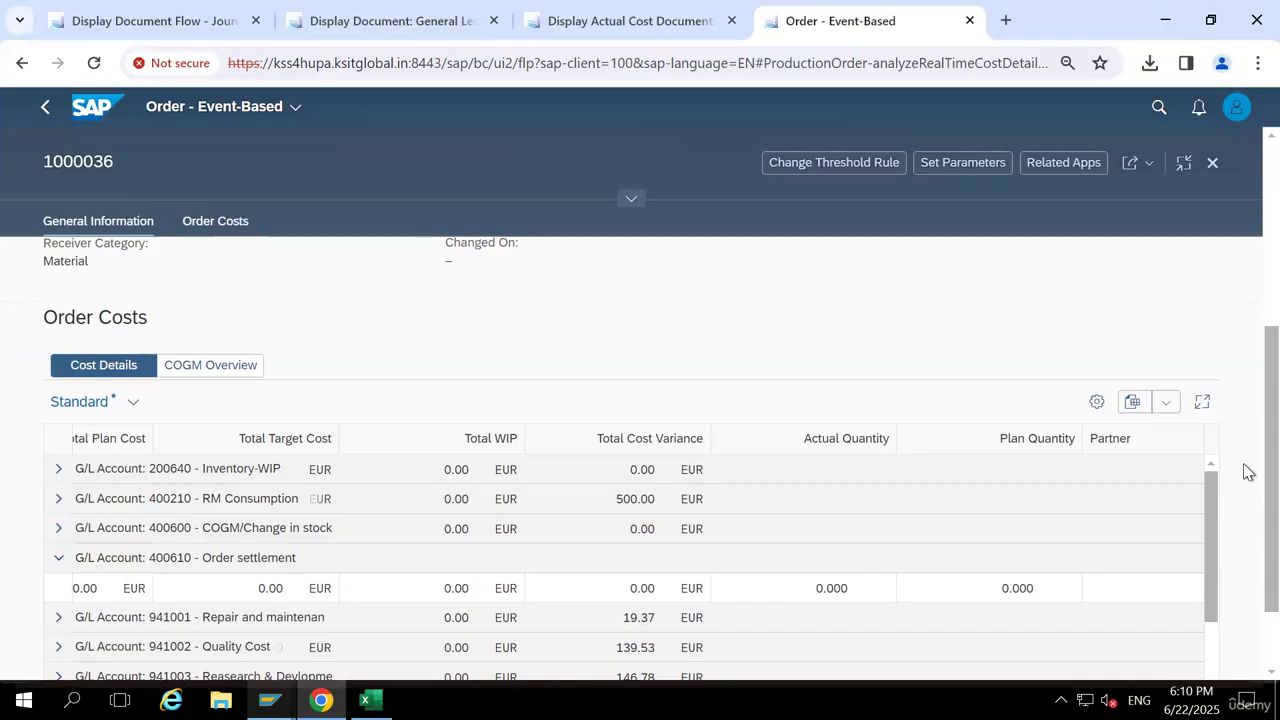
scroll(1248, 472, "down", 1)
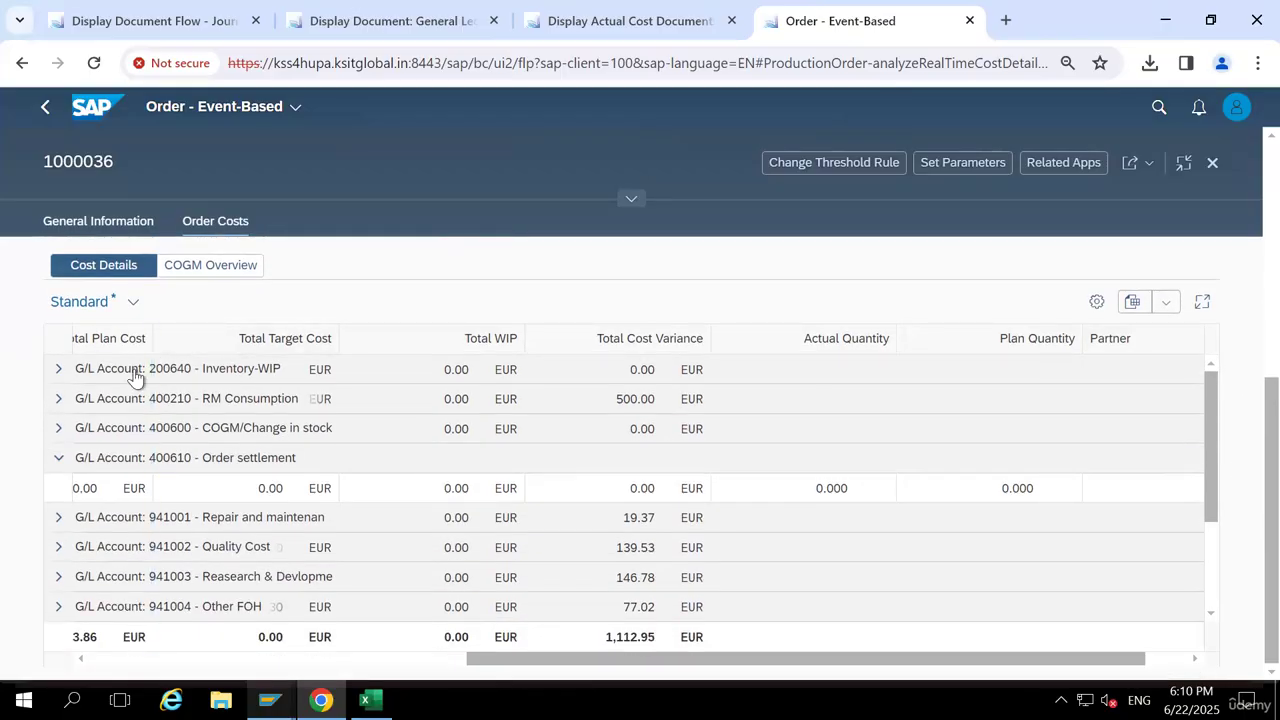
left_click(59, 459)
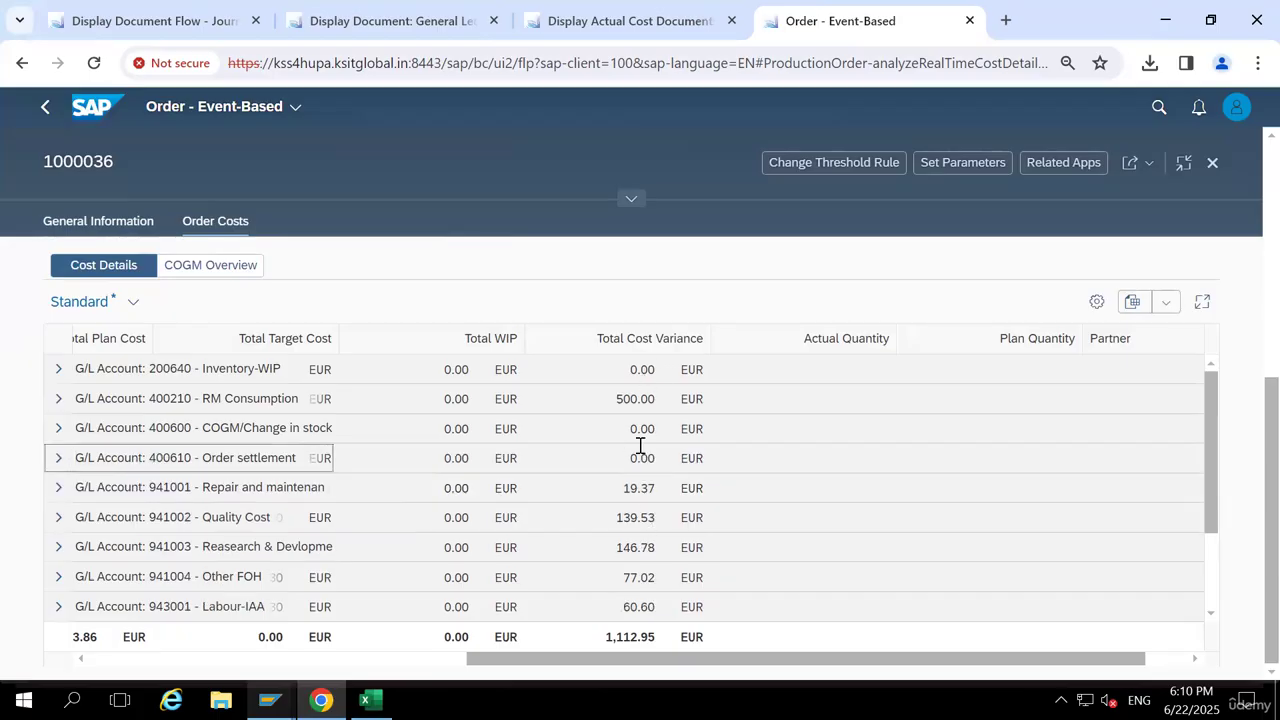
left_click_drag(630, 658, 213, 667)
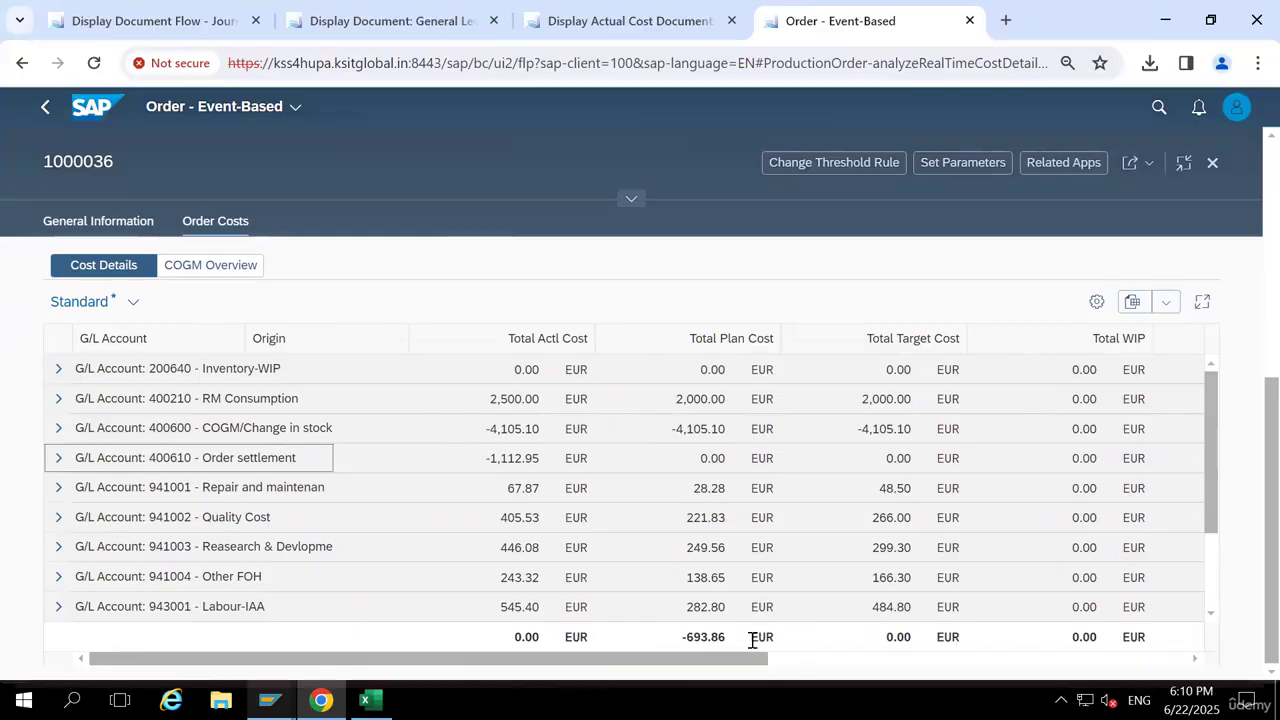
left_click_drag(737, 663, 878, 660)
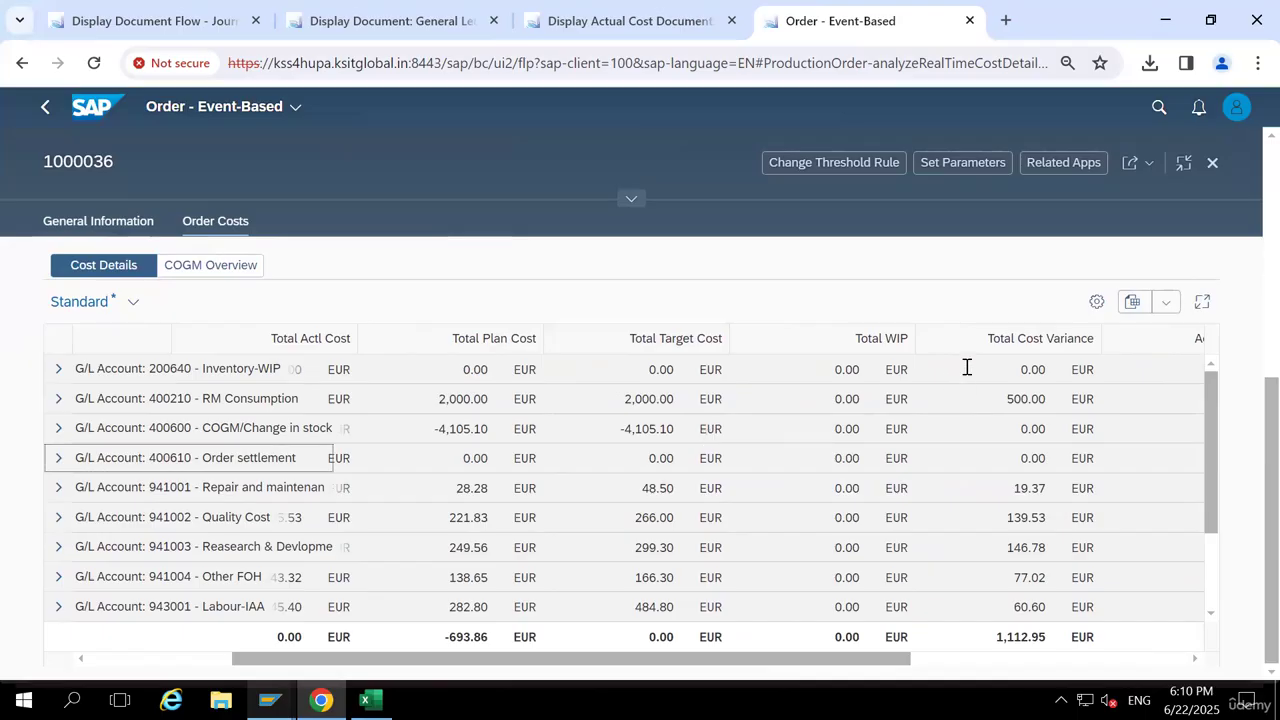
Add the Subl. LIt. Type Text and Subledger-Specific Line Item Type columns to the cost details table
left_click(1094, 303)
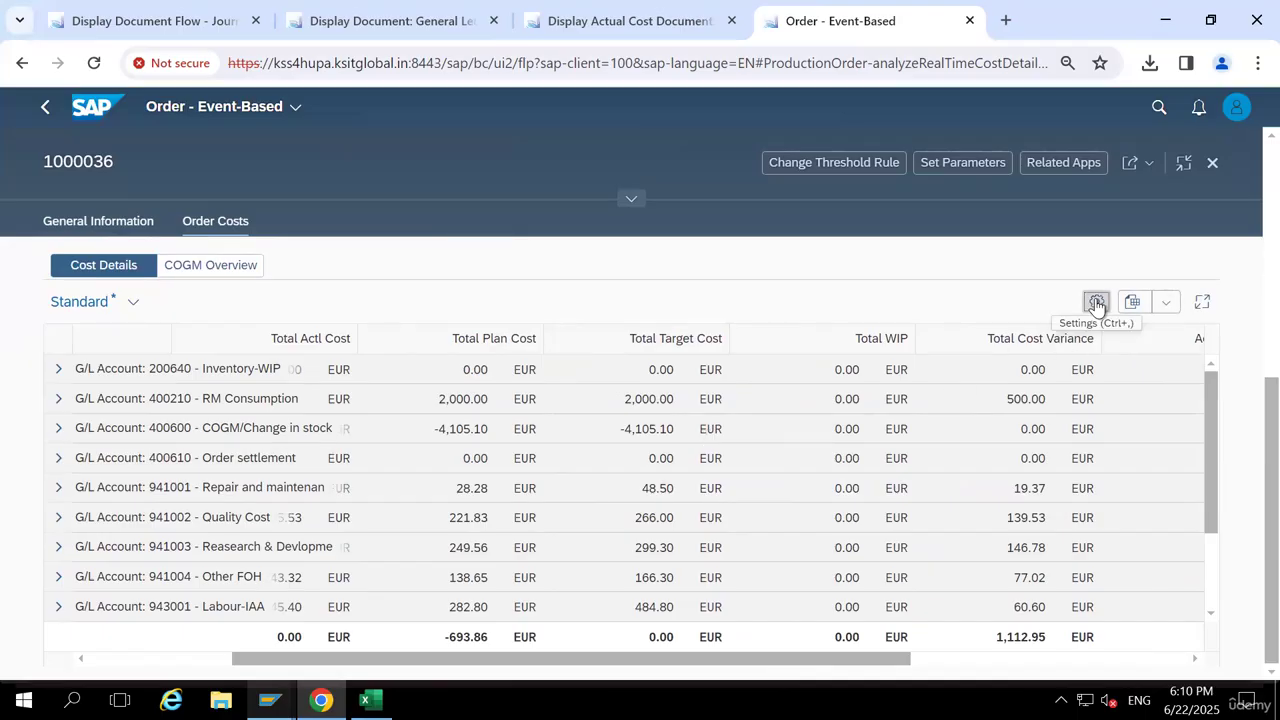
scroll(683, 400, "down", 2)
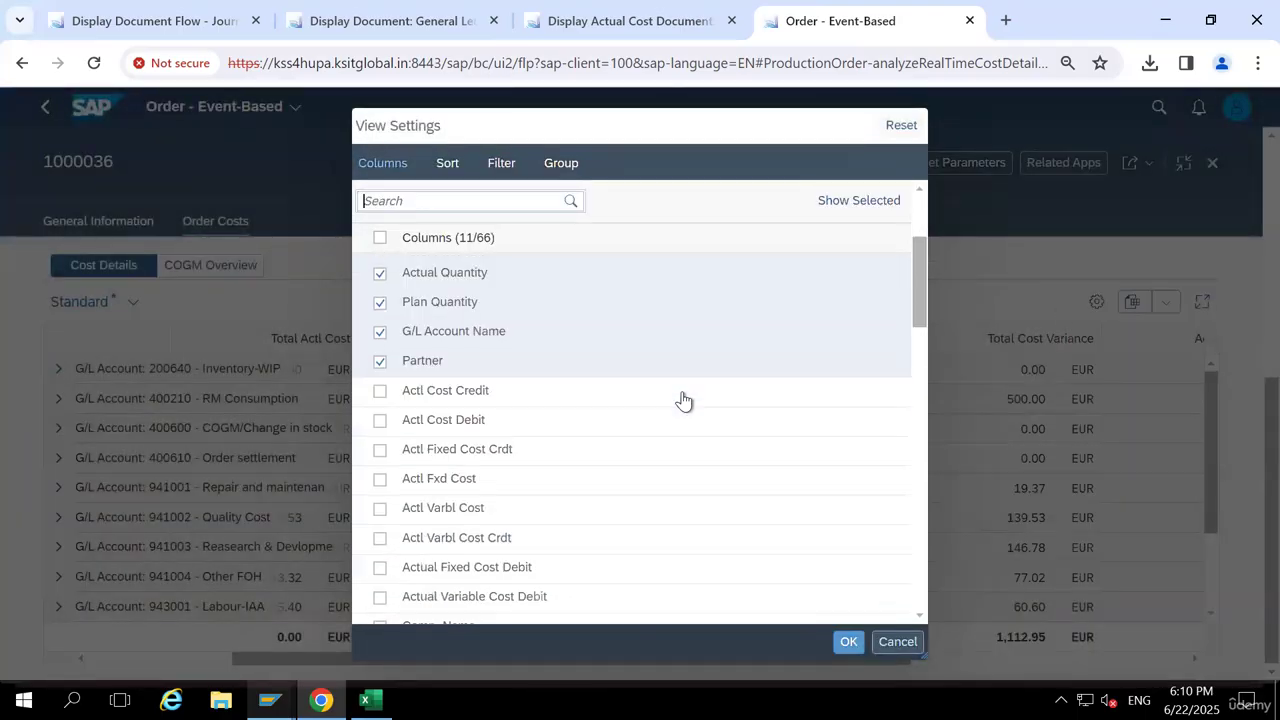
scroll(683, 400, "down", 5)
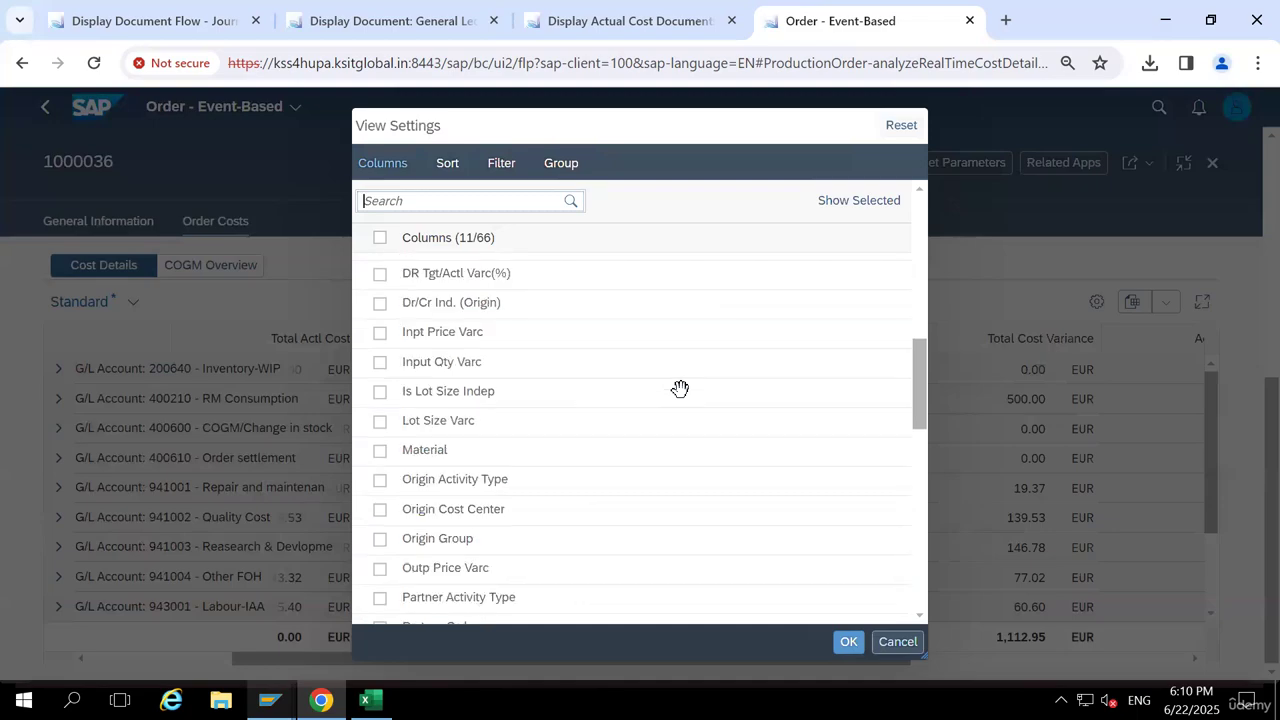
scroll(680, 388, "down", 6)
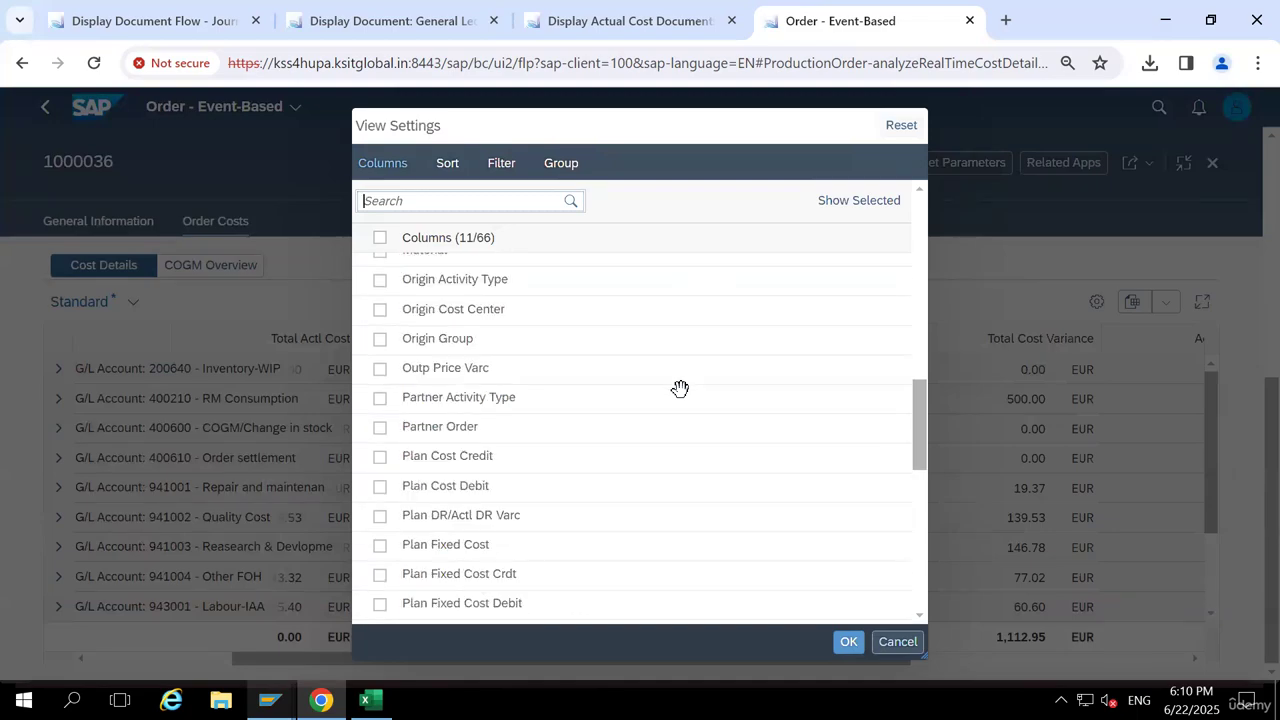
scroll(680, 388, "down", 5)
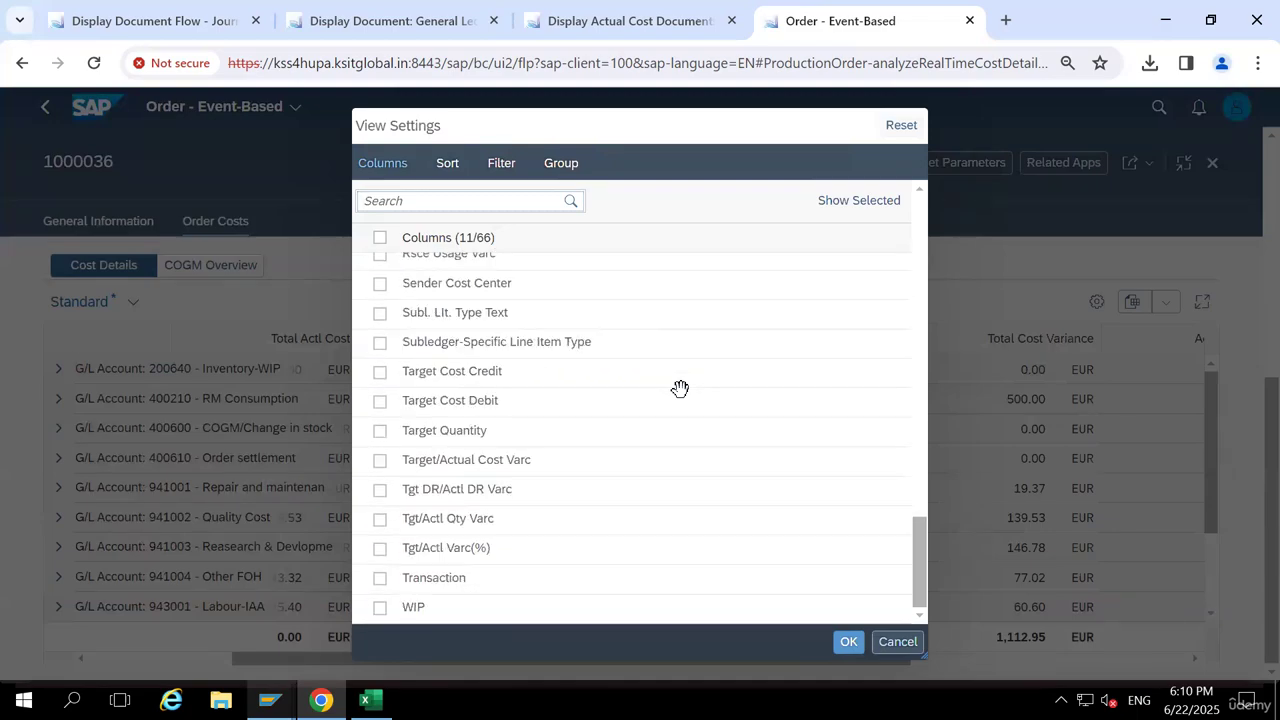
left_click(380, 314)
left_click(380, 343)
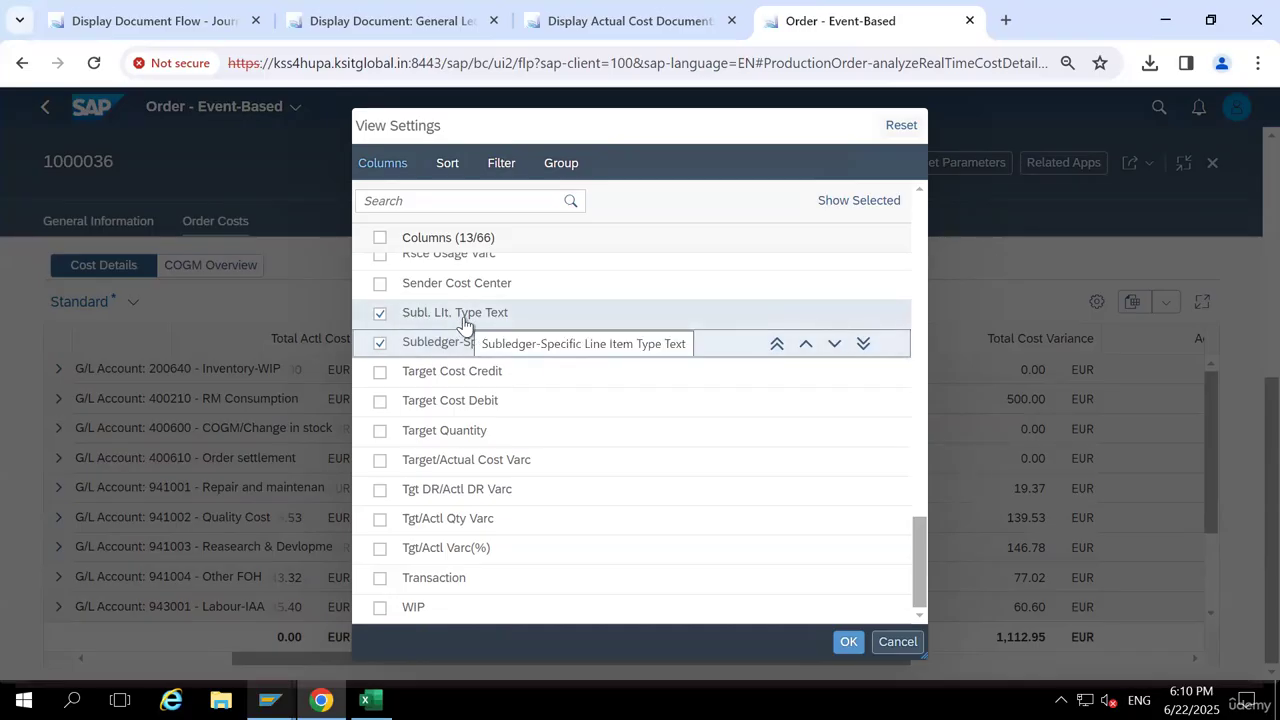
left_click(847, 645)
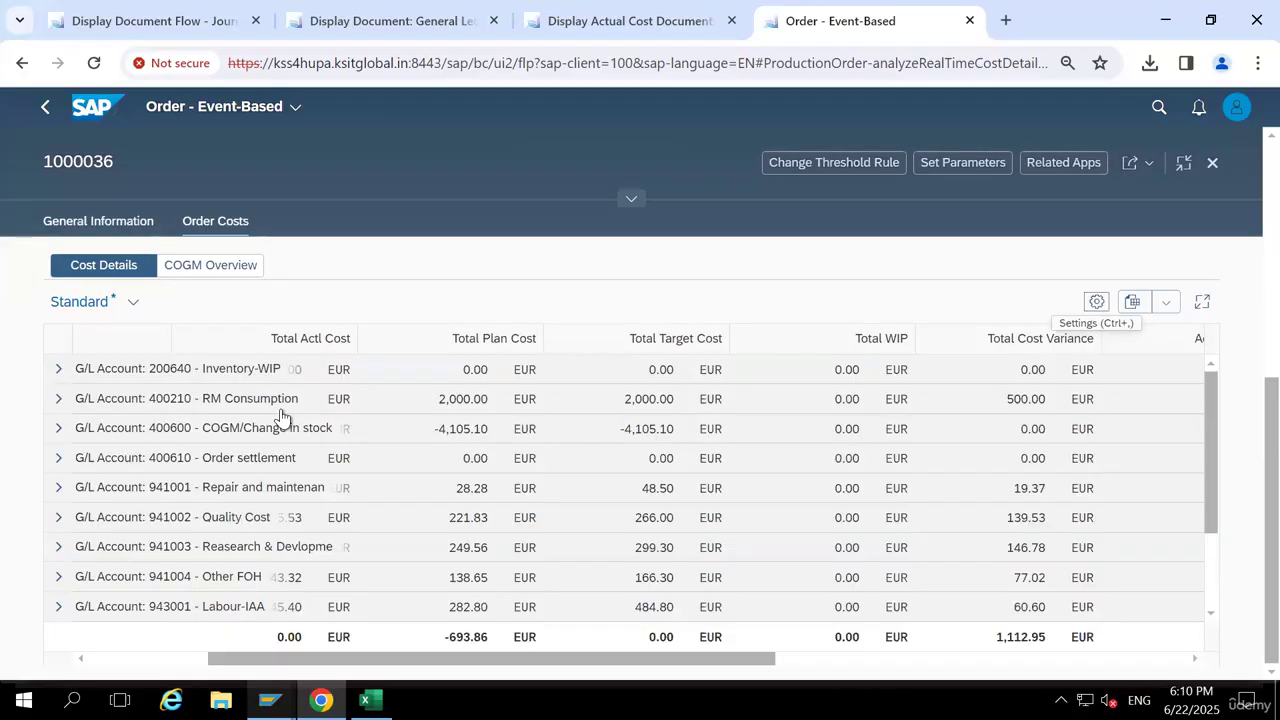
Examine the two added subledger line item columns and compare the actual and target costs with the cost variance
left_click_drag(451, 660, 1115, 660)
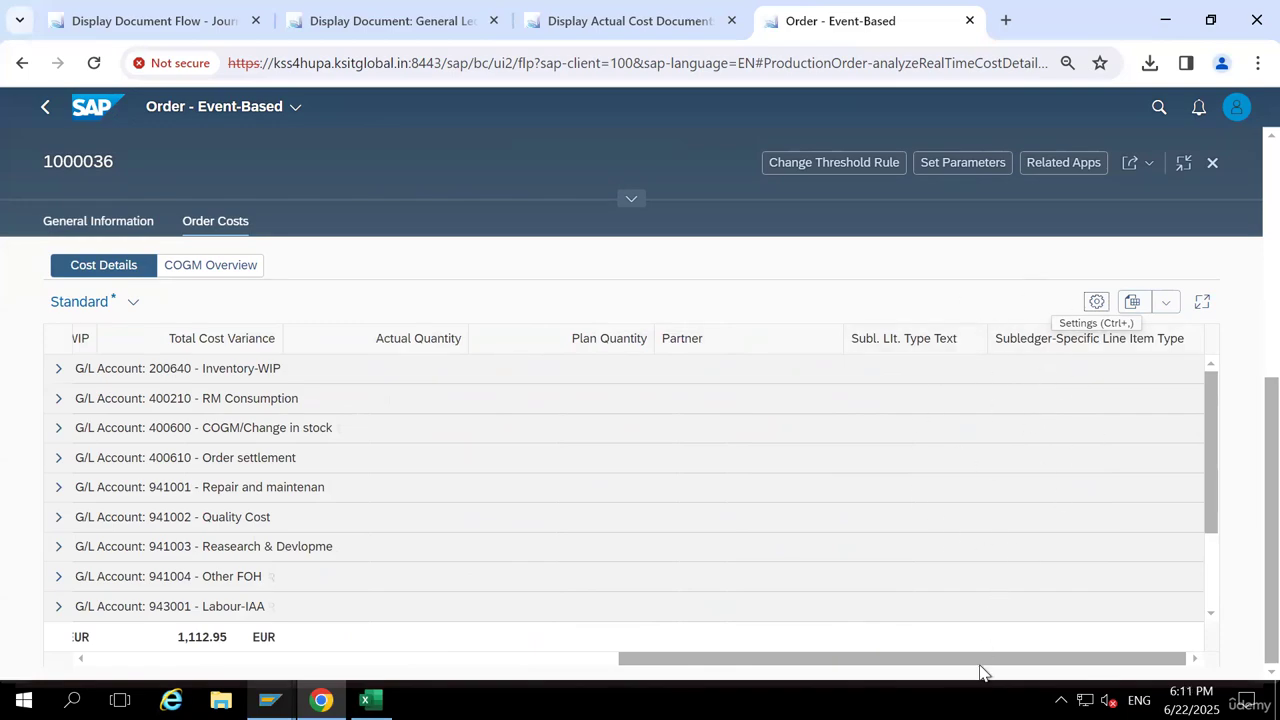
left_click_drag(775, 669, 271, 657)
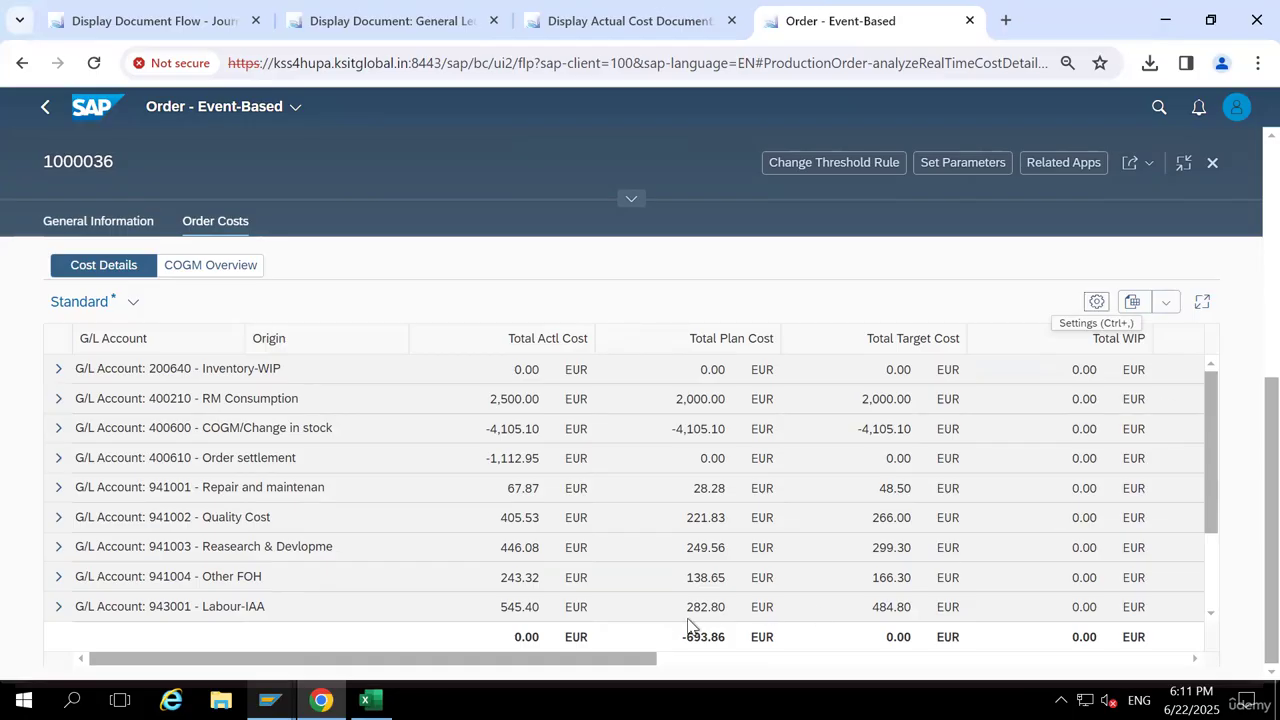
left_click_drag(636, 665, 762, 660)
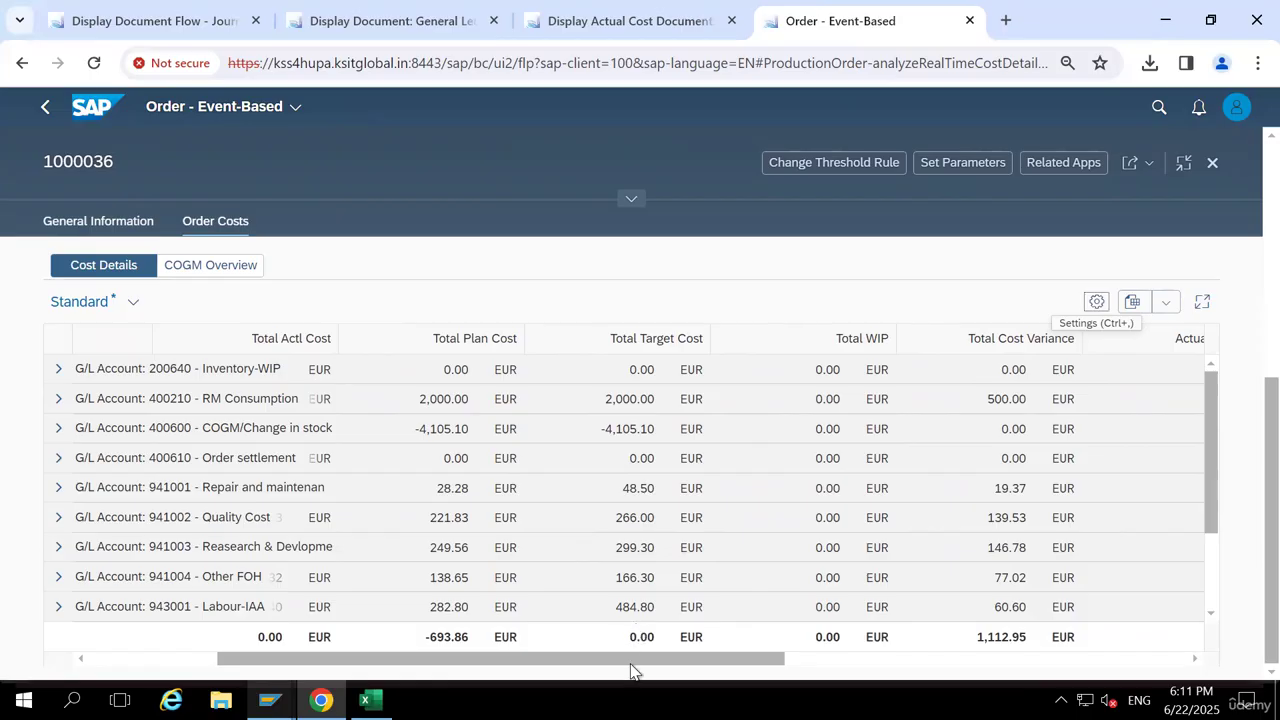
left_click_drag(628, 665, 560, 663)
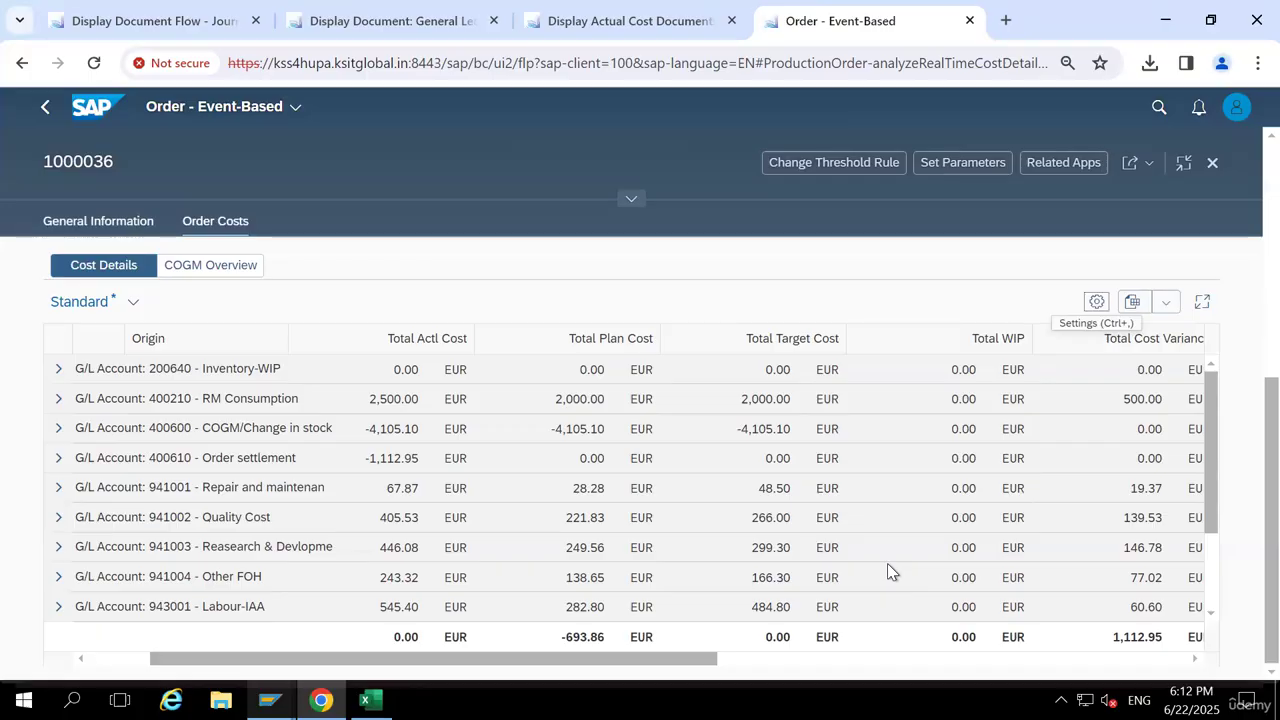
left_click_drag(575, 663, 443, 672)
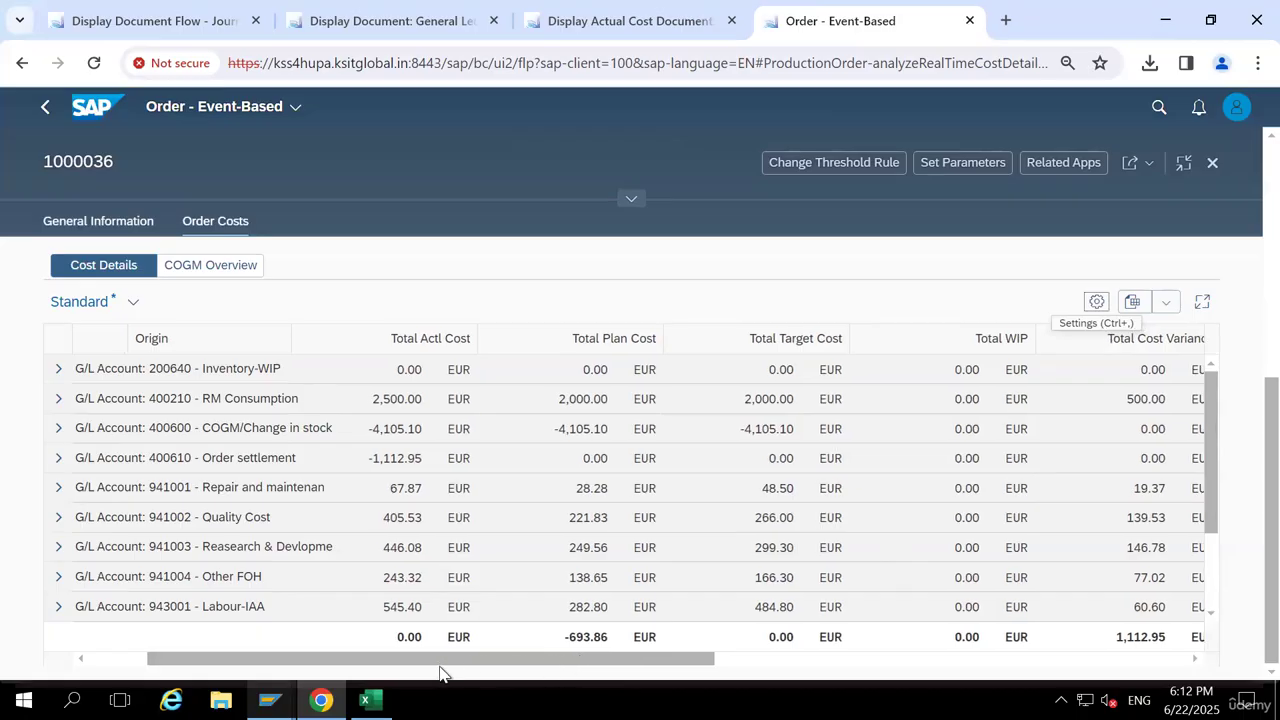
Expand G/L account 200640 Inventory-WIP in the order's cost details and review the accounts below it
scroll(95, 458, "up", 5)
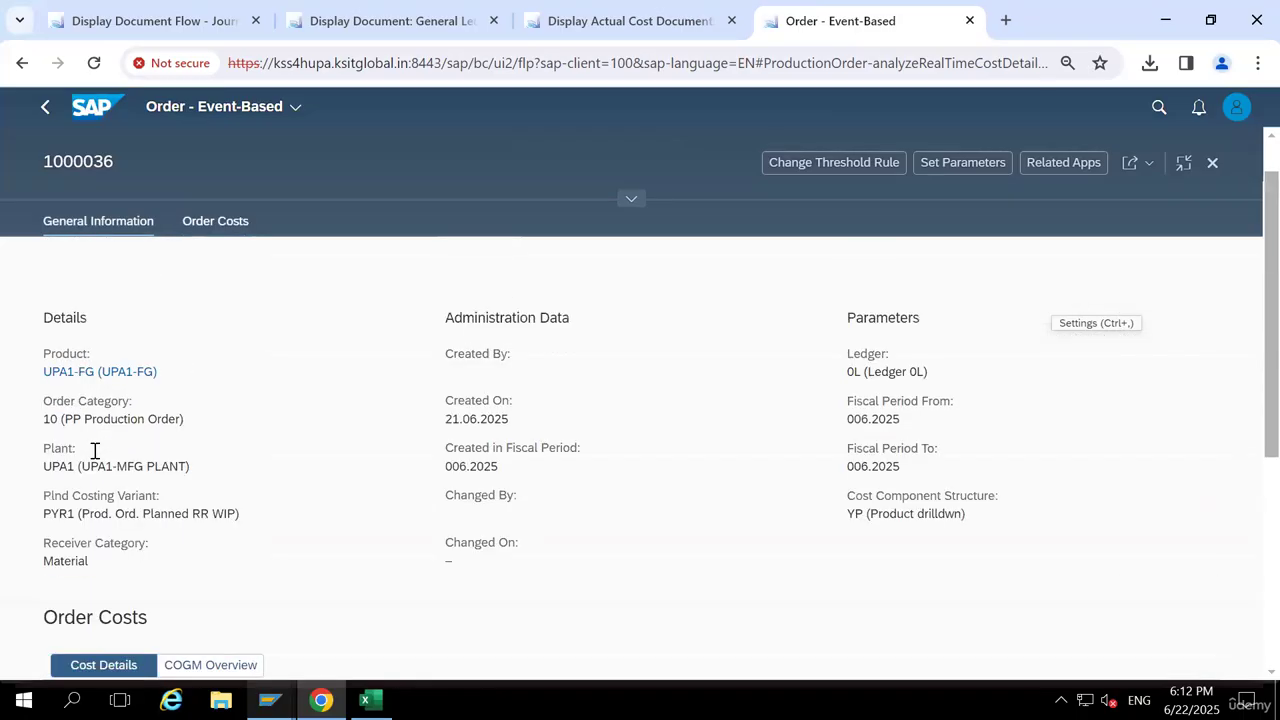
scroll(1248, 346, "down", 5)
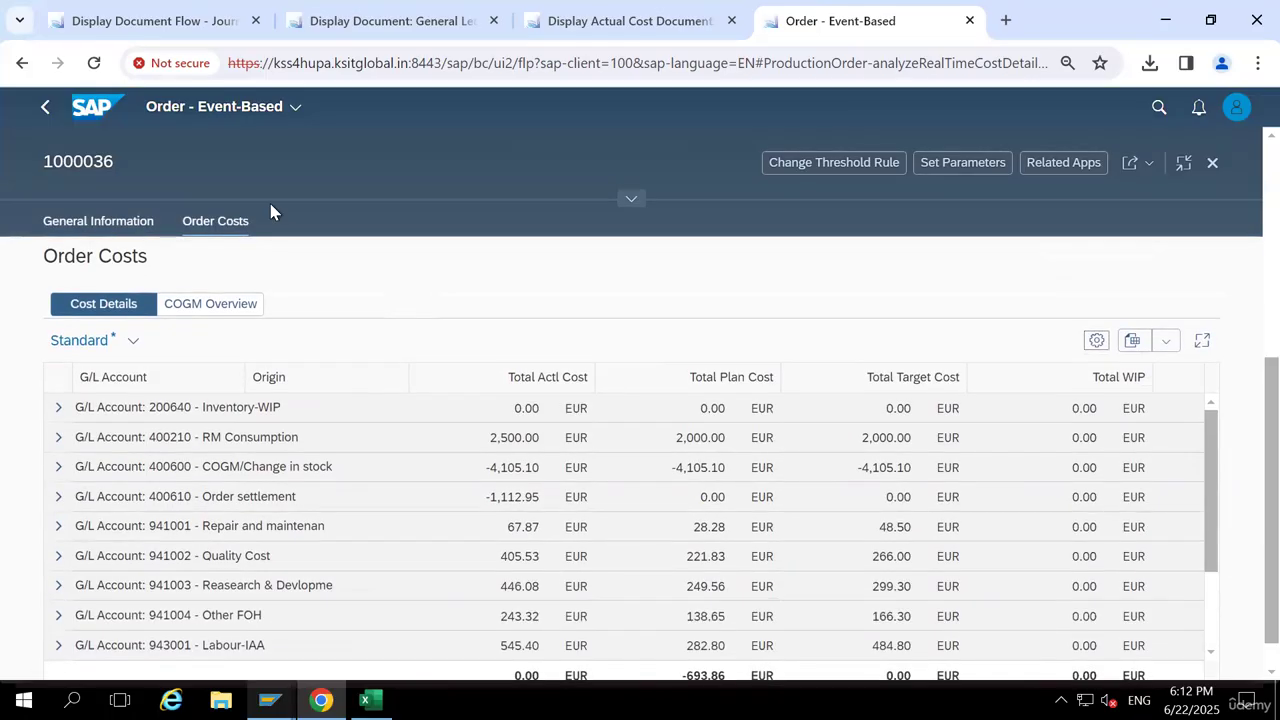
left_click(57, 409)
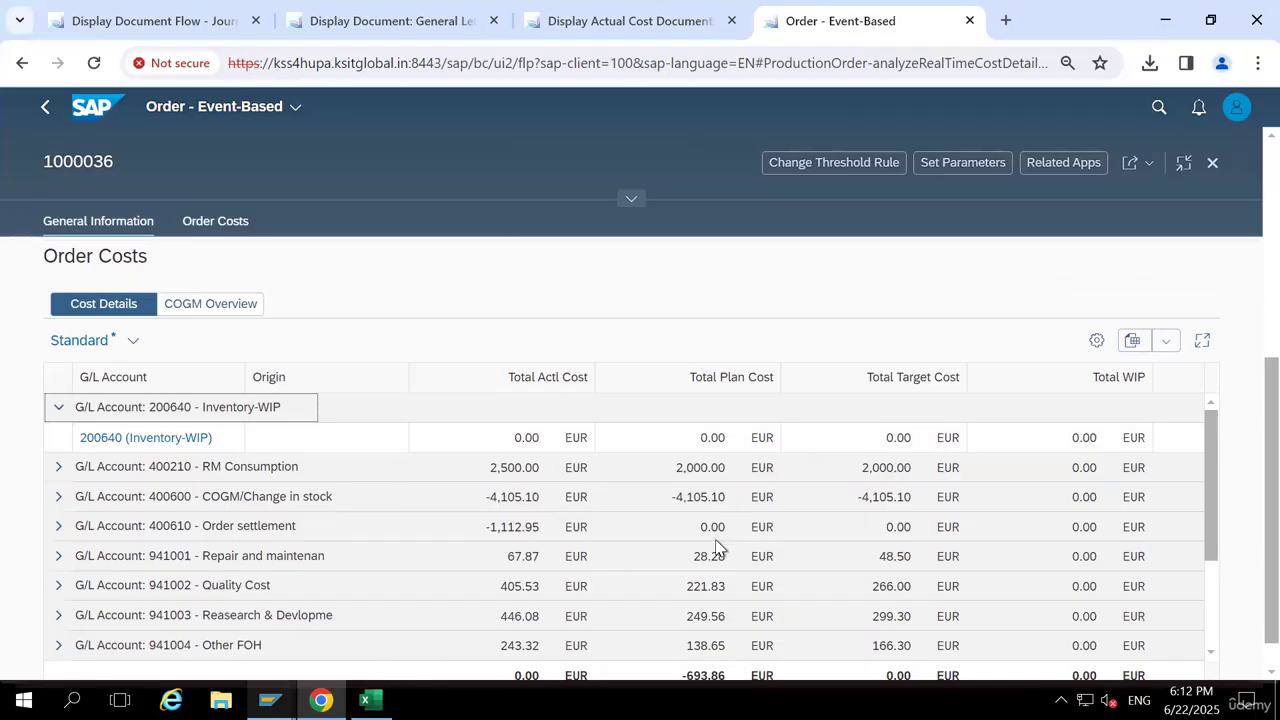
scroll(720, 540, "down", 1)
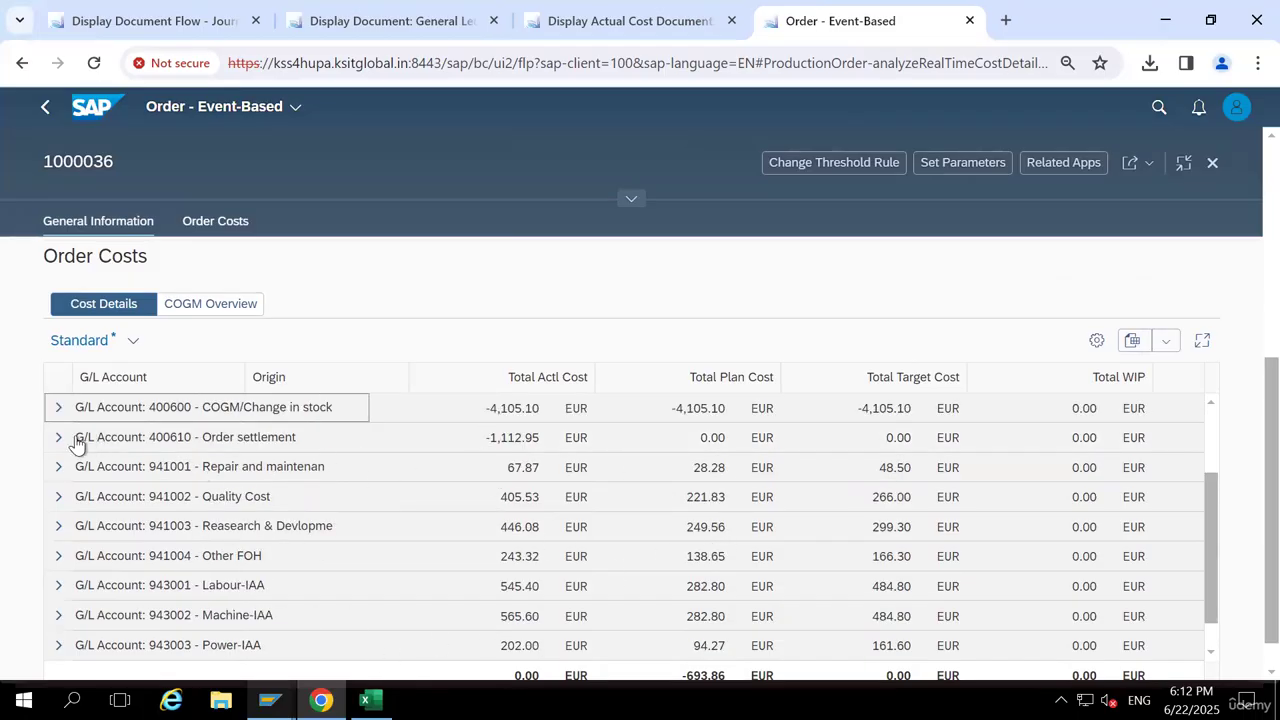
Expand G/L account 400610 Order settlement and display its first entry's line items in the general ledger
left_click(44, 443)
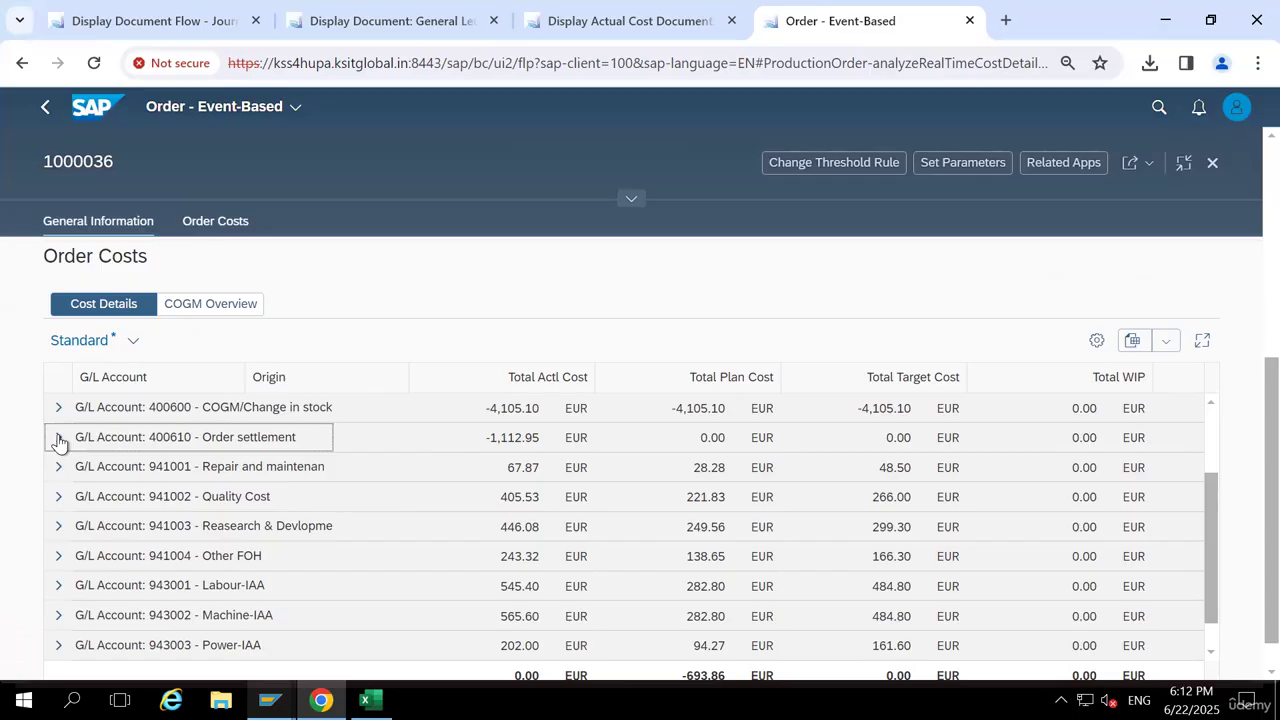
left_click(58, 441)
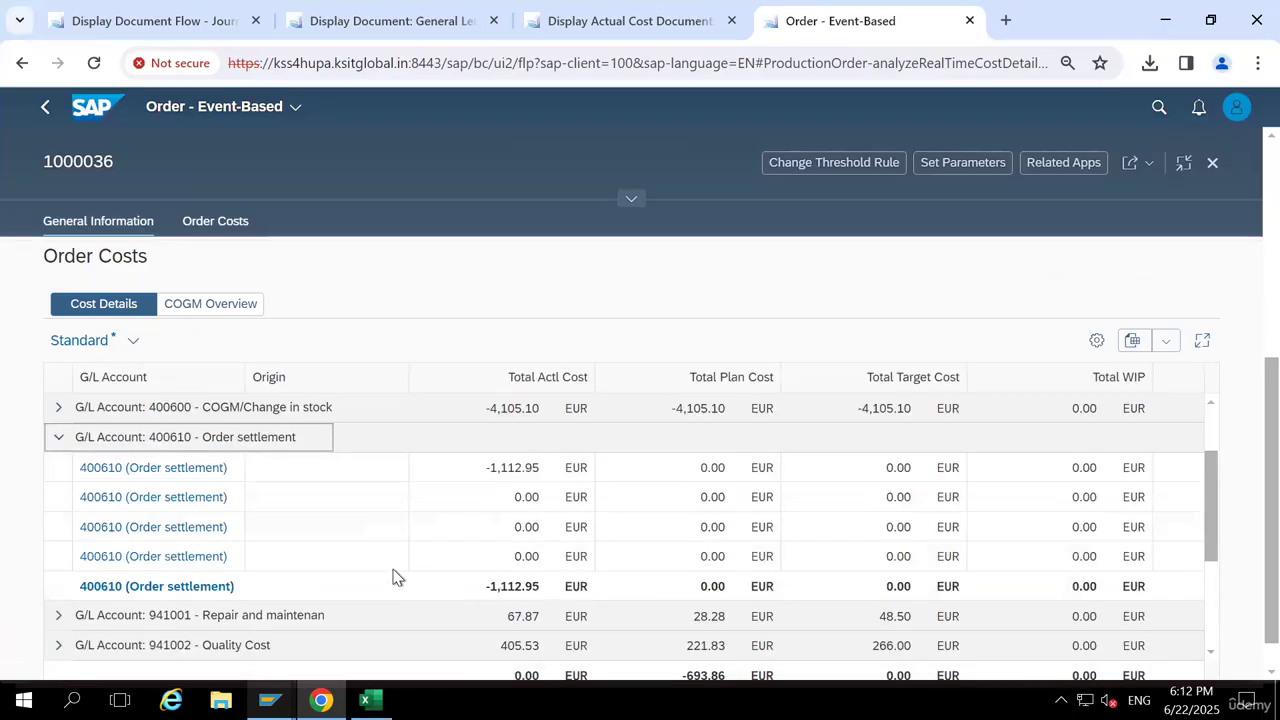
left_click(193, 470)
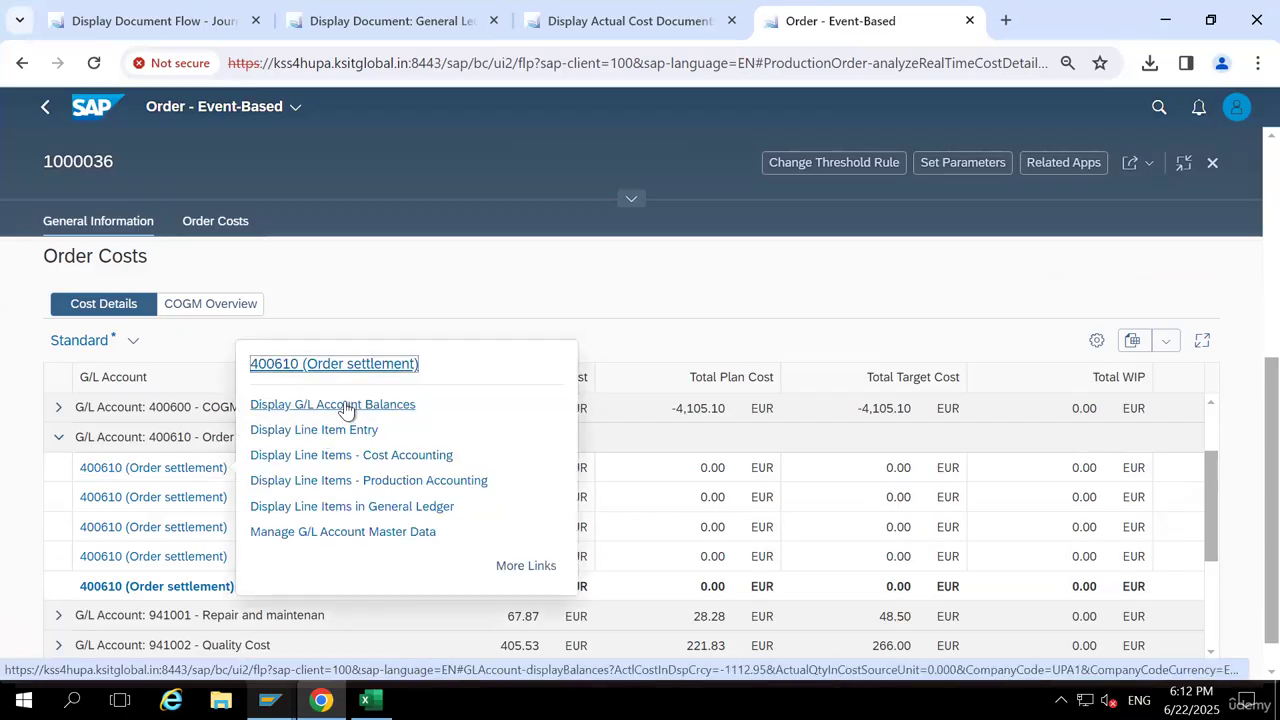
left_click(372, 510)
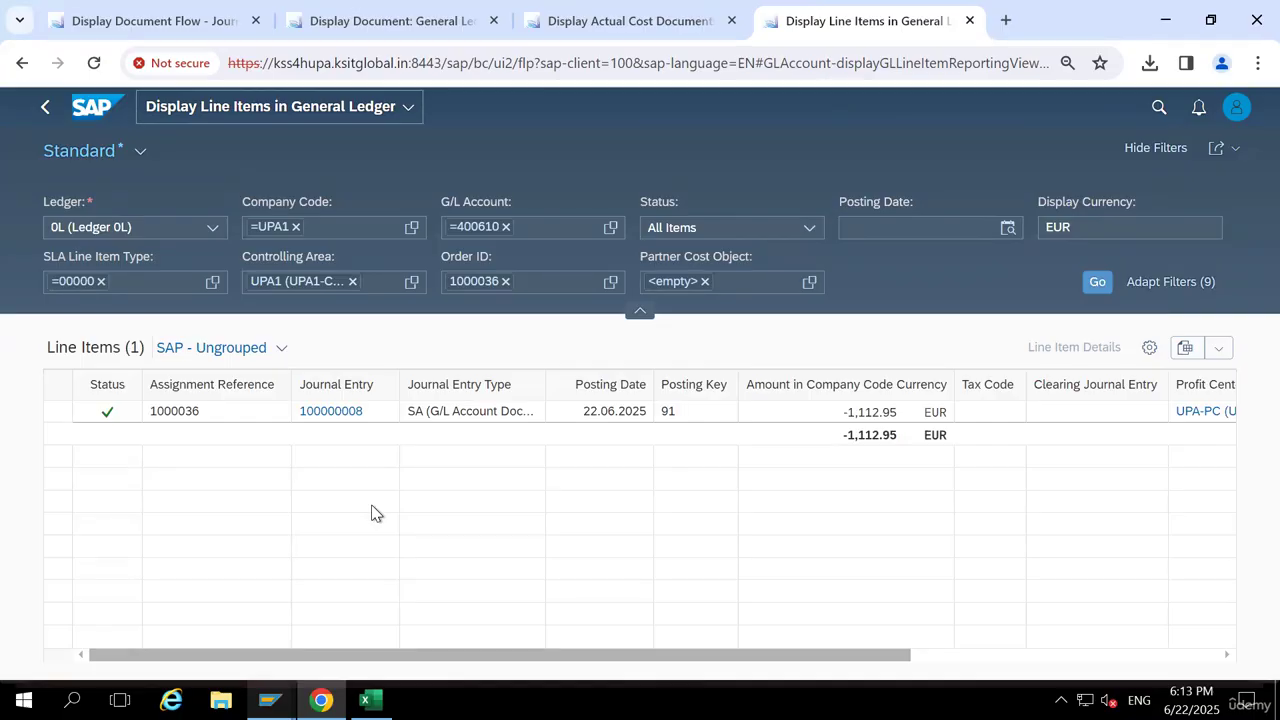
left_click_drag(574, 657, 297, 657)
left_click(1094, 282)
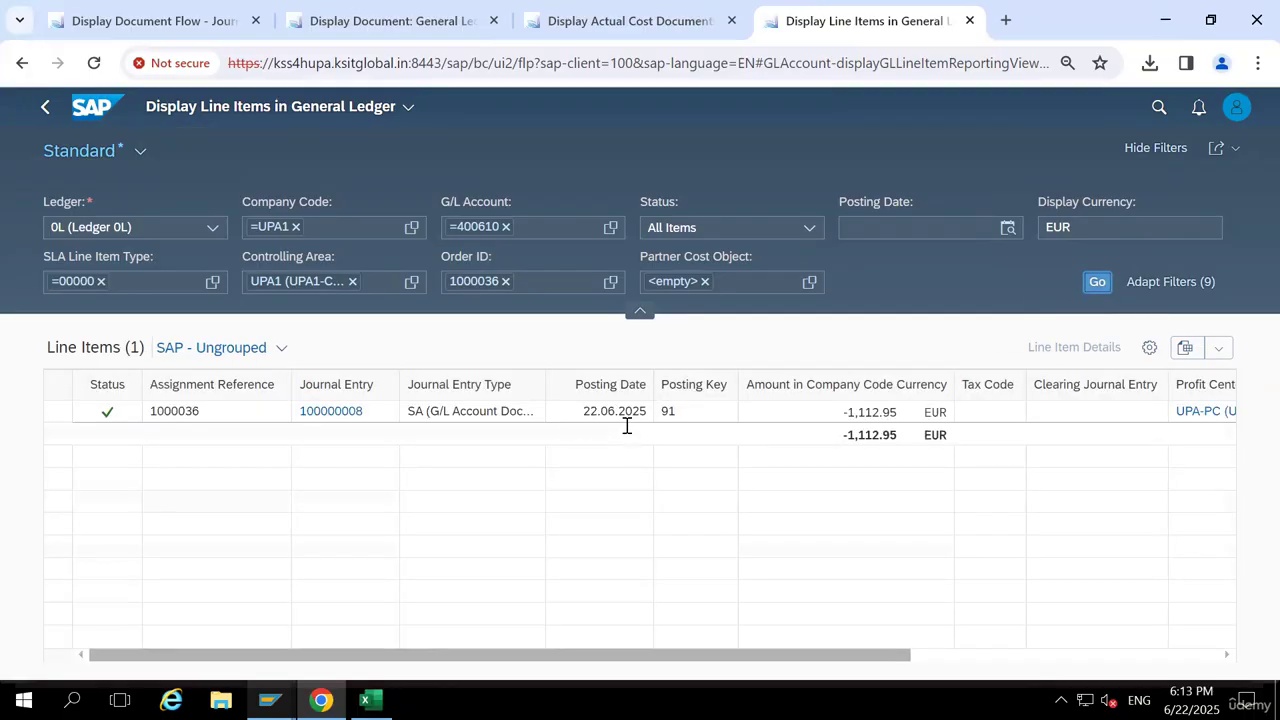
Open the settlement line item's journal entry in Manage Journal Entries and return to the general ledger line items
left_click(328, 414)
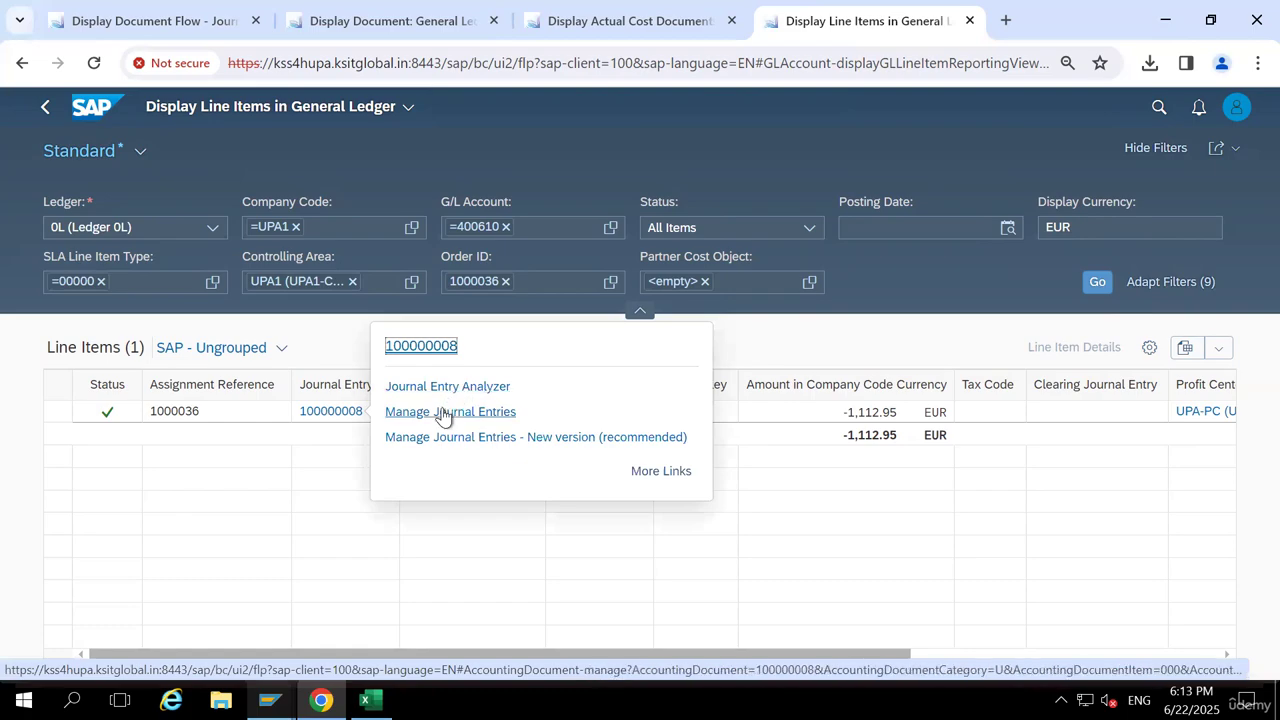
left_click(443, 416)
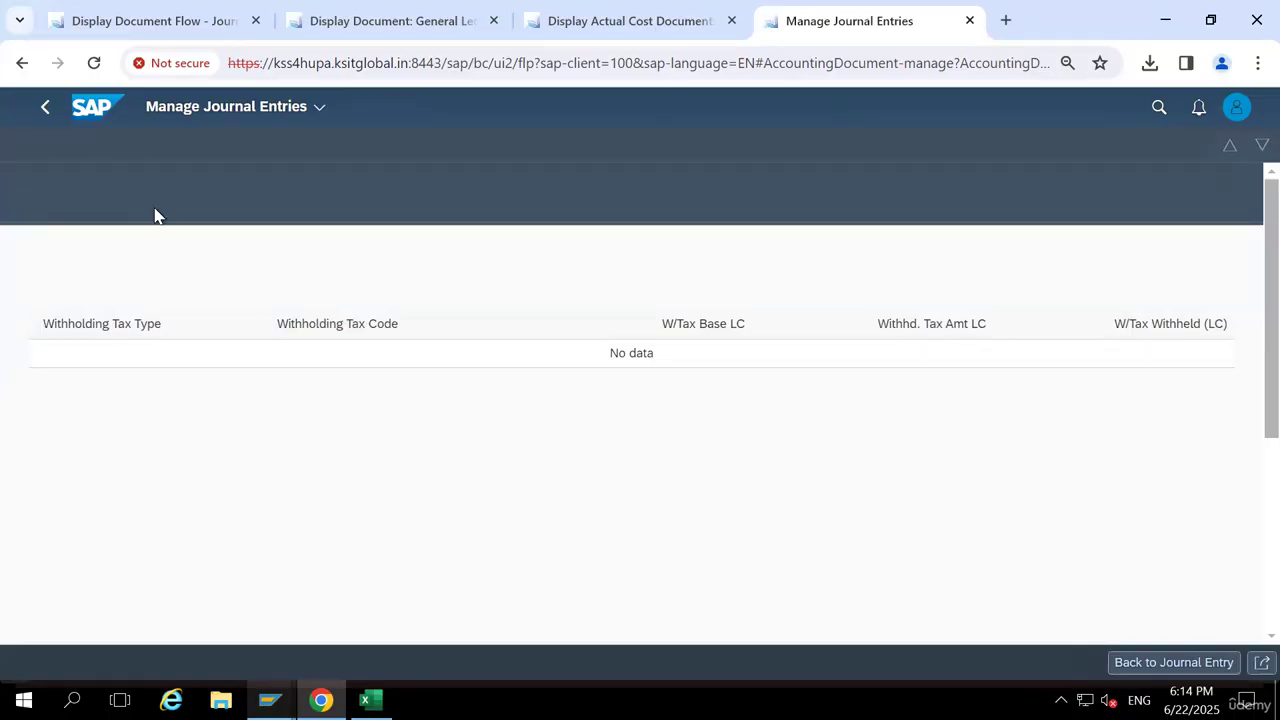
left_click(46, 116)
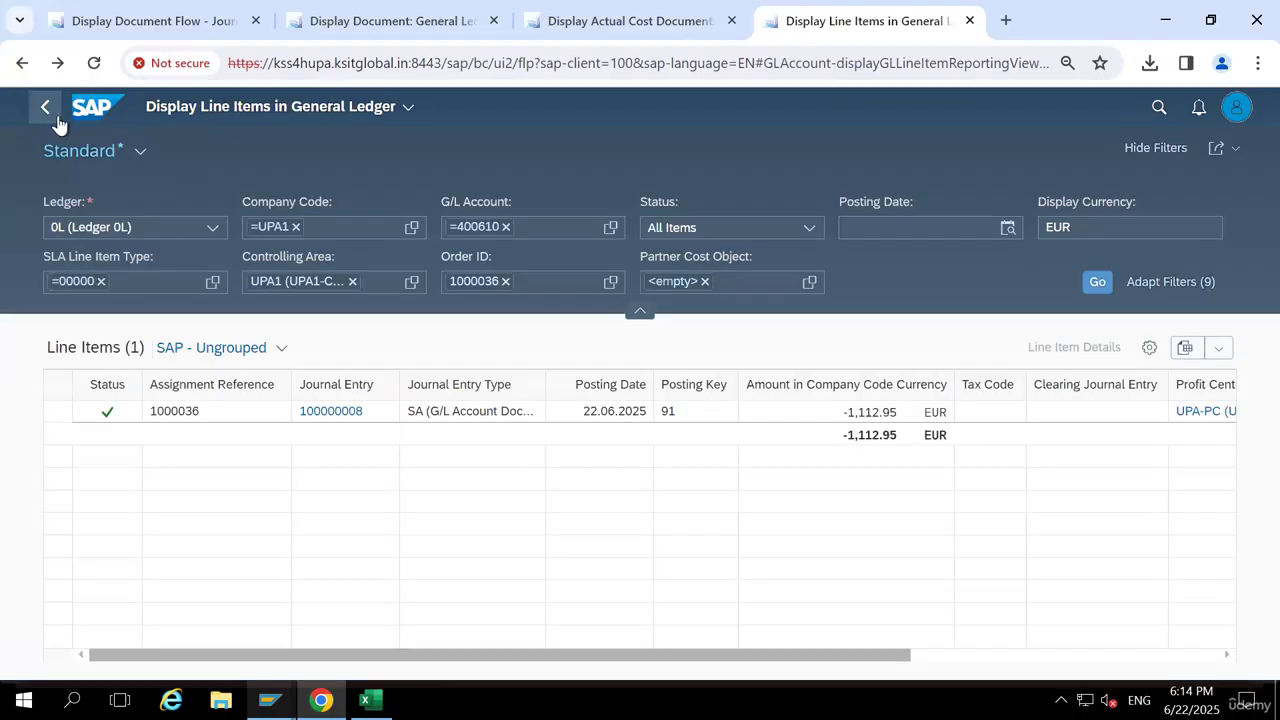
left_click(622, 19)
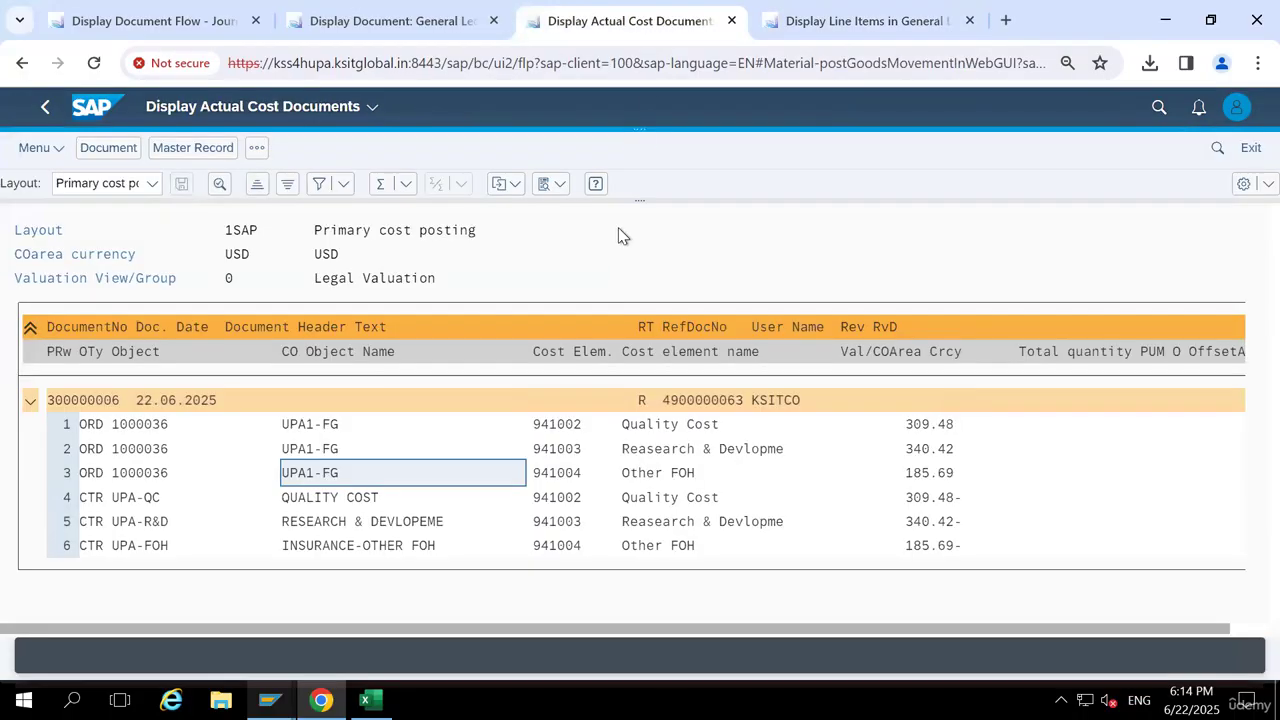
left_click(420, 22)
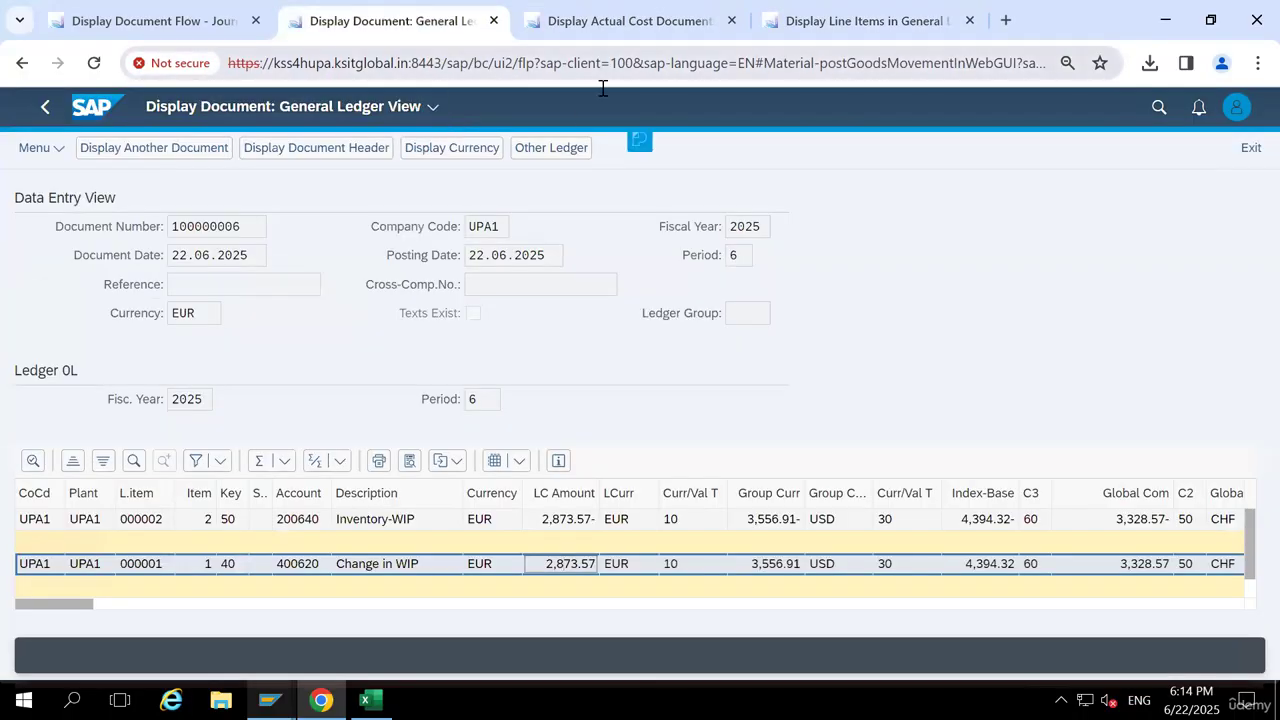
left_click(608, 17)
left_click(849, 18)
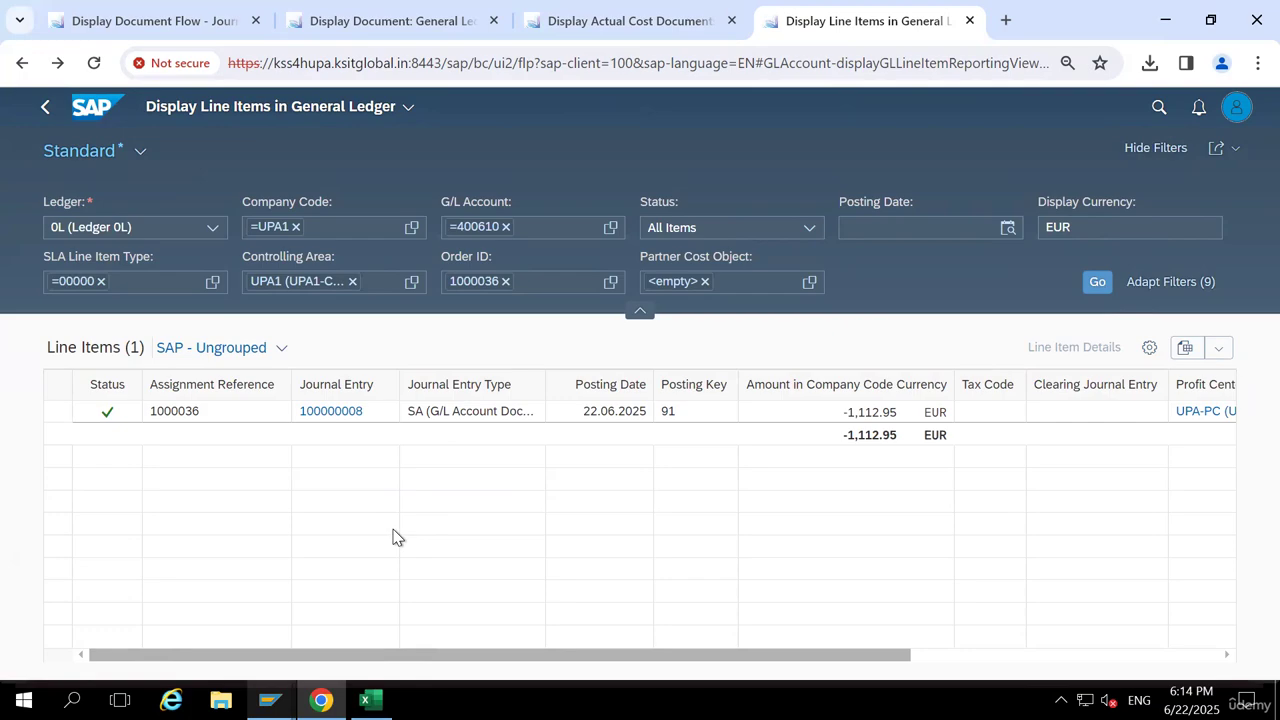
Switch to the Day 8 event-based product cost workbook in Excel and enter INPUT QTY in G30 and INPUT PRICE in G31
left_click(370, 700)
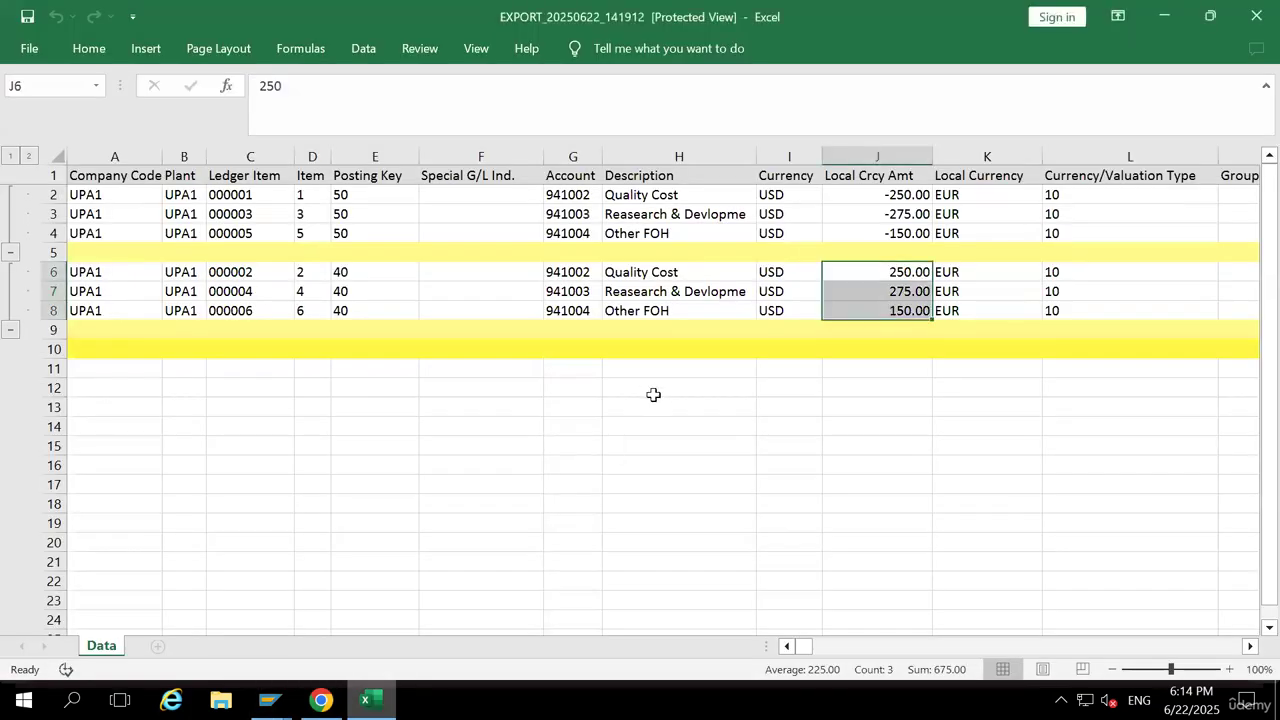
left_click(619, 424)
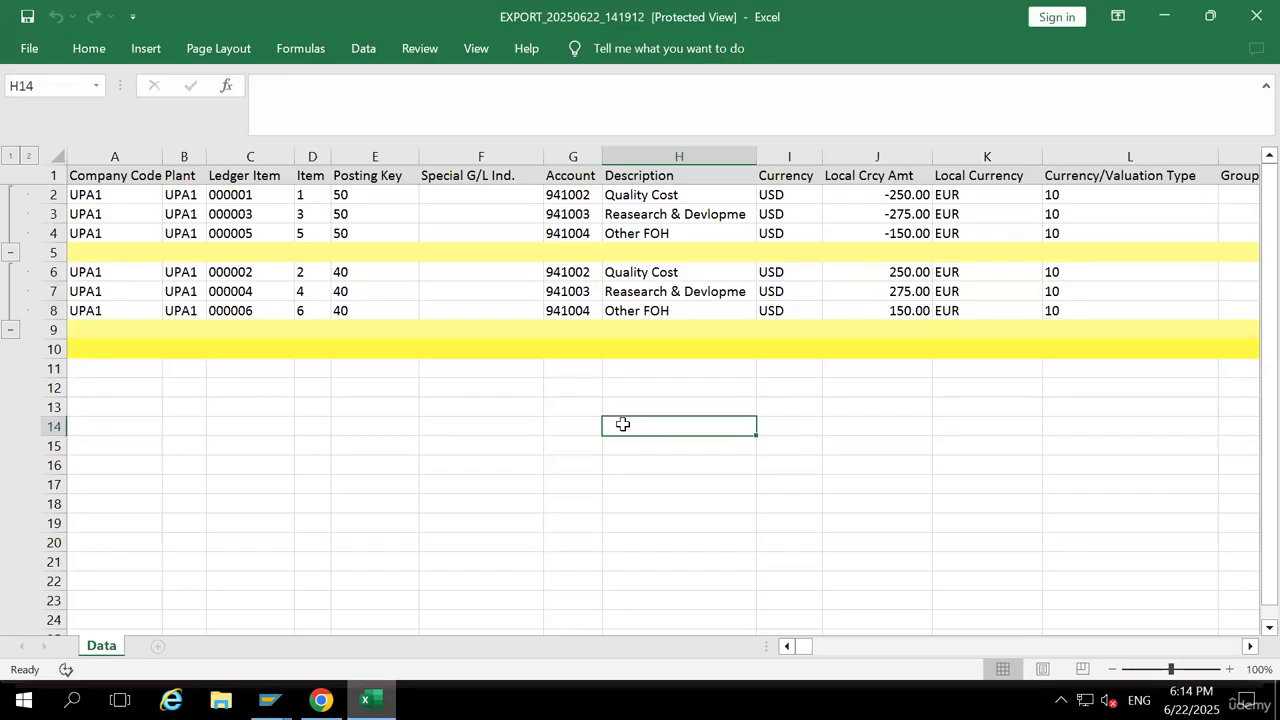
mouse_move(985, 8)
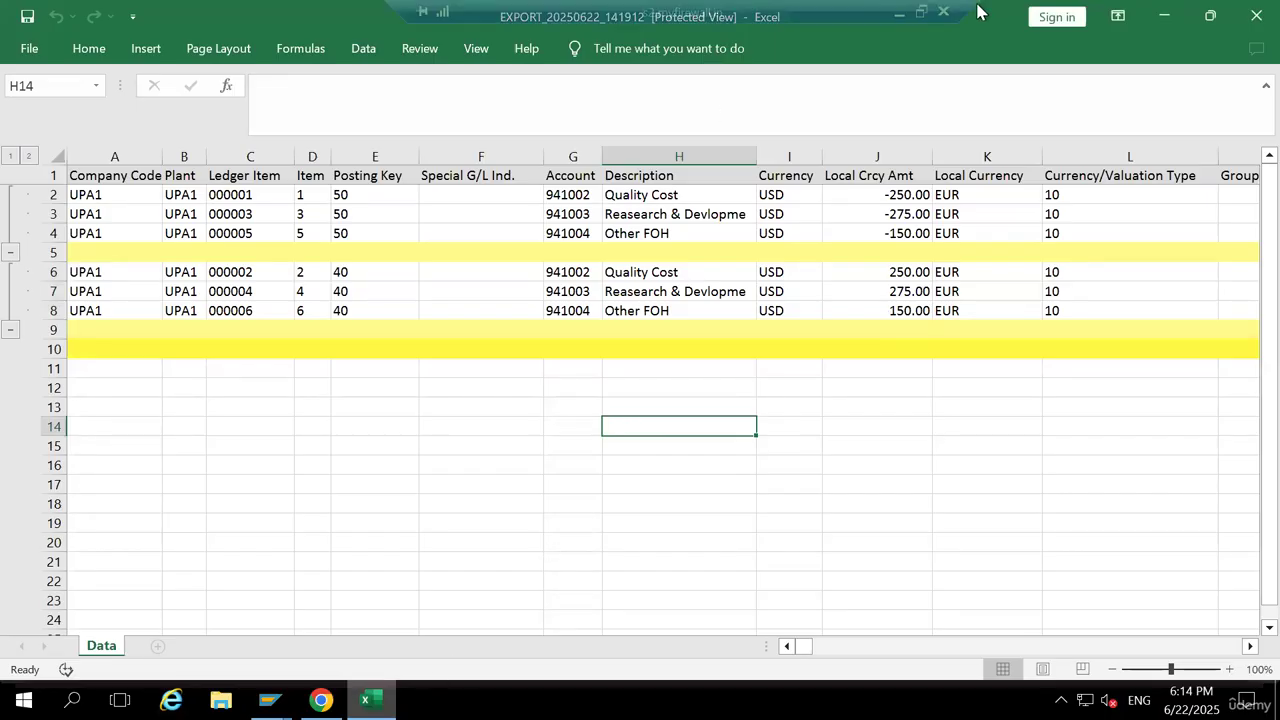
scroll(780, 511, "down", 5)
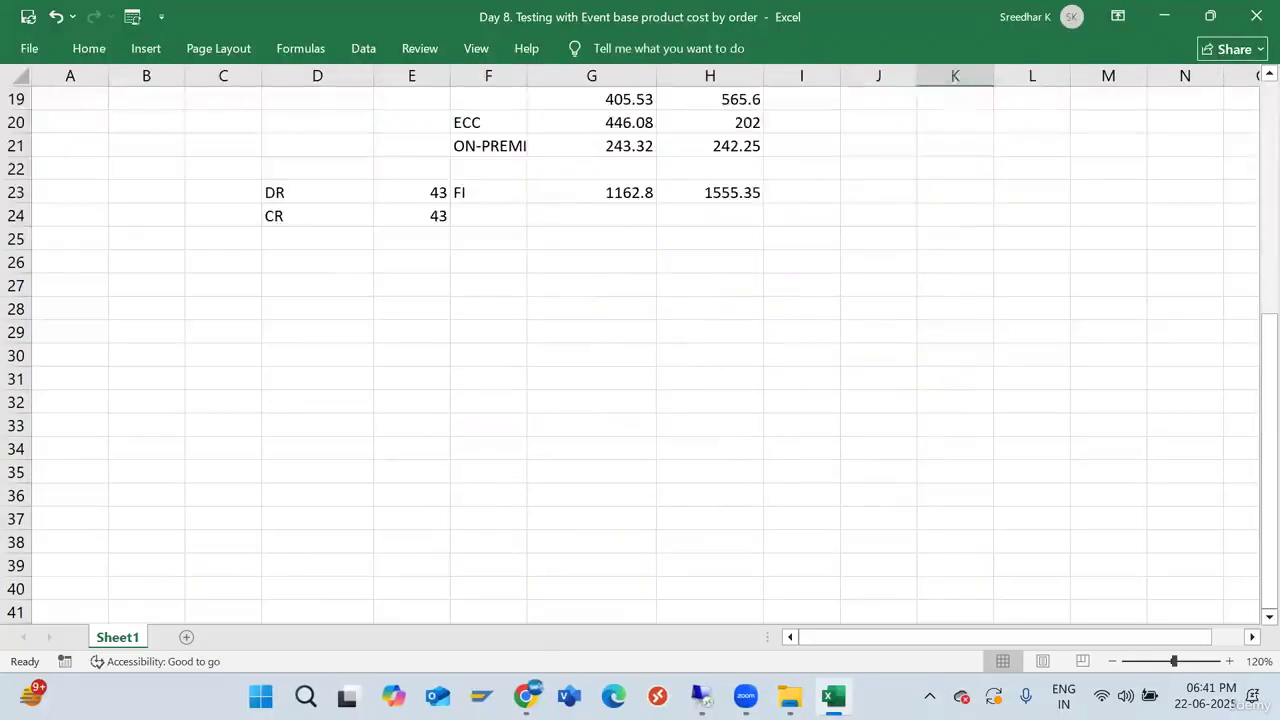
left_click(563, 368)
type("INP")
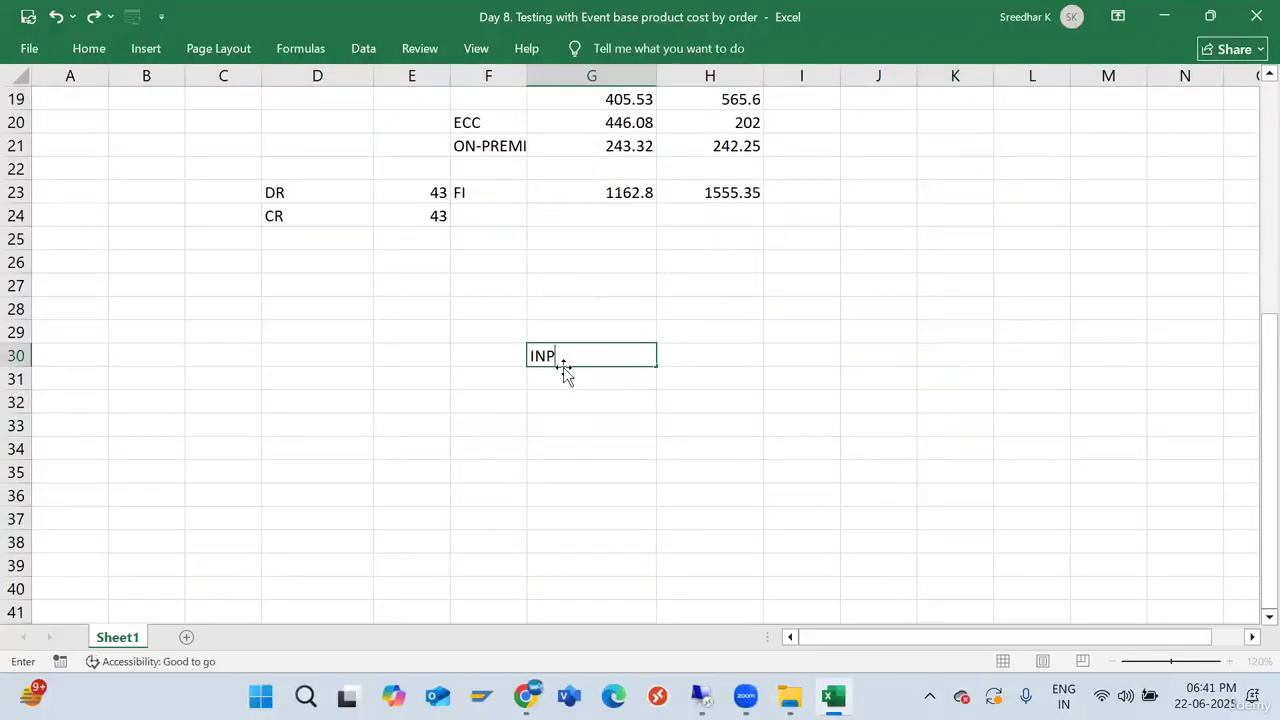
type("UT QTY")
key("Return")
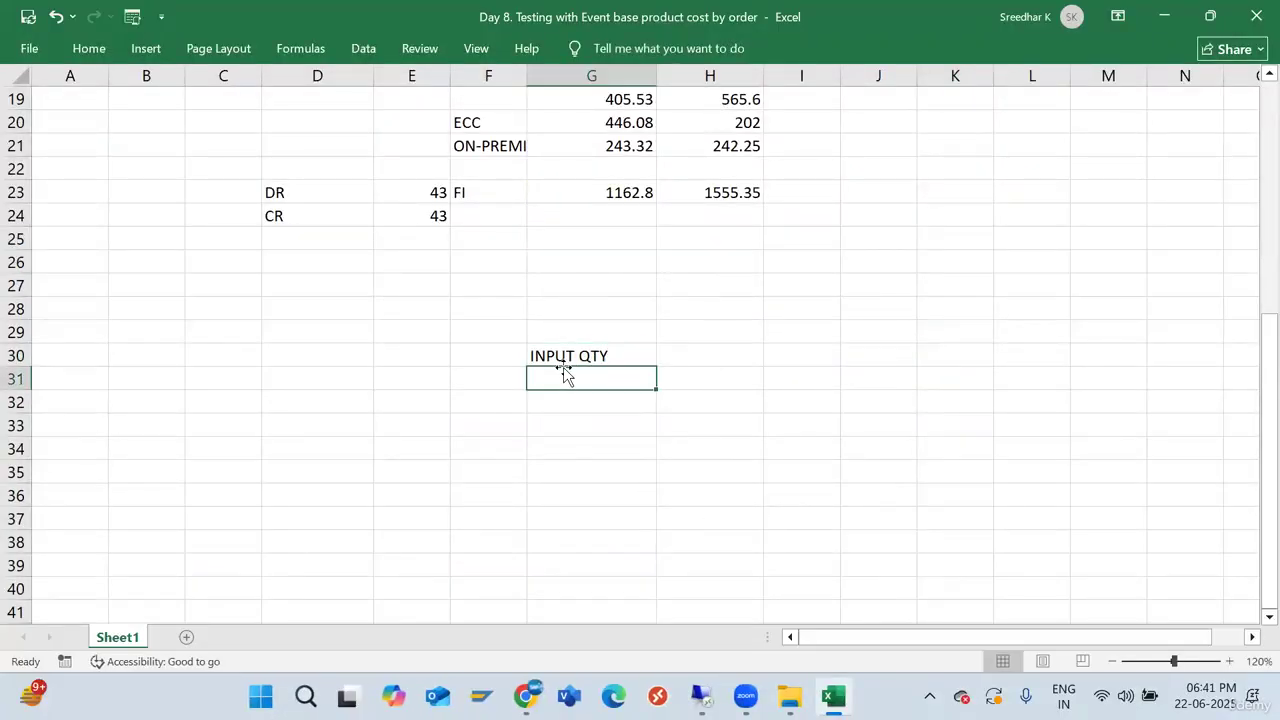
type("INPUT")
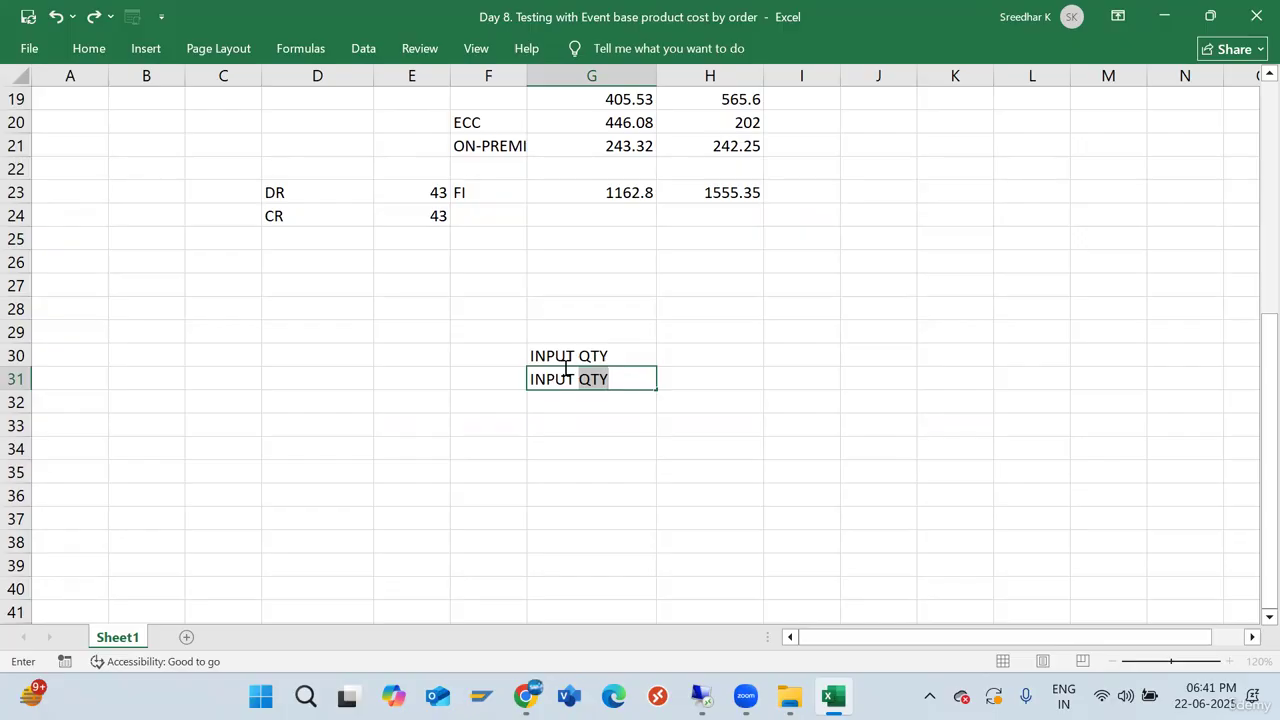
type("PRICE")
left_click(948, 355)
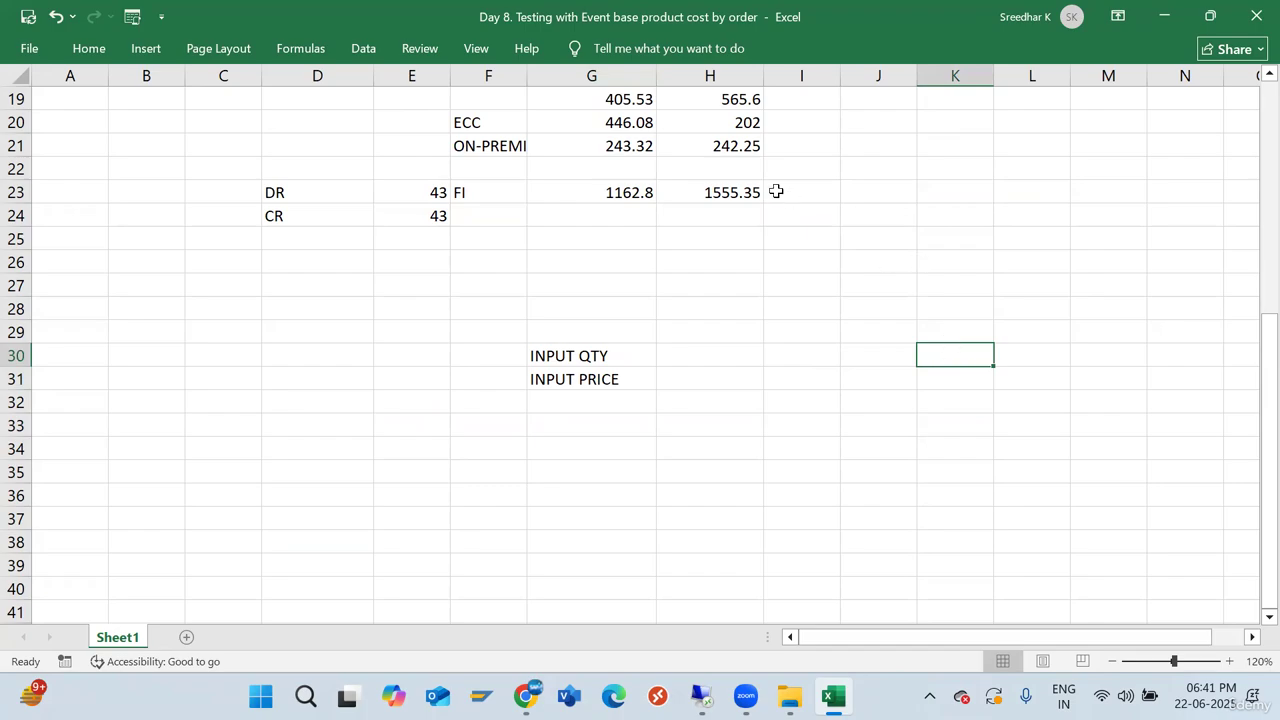
List the cost items MAT, LABOUR, POWER and MACH in cells F30 to F33 beside the input variance labels
left_click(575, 357)
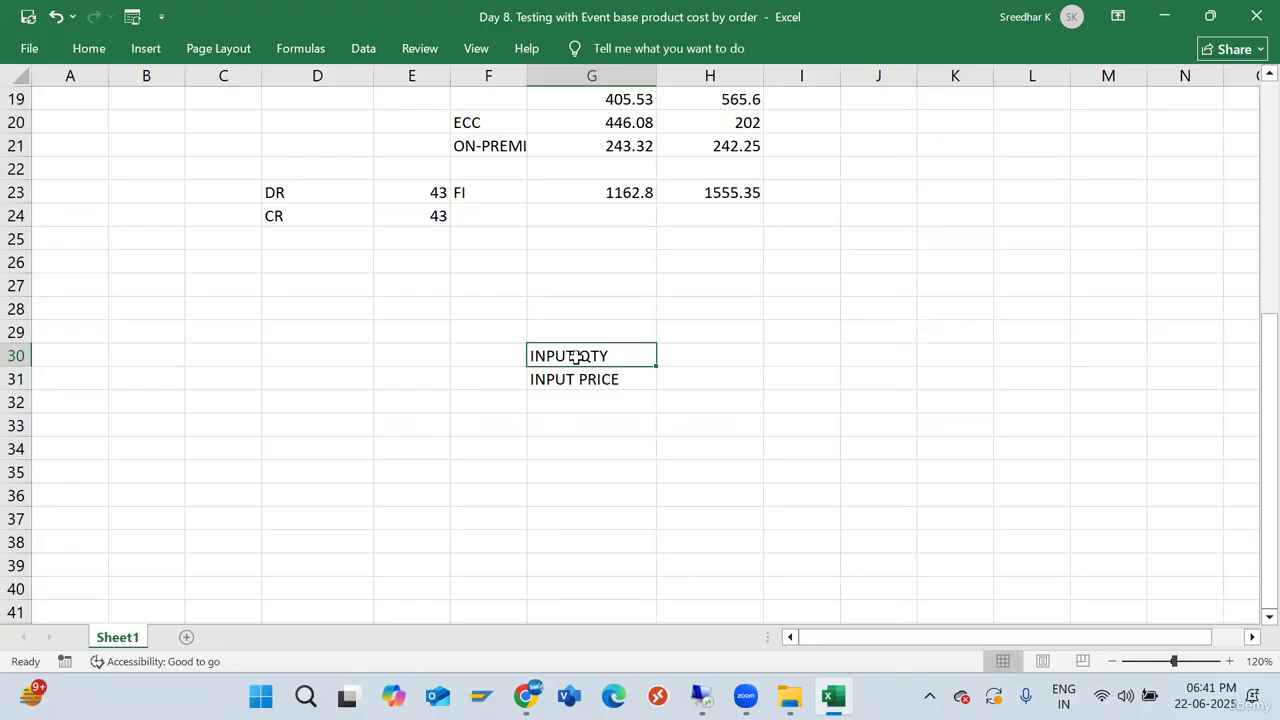
left_click(483, 357)
type("MA")
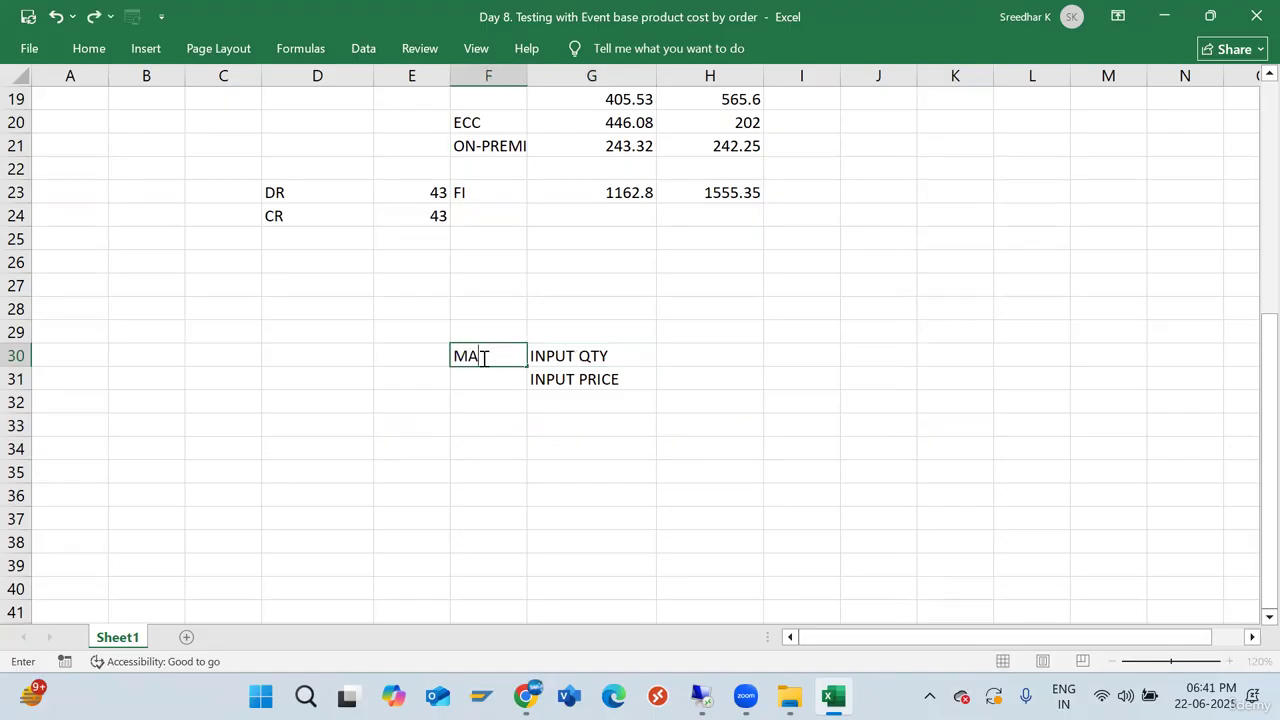
type("T")
key("Return")
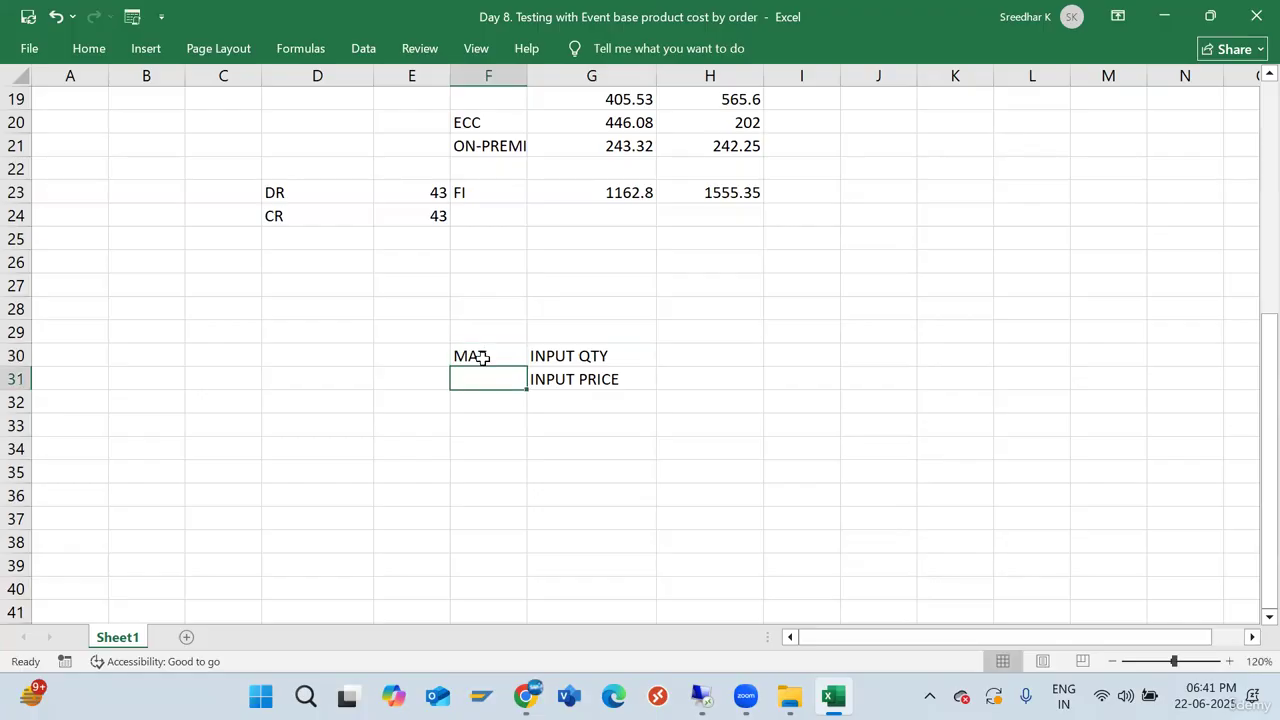
type("LABOUR")
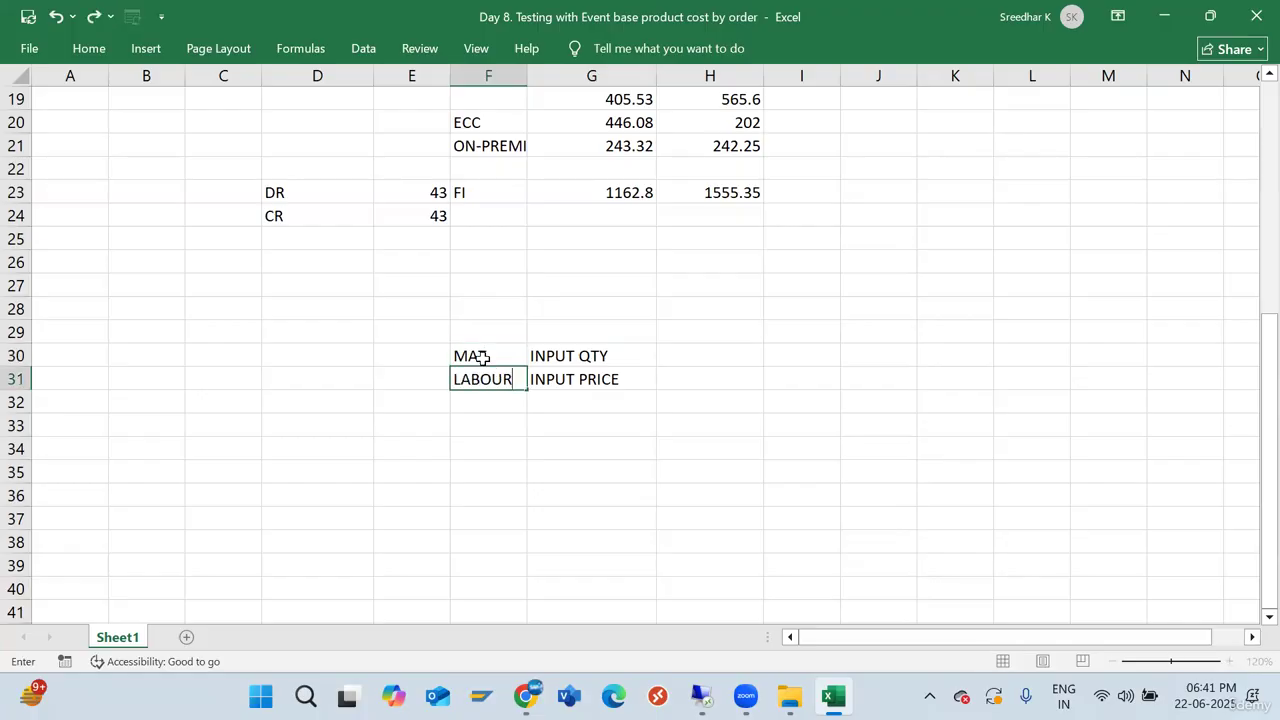
key("Return")
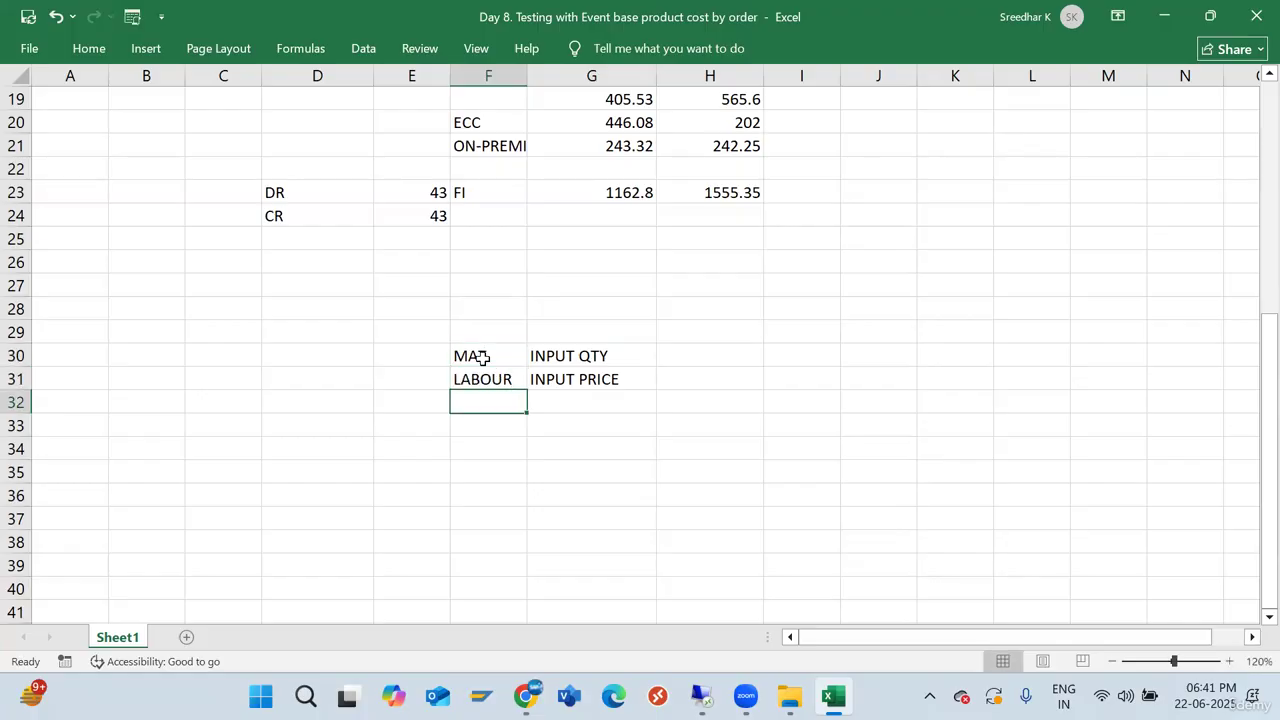
type("POWER")
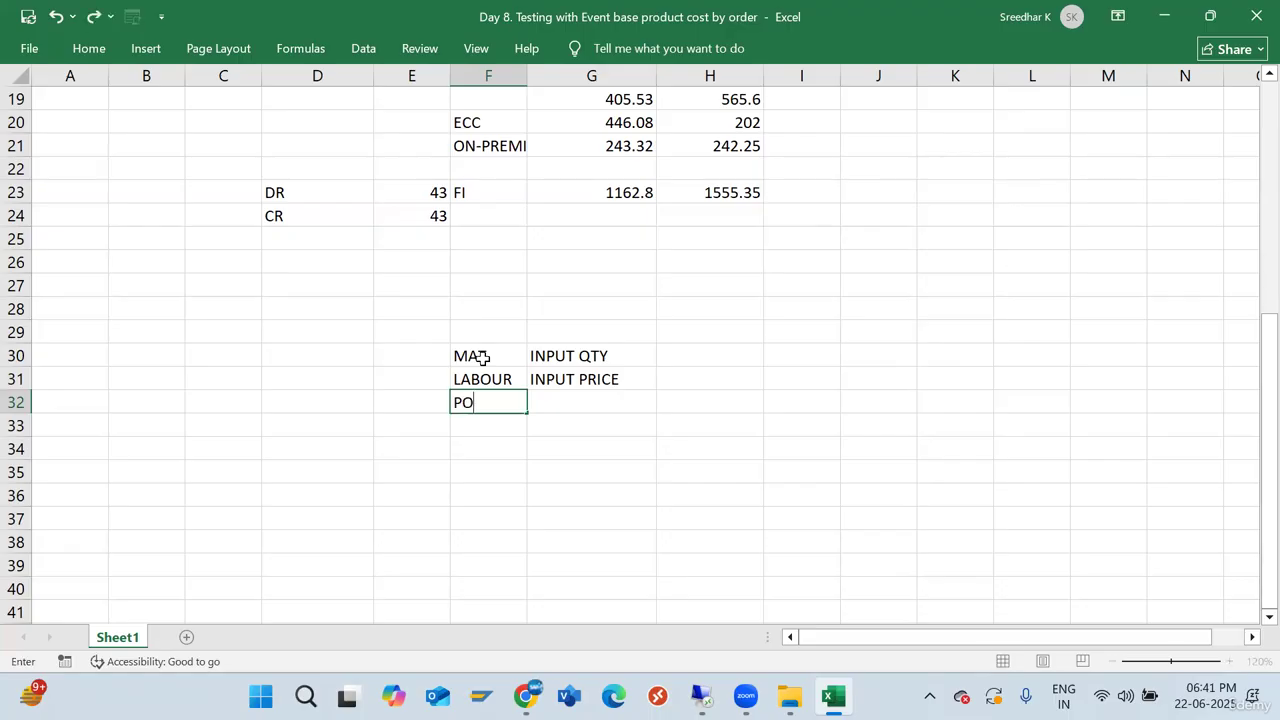
key("Return")
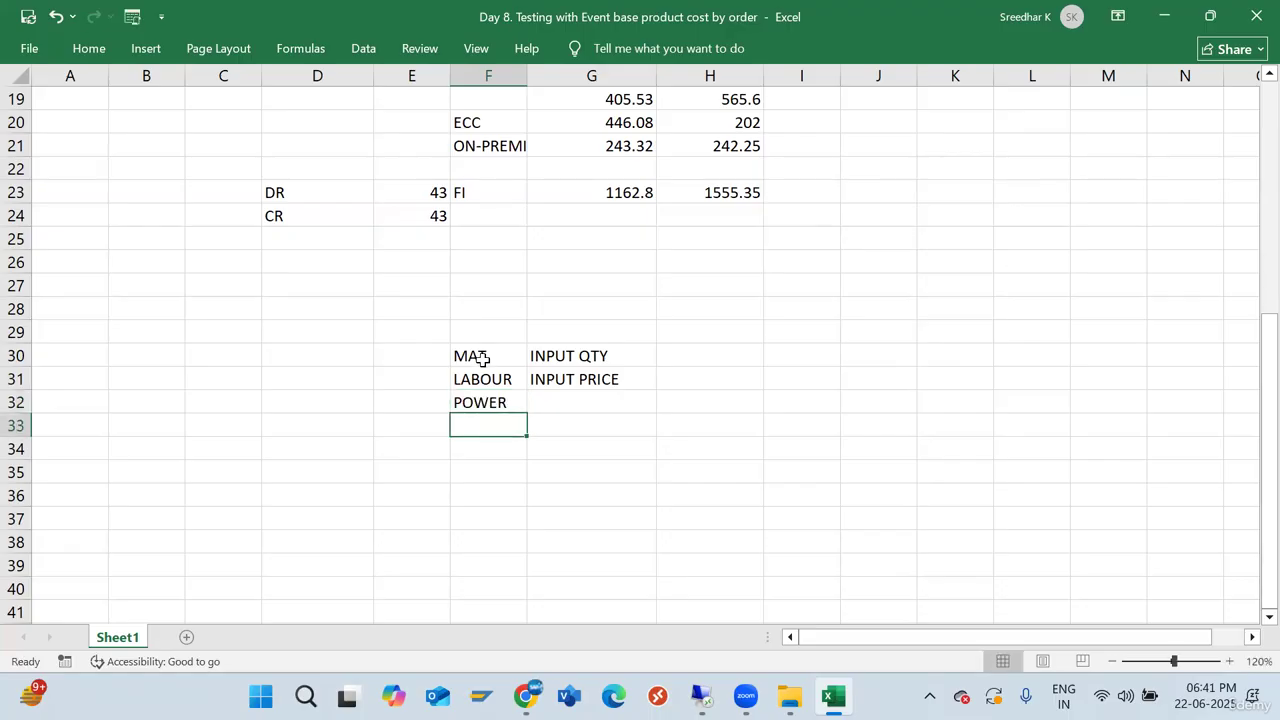
left_click_drag(491, 358, 491, 420)
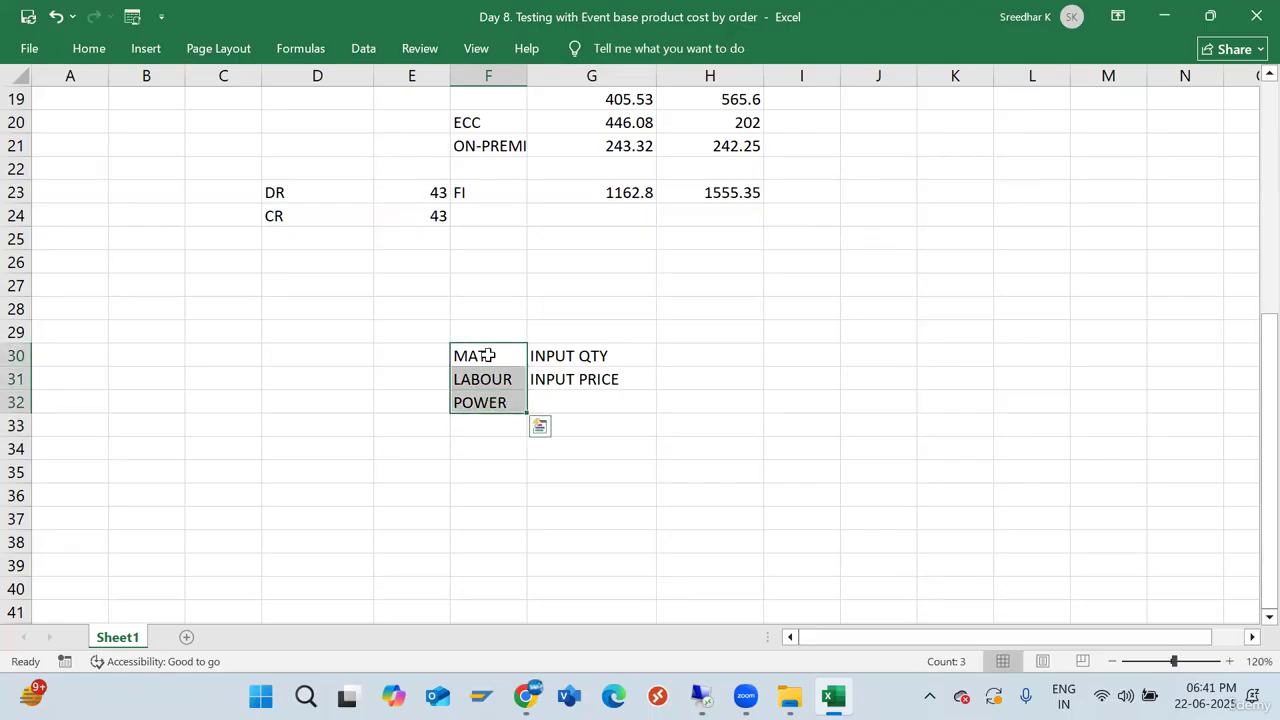
left_click(485, 422)
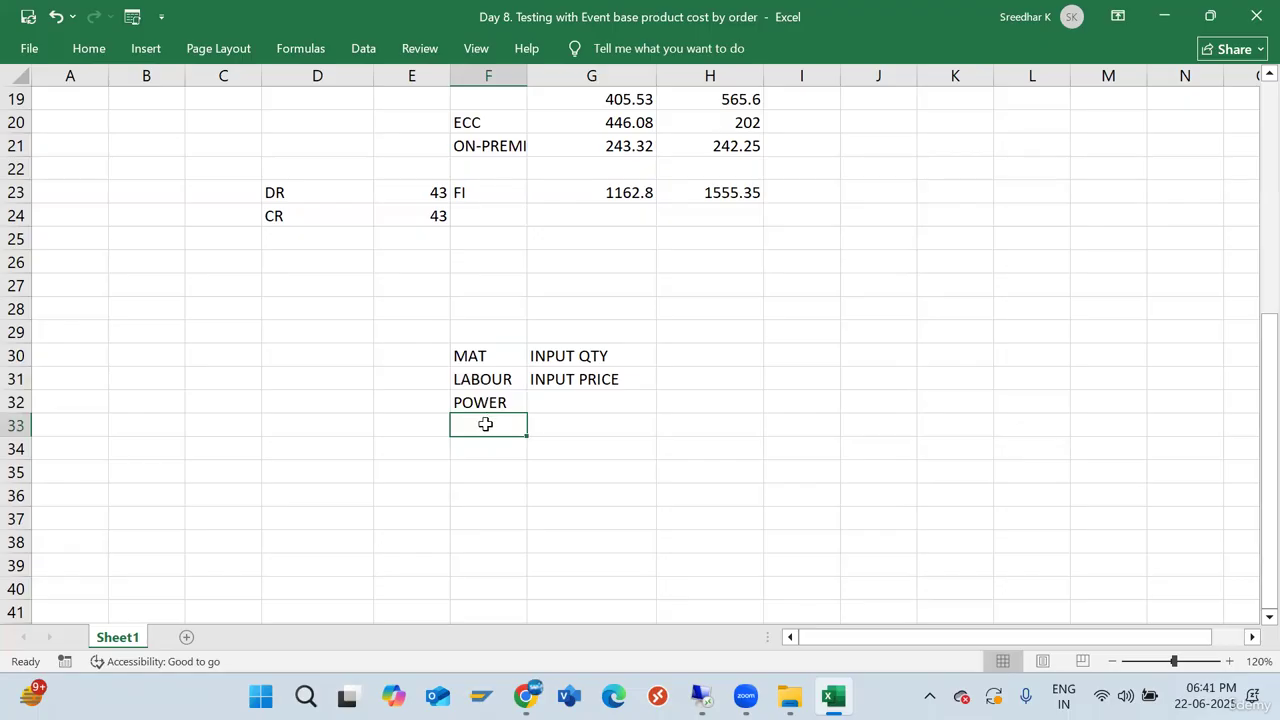
type("MACH")
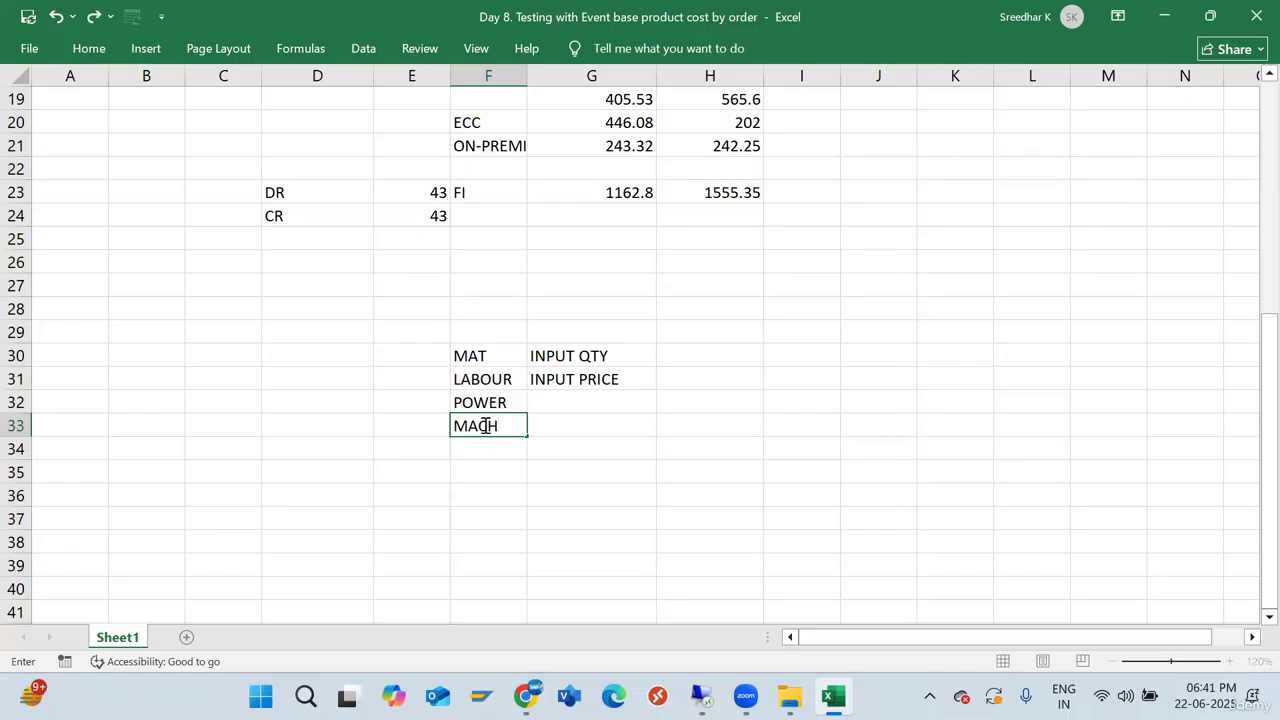
Review the MAT, LABOUR, POWER and MACH cost items in relation to the INPUT QTY and INPUT PRICE labels
left_click(489, 355)
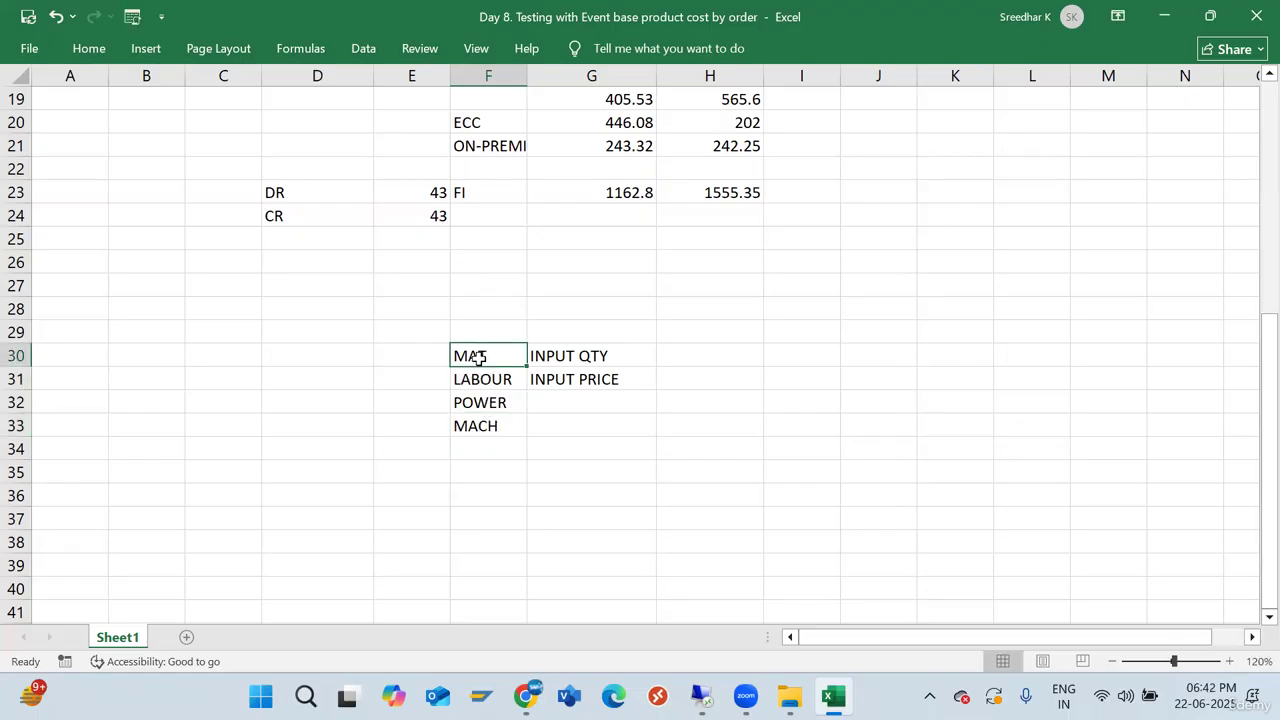
left_click_drag(480, 376, 518, 396)
left_click(590, 365)
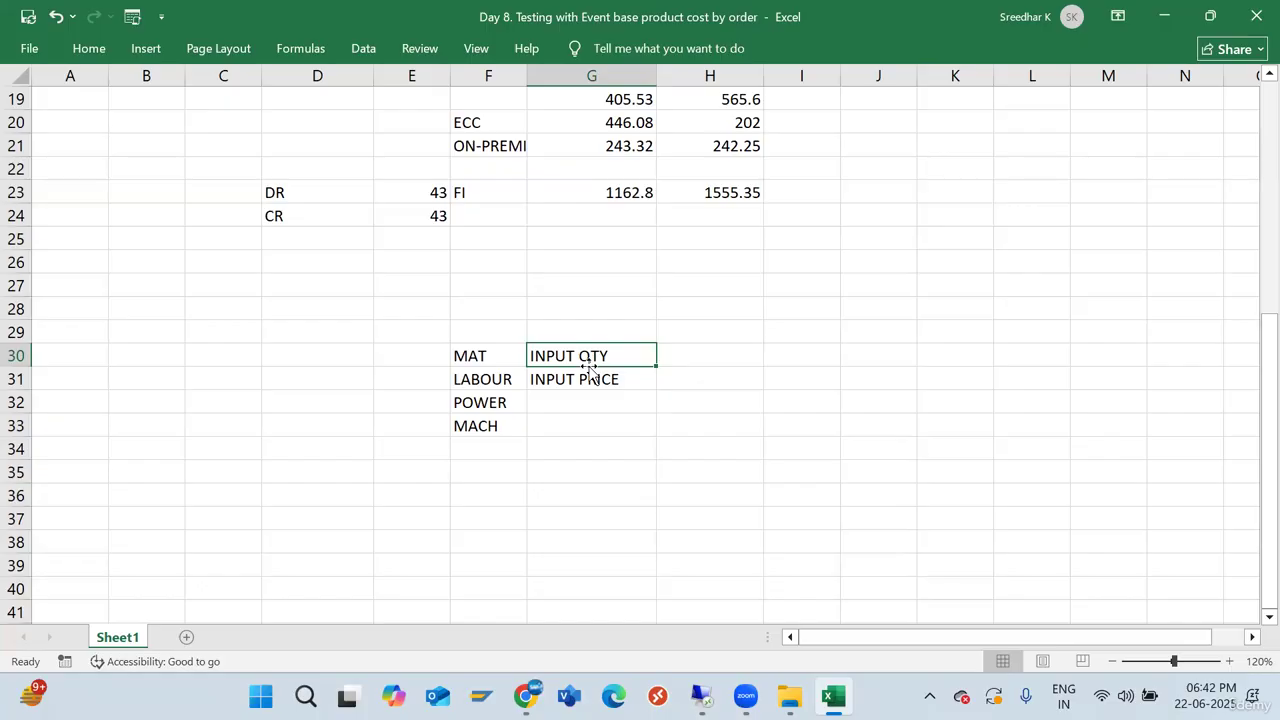
left_click_drag(494, 352, 490, 418)
left_click(579, 384)
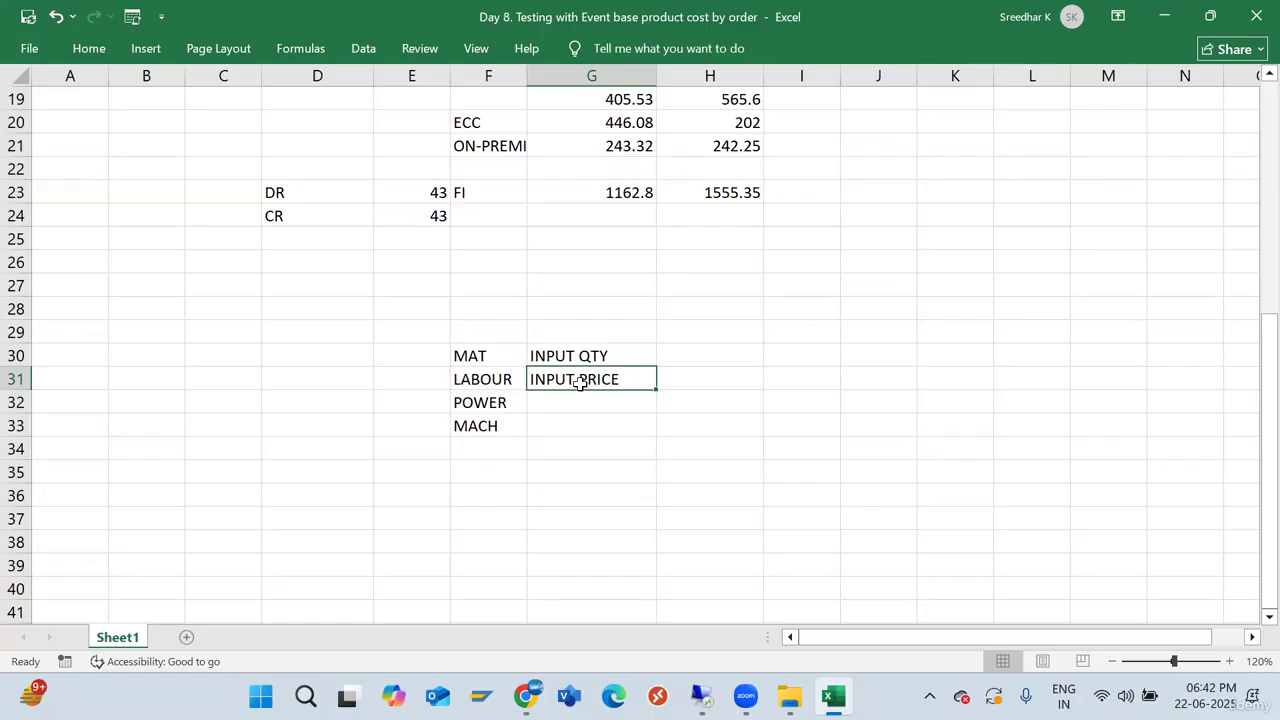
left_click(475, 376)
left_click(557, 360)
left_click(500, 358)
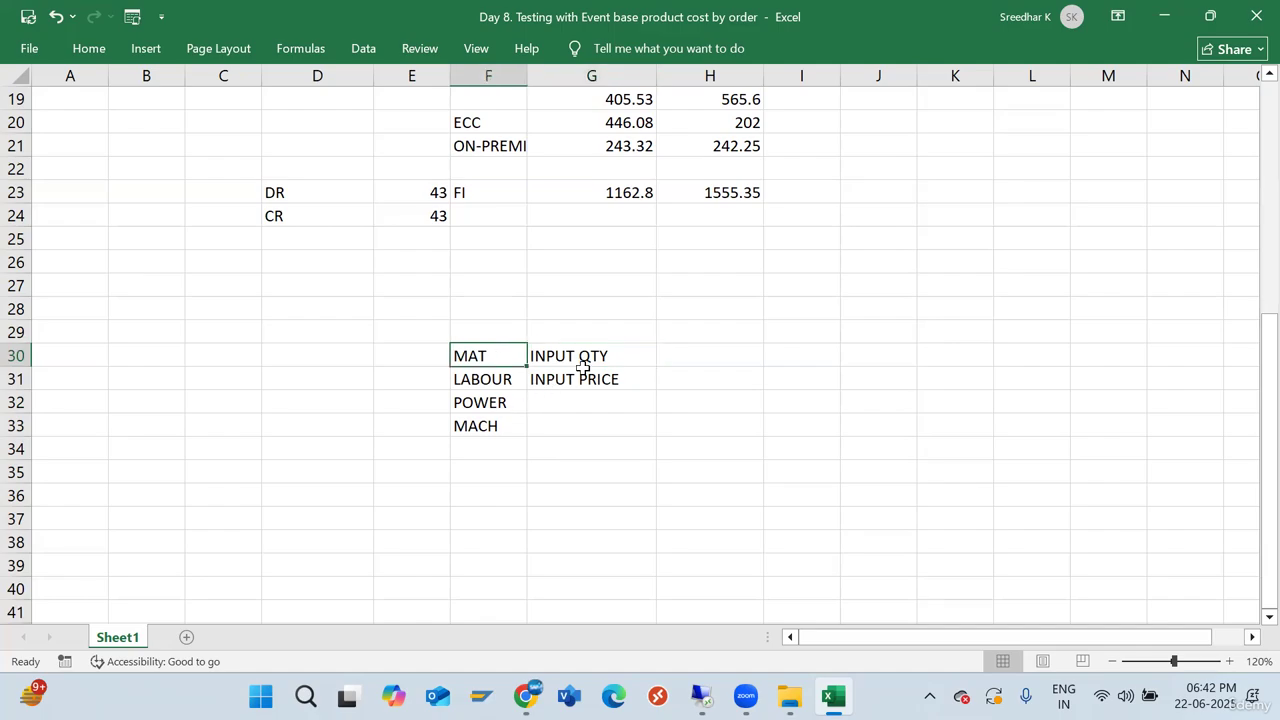
left_click_drag(583, 367, 569, 472)
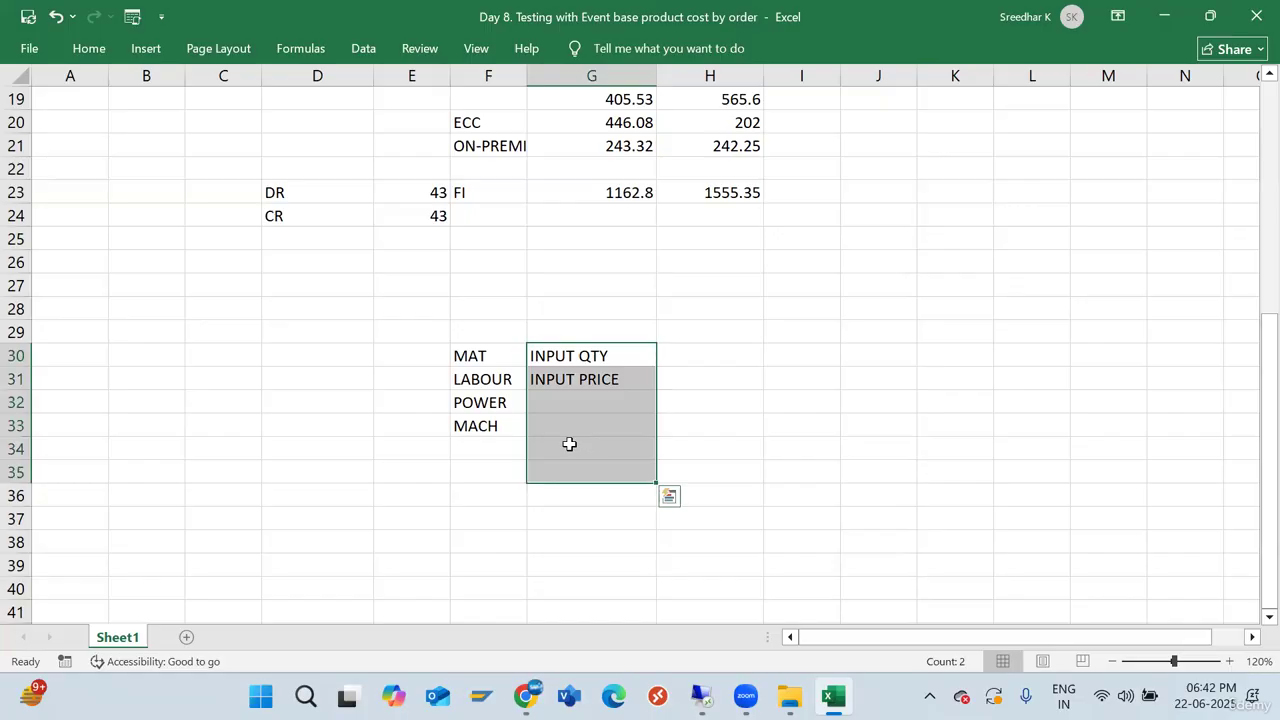
left_click(568, 331)
left_click_drag(474, 352, 477, 454)
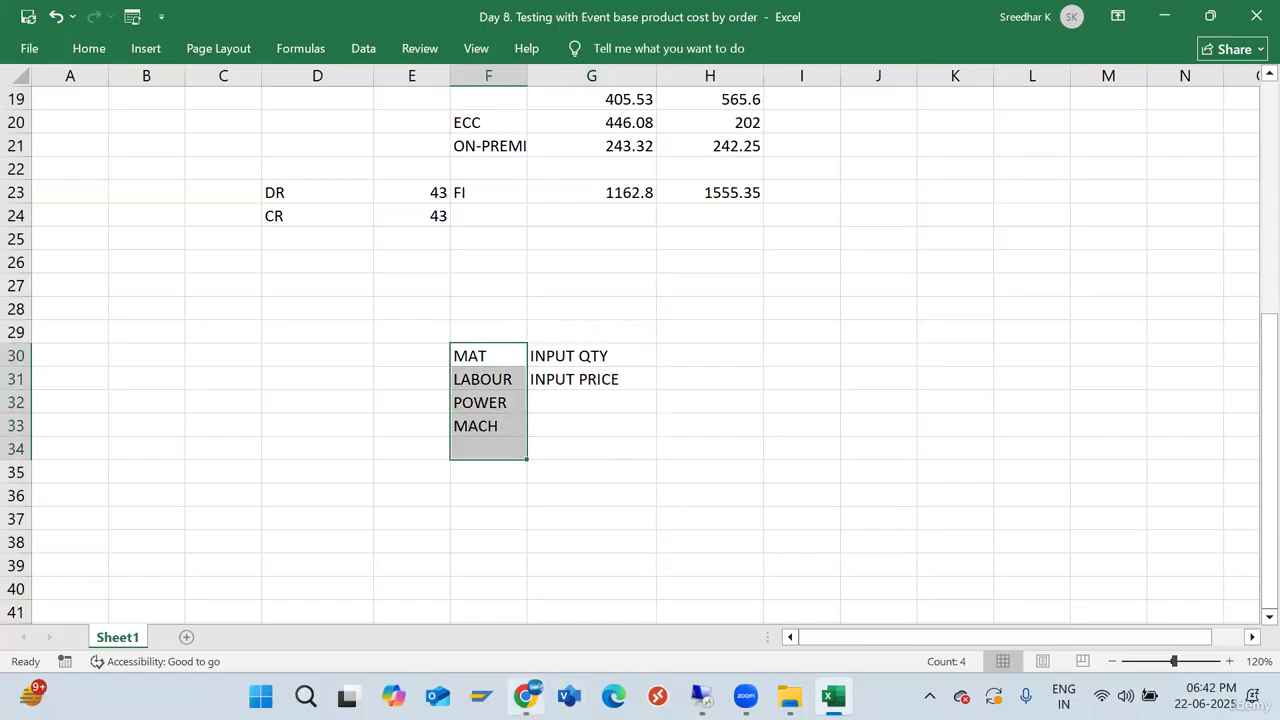
Switch to the remote session's browser, leave the general ledger line items and review the event-based production order's cost details
mouse_move(524, 696)
left_click(503, 591)
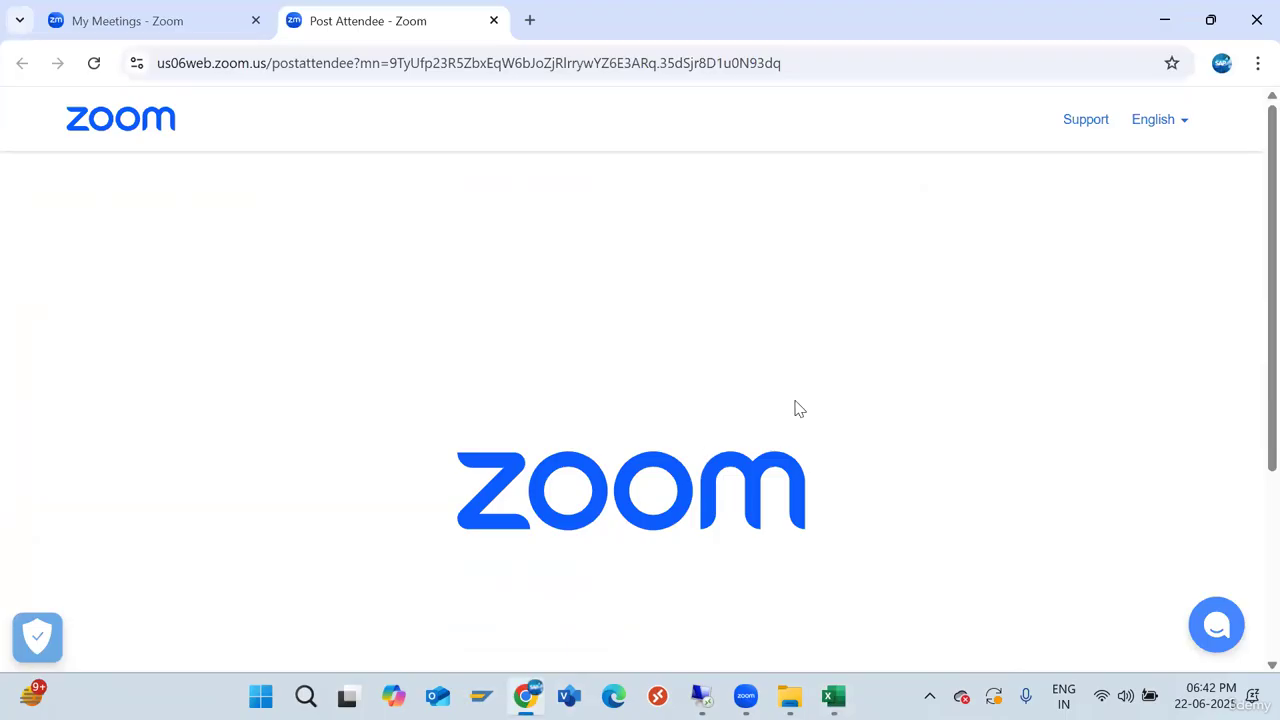
mouse_move(701, 696)
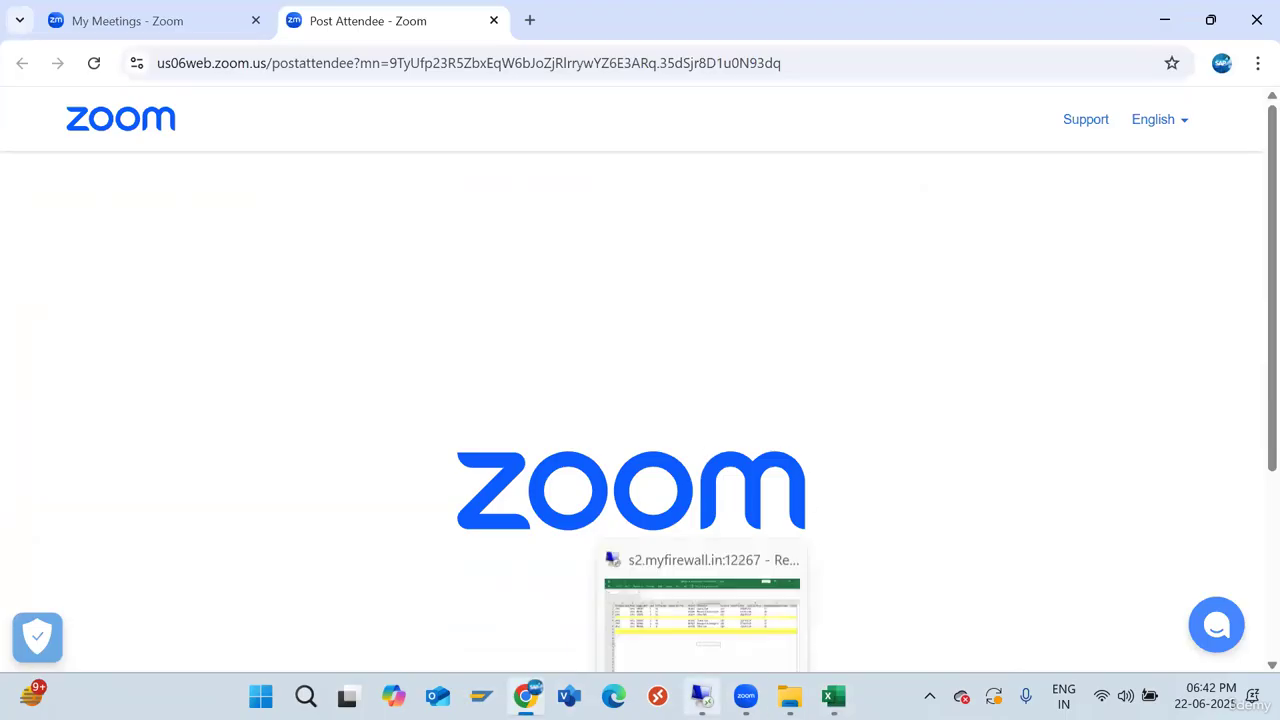
left_click(698, 568)
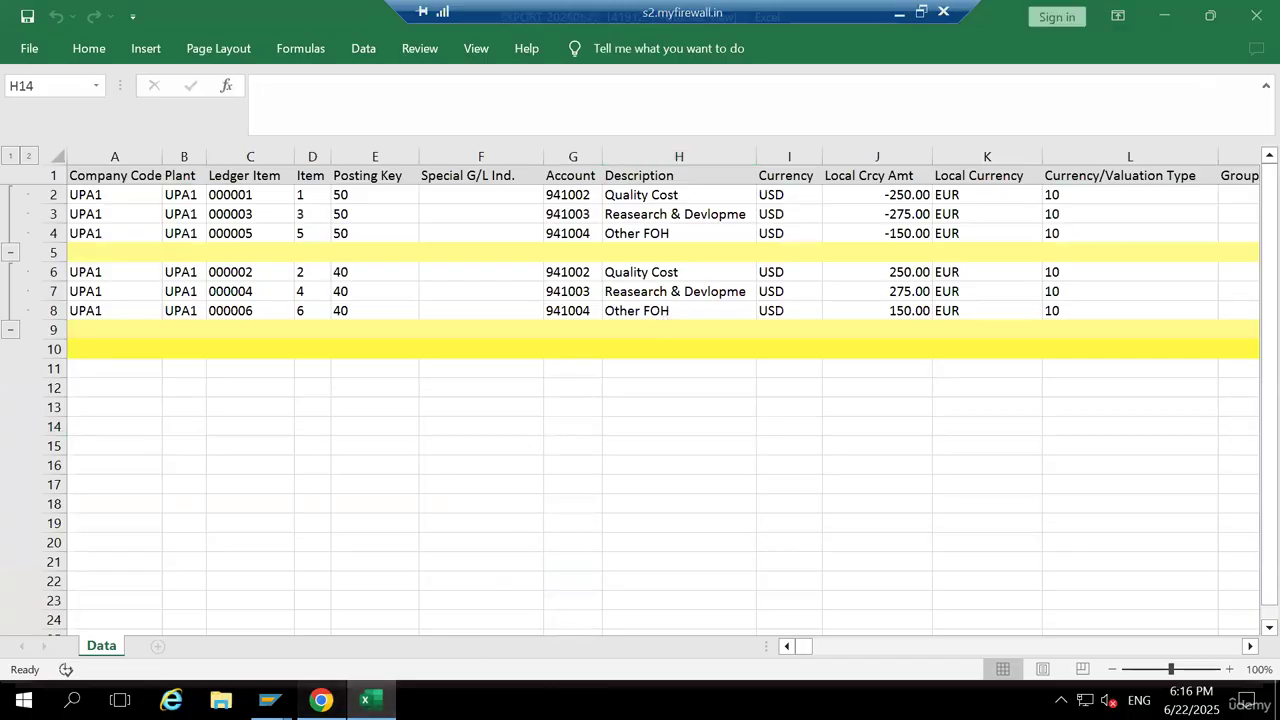
left_click(321, 700)
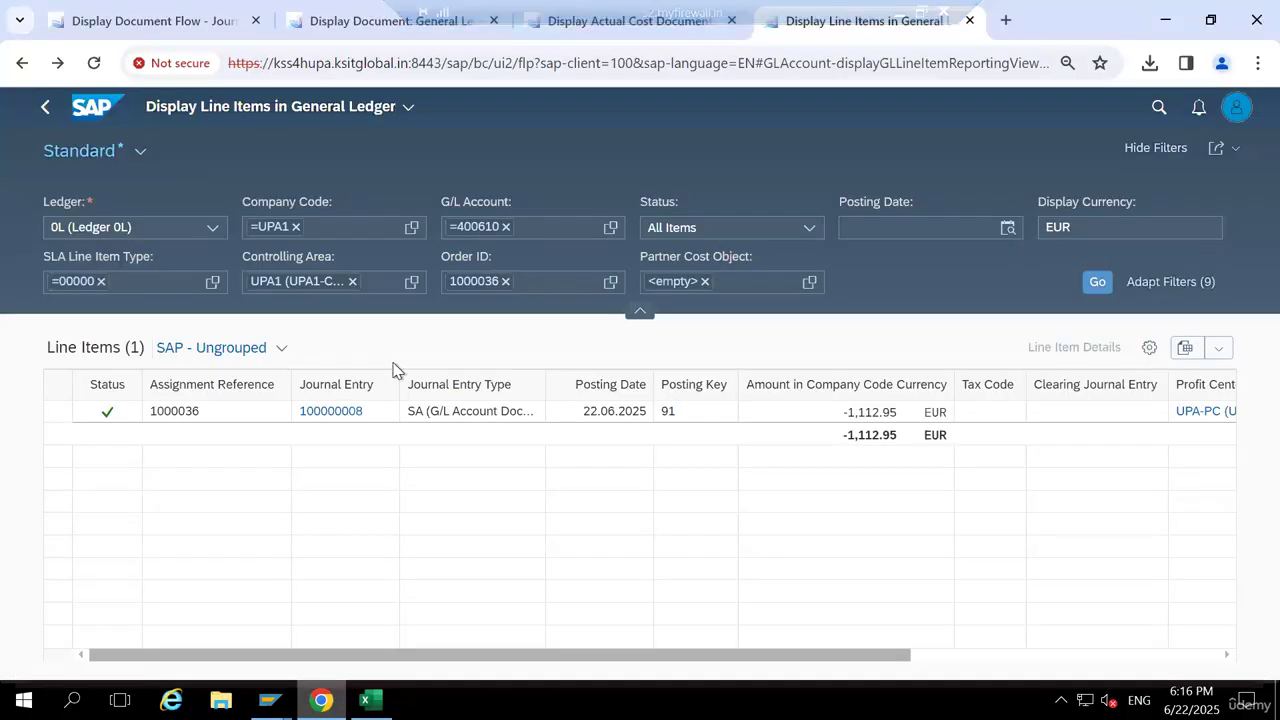
left_click(43, 110)
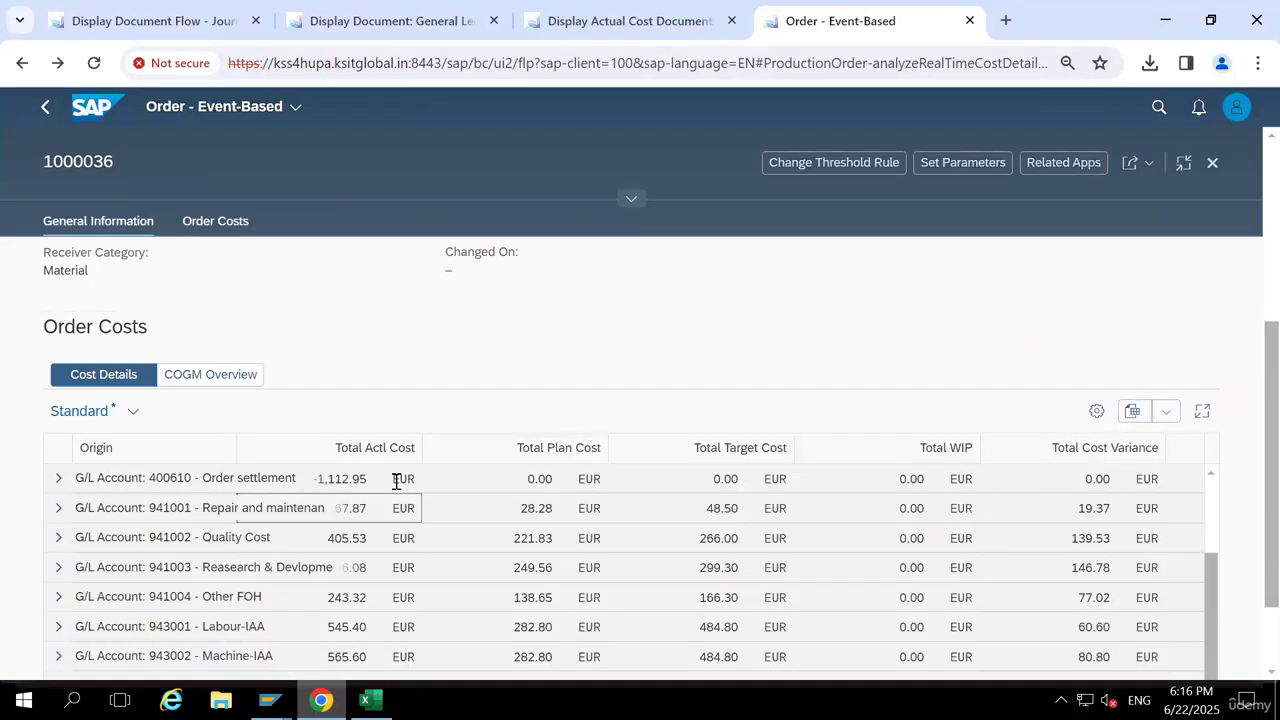
scroll(1246, 465, "down", 2)
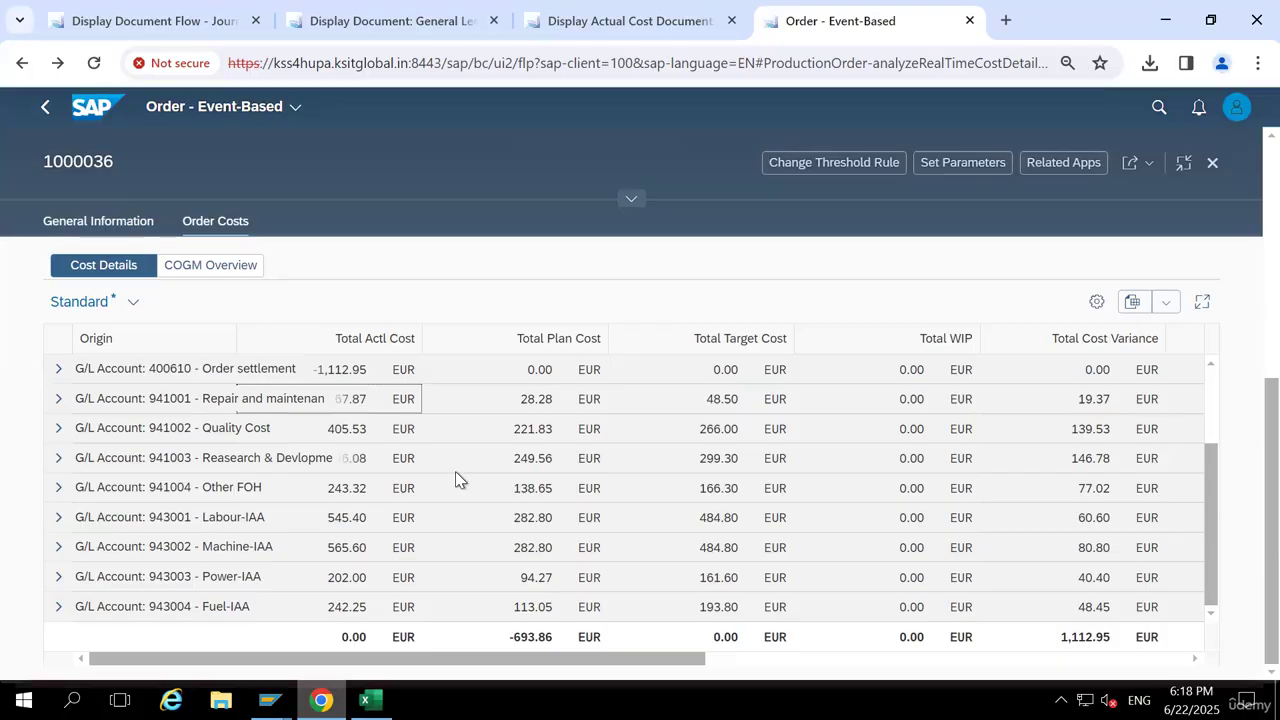
Switch to the SAP GUI material ledger session and display the production order's header with transaction CO03
mouse_move(270, 700)
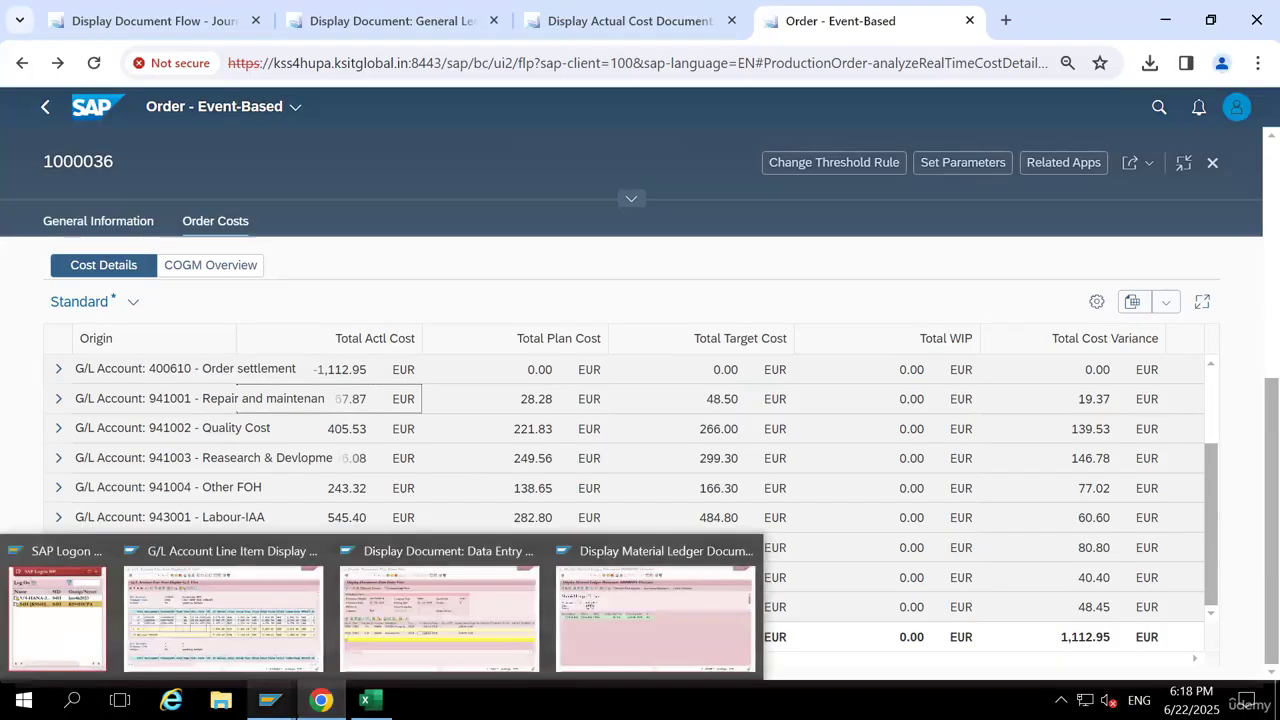
left_click(632, 632)
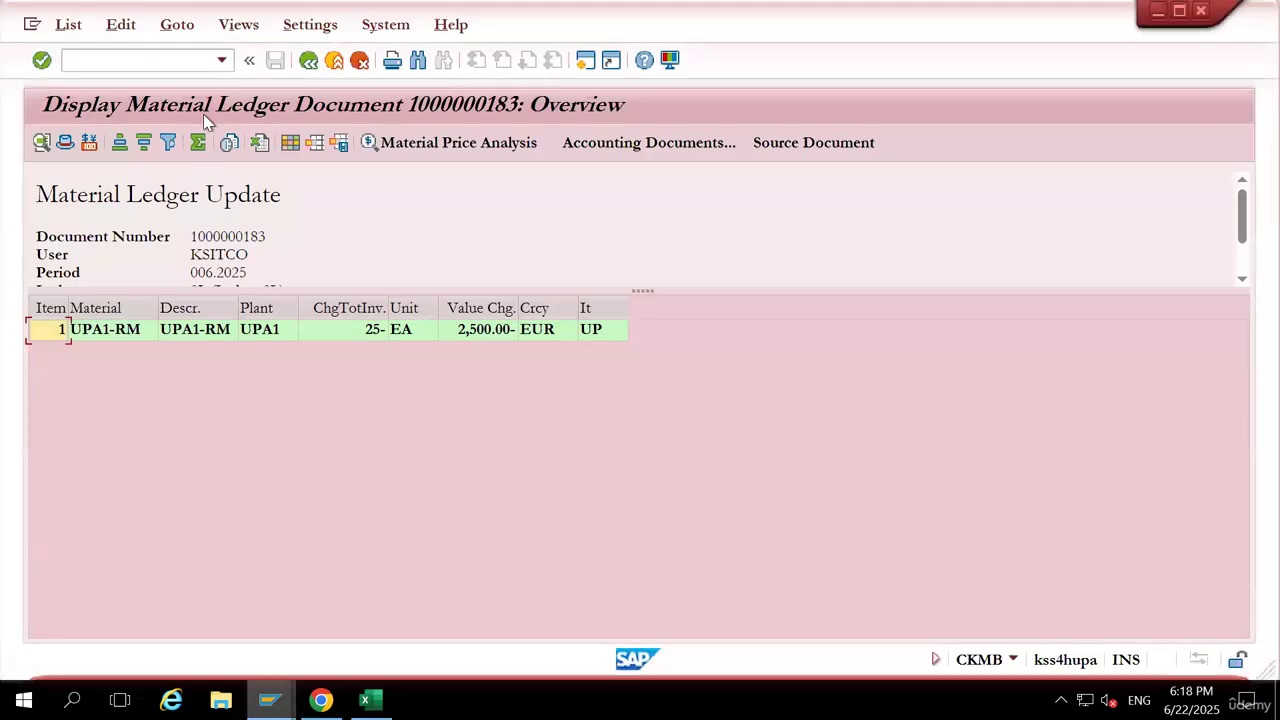
type("/NCO03")
key("Return")
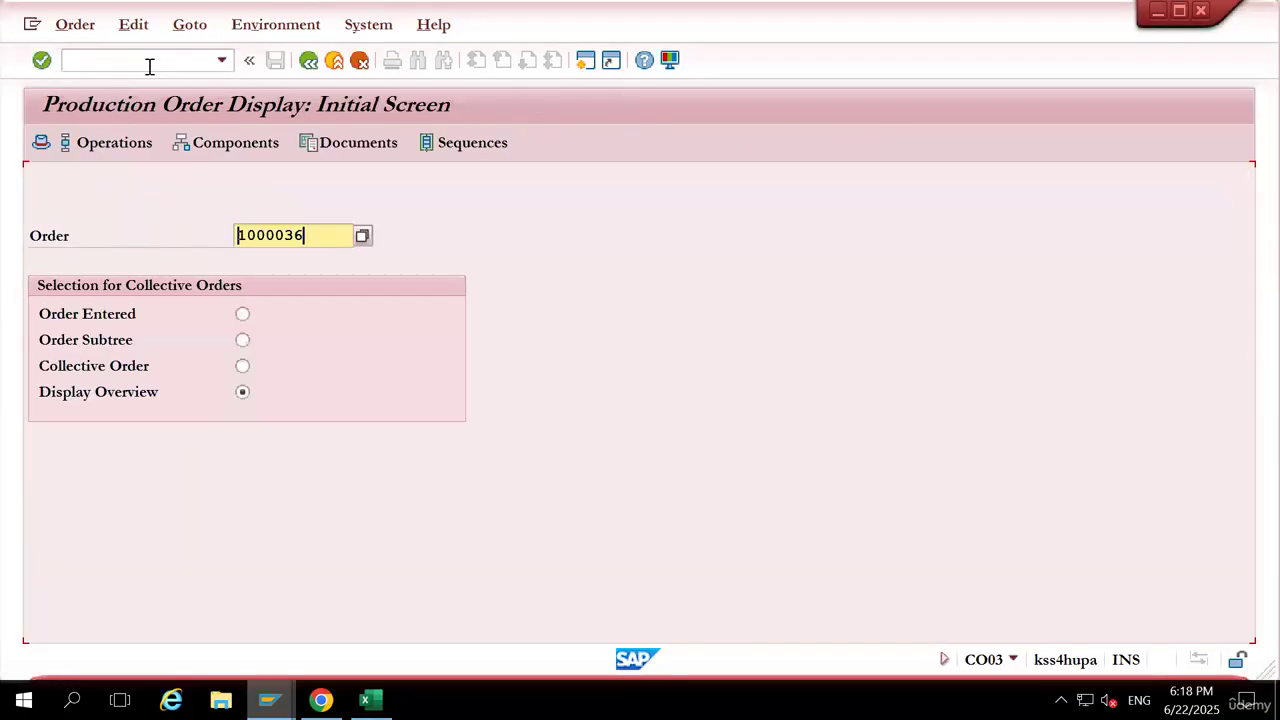
key("Return")
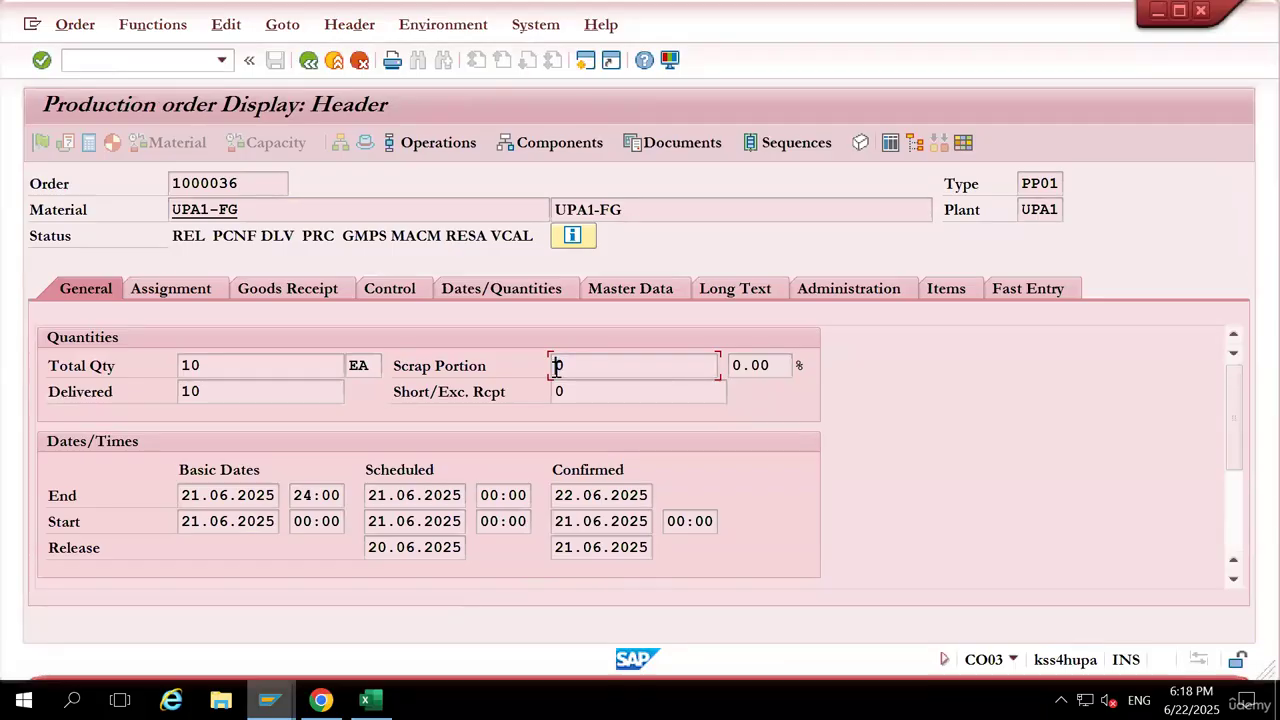
Examine the production order's total quantity, delivered quantity and scrap portion on the General data
left_click(180, 367)
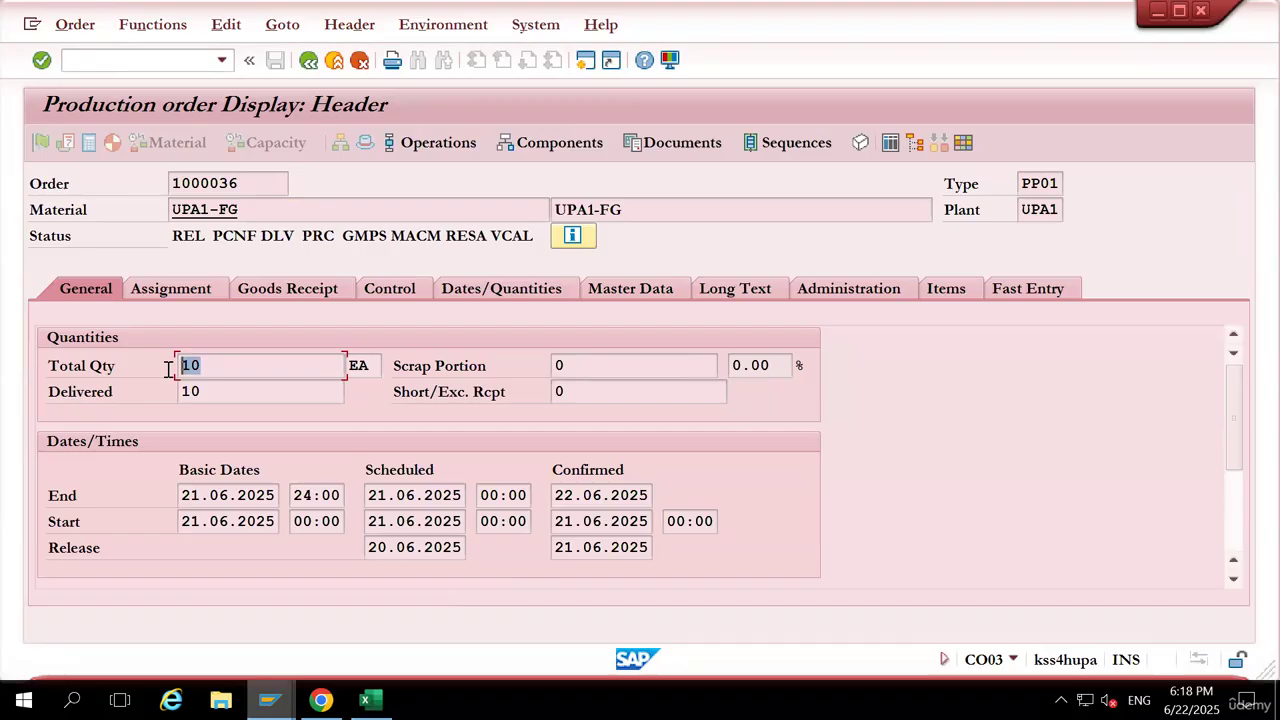
left_click(590, 364)
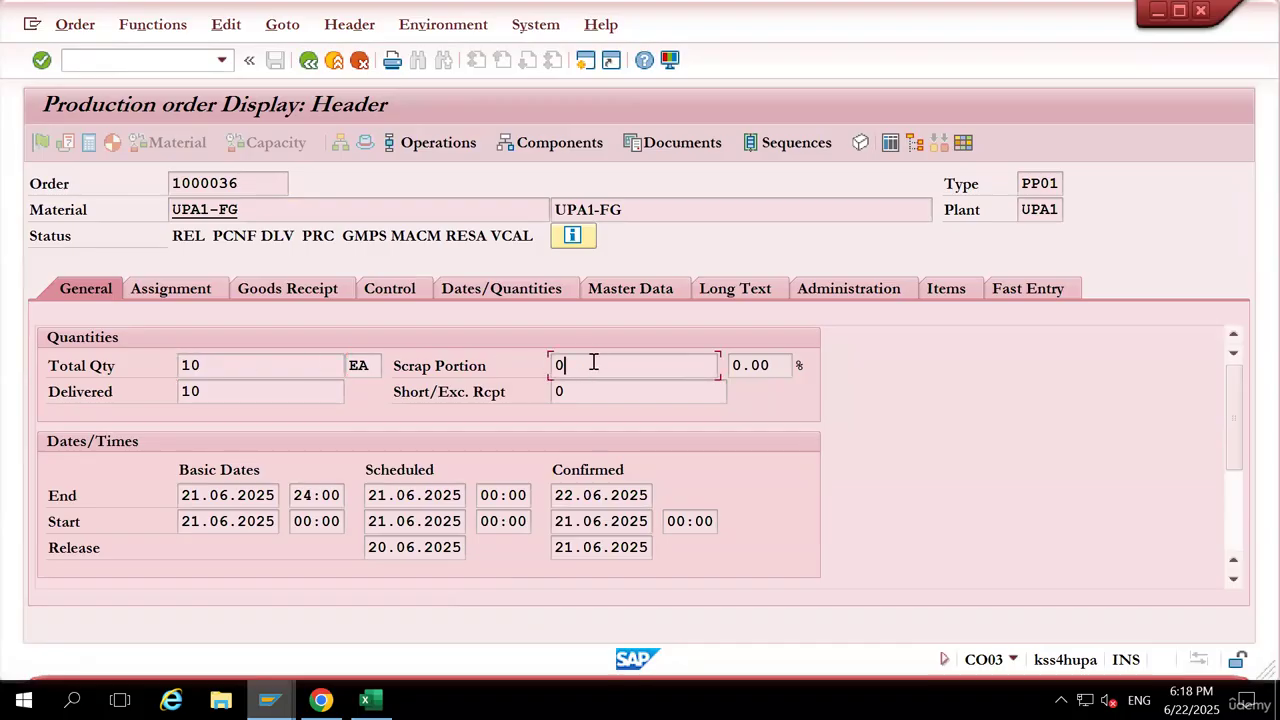
left_click(182, 391)
left_click(587, 366)
left_click_drag(210, 368, 170, 368)
left_click(573, 364)
left_click(177, 391)
left_click_drag(208, 364, 172, 364)
left_click(131, 367)
left_click_drag(218, 364, 180, 365)
left_click(183, 365)
left_click_drag(206, 392, 137, 397)
left_click(140, 404)
left_click_drag(234, 400, 146, 397)
left_click(146, 400)
left_click(569, 364)
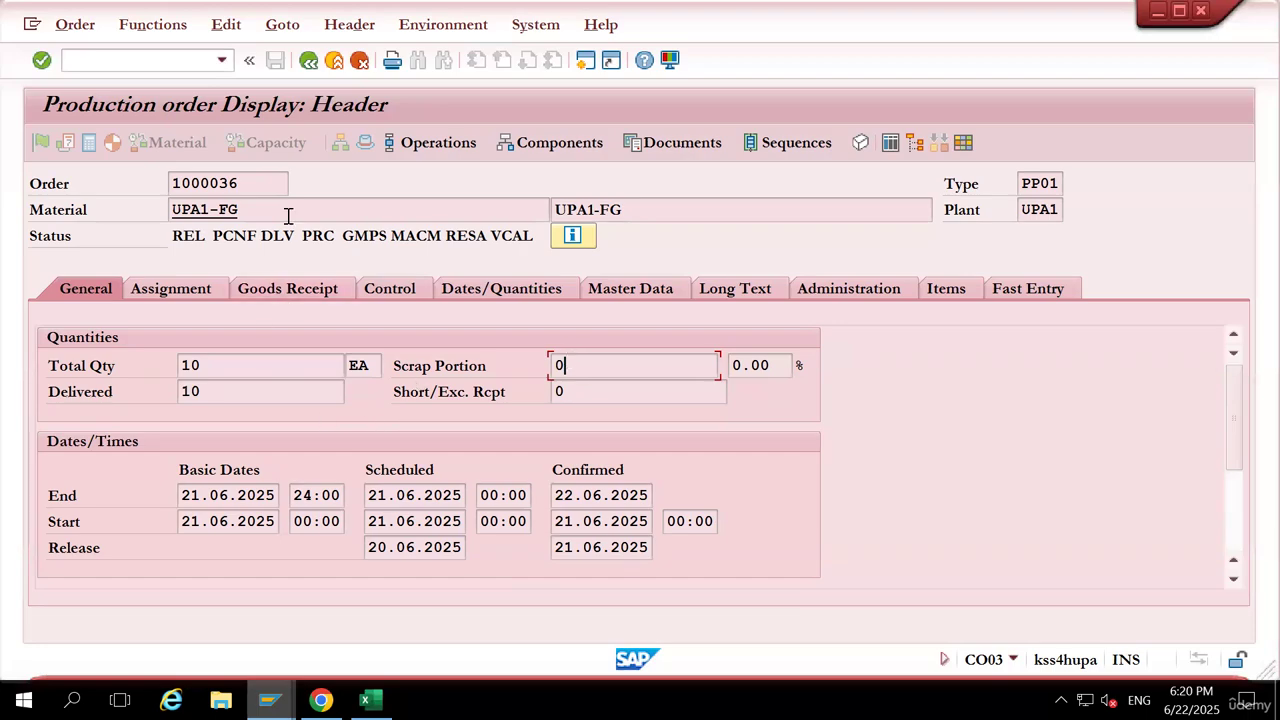
Exit the production order display to SAP Easy Access and switch to the order's cost details in the browser
left_click(309, 61)
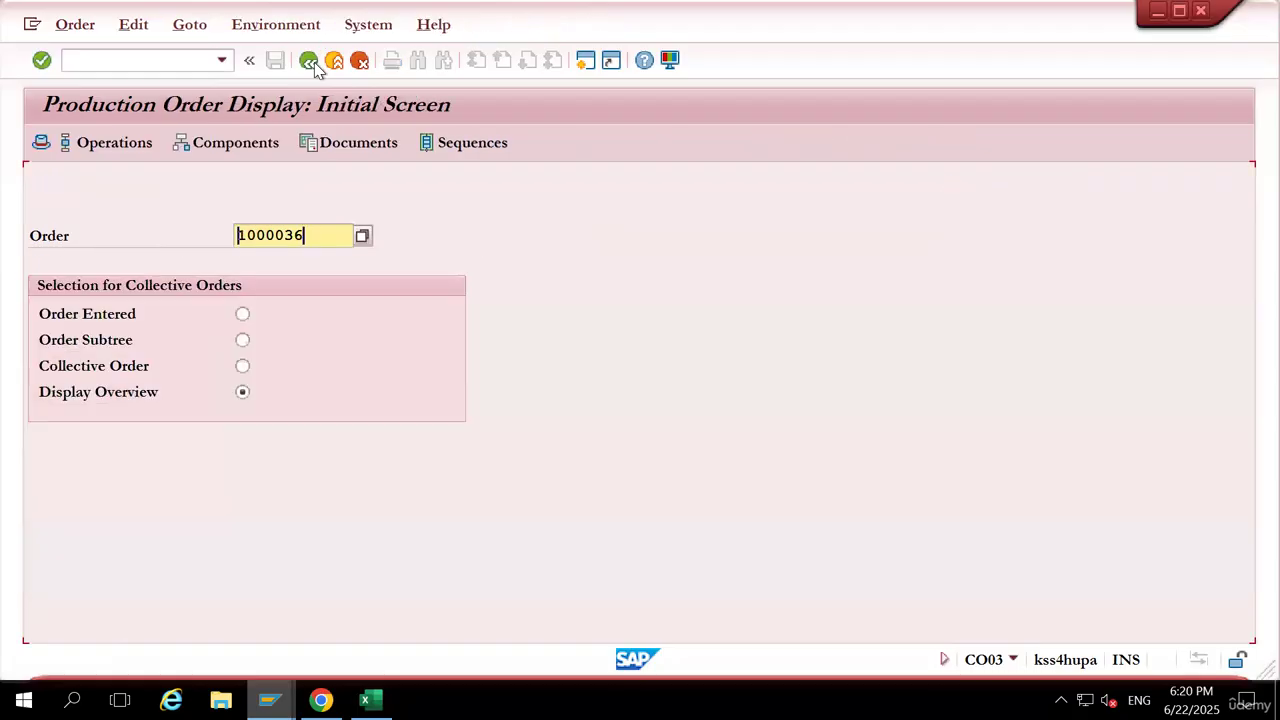
left_click(309, 61)
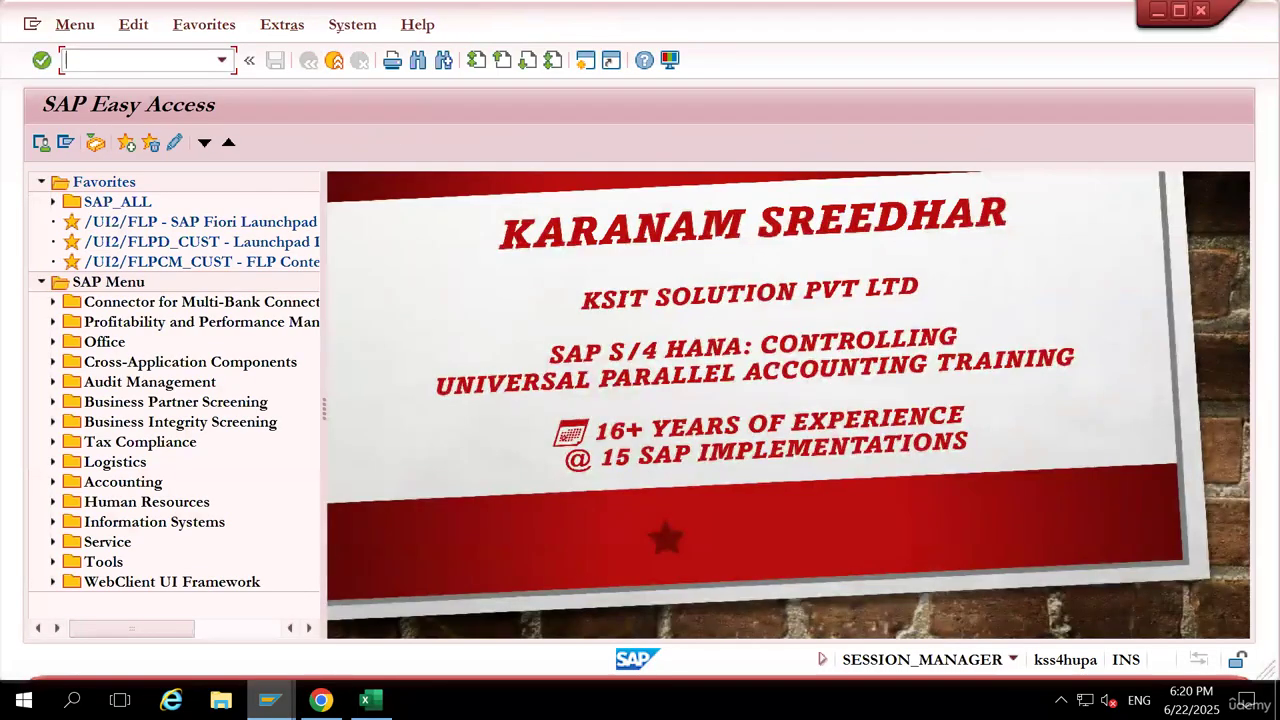
mouse_move(321, 698)
left_click(333, 625)
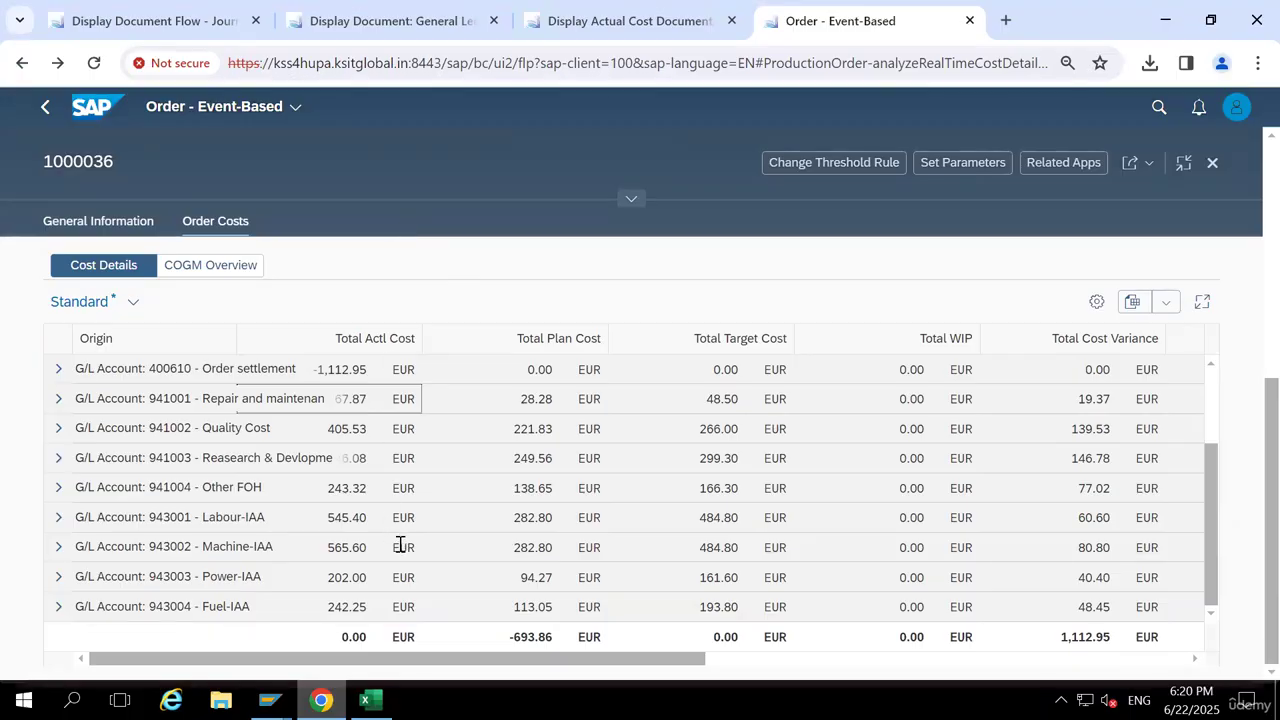
Return to SAP GUI, start Material Price Analysis with CKM3 and display the material UPA1-FG
mouse_move(321, 700)
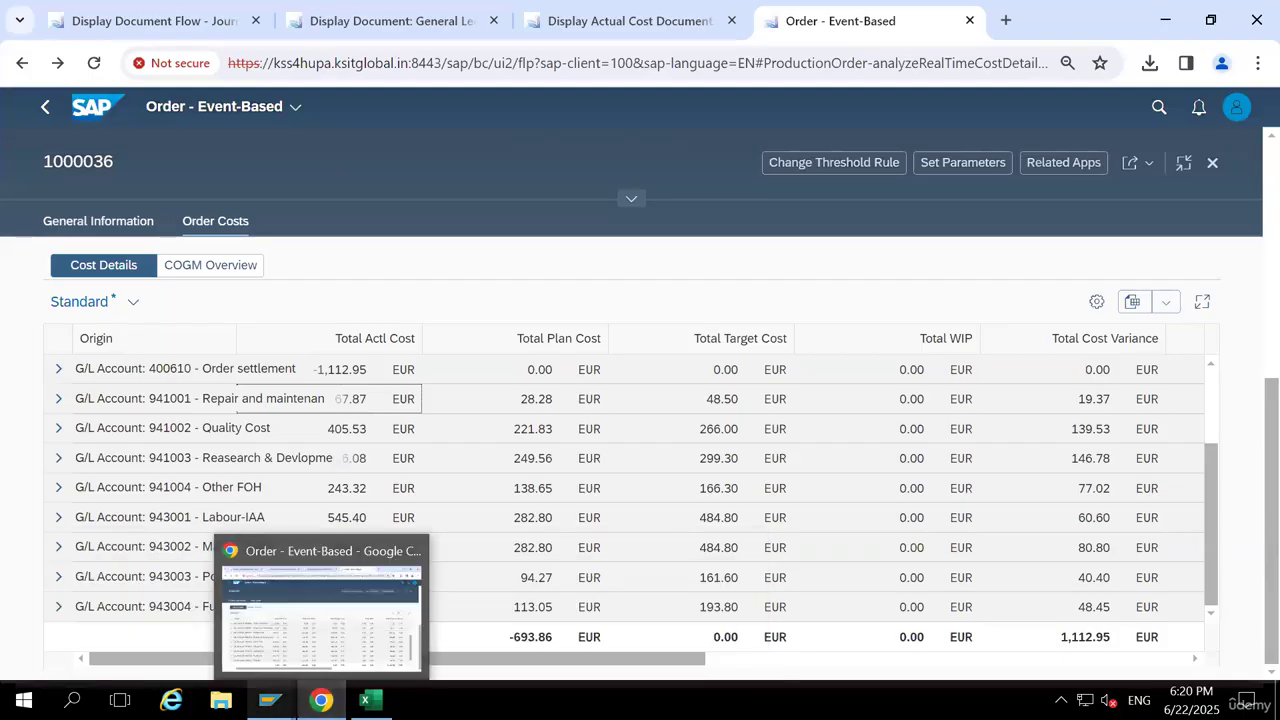
mouse_move(270, 700)
left_click(655, 610)
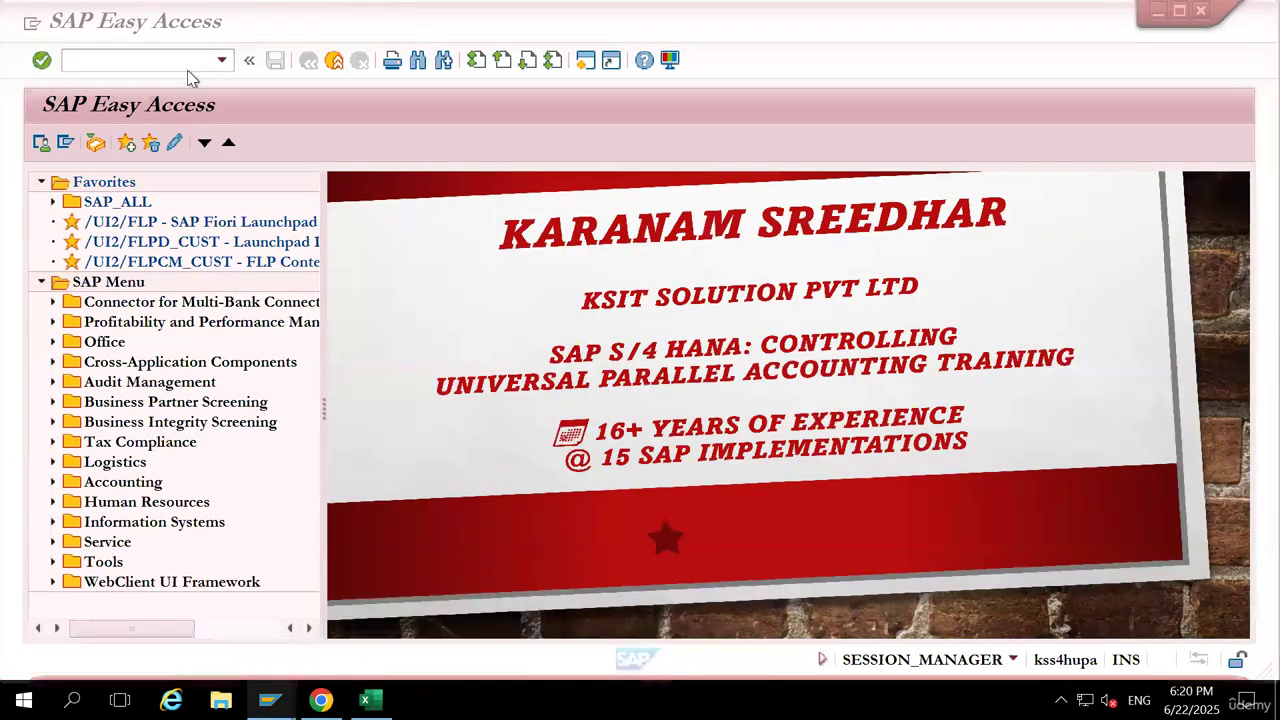
type("CKM3")
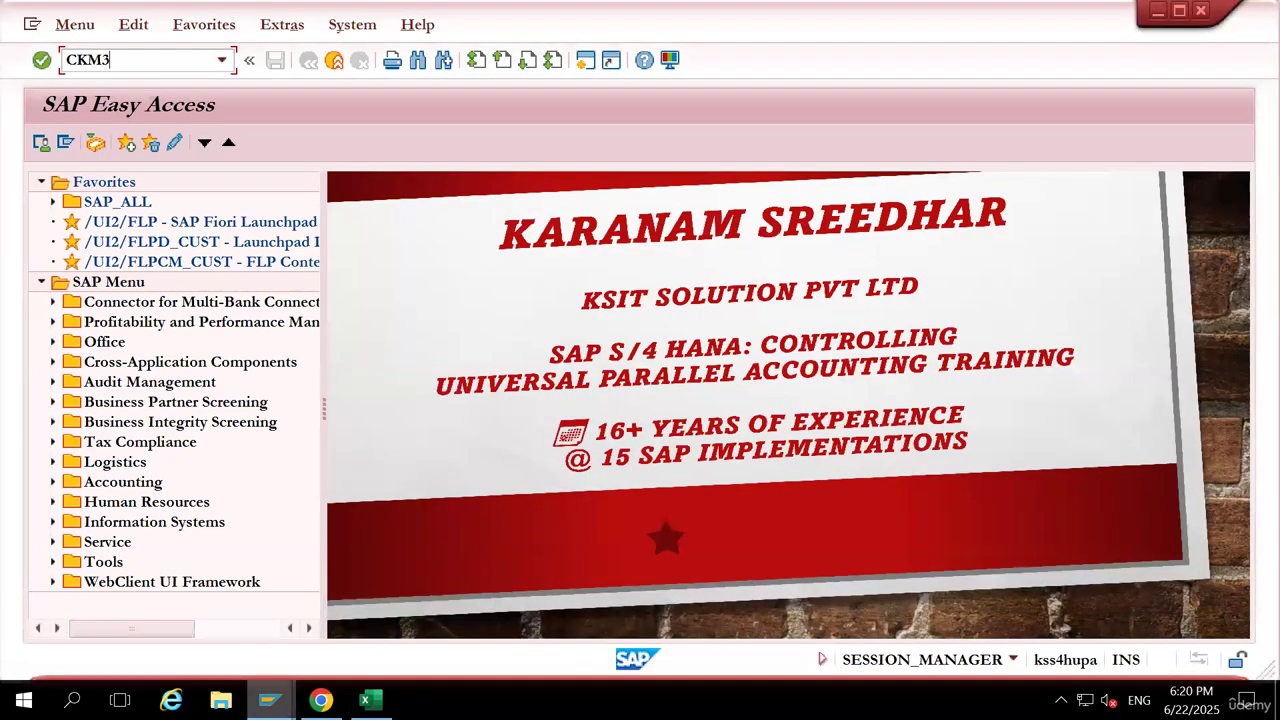
key("Return")
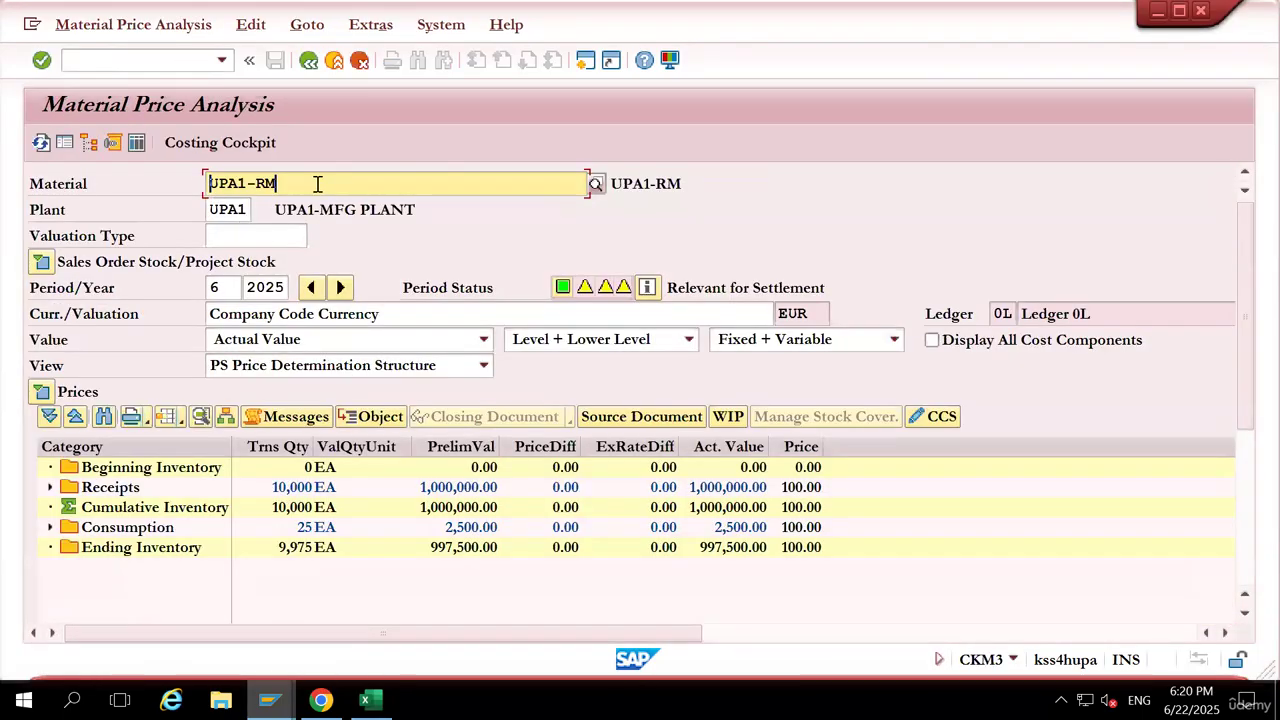
left_click(317, 183)
key("BackSpace")
key("BackSpace")
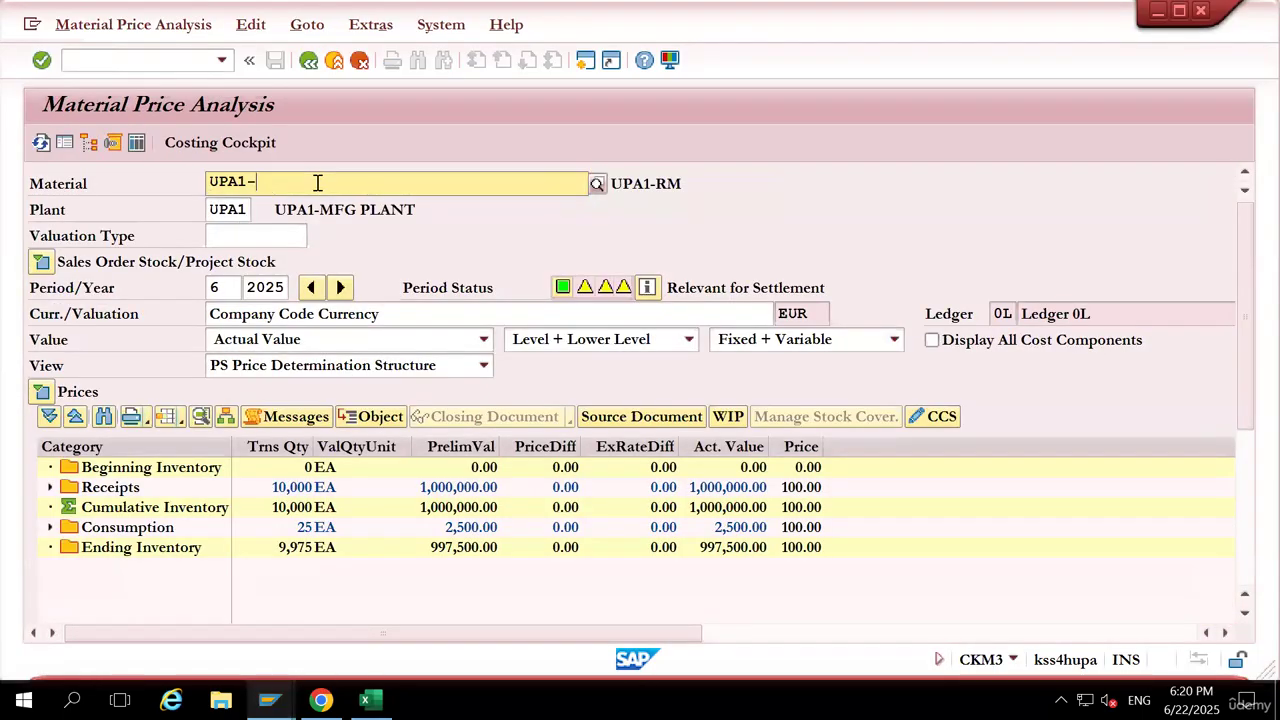
type("FG")
key("Return")
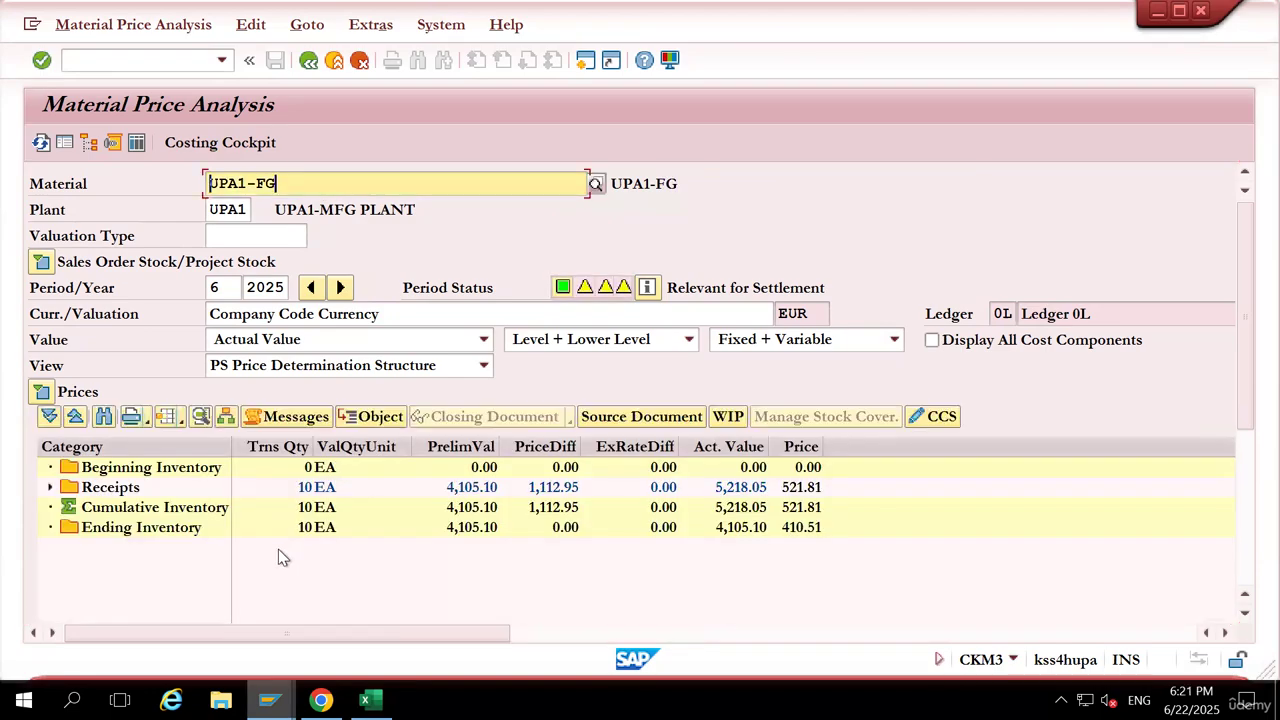
Expand Receipts and Production, widen the Category column and check the two goods receipt entries for the order
left_click(52, 487)
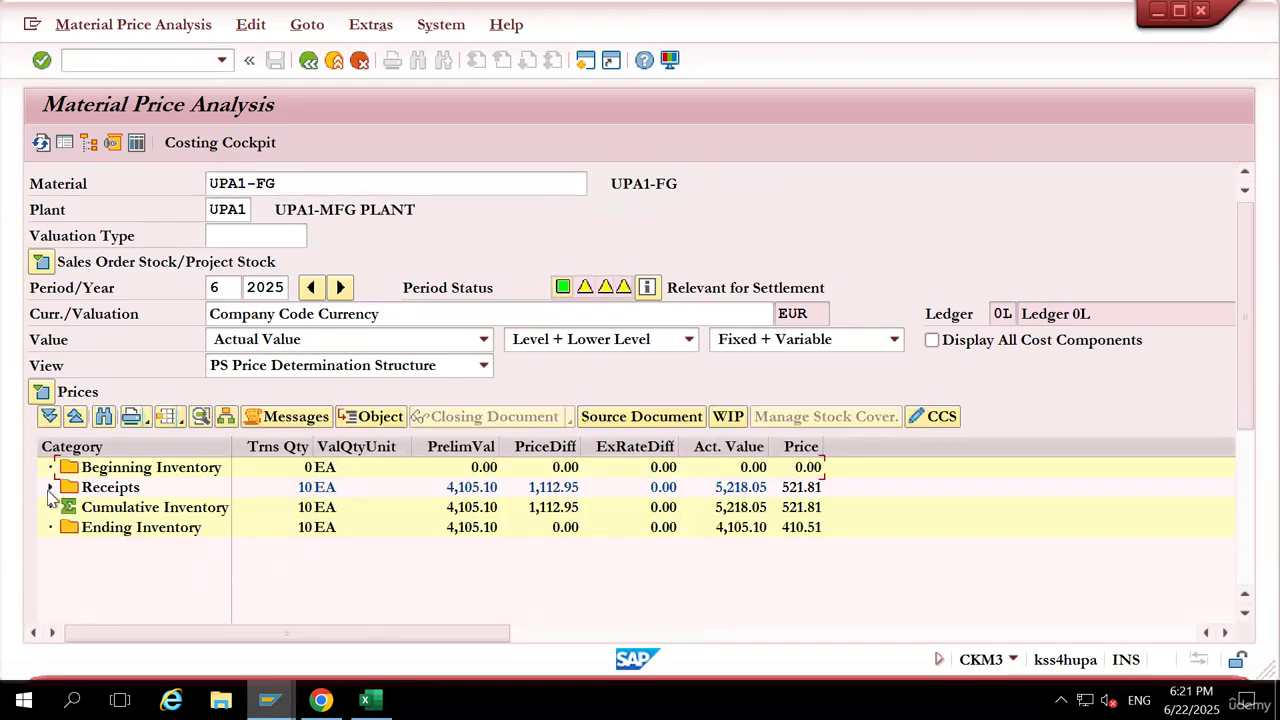
left_click(50, 487)
left_click(61, 507)
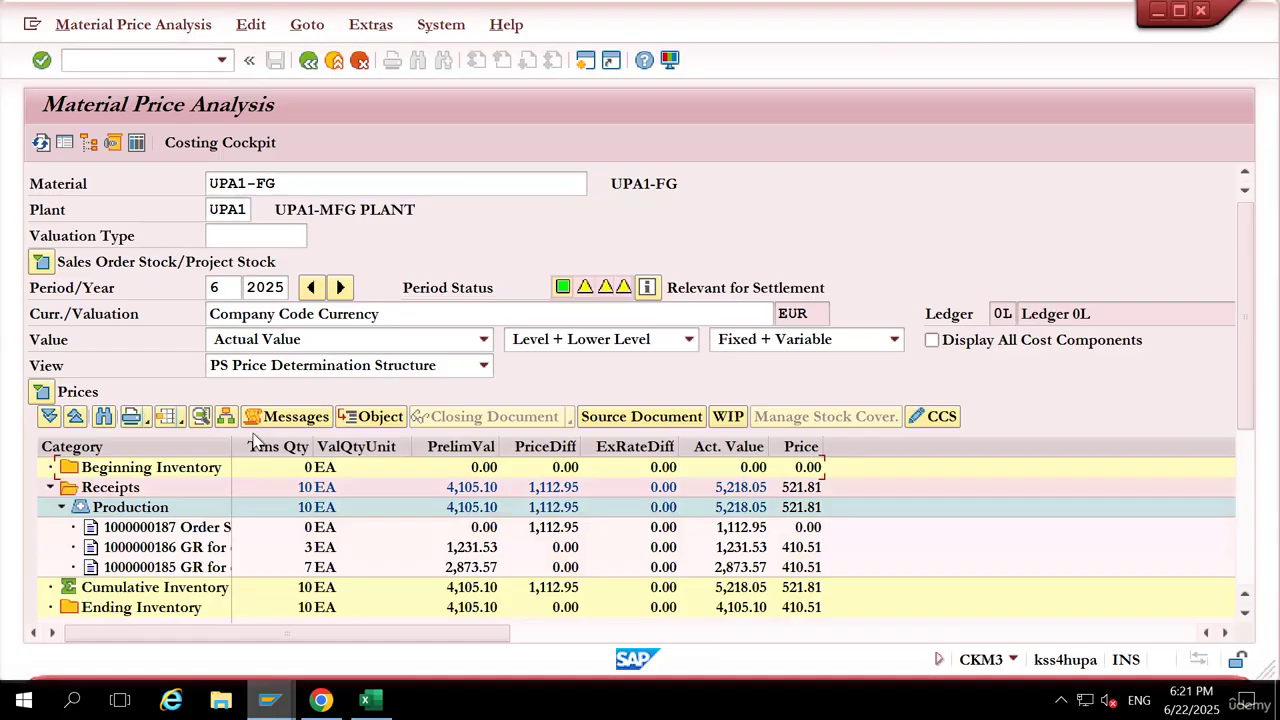
left_click_drag(229, 447, 352, 447)
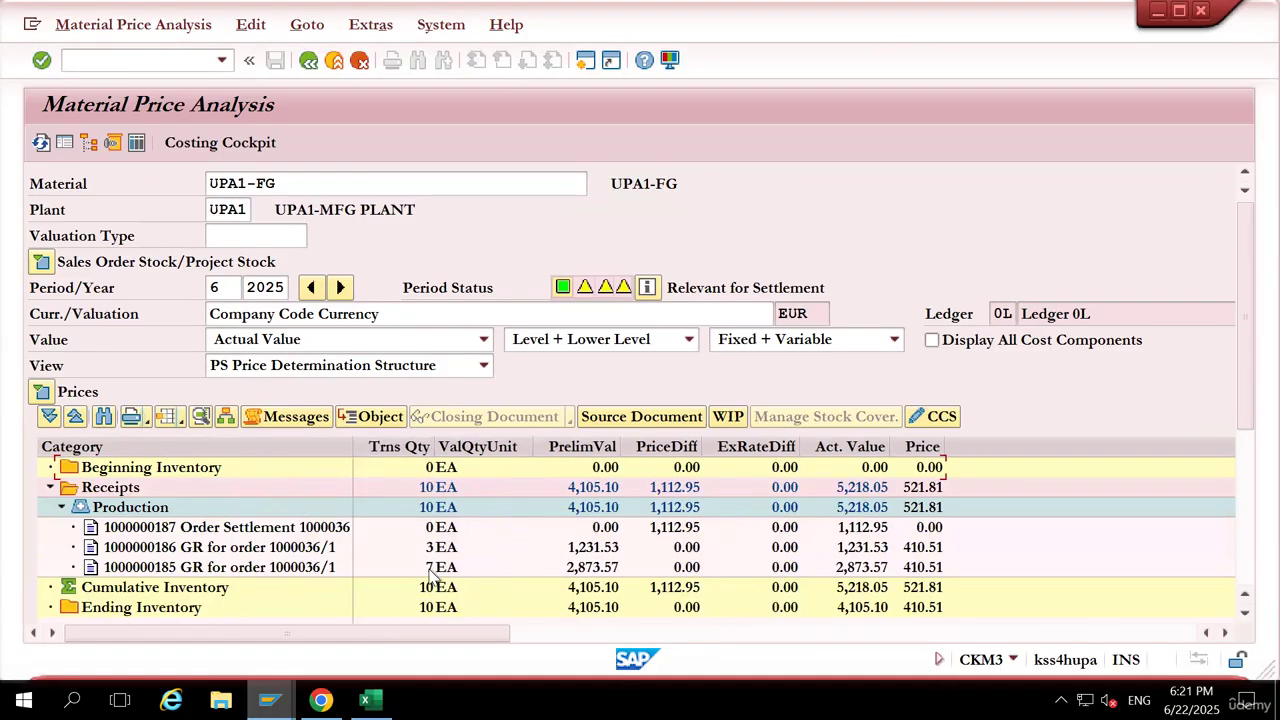
left_click(430, 567)
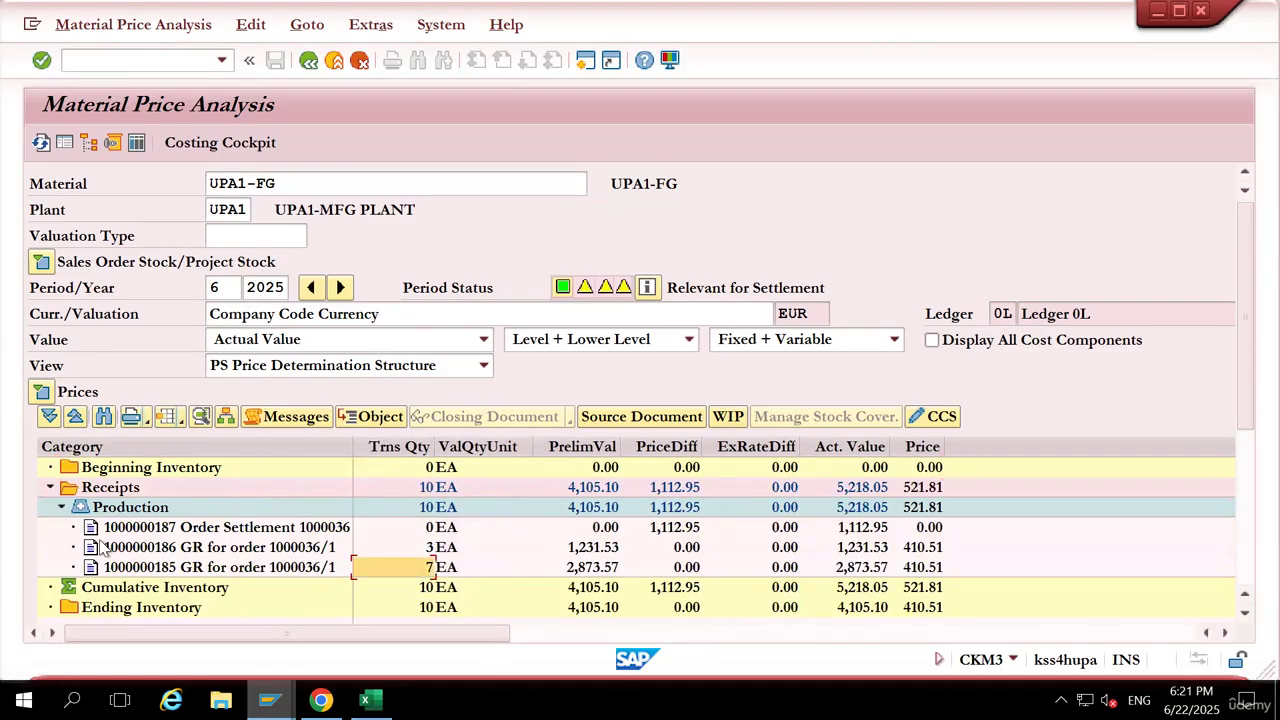
left_click(440, 552)
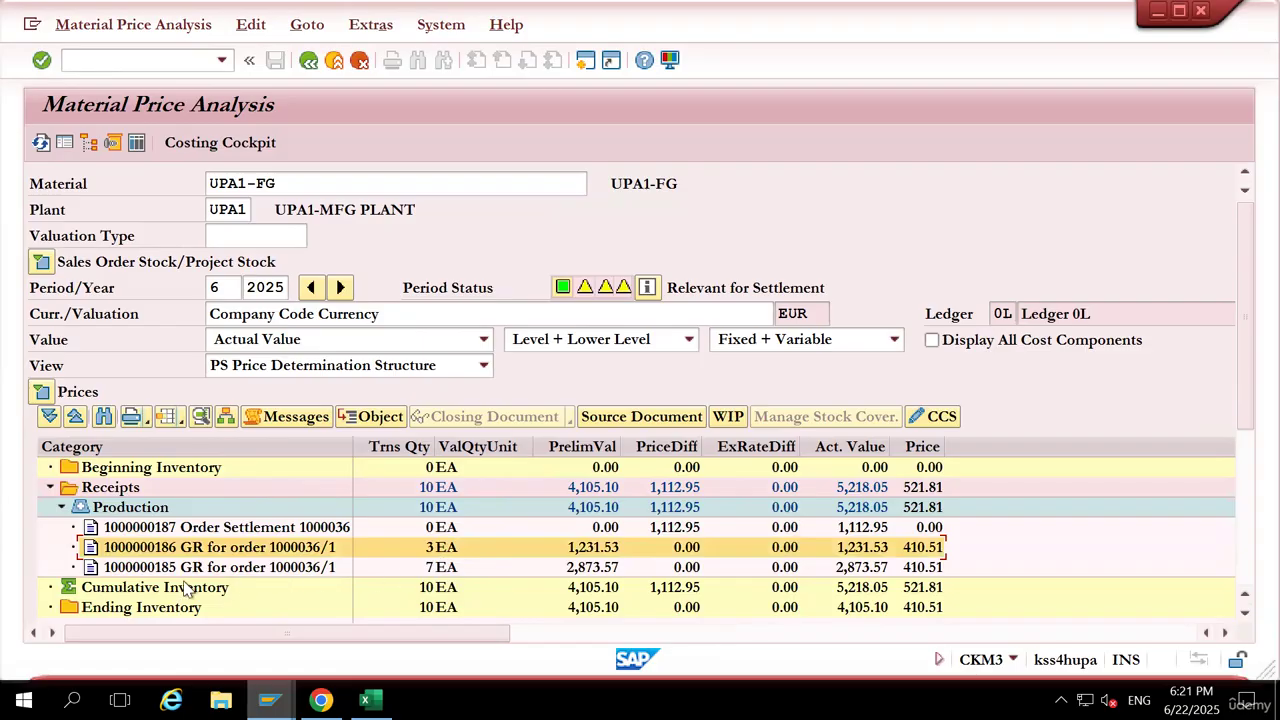
left_click(218, 568)
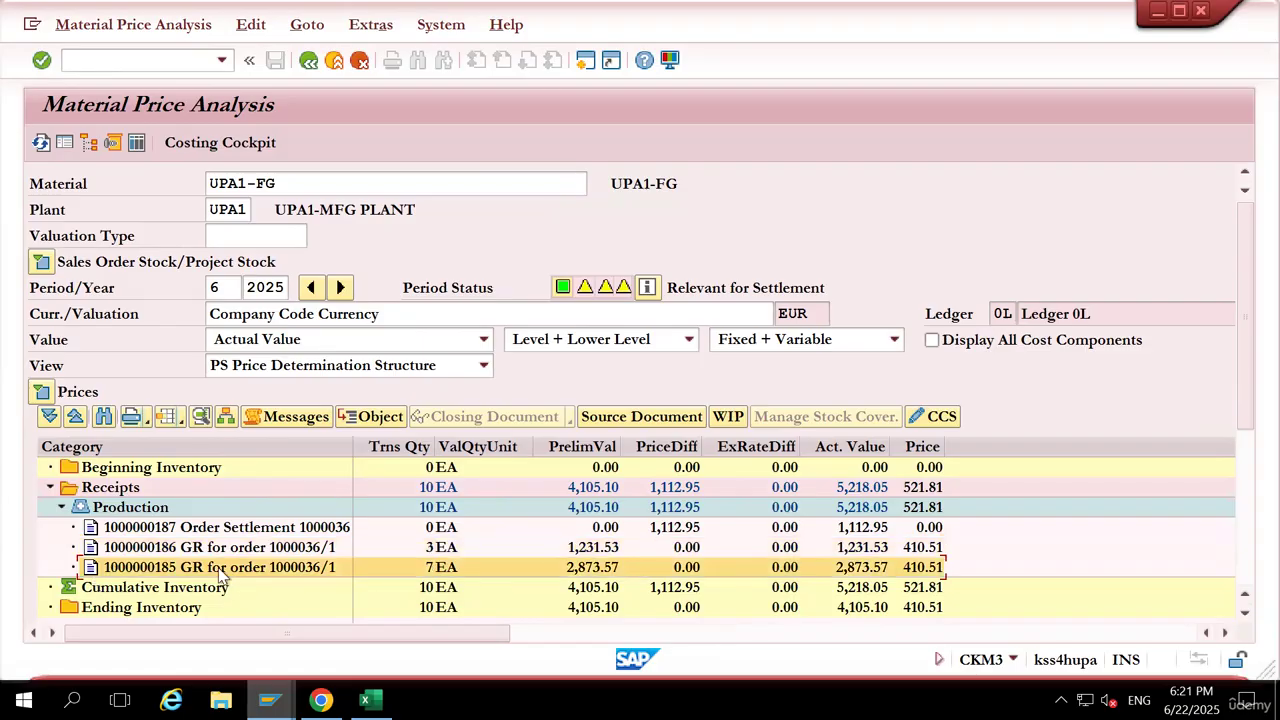
Trace the order settlement's price difference through its material ledger document to the accounting document and review the production difference line items
double_click(686, 527)
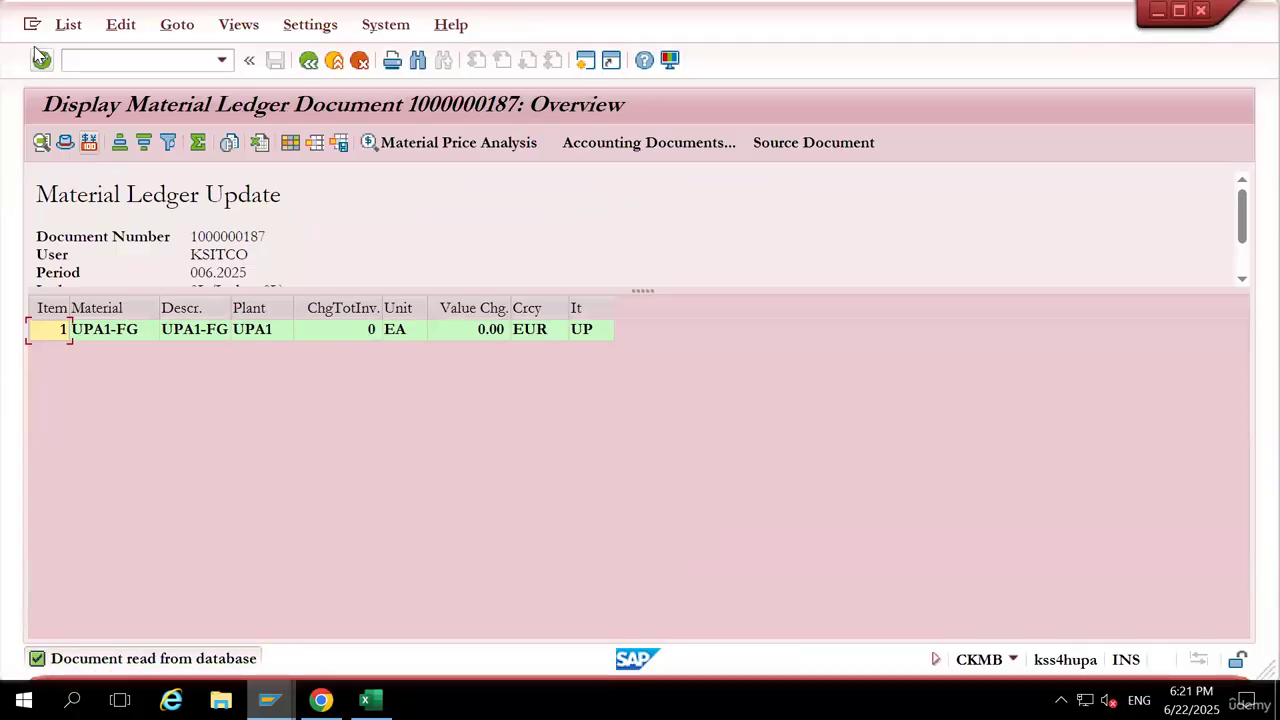
left_click(309, 62)
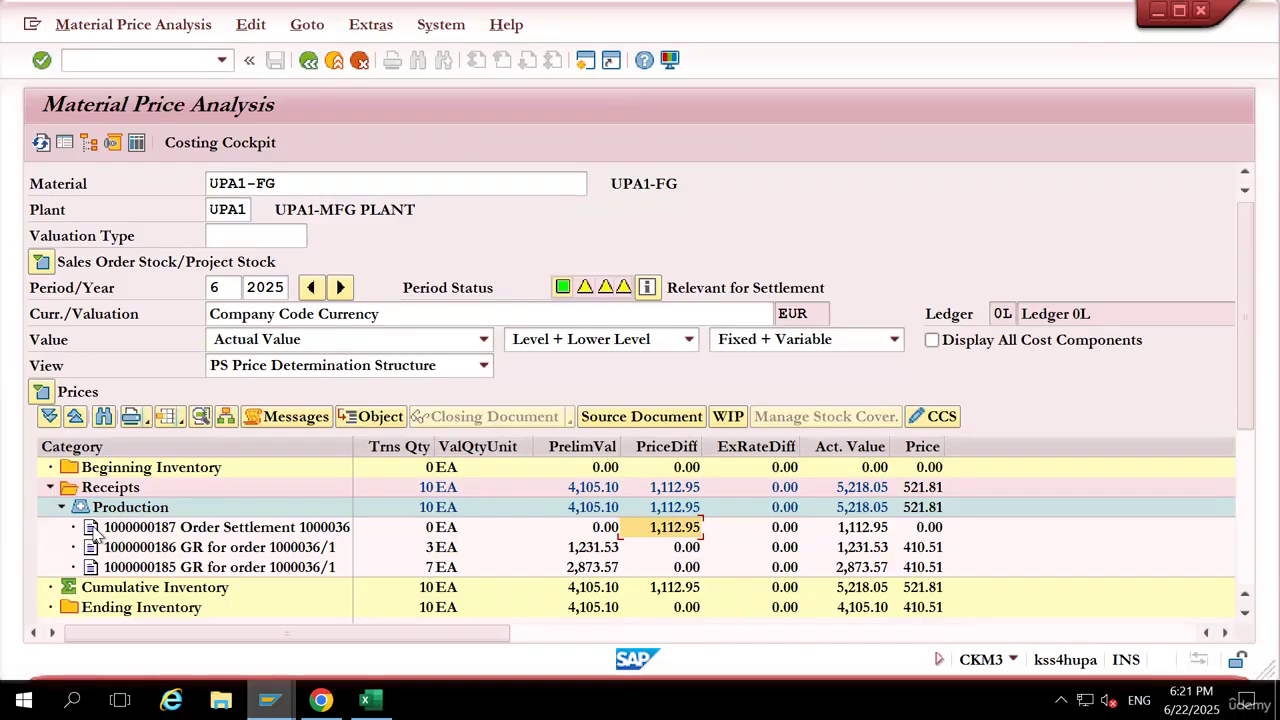
left_click(95, 532)
double_click(675, 529)
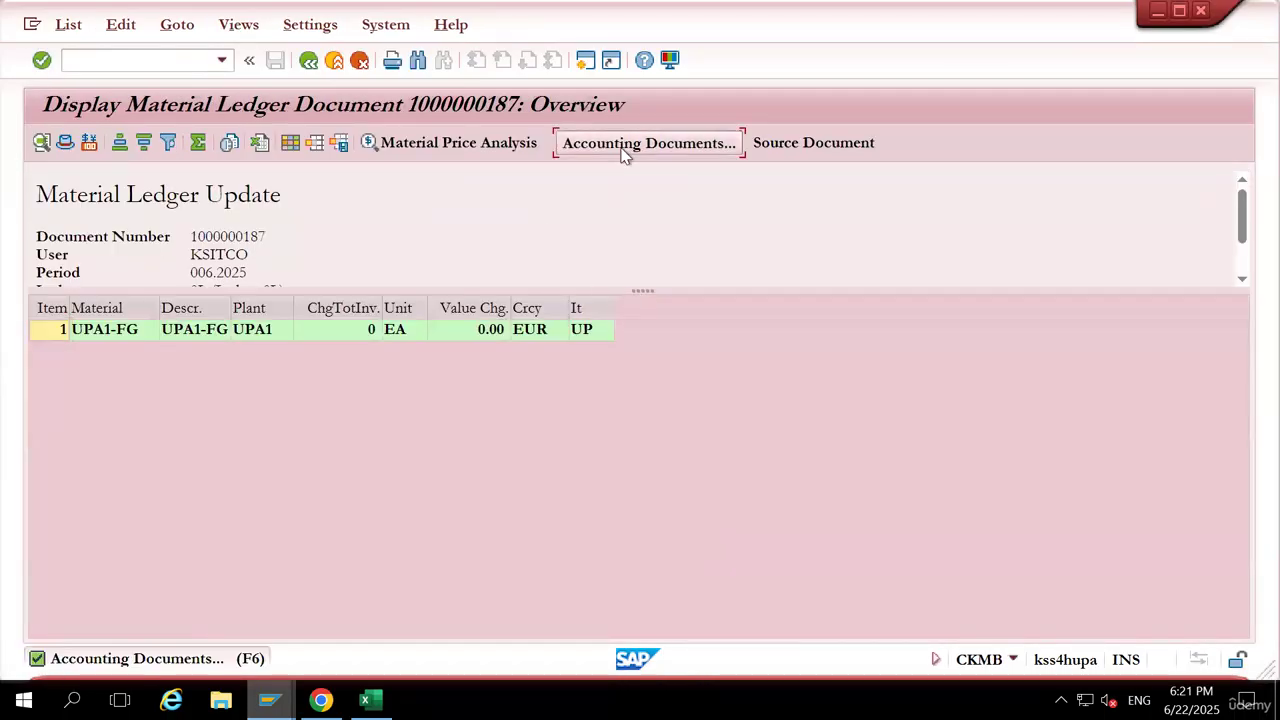
left_click(622, 148)
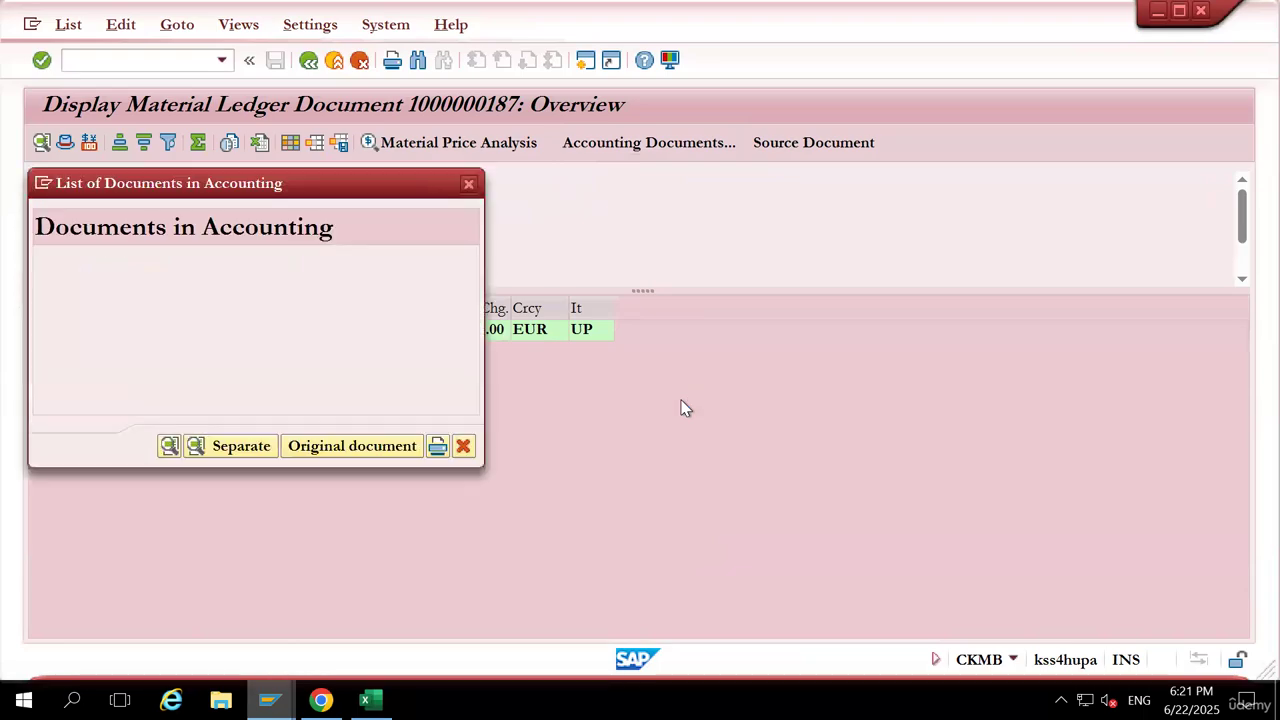
double_click(252, 284)
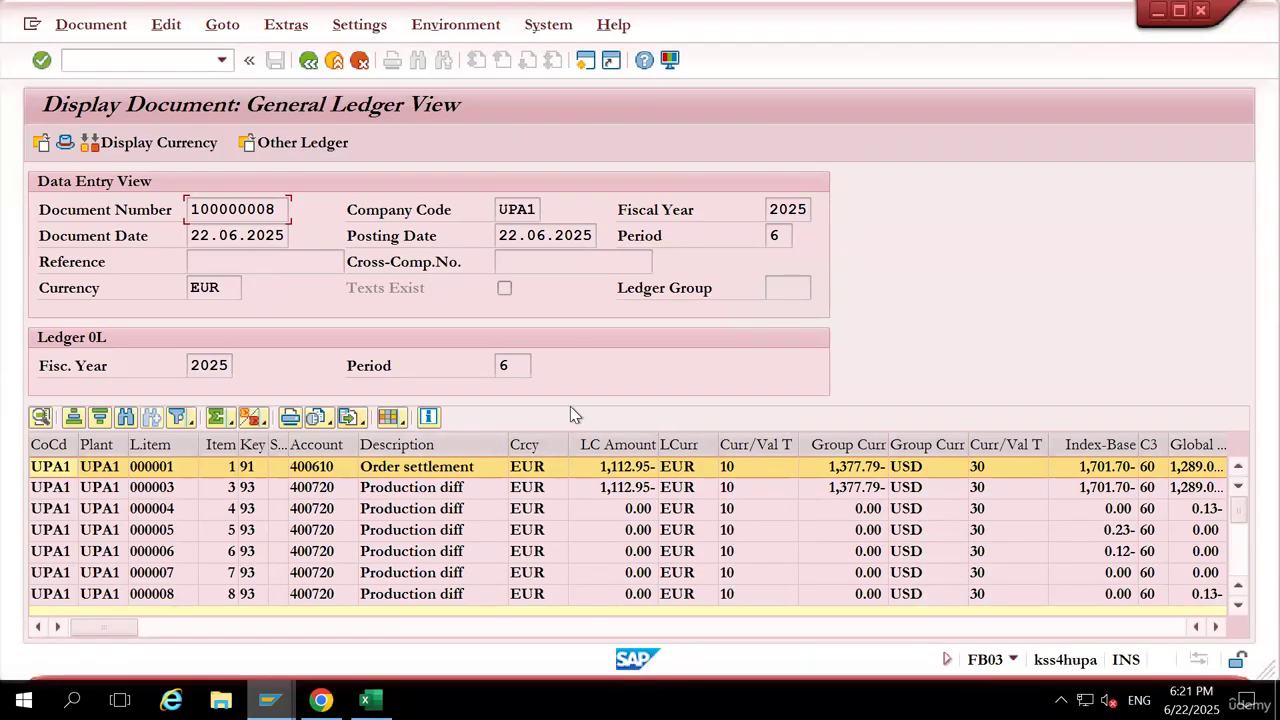
left_click(1238, 605)
left_click(1238, 605)
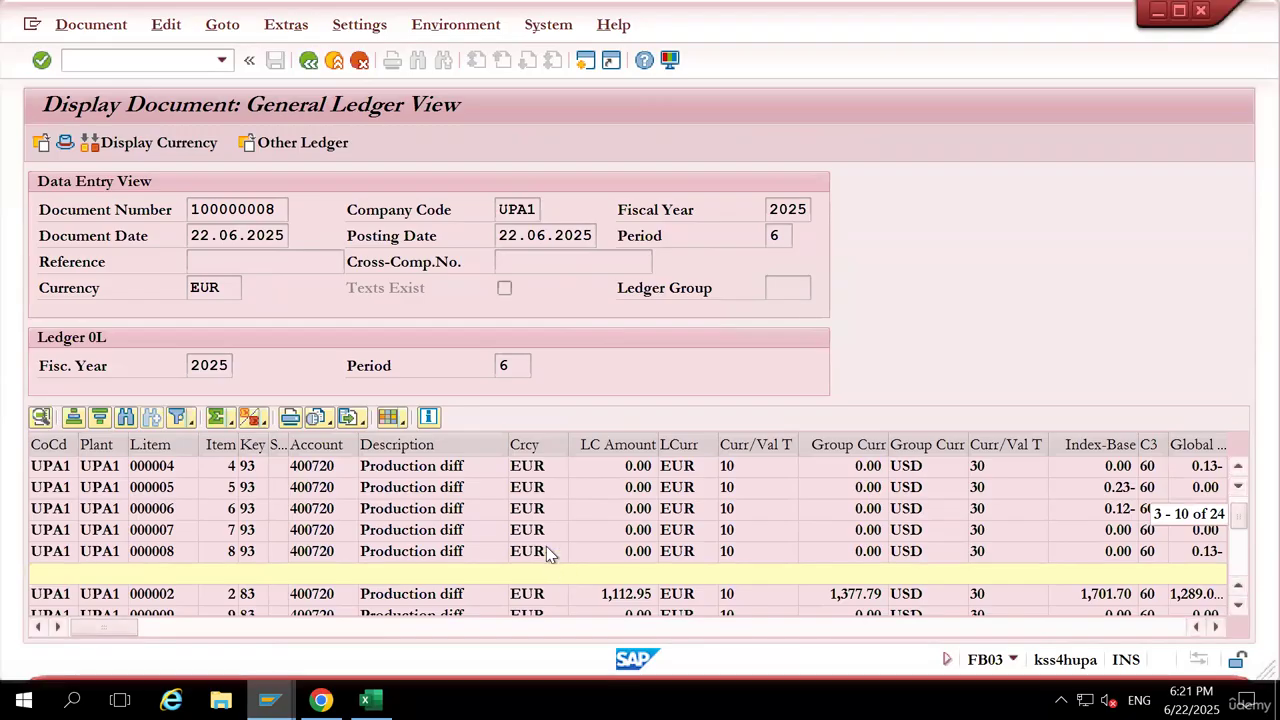
scroll(548, 555, "down", 2)
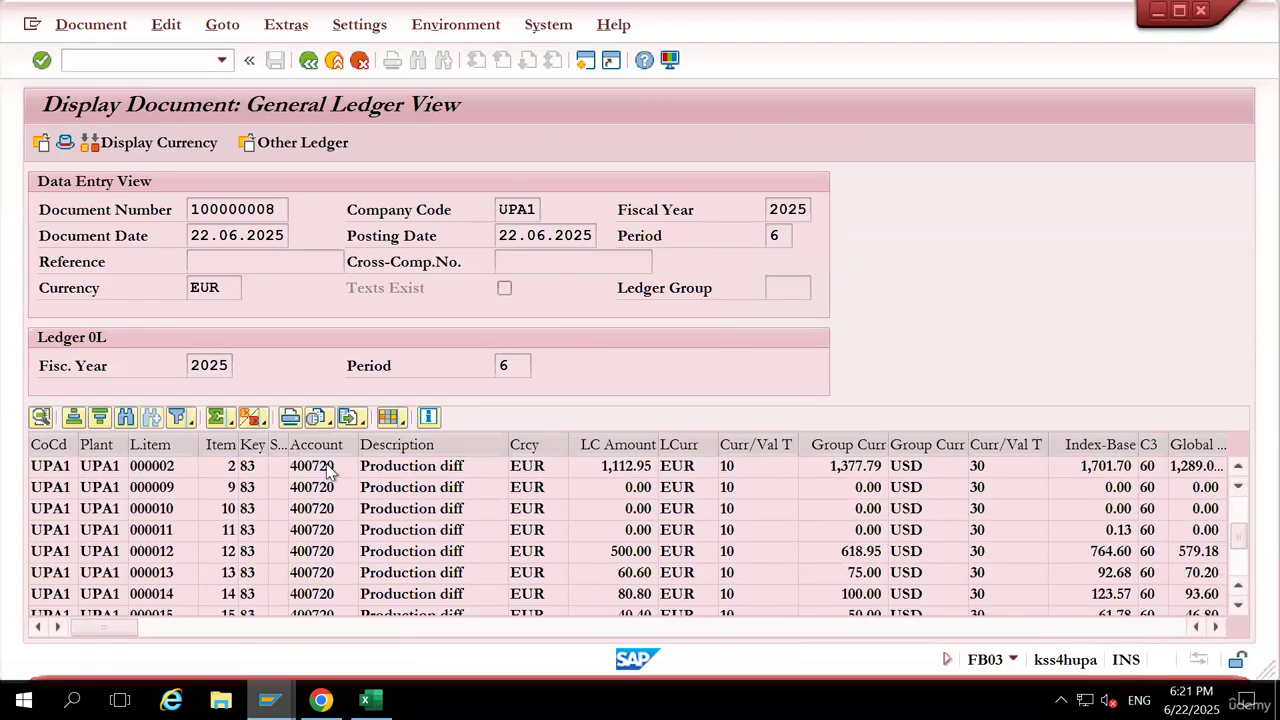
Go through the debit production difference line items 11 to 18 on account 400720 in the general ledger view
left_click(322, 532)
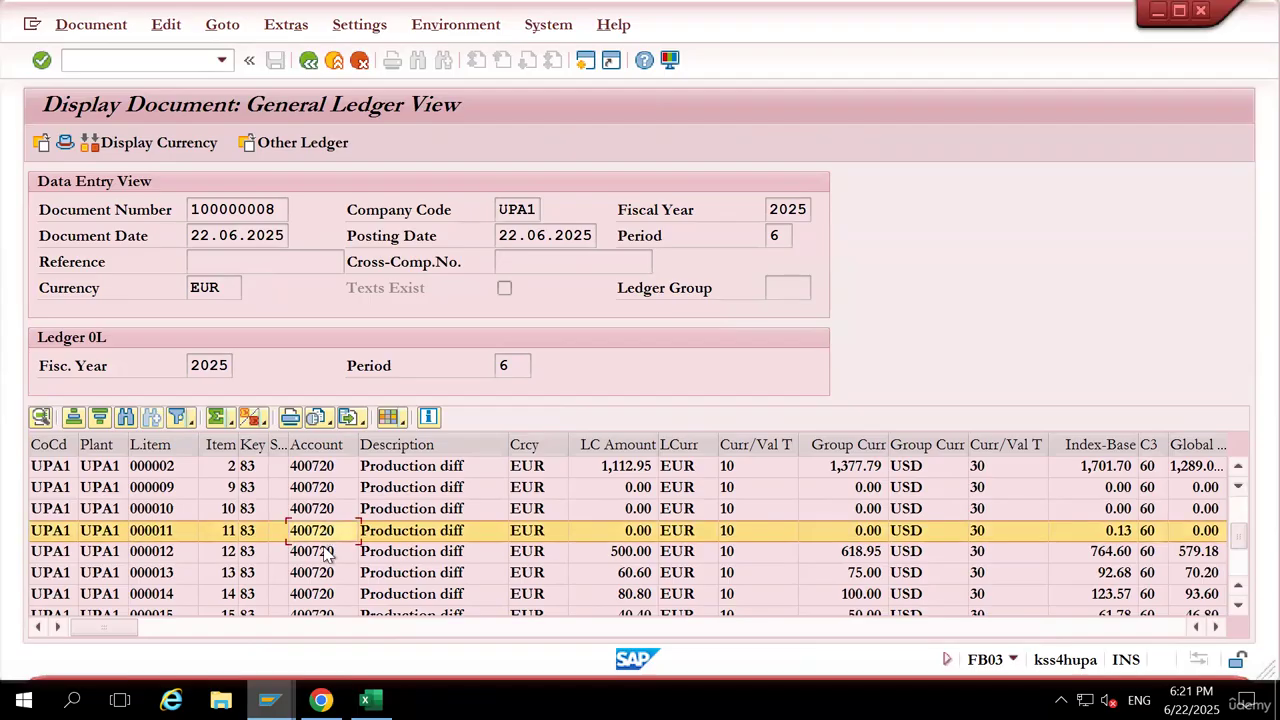
left_click(322, 551)
left_click(322, 572)
left_click(322, 593)
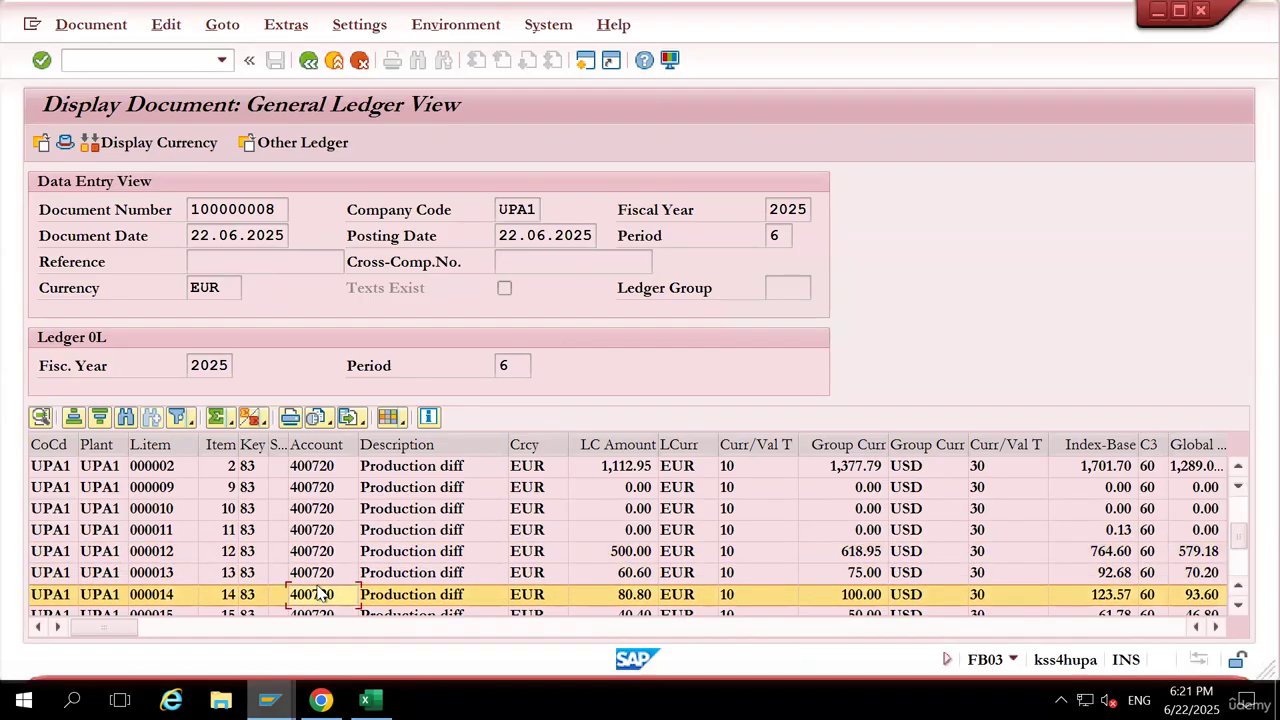
scroll(320, 593, "down", 1)
scroll(320, 593, "down", 1)
left_click(322, 551)
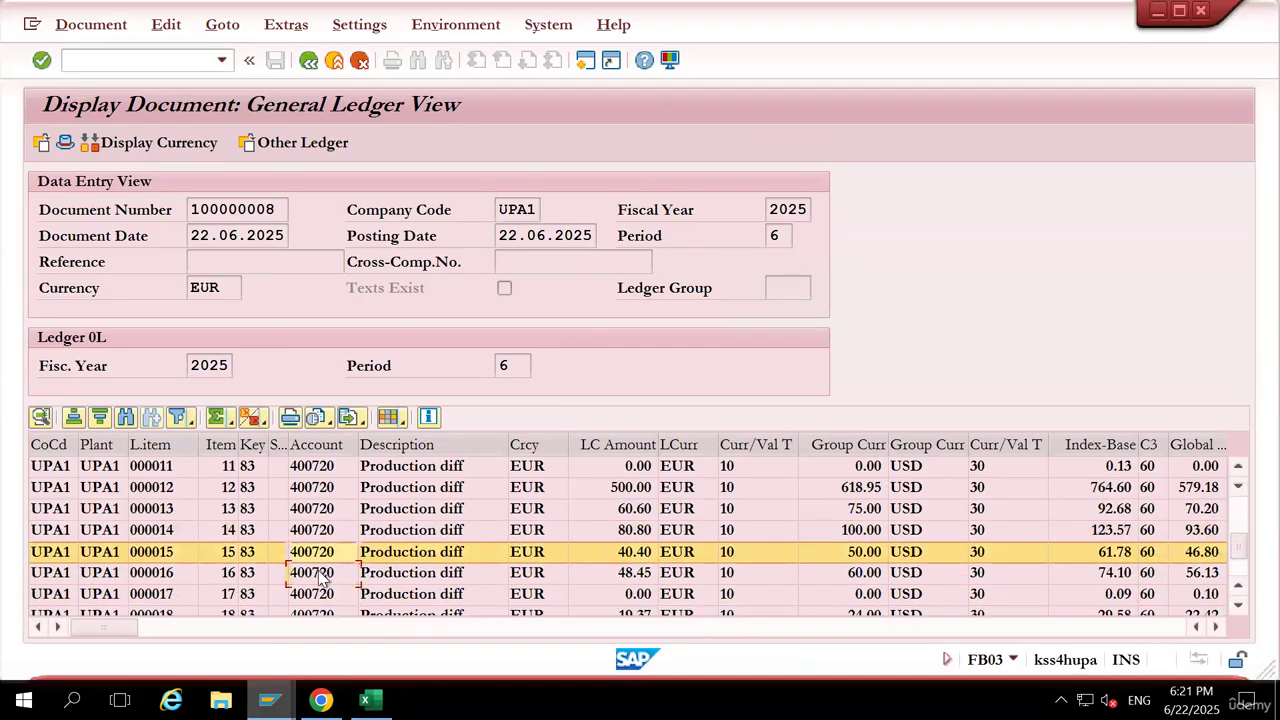
left_click(322, 572)
left_click(321, 612)
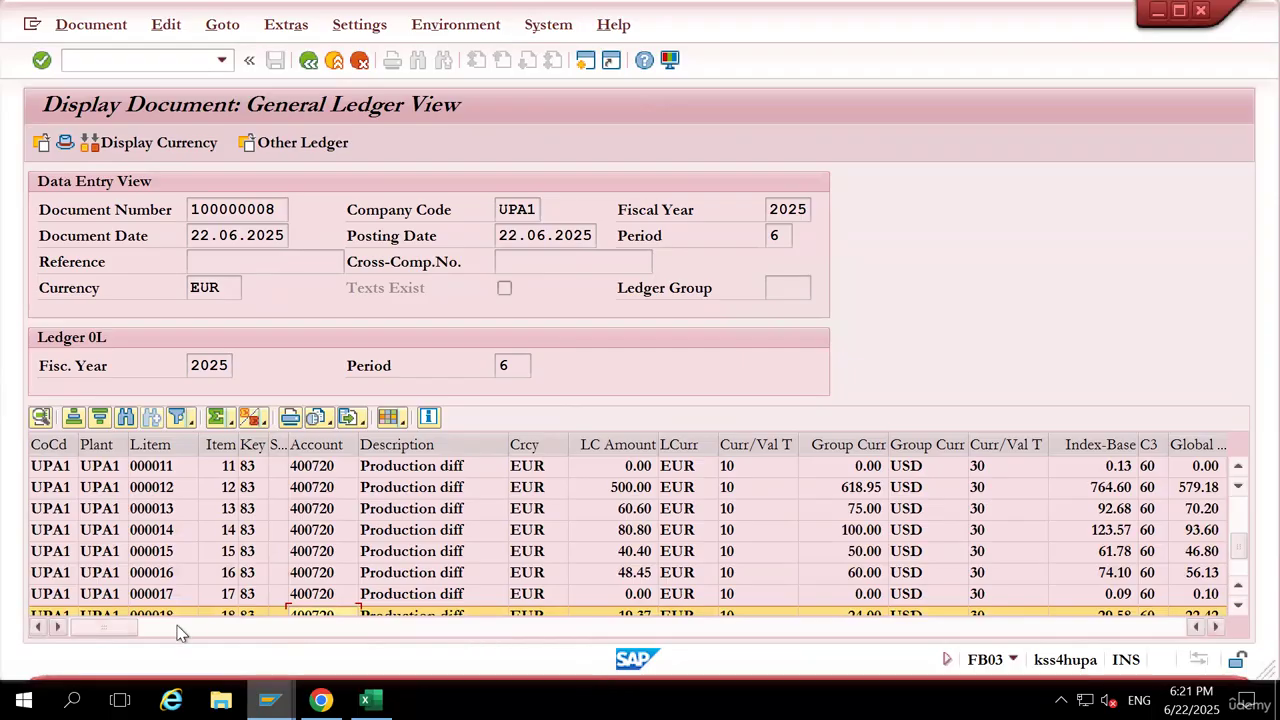
left_click_drag(120, 628, 69, 611)
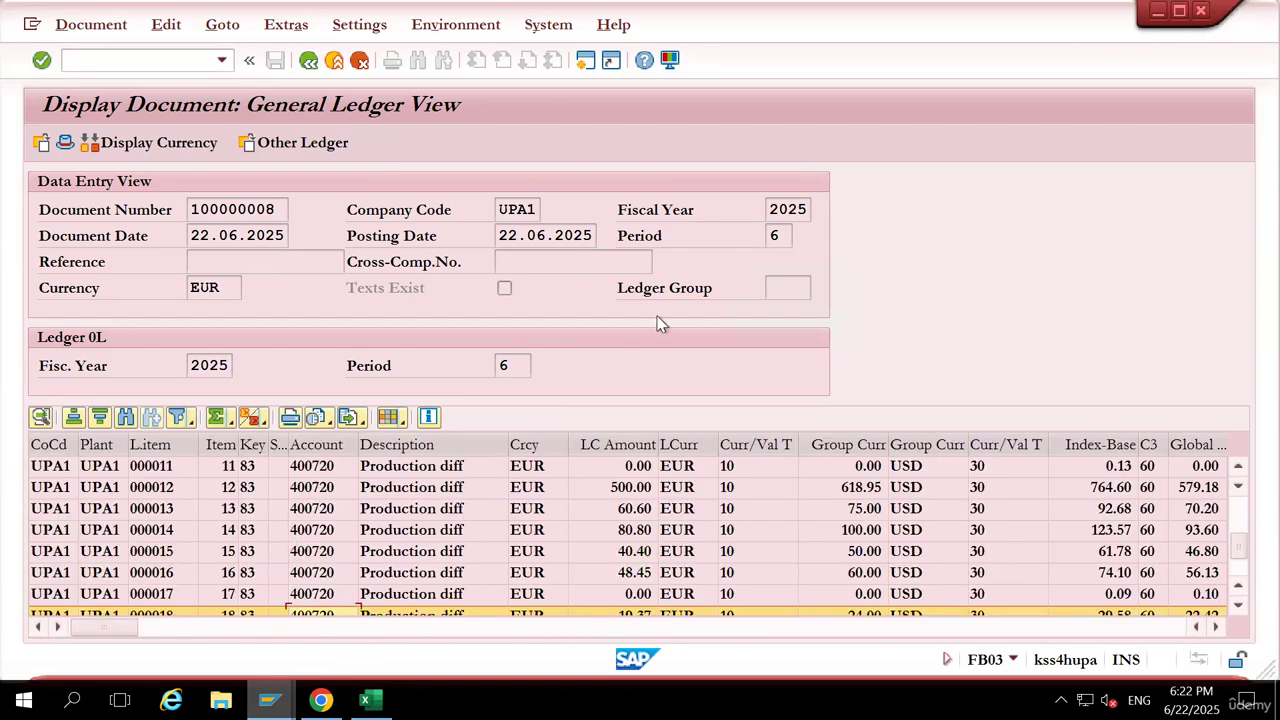
Compare the order settlement line on account 400610 with production difference credit item 3 and debit item 2 on account 400720
scroll(576, 549, "up", 4)
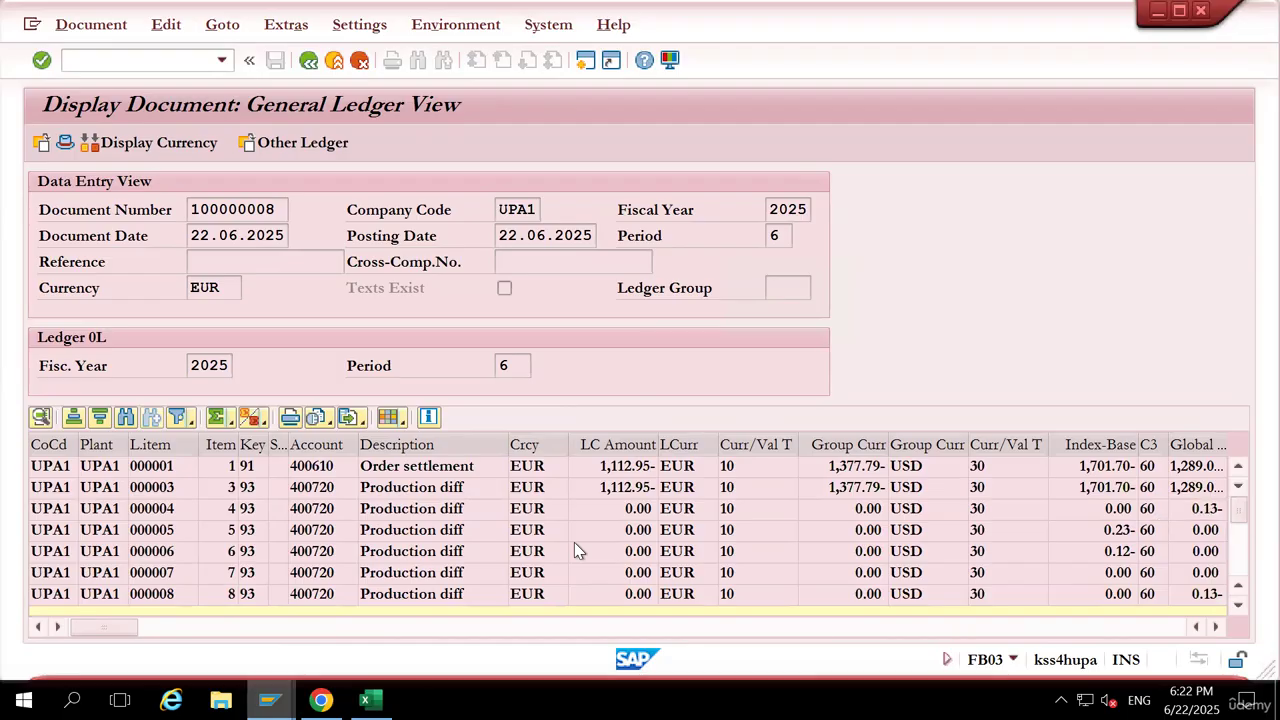
left_click(428, 491)
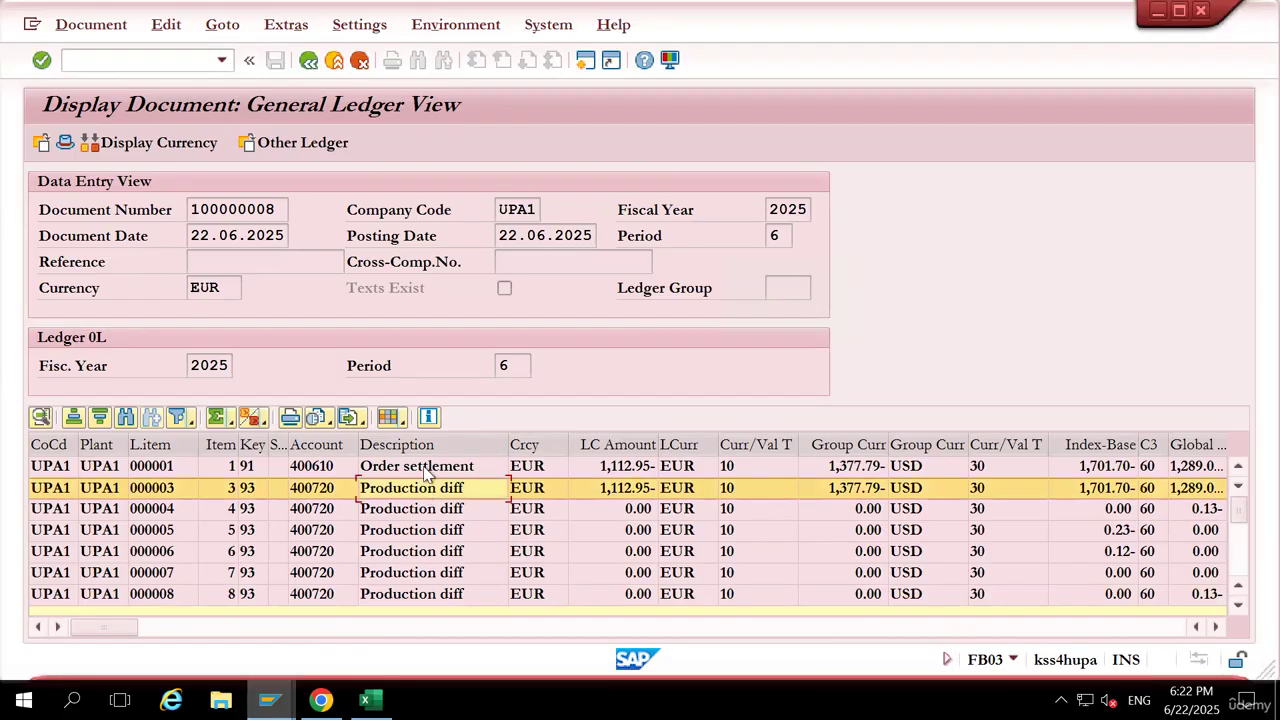
left_click(427, 468)
scroll(427, 540, "down", 4)
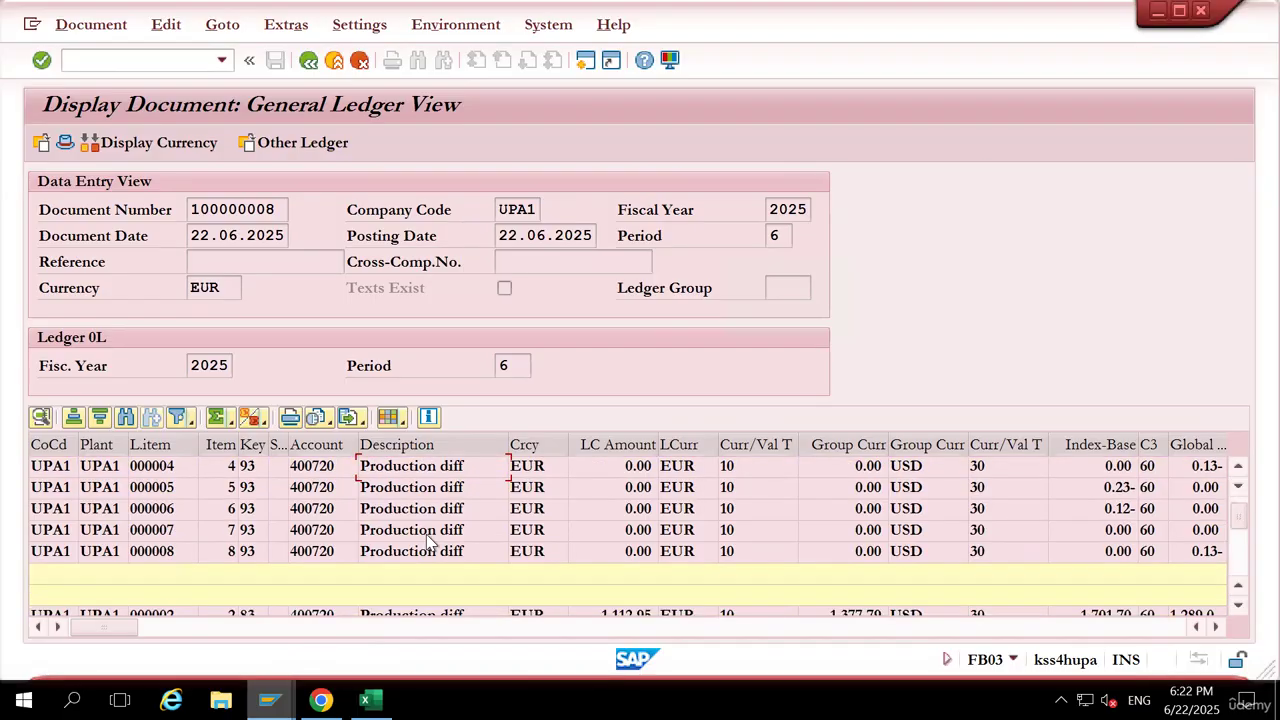
left_click(430, 512)
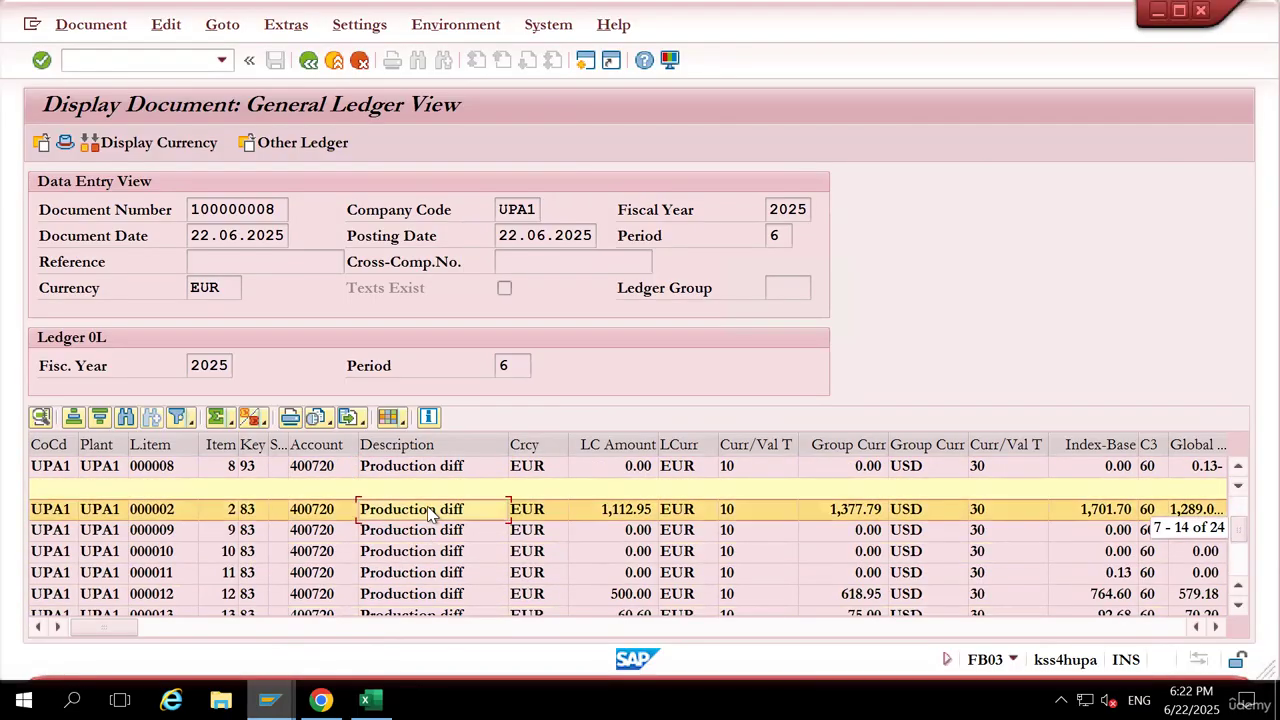
scroll(727, 487, "up", 2)
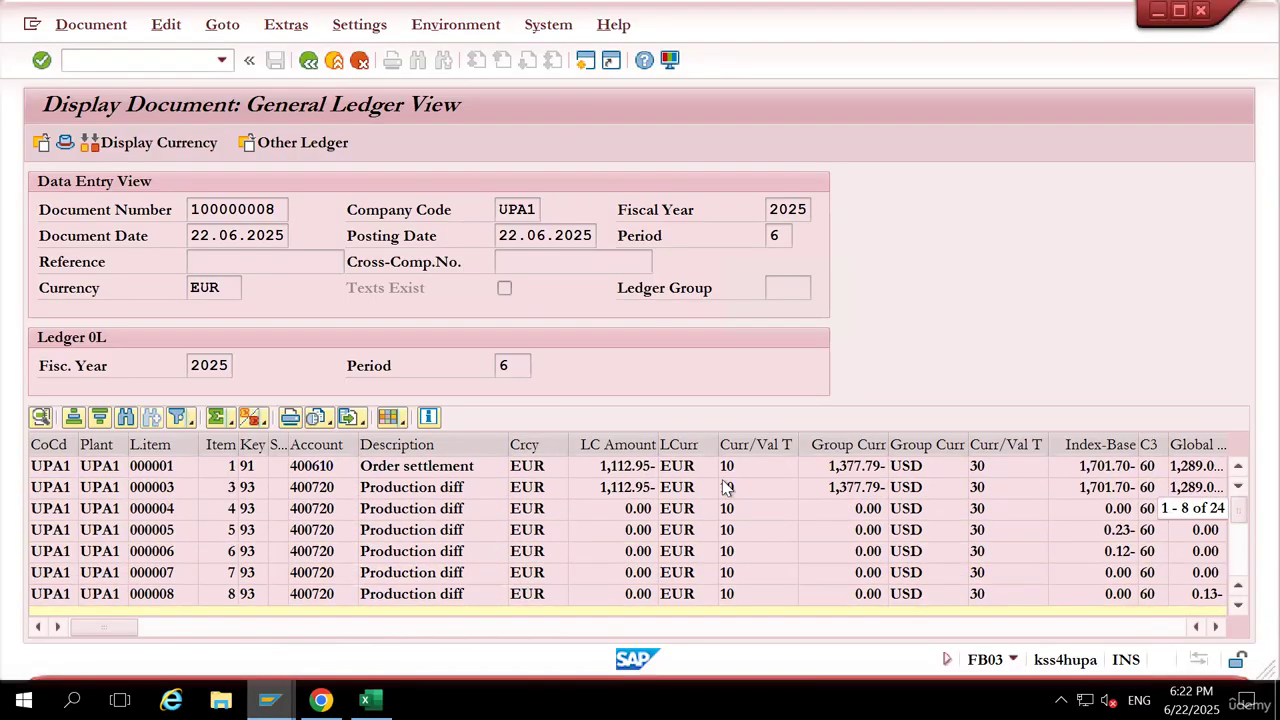
left_click(620, 494)
scroll(458, 547, "down", 4)
scroll(455, 547, "down", 1)
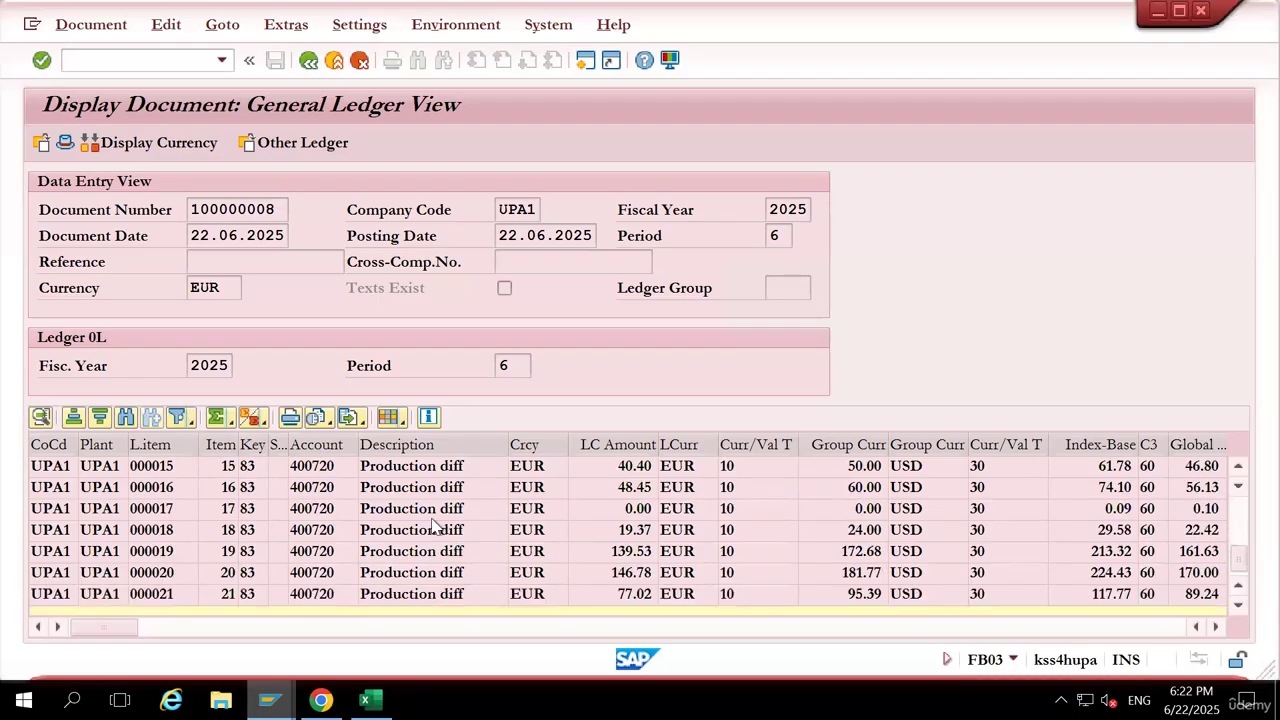
Check the split production difference amounts on account 400720 one by one, from item 12 through item 21
scroll(437, 515, "up", 2)
left_click(440, 530)
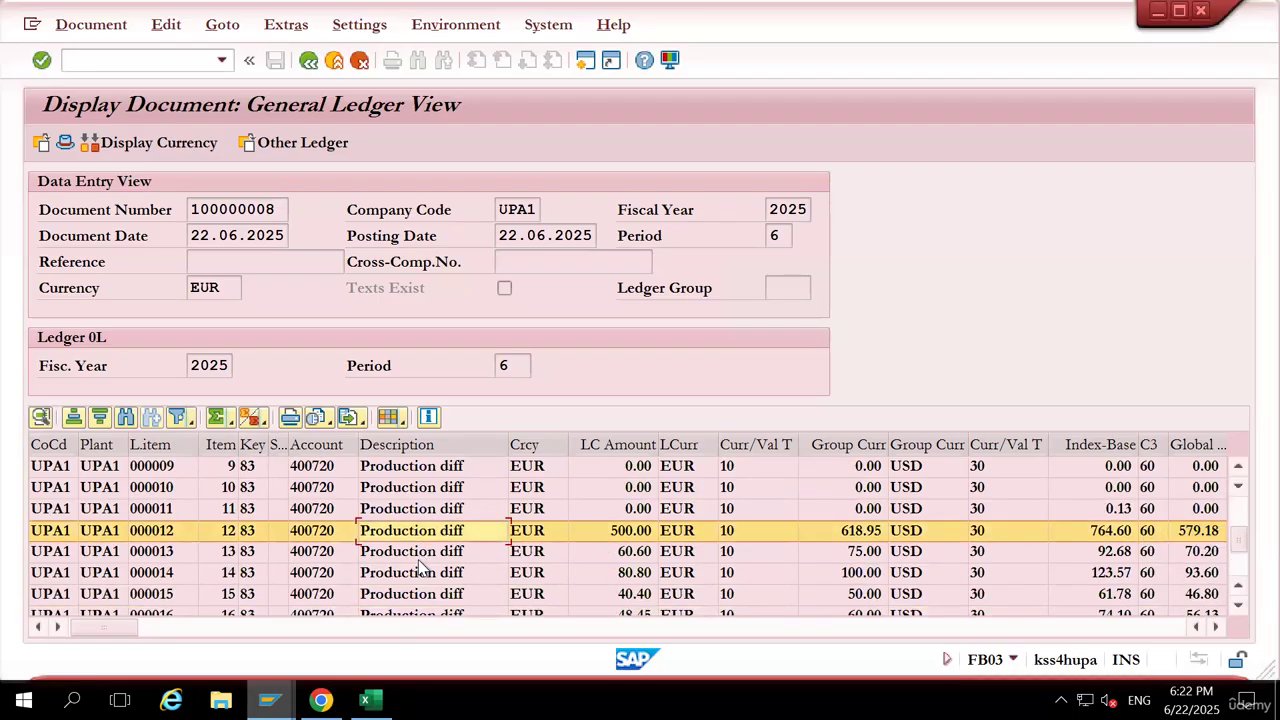
left_click(425, 551)
left_click(420, 574)
scroll(420, 585, "down", 3)
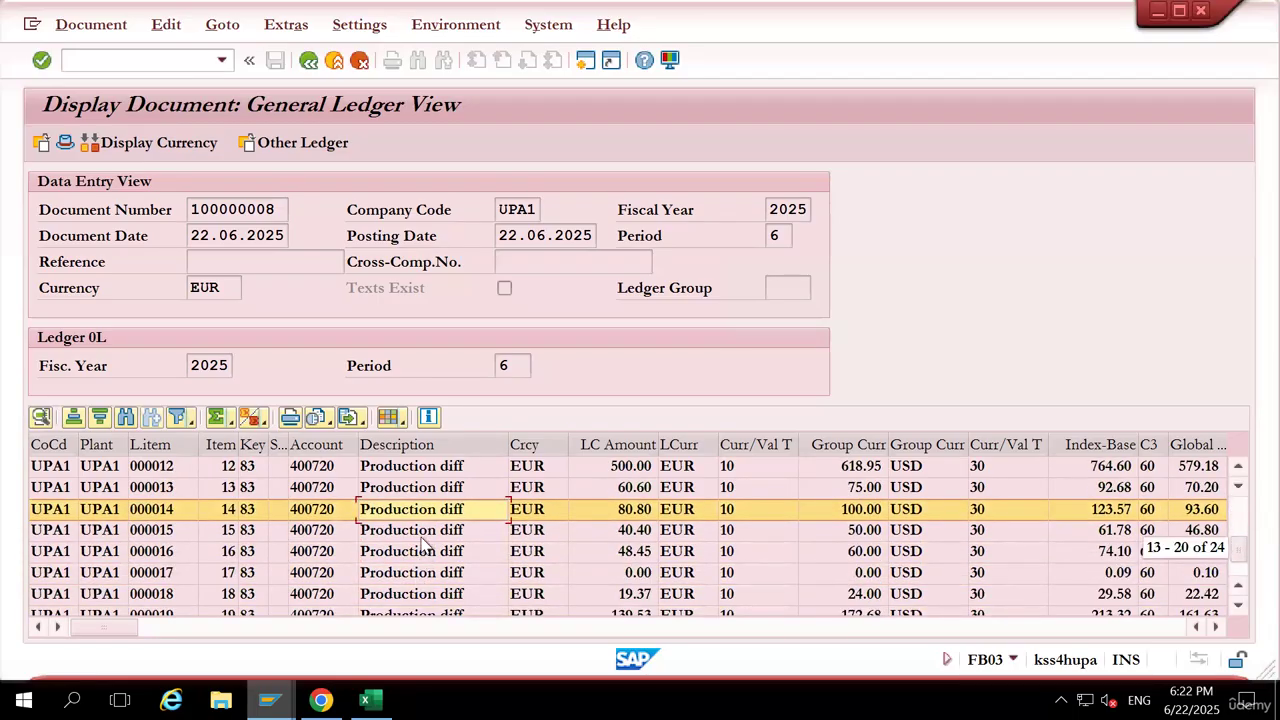
left_click(425, 551)
left_click(425, 578)
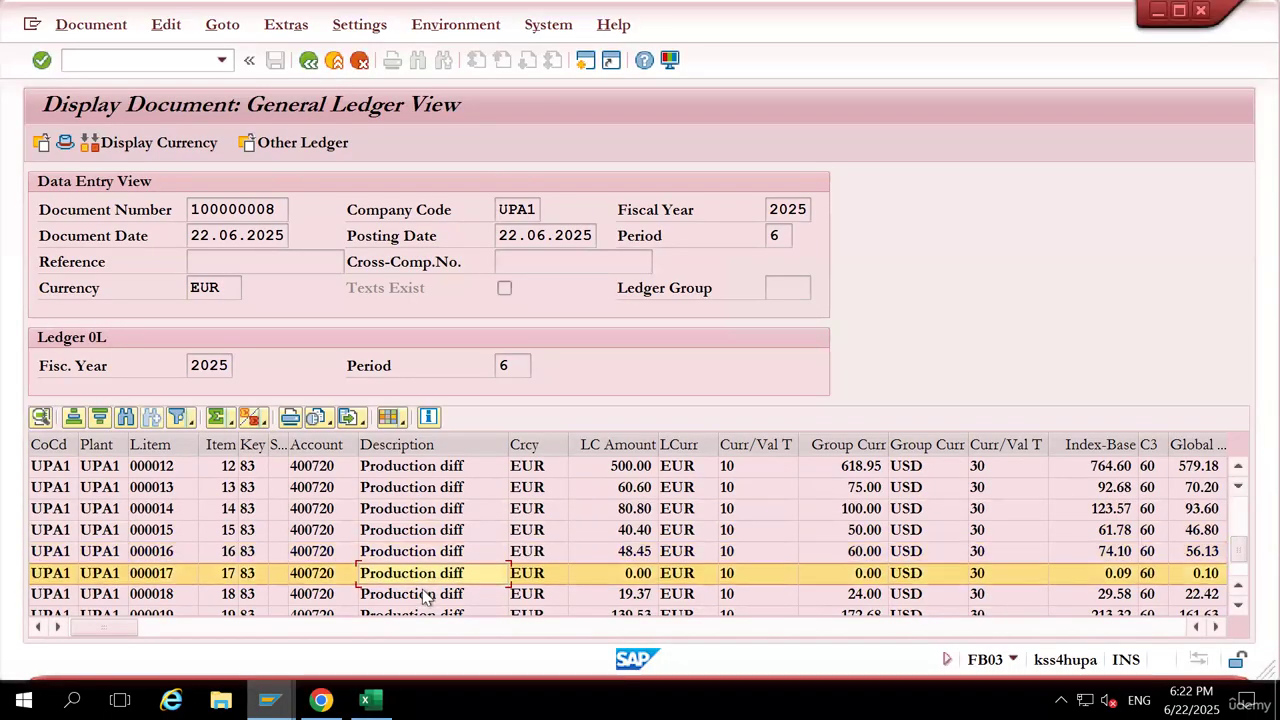
left_click(425, 595)
scroll(425, 597, "down", 2)
scroll(428, 597, "down", 1)
left_click(437, 552)
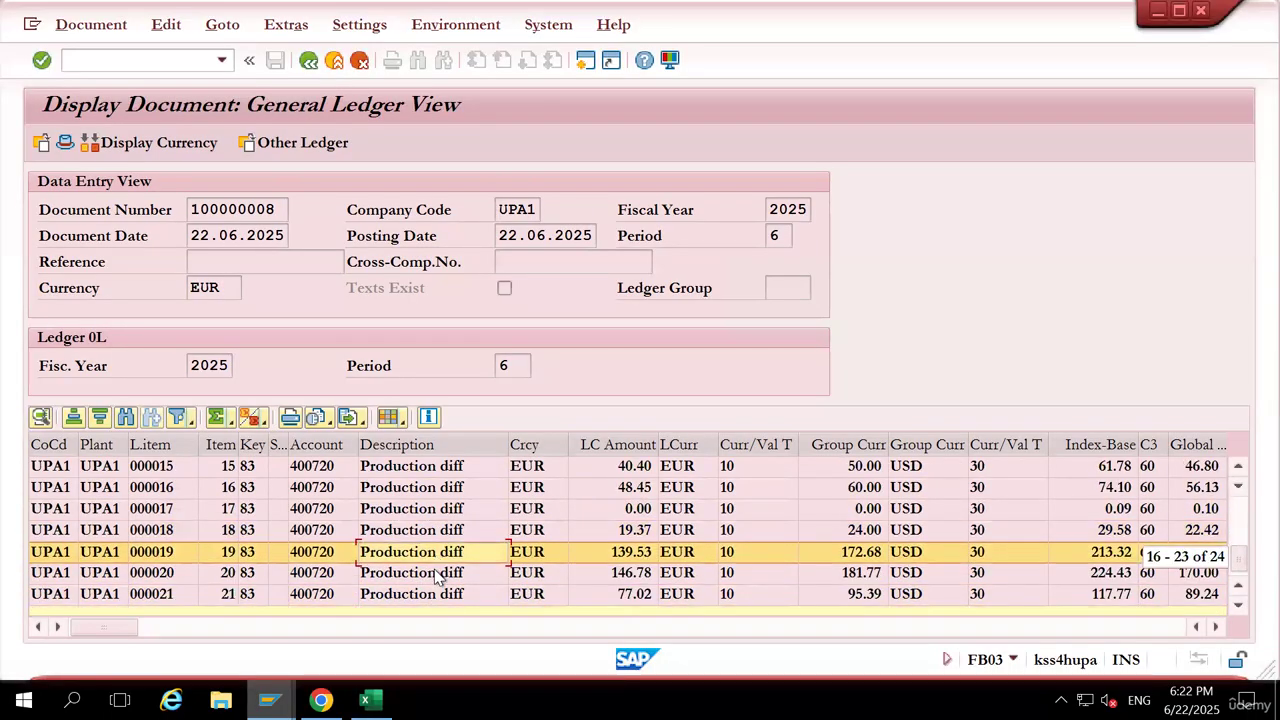
left_click(440, 576)
left_click(446, 598)
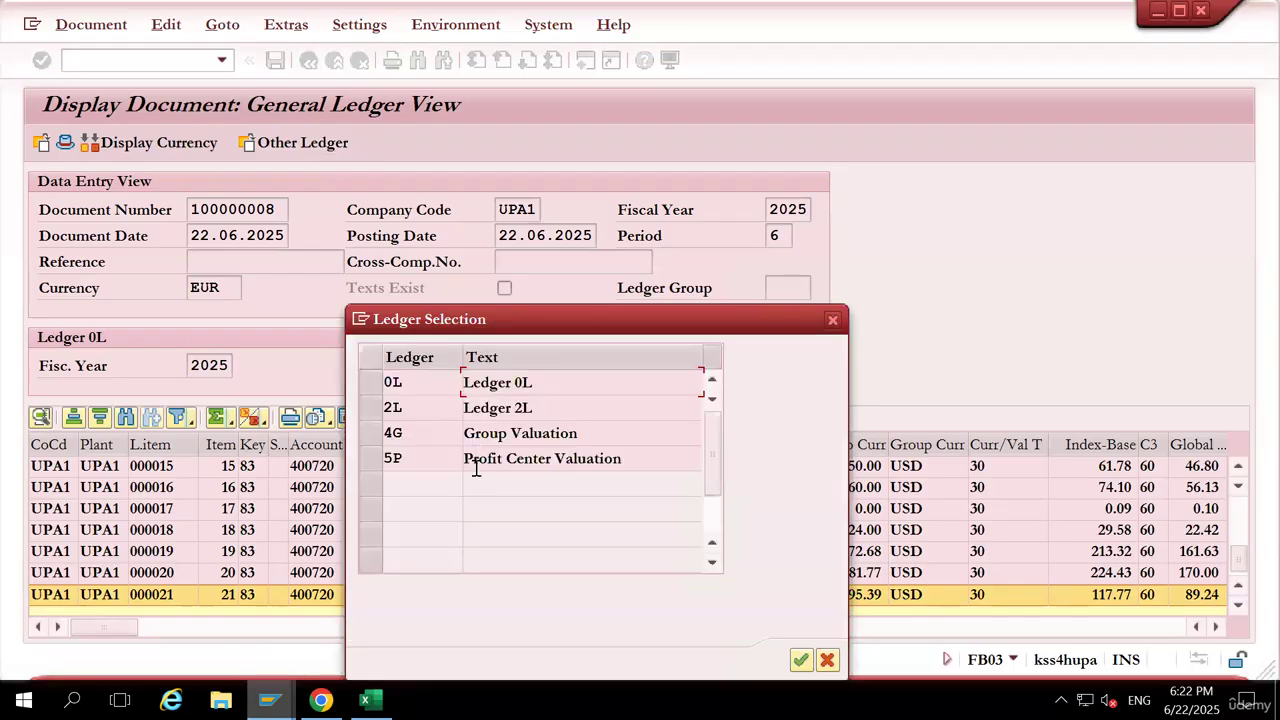
Choose Ledger 0L in the ledger selection and look over the document's line items for that ledger
left_click(371, 382)
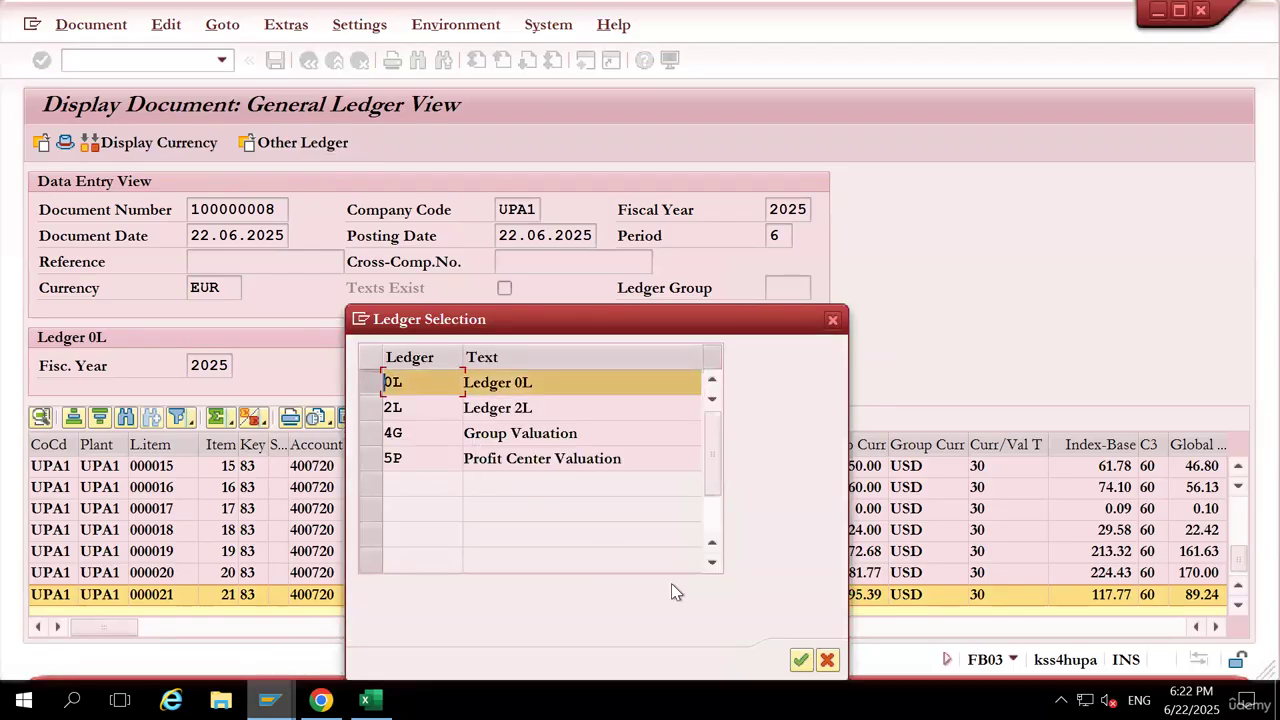
left_click(800, 659)
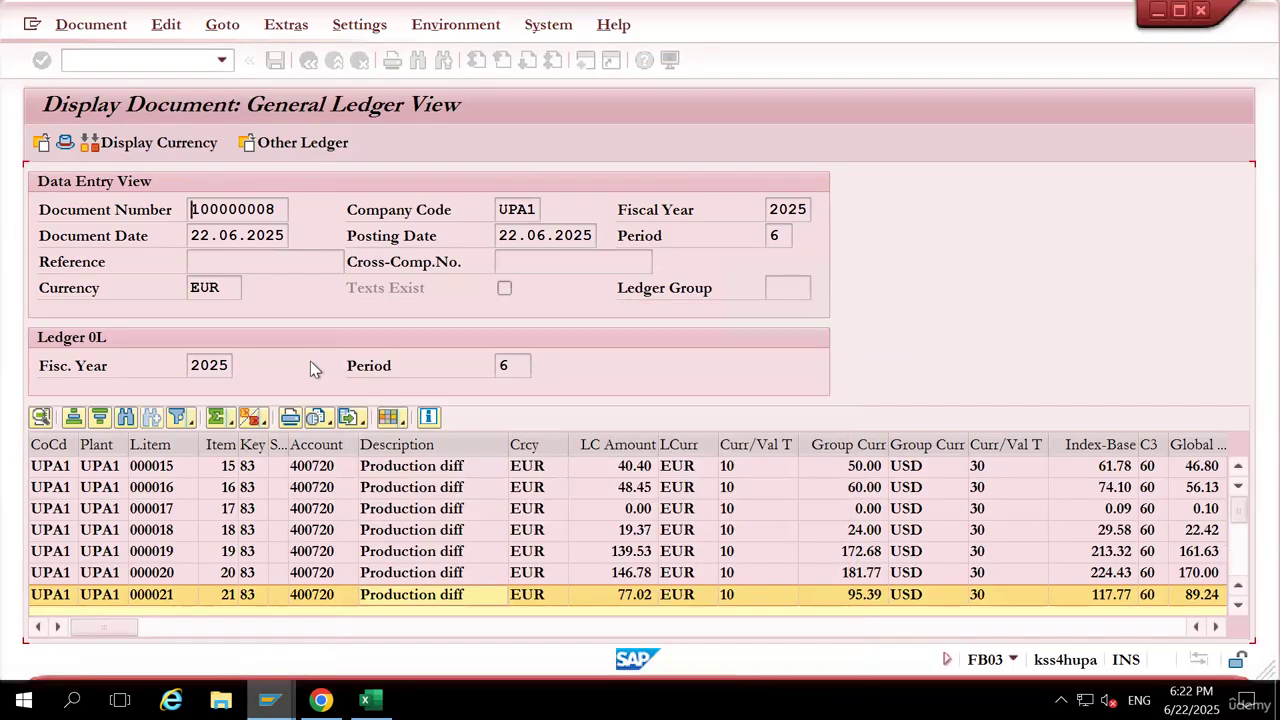
scroll(557, 534, "down", 2)
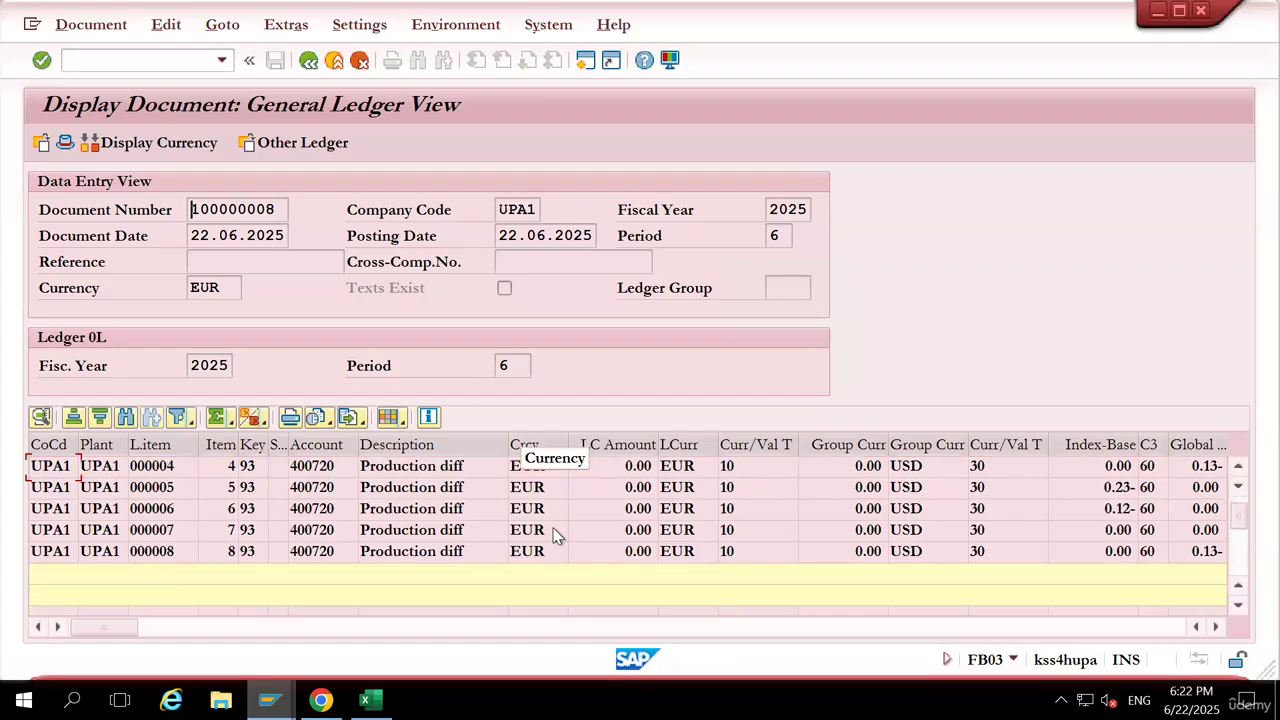
scroll(557, 534, "up", 3)
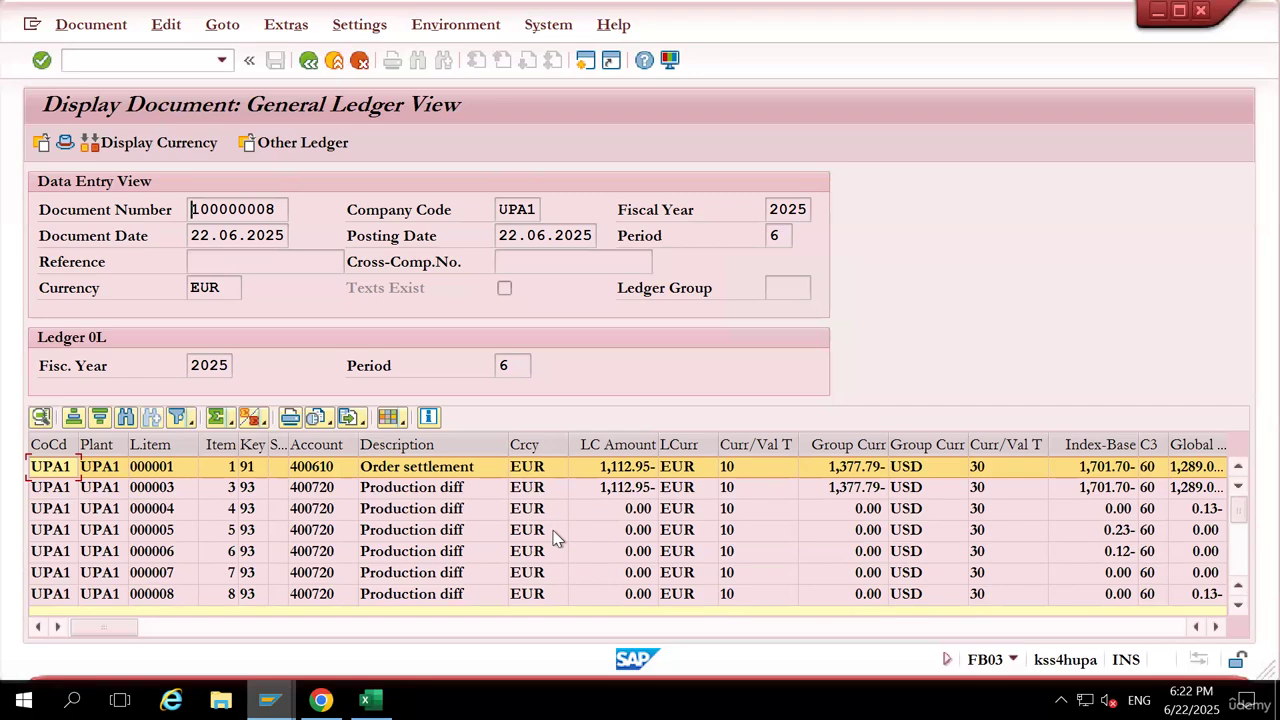
Return from the accounting document to the Material Price Analysis of UPA1-FG and widen the PriceDiff and Price columns
left_click(306, 63)
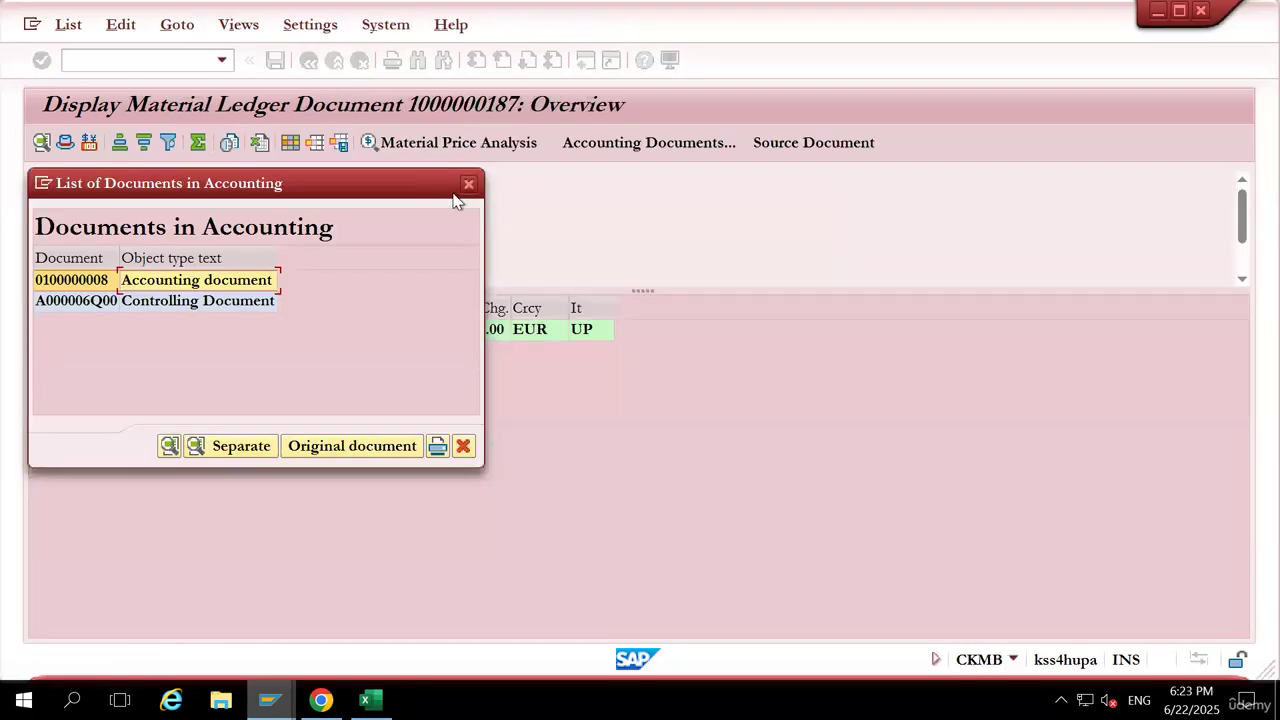
left_click(468, 188)
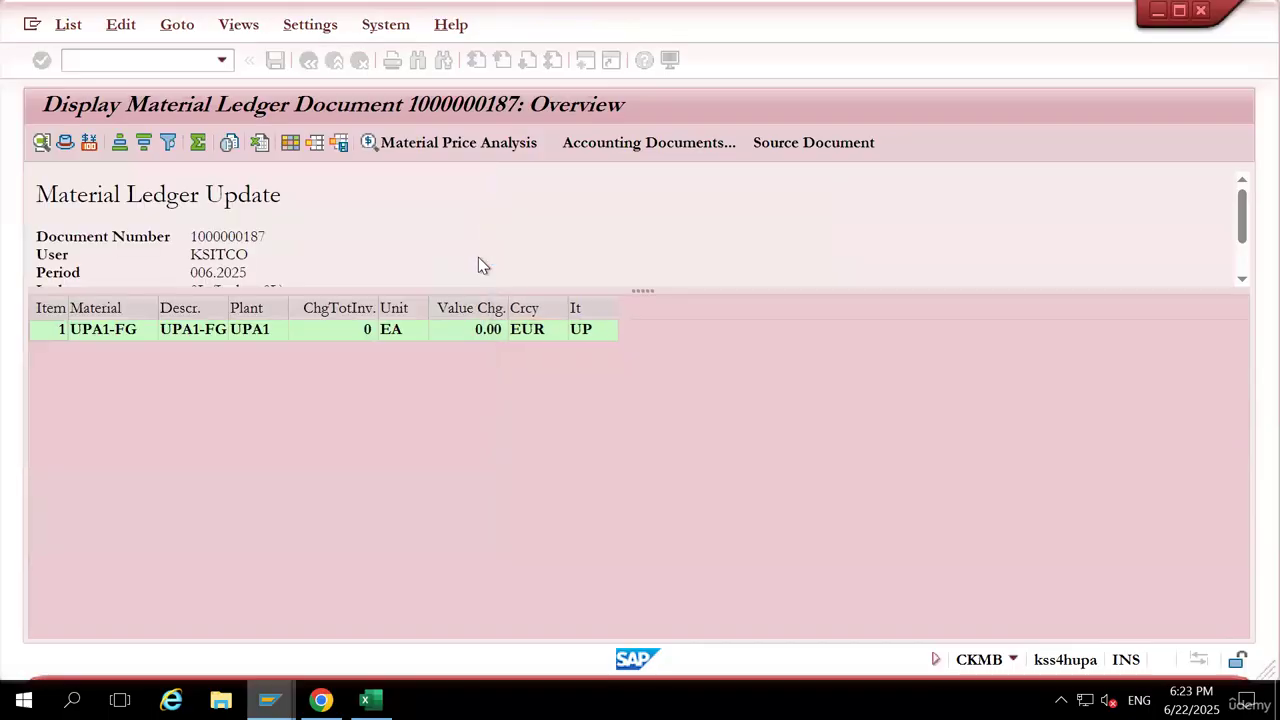
left_click(308, 63)
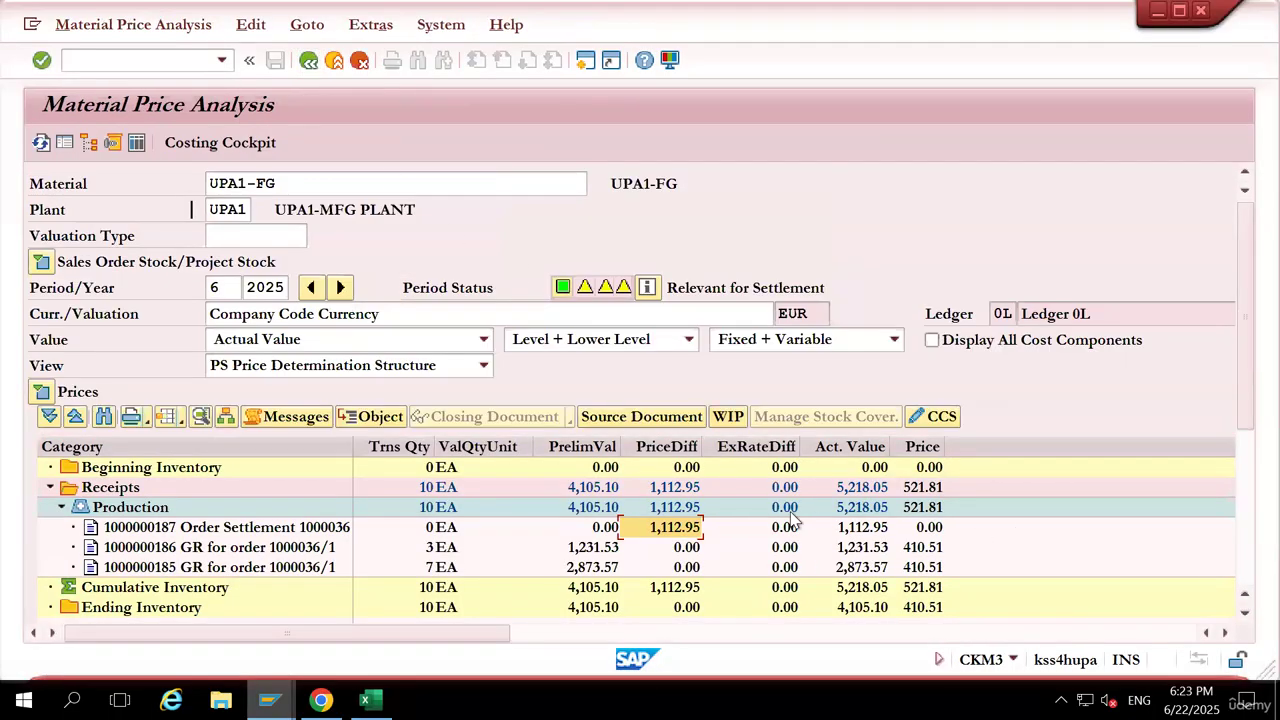
mouse_move(701, 447)
left_mouse_down()
mouse_move(716, 470)
mouse_move(718, 455)
left_mouse_up()
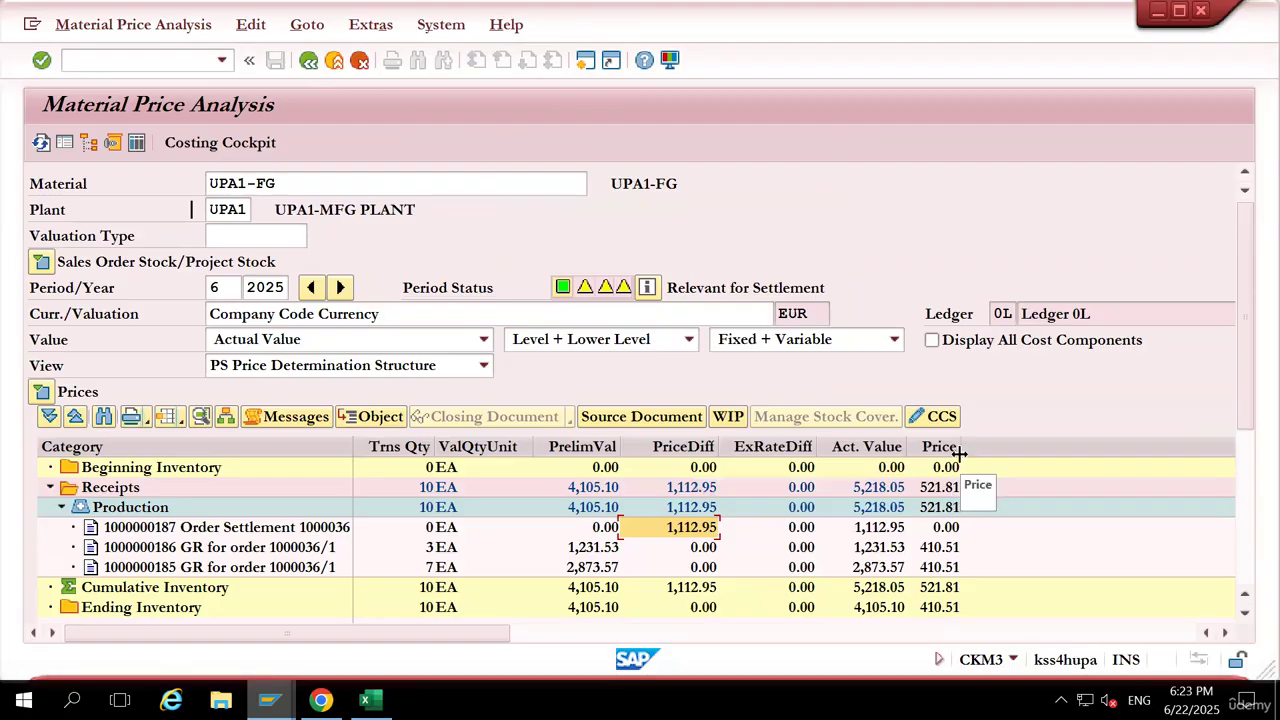
left_click_drag(958, 453, 994, 470)
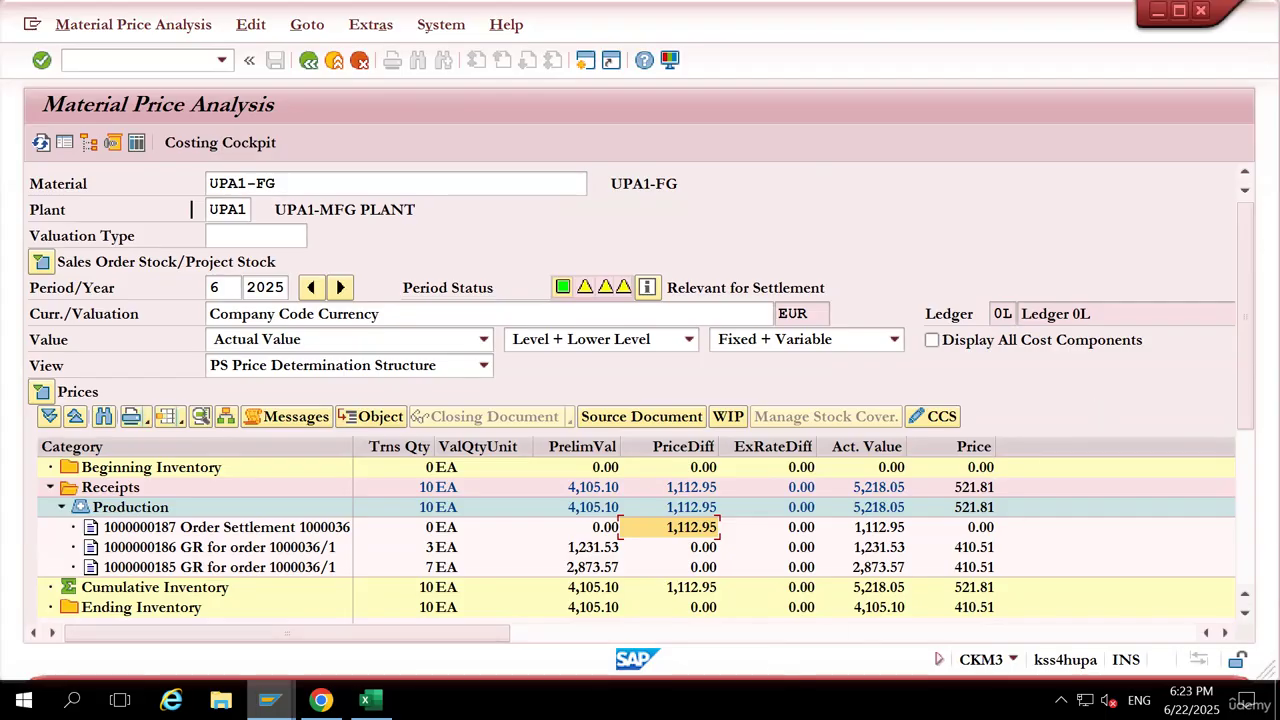
Switch to Chrome, go to the Display Document Flow - Journal Entry page and open the App Finder from there
mouse_move(320, 700)
left_click(320, 610)
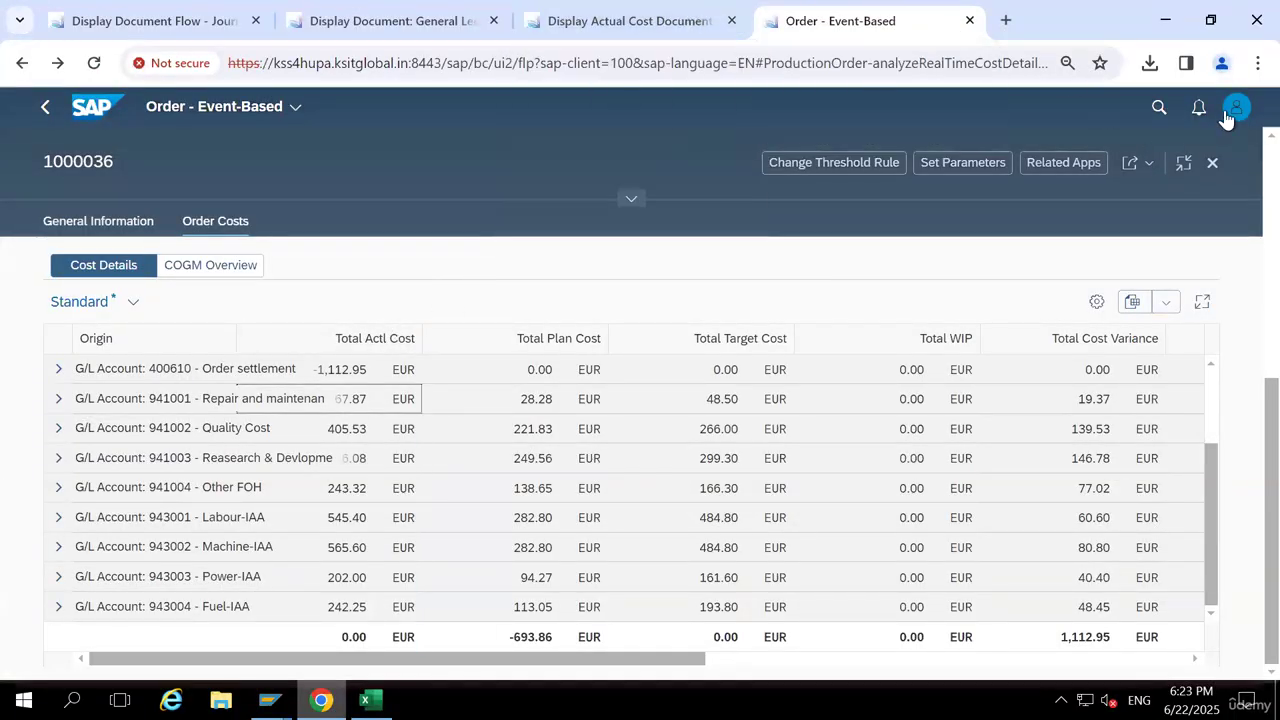
left_click(108, 14)
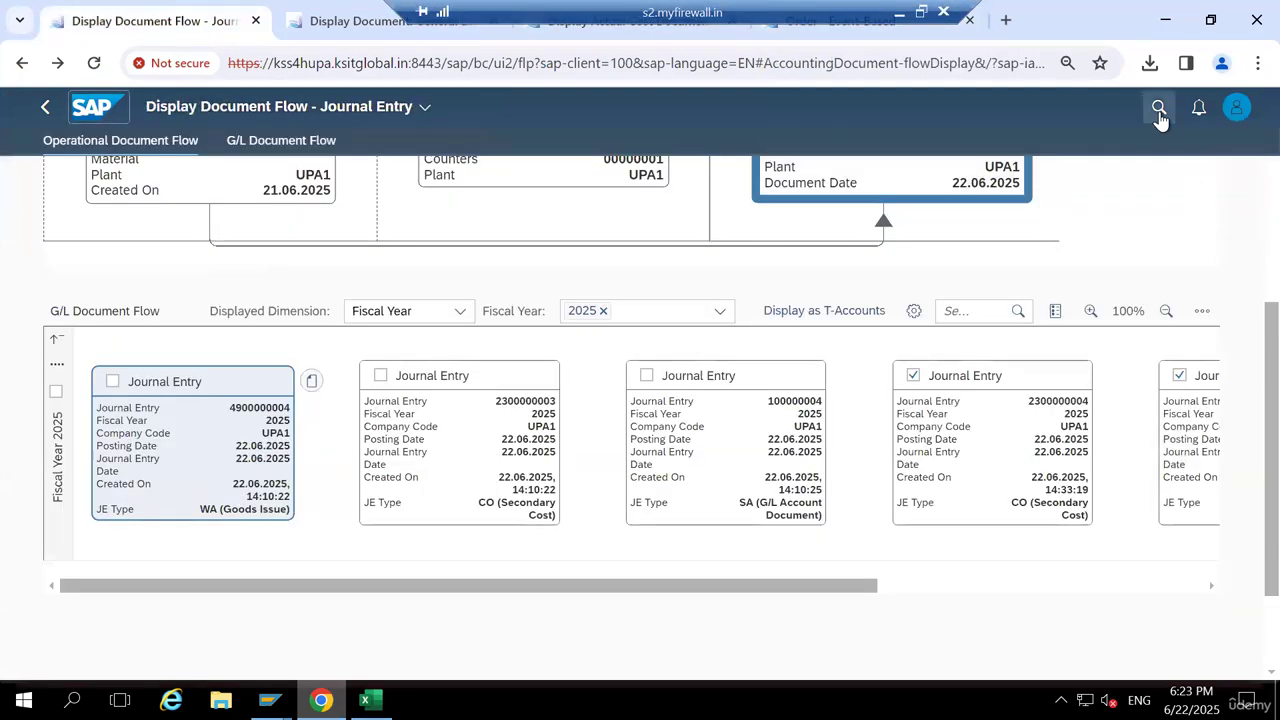
left_click(1236, 110)
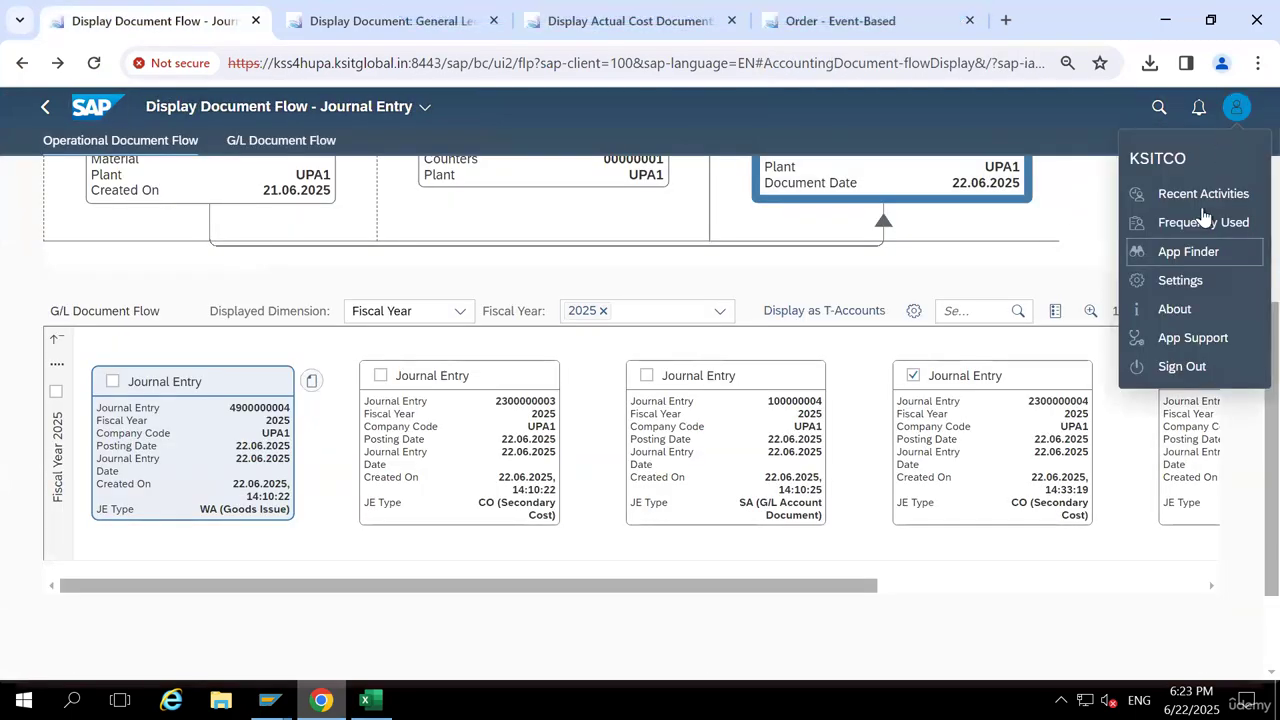
left_click(1188, 256)
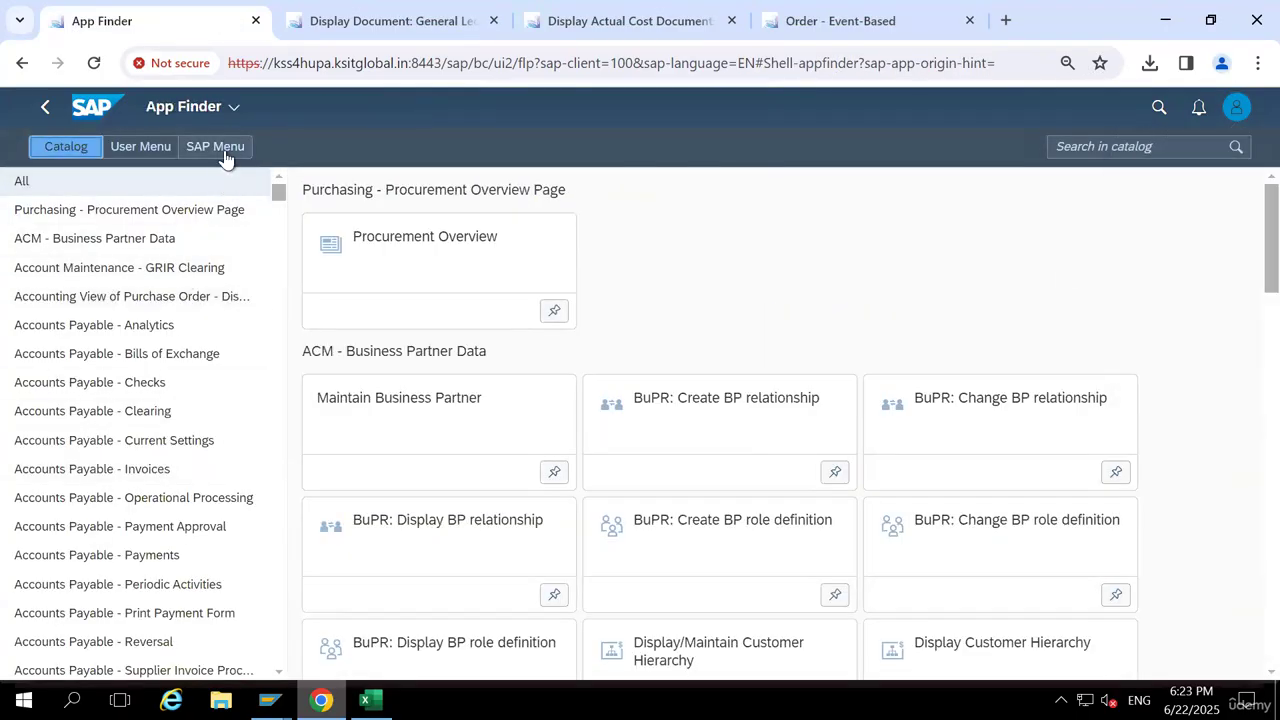
Find Customizing - Execute Project in the SAP menu's Tools > Customizing > IMG folder, open it and display the SAP Reference IMG
left_click(218, 150)
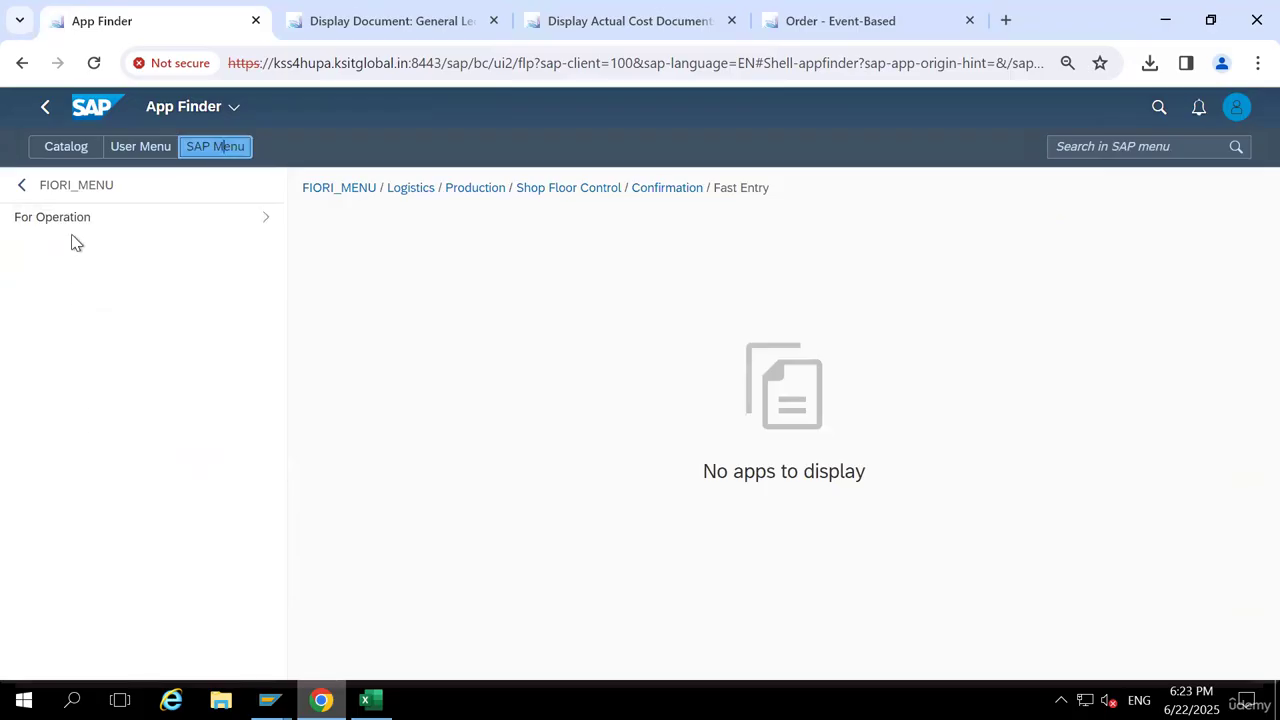
left_click(338, 190)
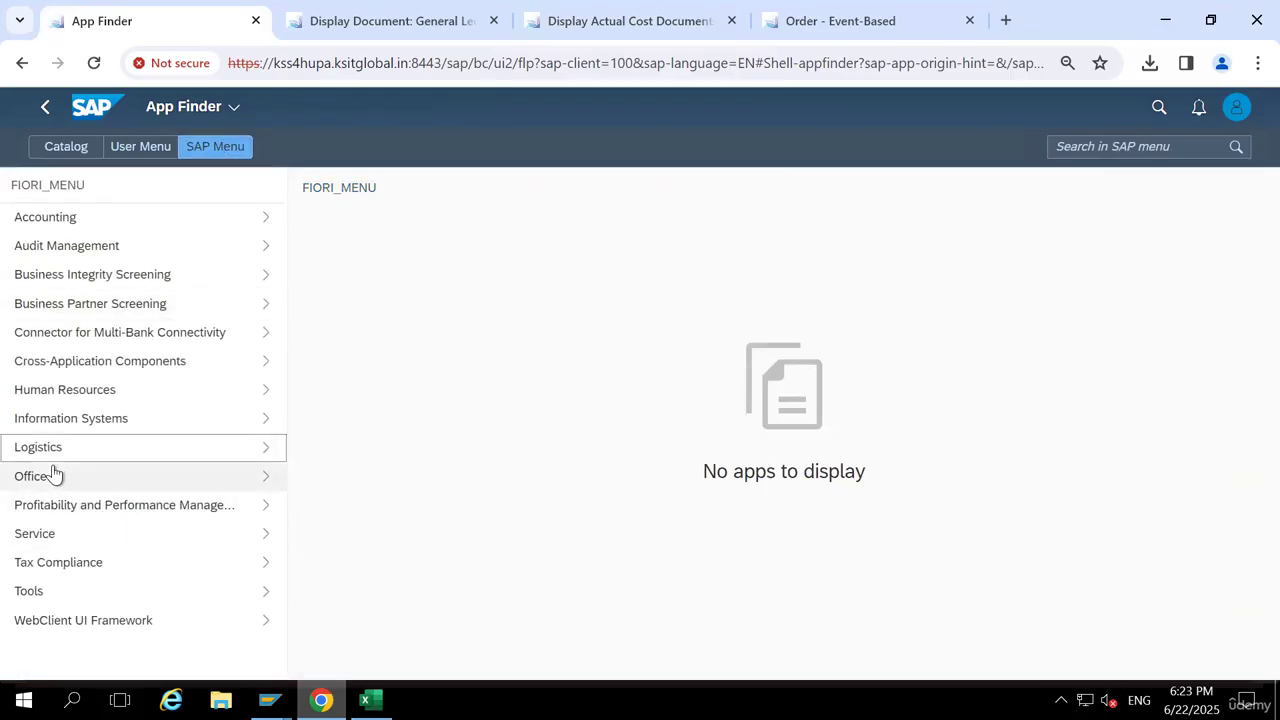
left_click(62, 591)
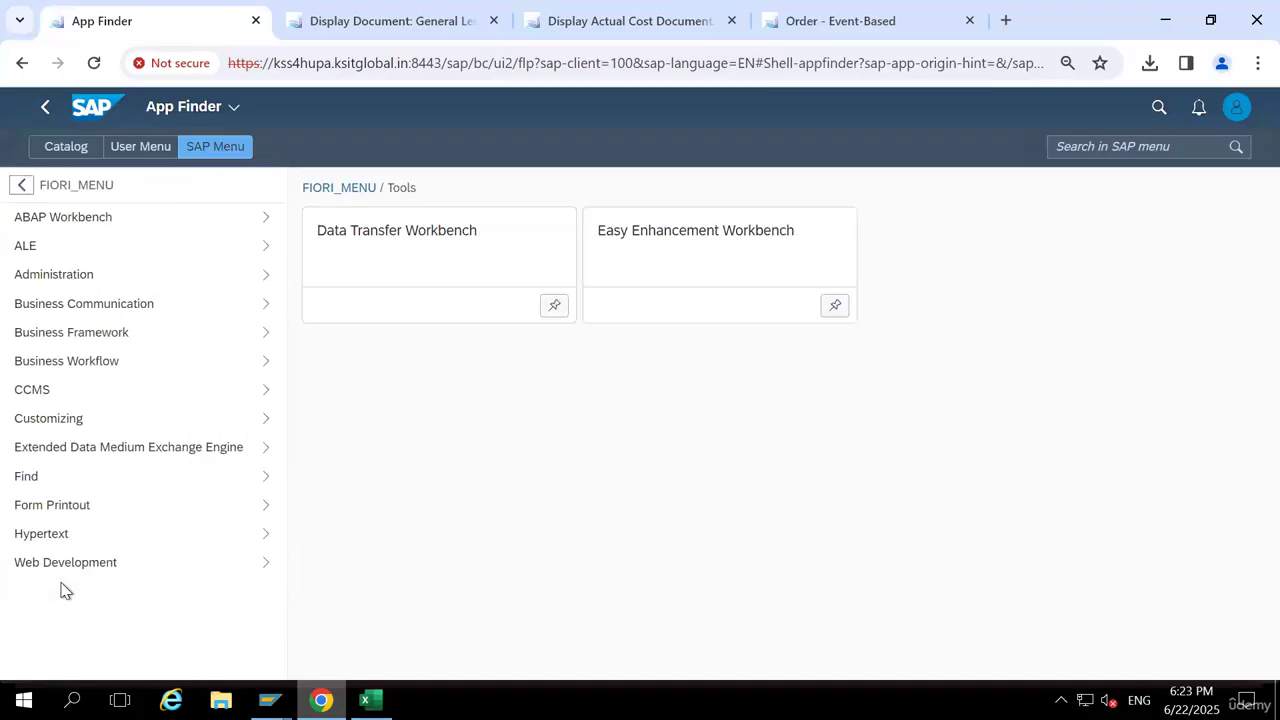
left_click(58, 419)
left_click(44, 246)
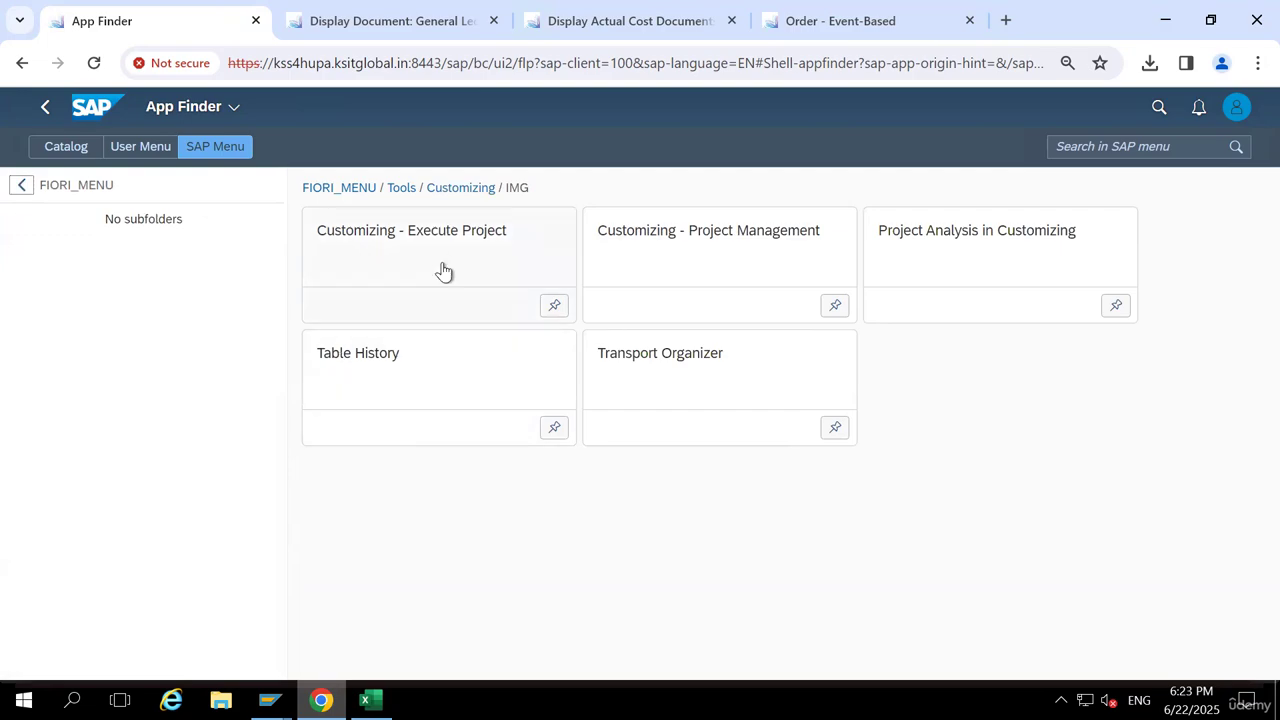
left_click(440, 263)
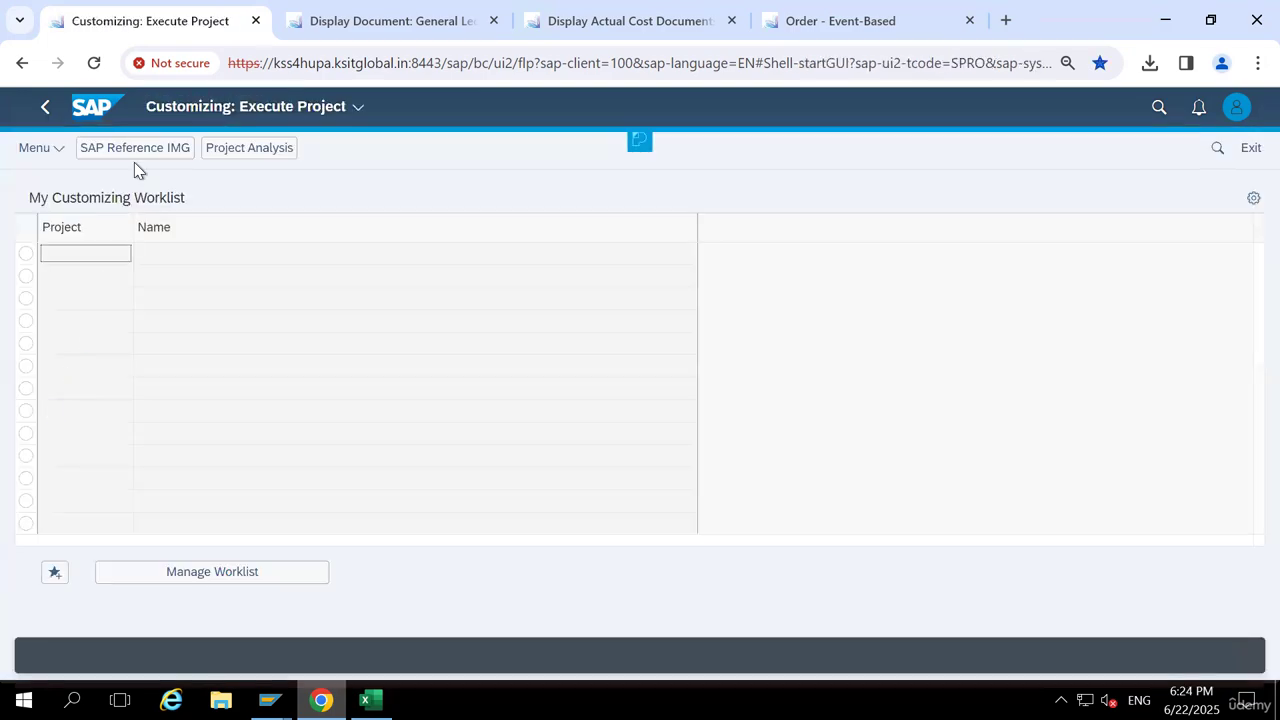
left_click(133, 150)
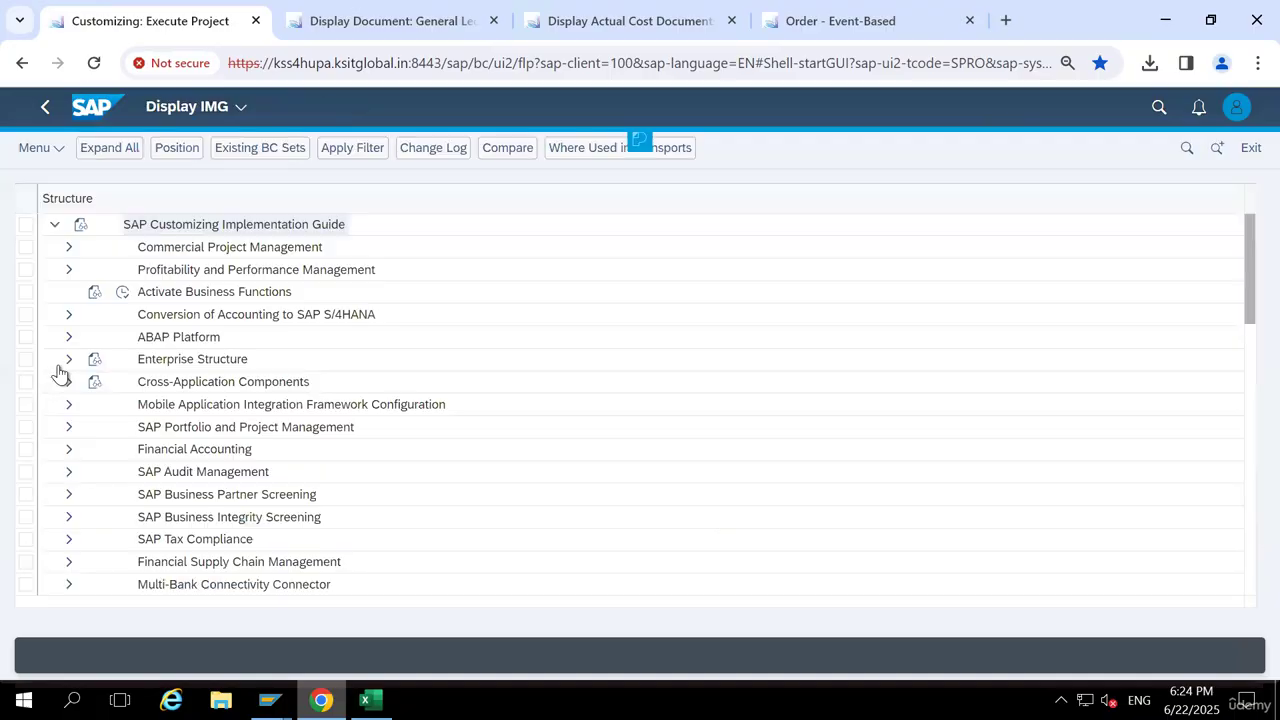
Open Event-Based WIP and Variance Posting under Controlling > Product Cost Controlling > Cost Object Controlling > Product Cost by Order > Period-End Closing
scroll(85, 507, "down", 2)
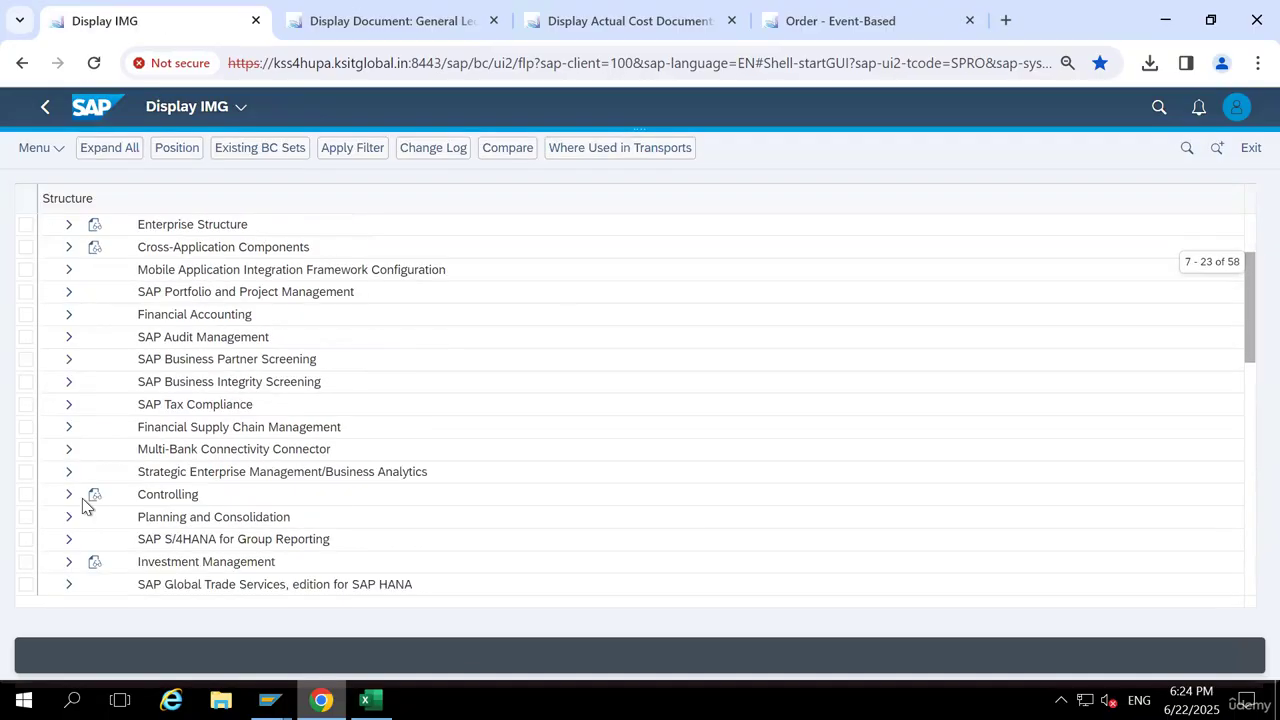
left_click(69, 498)
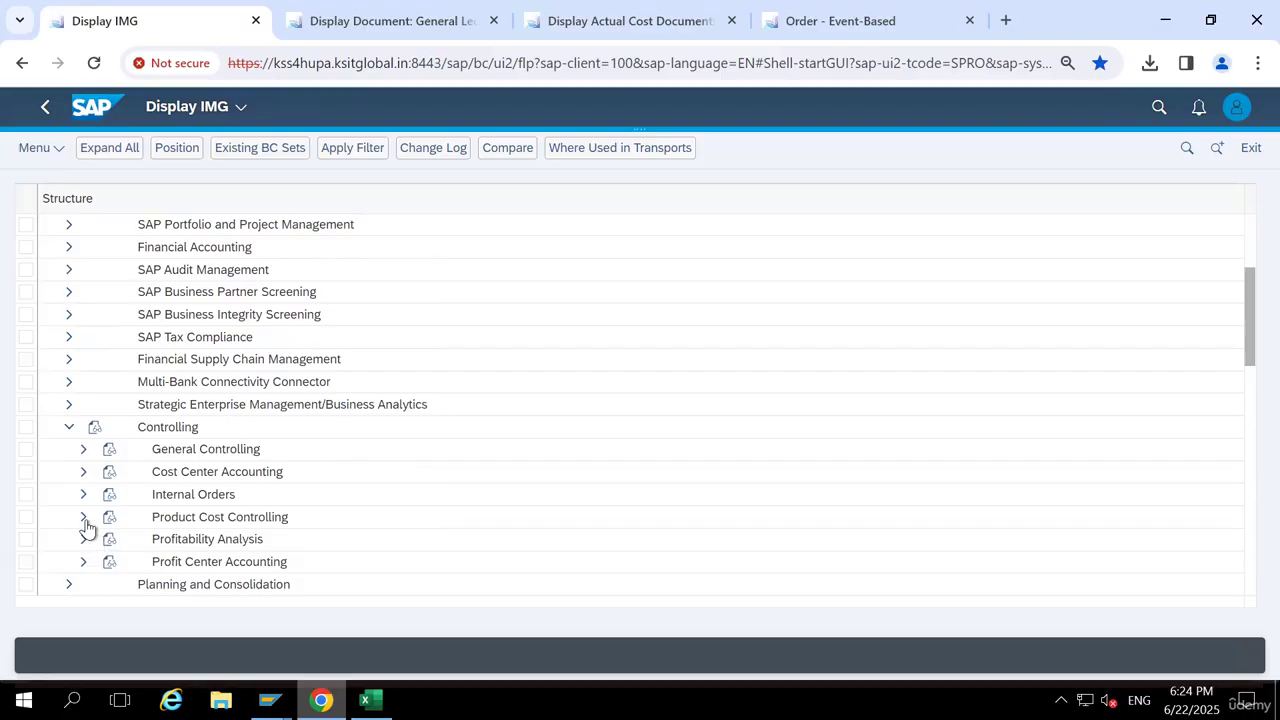
left_click(84, 518)
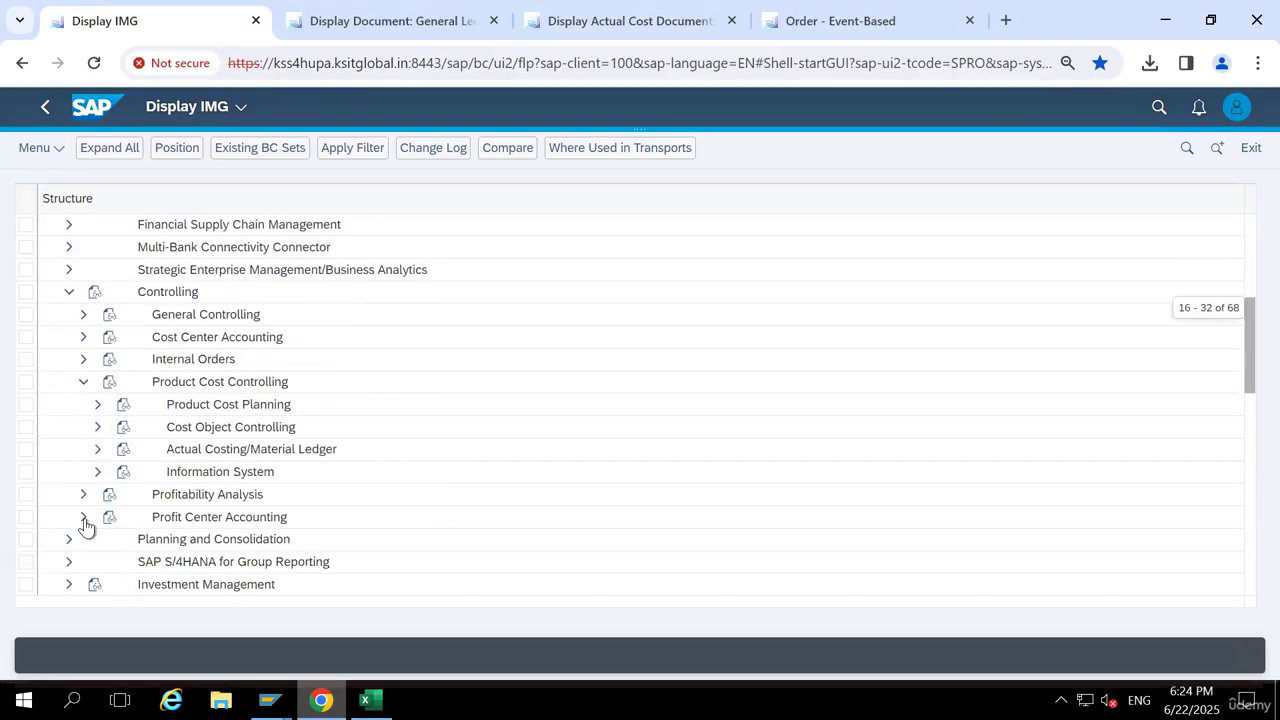
left_click(98, 428)
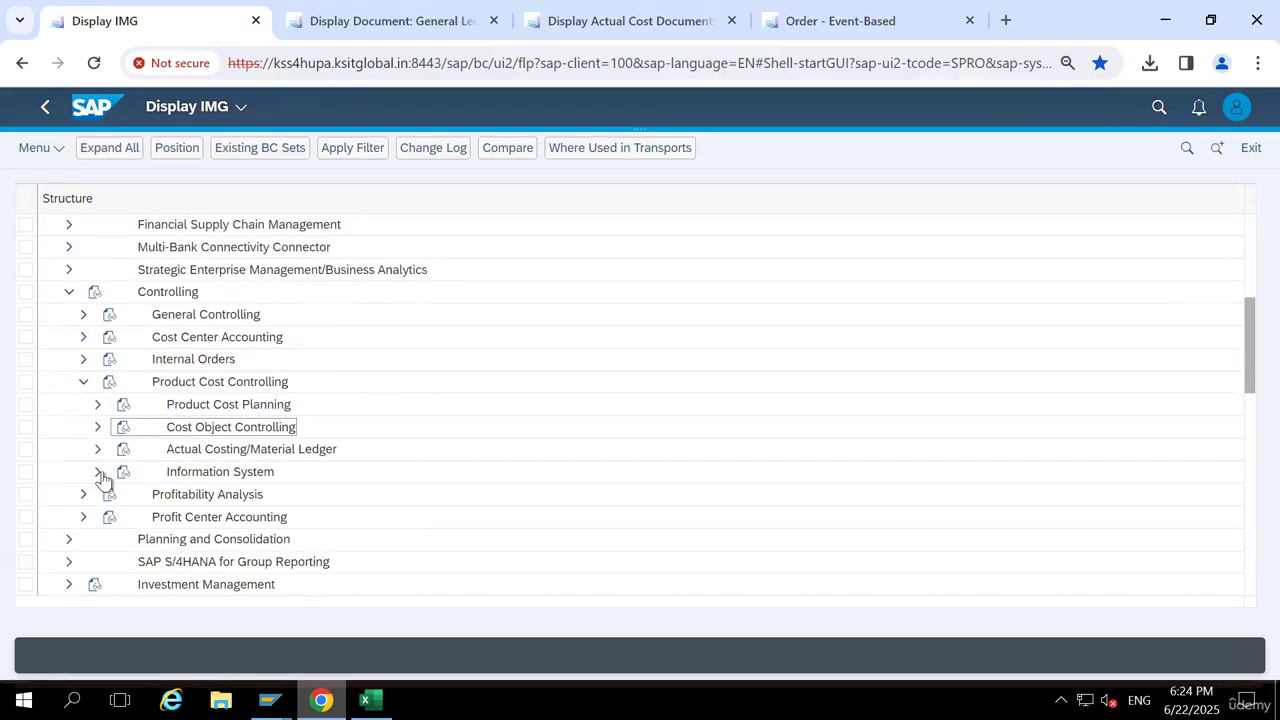
left_click(113, 451)
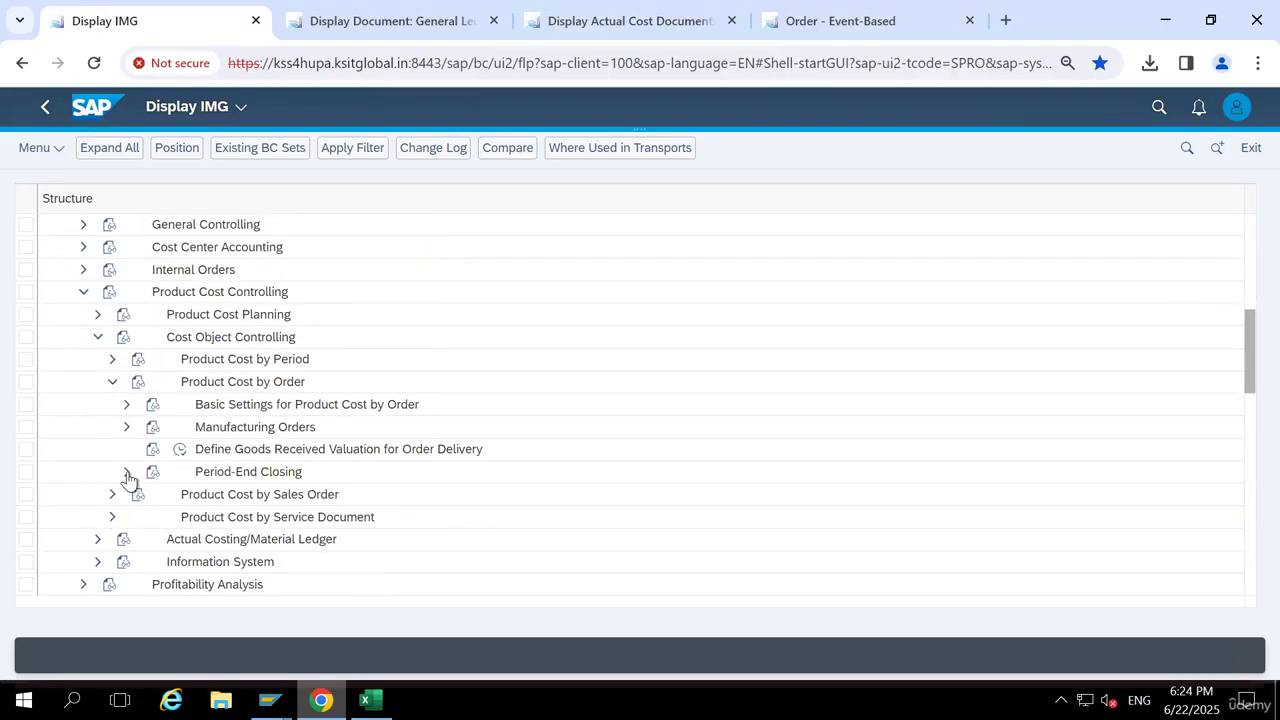
left_click(126, 471)
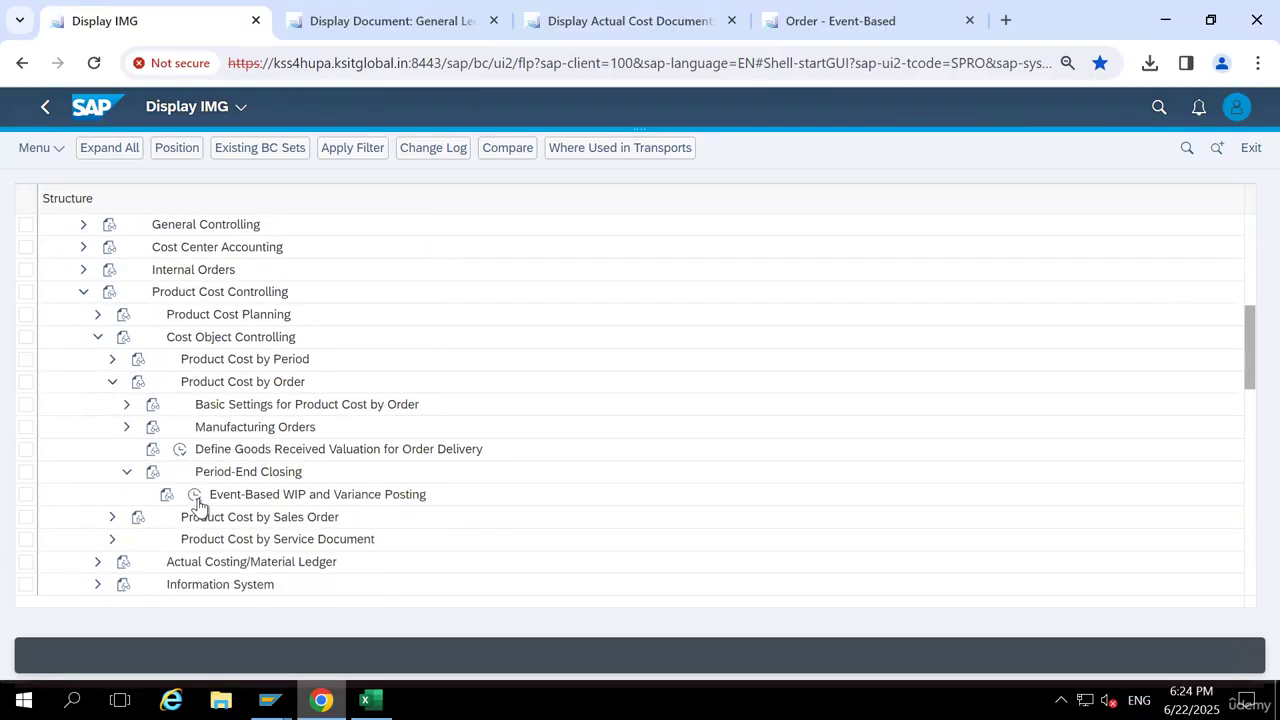
left_click(195, 496)
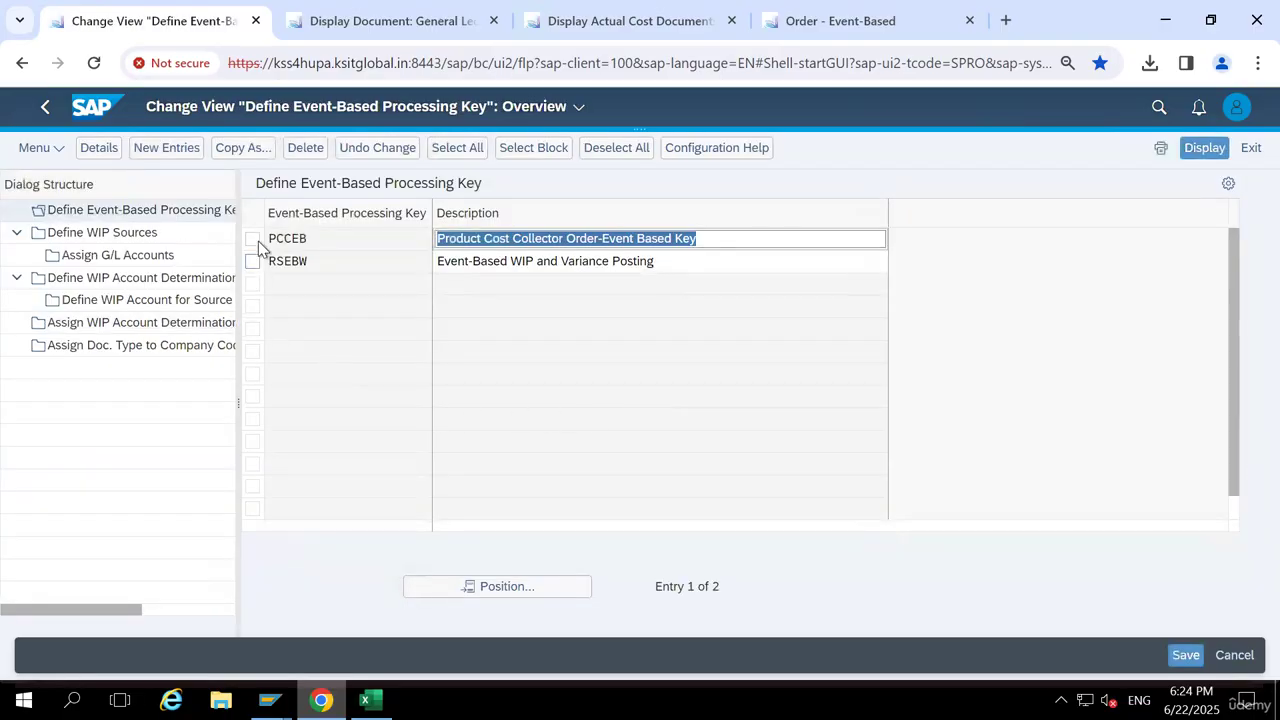
Display the details of event-based processing key PCCEB and check the choices available for its Variance Split
left_click(256, 241)
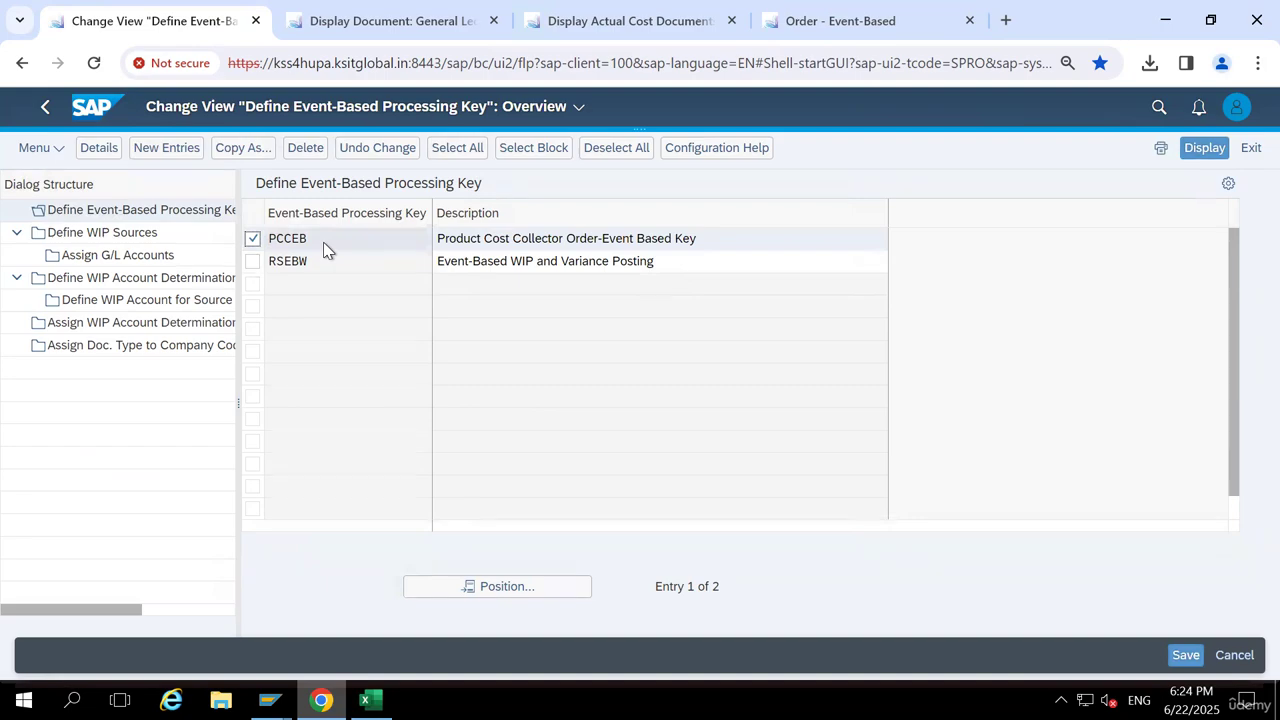
left_click(101, 148)
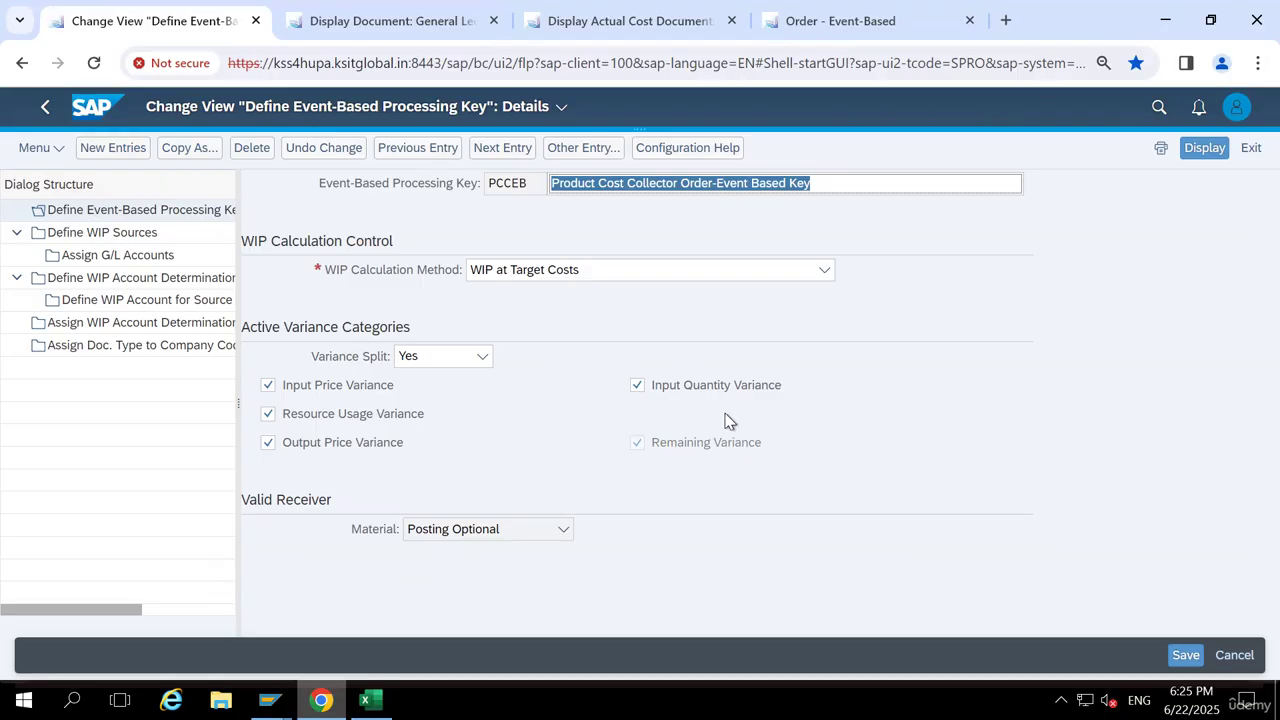
left_click(482, 356)
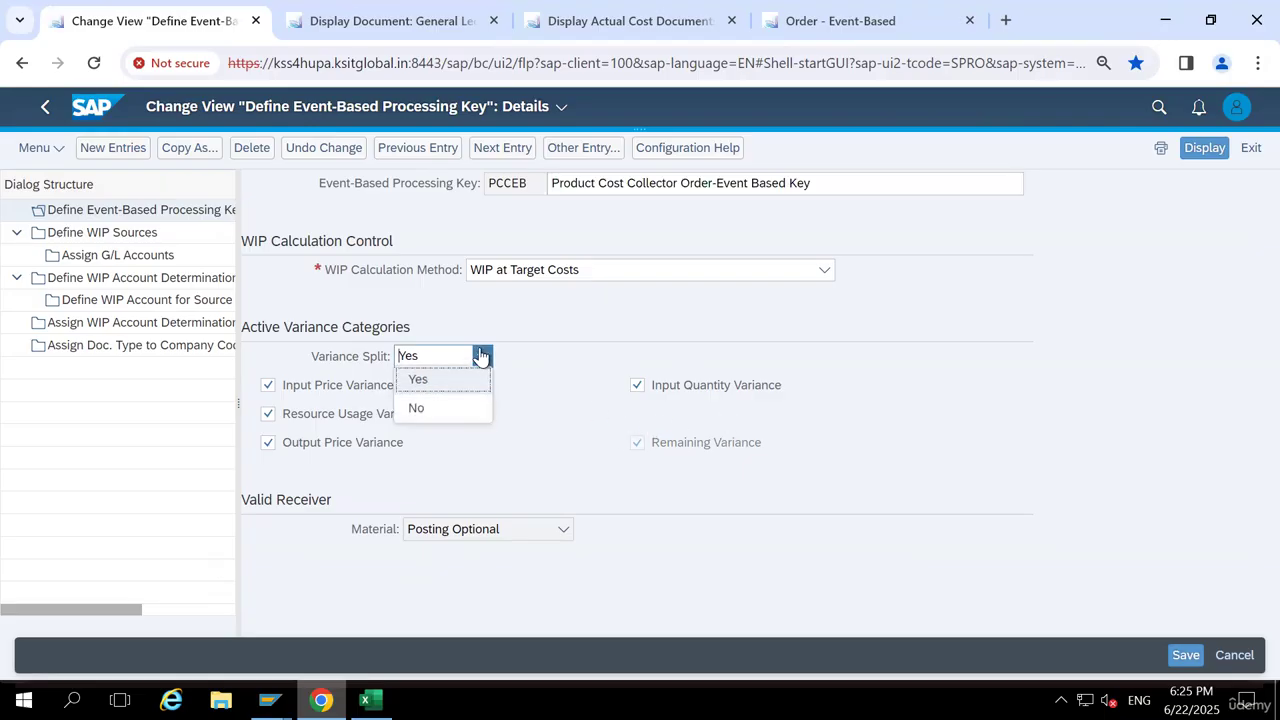
left_click(849, 351)
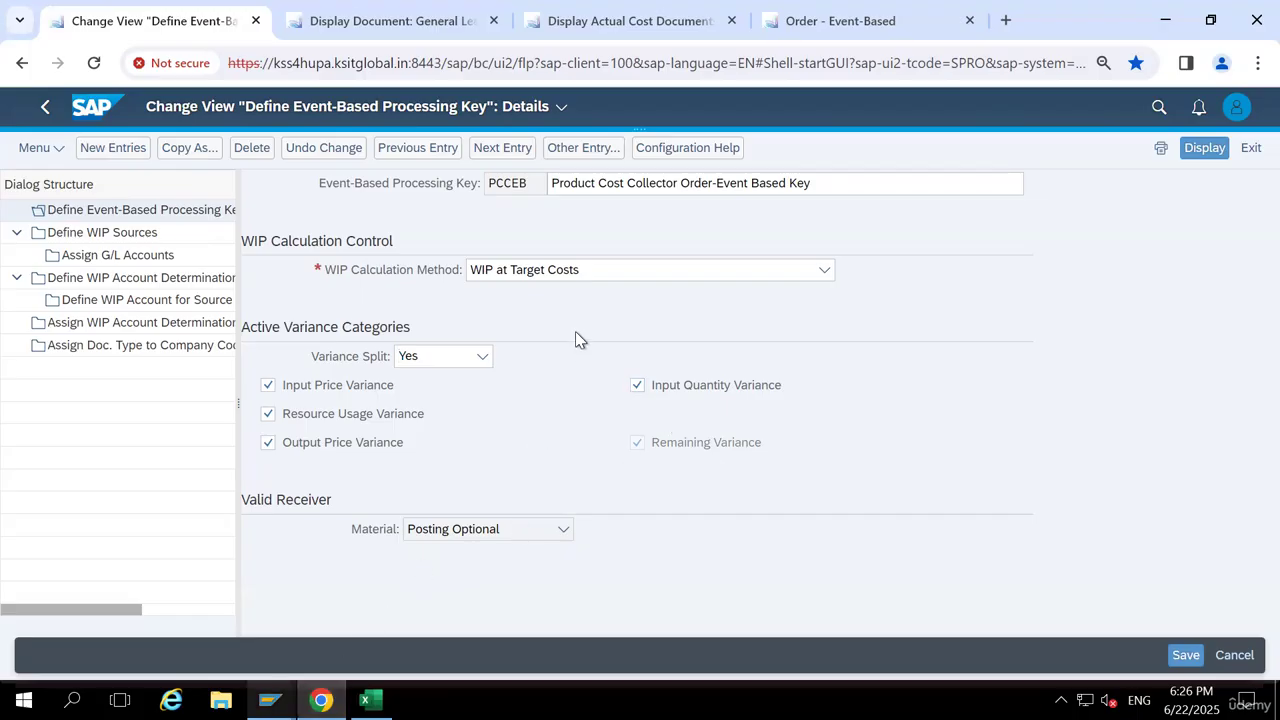
Switch to the Order - Event-Based page and look through the columns available for its Cost Details table, without changing the selection
left_click(832, 22)
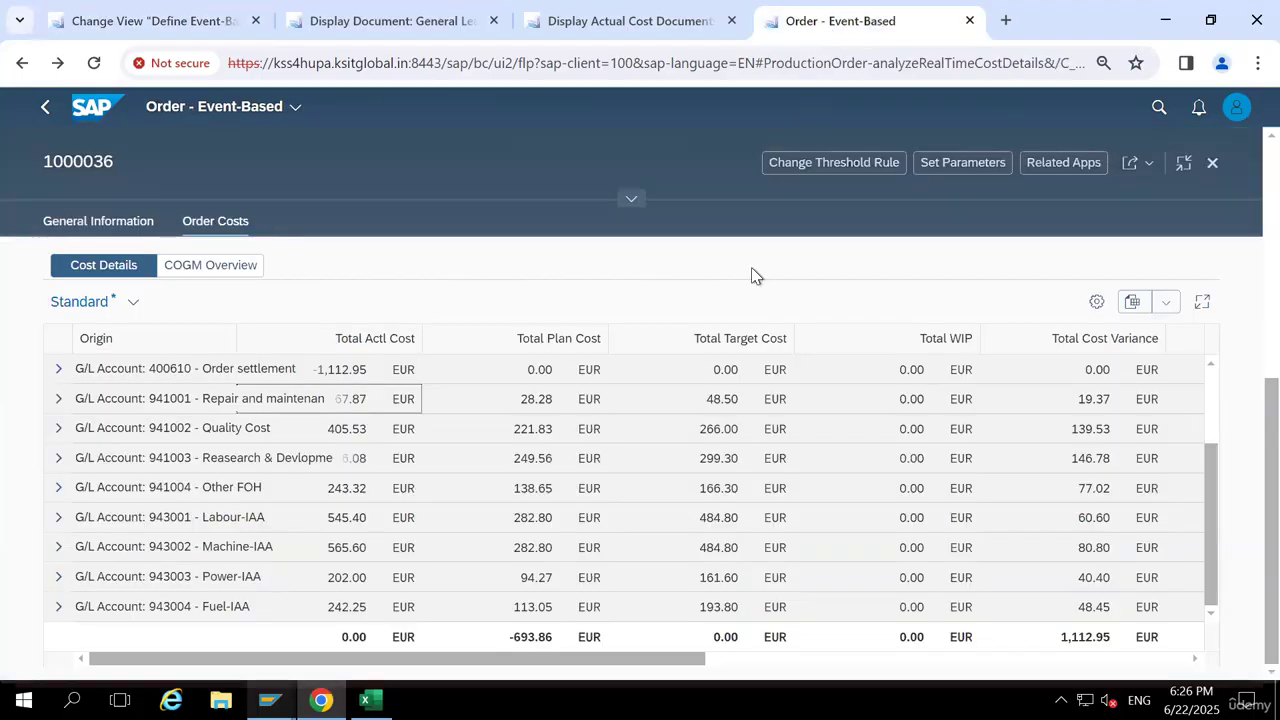
left_click_drag(514, 660, 1248, 667)
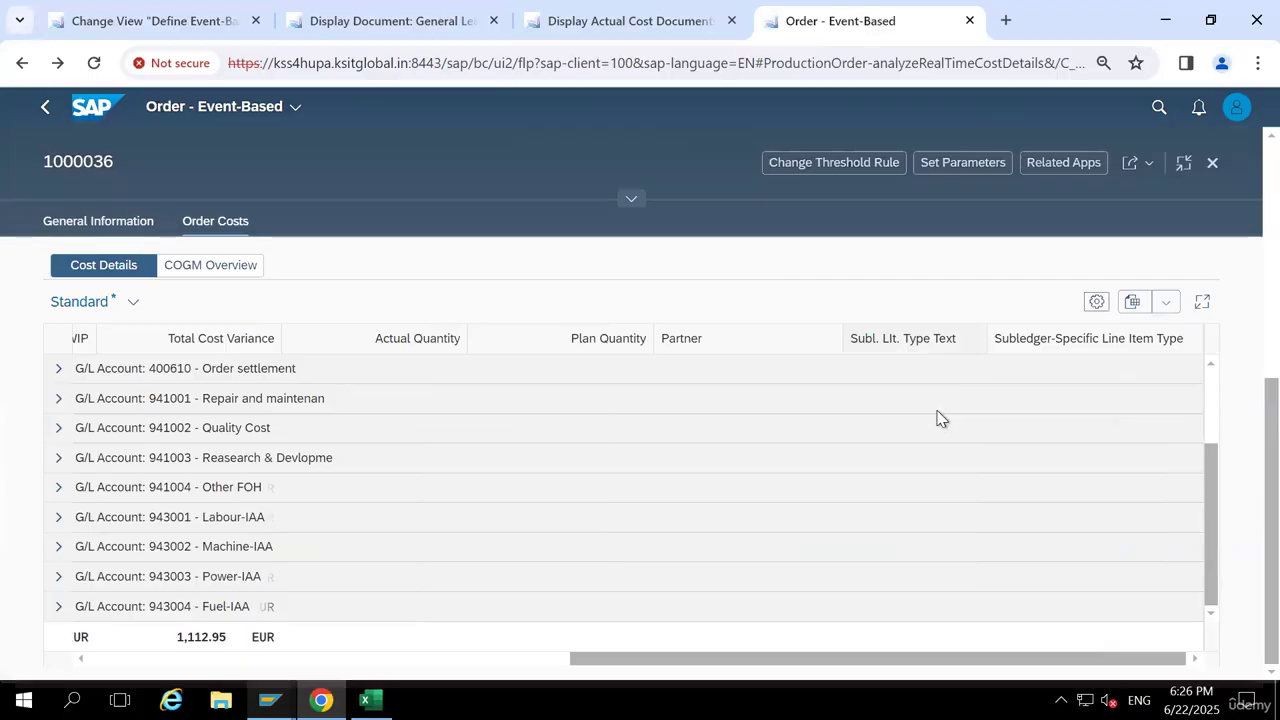
scroll(720, 420, "down", 15)
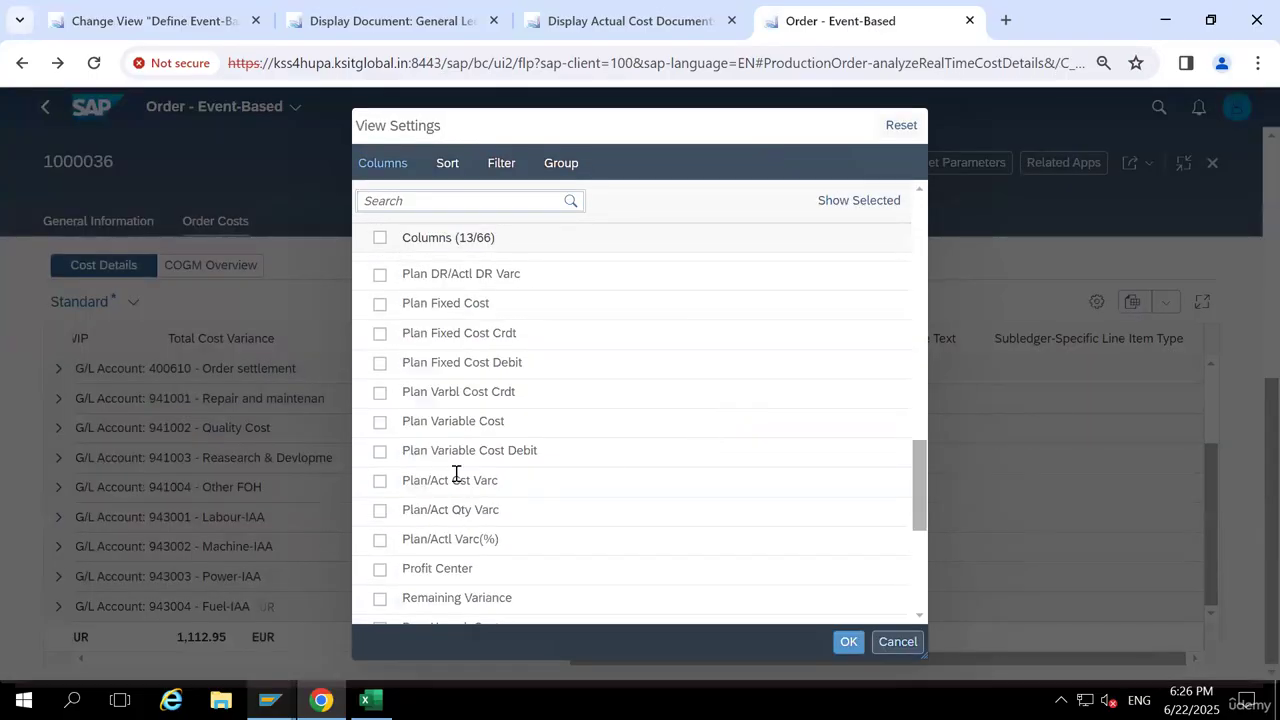
scroll(505, 490, "up", 8)
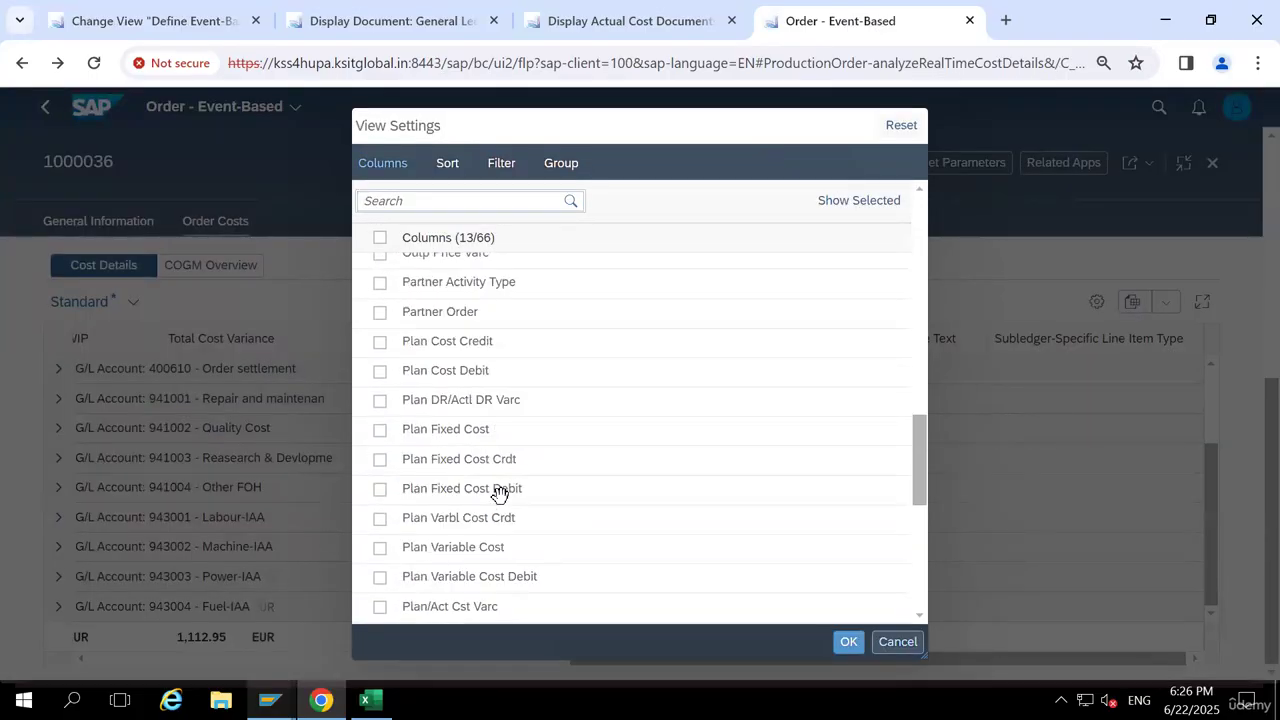
scroll(577, 455, "up", 5)
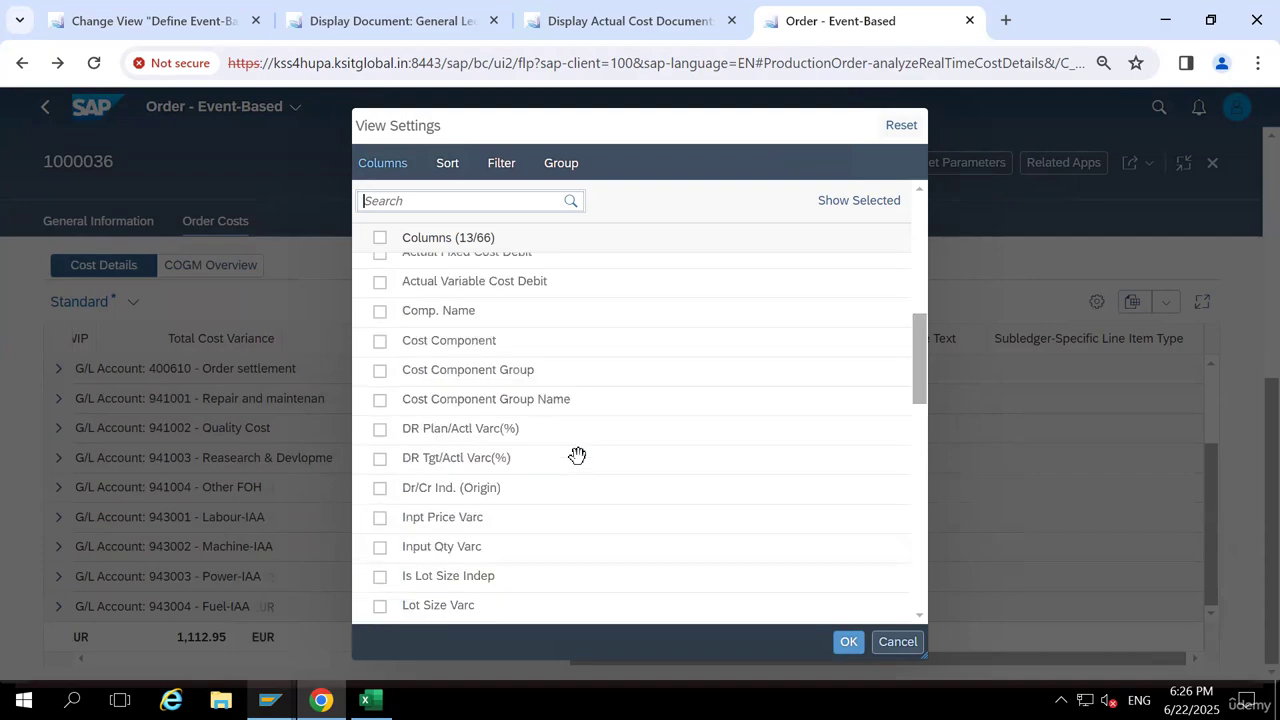
scroll(577, 455, "up", 3)
scroll(577, 455, "down", 6)
scroll(577, 455, "down", 4)
scroll(574, 454, "up", 3)
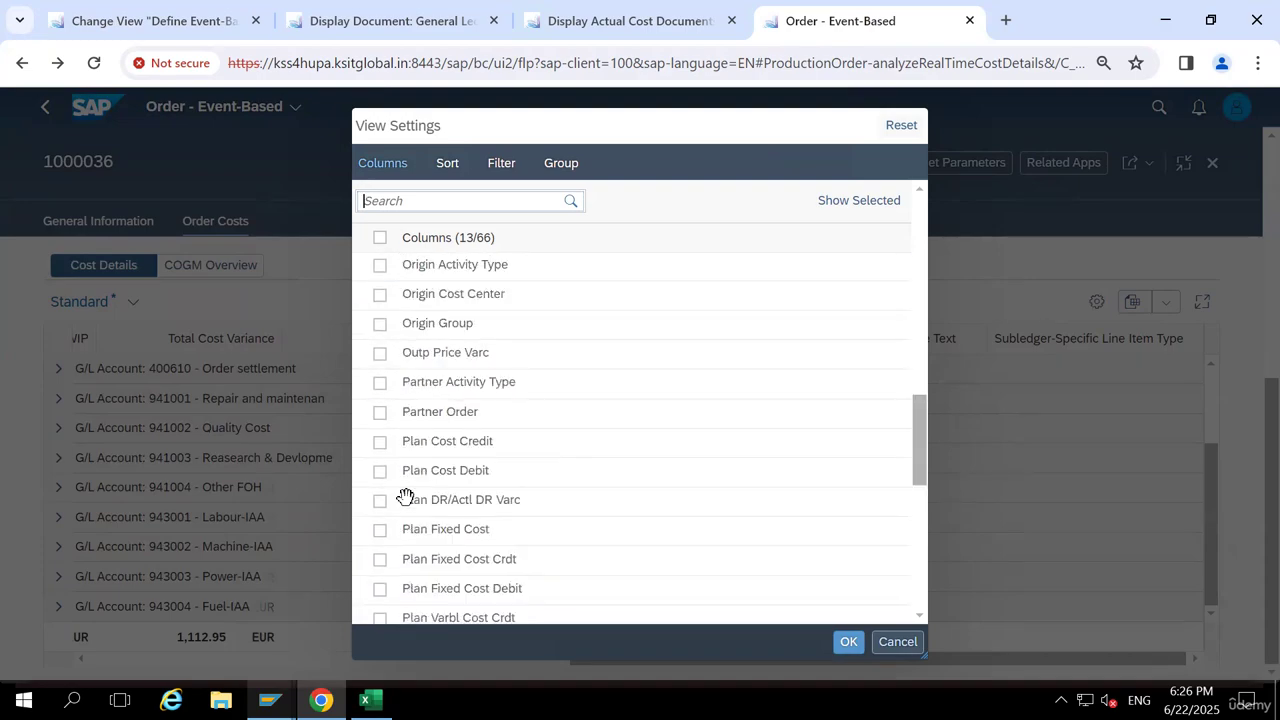
scroll(572, 508, "down", 3)
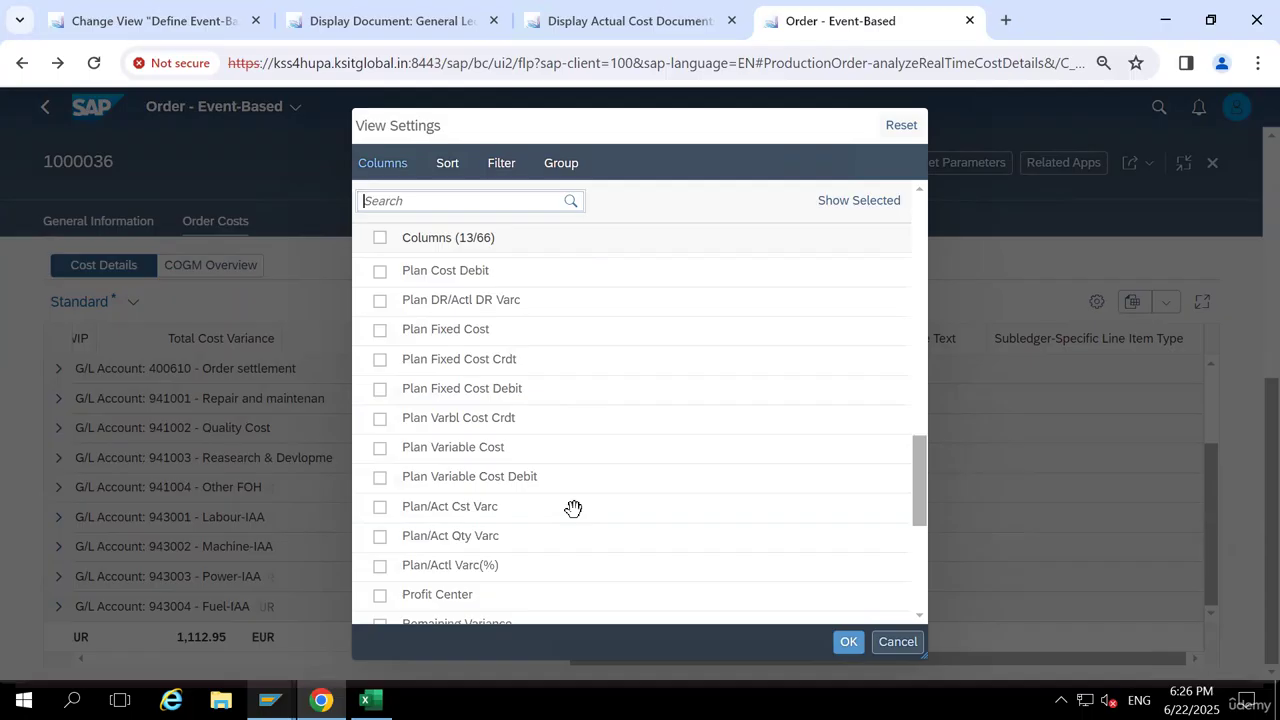
scroll(572, 508, "down", 3)
scroll(573, 509, "down", 3)
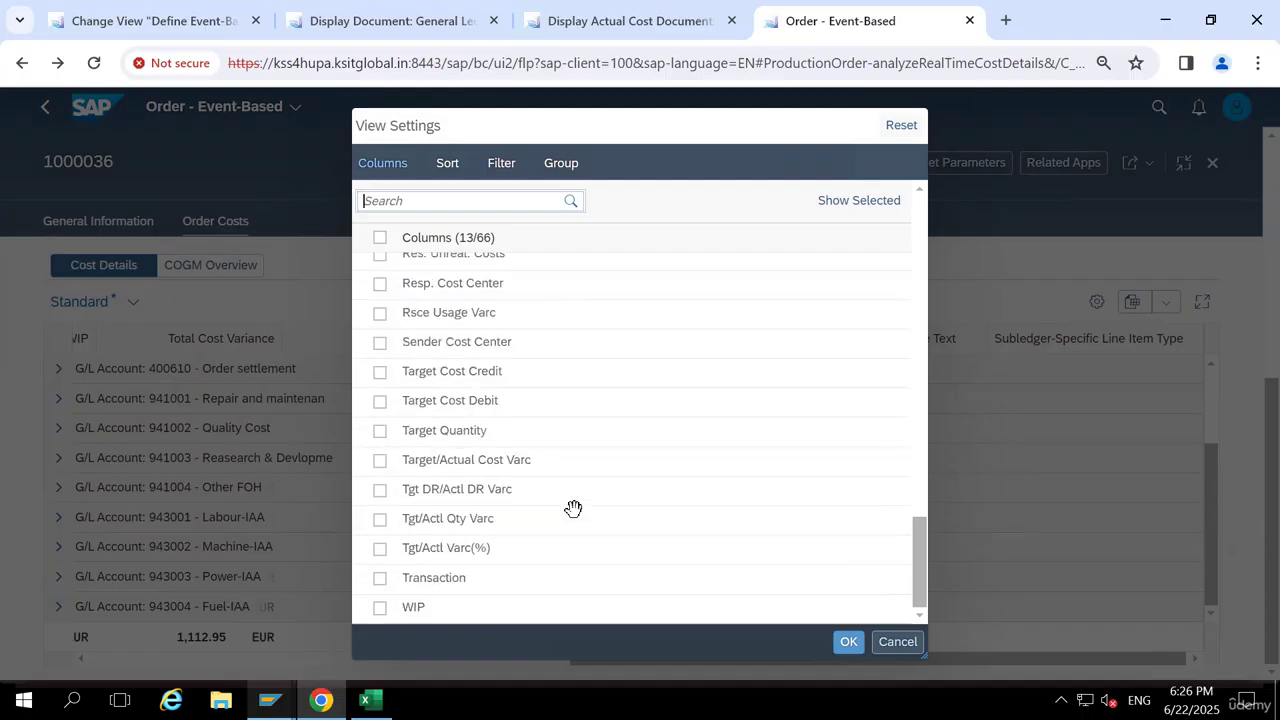
scroll(573, 509, "up", 6)
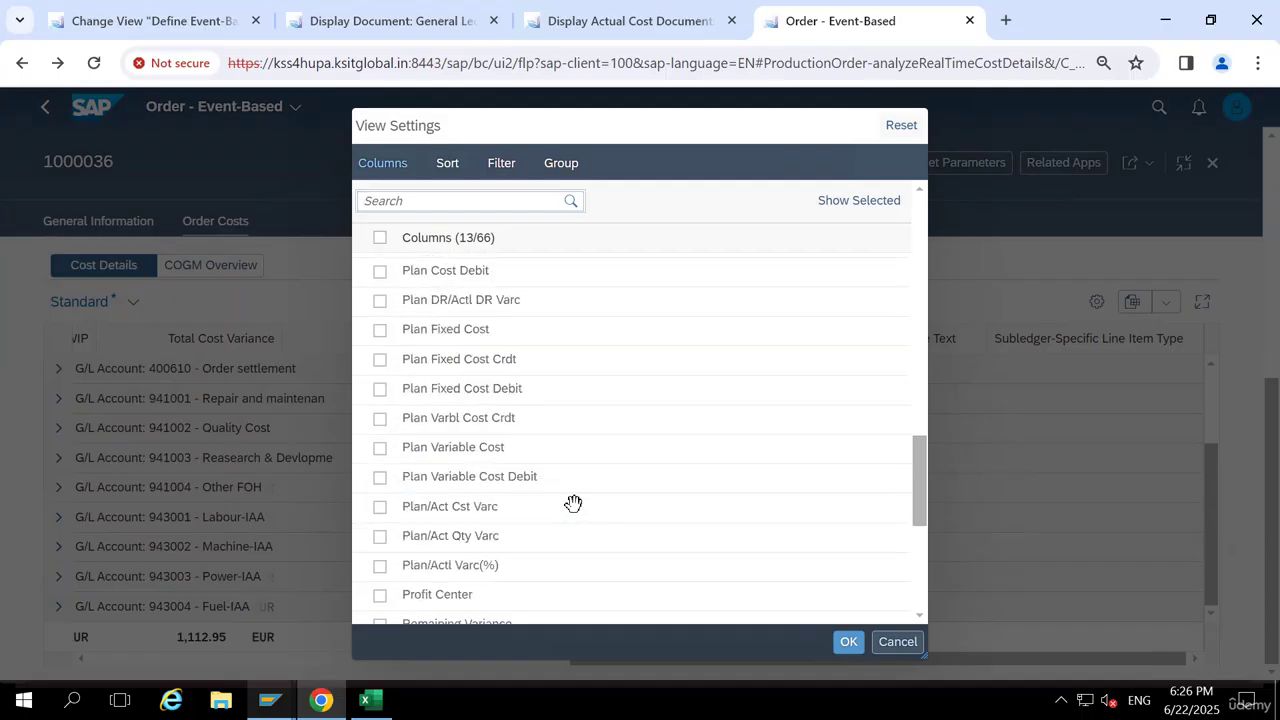
scroll(573, 490, "up", 10)
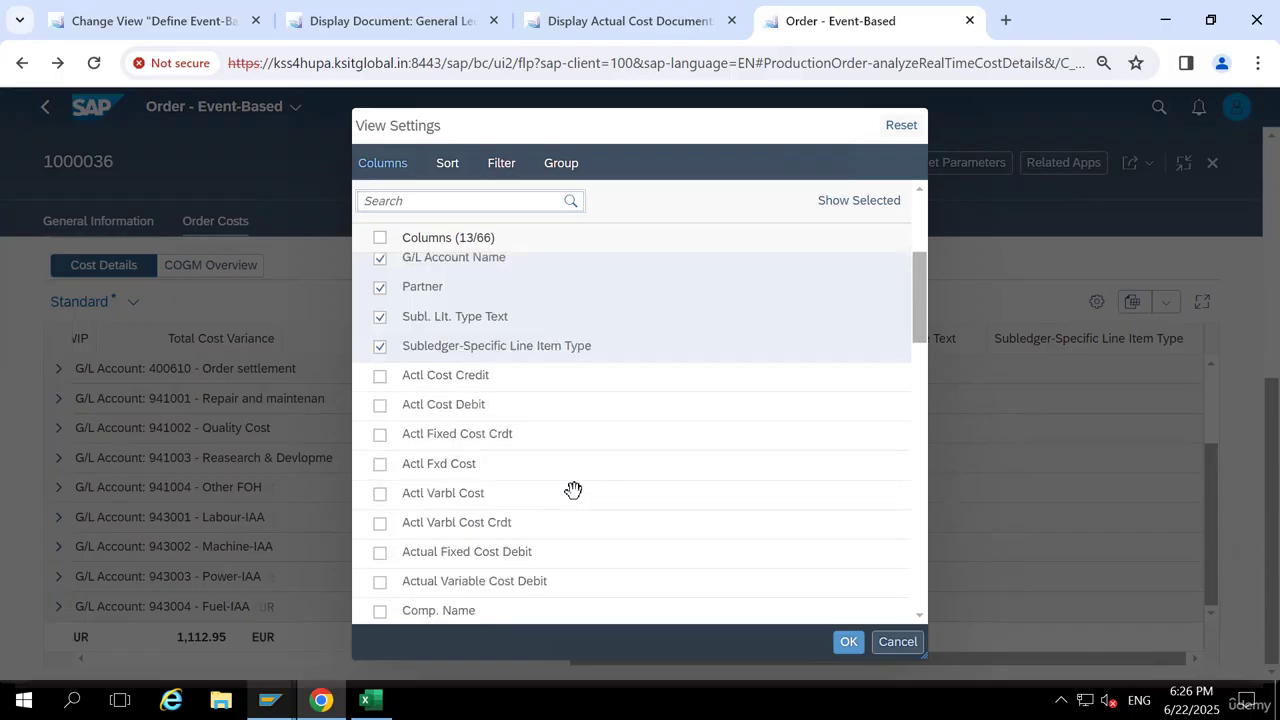
scroll(573, 490, "up", 2)
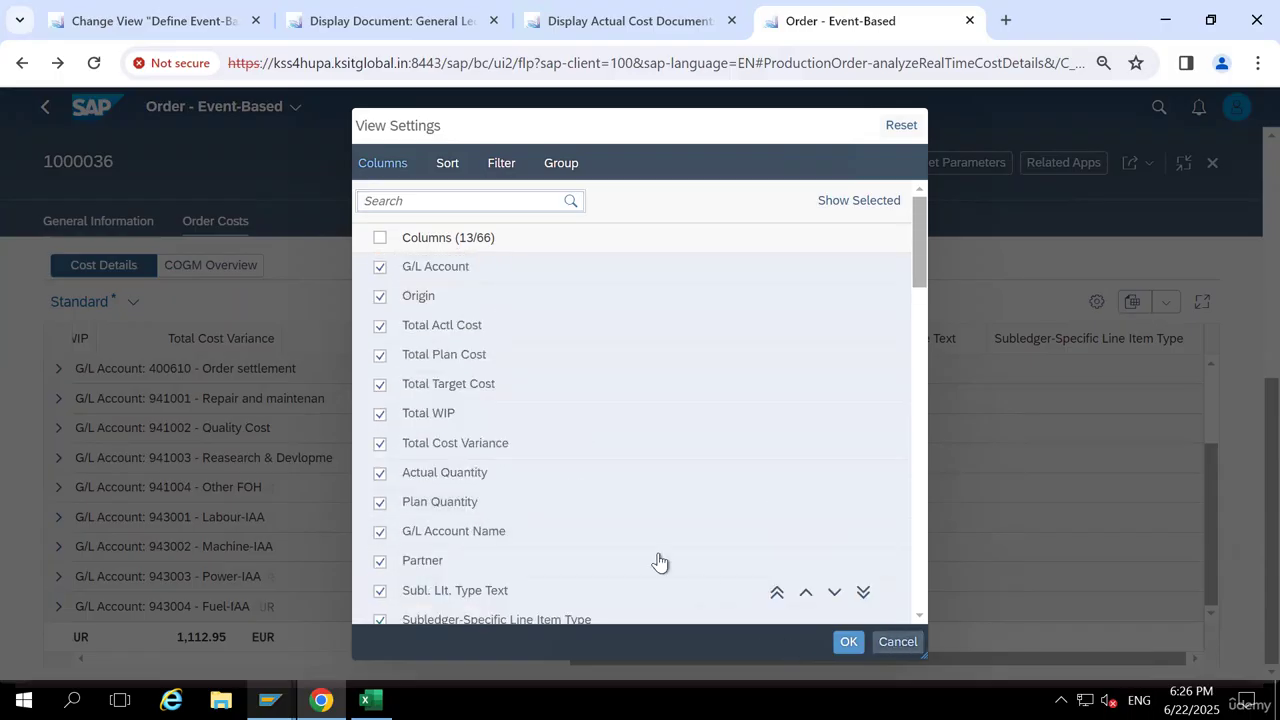
key("Escape")
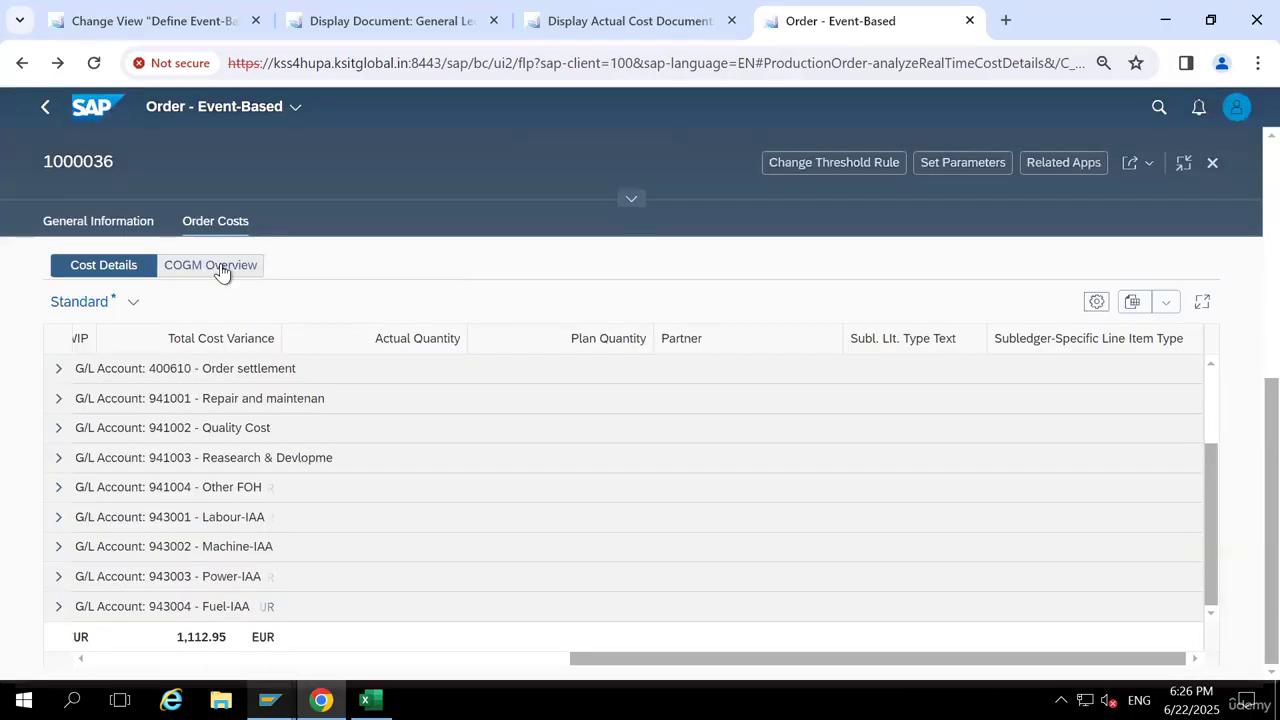
Show the COGM Overview of the production order's costs
left_click(222, 270)
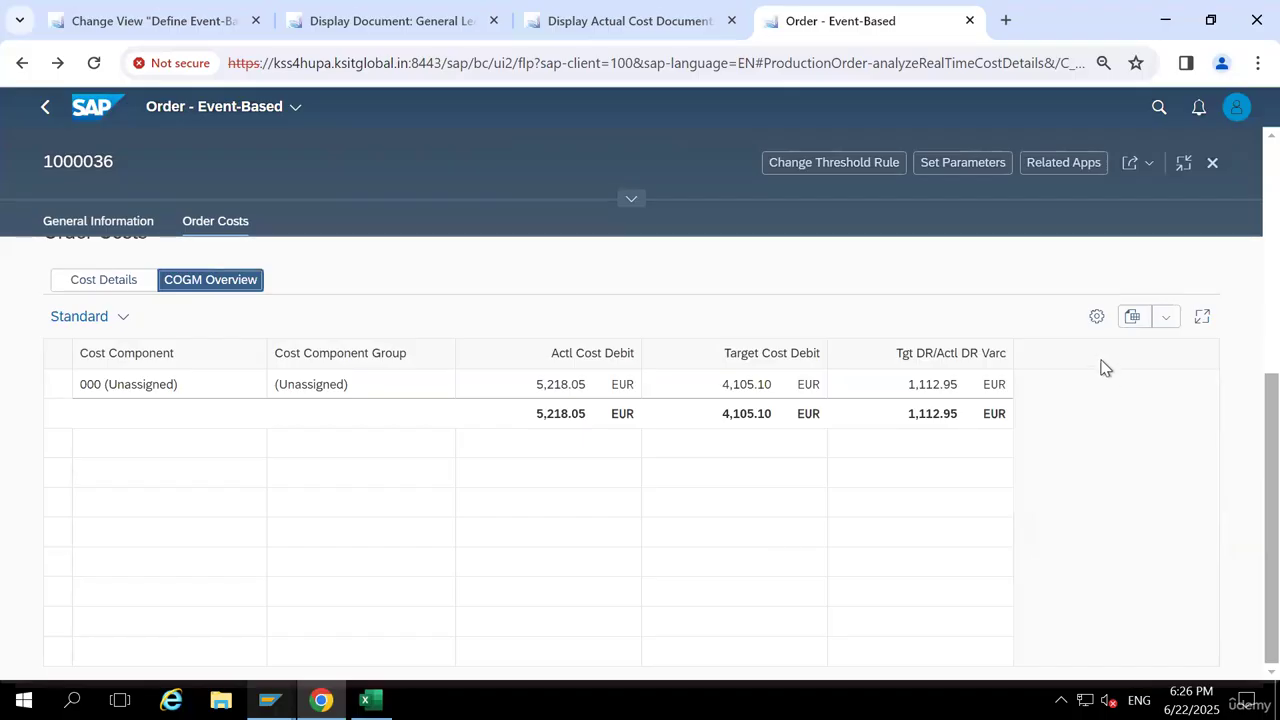
Add the Inpt Price Varc and Input Qty Varc columns to the order's Cost Details table
left_click(1096, 316)
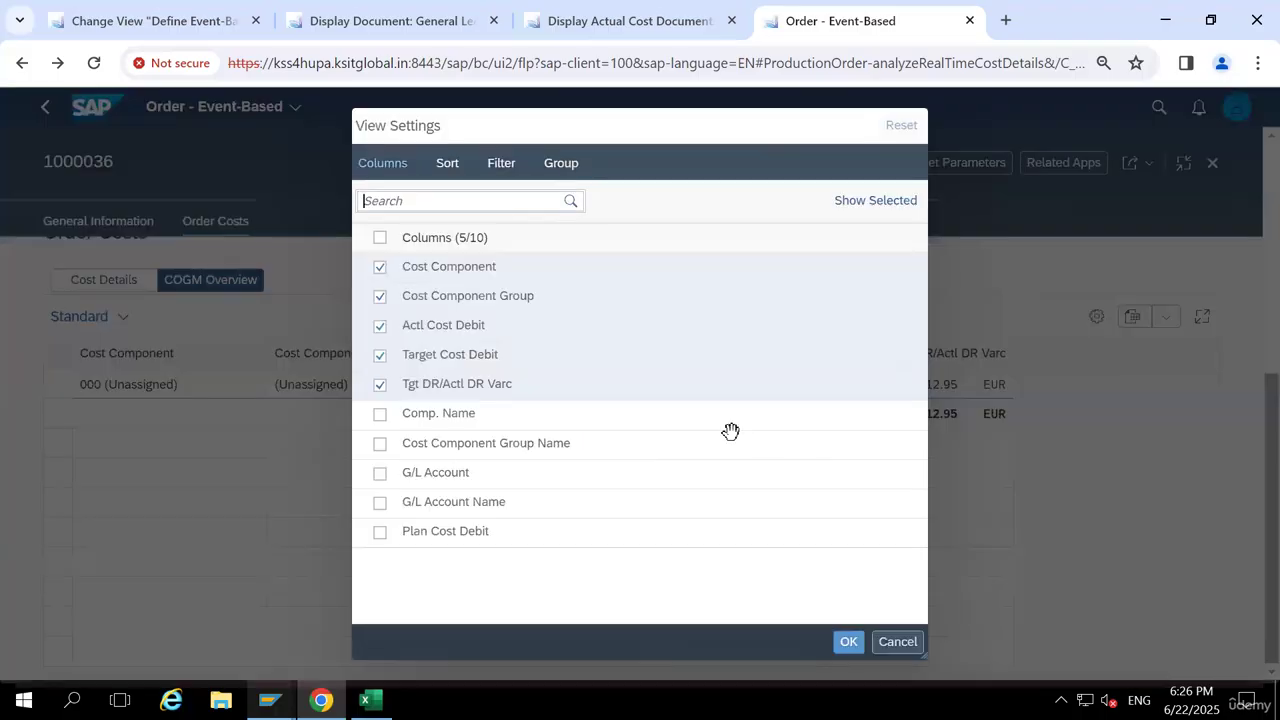
left_click(896, 643)
left_click(116, 284)
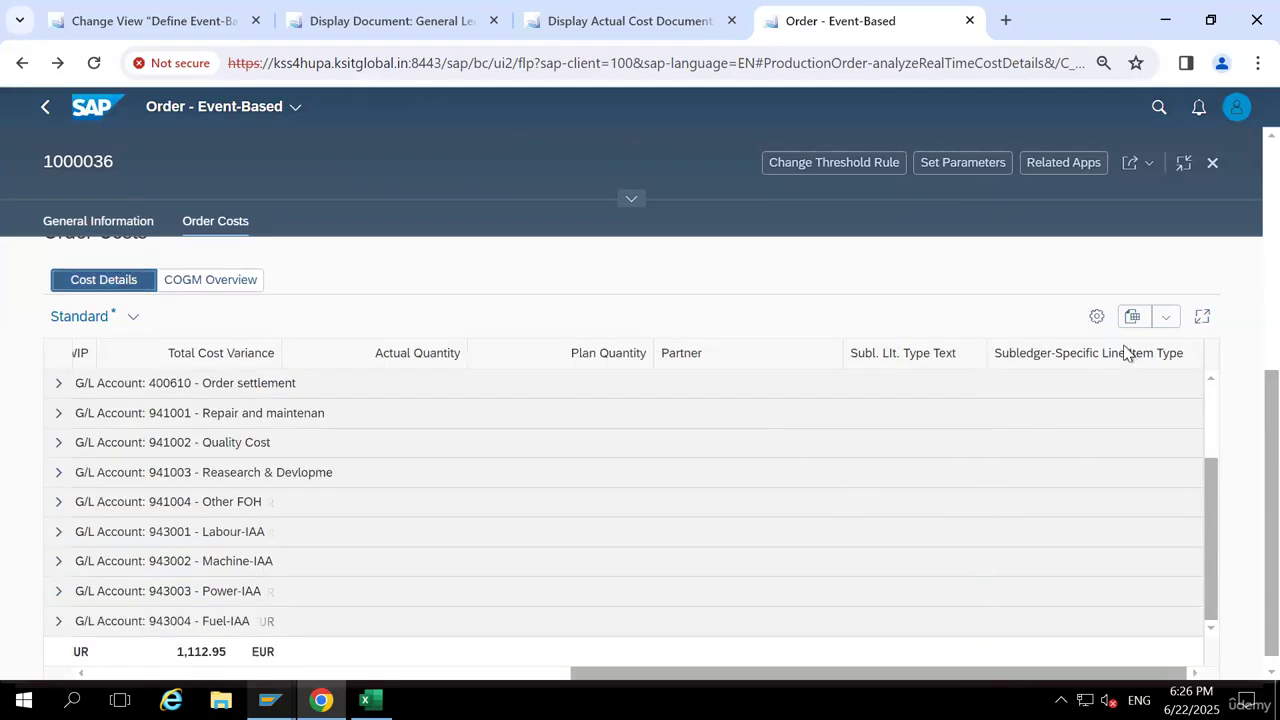
left_click(1096, 318)
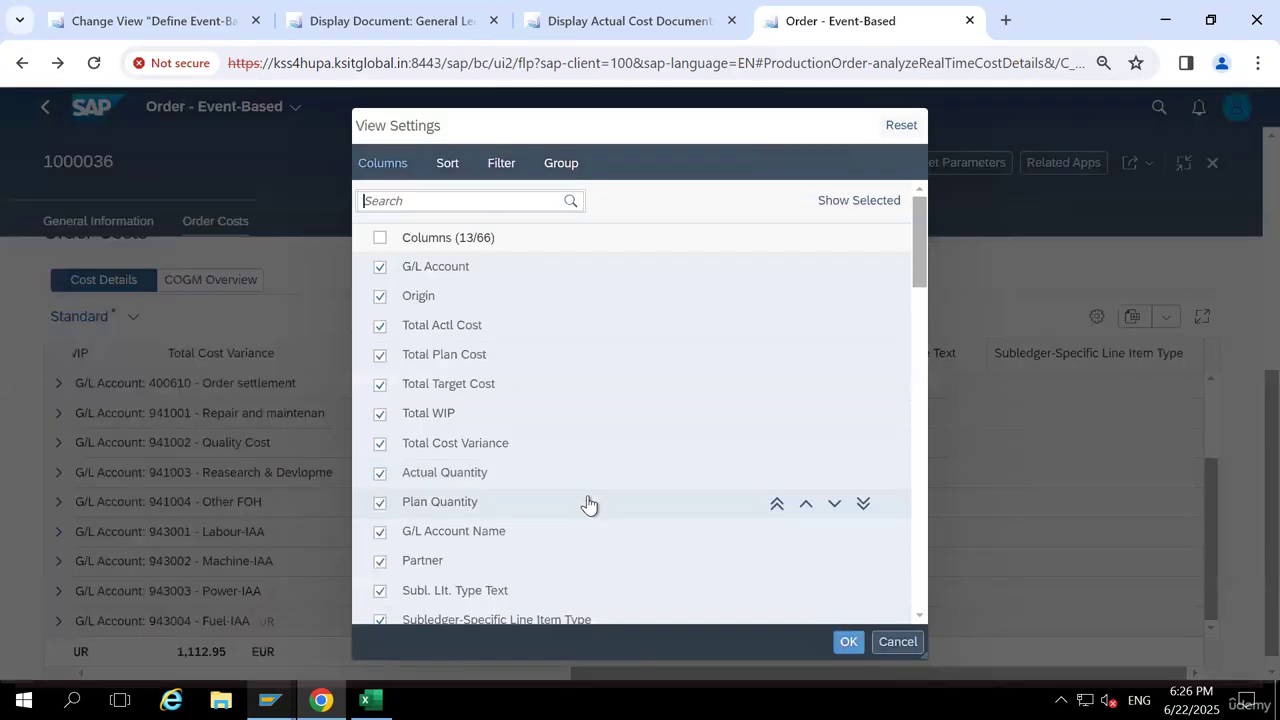
scroll(584, 488, "down", 10)
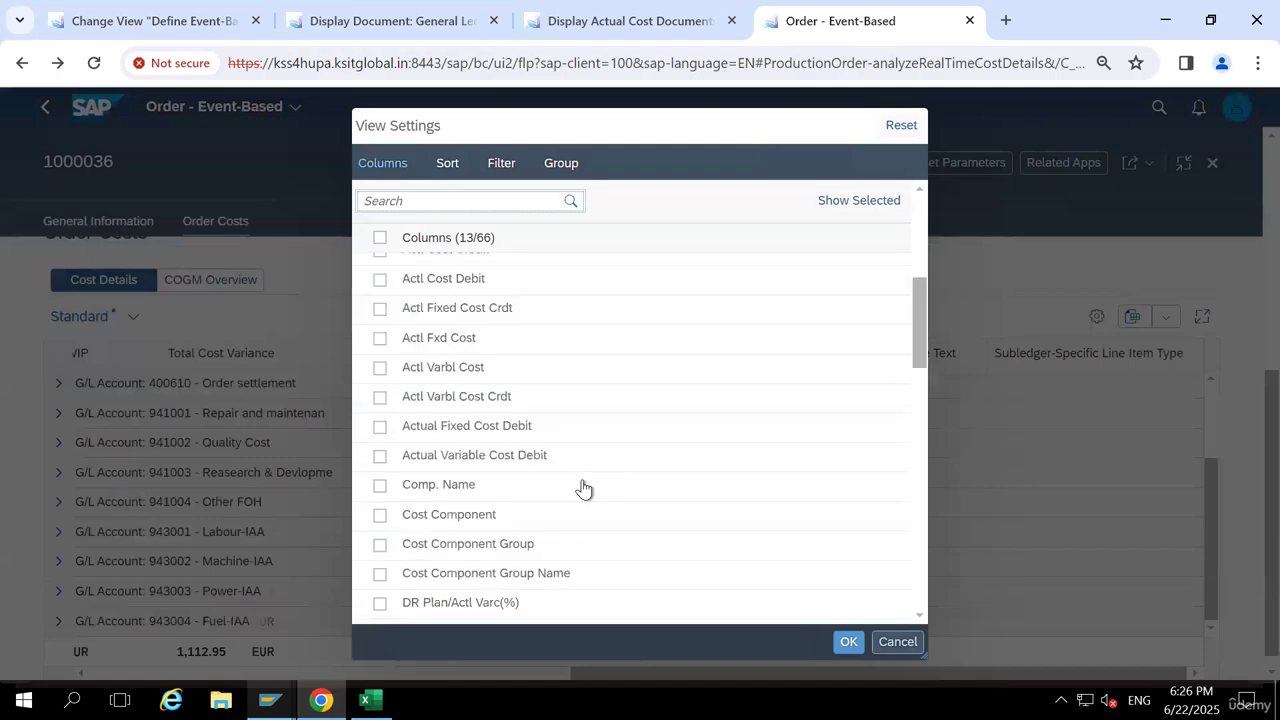
scroll(584, 488, "down", 1)
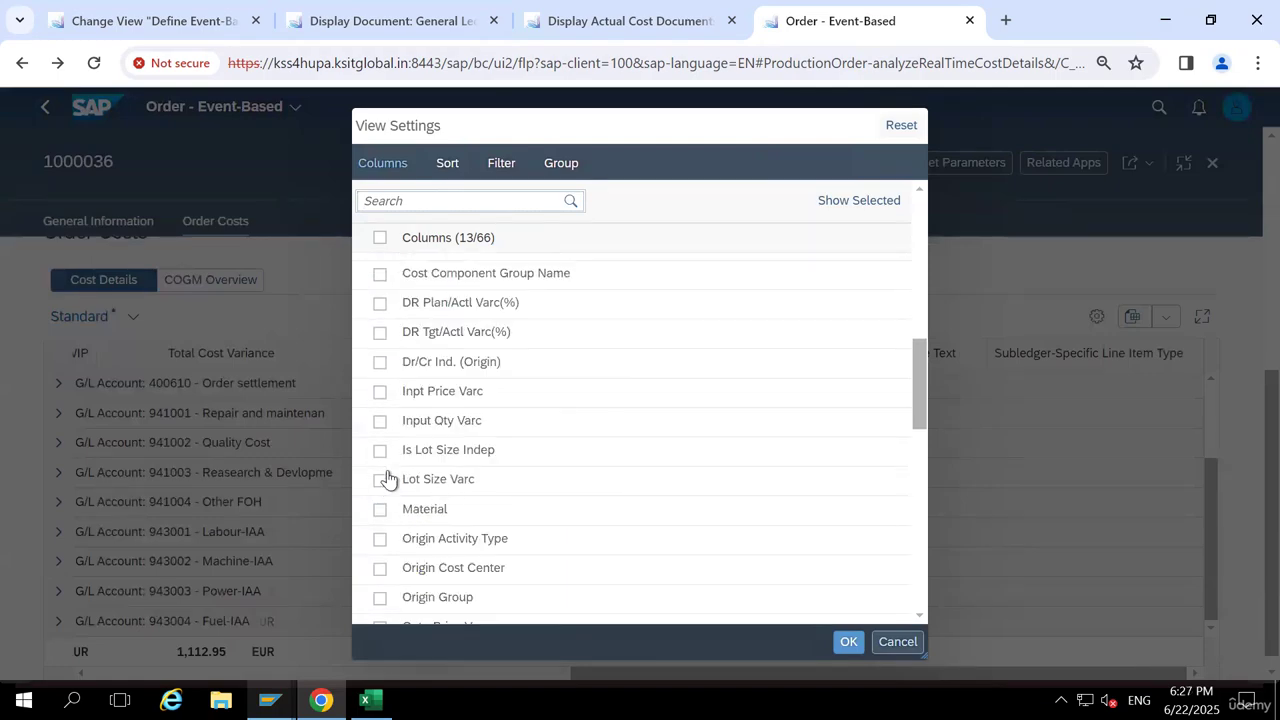
left_click(380, 393)
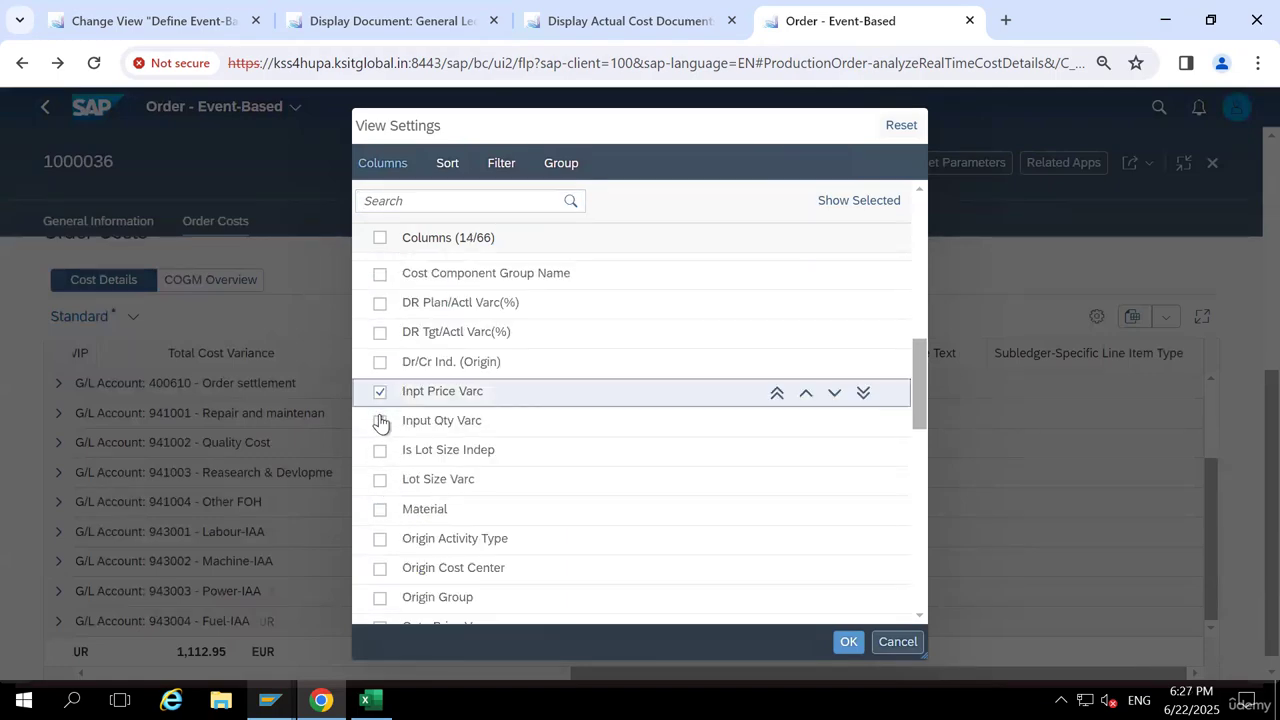
left_click(380, 421)
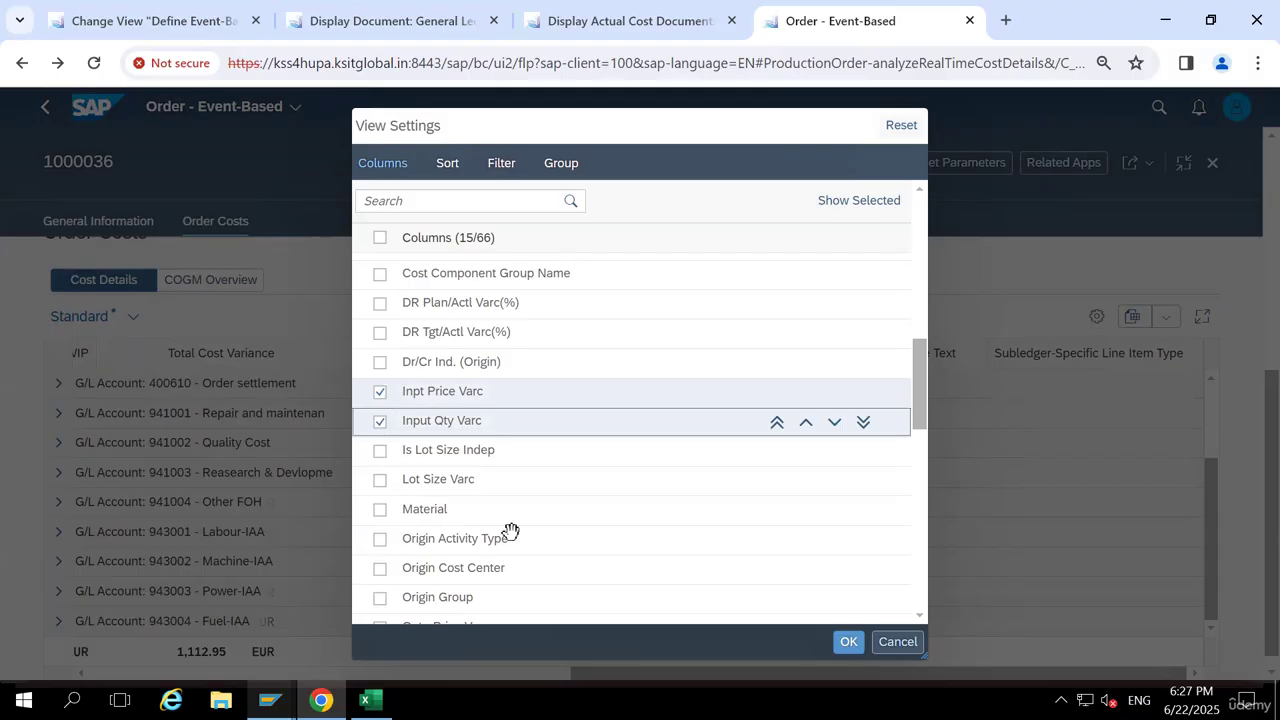
scroll(510, 531, "down", 1)
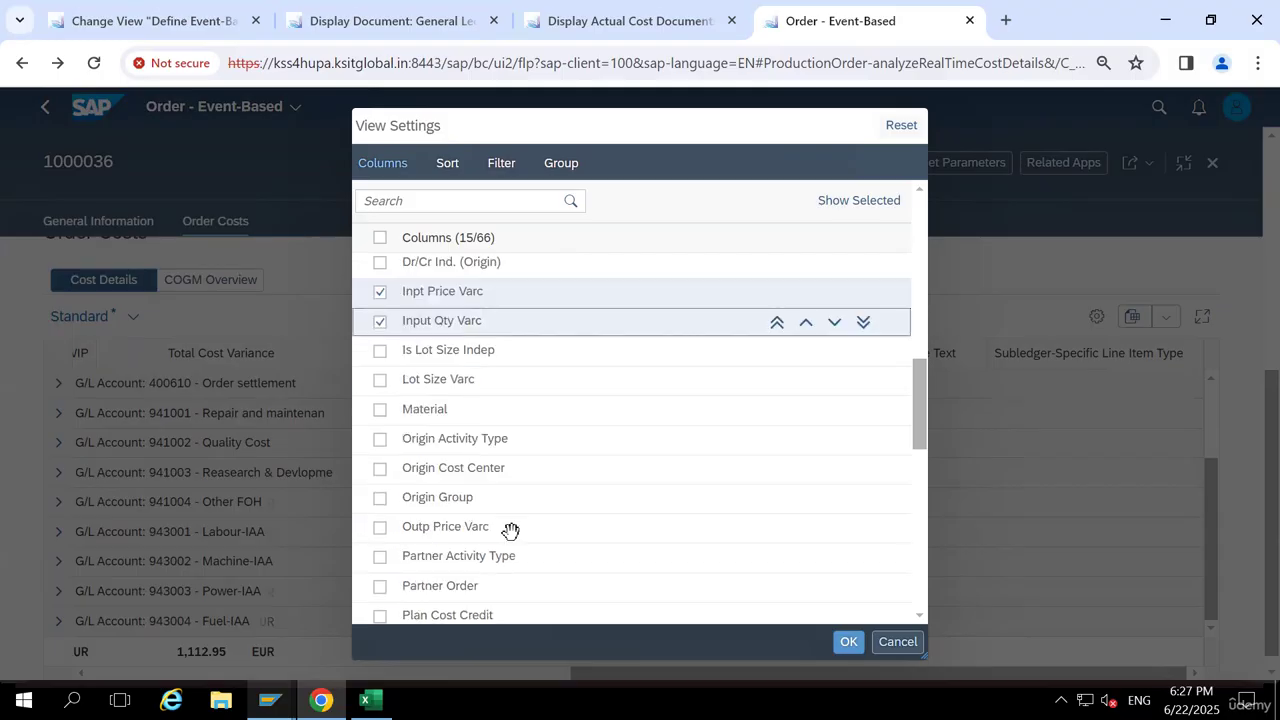
left_click(852, 643)
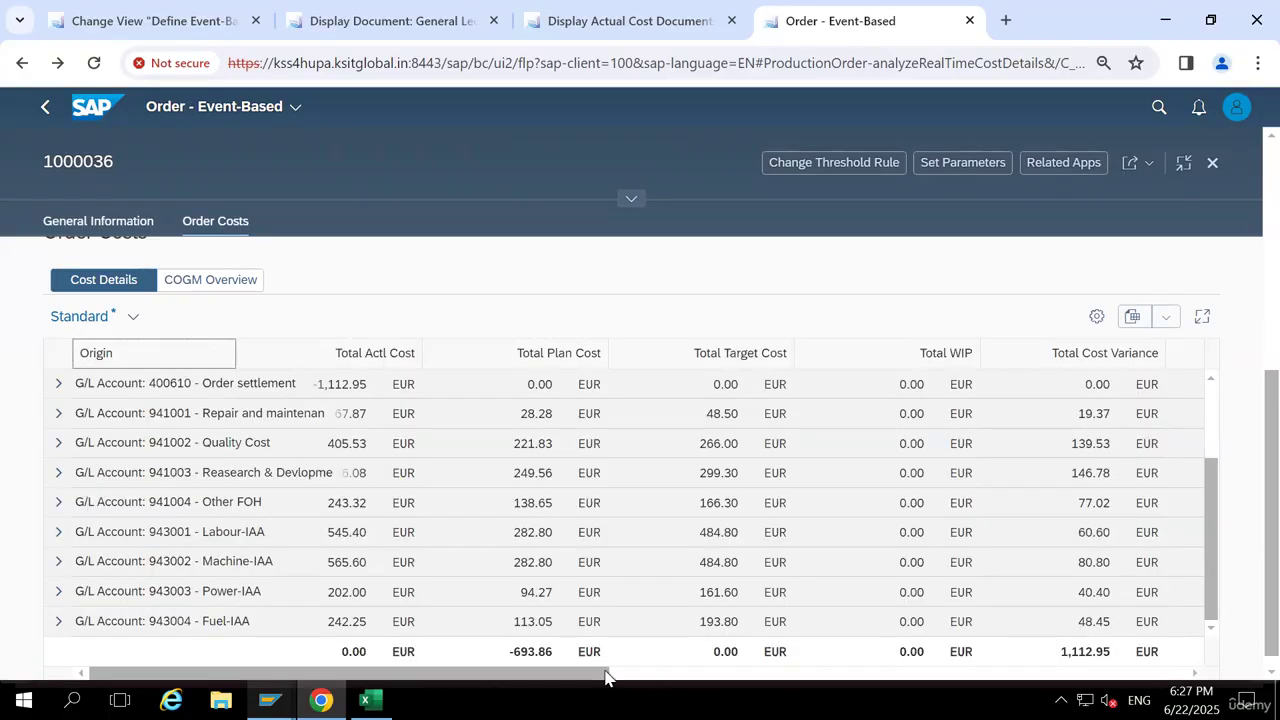
Narrow the Partner and Subledger-Specific Line Item Type columns and widen the Origin column in the Cost Details table
left_click_drag(606, 677, 1243, 640)
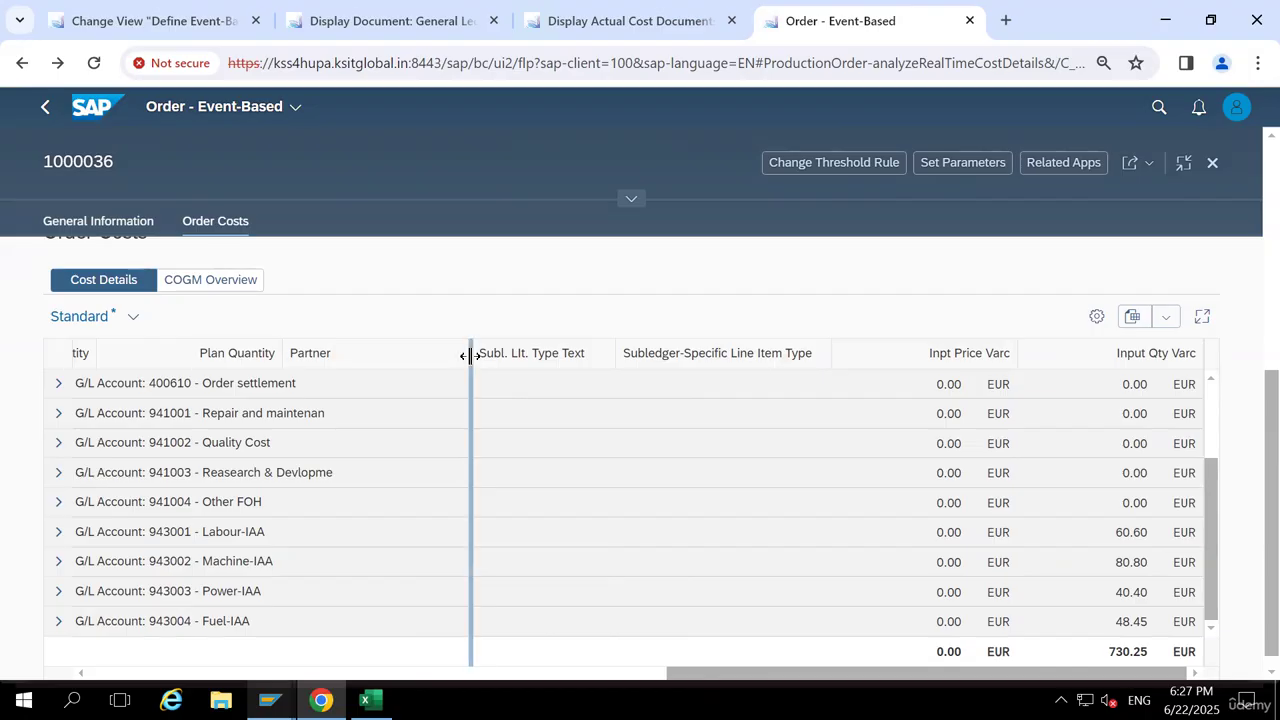
left_click_drag(471, 357, 390, 389)
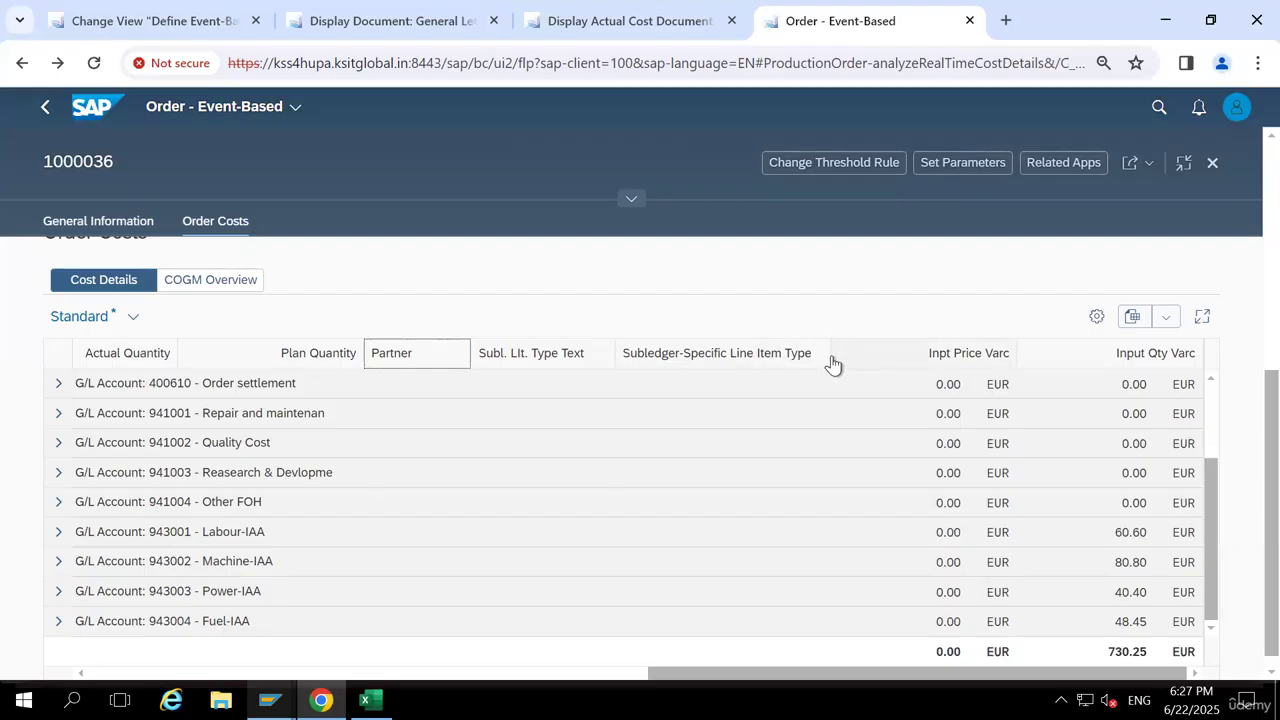
left_click_drag(833, 364, 677, 396)
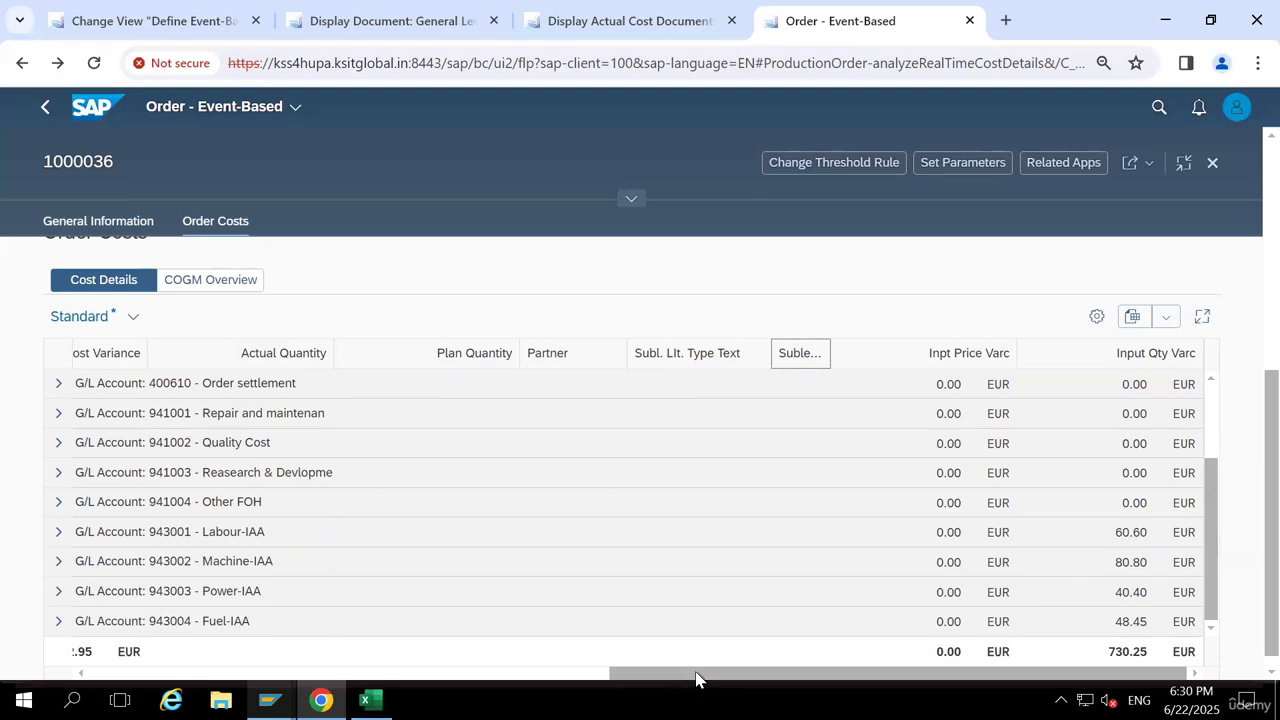
left_click_drag(697, 683, 82, 668)
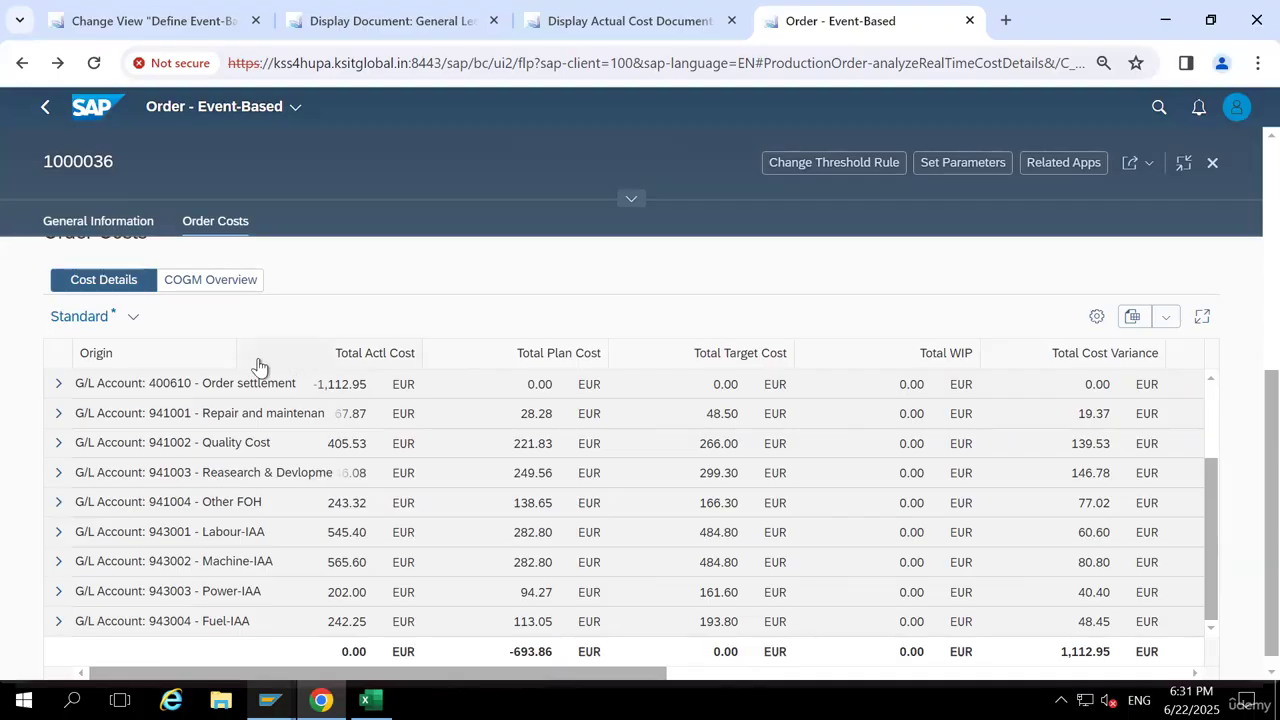
mouse_move(237, 353)
left_click_drag(236, 353, 291, 390)
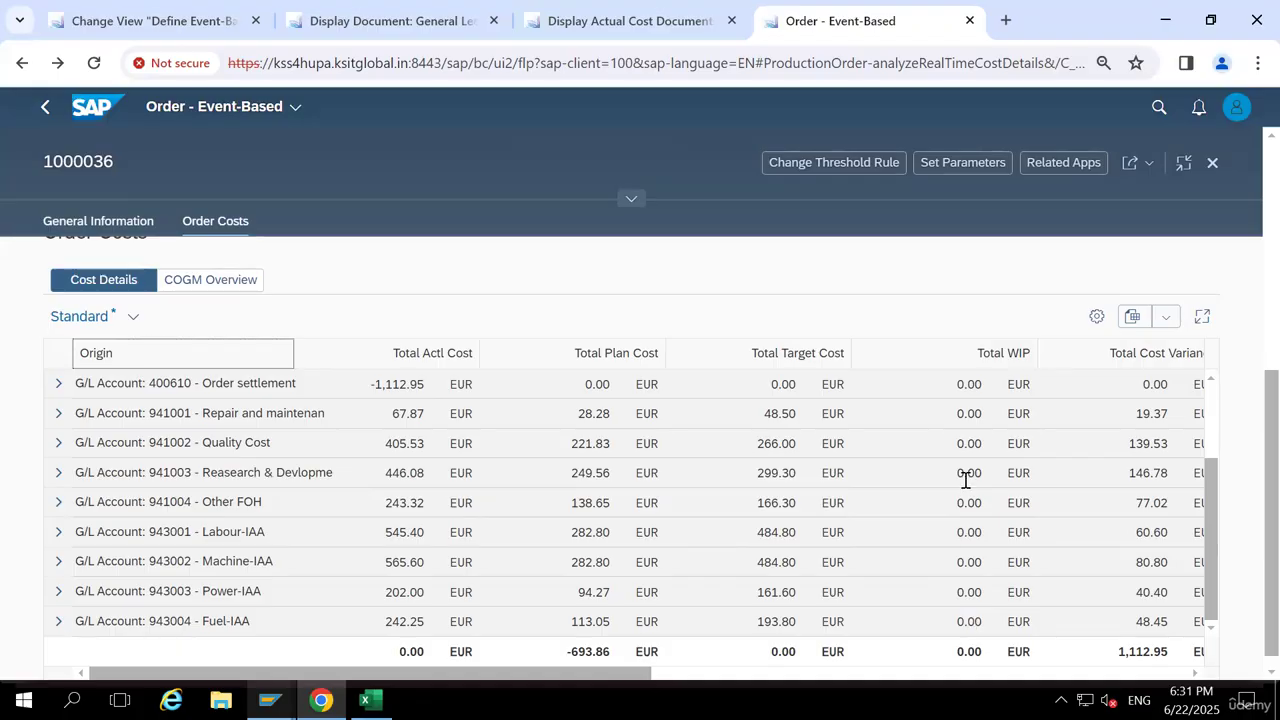
Compare the total actual costs of the COGM/Change in stock and Order settlement accounts
scroll(282, 565, "up", 5)
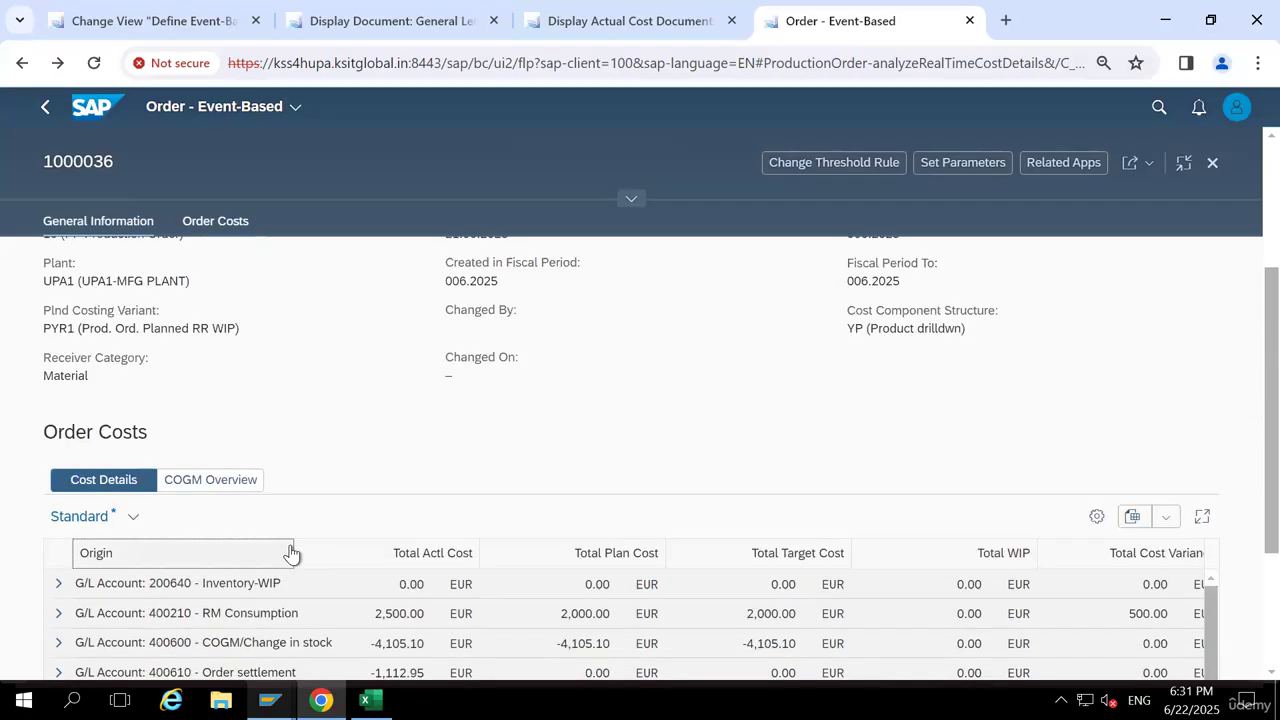
scroll(1252, 480, "down", 3)
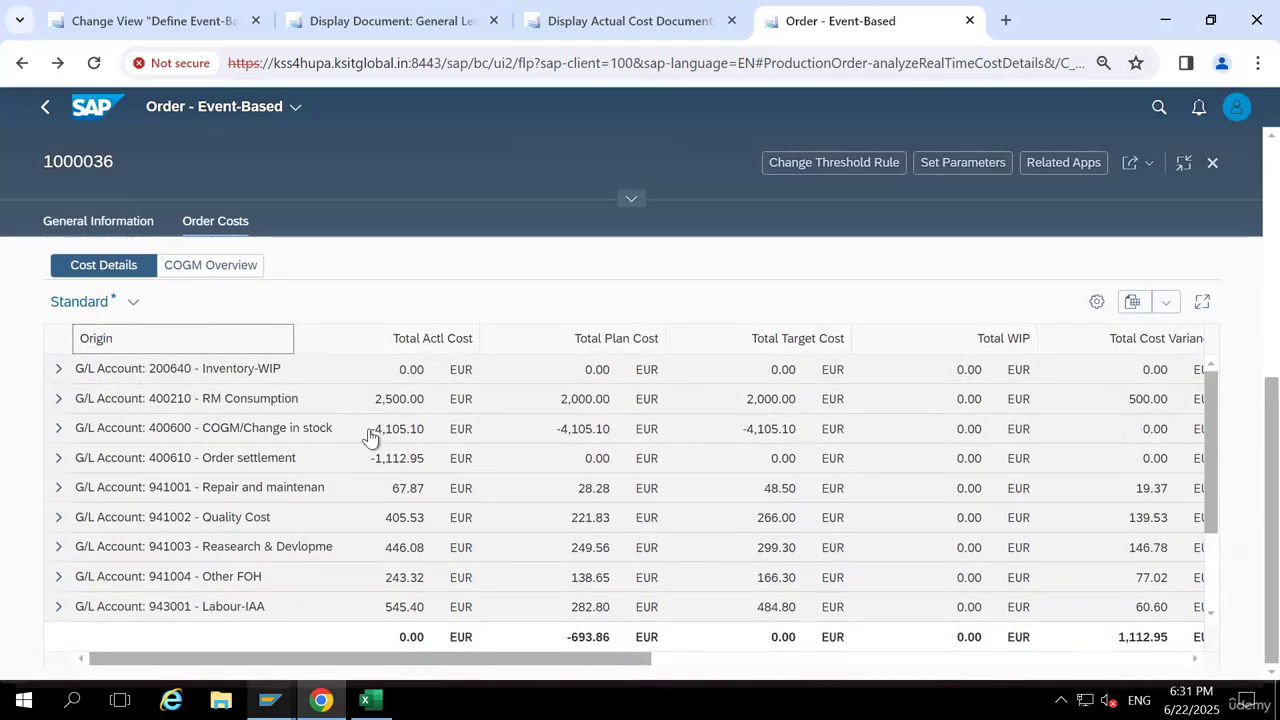
left_click_drag(417, 431, 360, 457)
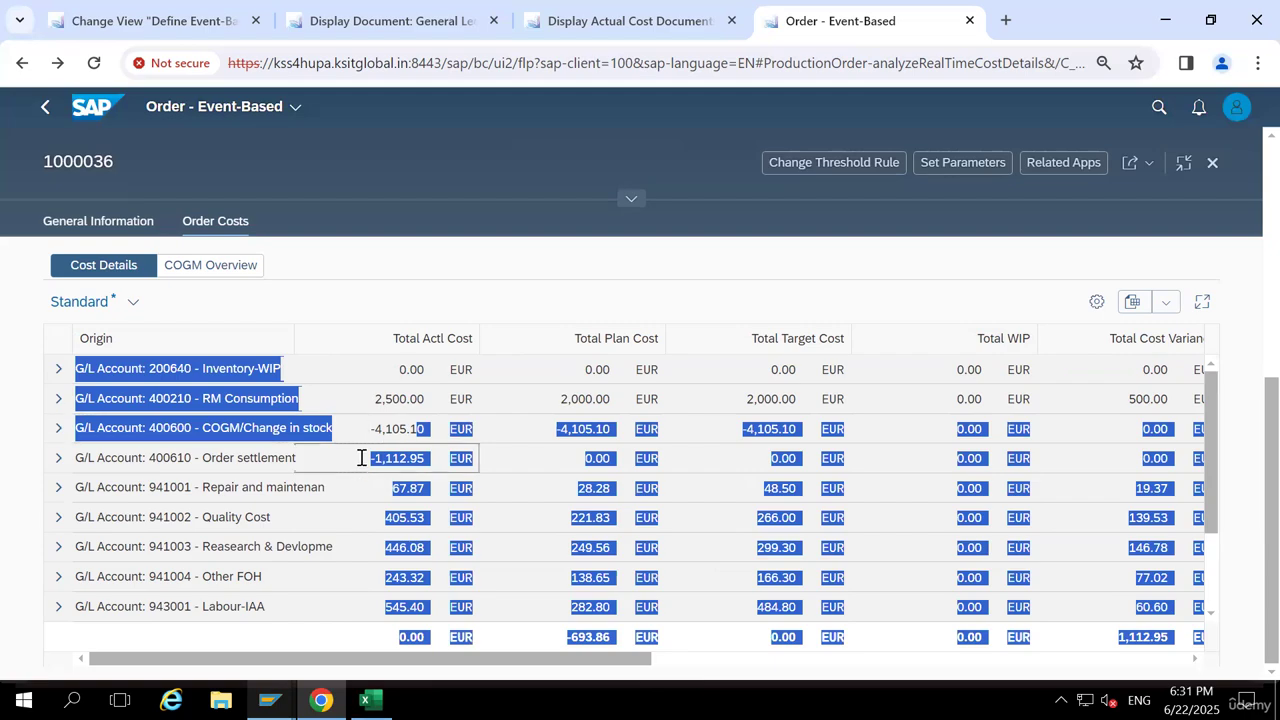
left_click(386, 430)
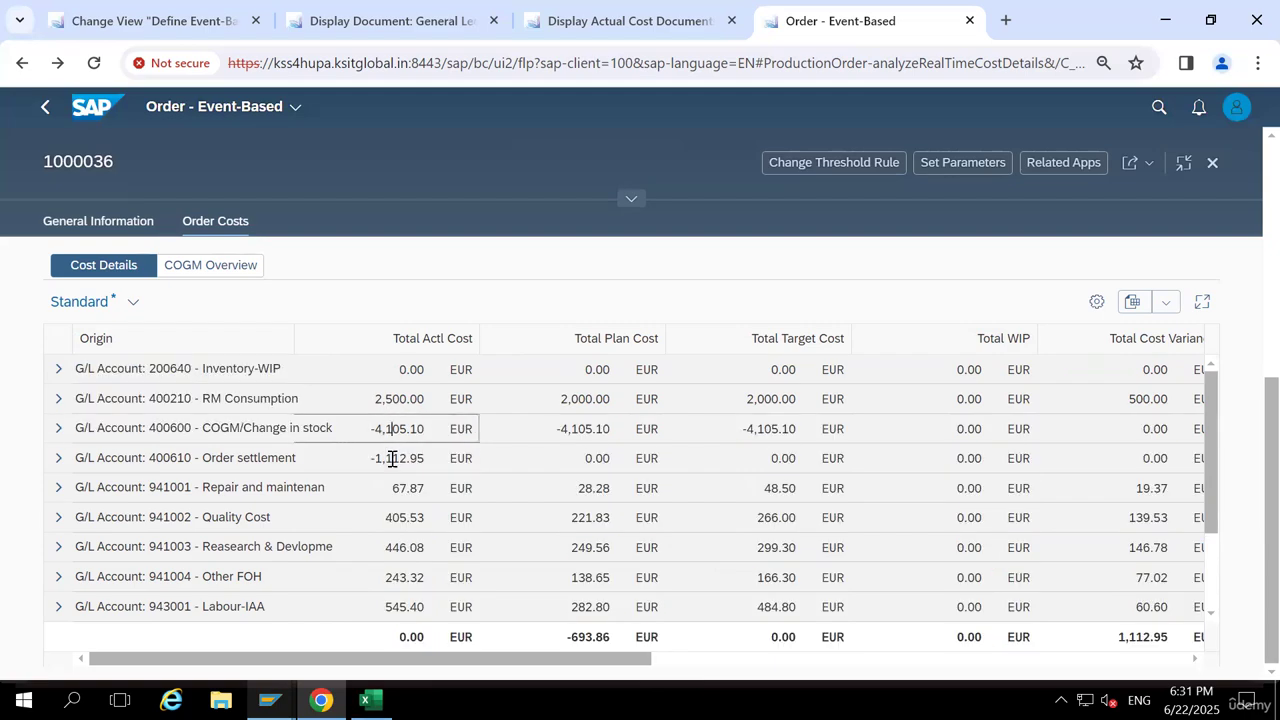
left_click(392, 459)
left_click(398, 428)
left_click(405, 457)
left_click(418, 429)
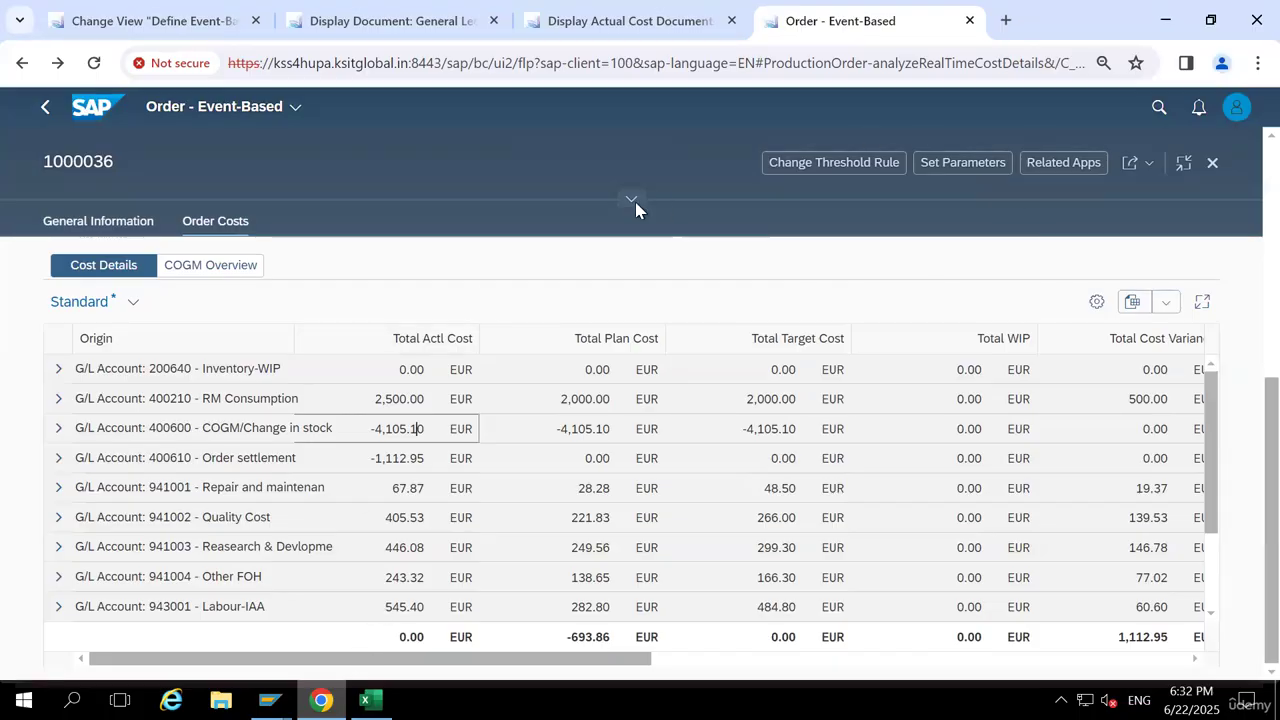
Expand the order header and look through the columns available for the Cost Details table, leaving the selection as it is
left_click(633, 203)
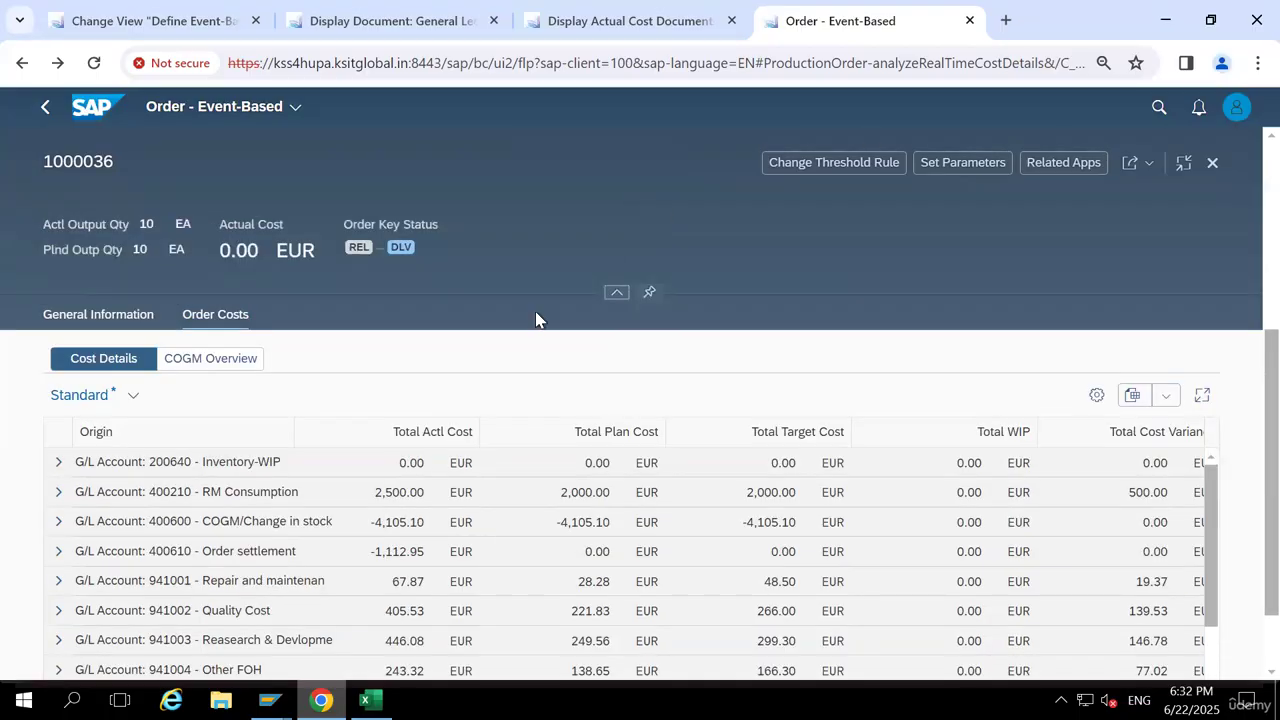
left_click(1102, 398)
scroll(731, 409, "down", 3)
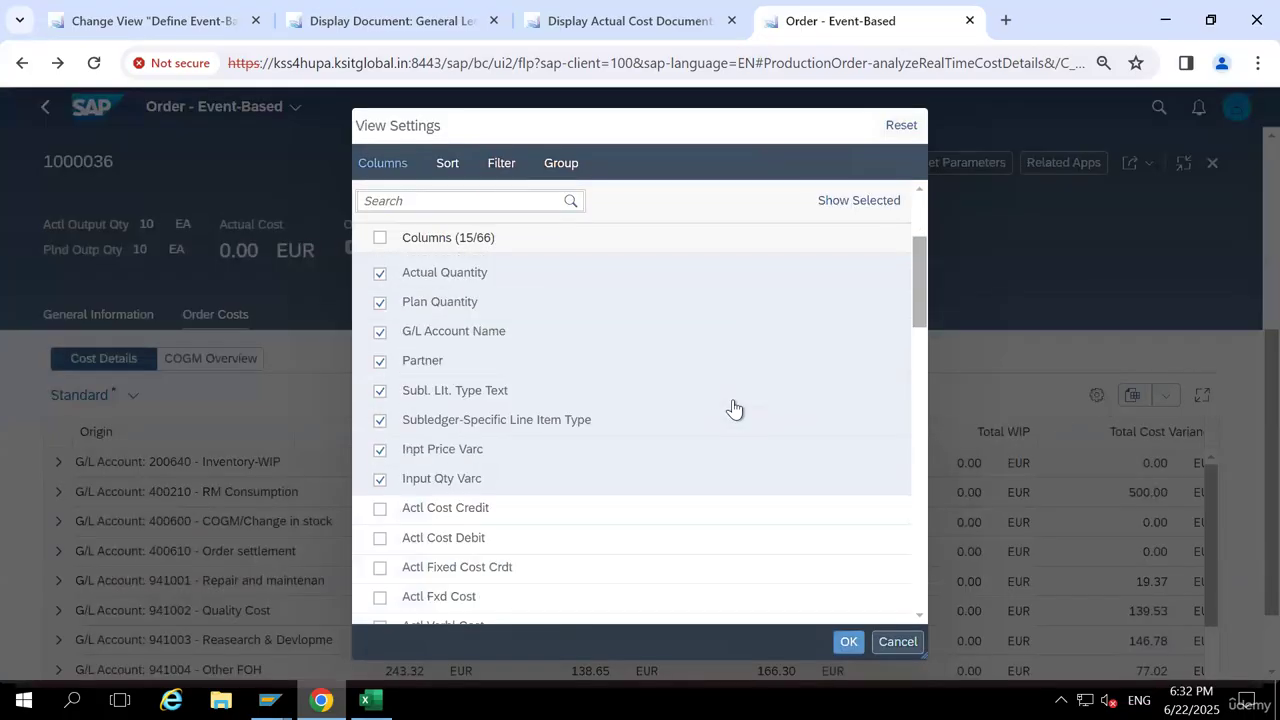
scroll(733, 408, "down", 12)
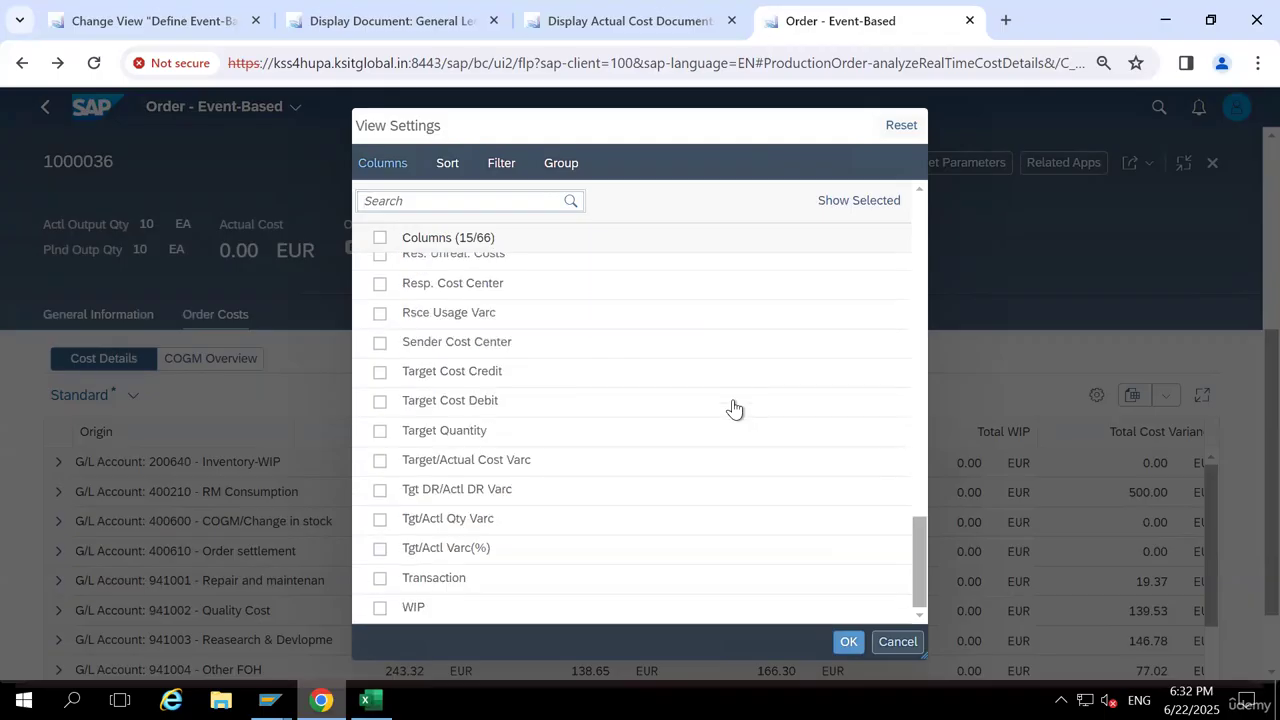
scroll(735, 409, "up", 9)
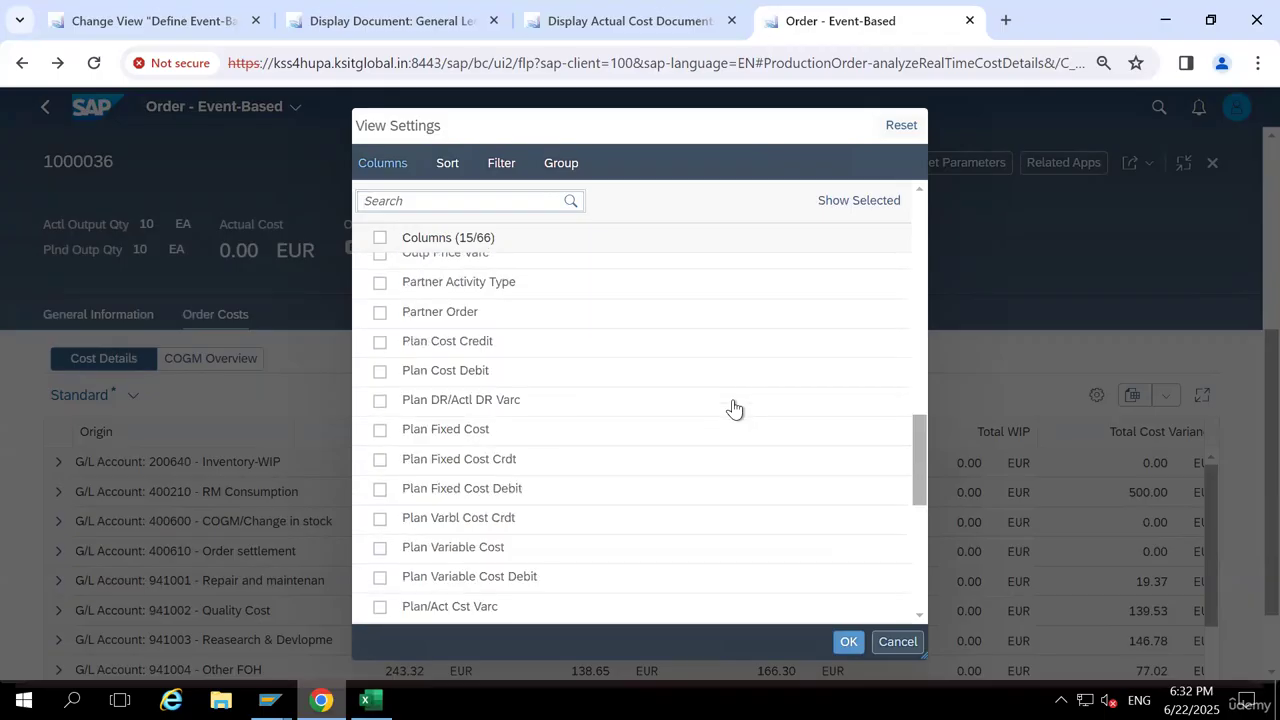
left_click(914, 645)
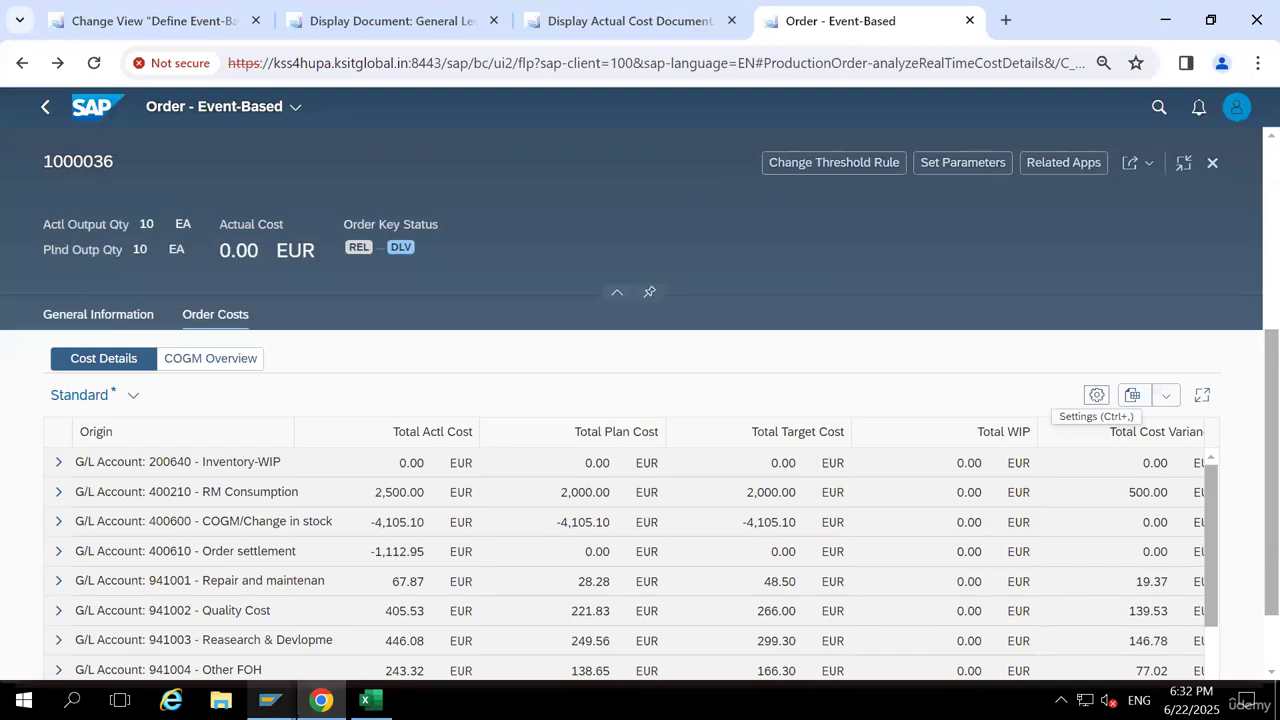
Switch to the SAP GUI Material Price Analysis window and start transaction MM01 there
mouse_move(270, 700)
left_click(596, 618)
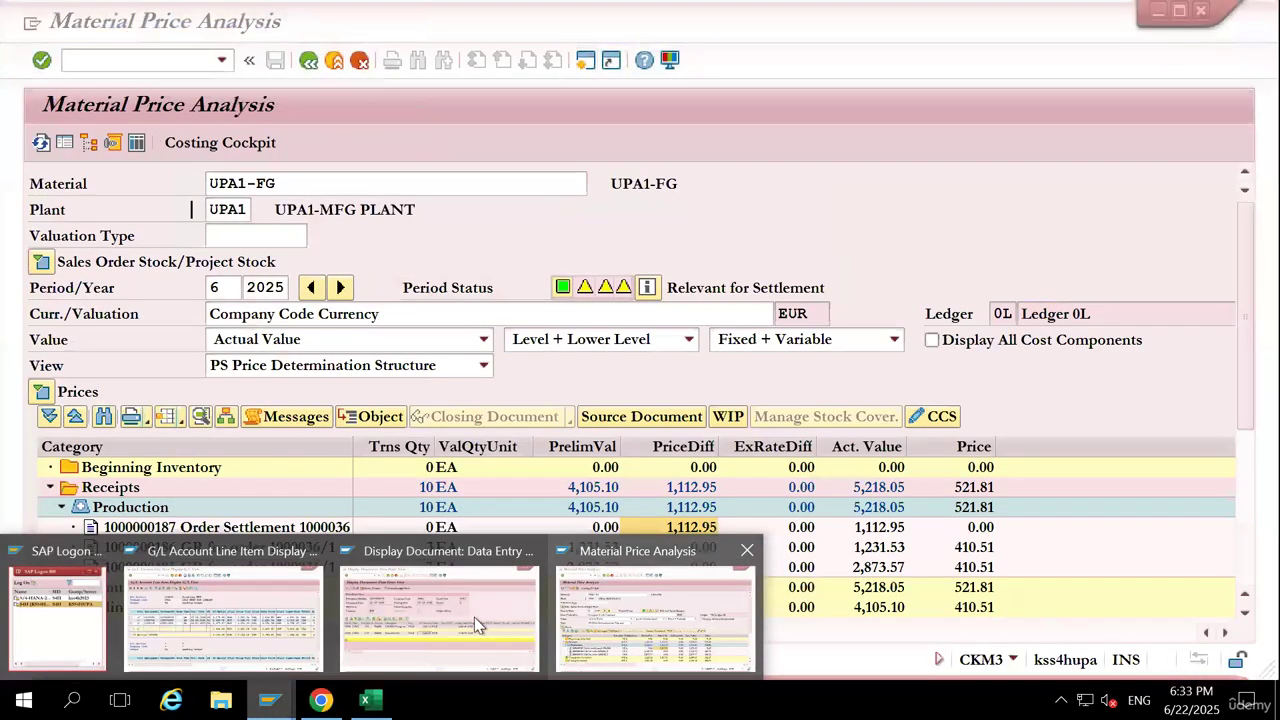
left_click(270, 183)
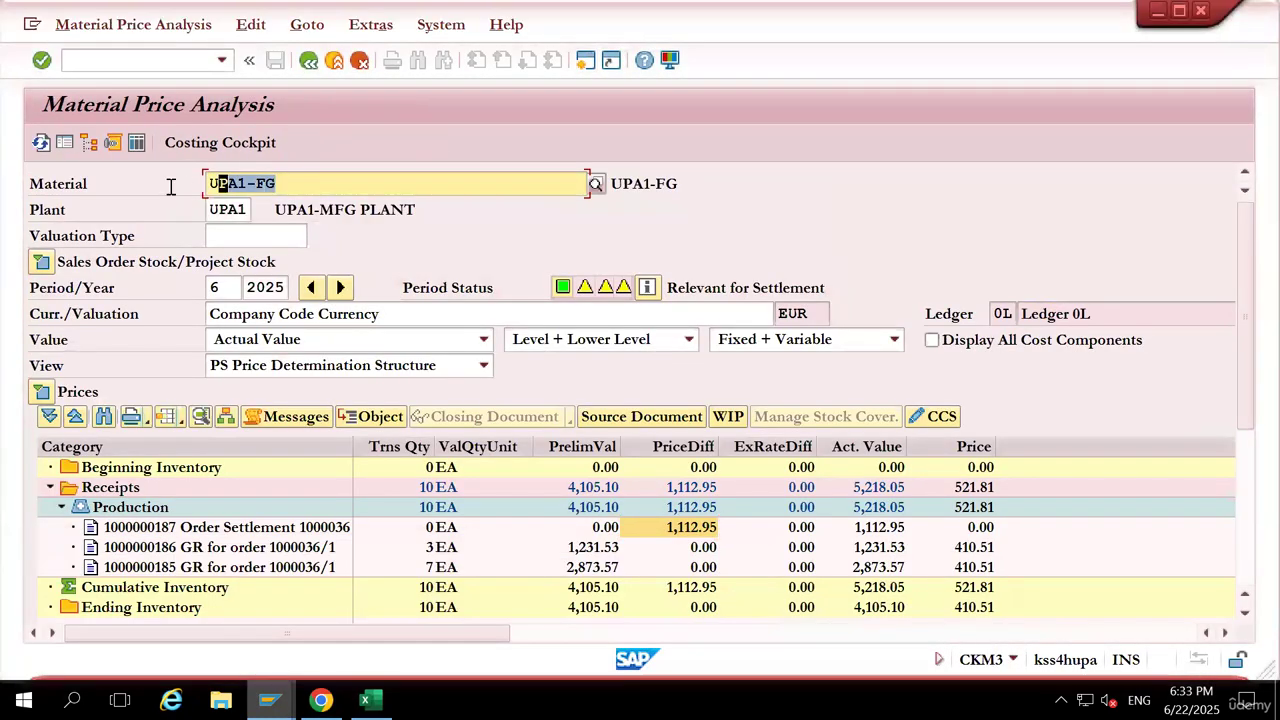
left_click(168, 59)
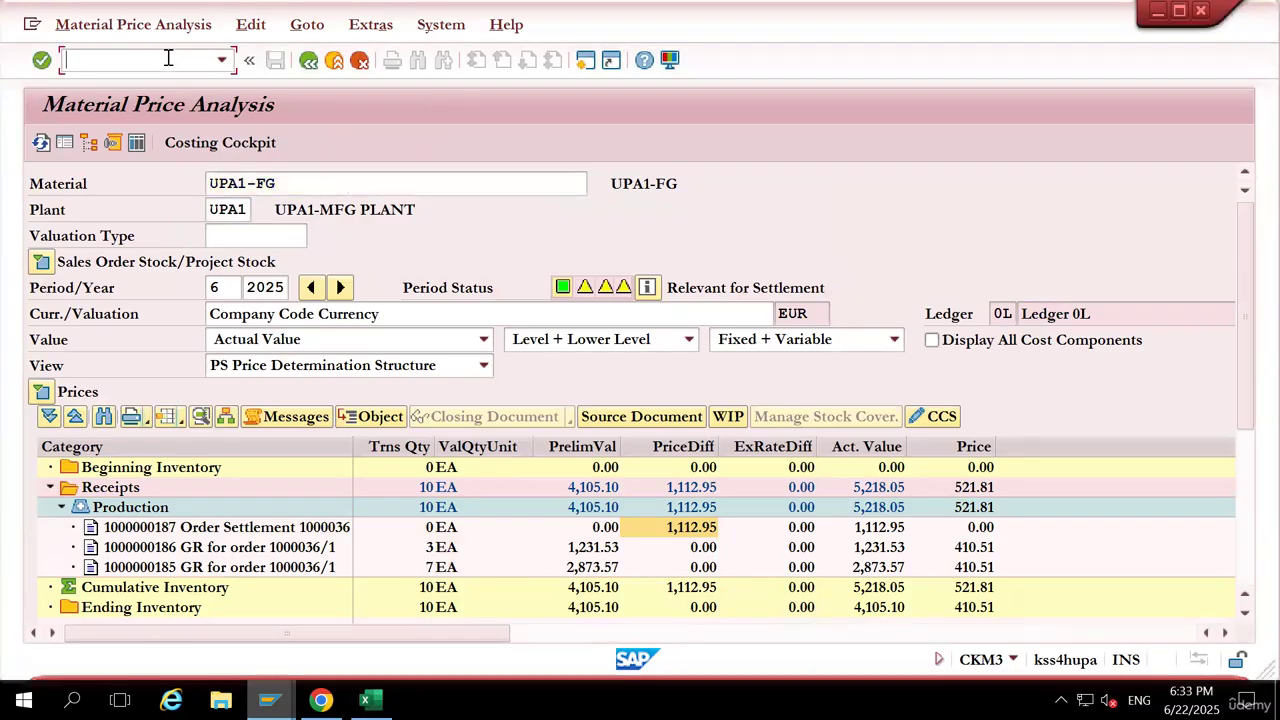
type("/NMM01")
key("Return")
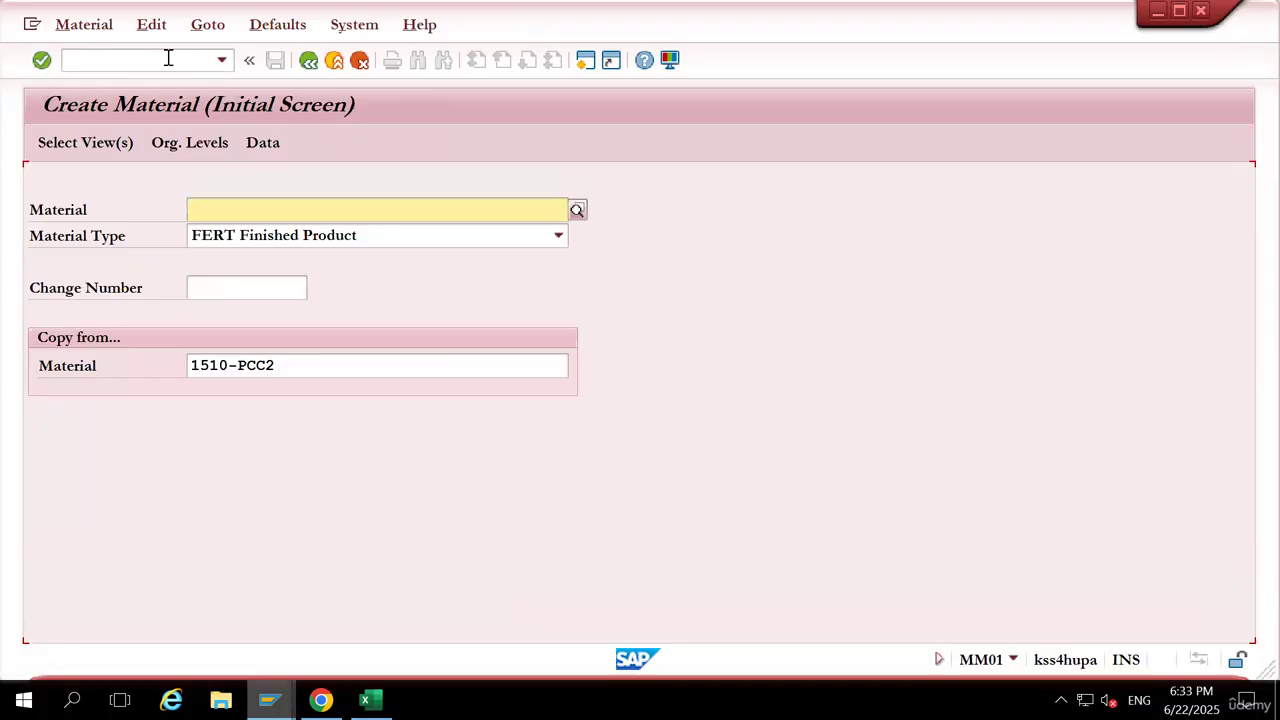
Enter material UPA1-FG, clear the copy-from material, and proceed to the view selection
type("UPA1-FG")
key("Tab")
key("Tab")
key("Tab")
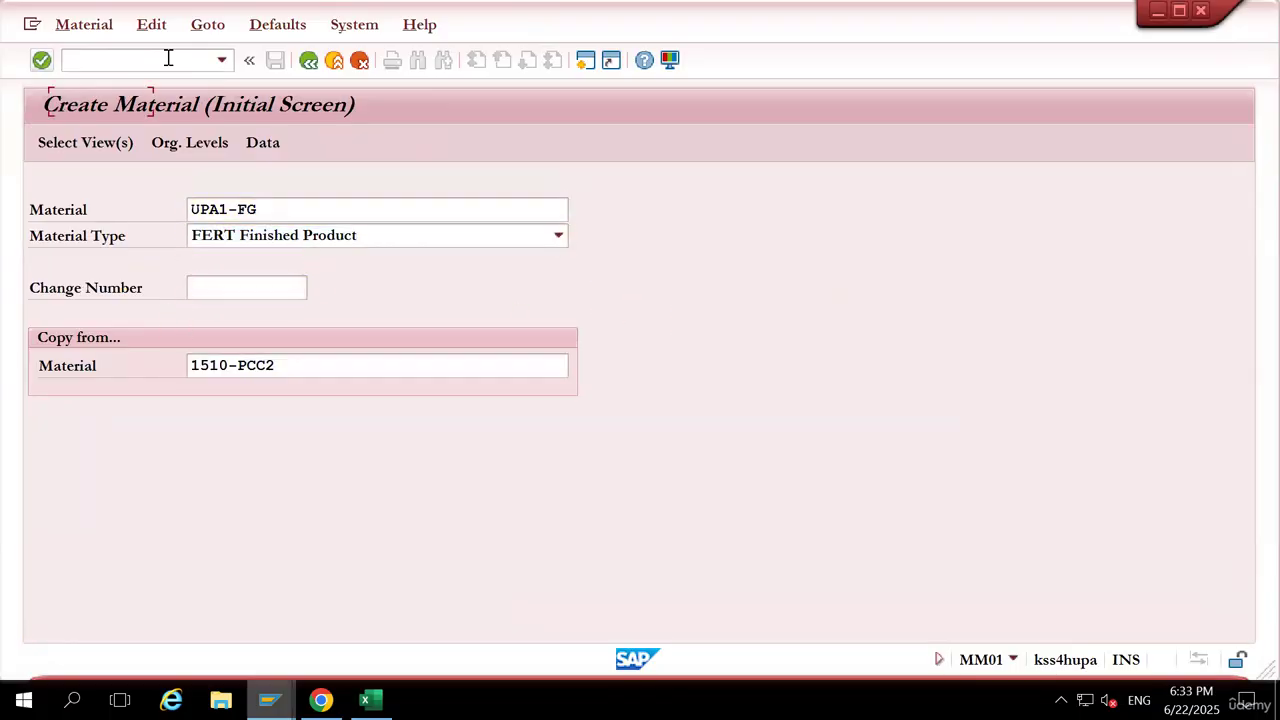
key("Delete")
key("Return")
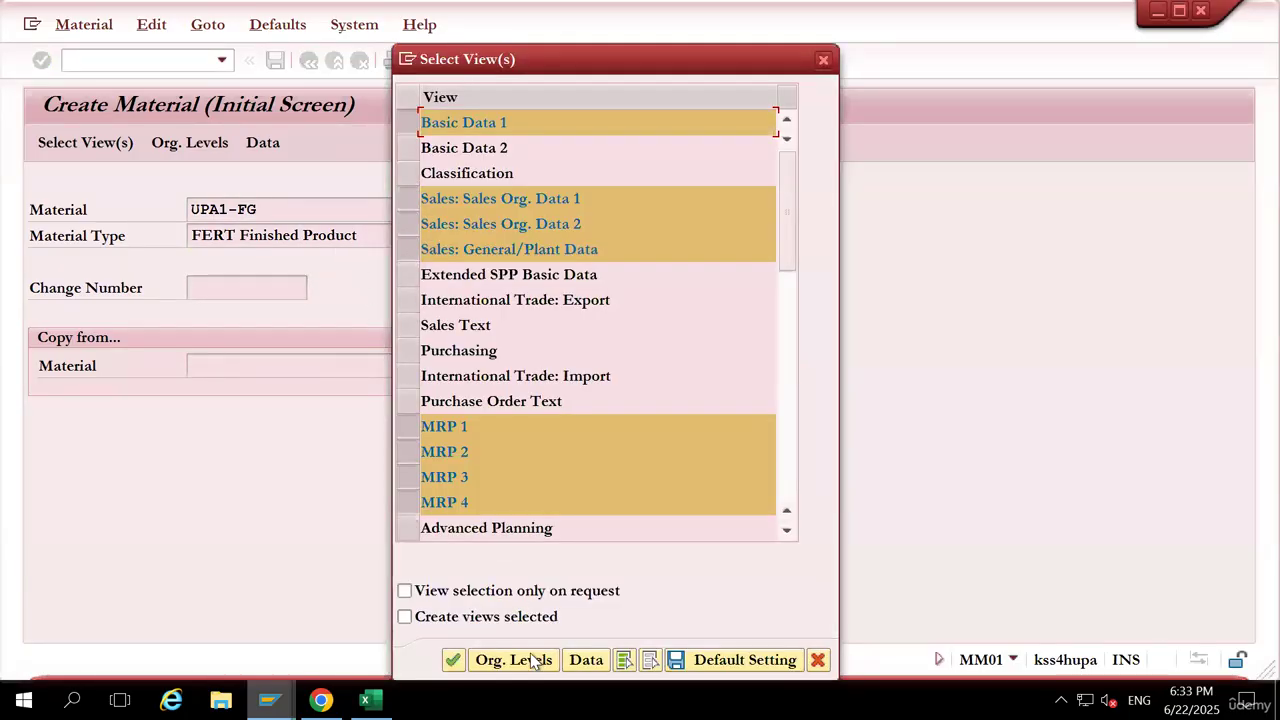
Replace the preselected views with Sales Org. Data 1, Sales Org. Data 2 and Sales: General/Plant Data, and confirm the selection
left_click(651, 661)
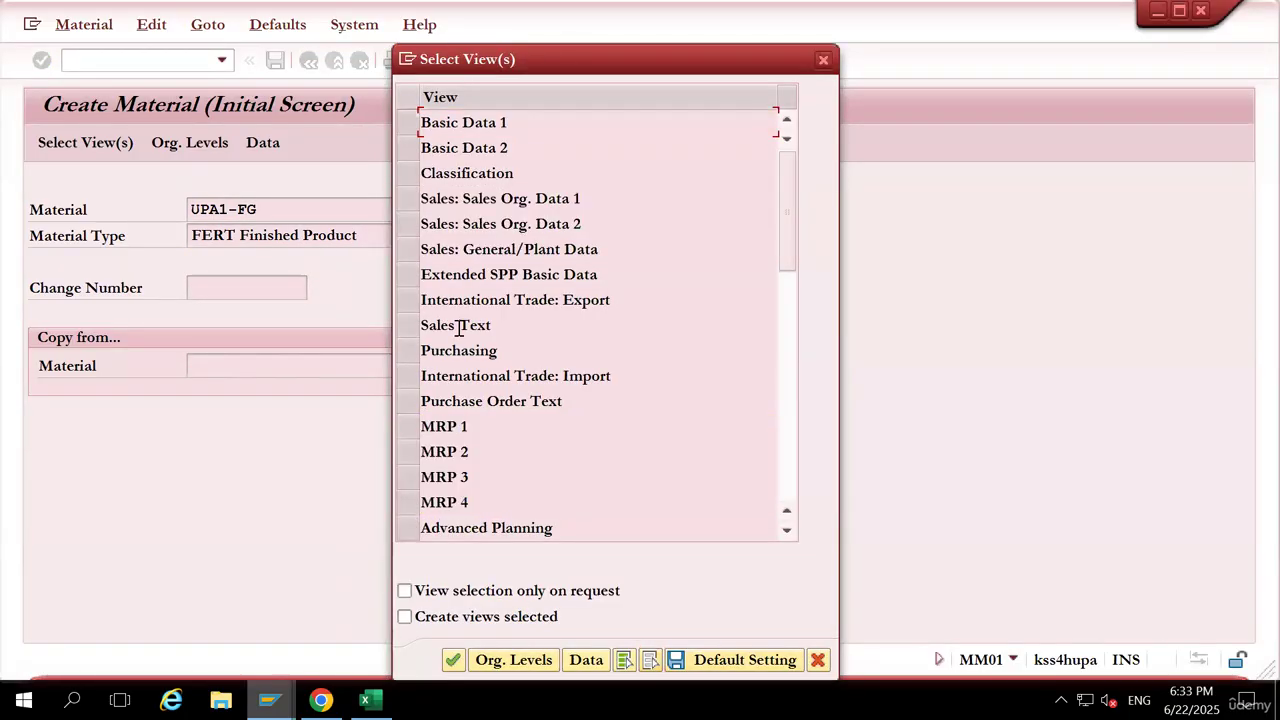
left_click(410, 199)
left_click(410, 224)
left_click(410, 249)
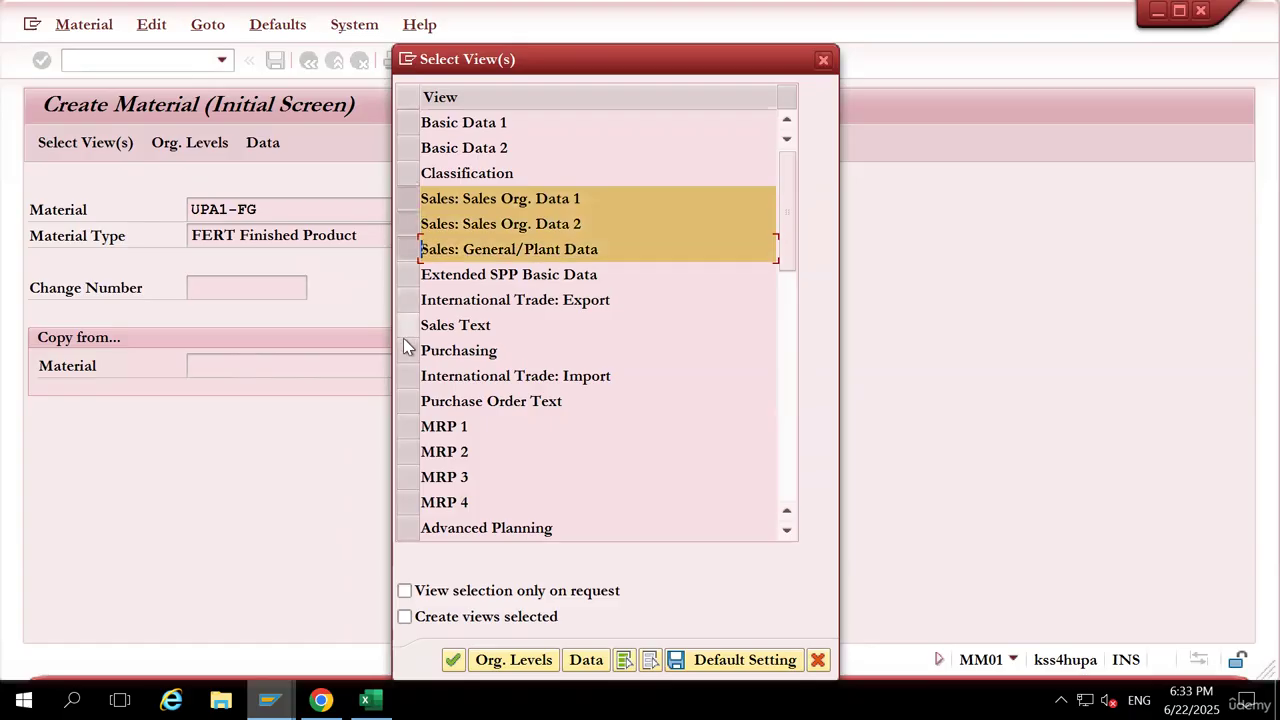
key("Return")
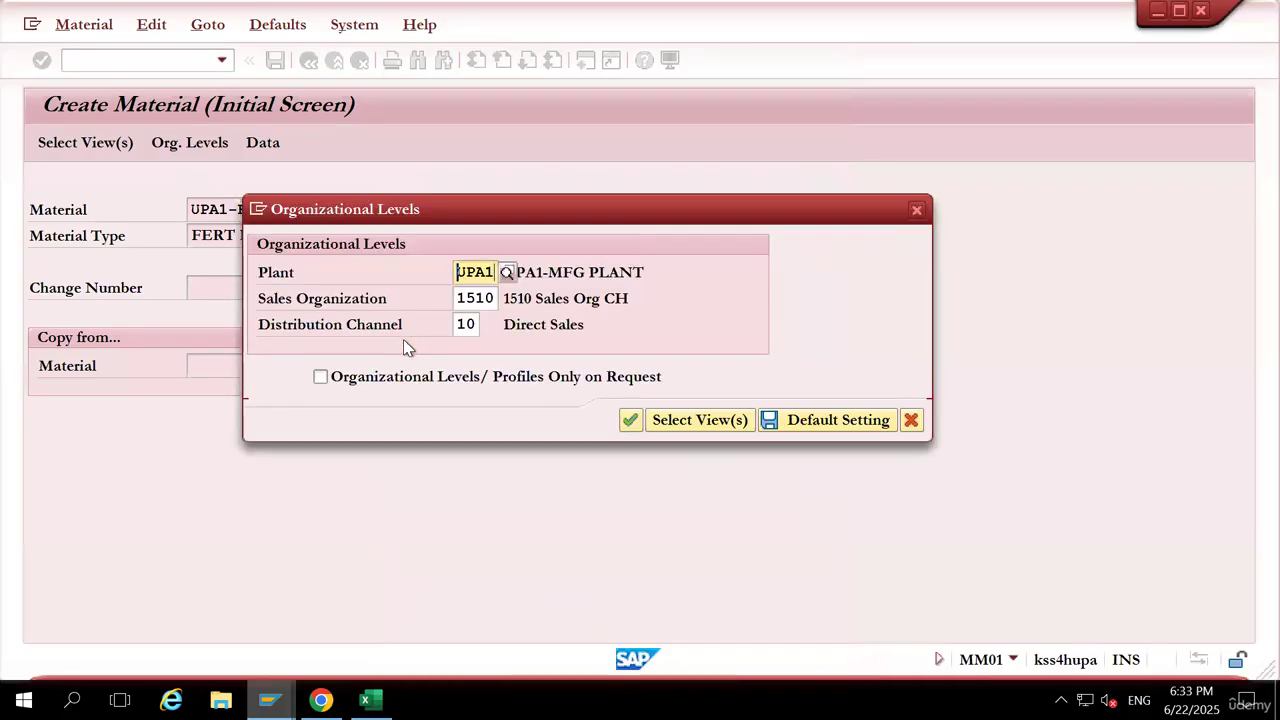
Set the sales organization to UPA1 and distribution channel to UP, save these organizational levels as defaults, and confirm them
key("Tab")
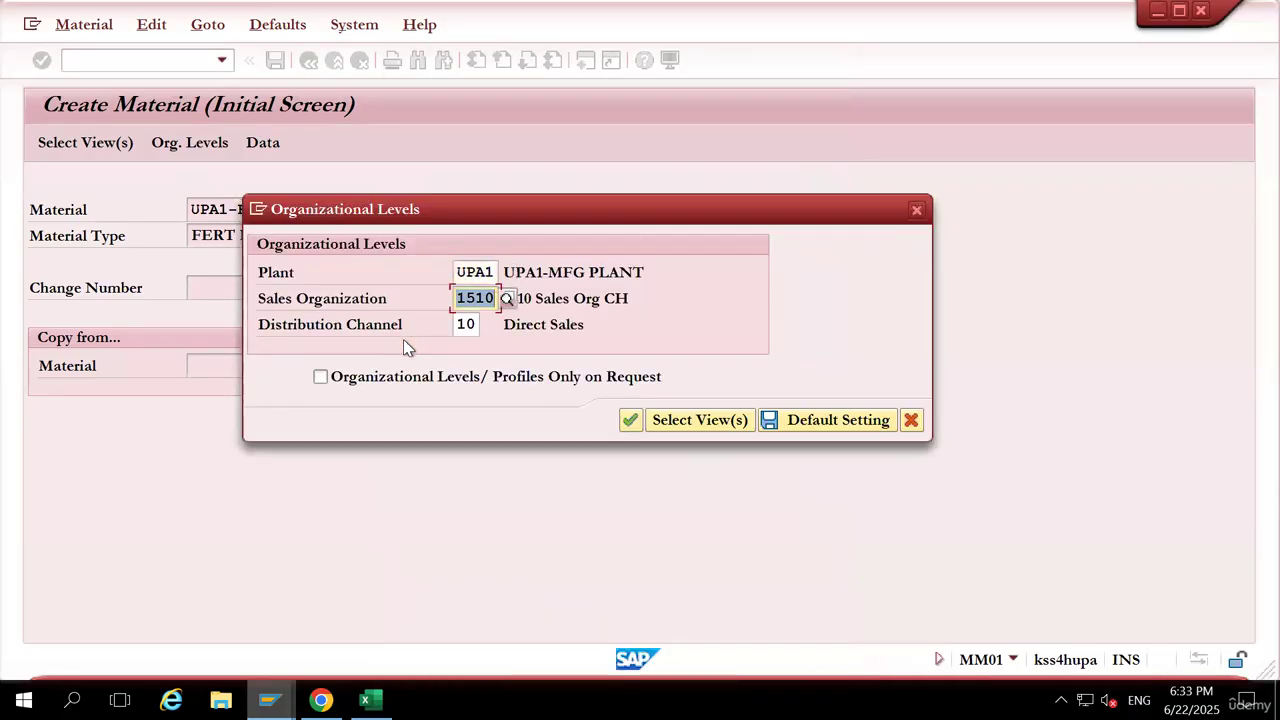
type("UPA1")
key("Tab")
type("UP")
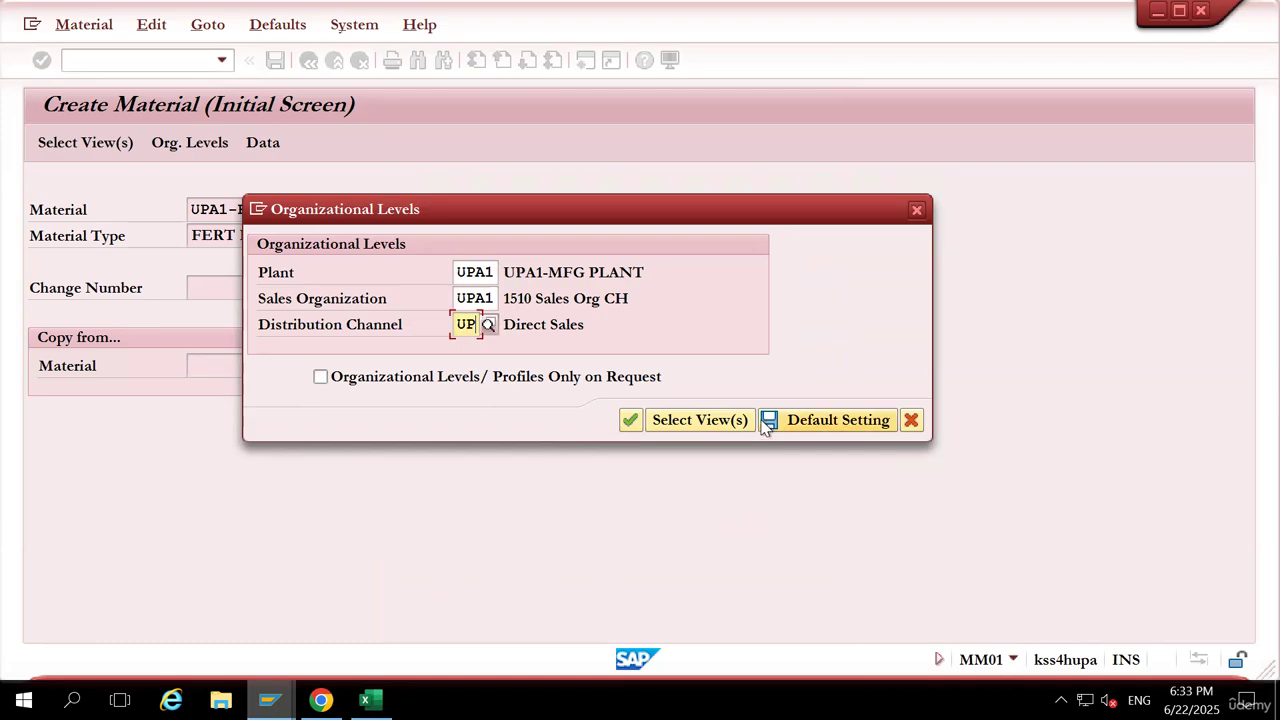
left_click(766, 420)
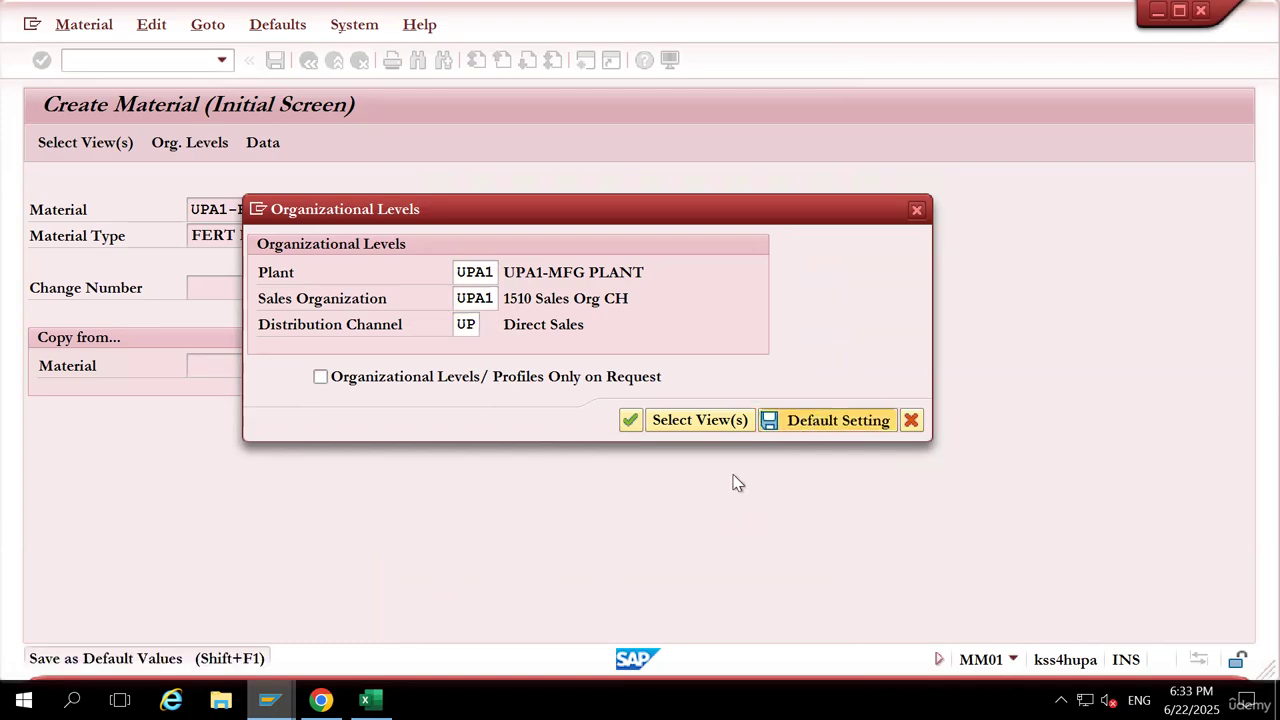
left_click(630, 421)
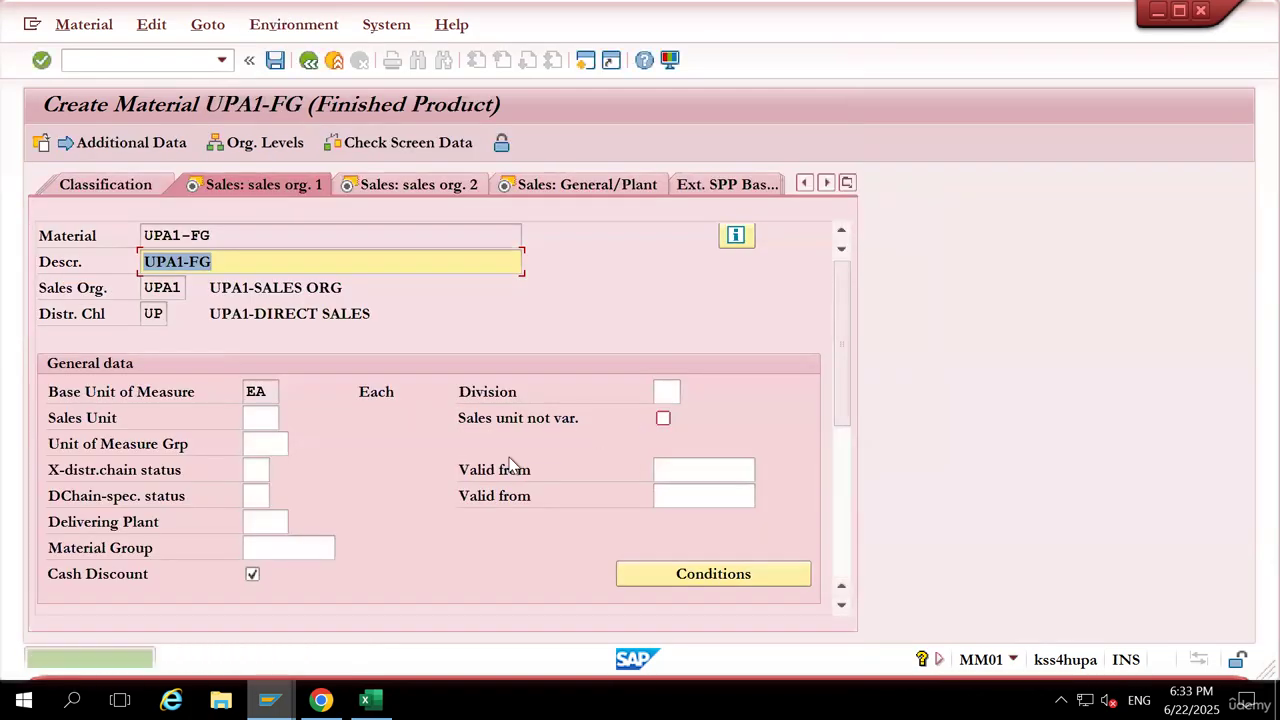
Enter tax classification 0 for Germany's UTXJ tax condition on the first sales organization view and continue
scroll(347, 548, "down", 3)
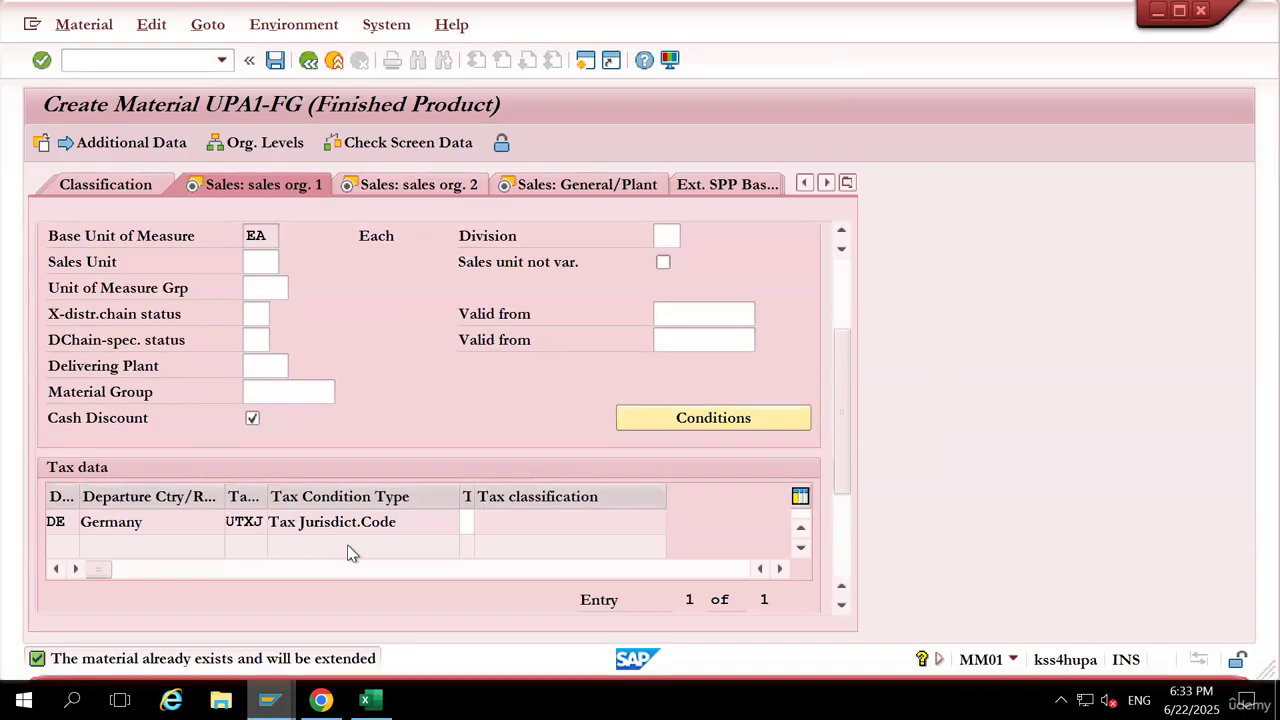
left_click(466, 522)
type("0")
key("Return")
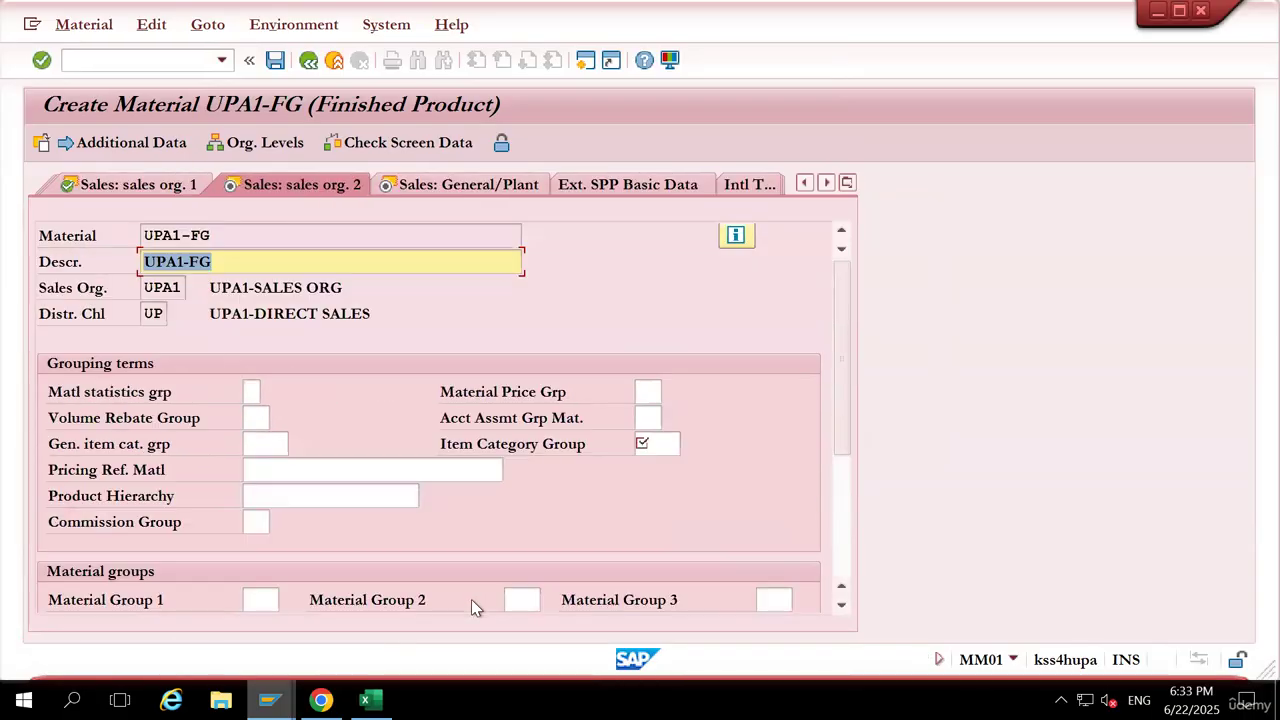
Set the item category group to NORM on the second sales organization view and continue
left_click(666, 441)
left_click(655, 460)
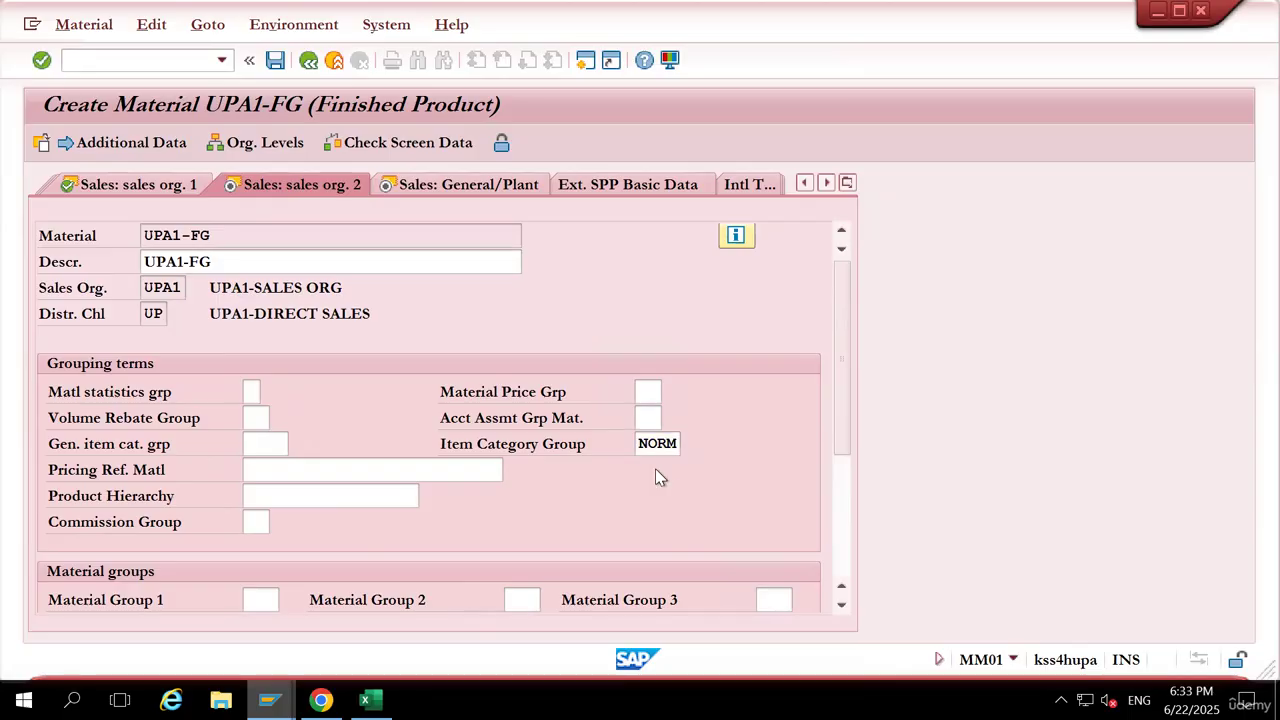
key("Return")
Set the availability check to NC and both the transportation and loading groups to 0003, and save the material
left_click(257, 445)
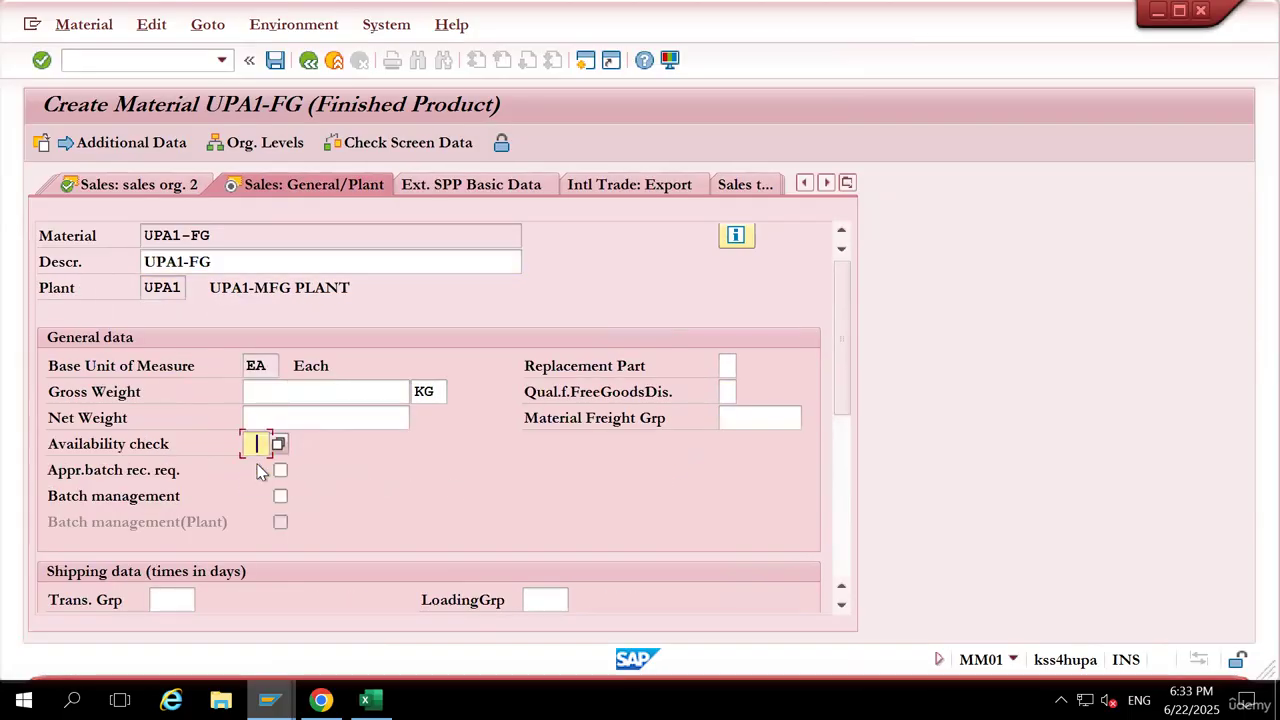
type("NC")
left_click(171, 602)
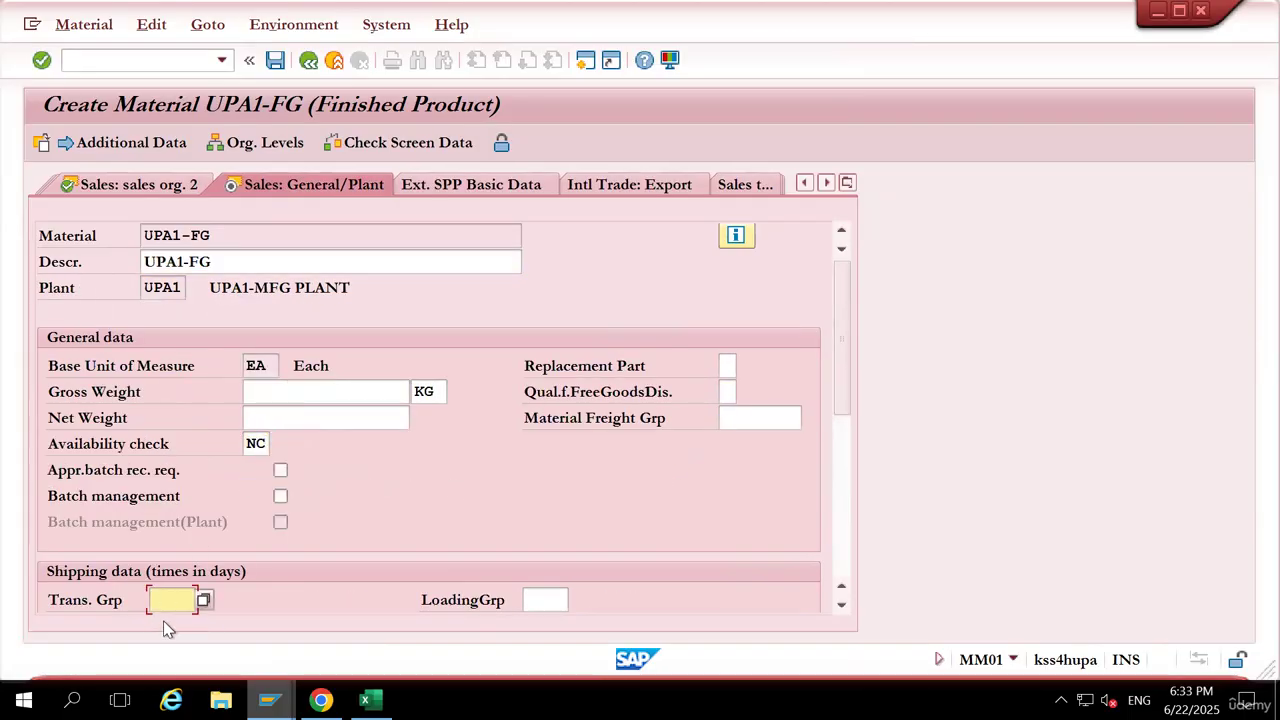
type("0")
left_click(184, 634)
left_click(531, 601)
type("003")
left_click(545, 625)
key("Return")
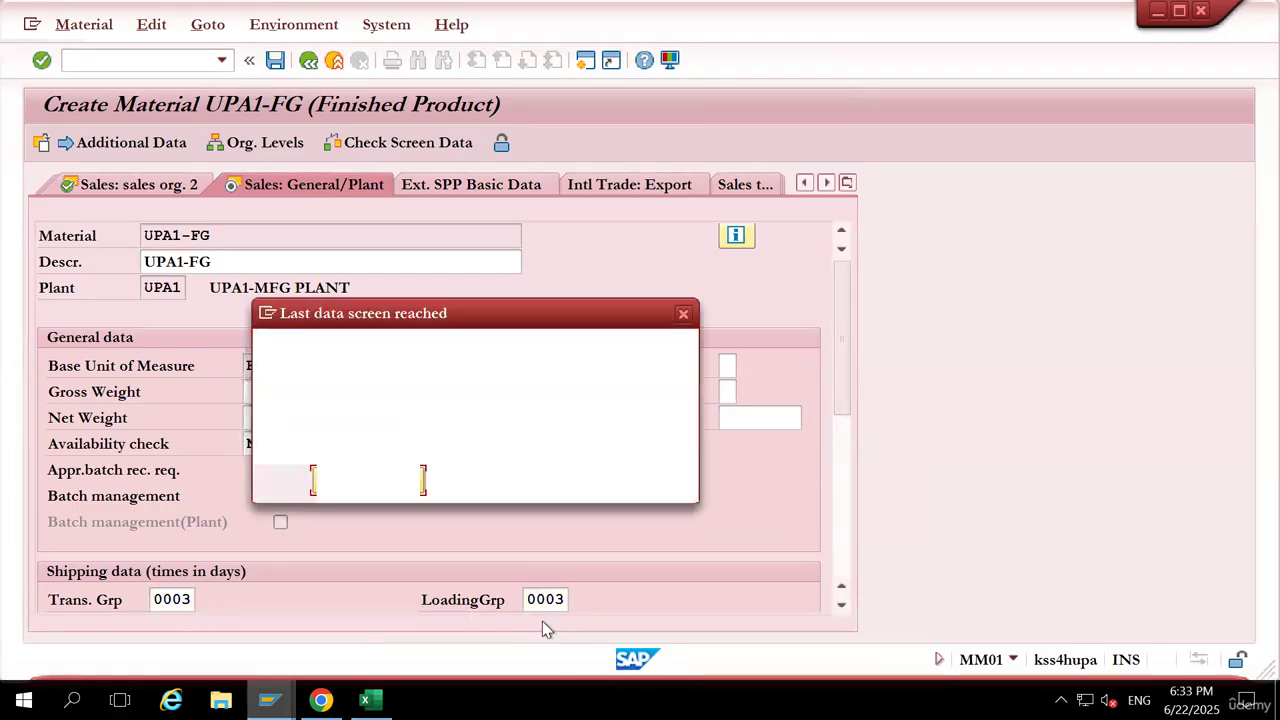
left_click(497, 485)
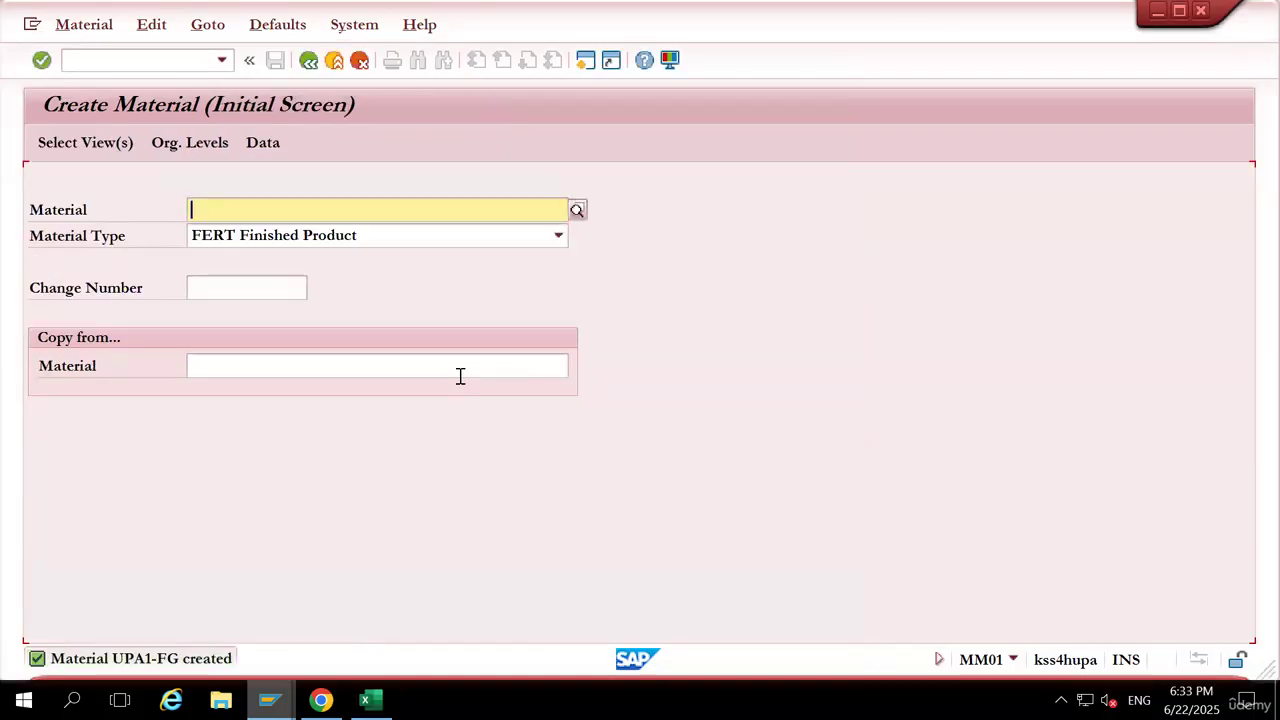
Start transaction VA01 and enter order type OR with sales organization UPA1
left_click(136, 62)
type("/NVA01")
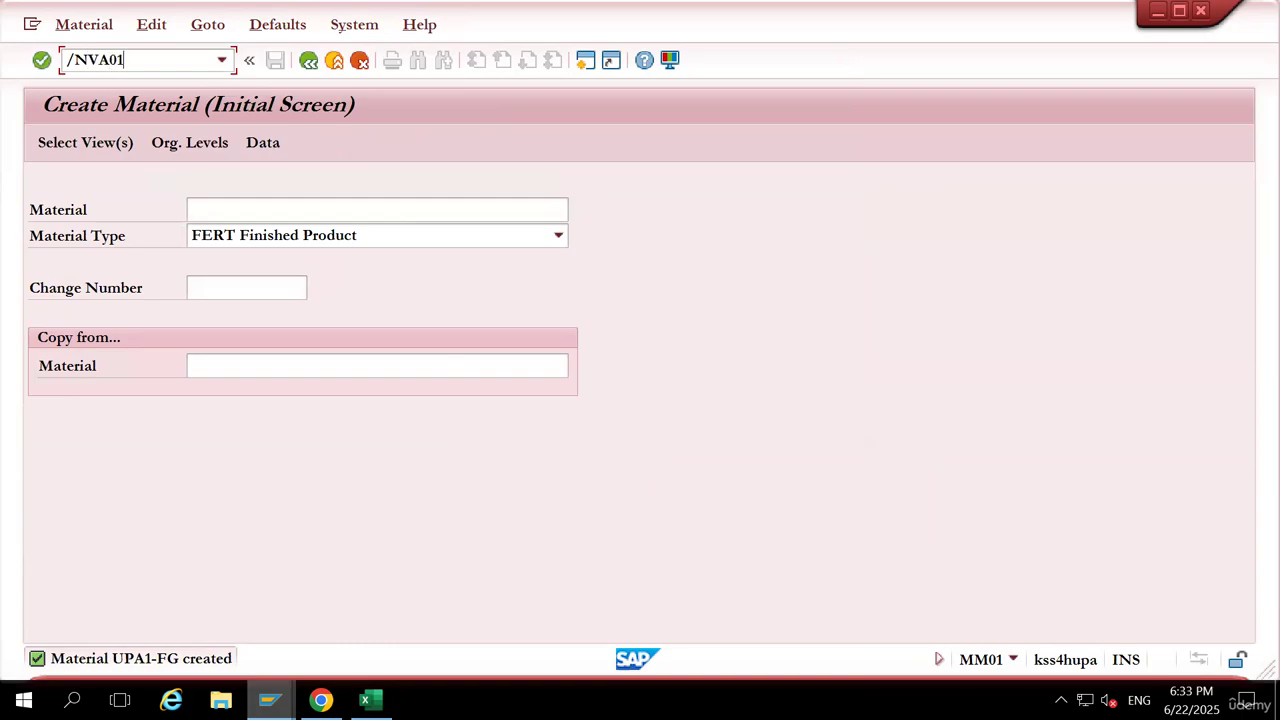
key("Return")
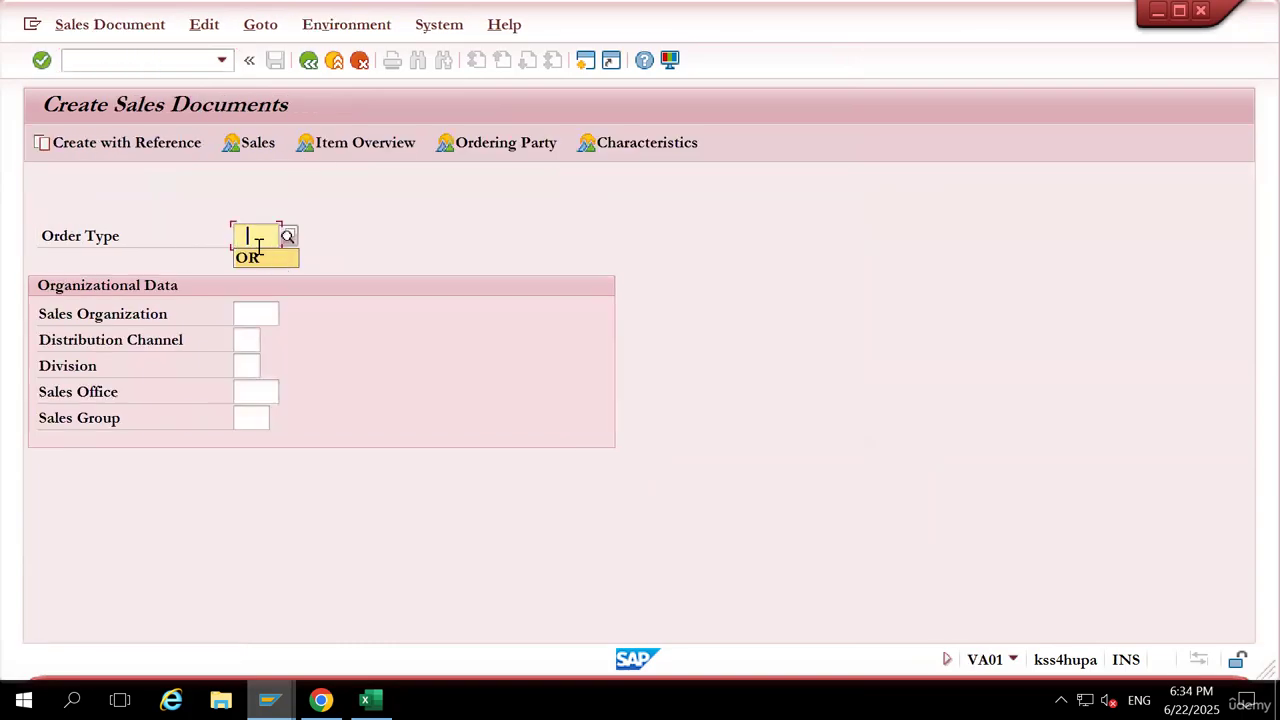
left_click(250, 258)
left_click(258, 314)
type("UPA1")
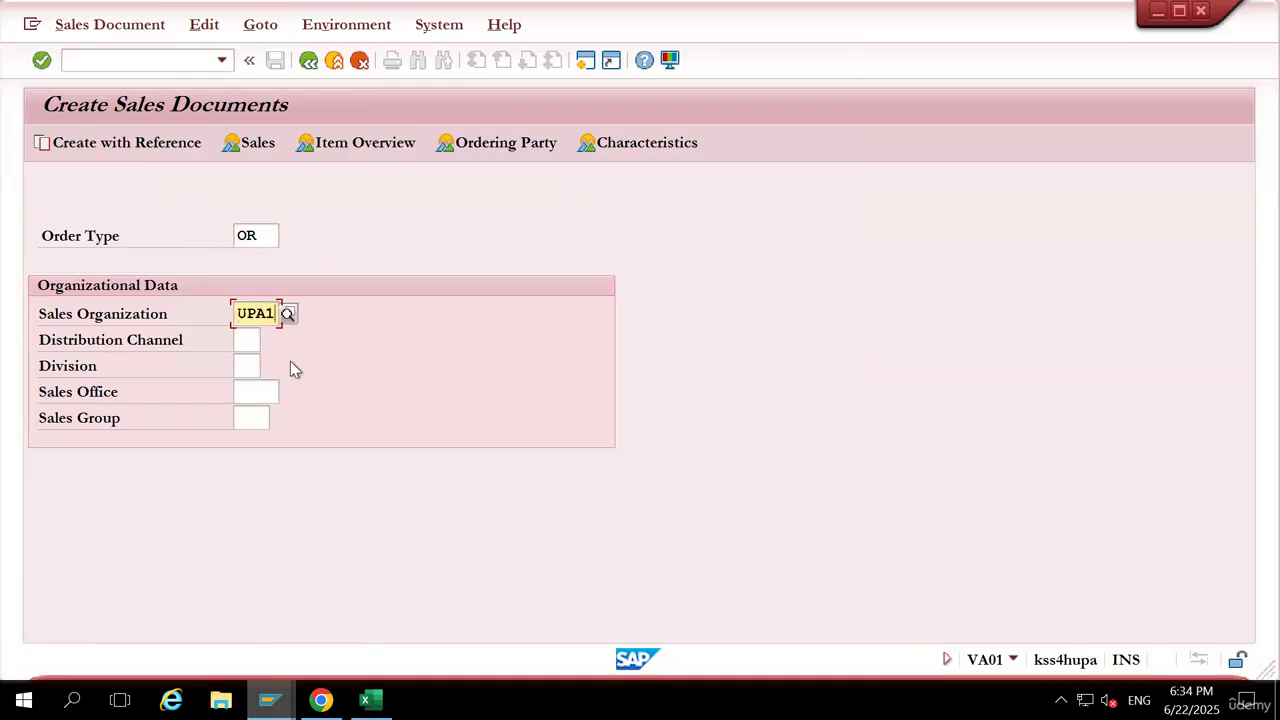
Pick distribution channel UP and division UP from the value lists and proceed to the standard order overview
key("Tab")
left_click(270, 341)
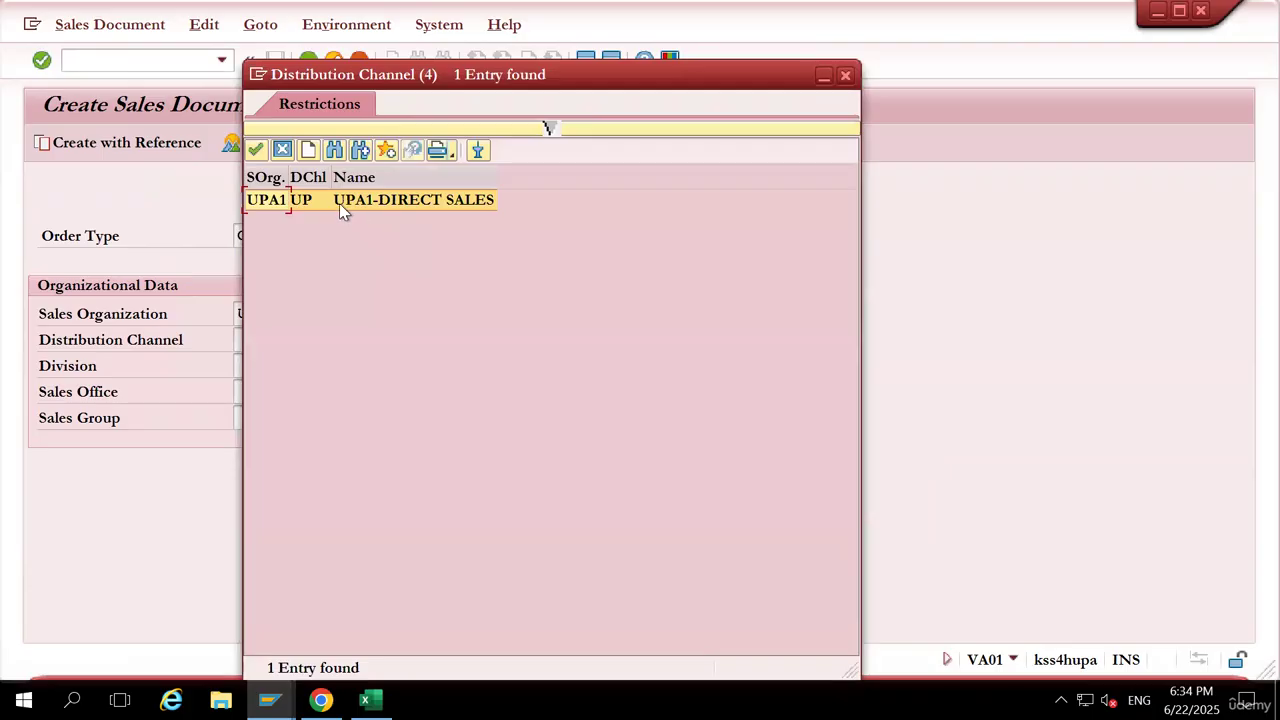
double_click(339, 203)
left_click(252, 367)
left_click(270, 366)
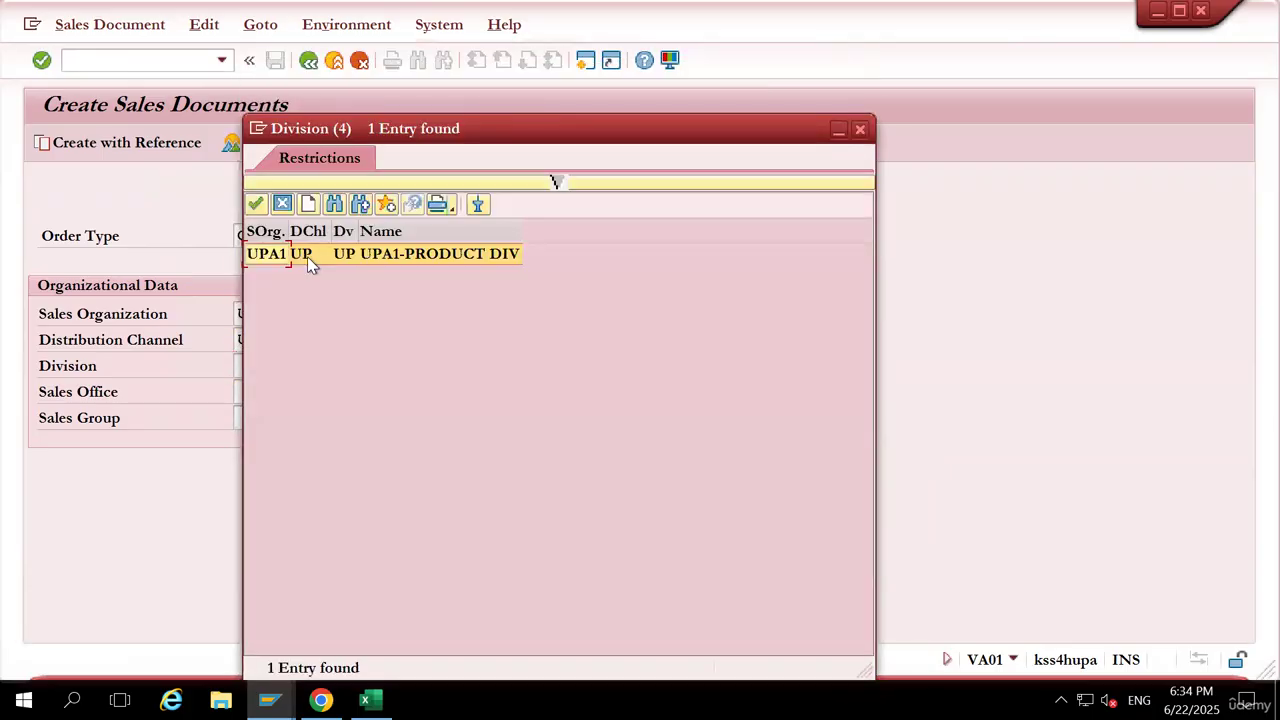
double_click(307, 256)
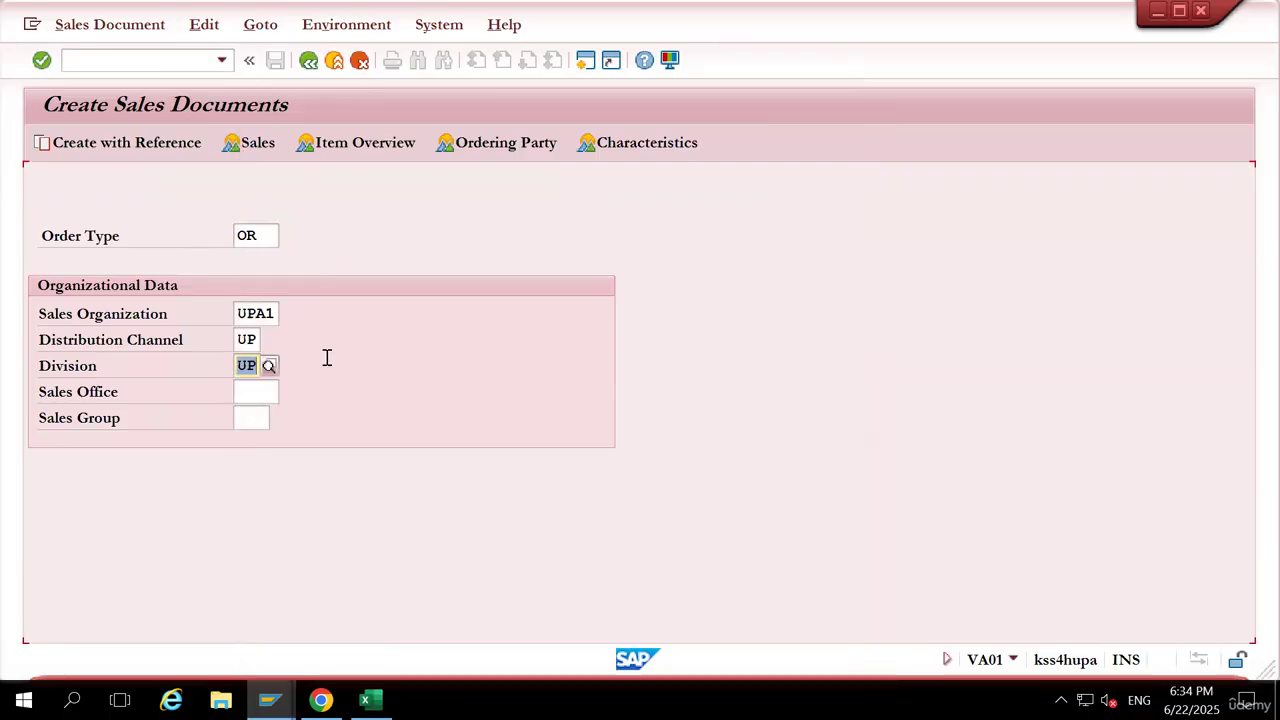
key("Return")
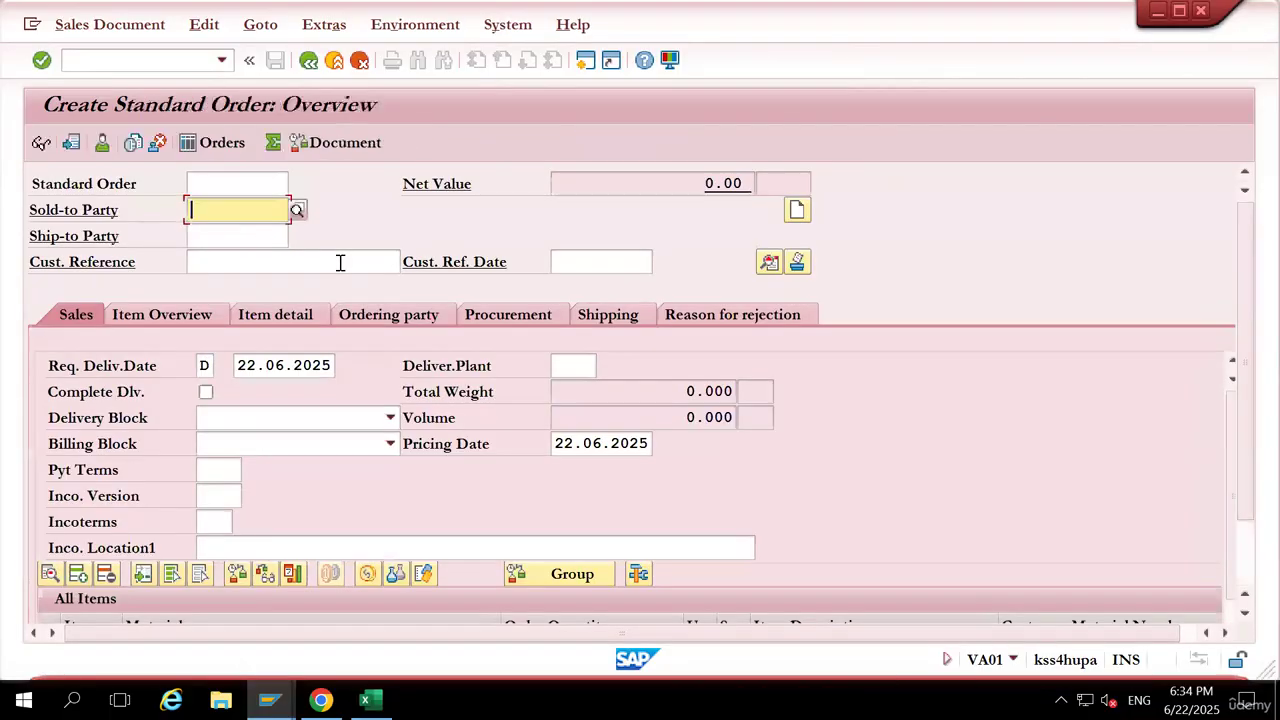
Find the customers for the order's sales area and pick the TEST customer as sold-to party
left_click(298, 209)
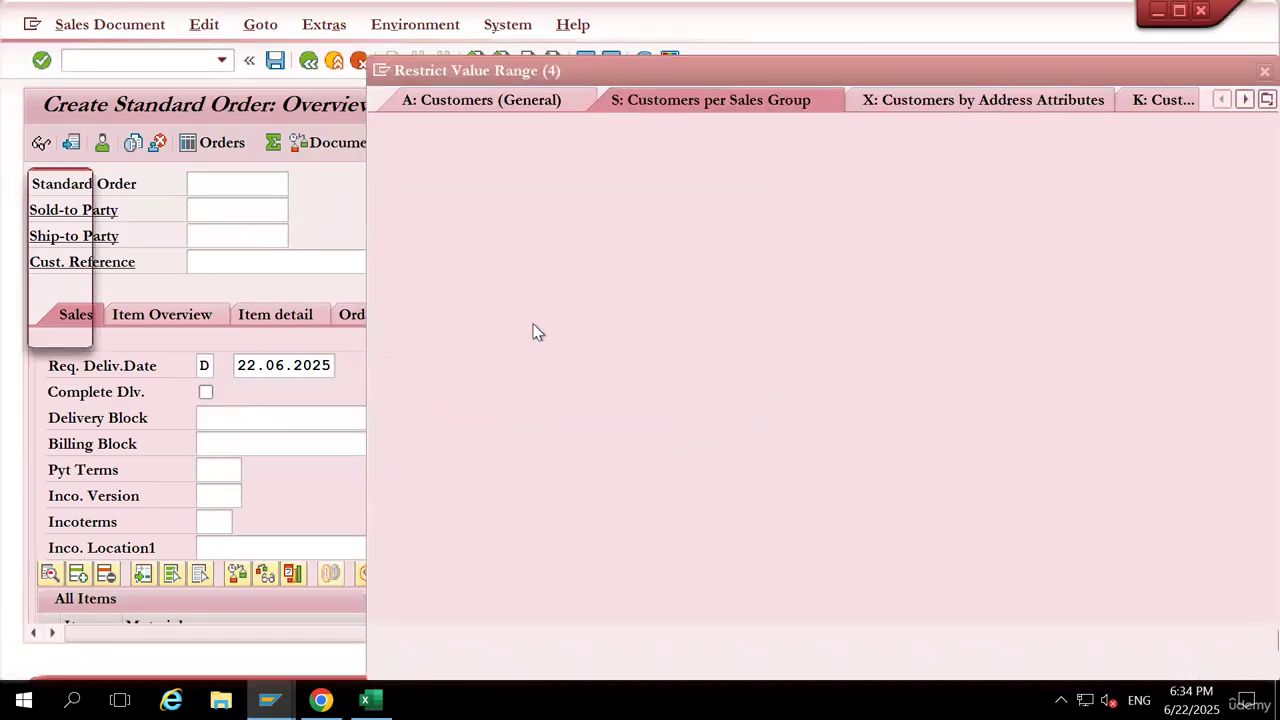
key("Return")
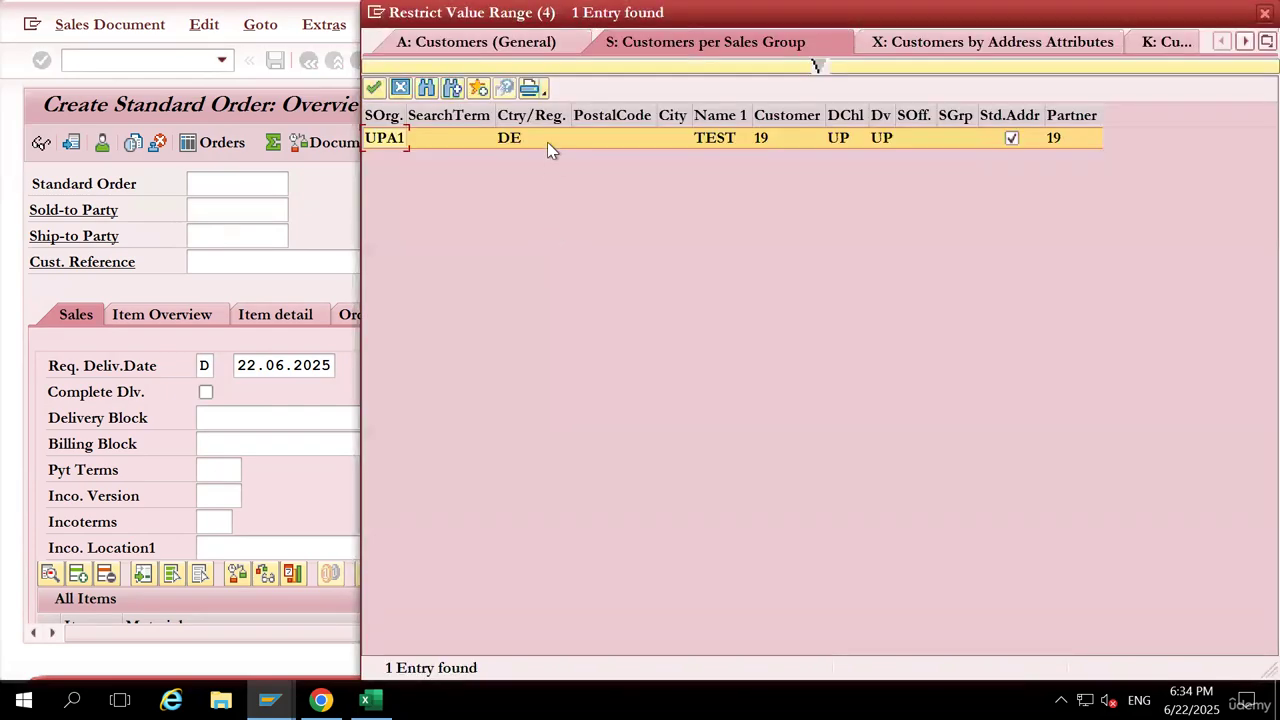
double_click(548, 140)
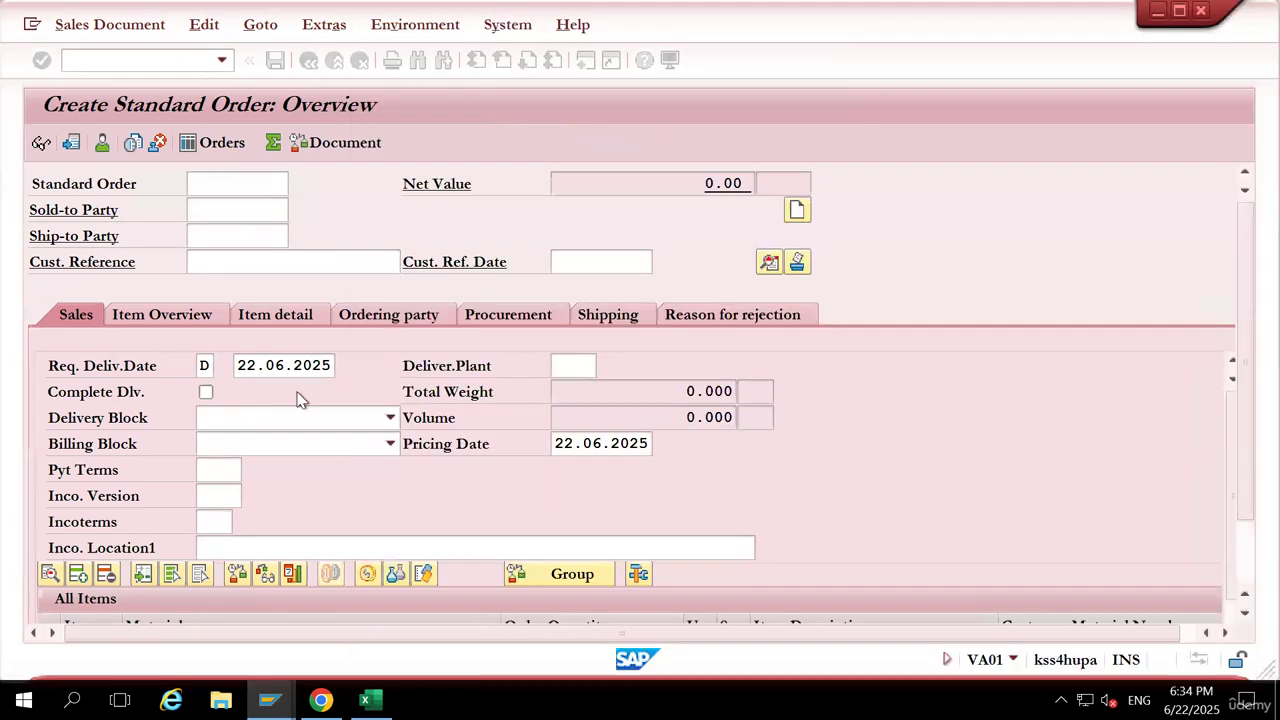
Enter the customer reference number, the customer reference date 22.06.2025 and delivering plant UPA1
left_click(240, 264)
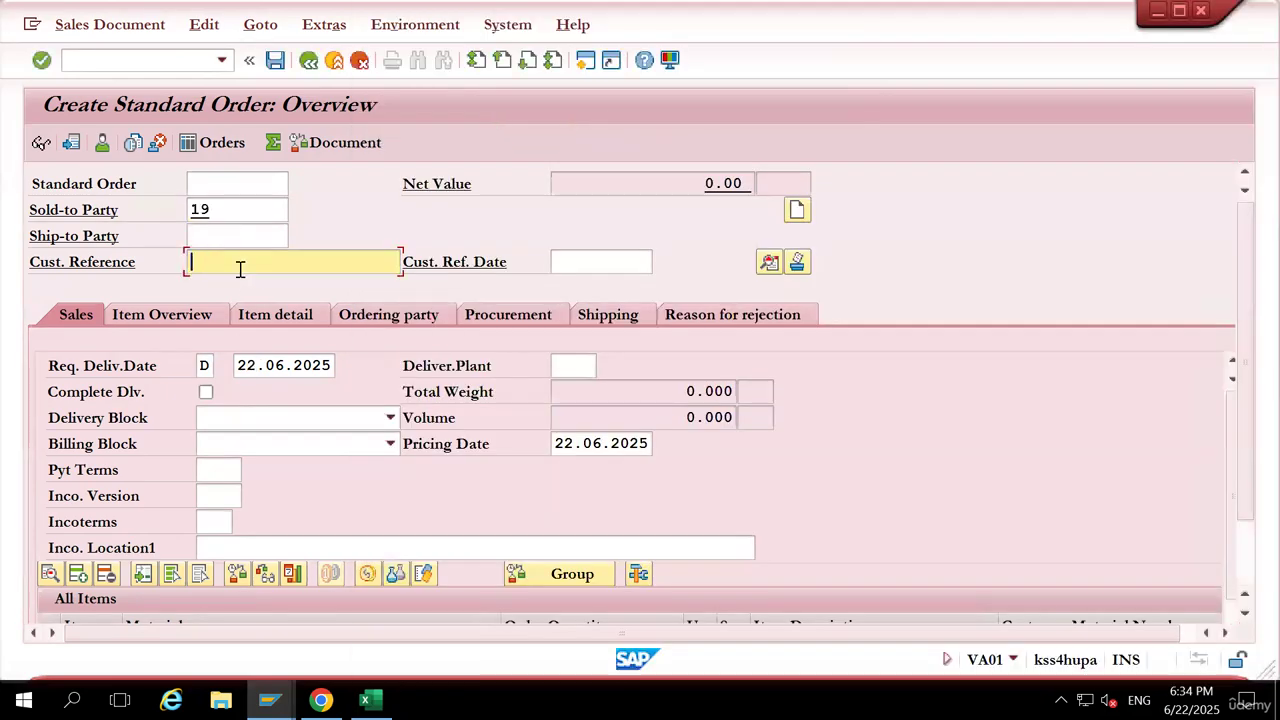
type("1234567")
key("Tab")
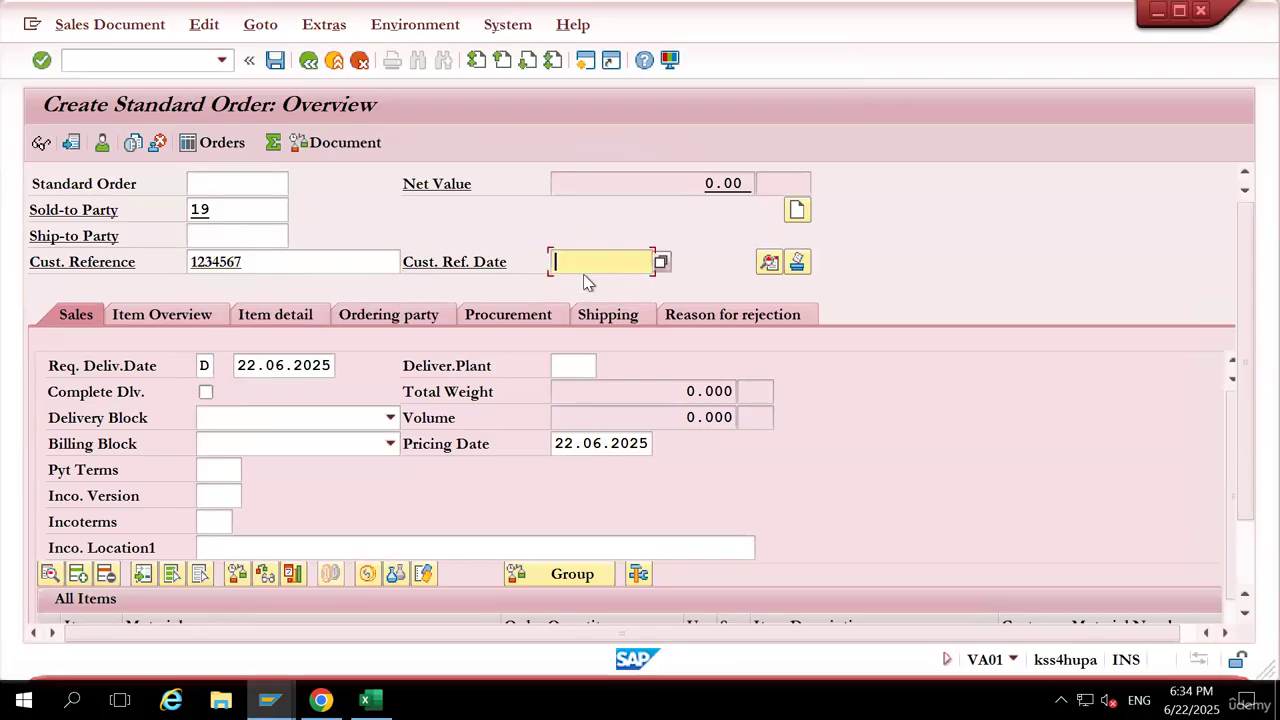
left_click(662, 262)
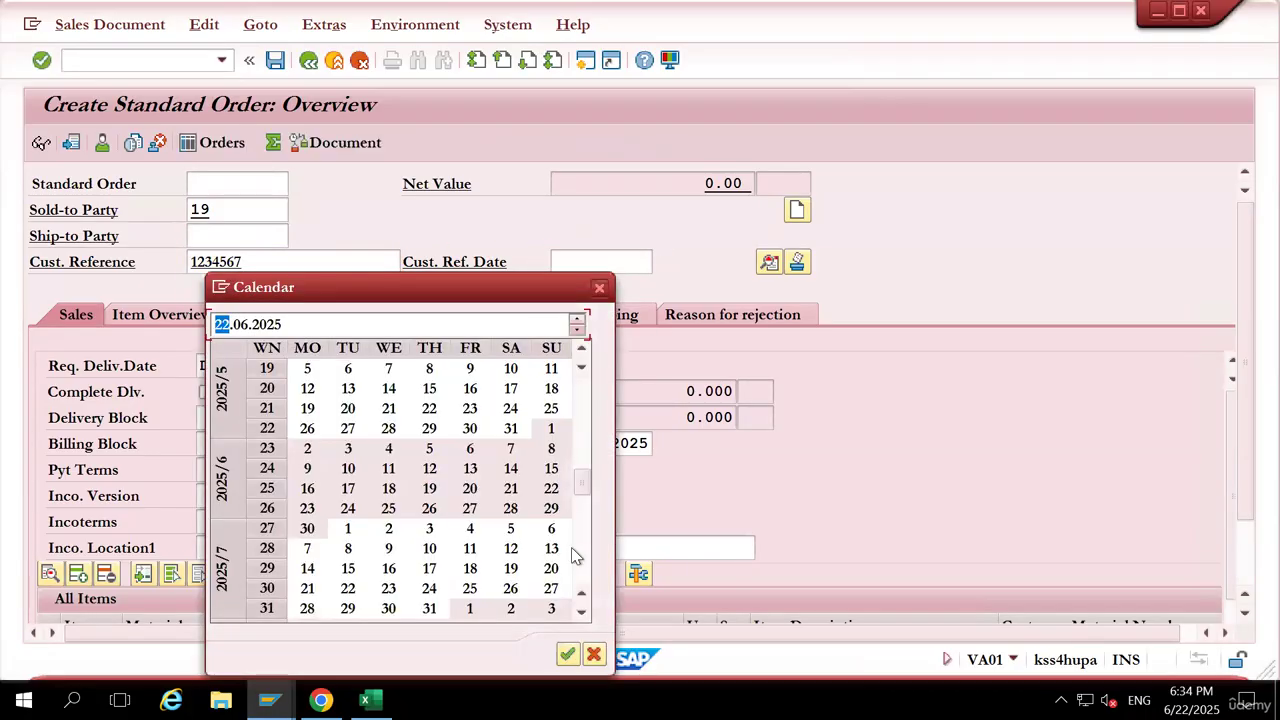
left_click(568, 655)
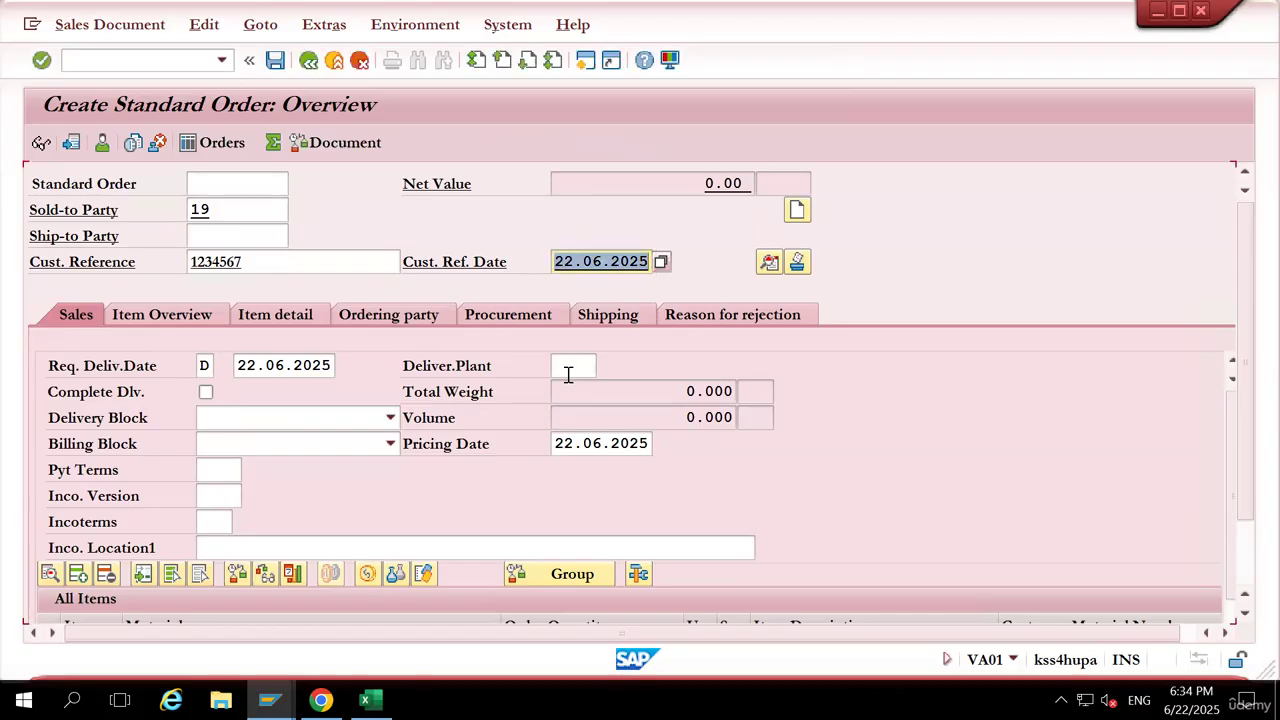
left_click(567, 368)
type("UPA1")
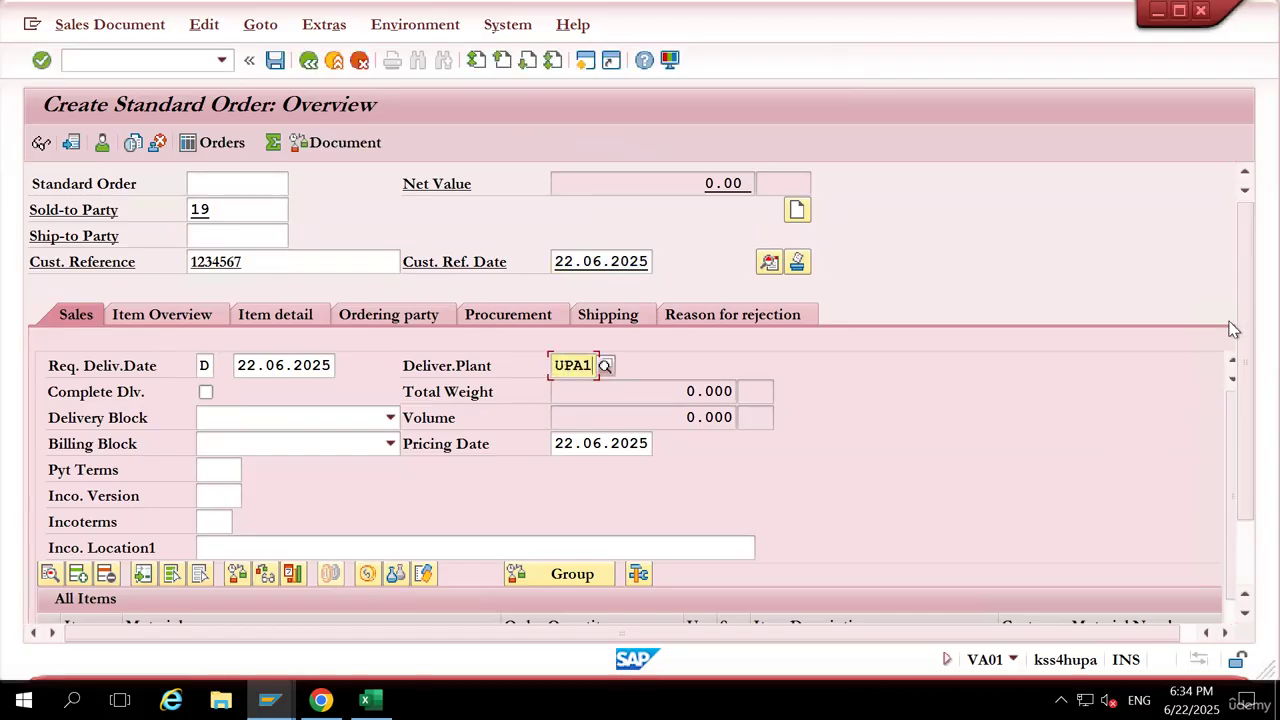
Switch to the G/L Account Line Item Display window and start transaction MM03 to look up the finished material's code
scroll(1243, 425, "down", 3)
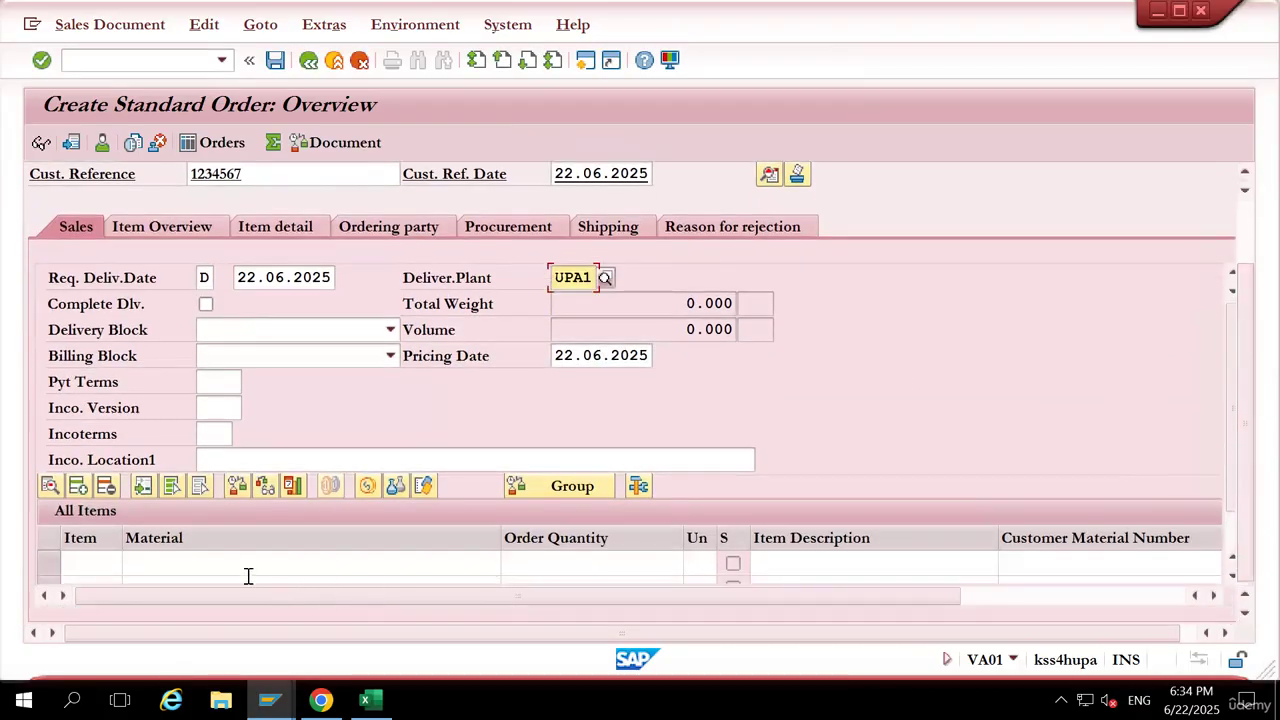
left_click(248, 574)
mouse_move(270, 700)
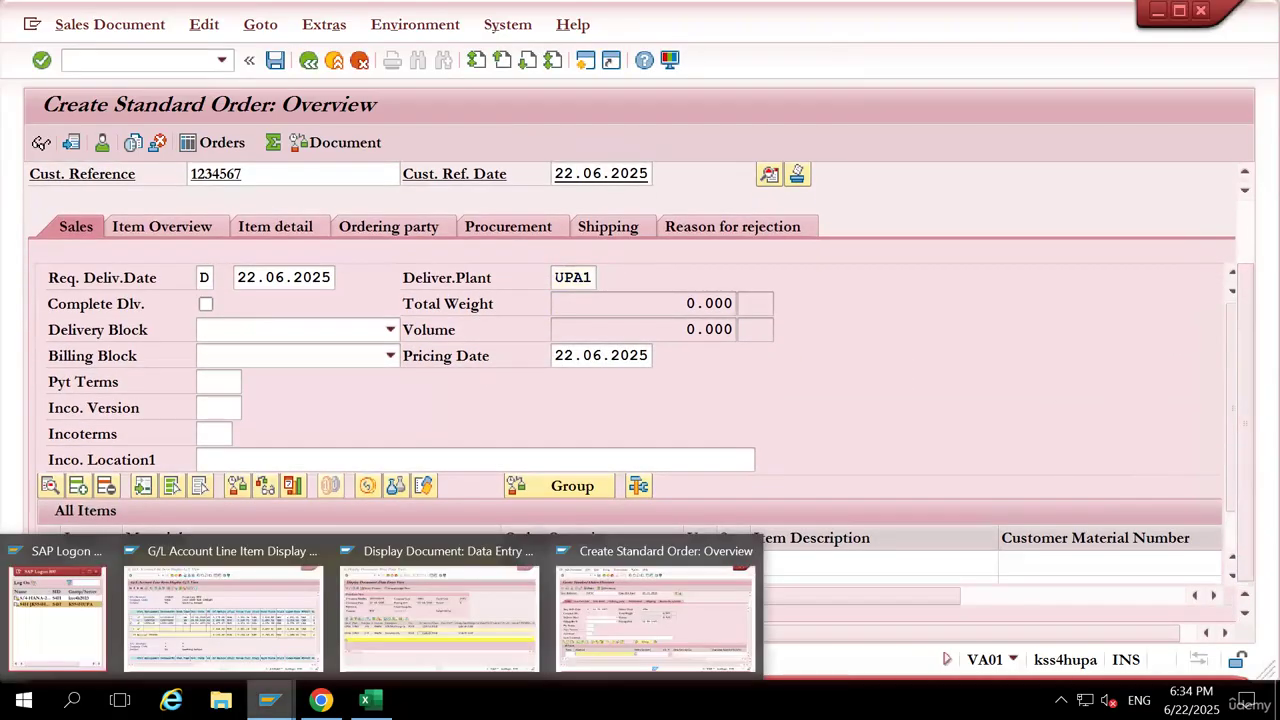
left_click(243, 614)
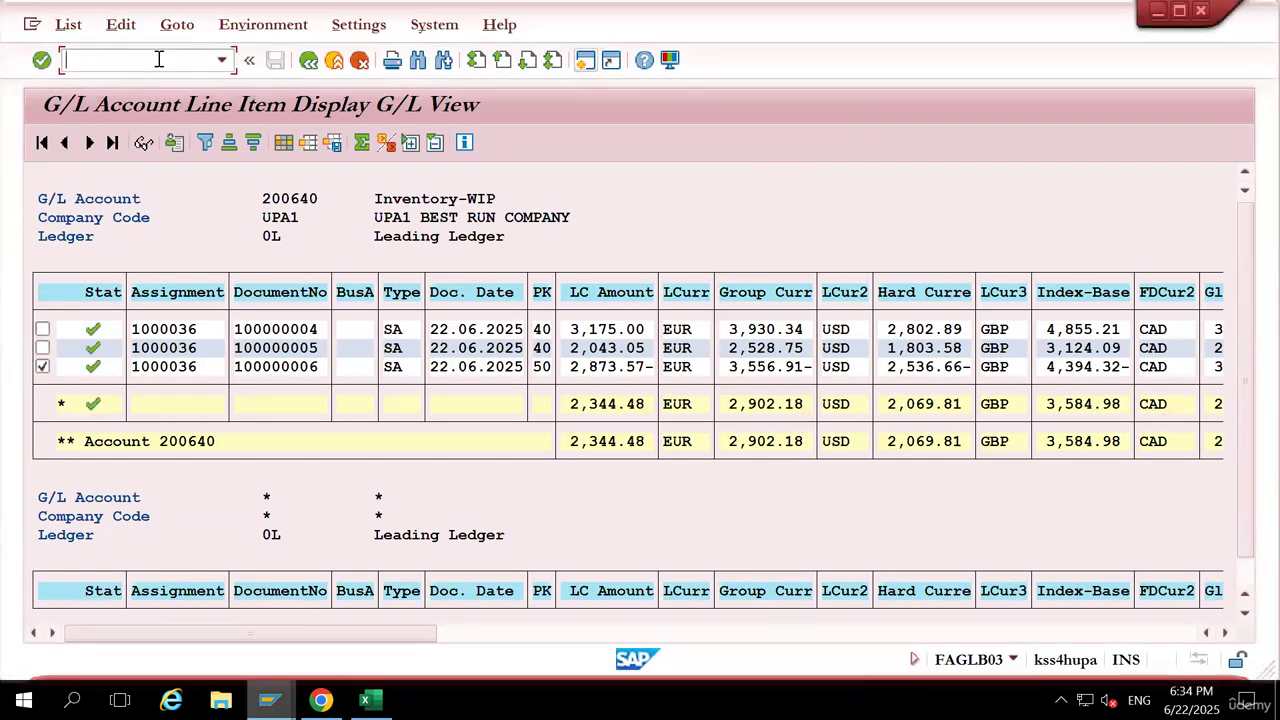
type("/NMM03")
key("Return")
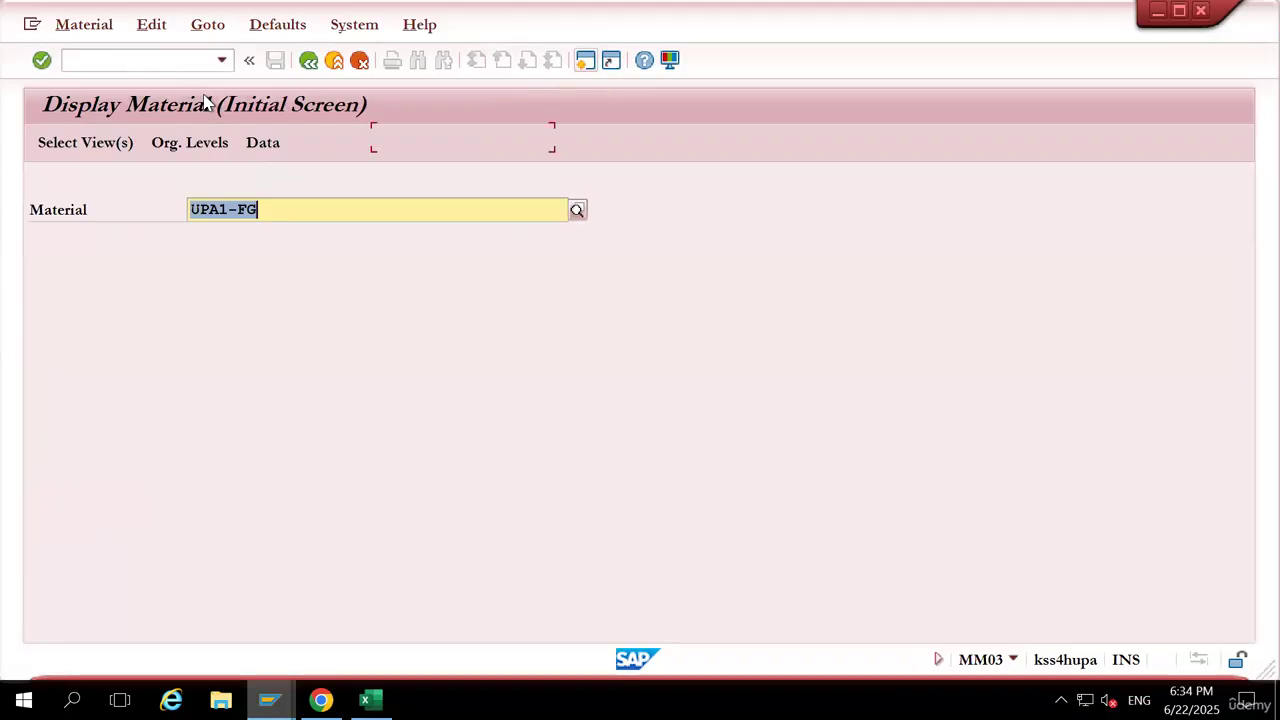
Return to the standard order and enter material UPA1-FG with order quantity 8 as the first item
key("alt+Tab")
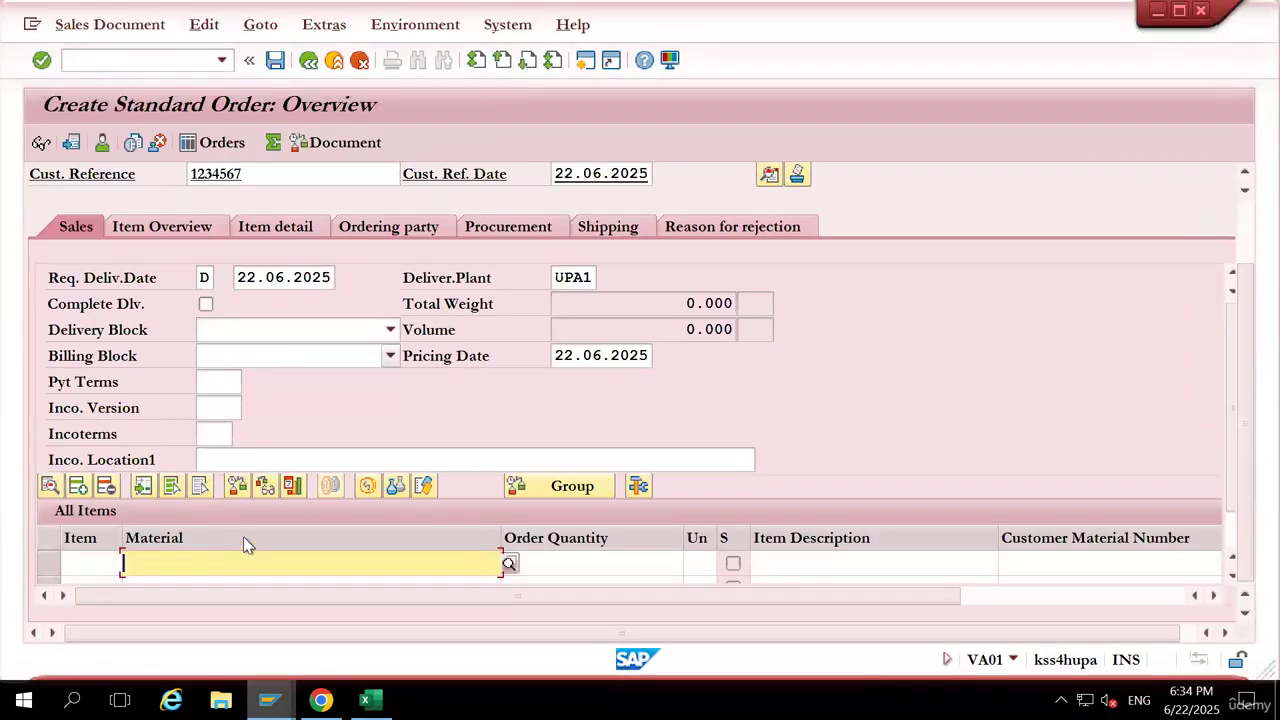
type("UPA1-FG")
key("Tab")
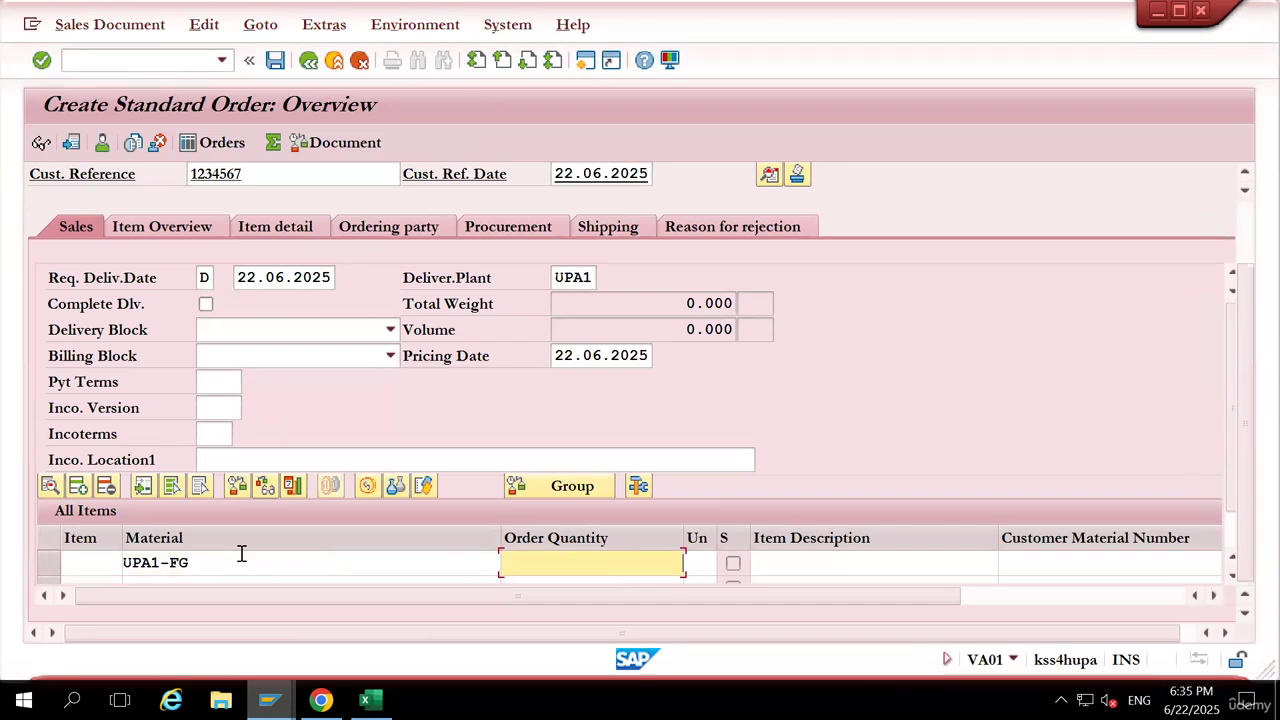
type("8")
key("Return")
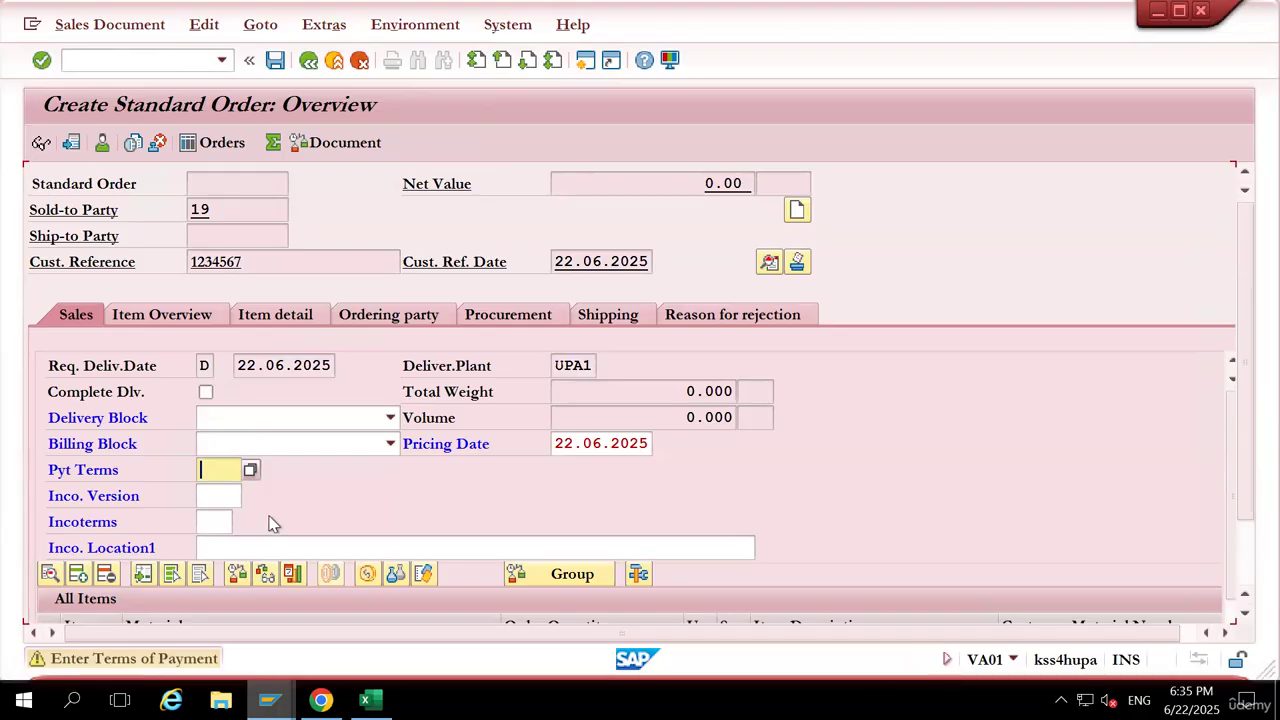
Set the order's payment terms to 0001, Incoterms to CFR and Incoterms location to CFR, and accept the freight redetermination
left_click(218, 470)
left_click(215, 488)
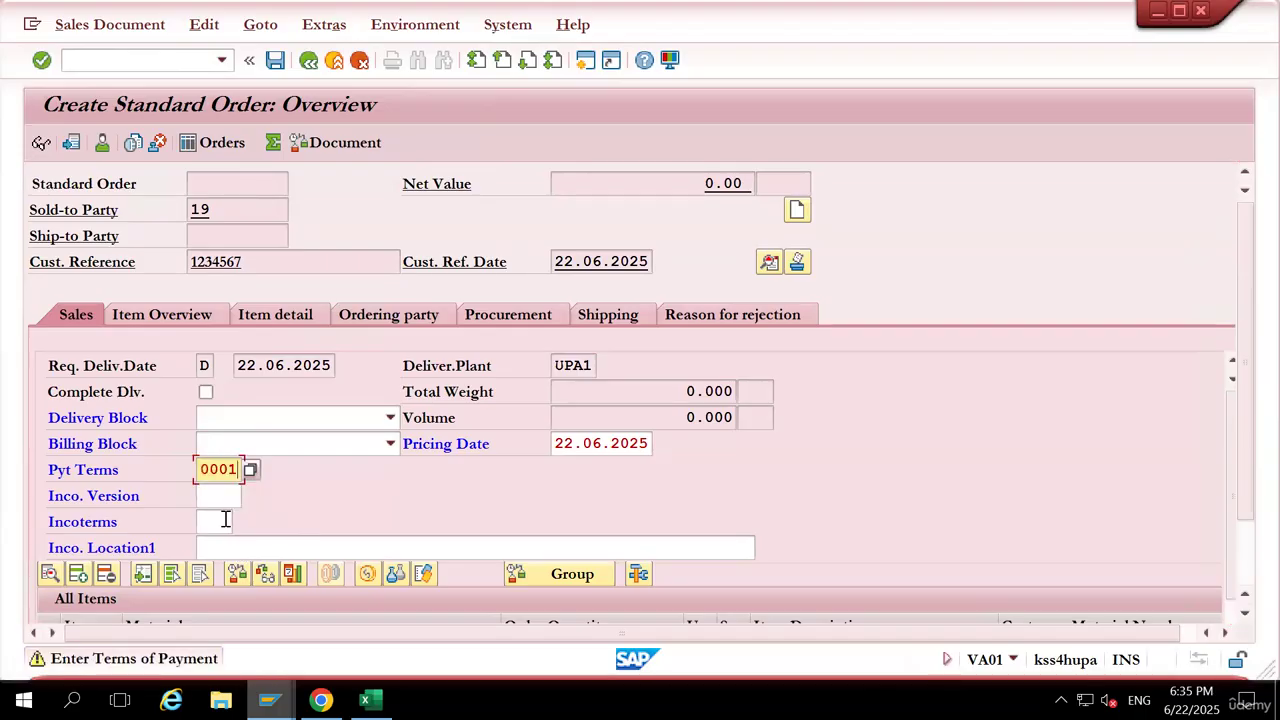
left_click(224, 520)
left_click(214, 545)
left_click(246, 545)
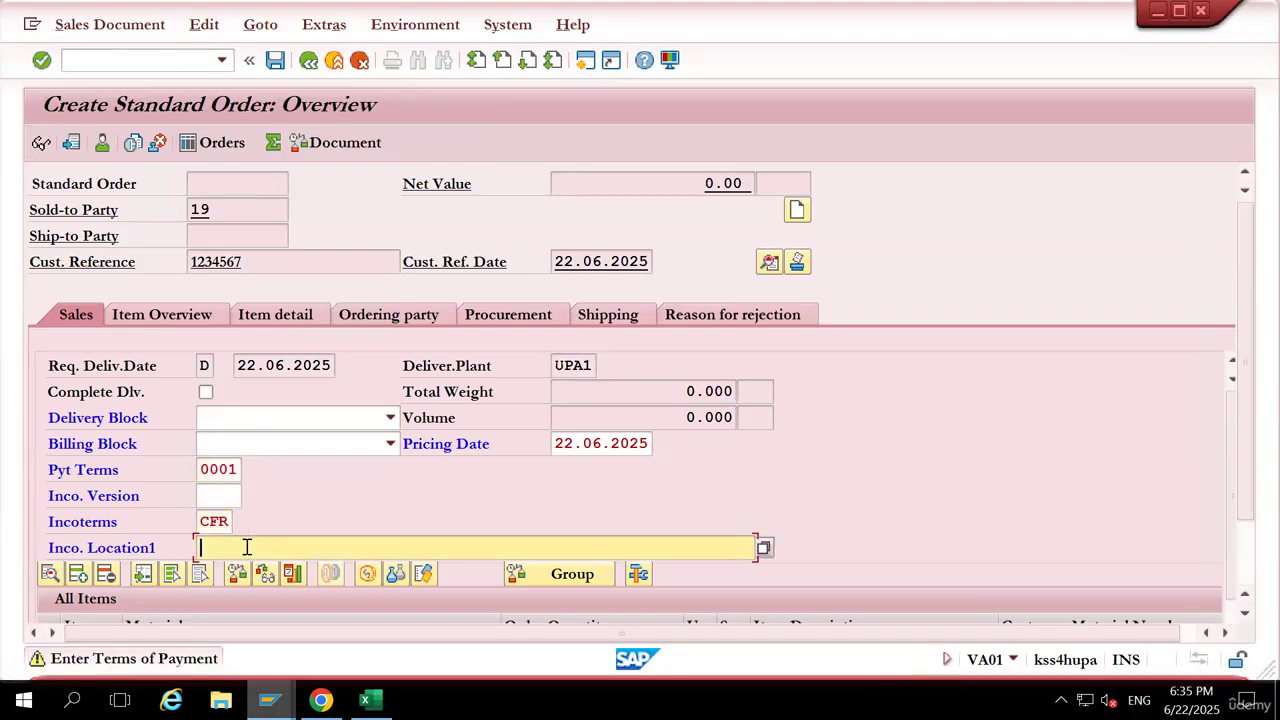
type("CFR")
key("Return")
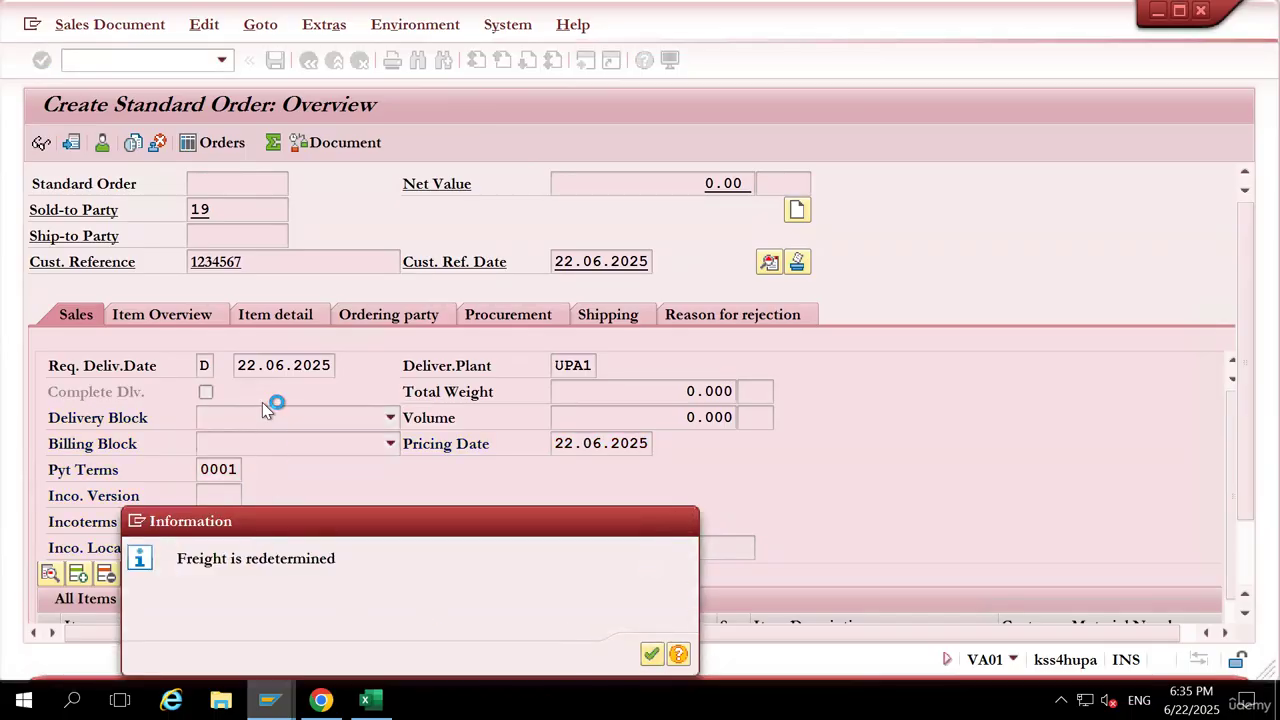
key("Return")
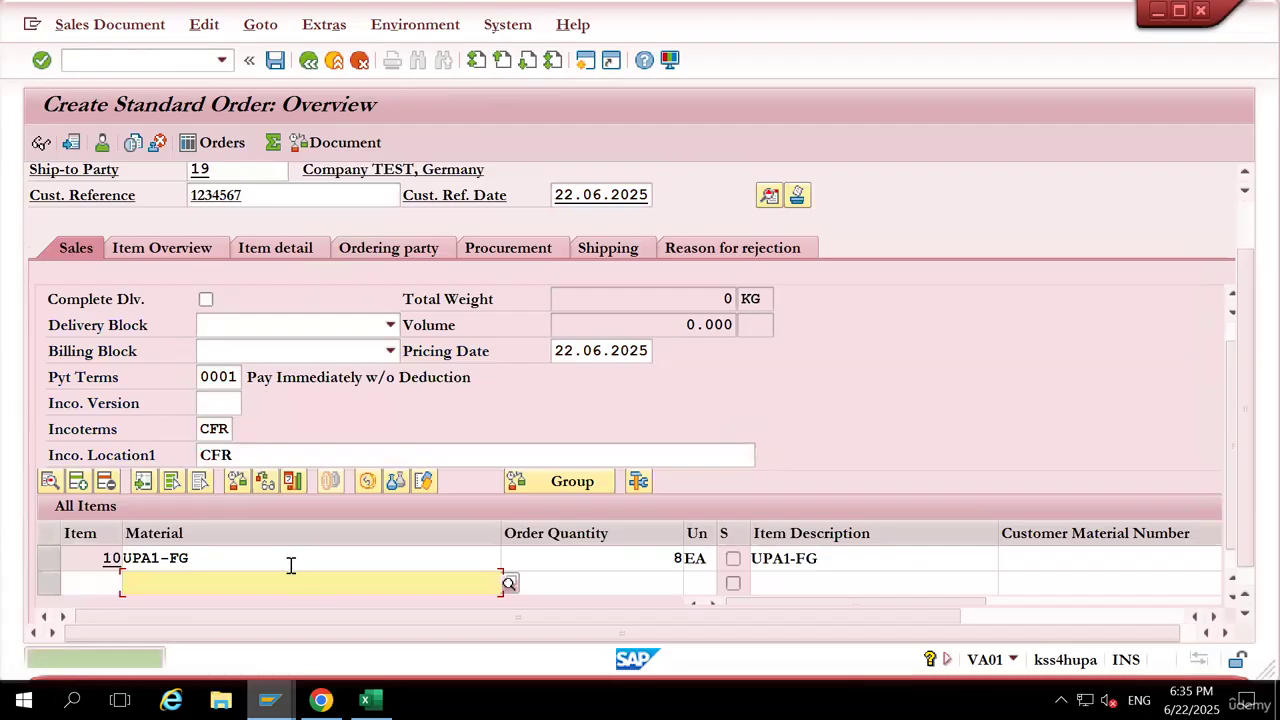
Open the item data of UPA1-FG and go to the end of its pricing conditions
double_click(265, 560)
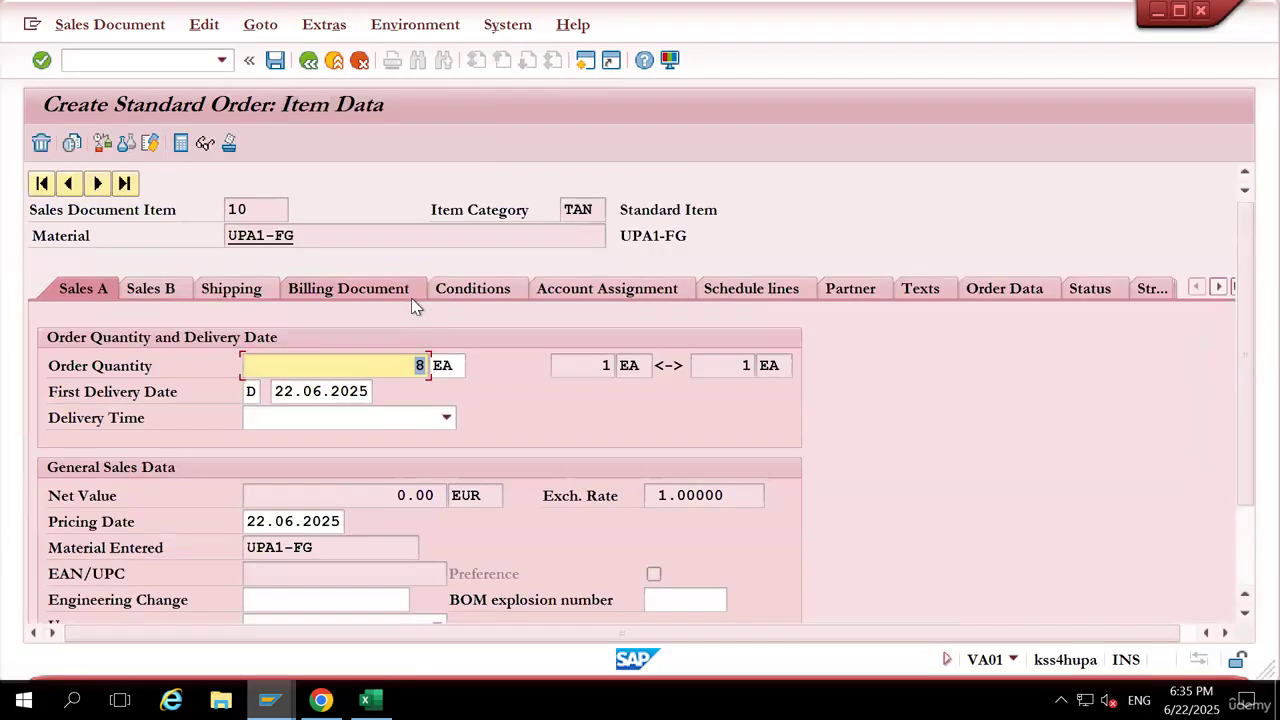
left_click(262, 285)
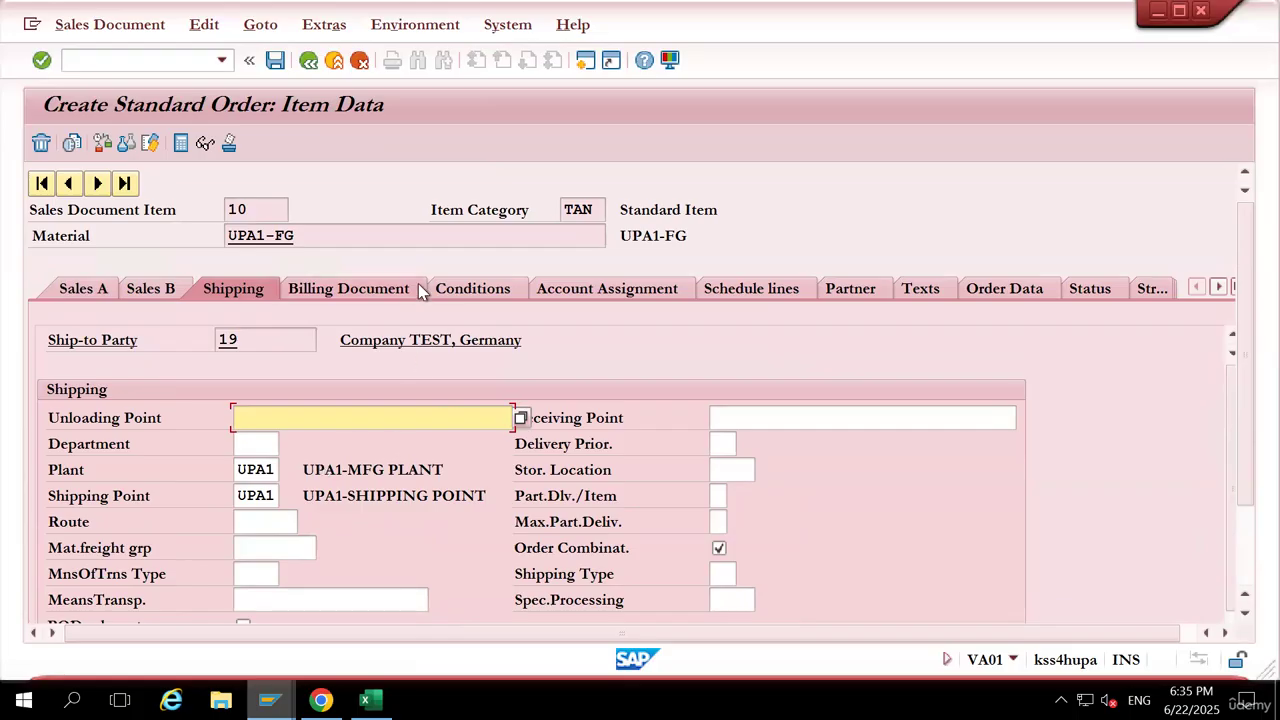
left_click(458, 290)
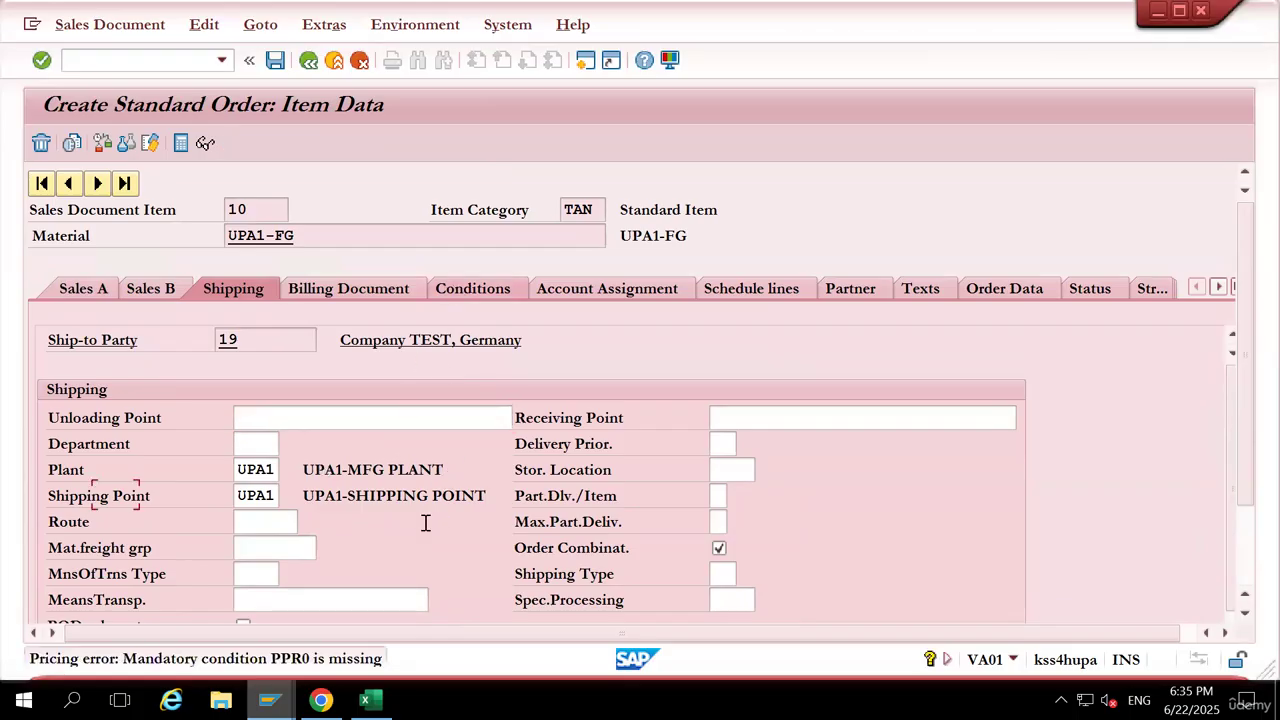
scroll(360, 545, "down", 5)
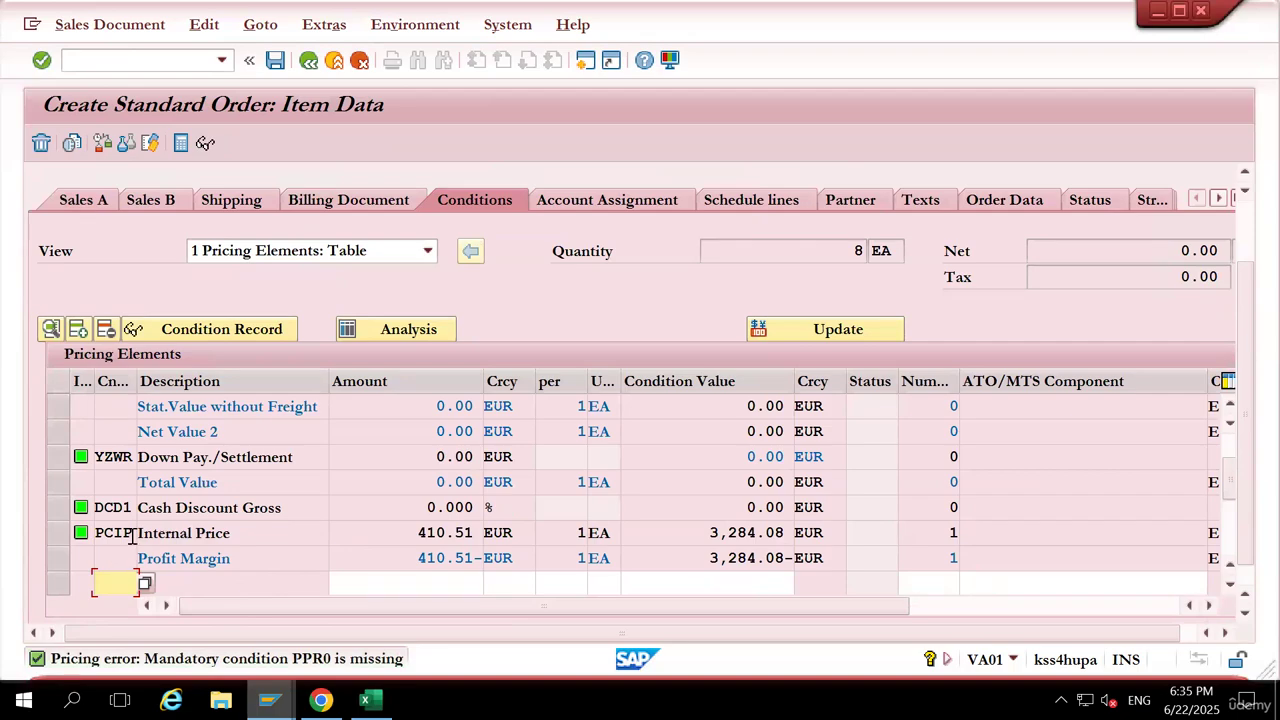
Examine the internal price condition PCIP and its amount in the item's pricing elements
left_click_drag(132, 538, 101, 540)
left_click(97, 536)
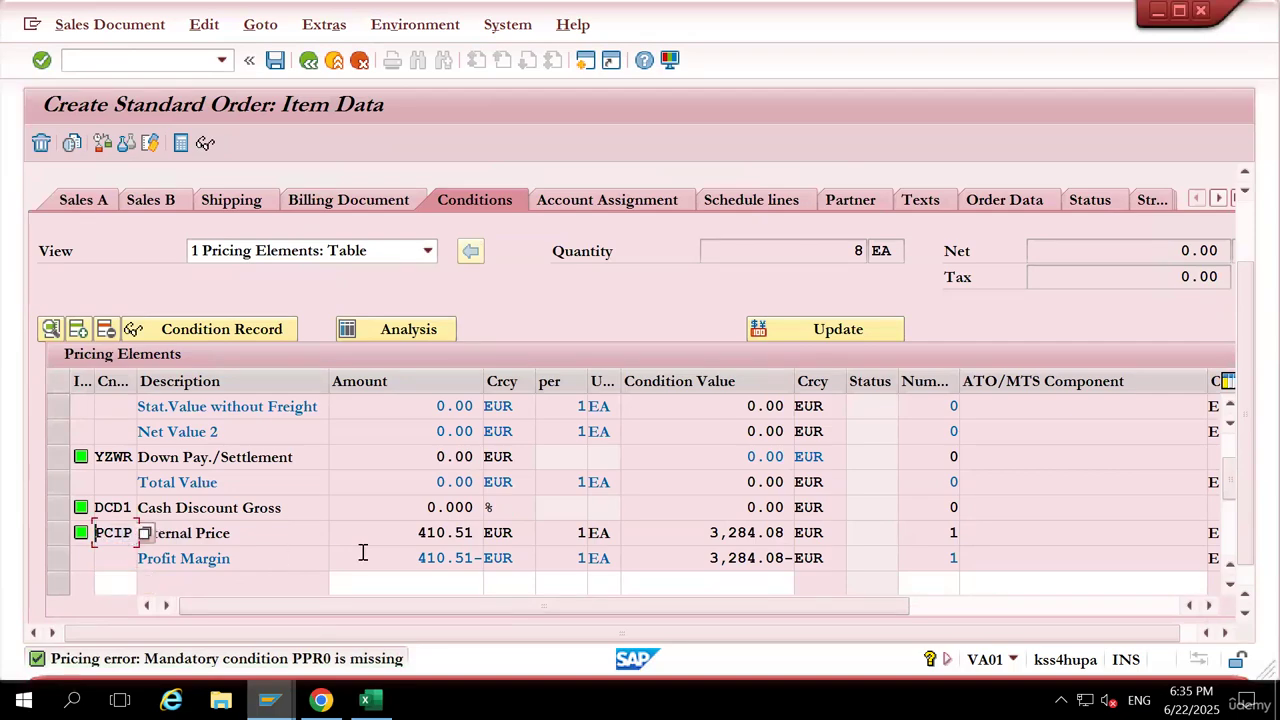
left_click_drag(398, 541, 459, 537)
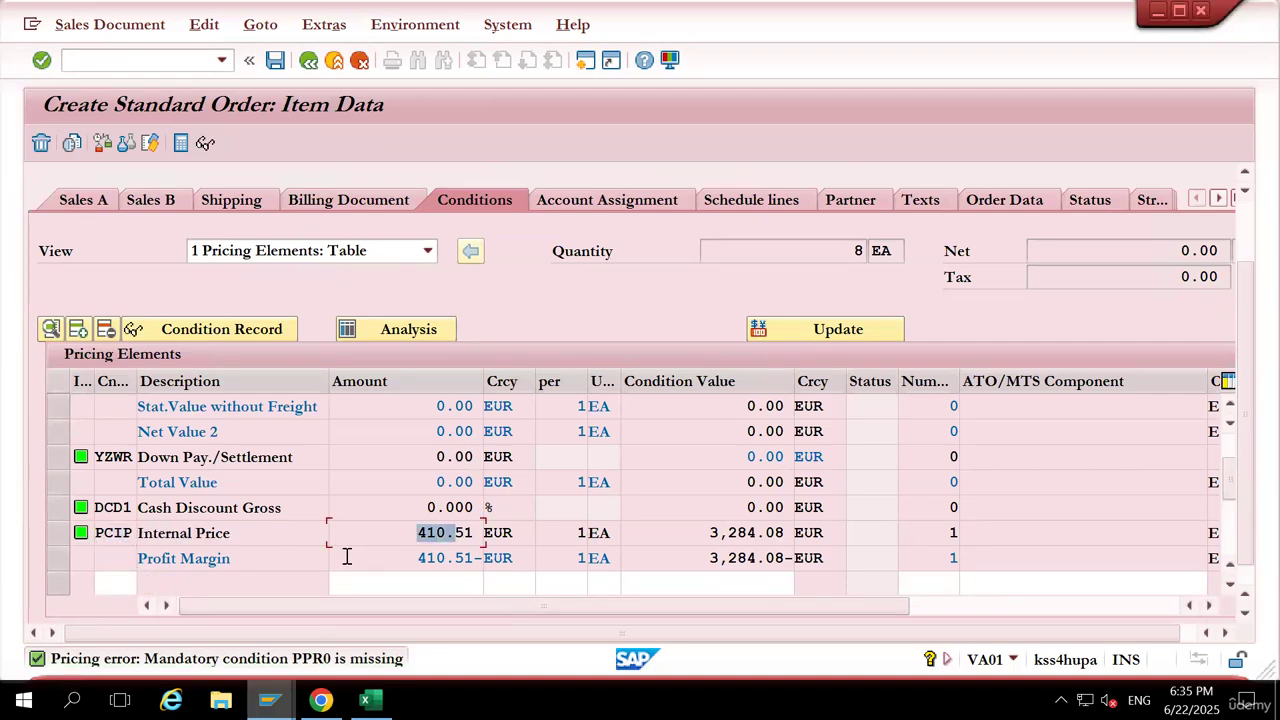
left_click_drag(134, 532, 100, 536)
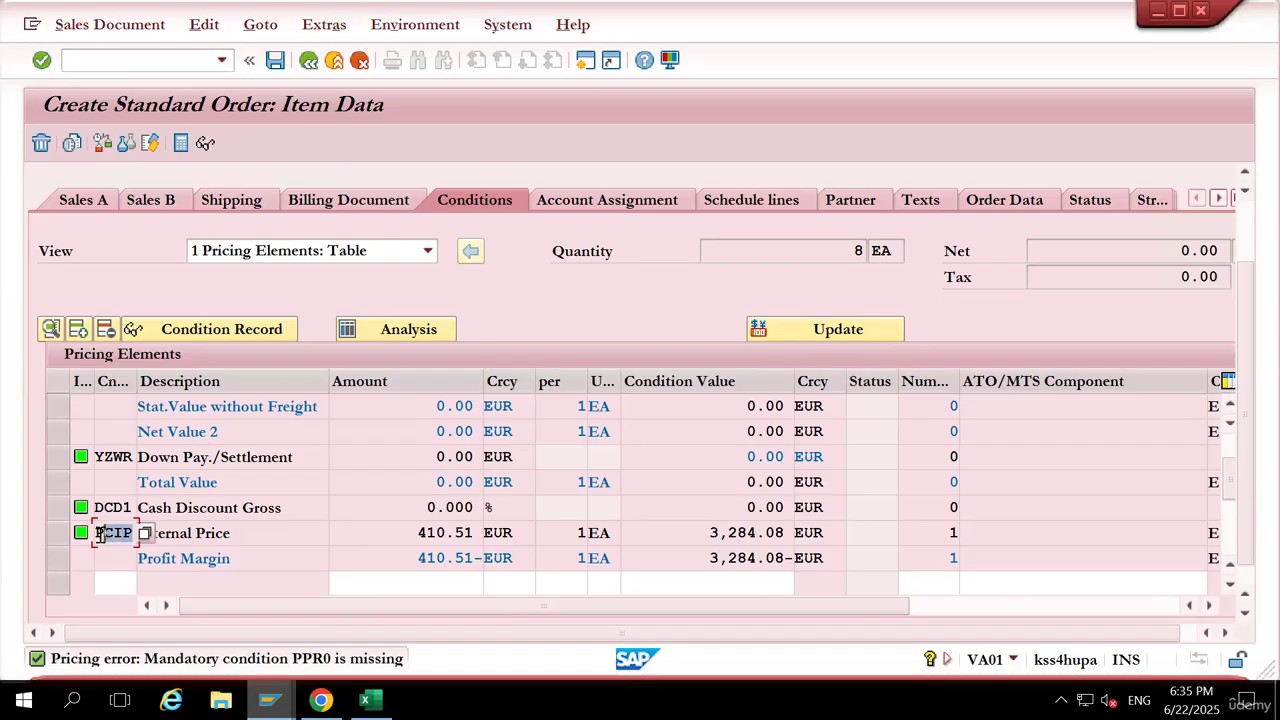
left_click(100, 536)
left_click_drag(413, 536, 470, 532)
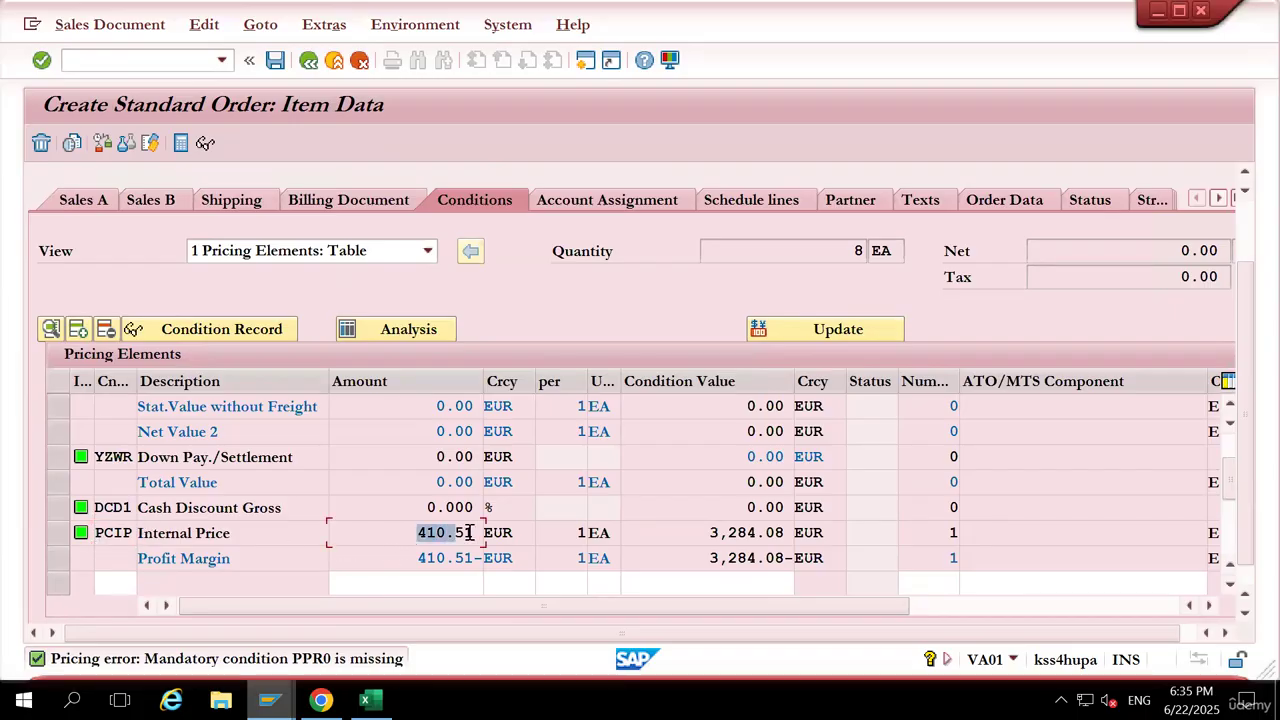
left_click(474, 532)
Add the missing price condition PPR0 with an amount of 1410.51 per unit and check the resulting profit margin
left_click(132, 582)
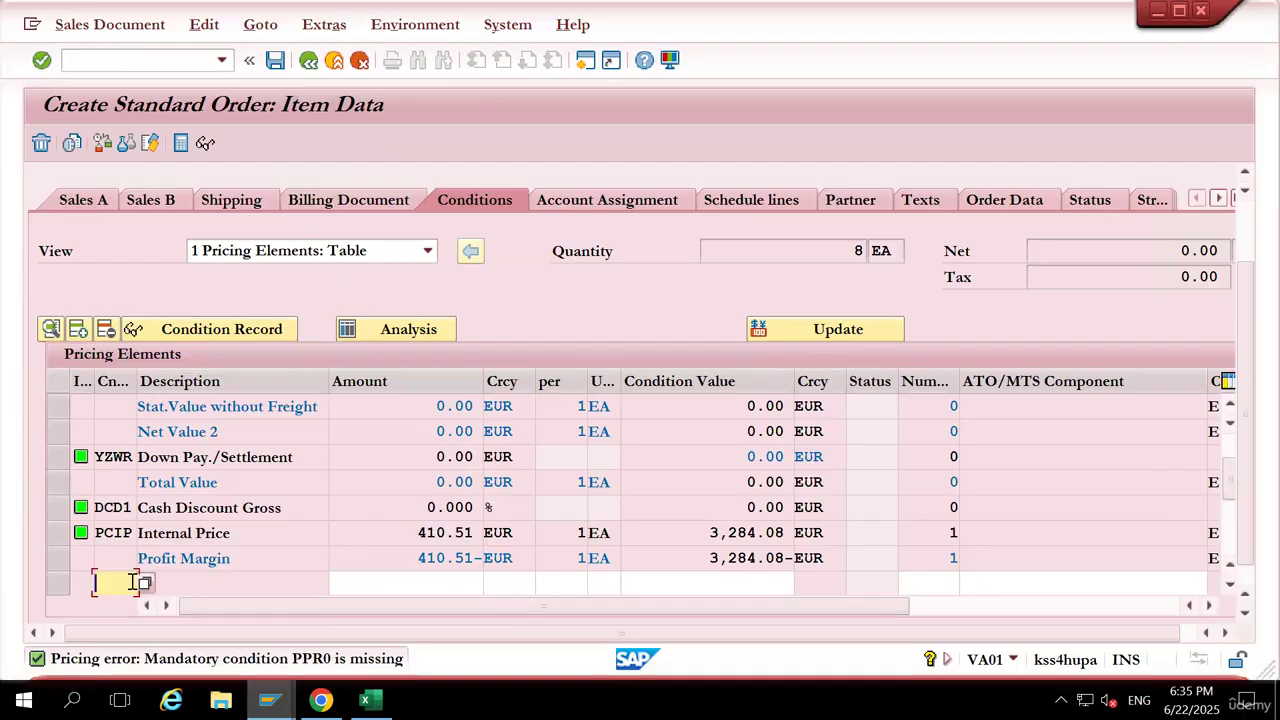
left_click(132, 582)
left_click(127, 487)
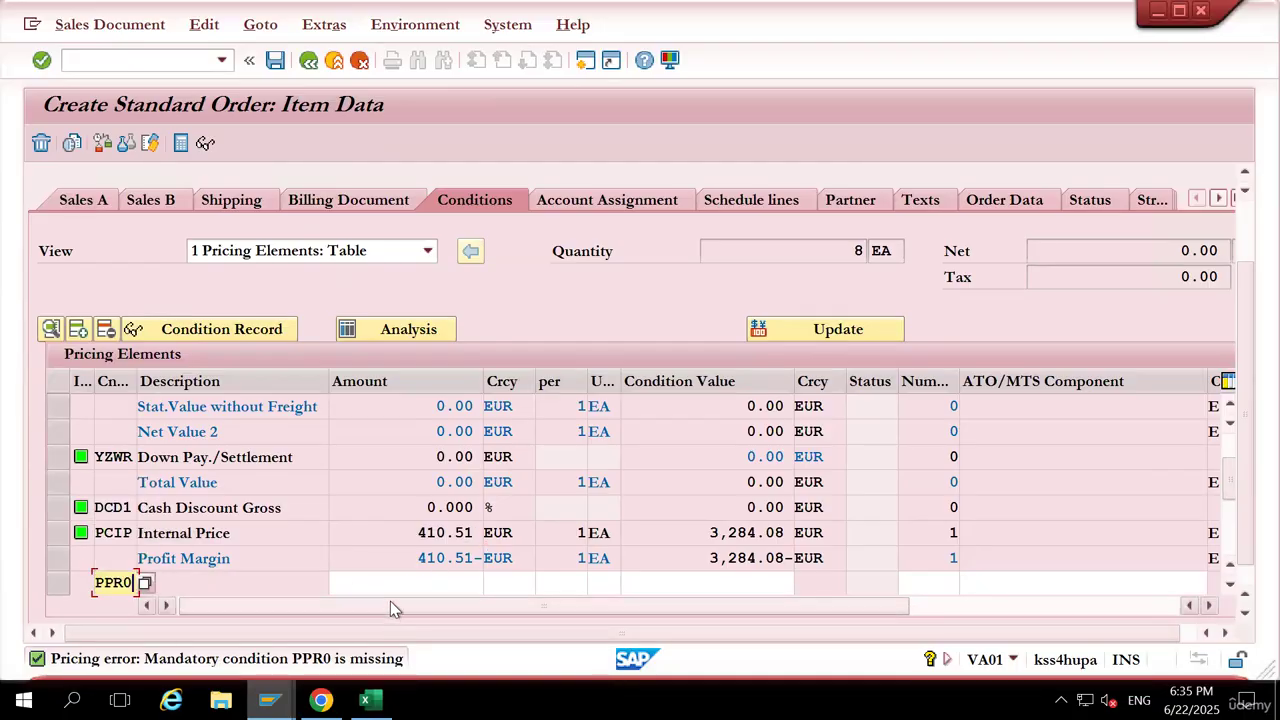
left_click(405, 583)
left_click_drag(415, 558, 476, 558)
key("ctrl+c")
left_click(437, 580)
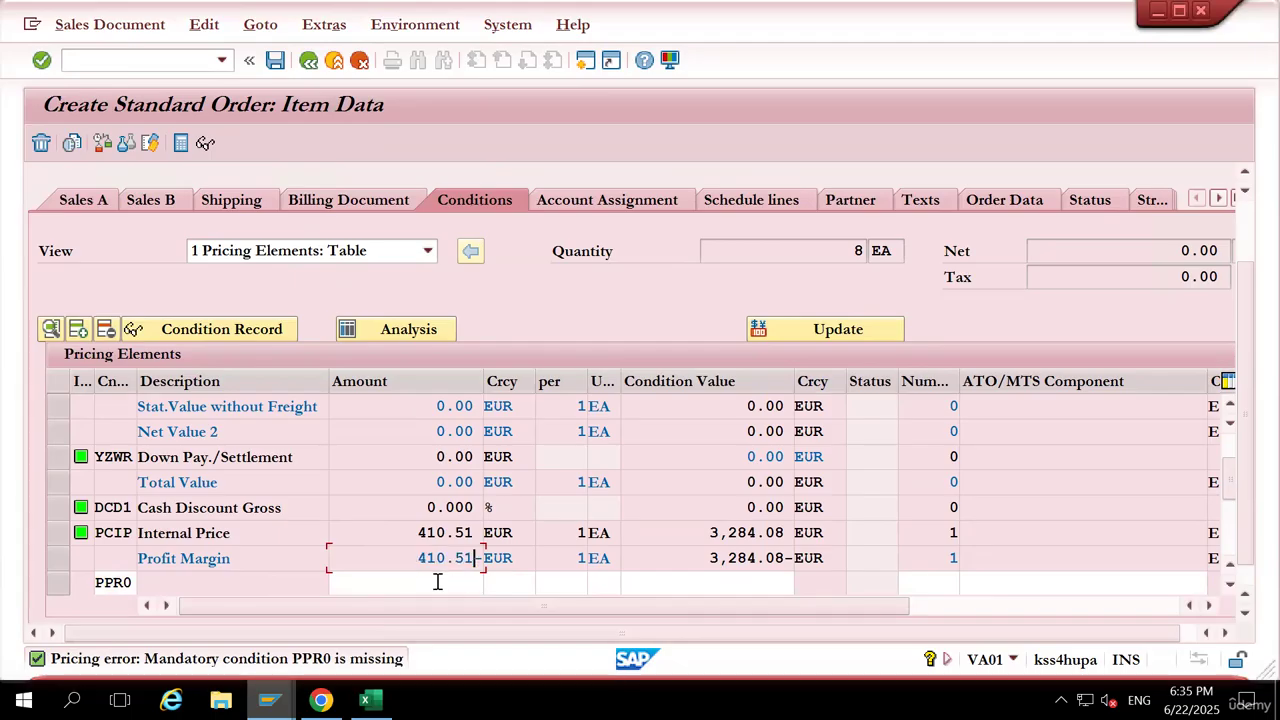
key("ctrl+v")
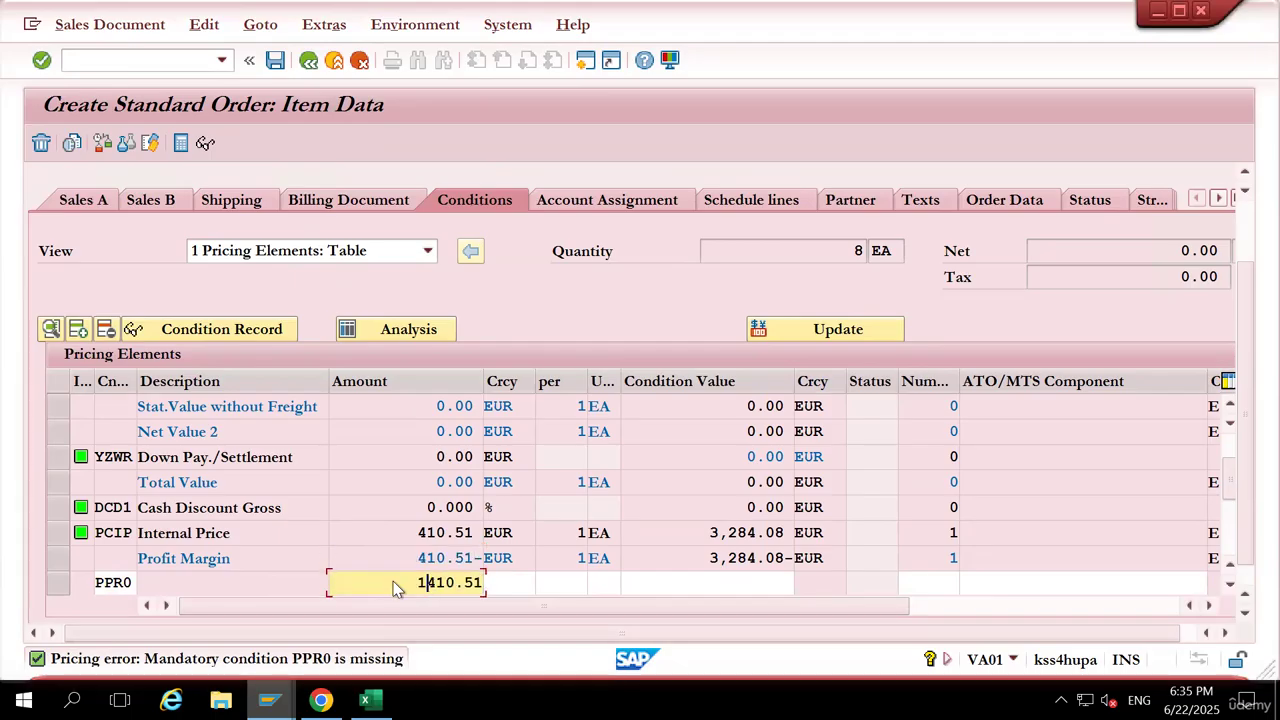
type("1")
key("Return")
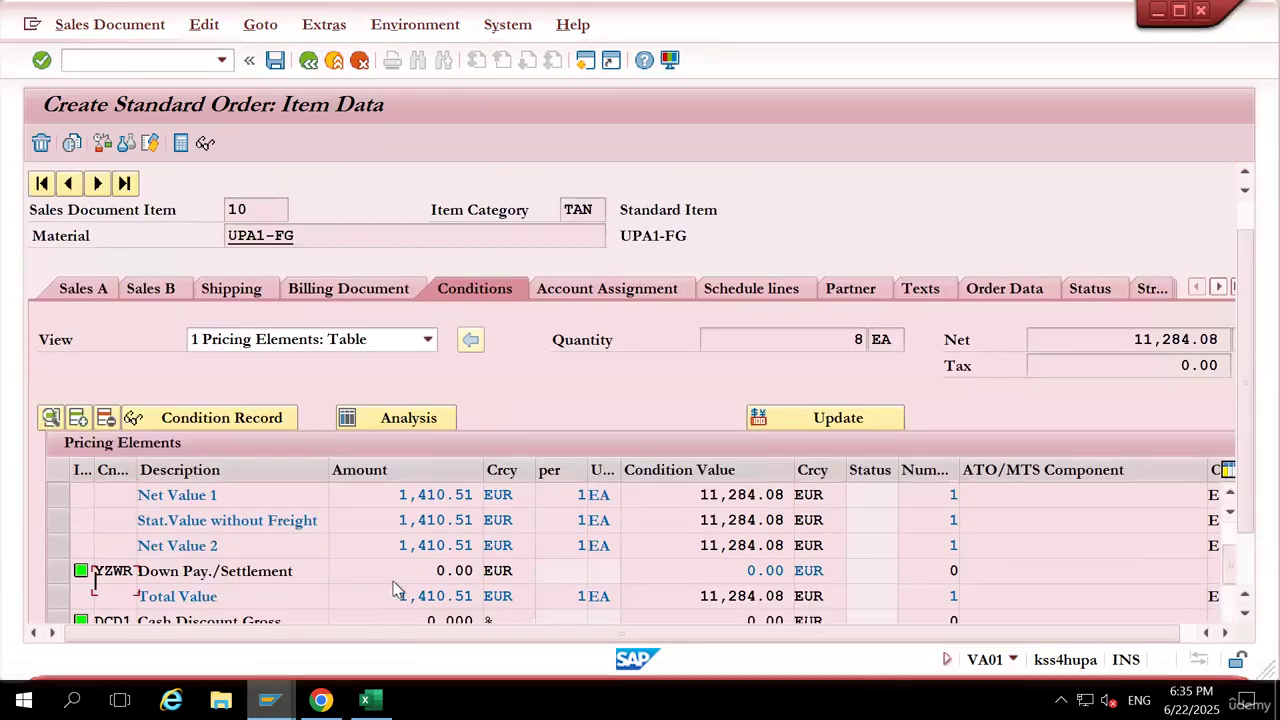
scroll(393, 581, "down", 5)
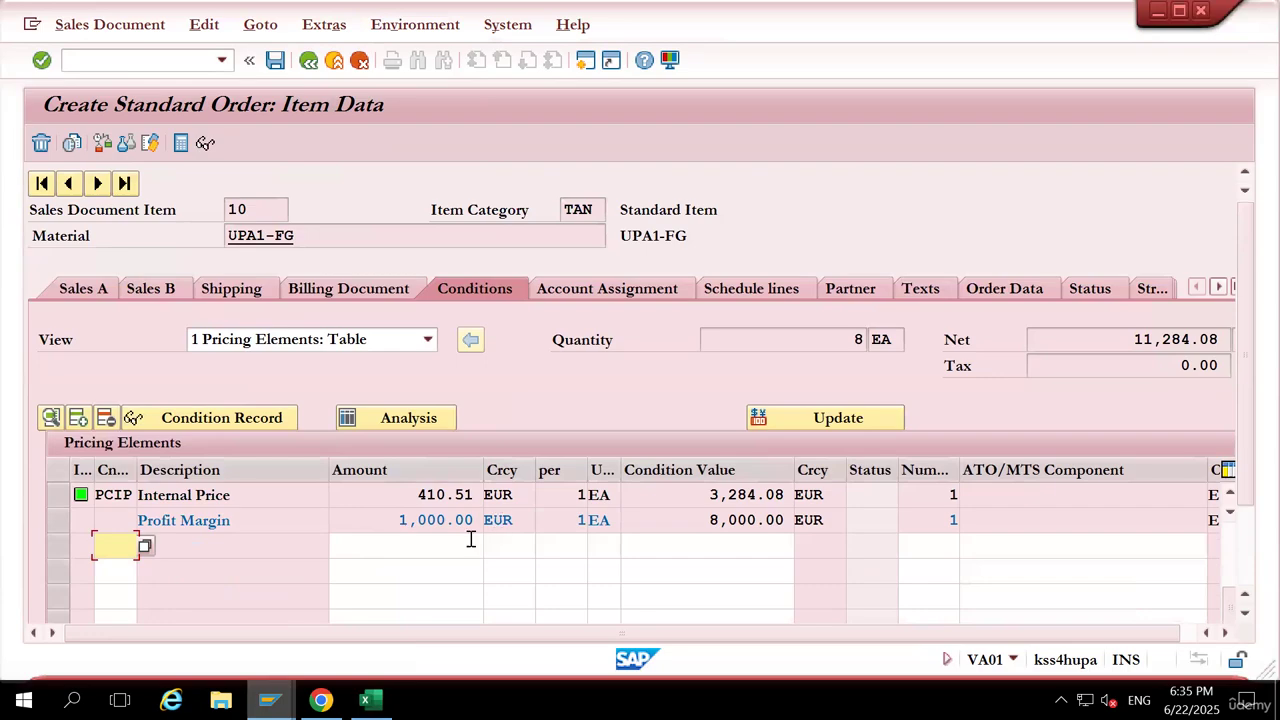
Complete the item's missing data from the incompletion log with net weight 9 KG and gross weight 10 KG, and save the order
left_click(203, 24)
left_click(245, 257)
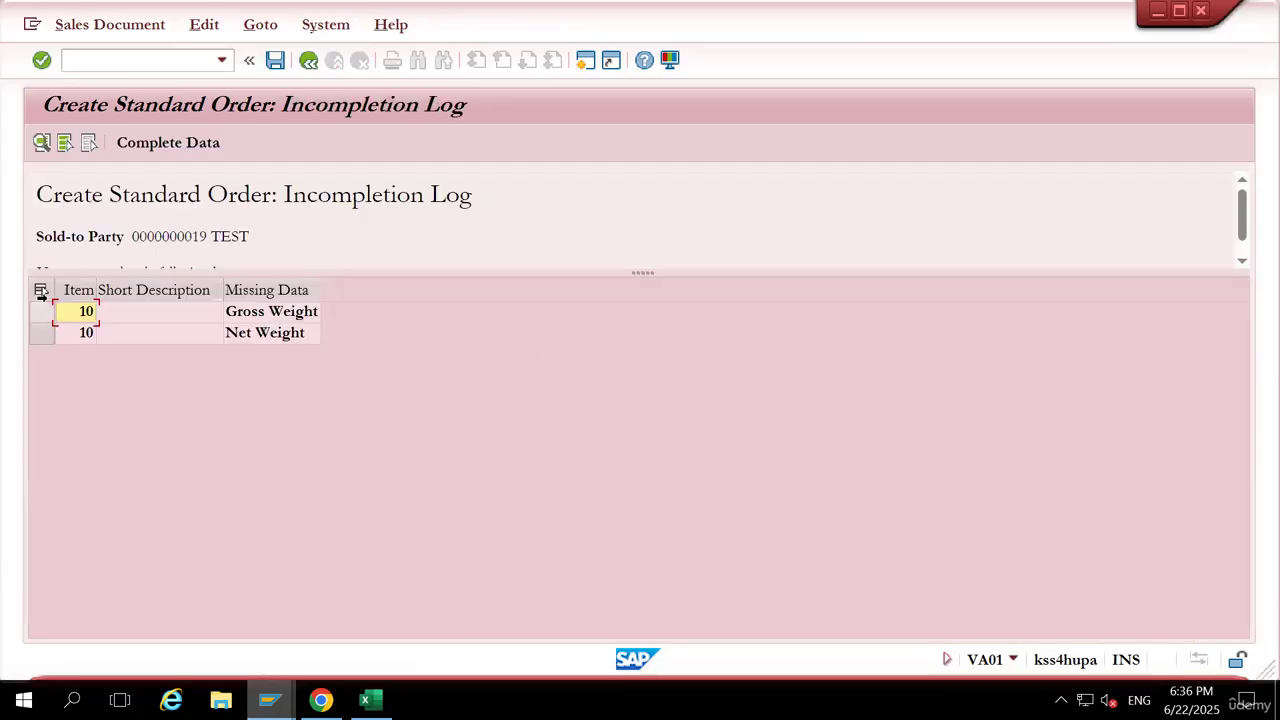
left_click(41, 289)
left_click(166, 143)
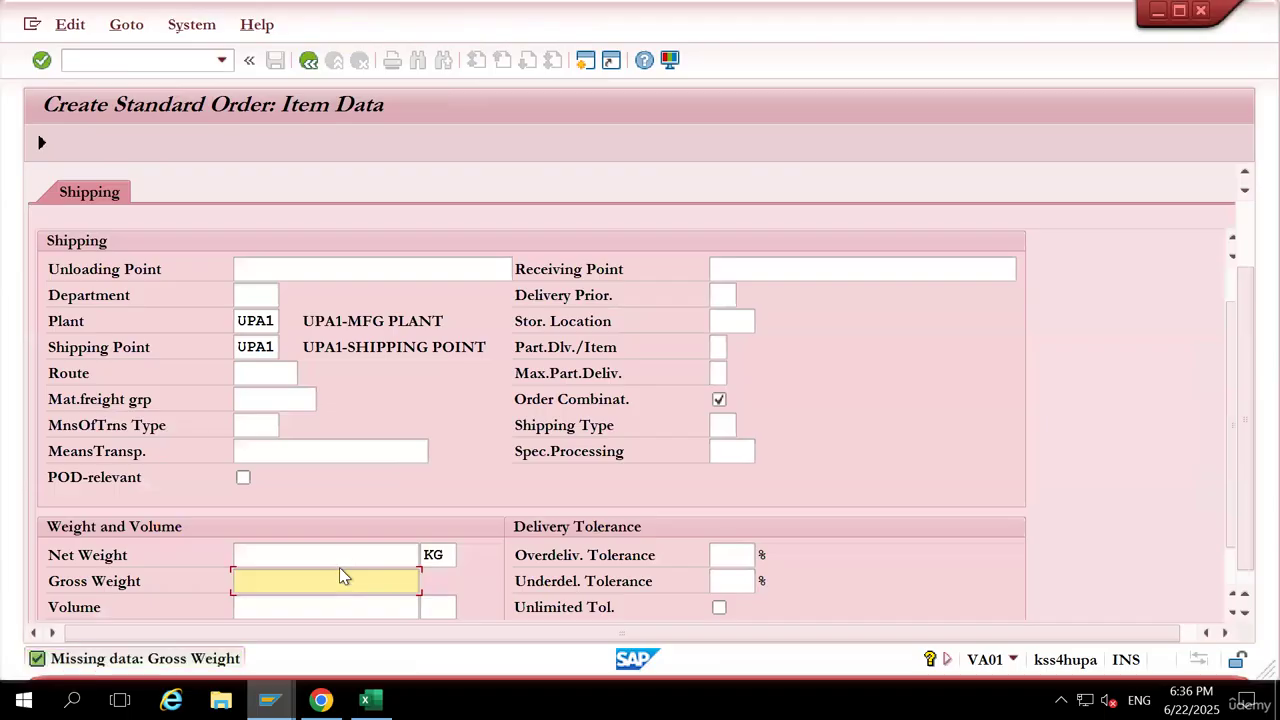
left_click(341, 556)
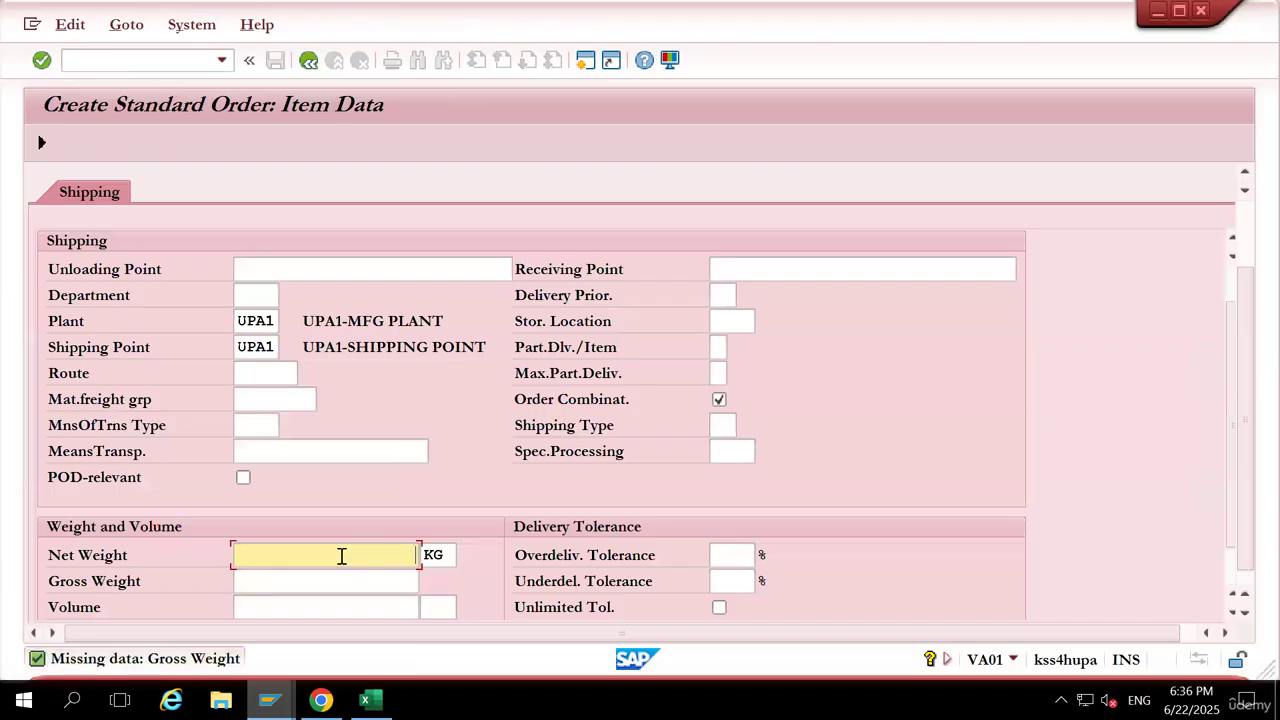
type("9")
key("Tab")
key("Tab")
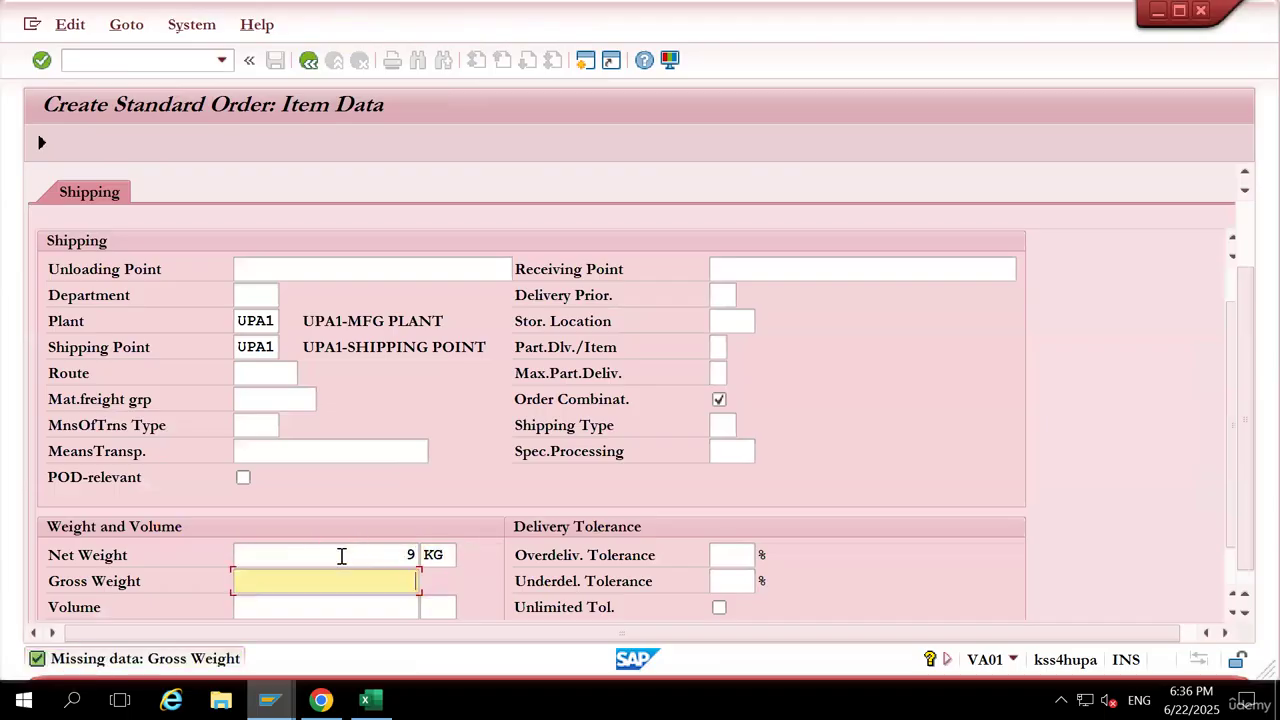
type("10")
key("Return")
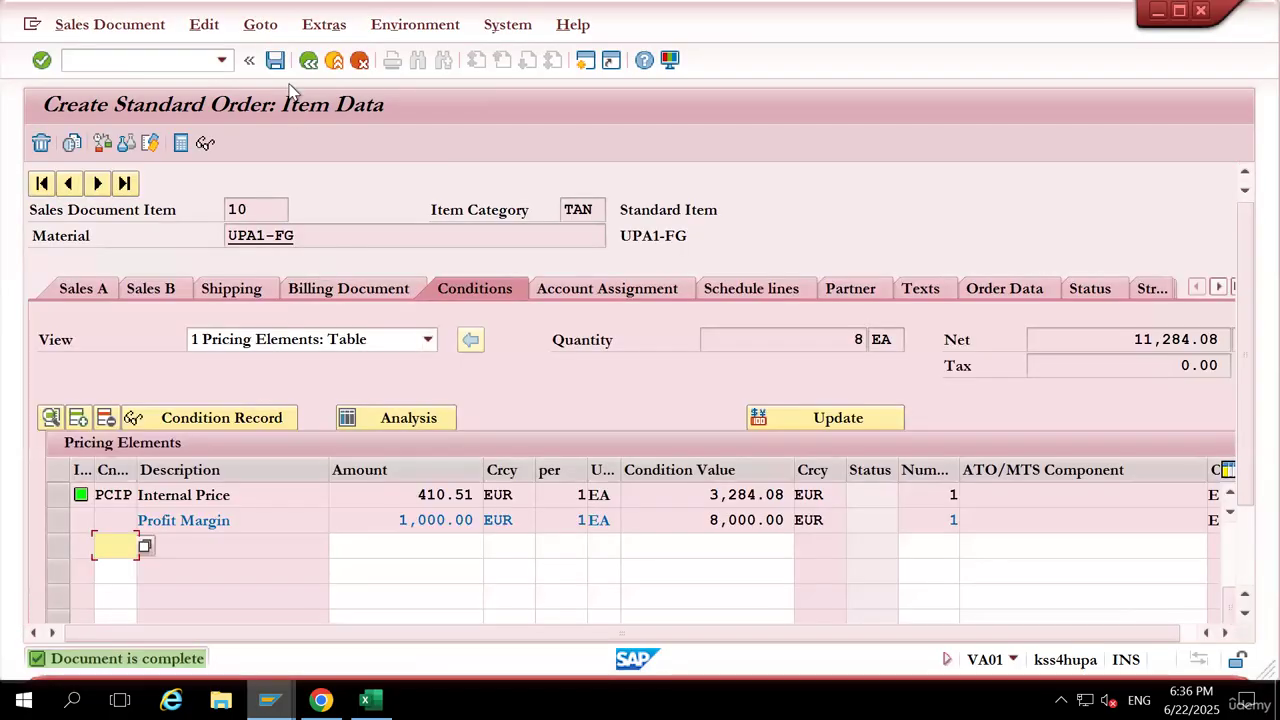
left_click(276, 62)
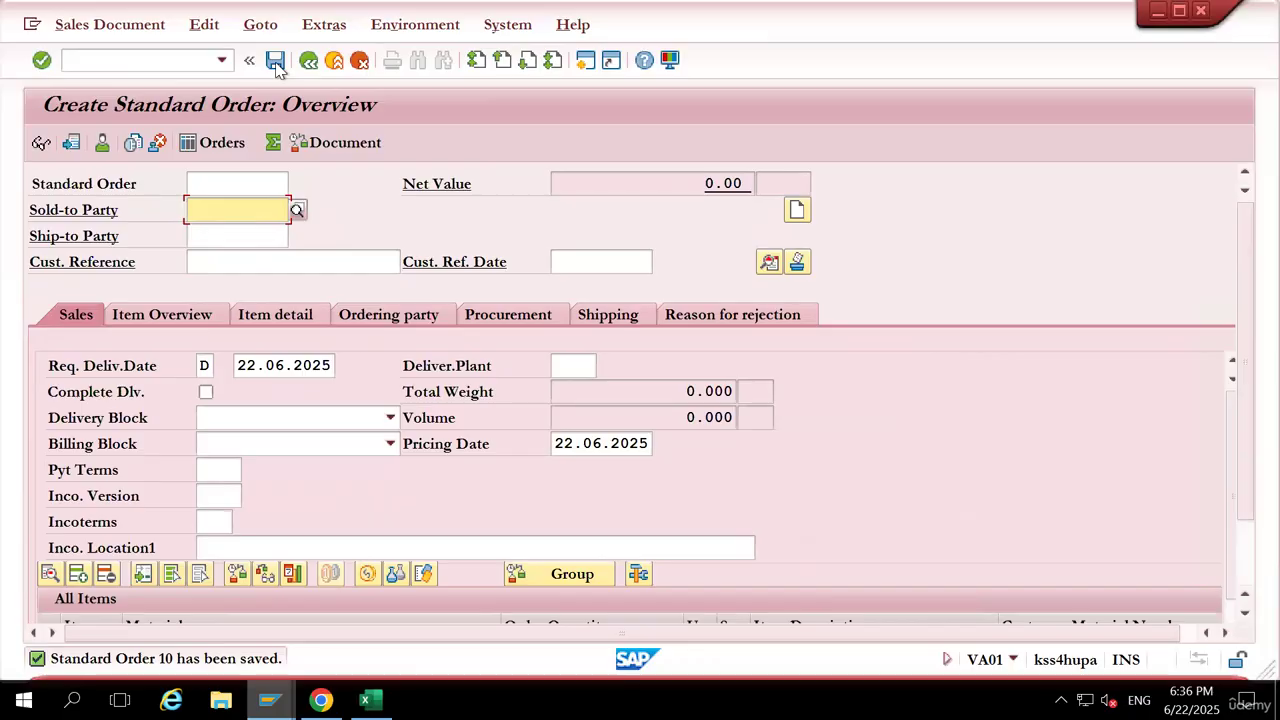
Start transaction VL01N and create an outbound delivery for the saved sales order from shipping point UPA1
left_click(152, 57)
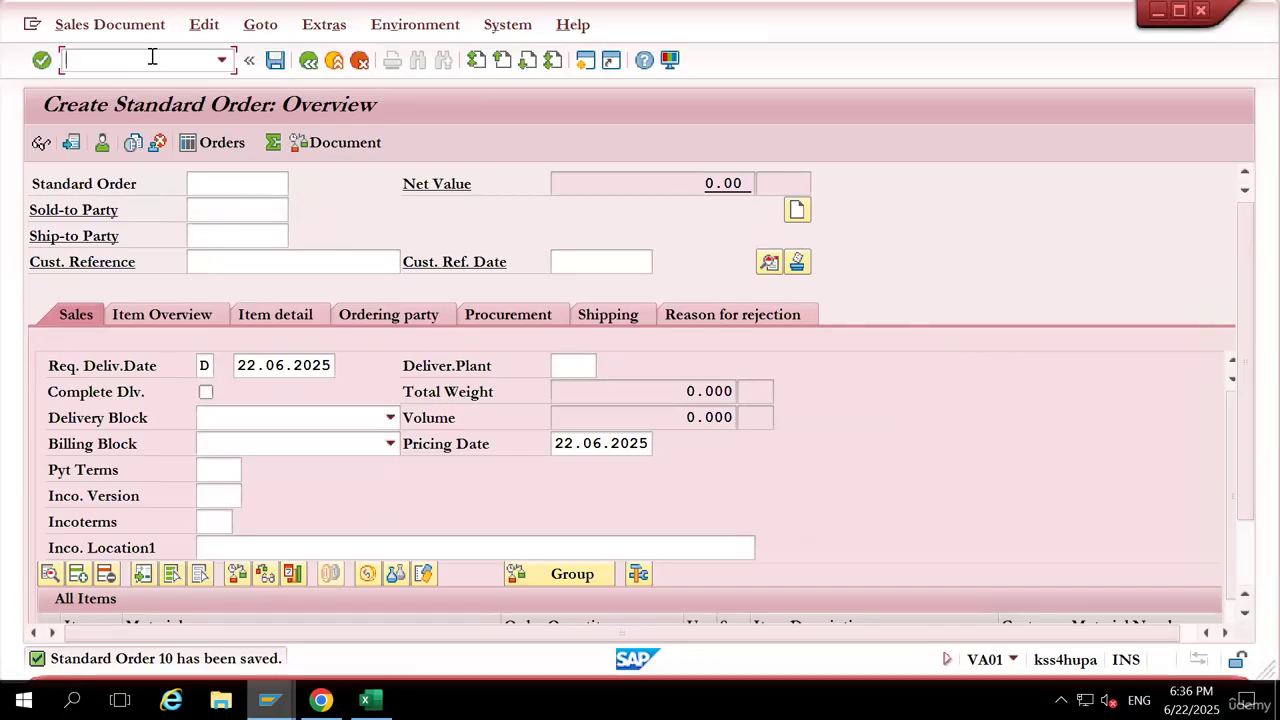
type("/NVL01N")
key("Return")
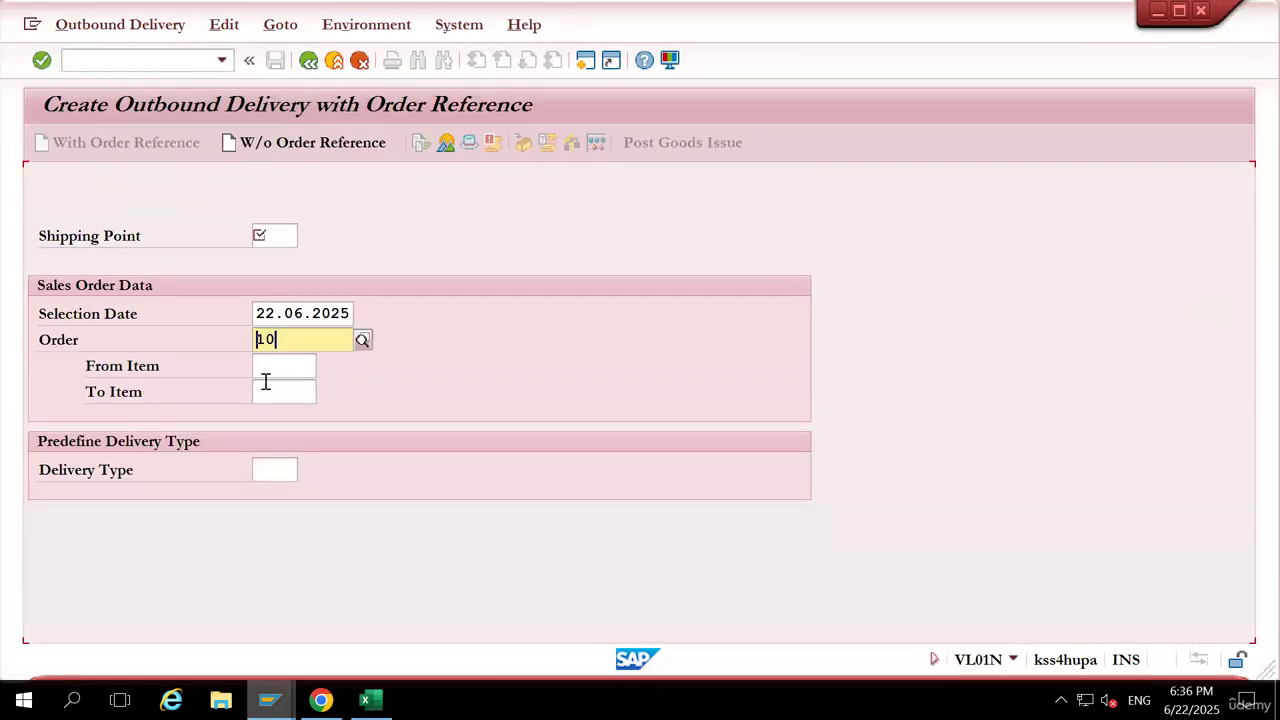
left_click(272, 235)
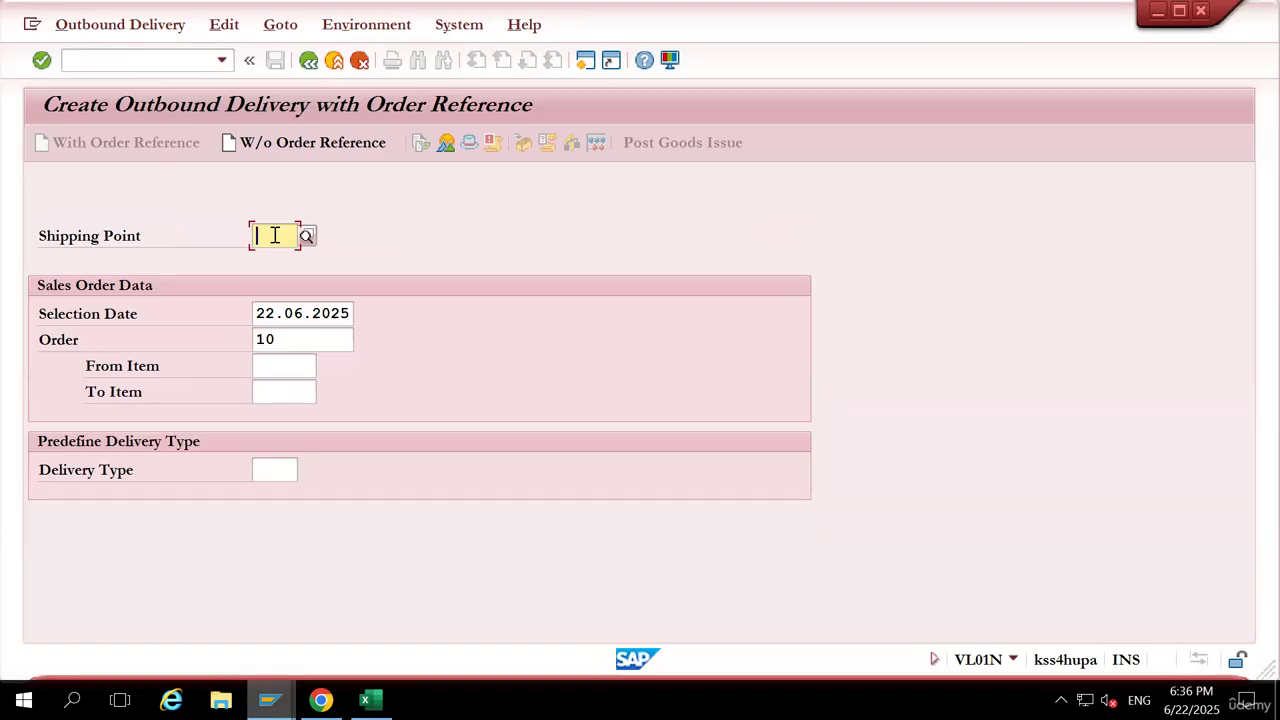
type("UPA1")
key("Return")
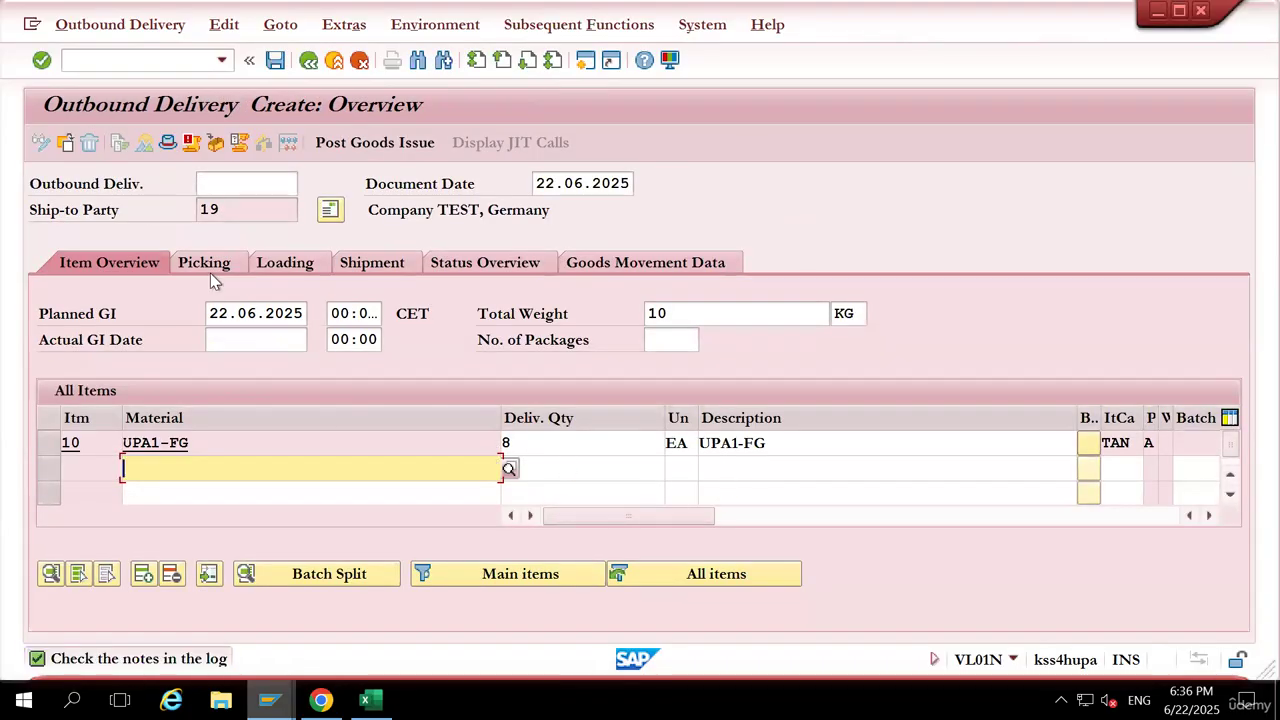
Enter storage location UPA1 and picked quantity 8 for the delivery item, and post the goods issue
left_click(239, 260)
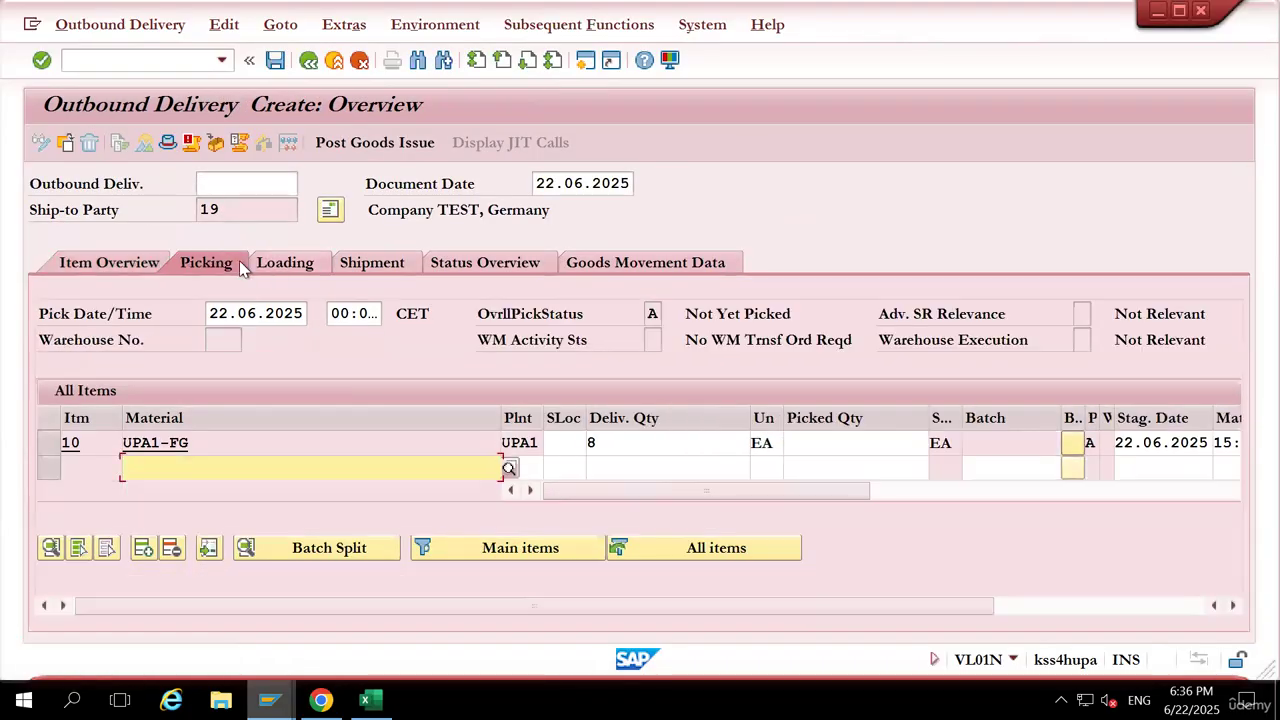
left_click(572, 446)
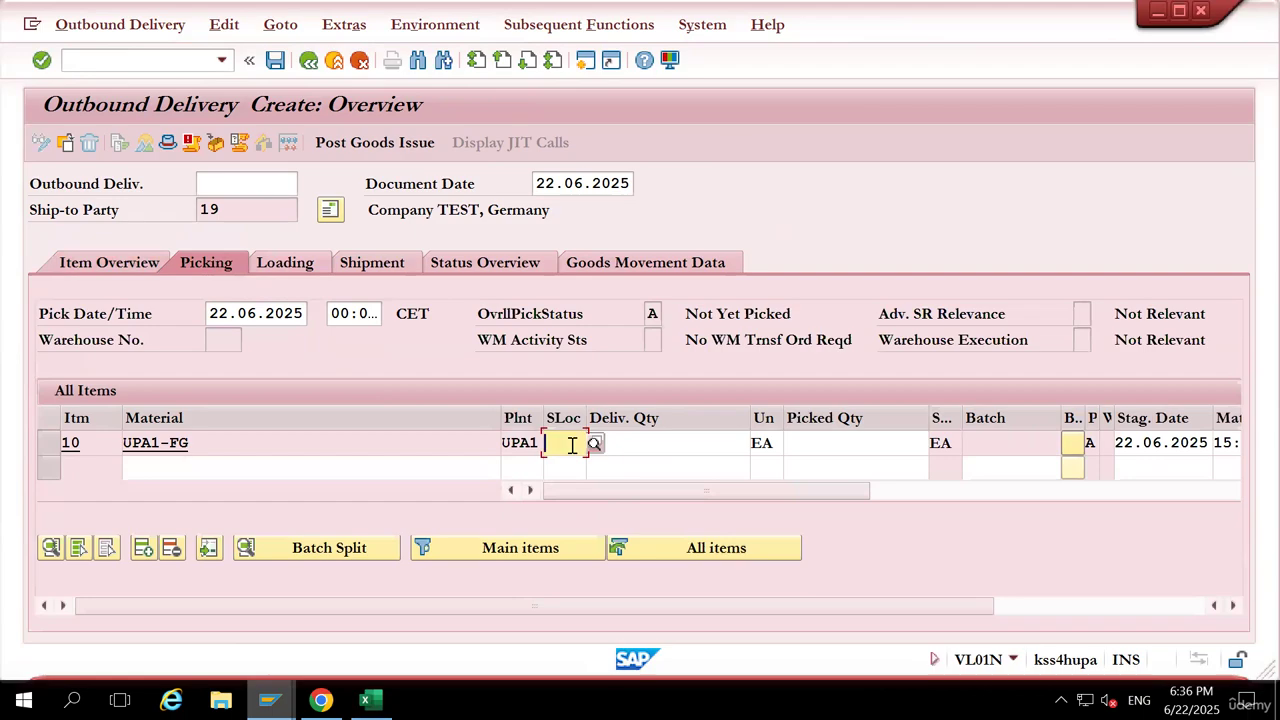
left_click(566, 463)
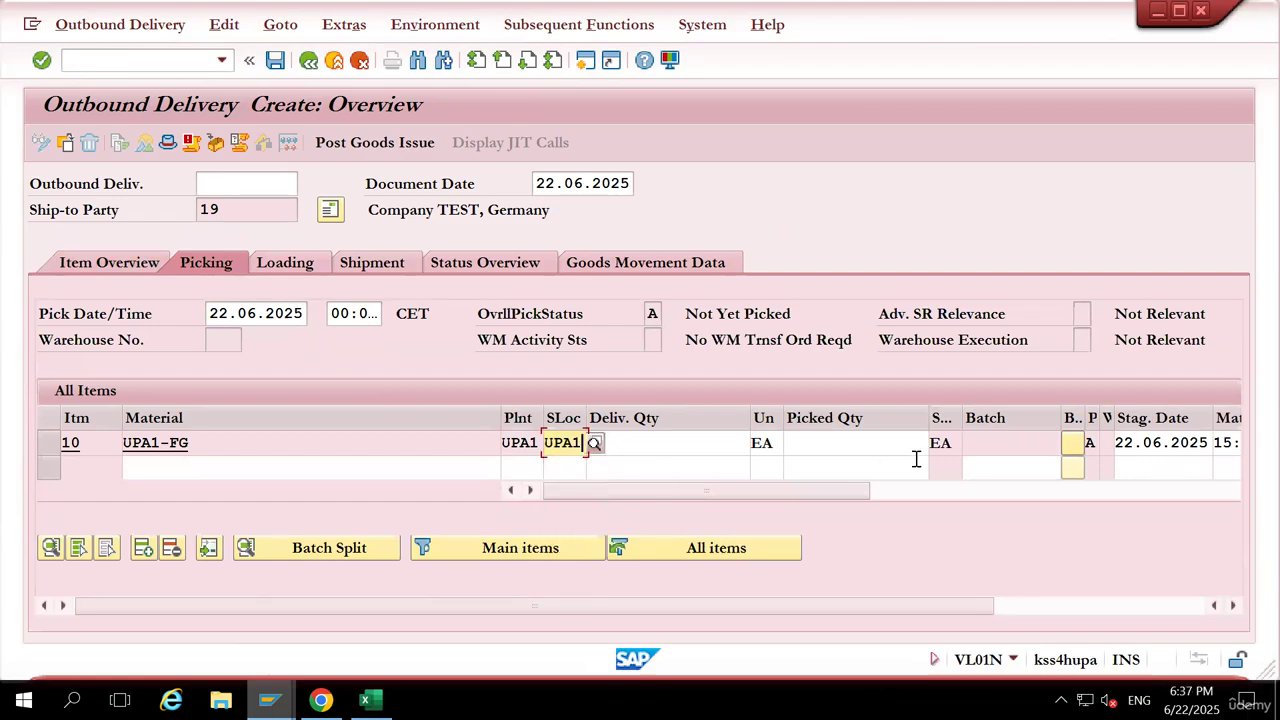
left_click(856, 449)
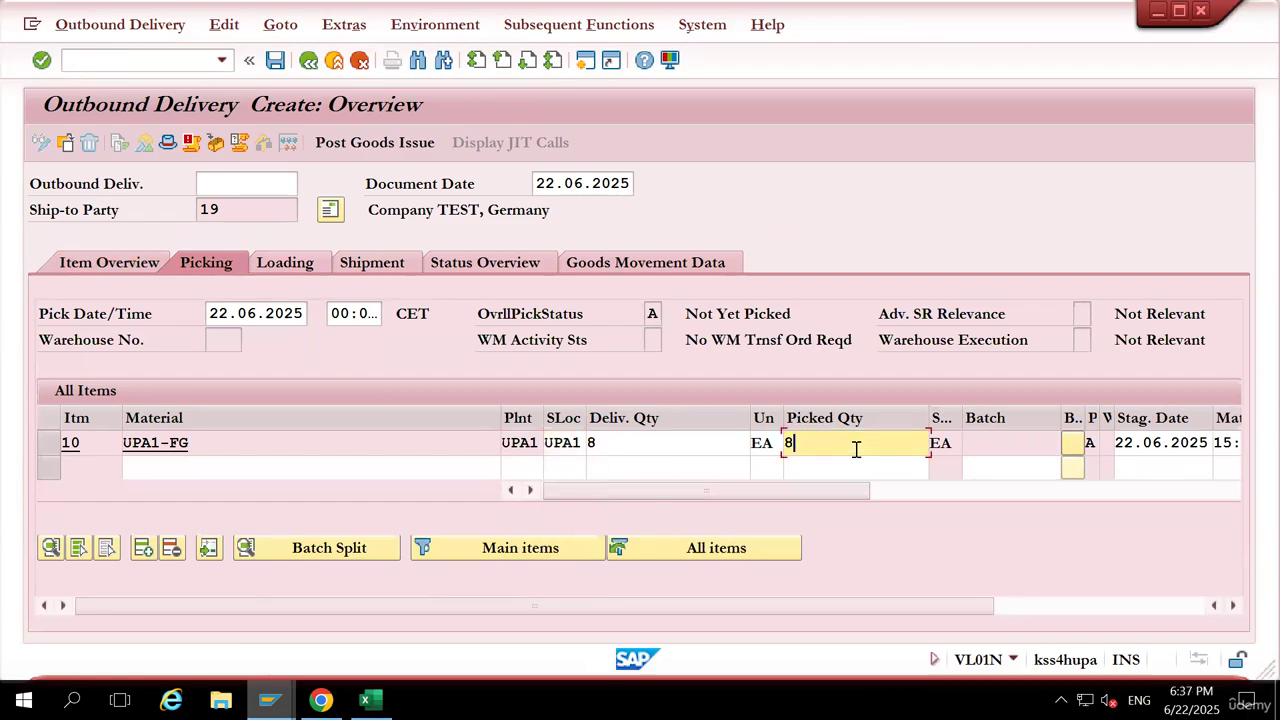
left_click(405, 142)
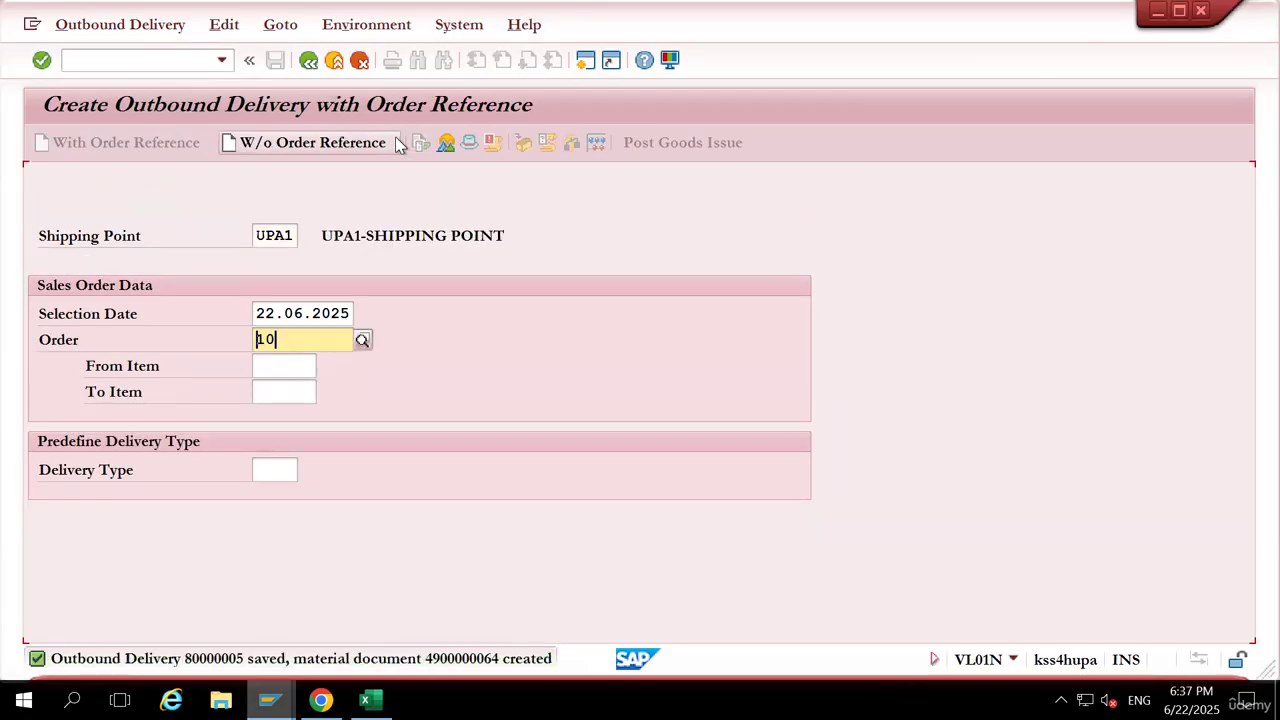
Display the newly created outbound delivery and open its document flow
left_click(92, 30)
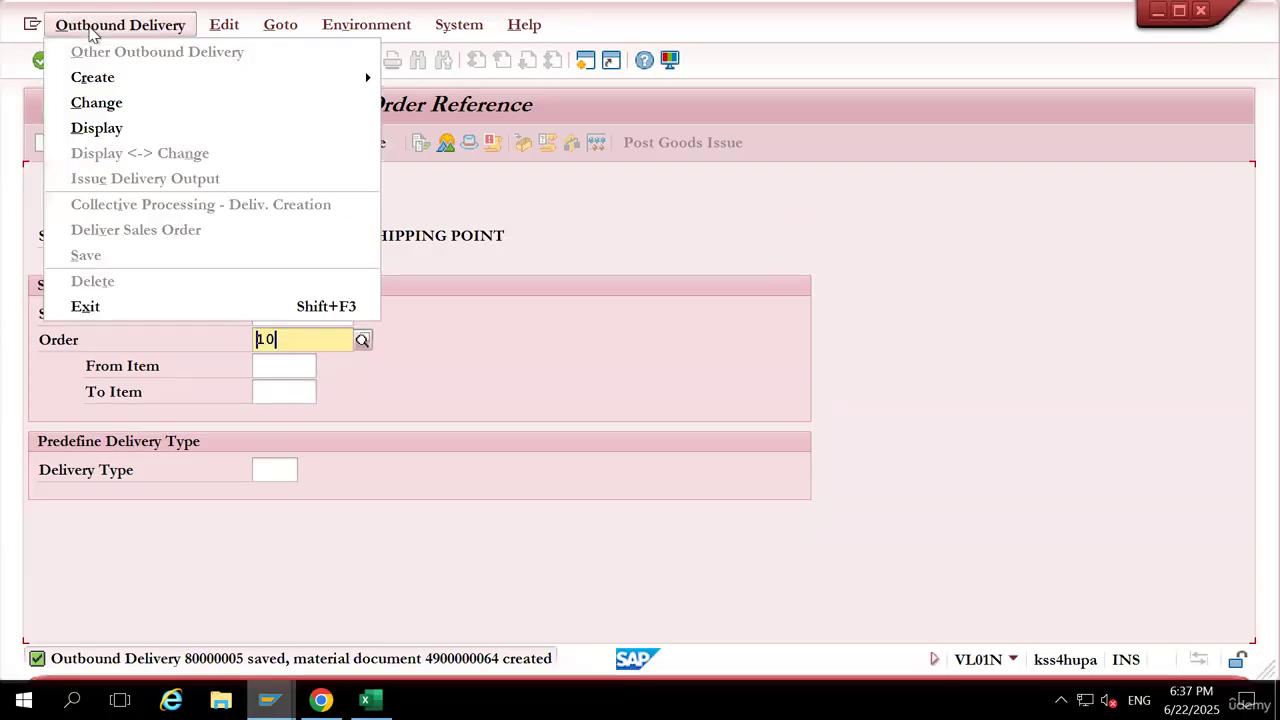
left_click(112, 128)
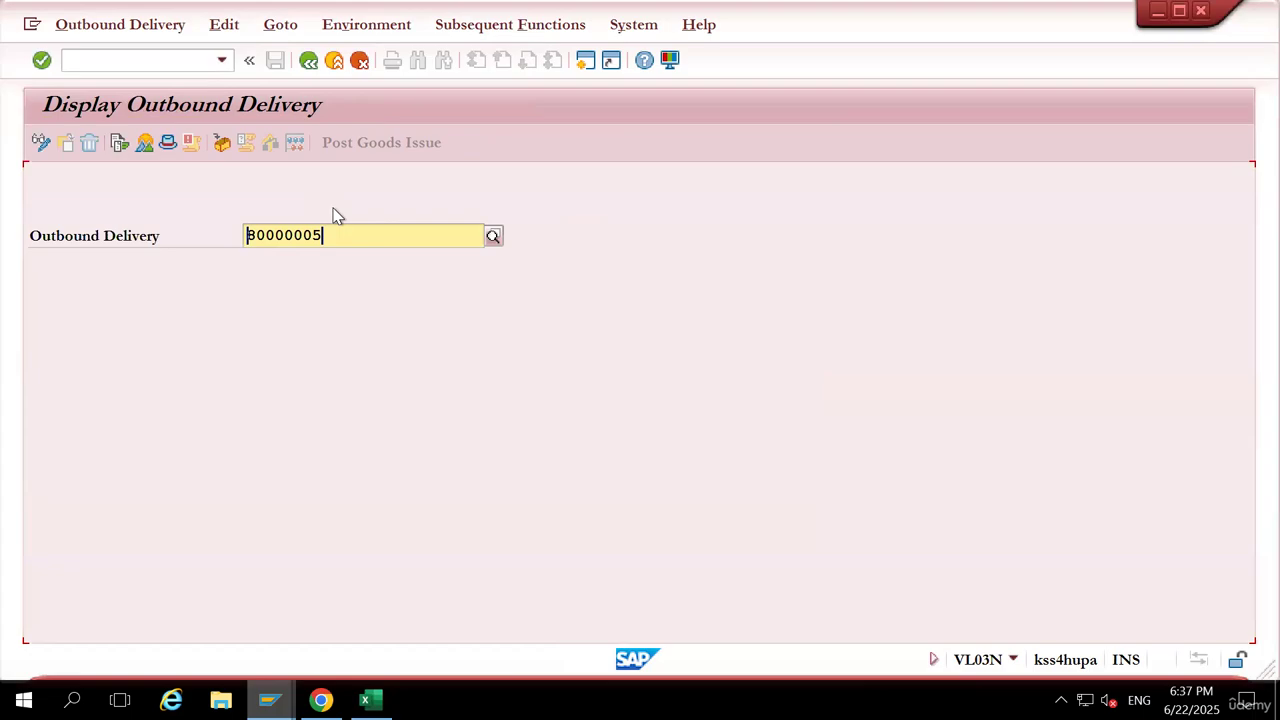
key("Return")
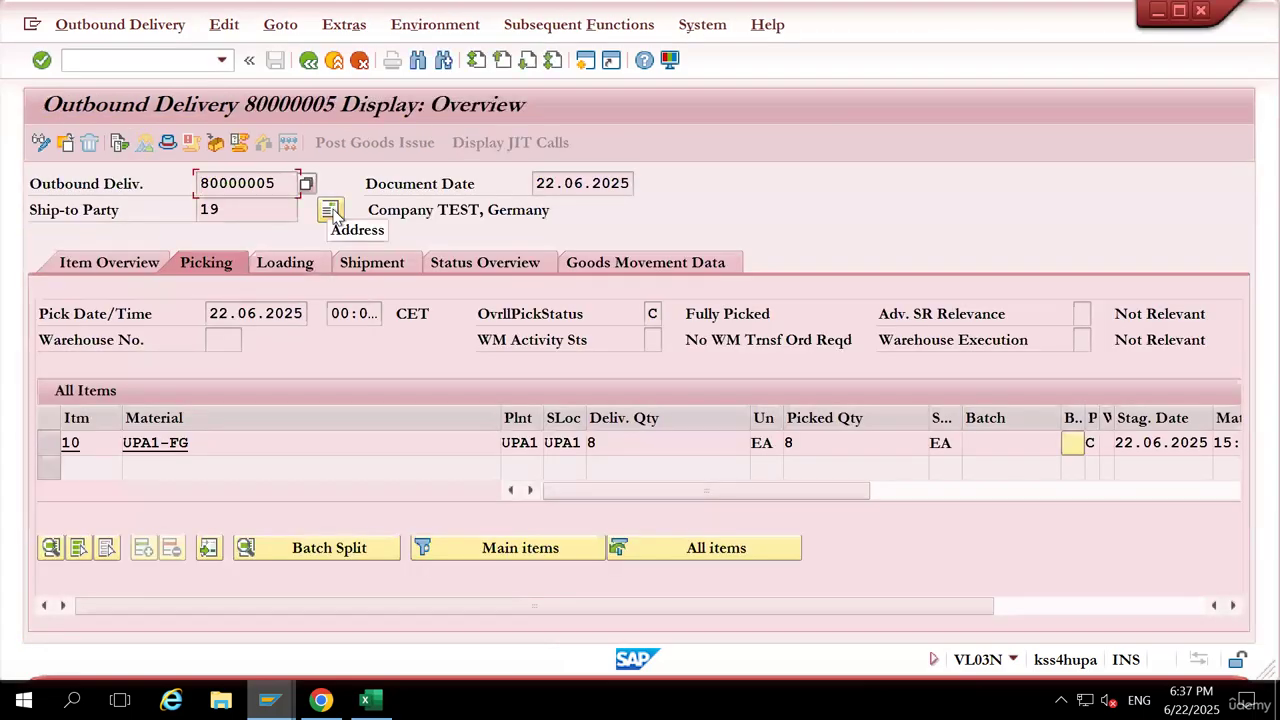
left_click(119, 143)
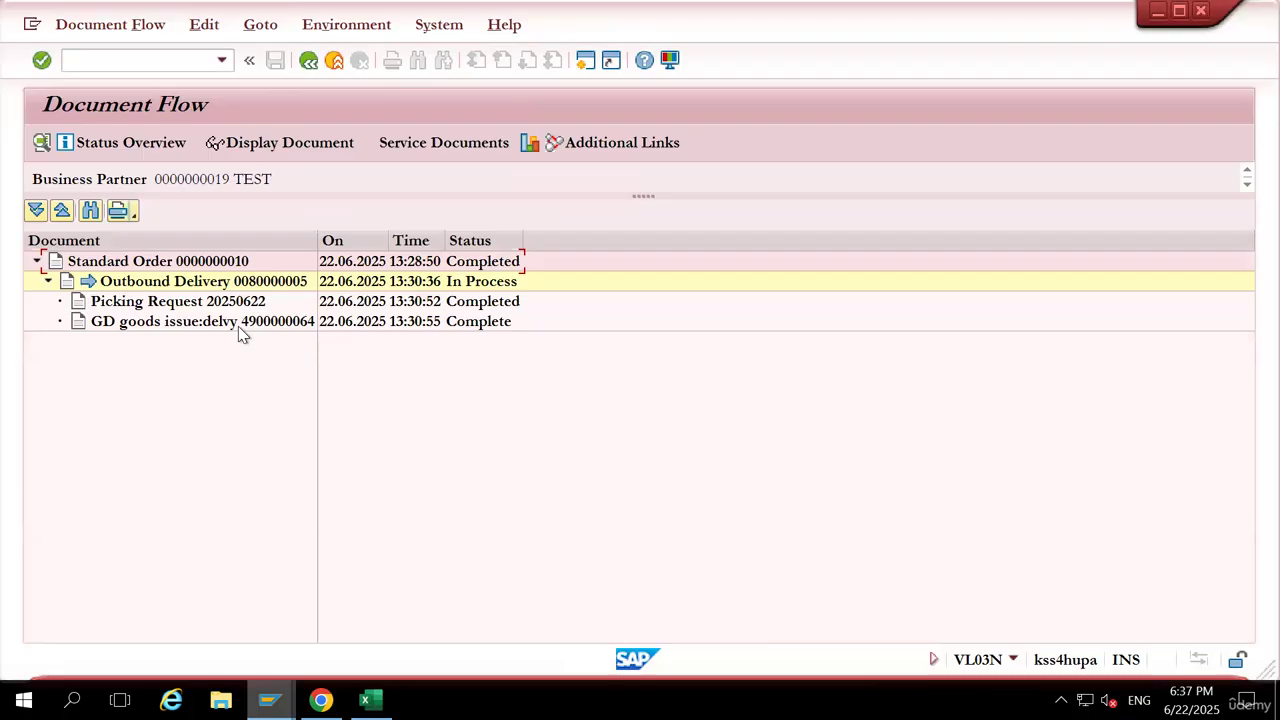
Open the goods issue material document from the document flow and display its accounting document through the FI documents list
left_click(238, 322)
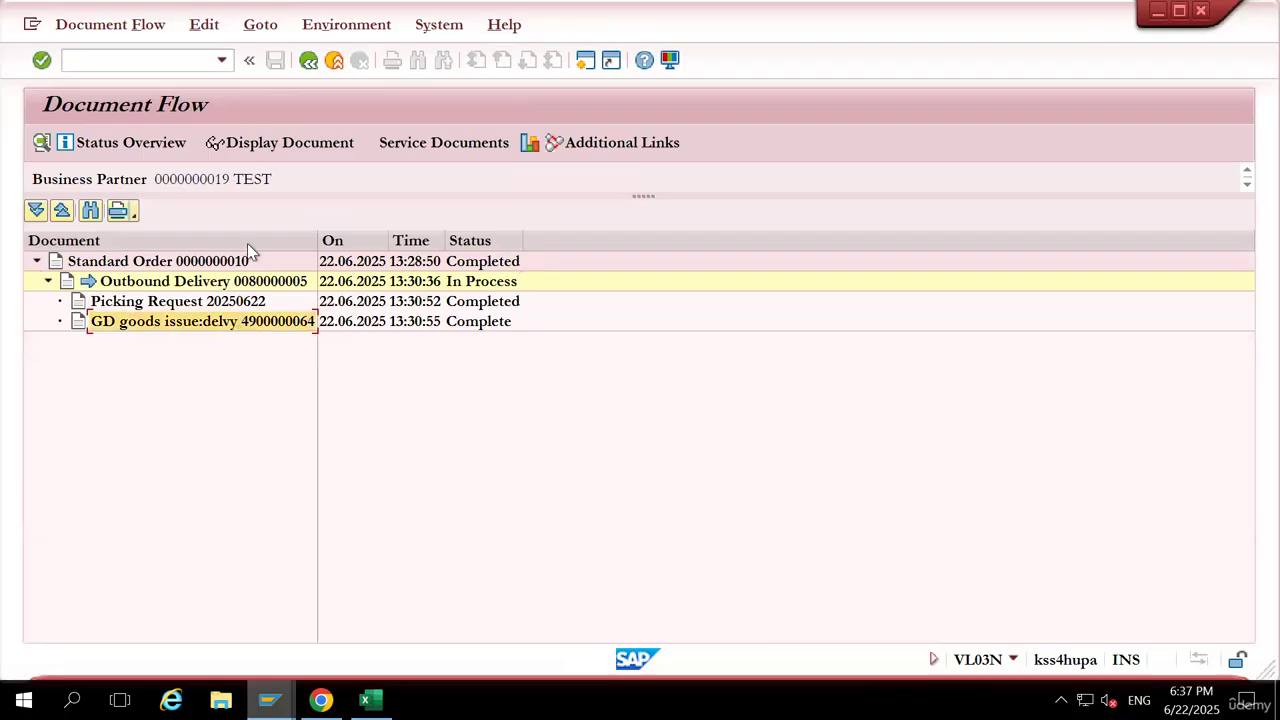
left_click(276, 148)
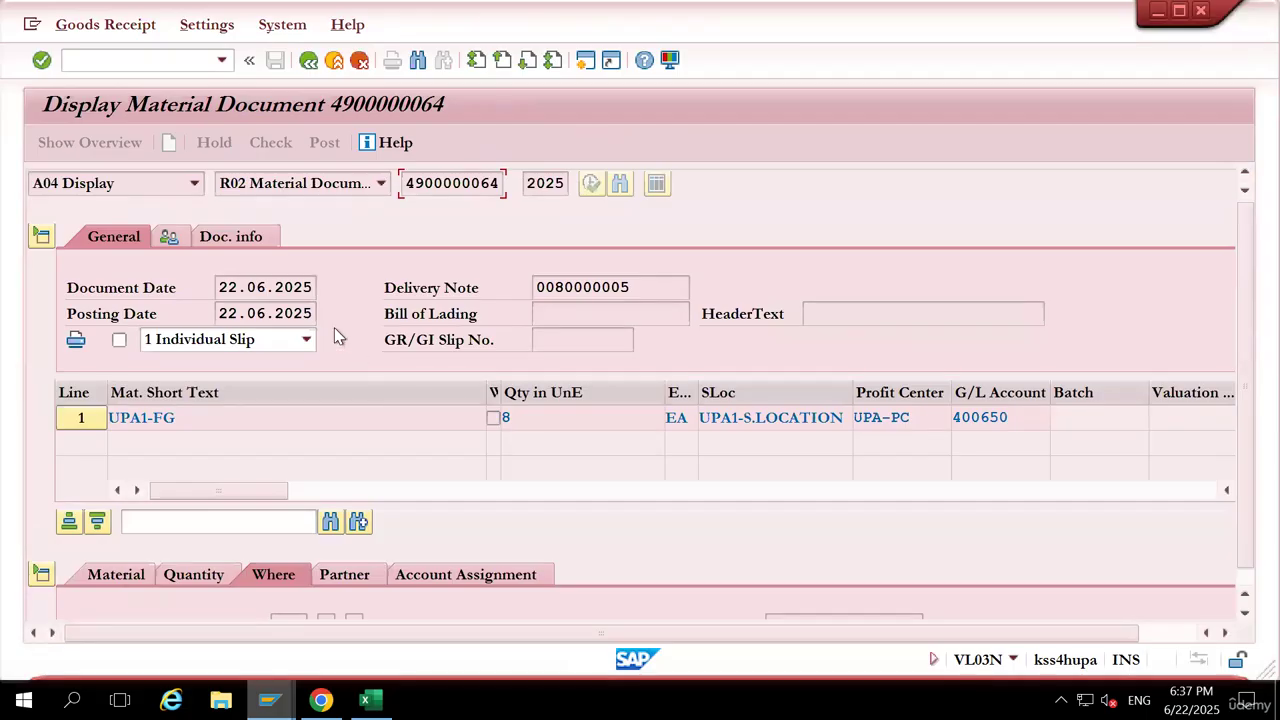
left_click(253, 236)
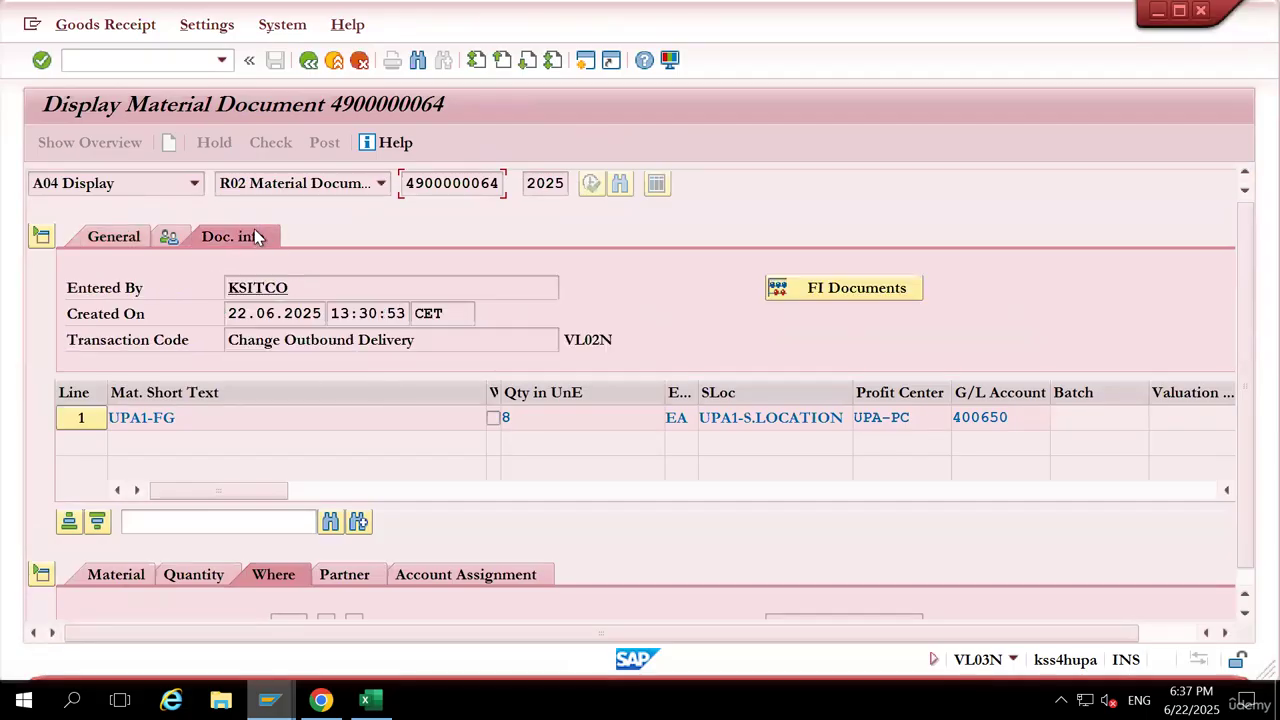
left_click(790, 289)
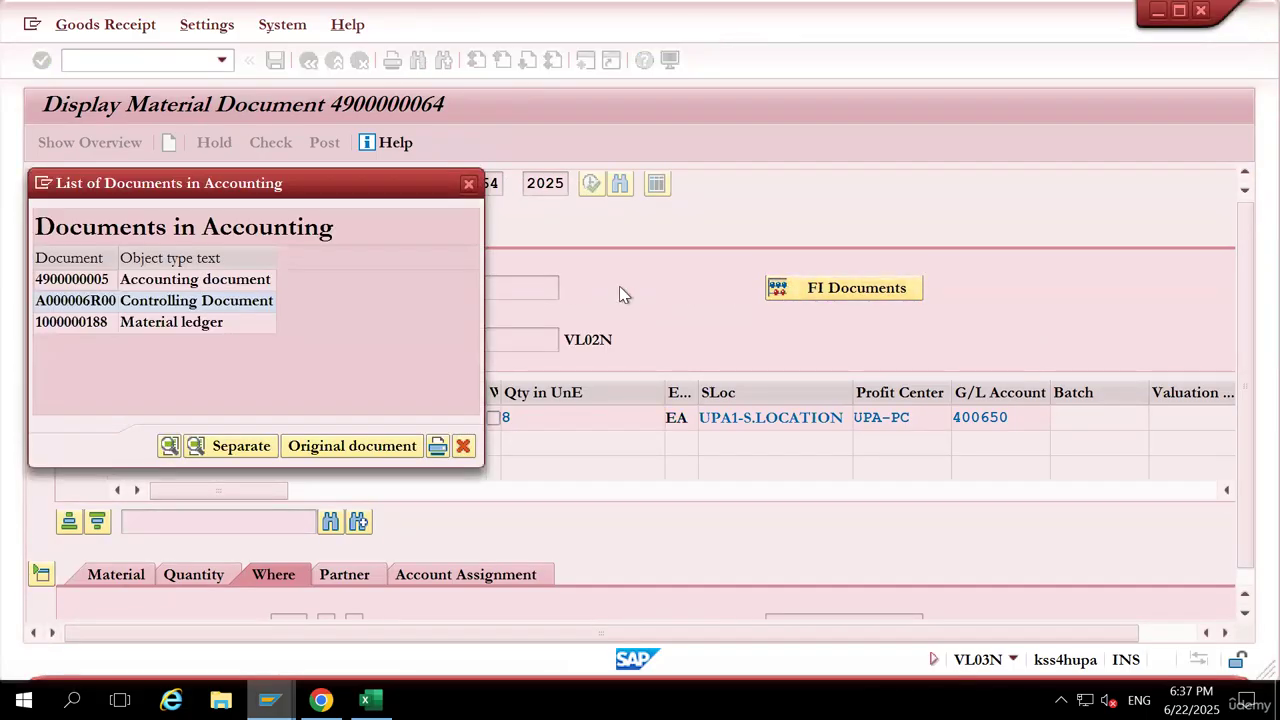
double_click(222, 287)
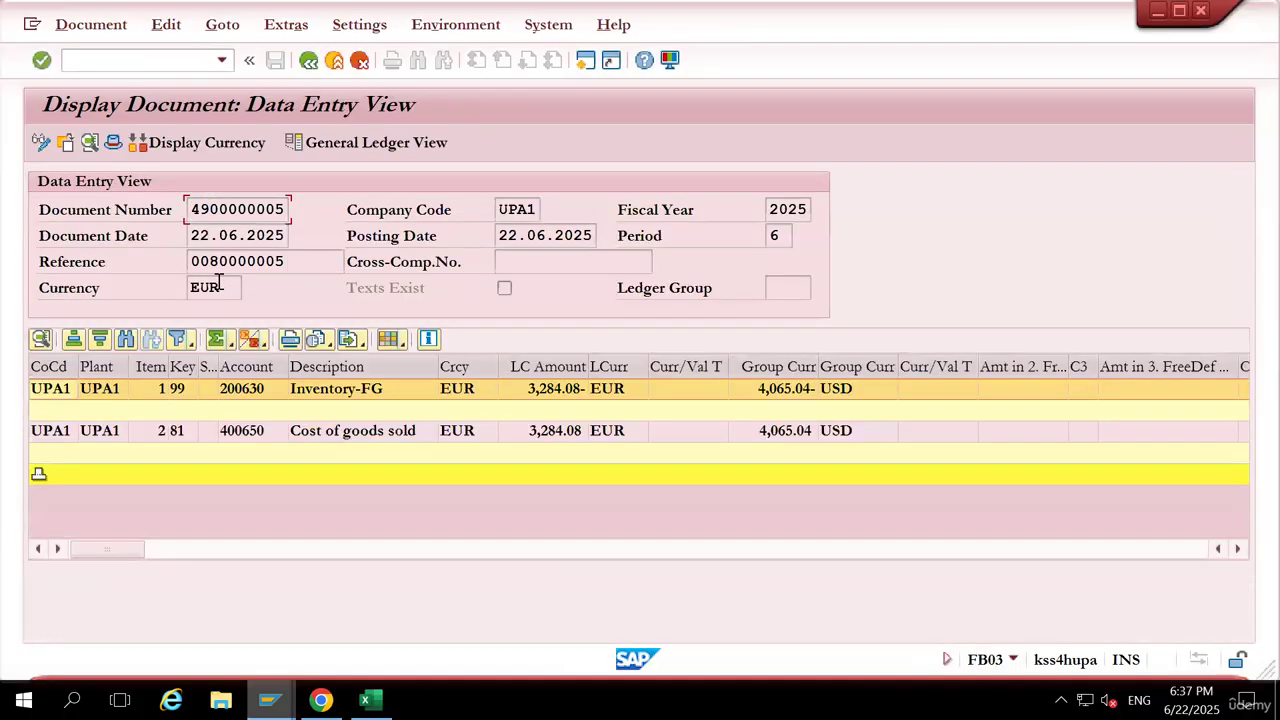
Switch the accounting document to the General Ledger View and check the local currency amounts in Ledger 0L
left_click(550, 367)
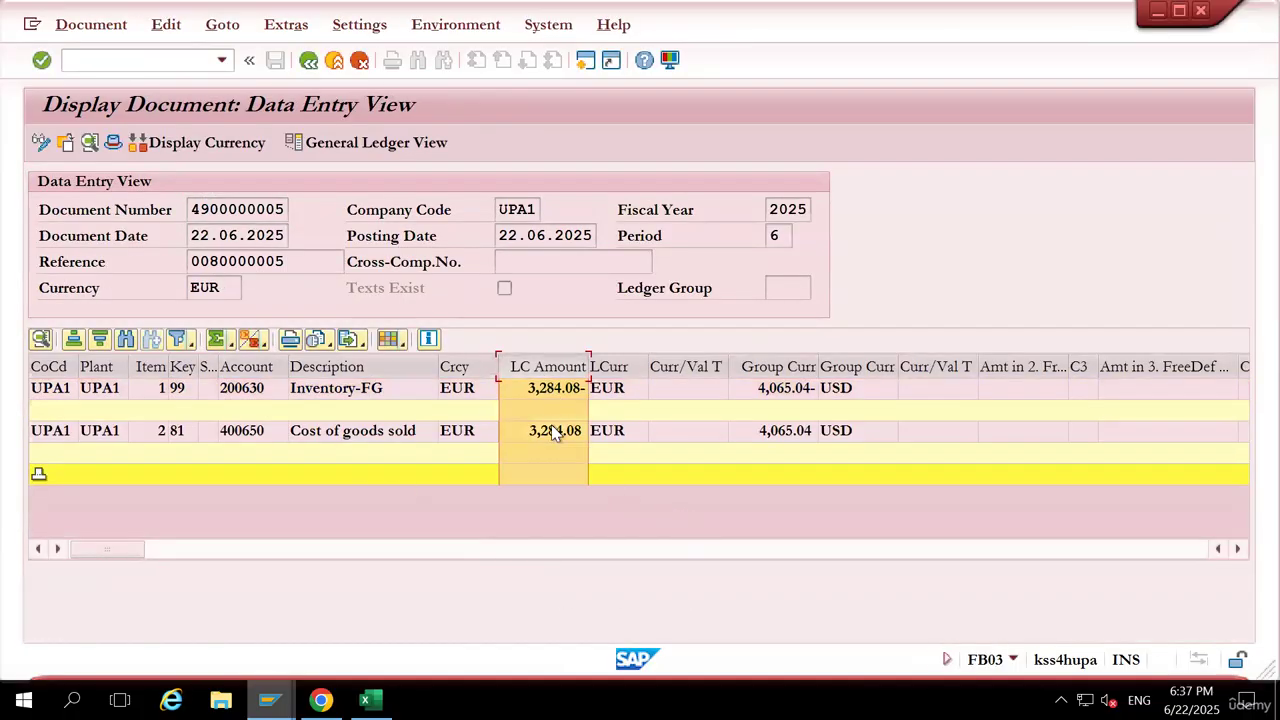
left_click(412, 143)
left_click(376, 143)
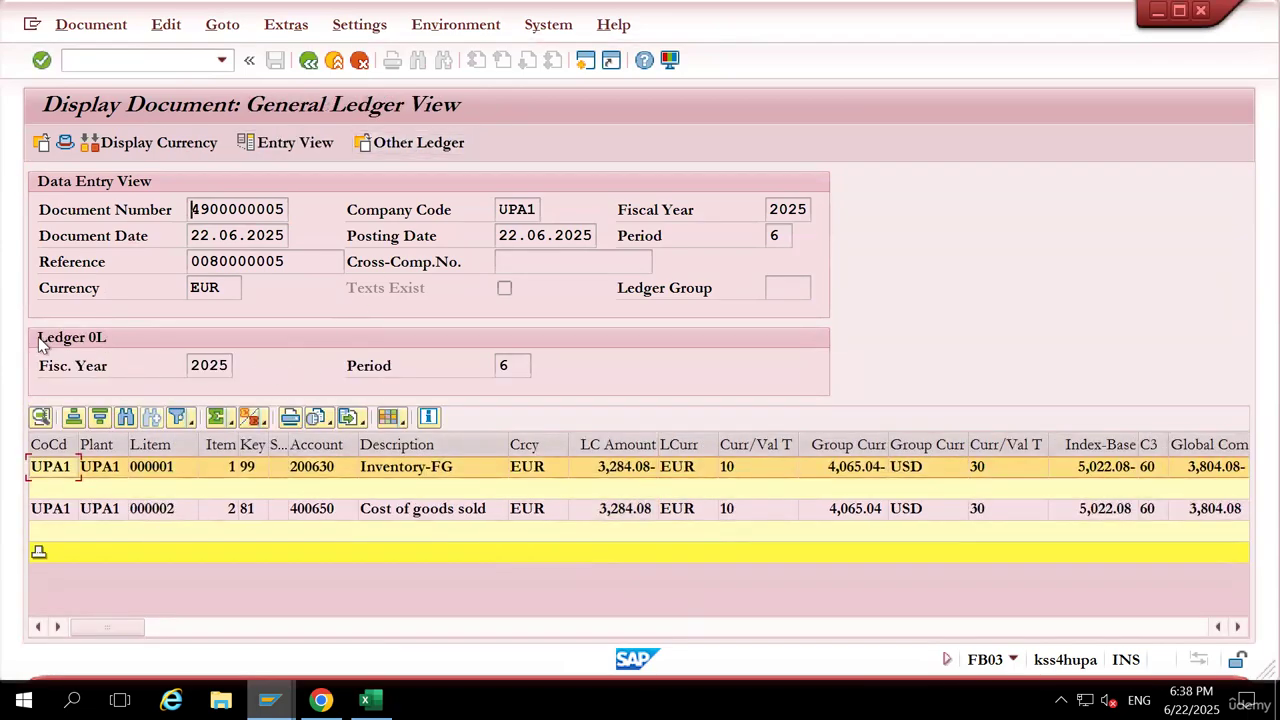
left_click(615, 441)
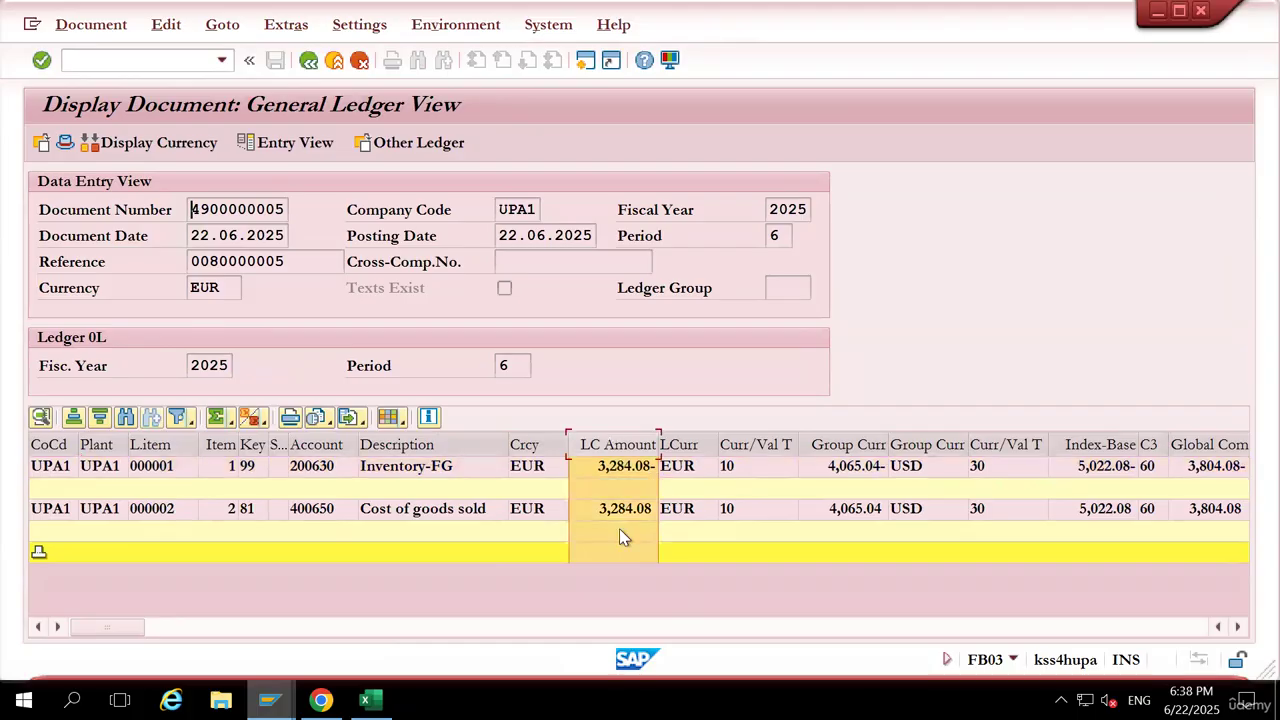
left_click(107, 341)
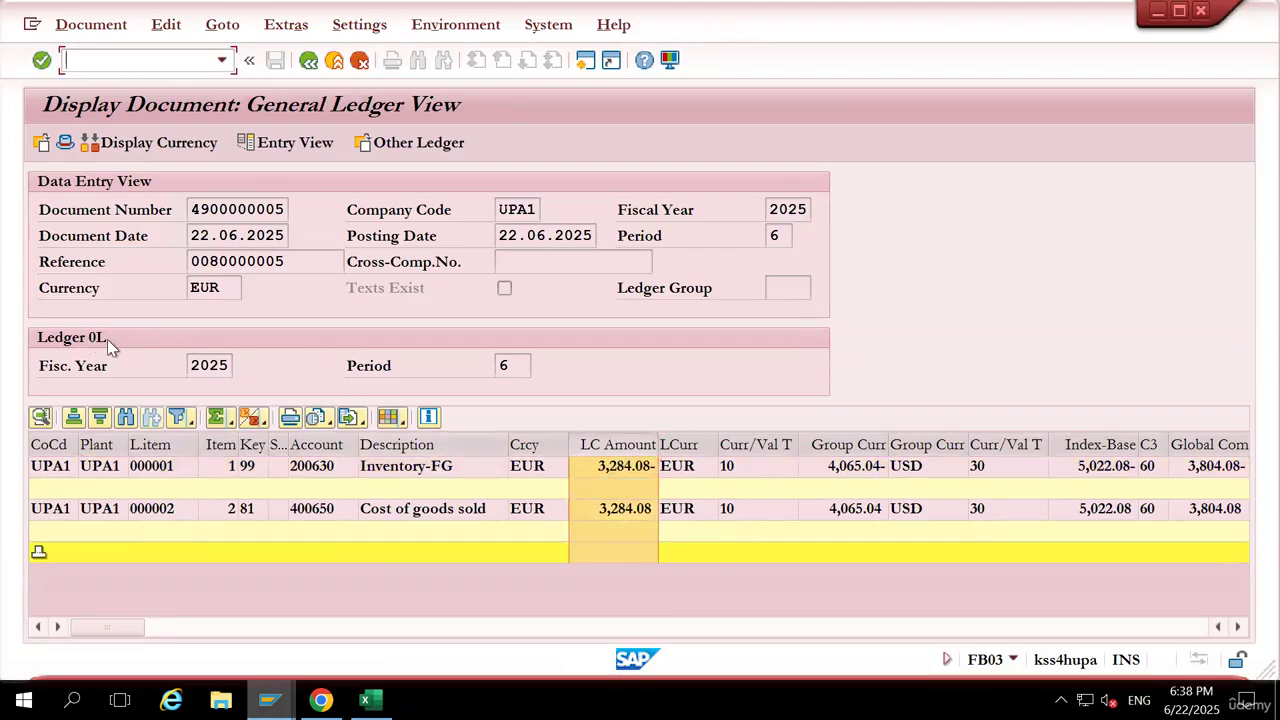
left_click(627, 516)
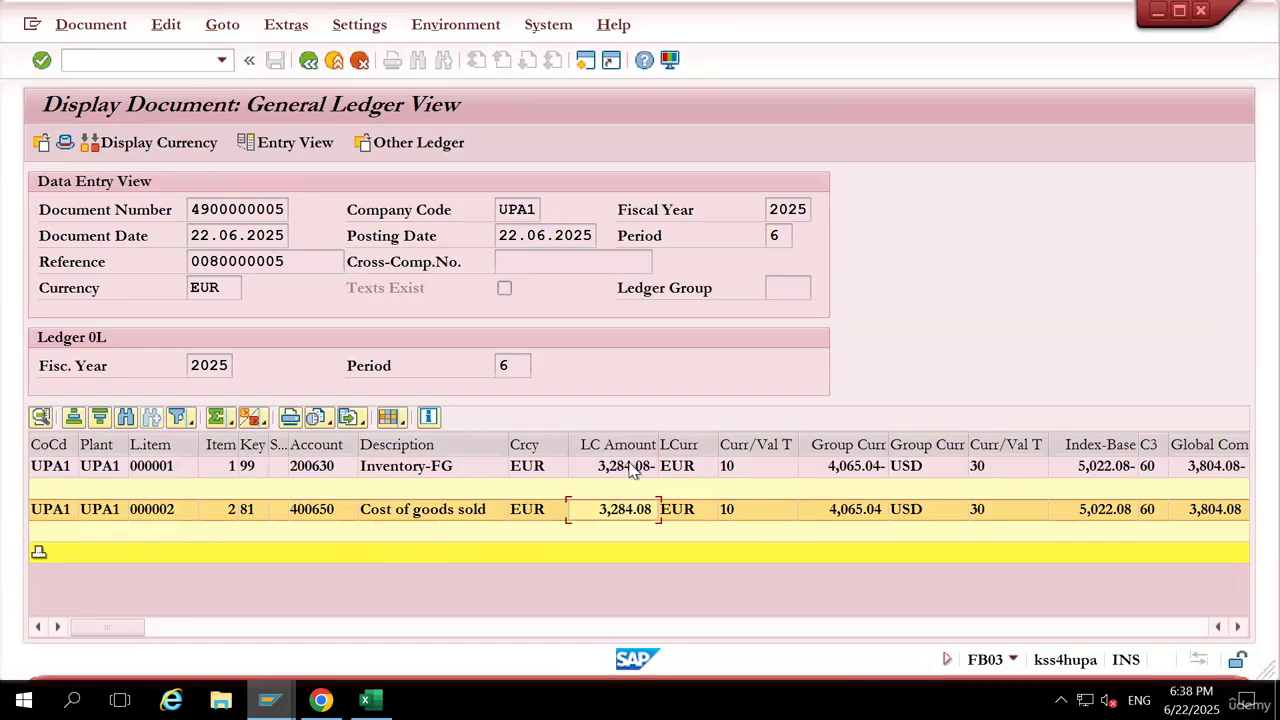
Display the accounting document in Ledger 2L and check the local currency amount of the cost of goods sold line
left_click(405, 143)
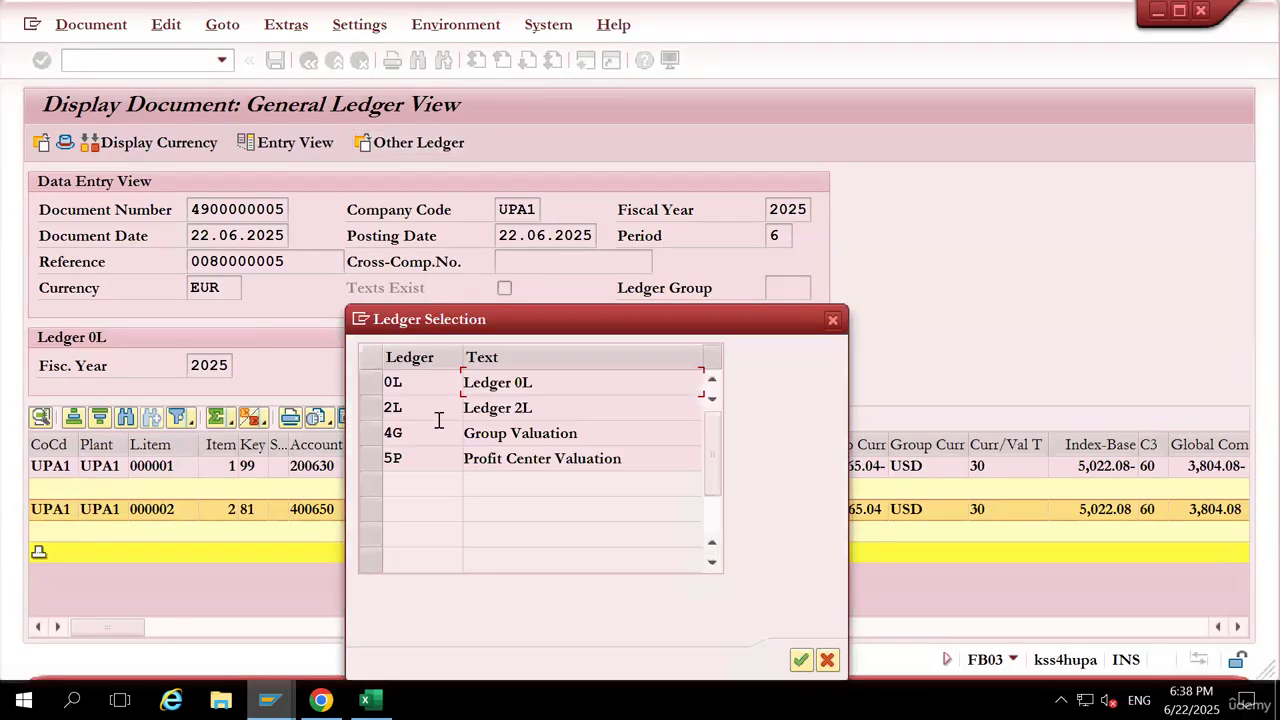
left_click(374, 408)
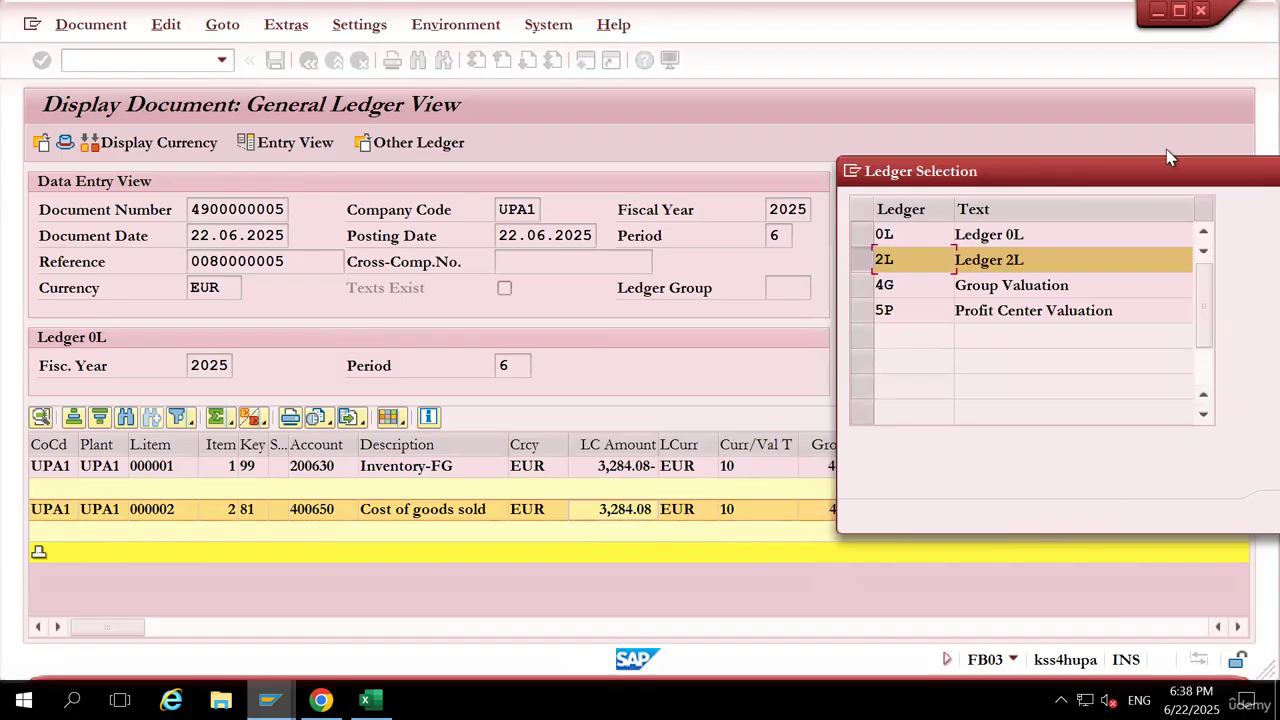
left_click_drag(1166, 160, 1066, 168)
left_click(1192, 512)
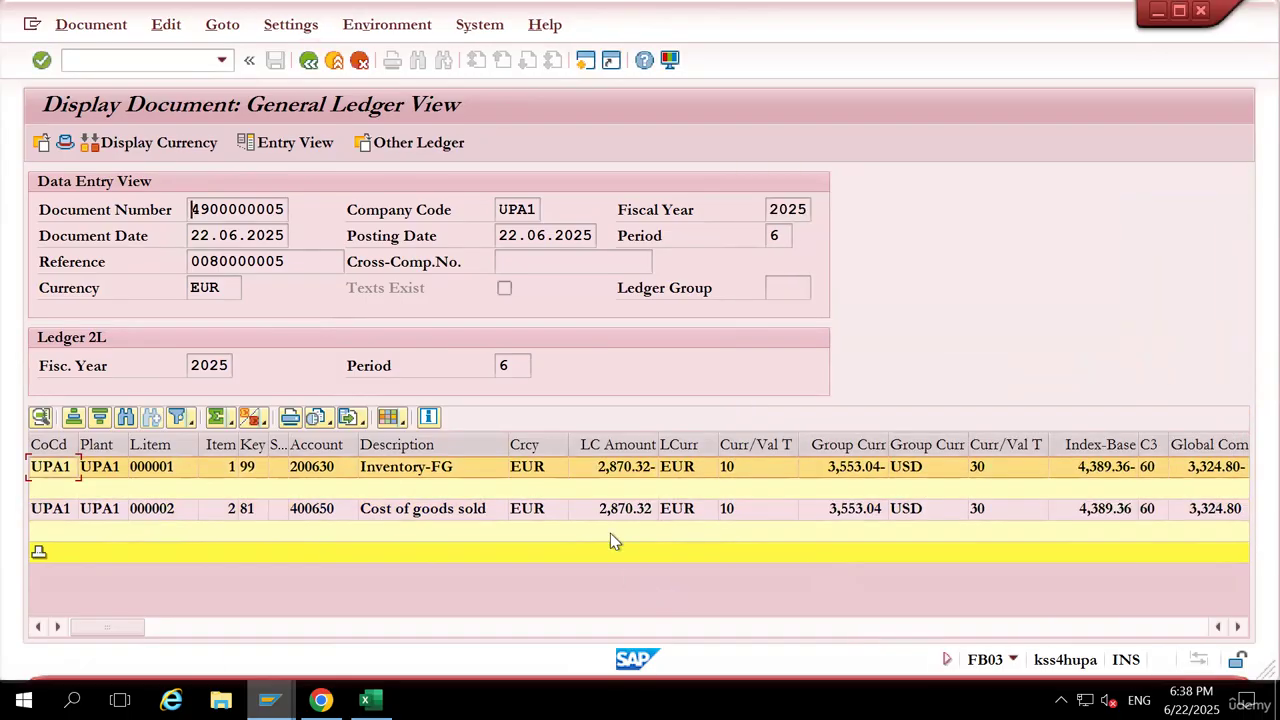
left_click(620, 511)
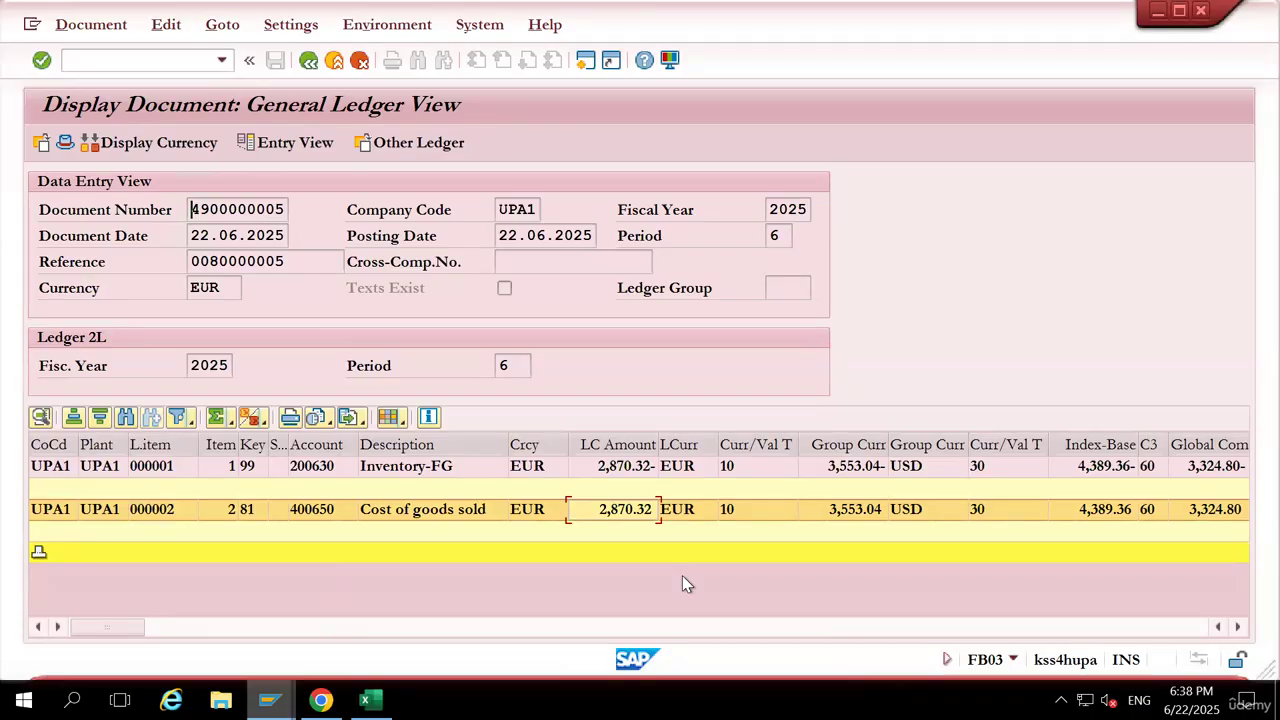
Copy the accounting document's number and select the account of the cost of goods sold line
left_click(234, 212)
left_click_drag(286, 211, 171, 209)
key("ctrl+c")
left_click(310, 513)
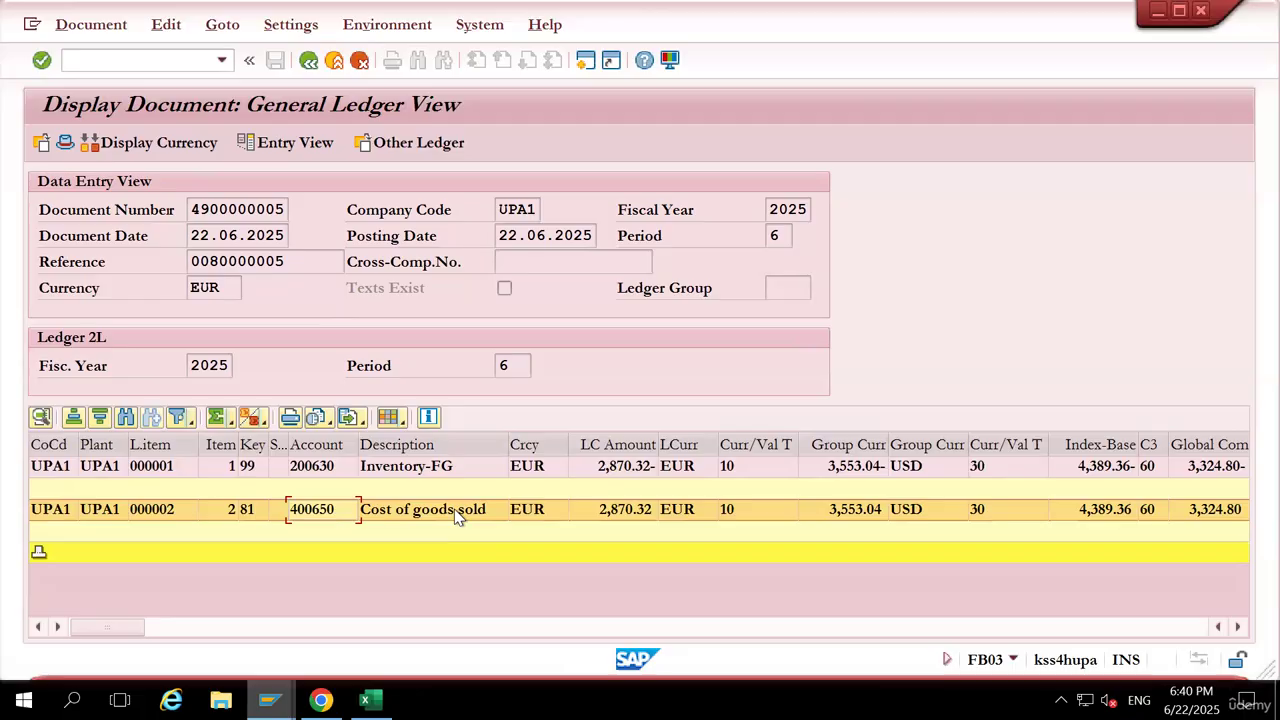
Return the general ledger view to Ledger 0L to compare the inventory and cost of goods sold amounts
left_click(420, 142)
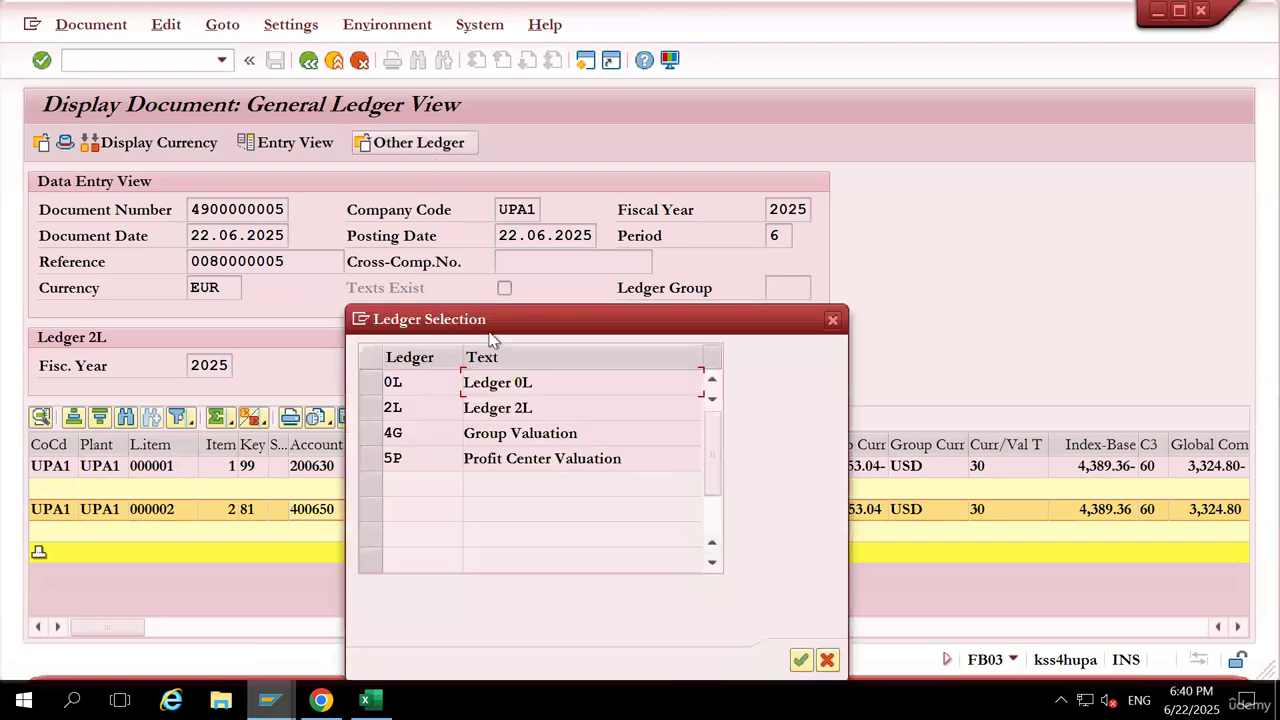
left_click_drag(494, 320, 921, 86)
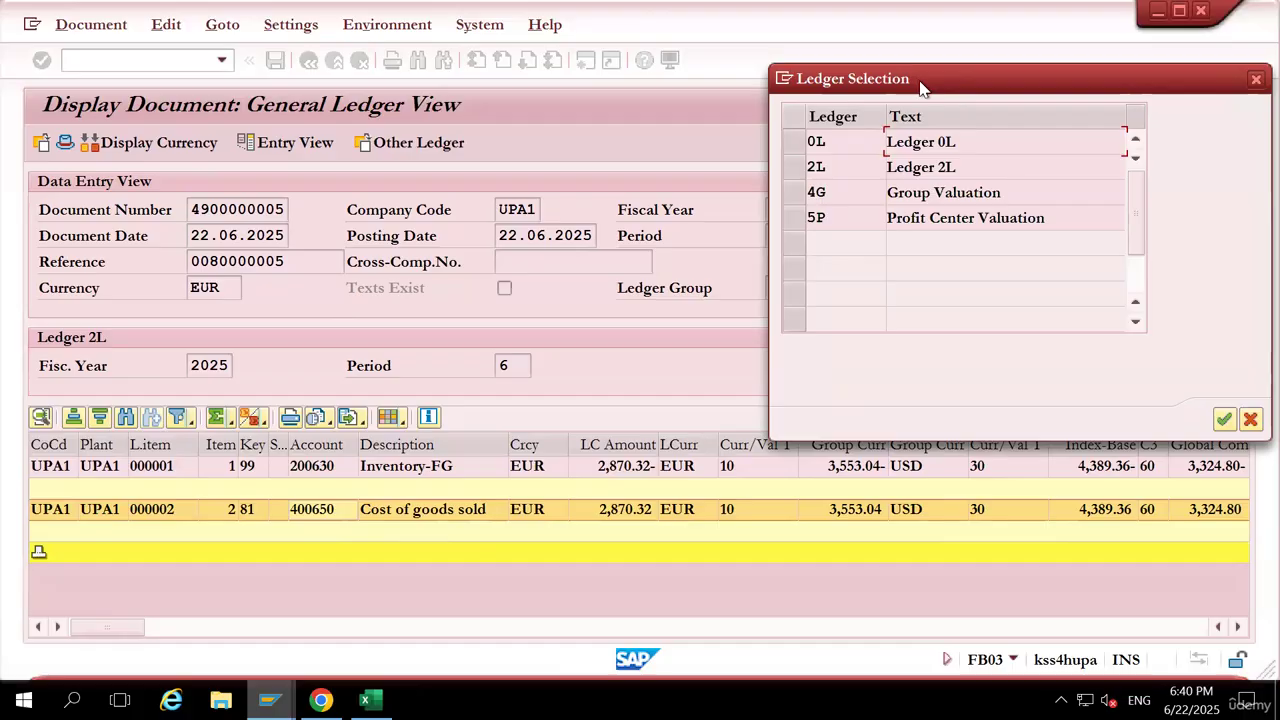
left_click(814, 142)
left_click(808, 166)
left_click(794, 138)
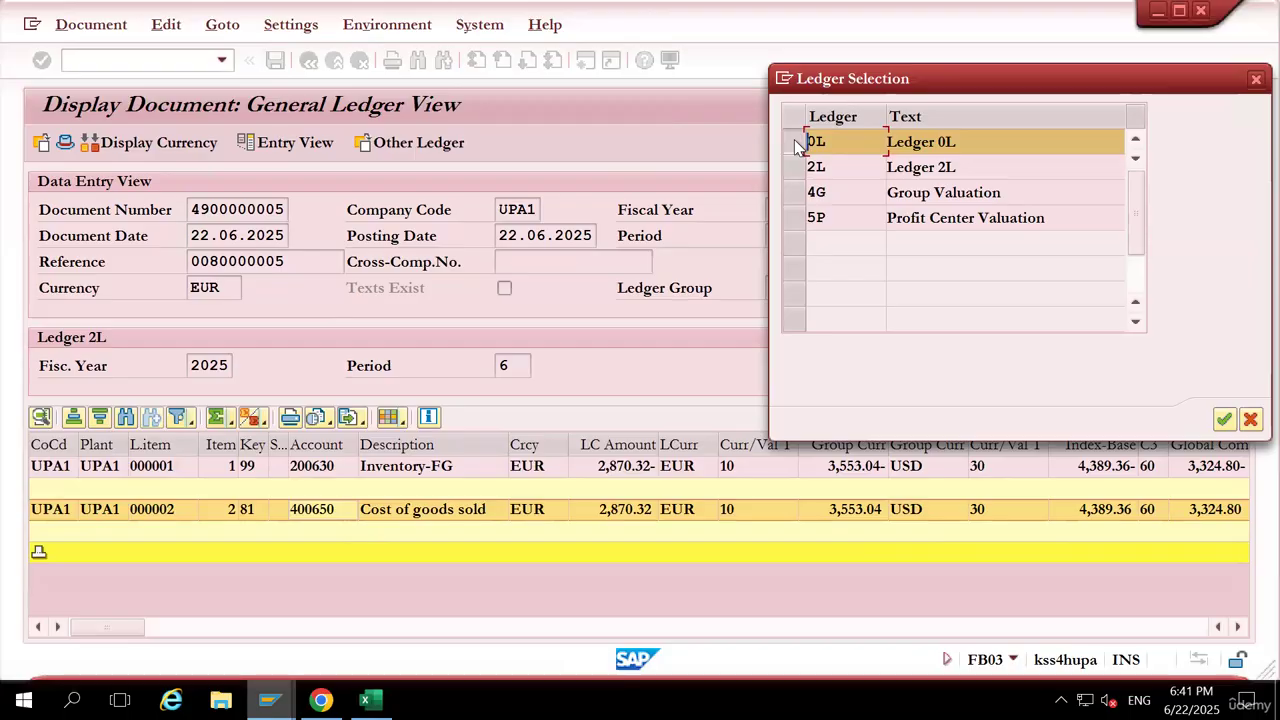
left_click(1226, 420)
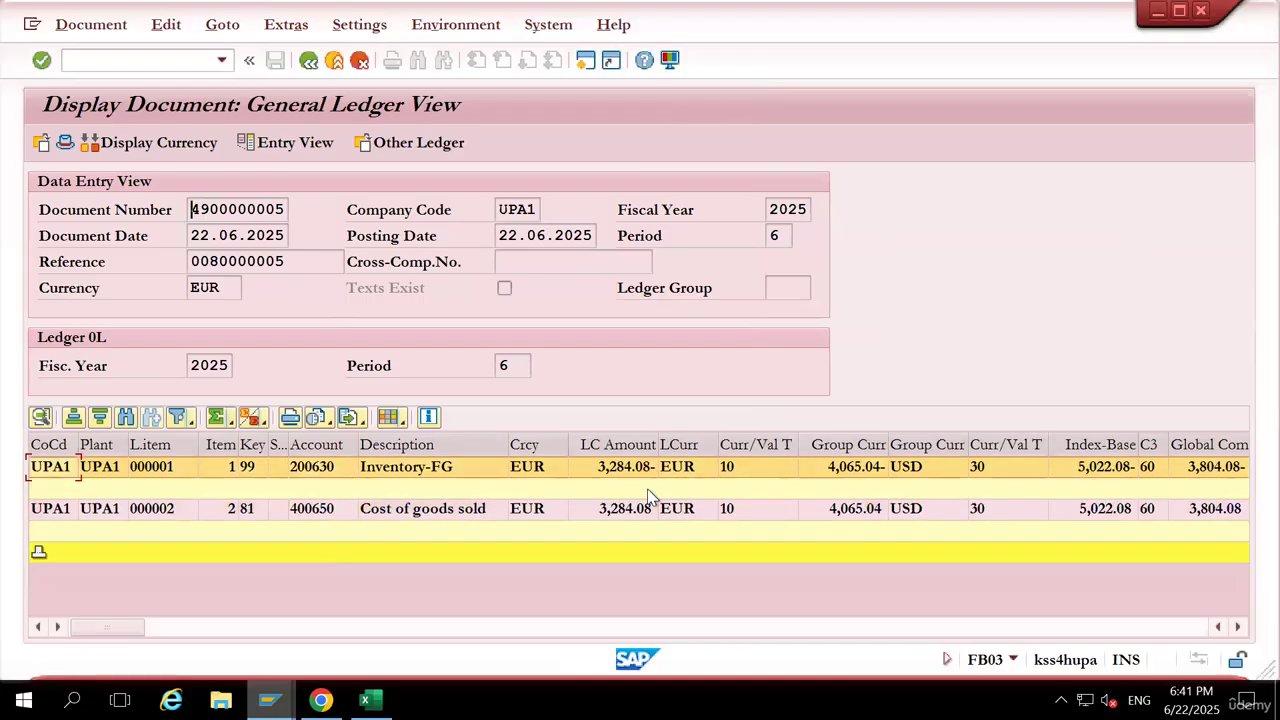
Change the displayed ledger to 2L again to compare its amounts with those of Ledger 0L
left_click(432, 146)
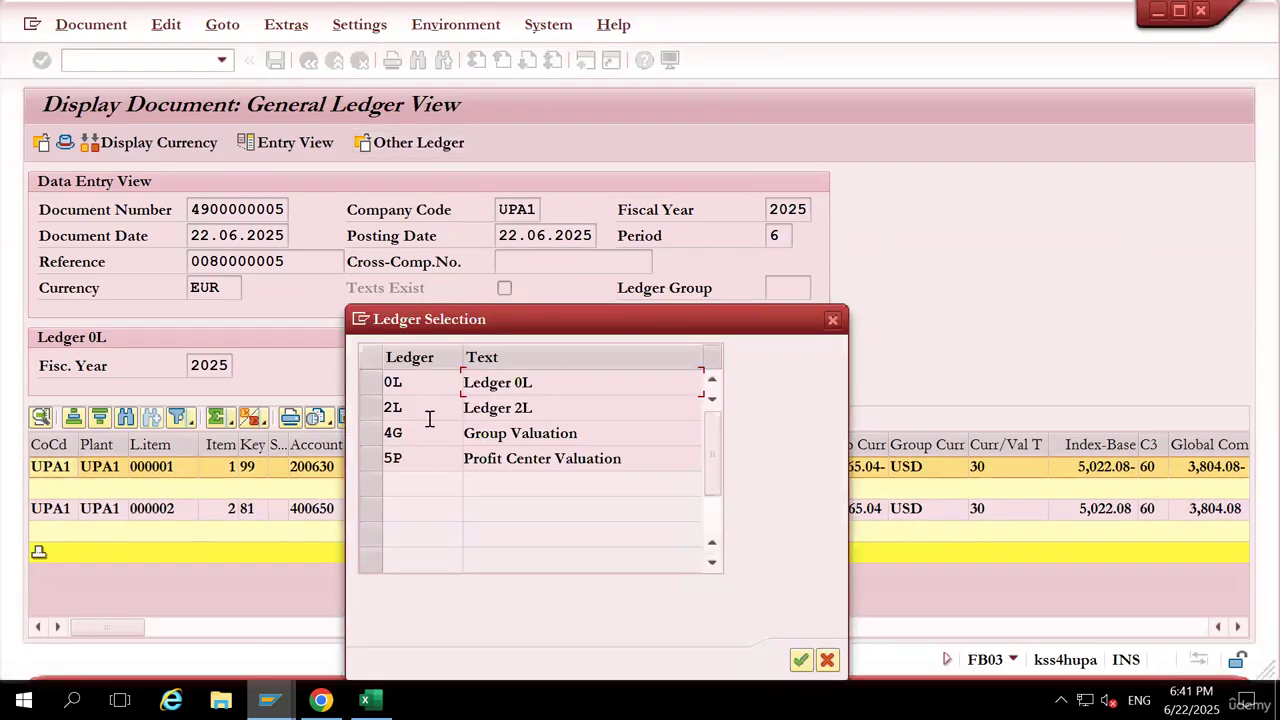
left_click(375, 406)
left_click_drag(585, 320, 982, 149)
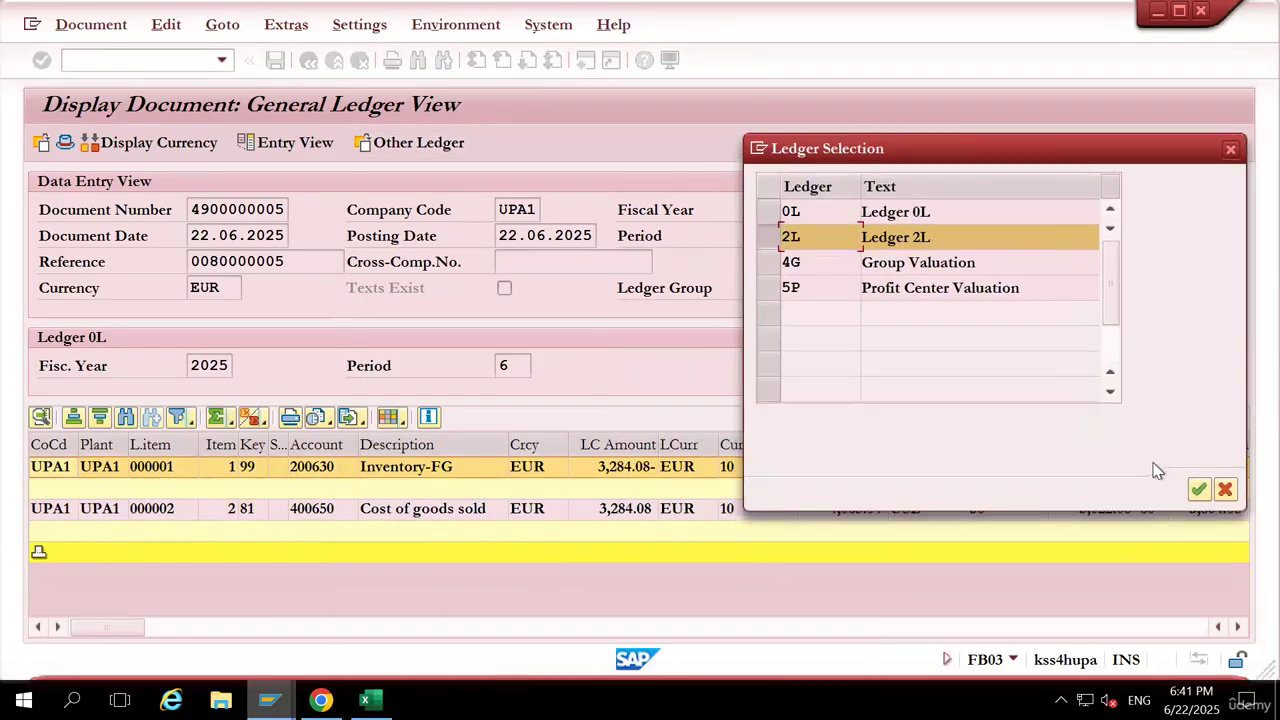
left_click(1198, 489)
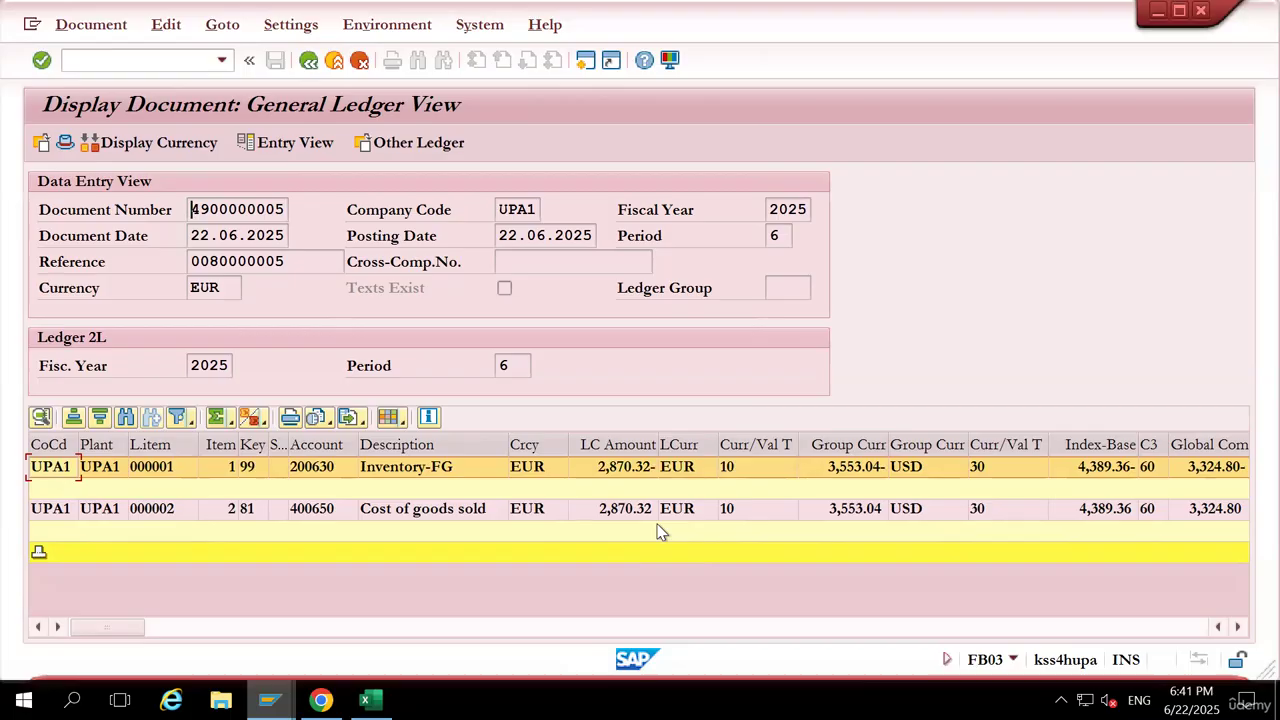
Review ledgers 0L and 2L in the ledger selection and confirm Ledger 2L for the document display
left_click(440, 142)
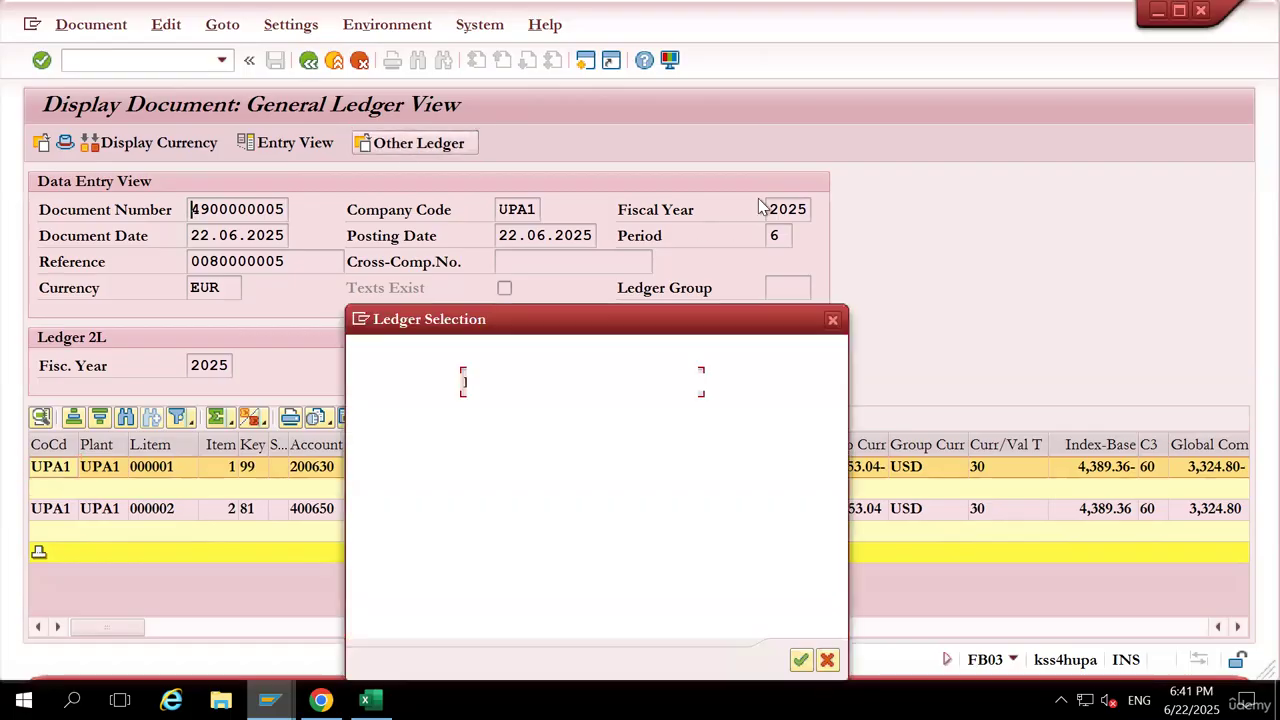
left_click_drag(668, 318, 989, 151)
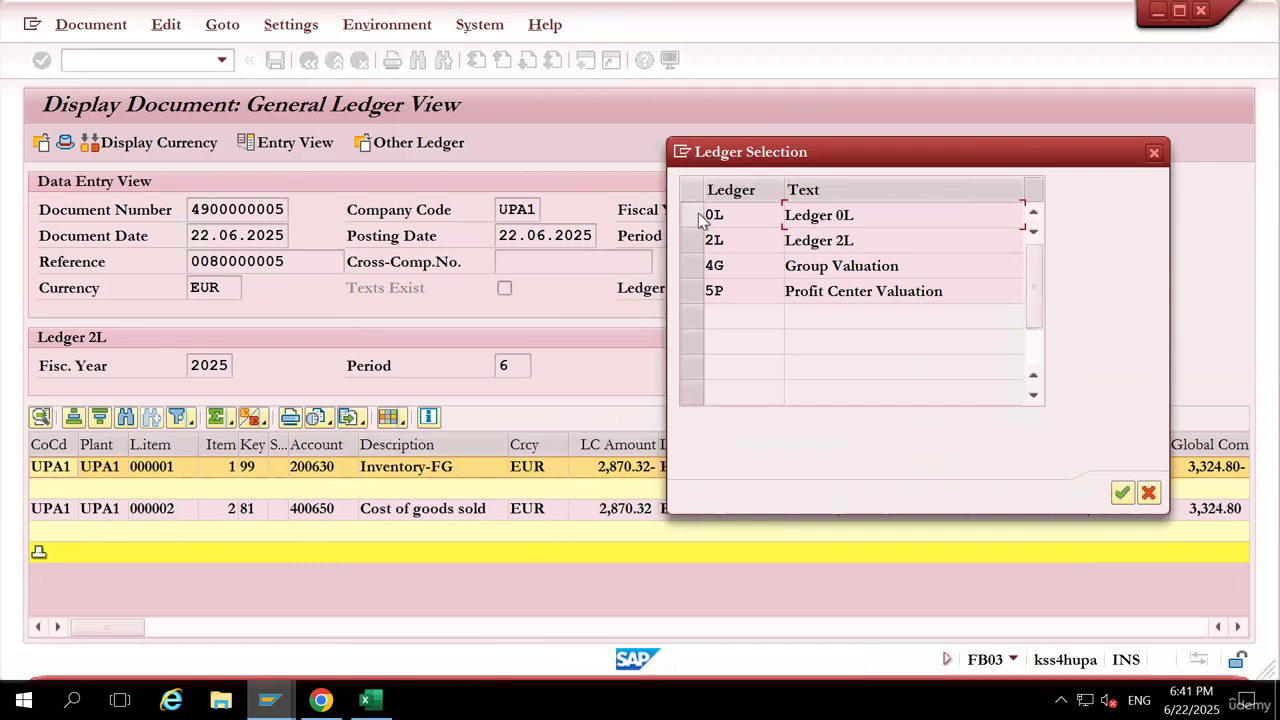
left_click(698, 214)
left_click(692, 241)
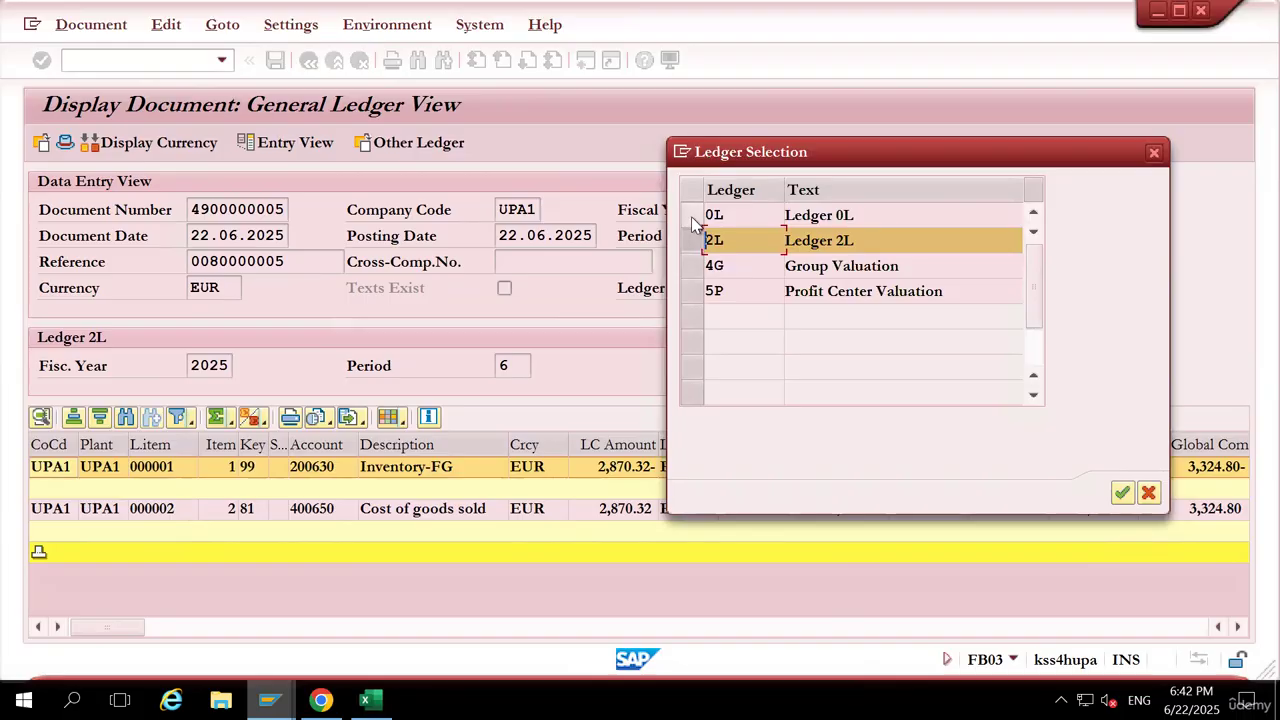
left_click(694, 218)
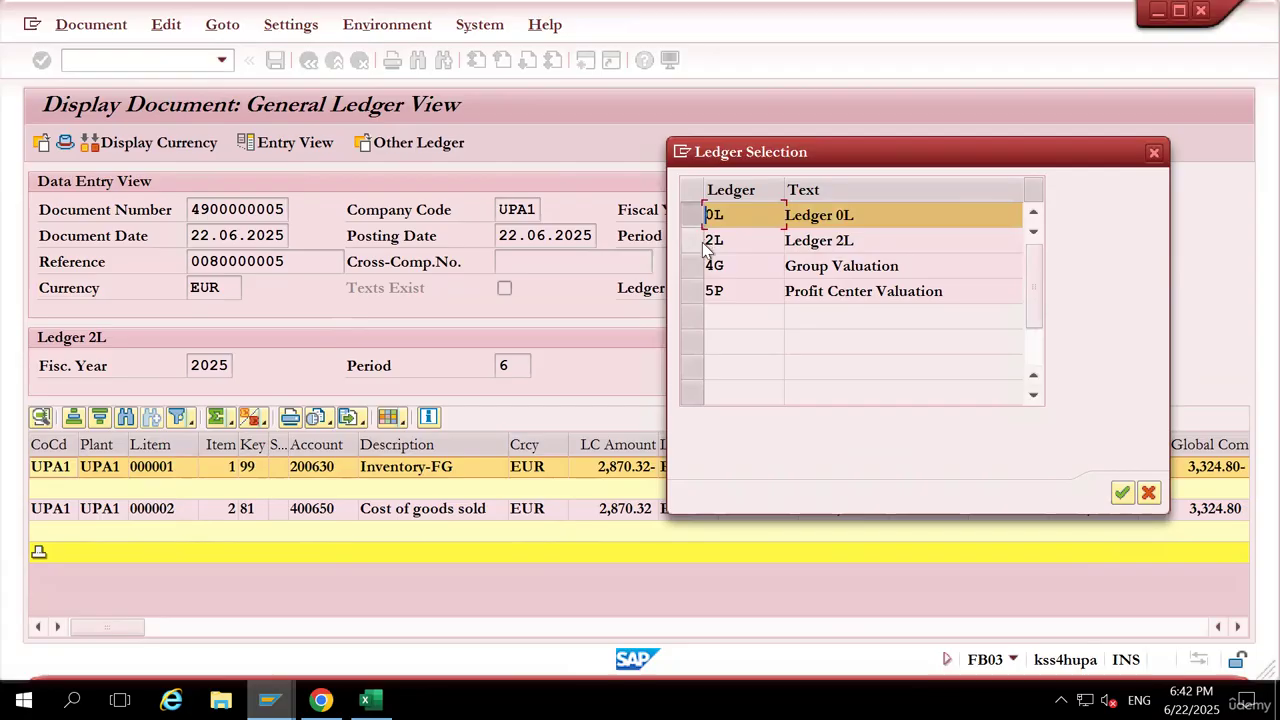
left_click(702, 243)
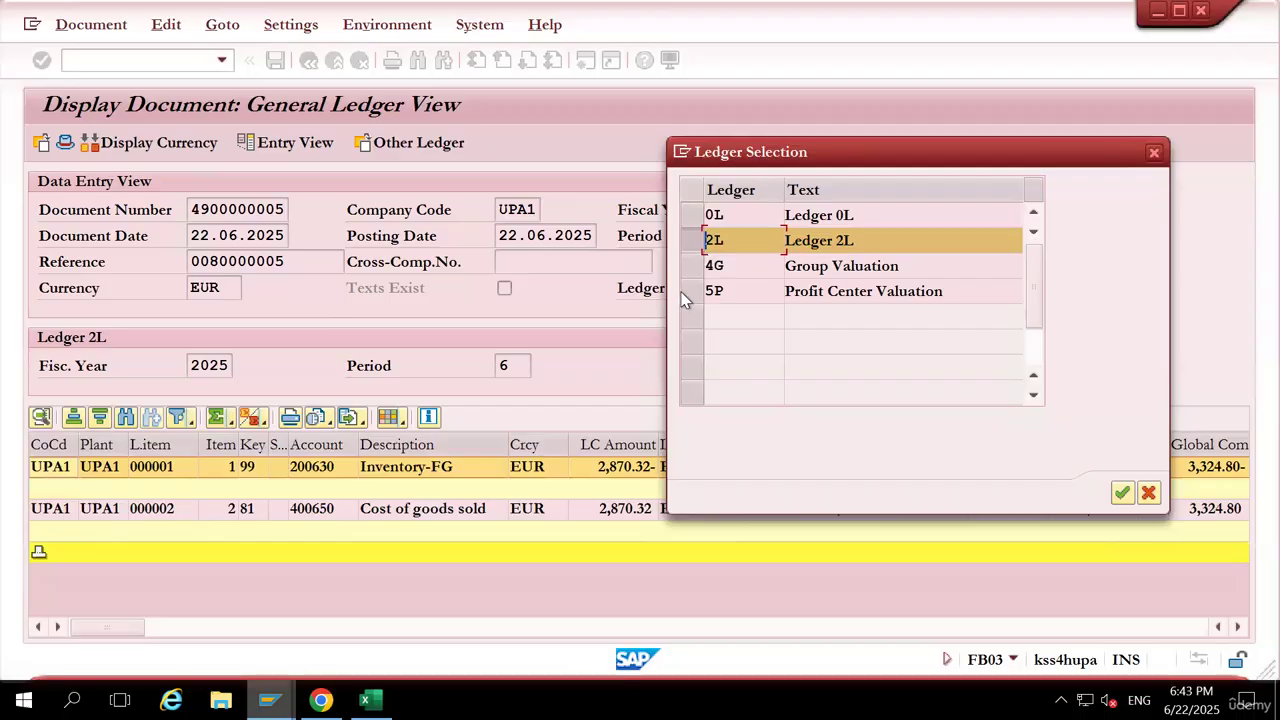
left_click_drag(850, 155, 767, 59)
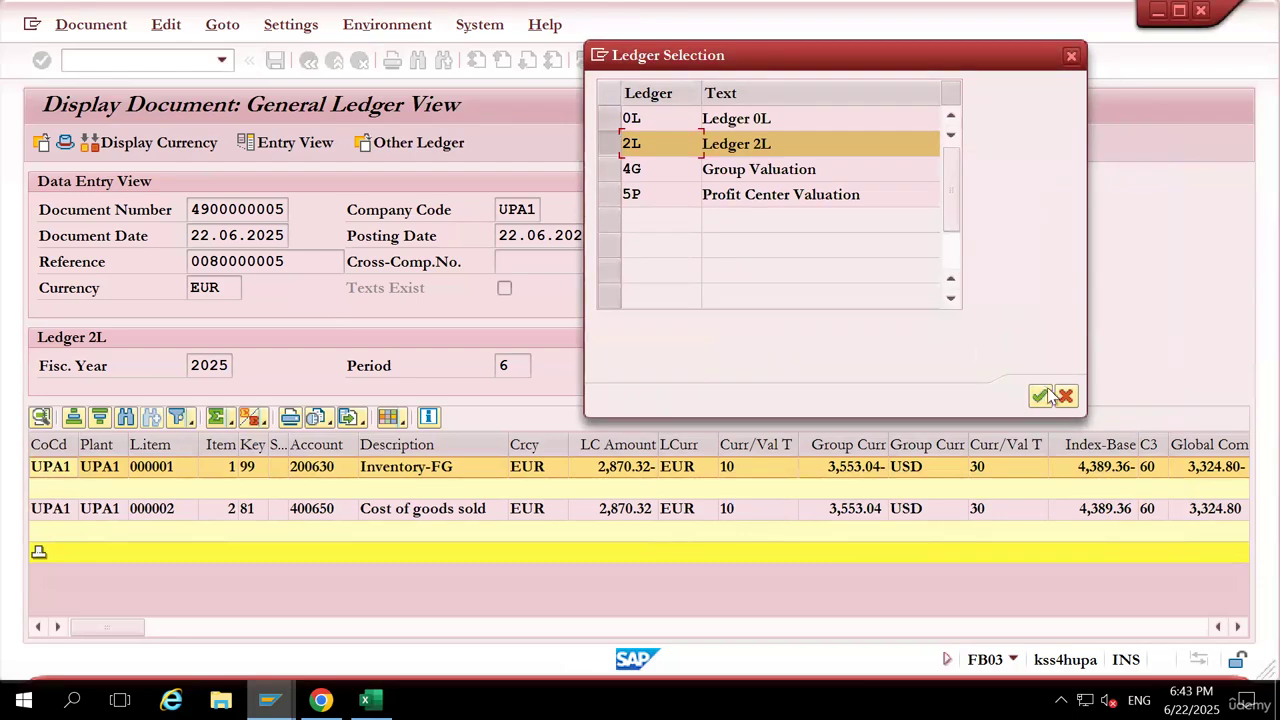
key("Return")
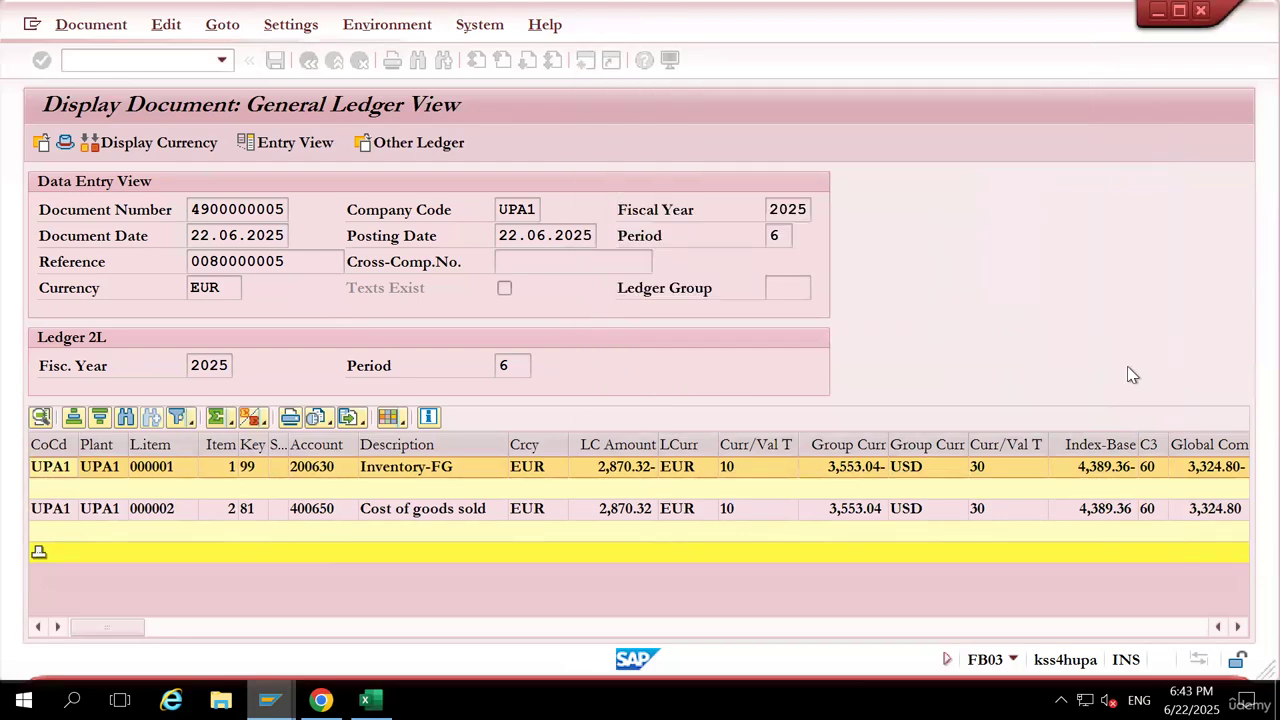
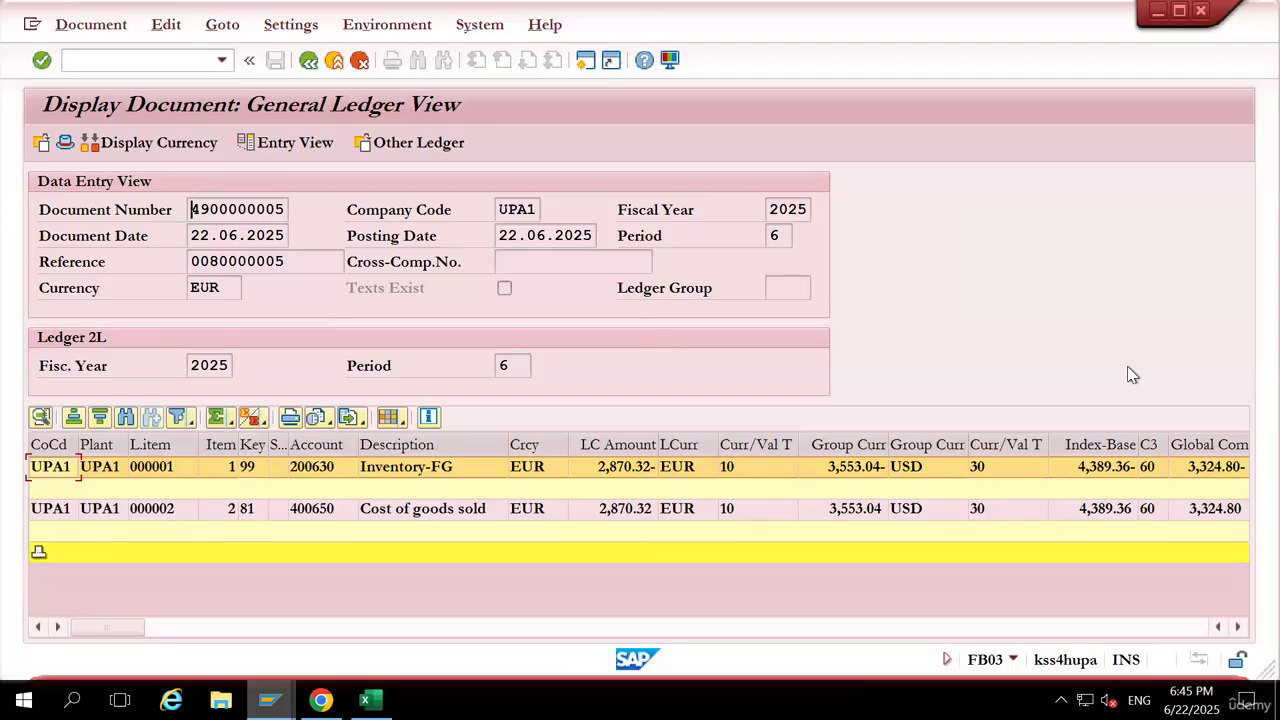
left_click(404, 418)
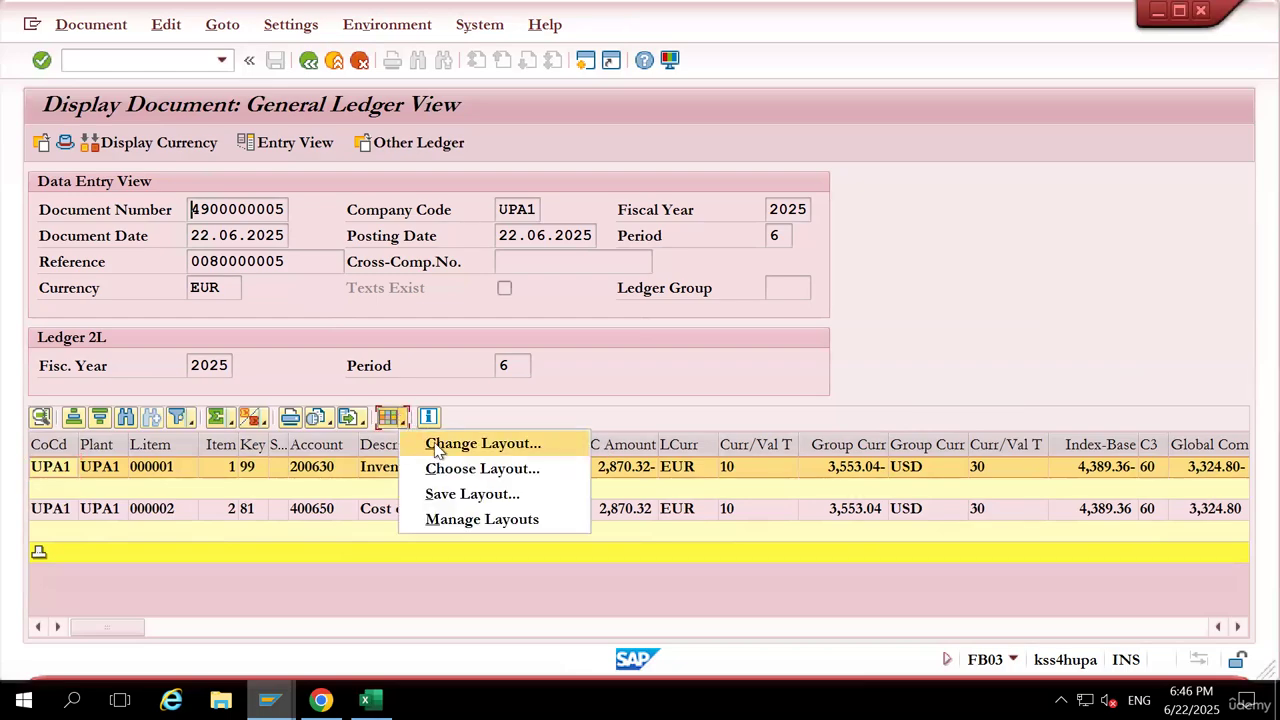
left_click(437, 449)
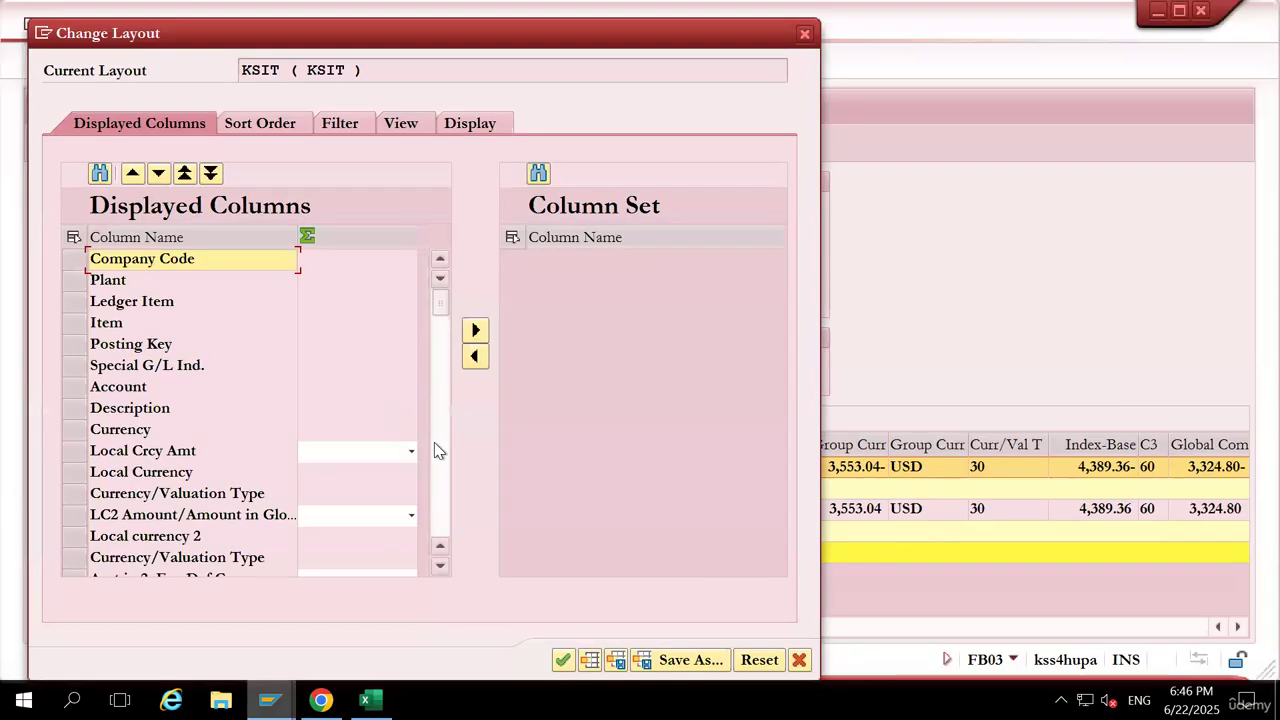
left_click(800, 660)
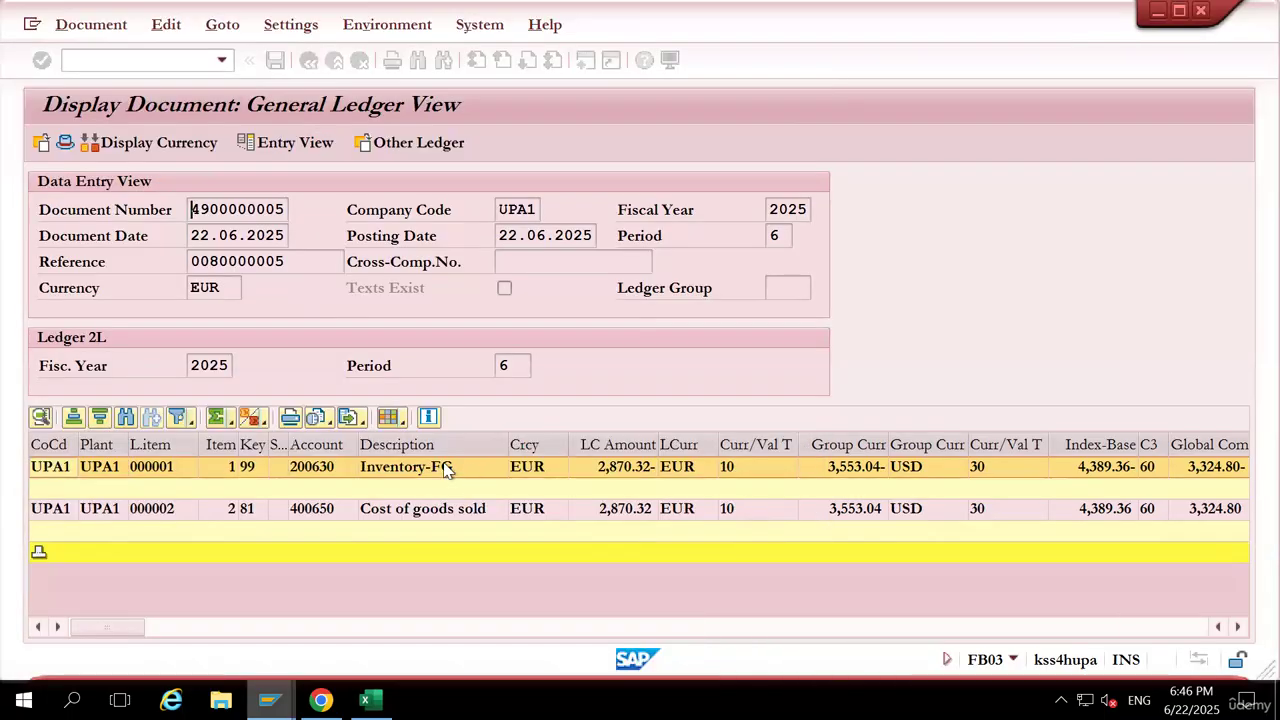
Apply the /KSIT layout to the line items of the general ledger view
left_click(404, 424)
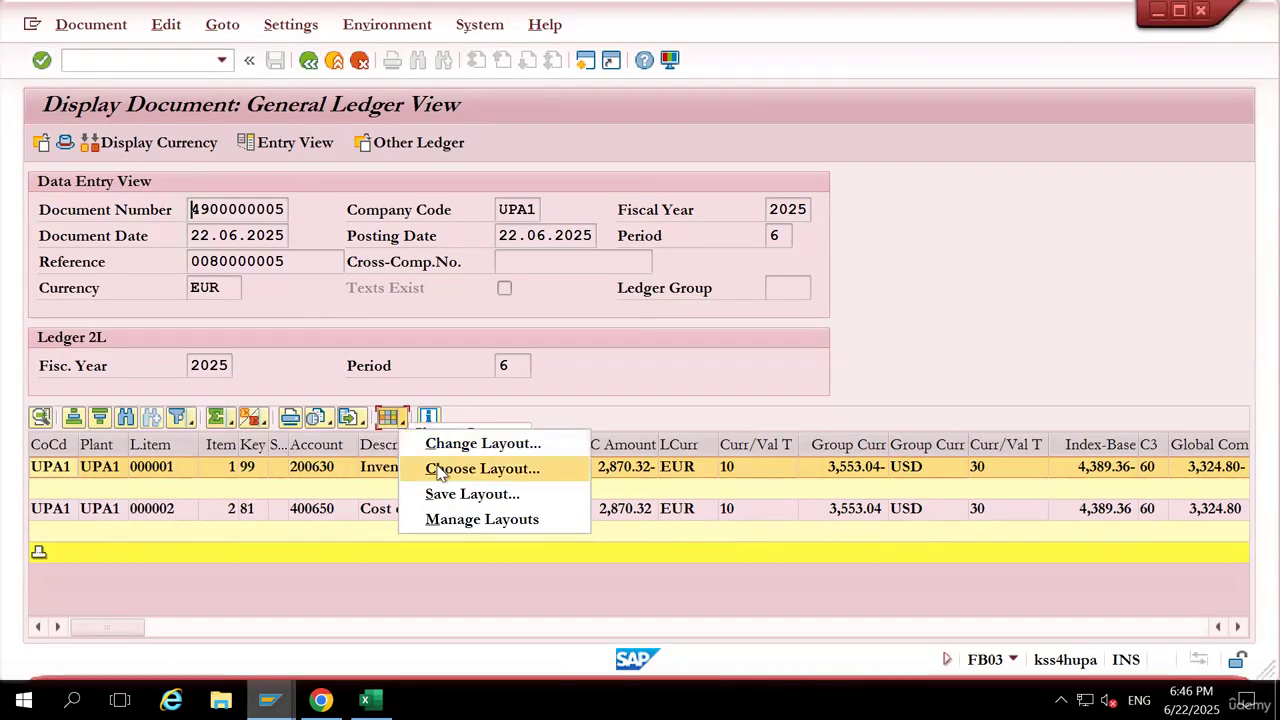
left_click(443, 469)
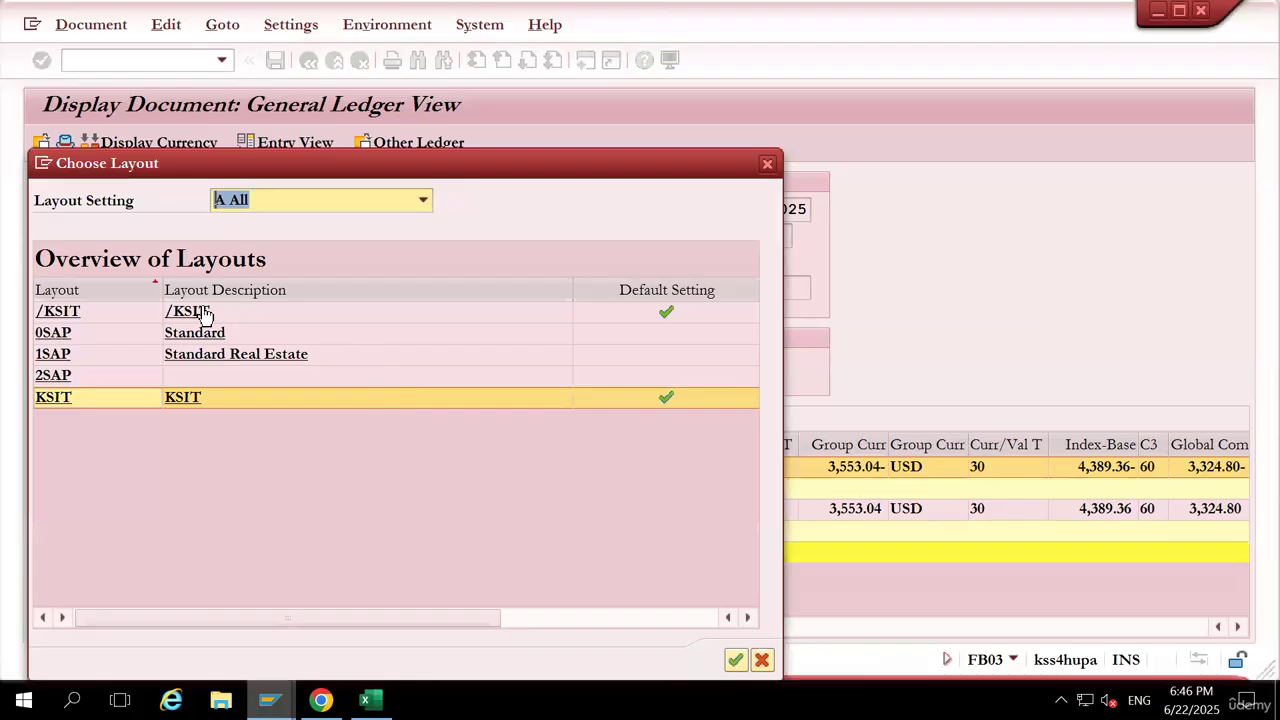
left_click(204, 314)
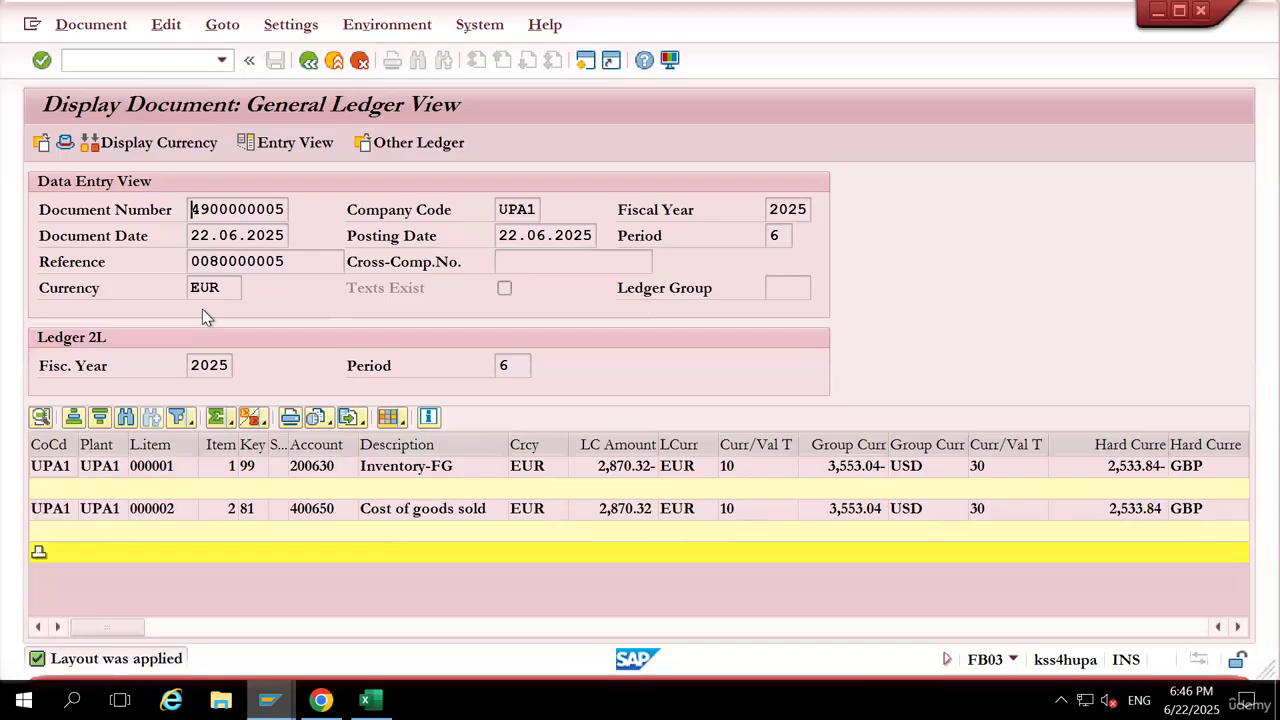
Leave the accounting and material document displays and start transaction VF01 for creating a billing document
left_click(309, 62)
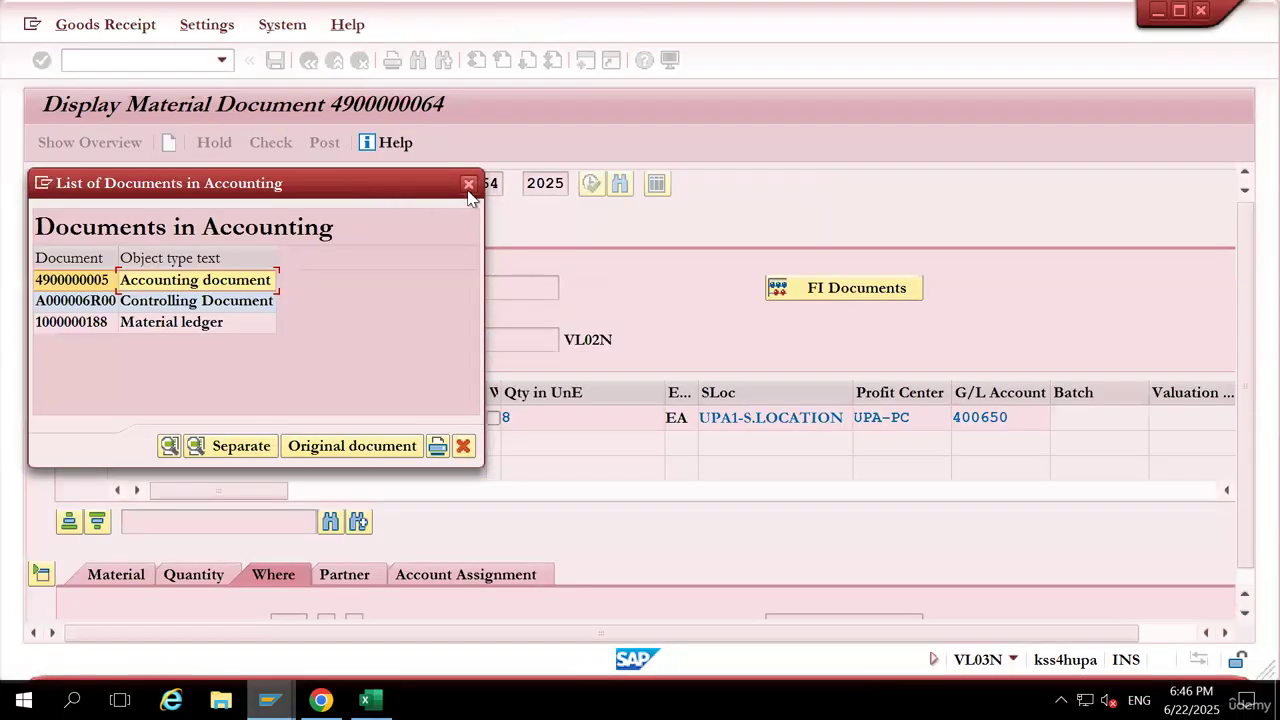
left_click(468, 185)
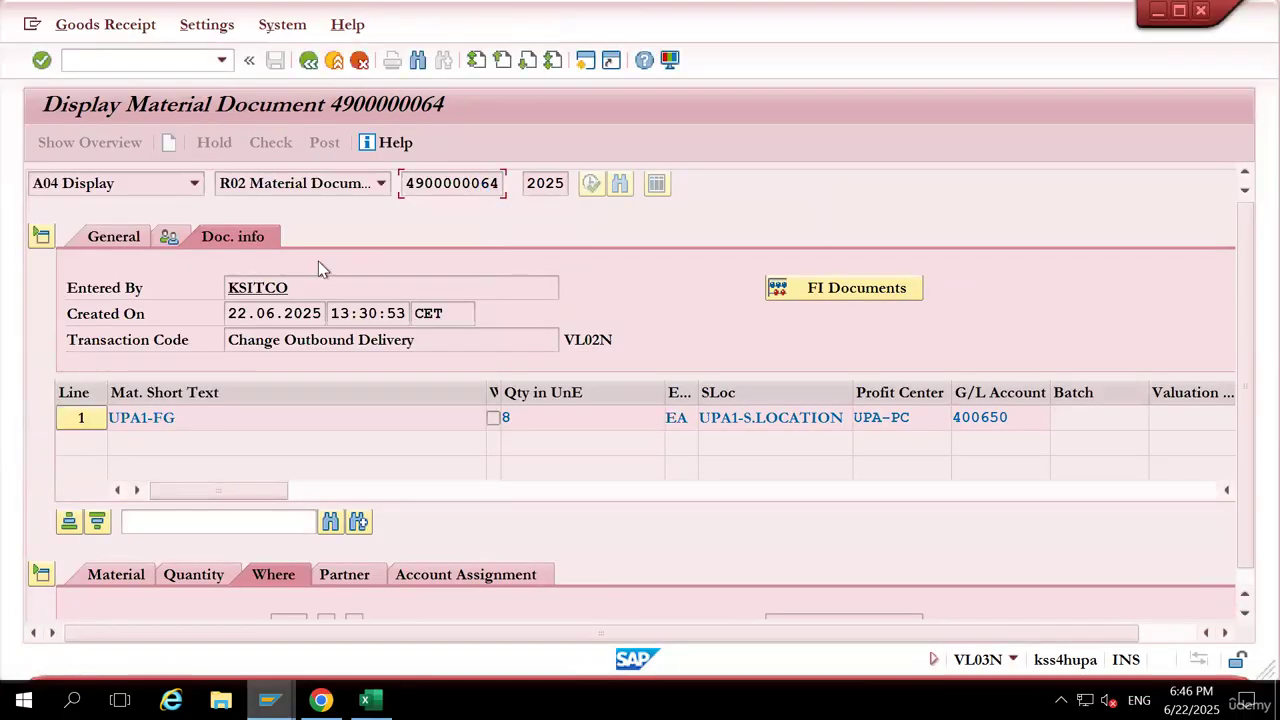
left_click(309, 62)
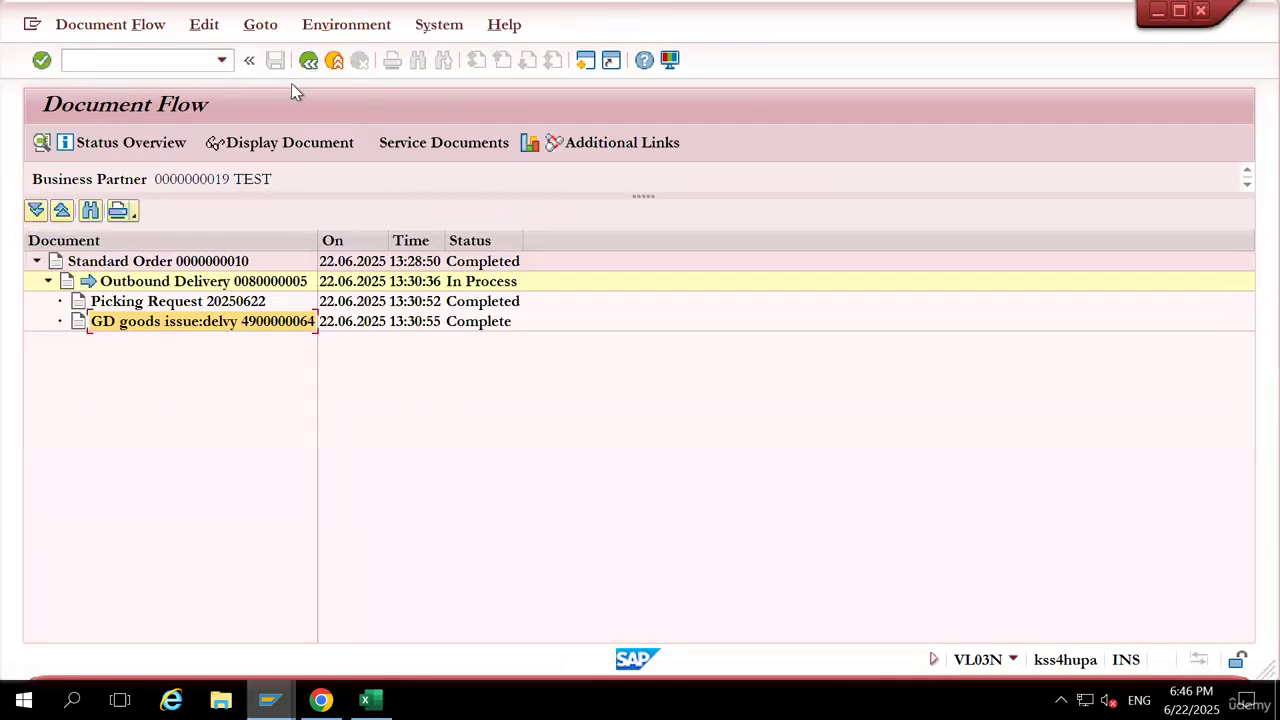
left_click(194, 62)
type("/NVF03")
key("Return")
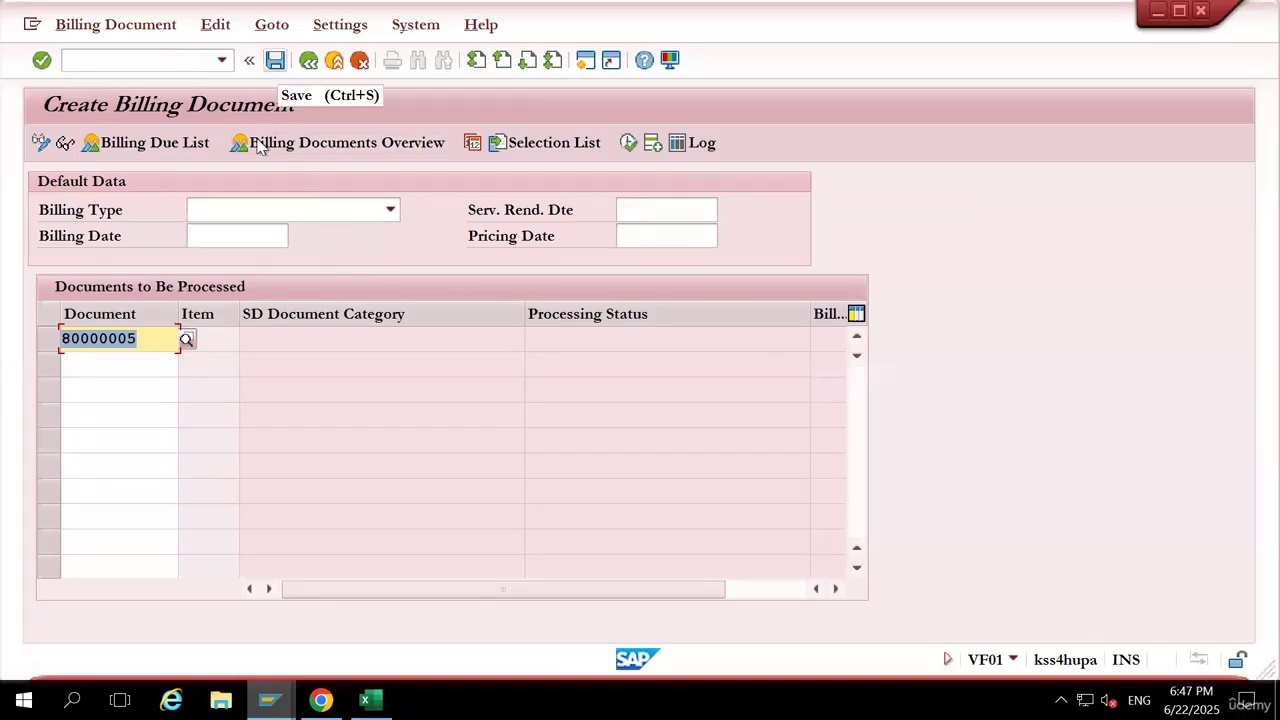
Select the prefilled delivery, adjust the widths of the list columns, and save its billing document
left_click(286, 344)
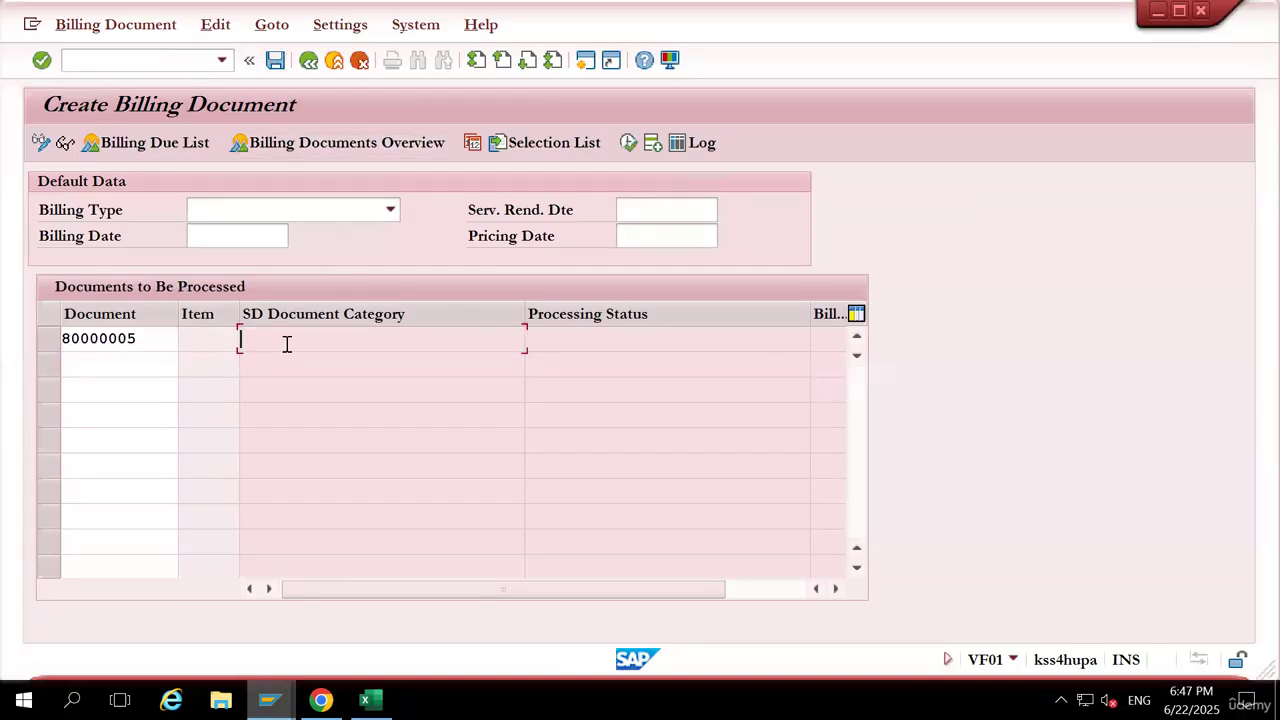
left_click(46, 340)
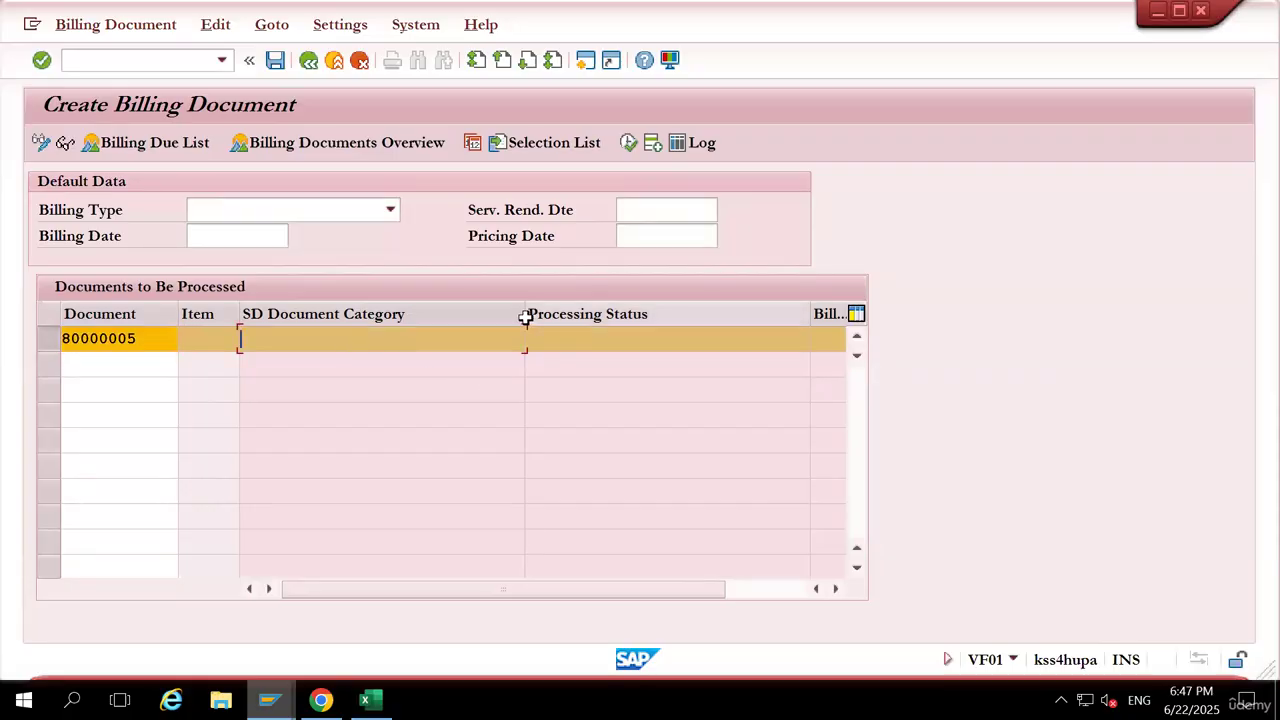
left_click_drag(522, 315, 470, 318)
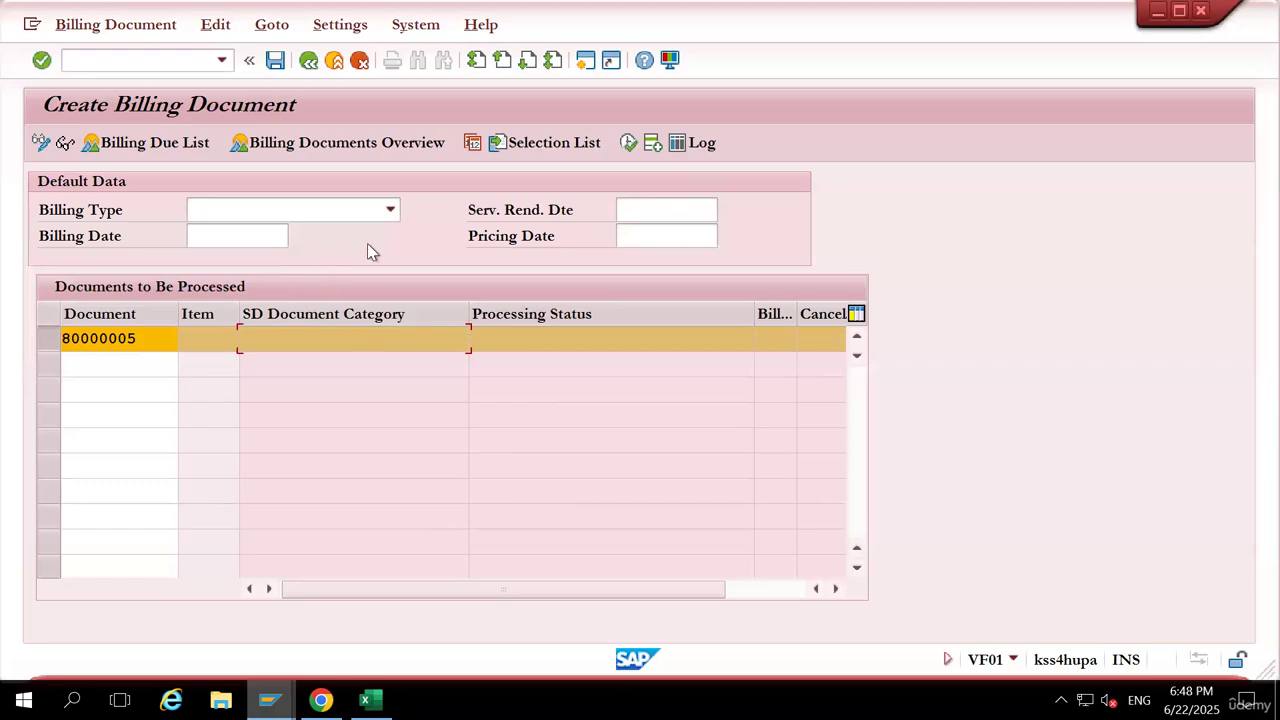
left_click_drag(240, 314, 249, 330)
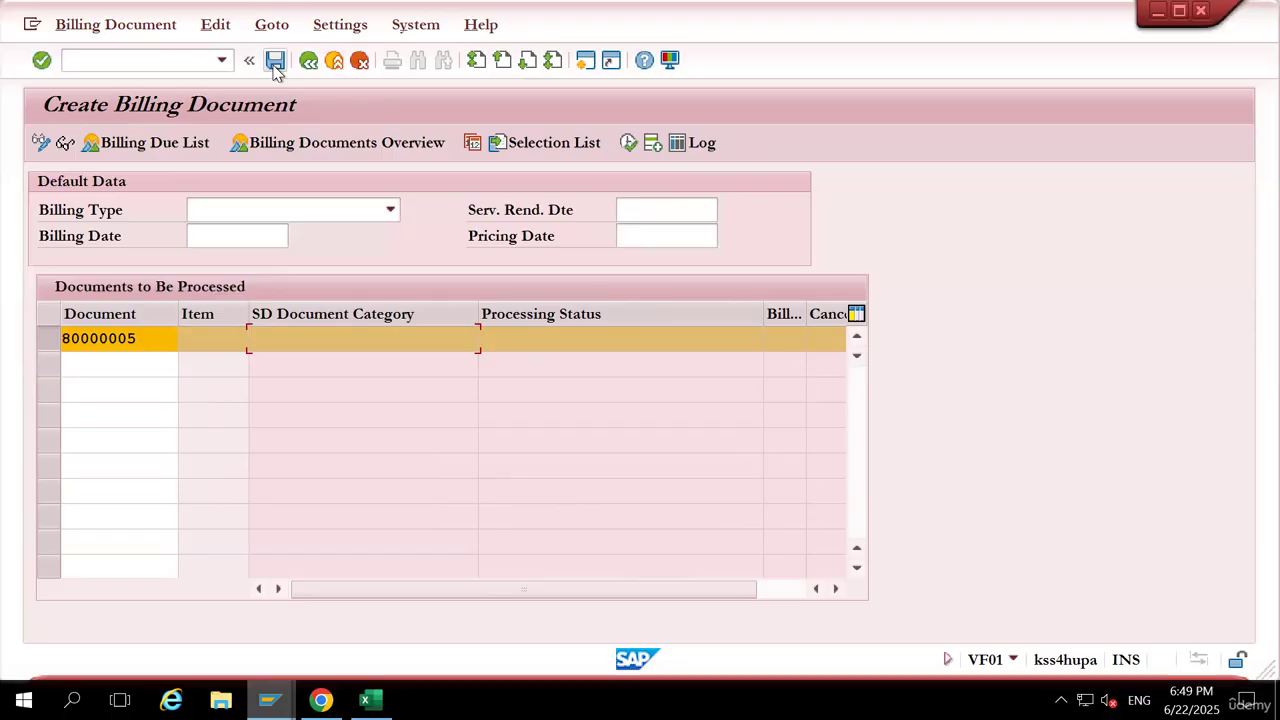
left_click(181, 61)
left_click(275, 61)
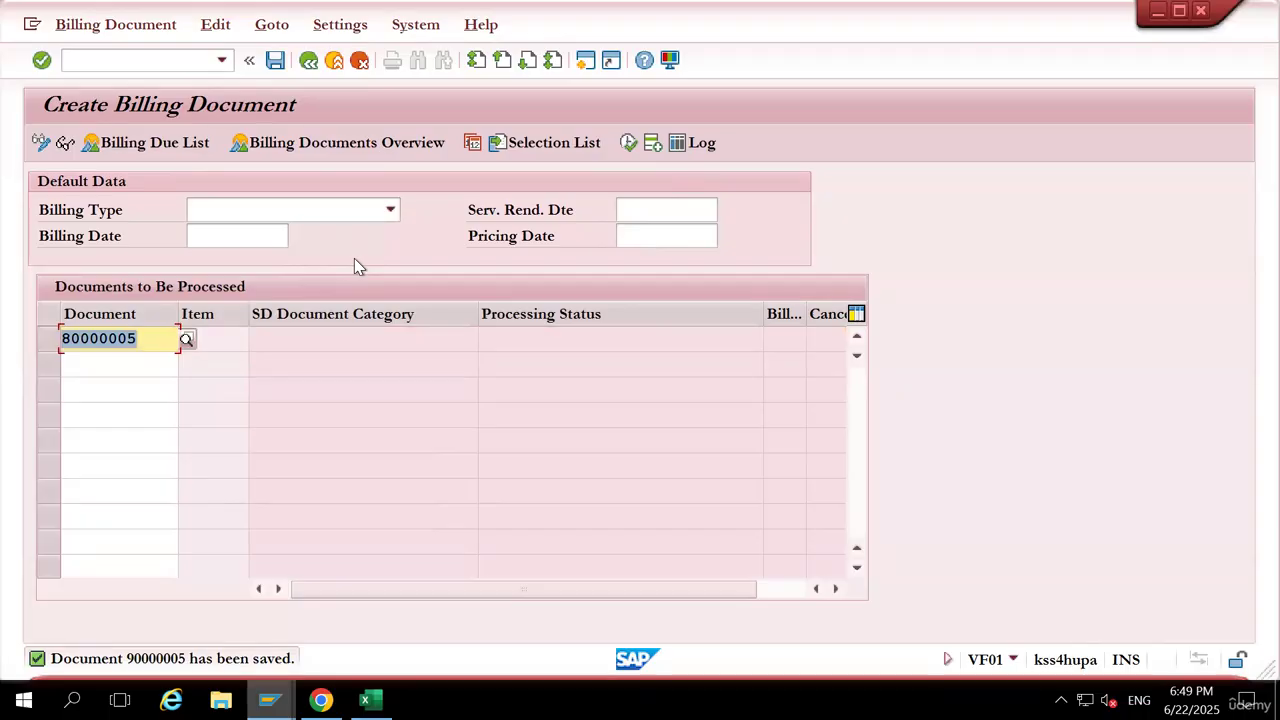
Open the saved billing document in change mode and display its accounting document
left_click(100, 24)
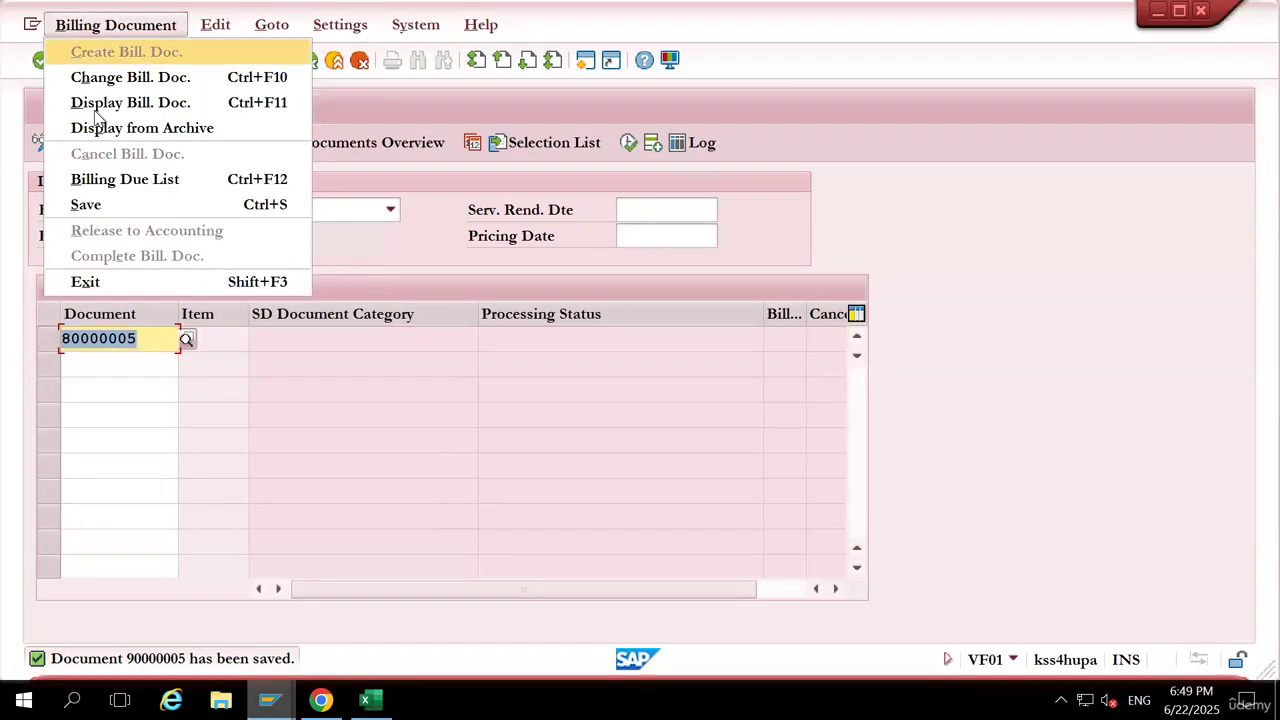
left_click(115, 77)
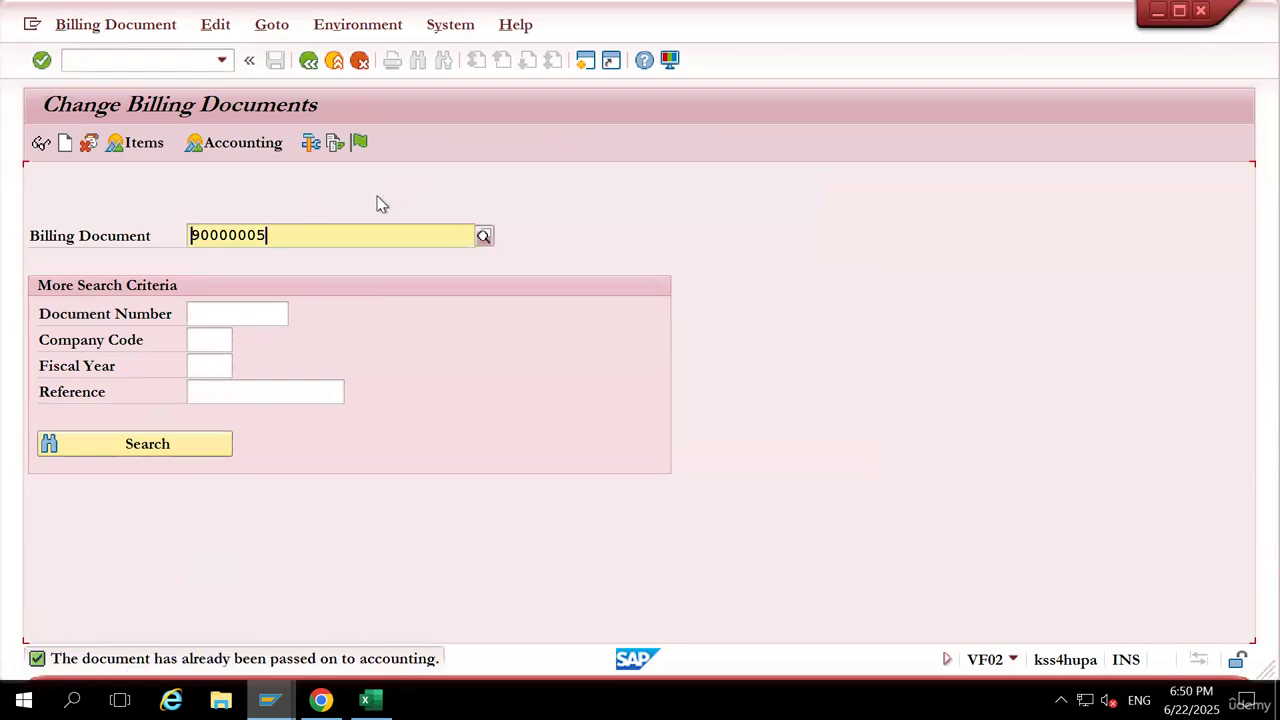
left_click(249, 143)
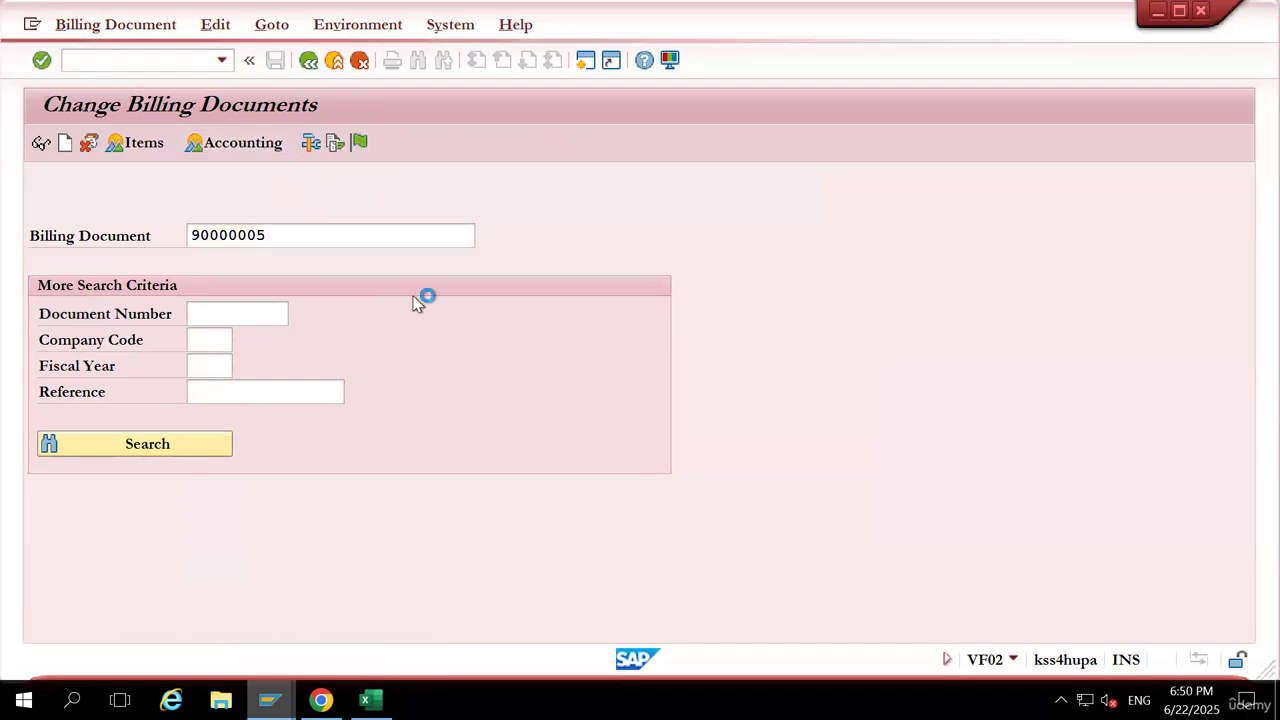
double_click(268, 287)
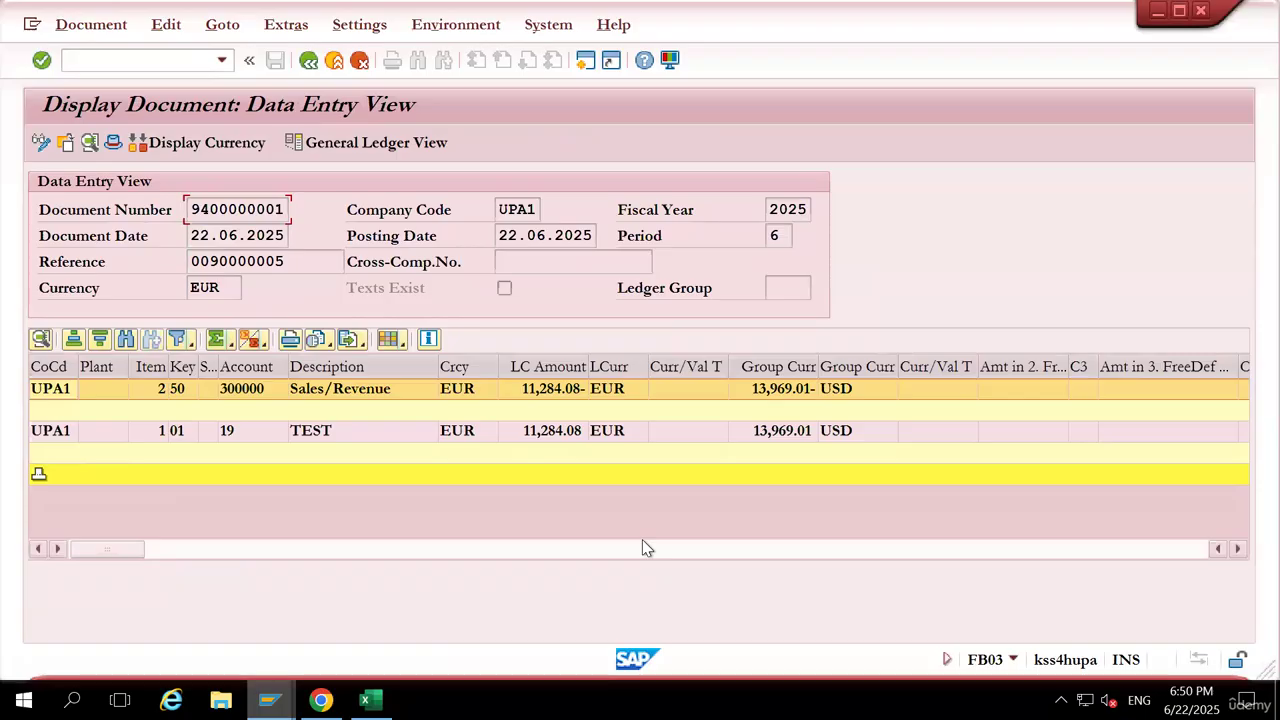
Open a new SAP session, then switch to the Fiori launchpad in Chrome and enter the search DISPLAY LINE ITEM MARGIN
left_click(586, 63)
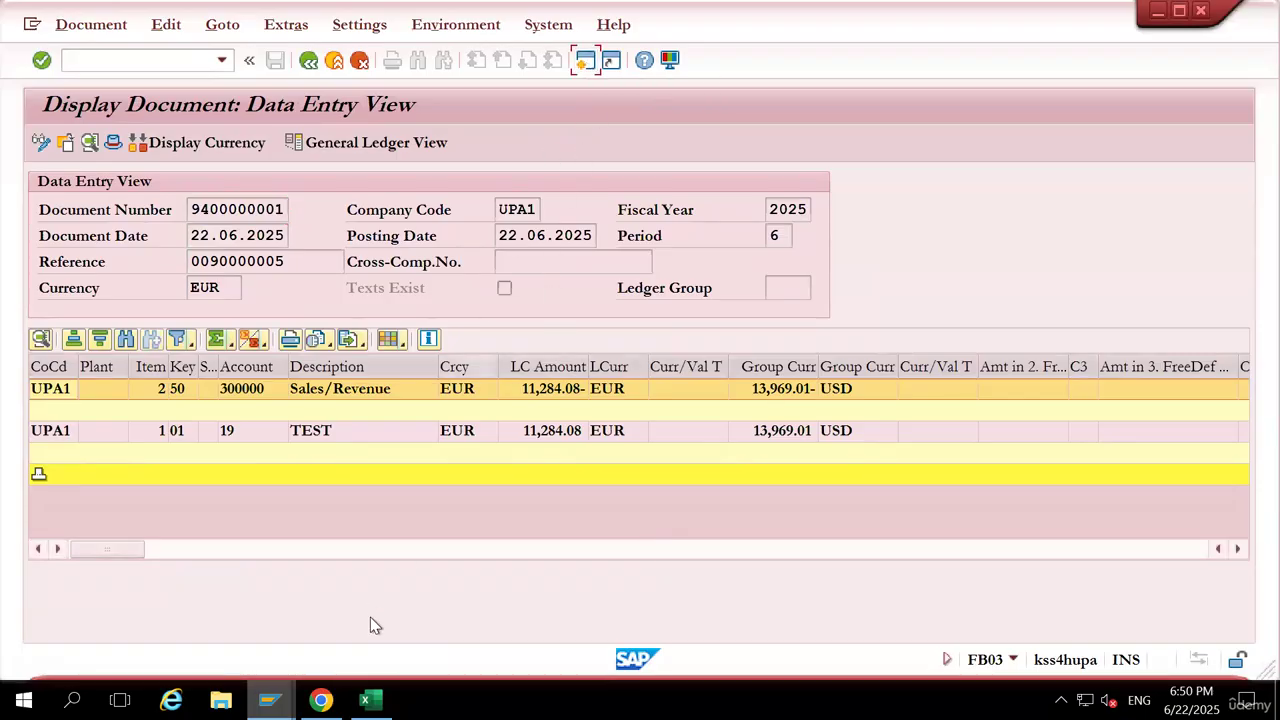
mouse_move(320, 700)
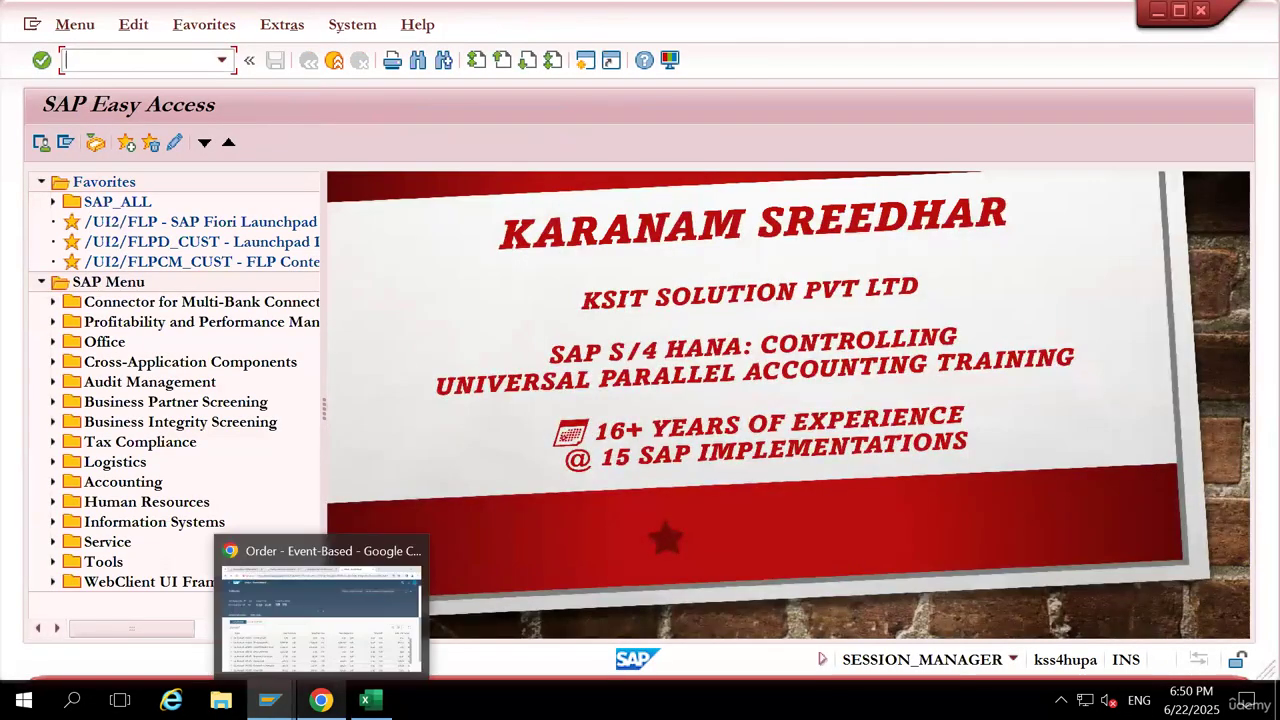
left_click(320, 700)
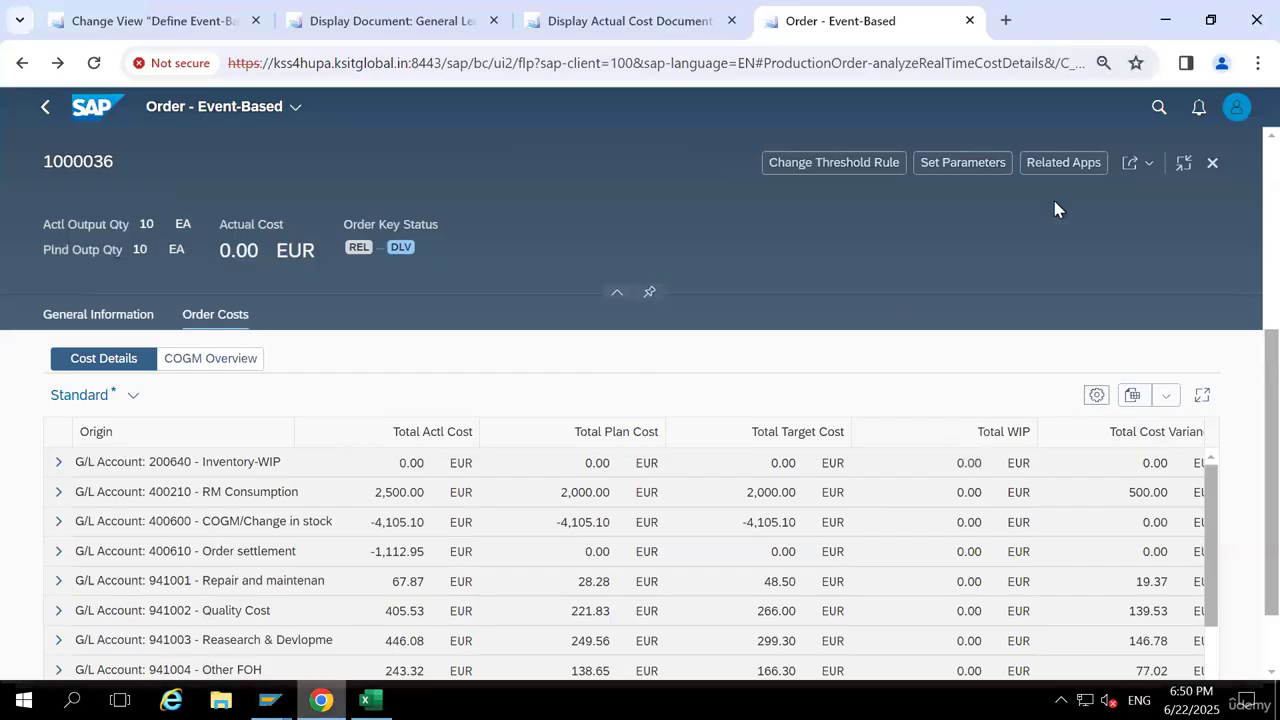
left_click(1159, 110)
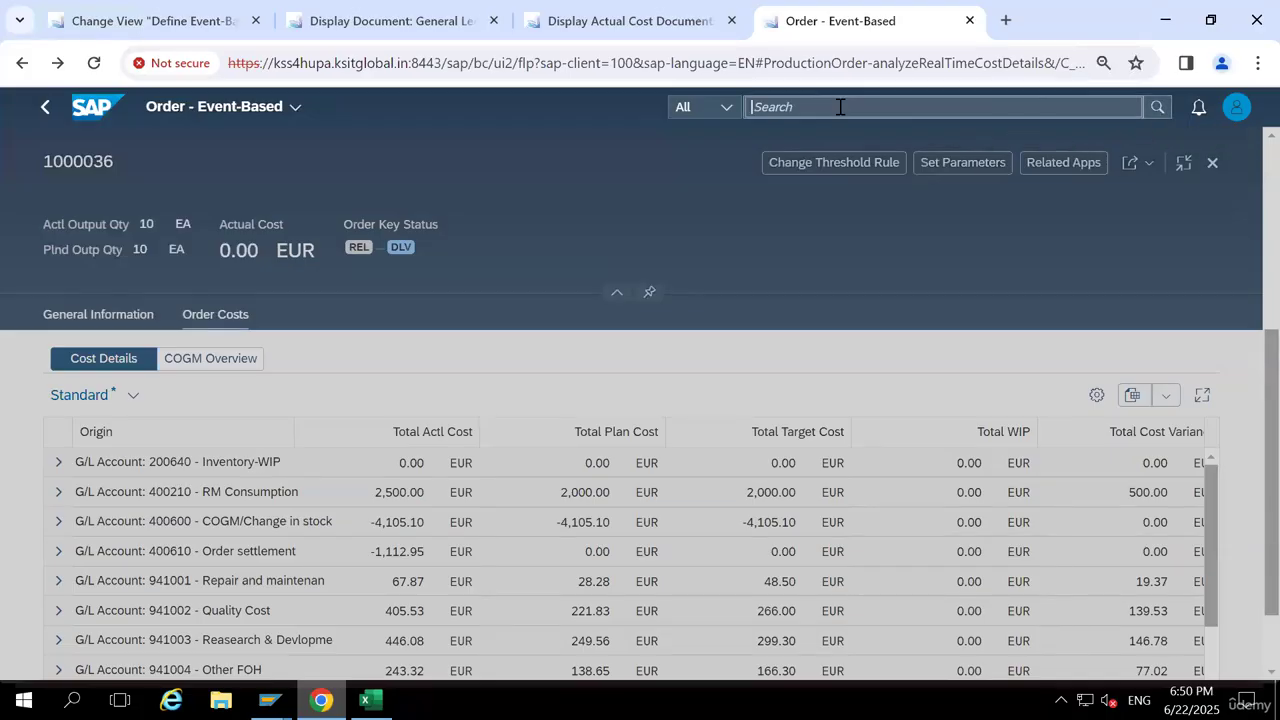
type("DISPLAY LINE ITEM")
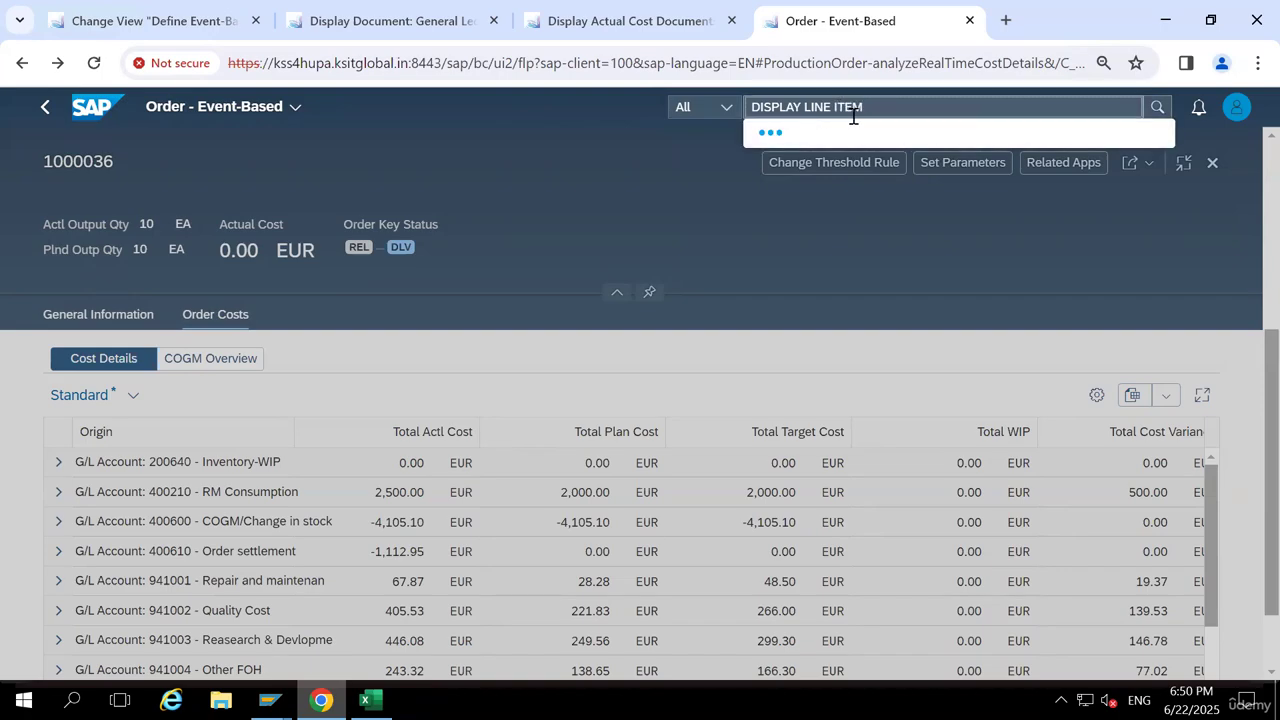
type("MARGIN")
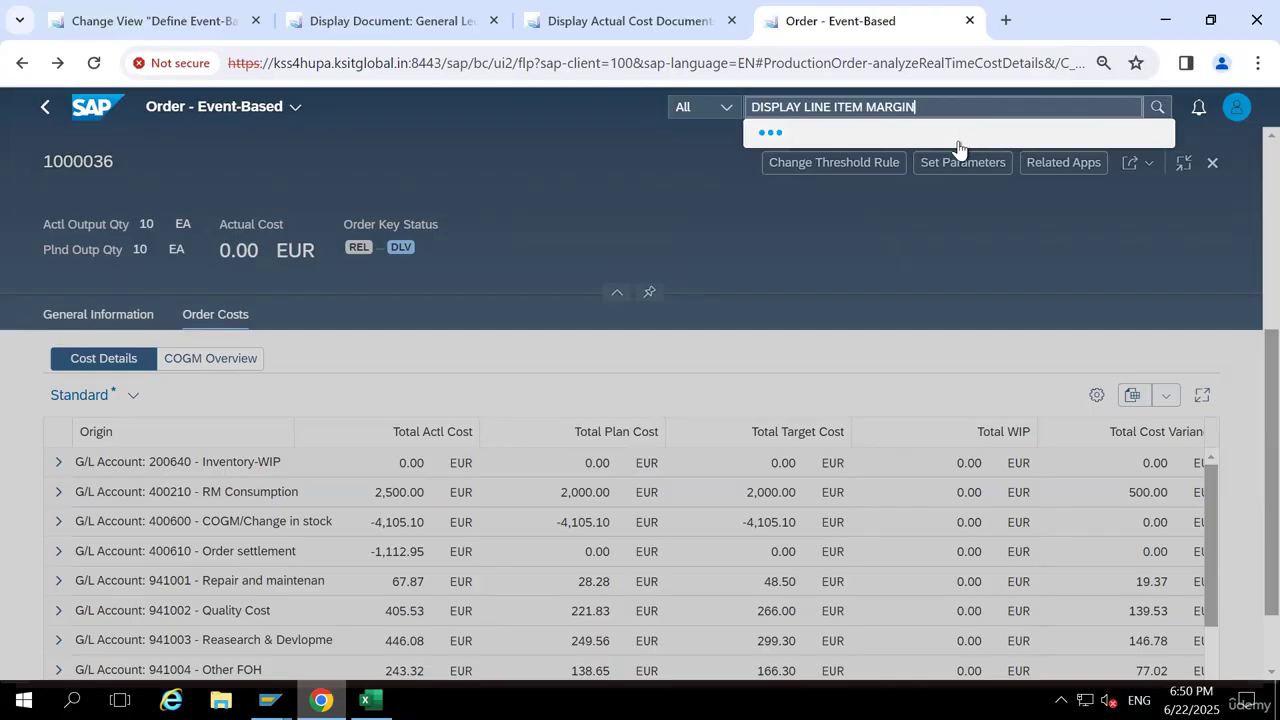
Close the first two browser tabs, then run the launchpad search and reload its page
left_click(256, 20)
left_click(256, 20)
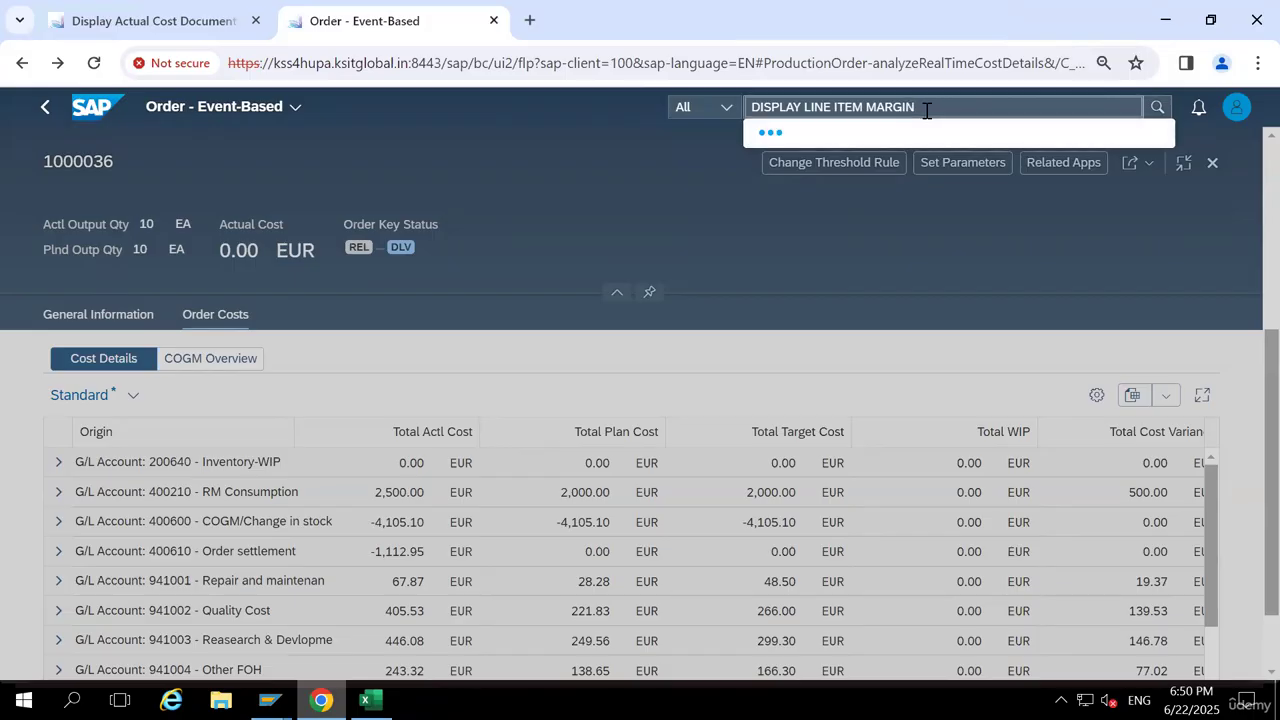
key("Return")
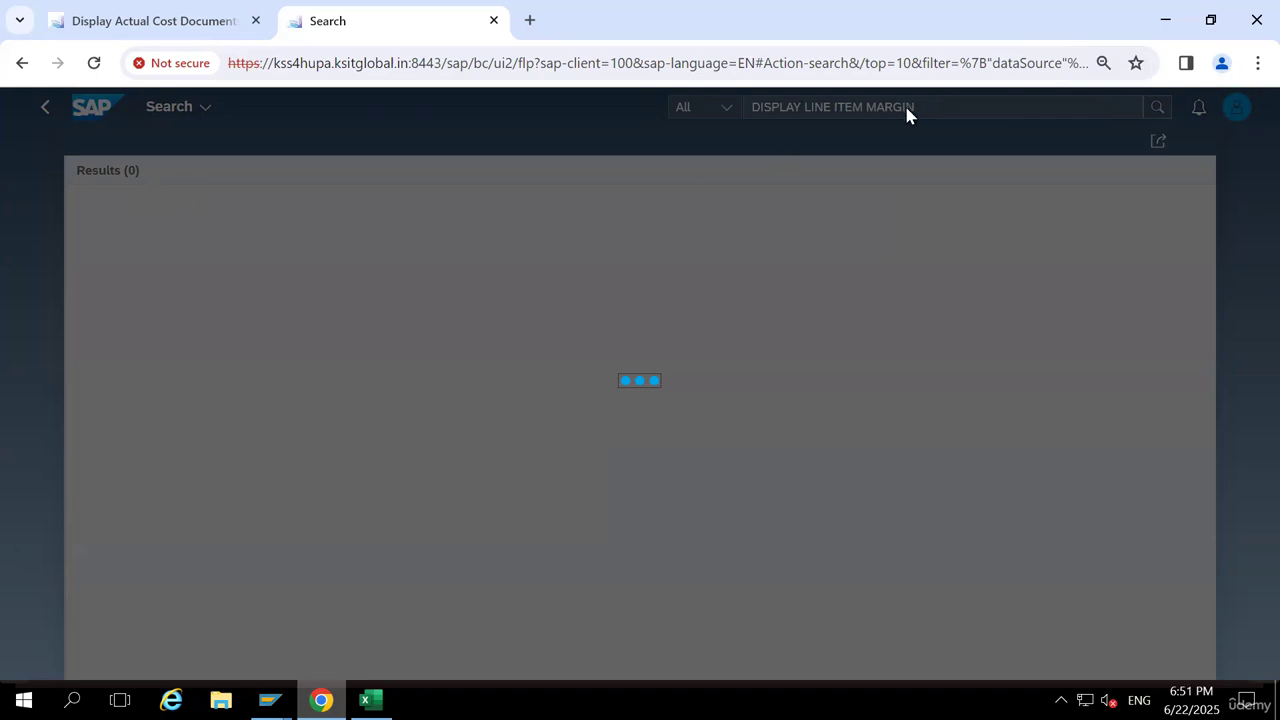
left_click(93, 66)
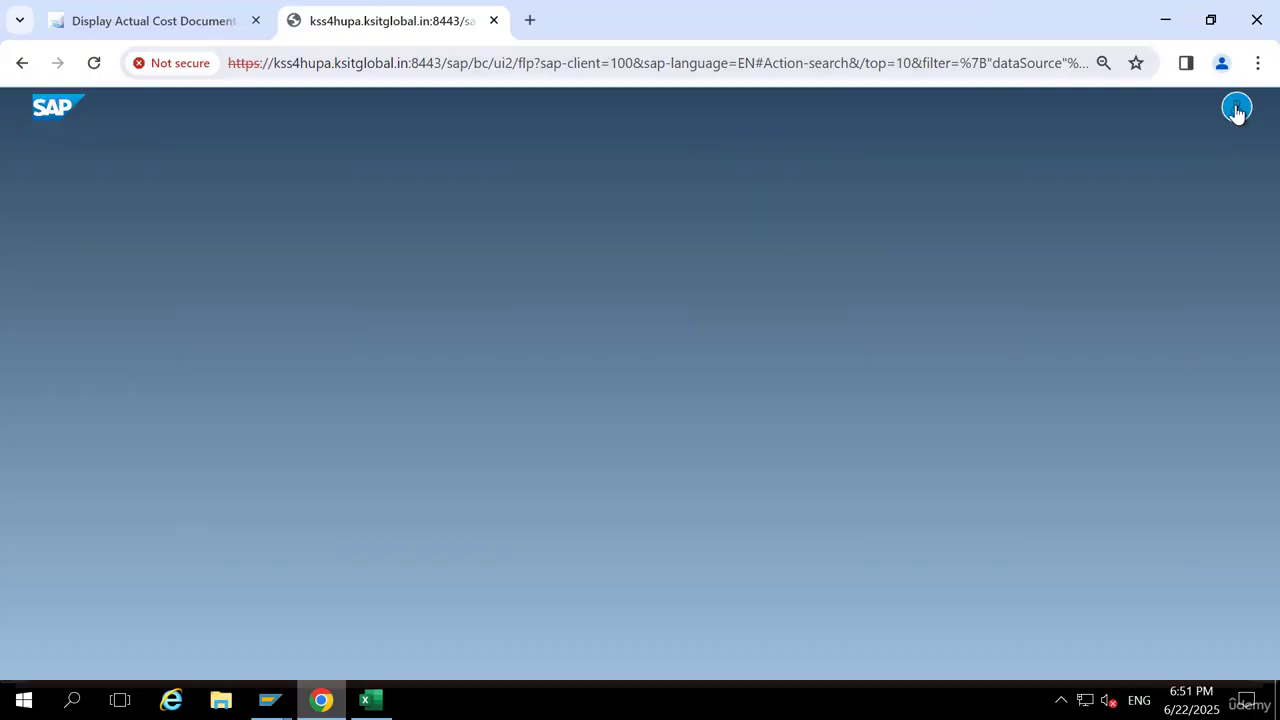
Search for MARGIN from the Display Actual Cost Documents page and open the Display Line Items - Margin Analysis app
left_click(177, 18)
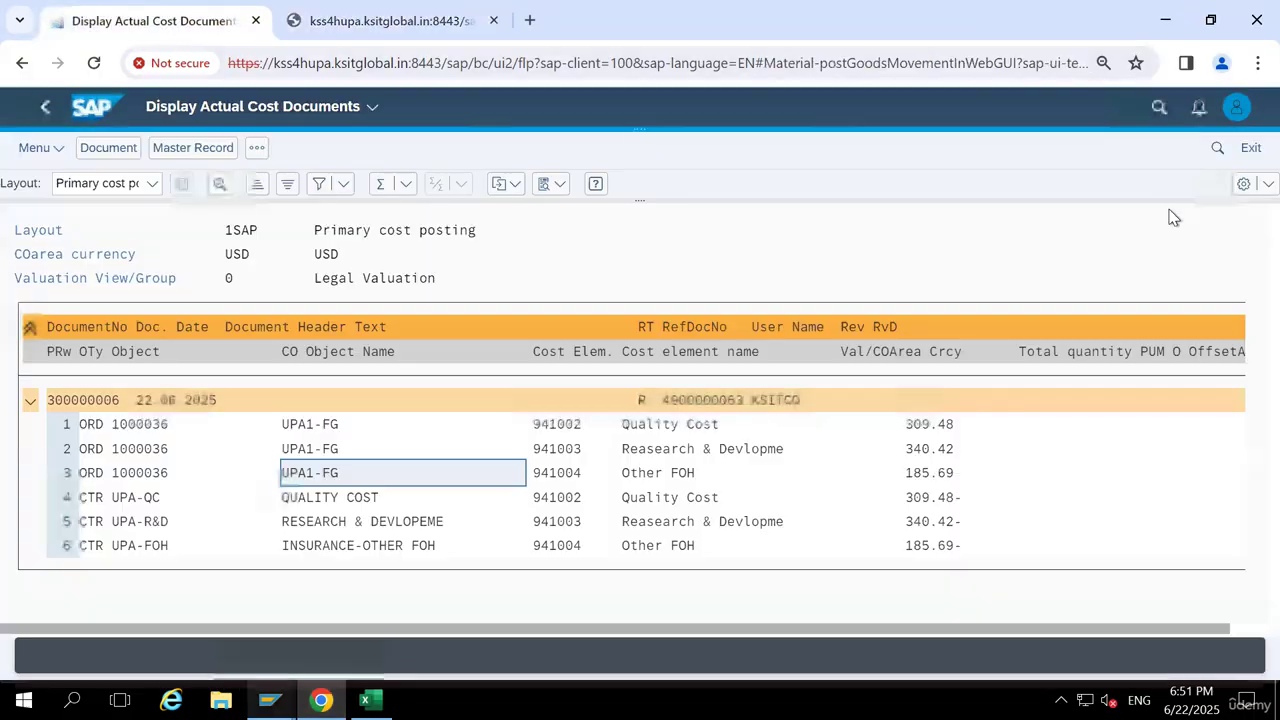
left_click(1158, 107)
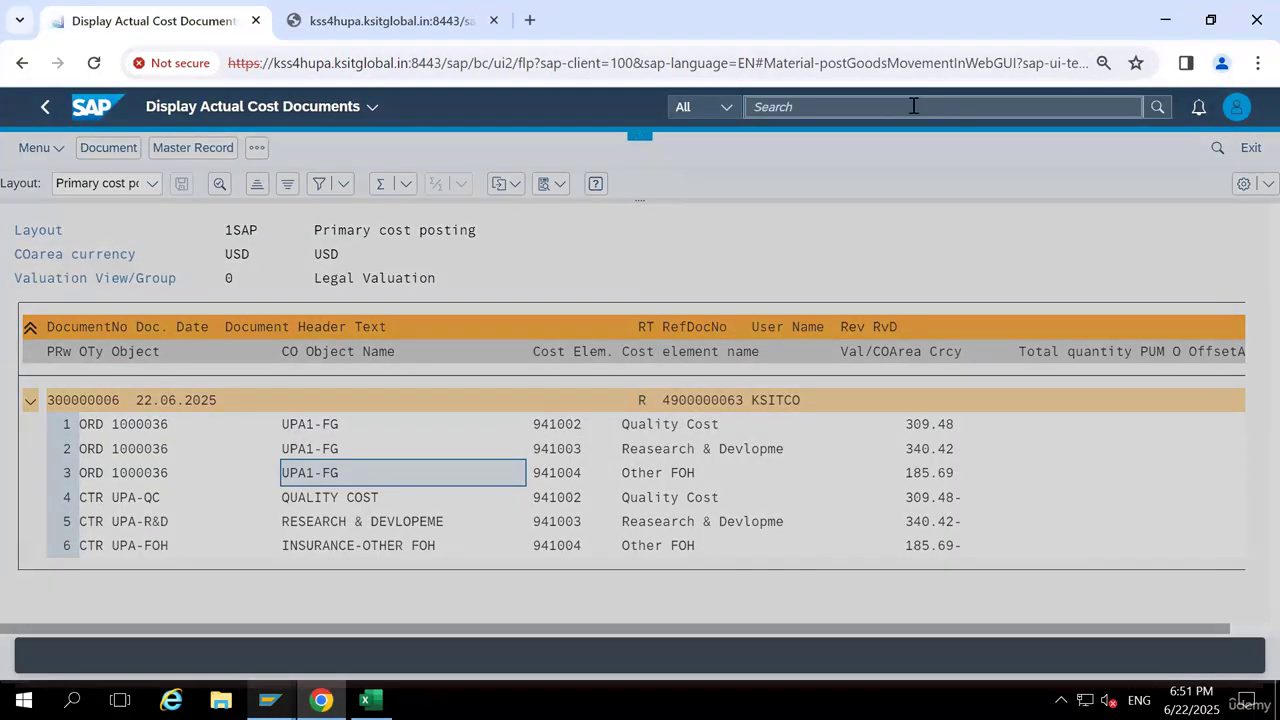
type("MARG")
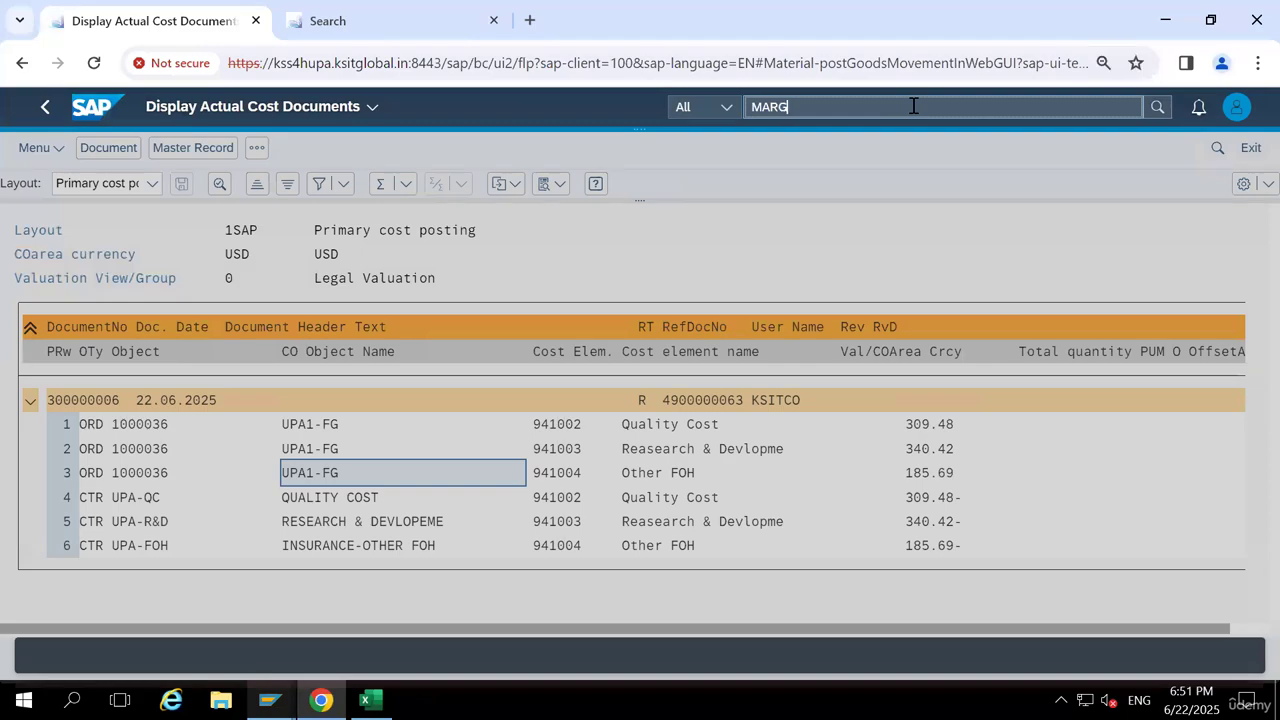
type("IN")
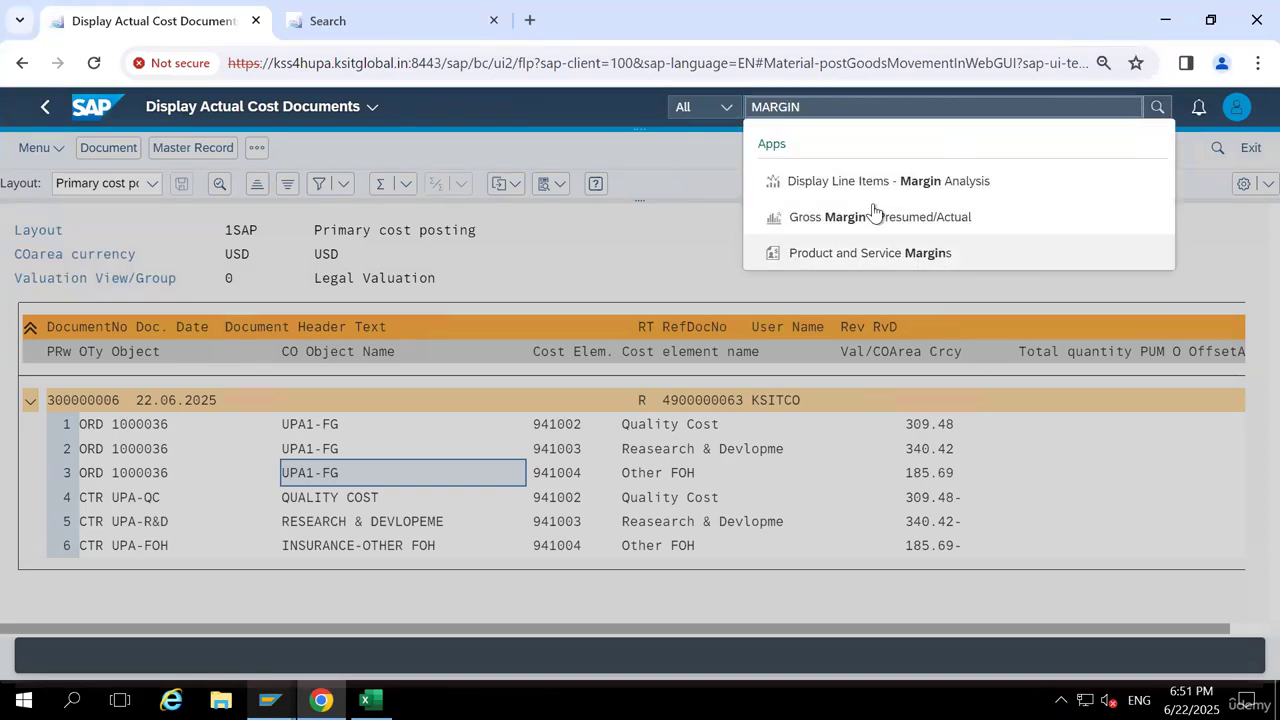
left_click(865, 190)
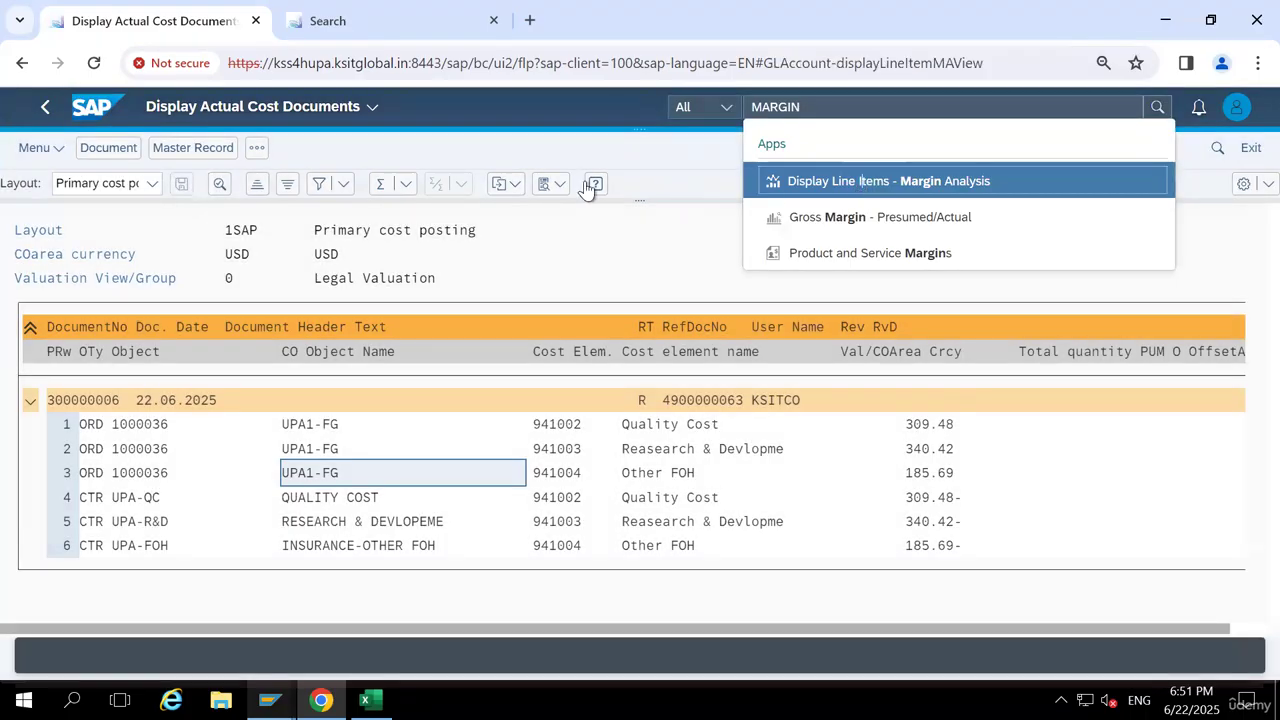
Close the extra Search browser tab and clear the EO value from the Account Assignment Type filter
left_click(494, 21)
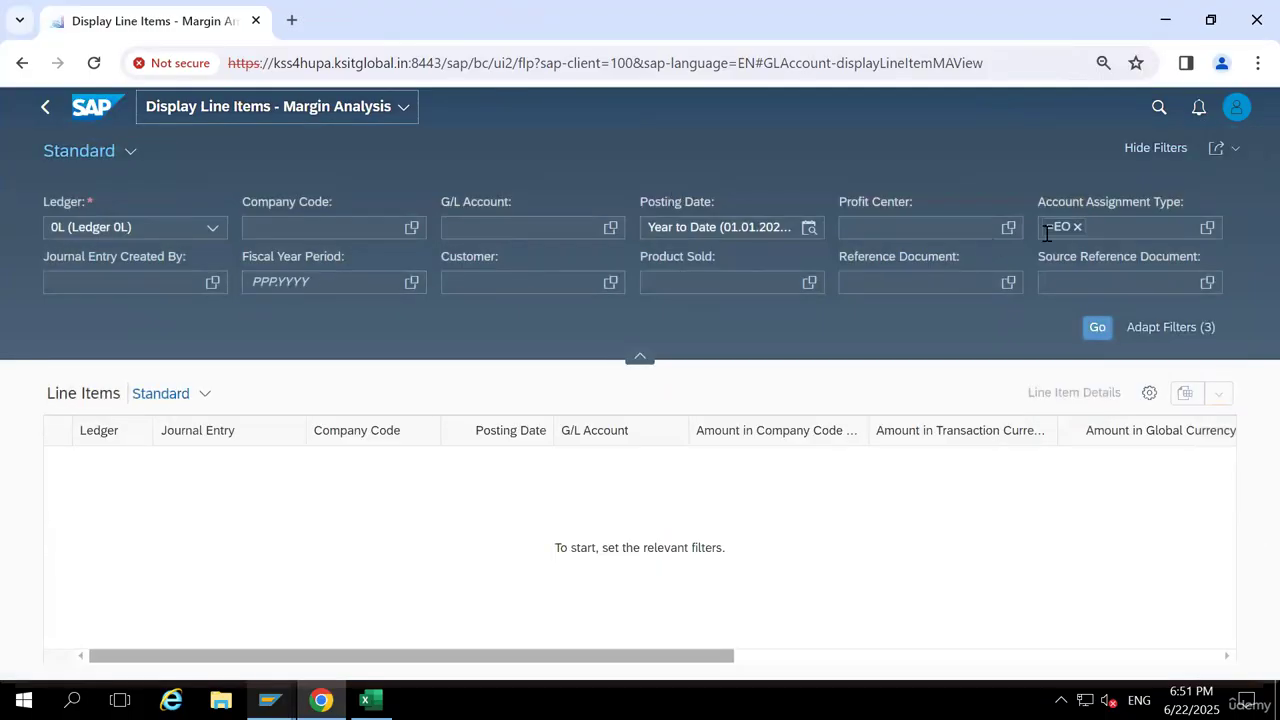
left_click(1077, 227)
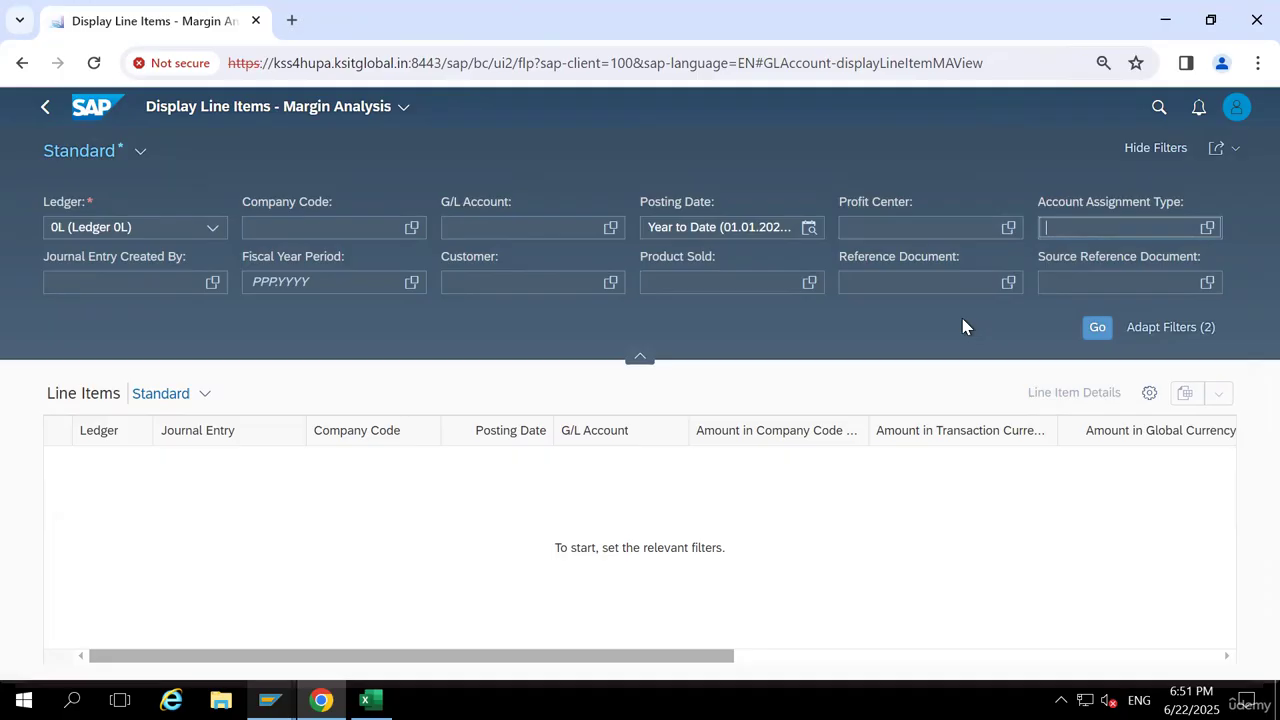
Switch to SAP GUI and run transaction MM03 to look up the material code for the Product Sold filter
left_click(700, 281)
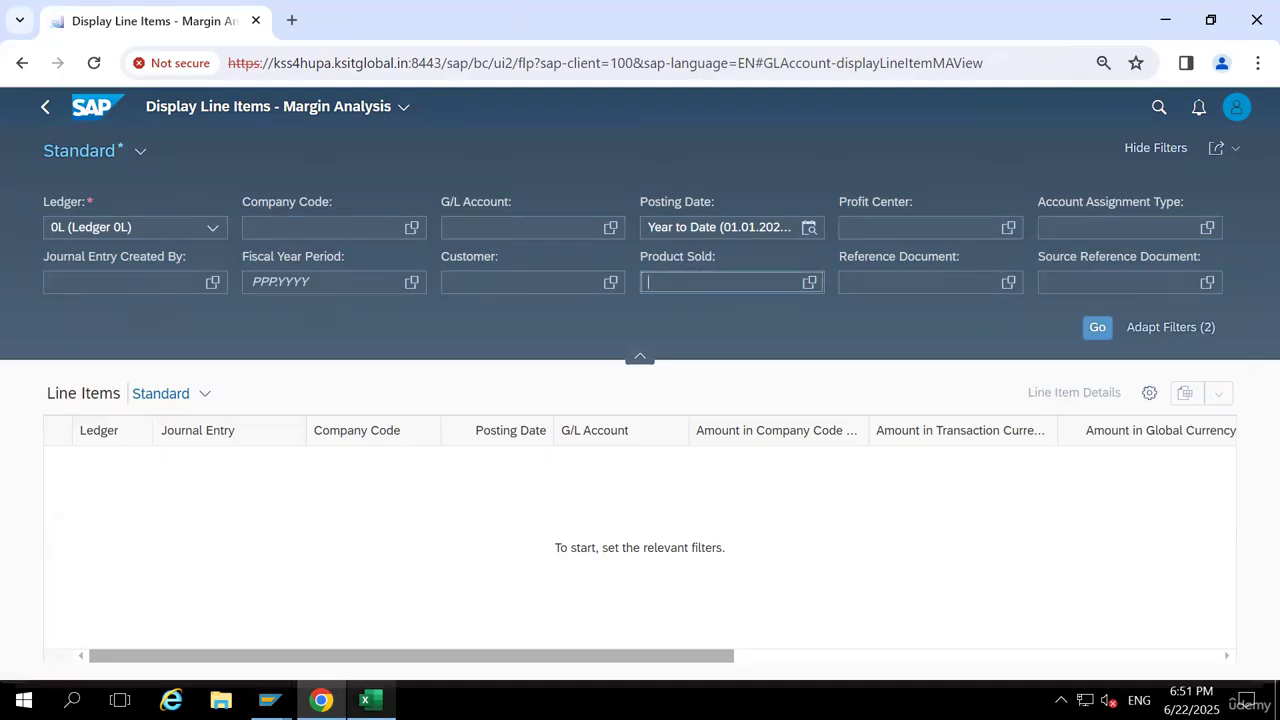
left_click(370, 700)
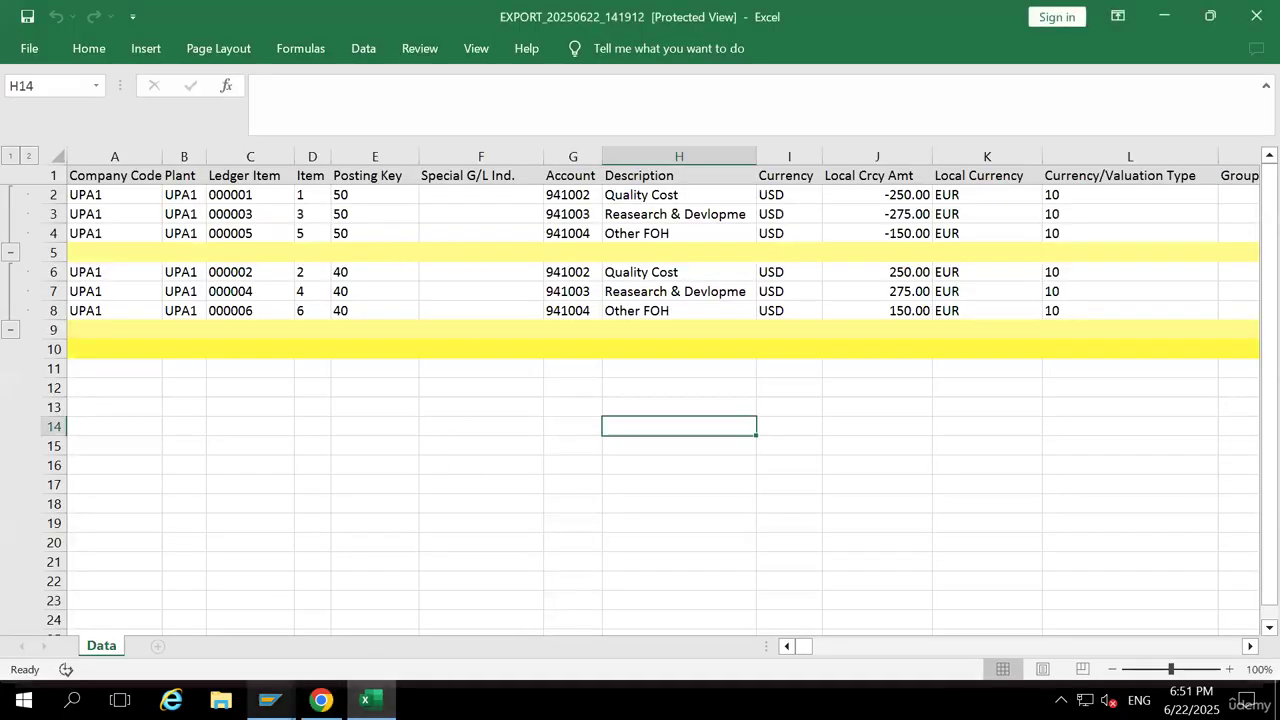
mouse_move(270, 700)
mouse_move(406, 614)
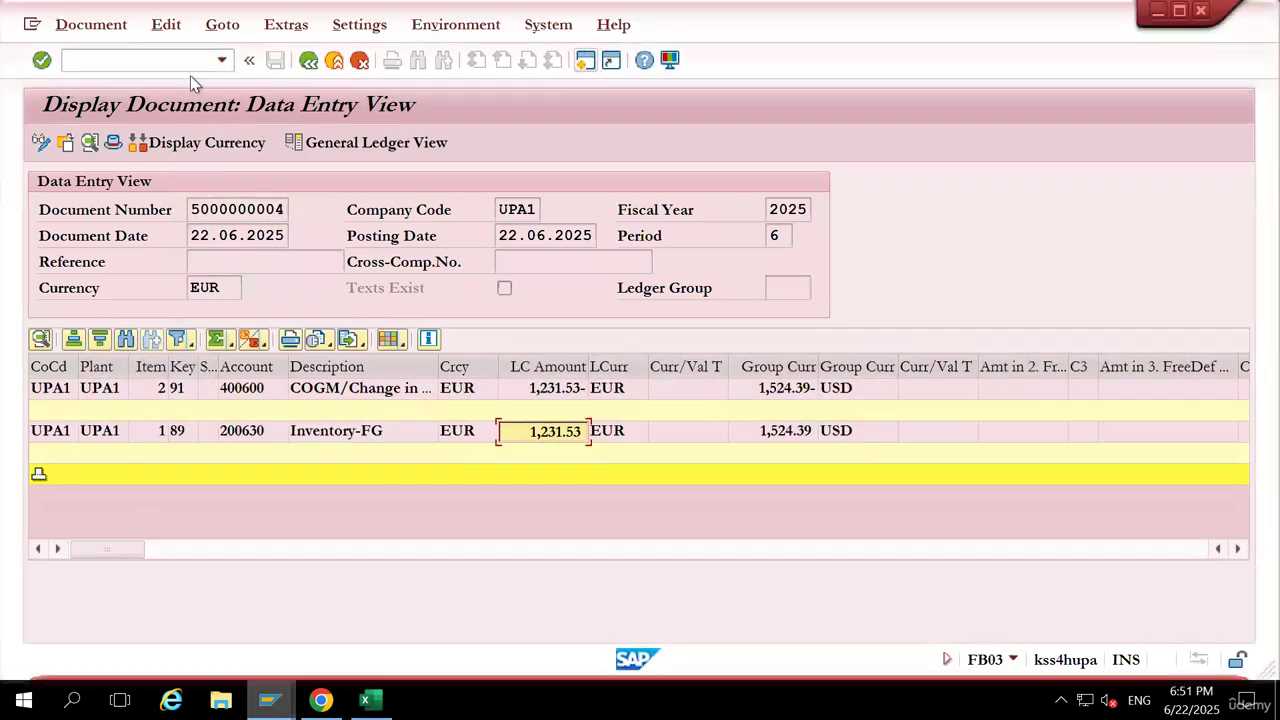
left_click(184, 64)
type("/NMM03")
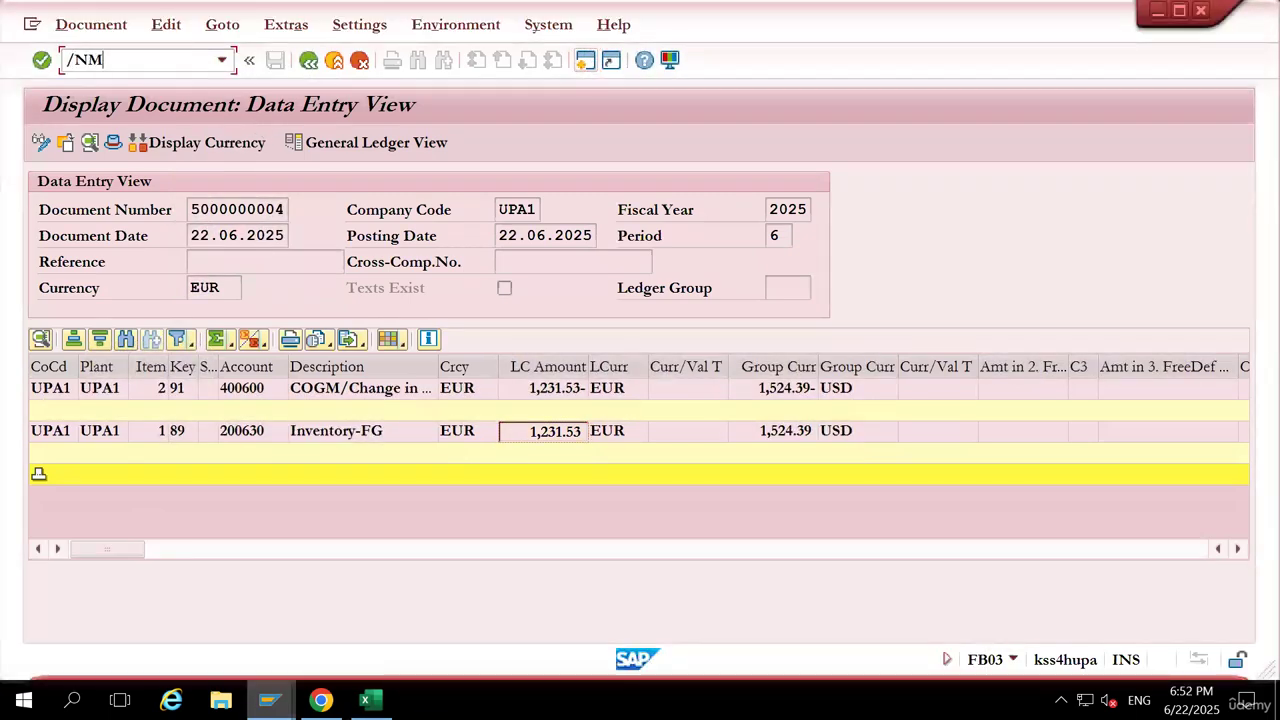
key("Return")
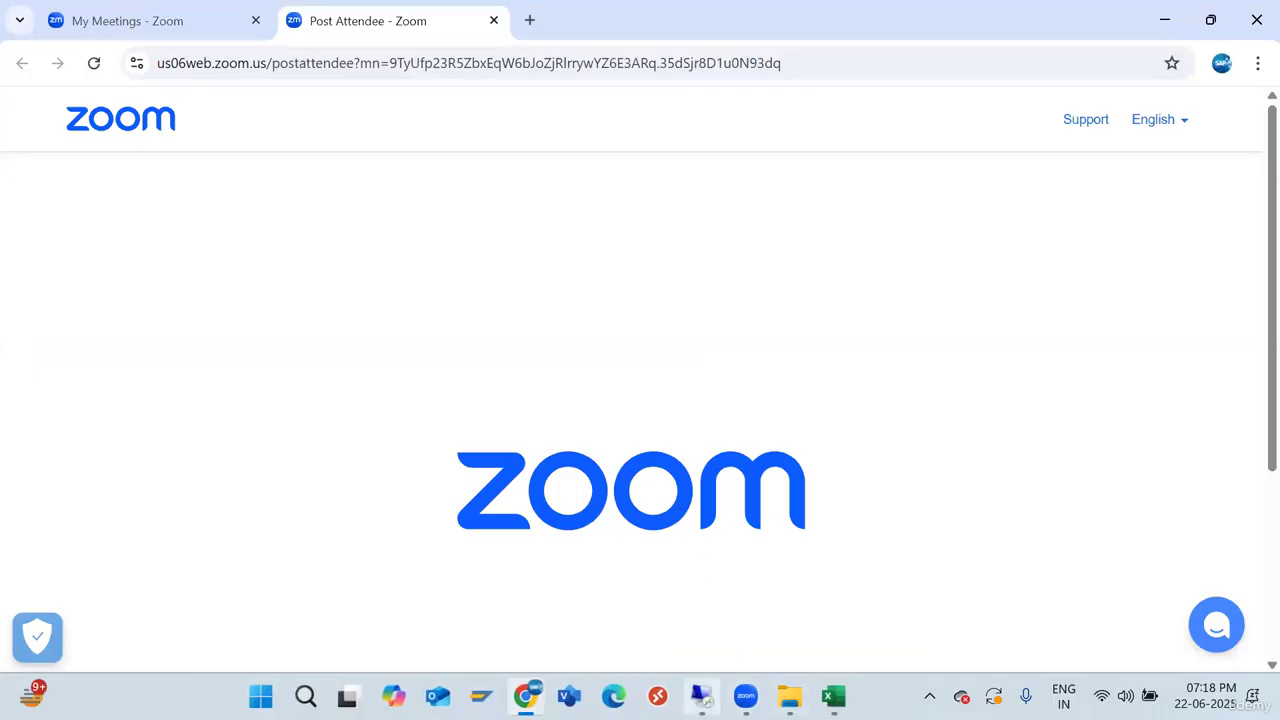
mouse_move(702, 696)
left_click(711, 600)
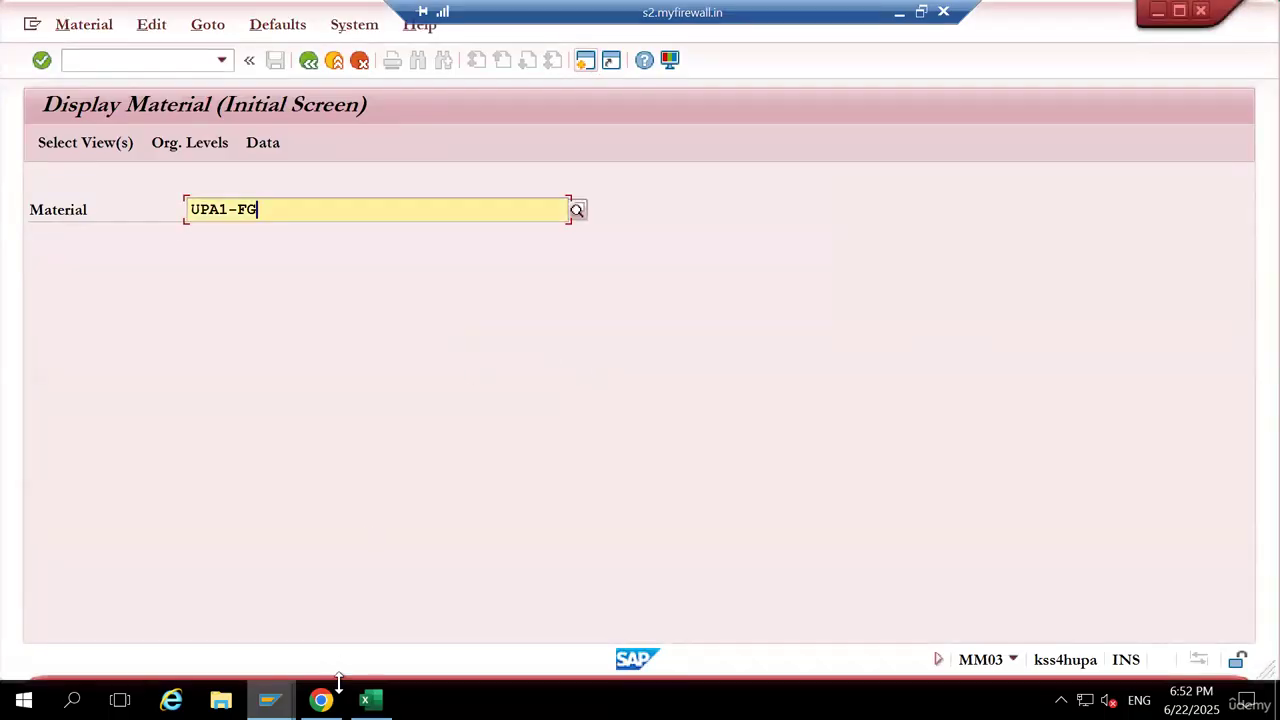
Switch back to Chrome, list the margin line items for product sold UPA1-FG, and widen the G/L Account column
mouse_move(338, 688)
left_click(320, 610)
type("UPA1-FG")
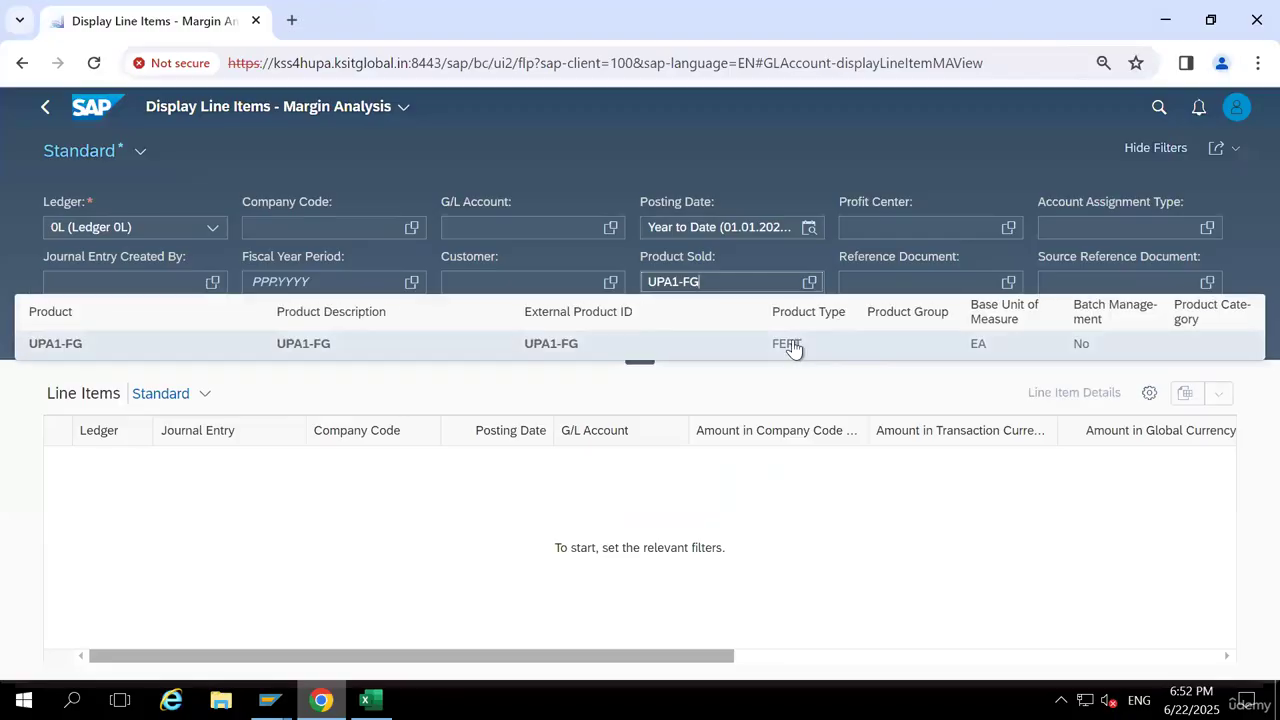
left_click(791, 343)
left_click(1097, 330)
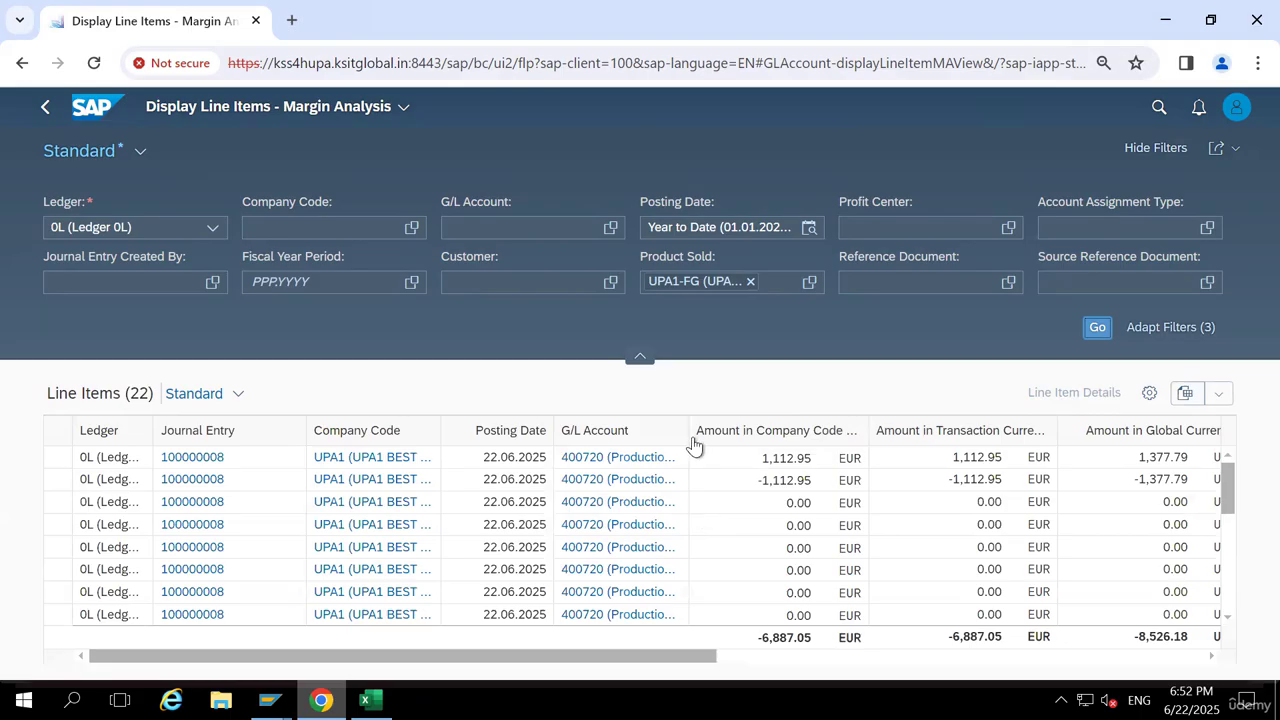
left_click_drag(726, 464, 737, 470)
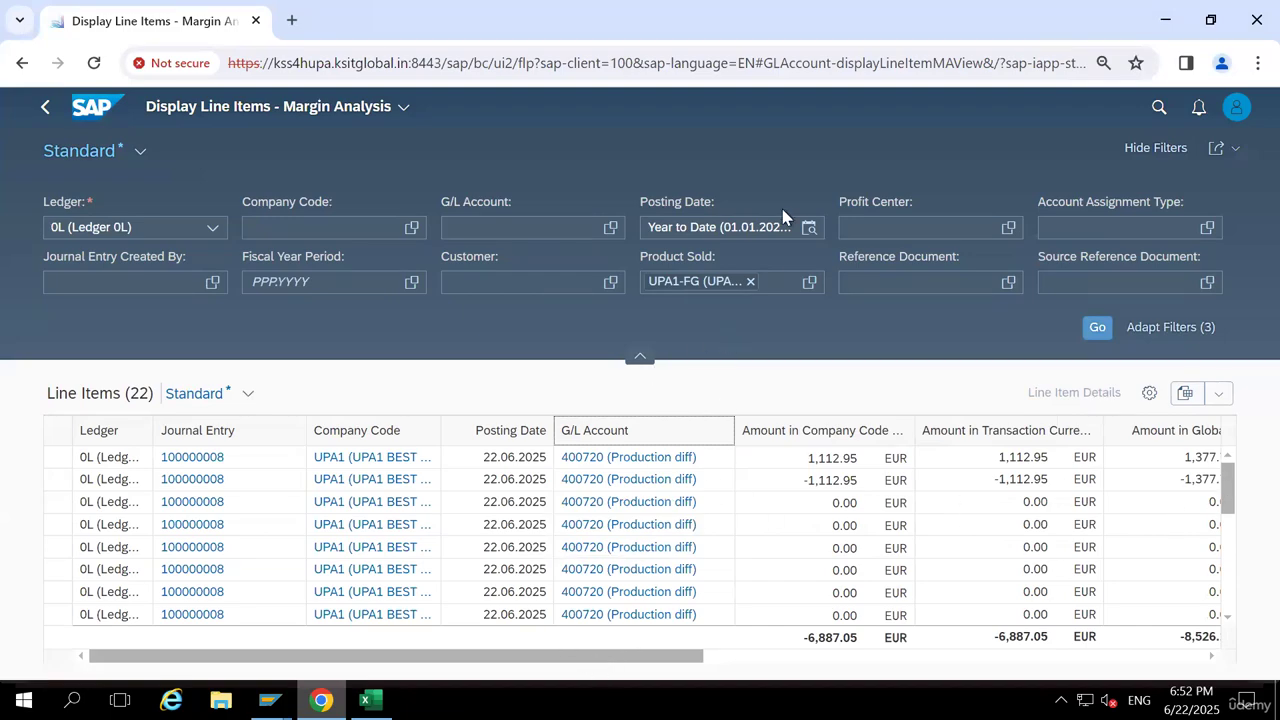
Set the Posting Date filter to the range 01.06.2025 - 30.06.2025
left_click(810, 228)
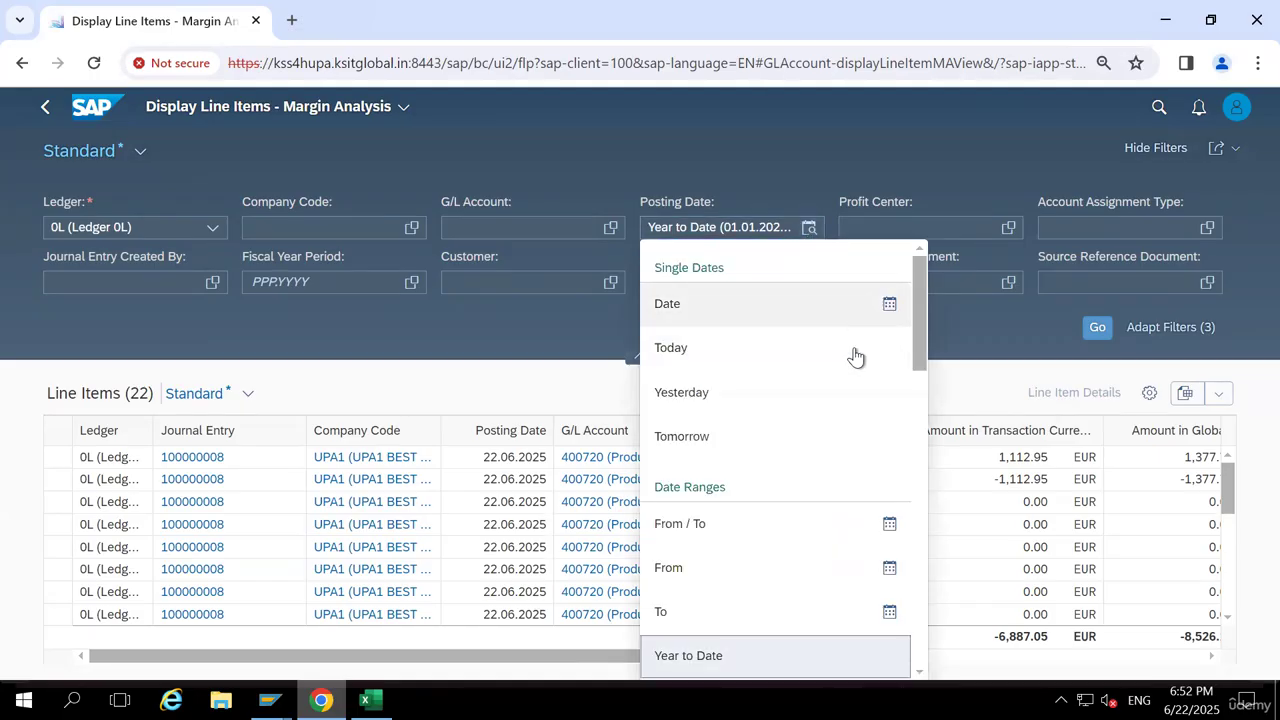
left_click(888, 526)
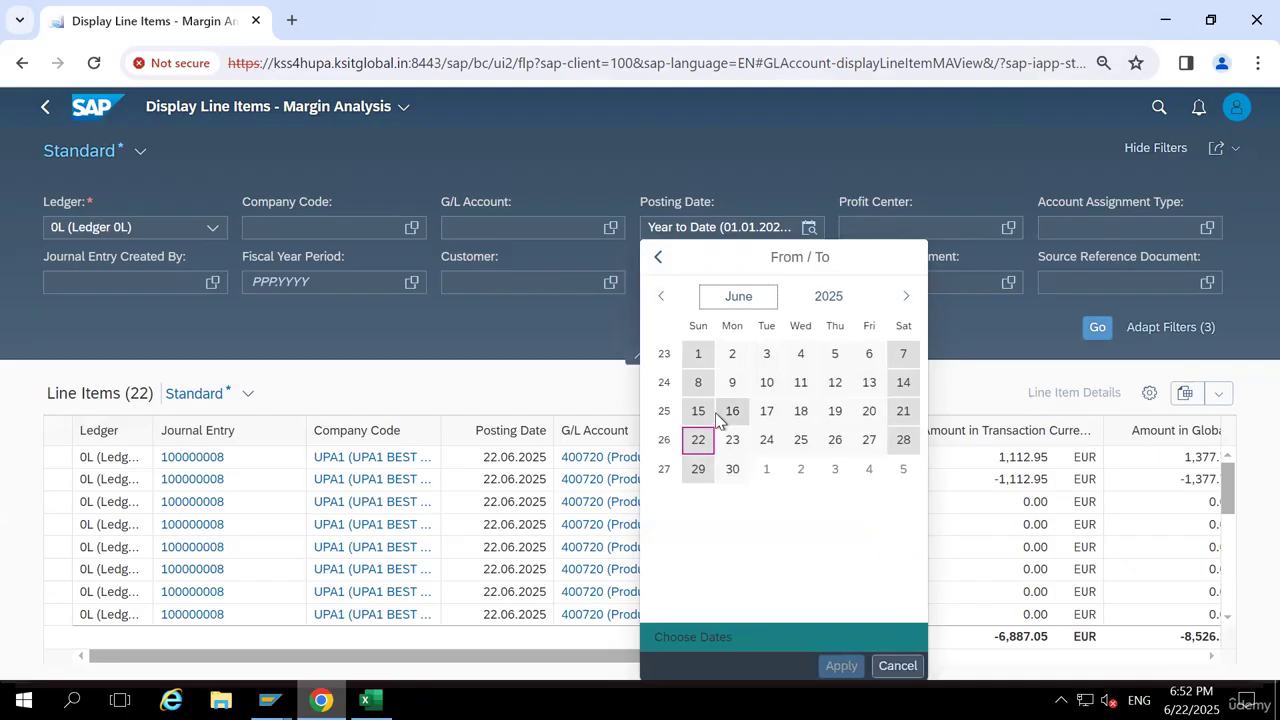
left_click(698, 354)
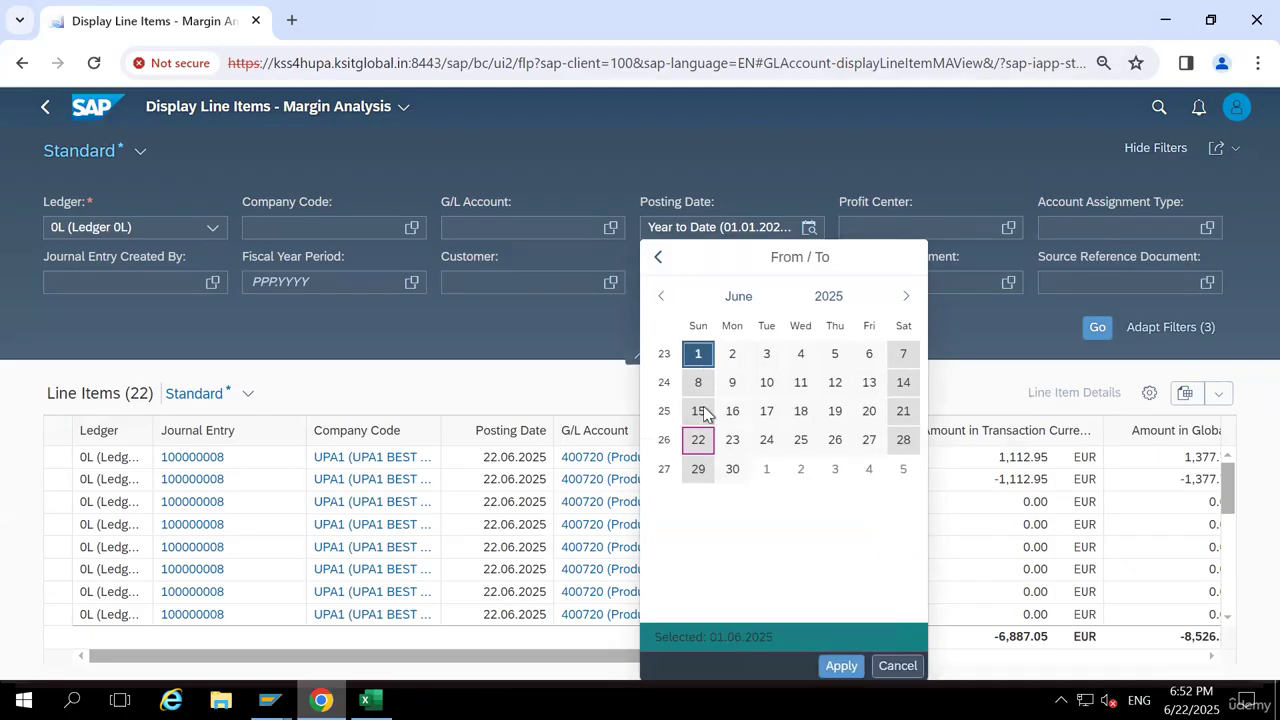
left_click(732, 472)
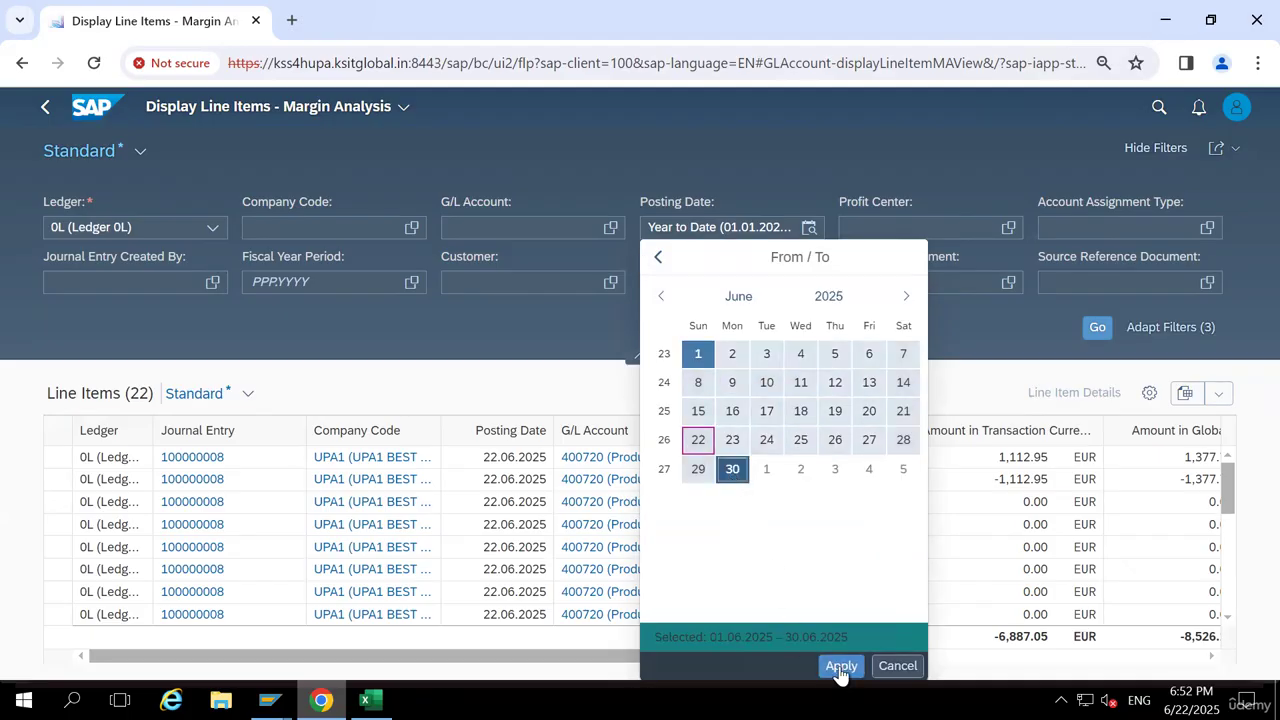
left_click(841, 666)
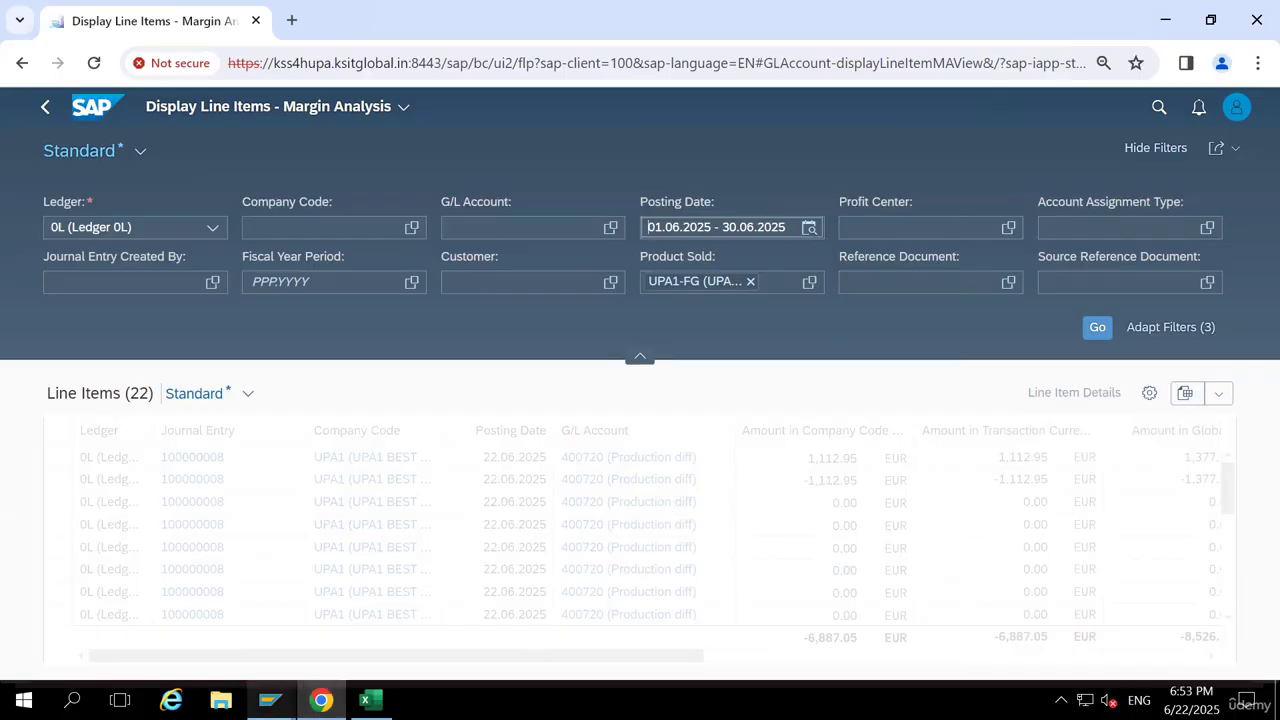
Switch to SAP GUI and run transaction VA03 to look up the sales order number
left_click(270, 700)
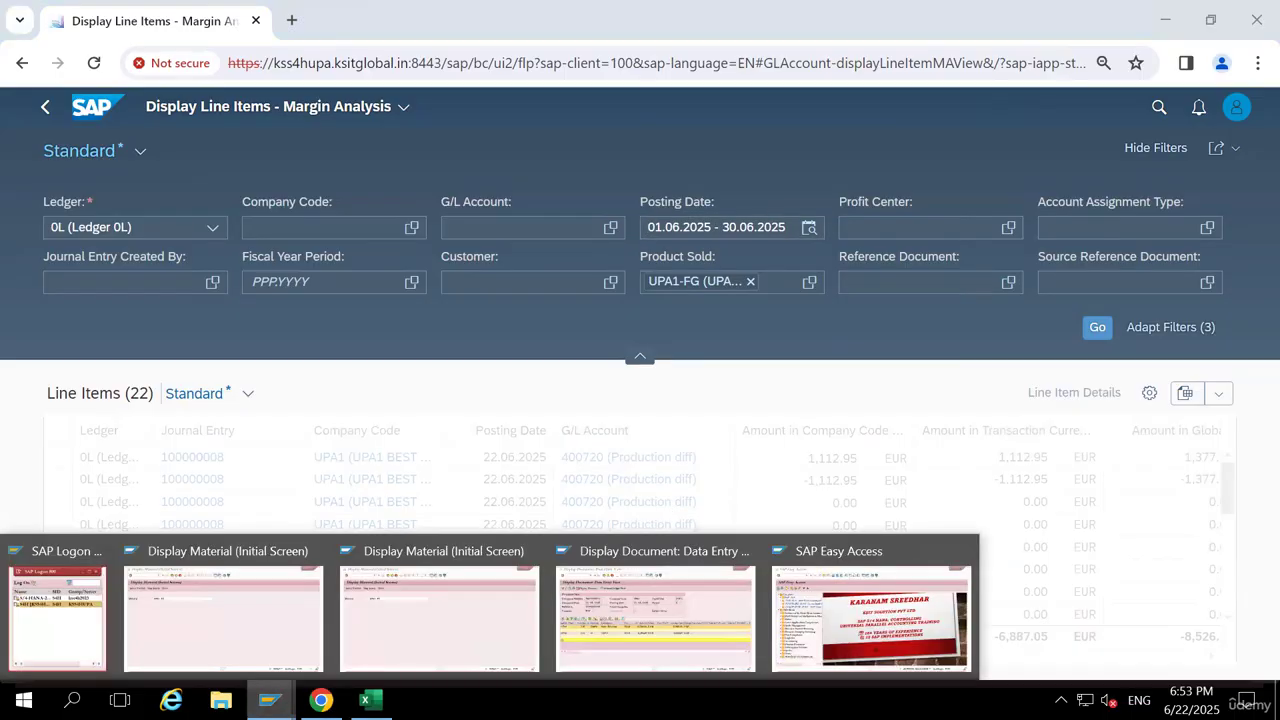
left_click(370, 545)
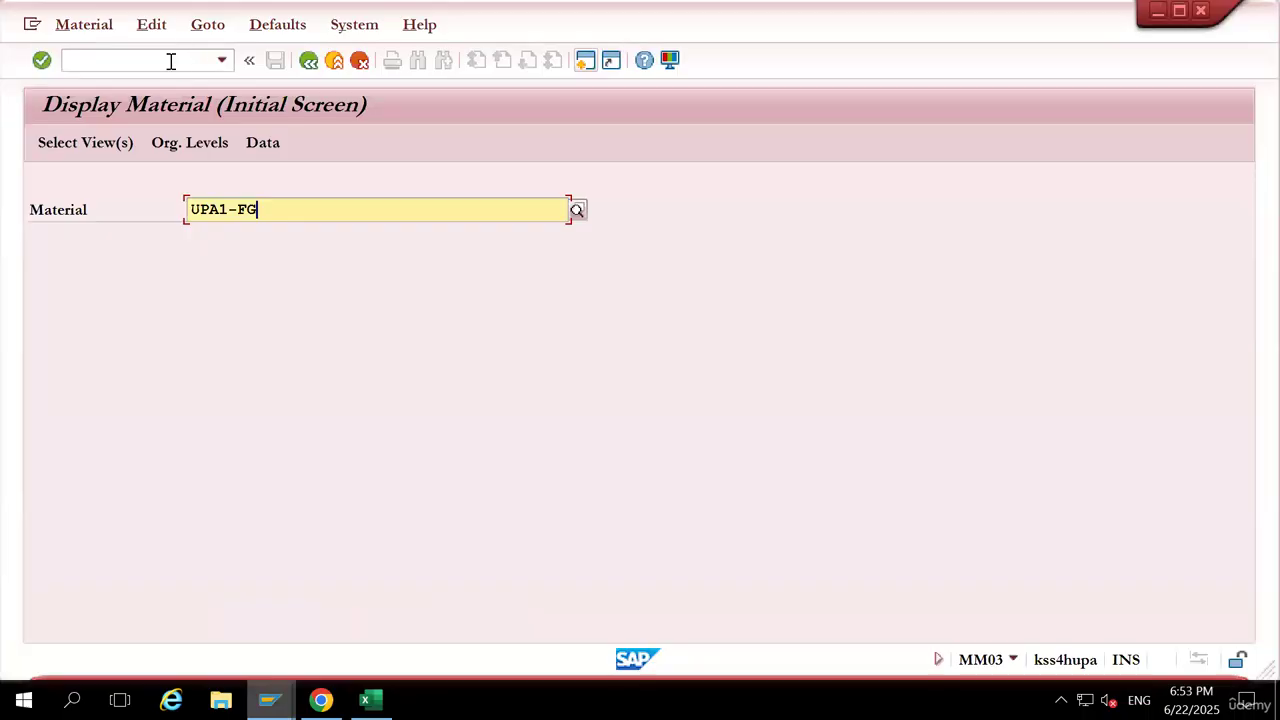
left_click(171, 61)
type("/NVA03")
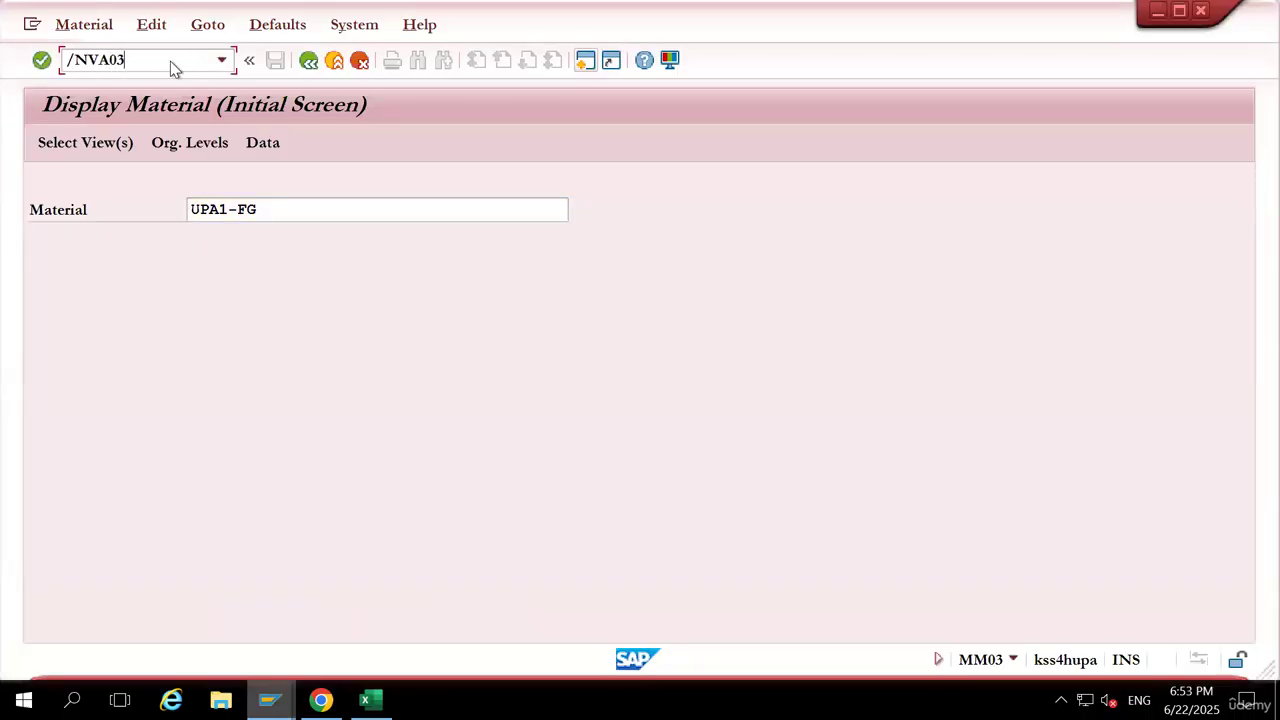
key("Return")
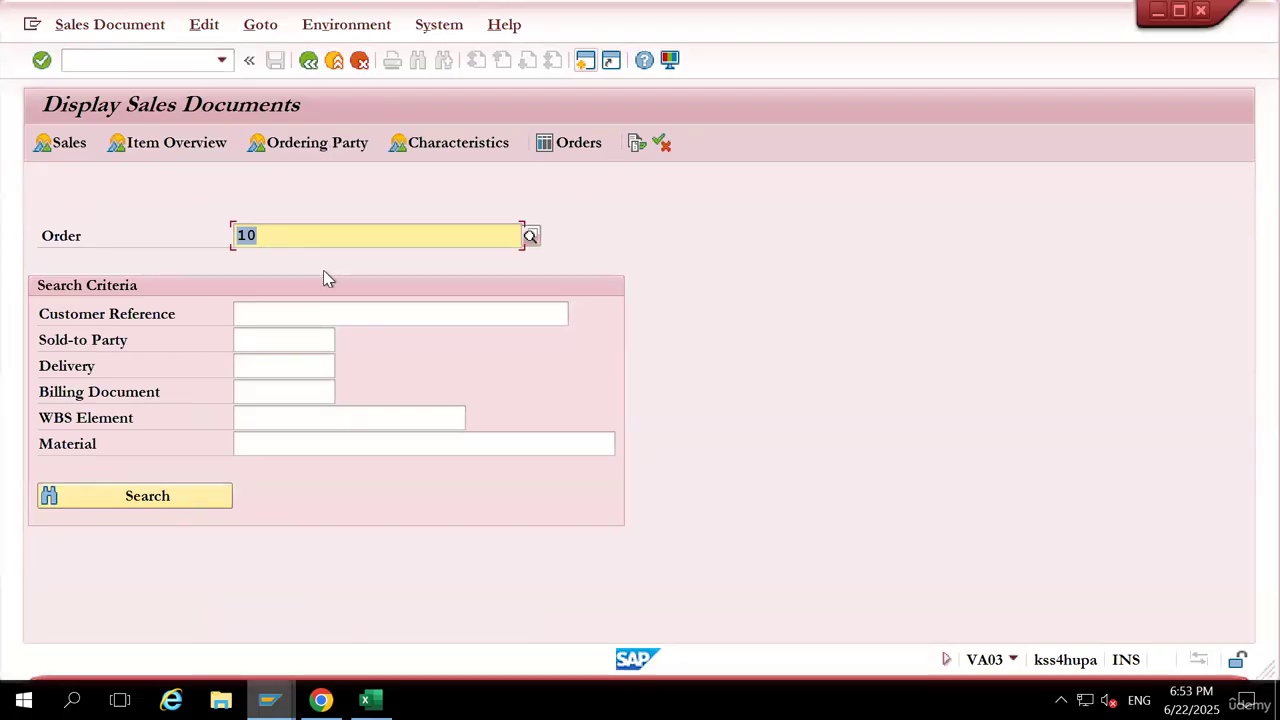
Switch back to Chrome, rerun the line item list, and add Sales Document to the filter bar
left_click(321, 700)
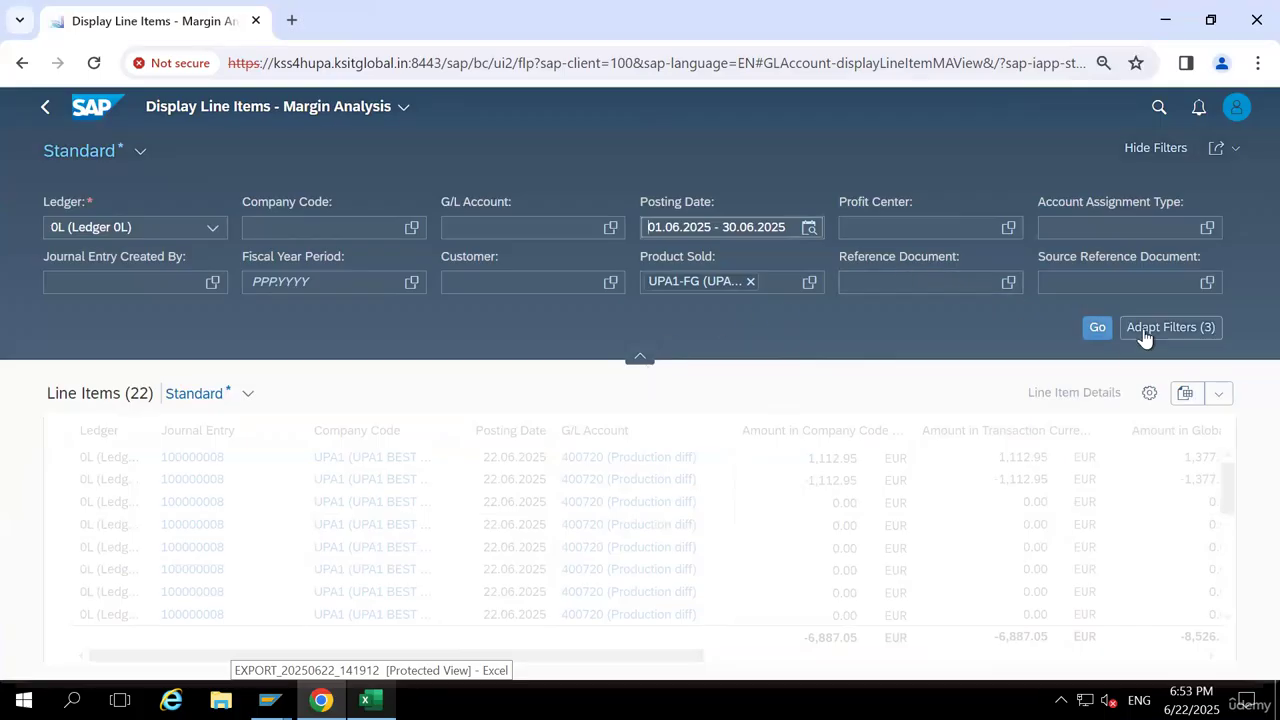
left_click(1099, 336)
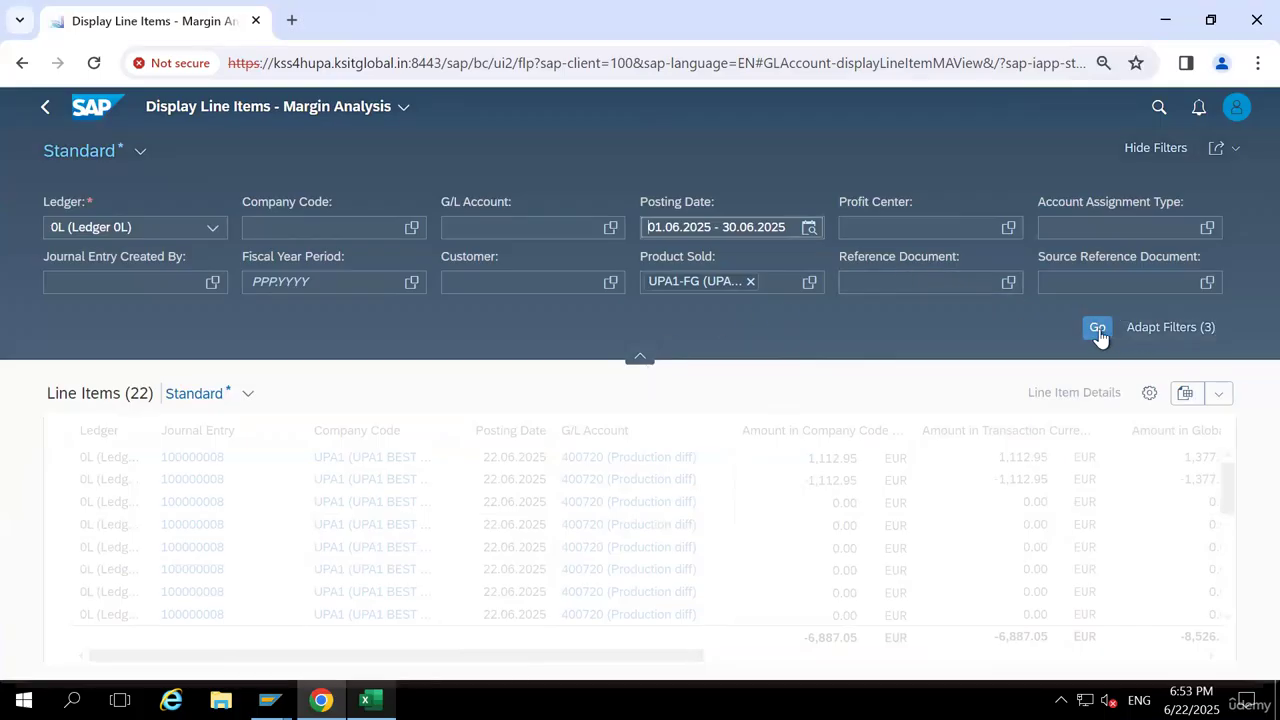
left_click(1100, 336)
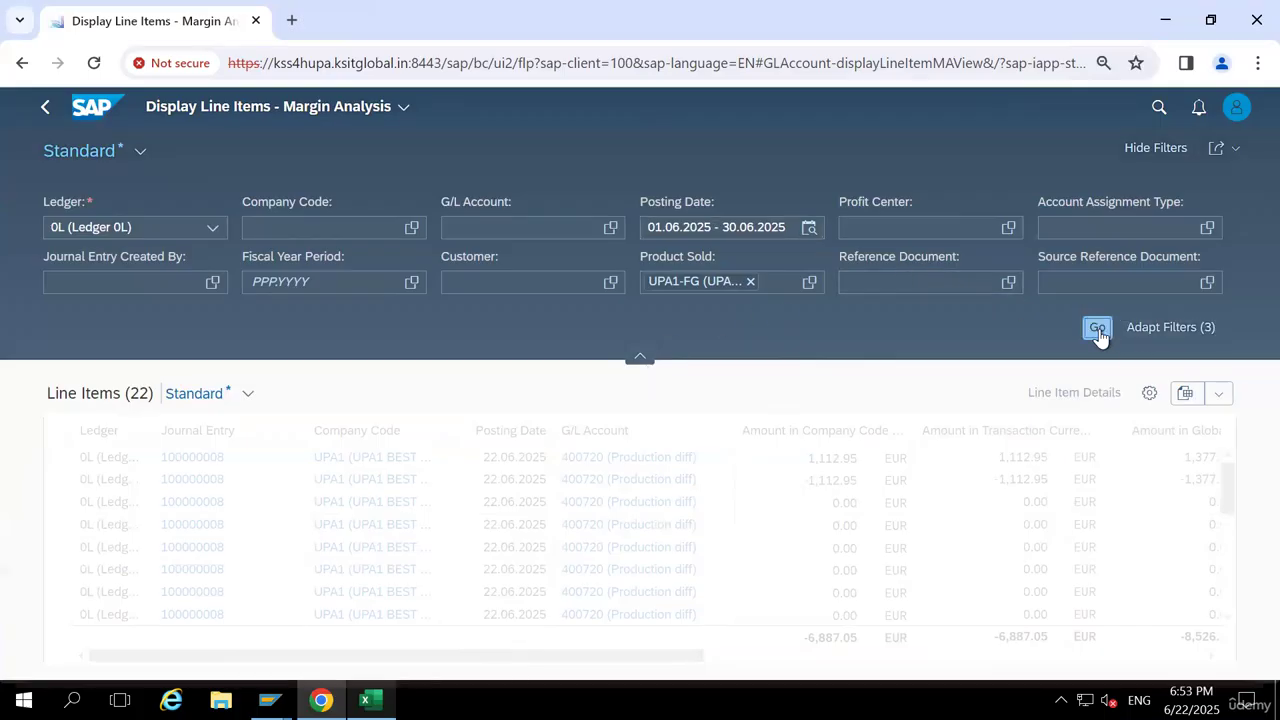
left_click(1164, 332)
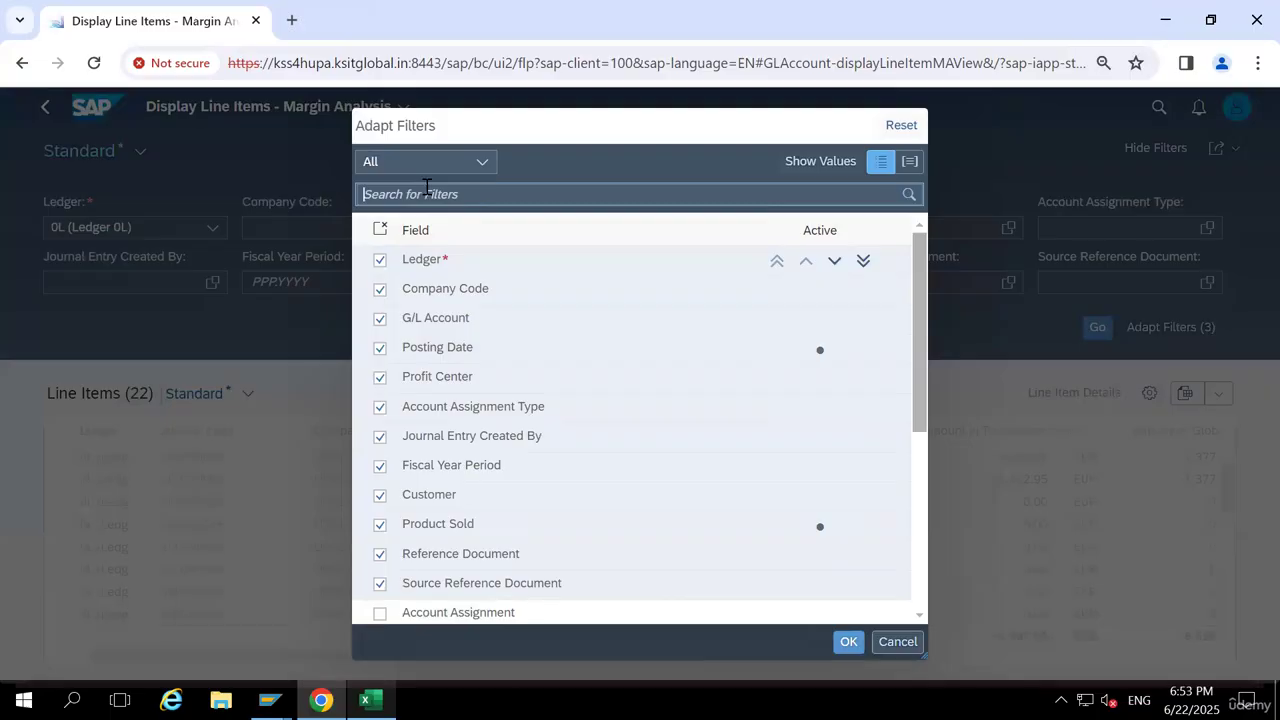
type("SALE")
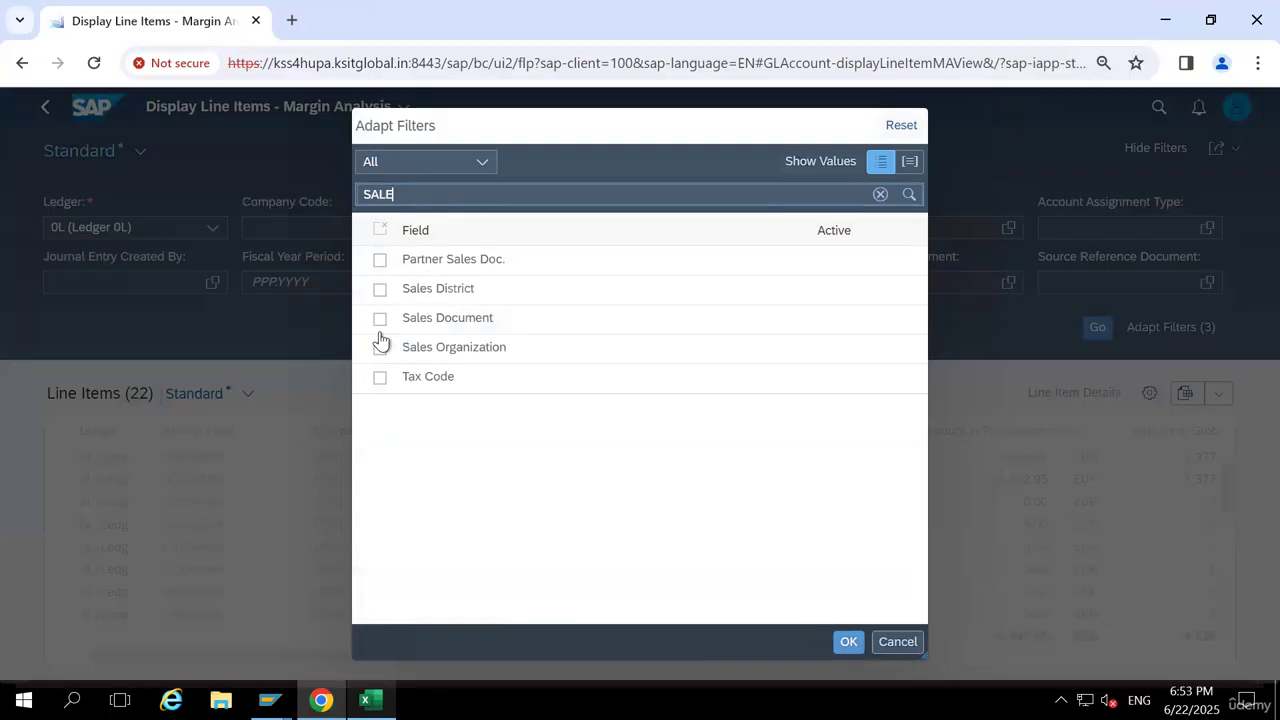
left_click(380, 318)
left_click(852, 645)
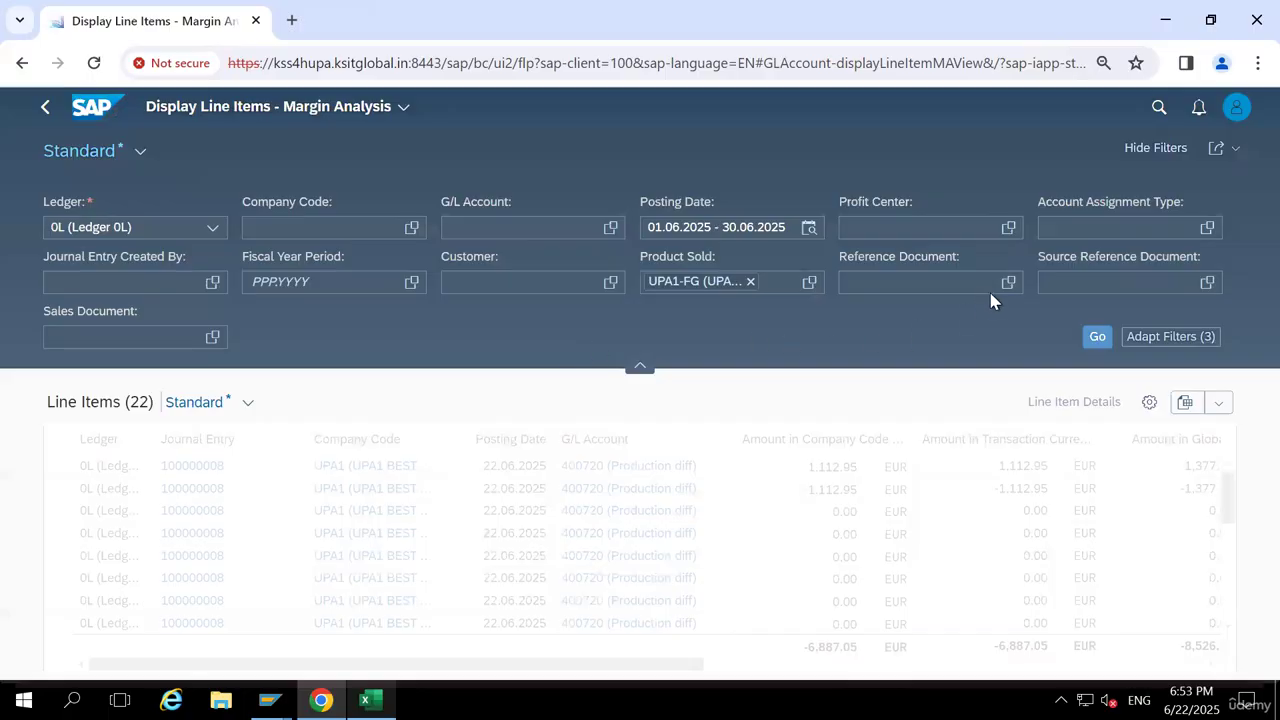
Filter the line items by the sales order number, remove the UPA1-FG product filter, and review the resulting amounts
left_click(124, 336)
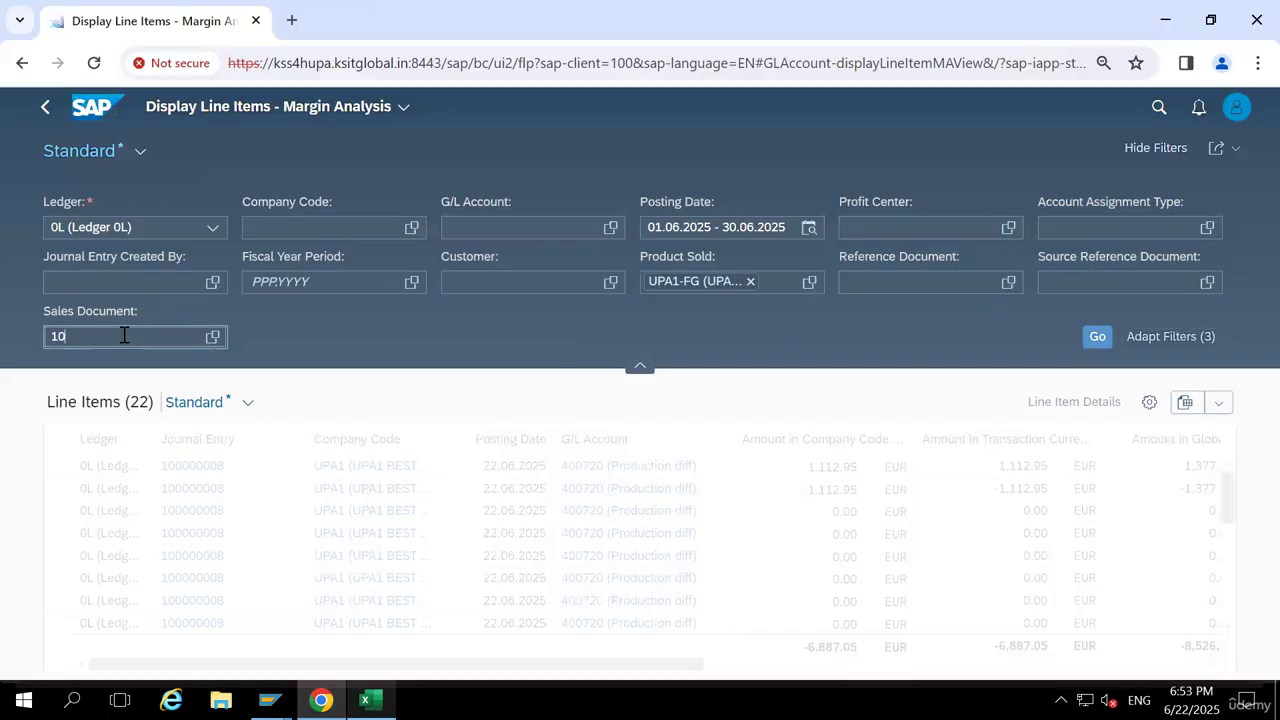
type("10")
left_click(1097, 337)
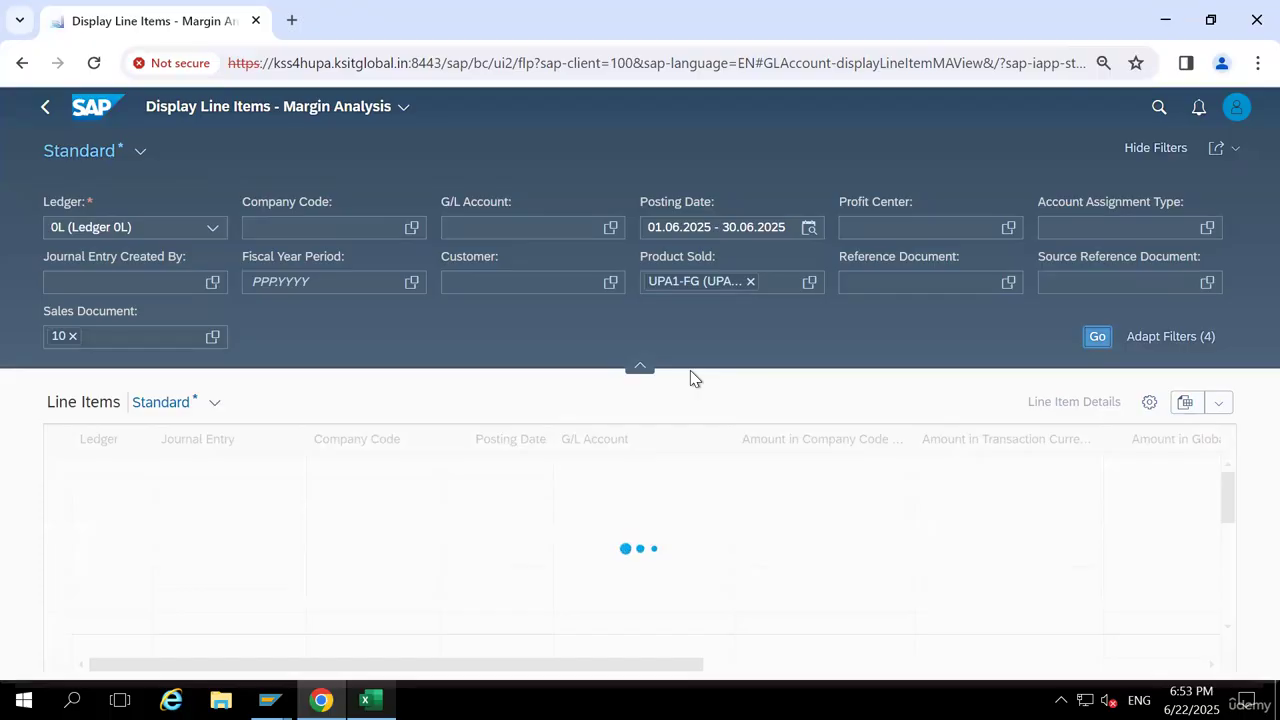
left_click(750, 281)
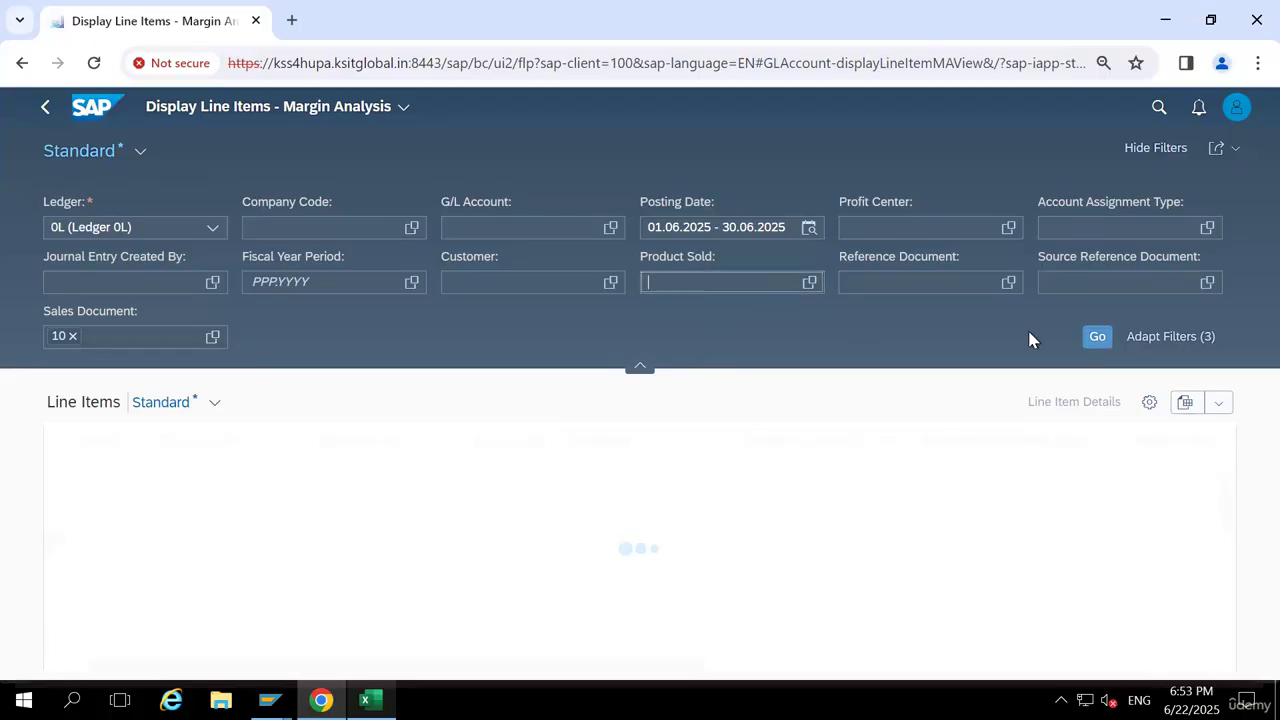
left_click(1094, 337)
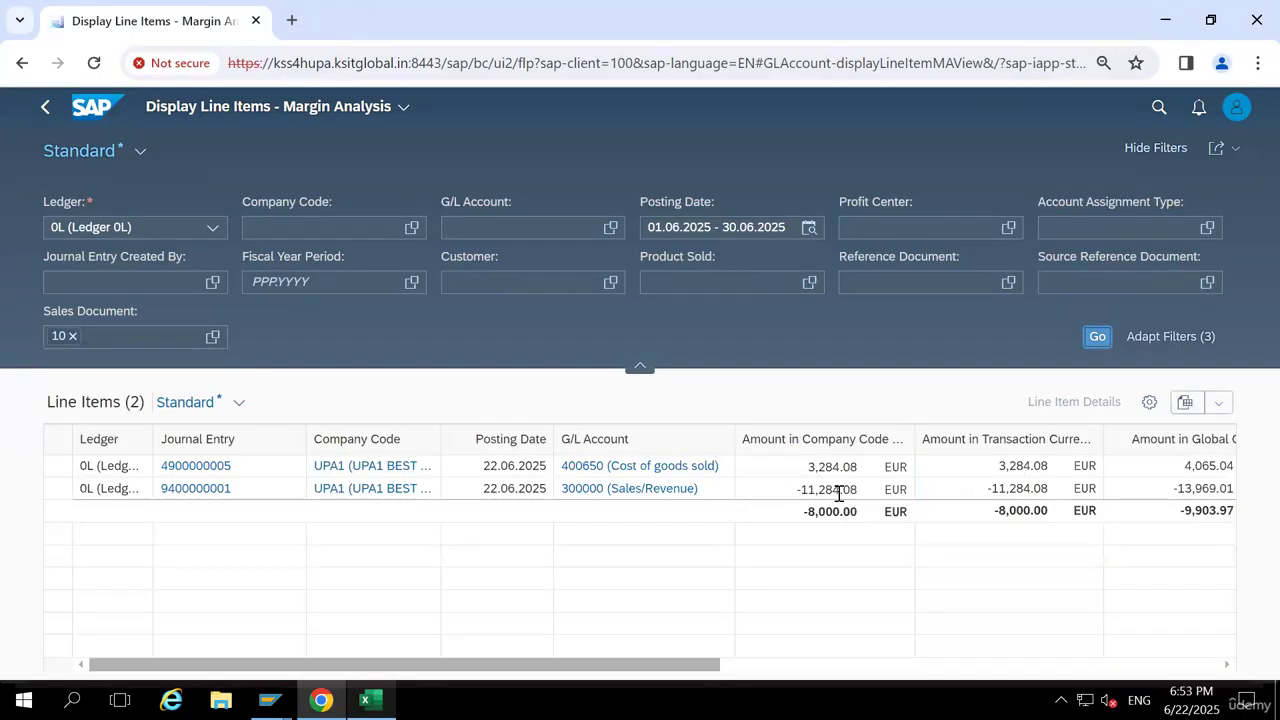
left_click_drag(676, 668, 762, 668)
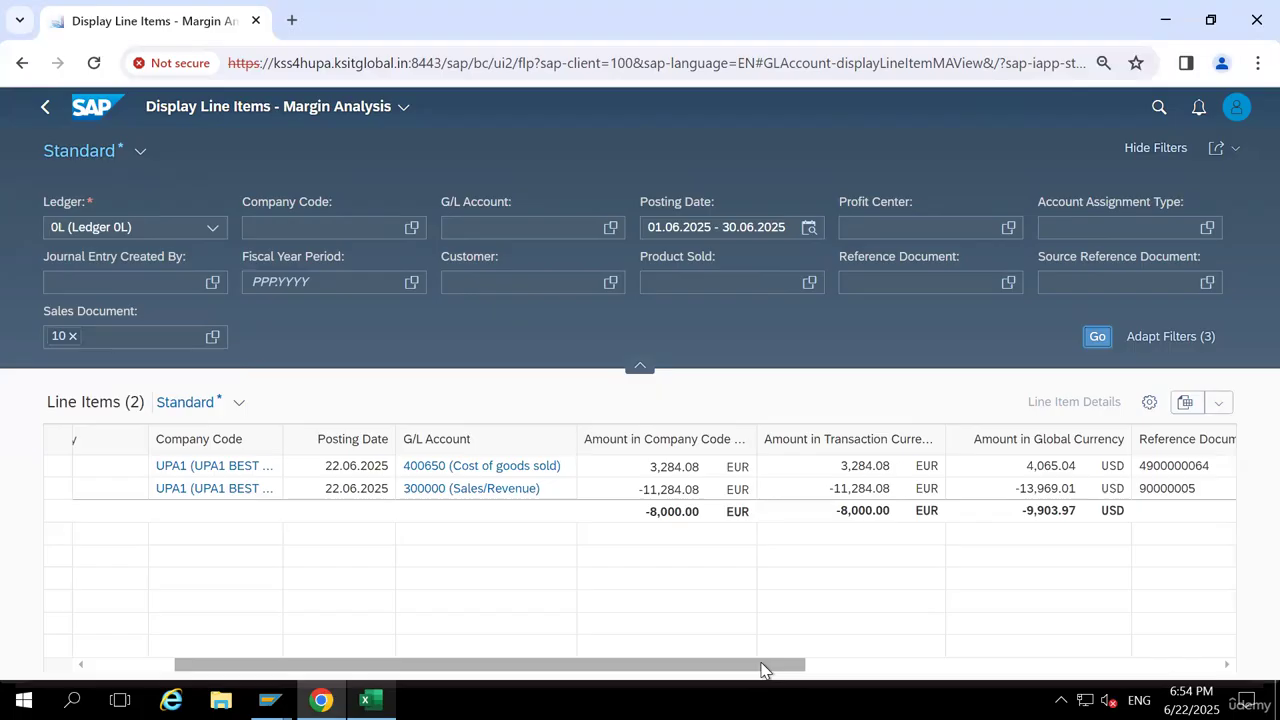
Open the SAP launchpad home page in a new browser tab, keeping the margin line items open
left_click(294, 21)
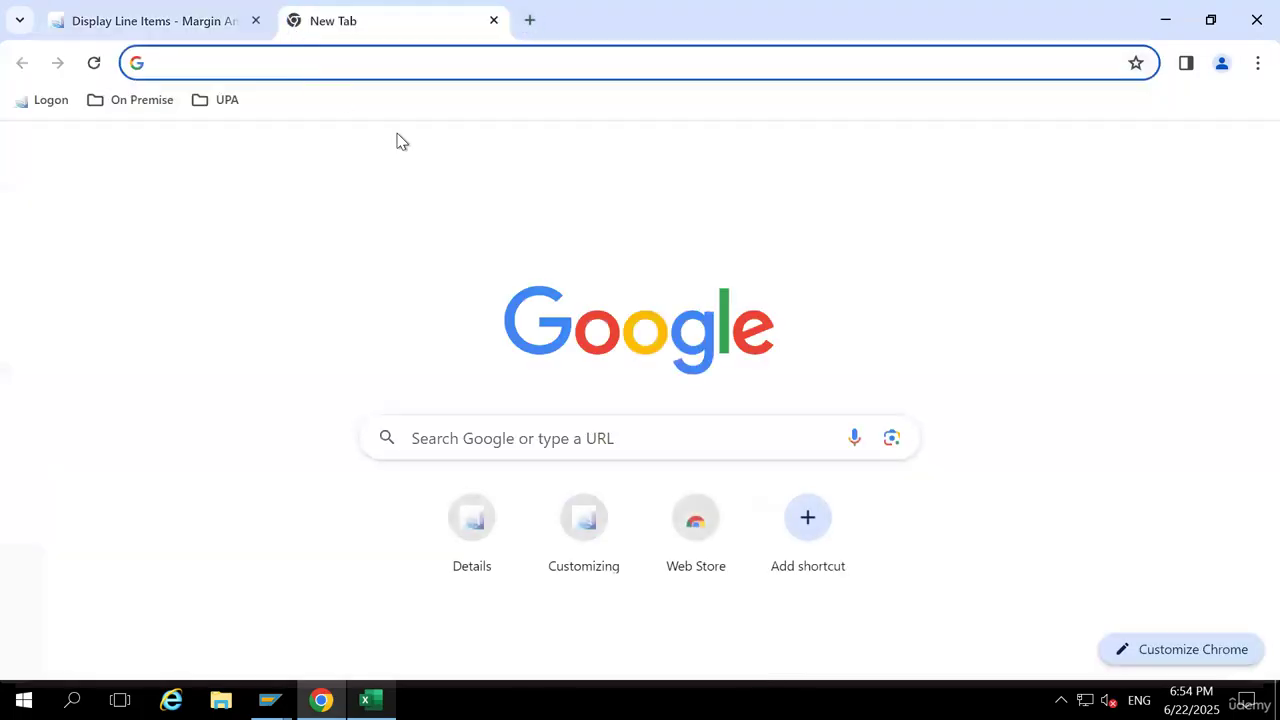
left_click(494, 20)
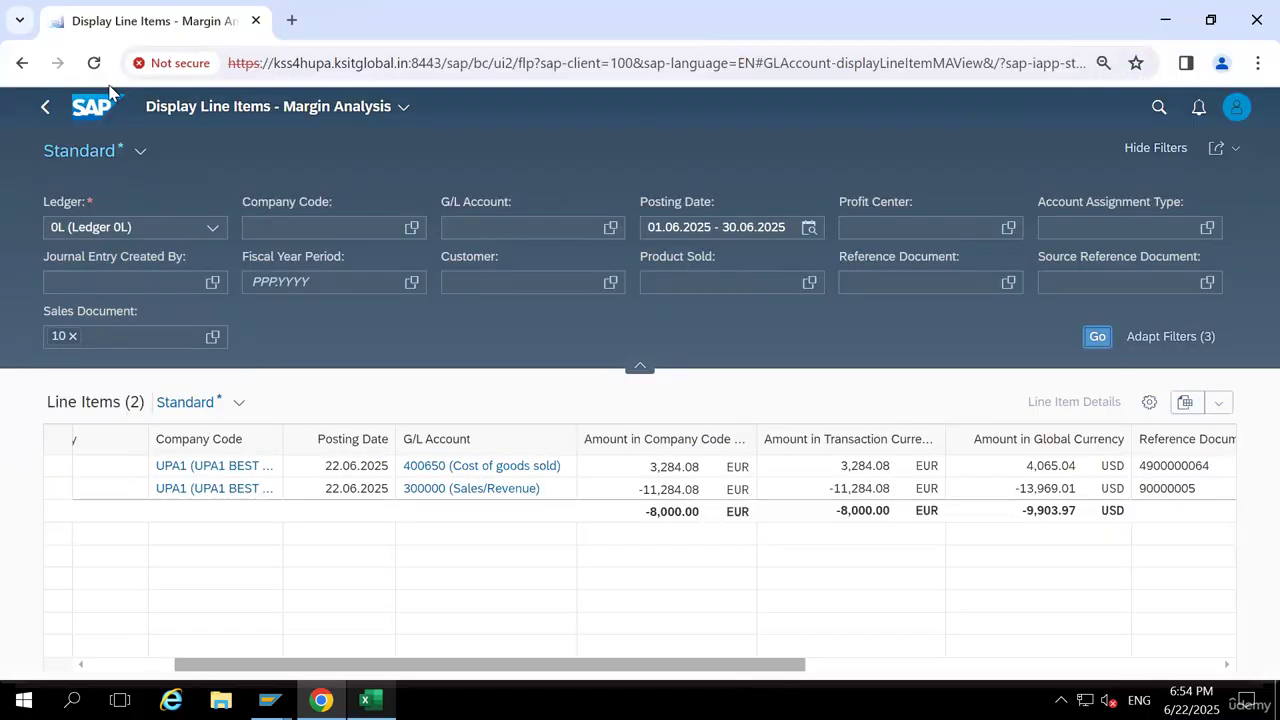
right_click(97, 110)
left_click(150, 126)
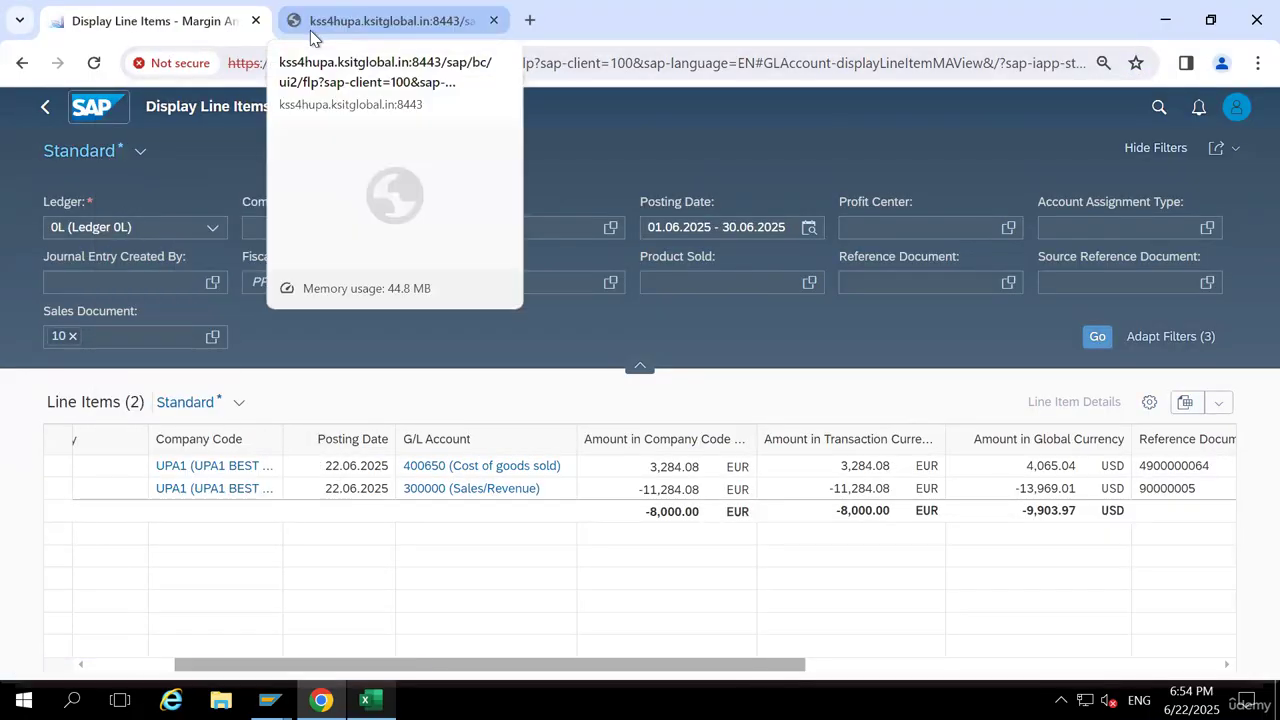
left_click(329, 23)
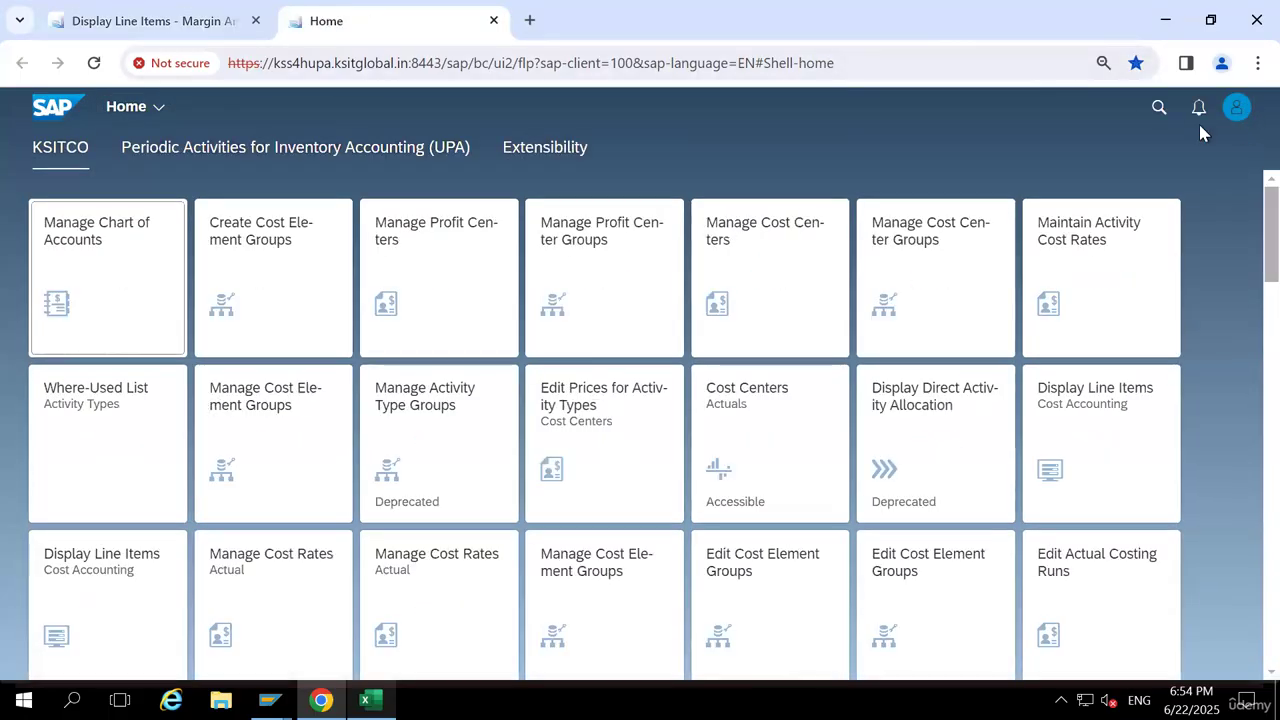
left_click(1163, 110)
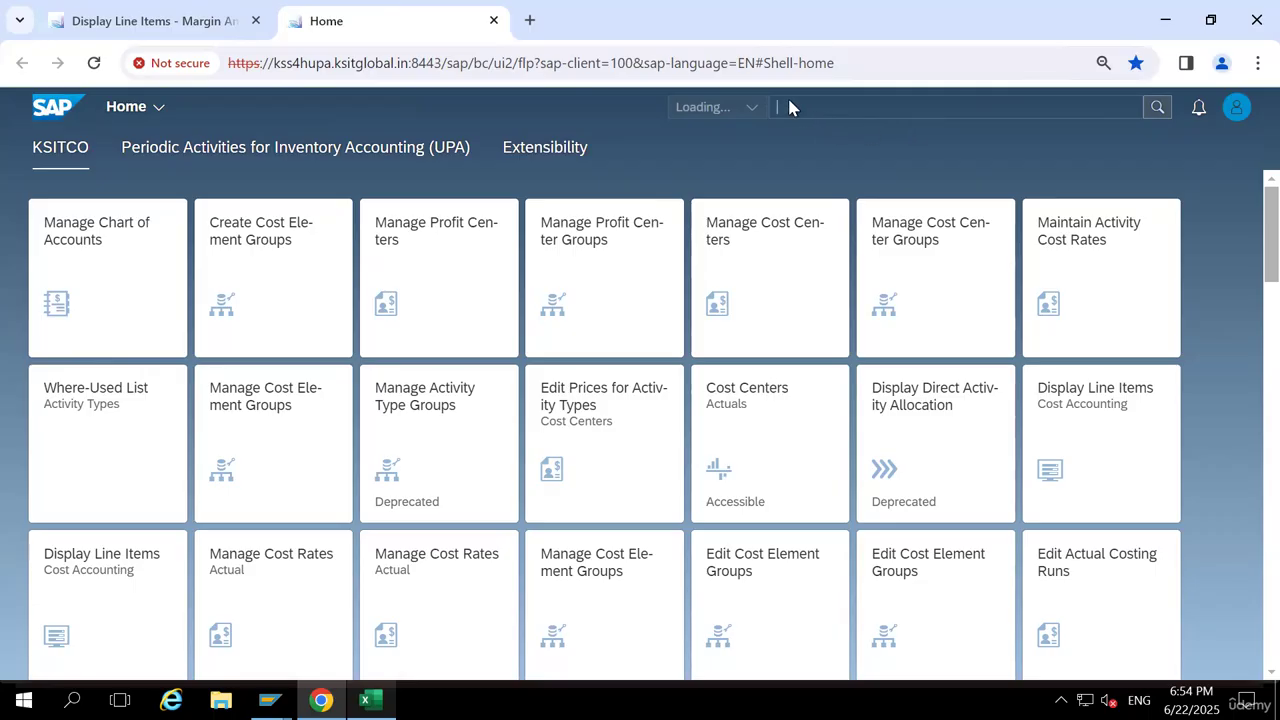
left_click(777, 110)
left_click(175, 22)
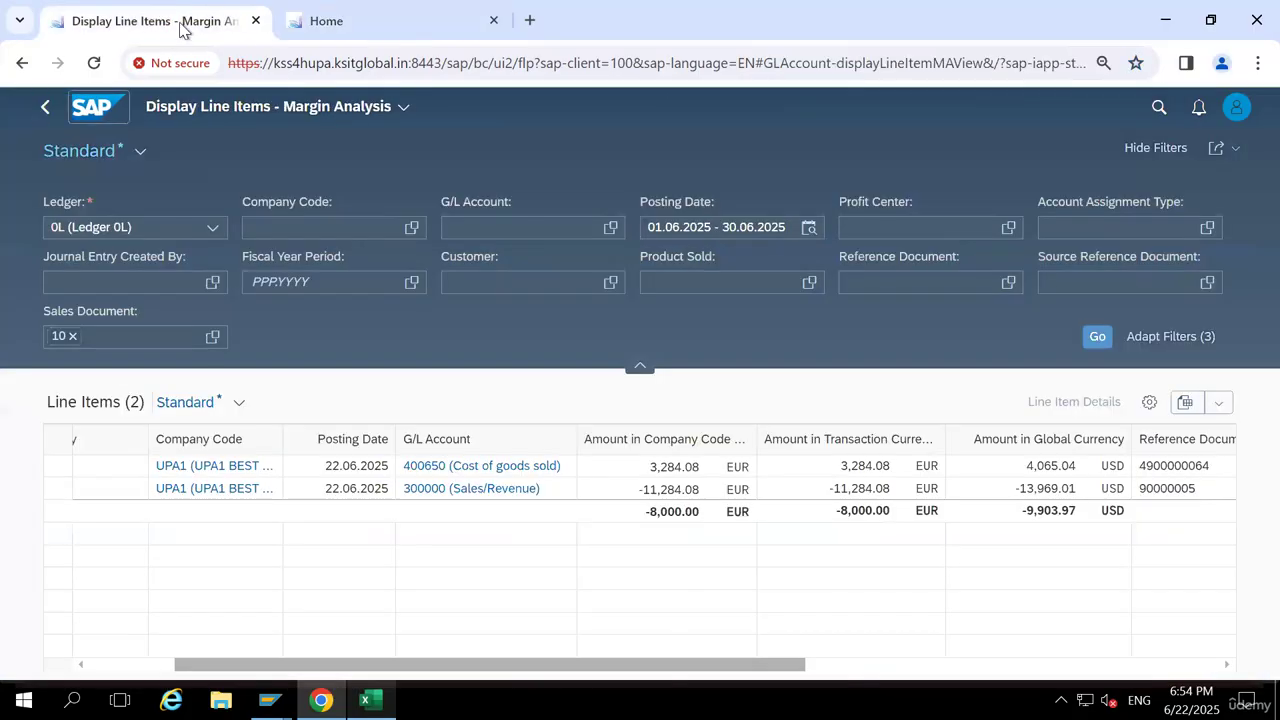
Leave the margin line items, search the launchpad for "DISPLAY DOCUMENT", and open the Display Document Flow app
left_click(45, 107)
left_click(348, 22)
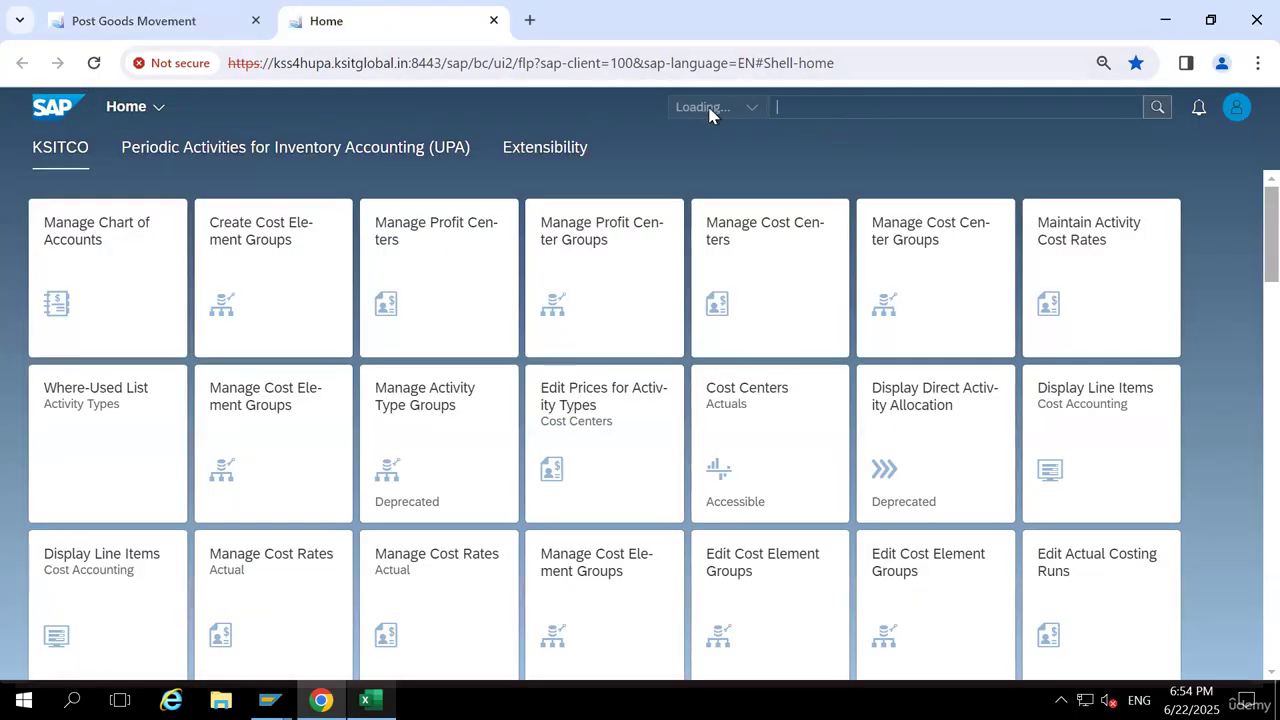
left_click(196, 22)
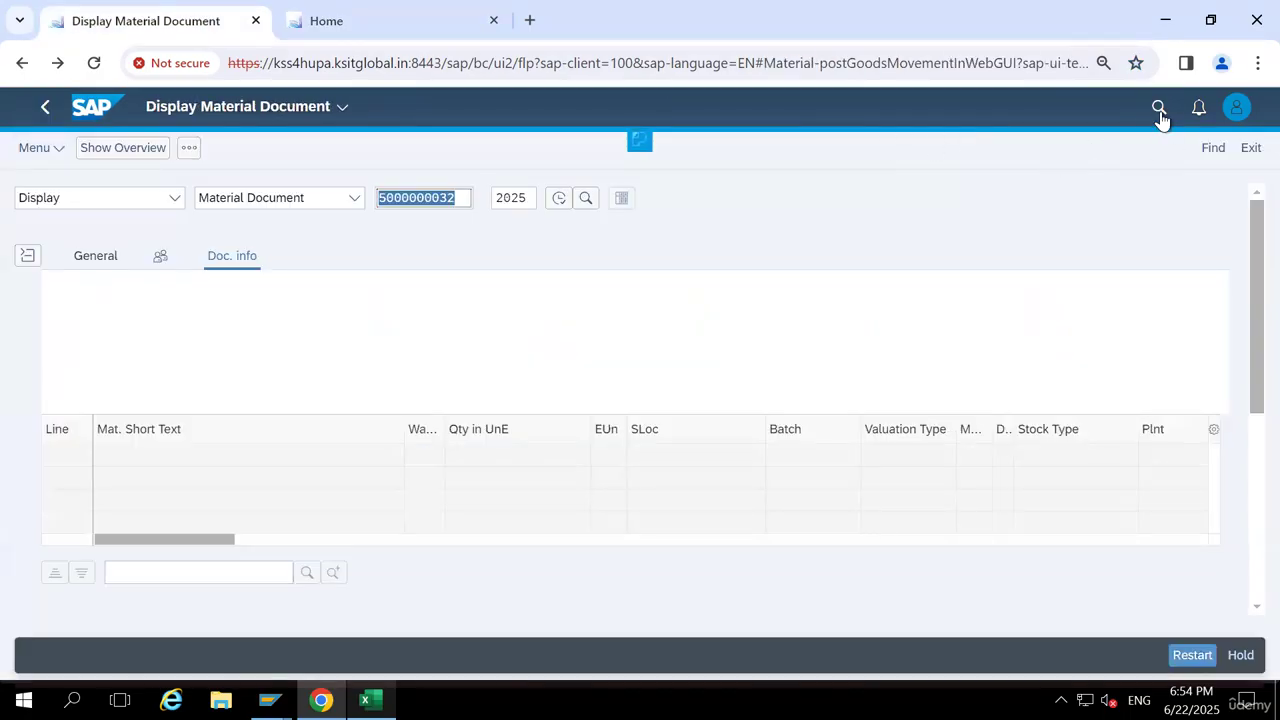
left_click(1159, 108)
type("D")
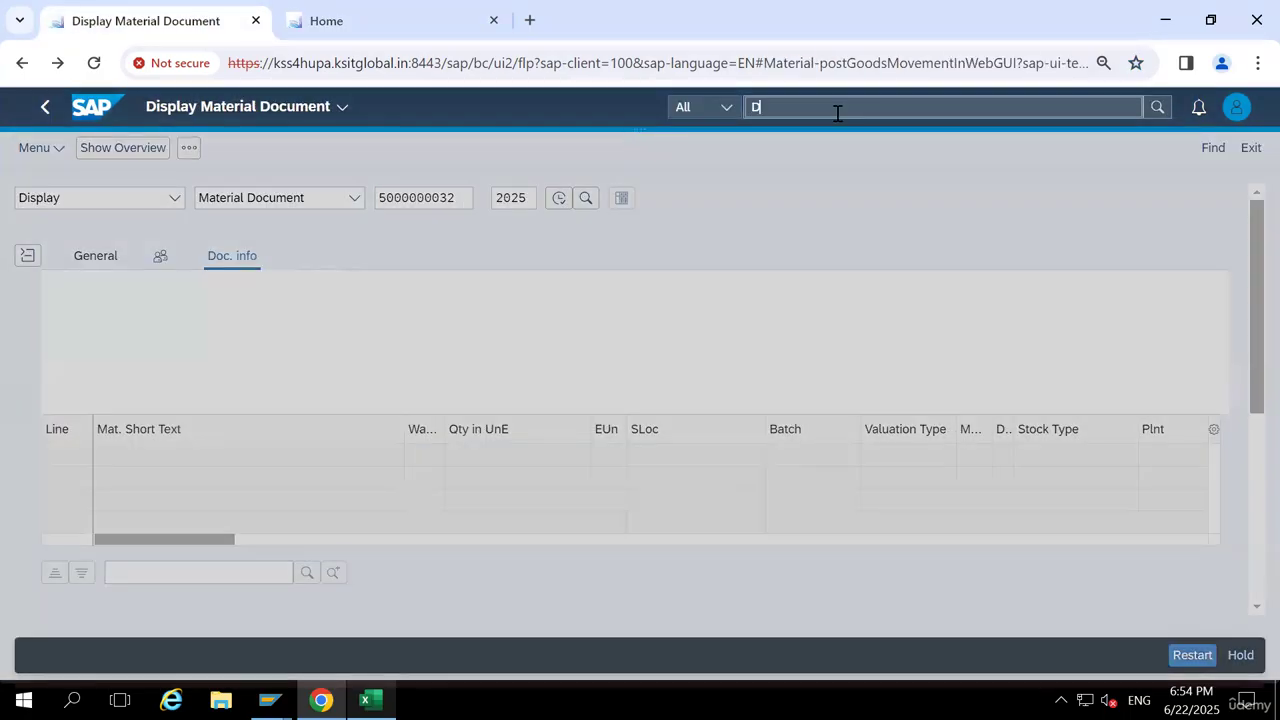
type("ISPLAY")
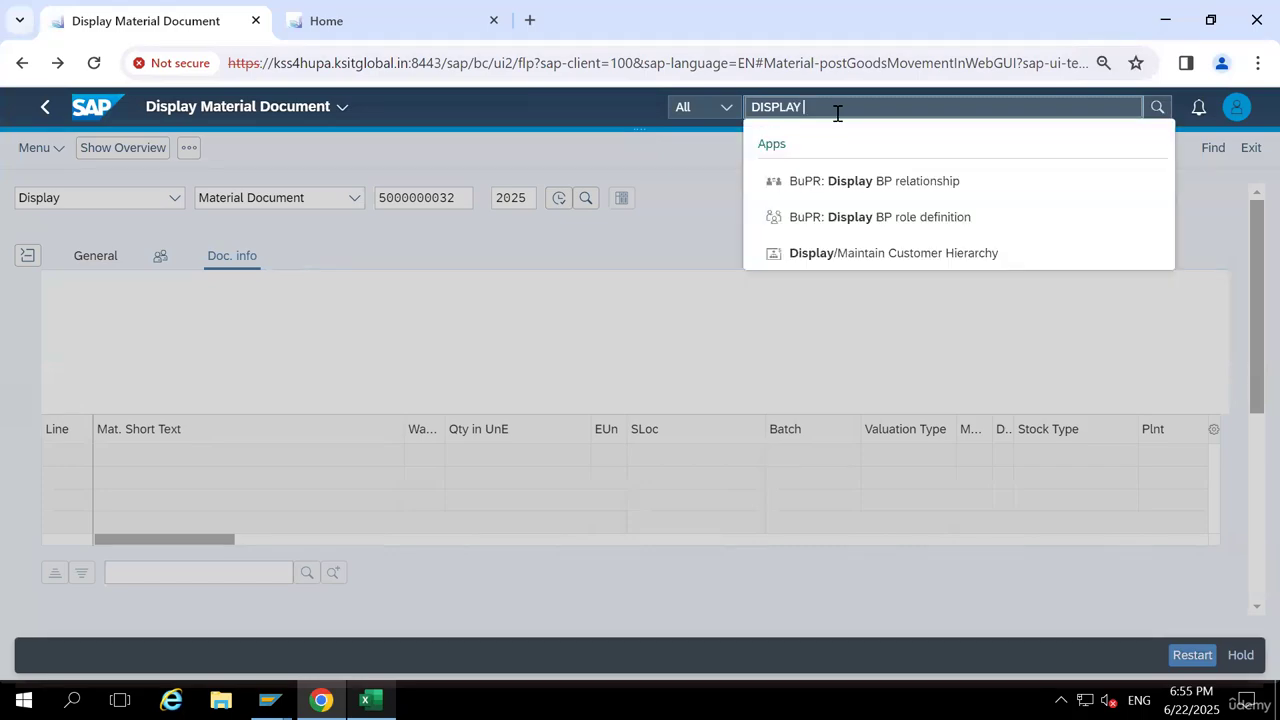
type(" DOCUMENT")
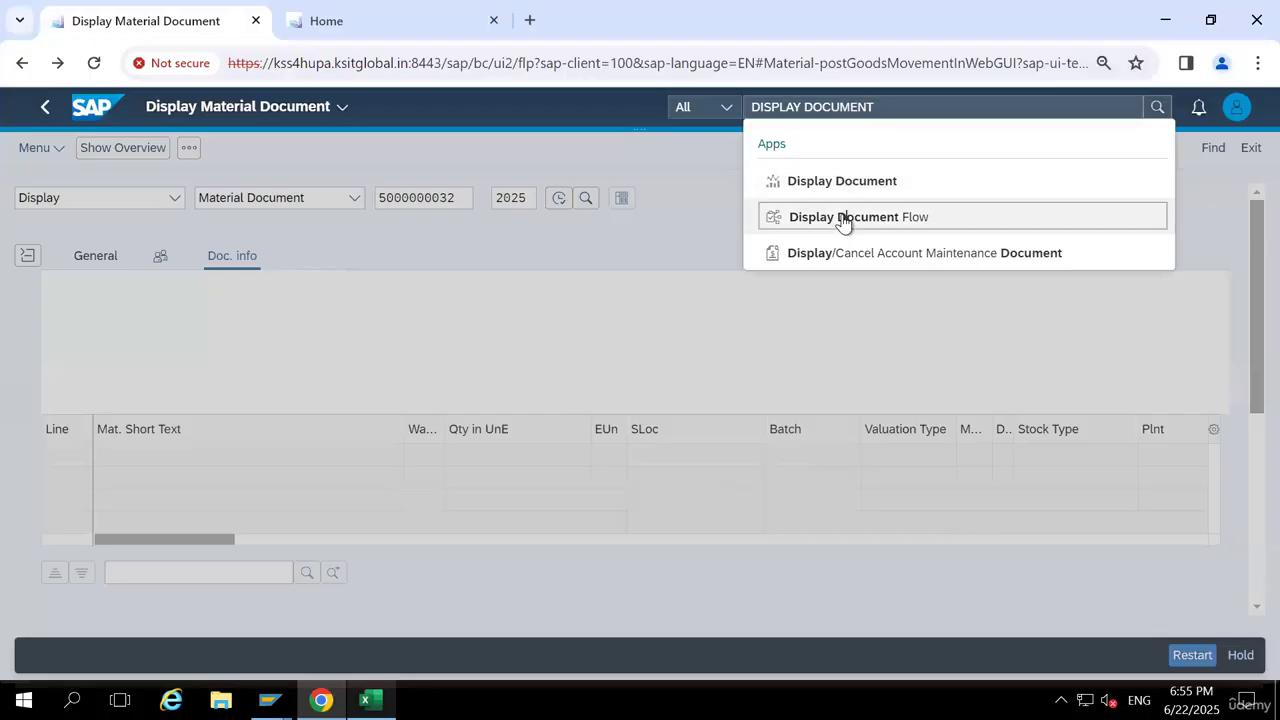
left_click(843, 218)
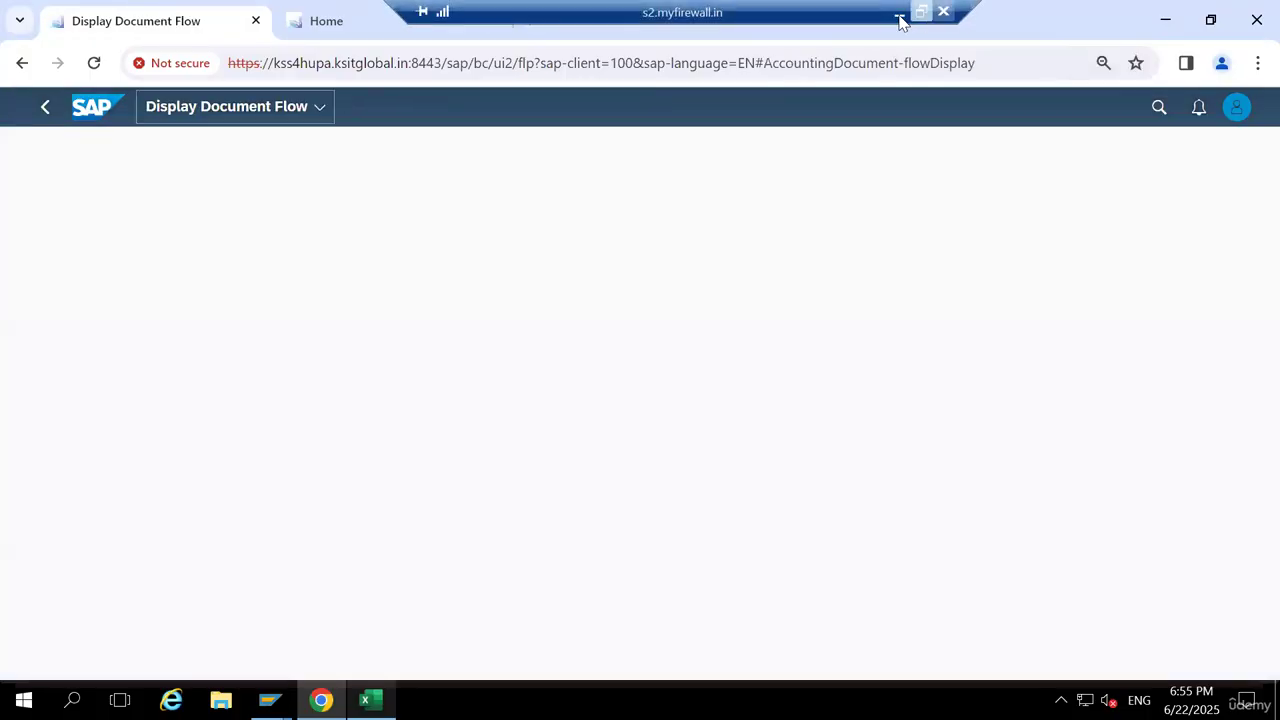
left_click(900, 20)
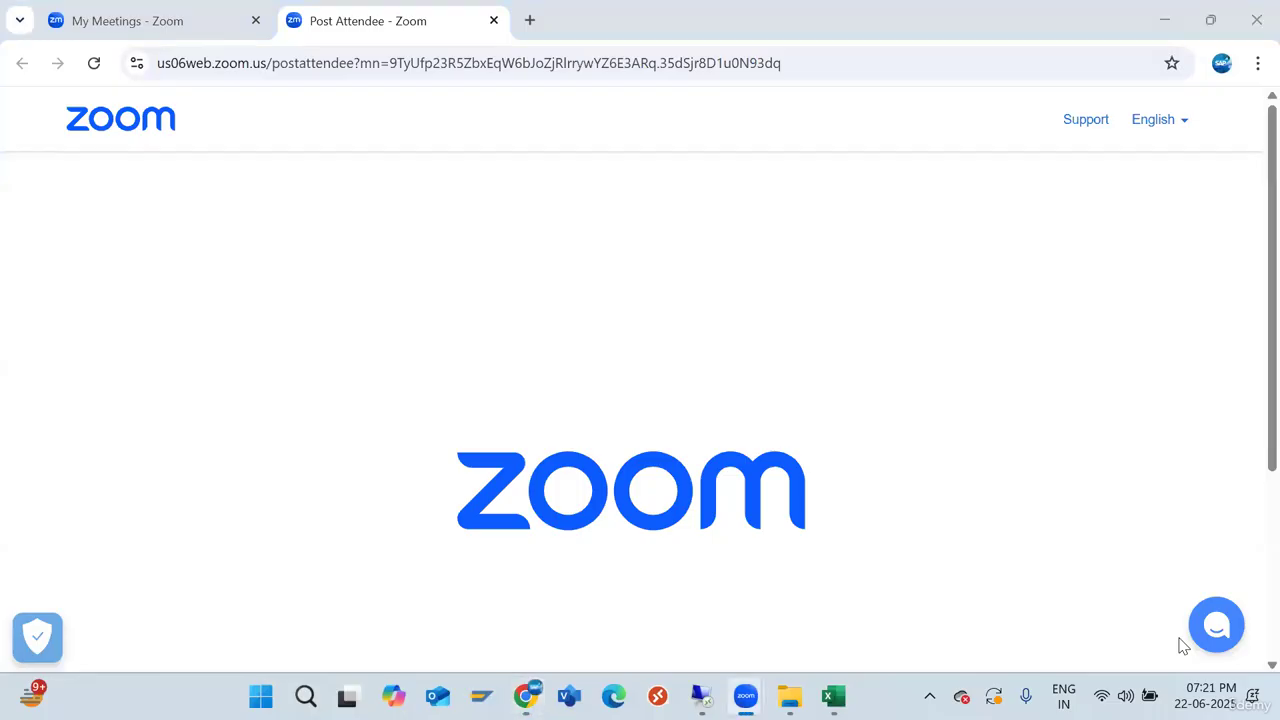
left_click(787, 620)
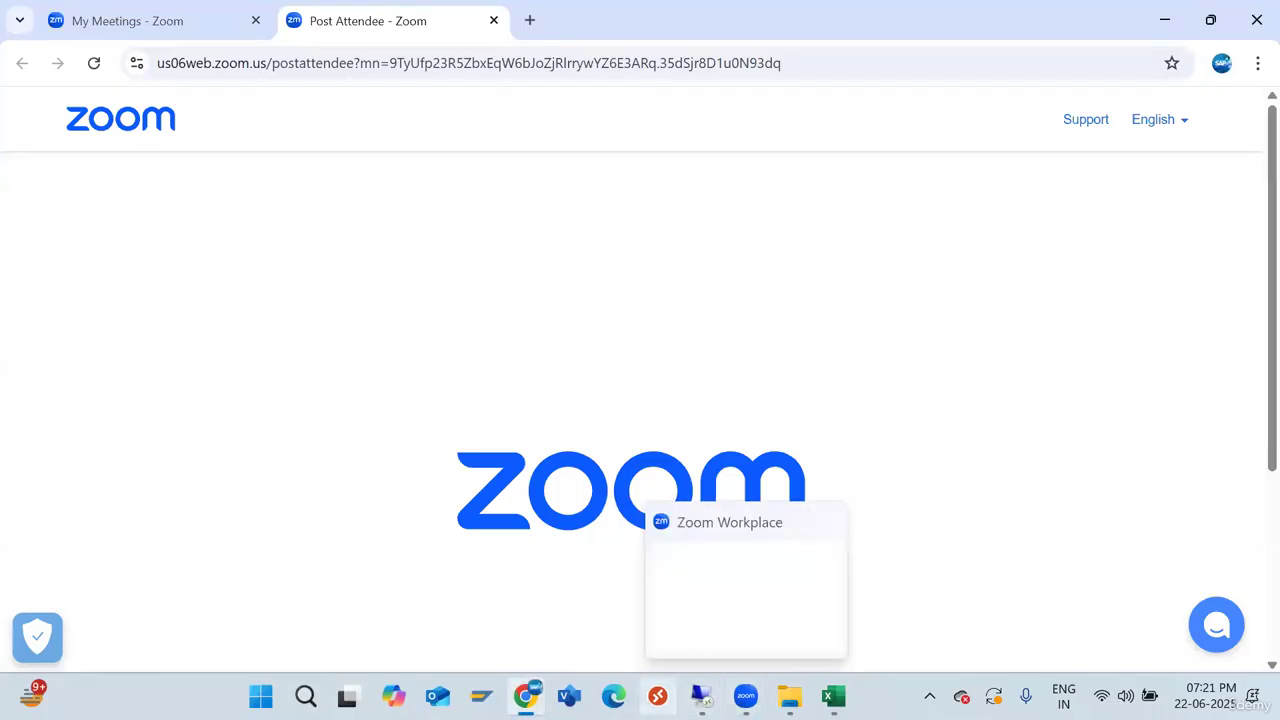
mouse_move(701, 696)
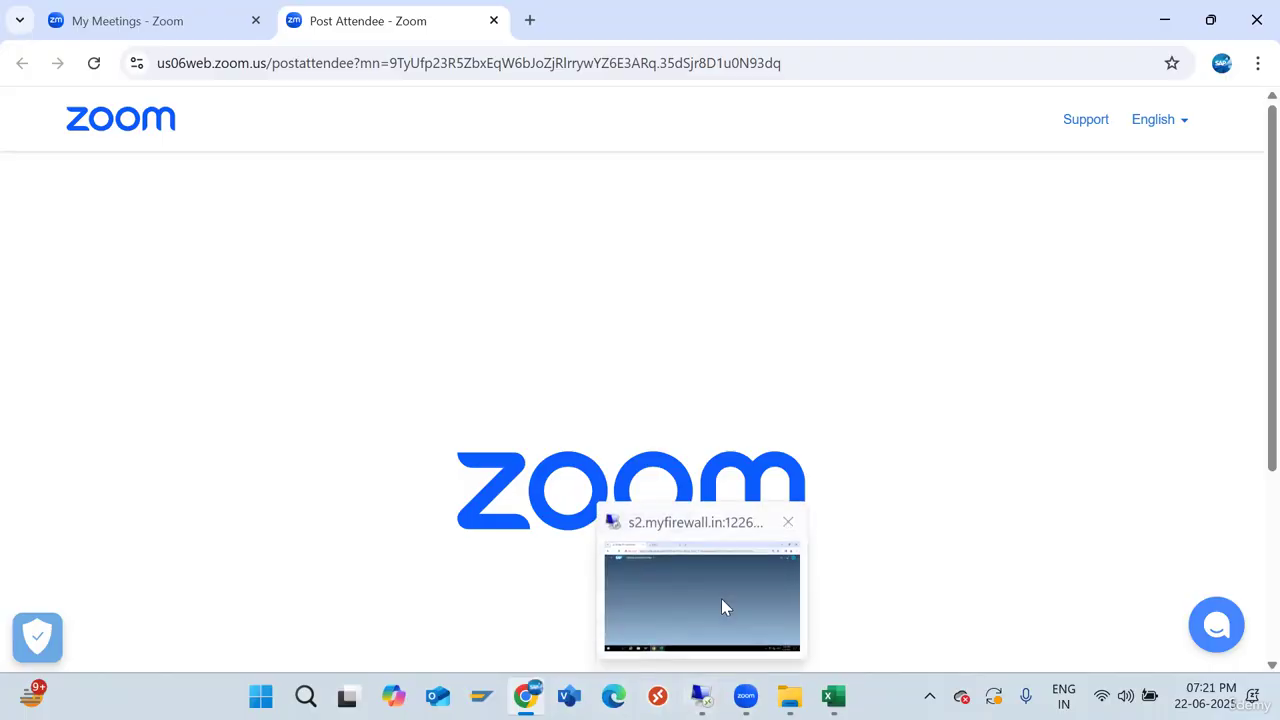
left_click(721, 598)
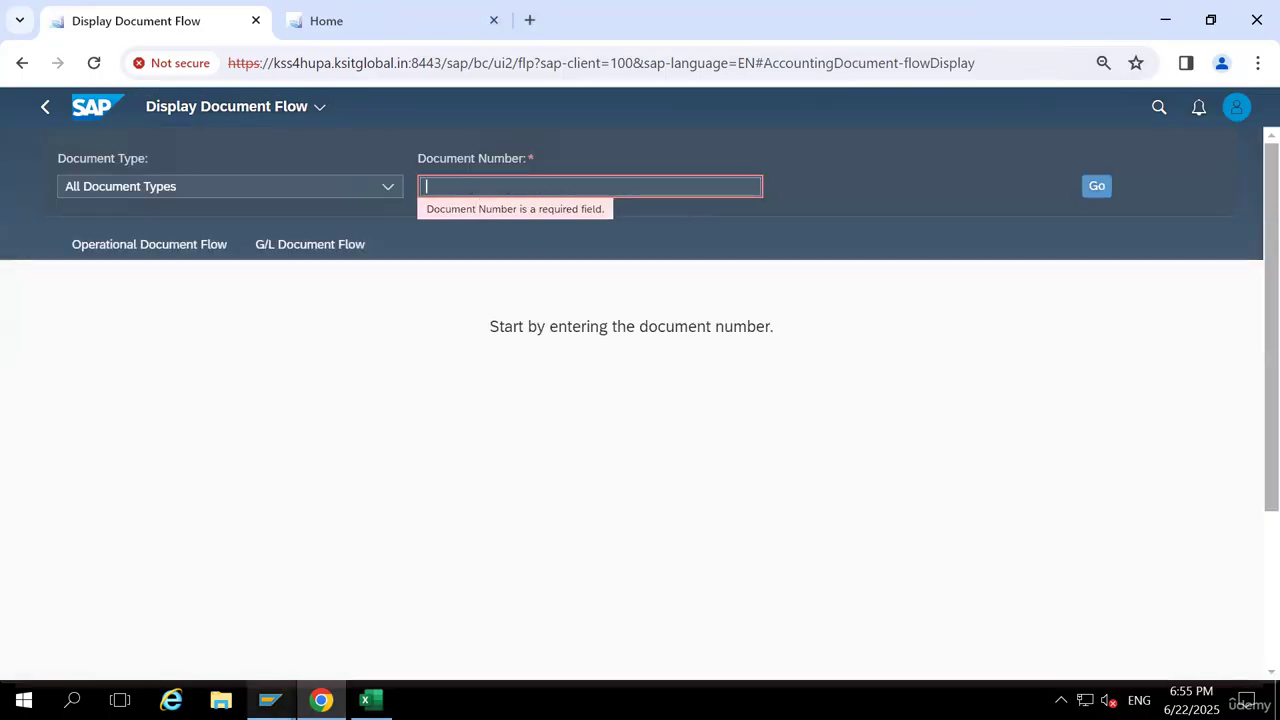
Switch to SAP GUI, list the latest invoice's accounting documents through transaction VF03, and copy the accounting document number
mouse_move(270, 700)
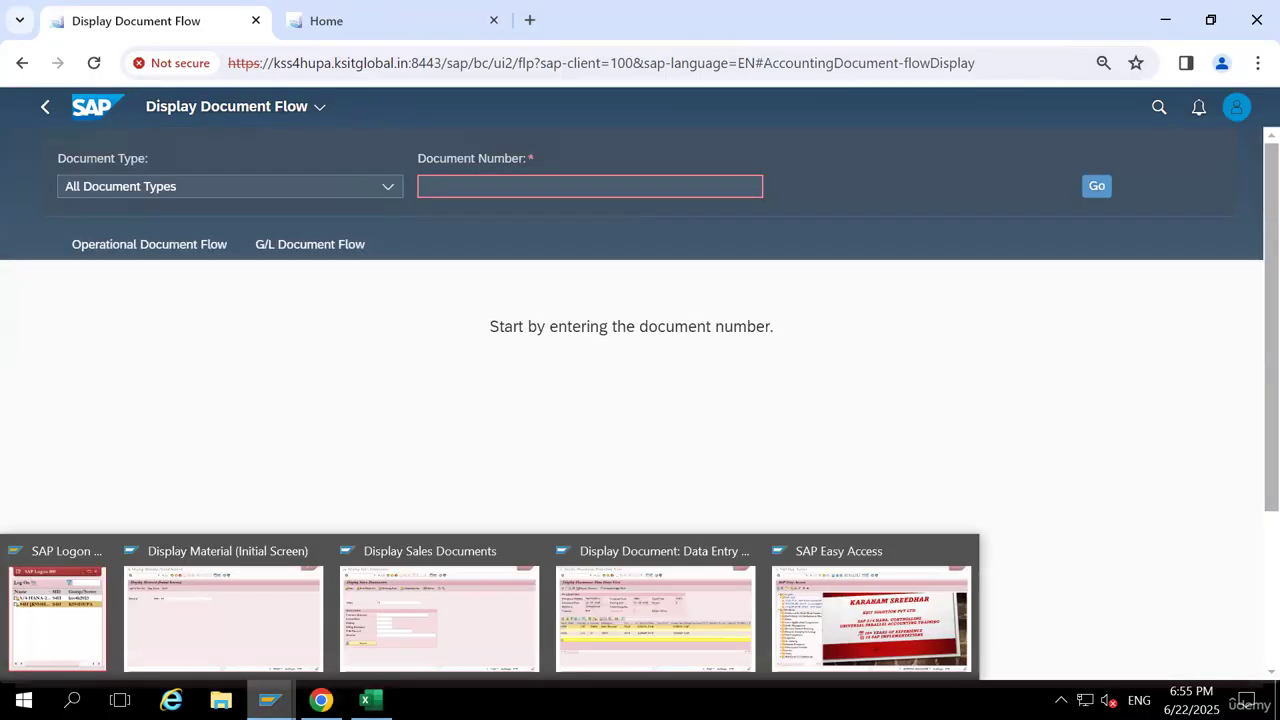
left_click(488, 596)
left_click(170, 58)
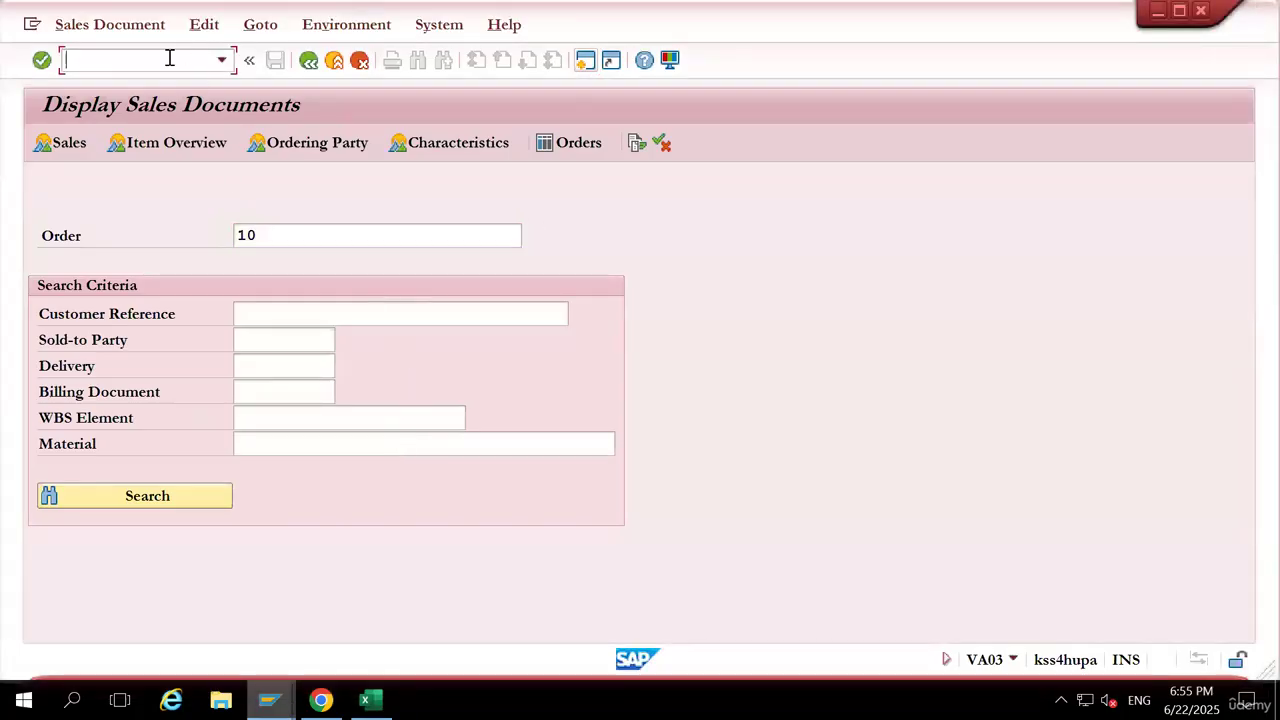
type("/NVF03")
key("Return")
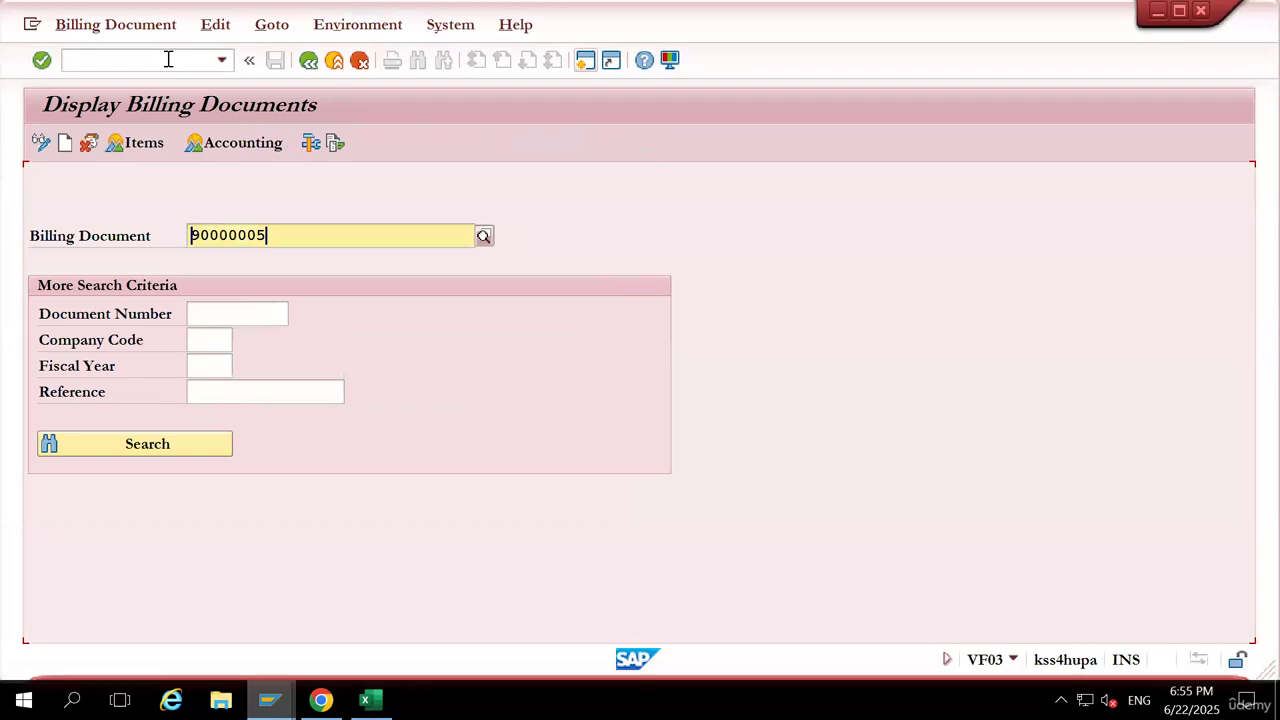
key("Return")
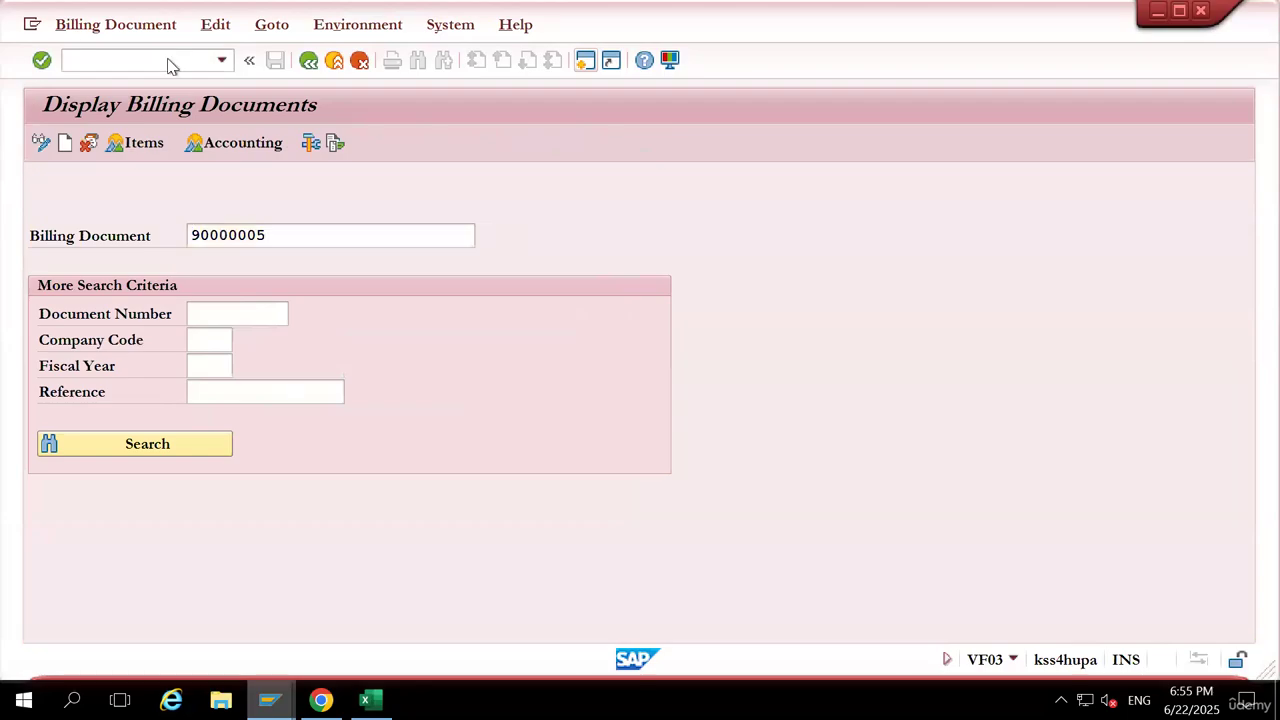
left_click(240, 148)
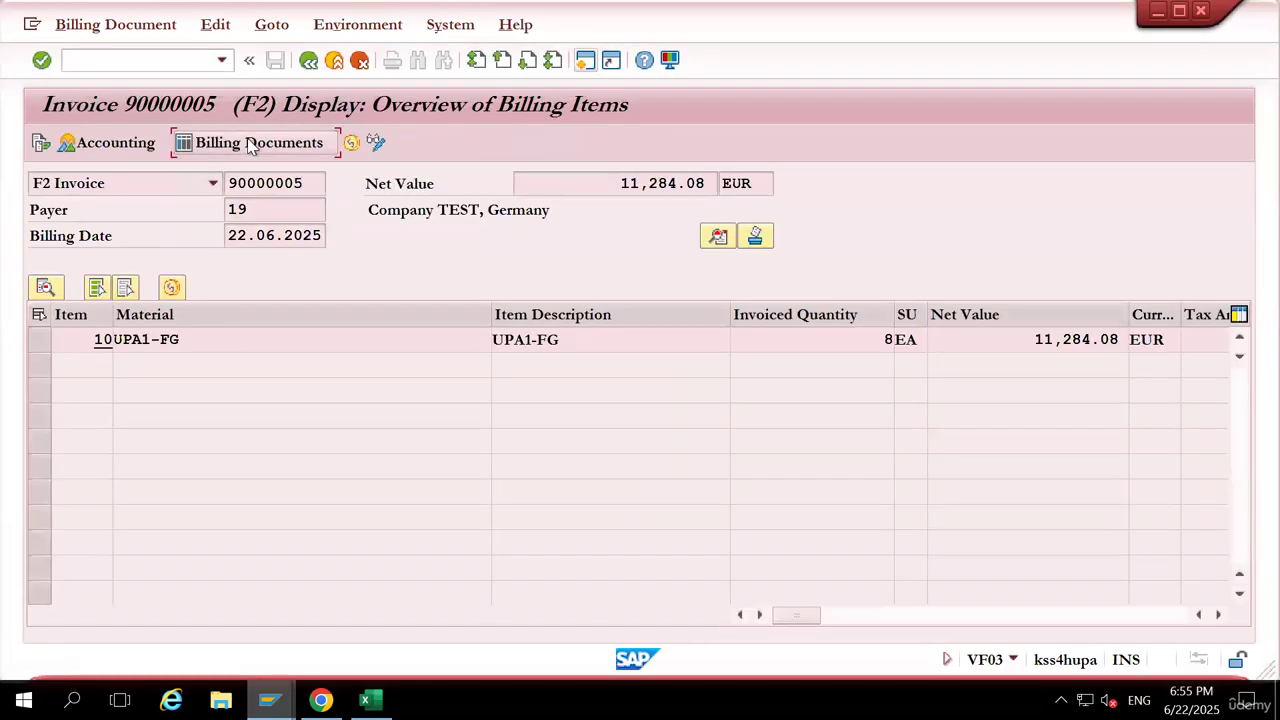
left_click(134, 147)
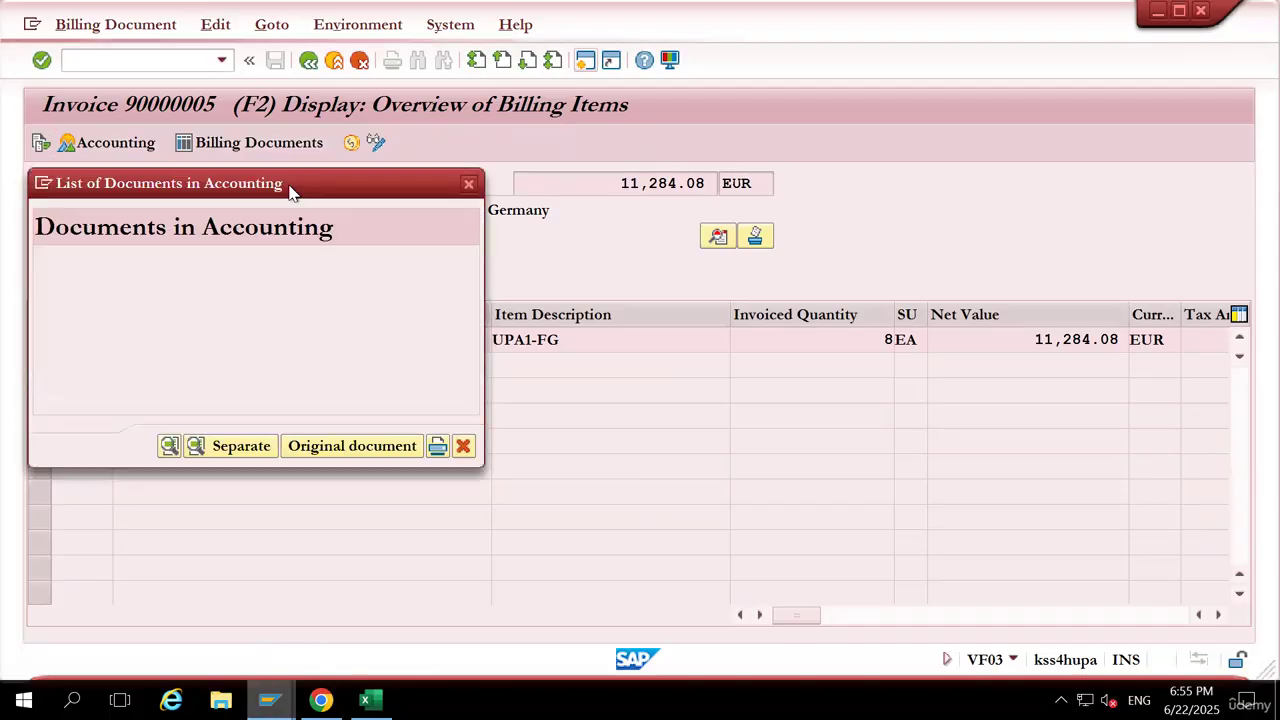
left_click(98, 284)
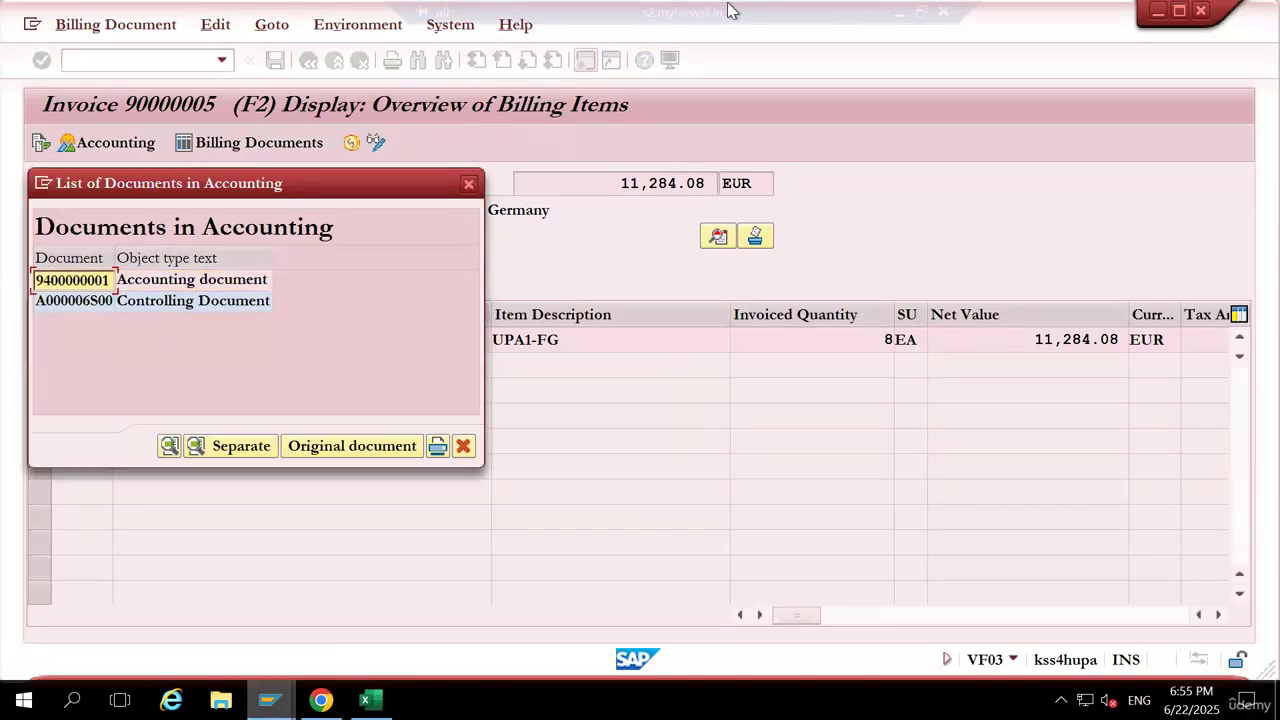
left_click(321, 700)
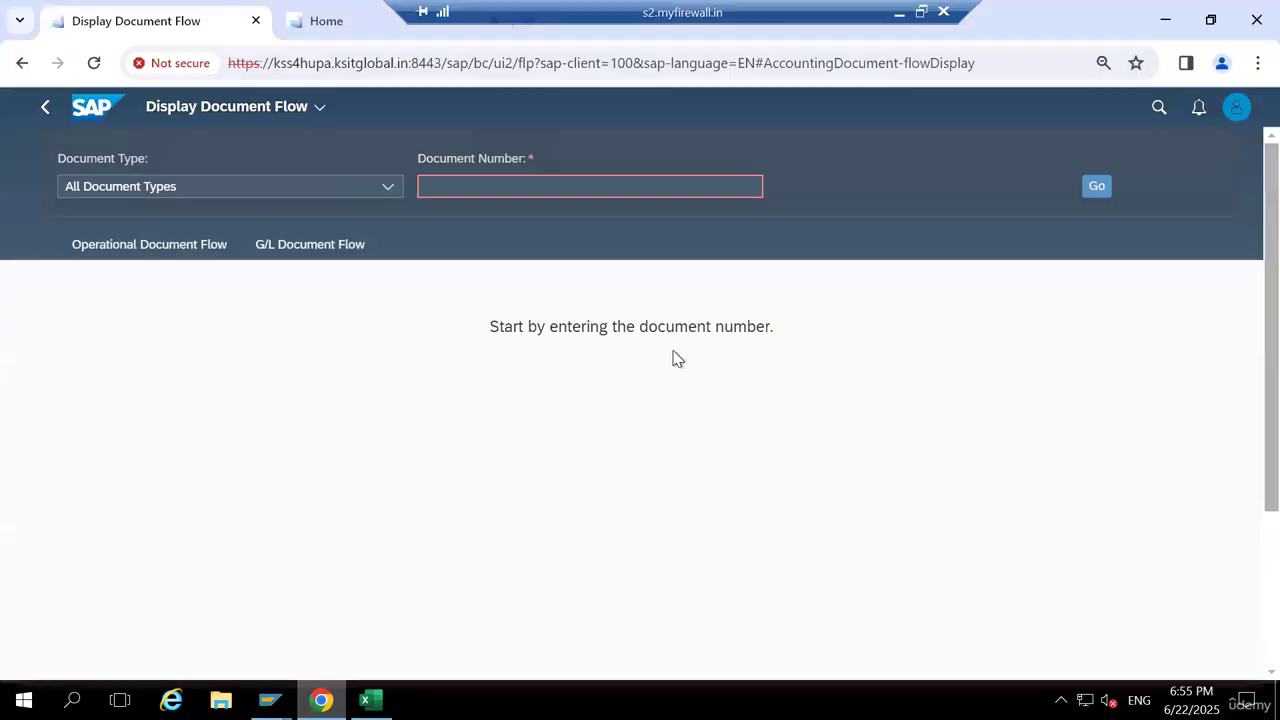
key("ctrl+v")
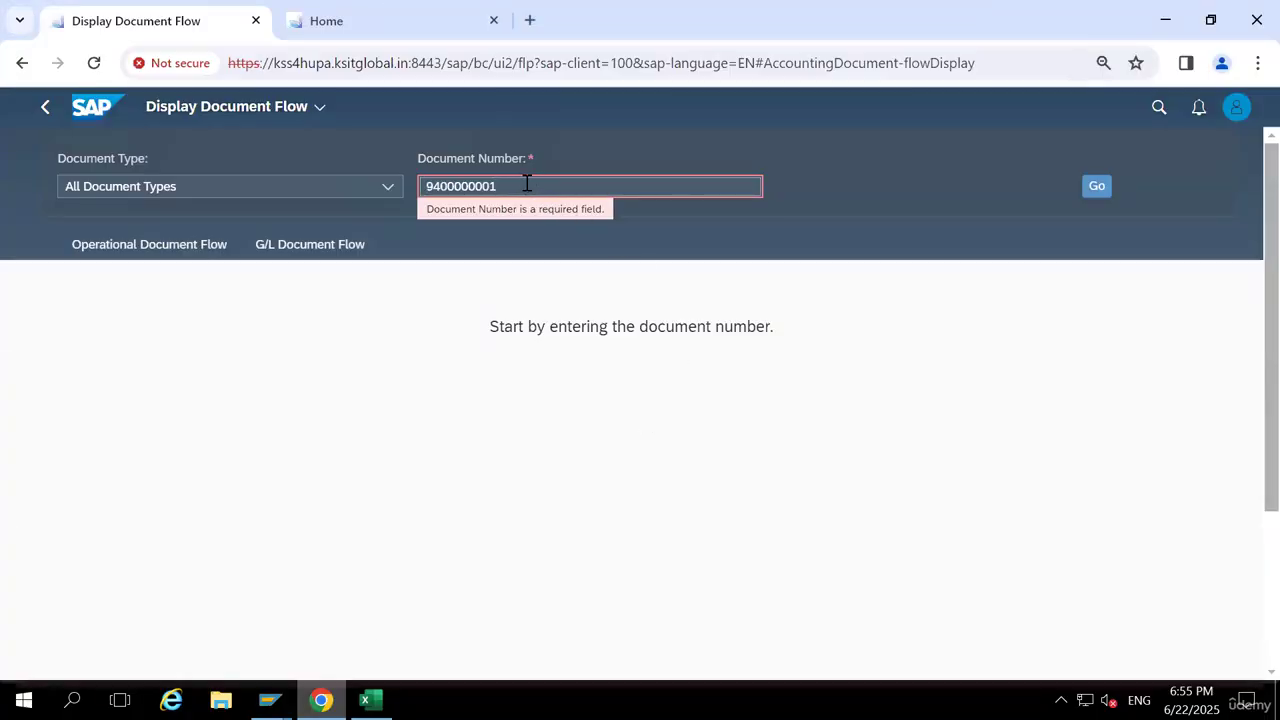
left_click(1090, 192)
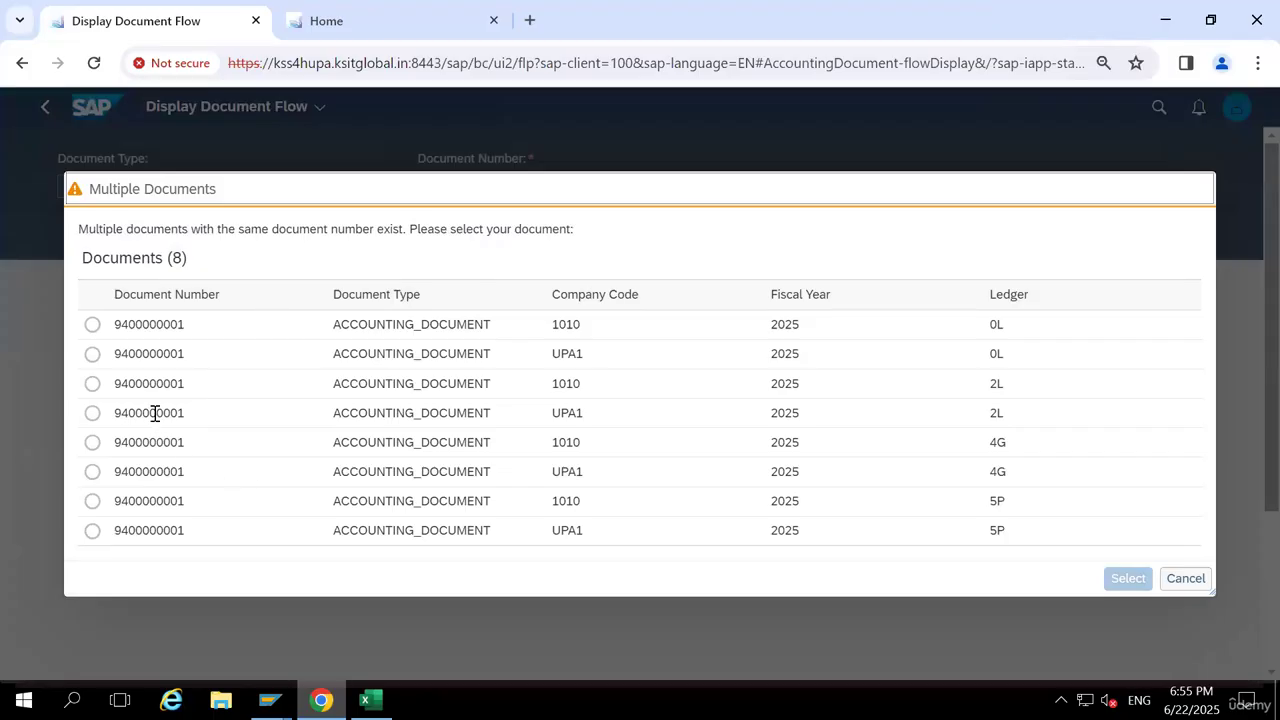
left_click(92, 354)
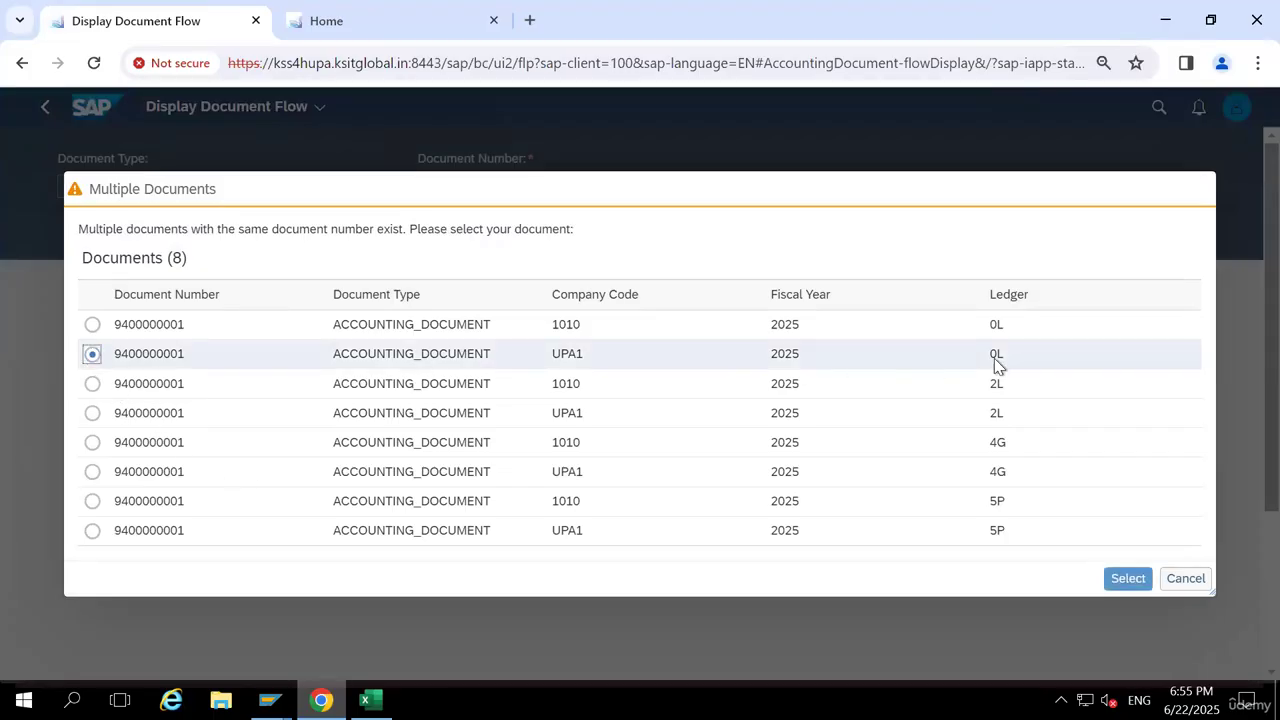
left_click(1128, 580)
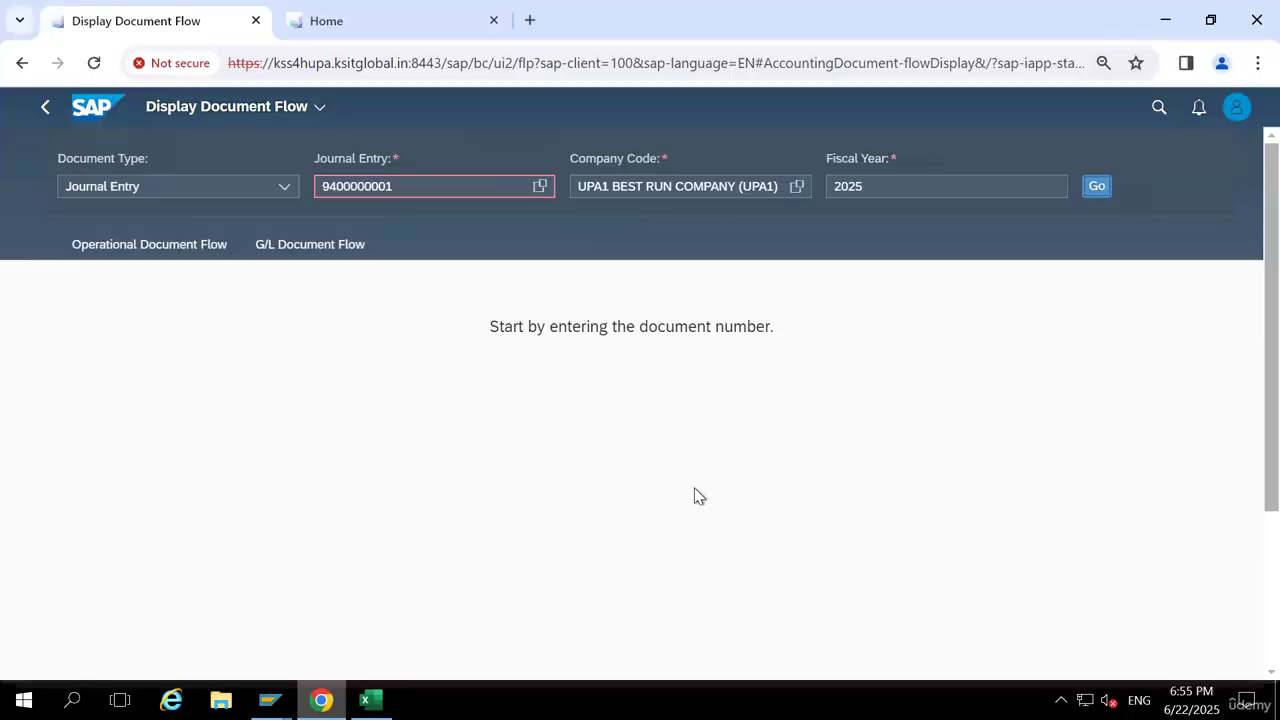
left_click(1096, 186)
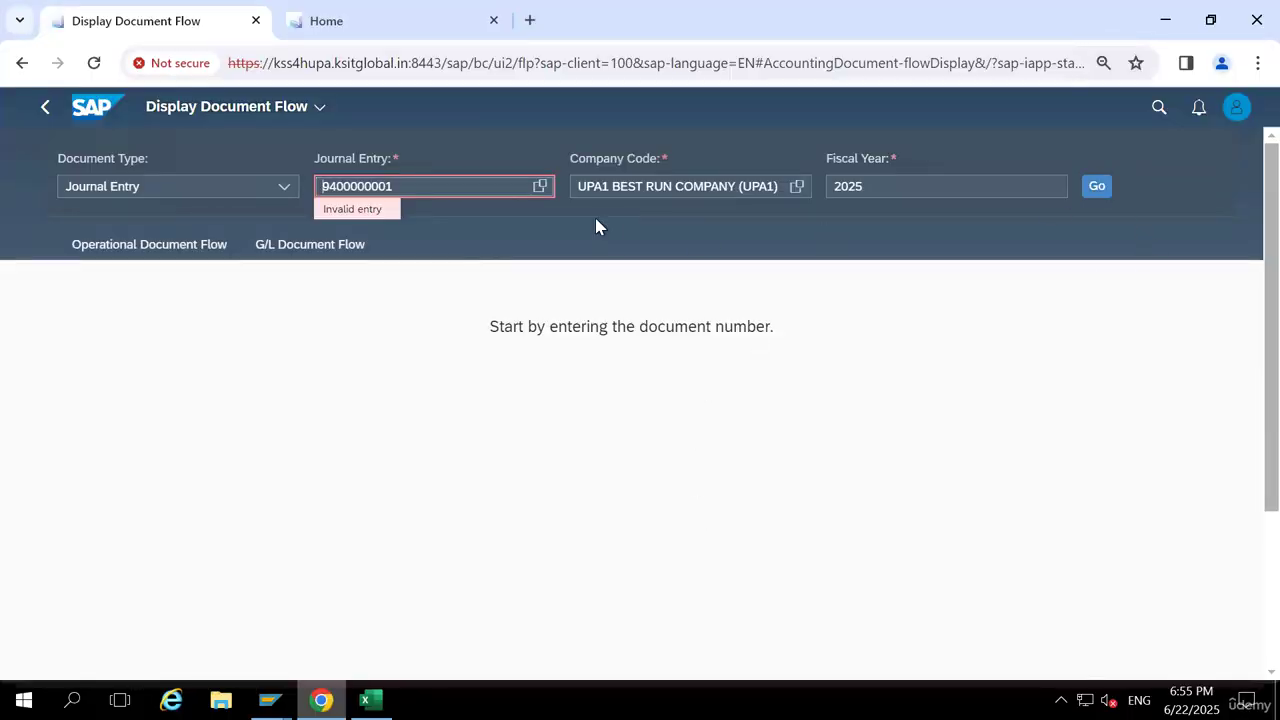
left_click(540, 186)
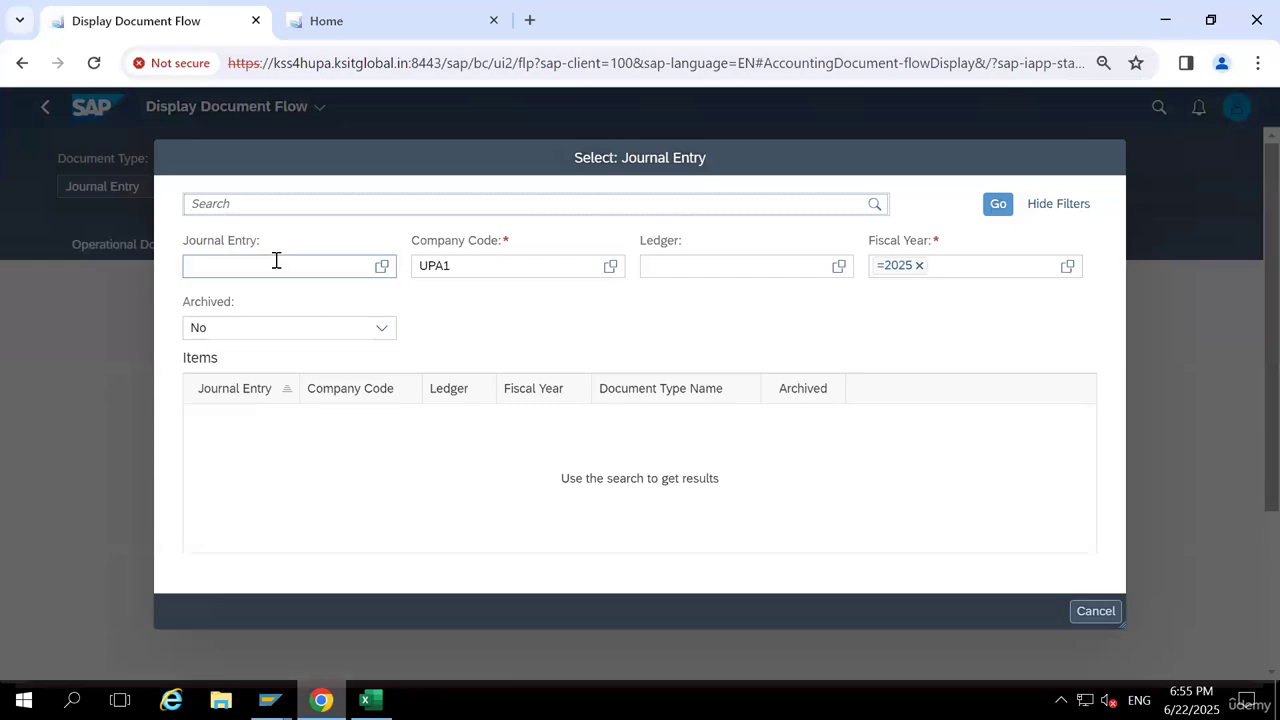
left_click(276, 262)
key("ctrl+v")
left_click(996, 206)
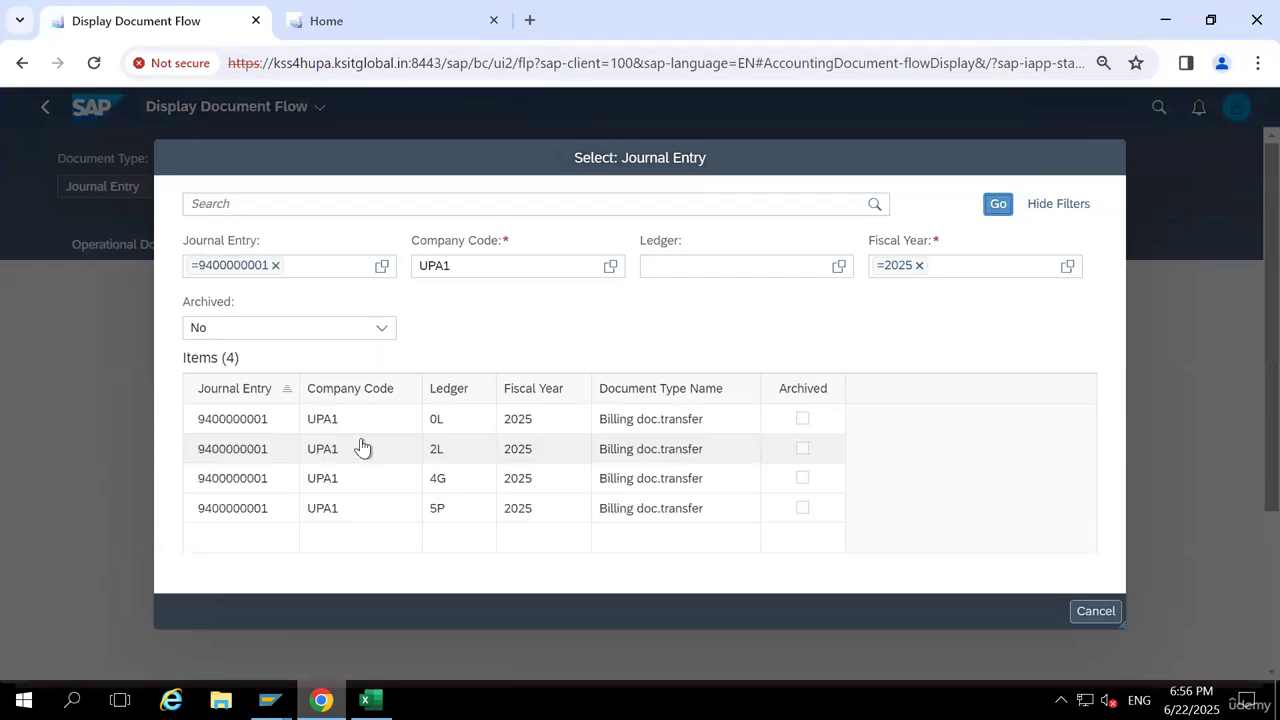
left_click(240, 421)
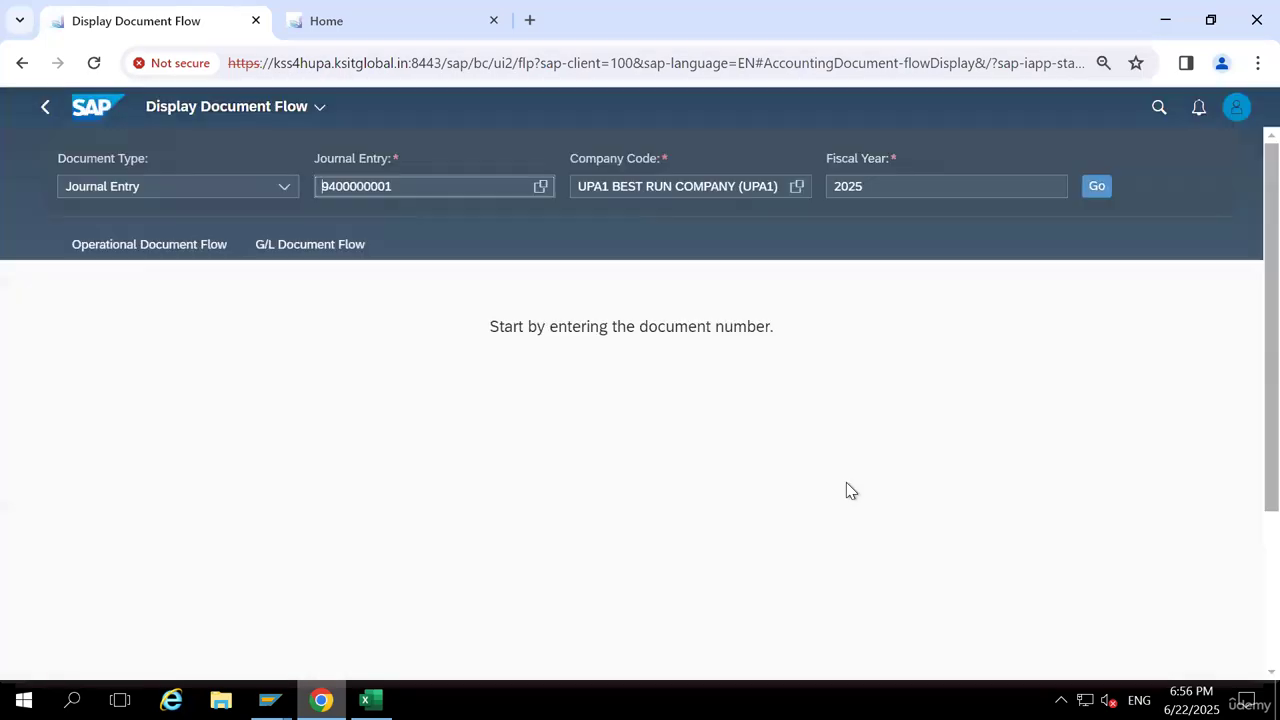
left_click(1092, 190)
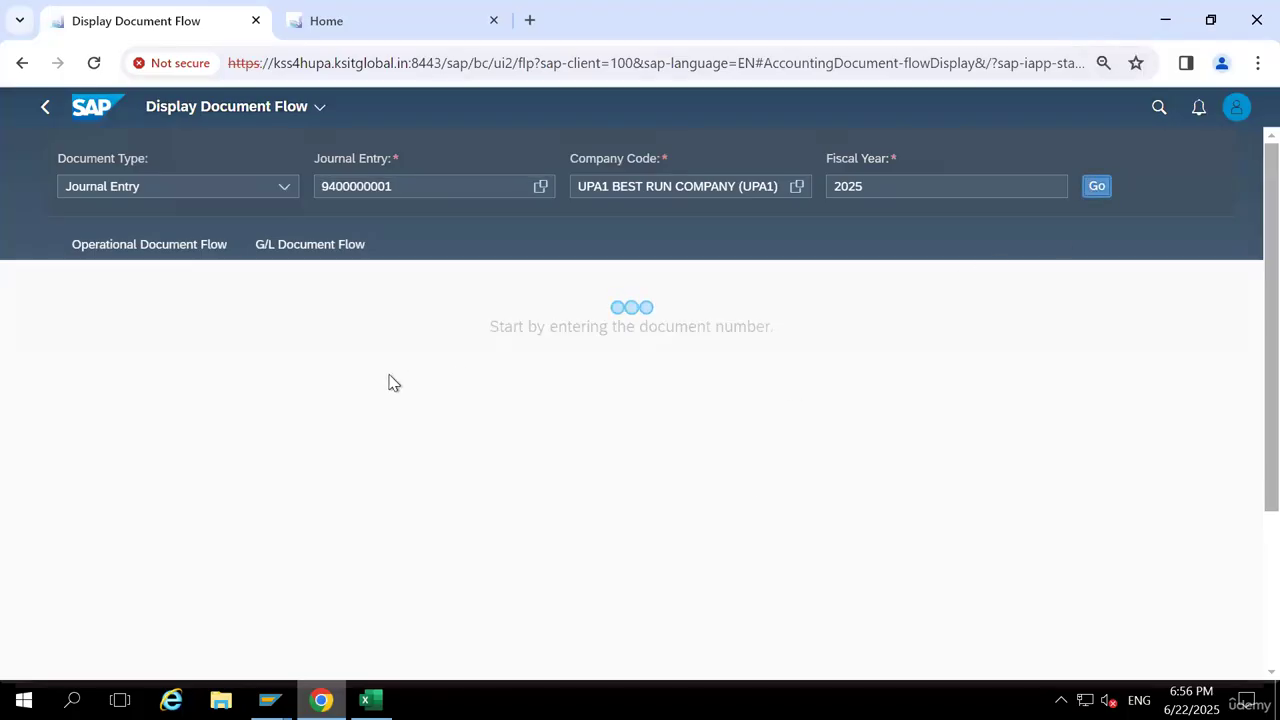
Select the Goods Issue/Delivery document in the operational document flow and display its journal entry as T-accounts
left_click(152, 252)
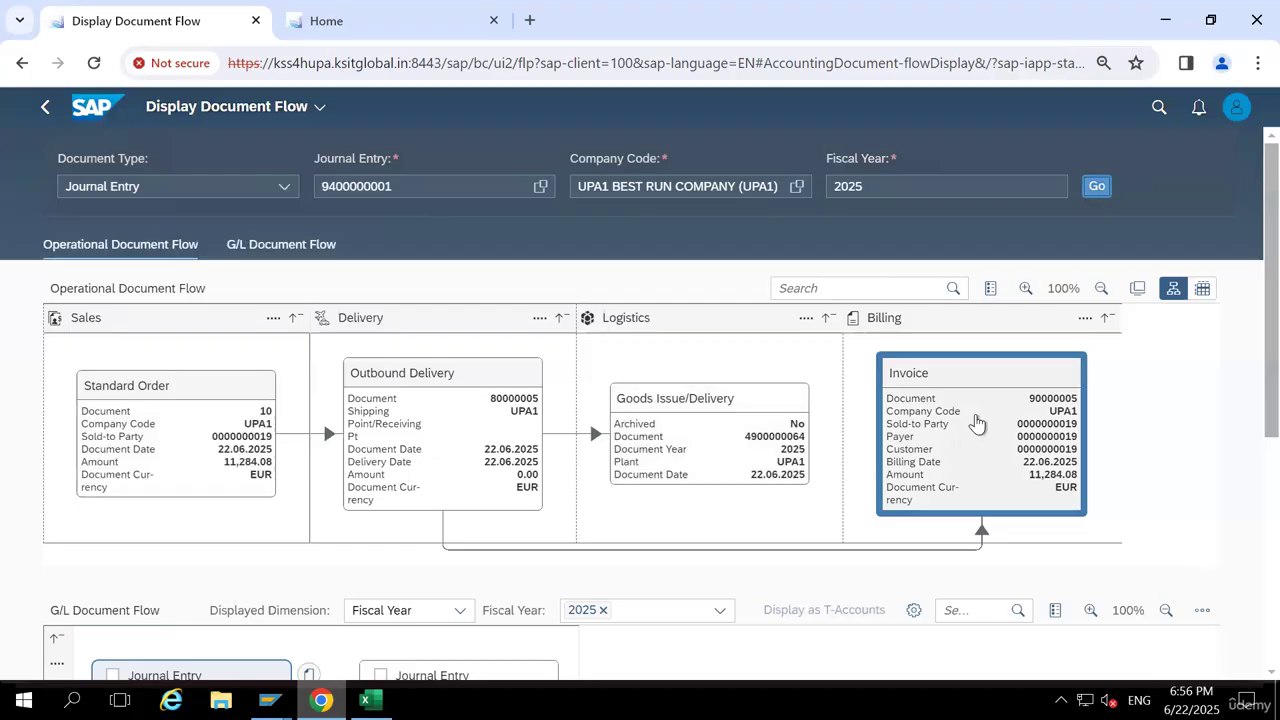
scroll(977, 424, "down", 1)
left_click(720, 357)
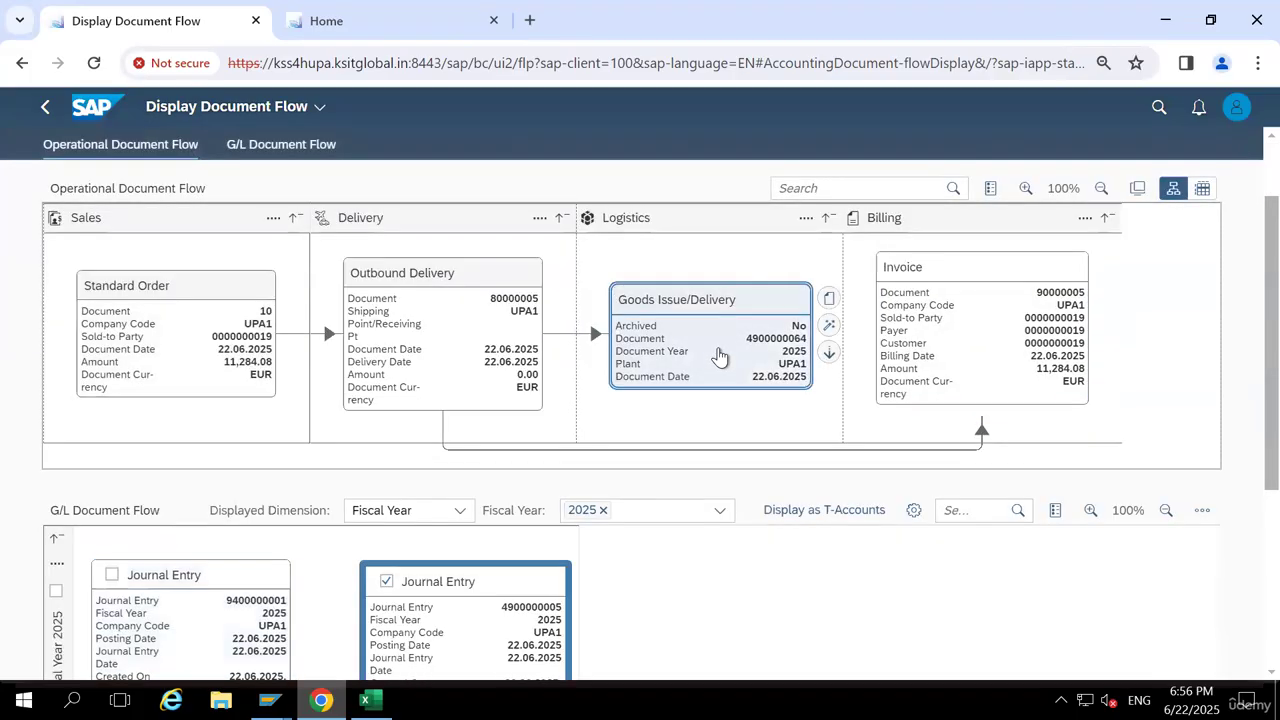
scroll(720, 357, "down", 1)
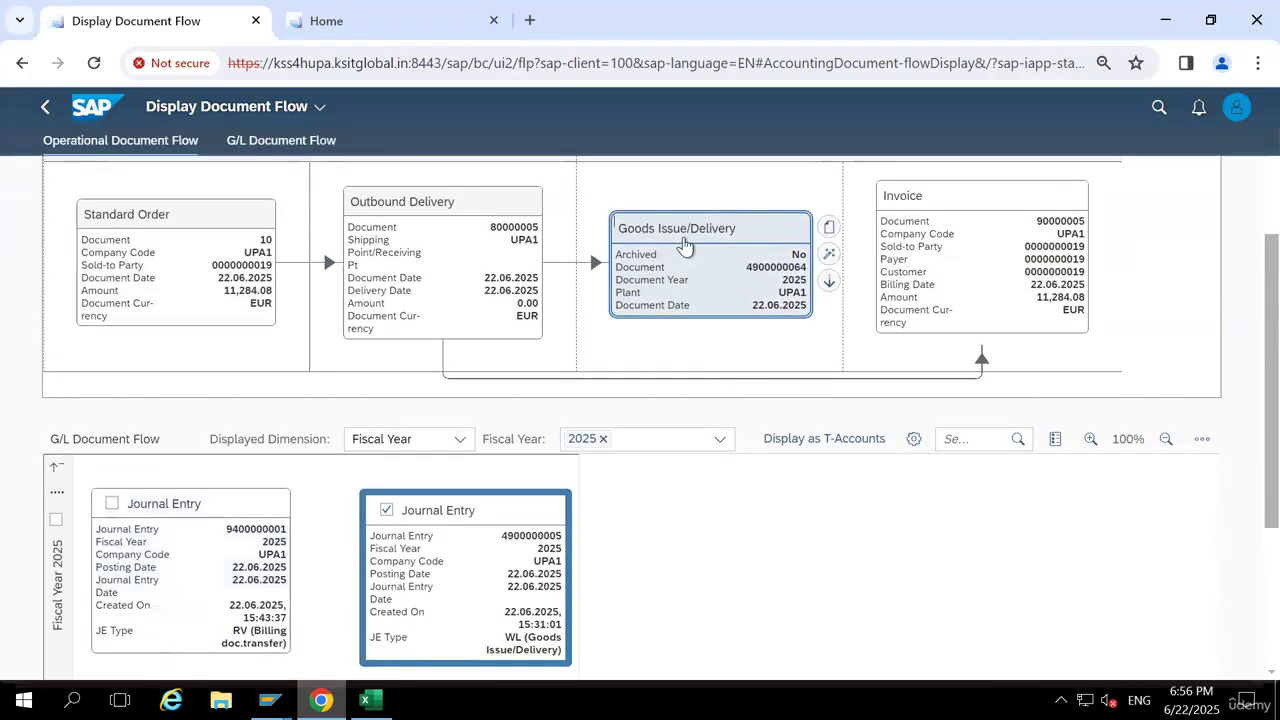
left_click(826, 446)
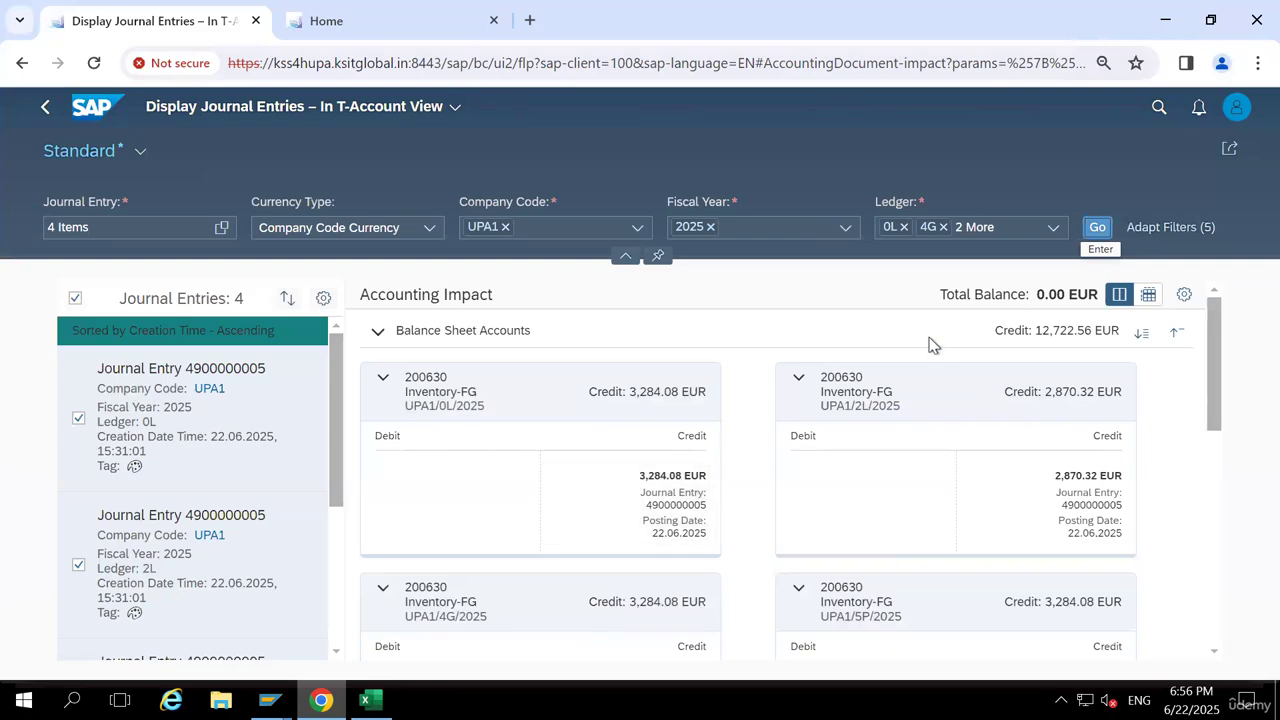
Restrict the T-account view to ledger 0L by removing ledgers 4G, 5P and 2L, and refresh the journal entries
left_click(943, 228)
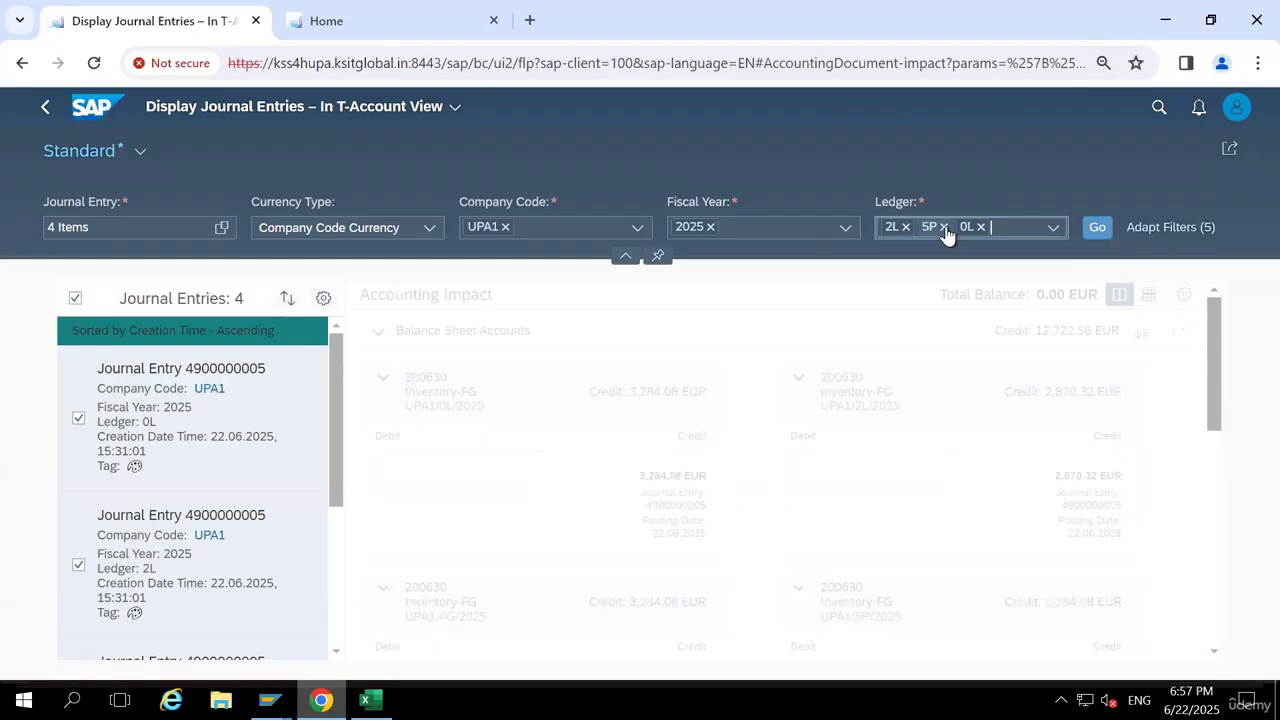
left_click(943, 228)
left_click(906, 227)
left_click(1097, 227)
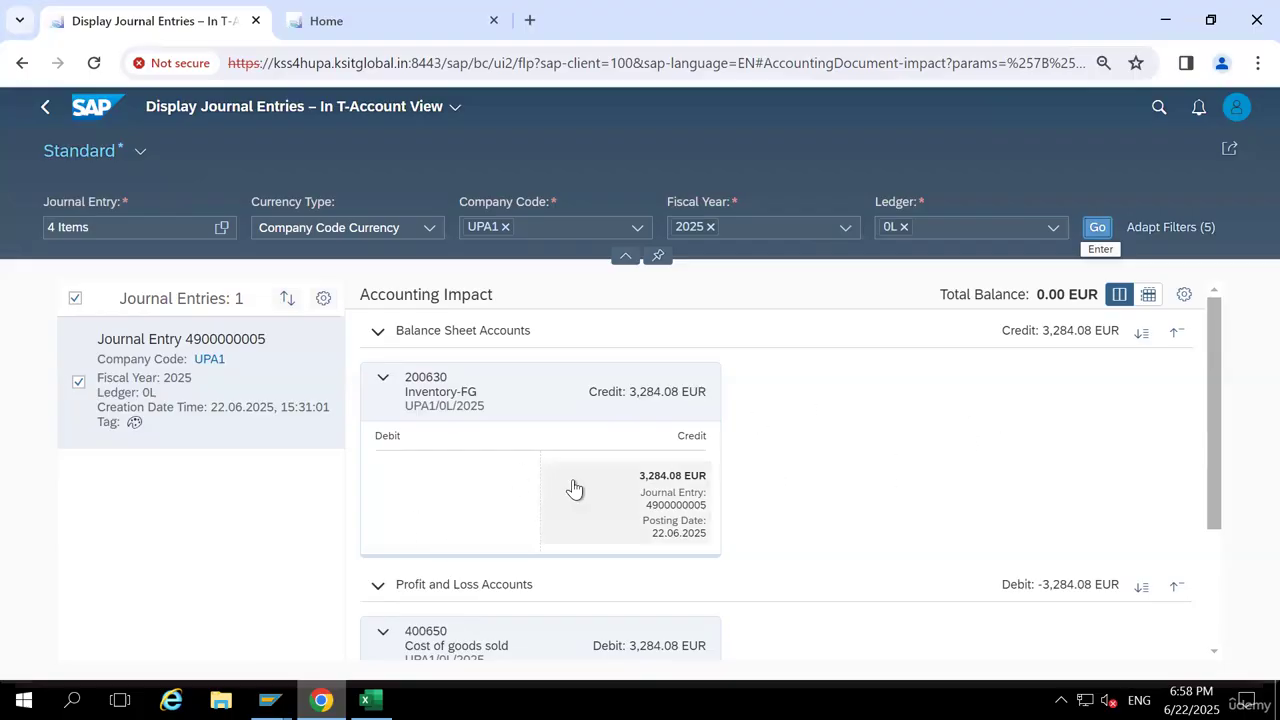
Examine the Inventory-FG and Cost of goods sold T-accounts of the goods issue journal entry, collapsing and re-expanding the balance sheet accounts
scroll(574, 488, "down", 1)
scroll(629, 571, "down", 1)
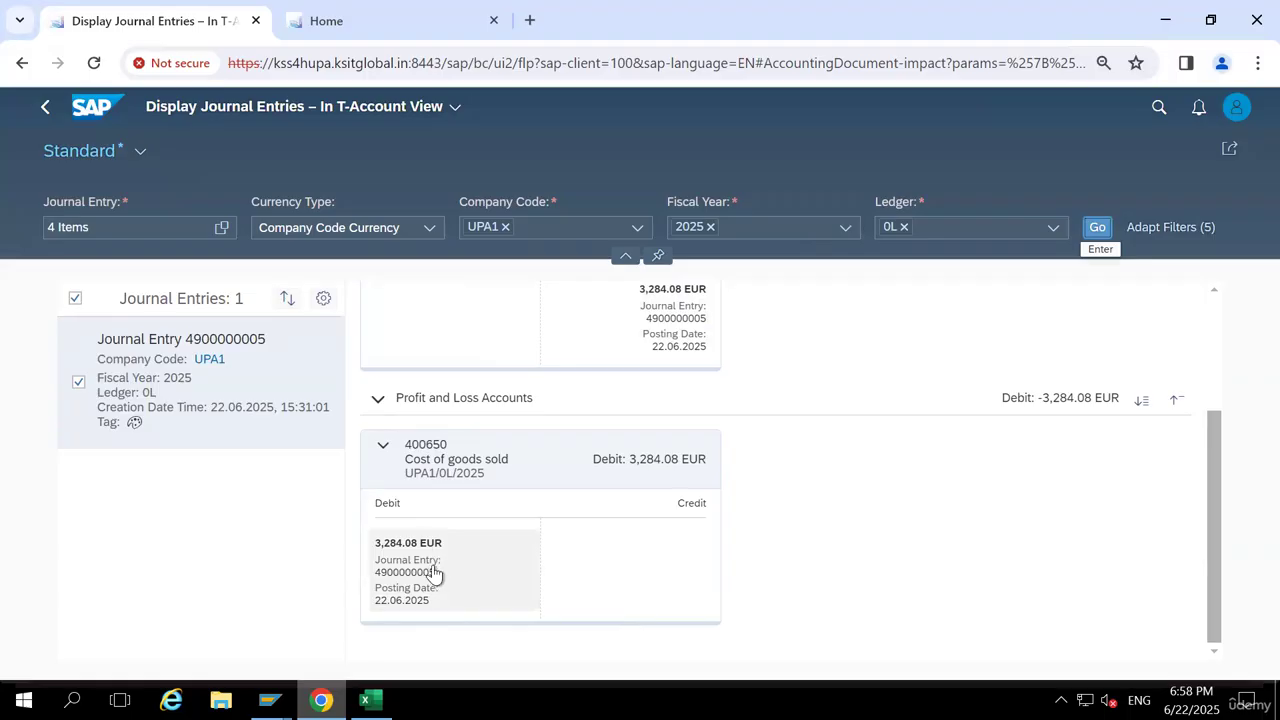
scroll(438, 565, "up", 2)
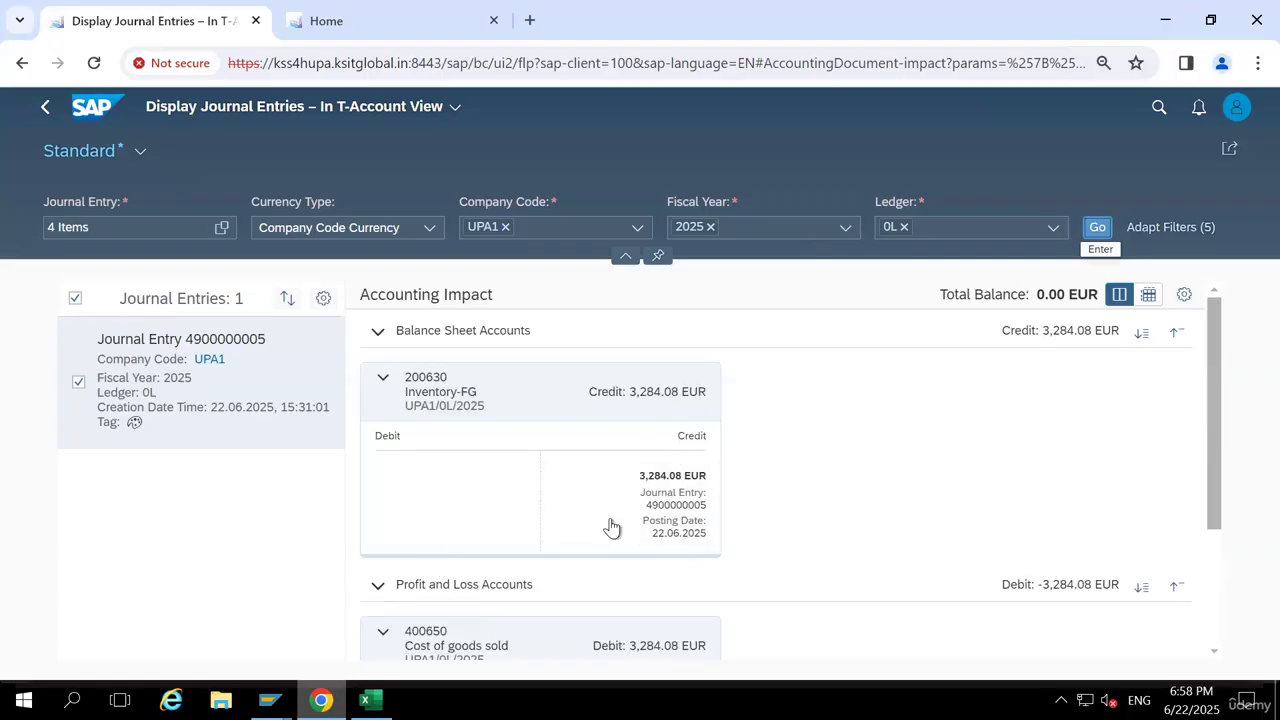
left_click(378, 335)
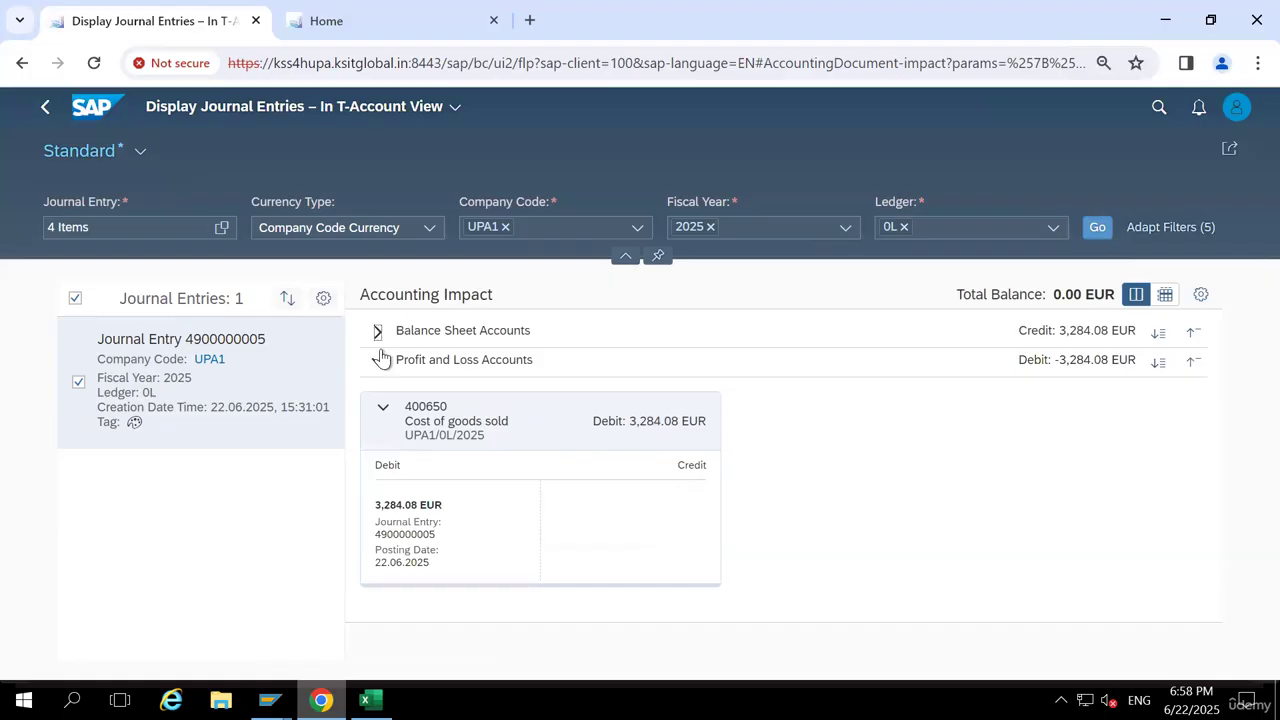
left_click(376, 335)
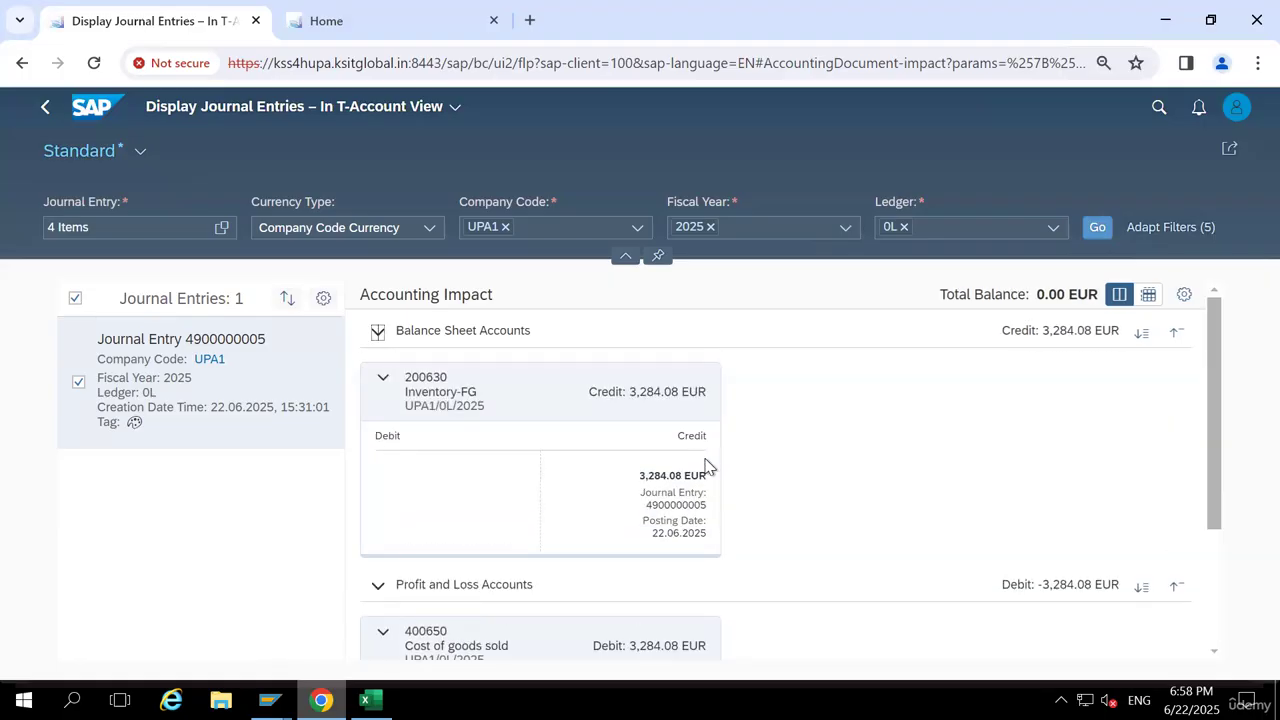
scroll(706, 465, "down", 2)
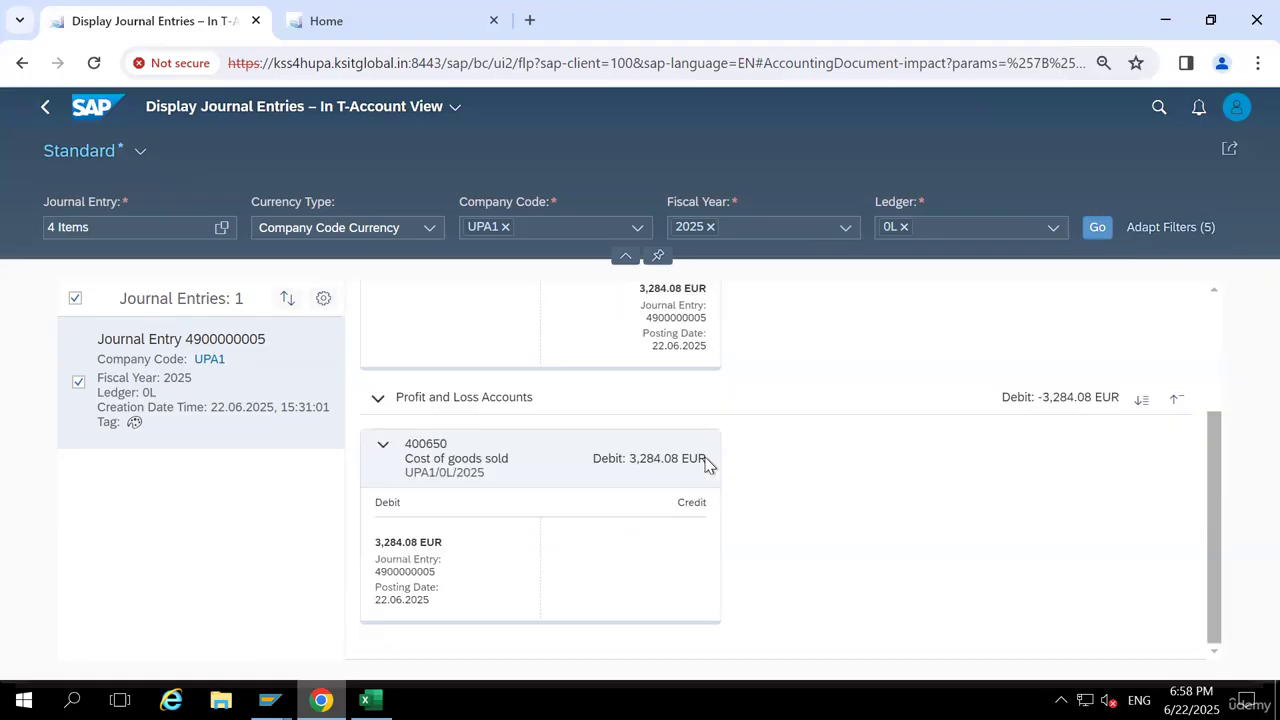
scroll(706, 465, "up", 2)
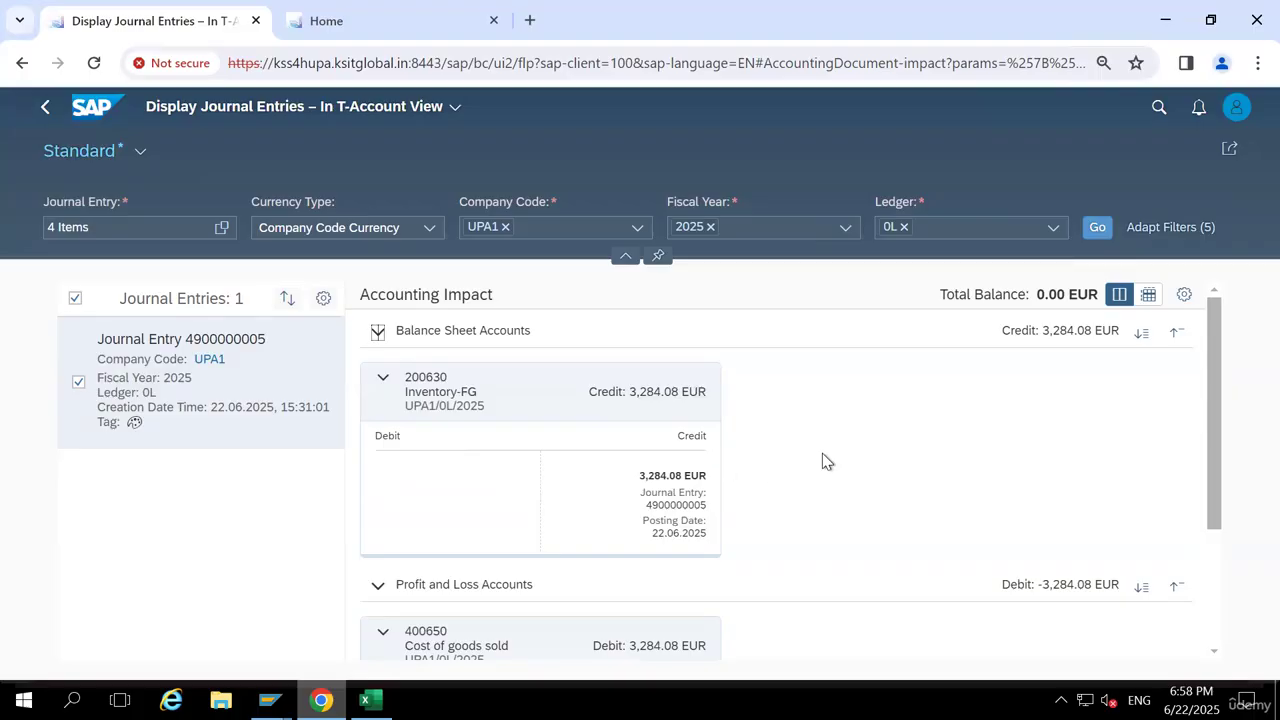
scroll(846, 460, "down", 2)
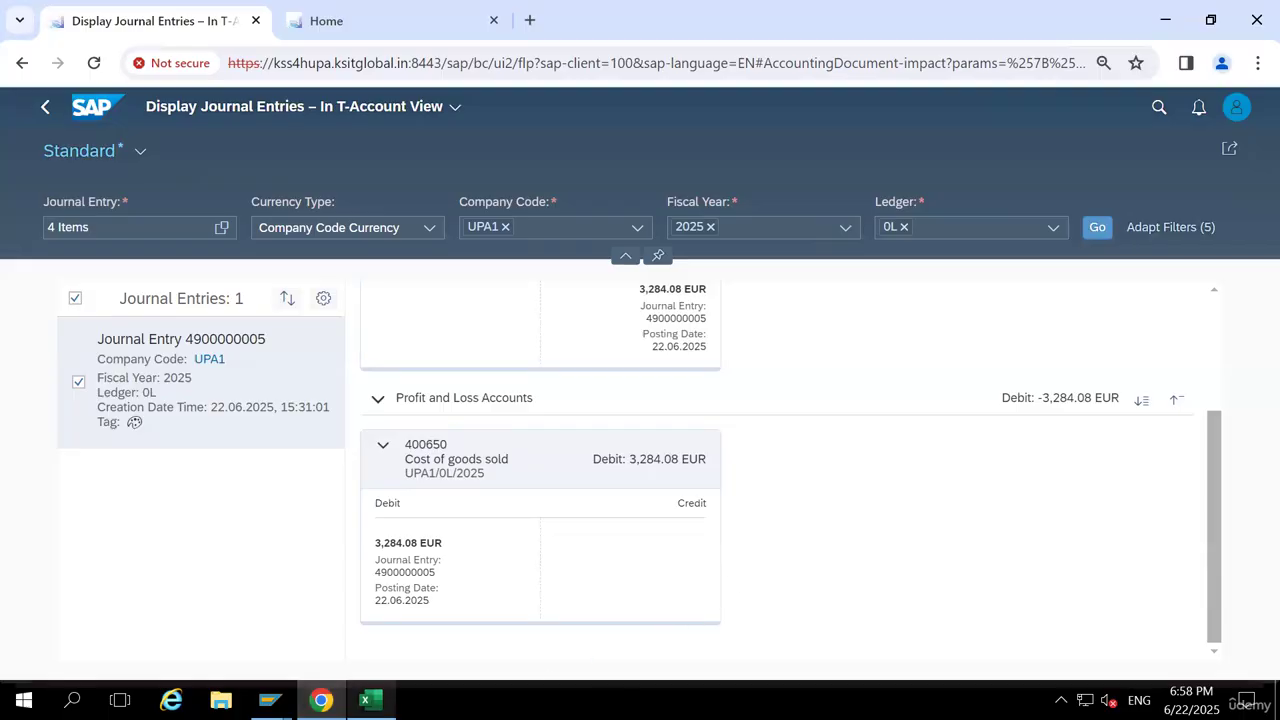
Switch to the Day 8 product cost by order workbook in Excel and compare the material, activity, overhead, actual cost and GR figures
left_click(365, 700)
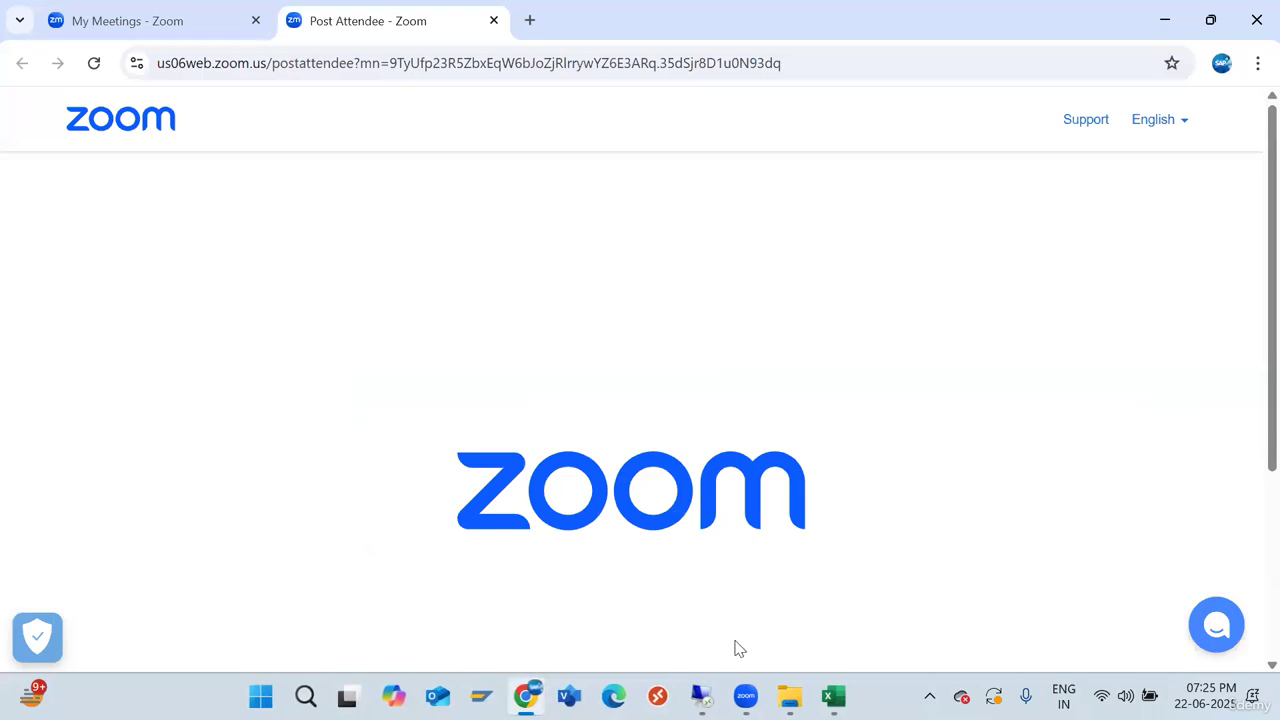
left_click(834, 697)
scroll(750, 525, "up", 5)
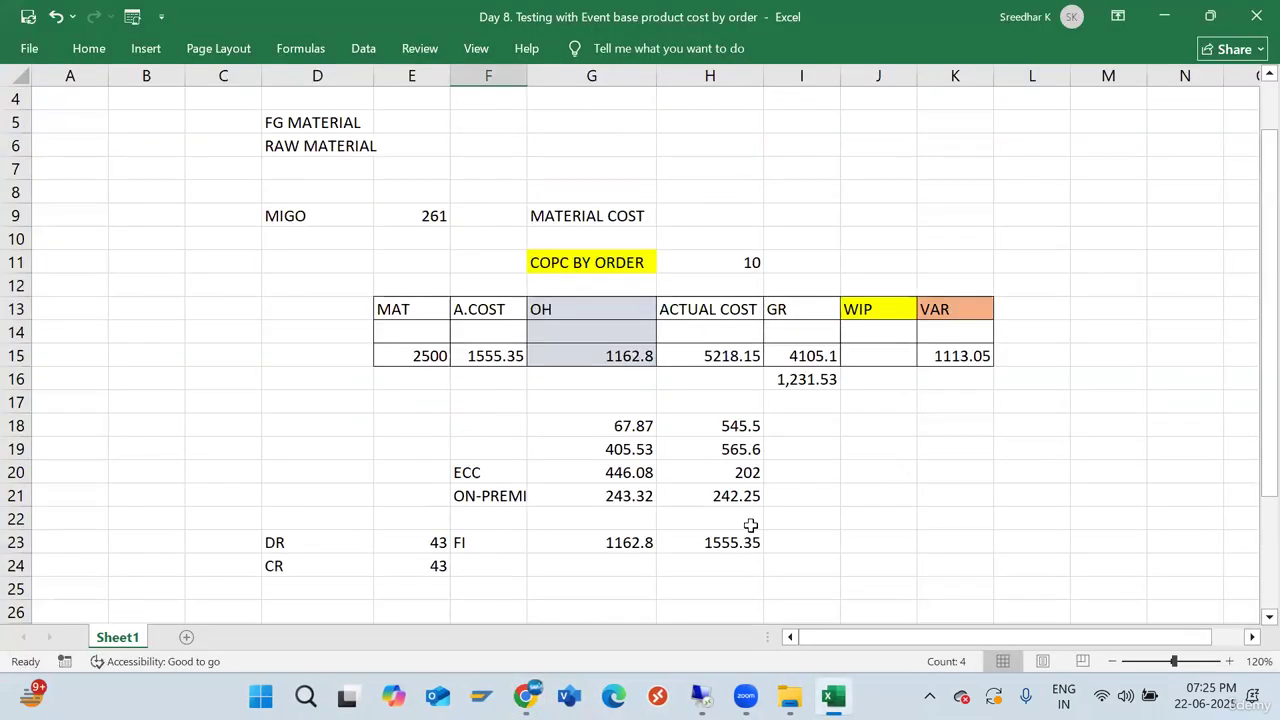
scroll(750, 525, "up", 1)
left_click_drag(405, 380, 795, 420)
left_click(797, 410)
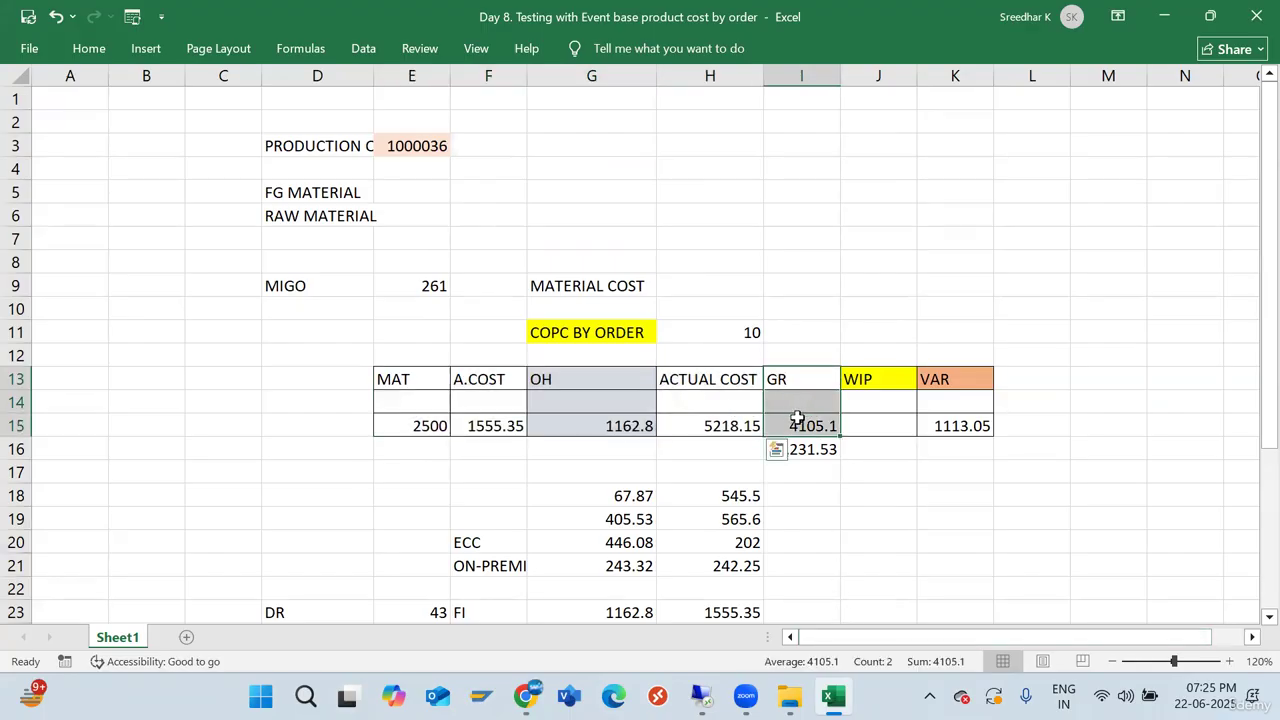
left_click_drag(704, 402, 721, 425)
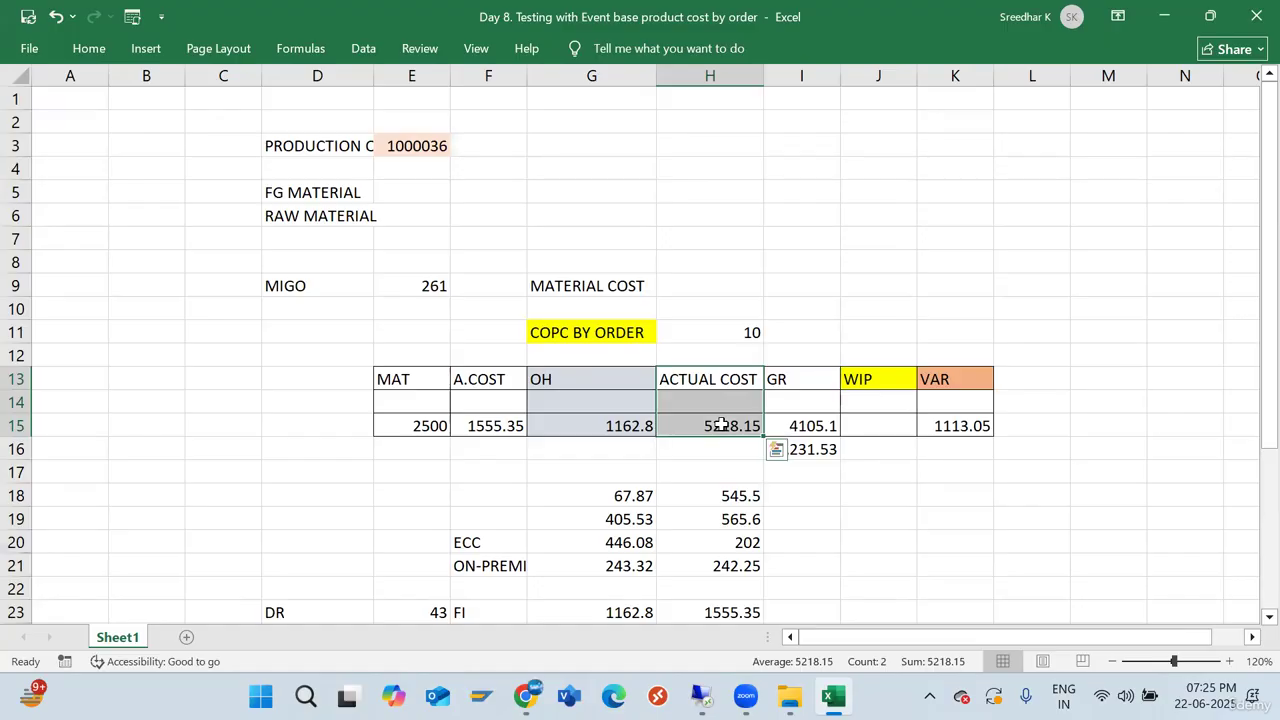
left_click_drag(822, 404, 826, 425)
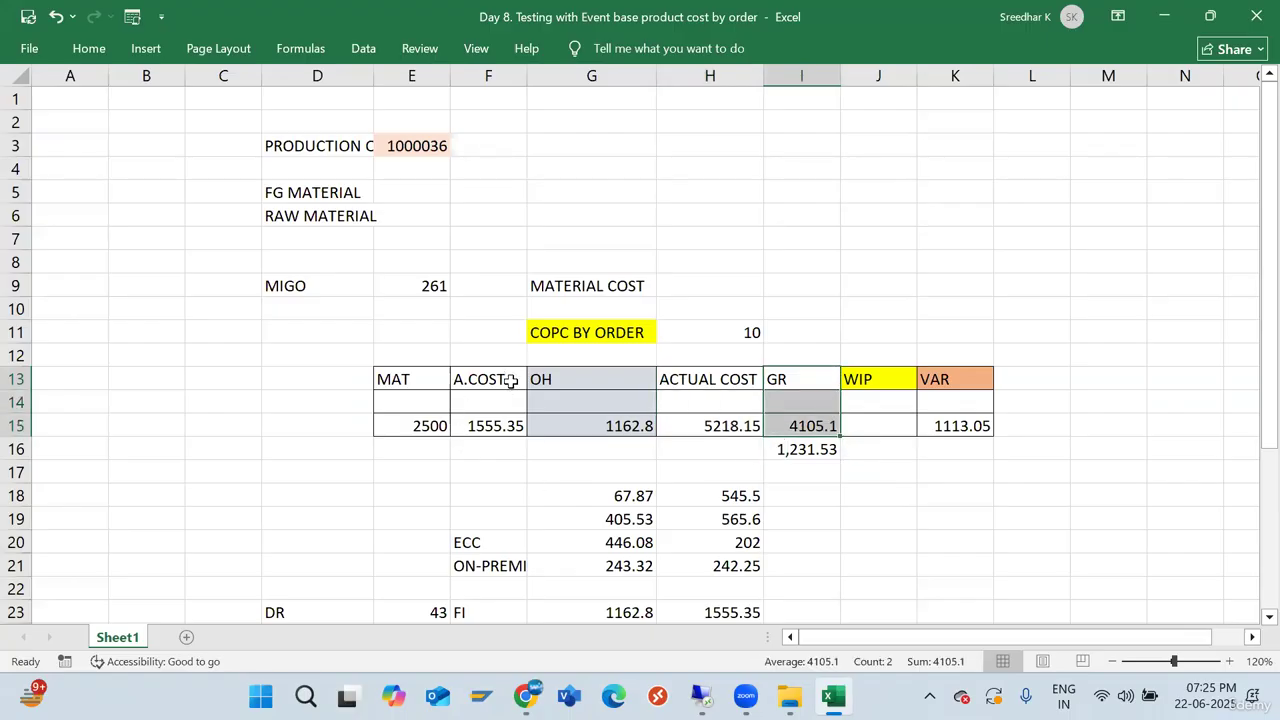
left_click_drag(506, 402, 567, 420)
left_click_drag(440, 401, 505, 422)
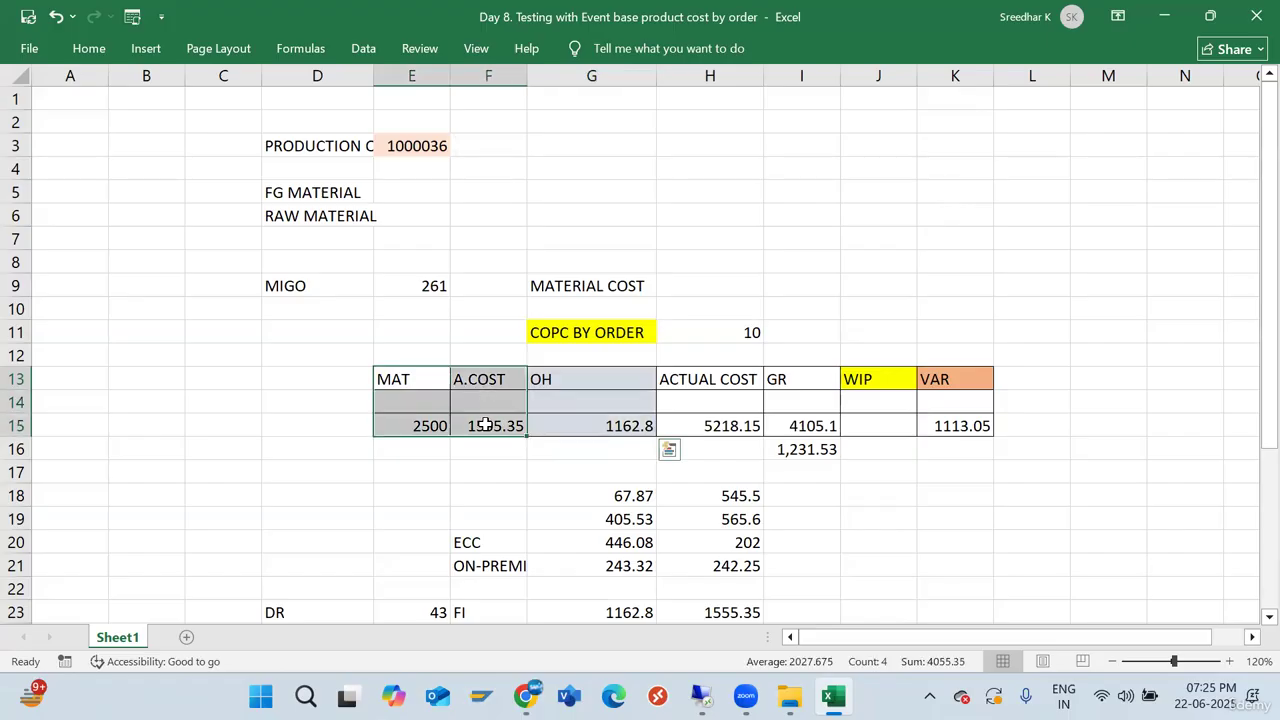
left_click(716, 407)
left_click_drag(716, 407, 719, 423)
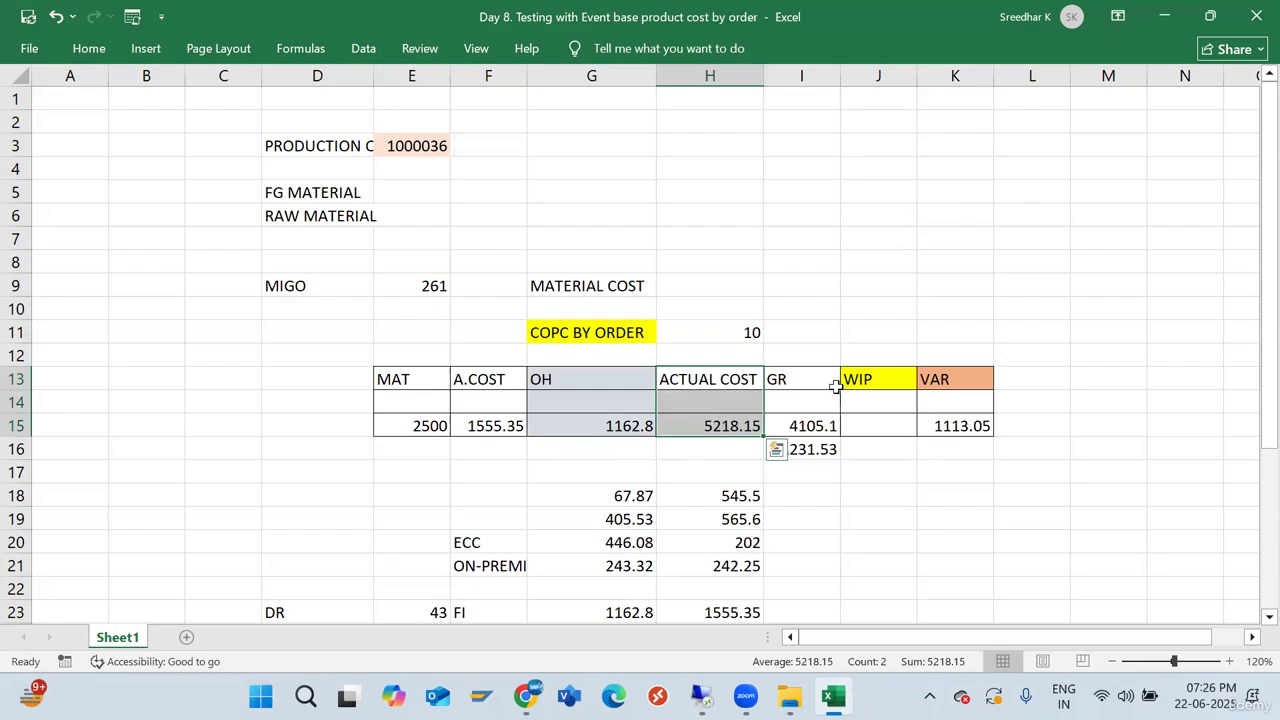
left_click_drag(807, 402, 814, 423)
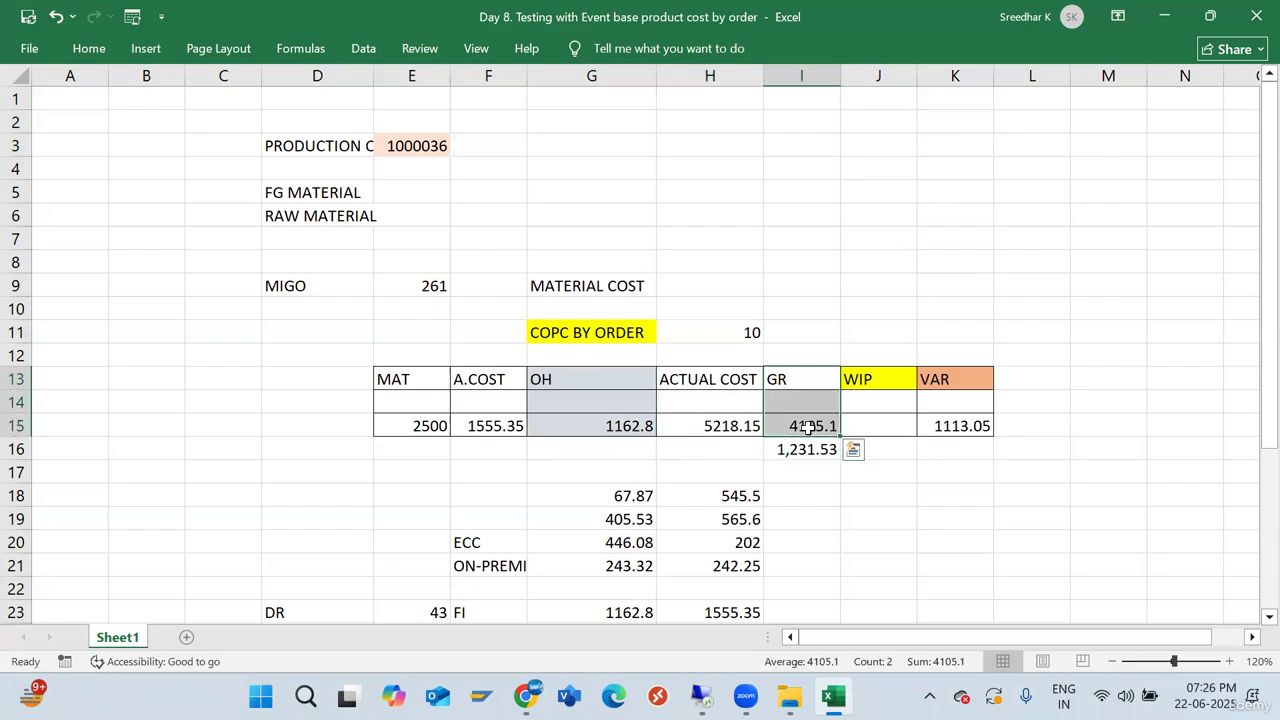
Examine the WIP, variance and GR figures in the cost table and the quantity beside COPC BY ORDER
left_click(862, 425)
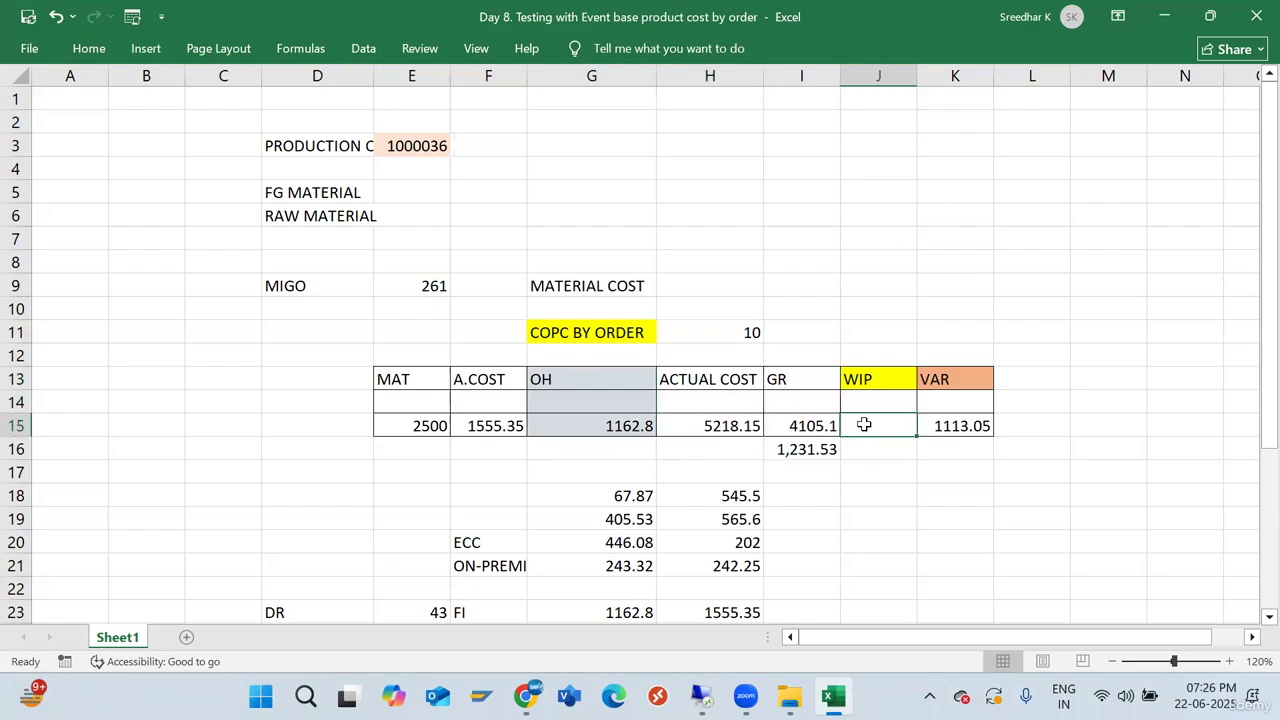
left_click(818, 447)
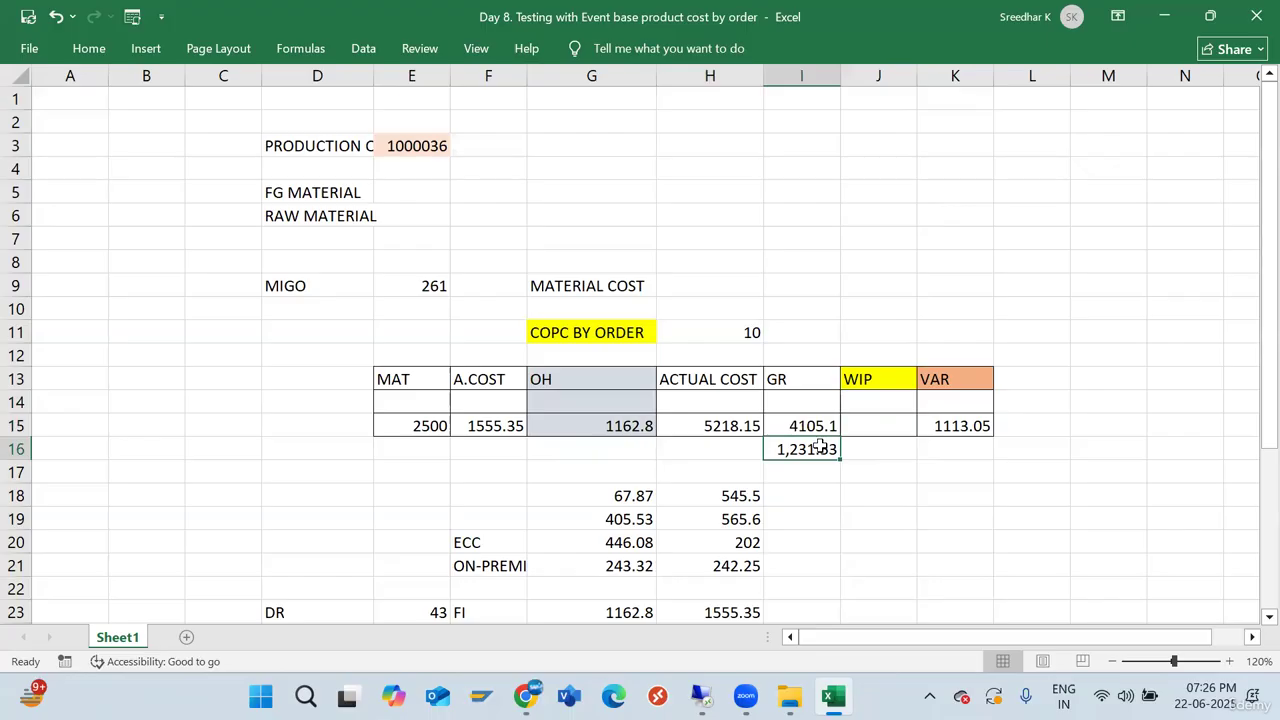
left_click(932, 381)
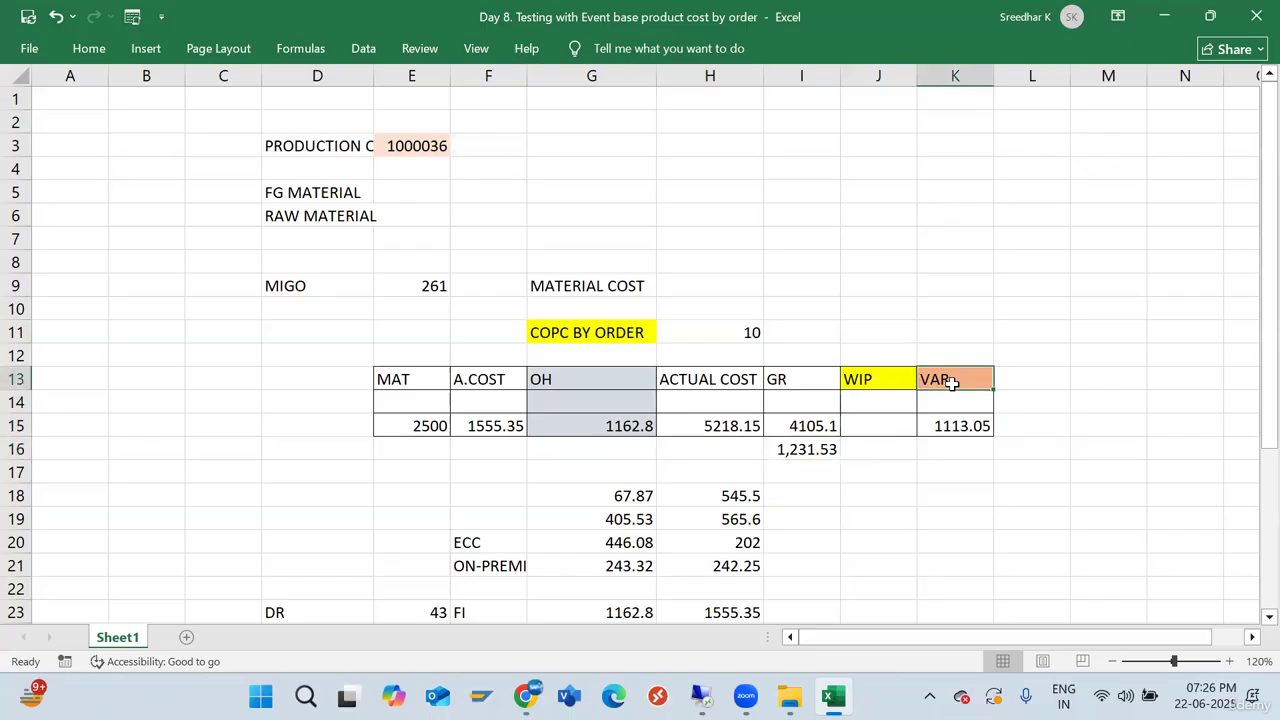
left_click(947, 428)
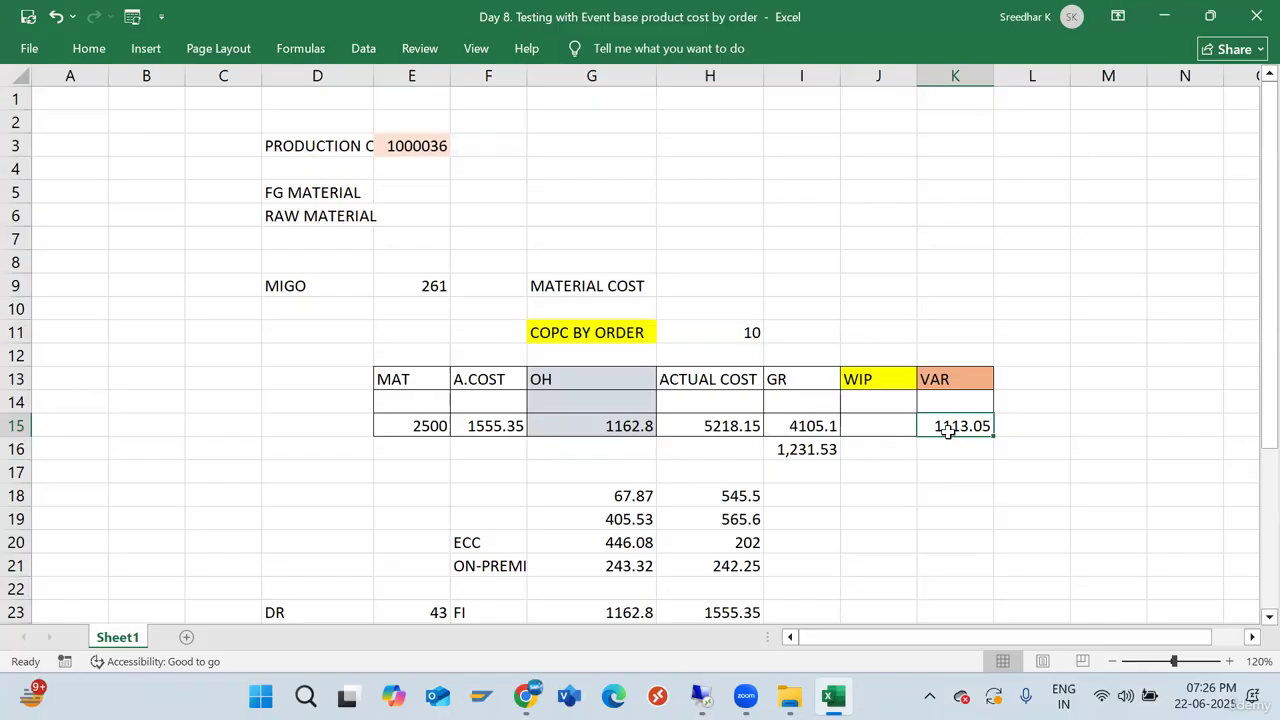
left_click_drag(803, 377, 812, 420)
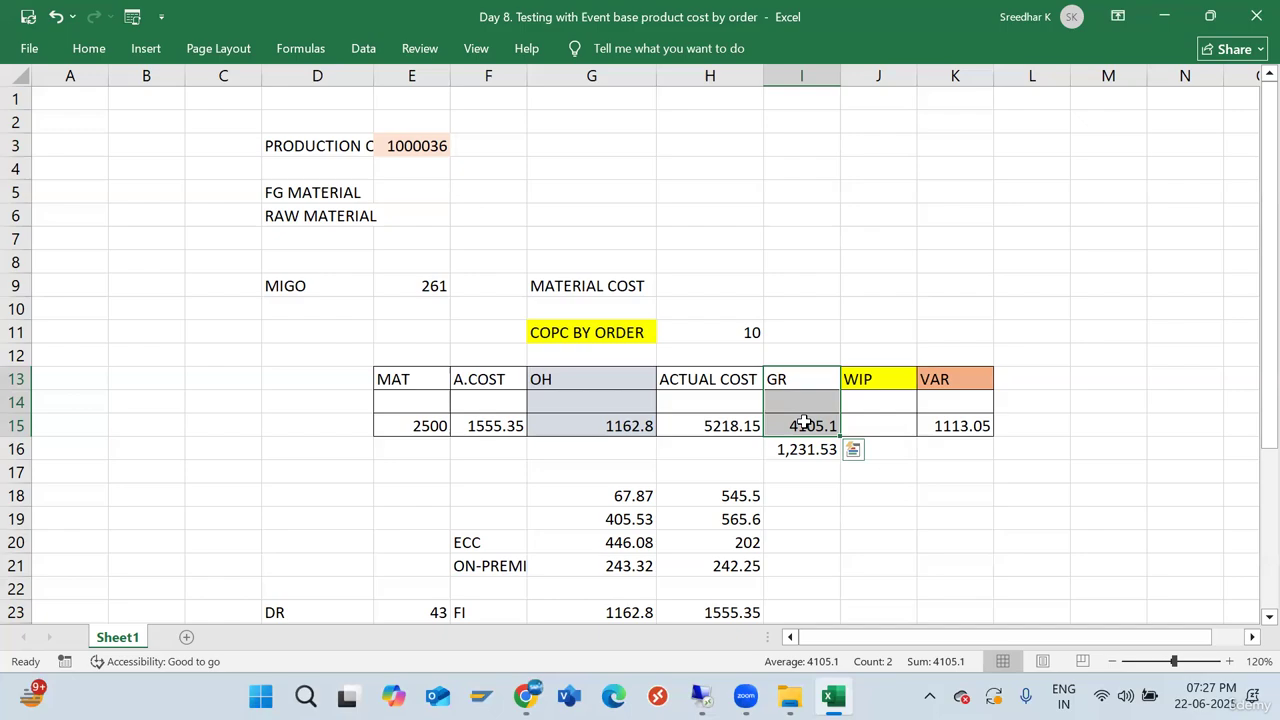
left_click(735, 333)
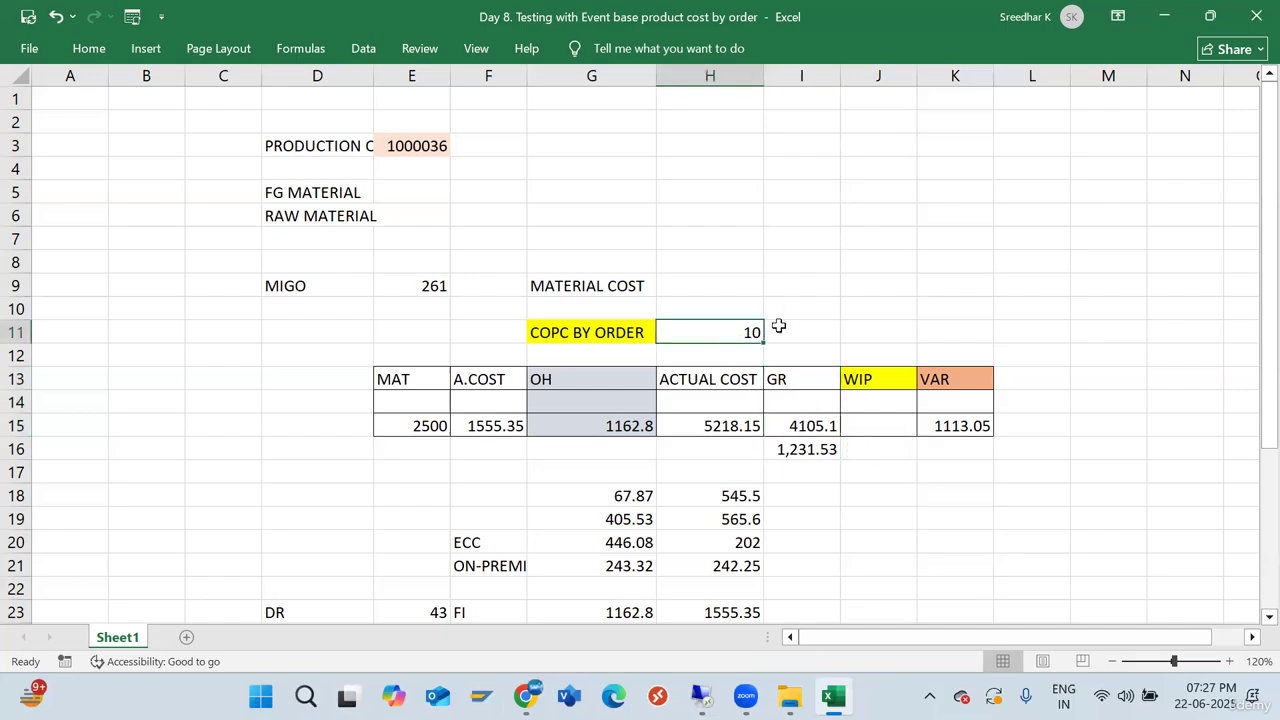
left_click(797, 328)
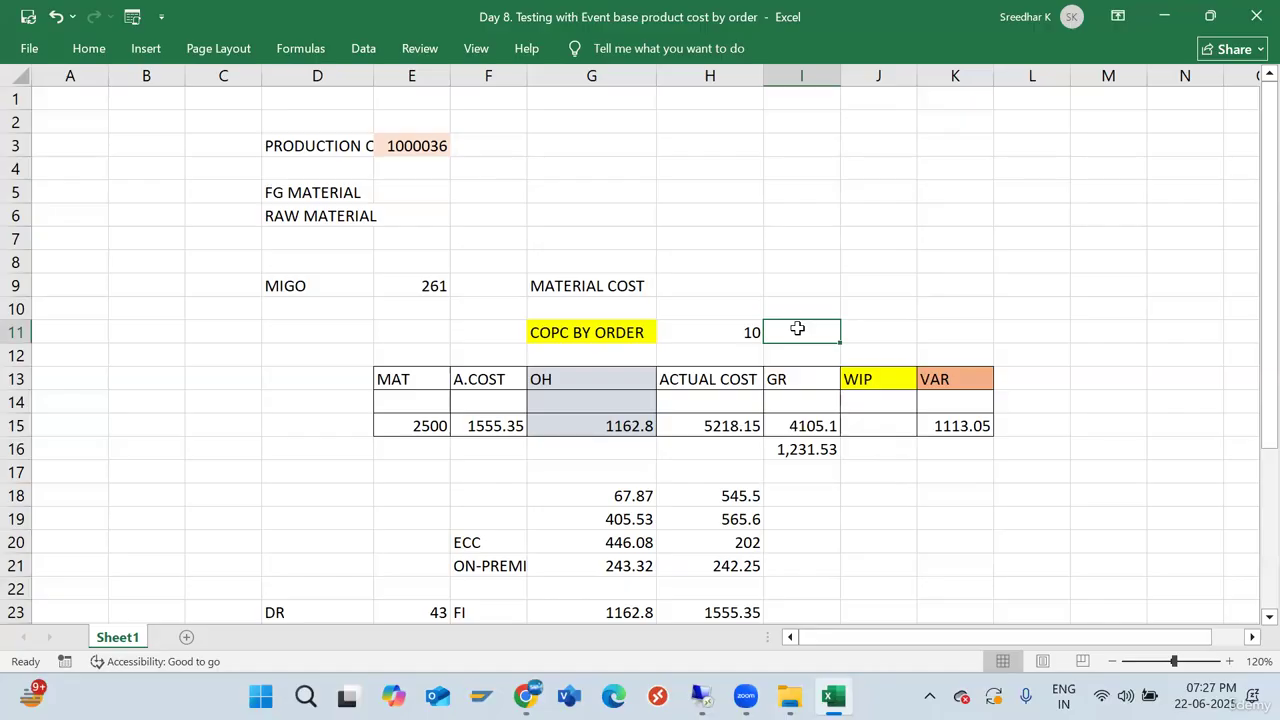
Switch to the remote SAP GUI session showing invoice 90000005 and close its list of accounting documents
mouse_move(700, 697)
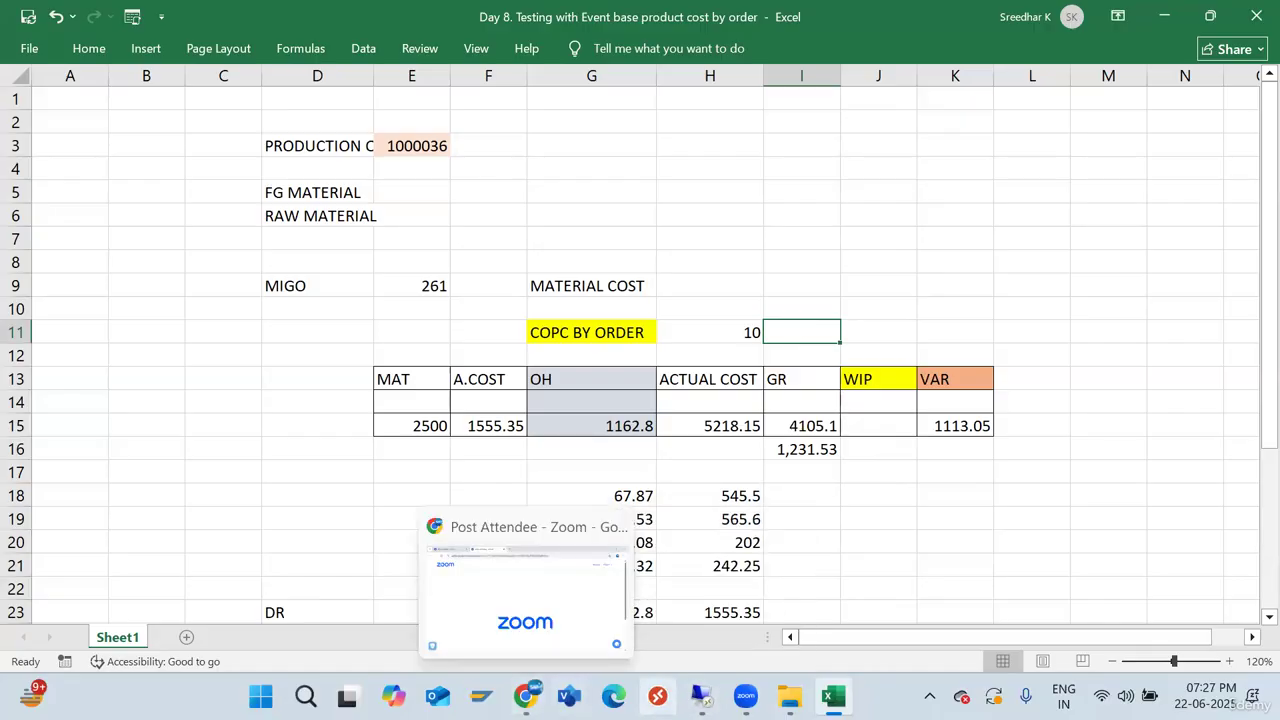
left_click(683, 600)
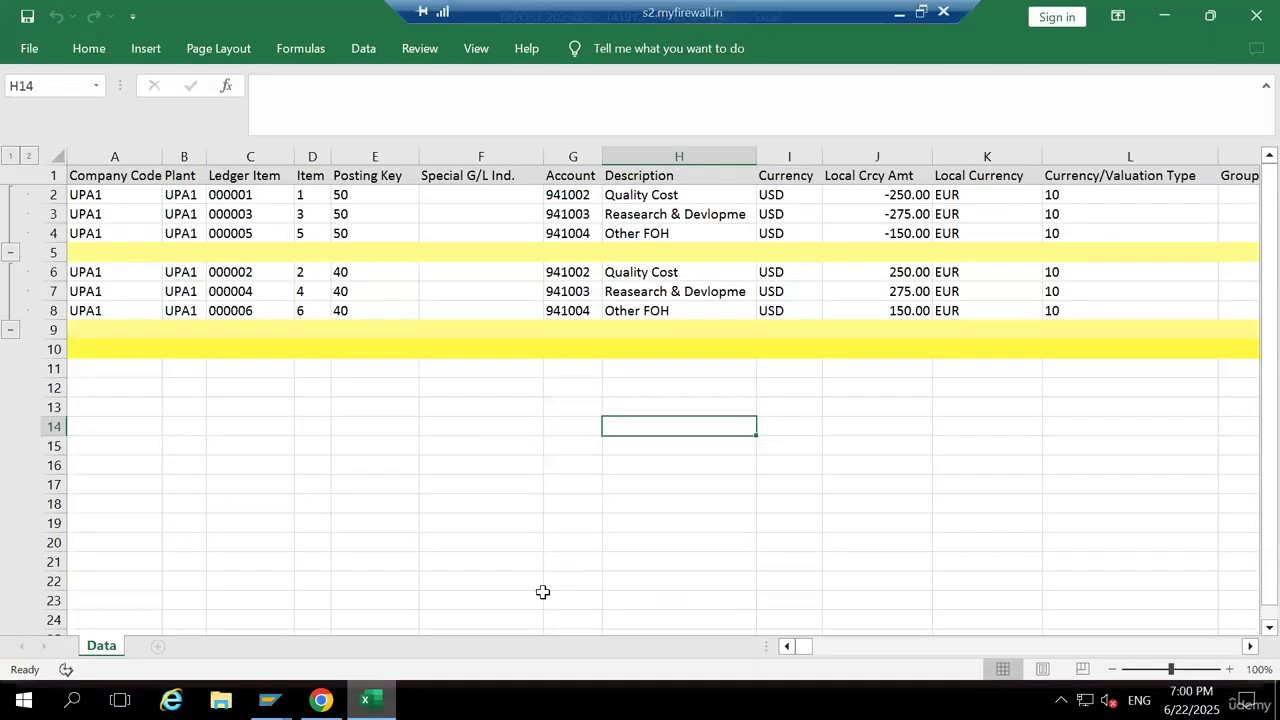
mouse_move(268, 700)
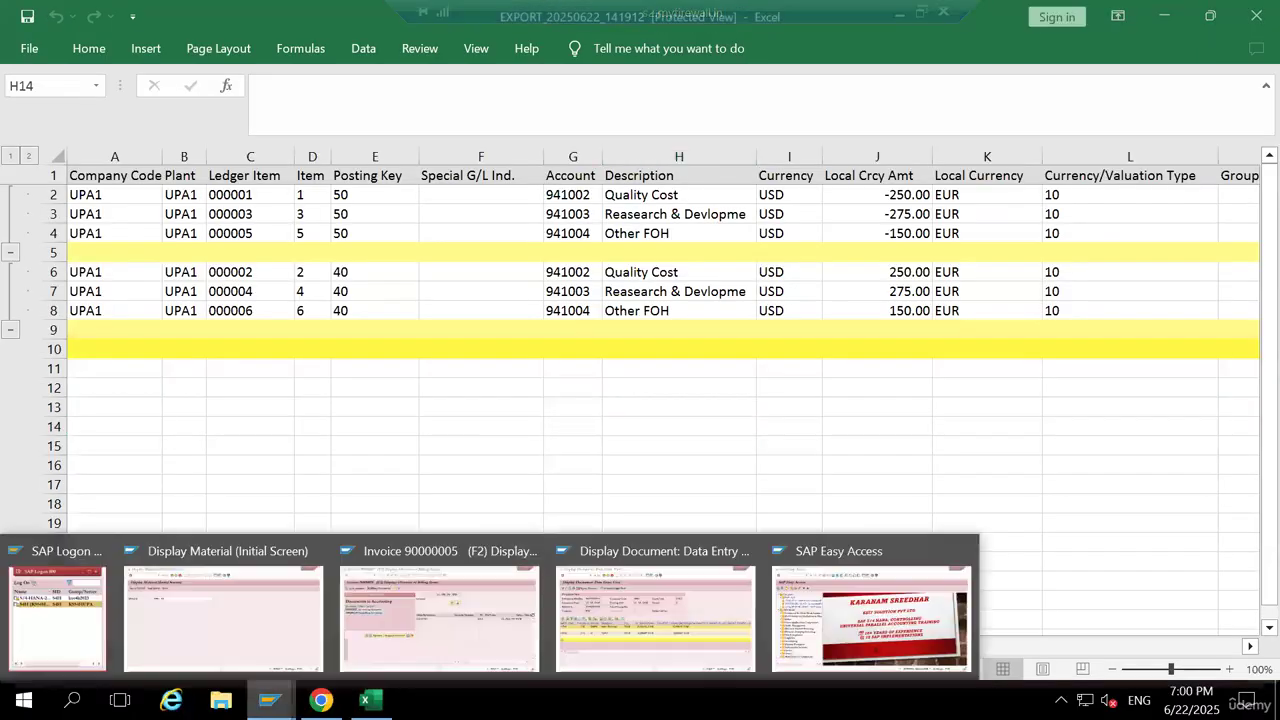
left_click(434, 634)
left_click(468, 184)
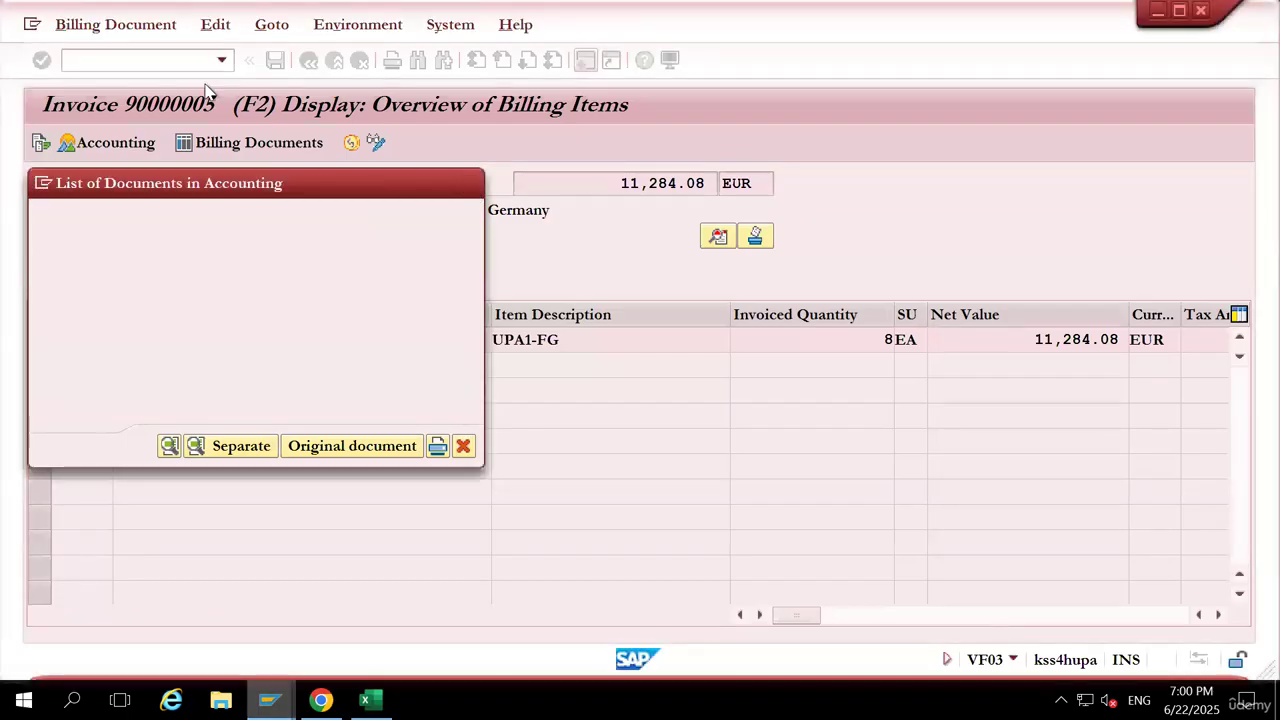
Start transaction CO03 and display the header of production order 1000036
type("/NCOI")
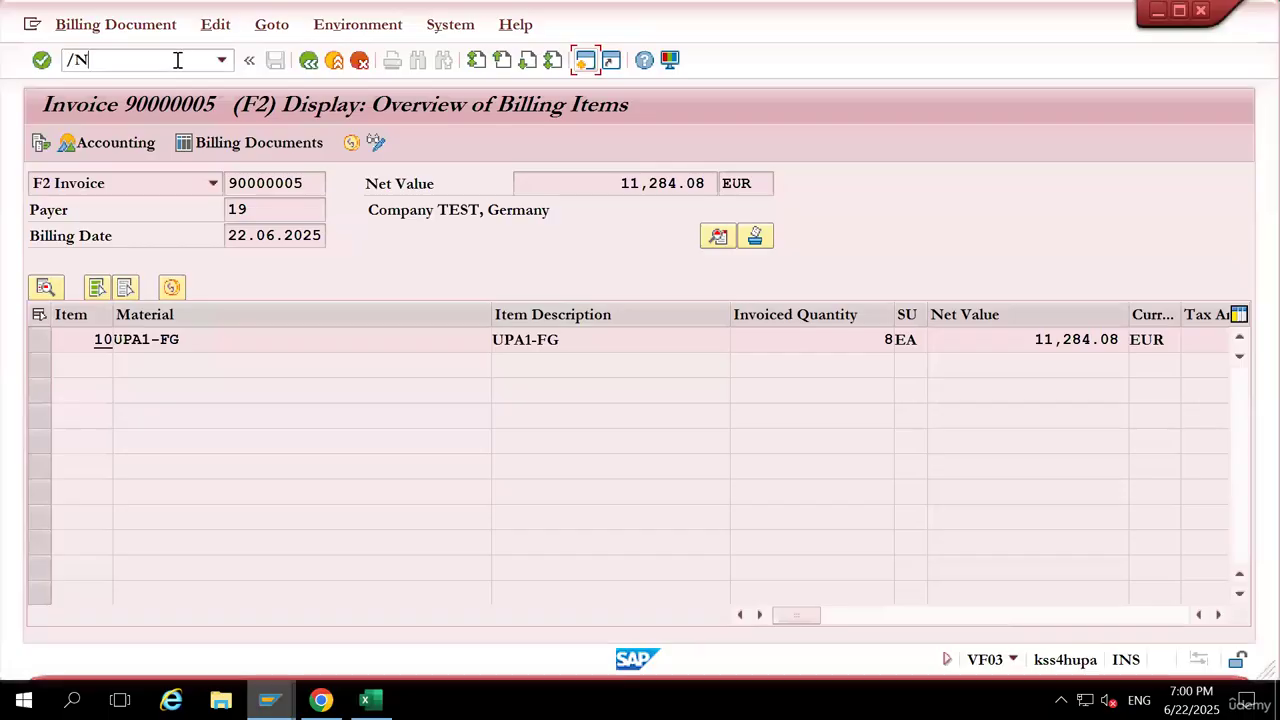
key("Return")
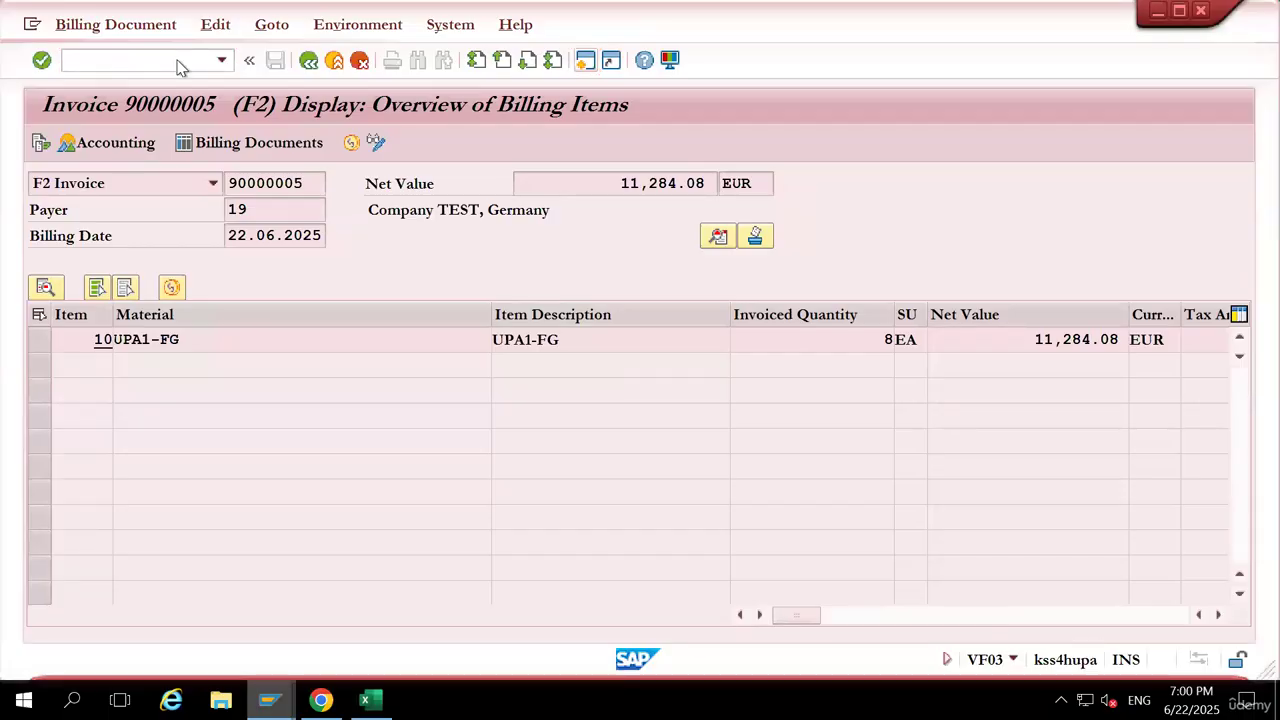
left_click(177, 60)
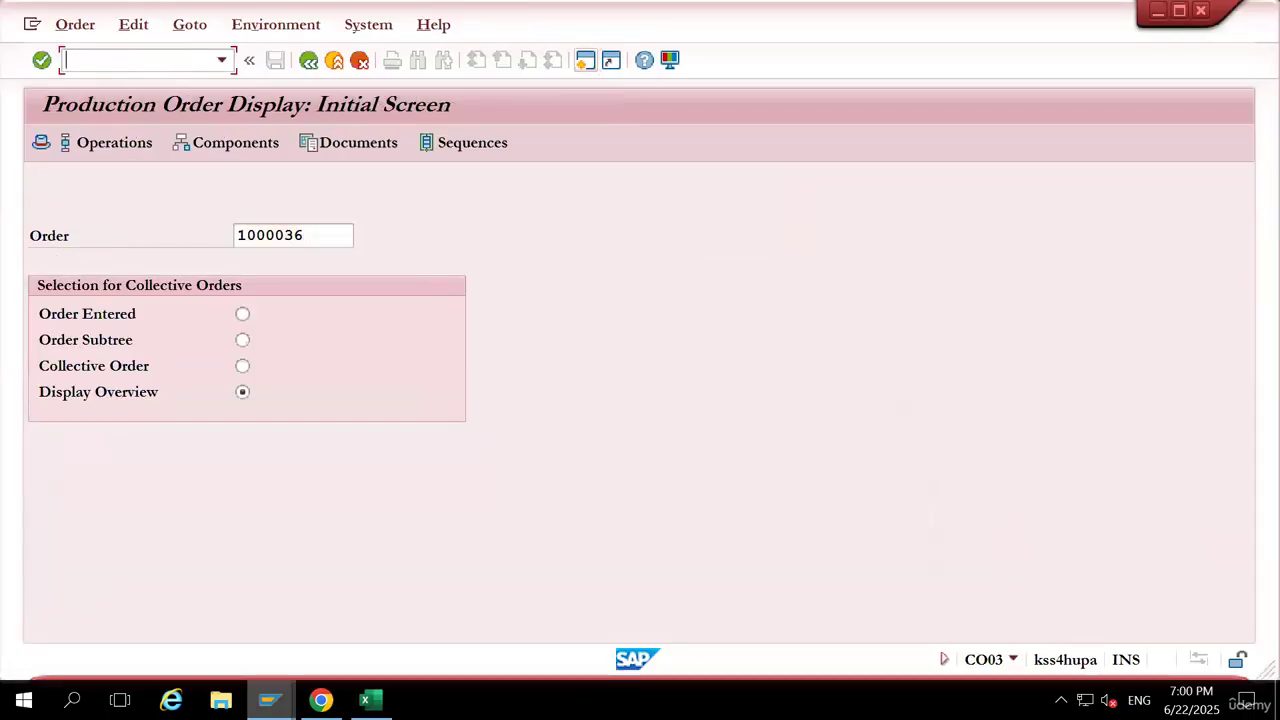
type("/NCO3")
key("Return")
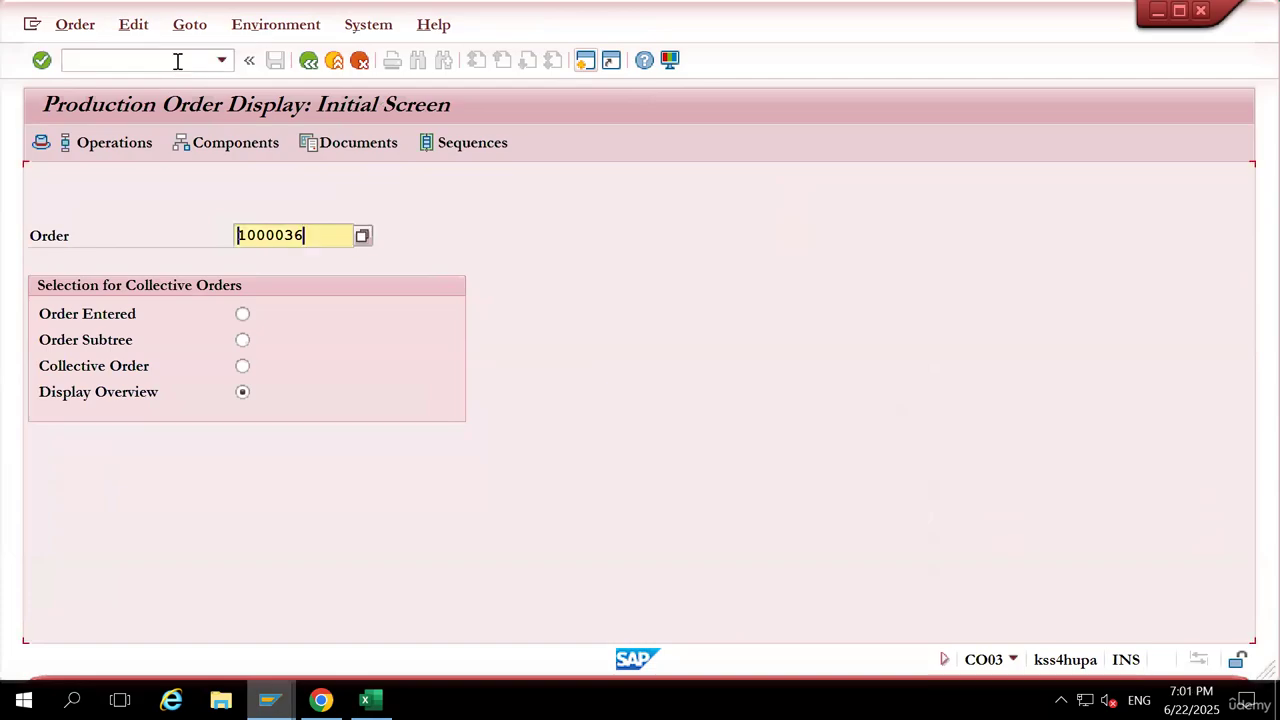
key("Return")
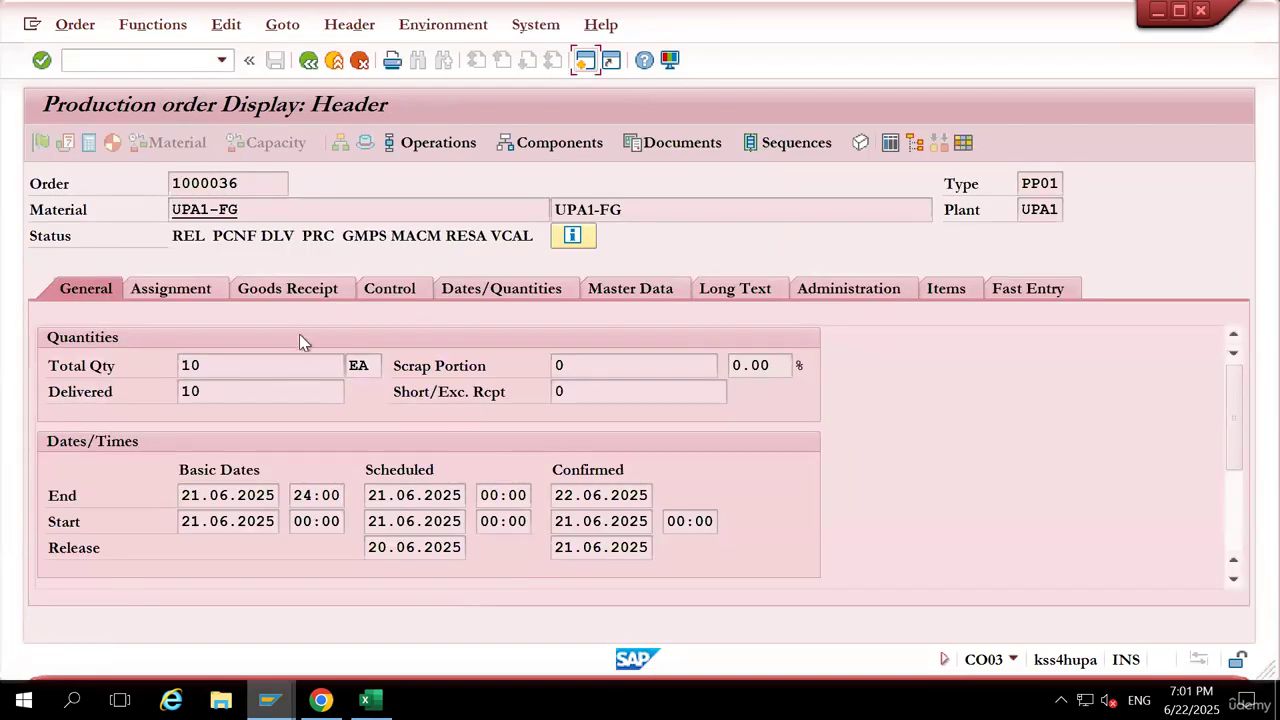
Check the production order's goods receipt settings, Delivery Completed indicator and status, and return to its general quantities and dates
left_click(298, 290)
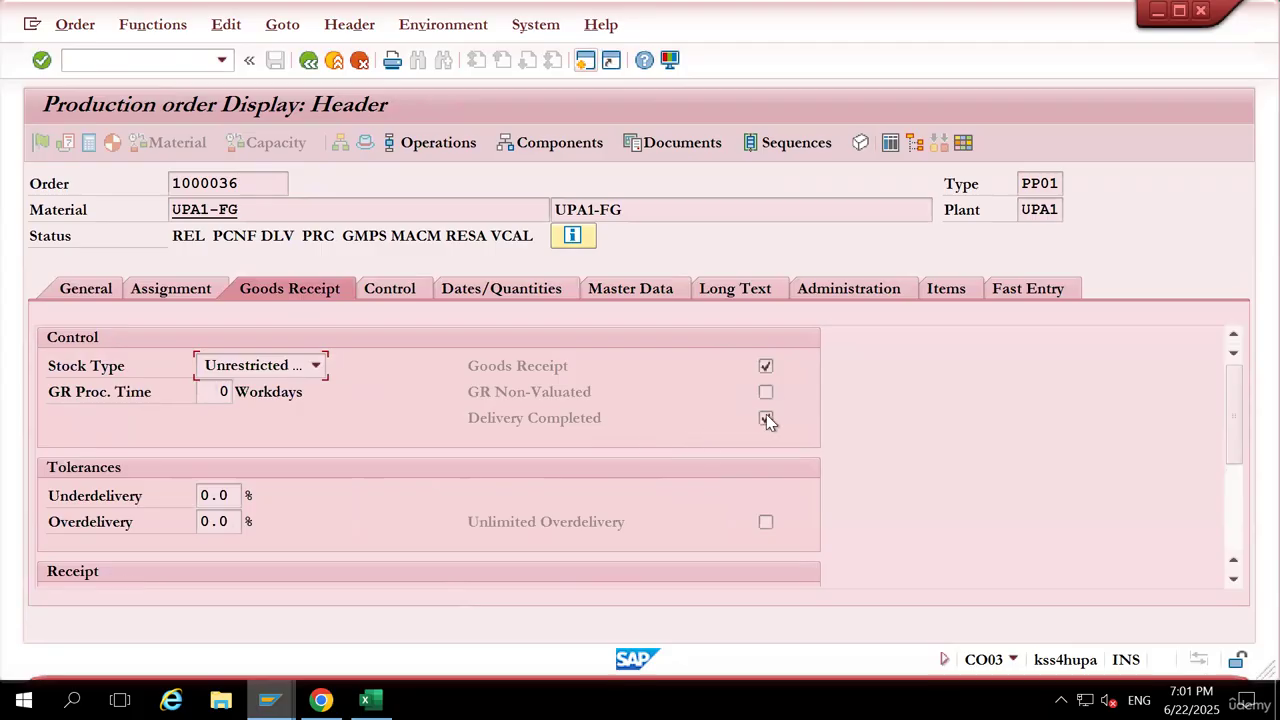
left_click(766, 418)
left_click_drag(260, 235, 295, 235)
left_click(295, 235)
left_click(78, 292)
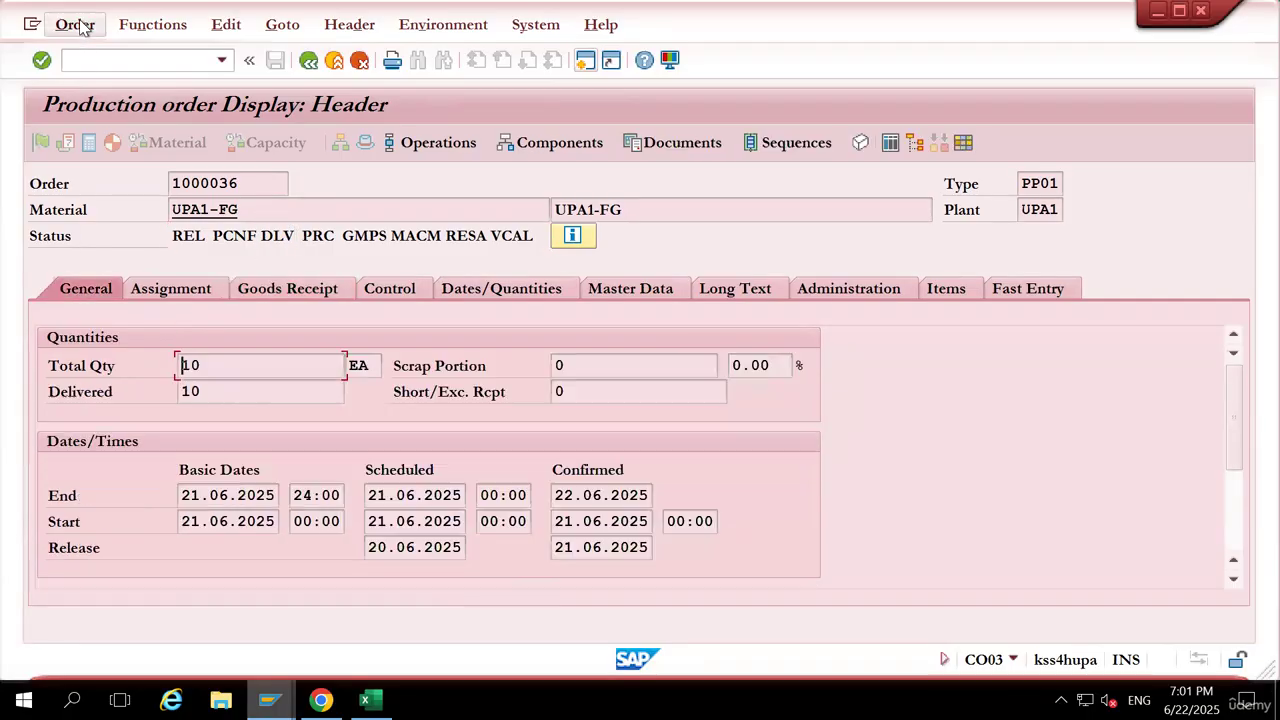
Check the order functions available for production order 1000036 and leave its header display
left_click(82, 24)
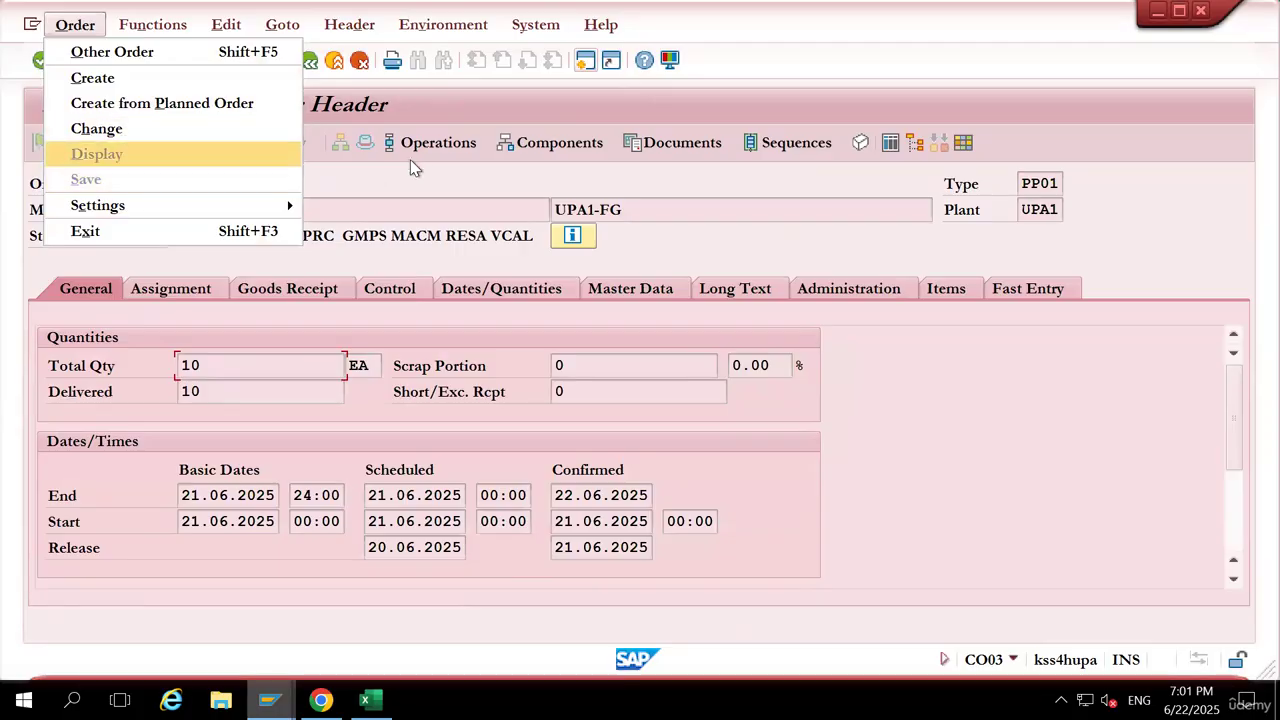
left_click(100, 155)
left_click(308, 61)
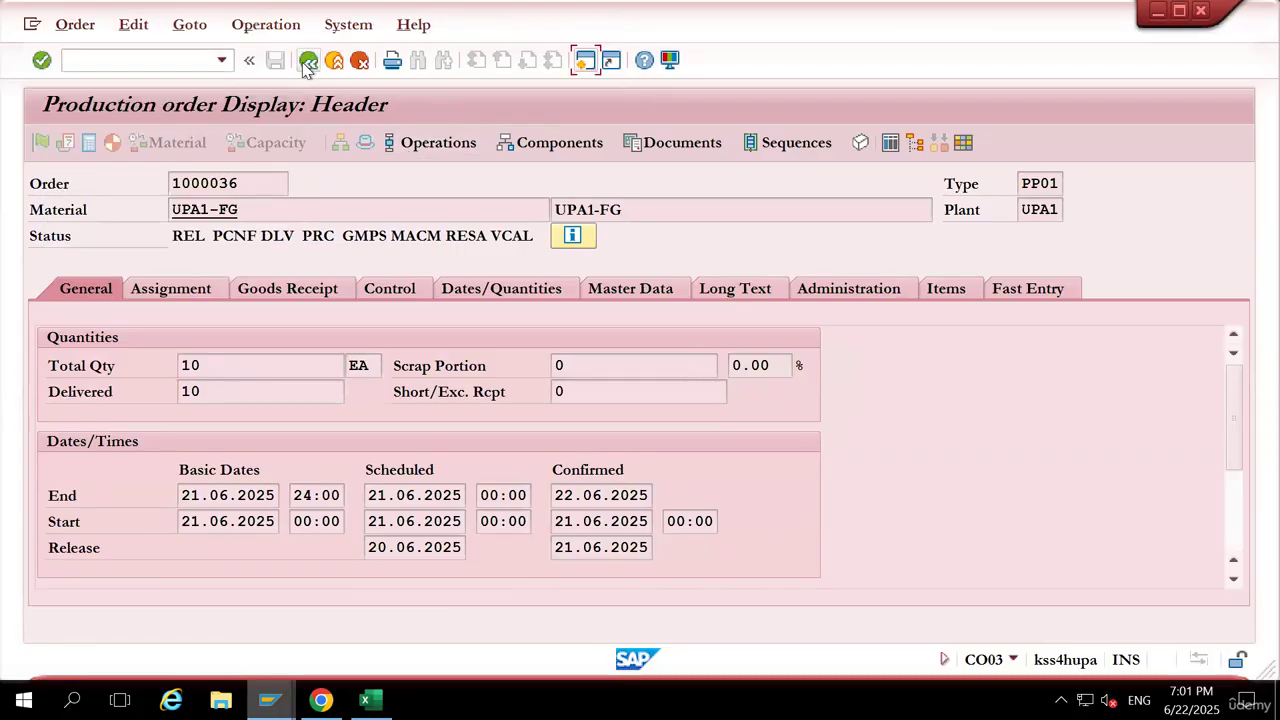
Open production order 1000036 for changing with transaction CO02 and check its Restrict Processing functions, including Complete Technically
left_click(308, 61)
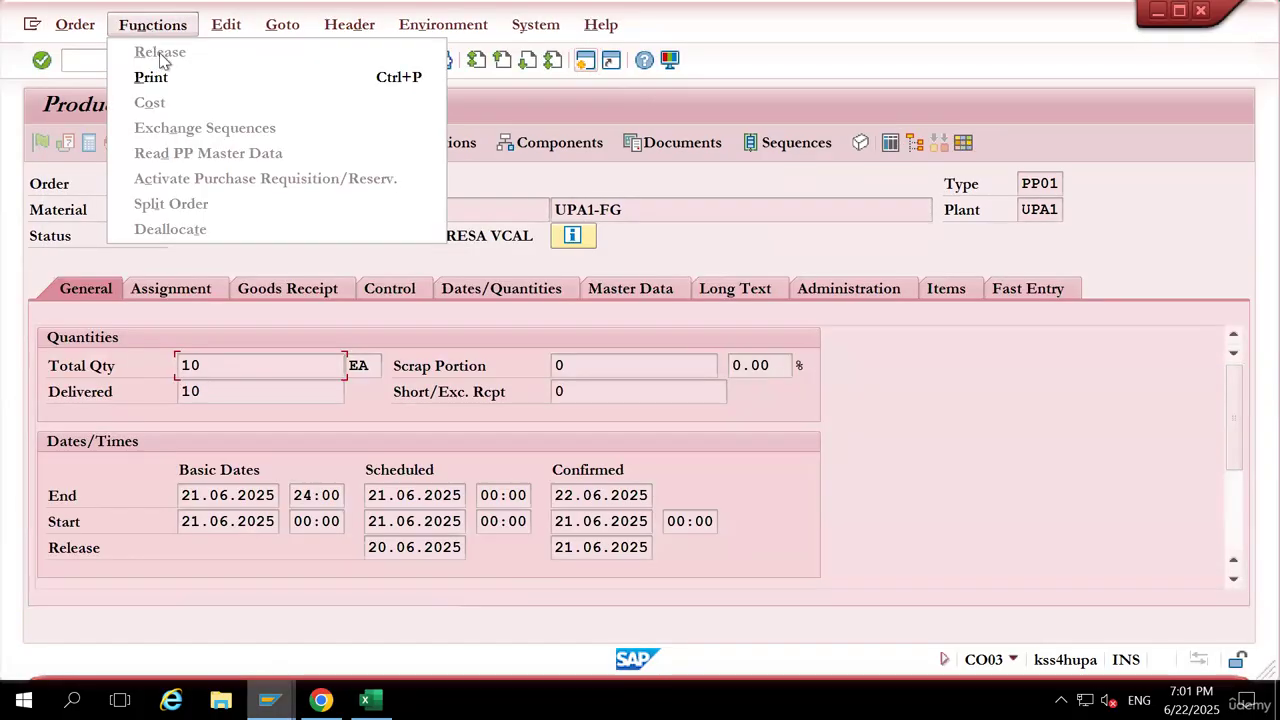
left_click(600, 157)
left_click(118, 59)
type("/NCO2")
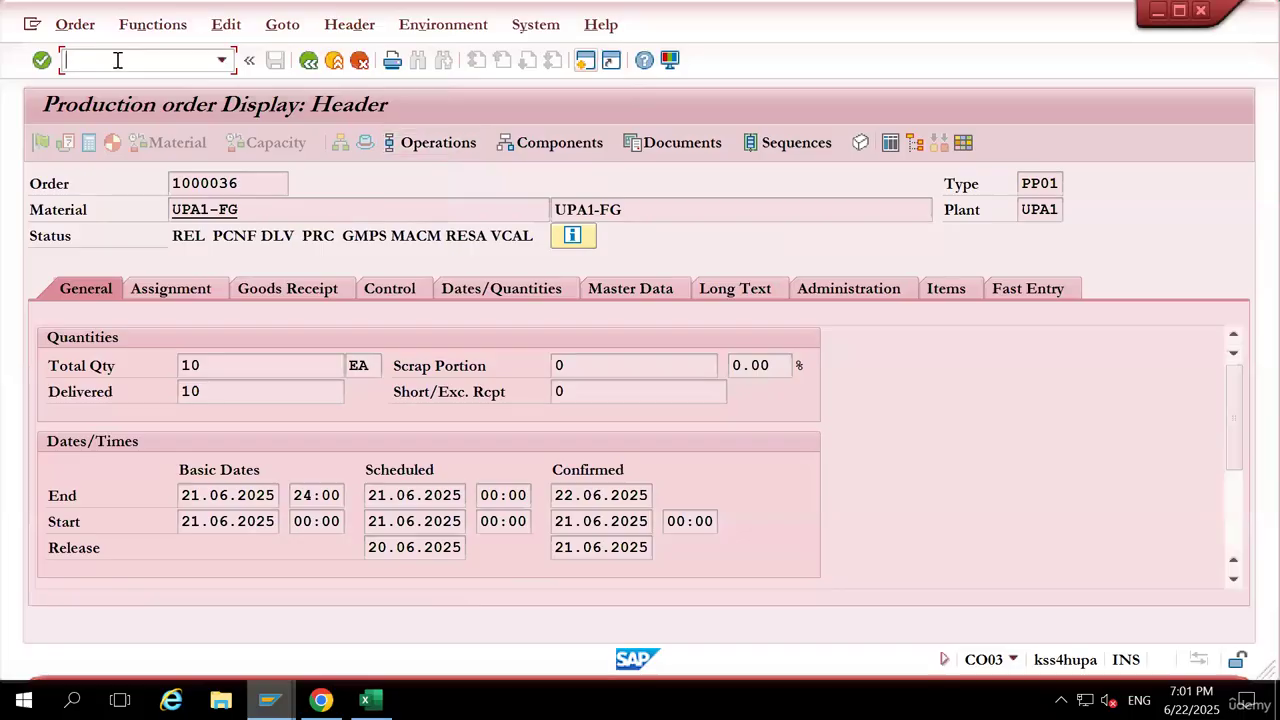
key("Return")
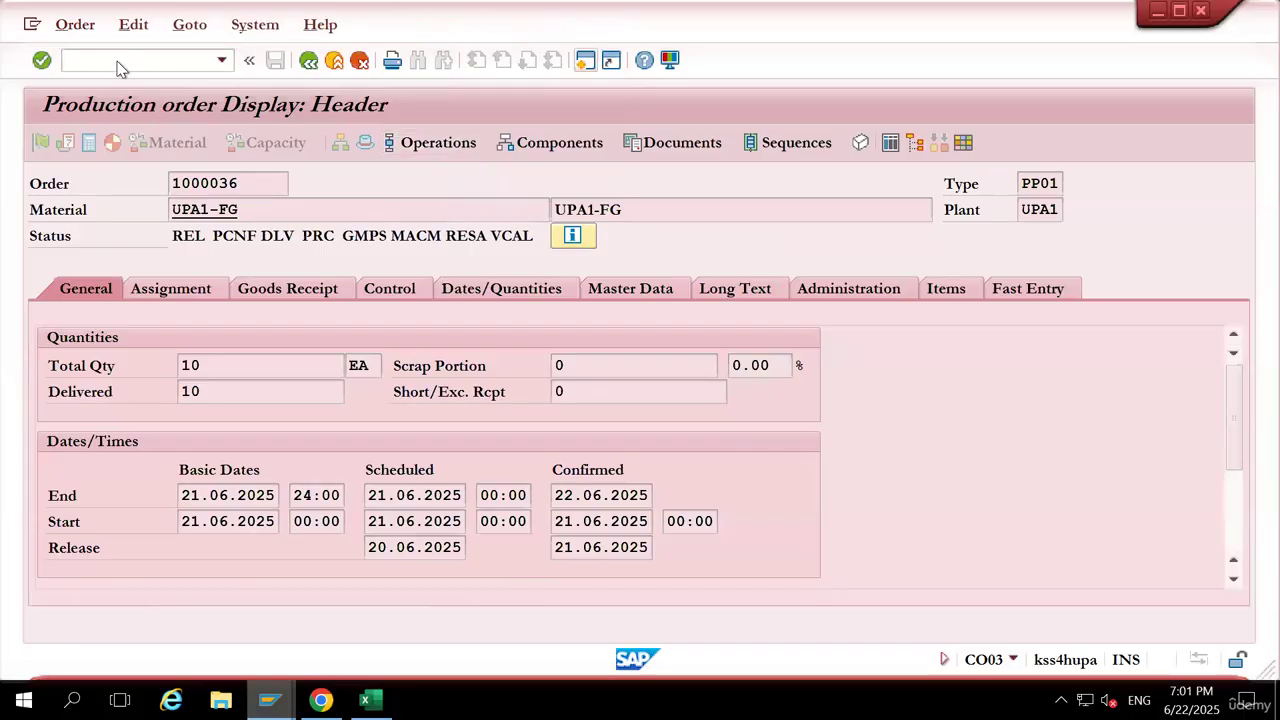
key("Return")
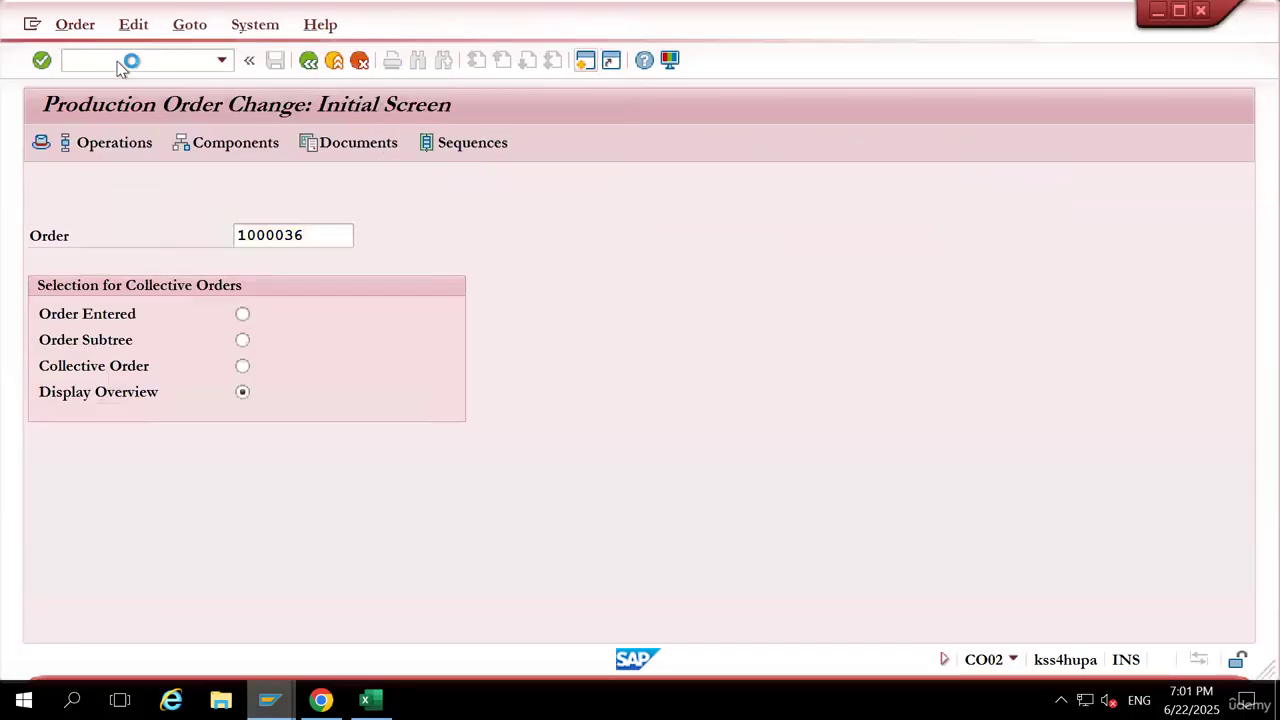
left_click(152, 27)
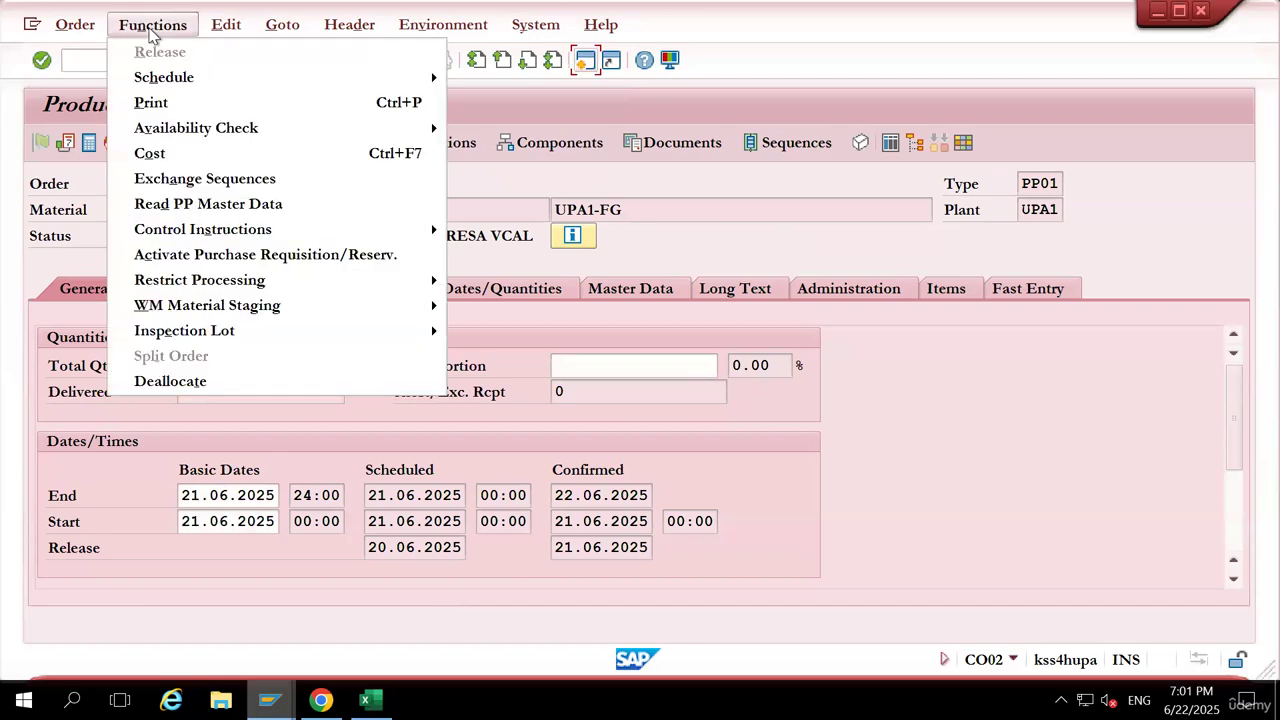
mouse_move(212, 284)
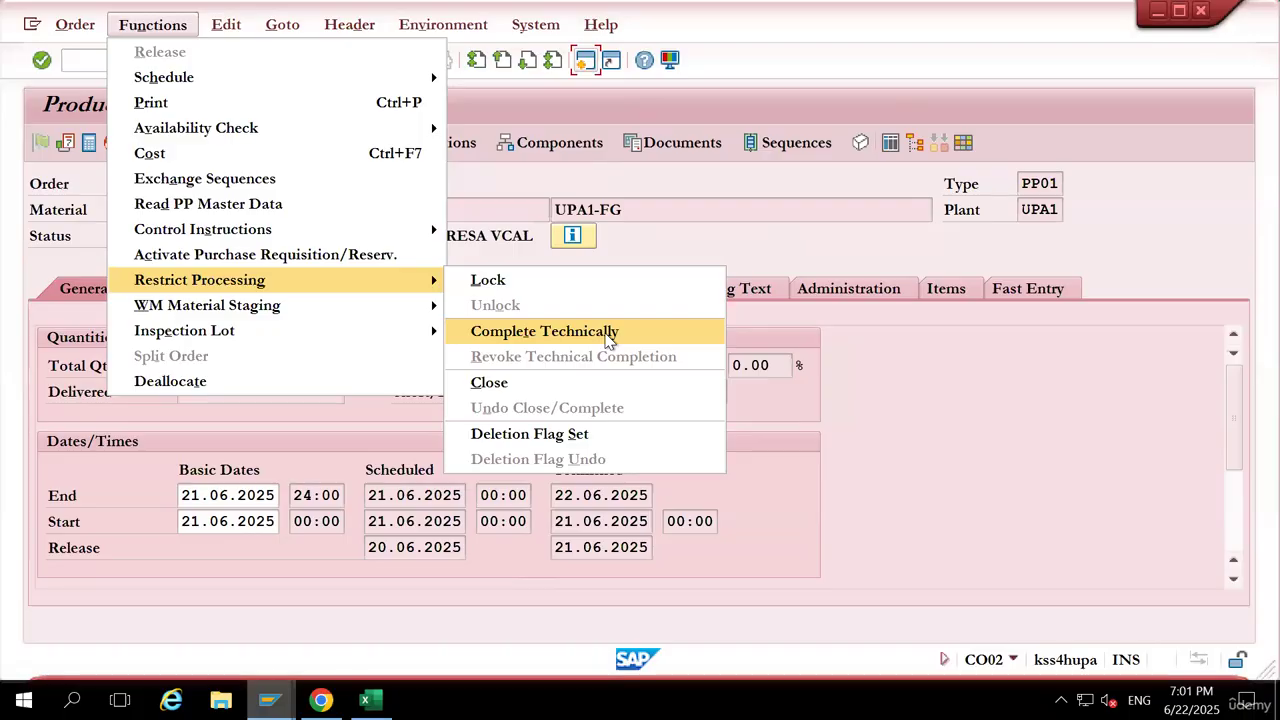
Switch to the SAP Fiori session in Chrome, search for ORDER COST and open Order Cost Details - Event-Based
mouse_move(320, 700)
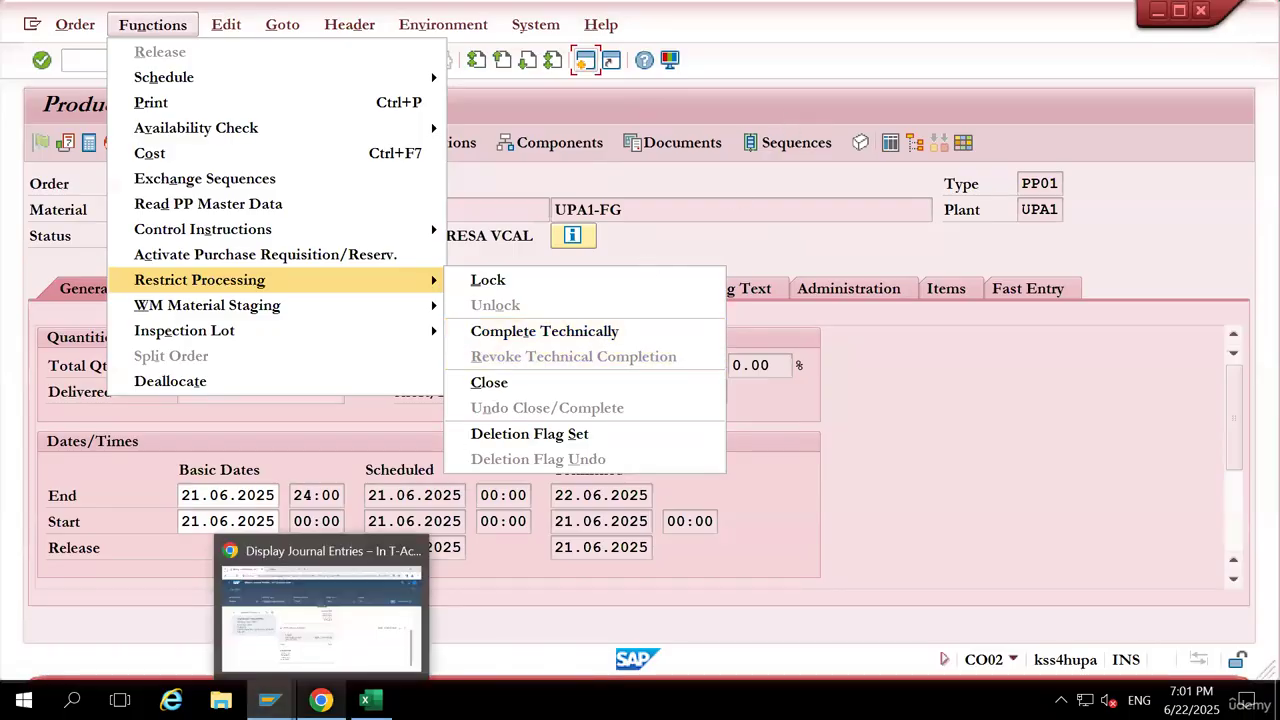
left_click(325, 620)
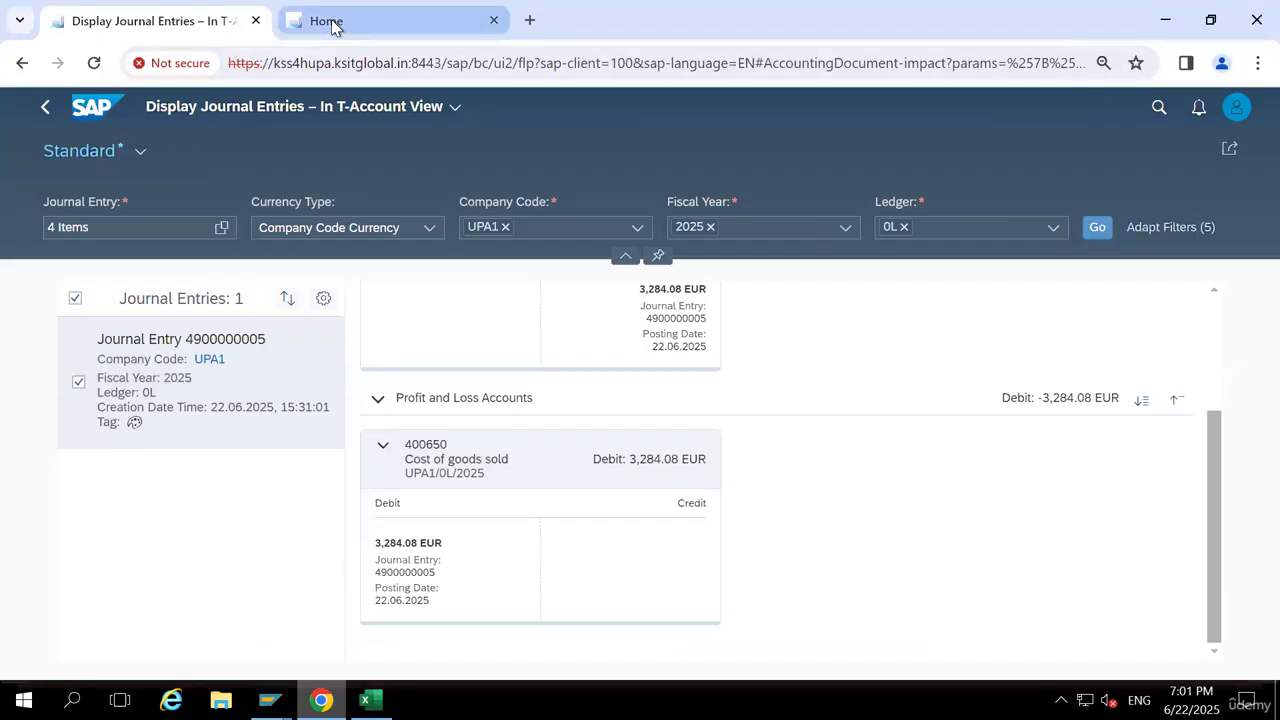
left_click(1160, 110)
type("OR")
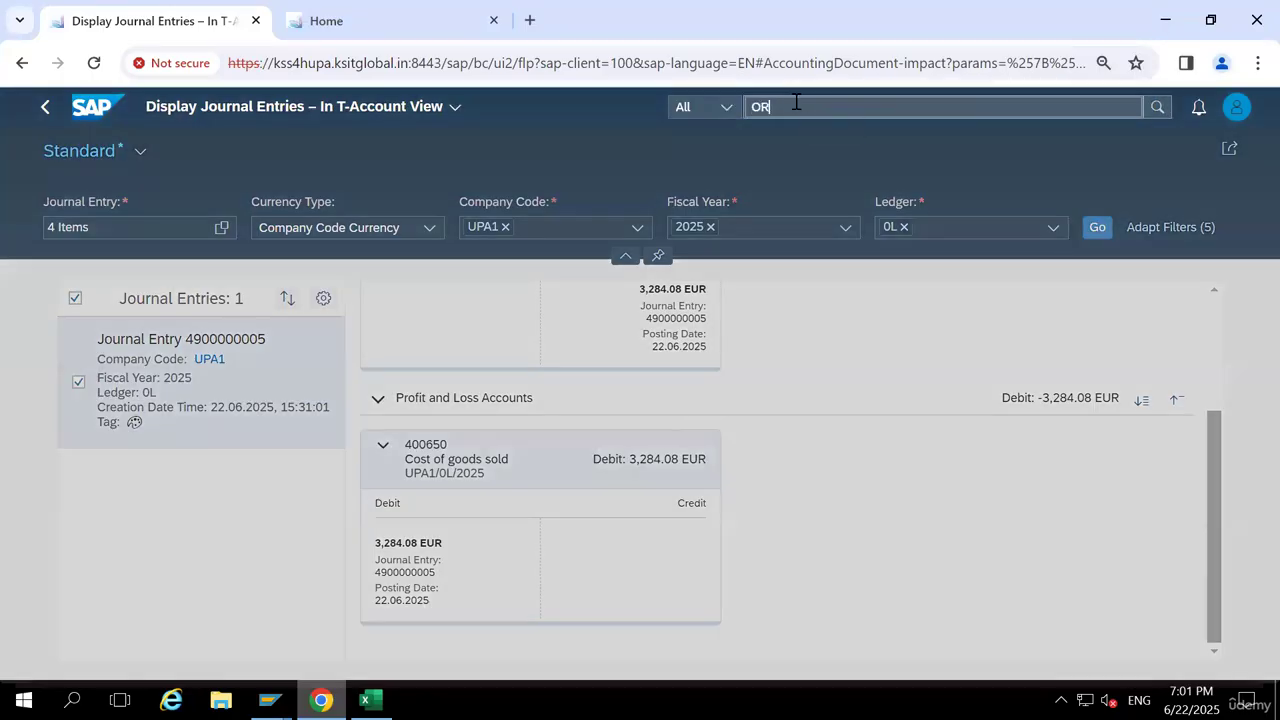
type("DER COST")
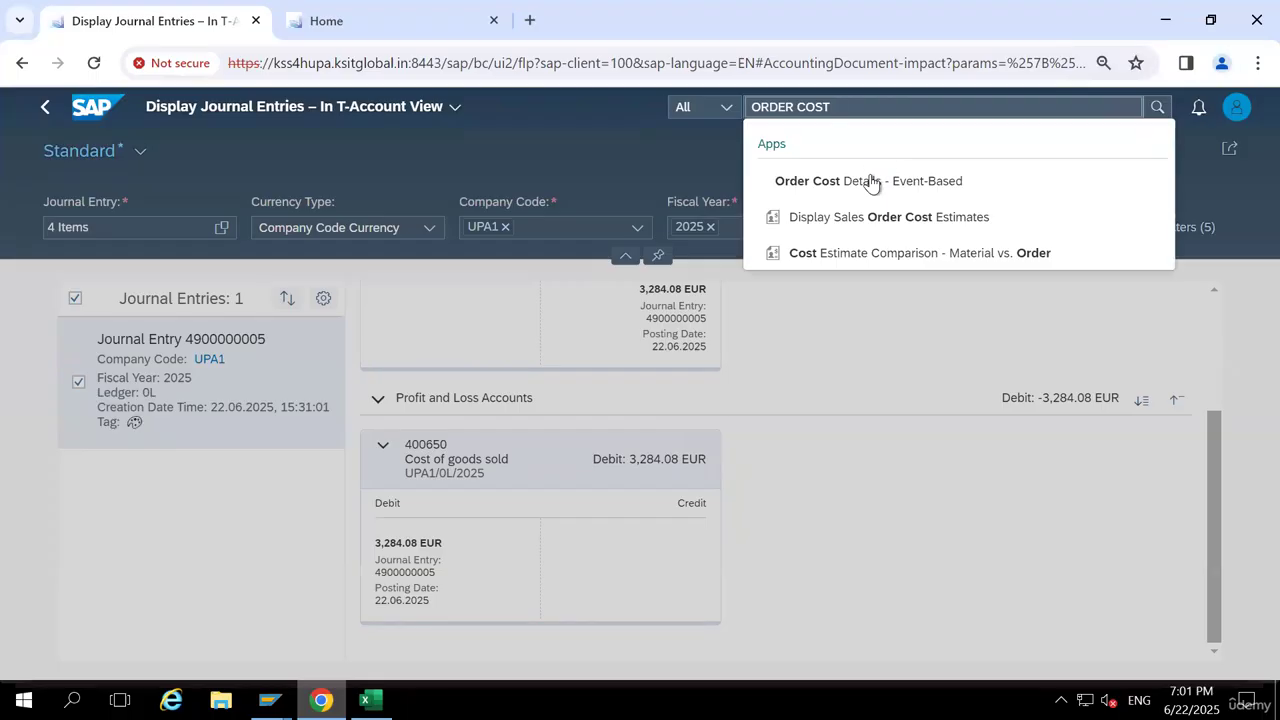
left_click(870, 188)
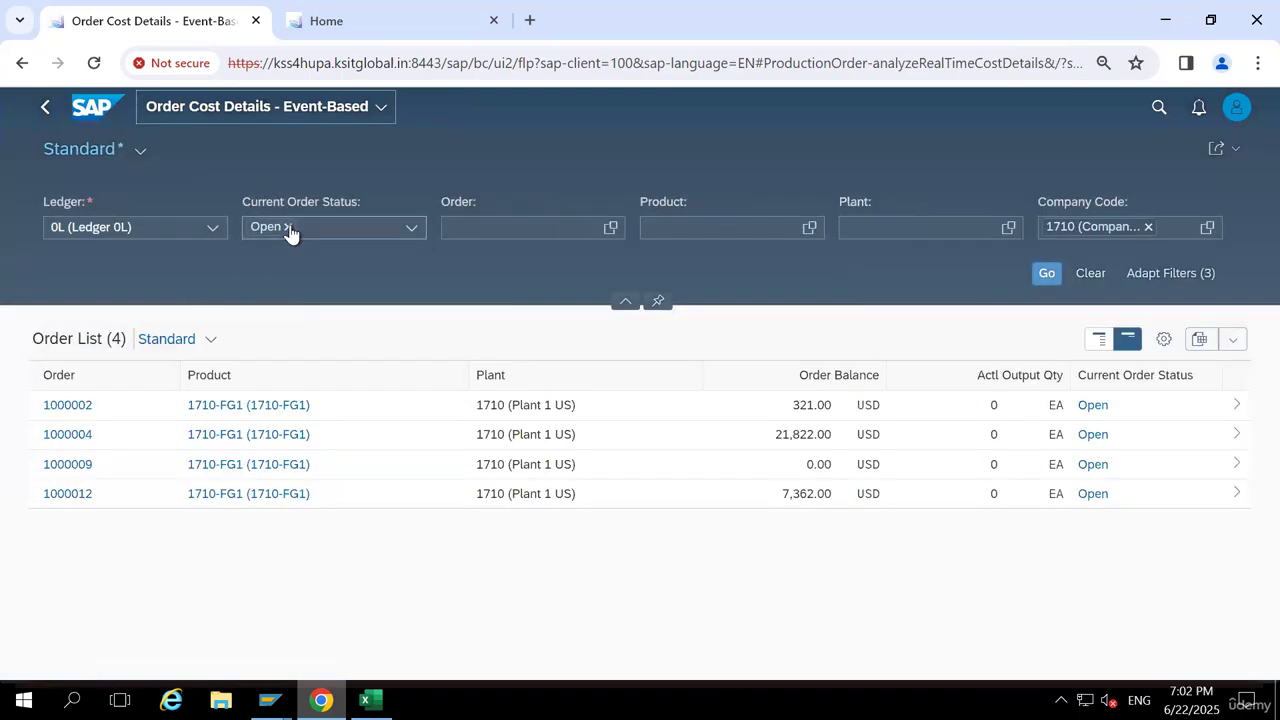
Remove the Open order status and company code 1710 filters and reload the order list
left_click(289, 230)
left_click(288, 228)
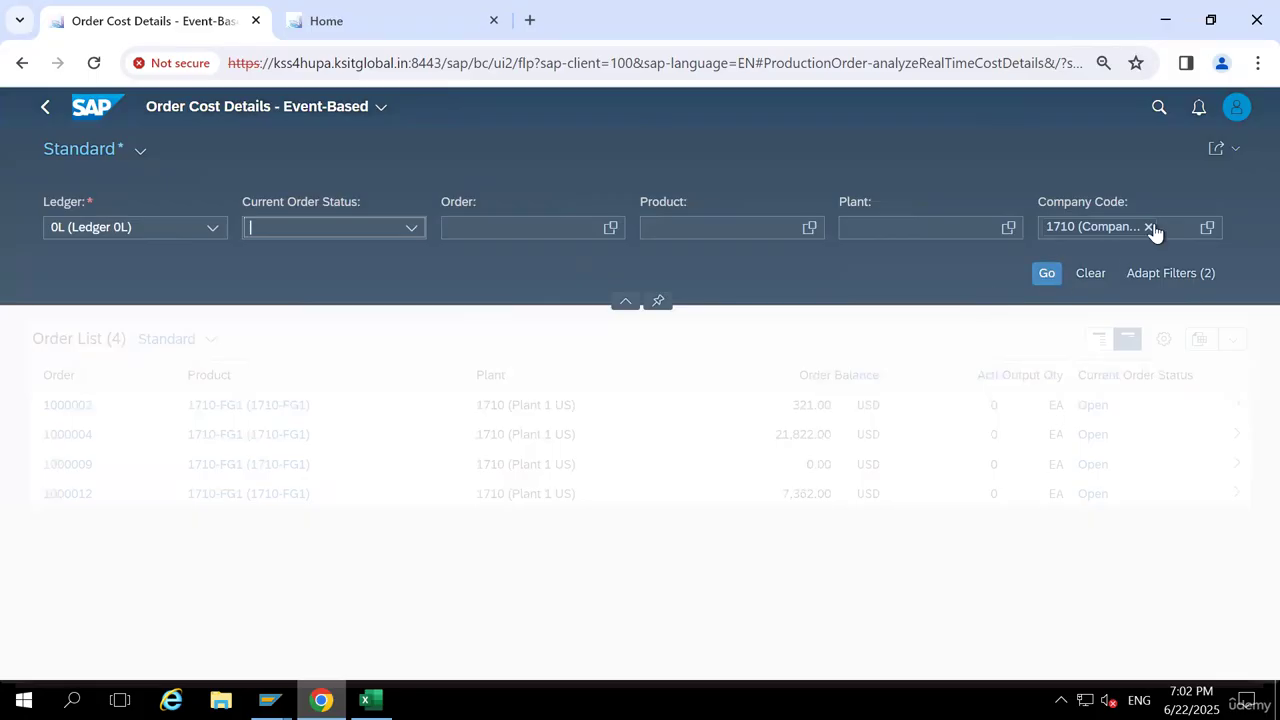
left_click(1149, 228)
left_click(1046, 274)
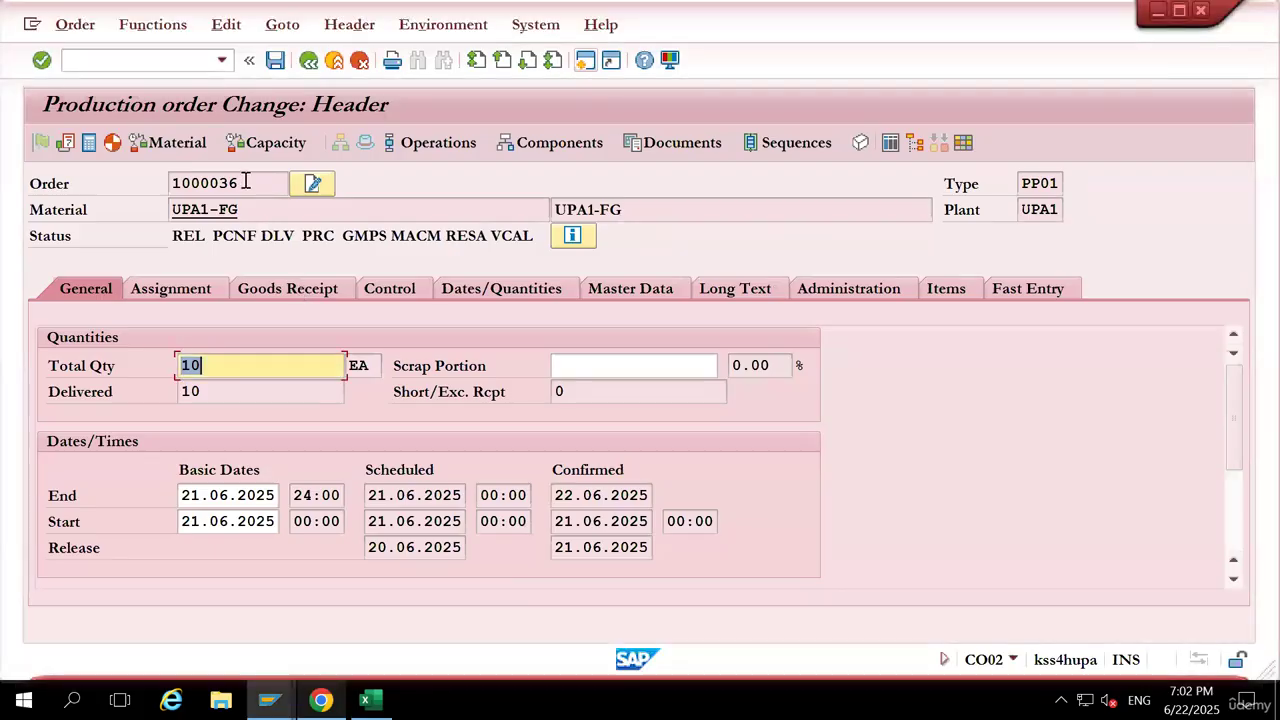
Copy order number 1000036 from SAP GUI, filter the order list by it and display its details in full screen
left_click_drag(245, 182, 130, 180)
key("ctrl+c")
key("alt+Tab")
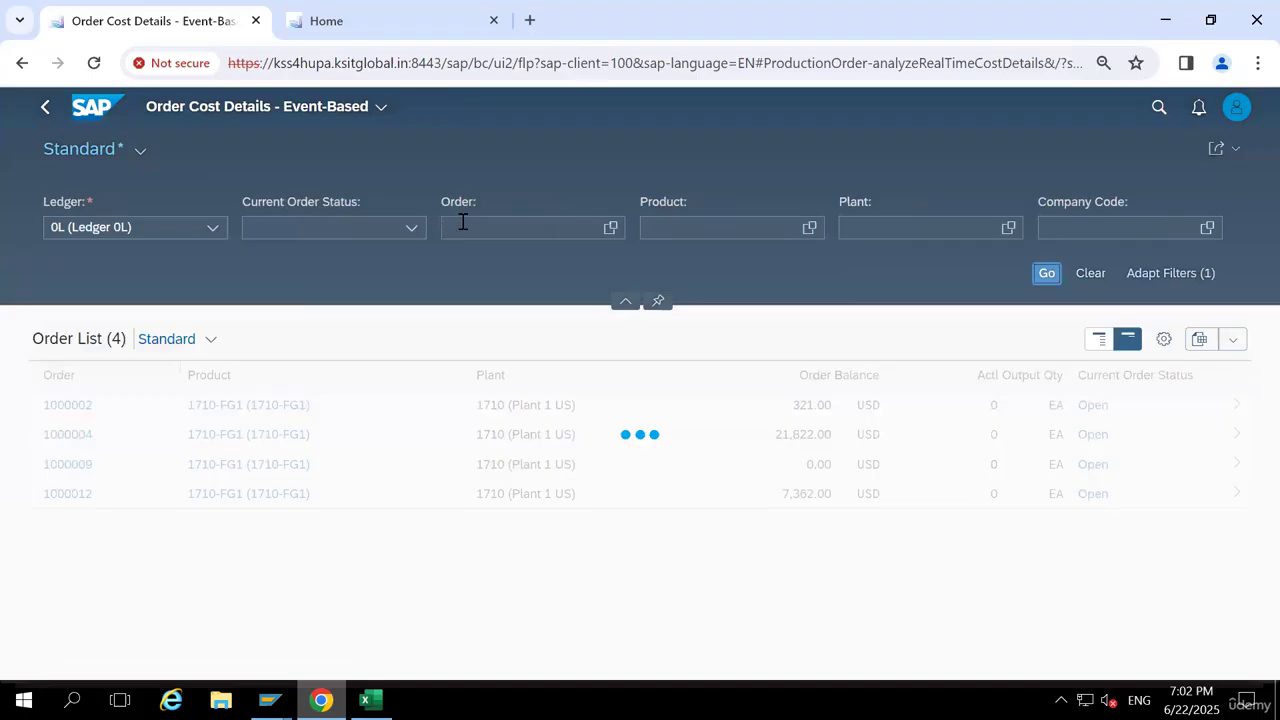
left_click(462, 222)
key("ctrl+v")
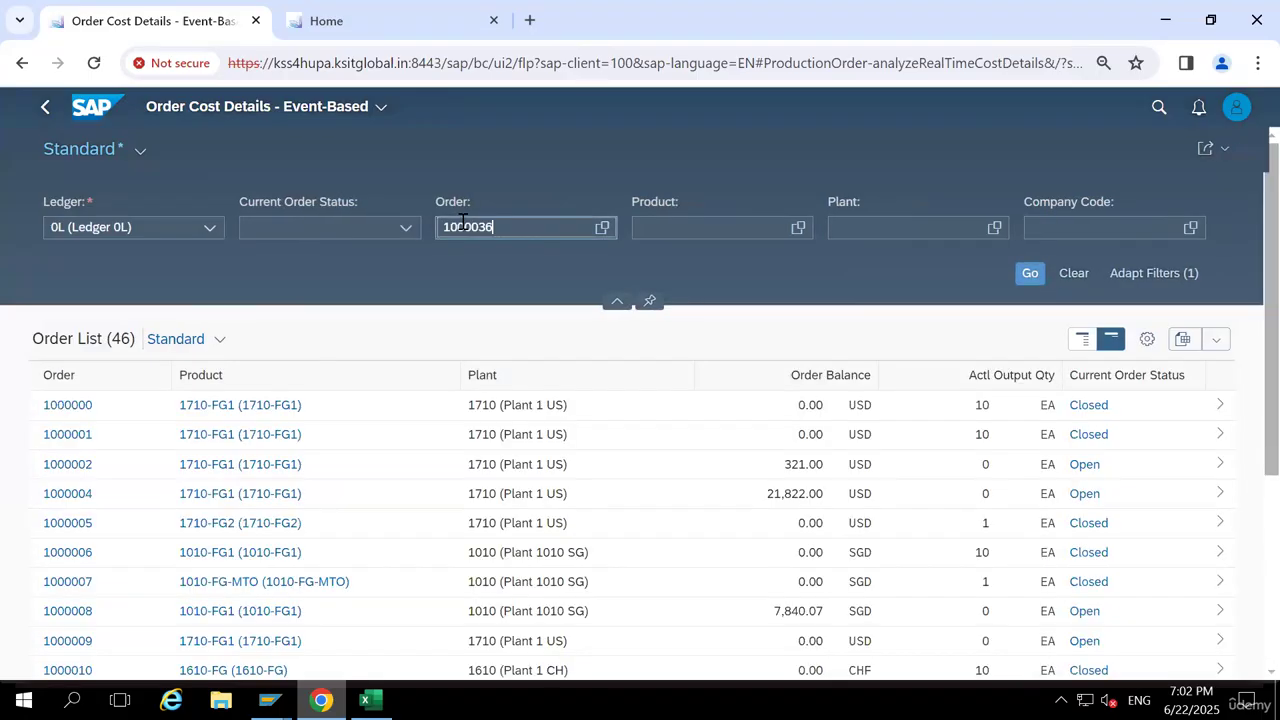
left_click(1027, 276)
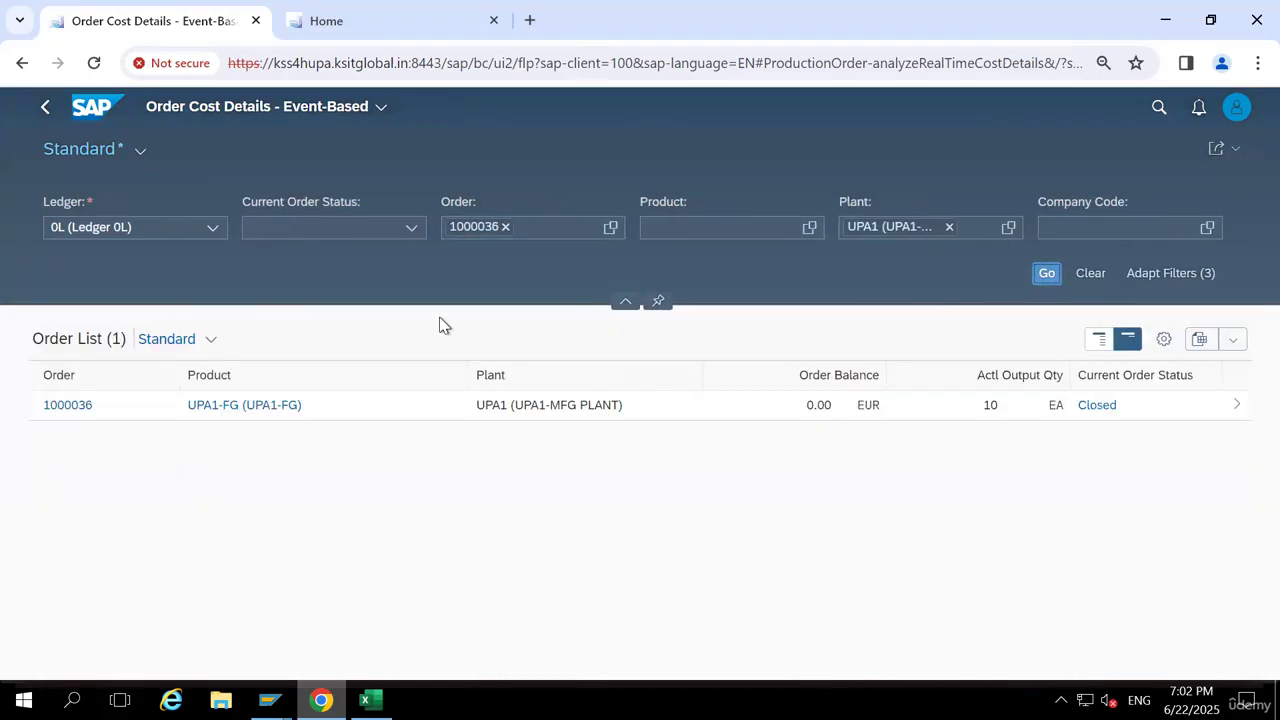
left_click(1237, 405)
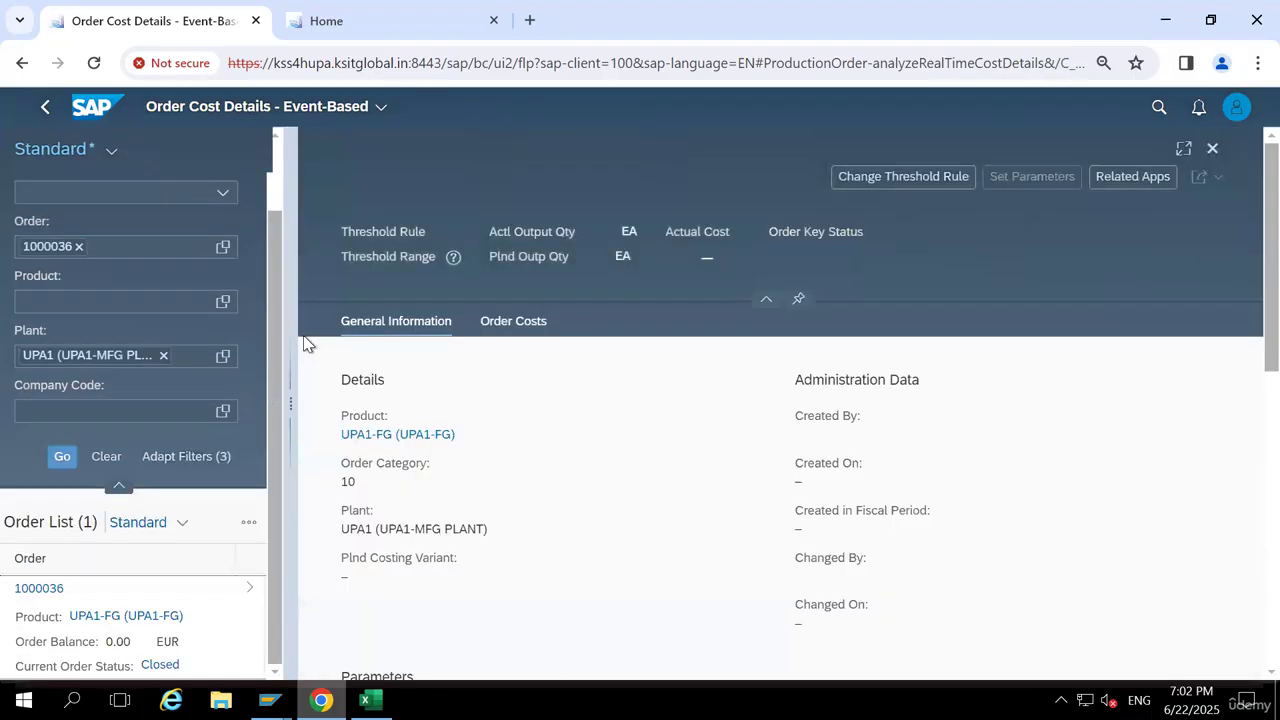
left_click(1183, 149)
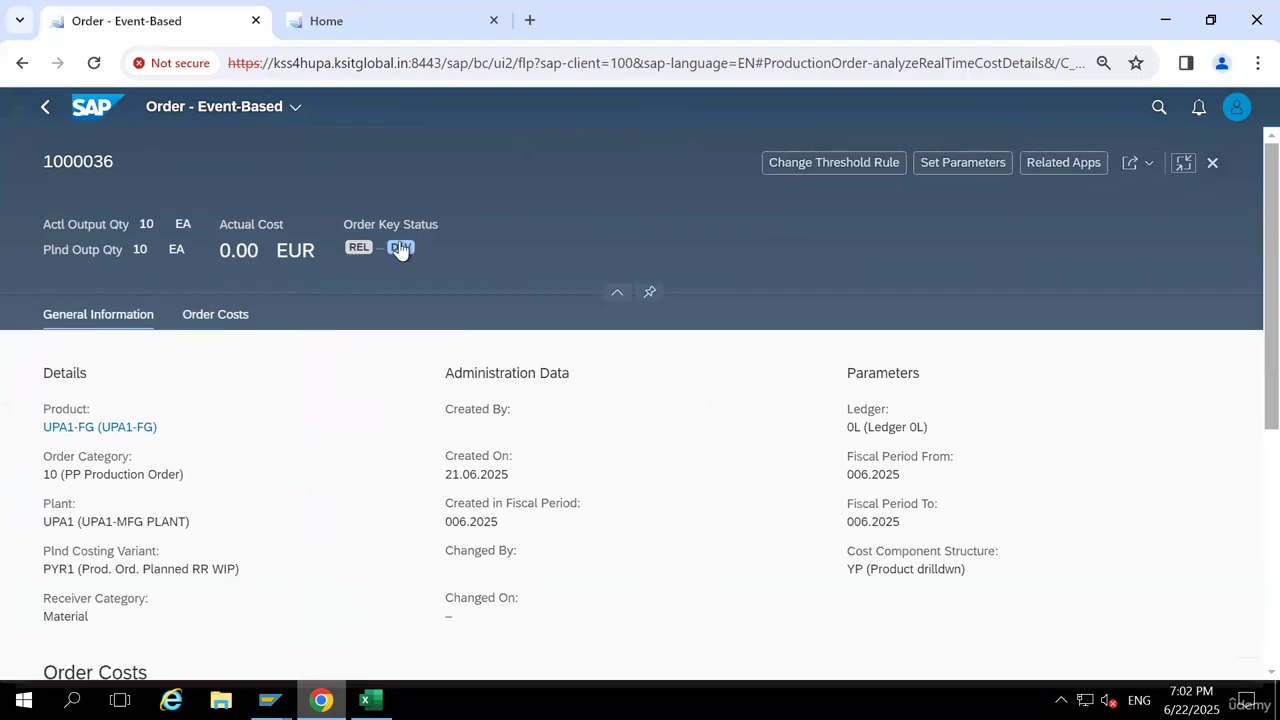
Compare the order's key status with the status in the SAP GUI header, and examine its cost details by G/L account
key("alt+Tab")
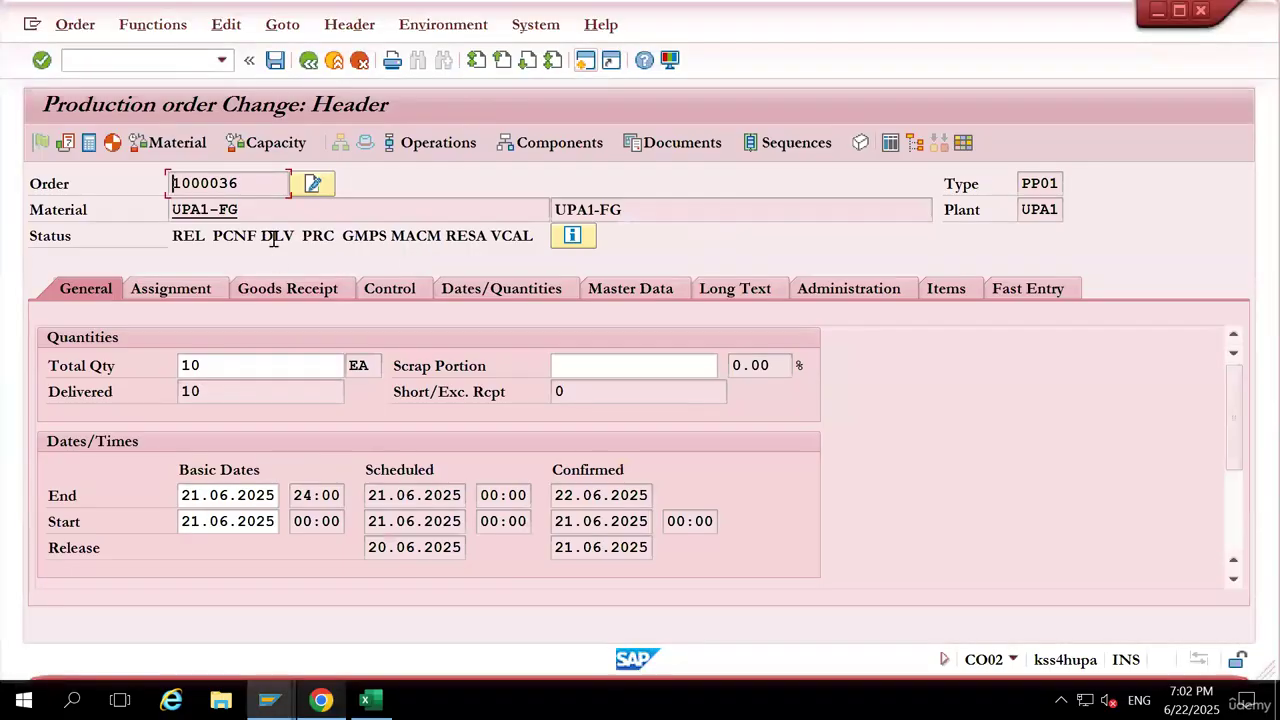
left_click(75, 24)
left_click(100, 154)
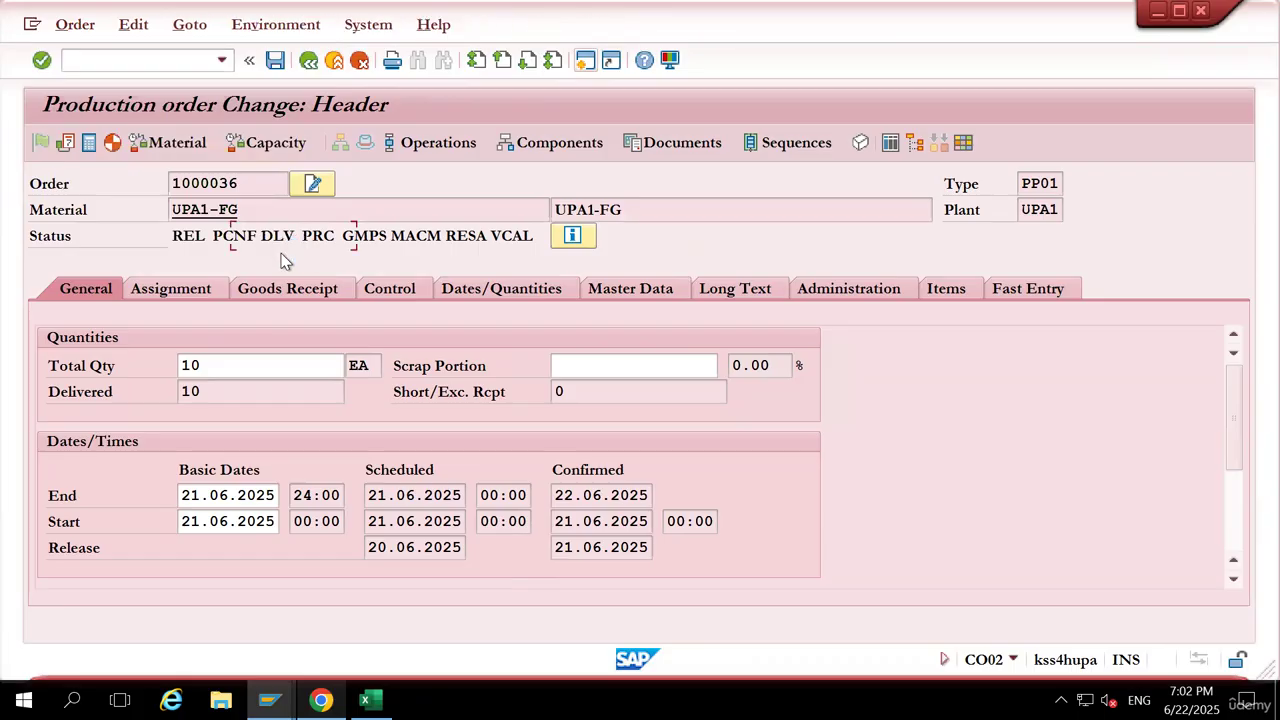
key("alt+Tab")
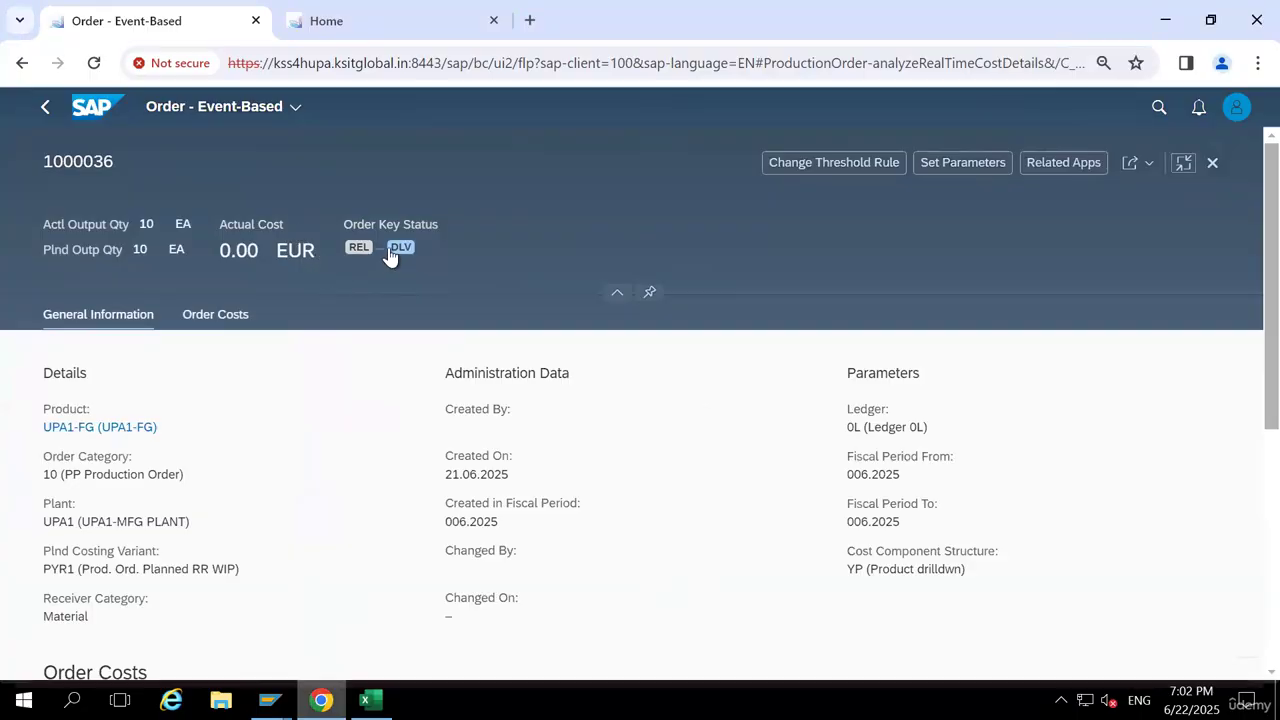
mouse_move(407, 254)
scroll(370, 440, "down", 10)
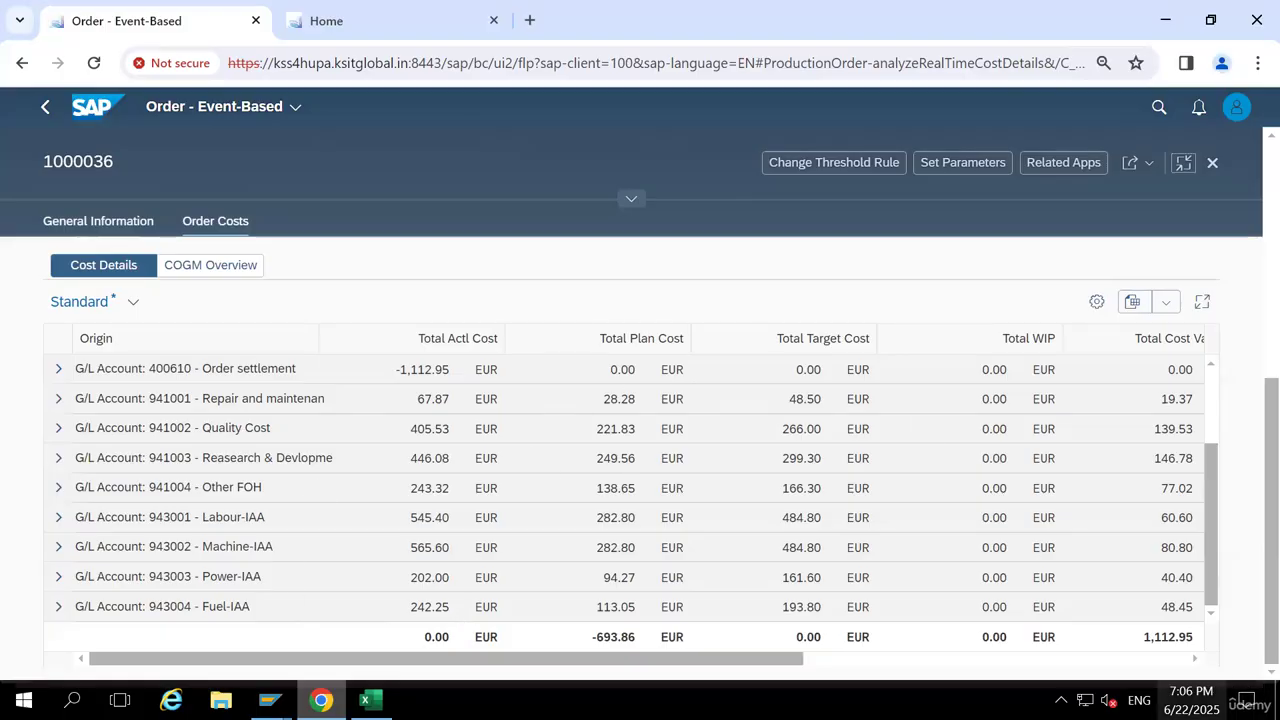
Consult the last days of June 2025 in the system calendar and return to the order's cost details with the header collapsed
left_click(1190, 700)
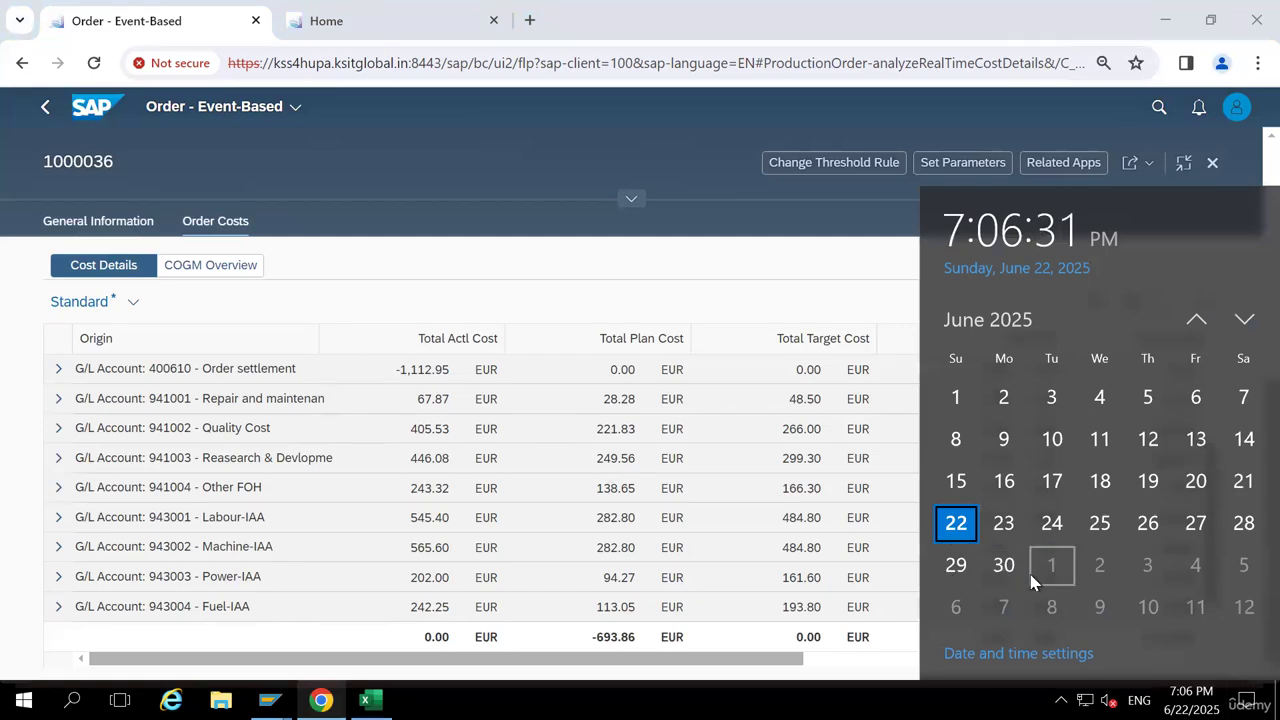
left_click(1244, 523)
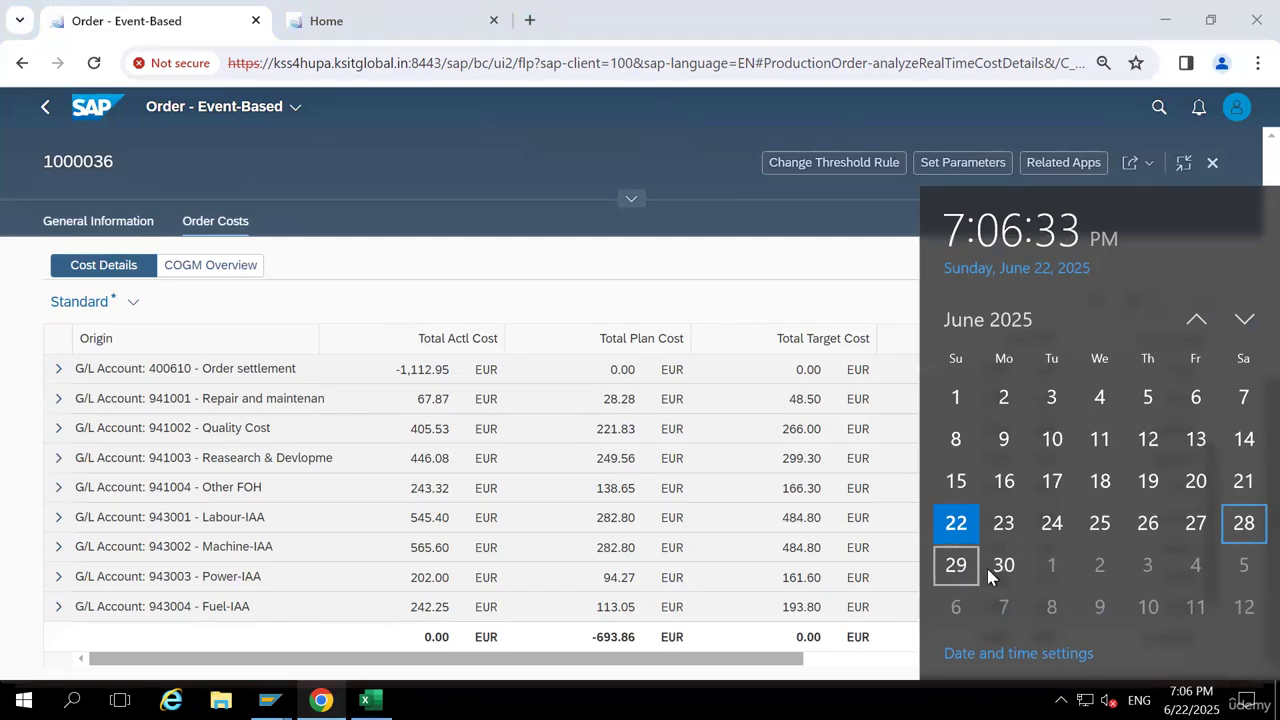
left_click(1240, 523)
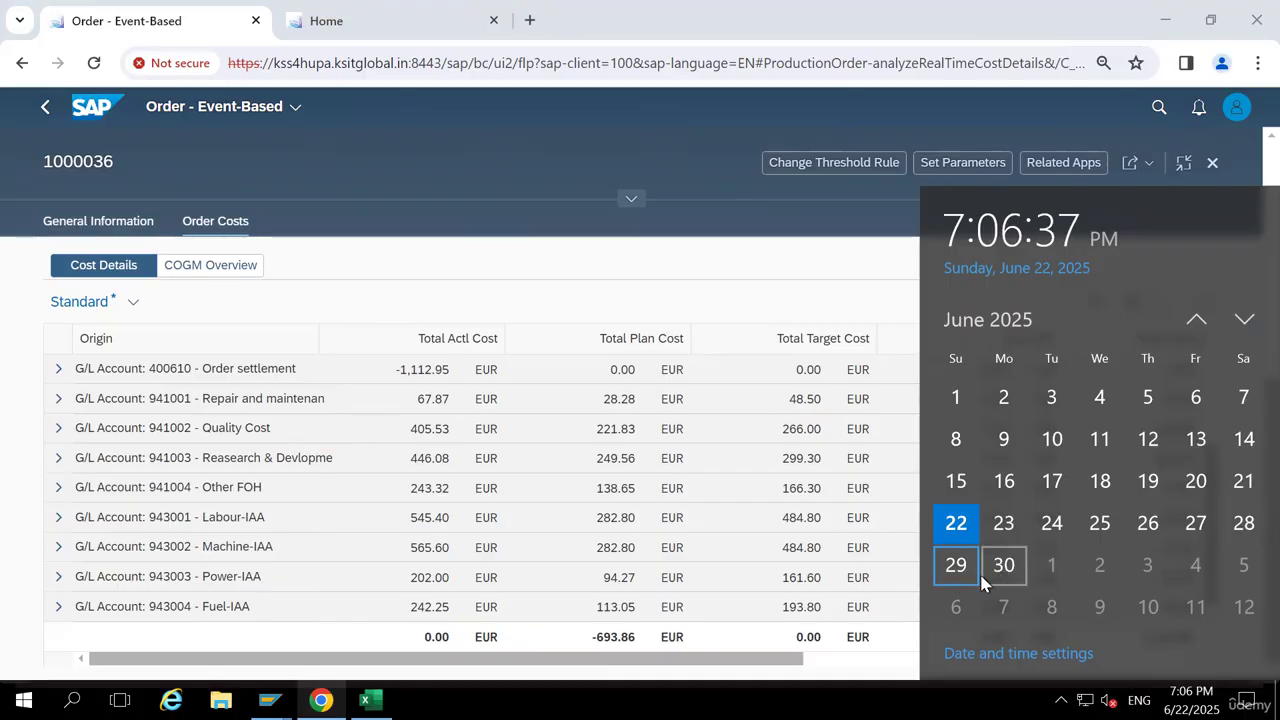
left_click(1240, 526)
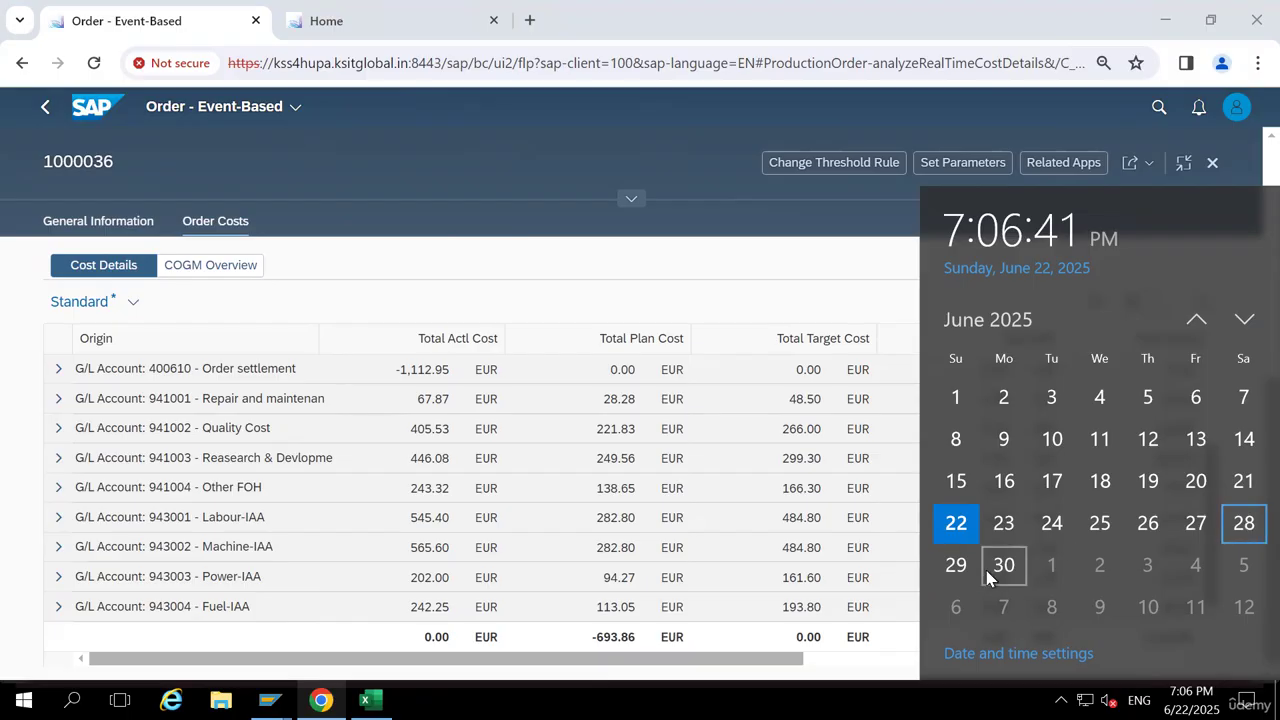
left_click(975, 580)
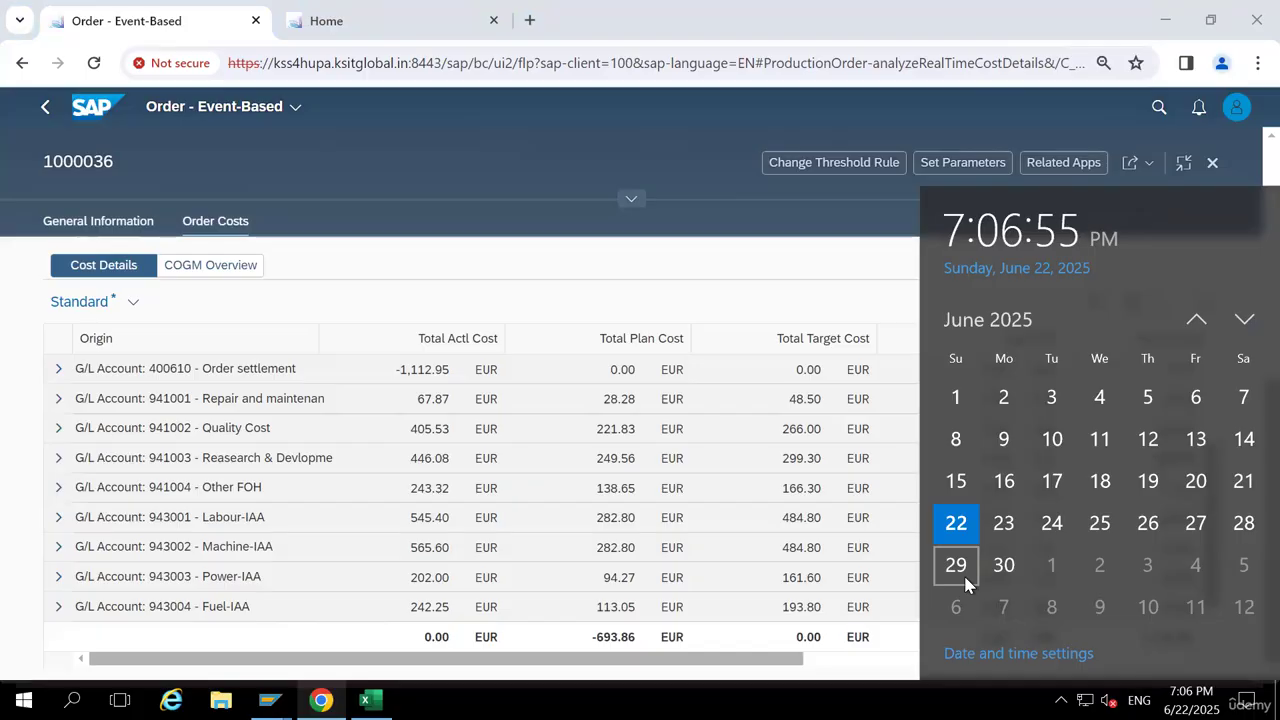
left_click(640, 148)
left_click(633, 152)
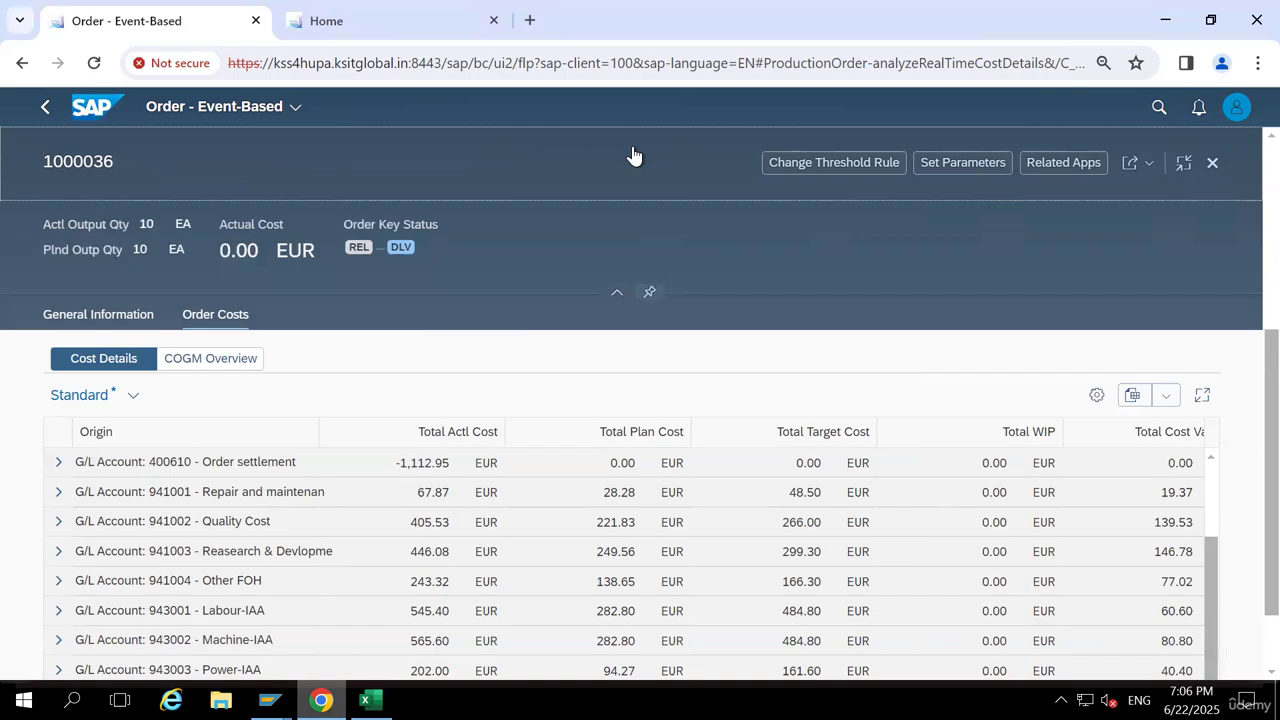
left_click(614, 294)
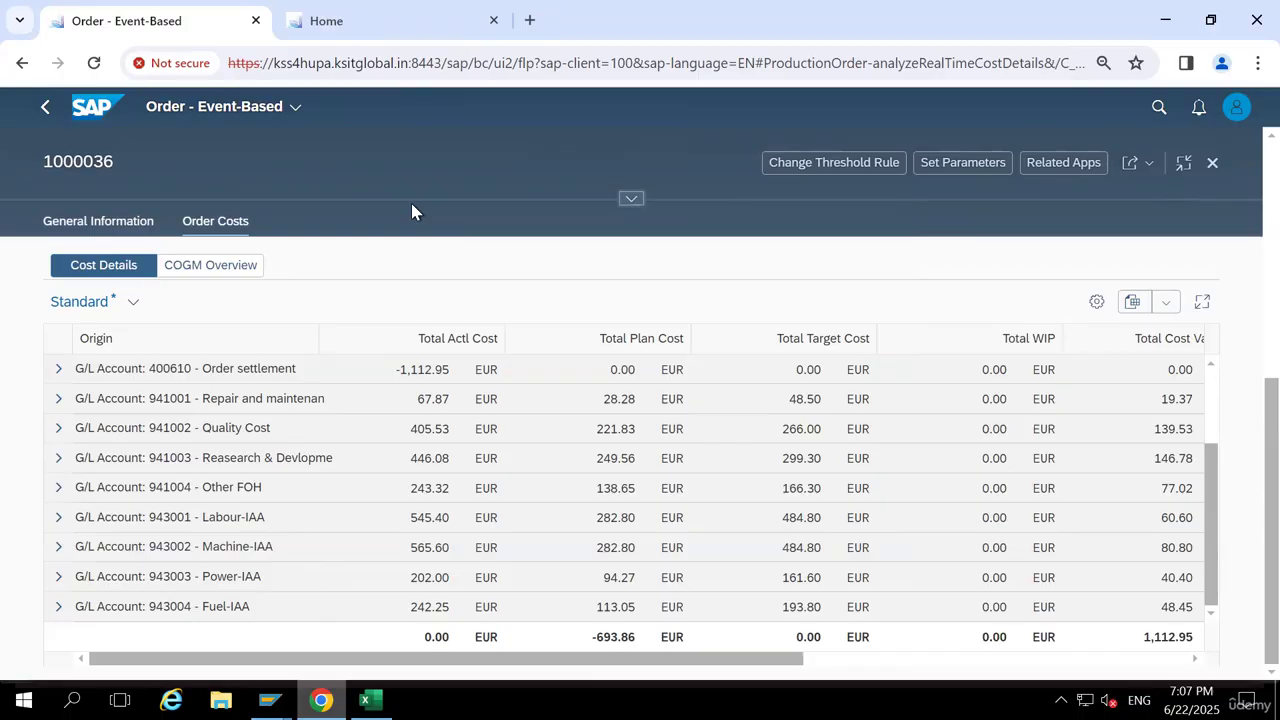
Switch to the local Excel workbook, review the MAT to GR cost columns and the RAW MATERIAL row, and return to the remote session
left_click(356, 694)
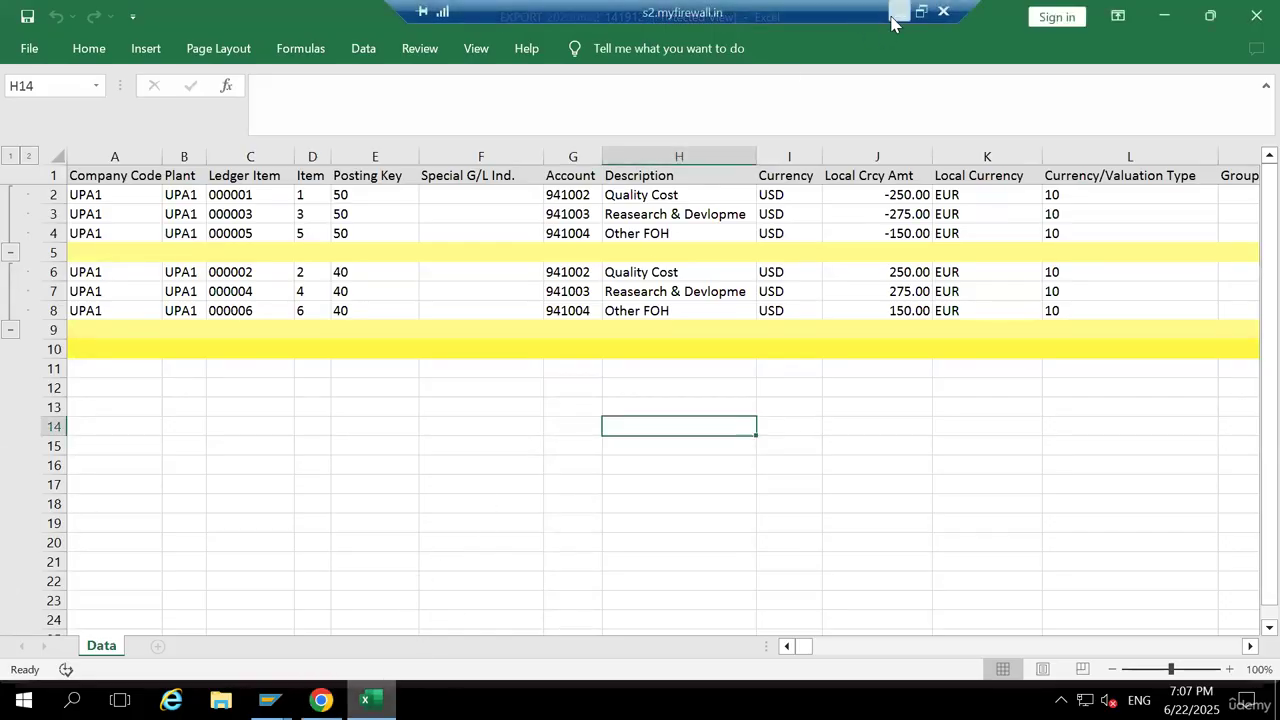
left_click(892, 17)
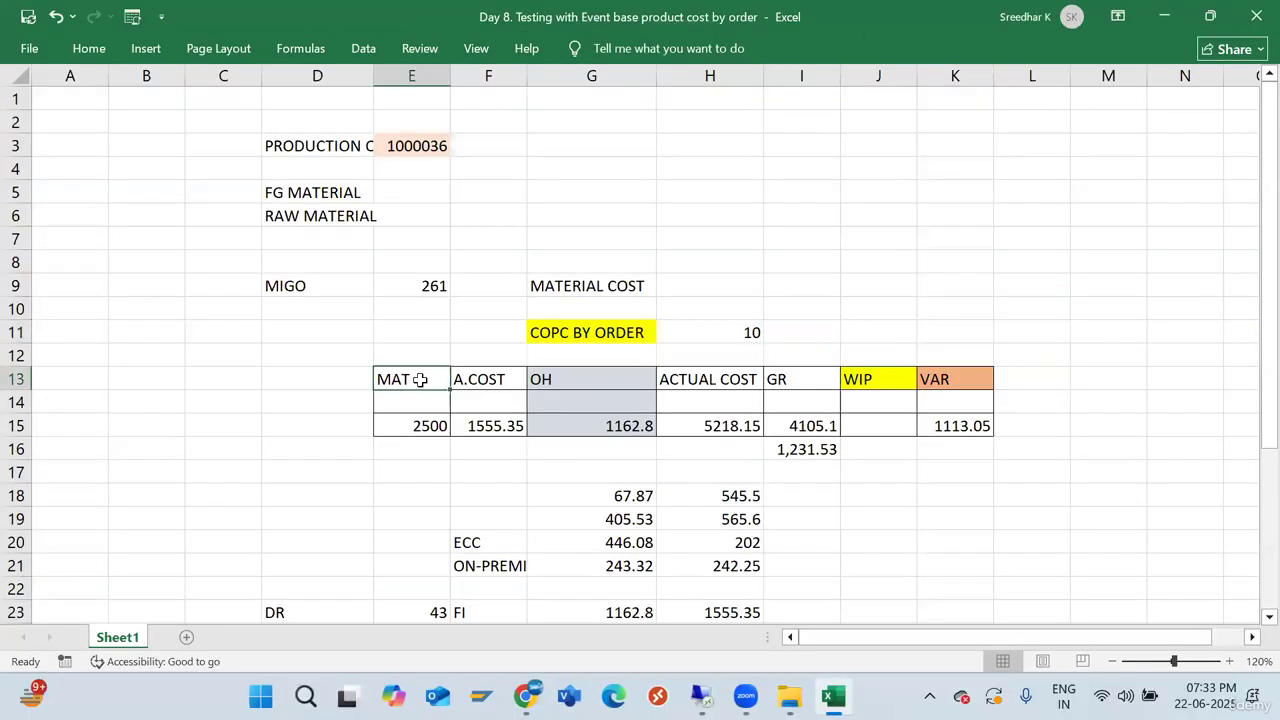
left_click_drag(420, 379, 812, 424)
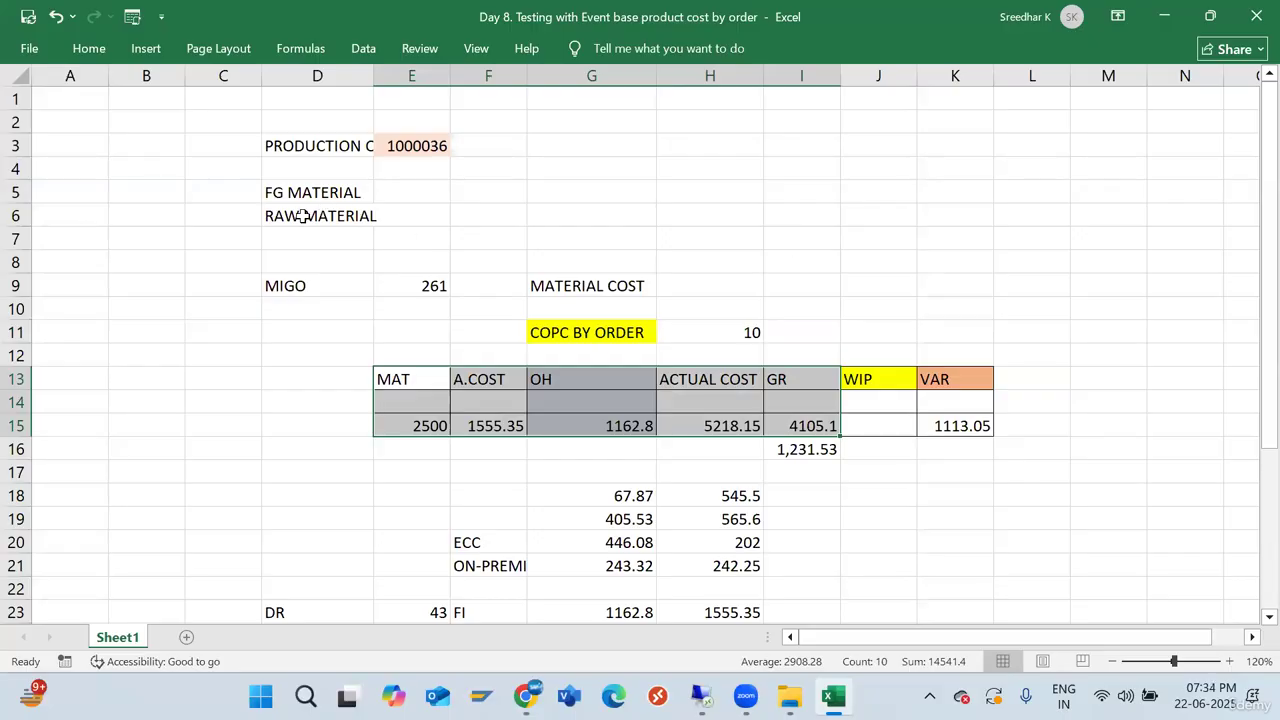
left_click_drag(303, 216, 604, 216)
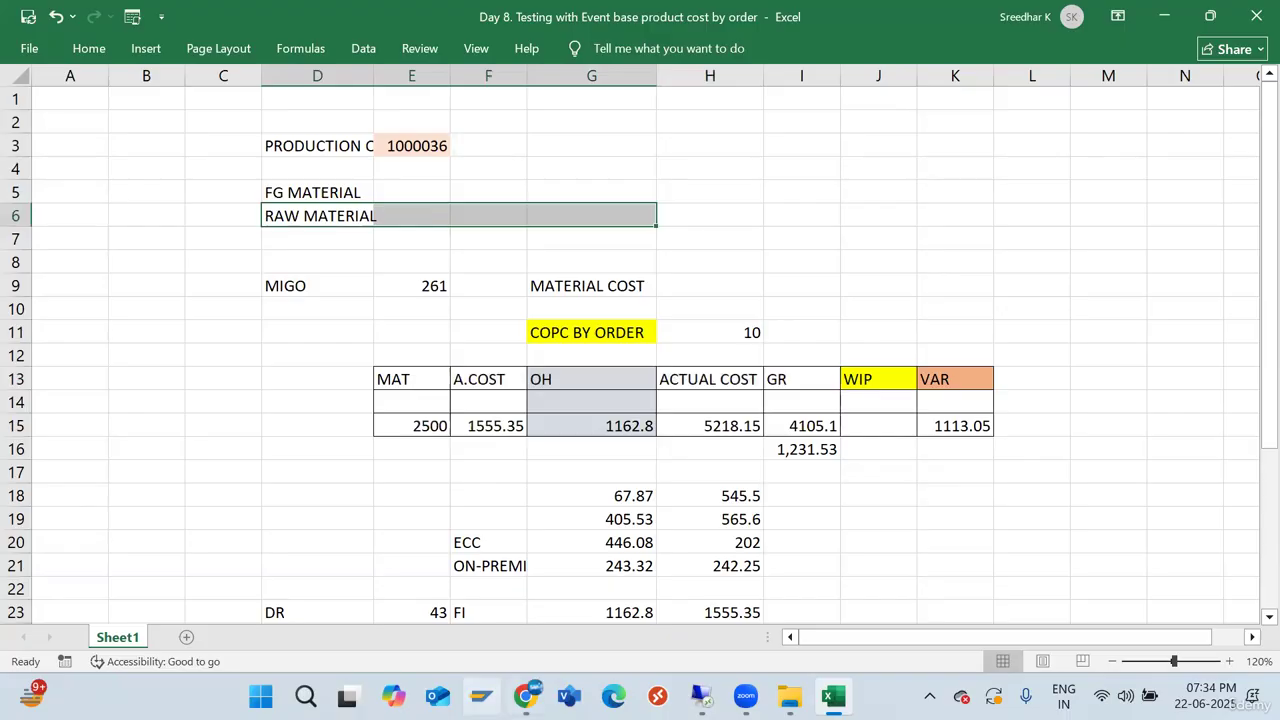
mouse_move(702, 697)
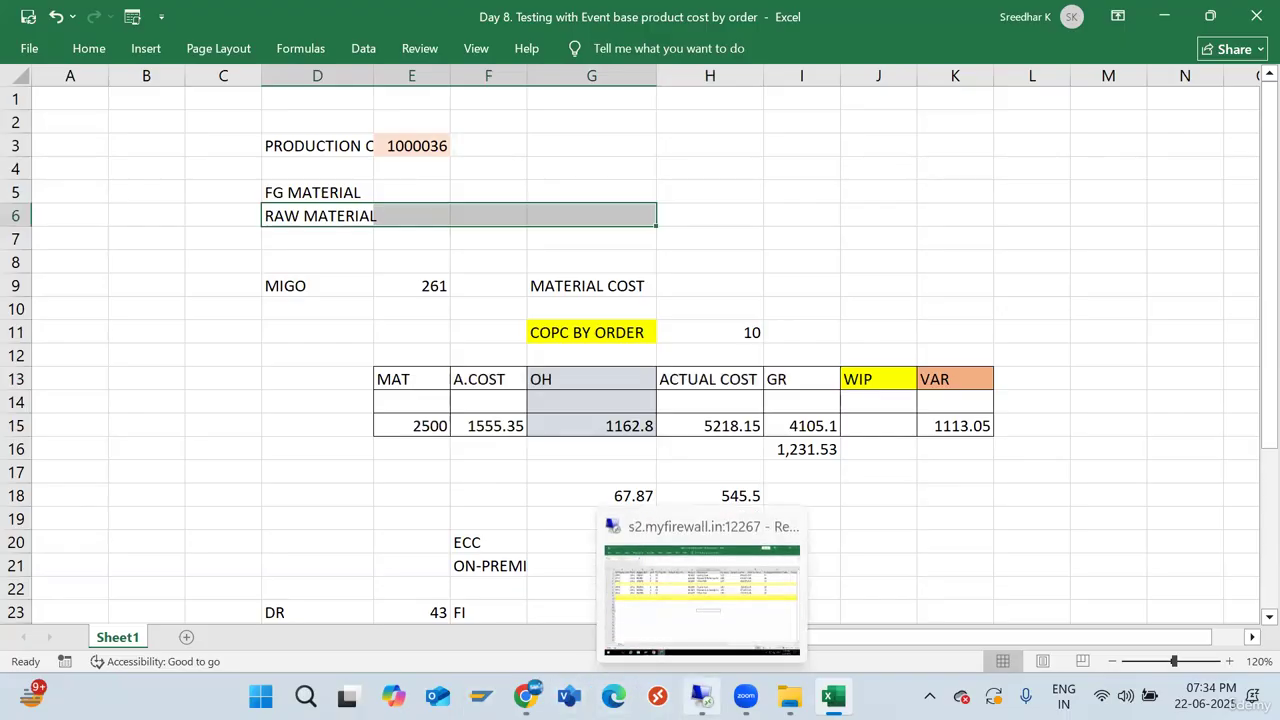
left_click(712, 600)
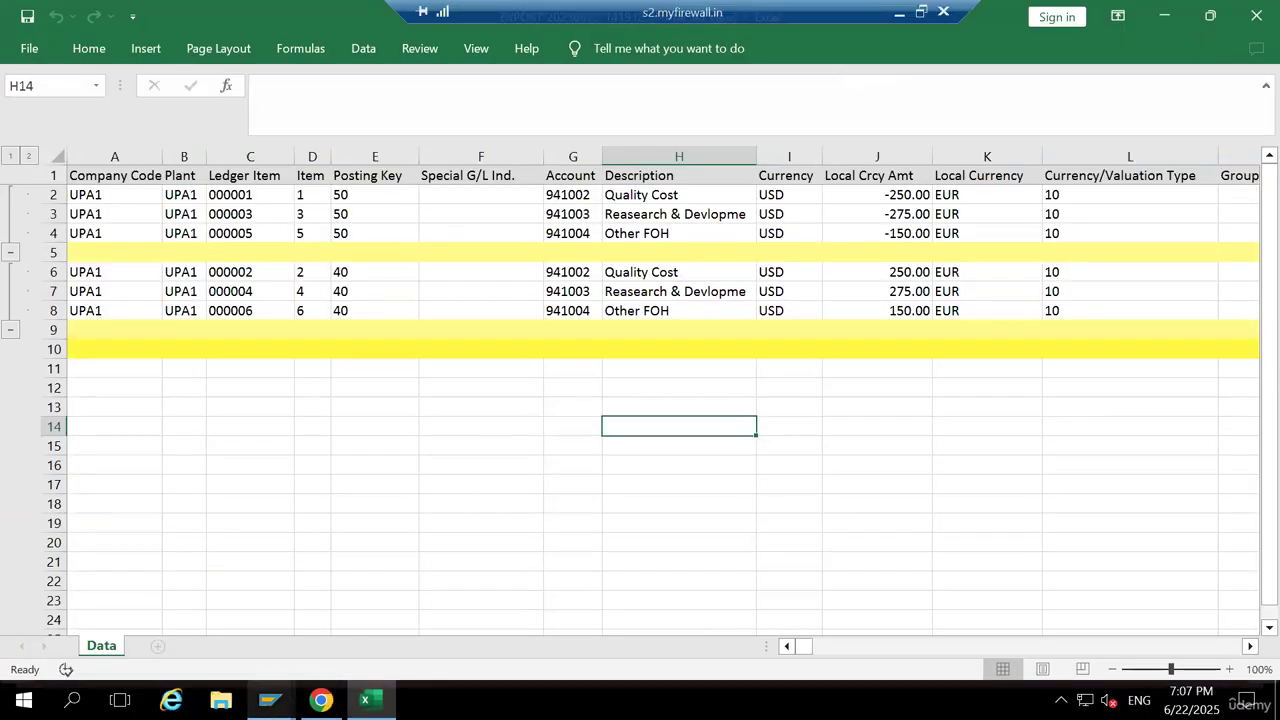
Switch to the SAP GUI document display window and open Material Price Analysis with transaction CKM3
mouse_move(269, 700)
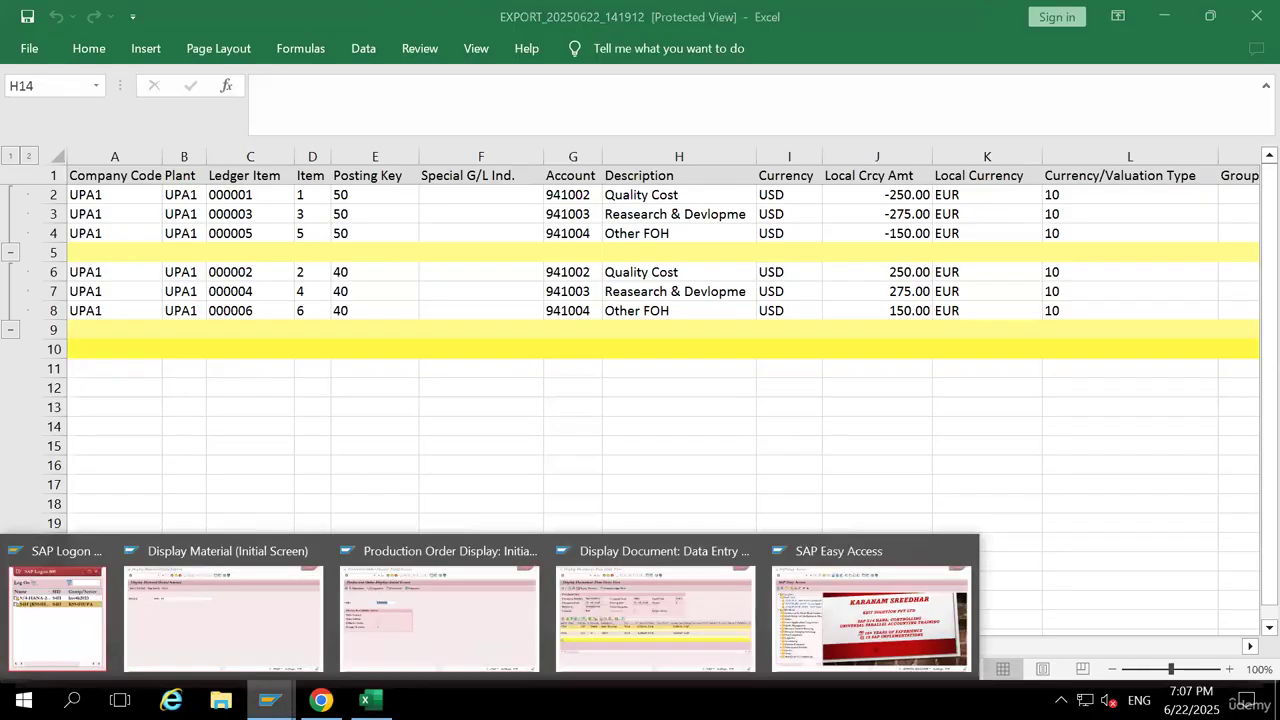
left_click(645, 610)
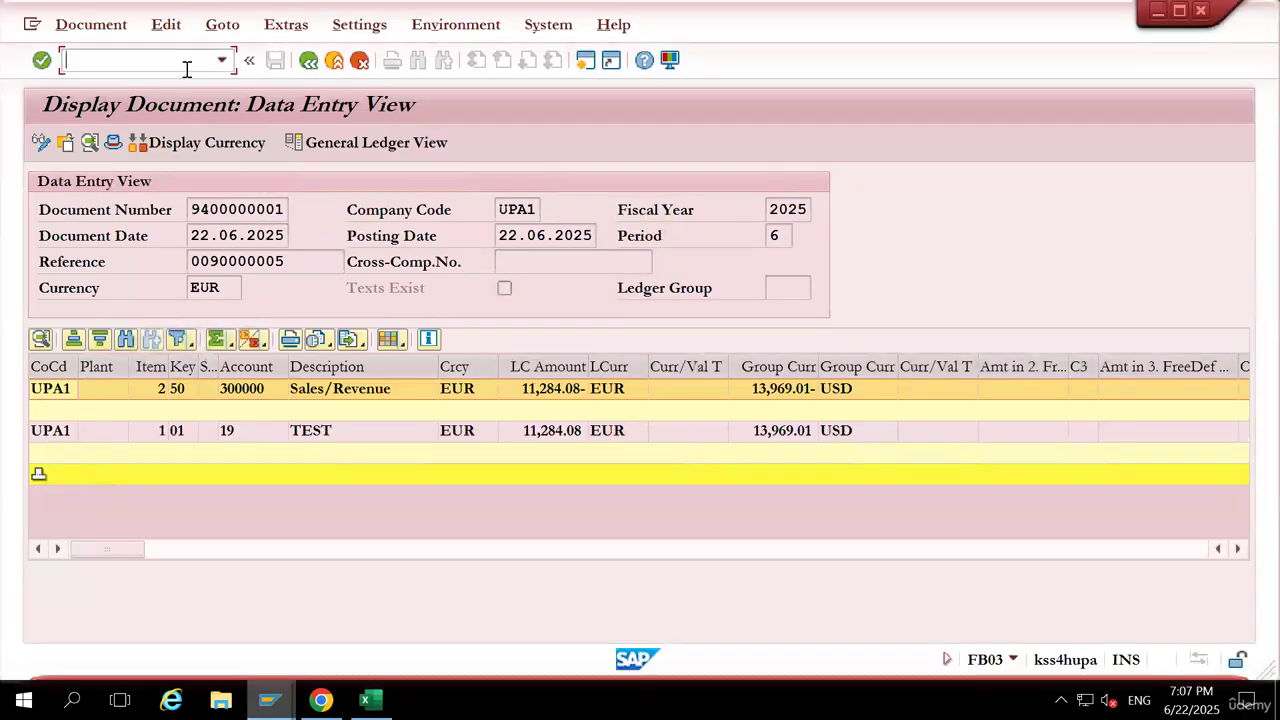
type("/NCKM3")
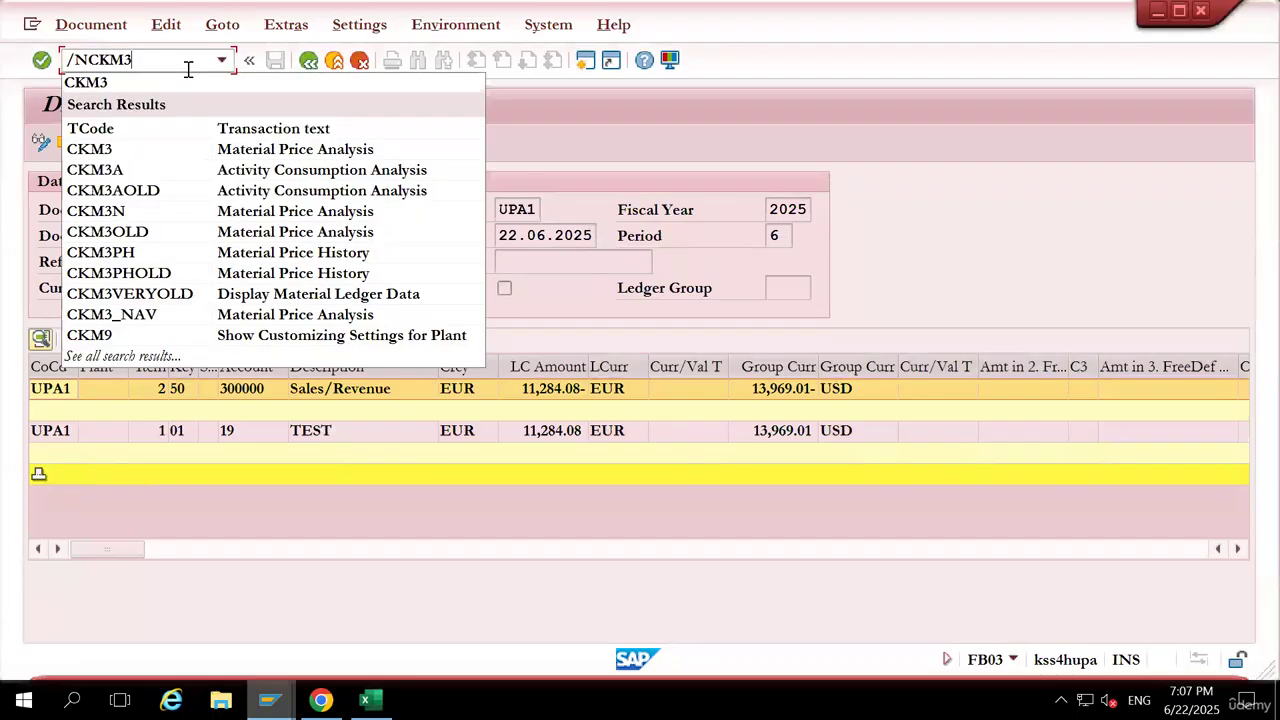
key("Return")
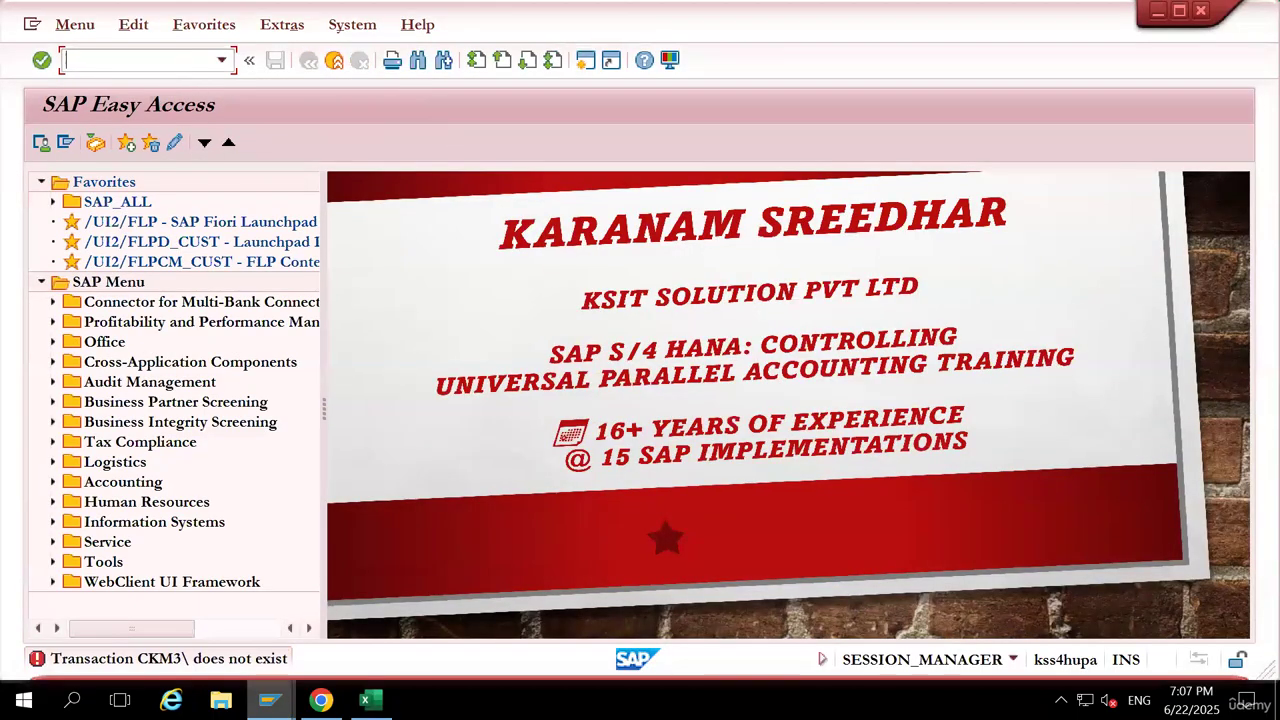
type("CKM3")
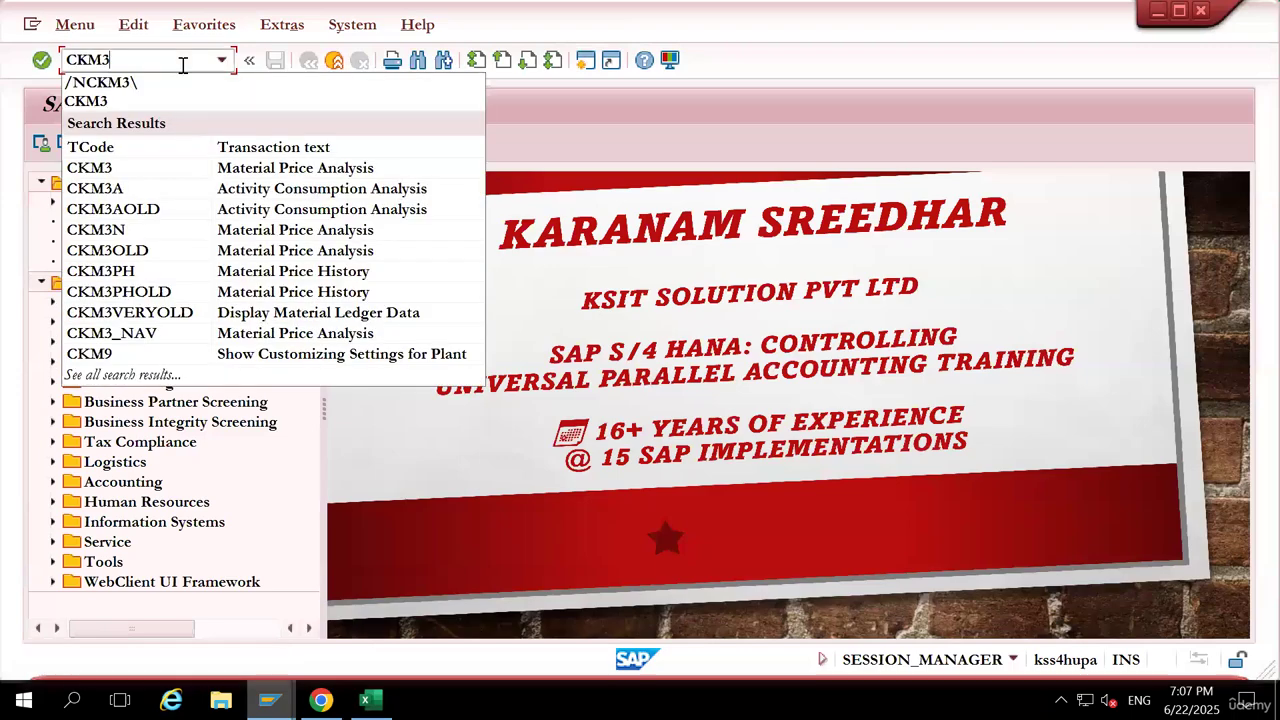
key("Return")
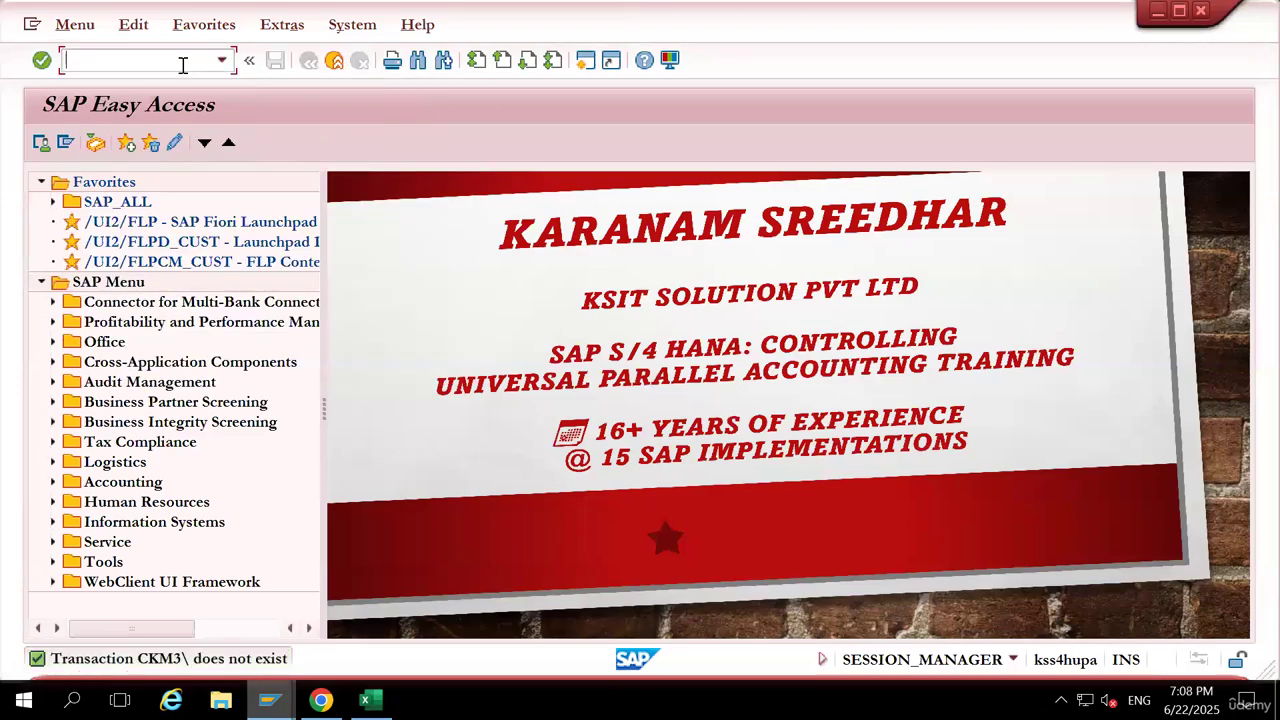
type("CKM3")
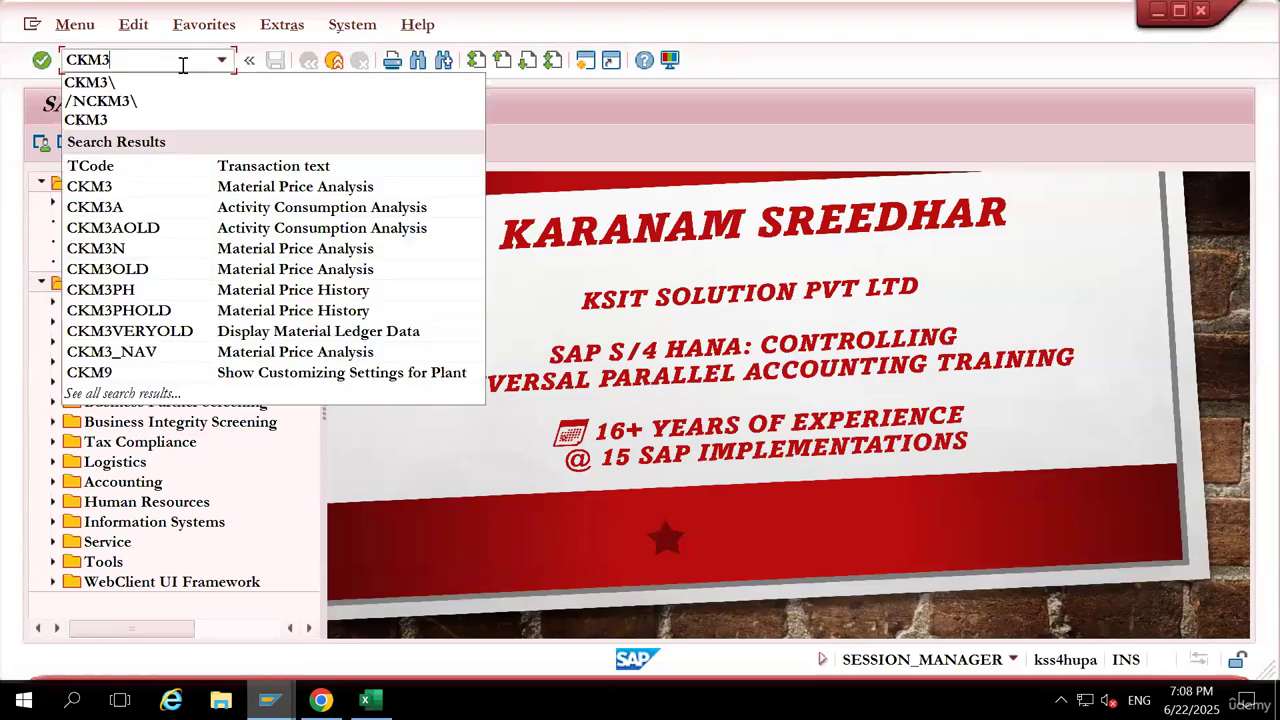
key("Return")
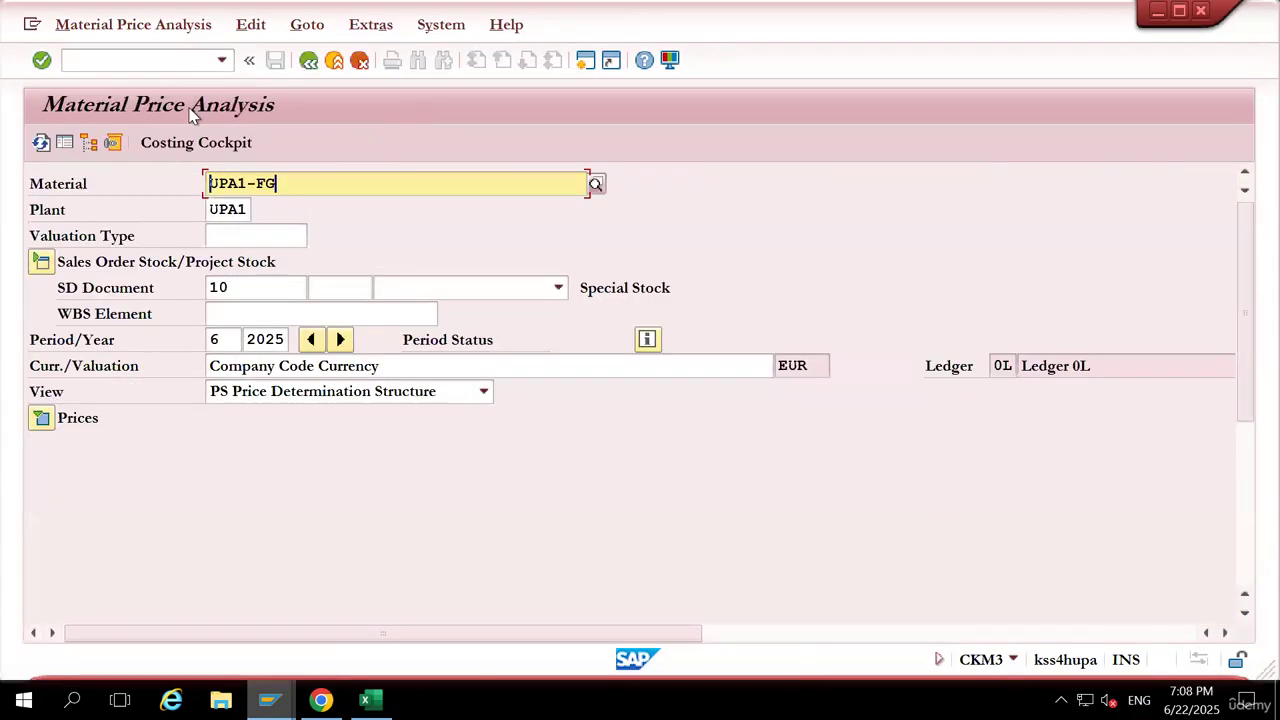
Collapse the sales order and project stock details and display the price analysis for material UPA1-RM
left_click(41, 262)
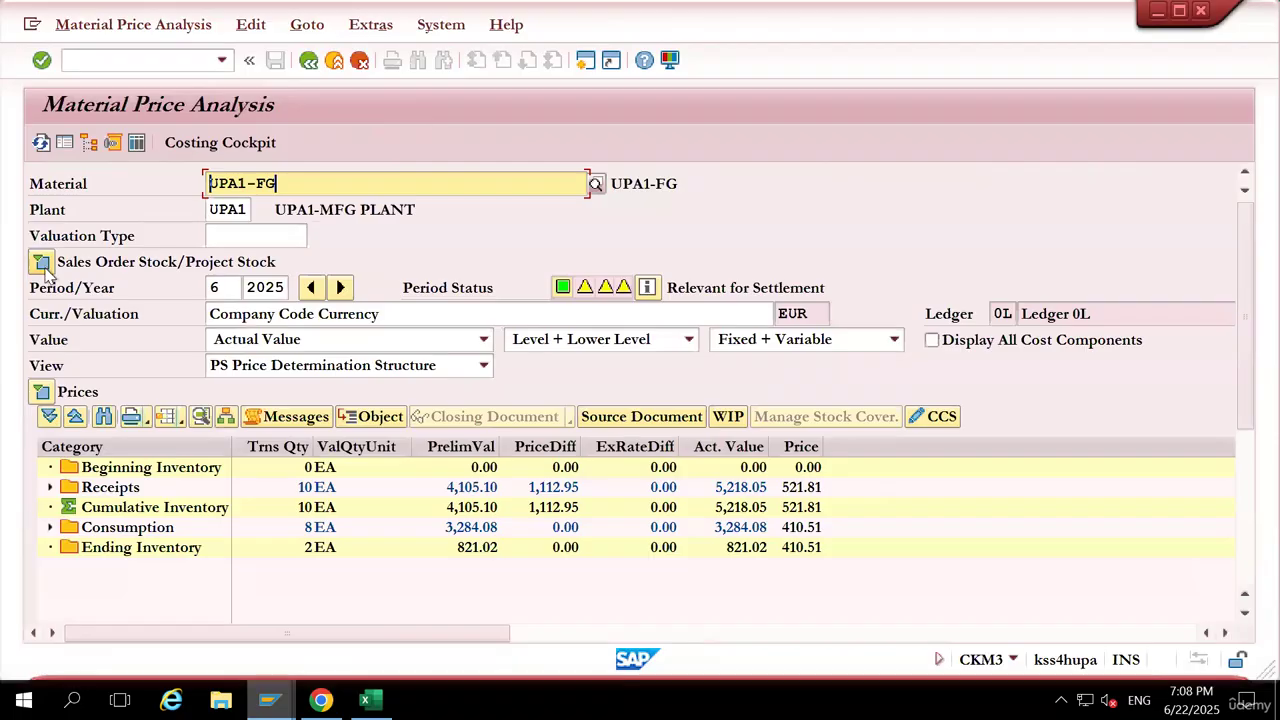
key("Right")
key("BackSpace")
key("BackSpace")
key("BackSpace")
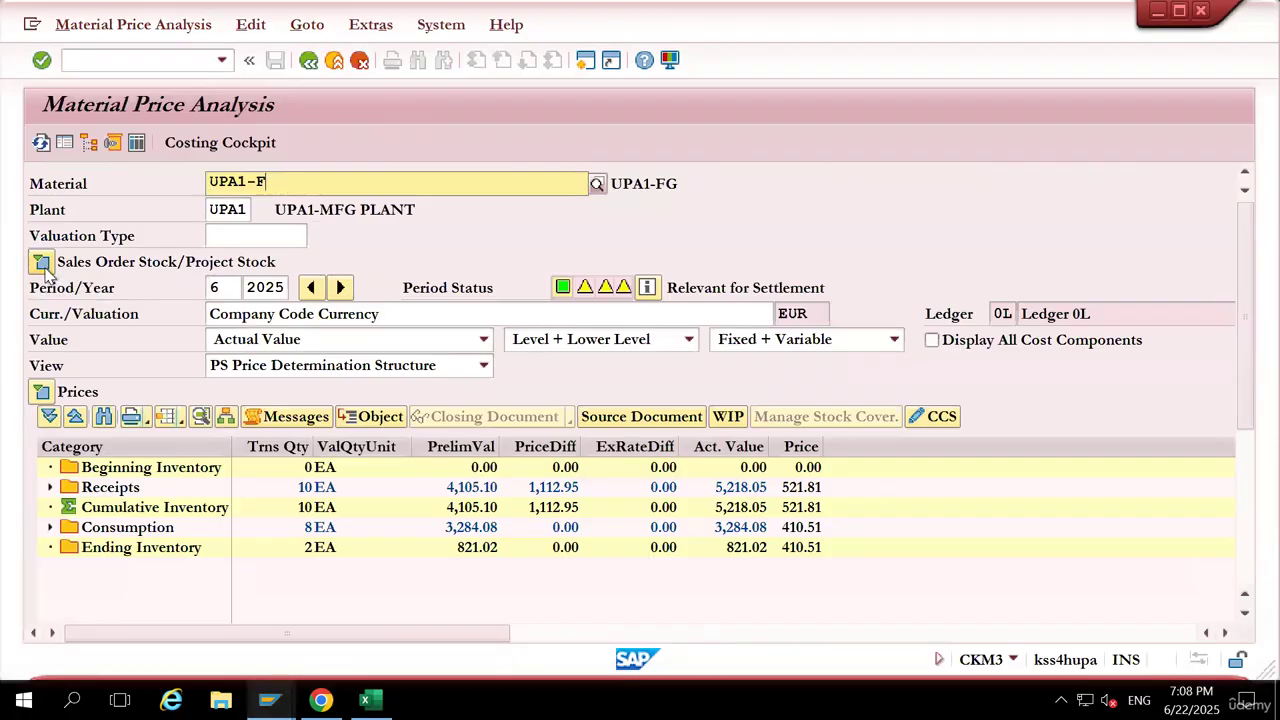
type("RM")
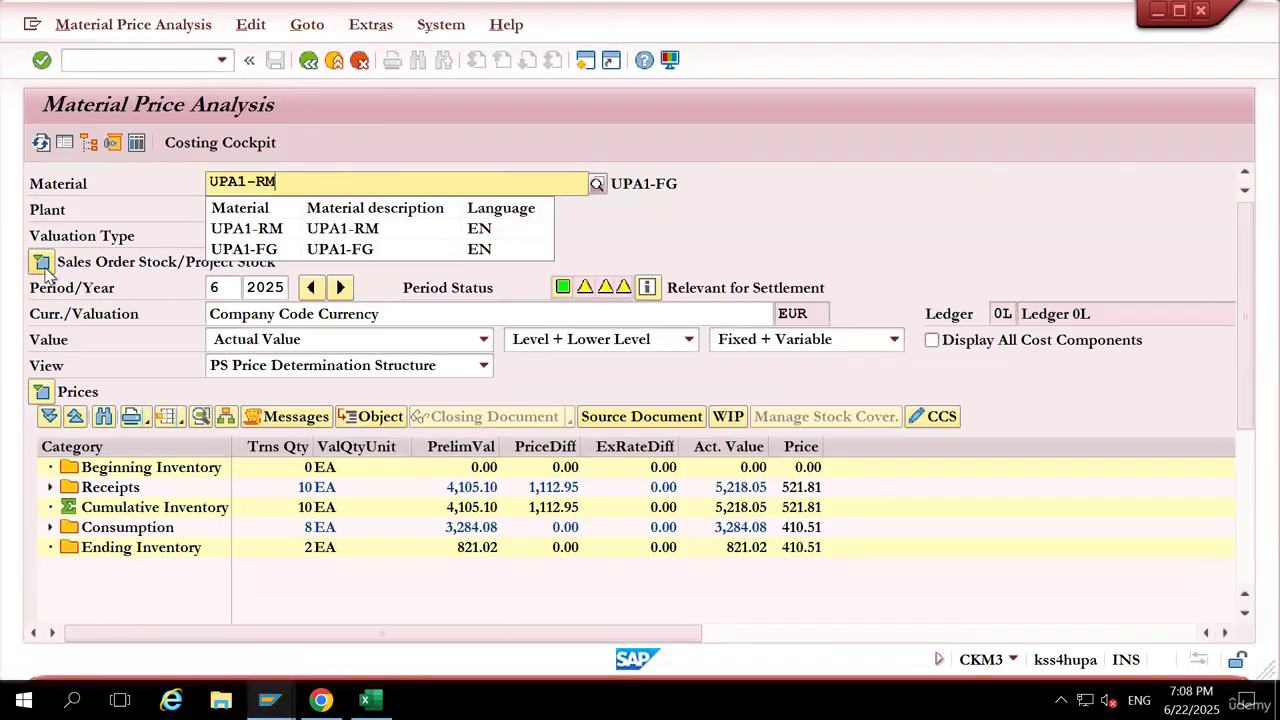
key("Return")
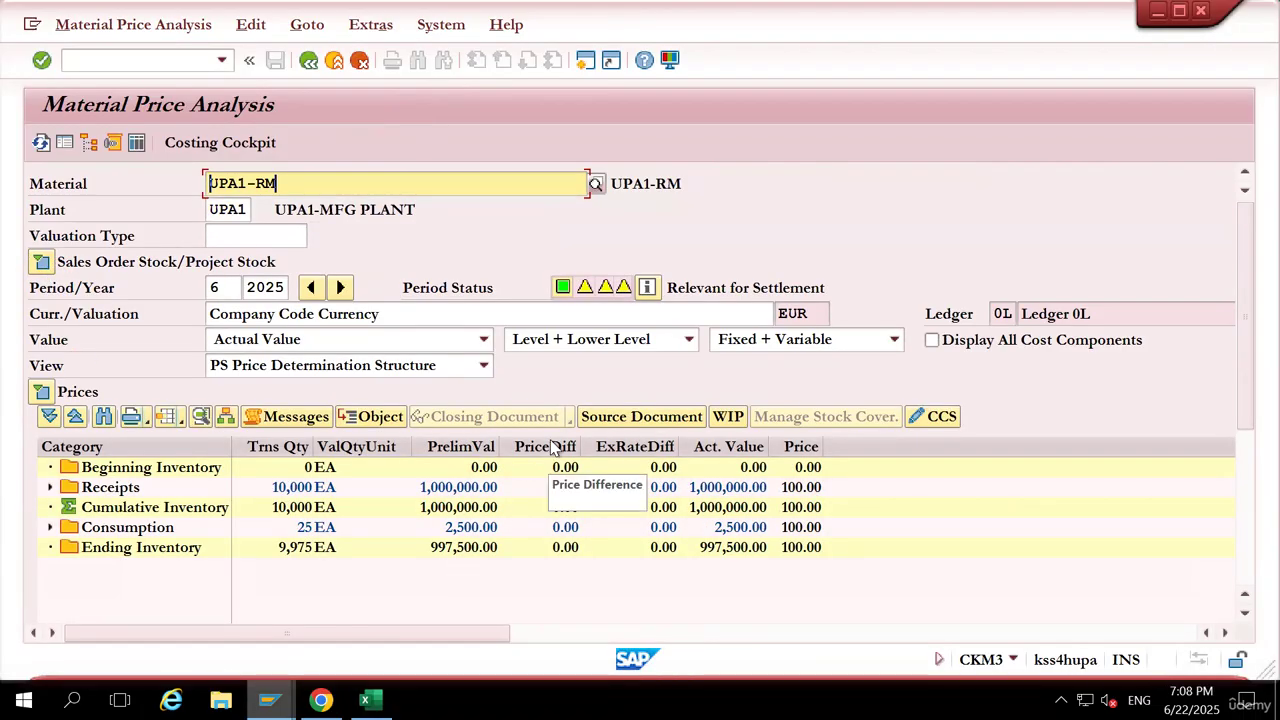
Examine the price and exchange rate difference columns for UPA1-RM, along with the quantity and preliminary value in the Consumption row
left_click(546, 446)
left_click(635, 446)
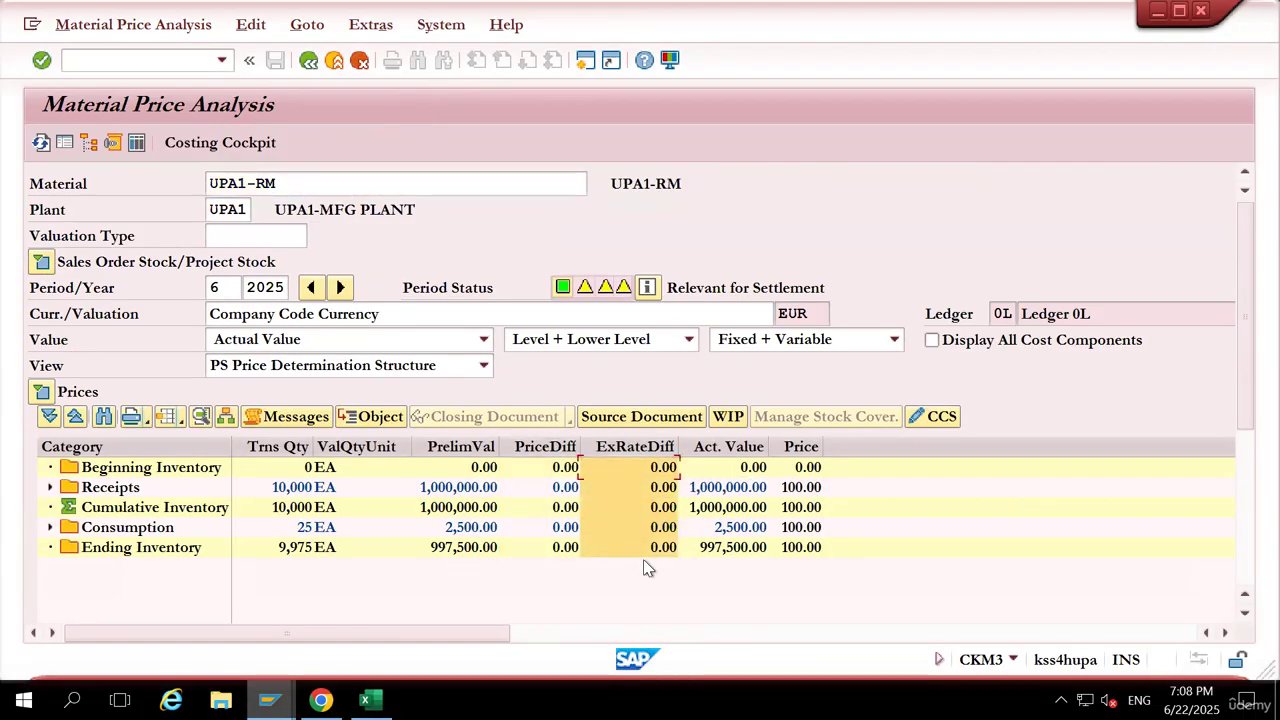
left_click(305, 533)
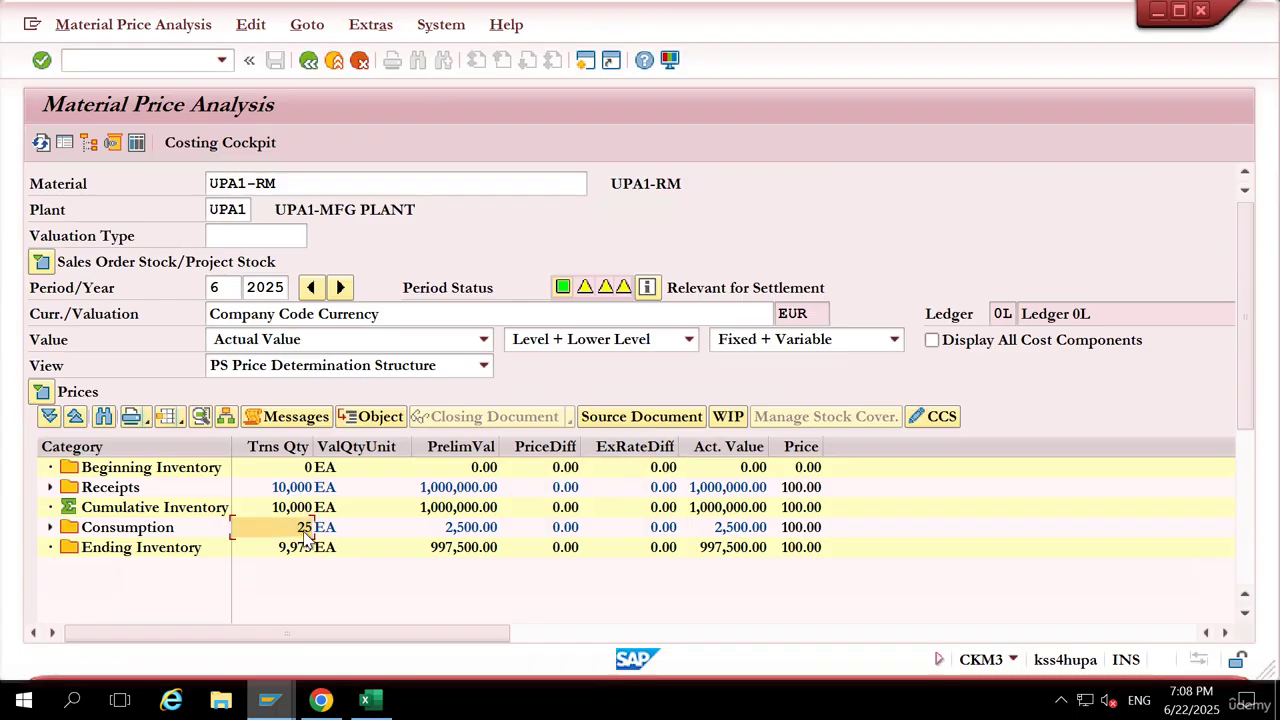
left_click(478, 535)
left_click(568, 533)
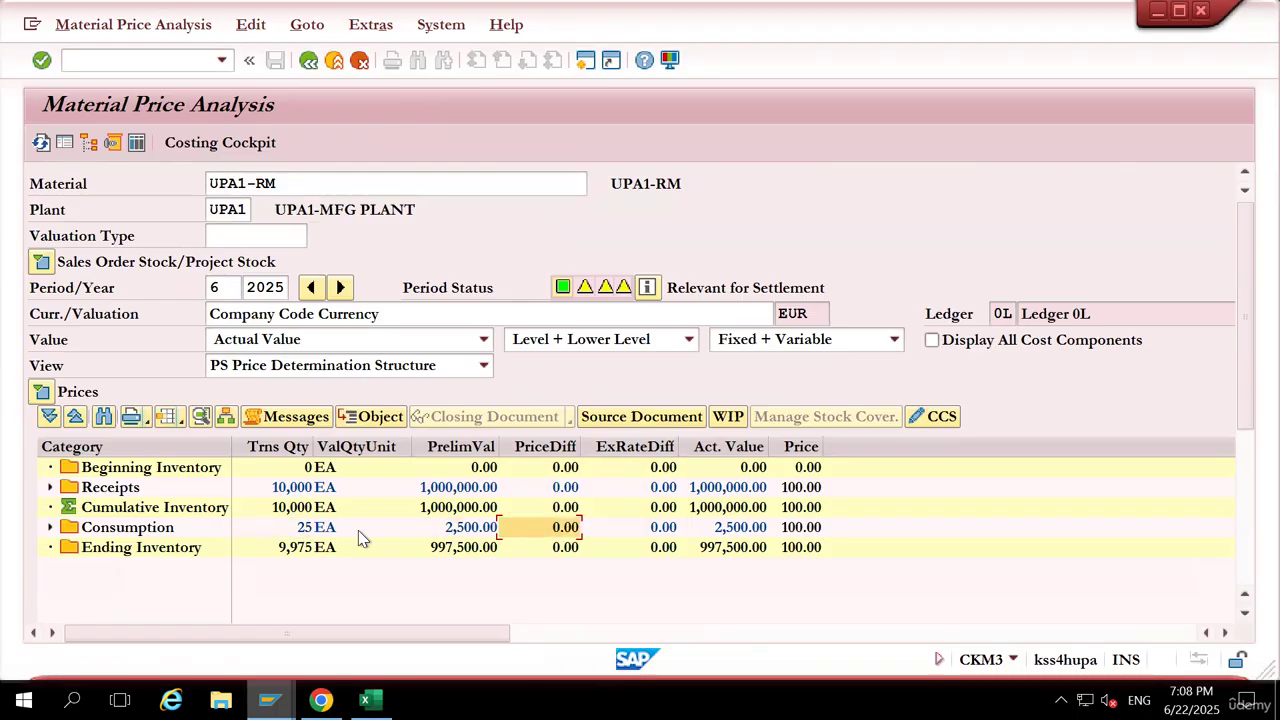
left_click(306, 531)
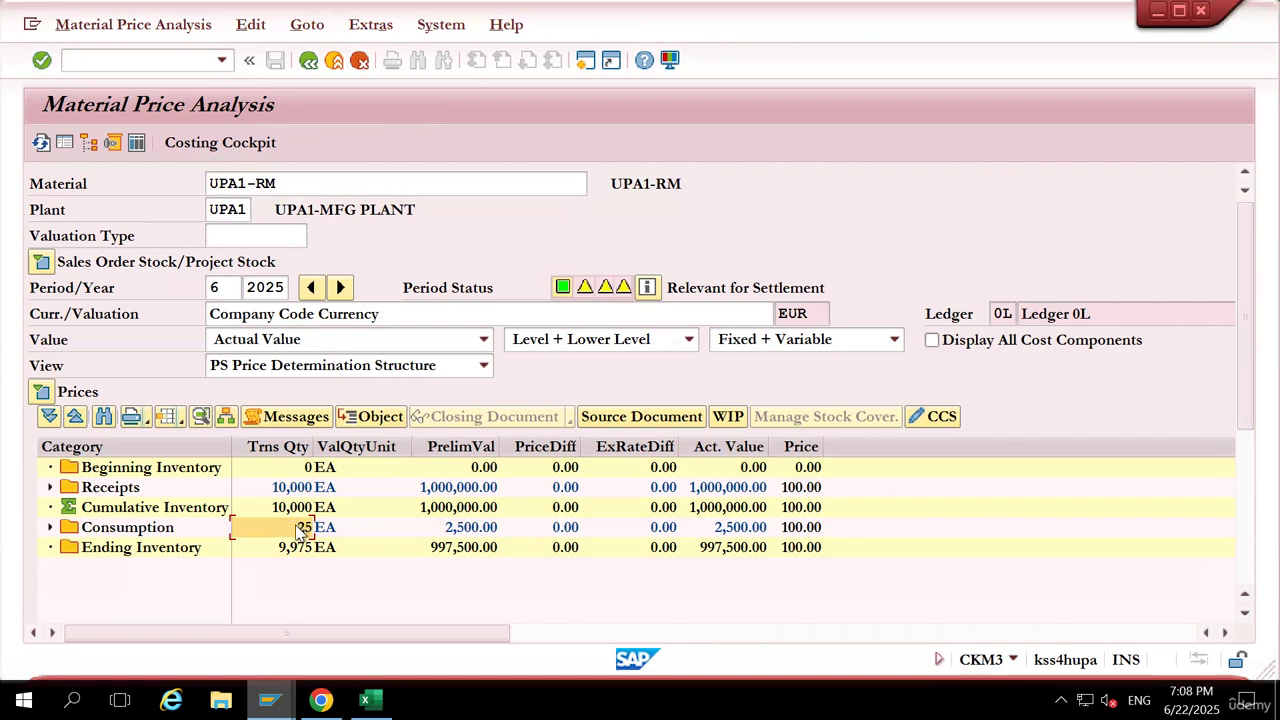
left_click_drag(285, 178, 184, 178)
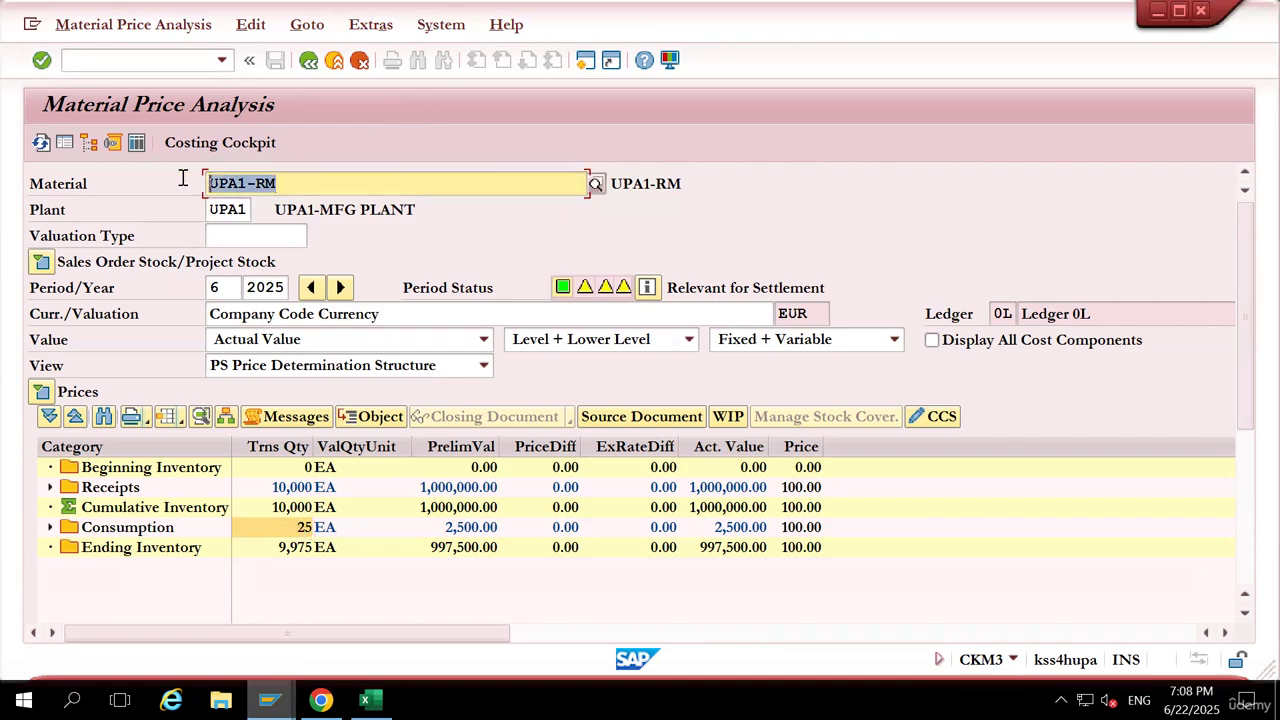
left_click(408, 189)
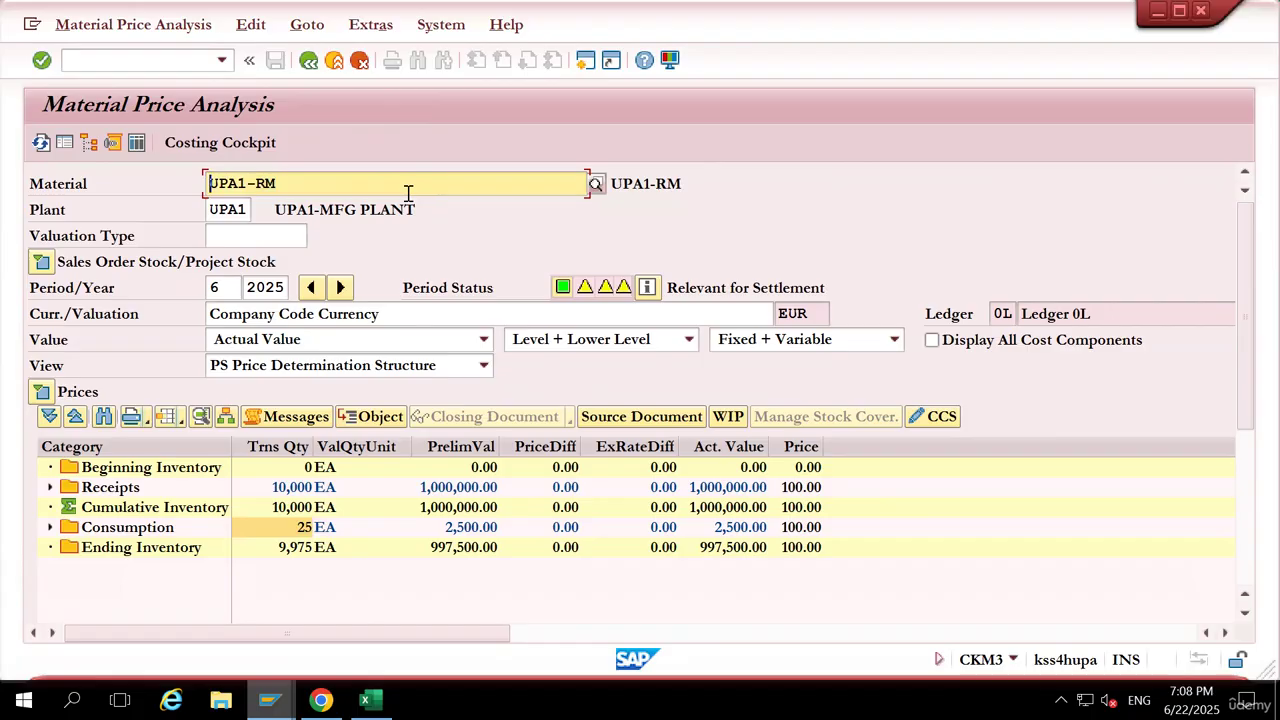
left_click(555, 447)
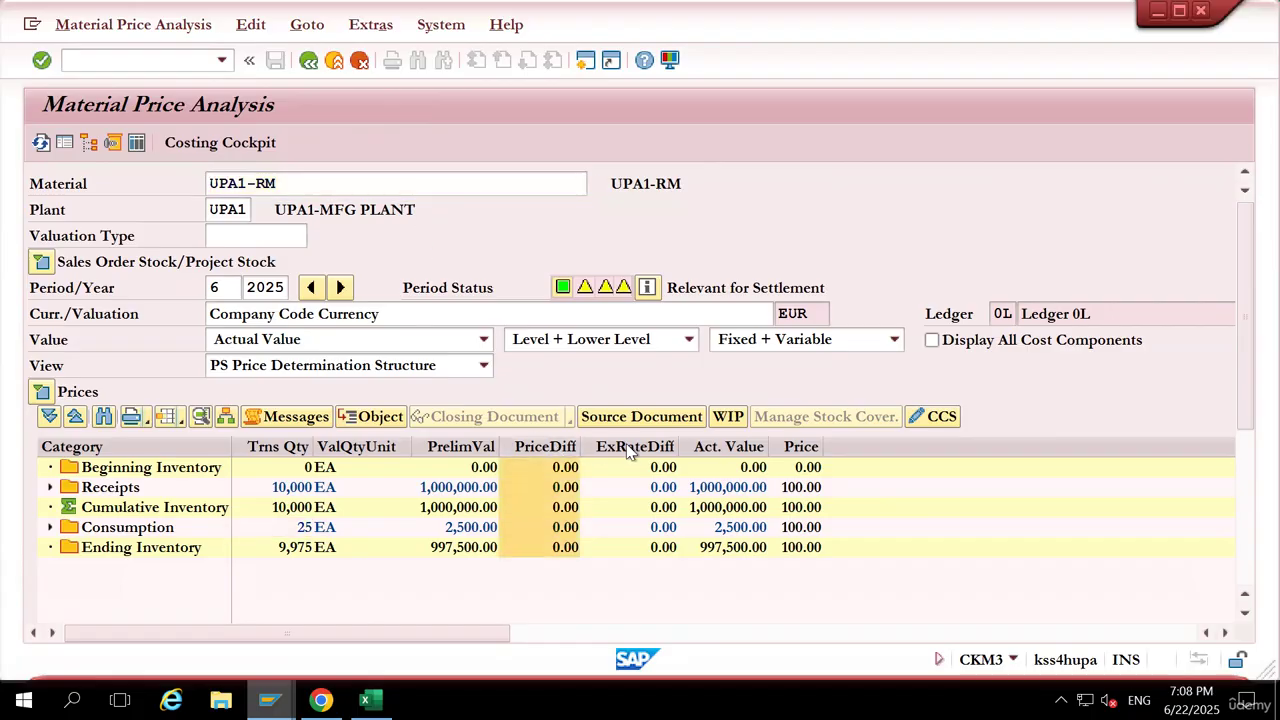
left_click(678, 468)
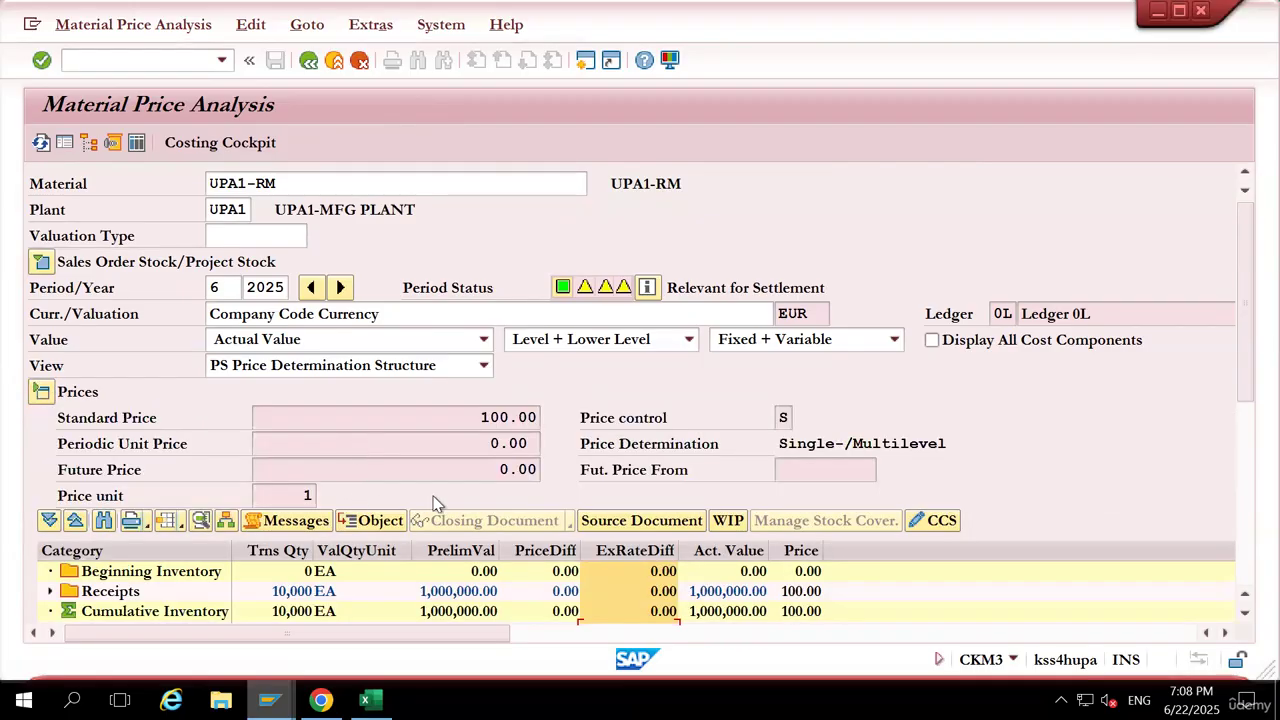
Inspect the Price Determination setting of UPA1-RM in the expanded Prices section, and collapse the section
left_click_drag(780, 445, 960, 447)
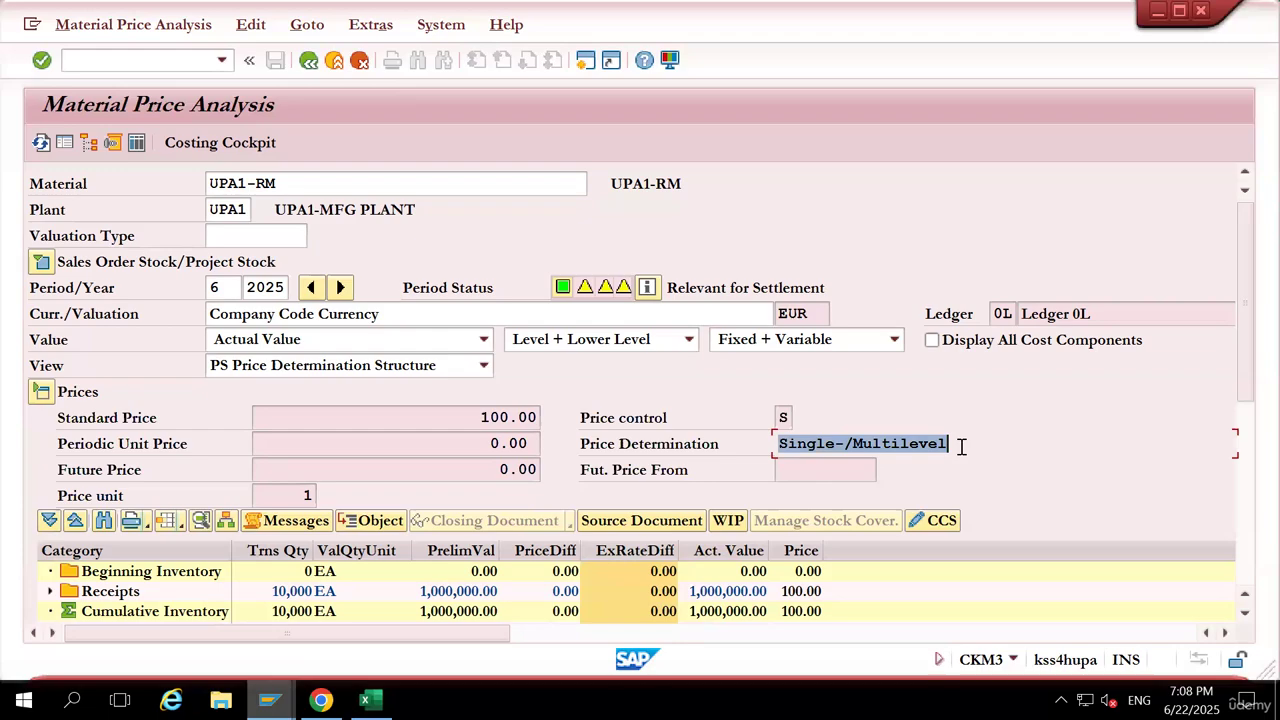
left_click(960, 447)
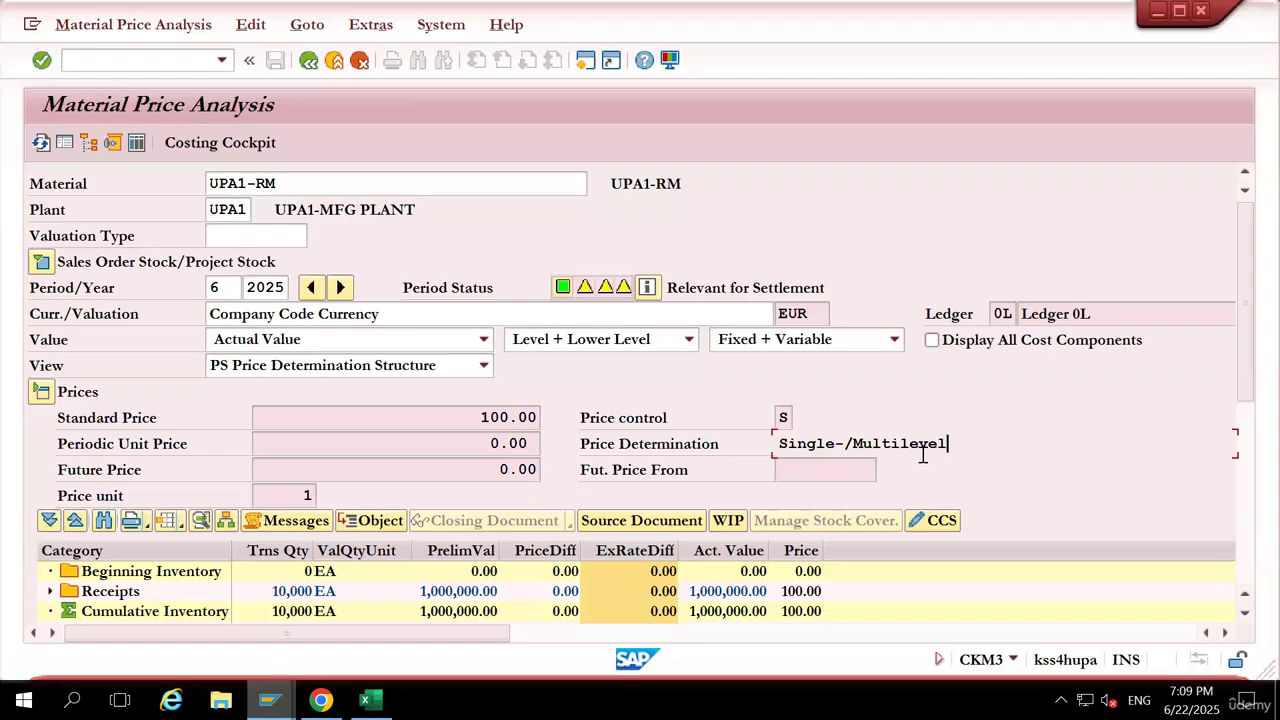
mouse_move(781, 445)
left_mouse_down()
mouse_move(955, 441)
mouse_move(773, 449)
left_mouse_up()
left_click(774, 450)
left_click(40, 392)
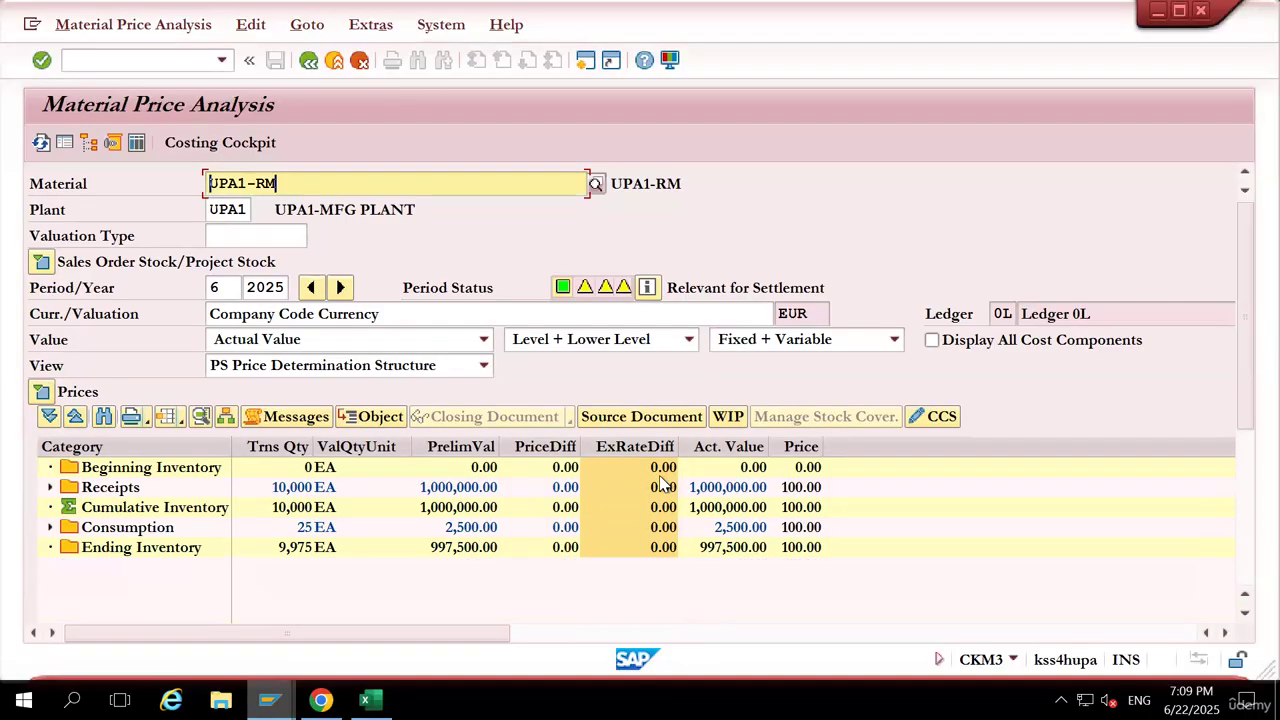
Compare the PriceDiff and ExRateDiff columns across the inventory categories of UPA1-RM
left_click(561, 448)
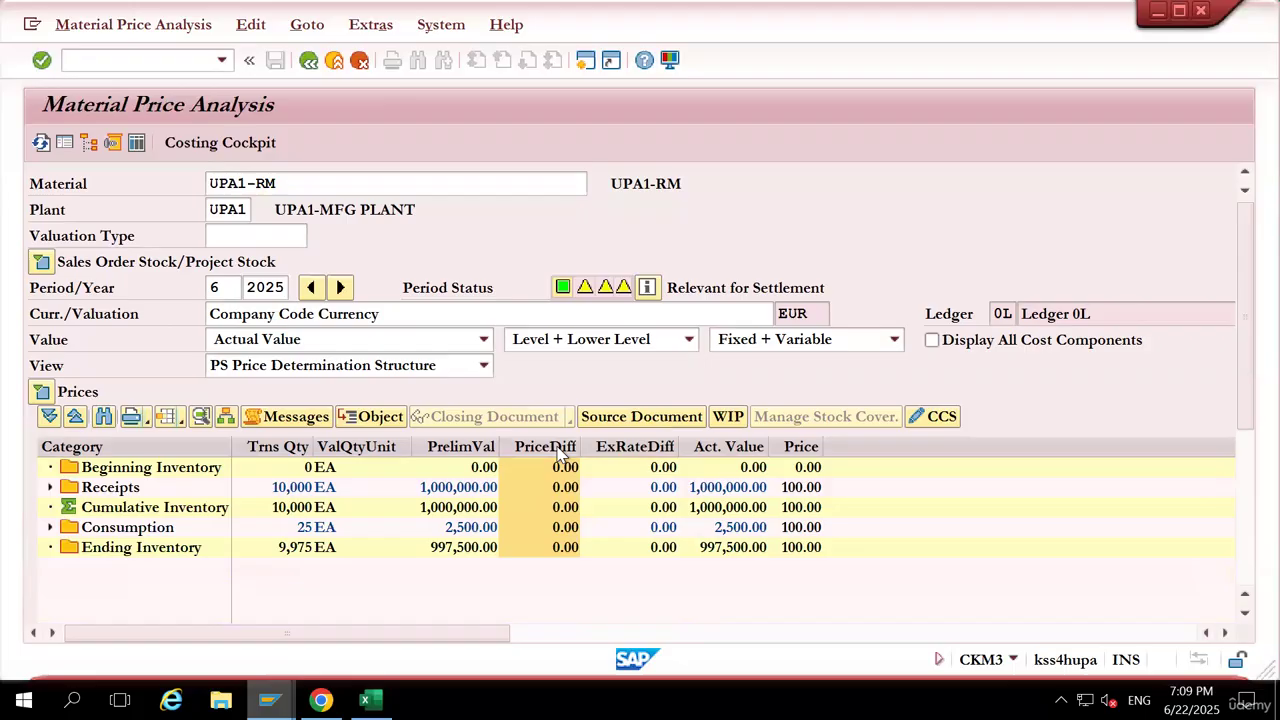
left_click(637, 450)
left_click(564, 453)
left_click(598, 451)
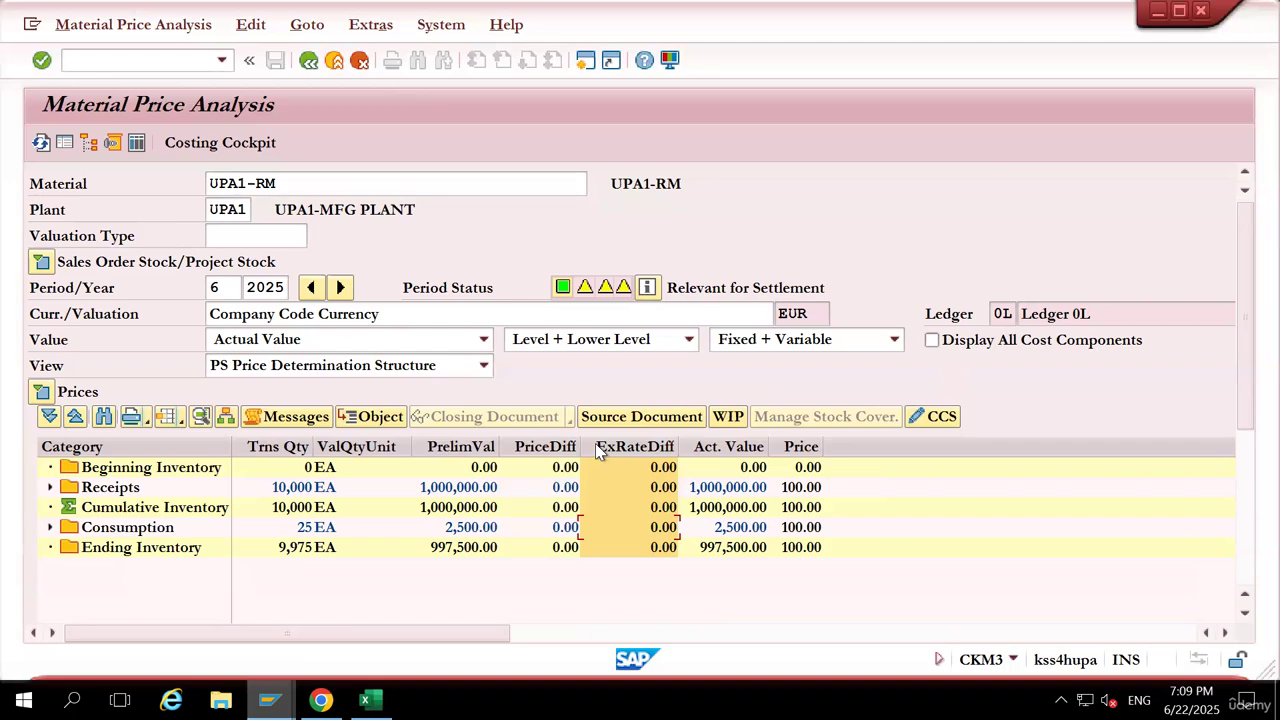
left_click(556, 445)
left_click(609, 450)
Expand the Prices section to review the standard price and periodic unit price, and collapse it again
left_click(42, 391)
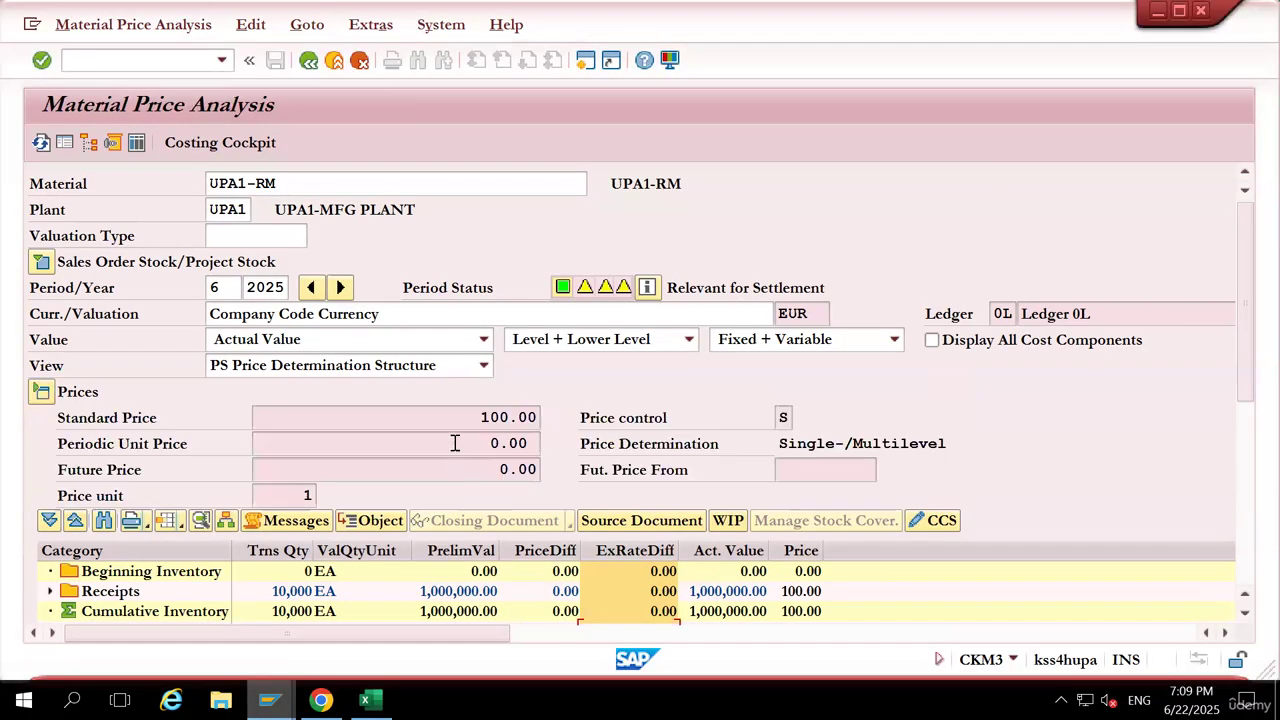
left_click_drag(477, 420, 529, 444)
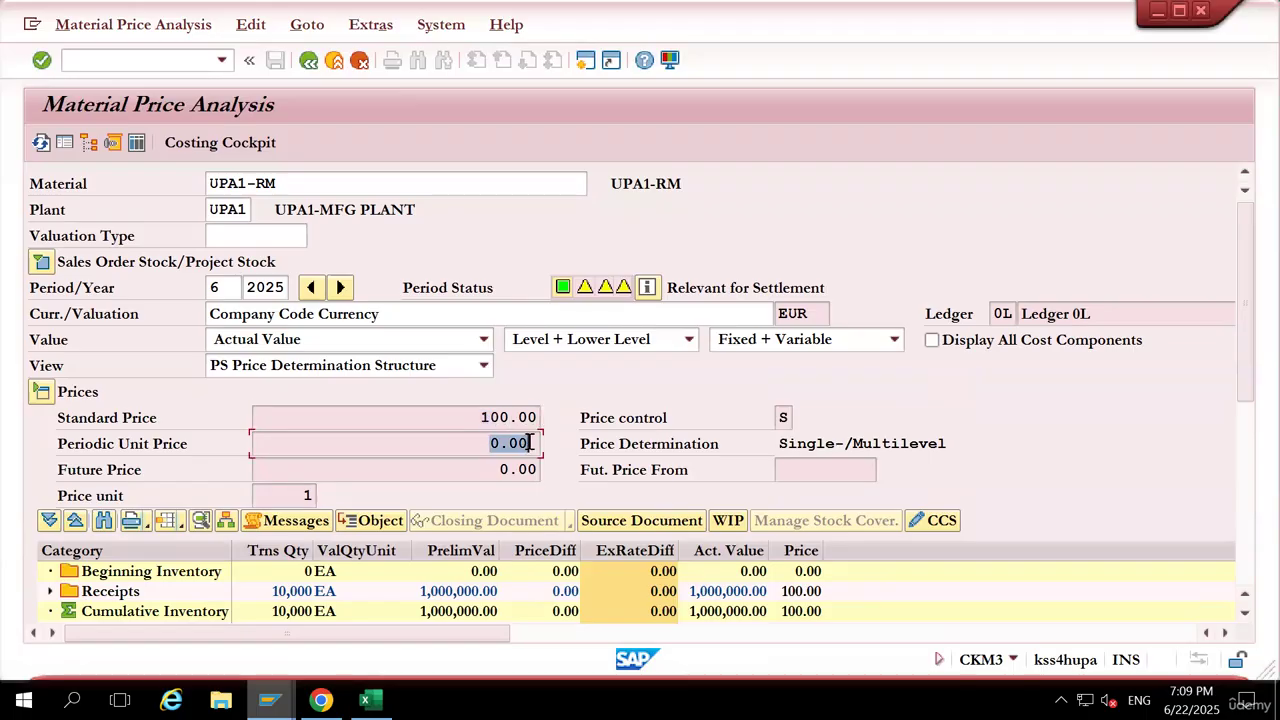
left_click(529, 444)
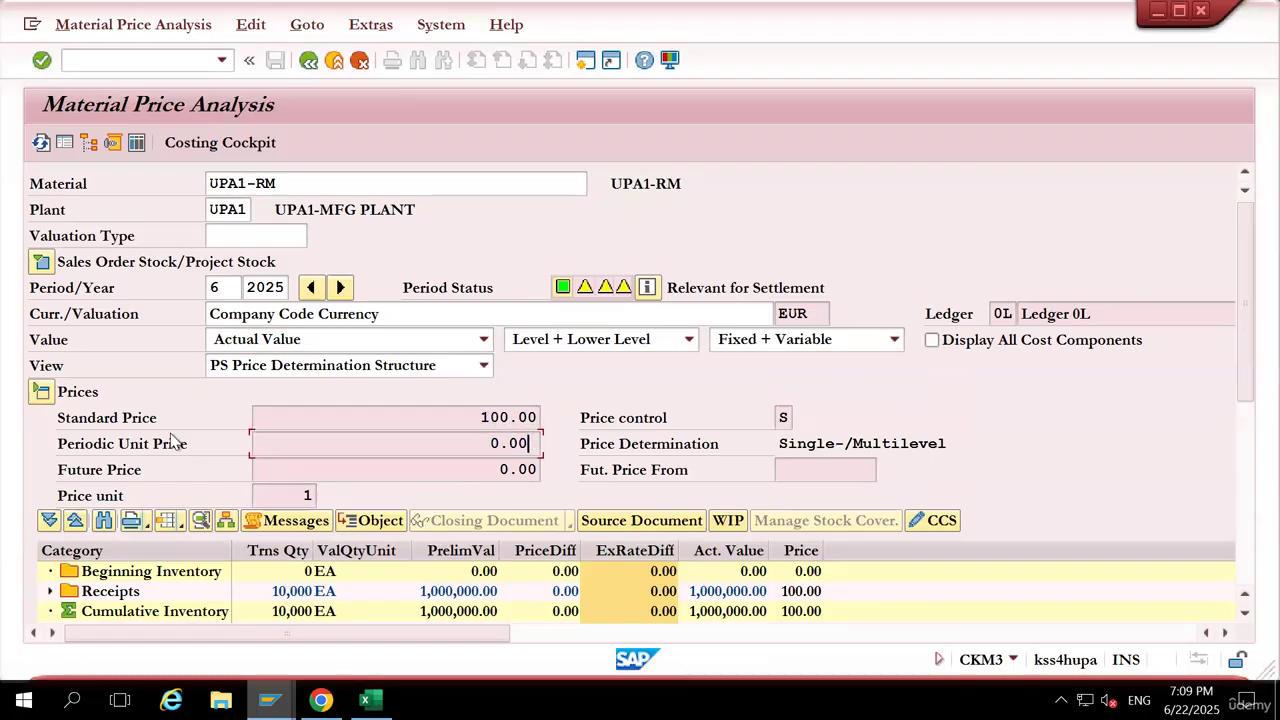
left_click(41, 391)
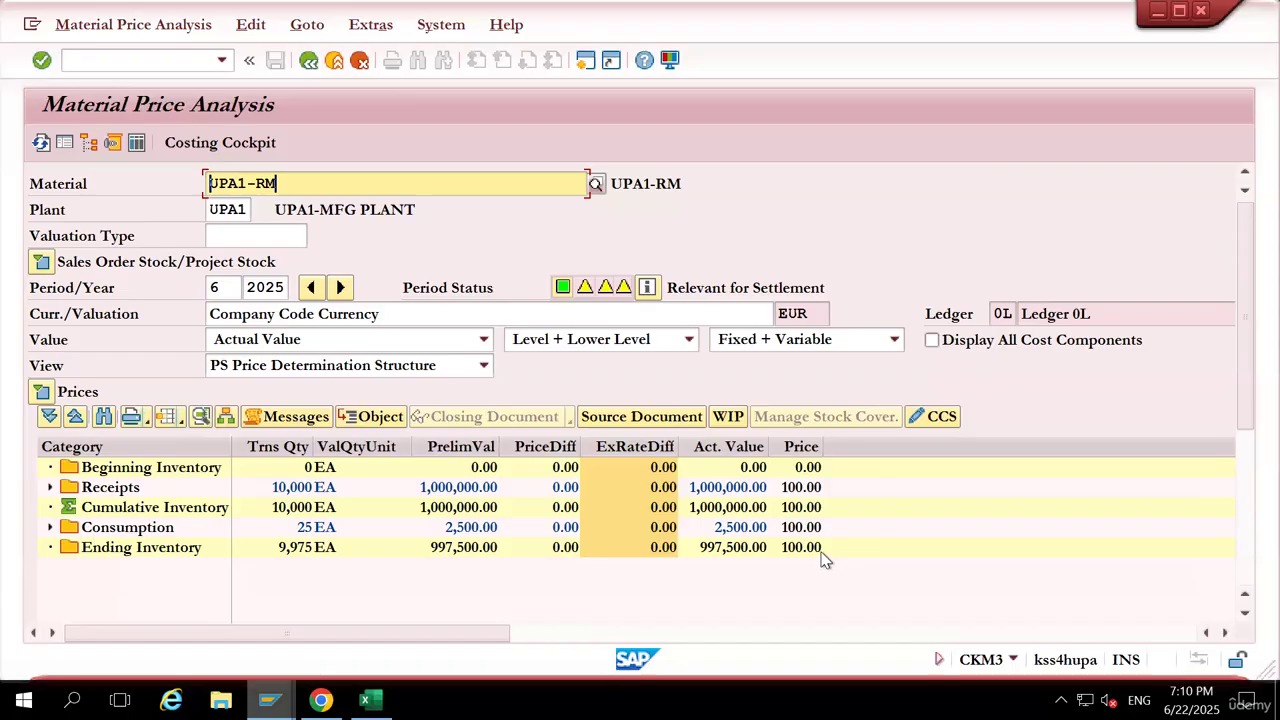
Minimize the remote session and return to the local Excel workbook with the production order cost figures
mouse_move(823, 10)
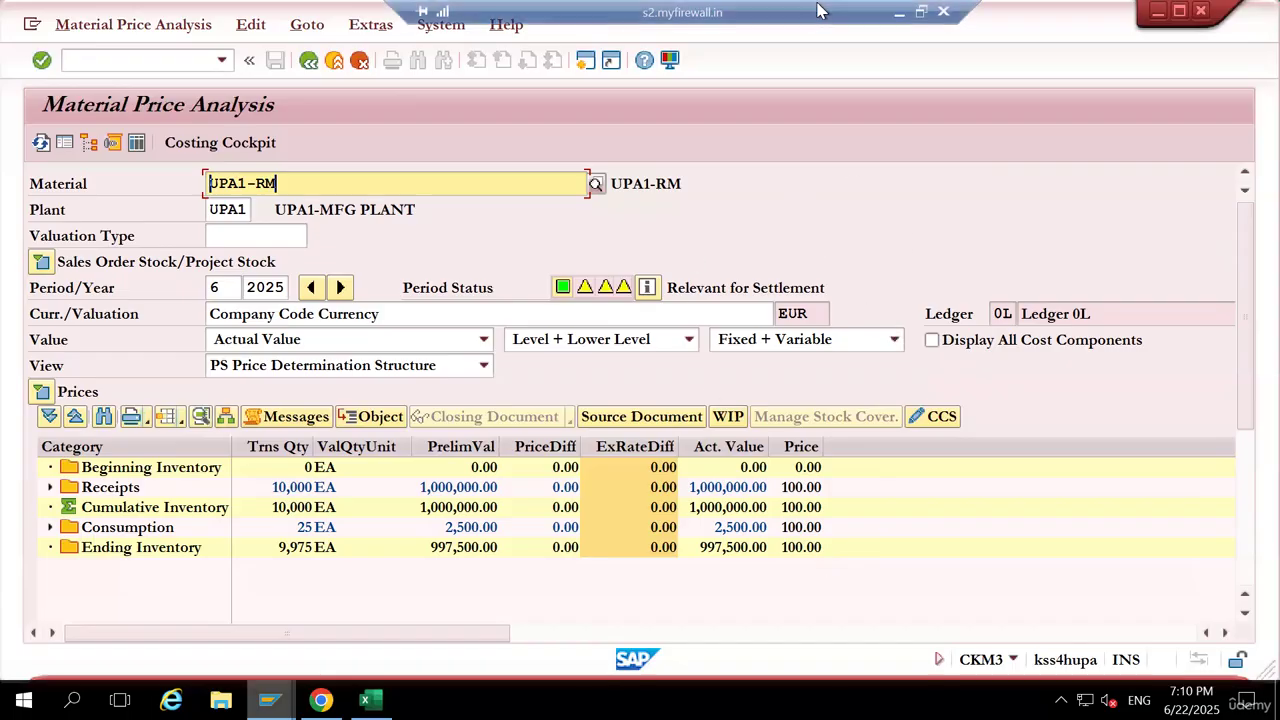
left_click(899, 12)
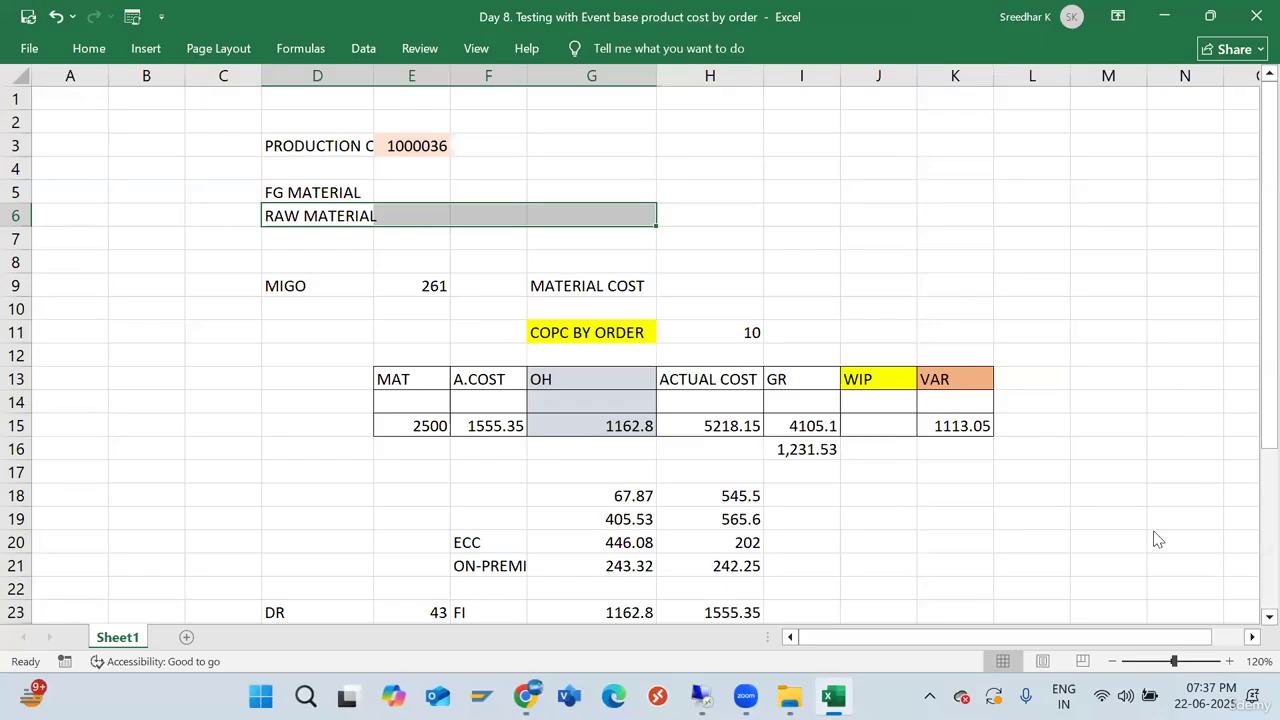
left_click(692, 553)
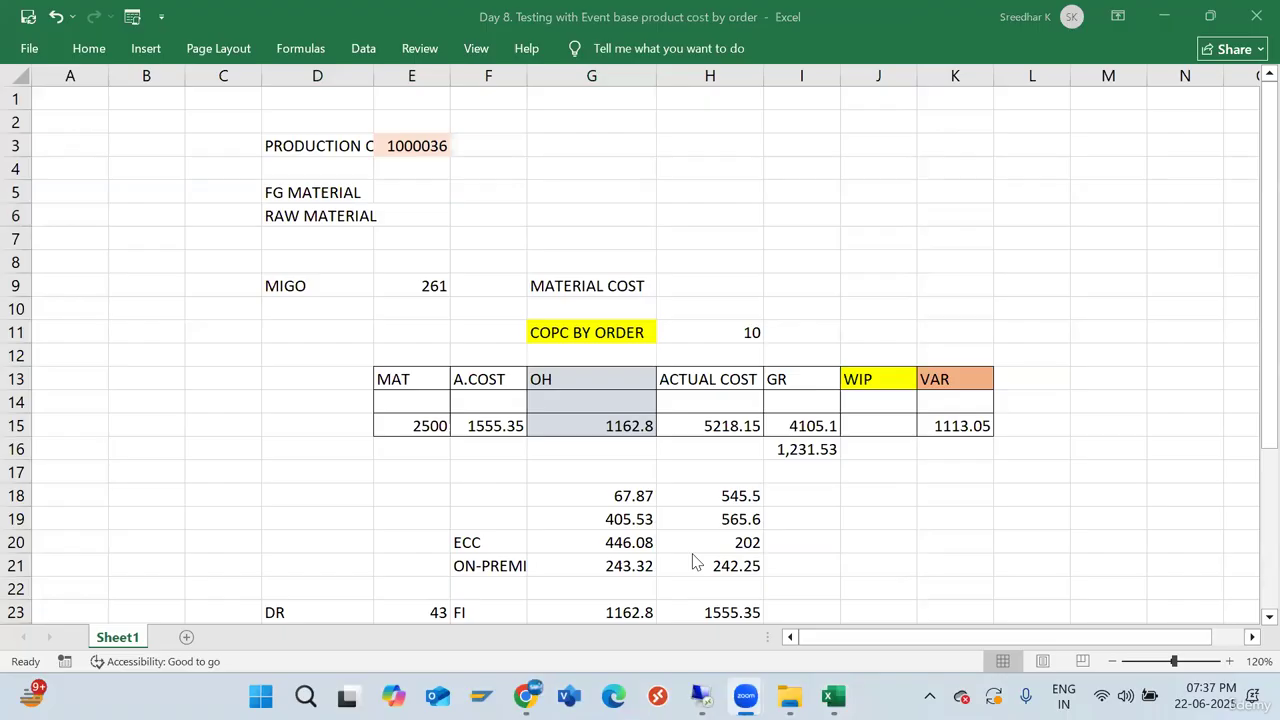